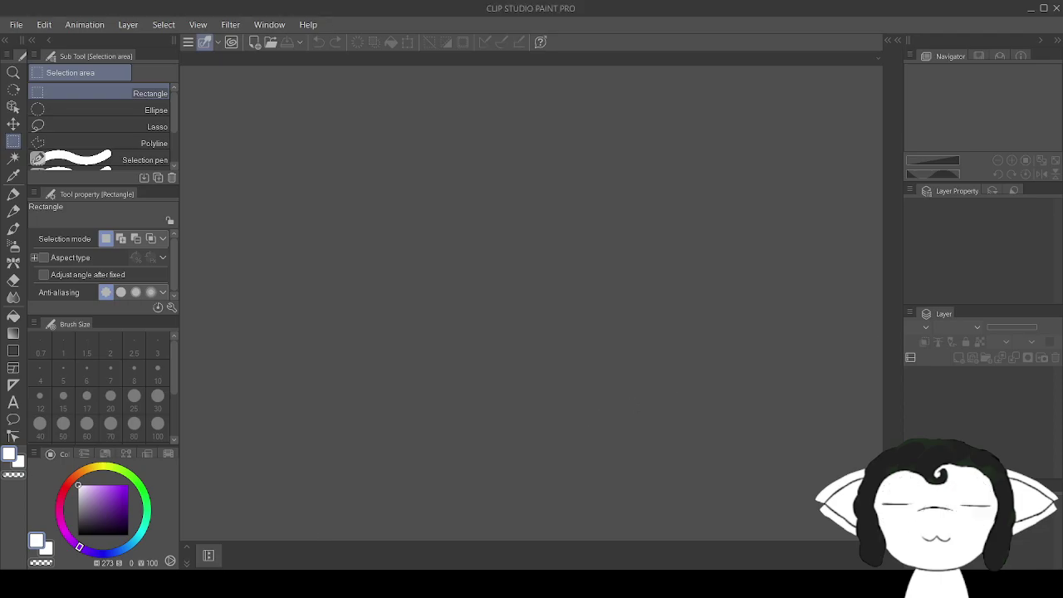
pyautogui.click(325, 583)
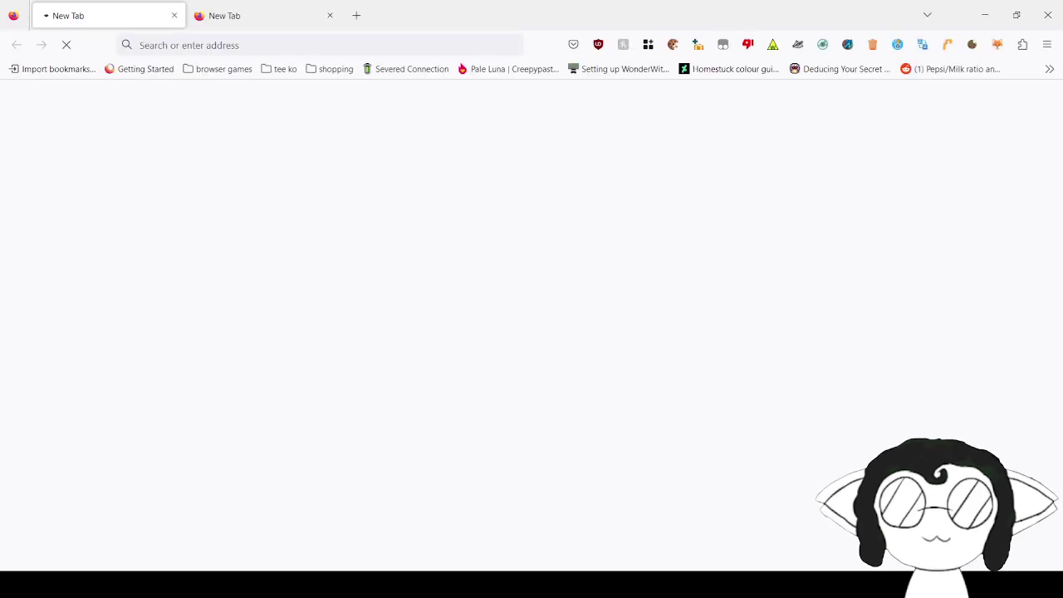
pyautogui.hotkey('alt', 'Tab')
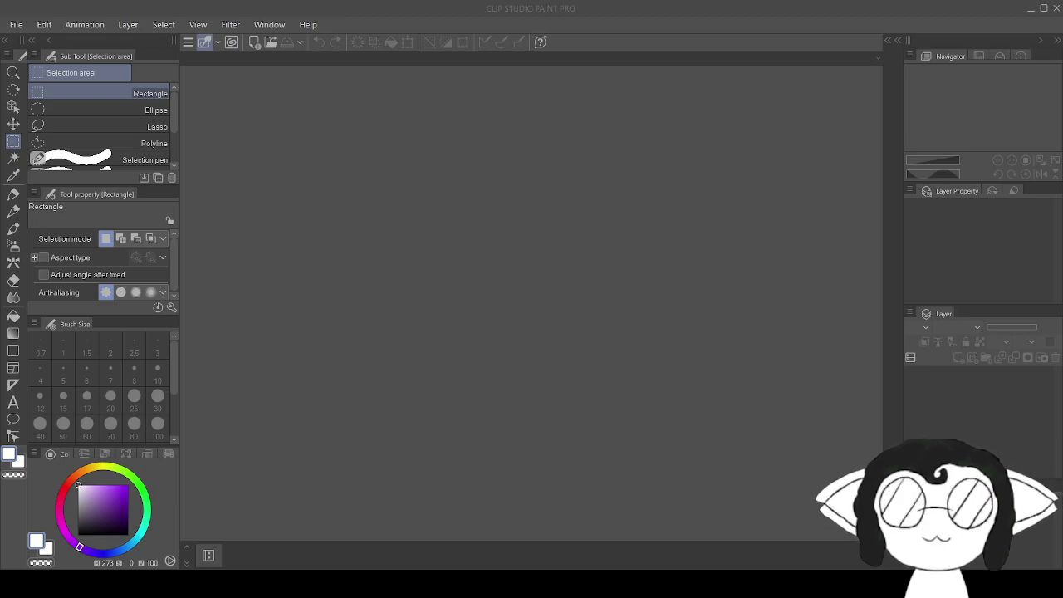
pyautogui.hotkey('alt', 'Tab')
pyautogui.click(452, 5)
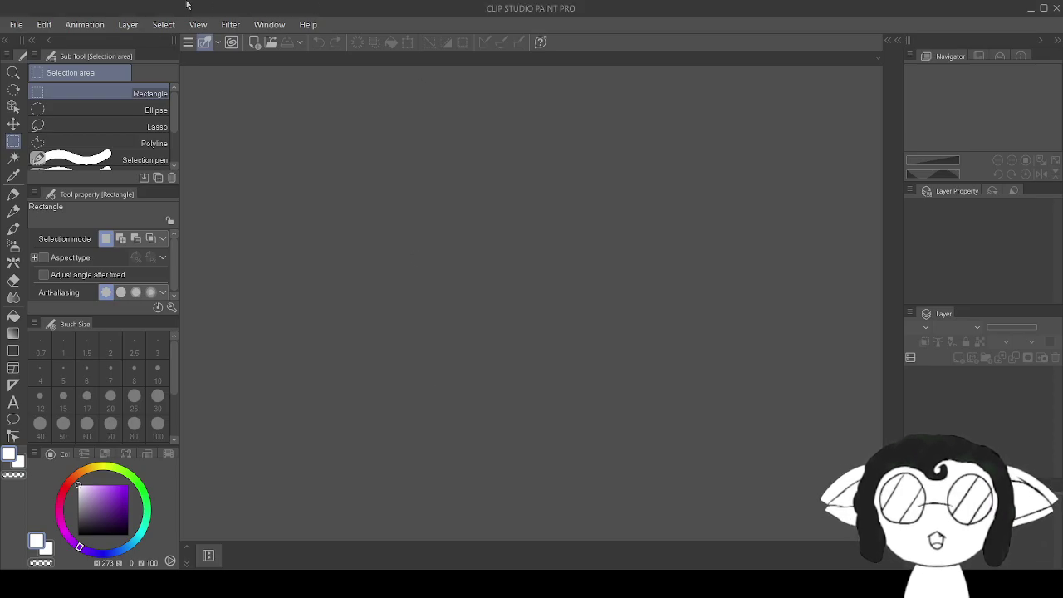
# Create a new 3000 x 3000 px canvas at 350 dpi named energyswordsunday.
pyautogui.click(13, 23)
pyautogui.click(35, 42)
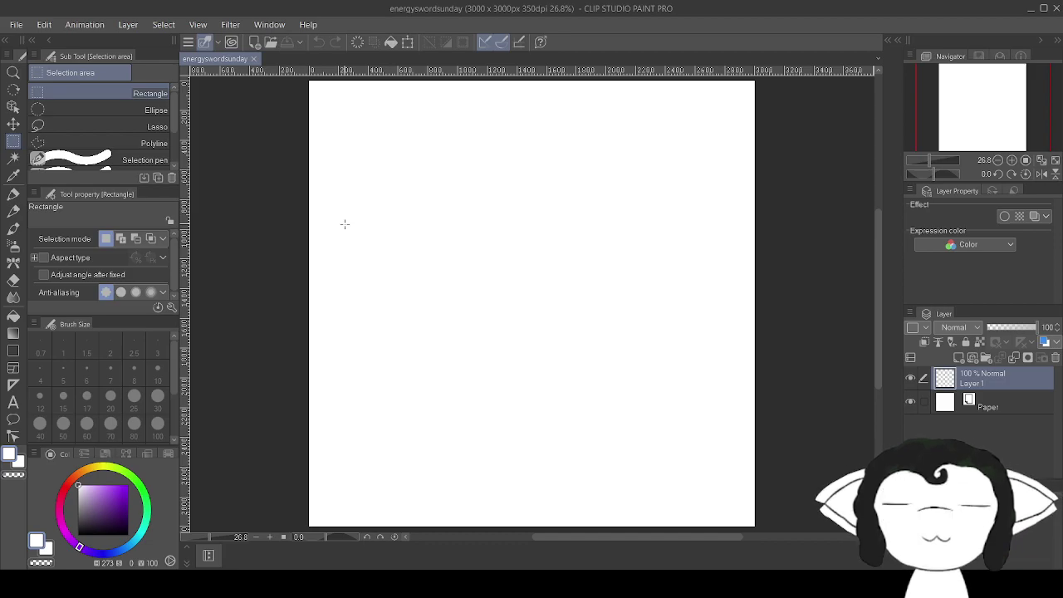
pyautogui.moveTo(344, 225); pyautogui.dragTo(587, 245)
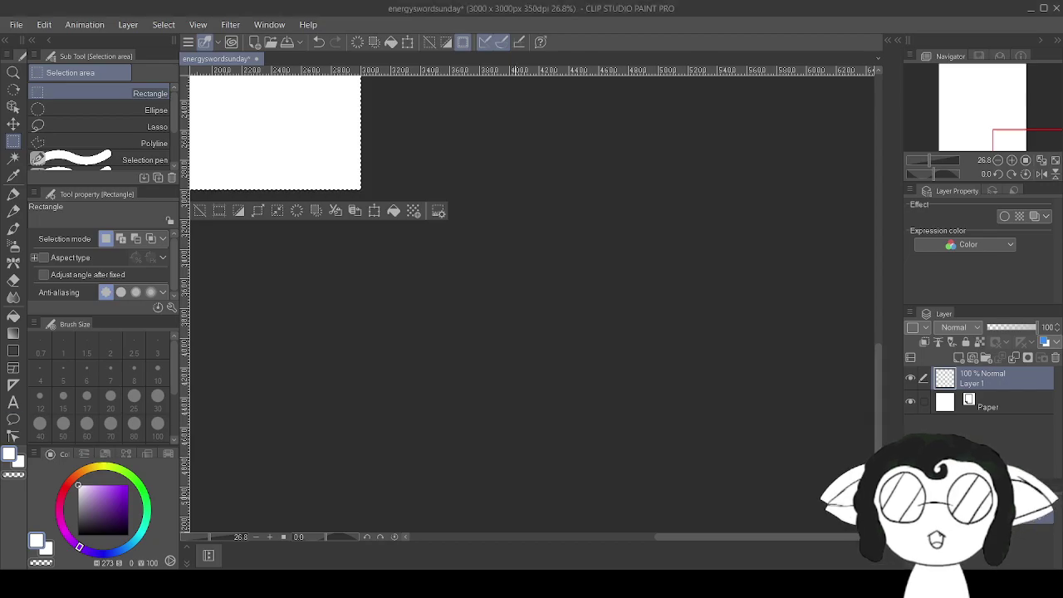
pyautogui.hotkey('ctrl', 'd')
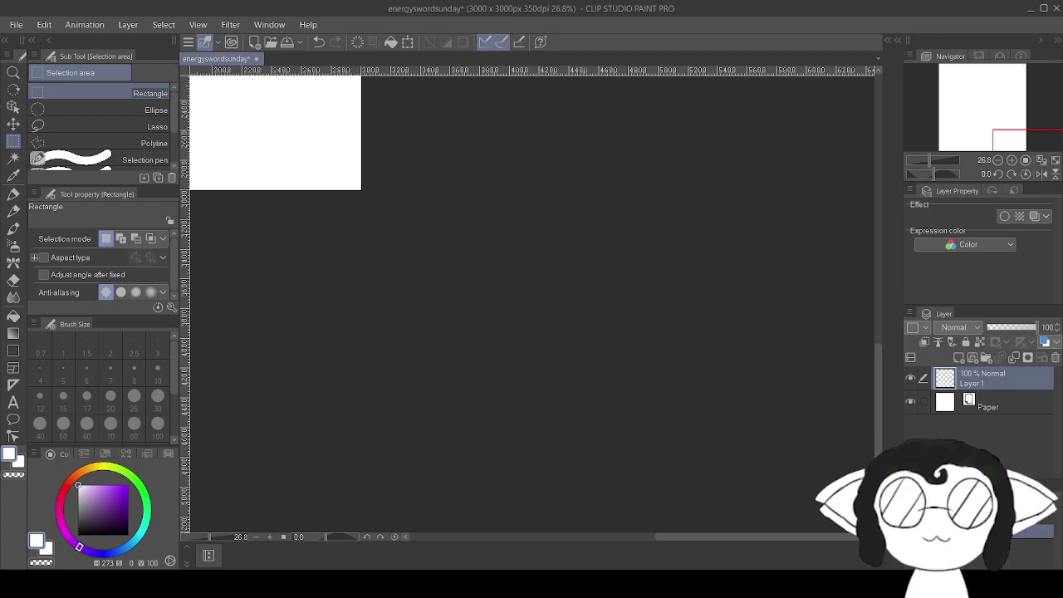
pyautogui.moveTo(503, 245); pyautogui.dragTo(891, 585)
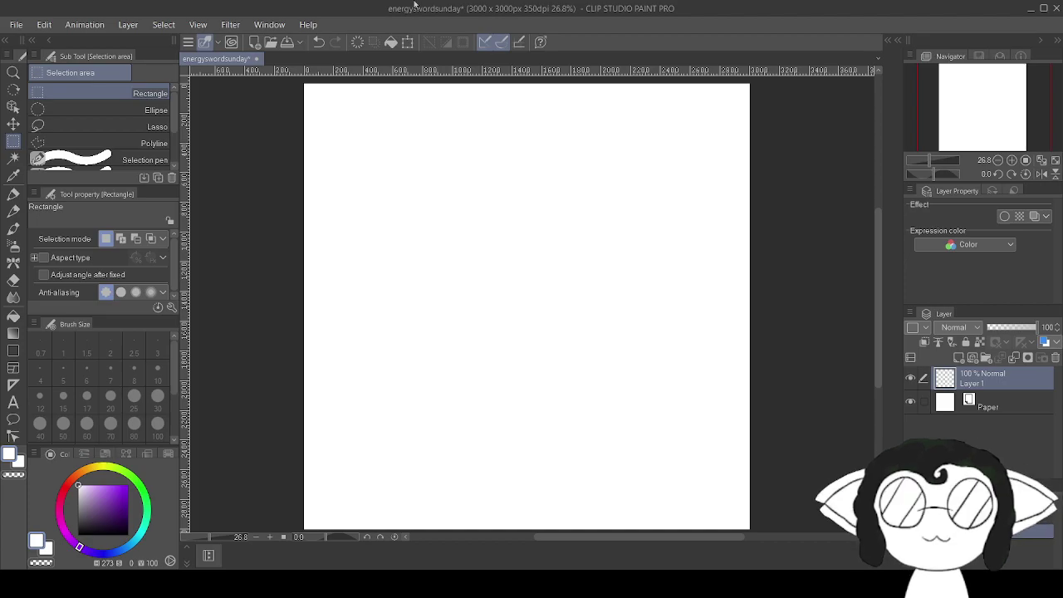
# Choose the Rough pencil and set the drawing colour to black.
pyautogui.click(14, 195)
pyautogui.click(14, 211)
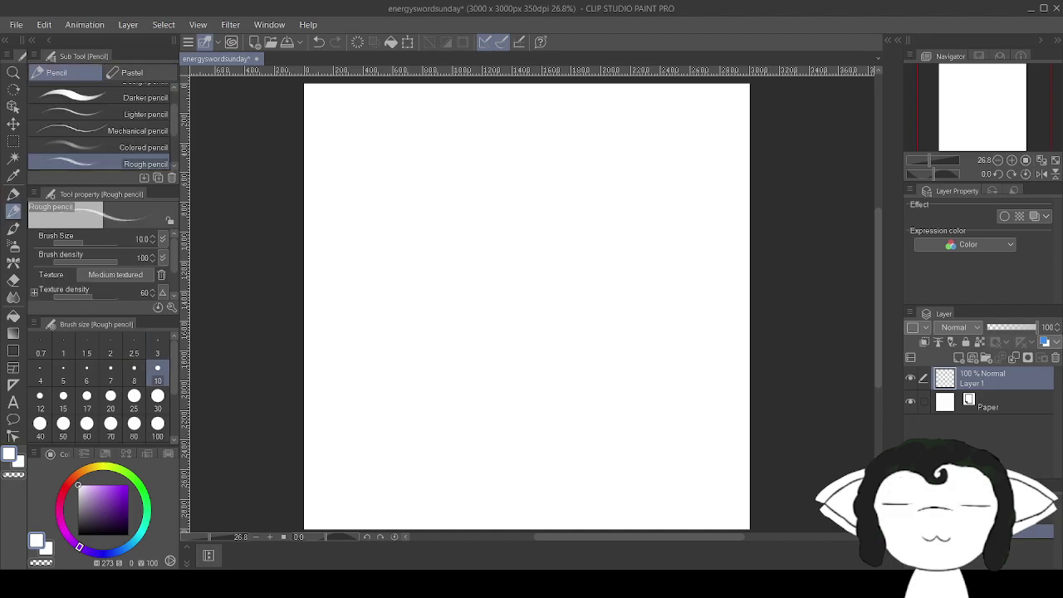
pyautogui.click(88, 507)
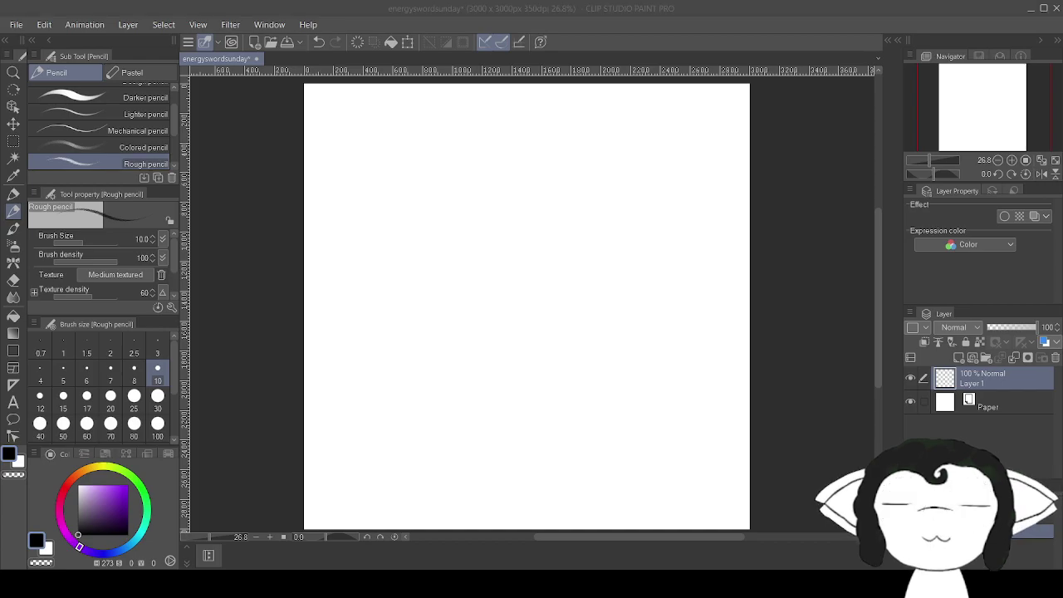
pyautogui.click(431, 274)
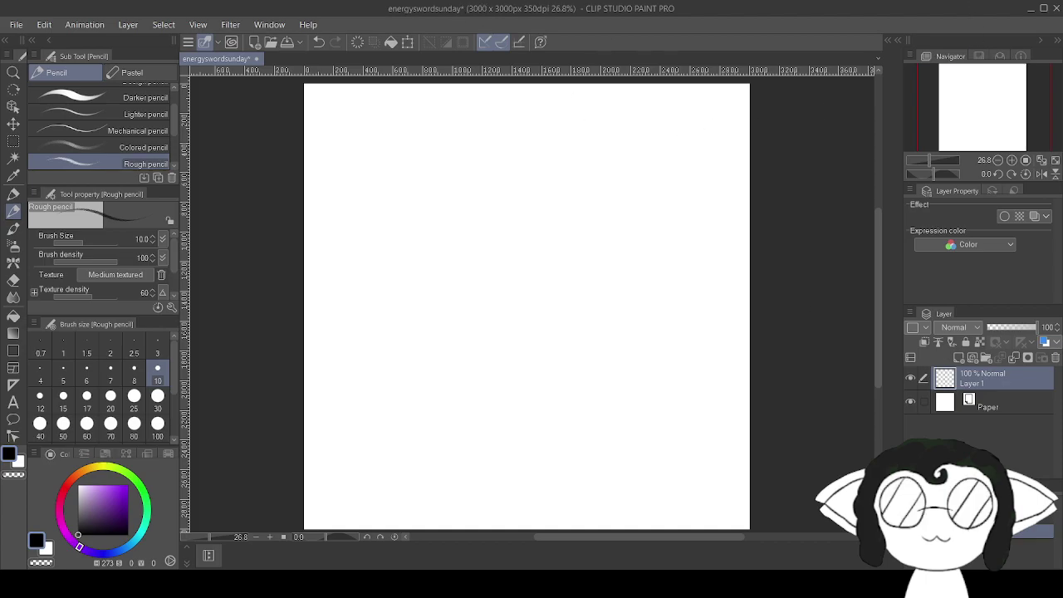
# Add three layer folders above Layer 1.
pyautogui.click(985, 358)
pyautogui.click(985, 358)
pyautogui.click(986, 358)
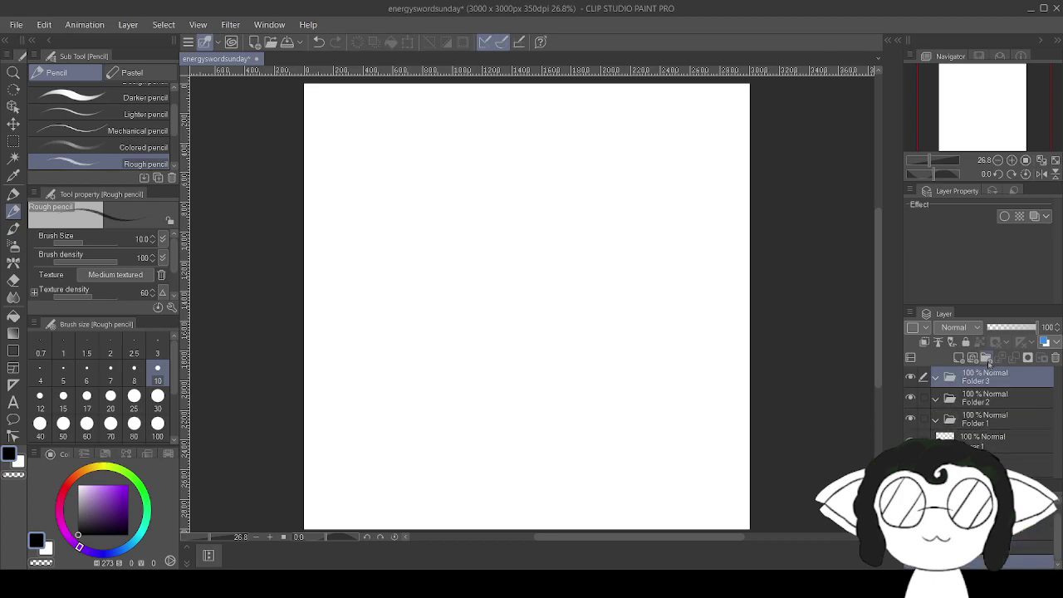
# Rename the three folders, from the lowest to the highest in the stack, as sketch, clor and lineart.
pyautogui.click(980, 426)
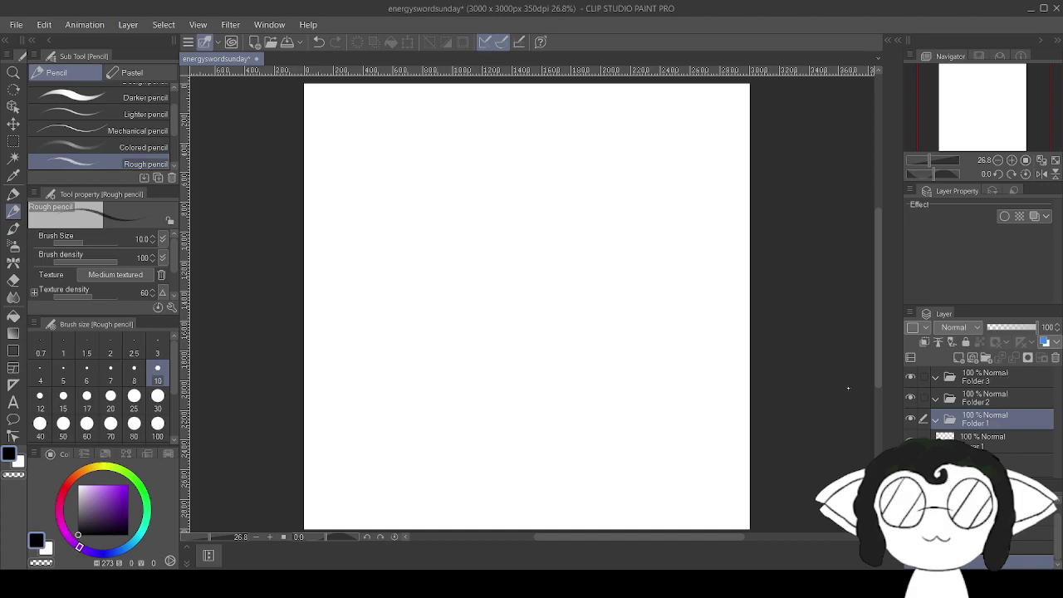
pyautogui.write('sketch')
pyautogui.press('Return')
pyautogui.doubleClick(982, 402)
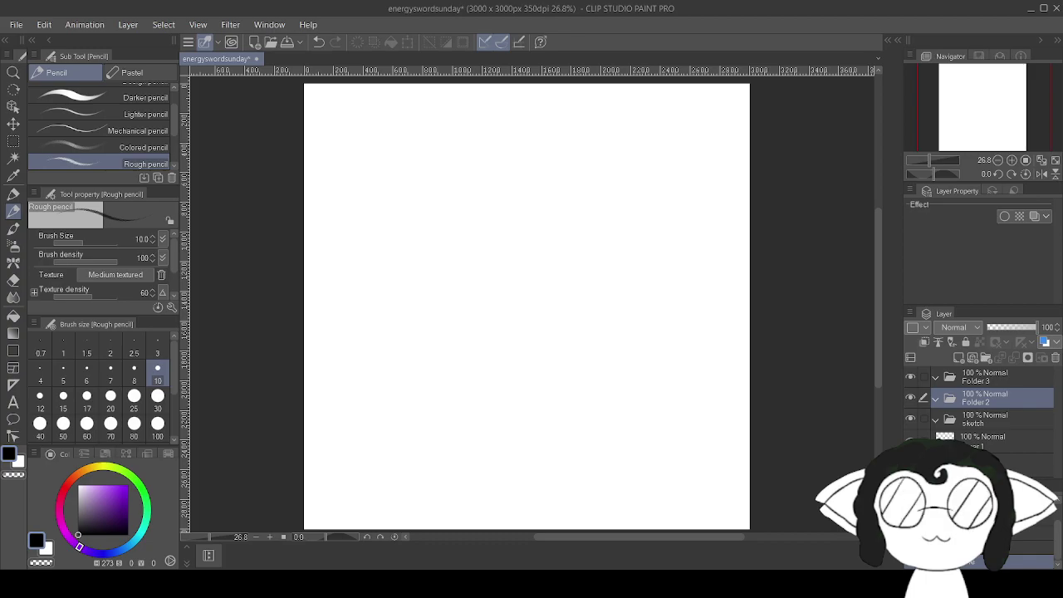
pyautogui.write('clor')
pyautogui.press('Return')
pyautogui.click(988, 381)
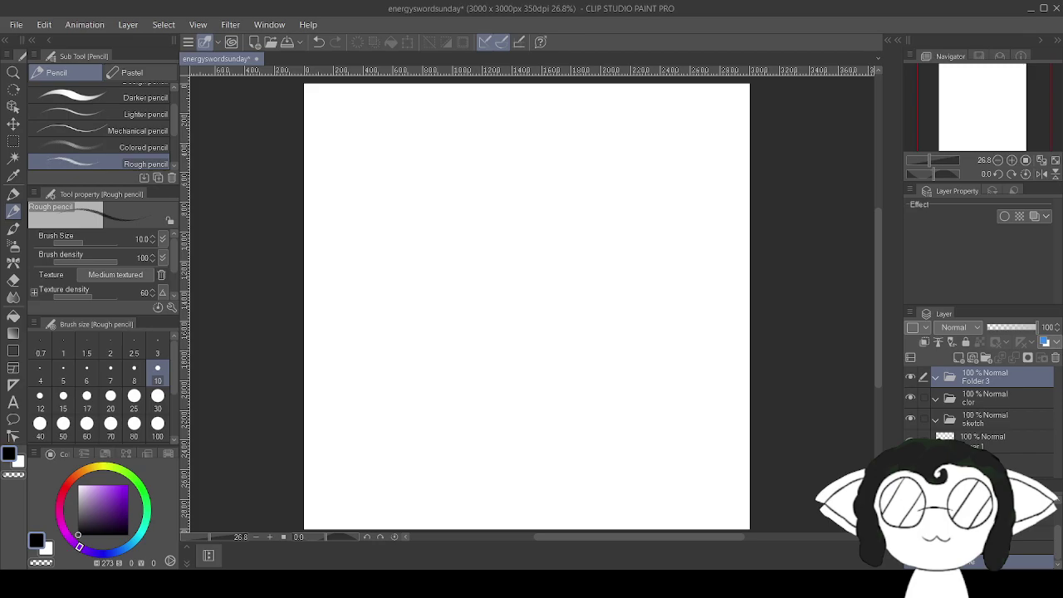
pyautogui.press('Return')
# Move Layer 1 into the sketch folder and rename it based.
pyautogui.click(1000, 440)
pyautogui.click(996, 419)
pyautogui.click(996, 440)
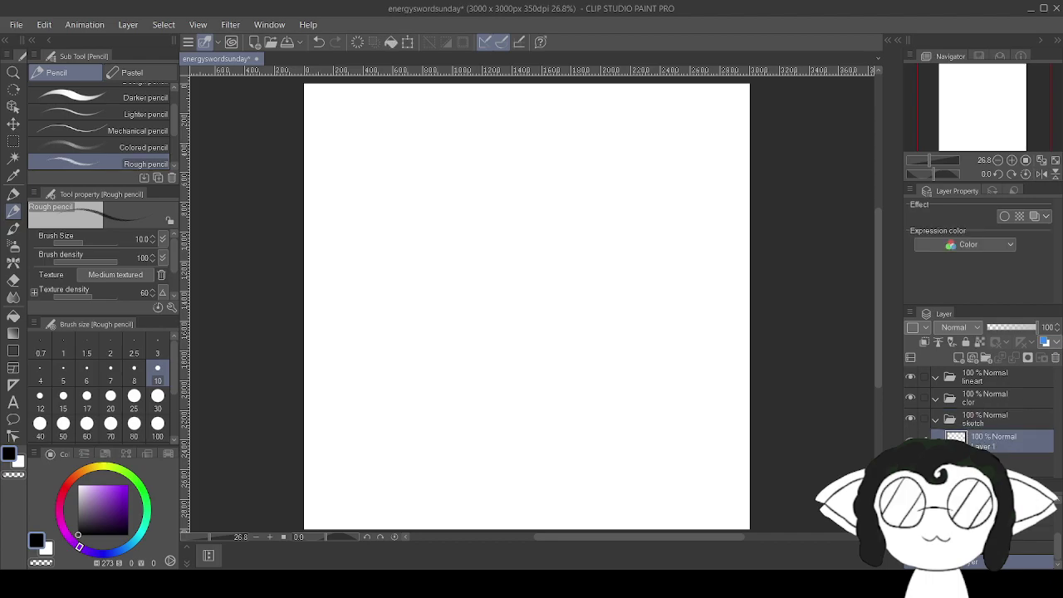
pyautogui.write('based')
pyautogui.press('Return')
pyautogui.moveTo(565, 236); pyautogui.dragTo(503, 299)
pyautogui.moveTo(528, 241)
pyautogui.mouseDown()
pyautogui.moveTo(532, 288)
pyautogui.moveTo(506, 315)
pyautogui.mouseUp()
pyautogui.moveTo(525, 218); pyautogui.dragTo(499, 346)
pyautogui.moveTo(531, 194); pyautogui.dragTo(525, 380)
pyautogui.moveTo(518, 274); pyautogui.dragTo(516, 359)
pyautogui.moveTo(523, 208); pyautogui.dragTo(521, 401)
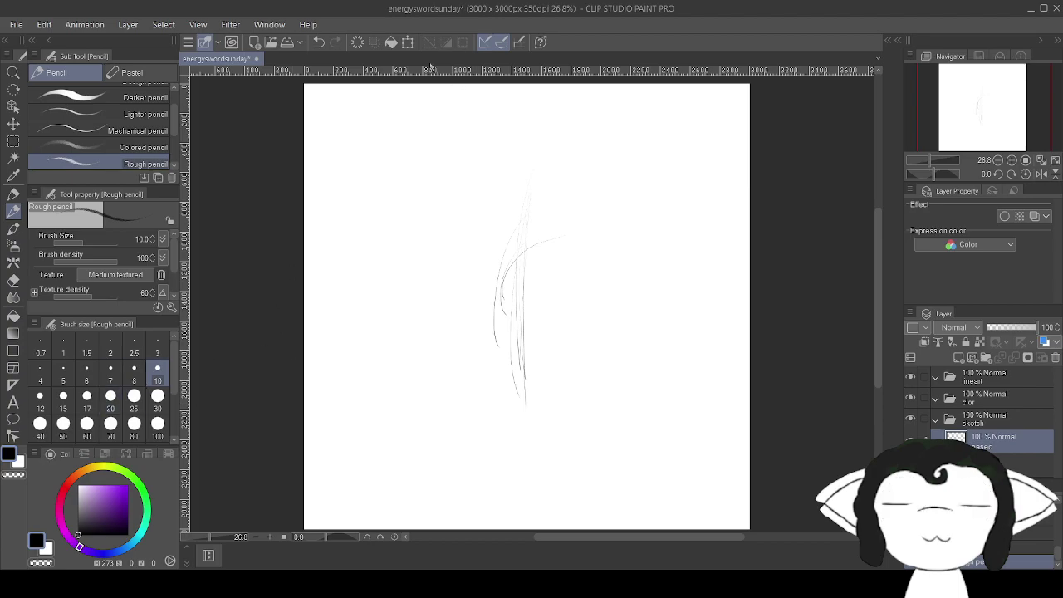
pyautogui.click(321, 43)
pyautogui.click(320, 44)
pyautogui.click(321, 44)
pyautogui.click(320, 44)
pyautogui.click(321, 43)
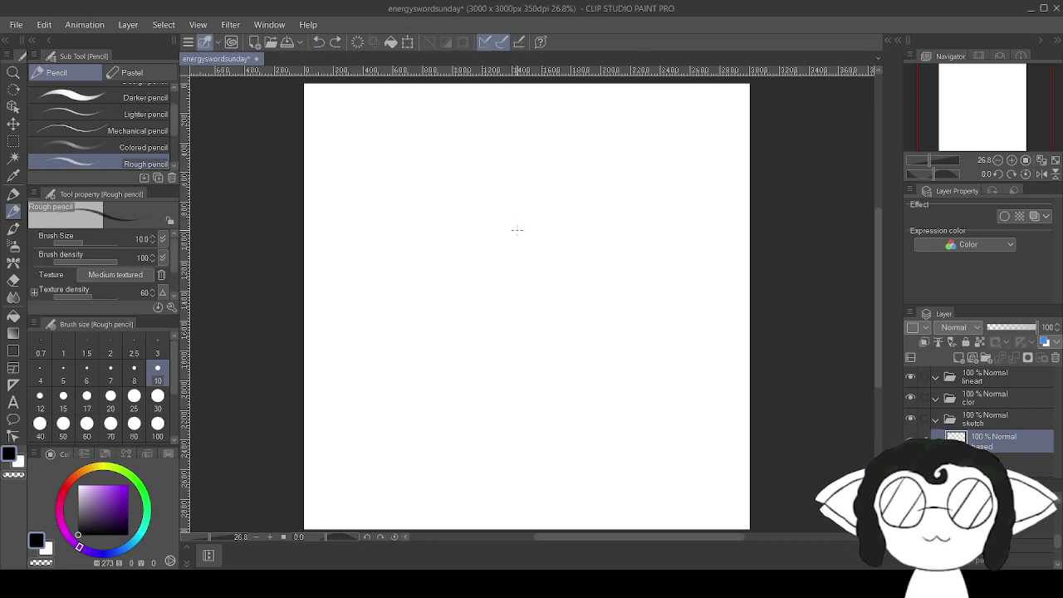
# Sketch a slightly curved, near-vertical black guideline about 1500 px tall down the middle of the canvas using several overlapping strokes.
pyautogui.moveTo(510, 230); pyautogui.dragTo(540, 368)
pyautogui.moveTo(508, 237); pyautogui.dragTo(548, 388)
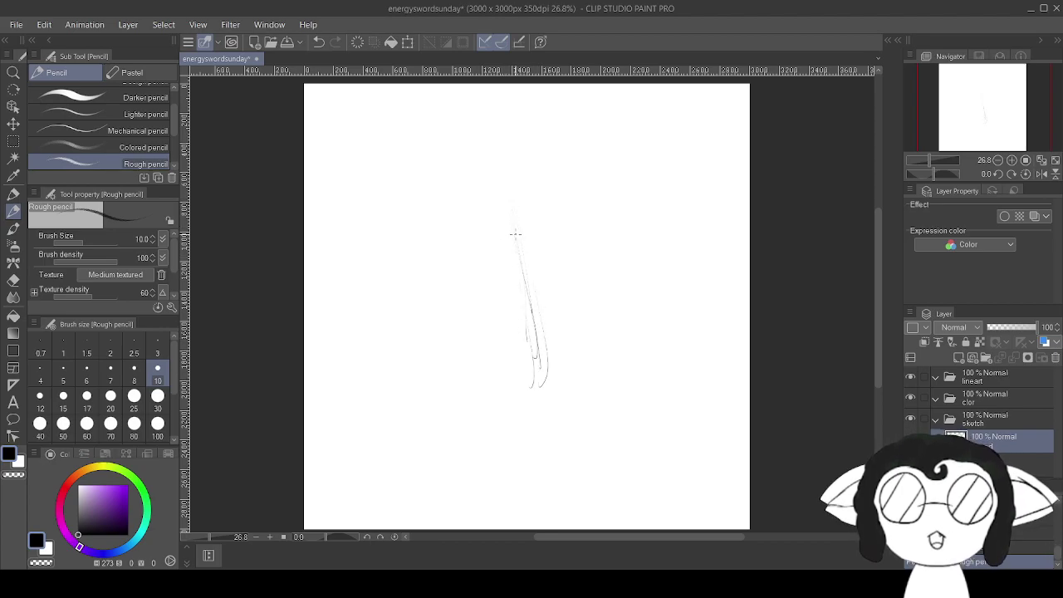
pyautogui.moveTo(512, 211)
pyautogui.mouseDown()
pyautogui.moveTo(546, 381)
pyautogui.moveTo(541, 411)
pyautogui.moveTo(523, 425)
pyautogui.mouseUp()
pyautogui.moveTo(534, 326); pyautogui.dragTo(527, 427)
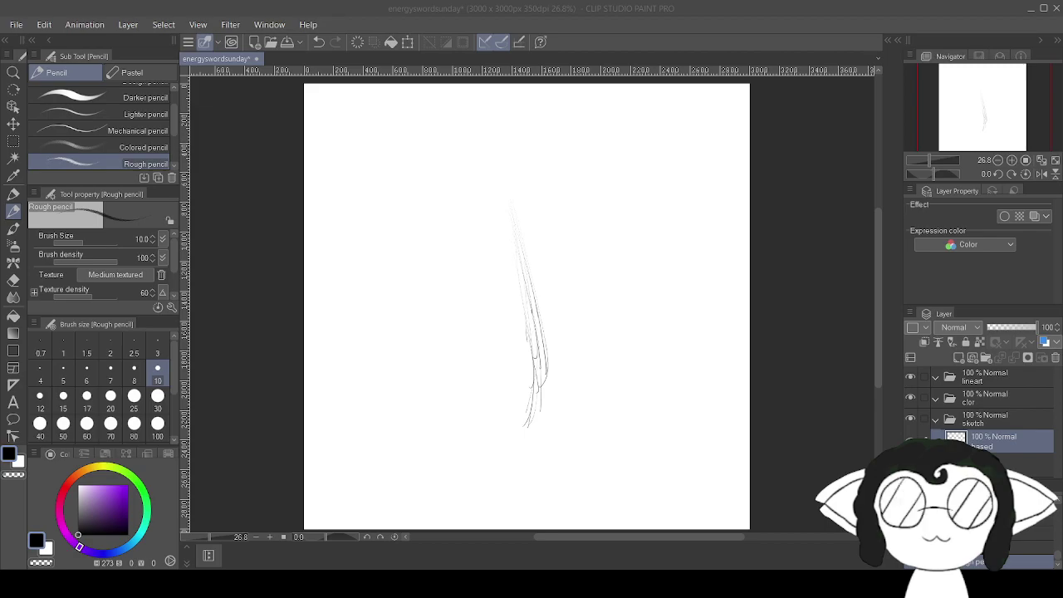
pyautogui.click(981, 4)
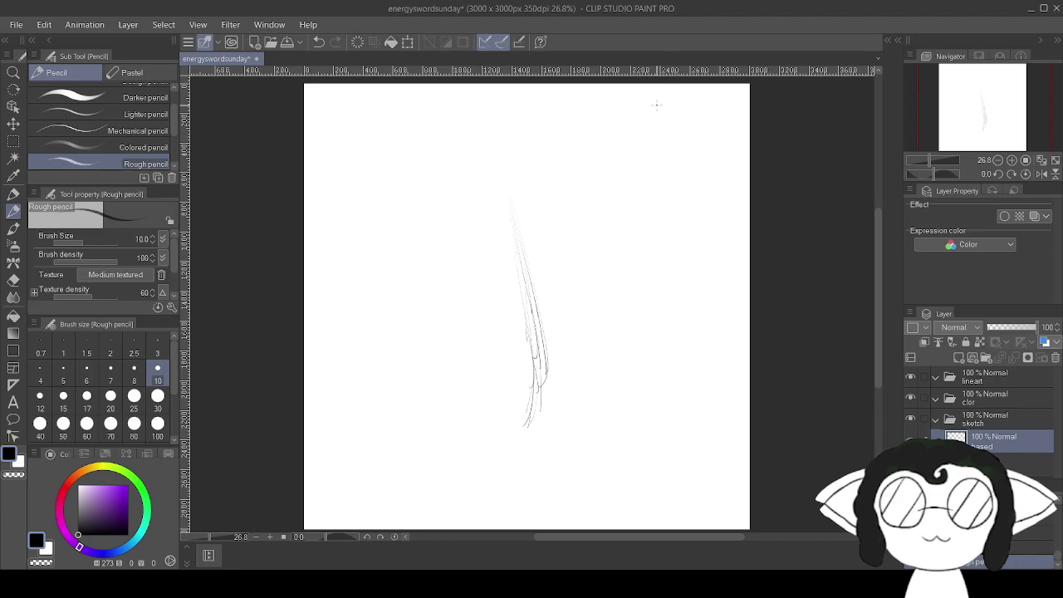
pyautogui.moveTo(509, 208); pyautogui.dragTo(531, 281)
pyautogui.moveTo(524, 241)
pyautogui.mouseDown()
pyautogui.moveTo(541, 328)
pyautogui.moveTo(530, 266)
pyautogui.moveTo(528, 385)
pyautogui.moveTo(517, 416)
pyautogui.mouseUp()
pyautogui.moveTo(534, 357); pyautogui.dragTo(522, 418)
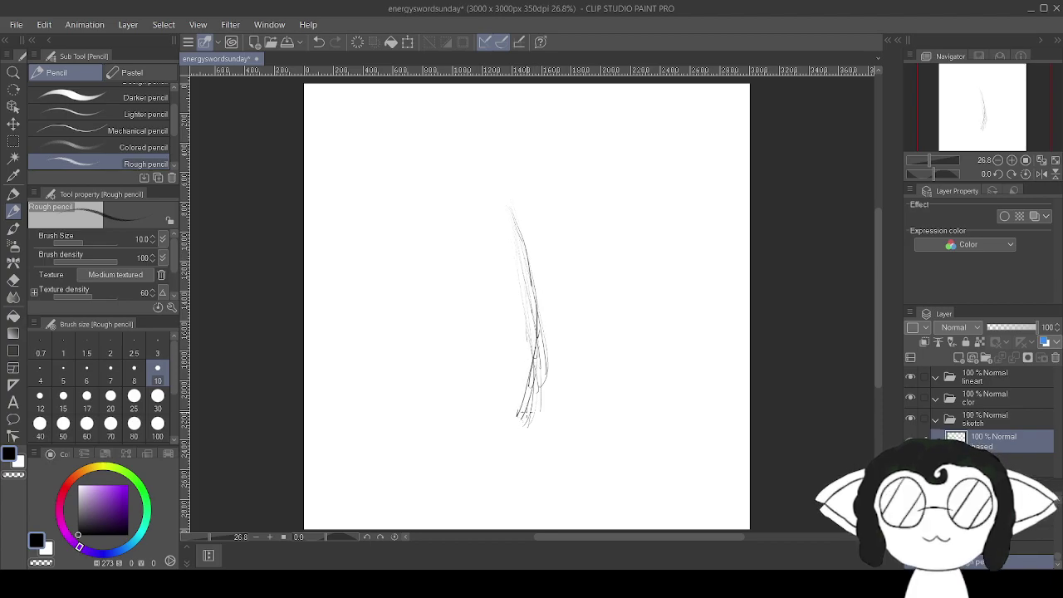
pyautogui.moveTo(514, 303)
pyautogui.mouseDown()
pyautogui.moveTo(591, 349)
pyautogui.moveTo(497, 291)
pyautogui.mouseUp()
pyautogui.moveTo(591, 349); pyautogui.dragTo(474, 275)
pyautogui.moveTo(512, 305); pyautogui.dragTo(421, 266)
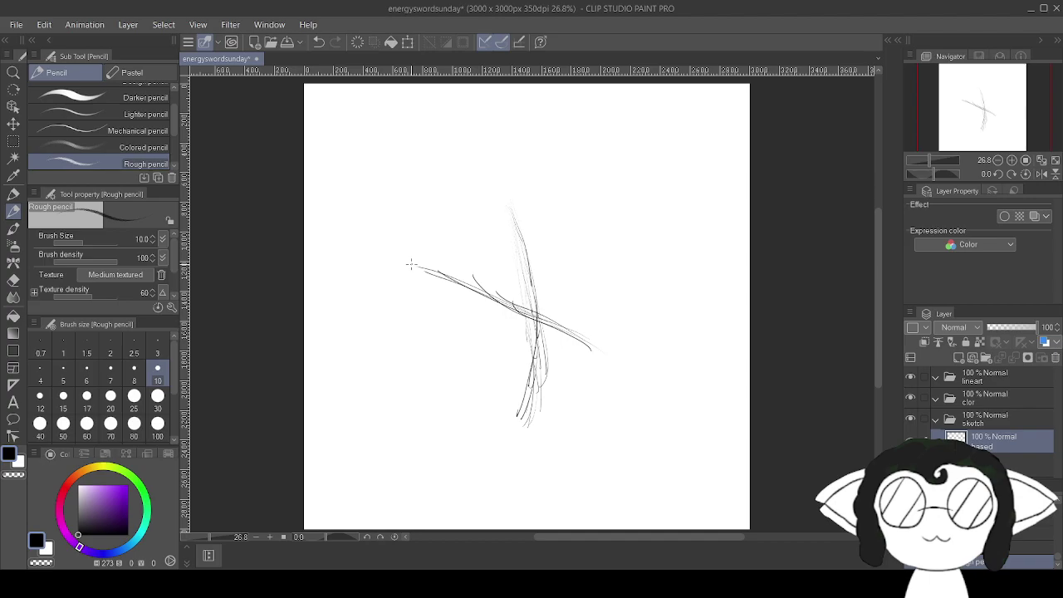
pyautogui.click(318, 43)
pyautogui.click(318, 42)
pyautogui.click(318, 43)
pyautogui.click(318, 42)
pyautogui.click(318, 43)
pyautogui.click(335, 42)
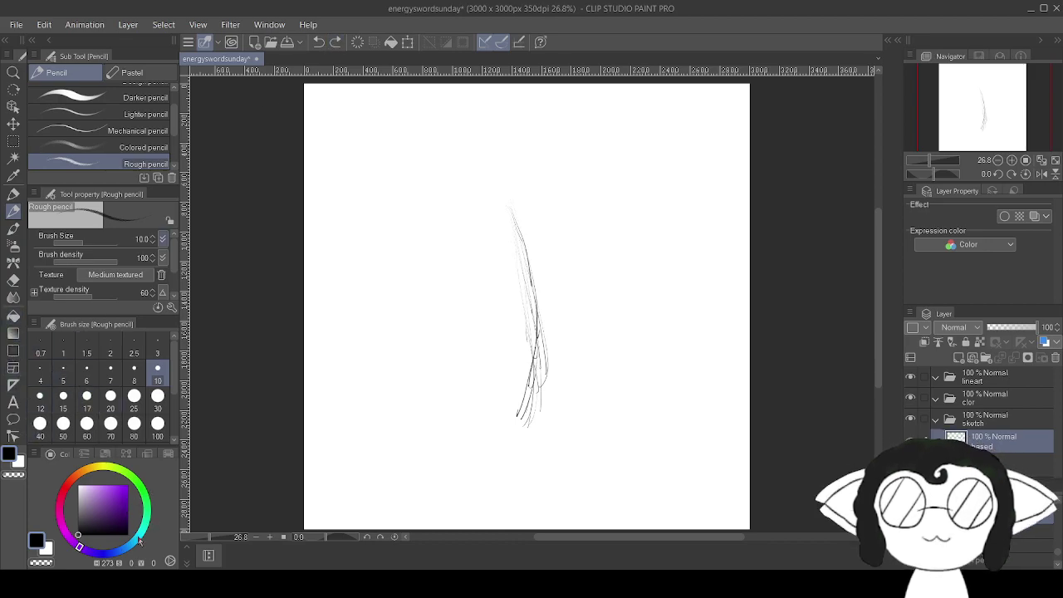
# Sketch a diagonal guideline in bright cyan (H 188, S 100, V 100), sloping down to the right across the lower half of the black curve.
pyautogui.click(137, 538)
pyautogui.click(127, 485)
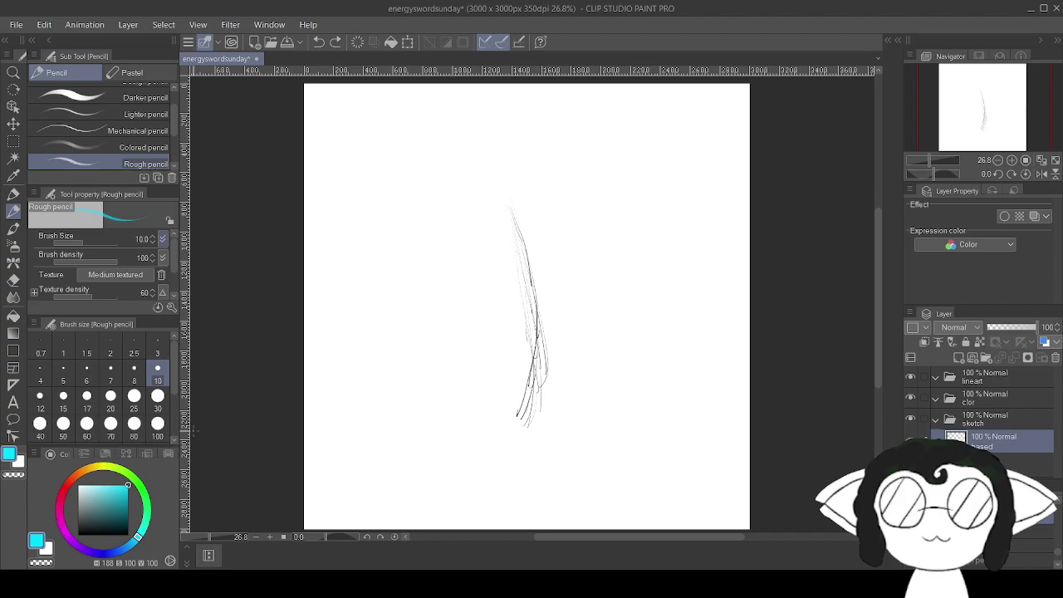
pyautogui.moveTo(573, 369); pyautogui.dragTo(500, 319)
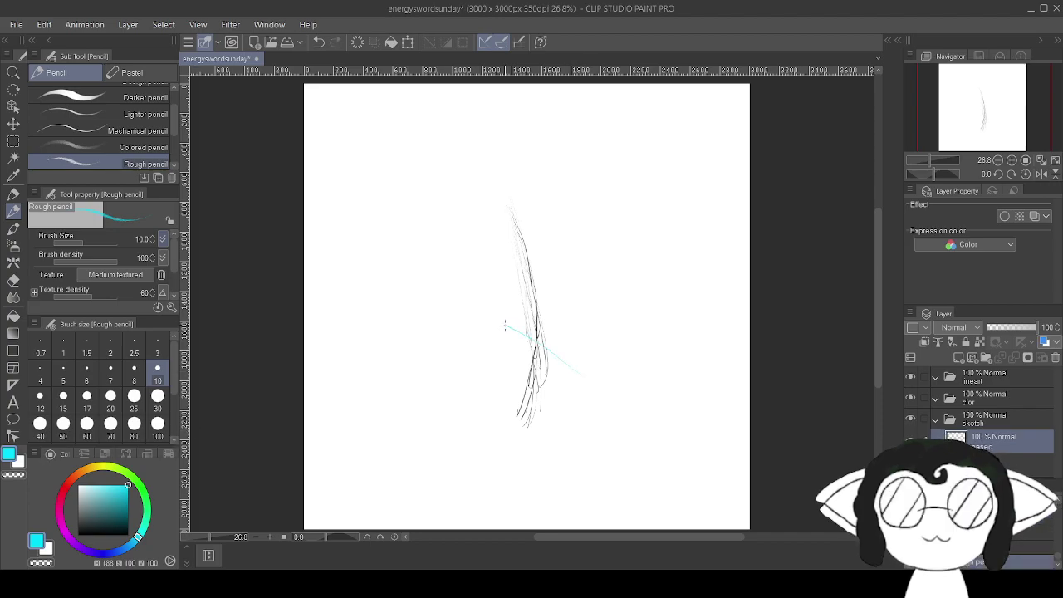
pyautogui.moveTo(585, 377); pyautogui.dragTo(479, 320)
pyautogui.moveTo(588, 376); pyautogui.dragTo(438, 297)
pyautogui.moveTo(586, 378); pyautogui.dragTo(417, 292)
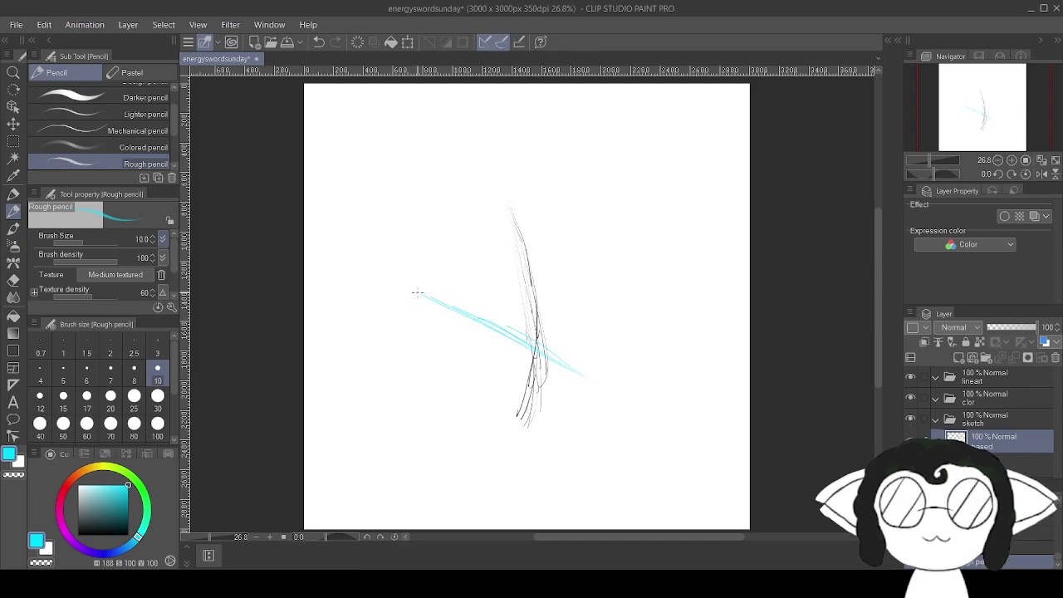
# Sketch a rough magenta circle (H 317, S 100, V 100) about 1050 px across around the upper part of the black guideline.
pyautogui.click(69, 483)
pyautogui.moveTo(103, 500); pyautogui.dragTo(138, 470)
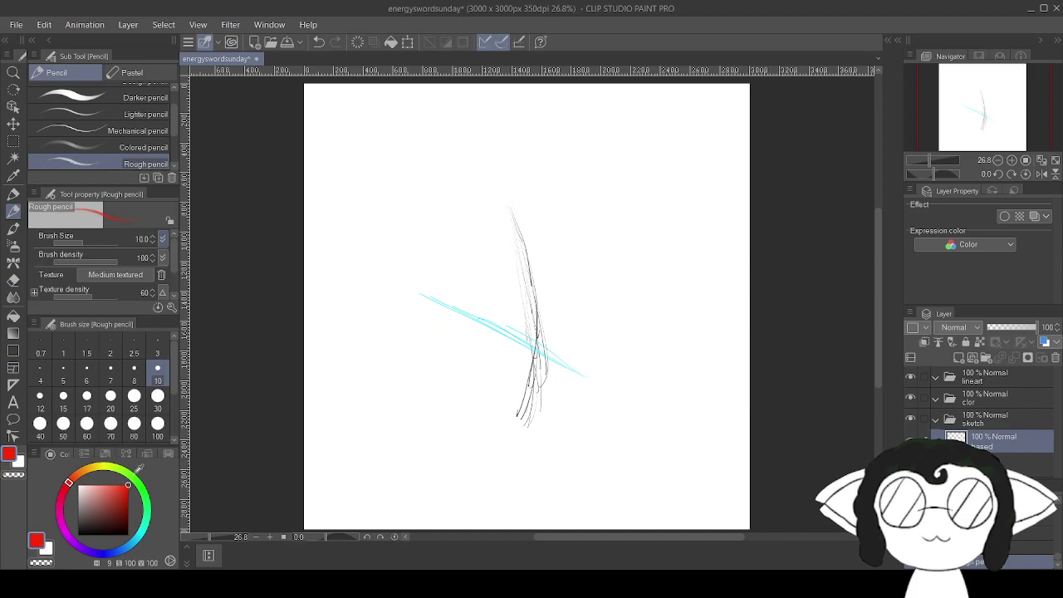
pyautogui.click(60, 518)
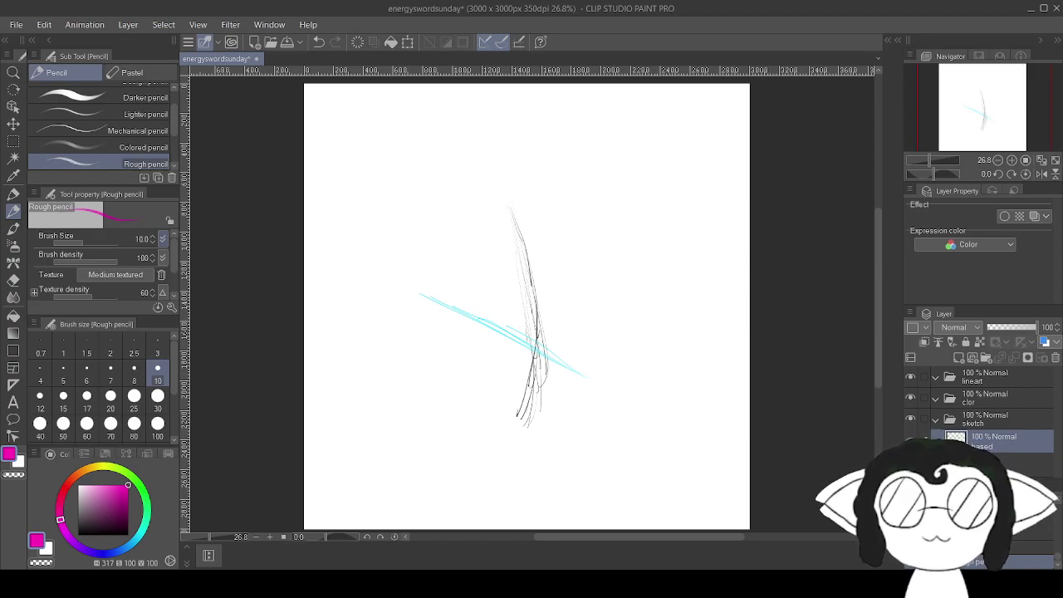
pyautogui.moveTo(475, 197); pyautogui.dragTo(531, 175)
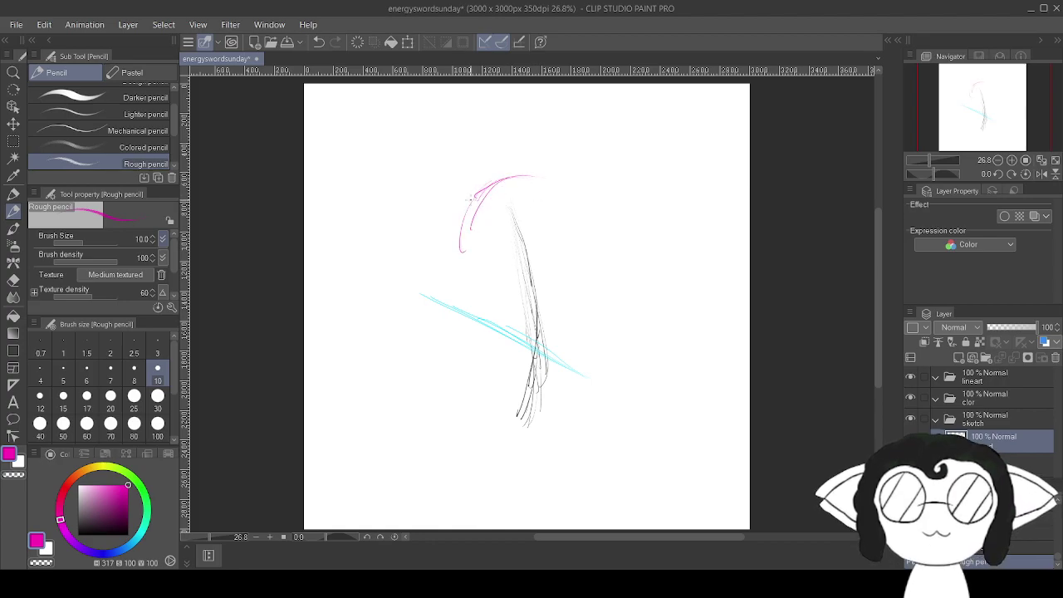
pyautogui.moveTo(461, 271)
pyautogui.mouseDown()
pyautogui.moveTo(476, 184)
pyautogui.moveTo(473, 292)
pyautogui.mouseUp()
pyautogui.moveTo(452, 224)
pyautogui.mouseDown()
pyautogui.moveTo(488, 306)
pyautogui.moveTo(521, 317)
pyautogui.moveTo(562, 313)
pyautogui.moveTo(600, 291)
pyautogui.moveTo(612, 264)
pyautogui.mouseUp()
pyautogui.moveTo(577, 309)
pyautogui.mouseDown()
pyautogui.moveTo(606, 249)
pyautogui.moveTo(601, 204)
pyautogui.mouseUp()
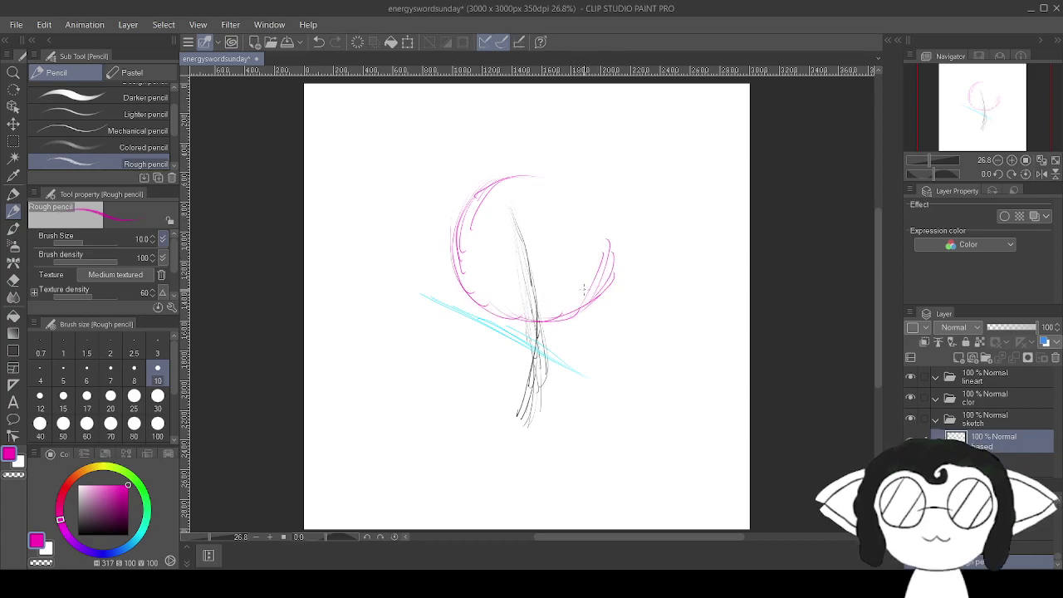
pyautogui.moveTo(611, 271)
pyautogui.mouseDown()
pyautogui.moveTo(610, 244)
pyautogui.moveTo(561, 179)
pyautogui.mouseUp()
pyautogui.moveTo(605, 224)
pyautogui.mouseDown()
pyautogui.moveTo(527, 177)
pyautogui.moveTo(496, 178)
pyautogui.mouseUp()
pyautogui.moveTo(581, 175); pyautogui.dragTo(494, 182)
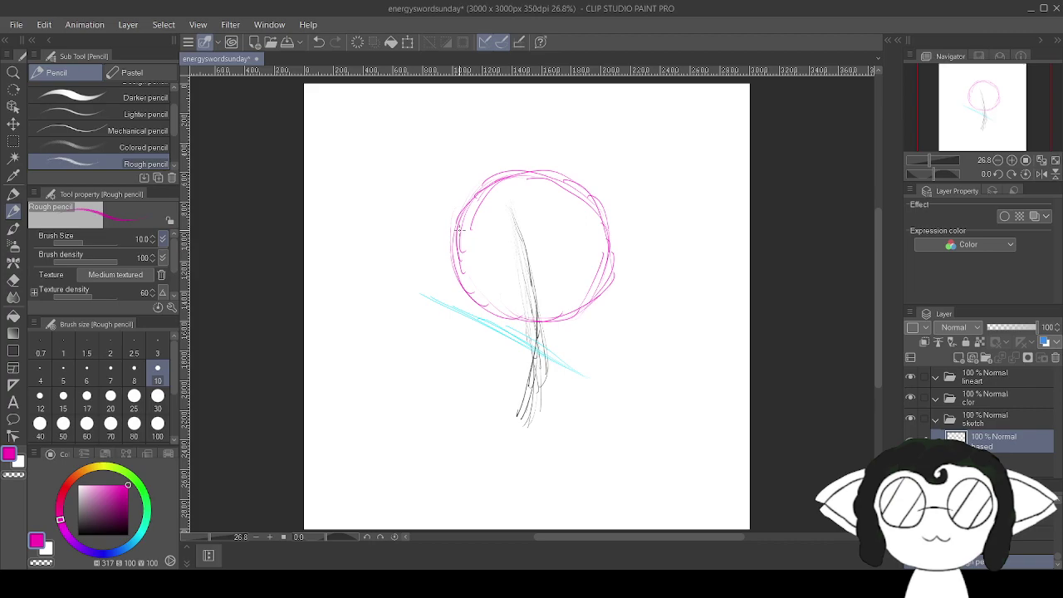
# Erase stray strokes along the circle's upper and right edges with the Hard eraser, then return to the Rough pencil.
pyautogui.press('e')
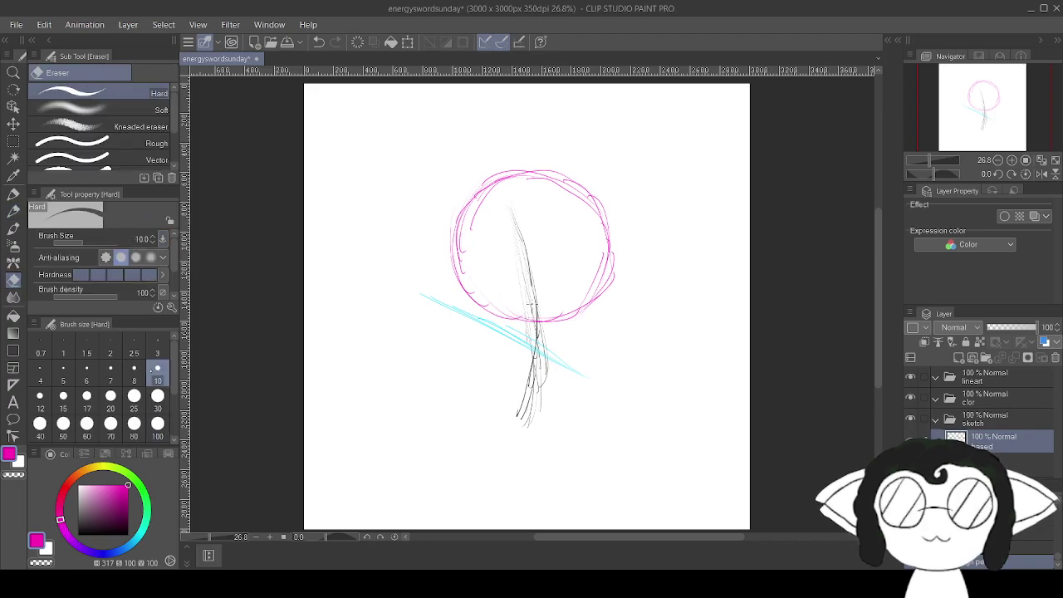
pyautogui.moveTo(612, 261); pyautogui.dragTo(608, 284)
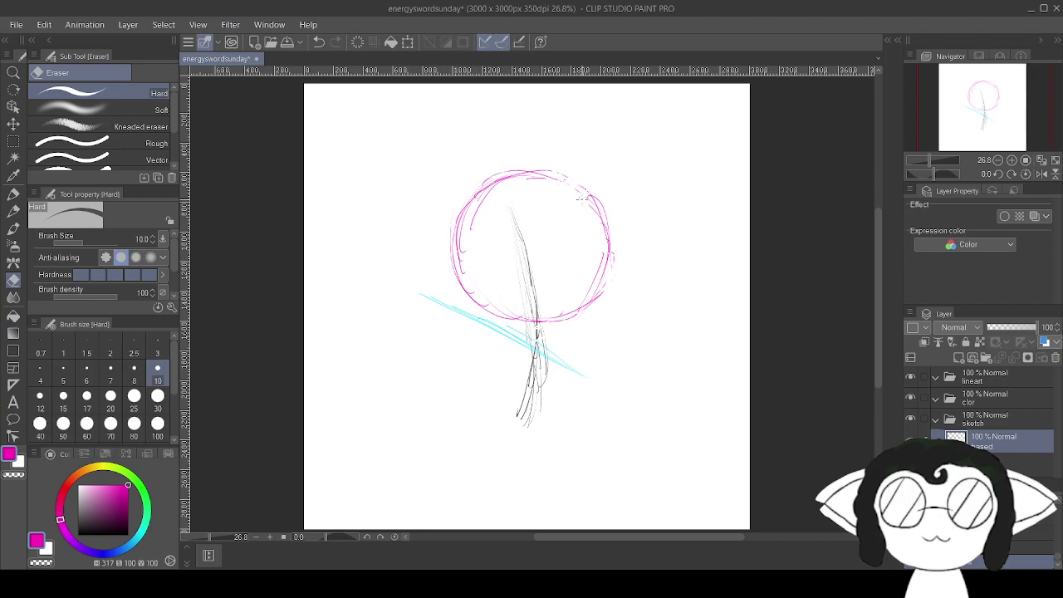
pyautogui.press('p')
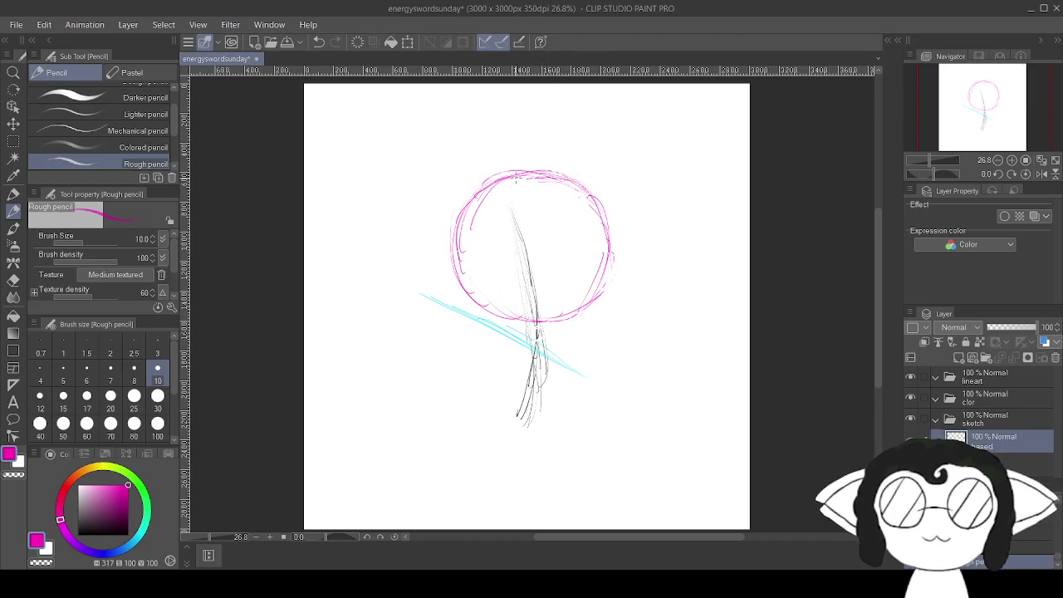
# Flip the canvas view horizontally back and forth to check the sketch's proportions and balance.
pyautogui.click(1042, 173)
pyautogui.click(1042, 173)
pyautogui.click(1042, 173)
pyautogui.click(1043, 173)
pyautogui.click(1043, 173)
pyautogui.click(1043, 173)
pyautogui.click(1043, 174)
pyautogui.click(1043, 174)
pyautogui.click(1042, 174)
pyautogui.click(1042, 174)
pyautogui.click(1041, 177)
pyautogui.click(1041, 177)
pyautogui.click(1041, 177)
pyautogui.click(1041, 178)
pyautogui.click(1041, 177)
pyautogui.click(1042, 177)
pyautogui.click(1041, 178)
pyautogui.click(1041, 177)
pyautogui.click(1041, 177)
pyautogui.click(1041, 178)
pyautogui.click(1041, 178)
pyautogui.click(1041, 178)
pyautogui.click(1041, 178)
pyautogui.click(1041, 178)
pyautogui.click(1041, 177)
pyautogui.click(1041, 178)
pyautogui.click(1041, 177)
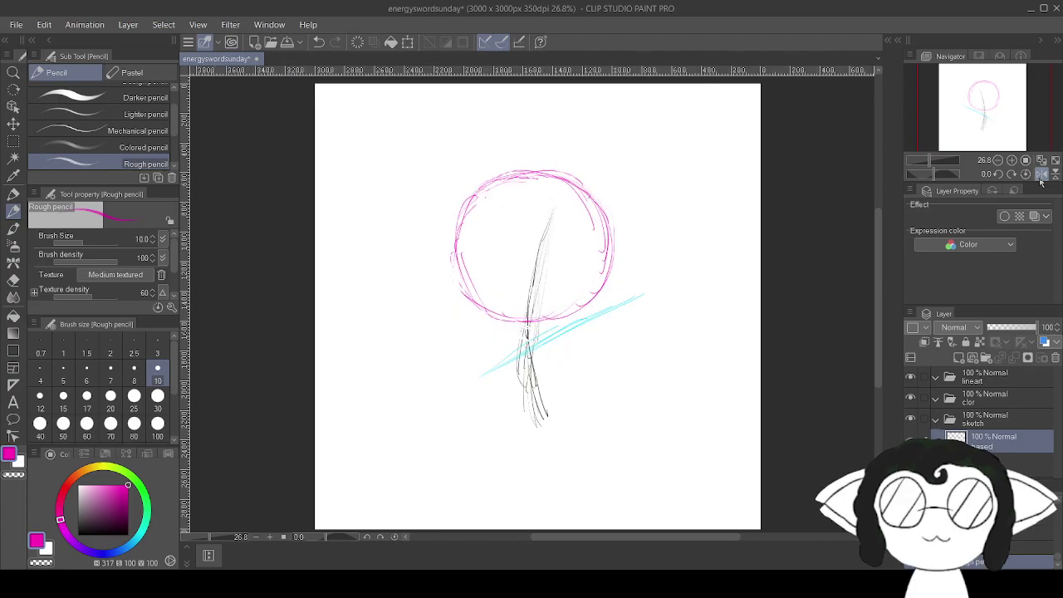
# Turn off the horizontal flip of the canvas view.
pyautogui.click(1041, 178)
pyautogui.moveTo(518, 399)
pyautogui.mouseDown()
pyautogui.moveTo(544, 402)
pyautogui.moveTo(515, 403)
pyautogui.mouseUp()
pyautogui.click(1000, 175)
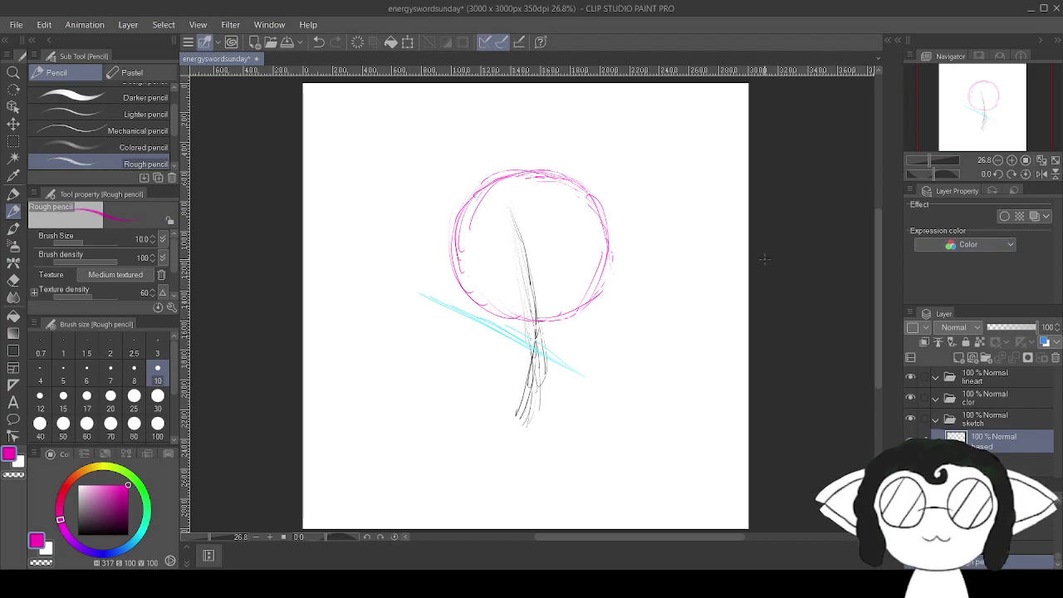
# Try a small rounded magenta torso shape about 250 px wide around the black guideline, just below the large circle.
pyautogui.scroll(5, 543, 267)
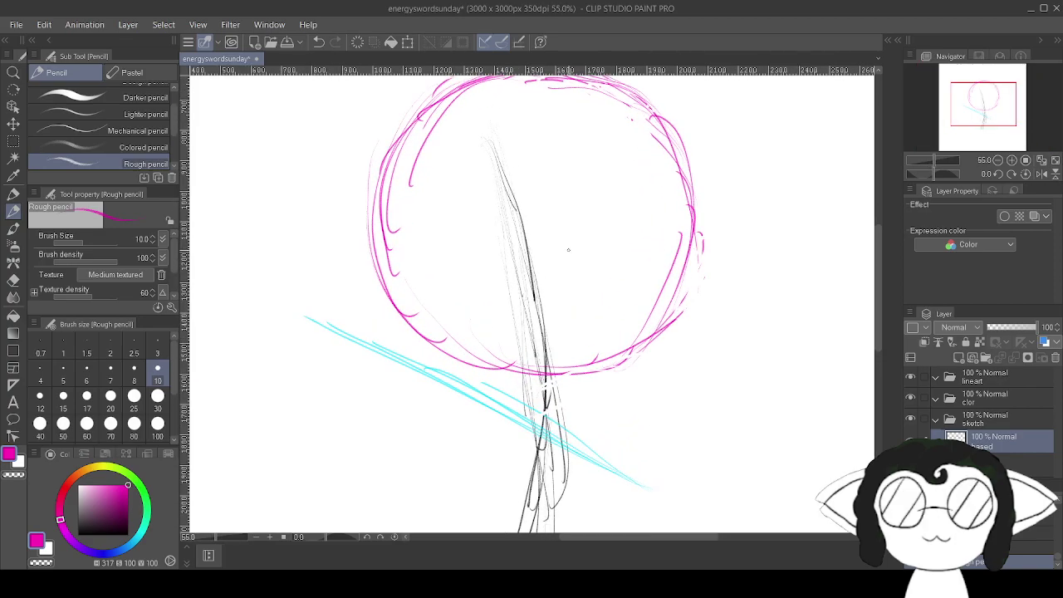
pyautogui.moveTo(569, 250); pyautogui.dragTo(571, 290)
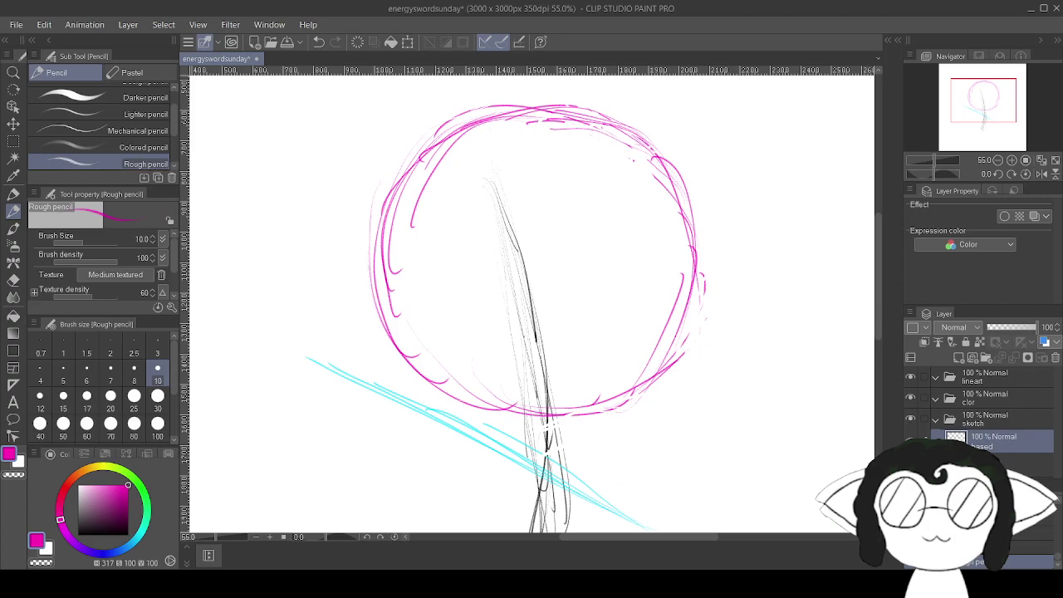
pyautogui.moveTo(539, 382); pyautogui.dragTo(518, 234)
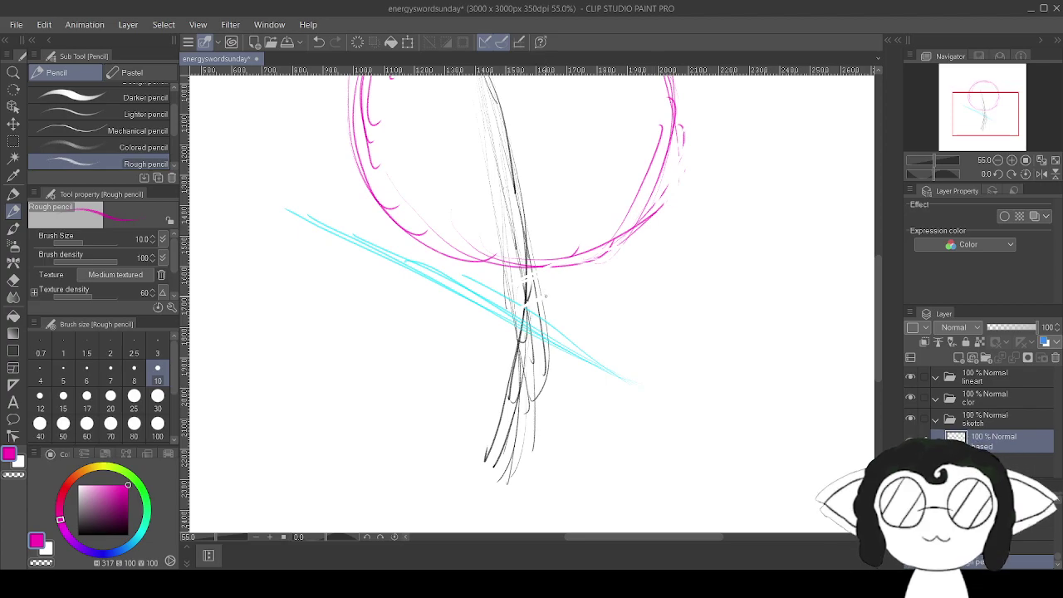
pyautogui.moveTo(503, 294)
pyautogui.mouseDown()
pyautogui.moveTo(546, 289)
pyautogui.moveTo(495, 345)
pyautogui.moveTo(553, 375)
pyautogui.moveTo(561, 311)
pyautogui.moveTo(538, 288)
pyautogui.moveTo(519, 299)
pyautogui.mouseUp()
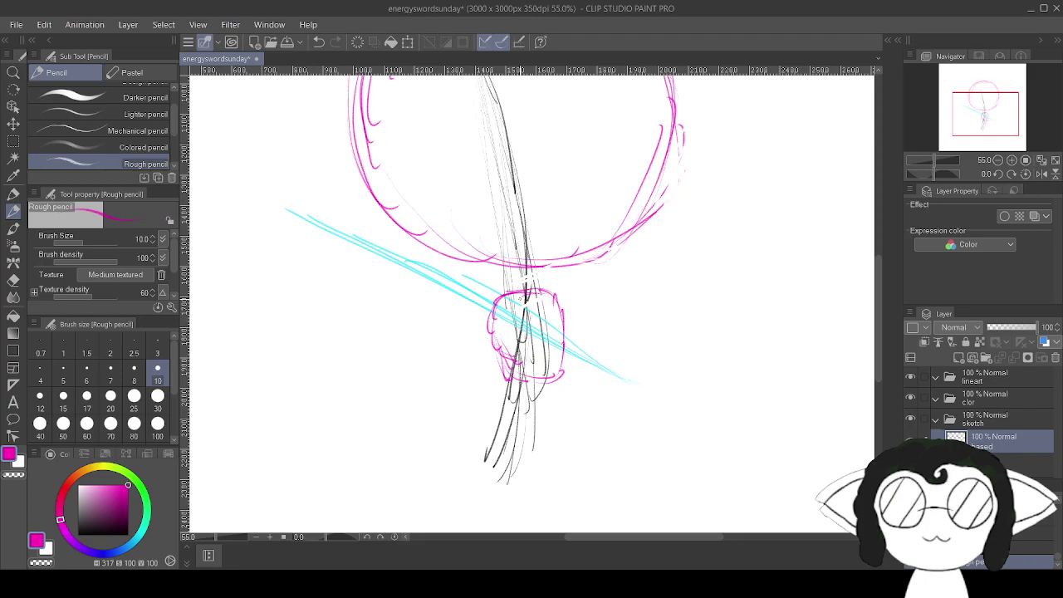
# Try a second rounded magenta shape about 290 px wide directly beneath the small torso shape.
pyautogui.moveTo(509, 374)
pyautogui.mouseDown()
pyautogui.moveTo(489, 389)
pyautogui.moveTo(497, 421)
pyautogui.mouseUp()
pyautogui.moveTo(501, 379)
pyautogui.mouseDown()
pyautogui.moveTo(492, 434)
pyautogui.moveTo(503, 457)
pyautogui.moveTo(553, 429)
pyautogui.mouseUp()
pyautogui.moveTo(501, 456); pyautogui.dragTo(561, 449)
pyautogui.moveTo(569, 393); pyautogui.dragTo(555, 447)
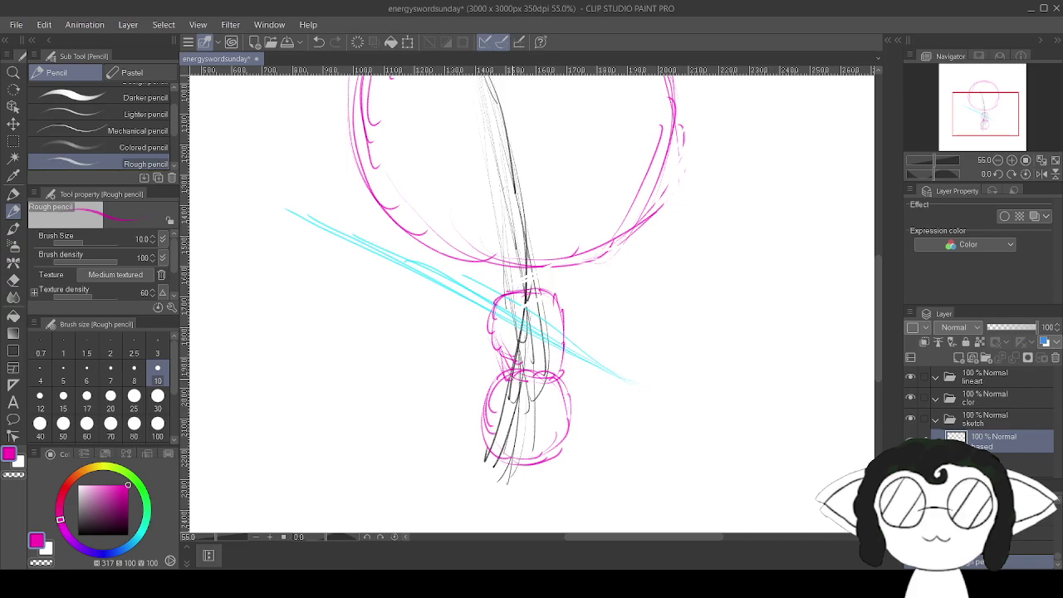
# Undo all strokes of the two small rounded magenta shapes below the large circle.
pyautogui.moveTo(512, 291); pyautogui.dragTo(532, 343)
pyautogui.hotkey('ctrl', '-')
pyautogui.scroll(-4, 489, 315)
pyautogui.moveTo(488, 316); pyautogui.dragTo(492, 342)
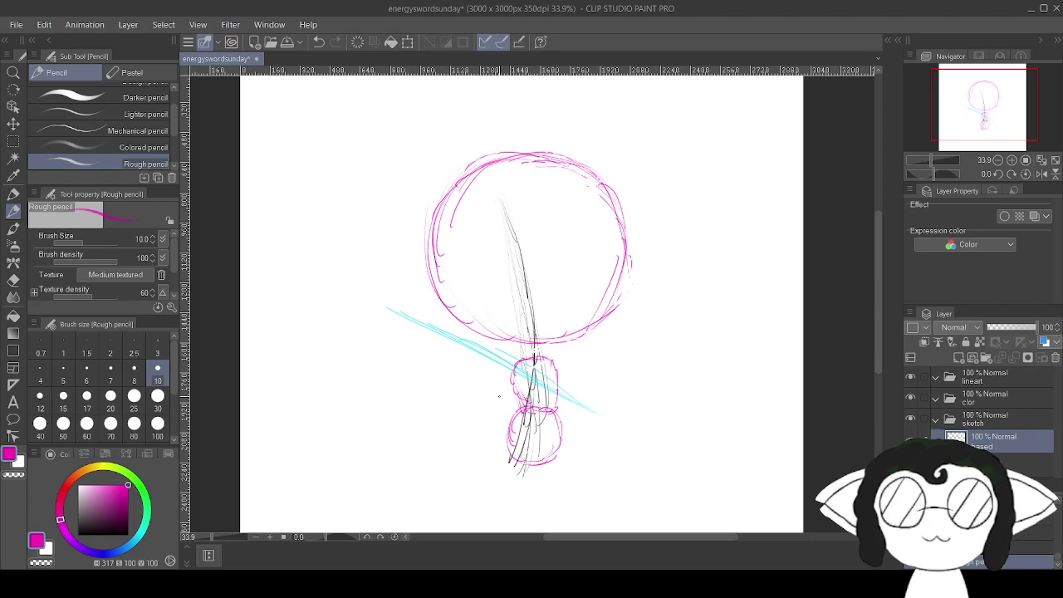
pyautogui.scroll(3, 531, 332)
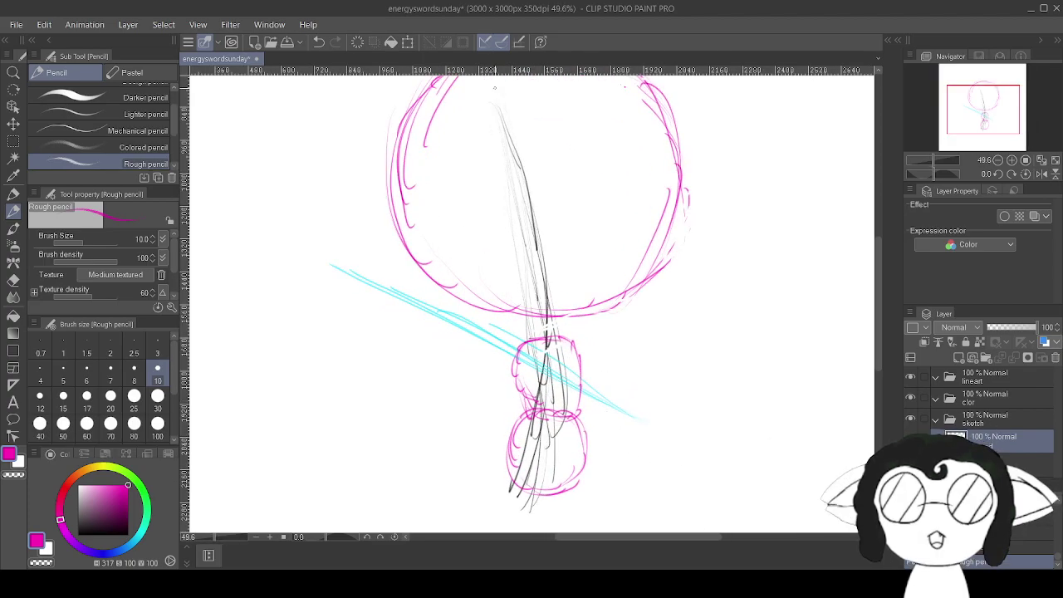
pyautogui.click(318, 42)
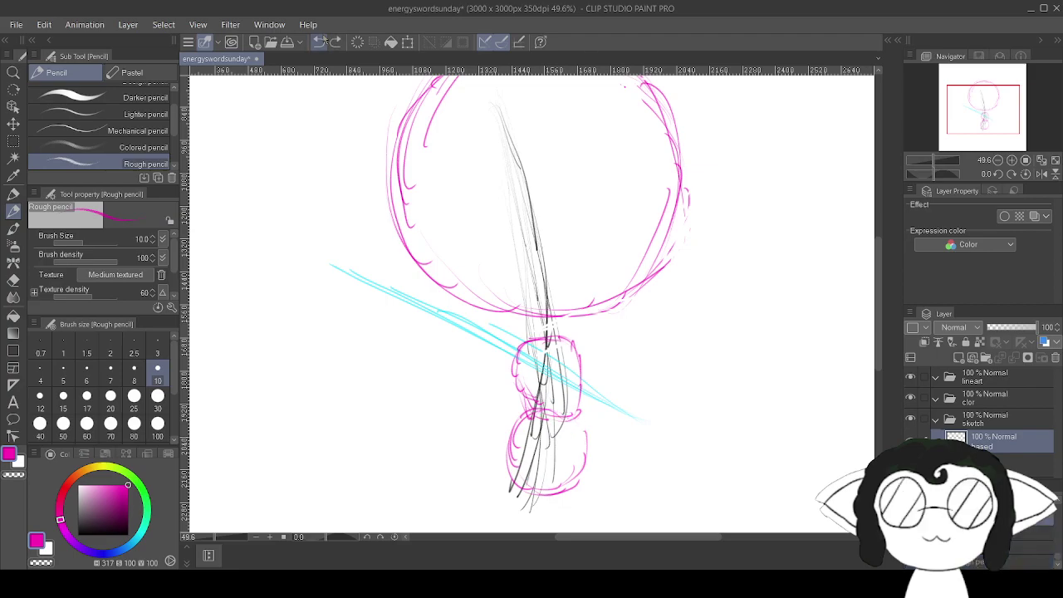
pyautogui.click(319, 42)
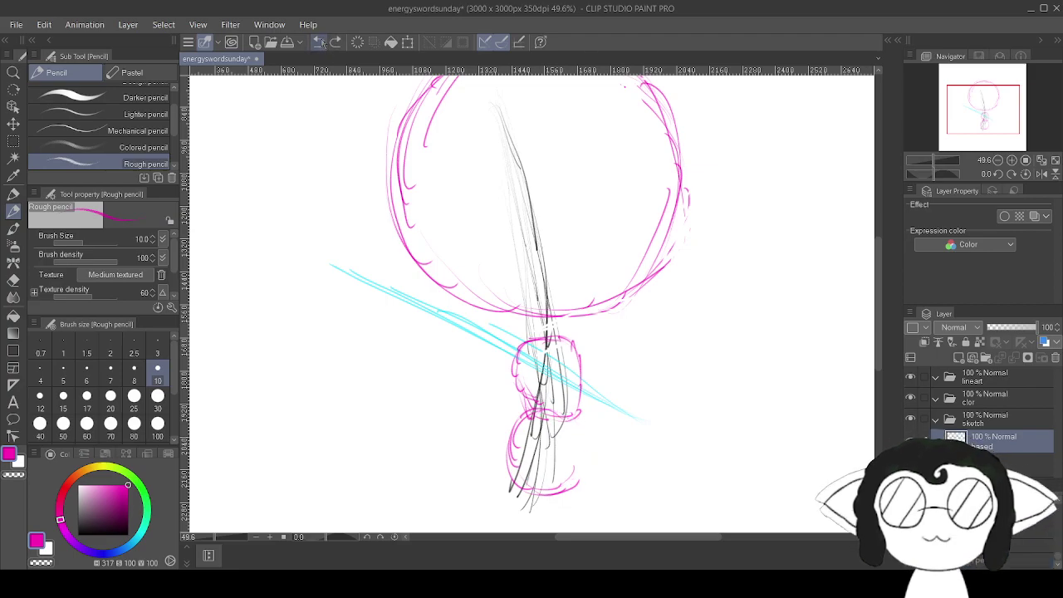
pyautogui.click(319, 41)
pyautogui.click(319, 42)
pyautogui.click(319, 41)
pyautogui.click(319, 42)
pyautogui.click(320, 41)
pyautogui.click(320, 42)
pyautogui.click(320, 42)
pyautogui.click(321, 42)
pyautogui.click(320, 42)
pyautogui.click(320, 41)
pyautogui.click(321, 41)
pyautogui.click(320, 41)
pyautogui.click(320, 42)
pyautogui.click(320, 41)
pyautogui.click(321, 42)
pyautogui.click(320, 41)
pyautogui.click(320, 42)
pyautogui.click(320, 42)
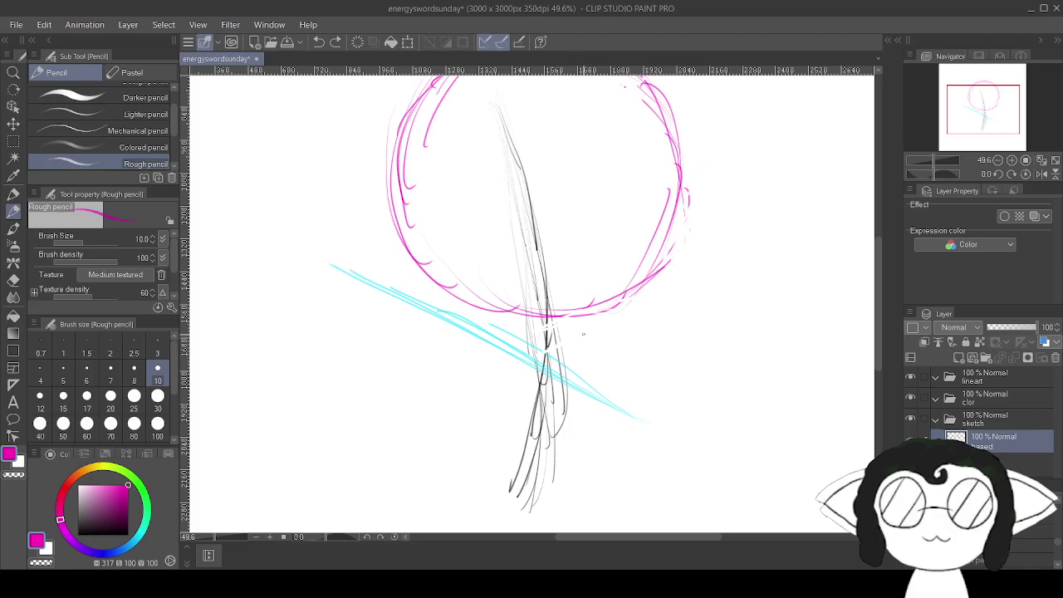
# Try a single taller magenta oval about 300 px wide and 400 px high around the guideline below the circle.
pyautogui.moveTo(591, 337)
pyautogui.mouseDown()
pyautogui.moveTo(548, 337)
pyautogui.moveTo(518, 355)
pyautogui.moveTo(514, 425)
pyautogui.moveTo(568, 432)
pyautogui.moveTo(560, 441)
pyautogui.mouseUp()
pyautogui.moveTo(555, 341)
pyautogui.mouseDown()
pyautogui.moveTo(578, 342)
pyautogui.moveTo(583, 388)
pyautogui.mouseUp()
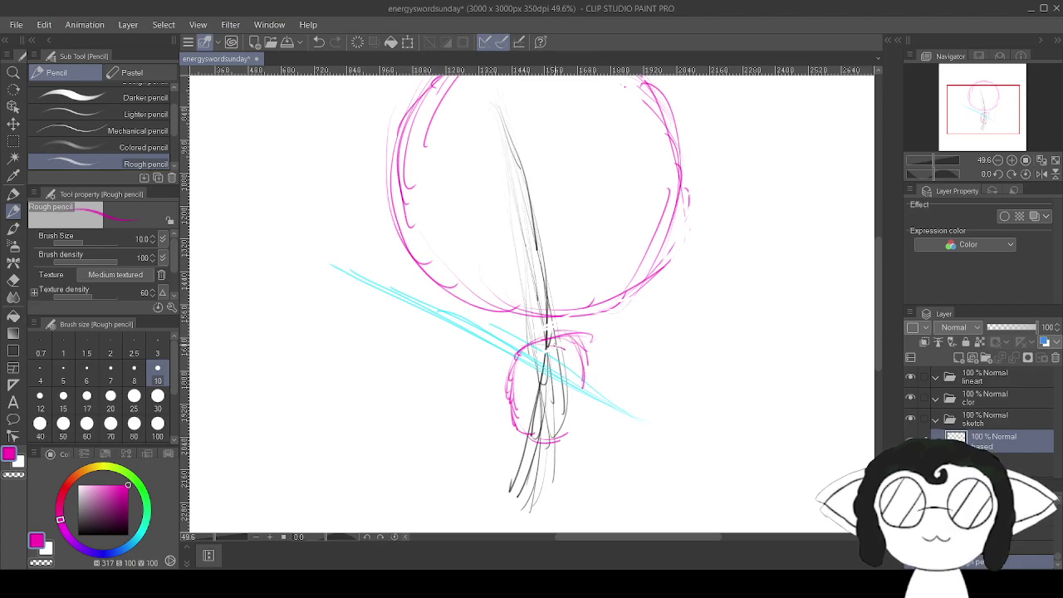
pyautogui.moveTo(583, 363); pyautogui.dragTo(568, 436)
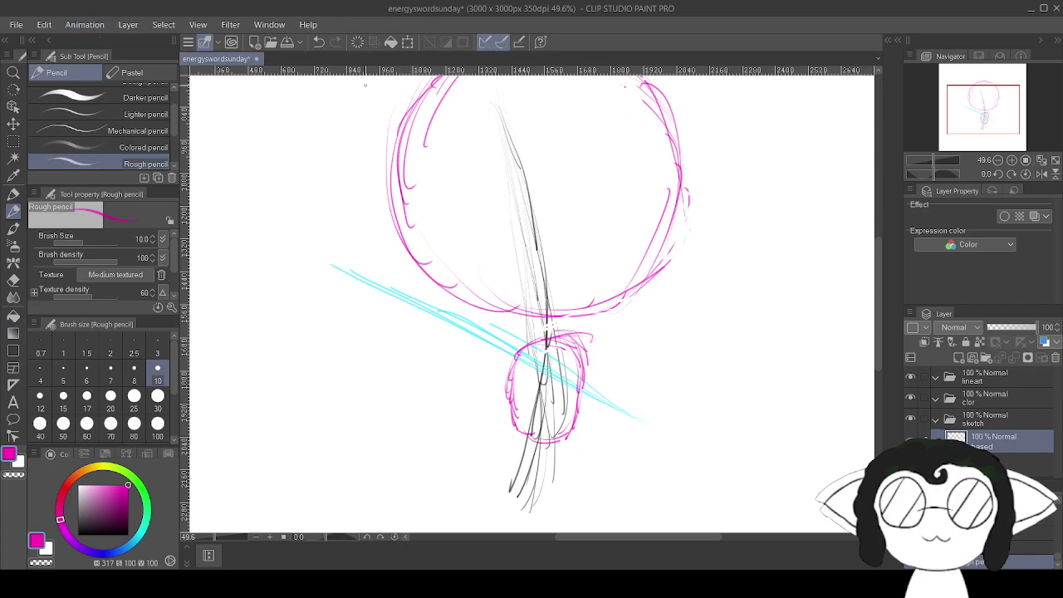
# Undo all strokes of the tall magenta oval below the circle.
pyautogui.click(321, 41)
pyautogui.click(320, 42)
pyautogui.click(321, 42)
pyautogui.click(321, 42)
pyautogui.click(320, 42)
pyautogui.click(321, 42)
pyautogui.click(320, 42)
pyautogui.click(321, 41)
pyautogui.click(321, 41)
pyautogui.click(320, 42)
pyautogui.click(320, 41)
pyautogui.click(321, 41)
pyautogui.click(321, 42)
pyautogui.click(320, 42)
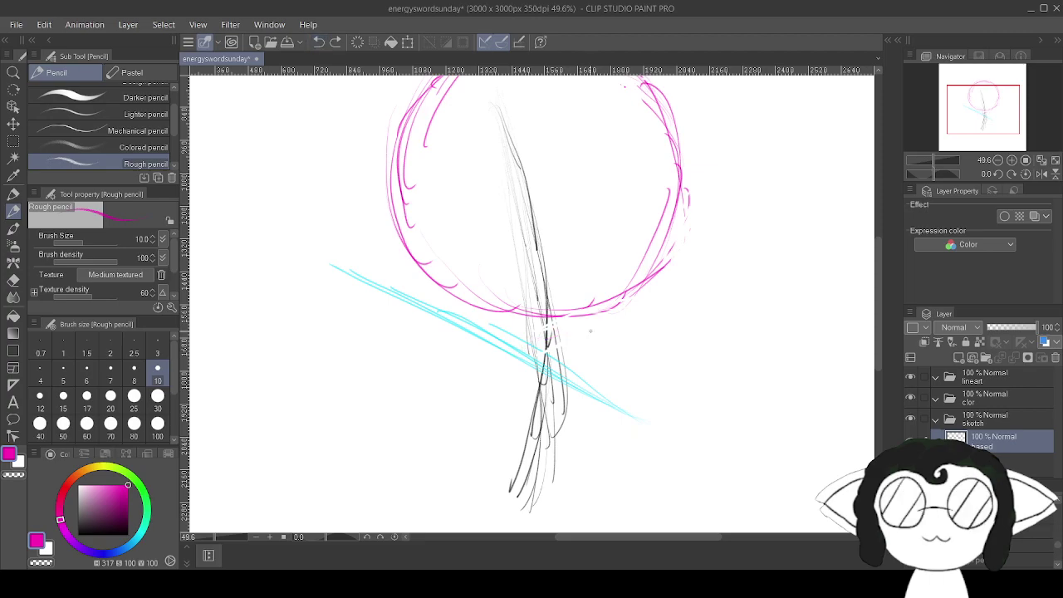
pyautogui.moveTo(591, 329)
pyautogui.mouseDown()
pyautogui.moveTo(523, 331)
pyautogui.moveTo(504, 345)
pyautogui.moveTo(508, 397)
pyautogui.mouseUp()
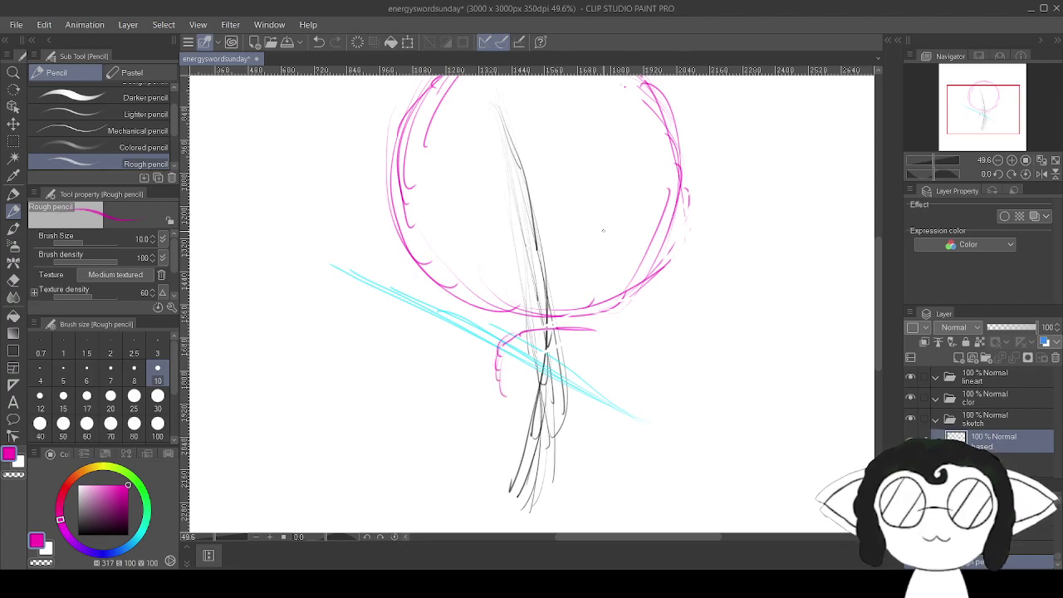
pyautogui.click(318, 41)
pyautogui.click(318, 41)
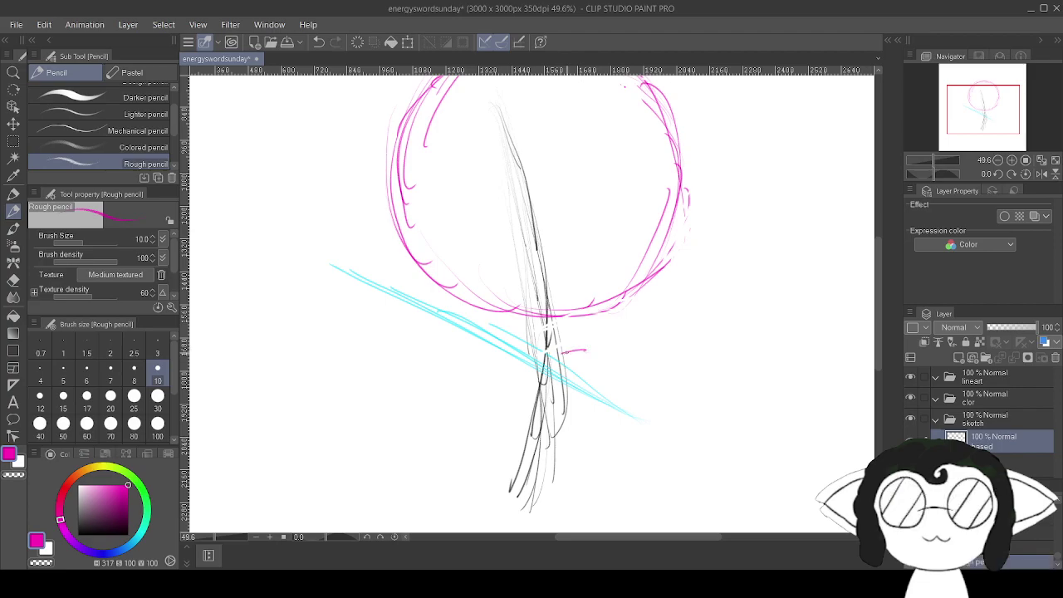
# Sketch a tapered magenta torso block about 320 px wide and 470 px high around the guideline below the circle.
pyautogui.moveTo(599, 346)
pyautogui.mouseDown()
pyautogui.moveTo(533, 355)
pyautogui.moveTo(512, 396)
pyautogui.moveTo(512, 452)
pyautogui.moveTo(601, 369)
pyautogui.moveTo(579, 464)
pyautogui.moveTo(556, 476)
pyautogui.moveTo(513, 459)
pyautogui.moveTo(536, 465)
pyautogui.mouseUp()
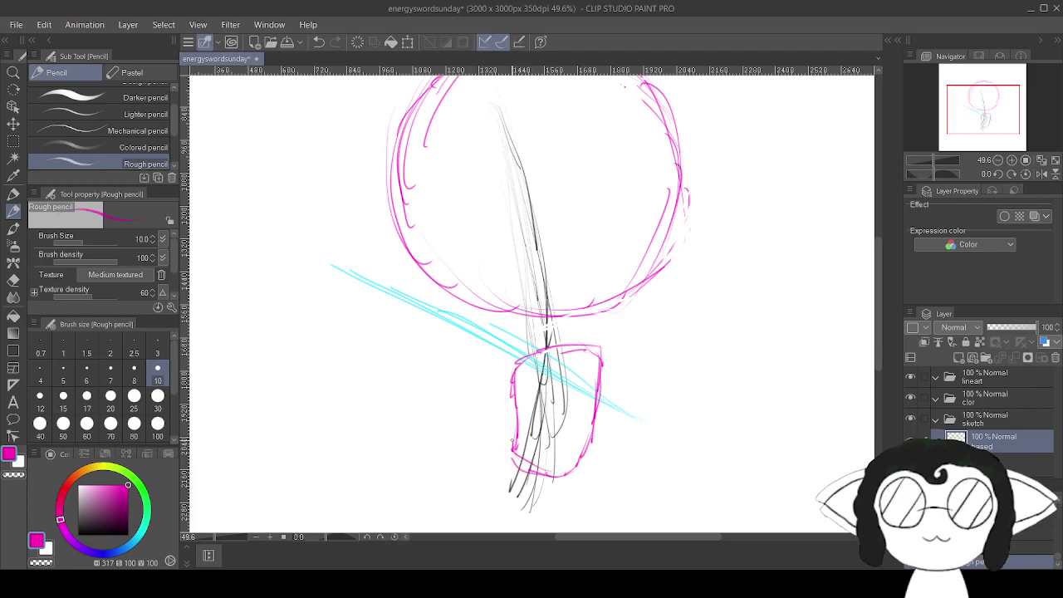
pyautogui.scroll(-3, 495, 382)
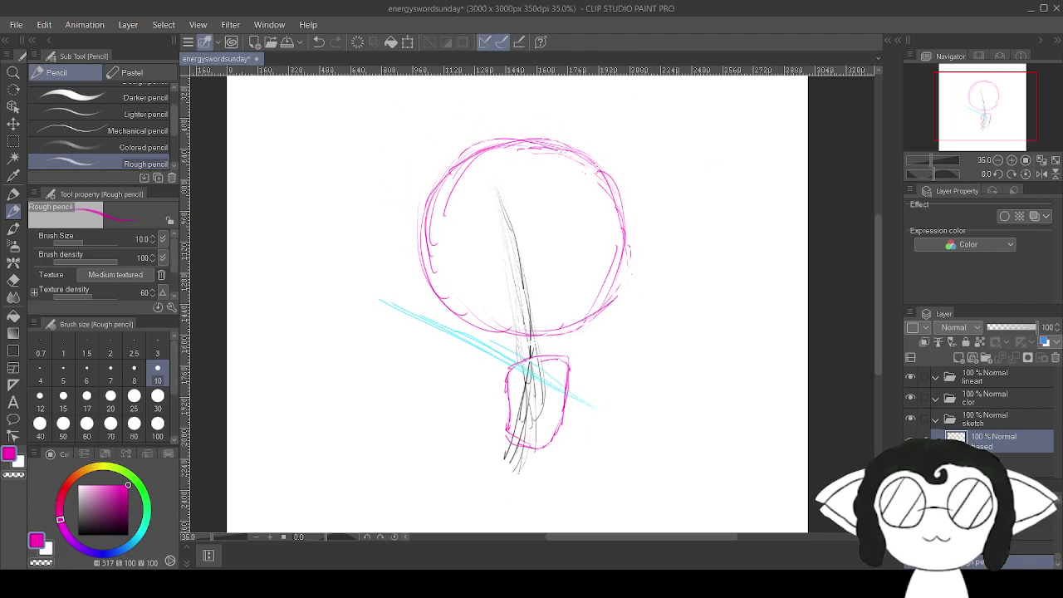
pyautogui.scroll(3, 452, 367)
pyautogui.moveTo(451, 367); pyautogui.dragTo(430, 373)
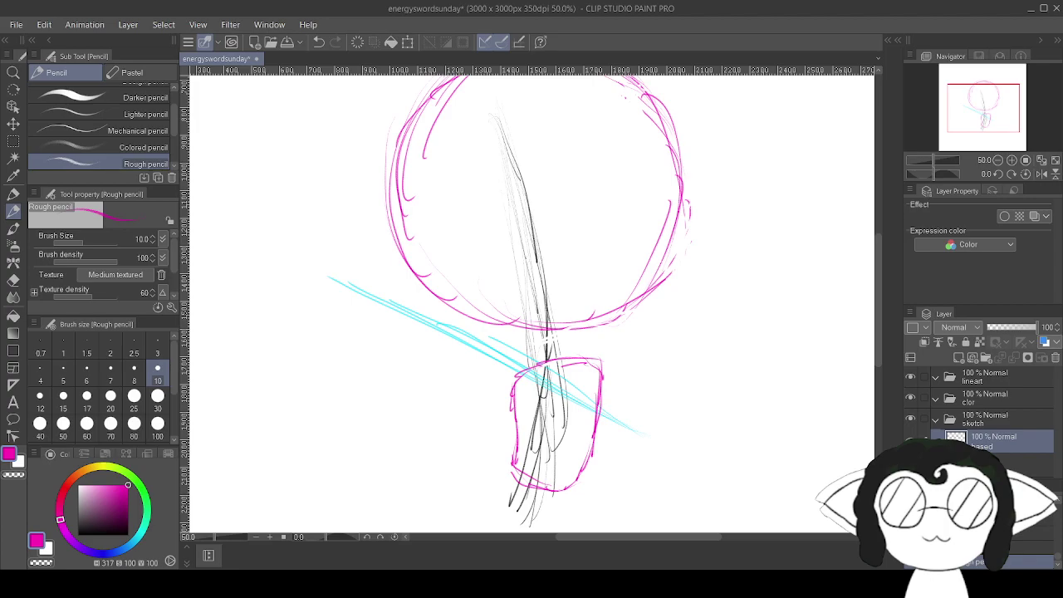
# Sketch a rough magenta hip circle about 350 px across, overlapping the lower end of the torso block.
pyautogui.moveTo(491, 484)
pyautogui.mouseDown()
pyautogui.moveTo(461, 424)
pyautogui.moveTo(532, 422)
pyautogui.mouseUp()
pyautogui.moveTo(531, 332)
pyautogui.mouseDown()
pyautogui.moveTo(479, 299)
pyautogui.moveTo(482, 327)
pyautogui.mouseUp()
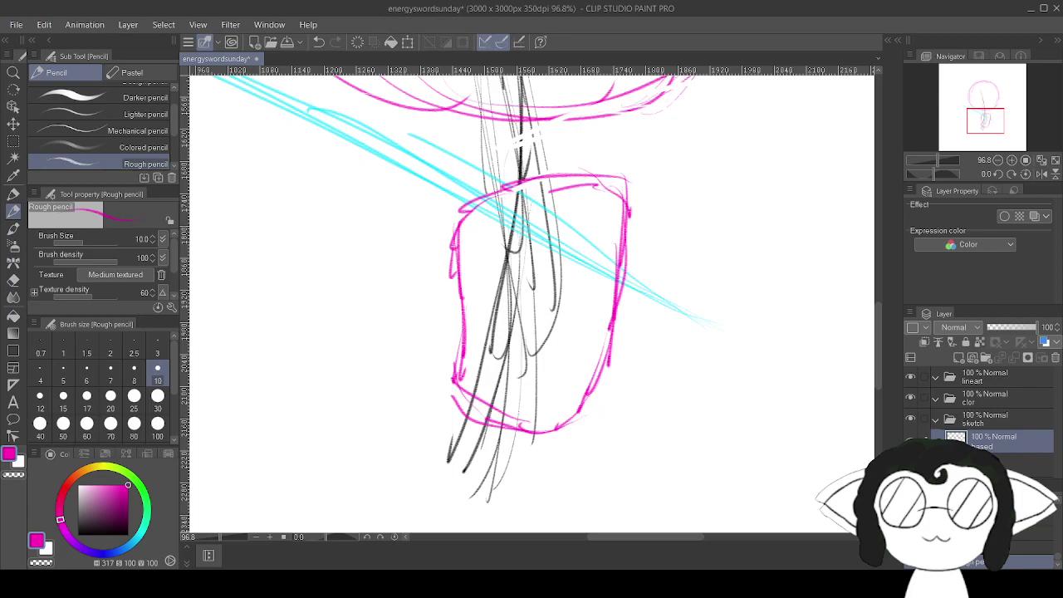
pyautogui.moveTo(515, 365); pyautogui.dragTo(542, 251)
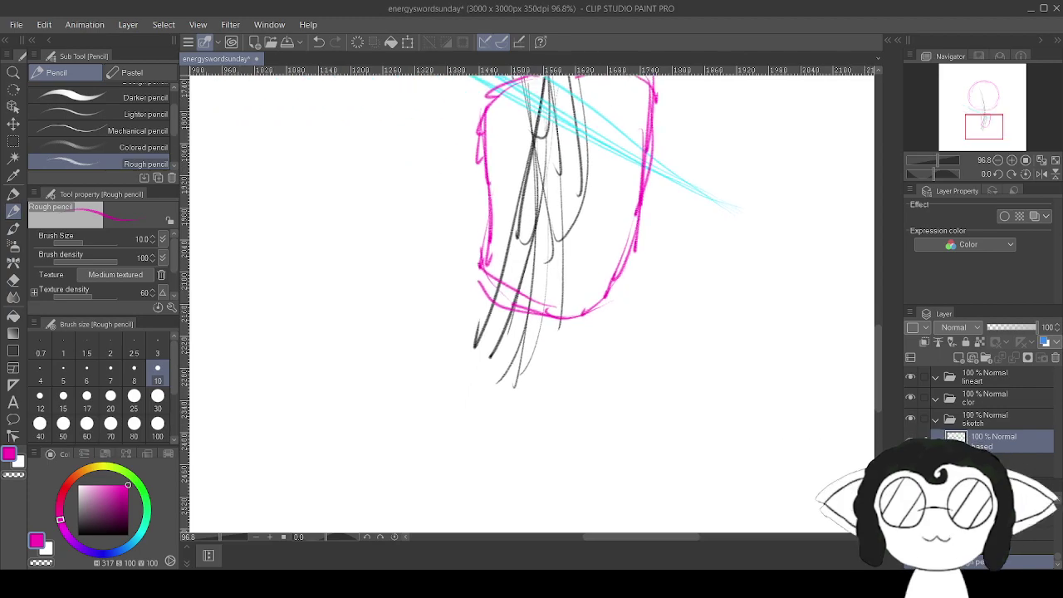
pyautogui.moveTo(623, 319); pyautogui.dragTo(595, 259)
pyautogui.moveTo(624, 299)
pyautogui.mouseDown()
pyautogui.moveTo(538, 241)
pyautogui.moveTo(540, 229)
pyautogui.moveTo(503, 228)
pyautogui.moveTo(437, 275)
pyautogui.moveTo(445, 273)
pyautogui.moveTo(438, 322)
pyautogui.moveTo(461, 348)
pyautogui.mouseUp()
pyautogui.moveTo(437, 314)
pyautogui.mouseDown()
pyautogui.moveTo(478, 361)
pyautogui.moveTo(447, 327)
pyautogui.moveTo(519, 373)
pyautogui.moveTo(451, 346)
pyautogui.moveTo(563, 383)
pyautogui.moveTo(513, 370)
pyautogui.moveTo(615, 342)
pyautogui.mouseUp()
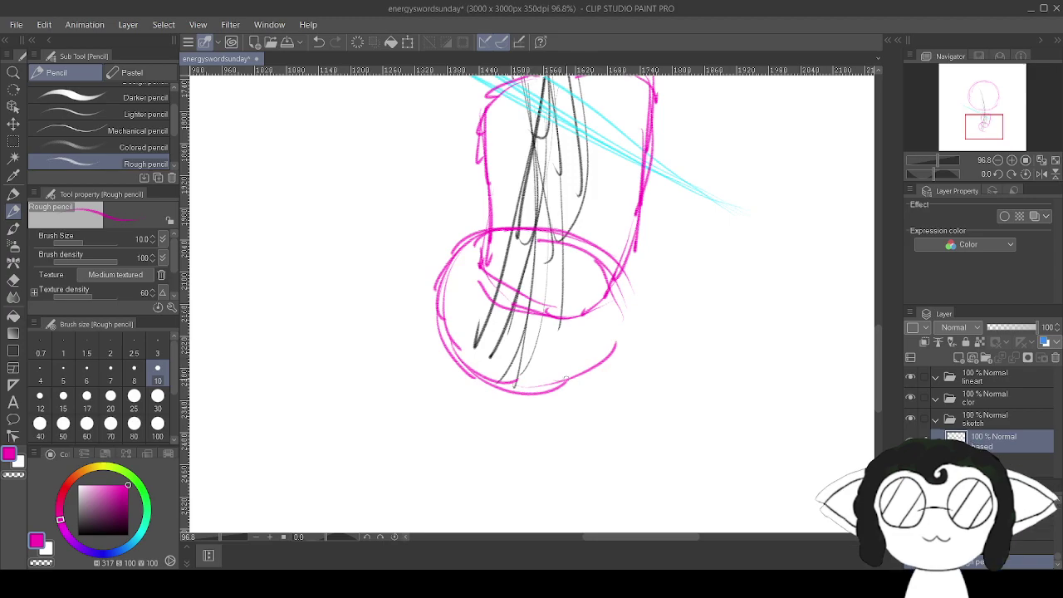
pyautogui.scroll(3, 560, 380)
pyautogui.scroll(-5, 635, 322)
pyautogui.moveTo(635, 322); pyautogui.dragTo(604, 371)
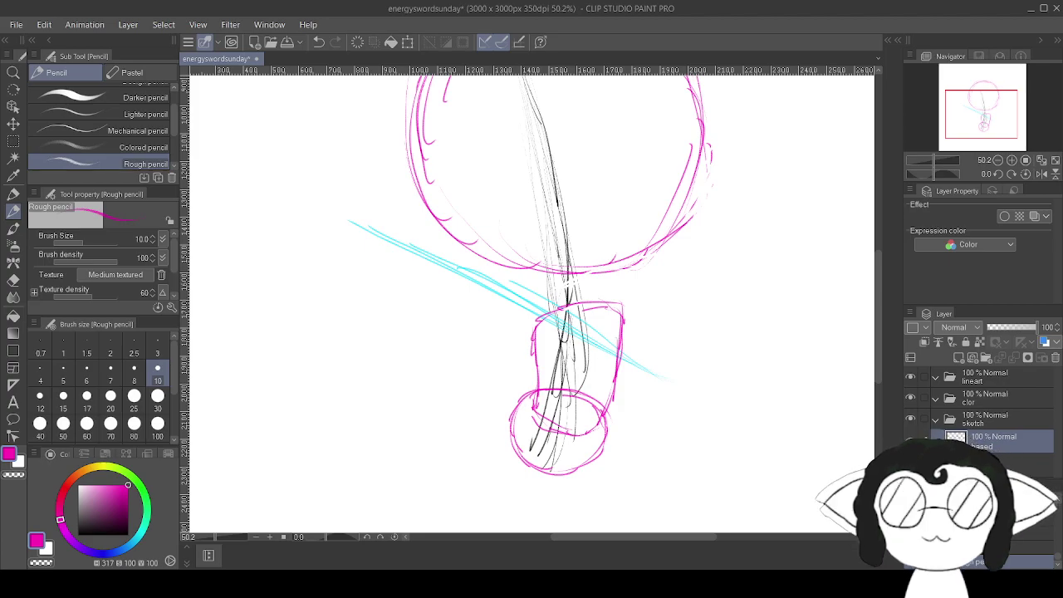
pyautogui.scroll(-4, 592, 372)
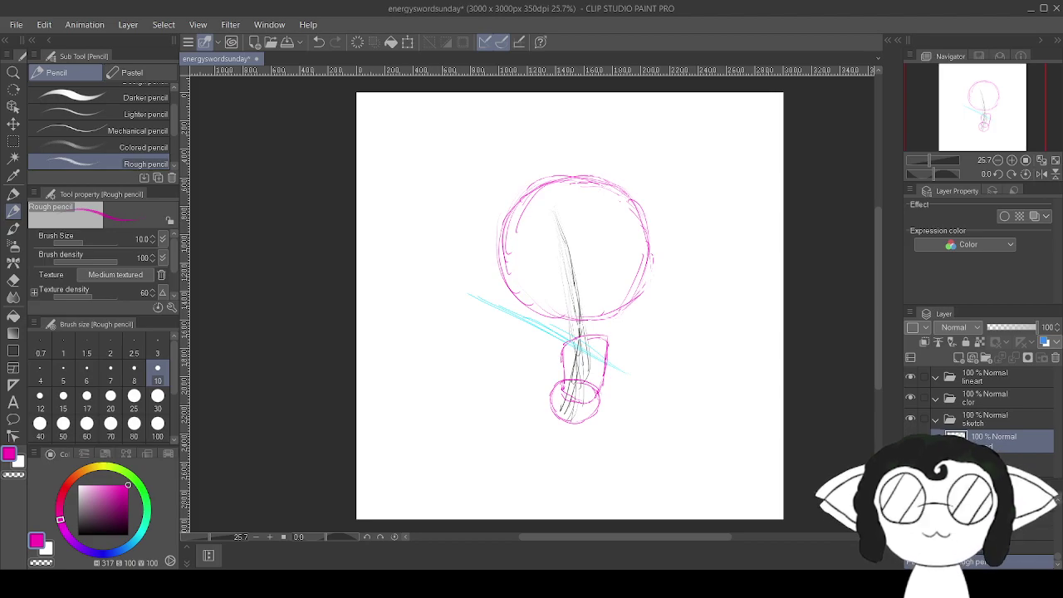
pyautogui.scroll(3, 647, 362)
pyautogui.moveTo(647, 362); pyautogui.dragTo(719, 299)
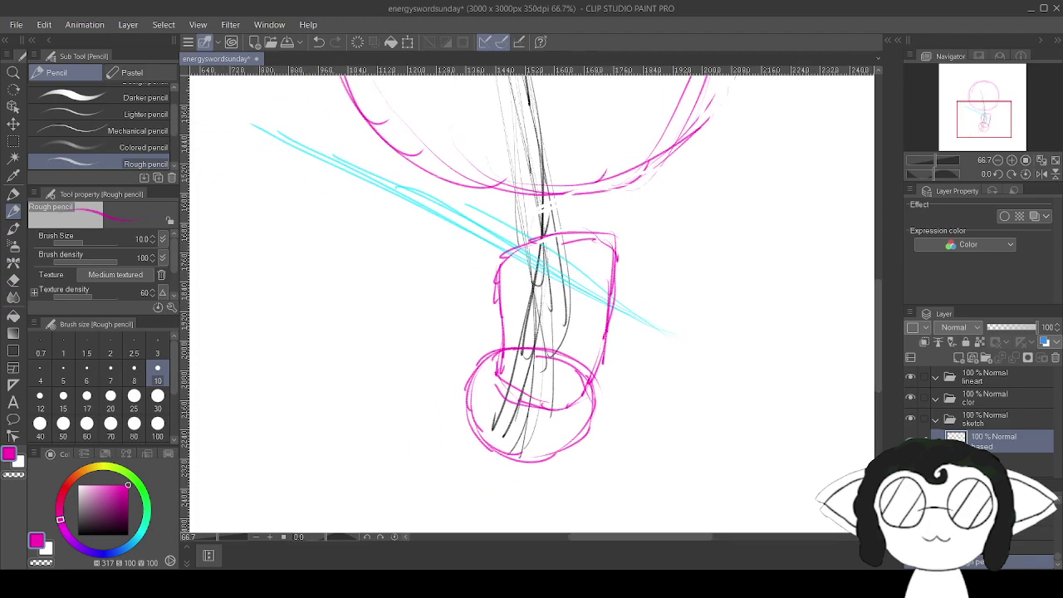
pyautogui.scroll(2, 708, 361)
pyautogui.moveTo(581, 316)
pyautogui.mouseDown()
pyautogui.moveTo(650, 363)
pyautogui.moveTo(631, 427)
pyautogui.moveTo(602, 166)
pyautogui.moveTo(586, 377)
pyautogui.moveTo(628, 523)
pyautogui.moveTo(645, 231)
pyautogui.moveTo(627, 443)
pyautogui.mouseUp()
pyautogui.moveTo(531, 249)
pyautogui.mouseDown()
pyautogui.moveTo(527, 276)
pyautogui.moveTo(523, 234)
pyautogui.moveTo(554, 253)
pyautogui.moveTo(477, 198)
pyautogui.moveTo(498, 114)
pyautogui.moveTo(522, 265)
pyautogui.moveTo(552, 163)
pyautogui.moveTo(510, 561)
pyautogui.moveTo(625, 142)
pyautogui.moveTo(613, 8)
pyautogui.moveTo(401, 441)
pyautogui.moveTo(475, 589)
pyautogui.moveTo(511, 212)
pyautogui.moveTo(491, 228)
pyautogui.moveTo(549, 118)
pyautogui.moveTo(582, 88)
pyautogui.mouseUp()
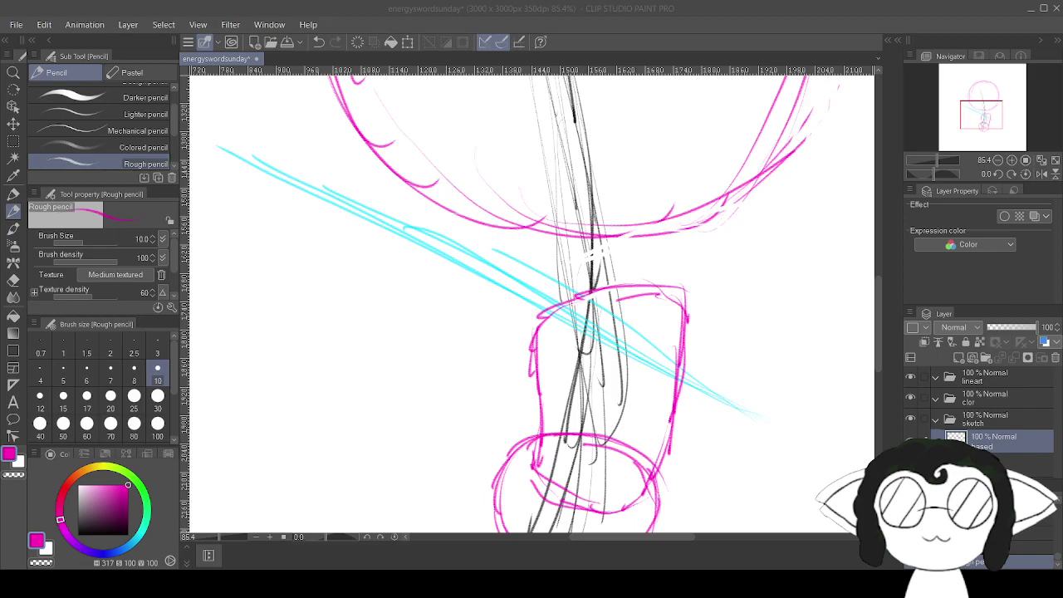
# Open the reference image halo-energy-sword_400x333.jpg as a second document and enlarge its view to 150%.
pyautogui.hotkey('alt', 'Tab')
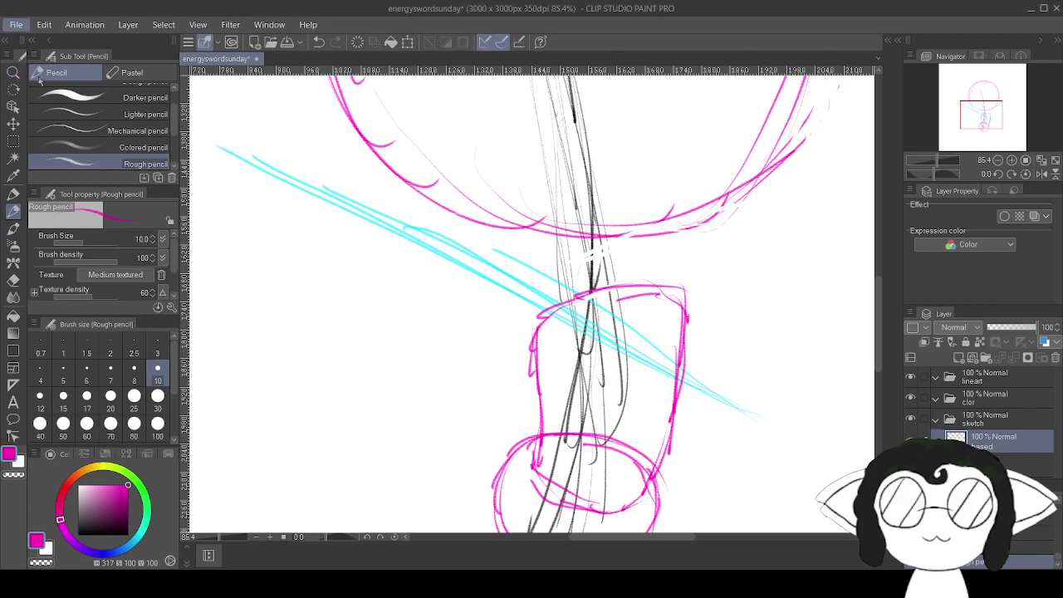
pyautogui.hotkey('alt', 'Tab')
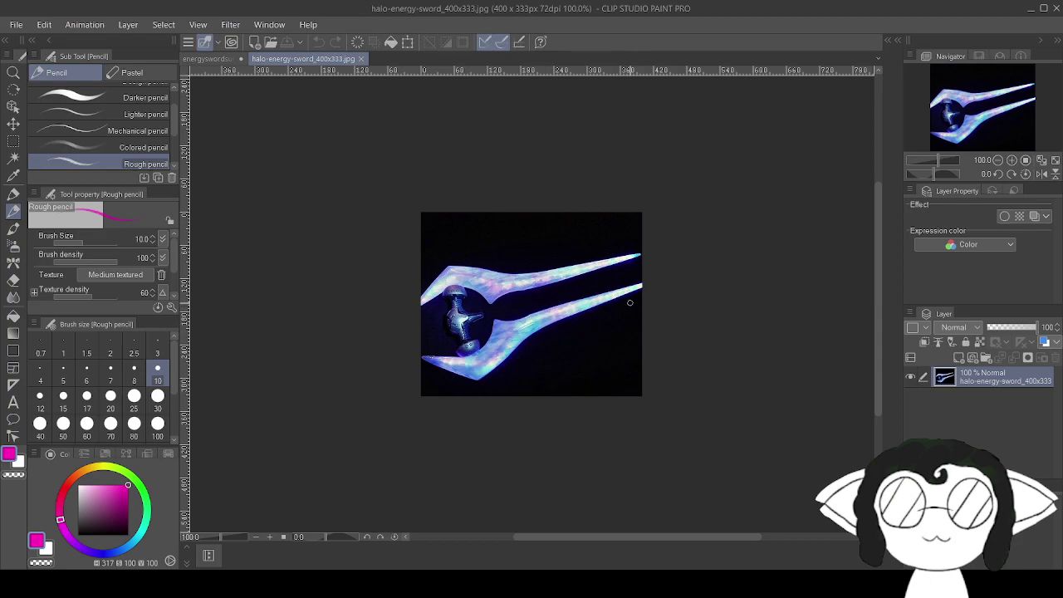
pyautogui.scroll(2, 629, 301)
pyautogui.scroll(1, 631, 301)
pyautogui.scroll(-2, 400, 293)
pyautogui.scroll(3, 307, 351)
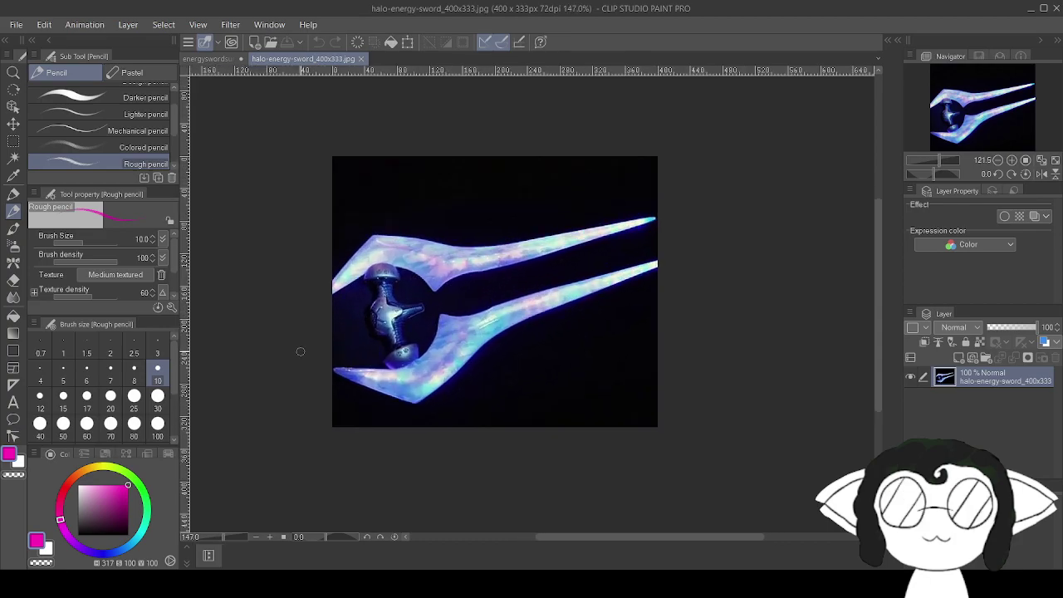
# Flip the energy sword reference view horizontally and rotate it to 35 degrees.
pyautogui.click(1043, 173)
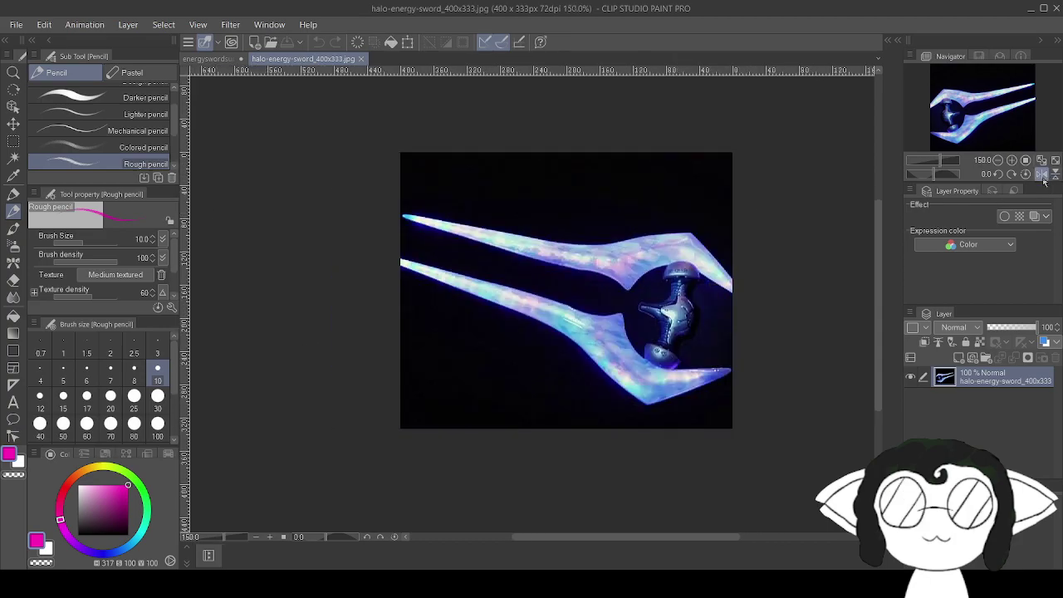
pyautogui.click(1013, 175)
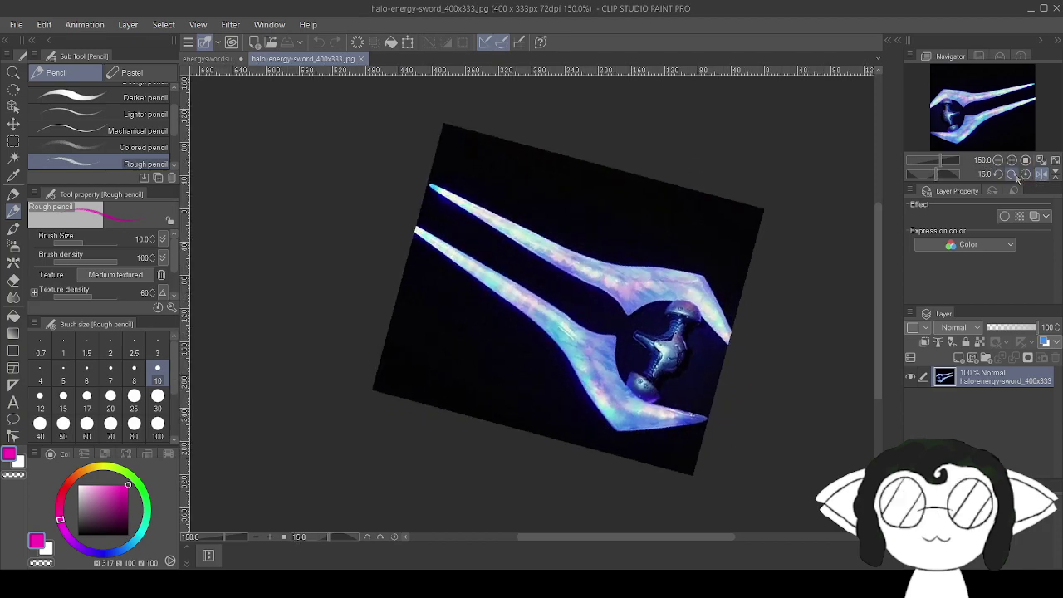
pyautogui.click(1016, 177)
pyautogui.click(1015, 177)
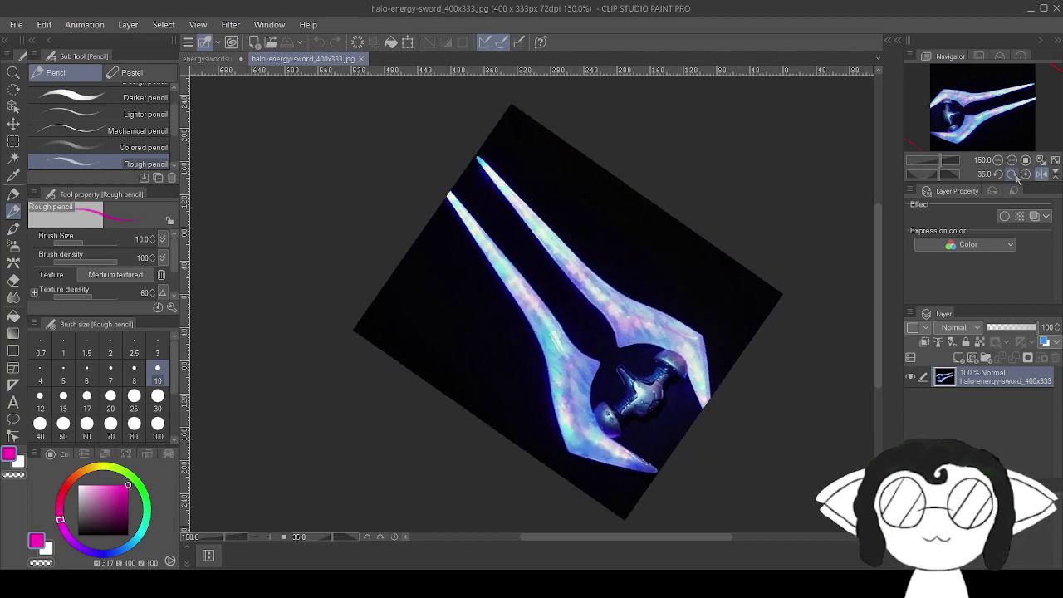
pyautogui.click(1016, 177)
pyautogui.click(998, 174)
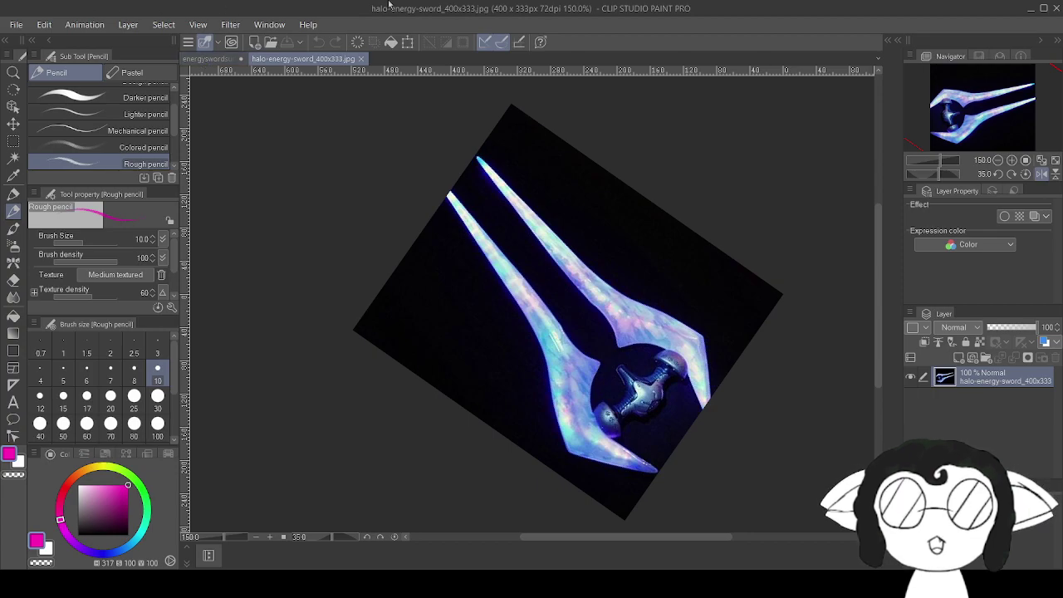
# Return to the energyswordsunday canvas and sketch a slanted blue sword handle about 140 px high at the lower end of the cyan guideline.
pyautogui.click(199, 58)
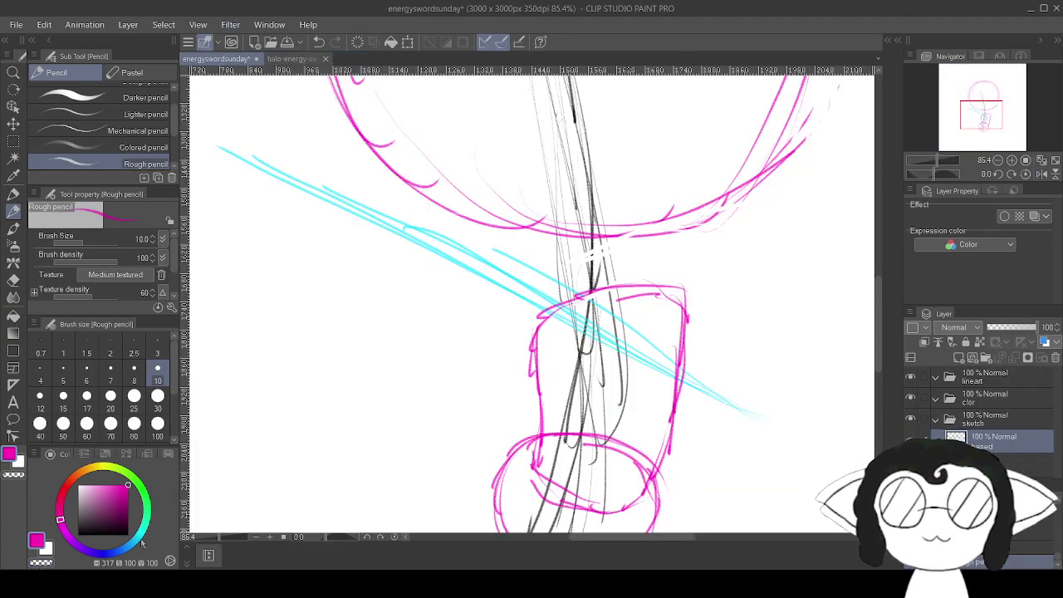
pyautogui.click(107, 553)
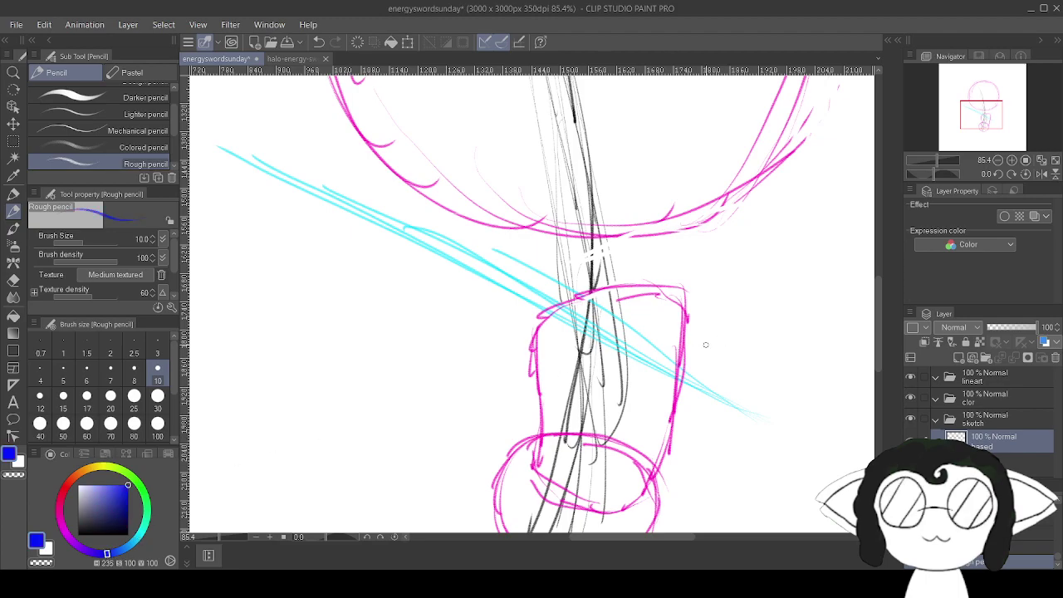
pyautogui.moveTo(728, 370)
pyautogui.mouseDown()
pyautogui.moveTo(714, 408)
pyautogui.moveTo(726, 428)
pyautogui.moveTo(746, 404)
pyautogui.moveTo(726, 428)
pyautogui.moveTo(755, 395)
pyautogui.moveTo(715, 428)
pyautogui.moveTo(744, 392)
pyautogui.moveTo(744, 406)
pyautogui.moveTo(732, 423)
pyautogui.moveTo(730, 371)
pyautogui.mouseUp()
pyautogui.hotkey('ctrl', 'z')
pyautogui.click(296, 60)
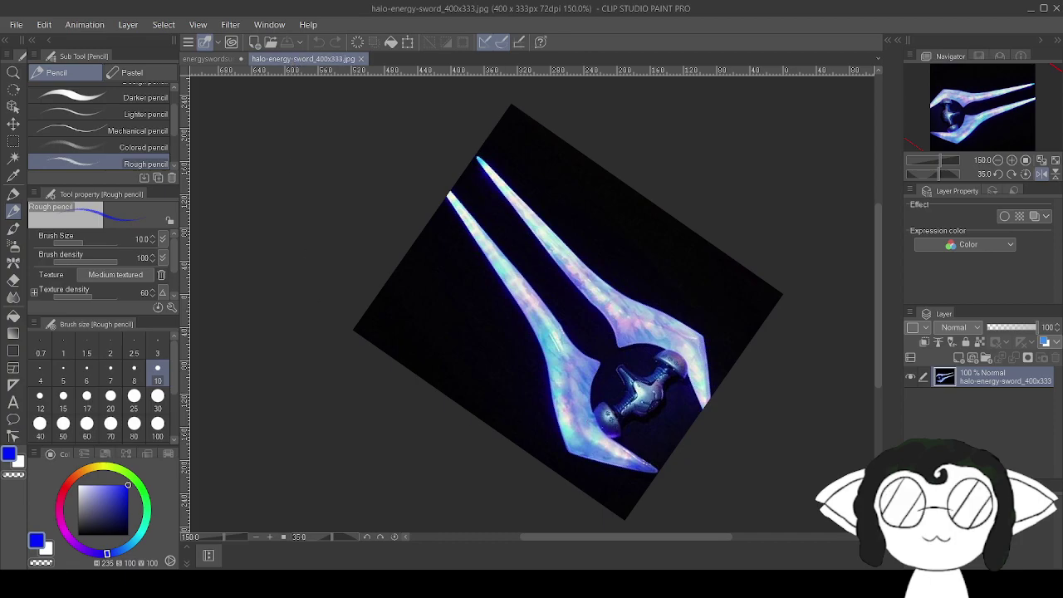
pyautogui.click(211, 61)
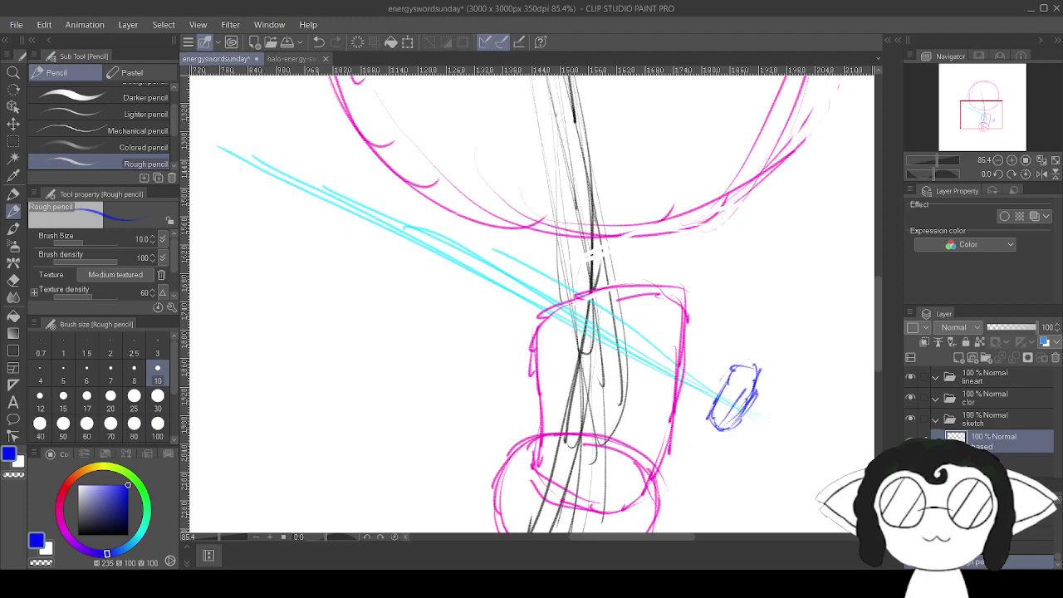
# Set the drawing colour to a bright green with hue 145 and check the energy sword reference.
pyautogui.moveTo(146, 499); pyautogui.dragTo(148, 508)
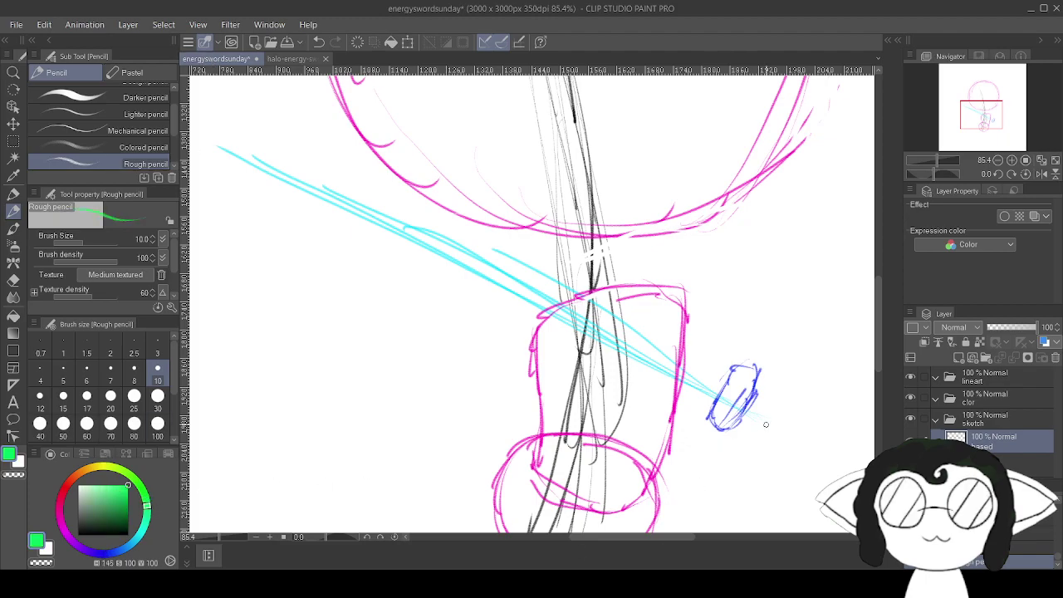
pyautogui.click(294, 60)
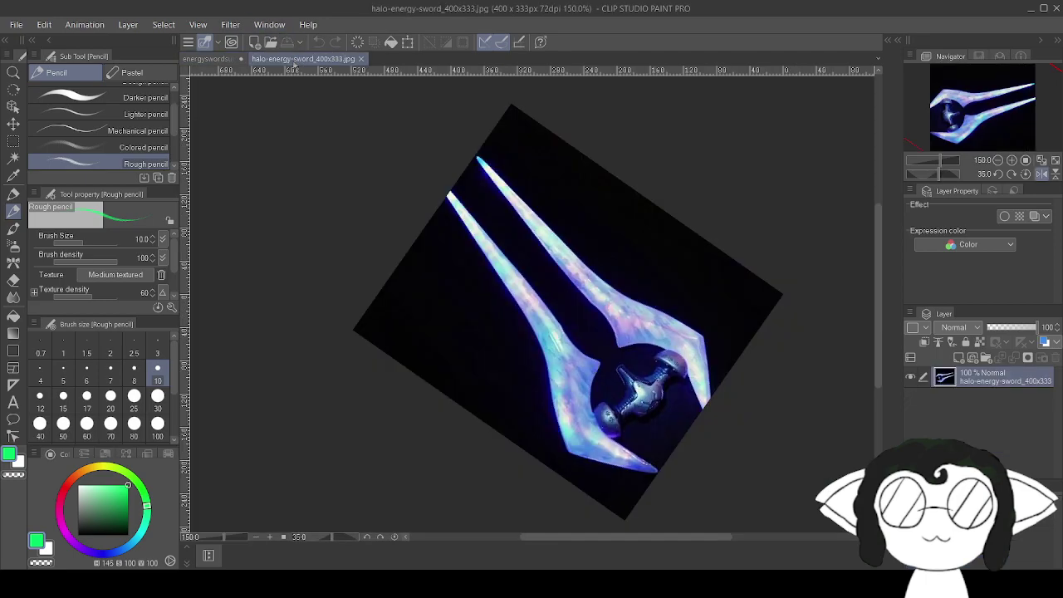
pyautogui.click(216, 60)
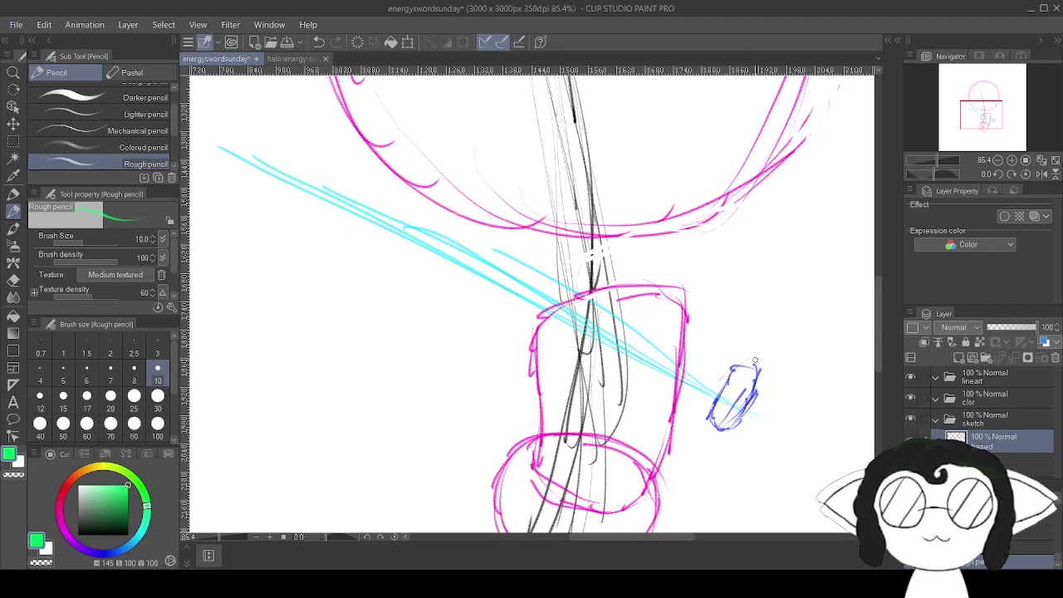
pyautogui.moveTo(752, 360); pyautogui.dragTo(777, 407)
pyautogui.moveTo(731, 433); pyautogui.dragTo(757, 430)
pyautogui.click(283, 60)
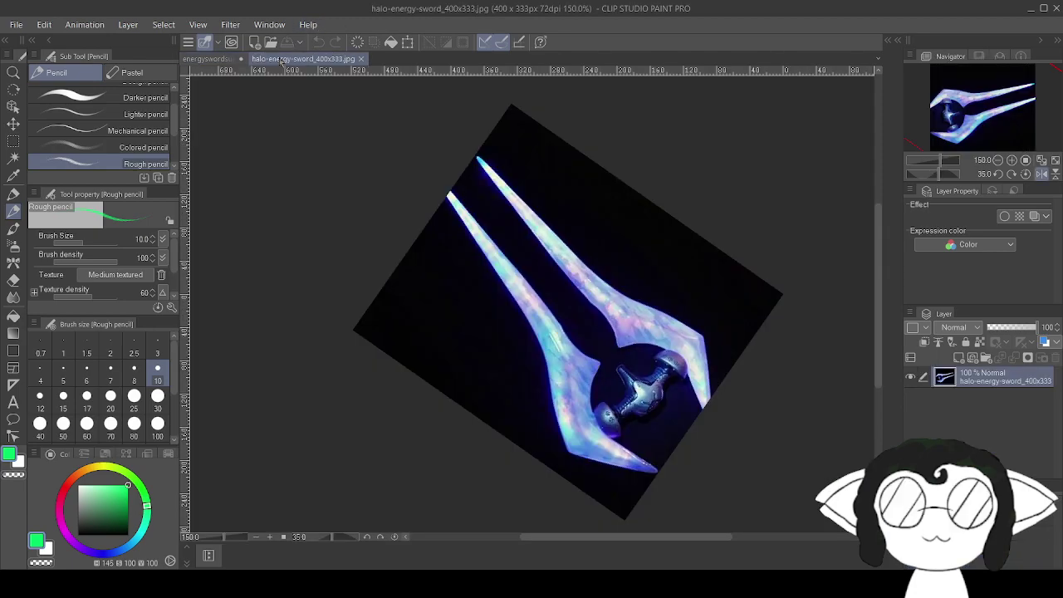
pyautogui.click(217, 60)
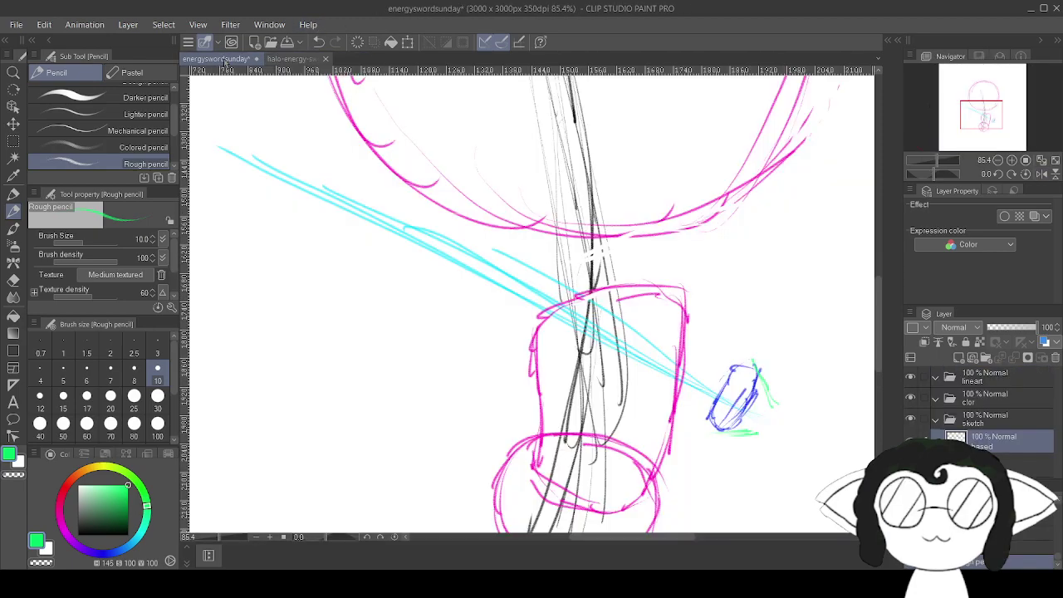
pyautogui.click(319, 44)
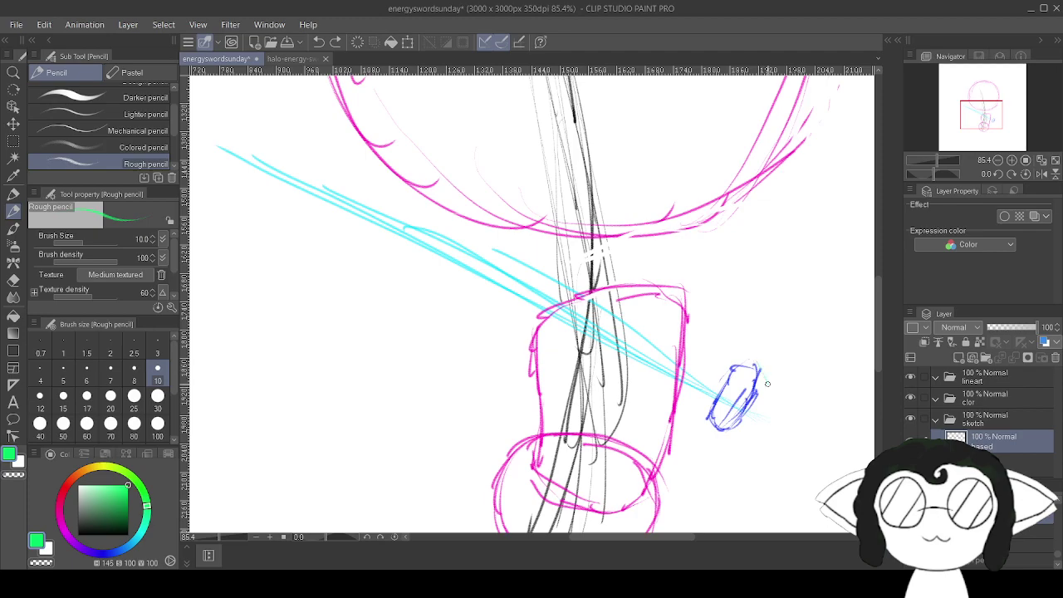
# Sketch short green strokes for the two guard tips beside the upper and lower ends of the blue handle, checking the sword reference.
pyautogui.moveTo(757, 364); pyautogui.dragTo(781, 403)
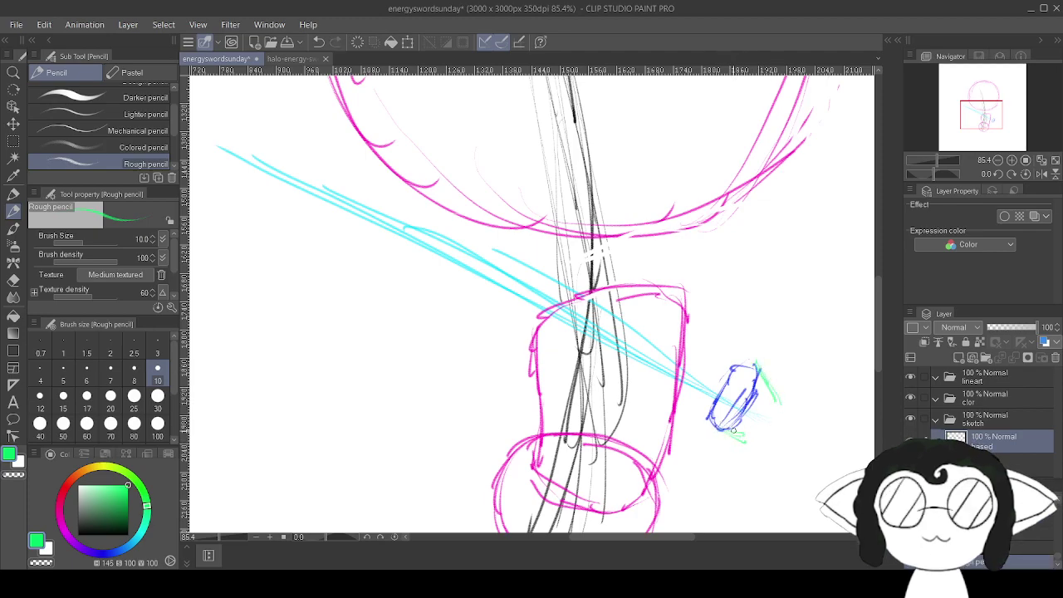
pyautogui.moveTo(749, 439); pyautogui.dragTo(730, 433)
pyautogui.click(295, 59)
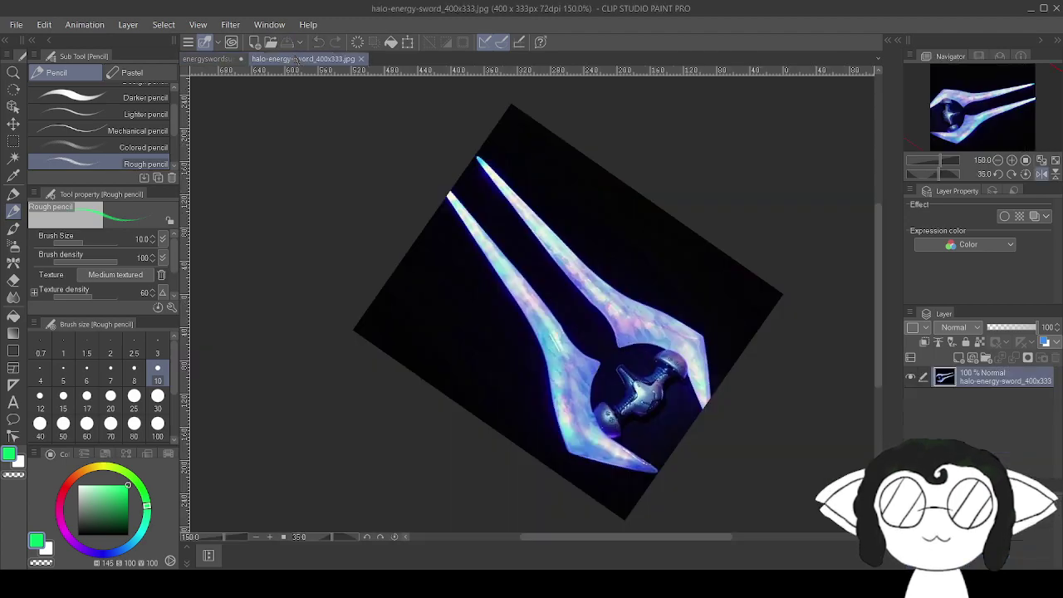
pyautogui.click(230, 59)
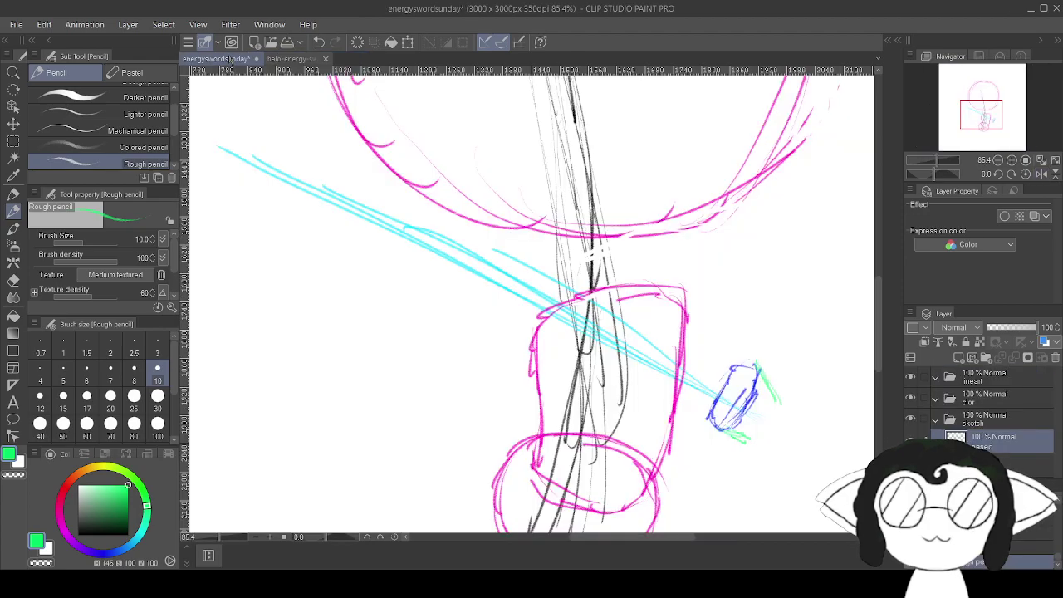
pyautogui.click(291, 59)
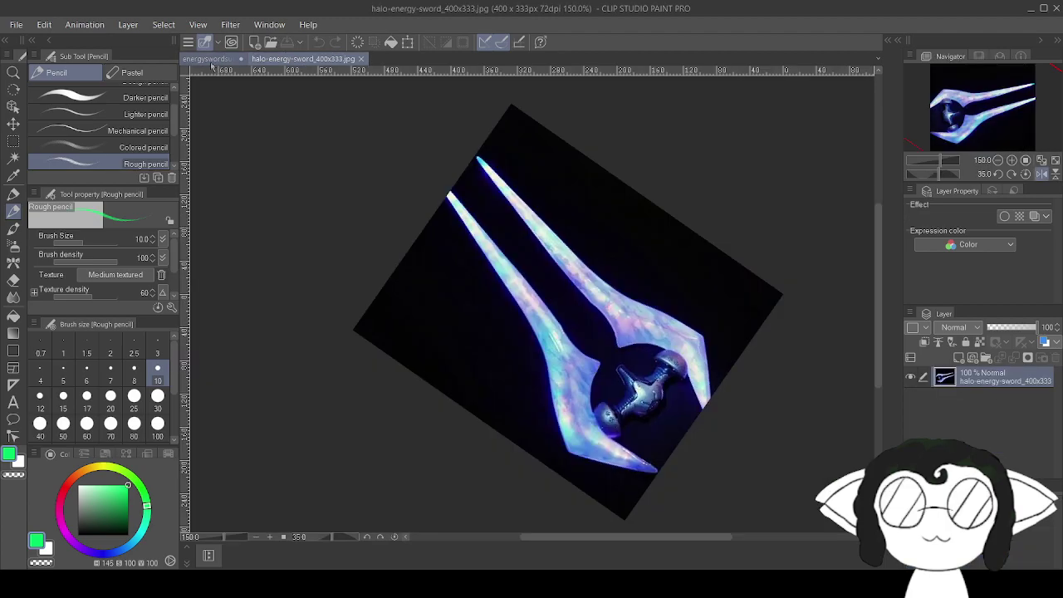
pyautogui.click(212, 62)
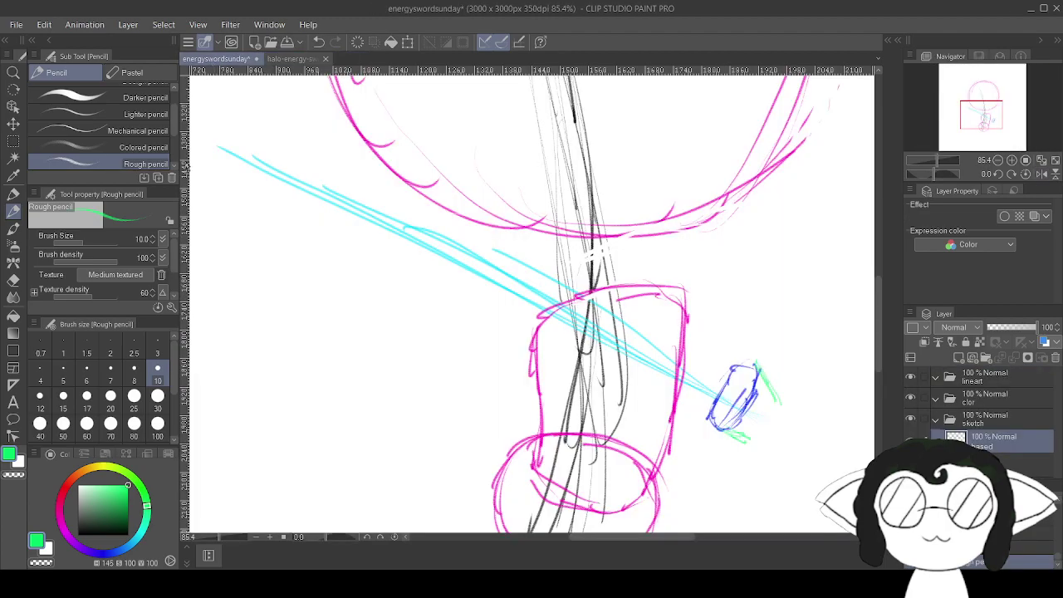
# Sketch green curved inner guard edges around the blue handle, matching the sword reference, and save the drawing.
pyautogui.moveTo(754, 366)
pyautogui.mouseDown()
pyautogui.moveTo(721, 362)
pyautogui.moveTo(739, 362)
pyautogui.moveTo(705, 376)
pyautogui.moveTo(714, 367)
pyautogui.mouseUp()
pyautogui.moveTo(724, 431)
pyautogui.mouseDown()
pyautogui.moveTo(705, 421)
pyautogui.moveTo(696, 395)
pyautogui.mouseUp()
pyautogui.click(285, 59)
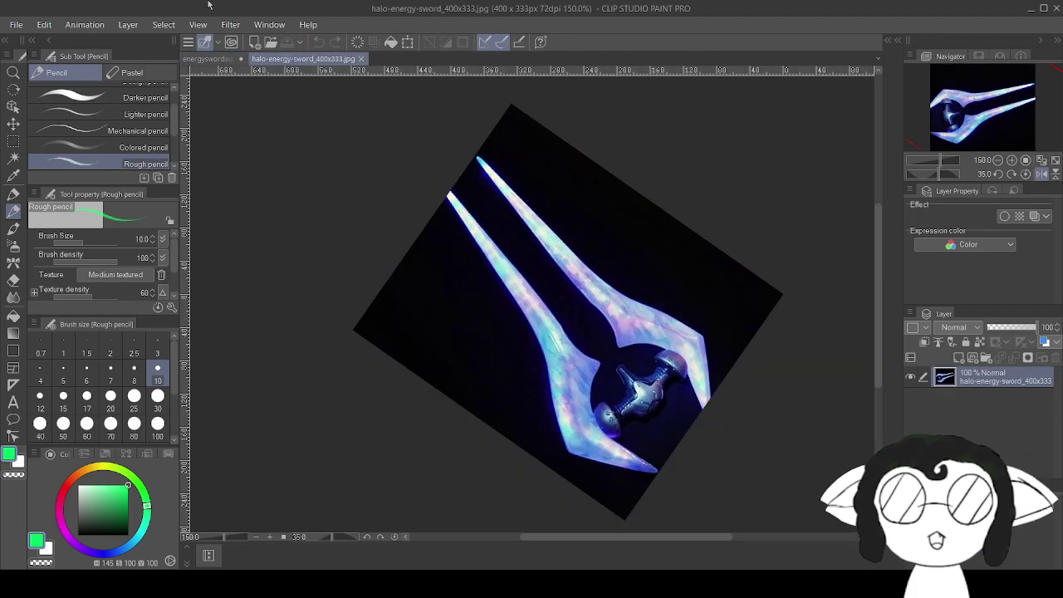
pyautogui.click(206, 61)
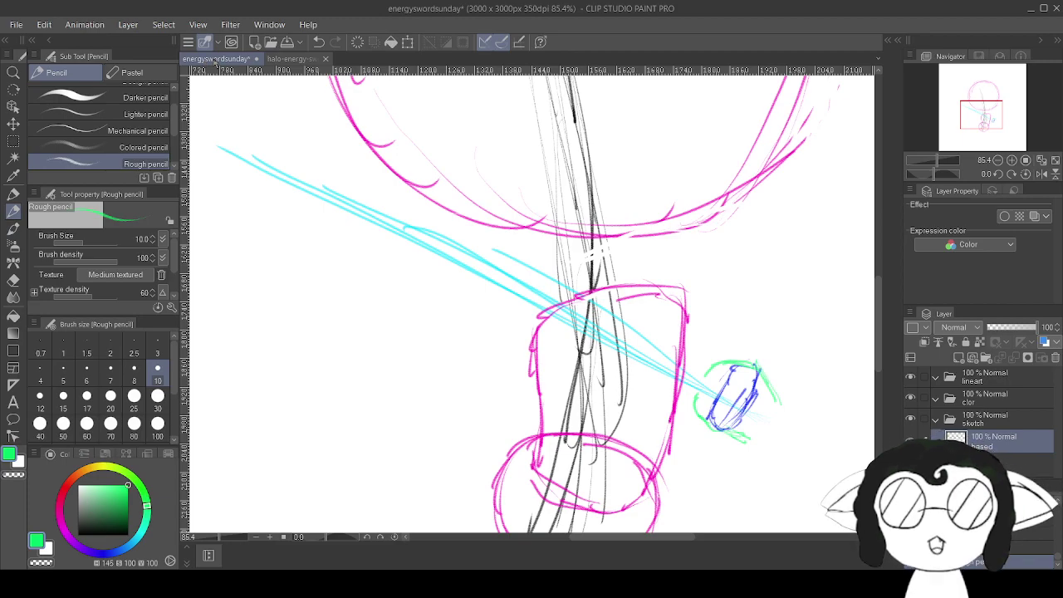
pyautogui.click(293, 60)
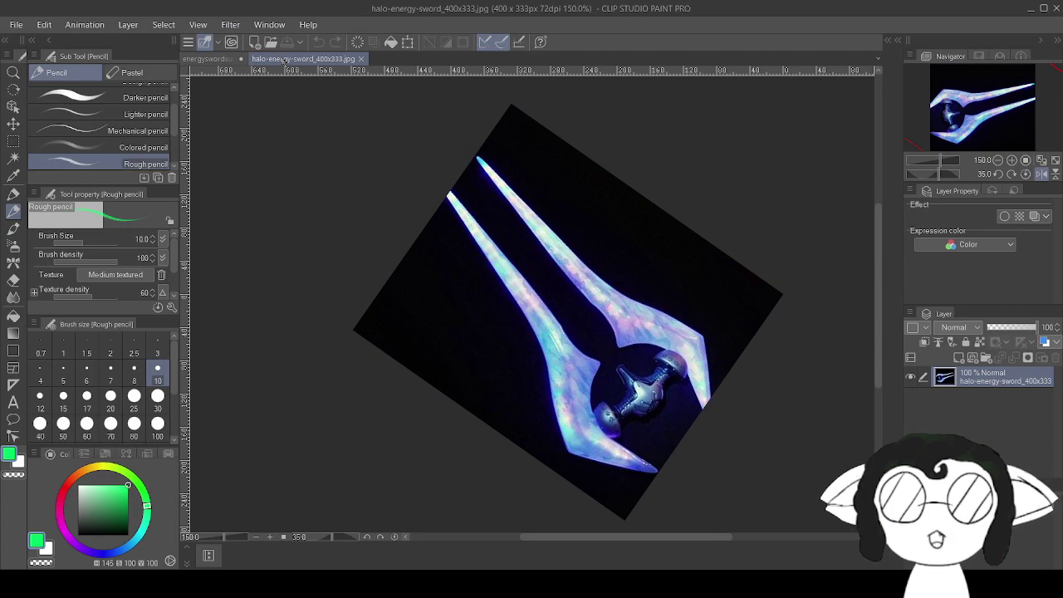
pyautogui.click(210, 60)
pyautogui.click(7, 27)
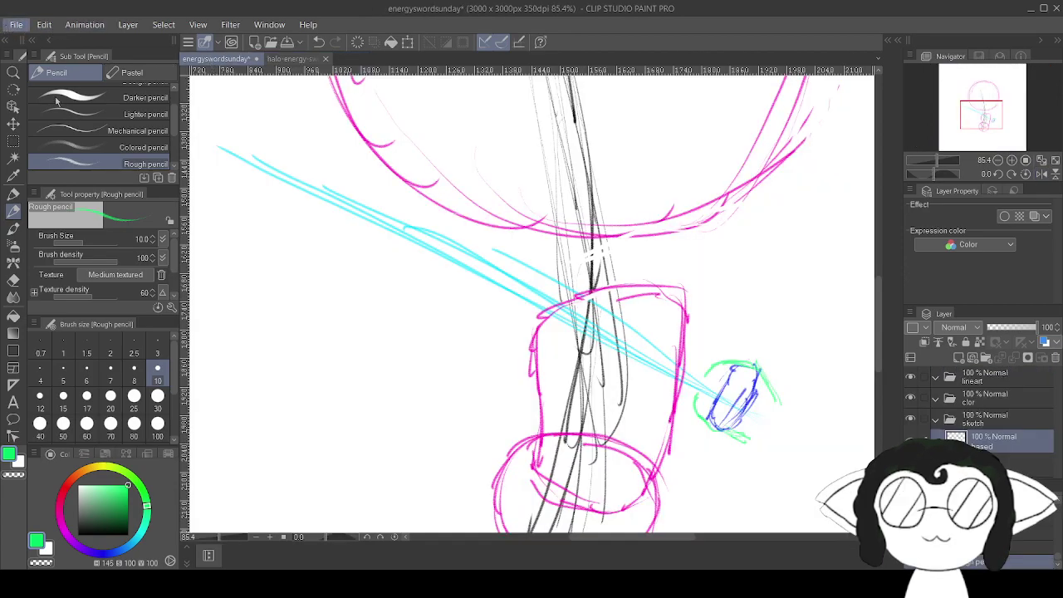
pyautogui.click(71, 118)
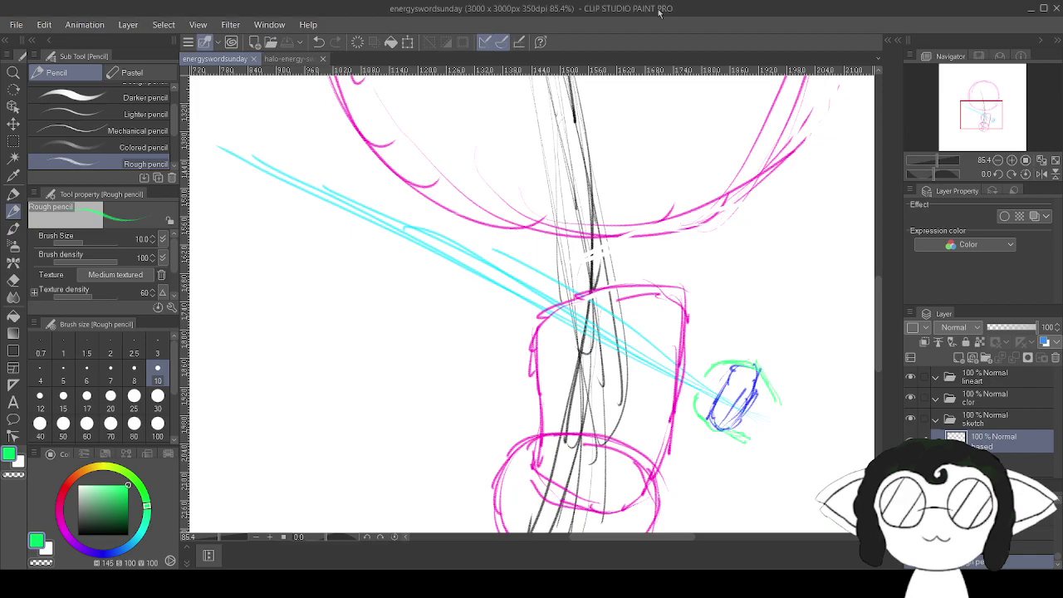
# Sketch the angular green outer outline of the sword guard around the handle, from both tips back toward the blades, following the reference.
pyautogui.click(287, 59)
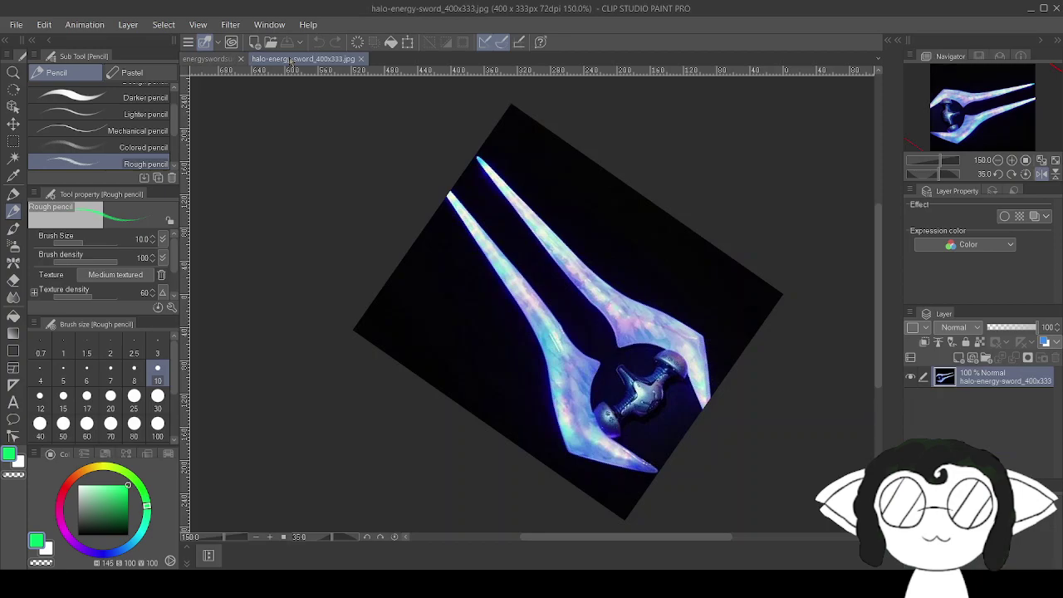
pyautogui.click(207, 60)
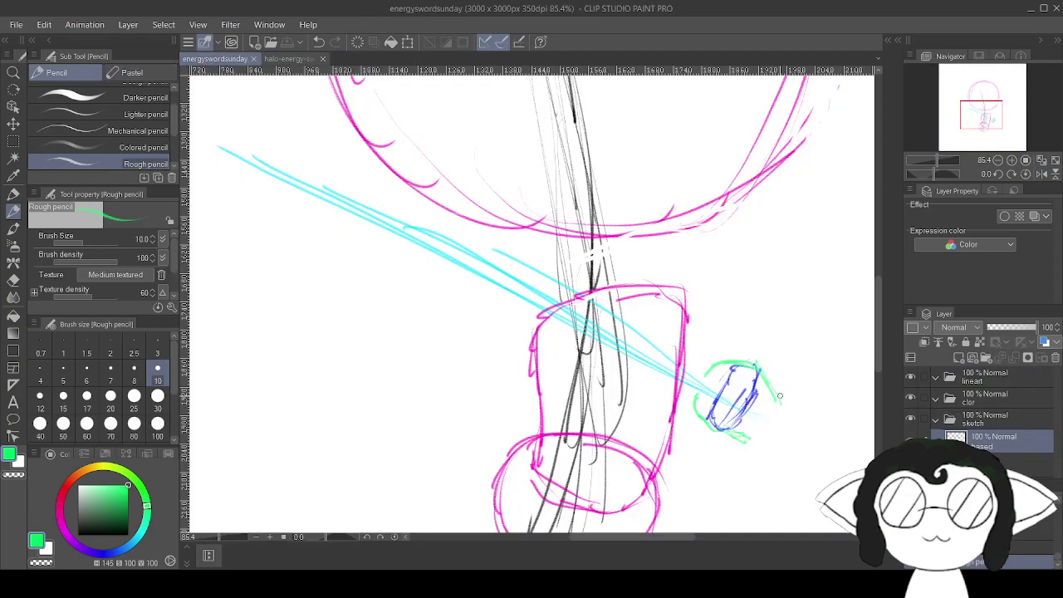
pyautogui.moveTo(779, 397); pyautogui.dragTo(769, 351)
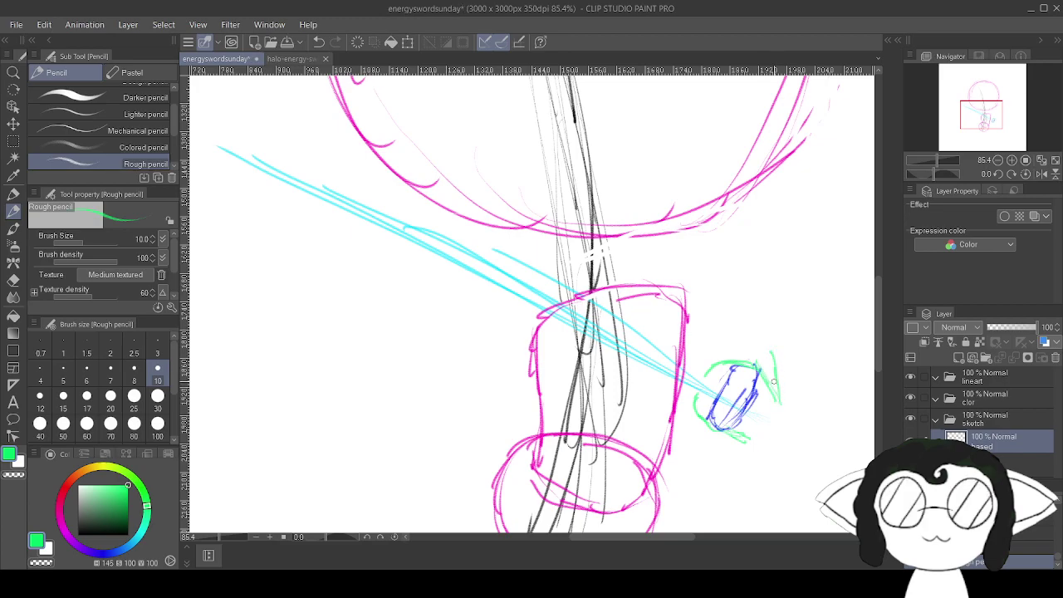
pyautogui.moveTo(750, 440); pyautogui.dragTo(691, 442)
pyautogui.click(286, 58)
pyautogui.click(207, 59)
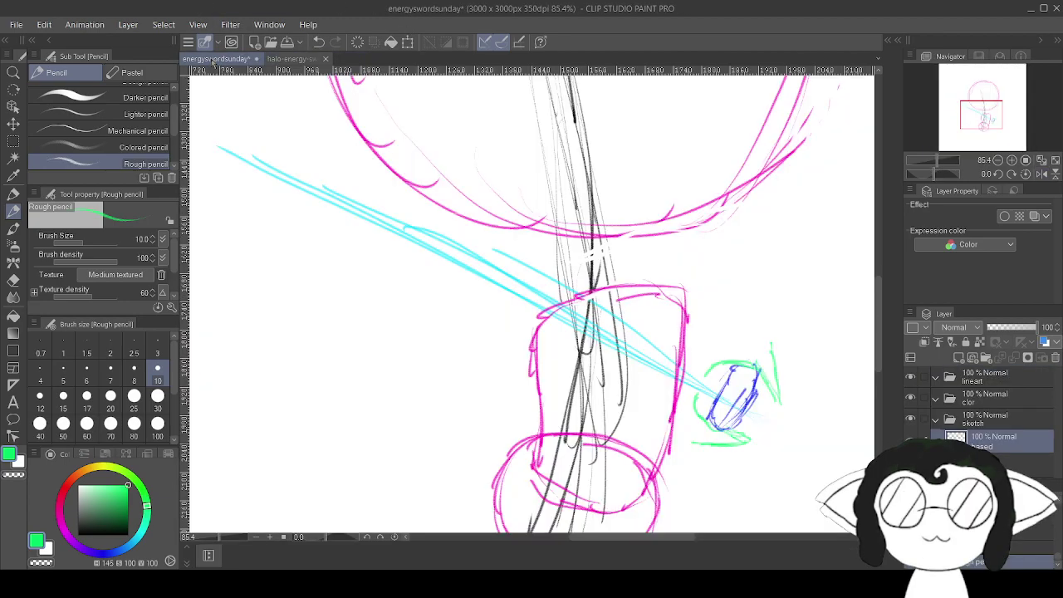
pyautogui.moveTo(771, 343)
pyautogui.mouseDown()
pyautogui.moveTo(751, 329)
pyautogui.moveTo(699, 327)
pyautogui.mouseUp()
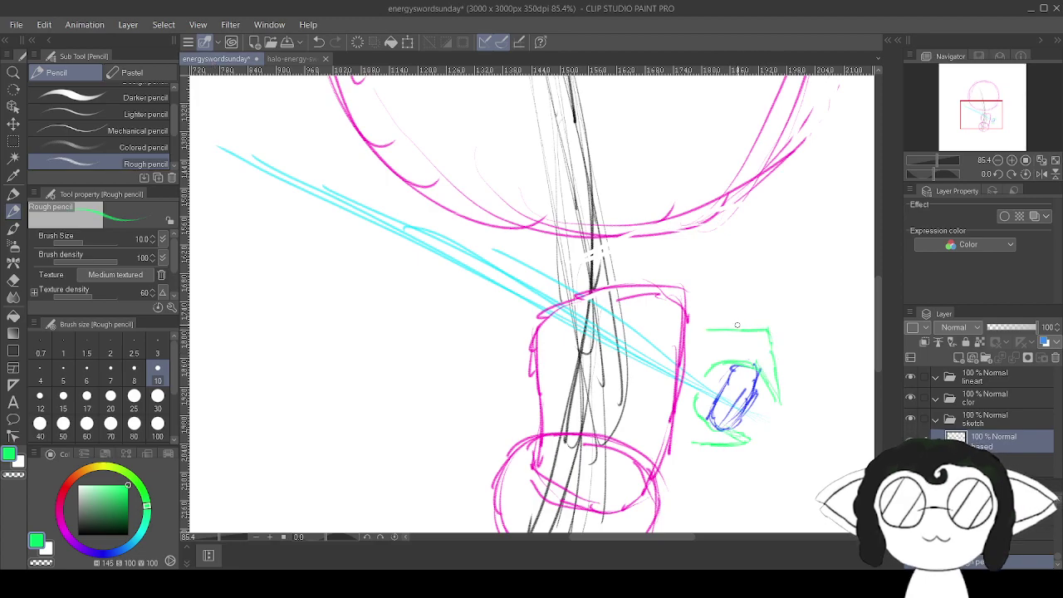
pyautogui.moveTo(691, 441); pyautogui.dragTo(668, 389)
pyautogui.moveTo(751, 439)
pyautogui.mouseDown()
pyautogui.moveTo(683, 442)
pyautogui.moveTo(663, 384)
pyautogui.mouseUp()
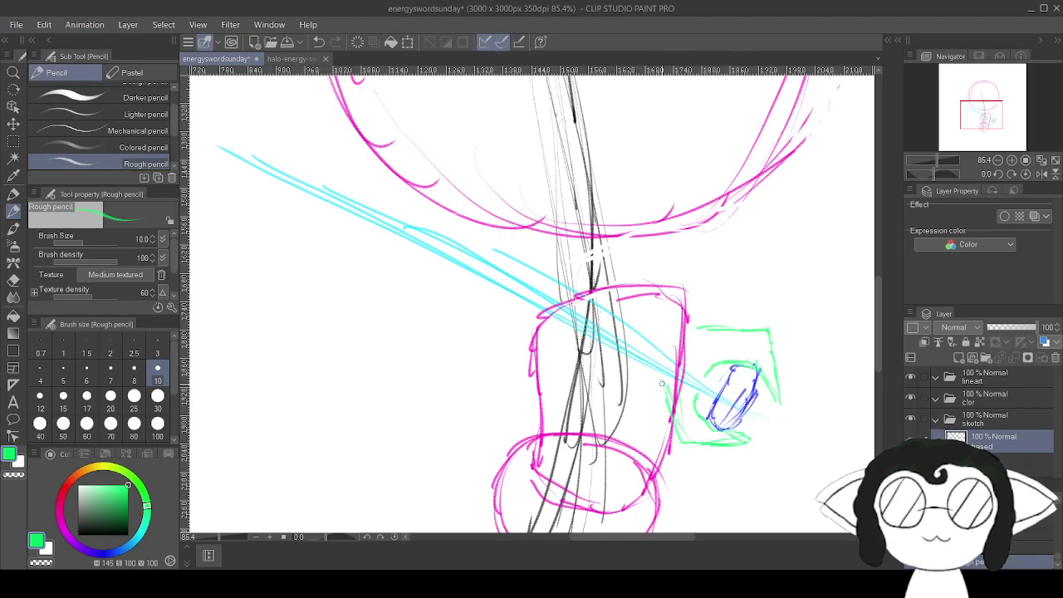
# Sketch the green outer edges of both blades, about 760 px long, running from the guard up parallel to the cyan guideline.
pyautogui.click(283, 60)
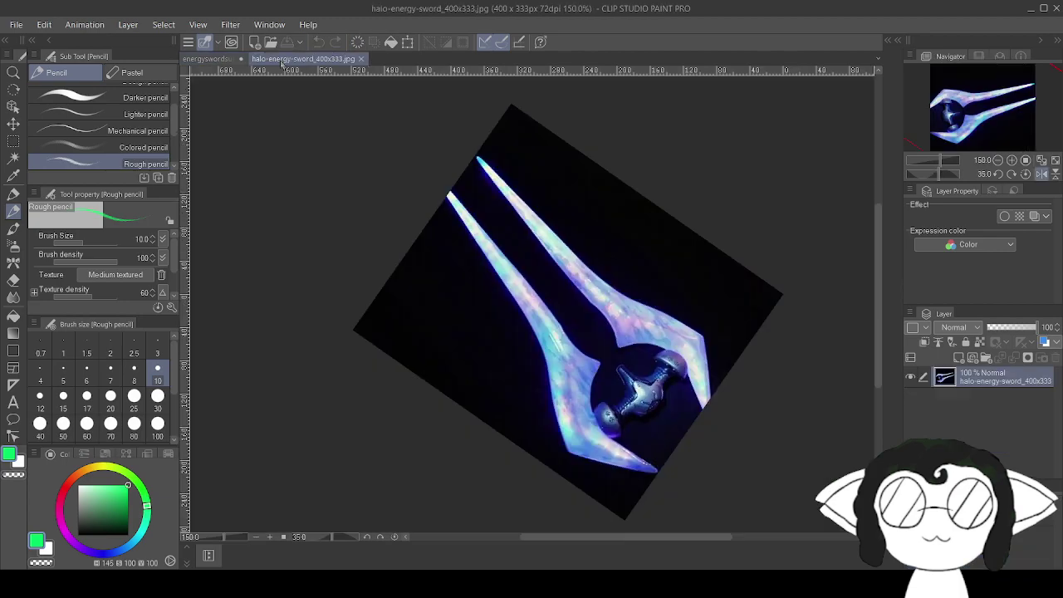
pyautogui.click(199, 60)
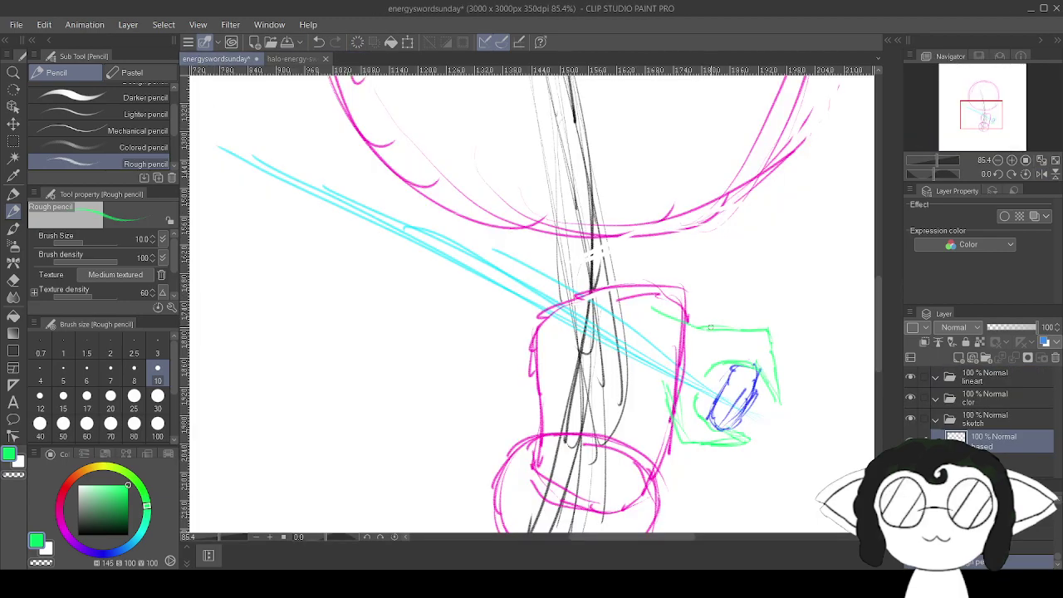
pyautogui.moveTo(688, 323); pyautogui.dragTo(557, 267)
pyautogui.moveTo(688, 321); pyautogui.dragTo(458, 224)
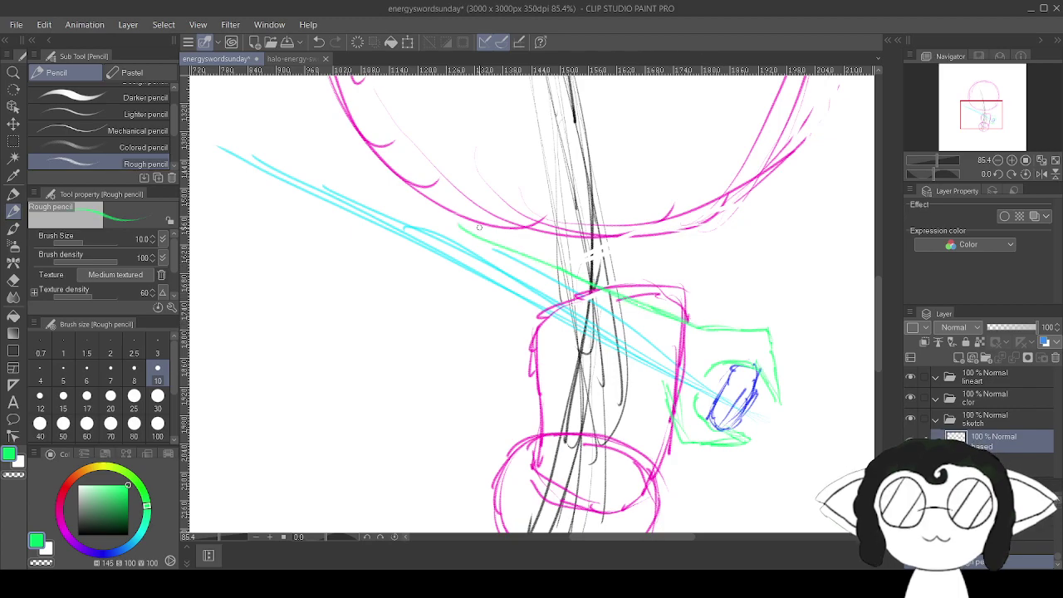
pyautogui.moveTo(683, 317); pyautogui.dragTo(365, 179)
pyautogui.moveTo(687, 321)
pyautogui.mouseDown()
pyautogui.moveTo(435, 214)
pyautogui.moveTo(359, 168)
pyautogui.mouseUp()
pyautogui.moveTo(669, 387)
pyautogui.mouseDown()
pyautogui.moveTo(462, 314)
pyautogui.moveTo(378, 263)
pyautogui.mouseUp()
pyautogui.moveTo(626, 372); pyautogui.dragTo(361, 243)
pyautogui.moveTo(660, 380)
pyautogui.mouseDown()
pyautogui.moveTo(443, 290)
pyautogui.moveTo(325, 225)
pyautogui.mouseUp()
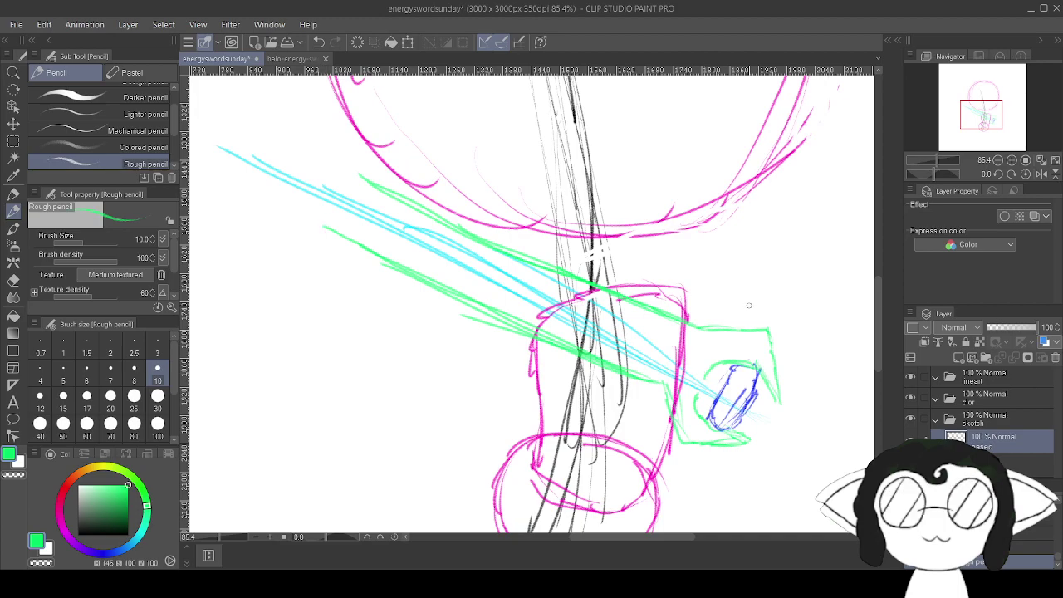
# Sketch the green inner edges of both blades from the guard up to their tips, matching the energy sword reference.
pyautogui.click(287, 59)
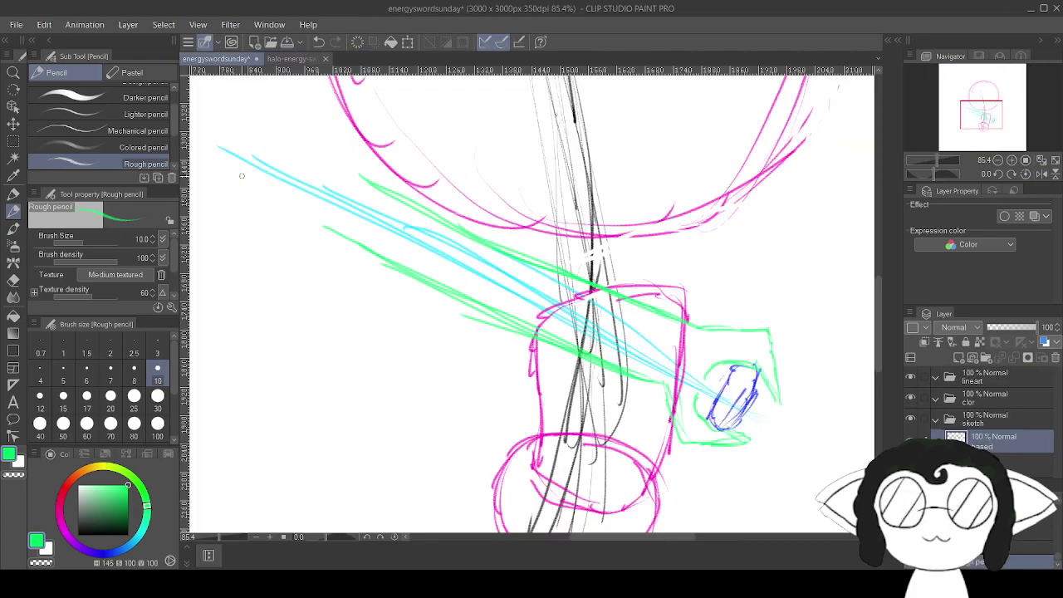
pyautogui.click(217, 59)
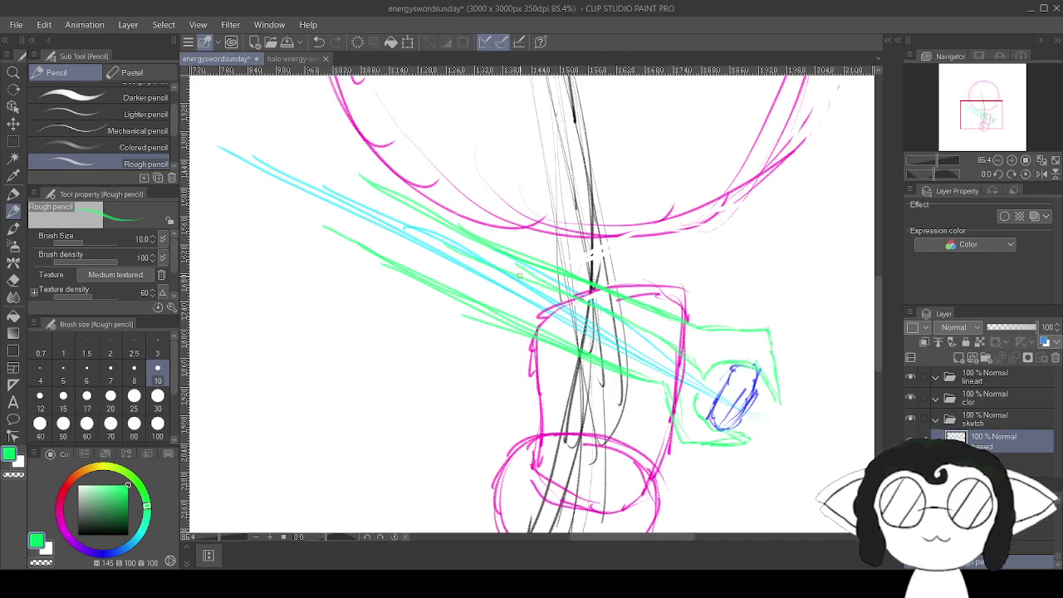
pyautogui.moveTo(403, 221); pyautogui.dragTo(339, 179)
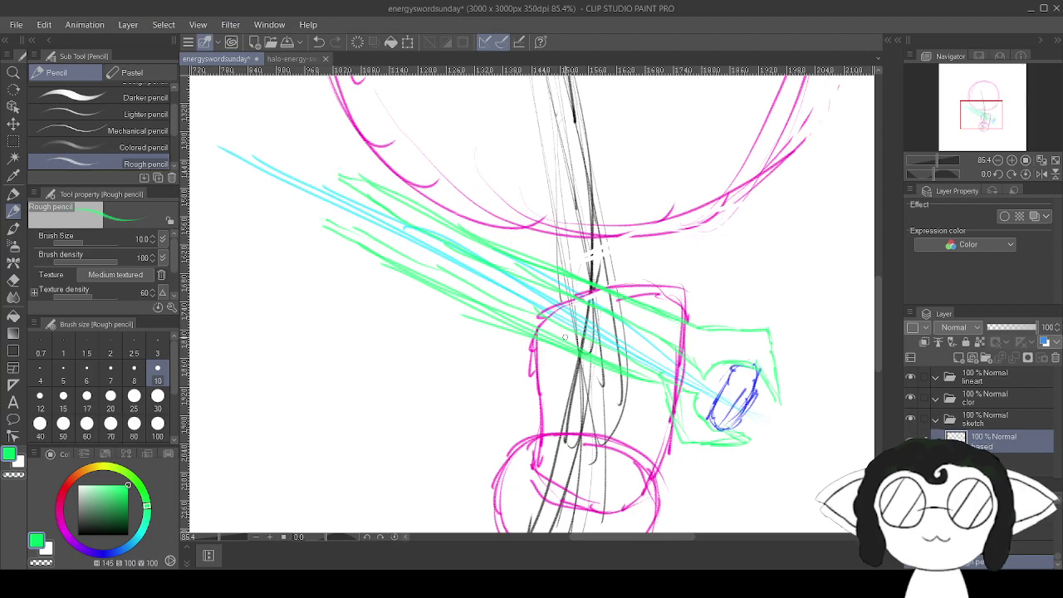
pyautogui.moveTo(722, 358)
pyautogui.mouseDown()
pyautogui.moveTo(692, 374)
pyautogui.moveTo(800, 310)
pyautogui.mouseUp()
pyautogui.scroll(-5, 799, 310)
pyautogui.scroll(2, 698, 321)
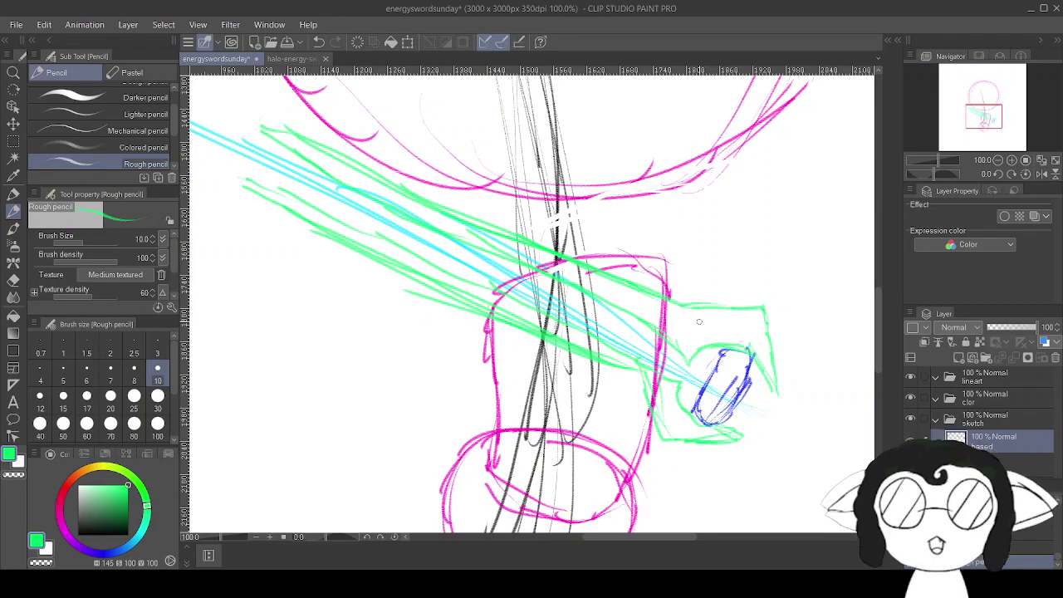
pyautogui.scroll(-4, 698, 321)
pyautogui.scroll(4, 694, 432)
pyautogui.scroll(-2, 694, 431)
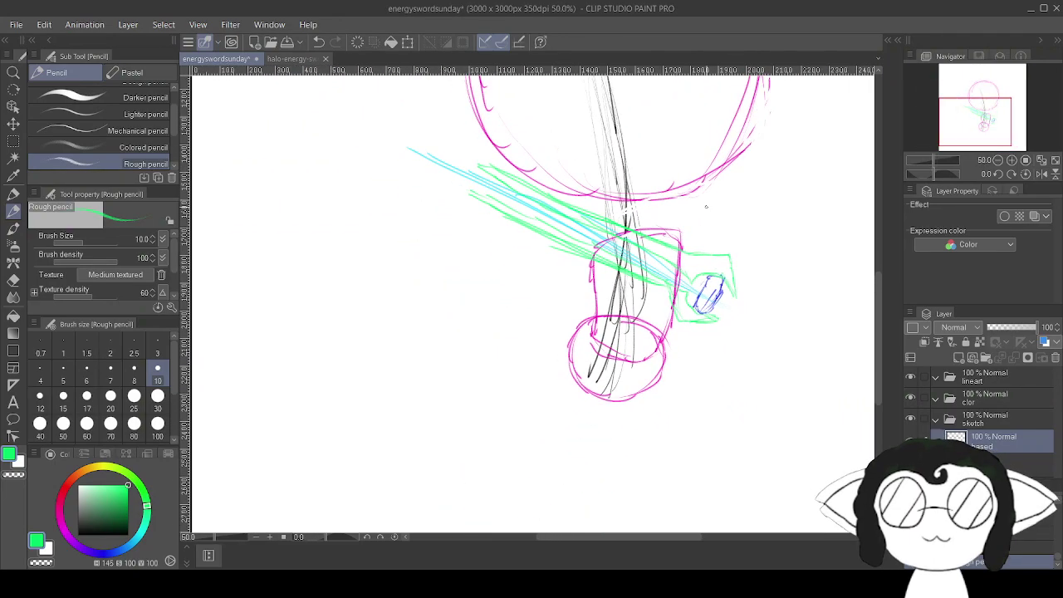
# Sketch an orange hand circle around the blue sword handle and orange shoulder circles at both upper corners of the magenta torso.
pyautogui.scroll(-3, 705, 210)
pyautogui.moveTo(705, 213); pyautogui.dragTo(692, 178)
pyautogui.click(1011, 175)
pyautogui.moveTo(754, 228); pyautogui.dragTo(681, 366)
pyautogui.scroll(3, 680, 366)
pyautogui.scroll(1, 497, 322)
pyautogui.moveTo(496, 323)
pyautogui.mouseDown()
pyautogui.moveTo(526, 349)
pyautogui.moveTo(621, 498)
pyautogui.moveTo(570, 353)
pyautogui.moveTo(608, 113)
pyautogui.mouseUp()
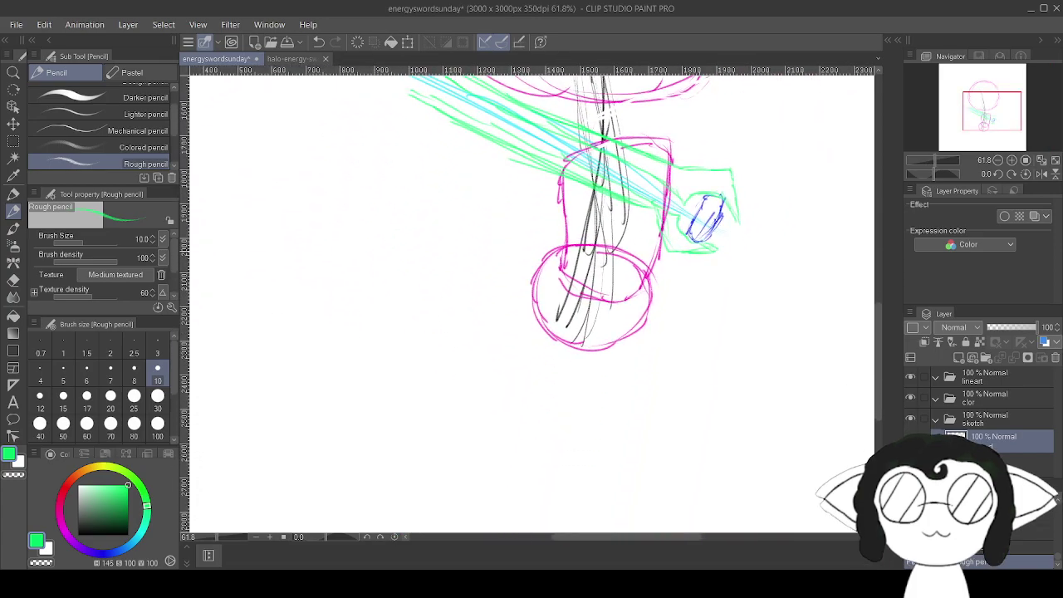
pyautogui.scroll(1, 532, 299)
pyautogui.scroll(1, 531, 299)
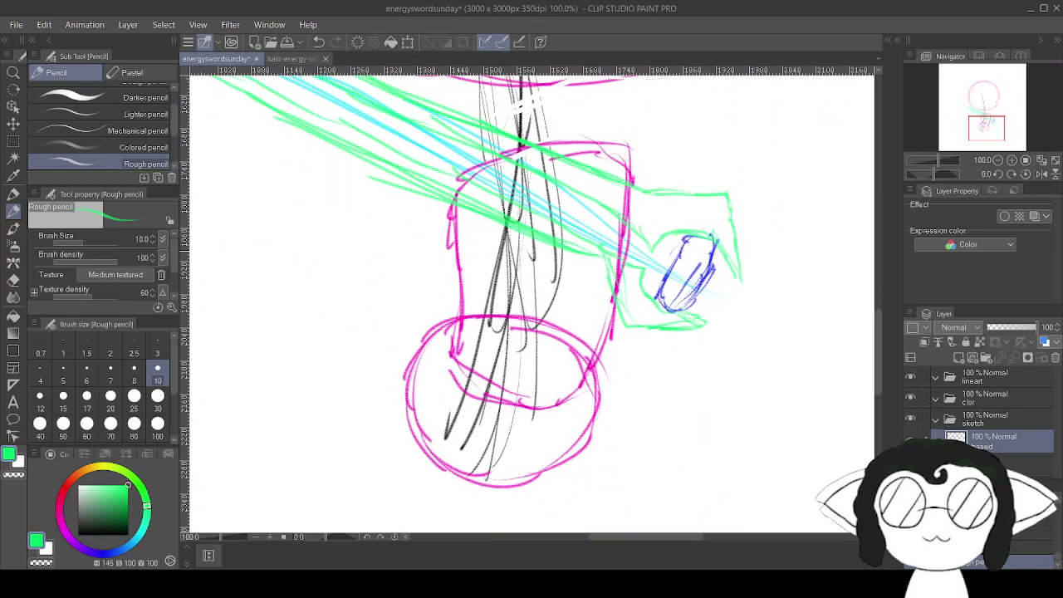
pyautogui.moveTo(531, 299); pyautogui.dragTo(528, 310)
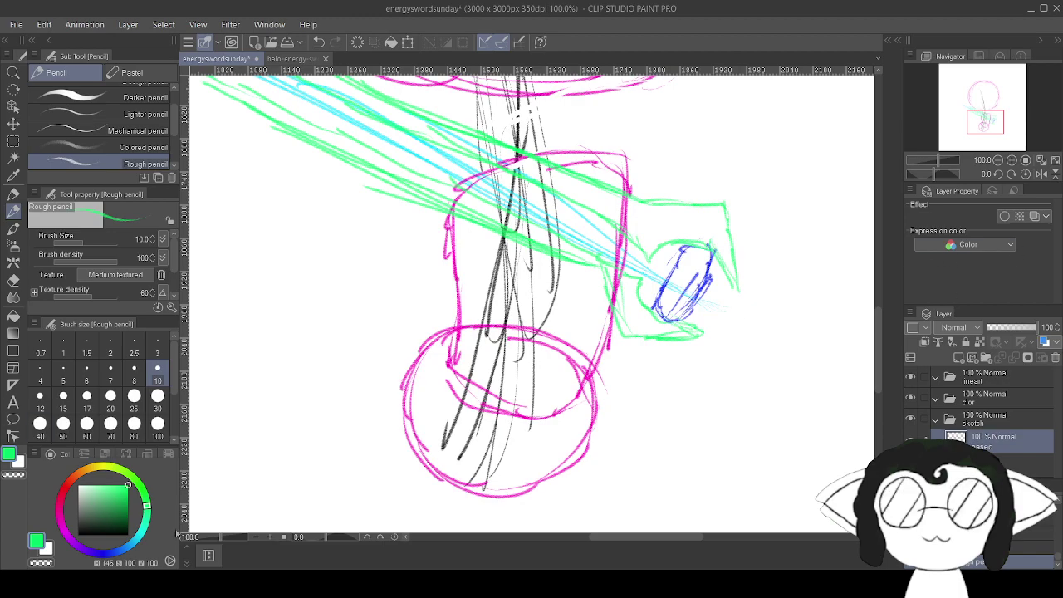
pyautogui.click(83, 471)
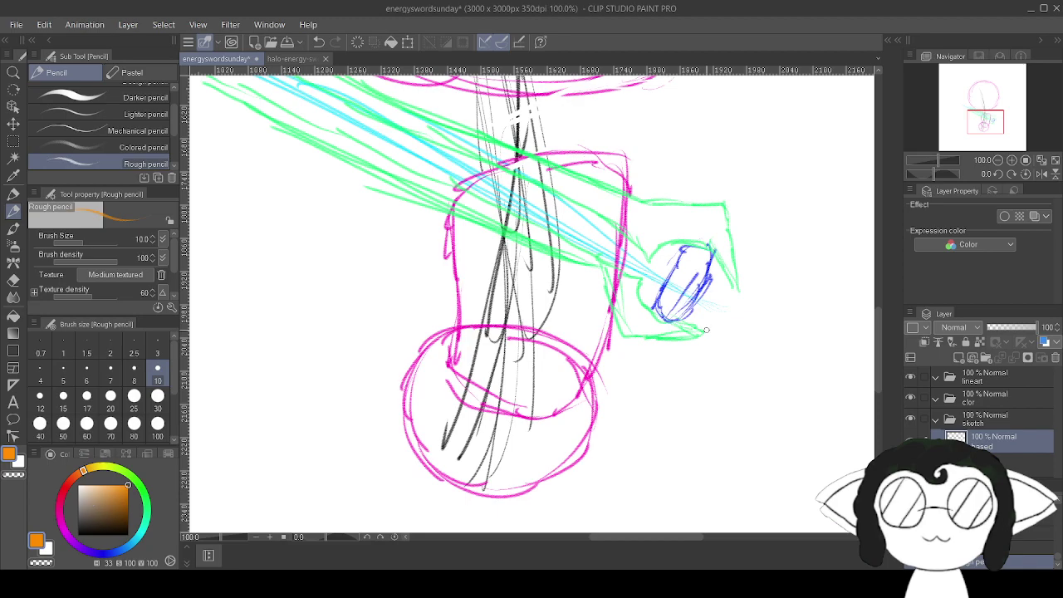
pyautogui.moveTo(704, 316)
pyautogui.mouseDown()
pyautogui.moveTo(713, 301)
pyautogui.moveTo(702, 317)
pyautogui.mouseUp()
pyautogui.moveTo(707, 248)
pyautogui.mouseDown()
pyautogui.moveTo(658, 264)
pyautogui.moveTo(653, 281)
pyautogui.moveTo(656, 299)
pyautogui.moveTo(711, 306)
pyautogui.mouseUp()
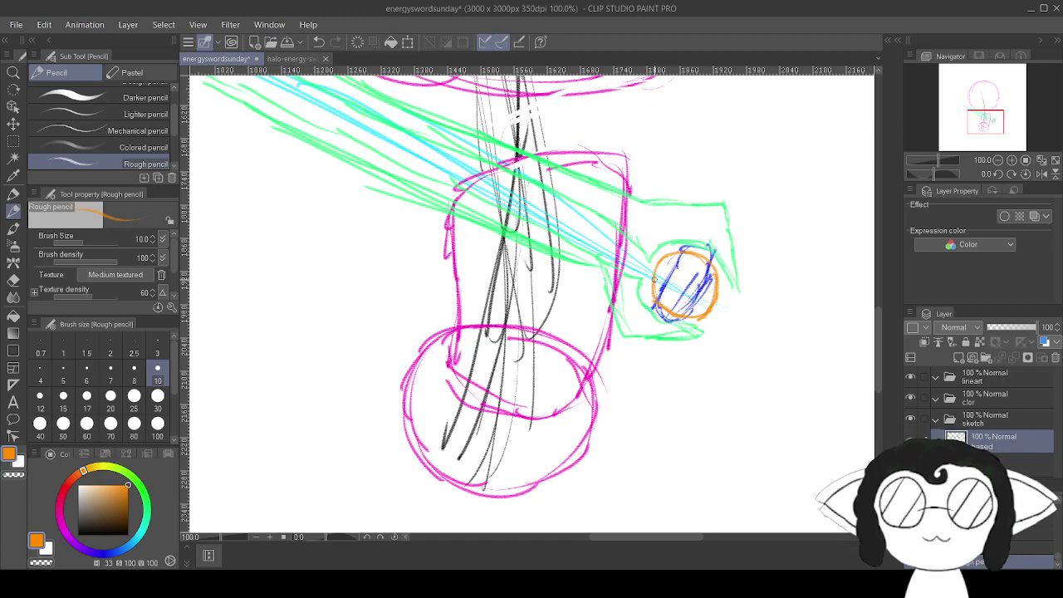
pyautogui.moveTo(620, 149)
pyautogui.mouseDown()
pyautogui.moveTo(611, 203)
pyautogui.moveTo(610, 143)
pyautogui.moveTo(628, 216)
pyautogui.moveTo(614, 201)
pyautogui.moveTo(643, 155)
pyautogui.moveTo(642, 198)
pyautogui.moveTo(614, 169)
pyautogui.mouseUp()
pyautogui.moveTo(470, 172)
pyautogui.mouseDown()
pyautogui.moveTo(430, 210)
pyautogui.moveTo(442, 232)
pyautogui.moveTo(440, 187)
pyautogui.mouseUp()
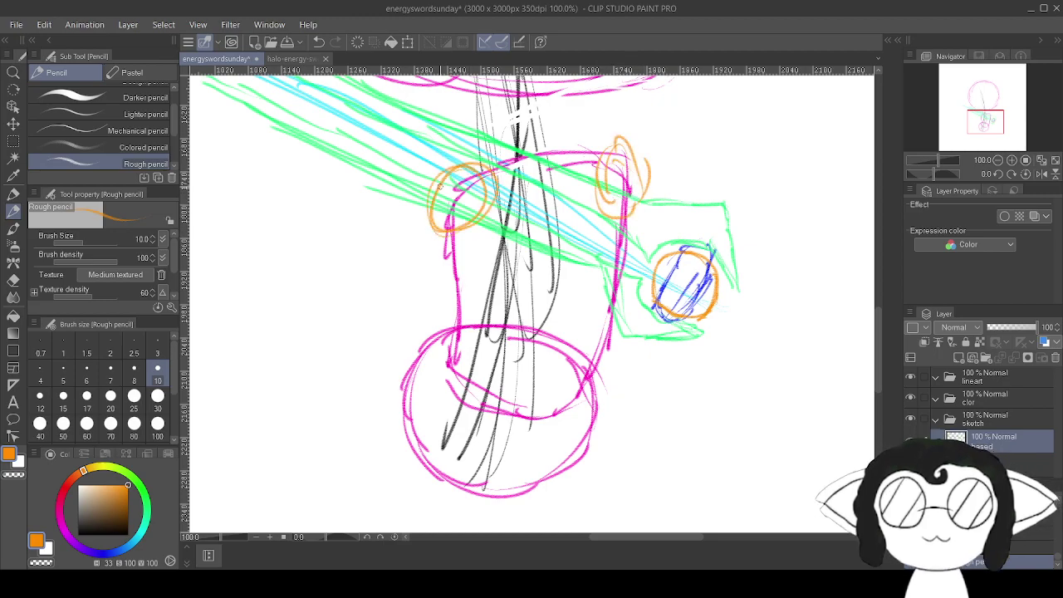
# Sketch orange guidelines for both arms: one running down across the hips to a small oval, the other bending at an elbow toward the sword hand.
pyautogui.scroll(-3, 439, 185)
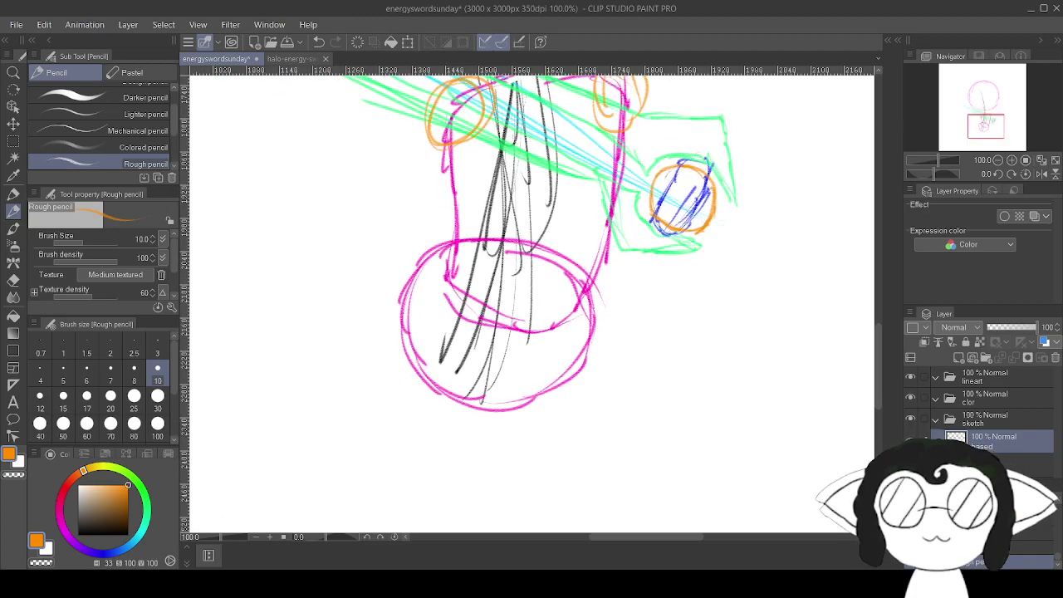
pyautogui.moveTo(448, 145); pyautogui.dragTo(470, 234)
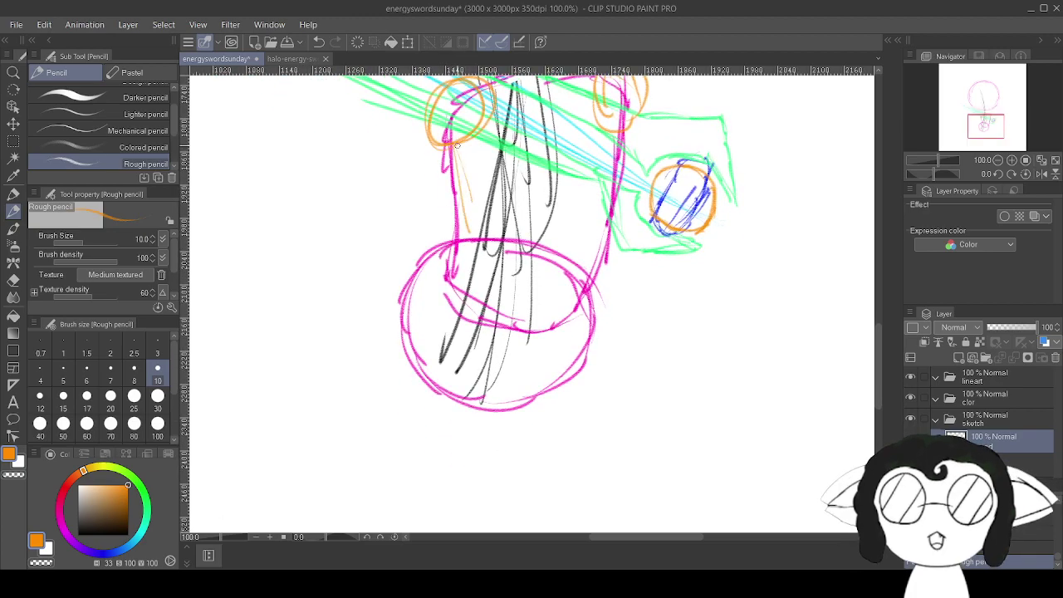
pyautogui.moveTo(453, 143); pyautogui.dragTo(523, 401)
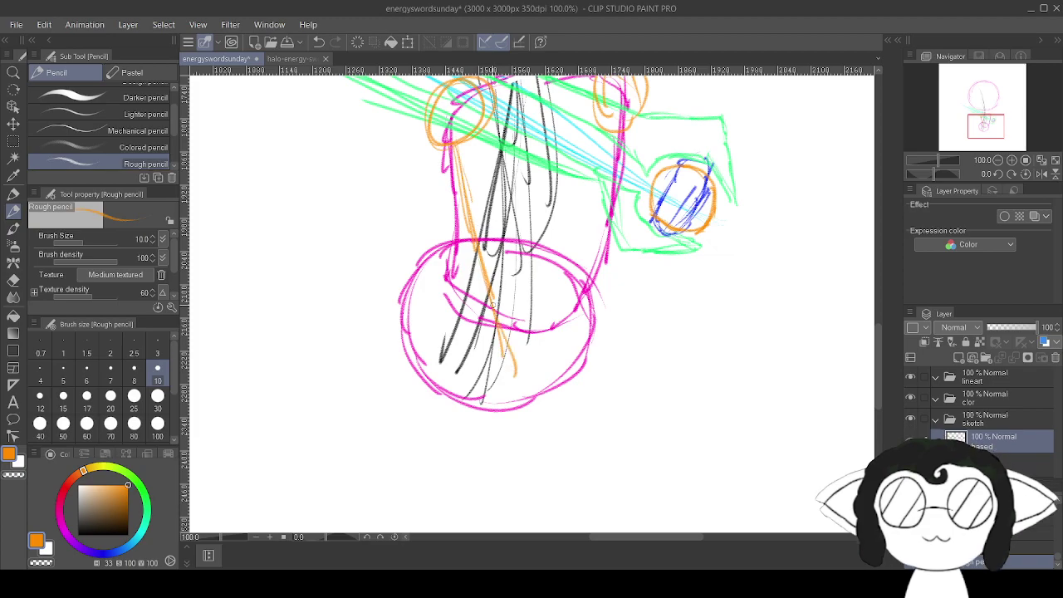
pyautogui.moveTo(514, 395)
pyautogui.mouseDown()
pyautogui.moveTo(550, 384)
pyautogui.moveTo(580, 423)
pyautogui.moveTo(498, 426)
pyautogui.moveTo(505, 395)
pyautogui.moveTo(508, 480)
pyautogui.moveTo(492, 544)
pyautogui.mouseUp()
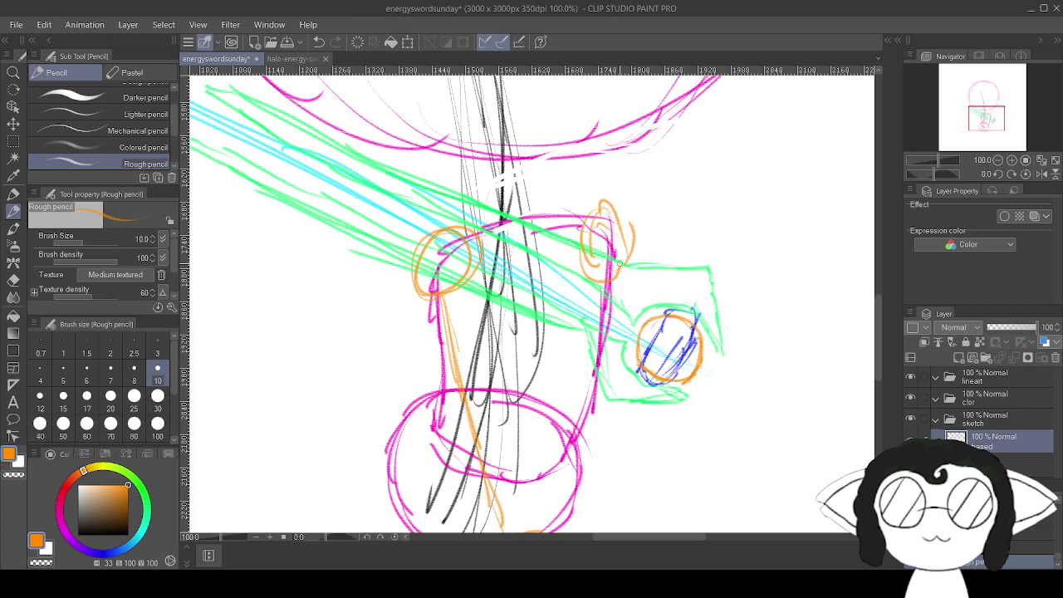
pyautogui.moveTo(614, 262)
pyautogui.mouseDown()
pyautogui.moveTo(734, 341)
pyautogui.moveTo(699, 356)
pyautogui.moveTo(737, 581)
pyautogui.moveTo(825, 104)
pyautogui.moveTo(859, 157)
pyautogui.moveTo(850, 180)
pyautogui.mouseUp()
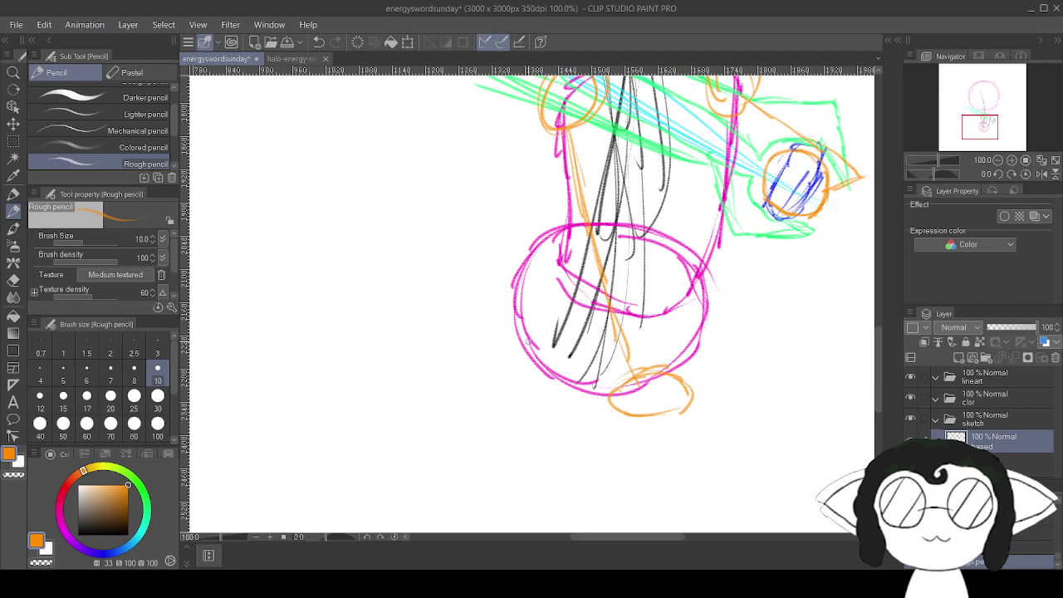
# Sketch a large orange leg oval over the hip circle's left side with a small foot below it, and save the drawing.
pyautogui.moveTo(561, 347)
pyautogui.mouseDown()
pyautogui.moveTo(589, 294)
pyautogui.moveTo(579, 267)
pyautogui.mouseUp()
pyautogui.moveTo(585, 306); pyautogui.dragTo(522, 234)
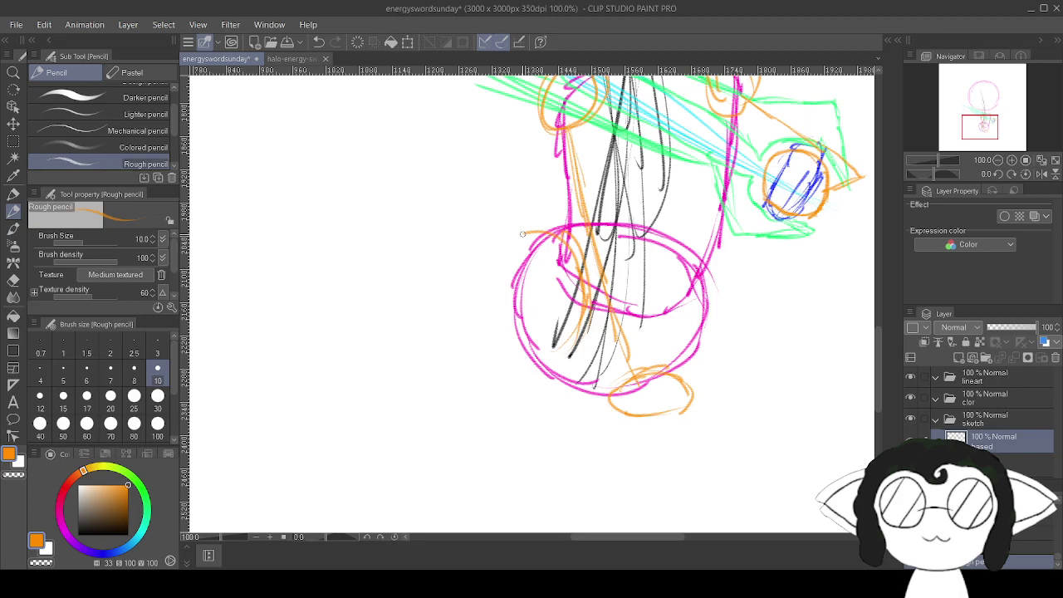
pyautogui.moveTo(551, 348)
pyautogui.mouseDown()
pyautogui.moveTo(592, 274)
pyautogui.moveTo(554, 222)
pyautogui.moveTo(581, 262)
pyautogui.moveTo(527, 212)
pyautogui.moveTo(542, 230)
pyautogui.moveTo(495, 239)
pyautogui.mouseUp()
pyautogui.moveTo(571, 229)
pyautogui.mouseDown()
pyautogui.moveTo(495, 247)
pyautogui.moveTo(491, 266)
pyautogui.mouseUp()
pyautogui.moveTo(516, 218); pyautogui.dragTo(488, 268)
pyautogui.moveTo(562, 222); pyautogui.dragTo(495, 269)
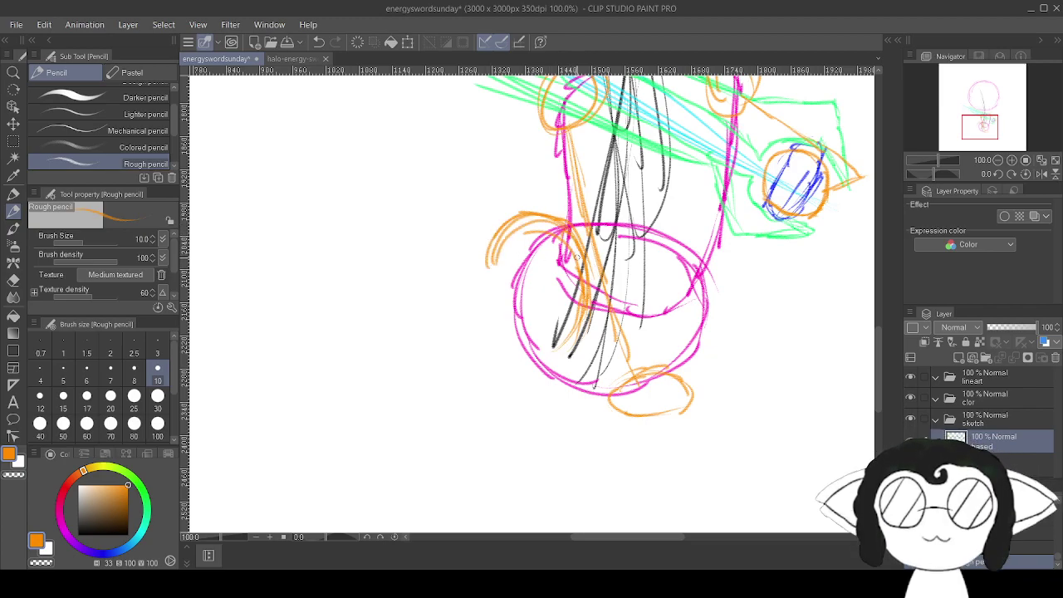
pyautogui.moveTo(492, 241)
pyautogui.mouseDown()
pyautogui.moveTo(492, 344)
pyautogui.moveTo(504, 273)
pyautogui.moveTo(501, 357)
pyautogui.mouseUp()
pyautogui.moveTo(478, 294)
pyautogui.mouseDown()
pyautogui.moveTo(485, 326)
pyautogui.moveTo(519, 367)
pyautogui.moveTo(500, 394)
pyautogui.moveTo(571, 413)
pyautogui.mouseUp()
pyautogui.moveTo(581, 303); pyautogui.dragTo(555, 353)
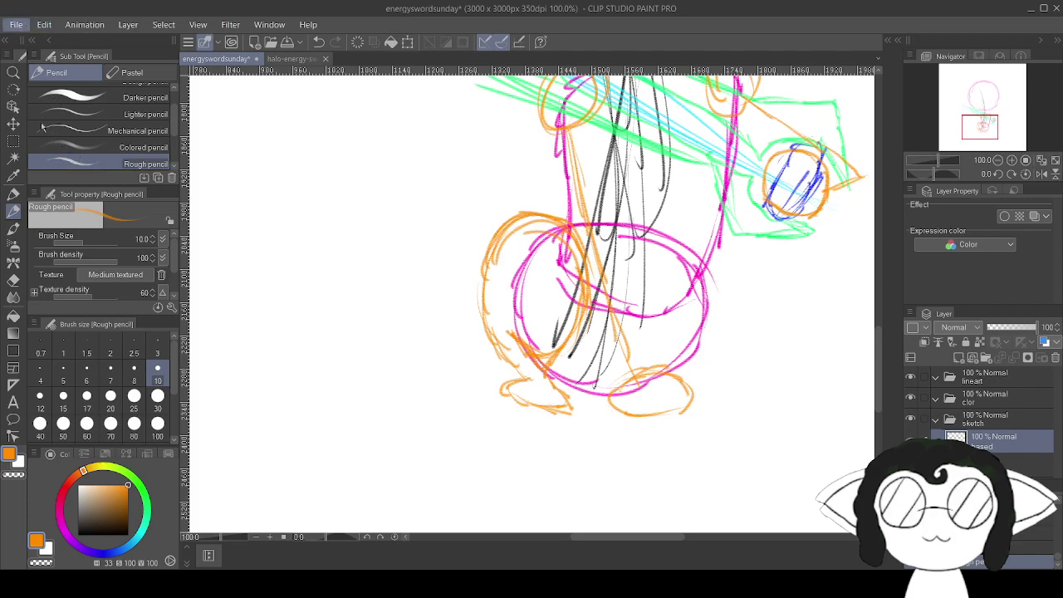
pyautogui.hotkey('ctrl', 's')
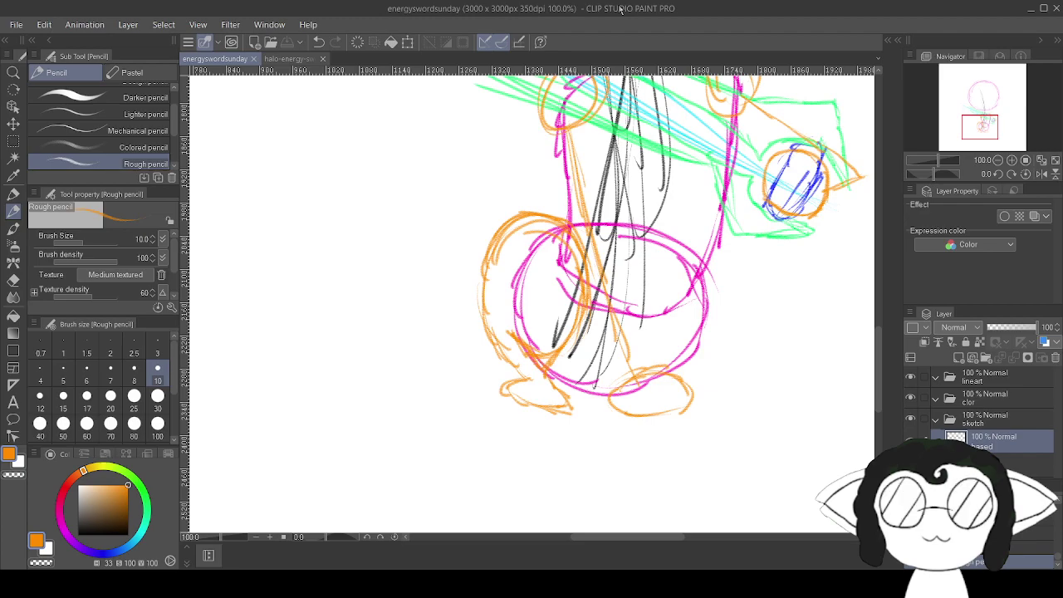
# Sketch the second leg in orange over the right side of the hip circle, with its foot at the lower right.
pyautogui.moveTo(659, 241)
pyautogui.mouseDown()
pyautogui.moveTo(678, 236)
pyautogui.moveTo(645, 263)
pyautogui.mouseUp()
pyautogui.moveTo(667, 223); pyautogui.dragTo(653, 237)
pyautogui.moveTo(636, 330)
pyautogui.mouseDown()
pyautogui.moveTo(620, 267)
pyautogui.moveTo(662, 226)
pyautogui.moveTo(709, 312)
pyautogui.mouseUp()
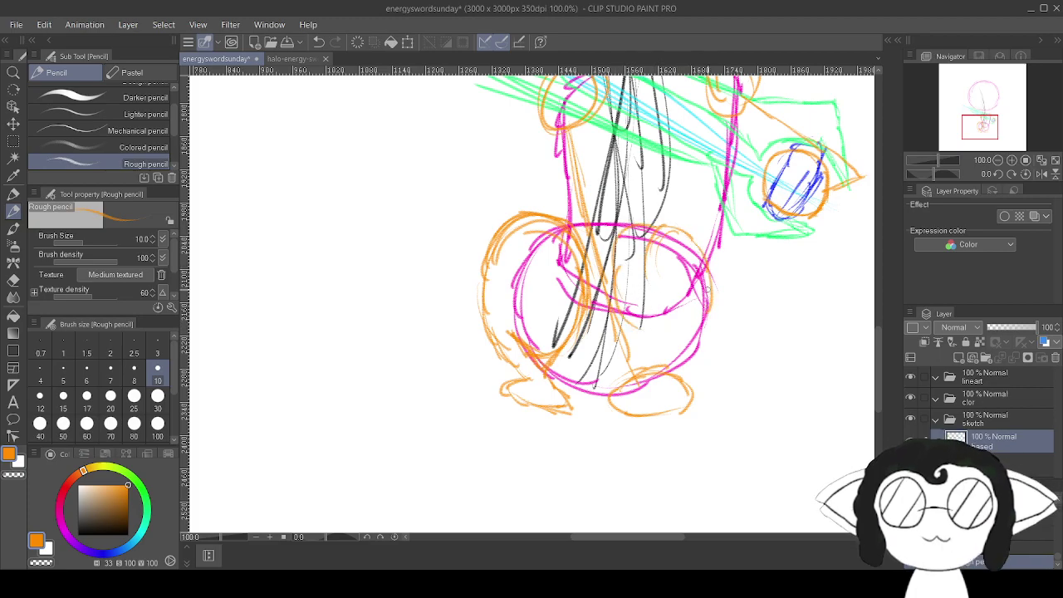
pyautogui.moveTo(692, 330)
pyautogui.mouseDown()
pyautogui.moveTo(655, 331)
pyautogui.moveTo(681, 359)
pyautogui.moveTo(666, 331)
pyautogui.moveTo(694, 353)
pyautogui.moveTo(665, 328)
pyautogui.moveTo(689, 379)
pyautogui.mouseUp()
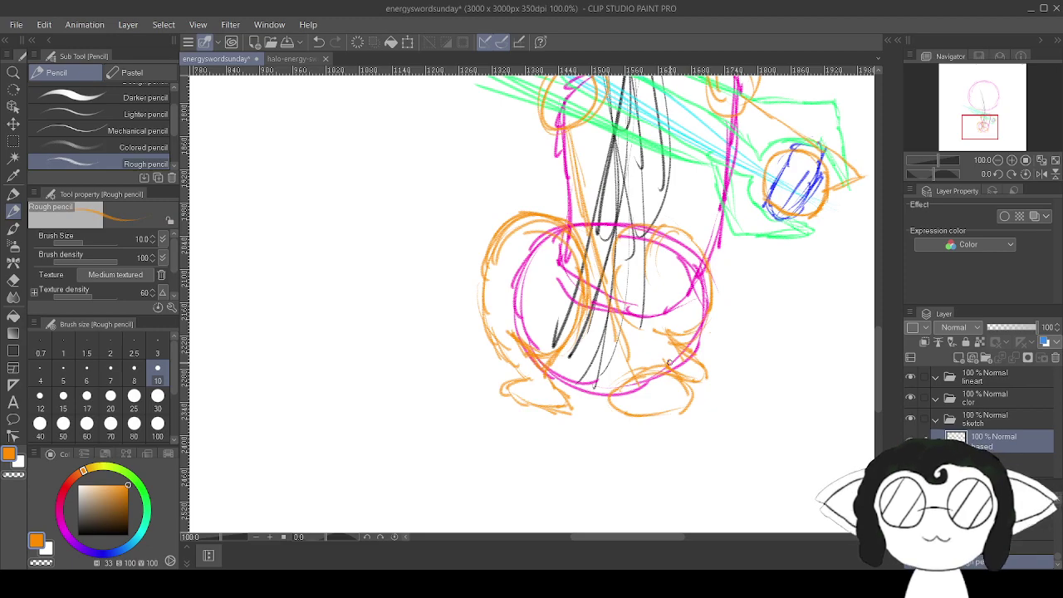
# Sketch curved blue lines from both sides of the head's lower edge down to the orange shoulder circles.
pyautogui.scroll(15, 669, 363)
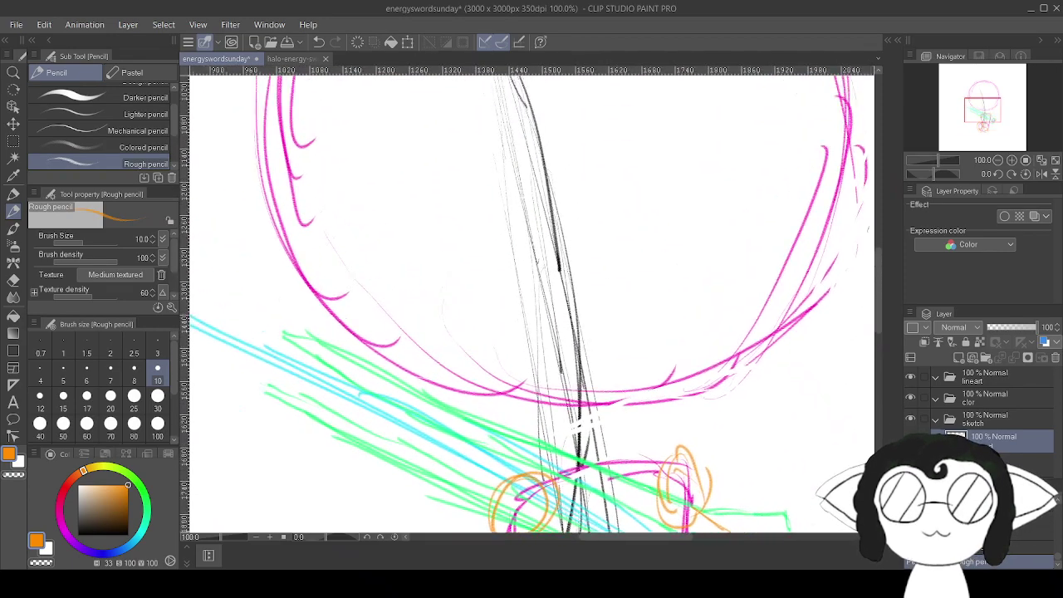
pyautogui.moveTo(981, 77); pyautogui.dragTo(982, 109)
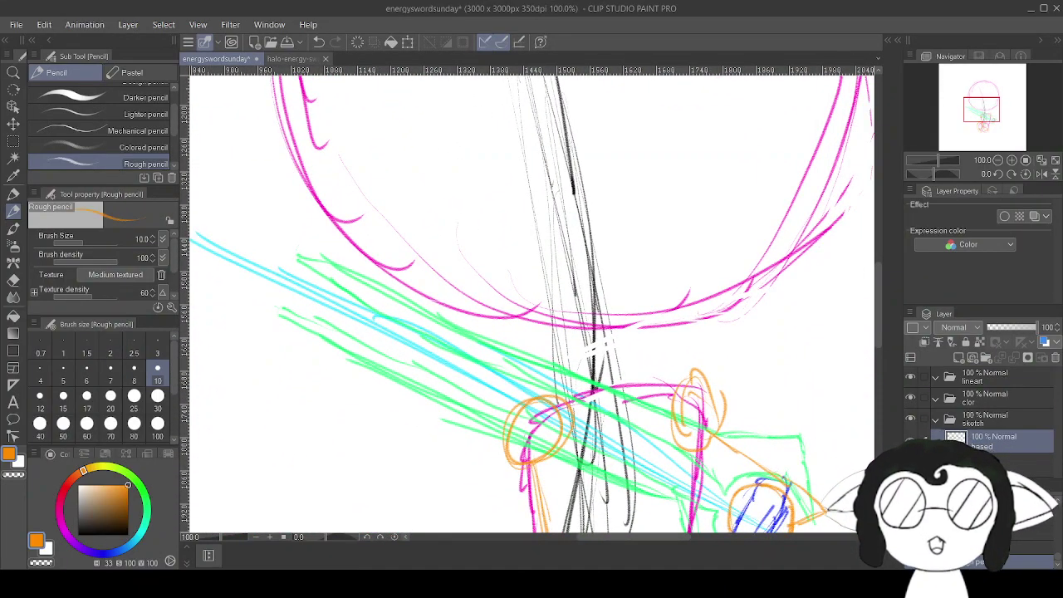
pyautogui.moveTo(532, 298); pyautogui.dragTo(480, 316)
pyautogui.moveTo(758, 406); pyautogui.dragTo(777, 414)
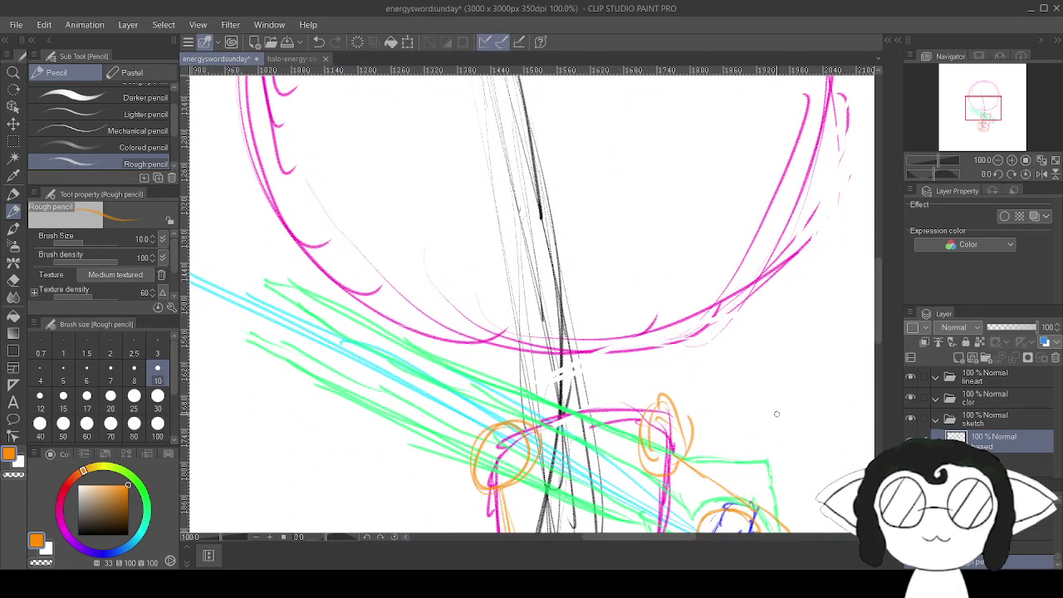
pyautogui.moveTo(455, 329); pyautogui.dragTo(479, 357)
pyautogui.moveTo(121, 550); pyautogui.dragTo(97, 553)
pyautogui.moveTo(453, 326); pyautogui.dragTo(501, 383)
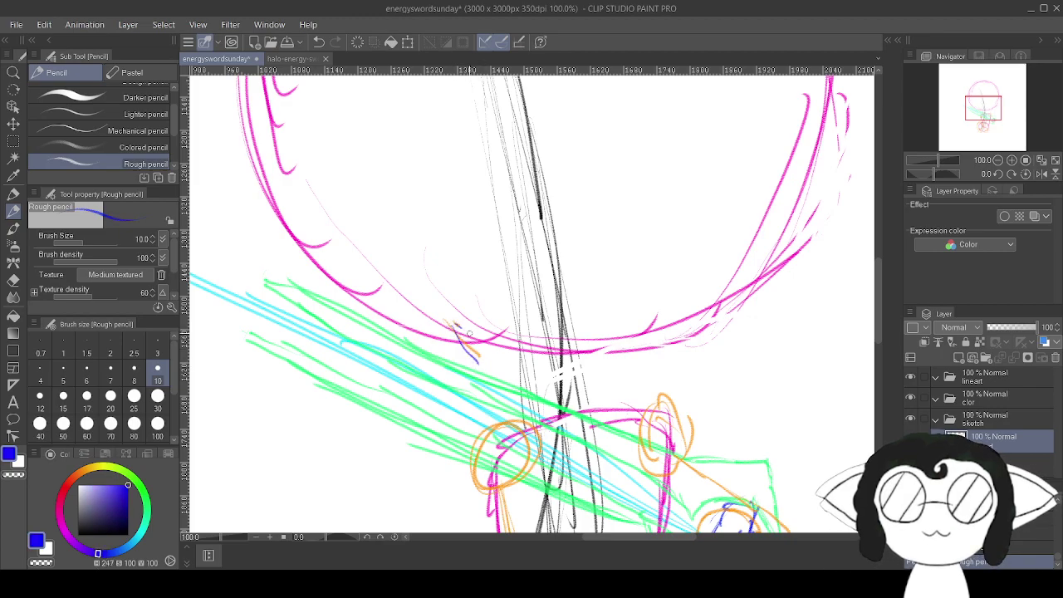
pyautogui.moveTo(482, 347); pyautogui.dragTo(505, 449)
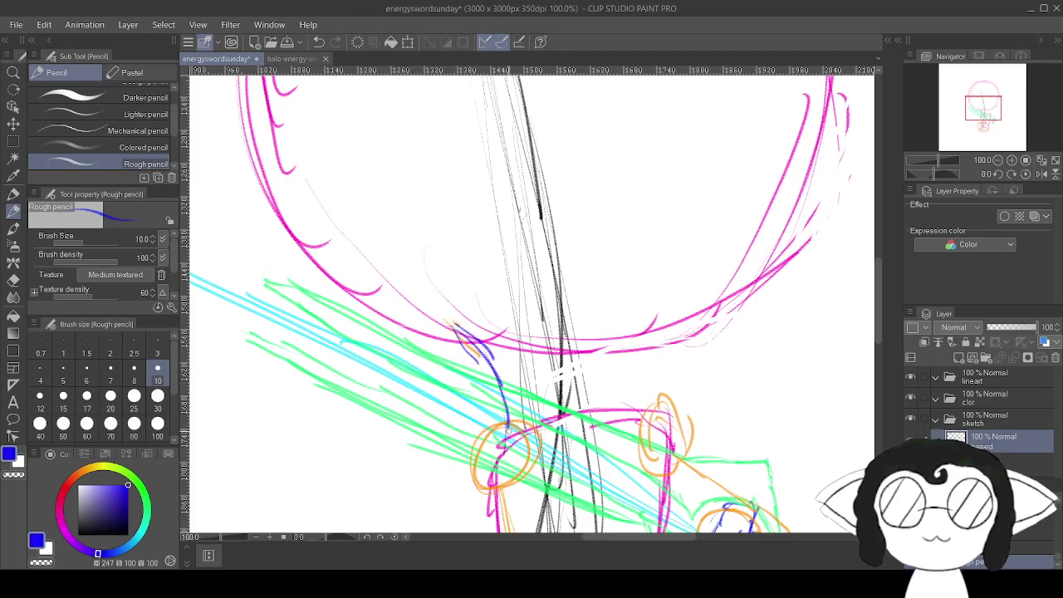
pyautogui.moveTo(687, 337)
pyautogui.mouseDown()
pyautogui.moveTo(673, 367)
pyautogui.moveTo(666, 429)
pyautogui.mouseUp()
pyautogui.moveTo(508, 425)
pyautogui.mouseDown()
pyautogui.moveTo(505, 453)
pyautogui.moveTo(510, 443)
pyautogui.mouseUp()
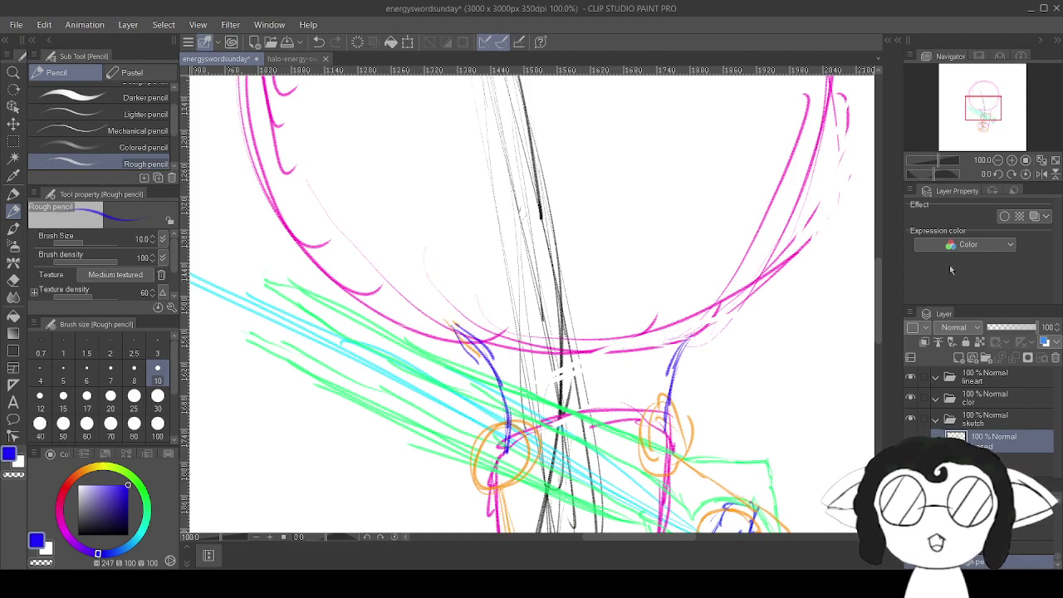
# Flip the canvas view horizontally and reinforce the blue curves between the head and the shoulders.
pyautogui.click(1039, 174)
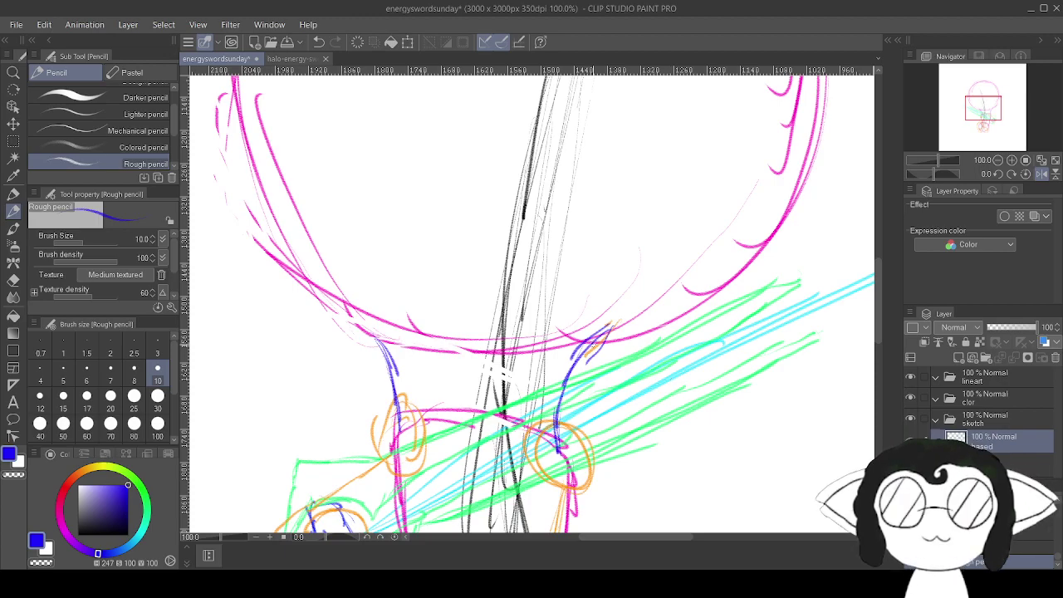
pyautogui.moveTo(579, 336); pyautogui.dragTo(559, 418)
pyautogui.moveTo(571, 357); pyautogui.dragTo(565, 466)
pyautogui.moveTo(371, 331); pyautogui.dragTo(398, 376)
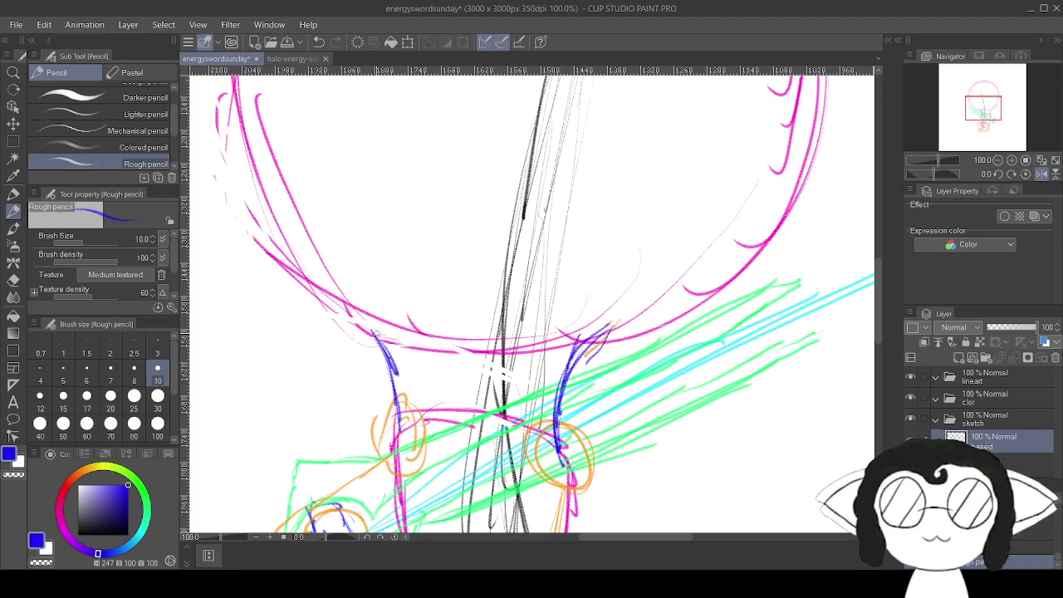
pyautogui.moveTo(383, 337); pyautogui.dragTo(403, 435)
# Sketch a curved purple vertical centre line across the face, from the top of the head circle to its base.
pyautogui.moveTo(465, 307); pyautogui.dragTo(459, 391)
pyautogui.moveTo(717, 440); pyautogui.dragTo(635, 440)
pyautogui.moveTo(728, 342); pyautogui.dragTo(743, 380)
pyautogui.scroll(1, 726, 350)
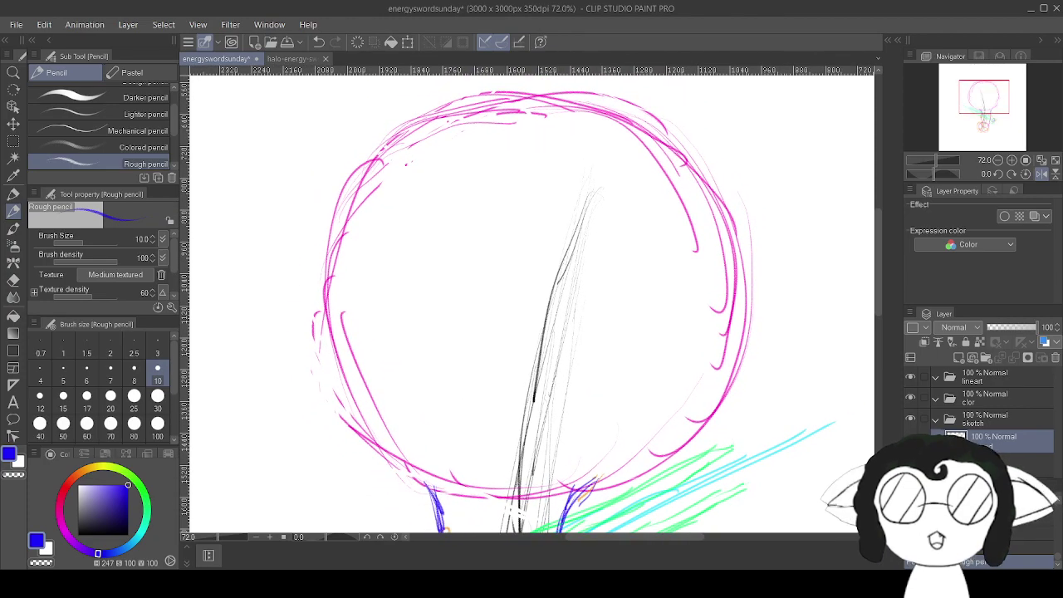
pyautogui.moveTo(82, 548); pyautogui.dragTo(69, 556)
pyautogui.moveTo(537, 101); pyautogui.dragTo(501, 177)
pyautogui.moveTo(531, 124)
pyautogui.mouseDown()
pyautogui.moveTo(487, 238)
pyautogui.moveTo(478, 319)
pyautogui.mouseUp()
pyautogui.moveTo(487, 217); pyautogui.dragTo(473, 387)
pyautogui.moveTo(478, 247)
pyautogui.mouseDown()
pyautogui.moveTo(480, 434)
pyautogui.moveTo(492, 470)
pyautogui.mouseUp()
pyautogui.moveTo(478, 301); pyautogui.dragTo(501, 483)
pyautogui.moveTo(477, 398); pyautogui.dragTo(482, 430)
pyautogui.moveTo(489, 457); pyautogui.dragTo(515, 508)
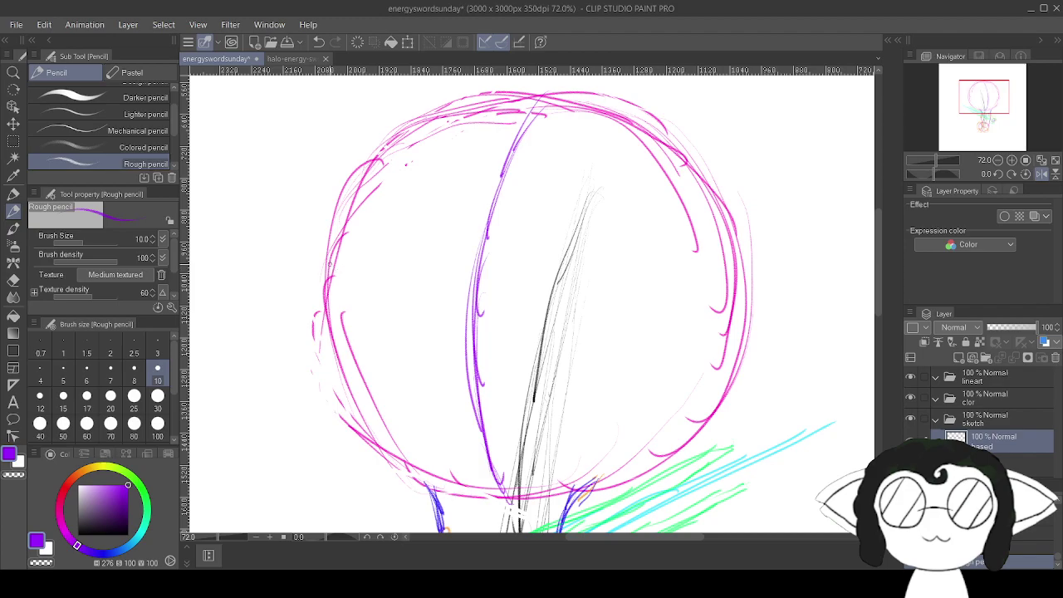
# Sketch a curved purple horizontal guideline across the middle of the head circle, crossing the vertical face line and extending past both sides.
pyautogui.moveTo(307, 264); pyautogui.dragTo(560, 332)
pyautogui.moveTo(390, 293)
pyautogui.mouseDown()
pyautogui.moveTo(648, 356)
pyautogui.moveTo(744, 356)
pyautogui.mouseUp()
pyautogui.moveTo(437, 300); pyautogui.dragTo(724, 340)
pyautogui.moveTo(558, 338); pyautogui.dragTo(814, 318)
pyautogui.moveTo(727, 333)
pyautogui.mouseDown()
pyautogui.moveTo(488, 330)
pyautogui.moveTo(575, 345)
pyautogui.mouseUp()
pyautogui.moveTo(780, 334)
pyautogui.mouseDown()
pyautogui.moveTo(638, 354)
pyautogui.moveTo(487, 324)
pyautogui.moveTo(357, 279)
pyautogui.mouseUp()
pyautogui.moveTo(465, 312); pyautogui.dragTo(352, 282)
pyautogui.moveTo(430, 303); pyautogui.dragTo(294, 241)
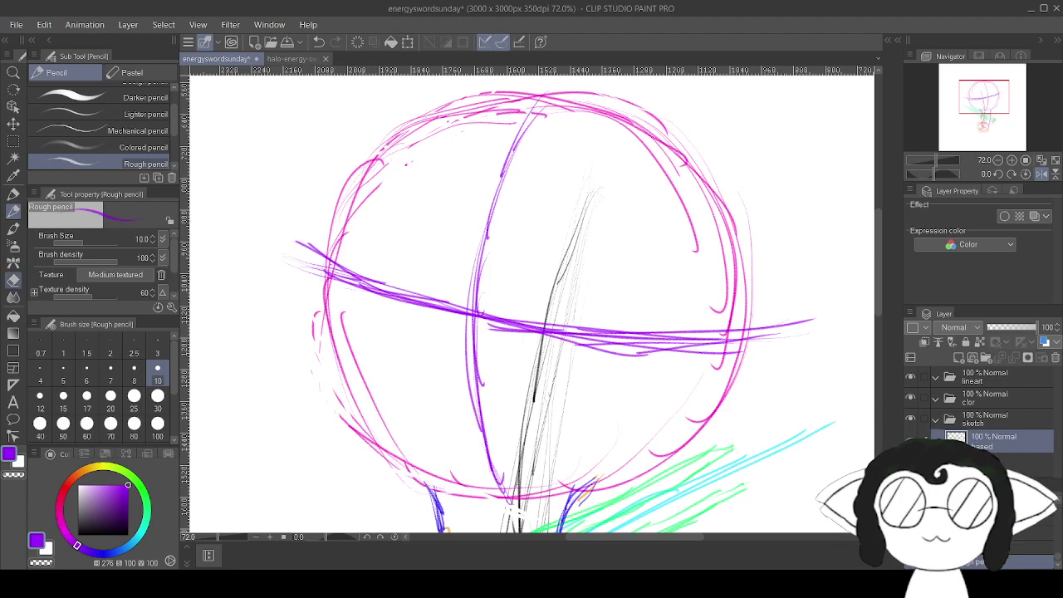
# Erase the stray purple strokes below the horizontal face guideline and beyond its left end with the Hard eraser, and save the drawing.
pyautogui.press('e')
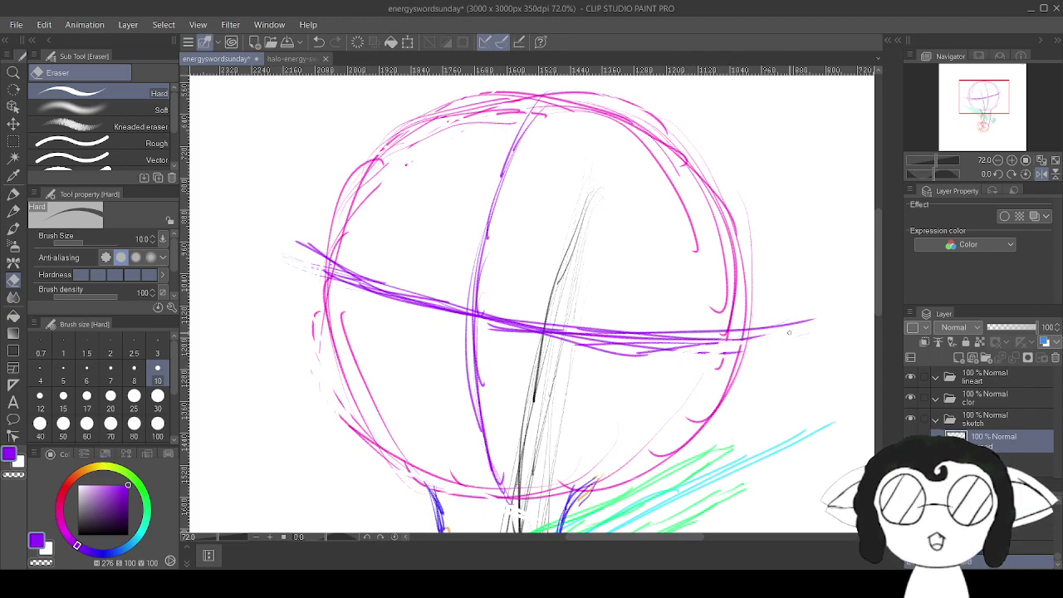
pyautogui.moveTo(664, 352); pyautogui.dragTo(626, 356)
pyautogui.moveTo(699, 346)
pyautogui.mouseDown()
pyautogui.moveTo(589, 344)
pyautogui.moveTo(663, 342)
pyautogui.mouseUp()
pyautogui.moveTo(517, 340)
pyautogui.mouseDown()
pyautogui.moveTo(588, 341)
pyautogui.moveTo(544, 332)
pyautogui.mouseUp()
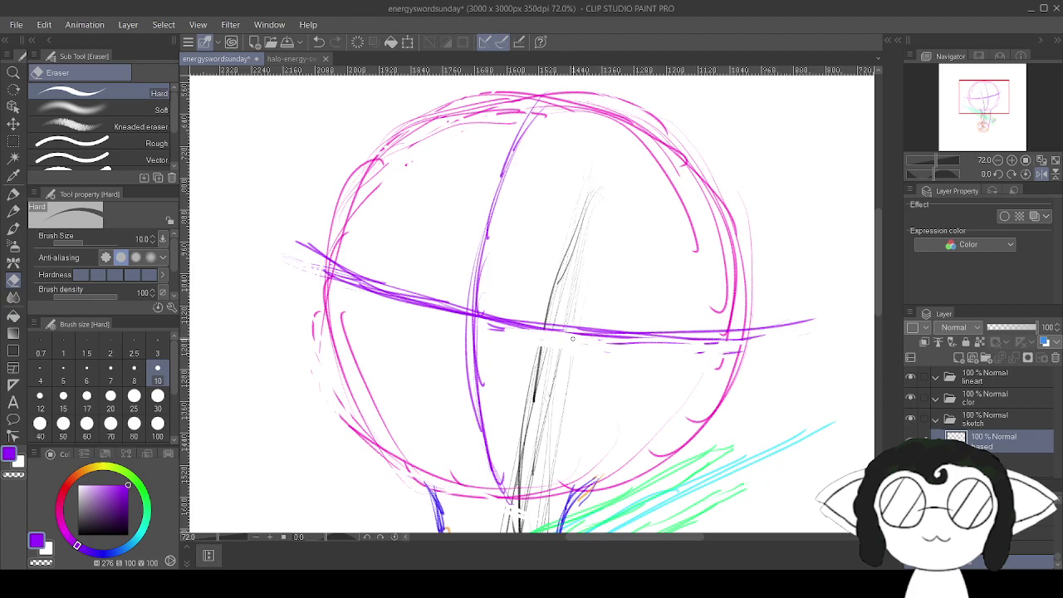
pyautogui.click(309, 248)
pyautogui.moveTo(314, 248); pyautogui.dragTo(320, 254)
pyautogui.click(299, 241)
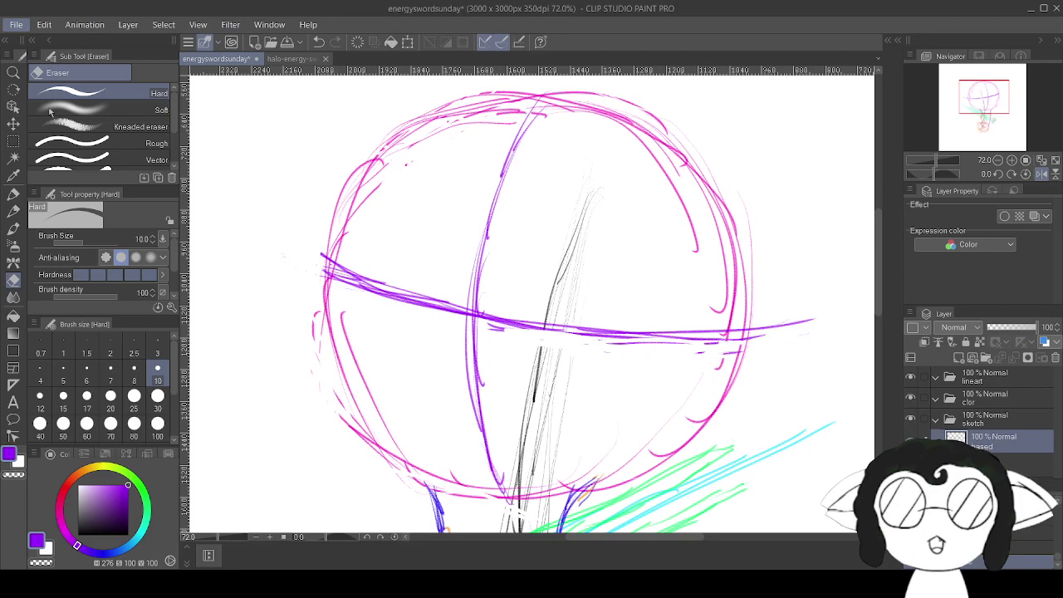
pyautogui.hotkey('ctrl', 's')
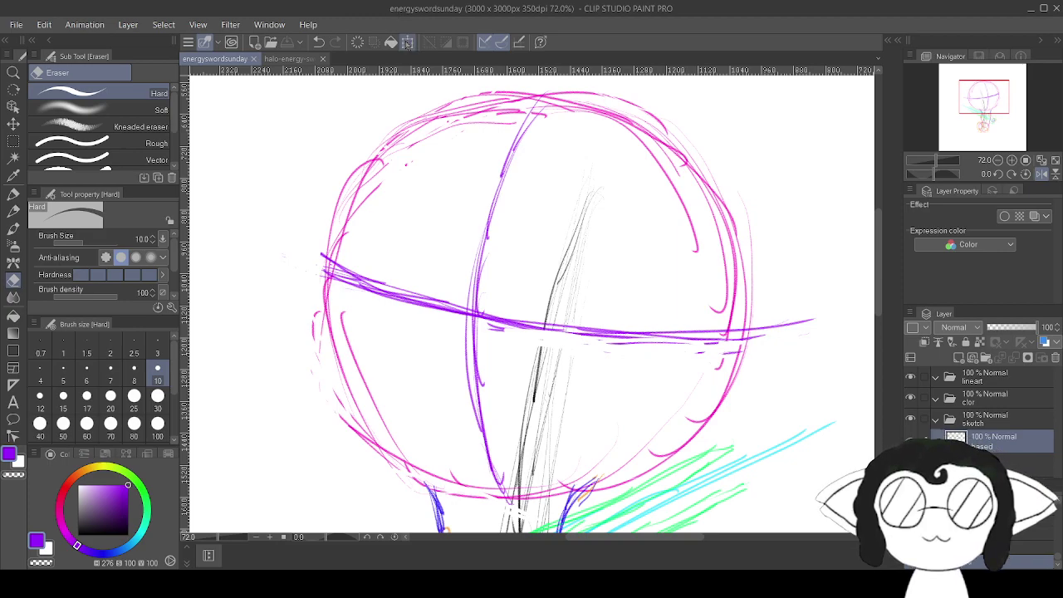
# Switch to the Milli pen and set the drawing colour to red, hue 355.
pyautogui.press('p')
pyautogui.moveTo(145, 503)
pyautogui.mouseDown()
pyautogui.moveTo(128, 475)
pyautogui.moveTo(68, 485)
pyautogui.moveTo(58, 509)
pyautogui.moveTo(63, 491)
pyautogui.mouseUp()
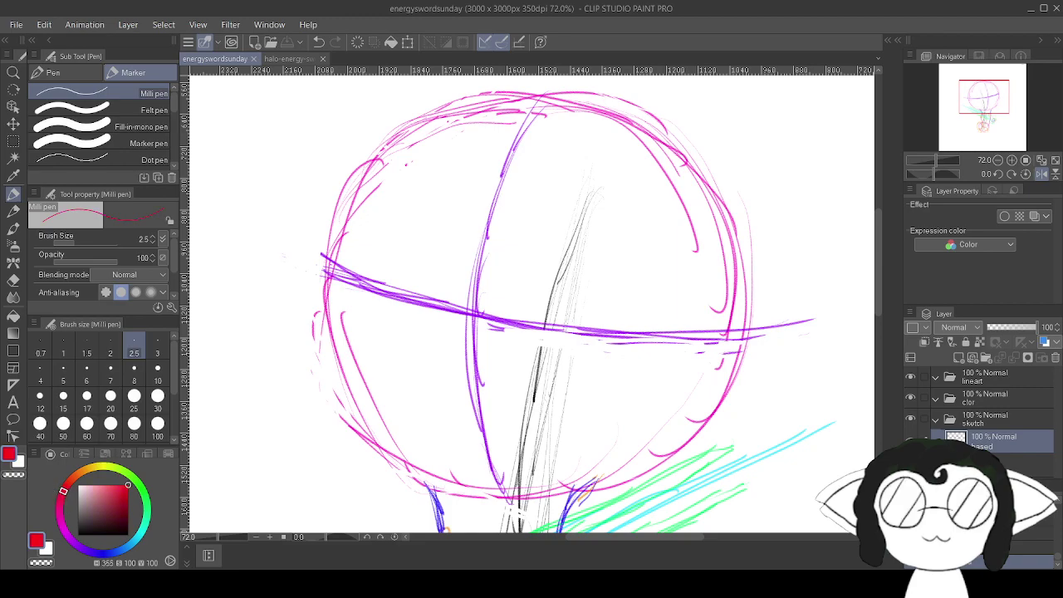
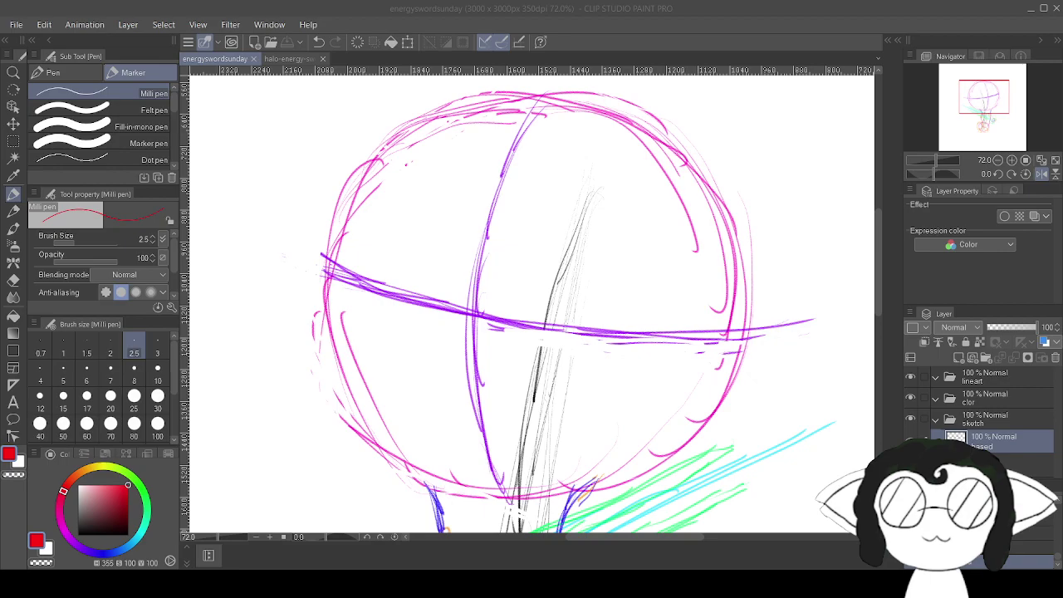
pyautogui.hotkey('alt', 'Tab')
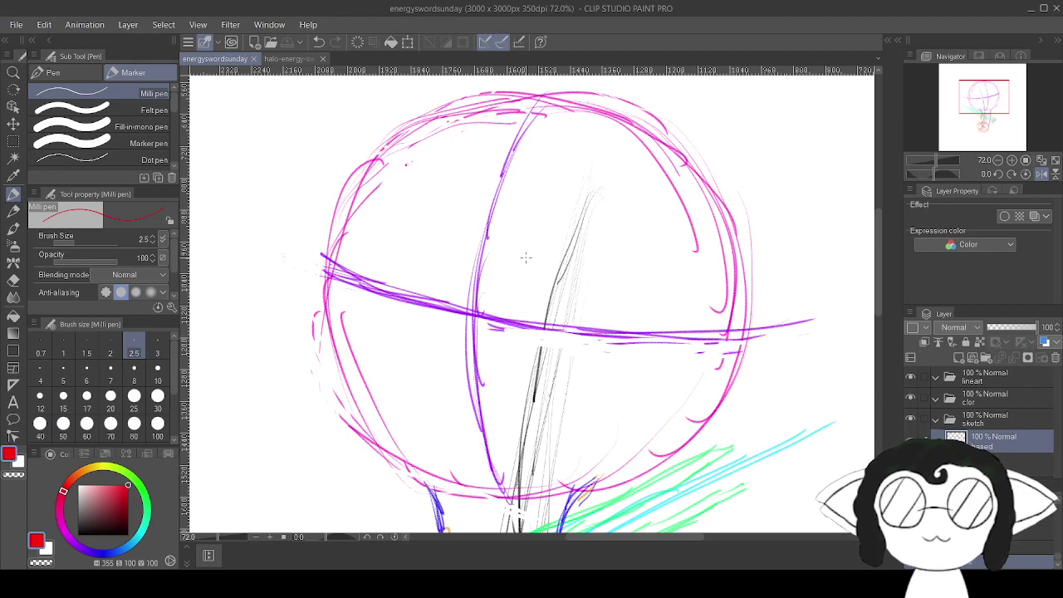
# Switch to the Rough pencil and sketch a large red eye circle across the horizontal face guideline, just right of the vertical centre line.
pyautogui.moveTo(622, 244)
pyautogui.mouseDown()
pyautogui.moveTo(589, 222)
pyautogui.moveTo(531, 266)
pyautogui.mouseUp()
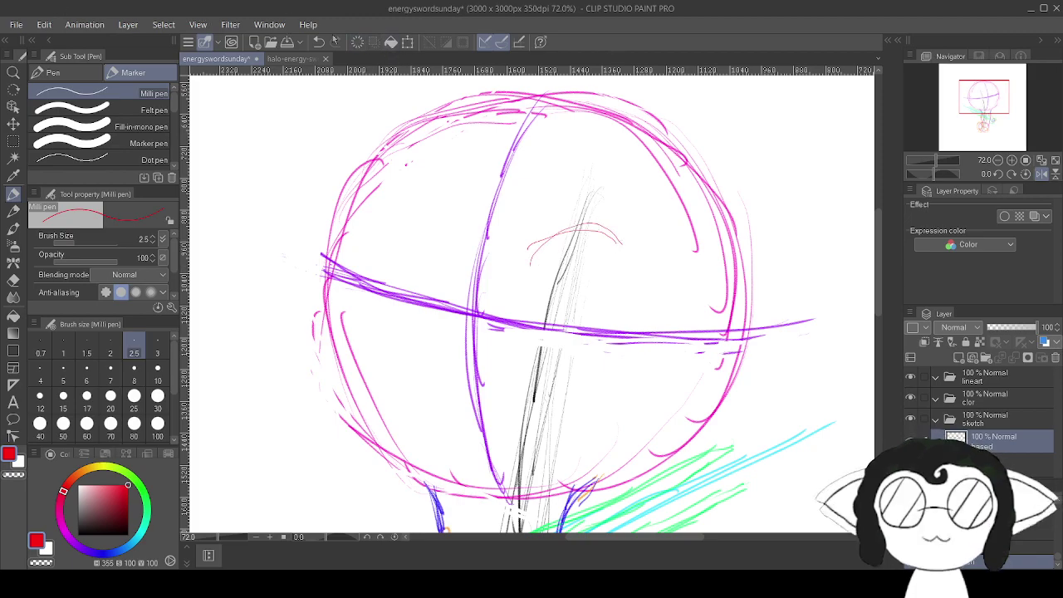
pyautogui.click(318, 41)
pyautogui.click(13, 211)
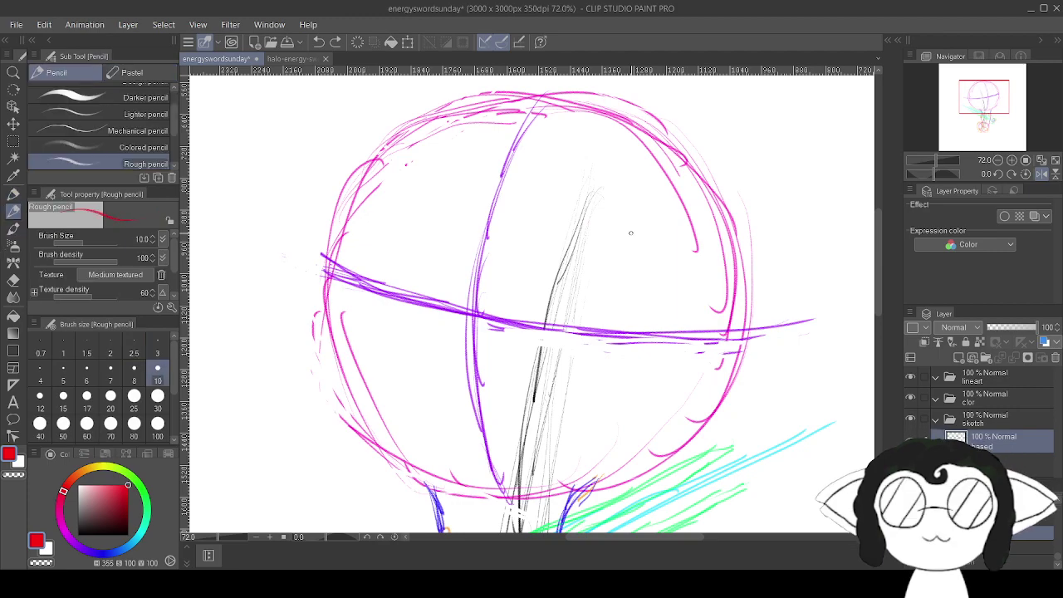
pyautogui.moveTo(544, 226)
pyautogui.mouseDown()
pyautogui.moveTo(512, 263)
pyautogui.moveTo(513, 377)
pyautogui.moveTo(527, 388)
pyautogui.moveTo(555, 390)
pyautogui.moveTo(550, 400)
pyautogui.moveTo(596, 416)
pyautogui.moveTo(654, 358)
pyautogui.moveTo(674, 291)
pyautogui.mouseUp()
pyautogui.moveTo(668, 340)
pyautogui.mouseDown()
pyautogui.moveTo(658, 252)
pyautogui.moveTo(634, 229)
pyautogui.moveTo(585, 233)
pyautogui.mouseUp()
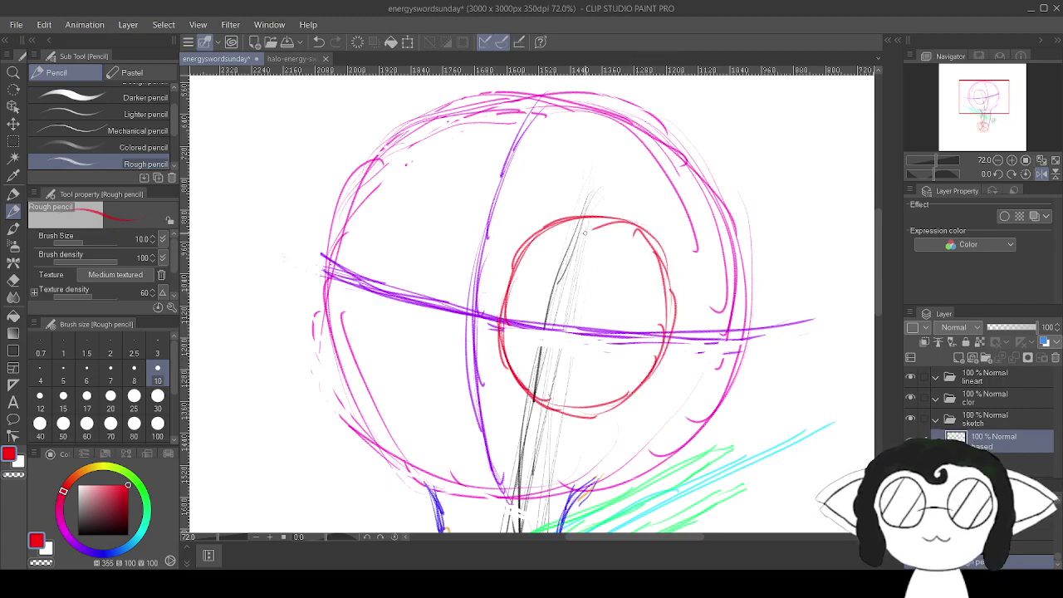
pyautogui.moveTo(407, 335)
pyautogui.mouseDown()
pyautogui.moveTo(441, 298)
pyautogui.moveTo(392, 357)
pyautogui.mouseUp()
pyautogui.moveTo(440, 230); pyautogui.dragTo(424, 323)
pyautogui.moveTo(424, 194)
pyautogui.mouseDown()
pyautogui.moveTo(445, 296)
pyautogui.moveTo(378, 190)
pyautogui.mouseUp()
pyautogui.moveTo(440, 223)
pyautogui.mouseDown()
pyautogui.moveTo(326, 232)
pyautogui.moveTo(322, 248)
pyautogui.mouseUp()
pyautogui.moveTo(450, 272); pyautogui.dragTo(392, 358)
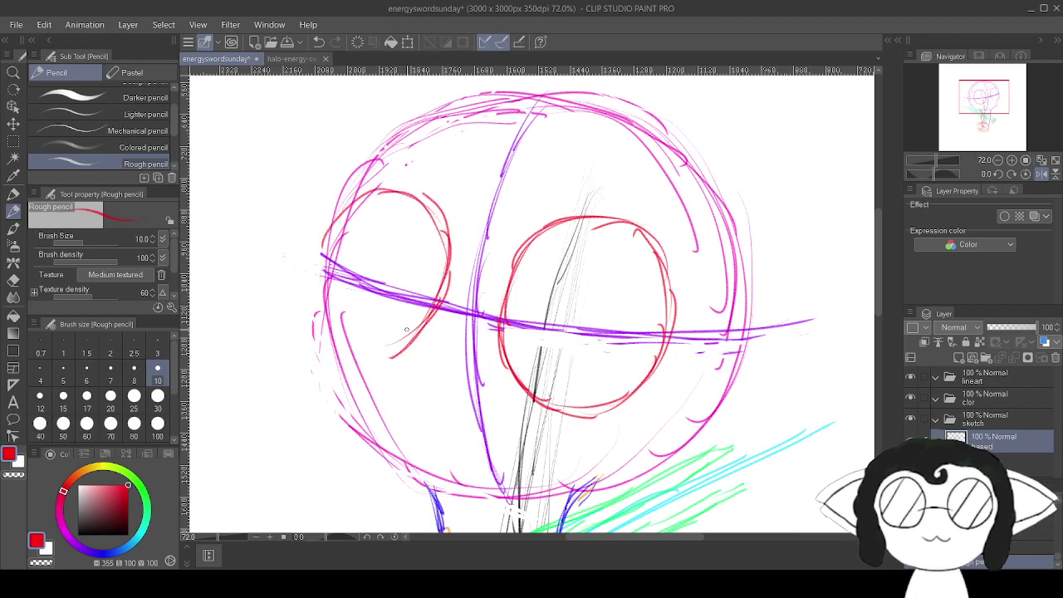
pyautogui.moveTo(403, 315)
pyautogui.mouseDown()
pyautogui.moveTo(316, 332)
pyautogui.moveTo(297, 272)
pyautogui.mouseUp()
pyautogui.moveTo(322, 211); pyautogui.dragTo(305, 324)
pyautogui.moveTo(296, 272); pyautogui.dragTo(369, 185)
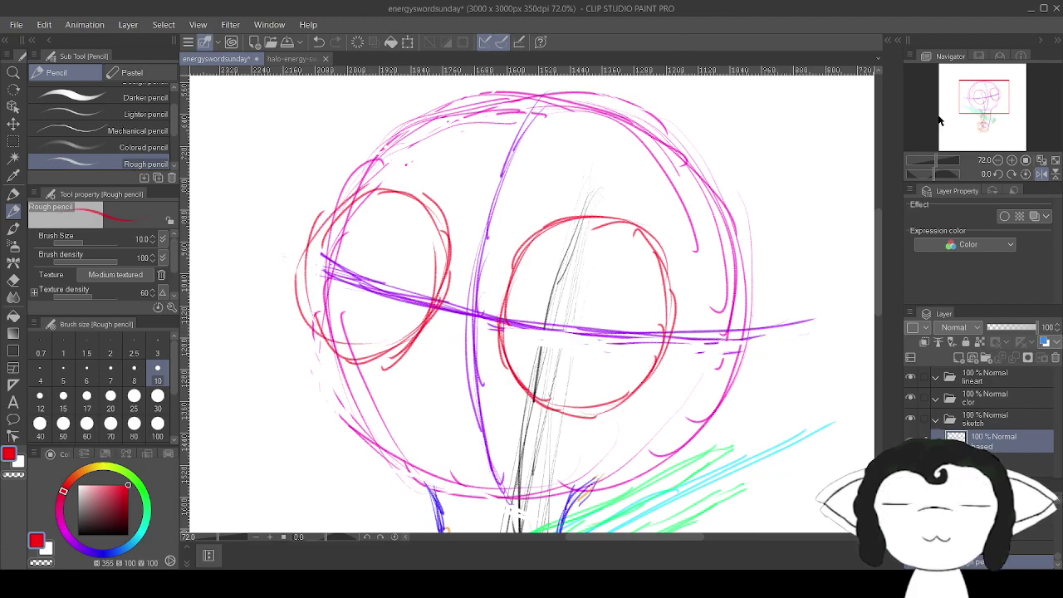
pyautogui.click(318, 42)
pyautogui.click(318, 42)
pyautogui.click(318, 41)
pyautogui.click(318, 41)
pyautogui.click(318, 41)
pyautogui.click(318, 42)
pyautogui.click(318, 41)
pyautogui.click(318, 42)
pyautogui.click(318, 41)
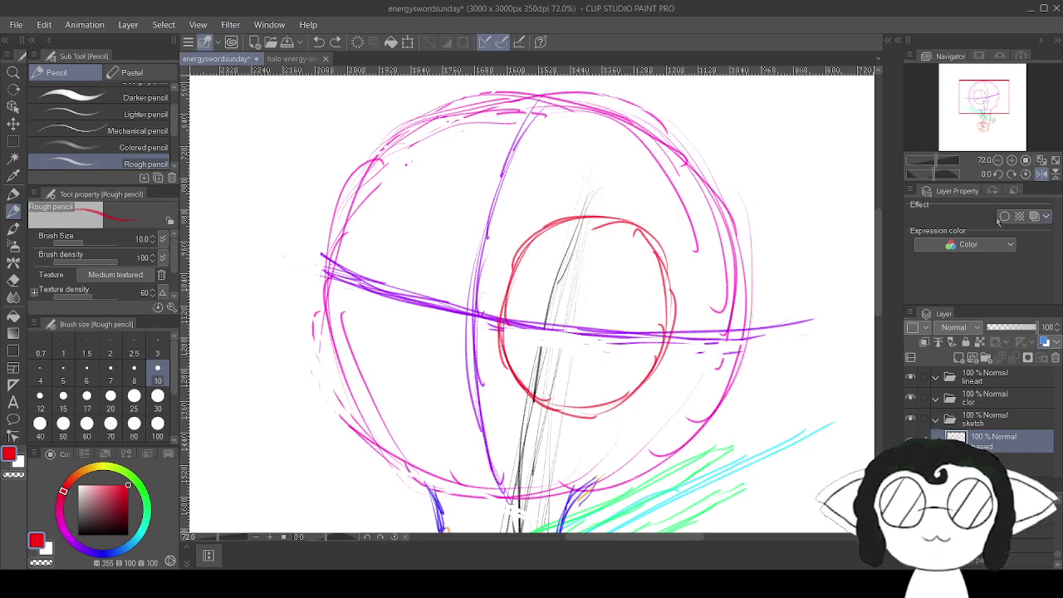
# Flip the canvas view horizontally and sketch a second red eye circle right of the centre line, extending slightly past the head's edge.
pyautogui.click(1040, 174)
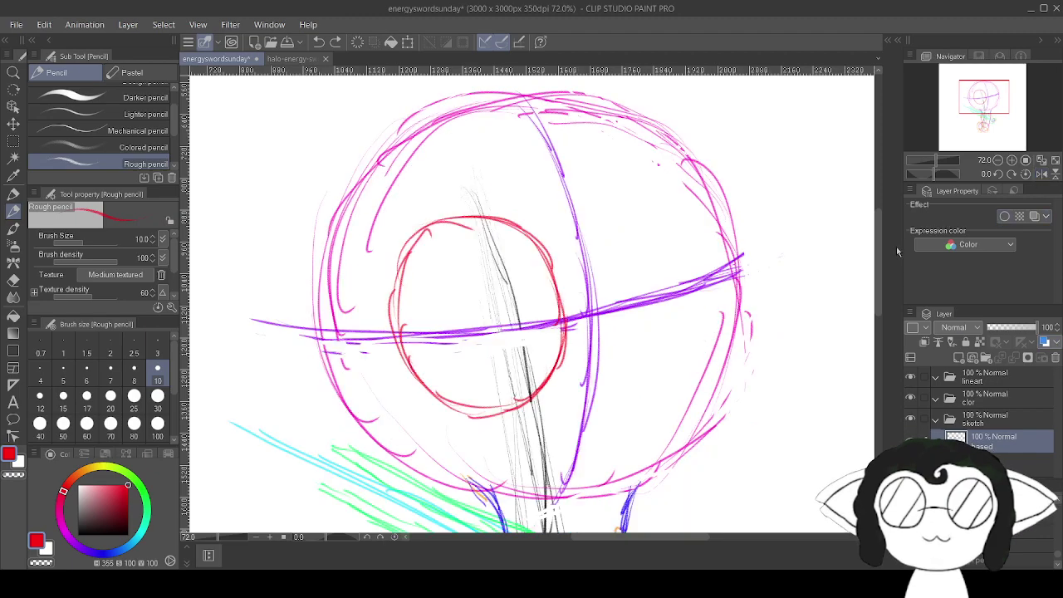
pyautogui.moveTo(656, 199)
pyautogui.mouseDown()
pyautogui.moveTo(615, 241)
pyautogui.moveTo(624, 246)
pyautogui.moveTo(621, 282)
pyautogui.mouseUp()
pyautogui.moveTo(624, 233); pyautogui.dragTo(620, 326)
pyautogui.moveTo(616, 269); pyautogui.dragTo(626, 355)
pyautogui.moveTo(616, 300); pyautogui.dragTo(654, 356)
pyautogui.moveTo(619, 319); pyautogui.dragTo(684, 371)
pyautogui.moveTo(644, 355)
pyautogui.mouseDown()
pyautogui.moveTo(718, 358)
pyautogui.moveTo(757, 323)
pyautogui.mouseUp()
pyautogui.moveTo(717, 359); pyautogui.dragTo(764, 298)
pyautogui.moveTo(739, 339)
pyautogui.mouseDown()
pyautogui.moveTo(756, 255)
pyautogui.moveTo(744, 231)
pyautogui.moveTo(669, 190)
pyautogui.moveTo(634, 214)
pyautogui.mouseUp()
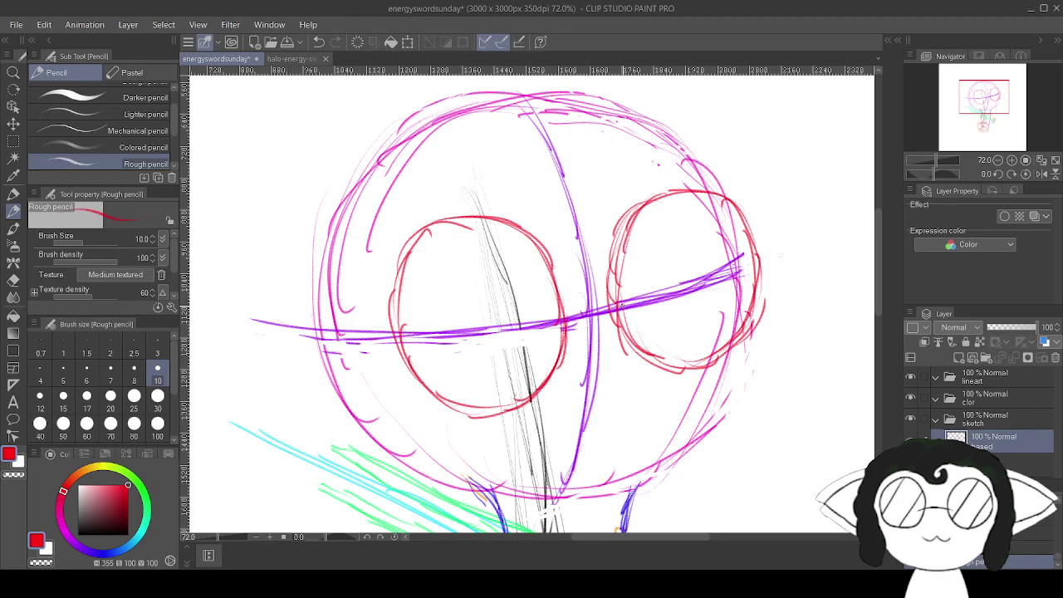
# Erase the guidelines inside the second eye circle and the part of that circle overhanging the head's edge with the Hard eraser.
pyautogui.press('e')
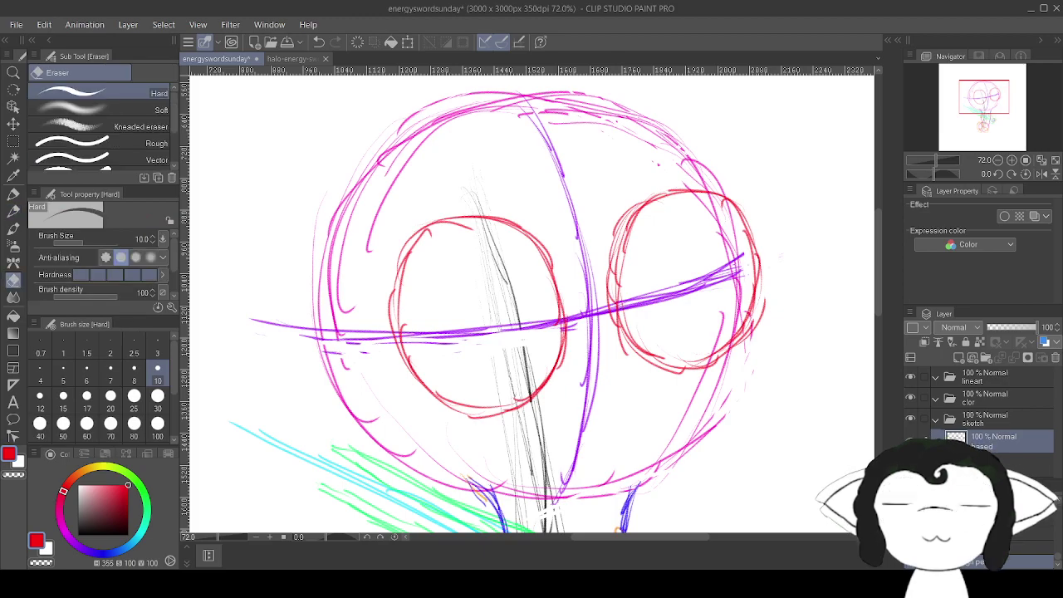
pyautogui.moveTo(735, 229)
pyautogui.mouseDown()
pyautogui.moveTo(738, 303)
pyautogui.moveTo(738, 282)
pyautogui.moveTo(729, 316)
pyautogui.moveTo(738, 232)
pyautogui.mouseUp()
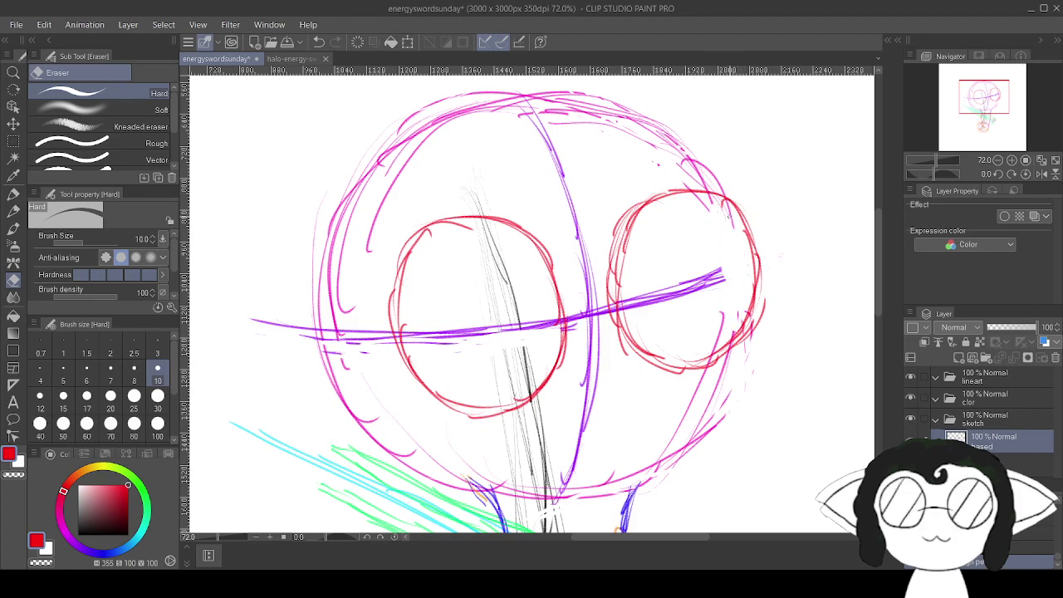
pyautogui.moveTo(724, 272)
pyautogui.mouseDown()
pyautogui.moveTo(710, 253)
pyautogui.moveTo(715, 310)
pyautogui.moveTo(693, 248)
pyautogui.moveTo(705, 318)
pyautogui.moveTo(691, 254)
pyautogui.moveTo(688, 320)
pyautogui.moveTo(689, 282)
pyautogui.moveTo(679, 270)
pyautogui.moveTo(684, 317)
pyautogui.moveTo(674, 259)
pyautogui.moveTo(674, 327)
pyautogui.mouseUp()
pyautogui.moveTo(661, 264)
pyautogui.mouseDown()
pyautogui.moveTo(661, 316)
pyautogui.moveTo(651, 274)
pyautogui.moveTo(633, 295)
pyautogui.mouseUp()
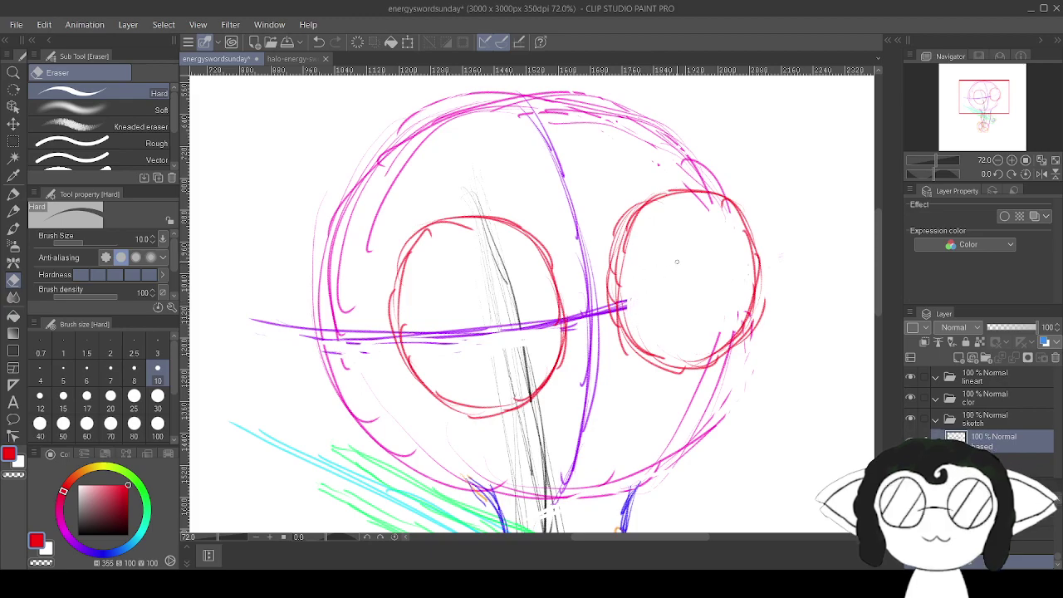
pyautogui.moveTo(749, 236)
pyautogui.mouseDown()
pyautogui.moveTo(759, 260)
pyautogui.moveTo(789, 265)
pyautogui.moveTo(742, 298)
pyautogui.moveTo(759, 261)
pyautogui.moveTo(747, 325)
pyautogui.mouseUp()
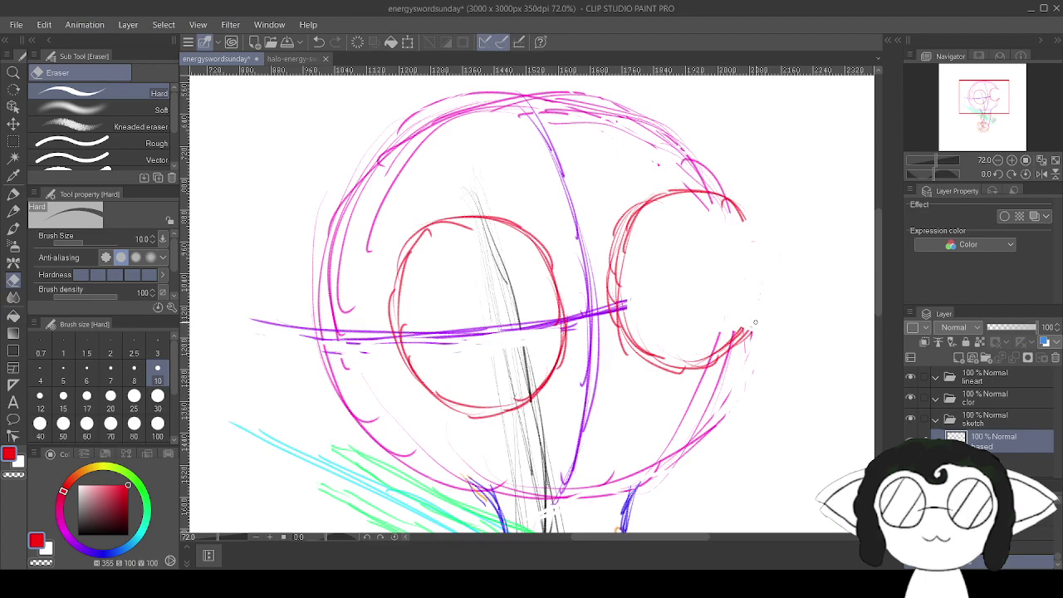
pyautogui.moveTo(756, 322)
pyautogui.mouseDown()
pyautogui.moveTo(793, 366)
pyautogui.moveTo(781, 249)
pyautogui.moveTo(831, 432)
pyautogui.moveTo(856, 245)
pyautogui.moveTo(820, 418)
pyautogui.moveTo(770, 185)
pyautogui.moveTo(749, 239)
pyautogui.moveTo(779, 286)
pyautogui.moveTo(724, 219)
pyautogui.moveTo(850, 560)
pyautogui.moveTo(850, 376)
pyautogui.moveTo(813, 337)
pyautogui.moveTo(742, 349)
pyautogui.mouseUp()
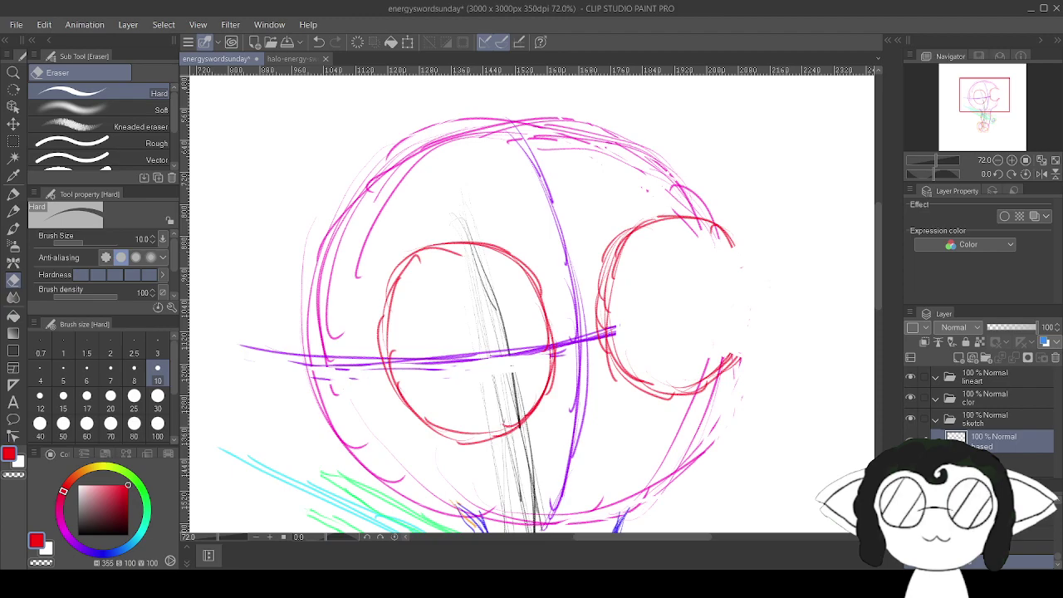
# Save the drawing.
pyautogui.moveTo(615, 453)
pyautogui.mouseDown()
pyautogui.moveTo(755, 130)
pyautogui.moveTo(700, 291)
pyautogui.moveTo(626, 214)
pyautogui.moveTo(606, 85)
pyautogui.moveTo(701, 230)
pyautogui.moveTo(615, 132)
pyautogui.mouseUp()
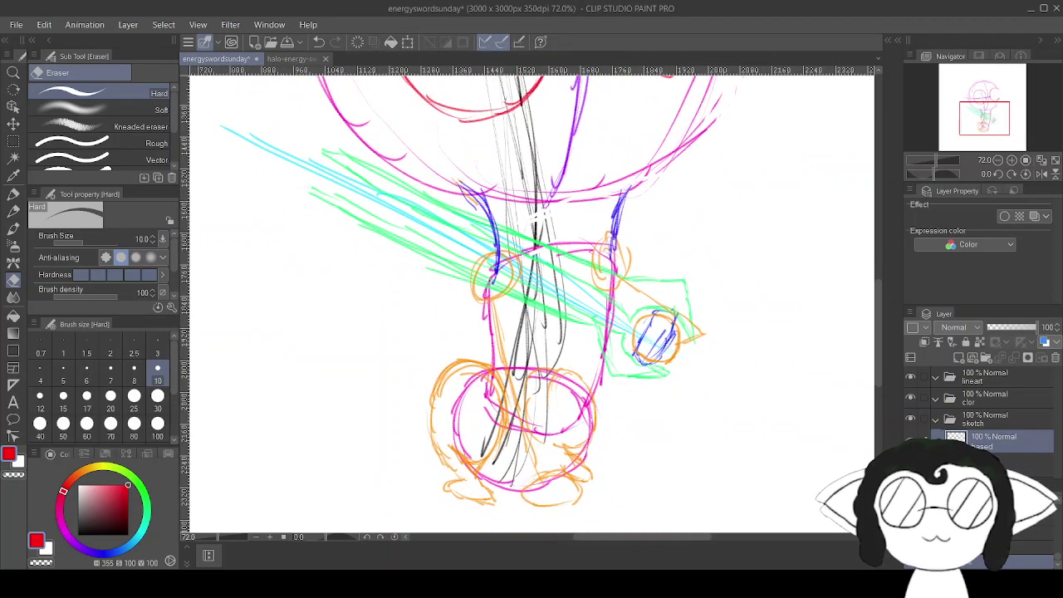
pyautogui.scroll(-1, 531, 303)
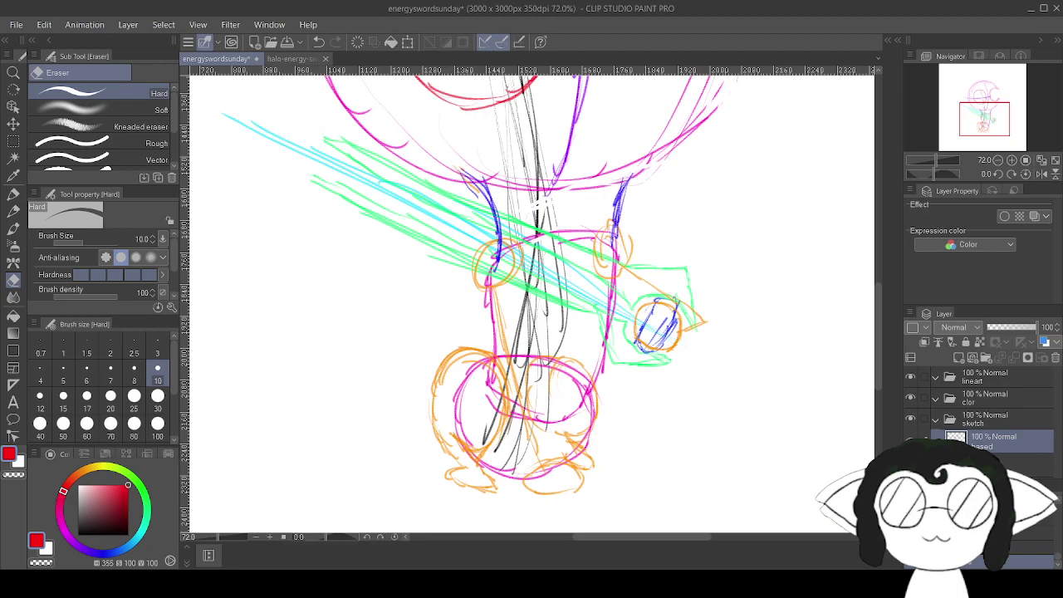
pyautogui.scroll(1, 531, 303)
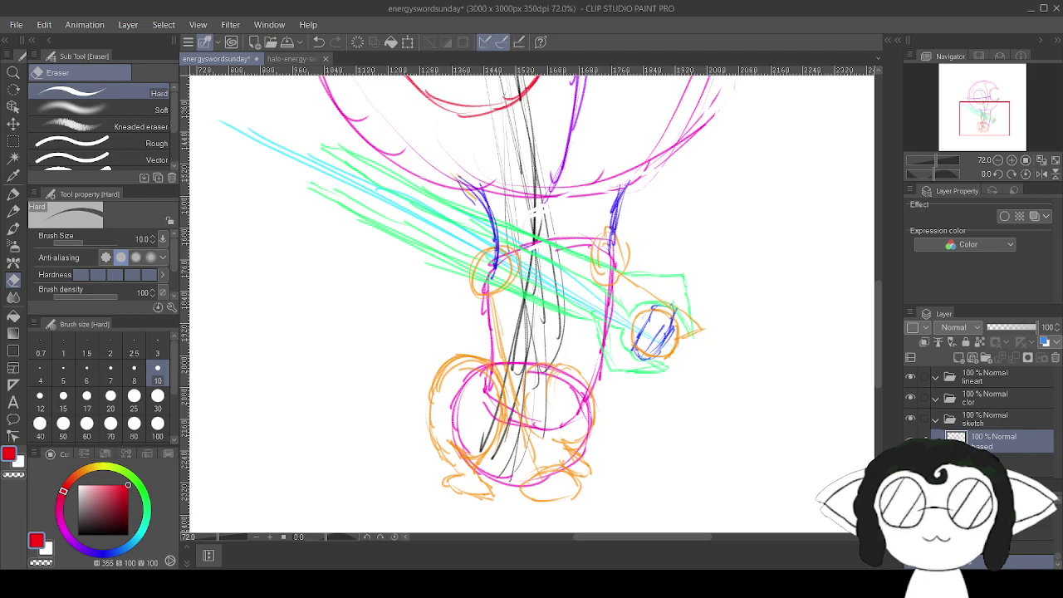
pyautogui.click(634, 583)
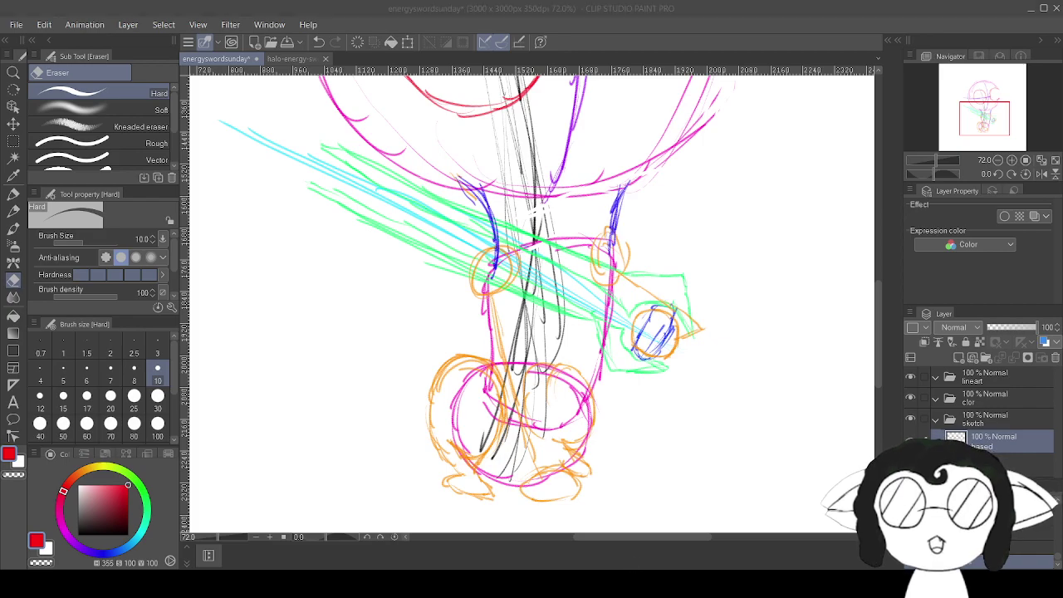
pyautogui.click(487, 97)
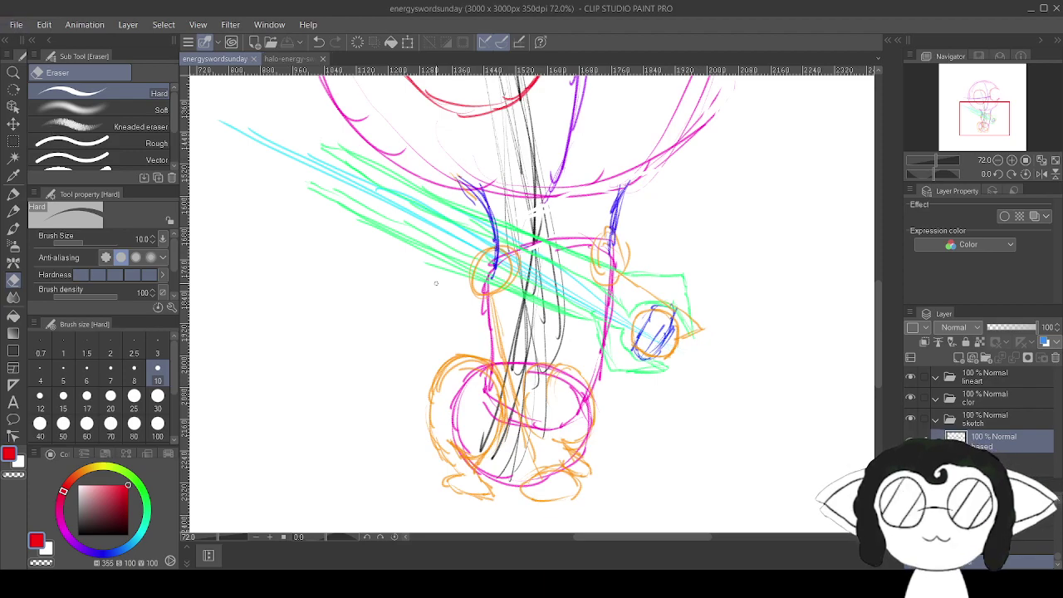
# Set the drawing colour to yellow-orange, hue 43.
pyautogui.moveTo(416, 258)
pyautogui.mouseDown()
pyautogui.moveTo(477, 392)
pyautogui.moveTo(512, 514)
pyautogui.moveTo(484, 530)
pyautogui.moveTo(410, 244)
pyautogui.moveTo(392, 313)
pyautogui.moveTo(380, 302)
pyautogui.moveTo(389, 286)
pyautogui.mouseUp()
pyautogui.moveTo(565, 498); pyautogui.dragTo(552, 469)
pyautogui.moveTo(374, 268); pyautogui.dragTo(380, 266)
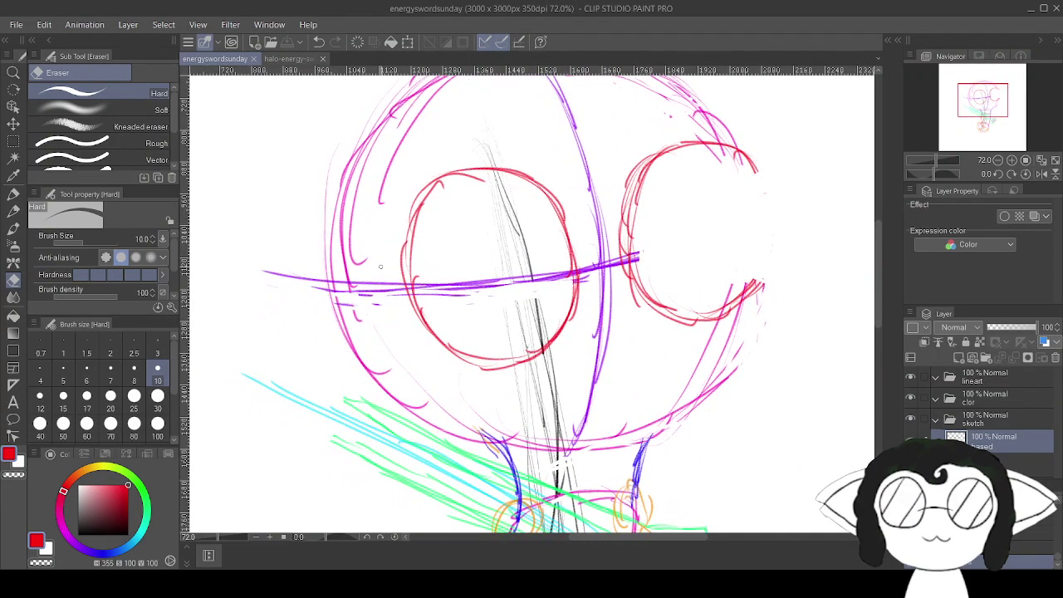
pyautogui.moveTo(380, 267)
pyautogui.mouseDown()
pyautogui.moveTo(432, 320)
pyautogui.moveTo(448, 365)
pyautogui.mouseUp()
pyautogui.moveTo(64, 491); pyautogui.dragTo(90, 468)
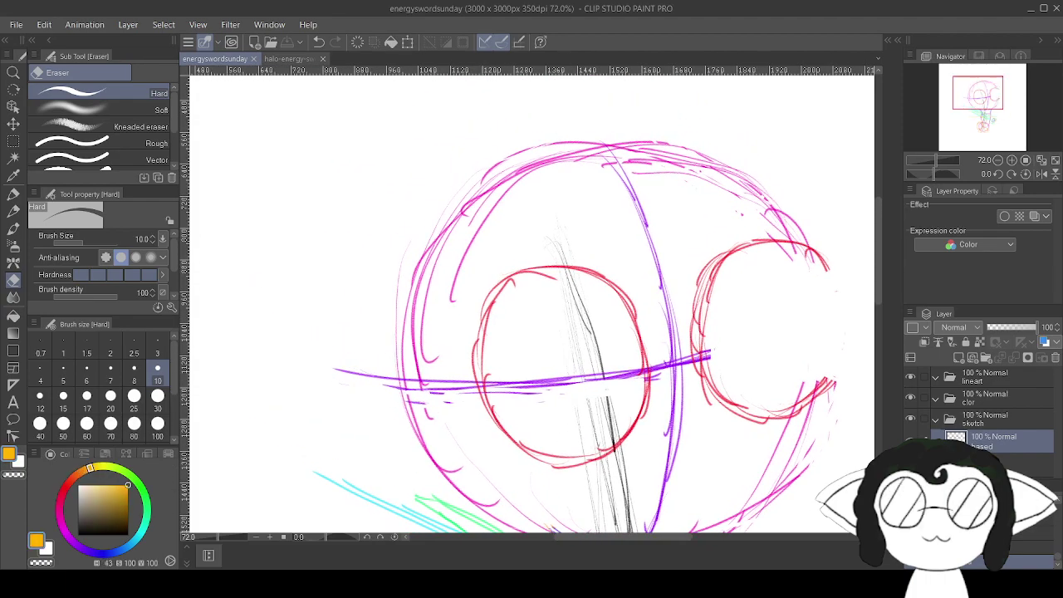
# With the Rough pencil, sketch a yellow-orange edge from the head's crown out to an upper-left corner, curving down to the sword lines.
pyautogui.moveTo(581, 523)
pyautogui.mouseDown()
pyautogui.moveTo(353, 16)
pyautogui.moveTo(514, 166)
pyautogui.moveTo(557, 444)
pyautogui.mouseUp()
pyautogui.scroll(3, 532, 299)
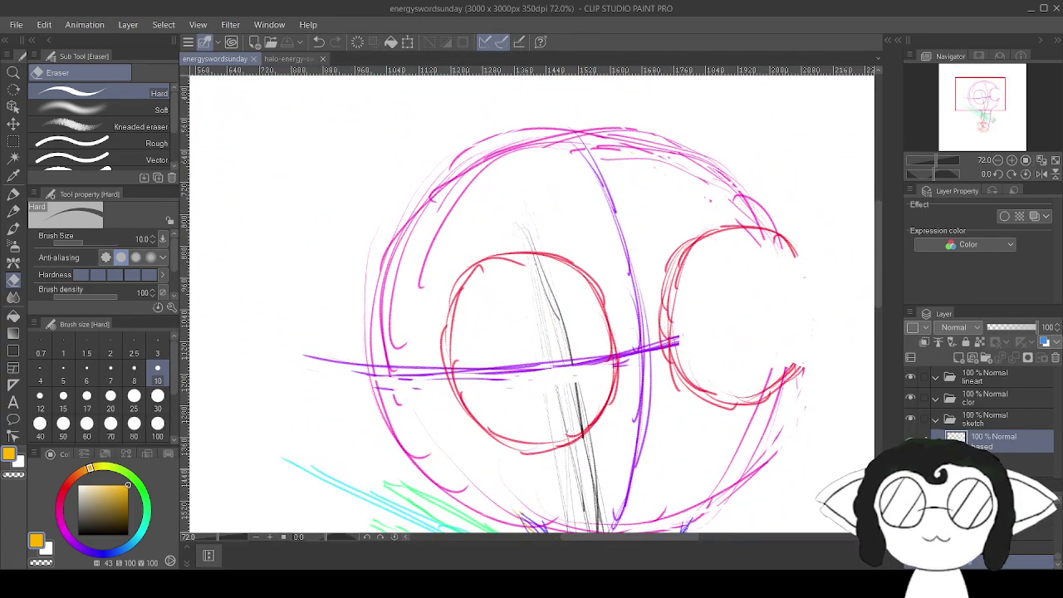
pyautogui.scroll(-8, 532, 299)
pyautogui.scroll(8, 531, 298)
pyautogui.moveTo(531, 332); pyautogui.dragTo(585, 322)
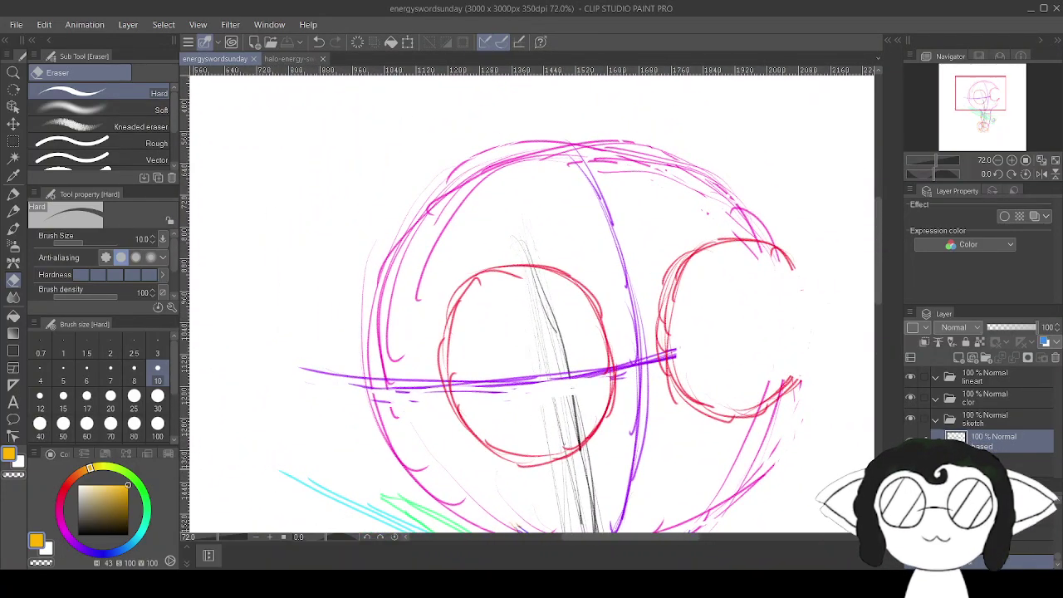
pyautogui.moveTo(664, 304)
pyautogui.mouseDown()
pyautogui.moveTo(663, 323)
pyautogui.moveTo(659, 311)
pyautogui.mouseUp()
pyautogui.scroll(-2, 573, 288)
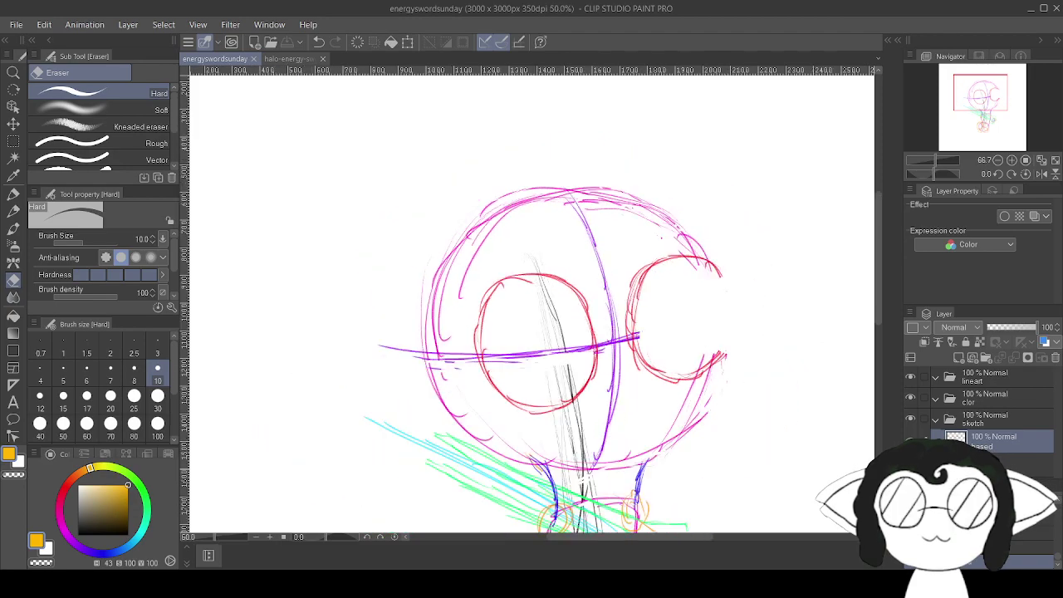
pyautogui.moveTo(581, 332); pyautogui.dragTo(587, 289)
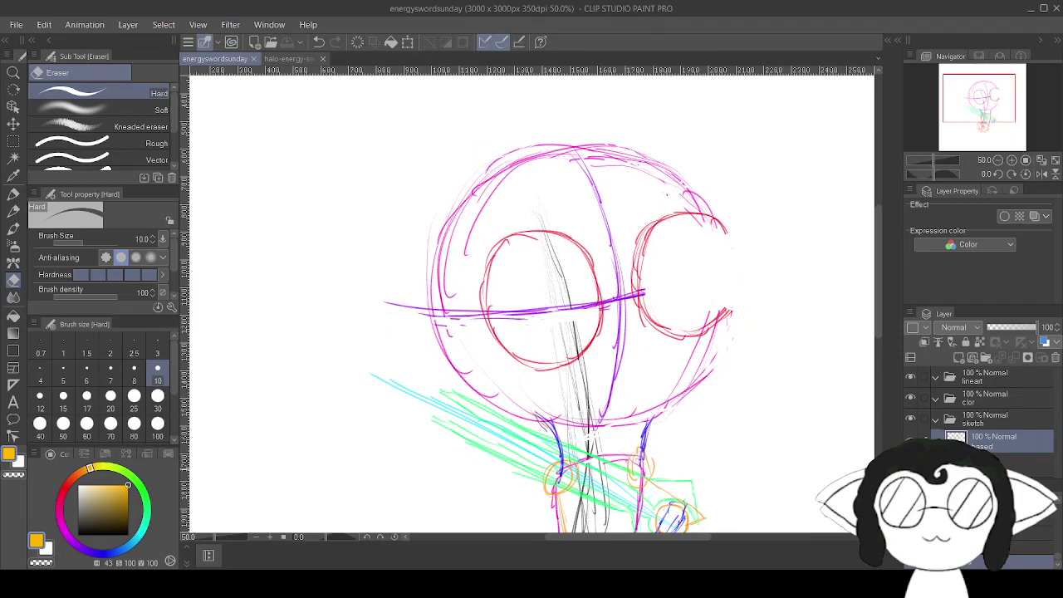
pyautogui.moveTo(562, 159); pyautogui.dragTo(521, 150)
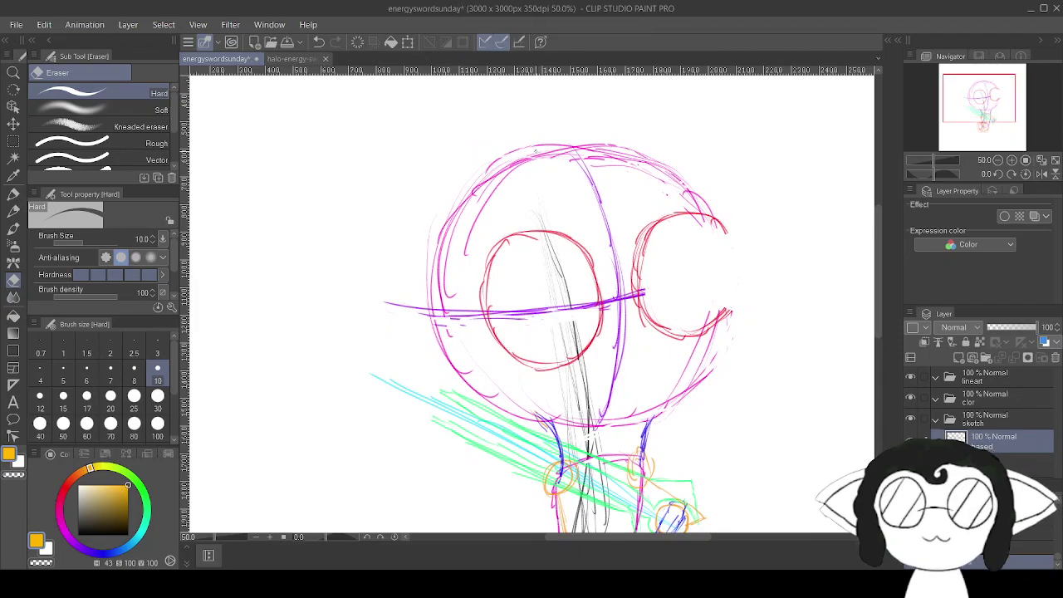
pyautogui.press('p')
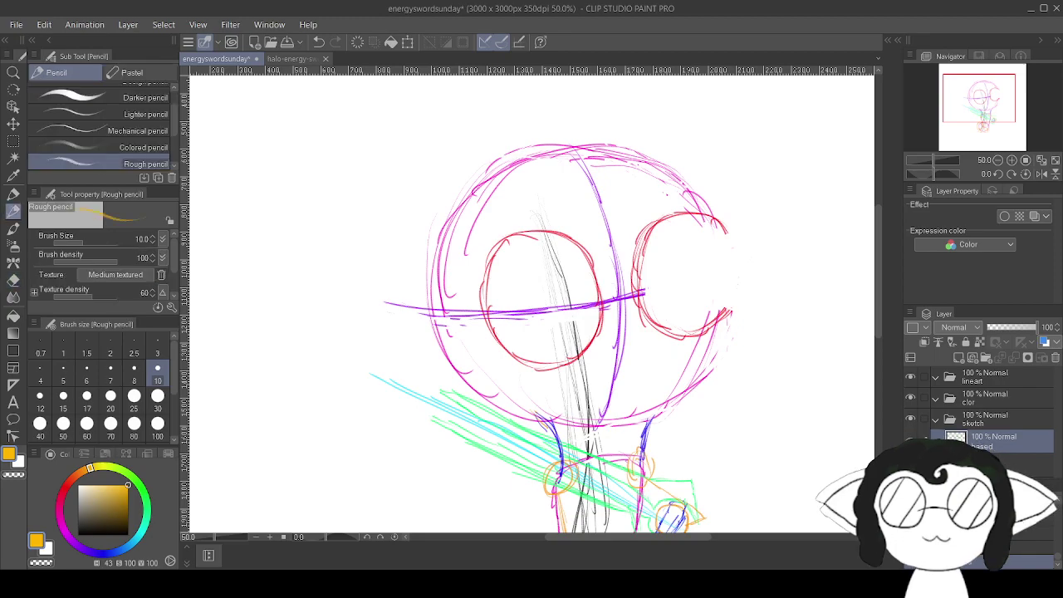
pyautogui.moveTo(552, 162)
pyautogui.mouseDown()
pyautogui.moveTo(472, 153)
pyautogui.moveTo(447, 137)
pyautogui.moveTo(503, 155)
pyautogui.mouseUp()
pyautogui.moveTo(409, 130); pyautogui.dragTo(512, 155)
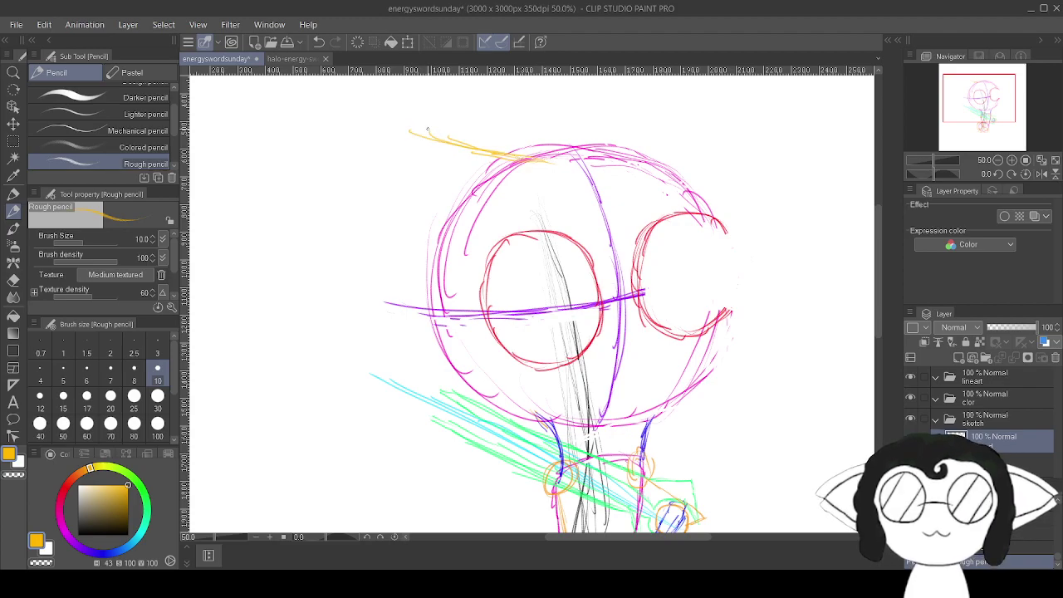
pyautogui.moveTo(420, 129)
pyautogui.mouseDown()
pyautogui.moveTo(400, 124)
pyautogui.moveTo(366, 178)
pyautogui.mouseUp()
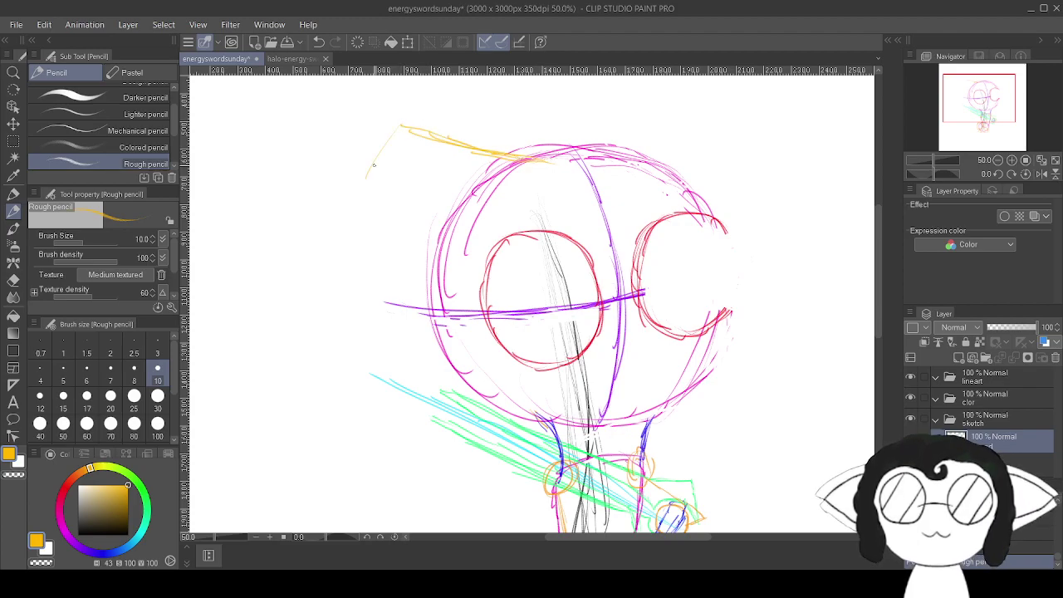
pyautogui.moveTo(399, 127)
pyautogui.mouseDown()
pyautogui.moveTo(364, 184)
pyautogui.moveTo(346, 275)
pyautogui.mouseUp()
pyautogui.moveTo(375, 186)
pyautogui.mouseDown()
pyautogui.moveTo(351, 298)
pyautogui.moveTo(350, 282)
pyautogui.moveTo(379, 402)
pyautogui.moveTo(349, 314)
pyautogui.moveTo(403, 429)
pyautogui.mouseUp()
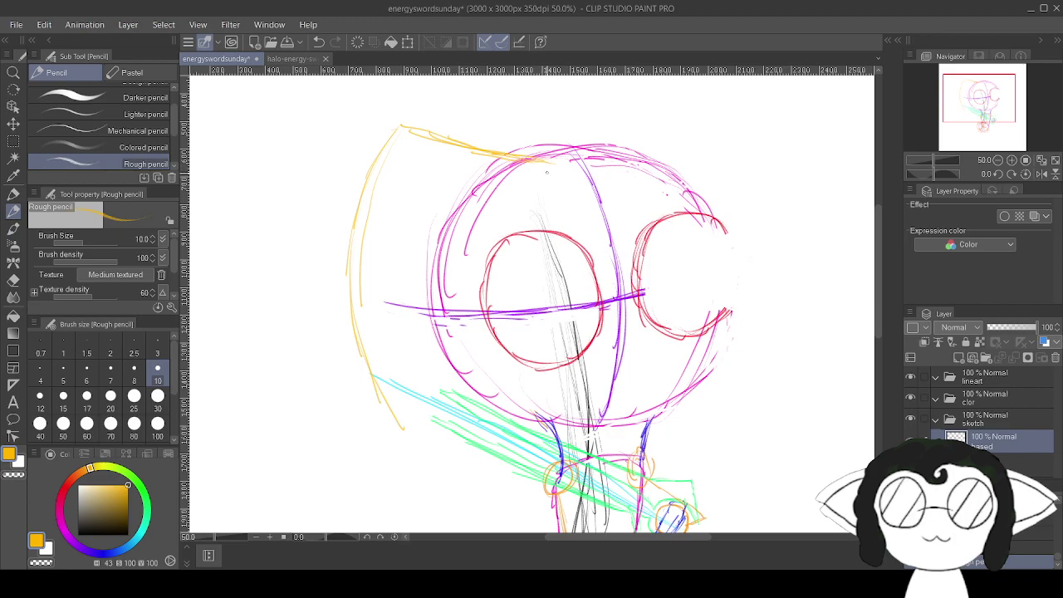
# Add a second upper edge and an inner edge to the left yellow-orange shape, running down across the head to meet its lower point.
pyautogui.moveTo(440, 161); pyautogui.dragTo(537, 174)
pyautogui.moveTo(472, 170); pyautogui.dragTo(414, 152)
pyautogui.moveTo(481, 154); pyautogui.dragTo(473, 288)
pyautogui.moveTo(478, 200)
pyautogui.mouseDown()
pyautogui.moveTo(470, 345)
pyautogui.moveTo(424, 434)
pyautogui.mouseUp()
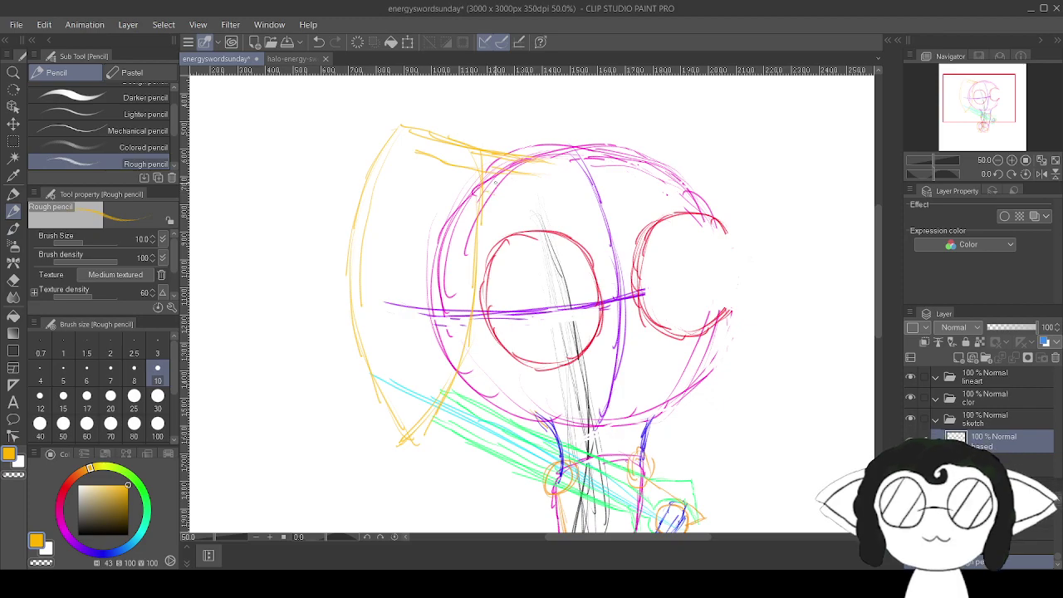
# Sketch a matching yellow-orange shape on the head's right side, with curved outer and inner edges meeting at a lower point.
pyautogui.moveTo(702, 101); pyautogui.dragTo(624, 148)
pyautogui.moveTo(688, 122)
pyautogui.mouseDown()
pyautogui.moveTo(715, 142)
pyautogui.moveTo(757, 240)
pyautogui.mouseUp()
pyautogui.moveTo(750, 198); pyautogui.dragTo(780, 325)
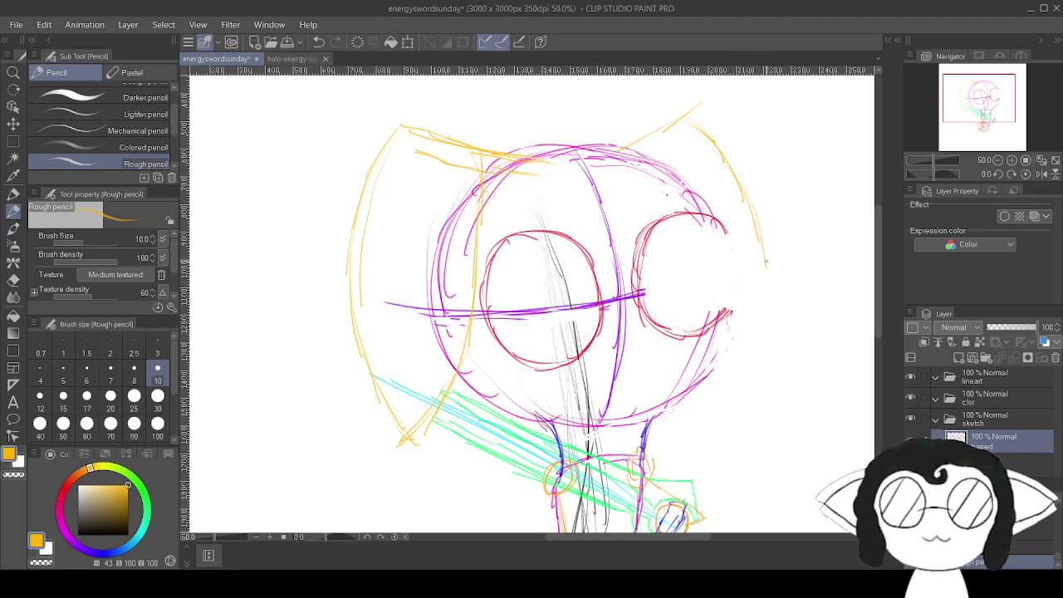
pyautogui.moveTo(772, 282)
pyautogui.mouseDown()
pyautogui.moveTo(767, 355)
pyautogui.moveTo(744, 392)
pyautogui.moveTo(715, 382)
pyautogui.mouseUp()
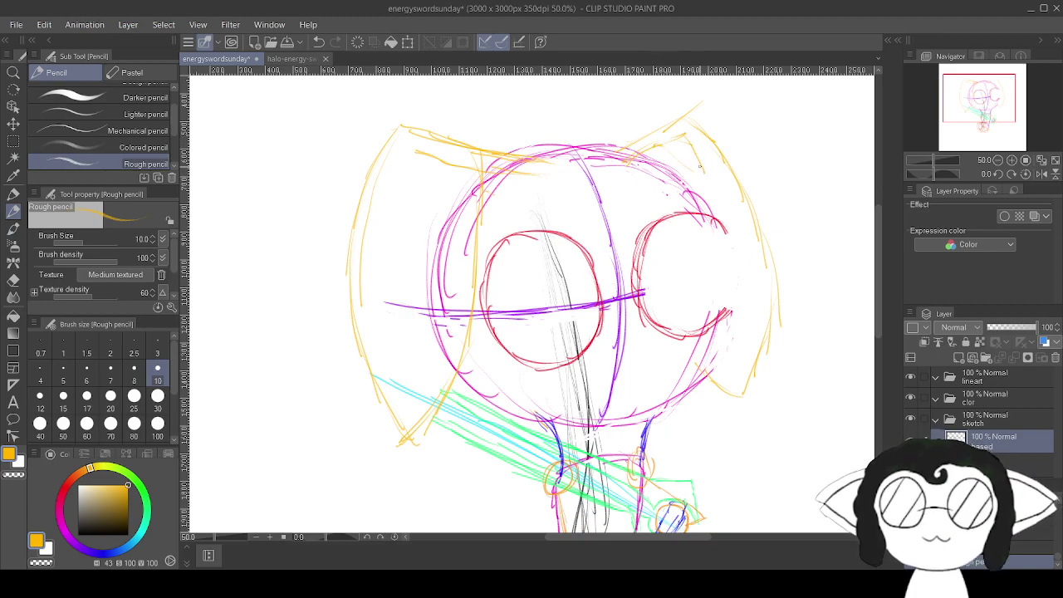
pyautogui.moveTo(732, 217)
pyautogui.mouseDown()
pyautogui.moveTo(749, 309)
pyautogui.moveTo(742, 355)
pyautogui.mouseUp()
pyautogui.moveTo(747, 316); pyautogui.dragTo(741, 370)
pyautogui.moveTo(753, 333); pyautogui.dragTo(743, 383)
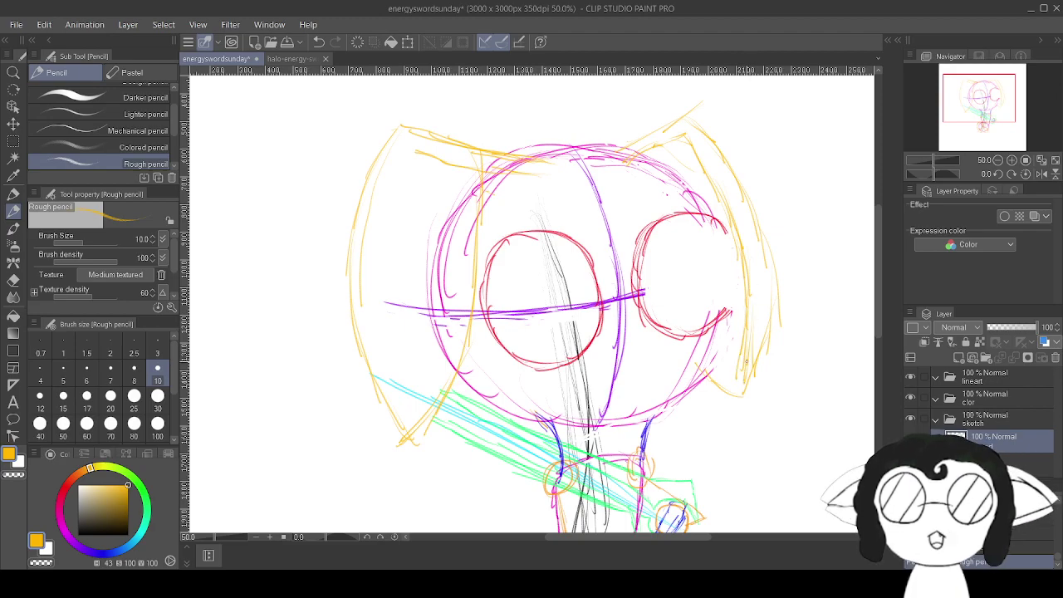
# Clean up stray marks between the head's lower-right edge and the adjacent yellow-orange shape with the Hard eraser, and save the drawing.
pyautogui.press('e')
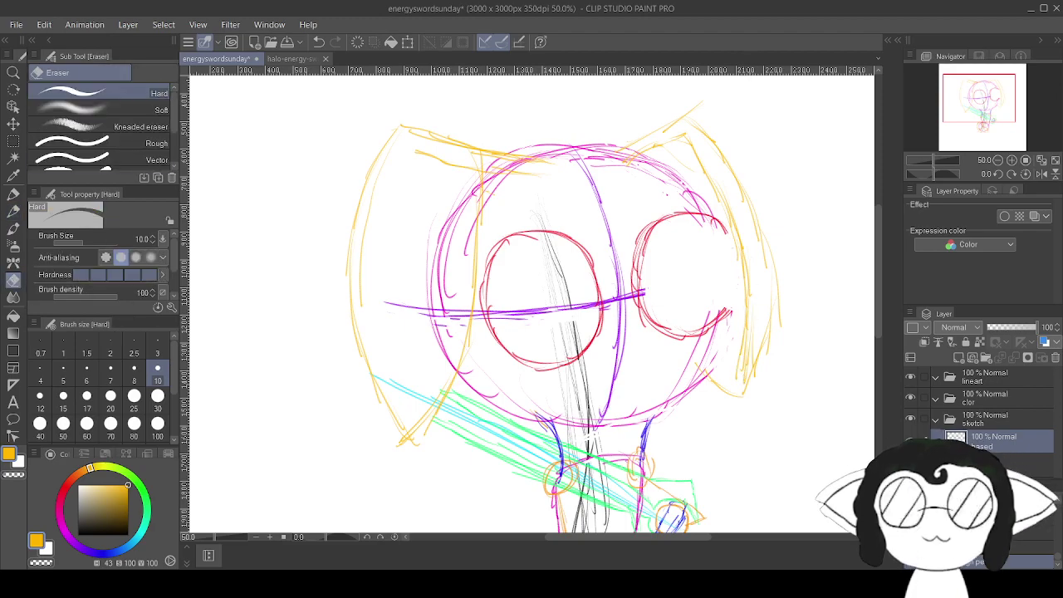
pyautogui.scroll(3, 758, 275)
pyautogui.moveTo(757, 276); pyautogui.dragTo(723, 353)
pyautogui.moveTo(593, 106)
pyautogui.mouseDown()
pyautogui.moveTo(626, 167)
pyautogui.moveTo(637, 235)
pyautogui.moveTo(660, 256)
pyautogui.moveTo(643, 305)
pyautogui.moveTo(663, 397)
pyautogui.moveTo(670, 363)
pyautogui.moveTo(687, 380)
pyautogui.moveTo(669, 513)
pyautogui.moveTo(703, 212)
pyautogui.moveTo(702, 272)
pyautogui.moveTo(669, 411)
pyautogui.moveTo(659, 275)
pyautogui.moveTo(641, 378)
pyautogui.mouseUp()
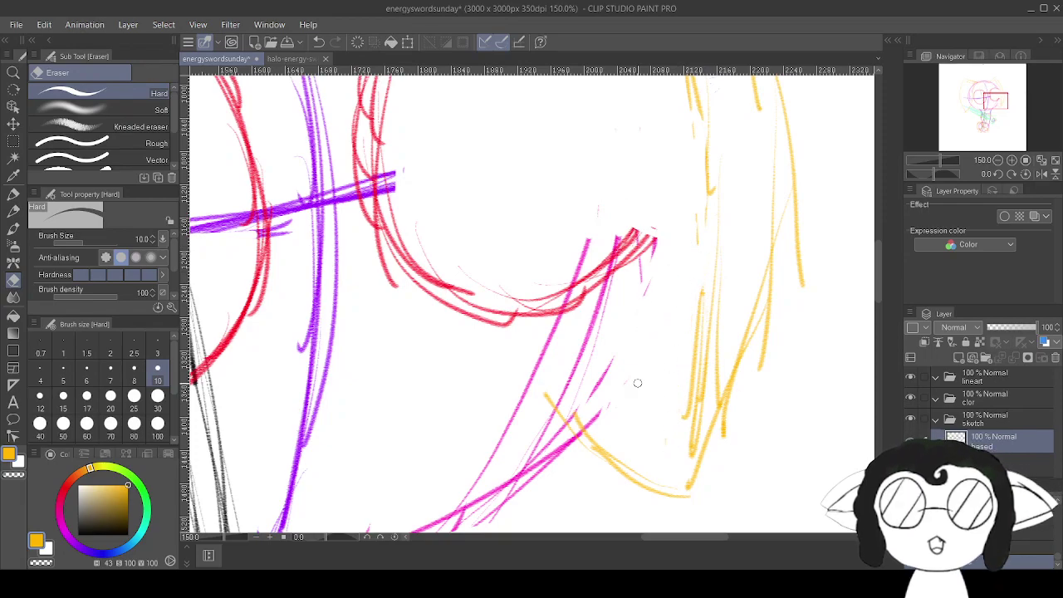
pyautogui.scroll(-5, 638, 383)
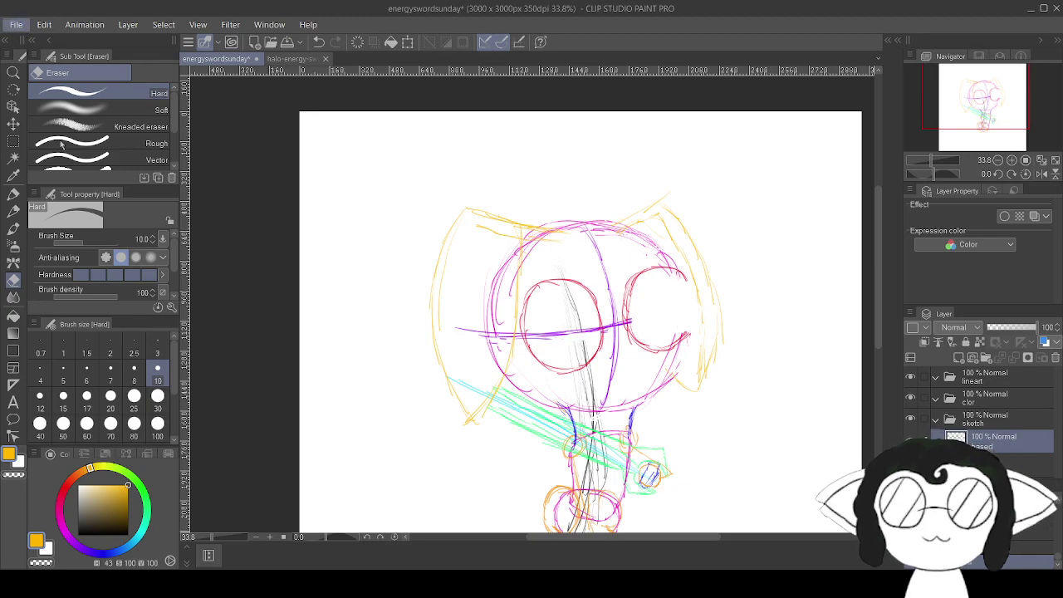
pyautogui.hotkey('ctrl', 's')
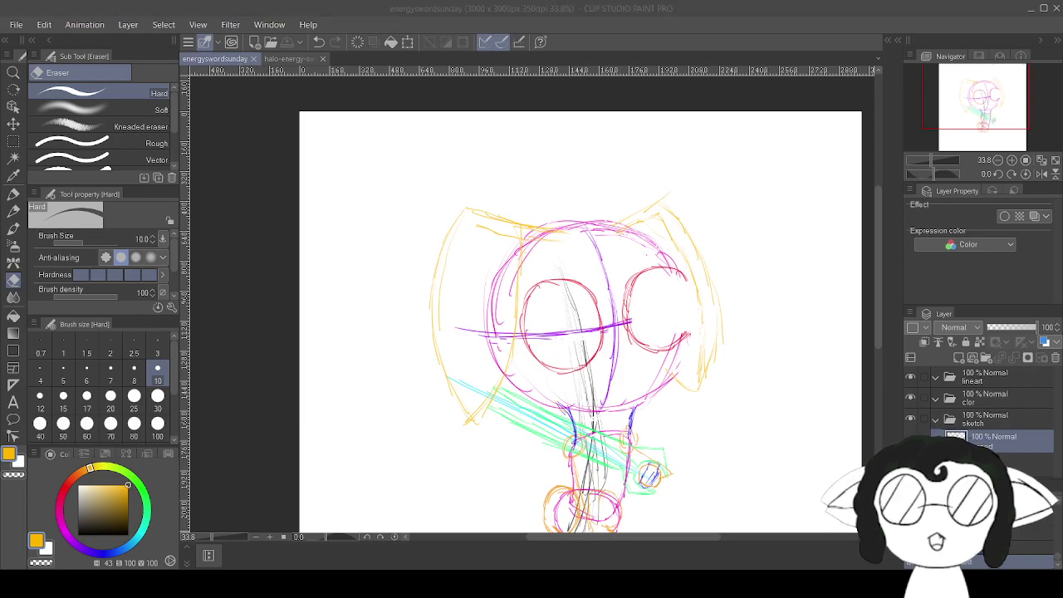
# Set up the Milli pen marker with black as the drawing colour and a brush size of 7.
pyautogui.hotkey('alt', 'Tab')
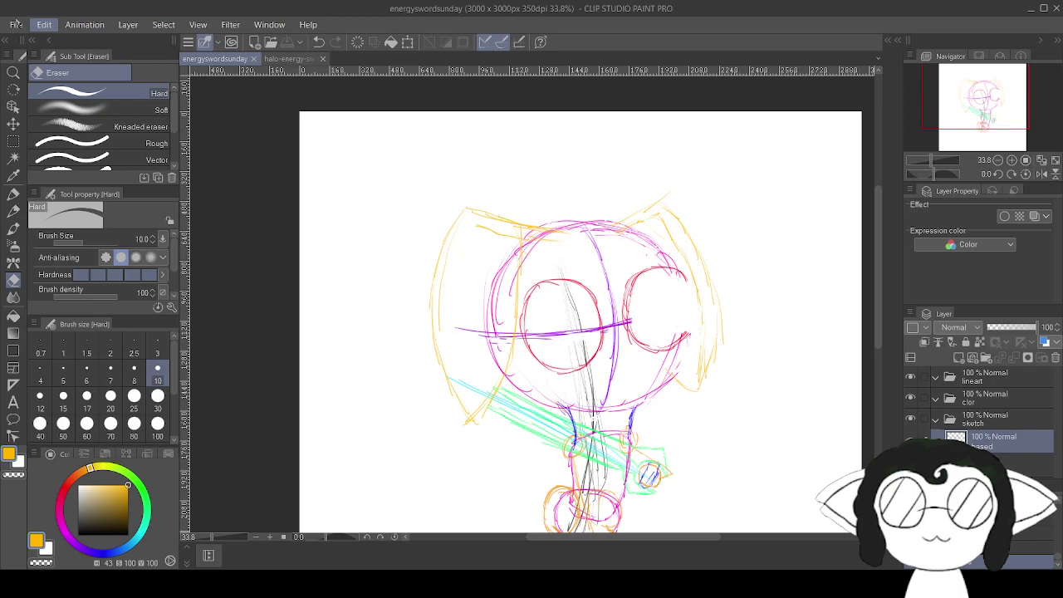
pyautogui.scroll(-3, 631, 472)
pyautogui.scroll(4, 582, 390)
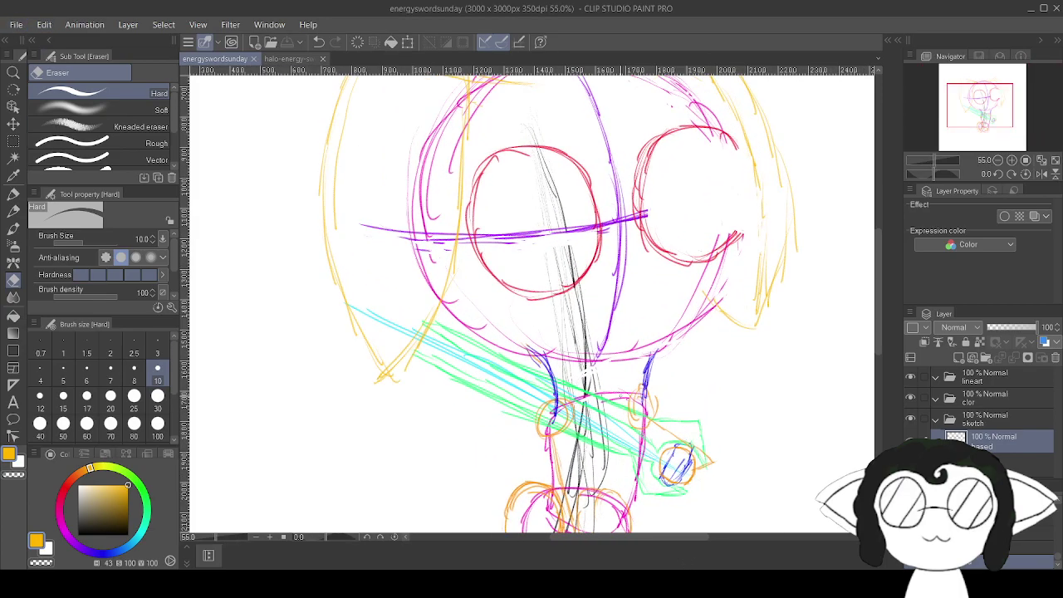
pyautogui.moveTo(608, 382); pyautogui.dragTo(594, 271)
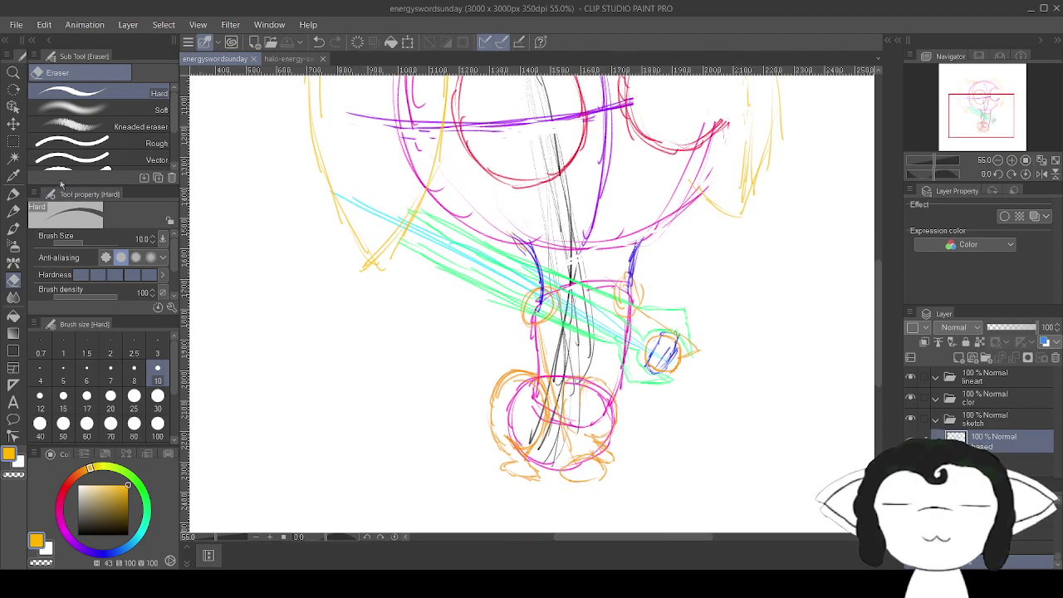
pyautogui.click(13, 194)
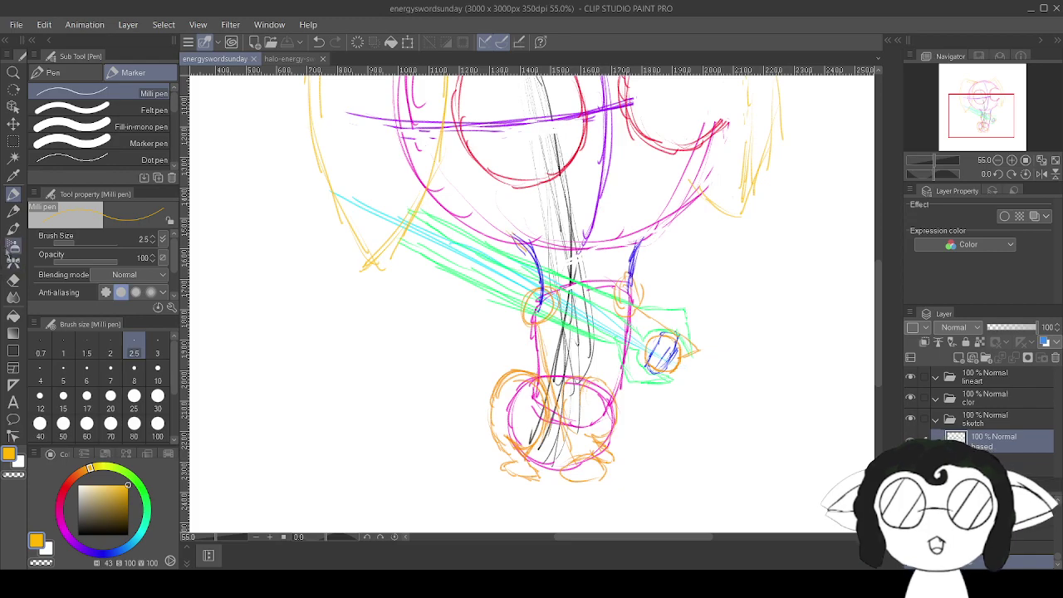
pyautogui.moveTo(122, 499); pyautogui.dragTo(78, 536)
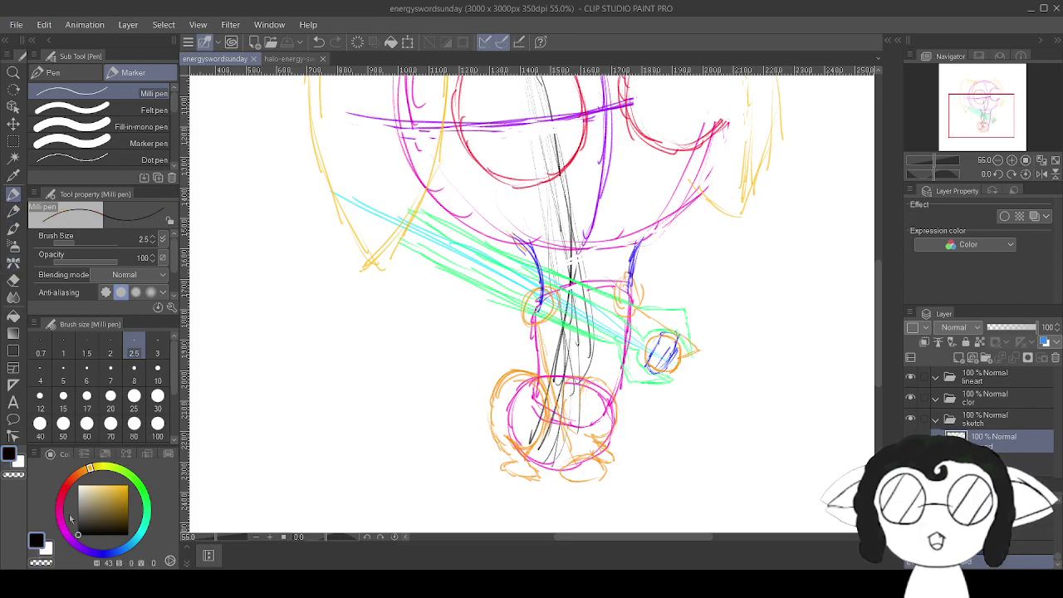
pyautogui.click(111, 374)
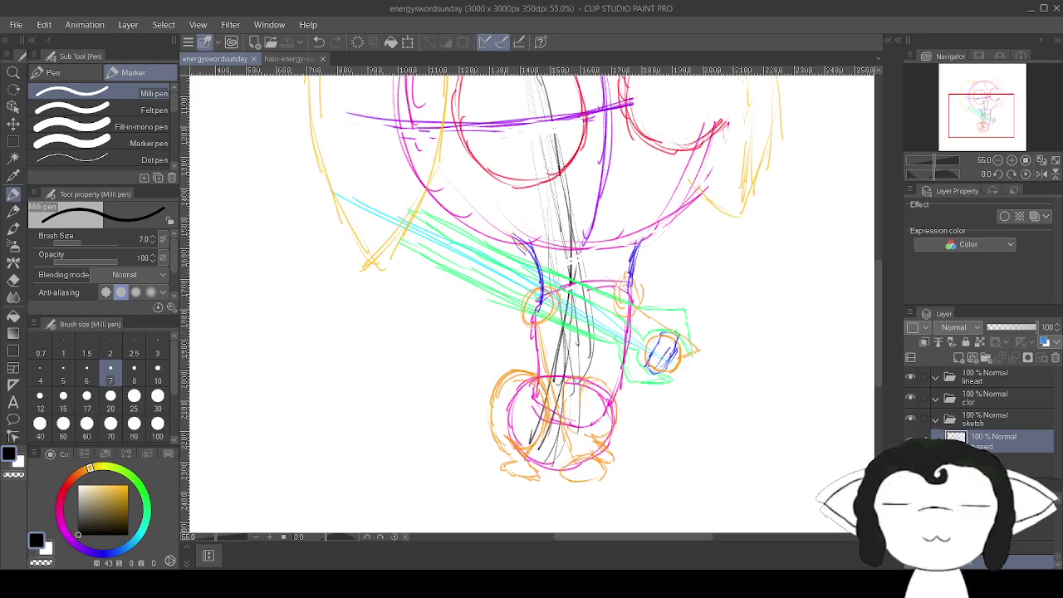
pyautogui.scroll(-7, 468, 320)
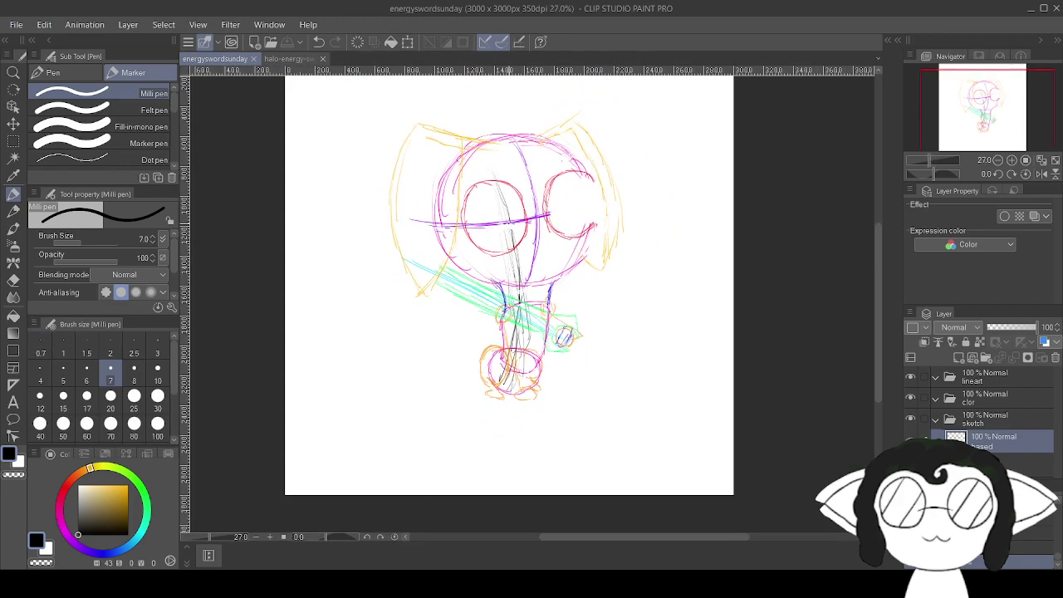
pyautogui.scroll(2, 511, 217)
pyautogui.scroll(2, 510, 217)
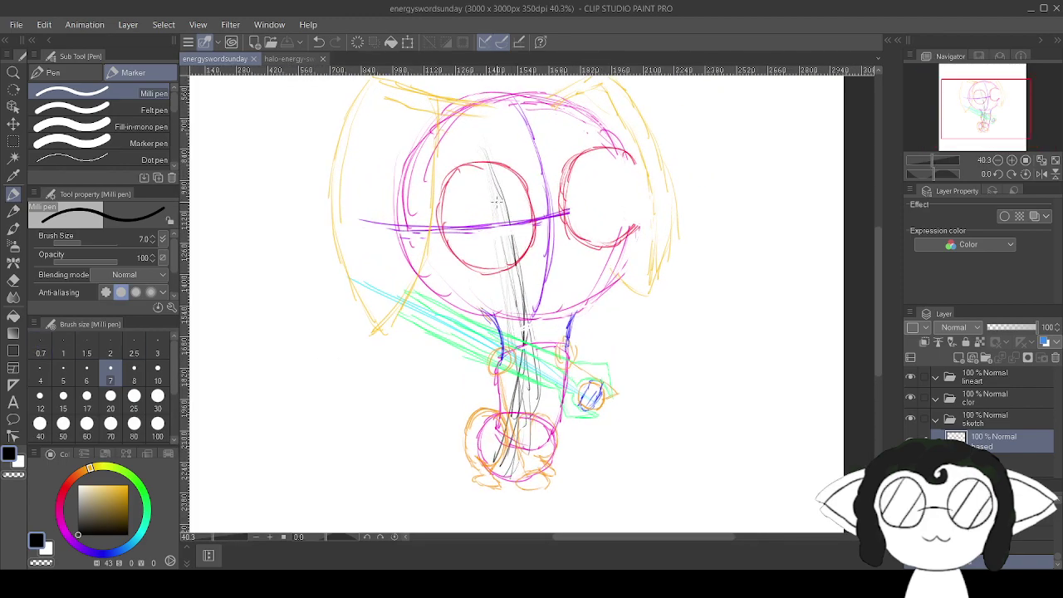
pyautogui.scroll(-3, 496, 201)
pyautogui.scroll(2, 539, 285)
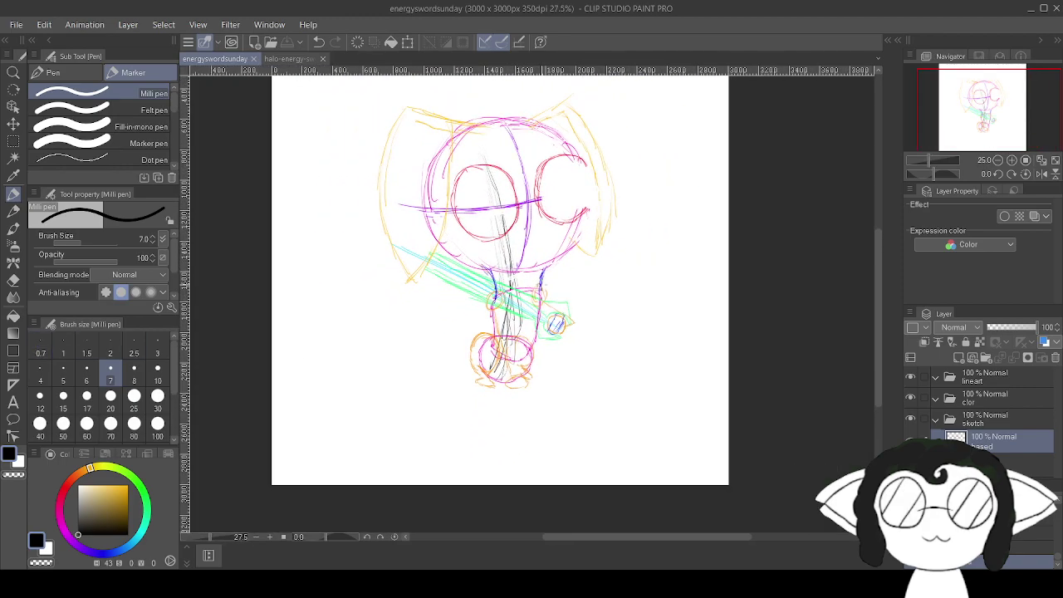
pyautogui.scroll(3, 540, 284)
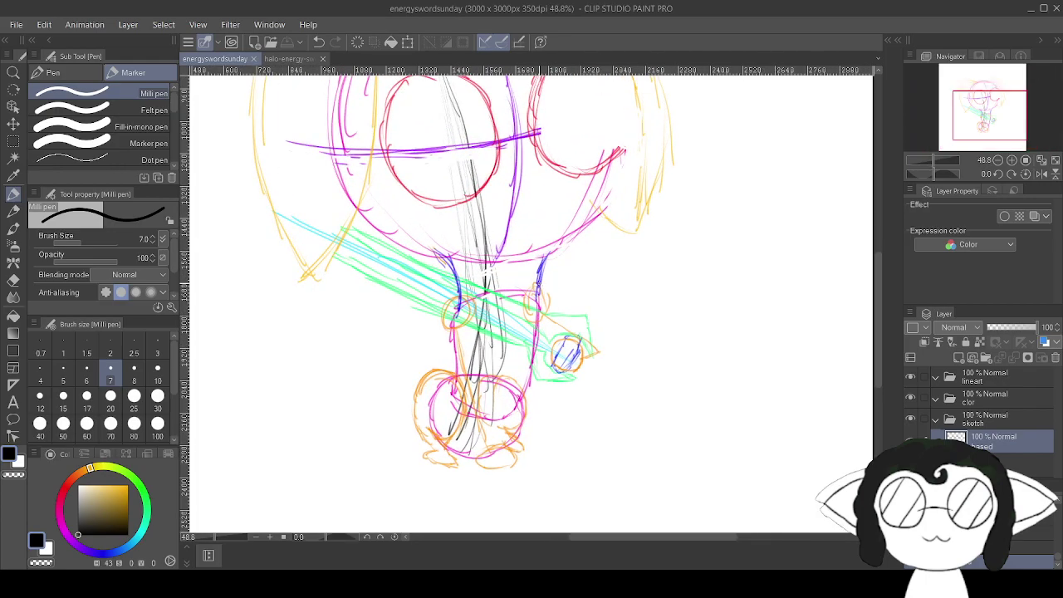
pyautogui.scroll(-4, 544, 282)
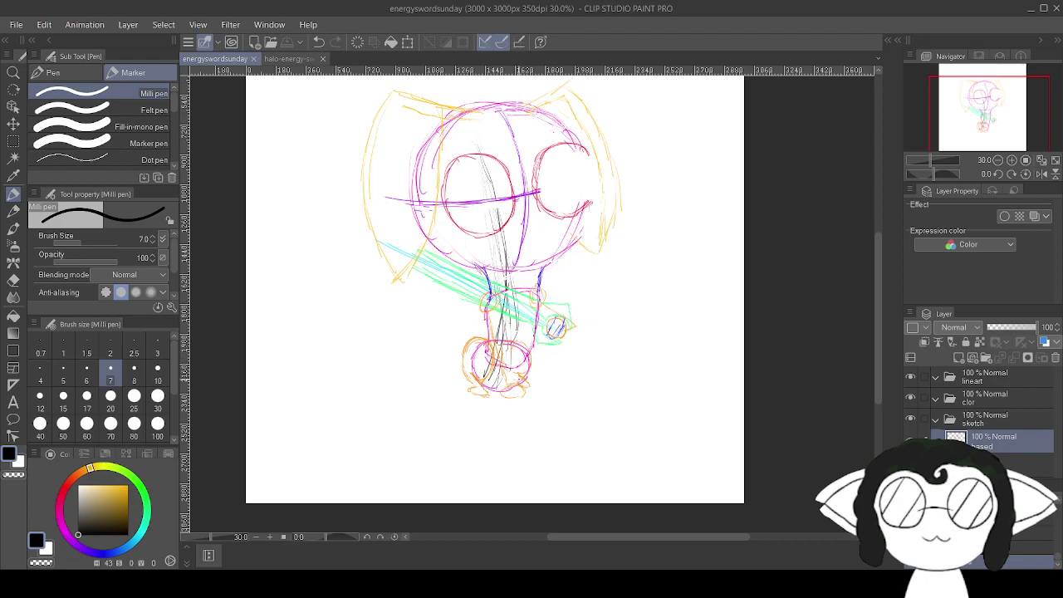
pyautogui.scroll(5, 515, 377)
pyautogui.scroll(3, 514, 371)
pyautogui.scroll(-4, 516, 353)
pyautogui.scroll(-4, 517, 349)
pyautogui.scroll(1, 518, 173)
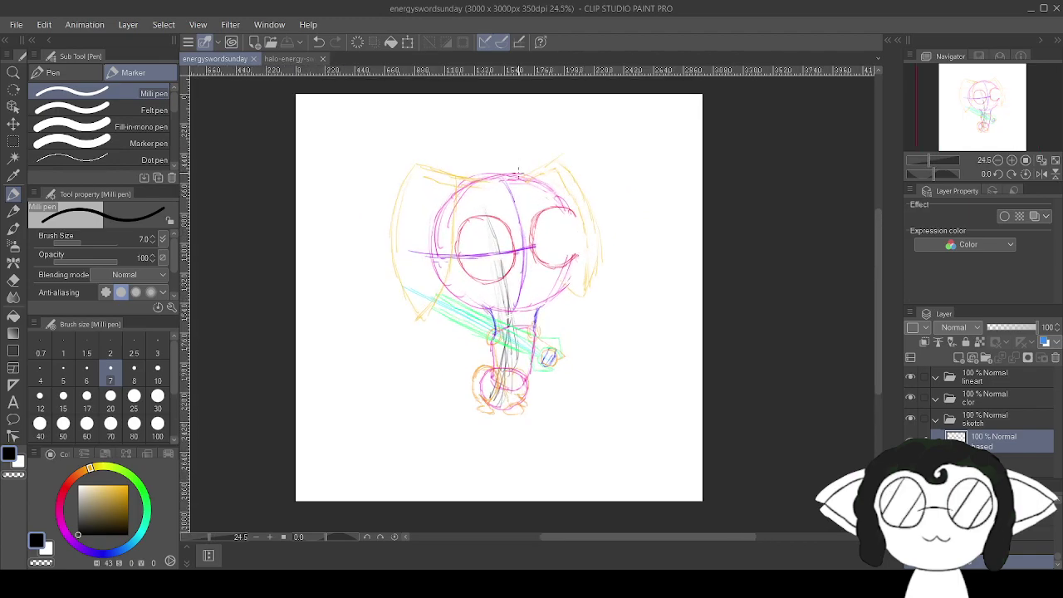
pyautogui.scroll(-2, 519, 173)
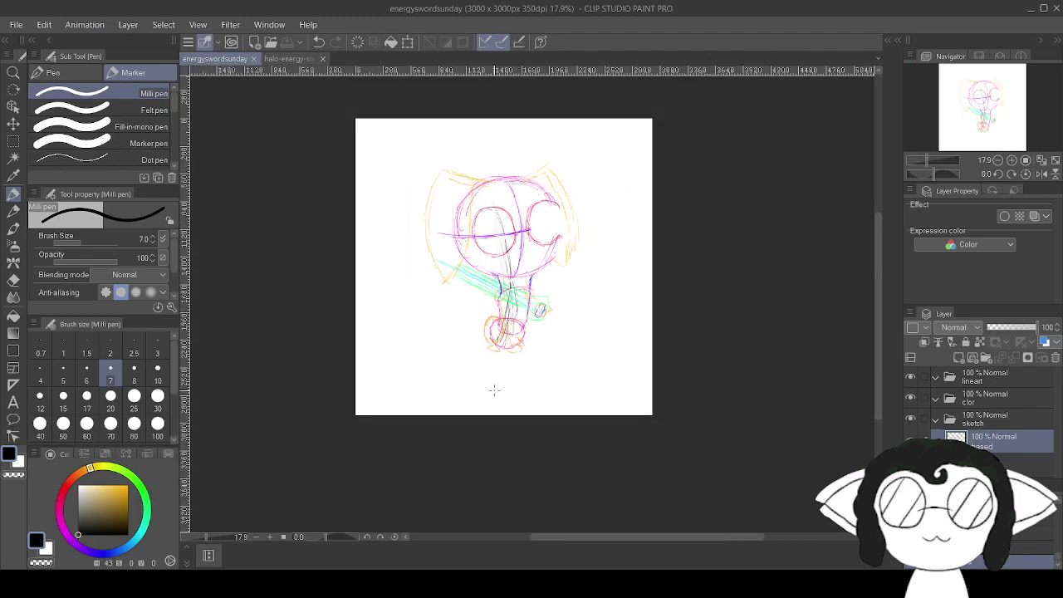
pyautogui.scroll(2, 494, 387)
pyautogui.scroll(3, 465, 299)
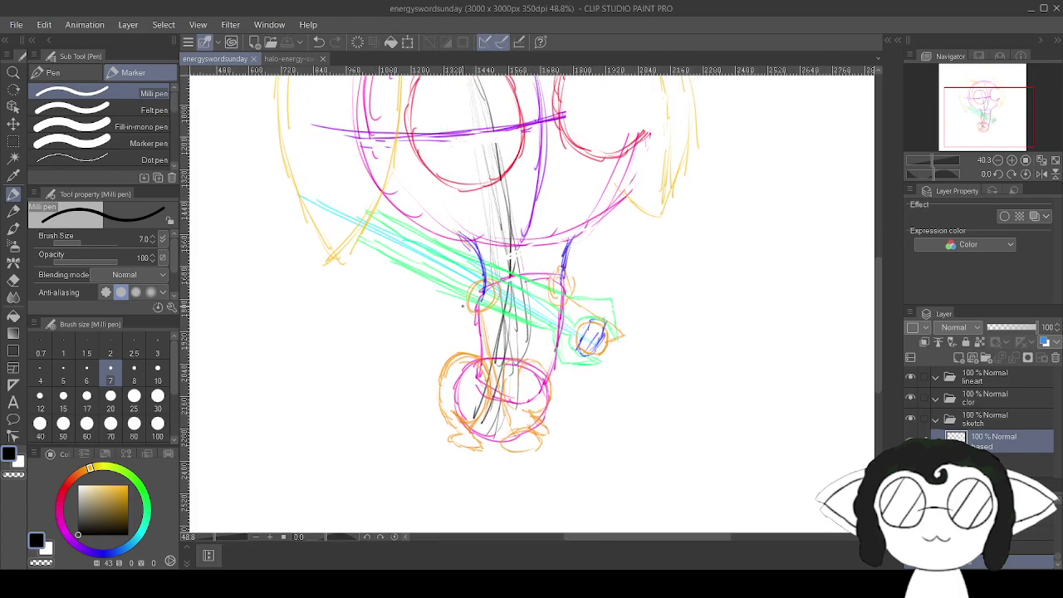
pyautogui.scroll(-2, 463, 305)
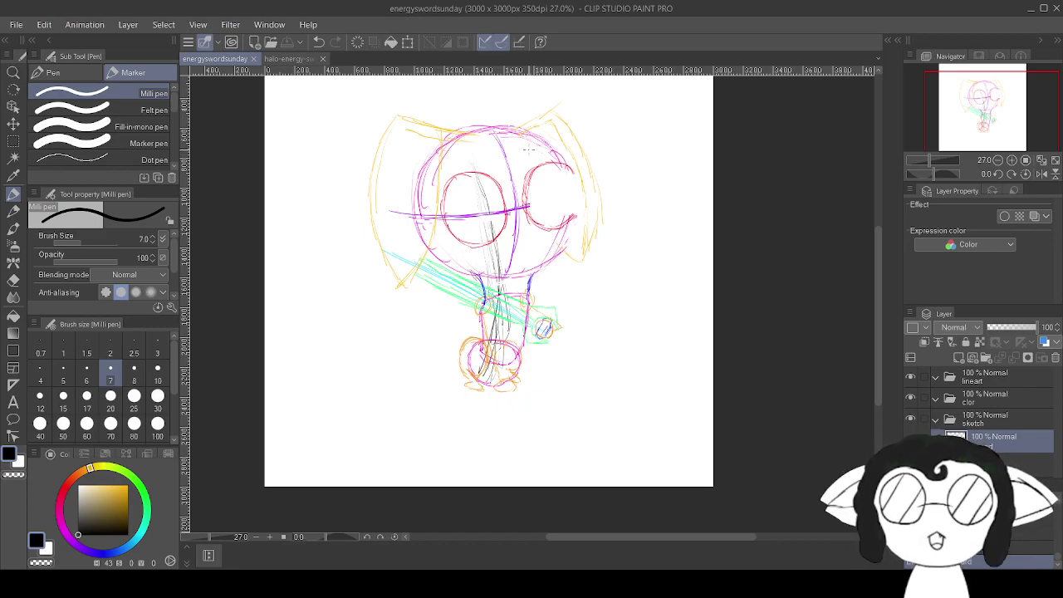
pyautogui.scroll(5, 484, 302)
pyautogui.scroll(-5, 486, 304)
pyautogui.scroll(4, 496, 334)
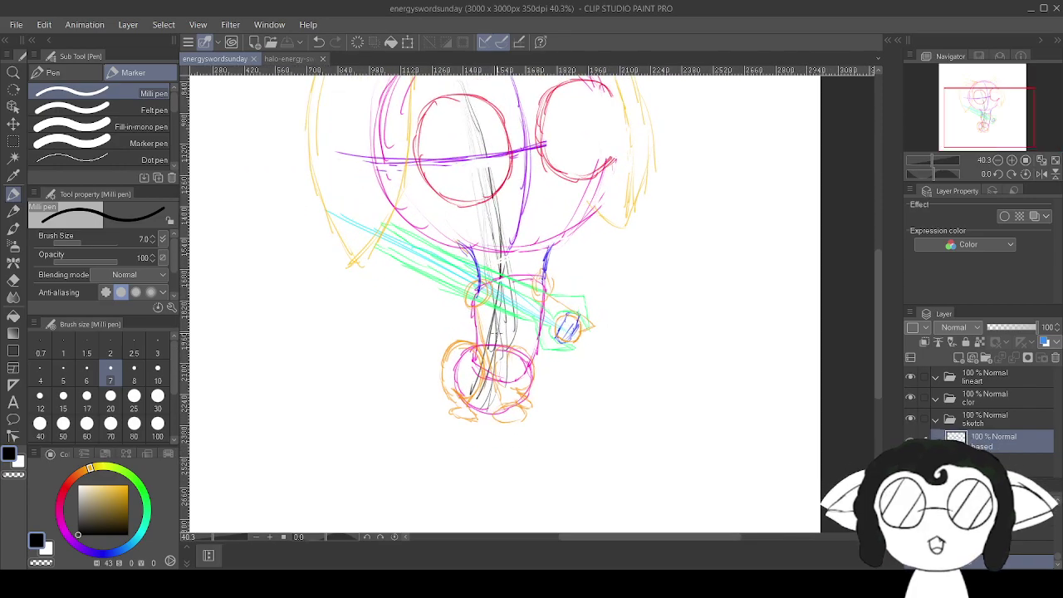
pyautogui.scroll(1, 495, 331)
pyautogui.scroll(-4, 494, 327)
pyautogui.scroll(2, 531, 299)
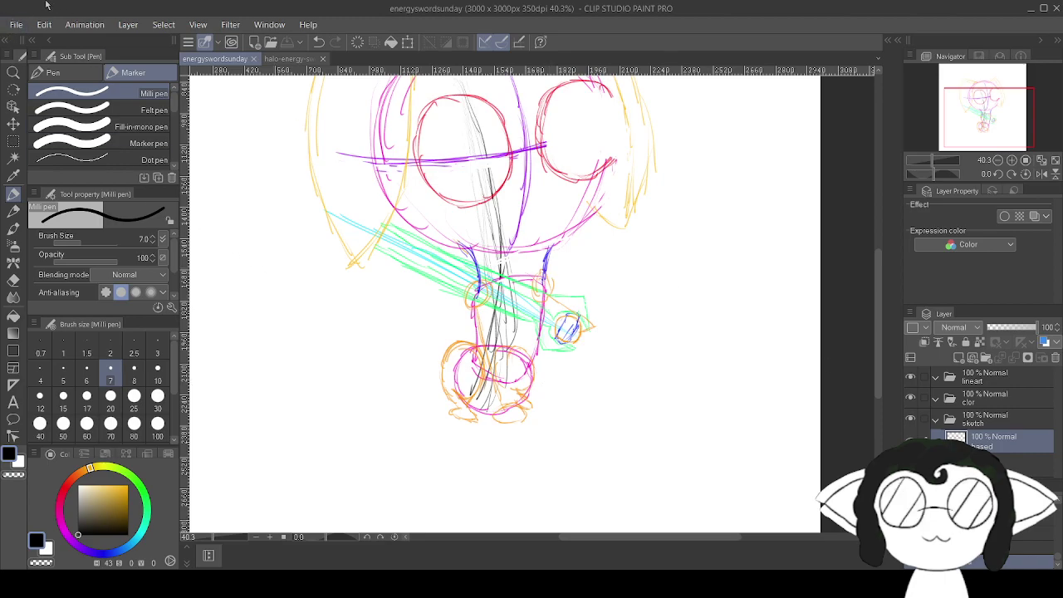
pyautogui.scroll(-5, 470, 344)
pyautogui.scroll(6, 531, 199)
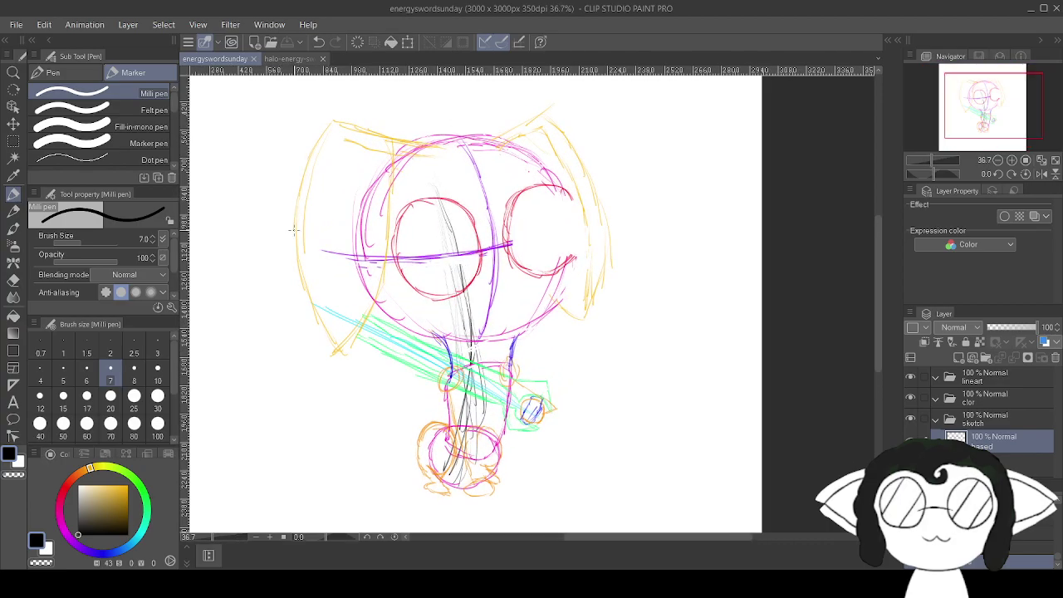
pyautogui.scroll(10, 434, 165)
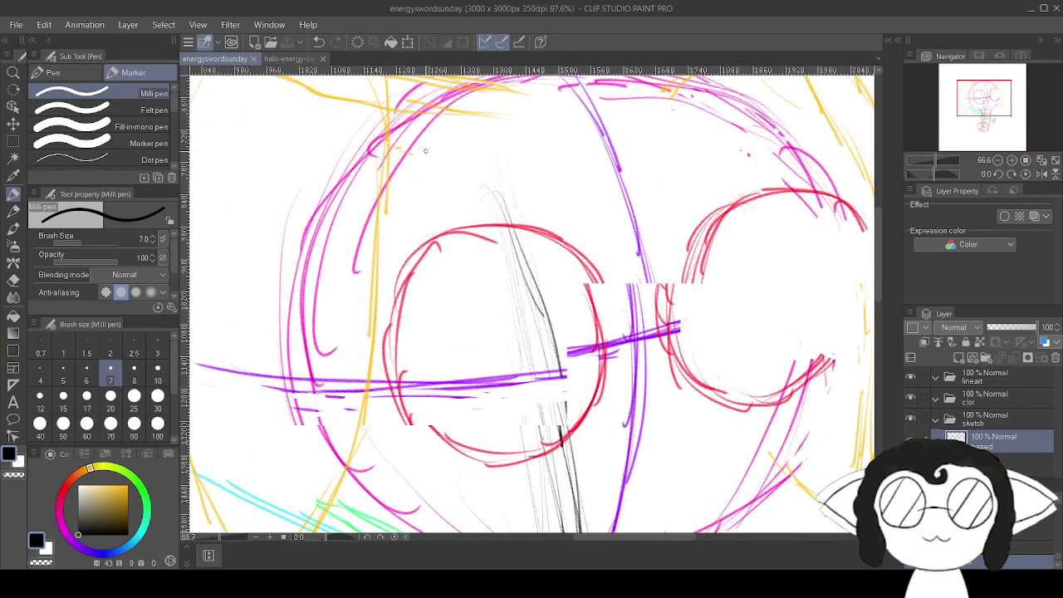
pyautogui.scroll(20, 434, 166)
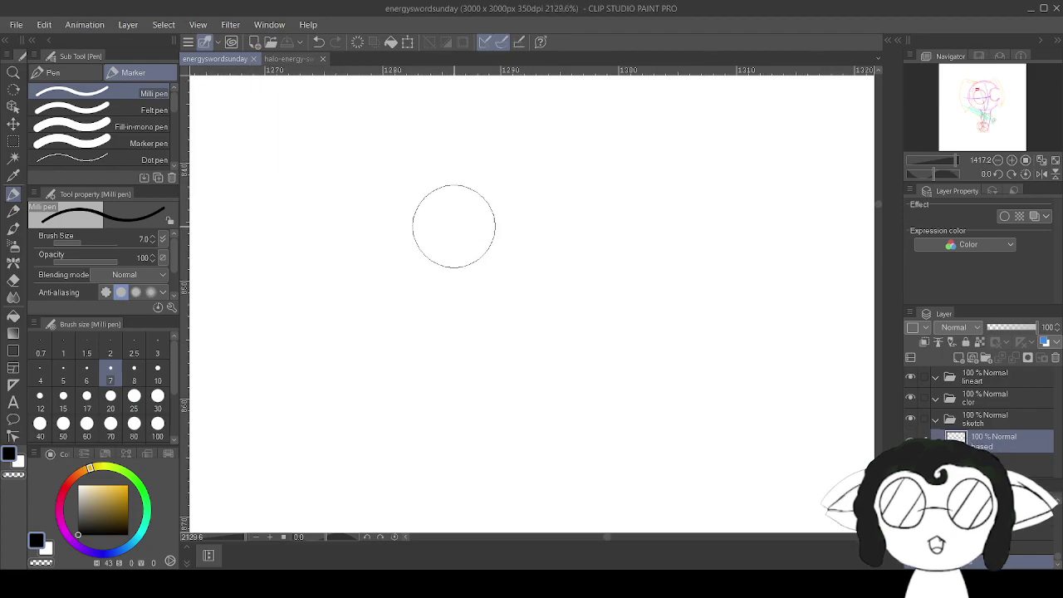
pyautogui.scroll(-16, 489, 241)
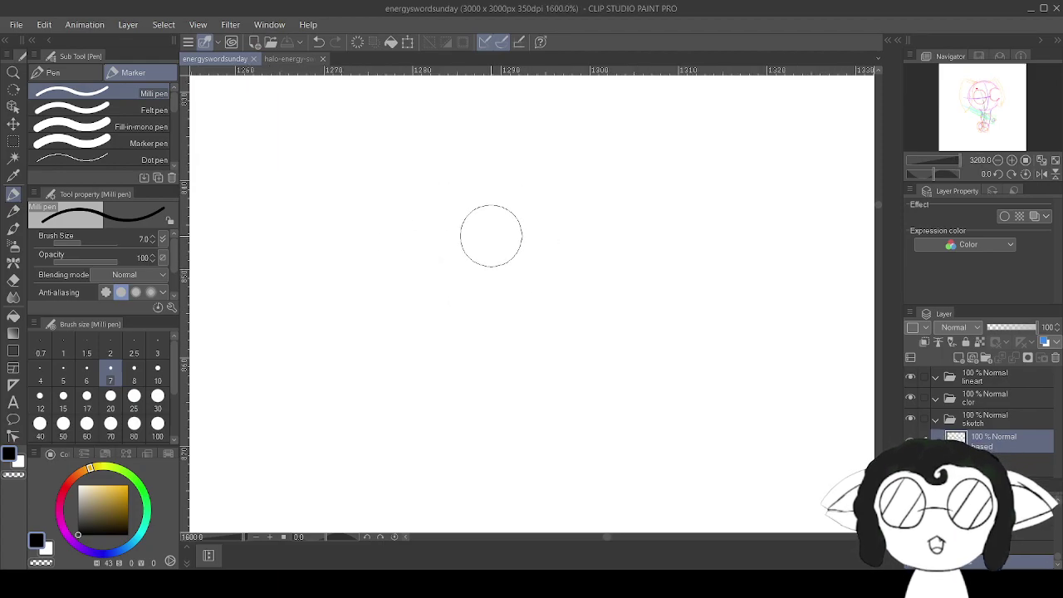
pyautogui.scroll(-3, 490, 237)
pyautogui.scroll(10, 496, 242)
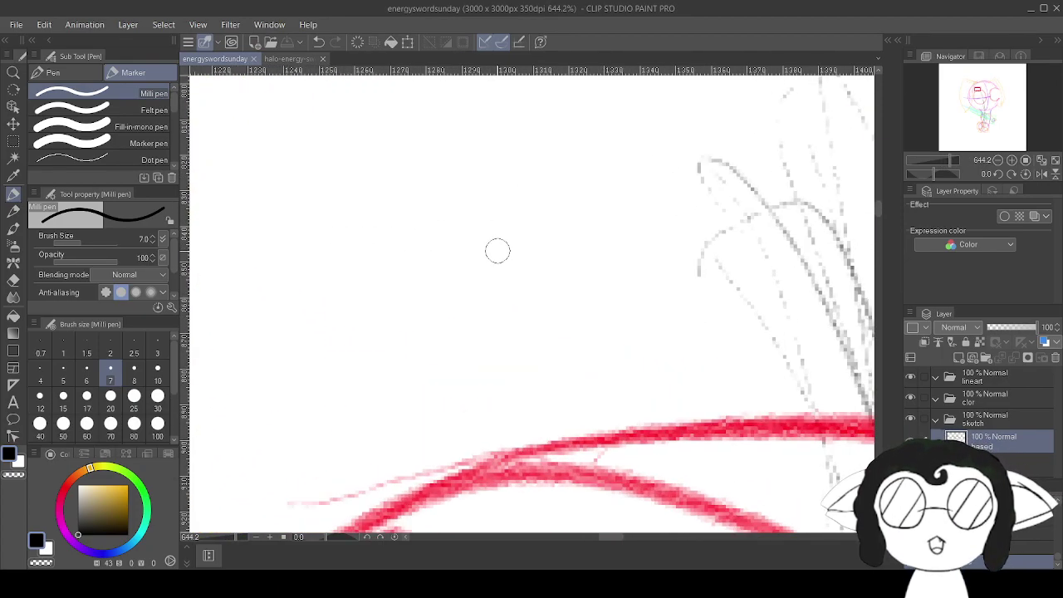
pyautogui.scroll(-10, 511, 238)
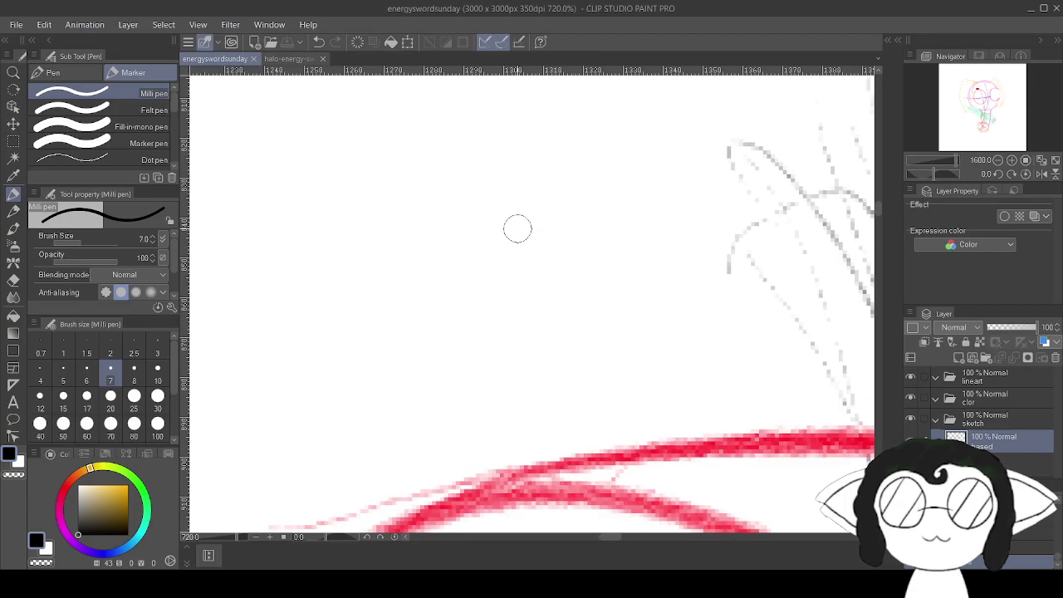
pyautogui.scroll(-6, 522, 235)
pyautogui.scroll(4, 538, 240)
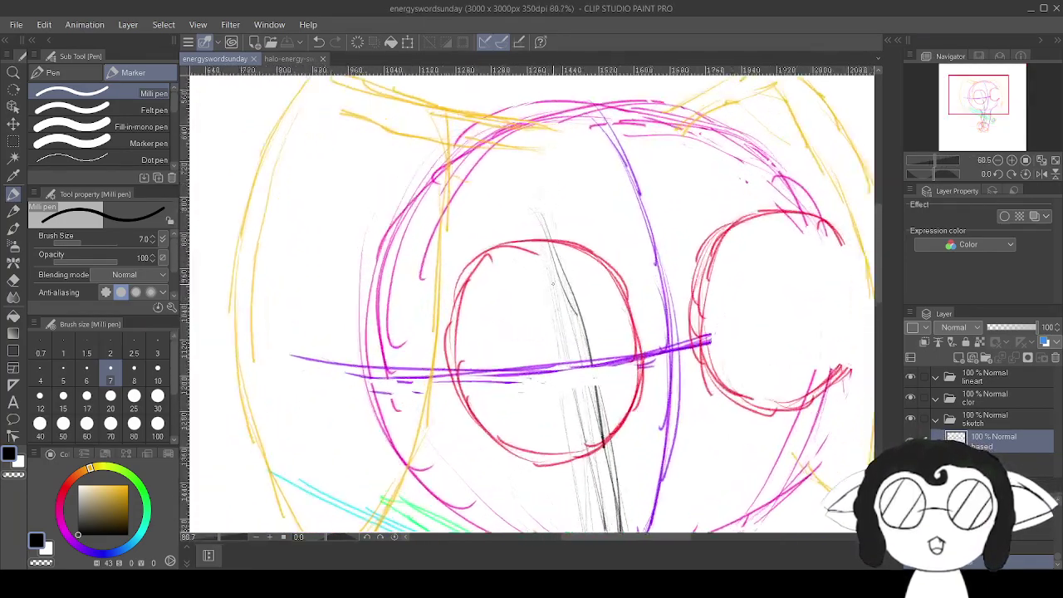
pyautogui.scroll(5, 540, 240)
pyautogui.scroll(-4, 527, 240)
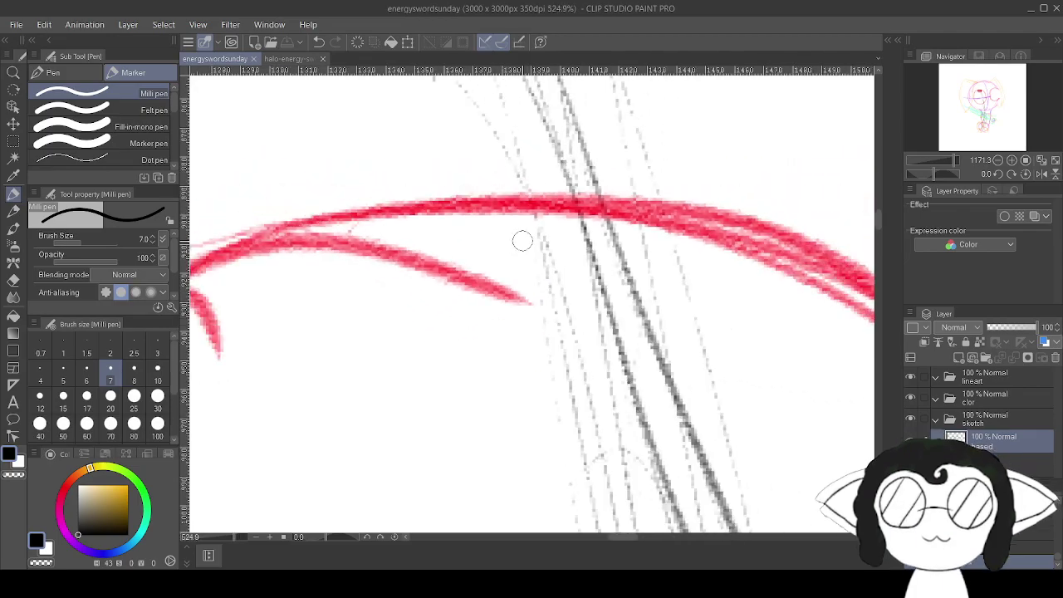
pyautogui.scroll(-8, 522, 241)
pyautogui.scroll(3, 520, 254)
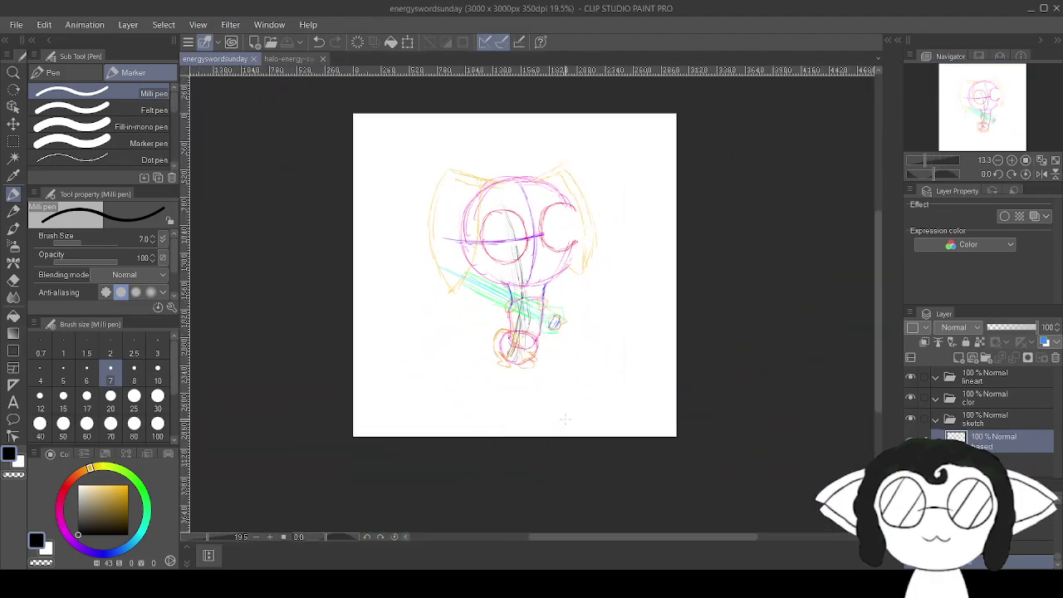
pyautogui.scroll(8, 516, 213)
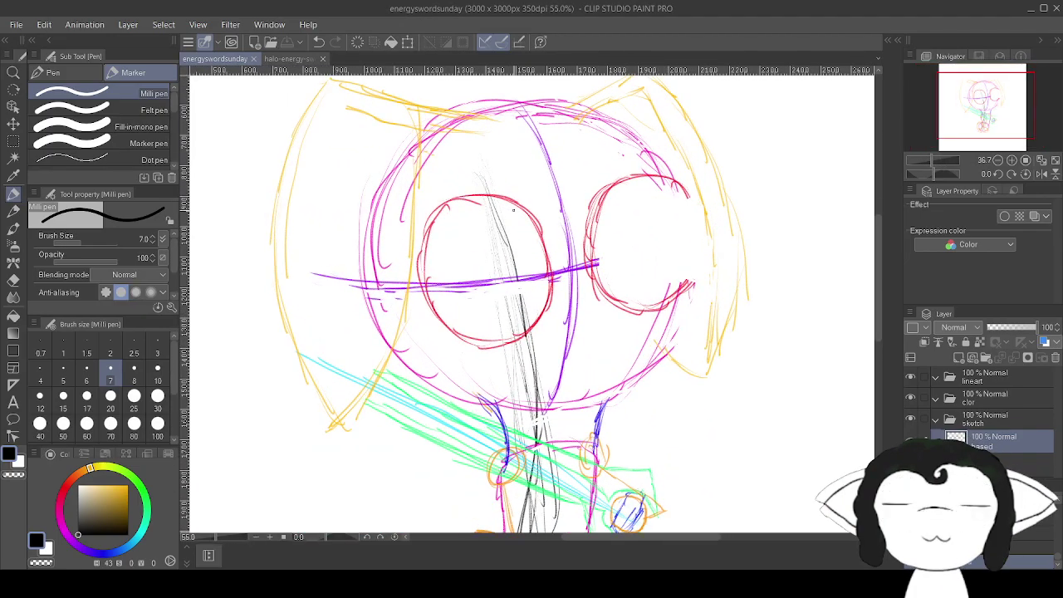
pyautogui.scroll(-9, 516, 214)
pyautogui.scroll(1, 724, 339)
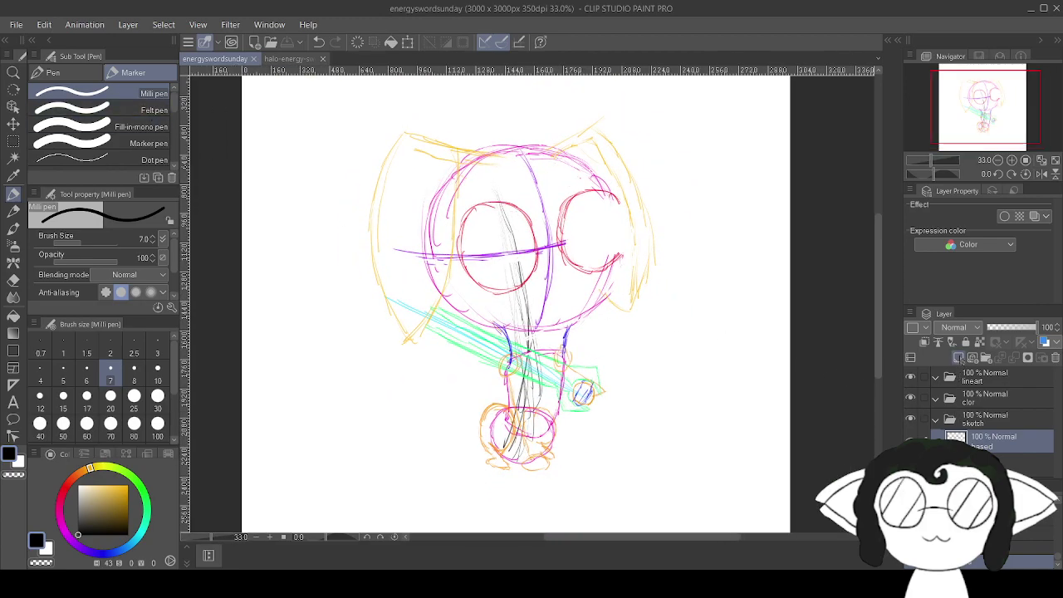
# Add a new layer above the coloured guidelines layer inside the sketch folder.
pyautogui.click(958, 358)
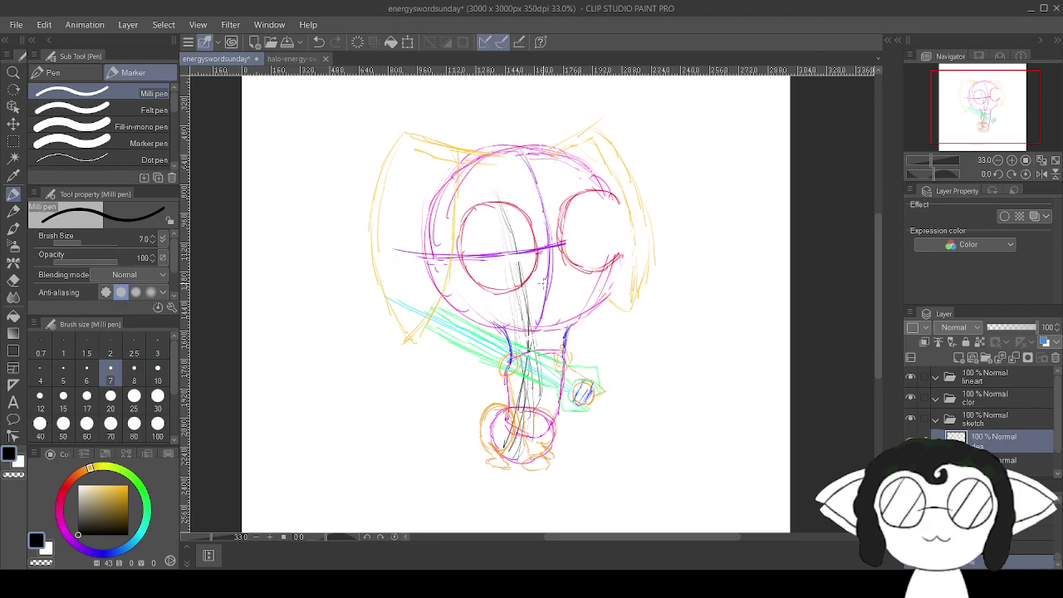
pyautogui.scroll(5, 530, 284)
pyautogui.moveTo(546, 276)
pyautogui.mouseDown()
pyautogui.moveTo(523, 266)
pyautogui.moveTo(540, 274)
pyautogui.mouseUp()
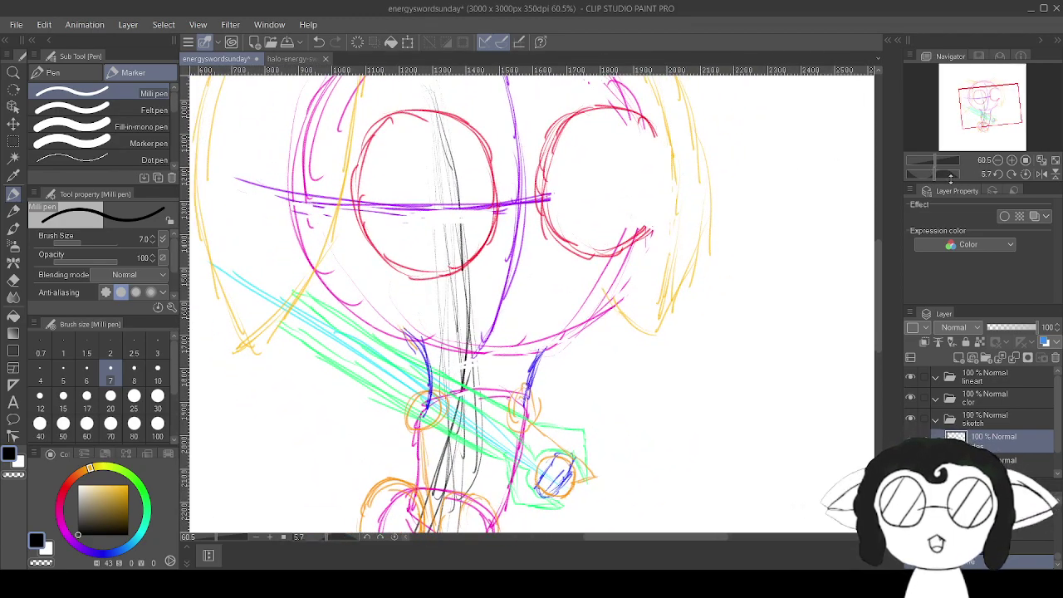
pyautogui.click(999, 174)
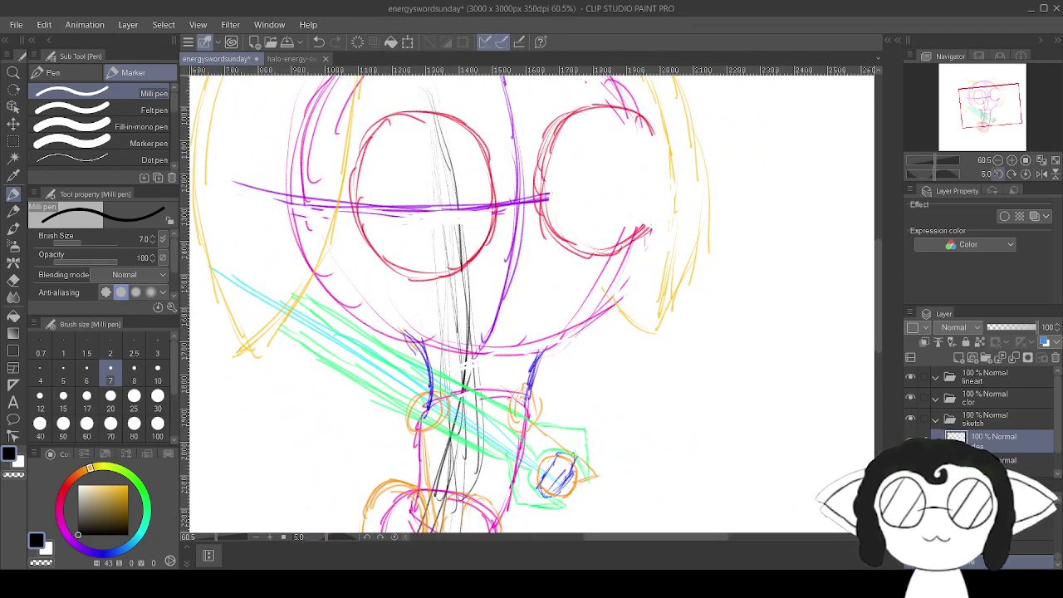
# Lower the coloured guidelines layer's opacity to 27 and make the empty layer above it active.
pyautogui.click(999, 175)
pyautogui.click(999, 175)
pyautogui.click(1013, 174)
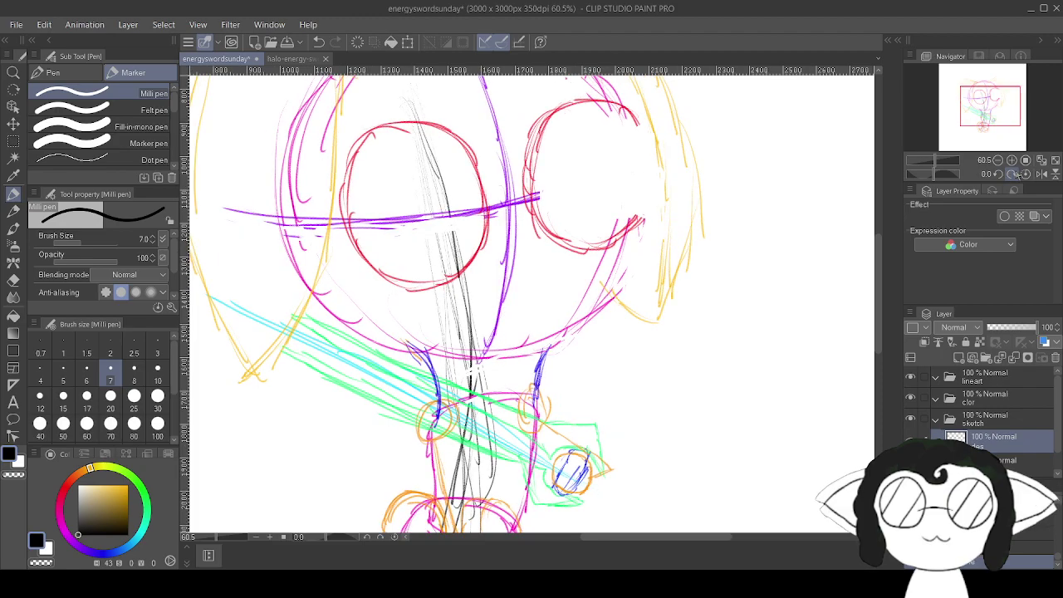
pyautogui.moveTo(777, 332); pyautogui.dragTo(868, 418)
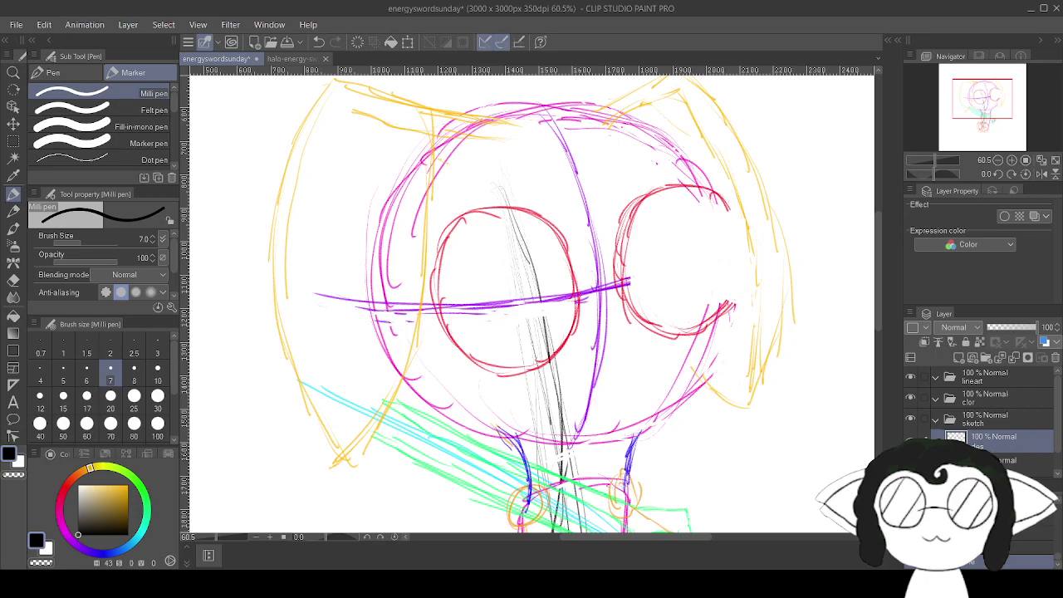
pyautogui.click(1029, 462)
pyautogui.click(1017, 328)
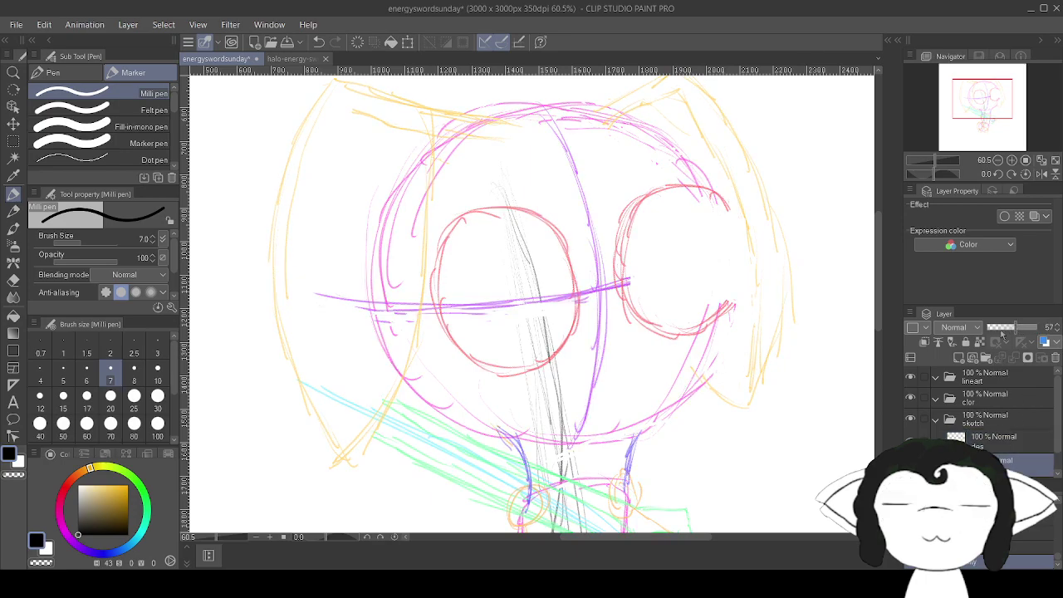
pyautogui.click(1002, 328)
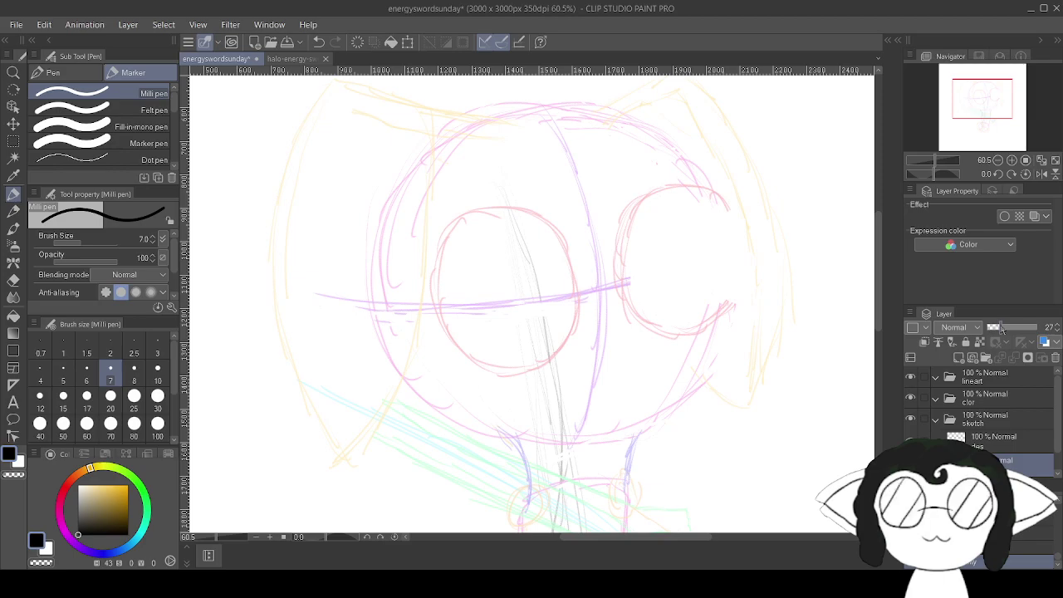
pyautogui.click(988, 446)
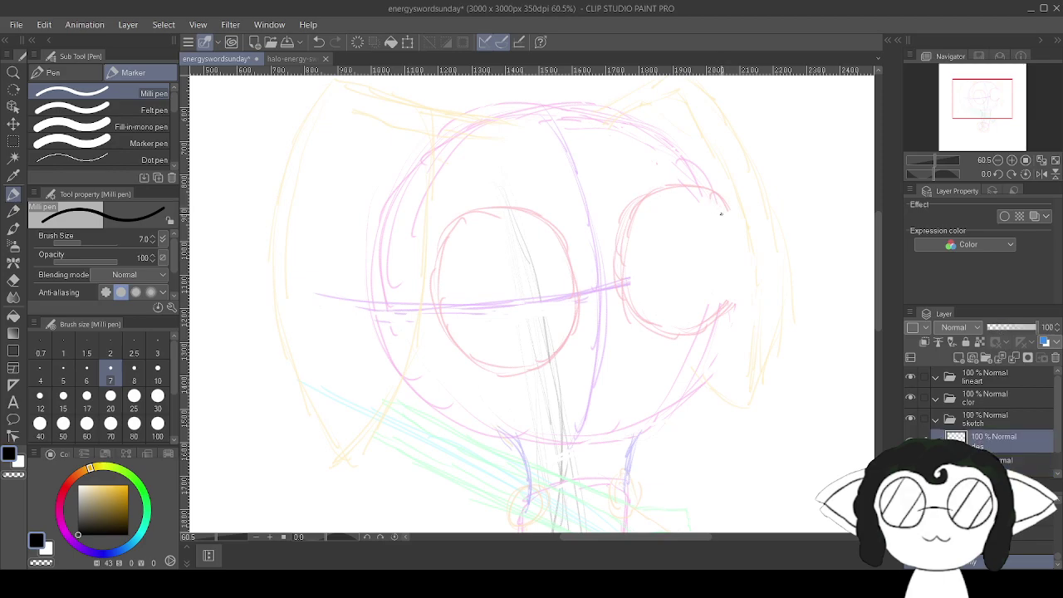
# Sketch the upper arc of the head in overlapping black strokes along the faded guideline circle.
pyautogui.moveTo(696, 172)
pyautogui.mouseDown()
pyautogui.moveTo(653, 137)
pyautogui.moveTo(592, 115)
pyautogui.mouseUp()
pyautogui.moveTo(679, 161)
pyautogui.mouseDown()
pyautogui.moveTo(565, 111)
pyautogui.moveTo(480, 125)
pyautogui.mouseUp()
pyautogui.moveTo(661, 147)
pyautogui.mouseDown()
pyautogui.moveTo(457, 126)
pyautogui.moveTo(425, 168)
pyautogui.mouseUp()
pyautogui.moveTo(507, 112)
pyautogui.mouseDown()
pyautogui.moveTo(395, 198)
pyautogui.moveTo(397, 229)
pyautogui.mouseUp()
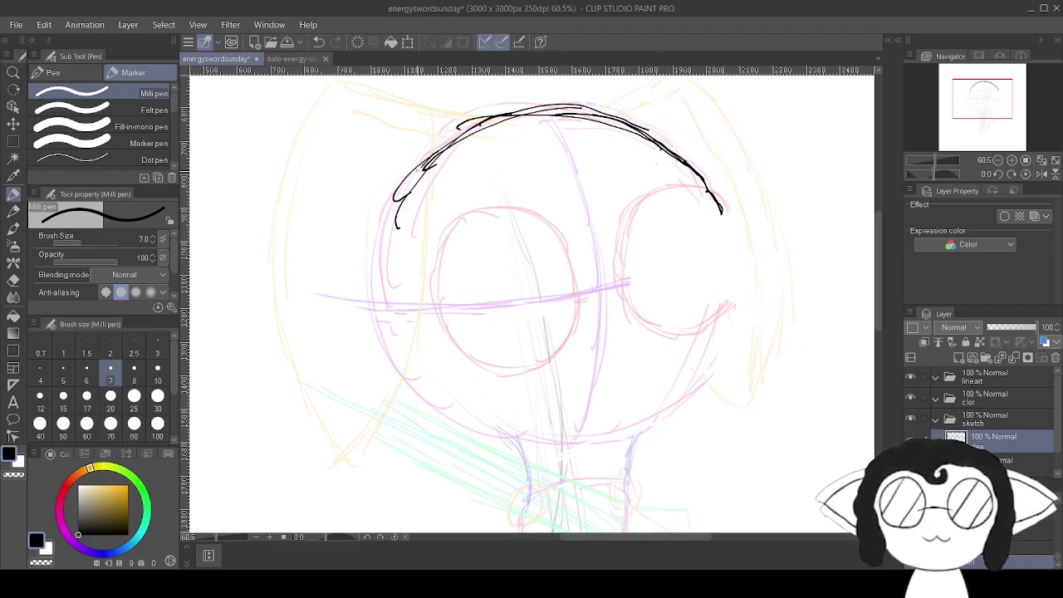
# Sketch the head's left side, chin and lower-right side in overlapping black strokes, leaving the right eye gap open, and save the drawing.
pyautogui.moveTo(380, 264)
pyautogui.mouseDown()
pyautogui.moveTo(375, 292)
pyautogui.moveTo(407, 383)
pyautogui.moveTo(468, 425)
pyautogui.moveTo(453, 414)
pyautogui.mouseUp()
pyautogui.moveTo(457, 419)
pyautogui.mouseDown()
pyautogui.moveTo(562, 448)
pyautogui.moveTo(681, 415)
pyautogui.mouseUp()
pyautogui.moveTo(710, 352)
pyautogui.mouseDown()
pyautogui.moveTo(688, 407)
pyautogui.moveTo(725, 295)
pyautogui.mouseUp()
pyautogui.moveTo(729, 306); pyautogui.dragTo(712, 365)
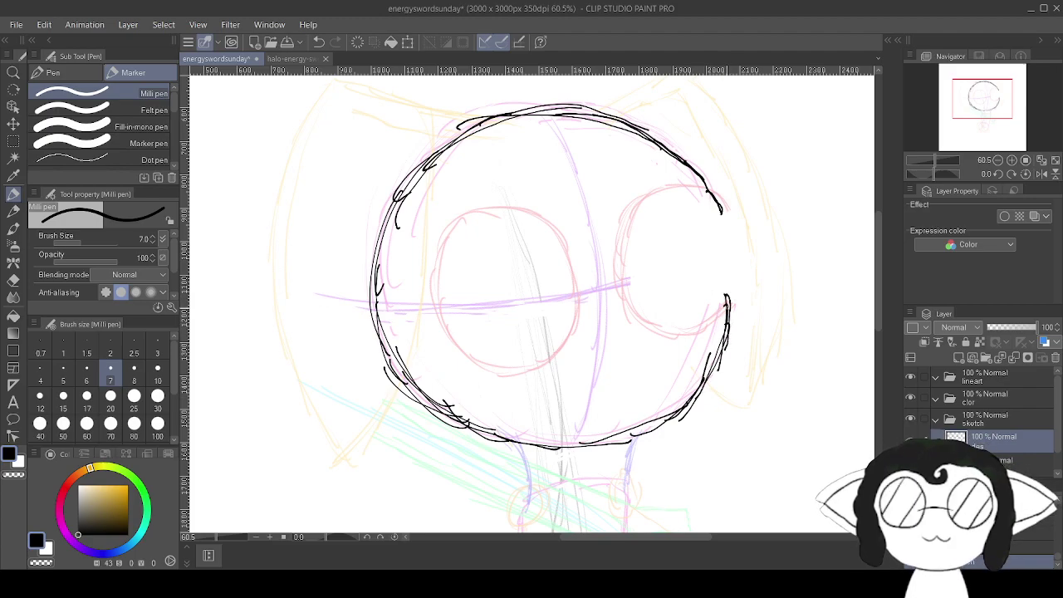
pyautogui.moveTo(661, 421); pyautogui.dragTo(728, 284)
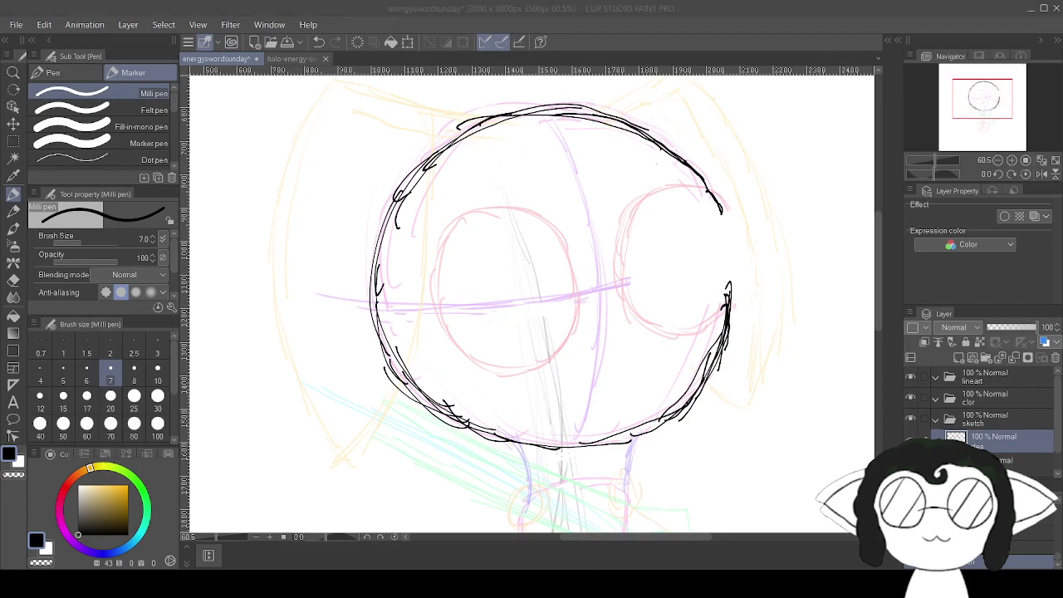
pyautogui.click(422, 5)
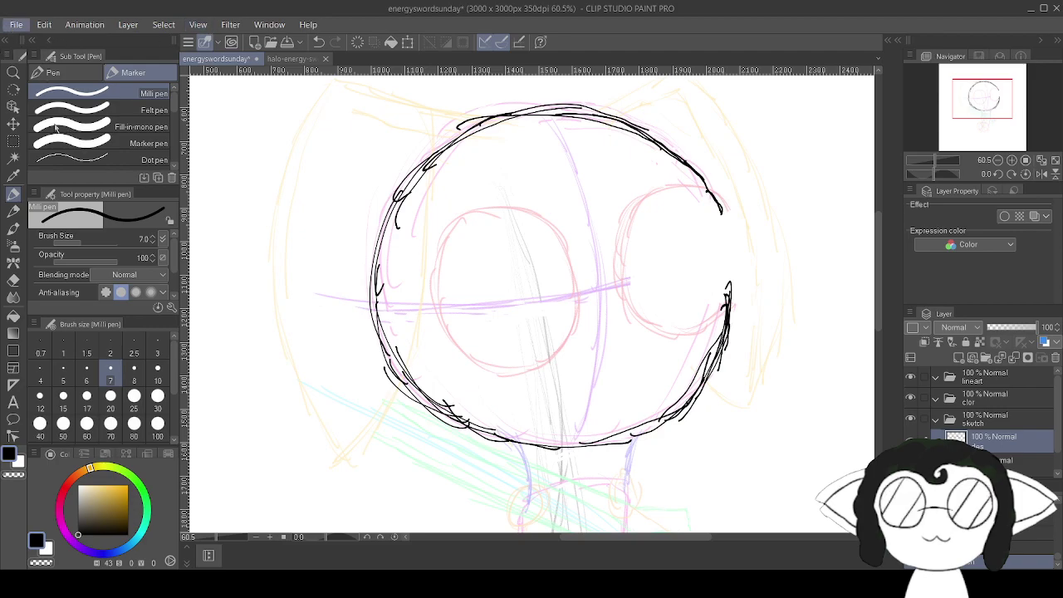
pyautogui.hotkey('ctrl', 's')
# Sketch the upper edge of the large ear on the head's left side, from the head to its outer corner.
pyautogui.moveTo(531, 299); pyautogui.dragTo(602, 320)
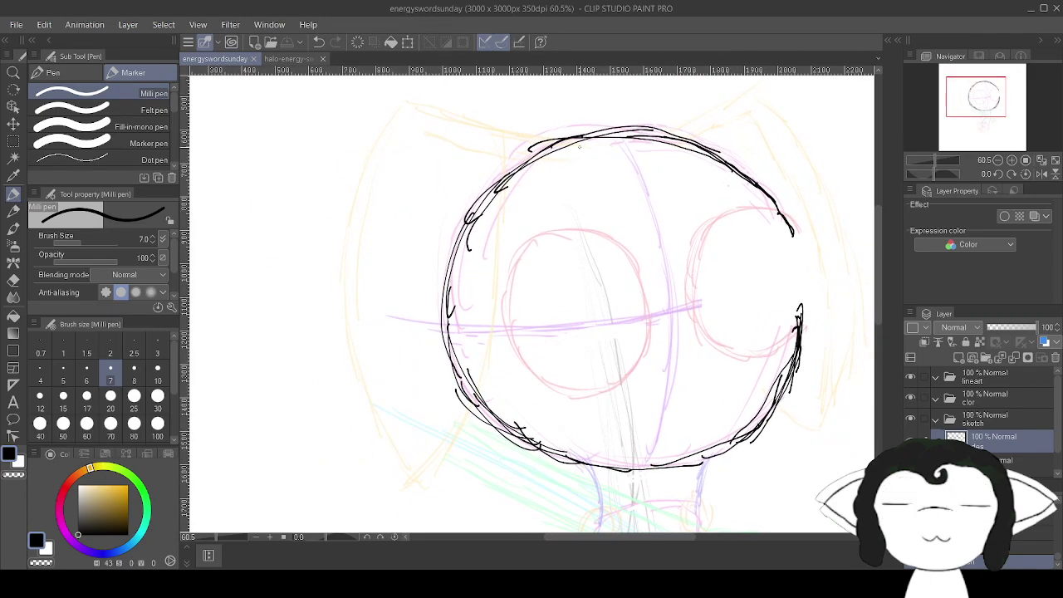
pyautogui.moveTo(587, 148); pyautogui.dragTo(433, 126)
pyautogui.moveTo(496, 135)
pyautogui.mouseDown()
pyautogui.moveTo(402, 105)
pyautogui.moveTo(362, 191)
pyautogui.mouseUp()
# Try sketching the left ear's curved outer edge and its inner edge, meeting in a lower point.
pyautogui.moveTo(391, 112); pyautogui.dragTo(346, 242)
pyautogui.moveTo(362, 176); pyautogui.dragTo(358, 299)
pyautogui.moveTo(358, 211)
pyautogui.mouseDown()
pyautogui.moveTo(356, 348)
pyautogui.moveTo(377, 393)
pyautogui.mouseUp()
pyautogui.moveTo(343, 279)
pyautogui.mouseDown()
pyautogui.moveTo(349, 352)
pyautogui.moveTo(387, 446)
pyautogui.mouseUp()
pyautogui.moveTo(348, 214); pyautogui.dragTo(337, 329)
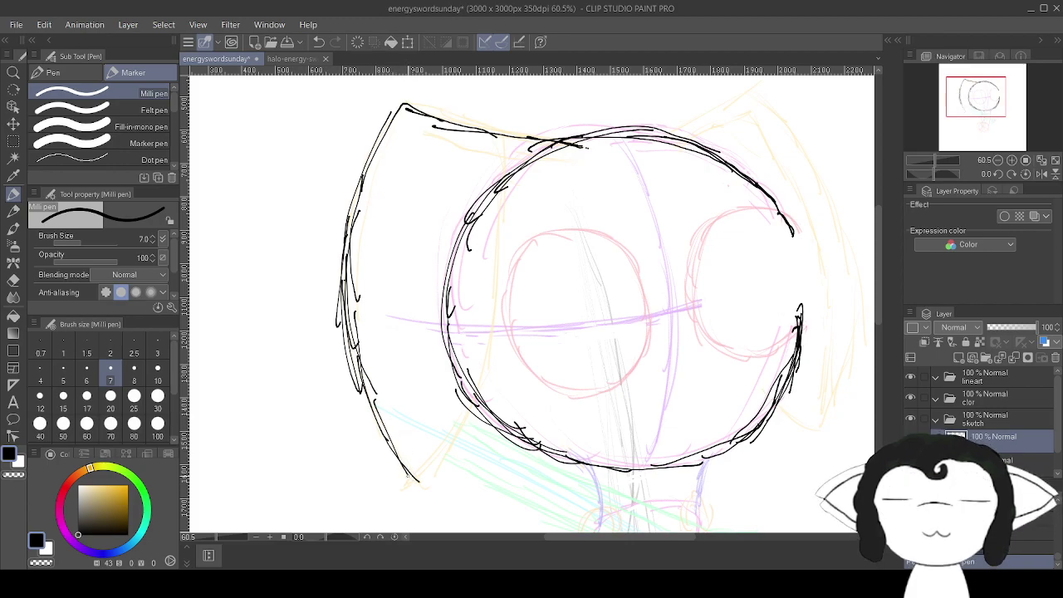
pyautogui.moveTo(374, 397); pyautogui.dragTo(420, 481)
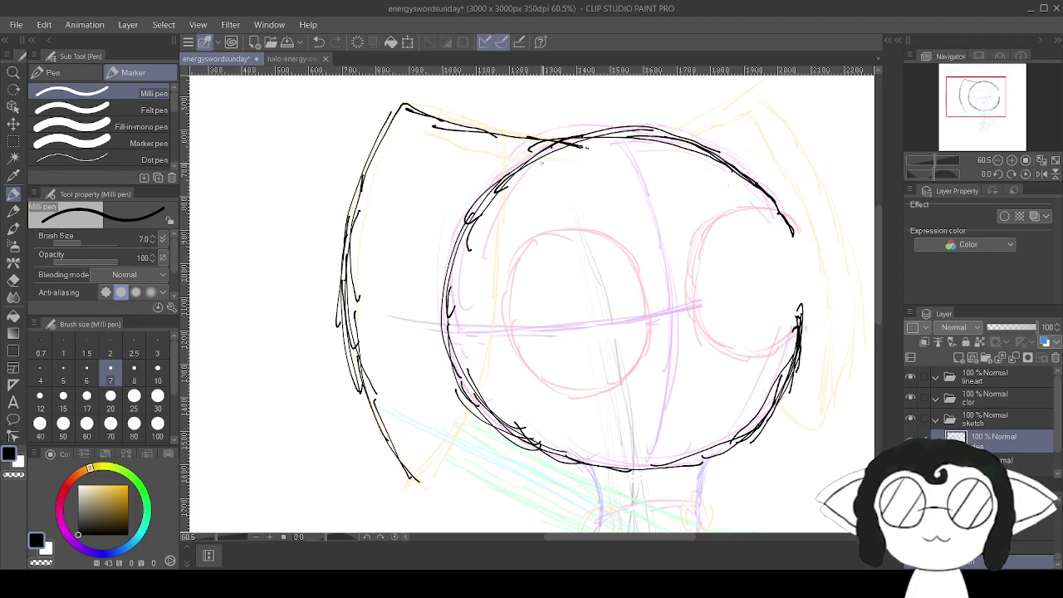
pyautogui.moveTo(571, 163)
pyautogui.mouseDown()
pyautogui.moveTo(474, 152)
pyautogui.moveTo(502, 156)
pyautogui.moveTo(505, 241)
pyautogui.mouseUp()
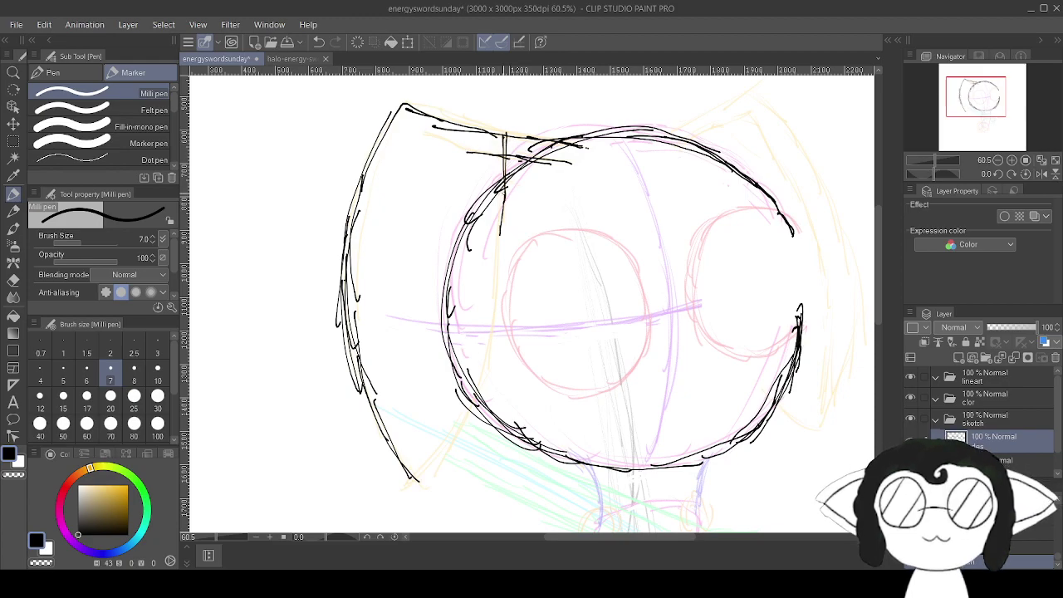
pyautogui.moveTo(506, 189)
pyautogui.mouseDown()
pyautogui.moveTo(484, 359)
pyautogui.moveTo(435, 469)
pyautogui.moveTo(407, 485)
pyautogui.mouseUp()
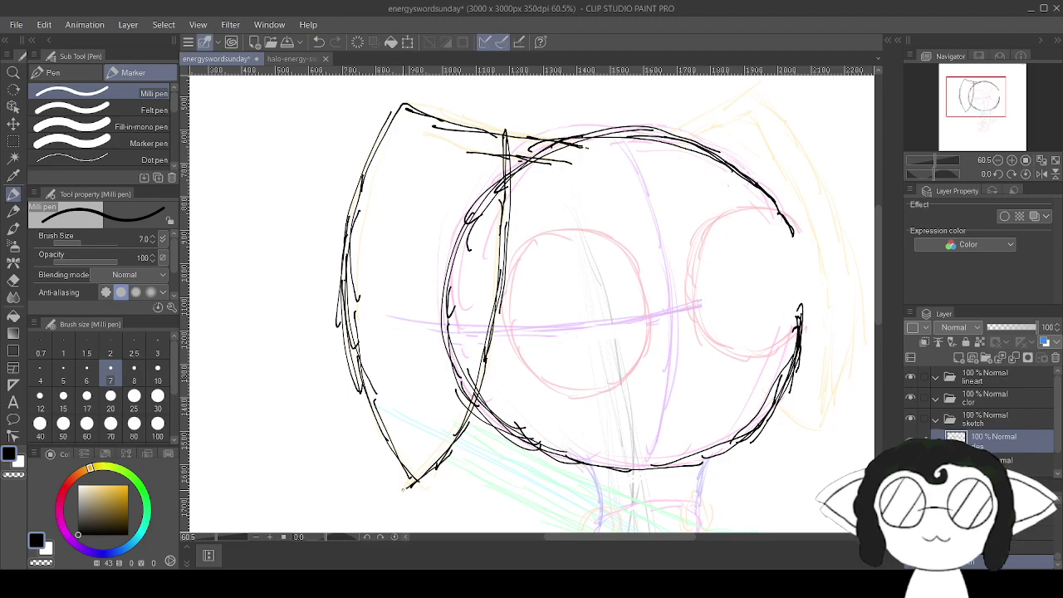
# Erase the head outline inside the left ear with the Hard eraser at size 17.
pyautogui.press('e')
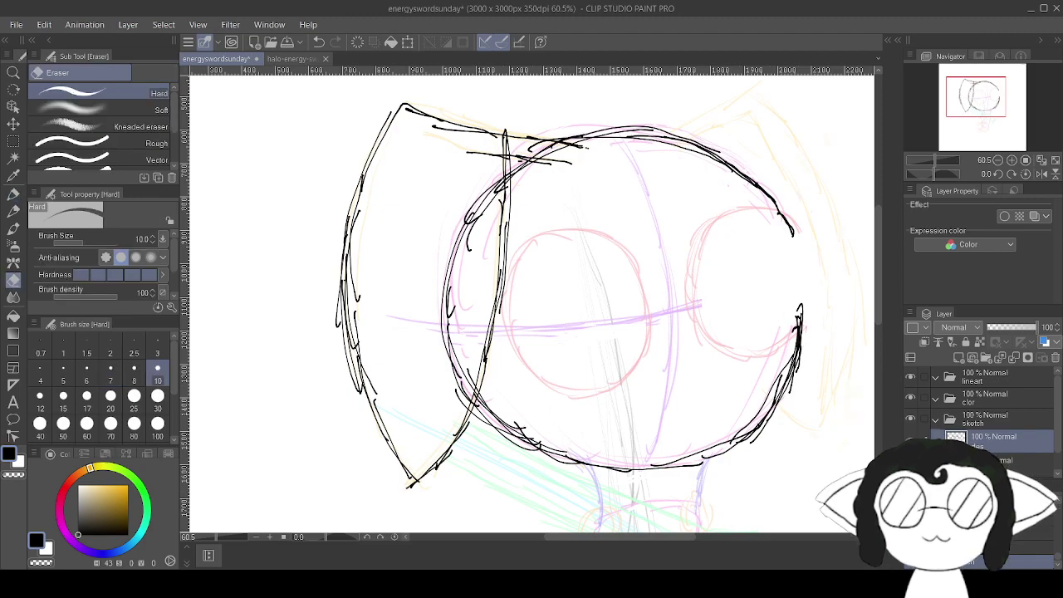
pyautogui.scroll(2, 573, 256)
pyautogui.moveTo(572, 256); pyautogui.dragTo(596, 348)
pyautogui.moveTo(434, 178); pyautogui.dragTo(409, 191)
pyautogui.click(87, 400)
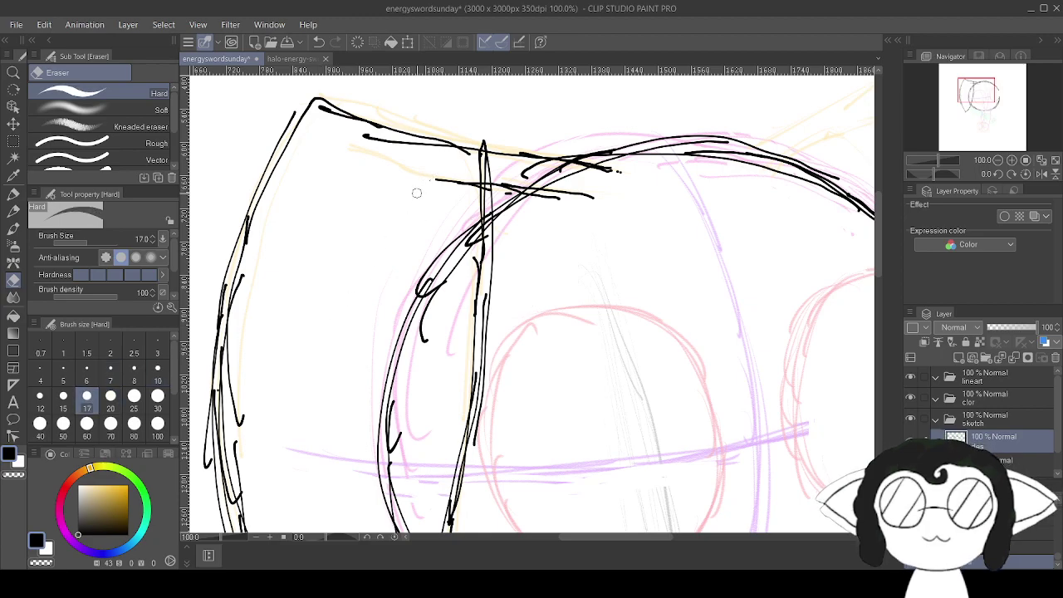
pyautogui.moveTo(463, 177); pyautogui.dragTo(469, 194)
pyautogui.moveTo(438, 274); pyautogui.dragTo(437, 290)
pyautogui.moveTo(438, 235)
pyautogui.mouseDown()
pyautogui.moveTo(438, 303)
pyautogui.moveTo(433, 246)
pyautogui.moveTo(427, 281)
pyautogui.moveTo(423, 264)
pyautogui.moveTo(423, 356)
pyautogui.moveTo(417, 277)
pyautogui.moveTo(443, 228)
pyautogui.moveTo(461, 237)
pyautogui.moveTo(456, 265)
pyautogui.moveTo(477, 227)
pyautogui.mouseUp()
pyautogui.moveTo(405, 366)
pyautogui.mouseDown()
pyautogui.moveTo(410, 276)
pyautogui.moveTo(375, 474)
pyautogui.moveTo(387, 370)
pyautogui.moveTo(405, 471)
pyautogui.mouseUp()
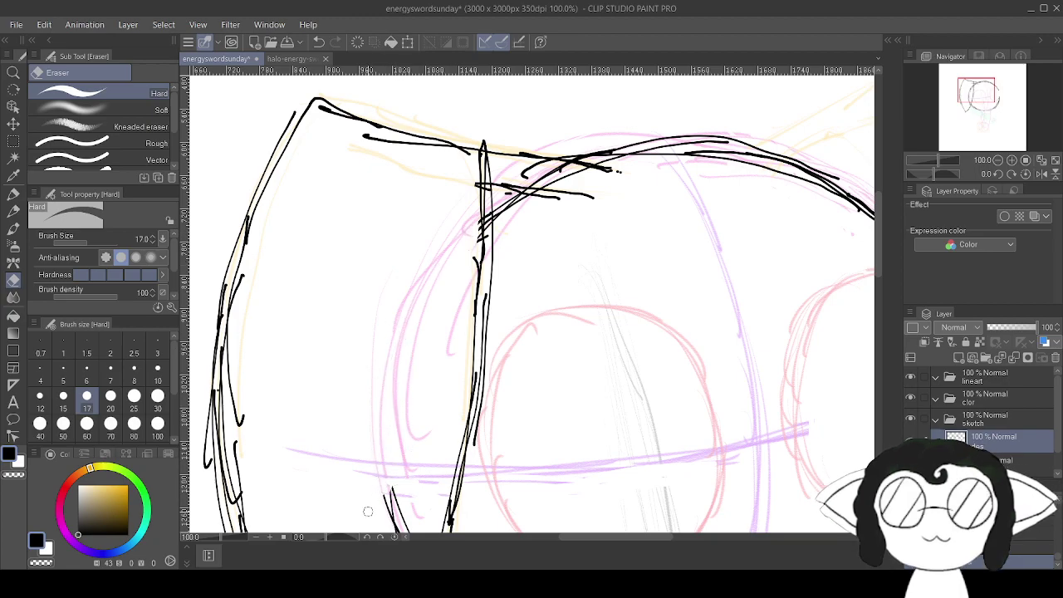
pyautogui.scroll(-4, 399, 498)
pyautogui.moveTo(400, 327)
pyautogui.mouseDown()
pyautogui.moveTo(393, 357)
pyautogui.moveTo(426, 324)
pyautogui.moveTo(416, 408)
pyautogui.mouseUp()
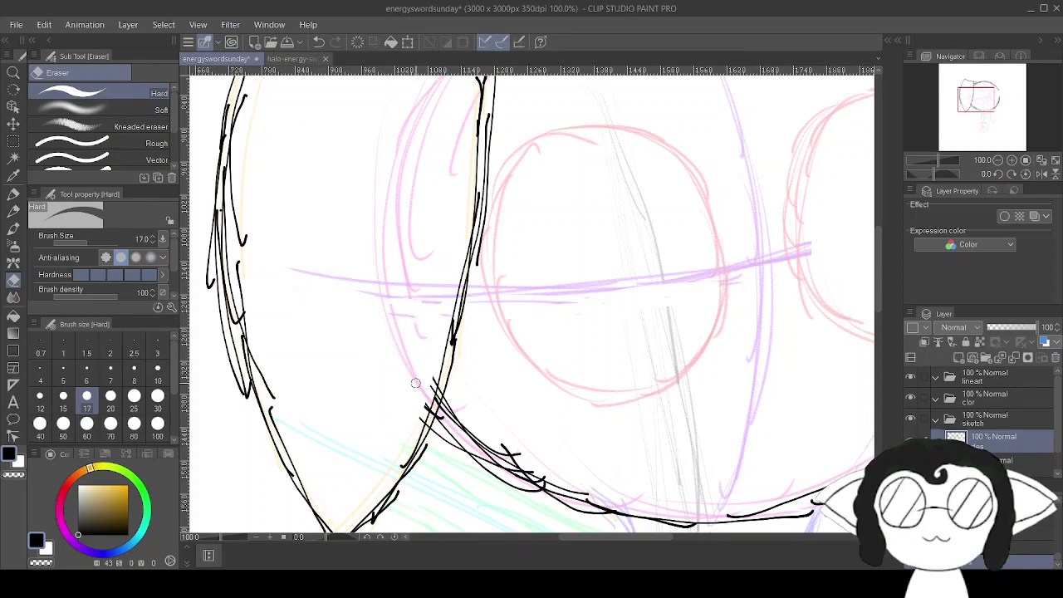
# Erase the crossing head strokes beside the left ear's upper inner corner and redraw the short line there with the Milli pen.
pyautogui.scroll(6, 415, 382)
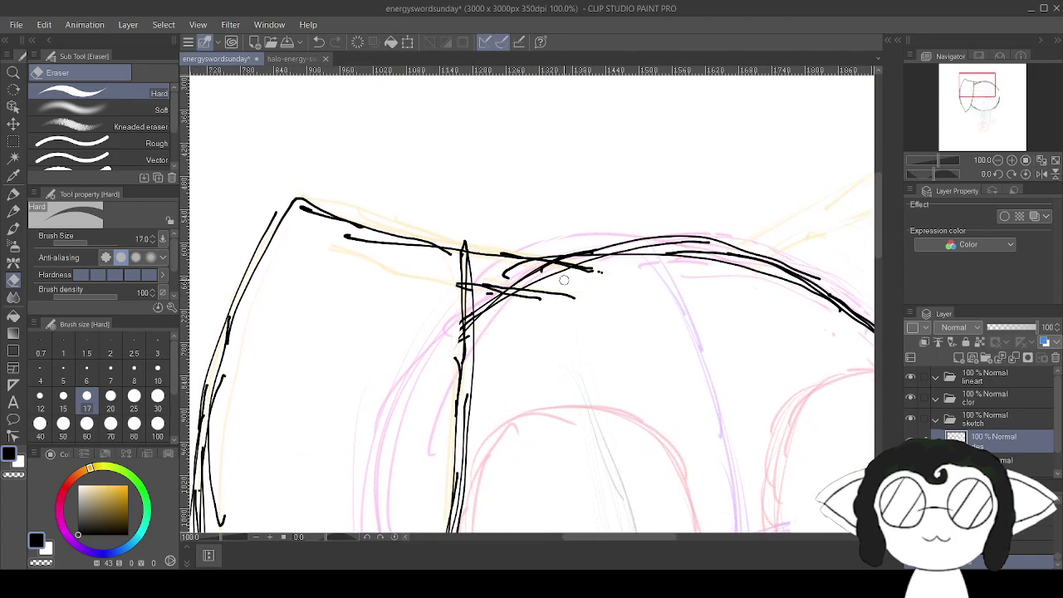
pyautogui.moveTo(552, 286)
pyautogui.mouseDown()
pyautogui.moveTo(524, 275)
pyautogui.moveTo(556, 269)
pyautogui.mouseUp()
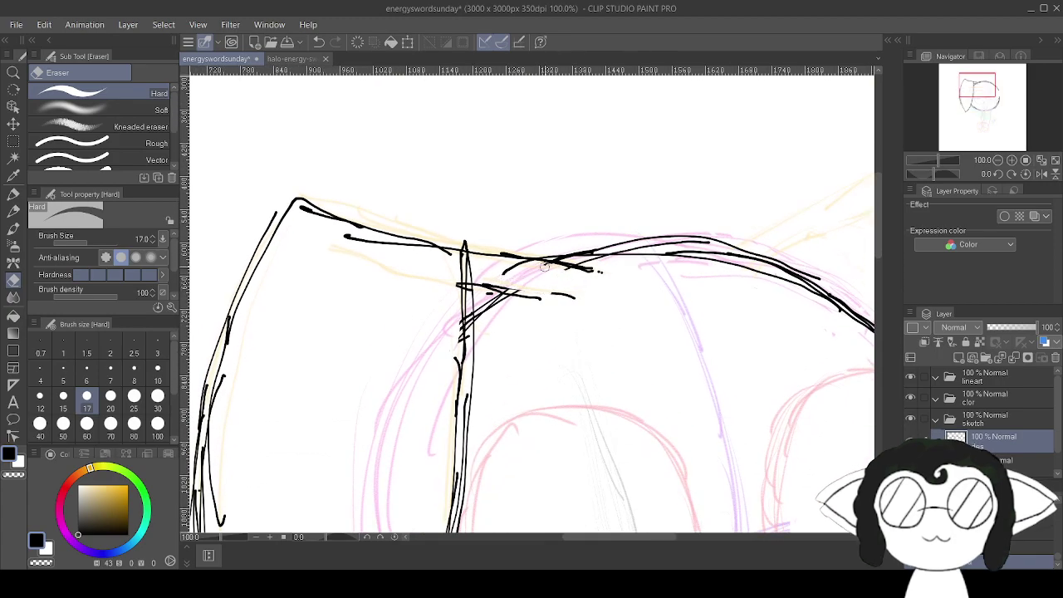
pyautogui.moveTo(483, 305)
pyautogui.mouseDown()
pyautogui.moveTo(490, 318)
pyautogui.moveTo(502, 304)
pyautogui.mouseUp()
pyautogui.moveTo(499, 307)
pyautogui.mouseDown()
pyautogui.moveTo(299, 235)
pyautogui.moveTo(85, 95)
pyautogui.mouseUp()
pyautogui.moveTo(274, 527)
pyautogui.mouseDown()
pyautogui.moveTo(603, 442)
pyautogui.moveTo(719, 310)
pyautogui.moveTo(758, 243)
pyautogui.moveTo(660, 372)
pyautogui.moveTo(675, 481)
pyautogui.moveTo(614, 268)
pyautogui.moveTo(460, 129)
pyautogui.moveTo(530, 143)
pyautogui.mouseUp()
pyautogui.moveTo(457, 133); pyautogui.dragTo(613, 526)
pyautogui.moveTo(582, 199); pyautogui.dragTo(430, 431)
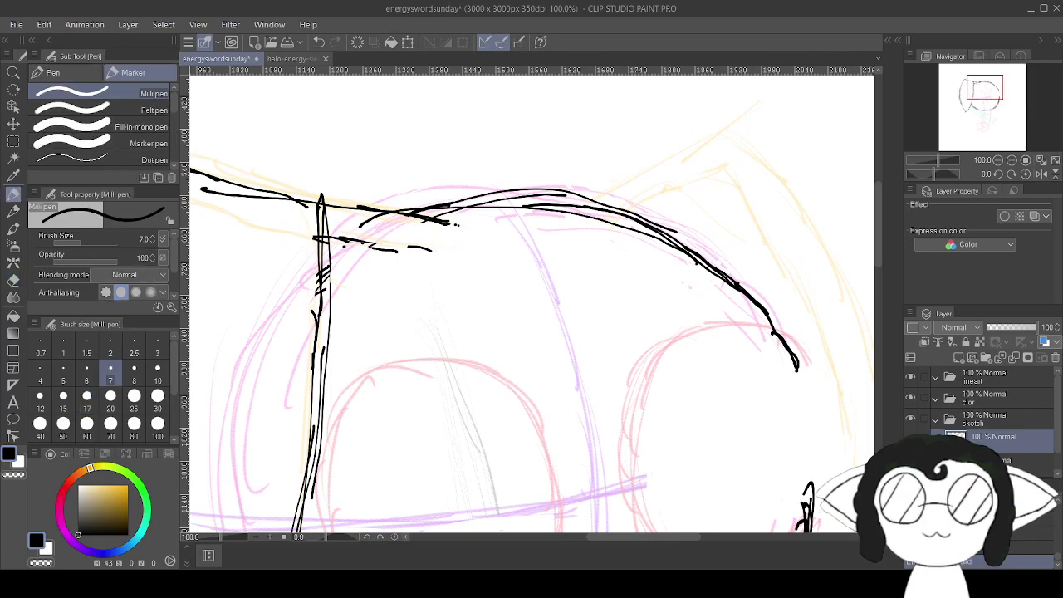
pyautogui.moveTo(432, 248); pyautogui.dragTo(368, 246)
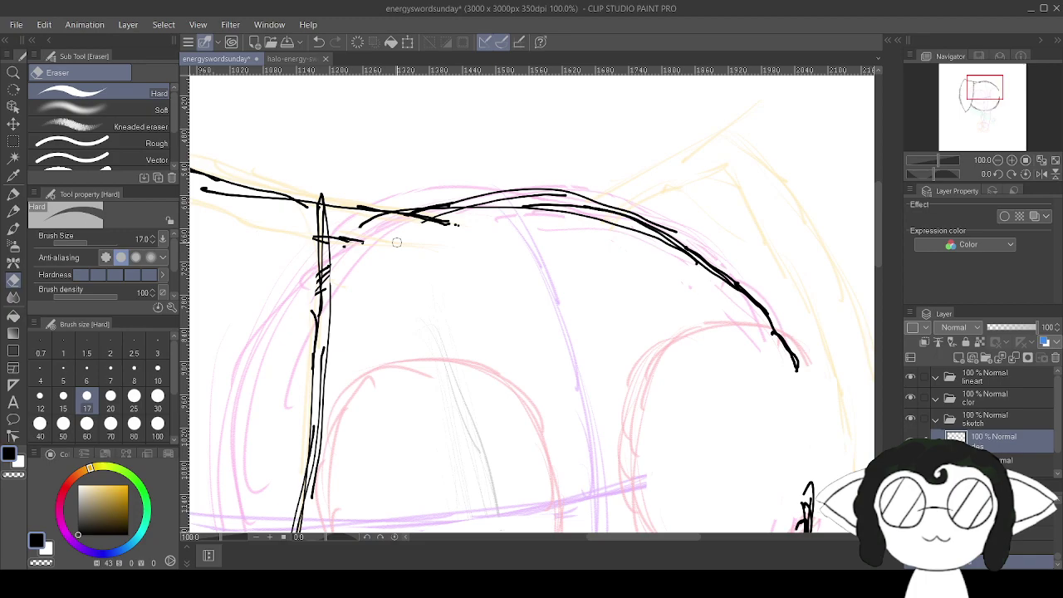
pyautogui.press('p')
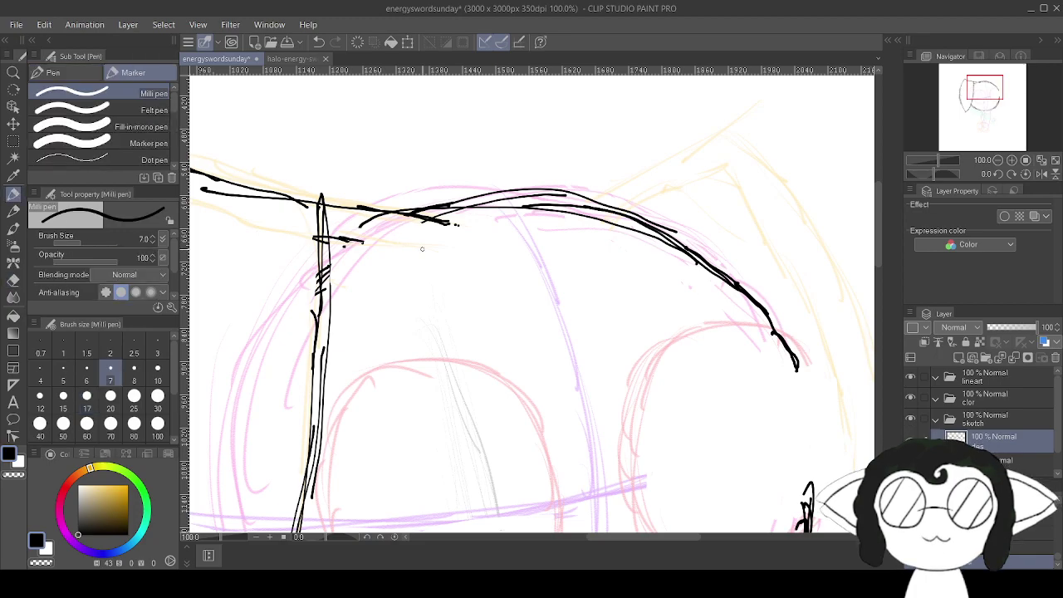
pyautogui.moveTo(389, 243)
pyautogui.mouseDown()
pyautogui.moveTo(170, 261)
pyautogui.moveTo(96, 198)
pyautogui.mouseUp()
# Try sketching the right ear's upper edge and long curved outer edge over the yellow guideline.
pyautogui.scroll(-2, 531, 304)
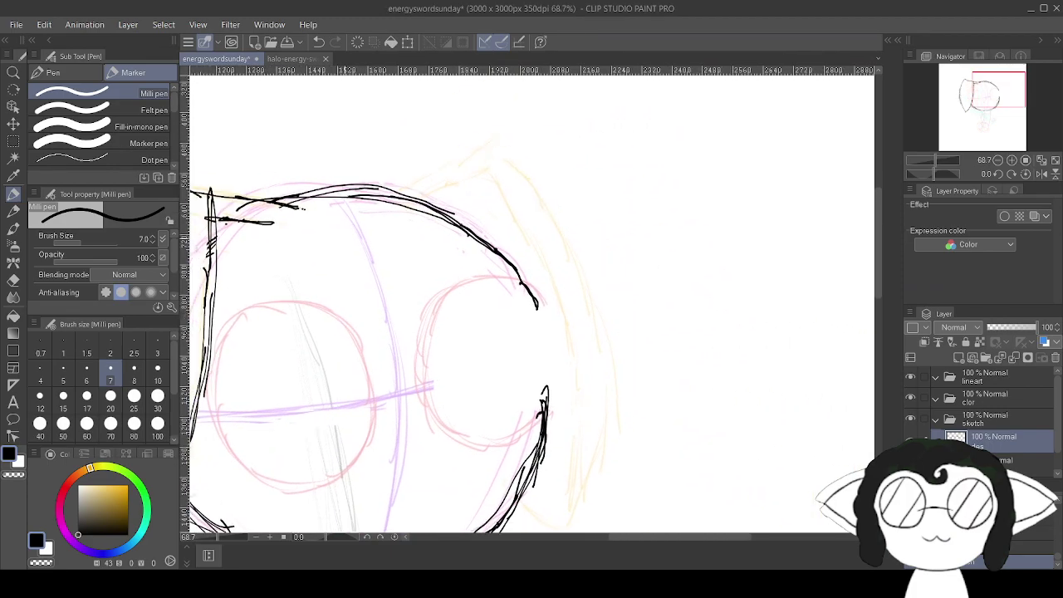
pyautogui.moveTo(397, 180)
pyautogui.mouseDown()
pyautogui.moveTo(500, 131)
pyautogui.moveTo(538, 165)
pyautogui.moveTo(550, 195)
pyautogui.mouseUp()
pyautogui.moveTo(533, 158)
pyautogui.mouseDown()
pyautogui.moveTo(613, 312)
pyautogui.moveTo(623, 379)
pyautogui.moveTo(585, 488)
pyautogui.mouseUp()
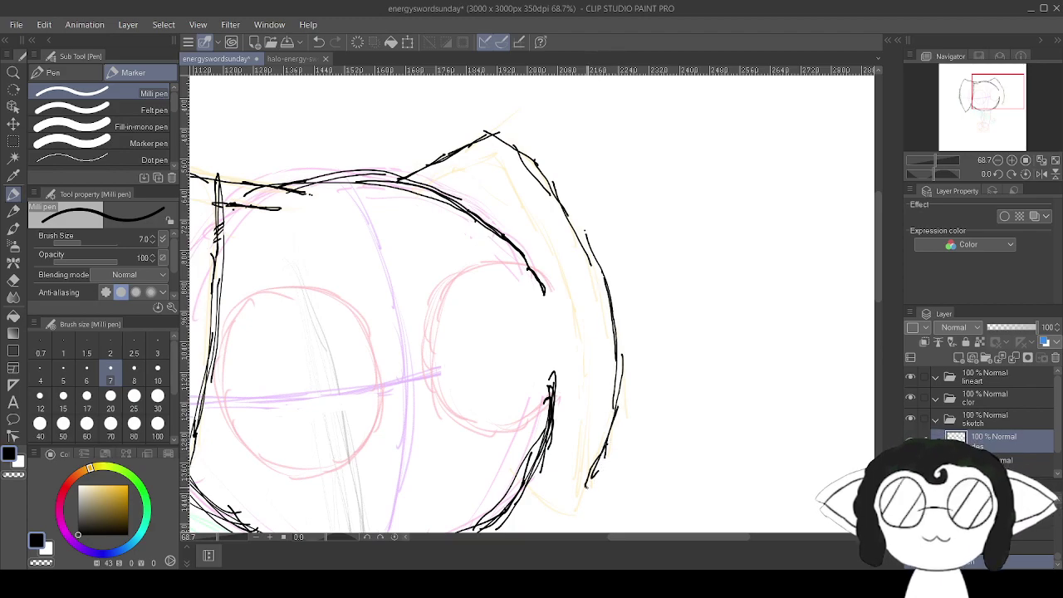
# Try sketching the right ear's inner contour and lower tip joining the head, and reinforce the inner edge with overlapping strokes.
pyautogui.moveTo(422, 195)
pyautogui.mouseDown()
pyautogui.moveTo(495, 156)
pyautogui.moveTo(575, 295)
pyautogui.mouseUp()
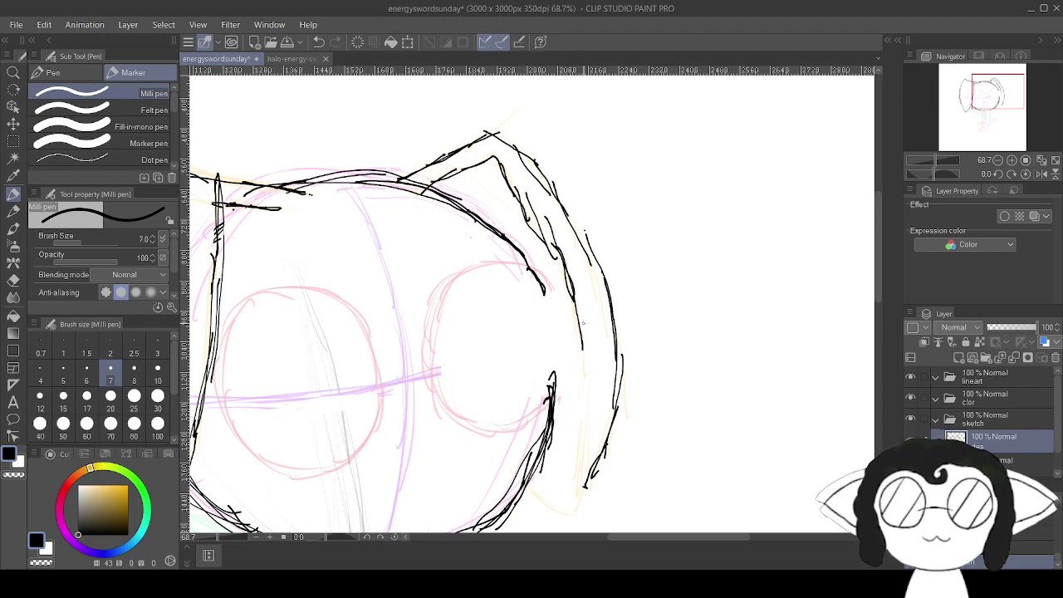
pyautogui.moveTo(584, 338); pyautogui.dragTo(588, 372)
pyautogui.moveTo(588, 367); pyautogui.dragTo(580, 492)
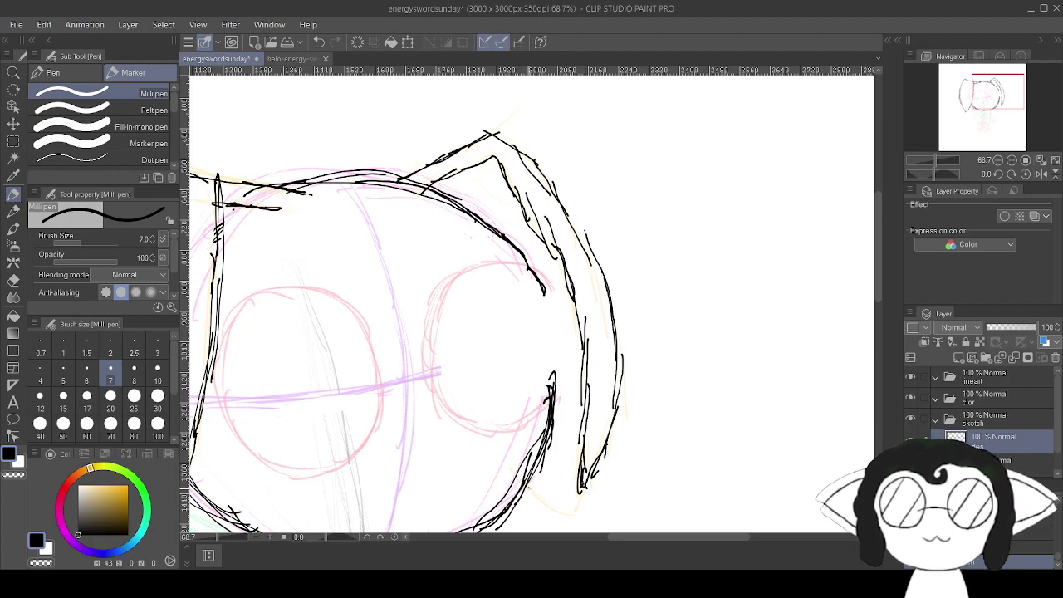
pyautogui.moveTo(533, 491); pyautogui.dragTo(552, 507)
pyautogui.moveTo(589, 415); pyautogui.dragTo(584, 456)
pyautogui.moveTo(584, 361); pyautogui.dragTo(589, 418)
pyautogui.moveTo(561, 274); pyautogui.dragTo(583, 359)
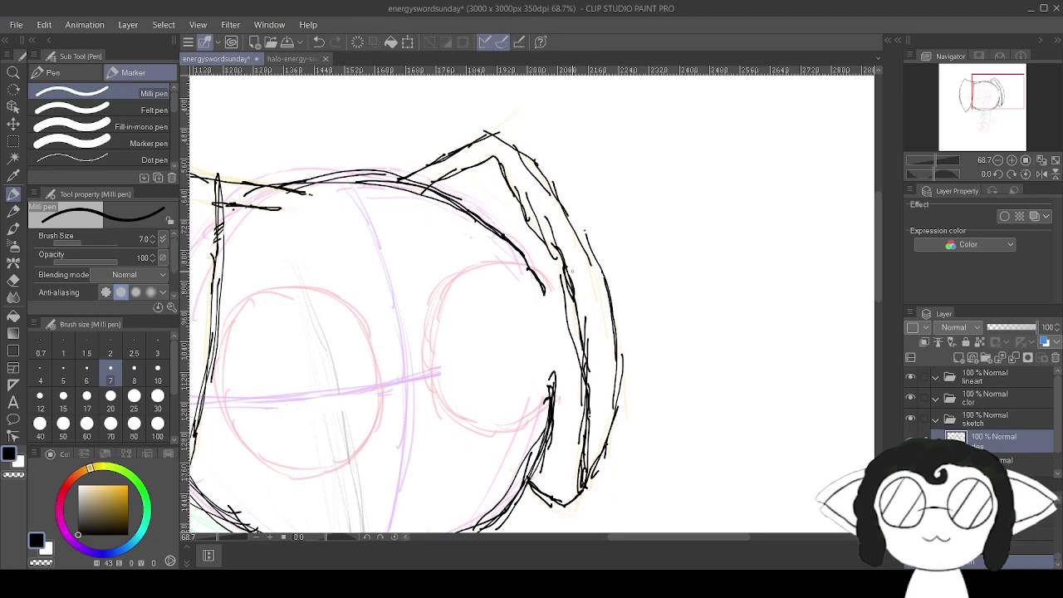
pyautogui.moveTo(562, 267)
pyautogui.mouseDown()
pyautogui.moveTo(498, 190)
pyautogui.moveTo(508, 181)
pyautogui.mouseUp()
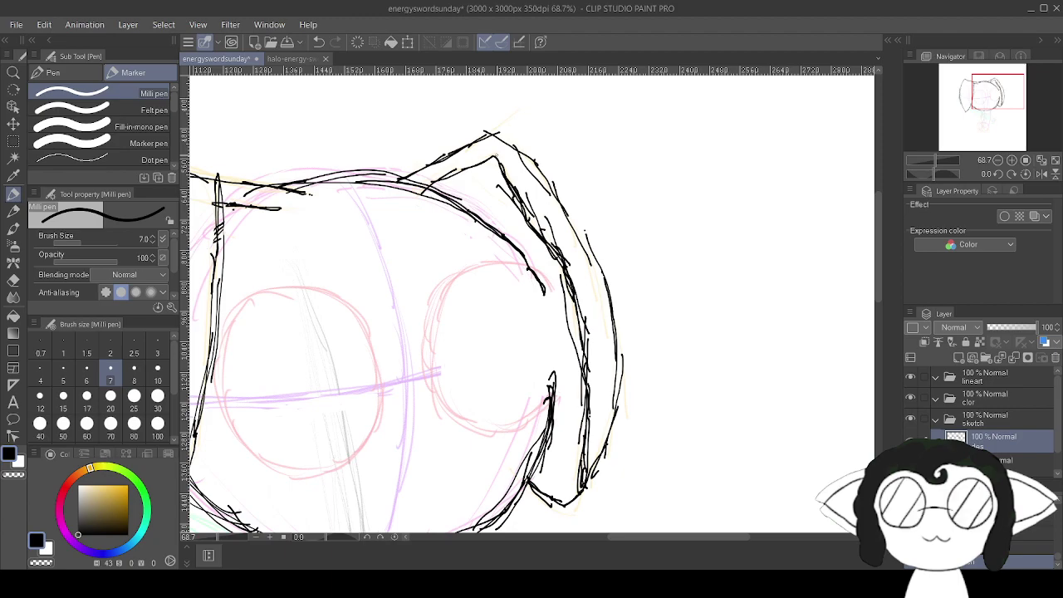
# Undo the right ear, the erasing and the left ear's side edges, back to the left ear's upper edge.
pyautogui.moveTo(415, 332); pyautogui.dragTo(647, 271)
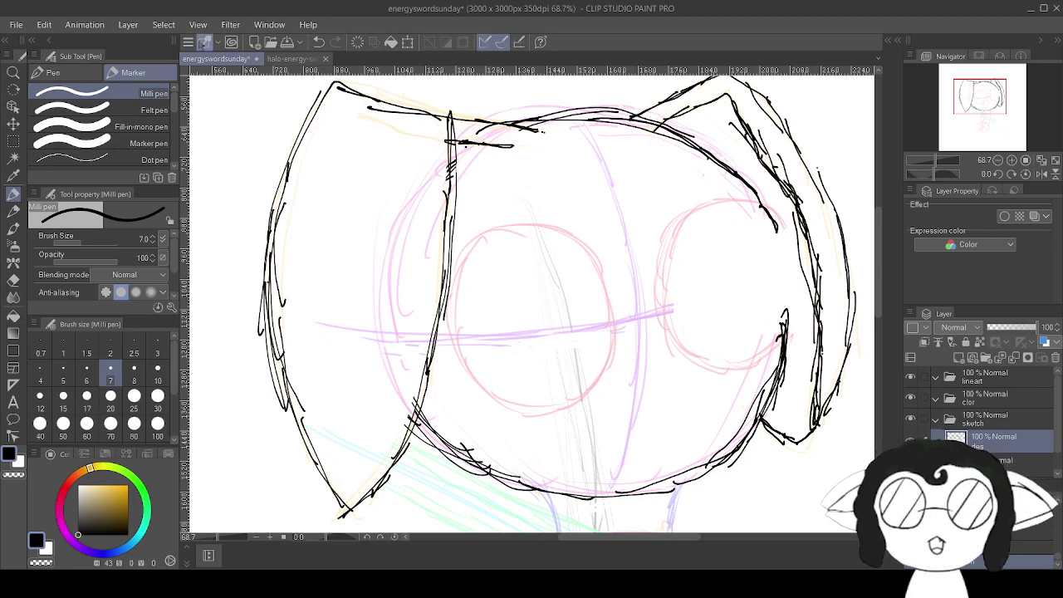
pyautogui.click(320, 43)
pyautogui.click(319, 43)
pyautogui.click(320, 43)
pyautogui.click(320, 43)
pyautogui.click(320, 43)
pyautogui.click(319, 44)
pyautogui.click(320, 43)
pyautogui.click(319, 43)
pyautogui.click(320, 43)
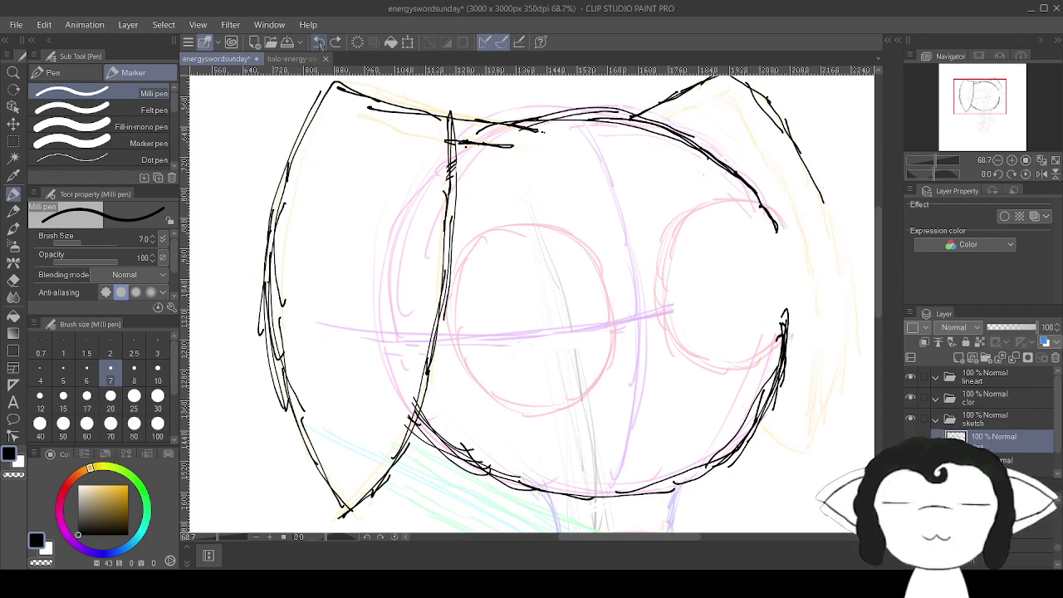
pyautogui.click(319, 43)
pyautogui.click(320, 44)
pyautogui.click(319, 43)
pyautogui.click(320, 43)
pyautogui.click(320, 44)
pyautogui.click(319, 44)
pyautogui.click(319, 44)
pyautogui.click(320, 44)
pyautogui.click(320, 44)
pyautogui.click(319, 43)
pyautogui.click(320, 43)
pyautogui.click(320, 43)
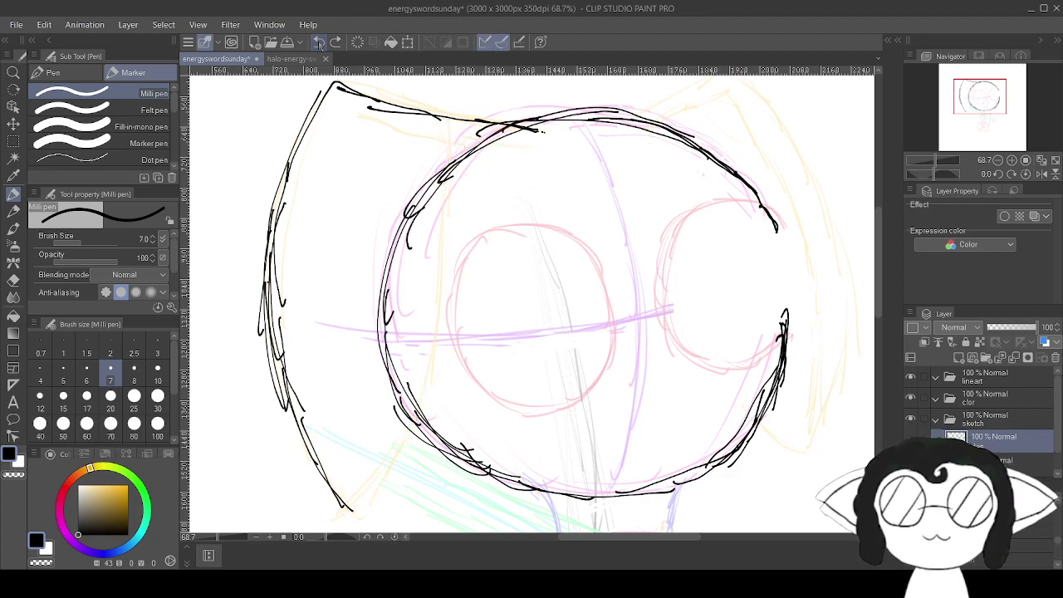
pyautogui.click(320, 43)
pyautogui.click(320, 43)
pyautogui.click(319, 43)
pyautogui.click(319, 43)
pyautogui.click(320, 43)
pyautogui.click(319, 43)
pyautogui.click(320, 43)
pyautogui.click(320, 43)
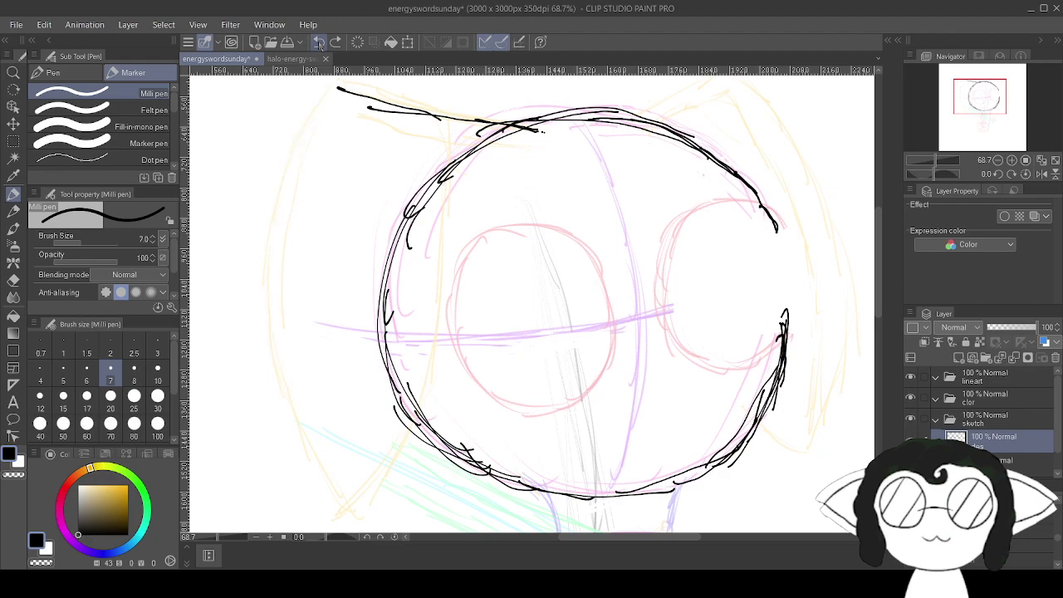
pyautogui.moveTo(411, 299); pyautogui.dragTo(592, 297)
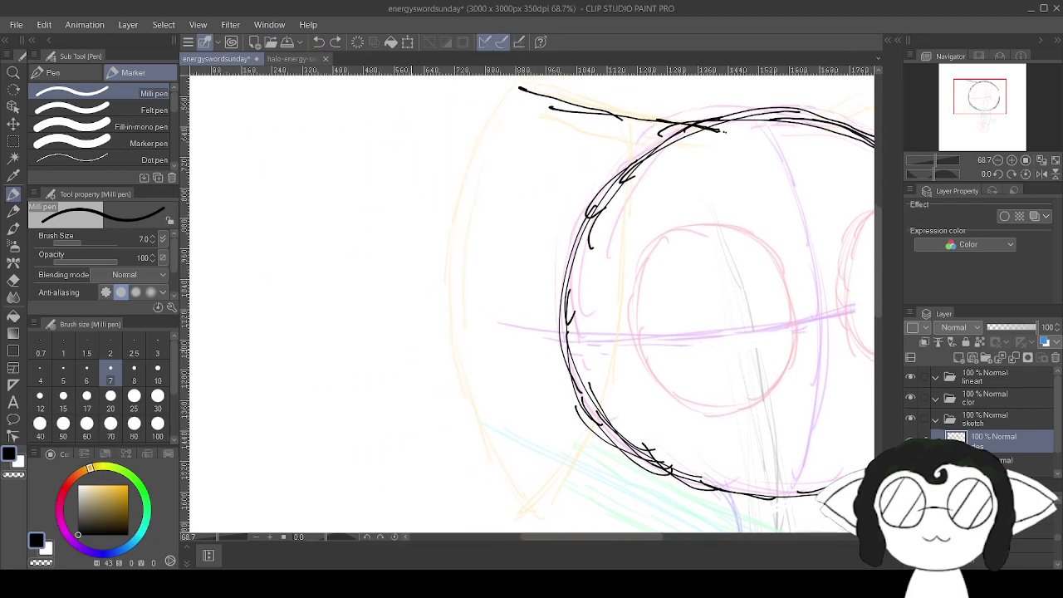
pyautogui.scroll(1, 527, 300)
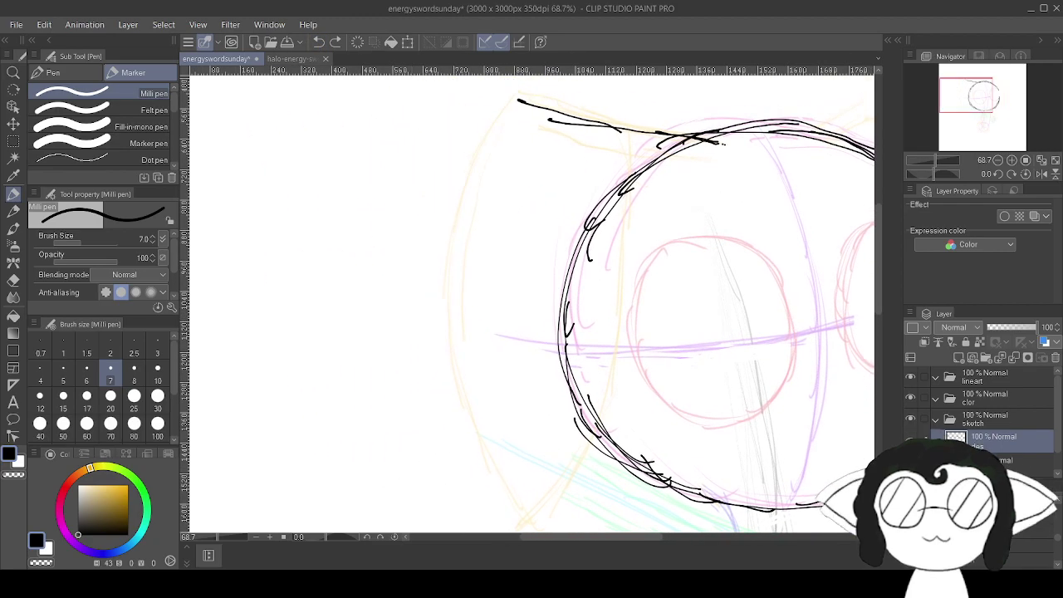
# Sketch the left ear's lower top line and its long inner edge sweeping down and outward to the tip.
pyautogui.moveTo(709, 165)
pyautogui.mouseDown()
pyautogui.moveTo(586, 143)
pyautogui.moveTo(573, 181)
pyautogui.mouseUp()
pyautogui.moveTo(582, 141)
pyautogui.mouseDown()
pyautogui.moveTo(636, 151)
pyautogui.moveTo(549, 245)
pyautogui.mouseUp()
pyautogui.moveTo(580, 184)
pyautogui.mouseDown()
pyautogui.moveTo(490, 370)
pyautogui.moveTo(433, 427)
pyautogui.mouseUp()
pyautogui.moveTo(484, 372); pyautogui.dragTo(402, 420)
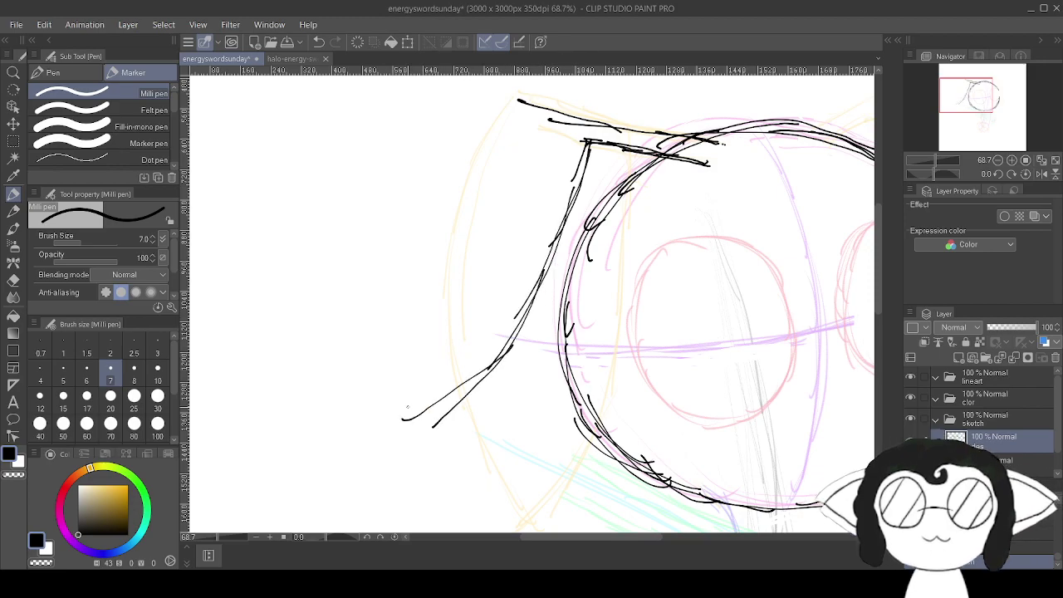
# Sketch the left ear's long curved outer edge from the upper corner down to the tip with overlapping strokes.
pyautogui.moveTo(538, 106)
pyautogui.mouseDown()
pyautogui.moveTo(499, 97)
pyautogui.moveTo(467, 147)
pyautogui.mouseUp()
pyautogui.moveTo(455, 184); pyautogui.dragTo(405, 303)
pyautogui.moveTo(462, 177); pyautogui.dragTo(403, 378)
pyautogui.moveTo(409, 338); pyautogui.dragTo(405, 426)
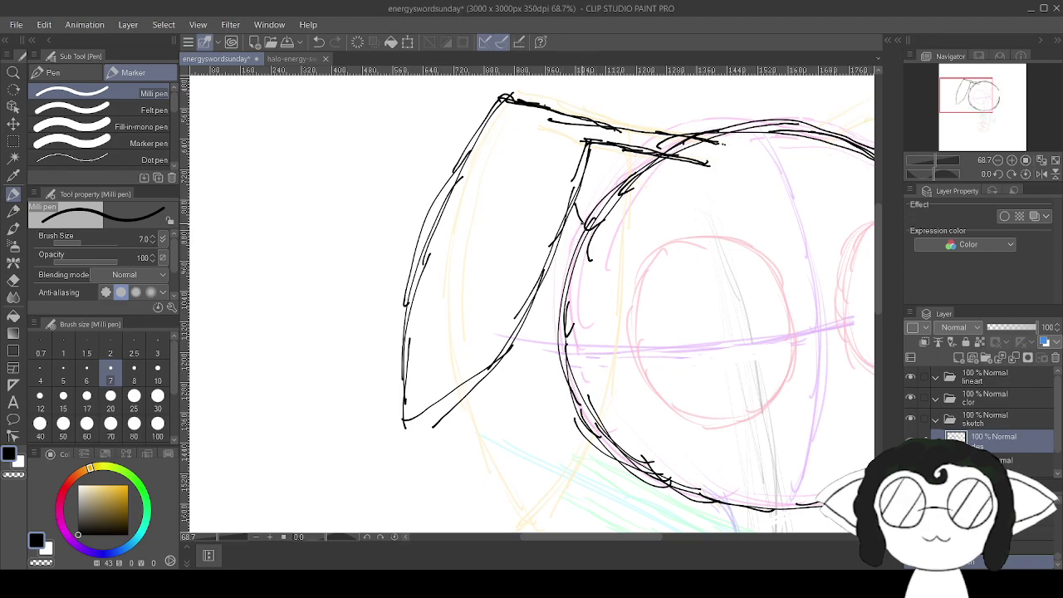
# Sketch the right ear's upper edge, inner fold line and the start of its outer edge above the head.
pyautogui.moveTo(665, 282)
pyautogui.mouseDown()
pyautogui.moveTo(368, 351)
pyautogui.moveTo(586, 262)
pyautogui.moveTo(466, 302)
pyautogui.moveTo(465, 327)
pyautogui.moveTo(484, 358)
pyautogui.moveTo(485, 343)
pyautogui.moveTo(429, 385)
pyautogui.mouseUp()
pyautogui.moveTo(573, 238); pyautogui.dragTo(671, 189)
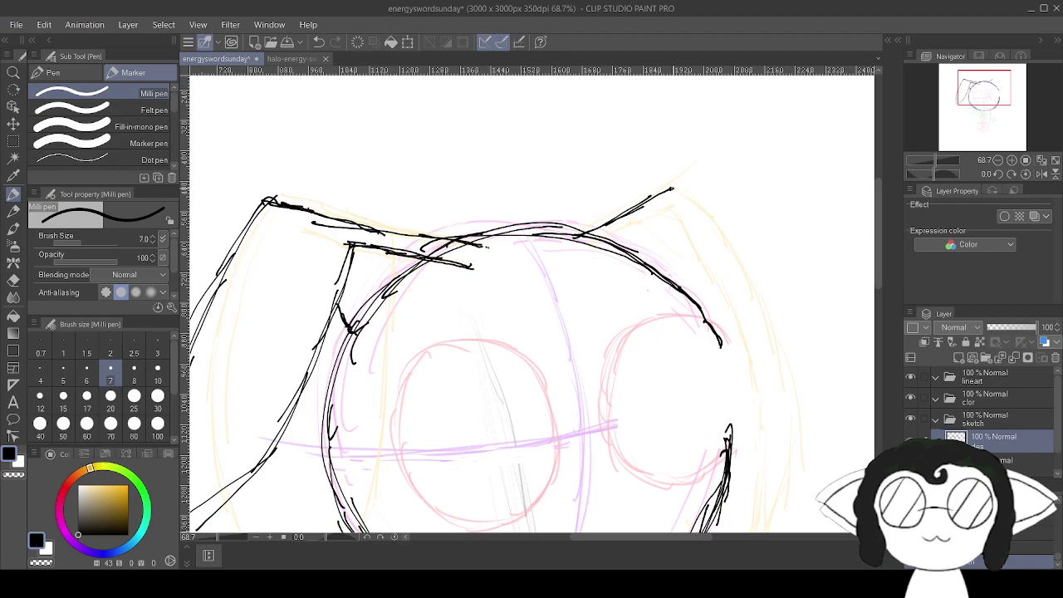
pyautogui.moveTo(595, 240)
pyautogui.mouseDown()
pyautogui.moveTo(666, 210)
pyautogui.moveTo(674, 287)
pyautogui.mouseUp()
pyautogui.moveTo(671, 189)
pyautogui.mouseDown()
pyautogui.moveTo(718, 239)
pyautogui.moveTo(724, 267)
pyautogui.mouseUp()
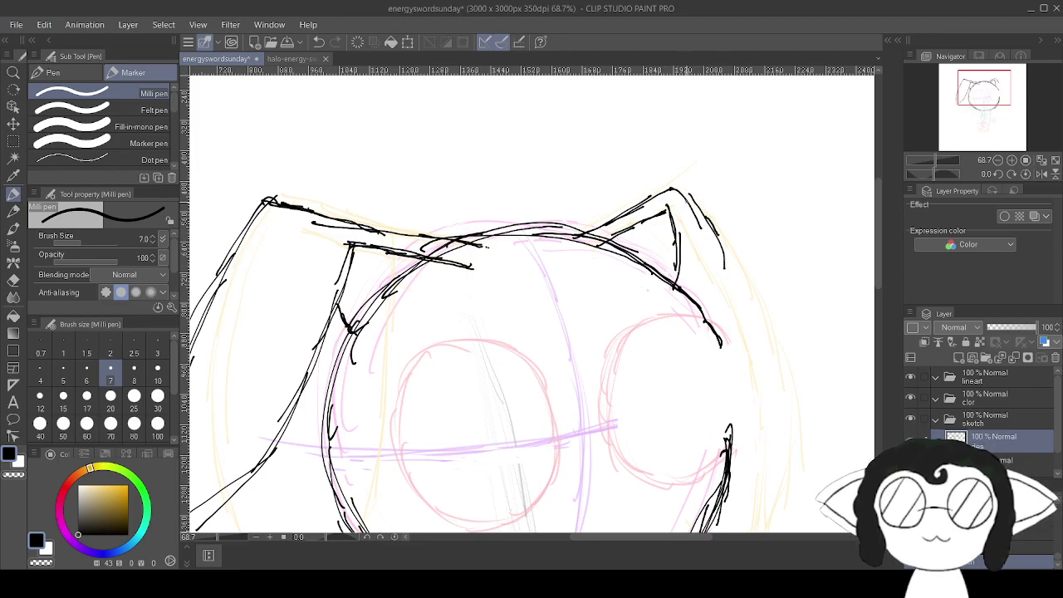
# Try extending the right ear's outer edge downward and curving it back in toward the head.
pyautogui.moveTo(716, 217); pyautogui.dragTo(739, 394)
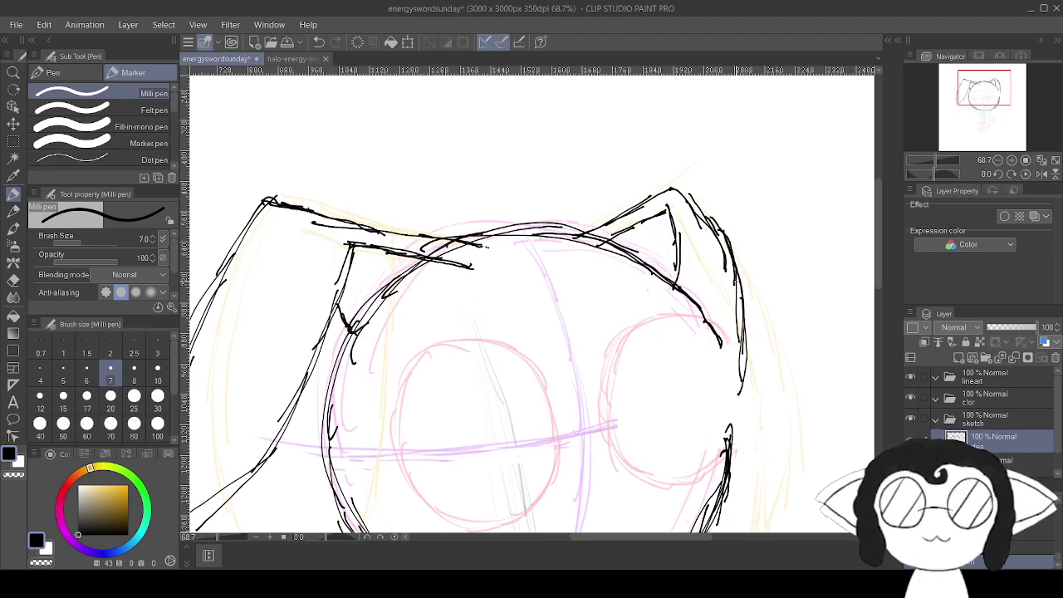
pyautogui.moveTo(734, 267); pyautogui.dragTo(742, 344)
pyautogui.moveTo(749, 282); pyautogui.dragTo(723, 404)
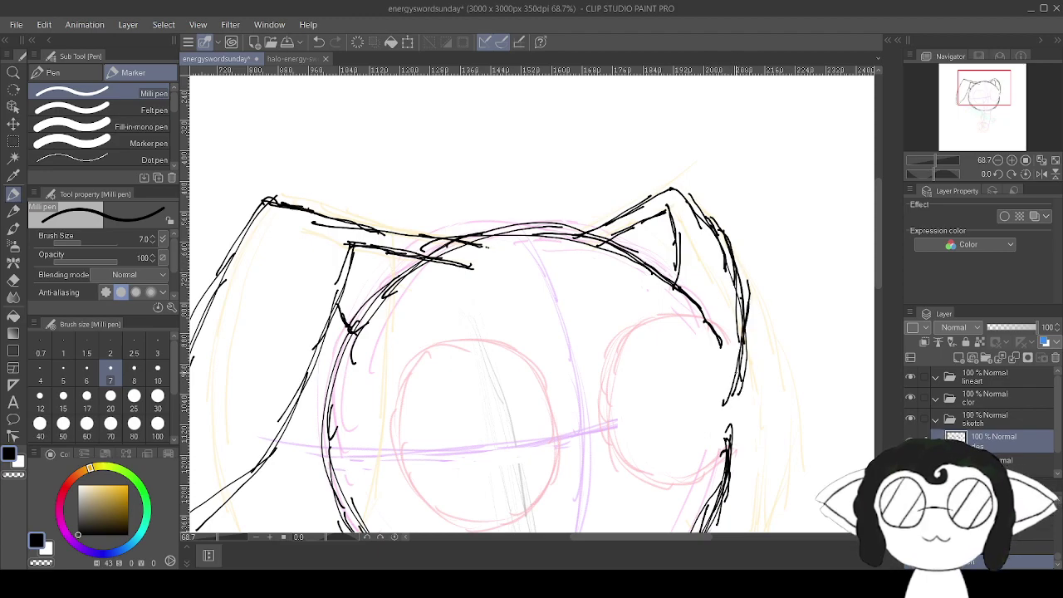
pyautogui.moveTo(748, 357); pyautogui.dragTo(706, 424)
# Undo the lower strokes of the right ear's outer edge.
pyautogui.click(319, 43)
pyautogui.click(319, 42)
pyautogui.click(319, 42)
pyautogui.click(319, 42)
pyautogui.click(319, 43)
pyautogui.click(319, 43)
pyautogui.click(319, 43)
pyautogui.click(319, 39)
# Redraw the right ear's outer edge bulging outward, and bring its lower edge diagonally in across the right side of the face.
pyautogui.moveTo(531, 349); pyautogui.dragTo(496, 214)
pyautogui.moveTo(702, 129); pyautogui.dragTo(700, 274)
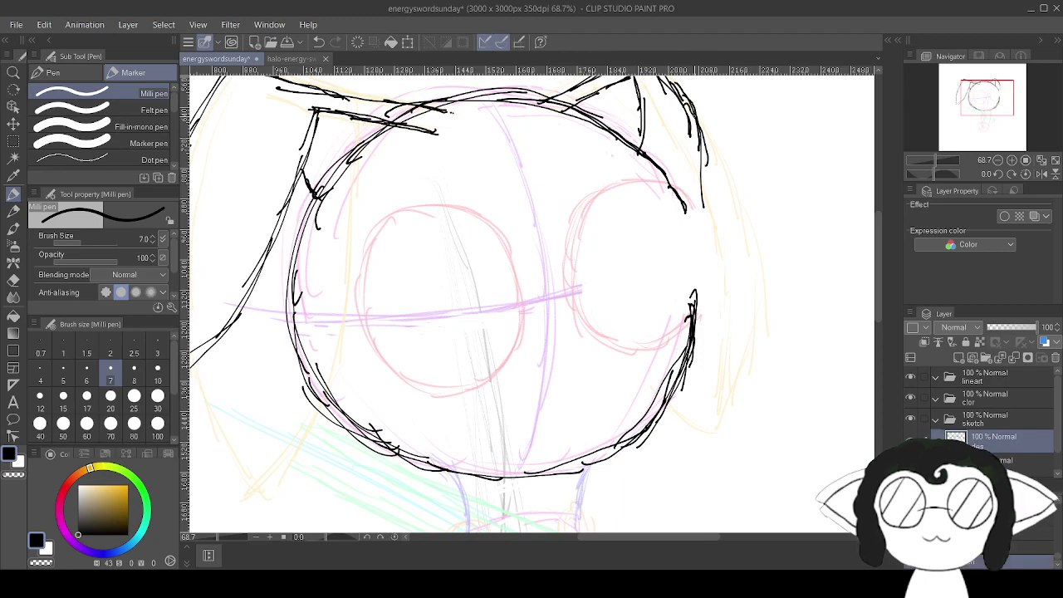
pyautogui.moveTo(616, 221); pyautogui.dragTo(734, 240)
pyautogui.moveTo(837, 154)
pyautogui.mouseDown()
pyautogui.moveTo(791, 176)
pyautogui.moveTo(786, 136)
pyautogui.moveTo(791, 209)
pyautogui.moveTo(751, 286)
pyautogui.mouseUp()
pyautogui.moveTo(778, 249); pyautogui.dragTo(697, 360)
pyautogui.moveTo(765, 280); pyautogui.dragTo(698, 370)
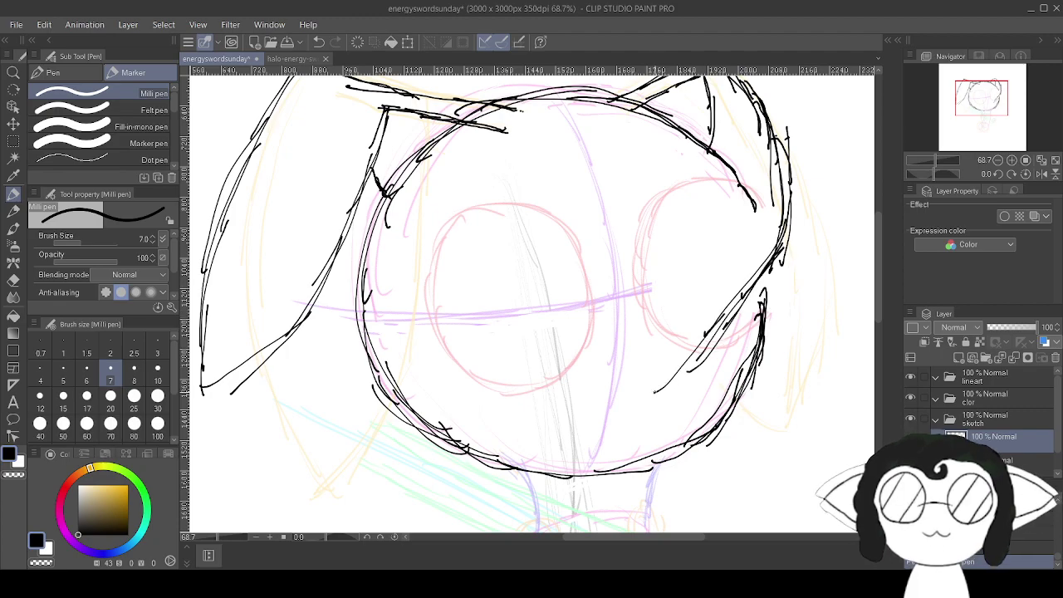
pyautogui.moveTo(734, 320); pyautogui.dragTo(657, 392)
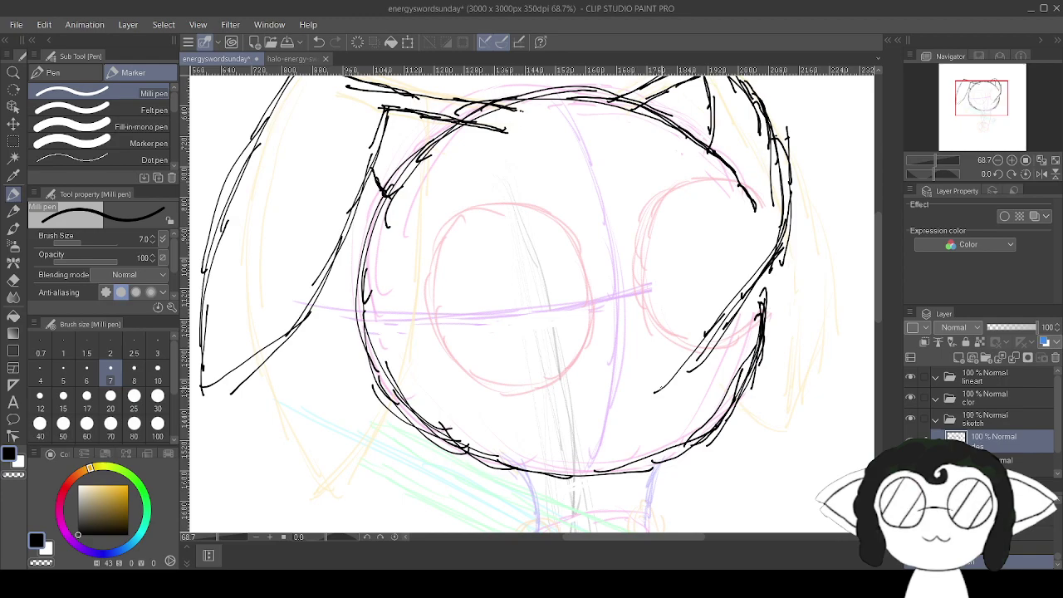
# Erase the overshooting end of the left ear's lower top line where it runs into the head.
pyautogui.scroll(2, 532, 303)
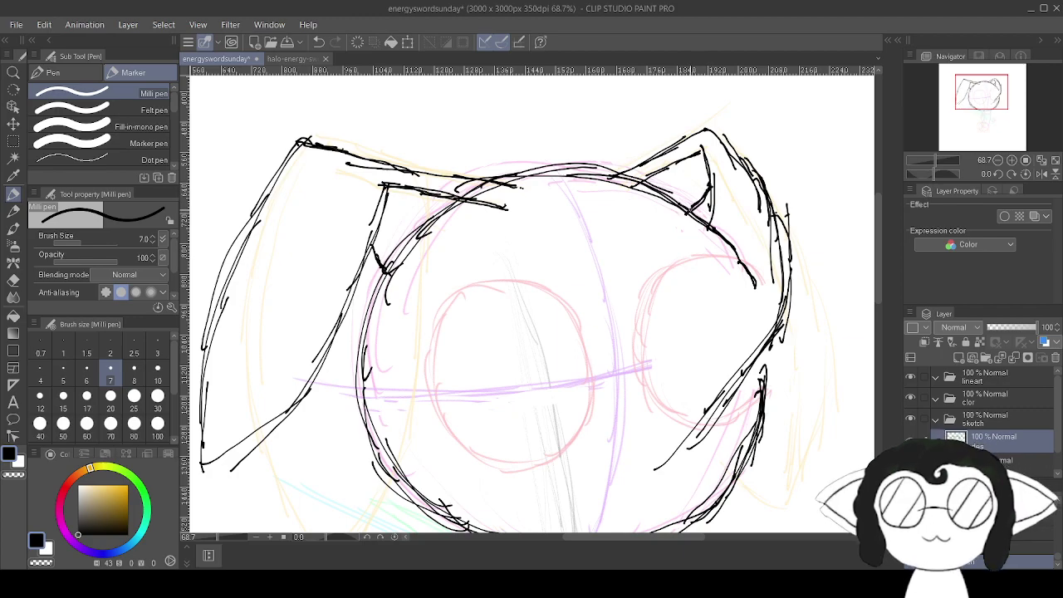
pyautogui.press('e')
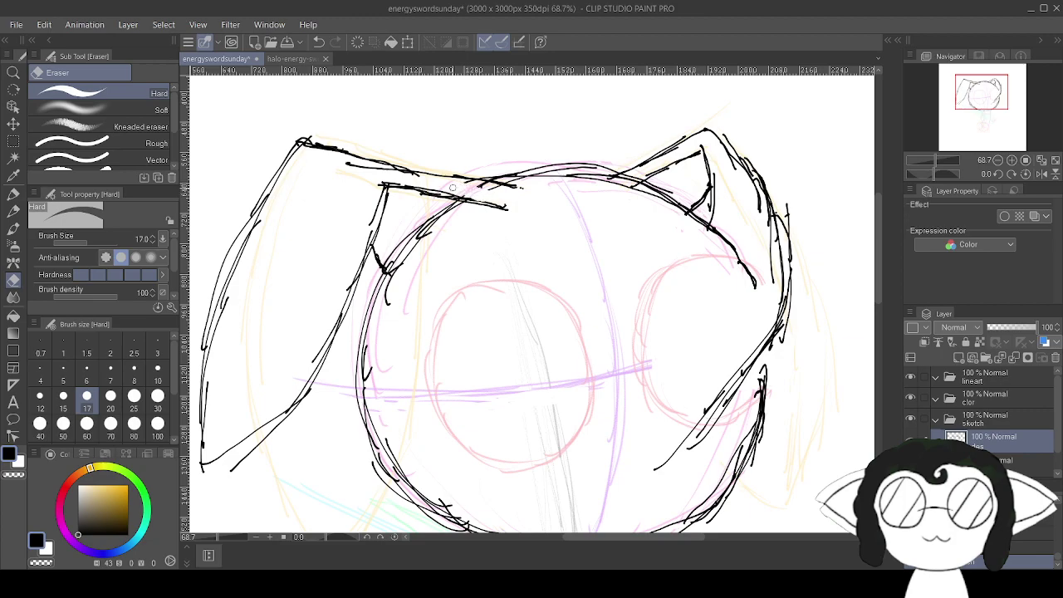
pyautogui.moveTo(495, 204)
pyautogui.mouseDown()
pyautogui.moveTo(522, 208)
pyautogui.moveTo(508, 204)
pyautogui.mouseUp()
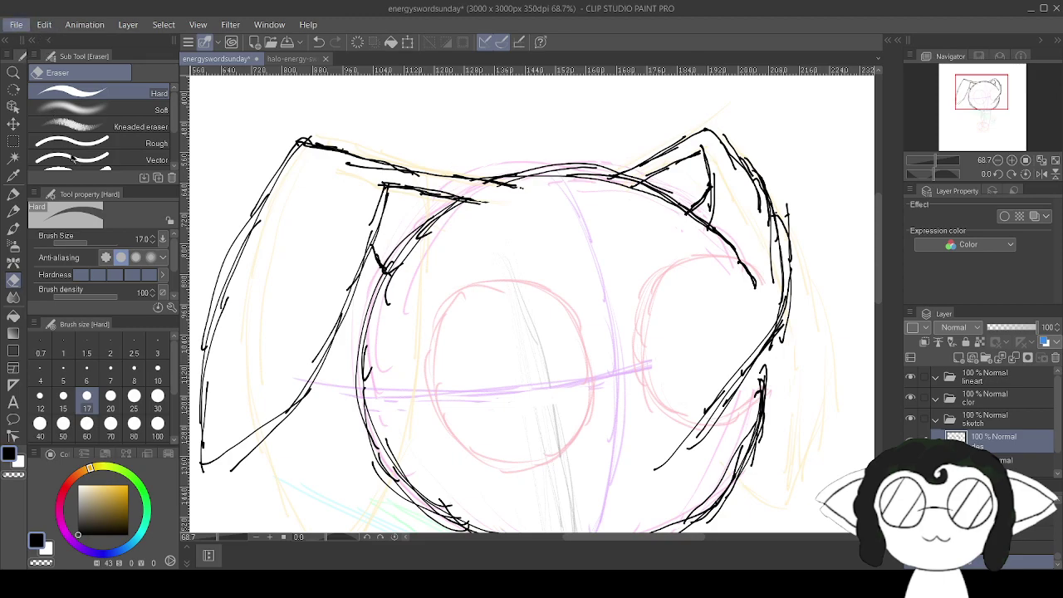
# Examine the head and ear sketch against the body guidelines, both as a whole and close up.
pyautogui.scroll(-5, 610, 398)
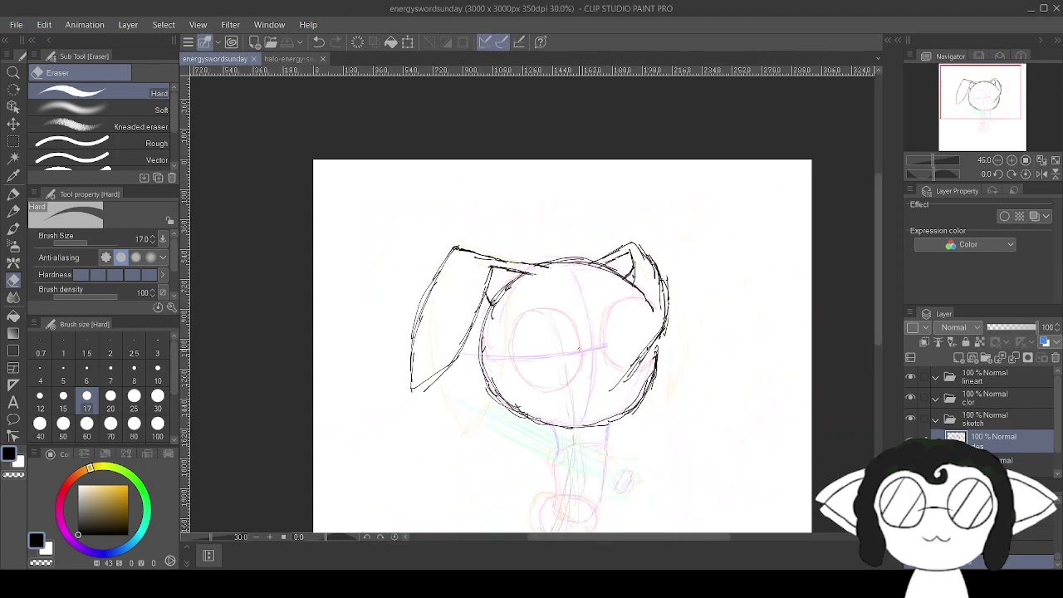
pyautogui.scroll(5, 611, 399)
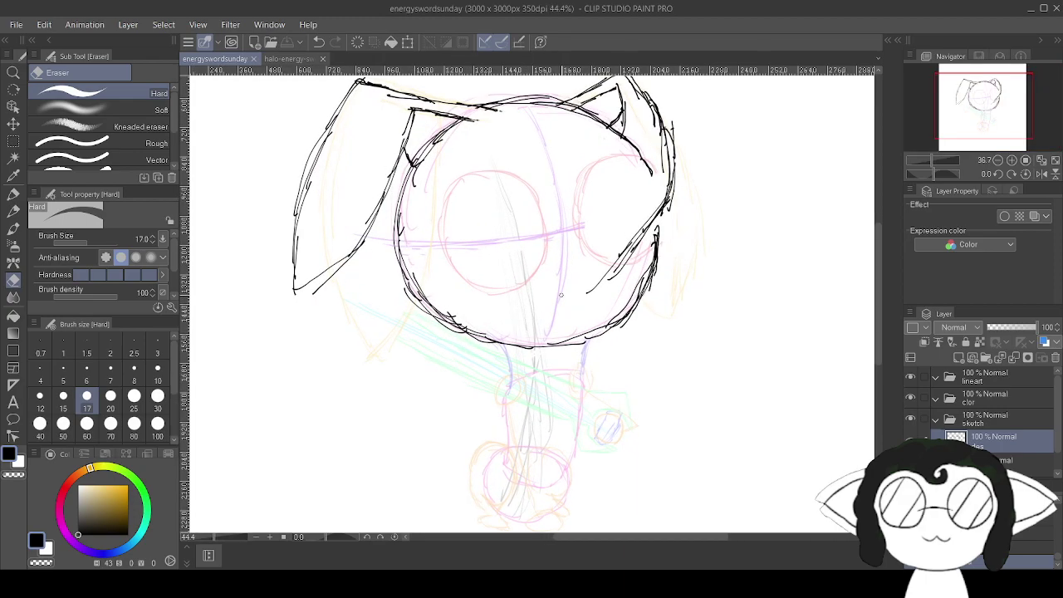
pyautogui.scroll(3, 563, 332)
pyautogui.scroll(-4, 548, 266)
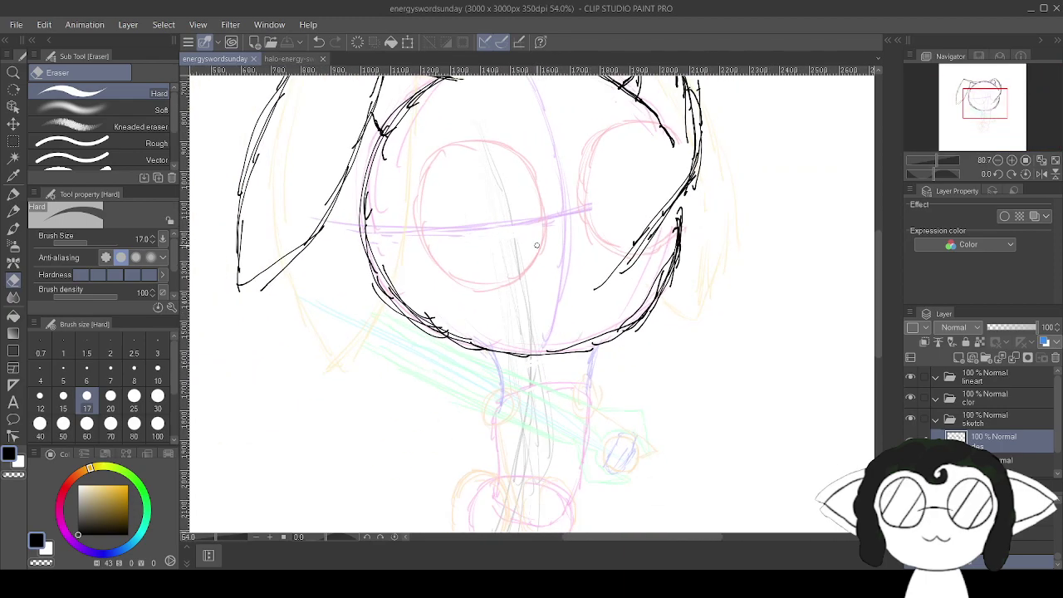
pyautogui.scroll(3, 545, 249)
pyautogui.scroll(-2, 548, 283)
pyautogui.scroll(-3, 548, 283)
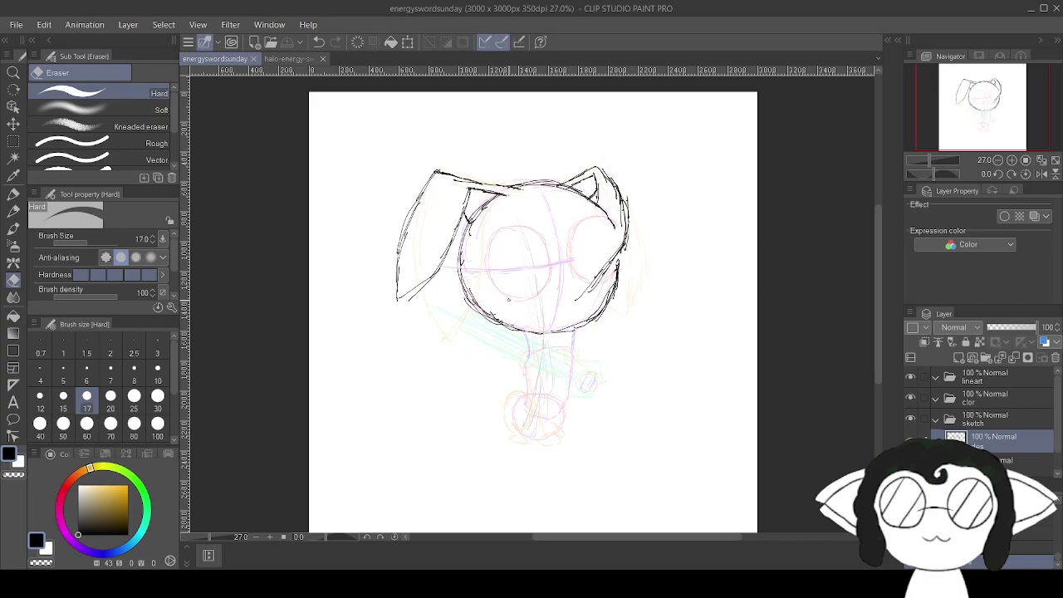
pyautogui.scroll(5, 557, 316)
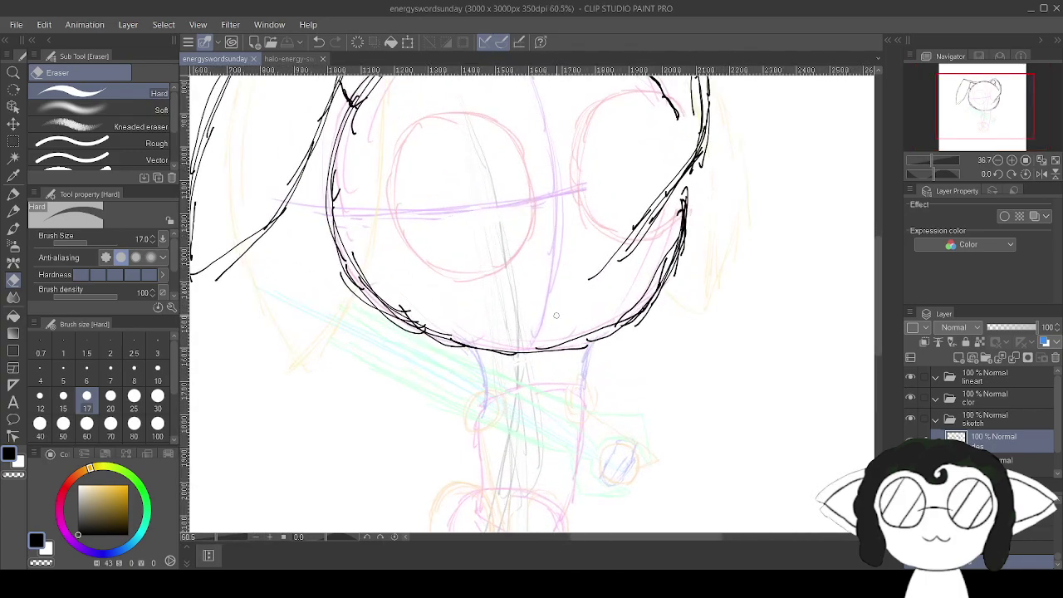
pyautogui.scroll(1, 558, 316)
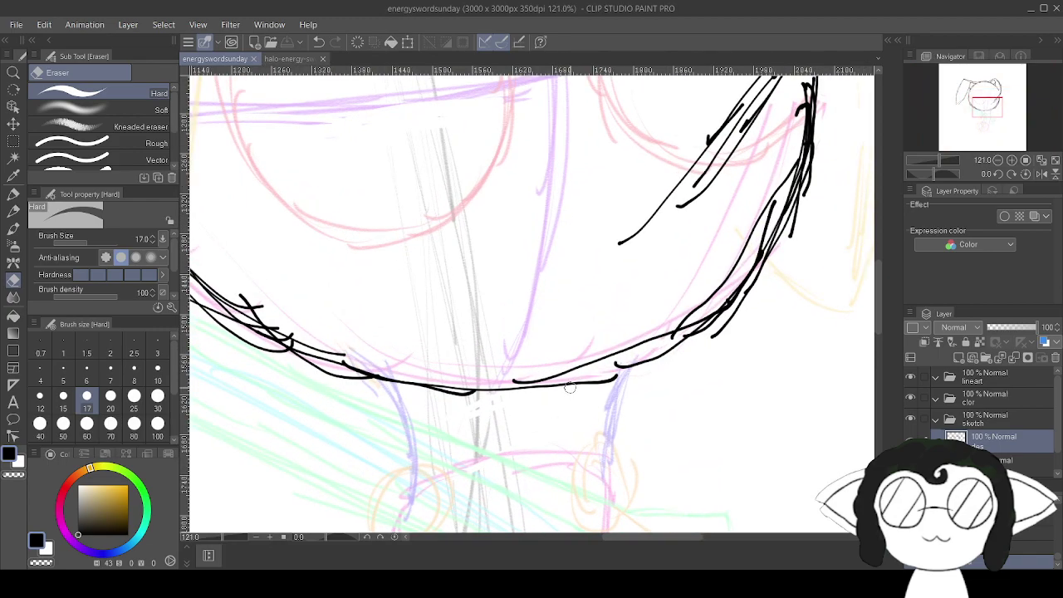
# Sketch the torso's left edge from under the head down to the waist, and the rounded left hip, with the Milli pen.
pyautogui.scroll(-1, 570, 389)
pyautogui.scroll(-5, 565, 384)
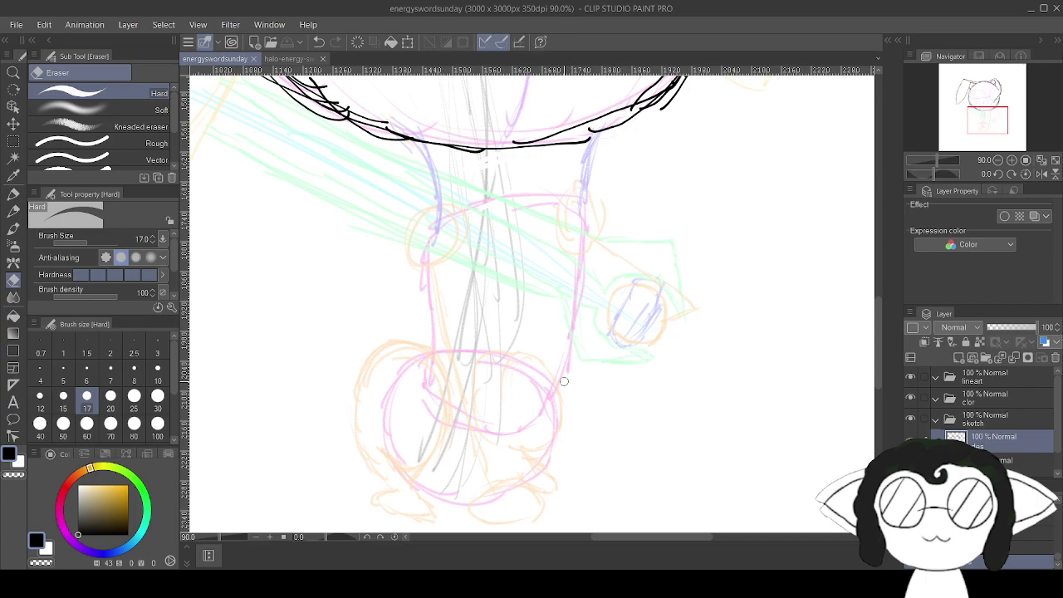
pyautogui.moveTo(420, 135)
pyautogui.mouseDown()
pyautogui.moveTo(437, 243)
pyautogui.moveTo(431, 352)
pyautogui.moveTo(405, 375)
pyautogui.mouseUp()
pyautogui.press('p')
pyautogui.moveTo(435, 340)
pyautogui.mouseDown()
pyautogui.moveTo(394, 403)
pyautogui.moveTo(411, 366)
pyautogui.moveTo(393, 441)
pyautogui.moveTo(431, 490)
pyautogui.mouseUp()
# Sketch the torso's right edge down from the head and close the body's rounded bottom with overlapping strokes.
pyautogui.moveTo(602, 130)
pyautogui.mouseDown()
pyautogui.moveTo(533, 466)
pyautogui.moveTo(450, 495)
pyautogui.mouseUp()
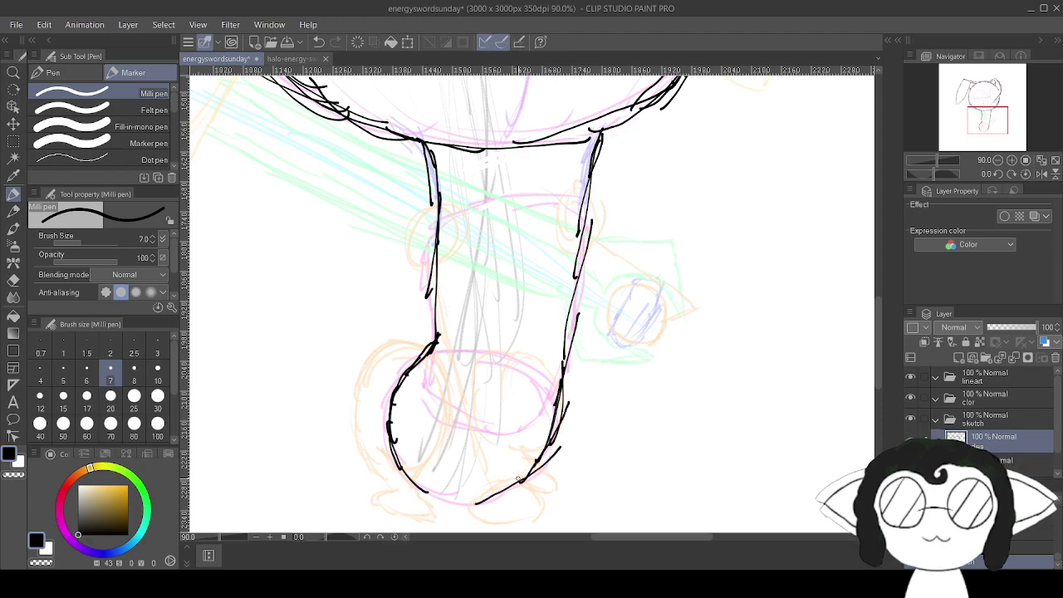
pyautogui.moveTo(569, 384); pyautogui.dragTo(552, 432)
pyautogui.moveTo(533, 467)
pyautogui.mouseDown()
pyautogui.moveTo(467, 505)
pyautogui.moveTo(433, 490)
pyautogui.mouseUp()
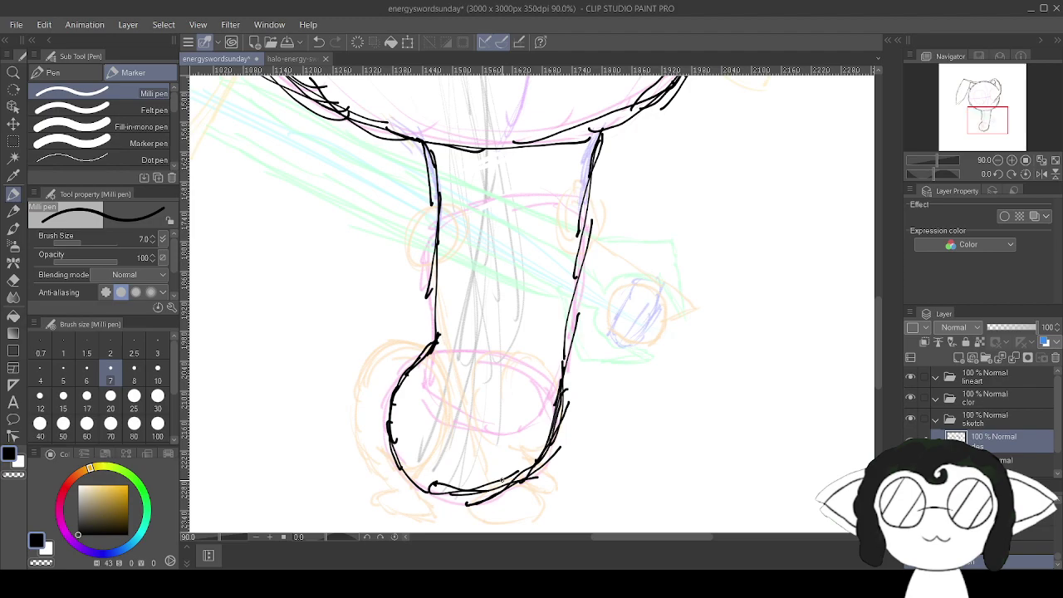
pyautogui.moveTo(530, 472)
pyautogui.mouseDown()
pyautogui.moveTo(452, 505)
pyautogui.moveTo(513, 496)
pyautogui.moveTo(425, 496)
pyautogui.mouseUp()
# Examine the sketched head, ears and body together and in close-up.
pyautogui.moveTo(498, 100); pyautogui.dragTo(552, 208)
pyautogui.scroll(5, 531, 299)
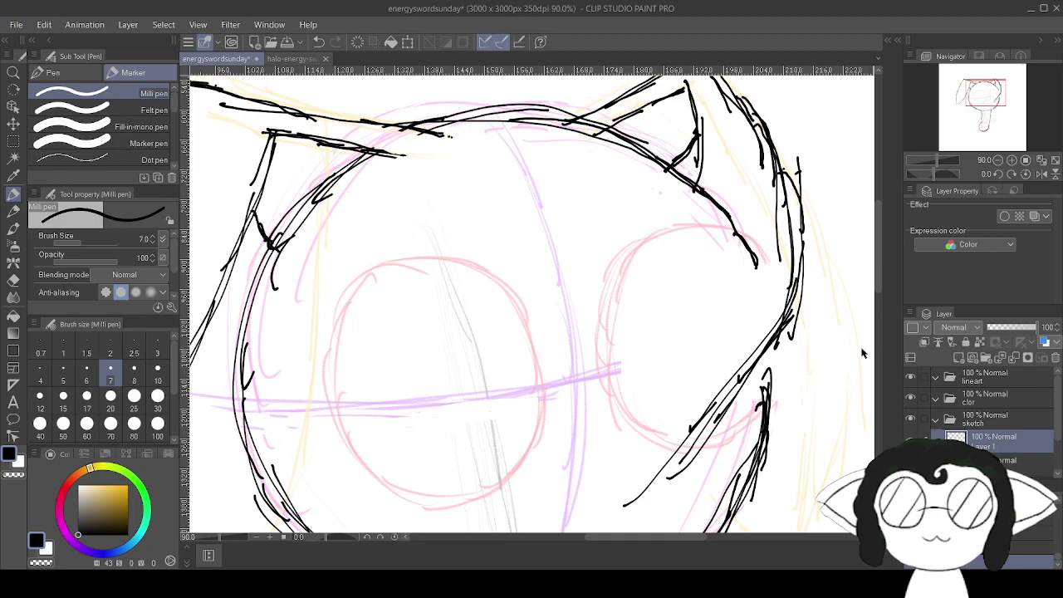
pyautogui.scroll(-6, 726, 359)
pyautogui.scroll(4, 697, 465)
pyautogui.scroll(5, 697, 465)
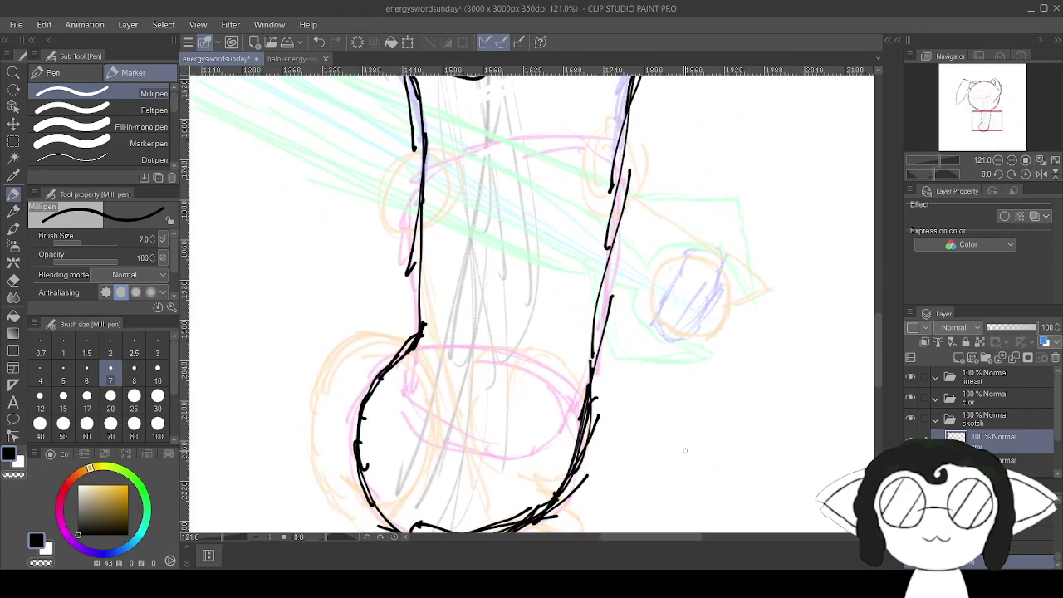
pyautogui.scroll(-3, 688, 441)
pyautogui.scroll(-3, 680, 433)
pyautogui.scroll(6, 652, 378)
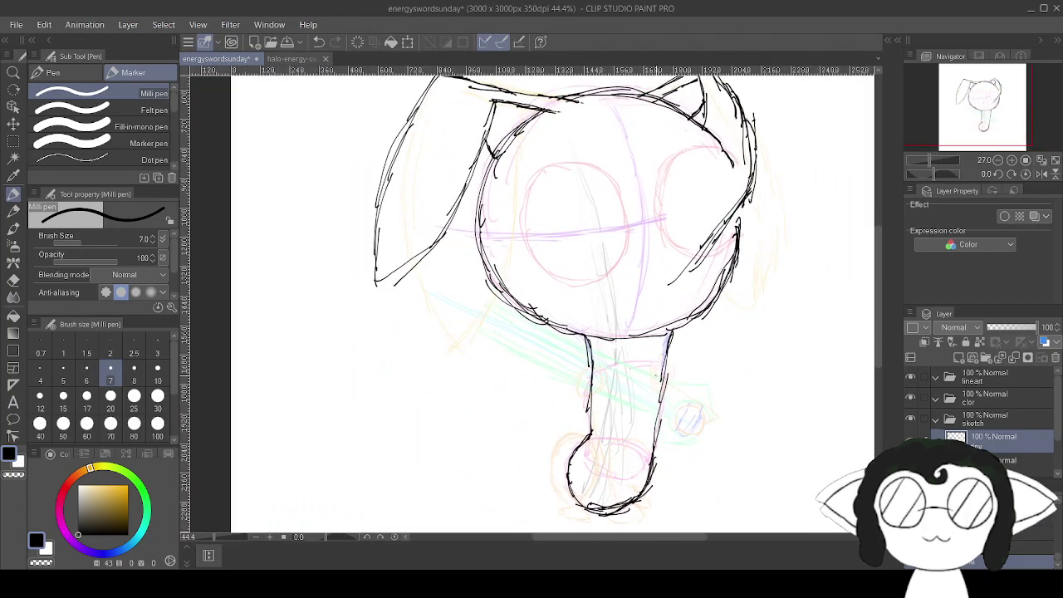
pyautogui.scroll(-3, 652, 378)
pyautogui.scroll(3, 652, 378)
pyautogui.scroll(2, 652, 378)
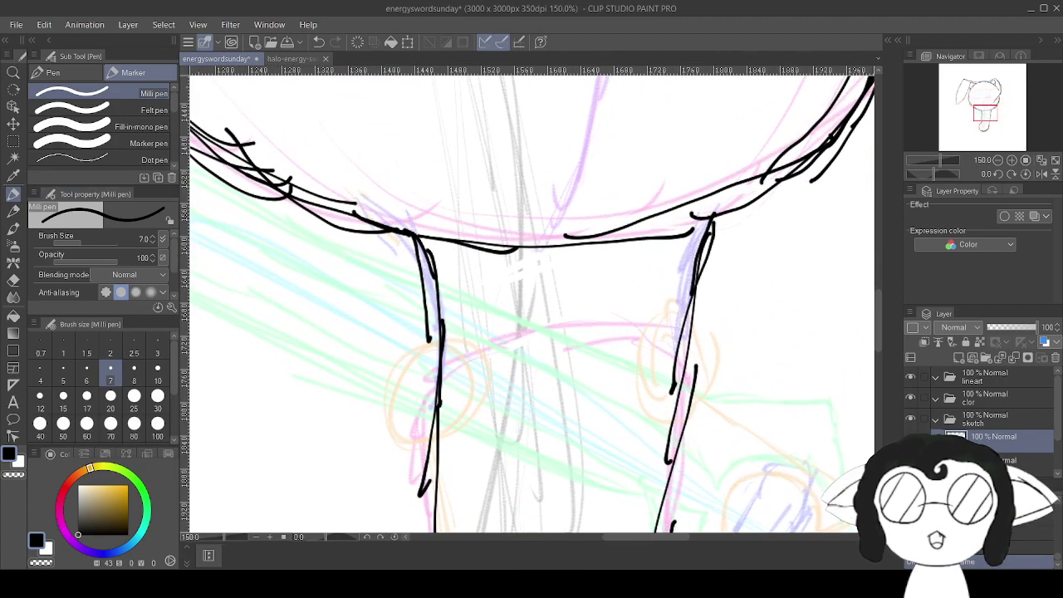
# On the lower sketch layer, redraw the torso's upper right edge curving inward beneath the head, and erase the old line there.
pyautogui.click(988, 462)
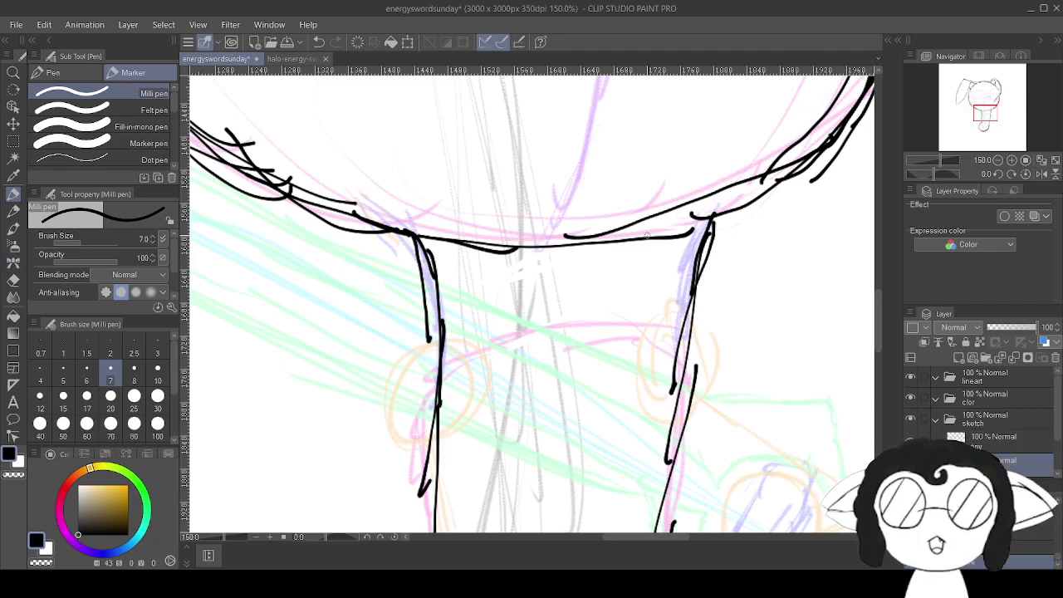
pyautogui.moveTo(633, 239); pyautogui.dragTo(691, 323)
pyautogui.moveTo(667, 261)
pyautogui.mouseDown()
pyautogui.moveTo(687, 366)
pyautogui.moveTo(675, 444)
pyautogui.mouseUp()
pyautogui.moveTo(689, 322); pyautogui.dragTo(682, 412)
pyautogui.moveTo(668, 462); pyautogui.dragTo(650, 497)
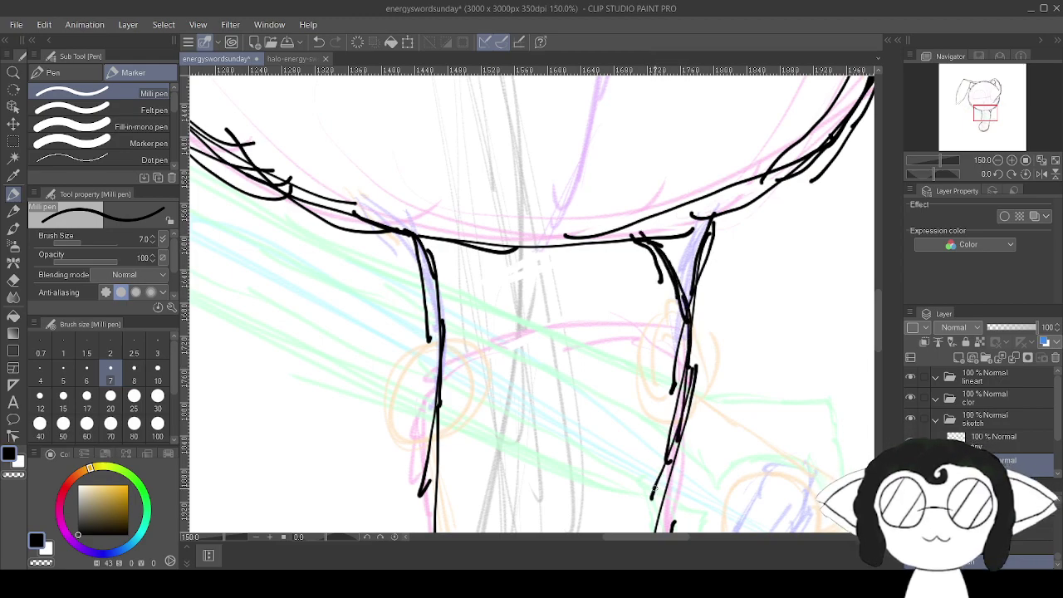
pyautogui.press('e')
pyautogui.moveTo(713, 262)
pyautogui.mouseDown()
pyautogui.moveTo(723, 232)
pyautogui.moveTo(695, 267)
pyautogui.mouseUp()
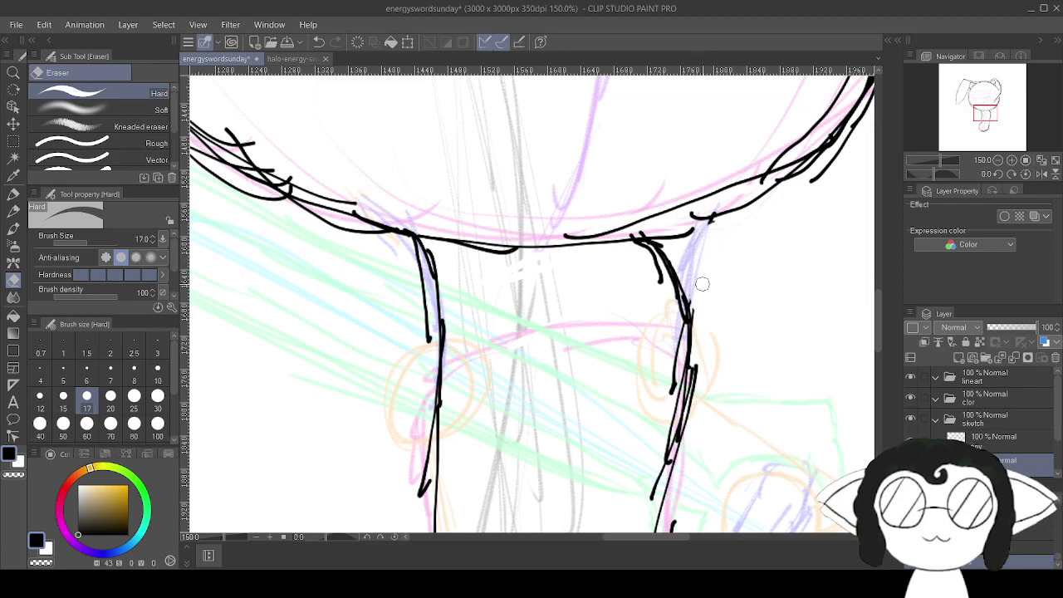
# Erase the short slanted line between the left ear and the head, and sketch a curved connecting line there.
pyautogui.scroll(-7, 679, 367)
pyautogui.moveTo(679, 367); pyautogui.dragTo(620, 402)
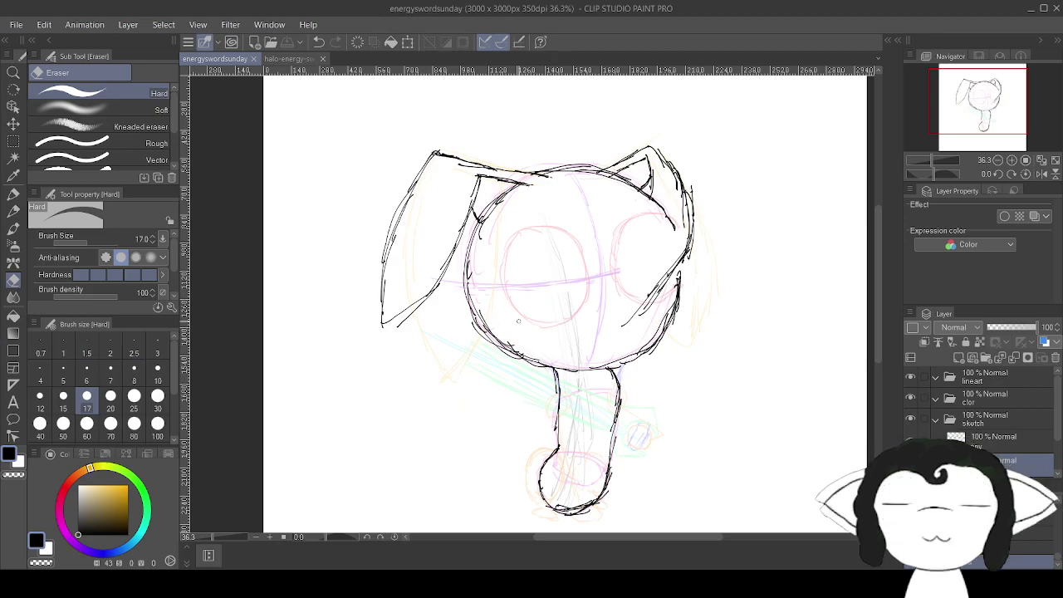
pyautogui.scroll(6, 514, 312)
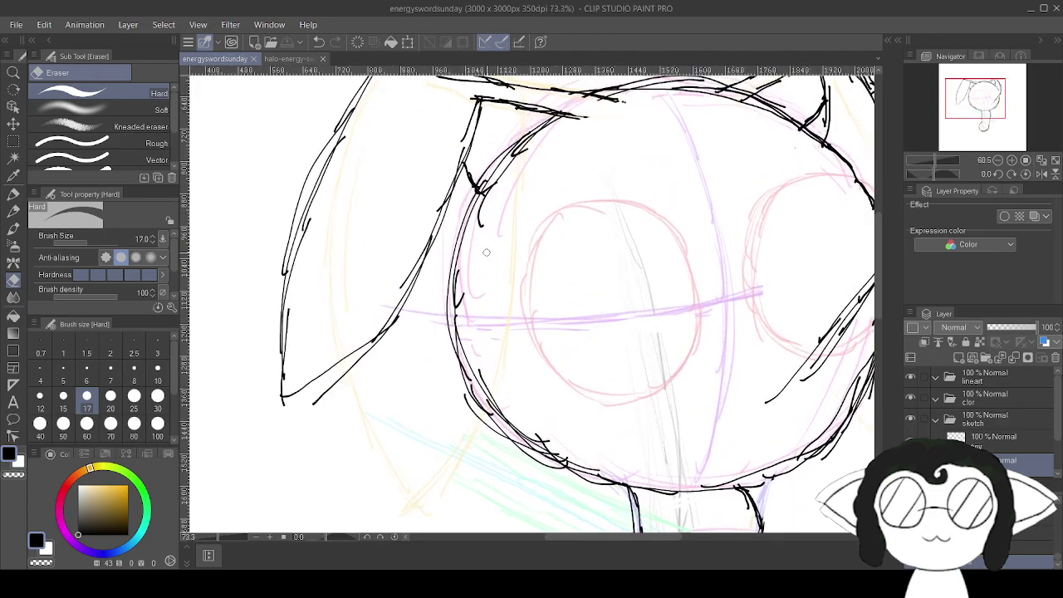
pyautogui.moveTo(480, 140)
pyautogui.mouseDown()
pyautogui.moveTo(463, 125)
pyautogui.moveTo(472, 116)
pyautogui.moveTo(483, 205)
pyautogui.moveTo(503, 243)
pyautogui.mouseUp()
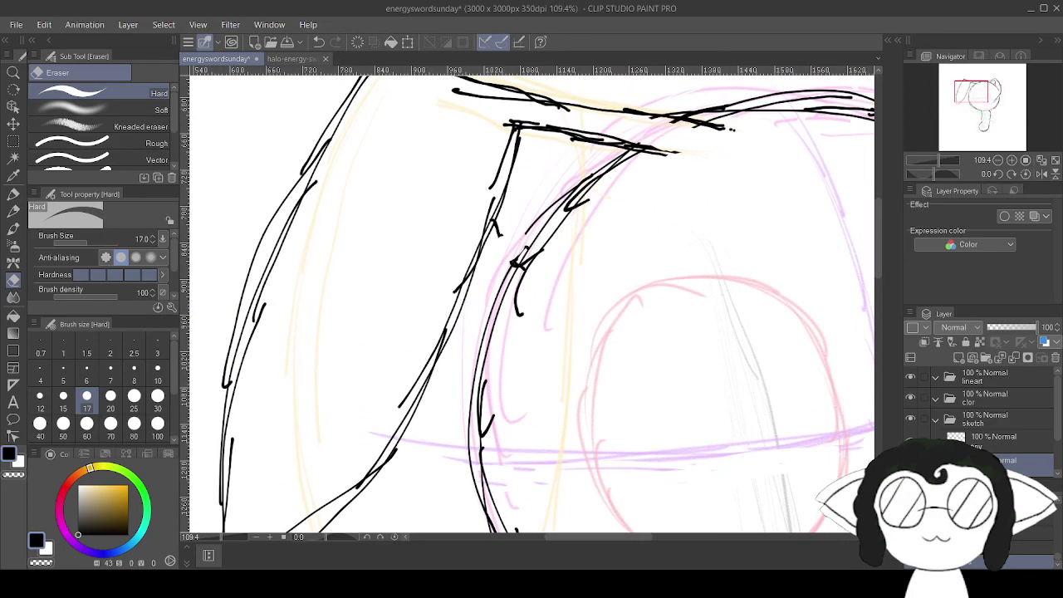
pyautogui.press('p')
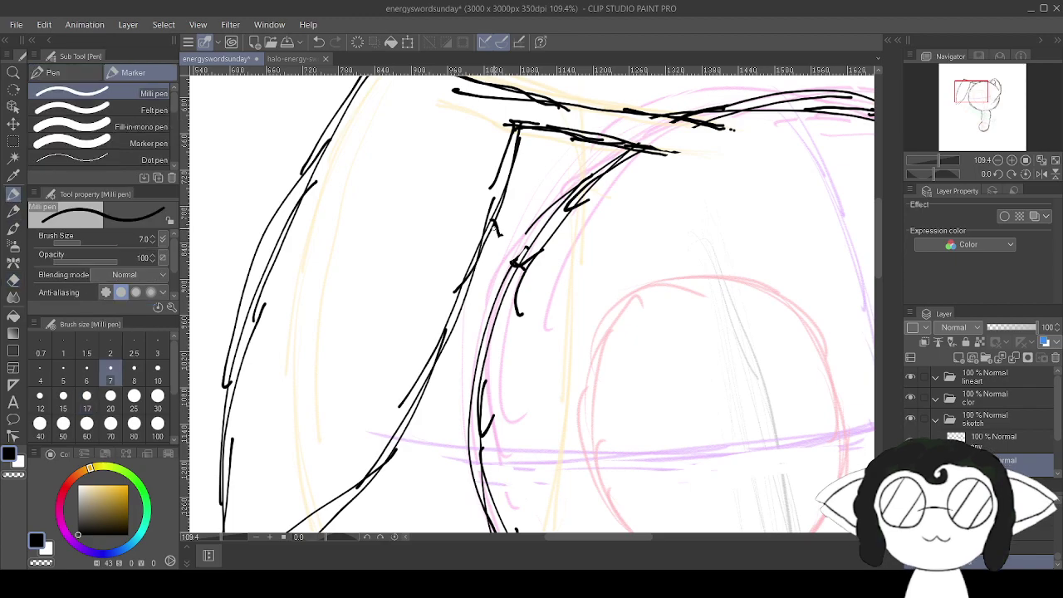
pyautogui.moveTo(490, 228); pyautogui.dragTo(549, 225)
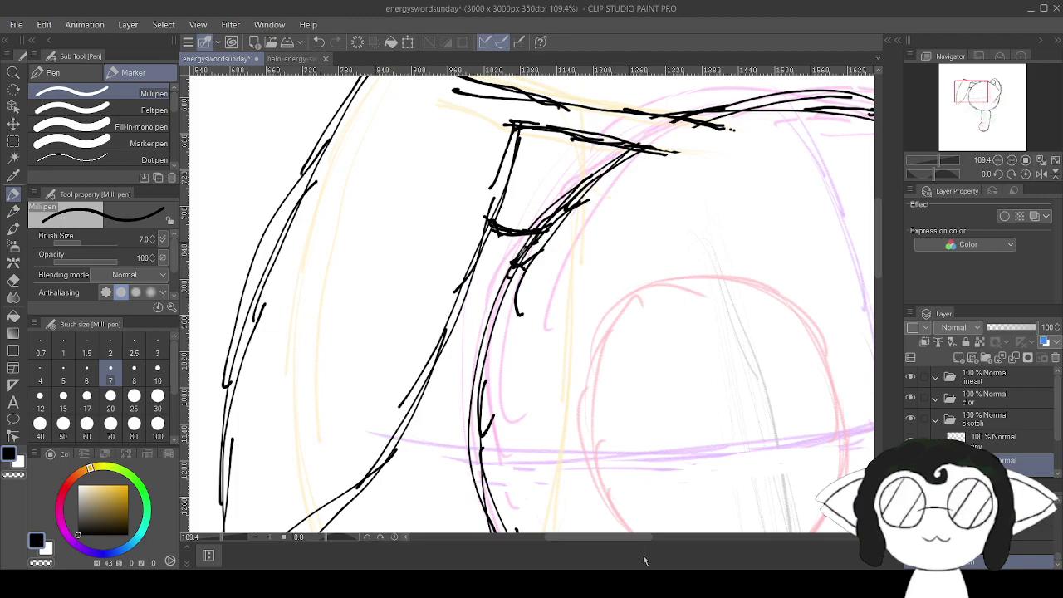
pyautogui.click(645, 584)
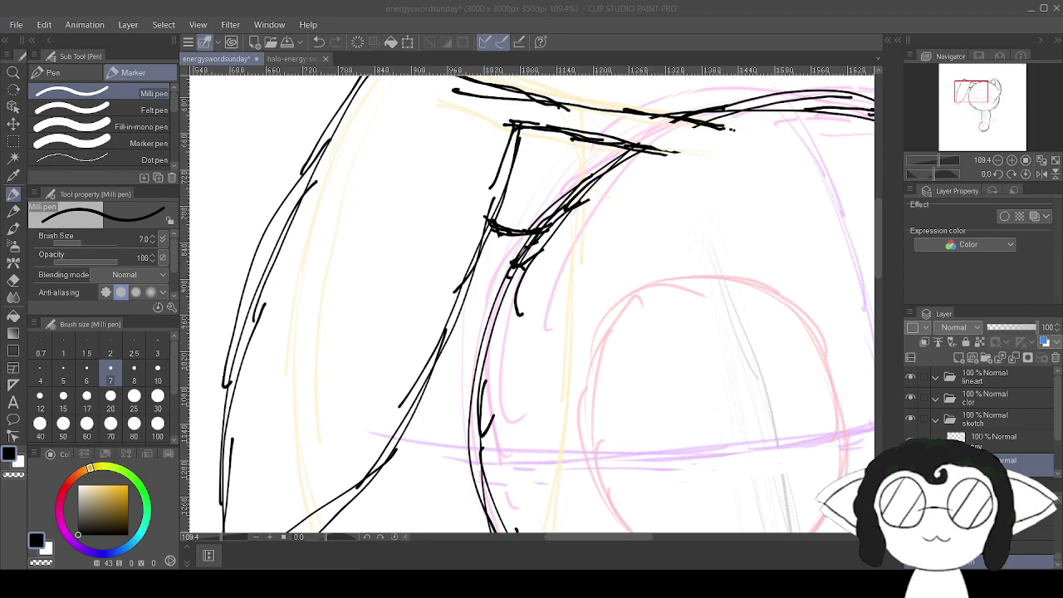
pyautogui.hotkey('alt', 'Tab')
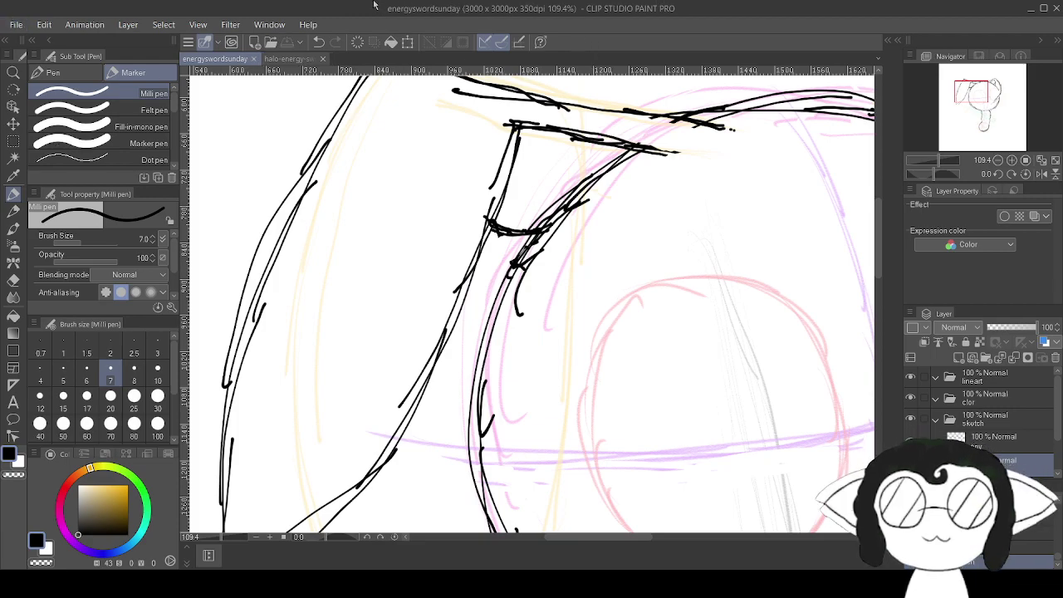
# Examine the overall proportions of the sketched figure, then the face area inside the head outline.
pyautogui.scroll(-5, 677, 337)
pyautogui.scroll(3, 677, 337)
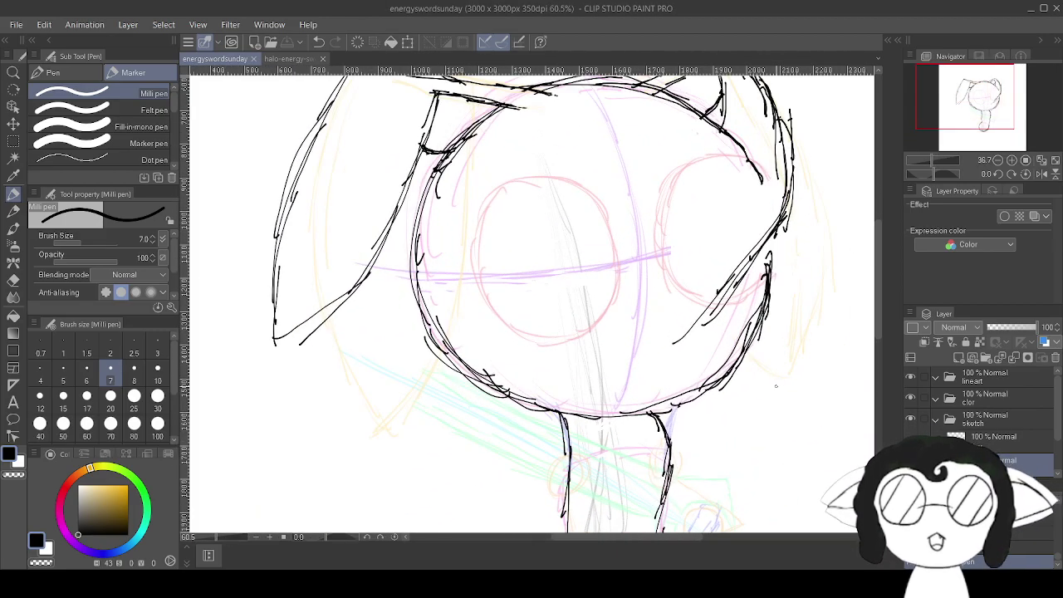
pyautogui.scroll(-5, 677, 336)
pyautogui.scroll(4, 677, 336)
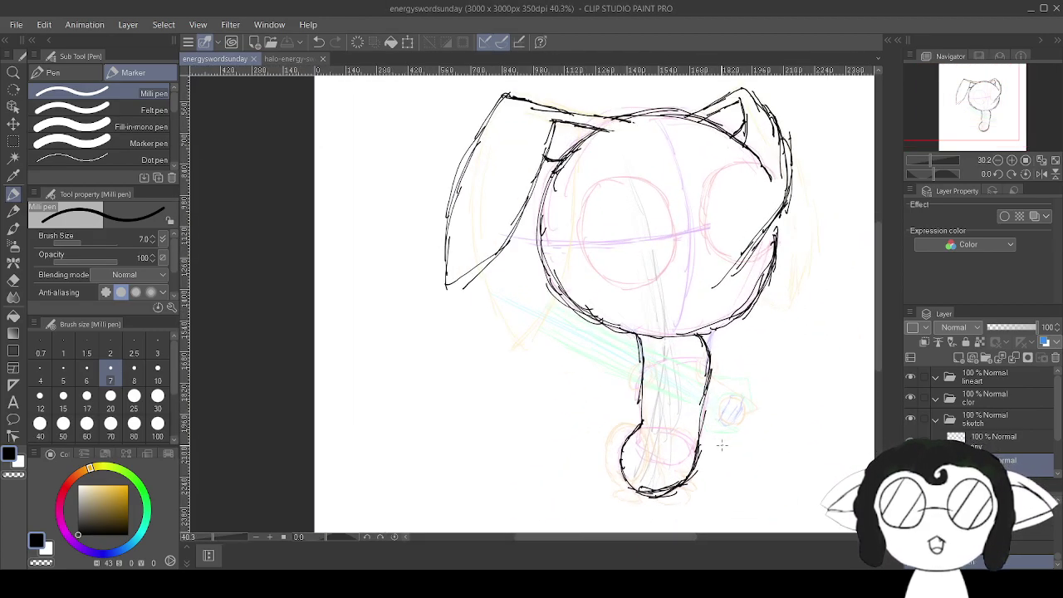
pyautogui.scroll(-3, 531, 303)
pyautogui.scroll(5, 531, 303)
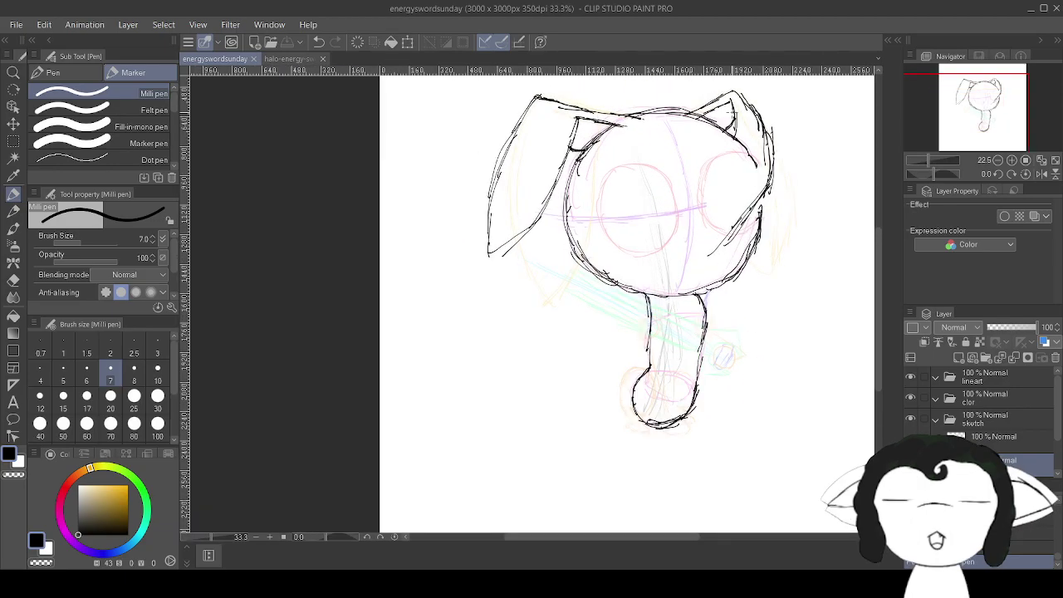
pyautogui.scroll(1, 697, 160)
pyautogui.scroll(-2, 697, 160)
pyautogui.scroll(3, 697, 160)
pyautogui.scroll(-2, 696, 161)
pyautogui.scroll(1, 692, 166)
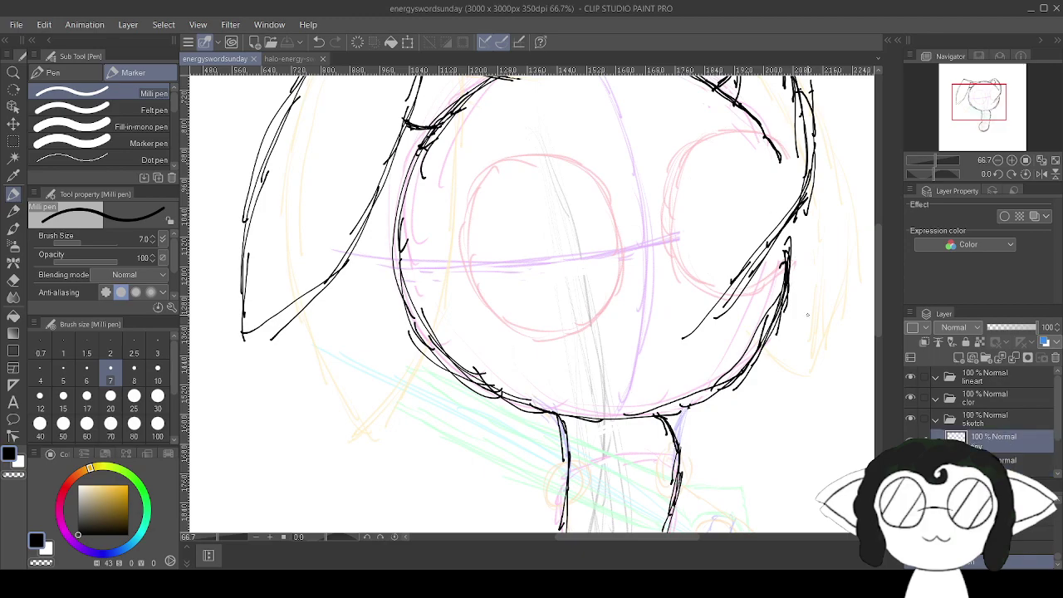
# On the upper sketch layer, sketch the left eye's double-lined arched upper lid, pointed outer corner and outer edge down to the guide's base.
pyautogui.scroll(1, 572, 146)
pyautogui.scroll(-2, 572, 146)
pyautogui.scroll(2, 572, 146)
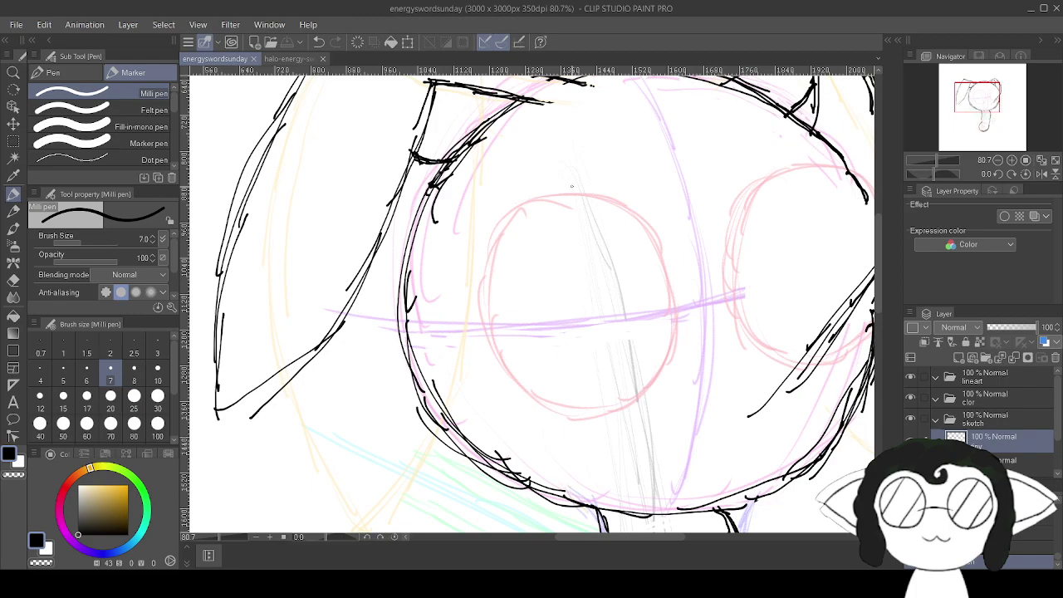
pyautogui.moveTo(571, 186); pyautogui.dragTo(536, 193)
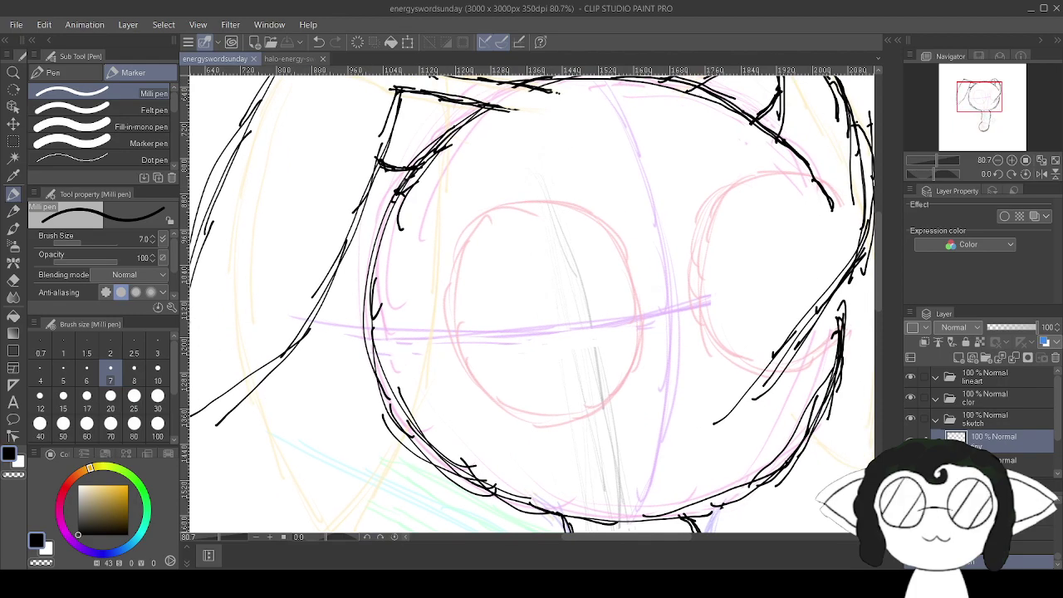
pyautogui.moveTo(429, 220); pyautogui.dragTo(459, 229)
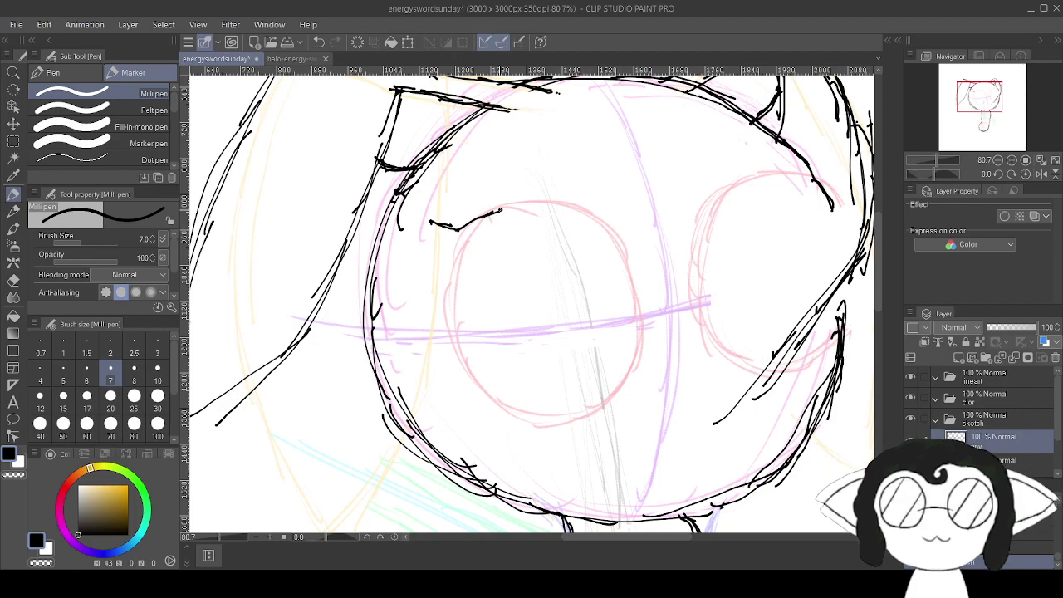
pyautogui.moveTo(461, 222)
pyautogui.mouseDown()
pyautogui.moveTo(602, 220)
pyautogui.moveTo(635, 265)
pyautogui.mouseUp()
pyautogui.moveTo(432, 223)
pyautogui.mouseDown()
pyautogui.moveTo(446, 256)
pyautogui.moveTo(457, 357)
pyautogui.moveTo(487, 396)
pyautogui.moveTo(556, 421)
pyautogui.mouseUp()
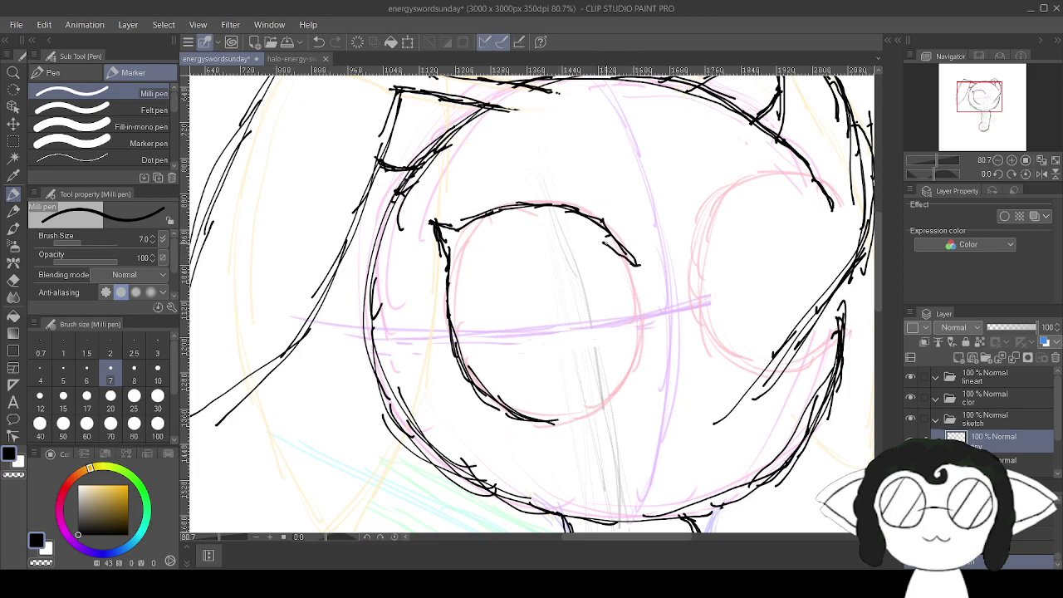
pyautogui.moveTo(467, 250); pyautogui.dragTo(635, 264)
pyautogui.moveTo(513, 234); pyautogui.dragTo(450, 255)
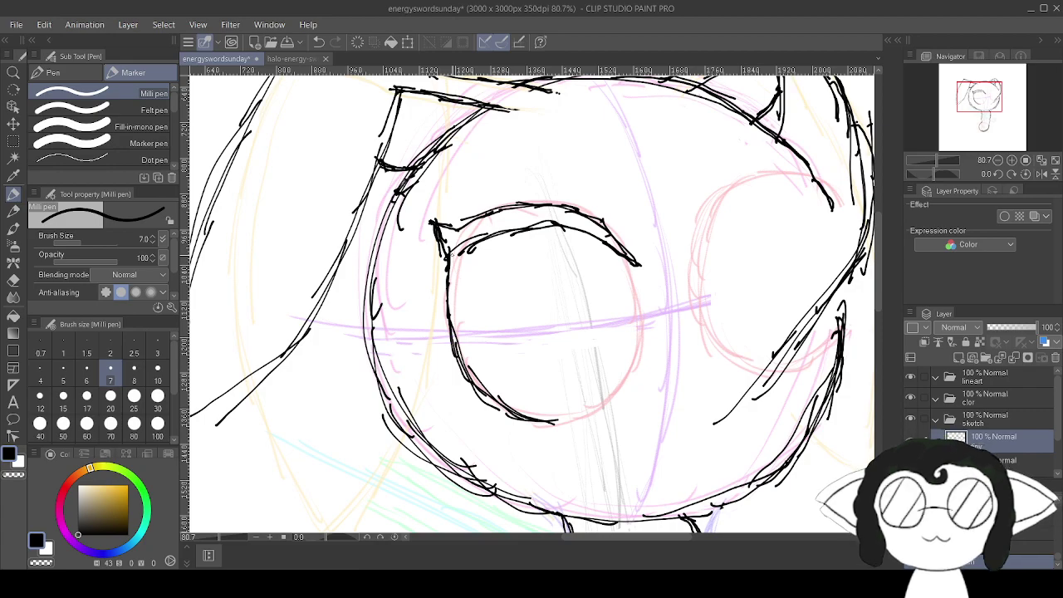
# Sketch the right eye's double-lined arched upper lid with a pointed outer corner over the pink guide.
pyautogui.moveTo(702, 222)
pyautogui.mouseDown()
pyautogui.moveTo(737, 184)
pyautogui.moveTo(795, 171)
pyautogui.mouseUp()
pyautogui.moveTo(780, 207)
pyautogui.mouseDown()
pyautogui.moveTo(709, 271)
pyautogui.moveTo(770, 228)
pyautogui.mouseUp()
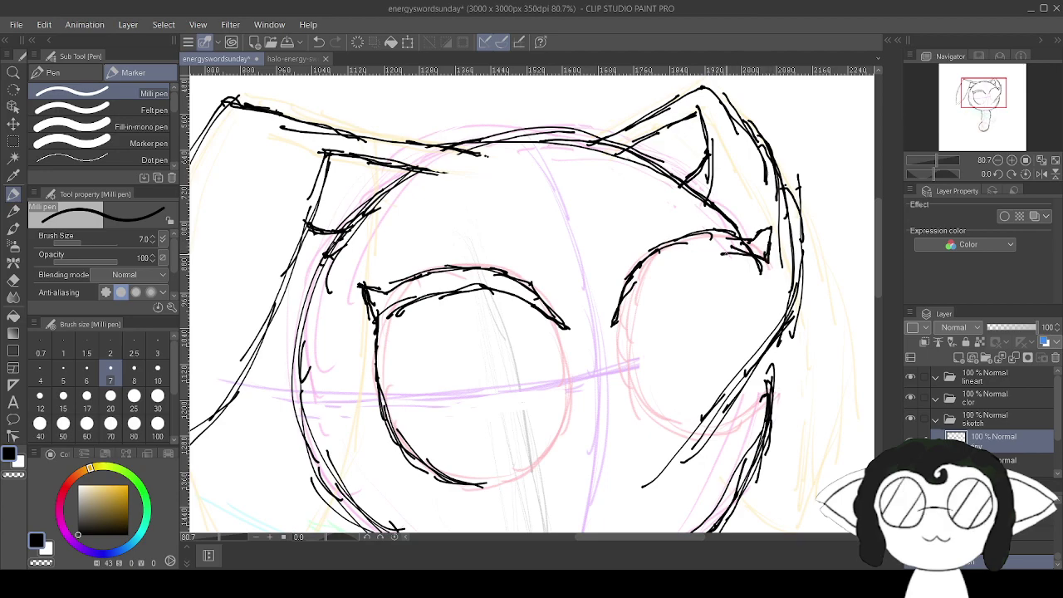
pyautogui.moveTo(742, 250)
pyautogui.mouseDown()
pyautogui.moveTo(687, 257)
pyautogui.moveTo(614, 323)
pyautogui.mouseUp()
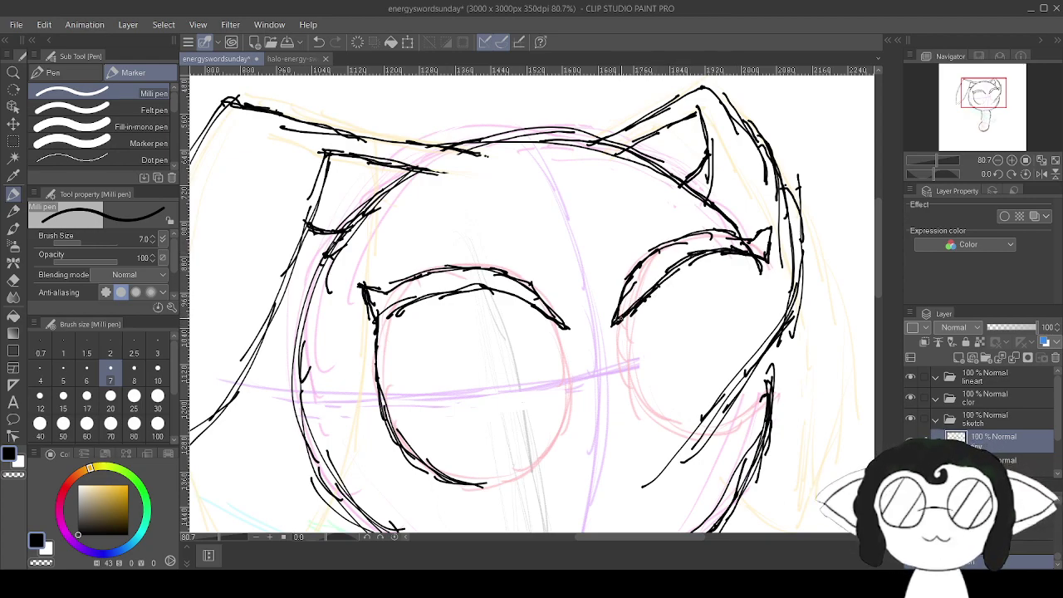
pyautogui.moveTo(618, 319); pyautogui.dragTo(546, 225)
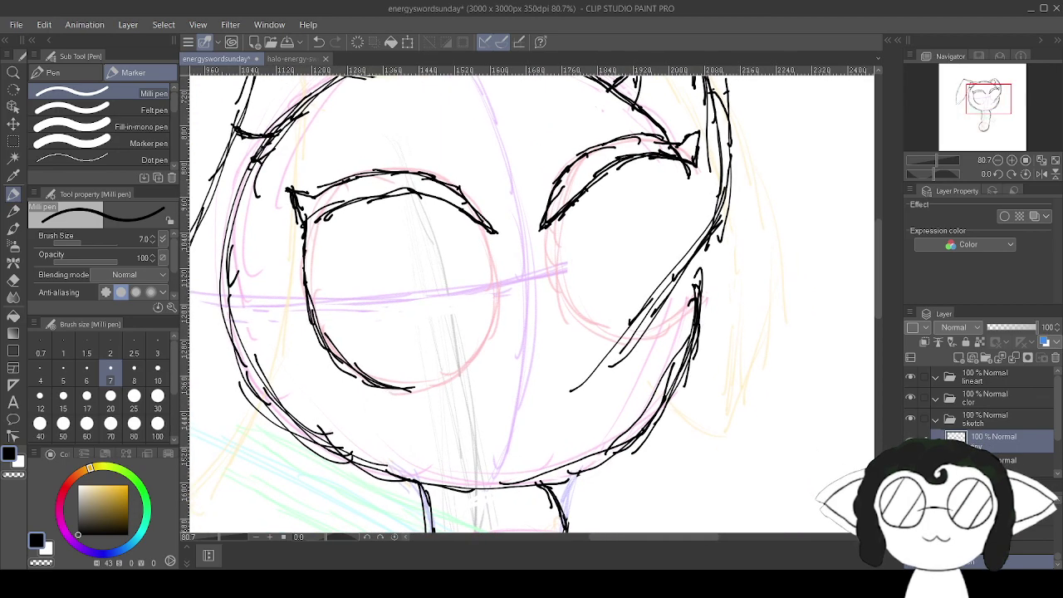
pyautogui.moveTo(658, 328); pyautogui.dragTo(694, 308)
pyautogui.moveTo(696, 166); pyautogui.dragTo(702, 179)
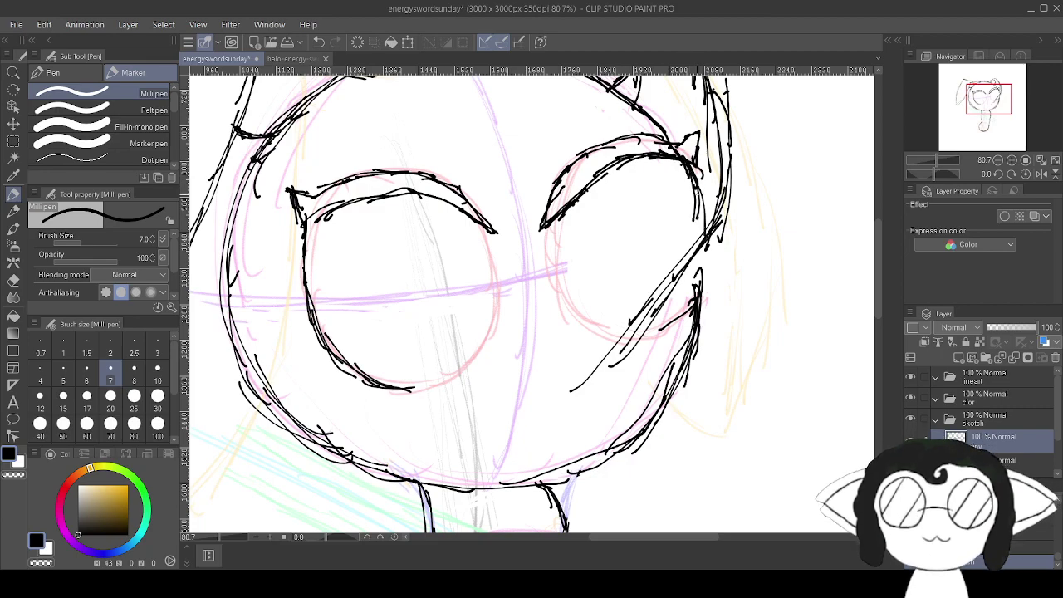
pyautogui.moveTo(705, 239); pyautogui.dragTo(697, 301)
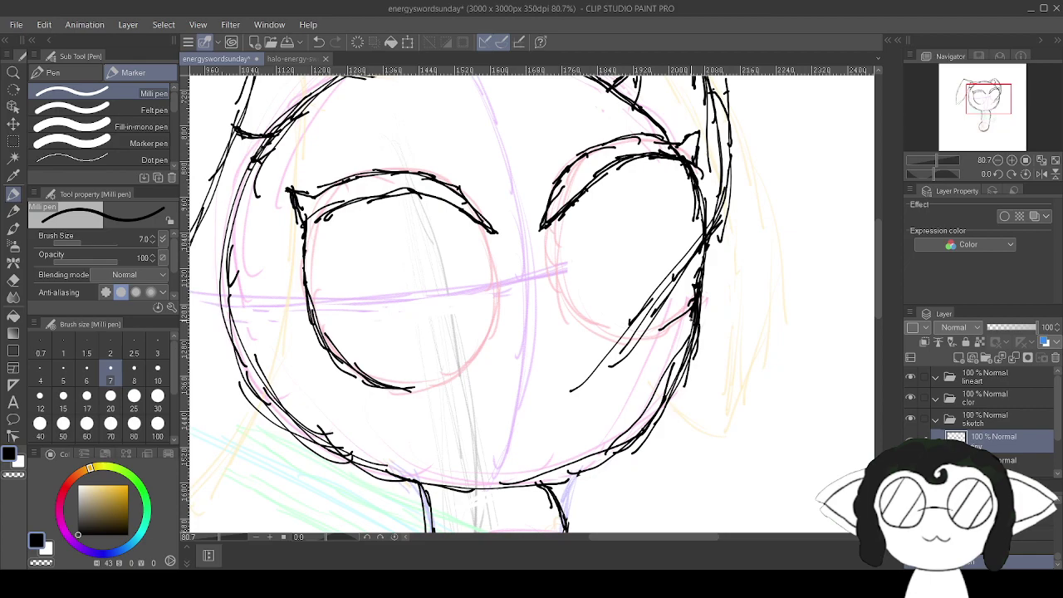
pyautogui.click(319, 42)
pyautogui.click(320, 41)
pyautogui.click(319, 41)
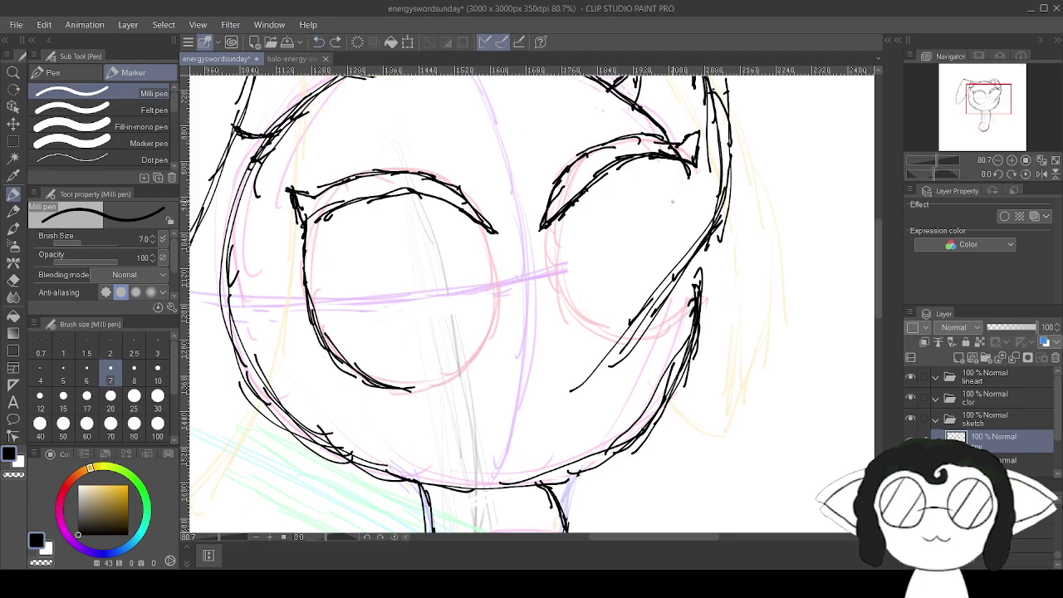
# Sketch the right eye's outer edge curving down from the lid corner to the head's lower right side, and save the drawing.
pyautogui.scroll(3, 705, 217)
pyautogui.scroll(2, 705, 217)
pyautogui.scroll(-4, 705, 216)
pyautogui.scroll(3, 706, 216)
pyautogui.scroll(2, 728, 225)
pyautogui.moveTo(693, 210)
pyautogui.mouseDown()
pyautogui.moveTo(656, 279)
pyautogui.moveTo(527, 16)
pyautogui.moveTo(665, 265)
pyautogui.mouseUp()
pyautogui.moveTo(736, 302); pyautogui.dragTo(694, 238)
pyautogui.moveTo(613, 97)
pyautogui.mouseDown()
pyautogui.moveTo(626, 122)
pyautogui.moveTo(642, 261)
pyautogui.mouseUp()
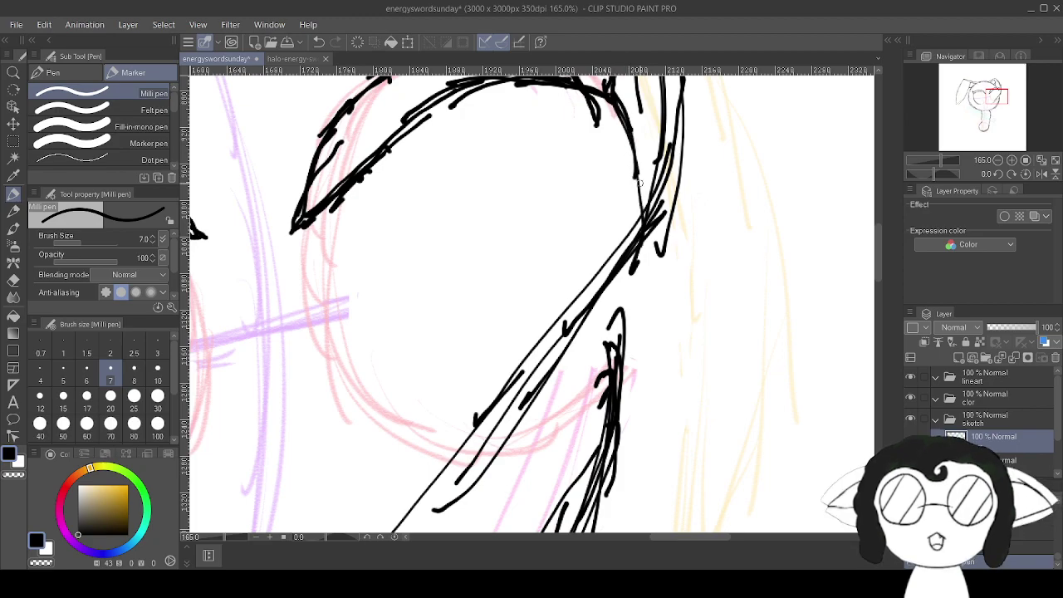
pyautogui.moveTo(613, 99)
pyautogui.mouseDown()
pyautogui.moveTo(653, 249)
pyautogui.moveTo(663, 254)
pyautogui.moveTo(647, 241)
pyautogui.moveTo(628, 374)
pyautogui.mouseUp()
pyautogui.moveTo(645, 263); pyautogui.dragTo(645, 312)
pyautogui.moveTo(615, 375)
pyautogui.mouseDown()
pyautogui.moveTo(587, 417)
pyautogui.moveTo(567, 425)
pyautogui.mouseUp()
pyautogui.moveTo(646, 357); pyautogui.dragTo(531, 449)
pyautogui.scroll(-6, 605, 296)
pyautogui.moveTo(531, 332)
pyautogui.mouseDown()
pyautogui.moveTo(596, 330)
pyautogui.moveTo(593, 292)
pyautogui.mouseUp()
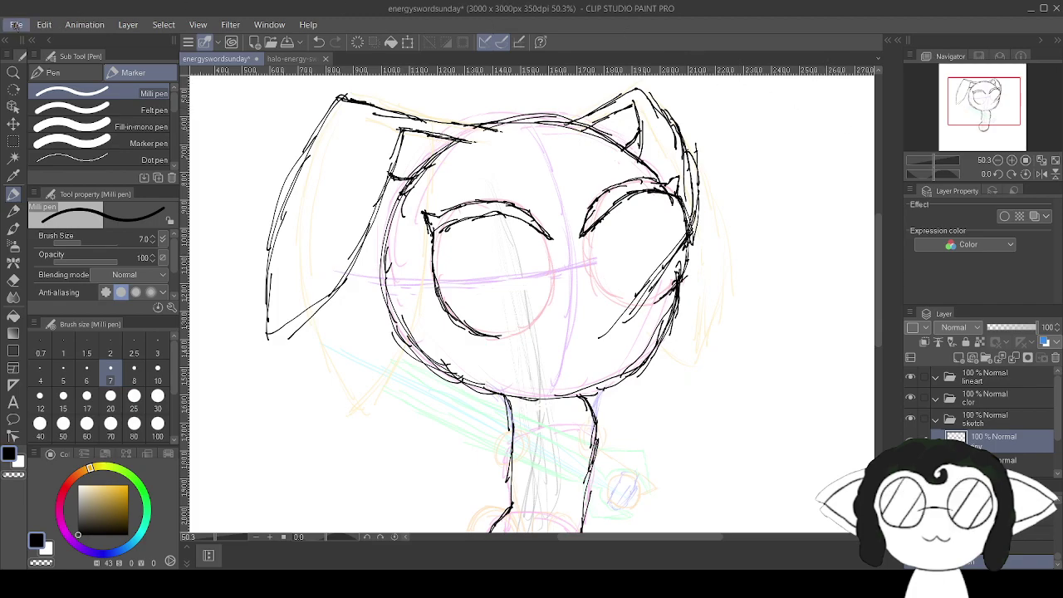
pyautogui.hotkey('ctrl', 's')
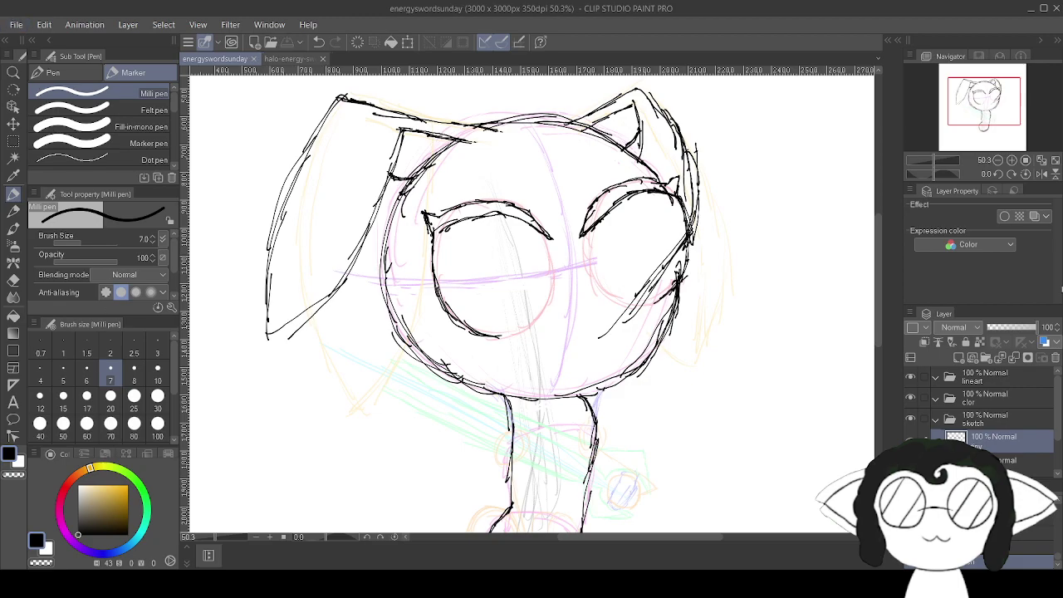
# Examine the new eyes in relation to the head and the whole figure at several magnifications.
pyautogui.scroll(-9, 600, 366)
pyautogui.scroll(9, 581, 490)
pyautogui.scroll(3, 615, 175)
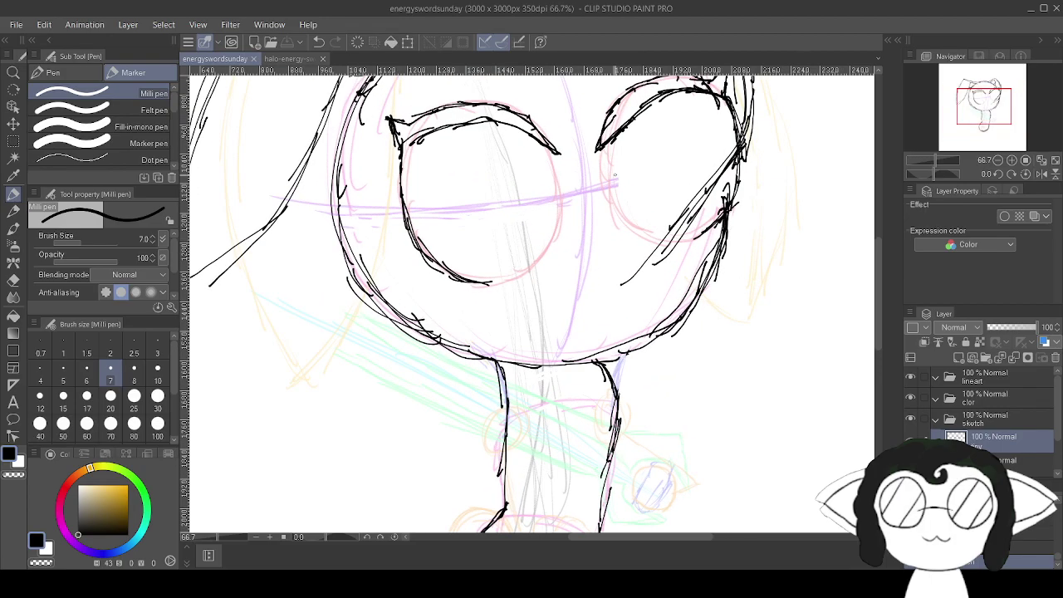
pyautogui.scroll(-5, 614, 175)
pyautogui.scroll(4, 614, 175)
pyautogui.scroll(2, 614, 176)
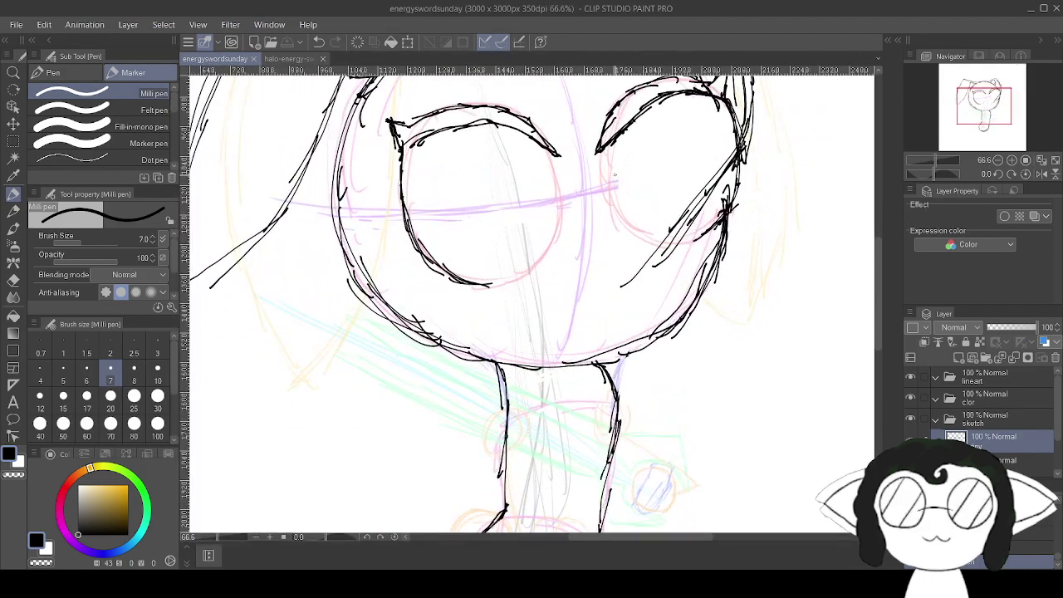
pyautogui.scroll(-5, 615, 176)
pyautogui.scroll(2, 602, 254)
pyautogui.scroll(4, 600, 254)
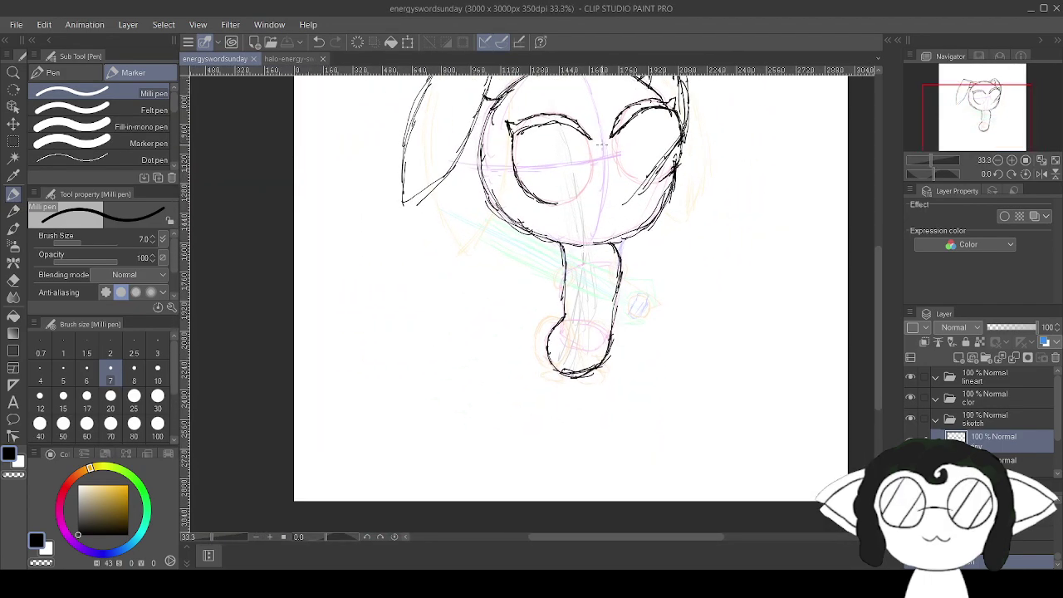
pyautogui.scroll(-2, 601, 254)
pyautogui.scroll(-4, 590, 90)
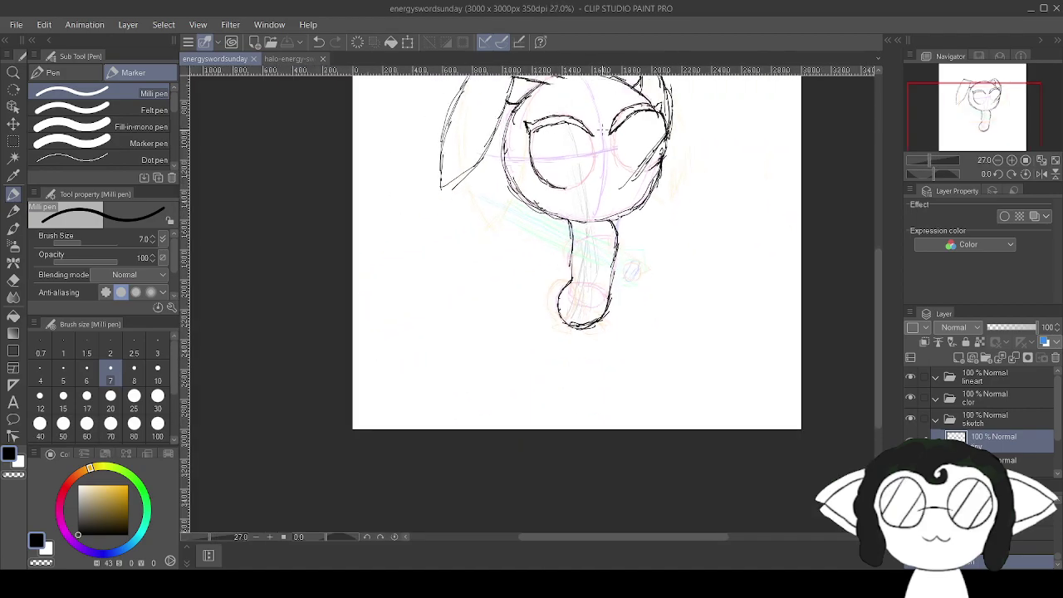
pyautogui.scroll(6, 597, 351)
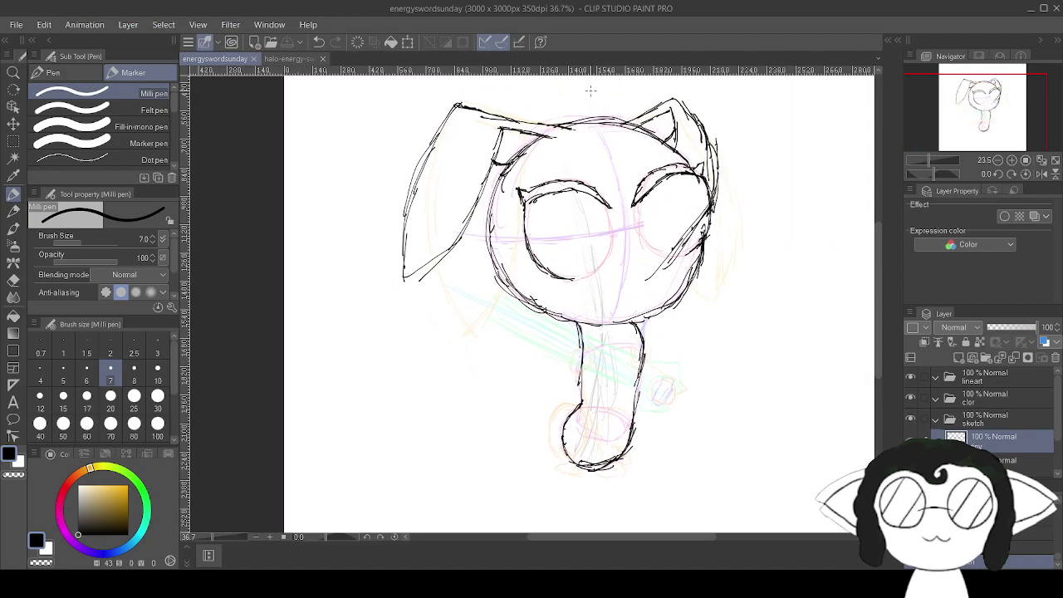
# Sketch the left arm's rounded shoulder over the orange guide circle and its outer edge down into the body's rounded base.
pyautogui.scroll(2, 597, 351)
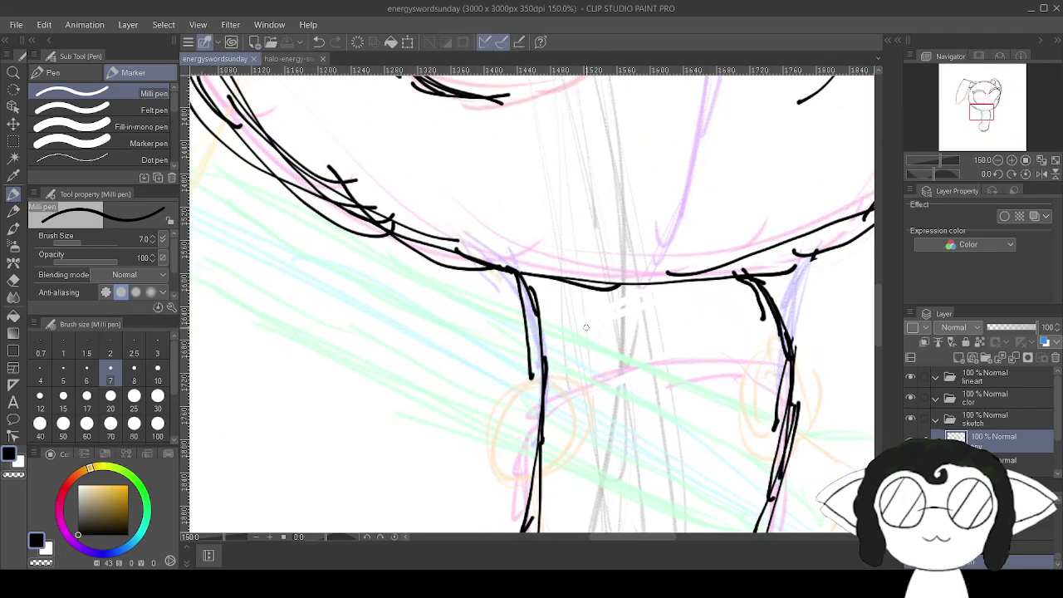
pyautogui.moveTo(587, 330); pyautogui.dragTo(615, 60)
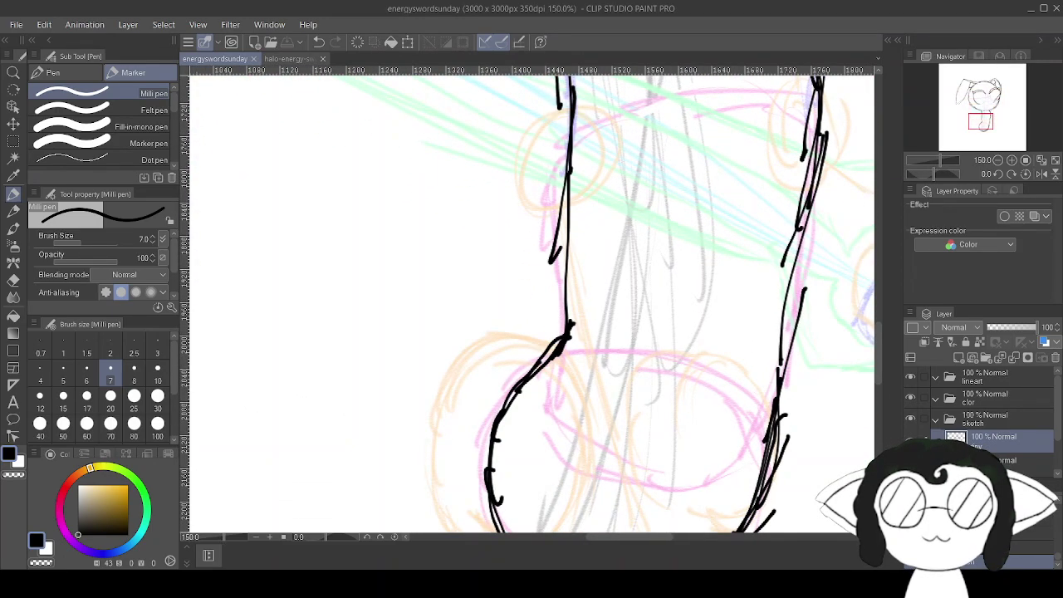
pyautogui.moveTo(606, 137); pyautogui.dragTo(560, 121)
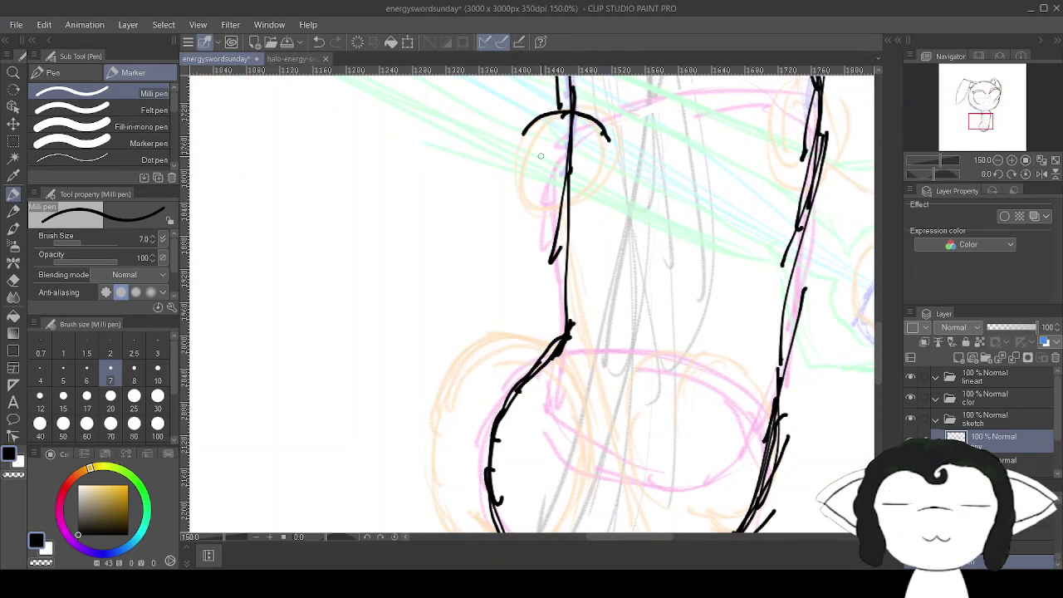
pyautogui.scroll(-2, 697, 328)
pyautogui.moveTo(700, 324); pyautogui.dragTo(615, 321)
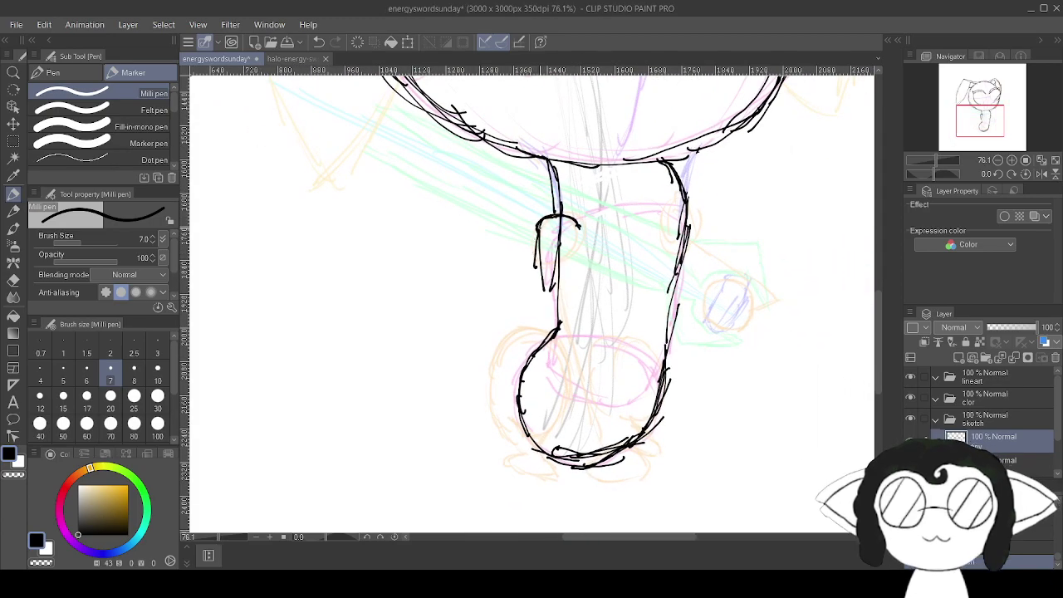
pyautogui.moveTo(536, 244); pyautogui.dragTo(565, 375)
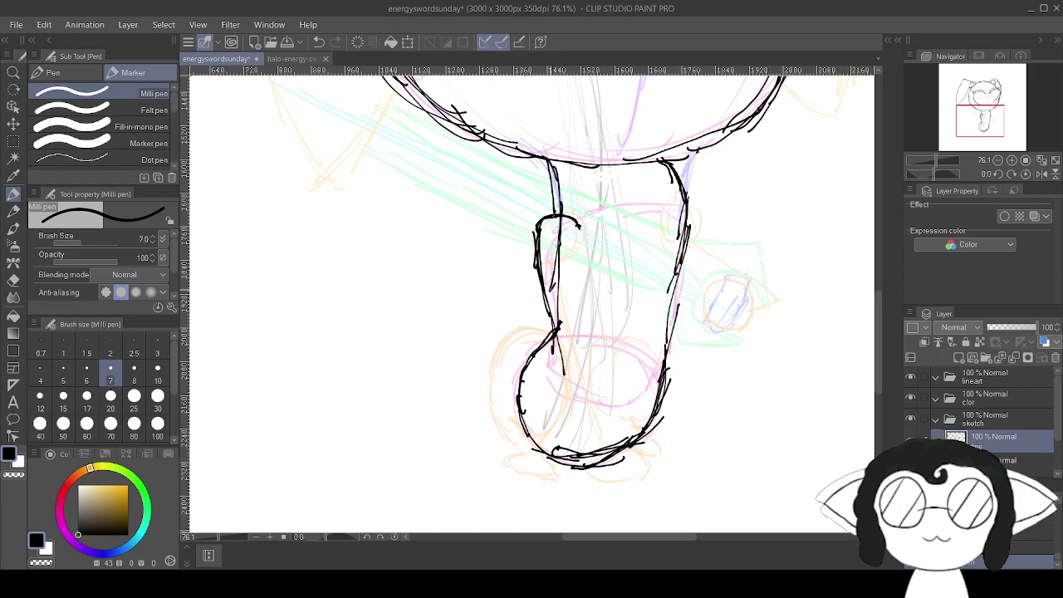
# Sketch a rounded paw at the body's base and join it to the shoulder with the arm's lower outer edge and full inner edge.
pyautogui.moveTo(587, 467)
pyautogui.mouseDown()
pyautogui.moveTo(611, 481)
pyautogui.moveTo(644, 475)
pyautogui.moveTo(629, 452)
pyautogui.moveTo(651, 462)
pyautogui.moveTo(604, 444)
pyautogui.mouseUp()
pyautogui.moveTo(622, 483); pyautogui.dragTo(588, 474)
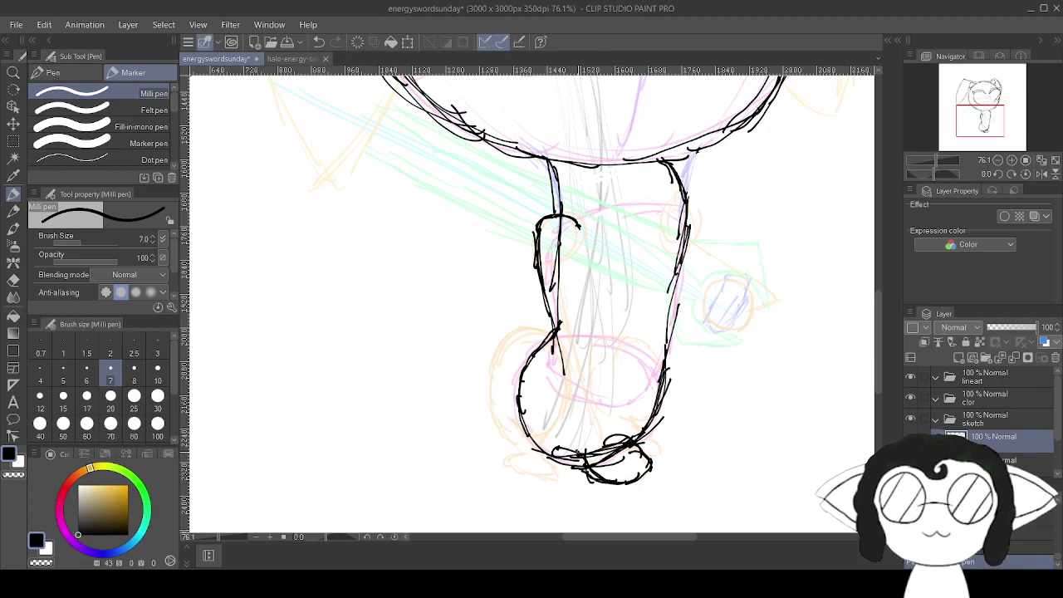
pyautogui.moveTo(570, 419); pyautogui.dragTo(580, 453)
pyautogui.moveTo(566, 391)
pyautogui.mouseDown()
pyautogui.moveTo(583, 448)
pyautogui.moveTo(578, 431)
pyautogui.mouseUp()
pyautogui.moveTo(561, 370); pyautogui.dragTo(572, 404)
pyautogui.moveTo(554, 354); pyautogui.dragTo(562, 374)
pyautogui.moveTo(583, 261)
pyautogui.mouseDown()
pyautogui.moveTo(573, 223)
pyautogui.moveTo(597, 301)
pyautogui.moveTo(602, 405)
pyautogui.mouseUp()
pyautogui.moveTo(594, 369); pyautogui.dragTo(604, 425)
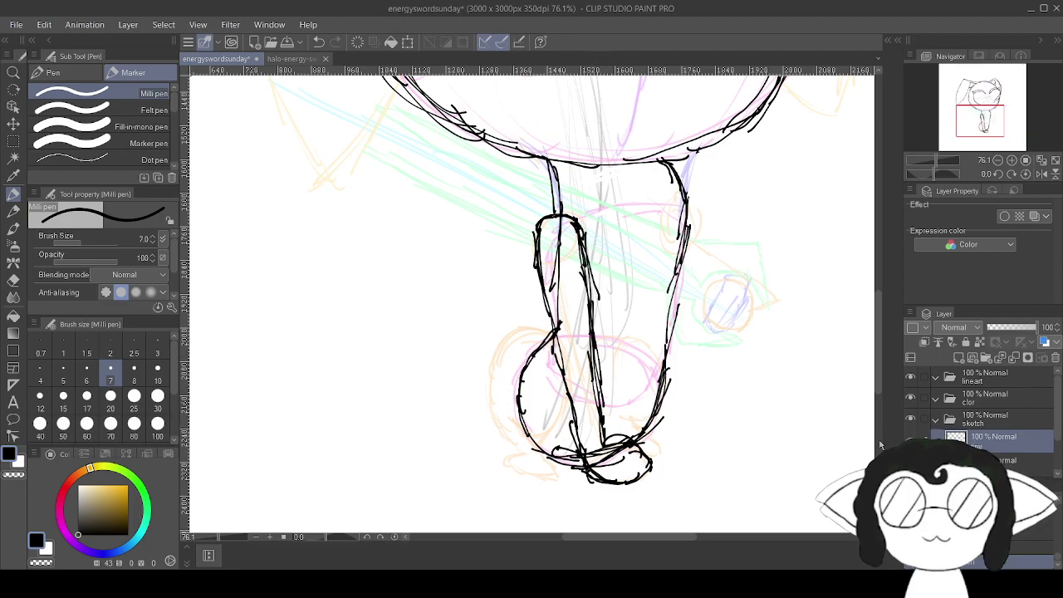
# Lower the opacity of the head and body sketch layer to 17%, and reselect the arm and eye layer.
pyautogui.click(1001, 461)
pyautogui.moveTo(1009, 330); pyautogui.dragTo(999, 332)
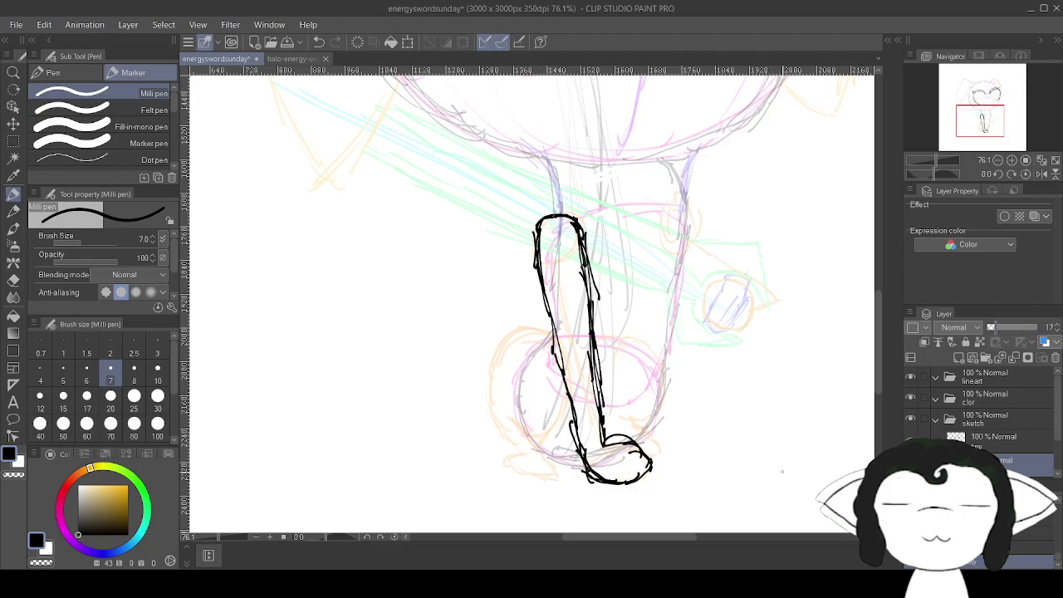
pyautogui.click(996, 438)
# Erase the underside and right side of the rounded paw at the arm's lower end with the Hard eraser at size 17.
pyautogui.scroll(8, 736, 462)
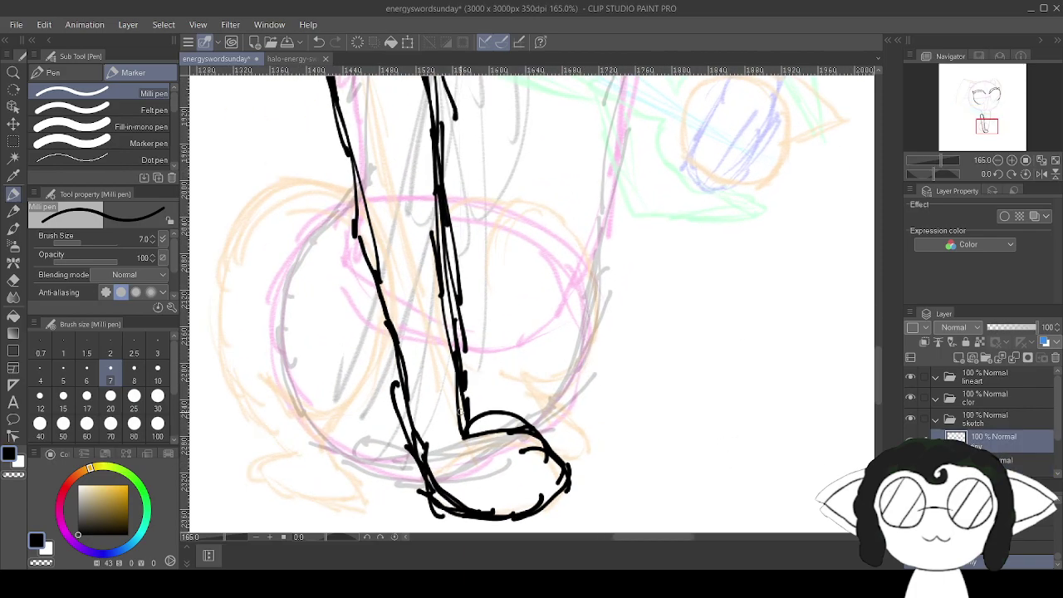
pyautogui.moveTo(461, 412); pyautogui.dragTo(498, 315)
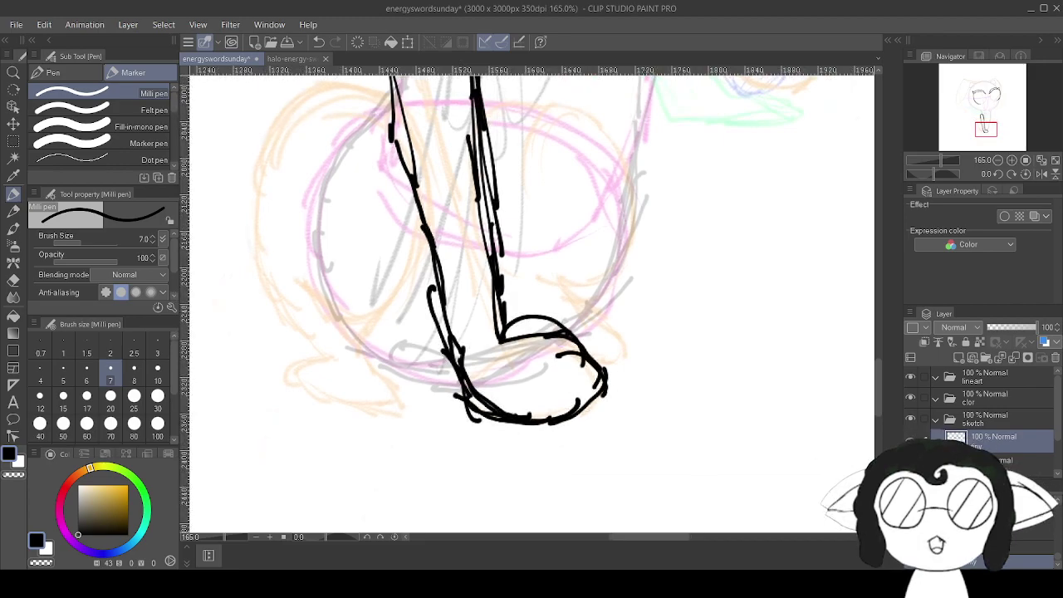
pyautogui.press('e')
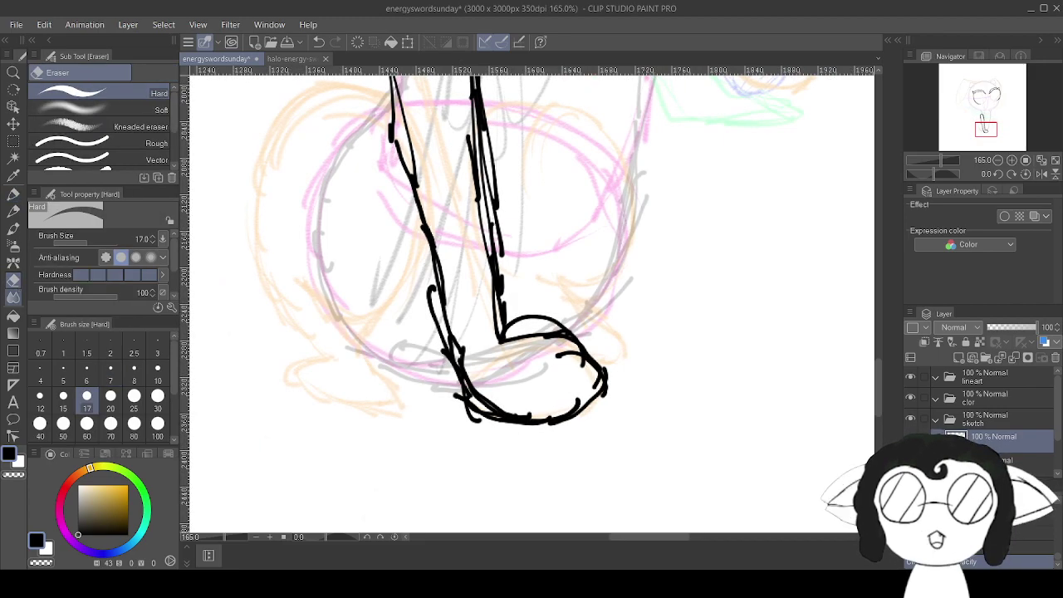
pyautogui.moveTo(600, 366); pyautogui.dragTo(539, 426)
pyautogui.moveTo(606, 386)
pyautogui.mouseDown()
pyautogui.moveTo(571, 417)
pyautogui.moveTo(489, 418)
pyautogui.mouseUp()
pyautogui.moveTo(586, 326)
pyautogui.mouseDown()
pyautogui.moveTo(631, 304)
pyautogui.moveTo(582, 344)
pyautogui.moveTo(403, 431)
pyautogui.moveTo(435, 409)
pyautogui.mouseUp()
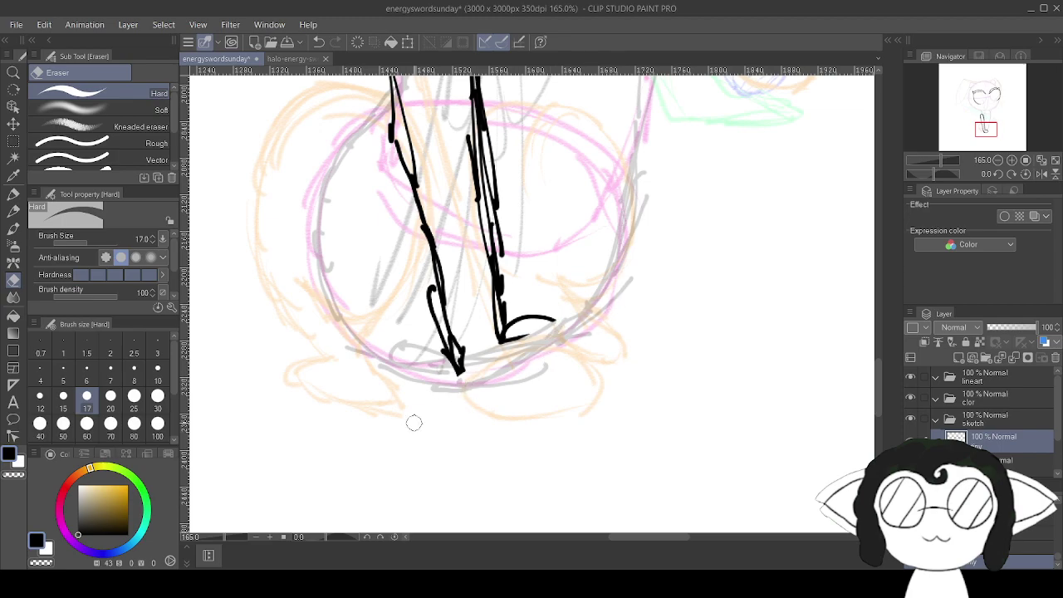
# Try to sketch a rounded paw at the left arm's lower end with the Milli pen at size 7.
pyautogui.press('p')
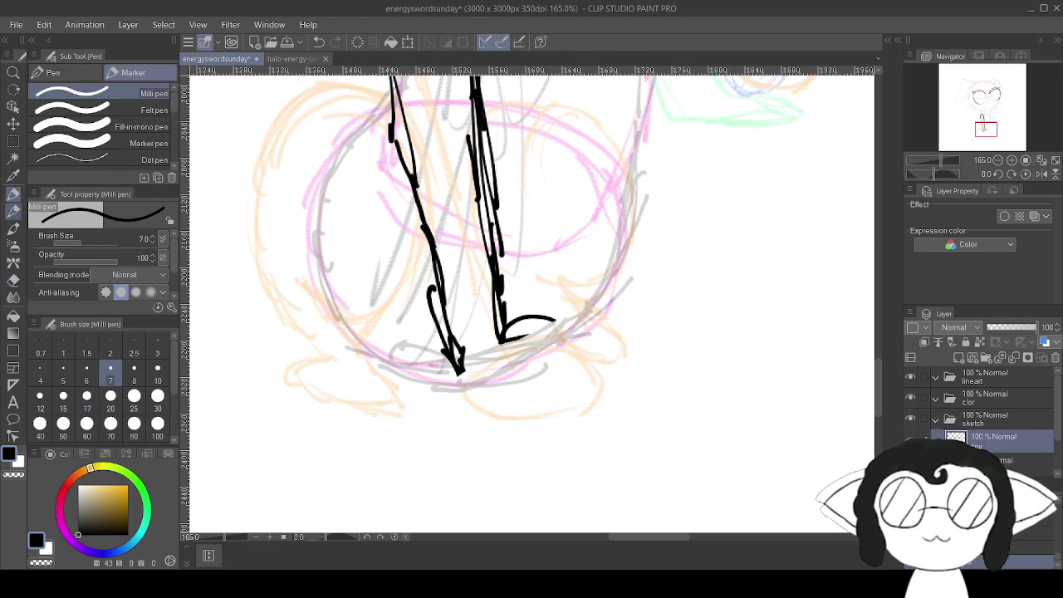
pyautogui.moveTo(458, 354)
pyautogui.mouseDown()
pyautogui.moveTo(473, 387)
pyautogui.moveTo(458, 395)
pyautogui.moveTo(463, 405)
pyautogui.moveTo(505, 423)
pyautogui.mouseUp()
pyautogui.moveTo(468, 392)
pyautogui.mouseDown()
pyautogui.moveTo(511, 444)
pyautogui.moveTo(528, 419)
pyautogui.mouseUp()
pyautogui.moveTo(498, 335)
pyautogui.mouseDown()
pyautogui.moveTo(551, 342)
pyautogui.moveTo(576, 371)
pyautogui.mouseUp()
pyautogui.moveTo(556, 335)
pyautogui.mouseDown()
pyautogui.moveTo(586, 400)
pyautogui.moveTo(587, 372)
pyautogui.moveTo(559, 421)
pyautogui.moveTo(498, 422)
pyautogui.mouseUp()
pyautogui.scroll(-6, 640, 348)
pyautogui.moveTo(597, 168); pyautogui.dragTo(564, 245)
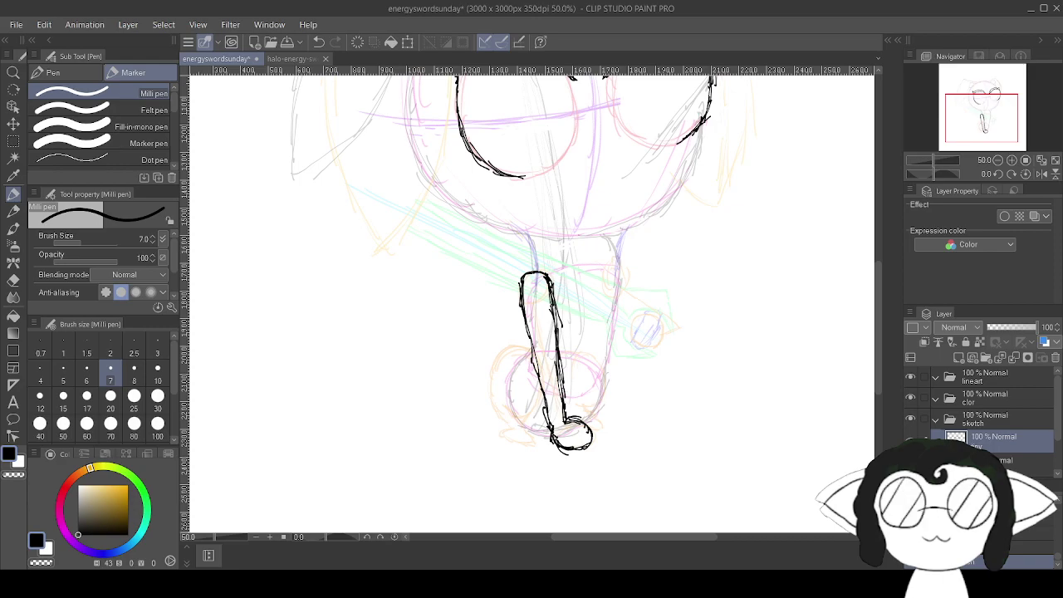
pyautogui.scroll(8, 645, 415)
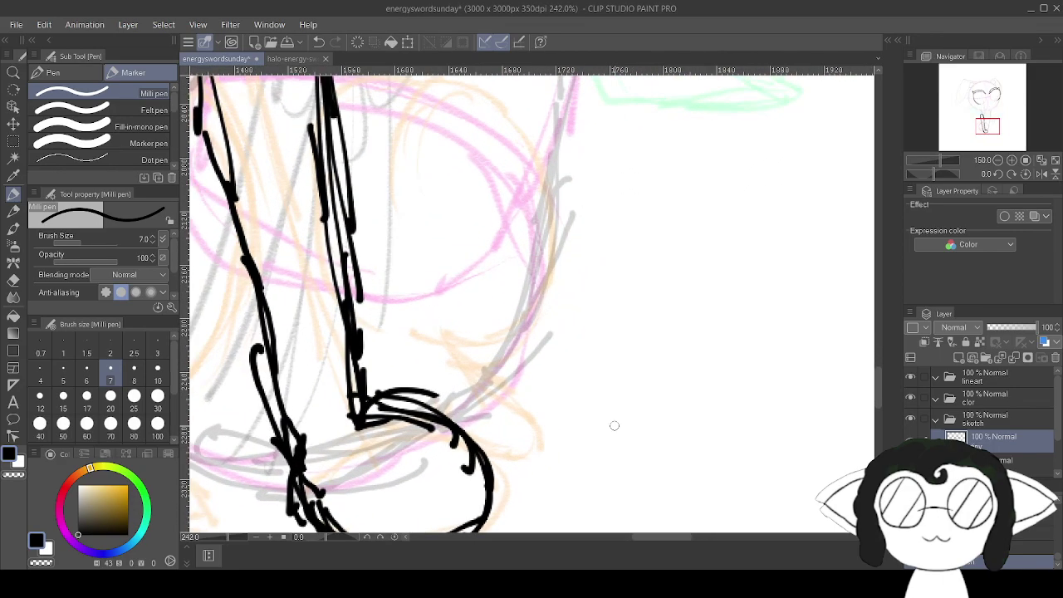
pyautogui.moveTo(614, 426); pyautogui.dragTo(669, 332)
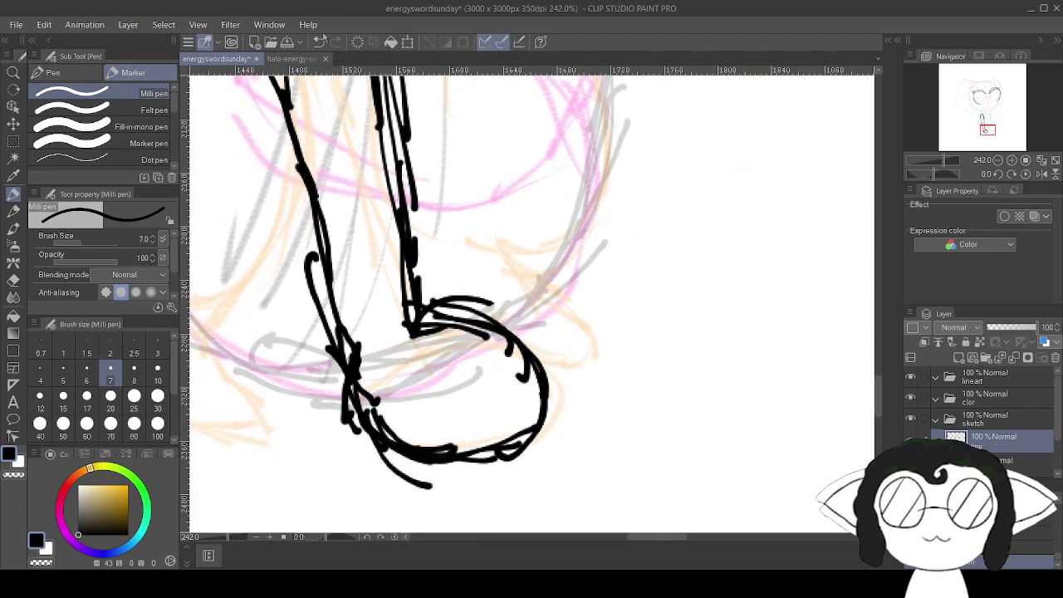
# Undo the rounded paw's strokes back to the bare lower end of the left arm.
pyautogui.click(318, 42)
pyautogui.click(318, 41)
pyautogui.click(318, 42)
pyautogui.click(318, 42)
pyautogui.click(318, 41)
pyautogui.click(318, 42)
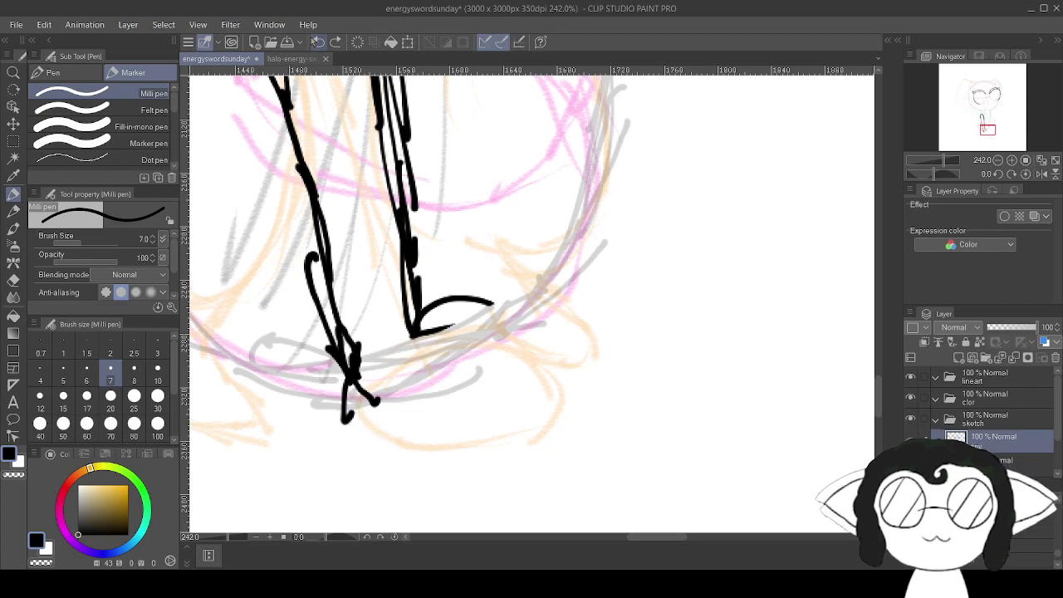
pyautogui.click(318, 42)
pyautogui.click(335, 41)
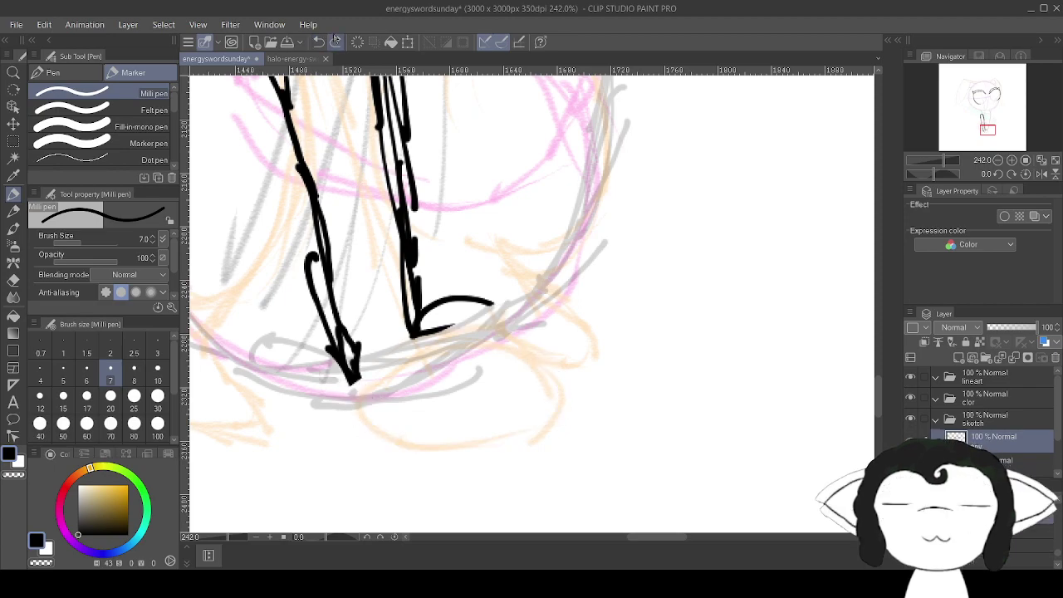
# Sketch a round paw at the left arm's lower end, flattening its underside and erasing the lower curve beneath it.
pyautogui.moveTo(415, 332); pyautogui.dragTo(509, 235)
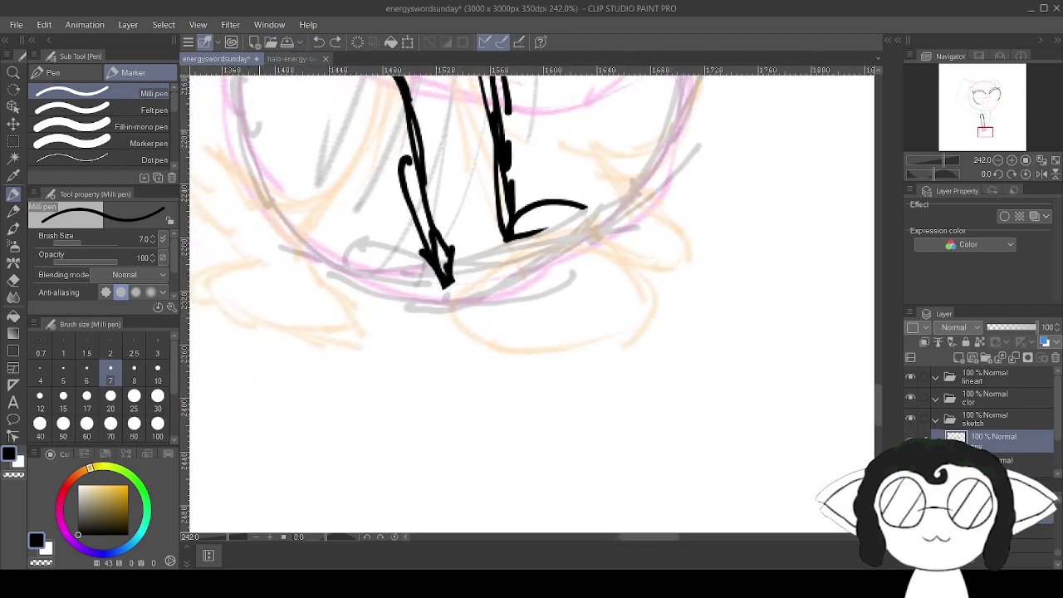
pyautogui.moveTo(448, 284)
pyautogui.mouseDown()
pyautogui.moveTo(434, 319)
pyautogui.moveTo(445, 368)
pyautogui.moveTo(473, 388)
pyautogui.moveTo(522, 387)
pyautogui.mouseUp()
pyautogui.moveTo(505, 234)
pyautogui.mouseDown()
pyautogui.moveTo(537, 263)
pyautogui.moveTo(558, 248)
pyautogui.moveTo(599, 302)
pyautogui.moveTo(587, 314)
pyautogui.moveTo(582, 286)
pyautogui.moveTo(559, 353)
pyautogui.moveTo(505, 398)
pyautogui.mouseUp()
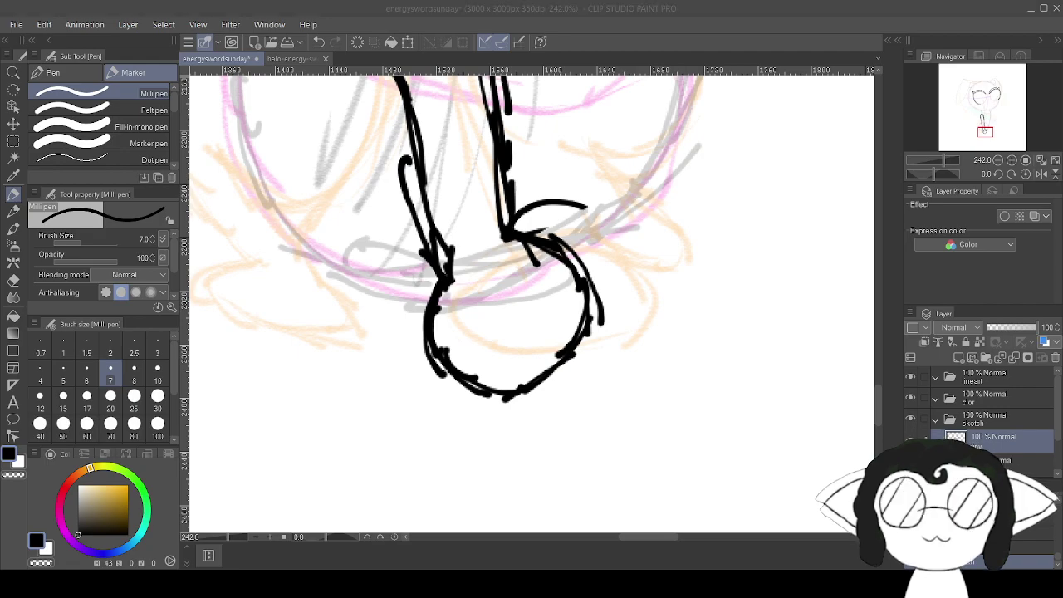
pyautogui.scroll(-3, 644, 354)
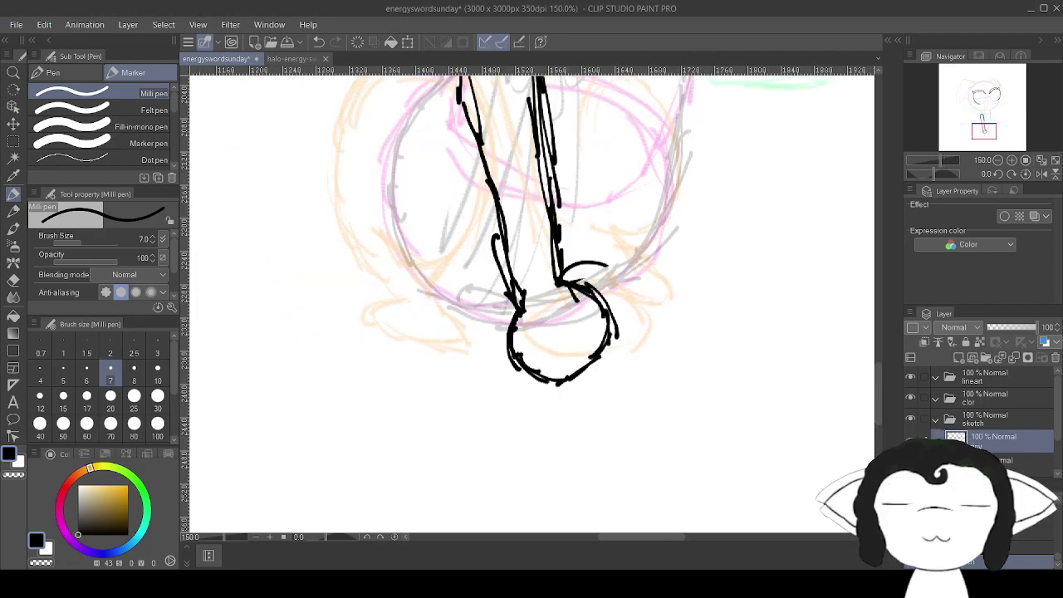
pyautogui.moveTo(607, 332)
pyautogui.mouseDown()
pyautogui.moveTo(547, 369)
pyautogui.moveTo(590, 358)
pyautogui.moveTo(528, 365)
pyautogui.mouseUp()
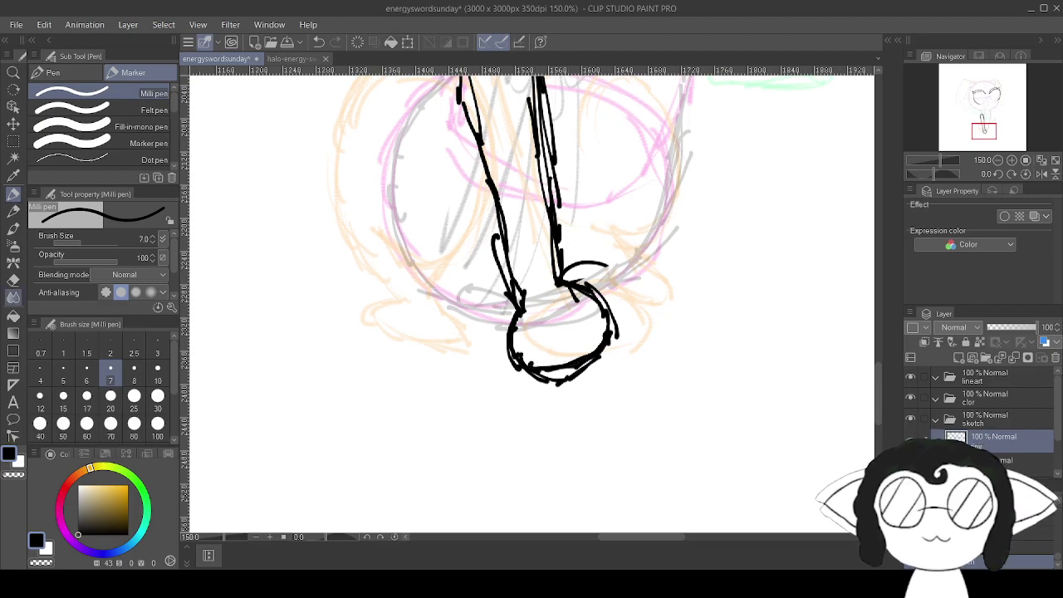
pyautogui.click(13, 281)
pyautogui.moveTo(601, 362); pyautogui.dragTo(531, 385)
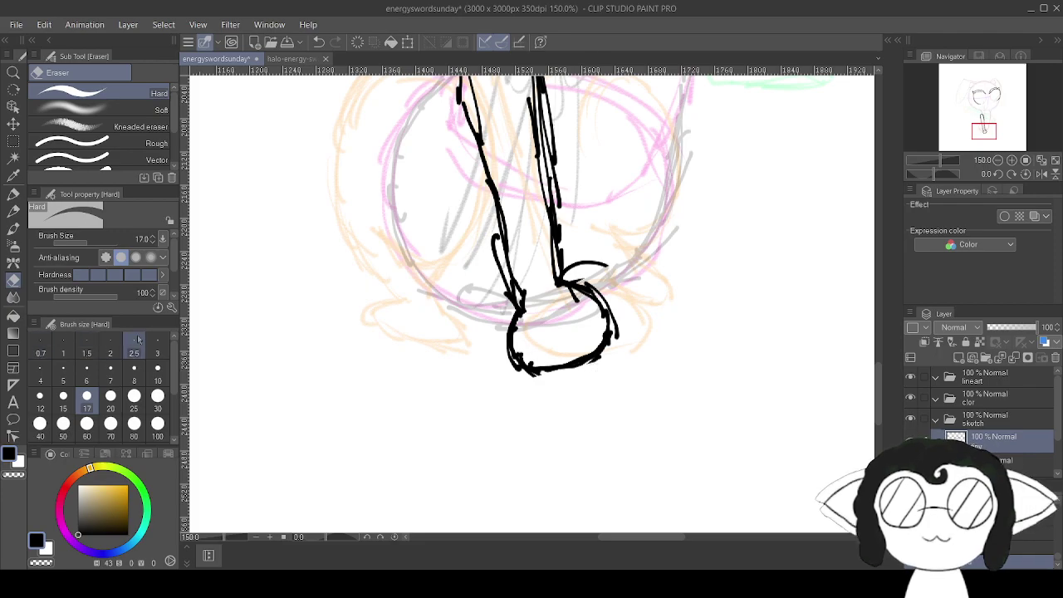
# Erase the paw's top edge, right side and underside with the Hard eraser at size 17, keeping its left edge.
pyautogui.scroll(-6, 432, 278)
pyautogui.scroll(4, 419, 138)
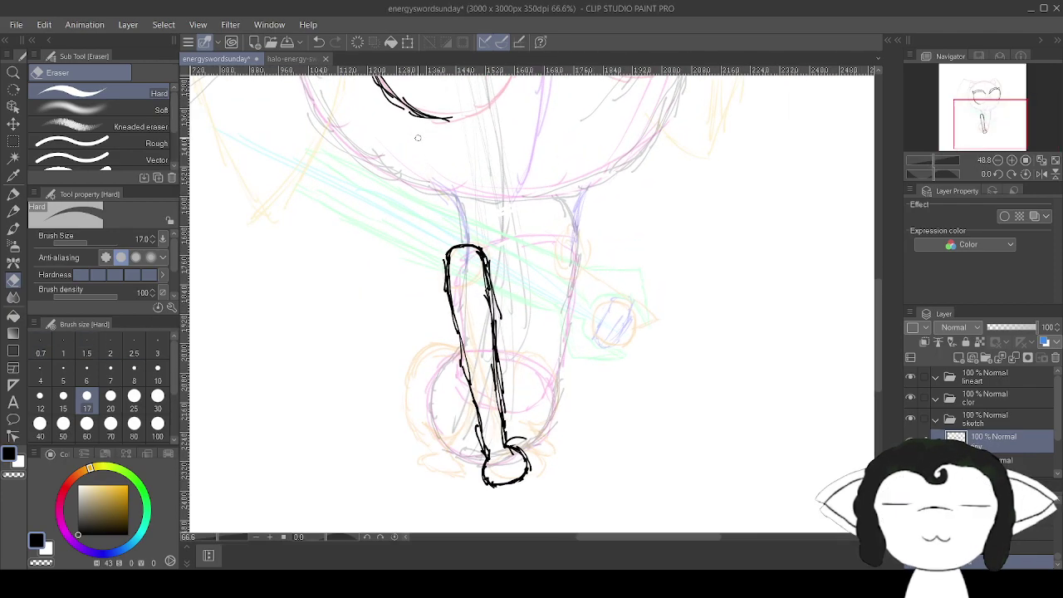
pyautogui.scroll(-1, 418, 137)
pyautogui.scroll(4, 450, 407)
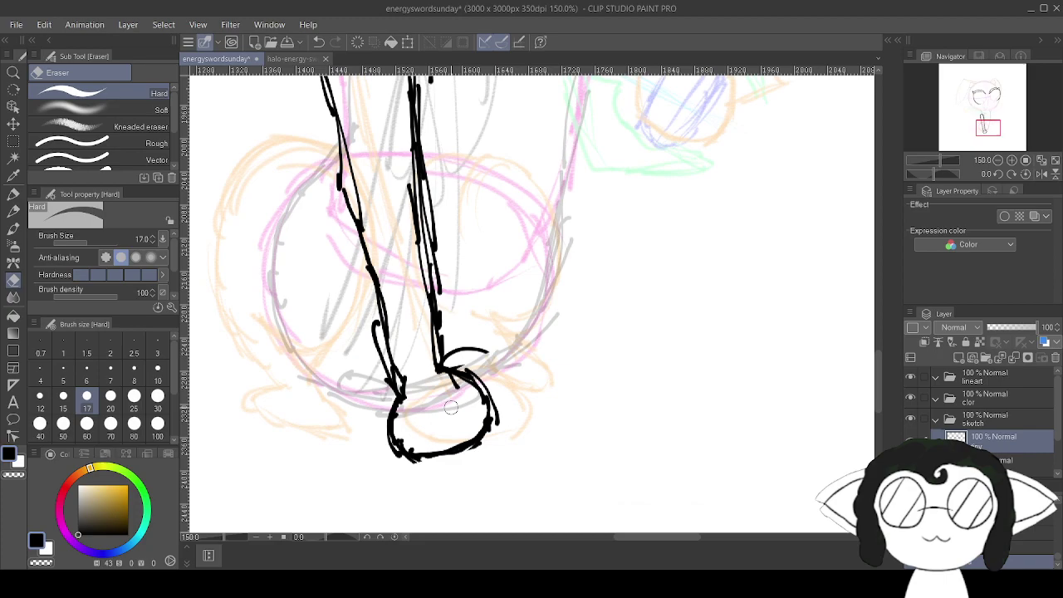
pyautogui.scroll(1, 451, 407)
pyautogui.moveTo(487, 356)
pyautogui.mouseDown()
pyautogui.moveTo(493, 431)
pyautogui.moveTo(484, 438)
pyautogui.moveTo(503, 361)
pyautogui.moveTo(460, 469)
pyautogui.mouseUp()
pyautogui.moveTo(472, 408)
pyautogui.mouseDown()
pyautogui.moveTo(477, 353)
pyautogui.moveTo(445, 386)
pyautogui.mouseUp()
pyautogui.moveTo(453, 456); pyautogui.dragTo(420, 470)
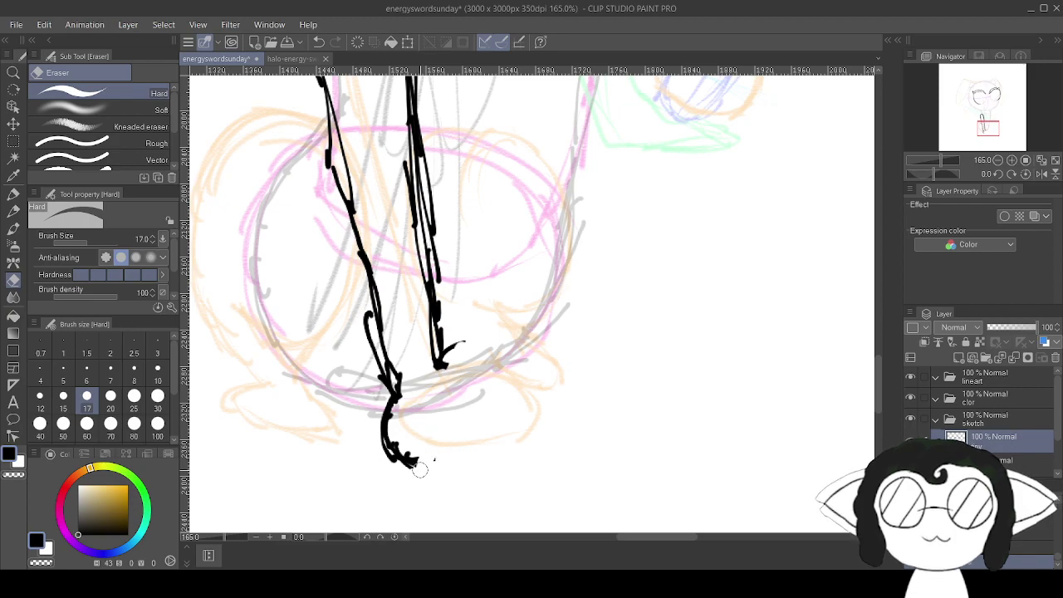
# Redraw the paw's right side and underside with the Milli pen at size 7 as a wider rounded shape.
pyautogui.press('p')
pyautogui.moveTo(443, 363)
pyautogui.mouseDown()
pyautogui.moveTo(477, 386)
pyautogui.moveTo(492, 416)
pyautogui.moveTo(485, 464)
pyautogui.moveTo(467, 468)
pyautogui.moveTo(485, 465)
pyautogui.moveTo(444, 473)
pyautogui.moveTo(472, 467)
pyautogui.moveTo(384, 452)
pyautogui.mouseUp()
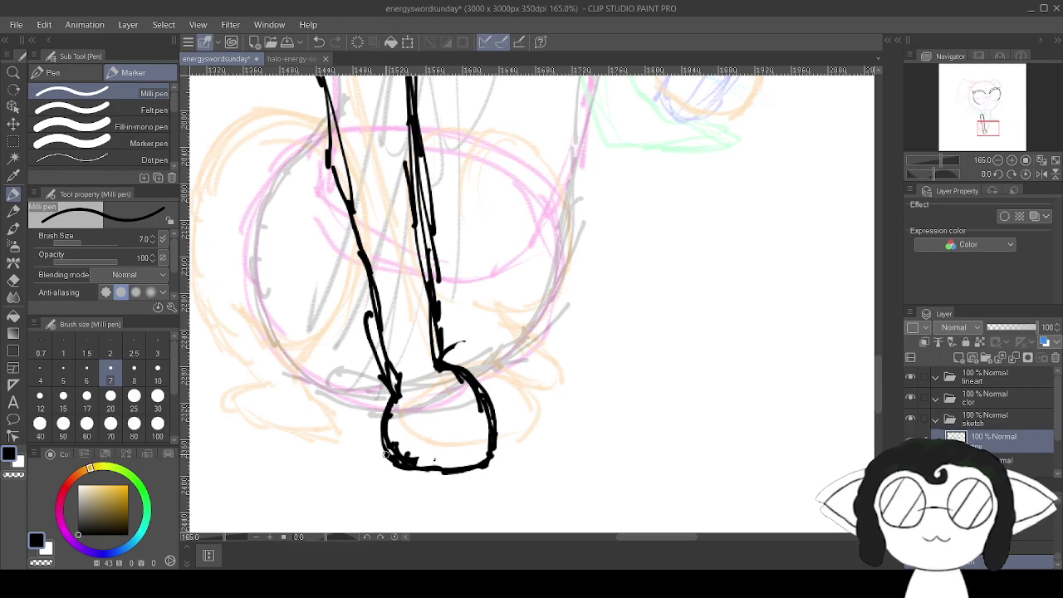
pyautogui.moveTo(387, 415)
pyautogui.mouseDown()
pyautogui.moveTo(516, 397)
pyautogui.moveTo(595, 571)
pyautogui.moveTo(590, 470)
pyautogui.moveTo(502, 500)
pyautogui.mouseUp()
# Select the head and body sketch layer and restore its opacity to 100%.
pyautogui.moveTo(532, 79)
pyautogui.mouseDown()
pyautogui.moveTo(475, 157)
pyautogui.moveTo(376, 427)
pyautogui.moveTo(573, 594)
pyautogui.moveTo(535, 310)
pyautogui.moveTo(538, 25)
pyautogui.moveTo(411, 240)
pyautogui.moveTo(418, 256)
pyautogui.moveTo(398, 288)
pyautogui.moveTo(357, 313)
pyautogui.moveTo(490, 284)
pyautogui.moveTo(330, 563)
pyautogui.moveTo(466, 255)
pyautogui.moveTo(426, 466)
pyautogui.moveTo(477, 383)
pyautogui.moveTo(535, 242)
pyautogui.moveTo(210, 530)
pyautogui.moveTo(267, 419)
pyautogui.moveTo(351, 312)
pyautogui.moveTo(291, 336)
pyautogui.mouseUp()
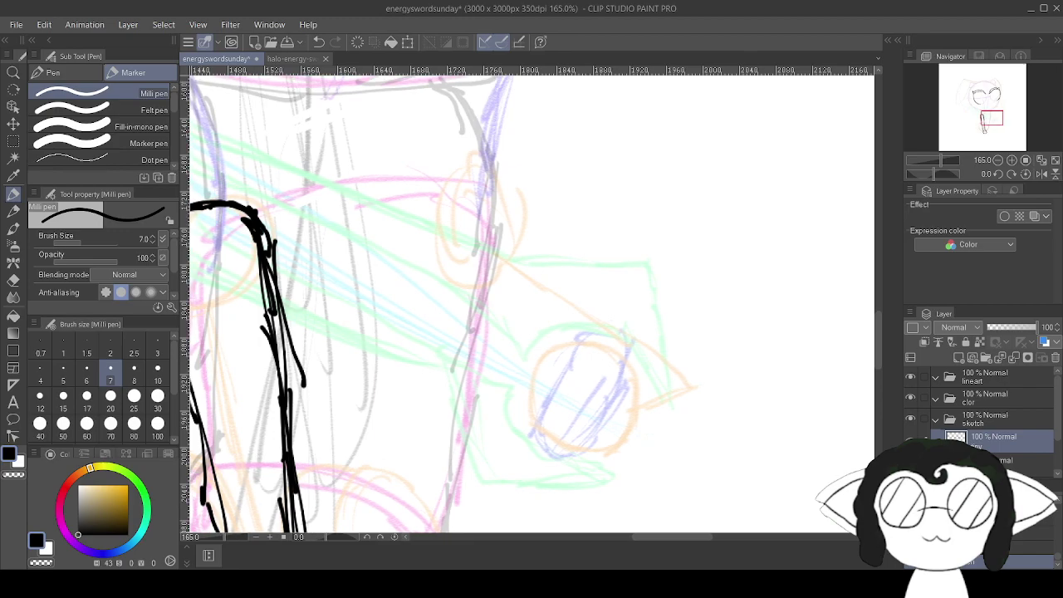
pyautogui.click(1011, 460)
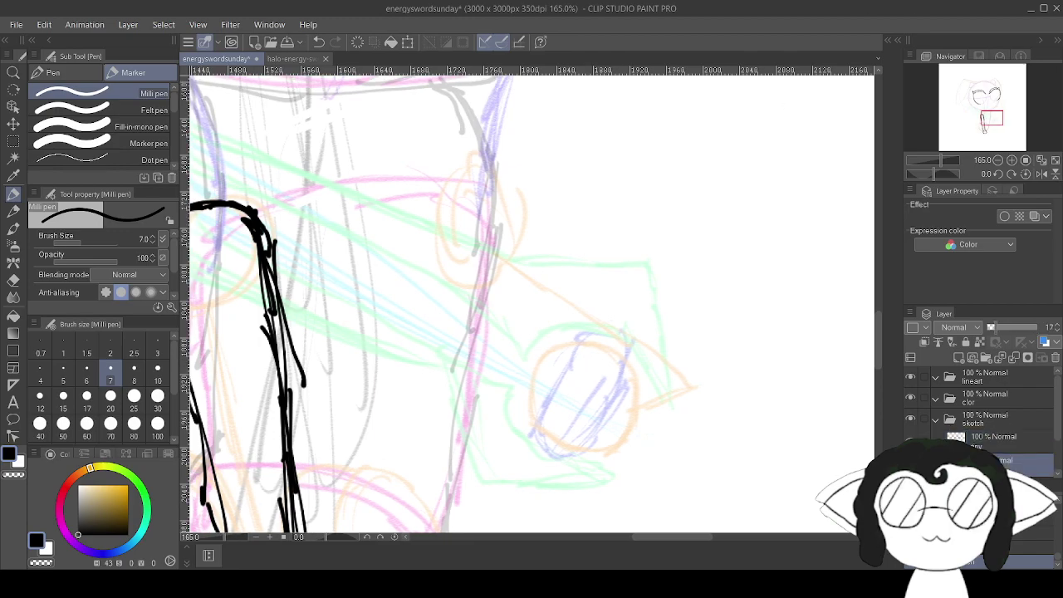
pyautogui.moveTo(1007, 333); pyautogui.dragTo(1054, 330)
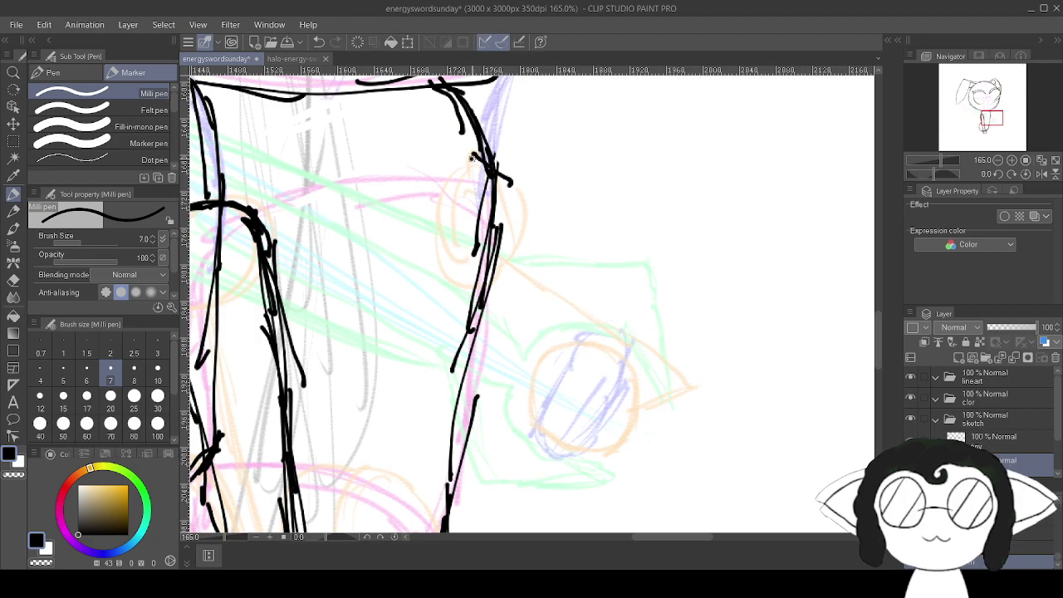
# Sketch the right arm's outer edge from the shoulder down around the elbow, and outline the hand over the orange guide circle.
pyautogui.moveTo(488, 166)
pyautogui.mouseDown()
pyautogui.moveTo(562, 252)
pyautogui.moveTo(677, 346)
pyautogui.mouseUp()
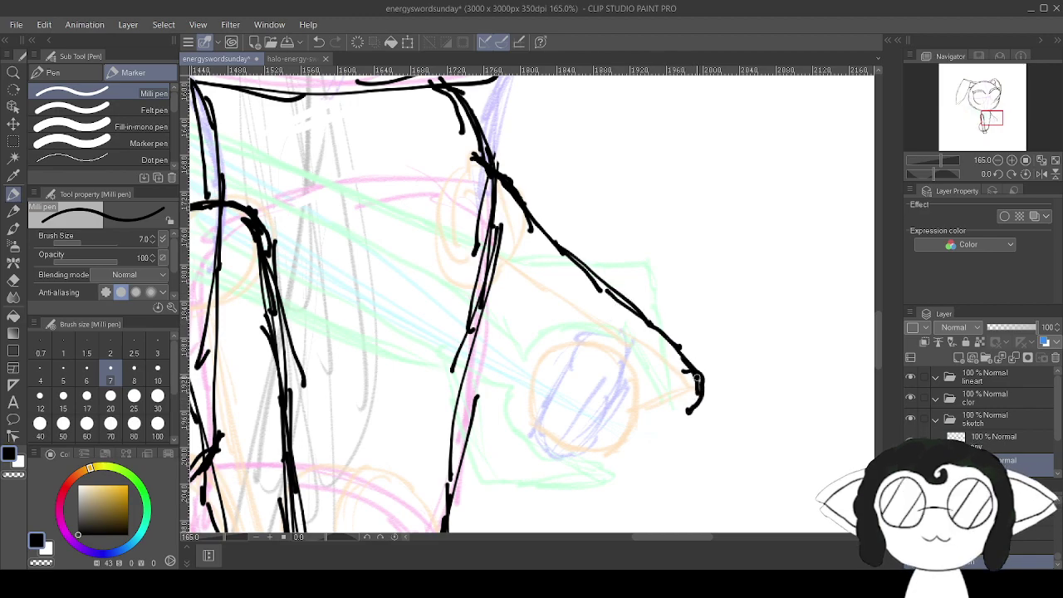
pyautogui.moveTo(656, 436)
pyautogui.mouseDown()
pyautogui.moveTo(591, 455)
pyautogui.moveTo(531, 399)
pyautogui.moveTo(547, 355)
pyautogui.moveTo(568, 343)
pyautogui.moveTo(639, 382)
pyautogui.mouseUp()
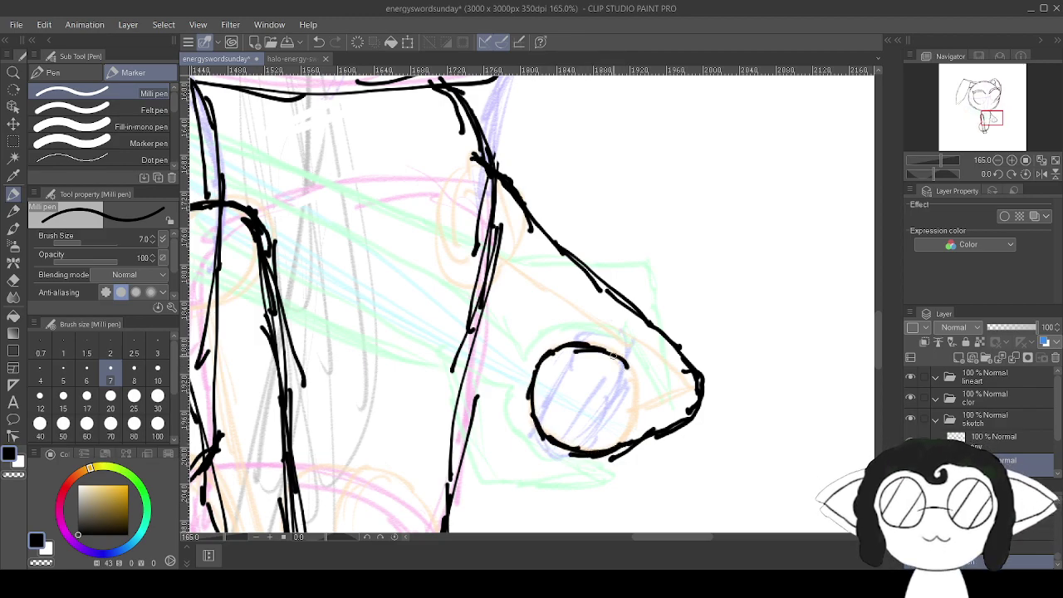
pyautogui.moveTo(631, 390); pyautogui.dragTo(648, 380)
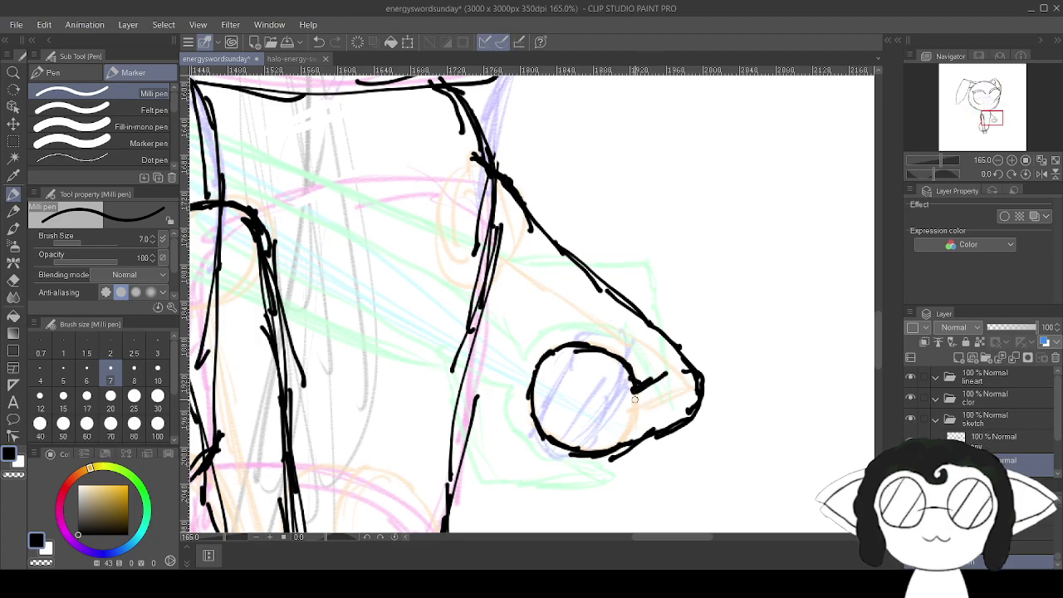
pyautogui.moveTo(639, 390); pyautogui.dragTo(654, 383)
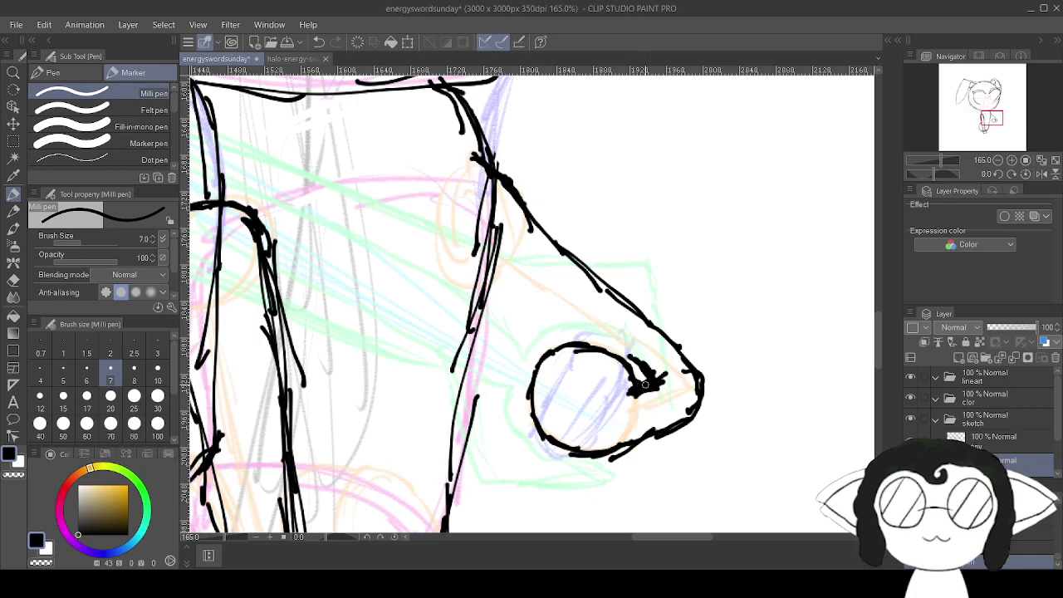
# Sketch the right arm's inner edge from the body's side down to the round hand, building it up with overlapping strokes.
pyautogui.moveTo(475, 284); pyautogui.dragTo(526, 301)
pyautogui.moveTo(459, 277); pyautogui.dragTo(535, 316)
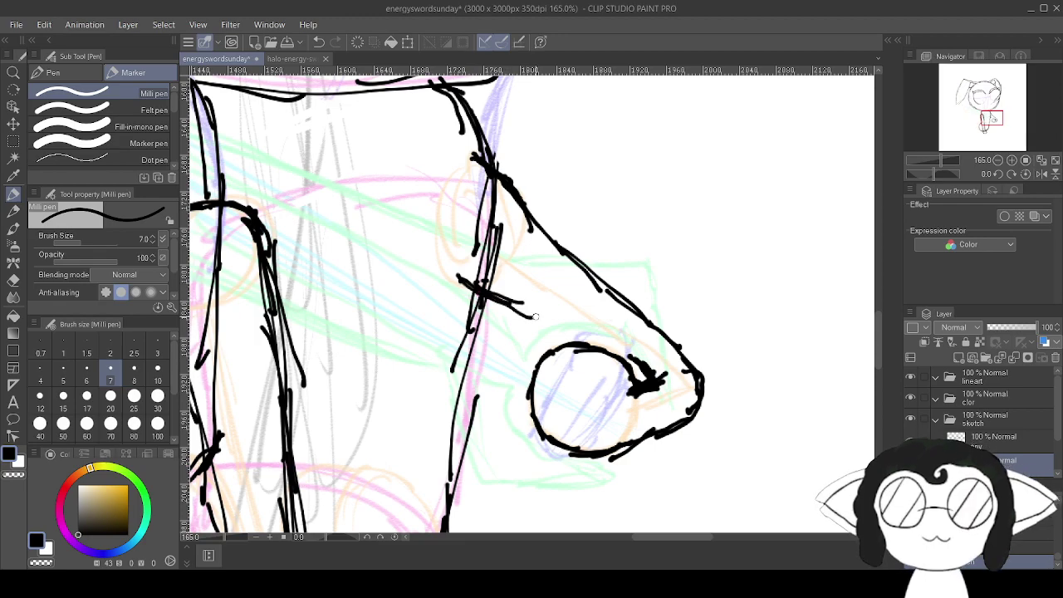
pyautogui.moveTo(479, 299); pyautogui.dragTo(554, 335)
pyautogui.moveTo(504, 302); pyautogui.dragTo(581, 339)
pyautogui.moveTo(532, 307)
pyautogui.mouseDown()
pyautogui.moveTo(581, 332)
pyautogui.moveTo(602, 367)
pyautogui.mouseUp()
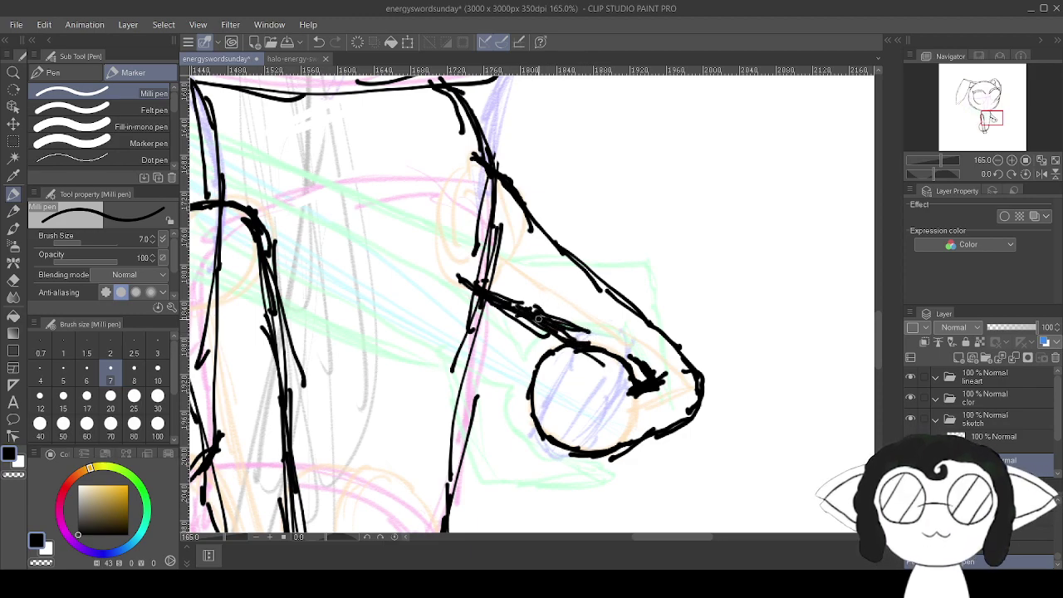
pyautogui.moveTo(575, 338); pyautogui.dragTo(652, 375)
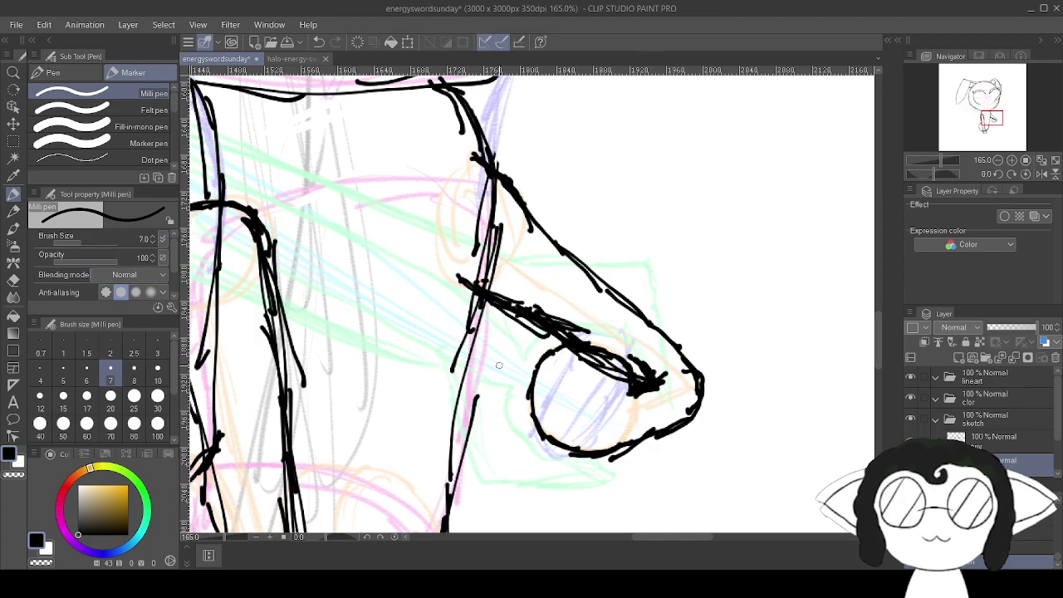
# Erase the stray strokes around the right hand's outline and thin the arm's inner edge with the Hard eraser at size 17.
pyautogui.scroll(10, 636, 354)
pyautogui.click(13, 283)
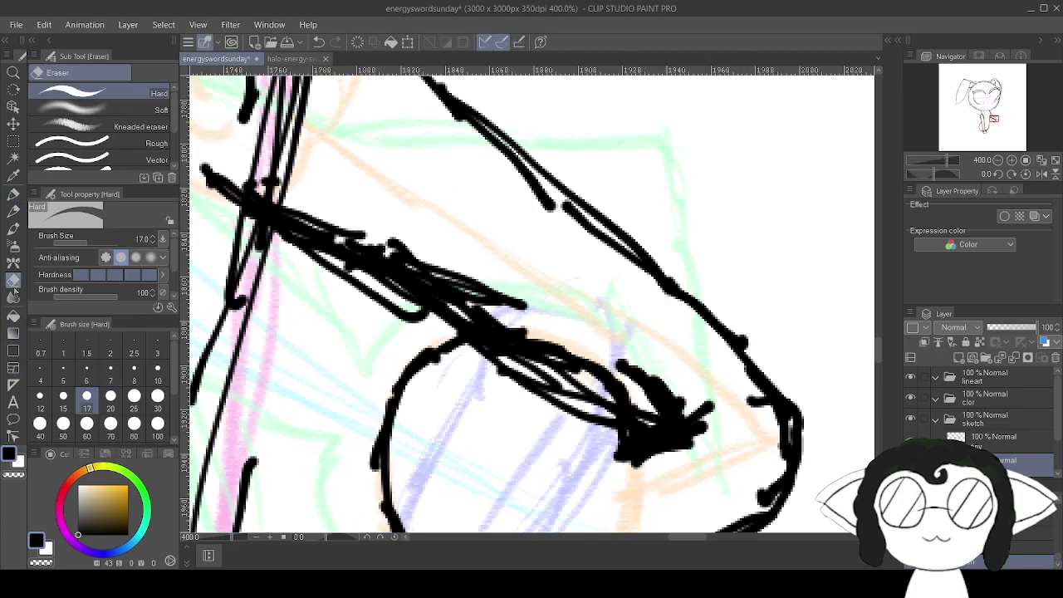
pyautogui.moveTo(621, 355); pyautogui.dragTo(700, 394)
pyautogui.moveTo(652, 425); pyautogui.dragTo(657, 480)
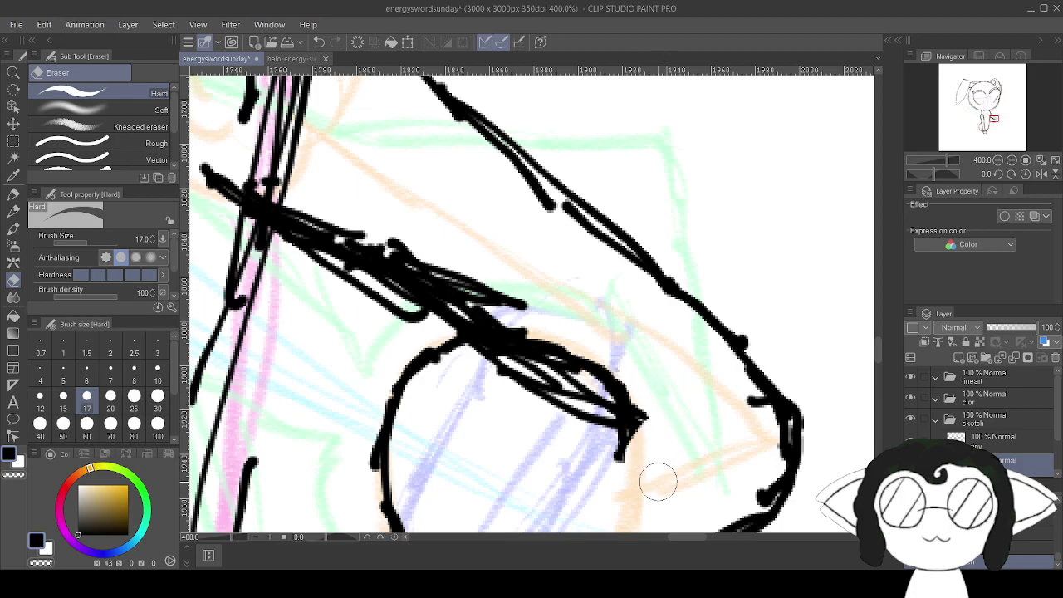
pyautogui.moveTo(595, 449)
pyautogui.mouseDown()
pyautogui.moveTo(593, 419)
pyautogui.moveTo(490, 377)
pyautogui.mouseUp()
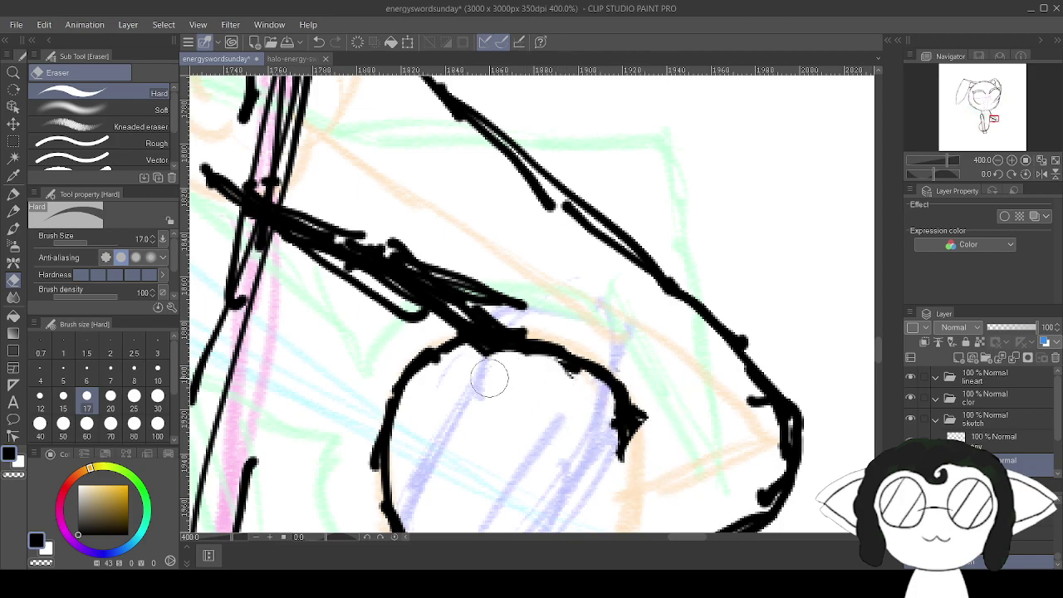
pyautogui.moveTo(590, 458); pyautogui.dragTo(656, 430)
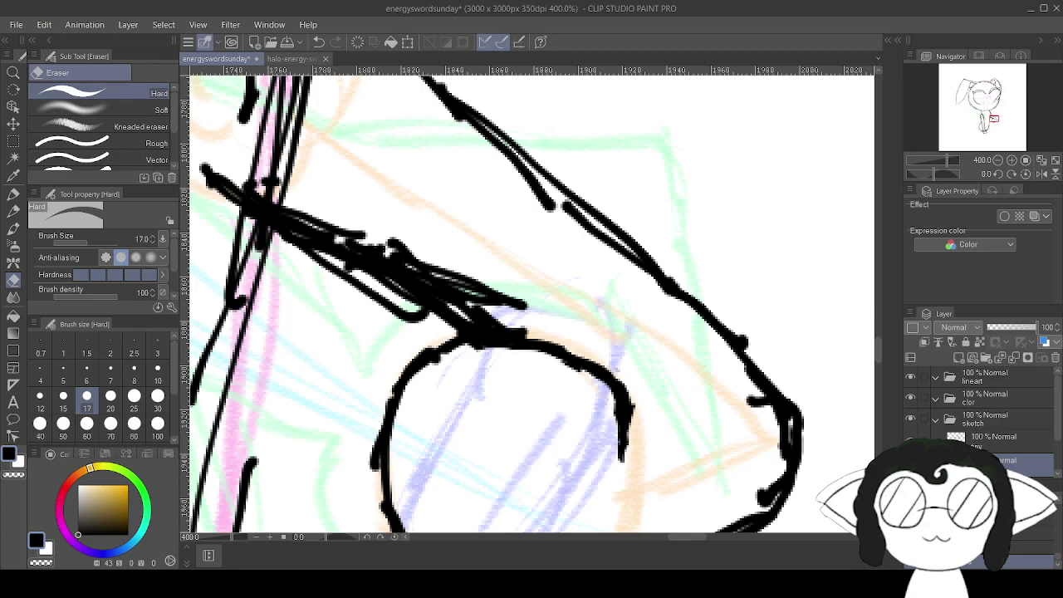
pyautogui.moveTo(485, 278)
pyautogui.mouseDown()
pyautogui.moveTo(513, 290)
pyautogui.moveTo(467, 266)
pyautogui.moveTo(441, 279)
pyautogui.moveTo(455, 268)
pyautogui.mouseUp()
pyautogui.moveTo(340, 208)
pyautogui.mouseDown()
pyautogui.moveTo(348, 225)
pyautogui.moveTo(257, 158)
pyautogui.mouseUp()
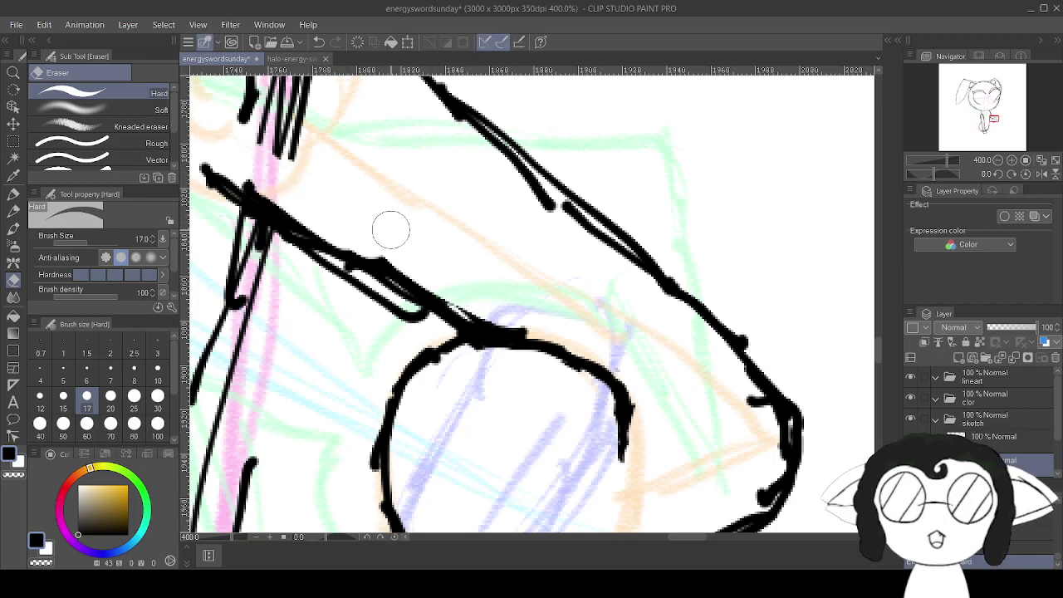
# Erase the ends of the right arm's lines that overlap into the body at the shoulder and underarm.
pyautogui.scroll(-10, 450, 216)
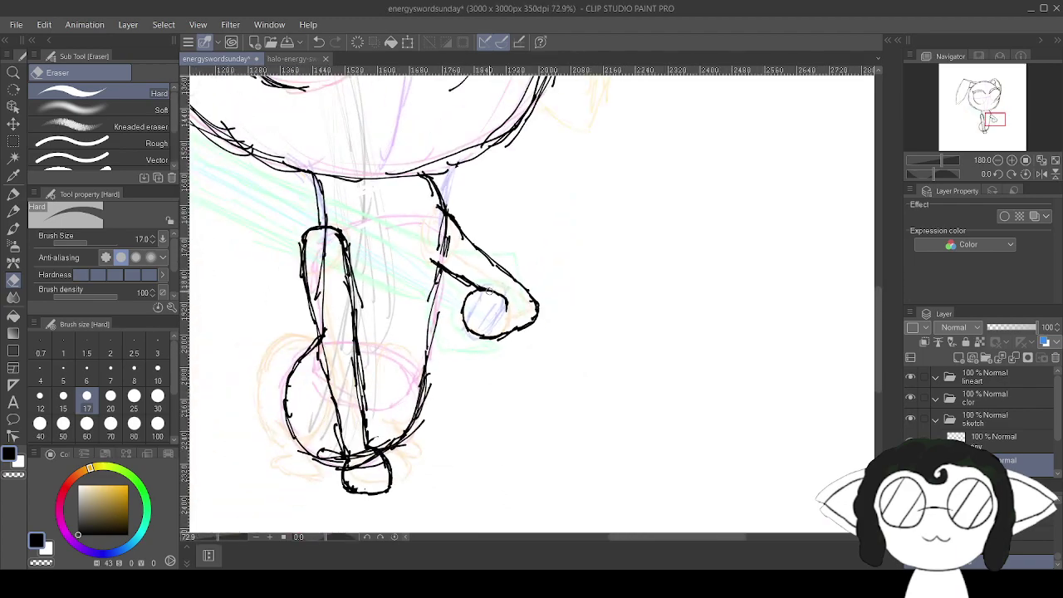
pyautogui.scroll(5, 441, 292)
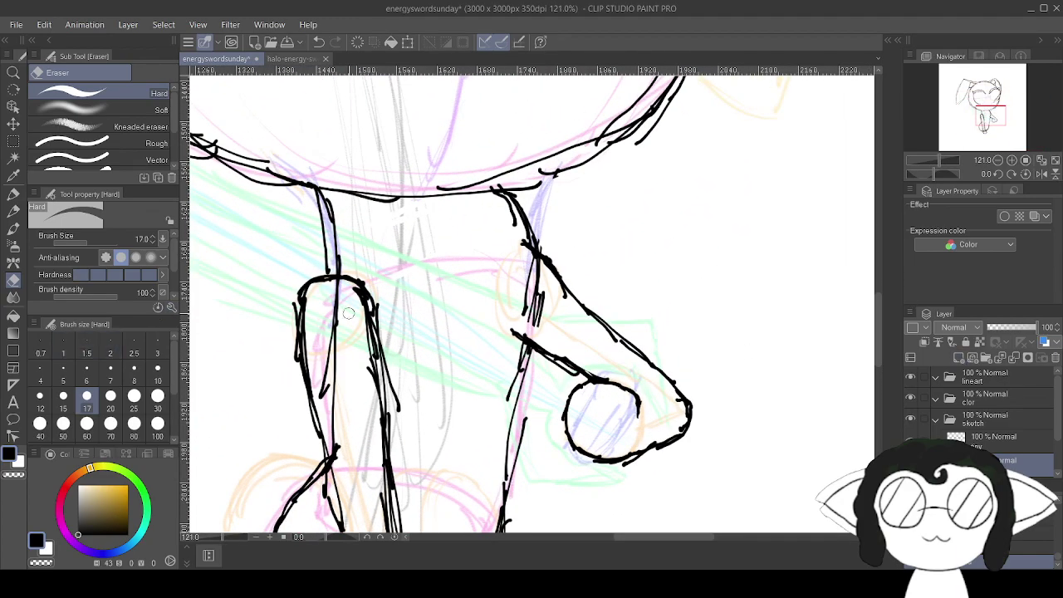
pyautogui.scroll(5, 555, 257)
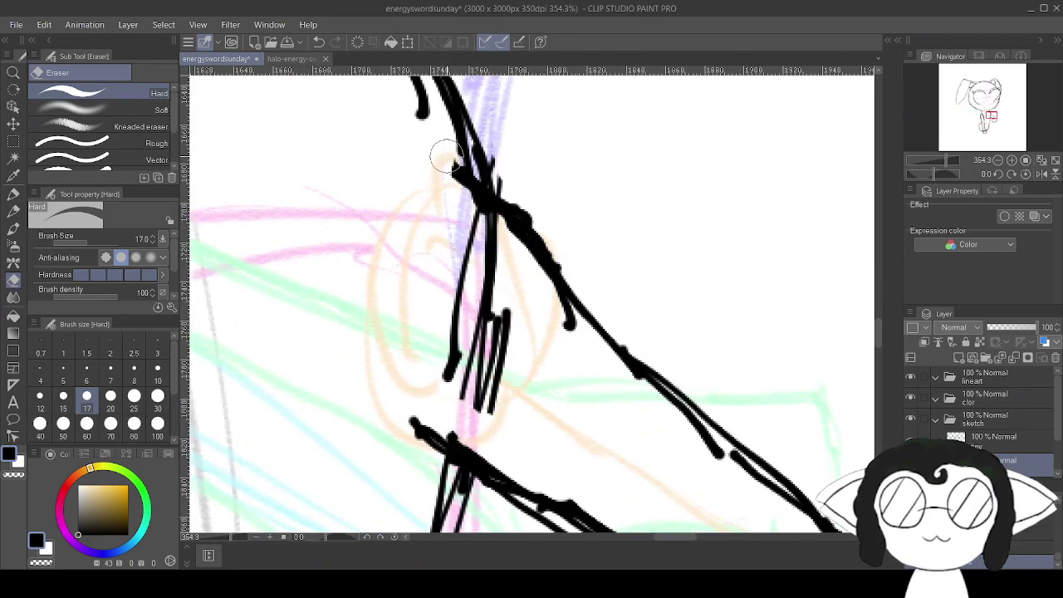
pyautogui.moveTo(422, 345); pyautogui.dragTo(418, 465)
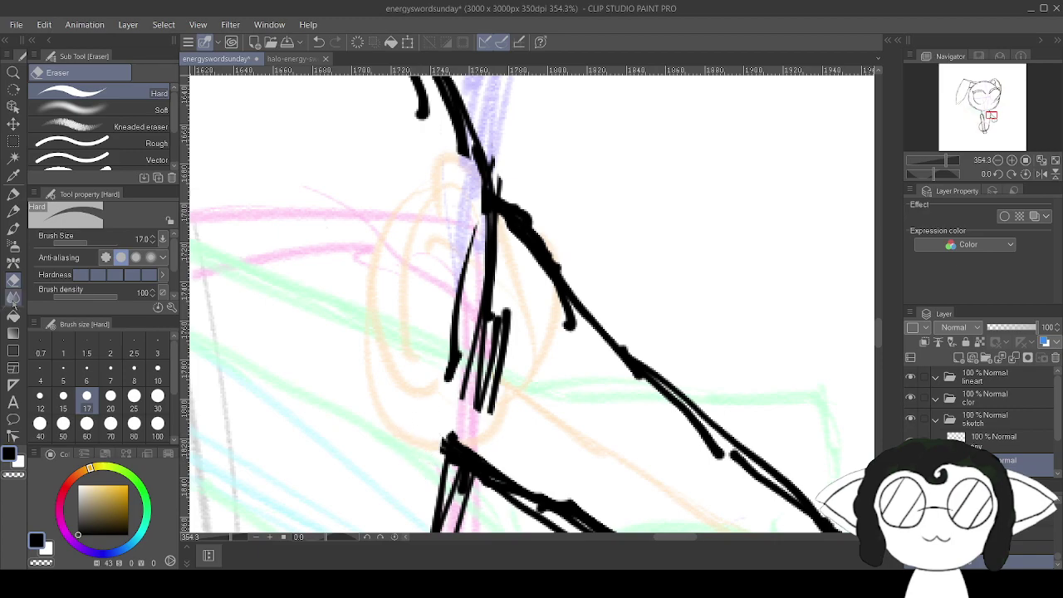
pyautogui.scroll(-6, 477, 242)
pyautogui.scroll(-5, 477, 241)
pyautogui.scroll(2, 478, 241)
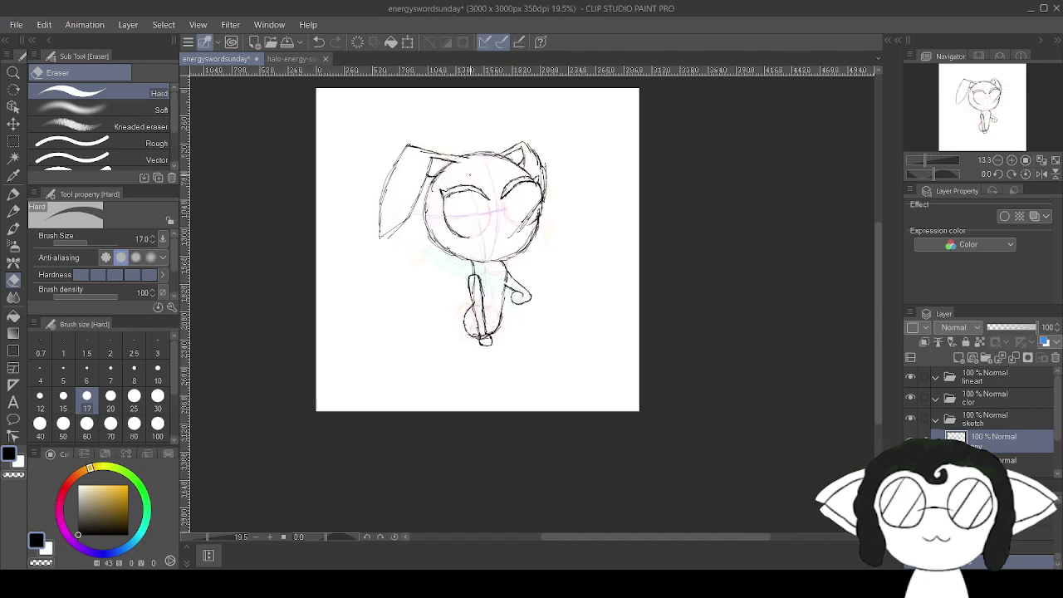
# Examine the sketch's overall proportions, comparing the head, arms and lower body with the coloured guidelines.
pyautogui.scroll(1, 460, 162)
pyautogui.scroll(2, 498, 482)
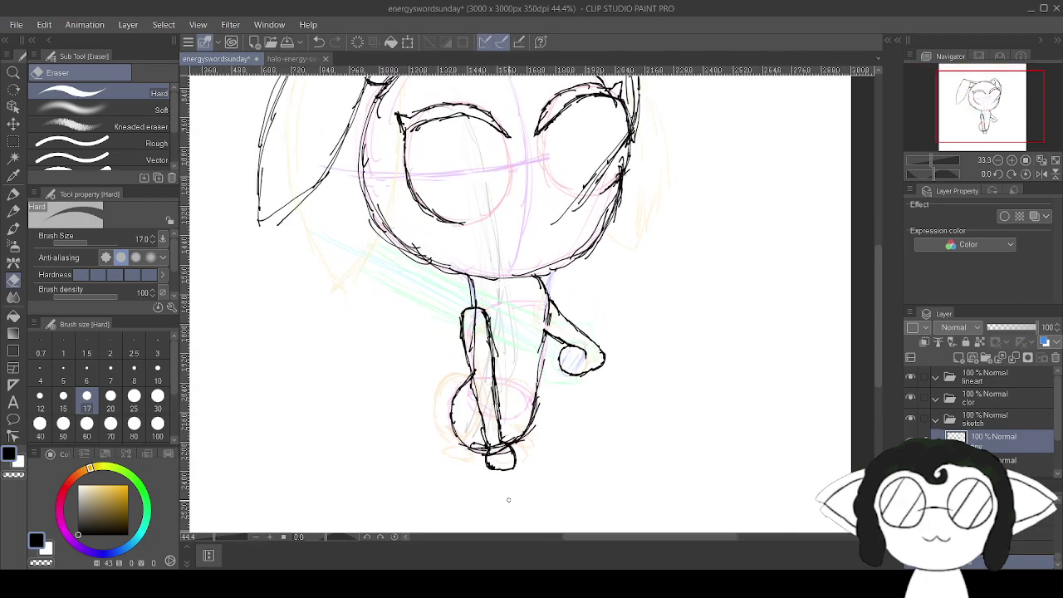
pyautogui.scroll(-3, 499, 473)
pyautogui.scroll(2, 443, 200)
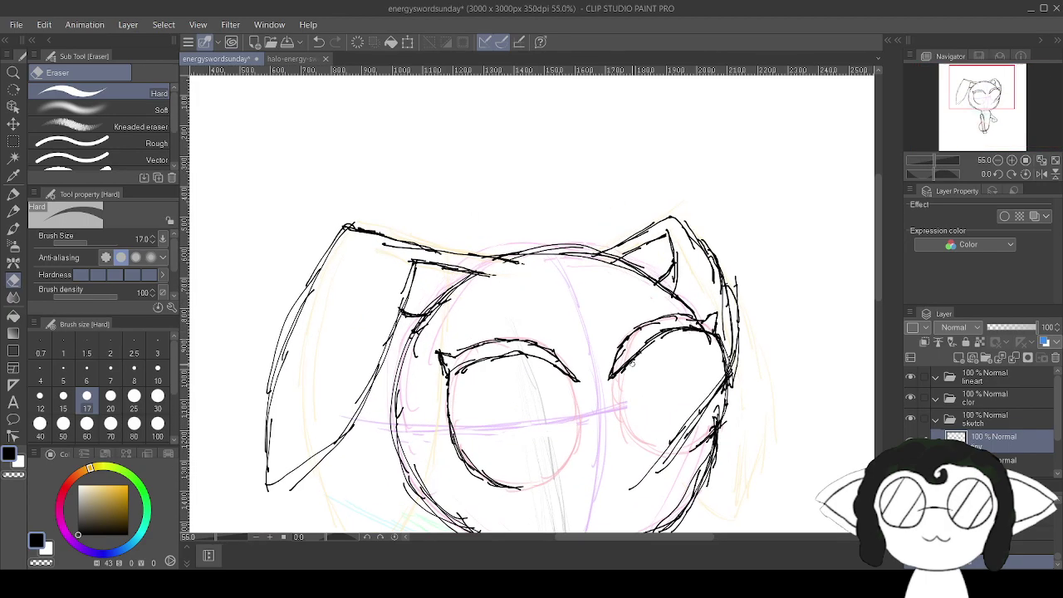
pyautogui.scroll(-4, 656, 373)
pyautogui.scroll(10, 672, 484)
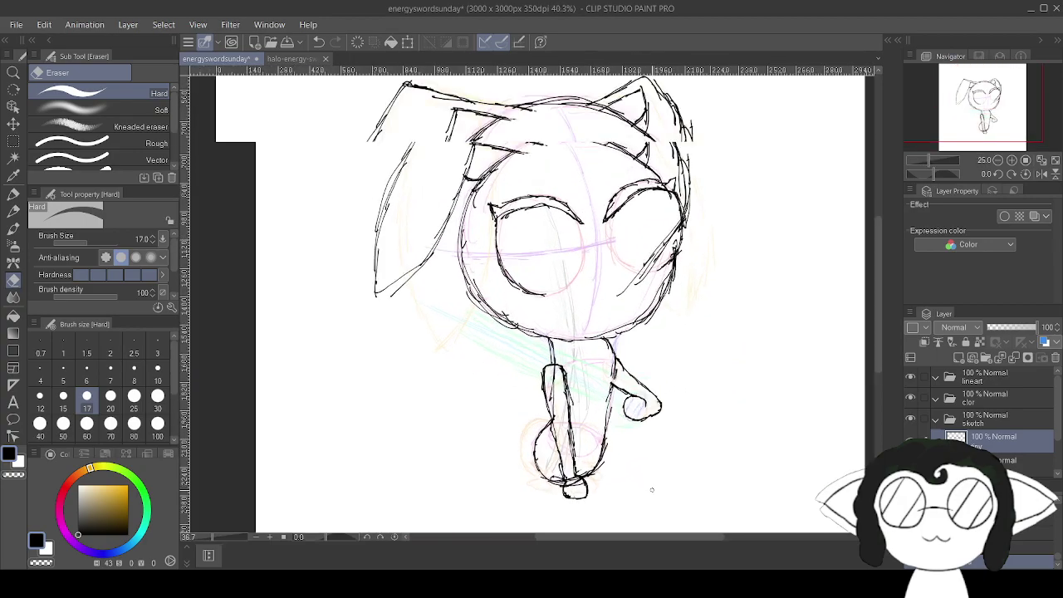
pyautogui.scroll(2, 599, 486)
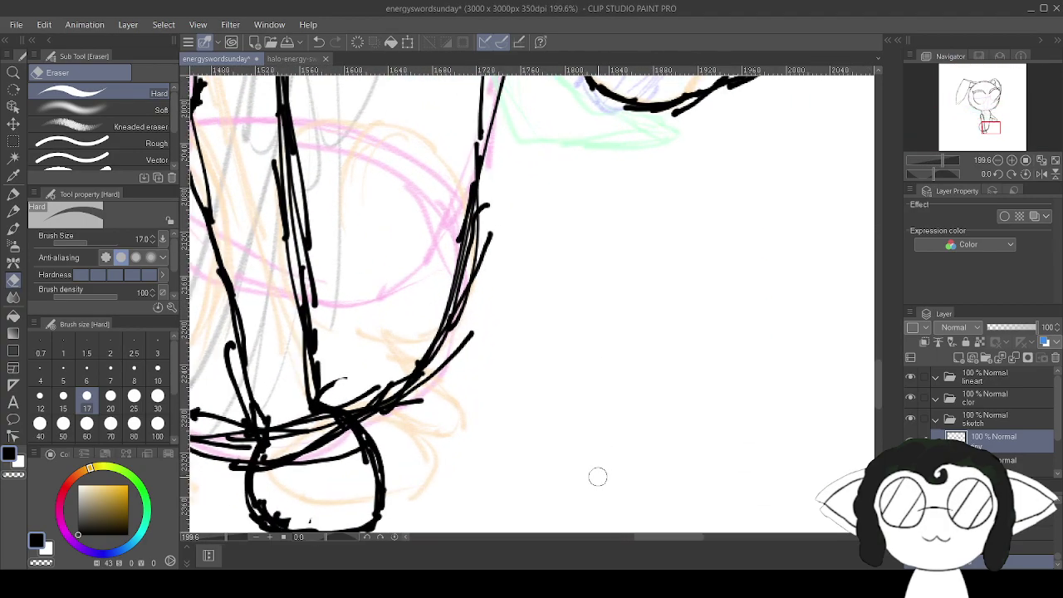
pyautogui.scroll(-3, 597, 475)
pyautogui.scroll(2, 399, 472)
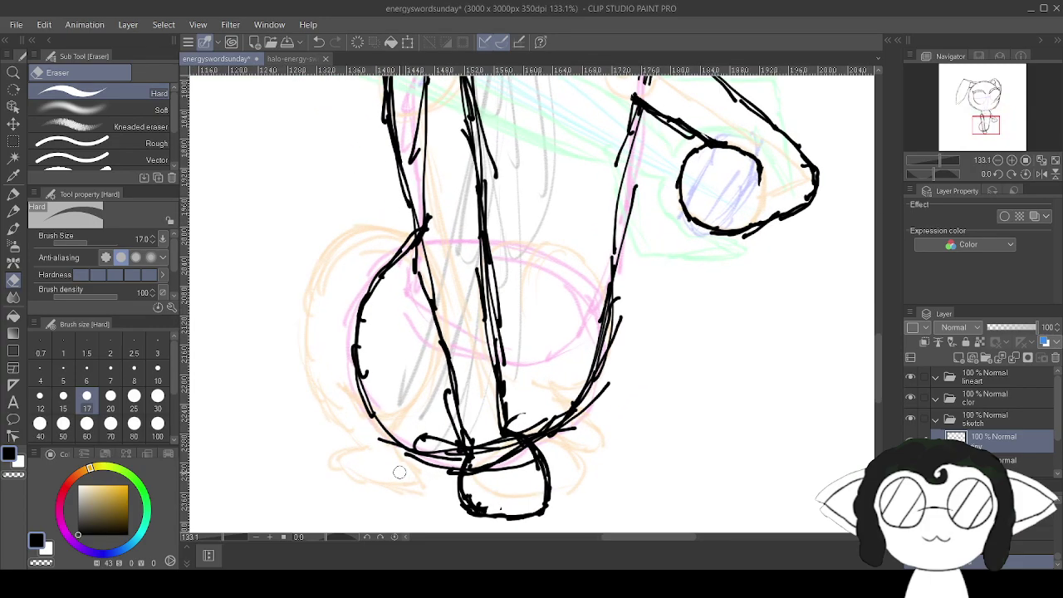
pyautogui.scroll(-1, 400, 472)
pyautogui.scroll(2, 400, 472)
pyautogui.scroll(-4, 399, 471)
pyautogui.scroll(2, 399, 456)
pyautogui.scroll(-3, 399, 455)
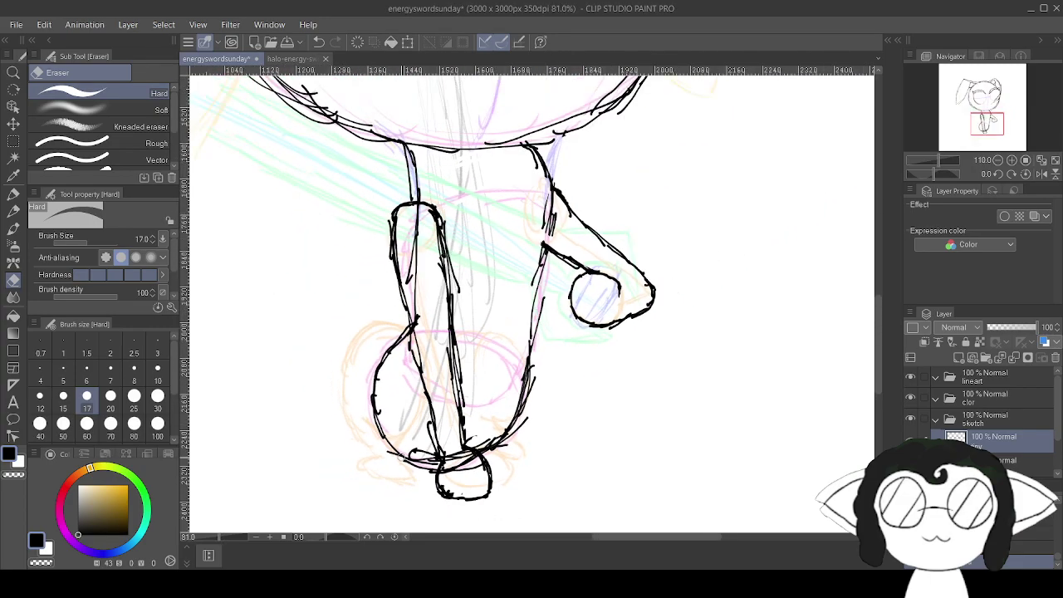
pyautogui.scroll(2, 399, 456)
pyautogui.scroll(-1, 399, 456)
pyautogui.scroll(-2, 400, 457)
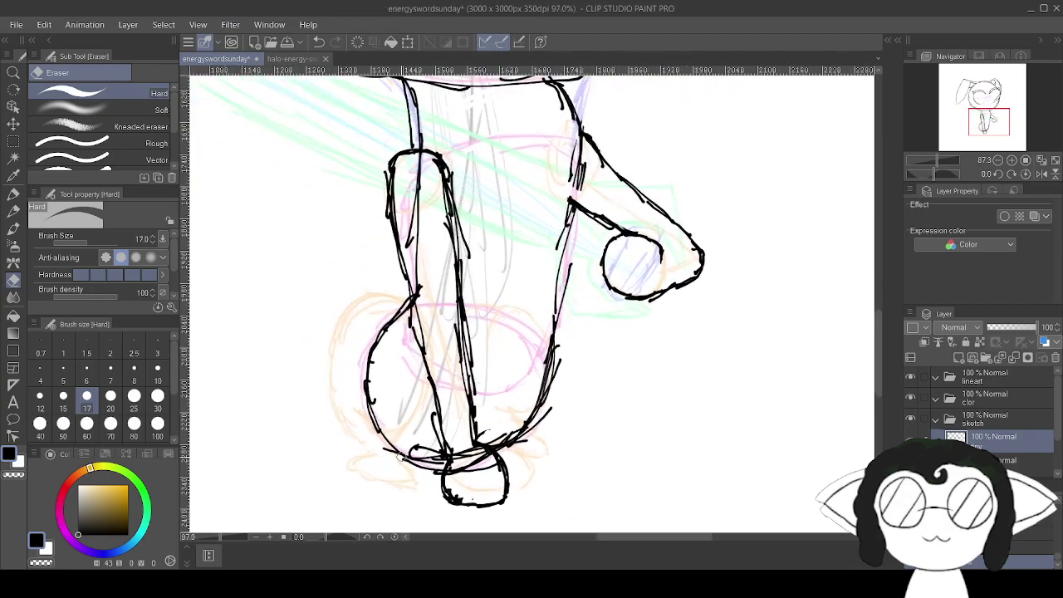
pyautogui.scroll(-2, 401, 448)
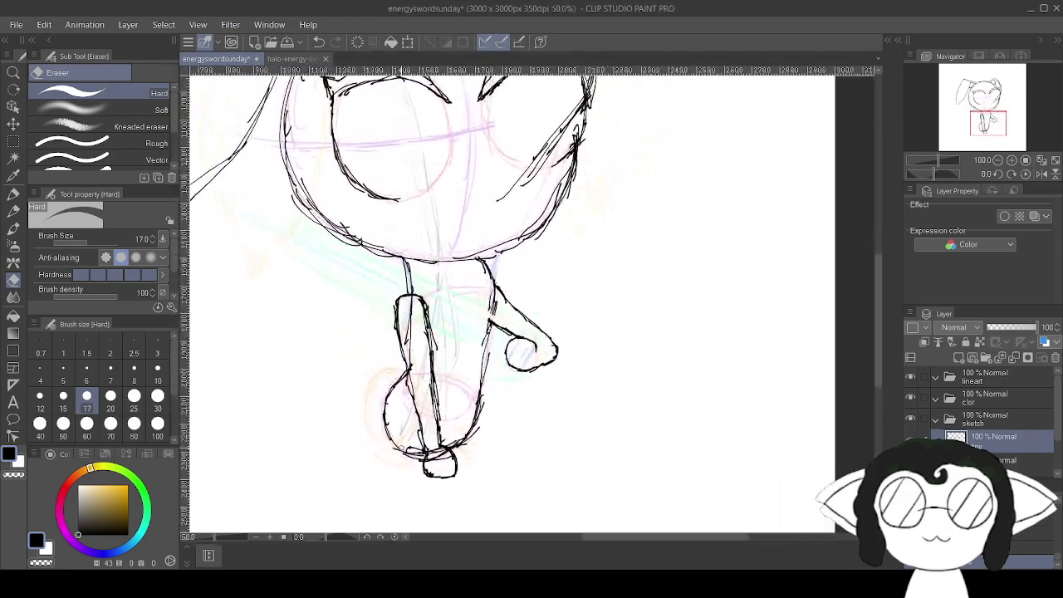
pyautogui.scroll(-3, 397, 411)
pyautogui.scroll(2, 397, 411)
pyautogui.scroll(1, 397, 411)
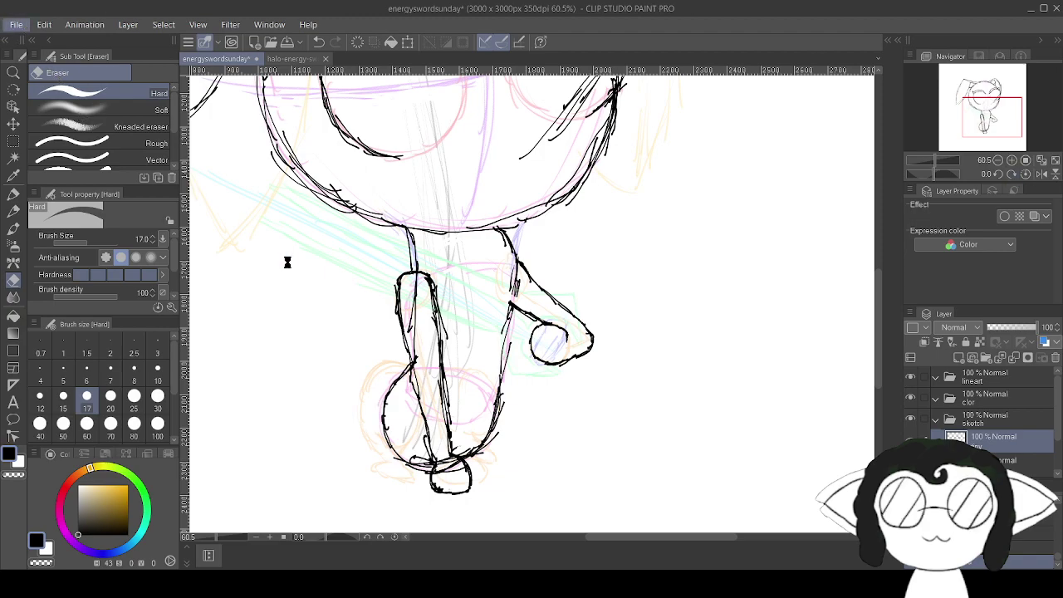
# Sketch the left leg's rounded thigh and small foot over the orange guidelines with the black Milli pen at size 7.
pyautogui.scroll(4, 556, 481)
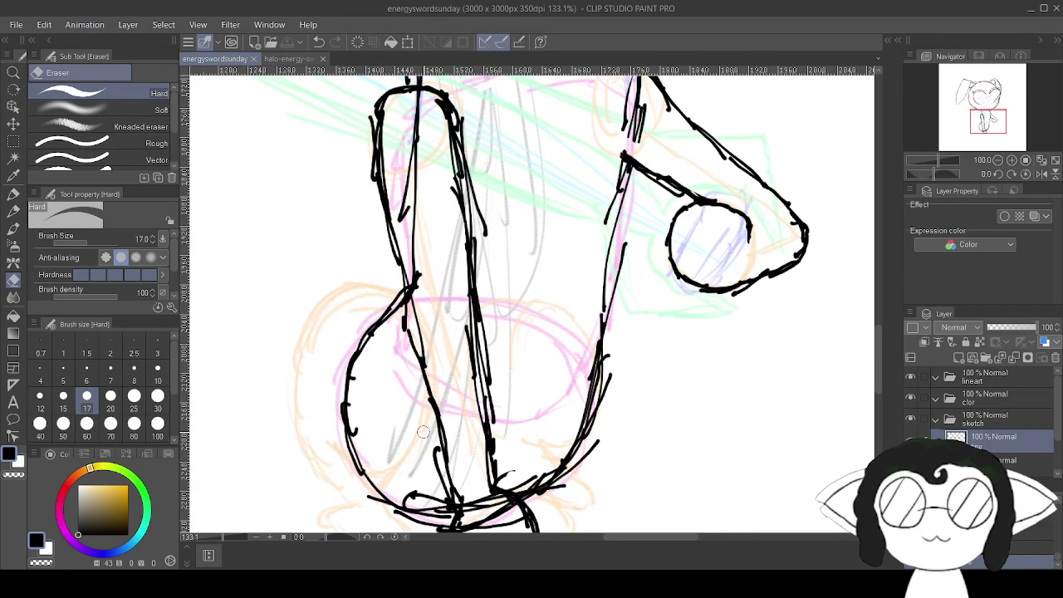
pyautogui.moveTo(429, 436); pyautogui.dragTo(507, 359)
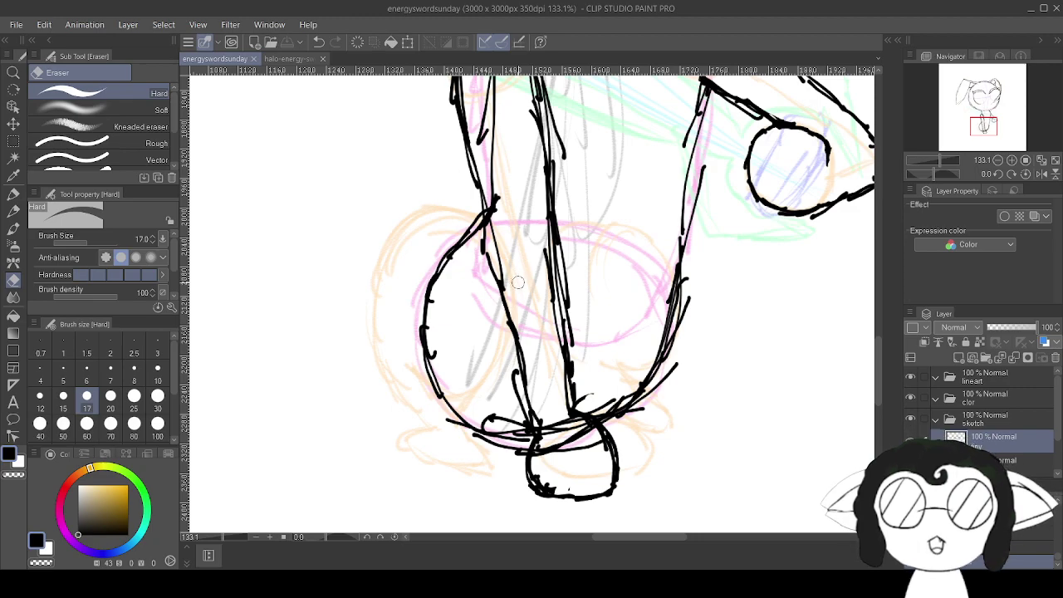
pyautogui.press('p')
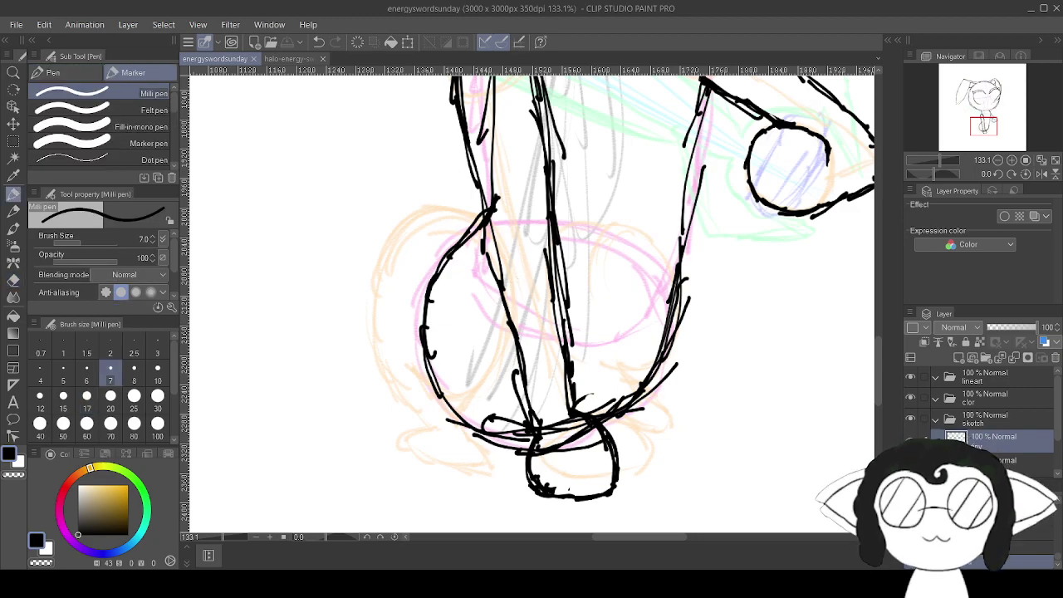
pyautogui.moveTo(516, 311); pyautogui.dragTo(515, 269)
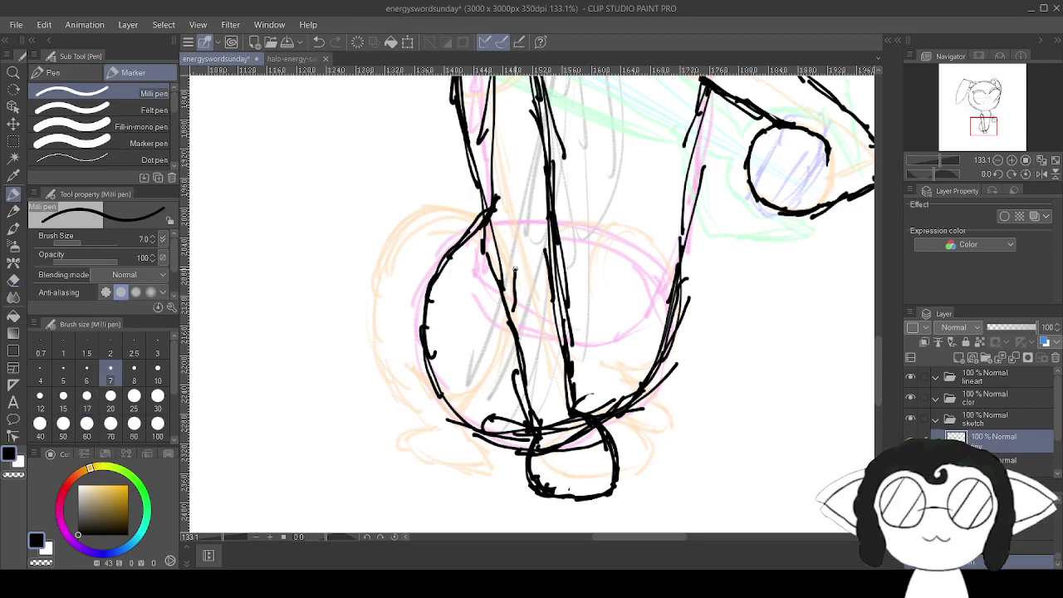
pyautogui.moveTo(371, 298); pyautogui.dragTo(484, 212)
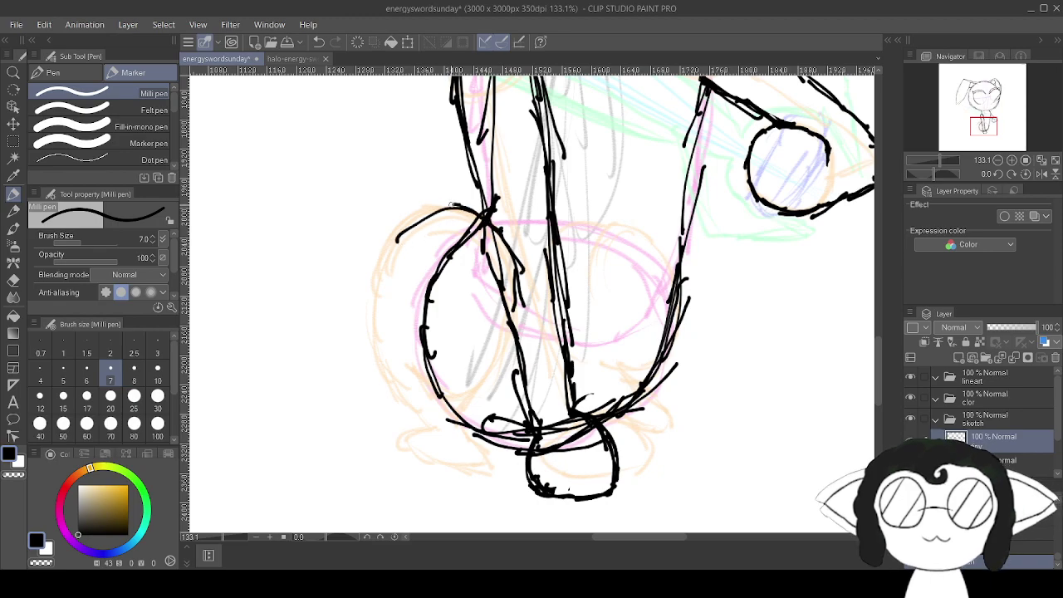
pyautogui.moveTo(373, 287)
pyautogui.mouseDown()
pyautogui.moveTo(406, 411)
pyautogui.moveTo(427, 423)
pyautogui.moveTo(443, 460)
pyautogui.mouseUp()
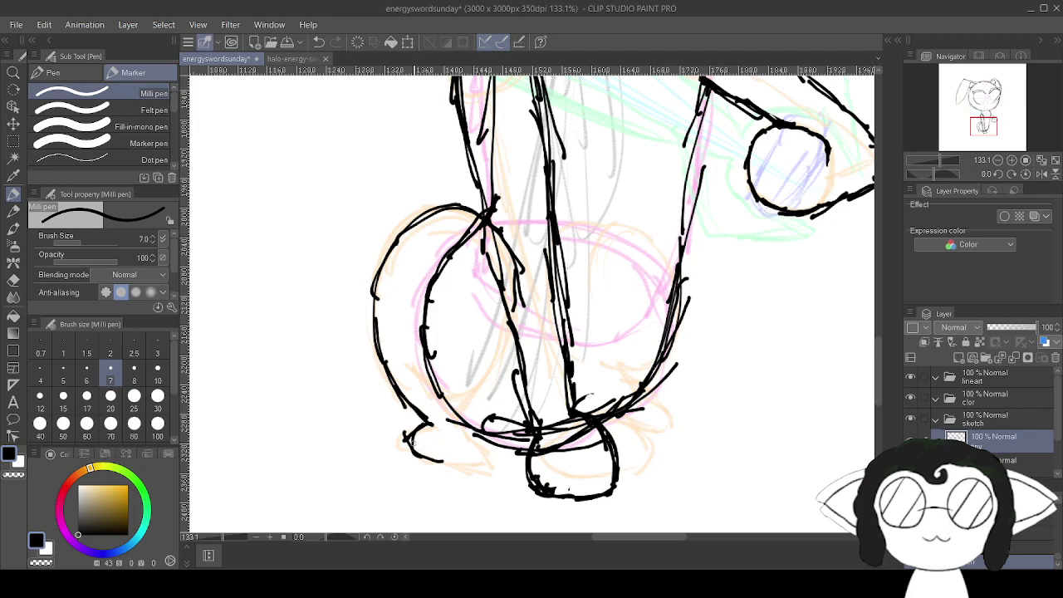
pyautogui.moveTo(460, 466)
pyautogui.mouseDown()
pyautogui.moveTo(464, 432)
pyautogui.moveTo(442, 369)
pyautogui.moveTo(450, 409)
pyautogui.mouseUp()
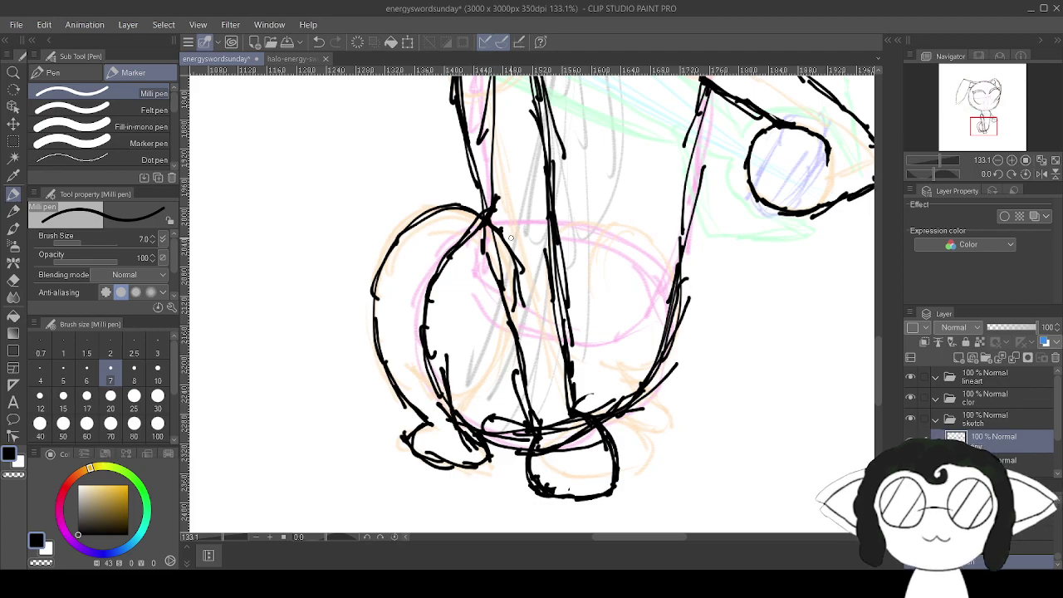
pyautogui.moveTo(496, 370)
pyautogui.mouseDown()
pyautogui.moveTo(512, 332)
pyautogui.moveTo(498, 358)
pyautogui.mouseUp()
# Erase the body's curved side outline inside the left thigh on the layer below, using the Hard eraser at size 17.
pyautogui.press('e')
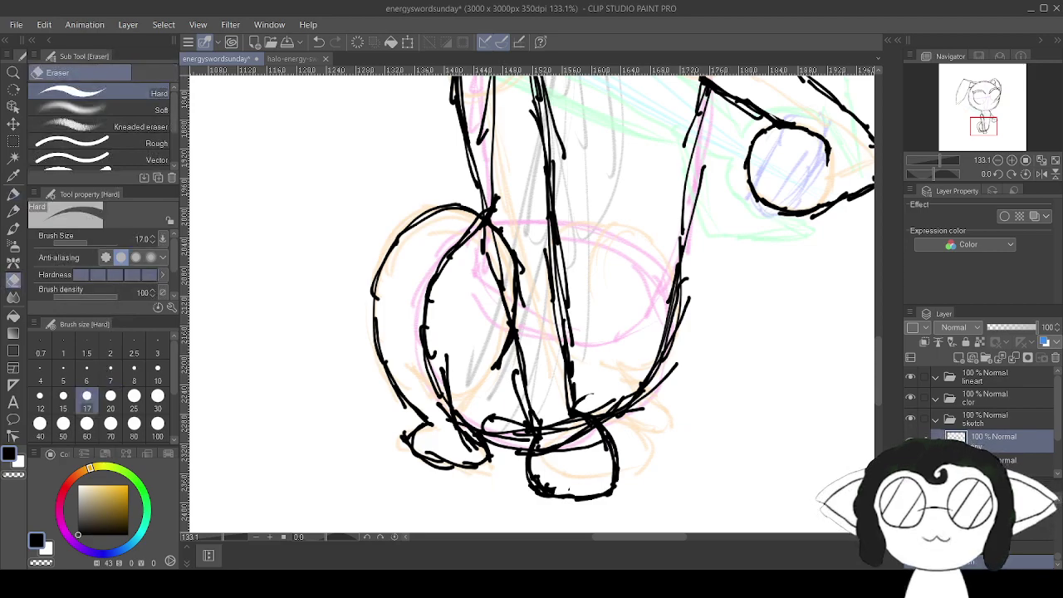
pyautogui.click(1007, 460)
pyautogui.moveTo(461, 240); pyautogui.dragTo(426, 322)
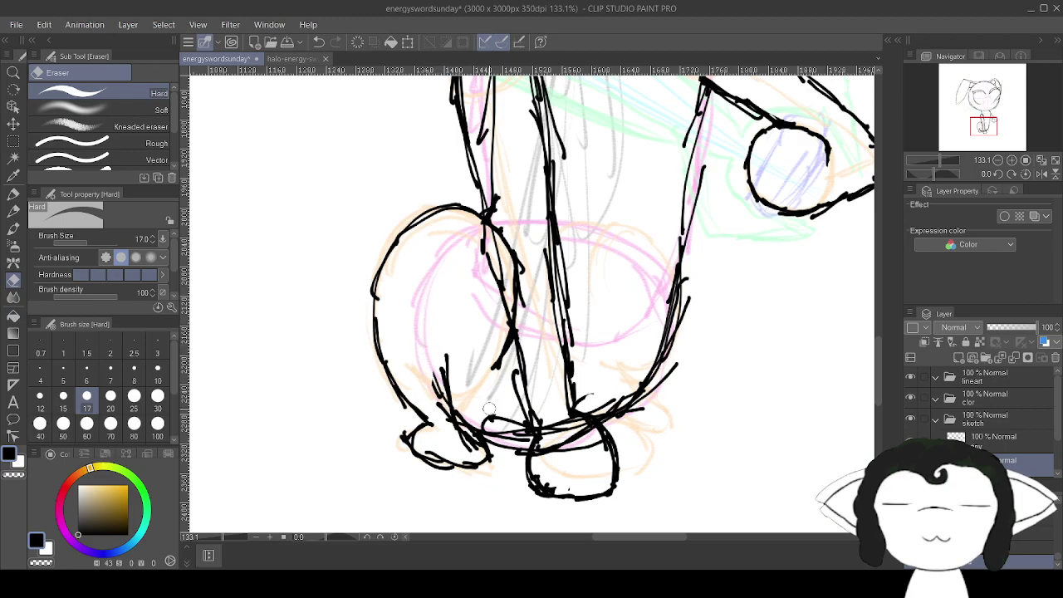
# Check the new left leg and foot against the whole figure and the remaining leg guidelines.
pyautogui.scroll(-6, 434, 159)
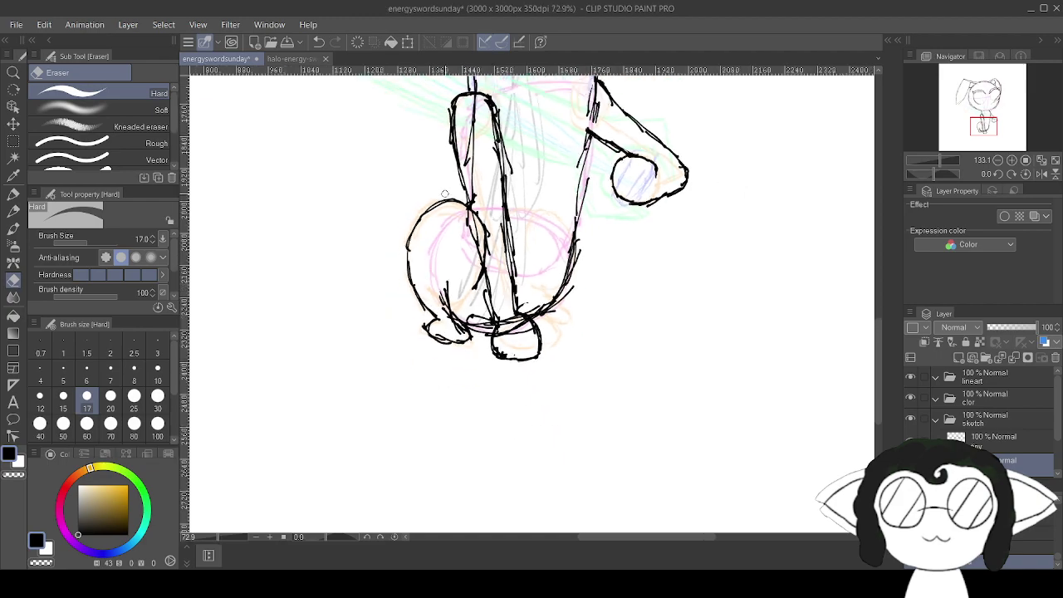
pyautogui.scroll(2, 429, 159)
pyautogui.scroll(-4, 429, 158)
pyautogui.scroll(-15, 429, 159)
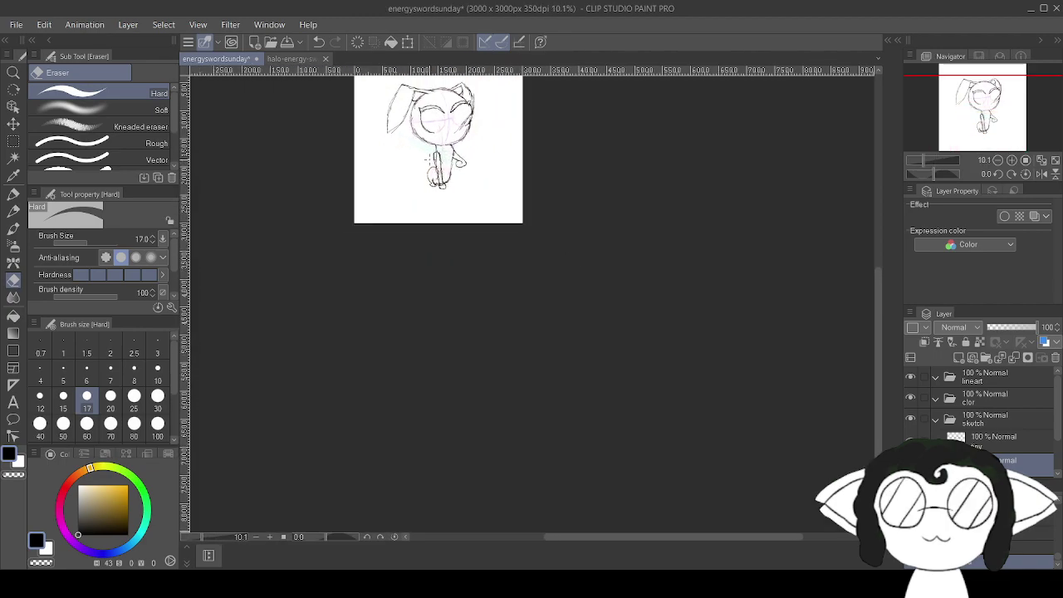
pyautogui.scroll(15, 415, 141)
pyautogui.scroll(6, 527, 305)
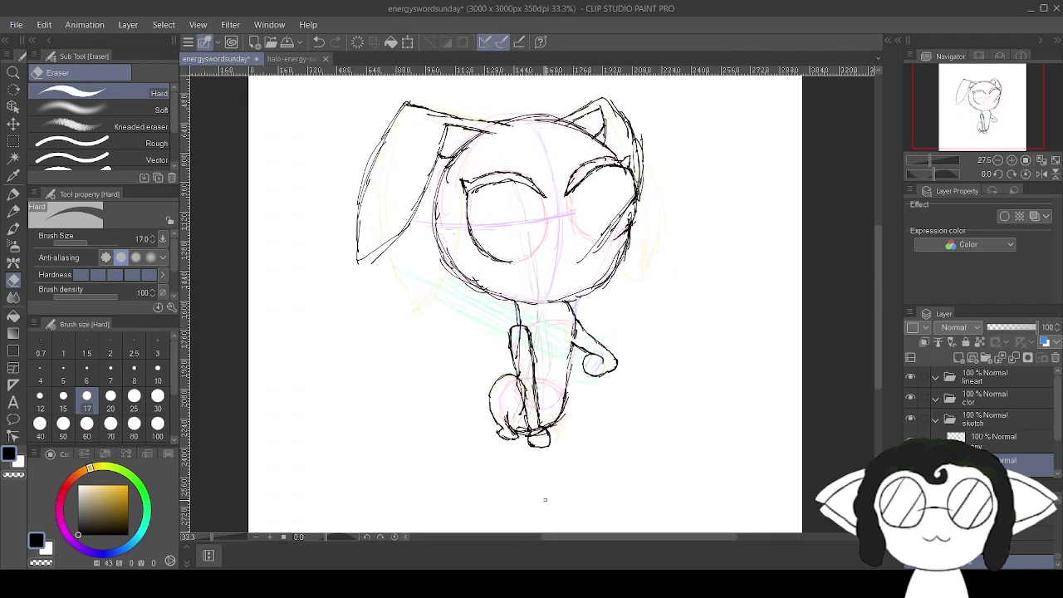
pyautogui.scroll(1, 589, 363)
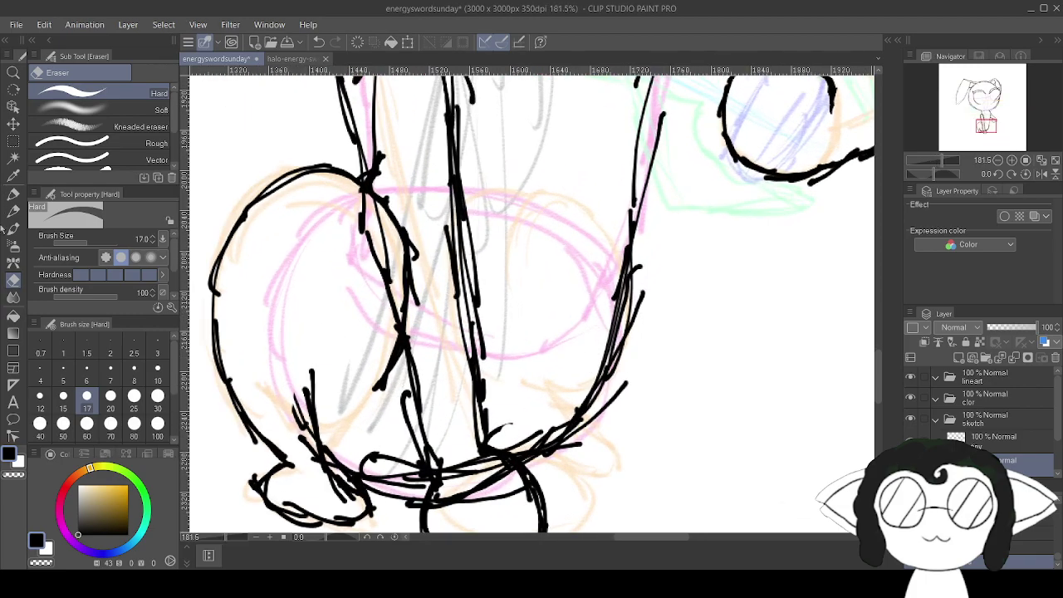
# Switch back to the Milli pen at size 7 for further sketching around the legs.
pyautogui.click(13, 195)
pyautogui.scroll(-3, 471, 373)
pyautogui.scroll(-5, 471, 373)
pyautogui.scroll(7, 504, 467)
pyautogui.scroll(-3, 526, 446)
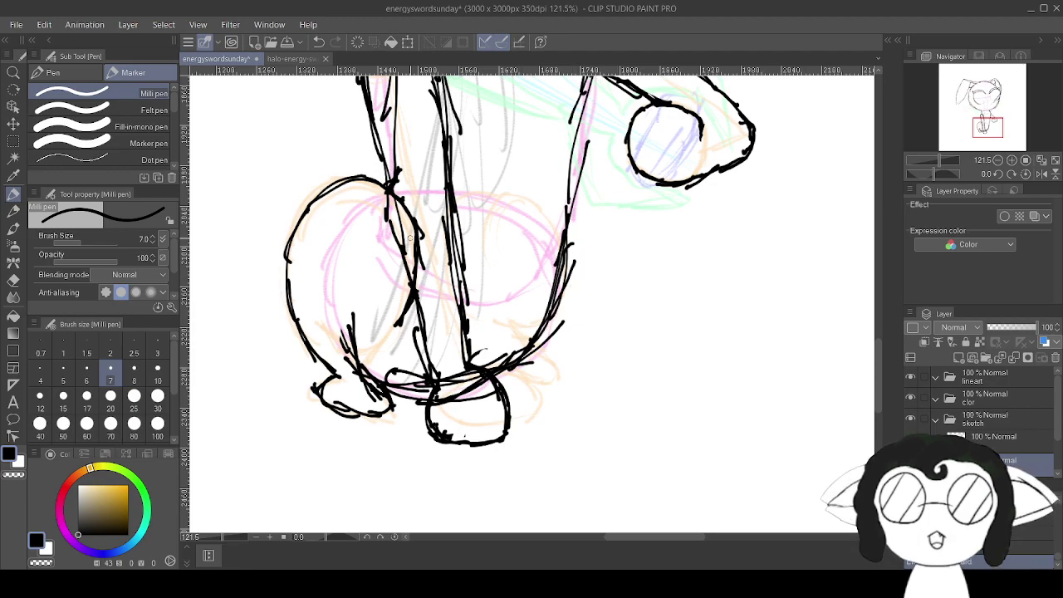
# Draw a small rounded black foot at the lower right of the character's body.
pyautogui.scroll(3, 722, 437)
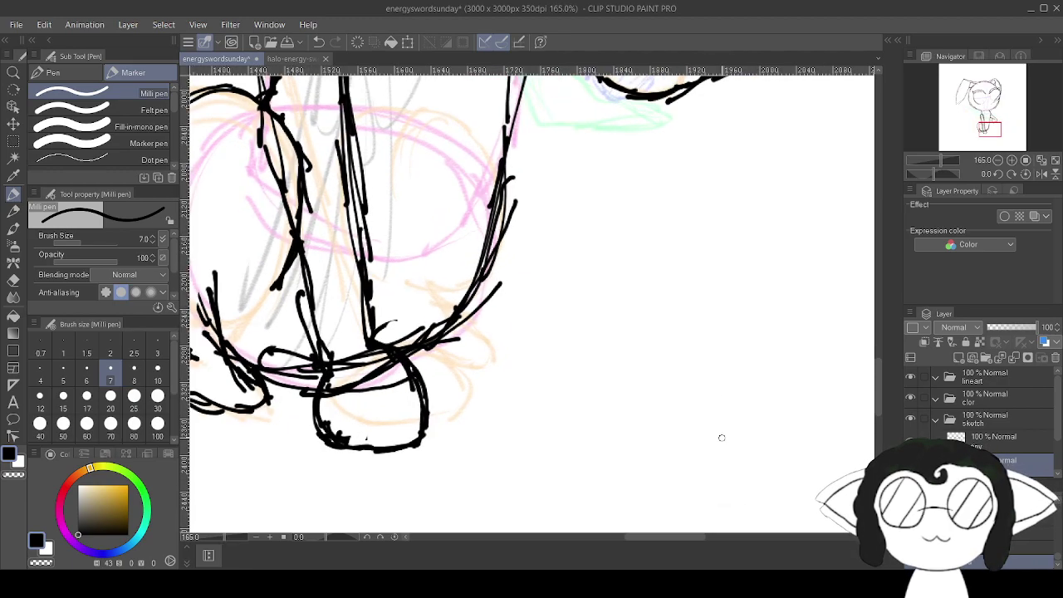
pyautogui.moveTo(431, 291)
pyautogui.mouseDown()
pyautogui.moveTo(491, 345)
pyautogui.moveTo(477, 376)
pyautogui.mouseUp()
pyautogui.moveTo(426, 352)
pyautogui.mouseDown()
pyautogui.moveTo(465, 375)
pyautogui.moveTo(412, 333)
pyautogui.moveTo(596, 329)
pyautogui.moveTo(629, 345)
pyautogui.mouseUp()
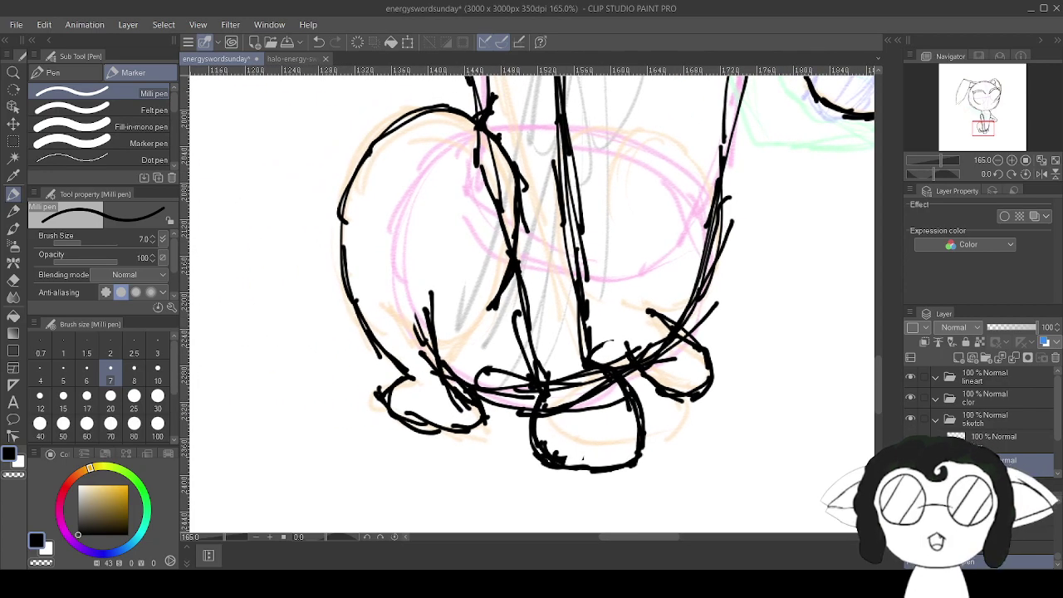
# Erase the stray line above the left foot and the haunch line overlapping the front leg with the Hard eraser.
pyautogui.press('e')
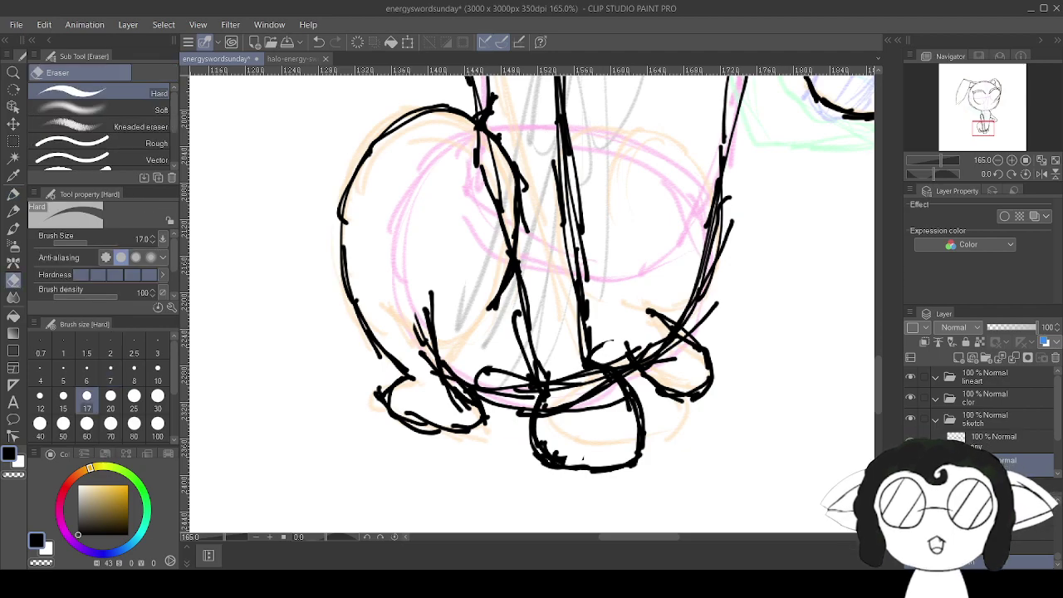
pyautogui.moveTo(419, 336); pyautogui.dragTo(425, 343)
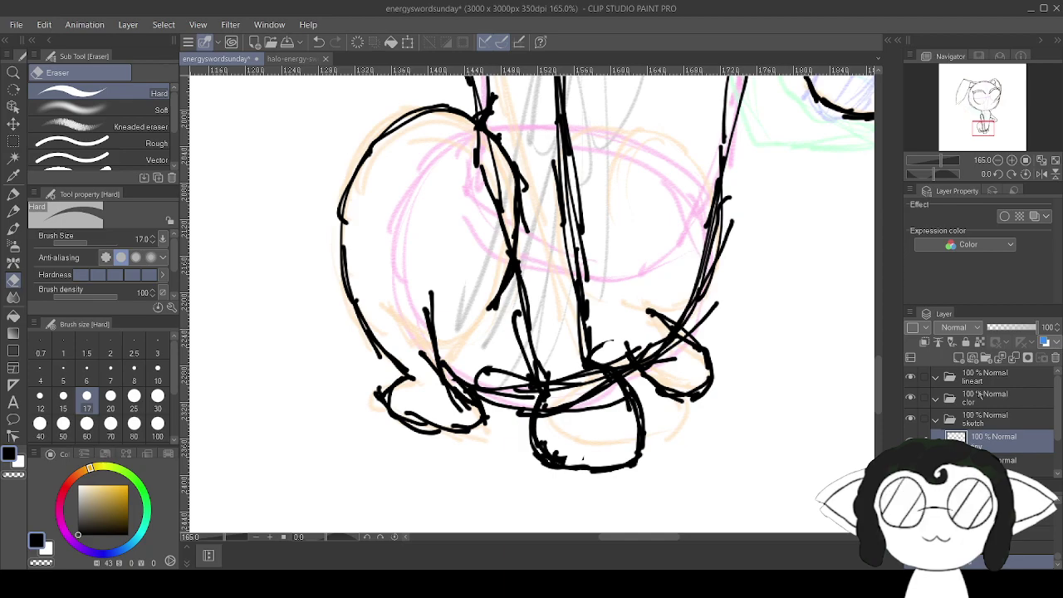
pyautogui.moveTo(515, 153)
pyautogui.mouseDown()
pyautogui.moveTo(527, 219)
pyautogui.moveTo(497, 129)
pyautogui.moveTo(491, 146)
pyautogui.mouseUp()
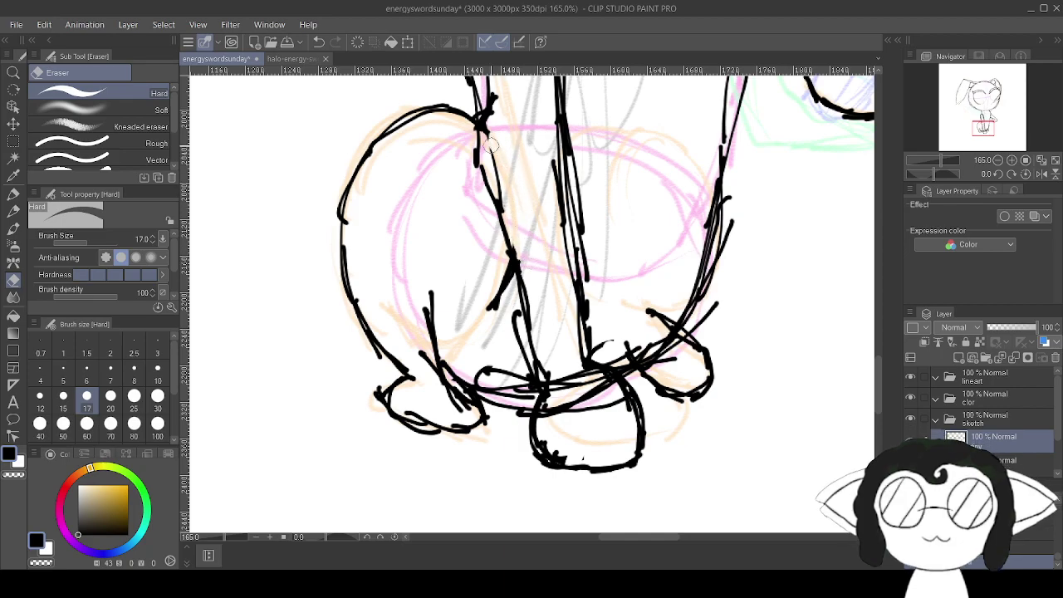
# Examine the whole character sketch, both on the full canvas and close up around the head and body.
pyautogui.scroll(-15, 539, 223)
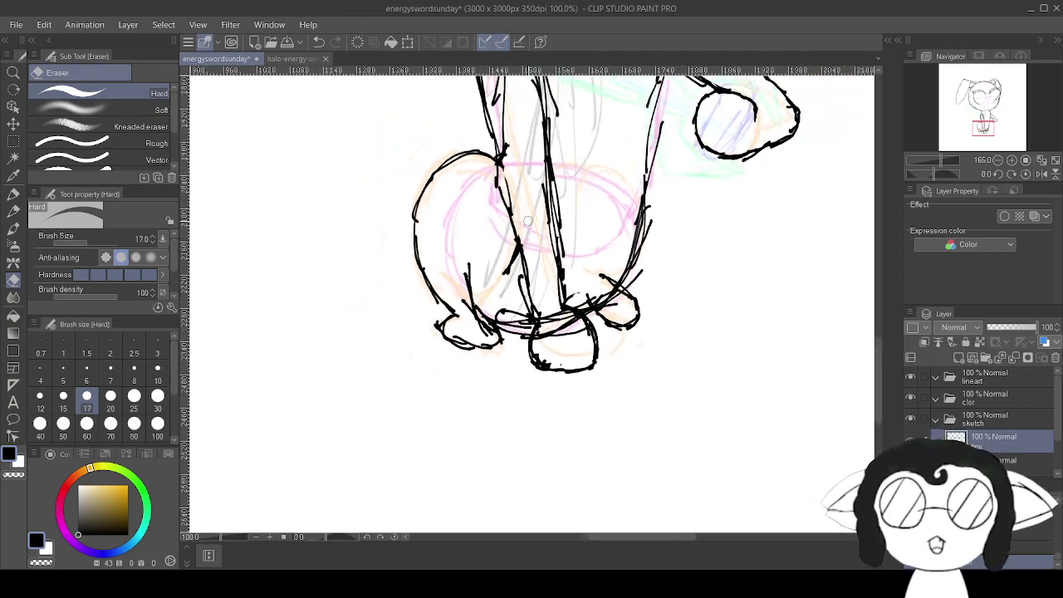
pyautogui.scroll(-4, 587, 248)
pyautogui.scroll(4, 587, 247)
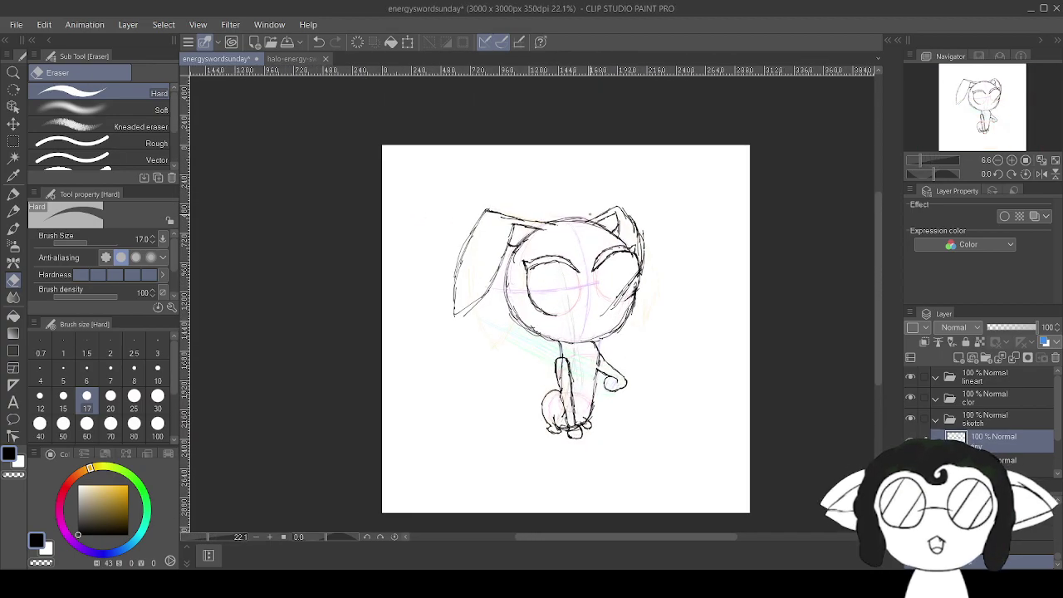
pyautogui.scroll(4, 597, 342)
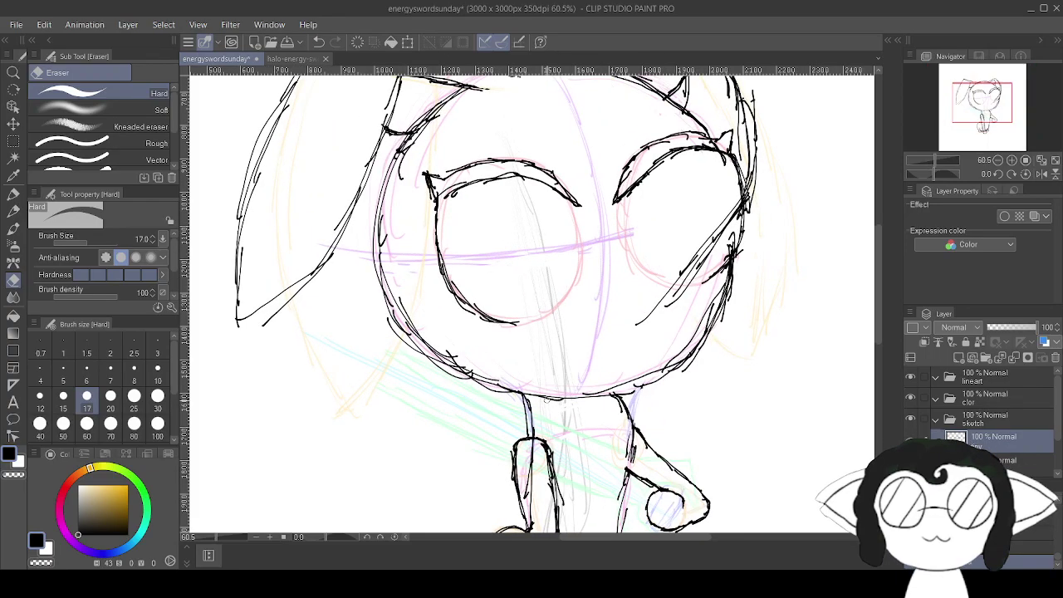
pyautogui.scroll(1, 598, 342)
pyautogui.scroll(-5, 597, 342)
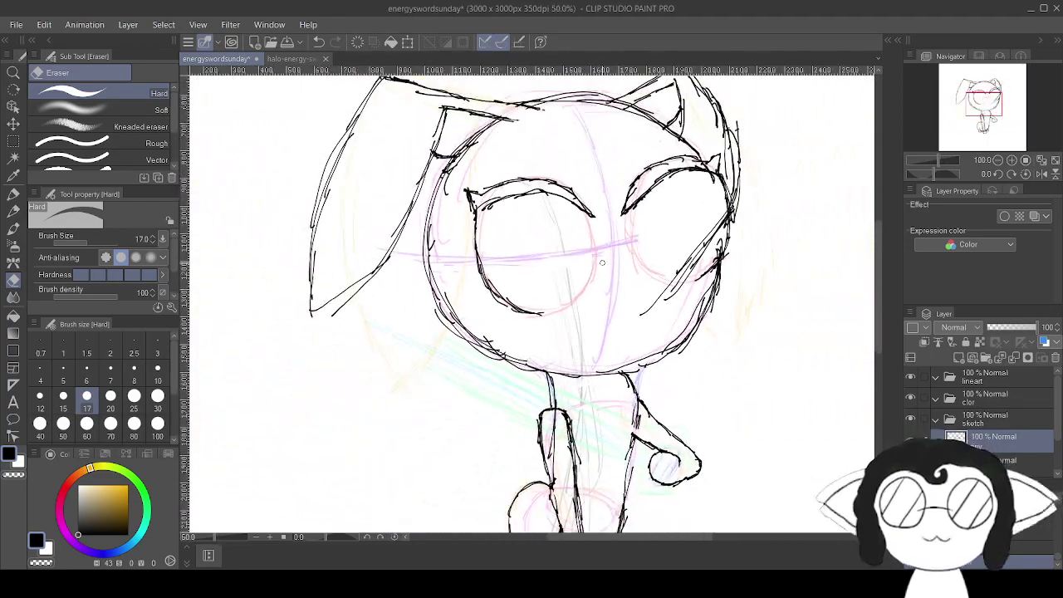
pyautogui.scroll(2, 647, 477)
pyautogui.scroll(-4, 647, 478)
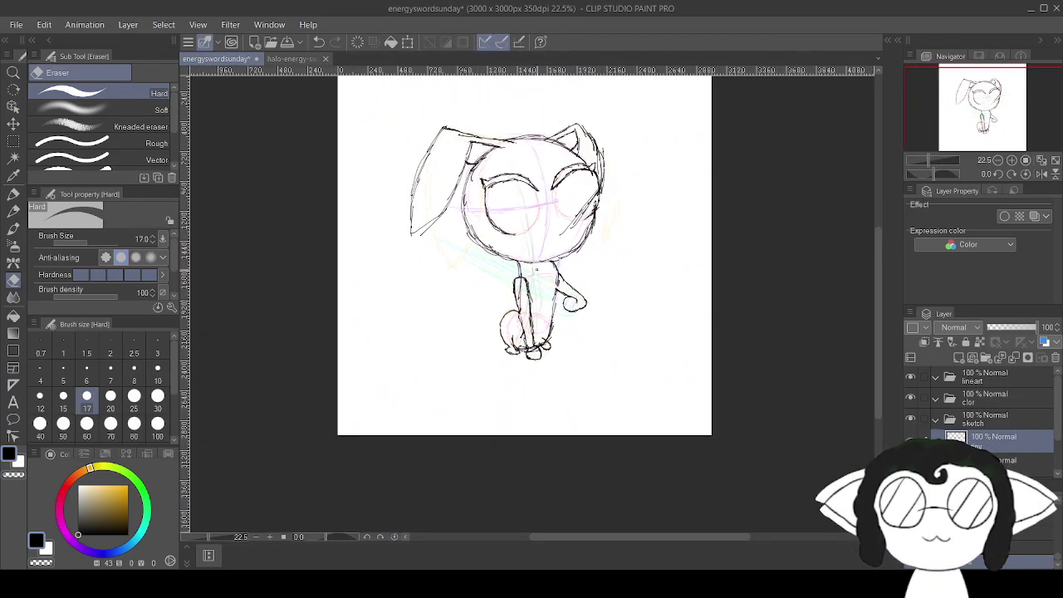
pyautogui.scroll(3, 551, 239)
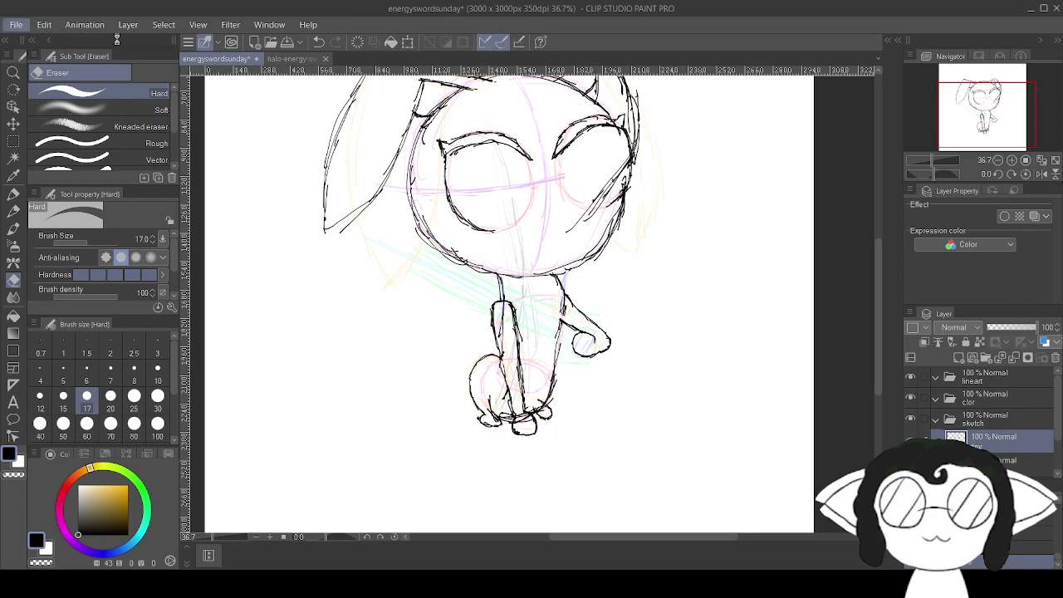
pyautogui.scroll(-3, 500, 284)
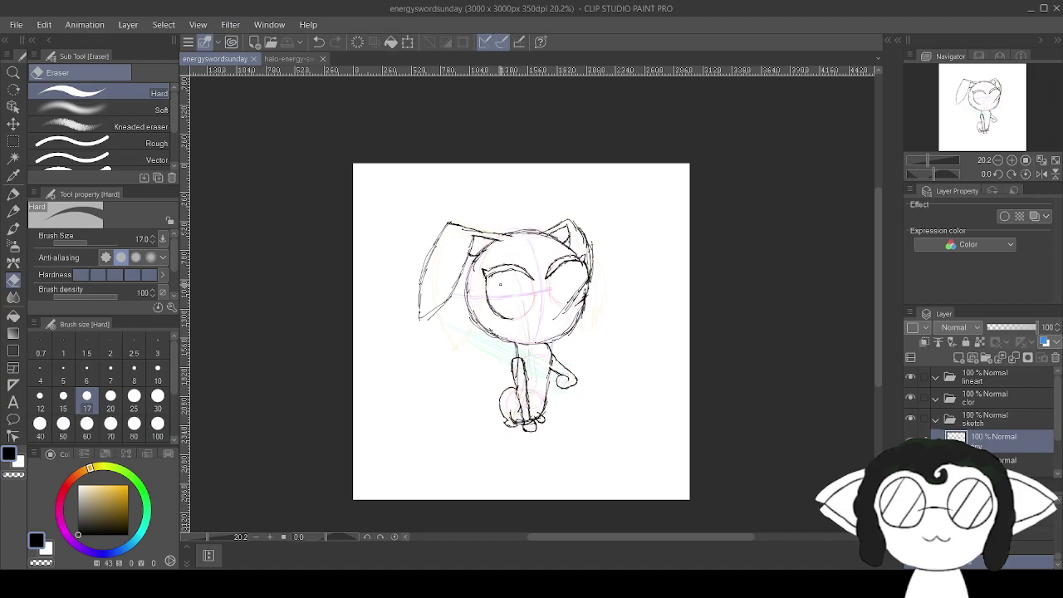
# Add a new layer named "extry extry" in the sketch folder.
pyautogui.scroll(4, 500, 284)
pyautogui.scroll(-4, 787, 379)
pyautogui.scroll(4, 792, 489)
pyautogui.scroll(1, 792, 490)
pyautogui.scroll(-3, 795, 488)
pyautogui.scroll(2, 818, 308)
pyautogui.click(971, 357)
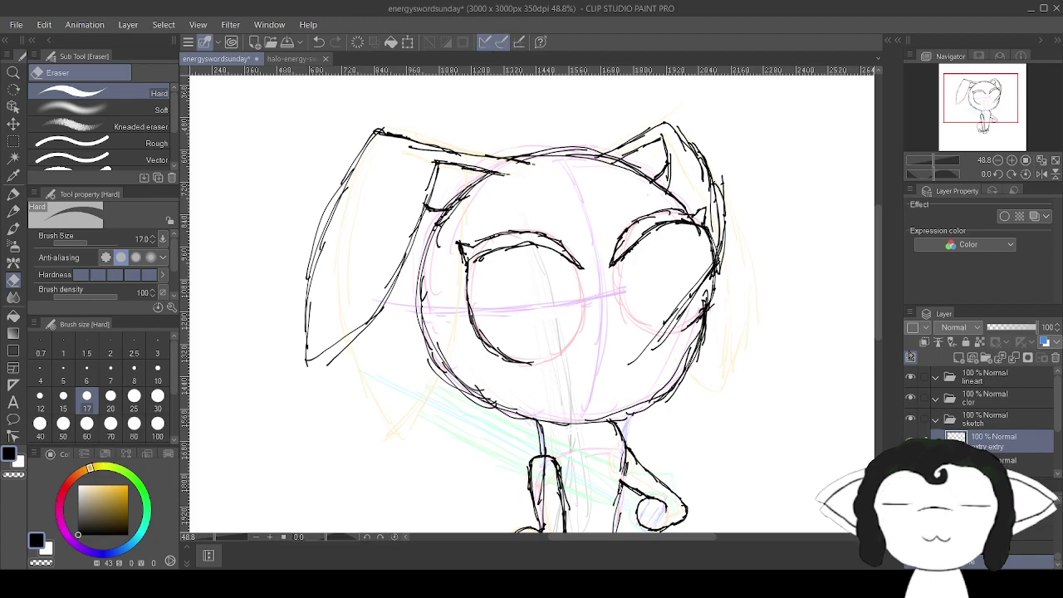
# Set the drawing color to pure blue with hue 233, saturation 100 and value 100, and switch to the Milli pen.
pyautogui.moveTo(573, 366); pyautogui.dragTo(550, 219)
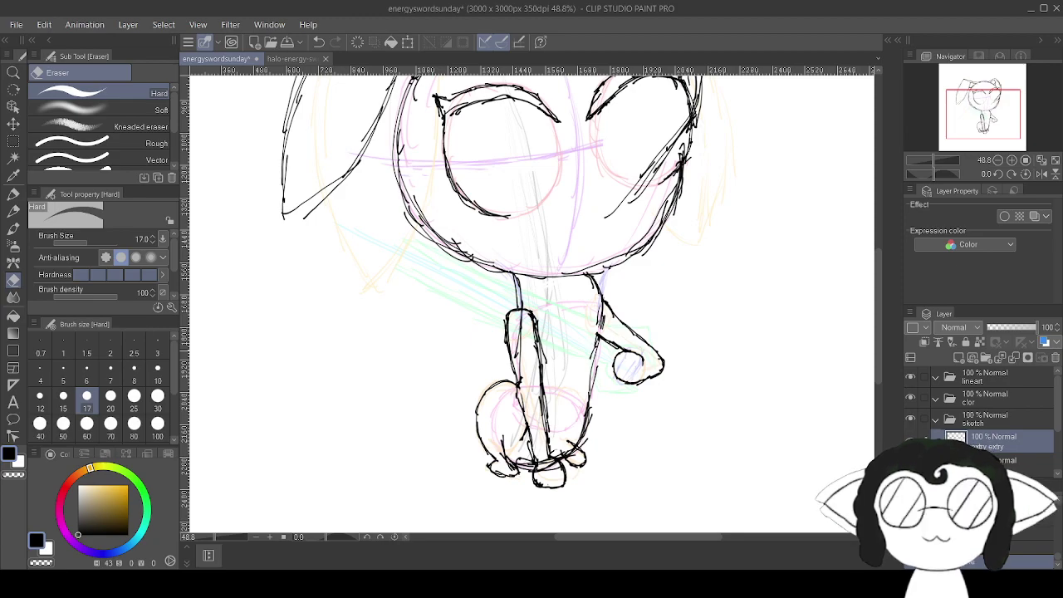
pyautogui.scroll(5, 531, 299)
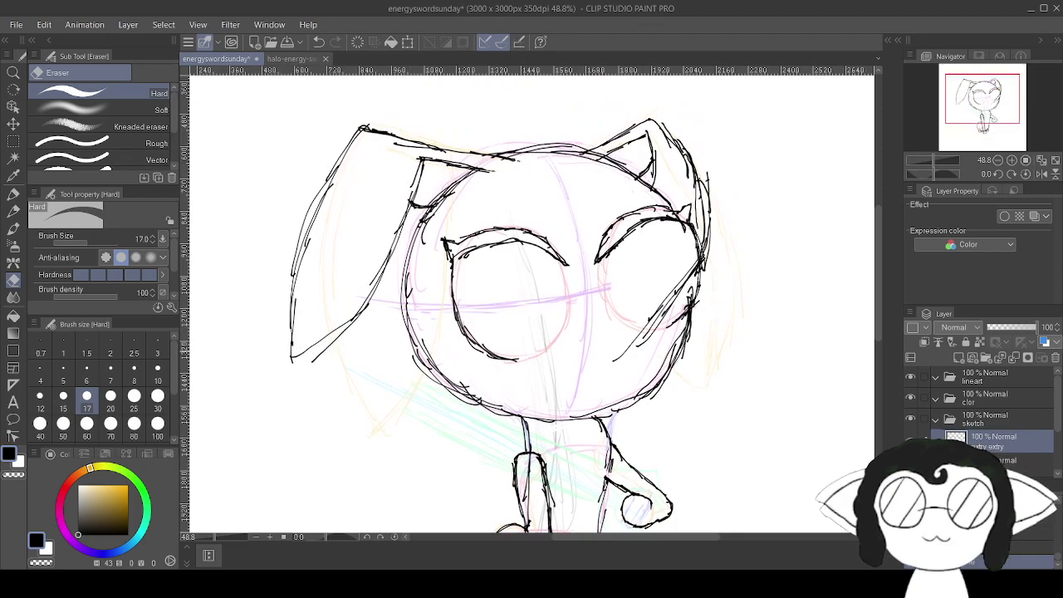
pyautogui.scroll(2, 615, 330)
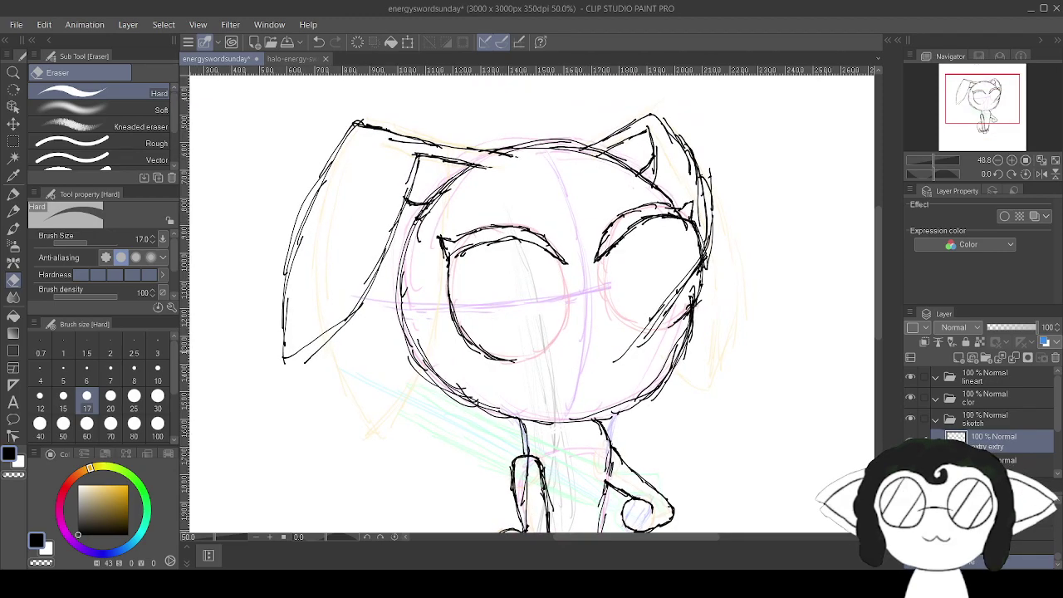
pyautogui.moveTo(615, 330); pyautogui.dragTo(605, 280)
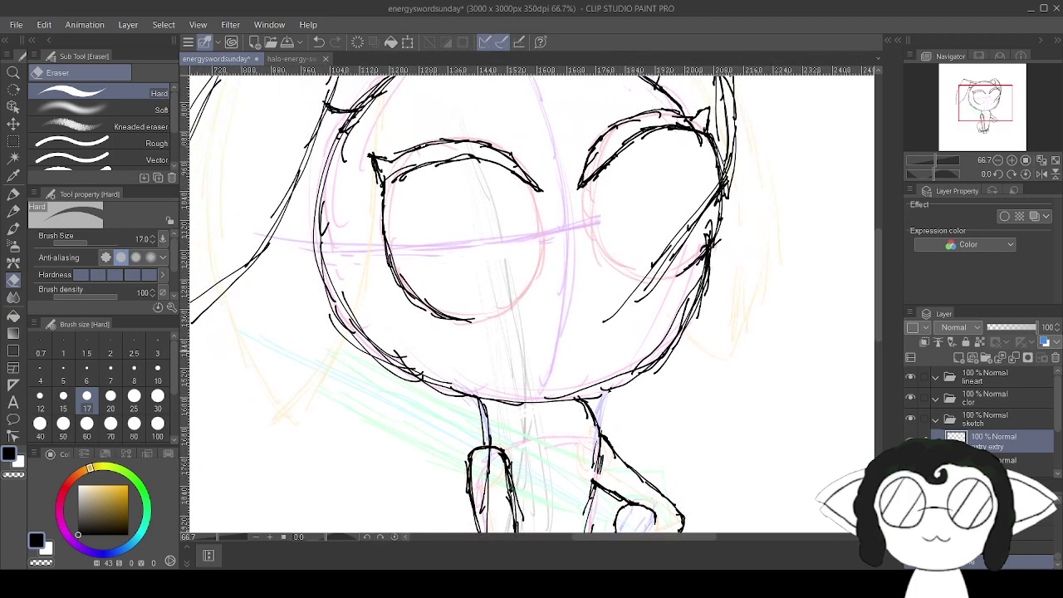
pyautogui.click(108, 549)
pyautogui.click(128, 484)
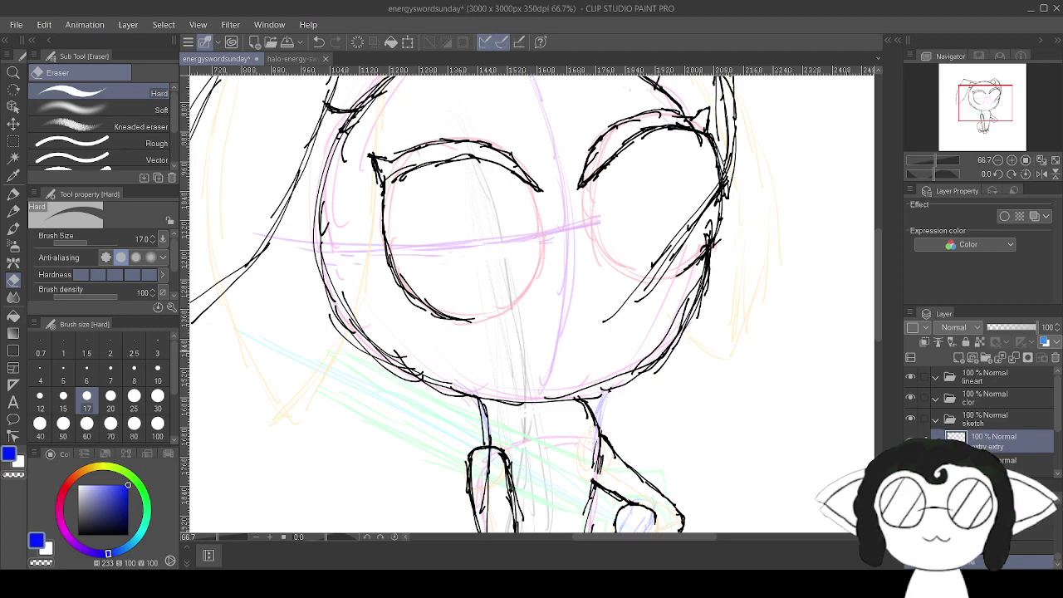
pyautogui.moveTo(526, 410); pyautogui.dragTo(570, 442)
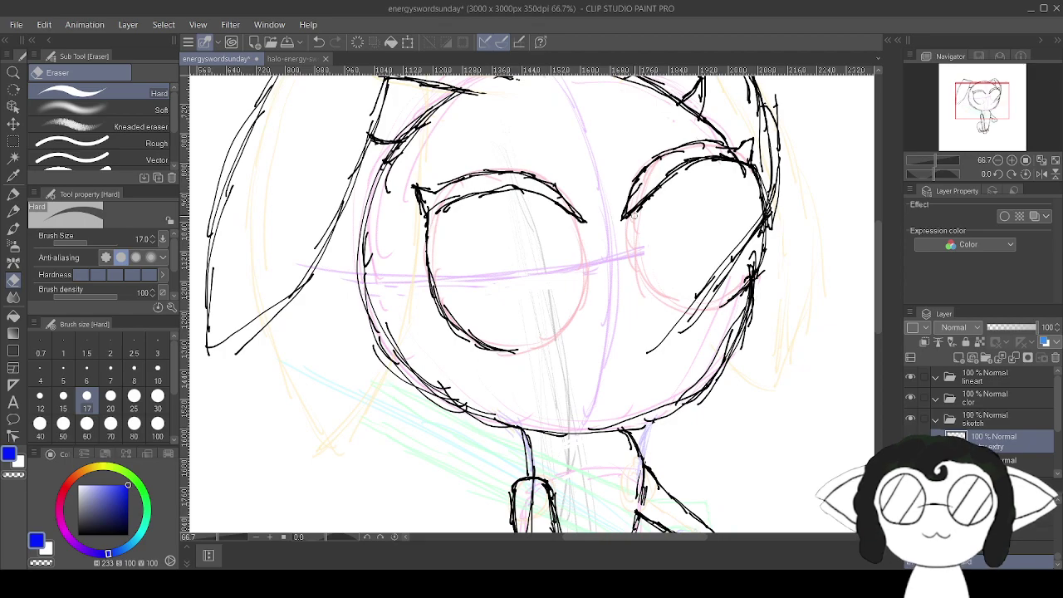
pyautogui.press('p')
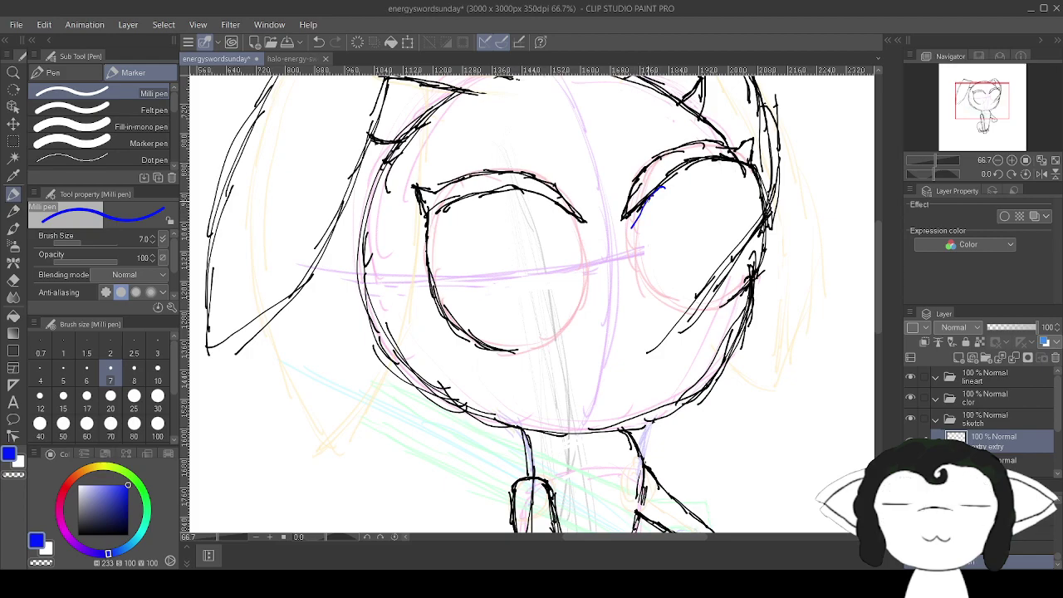
# Draw a blue oval iris inside each of the character's two eyes, starting with the right eye.
pyautogui.moveTo(632, 215)
pyautogui.mouseDown()
pyautogui.moveTo(647, 286)
pyautogui.moveTo(689, 301)
pyautogui.moveTo(729, 293)
pyautogui.moveTo(744, 226)
pyautogui.moveTo(719, 210)
pyautogui.moveTo(716, 186)
pyautogui.mouseUp()
pyautogui.moveTo(712, 171); pyautogui.dragTo(656, 198)
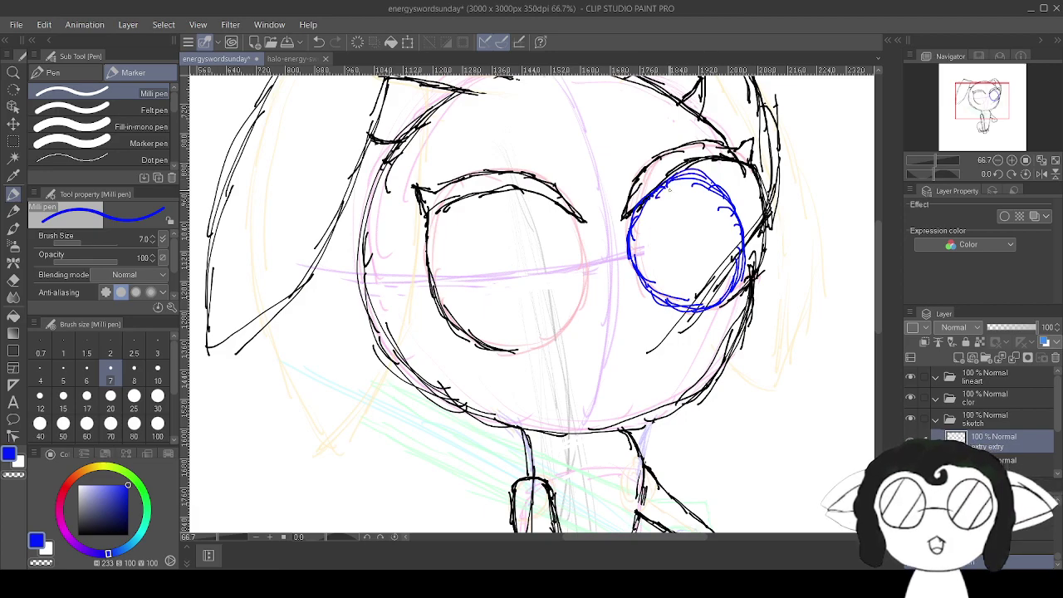
pyautogui.moveTo(517, 189)
pyautogui.mouseDown()
pyautogui.moveTo(560, 206)
pyautogui.moveTo(579, 235)
pyautogui.moveTo(583, 289)
pyautogui.moveTo(563, 321)
pyautogui.mouseUp()
pyautogui.moveTo(583, 285)
pyautogui.mouseDown()
pyautogui.moveTo(554, 336)
pyautogui.moveTo(525, 341)
pyautogui.moveTo(496, 326)
pyautogui.moveTo(510, 333)
pyautogui.moveTo(470, 290)
pyautogui.moveTo(474, 225)
pyautogui.mouseUp()
pyautogui.moveTo(474, 294)
pyautogui.mouseDown()
pyautogui.moveTo(465, 265)
pyautogui.moveTo(490, 199)
pyautogui.moveTo(520, 191)
pyautogui.mouseUp()
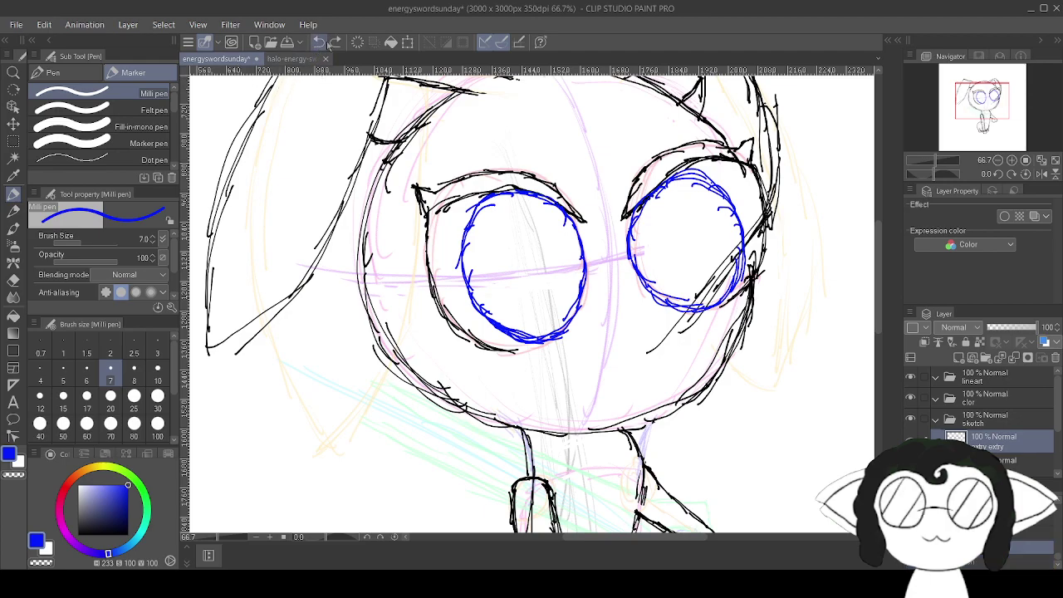
# Erase the right eye's blue oval with the Hard eraser at size 100 and flip the canvas view horizontally.
pyautogui.click(13, 280)
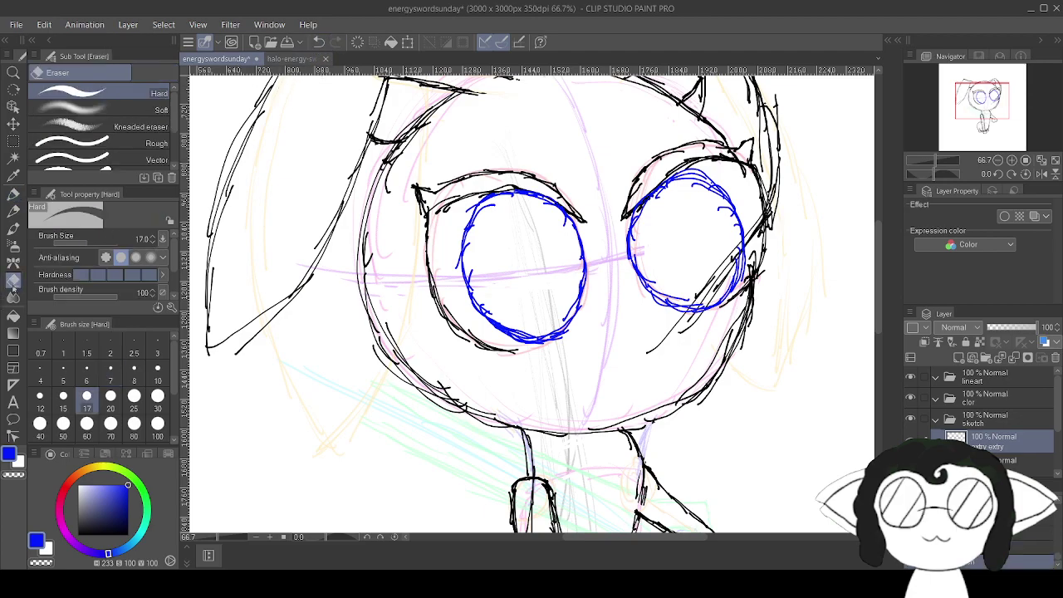
pyautogui.click(157, 423)
pyautogui.moveTo(659, 225)
pyautogui.mouseDown()
pyautogui.moveTo(656, 189)
pyautogui.moveTo(687, 183)
pyautogui.moveTo(726, 205)
pyautogui.moveTo(756, 246)
pyautogui.moveTo(752, 295)
pyautogui.moveTo(728, 257)
pyautogui.moveTo(686, 354)
pyautogui.moveTo(682, 290)
pyautogui.moveTo(632, 246)
pyautogui.mouseUp()
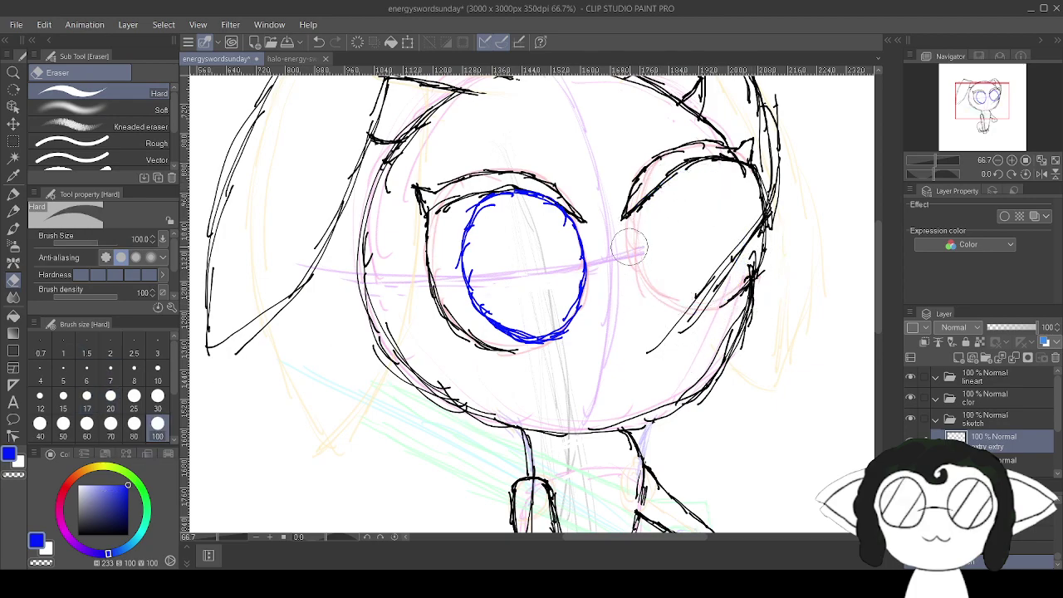
pyautogui.click(1042, 173)
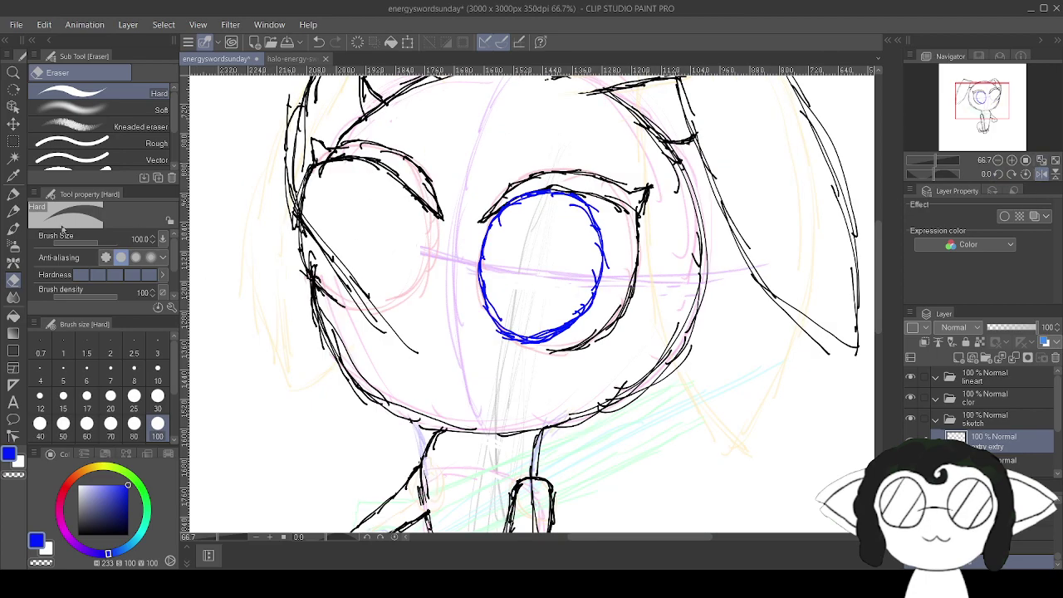
# Try redrawing the blue oval in the empty left eye of the flipped view with the Milli pen.
pyautogui.click(13, 193)
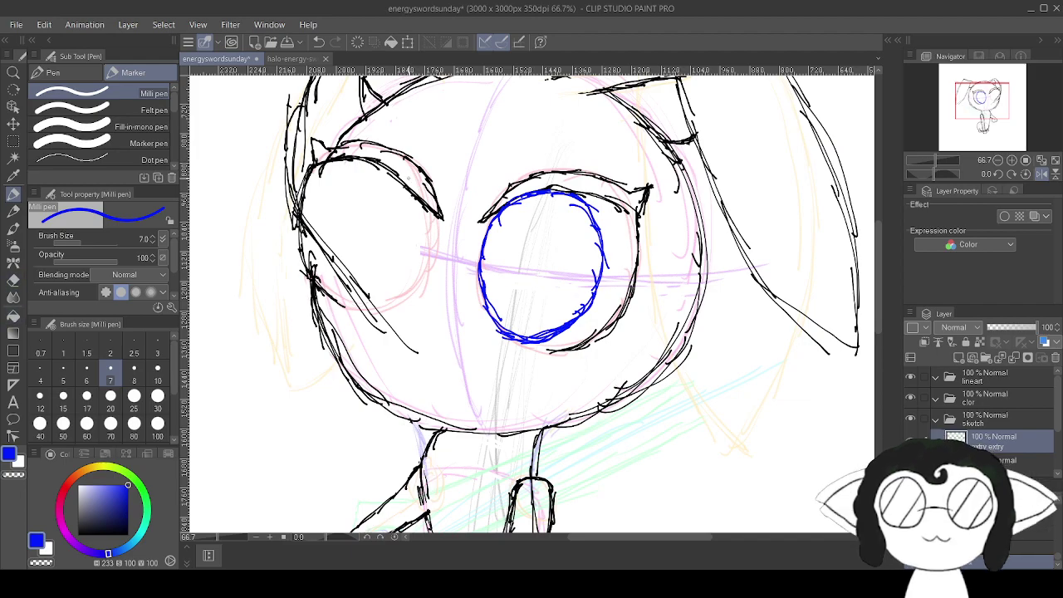
pyautogui.moveTo(410, 194)
pyautogui.mouseDown()
pyautogui.moveTo(426, 218)
pyautogui.moveTo(412, 272)
pyautogui.mouseUp()
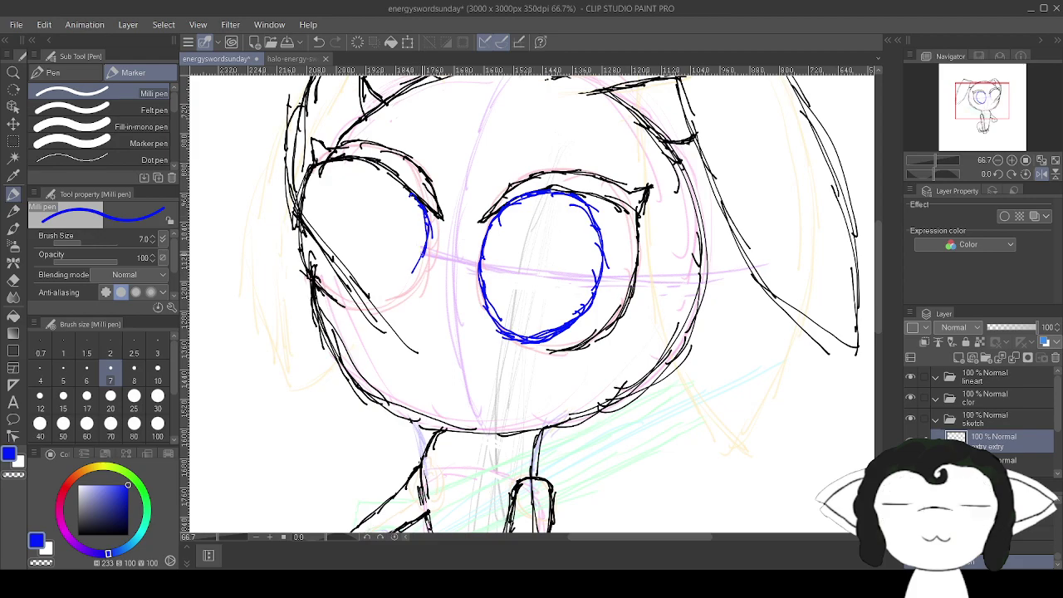
pyautogui.moveTo(429, 238); pyautogui.dragTo(398, 289)
pyautogui.moveTo(428, 256)
pyautogui.mouseDown()
pyautogui.moveTo(401, 291)
pyautogui.moveTo(343, 304)
pyautogui.mouseUp()
pyautogui.moveTo(412, 291); pyautogui.dragTo(345, 301)
pyautogui.moveTo(325, 262); pyautogui.dragTo(326, 287)
pyautogui.moveTo(338, 229); pyautogui.dragTo(325, 279)
pyautogui.moveTo(334, 216)
pyautogui.mouseDown()
pyautogui.moveTo(323, 275)
pyautogui.moveTo(324, 261)
pyautogui.mouseUp()
pyautogui.moveTo(354, 196); pyautogui.dragTo(321, 253)
pyautogui.moveTo(410, 279)
pyautogui.mouseDown()
pyautogui.moveTo(324, 283)
pyautogui.moveTo(314, 218)
pyautogui.mouseUp()
pyautogui.moveTo(321, 258)
pyautogui.mouseDown()
pyautogui.moveTo(317, 227)
pyautogui.moveTo(337, 192)
pyautogui.mouseUp()
pyautogui.moveTo(317, 238)
pyautogui.mouseDown()
pyautogui.moveTo(331, 203)
pyautogui.moveTo(317, 219)
pyautogui.mouseUp()
pyautogui.moveTo(388, 180); pyautogui.dragTo(334, 203)
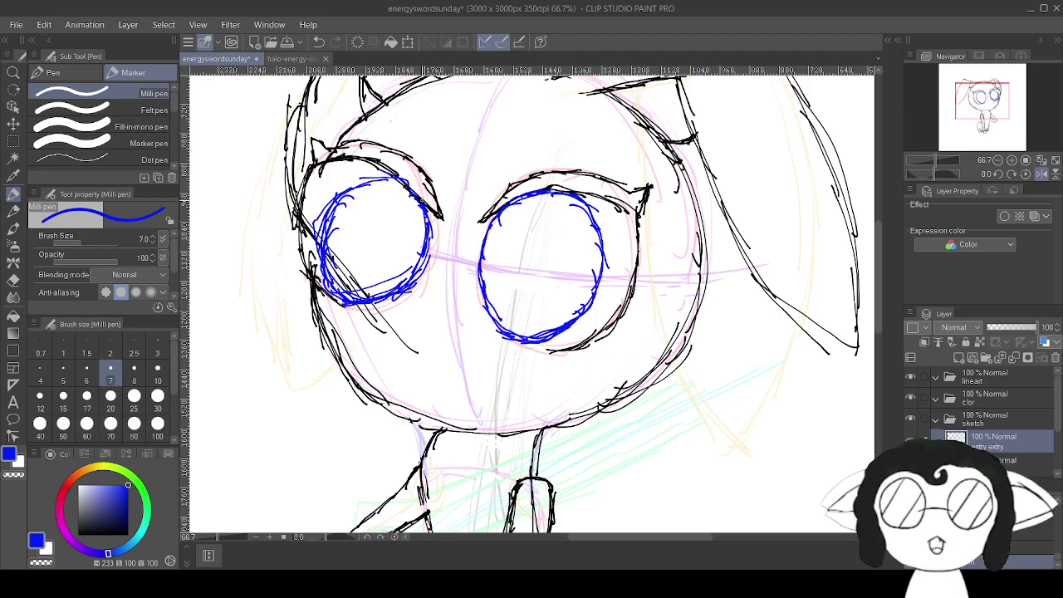
# Undo all the blue strokes of the oval just redrawn in the left eye.
pyautogui.click(320, 46)
pyautogui.click(319, 46)
pyautogui.click(319, 46)
pyautogui.click(319, 48)
pyautogui.click(320, 46)
pyautogui.click(319, 46)
pyautogui.click(319, 47)
pyautogui.click(320, 47)
pyautogui.click(320, 47)
pyautogui.click(320, 46)
pyautogui.click(319, 46)
pyautogui.click(319, 47)
pyautogui.click(320, 47)
pyautogui.click(320, 46)
pyautogui.click(319, 46)
pyautogui.click(320, 47)
pyautogui.click(320, 47)
pyautogui.click(320, 47)
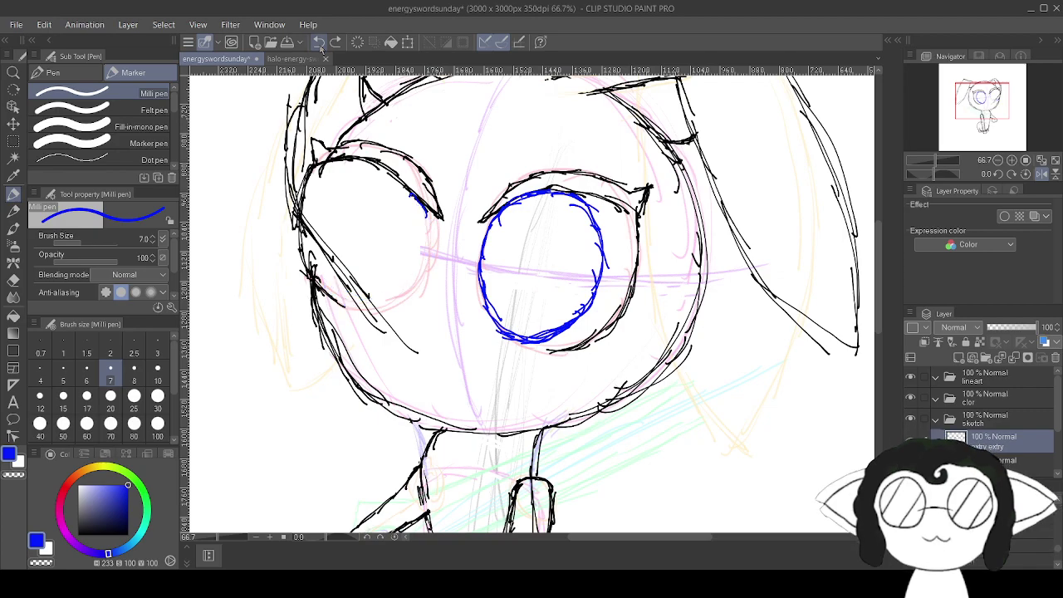
pyautogui.click(320, 46)
# Enclose the remaining blue oval eye in a rectangular selection.
pyautogui.scroll(3, 365, 349)
pyautogui.moveTo(365, 349); pyautogui.dragTo(408, 498)
pyautogui.moveTo(531, 307); pyautogui.dragTo(470, 294)
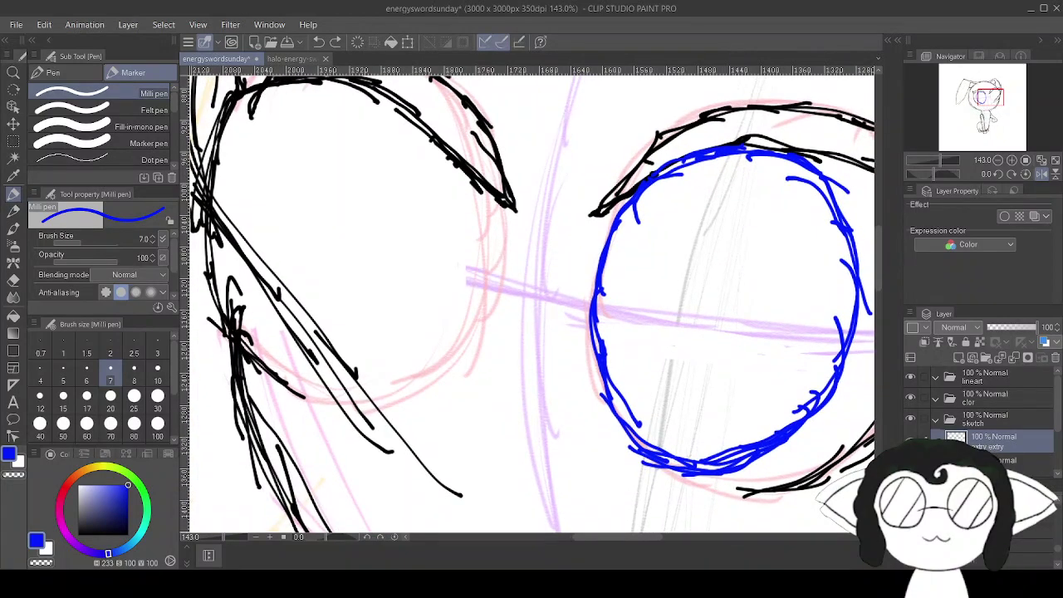
pyautogui.click(13, 142)
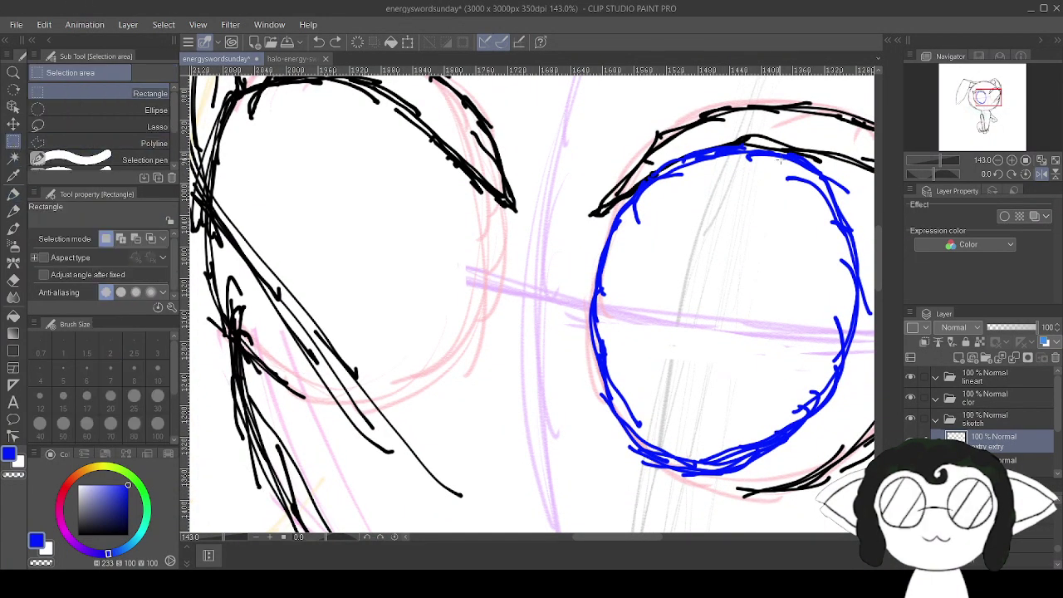
pyautogui.moveTo(597, 118); pyautogui.dragTo(555, 117)
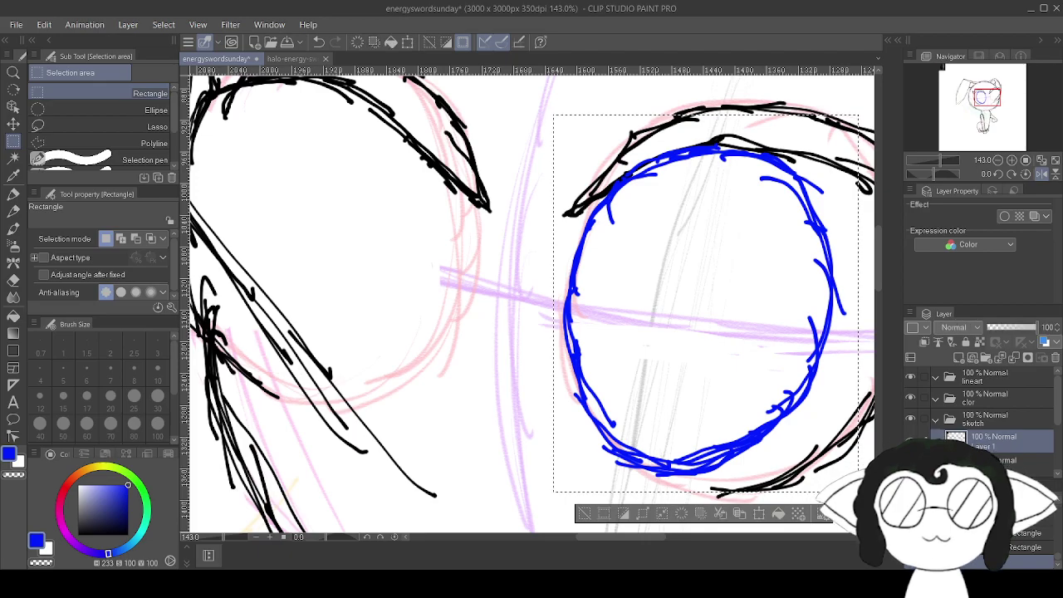
# Inspect the pasted face image in the upper corner of the canvas.
pyautogui.scroll(-10, 498, 281)
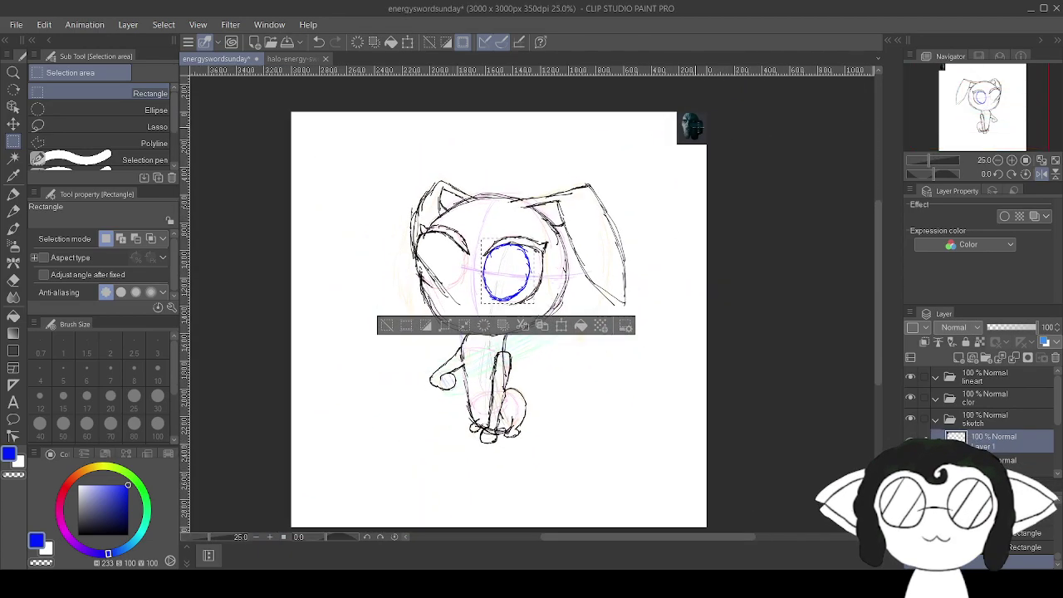
pyautogui.scroll(6, 727, 140)
pyautogui.scroll(3, 728, 140)
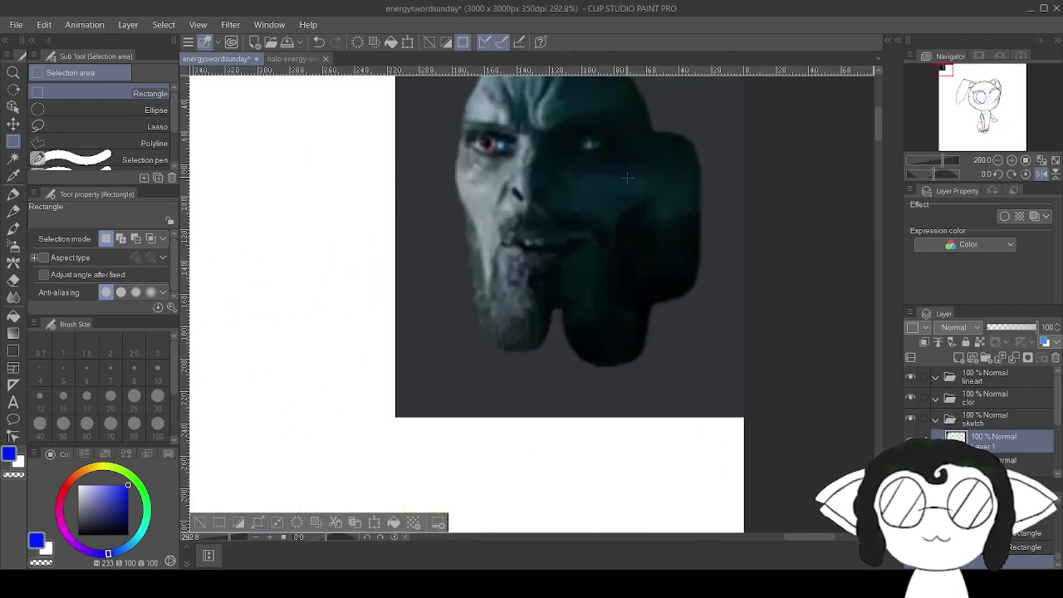
pyautogui.scroll(-3, 621, 172)
pyautogui.scroll(-1, 622, 173)
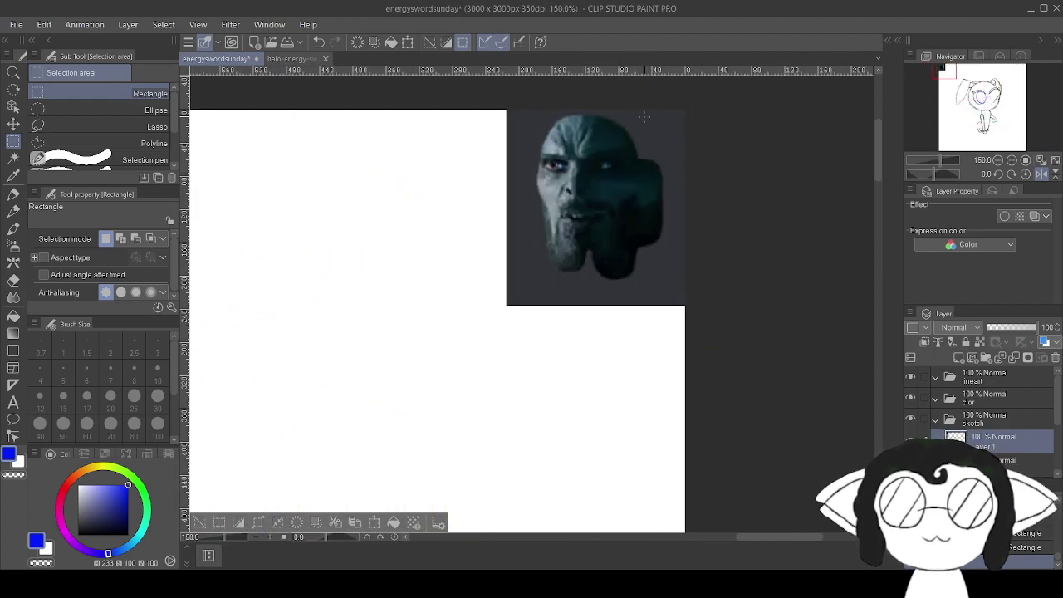
# Duplicate the selected blue oval on its sketch layer and move the copy into the empty left eye of the flipped view.
pyautogui.scroll(4, 656, 108)
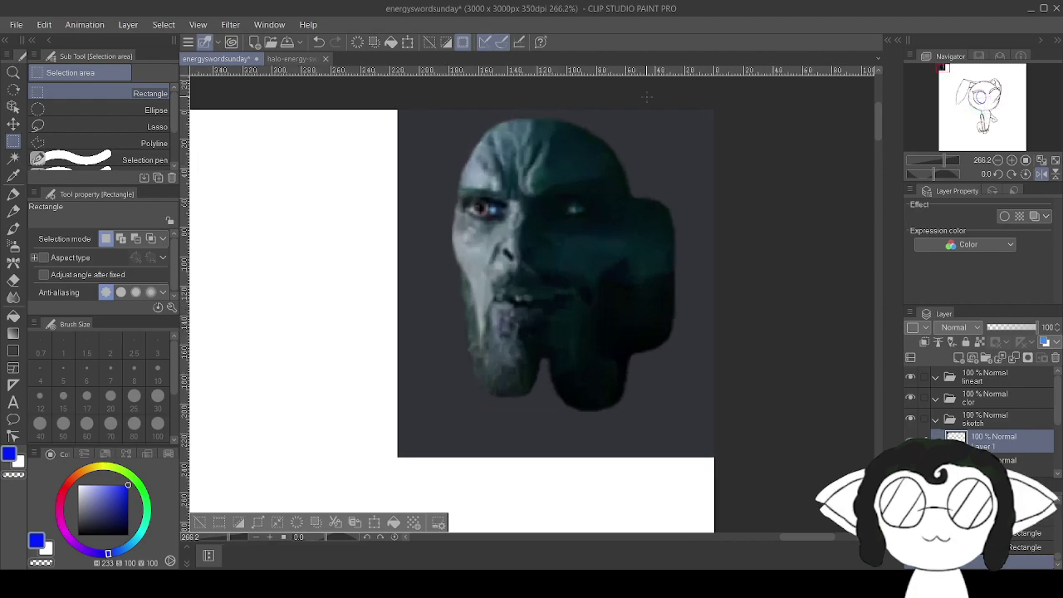
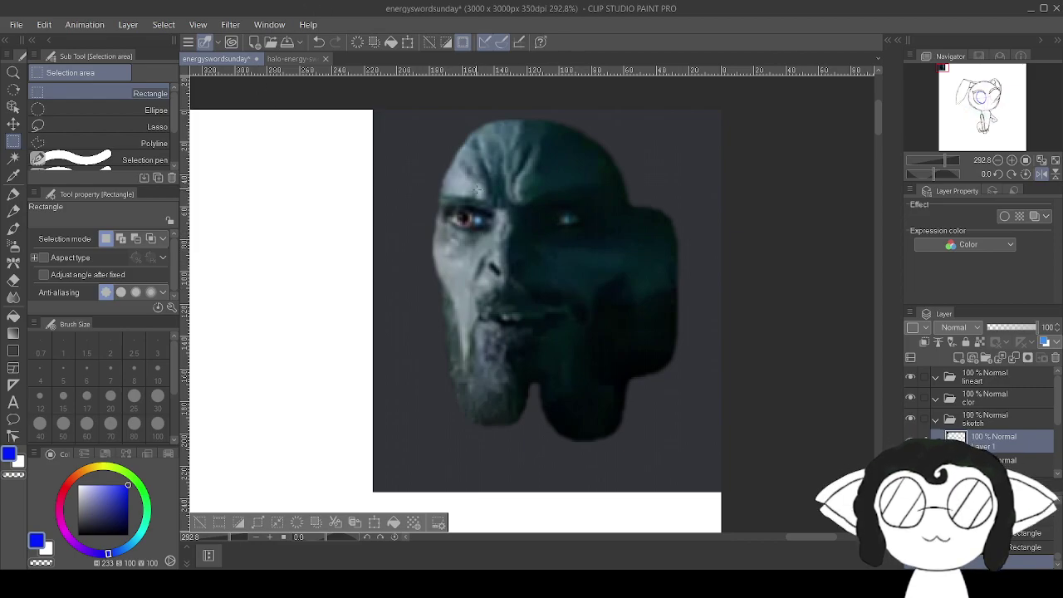
pyautogui.scroll(-15, 477, 191)
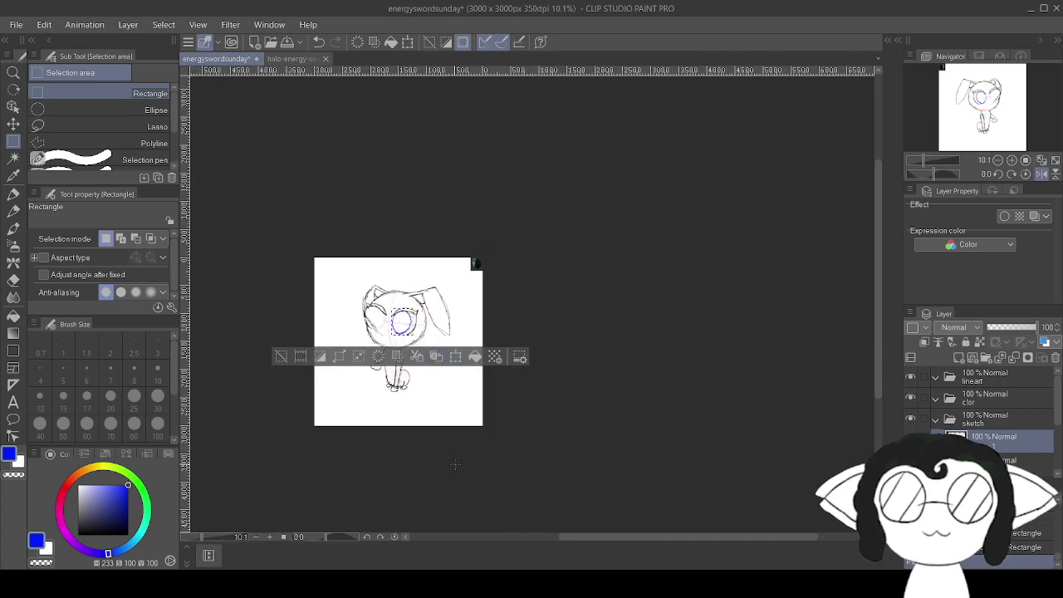
pyautogui.scroll(6, 475, 369)
pyautogui.scroll(1, 391, 270)
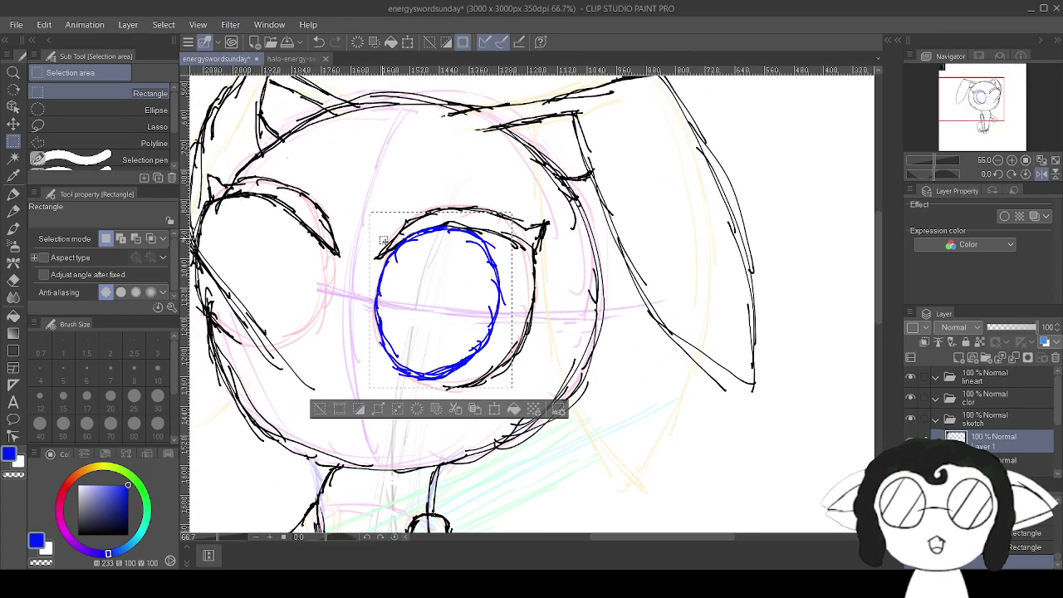
pyautogui.click(988, 461)
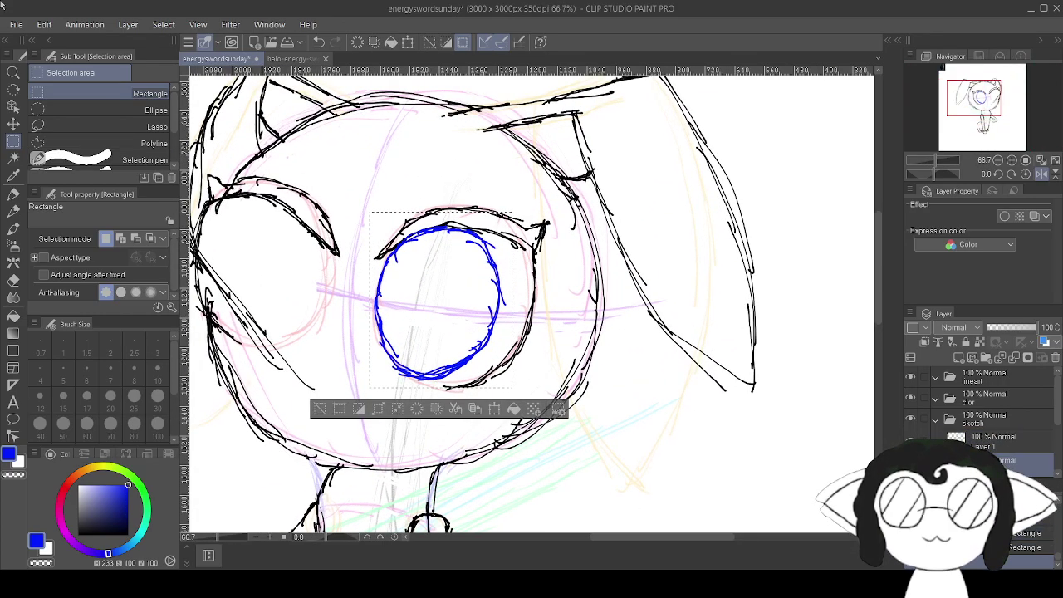
pyautogui.click(44, 25)
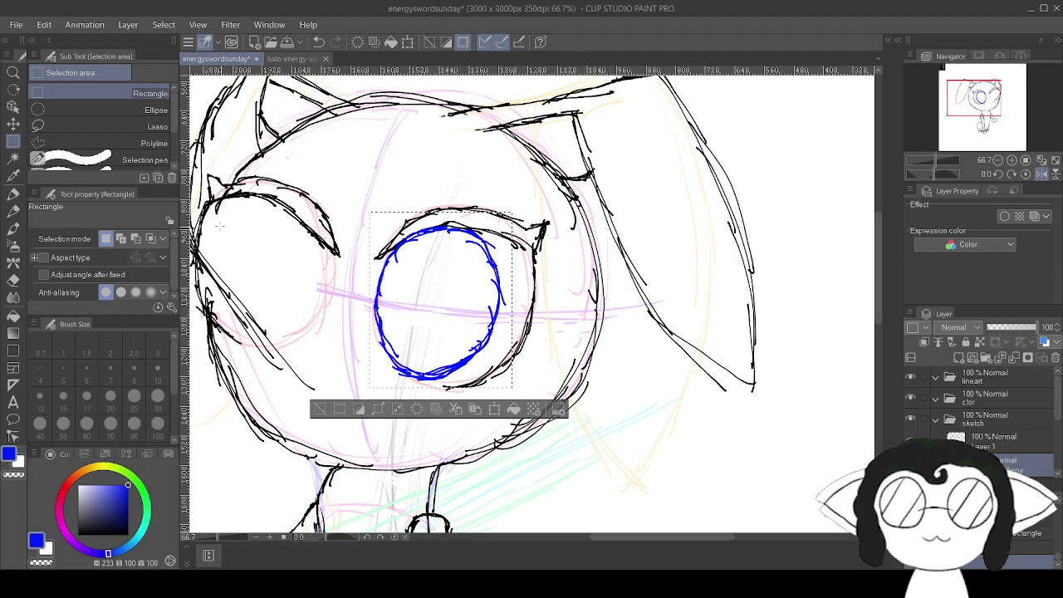
pyautogui.press('k')
pyautogui.moveTo(441, 298); pyautogui.dragTo(279, 273)
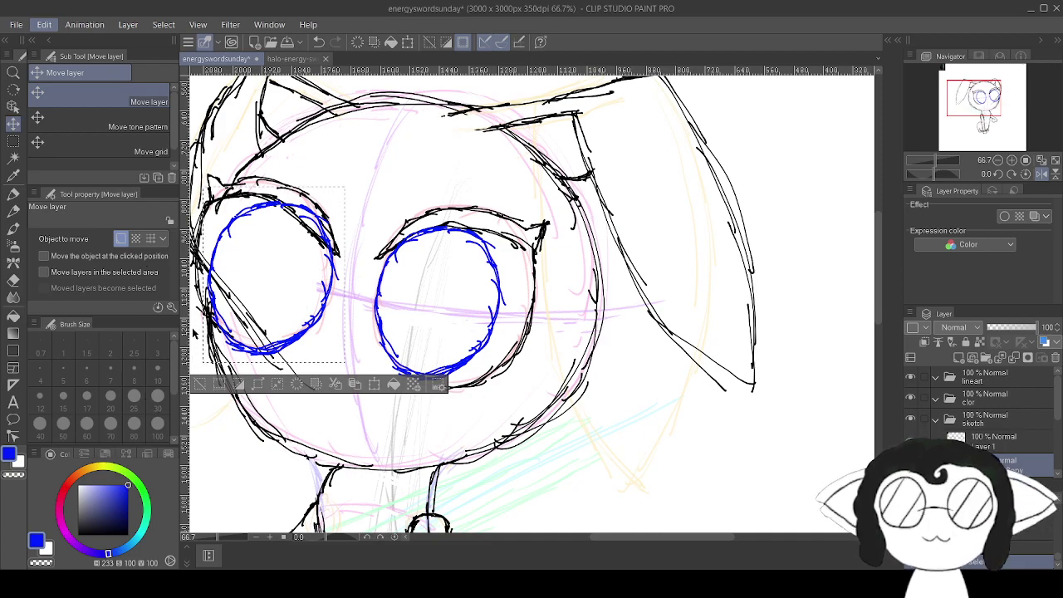
# Scale the copied blue oval down slightly and fit it under the left eye's upper lid.
pyautogui.hotkey('ctrl', 't')
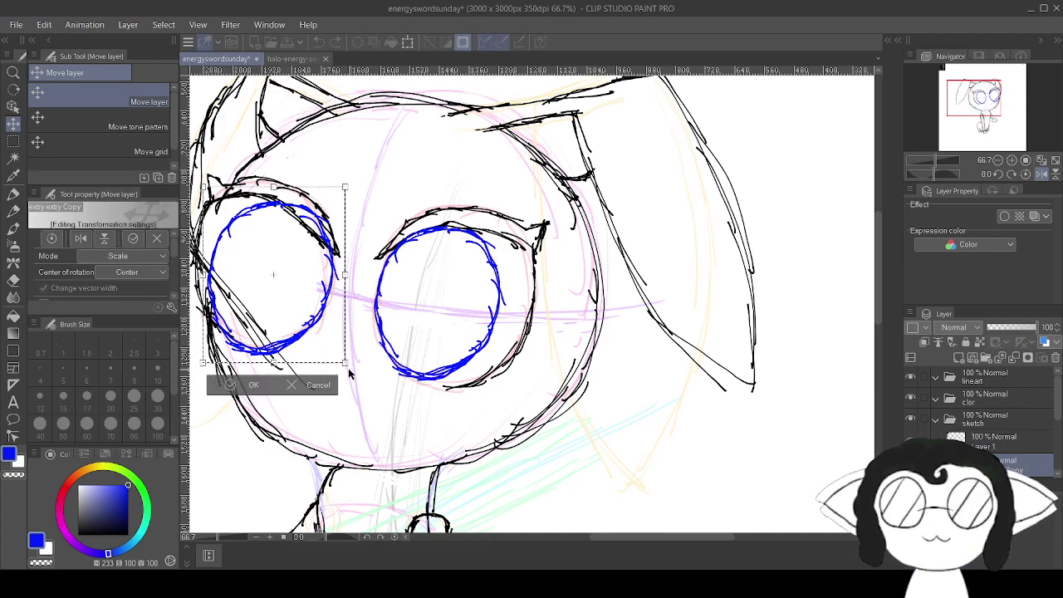
pyautogui.moveTo(273, 296); pyautogui.dragTo(286, 305)
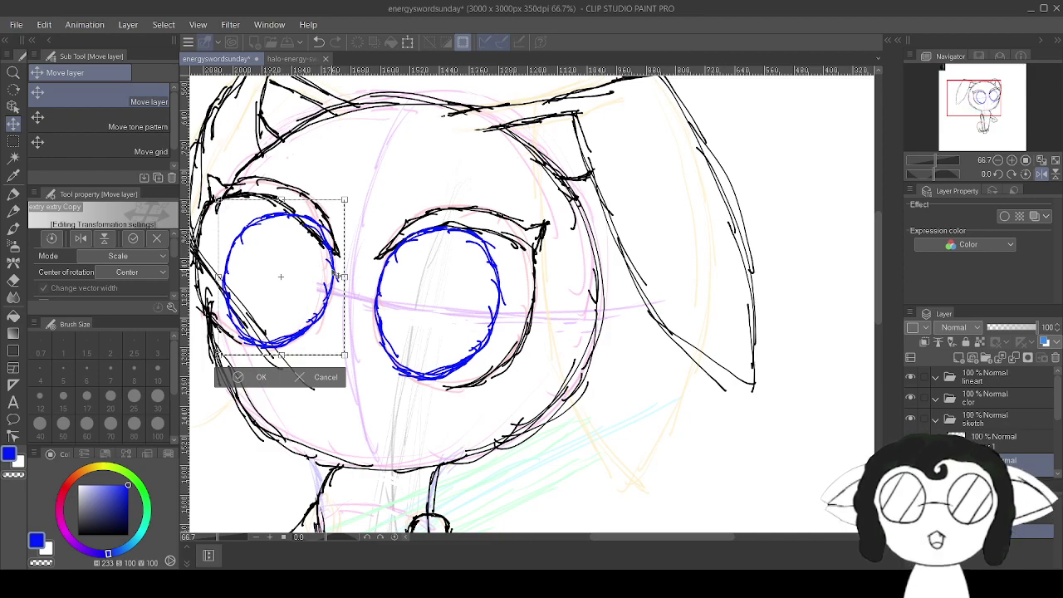
pyautogui.moveTo(334, 205)
pyautogui.mouseDown()
pyautogui.moveTo(326, 213)
pyautogui.moveTo(350, 198)
pyautogui.mouseUp()
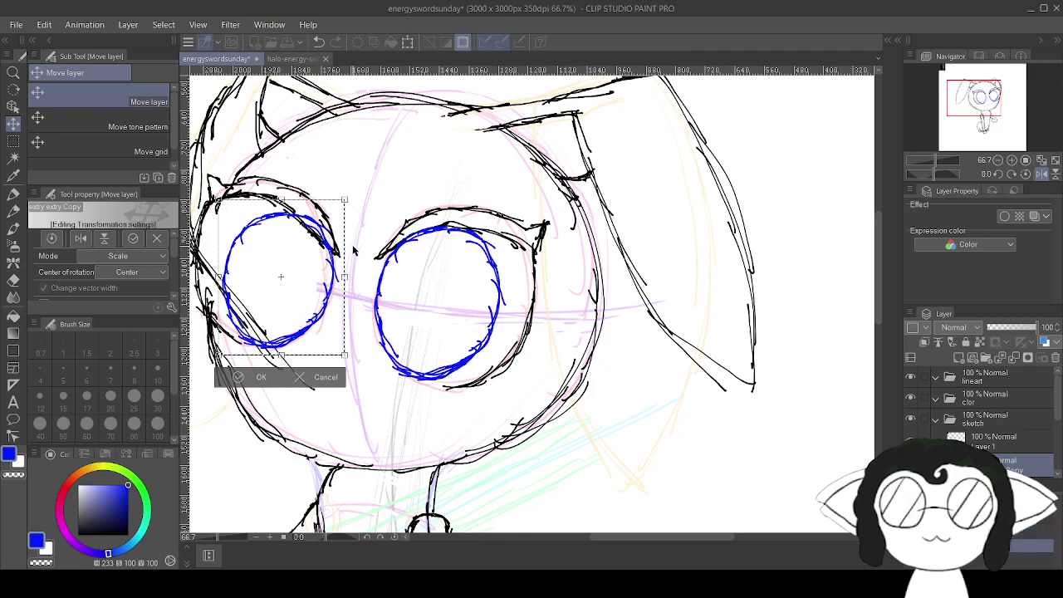
pyautogui.moveTo(300, 287); pyautogui.dragTo(306, 285)
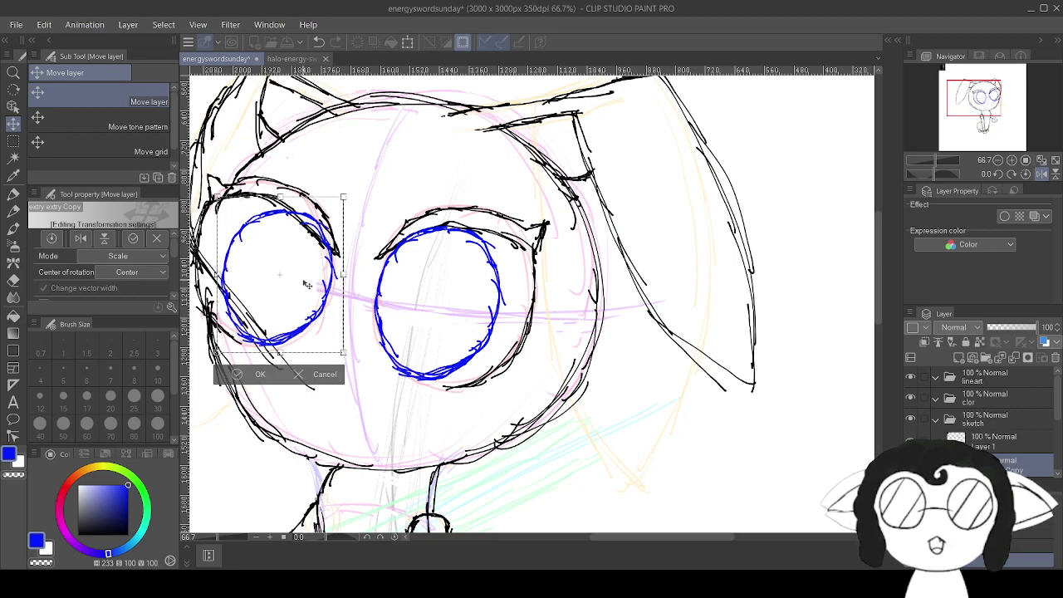
pyautogui.scroll(2, 306, 285)
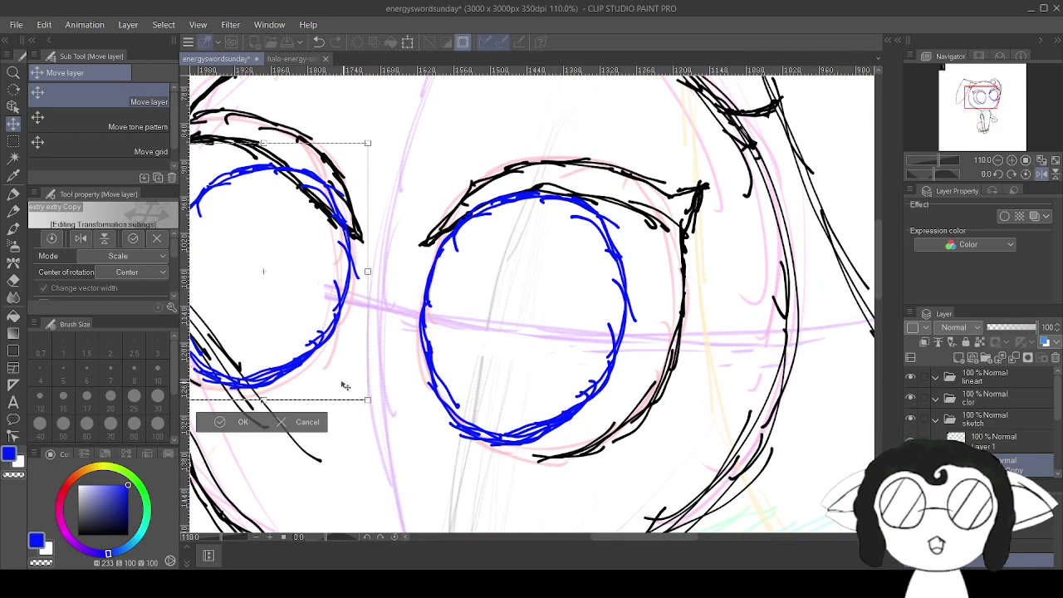
pyautogui.press('Return')
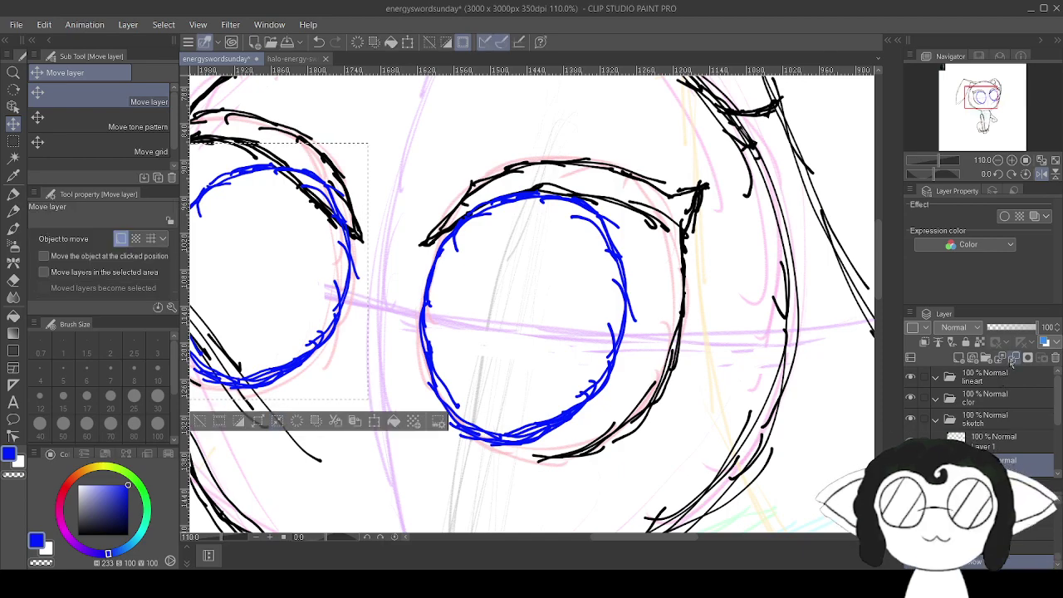
# Clear the rectangular selection around the resized blue oval.
pyautogui.scroll(-3, 361, 320)
pyautogui.scroll(4, 596, 332)
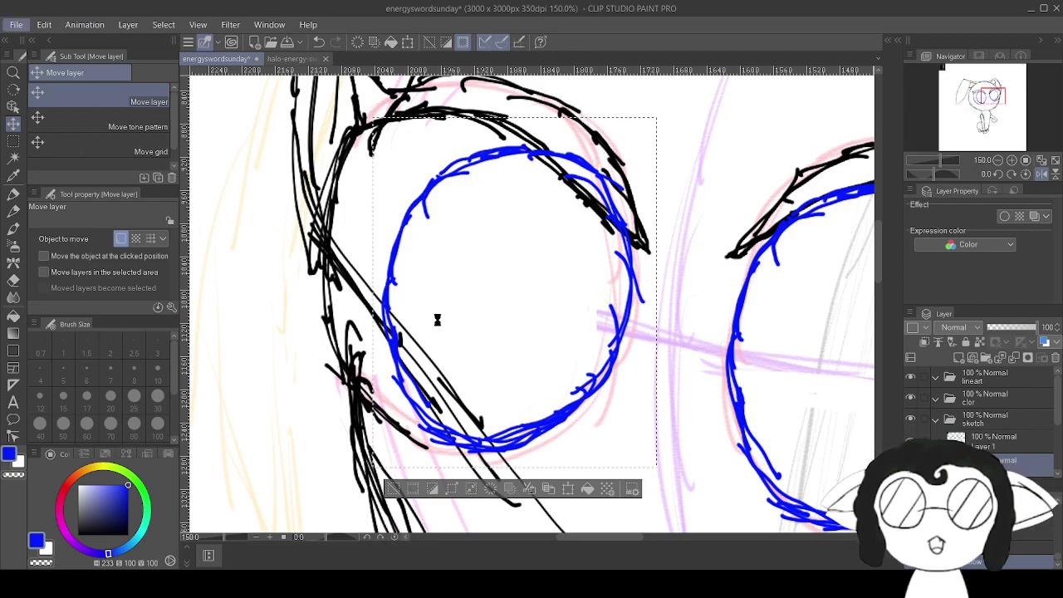
pyautogui.click(300, 239)
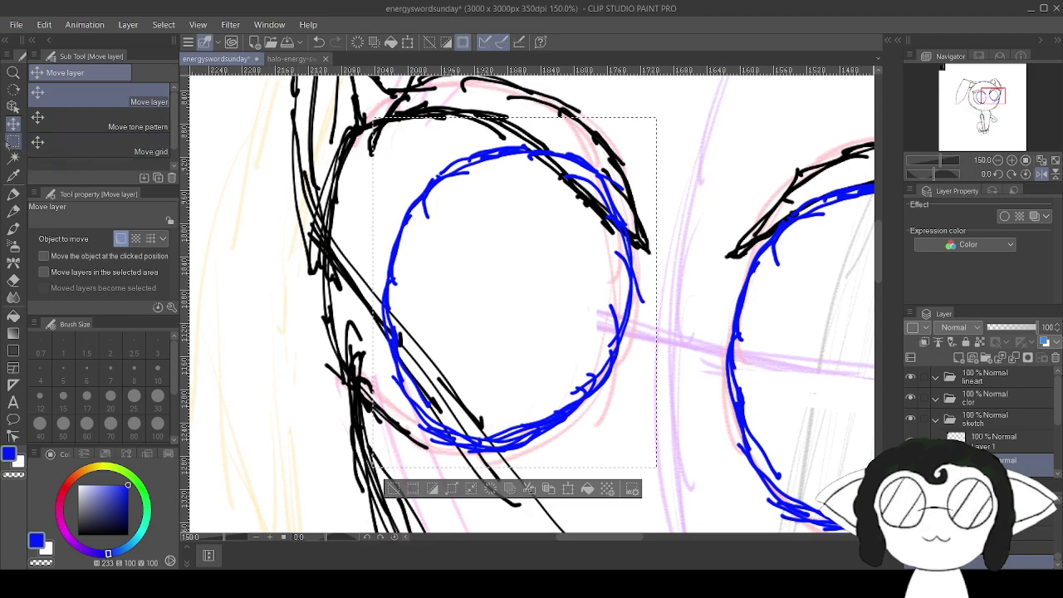
pyautogui.click(14, 141)
pyautogui.click(284, 248)
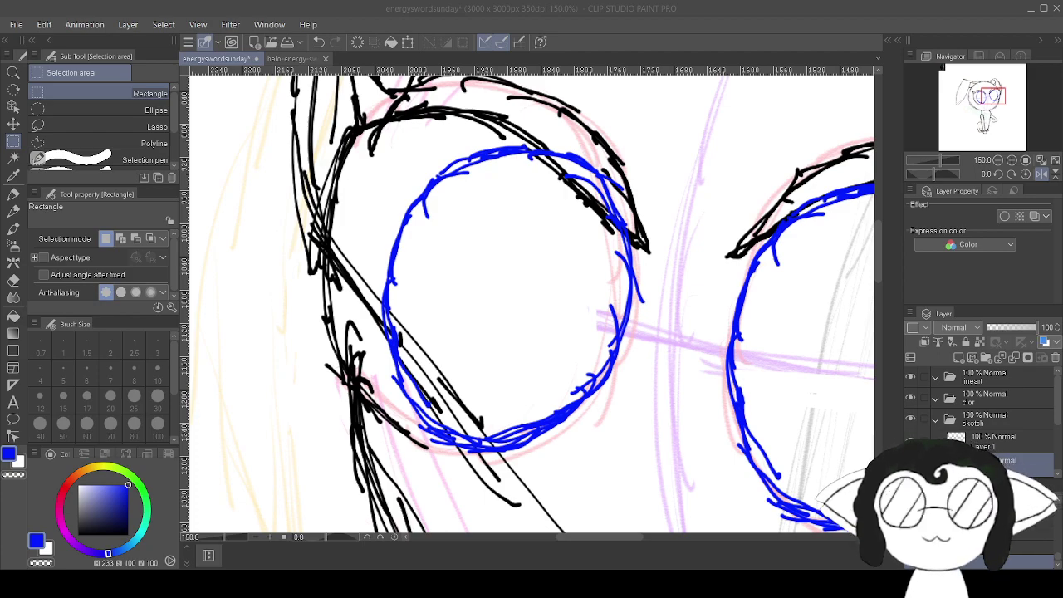
# Save the energyswordsunday drawing.
pyautogui.hotkey('alt', 'Tab')
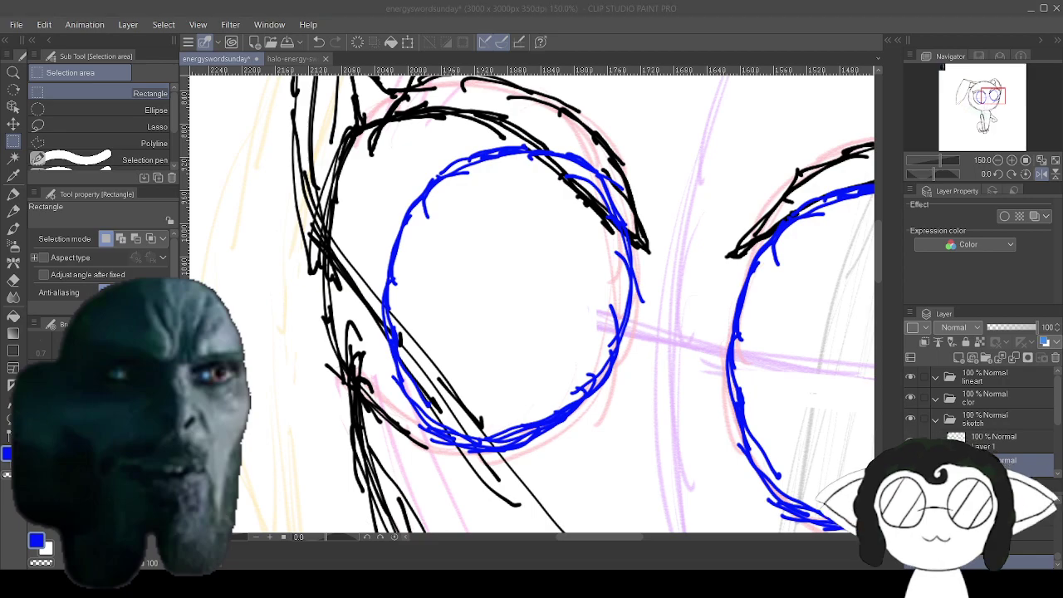
pyautogui.click(274, 8)
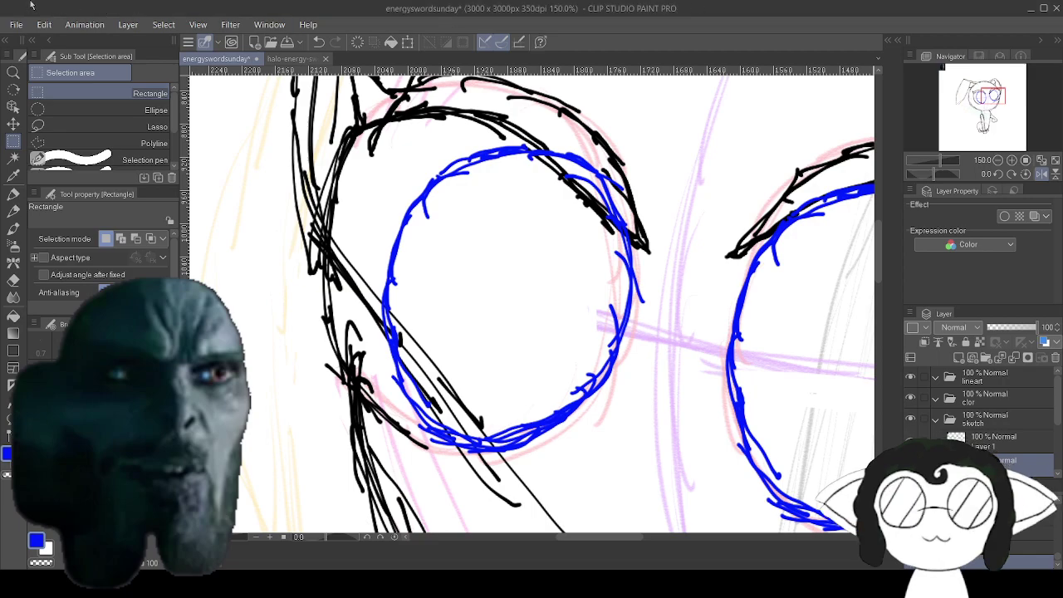
pyautogui.click(18, 29)
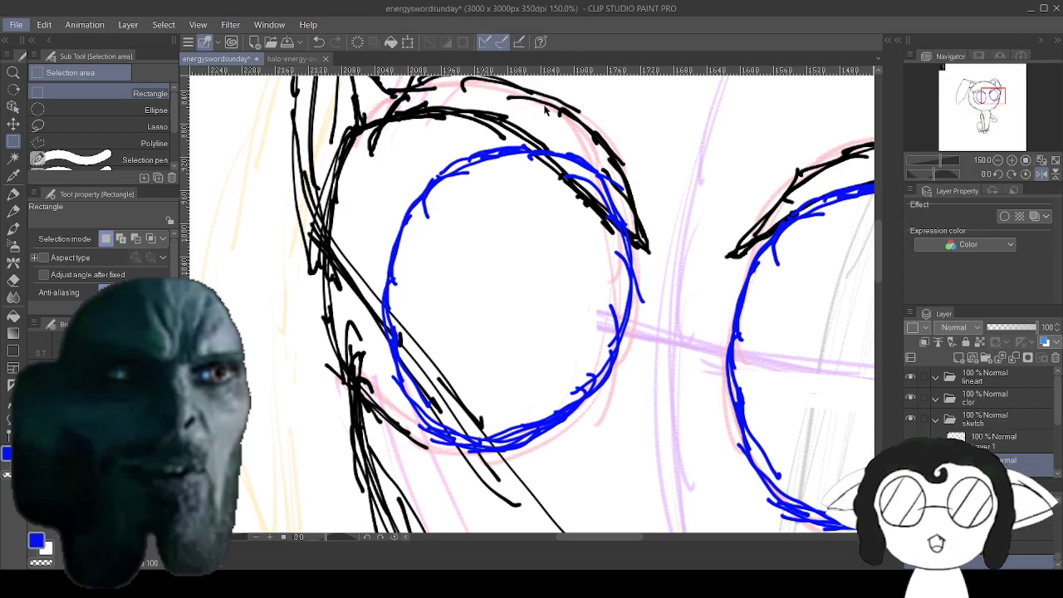
pyautogui.hotkey('ctrl', 's')
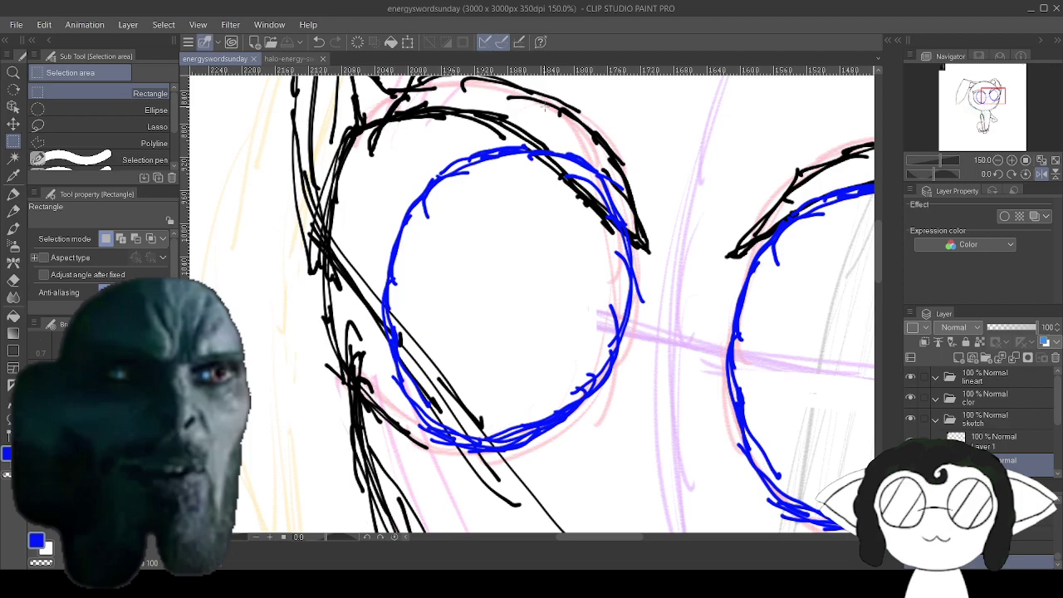
# Erase the part of the copied blue oval that crosses the upper eyelid with the Hard eraser and save the drawing.
pyautogui.press('e')
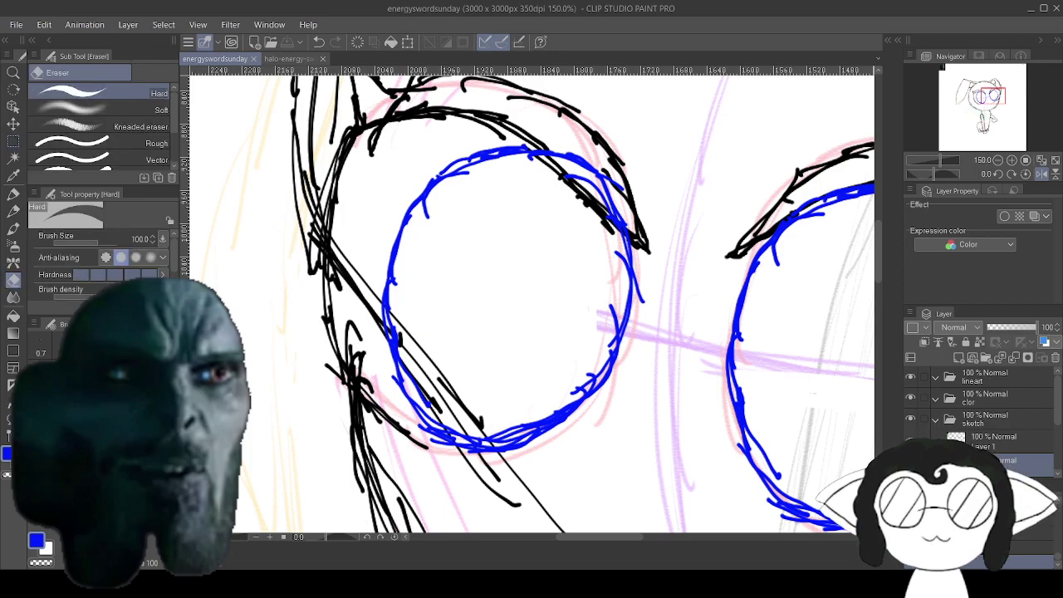
pyautogui.moveTo(621, 190); pyautogui.dragTo(586, 145)
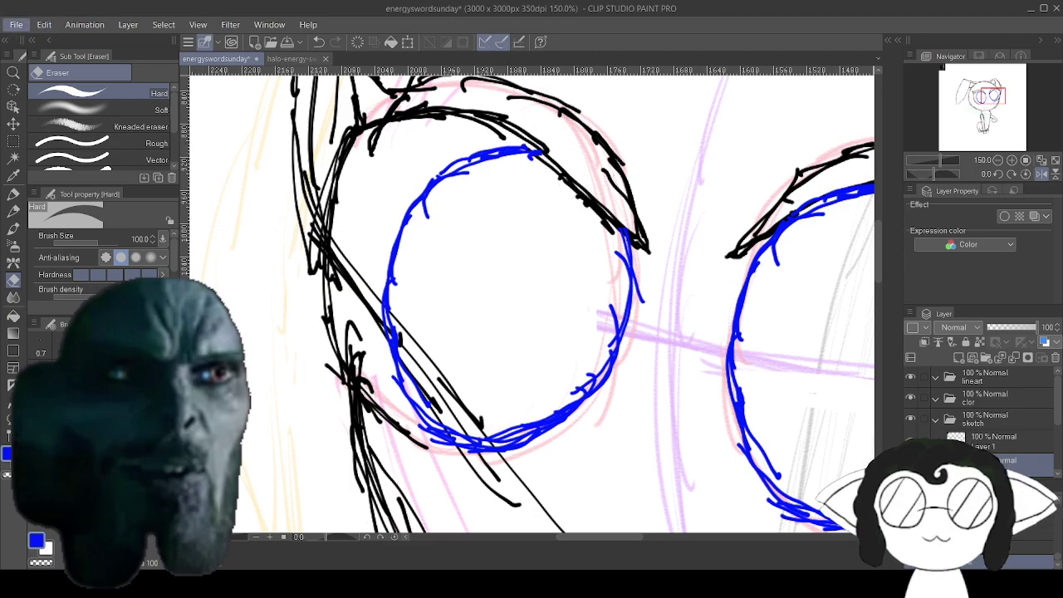
pyautogui.hotkey('ctrl', 's')
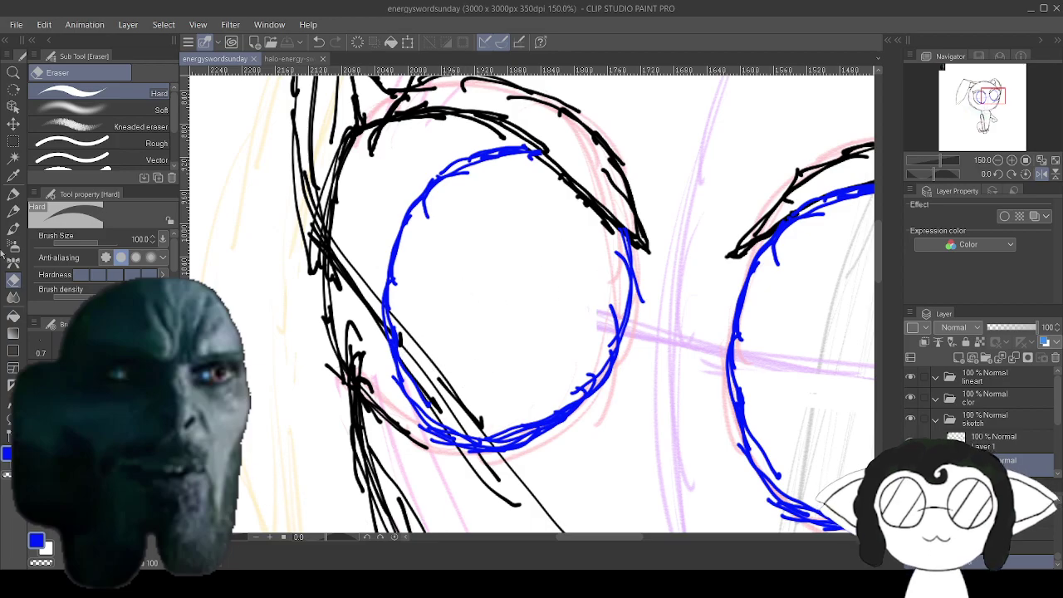
# Switch to the Milli pen and turn off the horizontal flip of the canvas view.
pyautogui.press('p')
pyautogui.scroll(-10, 616, 300)
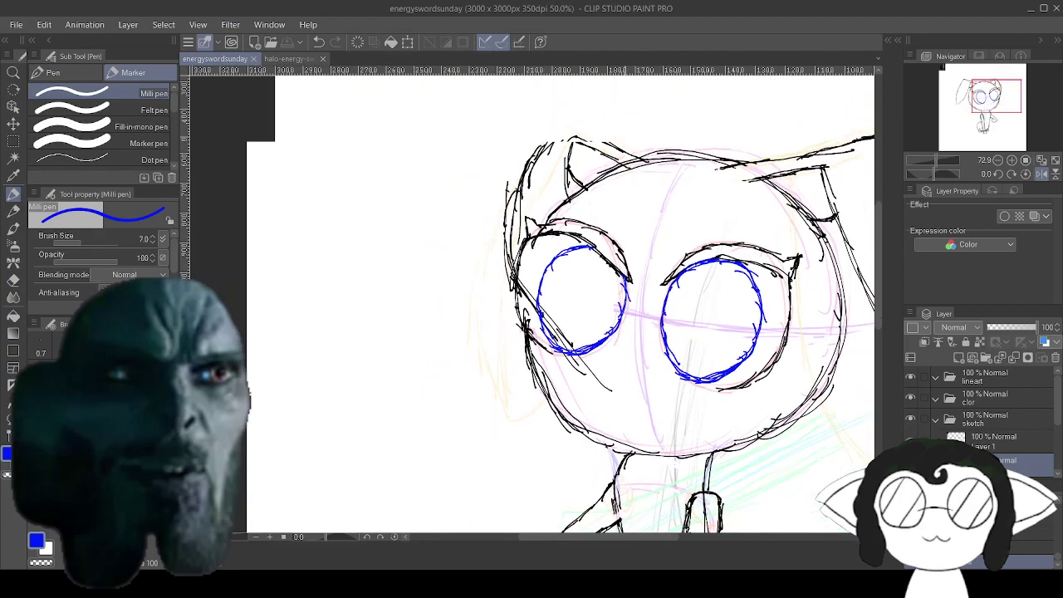
pyautogui.scroll(2, 751, 498)
pyautogui.scroll(5, 781, 239)
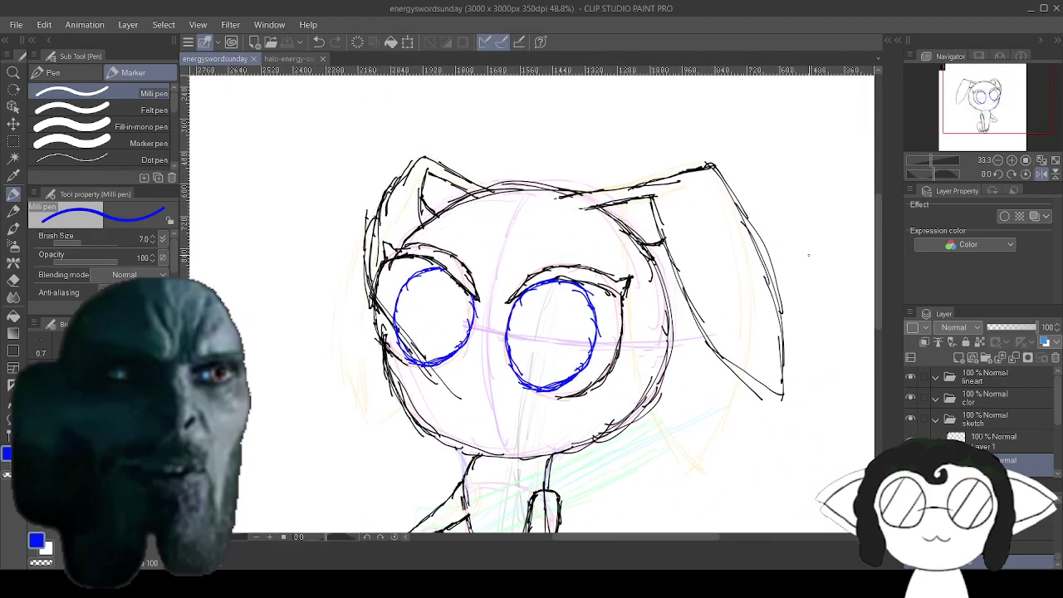
pyautogui.scroll(2, 751, 237)
pyautogui.scroll(-2, 752, 238)
pyautogui.scroll(1, 754, 239)
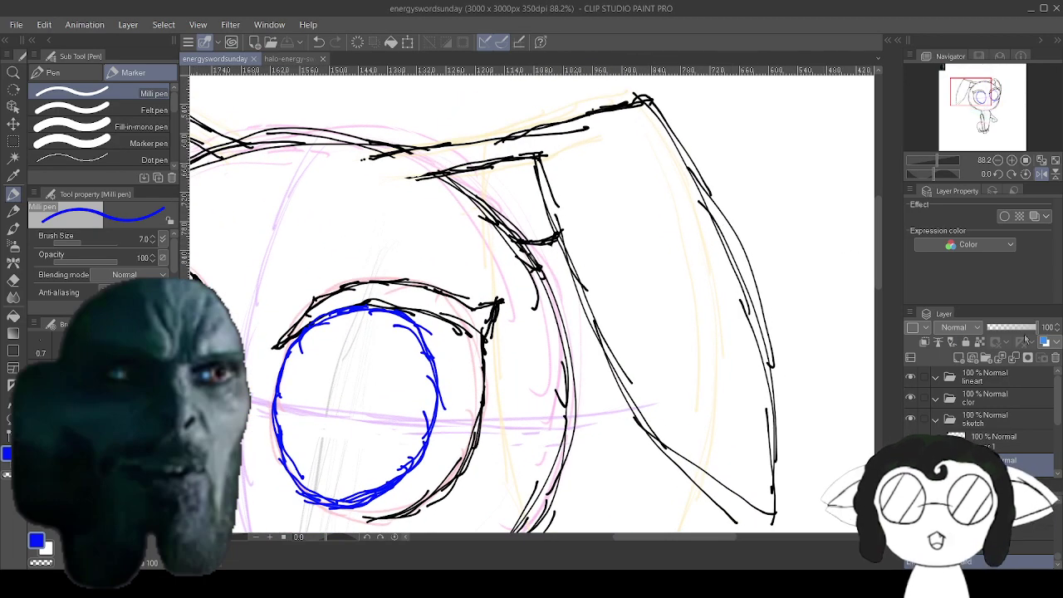
pyautogui.click(1041, 174)
pyautogui.scroll(-5, 839, 202)
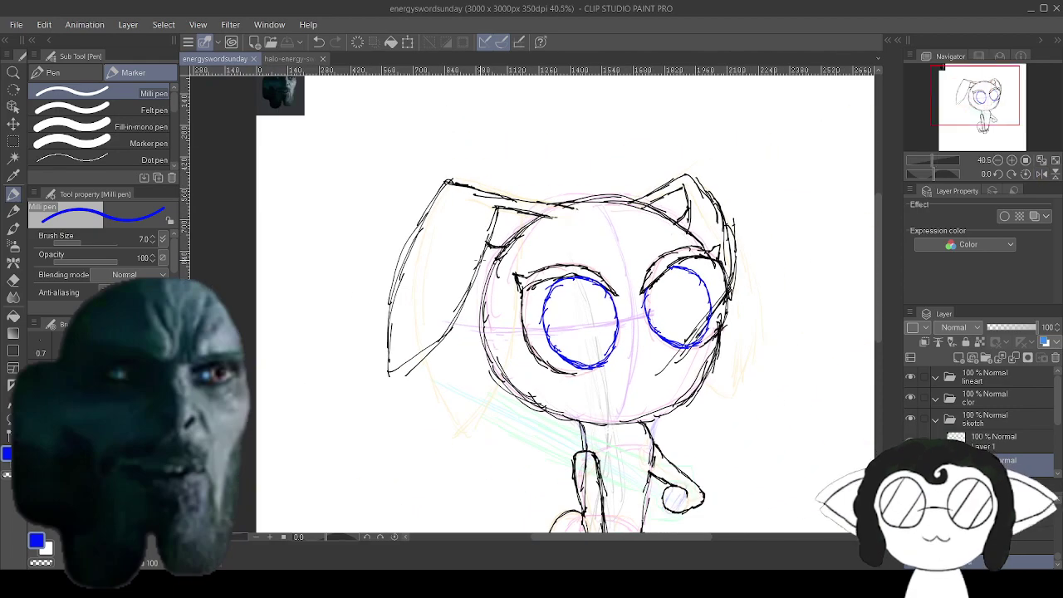
# Examine the pasted face image in the corner of the unflipped canvas up close.
pyautogui.scroll(5, 357, 160)
pyautogui.scroll(8, 365, 183)
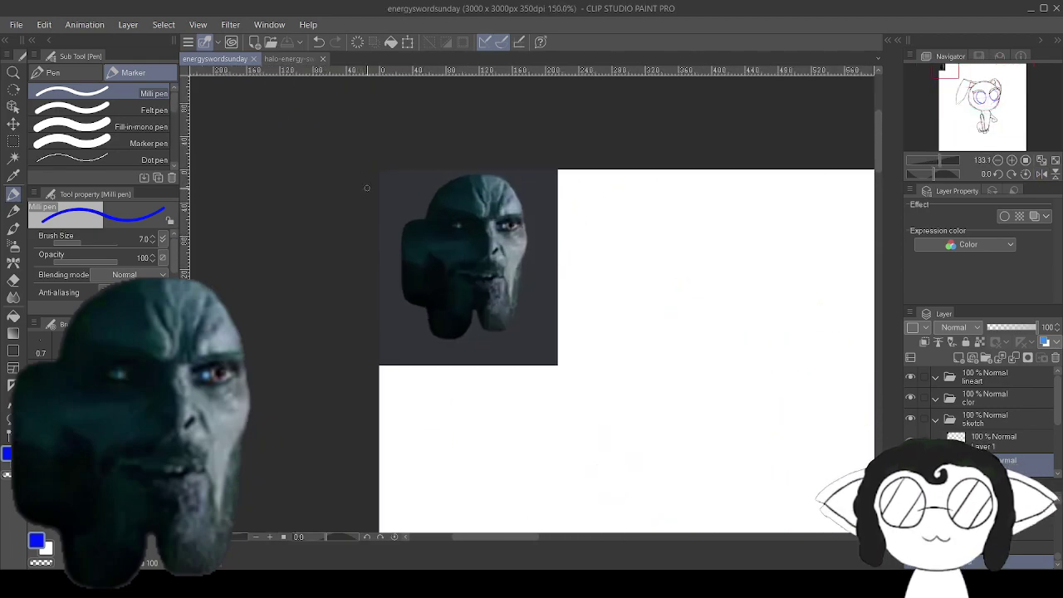
pyautogui.scroll(-1, 366, 189)
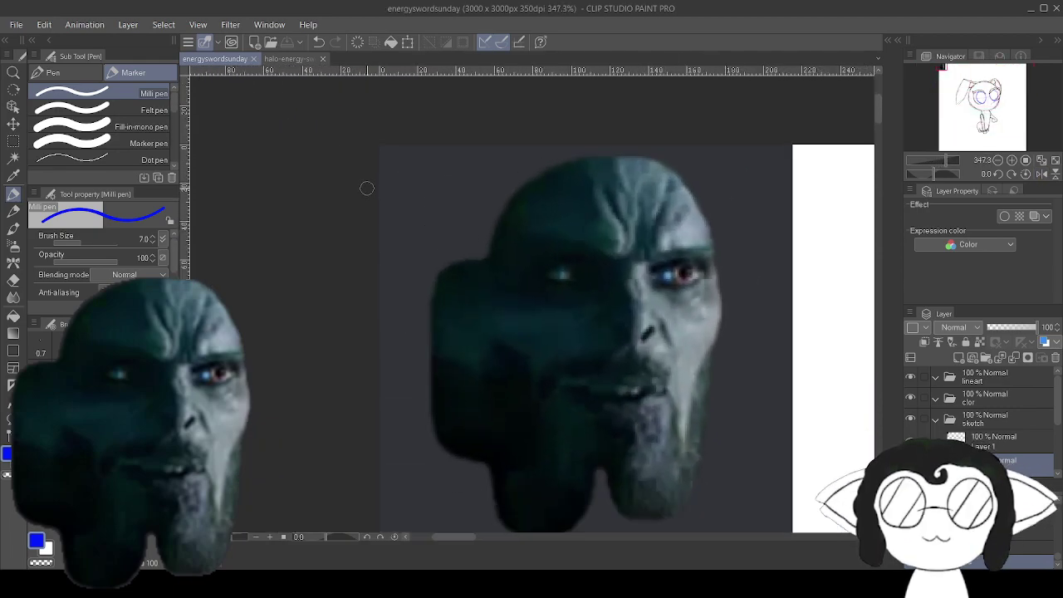
pyautogui.moveTo(367, 189); pyautogui.dragTo(342, 136)
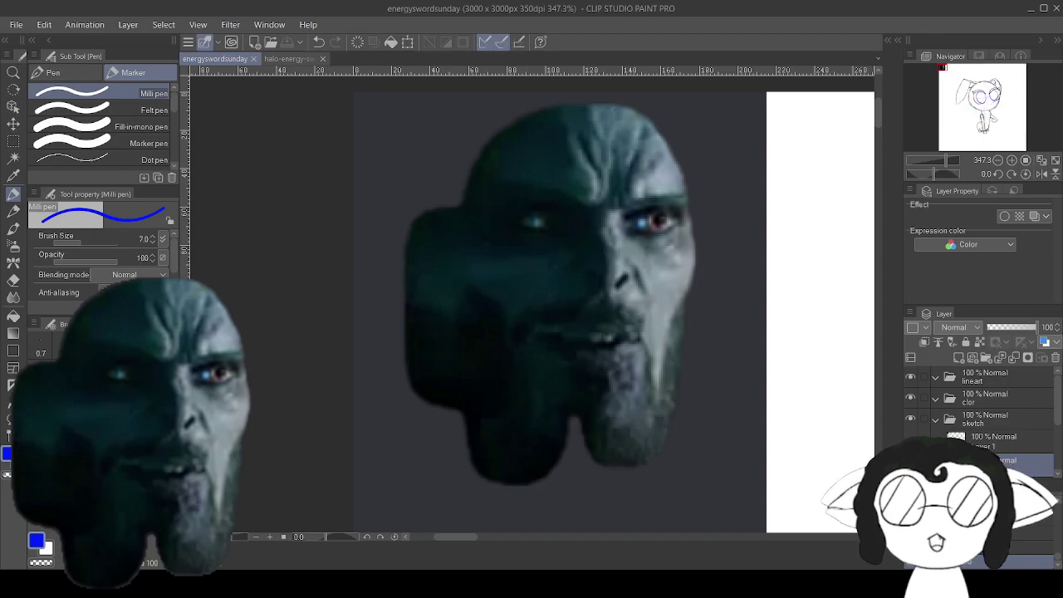
pyautogui.moveTo(714, 348); pyautogui.dragTo(697, 497)
pyautogui.scroll(-3, 537, 328)
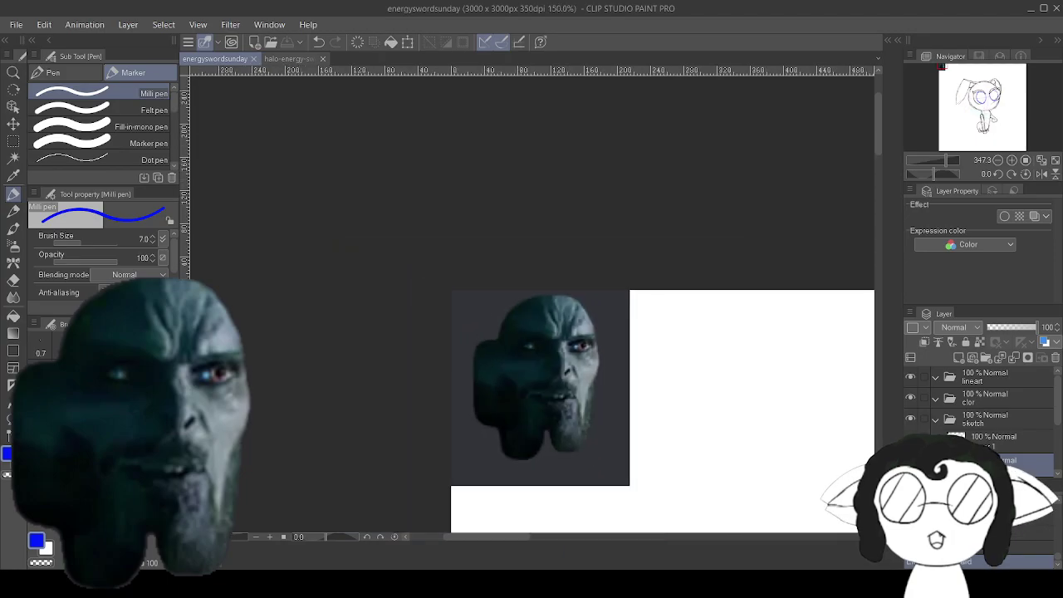
# Sketch a small round blue spot near the tip of the long drooping ear with the Milli pen.
pyautogui.moveTo(705, 415); pyautogui.dragTo(397, 179)
pyautogui.moveTo(664, 531); pyautogui.dragTo(404, 58)
pyautogui.moveTo(747, 465)
pyautogui.mouseDown()
pyautogui.moveTo(311, 112)
pyautogui.moveTo(565, 174)
pyautogui.mouseUp()
pyautogui.moveTo(415, 249); pyautogui.dragTo(759, 388)
pyautogui.scroll(-3, 614, 314)
pyautogui.moveTo(614, 314); pyautogui.dragTo(529, 343)
pyautogui.moveTo(735, 289)
pyautogui.mouseDown()
pyautogui.moveTo(730, 225)
pyautogui.moveTo(732, 332)
pyautogui.moveTo(729, 268)
pyautogui.moveTo(733, 303)
pyautogui.mouseUp()
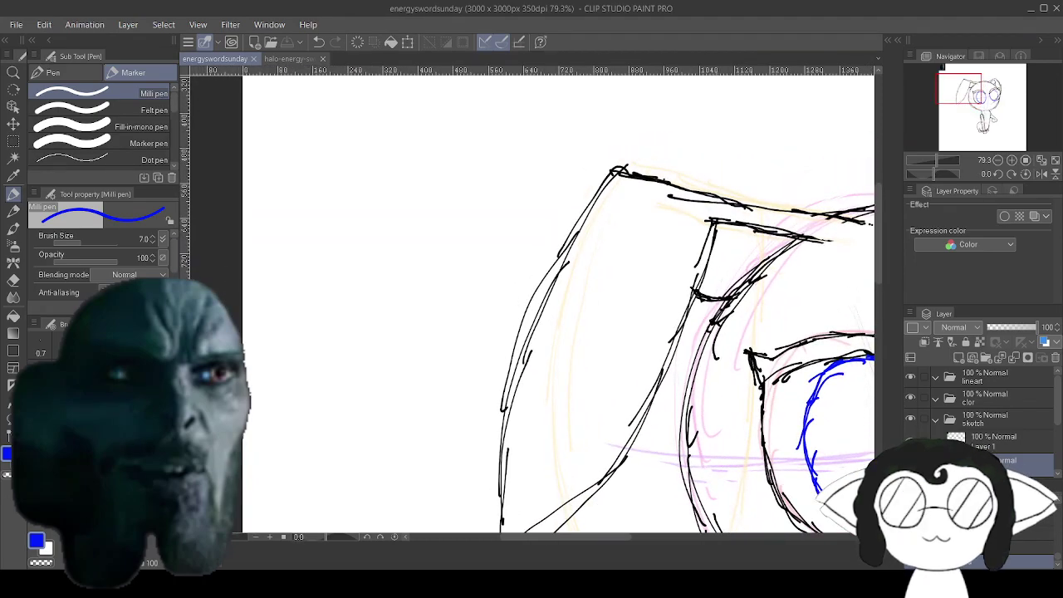
pyautogui.scroll(5, 573, 435)
pyautogui.moveTo(573, 434)
pyautogui.mouseDown()
pyautogui.moveTo(549, 303)
pyautogui.moveTo(559, 270)
pyautogui.moveTo(496, 331)
pyautogui.mouseUp()
pyautogui.moveTo(565, 258); pyautogui.dragTo(490, 349)
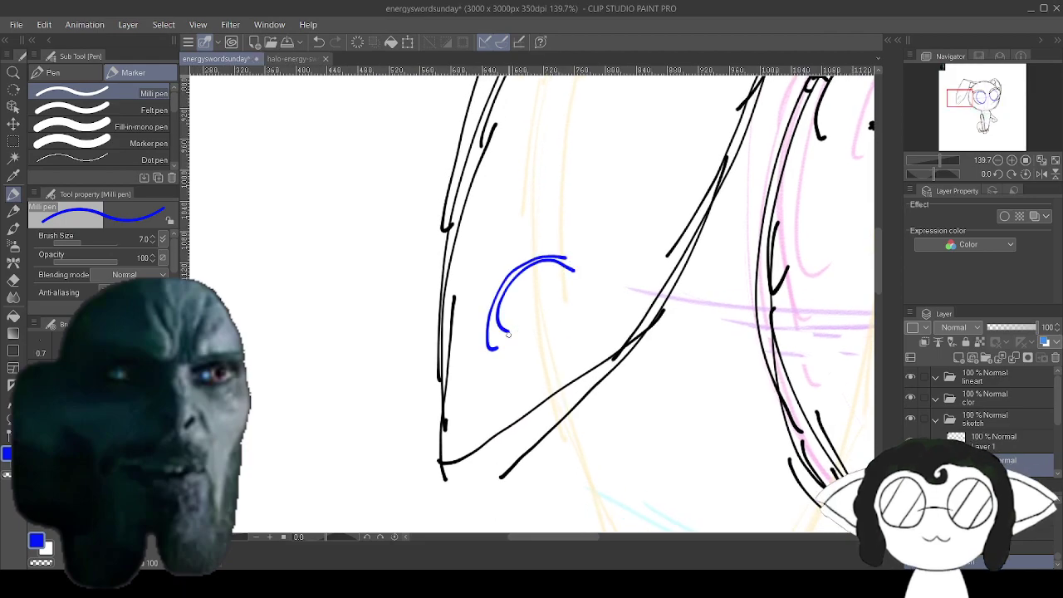
pyautogui.moveTo(590, 258)
pyautogui.mouseDown()
pyautogui.moveTo(546, 240)
pyautogui.moveTo(503, 329)
pyautogui.mouseUp()
pyautogui.moveTo(556, 234)
pyautogui.mouseDown()
pyautogui.moveTo(492, 347)
pyautogui.moveTo(511, 357)
pyautogui.mouseUp()
pyautogui.moveTo(505, 272); pyautogui.dragTo(513, 357)
pyautogui.moveTo(482, 304)
pyautogui.mouseDown()
pyautogui.moveTo(525, 367)
pyautogui.moveTo(570, 365)
pyautogui.moveTo(607, 319)
pyautogui.moveTo(586, 257)
pyautogui.moveTo(550, 241)
pyautogui.moveTo(503, 264)
pyautogui.moveTo(483, 296)
pyautogui.moveTo(495, 365)
pyautogui.mouseUp()
# Sketch a larger blue oval spot on the upper part of the long ear, beside its inner edge.
pyautogui.moveTo(557, 149)
pyautogui.mouseDown()
pyautogui.moveTo(502, 444)
pyautogui.moveTo(463, 371)
pyautogui.mouseUp()
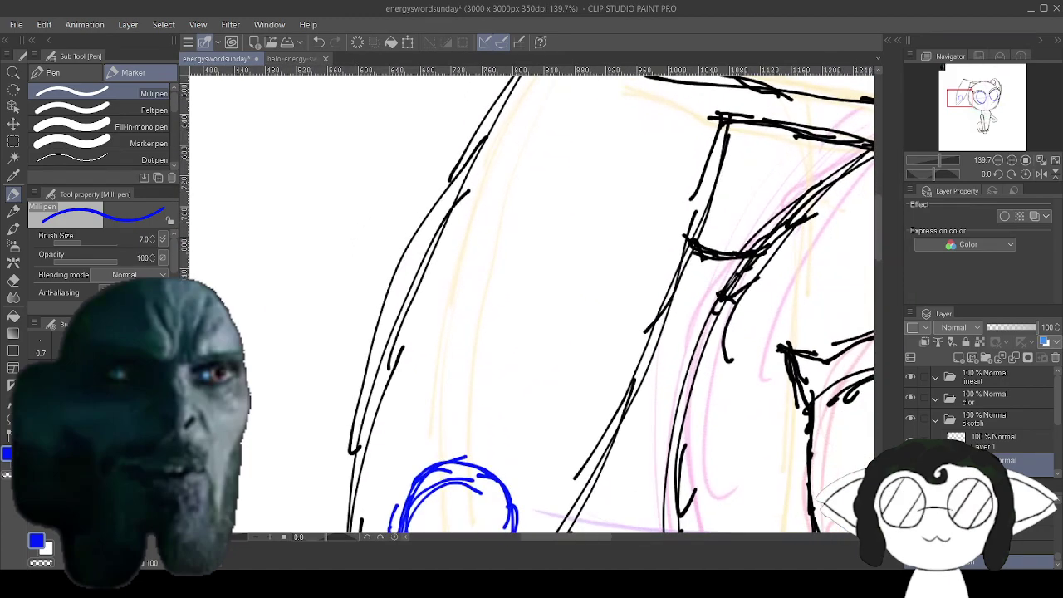
pyautogui.moveTo(648, 174)
pyautogui.mouseDown()
pyautogui.moveTo(582, 181)
pyautogui.moveTo(579, 226)
pyautogui.mouseUp()
pyautogui.moveTo(637, 167)
pyautogui.mouseDown()
pyautogui.moveTo(611, 166)
pyautogui.moveTo(554, 257)
pyautogui.mouseUp()
pyautogui.moveTo(610, 167)
pyautogui.mouseDown()
pyautogui.moveTo(555, 256)
pyautogui.moveTo(569, 291)
pyautogui.mouseUp()
pyautogui.moveTo(560, 215)
pyautogui.mouseDown()
pyautogui.moveTo(585, 298)
pyautogui.moveTo(610, 290)
pyautogui.mouseUp()
pyautogui.moveTo(546, 254)
pyautogui.mouseDown()
pyautogui.moveTo(640, 282)
pyautogui.moveTo(668, 254)
pyautogui.moveTo(672, 209)
pyautogui.moveTo(654, 181)
pyautogui.mouseUp()
pyautogui.moveTo(660, 233); pyautogui.dragTo(605, 174)
# Sketch a blue half-oval spot against the outer edge of the long ear.
pyautogui.moveTo(455, 194)
pyautogui.mouseDown()
pyautogui.moveTo(469, 249)
pyautogui.moveTo(467, 309)
pyautogui.mouseUp()
pyautogui.moveTo(471, 249); pyautogui.dragTo(438, 311)
pyautogui.moveTo(470, 276)
pyautogui.mouseDown()
pyautogui.moveTo(413, 335)
pyautogui.moveTo(391, 329)
pyautogui.mouseUp()
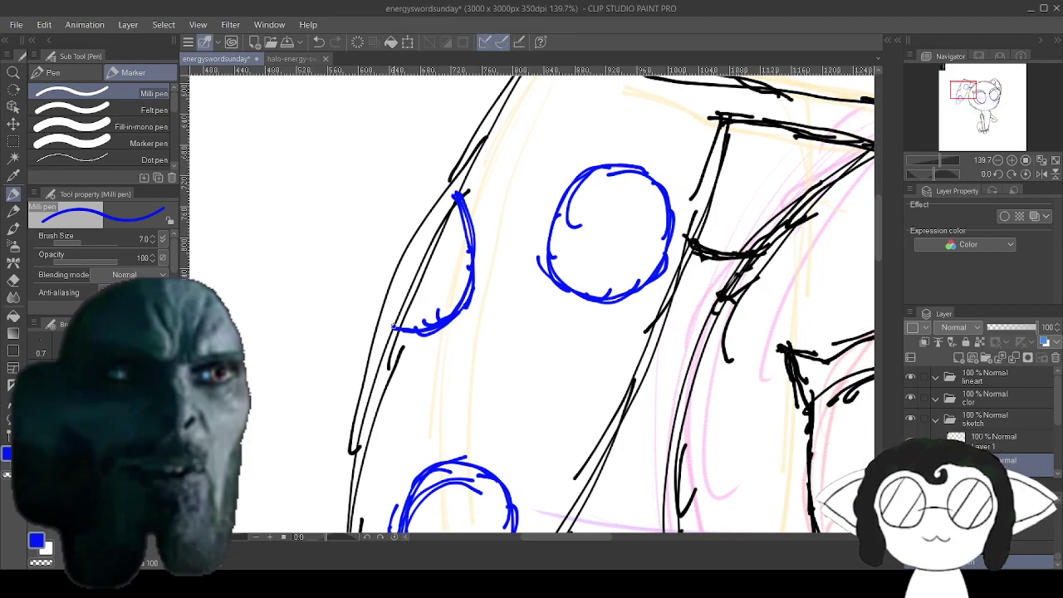
# Examine the blue spots on the long ear and the irises and lower face around them.
pyautogui.moveTo(581, 432); pyautogui.dragTo(401, 150)
pyautogui.moveTo(531, 523); pyautogui.dragTo(486, 91)
pyautogui.moveTo(830, 523); pyautogui.dragTo(550, 338)
pyautogui.moveTo(373, 95); pyautogui.dragTo(599, 513)
pyautogui.moveTo(706, 149); pyautogui.dragTo(442, 514)
pyautogui.scroll(-5, 531, 299)
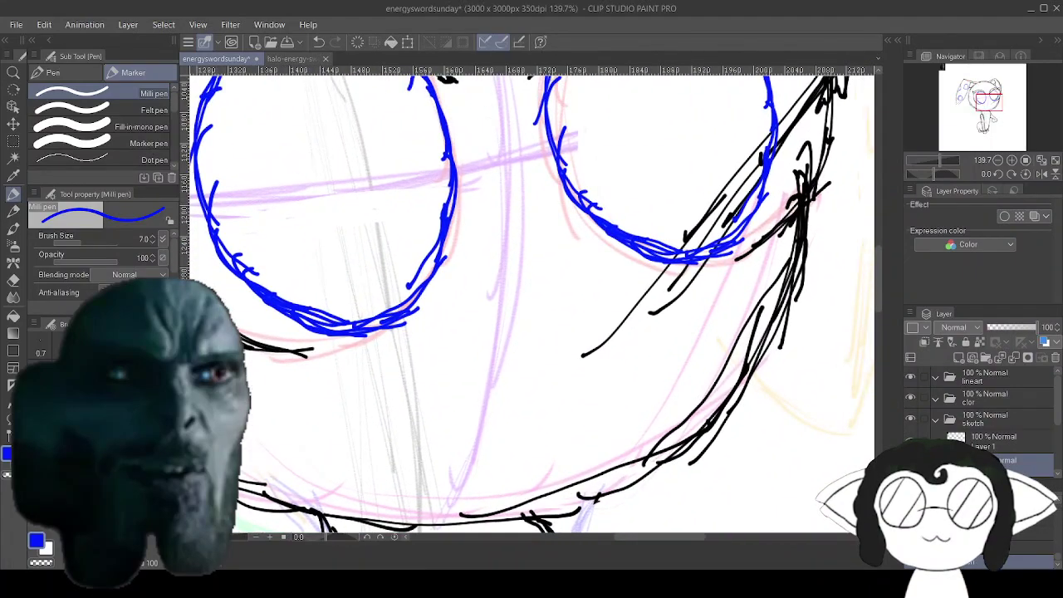
pyautogui.scroll(2, 531, 299)
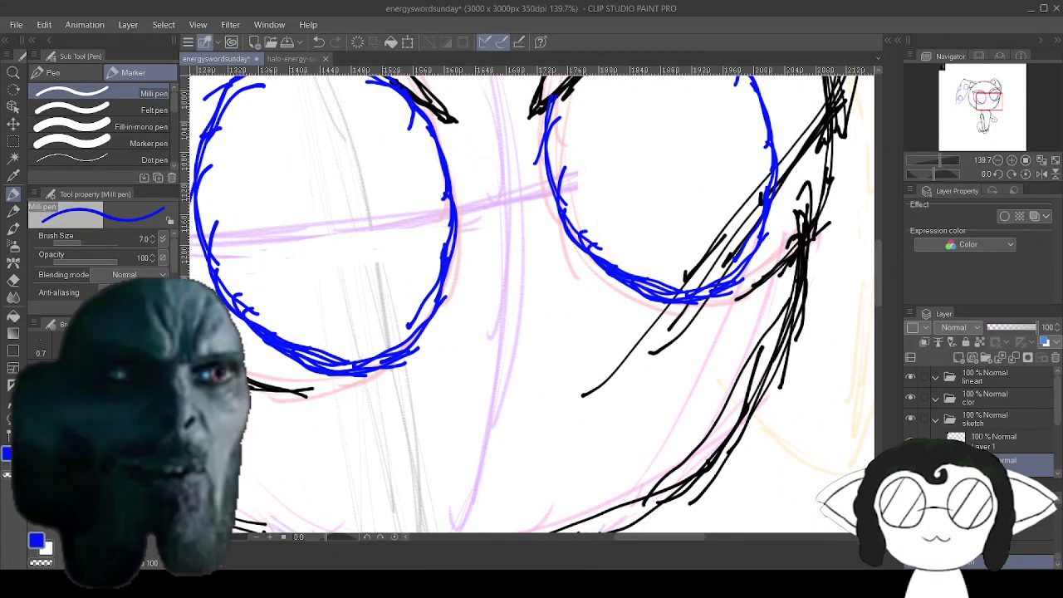
pyautogui.moveTo(216, 124); pyautogui.dragTo(948, 465)
pyautogui.moveTo(653, 285); pyautogui.dragTo(624, 295)
pyautogui.scroll(-3, 532, 304)
pyautogui.scroll(-2, 532, 299)
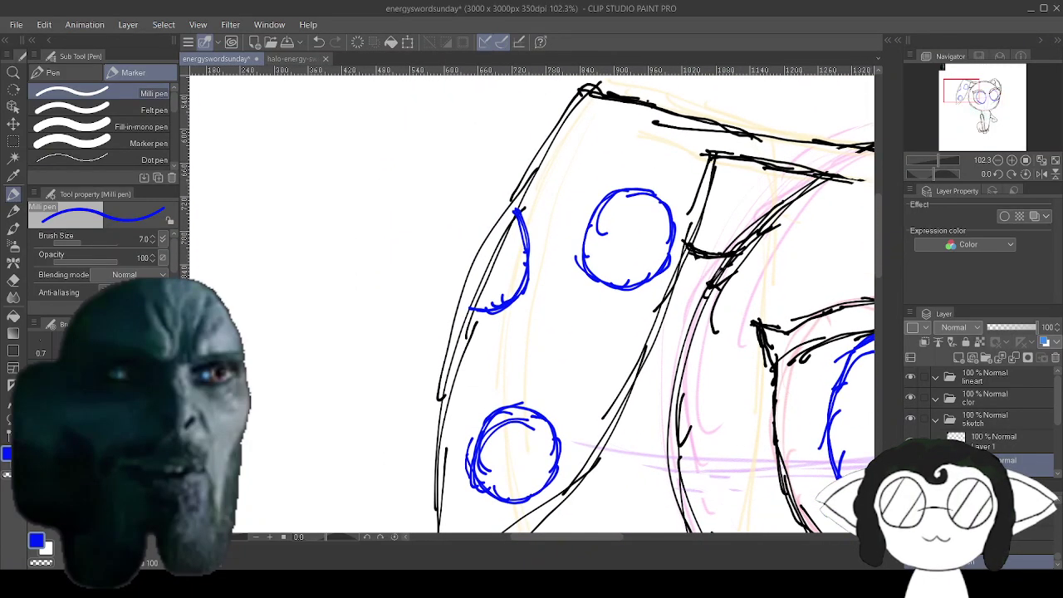
pyautogui.scroll(-1, 518, 250)
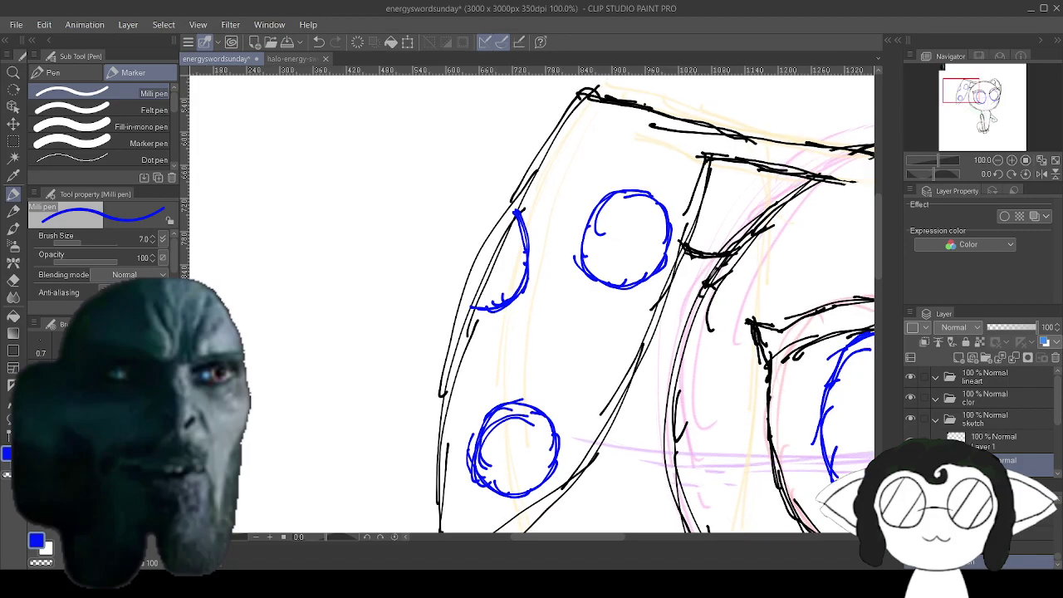
pyautogui.scroll(-2, 531, 299)
pyautogui.scroll(3, 524, 253)
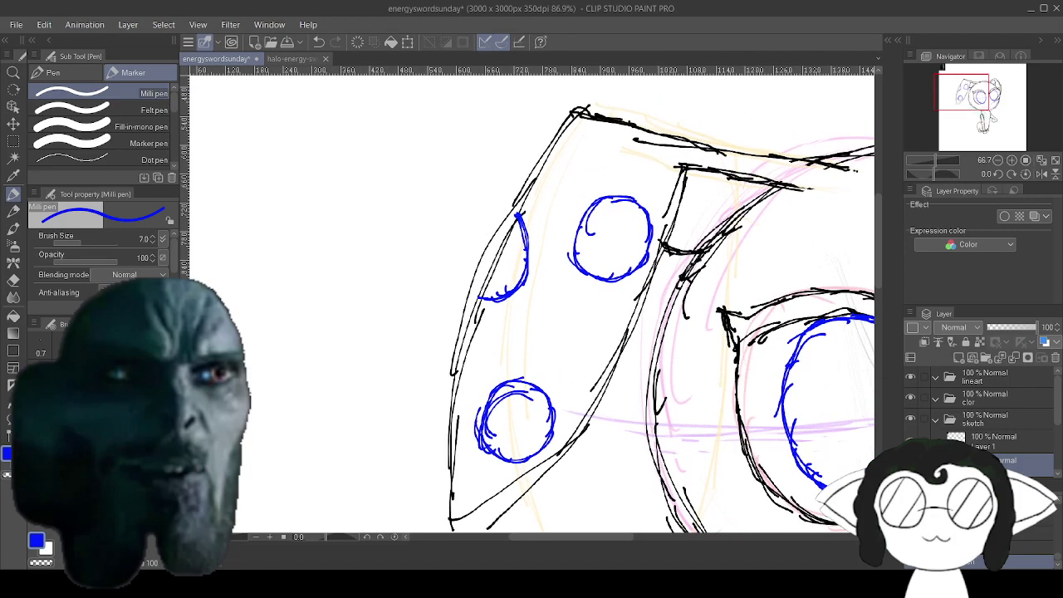
pyautogui.scroll(-2, 664, 315)
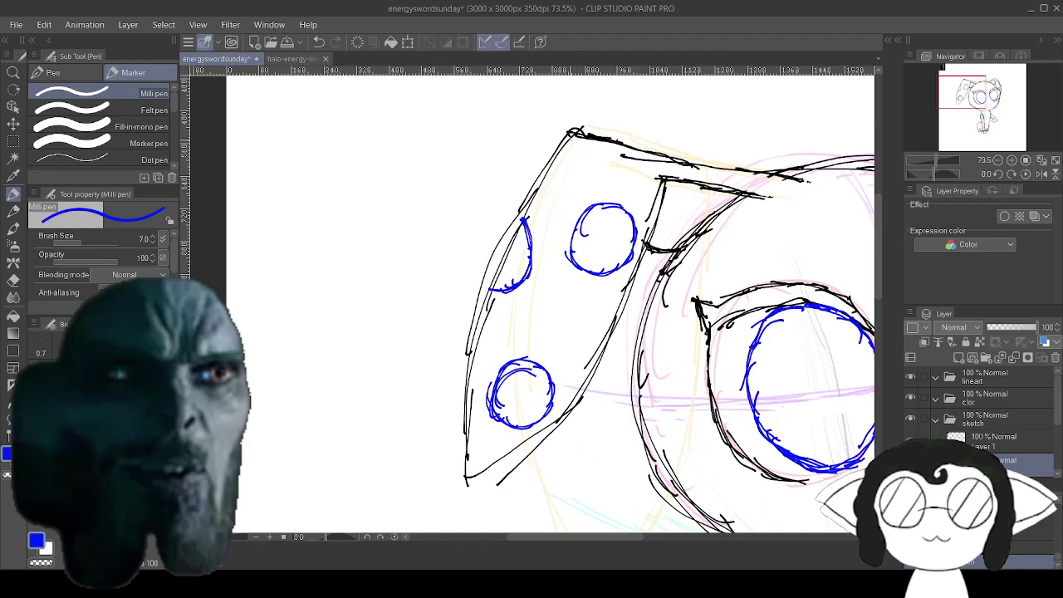
# Trace the long ear's outer edge in blue from its upper corner to the tip, adding jagged fur tufts.
pyautogui.moveTo(573, 135); pyautogui.dragTo(521, 176)
pyautogui.moveTo(569, 148)
pyautogui.mouseDown()
pyautogui.moveTo(528, 163)
pyautogui.moveTo(503, 241)
pyautogui.mouseUp()
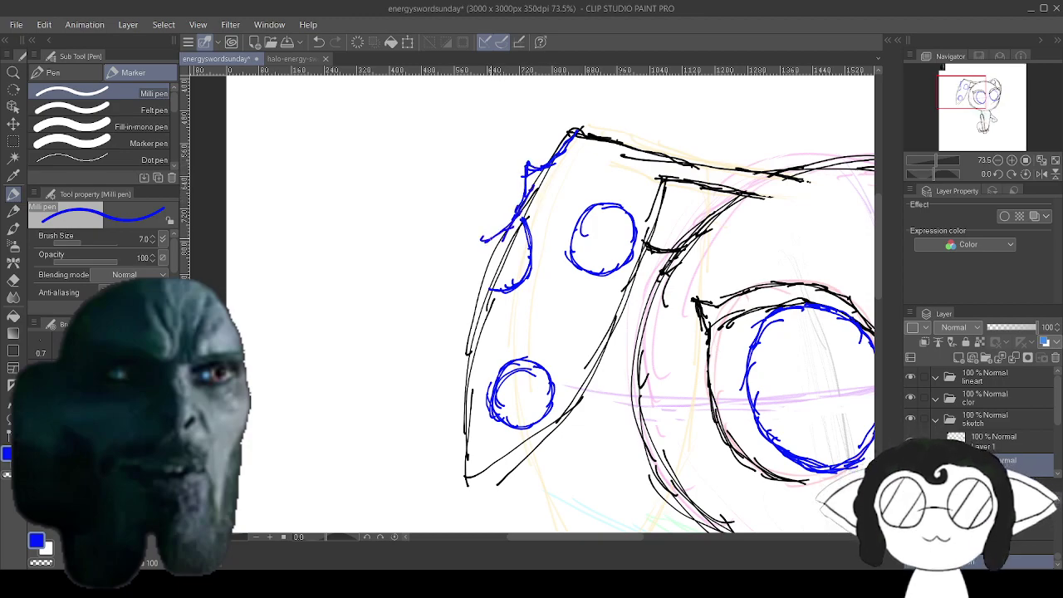
pyautogui.moveTo(482, 241)
pyautogui.mouseDown()
pyautogui.moveTo(473, 337)
pyautogui.moveTo(458, 339)
pyautogui.moveTo(467, 340)
pyautogui.moveTo(449, 357)
pyautogui.moveTo(464, 394)
pyautogui.mouseUp()
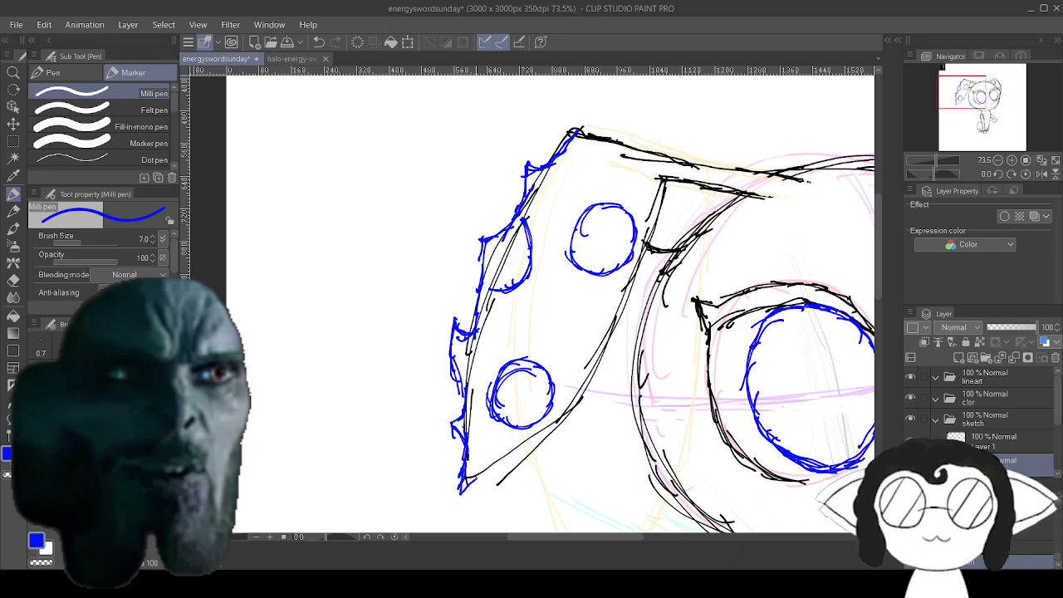
# Trace the long ear's inner edge in blue from the tip up to the head, with small pointed tufts.
pyautogui.moveTo(514, 456)
pyautogui.mouseDown()
pyautogui.moveTo(579, 411)
pyautogui.moveTo(610, 370)
pyautogui.mouseUp()
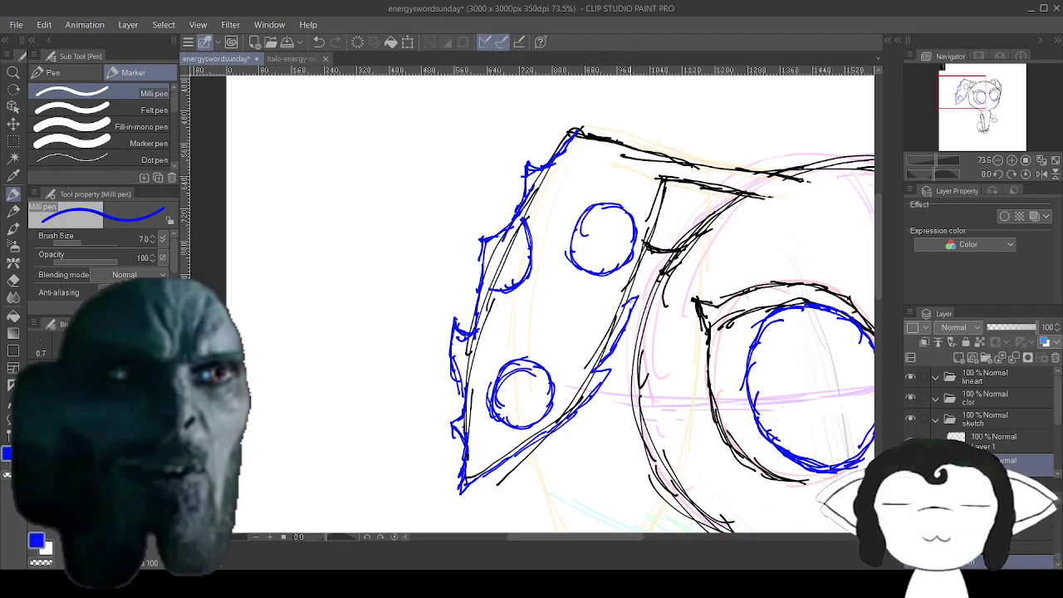
pyautogui.moveTo(660, 212); pyautogui.dragTo(655, 242)
pyautogui.moveTo(665, 186); pyautogui.dragTo(660, 229)
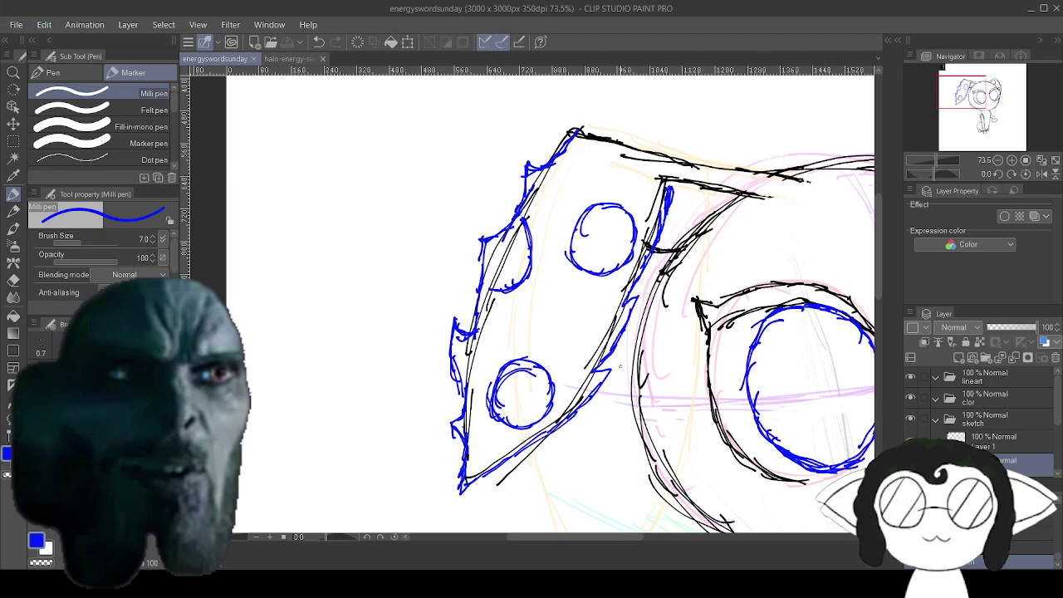
# Trace the short ear's outer edge in blue from its peak down to the side of the head, with a pointed corner.
pyautogui.scroll(-5, 618, 372)
pyautogui.scroll(5, 840, 369)
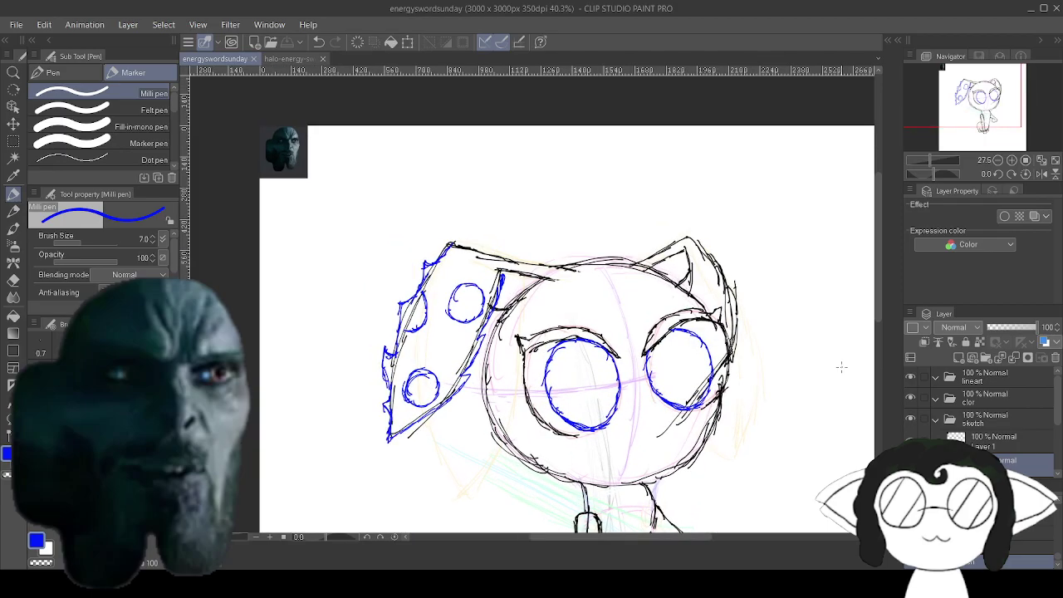
pyautogui.scroll(-5, 700, 211)
pyautogui.scroll(7, 700, 211)
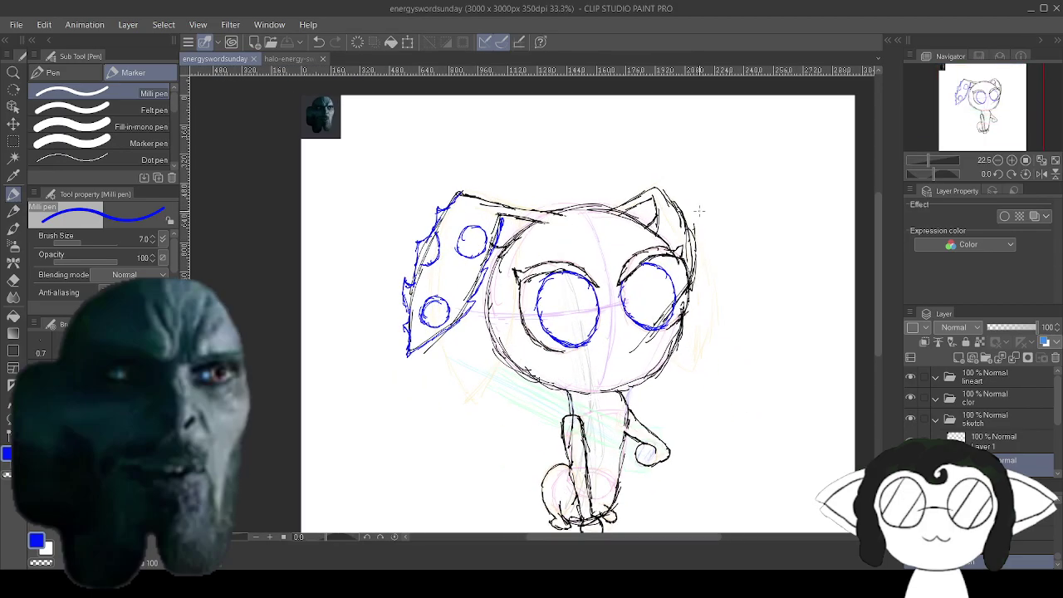
pyautogui.scroll(-6, 671, 184)
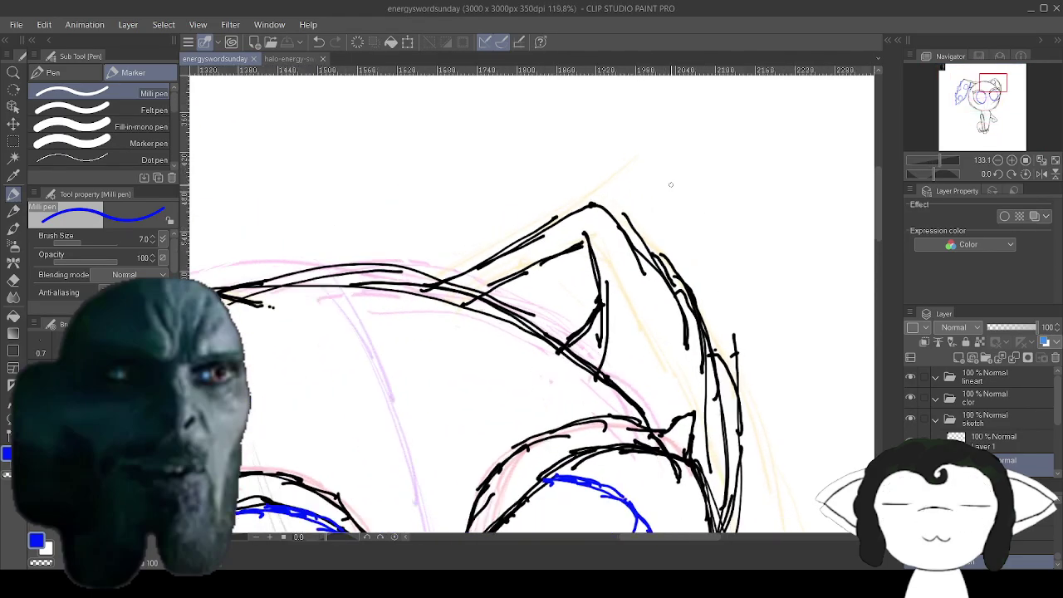
pyautogui.scroll(4, 732, 331)
pyautogui.scroll(2, 702, 246)
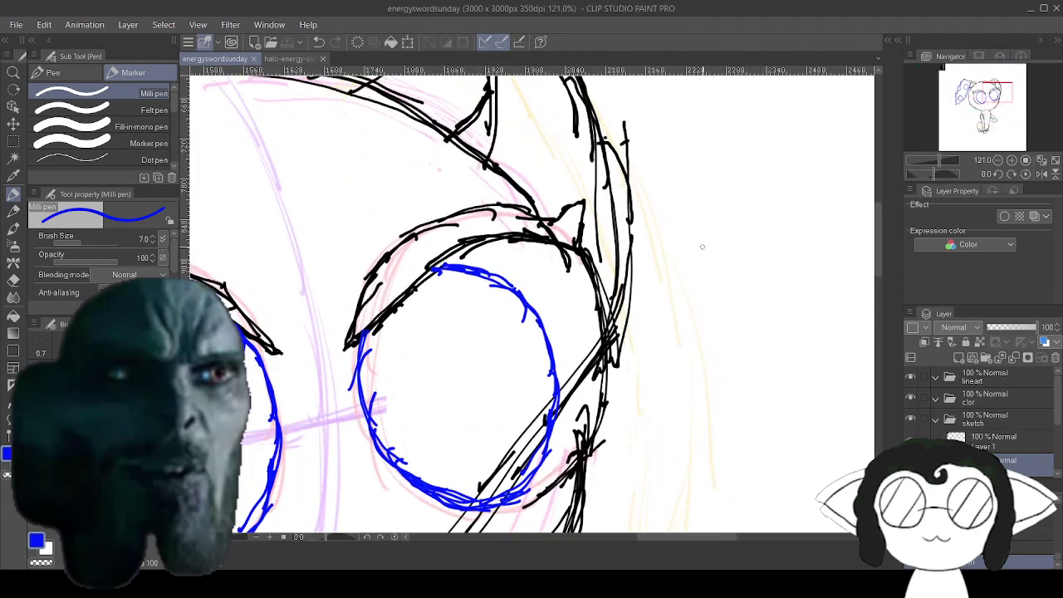
pyautogui.moveTo(702, 247); pyautogui.dragTo(809, 418)
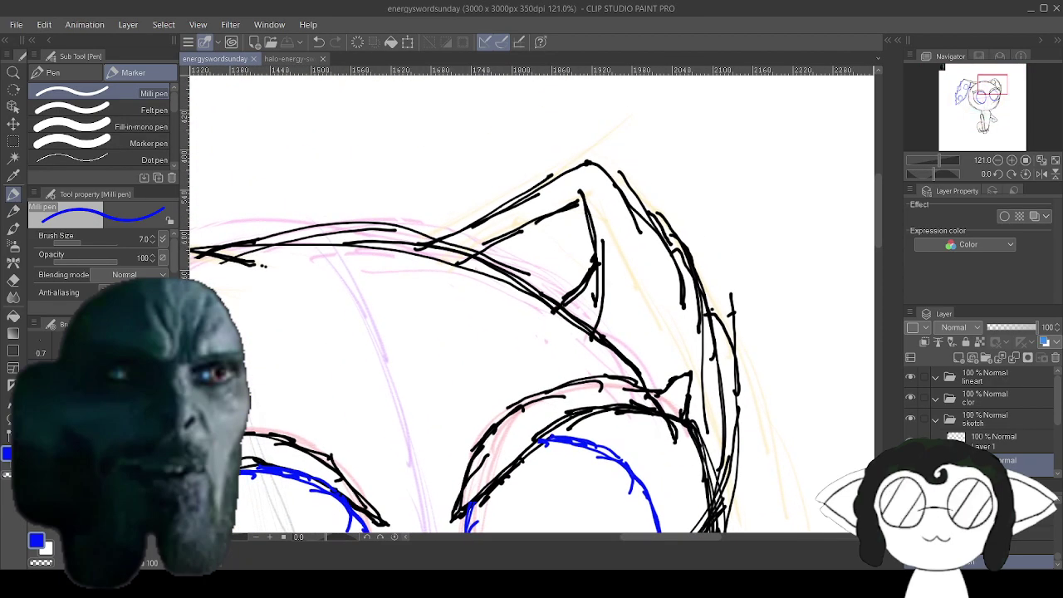
pyautogui.moveTo(589, 162)
pyautogui.mouseDown()
pyautogui.moveTo(640, 212)
pyautogui.moveTo(664, 201)
pyautogui.moveTo(646, 182)
pyautogui.moveTo(676, 208)
pyautogui.moveTo(715, 342)
pyautogui.moveTo(746, 385)
pyautogui.moveTo(741, 424)
pyautogui.mouseUp()
pyautogui.moveTo(742, 386)
pyautogui.mouseDown()
pyautogui.moveTo(731, 457)
pyautogui.moveTo(740, 426)
pyautogui.moveTo(733, 453)
pyautogui.moveTo(709, 355)
pyautogui.moveTo(687, 376)
pyautogui.mouseUp()
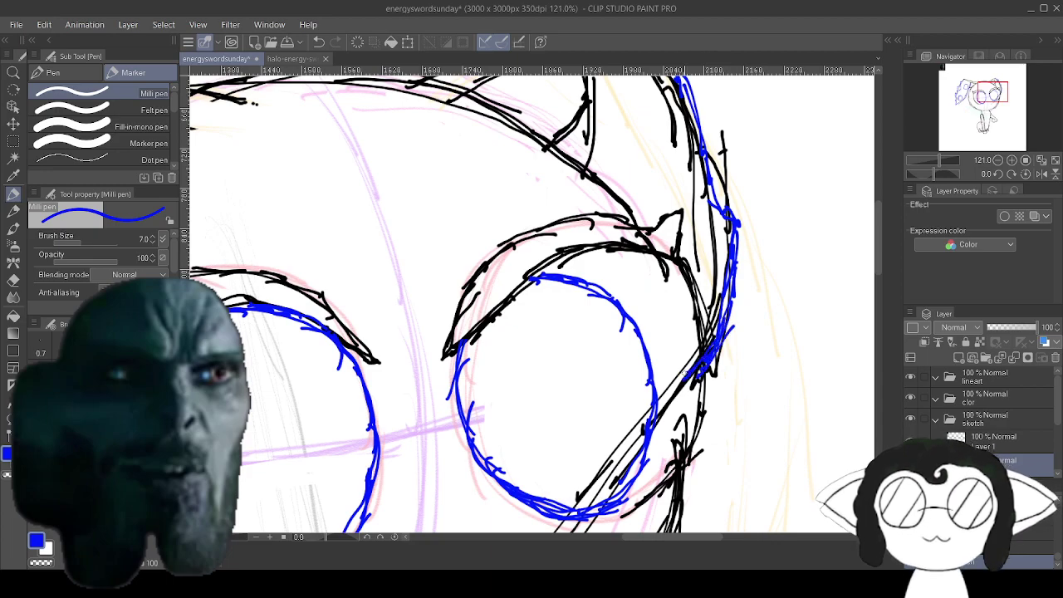
# Extend the half-oval spot's lower line to meet the blue outer edge of the long ear.
pyautogui.moveTo(685, 373)
pyautogui.mouseDown()
pyautogui.moveTo(743, 465)
pyautogui.moveTo(779, 450)
pyautogui.mouseUp()
pyautogui.moveTo(581, 348)
pyautogui.mouseDown()
pyautogui.moveTo(653, 322)
pyautogui.moveTo(710, 279)
pyautogui.moveTo(845, 395)
pyautogui.mouseUp()
pyautogui.moveTo(498, 332)
pyautogui.mouseDown()
pyautogui.moveTo(562, 367)
pyautogui.moveTo(599, 281)
pyautogui.moveTo(749, 141)
pyautogui.moveTo(797, 208)
pyautogui.mouseUp()
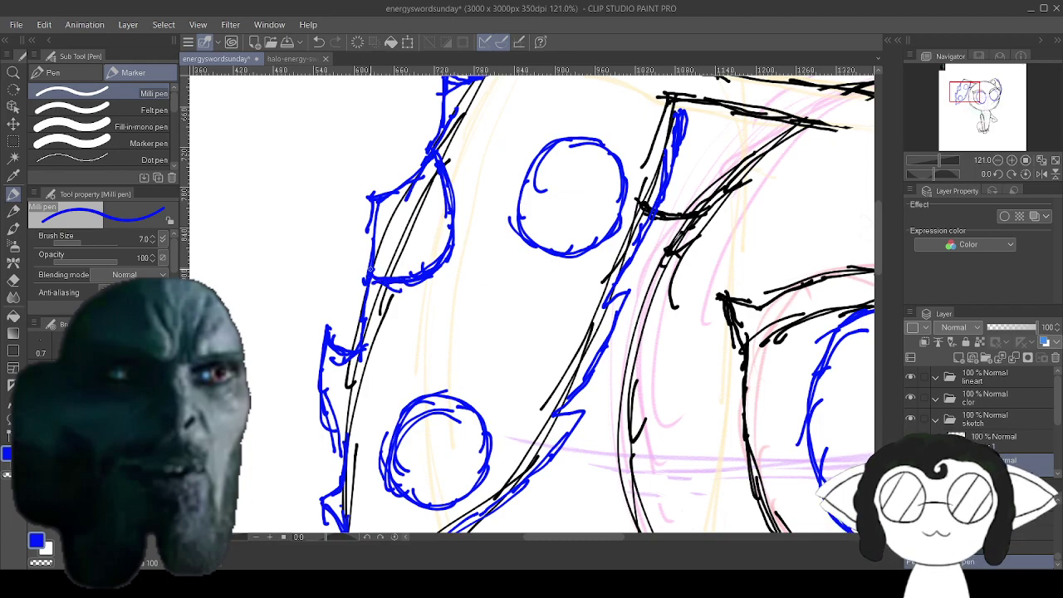
# Sketch a tiny blue oval on the cheek below the eye nearest the long ear.
pyautogui.moveTo(697, 474); pyautogui.dragTo(422, 137)
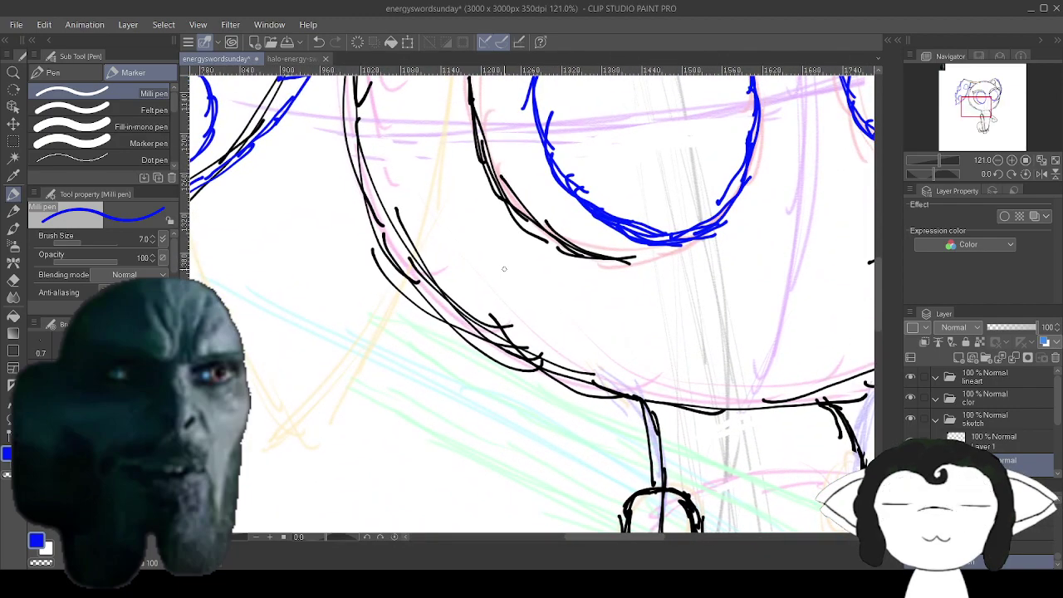
pyautogui.moveTo(498, 279); pyautogui.dragTo(509, 266)
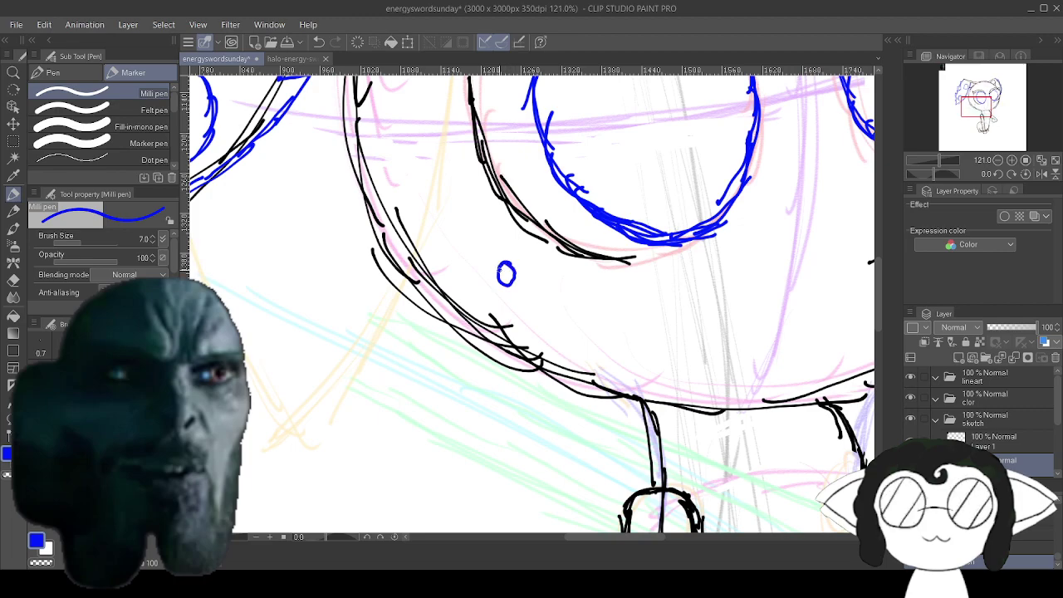
pyautogui.moveTo(500, 270)
pyautogui.mouseDown()
pyautogui.moveTo(570, 433)
pyautogui.moveTo(554, 503)
pyautogui.mouseUp()
# Trace the face outline beside the long ear in blue, with a pointed cheek tuft, and continue along the jaw to the chin.
pyautogui.moveTo(465, 225)
pyautogui.mouseDown()
pyautogui.moveTo(631, 407)
pyautogui.moveTo(590, 221)
pyautogui.moveTo(537, 150)
pyautogui.moveTo(560, 302)
pyautogui.moveTo(540, 219)
pyautogui.moveTo(542, 241)
pyautogui.mouseUp()
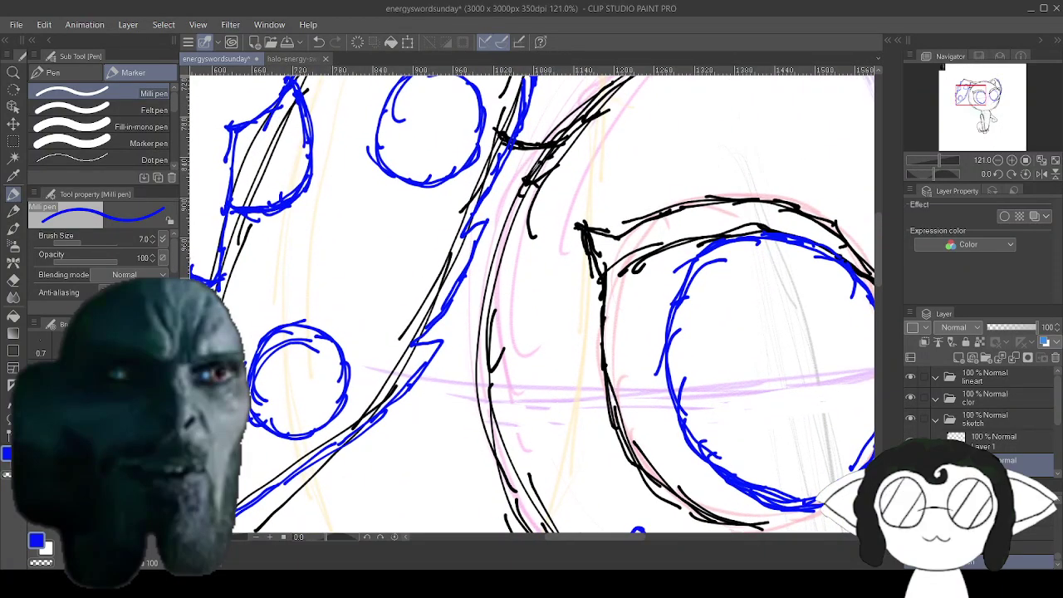
pyautogui.moveTo(597, 515); pyautogui.dragTo(563, 457)
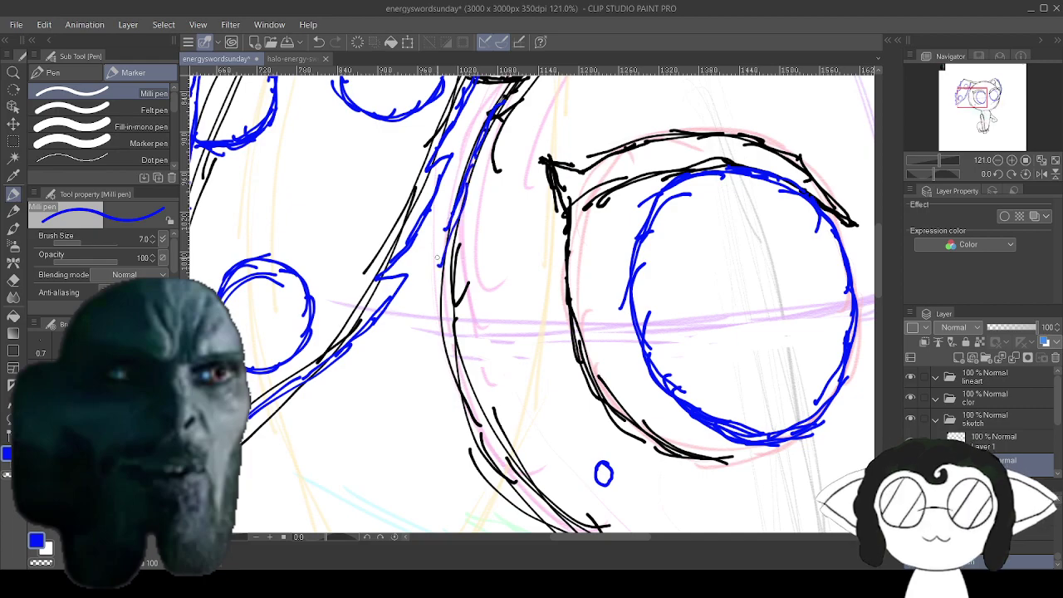
pyautogui.moveTo(406, 330); pyautogui.dragTo(428, 375)
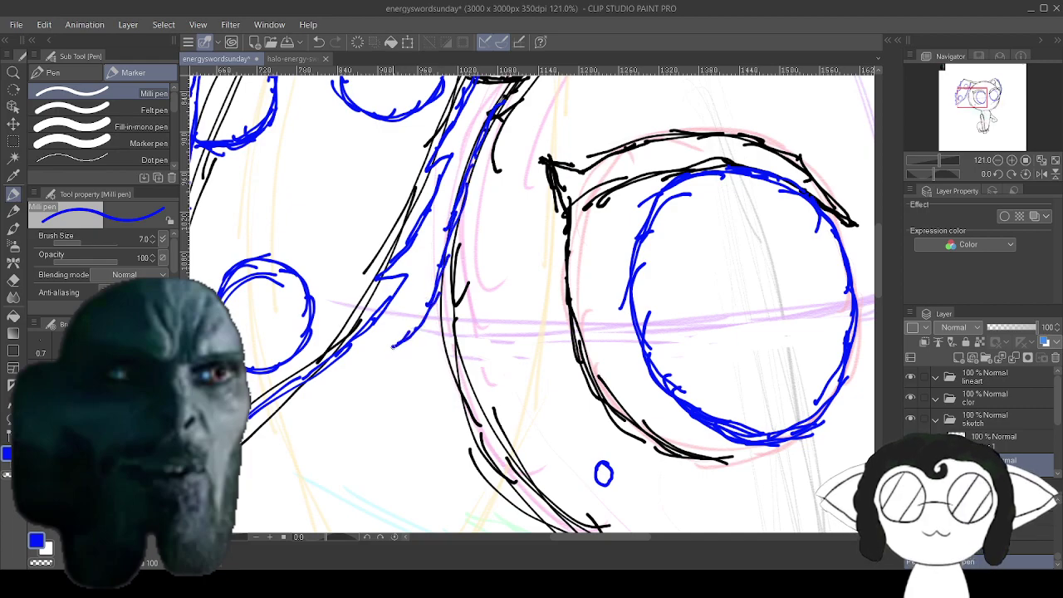
pyautogui.scroll(-3, 428, 363)
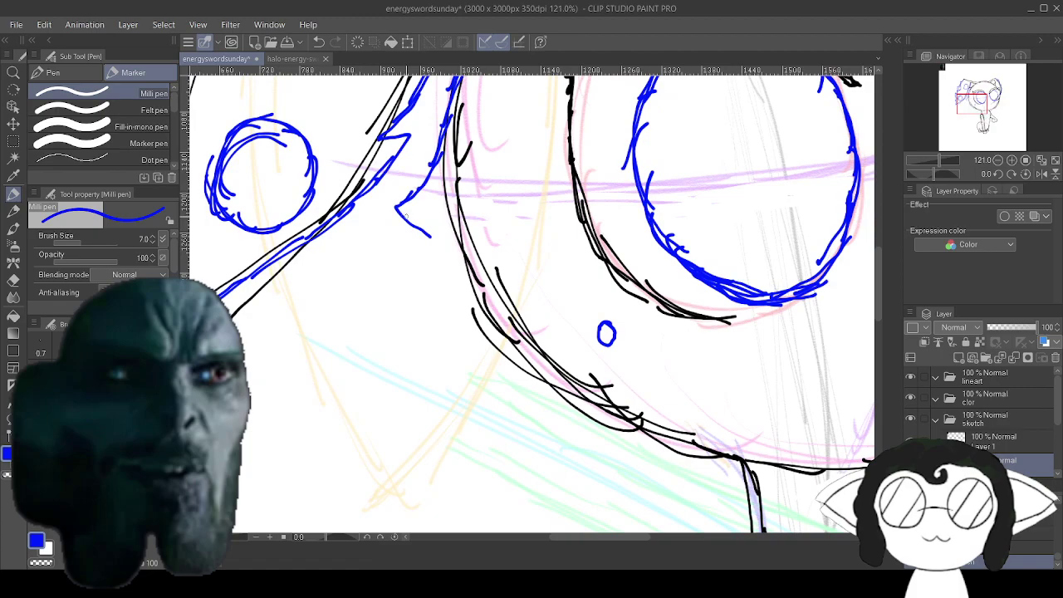
pyautogui.moveTo(432, 239)
pyautogui.mouseDown()
pyautogui.moveTo(470, 285)
pyautogui.moveTo(476, 314)
pyautogui.mouseUp()
pyautogui.hotkey('ctrl', 'z')
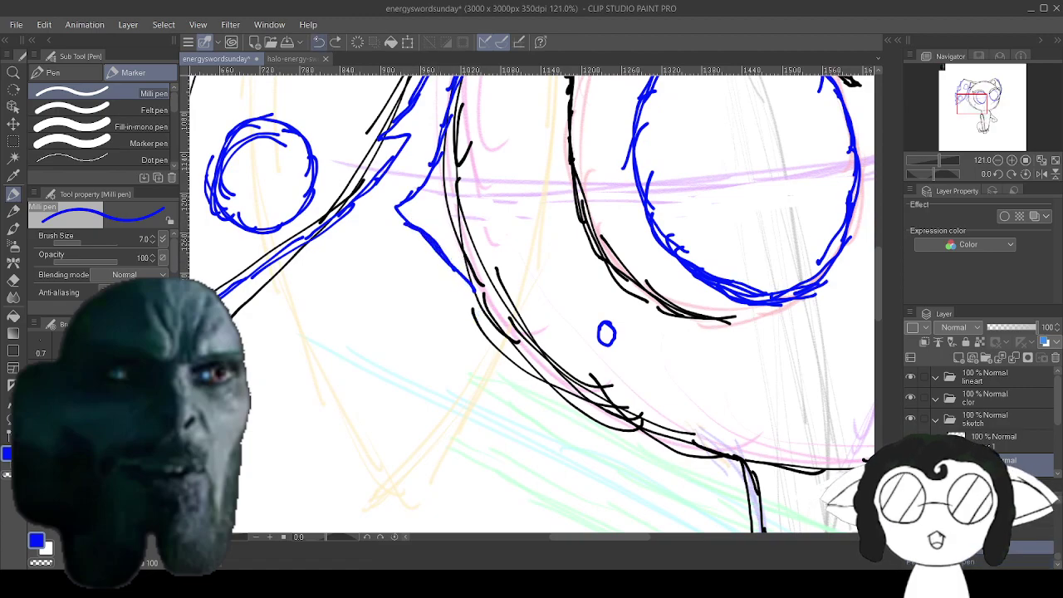
pyautogui.moveTo(432, 241)
pyautogui.mouseDown()
pyautogui.moveTo(439, 319)
pyautogui.moveTo(525, 388)
pyautogui.moveTo(575, 394)
pyautogui.moveTo(655, 445)
pyautogui.moveTo(784, 475)
pyautogui.moveTo(822, 470)
pyautogui.moveTo(769, 461)
pyautogui.mouseUp()
# Trace the opposite cheek in blue with a small hooked tuft and continue along the jaw to the chin.
pyautogui.moveTo(824, 432); pyautogui.dragTo(537, 374)
pyautogui.moveTo(823, 291); pyautogui.dragTo(606, 410)
pyautogui.moveTo(499, 332); pyautogui.dragTo(515, 299)
pyautogui.moveTo(677, 198); pyautogui.dragTo(682, 294)
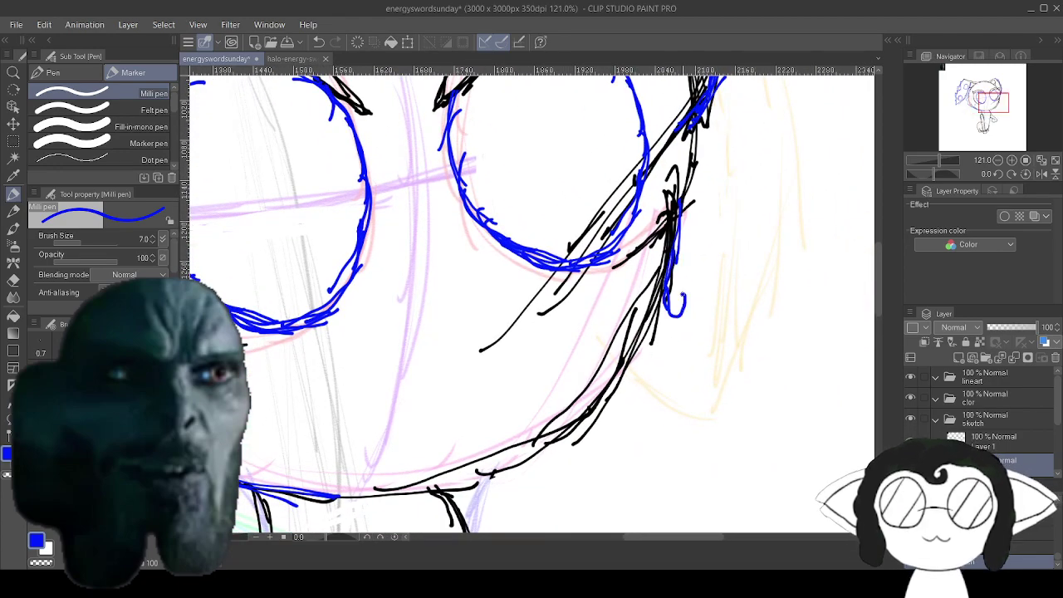
pyautogui.moveTo(688, 320)
pyautogui.mouseDown()
pyautogui.moveTo(515, 473)
pyautogui.moveTo(370, 501)
pyautogui.mouseUp()
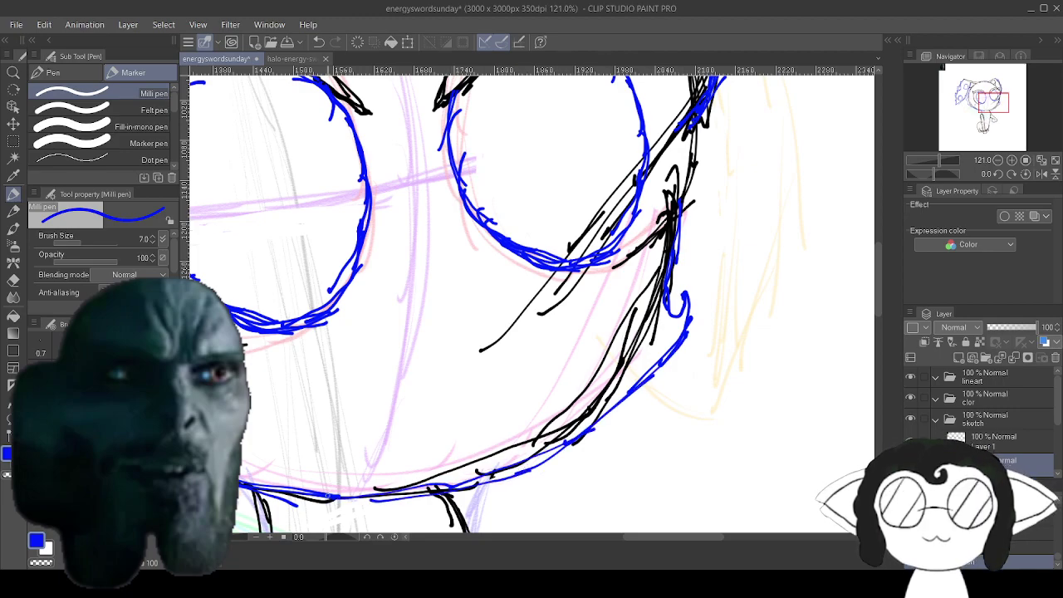
# Trace the outer edge of the straight front limb in blue, with a jagged tuft at the shoulder.
pyautogui.moveTo(357, 324)
pyautogui.mouseDown()
pyautogui.moveTo(706, 442)
pyautogui.moveTo(711, 229)
pyautogui.moveTo(693, 410)
pyautogui.moveTo(704, 434)
pyautogui.mouseUp()
pyautogui.moveTo(532, 249)
pyautogui.mouseDown()
pyautogui.moveTo(510, 219)
pyautogui.moveTo(587, 437)
pyautogui.moveTo(493, 203)
pyautogui.moveTo(558, 493)
pyautogui.mouseUp()
pyautogui.moveTo(664, 332)
pyautogui.mouseDown()
pyautogui.moveTo(588, 177)
pyautogui.moveTo(536, 302)
pyautogui.moveTo(346, 492)
pyautogui.moveTo(387, 308)
pyautogui.moveTo(356, 392)
pyautogui.moveTo(311, 337)
pyautogui.moveTo(288, 266)
pyautogui.moveTo(261, 321)
pyautogui.moveTo(270, 409)
pyautogui.moveTo(267, 306)
pyautogui.moveTo(313, 111)
pyautogui.moveTo(345, 53)
pyautogui.moveTo(357, 64)
pyautogui.mouseUp()
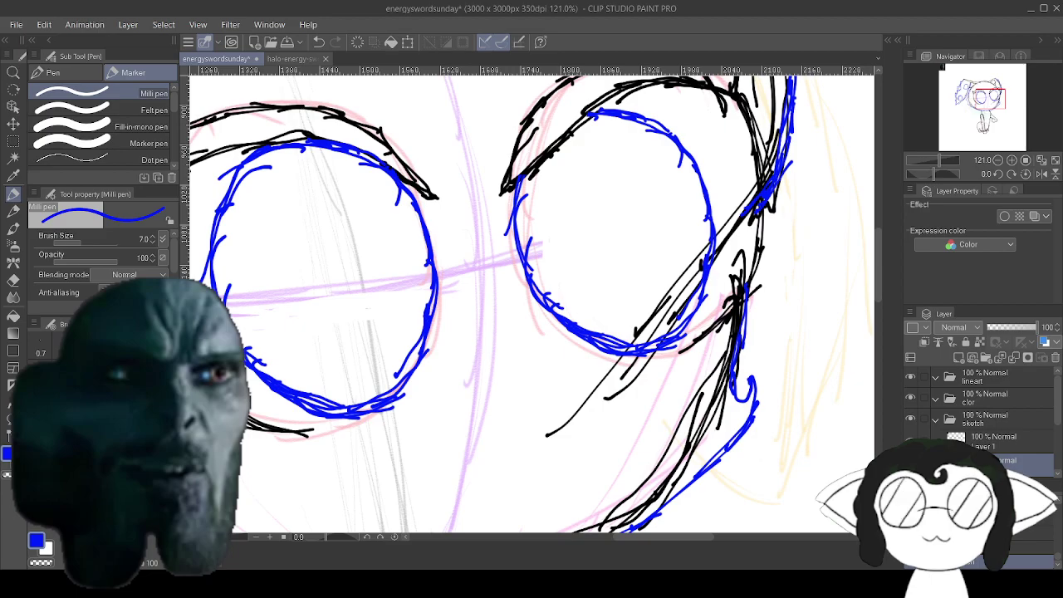
pyautogui.moveTo(449, 465); pyautogui.dragTo(614, 292)
pyautogui.moveTo(581, 506)
pyautogui.mouseDown()
pyautogui.moveTo(503, 103)
pyautogui.moveTo(547, 215)
pyautogui.moveTo(565, 173)
pyautogui.mouseUp()
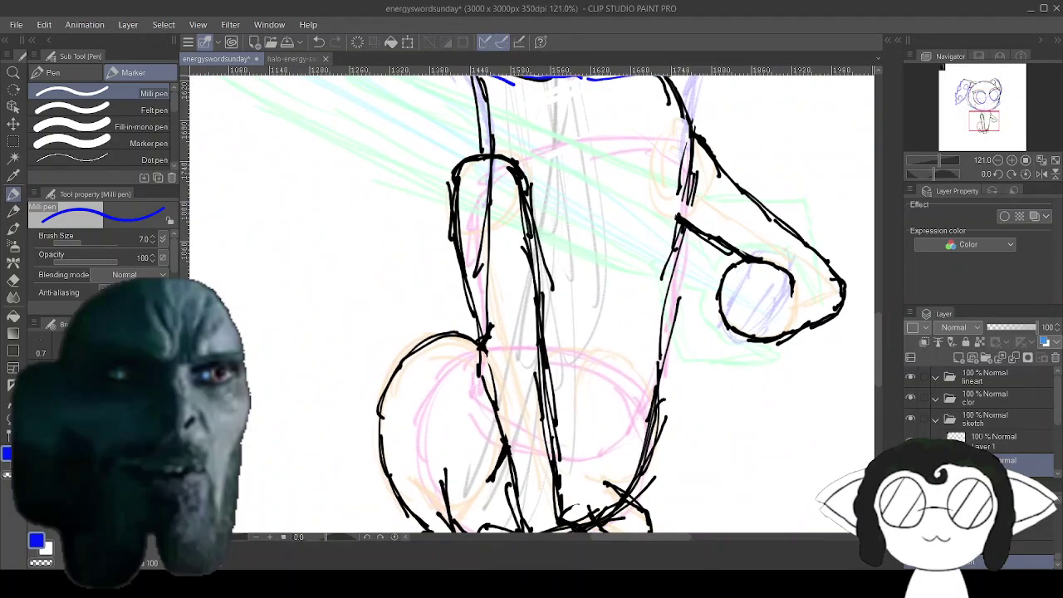
pyautogui.moveTo(498, 155)
pyautogui.mouseDown()
pyautogui.moveTo(432, 142)
pyautogui.moveTo(438, 172)
pyautogui.moveTo(419, 163)
pyautogui.moveTo(473, 309)
pyautogui.moveTo(466, 370)
pyautogui.moveTo(499, 419)
pyautogui.moveTo(473, 296)
pyautogui.moveTo(487, 340)
pyautogui.mouseUp()
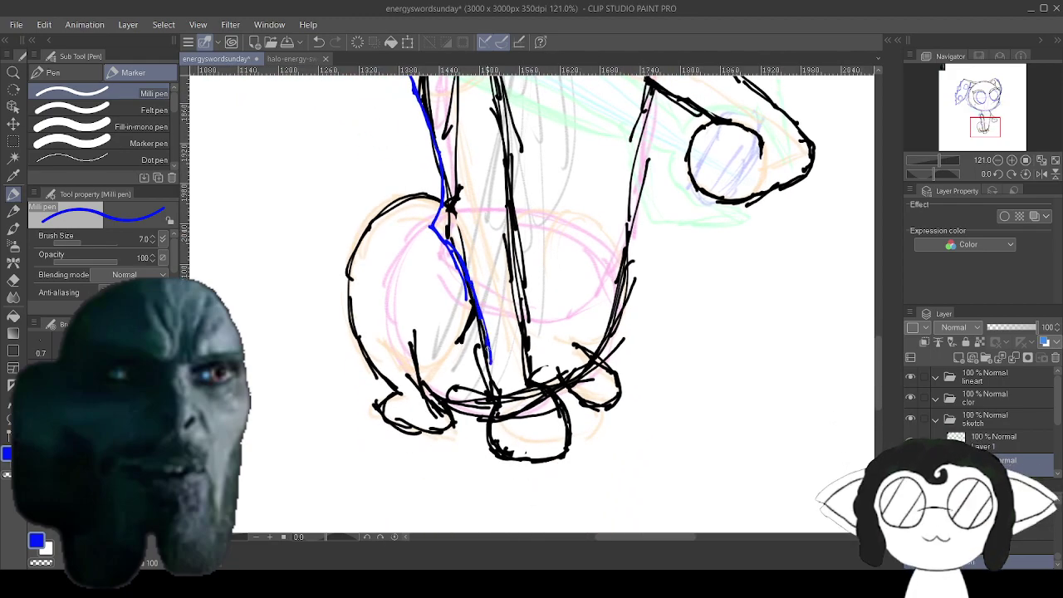
# Trace the bent arm's outer edge in blue from the shoulder around to the paw, with a pointed tuft at the elbow.
pyautogui.moveTo(515, 249); pyautogui.dragTo(426, 471)
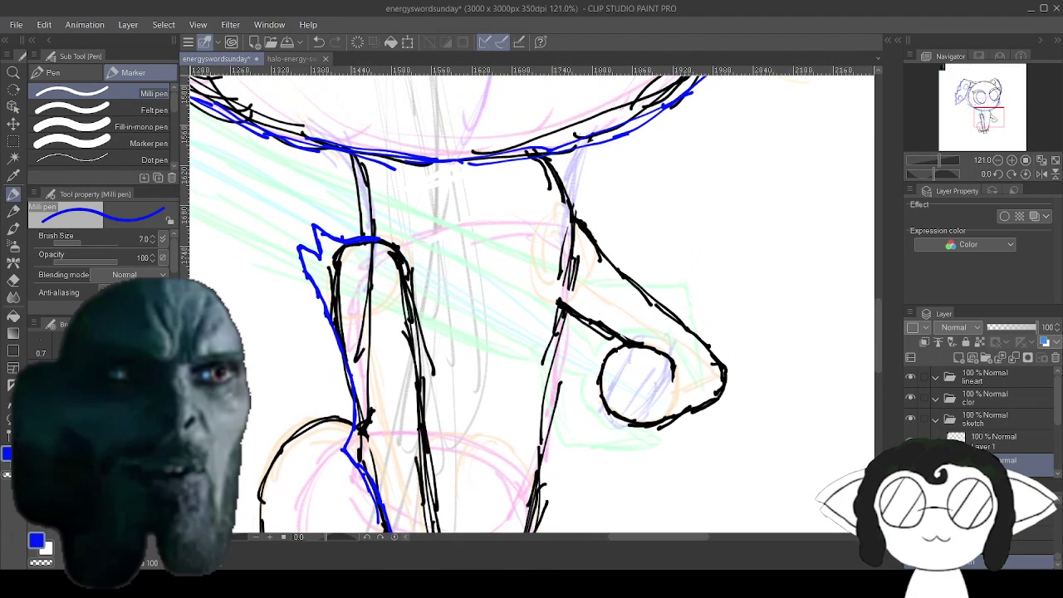
pyautogui.moveTo(633, 288); pyautogui.dragTo(710, 353)
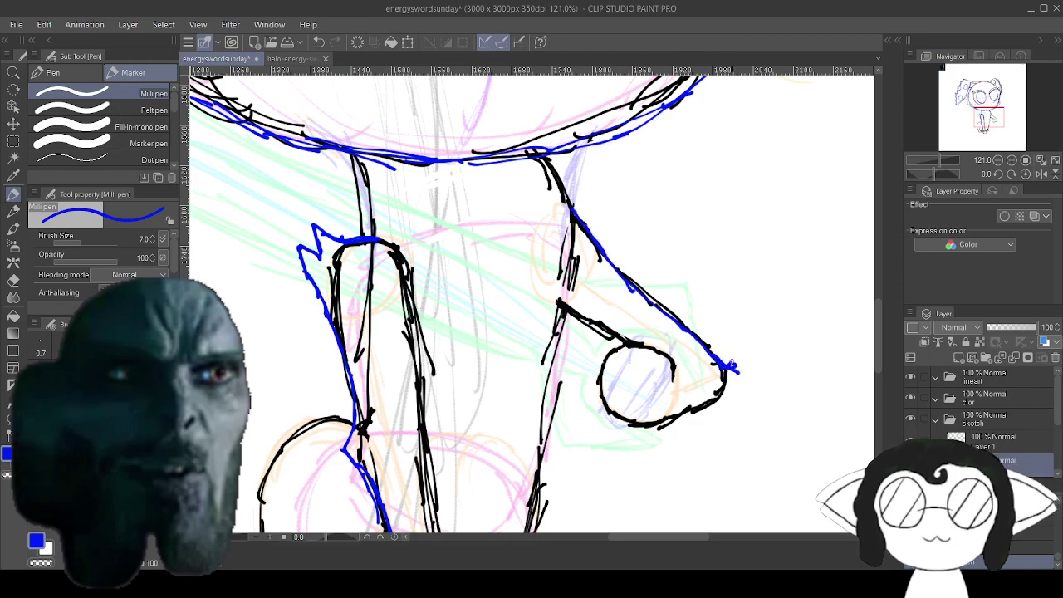
pyautogui.moveTo(706, 412); pyautogui.dragTo(672, 421)
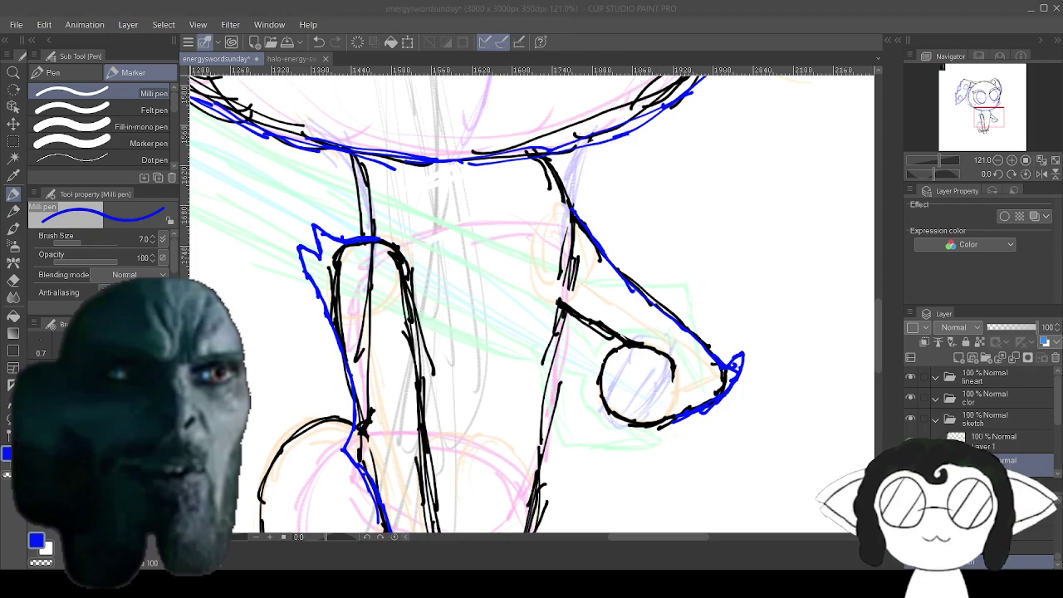
pyautogui.hotkey('alt', 'Tab')
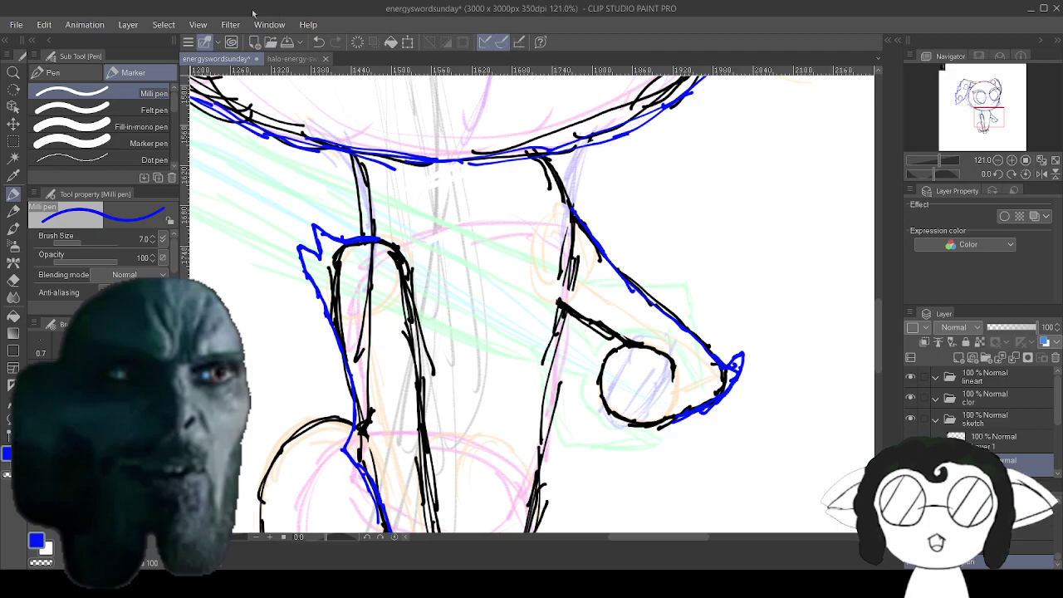
pyautogui.click(16, 25)
pyautogui.click(32, 123)
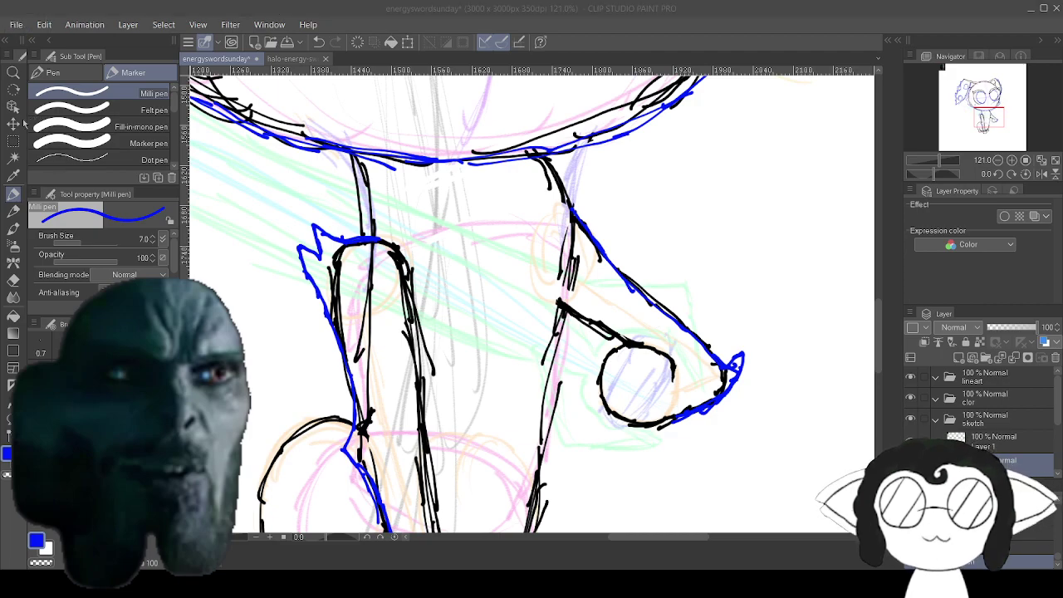
pyautogui.press('Escape')
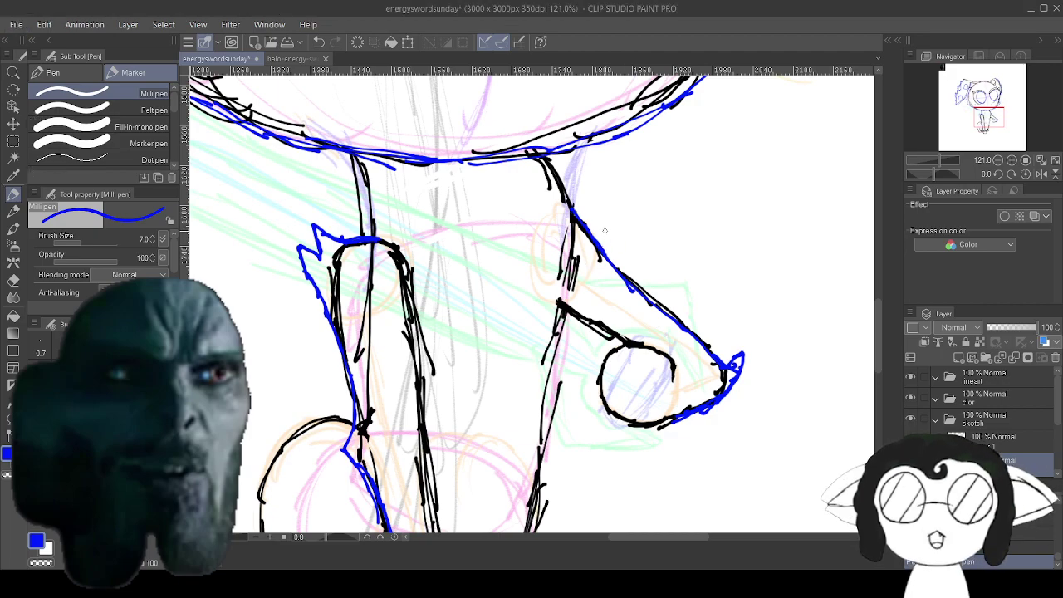
# Save the drawing and check the whole character at full-figure size.
pyautogui.click(24, 26)
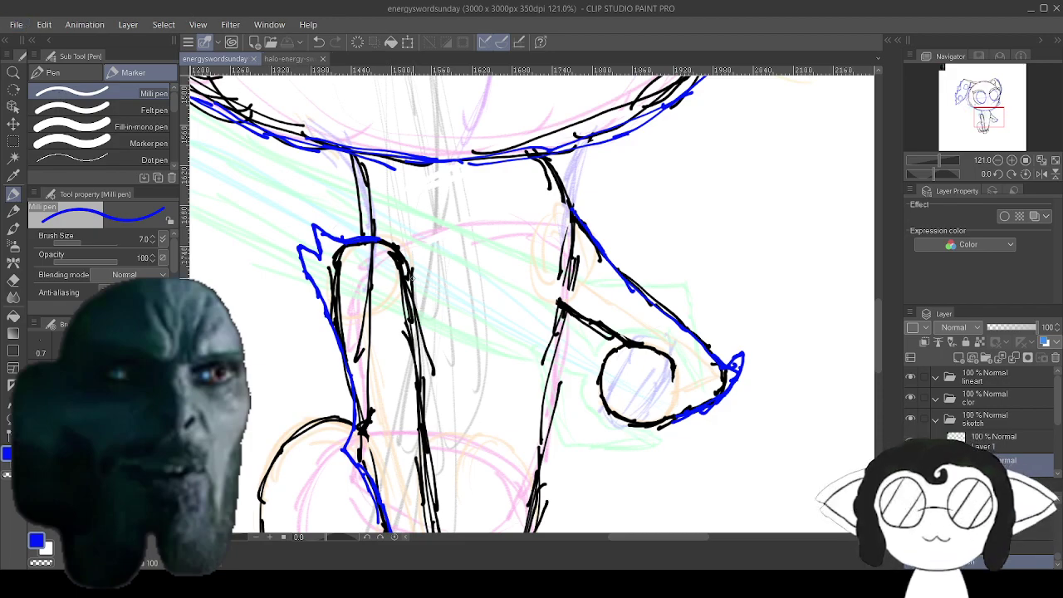
pyautogui.scroll(-6, 409, 287)
pyautogui.scroll(-10, 397, 332)
pyautogui.scroll(7, 390, 249)
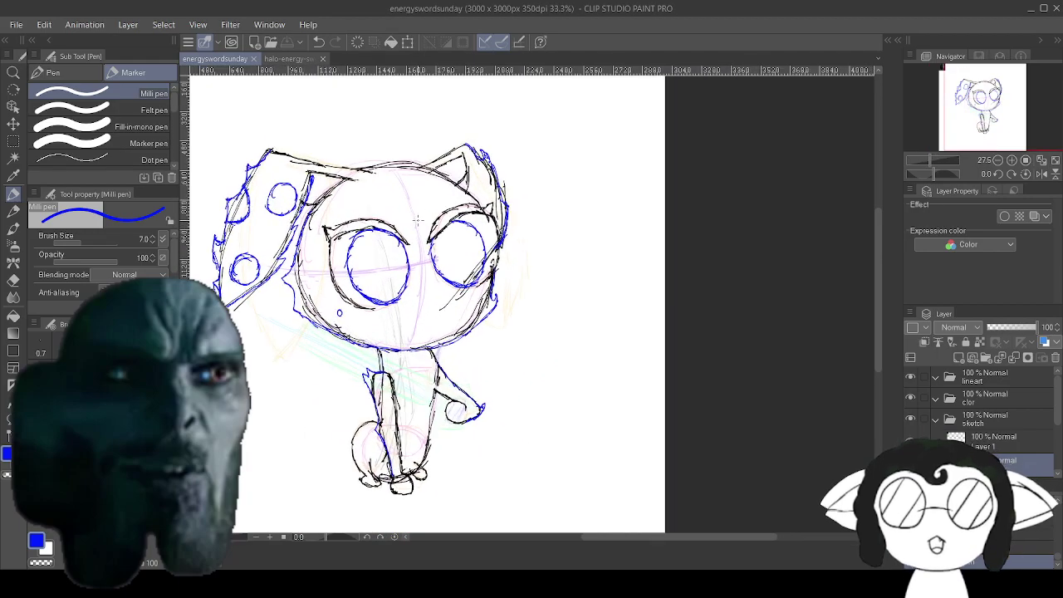
pyautogui.scroll(-2, 340, 430)
pyautogui.scroll(5, 332, 439)
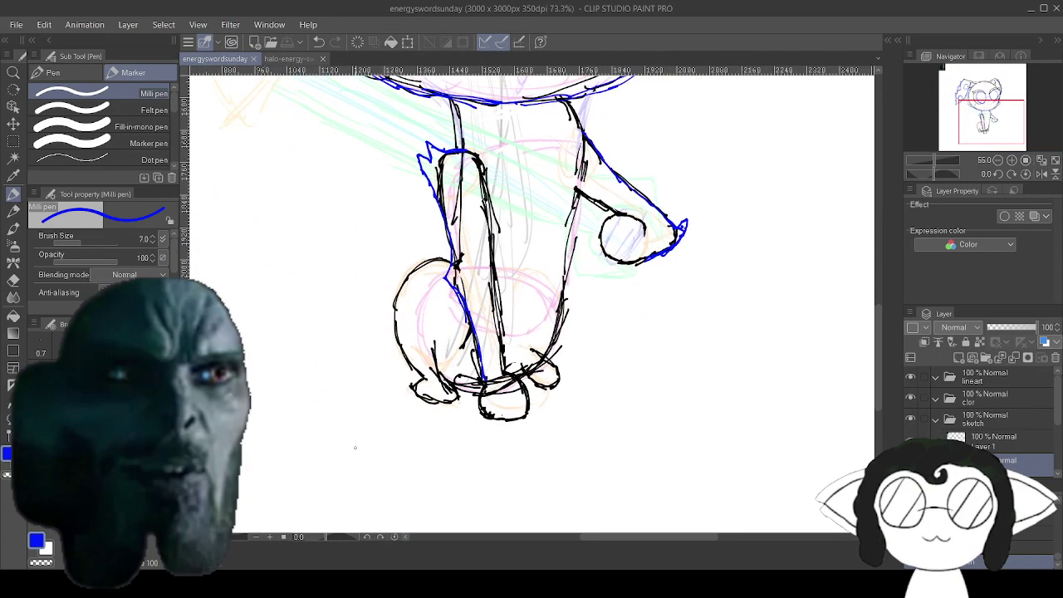
# Trace the rounded haunch in blue with jagged fur tufts along its outer edge, and continue around the hind paw beneath it.
pyautogui.scroll(2, 494, 350)
pyautogui.scroll(-3, 490, 345)
pyautogui.scroll(1, 480, 333)
pyautogui.scroll(2, 480, 333)
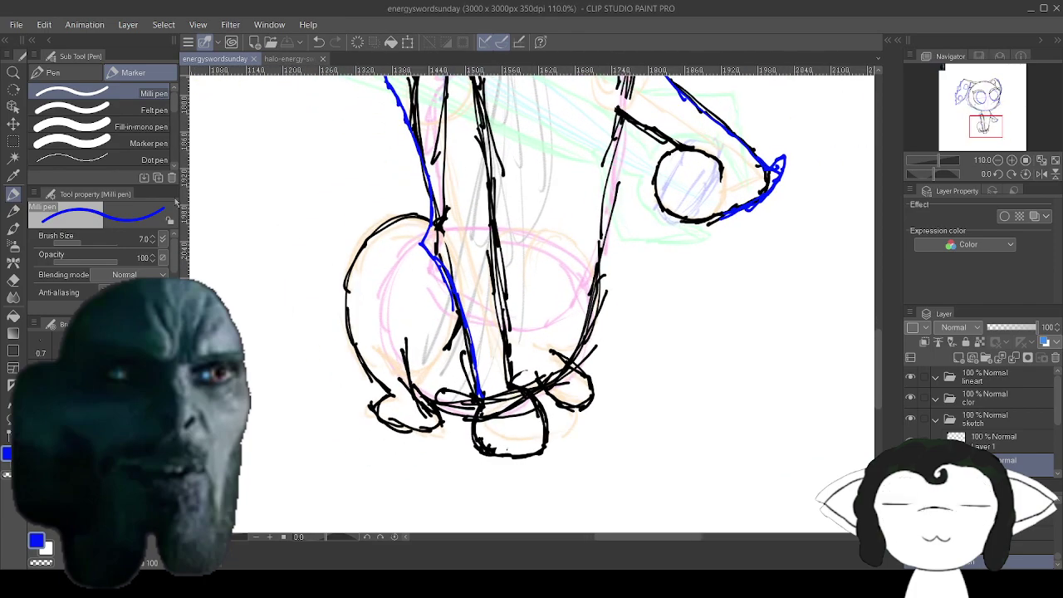
pyautogui.moveTo(498, 299); pyautogui.dragTo(495, 333)
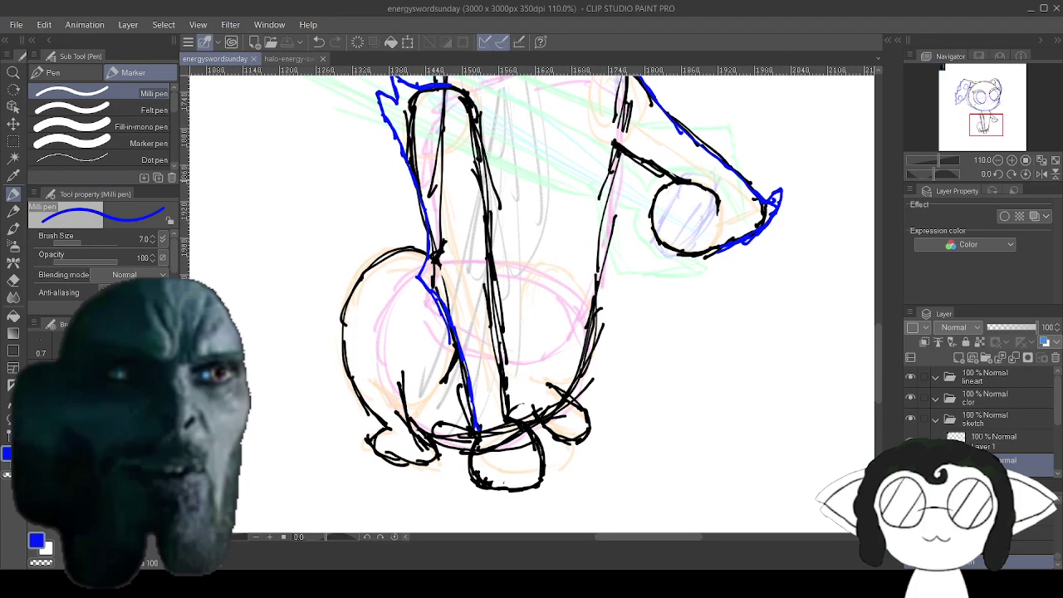
pyautogui.moveTo(427, 252); pyautogui.dragTo(375, 249)
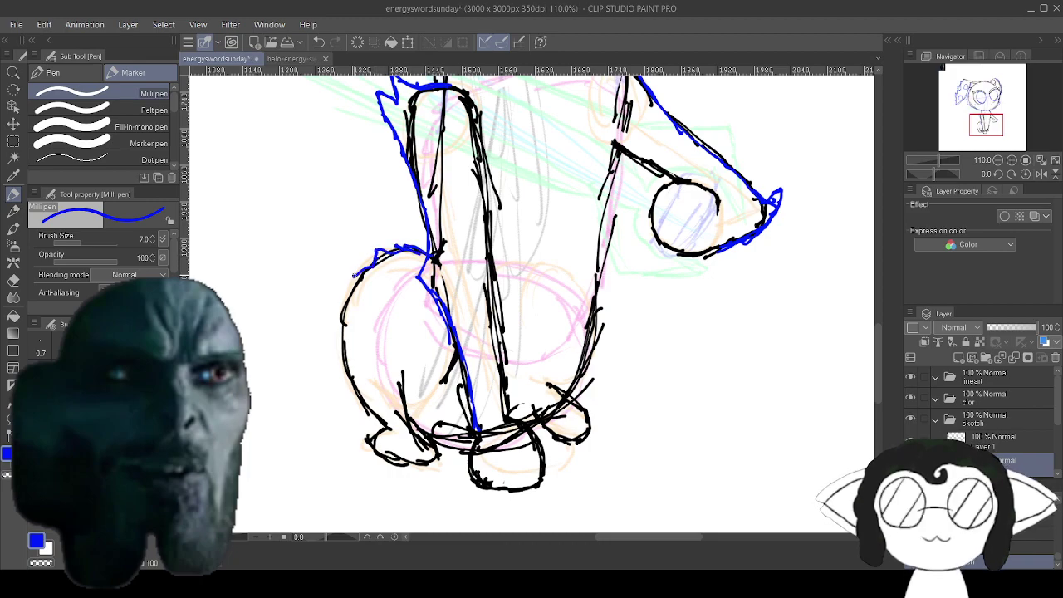
pyautogui.moveTo(375, 250)
pyautogui.mouseDown()
pyautogui.moveTo(332, 330)
pyautogui.moveTo(386, 424)
pyautogui.mouseUp()
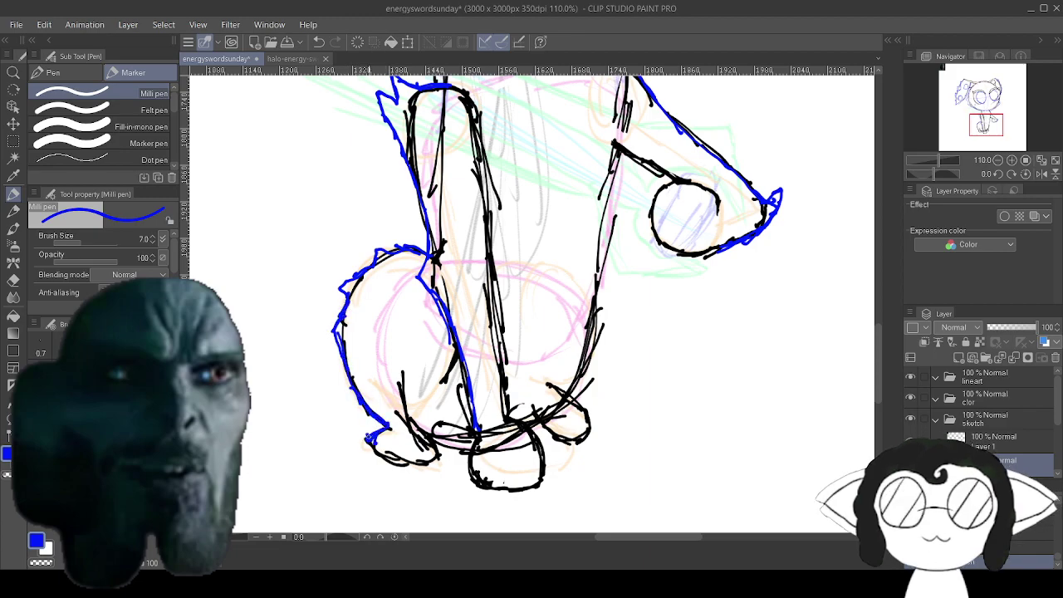
pyautogui.moveTo(370, 440)
pyautogui.mouseDown()
pyautogui.moveTo(436, 469)
pyautogui.moveTo(450, 462)
pyautogui.moveTo(407, 411)
pyautogui.moveTo(412, 379)
pyautogui.mouseUp()
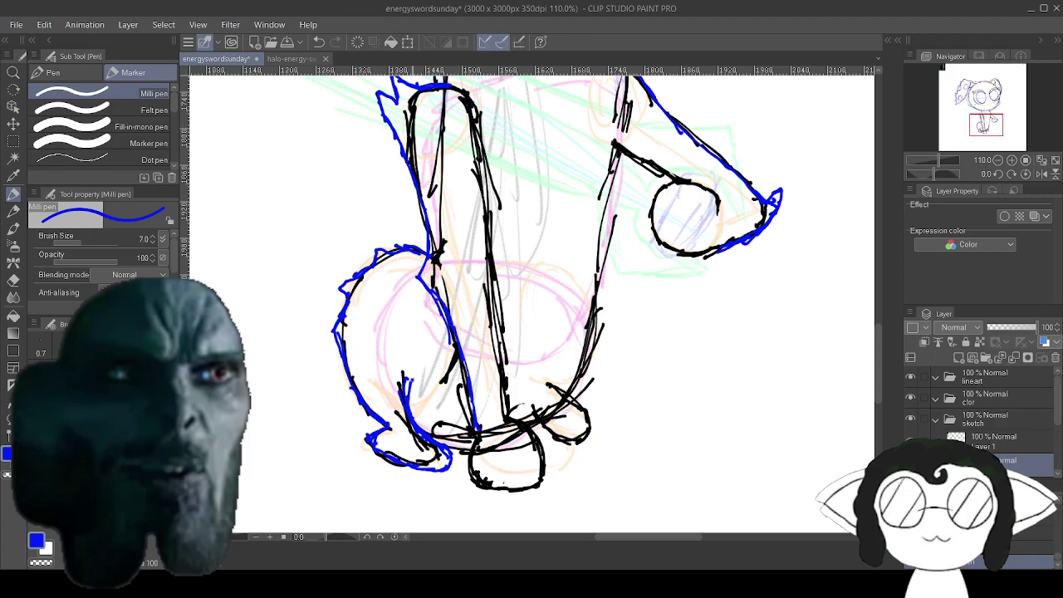
# Change the drawing colour from blue to red for sketching the muzzle on the face.
pyautogui.moveTo(498, 116); pyautogui.dragTo(531, 491)
pyautogui.moveTo(581, 133); pyautogui.dragTo(420, 494)
pyautogui.scroll(-10, 531, 298)
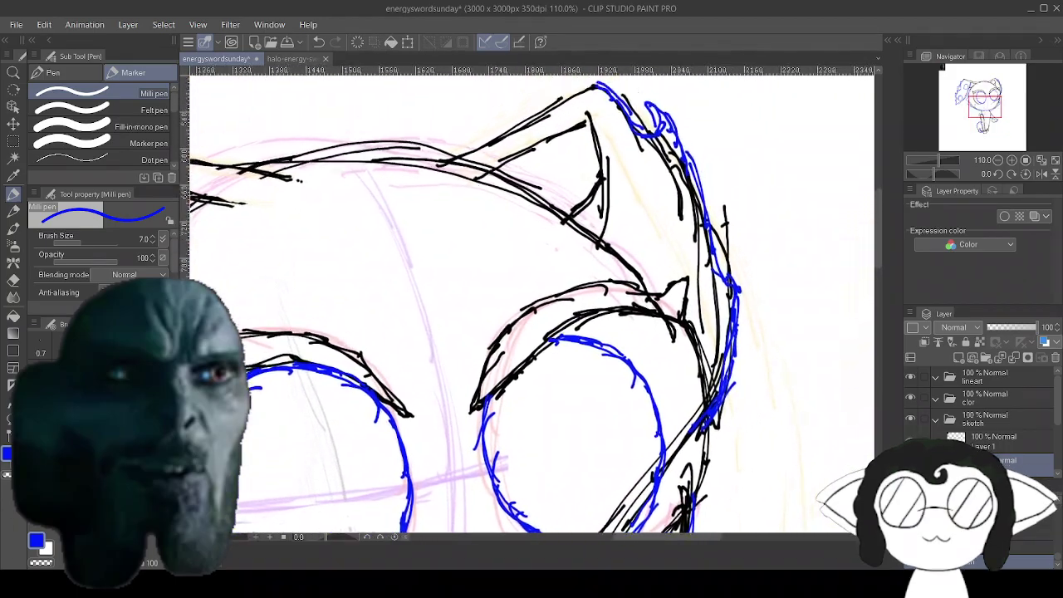
pyautogui.moveTo(531, 182); pyautogui.dragTo(501, 406)
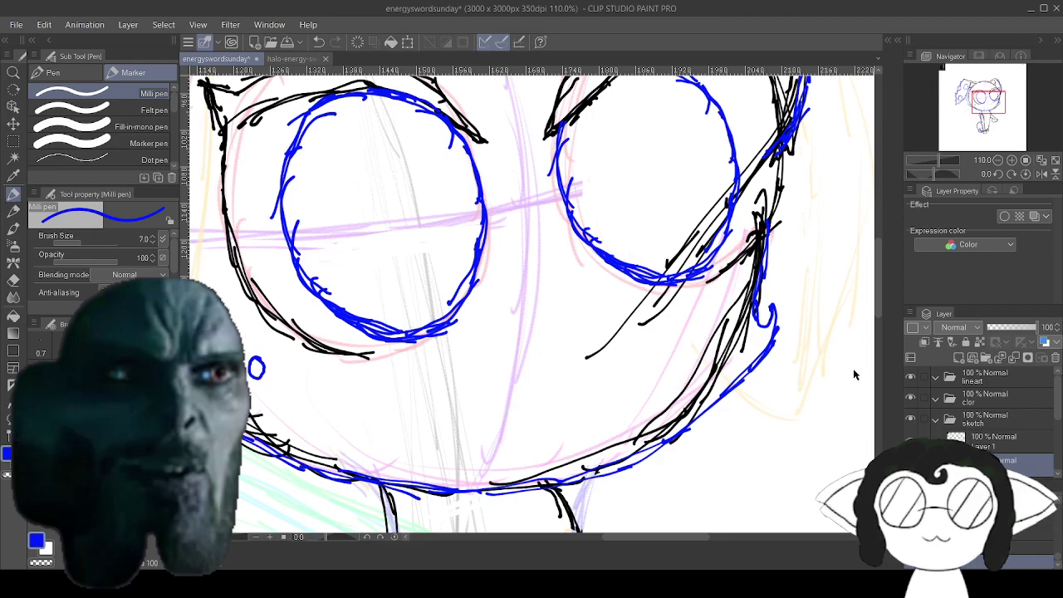
pyautogui.scroll(-4, 853, 374)
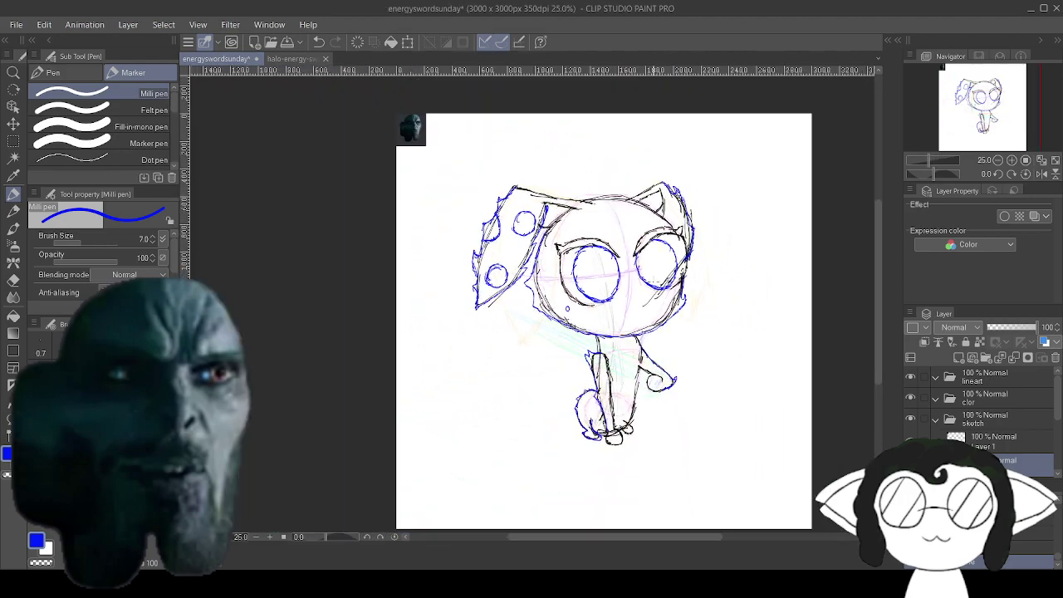
pyautogui.scroll(6, 655, 325)
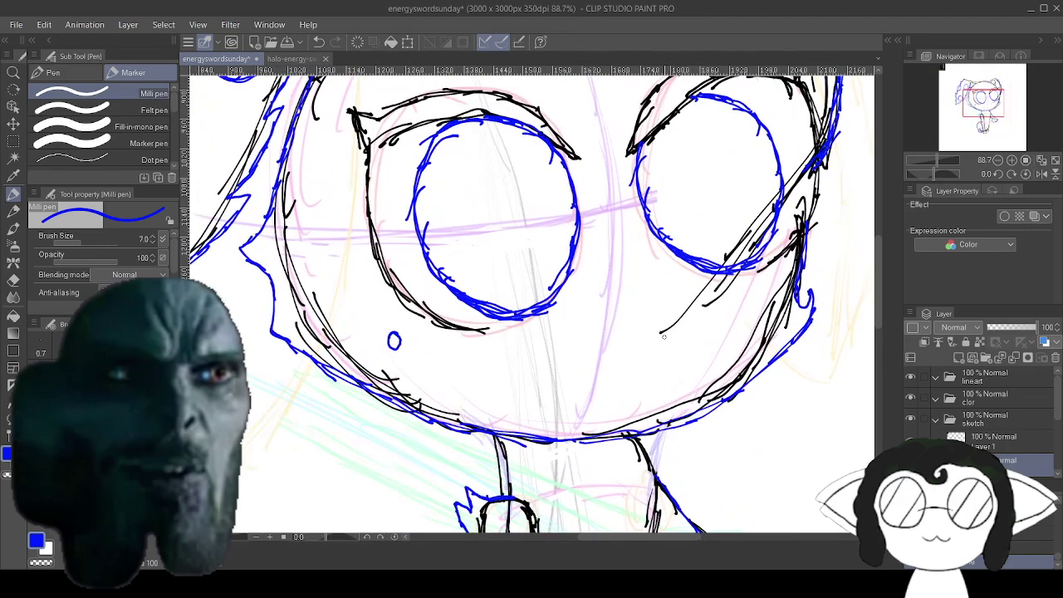
pyautogui.scroll(-2, 655, 324)
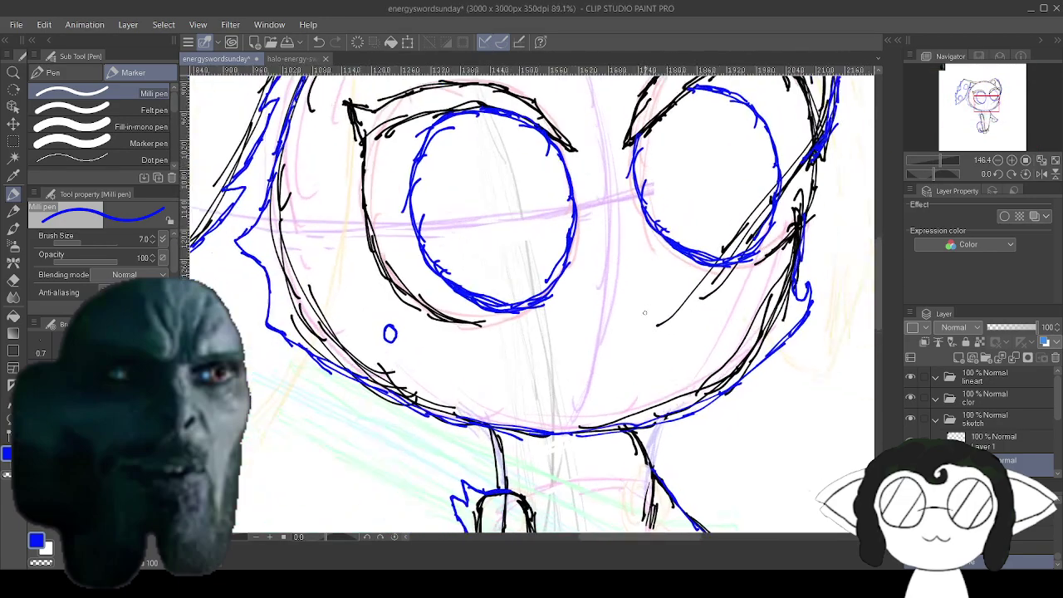
pyautogui.scroll(-2, 643, 312)
pyautogui.scroll(3, 643, 313)
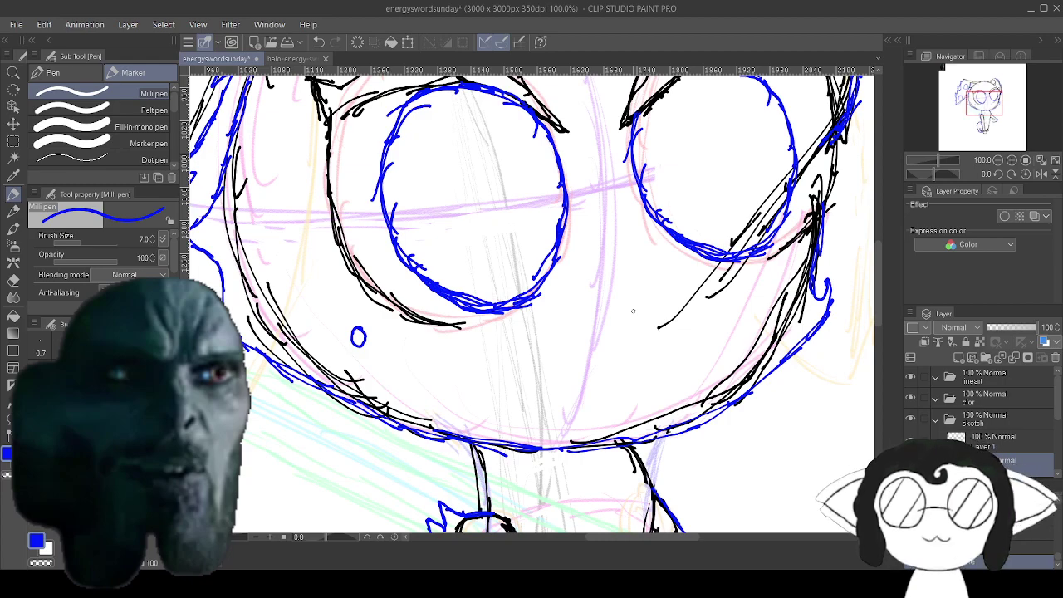
pyautogui.moveTo(633, 311); pyautogui.dragTo(599, 346)
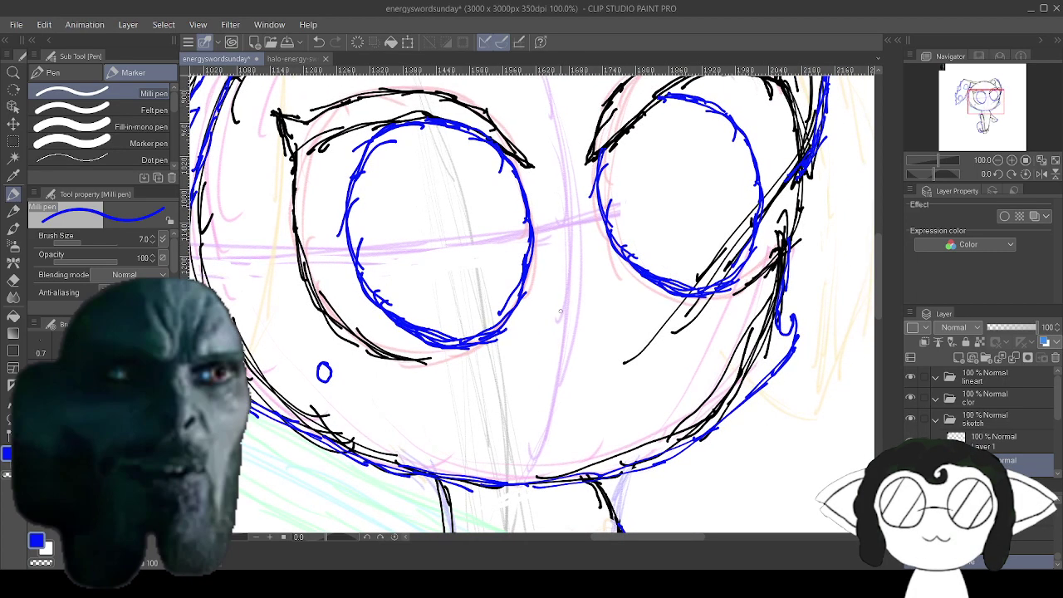
pyautogui.click(51, 515)
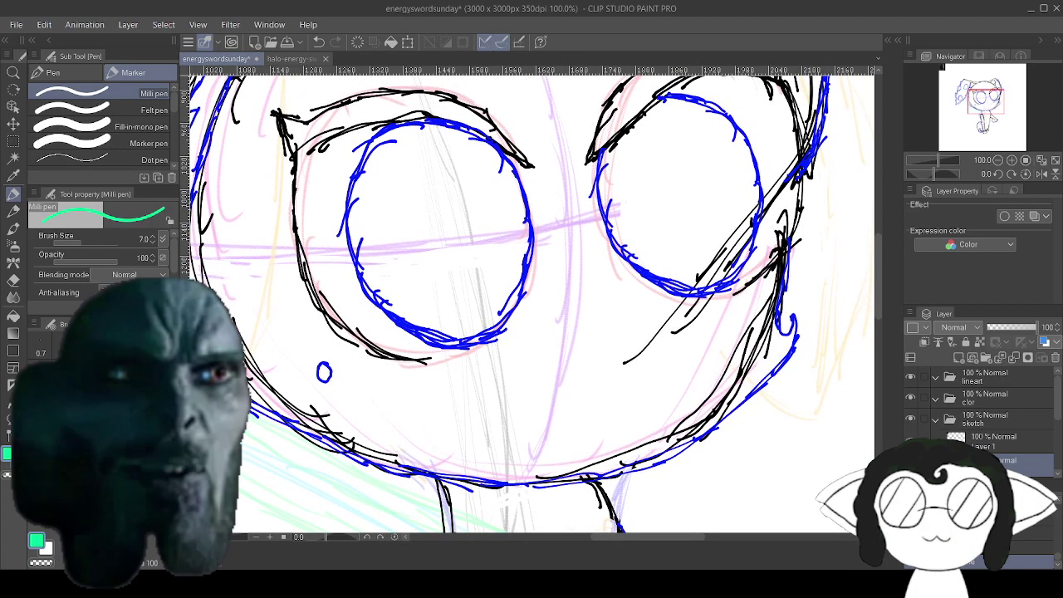
pyautogui.moveTo(98, 546)
pyautogui.mouseDown()
pyautogui.moveTo(131, 538)
pyautogui.moveTo(159, 497)
pyautogui.moveTo(154, 466)
pyautogui.moveTo(113, 435)
pyautogui.mouseUp()
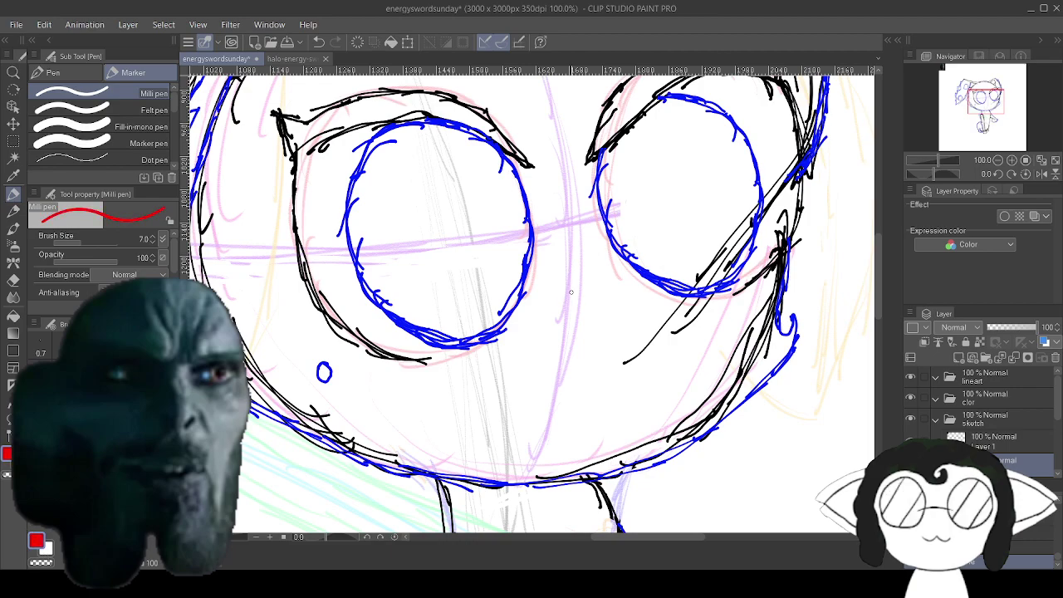
# Try a rounded red snout below the far eye, with an open mouth, a curled mouth corner and a pointed fang.
pyautogui.moveTo(567, 300)
pyautogui.mouseDown()
pyautogui.moveTo(617, 276)
pyautogui.moveTo(677, 269)
pyautogui.moveTo(691, 271)
pyautogui.moveTo(713, 314)
pyautogui.moveTo(714, 347)
pyautogui.moveTo(694, 367)
pyautogui.moveTo(651, 398)
pyautogui.moveTo(666, 379)
pyautogui.moveTo(607, 407)
pyautogui.mouseUp()
pyautogui.moveTo(697, 370)
pyautogui.mouseDown()
pyautogui.moveTo(557, 427)
pyautogui.moveTo(539, 449)
pyautogui.moveTo(550, 432)
pyautogui.moveTo(610, 407)
pyautogui.moveTo(606, 423)
pyautogui.mouseUp()
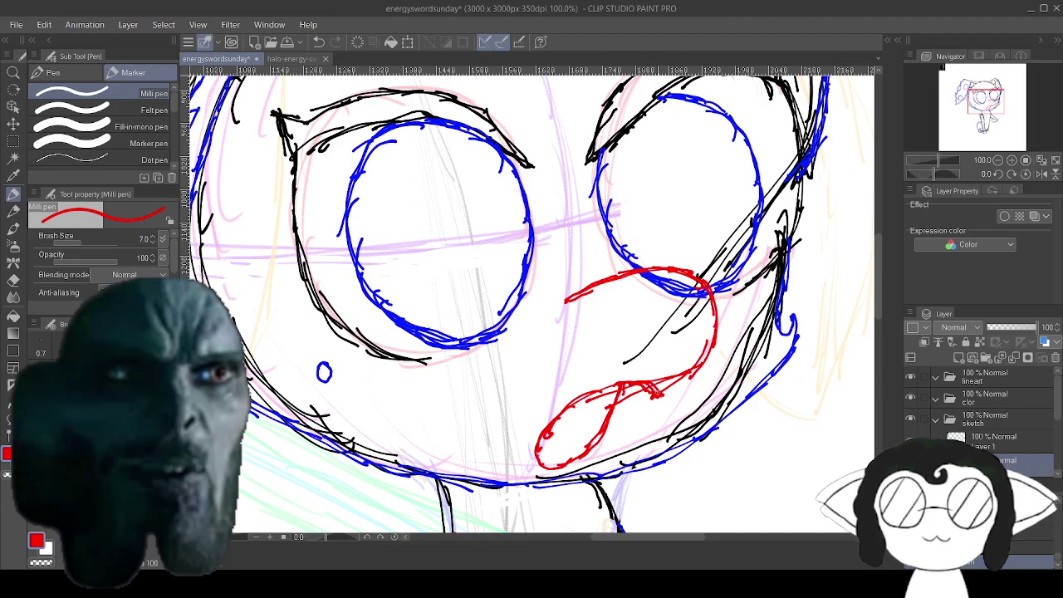
pyautogui.moveTo(656, 394); pyautogui.dragTo(667, 403)
pyautogui.moveTo(580, 404)
pyautogui.mouseDown()
pyautogui.moveTo(578, 430)
pyautogui.moveTo(574, 417)
pyautogui.moveTo(545, 445)
pyautogui.mouseUp()
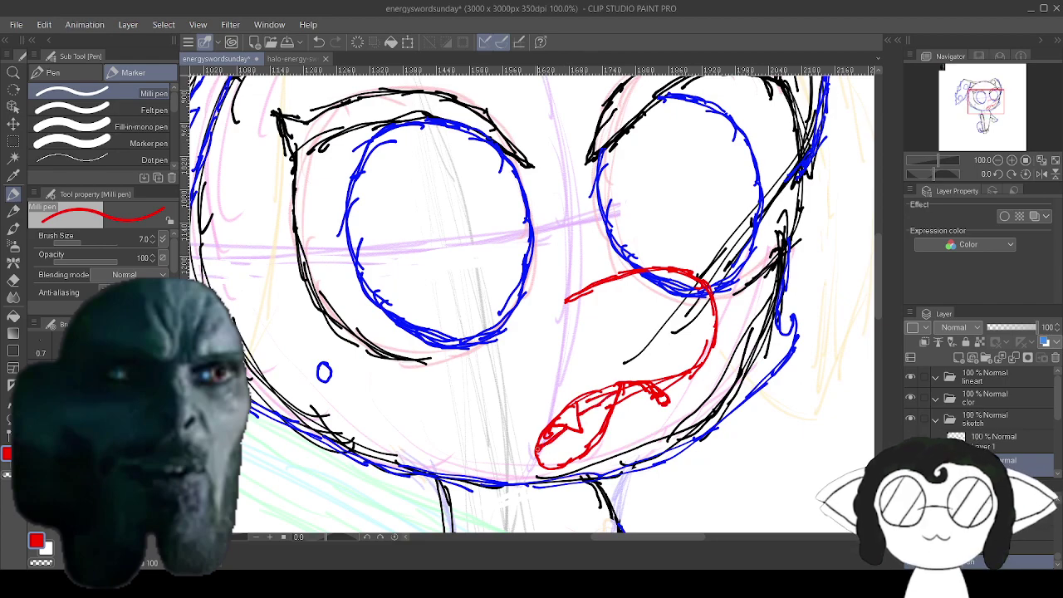
# Undo the red snout and mouth strokes back to the first short line of the snout's bridge.
pyautogui.scroll(-3, 486, 304)
pyautogui.scroll(1, 487, 316)
pyautogui.scroll(3, 409, 216)
pyautogui.scroll(-5, 411, 217)
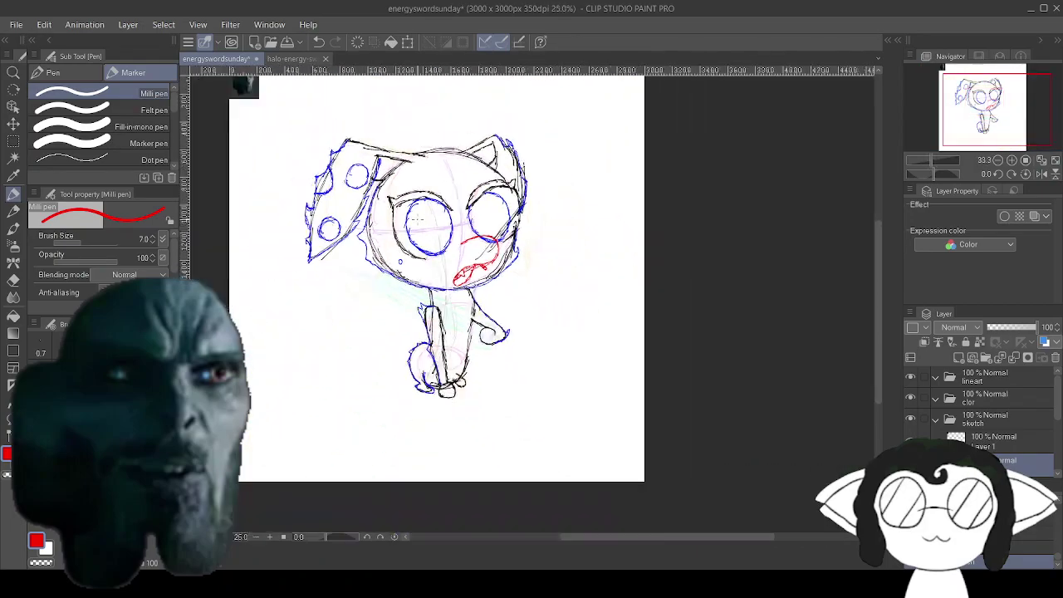
pyautogui.scroll(4, 421, 170)
pyautogui.scroll(-2, 421, 170)
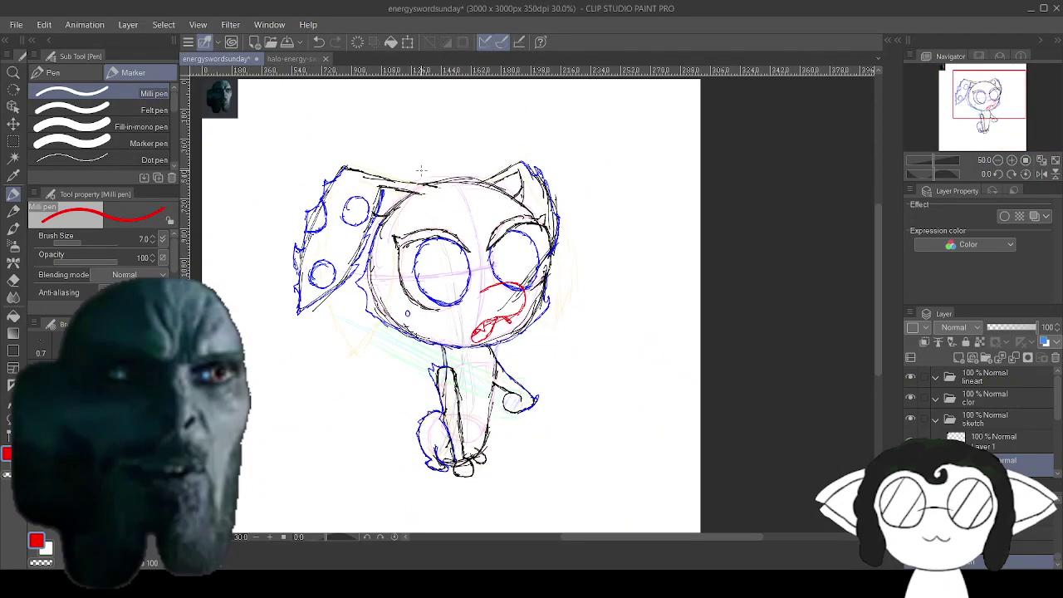
pyautogui.scroll(3, 420, 170)
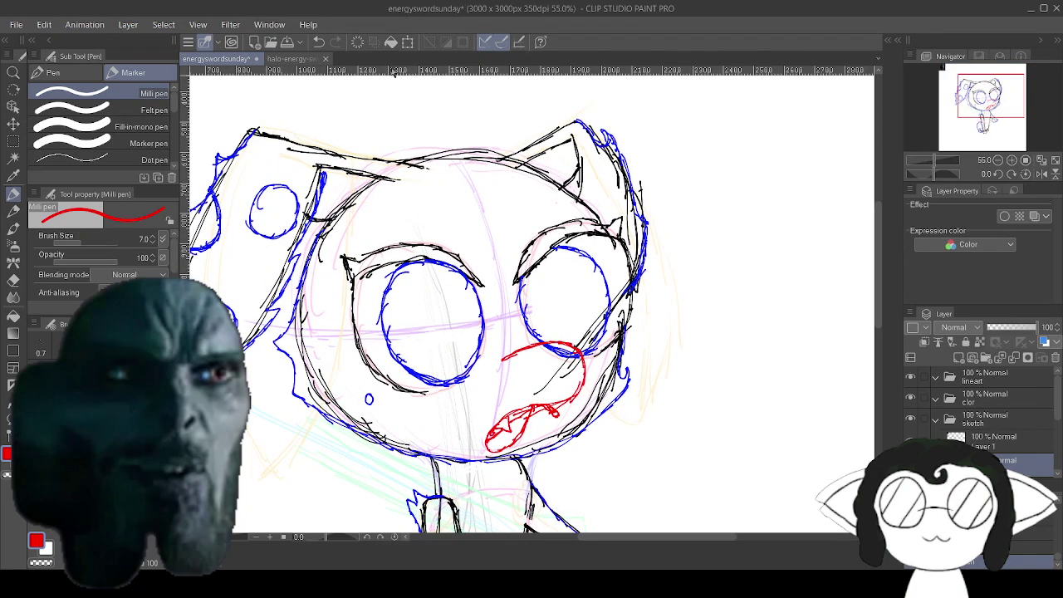
pyautogui.click(320, 43)
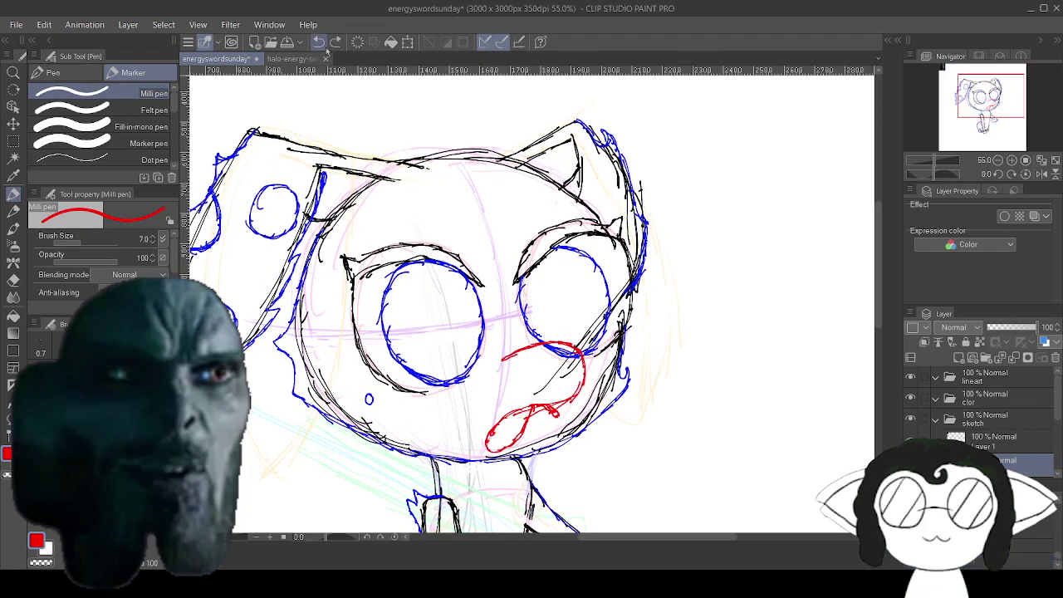
pyautogui.click(324, 46)
pyautogui.click(324, 47)
pyautogui.click(326, 51)
pyautogui.click(326, 52)
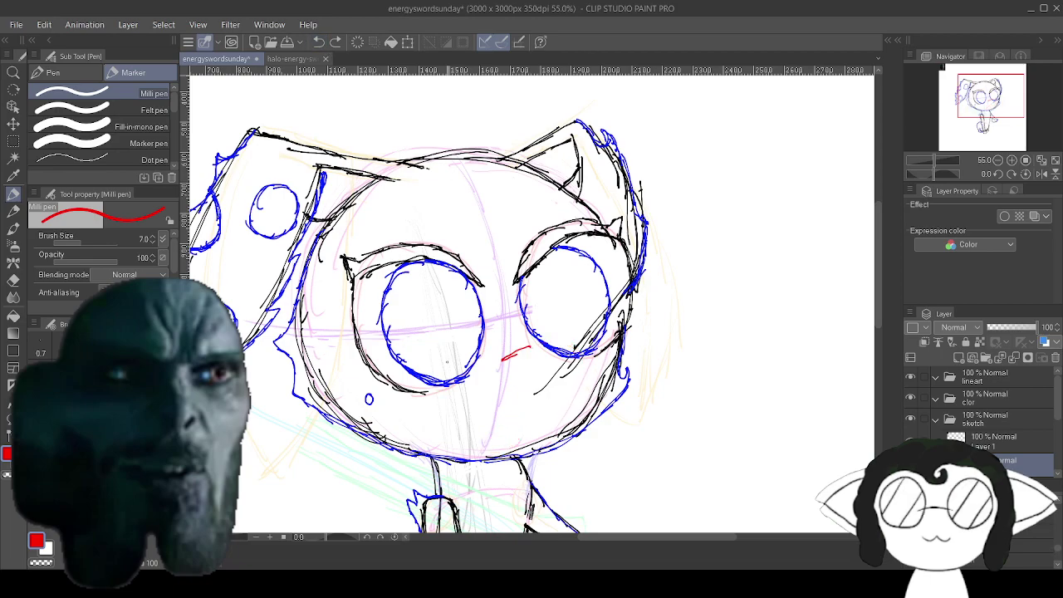
pyautogui.scroll(10, 516, 425)
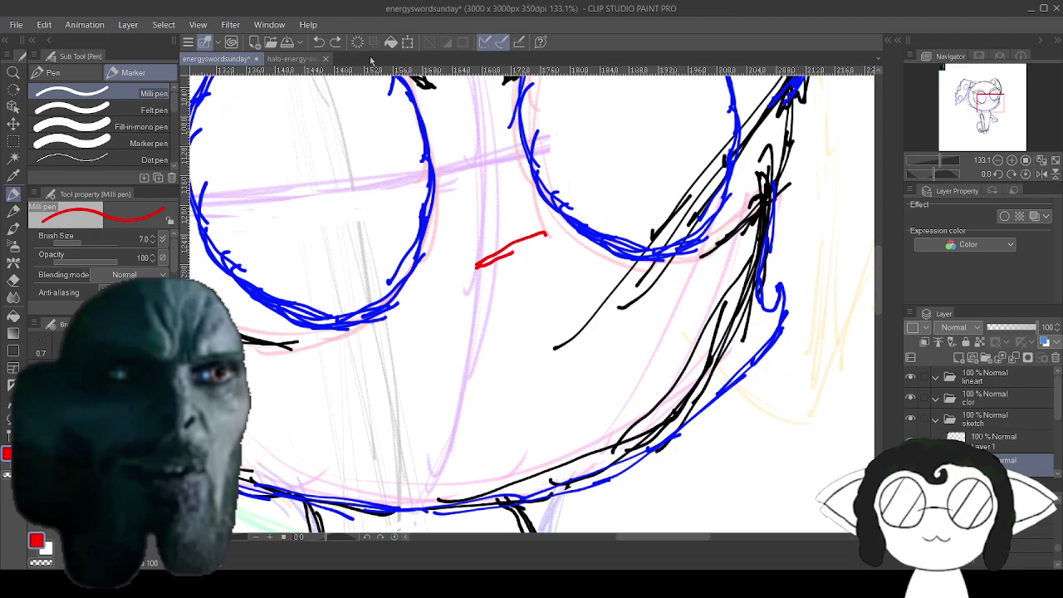
pyautogui.click(318, 43)
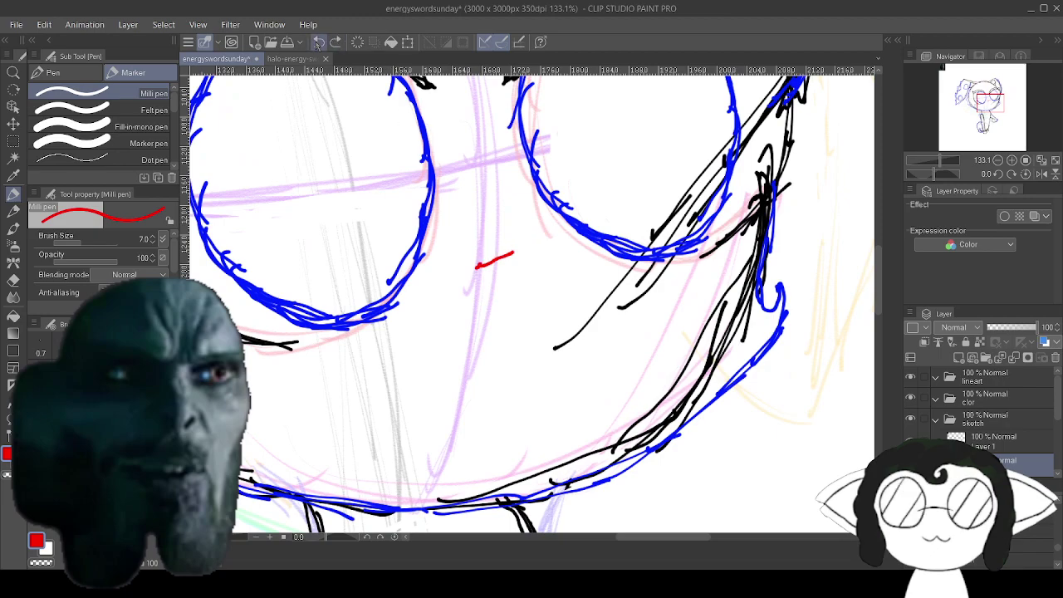
pyautogui.click(318, 43)
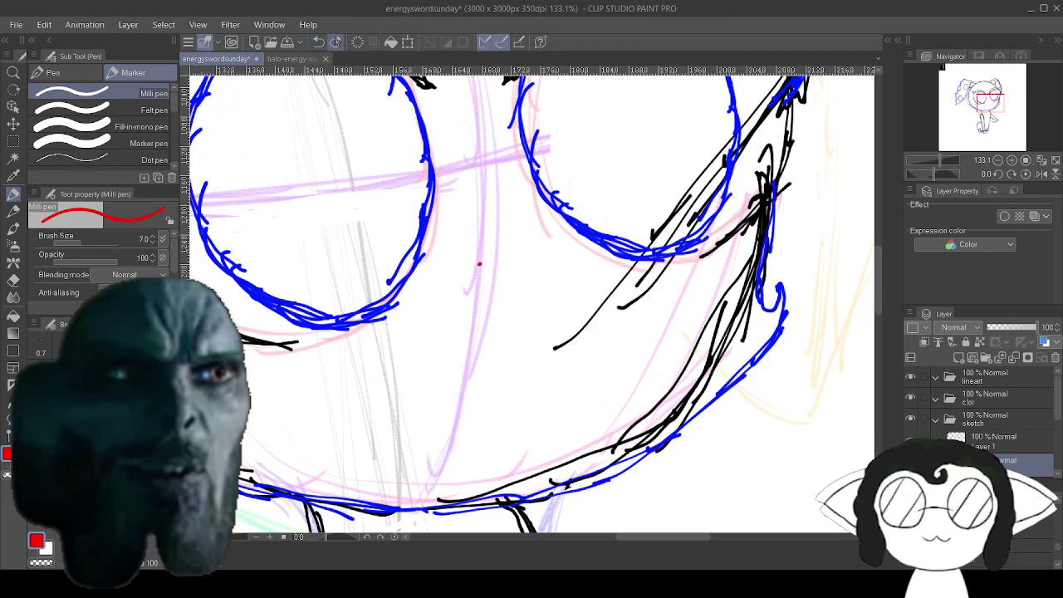
pyautogui.doubleClick(335, 41)
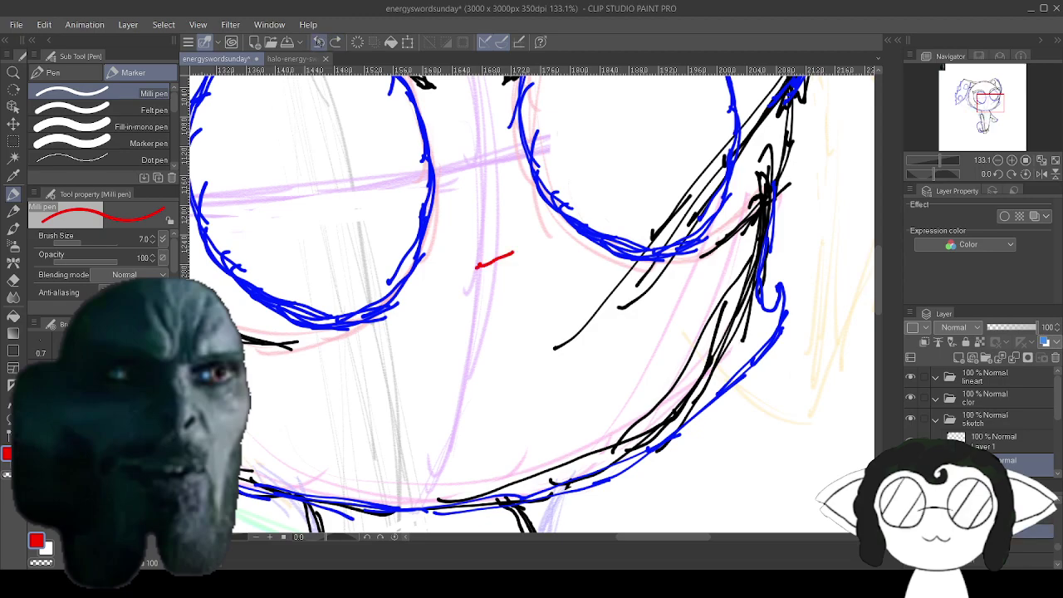
# Redraw the snout in red with a straight bridge and pointed tip, and add a drop-shaped open mouth with a looped corner beneath it.
pyautogui.scroll(2, 532, 299)
pyautogui.moveTo(475, 335); pyautogui.dragTo(526, 323)
pyautogui.moveTo(477, 335); pyautogui.dragTo(553, 320)
pyautogui.moveTo(495, 339); pyautogui.dragTo(585, 300)
pyautogui.moveTo(527, 333)
pyautogui.mouseDown()
pyautogui.moveTo(628, 275)
pyautogui.moveTo(640, 291)
pyautogui.moveTo(635, 340)
pyautogui.mouseUp()
pyautogui.moveTo(635, 282); pyautogui.dragTo(628, 376)
pyautogui.moveTo(637, 332)
pyautogui.mouseDown()
pyautogui.moveTo(609, 399)
pyautogui.moveTo(587, 413)
pyautogui.mouseUp()
pyautogui.moveTo(619, 373)
pyautogui.mouseDown()
pyautogui.moveTo(538, 431)
pyautogui.moveTo(496, 439)
pyautogui.mouseUp()
pyautogui.moveTo(545, 419)
pyautogui.mouseDown()
pyautogui.moveTo(462, 451)
pyautogui.moveTo(516, 273)
pyautogui.mouseUp()
pyautogui.moveTo(667, 225)
pyautogui.mouseDown()
pyautogui.moveTo(540, 261)
pyautogui.moveTo(495, 292)
pyautogui.mouseUp()
pyautogui.moveTo(590, 256); pyautogui.dragTo(494, 296)
pyautogui.moveTo(616, 243)
pyautogui.mouseDown()
pyautogui.moveTo(568, 252)
pyautogui.moveTo(477, 324)
pyautogui.mouseUp()
pyautogui.moveTo(498, 286)
pyautogui.mouseDown()
pyautogui.moveTo(475, 349)
pyautogui.moveTo(538, 373)
pyautogui.moveTo(558, 345)
pyautogui.mouseUp()
pyautogui.moveTo(513, 378)
pyautogui.mouseDown()
pyautogui.moveTo(560, 343)
pyautogui.moveTo(581, 299)
pyautogui.mouseUp()
pyautogui.moveTo(559, 348); pyautogui.dragTo(596, 268)
pyautogui.moveTo(578, 319)
pyautogui.mouseDown()
pyautogui.moveTo(617, 247)
pyautogui.moveTo(660, 251)
pyautogui.moveTo(680, 275)
pyautogui.moveTo(664, 279)
pyautogui.moveTo(627, 251)
pyautogui.mouseUp()
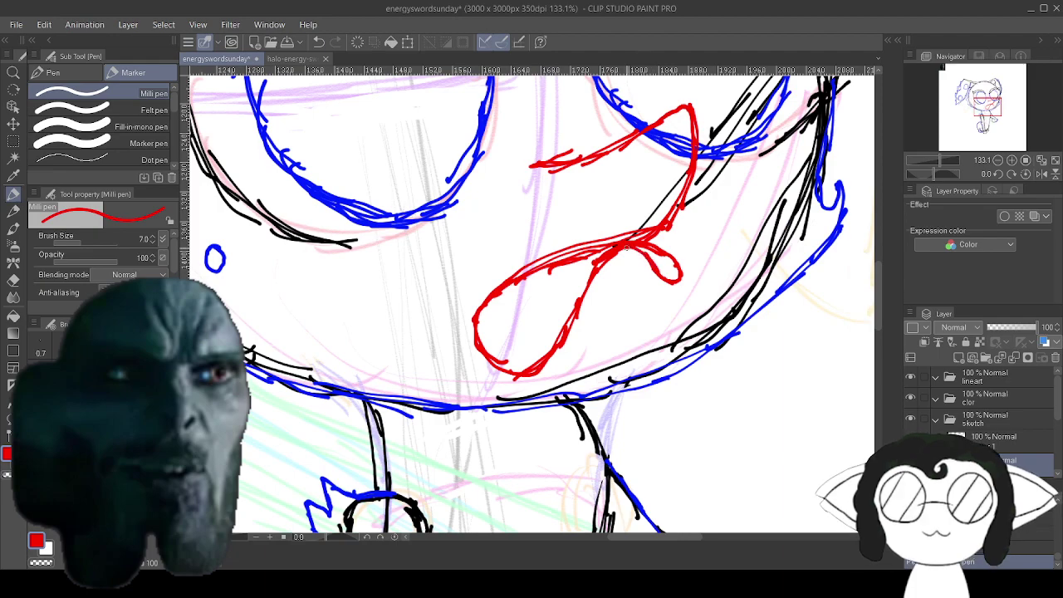
# Undo the looped mouth corner and redraw it in red as a bumpy curl with a hooked end.
pyautogui.click(319, 42)
pyautogui.click(319, 42)
pyautogui.click(319, 41)
pyautogui.click(319, 42)
pyautogui.click(319, 41)
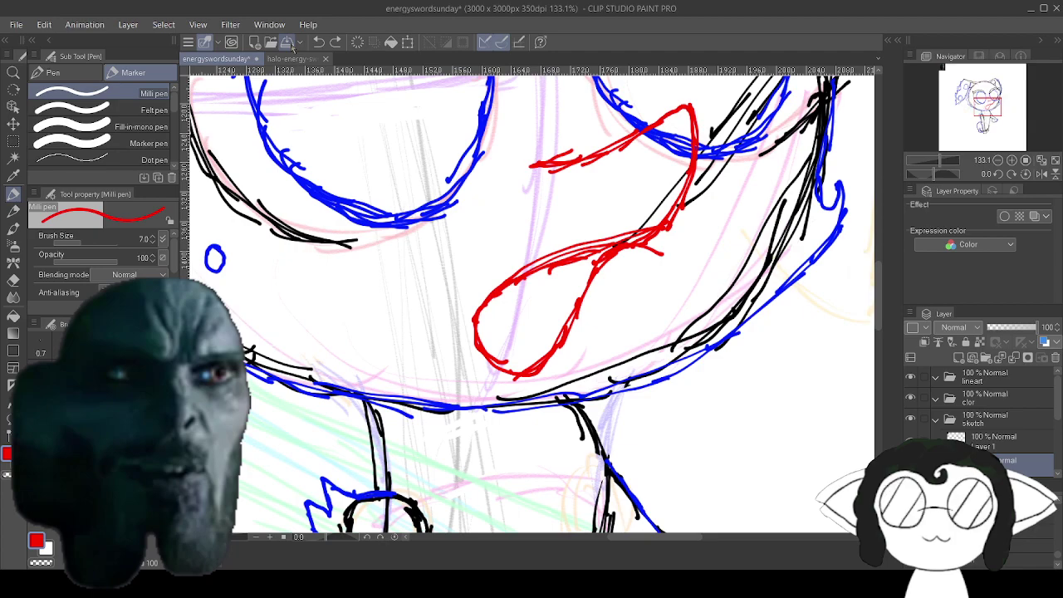
pyautogui.moveTo(667, 255)
pyautogui.mouseDown()
pyautogui.moveTo(678, 256)
pyautogui.moveTo(674, 243)
pyautogui.moveTo(651, 238)
pyautogui.mouseUp()
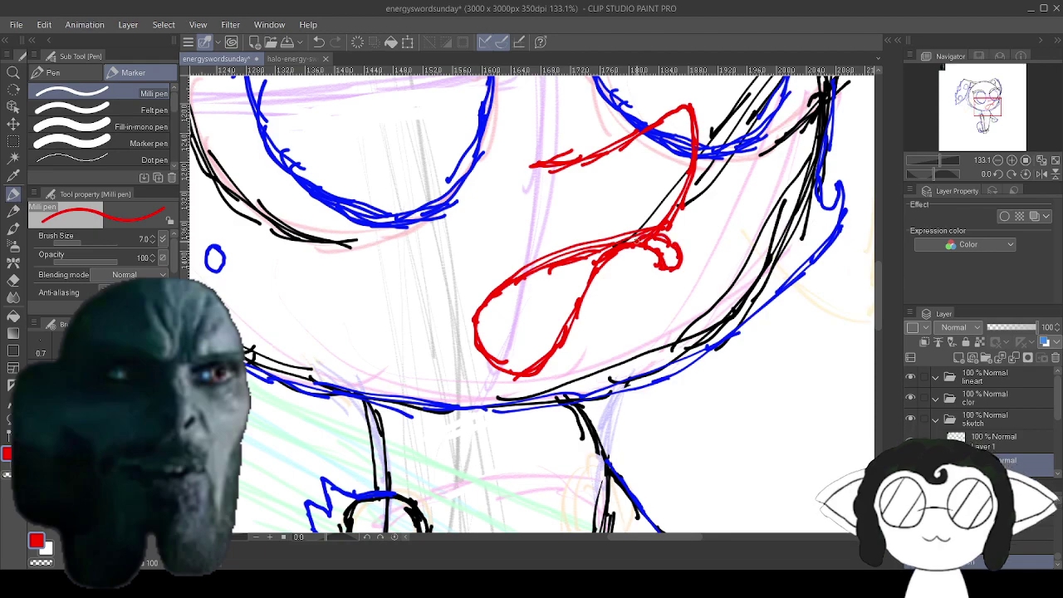
# Add a pointed fang and an inner lip line inside the open mouth in red.
pyautogui.moveTo(528, 282)
pyautogui.mouseDown()
pyautogui.moveTo(536, 307)
pyautogui.moveTo(491, 292)
pyautogui.moveTo(475, 338)
pyautogui.mouseUp()
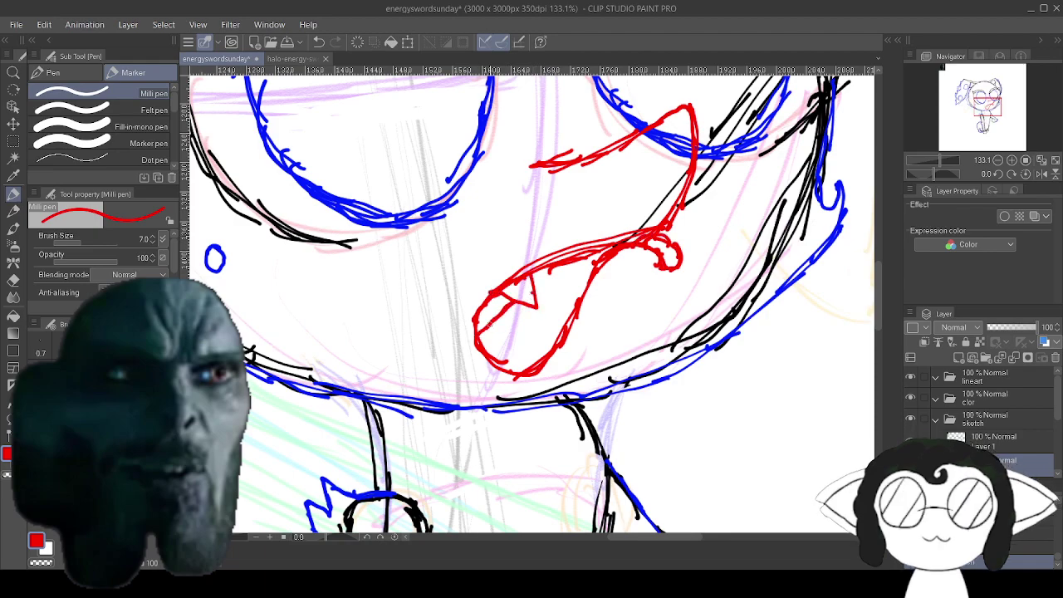
pyautogui.moveTo(565, 276); pyautogui.dragTo(533, 287)
pyautogui.moveTo(597, 255); pyautogui.dragTo(564, 352)
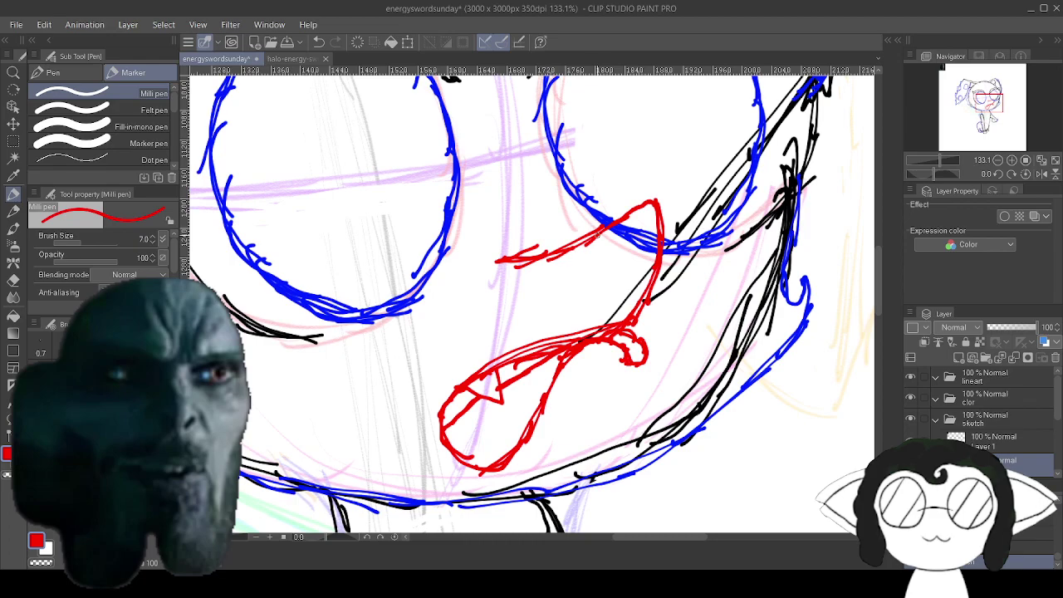
# Try a diagonal red line across the snout's tip to mark off the nose.
pyautogui.moveTo(591, 234); pyautogui.dragTo(655, 268)
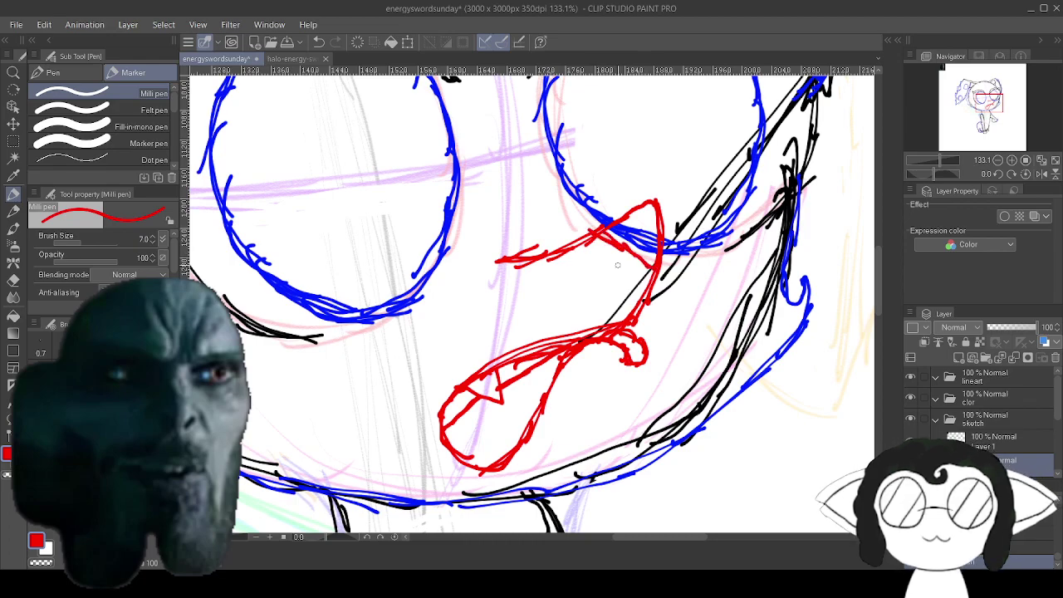
pyautogui.scroll(-6, 644, 267)
pyautogui.scroll(5, 647, 374)
pyautogui.scroll(-4, 647, 373)
pyautogui.scroll(-3, 671, 328)
pyautogui.scroll(8, 669, 324)
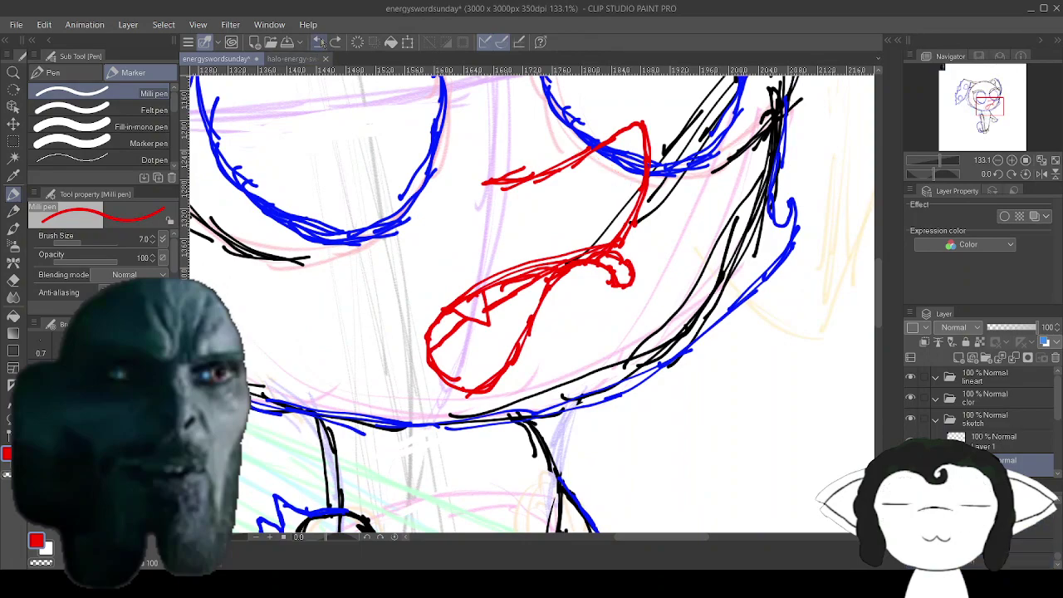
# Undo the fang and inner lip strokes, then redraw a wider fang and an inner mouth line in red.
pyautogui.click(319, 42)
pyautogui.click(319, 42)
pyautogui.click(319, 42)
pyautogui.click(319, 42)
pyautogui.click(335, 41)
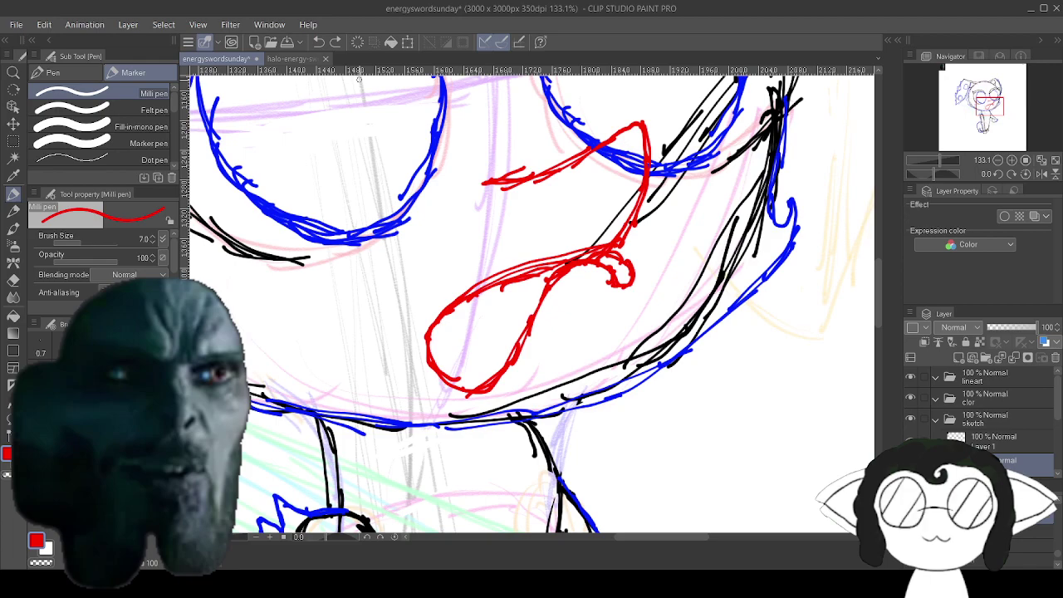
pyautogui.moveTo(490, 342)
pyautogui.mouseDown()
pyautogui.moveTo(437, 328)
pyautogui.moveTo(493, 345)
pyautogui.moveTo(482, 292)
pyautogui.mouseUp()
pyautogui.moveTo(472, 339)
pyautogui.mouseDown()
pyautogui.moveTo(450, 362)
pyautogui.moveTo(520, 291)
pyautogui.moveTo(503, 303)
pyautogui.moveTo(566, 264)
pyautogui.mouseUp()
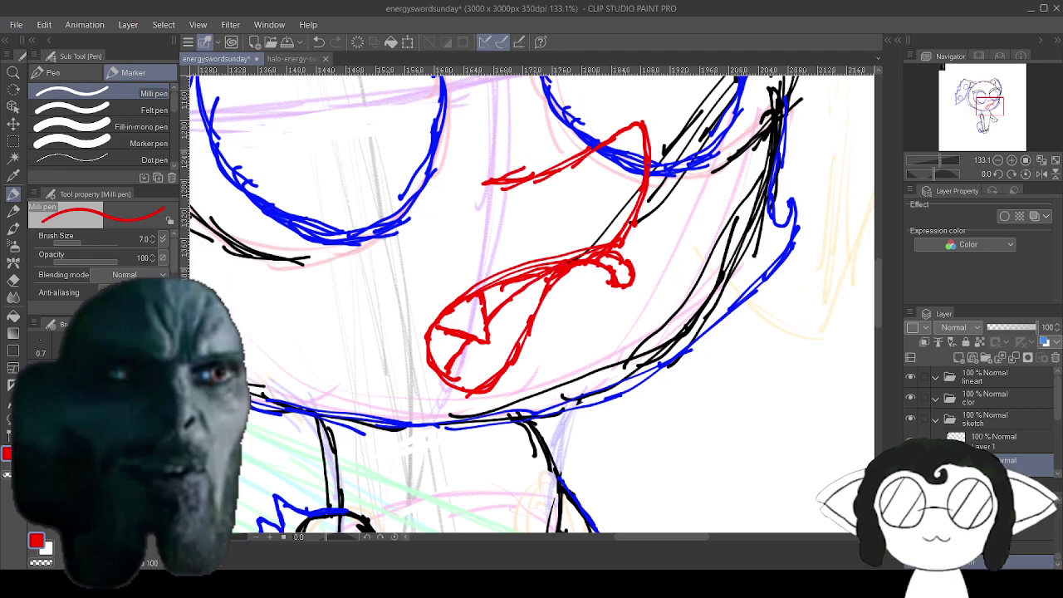
# Thicken the curled mouth corner in red and draw a diagonal line across the snout's tip to mark off the nose.
pyautogui.hotkey('alt', 'Tab')
pyautogui.hotkey('alt', 'Tab')
pyautogui.moveTo(629, 282)
pyautogui.mouseDown()
pyautogui.moveTo(599, 259)
pyautogui.moveTo(578, 261)
pyautogui.mouseUp()
pyautogui.scroll(-7, 523, 269)
pyautogui.scroll(10, 523, 270)
pyautogui.moveTo(699, 196)
pyautogui.mouseDown()
pyautogui.moveTo(675, 302)
pyautogui.moveTo(602, 243)
pyautogui.mouseUp()
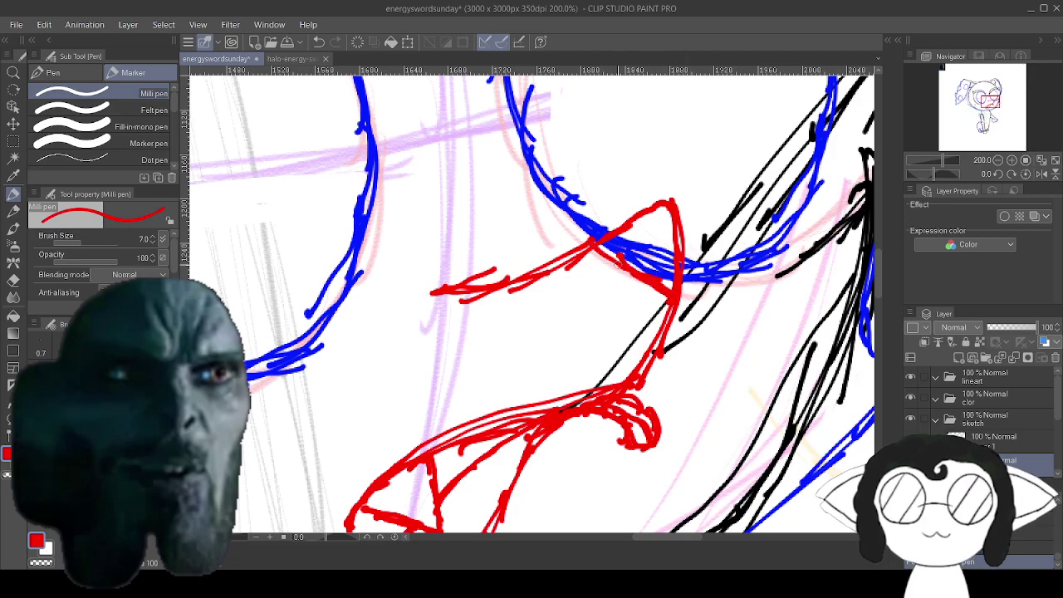
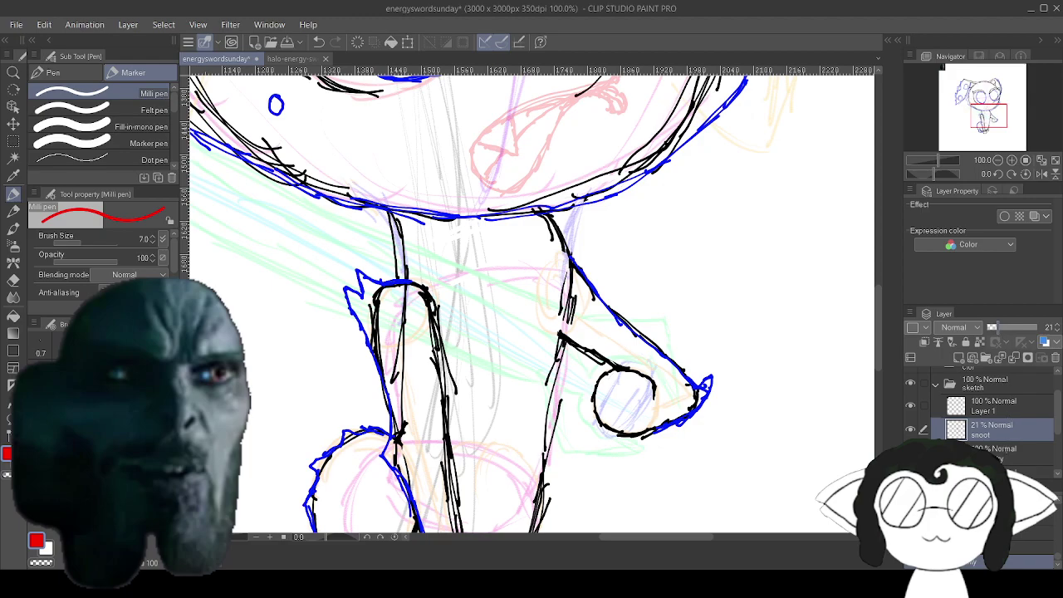
# Lower the sketch layers' opacity, setting extry extry to 36%, tiny to 30% and des to 23%.
pyautogui.click(1004, 449)
pyautogui.click(1006, 327)
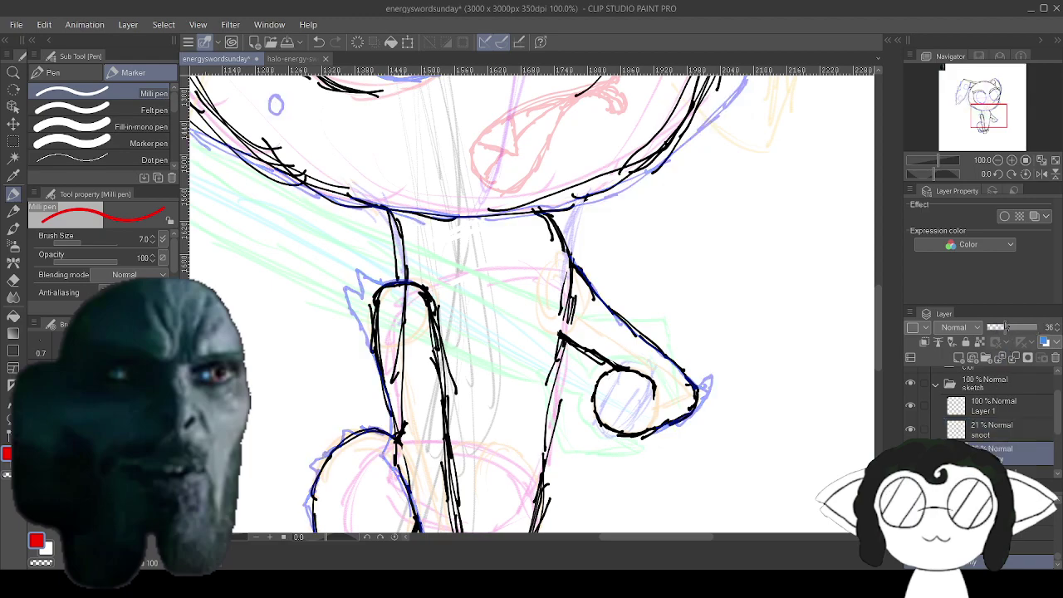
pyautogui.click(1013, 471)
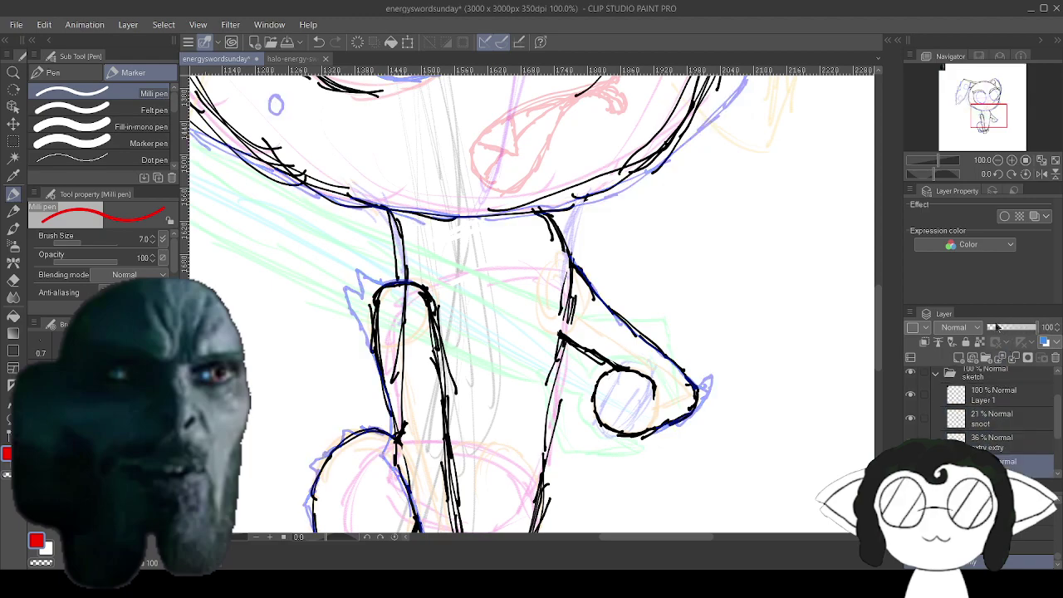
pyautogui.click(994, 329)
pyautogui.click(1003, 328)
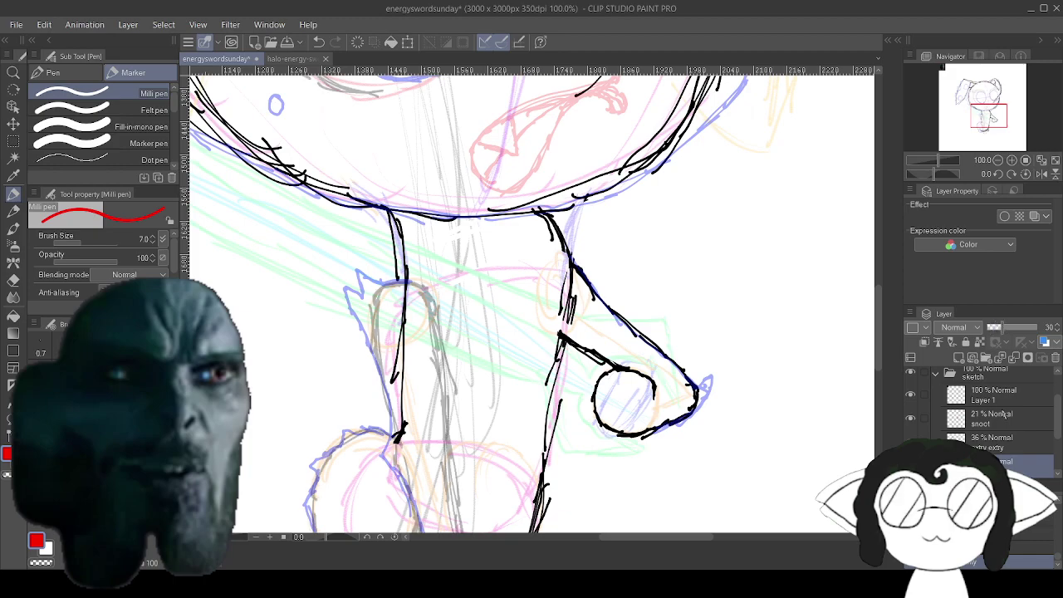
pyautogui.scroll(-1, 1005, 415)
pyautogui.click(1004, 438)
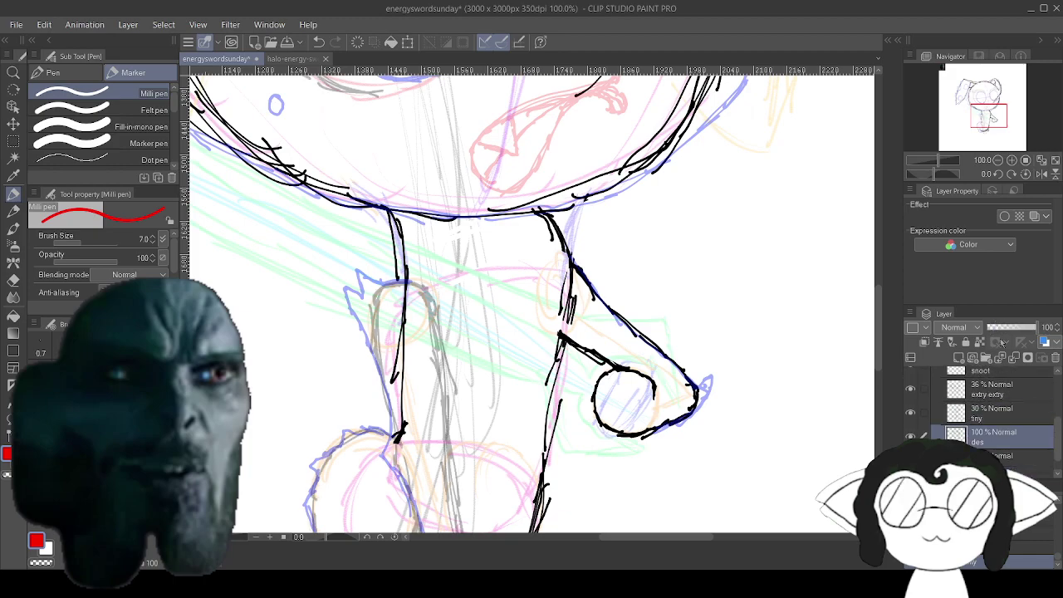
pyautogui.click(1001, 329)
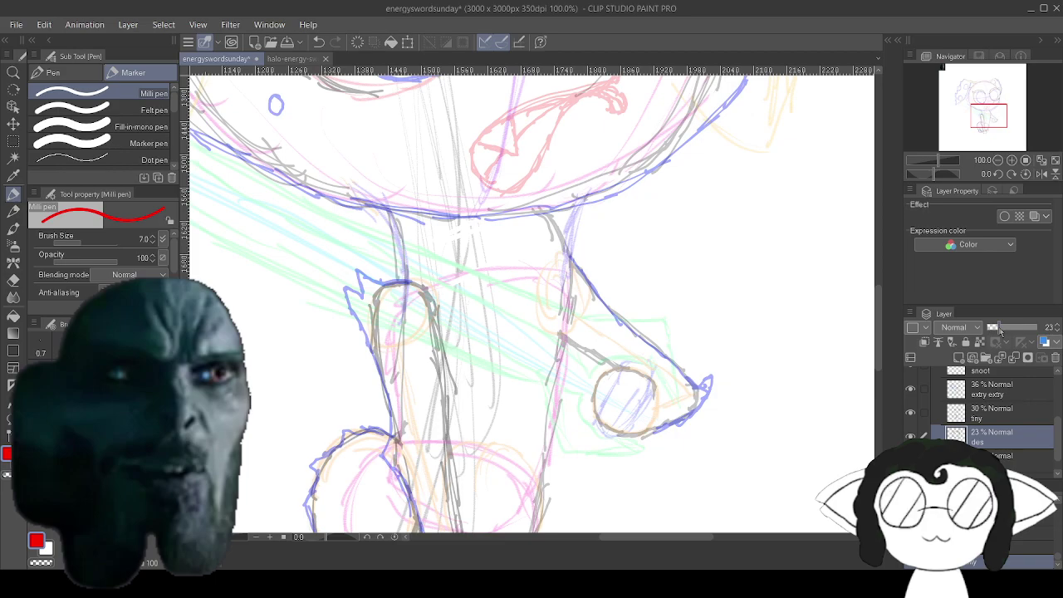
# Toggle the visibility of the layer below des repeatedly to examine which guide lines it holds.
pyautogui.scroll(-1, 955, 416)
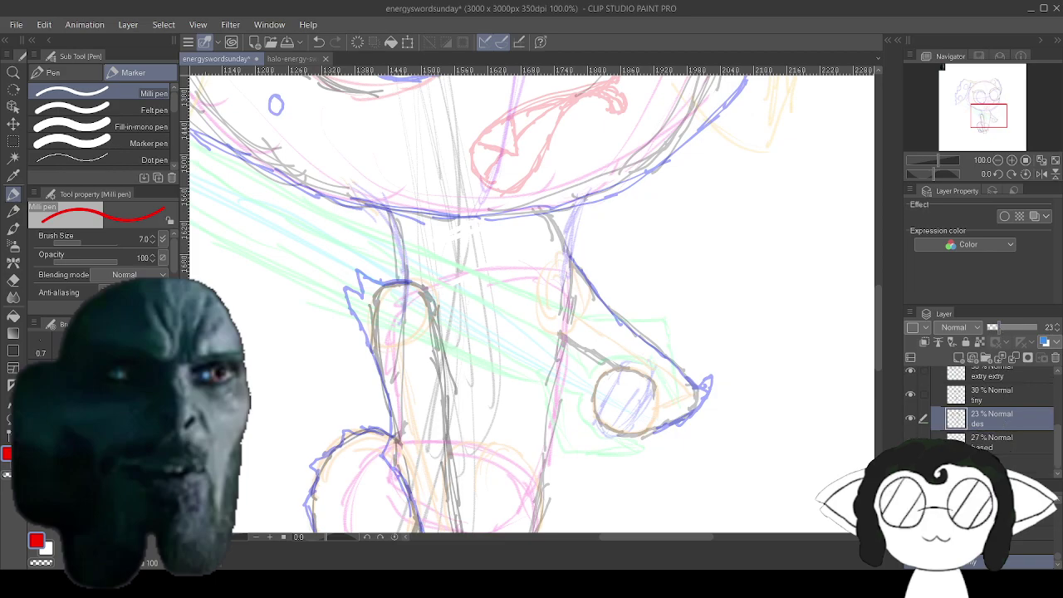
pyautogui.click(910, 441)
pyautogui.click(910, 441)
pyautogui.click(910, 441)
pyautogui.click(910, 441)
pyautogui.click(910, 441)
pyautogui.click(910, 442)
# Add a new raster layer named enaaji above the snoot layer and set the drawing color to black.
pyautogui.scroll(2, 693, 481)
pyautogui.scroll(2, 987, 408)
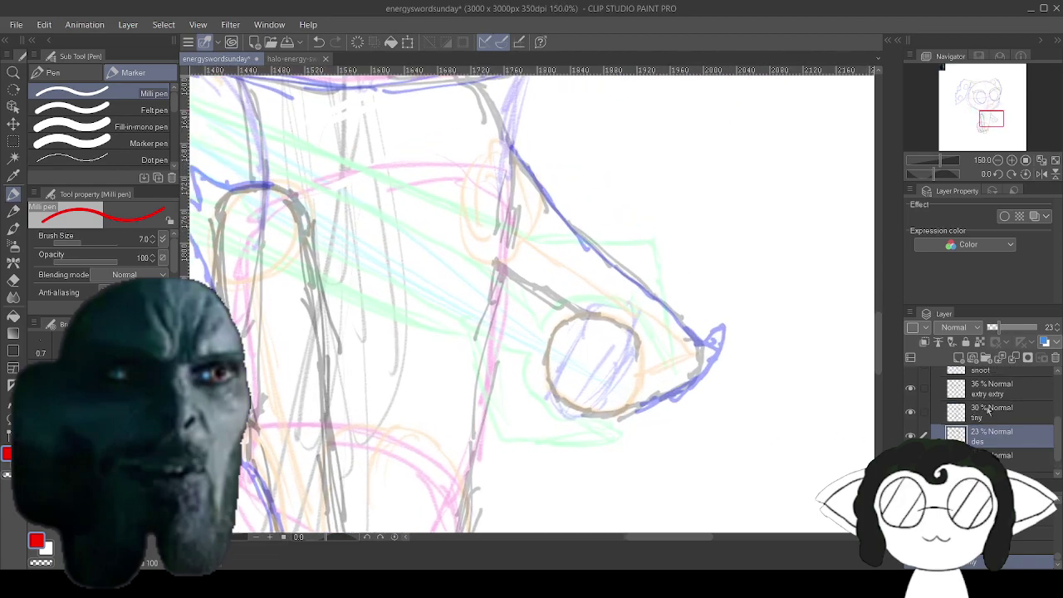
pyautogui.scroll(3, 987, 409)
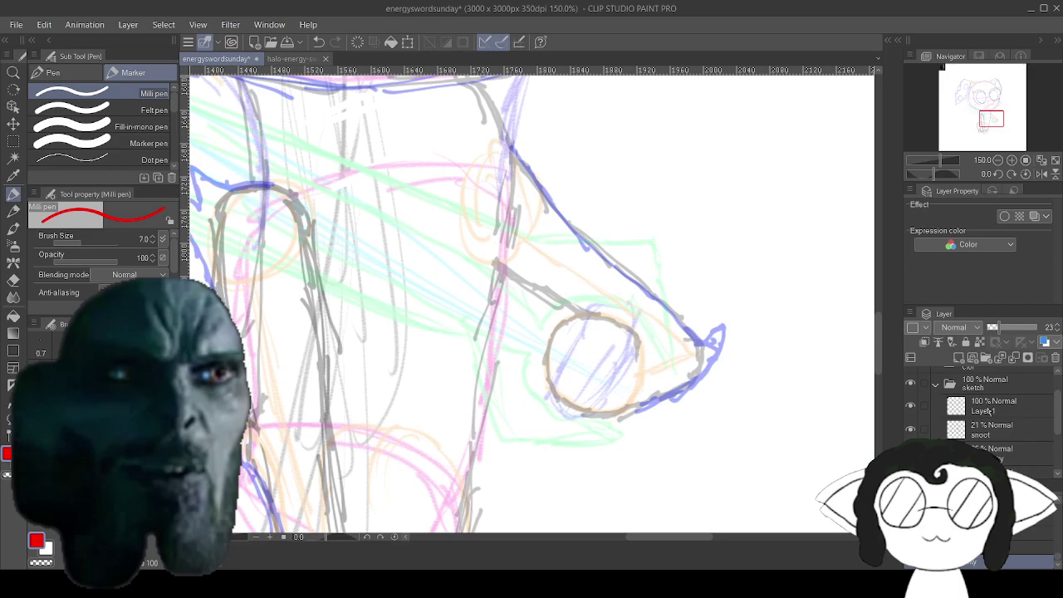
pyautogui.click(1005, 407)
pyautogui.click(959, 358)
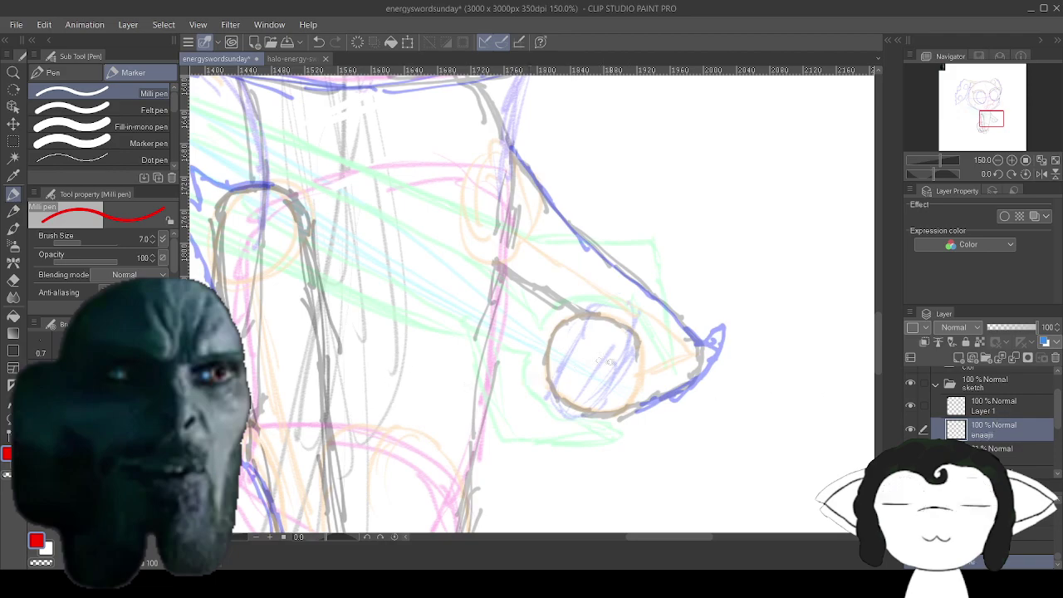
pyautogui.moveTo(70, 513); pyautogui.dragTo(36, 562)
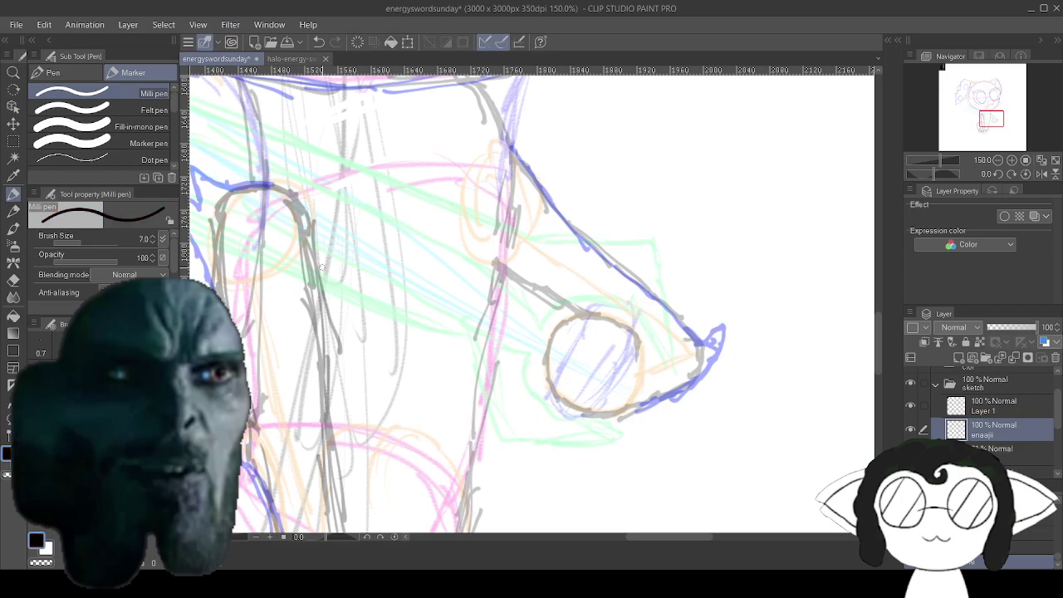
# Draw the sword grip as a tilted elongated black oval over the round paw.
pyautogui.scroll(4, 631, 390)
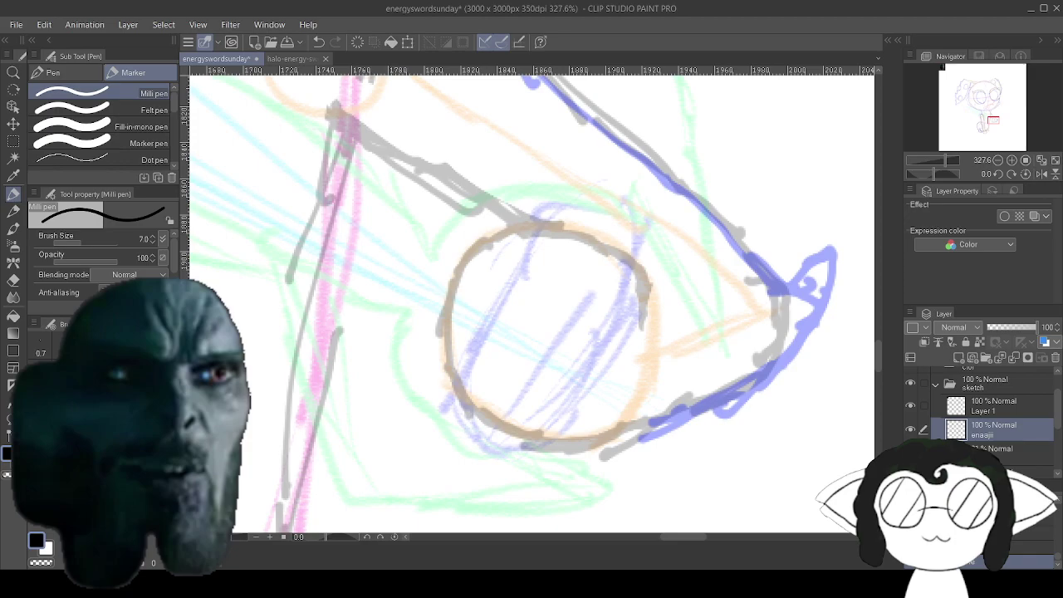
pyautogui.moveTo(608, 329)
pyautogui.mouseDown()
pyautogui.moveTo(578, 371)
pyautogui.moveTo(624, 305)
pyautogui.moveTo(628, 274)
pyautogui.mouseUp()
pyautogui.moveTo(636, 236)
pyautogui.mouseDown()
pyautogui.moveTo(627, 203)
pyautogui.moveTo(565, 196)
pyautogui.moveTo(517, 308)
pyautogui.moveTo(456, 342)
pyautogui.moveTo(448, 389)
pyautogui.moveTo(478, 445)
pyautogui.moveTo(536, 443)
pyautogui.moveTo(585, 376)
pyautogui.mouseUp()
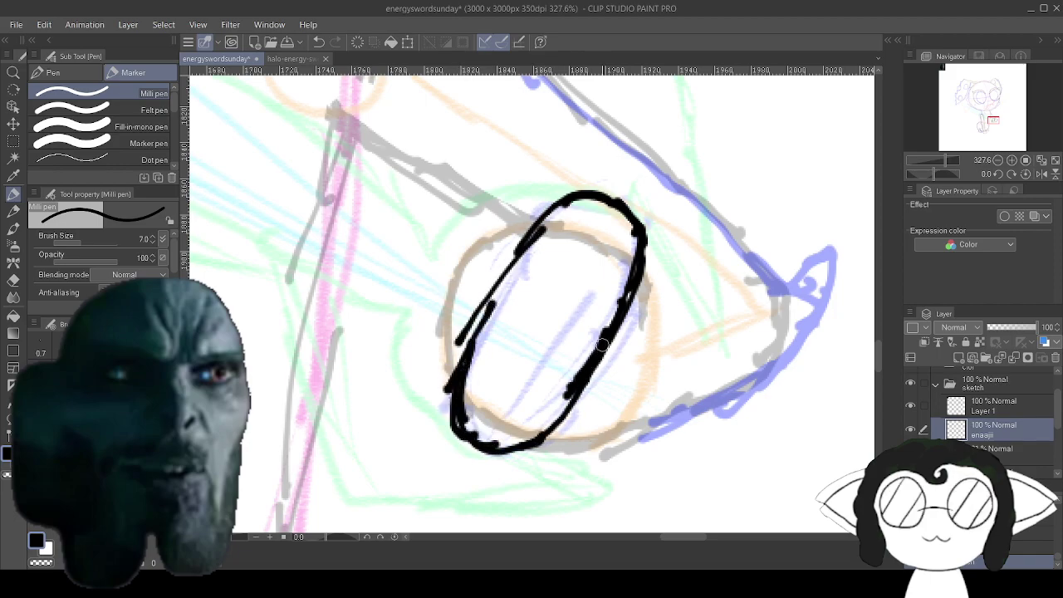
# Outline the sword's angular guard in black, with a cornered piece above the paw and another below it.
pyautogui.scroll(-3, 707, 378)
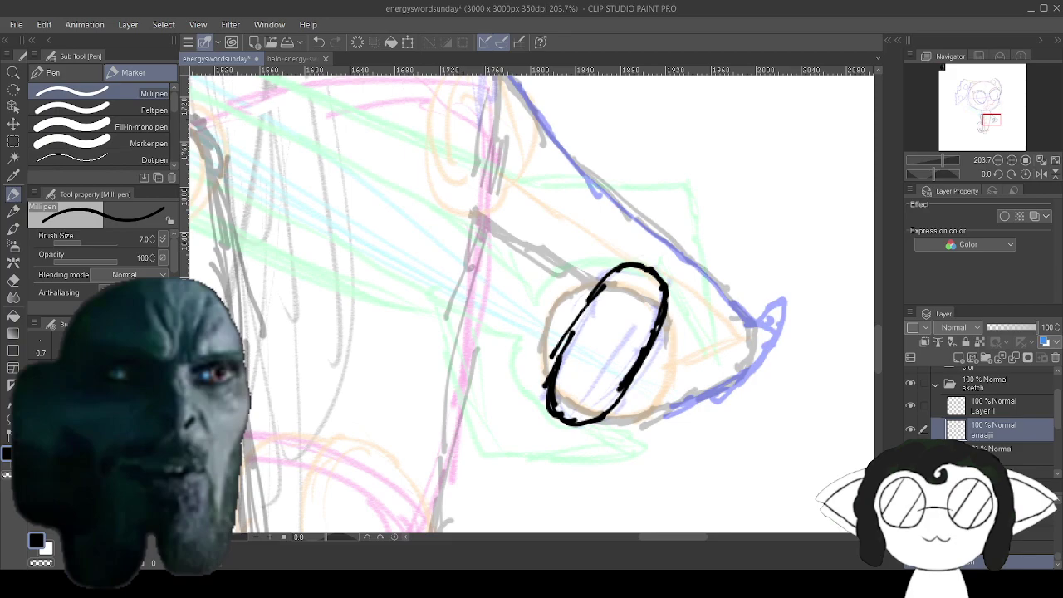
pyautogui.moveTo(717, 357)
pyautogui.mouseDown()
pyautogui.moveTo(686, 184)
pyautogui.moveTo(544, 175)
pyautogui.mouseUp()
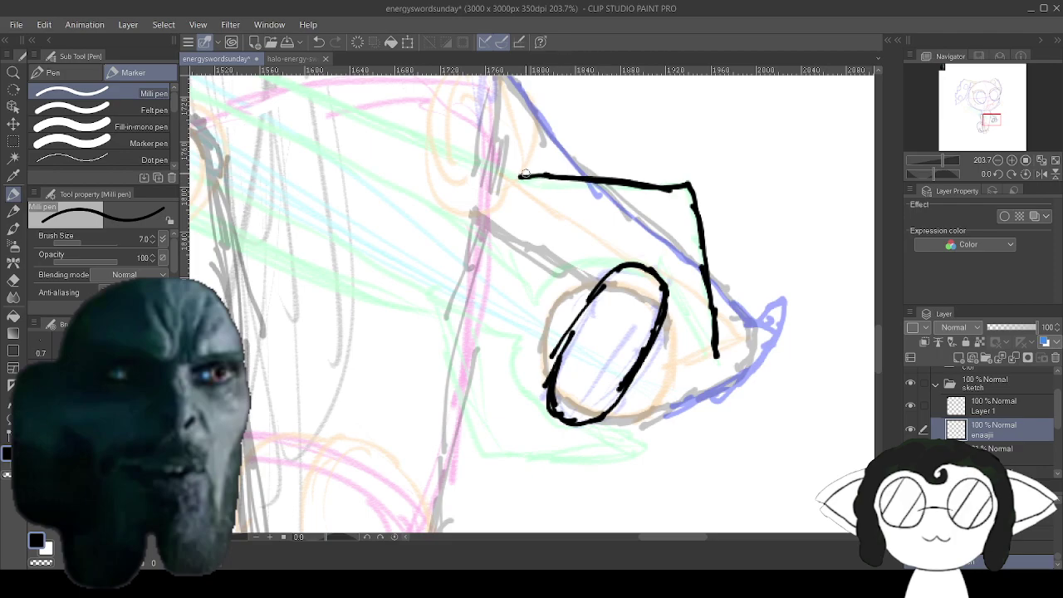
pyautogui.moveTo(644, 446)
pyautogui.mouseDown()
pyautogui.moveTo(545, 463)
pyautogui.moveTo(464, 454)
pyautogui.moveTo(474, 435)
pyautogui.moveTo(433, 334)
pyautogui.moveTo(606, 432)
pyautogui.moveTo(795, 486)
pyautogui.mouseUp()
pyautogui.hotkey('ctrl', '-')
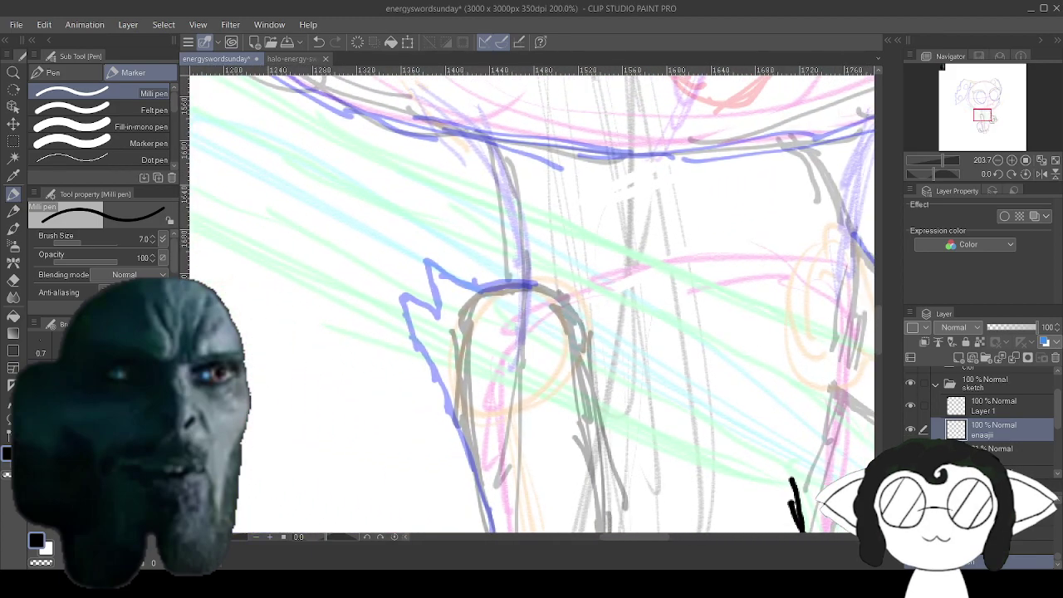
pyautogui.scroll(-4, 677, 390)
pyautogui.moveTo(676, 390); pyautogui.dragTo(614, 377)
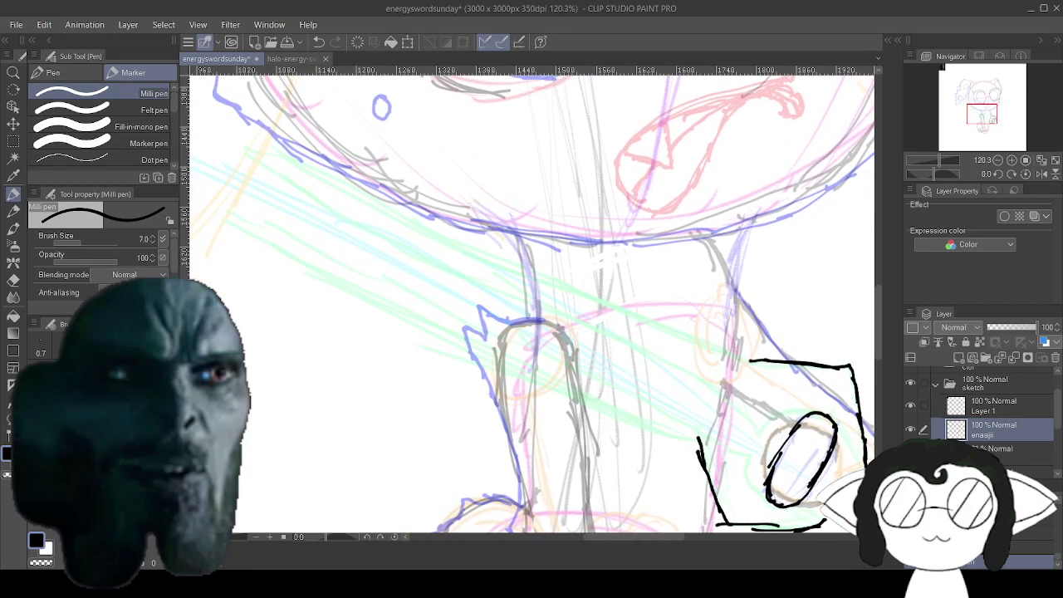
pyautogui.scroll(5, 804, 495)
pyautogui.moveTo(803, 495); pyautogui.dragTo(630, 432)
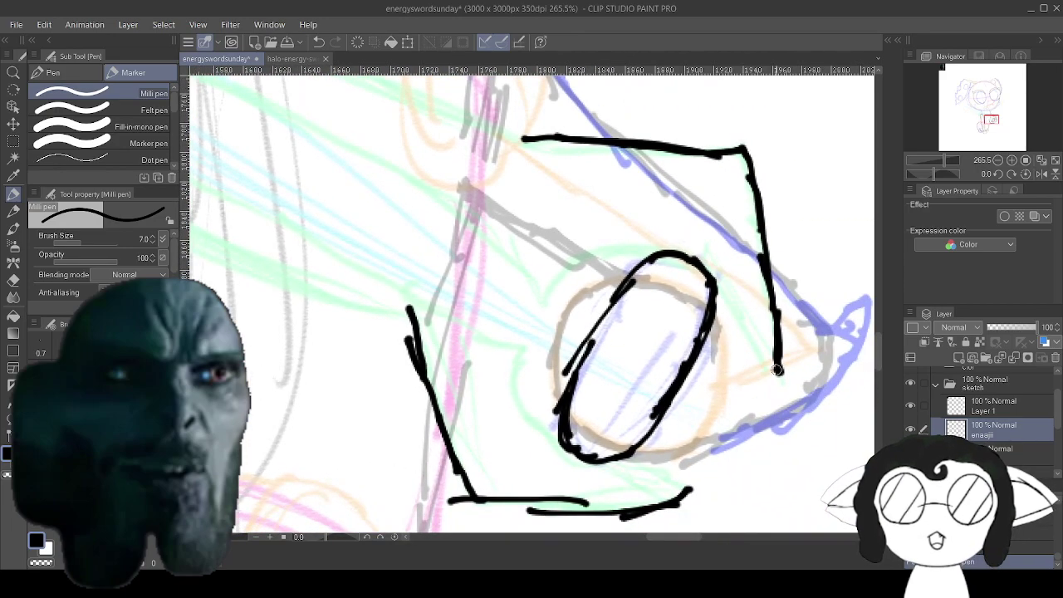
# Add the guard's inner curves around the grip and trace the lower blade's upper edge out toward its tip.
pyautogui.moveTo(778, 371)
pyautogui.mouseDown()
pyautogui.moveTo(711, 264)
pyautogui.moveTo(610, 253)
pyautogui.moveTo(555, 285)
pyautogui.moveTo(552, 304)
pyautogui.mouseUp()
pyautogui.moveTo(689, 490)
pyautogui.mouseDown()
pyautogui.moveTo(565, 445)
pyautogui.moveTo(516, 375)
pyautogui.moveTo(516, 390)
pyautogui.moveTo(519, 352)
pyautogui.moveTo(592, 356)
pyautogui.moveTo(332, 222)
pyautogui.mouseUp()
pyautogui.moveTo(392, 253)
pyautogui.mouseDown()
pyautogui.moveTo(238, 171)
pyautogui.moveTo(471, 318)
pyautogui.moveTo(245, 220)
pyautogui.mouseUp()
pyautogui.moveTo(335, 251)
pyautogui.mouseDown()
pyautogui.moveTo(206, 197)
pyautogui.moveTo(246, 237)
pyautogui.moveTo(631, 388)
pyautogui.moveTo(650, 384)
pyautogui.moveTo(432, 290)
pyautogui.mouseUp()
pyautogui.moveTo(506, 317); pyautogui.dragTo(321, 228)
pyautogui.moveTo(406, 271)
pyautogui.mouseDown()
pyautogui.moveTo(236, 186)
pyautogui.moveTo(405, 297)
pyautogui.moveTo(680, 326)
pyautogui.moveTo(661, 328)
pyautogui.mouseUp()
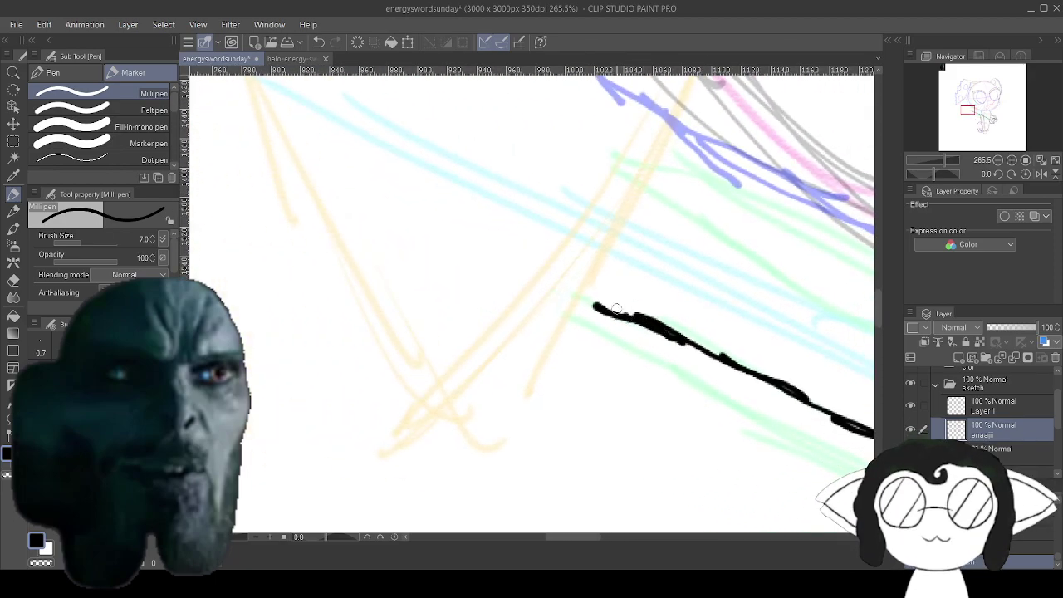
# Draw the lower blade's bottom edge in black between the guard and a pointed tip.
pyautogui.moveTo(797, 473); pyautogui.dragTo(261, 124)
pyautogui.moveTo(681, 398)
pyautogui.mouseDown()
pyautogui.moveTo(605, 273)
pyautogui.moveTo(318, 248)
pyautogui.moveTo(302, 237)
pyautogui.mouseUp()
pyautogui.moveTo(703, 291)
pyautogui.mouseDown()
pyautogui.moveTo(598, 262)
pyautogui.moveTo(656, 276)
pyautogui.moveTo(321, 133)
pyautogui.mouseUp()
pyautogui.moveTo(449, 187); pyautogui.dragTo(245, 118)
pyautogui.moveTo(332, 199)
pyautogui.mouseDown()
pyautogui.moveTo(474, 345)
pyautogui.moveTo(570, 420)
pyautogui.mouseUp()
pyautogui.moveTo(561, 355); pyautogui.dragTo(301, 249)
pyautogui.moveTo(529, 332); pyautogui.dragTo(259, 213)
pyautogui.moveTo(432, 292)
pyautogui.mouseDown()
pyautogui.moveTo(234, 206)
pyautogui.moveTo(563, 345)
pyautogui.moveTo(362, 261)
pyautogui.mouseUp()
pyautogui.moveTo(532, 336); pyautogui.dragTo(336, 251)
pyautogui.moveTo(405, 266)
pyautogui.mouseDown()
pyautogui.moveTo(207, 158)
pyautogui.moveTo(303, 225)
pyautogui.moveTo(388, 257)
pyautogui.moveTo(378, 248)
pyautogui.mouseUp()
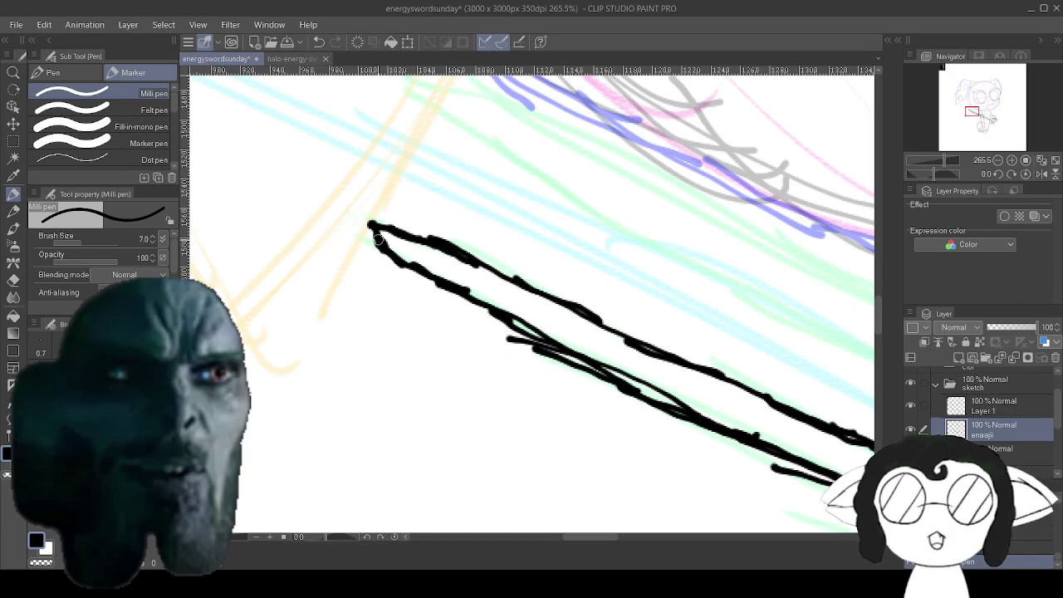
# Trace the upper blade's top edge in black from the guard to its tip beneath the character's chin.
pyautogui.moveTo(973, 111); pyautogui.dragTo(988, 116)
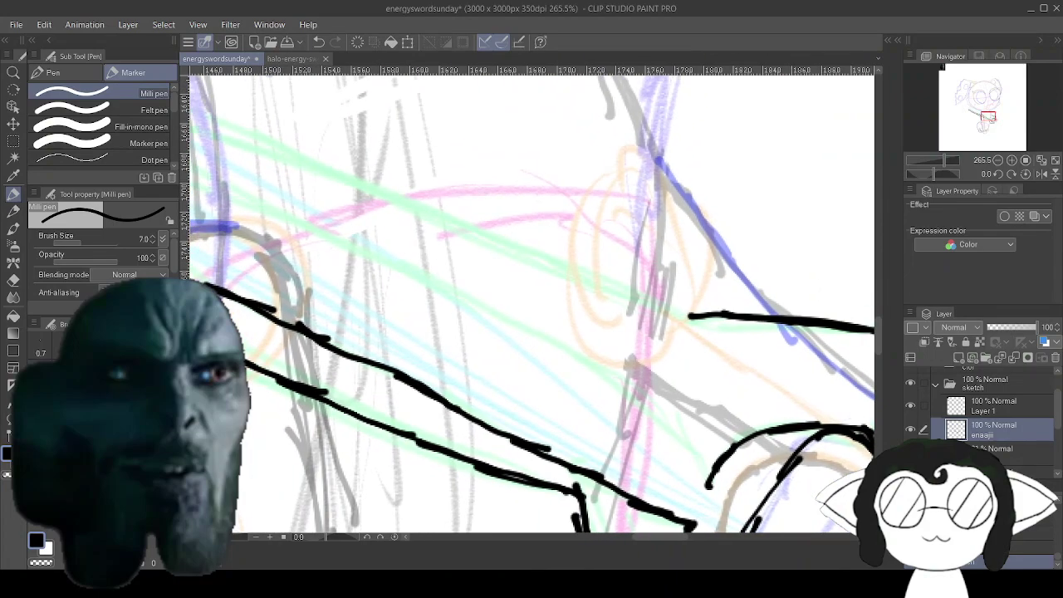
pyautogui.moveTo(693, 317); pyautogui.dragTo(432, 205)
pyautogui.moveTo(499, 240); pyautogui.dragTo(280, 155)
pyautogui.scroll(5, 331, 173)
pyautogui.hscroll(-5, 330, 172)
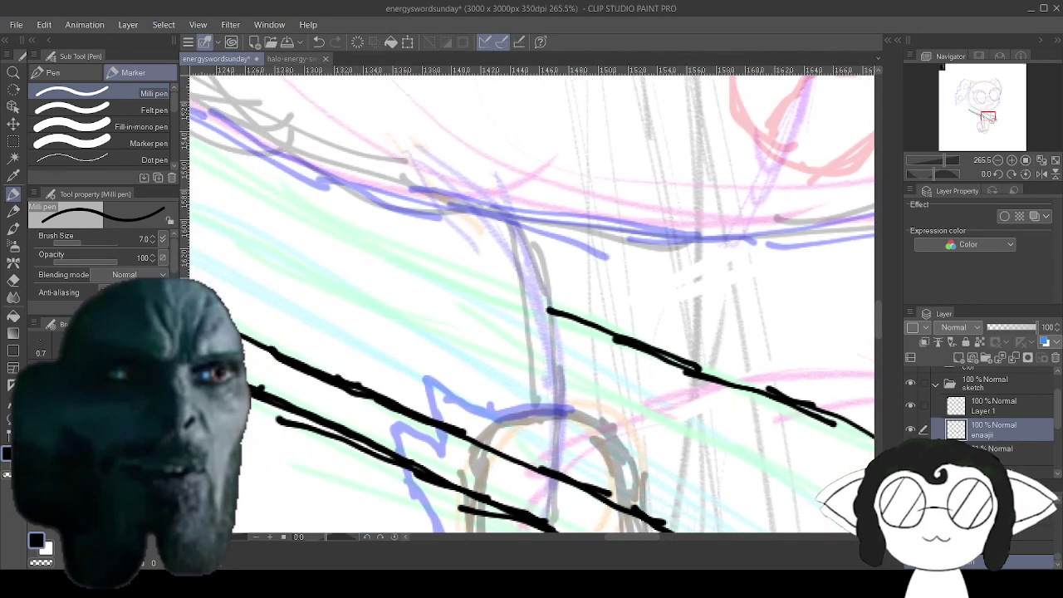
pyautogui.moveTo(581, 320)
pyautogui.mouseDown()
pyautogui.moveTo(383, 246)
pyautogui.moveTo(403, 259)
pyautogui.moveTo(472, 275)
pyautogui.moveTo(213, 156)
pyautogui.mouseUp()
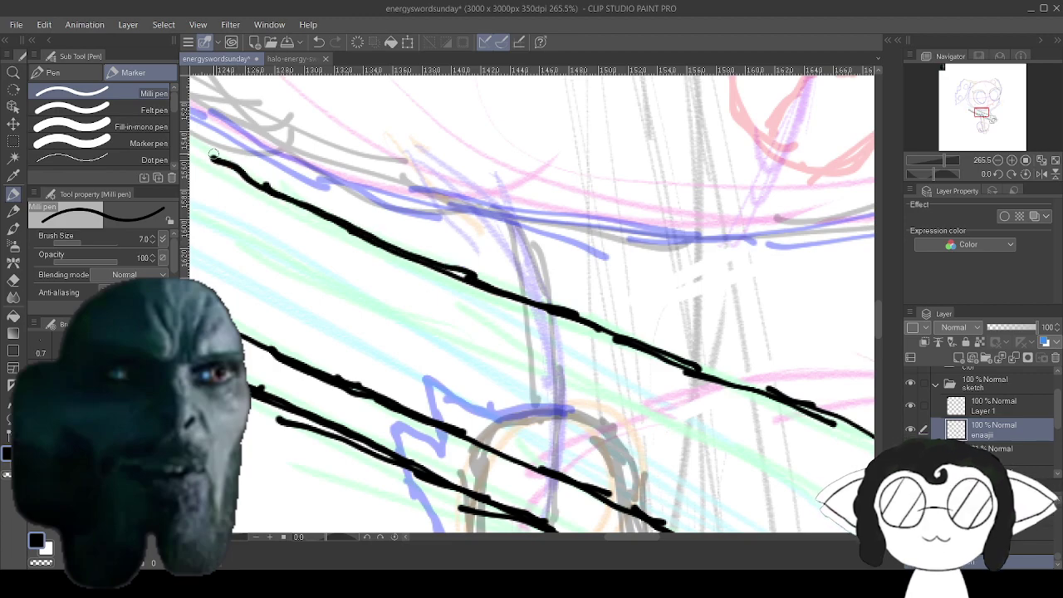
pyautogui.scroll(3, 213, 156)
pyautogui.hscroll(-5, 212, 156)
pyautogui.scroll(2, 212, 156)
pyautogui.hscroll(-4, 213, 156)
pyautogui.moveTo(665, 349); pyautogui.dragTo(422, 219)
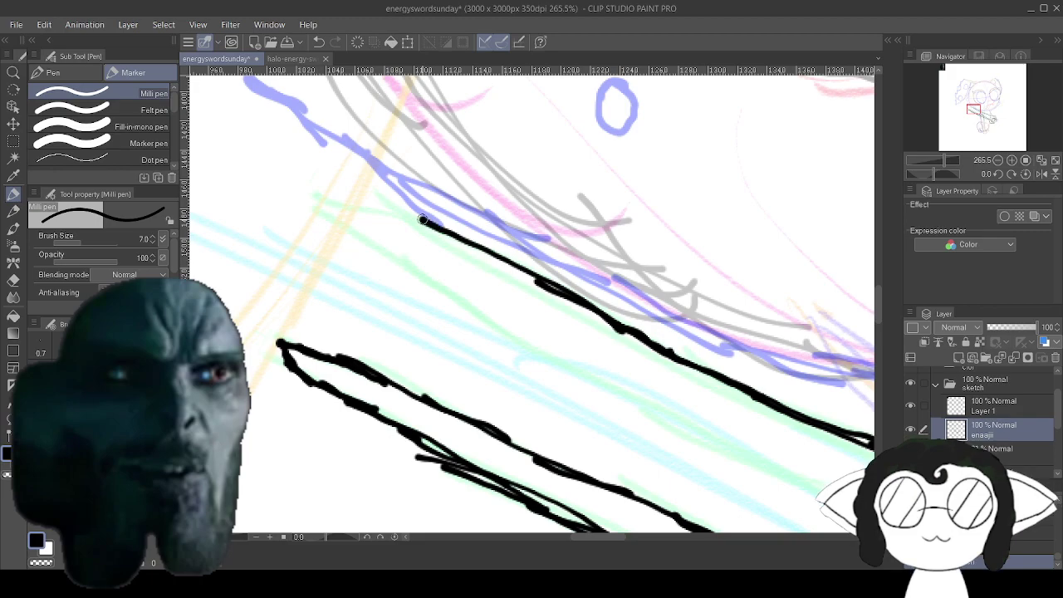
pyautogui.moveTo(534, 269)
pyautogui.mouseDown()
pyautogui.moveTo(371, 201)
pyautogui.moveTo(320, 197)
pyautogui.mouseUp()
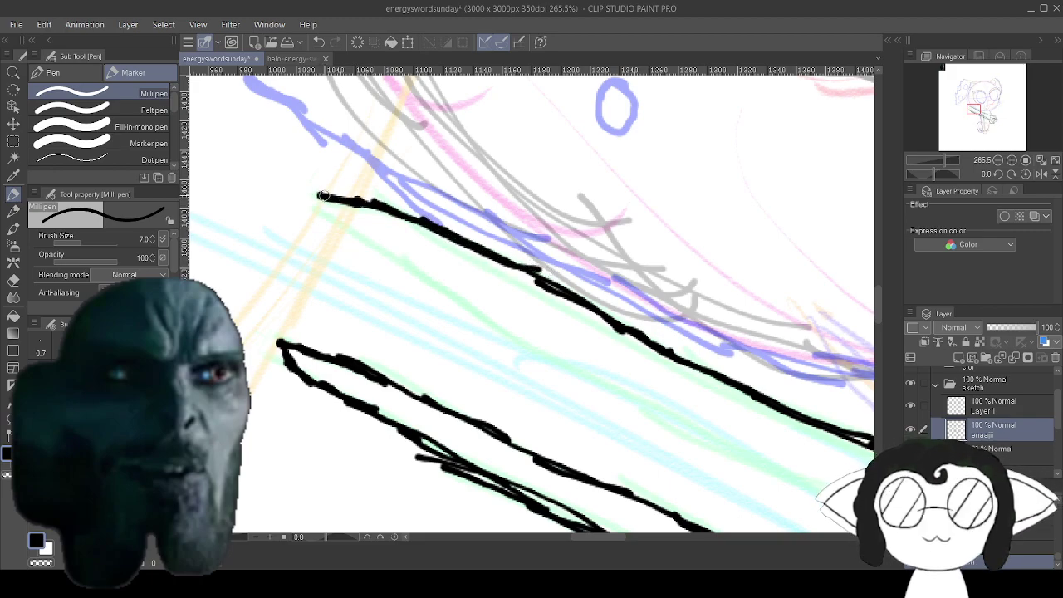
# Draw the upper blade's lower edge from its tip back to the hilt, curving it into the guard beside the grip.
pyautogui.moveTo(321, 197)
pyautogui.mouseDown()
pyautogui.moveTo(324, 221)
pyautogui.moveTo(385, 274)
pyautogui.moveTo(455, 295)
pyautogui.moveTo(542, 352)
pyautogui.mouseUp()
pyautogui.moveTo(456, 307)
pyautogui.mouseDown()
pyautogui.moveTo(628, 406)
pyautogui.moveTo(492, 212)
pyautogui.moveTo(598, 268)
pyautogui.mouseUp()
pyautogui.moveTo(486, 205); pyautogui.dragTo(702, 304)
pyautogui.moveTo(576, 254)
pyautogui.mouseDown()
pyautogui.moveTo(802, 344)
pyautogui.moveTo(581, 214)
pyautogui.moveTo(699, 249)
pyautogui.mouseUp()
pyautogui.moveTo(596, 216); pyautogui.dragTo(820, 307)
pyautogui.moveTo(683, 238)
pyautogui.mouseDown()
pyautogui.moveTo(829, 320)
pyautogui.moveTo(409, 243)
pyautogui.moveTo(395, 227)
pyautogui.moveTo(486, 252)
pyautogui.mouseUp()
pyautogui.moveTo(392, 194); pyautogui.dragTo(557, 290)
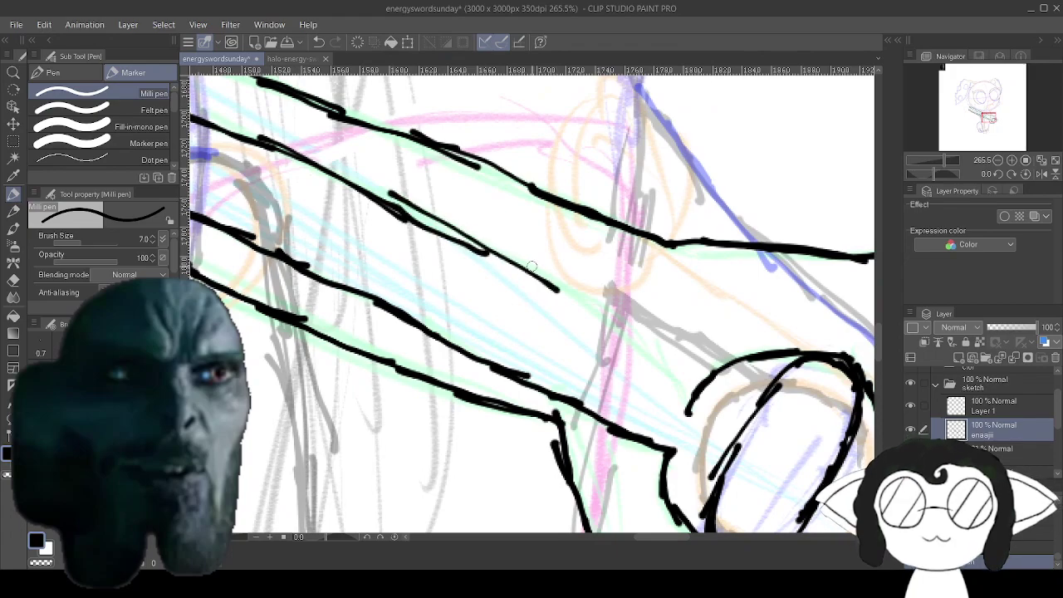
pyautogui.moveTo(462, 230); pyautogui.dragTo(636, 312)
pyautogui.moveTo(528, 266)
pyautogui.mouseDown()
pyautogui.moveTo(654, 338)
pyautogui.moveTo(673, 382)
pyautogui.mouseUp()
pyautogui.moveTo(671, 346); pyautogui.dragTo(685, 392)
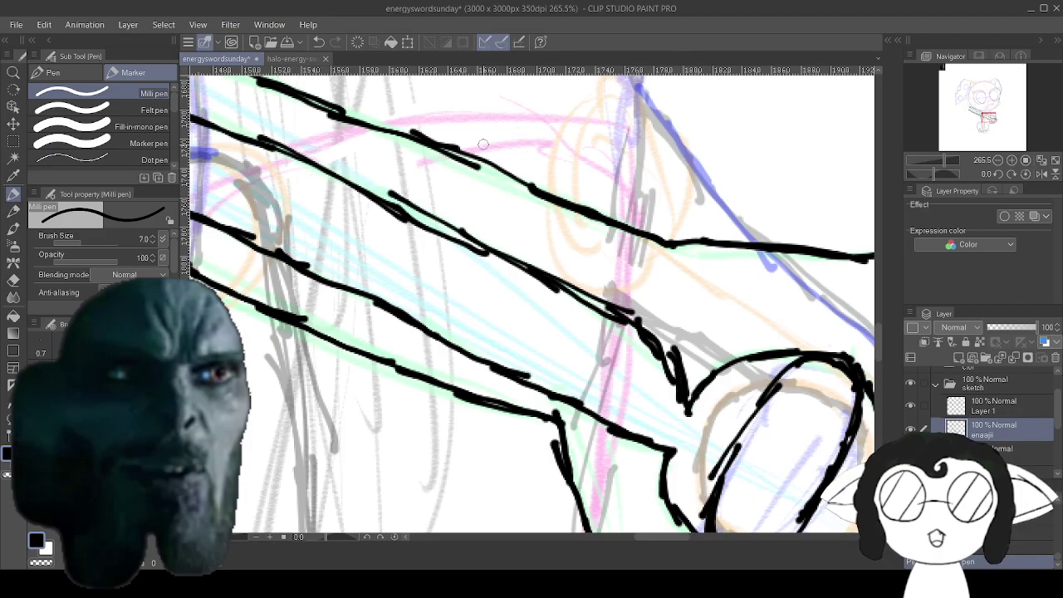
# Check the sword against the whole character and save the drawing.
pyautogui.scroll(-4, 570, 276)
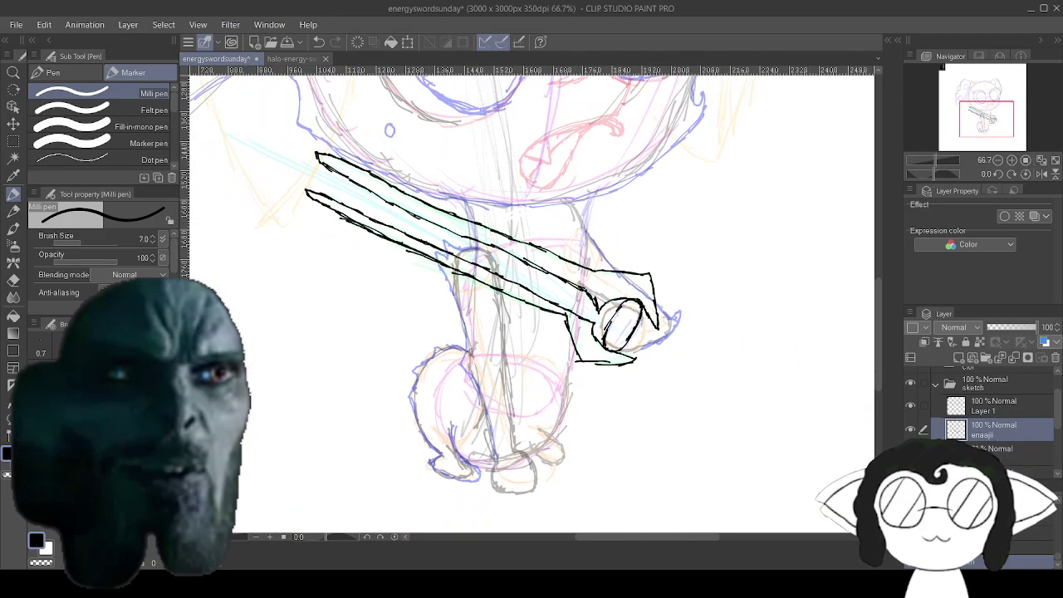
pyautogui.scroll(-4, 469, 110)
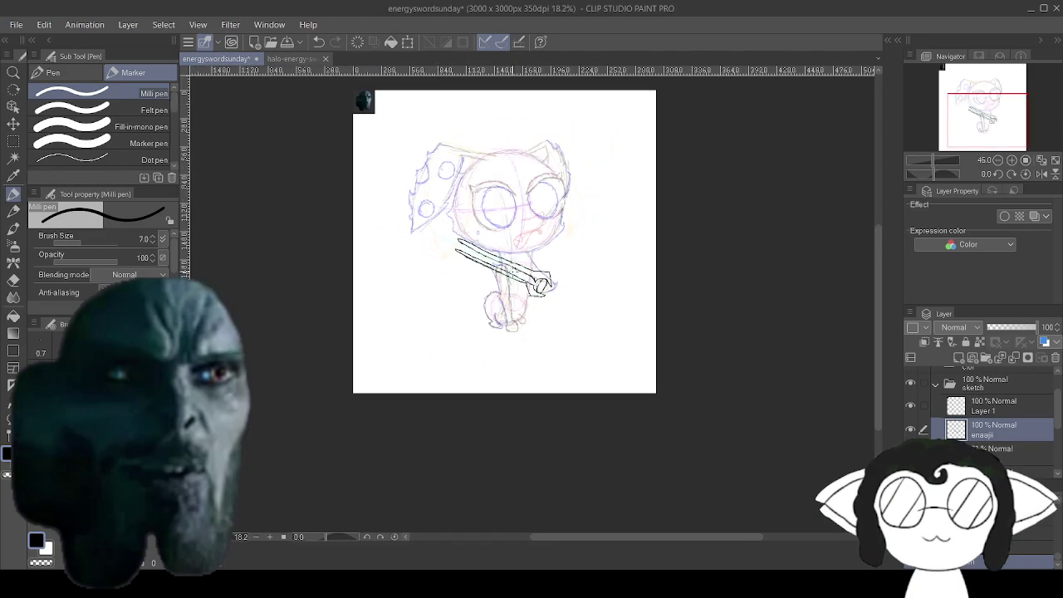
pyautogui.scroll(1, 469, 111)
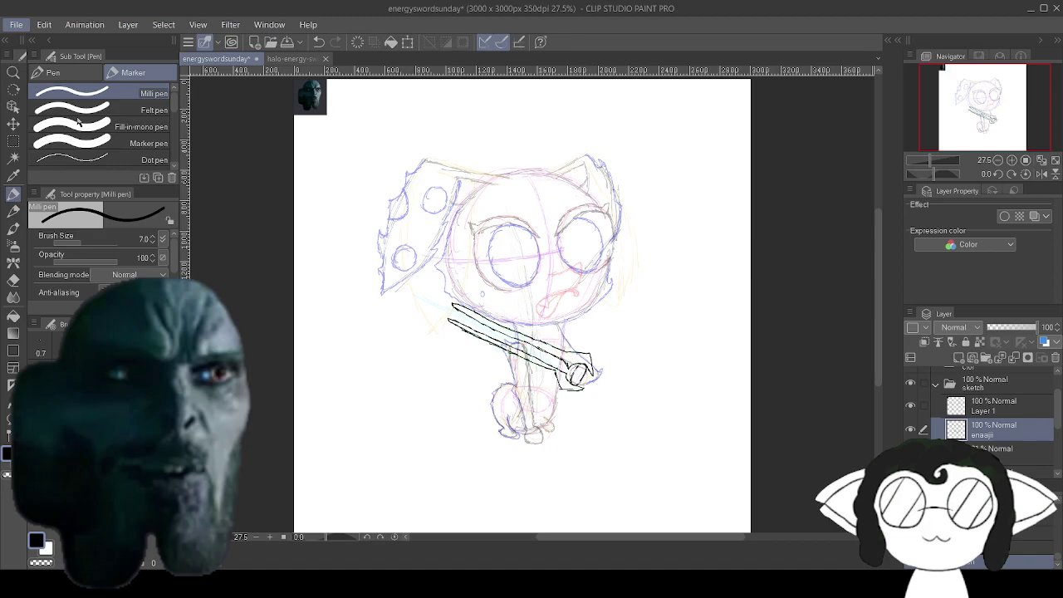
pyautogui.hotkey('ctrl', 's')
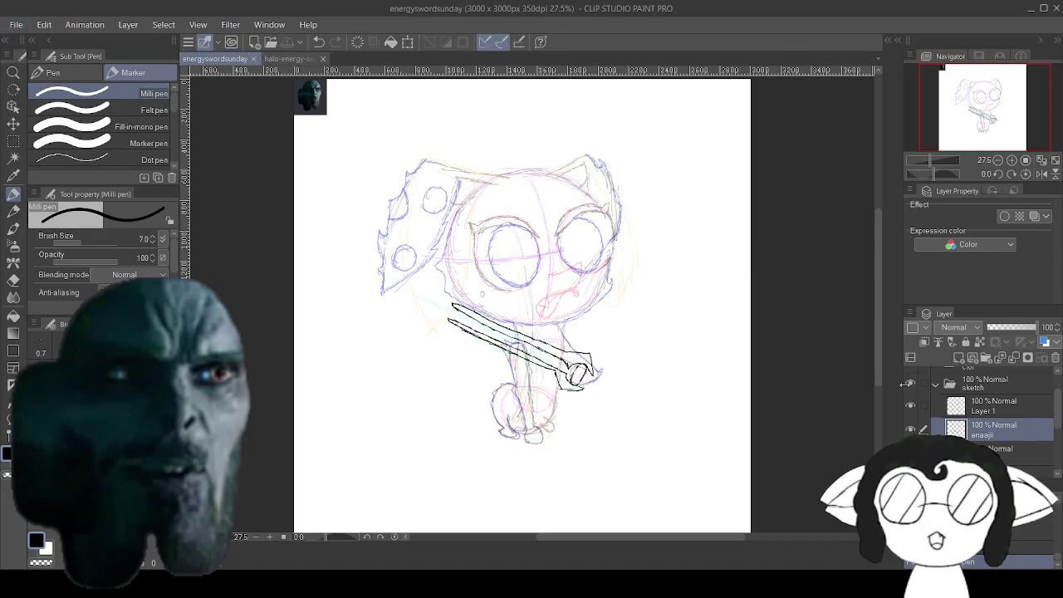
# Raise the red snout layer's opacity to 100%.
pyautogui.click(1018, 452)
pyautogui.moveTo(1022, 328); pyautogui.dragTo(1038, 328)
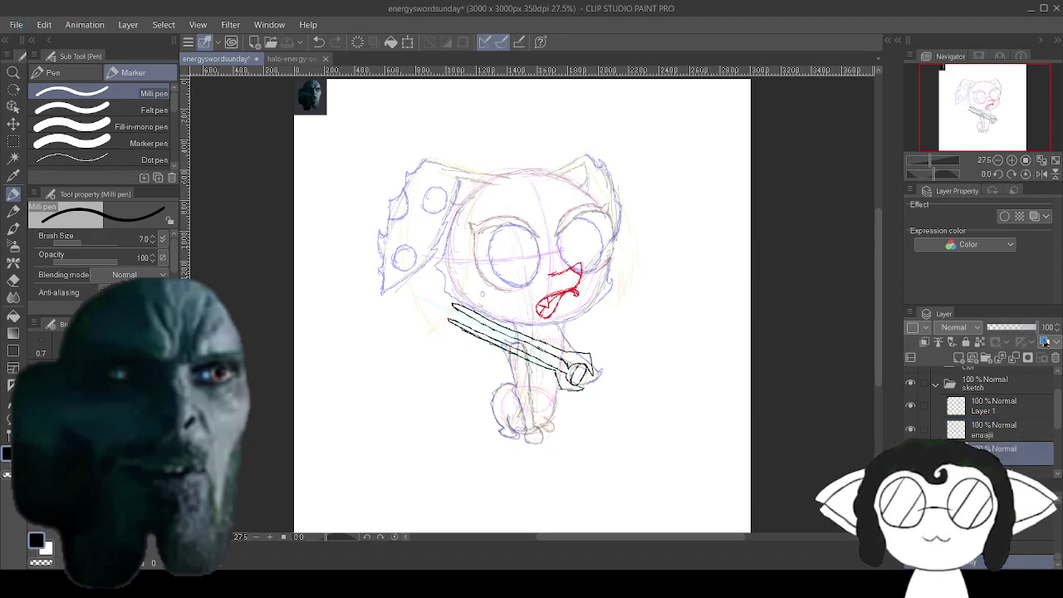
# Raise the opacity of the extry extry layer, the tiny layer and the sketch layer directly below them to 100%.
pyautogui.scroll(-1, 1008, 415)
pyautogui.click(1007, 441)
pyautogui.moveTo(1010, 329); pyautogui.dragTo(1037, 328)
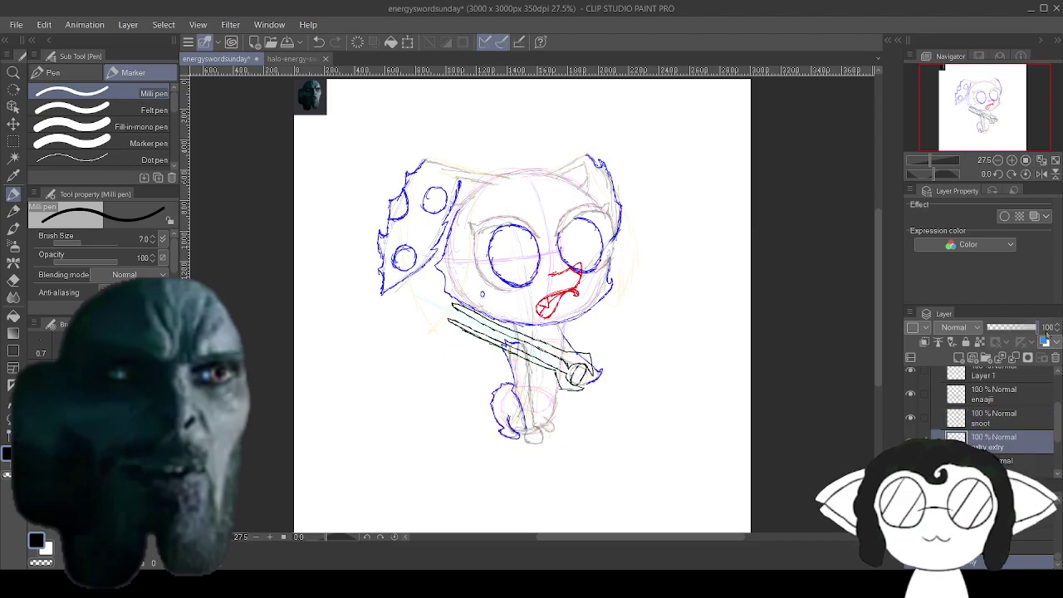
pyautogui.scroll(-1, 1008, 415)
pyautogui.click(1011, 434)
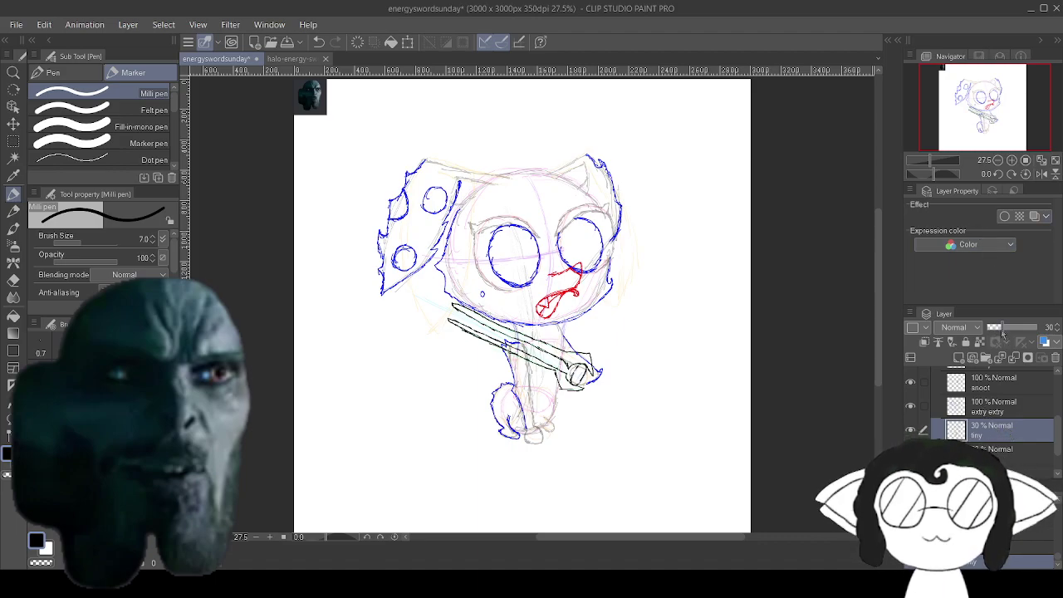
pyautogui.moveTo(1012, 332); pyautogui.dragTo(1048, 335)
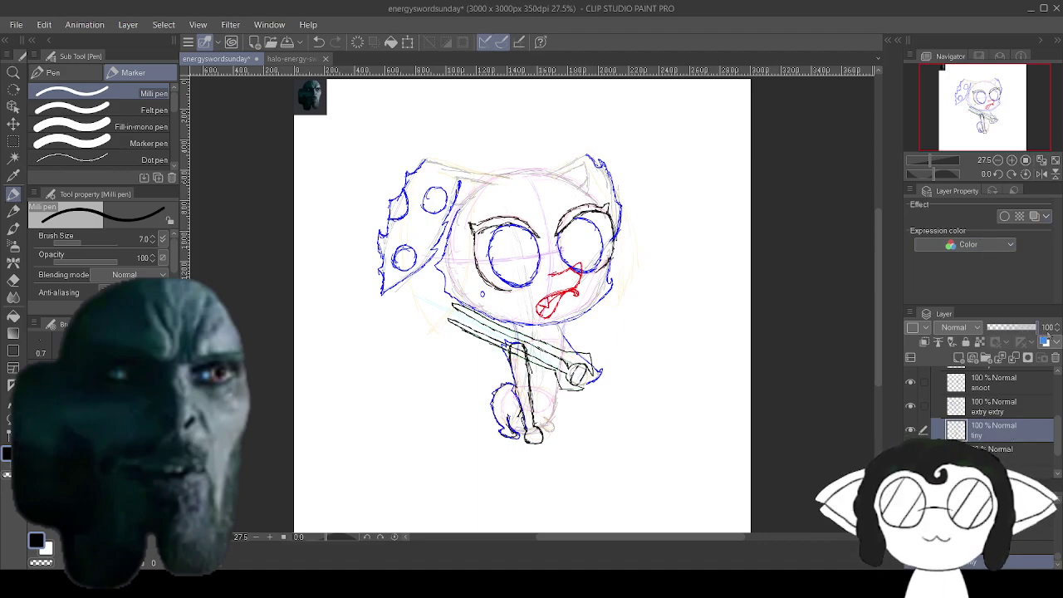
pyautogui.click(1037, 458)
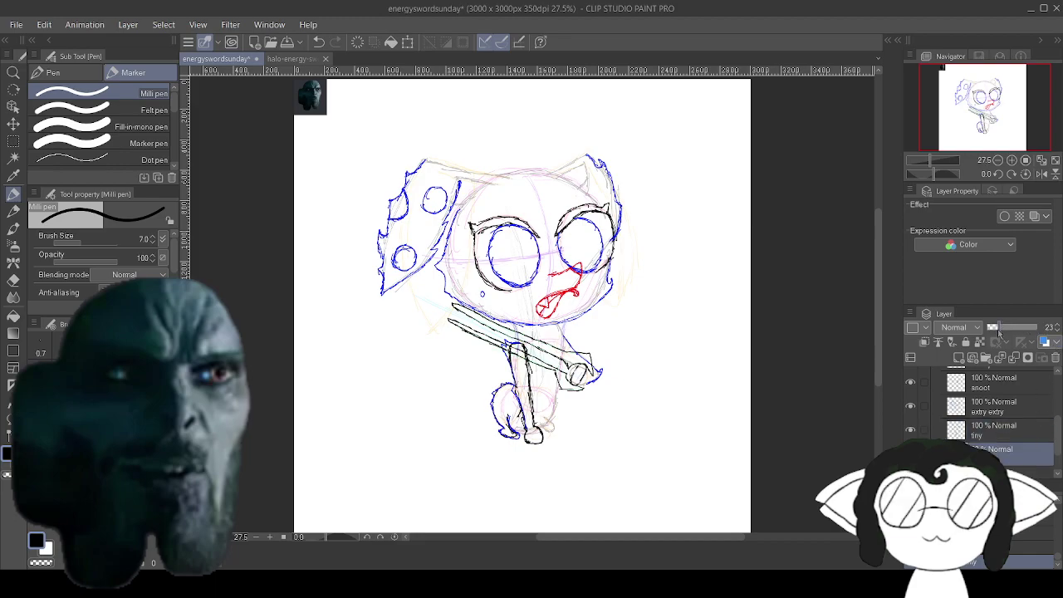
pyautogui.moveTo(999, 331); pyautogui.dragTo(1049, 341)
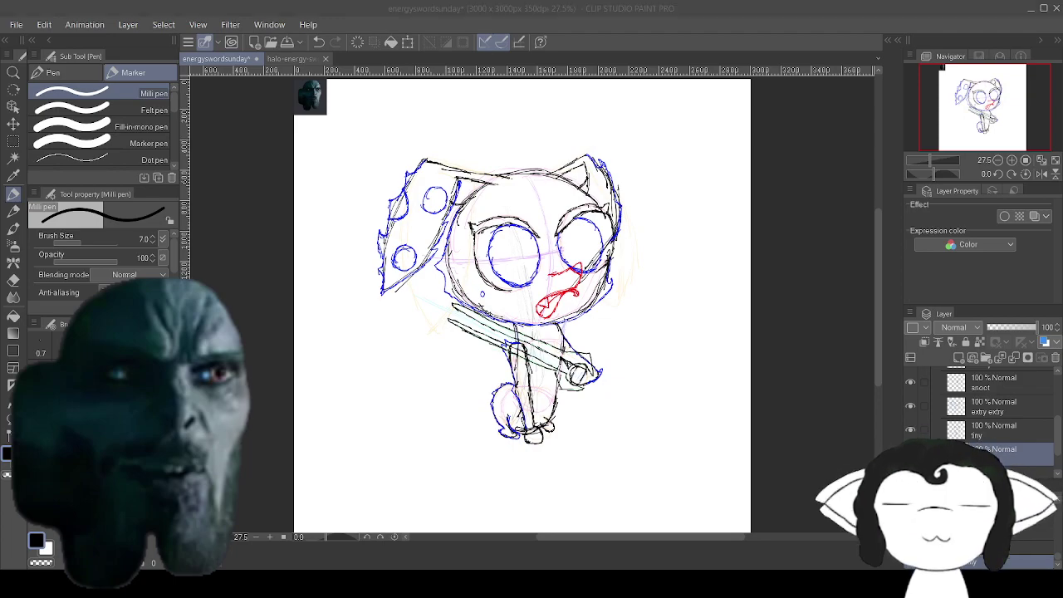
pyautogui.click(723, 520)
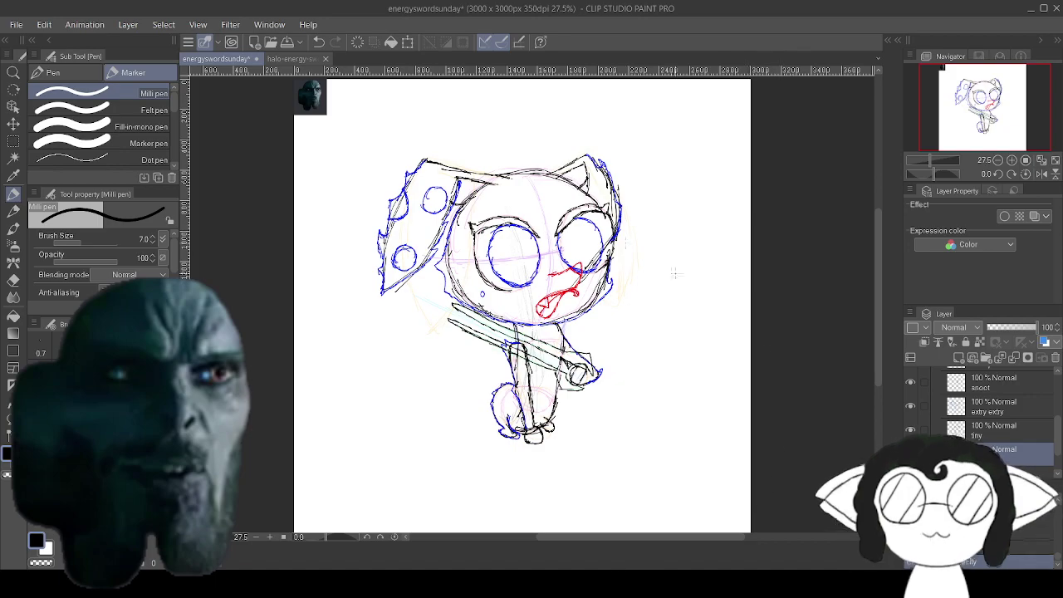
# Fade the whole sketch folder to 20% opacity.
pyautogui.scroll(5, 1021, 408)
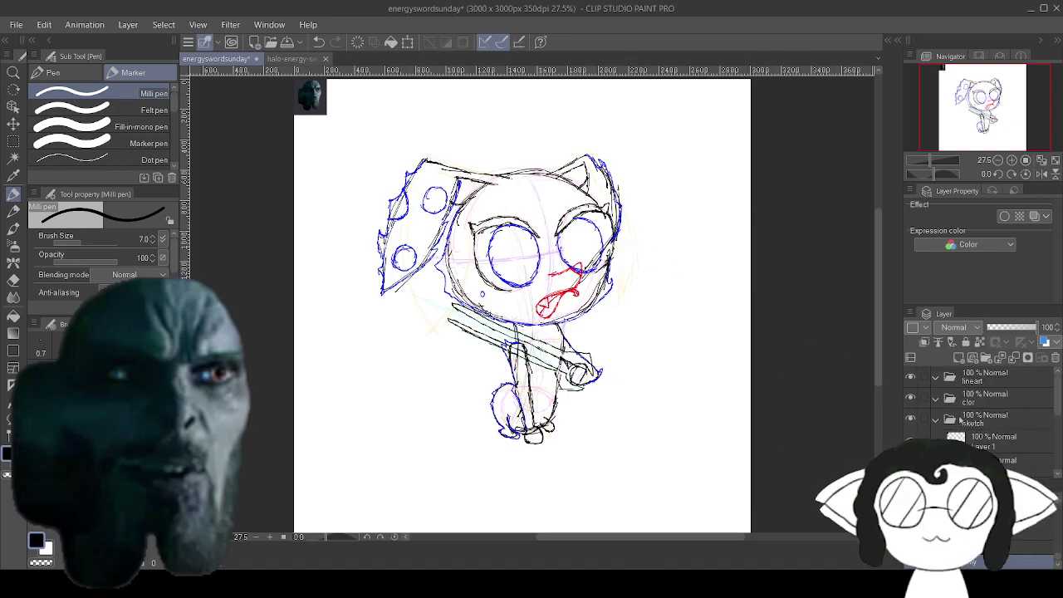
pyautogui.click(983, 422)
pyautogui.click(1003, 327)
pyautogui.moveTo(1003, 327); pyautogui.dragTo(997, 327)
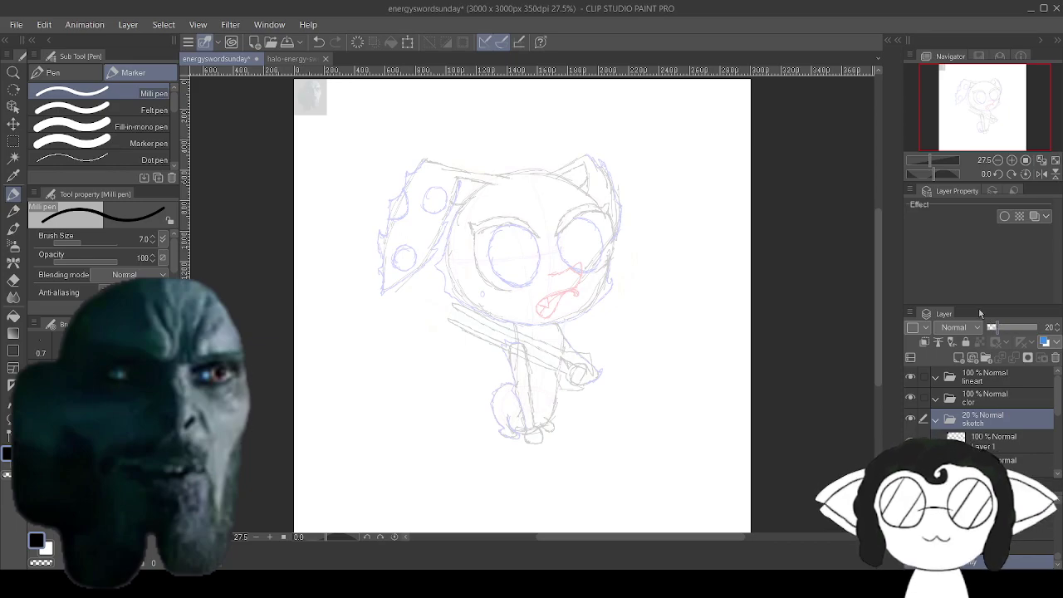
# Add a layer named head inside the lineart folder and switch to the G-pen.
pyautogui.click(1003, 382)
pyautogui.click(958, 357)
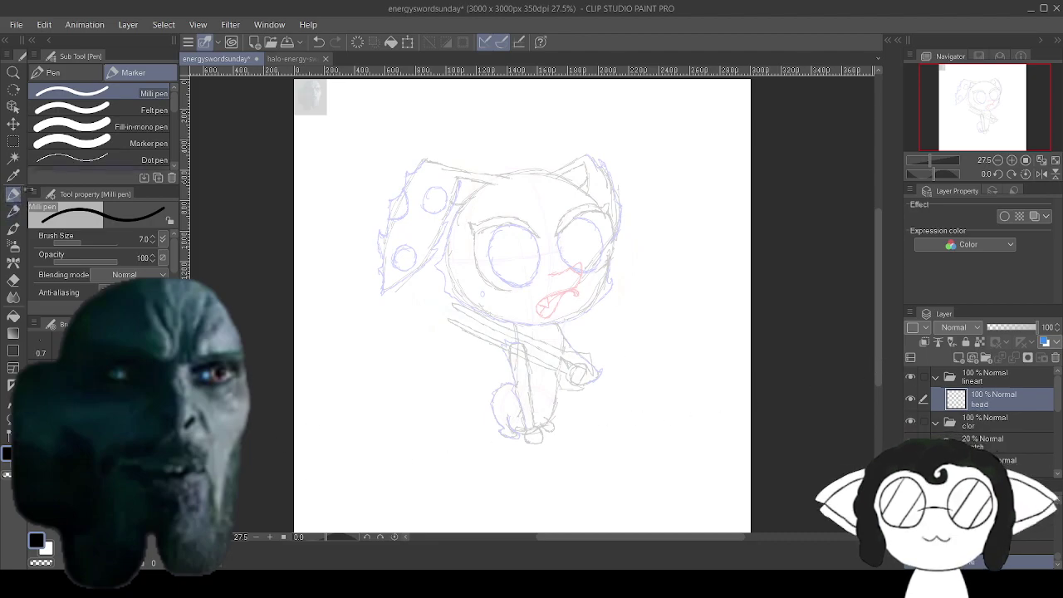
pyautogui.click(51, 72)
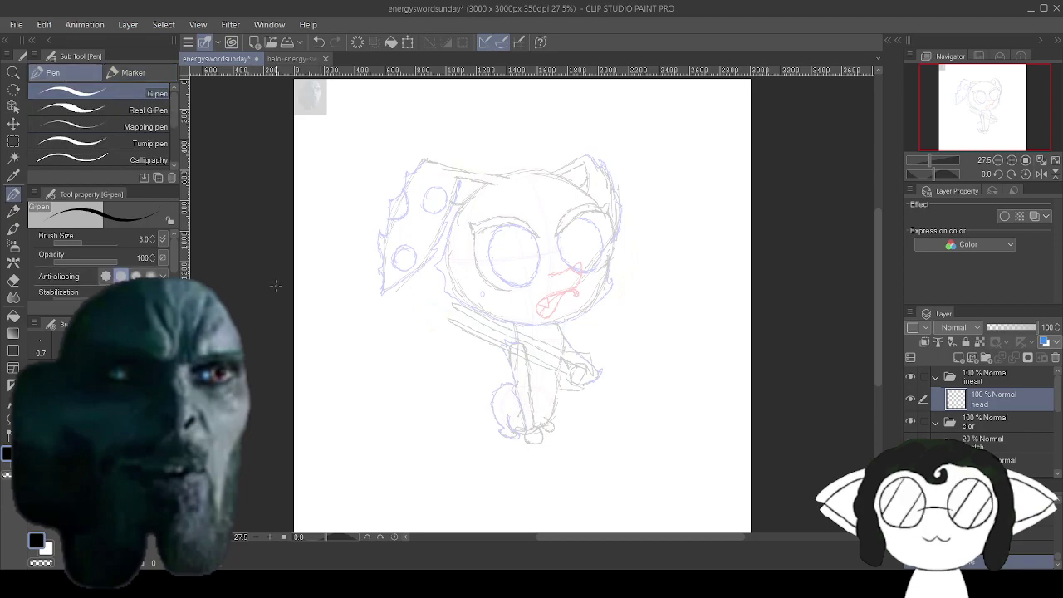
# Try curved G-pen strokes beside the character at brush sizes 8 and 10, undoing each pair.
pyautogui.moveTo(393, 326); pyautogui.dragTo(457, 404)
pyautogui.moveTo(370, 368); pyautogui.dragTo(417, 413)
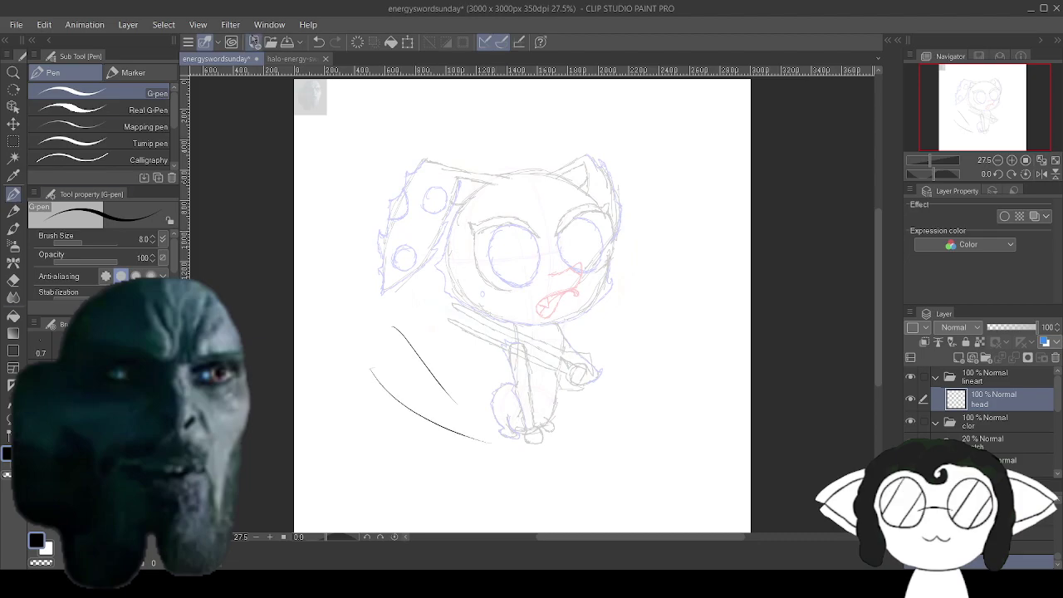
pyautogui.click(318, 41)
pyautogui.click(318, 42)
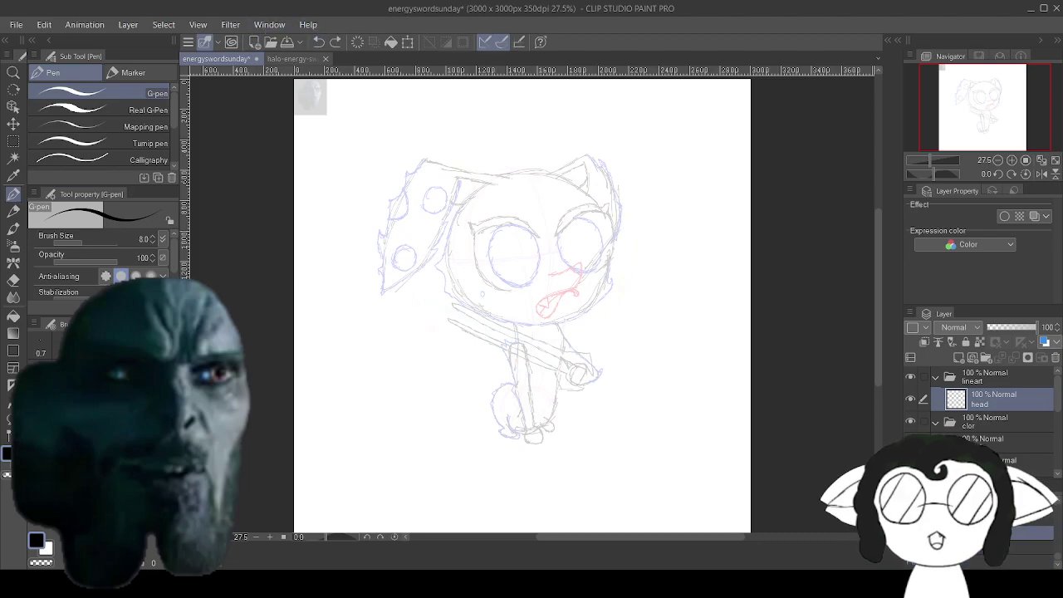
pyautogui.press(']')
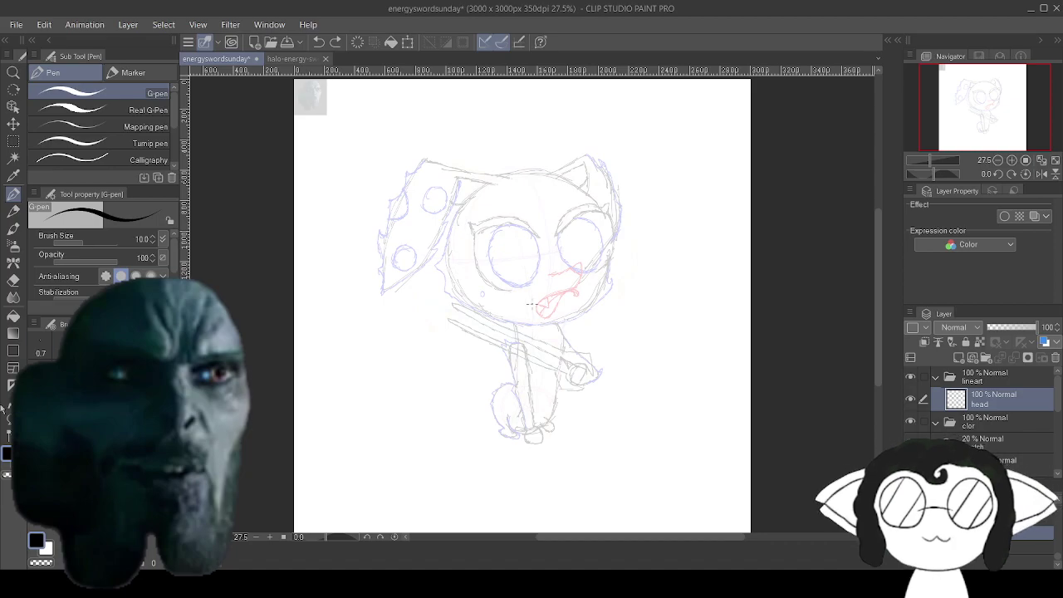
pyautogui.moveTo(382, 357); pyautogui.dragTo(456, 407)
pyautogui.moveTo(367, 398); pyautogui.dragTo(515, 465)
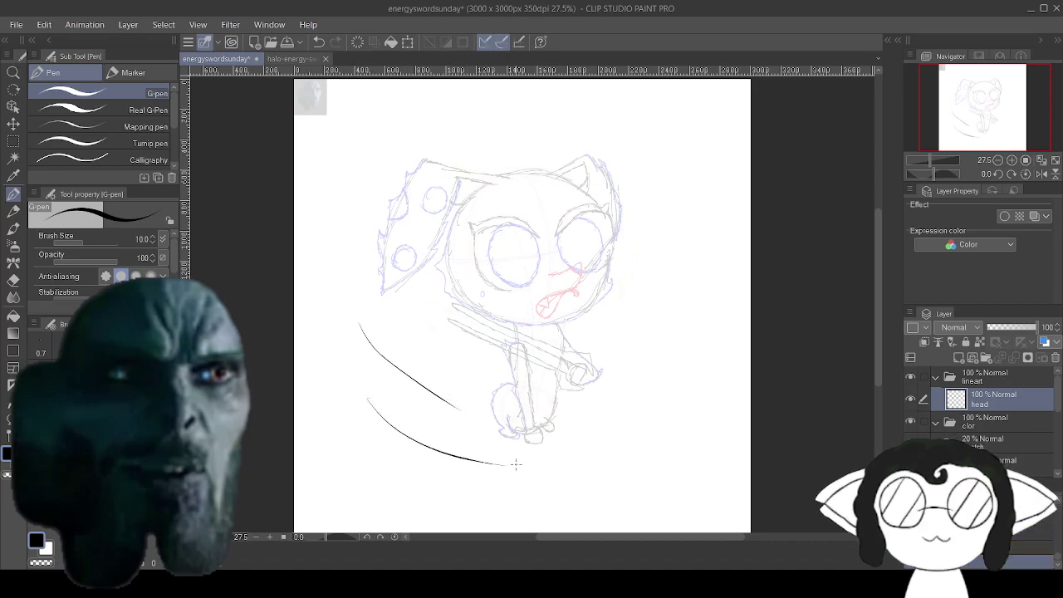
pyautogui.click(321, 42)
pyautogui.click(322, 42)
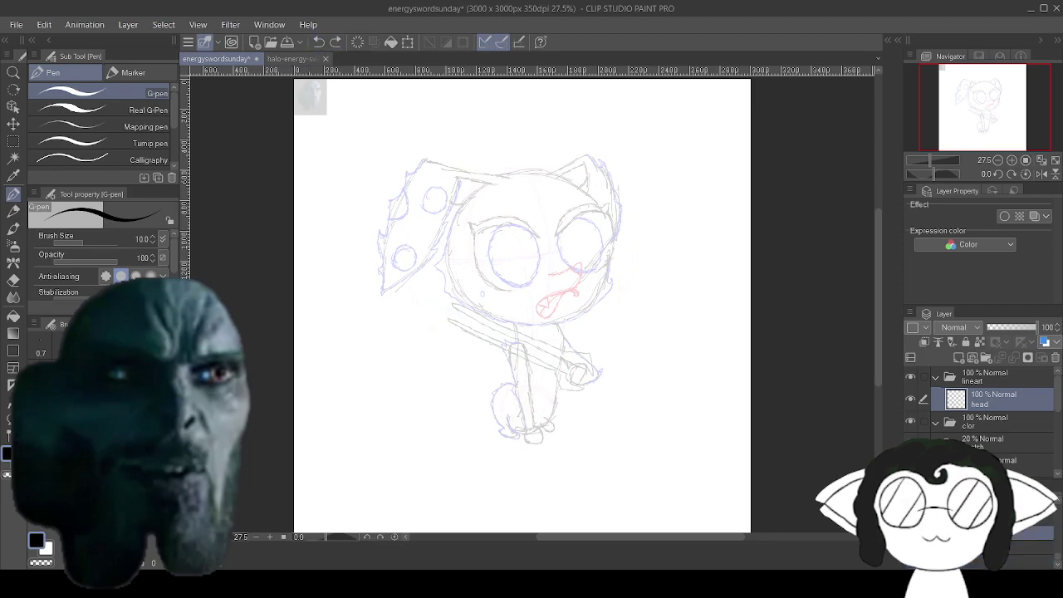
# Increase the G-pen brush size to 30, testing curved strokes beside the character and undoing them.
pyautogui.press(']')
pyautogui.press(']')
pyautogui.press(']')
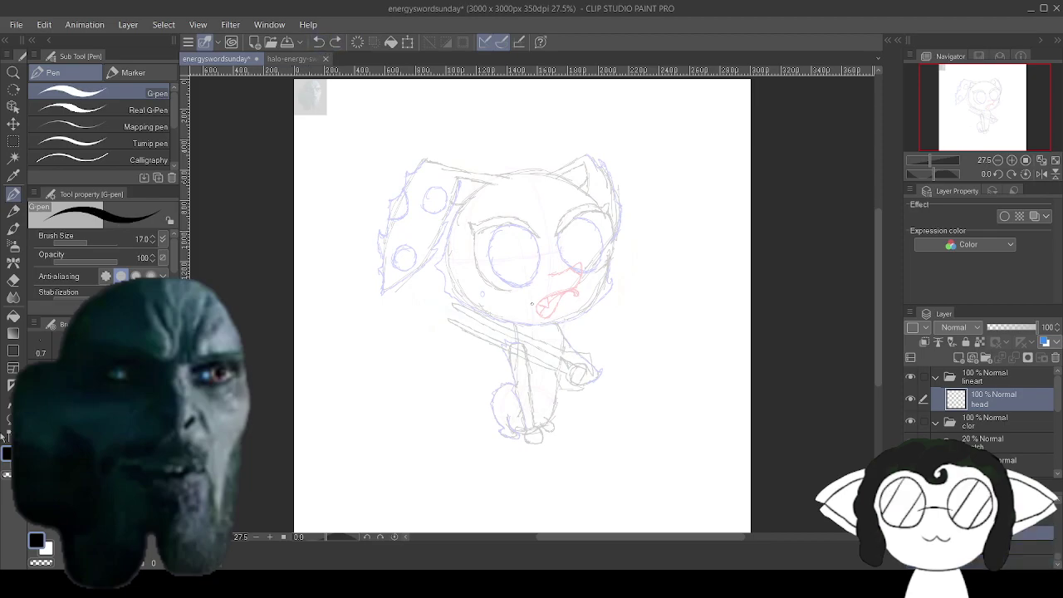
pyautogui.moveTo(385, 323); pyautogui.dragTo(498, 405)
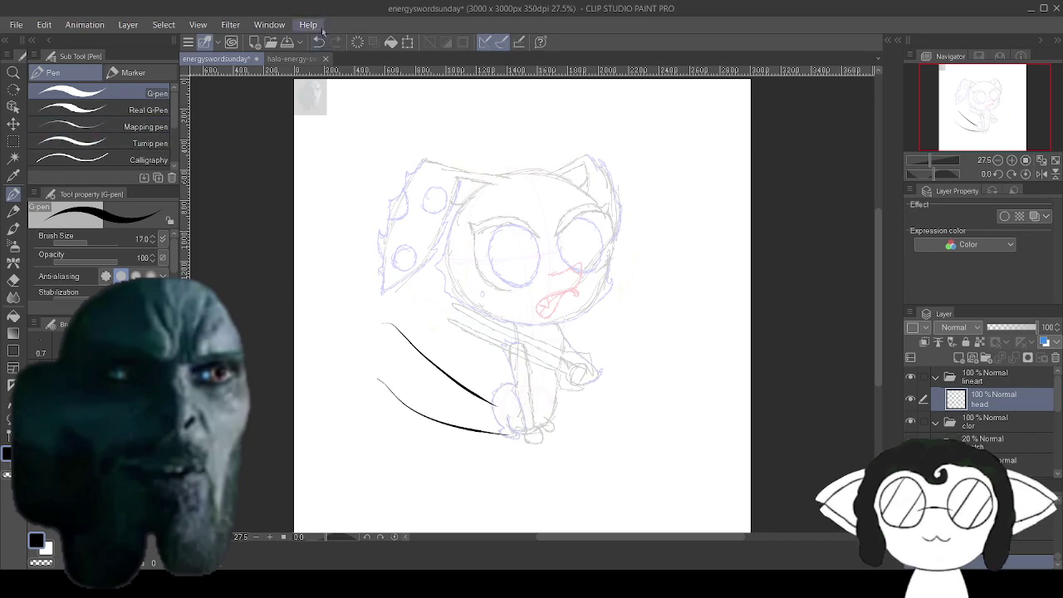
pyautogui.press(']')
pyautogui.press(']')
pyautogui.press(']')
pyautogui.moveTo(342, 313)
pyautogui.mouseDown()
pyautogui.moveTo(464, 439)
pyautogui.moveTo(545, 462)
pyautogui.mouseUp()
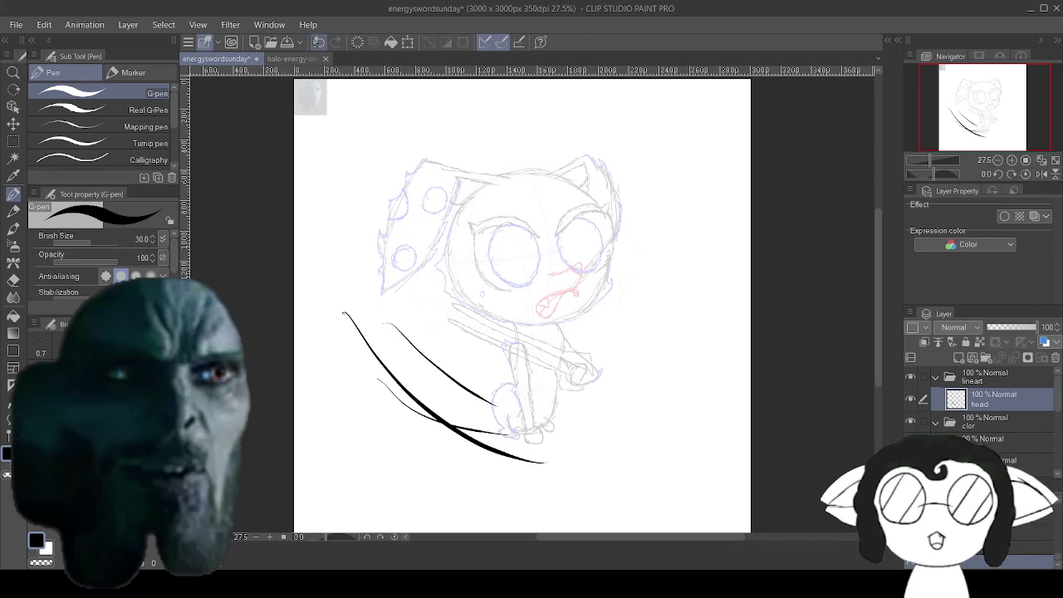
pyautogui.click(319, 41)
# Ink the short tapered line along the spotted ear's lower fold where it meets the head.
pyautogui.scroll(6, 423, 224)
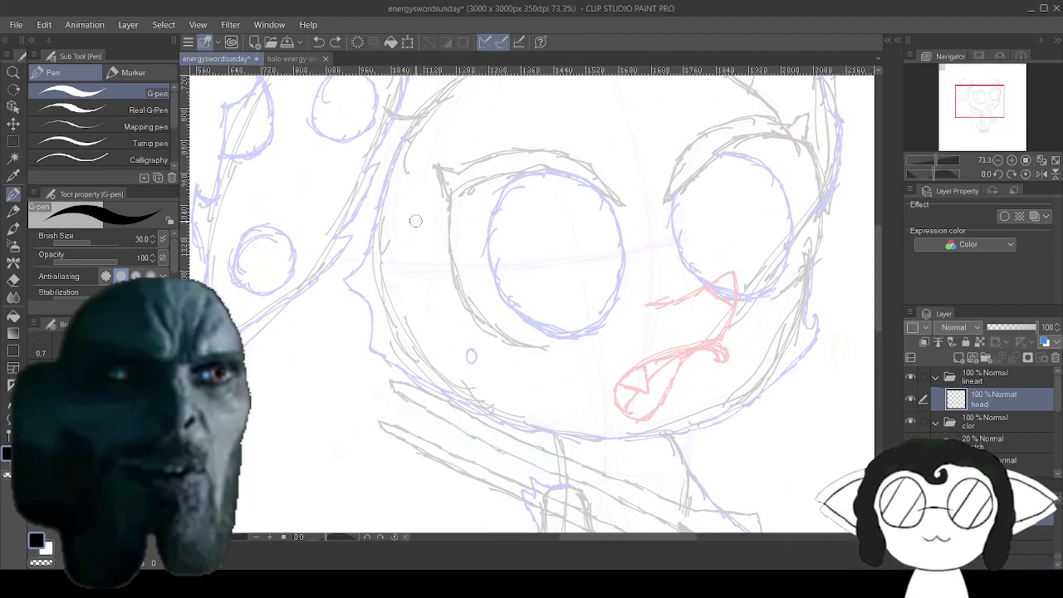
pyautogui.scroll(1, 421, 206)
pyautogui.moveTo(424, 192); pyautogui.dragTo(660, 581)
pyautogui.moveTo(548, 249); pyautogui.dragTo(369, 341)
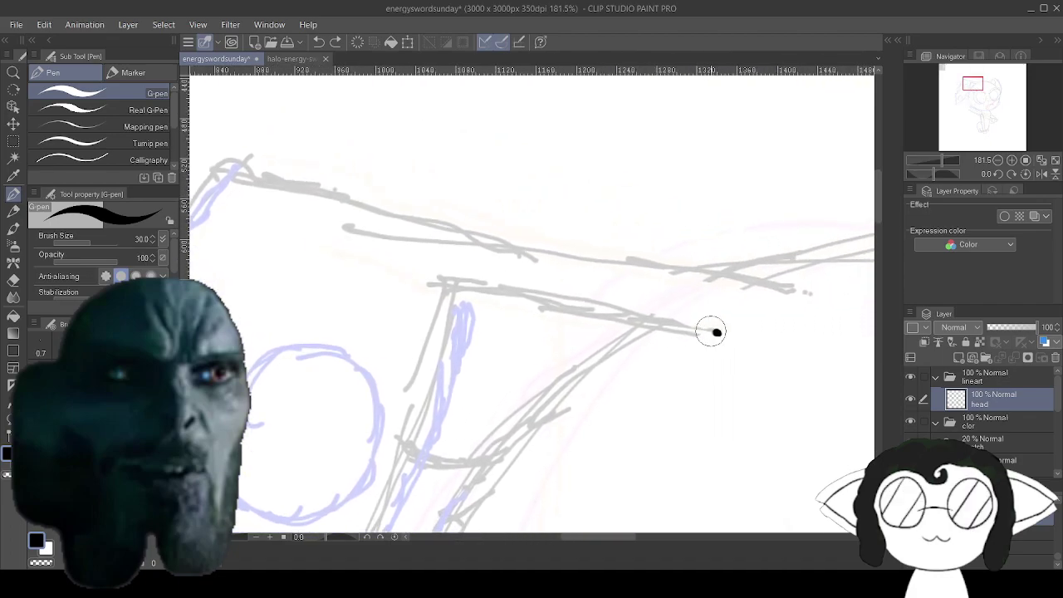
pyautogui.moveTo(716, 332); pyautogui.dragTo(433, 285)
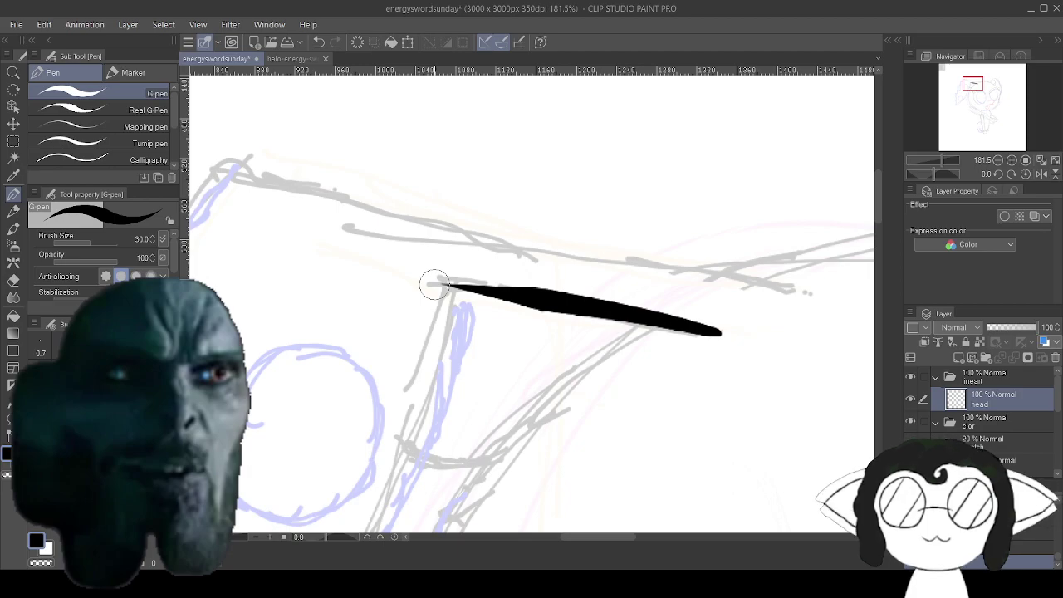
pyautogui.hotkey('ctrl', 'z')
pyautogui.moveTo(439, 283)
pyautogui.mouseDown()
pyautogui.moveTo(719, 337)
pyautogui.moveTo(815, 377)
pyautogui.moveTo(772, 395)
pyautogui.moveTo(788, 310)
pyautogui.moveTo(801, 346)
pyautogui.moveTo(744, 332)
pyautogui.mouseUp()
# Ink the long top edge of the spotted ear from its outer corner to the top of the head.
pyautogui.scroll(-1, 628, 376)
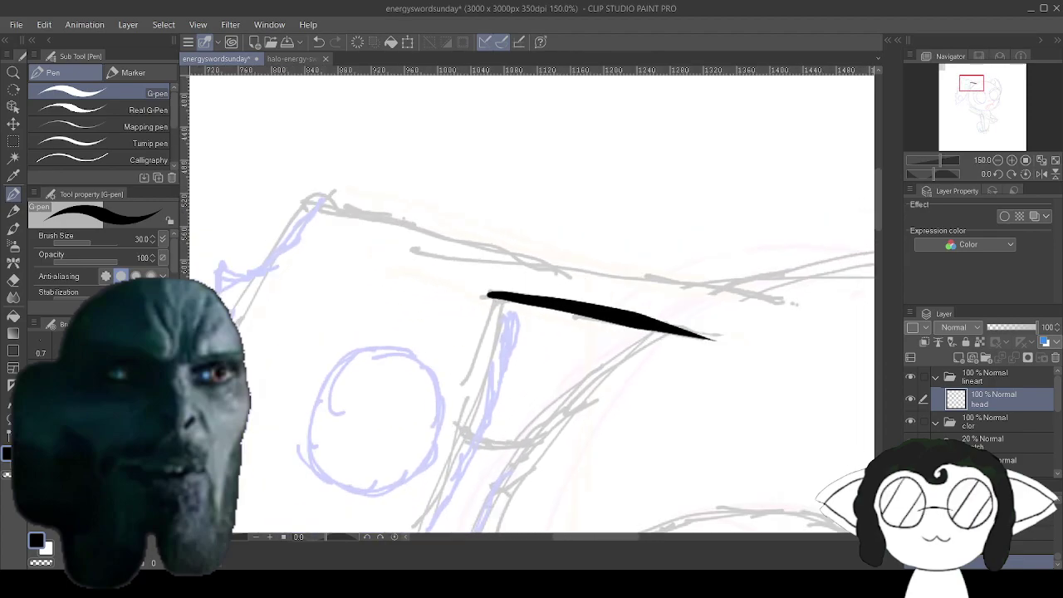
pyautogui.moveTo(629, 377); pyautogui.dragTo(631, 390)
pyautogui.moveTo(316, 214); pyautogui.dragTo(807, 318)
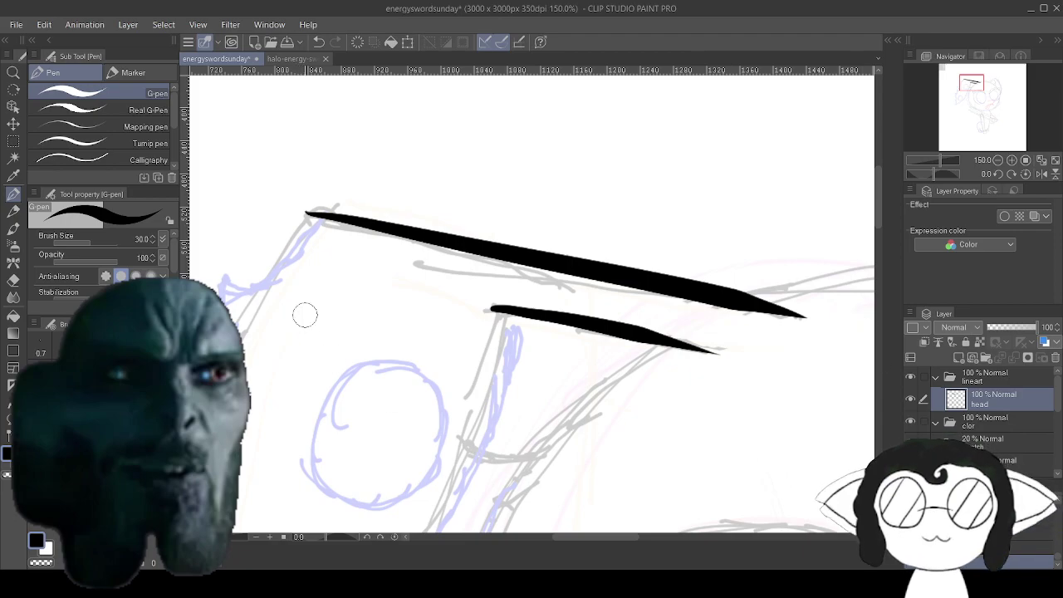
# Try to ink the hooked fur tuft below the spotted ear's upper outer corner, undoing each attempt.
pyautogui.moveTo(299, 317); pyautogui.dragTo(396, 297)
pyautogui.moveTo(411, 197); pyautogui.dragTo(459, 169)
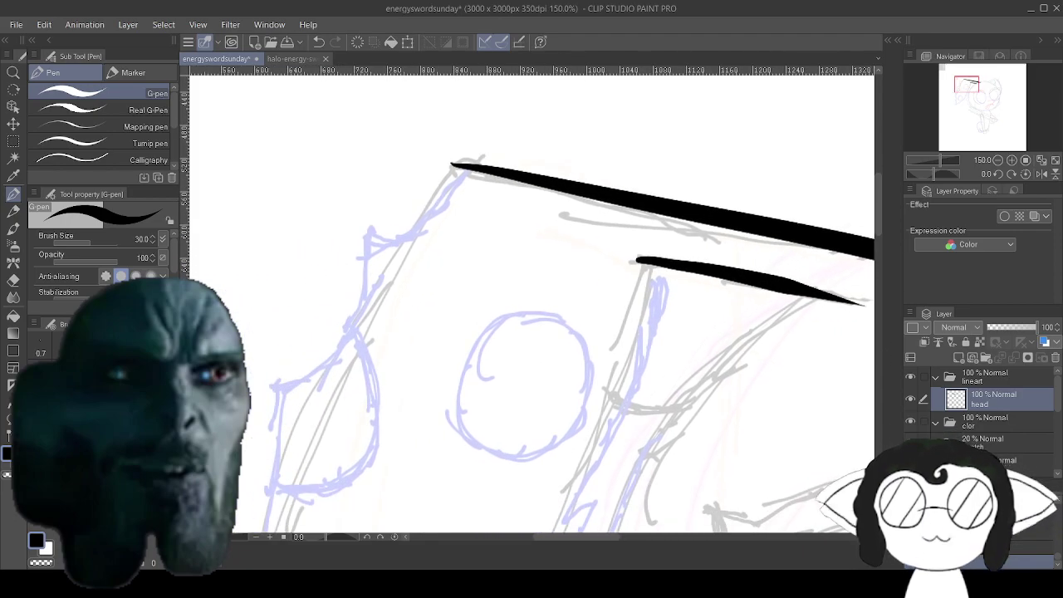
pyautogui.click(451, 166)
pyautogui.hotkey('ctrl', 'z')
pyautogui.moveTo(424, 227); pyautogui.dragTo(367, 197)
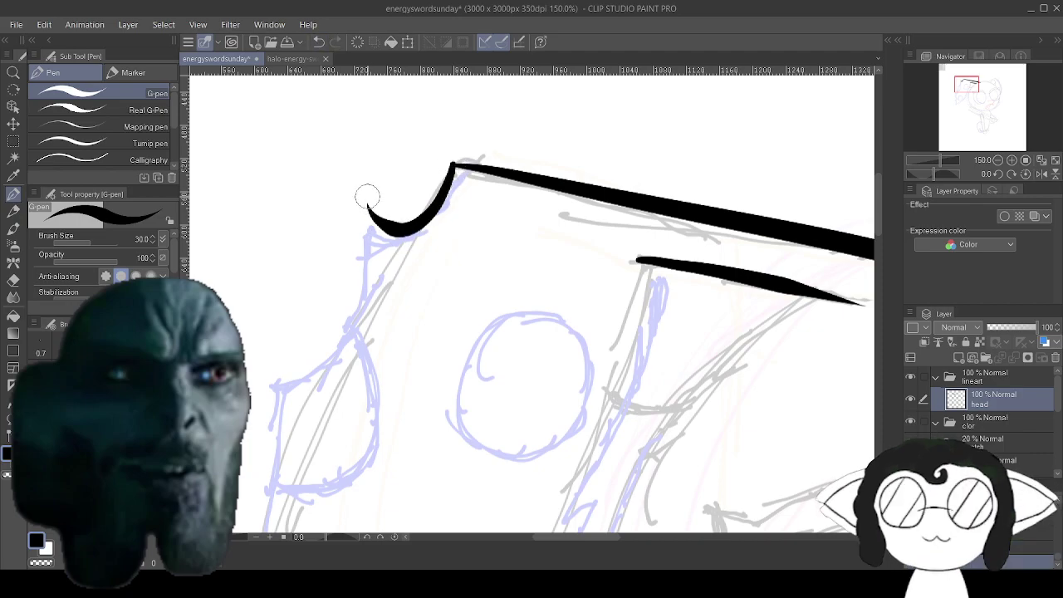
pyautogui.hotkey('ctrl', 'z')
pyautogui.moveTo(451, 165)
pyautogui.mouseDown()
pyautogui.moveTo(434, 211)
pyautogui.moveTo(389, 243)
pyautogui.moveTo(370, 213)
pyautogui.mouseUp()
pyautogui.hotkey('ctrl', 'z')
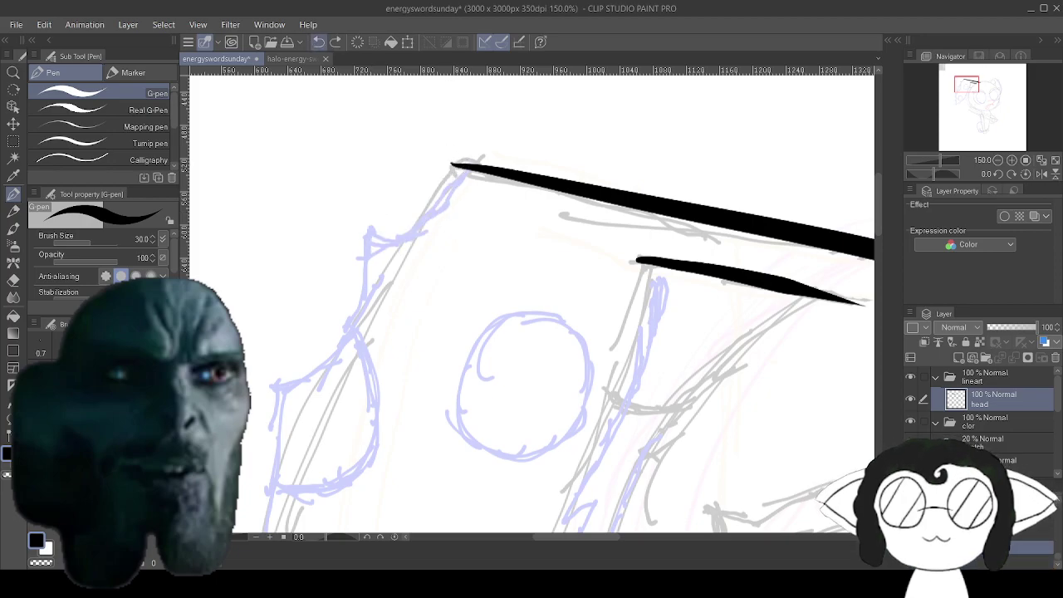
# Ink the spotted ear's jagged outer edge with hooked fur tufts, from its upper corner down to just above the ear tip.
pyautogui.moveTo(451, 166)
pyautogui.mouseDown()
pyautogui.moveTo(367, 197)
pyautogui.moveTo(443, 114)
pyautogui.mouseUp()
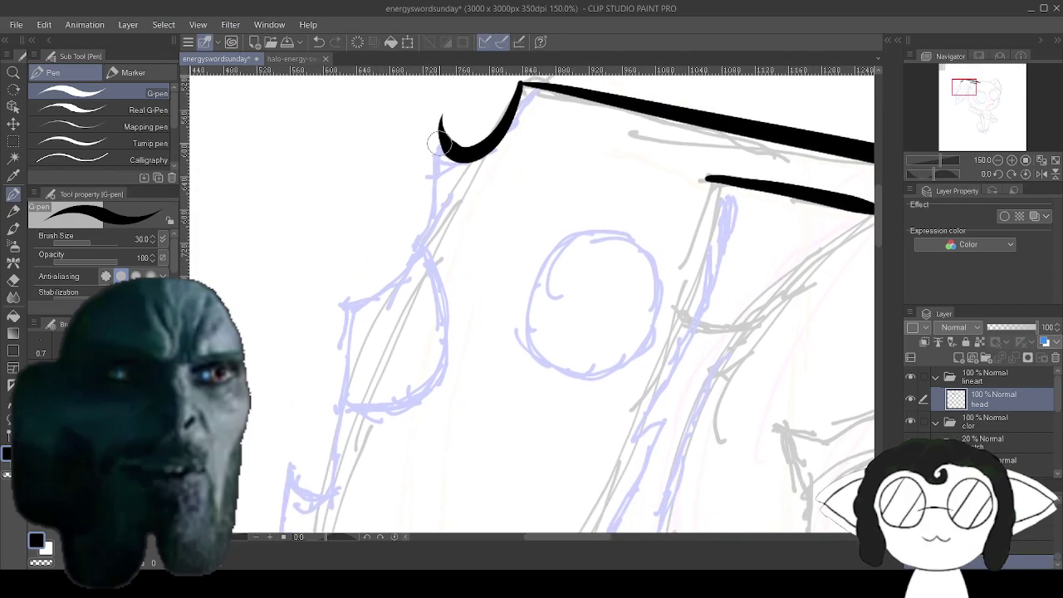
pyautogui.moveTo(436, 205)
pyautogui.mouseDown()
pyautogui.moveTo(374, 297)
pyautogui.moveTo(341, 320)
pyautogui.moveTo(399, 200)
pyautogui.moveTo(400, 150)
pyautogui.moveTo(407, 239)
pyautogui.mouseUp()
pyautogui.moveTo(402, 276)
pyautogui.mouseDown()
pyautogui.moveTo(384, 314)
pyautogui.moveTo(355, 288)
pyautogui.moveTo(399, 127)
pyautogui.moveTo(399, 204)
pyautogui.moveTo(415, 332)
pyautogui.mouseUp()
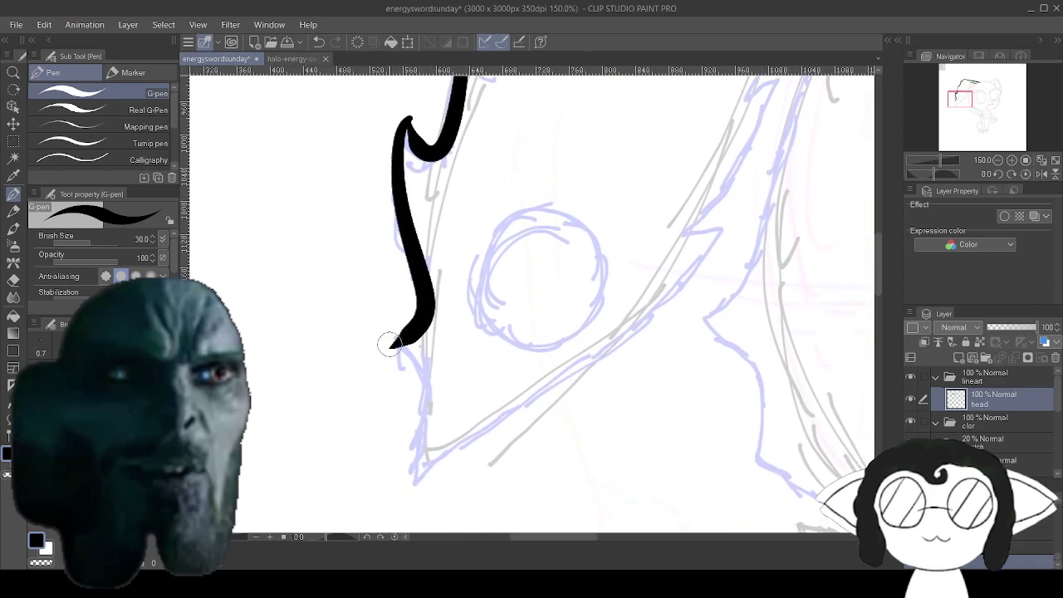
# Examine the inked edge of the spotted ear up close and against the whole character sketch.
pyautogui.scroll(-6, 499, 201)
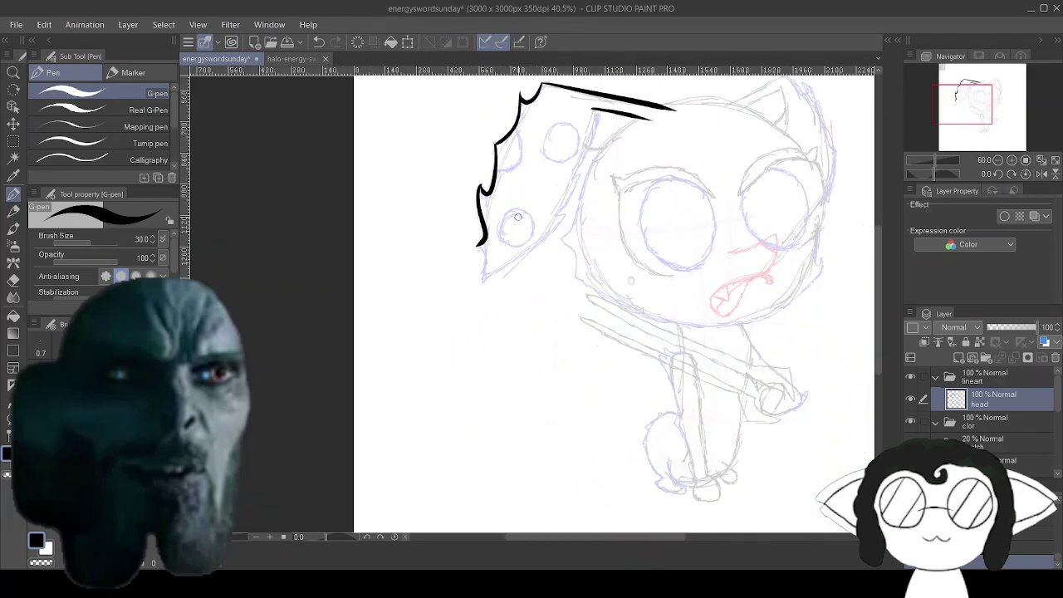
pyautogui.scroll(6, 430, 255)
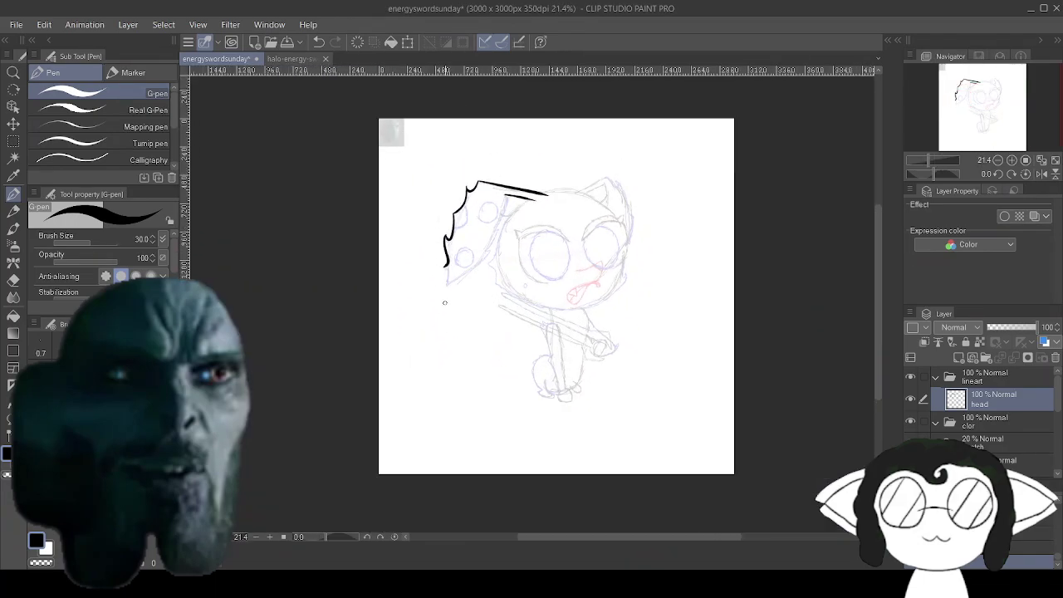
pyautogui.scroll(4, 457, 131)
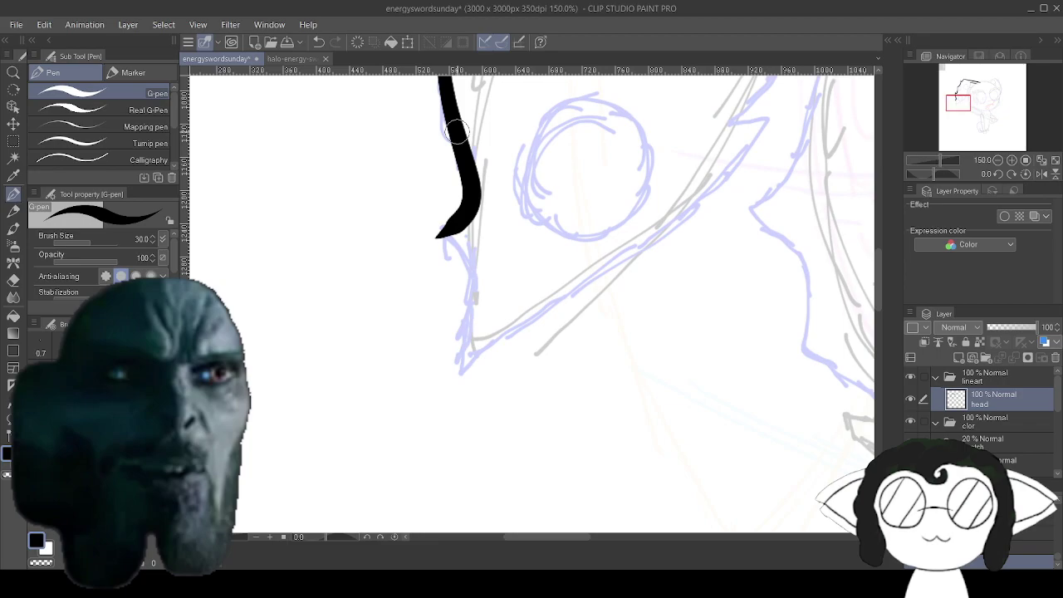
pyautogui.scroll(-8, 451, 176)
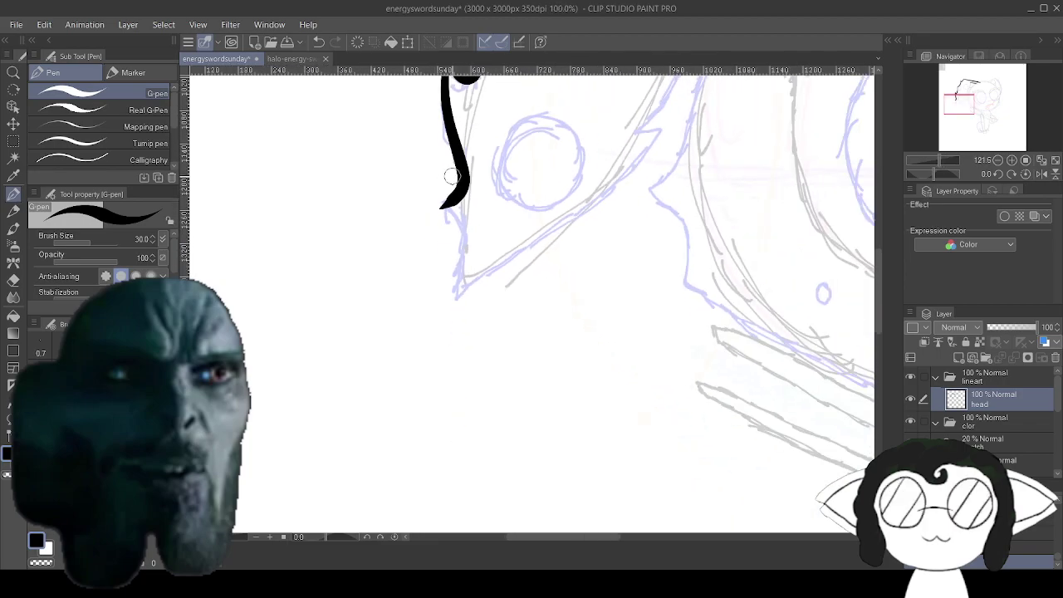
pyautogui.scroll(5, 424, 158)
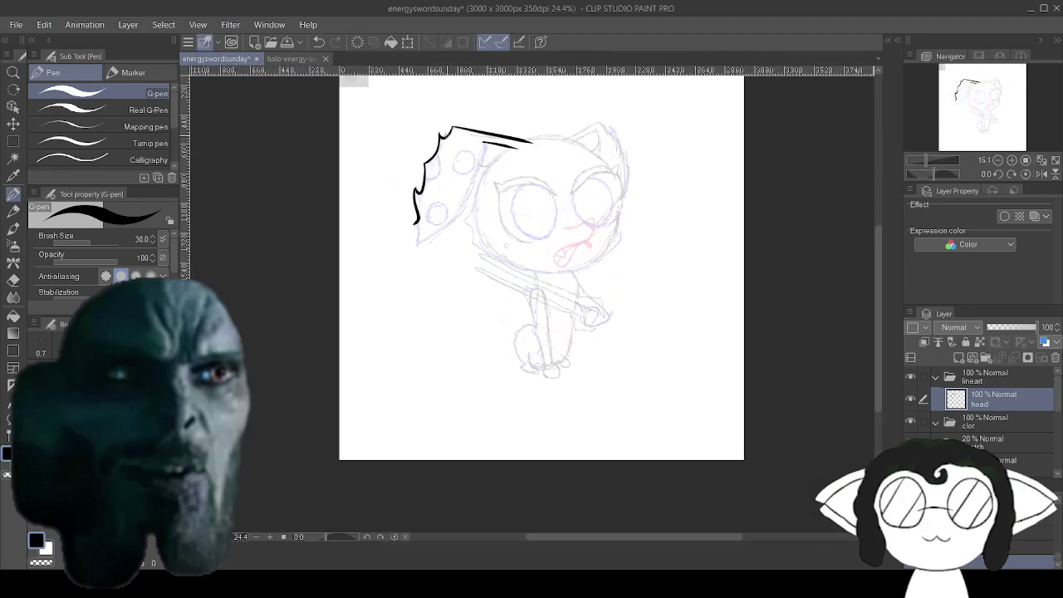
pyautogui.scroll(3, 424, 159)
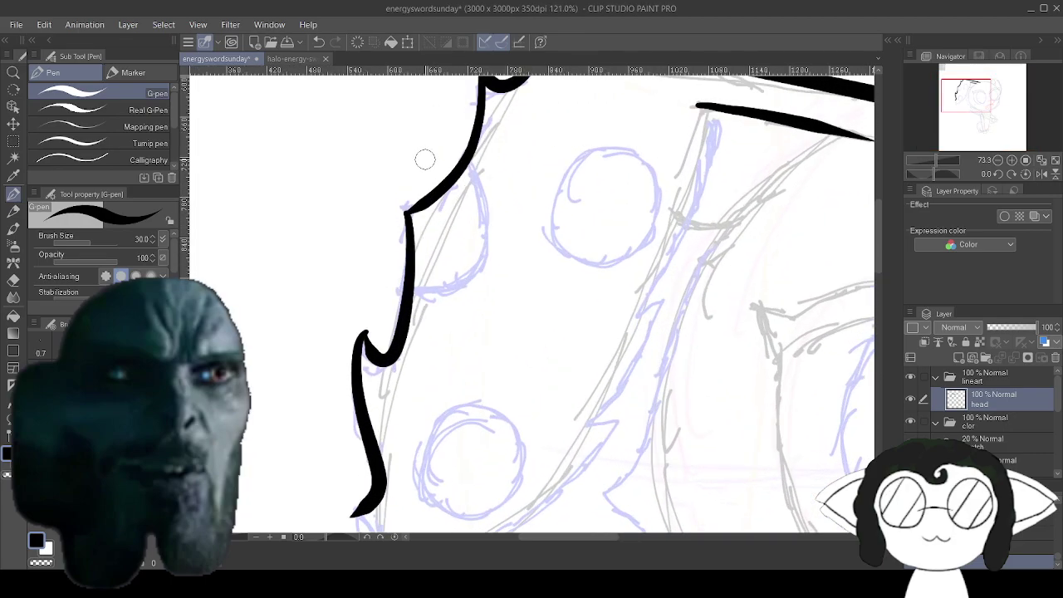
pyautogui.scroll(-6, 424, 159)
pyautogui.scroll(3, 442, 292)
pyautogui.scroll(2, 393, 303)
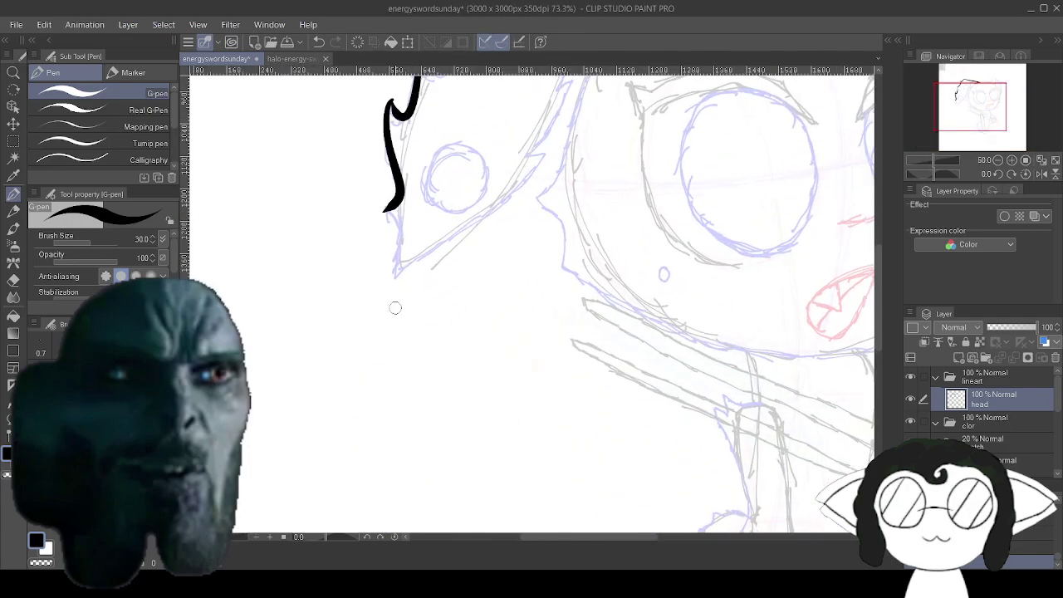
# Finish inking the spotted ear's outer edge from the last short tuft down to the pointed ear tip.
pyautogui.scroll(2, 385, 137)
pyautogui.scroll(-6, 384, 137)
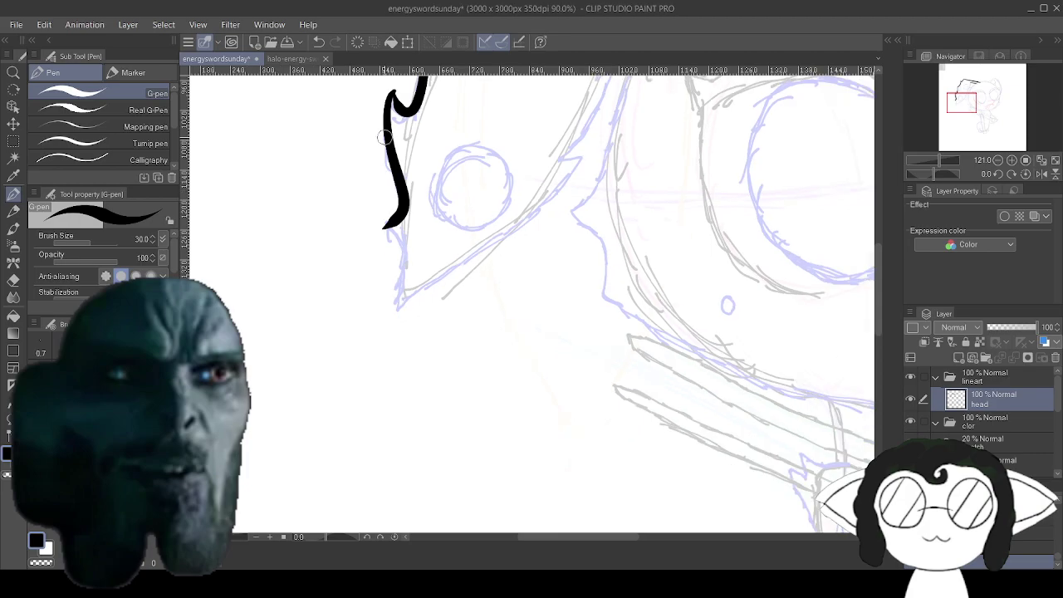
pyautogui.scroll(11, 370, 225)
pyautogui.scroll(1, 370, 225)
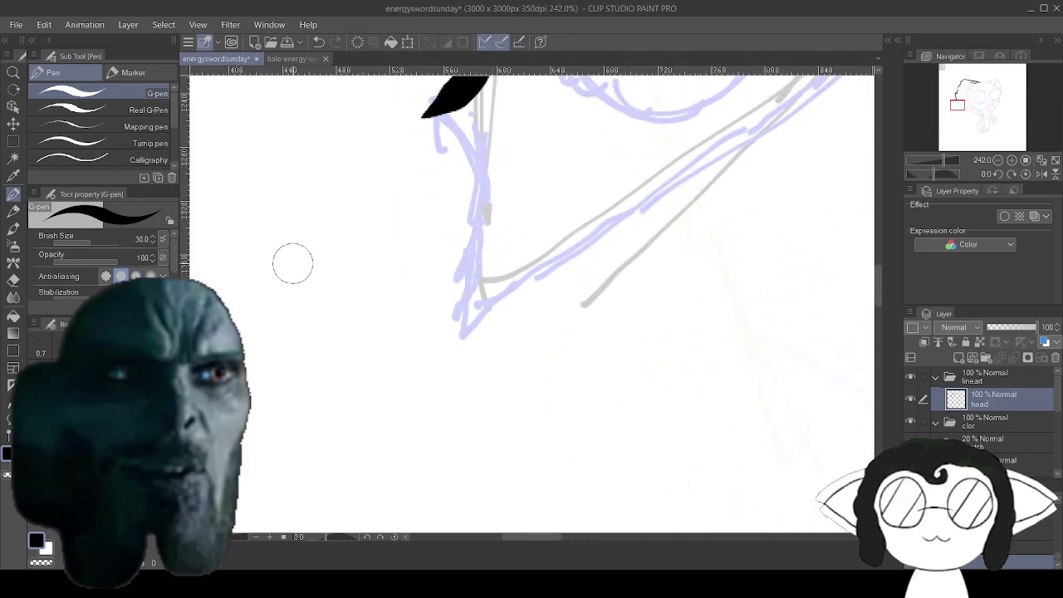
pyautogui.moveTo(291, 264); pyautogui.dragTo(262, 341)
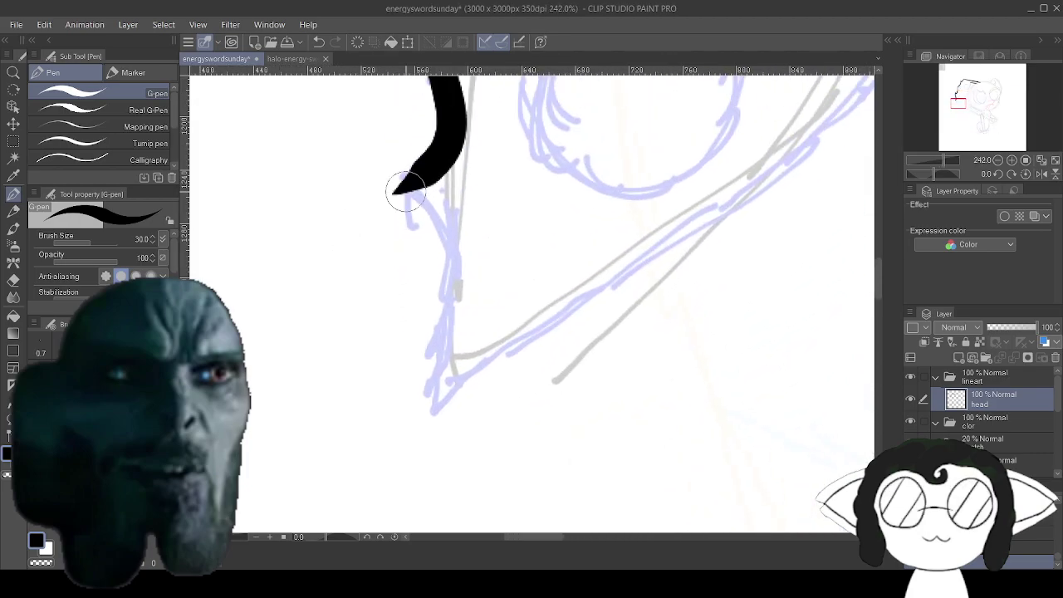
pyautogui.moveTo(399, 192)
pyautogui.mouseDown()
pyautogui.moveTo(427, 408)
pyautogui.moveTo(366, 408)
pyautogui.mouseUp()
pyautogui.scroll(-8, 661, 340)
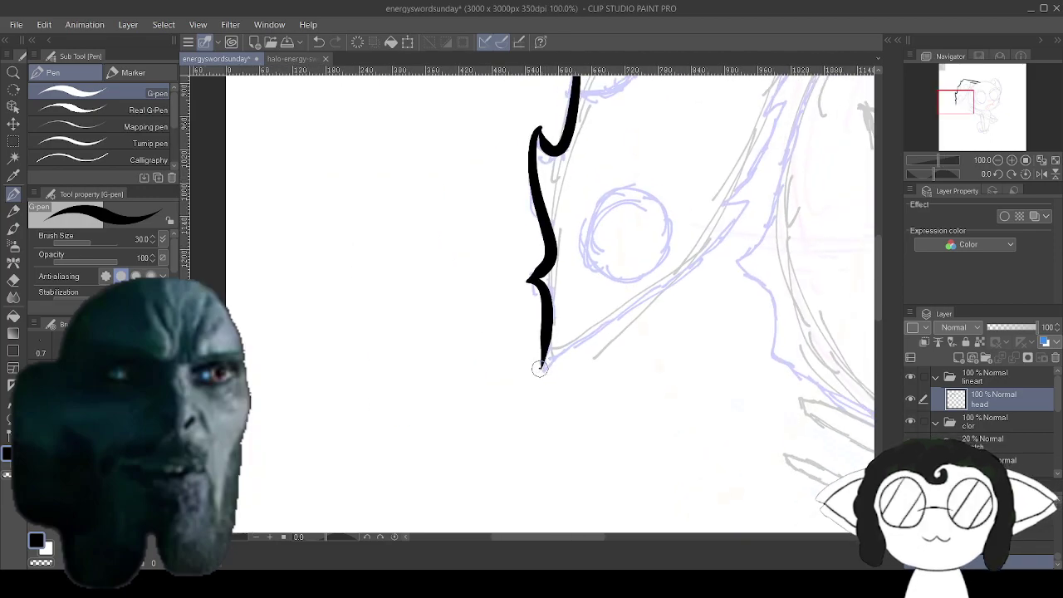
# Ink the spotted ear's inner edge from the tip up to the short top line, with two jagged fur notches.
pyautogui.moveTo(614, 318)
pyautogui.mouseDown()
pyautogui.moveTo(704, 262)
pyautogui.moveTo(751, 201)
pyautogui.mouseUp()
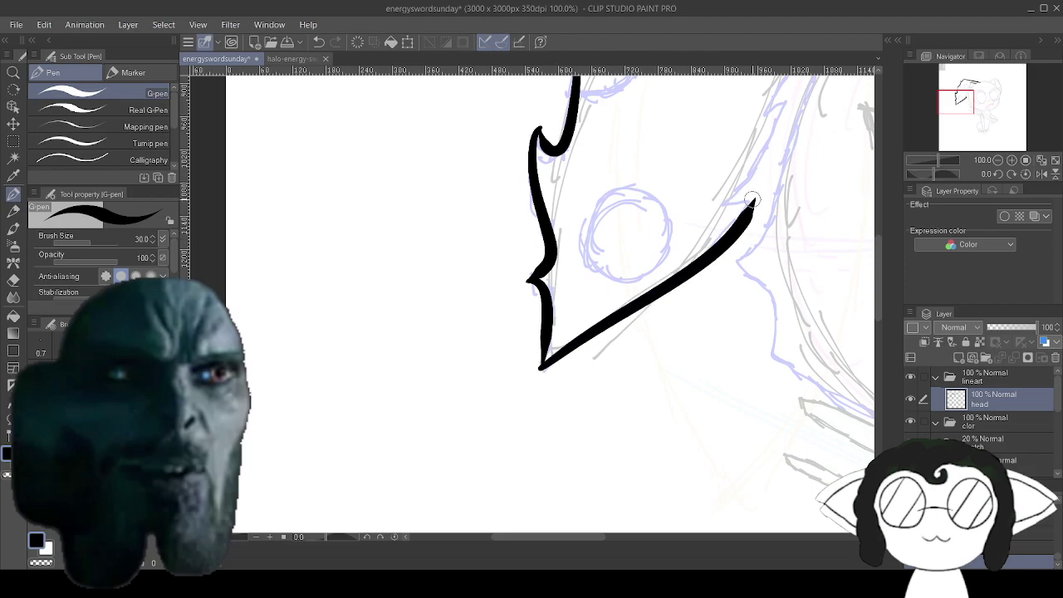
pyautogui.scroll(6, 751, 201)
pyautogui.moveTo(616, 196)
pyautogui.mouseDown()
pyautogui.moveTo(618, 269)
pyautogui.moveTo(516, 284)
pyautogui.moveTo(425, 425)
pyautogui.mouseUp()
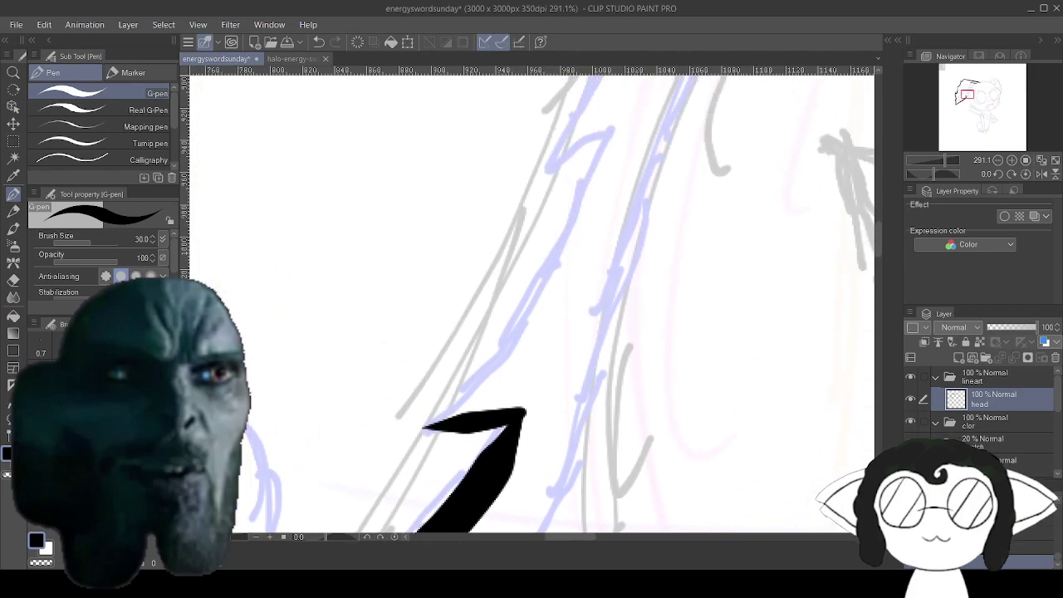
pyautogui.moveTo(617, 126)
pyautogui.mouseDown()
pyautogui.moveTo(486, 356)
pyautogui.moveTo(429, 428)
pyautogui.moveTo(412, 568)
pyautogui.mouseUp()
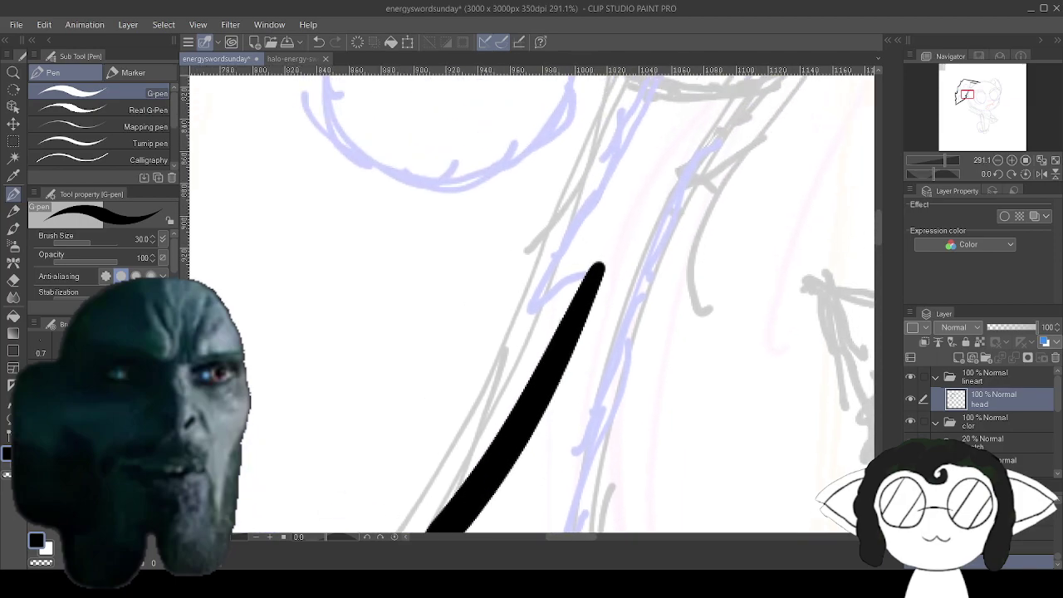
pyautogui.moveTo(595, 272); pyautogui.dragTo(529, 305)
pyautogui.moveTo(548, 233)
pyautogui.mouseDown()
pyautogui.moveTo(486, 308)
pyautogui.moveTo(390, 551)
pyautogui.moveTo(399, 513)
pyautogui.mouseUp()
pyautogui.moveTo(664, 360); pyautogui.dragTo(665, 299)
pyautogui.scroll(-1, 665, 333)
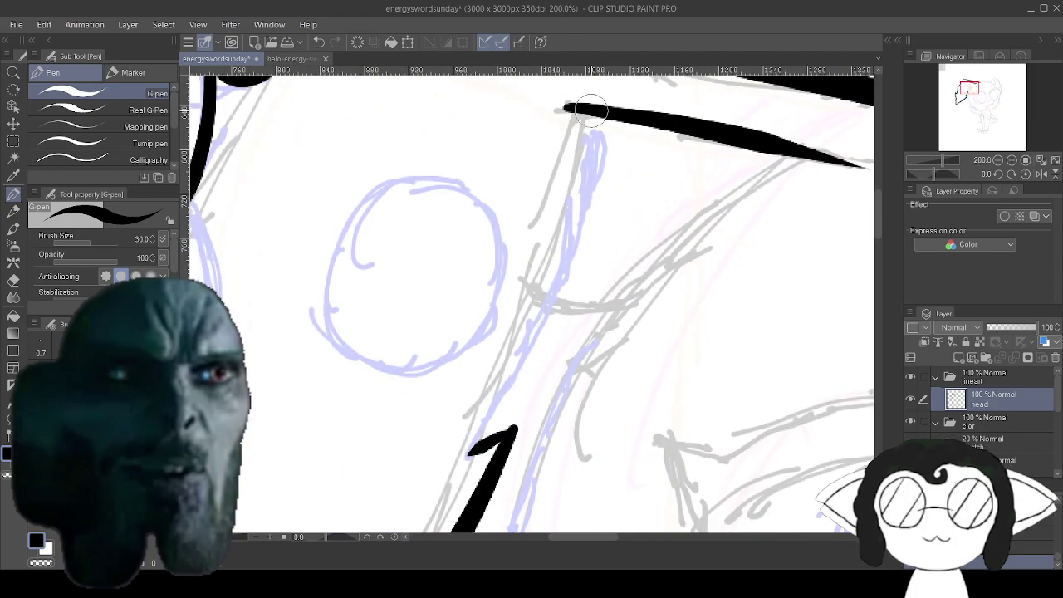
pyautogui.moveTo(589, 105)
pyautogui.mouseDown()
pyautogui.moveTo(568, 212)
pyautogui.moveTo(470, 445)
pyautogui.mouseUp()
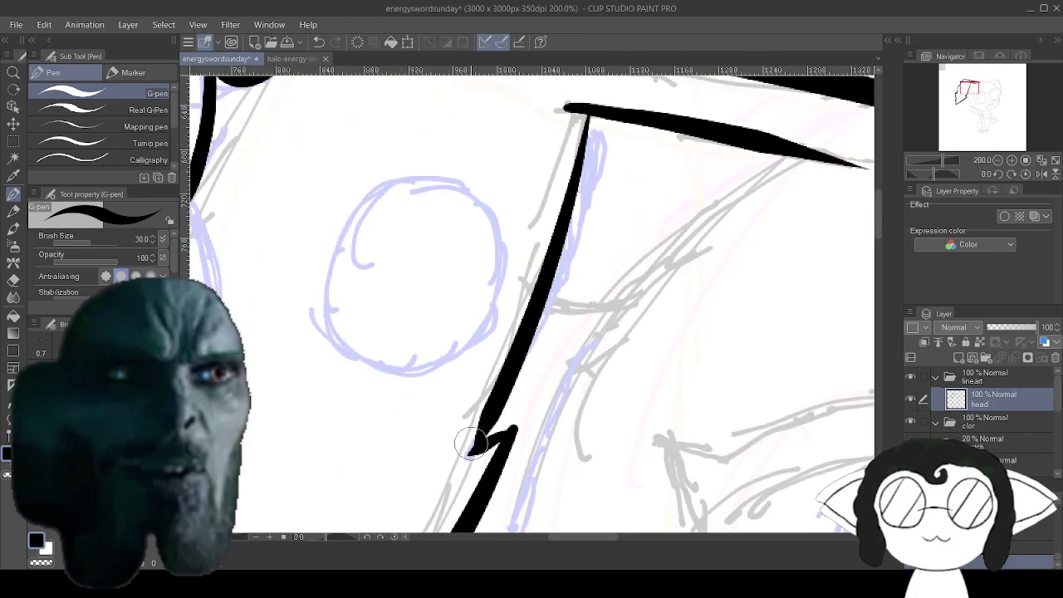
pyautogui.scroll(-5, 470, 445)
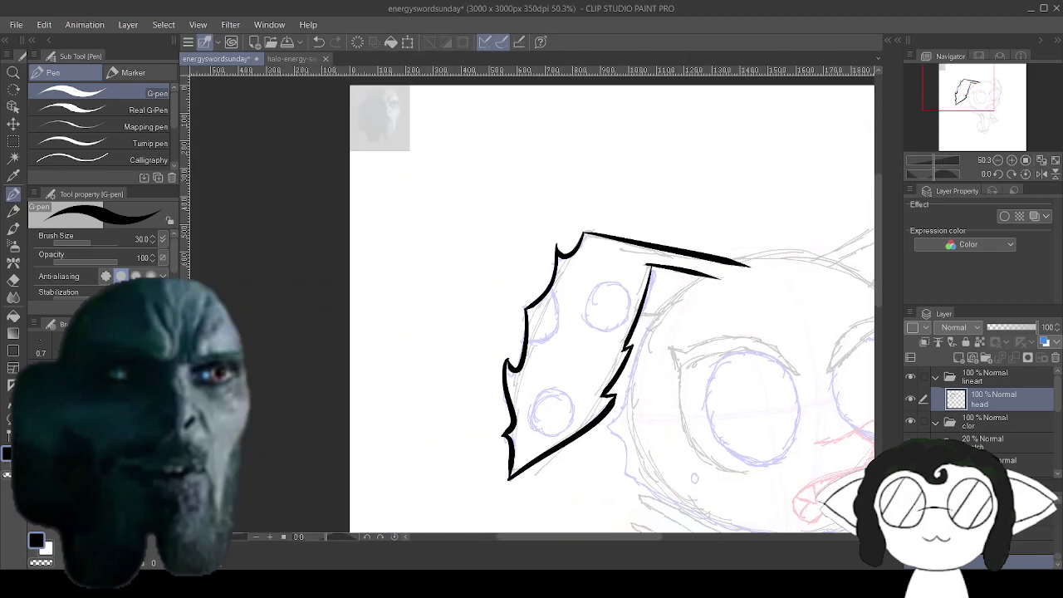
pyautogui.scroll(-3, 604, 170)
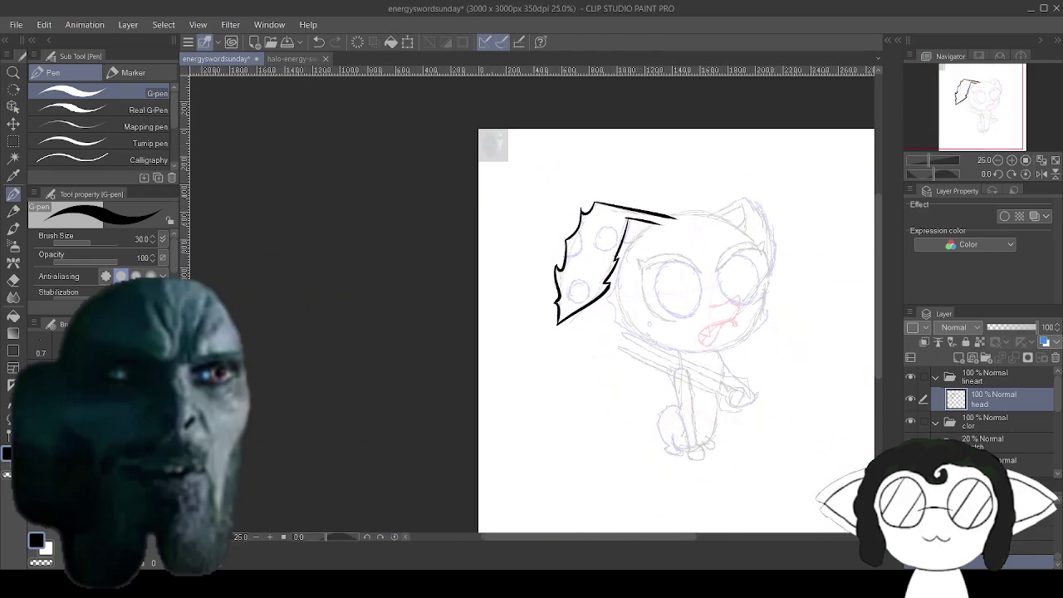
# Thicken the ink at the upper fur notch on the spotted ear's inner edge.
pyautogui.scroll(5, 703, 334)
pyautogui.moveTo(513, 142); pyautogui.dragTo(664, 353)
pyautogui.scroll(4, 664, 350)
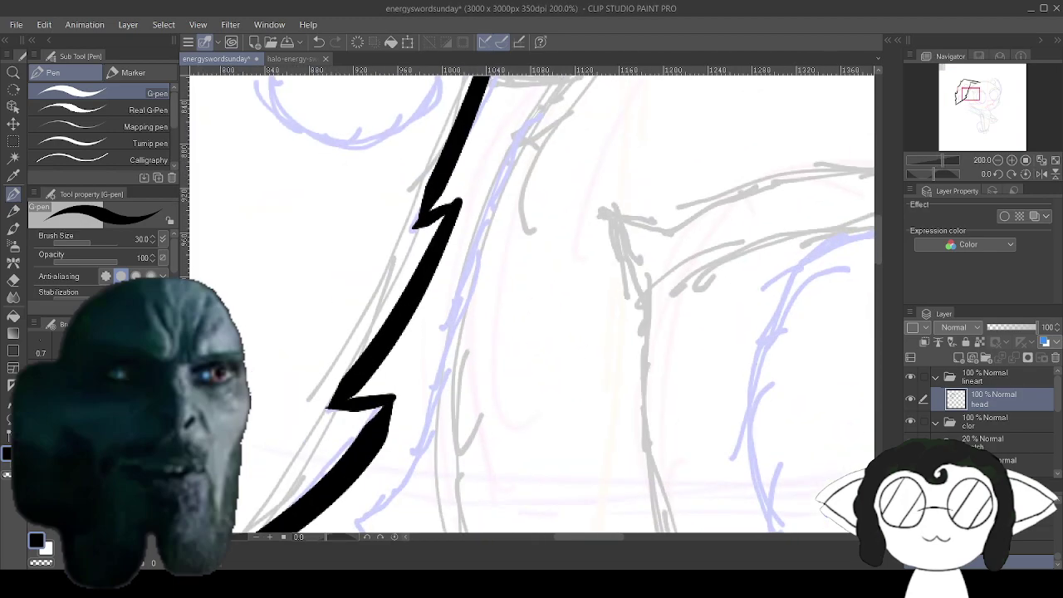
pyautogui.scroll(4, 620, 298)
pyautogui.moveTo(621, 298); pyautogui.dragTo(847, 421)
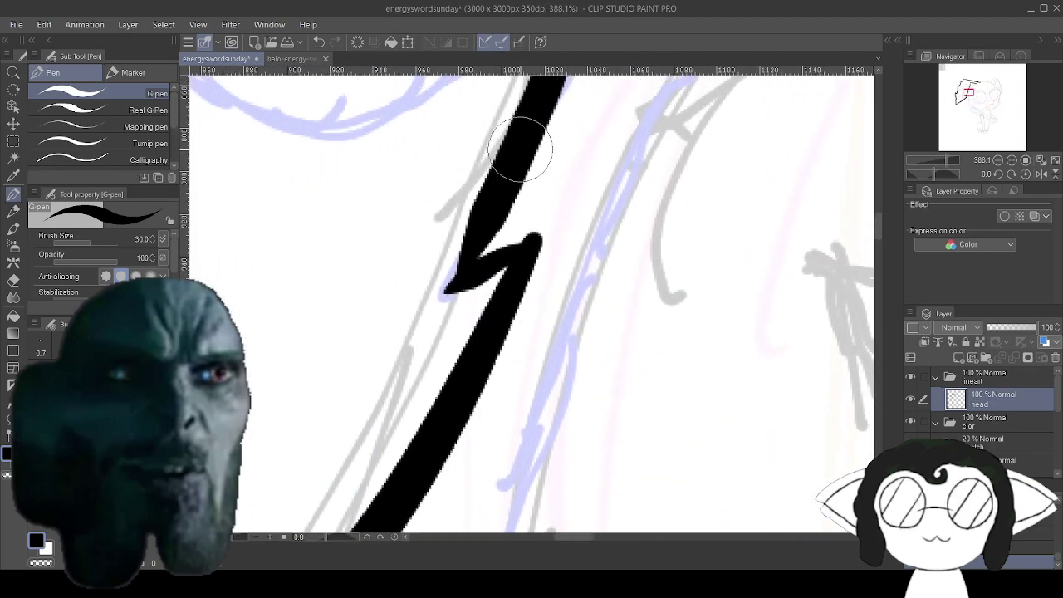
pyautogui.moveTo(490, 204); pyautogui.dragTo(457, 281)
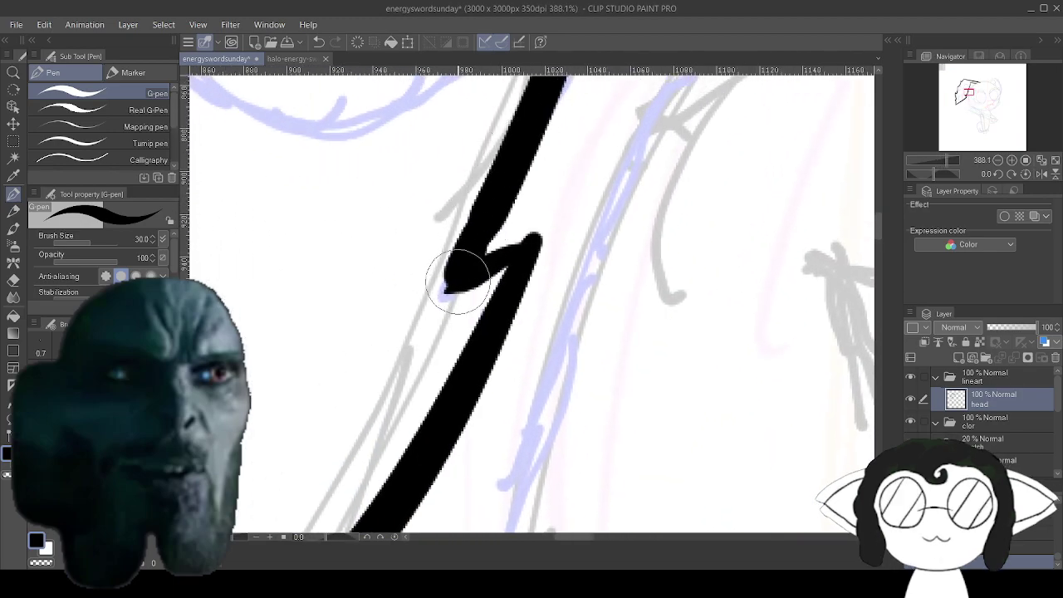
pyautogui.moveTo(453, 276); pyautogui.dragTo(449, 286)
# Examine the inked spotted ear's inner edge up close and the whole ear against the character sketch.
pyautogui.moveTo(465, 461); pyautogui.dragTo(814, 104)
pyautogui.moveTo(540, 465)
pyautogui.mouseDown()
pyautogui.moveTo(522, 439)
pyautogui.moveTo(332, 496)
pyautogui.moveTo(479, 283)
pyautogui.moveTo(641, 116)
pyautogui.mouseUp()
pyautogui.moveTo(274, 440); pyautogui.dragTo(801, 171)
pyautogui.scroll(-5, 688, 271)
pyautogui.moveTo(688, 272); pyautogui.dragTo(558, 449)
pyautogui.scroll(-5, 645, 339)
pyautogui.moveTo(644, 339); pyautogui.dragTo(488, 336)
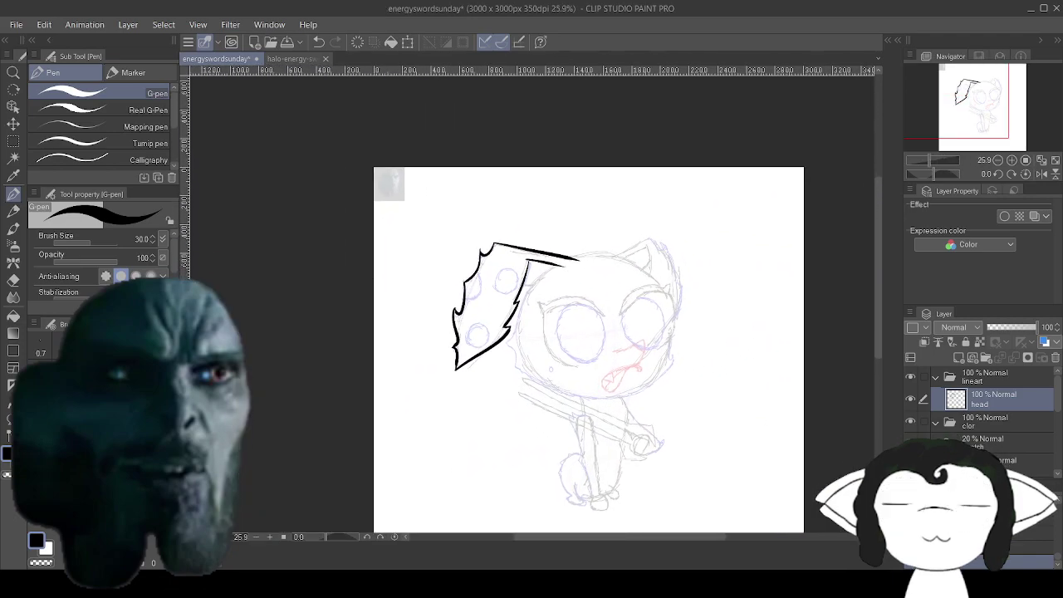
pyautogui.scroll(1, 591, 346)
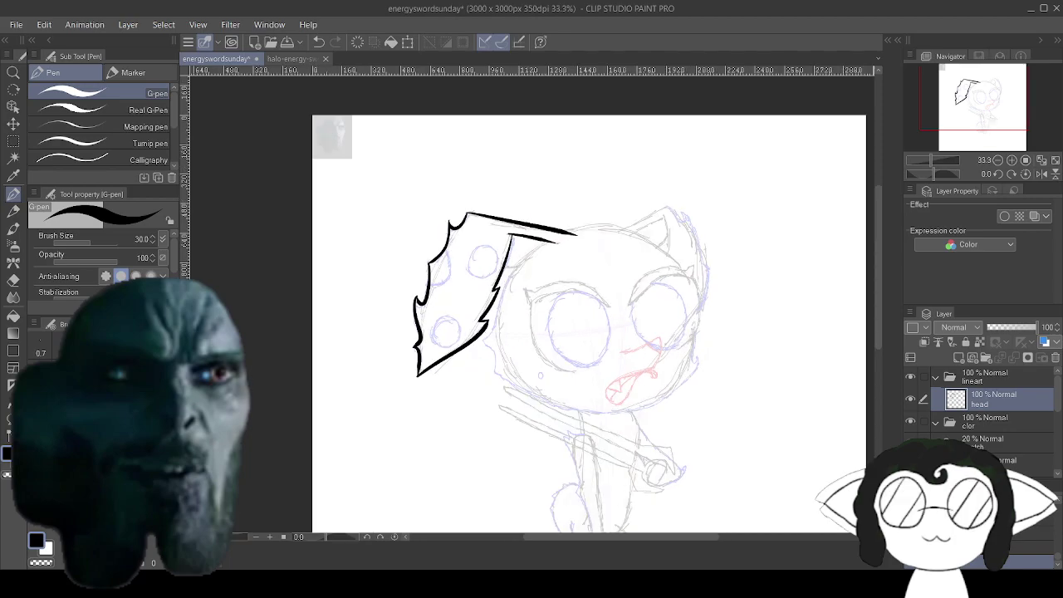
# Touch up the tip of the large hooked tuft on the spotted ear's outer edge.
pyautogui.scroll(5, 464, 291)
pyautogui.scroll(4, 479, 296)
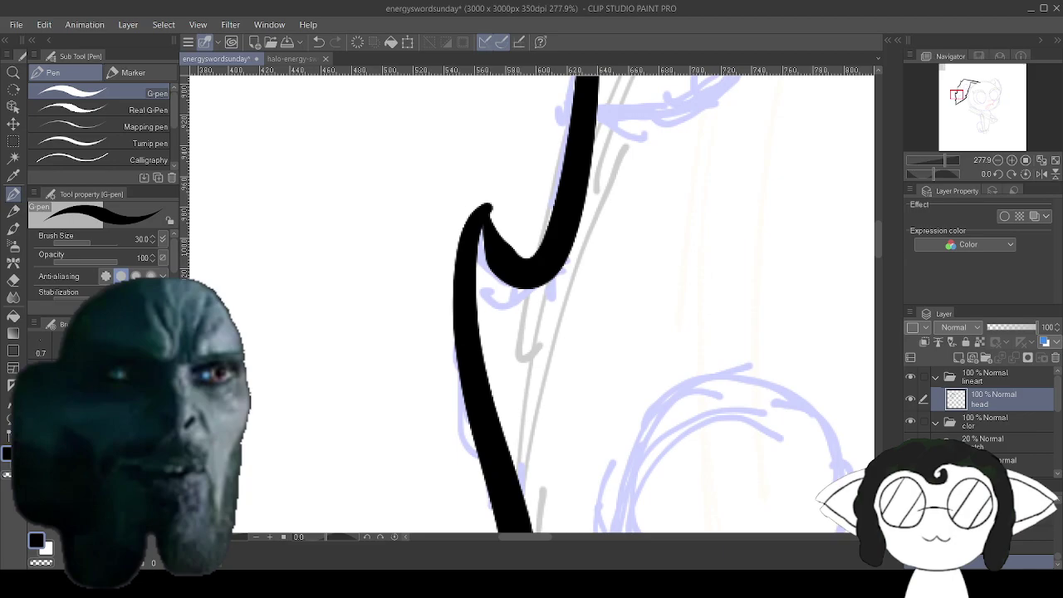
pyautogui.moveTo(490, 211); pyautogui.dragTo(507, 239)
pyautogui.scroll(-9, 515, 258)
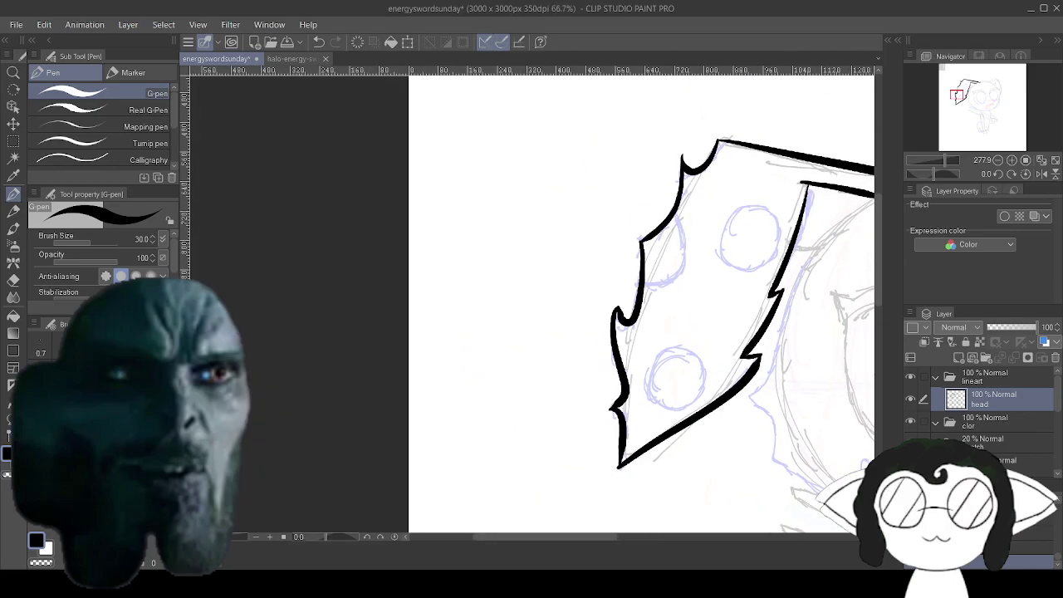
pyautogui.moveTo(548, 282); pyautogui.dragTo(520, 297)
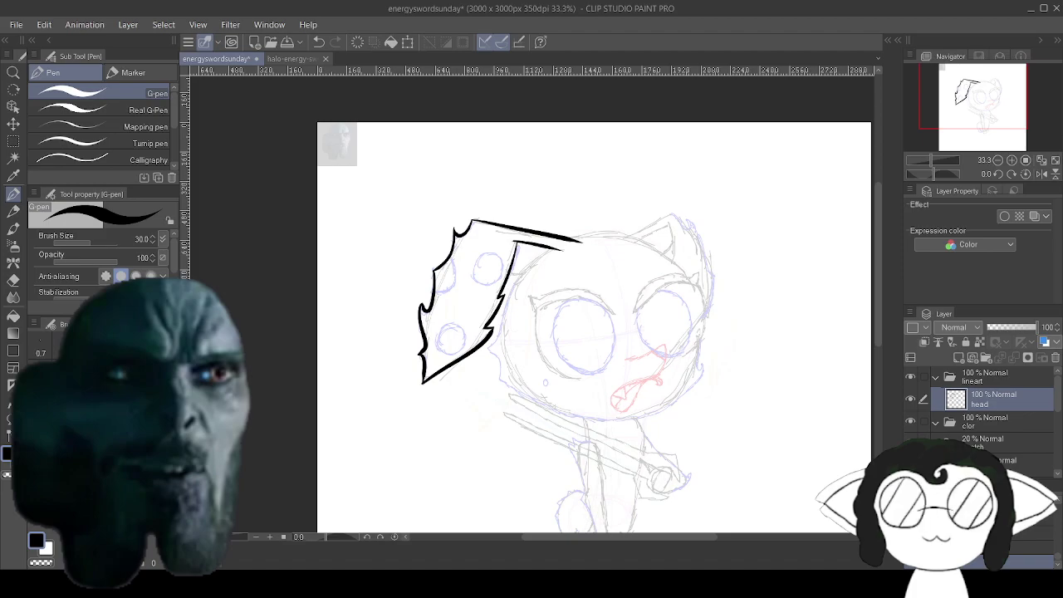
# Ink the smaller second ear's upper edge, the parallel inner-ear line below it, and the hooked tuft past its peak.
pyautogui.hotkey('ctrl', '+')
pyautogui.hotkey('ctrl', '+')
pyautogui.moveTo(532, 304); pyautogui.dragTo(473, 380)
pyautogui.moveTo(623, 332); pyautogui.dragTo(665, 318)
pyautogui.scroll(4, 532, 303)
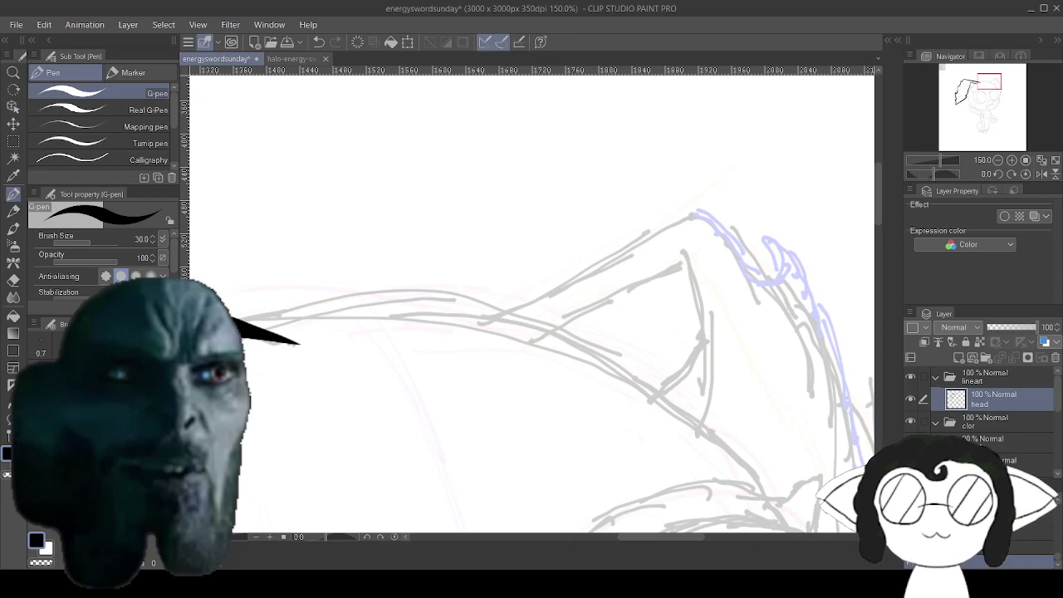
pyautogui.scroll(3, 585, 336)
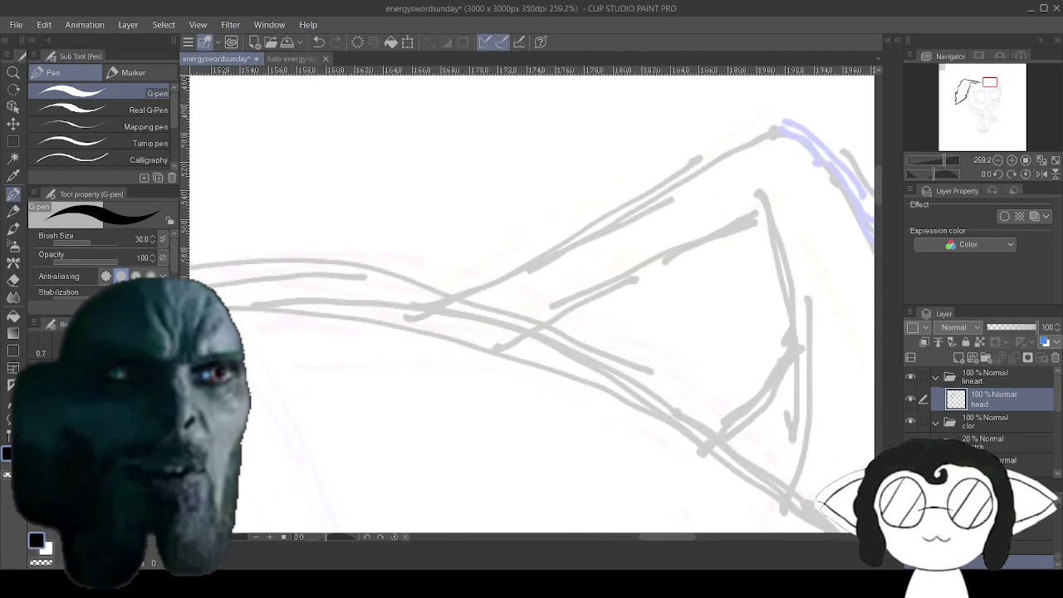
pyautogui.moveTo(493, 351); pyautogui.dragTo(631, 285)
pyautogui.moveTo(693, 252); pyautogui.dragTo(772, 214)
pyautogui.moveTo(412, 317)
pyautogui.mouseDown()
pyautogui.moveTo(784, 124)
pyautogui.moveTo(531, 122)
pyautogui.moveTo(674, 242)
pyautogui.moveTo(639, 155)
pyautogui.moveTo(508, 60)
pyautogui.mouseUp()
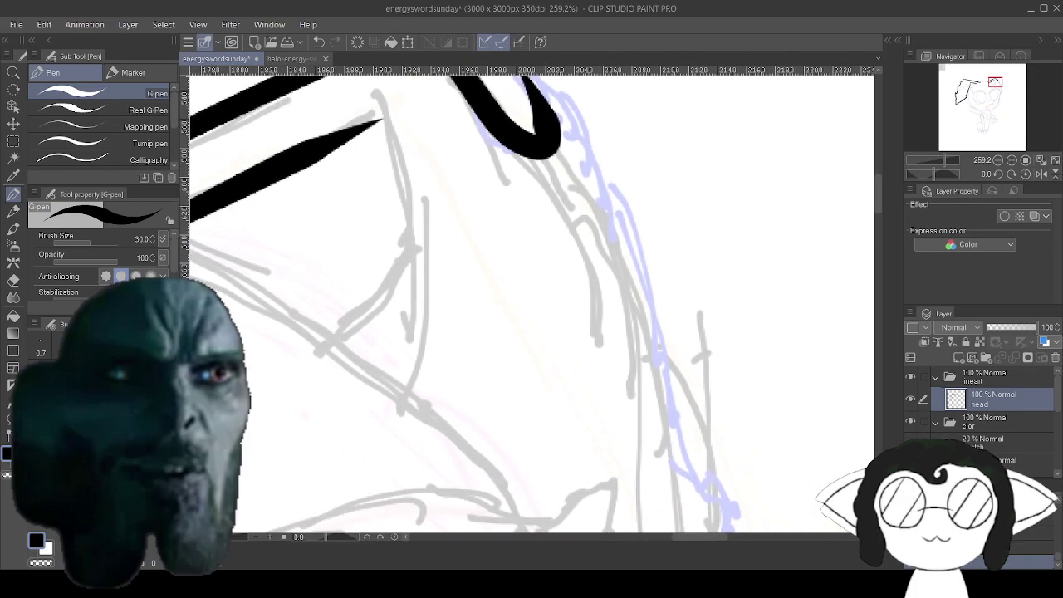
pyautogui.scroll(-1, 728, 284)
pyautogui.moveTo(728, 284); pyautogui.dragTo(717, 305)
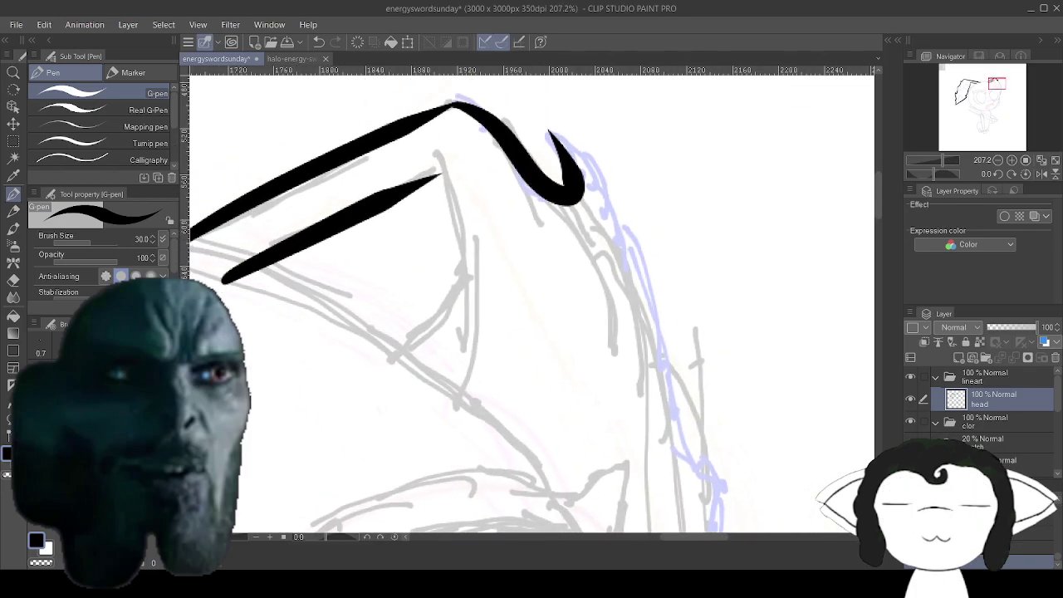
# Ink the second ear's outer edge from the hooked tuft around its corner and down beside the eye.
pyautogui.moveTo(548, 130)
pyautogui.mouseDown()
pyautogui.moveTo(594, 172)
pyautogui.moveTo(604, 200)
pyautogui.mouseUp()
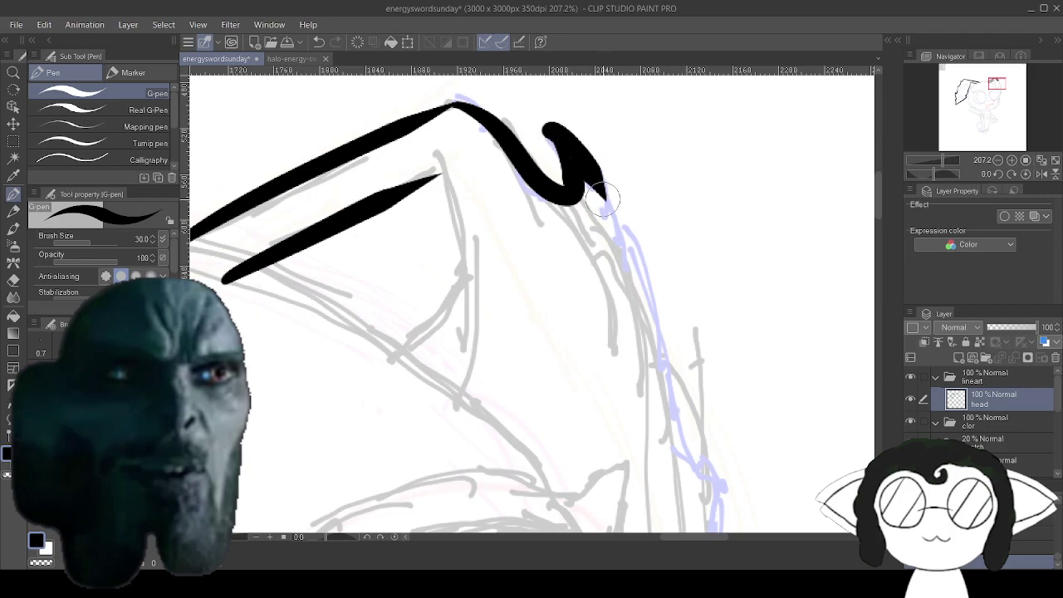
pyautogui.click(319, 43)
pyautogui.moveTo(553, 138)
pyautogui.mouseDown()
pyautogui.moveTo(615, 206)
pyautogui.moveTo(688, 432)
pyautogui.moveTo(720, 487)
pyautogui.mouseUp()
pyautogui.moveTo(717, 485)
pyautogui.mouseDown()
pyautogui.moveTo(656, 230)
pyautogui.moveTo(655, 143)
pyautogui.moveTo(641, 281)
pyautogui.moveTo(580, 419)
pyautogui.mouseUp()
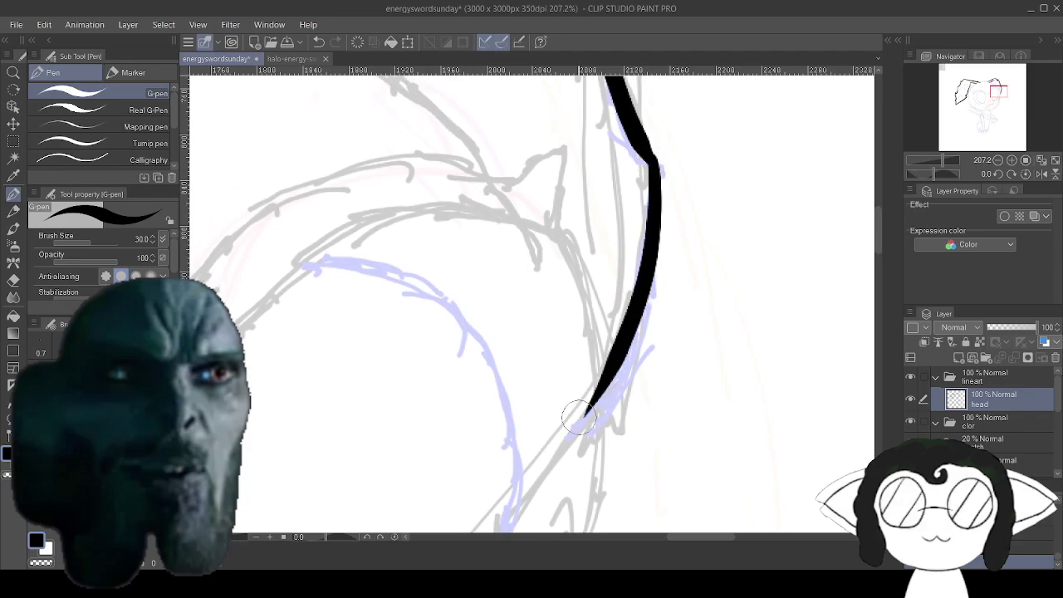
pyautogui.scroll(-2, 731, 366)
pyautogui.moveTo(731, 366)
pyautogui.mouseDown()
pyautogui.moveTo(740, 526)
pyautogui.moveTo(771, 546)
pyautogui.mouseUp()
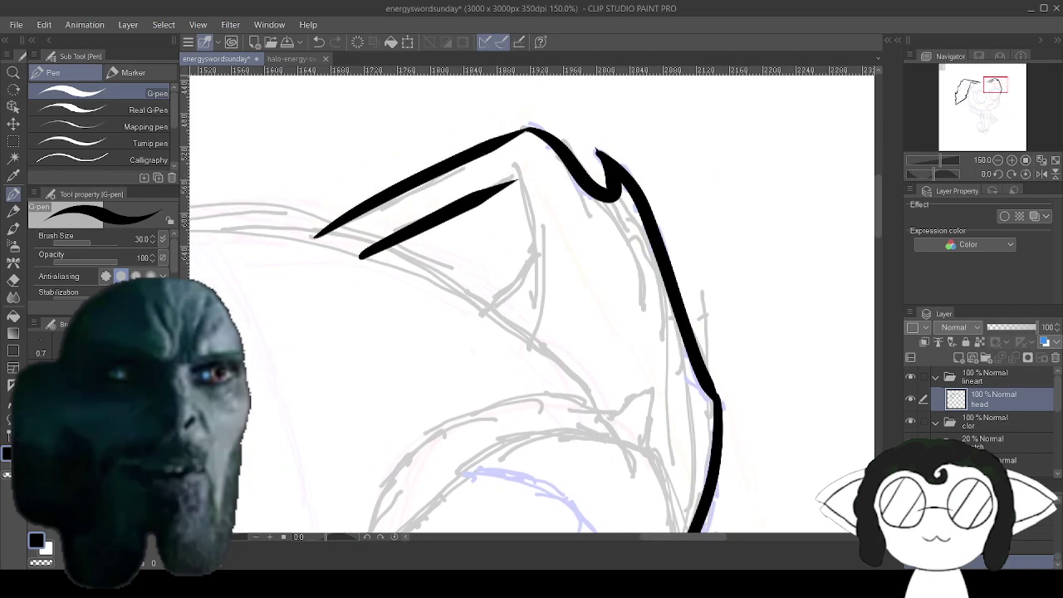
# Thicken the peak end of the second ear's inner line and try out strokes for its downward inner edge.
pyautogui.scroll(3, 552, 212)
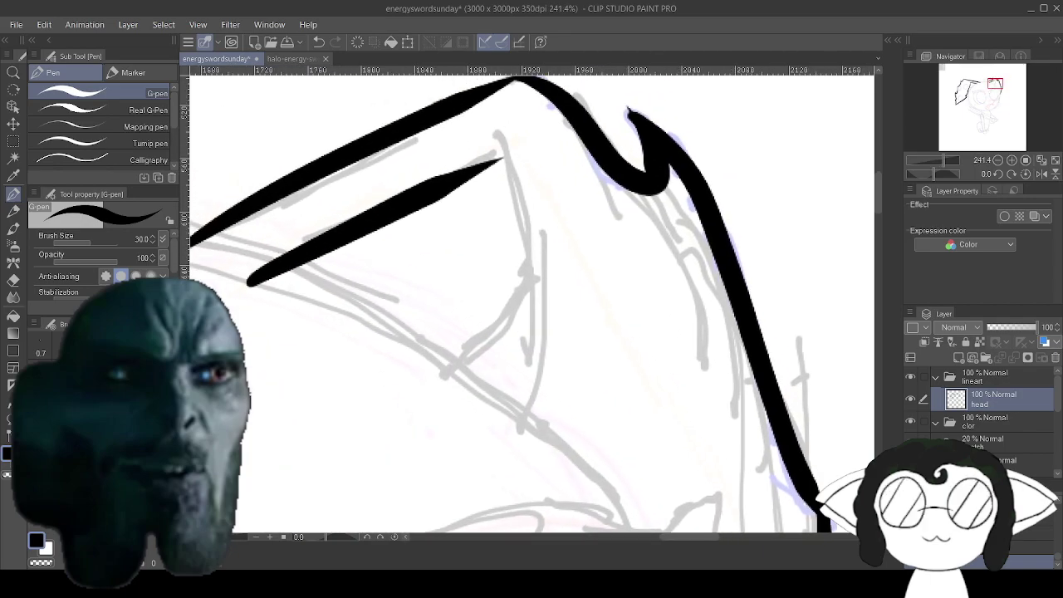
pyautogui.moveTo(496, 131)
pyautogui.mouseDown()
pyautogui.moveTo(533, 283)
pyautogui.moveTo(509, 449)
pyautogui.mouseUp()
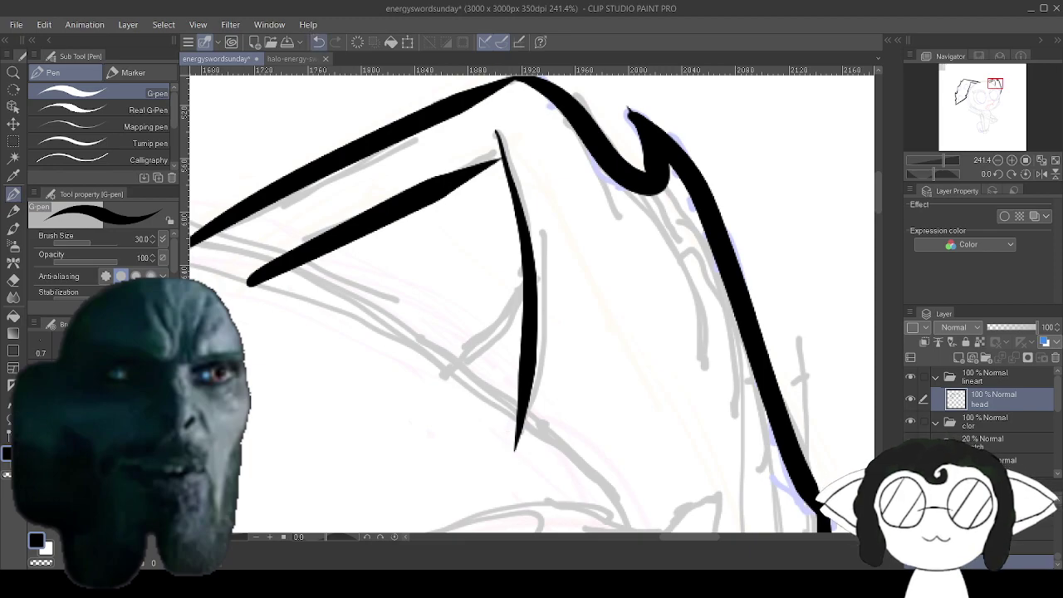
pyautogui.hotkey('ctrl', 'z')
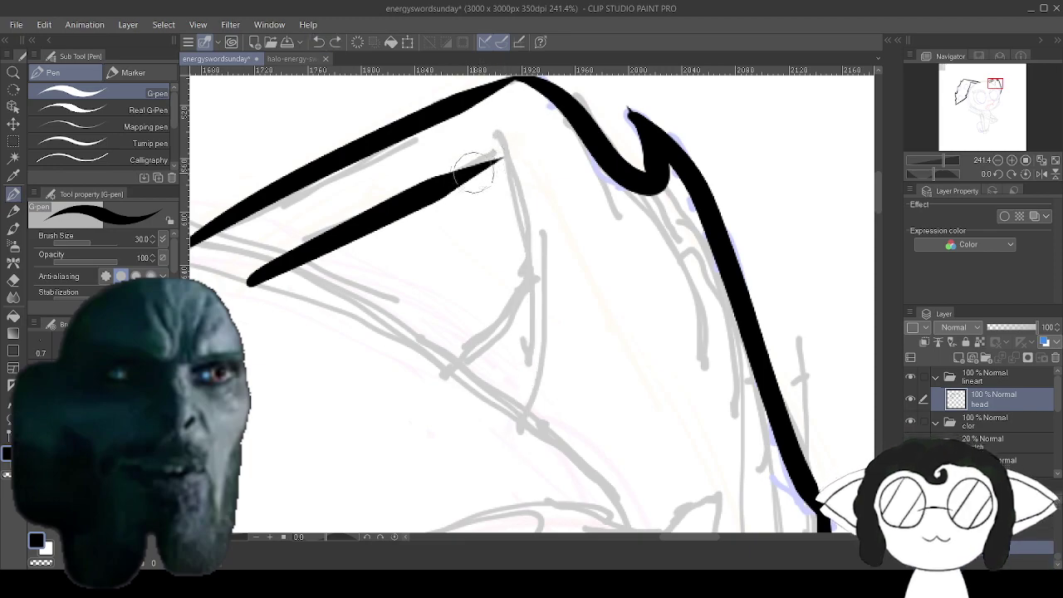
pyautogui.moveTo(474, 172)
pyautogui.mouseDown()
pyautogui.moveTo(500, 159)
pyautogui.moveTo(434, 185)
pyautogui.mouseUp()
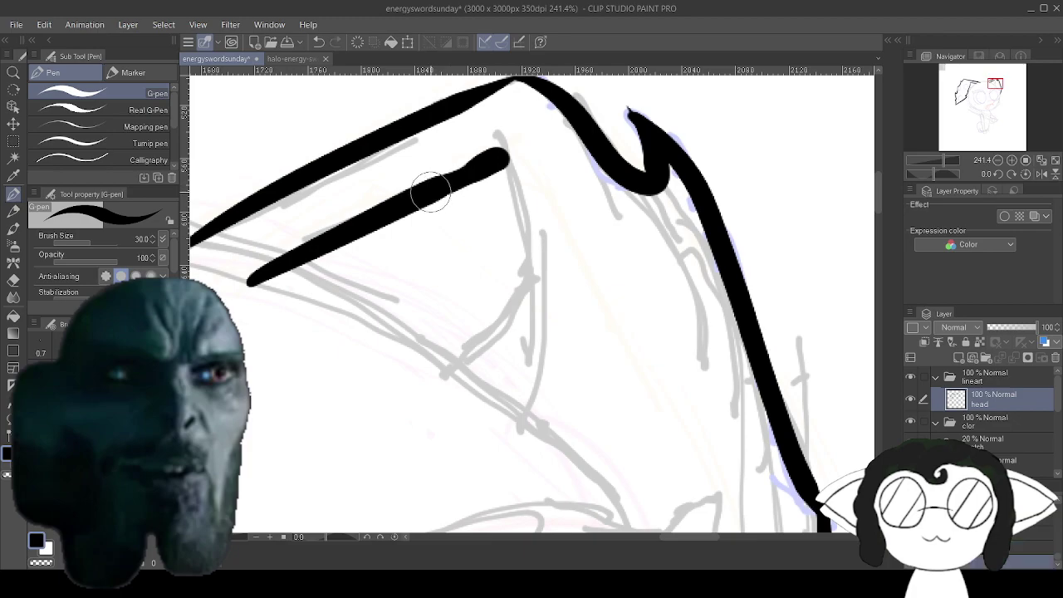
pyautogui.moveTo(494, 156)
pyautogui.mouseDown()
pyautogui.moveTo(520, 334)
pyautogui.moveTo(514, 446)
pyautogui.mouseUp()
pyautogui.hotkey('ctrl', 'z')
# Try to ink the second ear's downward inner edge from the inner peak to the head outline.
pyautogui.moveTo(498, 158)
pyautogui.mouseDown()
pyautogui.moveTo(516, 224)
pyautogui.moveTo(528, 429)
pyautogui.moveTo(570, 461)
pyautogui.mouseUp()
pyautogui.scroll(-13, 654, 355)
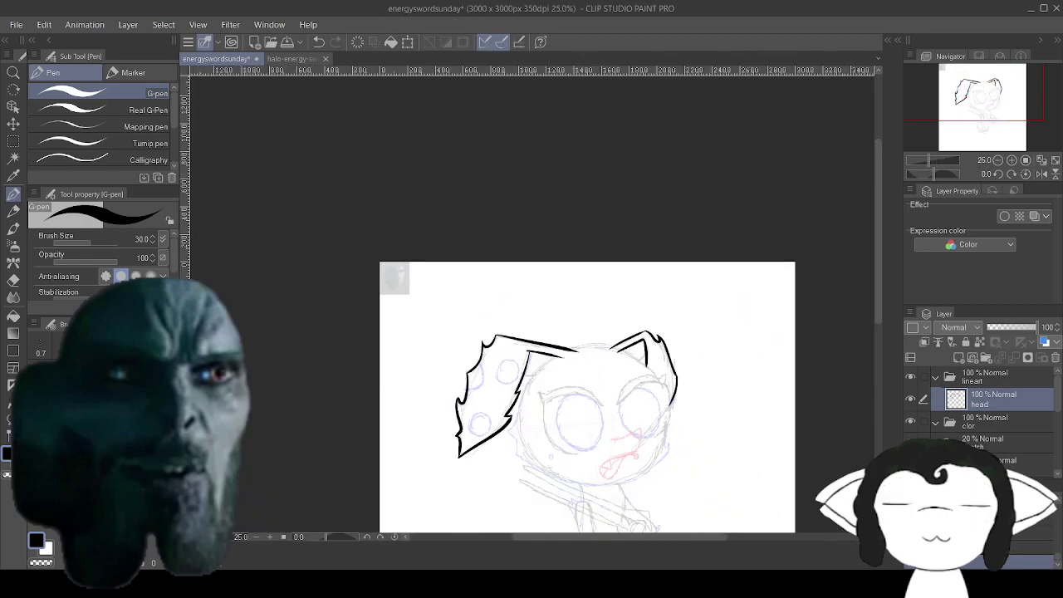
pyautogui.moveTo(653, 356); pyautogui.dragTo(639, 198)
pyautogui.hotkey('ctrl', '+')
pyautogui.hotkey('ctrl', '+')
pyautogui.hotkey('ctrl', '+')
pyautogui.hotkey('ctrl', '+')
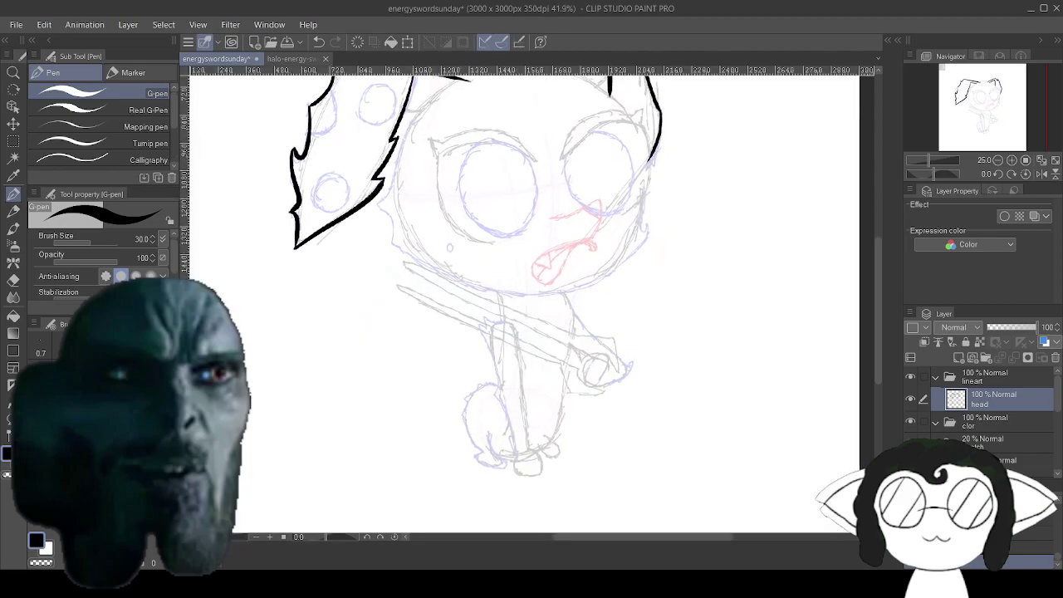
pyautogui.moveTo(623, 115); pyautogui.dragTo(666, 343)
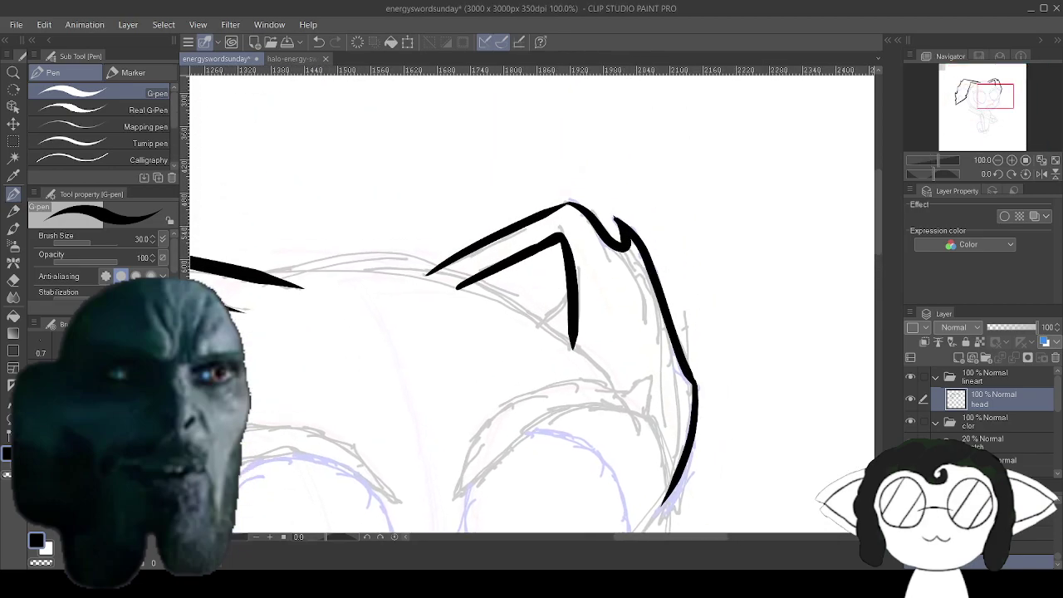
pyautogui.scroll(4, 666, 342)
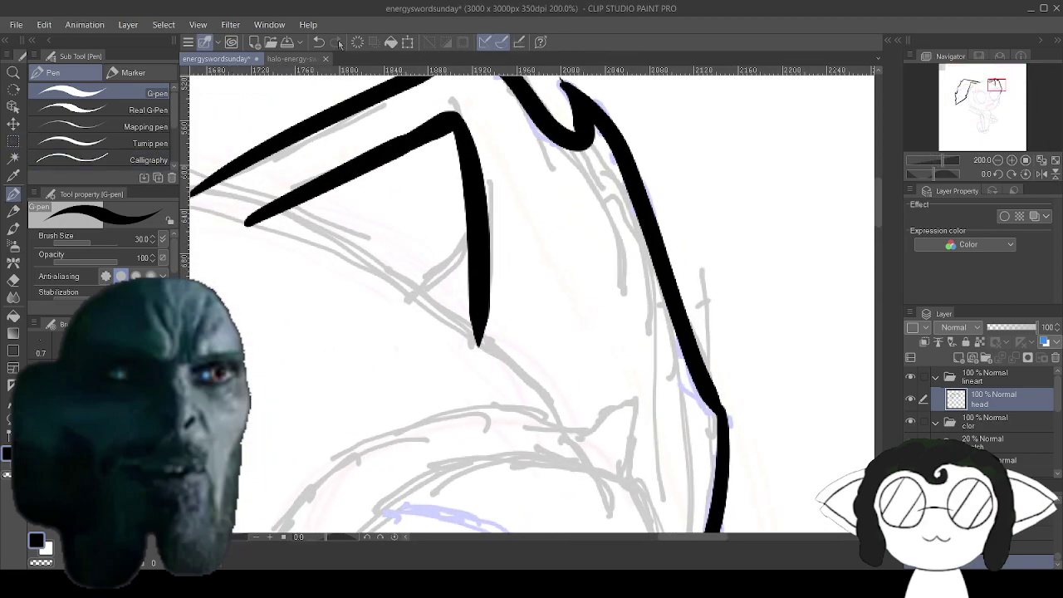
pyautogui.click(319, 42)
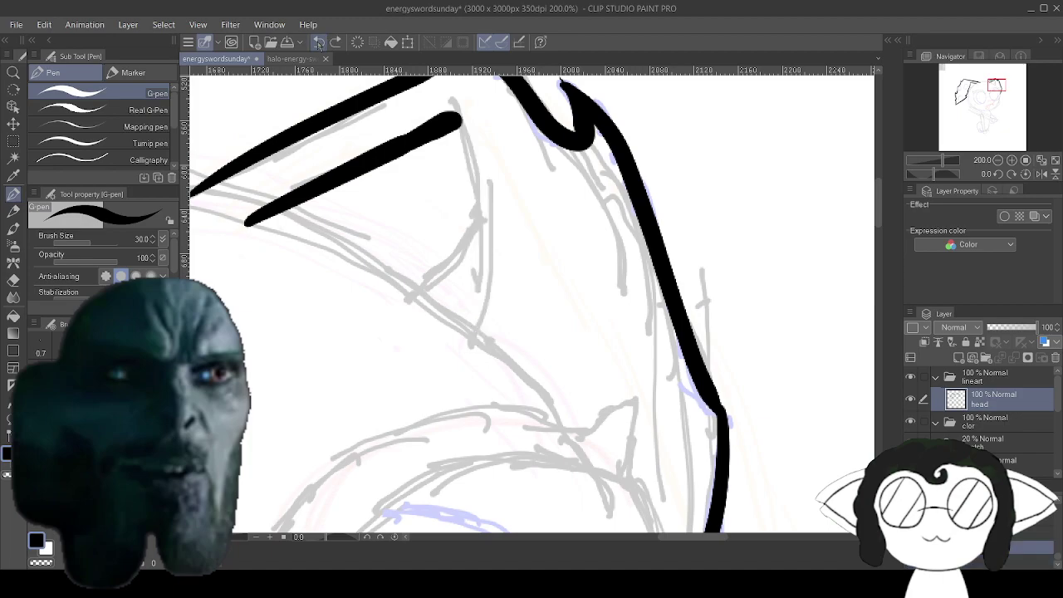
# Ink the second ear's downward inner edge in one tapered stroke from the inner peak to the head outline.
pyautogui.moveTo(469, 347)
pyautogui.mouseDown()
pyautogui.moveTo(486, 246)
pyautogui.moveTo(451, 101)
pyautogui.mouseUp()
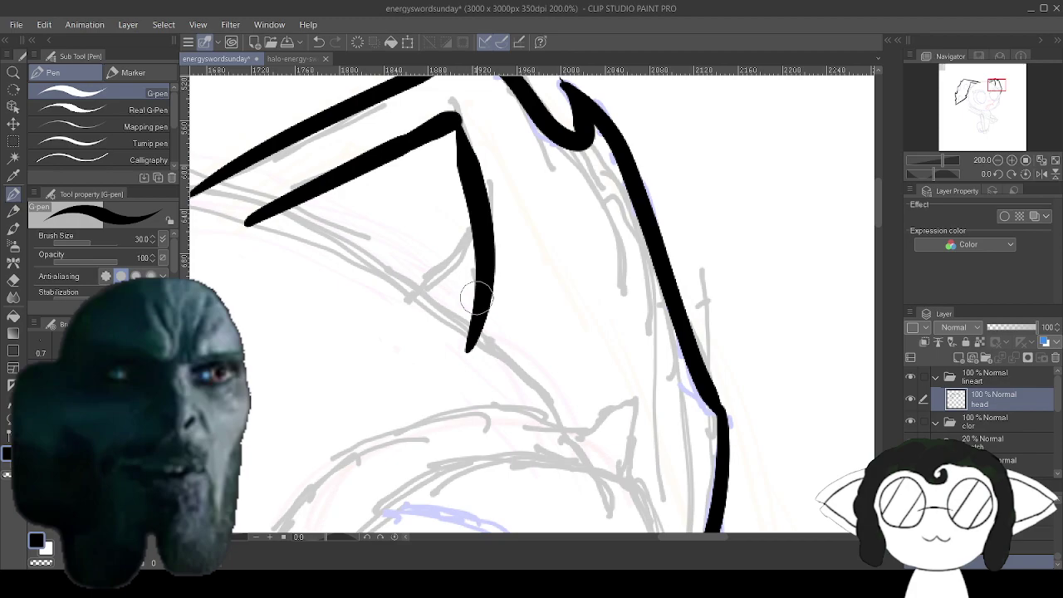
pyautogui.scroll(-5, 476, 297)
pyautogui.scroll(5, 531, 299)
pyautogui.moveTo(465, 232); pyautogui.dragTo(584, 425)
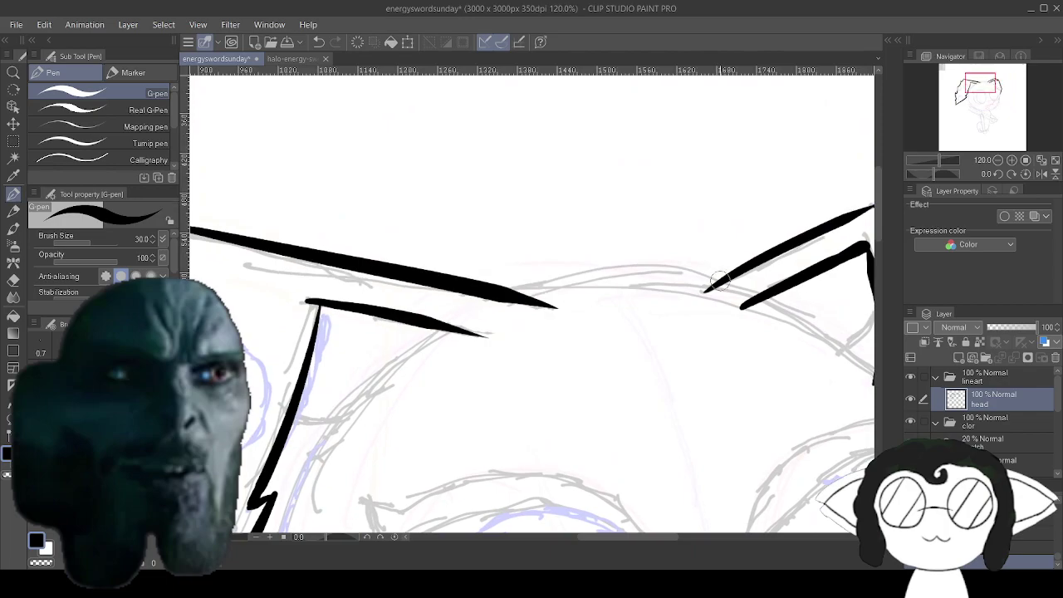
pyautogui.moveTo(710, 278)
pyautogui.mouseDown()
pyautogui.moveTo(562, 276)
pyautogui.moveTo(508, 294)
pyautogui.mouseUp()
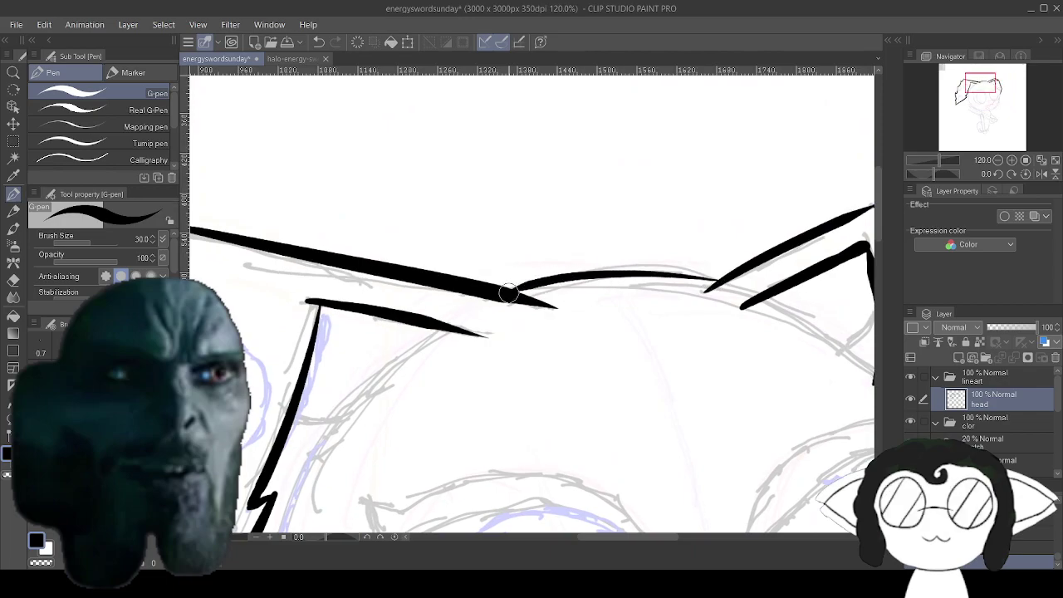
pyautogui.hotkey('ctrl', 'z')
pyautogui.moveTo(722, 278); pyautogui.dragTo(507, 288)
pyautogui.moveTo(465, 392); pyautogui.dragTo(503, 291)
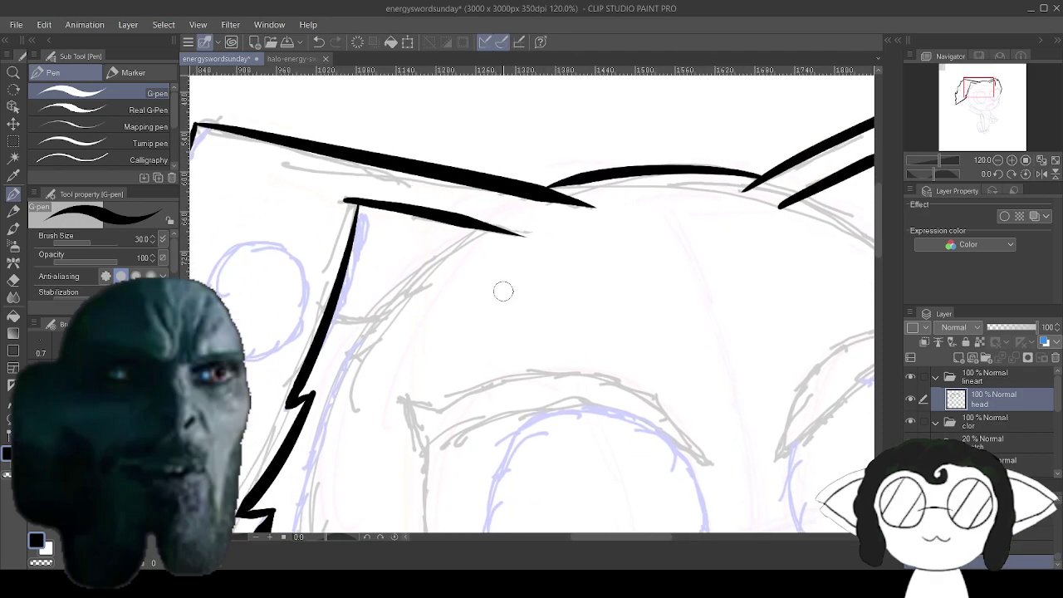
pyautogui.click(320, 46)
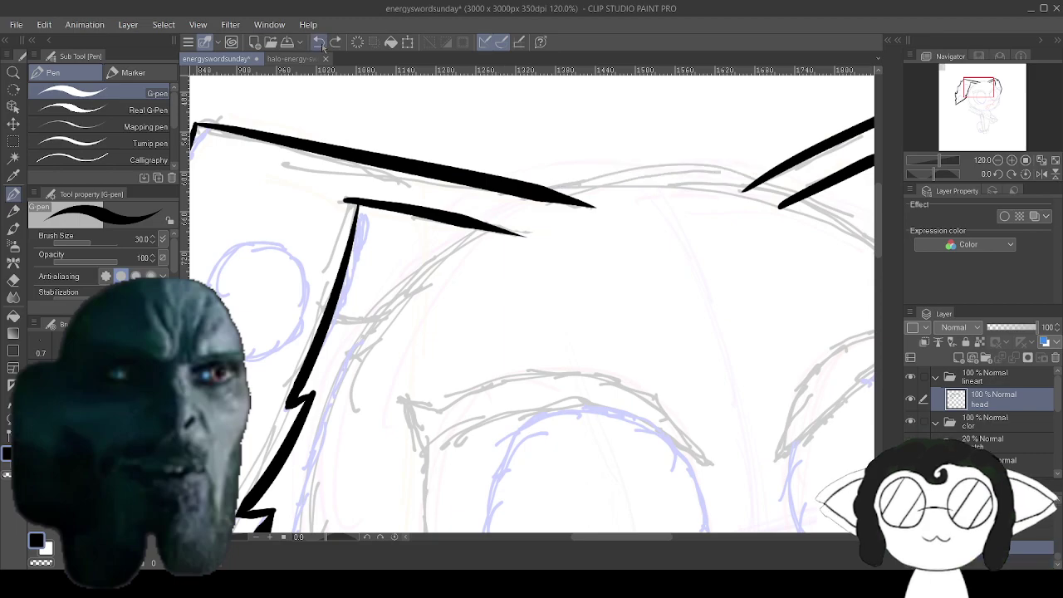
# Ink the crown of the head as one thick arc from above the far eye across to the first ear's upper line.
pyautogui.moveTo(631, 332); pyautogui.dragTo(408, 317)
pyautogui.hscroll(-3, 320, 48)
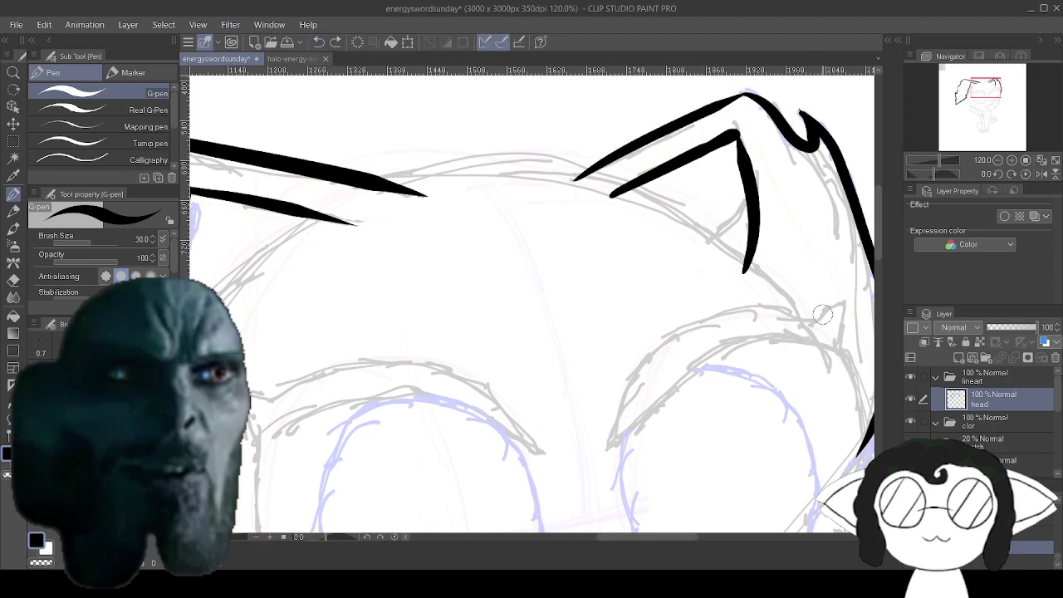
pyautogui.moveTo(805, 324)
pyautogui.mouseDown()
pyautogui.moveTo(683, 216)
pyautogui.moveTo(529, 153)
pyautogui.moveTo(382, 197)
pyautogui.mouseUp()
pyautogui.hotkey('ctrl', 'z')
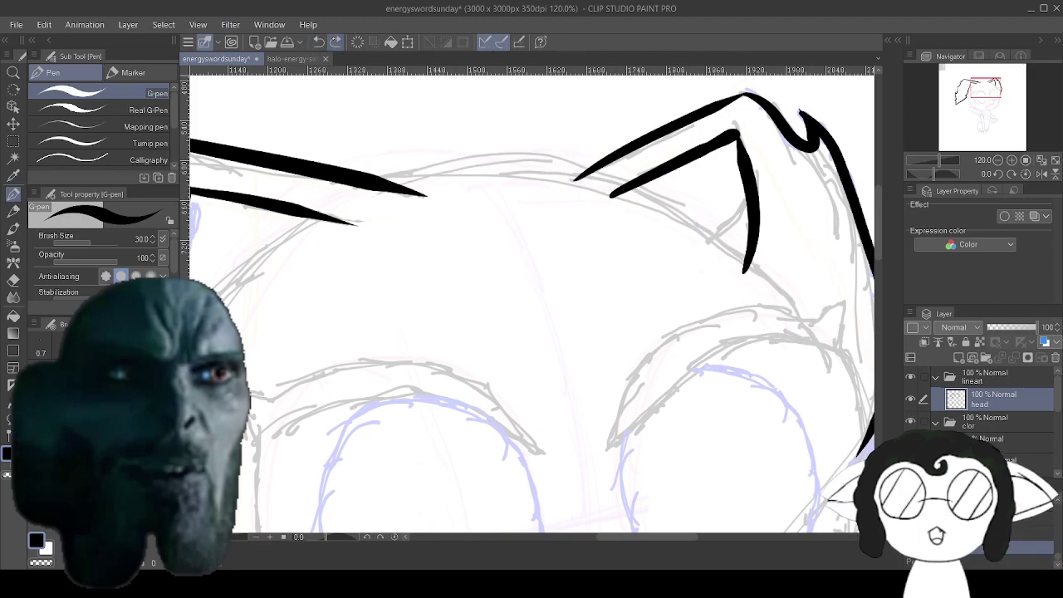
pyautogui.moveTo(830, 357); pyautogui.dragTo(796, 314)
pyautogui.moveTo(755, 268)
pyautogui.mouseDown()
pyautogui.moveTo(597, 156)
pyautogui.moveTo(390, 176)
pyautogui.moveTo(349, 201)
pyautogui.mouseUp()
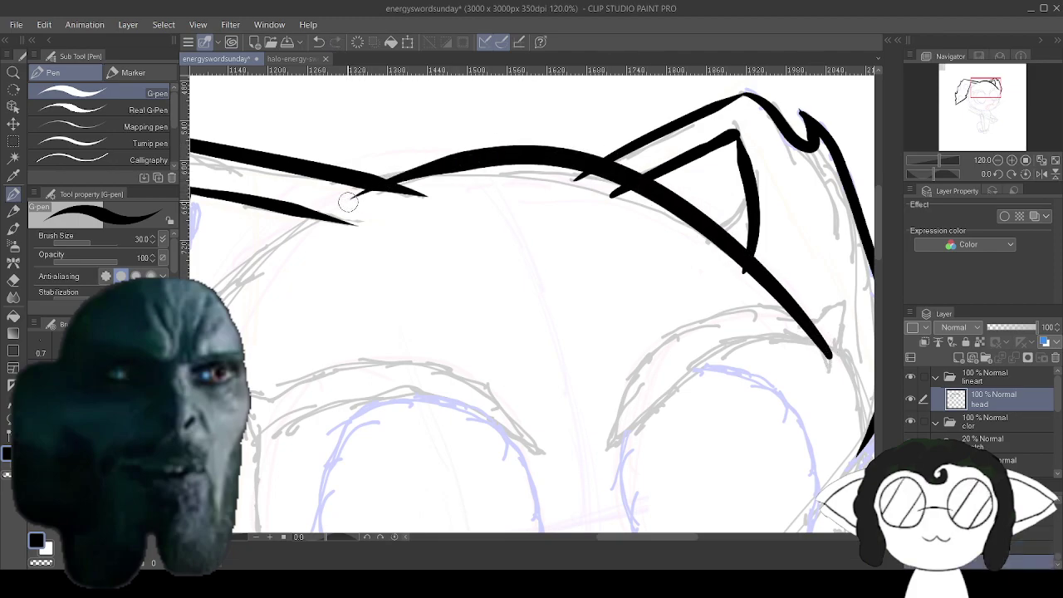
# Erase the ear and crown line ends that overshoot the head outline, using the hard eraser at size 25.
pyautogui.scroll(-5, 681, 305)
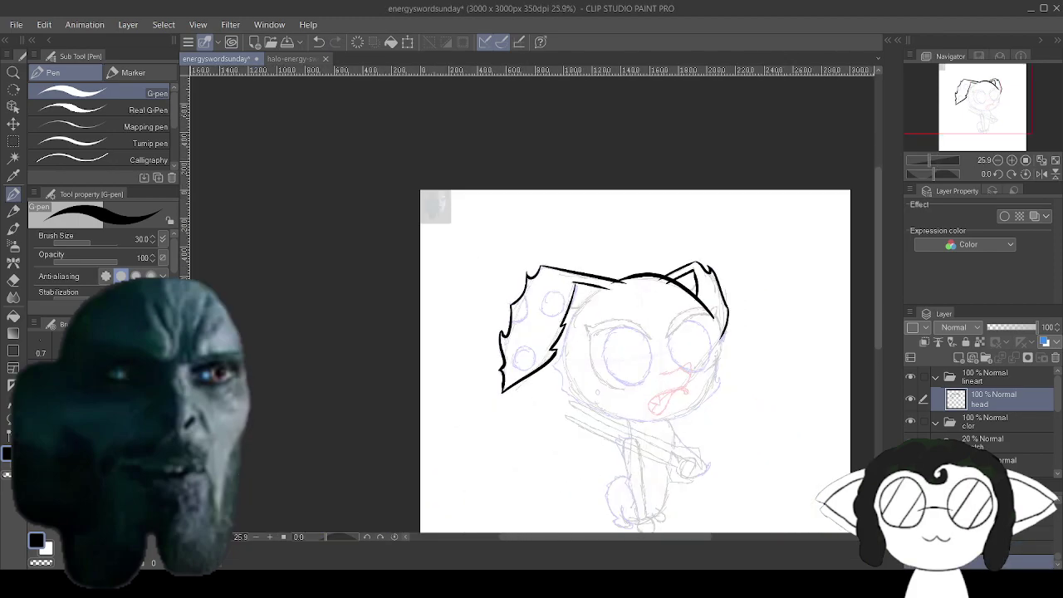
pyautogui.scroll(2, 740, 348)
pyautogui.scroll(5, 589, 162)
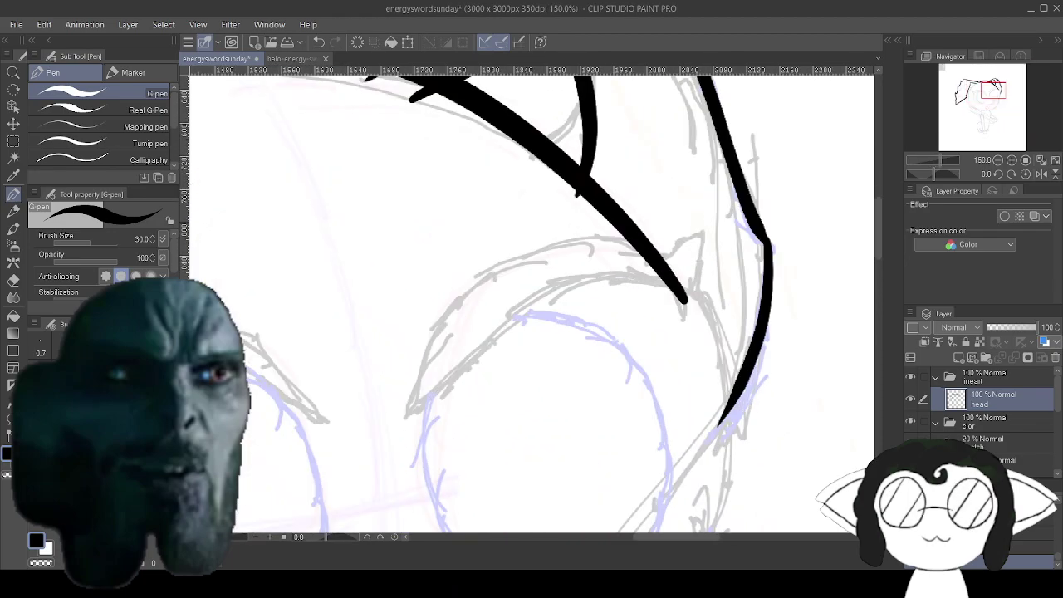
pyautogui.moveTo(425, 310); pyautogui.dragTo(342, 205)
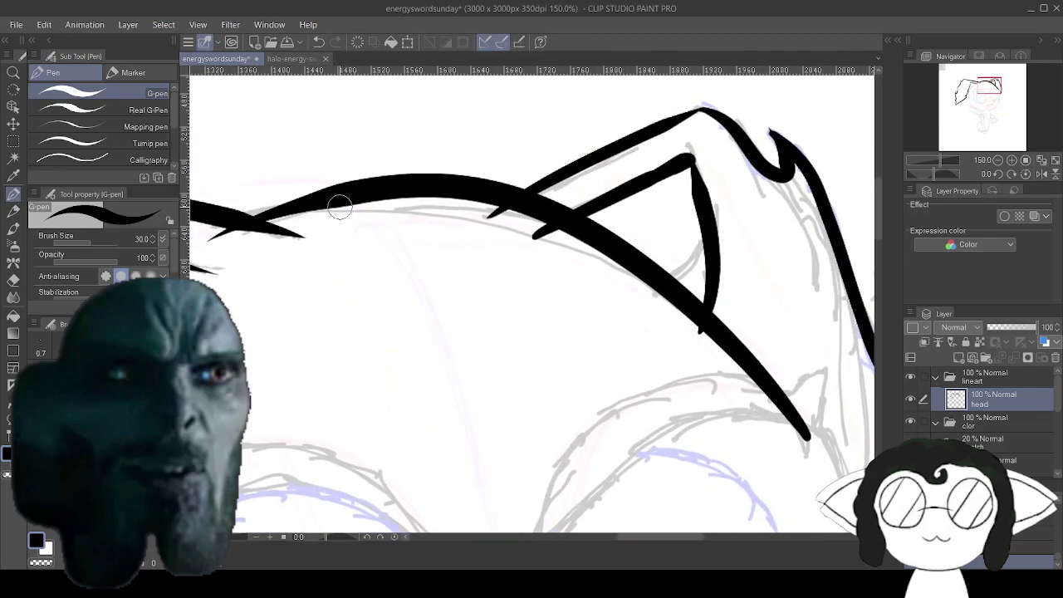
pyautogui.click(14, 279)
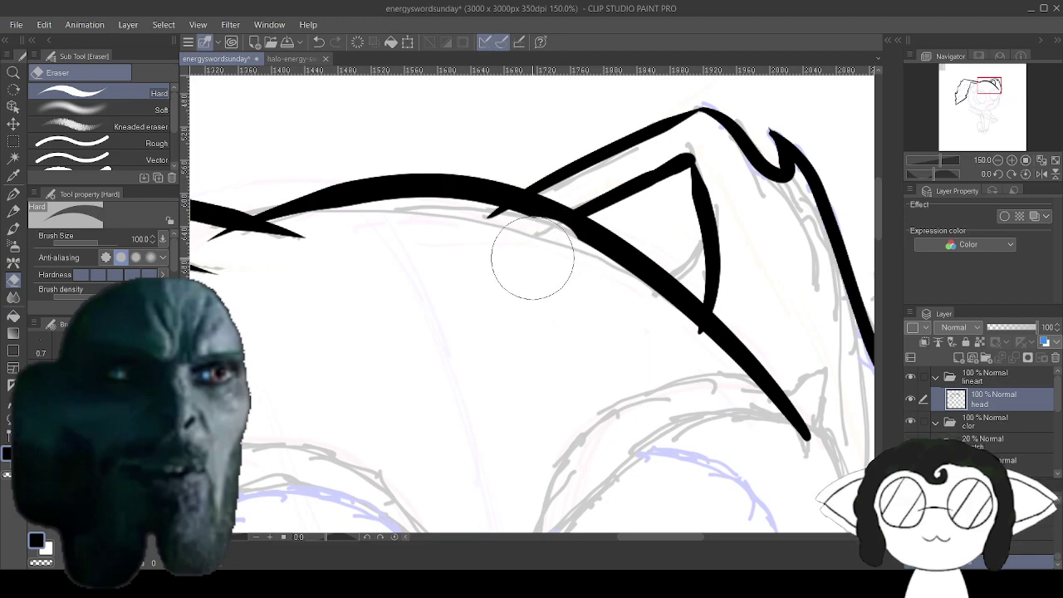
pyautogui.click(319, 41)
pyautogui.press('[')
pyautogui.press('[')
pyautogui.press('[')
pyautogui.press('[')
pyautogui.press('[')
pyautogui.press('[')
pyautogui.press('[')
pyautogui.moveTo(544, 242); pyautogui.dragTo(551, 243)
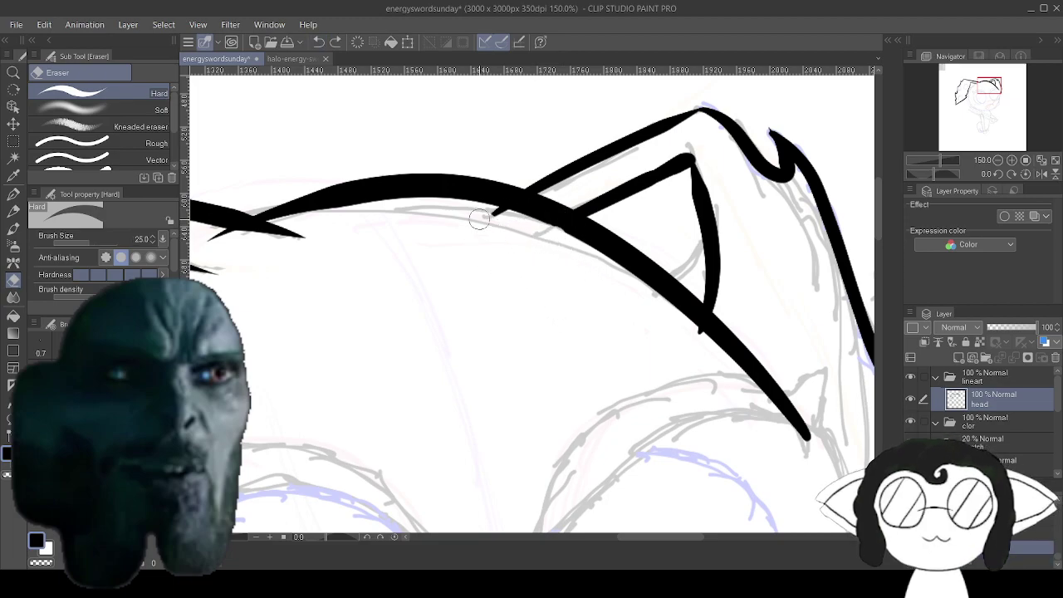
pyautogui.moveTo(223, 248); pyautogui.dragTo(442, 236)
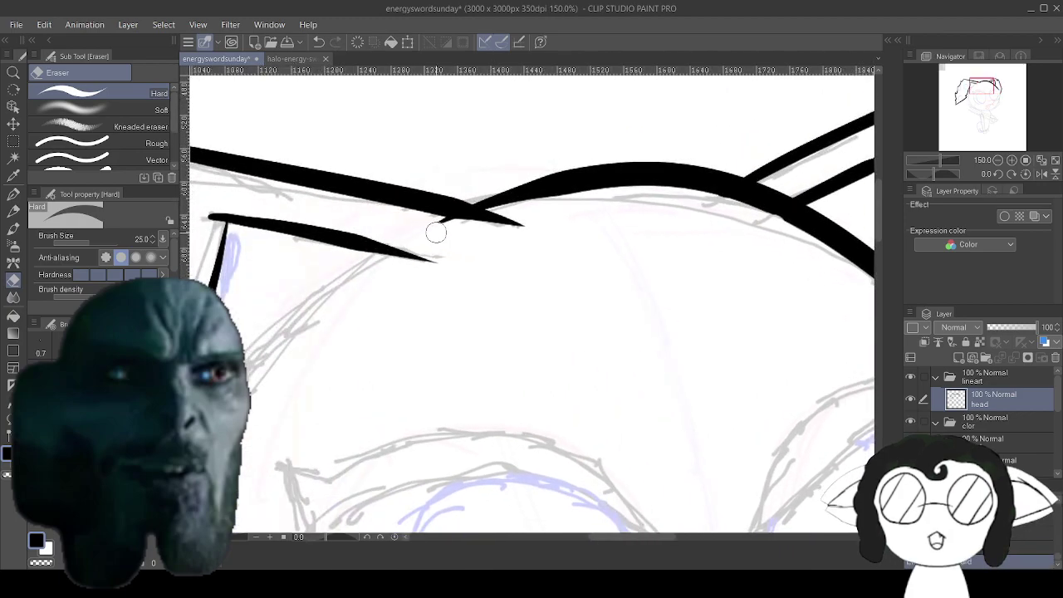
pyautogui.moveTo(446, 230); pyautogui.dragTo(80, 152)
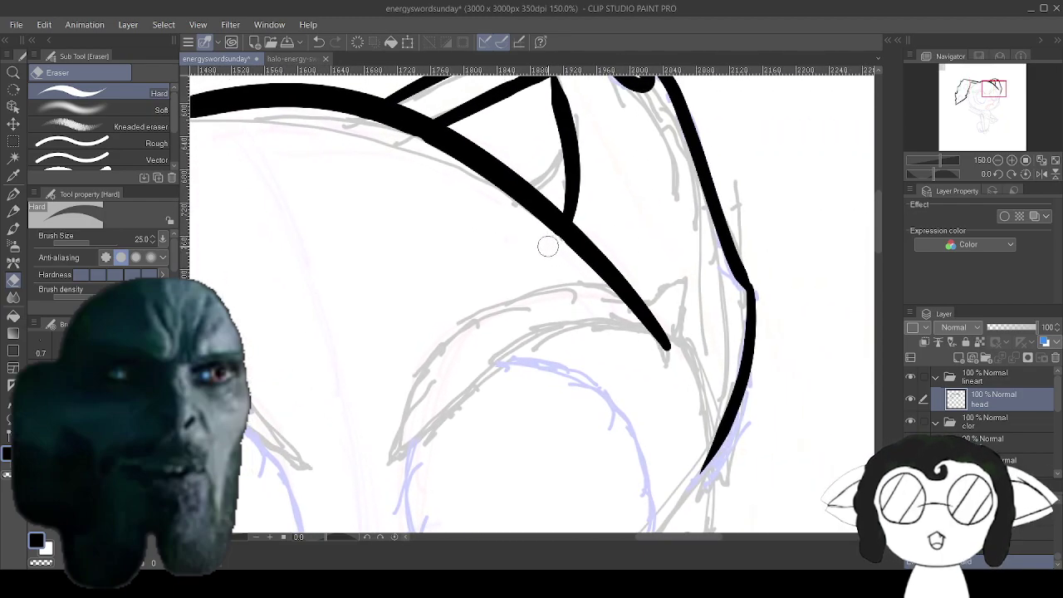
# Ink the side of the head with the G-pen from the first ear's lower line down to the cheek tuft's upper point.
pyautogui.scroll(-6, 547, 245)
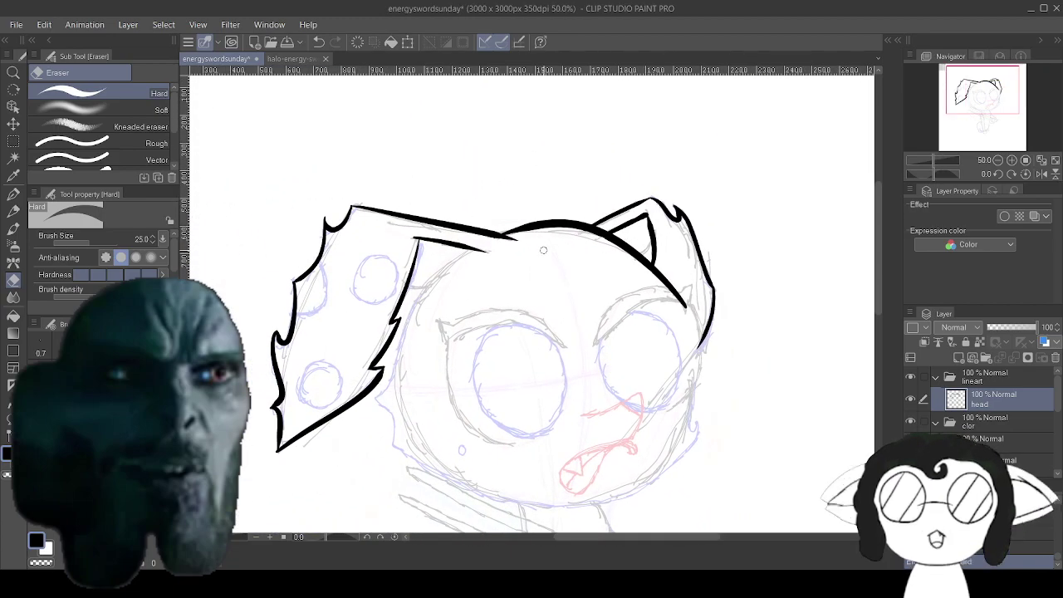
pyautogui.moveTo(540, 332); pyautogui.dragTo(552, 254)
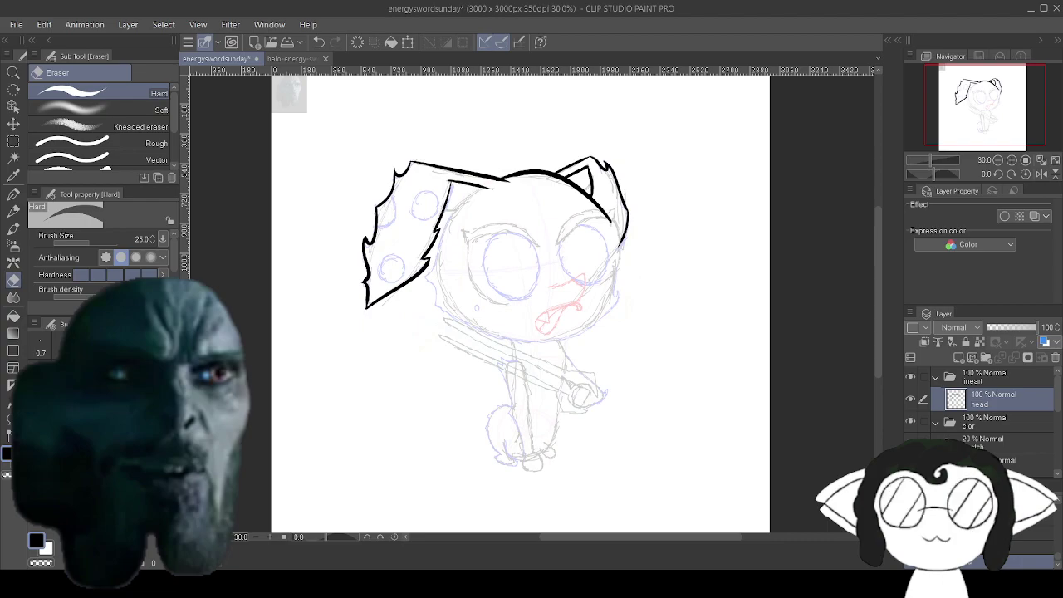
pyautogui.scroll(3, 439, 271)
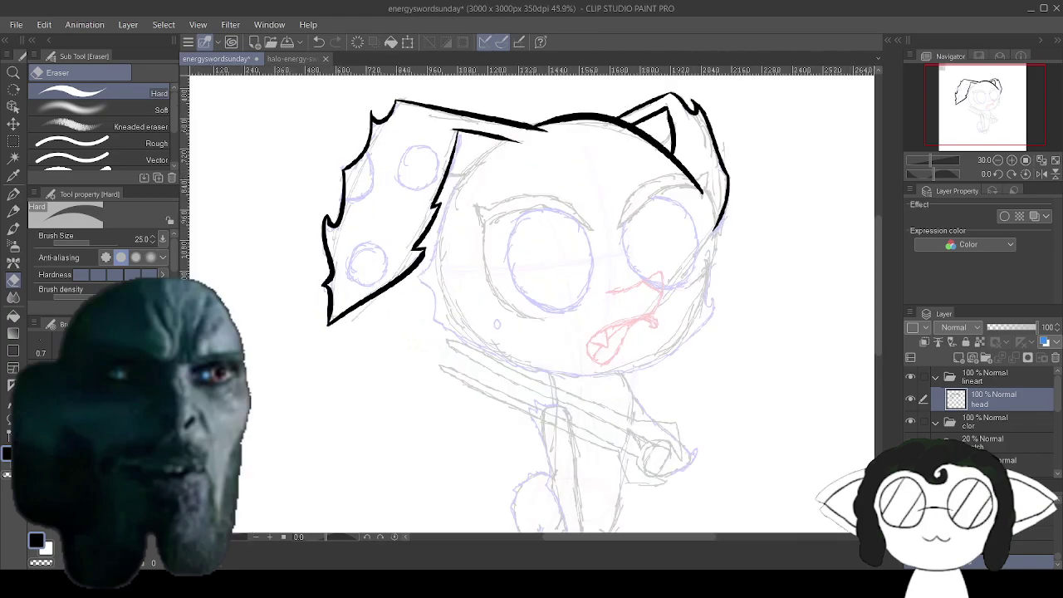
pyautogui.moveTo(439, 271); pyautogui.dragTo(405, 319)
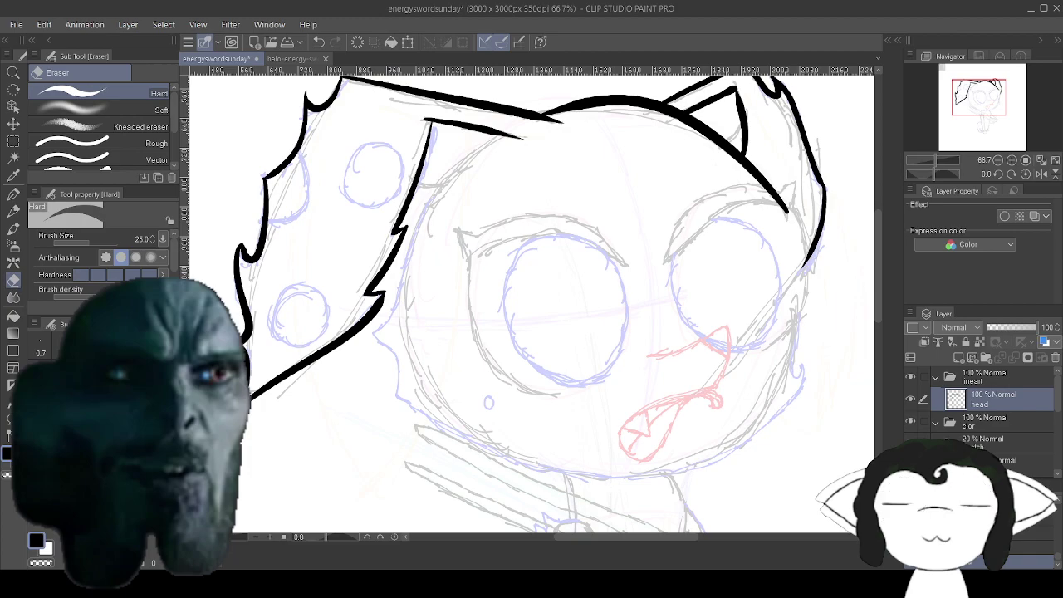
pyautogui.moveTo(501, 127); pyautogui.dragTo(457, 164)
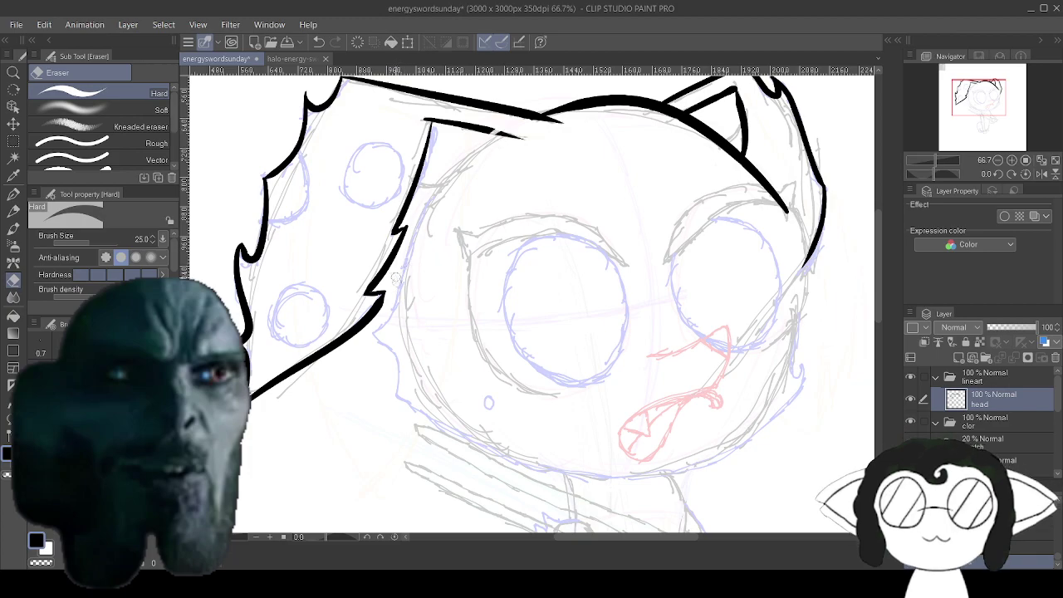
pyautogui.click(15, 192)
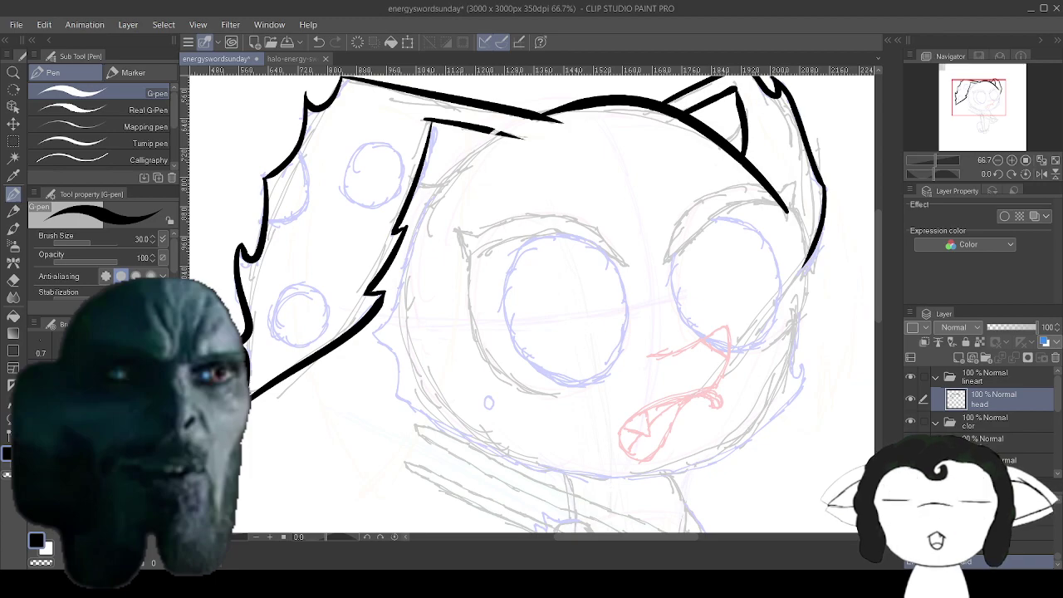
pyautogui.hotkey('ctrl', 'z')
pyautogui.moveTo(502, 135)
pyautogui.mouseDown()
pyautogui.moveTo(437, 203)
pyautogui.moveTo(373, 330)
pyautogui.mouseUp()
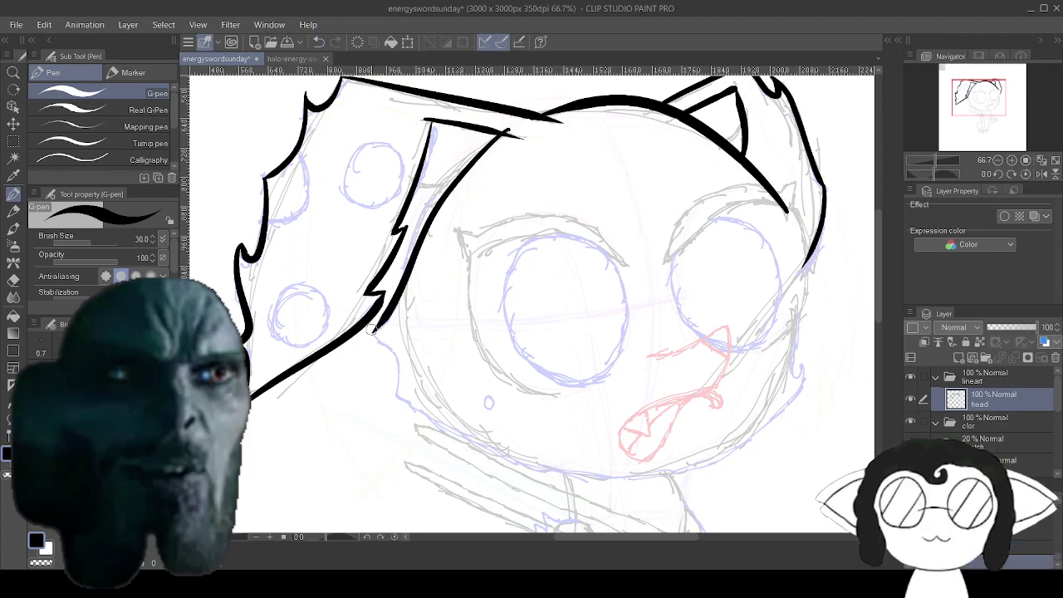
# Ink the curved cheek tuft edge below the first ear, from its upper point down to the jaw corner.
pyautogui.scroll(3, 614, 361)
pyautogui.moveTo(412, 424); pyautogui.dragTo(558, 343)
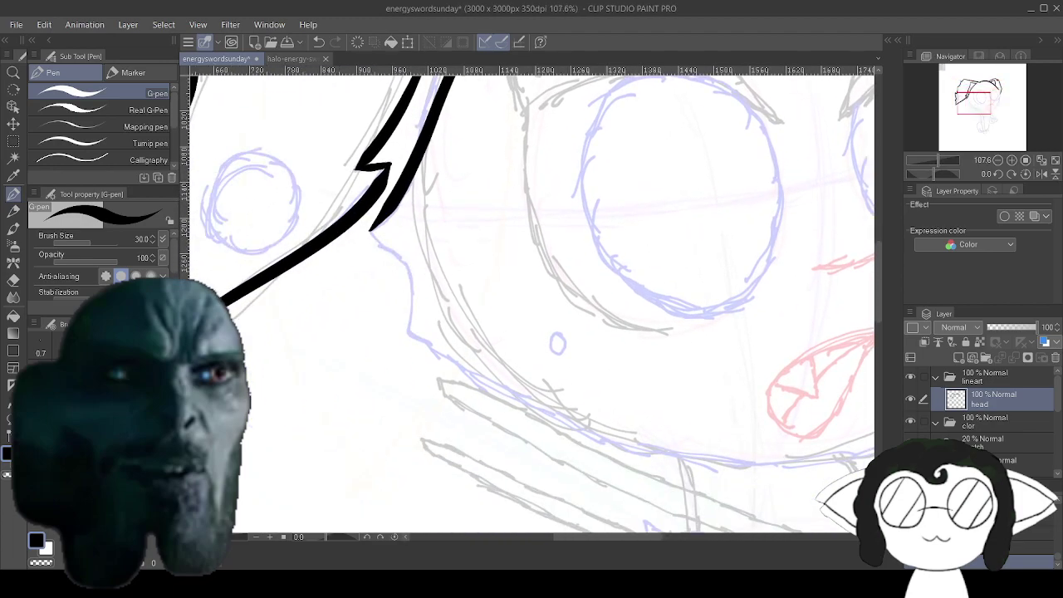
pyautogui.moveTo(372, 231)
pyautogui.mouseDown()
pyautogui.moveTo(412, 295)
pyautogui.moveTo(411, 343)
pyautogui.mouseUp()
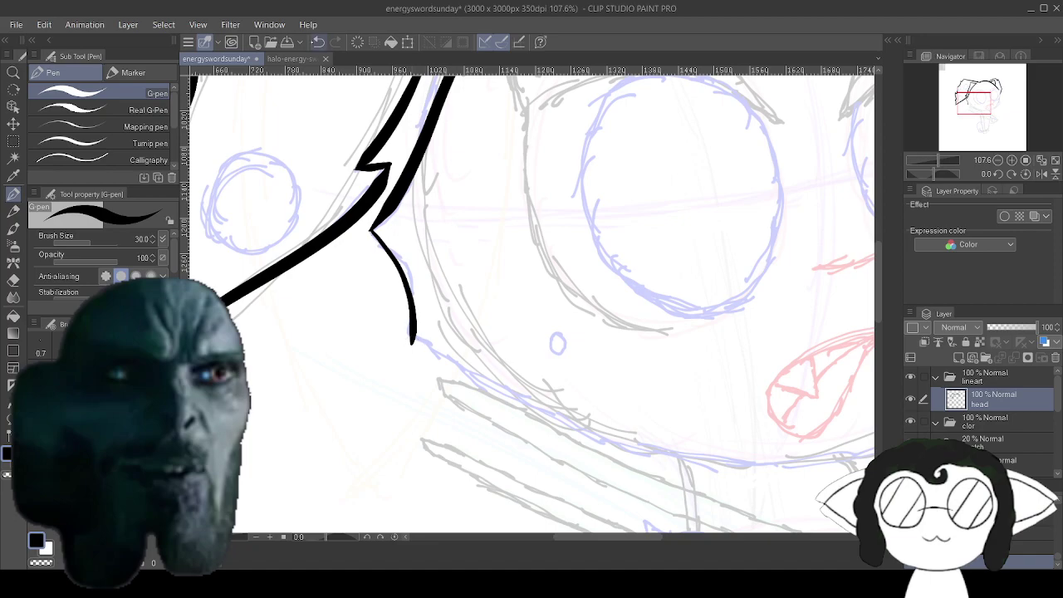
pyautogui.hotkey('ctrl', 'z')
pyautogui.moveTo(371, 230)
pyautogui.mouseDown()
pyautogui.moveTo(411, 310)
pyautogui.moveTo(407, 347)
pyautogui.mouseUp()
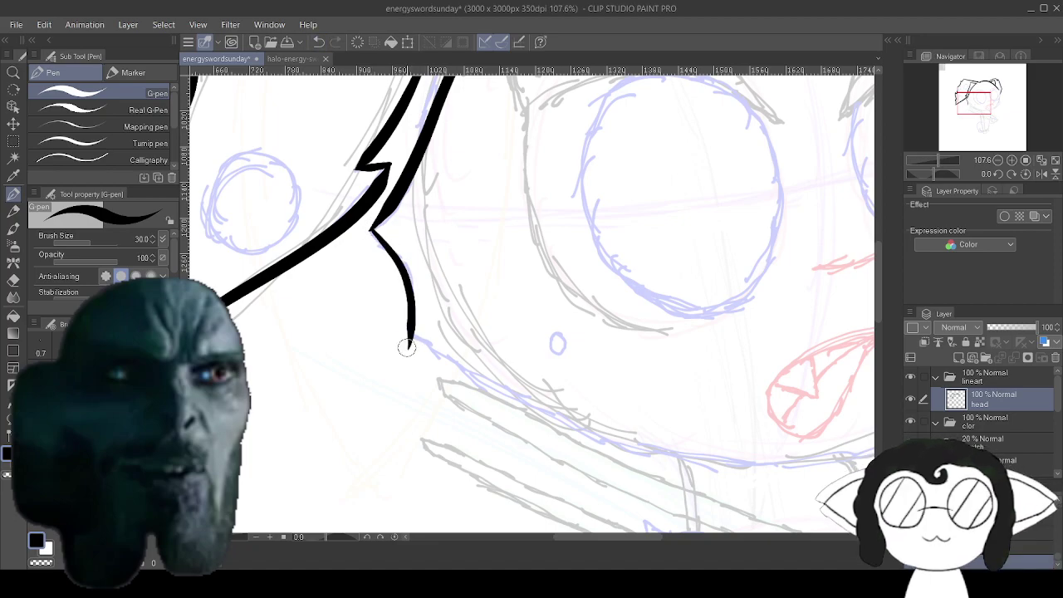
# Ink the jaw as one long curve from the far cheek tip under the mouth to the near cheek tuft.
pyautogui.moveTo(581, 349)
pyautogui.mouseDown()
pyautogui.moveTo(458, 176)
pyautogui.moveTo(336, 239)
pyautogui.moveTo(469, 236)
pyautogui.moveTo(419, 249)
pyautogui.mouseUp()
pyautogui.scroll(-4, 531, 304)
pyautogui.moveTo(532, 304); pyautogui.dragTo(491, 314)
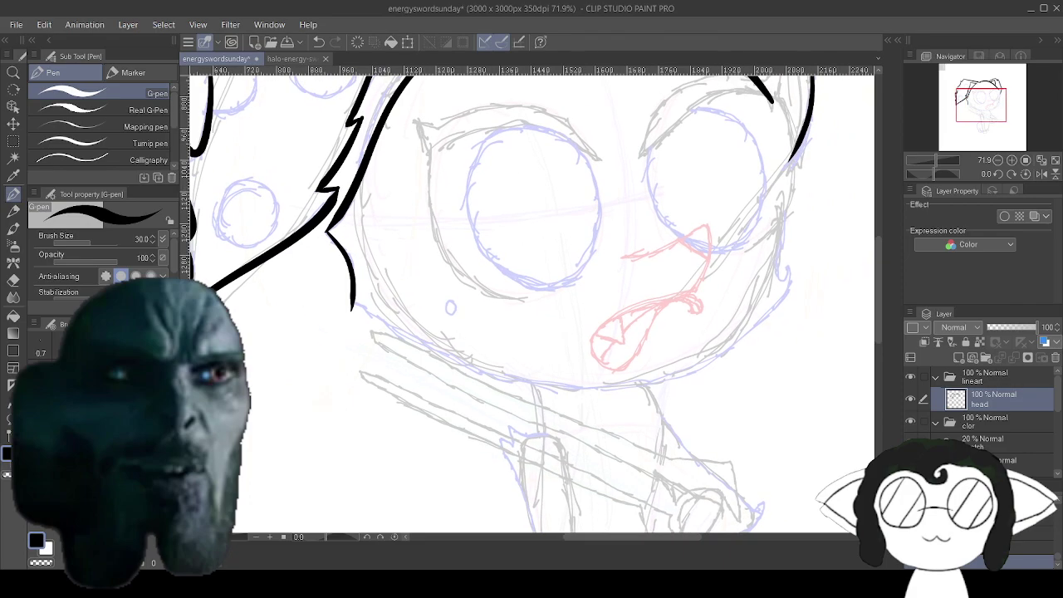
pyautogui.moveTo(791, 287)
pyautogui.mouseDown()
pyautogui.moveTo(751, 334)
pyautogui.moveTo(666, 378)
pyautogui.moveTo(559, 386)
pyautogui.moveTo(465, 361)
pyautogui.moveTo(391, 328)
pyautogui.moveTo(346, 292)
pyautogui.mouseUp()
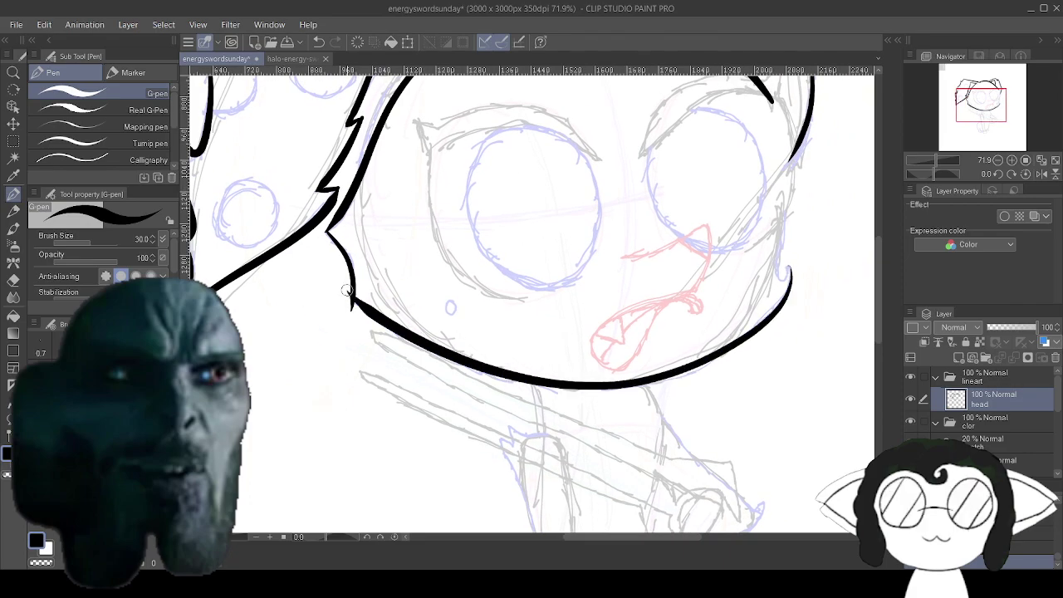
pyautogui.hotkey('ctrl', 'z')
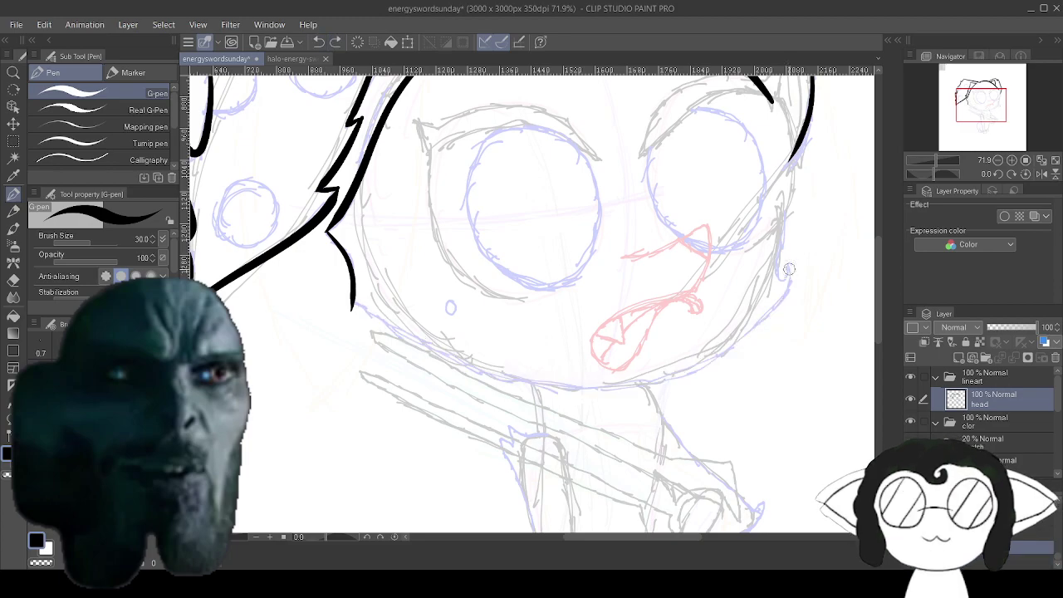
pyautogui.moveTo(788, 268)
pyautogui.mouseDown()
pyautogui.moveTo(771, 318)
pyautogui.moveTo(691, 368)
pyautogui.moveTo(580, 391)
pyautogui.moveTo(478, 376)
pyautogui.moveTo(402, 337)
pyautogui.moveTo(343, 275)
pyautogui.mouseUp()
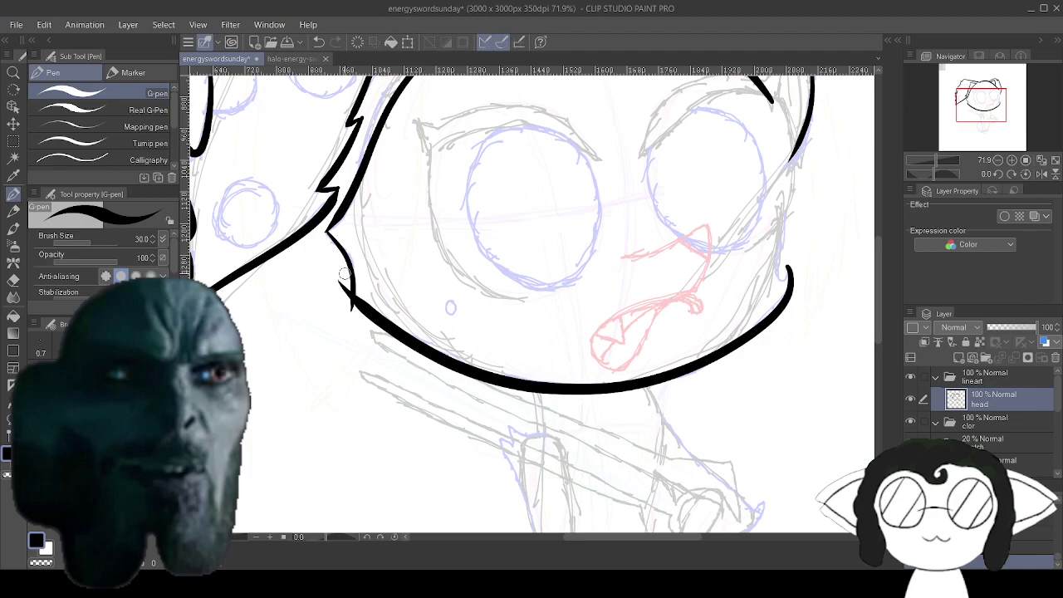
# Ink the far cheek's edge from the jaw tip up toward the second ear, and save the drawing.
pyautogui.scroll(2, 790, 350)
pyautogui.moveTo(790, 315); pyautogui.dragTo(686, 518)
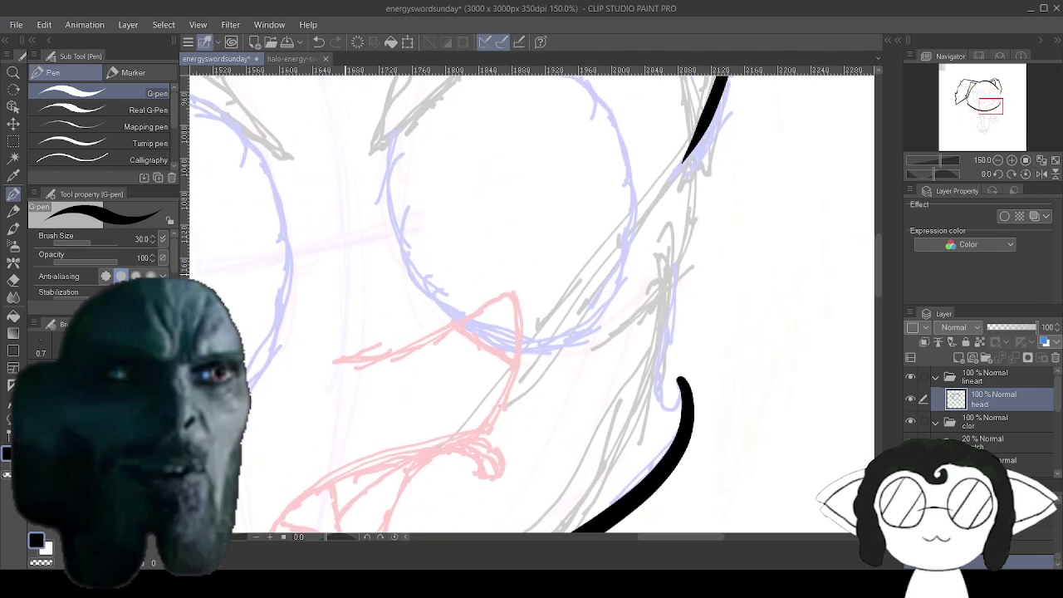
pyautogui.moveTo(678, 381)
pyautogui.mouseDown()
pyautogui.moveTo(674, 406)
pyautogui.moveTo(650, 381)
pyautogui.moveTo(674, 258)
pyautogui.mouseUp()
pyautogui.scroll(-5, 674, 256)
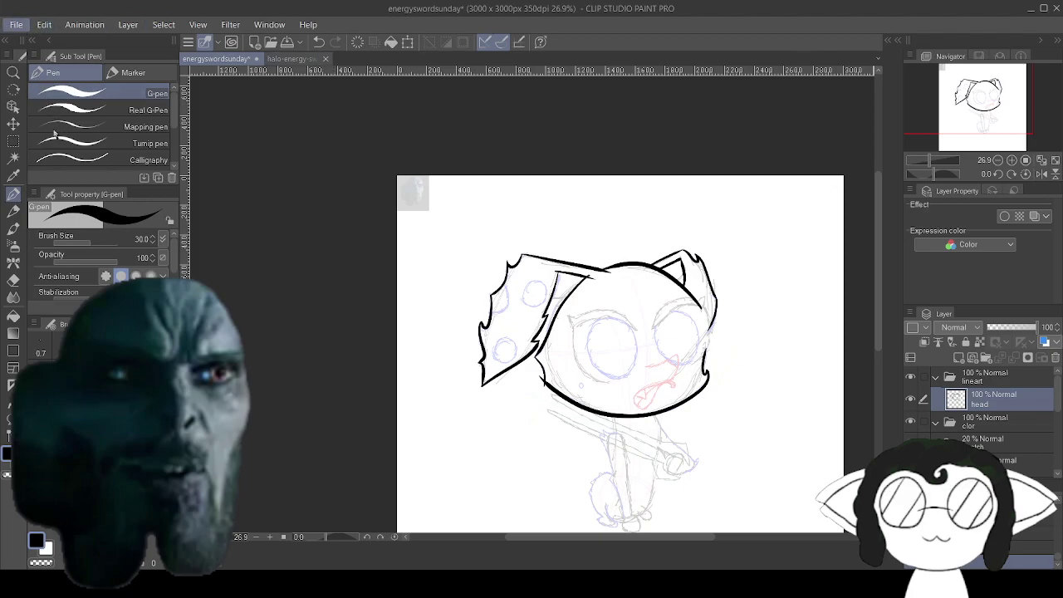
pyautogui.hotkey('ctrl', 's')
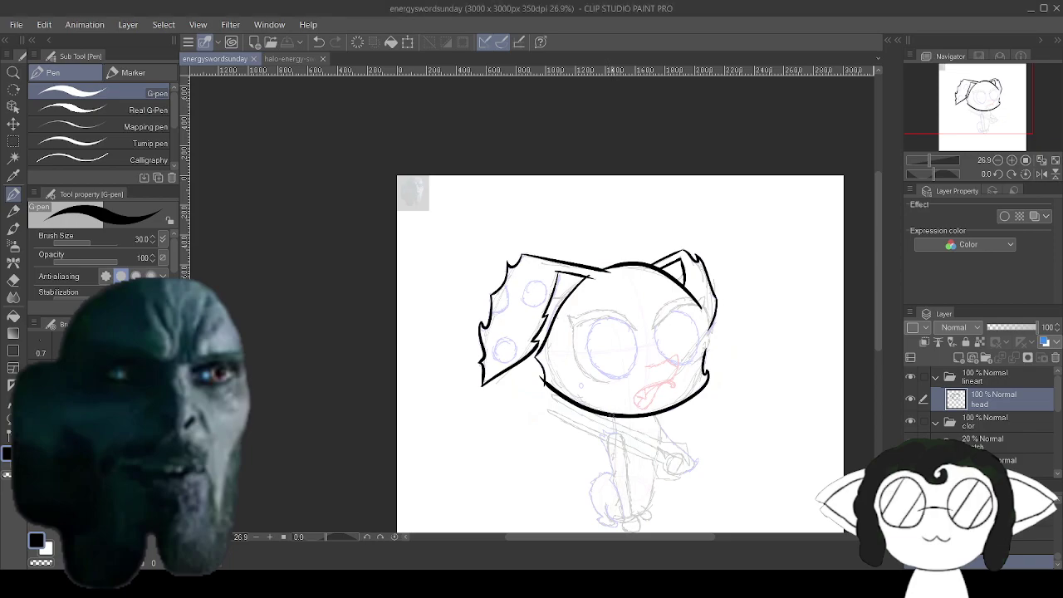
# Erase the overshooting line ends at the corner where the near cheek tuft meets the jaw, using the hard eraser.
pyautogui.scroll(8, 554, 394)
pyautogui.scroll(1, 558, 451)
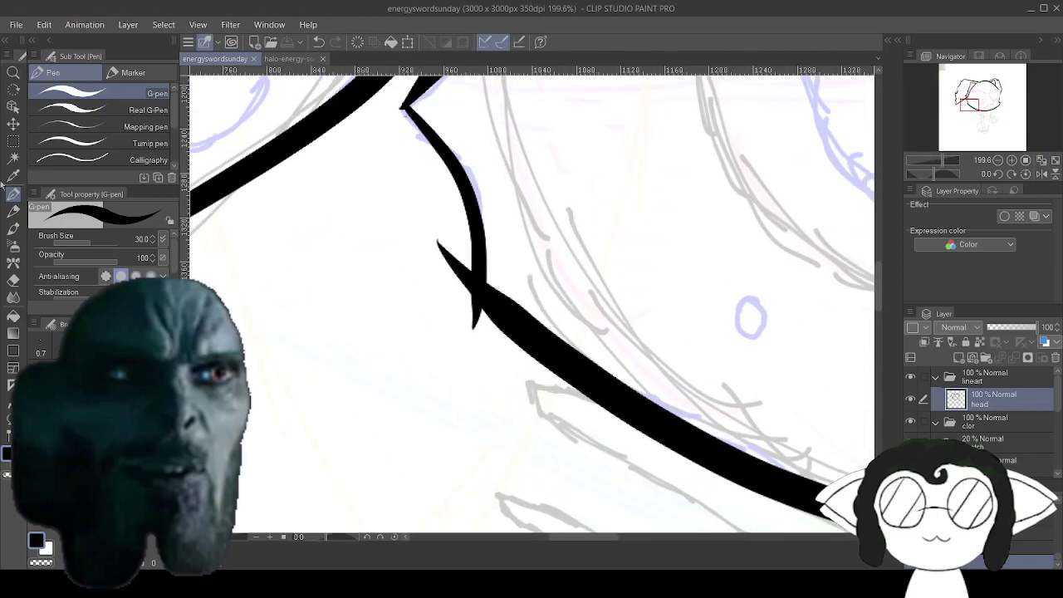
pyautogui.click(13, 280)
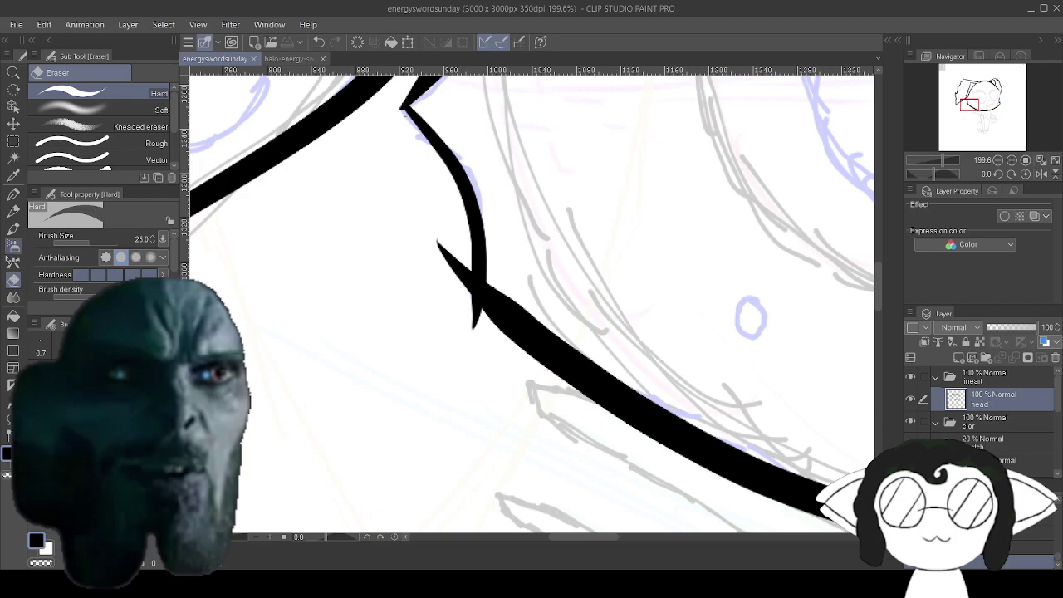
pyautogui.moveTo(448, 240); pyautogui.dragTo(454, 275)
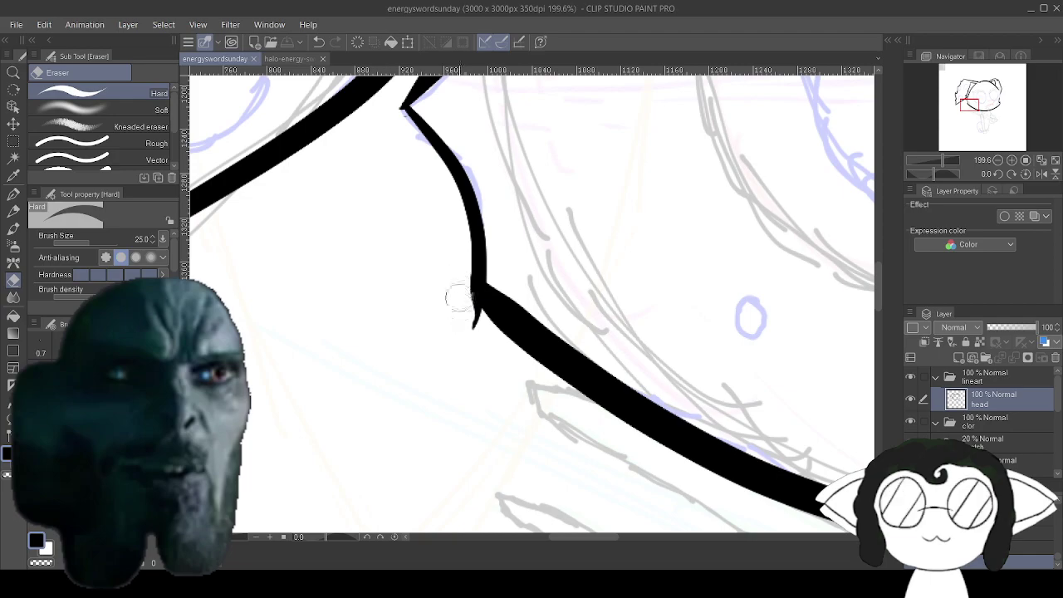
pyautogui.moveTo(468, 328); pyautogui.dragTo(465, 314)
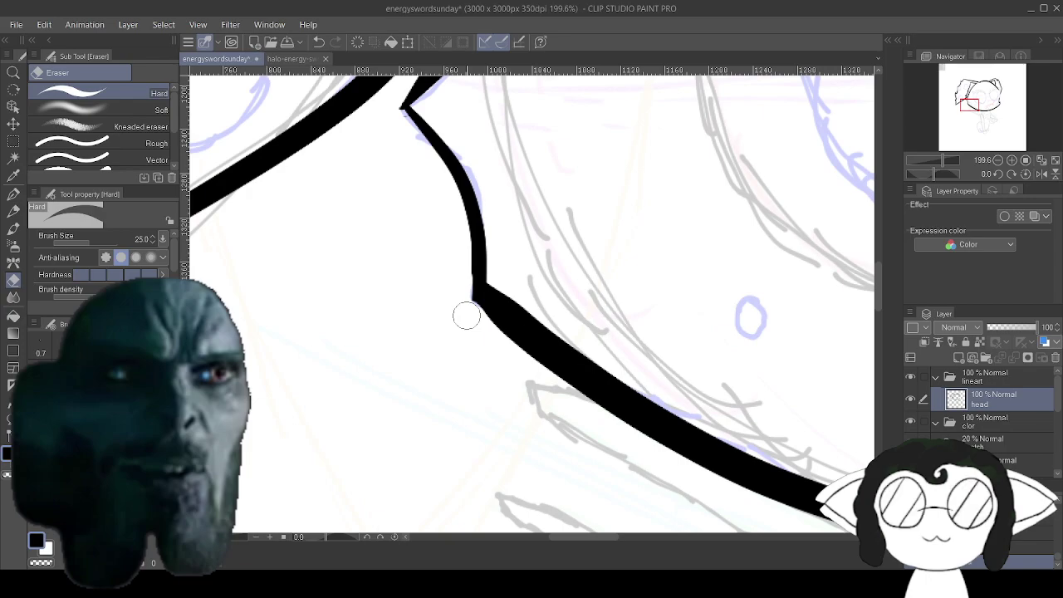
# Trim the tapered tip off the head-top line's lower end beside the second ear, and save the drawing.
pyautogui.scroll(-4, 643, 365)
pyautogui.moveTo(664, 359); pyautogui.dragTo(460, 360)
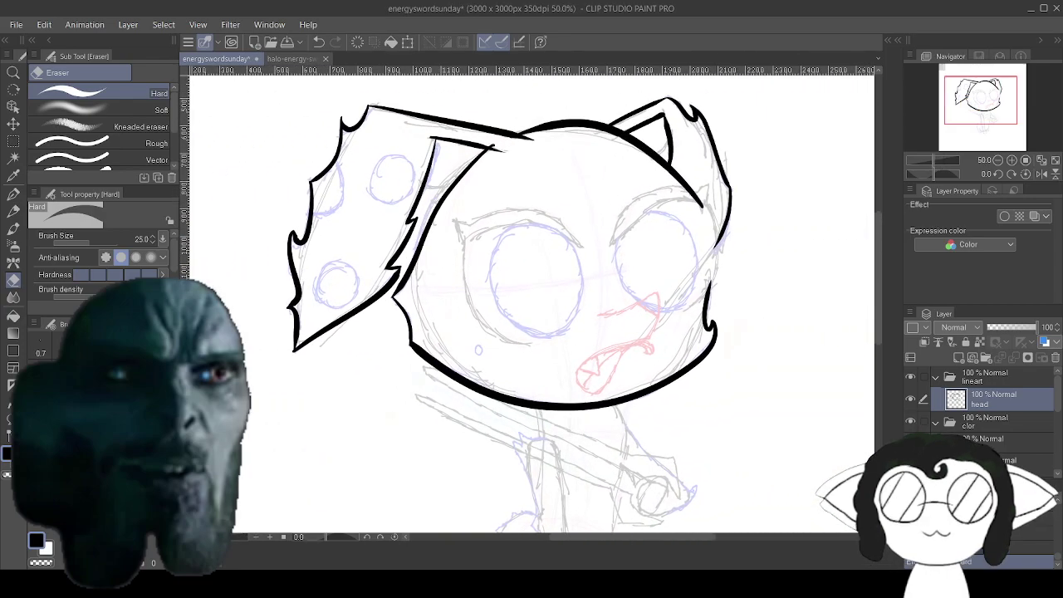
pyautogui.scroll(3, 768, 393)
pyautogui.moveTo(754, 373); pyautogui.dragTo(734, 480)
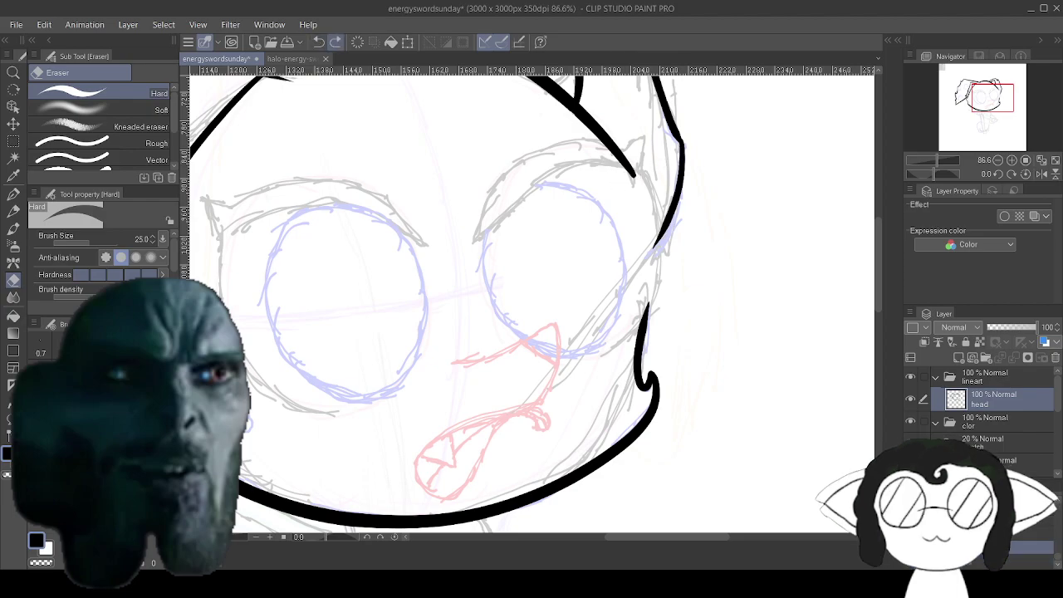
pyautogui.scroll(3, 669, 104)
pyautogui.moveTo(603, 234)
pyautogui.mouseDown()
pyautogui.moveTo(618, 282)
pyautogui.moveTo(599, 258)
pyautogui.mouseUp()
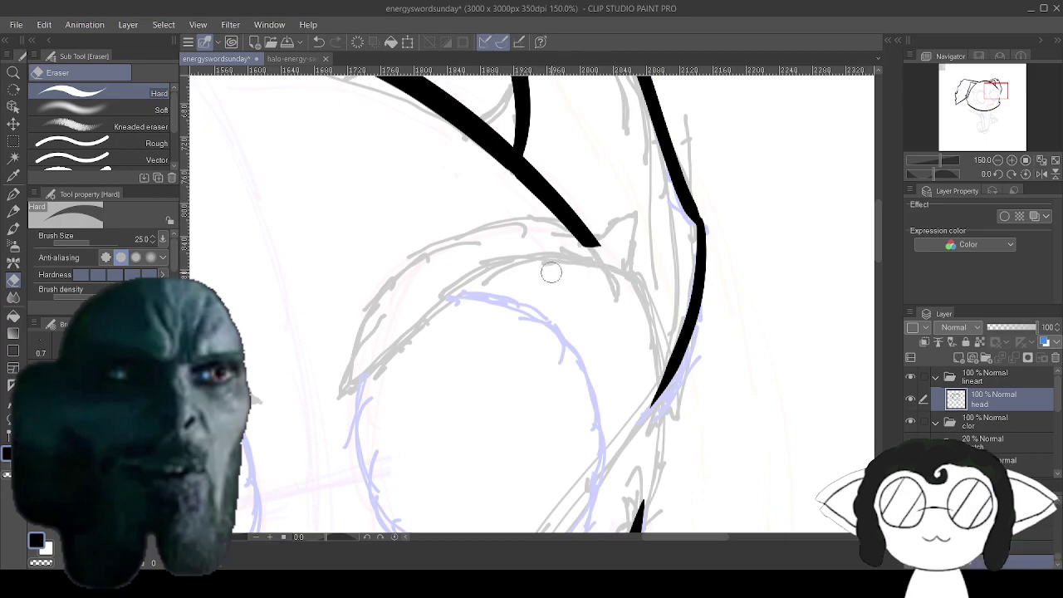
pyautogui.scroll(-3, 552, 273)
pyautogui.moveTo(552, 332); pyautogui.dragTo(547, 285)
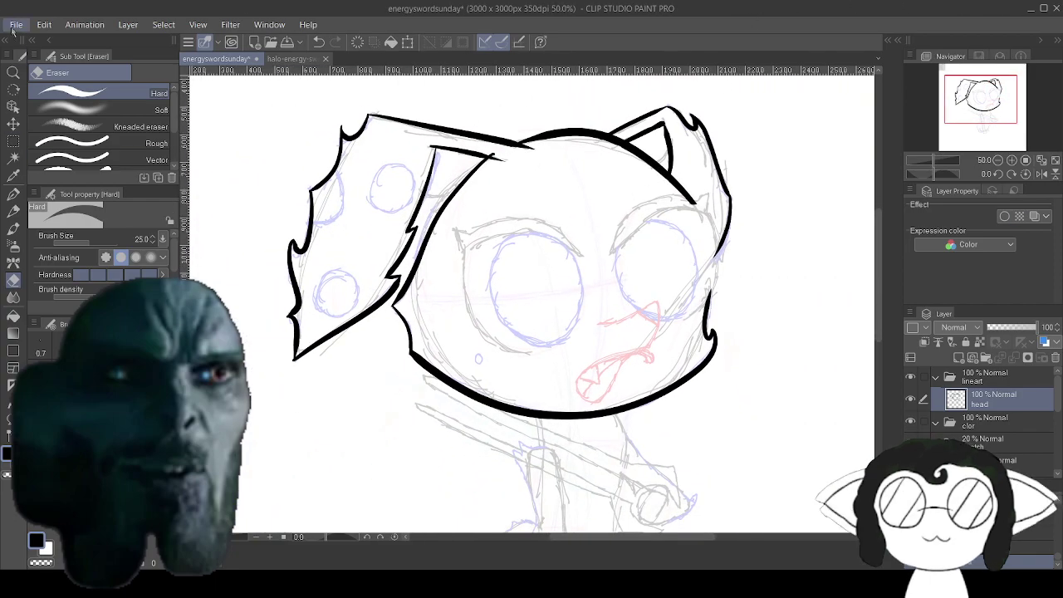
pyautogui.hotkey('ctrl', 's')
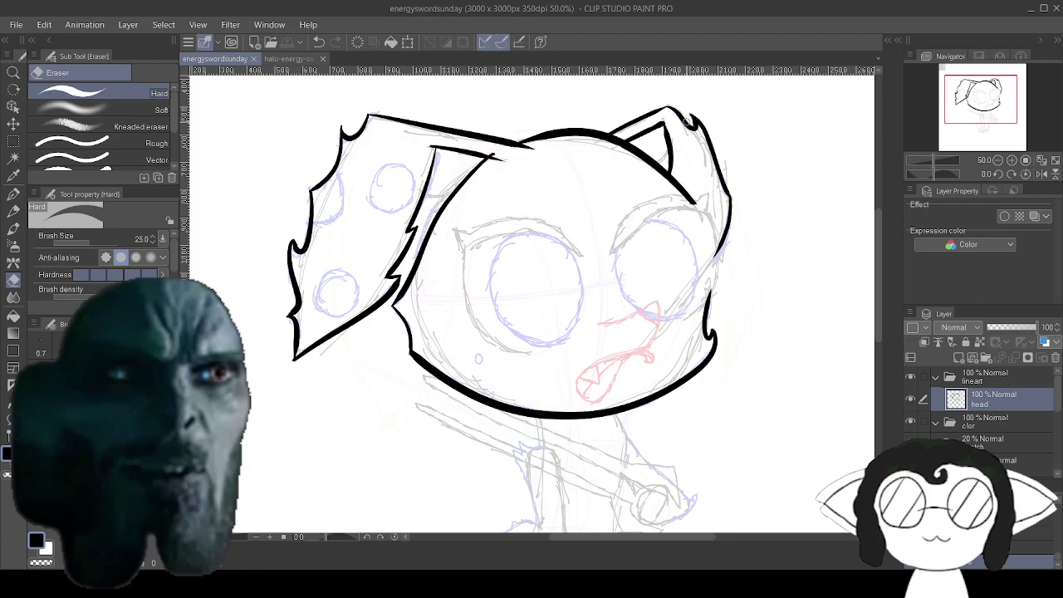
# Thicken the second ear's upper edge with the G-pen from its tip down to the head, and save the drawing.
pyautogui.scroll(8, 688, 160)
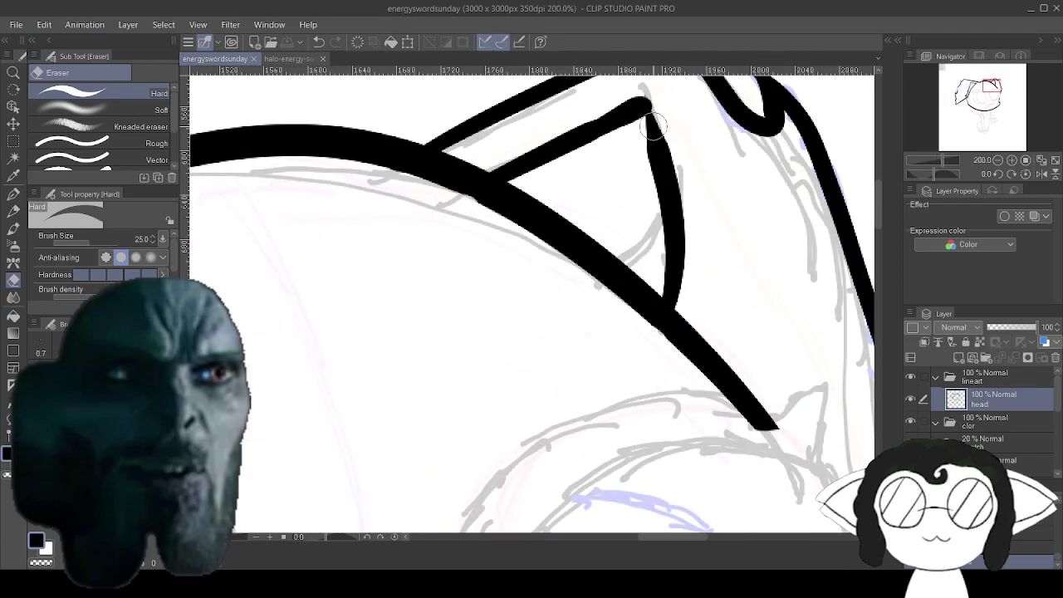
pyautogui.moveTo(654, 127); pyautogui.dragTo(628, 292)
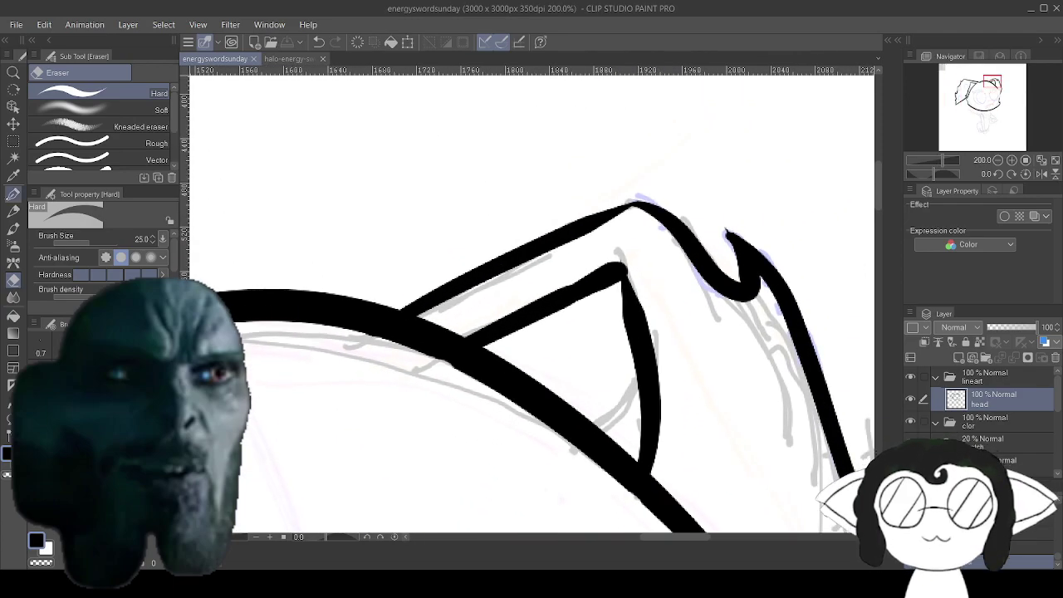
pyautogui.press('p')
pyautogui.moveTo(643, 205); pyautogui.dragTo(396, 322)
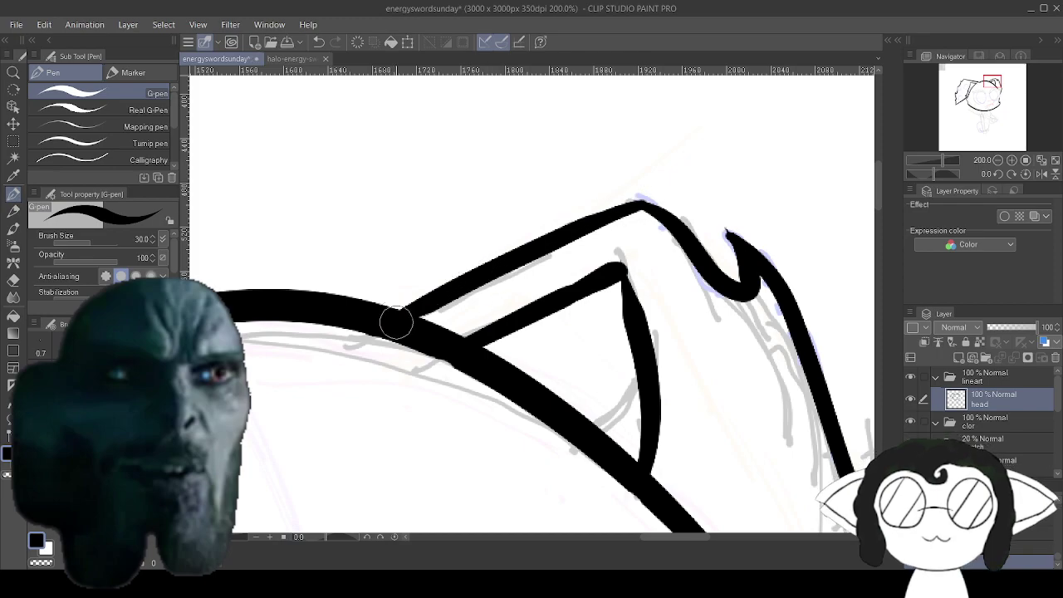
pyautogui.scroll(-10, 487, 208)
pyautogui.scroll(4, 397, 374)
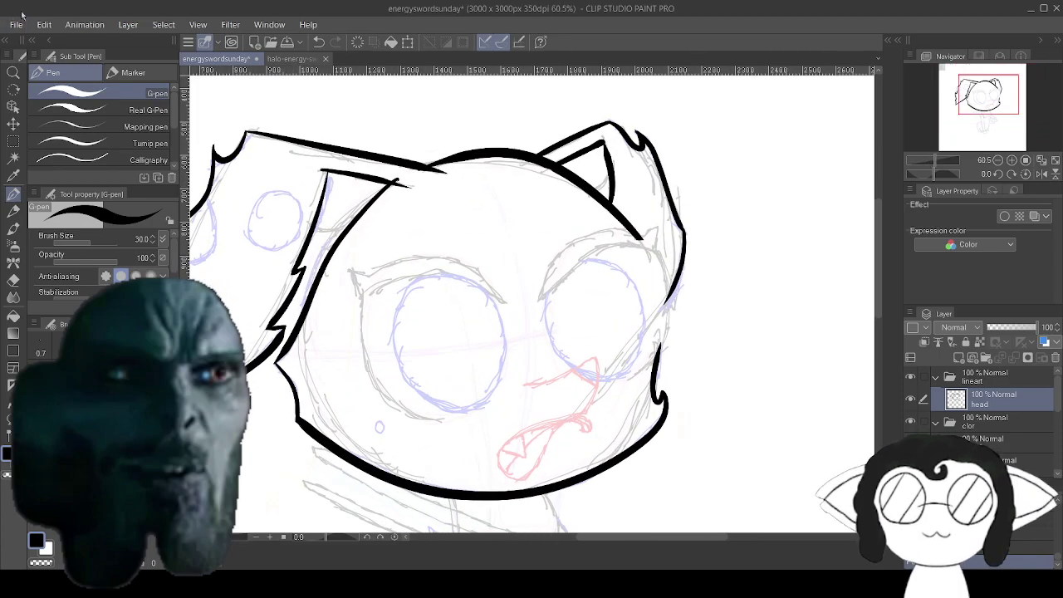
pyautogui.hotkey('ctrl', 's')
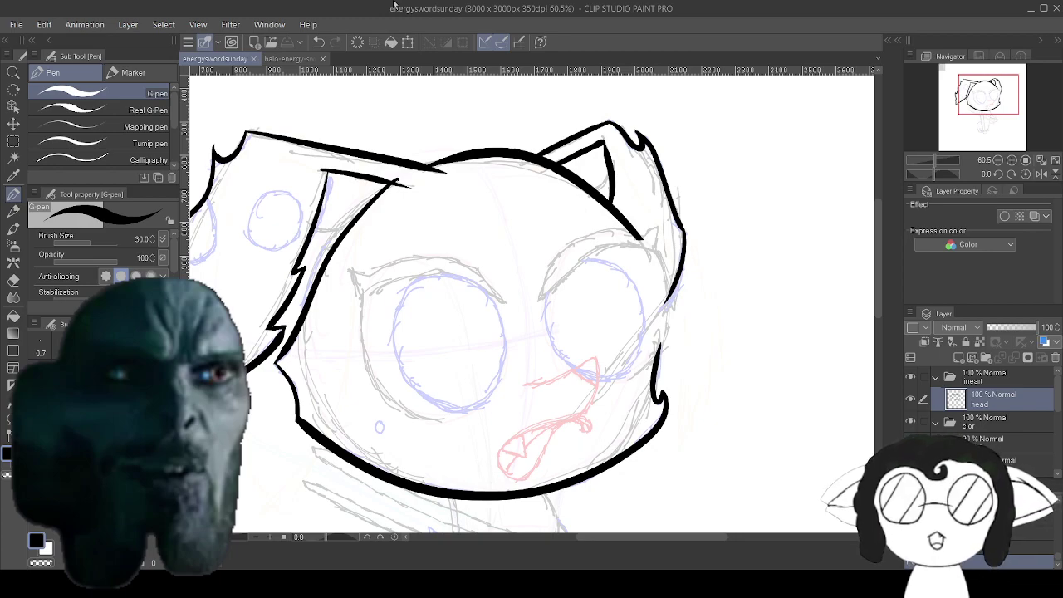
# Add a new raster layer named "bode" above the head layer in the lineart folder.
pyautogui.scroll(5, 668, 299)
pyautogui.scroll(-6, 714, 303)
pyautogui.moveTo(647, 431); pyautogui.dragTo(703, 135)
pyautogui.scroll(3, 697, 282)
pyautogui.moveTo(697, 283); pyautogui.dragTo(829, 483)
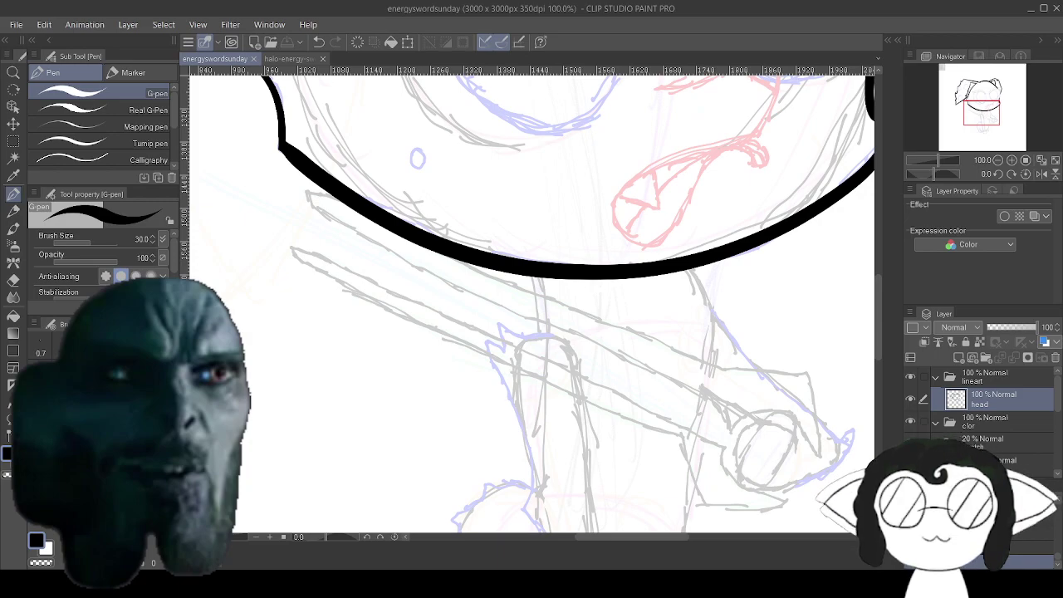
pyautogui.click(959, 357)
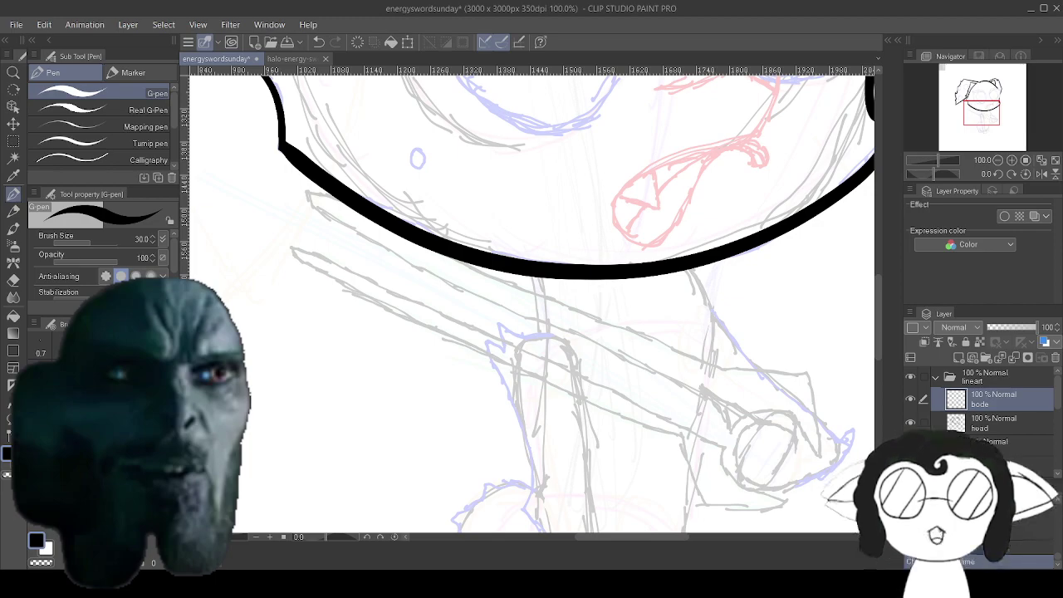
# Ink the body's near side with the G-pen as a tapering line running down from the jaw.
pyautogui.moveTo(532, 434)
pyautogui.mouseDown()
pyautogui.moveTo(511, 345)
pyautogui.moveTo(524, 376)
pyautogui.mouseUp()
pyautogui.scroll(2, 511, 345)
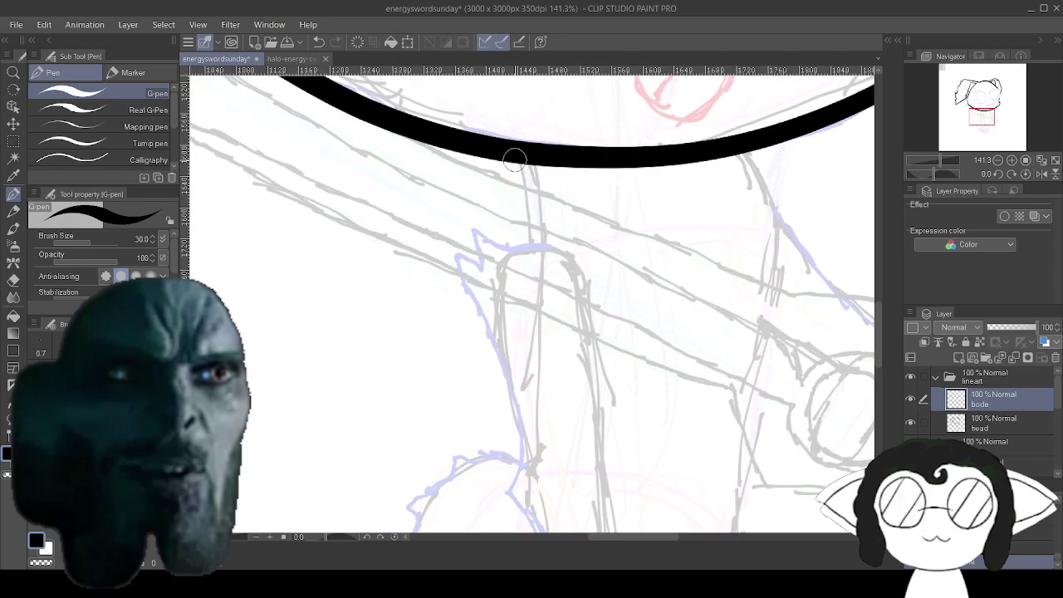
pyautogui.moveTo(519, 163); pyautogui.dragTo(531, 319)
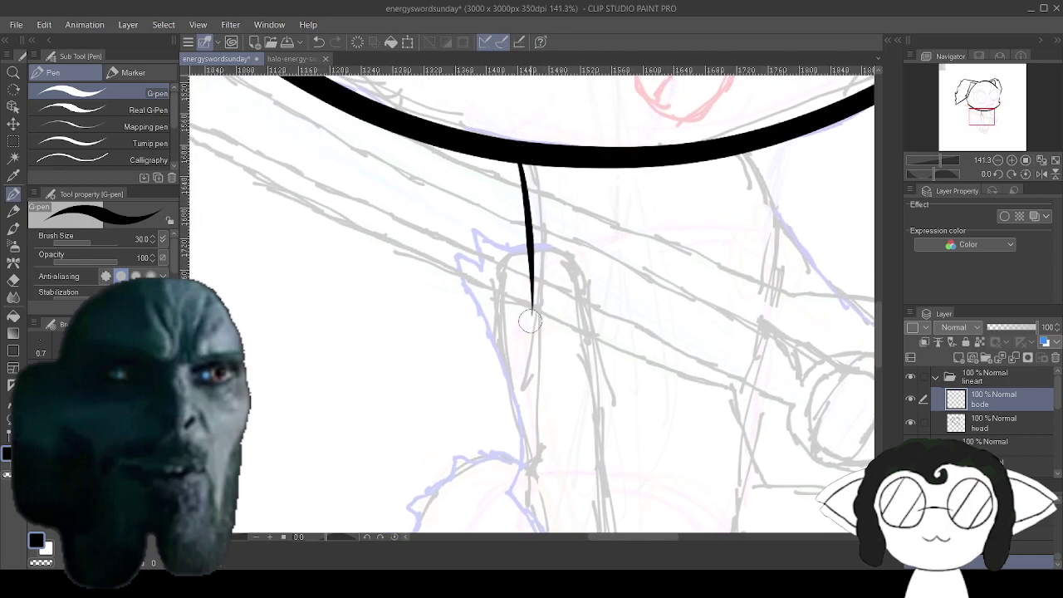
pyautogui.hotkey('ctrl', 'z')
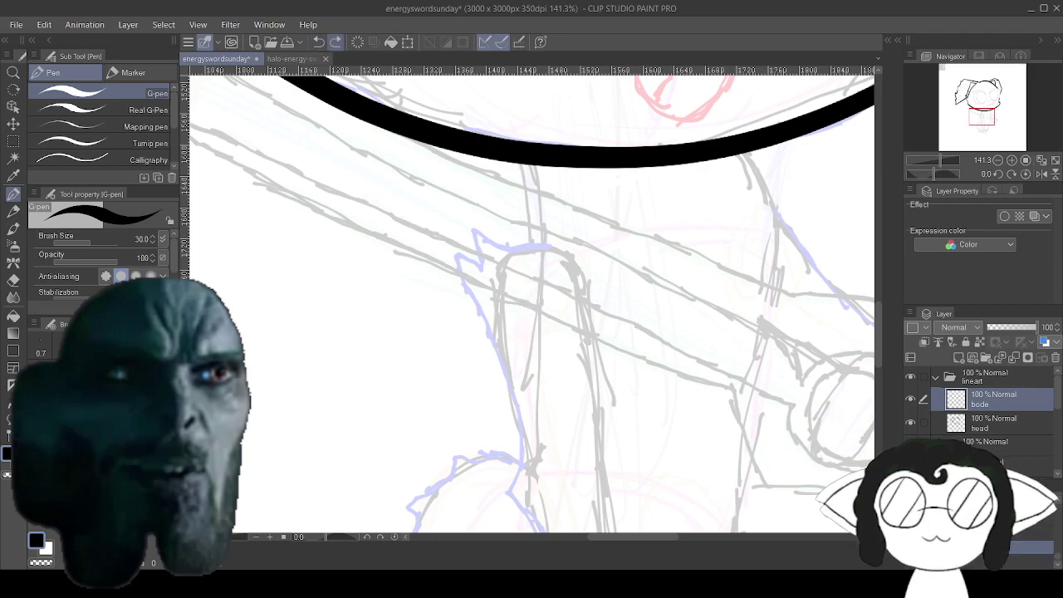
pyautogui.moveTo(531, 157)
pyautogui.mouseDown()
pyautogui.moveTo(548, 259)
pyautogui.moveTo(543, 434)
pyautogui.moveTo(523, 368)
pyautogui.moveTo(400, 453)
pyautogui.moveTo(353, 402)
pyautogui.mouseUp()
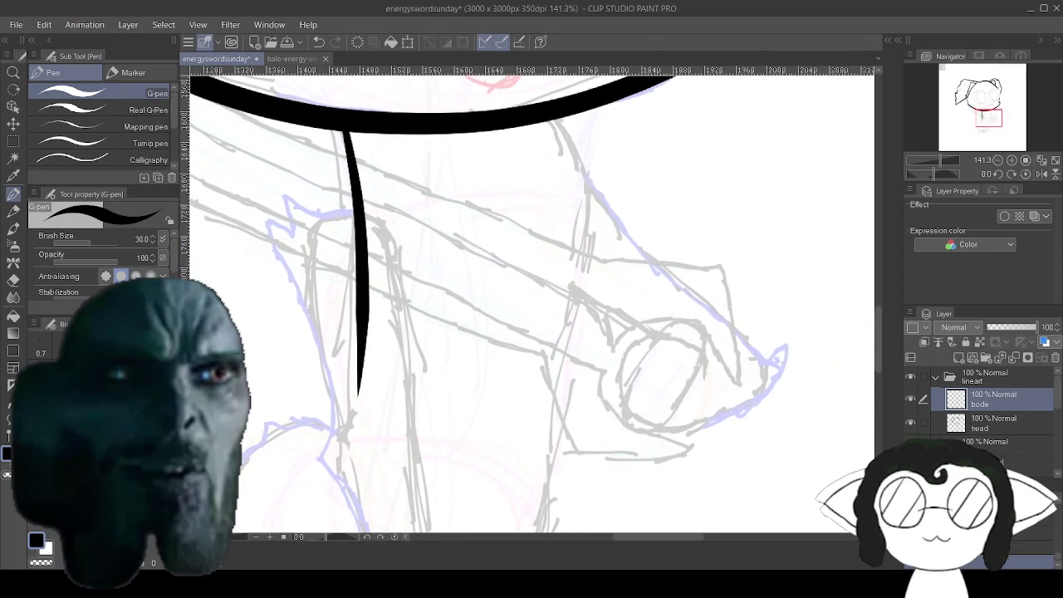
# Ink the body's far side as a bulging, tapering line running down from the jaw past the sword sketch.
pyautogui.moveTo(554, 106)
pyautogui.mouseDown()
pyautogui.moveTo(576, 147)
pyautogui.moveTo(582, 340)
pyautogui.moveTo(554, 437)
pyautogui.mouseUp()
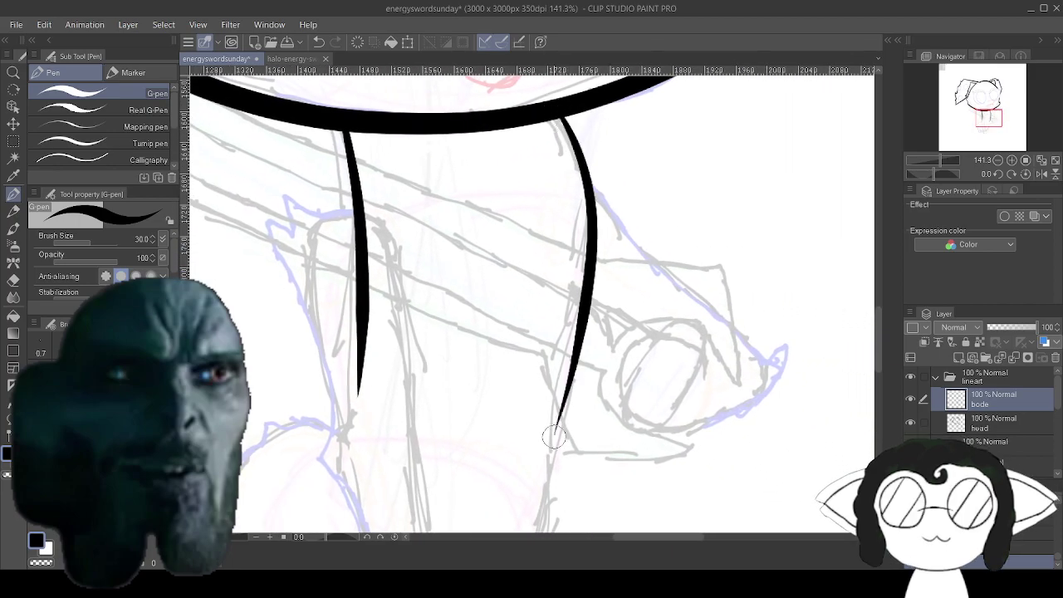
pyautogui.hotkey('ctrl', 'z')
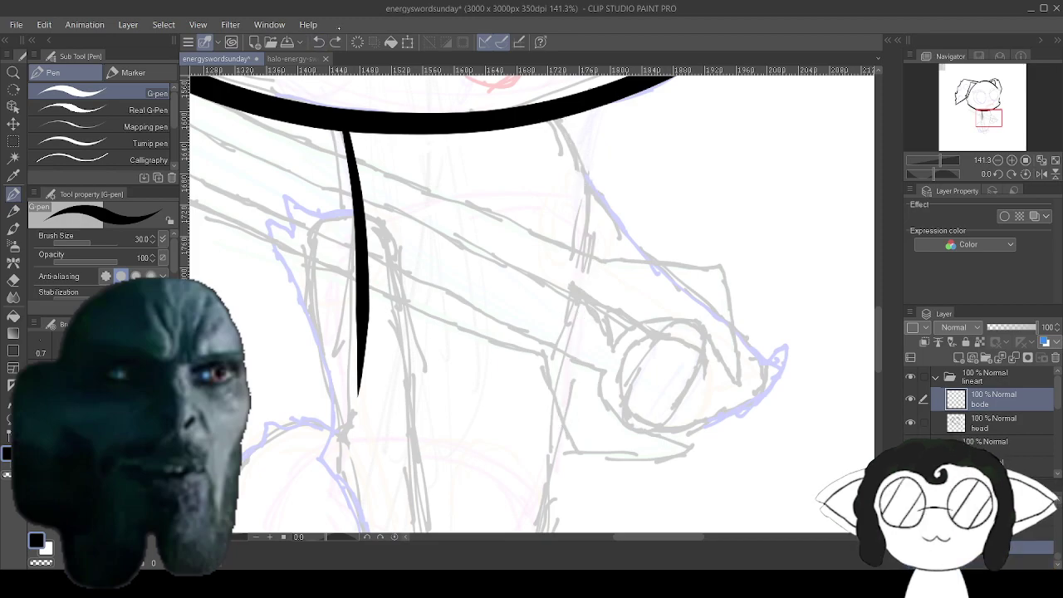
pyautogui.moveTo(550, 108)
pyautogui.mouseDown()
pyautogui.moveTo(583, 292)
pyautogui.moveTo(538, 464)
pyautogui.mouseUp()
pyautogui.moveTo(679, 293); pyautogui.dragTo(540, 390)
pyautogui.moveTo(641, 417); pyautogui.dragTo(658, 417)
pyautogui.moveTo(531, 349); pyautogui.dragTo(633, 277)
# Try to thicken the body's near side line below the jaw with a second stroke.
pyautogui.scroll(4, 501, 355)
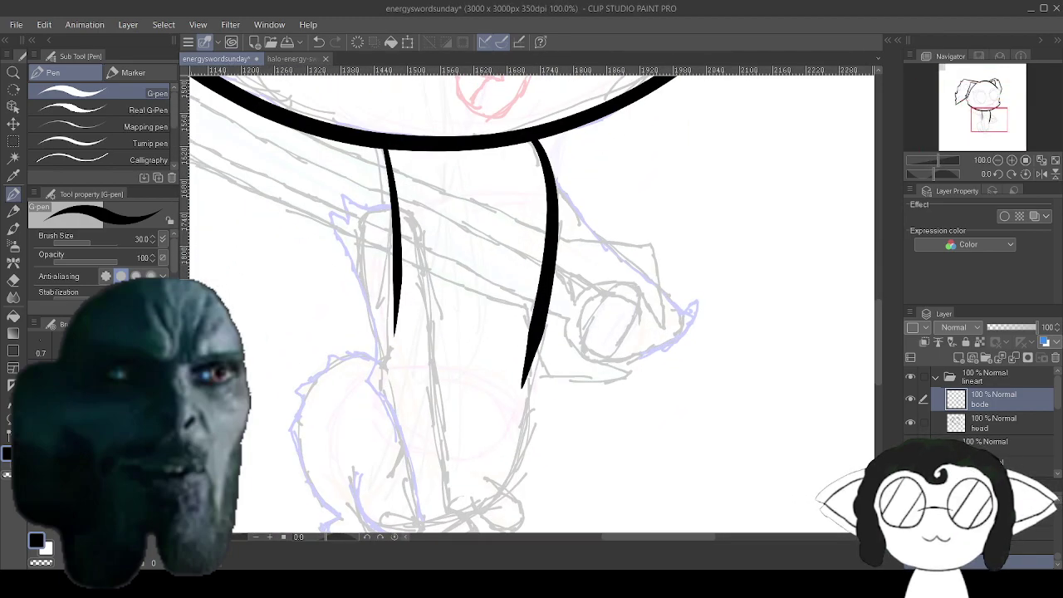
pyautogui.moveTo(621, 365); pyautogui.dragTo(625, 365)
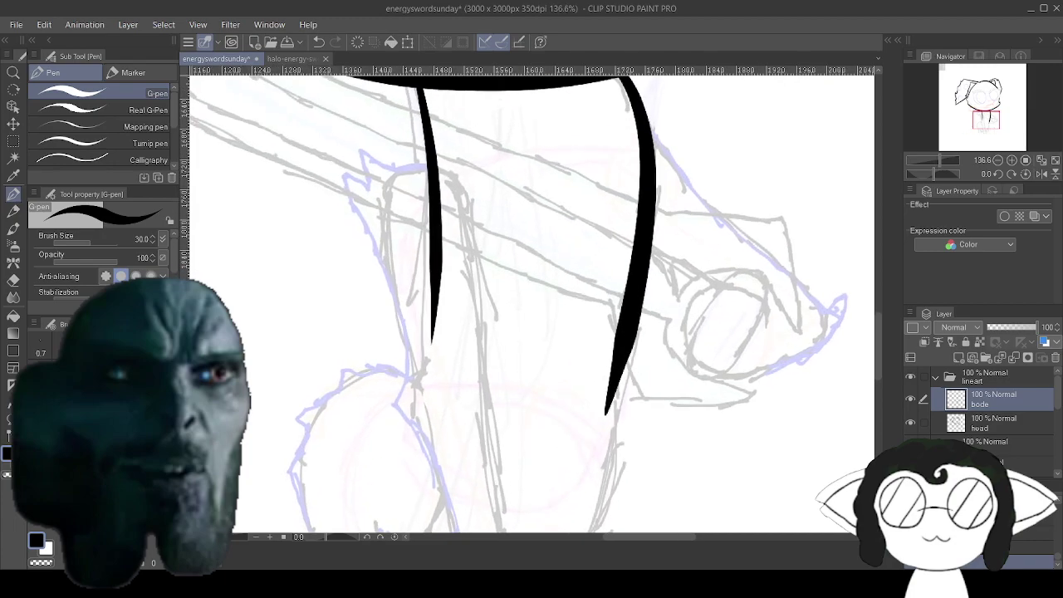
pyautogui.moveTo(419, 90); pyautogui.dragTo(409, 375)
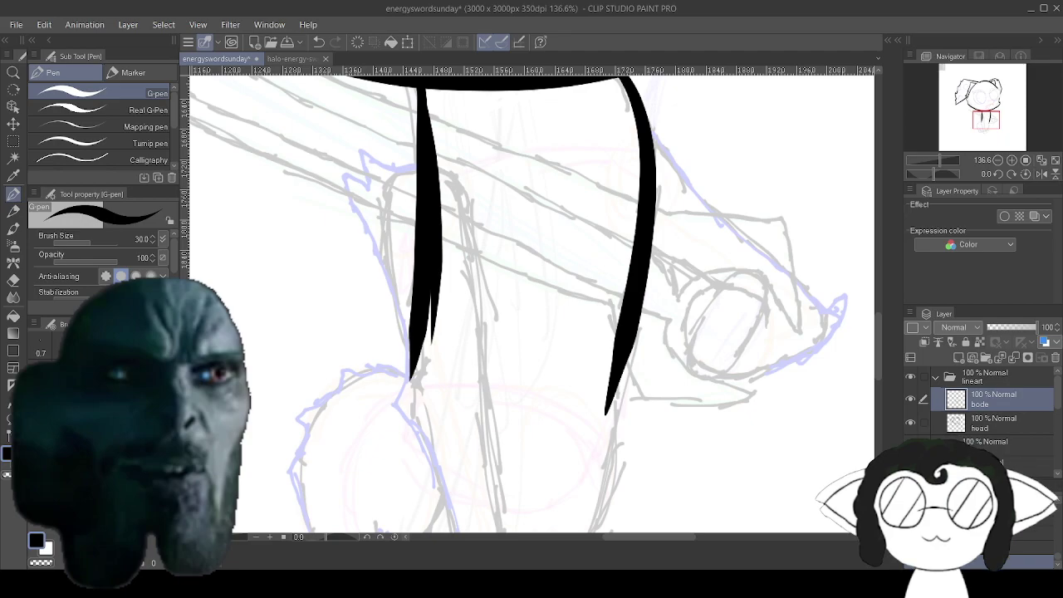
pyautogui.hotkey('ctrl', 'z')
pyautogui.scroll(2, 498, 291)
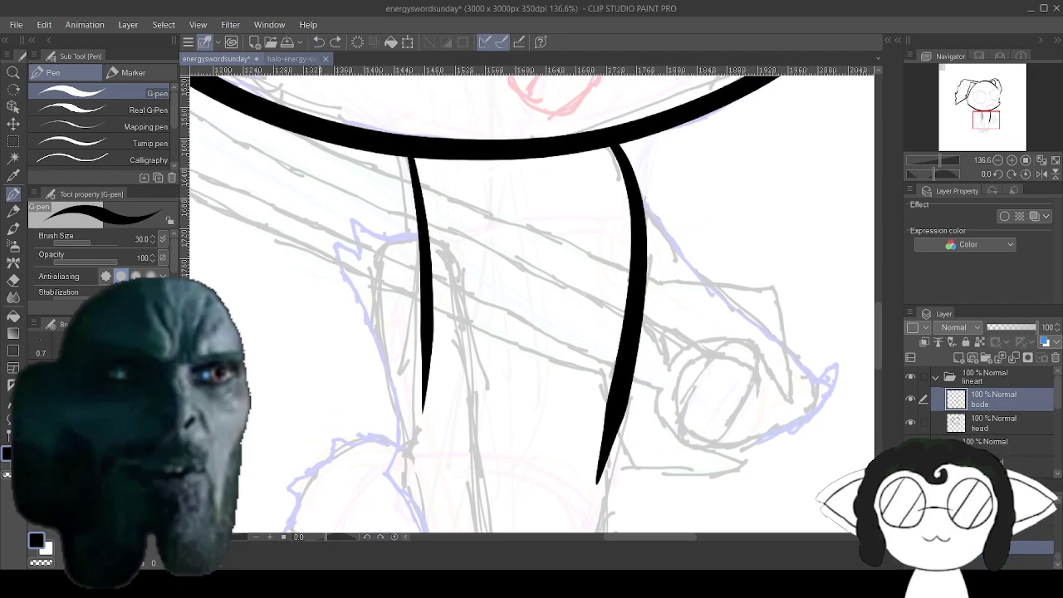
pyautogui.moveTo(406, 135)
pyautogui.mouseDown()
pyautogui.moveTo(435, 329)
pyautogui.moveTo(417, 415)
pyautogui.mouseUp()
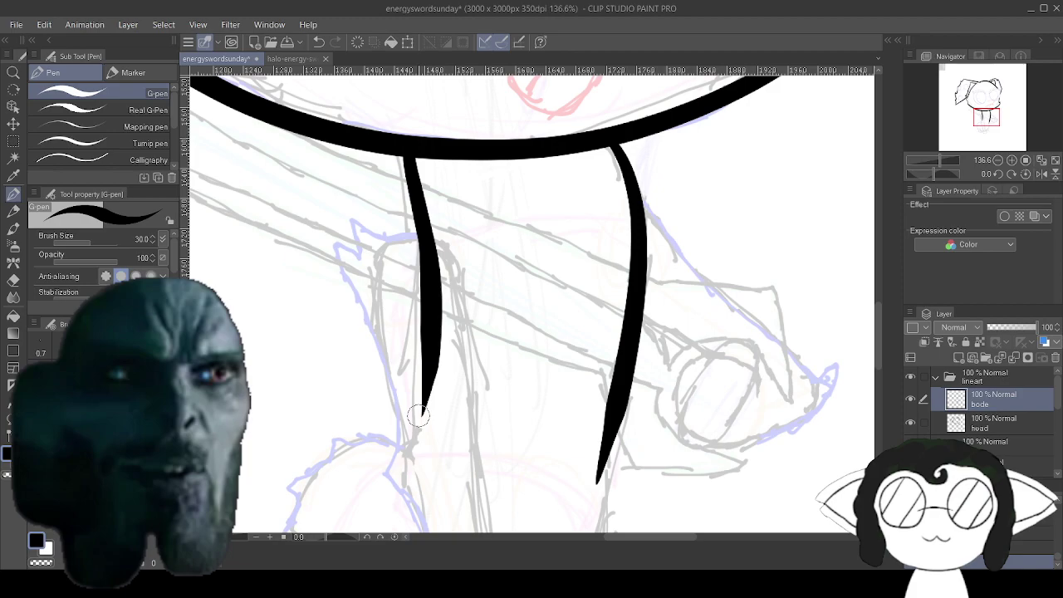
pyautogui.hotkey('ctrl', 'z')
# Extend the body's far side line downward and curve it around the body's base to the near foot.
pyautogui.scroll(-6, 612, 344)
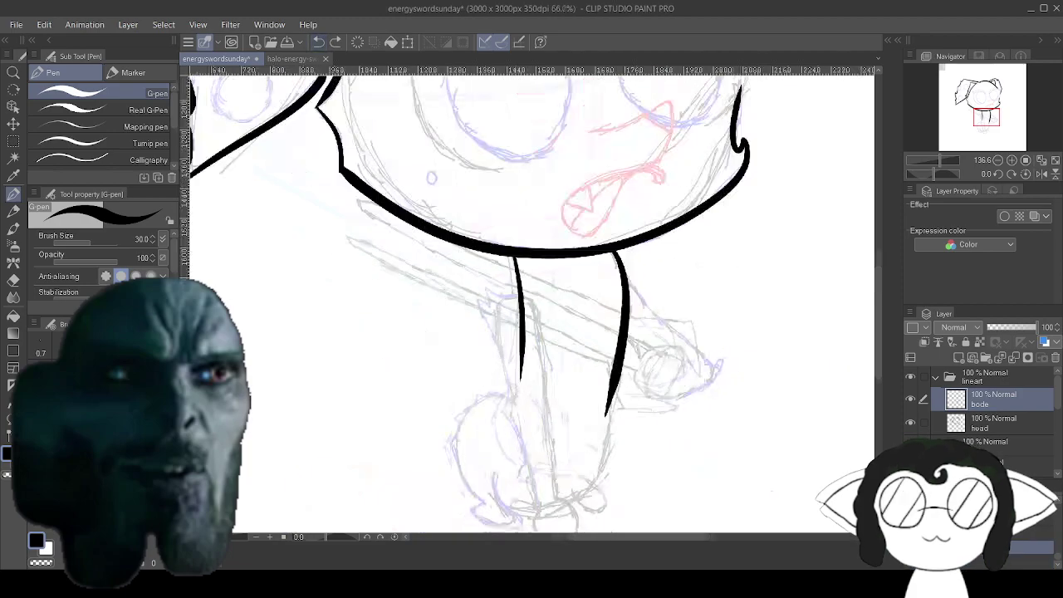
pyautogui.moveTo(656, 399); pyautogui.dragTo(612, 372)
pyautogui.scroll(3, 614, 373)
pyautogui.scroll(4, 380, 386)
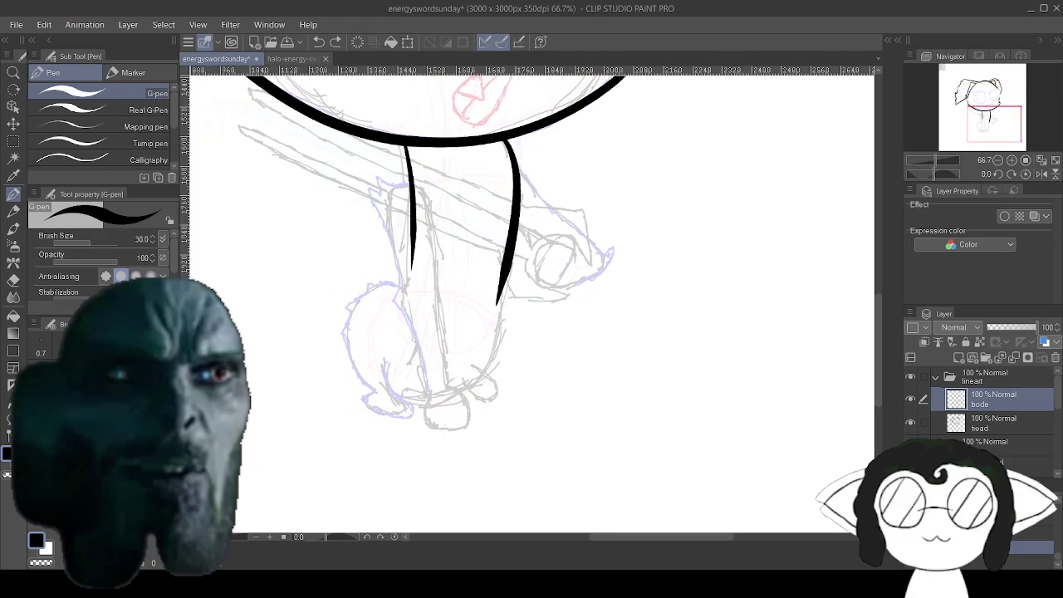
pyautogui.moveTo(498, 315); pyautogui.dragTo(471, 303)
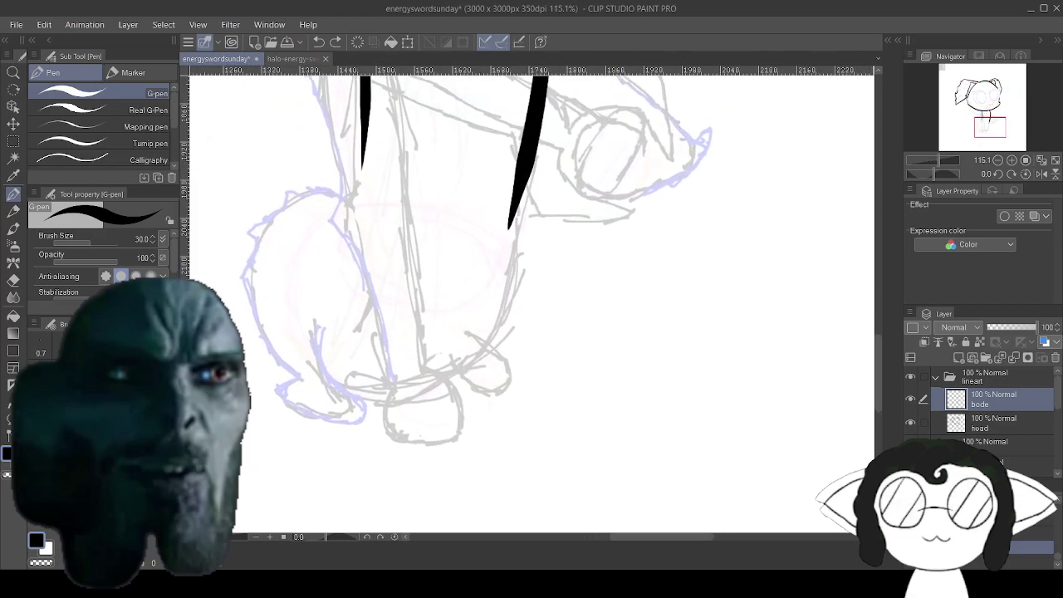
pyautogui.moveTo(528, 154)
pyautogui.mouseDown()
pyautogui.moveTo(502, 327)
pyautogui.moveTo(474, 363)
pyautogui.moveTo(409, 396)
pyautogui.moveTo(358, 382)
pyautogui.mouseUp()
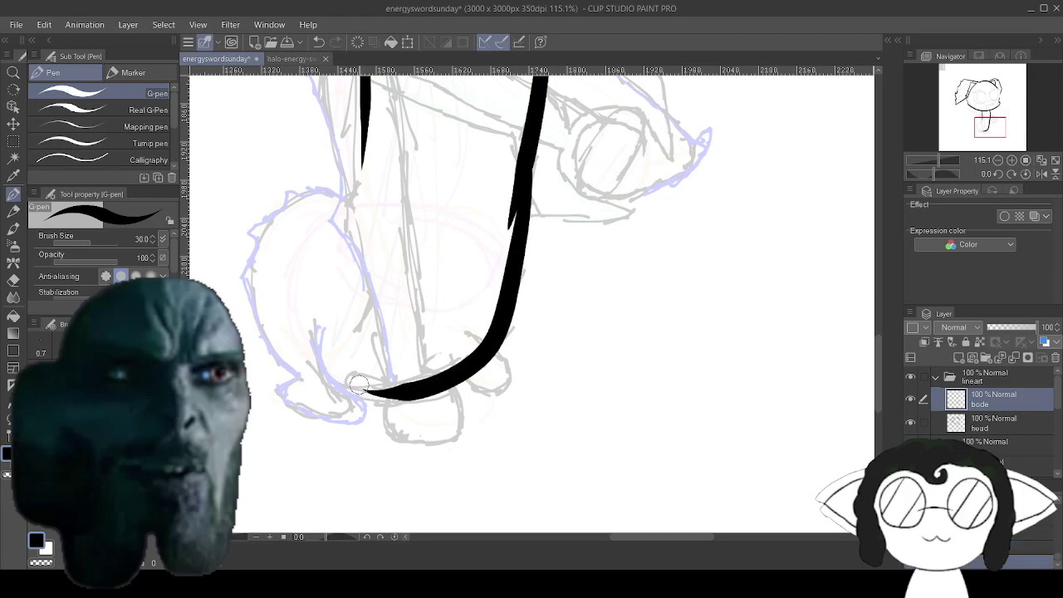
# Examine the inked body lines and how they meet the jaw.
pyautogui.scroll(-5, 359, 383)
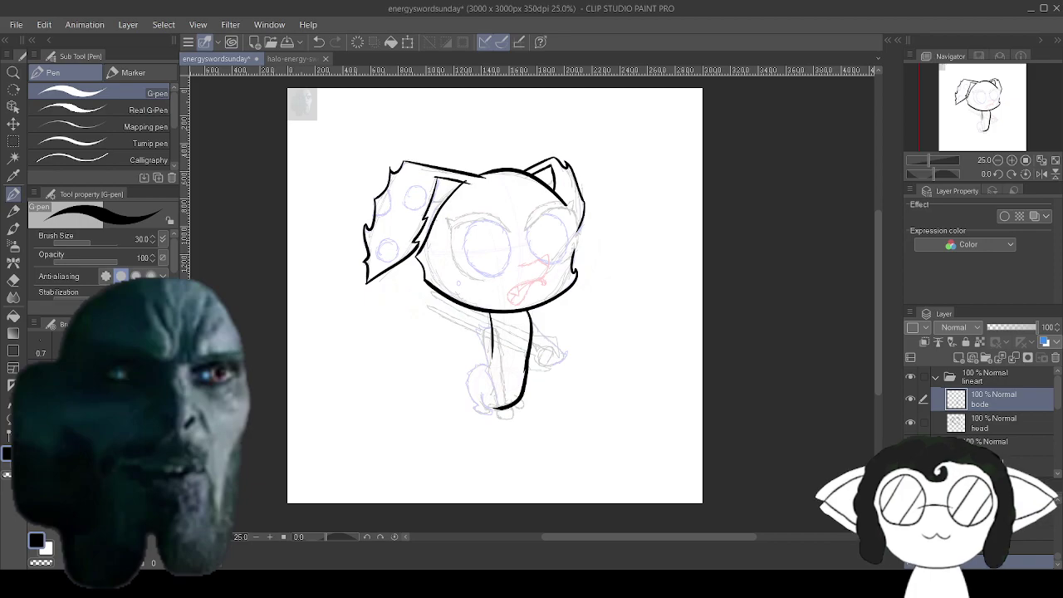
pyautogui.scroll(5, 581, 382)
pyautogui.moveTo(465, 316); pyautogui.dragTo(671, 252)
pyautogui.scroll(2, 581, 390)
pyautogui.moveTo(514, 316)
pyautogui.mouseDown()
pyautogui.moveTo(624, 301)
pyautogui.moveTo(602, 343)
pyautogui.moveTo(600, 438)
pyautogui.moveTo(622, 337)
pyautogui.moveTo(605, 332)
pyautogui.mouseUp()
pyautogui.moveTo(581, 125)
pyautogui.mouseDown()
pyautogui.moveTo(479, 357)
pyautogui.moveTo(448, 520)
pyautogui.mouseUp()
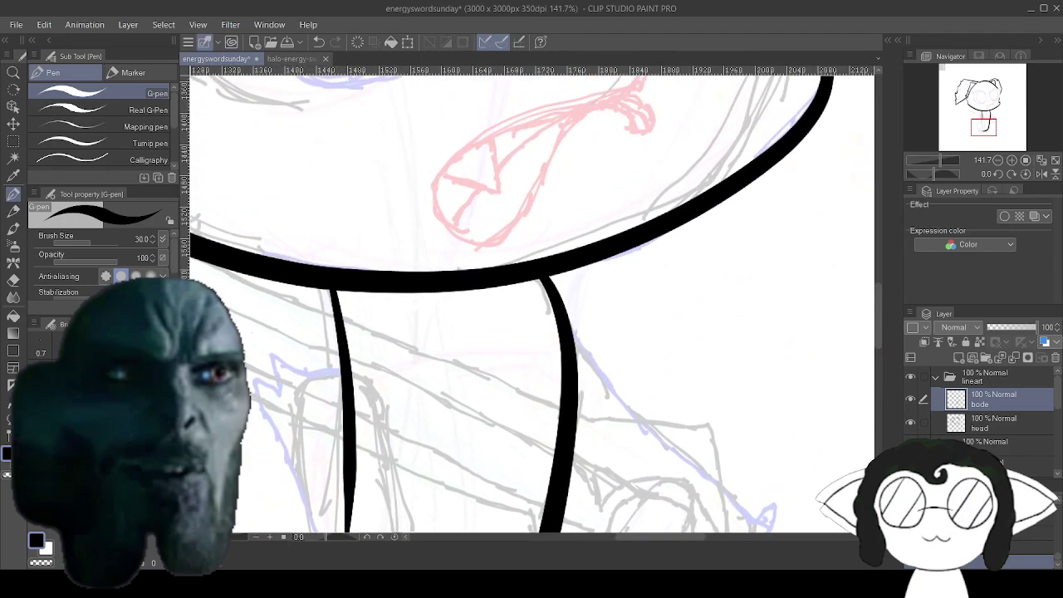
pyautogui.moveTo(614, 182); pyautogui.dragTo(540, 461)
pyautogui.moveTo(714, 100); pyautogui.dragTo(668, 490)
# Add a new raster layer named "lims" above the body layer in the lineart folder.
pyautogui.scroll(-4, 697, 395)
pyautogui.moveTo(640, 432)
pyautogui.mouseDown()
pyautogui.moveTo(531, 241)
pyautogui.moveTo(525, 270)
pyautogui.mouseUp()
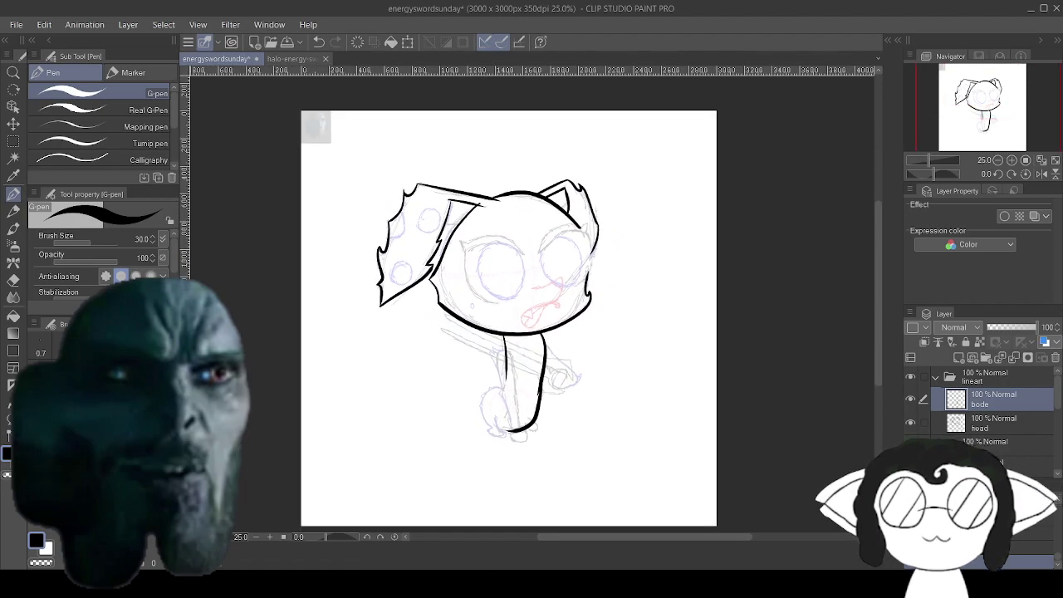
pyautogui.click(970, 360)
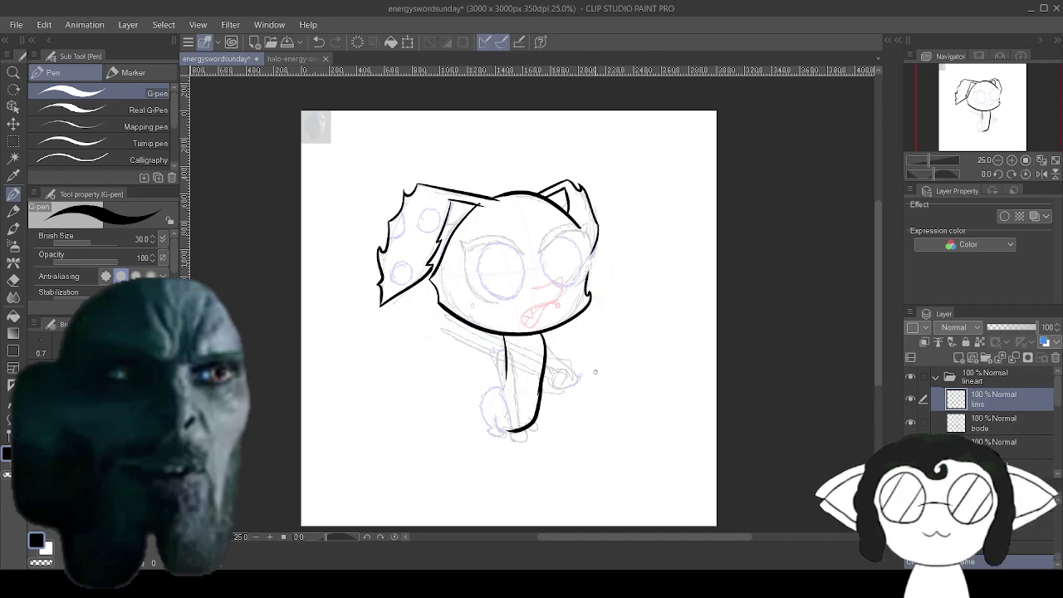
# Try to ink the front limb's short shoulder line from the sketched fur tuft across the body's near side line.
pyautogui.scroll(-2, 540, 427)
pyautogui.scroll(3, 539, 427)
pyautogui.scroll(5, 540, 428)
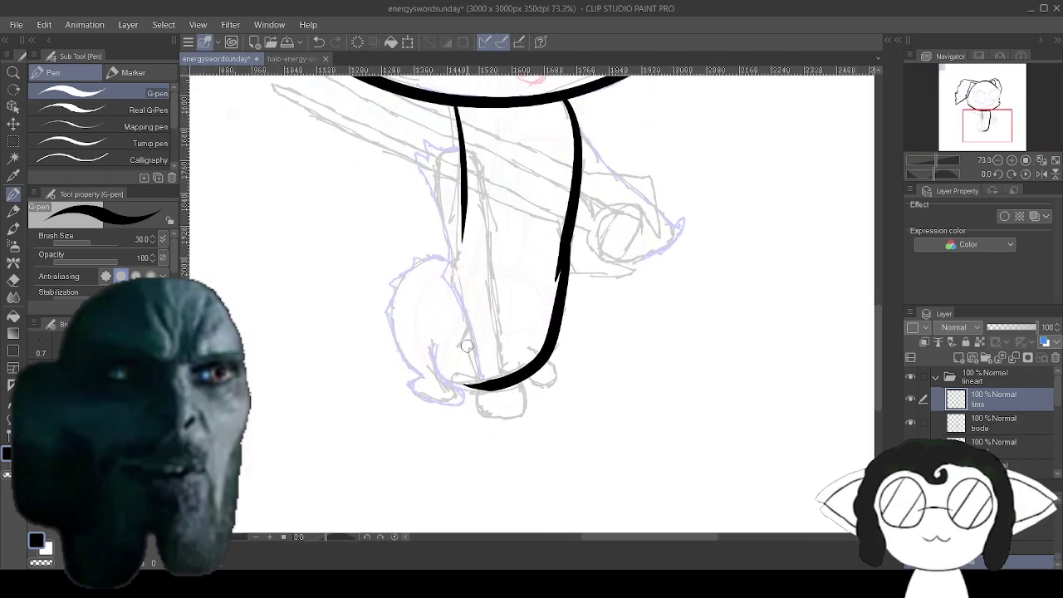
pyautogui.scroll(-2, 477, 265)
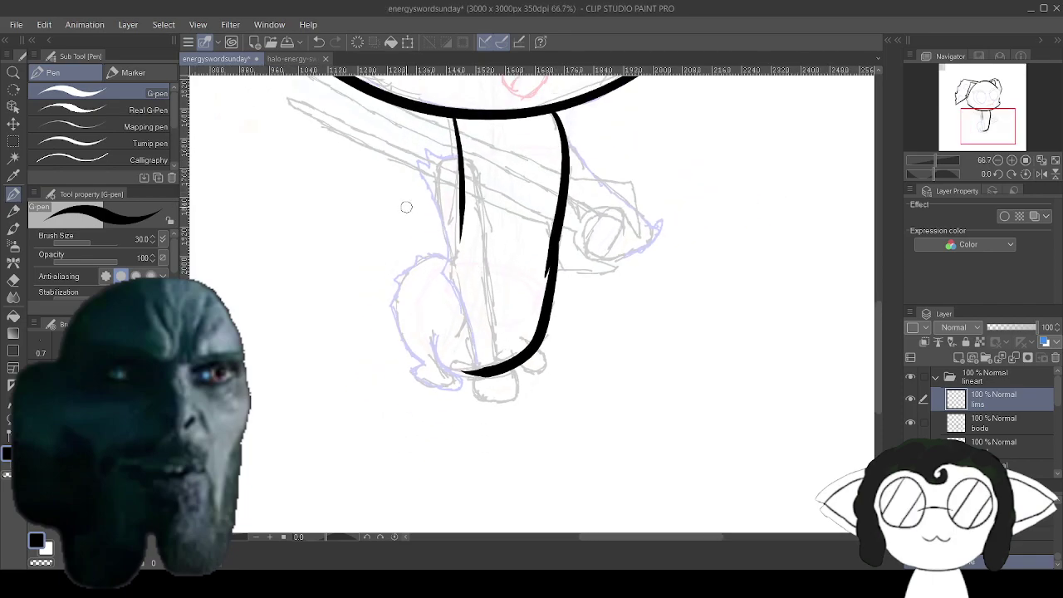
pyautogui.scroll(4, 460, 139)
pyautogui.scroll(-3, 453, 141)
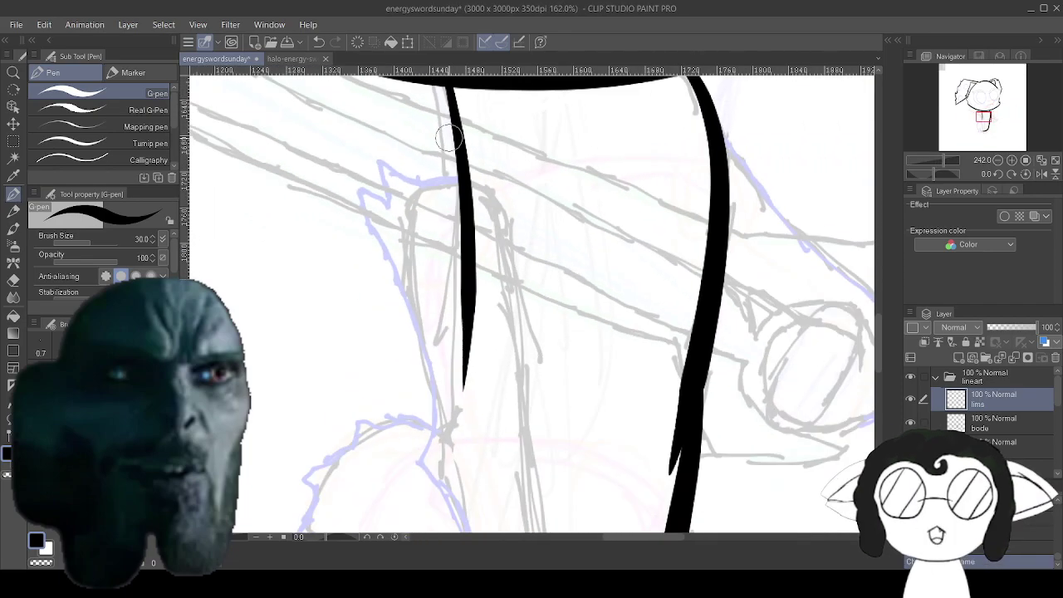
pyautogui.scroll(4, 446, 143)
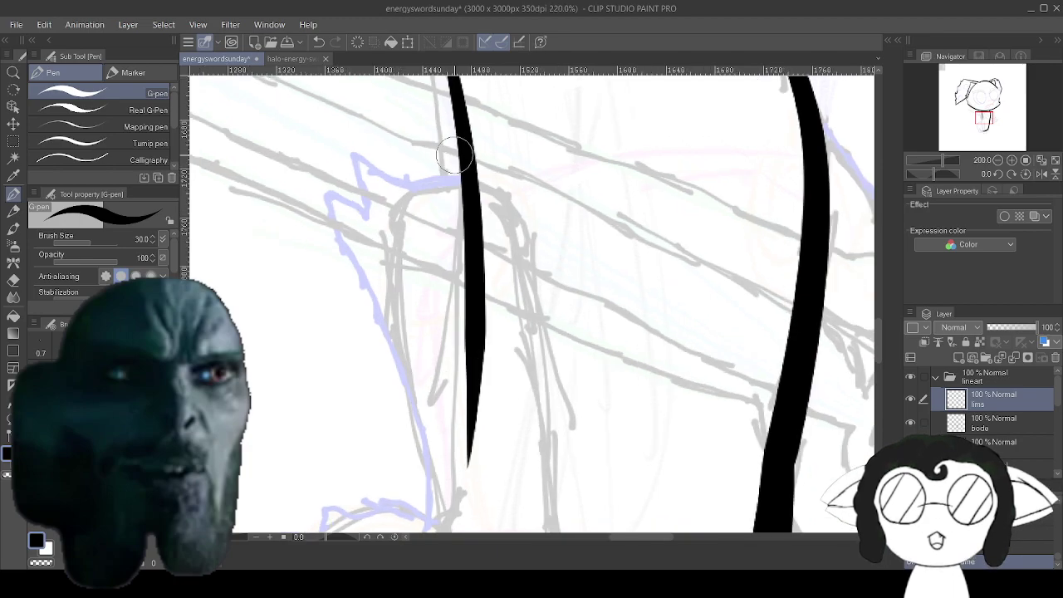
pyautogui.moveTo(459, 152); pyautogui.dragTo(503, 151)
pyautogui.moveTo(573, 366); pyautogui.dragTo(448, 162)
pyautogui.scroll(-2, 454, 247)
pyautogui.moveTo(453, 247); pyautogui.dragTo(574, 325)
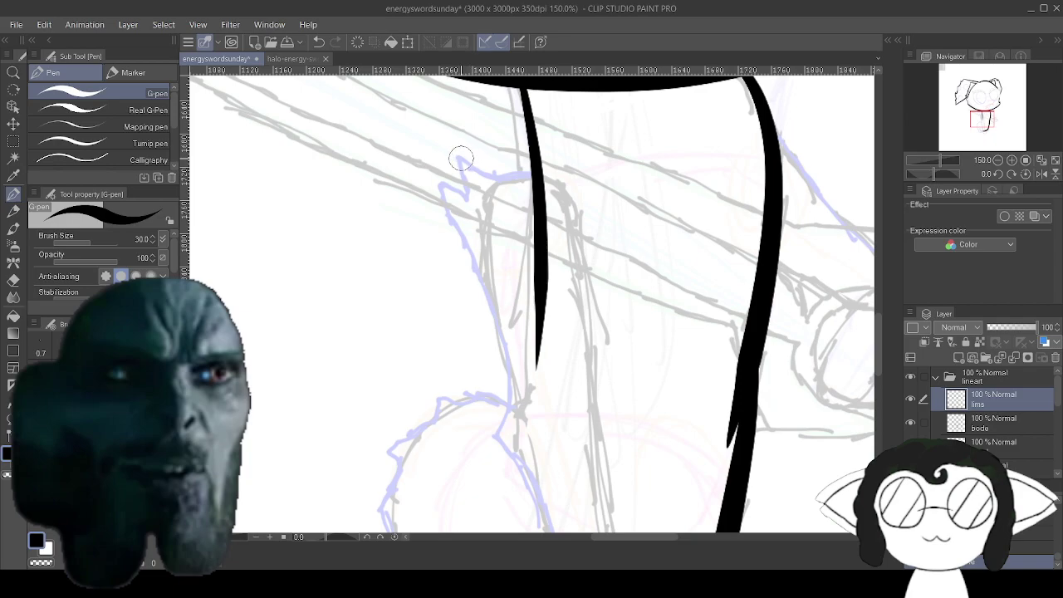
pyautogui.moveTo(457, 155)
pyautogui.mouseDown()
pyautogui.moveTo(506, 179)
pyautogui.moveTo(562, 177)
pyautogui.mouseUp()
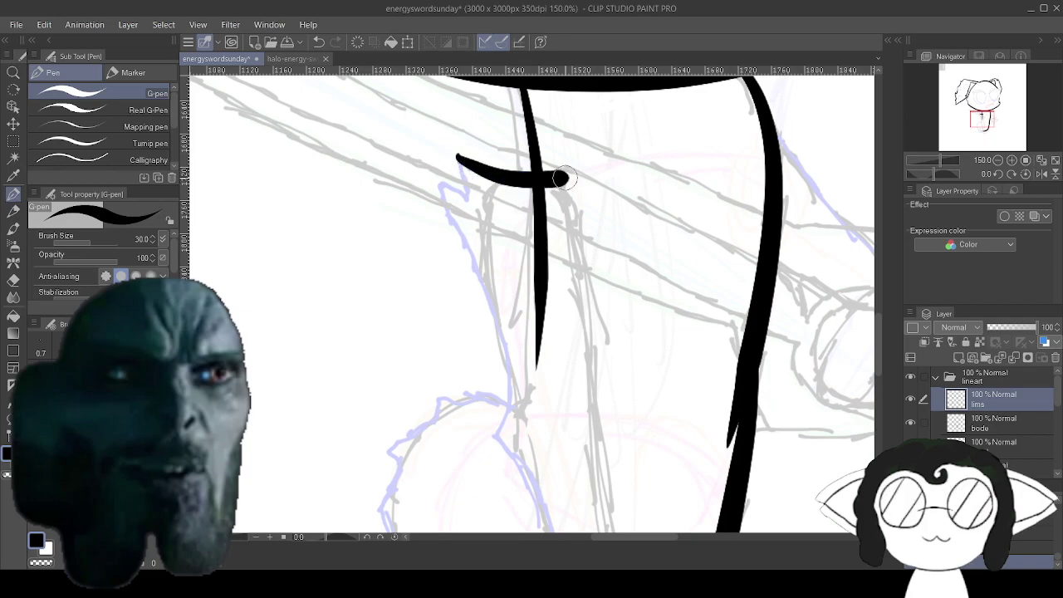
pyautogui.click(322, 37)
pyautogui.moveTo(754, 443)
pyautogui.mouseDown()
pyautogui.moveTo(682, 280)
pyautogui.moveTo(682, 295)
pyautogui.mouseUp()
pyautogui.scroll(-3, 682, 280)
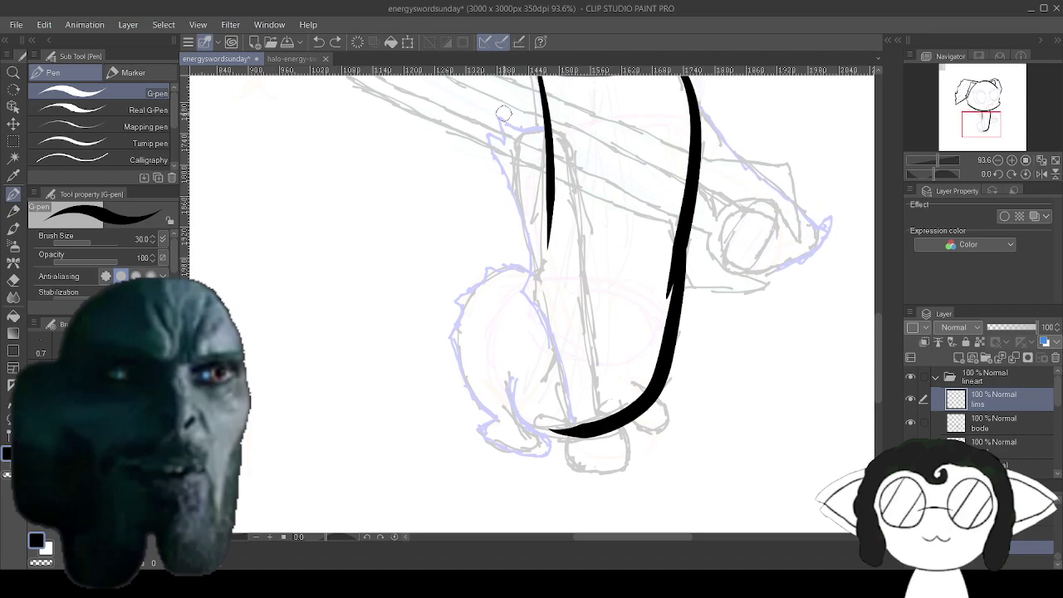
pyautogui.moveTo(501, 117); pyautogui.dragTo(548, 131)
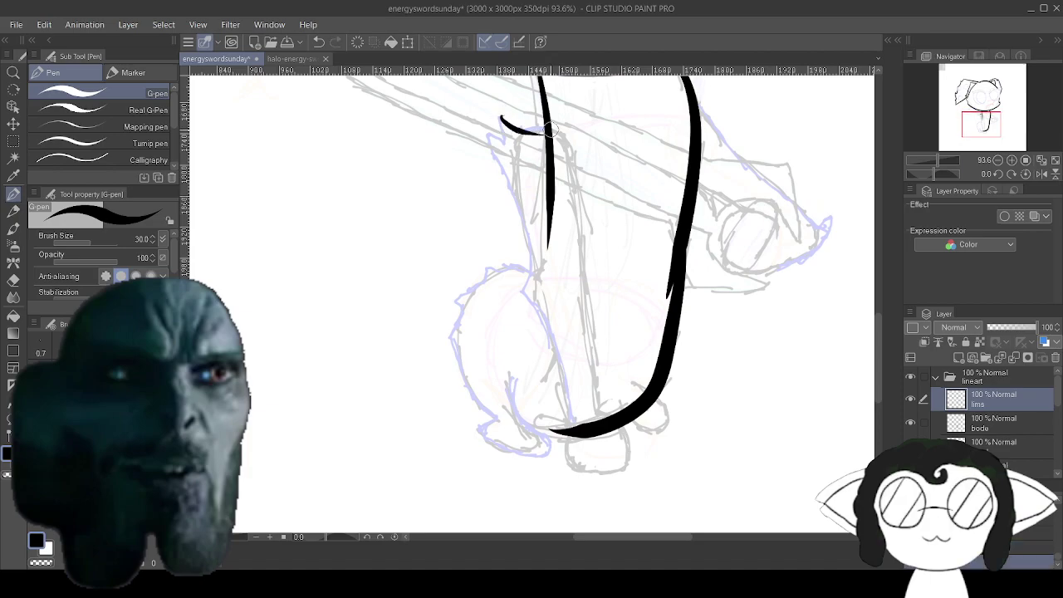
pyautogui.hotkey('ctrl', 'z')
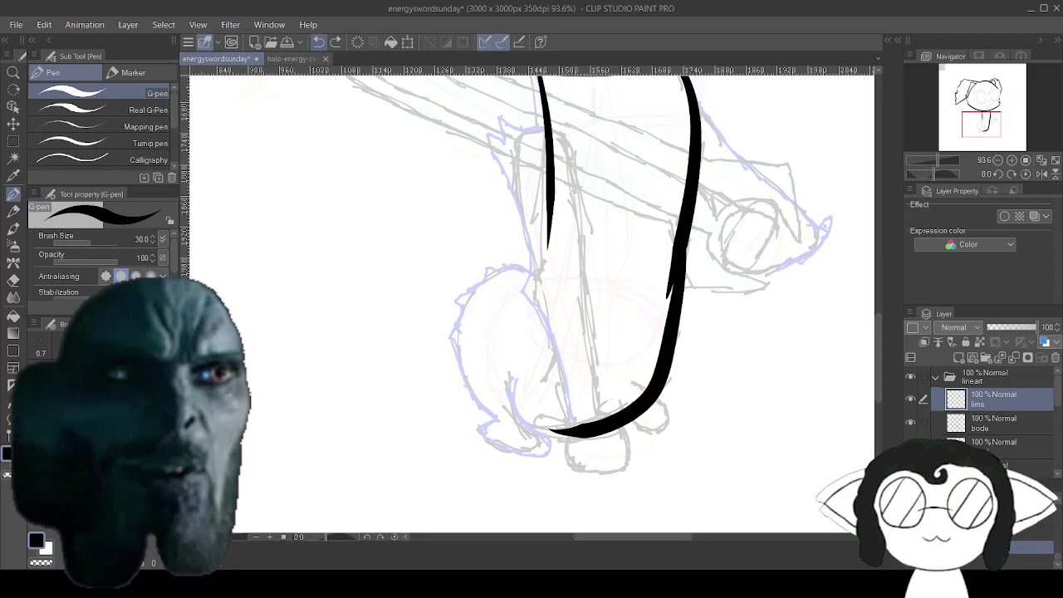
# Try to ink the front limb's shoulder and inner edge down to the body's base, thickening the lower end.
pyautogui.moveTo(496, 119); pyautogui.dragTo(550, 129)
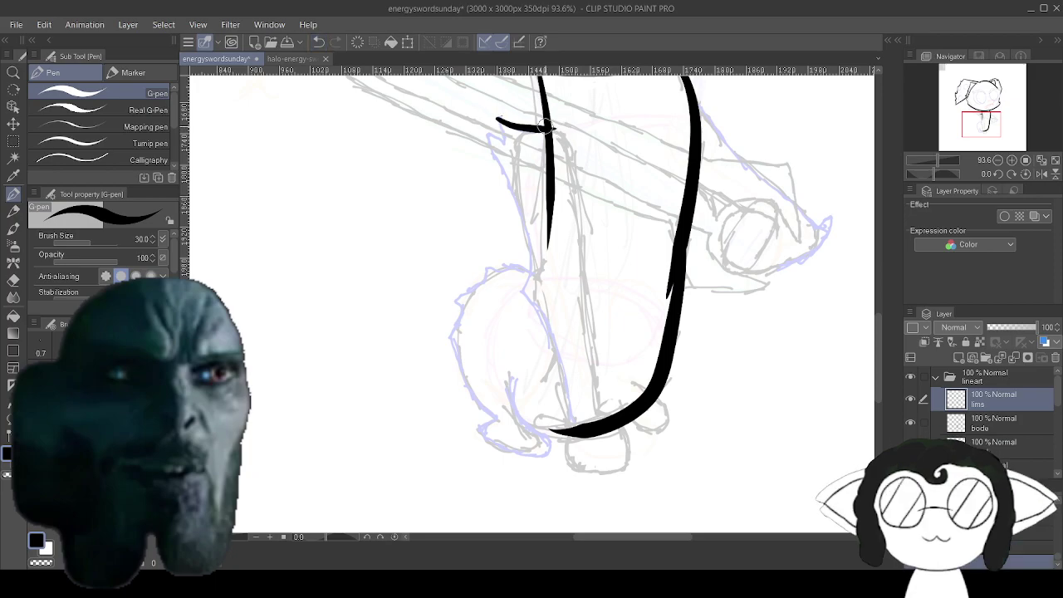
pyautogui.moveTo(579, 214); pyautogui.dragTo(606, 419)
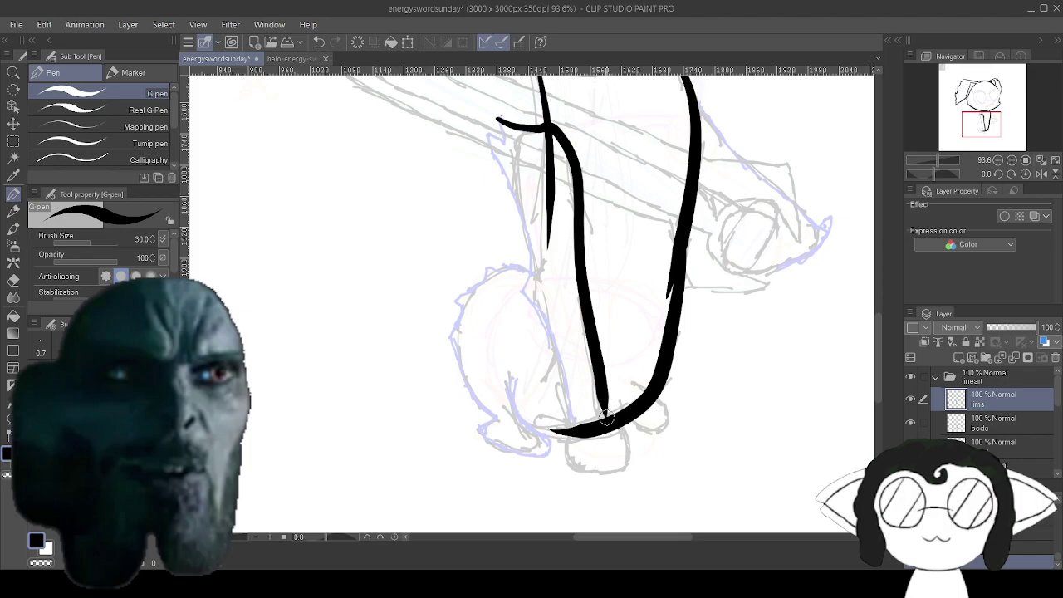
pyautogui.scroll(2, 673, 263)
pyautogui.moveTo(573, 479); pyautogui.dragTo(552, 328)
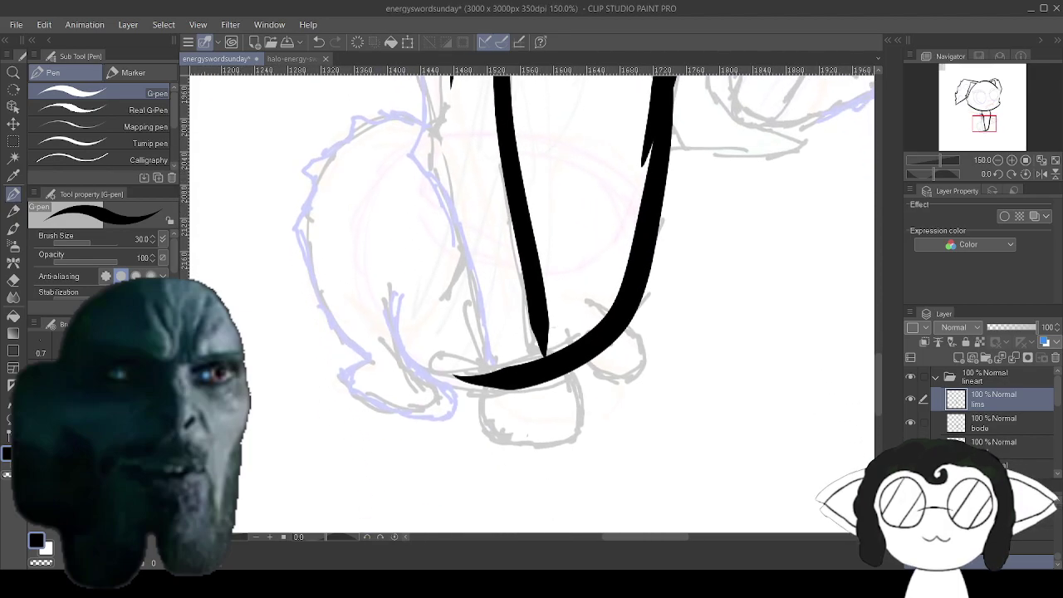
pyautogui.moveTo(524, 234); pyautogui.dragTo(534, 353)
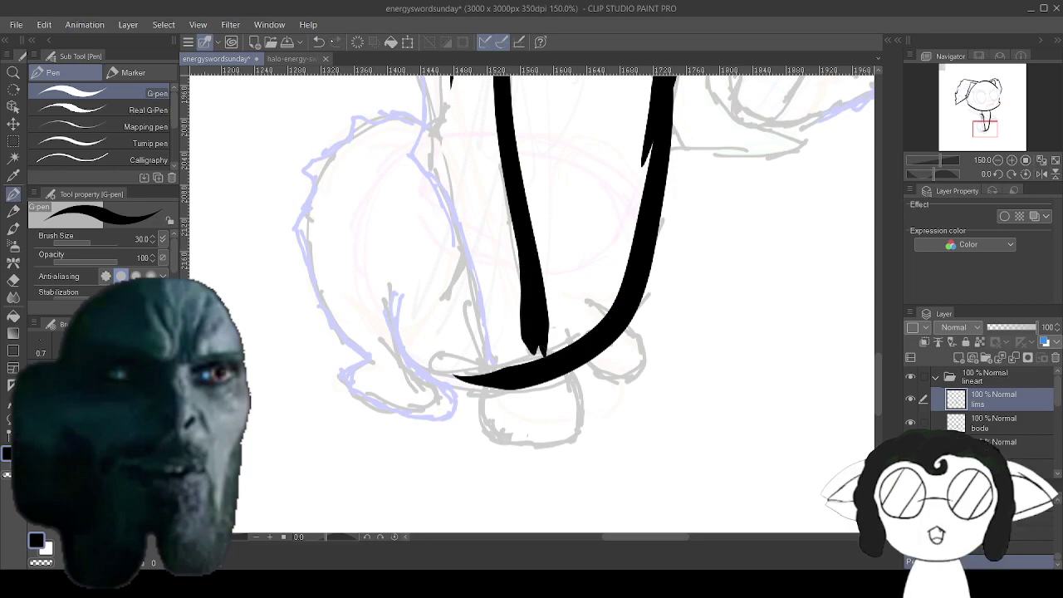
pyautogui.hotkey('ctrl', 'z')
# Try to ink the front limb's shoulder and inner edge in one continuous stroke ending at the body's base.
pyautogui.moveTo(597, 206); pyautogui.dragTo(614, 330)
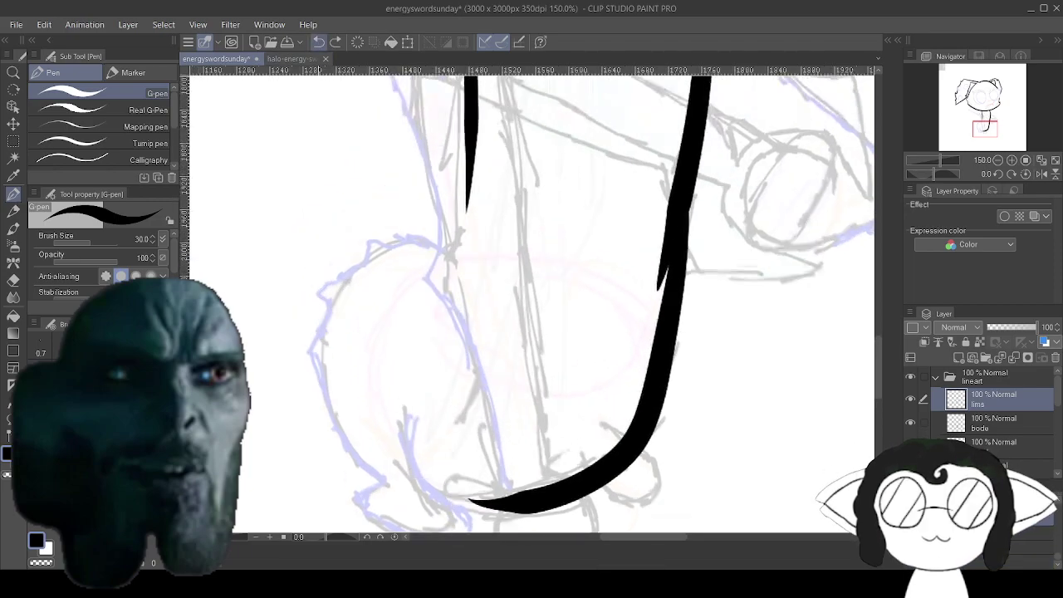
pyautogui.scroll(-3, 614, 330)
pyautogui.hotkey('ctrl', '+')
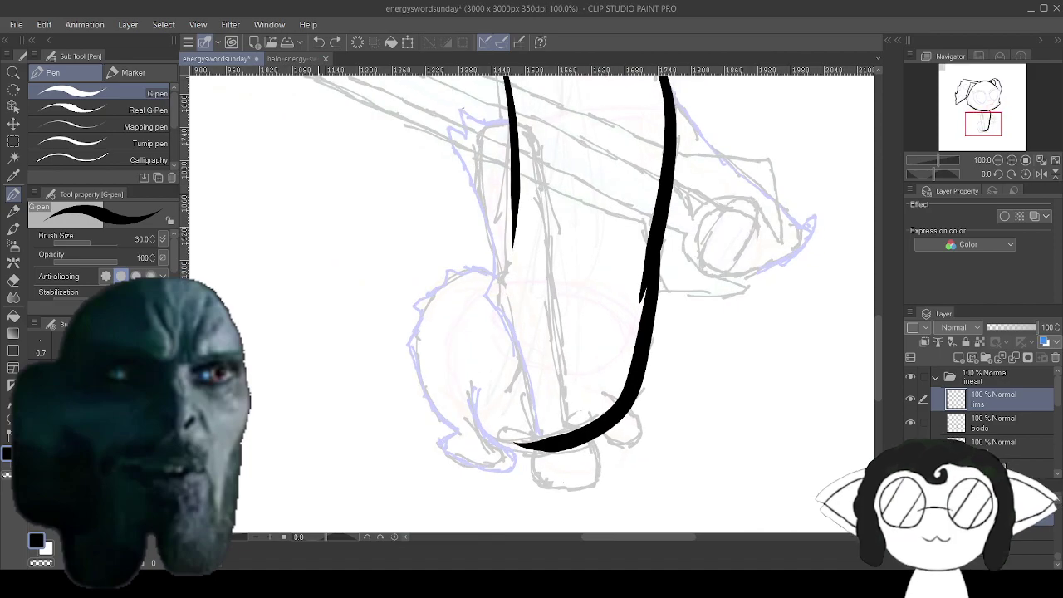
pyautogui.scroll(1, 619, 337)
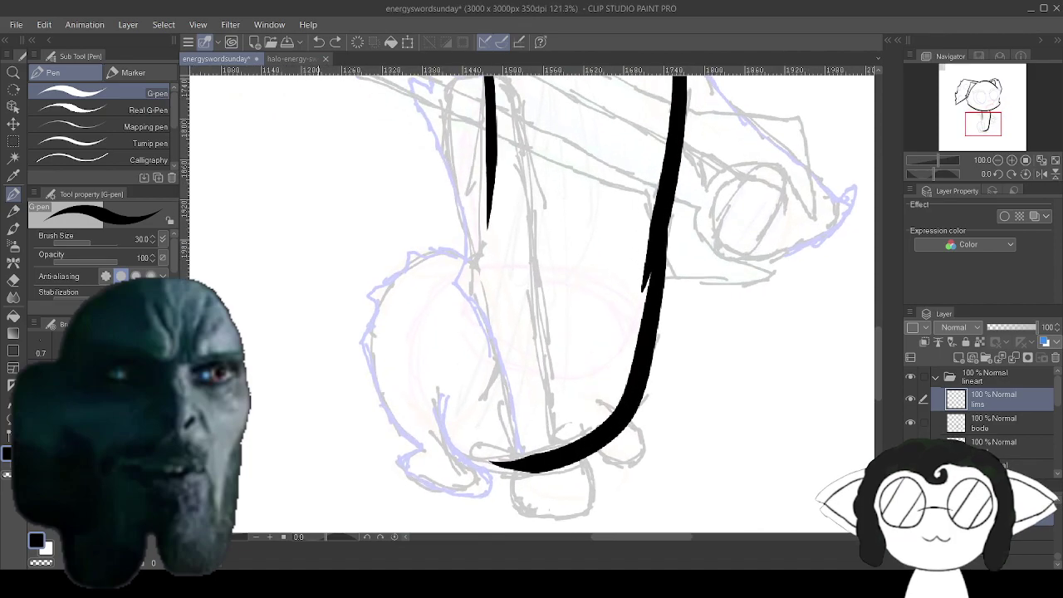
pyautogui.moveTo(618, 337); pyautogui.dragTo(588, 382)
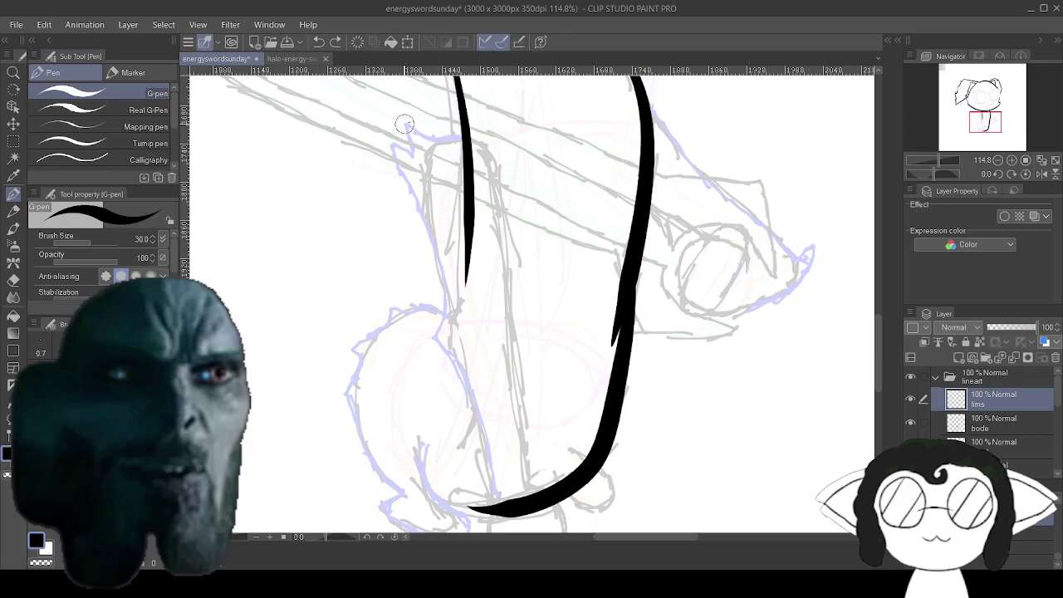
pyautogui.moveTo(419, 130)
pyautogui.mouseDown()
pyautogui.moveTo(464, 131)
pyautogui.moveTo(489, 154)
pyautogui.moveTo(522, 506)
pyautogui.mouseUp()
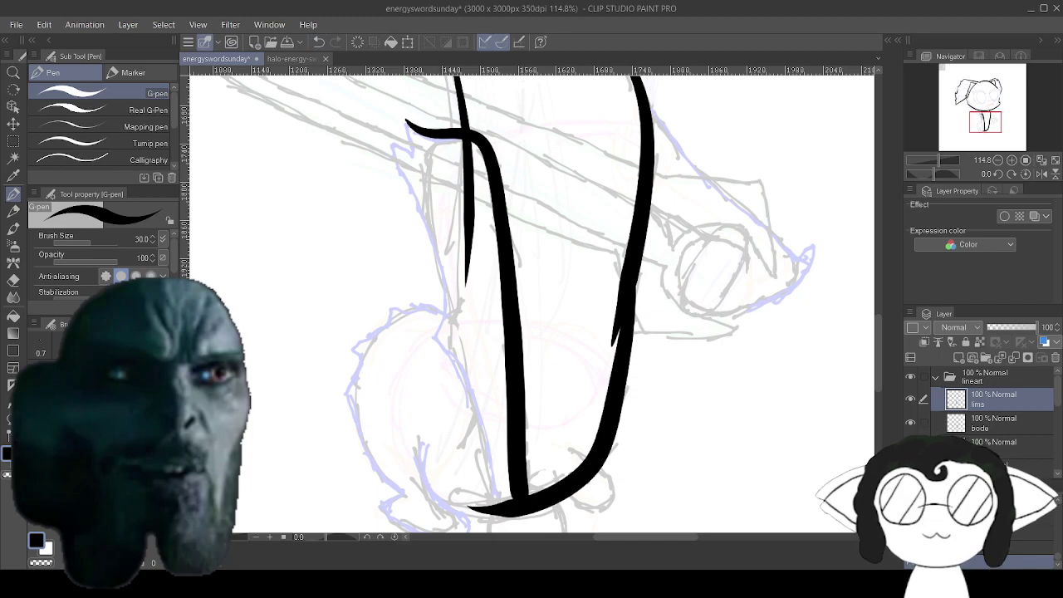
pyautogui.hotkey('ctrl', 'z')
# Ink the front limb's shoulder curve from the tuft tip and continue its inner edge down to the body's base.
pyautogui.moveTo(406, 117)
pyautogui.mouseDown()
pyautogui.moveTo(490, 156)
pyautogui.moveTo(506, 245)
pyautogui.mouseUp()
pyautogui.moveTo(511, 297)
pyautogui.mouseDown()
pyautogui.moveTo(517, 341)
pyautogui.moveTo(528, 204)
pyautogui.moveTo(546, 365)
pyautogui.mouseUp()
pyautogui.hotkey('ctrl', 'z')
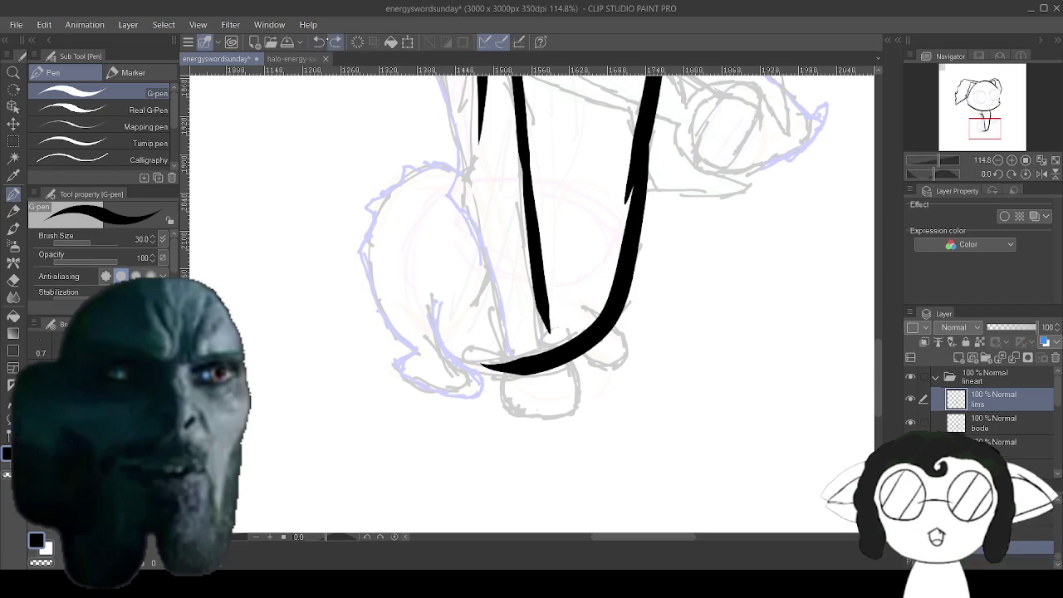
pyautogui.hotkey('ctrl', 'z')
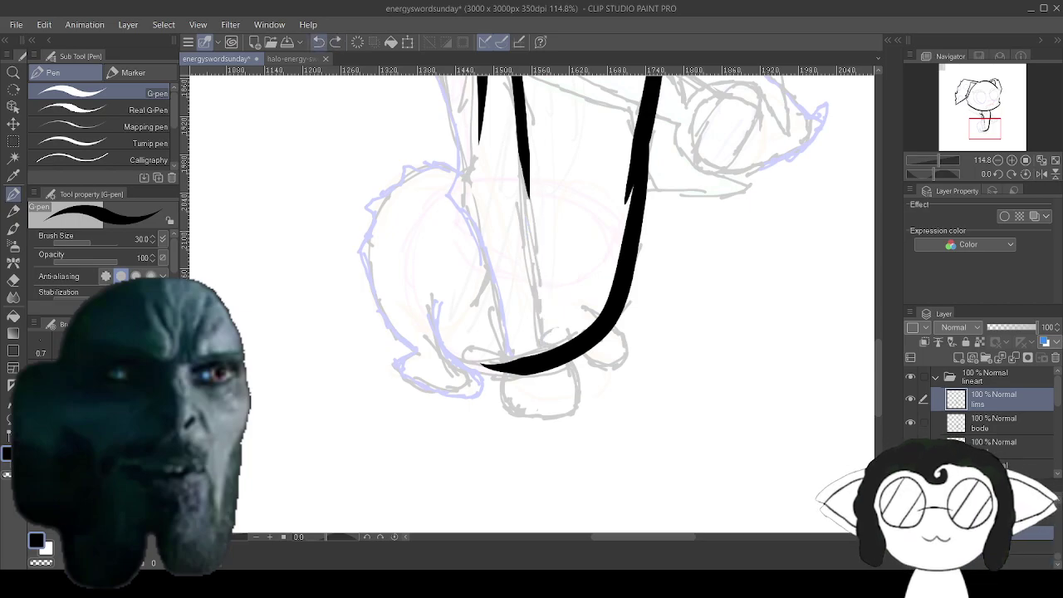
pyautogui.moveTo(519, 135); pyautogui.dragTo(532, 304)
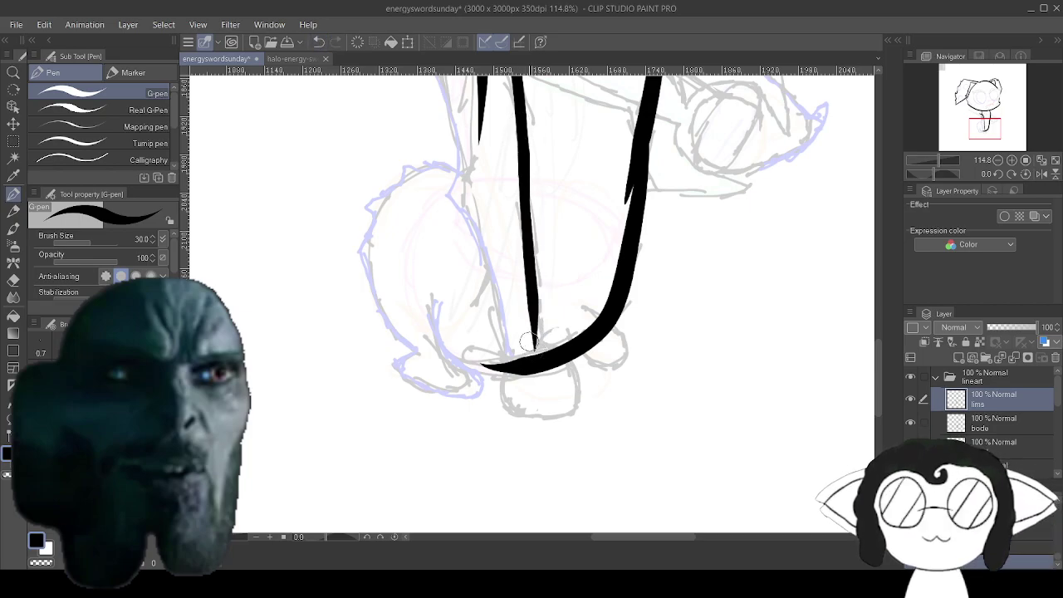
# Try to ink the rounded foot looping below the body's base from the limb's inner edge.
pyautogui.moveTo(529, 341); pyautogui.dragTo(527, 348)
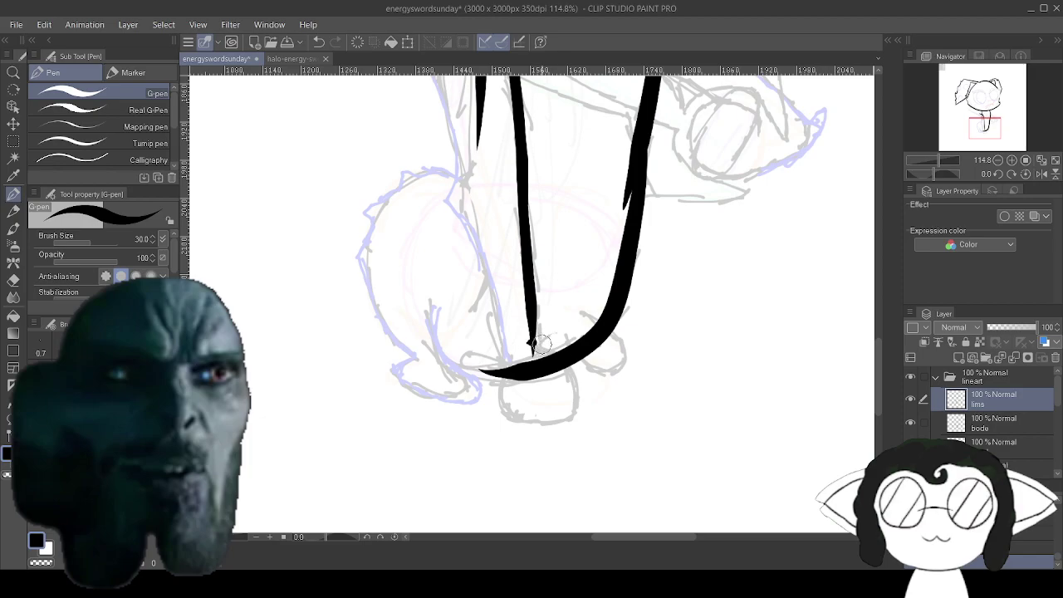
pyautogui.moveTo(538, 431)
pyautogui.mouseDown()
pyautogui.moveTo(497, 393)
pyautogui.moveTo(502, 363)
pyautogui.mouseUp()
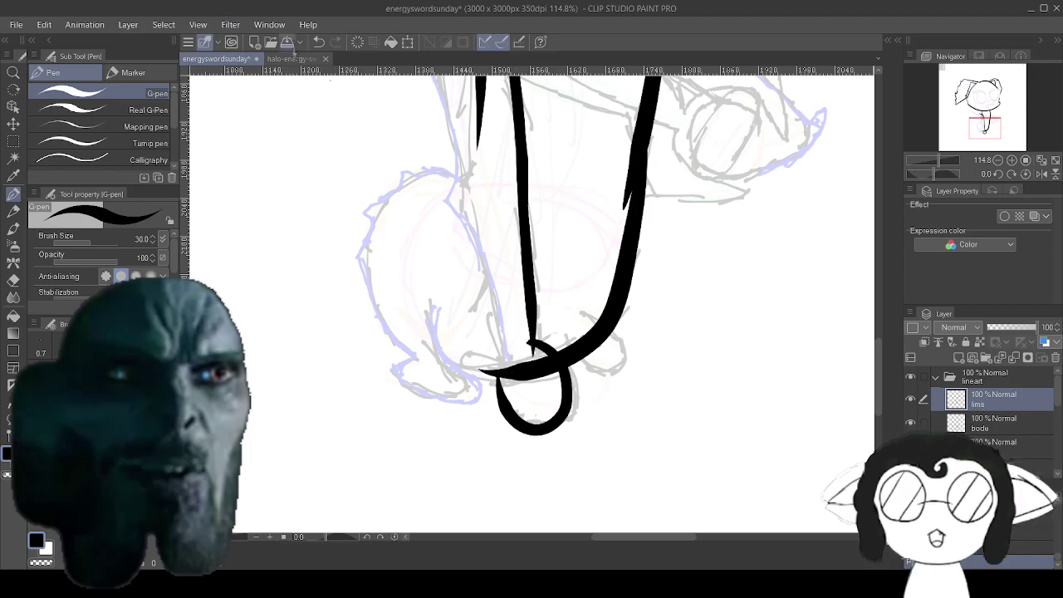
pyautogui.click(318, 42)
# Ink the jagged fur tuft at the outer end of the front limb's shoulder line.
pyautogui.scroll(5, 539, 307)
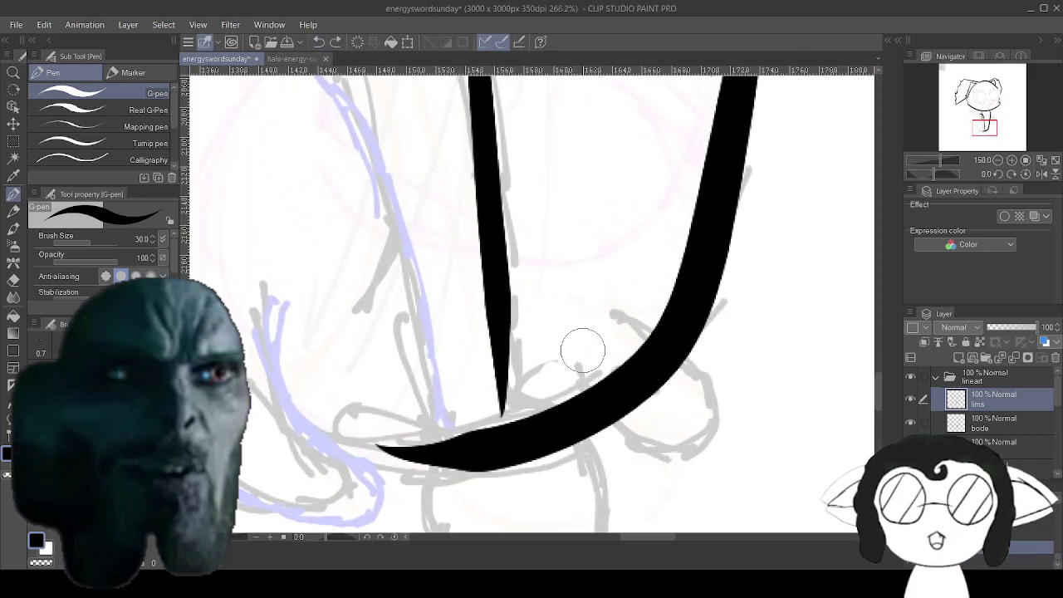
pyautogui.moveTo(548, 208); pyautogui.dragTo(664, 523)
pyautogui.moveTo(506, 149); pyautogui.dragTo(668, 529)
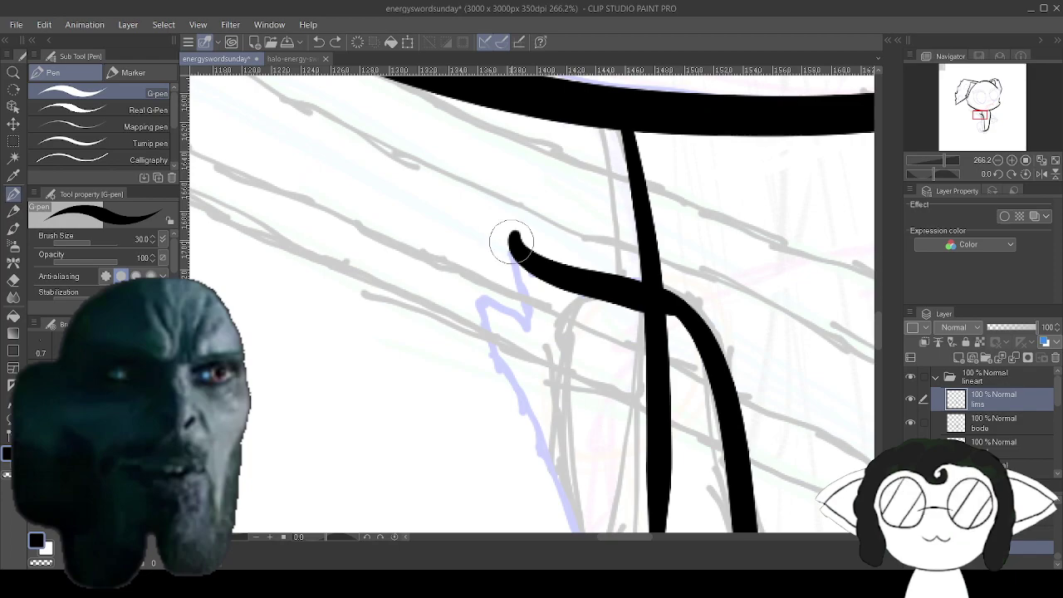
pyautogui.moveTo(515, 237)
pyautogui.mouseDown()
pyautogui.moveTo(523, 326)
pyautogui.moveTo(528, 306)
pyautogui.moveTo(483, 298)
pyautogui.moveTo(528, 319)
pyautogui.mouseUp()
pyautogui.moveTo(548, 373)
pyautogui.mouseDown()
pyautogui.moveTo(491, 110)
pyautogui.moveTo(497, 162)
pyautogui.mouseUp()
pyautogui.moveTo(725, 482)
pyautogui.mouseDown()
pyautogui.moveTo(714, 374)
pyautogui.moveTo(718, 410)
pyautogui.mouseUp()
# Ink the front limb's outer edge from the fur tuft down to the elbow point and on to the foot.
pyautogui.scroll(-3, 714, 374)
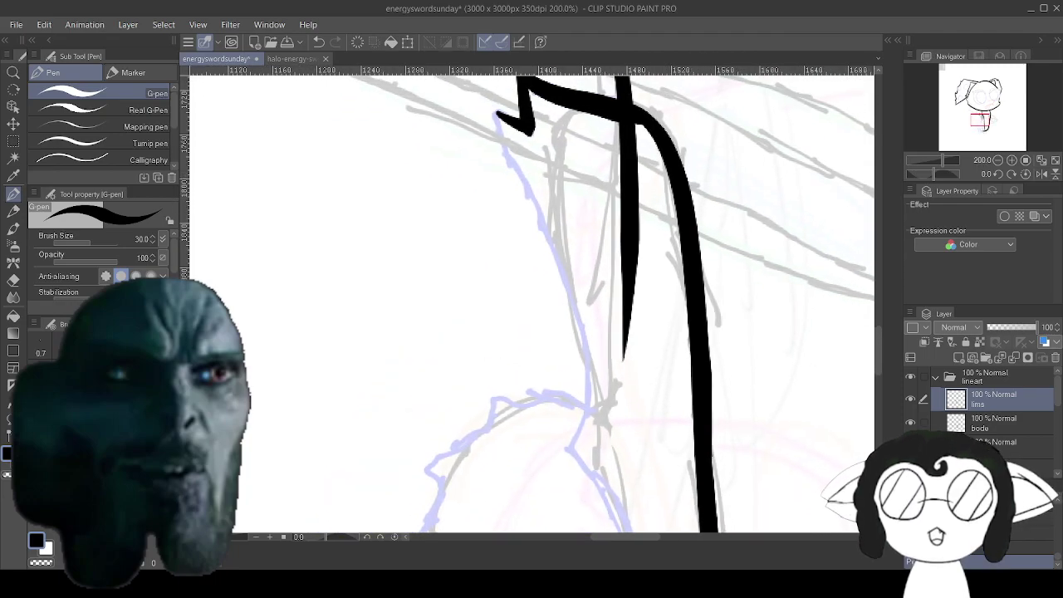
pyautogui.moveTo(502, 124)
pyautogui.mouseDown()
pyautogui.moveTo(551, 234)
pyautogui.moveTo(587, 383)
pyautogui.moveTo(570, 456)
pyautogui.moveTo(541, 323)
pyautogui.moveTo(451, 141)
pyautogui.moveTo(510, 239)
pyautogui.moveTo(539, 322)
pyautogui.moveTo(557, 445)
pyautogui.mouseUp()
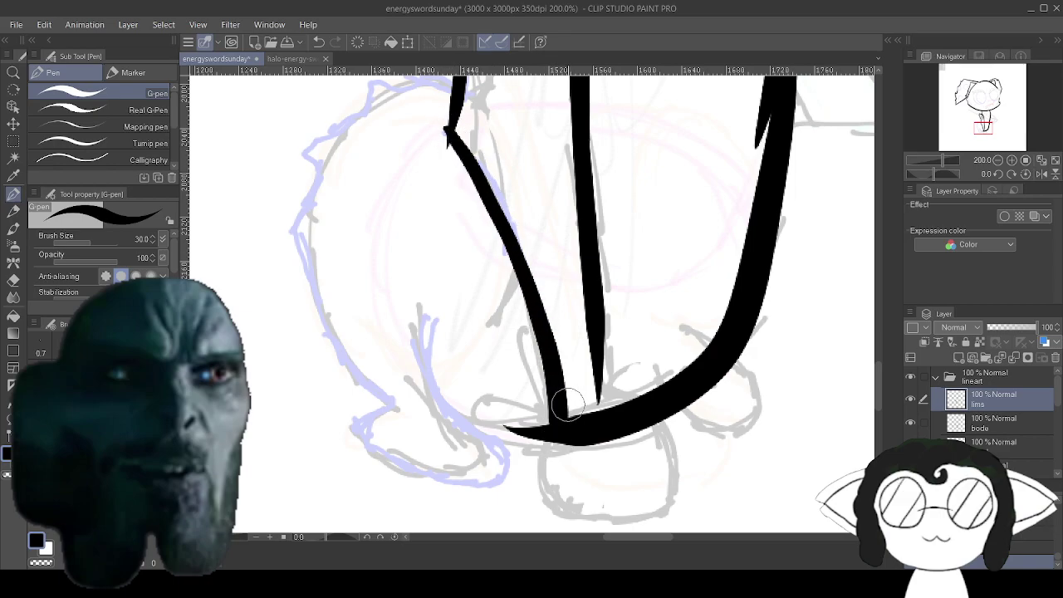
pyautogui.hotkey('ctrl', 'z')
pyautogui.moveTo(448, 136)
pyautogui.mouseDown()
pyautogui.moveTo(524, 274)
pyautogui.moveTo(551, 365)
pyautogui.moveTo(559, 418)
pyautogui.moveTo(543, 461)
pyautogui.moveTo(548, 506)
pyautogui.moveTo(603, 525)
pyautogui.moveTo(666, 504)
pyautogui.moveTo(677, 467)
pyautogui.moveTo(668, 420)
pyautogui.mouseUp()
# Try to ink the front limb's rounded foot and bridge the gap to the limb's inner edge.
pyautogui.moveTo(603, 388); pyautogui.dragTo(605, 389)
pyautogui.scroll(-4, 677, 373)
pyautogui.moveTo(687, 359); pyautogui.dragTo(695, 432)
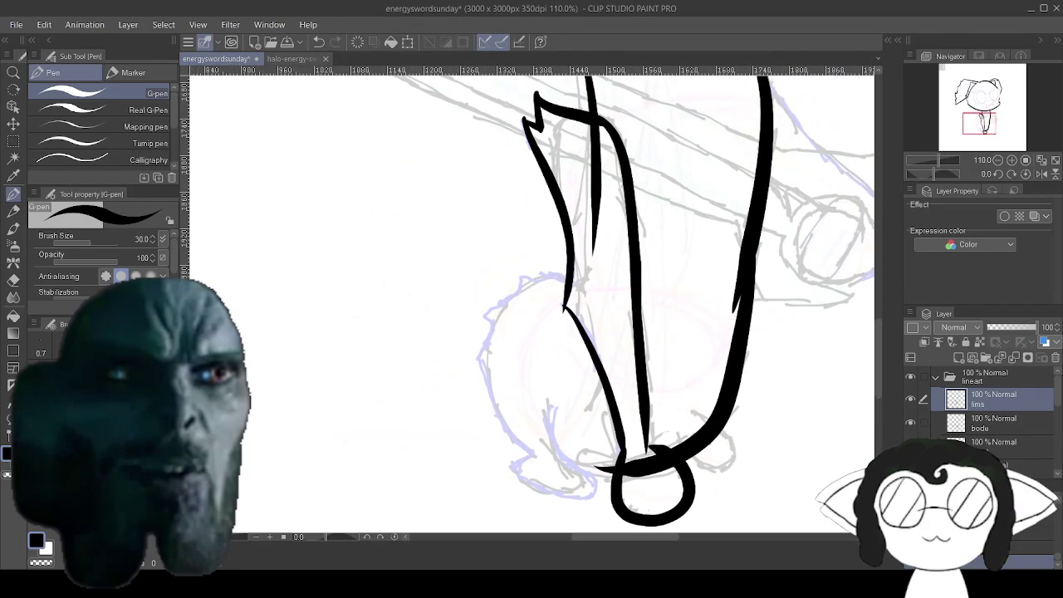
pyautogui.scroll(4, 721, 428)
pyautogui.moveTo(720, 427); pyautogui.dragTo(720, 331)
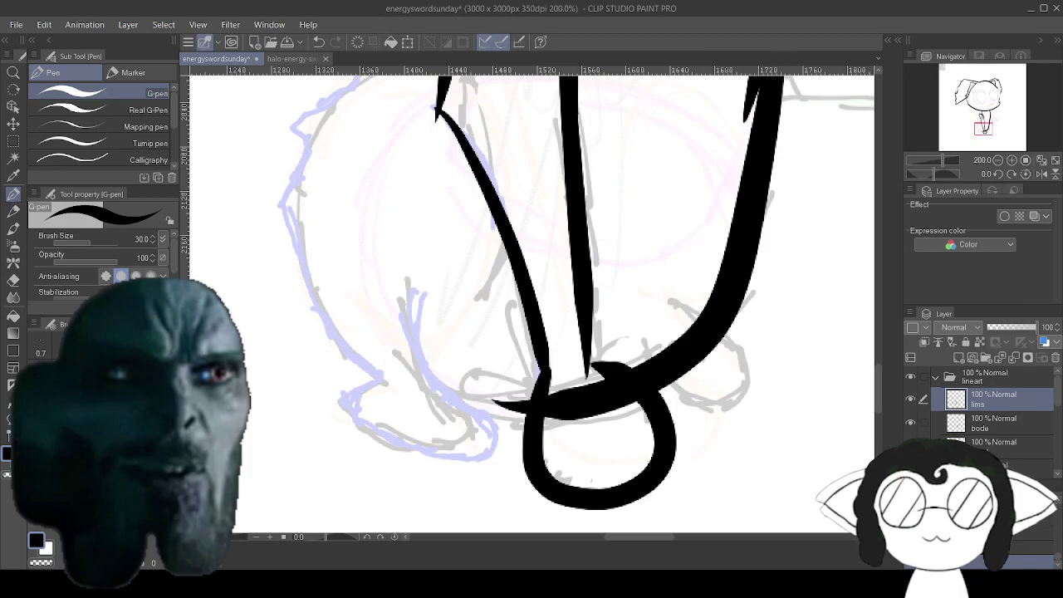
pyautogui.moveTo(626, 375)
pyautogui.mouseDown()
pyautogui.moveTo(588, 335)
pyautogui.moveTo(587, 355)
pyautogui.mouseUp()
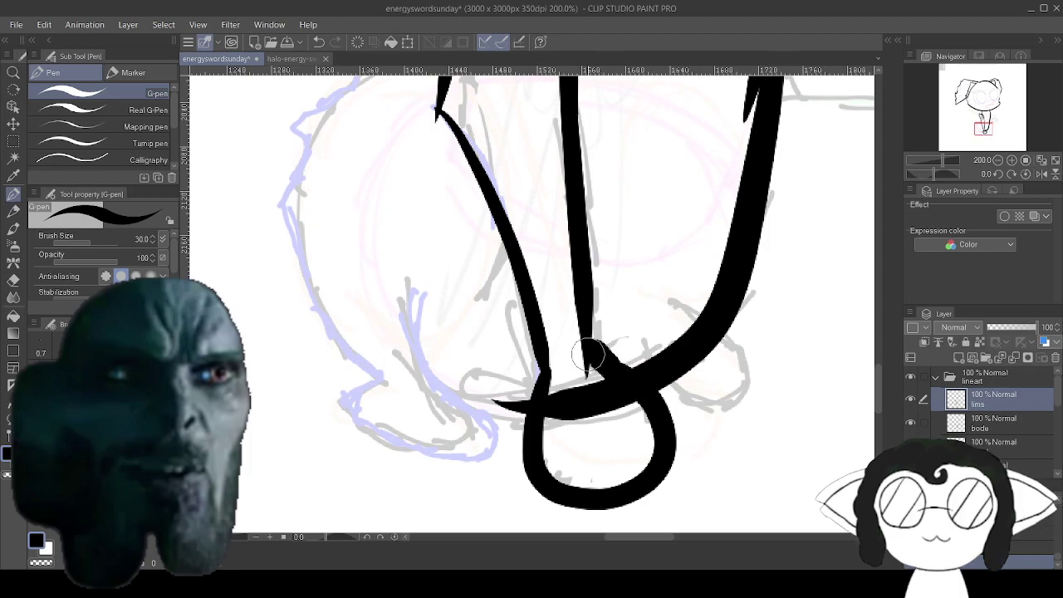
pyautogui.click(318, 42)
pyautogui.click(319, 41)
pyautogui.click(319, 42)
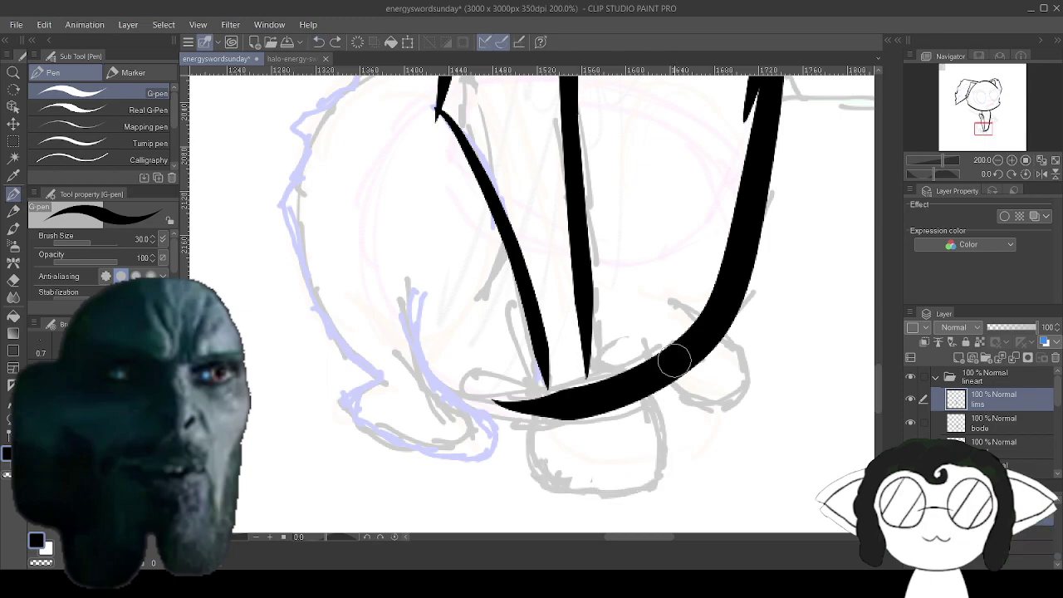
# Ink the front limb's rounded foot below the body's base, joining it to both edges of the limb.
pyautogui.scroll(3, 630, 347)
pyautogui.scroll(3, 630, 347)
pyautogui.moveTo(589, 328); pyautogui.dragTo(629, 82)
pyautogui.moveTo(433, 186)
pyautogui.mouseDown()
pyautogui.moveTo(395, 362)
pyautogui.moveTo(726, 445)
pyautogui.moveTo(746, 222)
pyautogui.mouseUp()
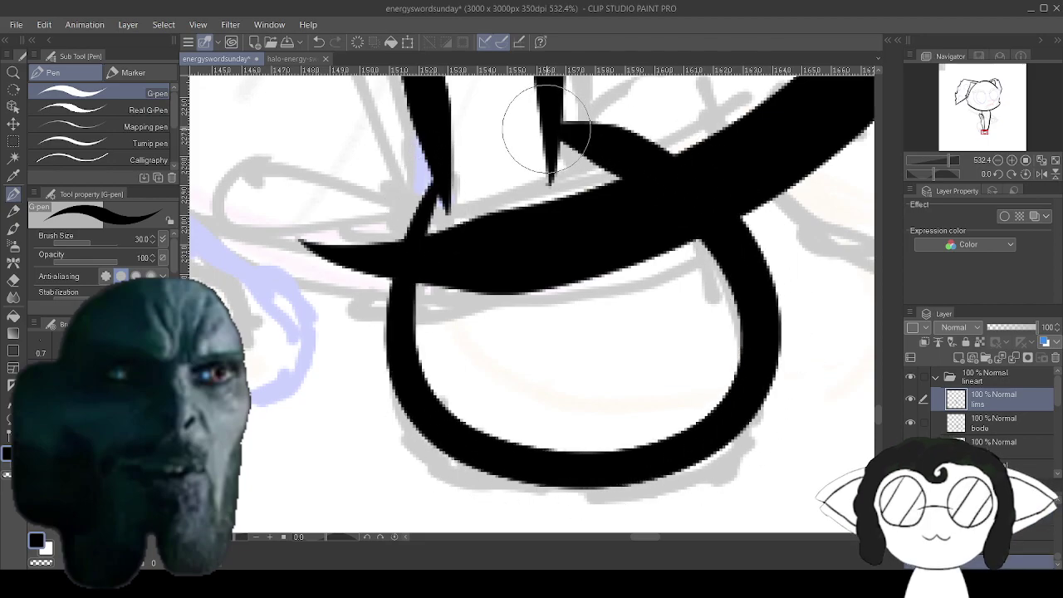
# Examine the inked front limb and foot against the whole character and the sketched haunch beside it.
pyautogui.scroll(-5, 583, 498)
pyautogui.moveTo(669, 421); pyautogui.dragTo(691, 442)
pyautogui.scroll(-3, 682, 417)
pyautogui.scroll(2, 710, 444)
pyautogui.scroll(-3, 714, 440)
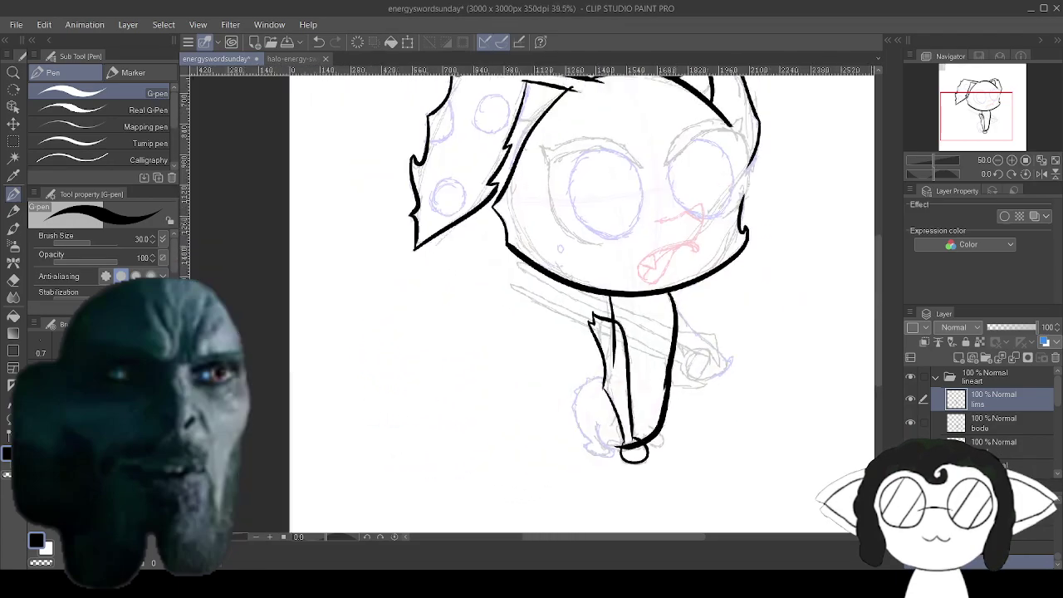
pyautogui.scroll(4, 714, 441)
pyautogui.scroll(4, 532, 299)
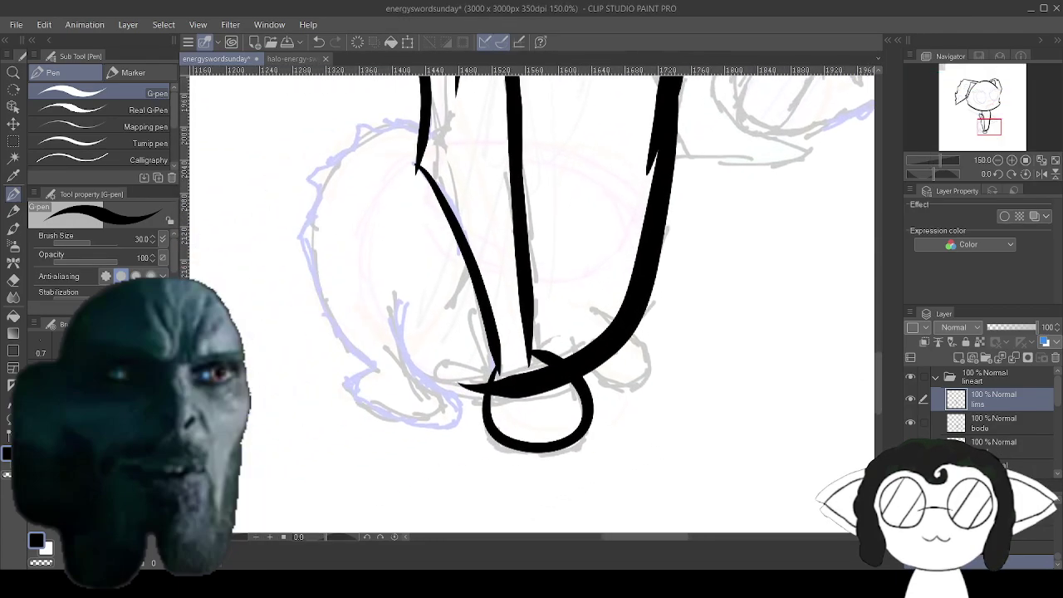
pyautogui.moveTo(465, 199)
pyautogui.mouseDown()
pyautogui.moveTo(600, 392)
pyautogui.moveTo(662, 443)
pyautogui.mouseUp()
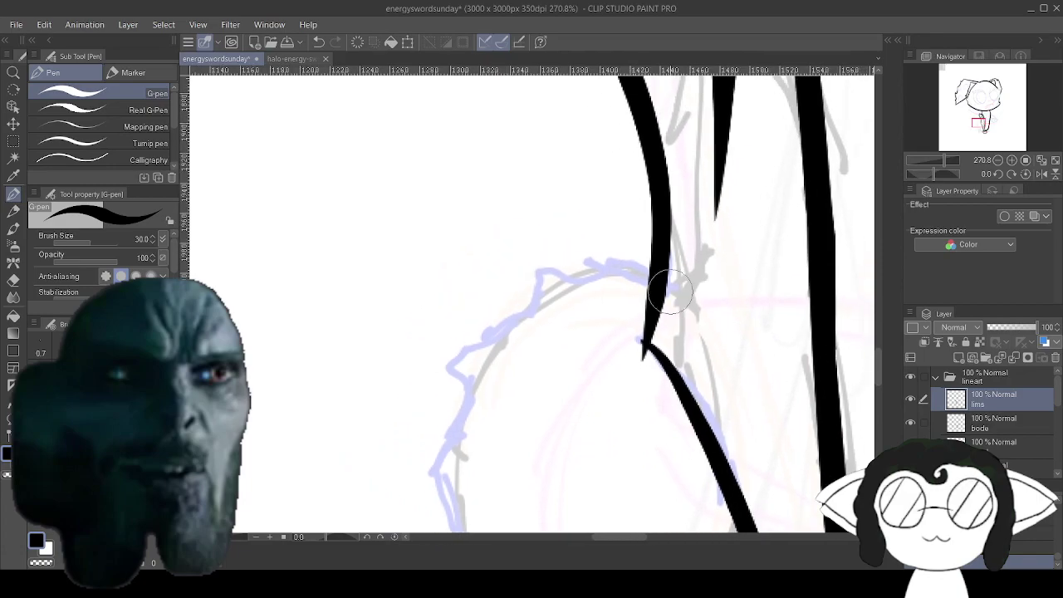
# Ink the haunch's upper edge from the front limb out to the first fur tuft.
pyautogui.moveTo(672, 289); pyautogui.dragTo(531, 276)
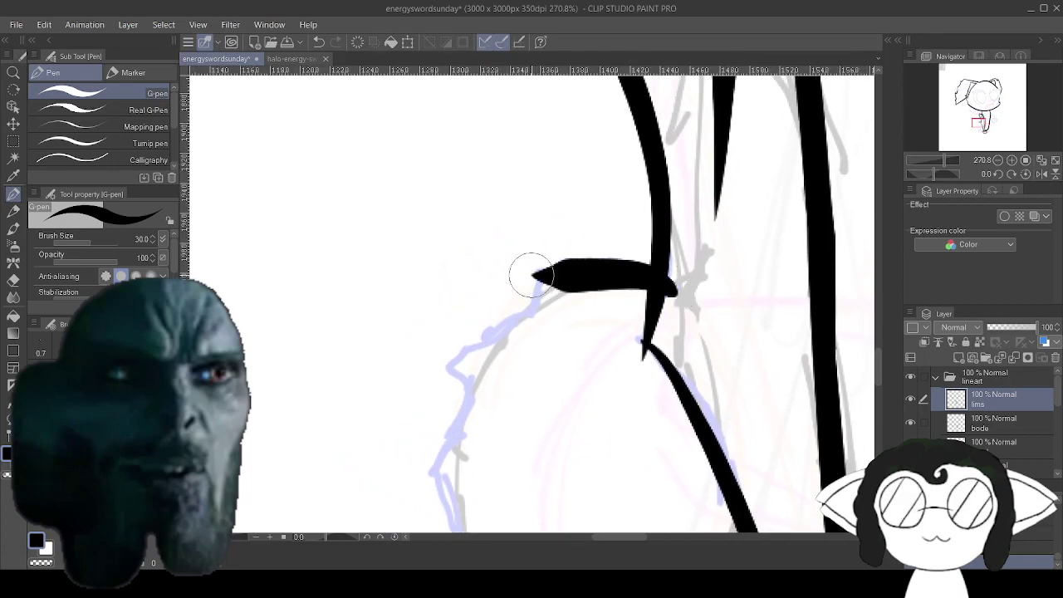
pyautogui.hotkey('ctrl', 'z')
pyautogui.moveTo(705, 299); pyautogui.dragTo(533, 258)
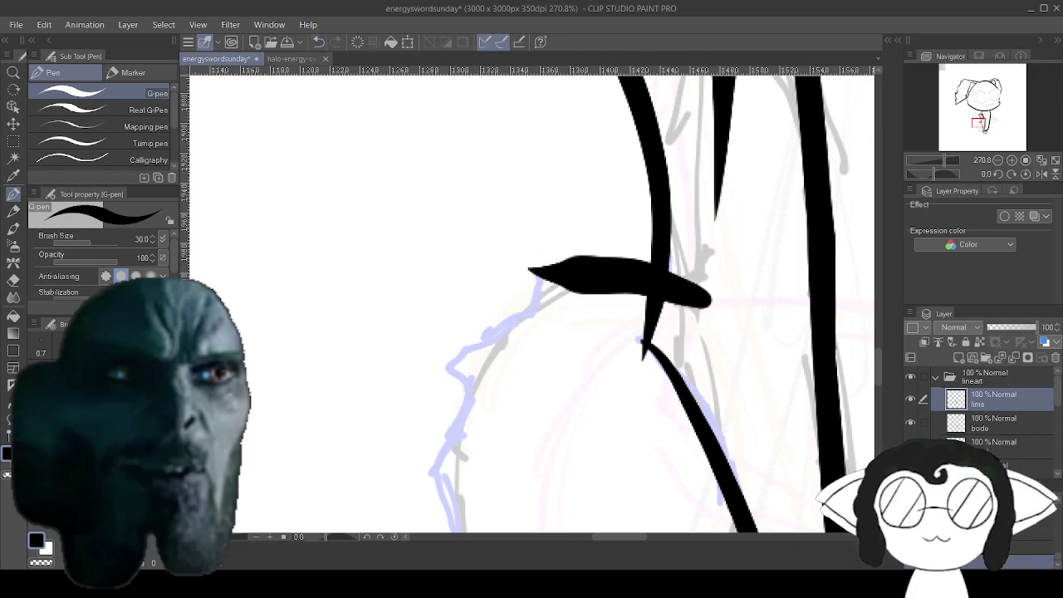
pyautogui.hotkey('ctrl', 'z')
pyautogui.moveTo(671, 293)
pyautogui.mouseDown()
pyautogui.moveTo(560, 286)
pyautogui.moveTo(528, 257)
pyautogui.moveTo(619, 158)
pyautogui.moveTo(534, 204)
pyautogui.mouseUp()
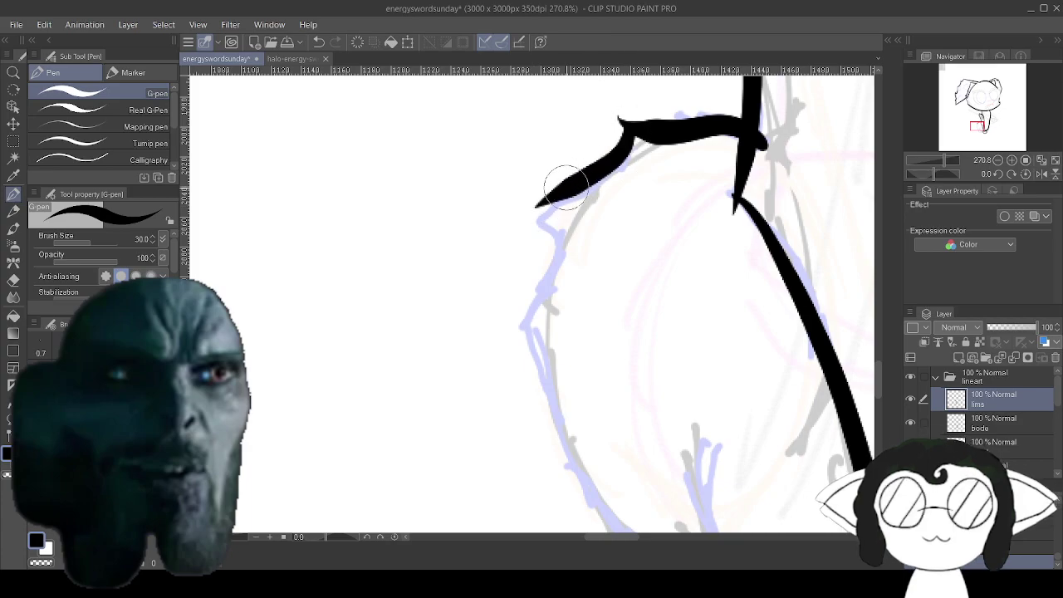
# Ink the haunch's outer edge from the first fur tuft downward and around the pointed heel and rounded hind foot.
pyautogui.hotkey('ctrl', 'z')
pyautogui.moveTo(629, 140); pyautogui.dragTo(525, 228)
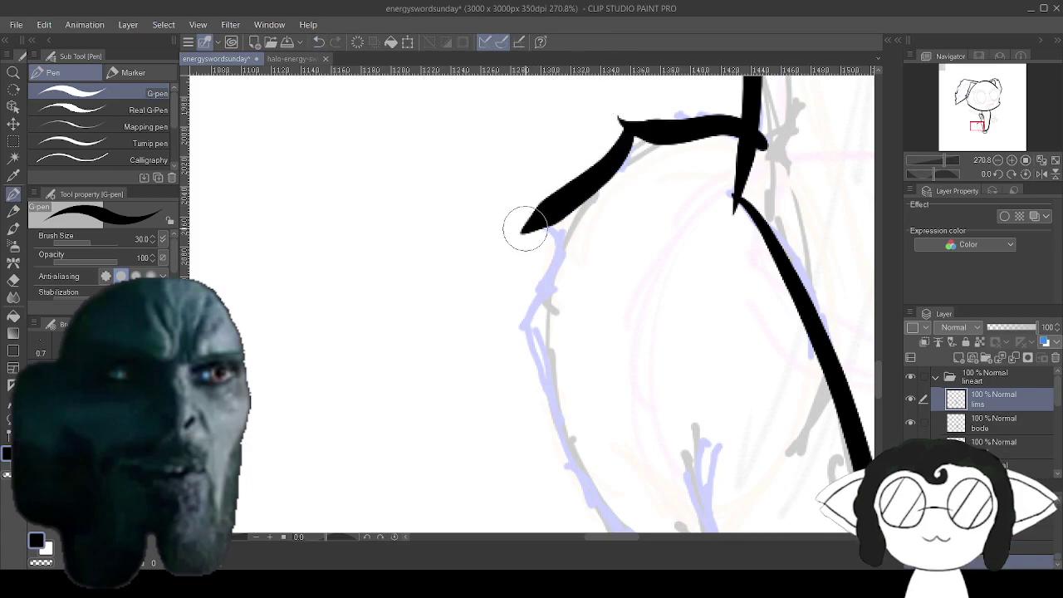
pyautogui.hotkey('ctrl', 'z')
pyautogui.moveTo(629, 125)
pyautogui.mouseDown()
pyautogui.moveTo(577, 189)
pyautogui.moveTo(527, 210)
pyautogui.moveTo(525, 330)
pyautogui.moveTo(518, 139)
pyautogui.moveTo(513, 162)
pyautogui.moveTo(514, 147)
pyautogui.moveTo(572, 301)
pyautogui.moveTo(654, 405)
pyautogui.moveTo(595, 423)
pyautogui.moveTo(530, 353)
pyautogui.moveTo(585, 411)
pyautogui.moveTo(723, 426)
pyautogui.moveTo(636, 310)
pyautogui.moveTo(617, 207)
pyautogui.moveTo(441, 212)
pyautogui.mouseUp()
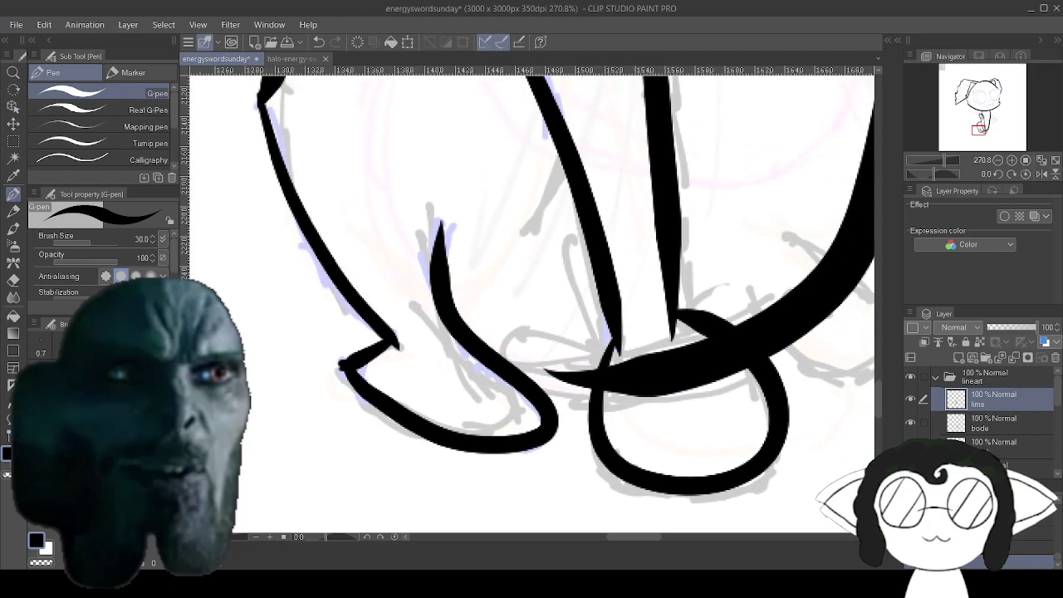
# Extend the body's base line on the bode layer past the front limb until it meets the hind foot.
pyautogui.click(994, 422)
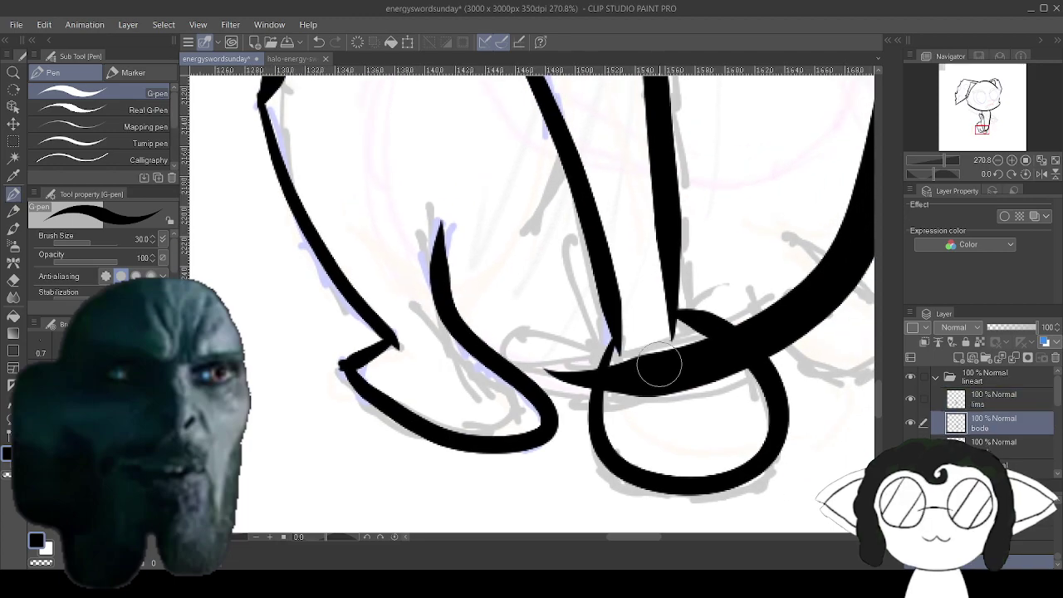
pyautogui.moveTo(603, 365); pyautogui.dragTo(490, 359)
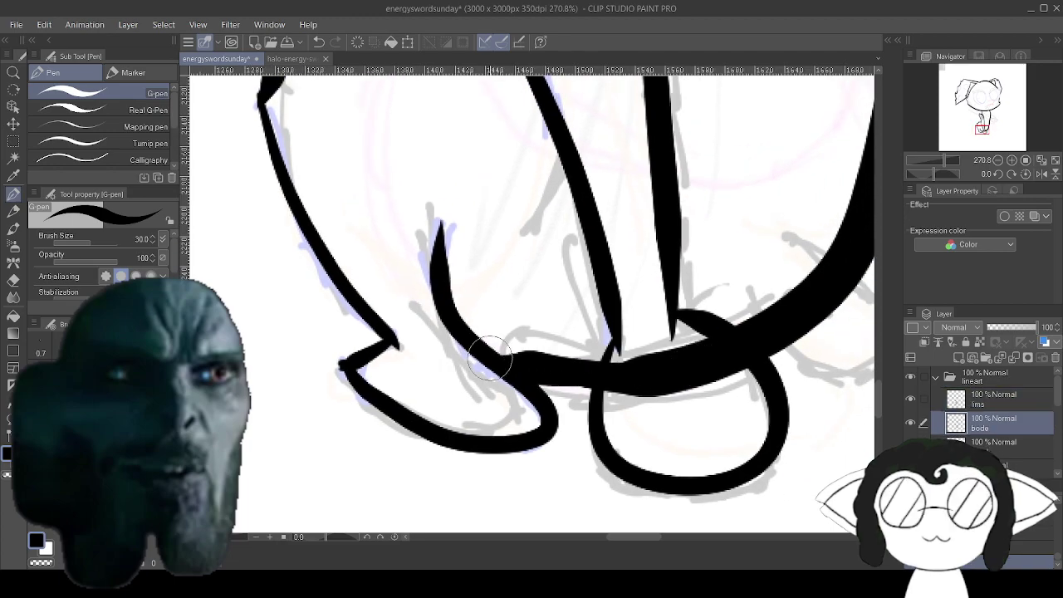
pyautogui.hotkey('ctrl', 'z')
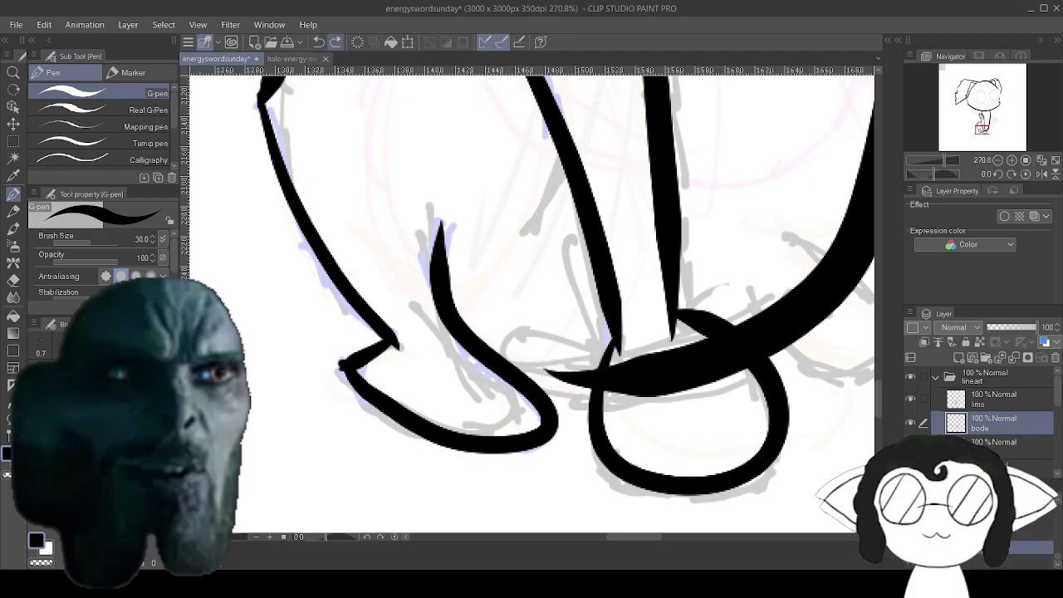
pyautogui.moveTo(692, 359); pyautogui.dragTo(516, 362)
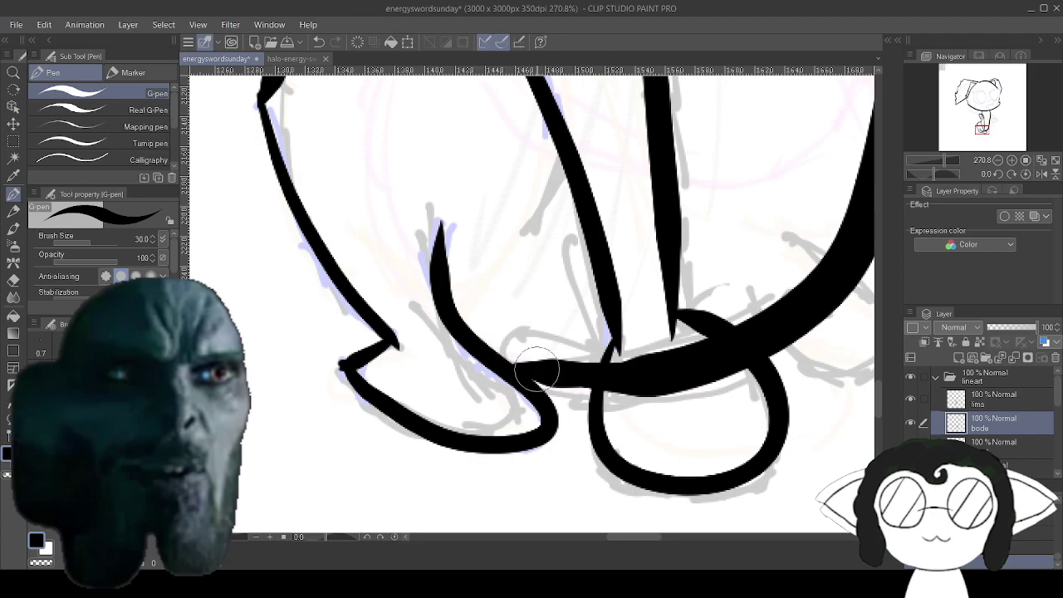
# Ink the far rounded foot beyond the body's base on the lims layer and erase its overlap inside the body.
pyautogui.scroll(-3, 776, 365)
pyautogui.scroll(3, 854, 369)
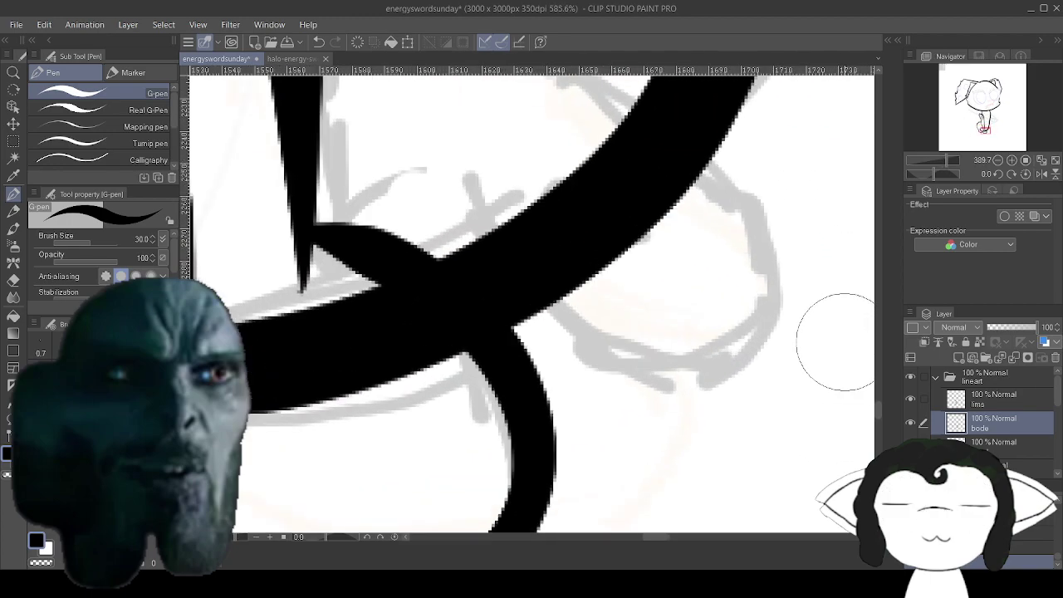
pyautogui.click(999, 401)
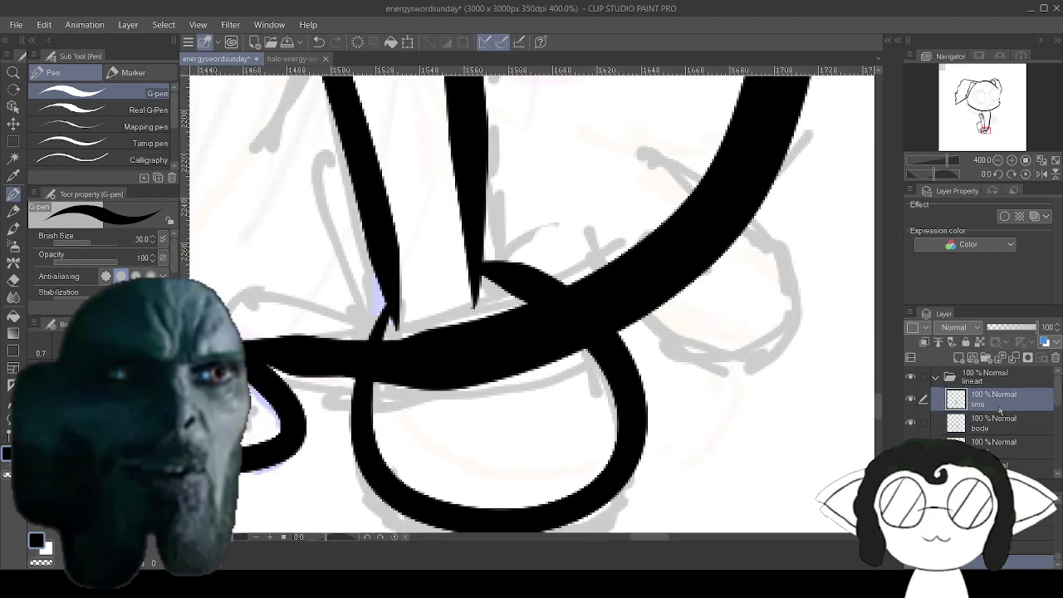
pyautogui.moveTo(635, 152)
pyautogui.mouseDown()
pyautogui.moveTo(758, 229)
pyautogui.moveTo(788, 353)
pyautogui.moveTo(691, 367)
pyautogui.moveTo(591, 216)
pyautogui.mouseUp()
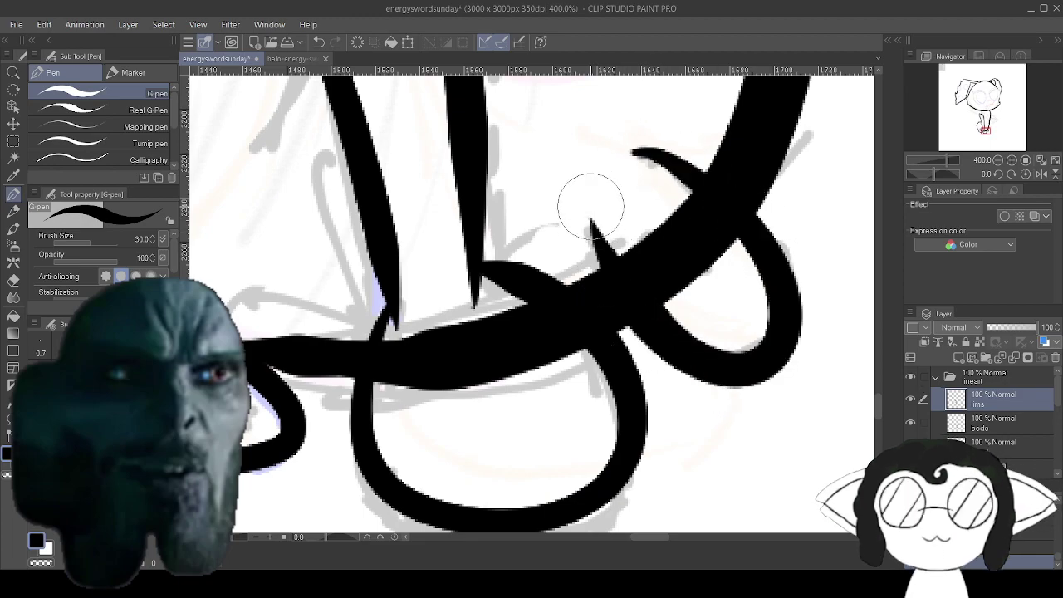
pyautogui.press('e')
pyautogui.moveTo(623, 166)
pyautogui.mouseDown()
pyautogui.moveTo(695, 135)
pyautogui.moveTo(653, 222)
pyautogui.moveTo(617, 197)
pyautogui.mouseUp()
# Erase the body's inner line on the bode layer where the front limb covers it.
pyautogui.moveTo(515, 174)
pyautogui.mouseDown()
pyautogui.moveTo(629, 191)
pyautogui.moveTo(837, 523)
pyautogui.mouseUp()
pyautogui.moveTo(573, 158); pyautogui.dragTo(520, 482)
pyautogui.moveTo(532, 249); pyautogui.dragTo(518, 329)
pyautogui.hotkey('alt', '[')
pyautogui.moveTo(504, 280)
pyautogui.mouseDown()
pyautogui.moveTo(474, 326)
pyautogui.moveTo(488, 347)
pyautogui.moveTo(497, 239)
pyautogui.moveTo(489, 182)
pyautogui.moveTo(472, 185)
pyautogui.moveTo(492, 377)
pyautogui.moveTo(513, 321)
pyautogui.moveTo(486, 482)
pyautogui.moveTo(505, 510)
pyautogui.mouseUp()
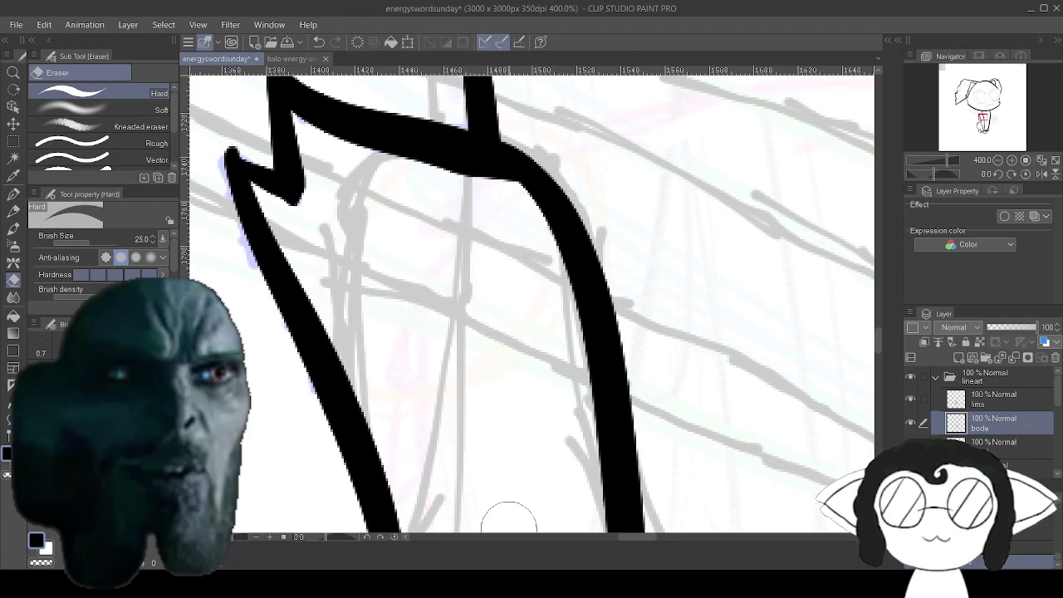
pyautogui.scroll(-3, 505, 510)
pyautogui.moveTo(492, 224); pyautogui.dragTo(481, 308)
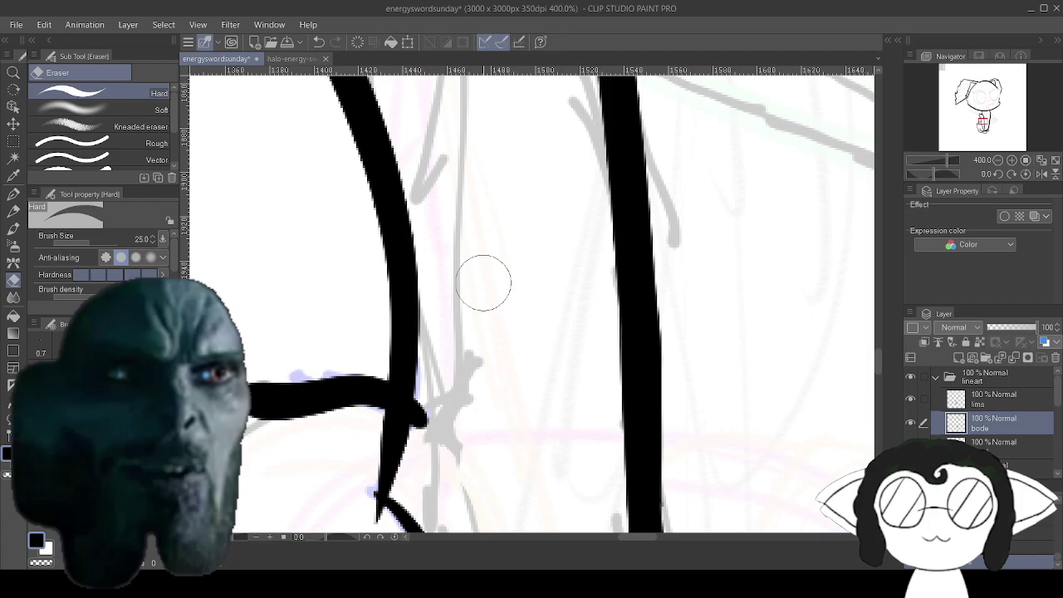
pyautogui.hotkey('alt', ']')
pyautogui.moveTo(403, 425)
pyautogui.mouseDown()
pyautogui.moveTo(436, 376)
pyautogui.moveTo(449, 91)
pyautogui.mouseUp()
pyautogui.moveTo(498, 503); pyautogui.dragTo(448, 85)
# Erase the stretch of the body's base line that crosses the rounded front foot on the bode layer.
pyautogui.click(994, 423)
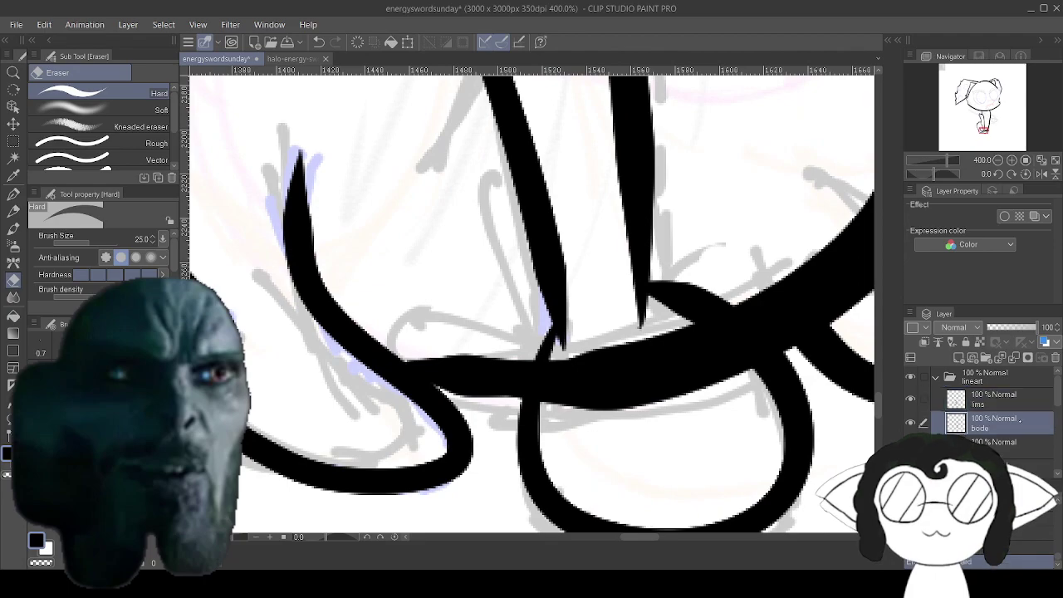
pyautogui.moveTo(617, 375)
pyautogui.mouseDown()
pyautogui.moveTo(561, 397)
pyautogui.moveTo(560, 385)
pyautogui.moveTo(663, 350)
pyautogui.moveTo(712, 350)
pyautogui.moveTo(744, 382)
pyautogui.mouseUp()
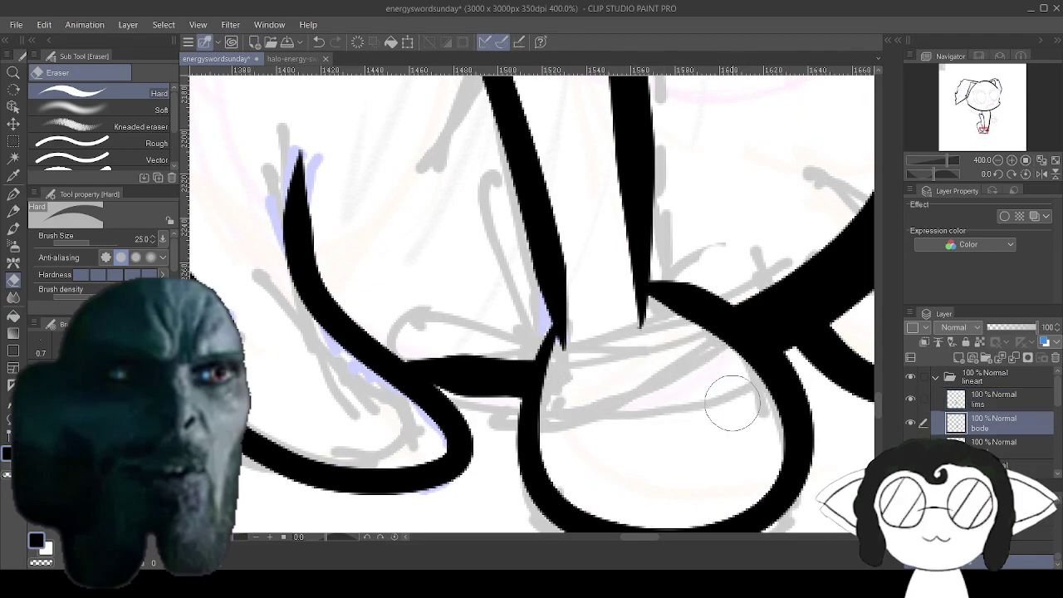
pyautogui.scroll(-4, 645, 376)
pyautogui.moveTo(645, 376); pyautogui.dragTo(601, 459)
pyautogui.scroll(-2, 678, 401)
pyautogui.moveTo(678, 401); pyautogui.dragTo(623, 473)
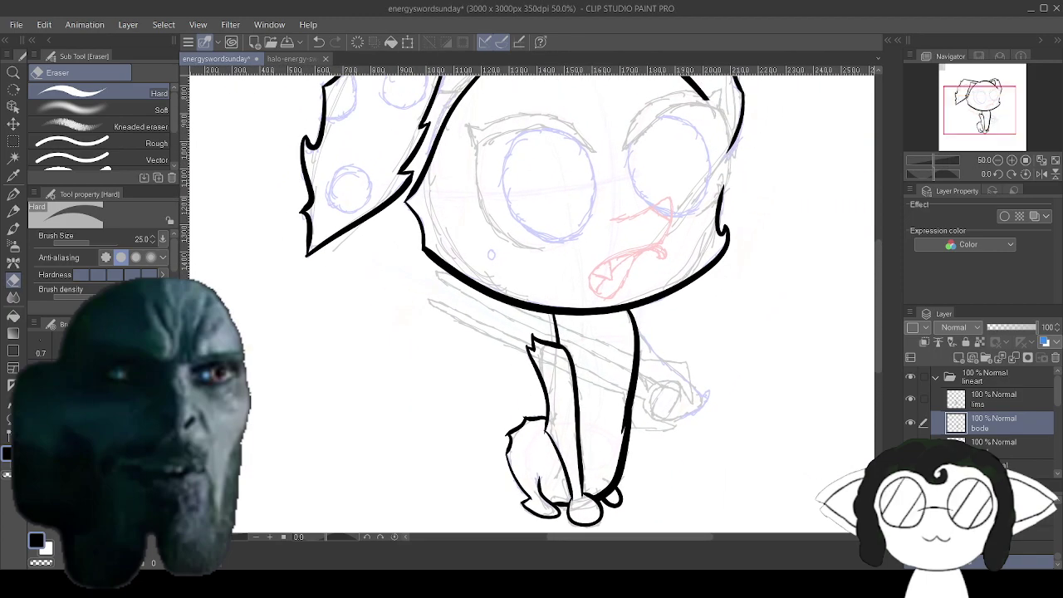
# Examine the inked head, body and limbs across the whole character, including the sketched face.
pyautogui.scroll(-2, 596, 313)
pyautogui.scroll(2, 629, 205)
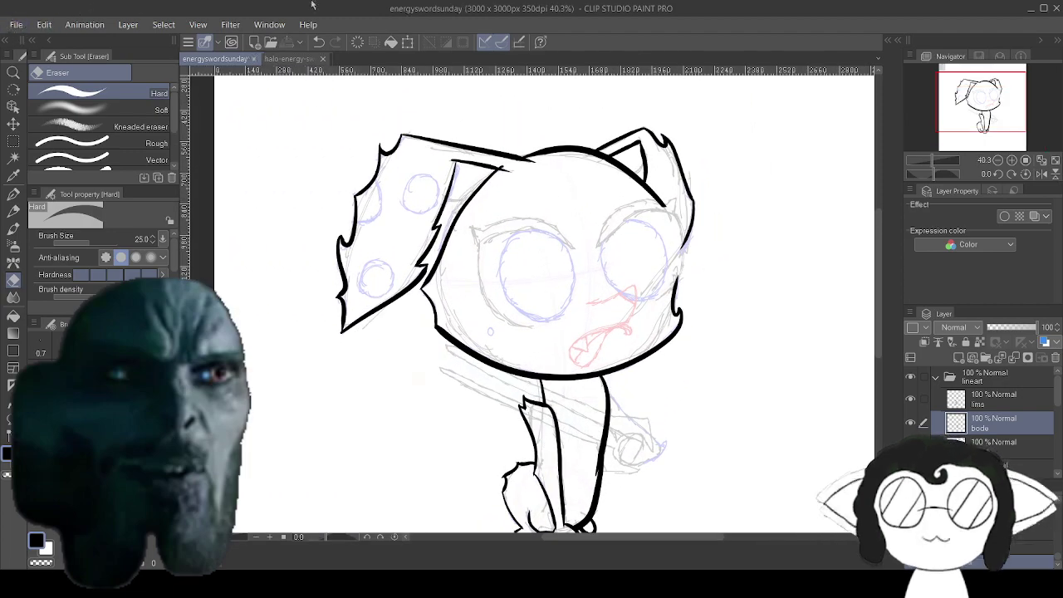
pyautogui.scroll(-1, 542, 271)
pyautogui.scroll(-1, 544, 274)
pyautogui.scroll(4, 556, 291)
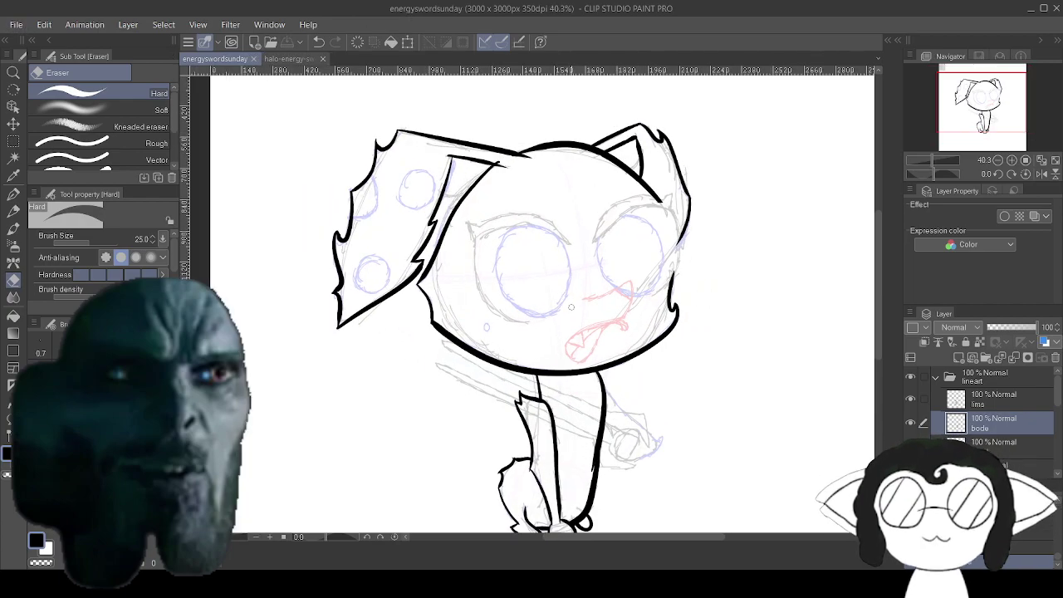
pyautogui.scroll(-4, 569, 315)
pyautogui.scroll(6, 595, 222)
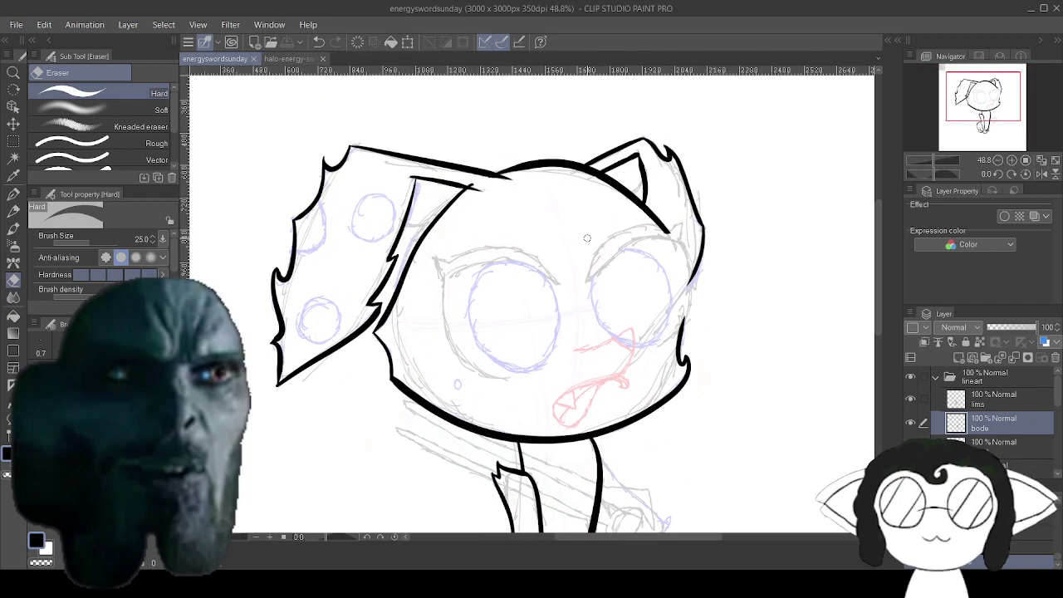
pyautogui.scroll(-7, 587, 237)
pyautogui.scroll(6, 586, 264)
pyautogui.scroll(1, 586, 264)
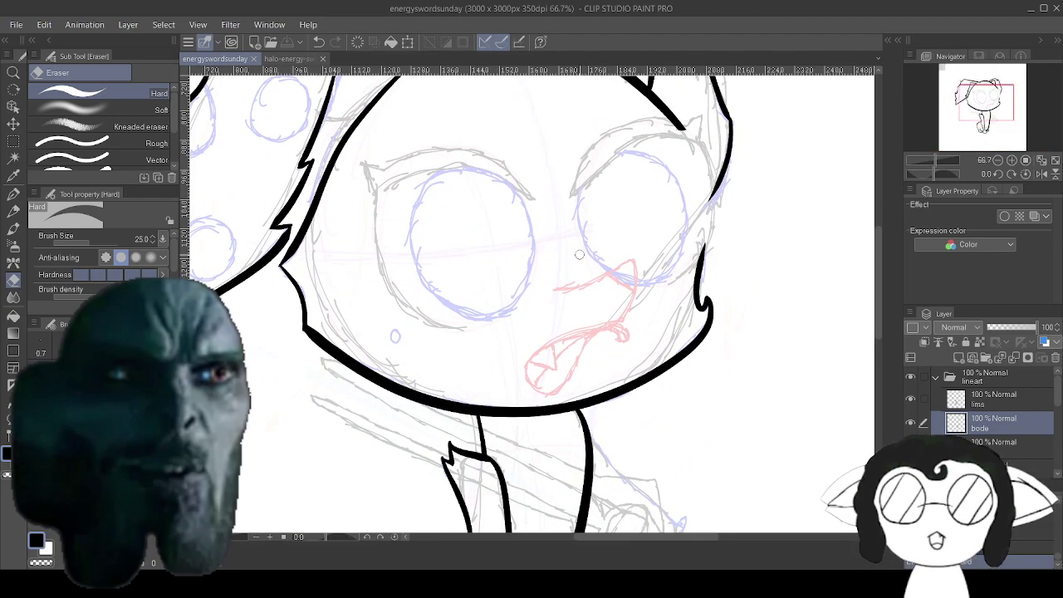
# Add a new layer named deets above the lims layer in the lineart folder.
pyautogui.click(1009, 405)
pyautogui.click(959, 358)
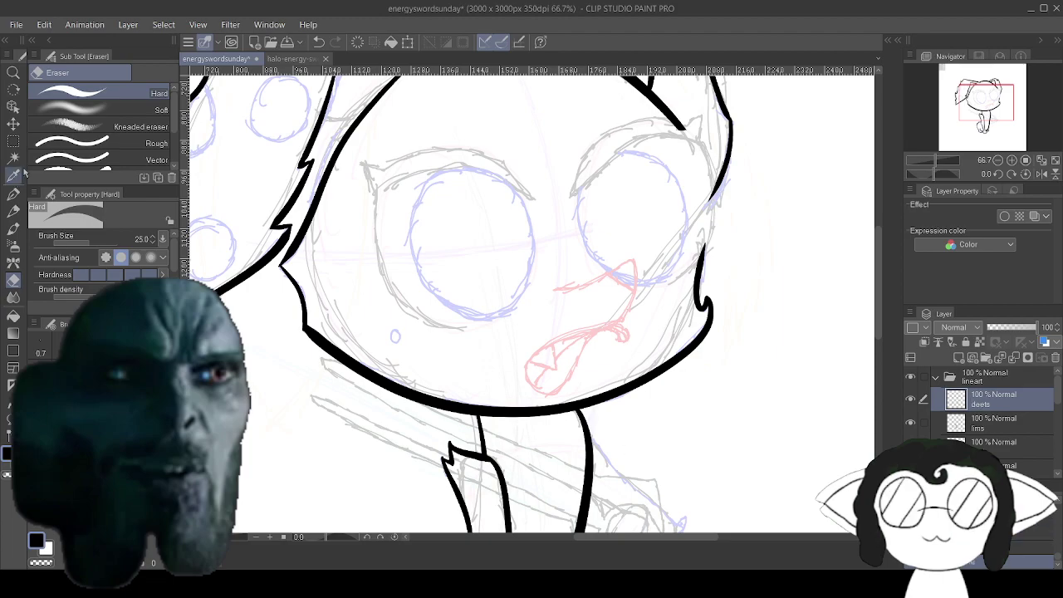
# Ink the eye nearest the large spotted ear on the deets layer with the G-pen at size 17: eyelid, pointed lash and outer curve.
pyautogui.click(13, 195)
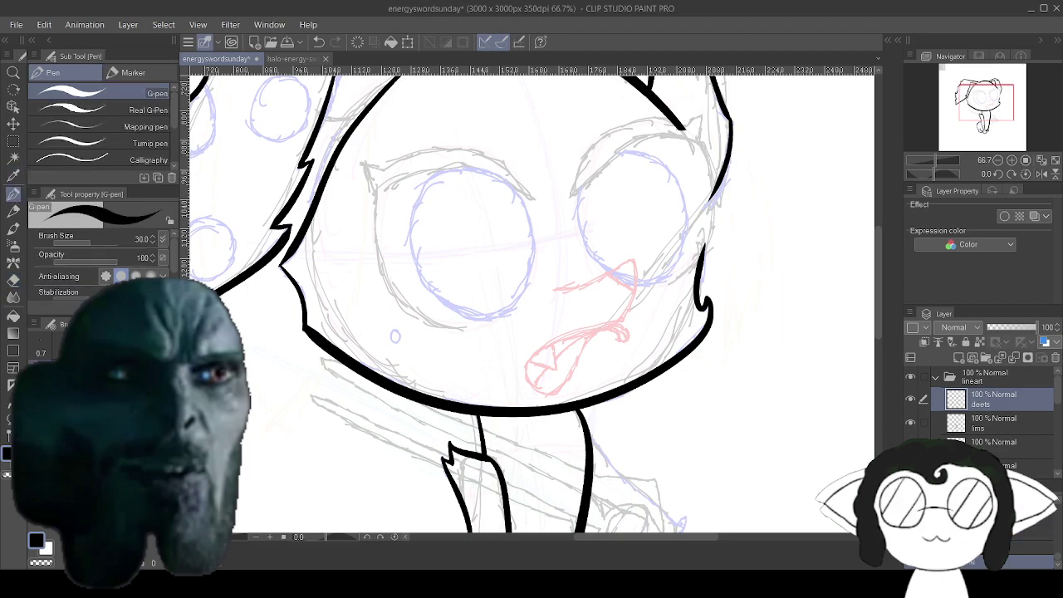
pyautogui.scroll(5, 567, 240)
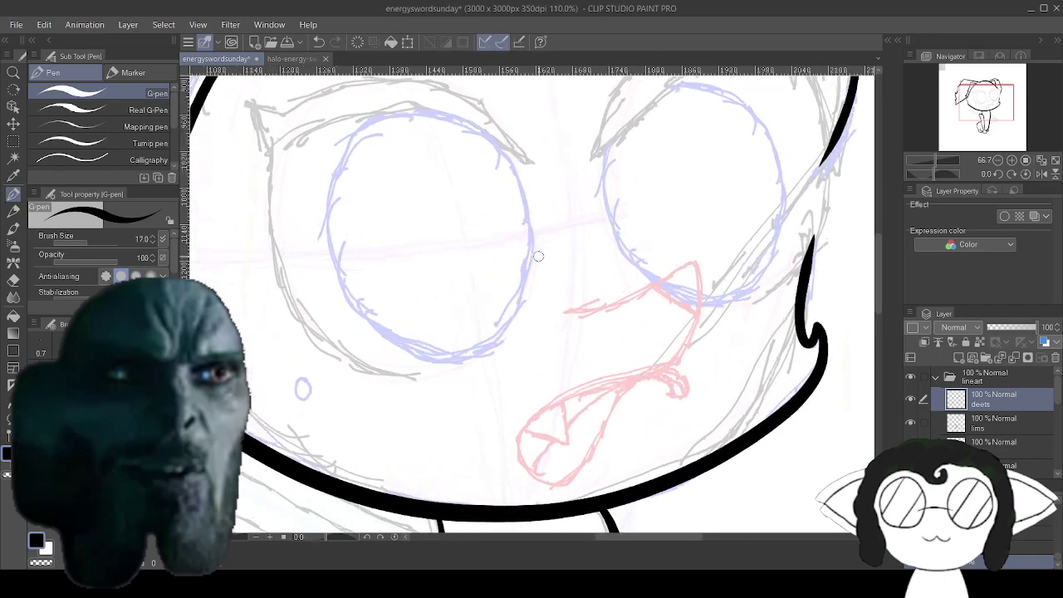
pyautogui.moveTo(515, 218); pyautogui.dragTo(665, 402)
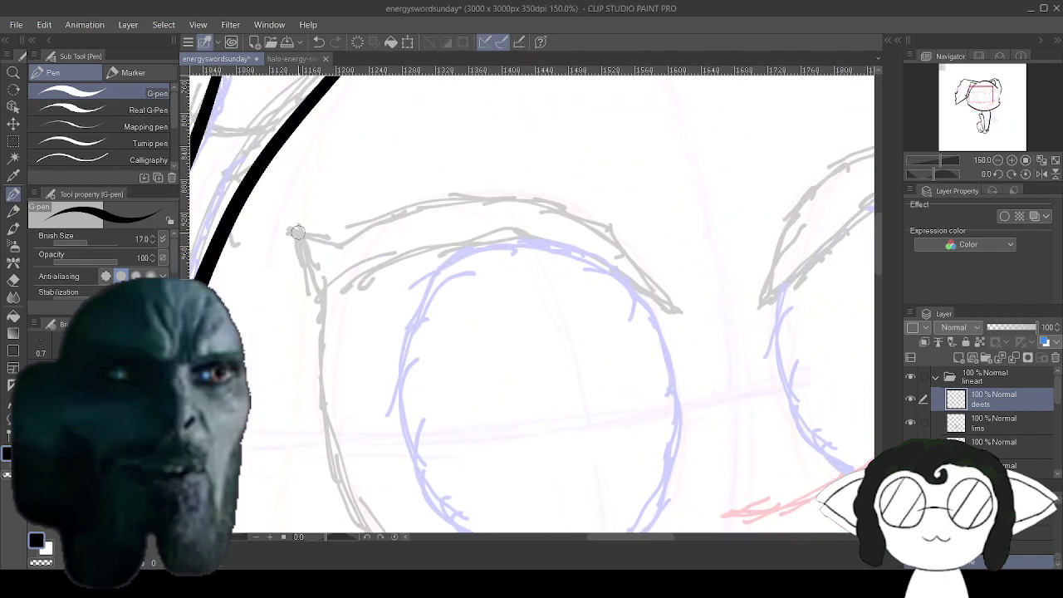
pyautogui.moveTo(291, 229); pyautogui.dragTo(349, 250)
pyautogui.moveTo(426, 206)
pyautogui.mouseDown()
pyautogui.moveTo(648, 245)
pyautogui.moveTo(682, 306)
pyautogui.moveTo(576, 219)
pyautogui.moveTo(437, 200)
pyautogui.moveTo(337, 245)
pyautogui.mouseUp()
pyautogui.hotkey('ctrl', 'z')
pyautogui.moveTo(673, 297)
pyautogui.mouseDown()
pyautogui.moveTo(681, 309)
pyautogui.moveTo(653, 292)
pyautogui.moveTo(400, 257)
pyautogui.moveTo(329, 304)
pyautogui.mouseUp()
pyautogui.moveTo(465, 348)
pyautogui.mouseDown()
pyautogui.moveTo(457, 246)
pyautogui.moveTo(466, 236)
pyautogui.mouseUp()
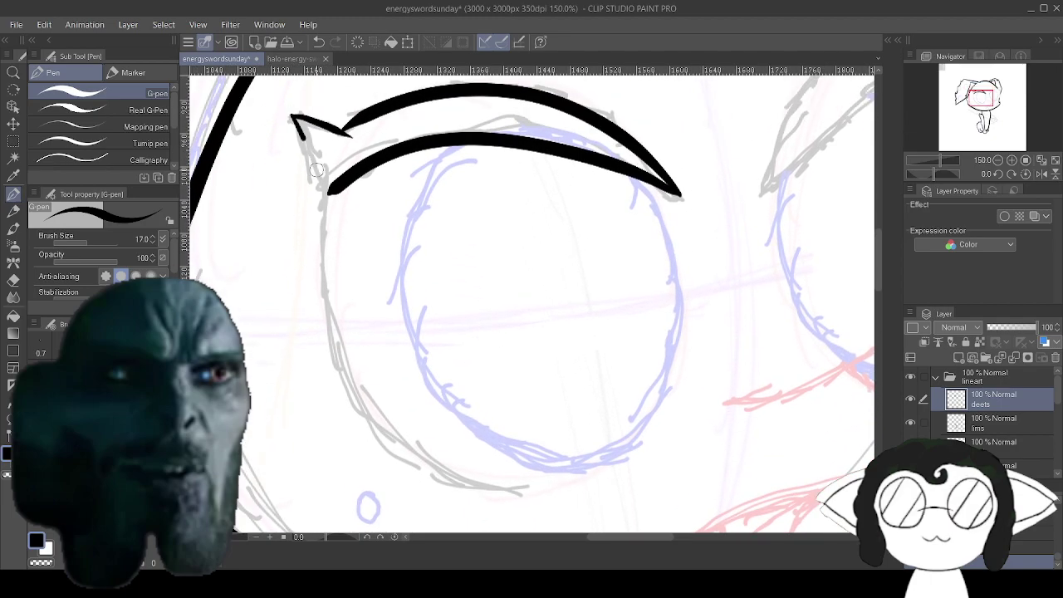
pyautogui.moveTo(319, 214)
pyautogui.mouseDown()
pyautogui.moveTo(379, 429)
pyautogui.moveTo(557, 486)
pyautogui.mouseUp()
# Lower the head outline layer's opacity to 28% so the sketch of the second eye shows through.
pyautogui.scroll(-5, 644, 348)
pyautogui.moveTo(644, 347); pyautogui.dragTo(521, 355)
pyautogui.scroll(4, 677, 382)
pyautogui.moveTo(615, 315); pyautogui.dragTo(664, 416)
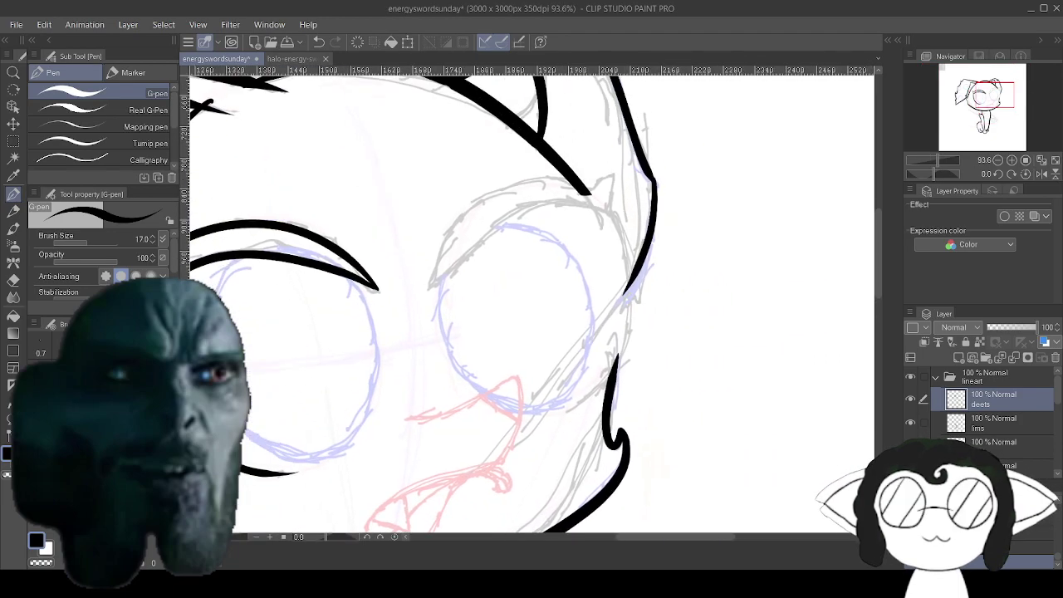
pyautogui.click(1006, 467)
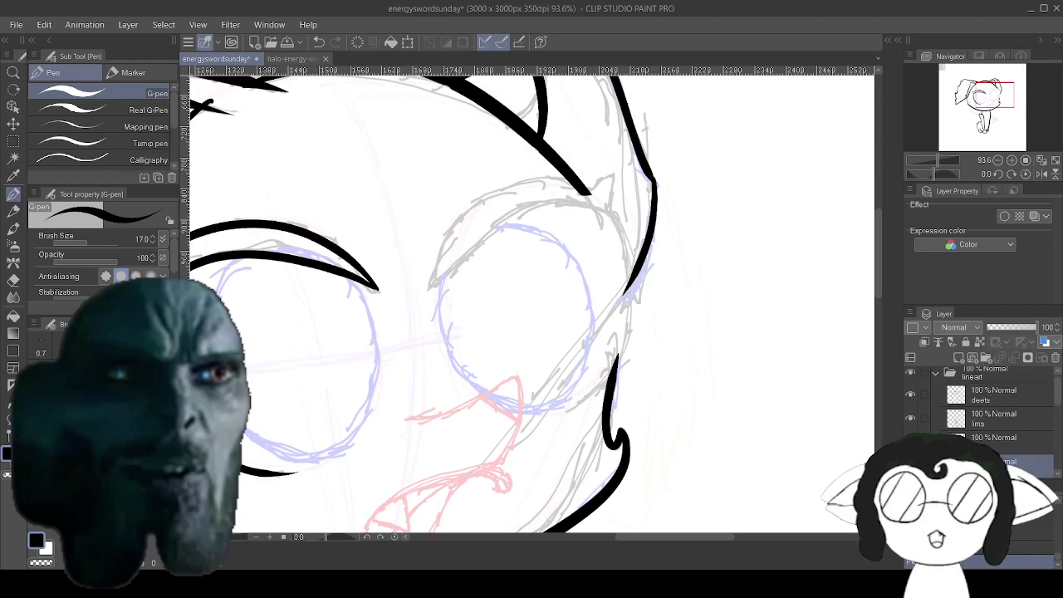
pyautogui.click(1000, 328)
# Ink the second eye's eyelid, pointed lash and outer curve on the deets layer with the G-pen at size 17.
pyautogui.moveTo(498, 307); pyautogui.dragTo(557, 326)
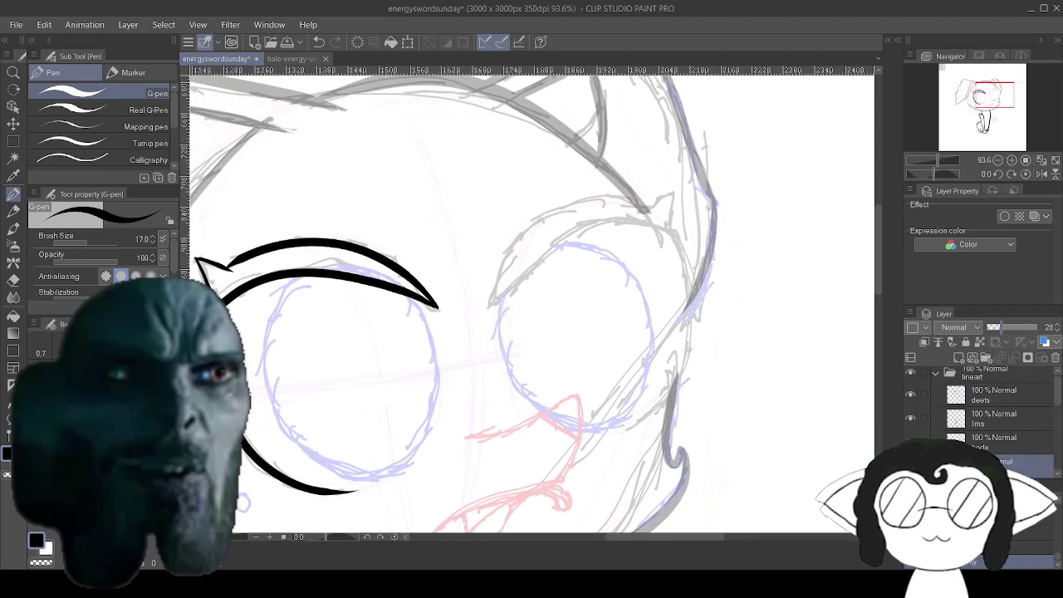
pyautogui.click(1022, 390)
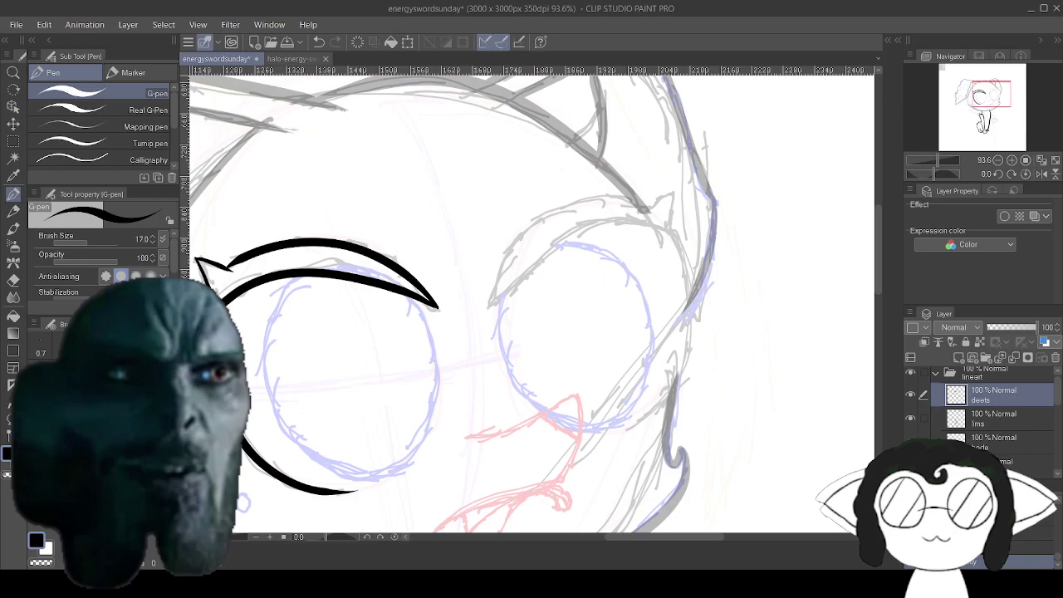
pyautogui.scroll(4, 772, 342)
pyautogui.scroll(3, 594, 290)
pyautogui.scroll(-2, 757, 438)
pyautogui.moveTo(661, 152); pyautogui.dragTo(655, 137)
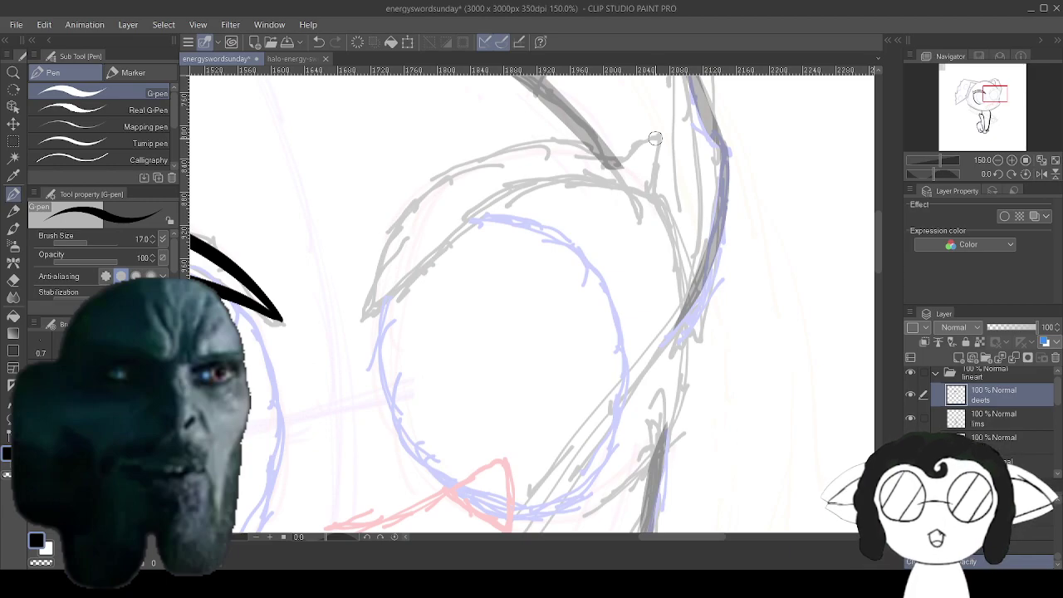
pyautogui.moveTo(656, 137)
pyautogui.mouseDown()
pyautogui.moveTo(608, 165)
pyautogui.moveTo(544, 141)
pyautogui.moveTo(470, 166)
pyautogui.moveTo(409, 219)
pyautogui.moveTo(375, 279)
pyautogui.moveTo(362, 321)
pyautogui.moveTo(488, 220)
pyautogui.moveTo(567, 184)
pyautogui.moveTo(650, 197)
pyautogui.moveTo(614, 125)
pyautogui.moveTo(603, 157)
pyautogui.moveTo(628, 241)
pyautogui.moveTo(617, 319)
pyautogui.moveTo(590, 388)
pyautogui.moveTo(539, 432)
pyautogui.mouseUp()
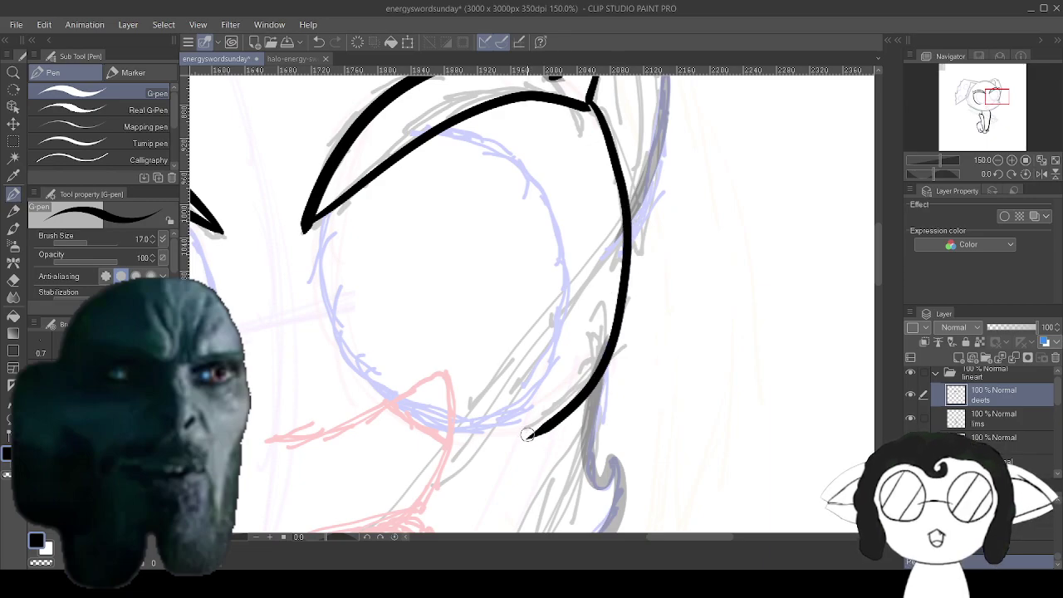
# Ink the snout and open mouth over the red sketch, and undo the small curl at the mouth corner.
pyautogui.moveTo(527, 434)
pyautogui.mouseDown()
pyautogui.moveTo(742, 303)
pyautogui.moveTo(758, 237)
pyautogui.mouseUp()
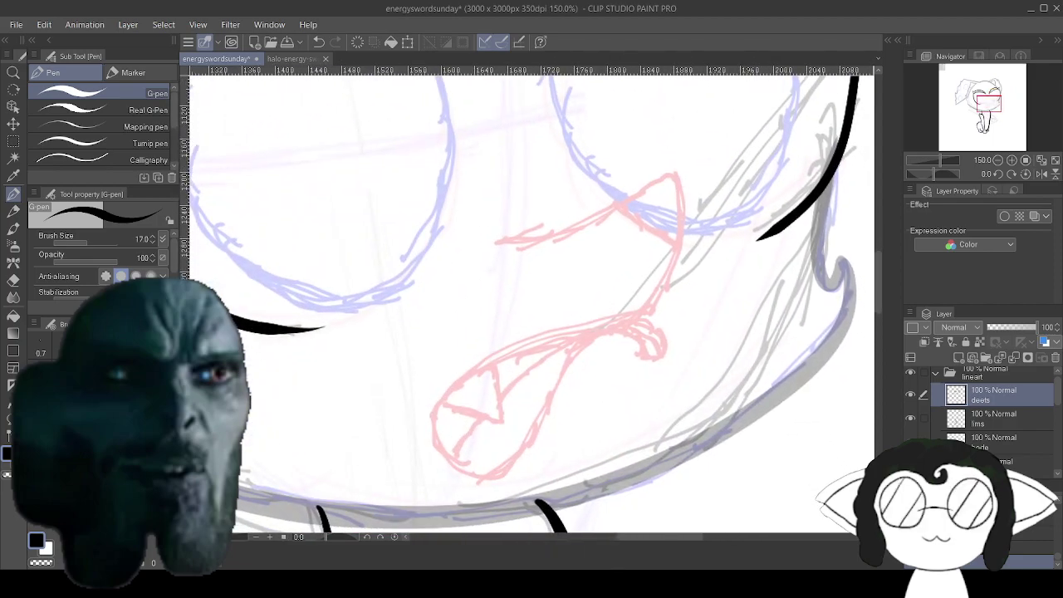
pyautogui.moveTo(669, 178)
pyautogui.mouseDown()
pyautogui.moveTo(581, 220)
pyautogui.moveTo(513, 226)
pyautogui.mouseUp()
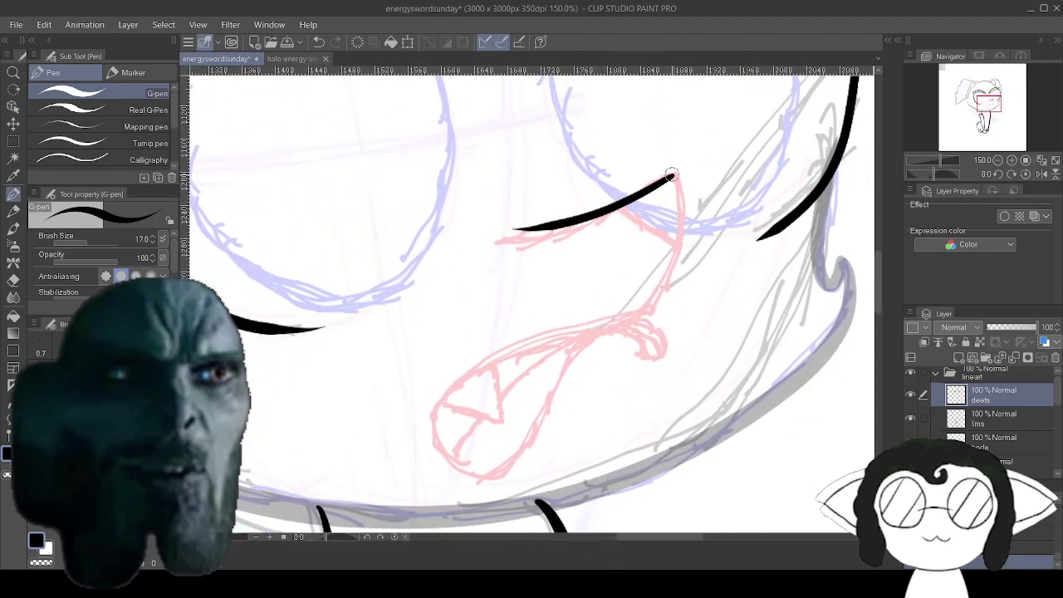
pyautogui.moveTo(671, 175)
pyautogui.mouseDown()
pyautogui.moveTo(671, 253)
pyautogui.moveTo(626, 318)
pyautogui.moveTo(477, 368)
pyautogui.moveTo(439, 424)
pyautogui.moveTo(465, 473)
pyautogui.moveTo(521, 464)
pyautogui.moveTo(604, 326)
pyautogui.mouseUp()
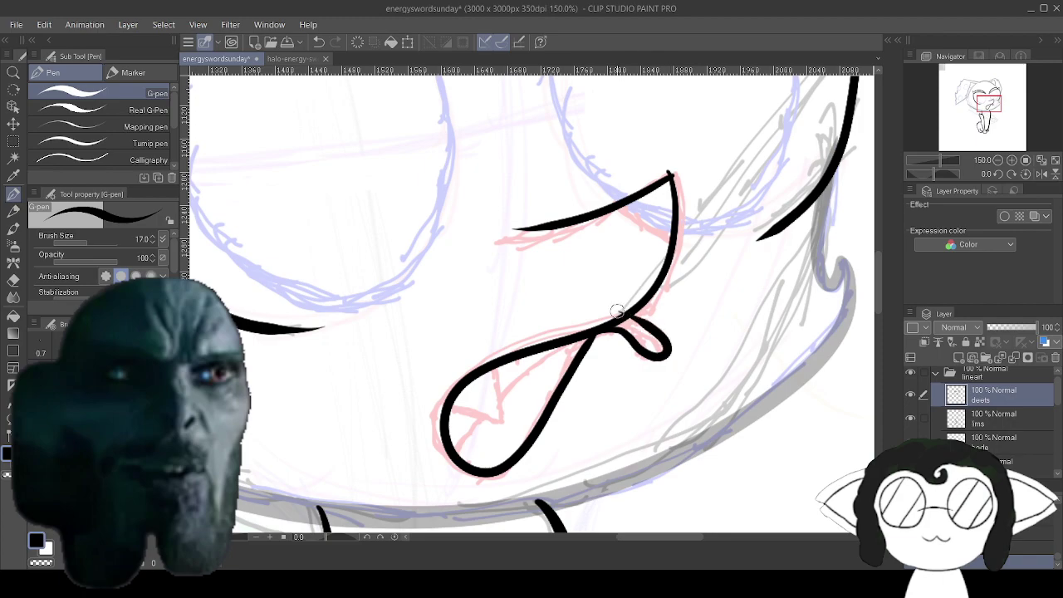
pyautogui.hotkey('ctrl', 'z')
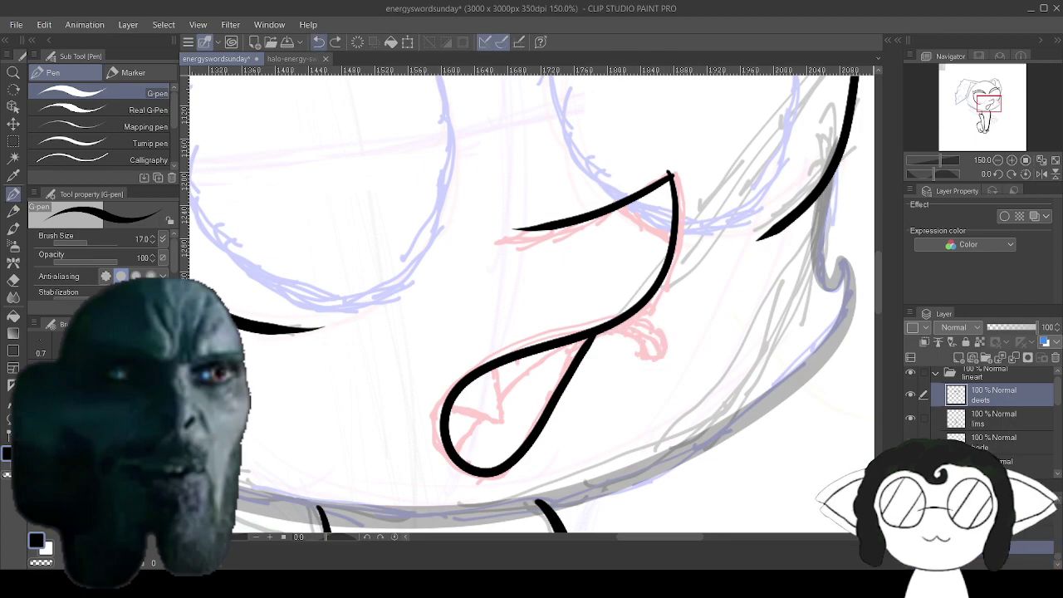
# Examine the inked eyes and mouth against the whole character at different zoom levels.
pyautogui.scroll(-17, 572, 290)
pyautogui.scroll(2, 604, 124)
pyautogui.scroll(-3, 547, 303)
pyautogui.scroll(-4, 538, 335)
pyautogui.scroll(6, 523, 431)
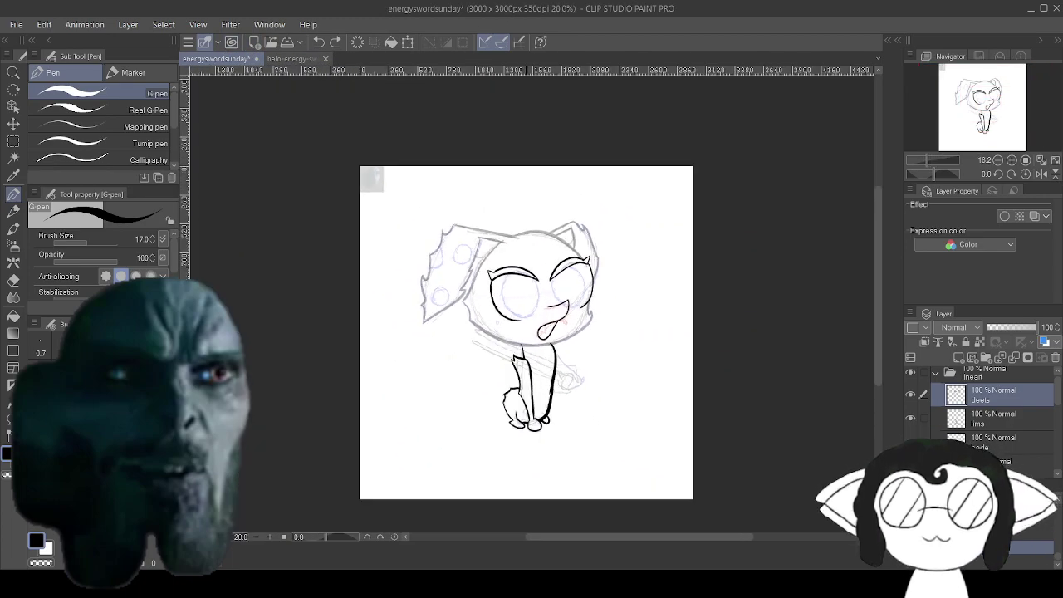
pyautogui.scroll(-6, 523, 433)
pyautogui.scroll(2, 431, 412)
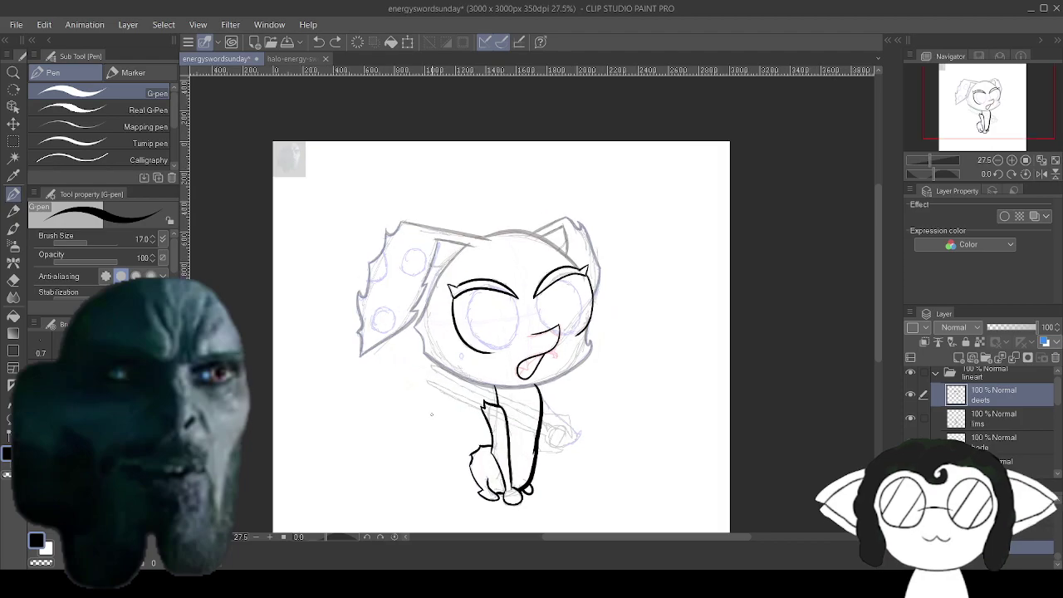
pyautogui.scroll(3, 486, 287)
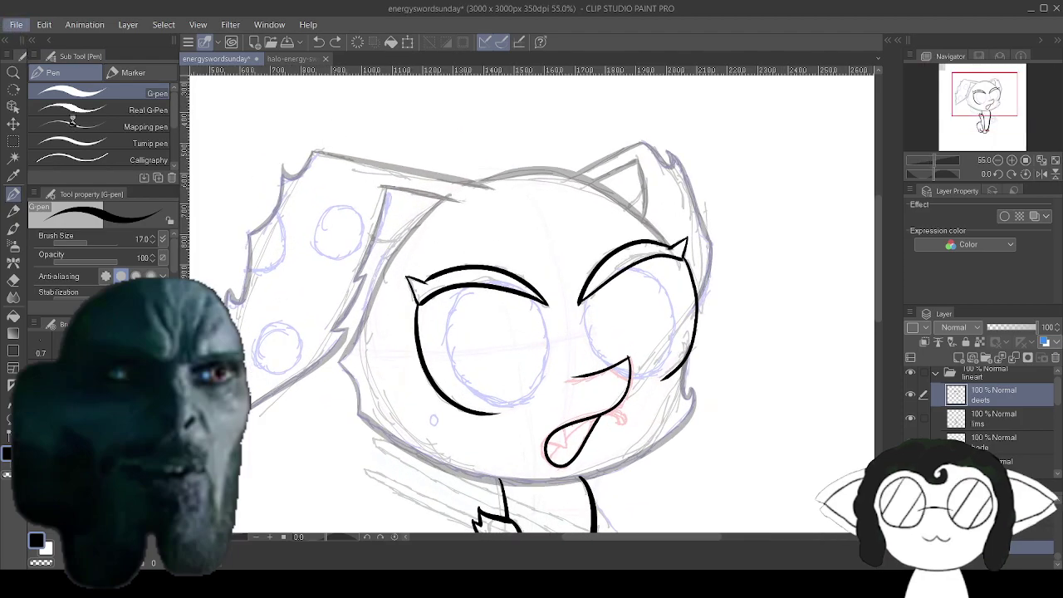
# Save the drawing and restore the head outline layer to 100% opacity.
pyautogui.hotkey('ctrl', 's')
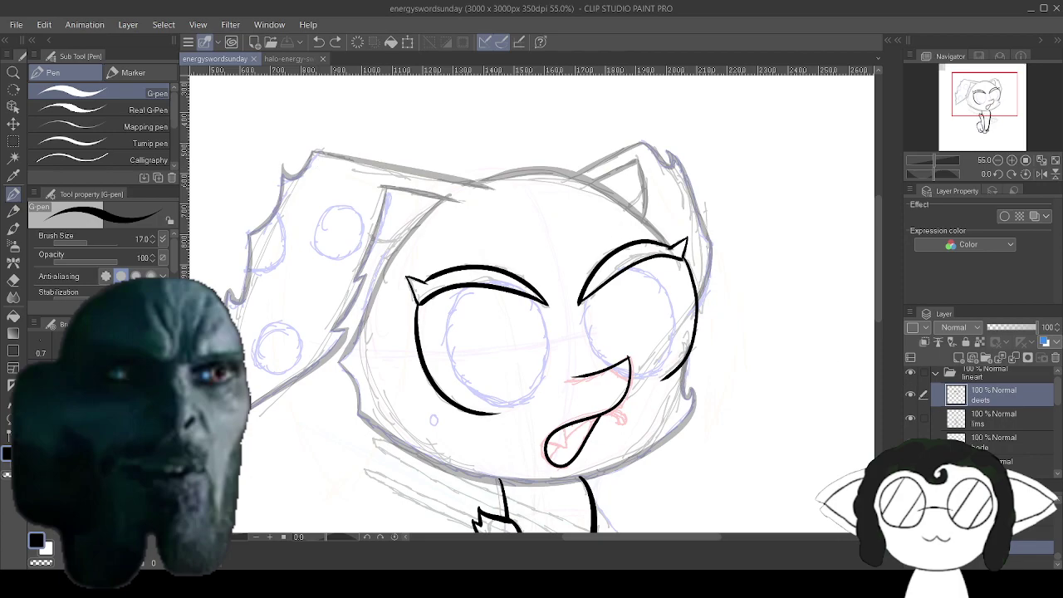
pyautogui.click(1016, 461)
pyautogui.moveTo(1001, 329); pyautogui.dragTo(1038, 327)
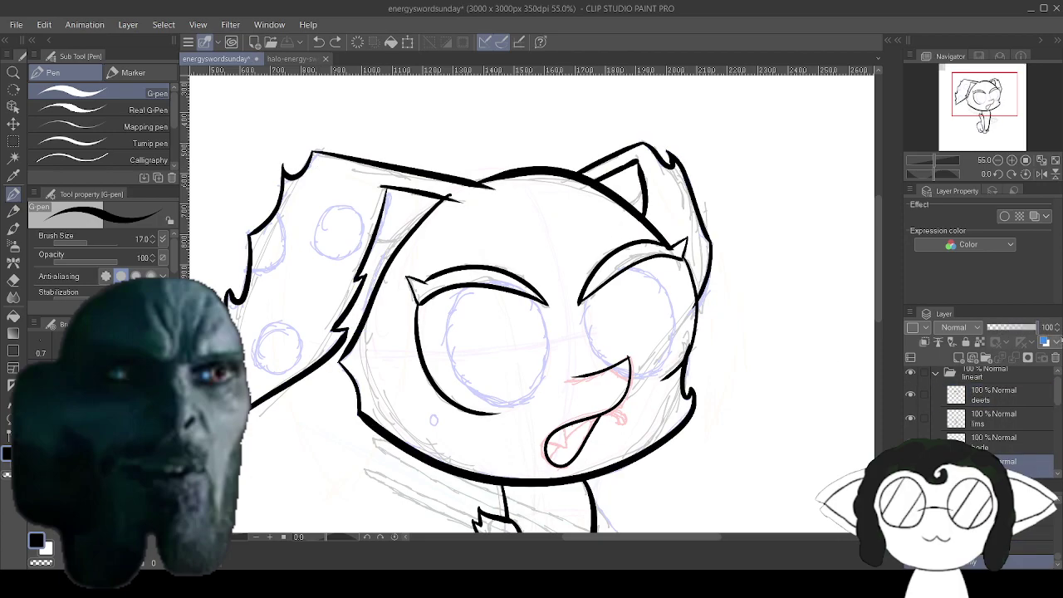
# Drop the sketch folder's opacity to 0% to inspect the lineart alone, and bring it back up to 23%.
pyautogui.scroll(-5, 681, 315)
pyautogui.scroll(4, 693, 467)
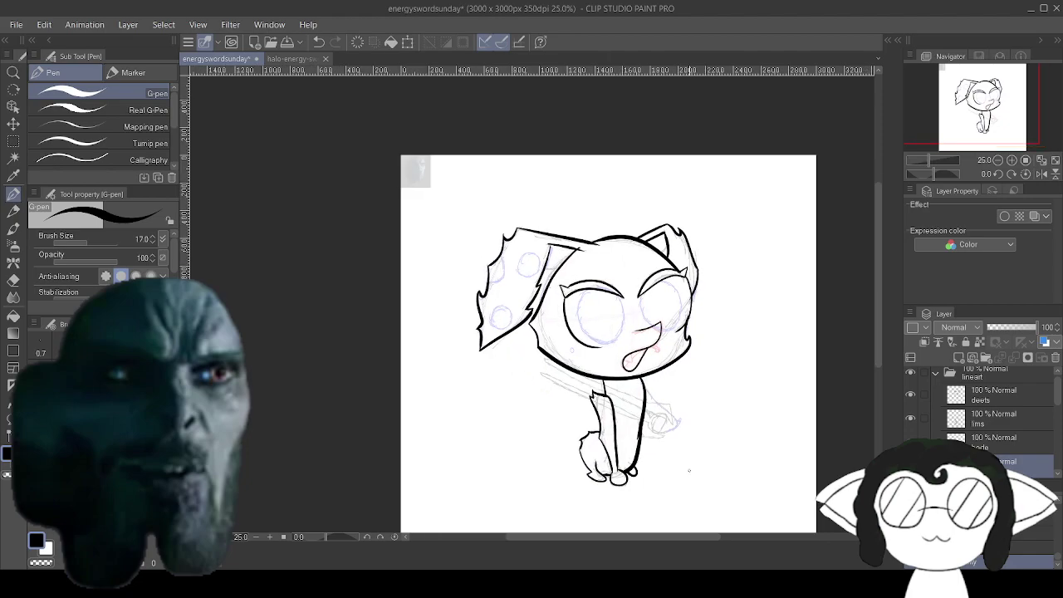
pyautogui.scroll(-1, 694, 469)
pyautogui.scroll(3, 706, 449)
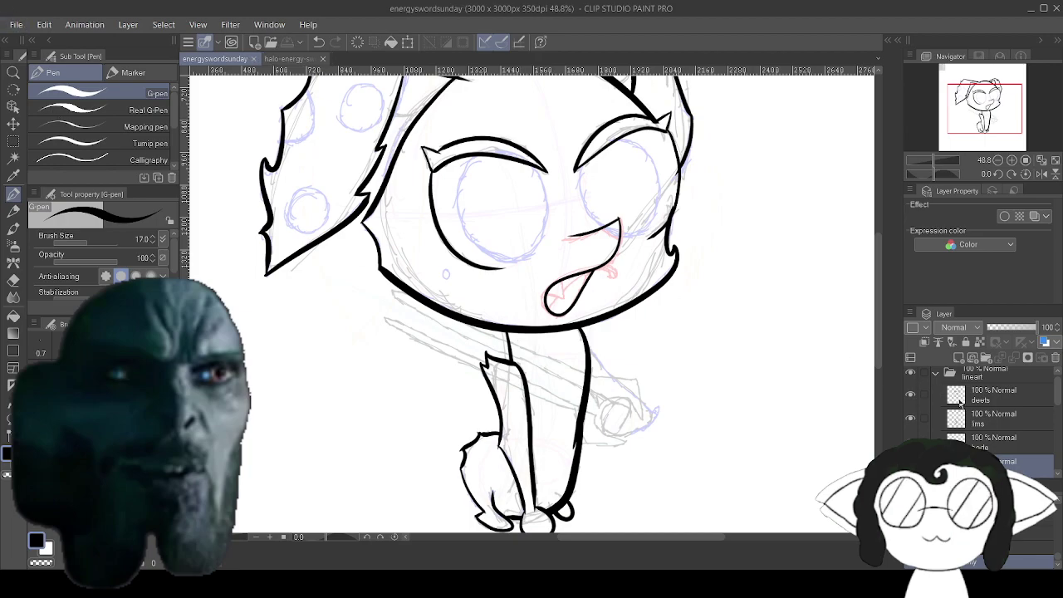
pyautogui.click(937, 376)
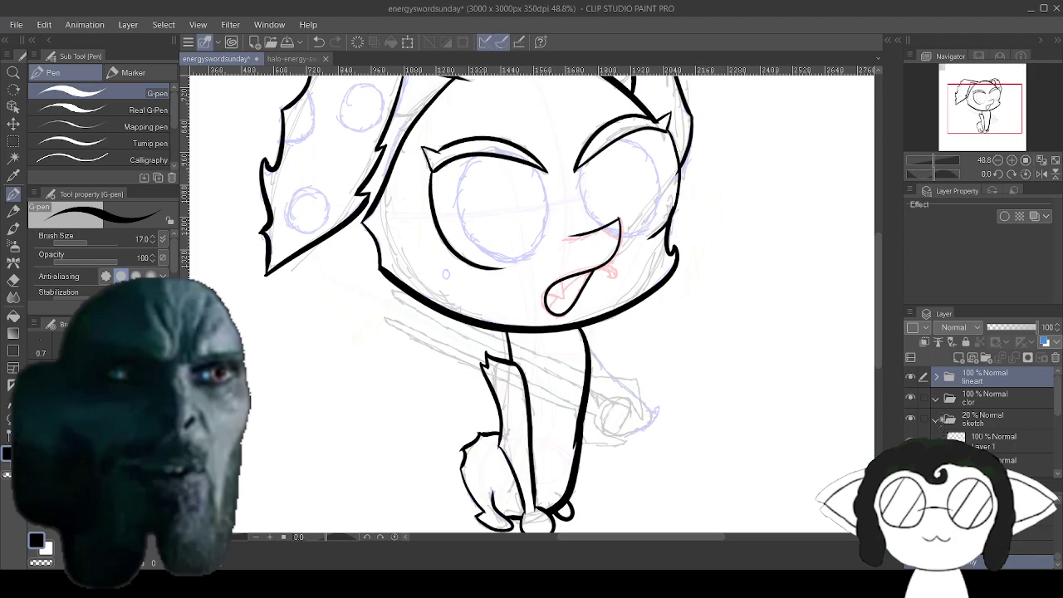
pyautogui.click(973, 420)
pyautogui.moveTo(1023, 327); pyautogui.dragTo(979, 330)
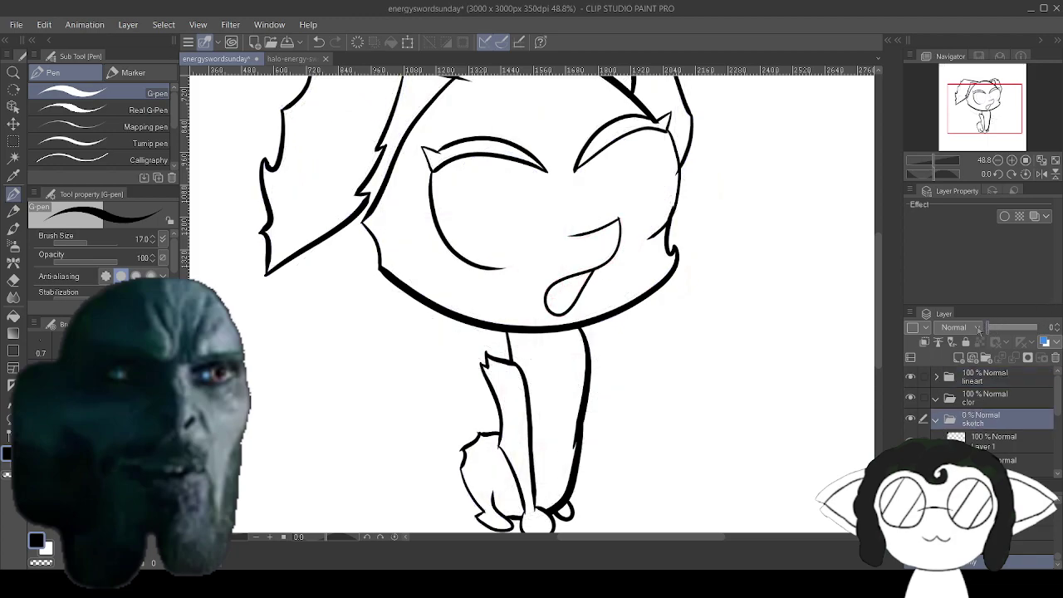
pyautogui.scroll(-3, 759, 348)
pyautogui.scroll(3, 756, 443)
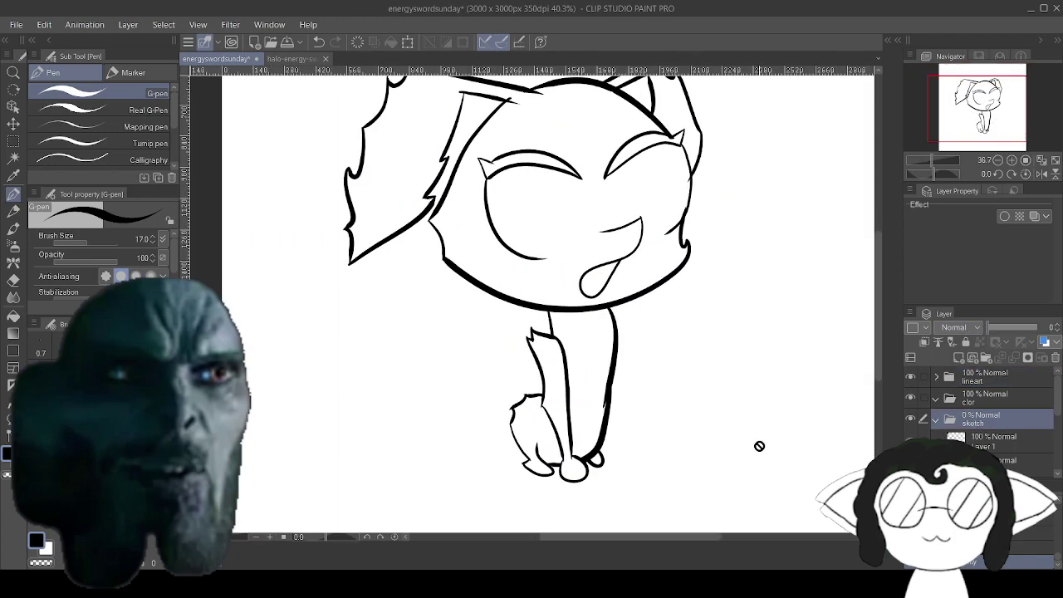
pyautogui.scroll(1, 633, 270)
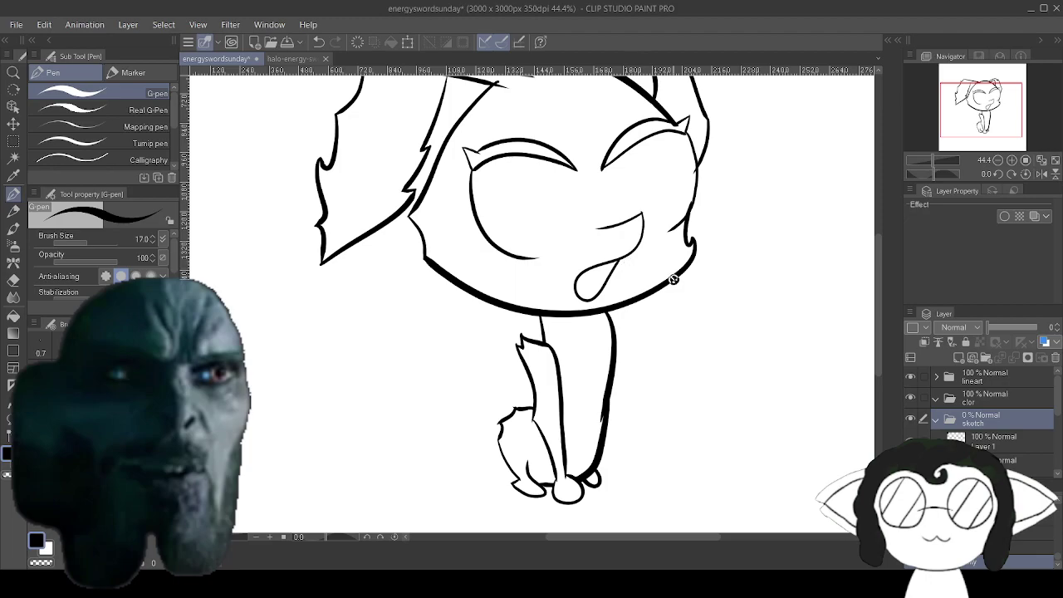
pyautogui.click(1000, 329)
pyautogui.moveTo(992, 332)
pyautogui.mouseDown()
pyautogui.moveTo(1030, 334)
pyautogui.moveTo(1001, 349)
pyautogui.mouseUp()
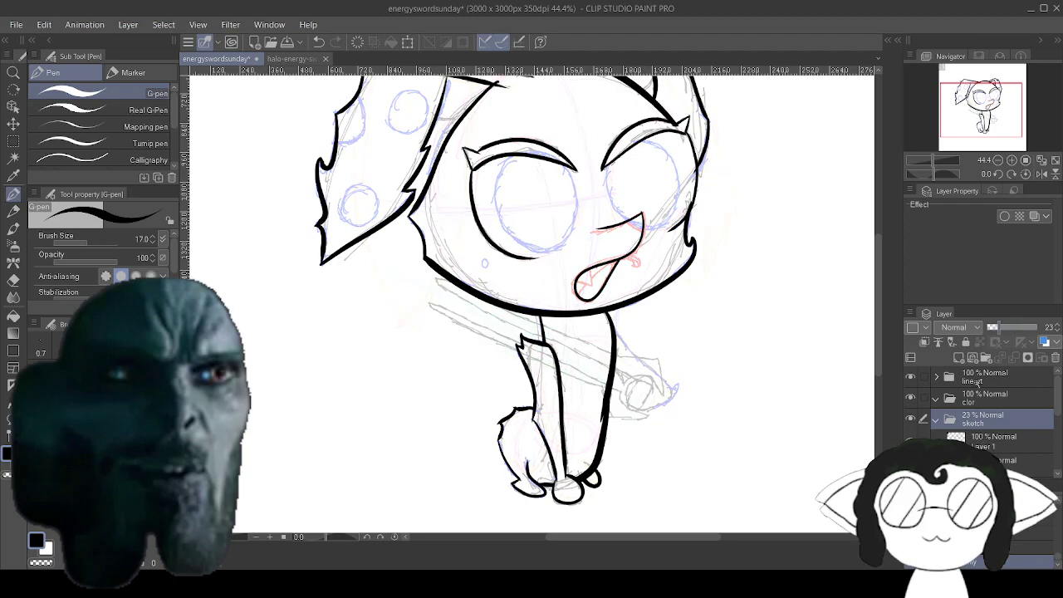
# Add a new layer above deets in the lineart folder and name it sord.
pyautogui.click(935, 378)
pyautogui.click(969, 400)
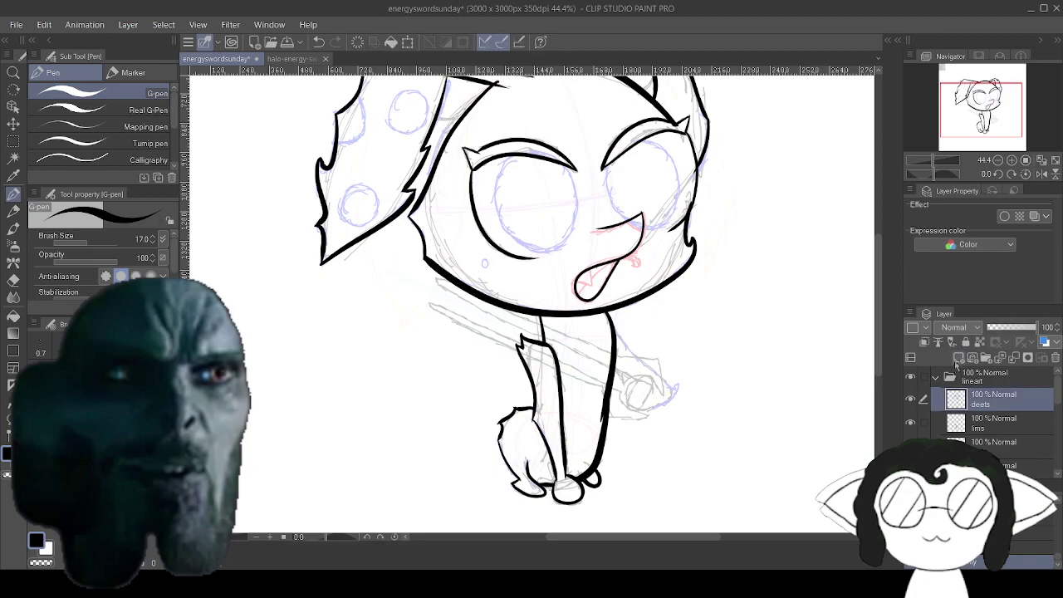
pyautogui.scroll(-2, 988, 416)
pyautogui.scroll(2, 985, 402)
pyautogui.doubleClick(993, 403)
pyautogui.write('sord')
pyautogui.press('Return')
# Ink the sword-holding arm from the body to its pointed elbow and curled paw on the limbs layer with the G-pen at size 30.
pyautogui.scroll(5, 658, 381)
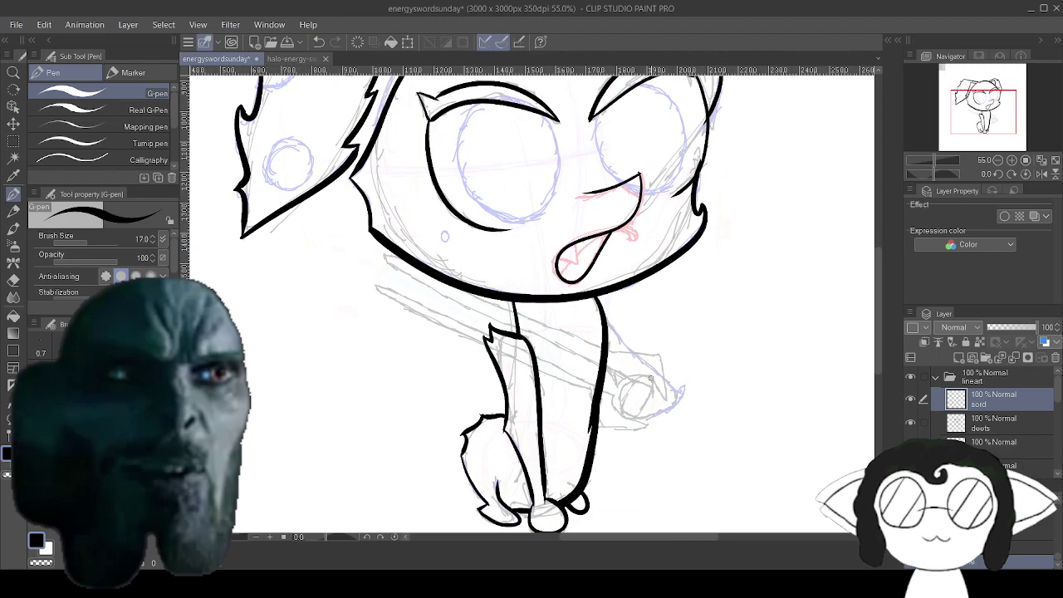
pyautogui.scroll(-4, 659, 381)
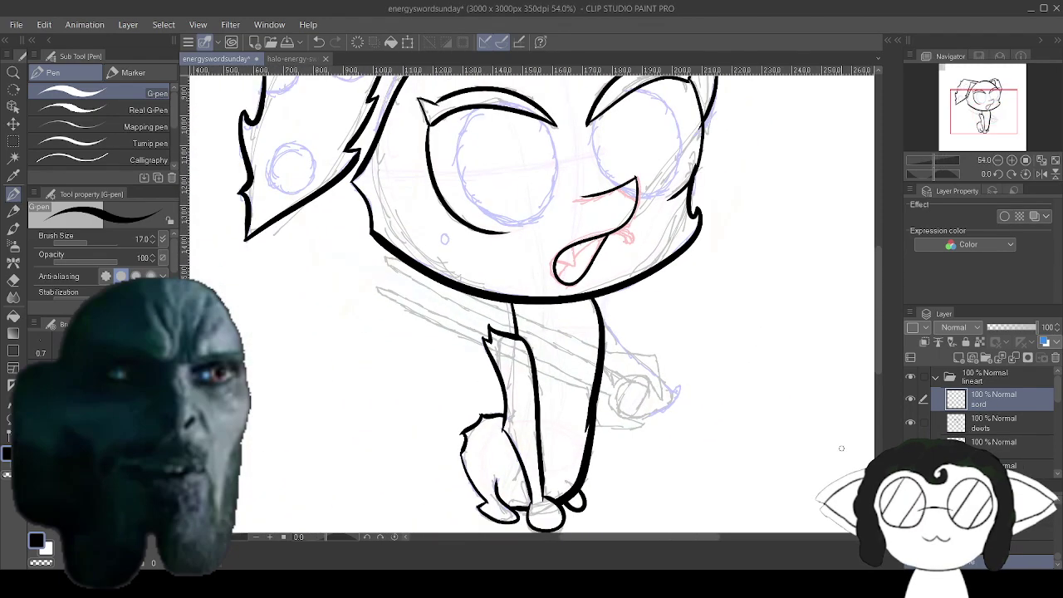
pyautogui.click(981, 445)
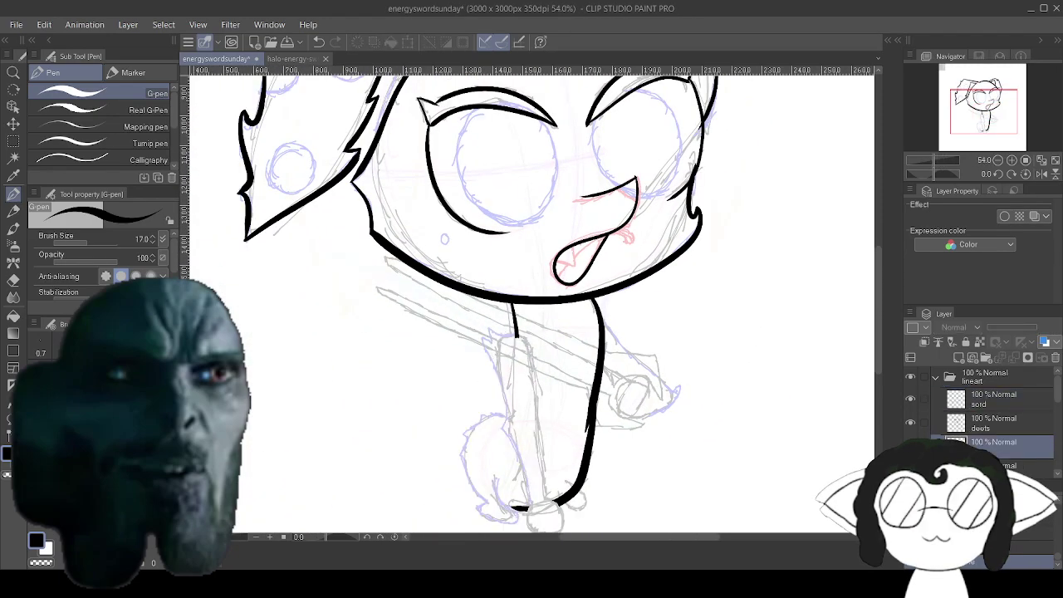
pyautogui.scroll(4, 701, 424)
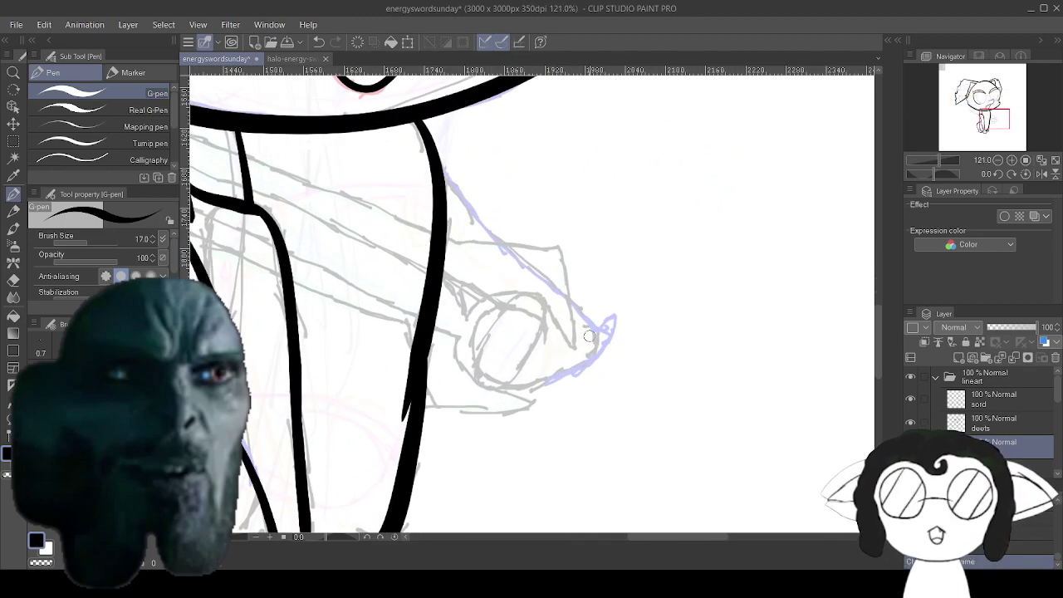
pyautogui.scroll(-2, 589, 336)
pyautogui.scroll(4, 529, 358)
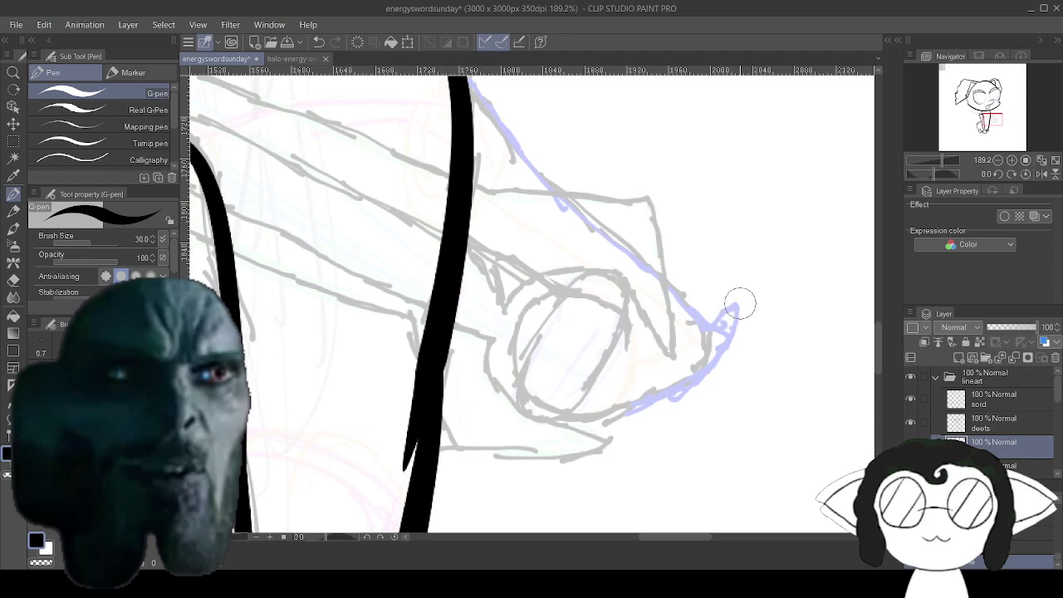
pyautogui.moveTo(737, 304)
pyautogui.mouseDown()
pyautogui.moveTo(730, 338)
pyautogui.moveTo(676, 395)
pyautogui.moveTo(602, 418)
pyautogui.moveTo(538, 401)
pyautogui.moveTo(512, 352)
pyautogui.moveTo(559, 295)
pyautogui.moveTo(629, 342)
pyautogui.mouseUp()
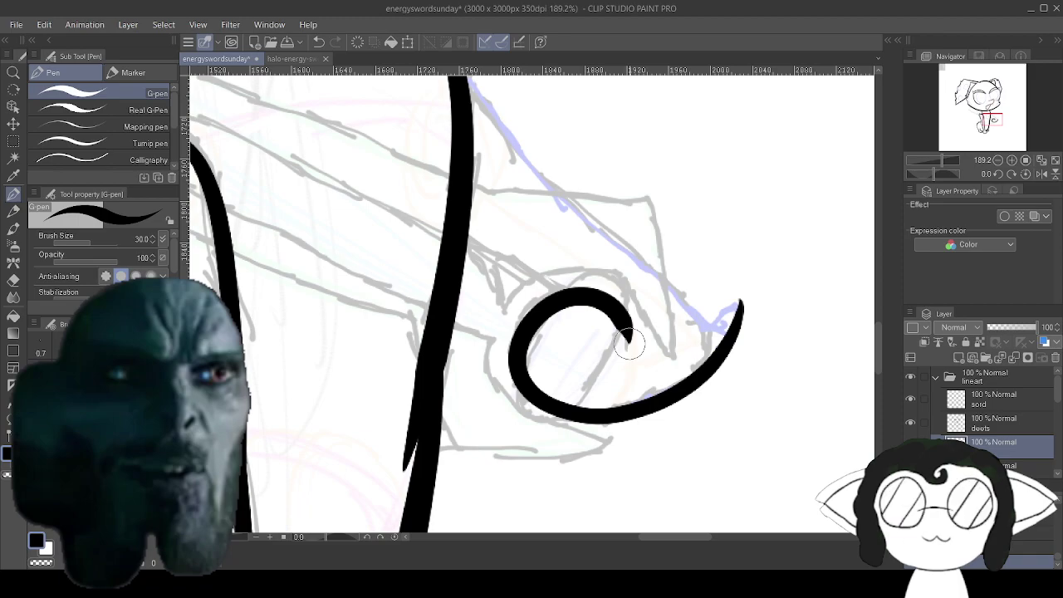
pyautogui.moveTo(741, 303); pyautogui.dragTo(714, 329)
pyautogui.moveTo(736, 420); pyautogui.dragTo(759, 527)
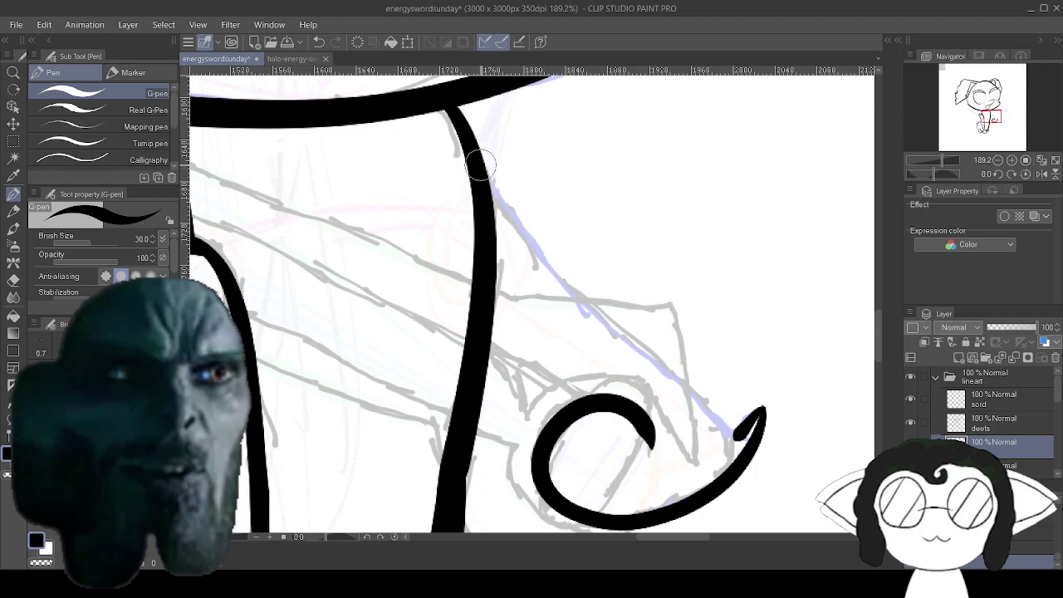
pyautogui.moveTo(490, 183); pyautogui.dragTo(584, 284)
pyautogui.moveTo(634, 342)
pyautogui.mouseDown()
pyautogui.moveTo(761, 448)
pyautogui.moveTo(704, 351)
pyautogui.moveTo(707, 376)
pyautogui.mouseUp()
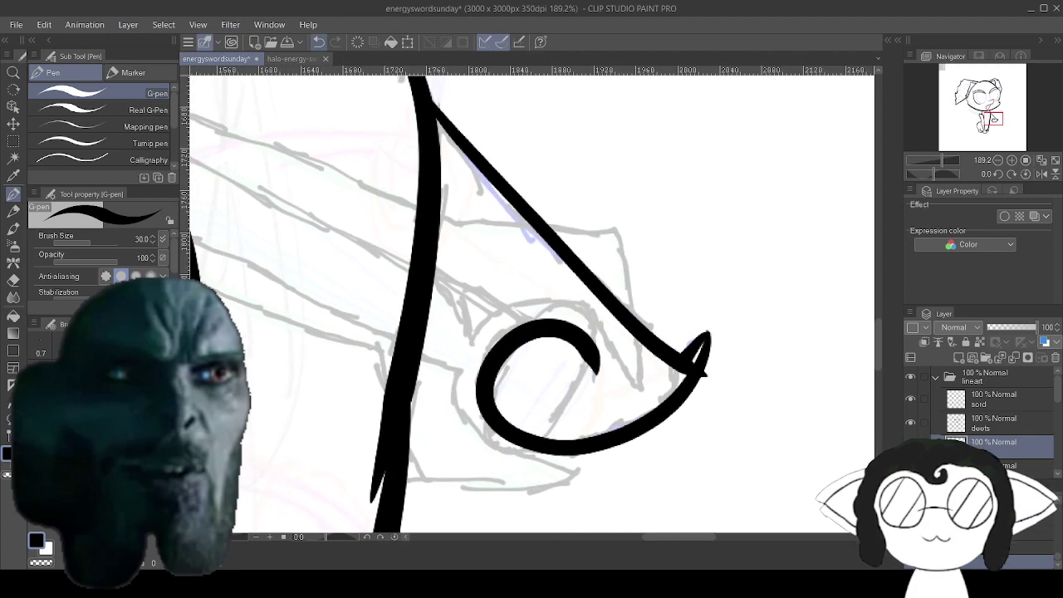
# Redraw the sword arm's upper line as one smooth curve from the body to the pointed elbow tip.
pyautogui.hotkey('ctrl', 'z')
pyautogui.moveTo(531, 299); pyautogui.dragTo(591, 374)
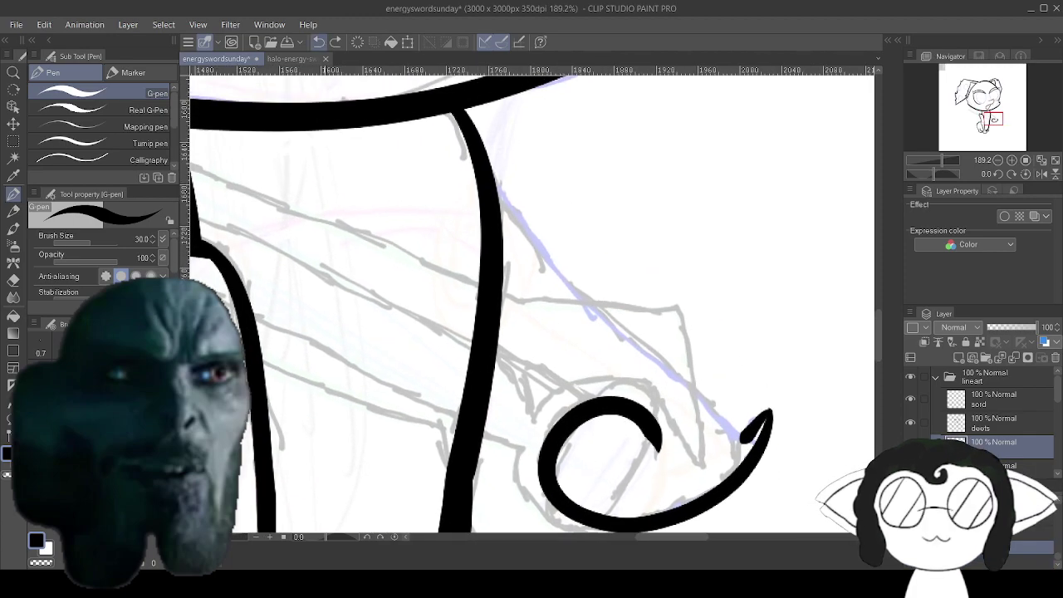
pyautogui.moveTo(492, 188)
pyautogui.mouseDown()
pyautogui.moveTo(533, 246)
pyautogui.moveTo(748, 428)
pyautogui.mouseUp()
pyautogui.hotkey('ctrl', 'z')
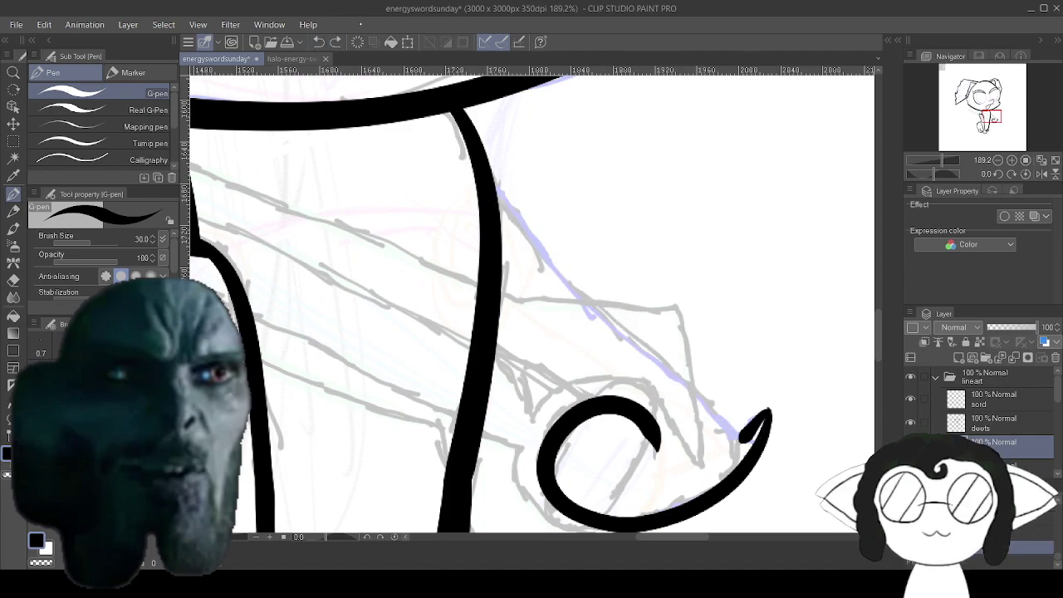
pyautogui.moveTo(495, 193)
pyautogui.mouseDown()
pyautogui.moveTo(598, 329)
pyautogui.moveTo(757, 433)
pyautogui.mouseUp()
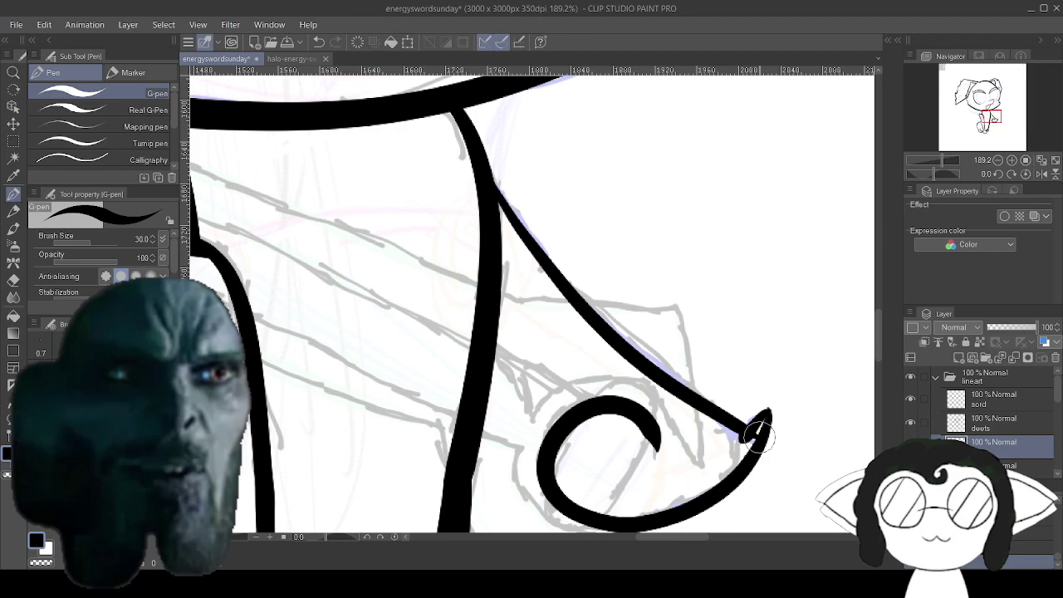
# Clean the stray ink out of the gap inside the elbow tip with the hard eraser at size 2, and save the drawing.
pyautogui.press('e')
pyautogui.scroll(5, 761, 465)
pyautogui.moveTo(762, 465); pyautogui.dragTo(664, 424)
pyautogui.press('[')
pyautogui.press('[')
pyautogui.press('[')
pyautogui.press('[')
pyautogui.press('[')
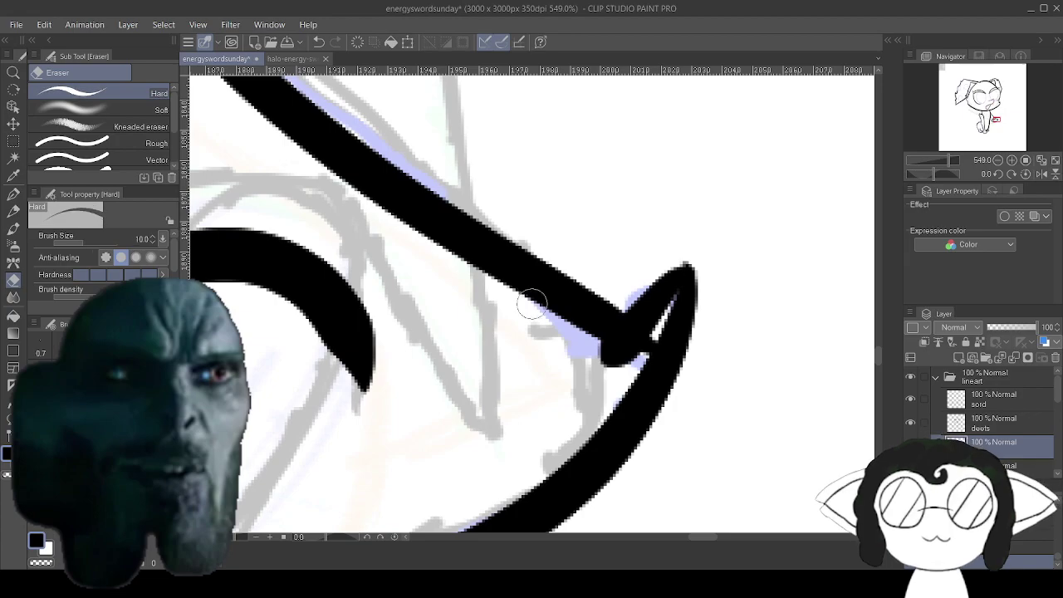
pyautogui.press('[')
pyautogui.press('[')
pyautogui.press('[')
pyautogui.press('[')
pyautogui.press('[')
pyautogui.press('[')
pyautogui.press('[')
pyautogui.press('[')
pyautogui.moveTo(656, 335); pyautogui.dragTo(647, 354)
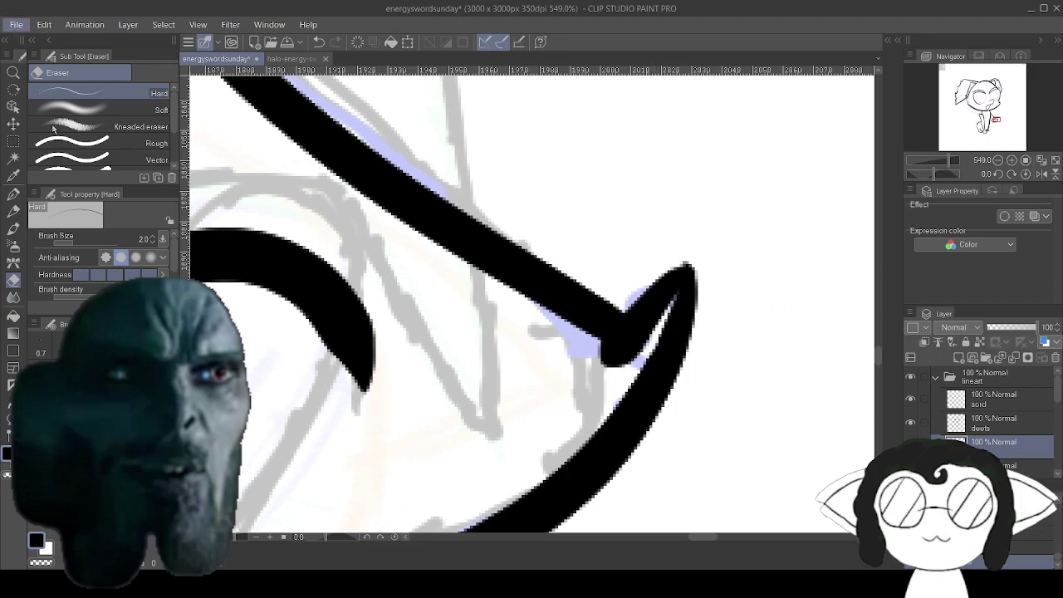
pyautogui.hotkey('ctrl', 's')
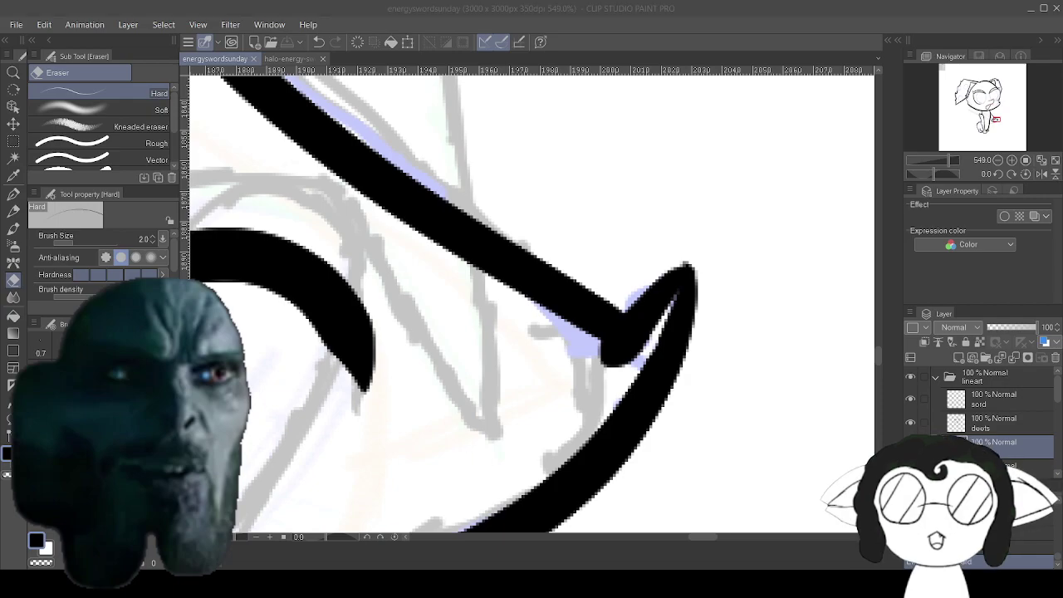
# Ink a small pointed thumb tuft on the upper edge of the curled paw with the G-pen at size 30.
pyautogui.scroll(-12, 511, 320)
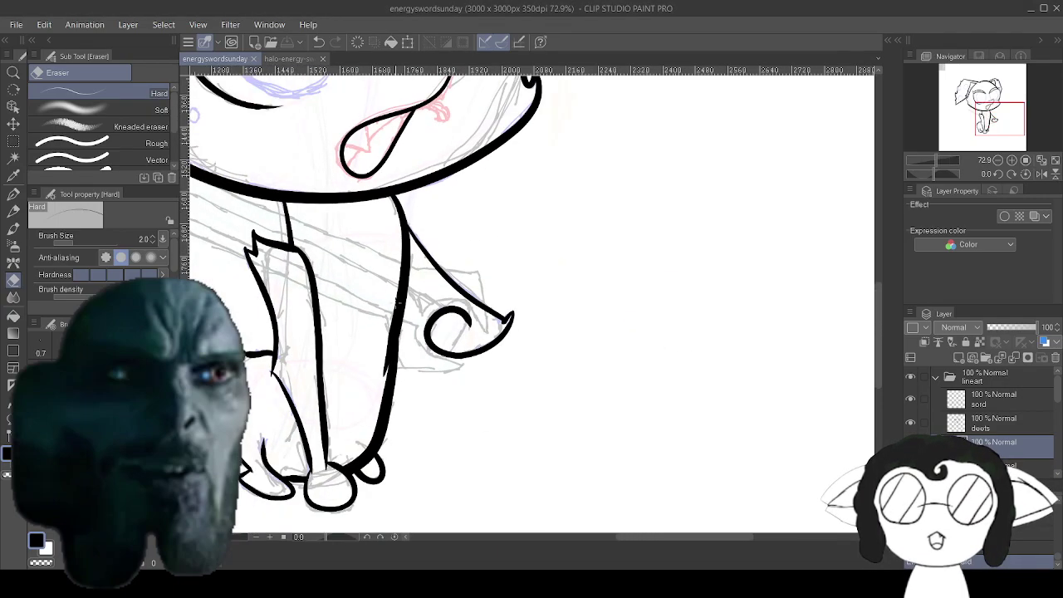
pyautogui.scroll(6, 350, 291)
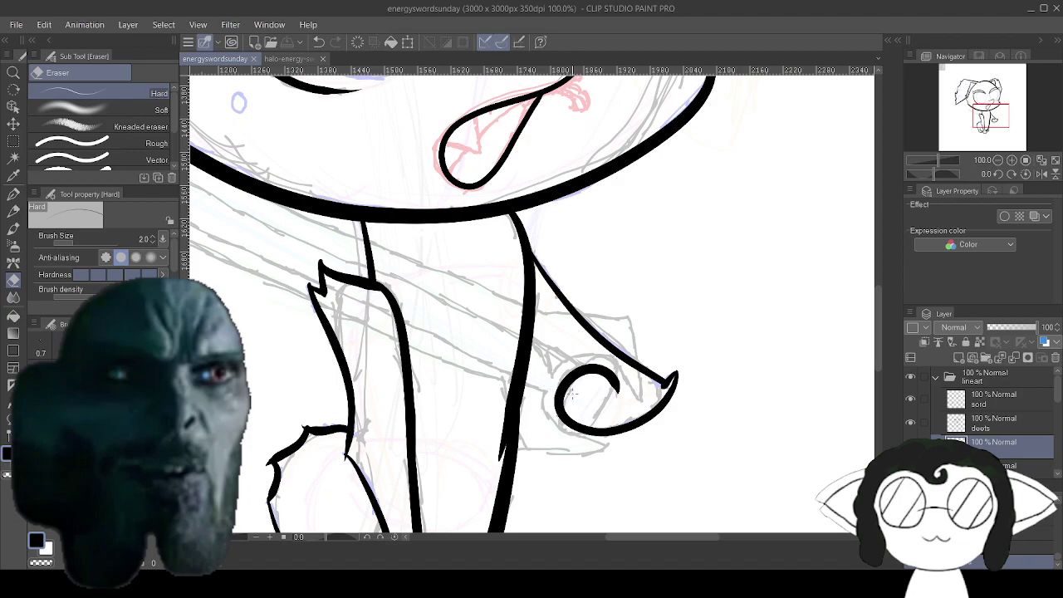
pyautogui.scroll(-3, 485, 362)
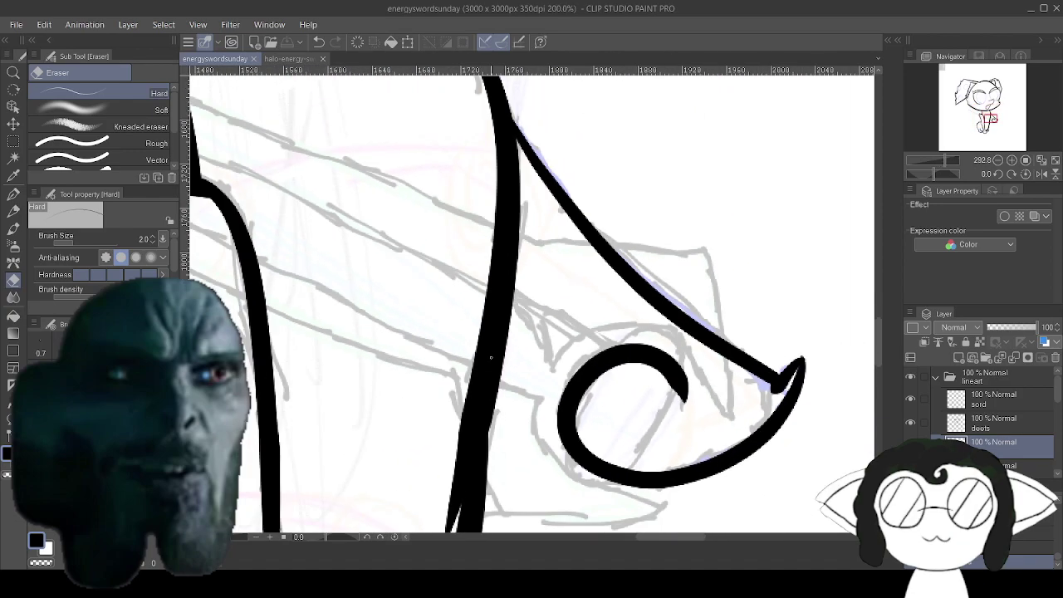
pyautogui.scroll(2, 490, 355)
pyautogui.scroll(-4, 491, 354)
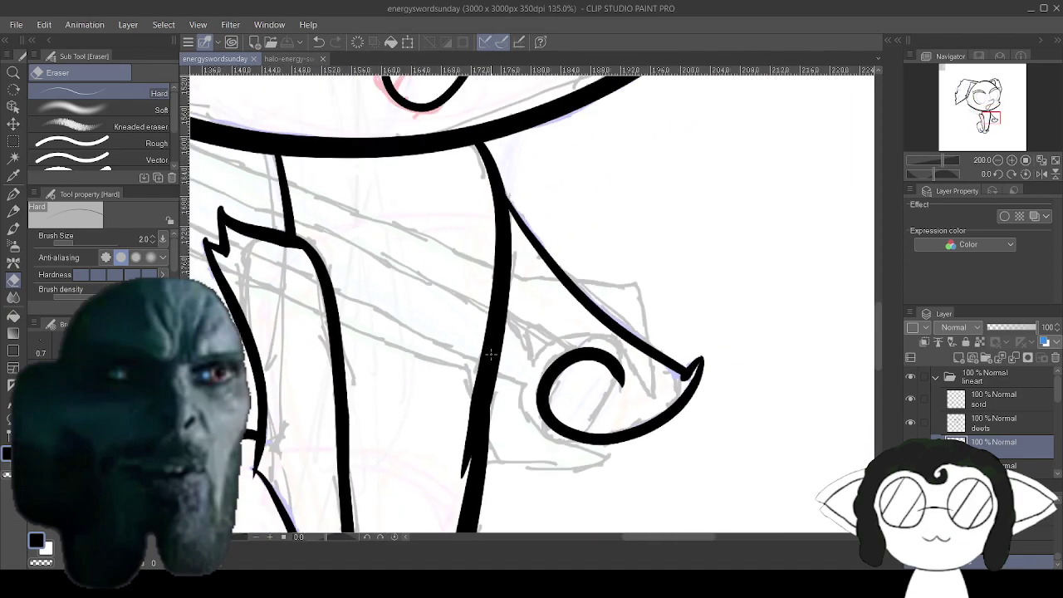
pyautogui.scroll(4, 490, 355)
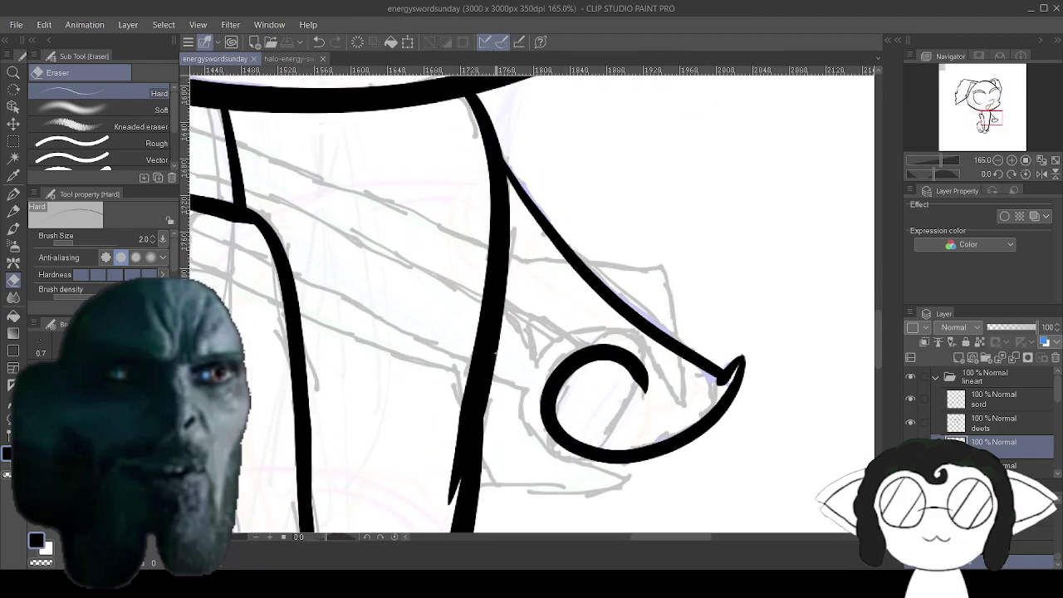
pyautogui.click(14, 196)
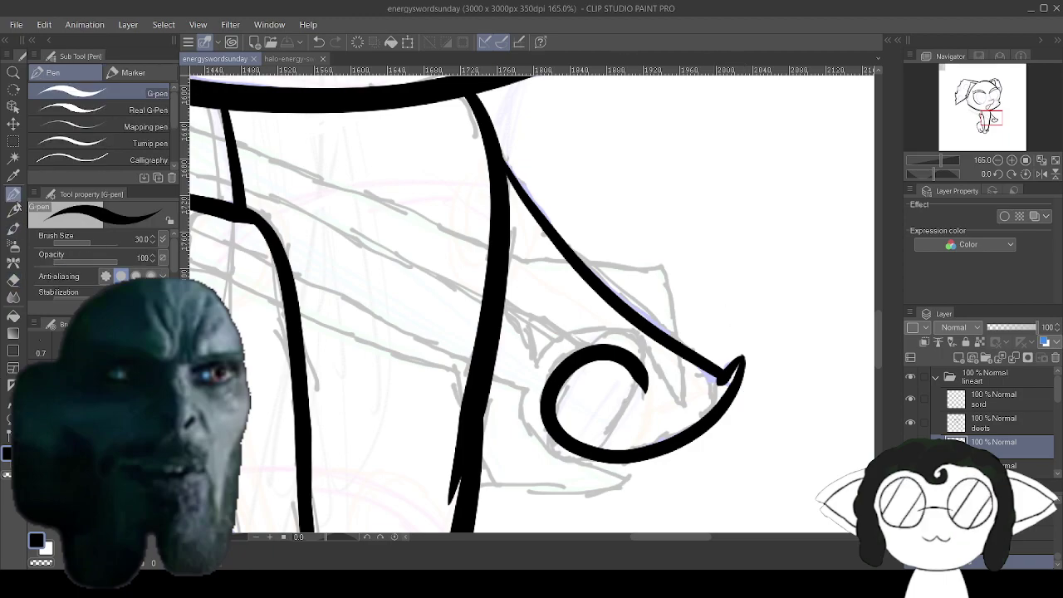
pyautogui.scroll(4, 600, 430)
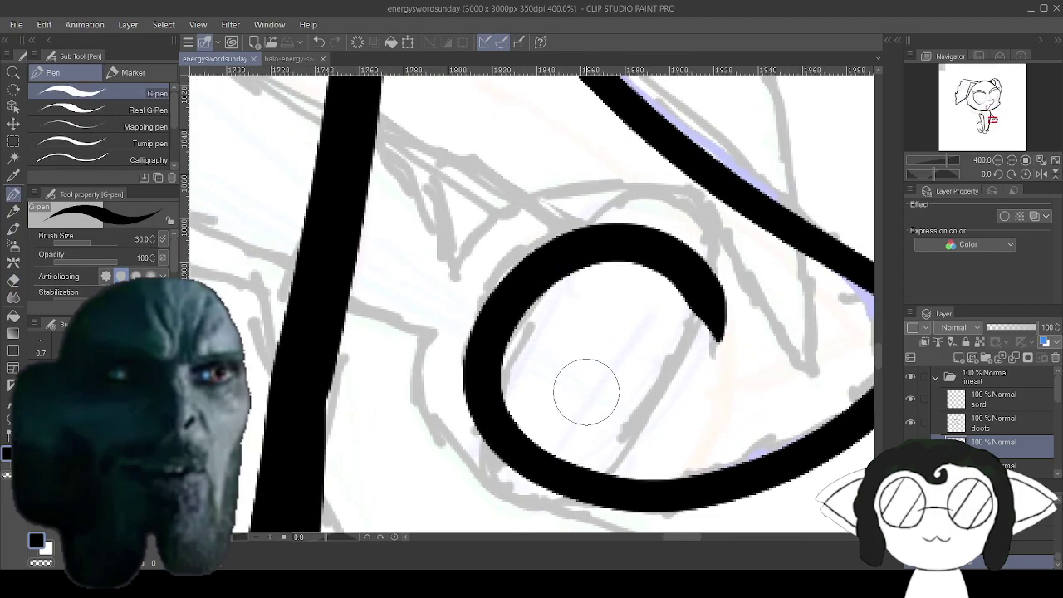
pyautogui.moveTo(586, 392); pyautogui.dragTo(621, 546)
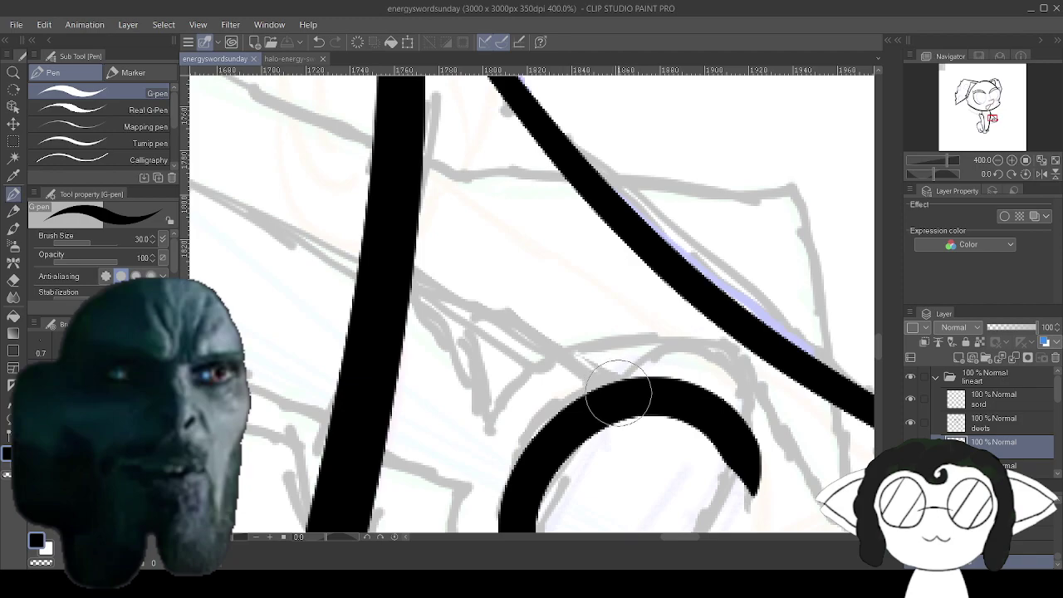
pyautogui.moveTo(610, 385)
pyautogui.mouseDown()
pyautogui.moveTo(524, 336)
pyautogui.moveTo(476, 281)
pyautogui.mouseUp()
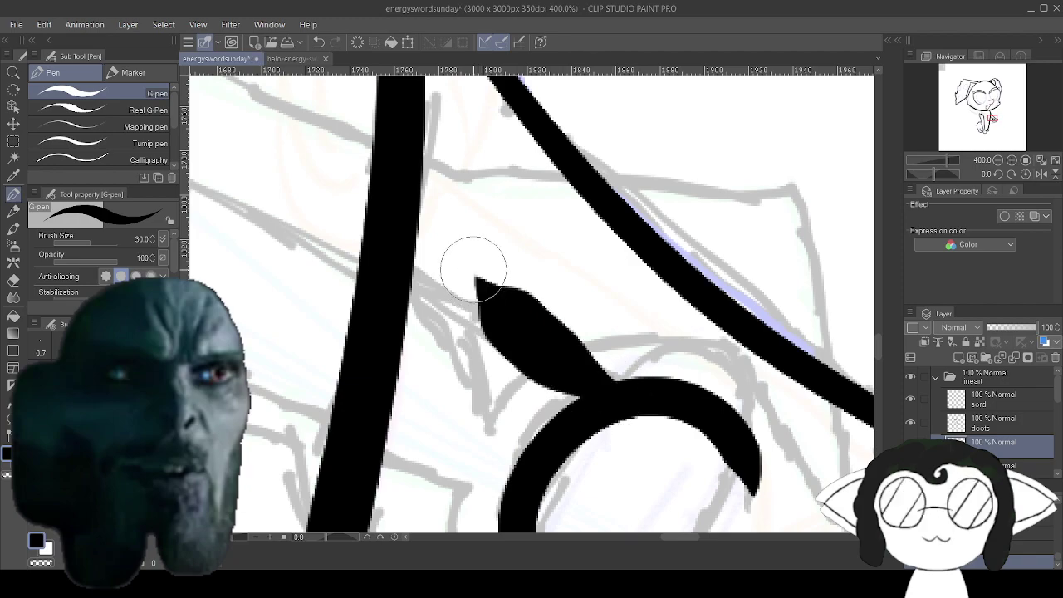
pyautogui.hotkey('ctrl', 'z')
pyautogui.moveTo(611, 384); pyautogui.dragTo(465, 264)
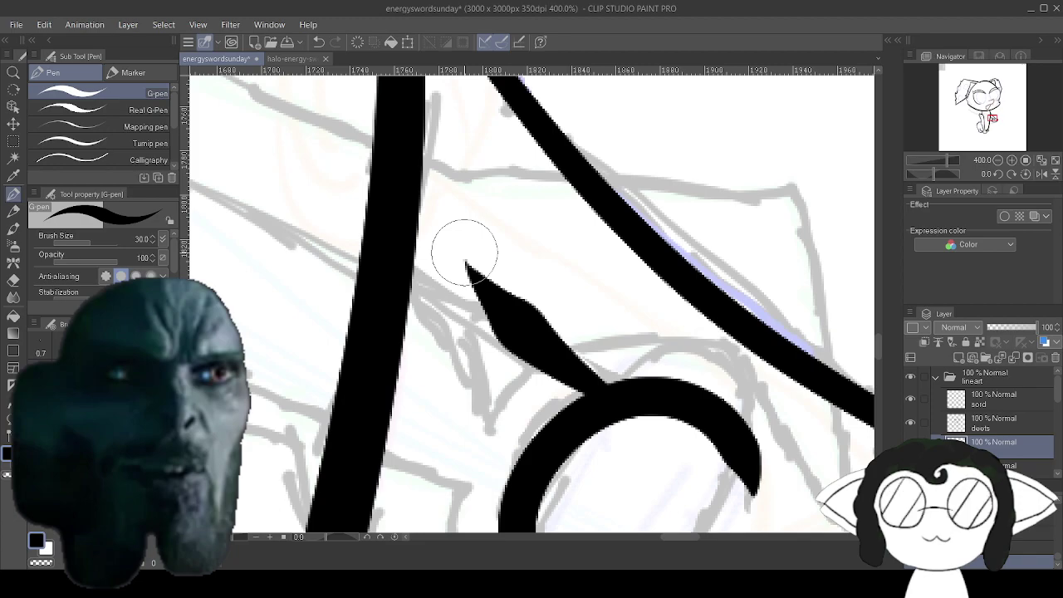
# Examine the whole character's lineart at several zoom levels.
pyautogui.scroll(-10, 464, 252)
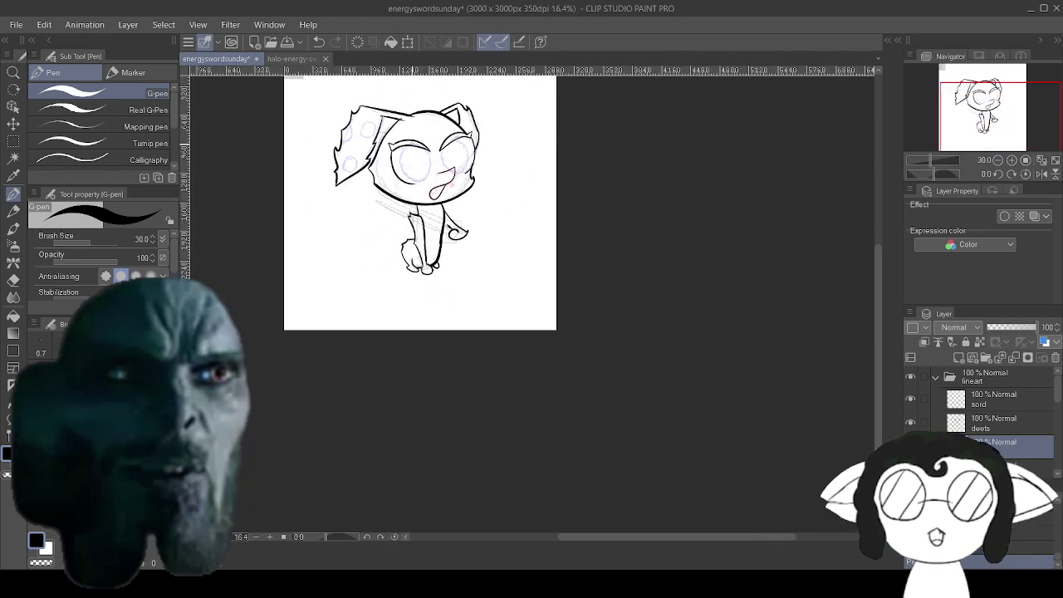
pyautogui.scroll(5, 405, 164)
pyautogui.scroll(-3, 343, 332)
pyautogui.scroll(2, 342, 333)
pyautogui.scroll(-3, 342, 332)
pyautogui.scroll(4, 343, 254)
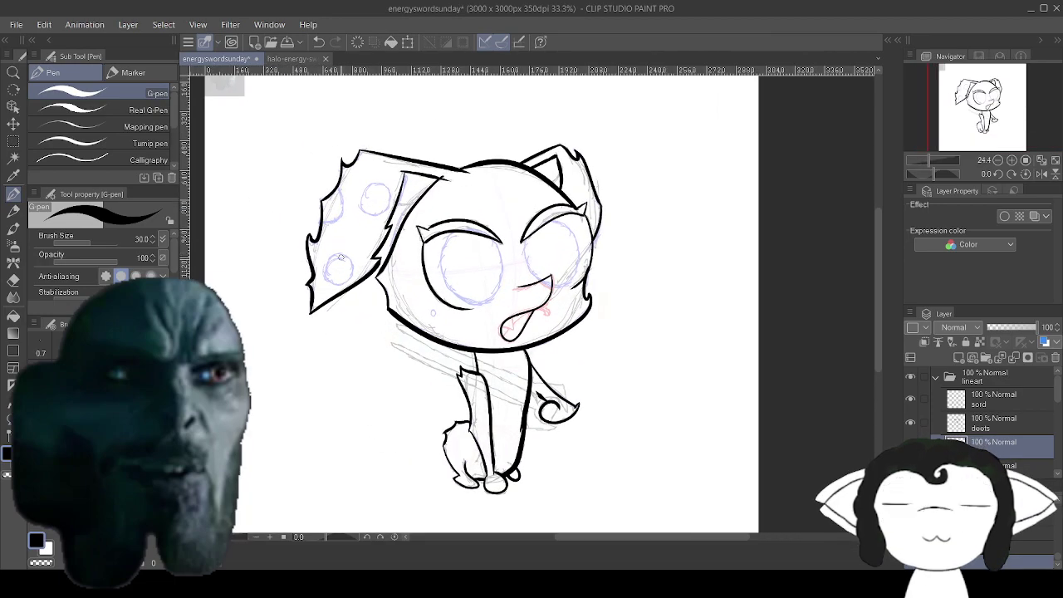
pyautogui.scroll(1, 478, 453)
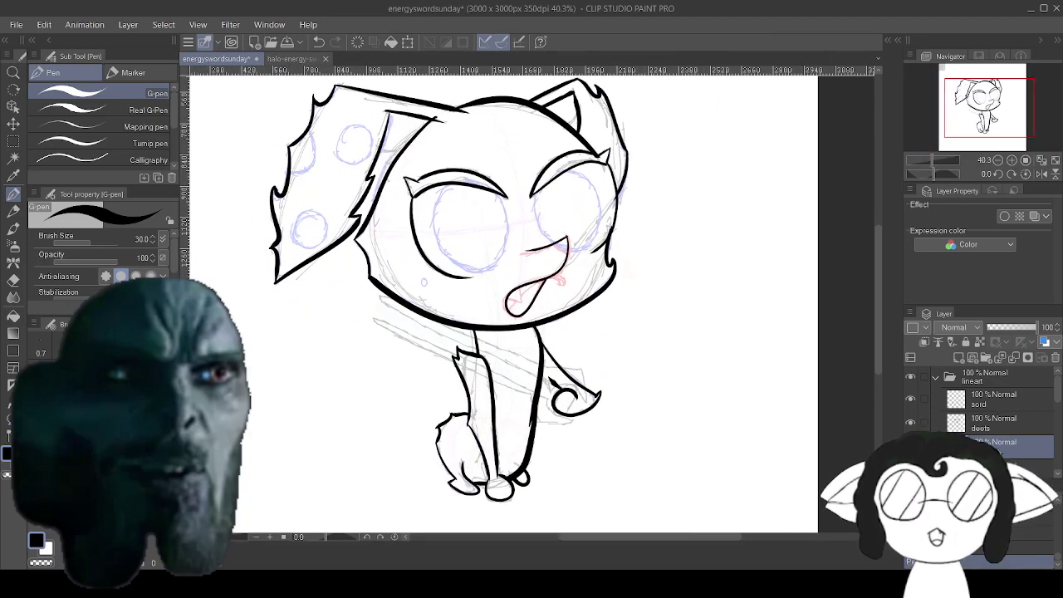
pyautogui.scroll(-3, 508, 287)
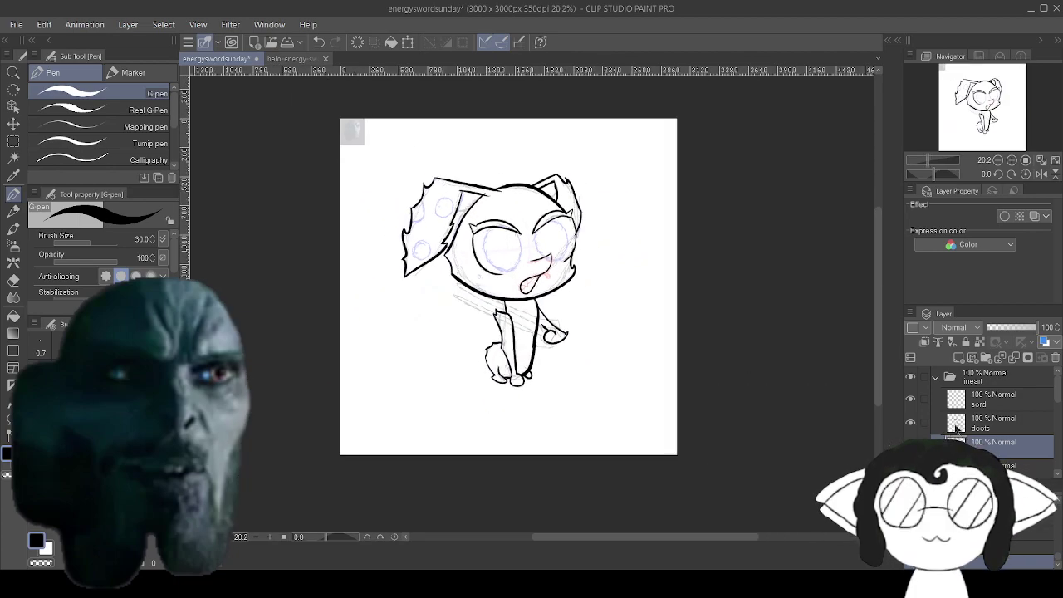
# Ink the sword hilt around the paw on the sord layer: outer prong, inner arcs and lower edge.
pyautogui.click(1012, 406)
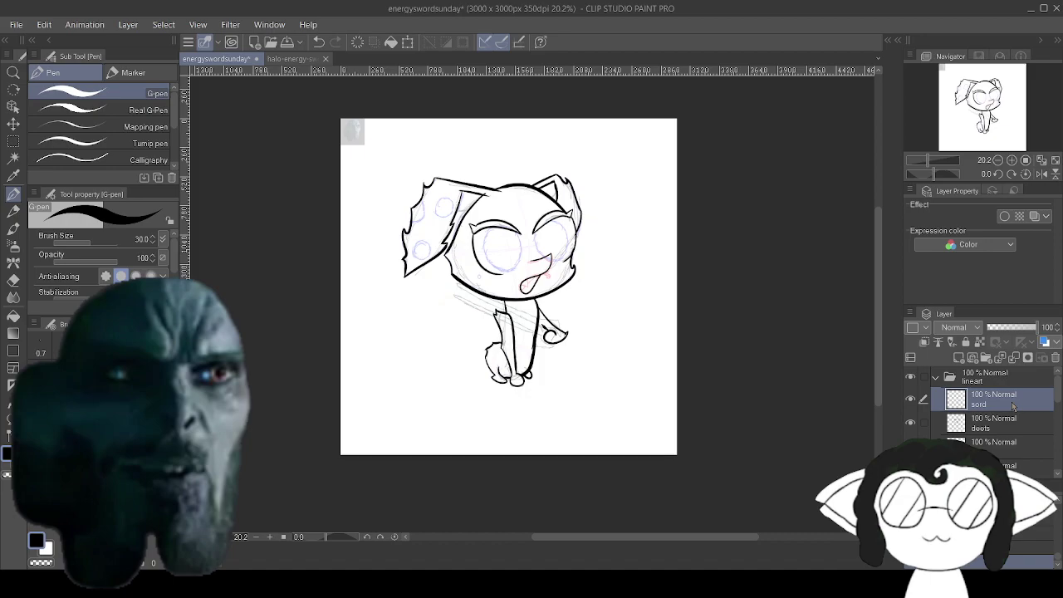
pyautogui.scroll(8, 619, 316)
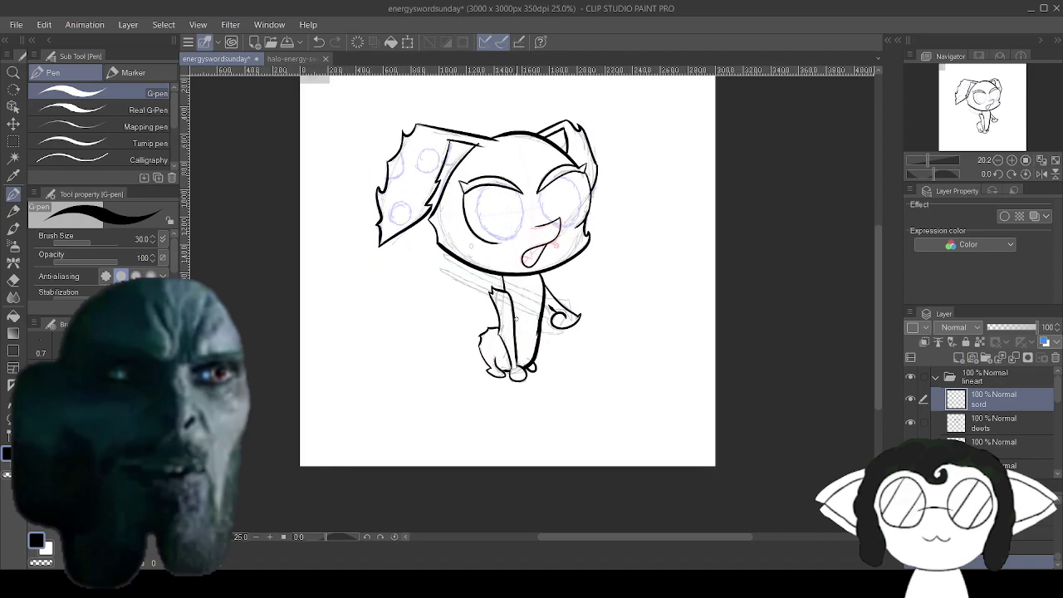
pyautogui.scroll(3, 619, 316)
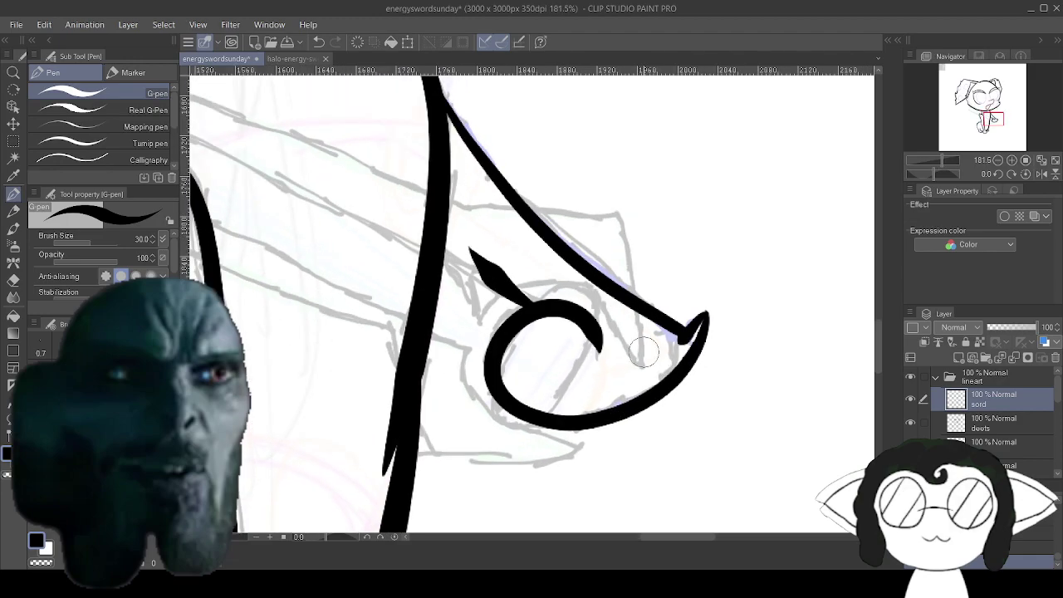
pyautogui.moveTo(640, 266); pyautogui.dragTo(662, 240)
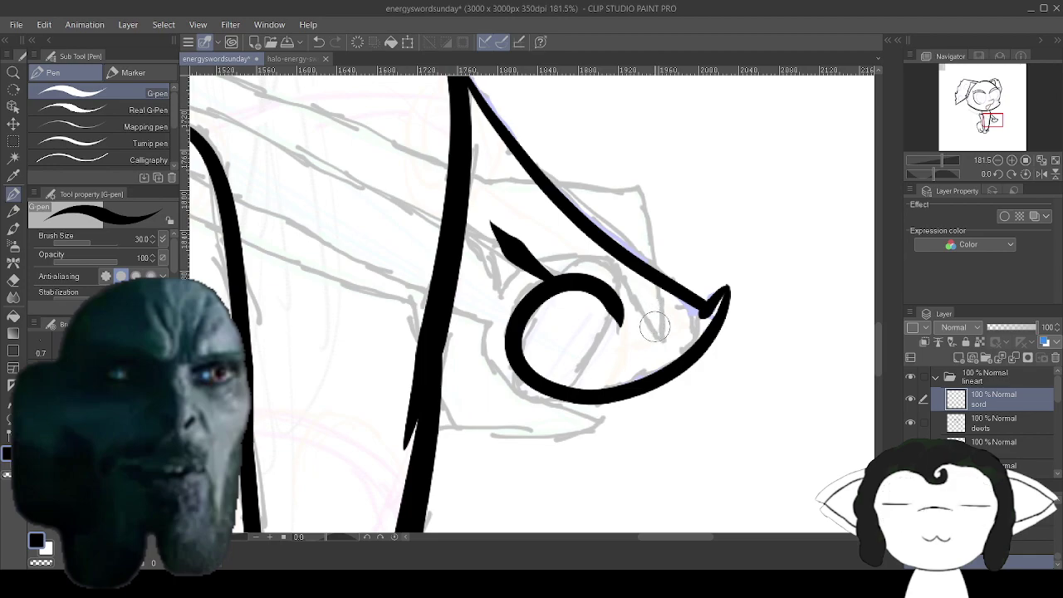
pyautogui.moveTo(661, 337); pyautogui.dragTo(642, 181)
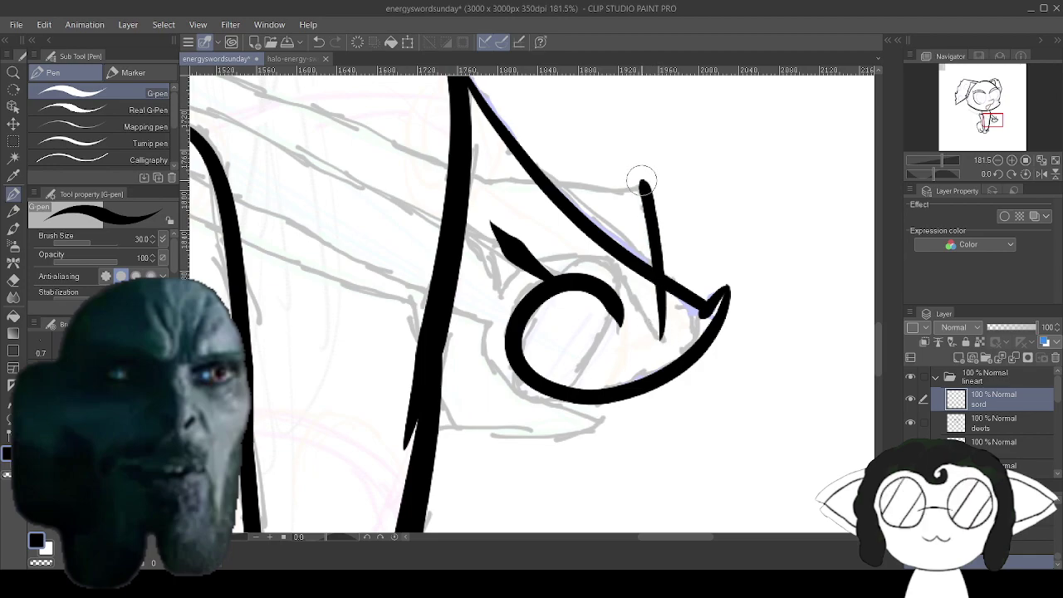
pyautogui.moveTo(664, 336); pyautogui.dragTo(600, 253)
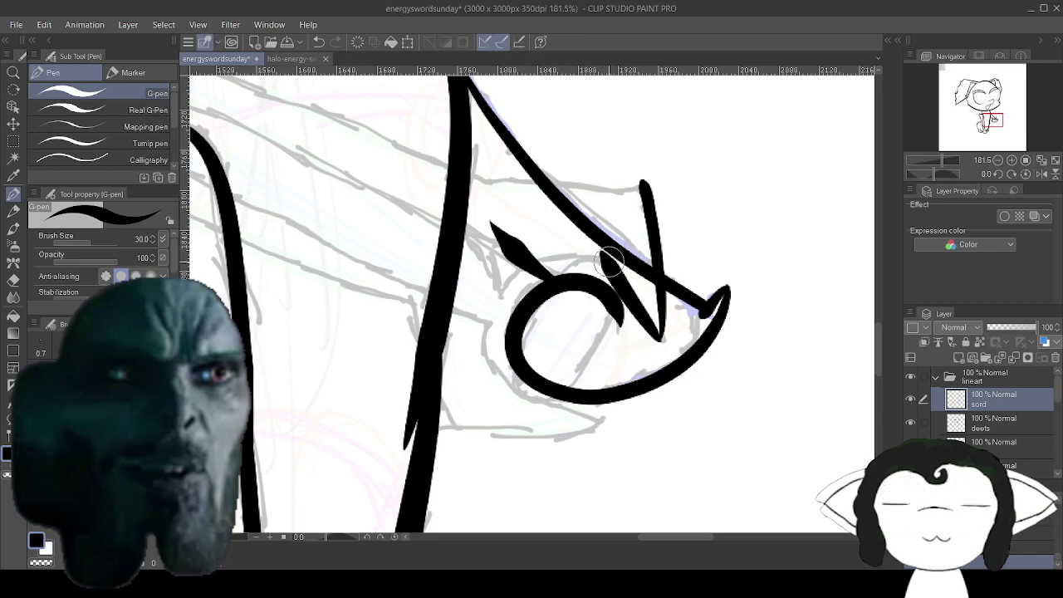
pyautogui.moveTo(609, 261)
pyautogui.mouseDown()
pyautogui.moveTo(552, 256)
pyautogui.moveTo(494, 306)
pyautogui.mouseUp()
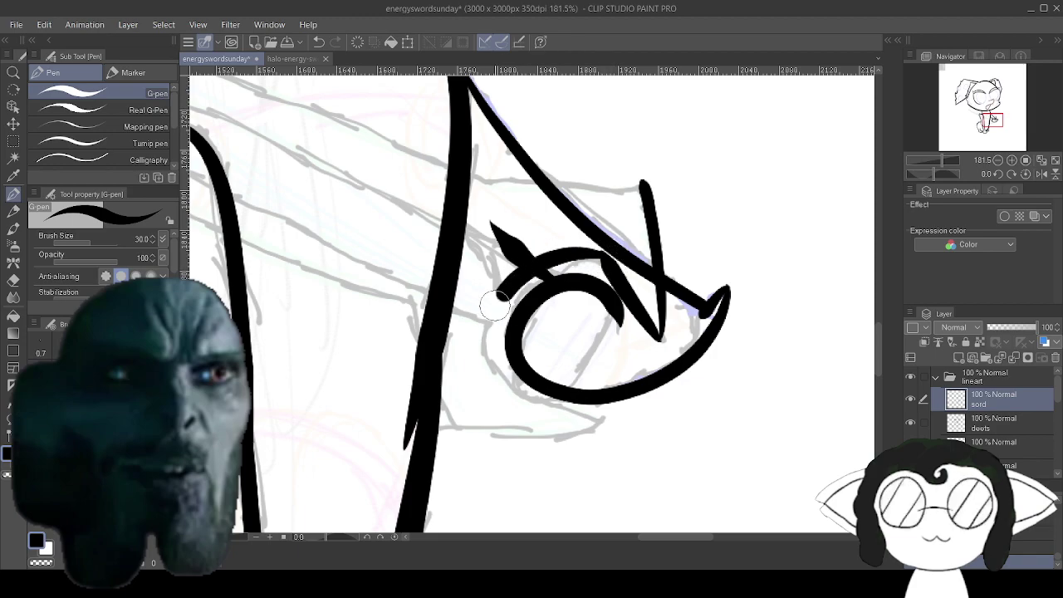
pyautogui.moveTo(453, 426)
pyautogui.mouseDown()
pyautogui.moveTo(611, 425)
pyautogui.moveTo(522, 393)
pyautogui.moveTo(481, 320)
pyautogui.mouseUp()
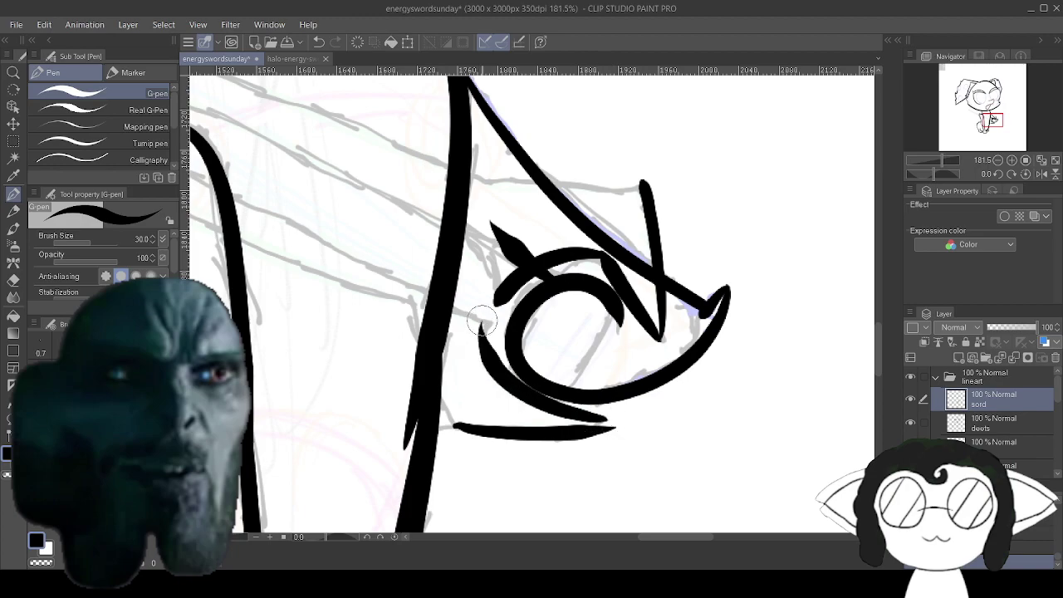
pyautogui.moveTo(582, 432)
pyautogui.mouseDown()
pyautogui.moveTo(604, 418)
pyautogui.moveTo(605, 434)
pyautogui.mouseUp()
# Trim the overshooting tip of the hilt's lower prong with the hard eraser at size 8.
pyautogui.click(13, 280)
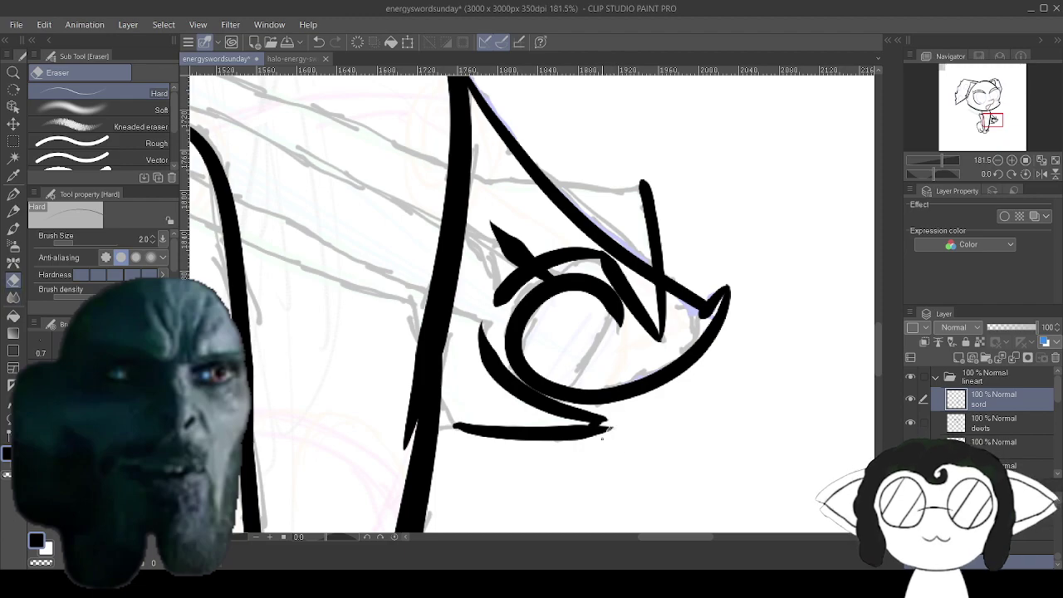
pyautogui.press(']')
pyautogui.press(']')
pyautogui.press(']')
pyautogui.press(']')
pyautogui.press(']')
pyautogui.press(']')
pyautogui.moveTo(610, 452); pyautogui.dragTo(677, 506)
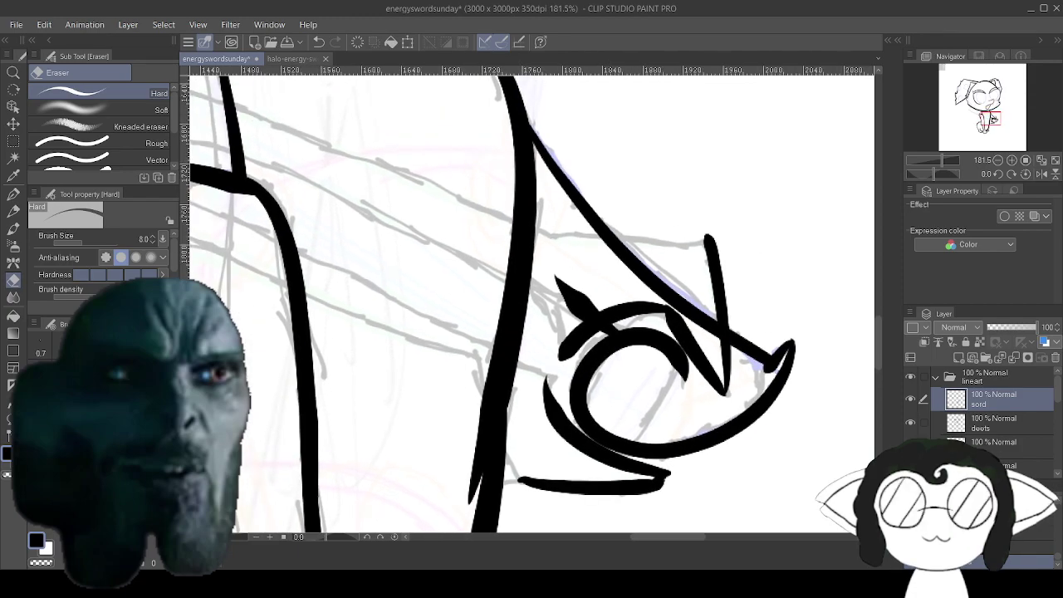
# Lower the torso outline layer's opacity to 43%.
pyautogui.click(1017, 468)
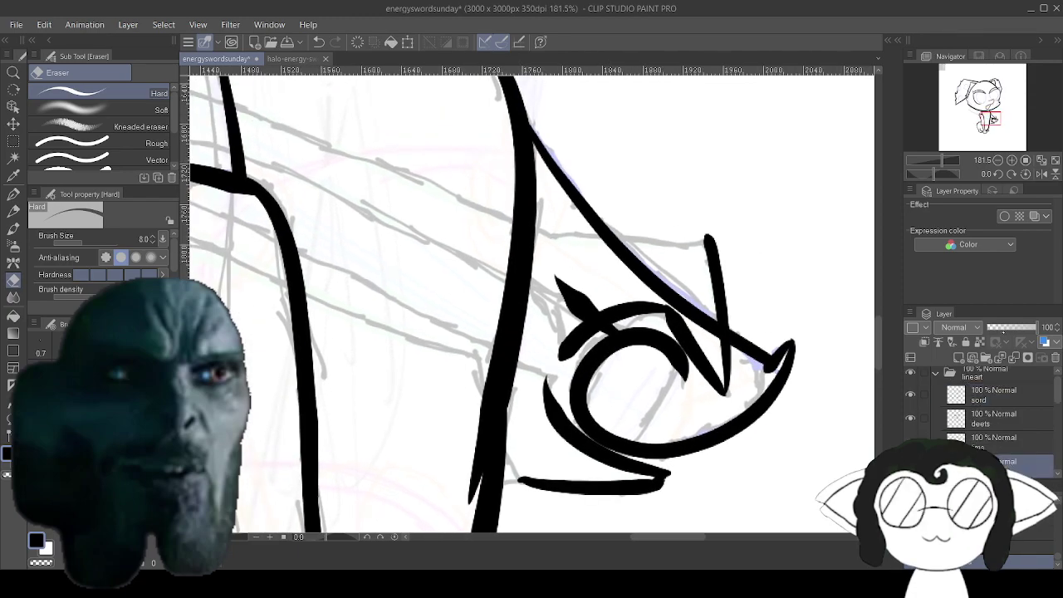
pyautogui.click(1008, 327)
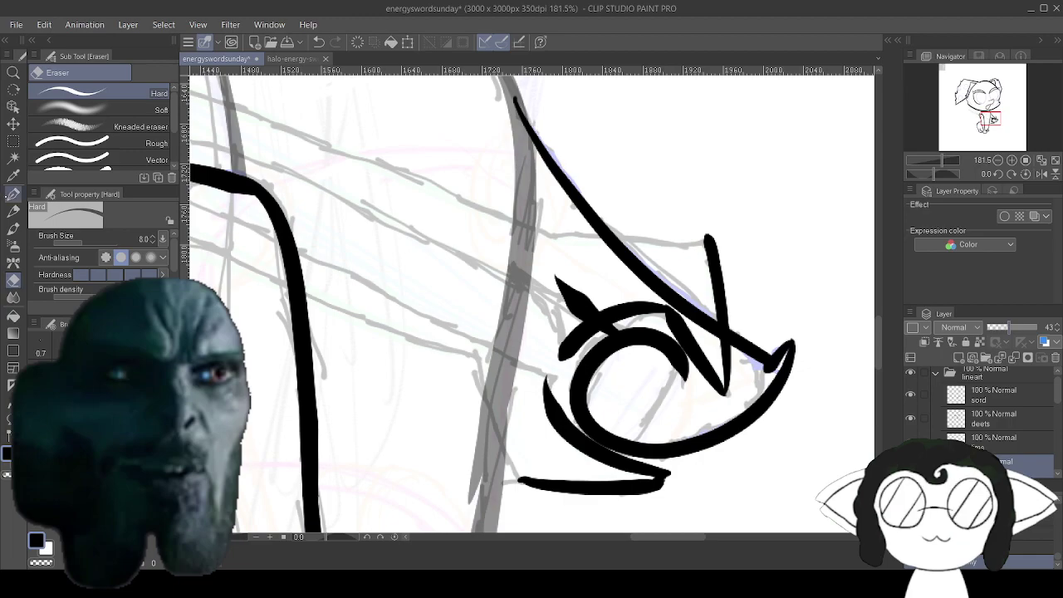
# Ink the hilt's upper edge and slanted lower edge toward the blade with the G-pen on the sord layer.
pyautogui.press('p')
pyautogui.moveTo(524, 465)
pyautogui.mouseDown()
pyautogui.moveTo(598, 489)
pyautogui.moveTo(552, 422)
pyautogui.moveTo(541, 374)
pyautogui.mouseUp()
pyautogui.hotkey('ctrl', 'z')
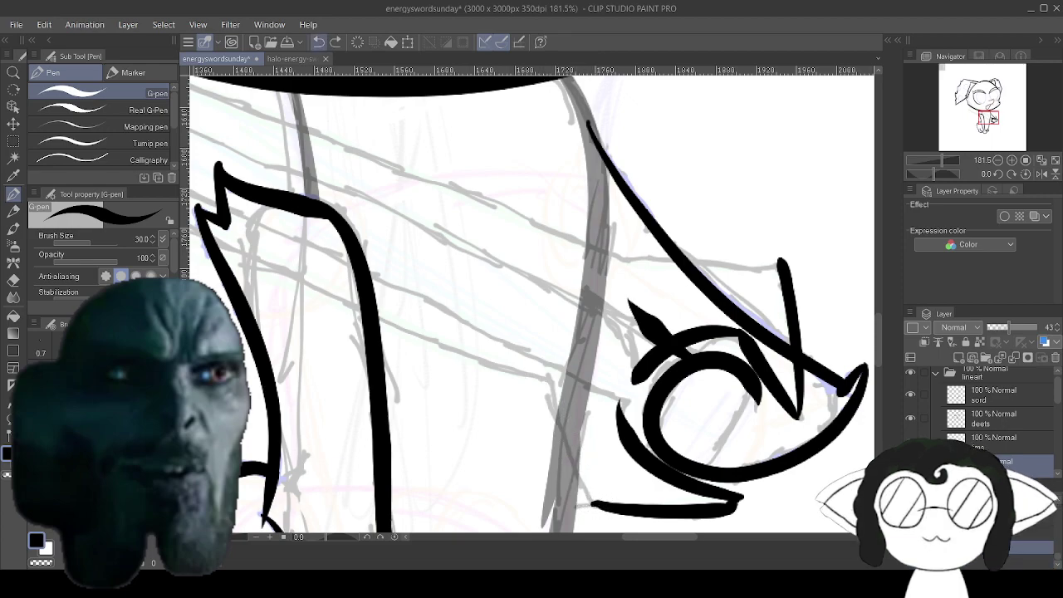
pyautogui.click(994, 395)
pyautogui.moveTo(596, 502)
pyautogui.mouseDown()
pyautogui.moveTo(548, 425)
pyautogui.moveTo(544, 378)
pyautogui.moveTo(593, 499)
pyautogui.mouseUp()
pyautogui.hotkey('ctrl', 'z')
pyautogui.moveTo(621, 257); pyautogui.dragTo(784, 262)
pyautogui.moveTo(714, 282); pyautogui.dragTo(804, 320)
pyautogui.moveTo(586, 366)
pyautogui.mouseDown()
pyautogui.moveTo(681, 408)
pyautogui.moveTo(638, 374)
pyautogui.moveTo(592, 362)
pyautogui.mouseUp()
pyautogui.scroll(-8, 682, 408)
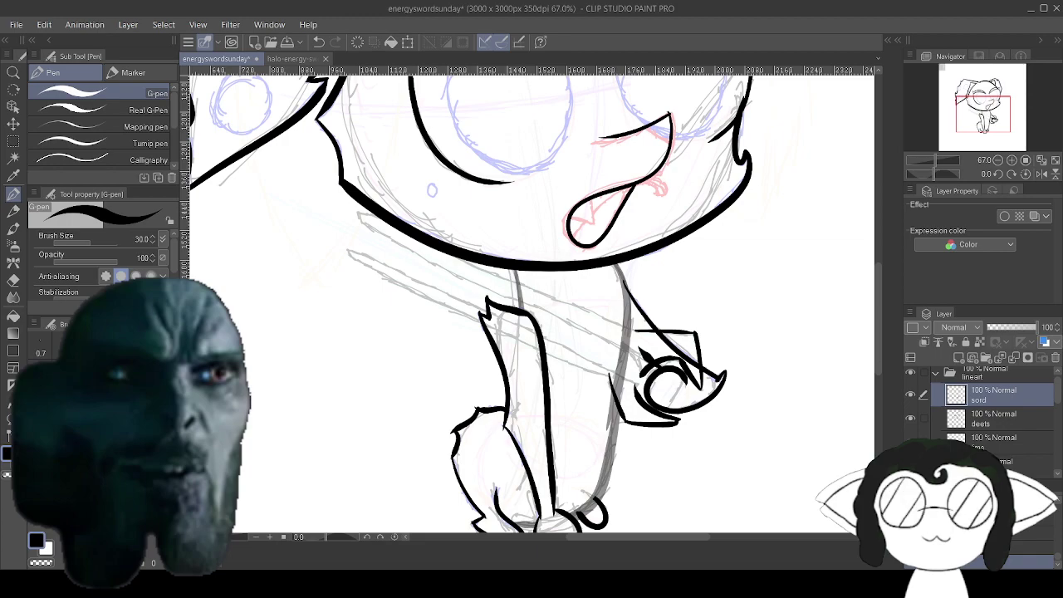
pyautogui.scroll(1, 769, 400)
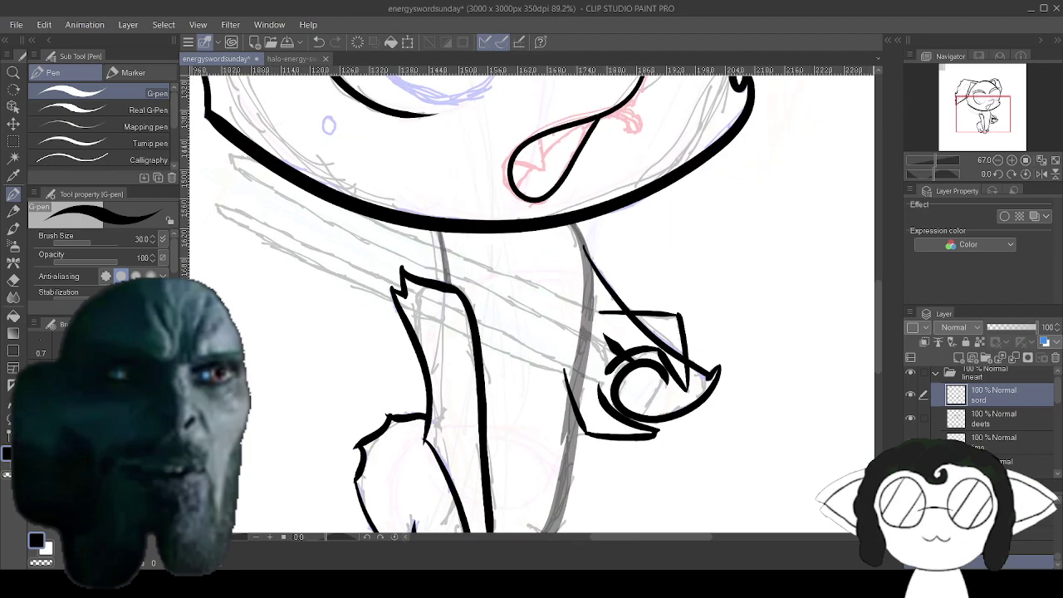
pyautogui.moveTo(769, 400); pyautogui.dragTo(831, 437)
pyautogui.scroll(1, 705, 408)
pyautogui.moveTo(631, 348); pyautogui.dragTo(695, 377)
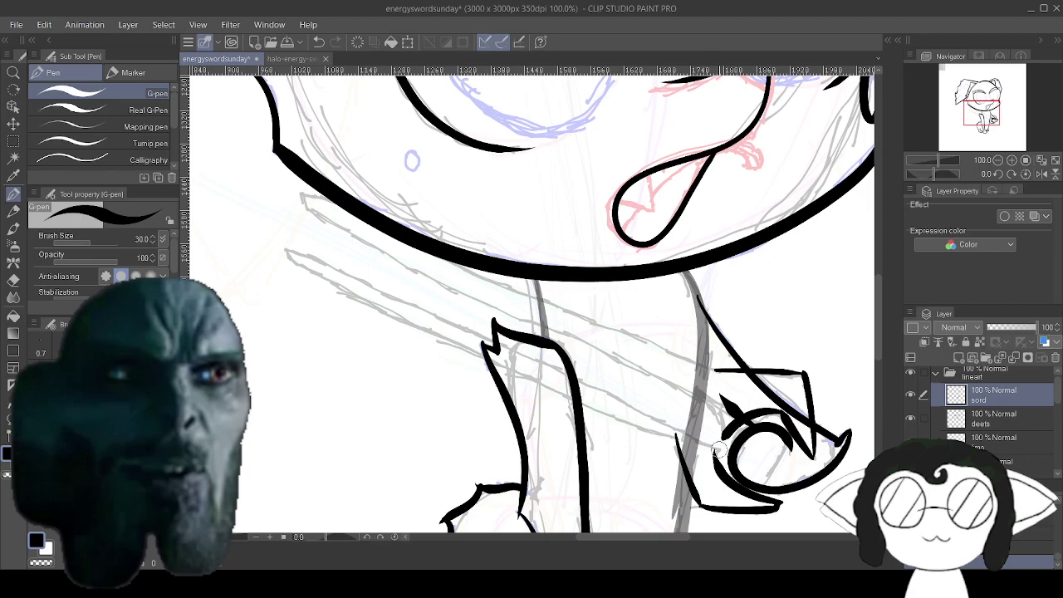
pyautogui.moveTo(716, 448); pyautogui.dragTo(285, 244)
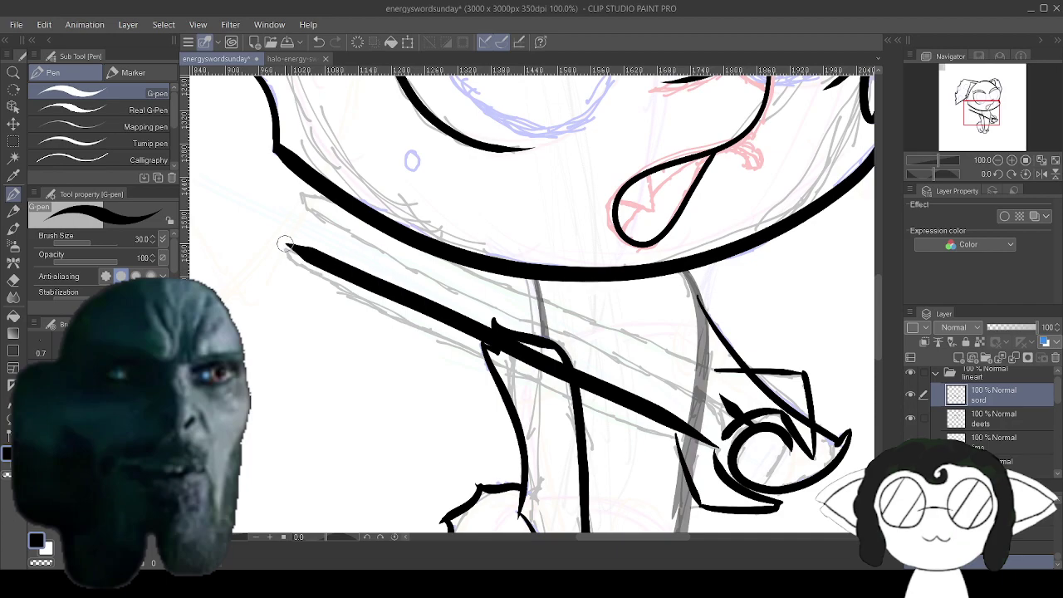
pyautogui.hotkey('ctrl', 'z')
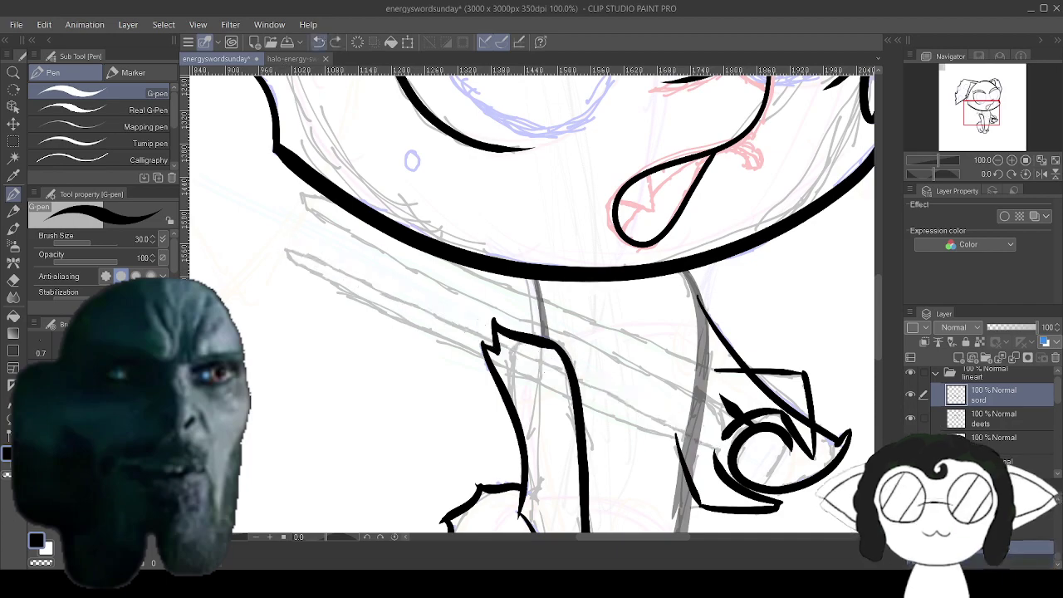
pyautogui.moveTo(715, 450); pyautogui.dragTo(288, 243)
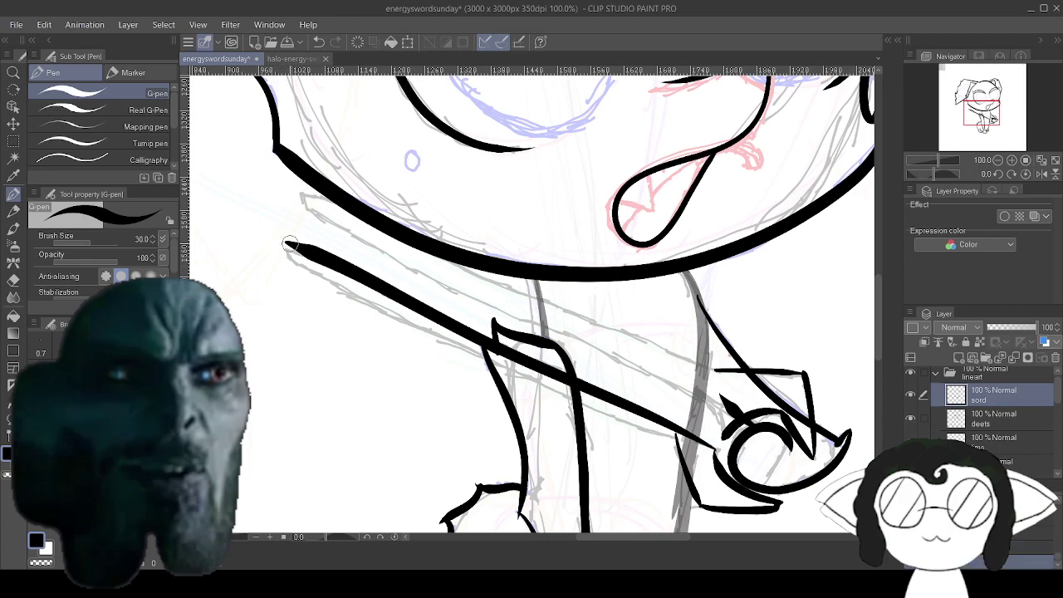
pyautogui.hotkey('ctrl', 'z')
# Ink the lower blade's bottom edge from the hilt corner to the tip and tidy its joint with the hilt using the hard eraser.
pyautogui.moveTo(676, 442)
pyautogui.mouseDown()
pyautogui.moveTo(322, 280)
pyautogui.moveTo(284, 250)
pyautogui.mouseUp()
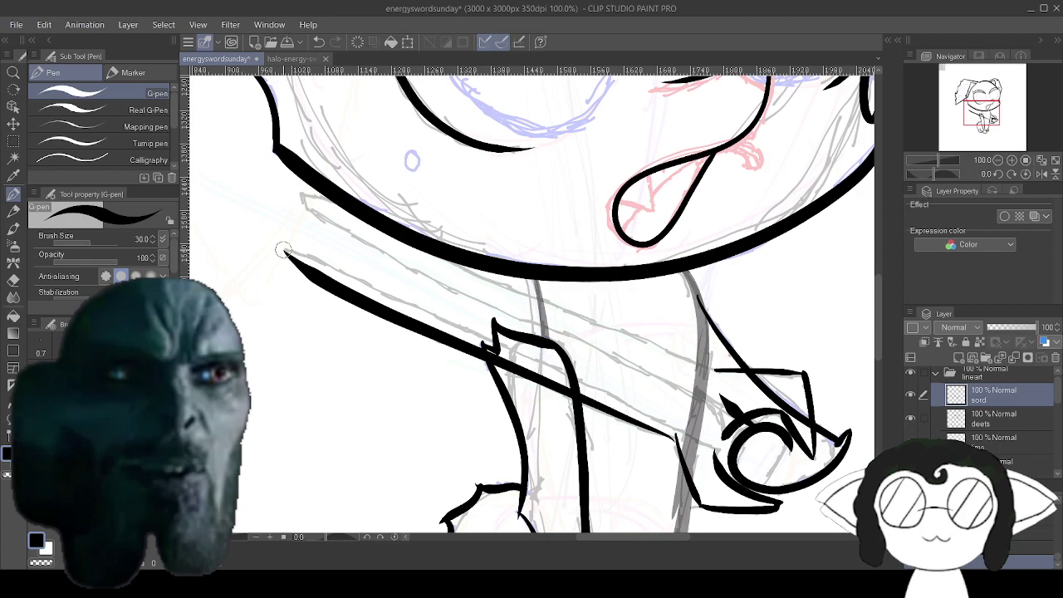
pyautogui.scroll(2, 731, 407)
pyautogui.moveTo(731, 407); pyautogui.dragTo(752, 271)
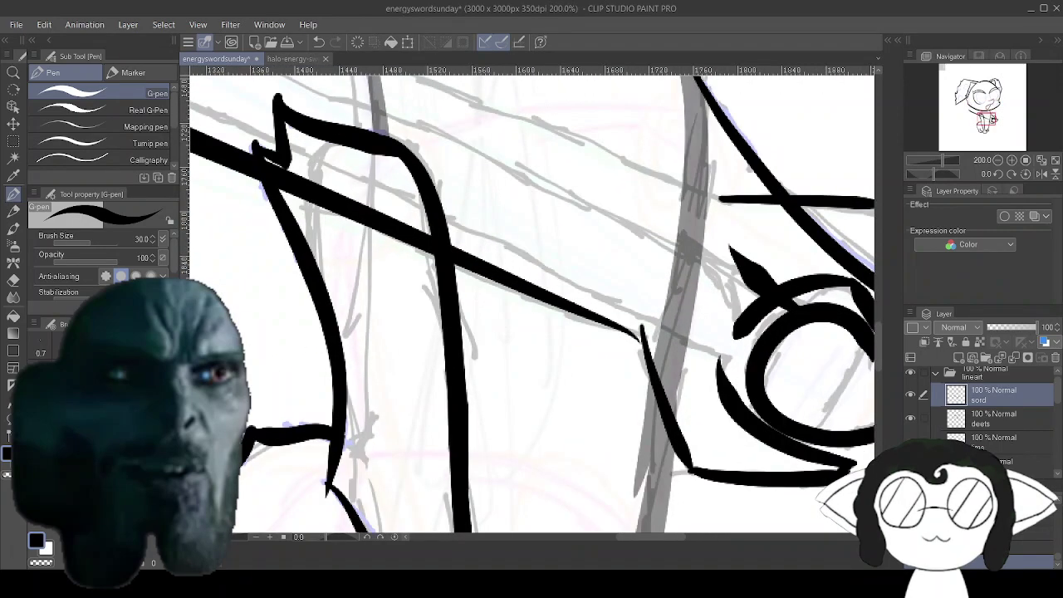
pyautogui.scroll(3, 652, 257)
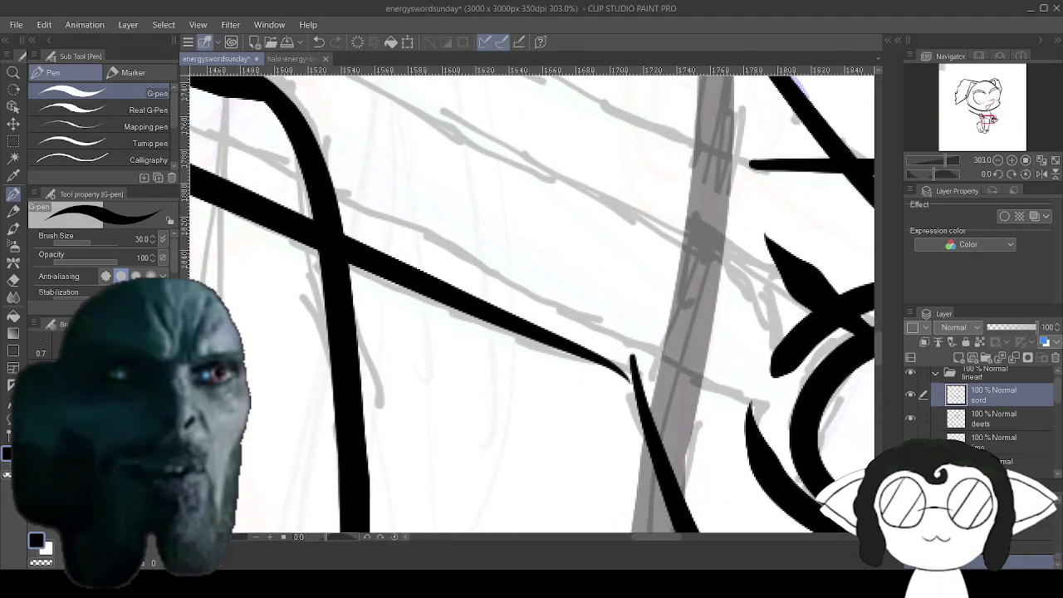
pyautogui.moveTo(307, 235)
pyautogui.mouseDown()
pyautogui.moveTo(659, 384)
pyautogui.moveTo(696, 475)
pyautogui.moveTo(708, 359)
pyautogui.moveTo(700, 368)
pyautogui.mouseUp()
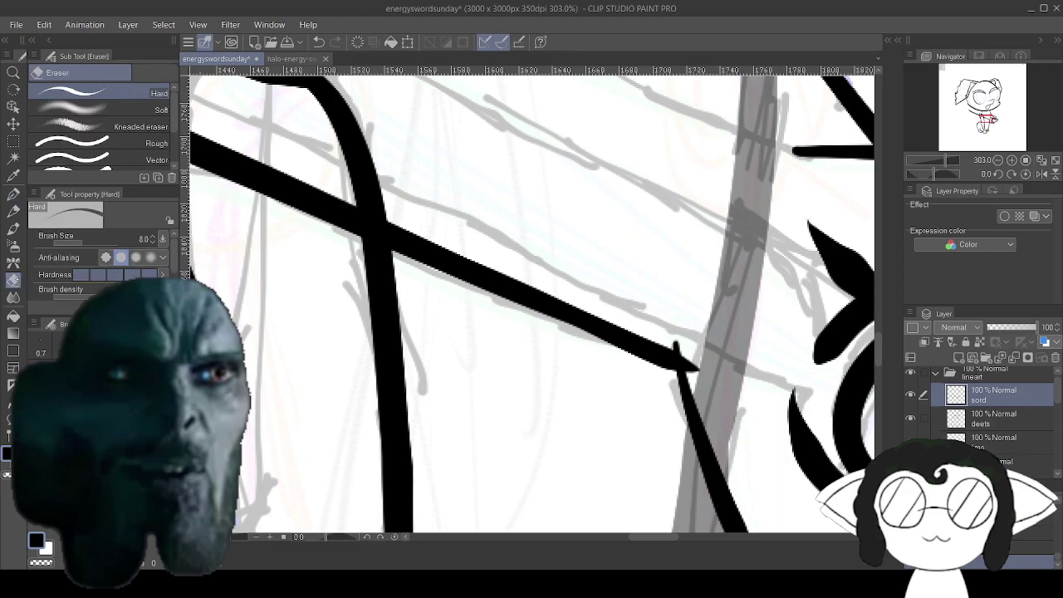
pyautogui.press('e')
# Inspect the inked blade edge and hilt against the head and the rest of the figure.
pyautogui.scroll(-7, 682, 339)
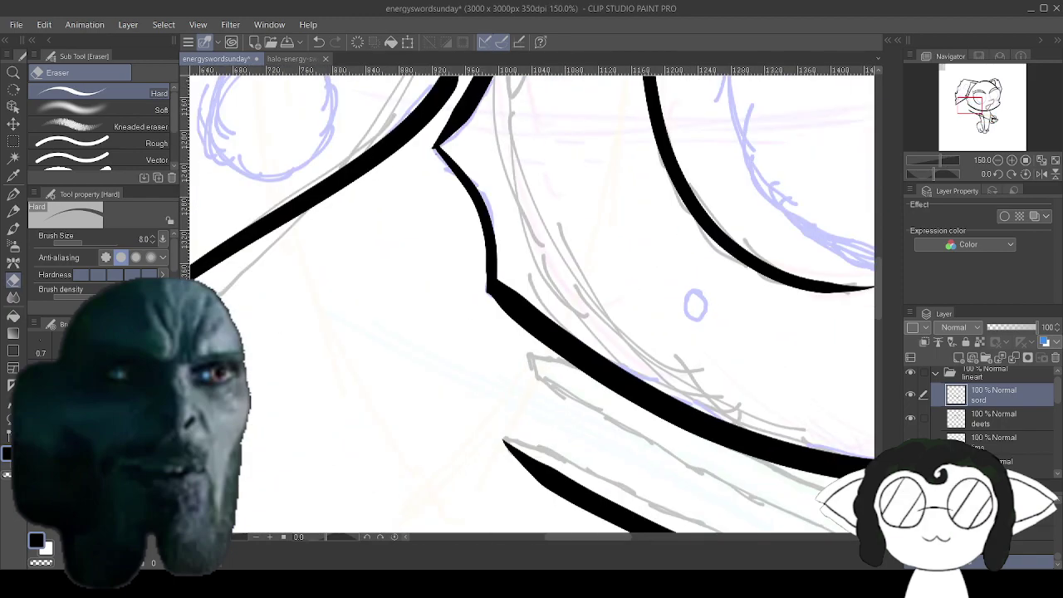
pyautogui.moveTo(681, 339)
pyautogui.mouseDown()
pyautogui.moveTo(550, 156)
pyautogui.moveTo(477, 183)
pyautogui.mouseUp()
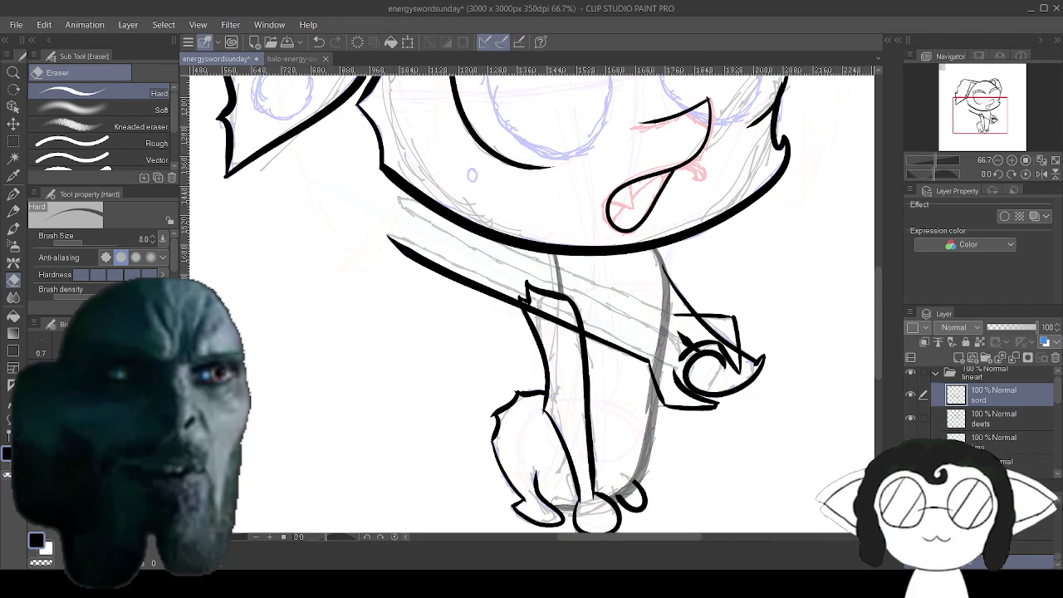
pyautogui.scroll(5, 714, 402)
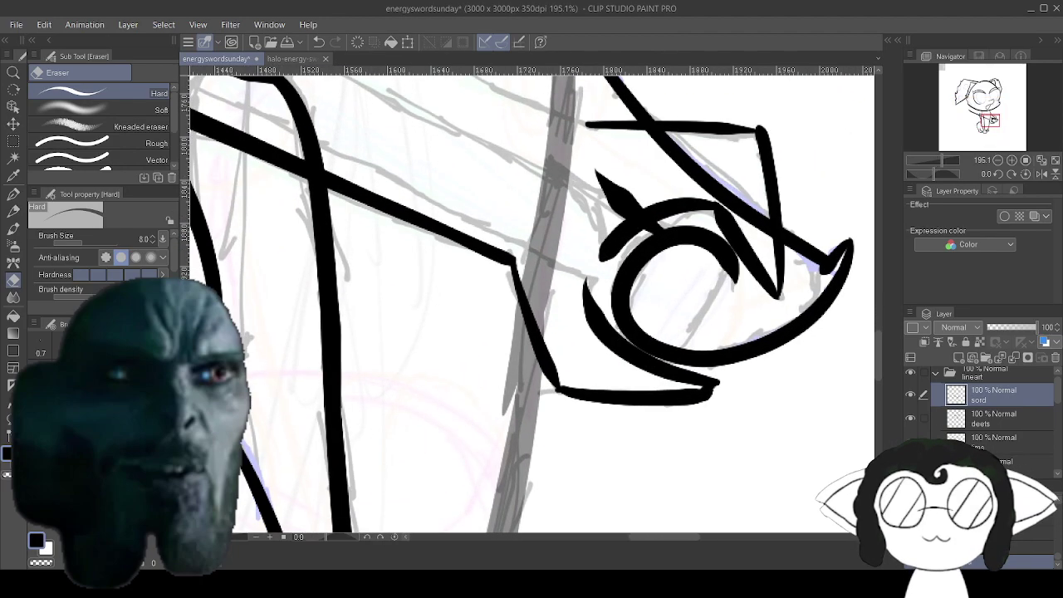
pyautogui.scroll(-1, 706, 390)
pyautogui.moveTo(631, 332); pyautogui.dragTo(829, 528)
pyautogui.moveTo(531, 191); pyautogui.dragTo(716, 400)
pyautogui.moveTo(813, 175); pyautogui.dragTo(442, 384)
pyautogui.scroll(-3, 651, 378)
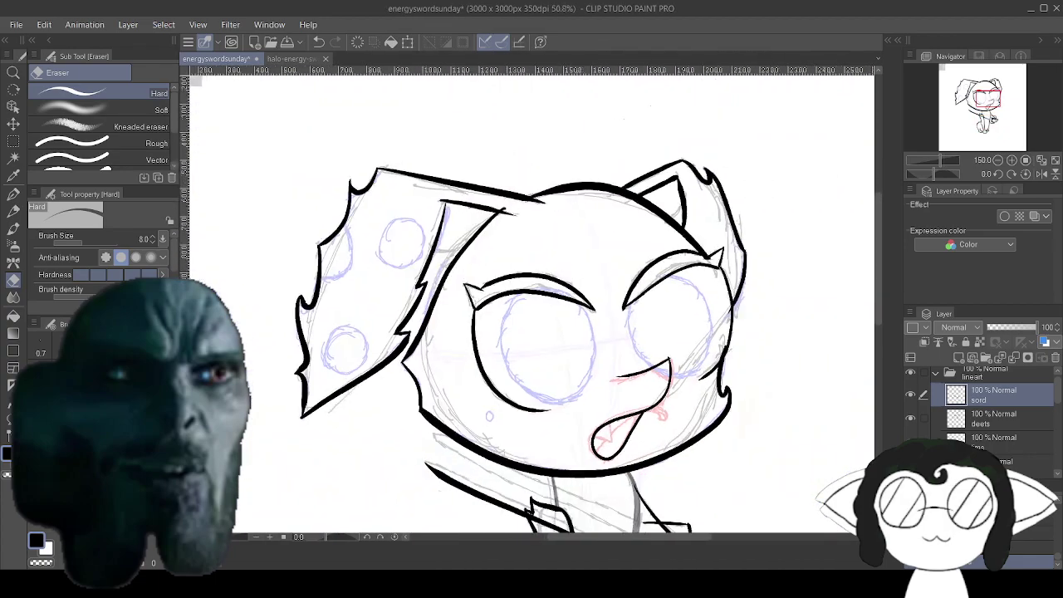
pyautogui.moveTo(651, 378); pyautogui.dragTo(683, 284)
pyautogui.scroll(2, 671, 363)
pyautogui.moveTo(671, 363); pyautogui.dragTo(726, 267)
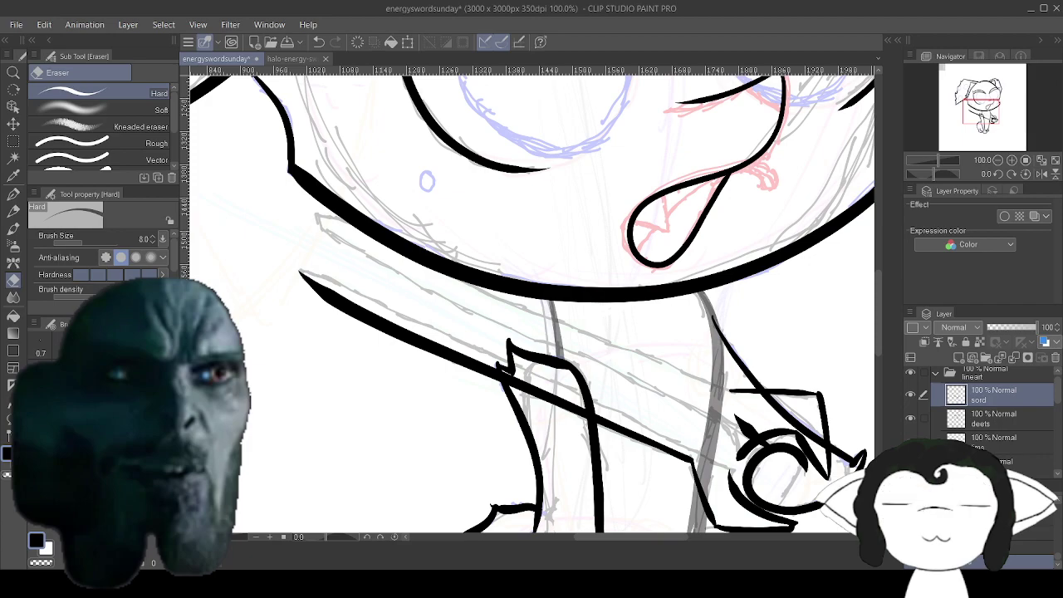
pyautogui.moveTo(635, 311); pyautogui.dragTo(651, 255)
pyautogui.scroll(-2, 652, 256)
pyautogui.scroll(4, 531, 299)
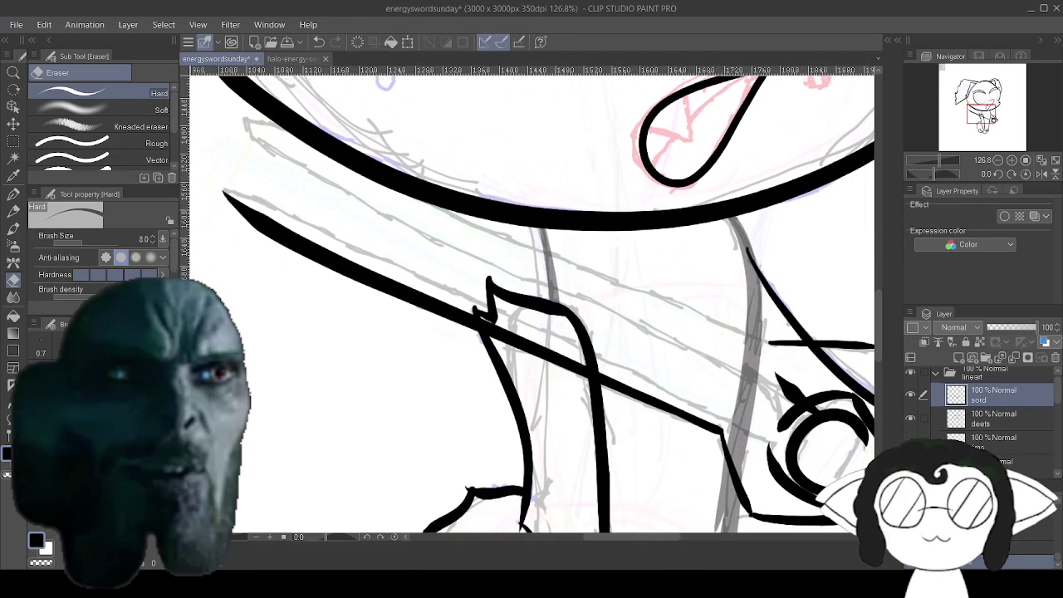
pyautogui.moveTo(532, 299); pyautogui.dragTo(548, 310)
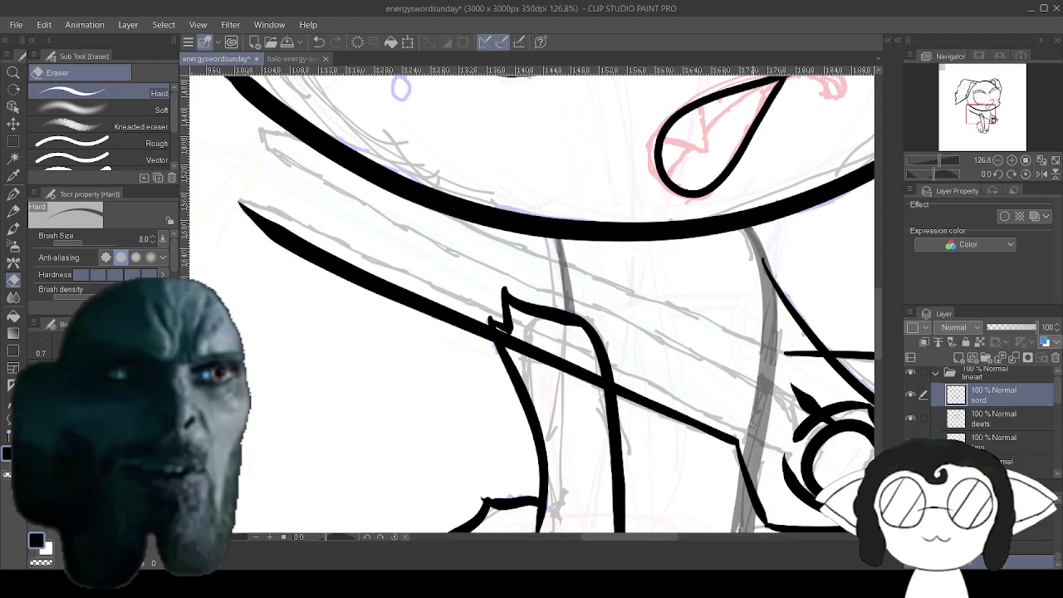
# Ink the lower blade's upper edge with the G-pen from the hilt to the tip, closing the point.
pyautogui.press('p')
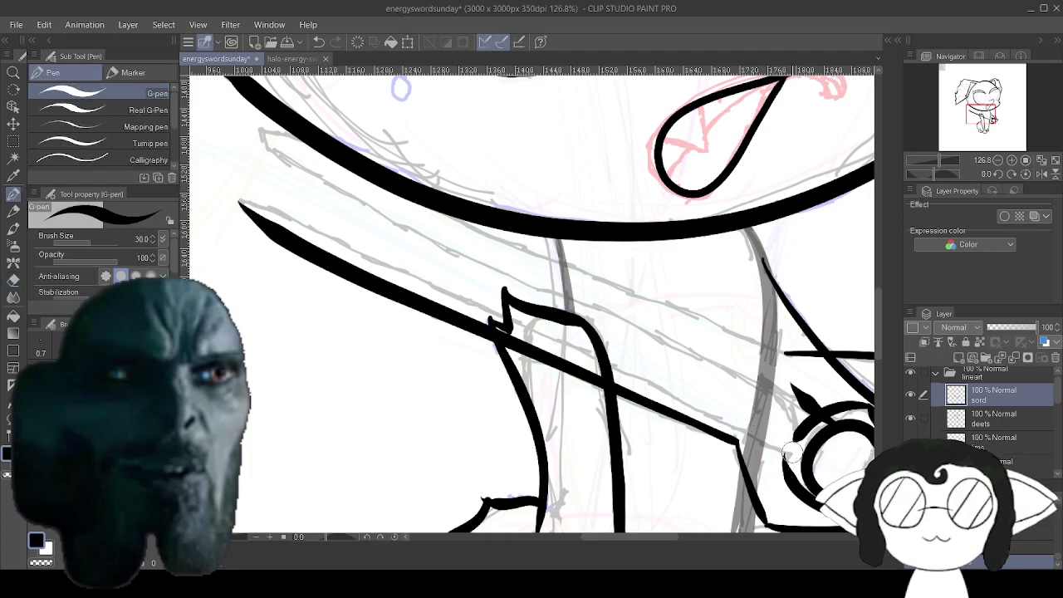
pyautogui.moveTo(794, 452)
pyautogui.mouseDown()
pyautogui.moveTo(696, 388)
pyautogui.moveTo(470, 295)
pyautogui.mouseUp()
pyautogui.moveTo(389, 256); pyautogui.dragTo(245, 196)
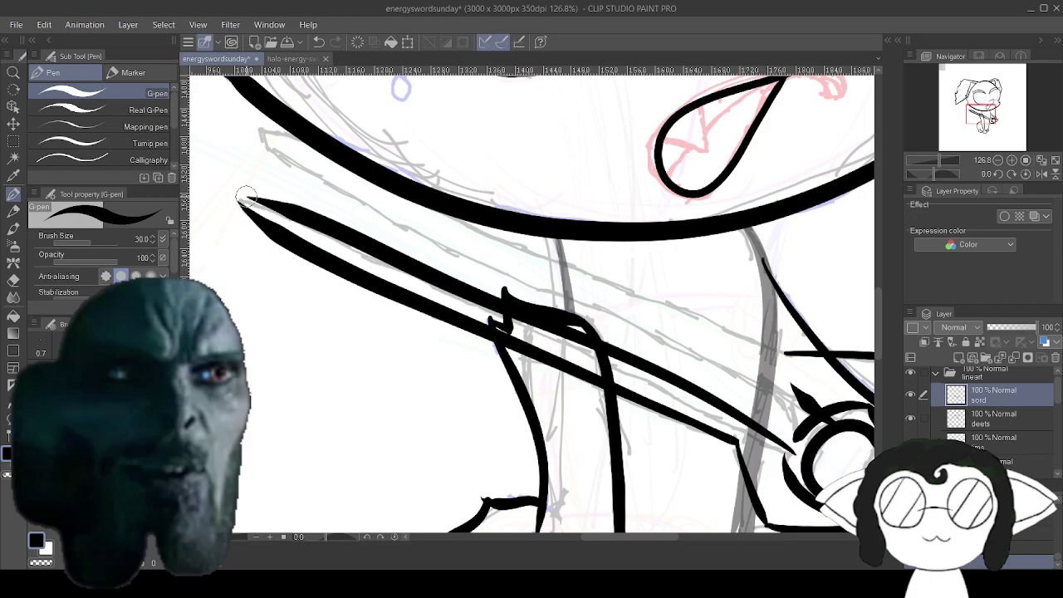
pyautogui.moveTo(284, 206)
pyautogui.mouseDown()
pyautogui.moveTo(237, 204)
pyautogui.moveTo(259, 216)
pyautogui.mouseUp()
# Join the lower blade's upper edge to the hilt's inner curve with the G-pen and trim the overshoot with the hard eraser.
pyautogui.scroll(2, 750, 405)
pyautogui.moveTo(714, 406); pyautogui.dragTo(574, 284)
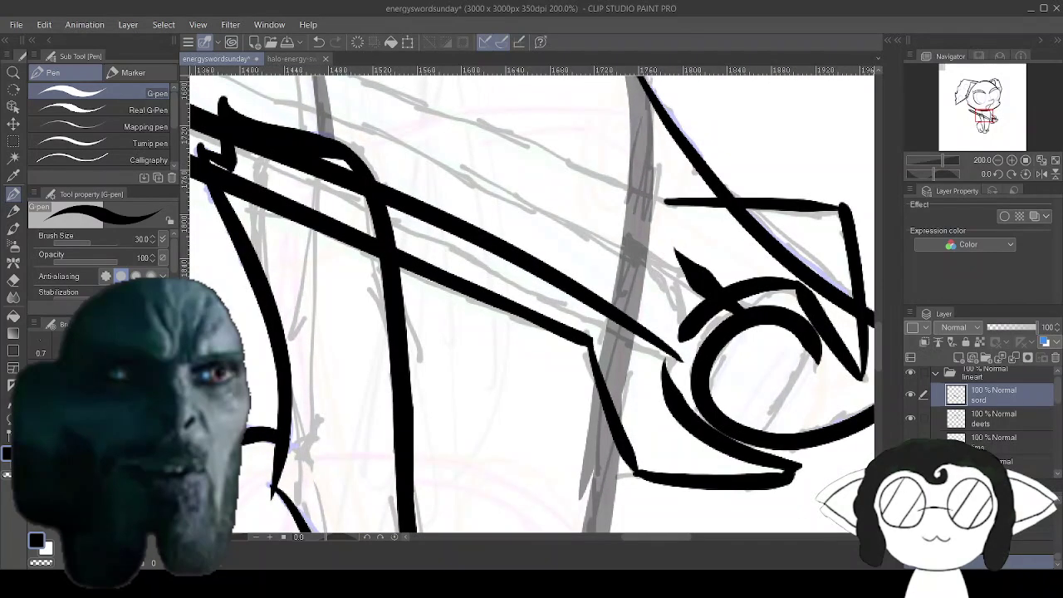
pyautogui.moveTo(674, 397)
pyautogui.mouseDown()
pyautogui.moveTo(662, 378)
pyautogui.moveTo(666, 340)
pyautogui.moveTo(678, 353)
pyautogui.moveTo(662, 365)
pyautogui.moveTo(663, 386)
pyautogui.mouseUp()
pyautogui.hotkey('ctrl', 'z')
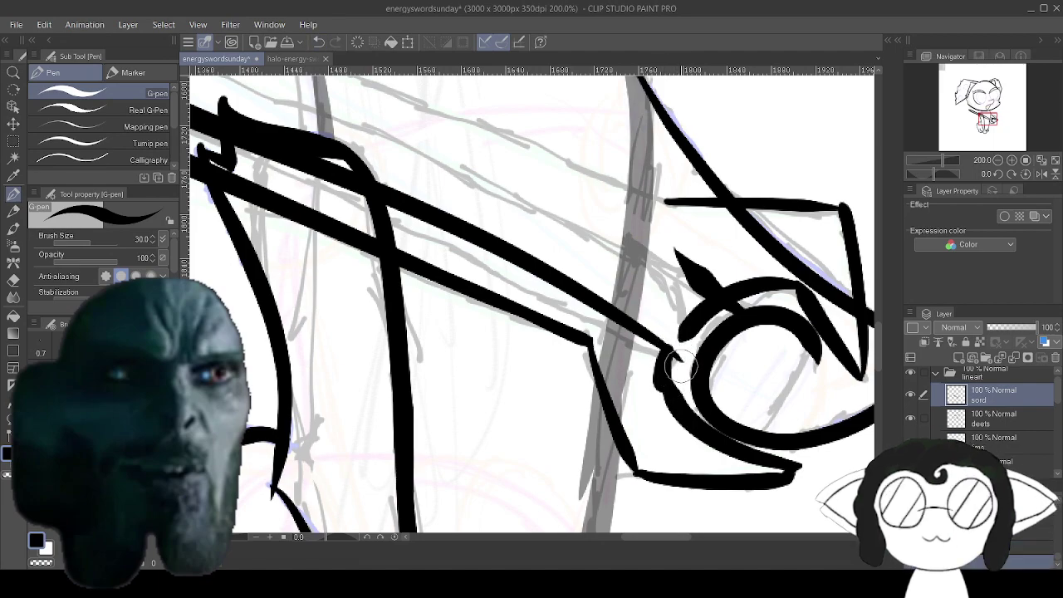
pyautogui.hotkey('ctrl', 'z')
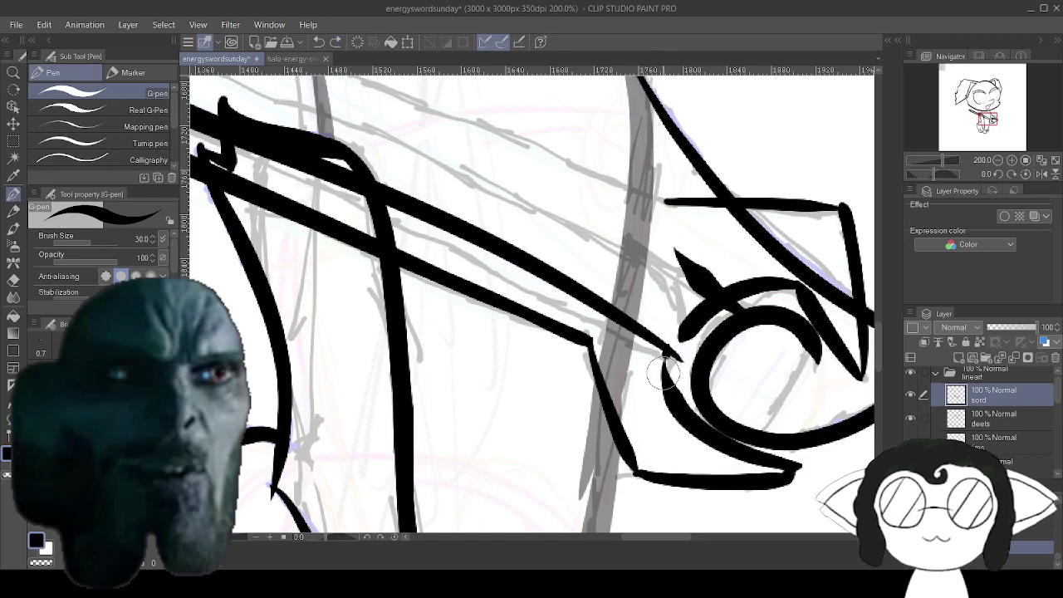
pyautogui.moveTo(664, 365); pyautogui.dragTo(670, 405)
pyautogui.press('e')
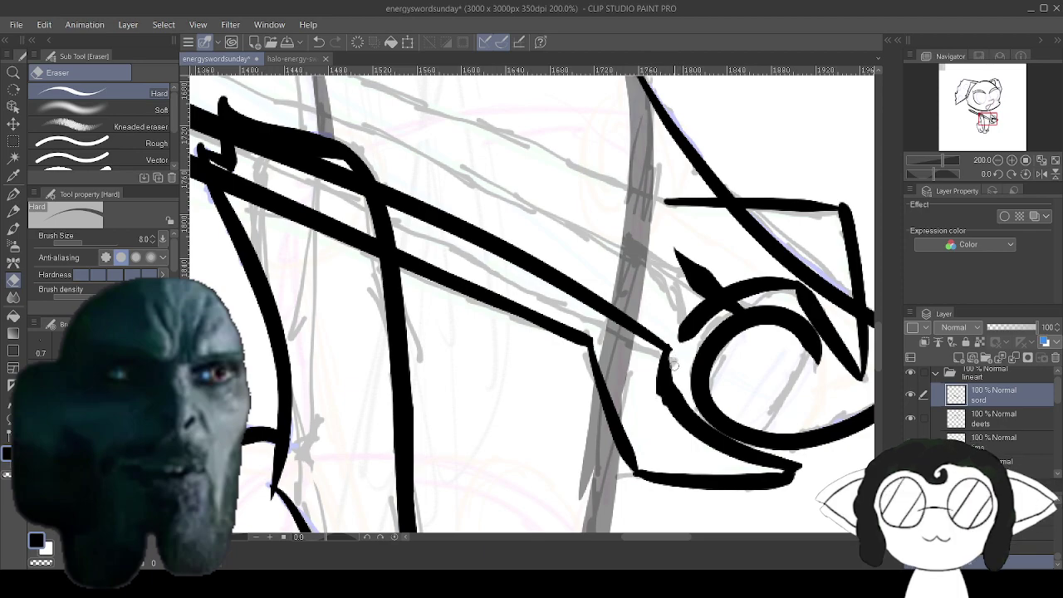
# Hide the head lineart layer to expose the sketch of the upper blade.
pyautogui.moveTo(689, 255)
pyautogui.mouseDown()
pyautogui.moveTo(599, 285)
pyautogui.moveTo(491, 288)
pyautogui.mouseUp()
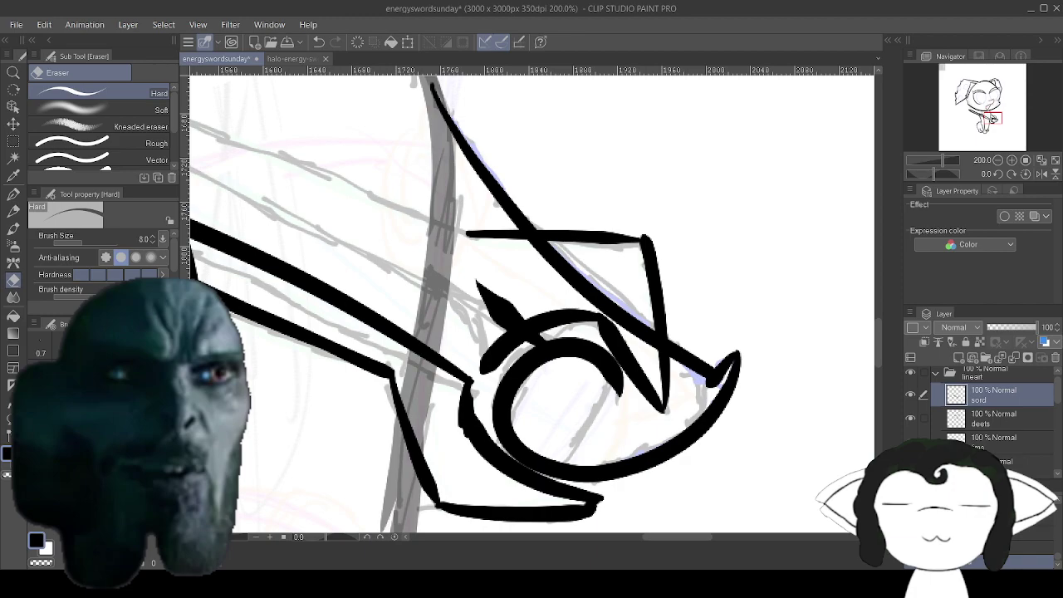
pyautogui.scroll(-3, 612, 397)
pyautogui.moveTo(612, 397); pyautogui.dragTo(682, 465)
pyautogui.scroll(2, 722, 414)
pyautogui.moveTo(664, 413); pyautogui.dragTo(736, 415)
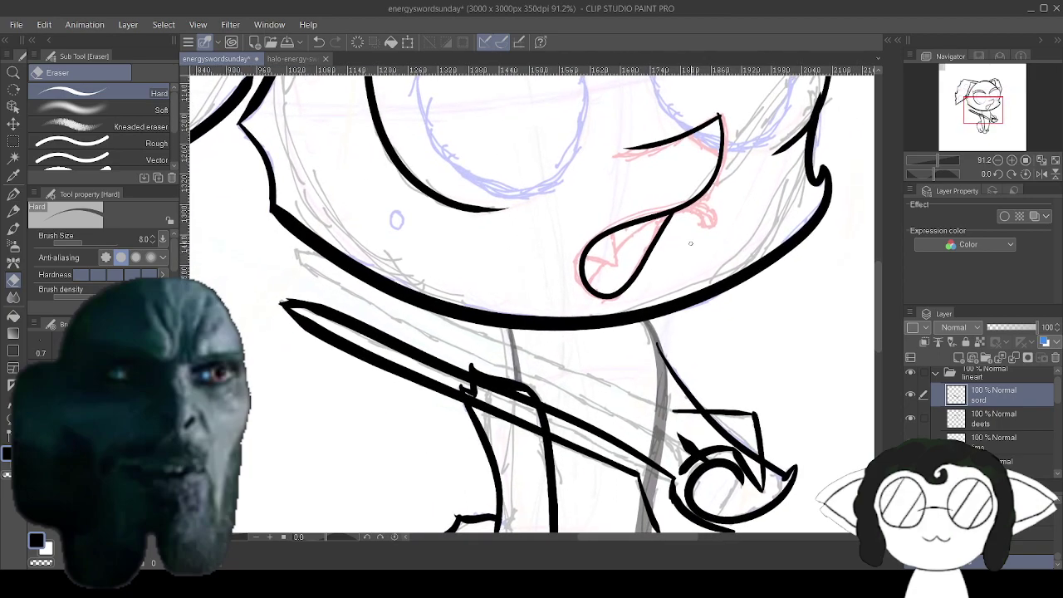
pyautogui.scroll(-3, 1004, 425)
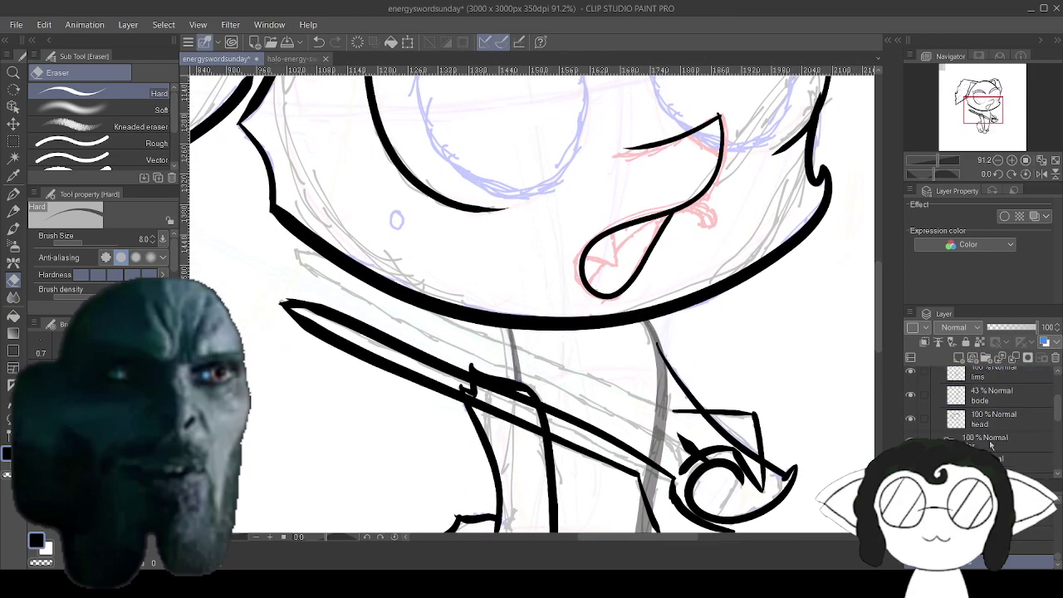
pyautogui.click(911, 420)
pyautogui.click(911, 417)
pyautogui.click(911, 417)
pyautogui.click(910, 418)
pyautogui.click(911, 418)
pyautogui.click(911, 416)
pyautogui.click(910, 416)
# Ink the upper blade's top edge with the G-pen from the hilt's upper corner to the tip on the sord layer.
pyautogui.scroll(1, 689, 455)
pyautogui.scroll(2, 691, 455)
pyautogui.moveTo(691, 455); pyautogui.dragTo(782, 487)
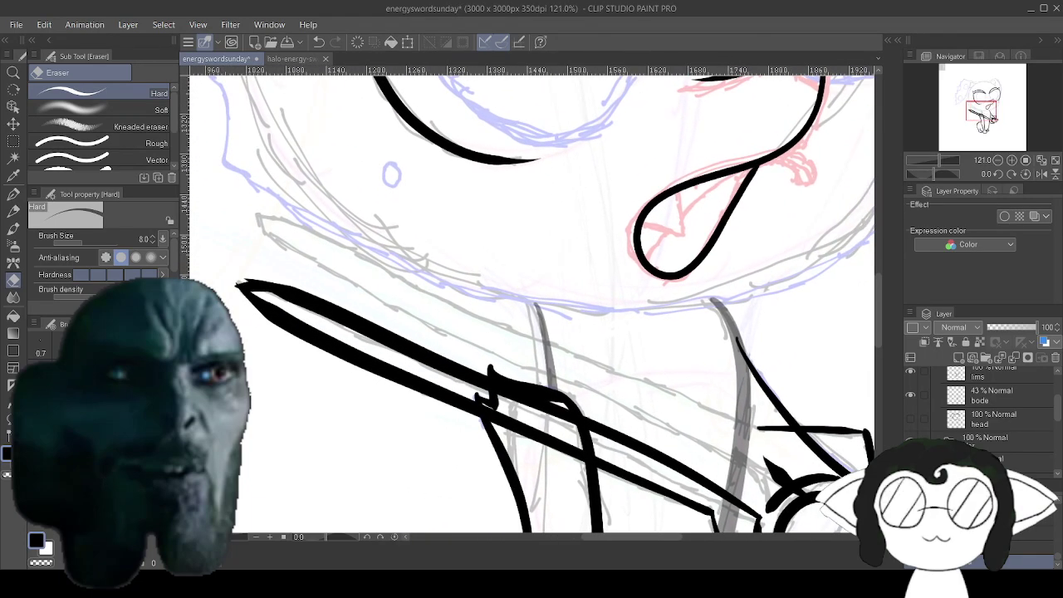
pyautogui.press('p')
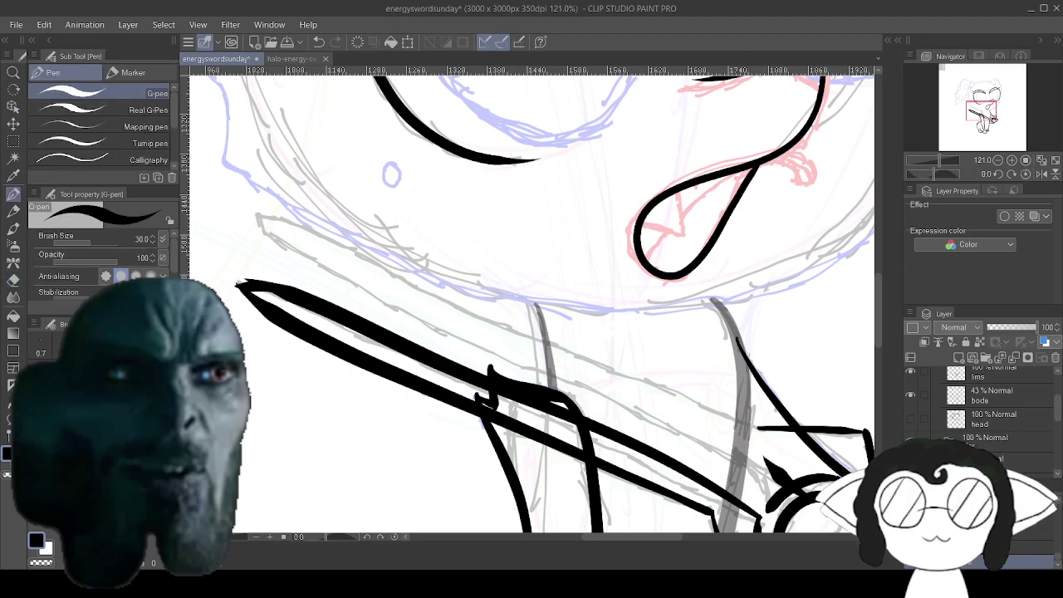
pyautogui.moveTo(762, 428); pyautogui.dragTo(259, 208)
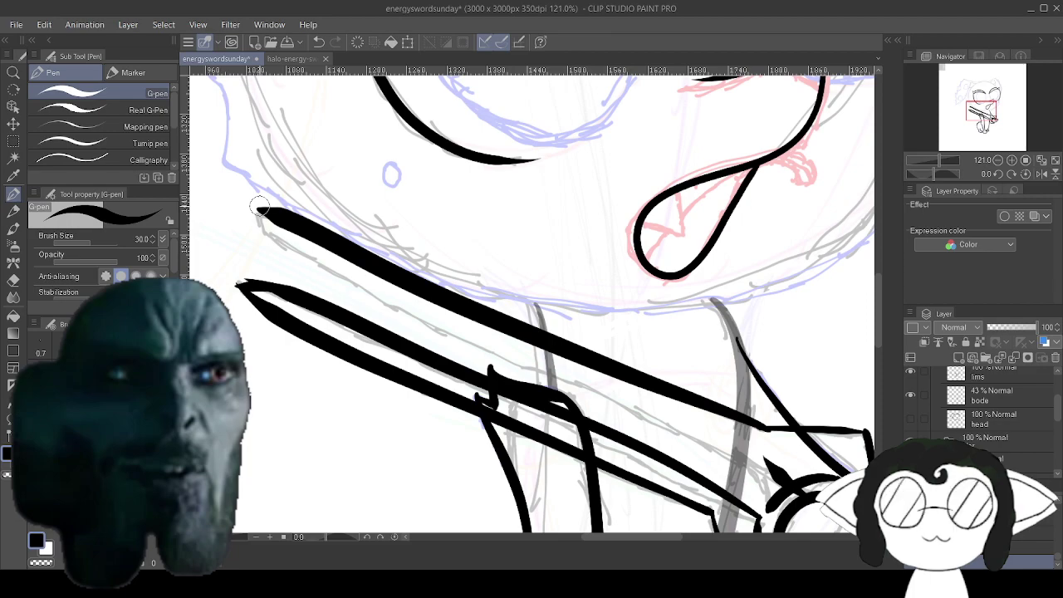
pyautogui.hotkey('ctrl', 'z')
pyautogui.moveTo(756, 428); pyautogui.dragTo(248, 199)
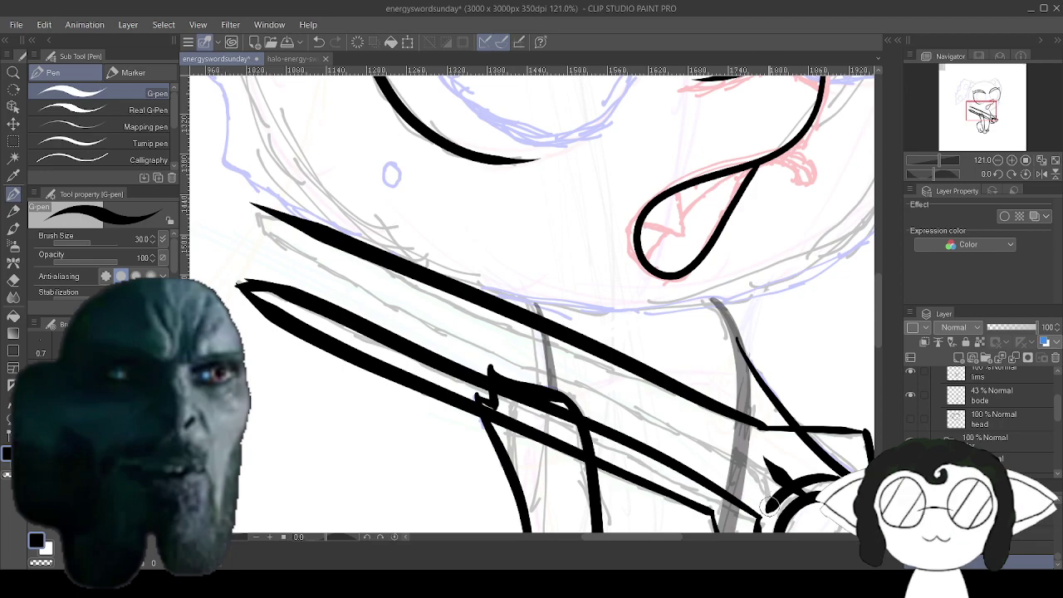
# Ink the upper blade's lower edge from the hilt to the tip, close the point, and trim its overshoot with the hard eraser.
pyautogui.moveTo(778, 522); pyautogui.dragTo(753, 481)
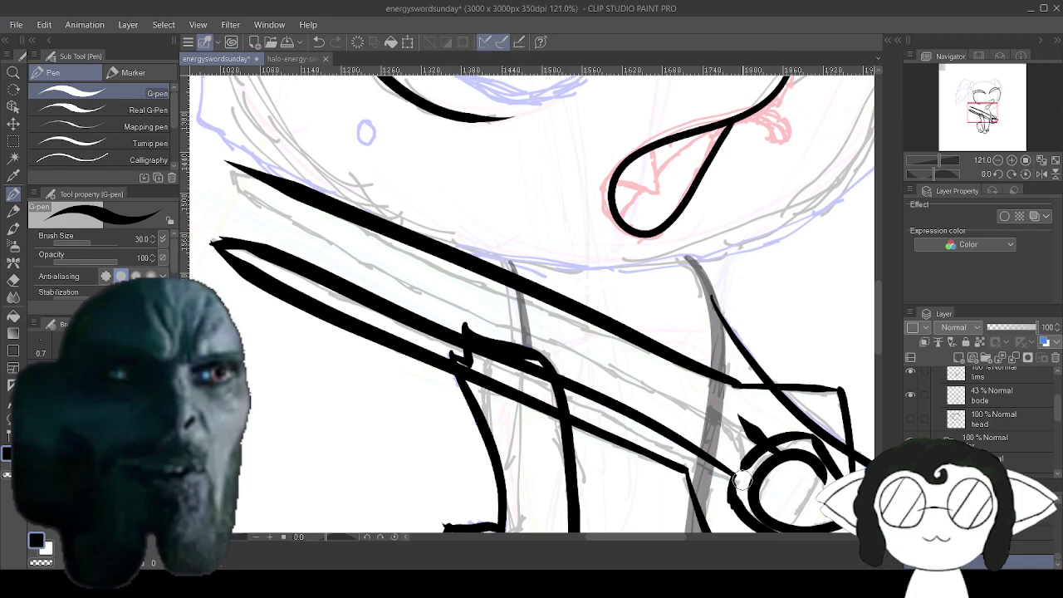
pyautogui.moveTo(747, 455)
pyautogui.mouseDown()
pyautogui.moveTo(704, 417)
pyautogui.moveTo(424, 289)
pyautogui.moveTo(230, 171)
pyautogui.mouseUp()
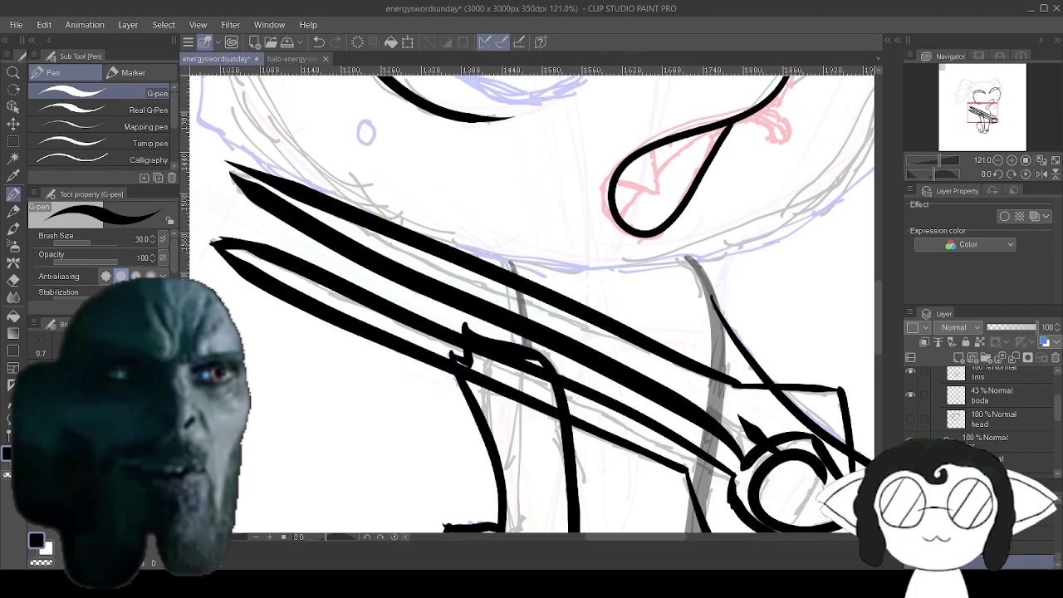
pyautogui.hotkey('ctrl', '+')
pyautogui.moveTo(465, 258); pyautogui.dragTo(649, 383)
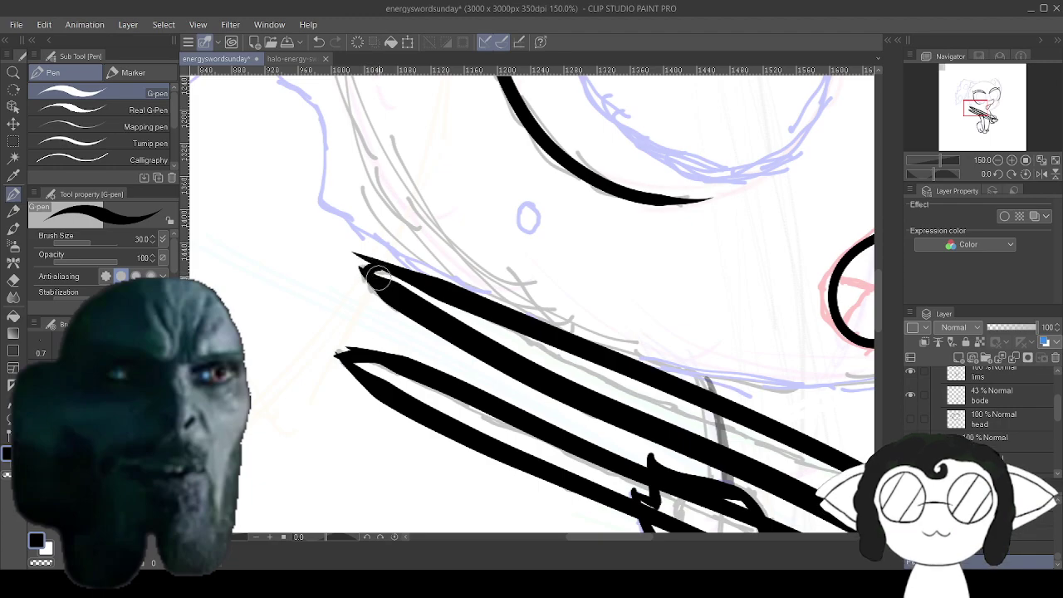
pyautogui.press('e')
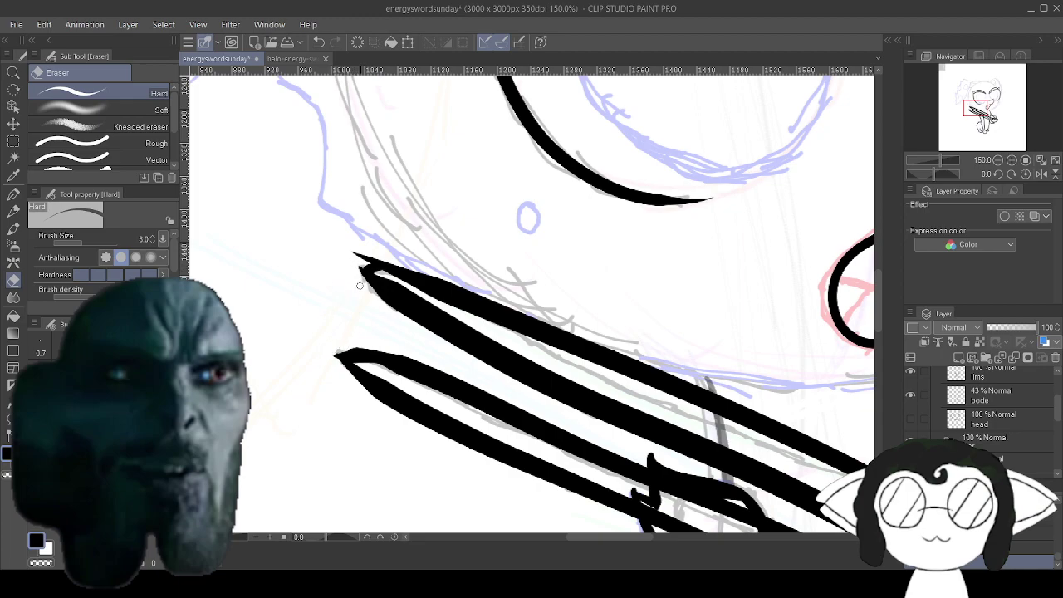
pyautogui.moveTo(346, 257); pyautogui.dragTo(378, 258)
pyautogui.moveTo(433, 307)
pyautogui.mouseDown()
pyautogui.moveTo(381, 276)
pyautogui.moveTo(519, 348)
pyautogui.mouseUp()
pyautogui.moveTo(469, 323)
pyautogui.mouseDown()
pyautogui.moveTo(636, 401)
pyautogui.moveTo(579, 385)
pyautogui.moveTo(601, 393)
pyautogui.moveTo(399, 291)
pyautogui.mouseUp()
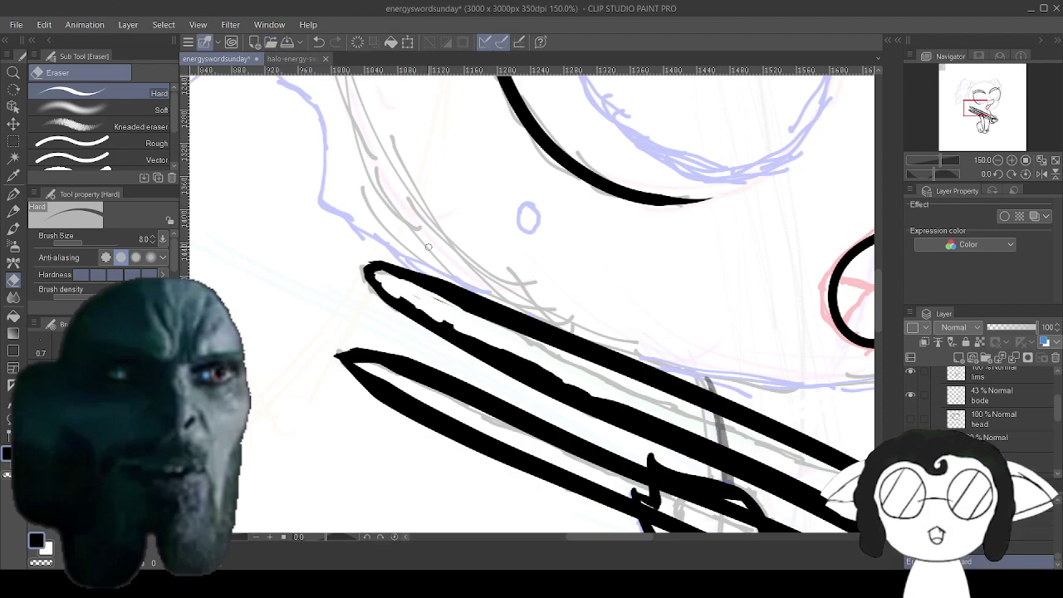
pyautogui.click(318, 41)
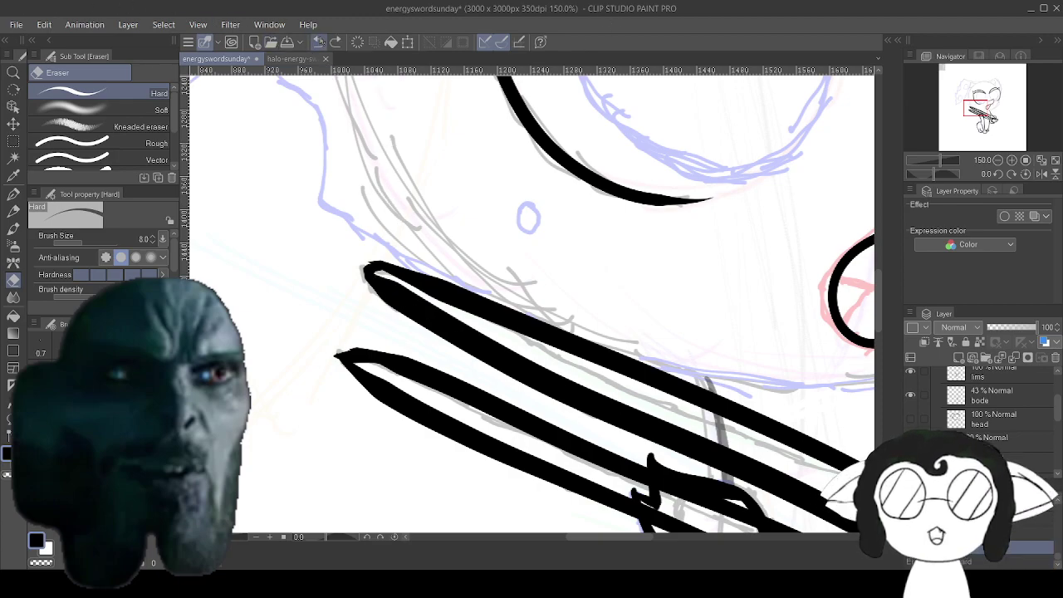
pyautogui.click(318, 41)
pyautogui.scroll(5, 439, 313)
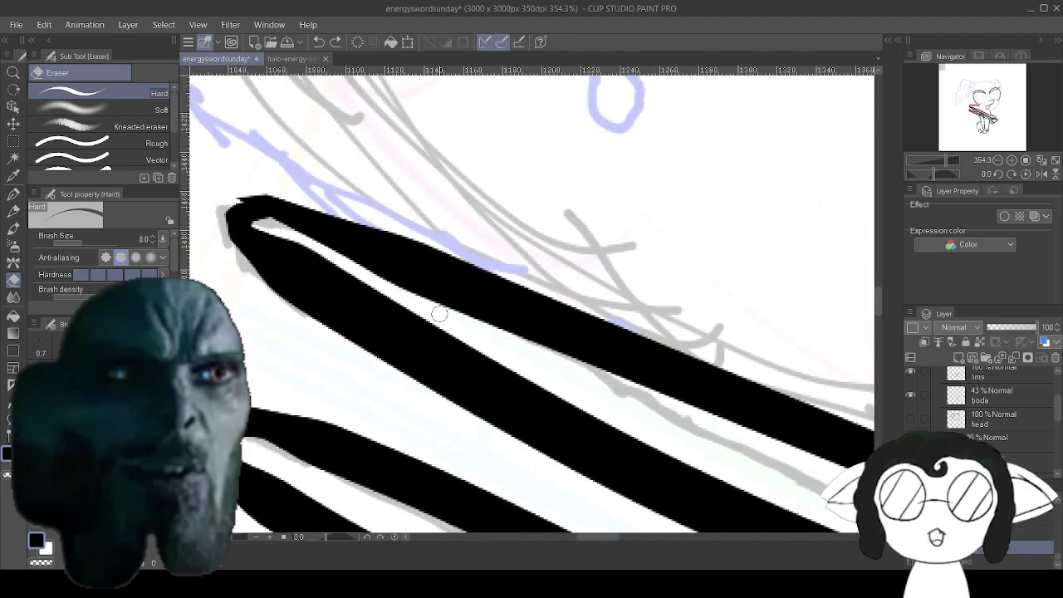
# Thin and smooth the inner edges of the upper blade's two outlines from the tip with the hard eraser at size 8.
pyautogui.moveTo(268, 225)
pyautogui.mouseDown()
pyautogui.moveTo(530, 359)
pyautogui.moveTo(716, 436)
pyautogui.moveTo(625, 402)
pyautogui.moveTo(268, 226)
pyautogui.moveTo(727, 424)
pyautogui.mouseUp()
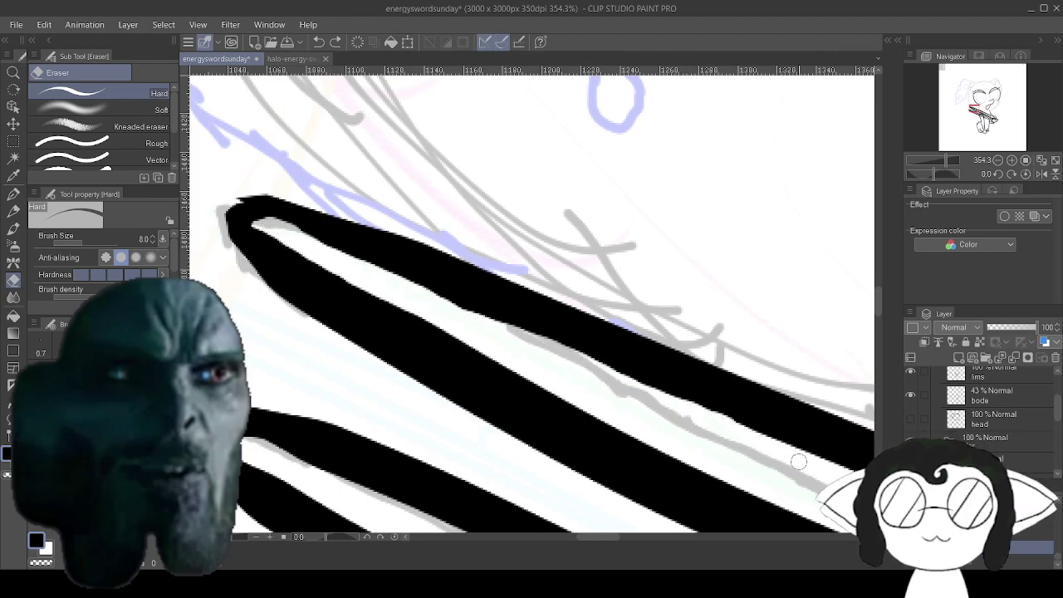
pyautogui.moveTo(498, 355)
pyautogui.mouseDown()
pyautogui.moveTo(260, 226)
pyautogui.moveTo(274, 222)
pyautogui.moveTo(283, 241)
pyautogui.moveTo(395, 293)
pyautogui.mouseUp()
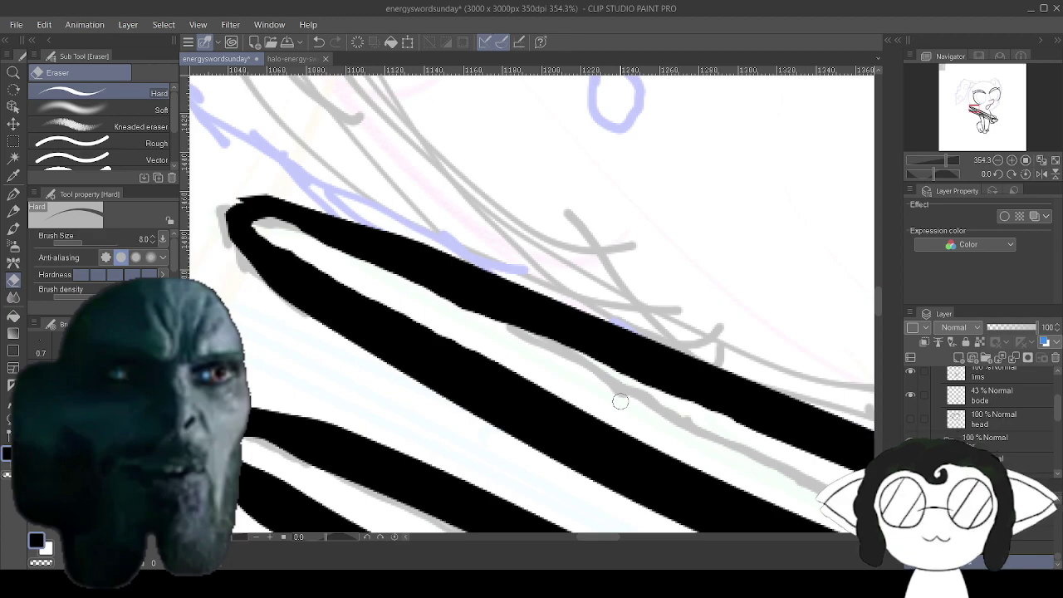
pyautogui.scroll(2, 620, 402)
pyautogui.scroll(3, 620, 402)
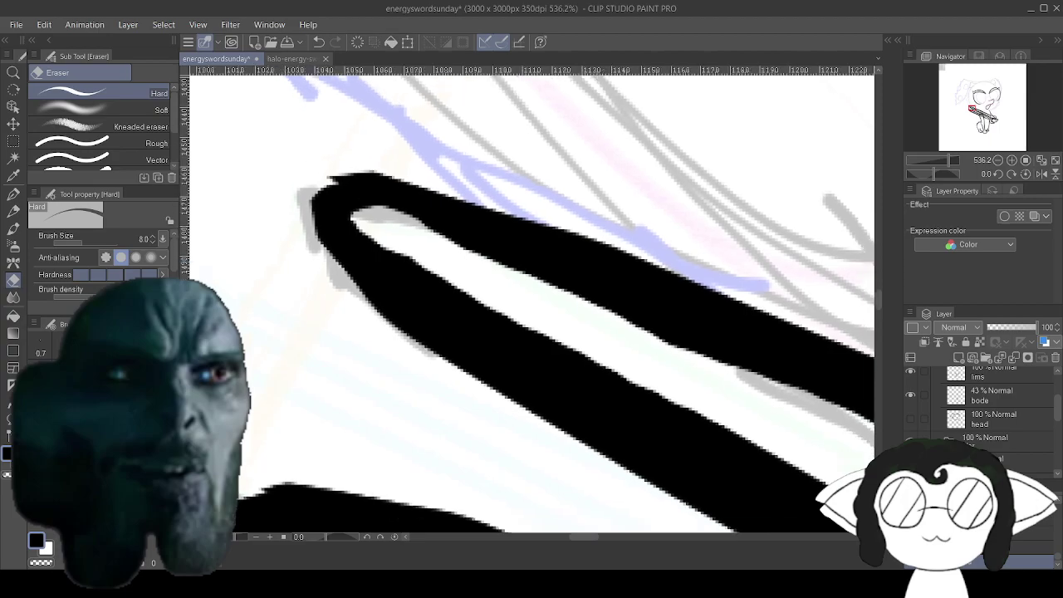
pyautogui.moveTo(780, 482); pyautogui.dragTo(520, 207)
pyautogui.moveTo(797, 416); pyautogui.dragTo(230, 230)
pyautogui.scroll(-7, 459, 292)
pyautogui.moveTo(311, 400); pyautogui.dragTo(356, 290)
pyautogui.scroll(-2, 356, 287)
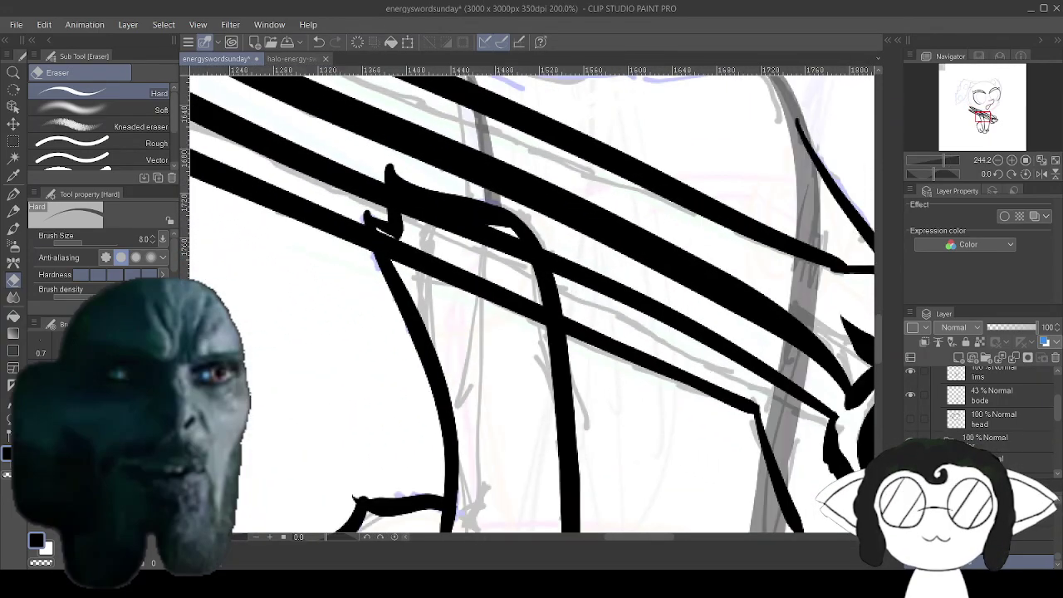
pyautogui.scroll(-2, 531, 299)
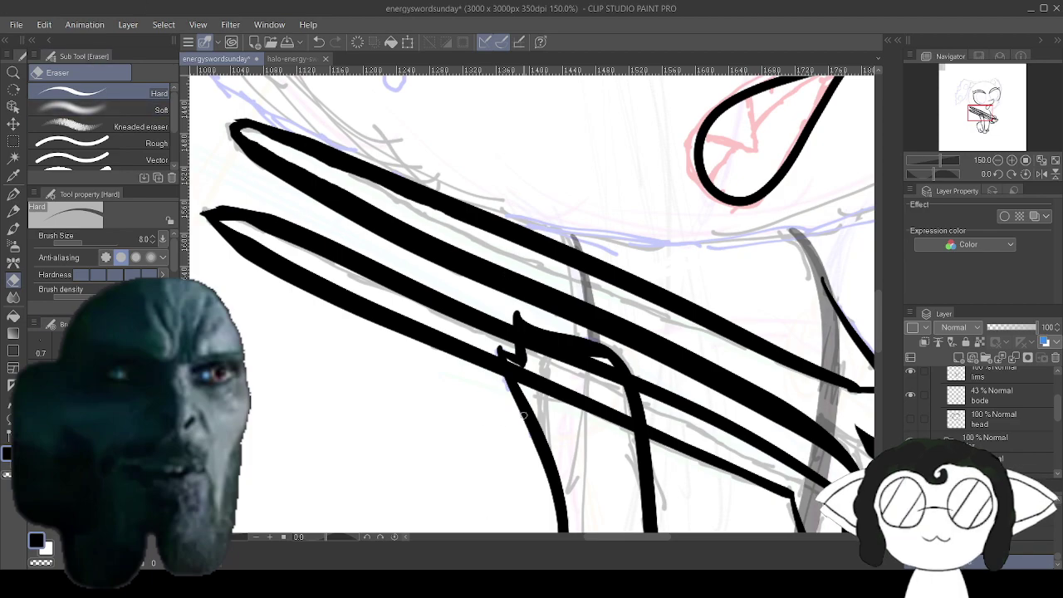
# Show the head lineart layer again, make it the active layer, and lower its opacity to 42%.
pyautogui.scroll(-10, 630, 311)
pyautogui.scroll(3, 634, 249)
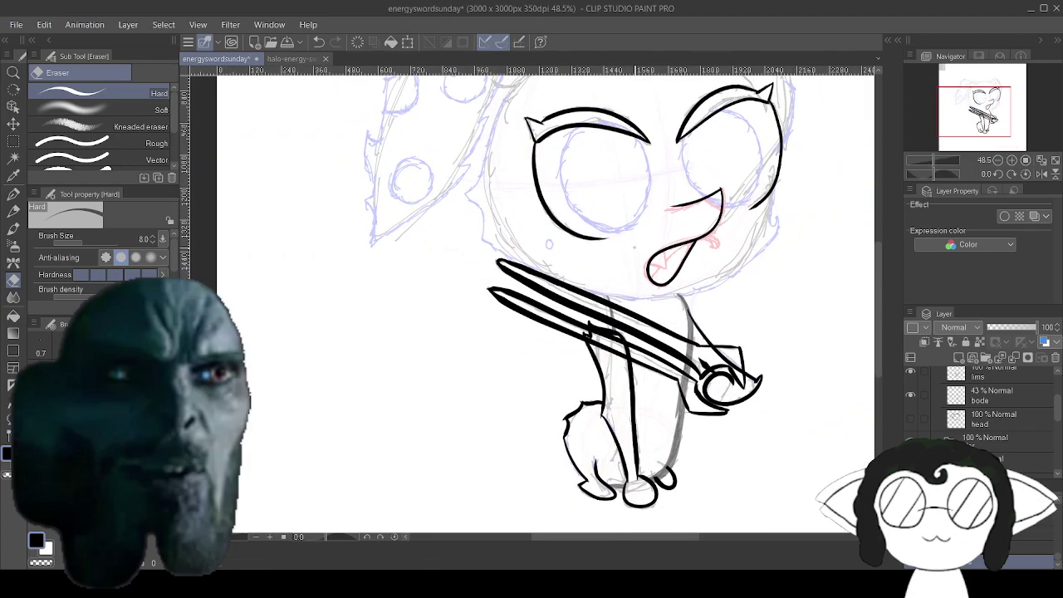
pyautogui.scroll(5, 633, 247)
pyautogui.scroll(-1, 591, 258)
pyautogui.click(908, 425)
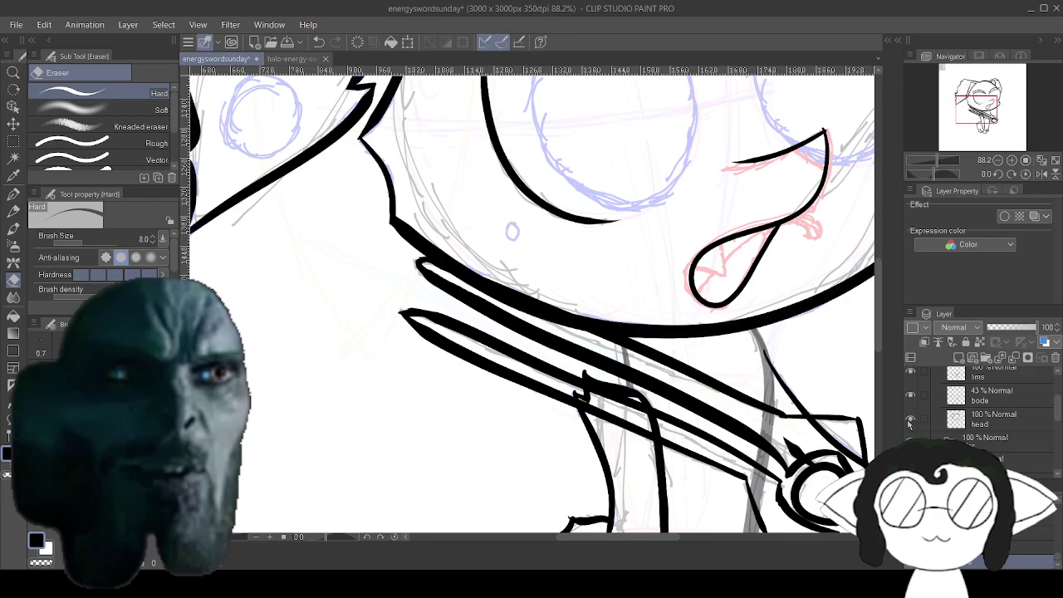
pyautogui.click(1013, 417)
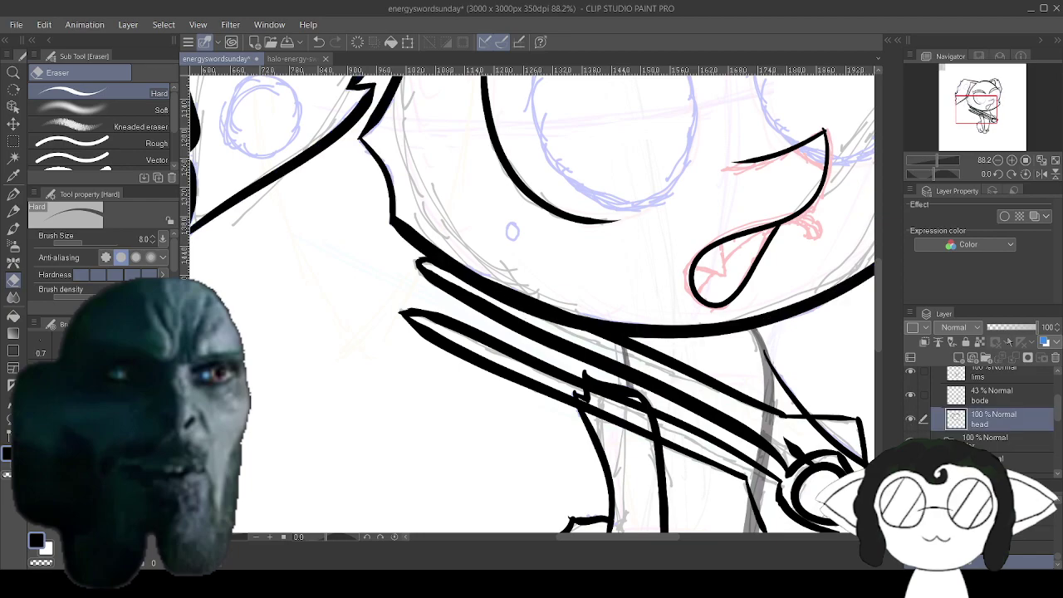
pyautogui.click(1008, 328)
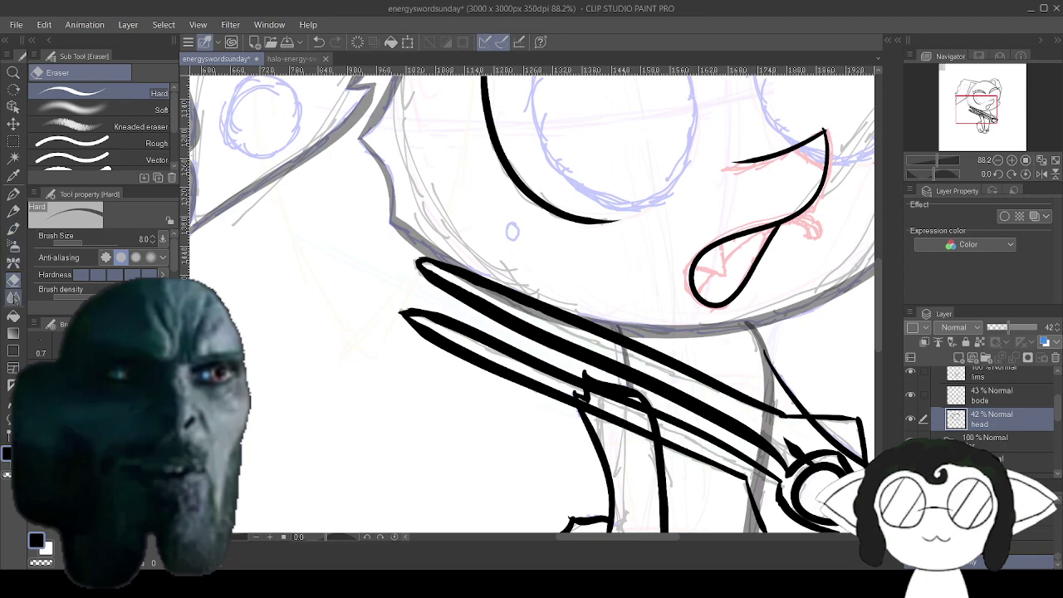
# Erase the jaw line where it runs inside the upper blade and restore the head layer's opacity to 100%.
pyautogui.scroll(4, 518, 409)
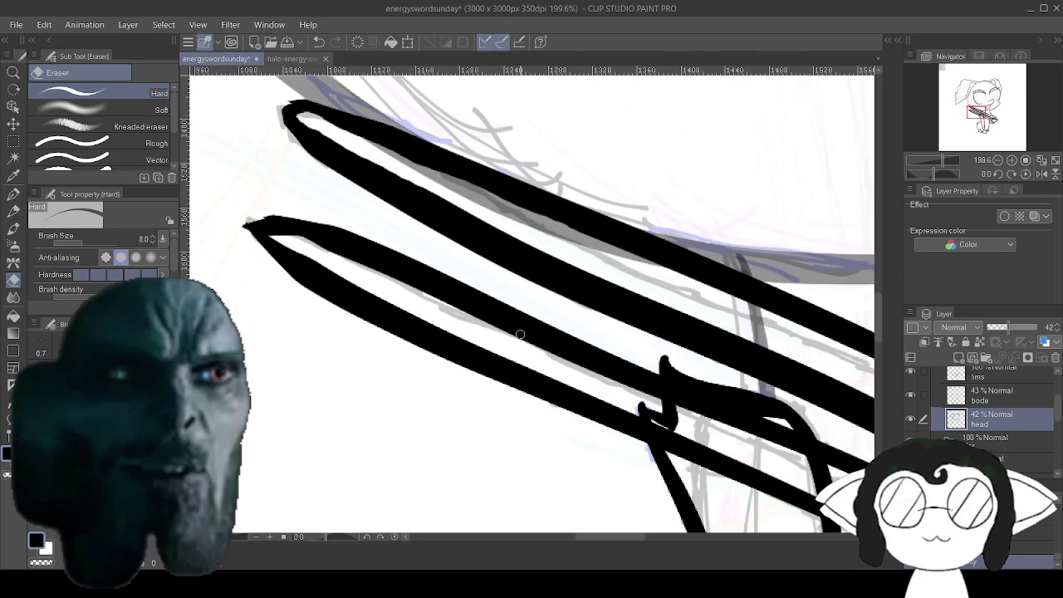
pyautogui.moveTo(520, 335); pyautogui.dragTo(514, 446)
pyautogui.scroll(3, 476, 397)
pyautogui.moveTo(477, 397); pyautogui.dragTo(560, 467)
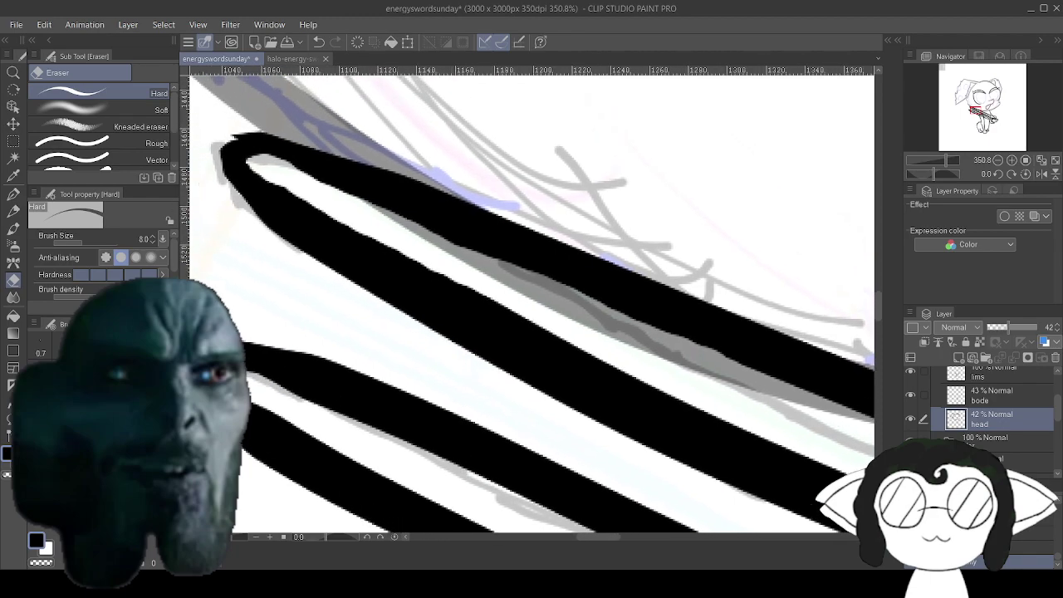
pyautogui.moveTo(674, 353)
pyautogui.mouseDown()
pyautogui.moveTo(638, 337)
pyautogui.moveTo(625, 355)
pyautogui.moveTo(626, 321)
pyautogui.moveTo(597, 334)
pyautogui.moveTo(601, 301)
pyautogui.moveTo(583, 303)
pyautogui.moveTo(552, 345)
pyautogui.moveTo(557, 273)
pyautogui.moveTo(527, 298)
pyautogui.moveTo(522, 264)
pyautogui.moveTo(494, 279)
pyautogui.moveTo(507, 253)
pyautogui.moveTo(475, 267)
pyautogui.moveTo(476, 249)
pyautogui.moveTo(456, 253)
pyautogui.moveTo(457, 238)
pyautogui.moveTo(434, 245)
pyautogui.moveTo(430, 230)
pyautogui.moveTo(366, 204)
pyautogui.mouseUp()
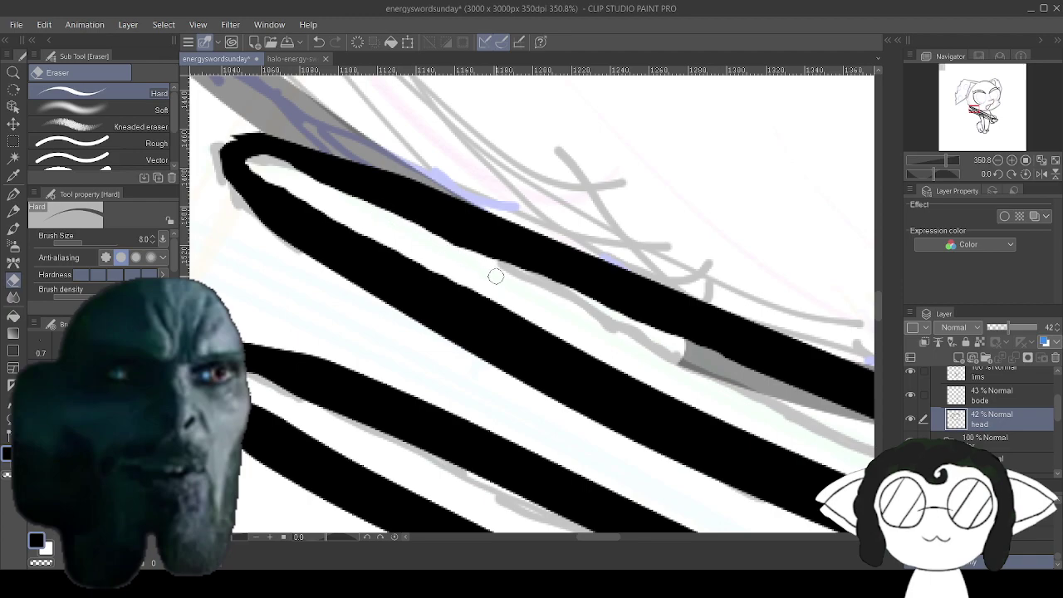
pyautogui.moveTo(657, 336)
pyautogui.mouseDown()
pyautogui.moveTo(828, 391)
pyautogui.moveTo(832, 408)
pyautogui.moveTo(868, 427)
pyautogui.moveTo(646, 371)
pyautogui.moveTo(493, 270)
pyautogui.moveTo(386, 172)
pyautogui.moveTo(189, 215)
pyautogui.moveTo(416, 411)
pyautogui.mouseUp()
pyautogui.moveTo(232, 282); pyautogui.dragTo(738, 117)
pyautogui.moveTo(738, 398); pyautogui.dragTo(276, 193)
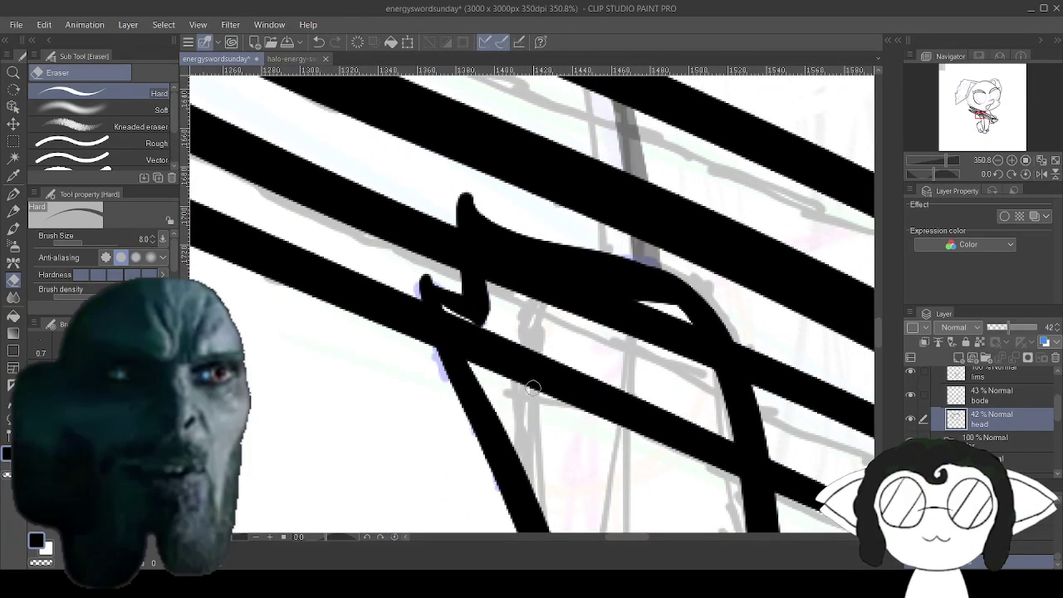
pyautogui.scroll(-10, 533, 388)
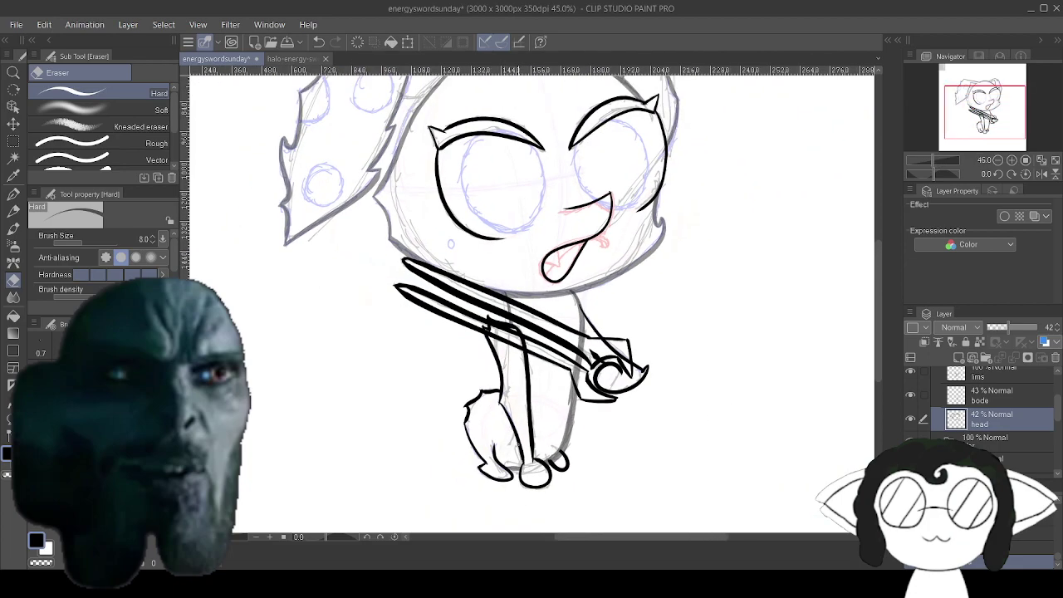
pyautogui.scroll(1, 552, 419)
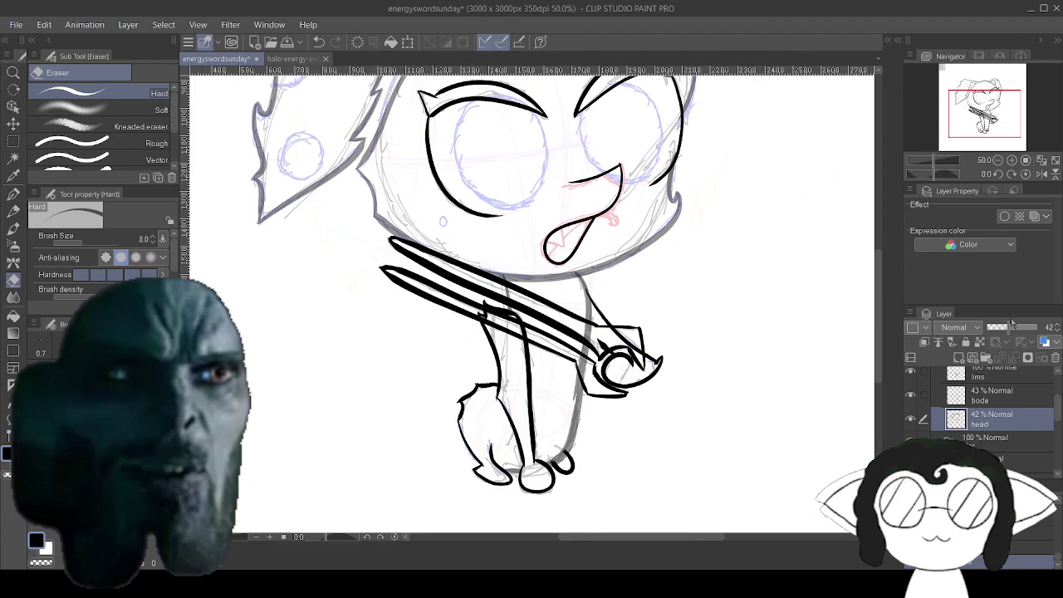
pyautogui.moveTo(1008, 329); pyautogui.dragTo(1038, 329)
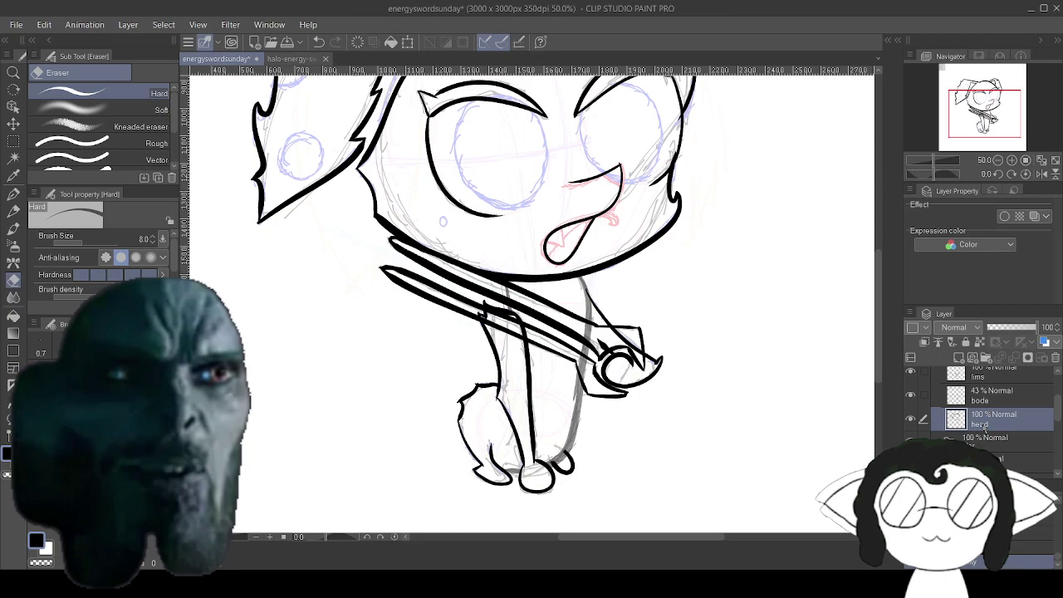
# On the bode layer, erase the front body line where it passes through the upper blade and the hilt.
pyautogui.click(996, 396)
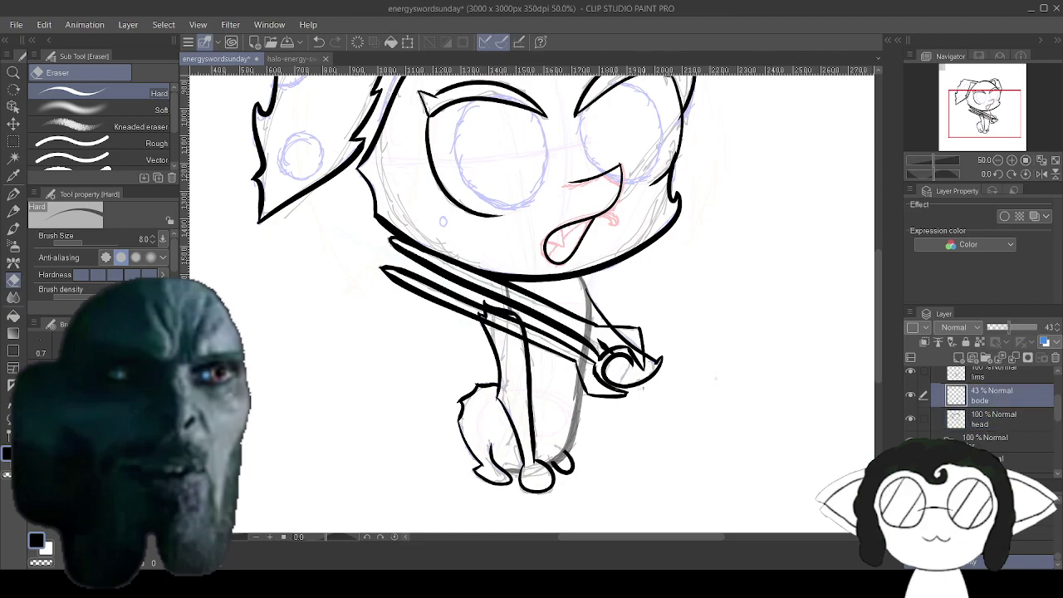
pyautogui.scroll(10, 612, 310)
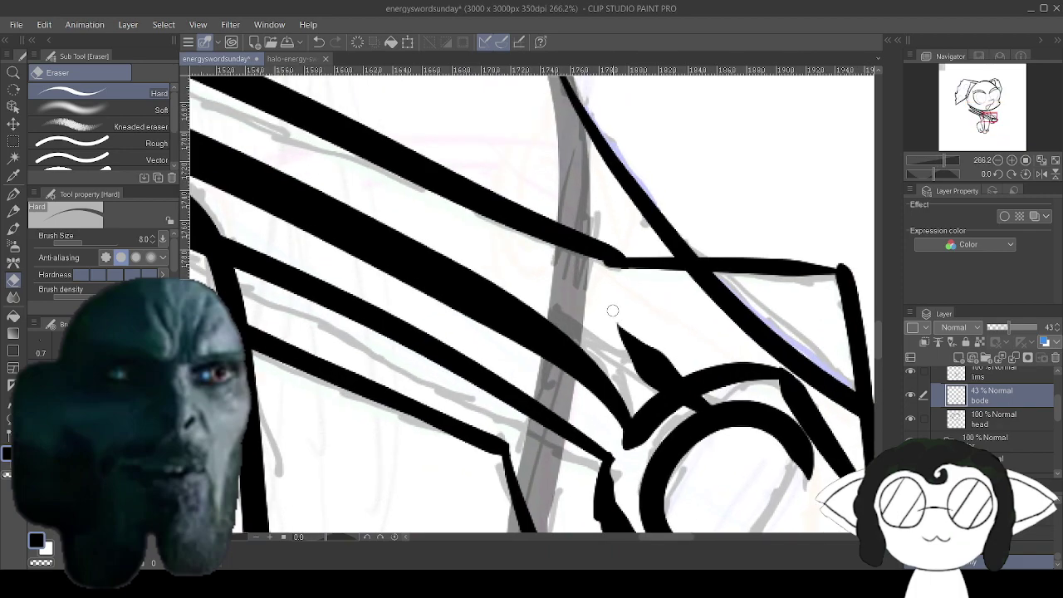
pyautogui.moveTo(570, 282); pyautogui.dragTo(588, 263)
pyautogui.moveTo(552, 293)
pyautogui.mouseDown()
pyautogui.moveTo(582, 342)
pyautogui.moveTo(615, 154)
pyautogui.mouseUp()
pyautogui.moveTo(611, 300)
pyautogui.mouseDown()
pyautogui.moveTo(593, 330)
pyautogui.moveTo(570, 287)
pyautogui.moveTo(584, 254)
pyautogui.moveTo(609, 249)
pyautogui.moveTo(611, 292)
pyautogui.moveTo(600, 264)
pyautogui.mouseUp()
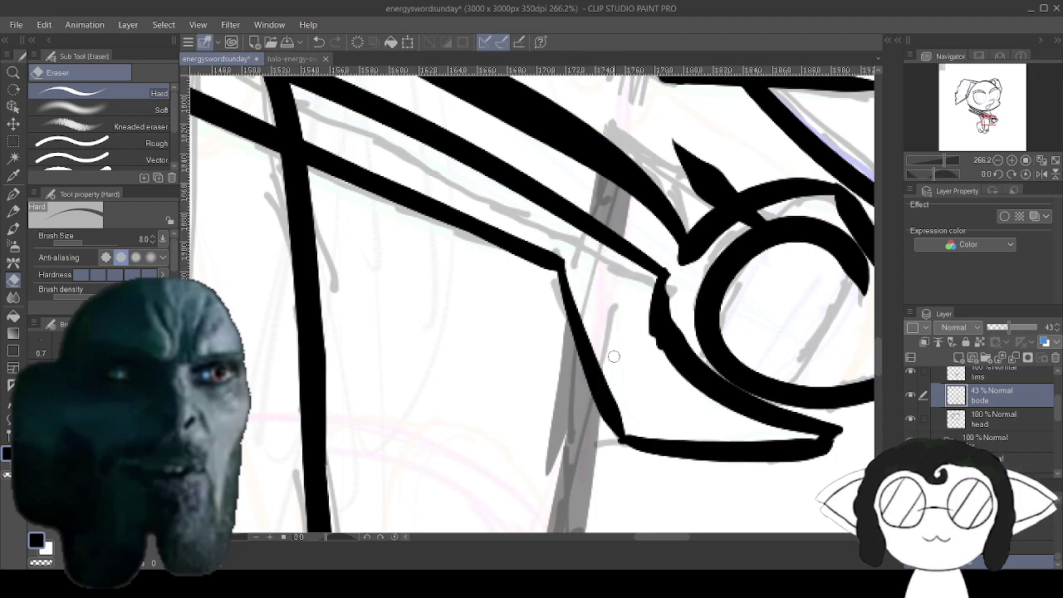
pyautogui.moveTo(573, 503)
pyautogui.mouseDown()
pyautogui.moveTo(688, 200)
pyautogui.moveTo(757, 83)
pyautogui.moveTo(697, 142)
pyautogui.moveTo(782, 143)
pyautogui.mouseUp()
# Erase the other body line inside the upper blade and set the bode layer's opacity to 100%.
pyautogui.moveTo(514, 207)
pyautogui.mouseDown()
pyautogui.moveTo(592, 283)
pyautogui.moveTo(635, 449)
pyautogui.mouseUp()
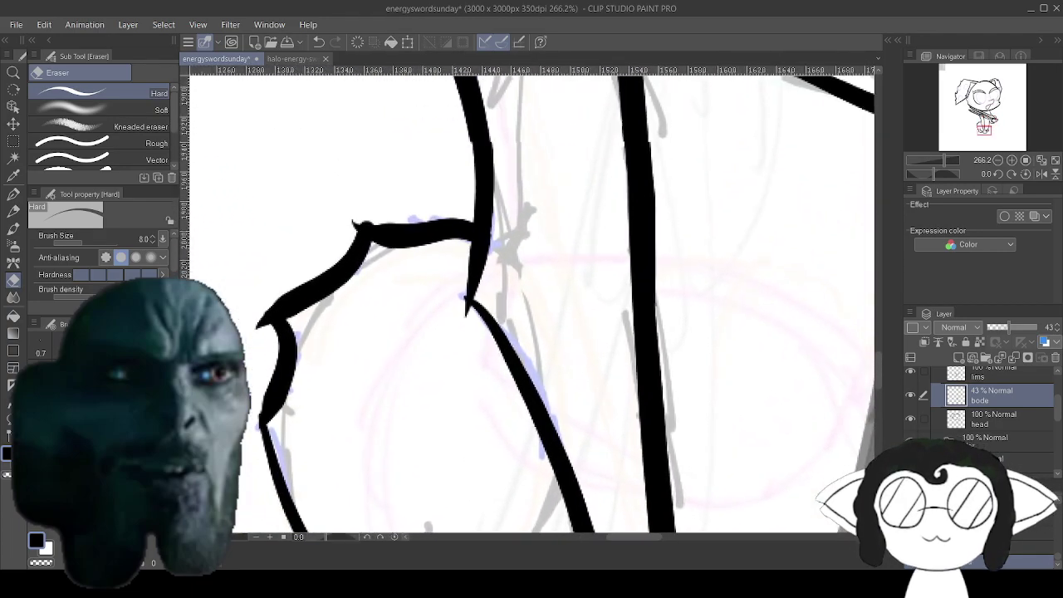
pyautogui.moveTo(532, 183); pyautogui.dragTo(543, 455)
pyautogui.moveTo(573, 174)
pyautogui.mouseDown()
pyautogui.moveTo(480, 465)
pyautogui.moveTo(543, 460)
pyautogui.moveTo(563, 441)
pyautogui.mouseUp()
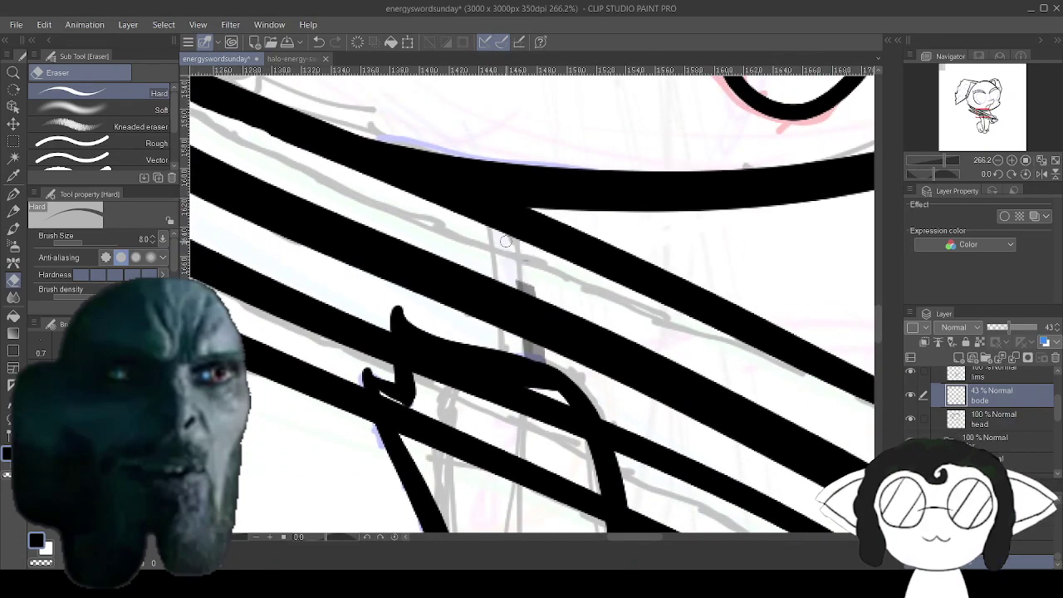
pyautogui.moveTo(519, 284); pyautogui.dragTo(544, 296)
pyautogui.moveTo(1010, 332); pyautogui.dragTo(1048, 332)
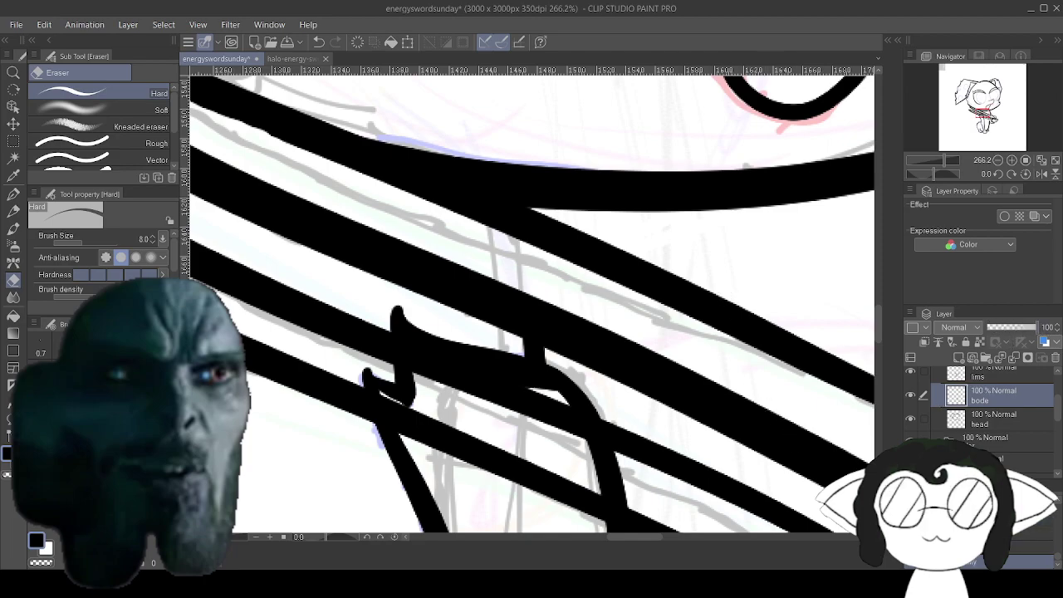
# Fade the lims layer to 40% opacity and erase the small hooked limb line inside the lower blade.
pyautogui.scroll(-12, 649, 380)
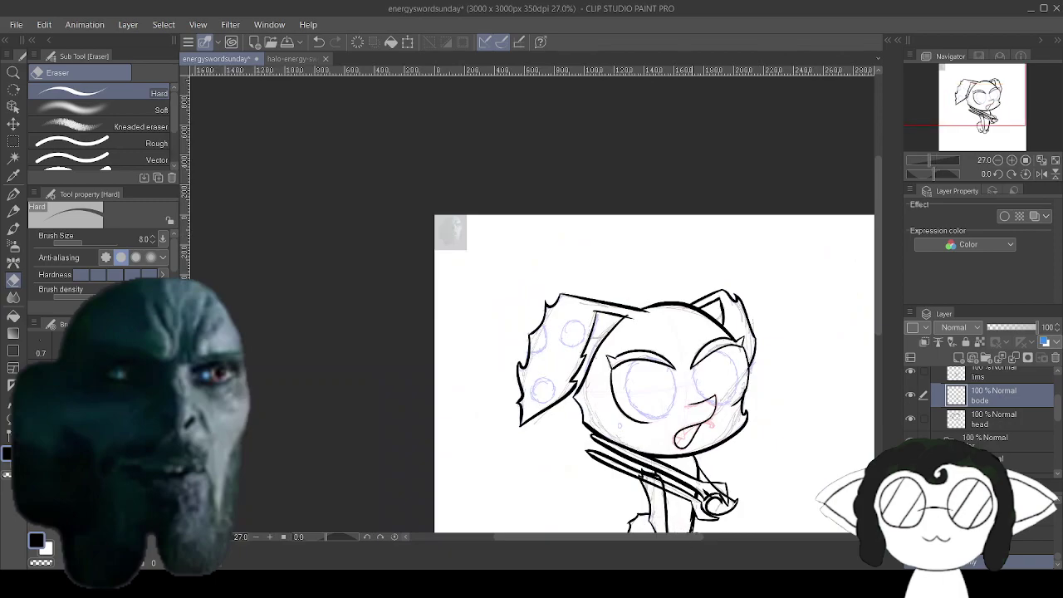
pyautogui.scroll(7, 687, 502)
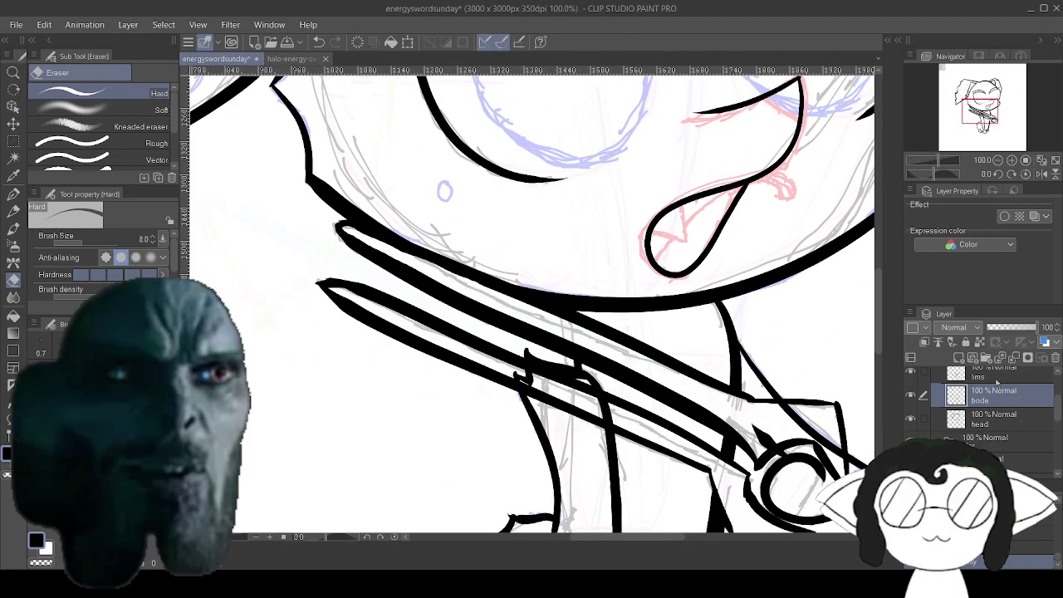
pyautogui.click(990, 378)
pyautogui.click(1006, 329)
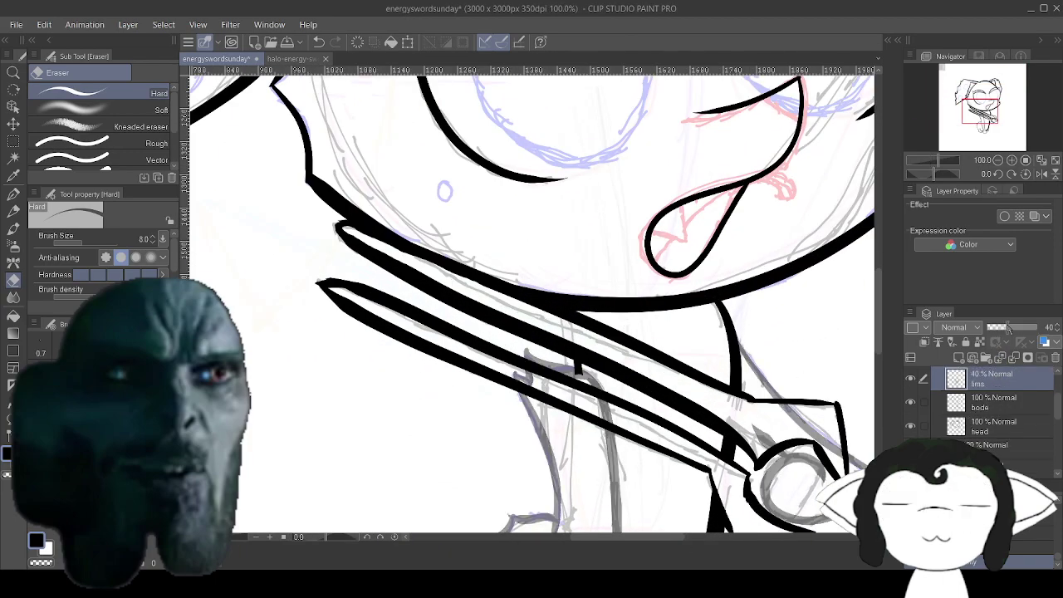
pyautogui.scroll(5, 552, 400)
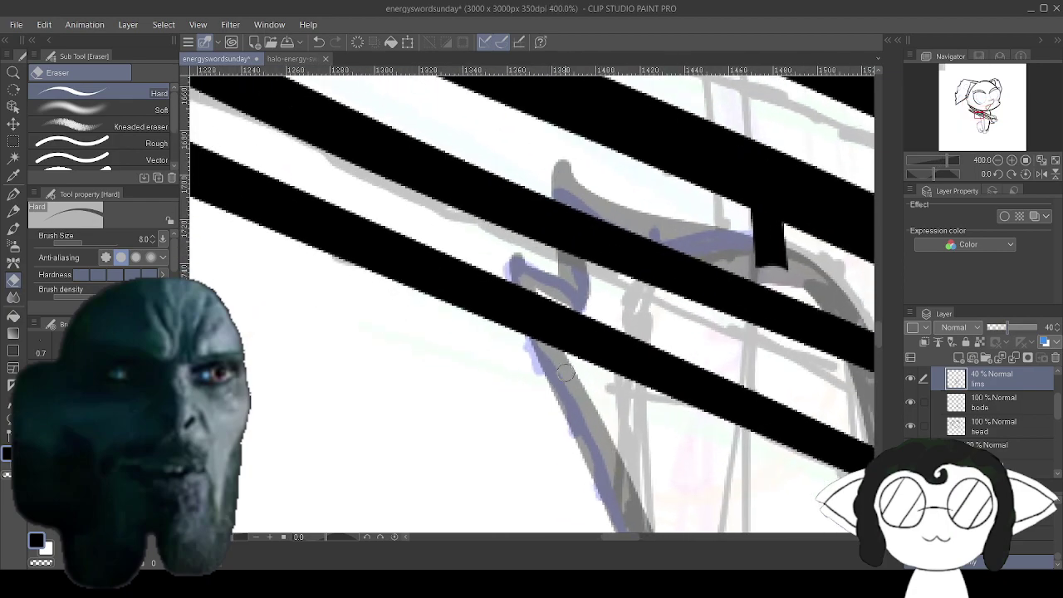
pyautogui.moveTo(585, 293)
pyautogui.mouseDown()
pyautogui.moveTo(541, 276)
pyautogui.moveTo(588, 262)
pyautogui.moveTo(561, 259)
pyautogui.moveTo(533, 293)
pyautogui.moveTo(580, 304)
pyautogui.mouseUp()
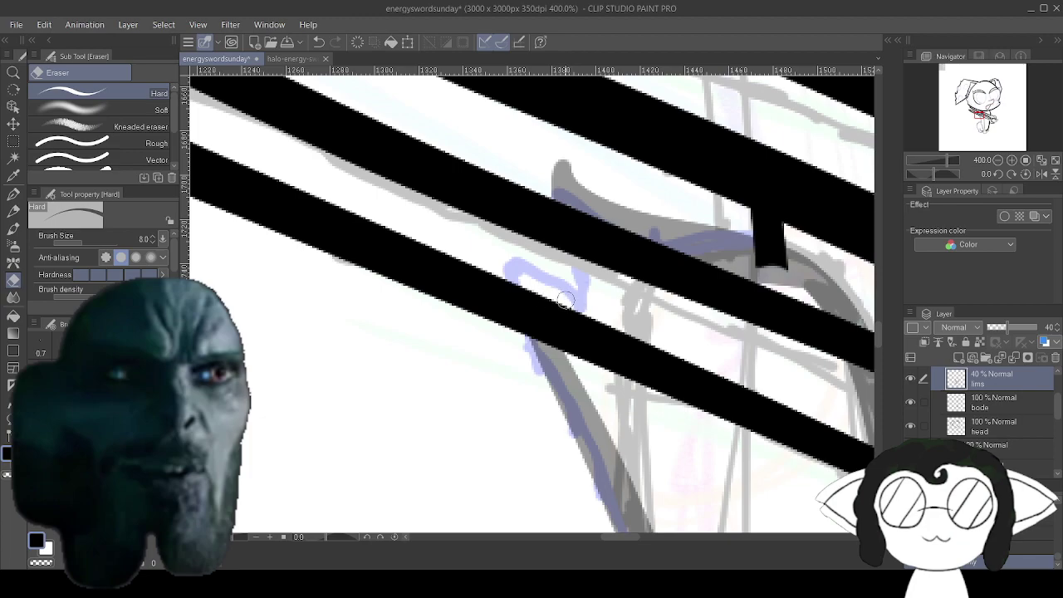
# Erase the arm line and pointed stroke crossing the sword's hilt, then restore the lims layer's opacity to 100%.
pyautogui.moveTo(610, 494); pyautogui.dragTo(453, 91)
pyautogui.moveTo(589, 415); pyautogui.dragTo(446, 122)
pyautogui.moveTo(532, 365); pyautogui.dragTo(551, 158)
pyautogui.moveTo(589, 473); pyautogui.dragTo(389, 105)
pyautogui.moveTo(581, 158); pyautogui.dragTo(418, 443)
pyautogui.moveTo(514, 124); pyautogui.dragTo(445, 486)
pyautogui.moveTo(539, 166); pyautogui.dragTo(429, 460)
pyautogui.moveTo(647, 232); pyautogui.dragTo(396, 414)
pyautogui.moveTo(445, 330)
pyautogui.mouseDown()
pyautogui.moveTo(423, 311)
pyautogui.moveTo(386, 334)
pyautogui.moveTo(452, 319)
pyautogui.moveTo(457, 304)
pyautogui.moveTo(502, 306)
pyautogui.moveTo(504, 319)
pyautogui.moveTo(479, 323)
pyautogui.moveTo(484, 349)
pyautogui.moveTo(520, 333)
pyautogui.moveTo(544, 357)
pyautogui.moveTo(547, 340)
pyautogui.moveTo(524, 333)
pyautogui.moveTo(526, 311)
pyautogui.moveTo(548, 266)
pyautogui.moveTo(544, 237)
pyautogui.moveTo(568, 235)
pyautogui.moveTo(603, 337)
pyautogui.moveTo(596, 343)
pyautogui.moveTo(662, 326)
pyautogui.moveTo(604, 360)
pyautogui.moveTo(676, 337)
pyautogui.moveTo(643, 377)
pyautogui.moveTo(667, 355)
pyautogui.moveTo(655, 395)
pyautogui.moveTo(714, 377)
pyautogui.moveTo(704, 458)
pyautogui.moveTo(750, 452)
pyautogui.mouseUp()
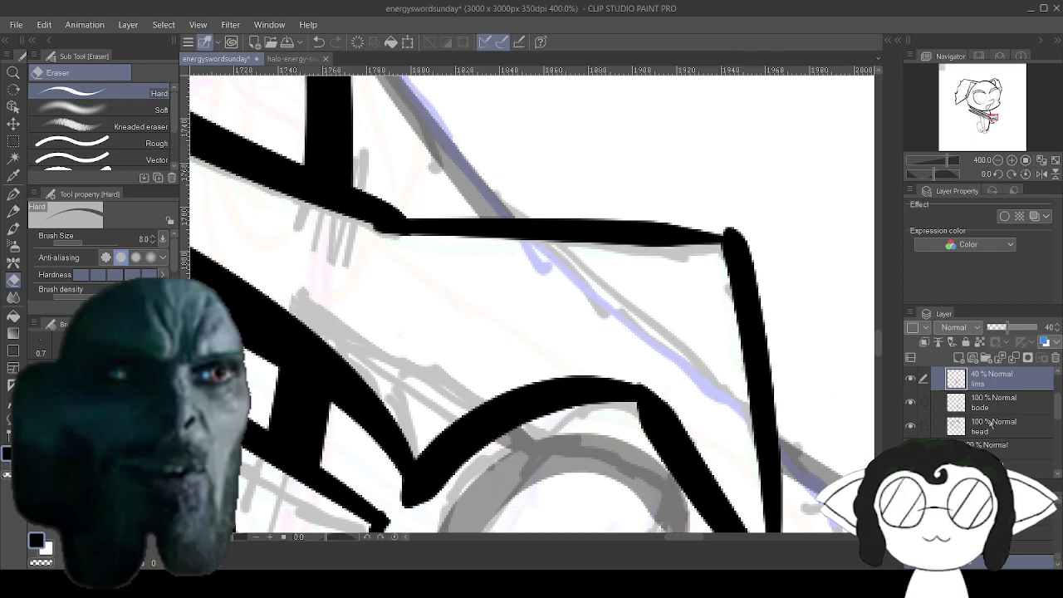
pyautogui.scroll(3, 1006, 401)
pyautogui.moveTo(1009, 329); pyautogui.dragTo(1038, 328)
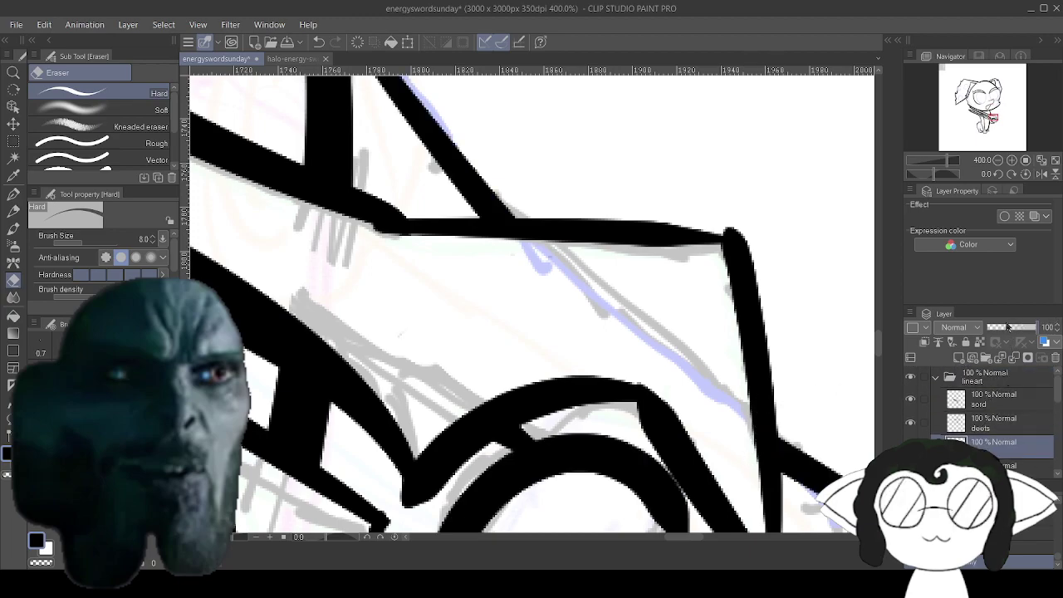
# Lower the lims layer's opacity to 51% and erase the front leg's line inside the lower blade.
pyautogui.scroll(-8, 613, 483)
pyautogui.scroll(3, 612, 484)
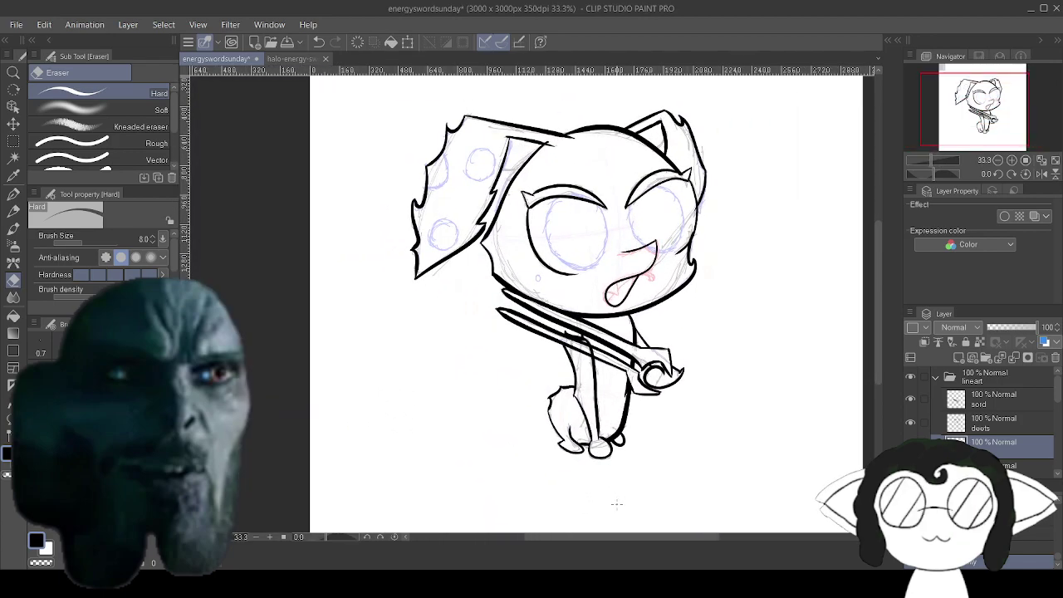
pyautogui.scroll(-4, 611, 486)
pyautogui.scroll(1, 647, 370)
pyautogui.scroll(4, 619, 354)
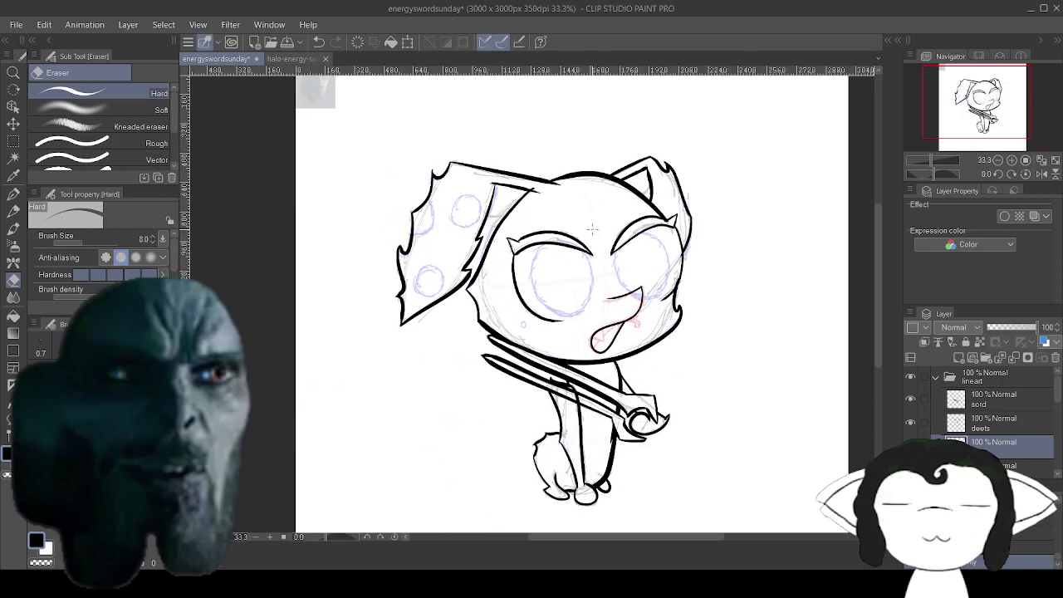
pyautogui.scroll(5, 584, 471)
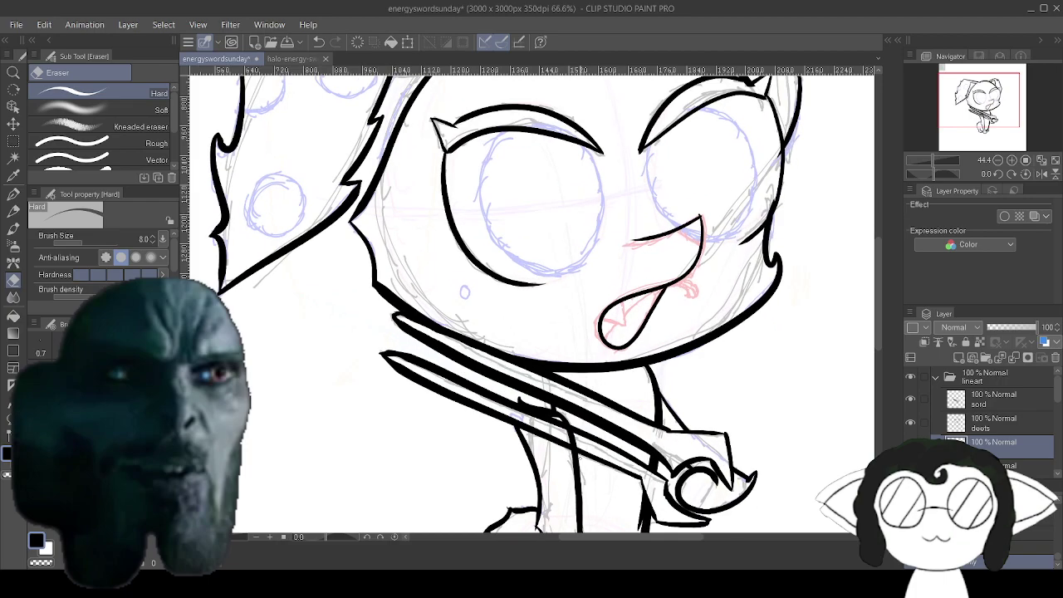
pyautogui.moveTo(1030, 334); pyautogui.dragTo(1013, 334)
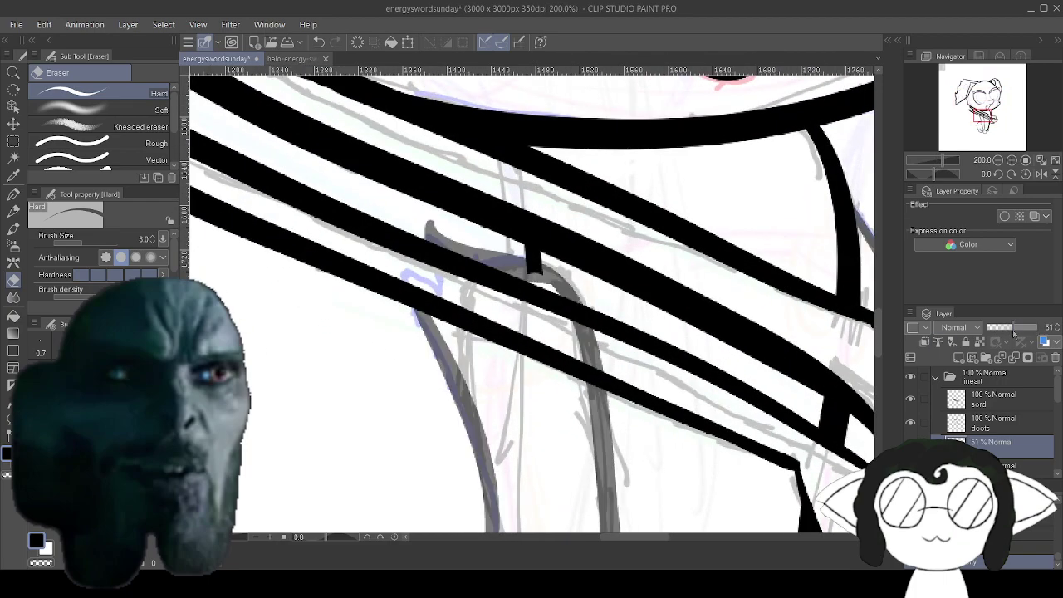
pyautogui.scroll(2, 636, 384)
pyautogui.moveTo(534, 334)
pyautogui.mouseDown()
pyautogui.moveTo(492, 316)
pyautogui.moveTo(502, 294)
pyautogui.moveTo(523, 294)
pyautogui.moveTo(548, 340)
pyautogui.mouseUp()
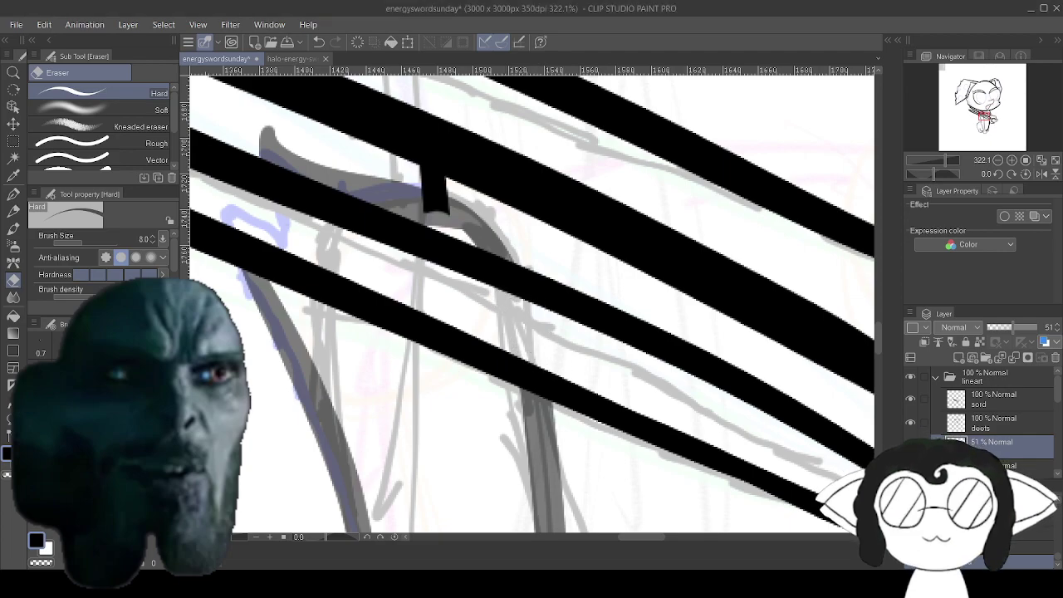
pyautogui.scroll(-7, 675, 389)
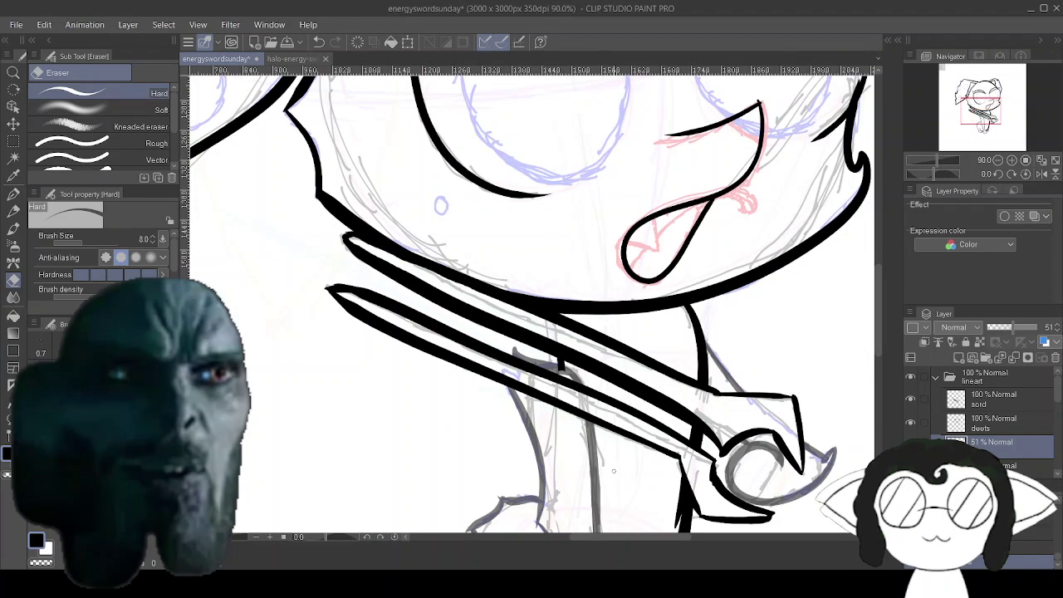
# Restore the lims layer's opacity to 100% and save the drawing.
pyautogui.moveTo(1023, 328); pyautogui.dragTo(1040, 328)
pyautogui.scroll(-5, 684, 385)
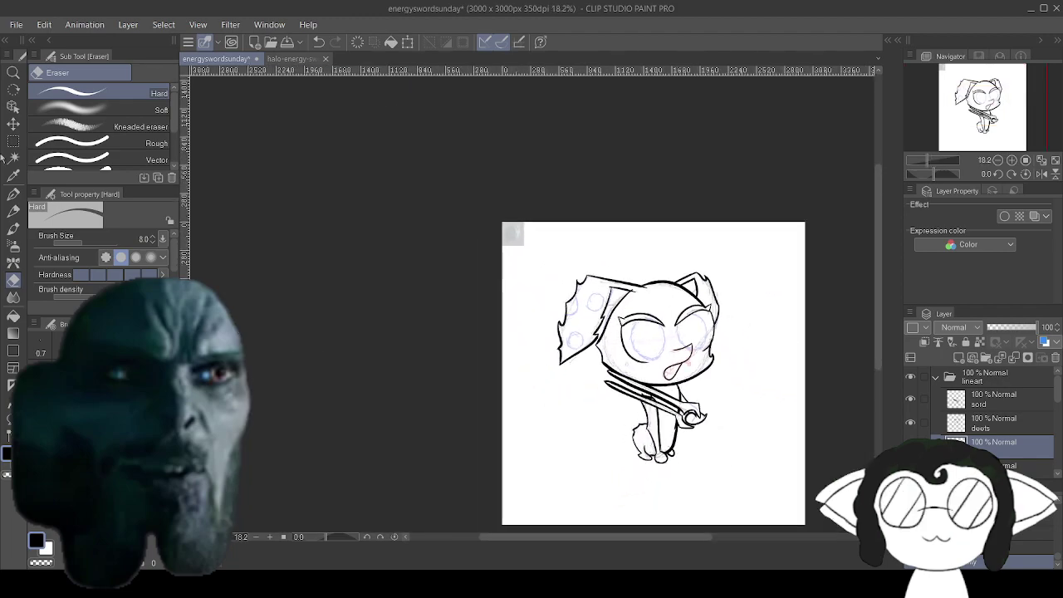
pyautogui.click(15, 23)
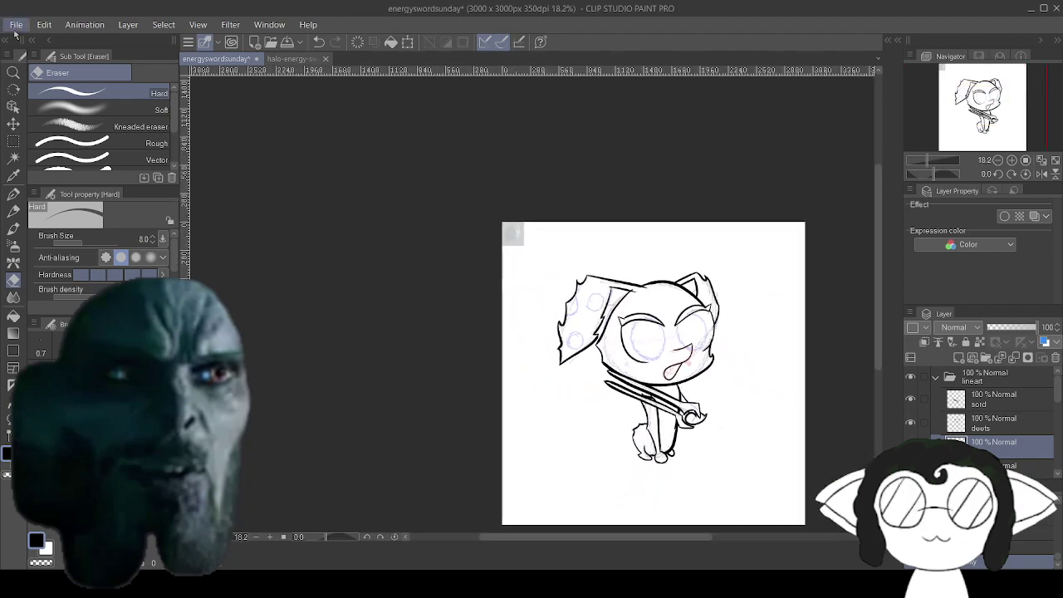
pyautogui.click(42, 118)
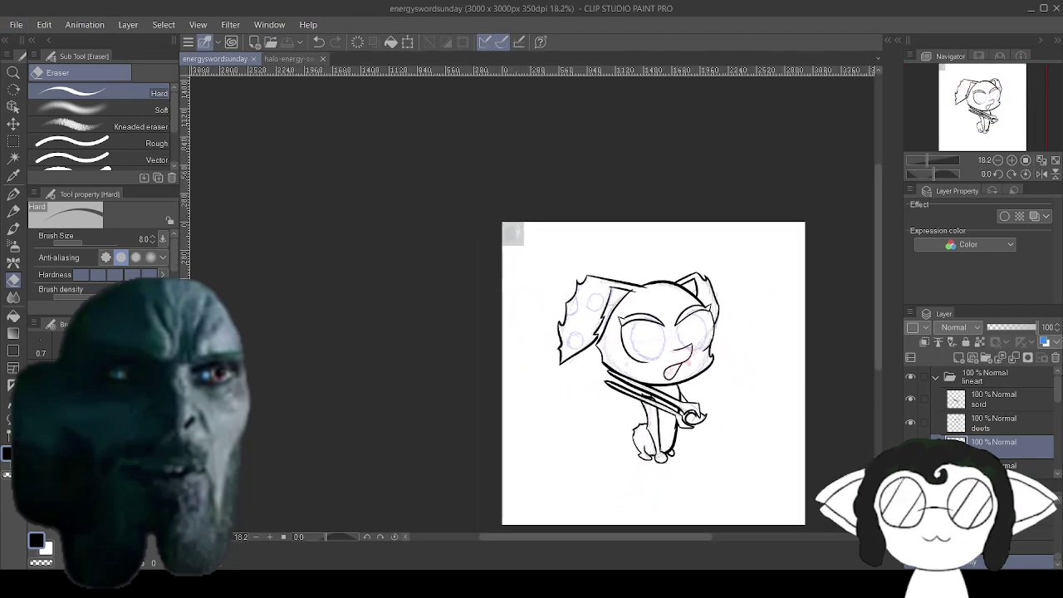
# Collapse the lineart folder and add a layer named white inside the clor folder.
pyautogui.click(934, 373)
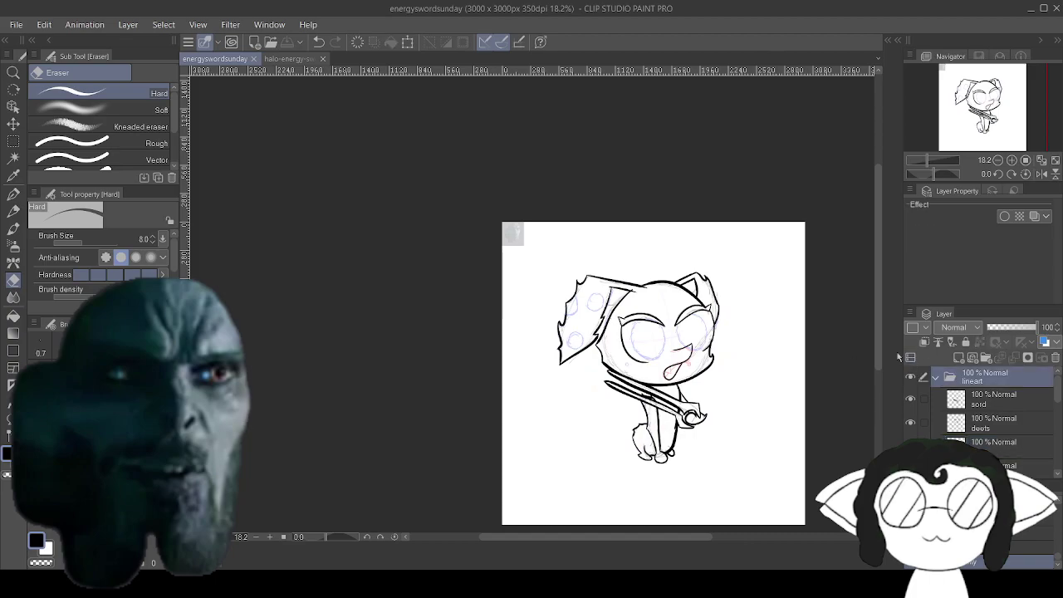
pyautogui.click(936, 378)
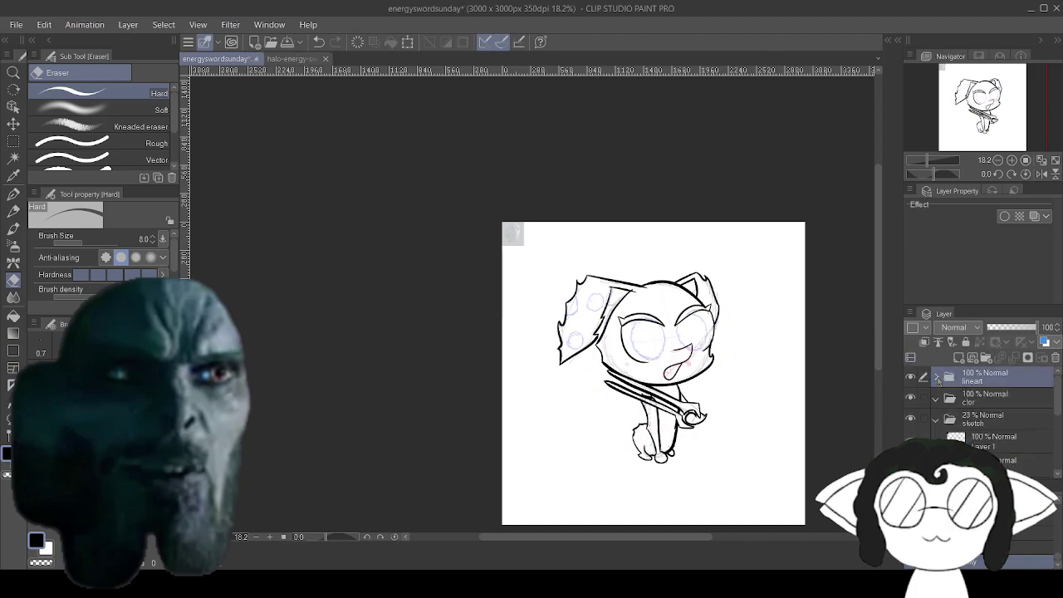
pyautogui.click(985, 420)
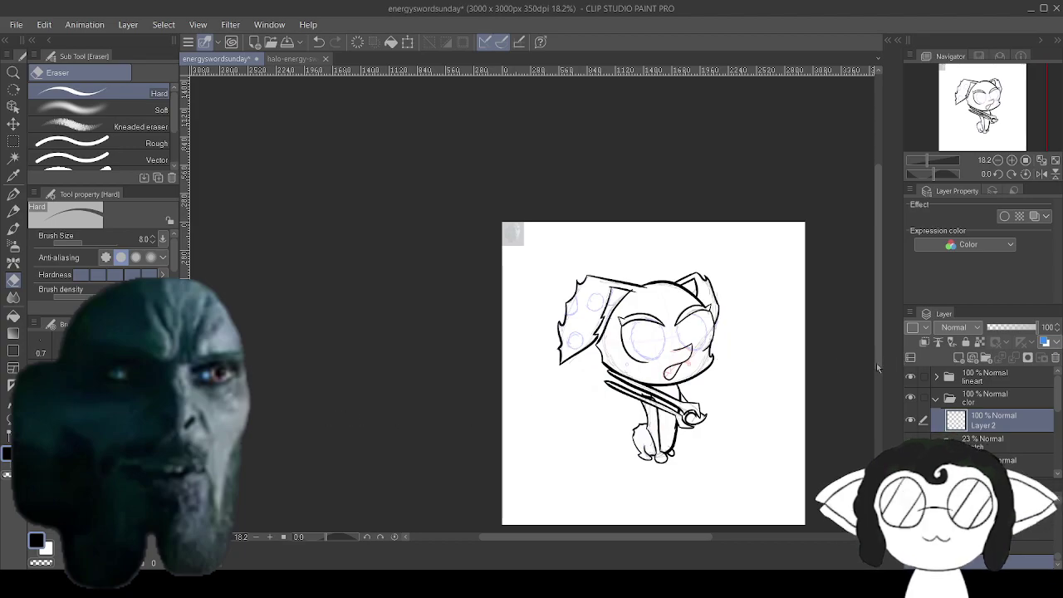
pyautogui.scroll(-3, 1010, 448)
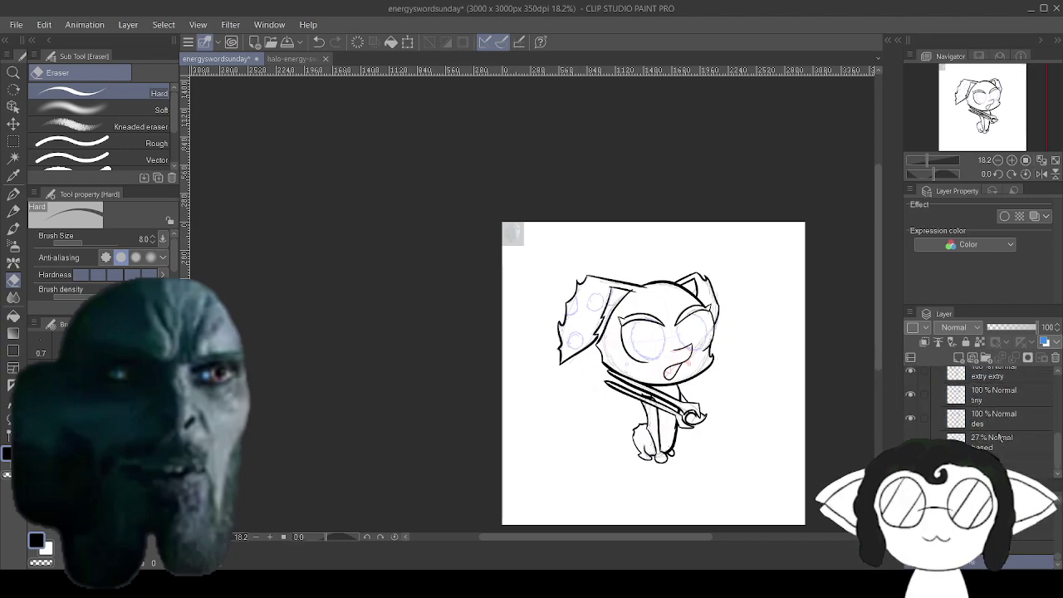
pyautogui.scroll(3, 994, 449)
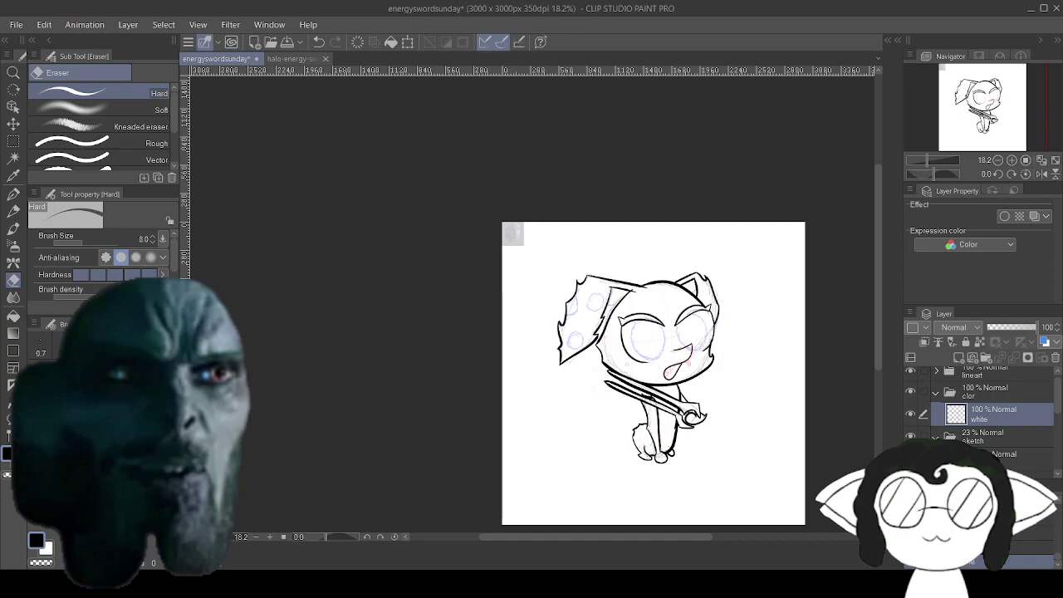
pyautogui.scroll(1, 994, 407)
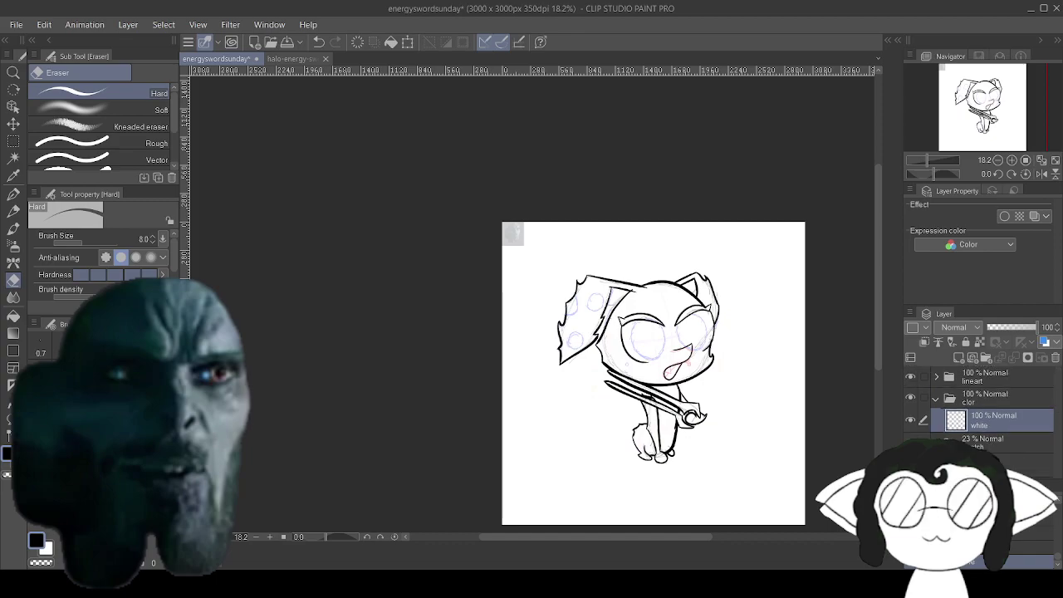
# Change the paper layer's color to bright green.
pyautogui.click(1000, 465)
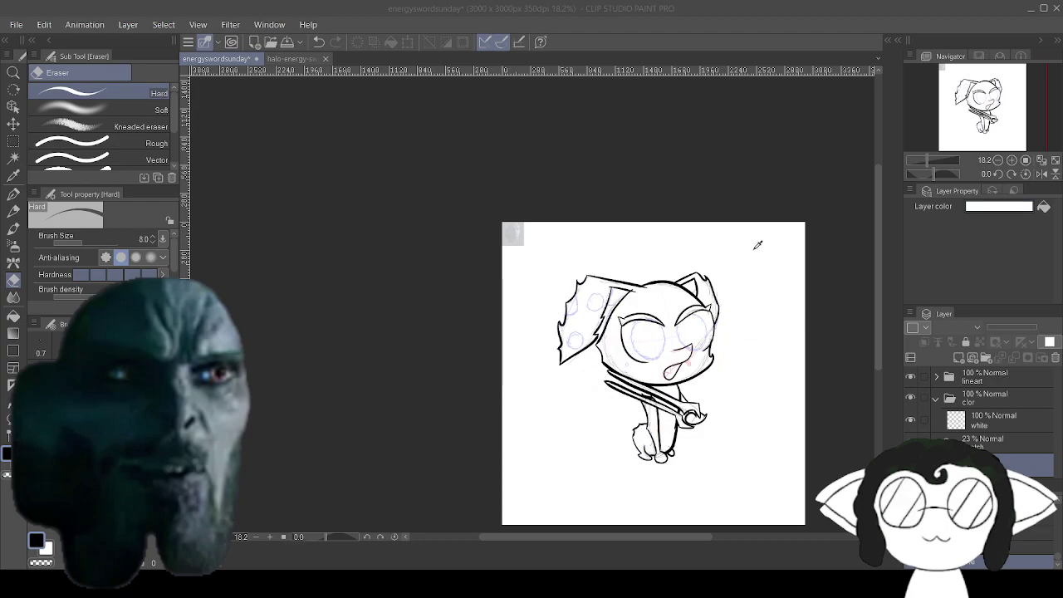
pyautogui.click(904, 189)
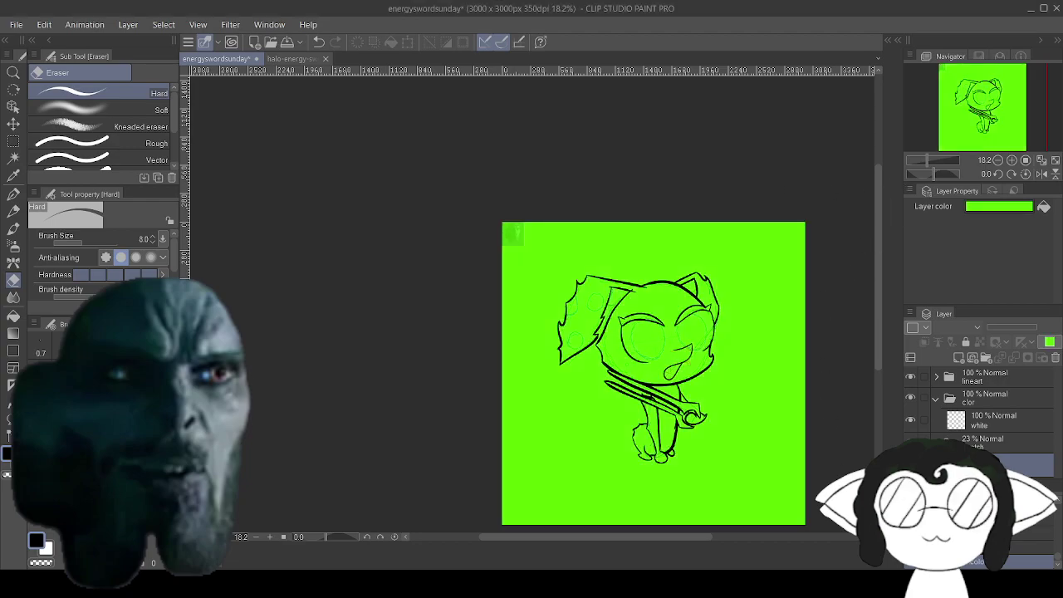
pyautogui.scroll(8, 677, 301)
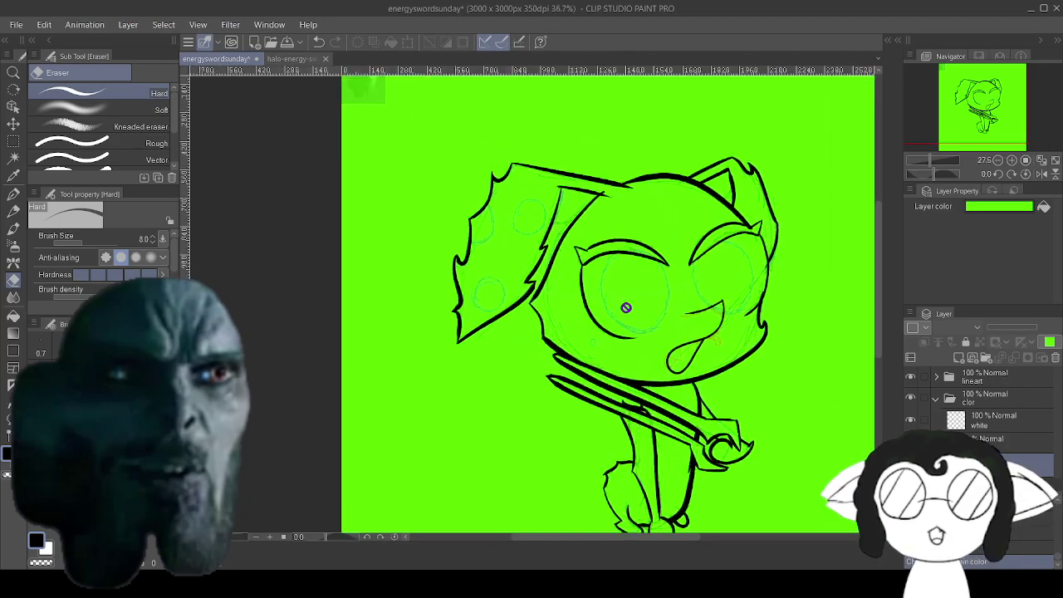
pyautogui.scroll(-5, 677, 301)
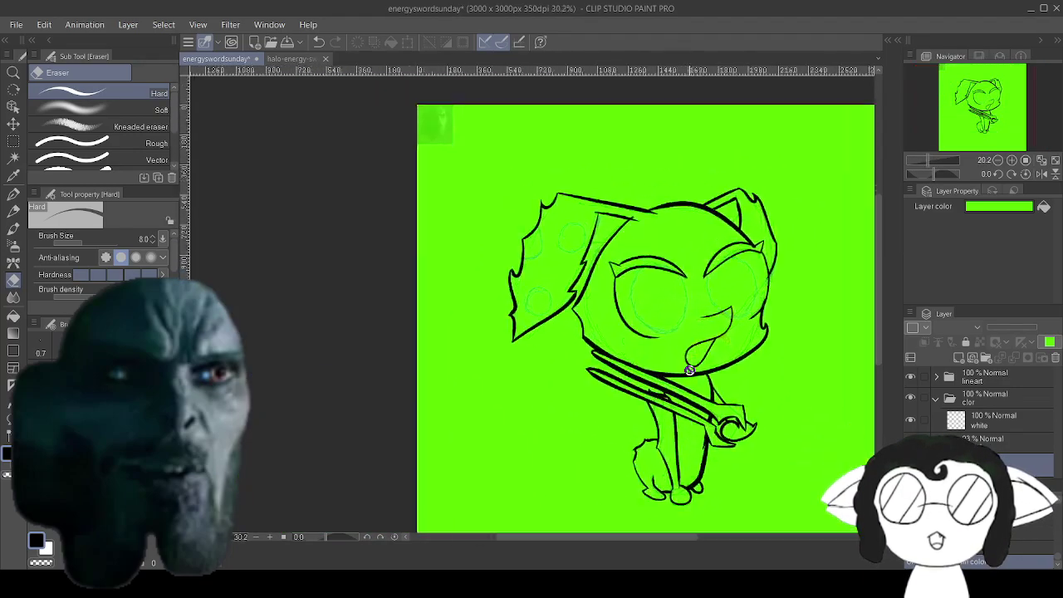
pyautogui.scroll(5, 700, 188)
pyautogui.scroll(-5, 700, 189)
pyautogui.scroll(4, 681, 111)
pyautogui.scroll(-1, 676, 118)
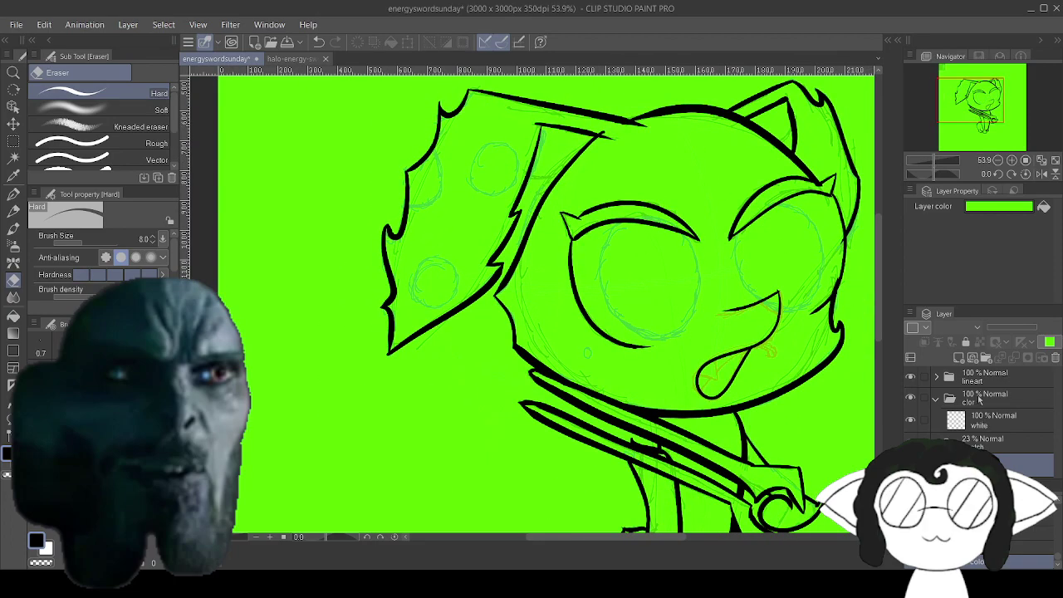
# Ink a short line across the inner fold of each ear on the deets layer with the G-pen at size 17.
pyautogui.scroll(-3, 979, 415)
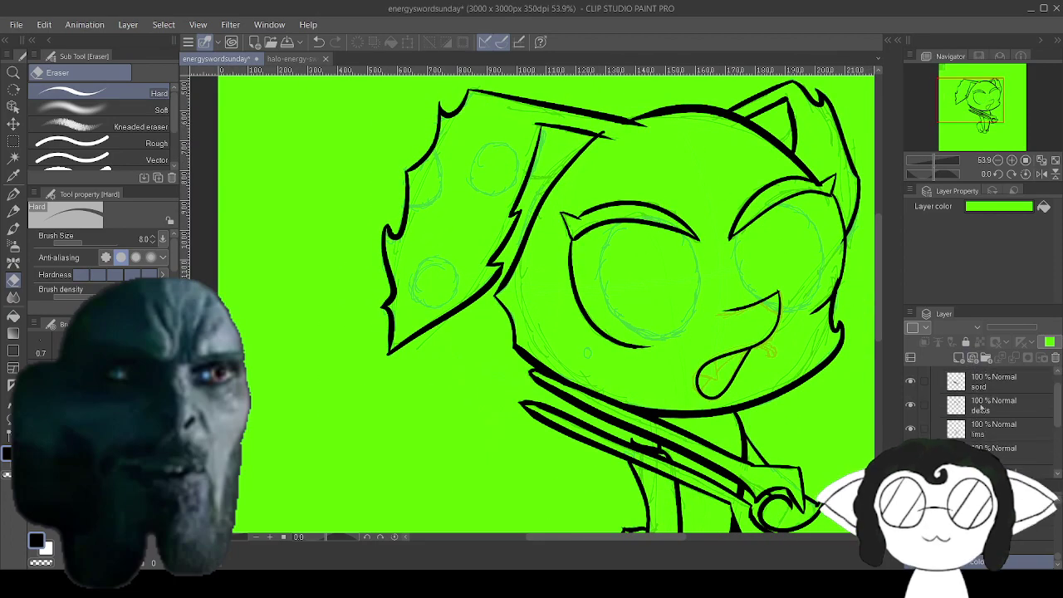
pyautogui.click(981, 409)
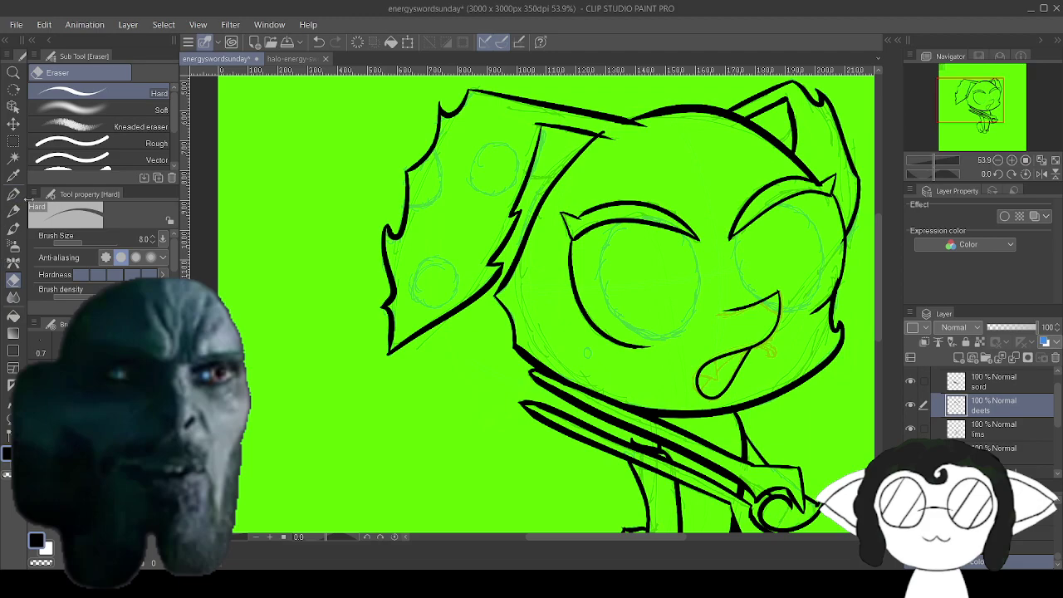
pyautogui.click(15, 196)
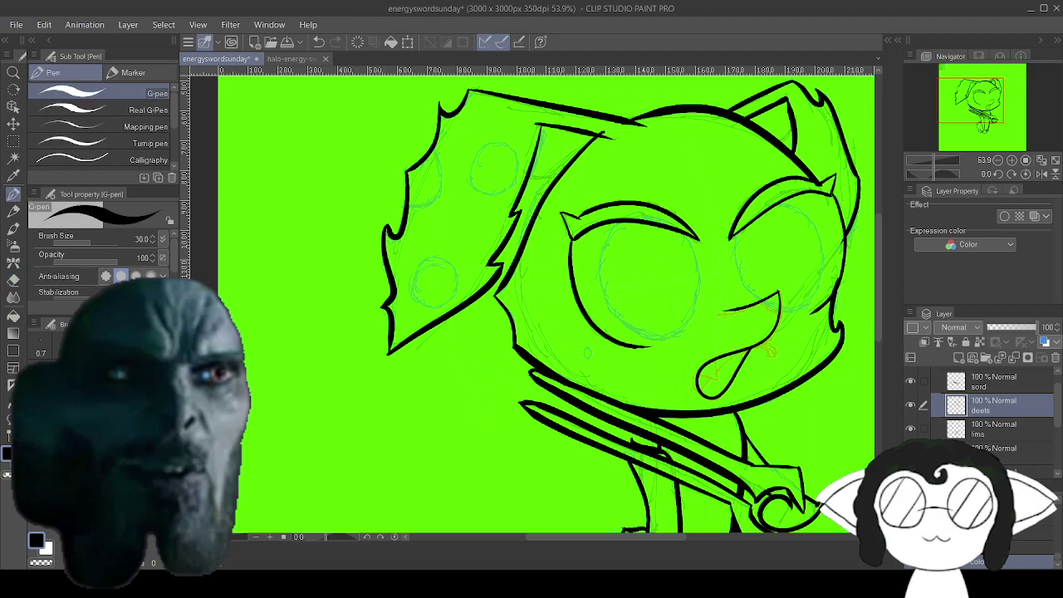
pyautogui.scroll(4, 578, 188)
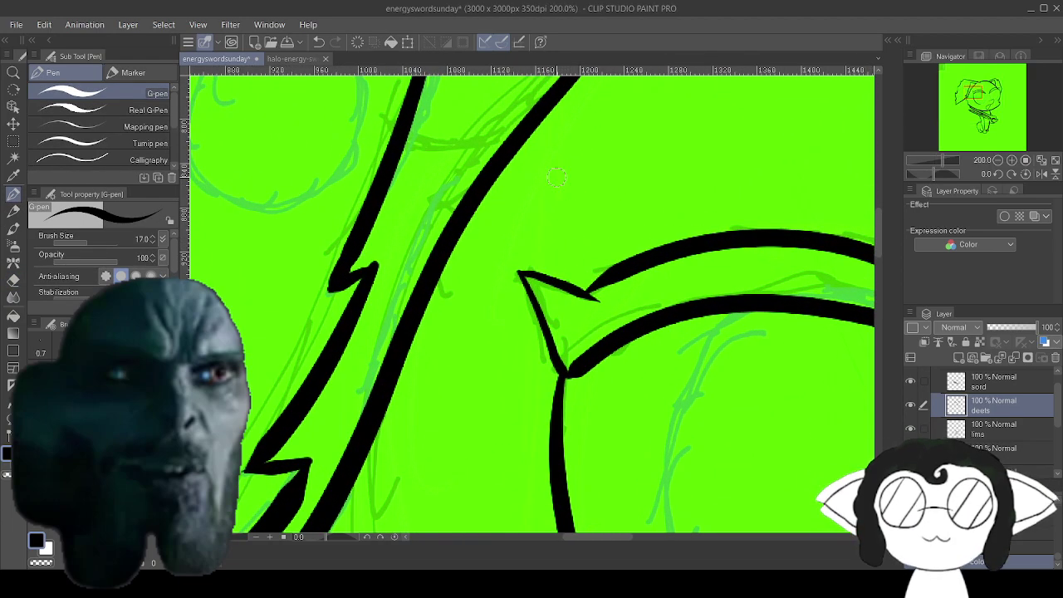
pyautogui.moveTo(578, 188); pyautogui.dragTo(710, 369)
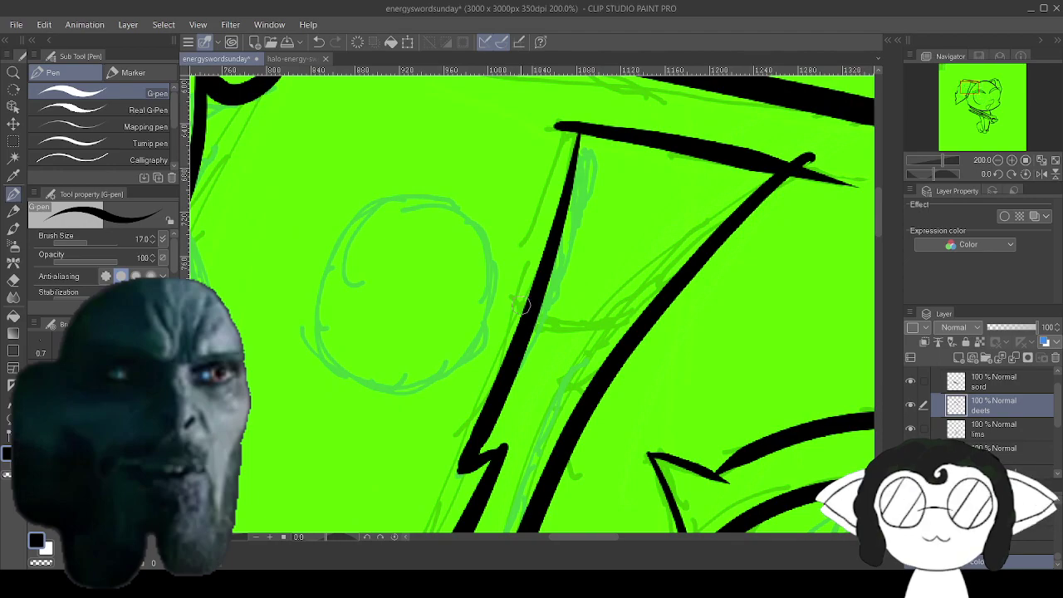
pyautogui.moveTo(512, 304); pyautogui.dragTo(652, 332)
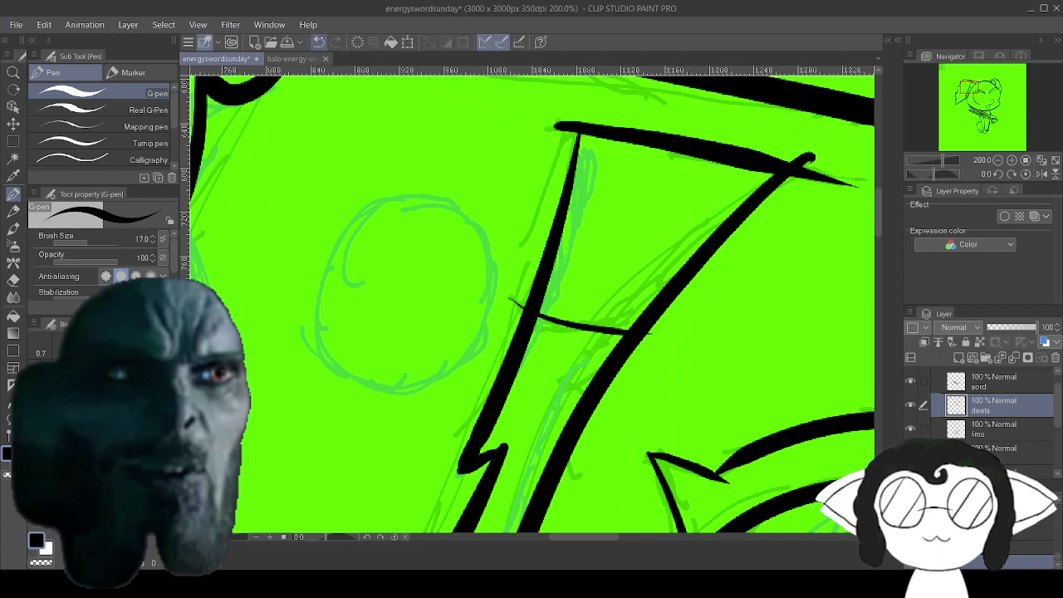
pyautogui.hotkey('ctrl', 'z')
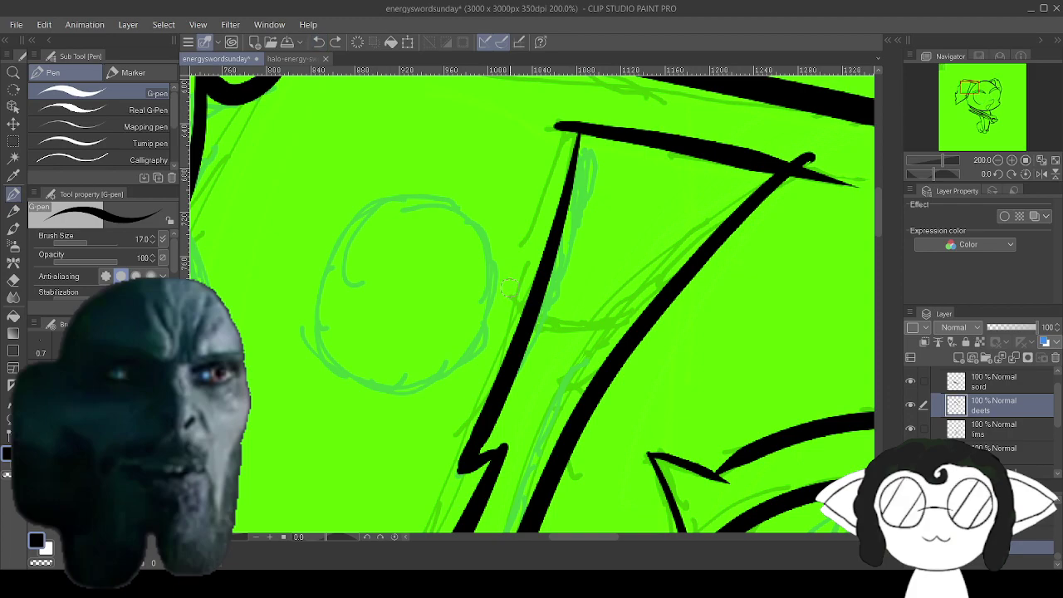
pyautogui.moveTo(504, 287)
pyautogui.mouseDown()
pyautogui.moveTo(683, 329)
pyautogui.moveTo(246, 268)
pyautogui.mouseUp()
pyautogui.moveTo(747, 249)
pyautogui.mouseDown()
pyautogui.moveTo(261, 368)
pyautogui.moveTo(266, 455)
pyautogui.mouseUp()
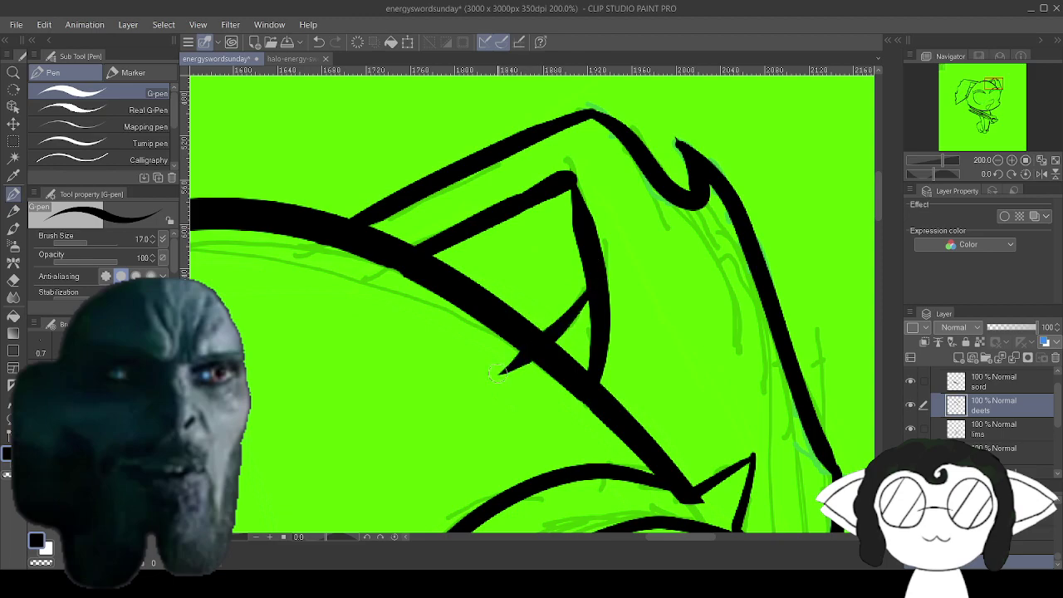
# Erase the ends of the new ear lines that overshoot the head and ear outlines on the deets layer.
pyautogui.press('e')
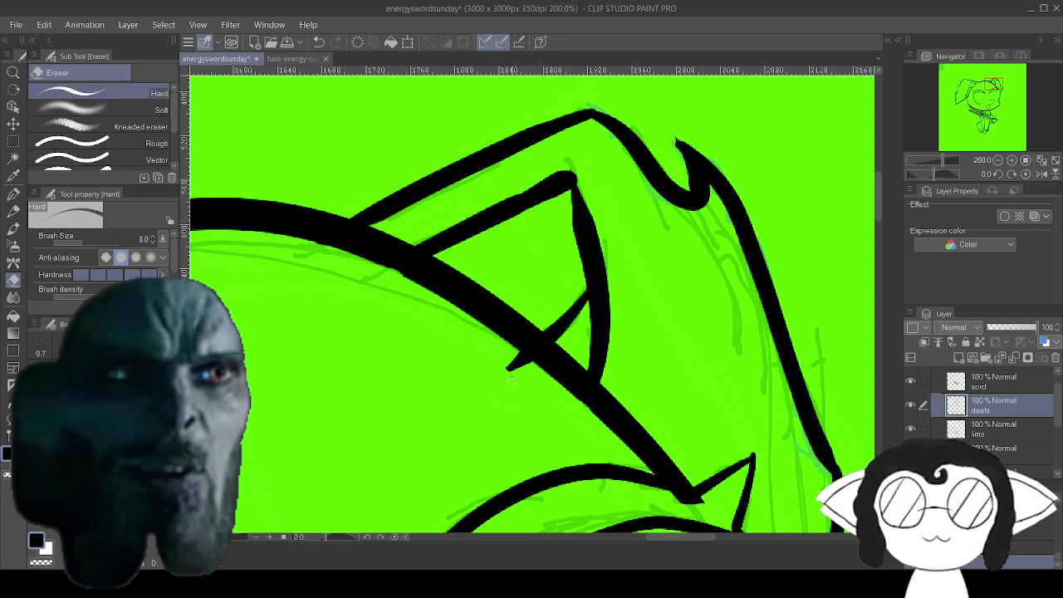
pyautogui.moveTo(525, 348); pyautogui.dragTo(863, 249)
pyautogui.moveTo(249, 349)
pyautogui.mouseDown()
pyautogui.moveTo(703, 216)
pyautogui.moveTo(532, 307)
pyautogui.mouseUp()
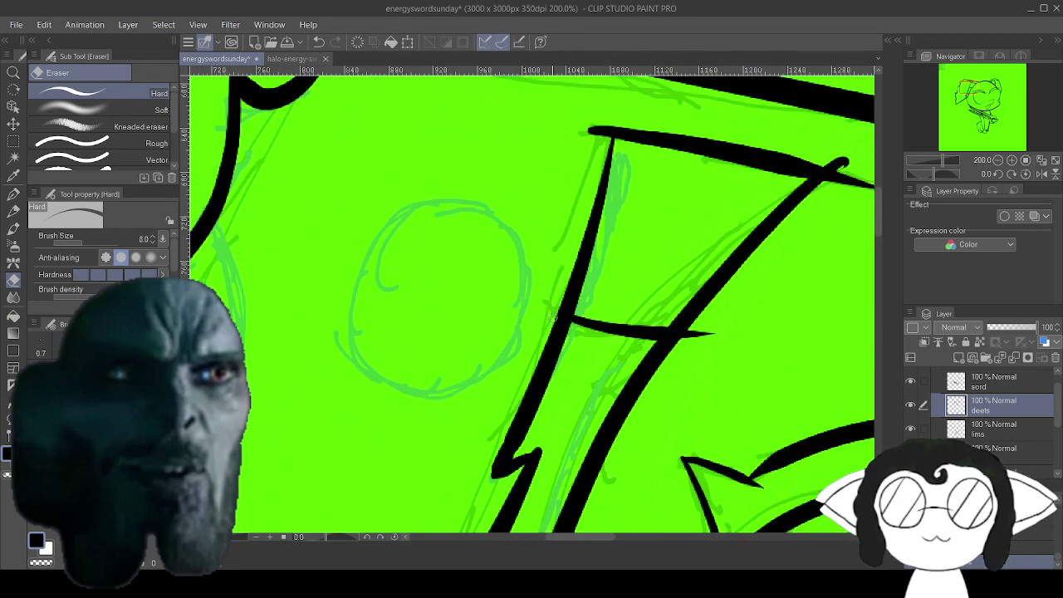
pyautogui.moveTo(713, 333)
pyautogui.mouseDown()
pyautogui.moveTo(568, 338)
pyautogui.moveTo(485, 370)
pyautogui.moveTo(400, 458)
pyautogui.mouseUp()
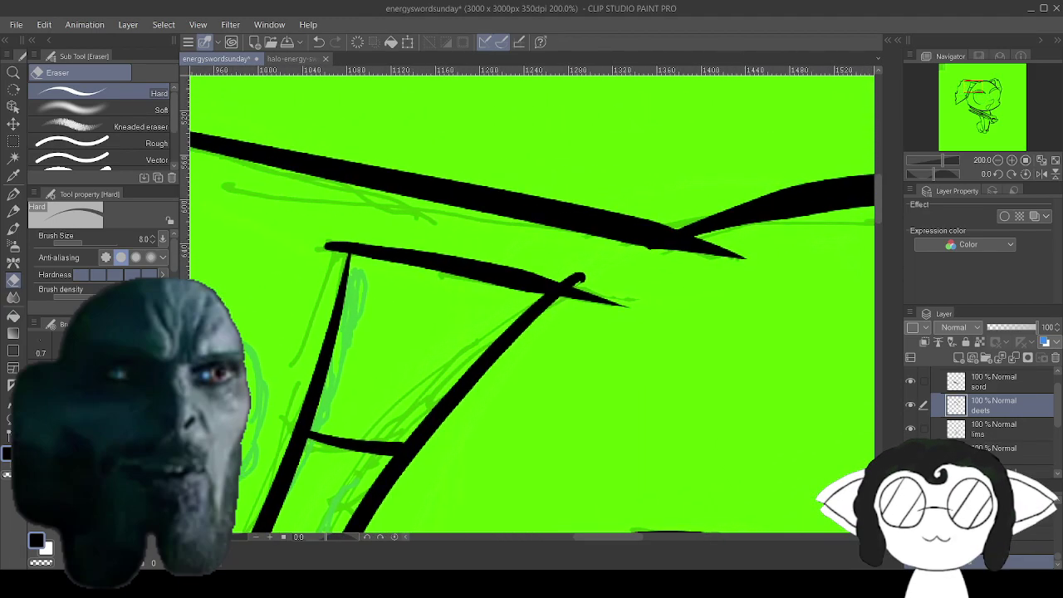
# Erase the stub poking above the large ear's inner fold line on the layer below bode, and save the drawing.
pyautogui.click(1019, 468)
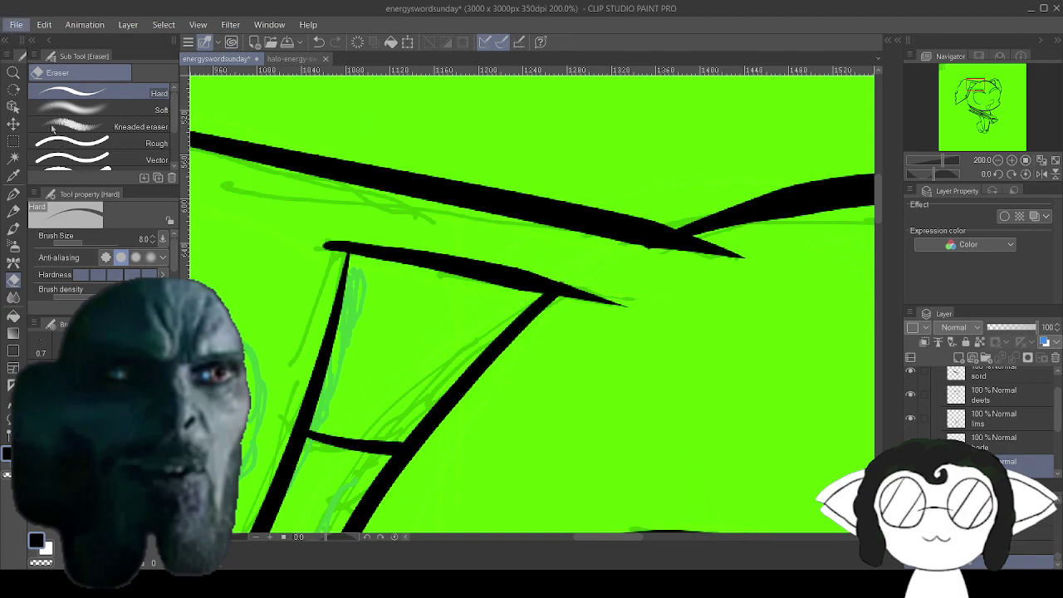
pyautogui.scroll(-6, 536, 237)
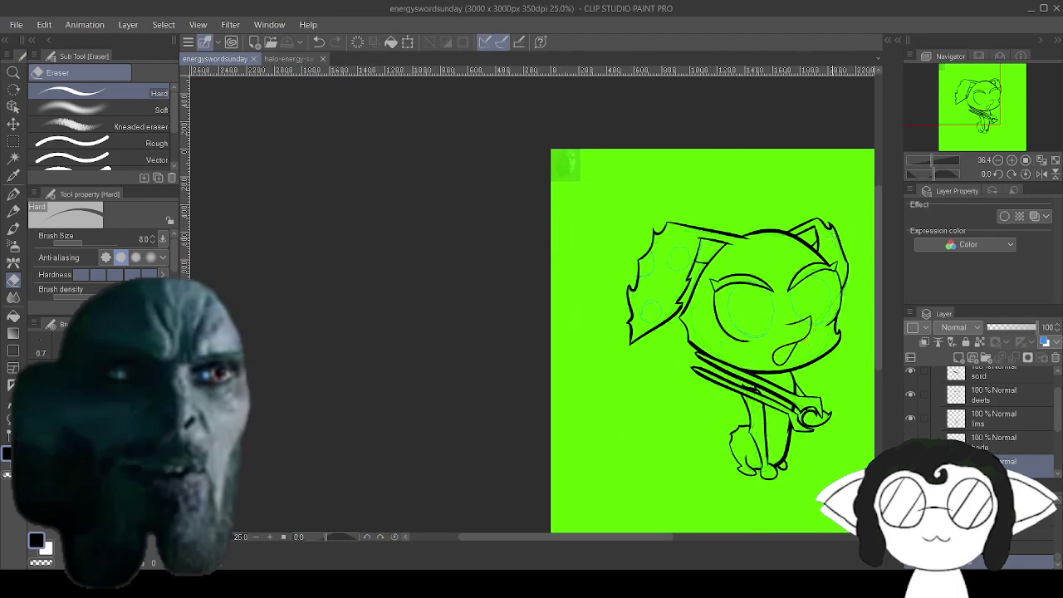
pyautogui.scroll(-2, 790, 374)
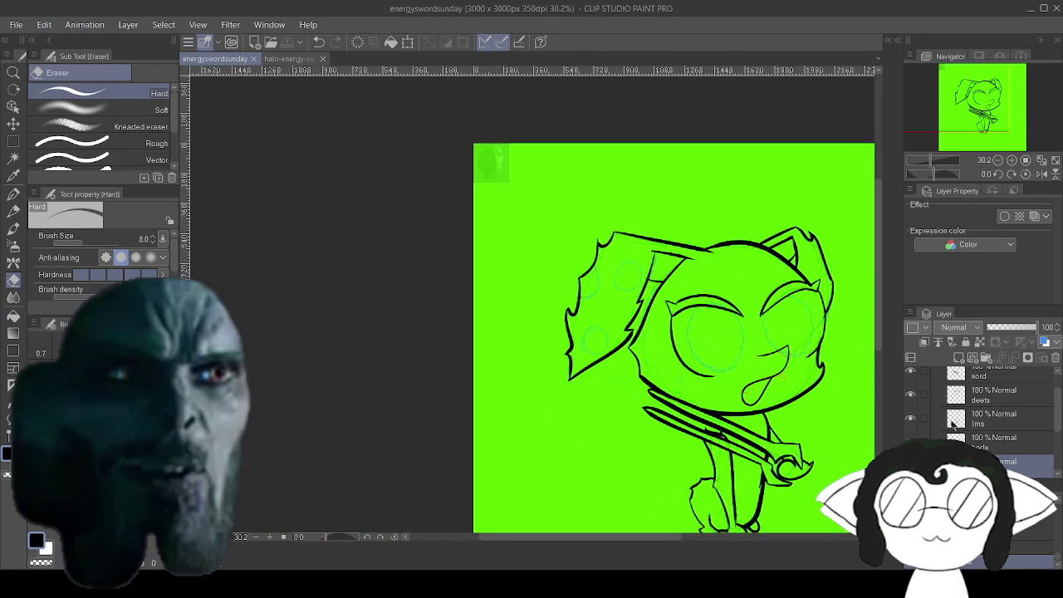
# Paint the large floppy ear white on the white layer in the clor folder, using the Milli pen at size 100.
pyautogui.scroll(1, 954, 423)
pyautogui.click(938, 379)
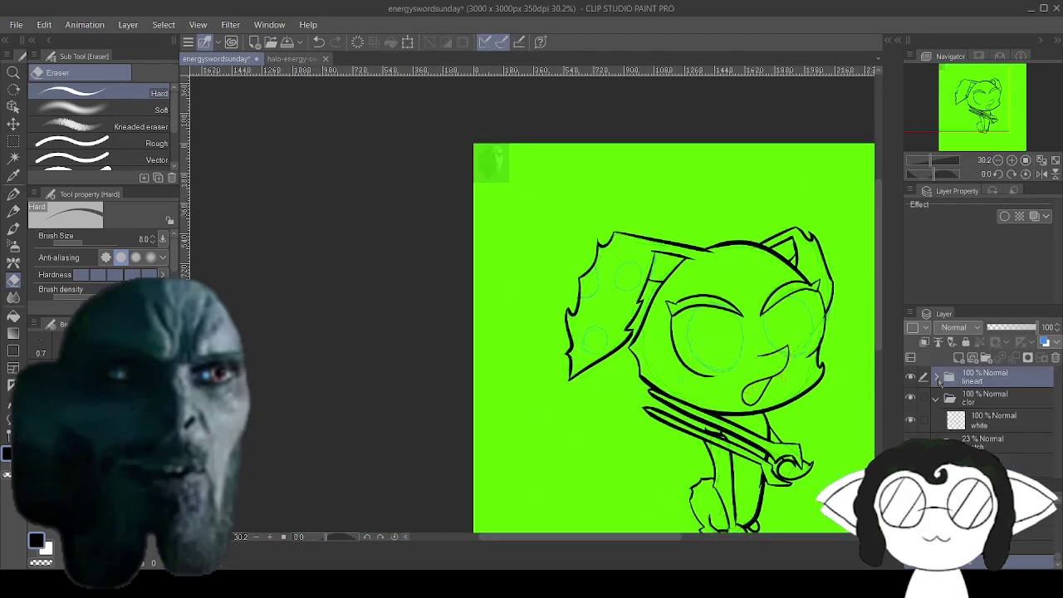
pyautogui.click(982, 423)
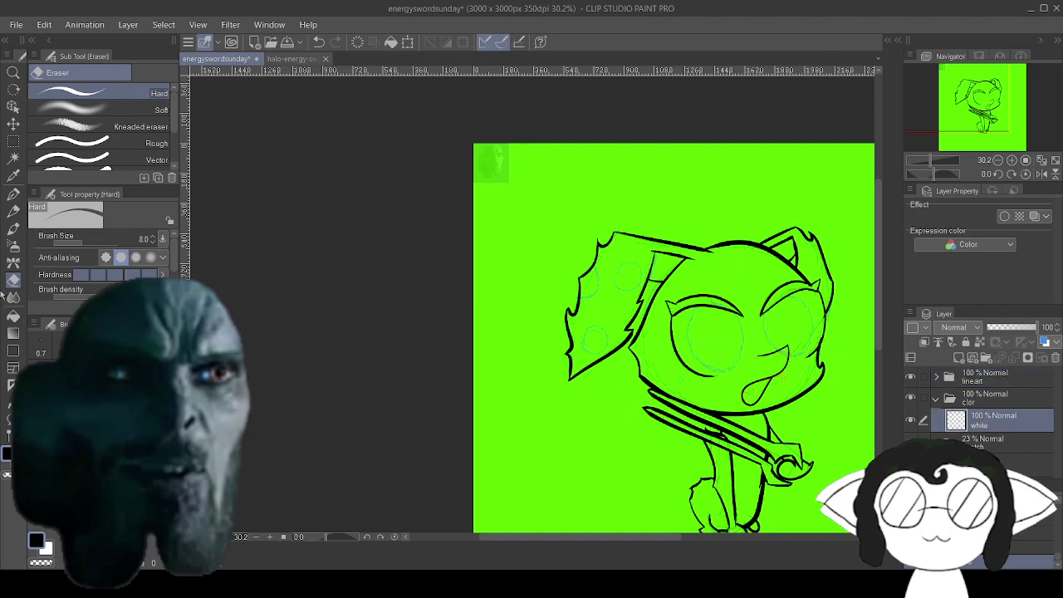
pyautogui.click(13, 194)
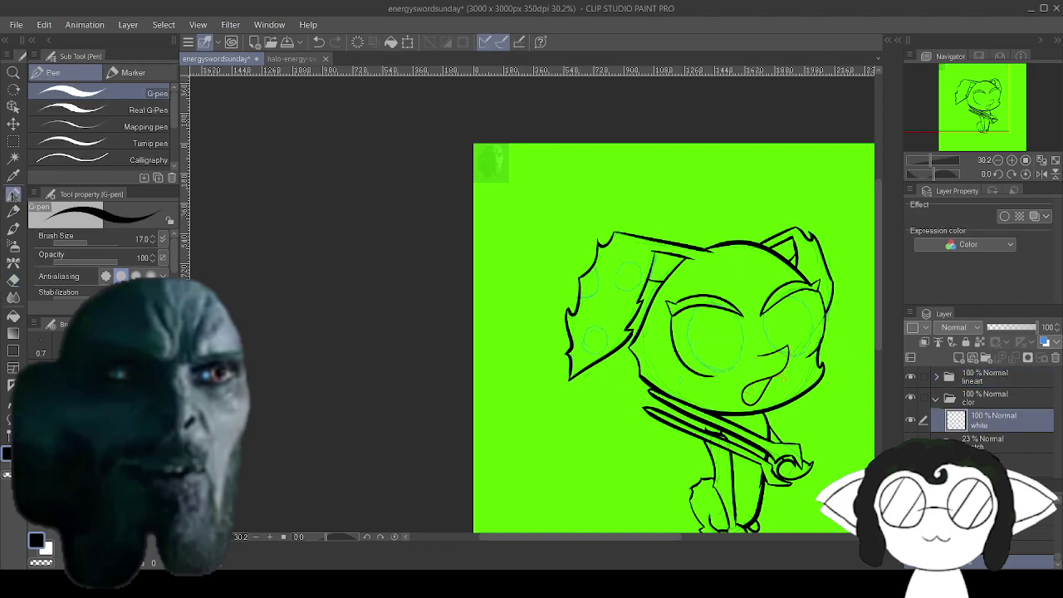
pyautogui.click(134, 74)
pyautogui.click(157, 425)
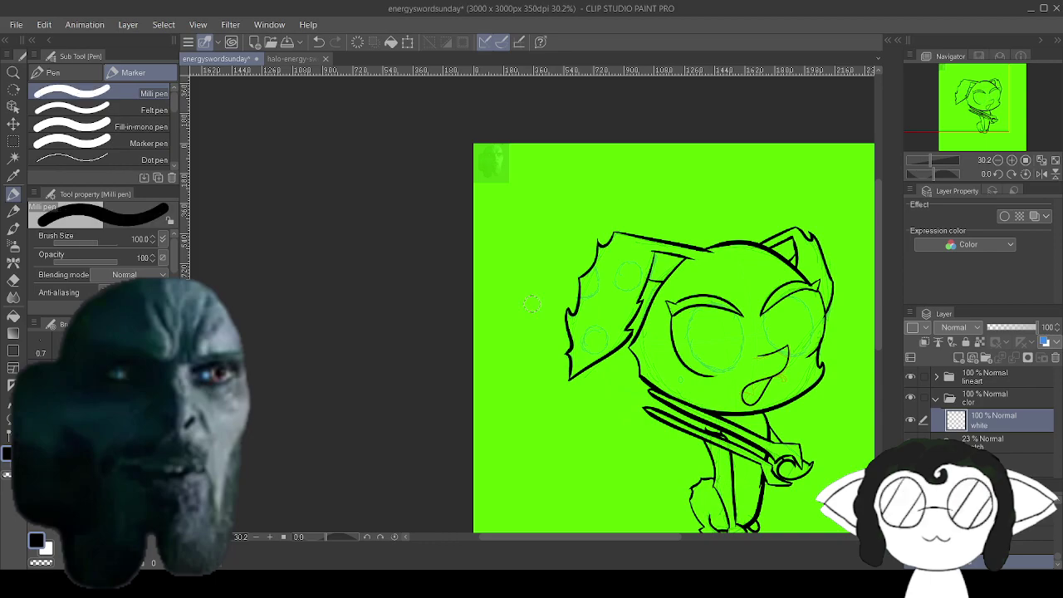
pyautogui.click(77, 488)
pyautogui.scroll(5, 589, 292)
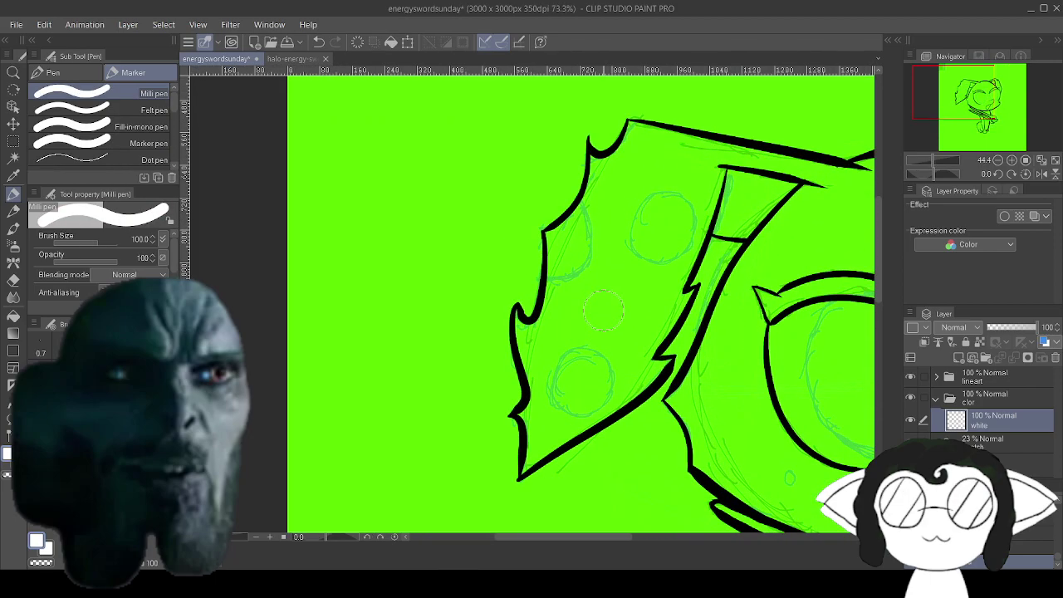
pyautogui.moveTo(590, 293)
pyautogui.mouseDown()
pyautogui.moveTo(510, 312)
pyautogui.moveTo(567, 239)
pyautogui.moveTo(605, 236)
pyautogui.moveTo(600, 228)
pyautogui.moveTo(489, 305)
pyautogui.moveTo(505, 238)
pyautogui.moveTo(526, 234)
pyautogui.moveTo(477, 291)
pyautogui.moveTo(461, 358)
pyautogui.moveTo(471, 436)
pyautogui.moveTo(480, 390)
pyautogui.moveTo(477, 422)
pyautogui.moveTo(640, 300)
pyautogui.moveTo(561, 380)
pyautogui.mouseUp()
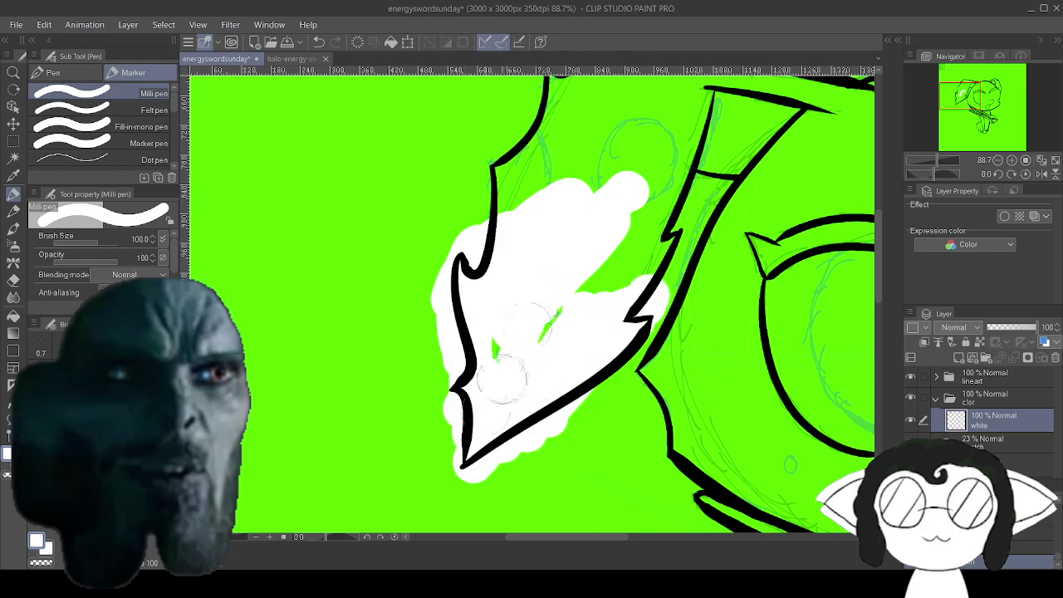
pyautogui.moveTo(488, 323)
pyautogui.mouseDown()
pyautogui.moveTo(492, 232)
pyautogui.moveTo(482, 225)
pyautogui.moveTo(538, 104)
pyautogui.moveTo(561, 114)
pyautogui.moveTo(542, 367)
pyautogui.moveTo(566, 302)
pyautogui.moveTo(644, 189)
pyautogui.moveTo(663, 212)
pyautogui.mouseUp()
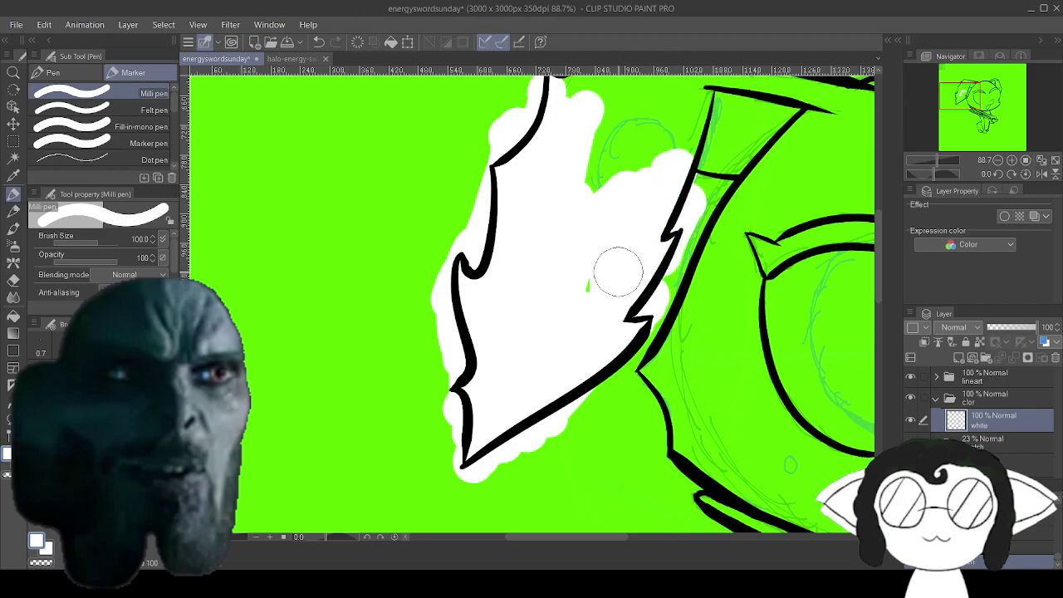
pyautogui.moveTo(650, 257); pyautogui.dragTo(564, 467)
pyautogui.moveTo(475, 290)
pyautogui.mouseDown()
pyautogui.moveTo(542, 241)
pyautogui.moveTo(591, 420)
pyautogui.moveTo(735, 293)
pyautogui.moveTo(819, 274)
pyautogui.moveTo(732, 386)
pyautogui.moveTo(700, 387)
pyautogui.moveTo(734, 319)
pyautogui.moveTo(591, 497)
pyautogui.mouseUp()
# Block in the head and face with white, covering the cheeks, eyes, forehead and mouth area.
pyautogui.scroll(-5, 644, 382)
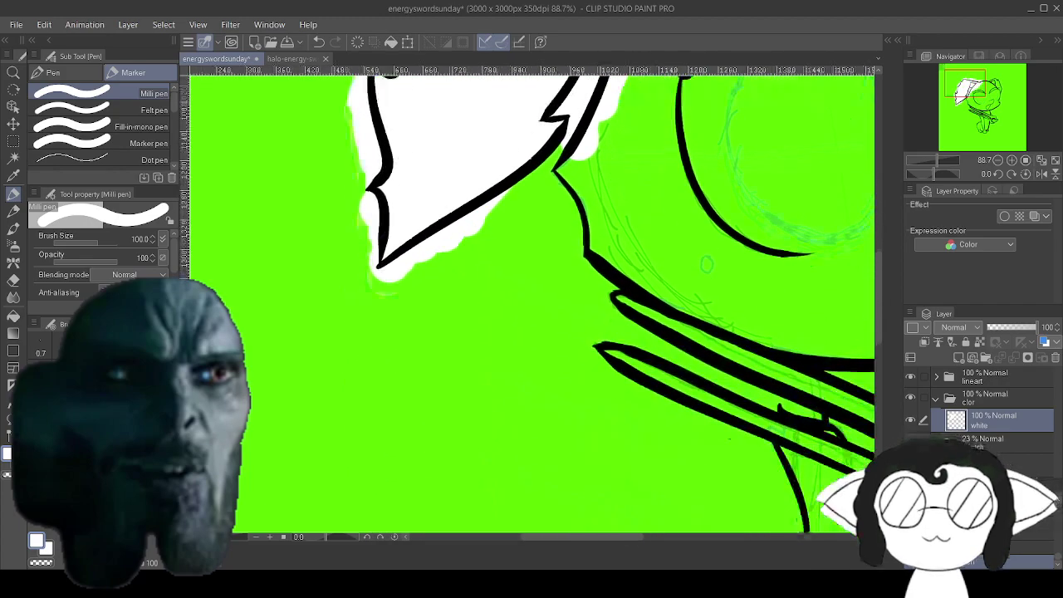
pyautogui.moveTo(562, 158)
pyautogui.mouseDown()
pyautogui.moveTo(571, 278)
pyautogui.moveTo(602, 217)
pyautogui.moveTo(626, 313)
pyautogui.moveTo(640, 273)
pyautogui.moveTo(700, 343)
pyautogui.moveTo(775, 343)
pyautogui.moveTo(812, 370)
pyautogui.mouseUp()
pyautogui.moveTo(699, 299)
pyautogui.mouseDown()
pyautogui.moveTo(749, 239)
pyautogui.moveTo(768, 314)
pyautogui.moveTo(804, 237)
pyautogui.moveTo(824, 235)
pyautogui.moveTo(820, 349)
pyautogui.mouseUp()
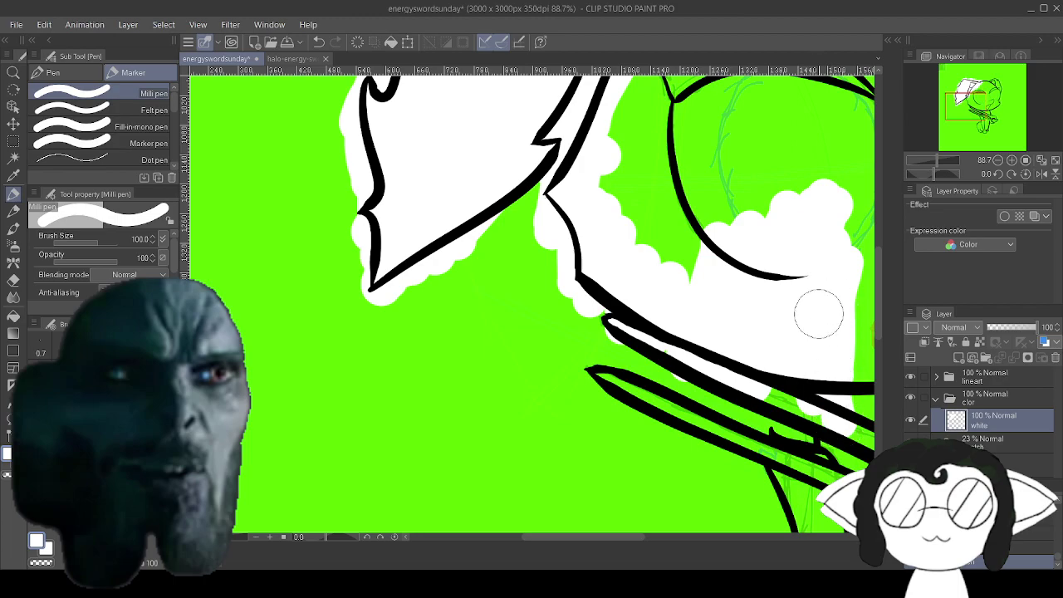
pyautogui.moveTo(721, 313)
pyautogui.mouseDown()
pyautogui.moveTo(692, 178)
pyautogui.moveTo(647, 270)
pyautogui.moveTo(624, 139)
pyautogui.moveTo(614, 164)
pyautogui.moveTo(612, 118)
pyautogui.mouseUp()
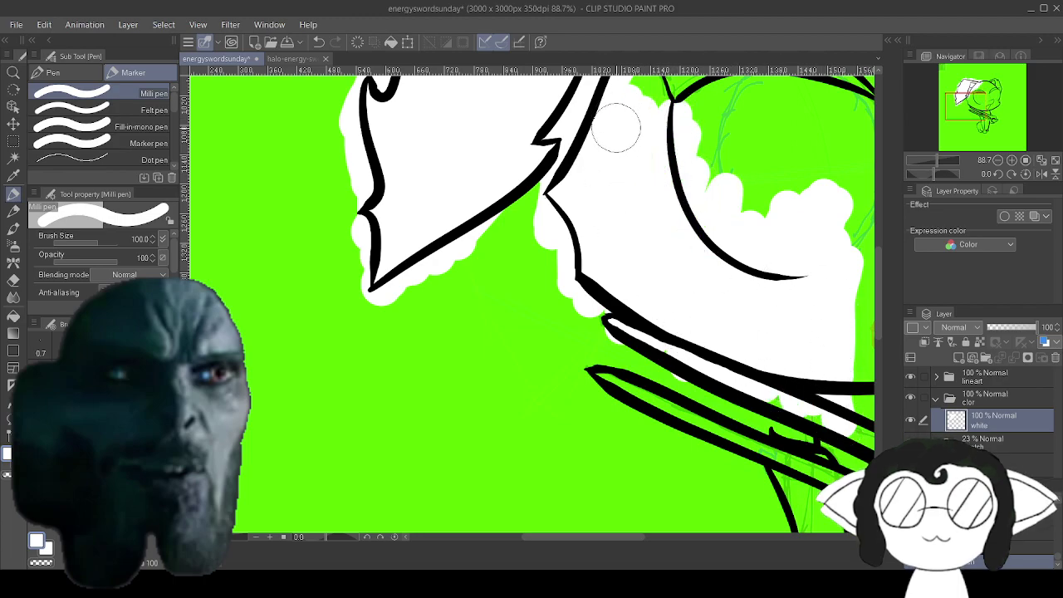
pyautogui.moveTo(628, 167); pyautogui.dragTo(442, 360)
pyautogui.moveTo(717, 179)
pyautogui.mouseDown()
pyautogui.moveTo(632, 301)
pyautogui.moveTo(598, 190)
pyautogui.moveTo(771, 181)
pyautogui.moveTo(478, 322)
pyautogui.moveTo(741, 150)
pyautogui.moveTo(501, 374)
pyautogui.moveTo(681, 126)
pyautogui.moveTo(481, 344)
pyautogui.mouseUp()
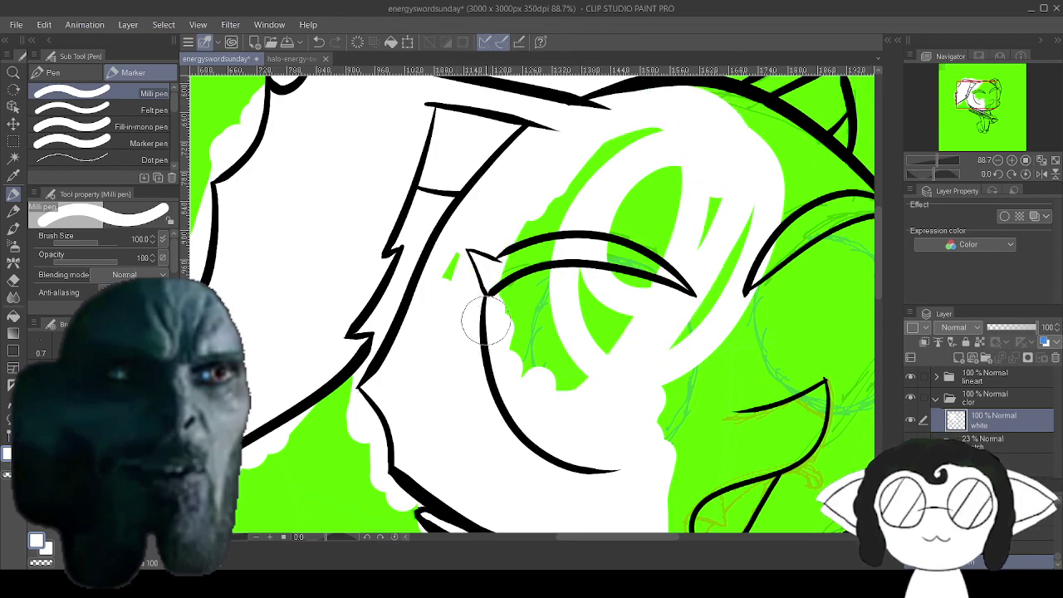
pyautogui.moveTo(497, 229)
pyautogui.mouseDown()
pyautogui.moveTo(517, 316)
pyautogui.moveTo(562, 349)
pyautogui.moveTo(670, 105)
pyautogui.moveTo(608, 342)
pyautogui.moveTo(780, 83)
pyautogui.moveTo(760, 328)
pyautogui.moveTo(851, 158)
pyautogui.moveTo(847, 316)
pyautogui.moveTo(830, 169)
pyautogui.moveTo(759, 147)
pyautogui.moveTo(690, 294)
pyautogui.moveTo(648, 427)
pyautogui.moveTo(747, 523)
pyautogui.moveTo(794, 435)
pyautogui.moveTo(783, 420)
pyautogui.moveTo(843, 299)
pyautogui.moveTo(838, 510)
pyautogui.mouseUp()
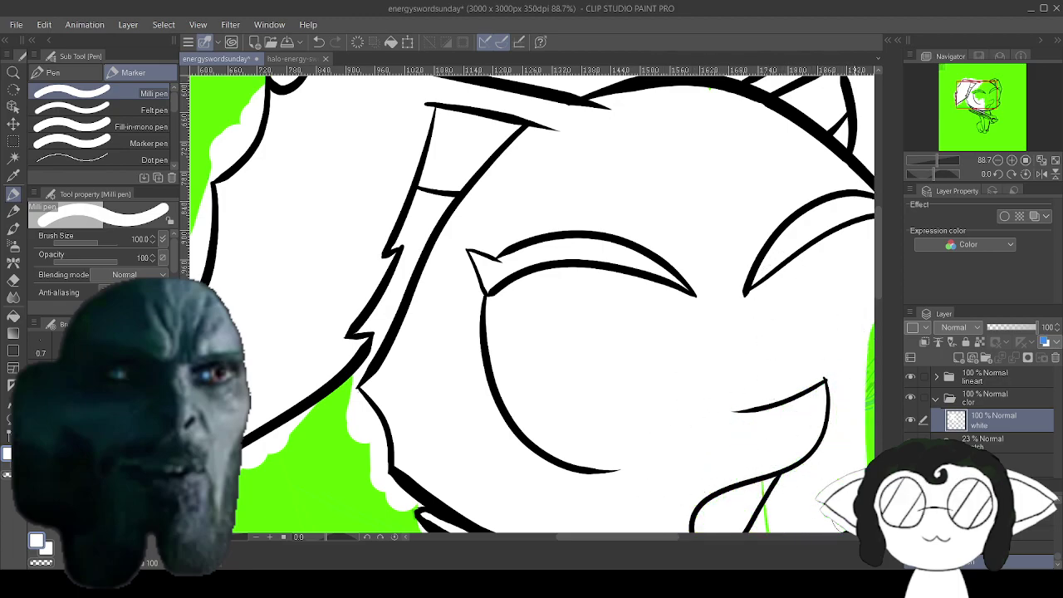
pyautogui.moveTo(776, 490); pyautogui.dragTo(665, 258)
pyautogui.moveTo(653, 274)
pyautogui.mouseDown()
pyautogui.moveTo(657, 210)
pyautogui.moveTo(742, 319)
pyautogui.moveTo(802, 218)
pyautogui.moveTo(722, 436)
pyautogui.mouseUp()
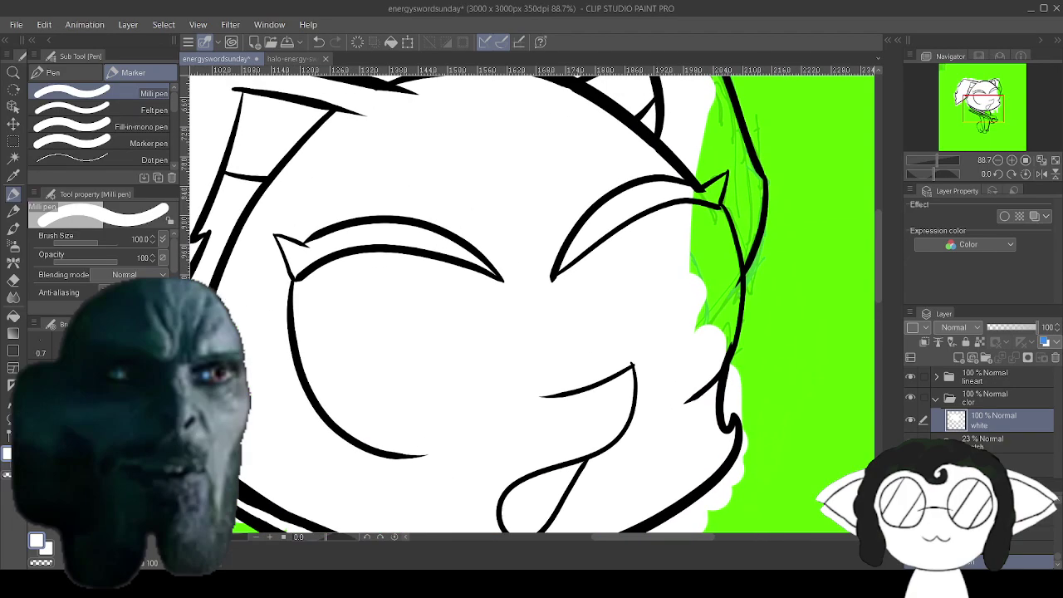
# Paint white over the smaller ear, the adjoining edge of the face and the top of the head.
pyautogui.moveTo(697, 270); pyautogui.dragTo(706, 162)
pyautogui.moveTo(722, 116)
pyautogui.mouseDown()
pyautogui.moveTo(753, 146)
pyautogui.moveTo(756, 266)
pyautogui.mouseUp()
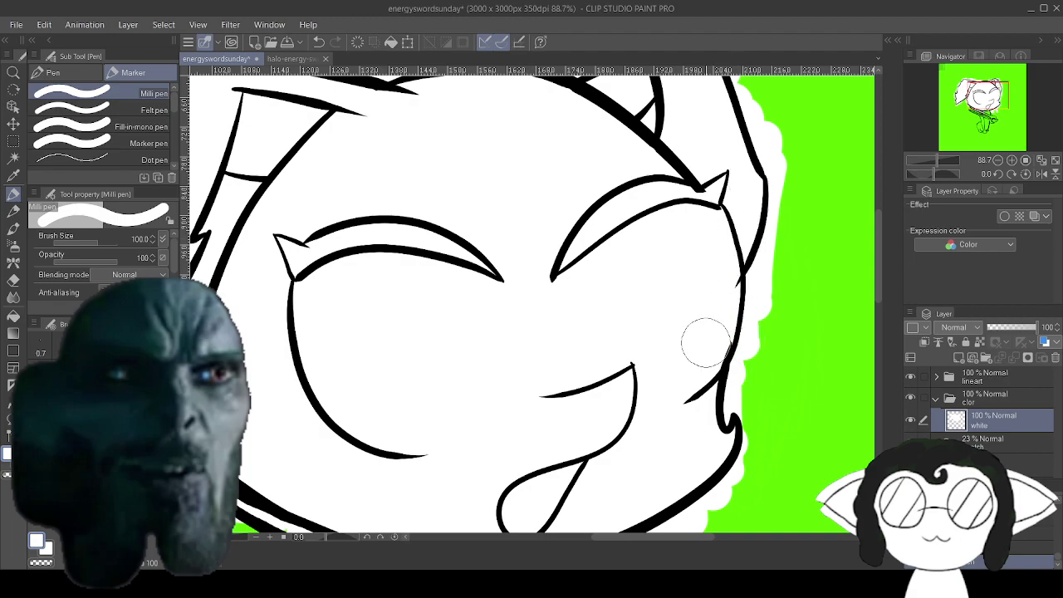
pyautogui.moveTo(706, 343); pyautogui.dragTo(699, 561)
pyautogui.moveTo(666, 236)
pyautogui.mouseDown()
pyautogui.moveTo(632, 263)
pyautogui.moveTo(602, 266)
pyautogui.mouseUp()
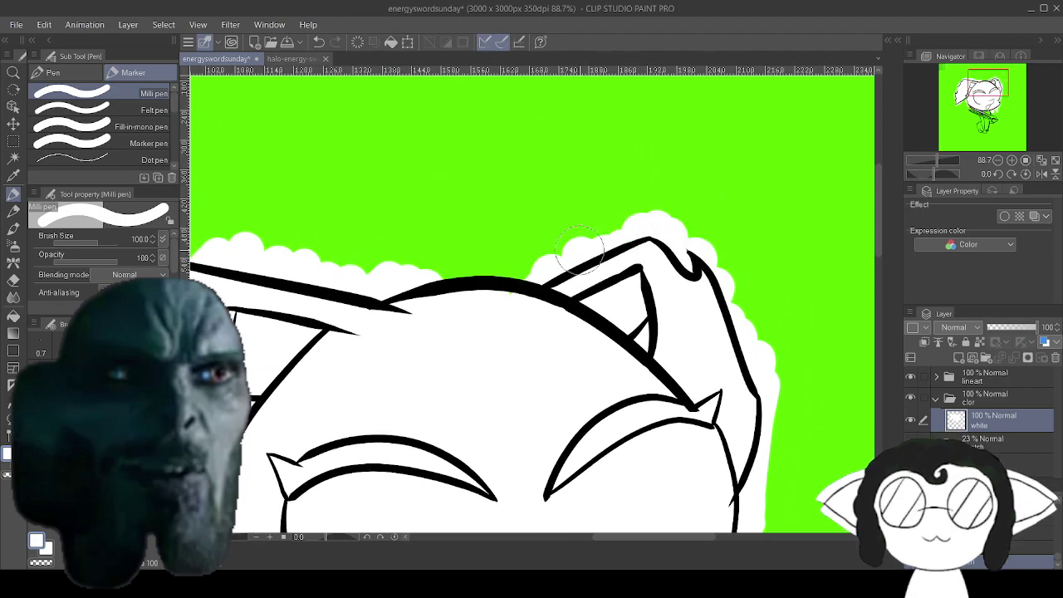
pyautogui.moveTo(505, 259); pyautogui.dragTo(440, 274)
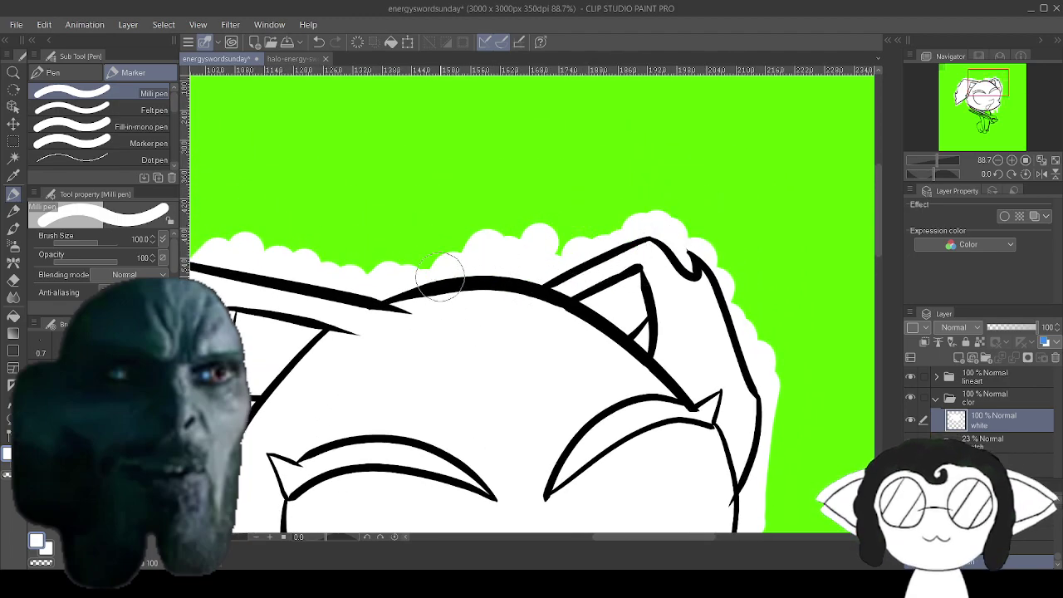
# Block in the torso, legs, feet and sword hilt with white.
pyautogui.moveTo(415, 469); pyautogui.dragTo(598, 139)
pyautogui.moveTo(629, 468)
pyautogui.mouseDown()
pyautogui.moveTo(614, 208)
pyautogui.moveTo(499, 237)
pyautogui.moveTo(440, 270)
pyautogui.moveTo(748, 274)
pyautogui.moveTo(473, 345)
pyautogui.moveTo(515, 365)
pyautogui.moveTo(494, 378)
pyautogui.moveTo(461, 374)
pyautogui.moveTo(465, 419)
pyautogui.moveTo(739, 415)
pyautogui.moveTo(363, 453)
pyautogui.moveTo(390, 452)
pyautogui.moveTo(399, 498)
pyautogui.moveTo(448, 515)
pyautogui.moveTo(670, 502)
pyautogui.moveTo(643, 315)
pyautogui.mouseUp()
pyautogui.moveTo(434, 319)
pyautogui.mouseDown()
pyautogui.moveTo(666, 355)
pyautogui.moveTo(429, 344)
pyautogui.moveTo(640, 347)
pyautogui.moveTo(426, 357)
pyautogui.moveTo(677, 344)
pyautogui.moveTo(482, 340)
pyautogui.moveTo(556, 387)
pyautogui.moveTo(517, 389)
pyautogui.moveTo(606, 393)
pyautogui.moveTo(494, 409)
pyautogui.moveTo(646, 408)
pyautogui.mouseUp()
# Erase the excess white outside the sword hilt and the back of the body with the Hard eraser at size 30.
pyautogui.press('e')
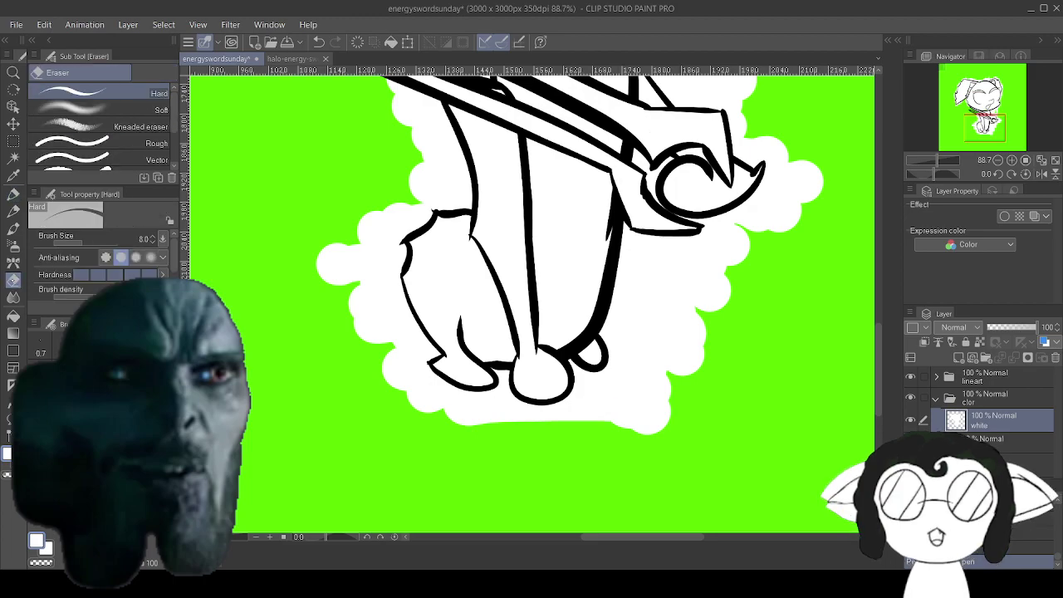
pyautogui.moveTo(699, 265); pyautogui.dragTo(665, 388)
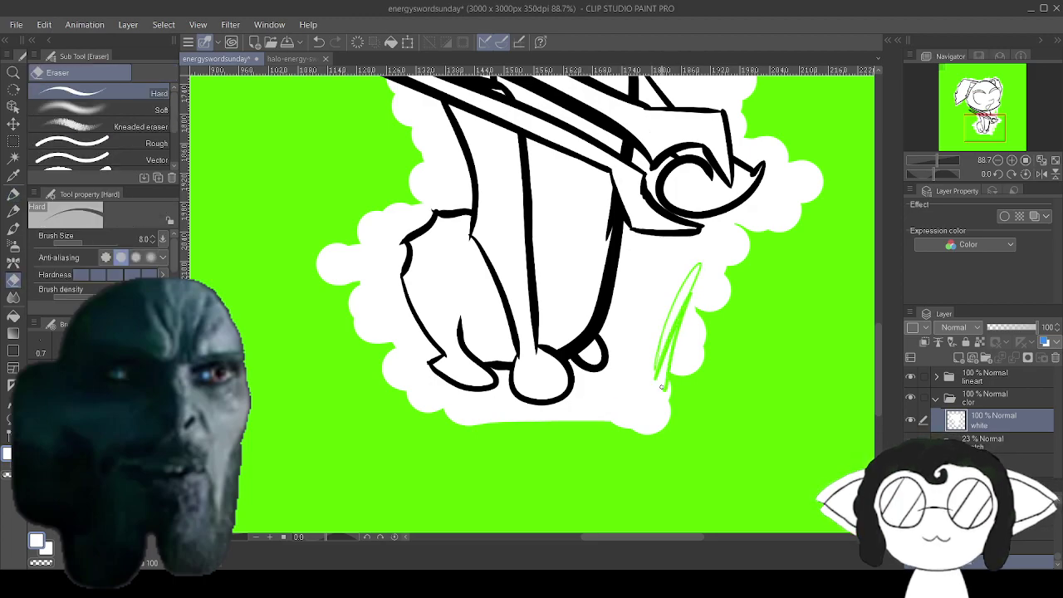
pyautogui.press(']')
pyautogui.press(']')
pyautogui.press(']')
pyautogui.press(']')
pyautogui.press(']')
pyautogui.press(']')
pyautogui.press(']')
pyautogui.moveTo(721, 301); pyautogui.dragTo(678, 470)
pyautogui.moveTo(683, 337); pyautogui.dragTo(652, 420)
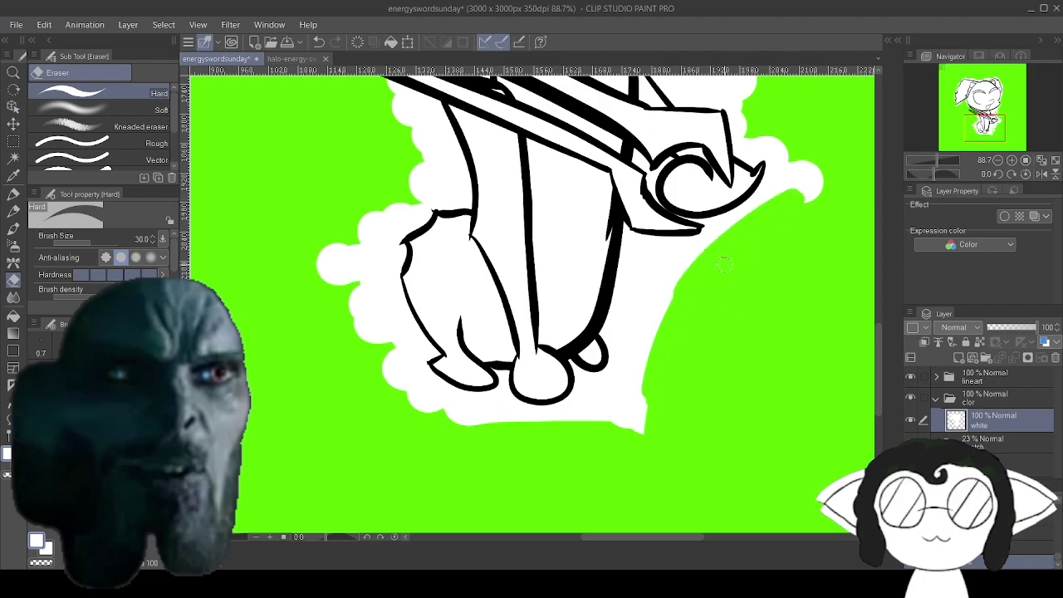
pyautogui.moveTo(780, 212); pyautogui.dragTo(792, 149)
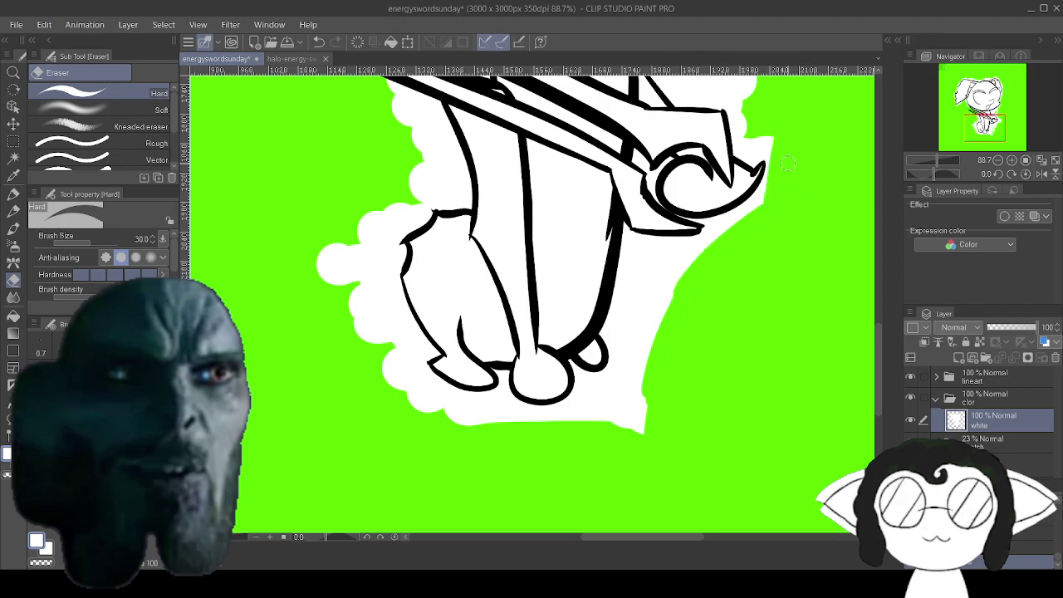
pyautogui.moveTo(674, 334)
pyautogui.mouseDown()
pyautogui.moveTo(641, 357)
pyautogui.moveTo(628, 340)
pyautogui.moveTo(649, 299)
pyautogui.mouseUp()
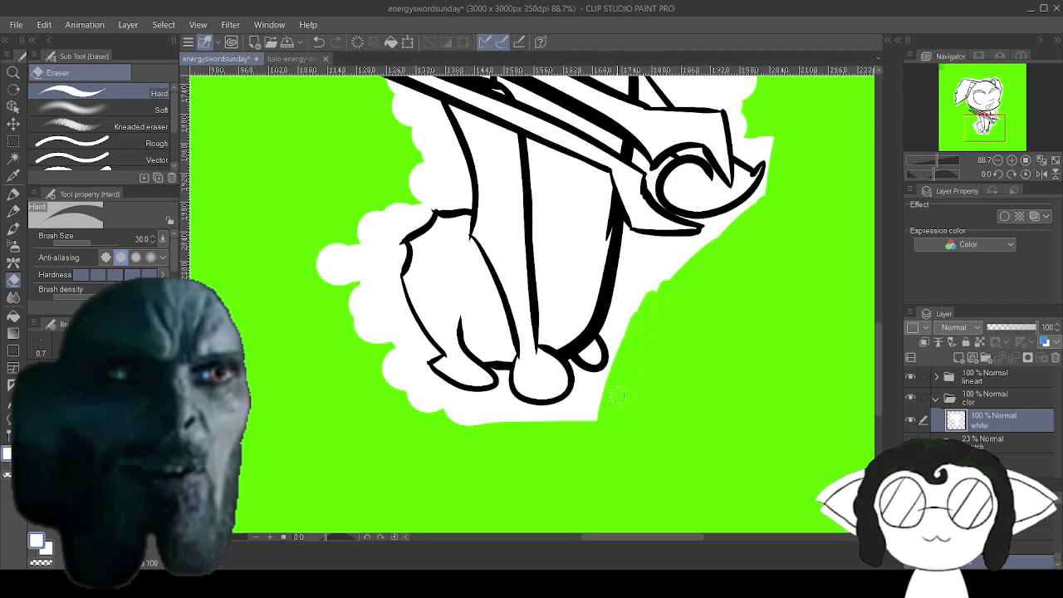
# Trim the white up to the outline of the body's lower curve and the small rear foot.
pyautogui.scroll(8, 617, 396)
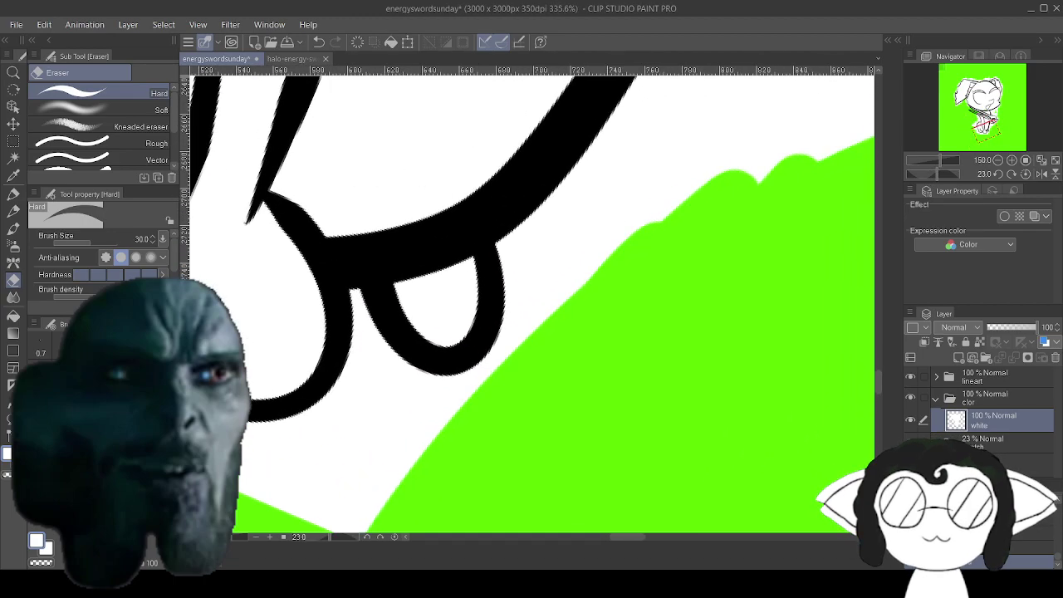
pyautogui.moveTo(617, 332); pyautogui.dragTo(652, 381)
pyautogui.moveTo(622, 237)
pyautogui.mouseDown()
pyautogui.moveTo(640, 194)
pyautogui.moveTo(552, 328)
pyautogui.moveTo(555, 367)
pyautogui.mouseUp()
pyautogui.moveTo(710, 229)
pyautogui.mouseDown()
pyautogui.moveTo(771, 171)
pyautogui.moveTo(846, 158)
pyautogui.moveTo(854, 201)
pyautogui.moveTo(873, 179)
pyautogui.moveTo(726, 122)
pyautogui.moveTo(666, 149)
pyautogui.mouseUp()
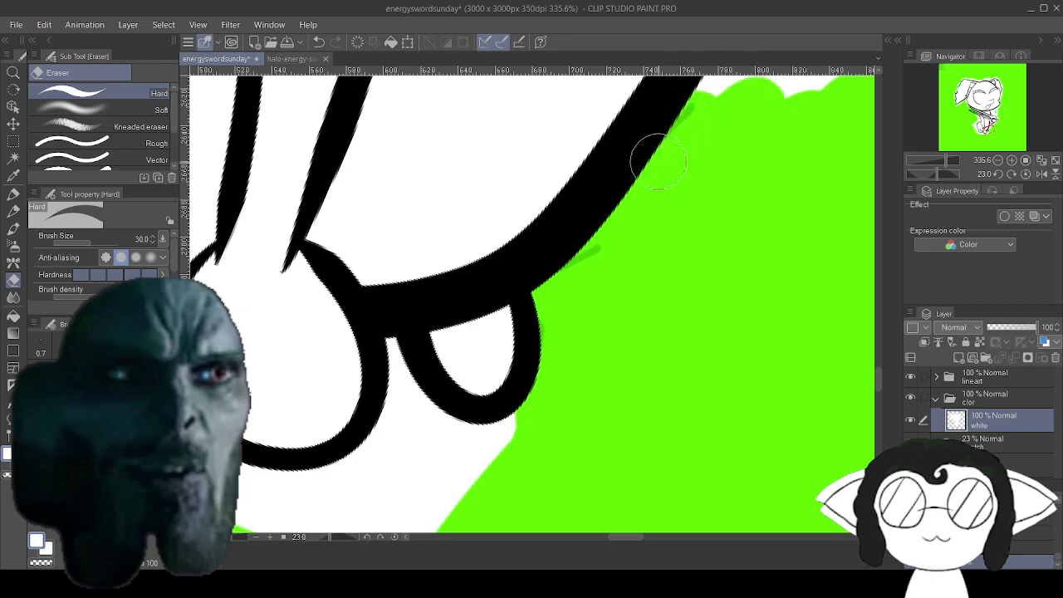
pyautogui.moveTo(525, 414)
pyautogui.mouseDown()
pyautogui.moveTo(414, 430)
pyautogui.moveTo(426, 397)
pyautogui.moveTo(394, 338)
pyautogui.moveTo(391, 455)
pyautogui.moveTo(340, 510)
pyautogui.moveTo(480, 464)
pyautogui.moveTo(664, 382)
pyautogui.mouseUp()
# Erase the white overflow beneath the round front paw and in the gap between it and the neighboring foot.
pyautogui.moveTo(596, 501)
pyautogui.mouseDown()
pyautogui.moveTo(624, 473)
pyautogui.moveTo(602, 440)
pyautogui.moveTo(493, 422)
pyautogui.moveTo(498, 400)
pyautogui.moveTo(455, 401)
pyautogui.moveTo(362, 335)
pyautogui.moveTo(328, 271)
pyautogui.moveTo(336, 214)
pyautogui.mouseUp()
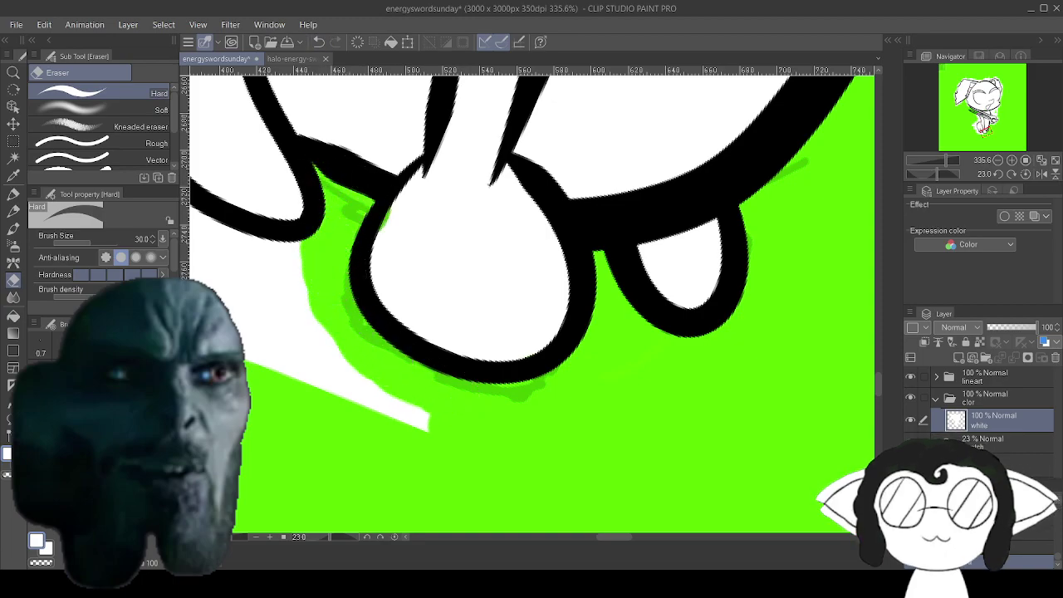
pyautogui.hotkey('ctrl', 'z')
pyautogui.moveTo(552, 477); pyautogui.dragTo(644, 467)
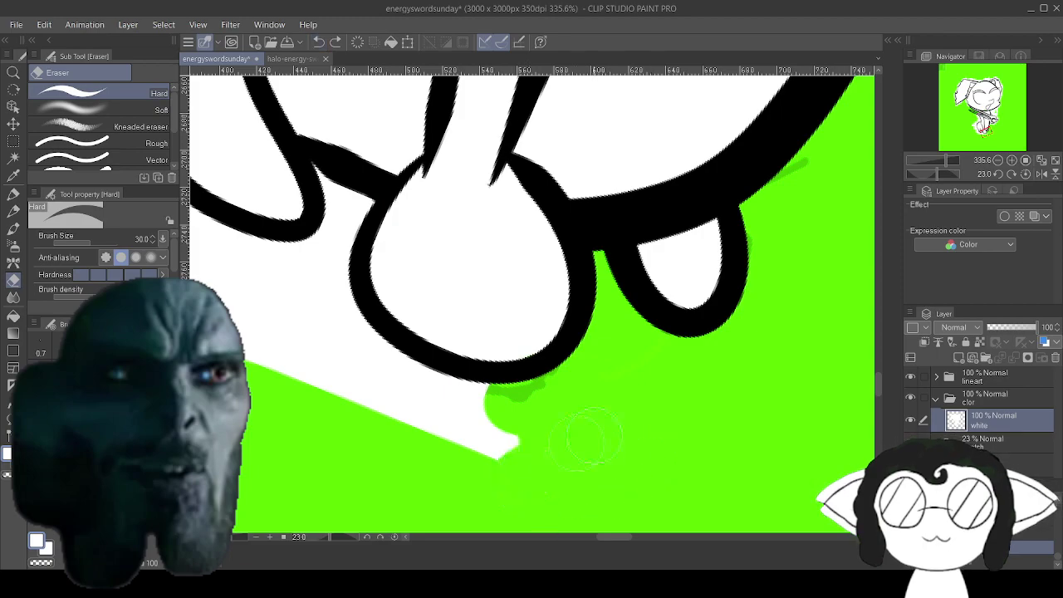
pyautogui.moveTo(462, 407); pyautogui.dragTo(361, 345)
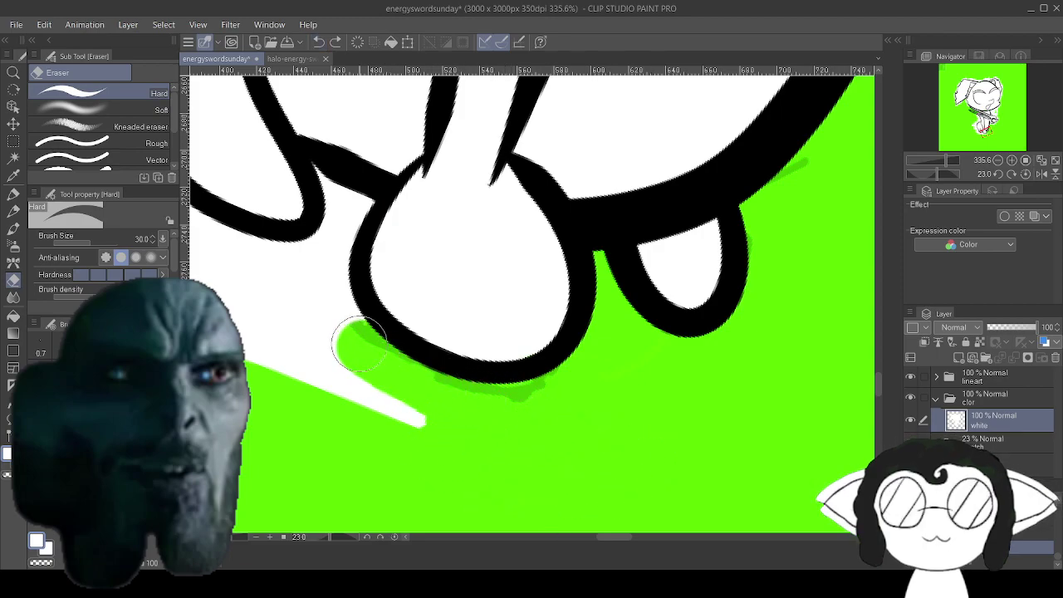
pyautogui.moveTo(336, 295); pyautogui.dragTo(322, 243)
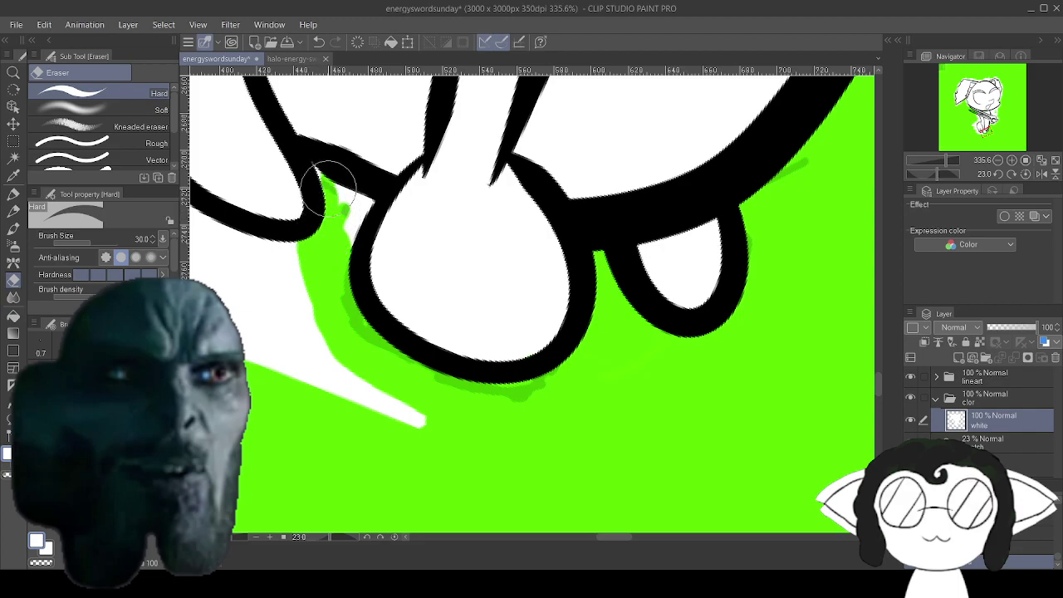
pyautogui.moveTo(336, 182); pyautogui.dragTo(355, 237)
pyautogui.moveTo(296, 303)
pyautogui.mouseDown()
pyautogui.moveTo(352, 378)
pyautogui.moveTo(457, 446)
pyautogui.mouseUp()
pyautogui.moveTo(309, 362)
pyautogui.mouseDown()
pyautogui.moveTo(268, 315)
pyautogui.moveTo(298, 328)
pyautogui.mouseUp()
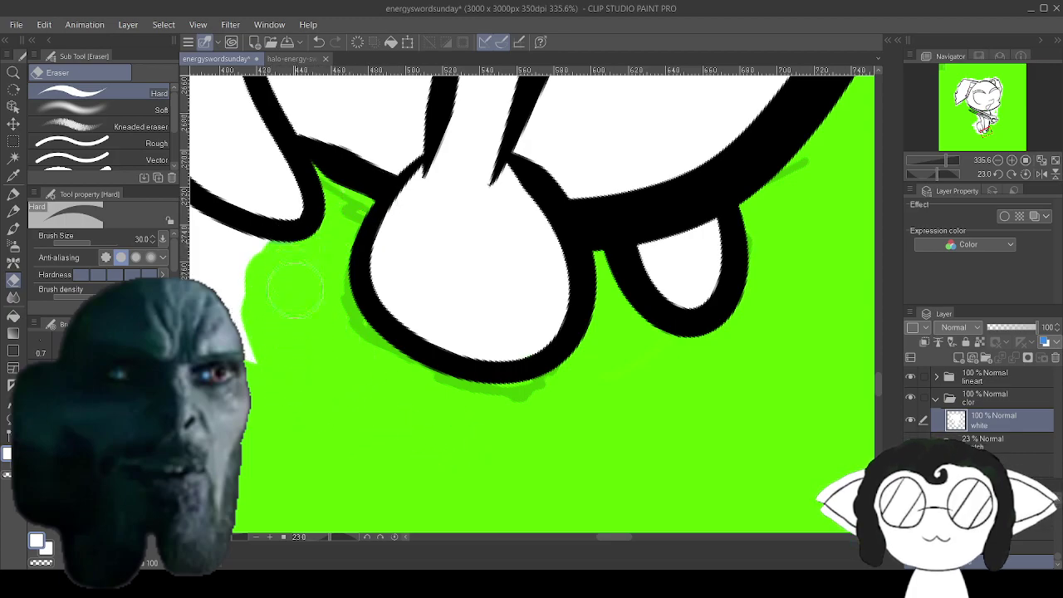
# Trim the white overflow around the pointed hind foot, including the notch at its heel.
pyautogui.moveTo(295, 290)
pyautogui.mouseDown()
pyautogui.moveTo(499, 305)
pyautogui.moveTo(478, 353)
pyautogui.moveTo(673, 349)
pyautogui.mouseUp()
pyautogui.moveTo(691, 434)
pyautogui.mouseDown()
pyautogui.moveTo(658, 479)
pyautogui.moveTo(641, 453)
pyautogui.moveTo(653, 415)
pyautogui.moveTo(484, 454)
pyautogui.moveTo(668, 393)
pyautogui.moveTo(389, 407)
pyautogui.moveTo(685, 380)
pyautogui.moveTo(500, 361)
pyautogui.moveTo(303, 290)
pyautogui.mouseUp()
pyautogui.moveTo(271, 242)
pyautogui.mouseDown()
pyautogui.moveTo(317, 214)
pyautogui.moveTo(307, 144)
pyautogui.moveTo(396, 330)
pyautogui.moveTo(396, 305)
pyautogui.moveTo(418, 306)
pyautogui.moveTo(600, 379)
pyautogui.mouseUp()
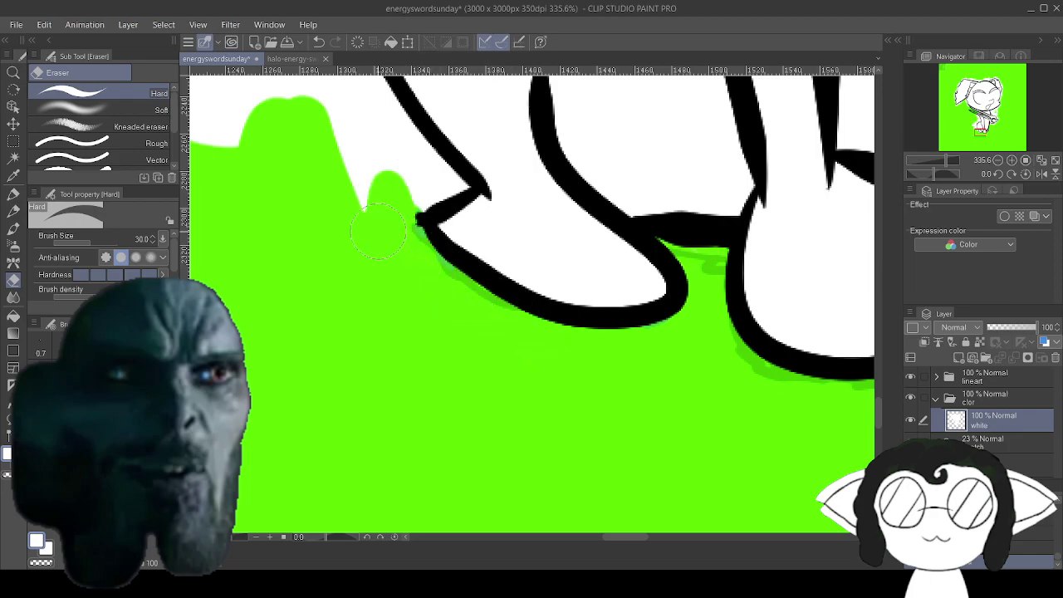
pyautogui.moveTo(404, 159)
pyautogui.mouseDown()
pyautogui.moveTo(433, 152)
pyautogui.moveTo(408, 190)
pyautogui.moveTo(435, 191)
pyautogui.mouseUp()
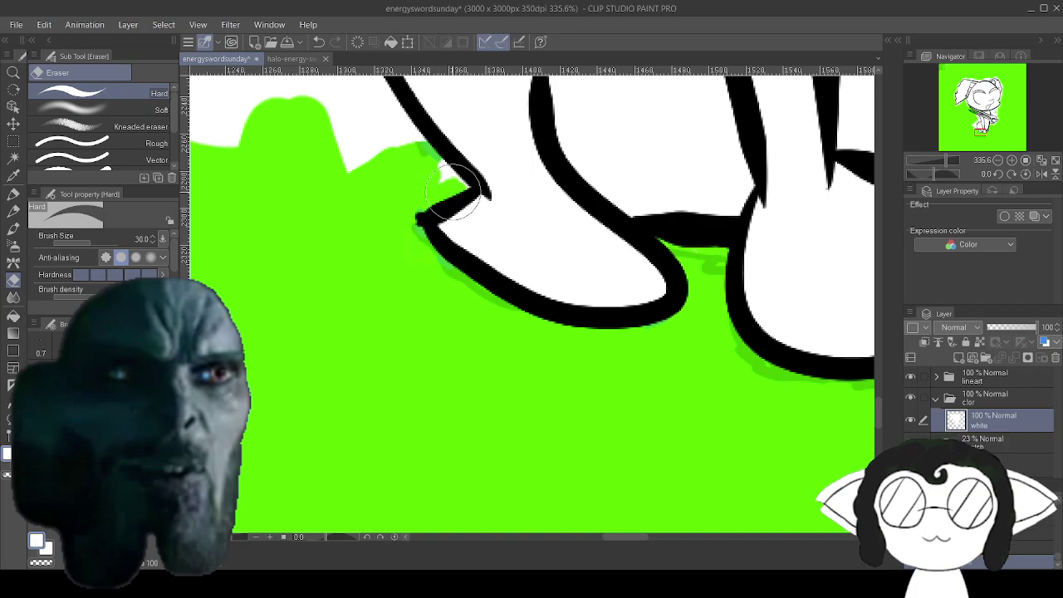
pyautogui.moveTo(432, 195)
pyautogui.mouseDown()
pyautogui.moveTo(755, 403)
pyautogui.moveTo(789, 465)
pyautogui.mouseUp()
pyautogui.moveTo(507, 316)
pyautogui.mouseDown()
pyautogui.moveTo(489, 168)
pyautogui.moveTo(464, 164)
pyautogui.moveTo(559, 411)
pyautogui.moveTo(510, 316)
pyautogui.moveTo(548, 265)
pyautogui.moveTo(685, 439)
pyautogui.moveTo(676, 360)
pyautogui.moveTo(687, 349)
pyautogui.moveTo(741, 410)
pyautogui.moveTo(769, 422)
pyautogui.moveTo(729, 376)
pyautogui.moveTo(756, 402)
pyautogui.moveTo(695, 307)
pyautogui.mouseUp()
# Erase the excess white outside the hind leg's curved outline and its upper fur tufts.
pyautogui.moveTo(666, 232)
pyautogui.mouseDown()
pyautogui.moveTo(645, 117)
pyautogui.moveTo(677, 88)
pyautogui.mouseUp()
pyautogui.moveTo(628, 164)
pyautogui.mouseDown()
pyautogui.moveTo(589, 265)
pyautogui.moveTo(513, 114)
pyautogui.moveTo(474, 172)
pyautogui.moveTo(455, 93)
pyautogui.moveTo(423, 109)
pyautogui.moveTo(404, 196)
pyautogui.moveTo(357, 141)
pyautogui.mouseUp()
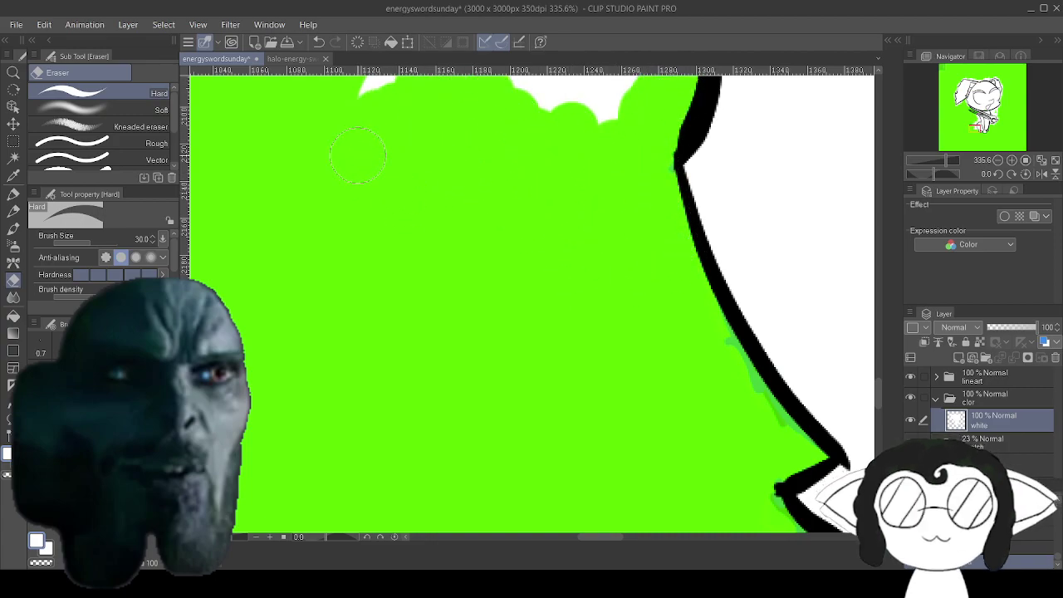
pyautogui.moveTo(515, 89); pyautogui.dragTo(548, 95)
pyautogui.moveTo(598, 124); pyautogui.dragTo(512, 463)
pyautogui.moveTo(462, 252)
pyautogui.mouseDown()
pyautogui.moveTo(314, 405)
pyautogui.moveTo(414, 322)
pyautogui.moveTo(587, 210)
pyautogui.moveTo(432, 365)
pyautogui.moveTo(443, 452)
pyautogui.moveTo(573, 379)
pyautogui.moveTo(584, 377)
pyautogui.moveTo(588, 405)
pyautogui.moveTo(567, 386)
pyautogui.moveTo(618, 313)
pyautogui.moveTo(592, 328)
pyautogui.moveTo(604, 263)
pyautogui.moveTo(631, 211)
pyautogui.moveTo(725, 190)
pyautogui.moveTo(707, 234)
pyautogui.mouseUp()
# Clear the white overflow beside the torso up to the underside of the lower sword blade, including stray specks.
pyautogui.moveTo(724, 158)
pyautogui.mouseDown()
pyautogui.moveTo(672, 183)
pyautogui.moveTo(691, 106)
pyautogui.moveTo(404, 312)
pyautogui.mouseUp()
pyautogui.moveTo(519, 247)
pyautogui.mouseDown()
pyautogui.moveTo(556, 229)
pyautogui.moveTo(557, 268)
pyautogui.moveTo(522, 377)
pyautogui.moveTo(614, 352)
pyautogui.moveTo(638, 368)
pyautogui.moveTo(637, 294)
pyautogui.moveTo(615, 195)
pyautogui.moveTo(593, 152)
pyautogui.mouseUp()
pyautogui.moveTo(561, 95)
pyautogui.mouseDown()
pyautogui.moveTo(426, 109)
pyautogui.moveTo(441, 114)
pyautogui.moveTo(470, 211)
pyautogui.moveTo(519, 200)
pyautogui.moveTo(574, 319)
pyautogui.moveTo(573, 291)
pyautogui.moveTo(587, 268)
pyautogui.moveTo(557, 145)
pyautogui.mouseUp()
pyautogui.moveTo(479, 115)
pyautogui.mouseDown()
pyautogui.moveTo(550, 185)
pyautogui.moveTo(543, 371)
pyautogui.moveTo(560, 513)
pyautogui.mouseUp()
pyautogui.moveTo(534, 394)
pyautogui.mouseDown()
pyautogui.moveTo(439, 323)
pyautogui.moveTo(470, 423)
pyautogui.mouseUp()
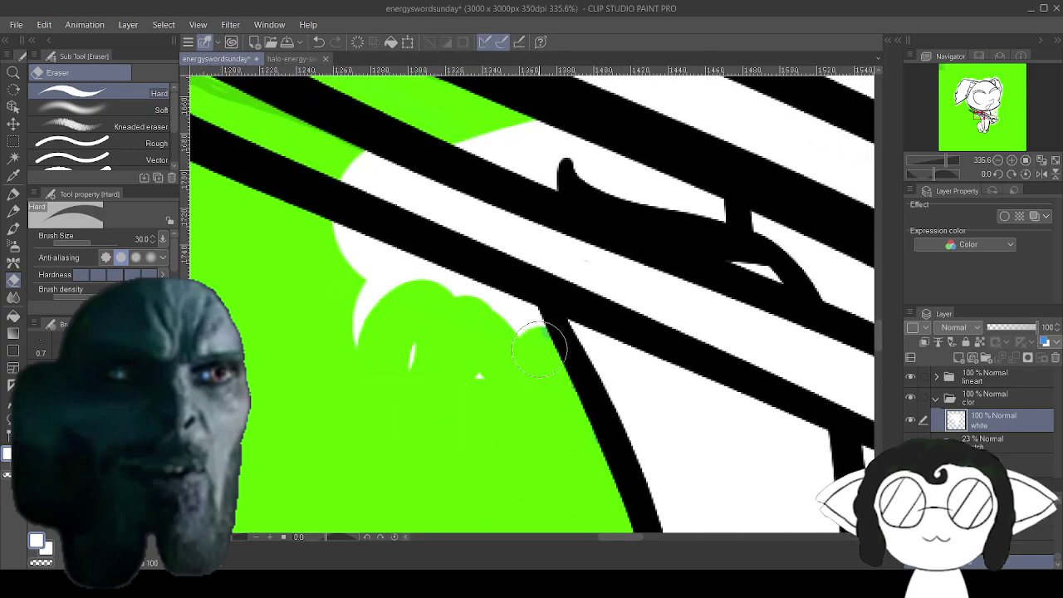
pyautogui.moveTo(506, 305)
pyautogui.mouseDown()
pyautogui.moveTo(365, 246)
pyautogui.moveTo(361, 317)
pyautogui.mouseUp()
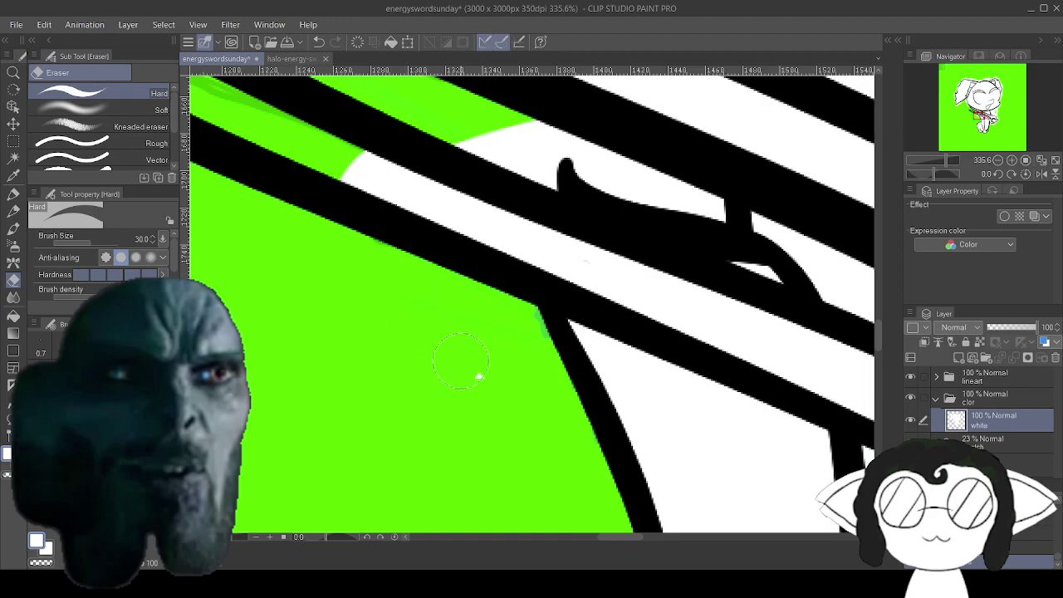
pyautogui.moveTo(459, 390); pyautogui.dragTo(417, 514)
# Erase the white overflow from the narrow gaps between the energy sword's parallel blade lines, up to the solid crosspiece.
pyautogui.moveTo(490, 235)
pyautogui.mouseDown()
pyautogui.moveTo(398, 296)
pyautogui.moveTo(538, 206)
pyautogui.moveTo(406, 232)
pyautogui.mouseUp()
pyautogui.moveTo(400, 276)
pyautogui.mouseDown()
pyautogui.moveTo(383, 378)
pyautogui.moveTo(467, 291)
pyautogui.moveTo(500, 278)
pyautogui.moveTo(497, 317)
pyautogui.mouseUp()
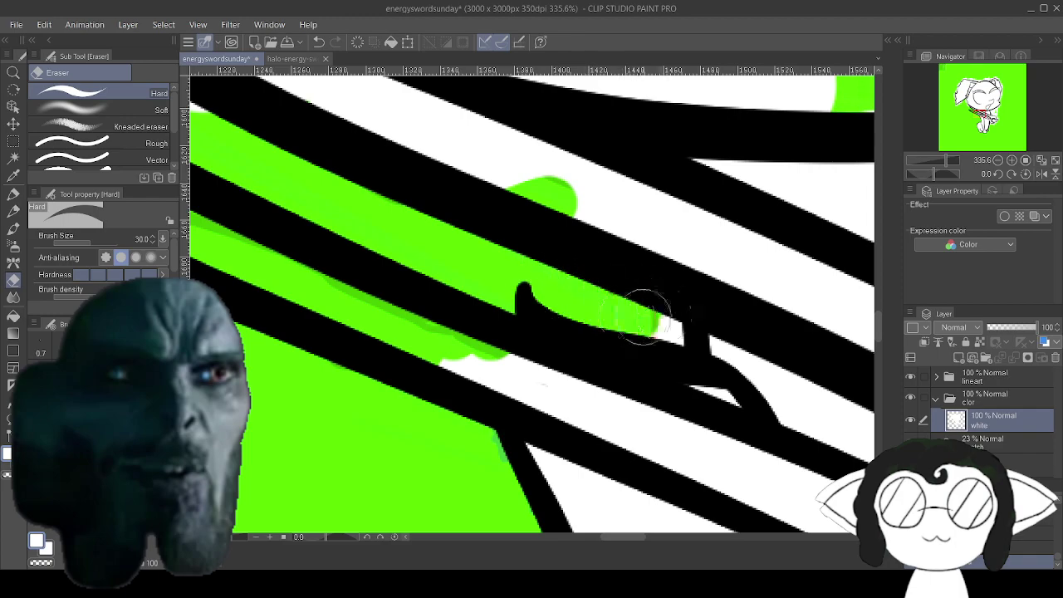
pyautogui.scroll(3, 665, 276)
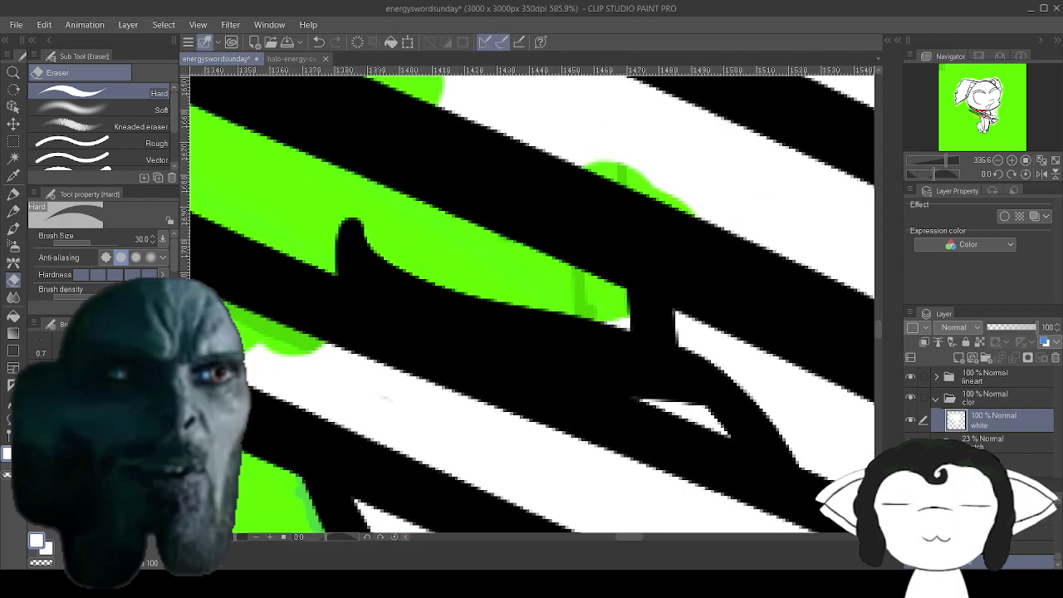
pyautogui.moveTo(626, 311); pyautogui.dragTo(660, 537)
pyautogui.moveTo(570, 319)
pyautogui.mouseDown()
pyautogui.moveTo(599, 344)
pyautogui.moveTo(486, 332)
pyautogui.moveTo(712, 351)
pyautogui.moveTo(747, 426)
pyautogui.moveTo(386, 266)
pyautogui.moveTo(425, 215)
pyautogui.moveTo(243, 234)
pyautogui.moveTo(253, 217)
pyautogui.moveTo(539, 295)
pyautogui.mouseUp()
pyautogui.moveTo(431, 116); pyautogui.dragTo(540, 528)
pyautogui.moveTo(249, 523)
pyautogui.mouseDown()
pyautogui.moveTo(666, 323)
pyautogui.moveTo(795, 280)
pyautogui.moveTo(763, 327)
pyautogui.moveTo(640, 209)
pyautogui.moveTo(470, 243)
pyautogui.moveTo(734, 530)
pyautogui.mouseUp()
pyautogui.moveTo(607, 359)
pyautogui.mouseDown()
pyautogui.moveTo(606, 370)
pyautogui.moveTo(485, 371)
pyautogui.moveTo(486, 197)
pyautogui.moveTo(366, 191)
pyautogui.moveTo(298, 124)
pyautogui.moveTo(255, 152)
pyautogui.moveTo(534, 427)
pyautogui.moveTo(557, 475)
pyautogui.mouseUp()
pyautogui.moveTo(460, 294)
pyautogui.mouseDown()
pyautogui.moveTo(550, 408)
pyautogui.moveTo(589, 415)
pyautogui.mouseUp()
pyautogui.moveTo(552, 301)
pyautogui.mouseDown()
pyautogui.moveTo(542, 121)
pyautogui.moveTo(466, 158)
pyautogui.moveTo(462, 321)
pyautogui.mouseUp()
# Clear the white from the lower gap between the floppy ear and the face, including around the zigzag notch.
pyautogui.scroll(5, 462, 320)
pyautogui.scroll(-5, 532, 299)
pyautogui.hscroll(-2, 532, 299)
pyautogui.moveTo(390, 208)
pyautogui.mouseDown()
pyautogui.moveTo(415, 465)
pyautogui.moveTo(490, 340)
pyautogui.moveTo(584, 403)
pyautogui.mouseUp()
pyautogui.moveTo(575, 345)
pyautogui.mouseDown()
pyautogui.moveTo(517, 249)
pyautogui.moveTo(440, 163)
pyautogui.moveTo(493, 344)
pyautogui.mouseUp()
pyautogui.scroll(10, 498, 338)
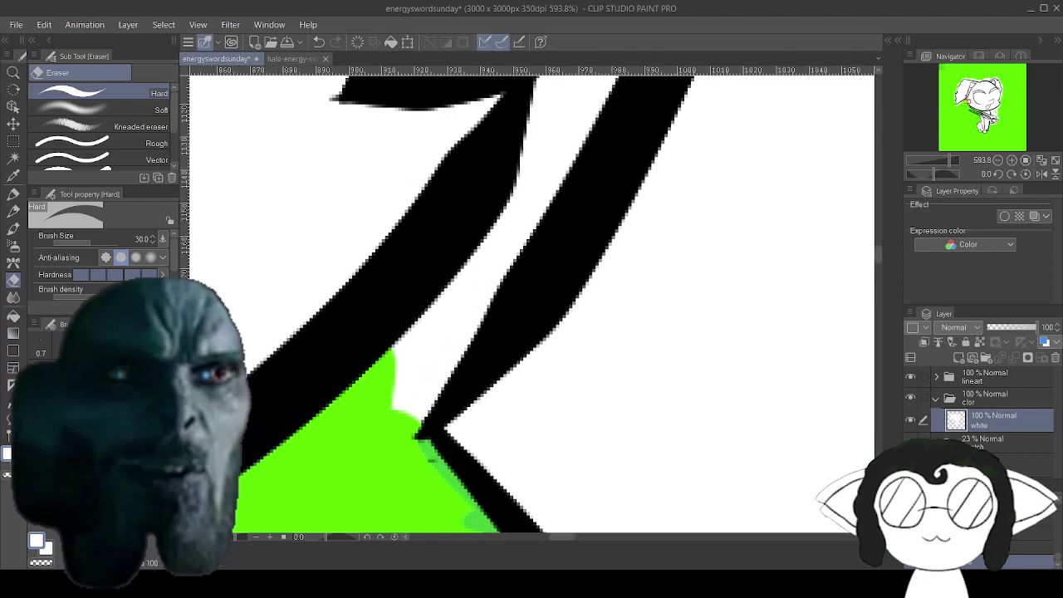
pyautogui.moveTo(538, 222); pyautogui.dragTo(427, 378)
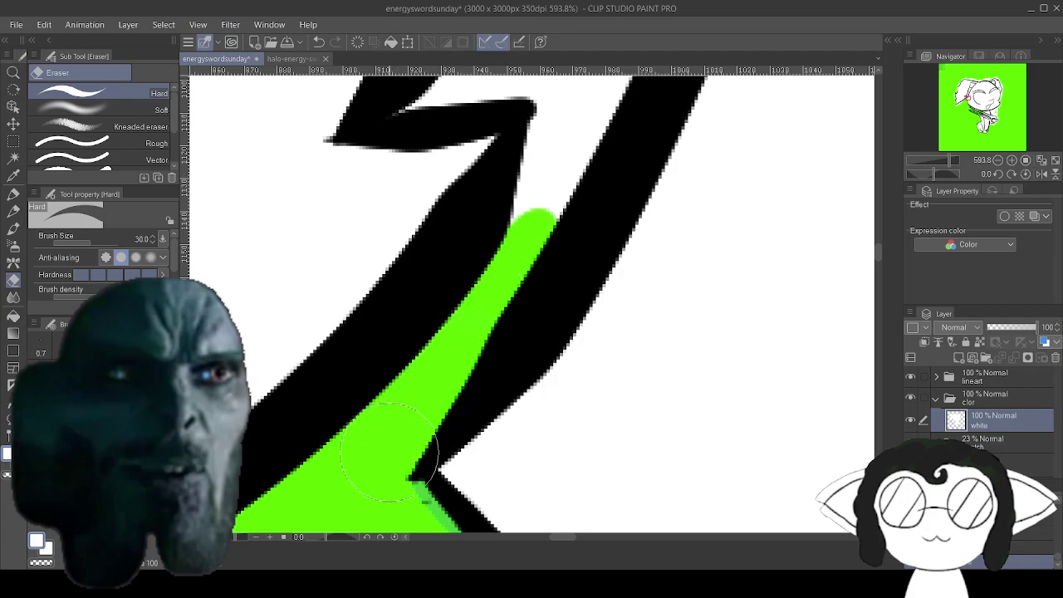
pyautogui.scroll(5, 440, 357)
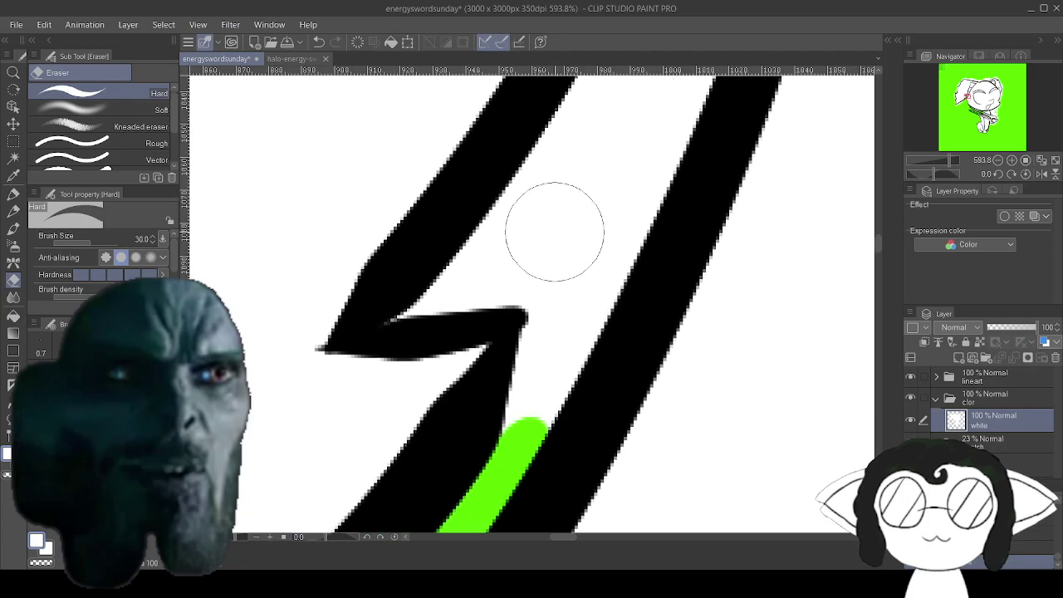
pyautogui.moveTo(544, 235); pyautogui.dragTo(449, 288)
pyautogui.moveTo(384, 322)
pyautogui.mouseDown()
pyautogui.moveTo(494, 235)
pyautogui.moveTo(488, 214)
pyautogui.moveTo(582, 94)
pyautogui.moveTo(662, 87)
pyautogui.moveTo(667, 123)
pyautogui.moveTo(625, 175)
pyautogui.moveTo(582, 158)
pyautogui.moveTo(541, 244)
pyautogui.moveTo(560, 246)
pyautogui.moveTo(562, 290)
pyautogui.moveTo(587, 293)
pyautogui.moveTo(596, 267)
pyautogui.moveTo(518, 277)
pyautogui.moveTo(485, 303)
pyautogui.mouseUp()
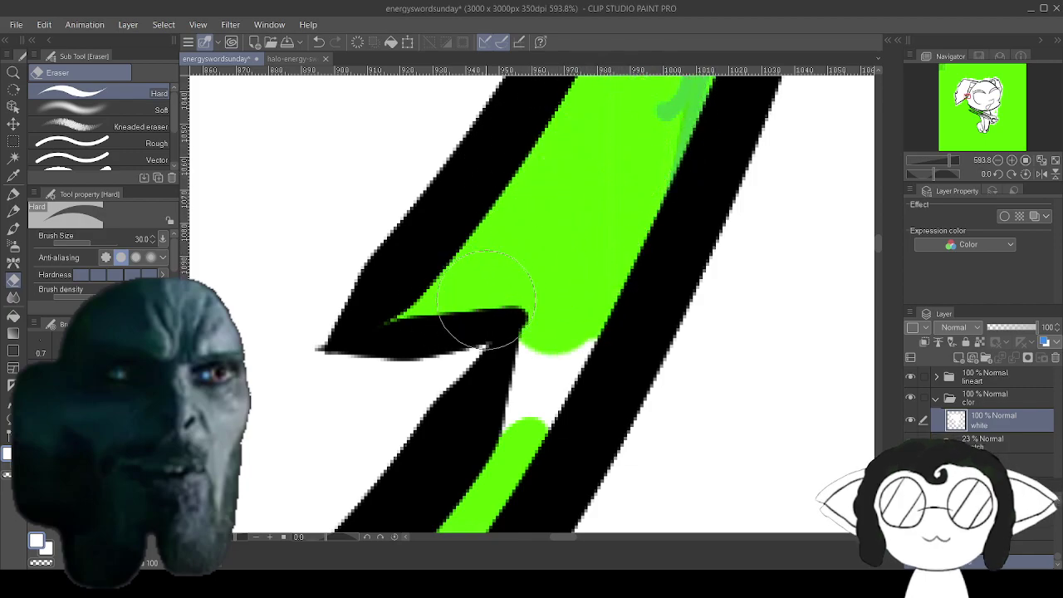
pyautogui.moveTo(573, 300)
pyautogui.mouseDown()
pyautogui.moveTo(549, 332)
pyautogui.moveTo(523, 343)
pyautogui.moveTo(508, 422)
pyautogui.moveTo(561, 364)
pyautogui.mouseUp()
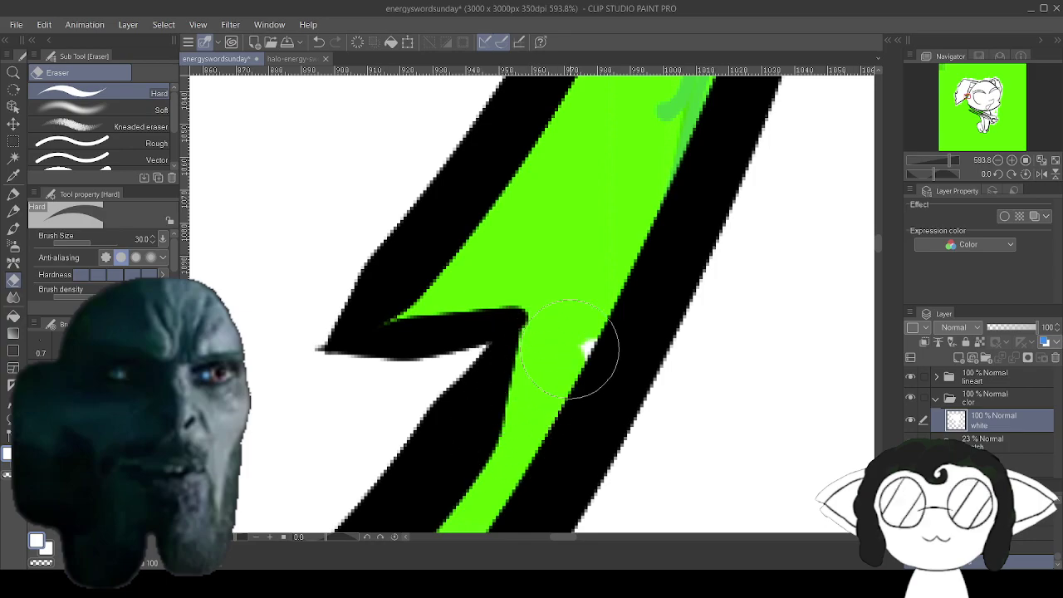
# Erase the remaining white in the upper gap between the floppy ear and the face up to its closing line.
pyautogui.moveTo(664, 112); pyautogui.dragTo(571, 498)
pyautogui.moveTo(669, 199)
pyautogui.mouseDown()
pyautogui.moveTo(602, 313)
pyautogui.moveTo(612, 256)
pyautogui.moveTo(517, 415)
pyautogui.moveTo(636, 356)
pyautogui.moveTo(672, 320)
pyautogui.moveTo(757, 131)
pyautogui.moveTo(669, 156)
pyautogui.moveTo(592, 306)
pyautogui.mouseUp()
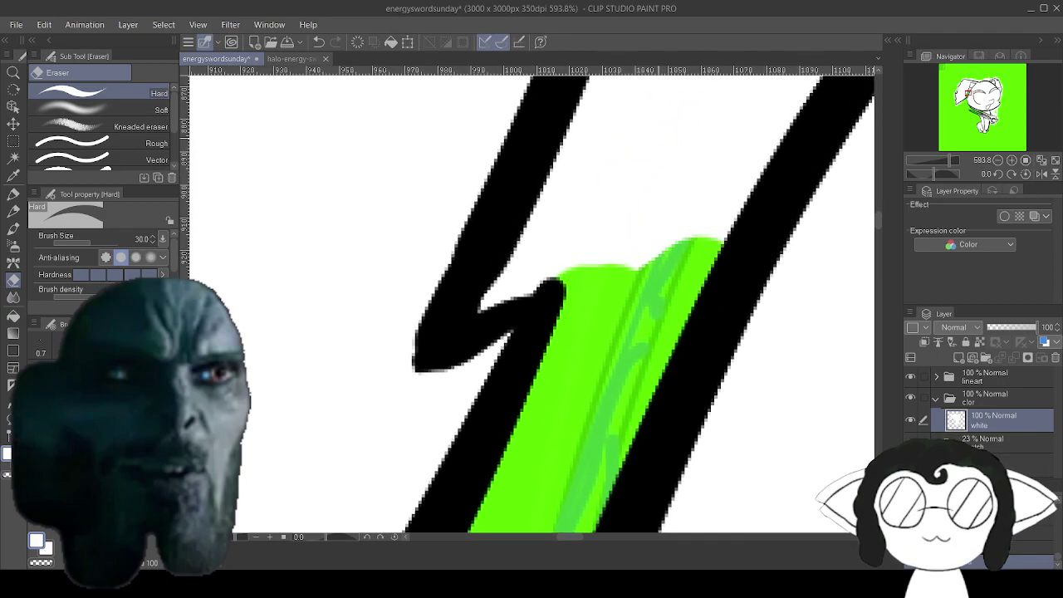
pyautogui.moveTo(636, 141); pyautogui.dragTo(543, 290)
pyautogui.moveTo(571, 233)
pyautogui.mouseDown()
pyautogui.moveTo(552, 308)
pyautogui.moveTo(518, 245)
pyautogui.mouseUp()
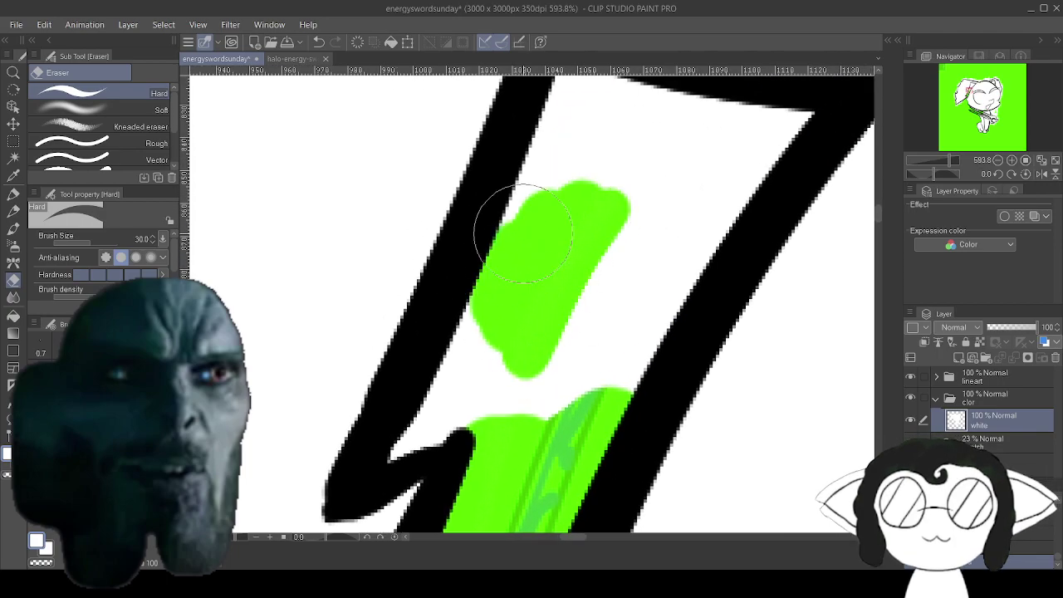
pyautogui.moveTo(451, 297)
pyautogui.mouseDown()
pyautogui.moveTo(444, 367)
pyautogui.moveTo(397, 455)
pyautogui.moveTo(552, 344)
pyautogui.moveTo(640, 332)
pyautogui.moveTo(778, 139)
pyautogui.moveTo(593, 120)
pyautogui.moveTo(506, 191)
pyautogui.moveTo(677, 200)
pyautogui.mouseUp()
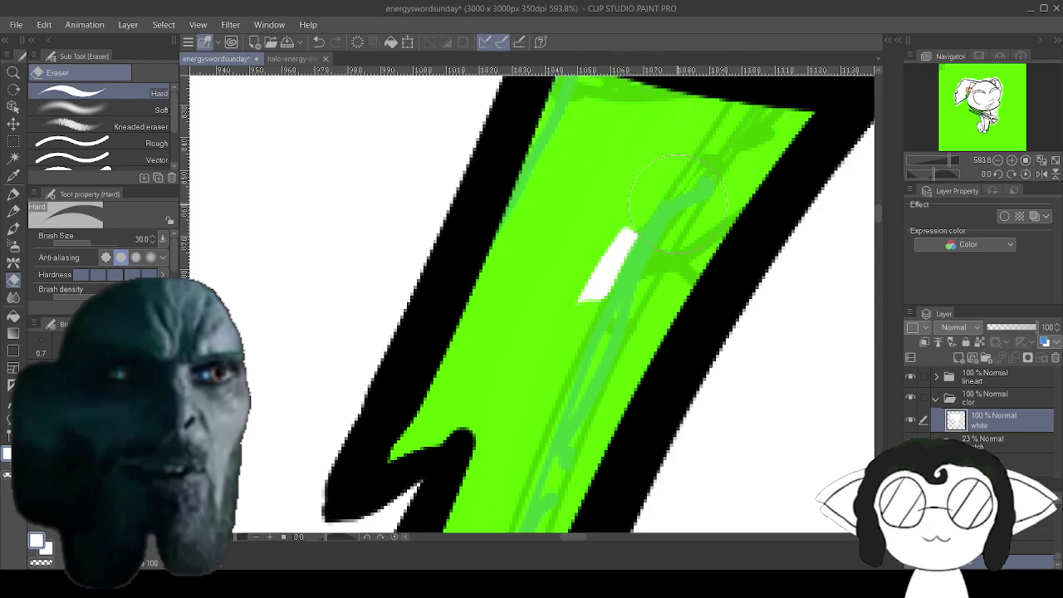
pyautogui.moveTo(582, 336); pyautogui.dragTo(543, 499)
pyautogui.moveTo(536, 249); pyautogui.dragTo(530, 230)
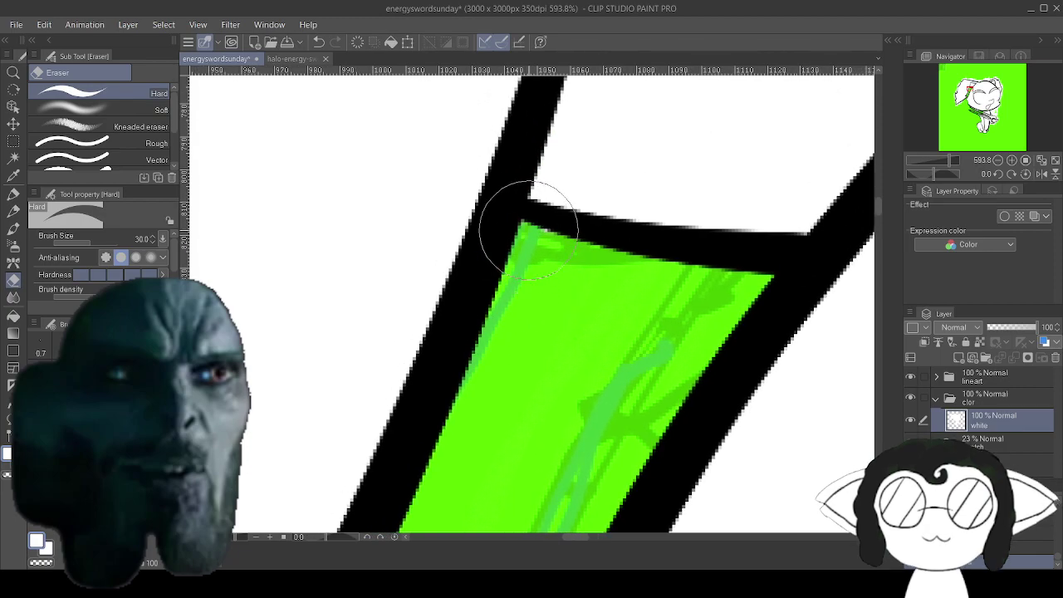
# Trim the scalloped white overflow beneath the floppy ear's slanted lower edge toward its pointed tip.
pyautogui.scroll(-5, 542, 239)
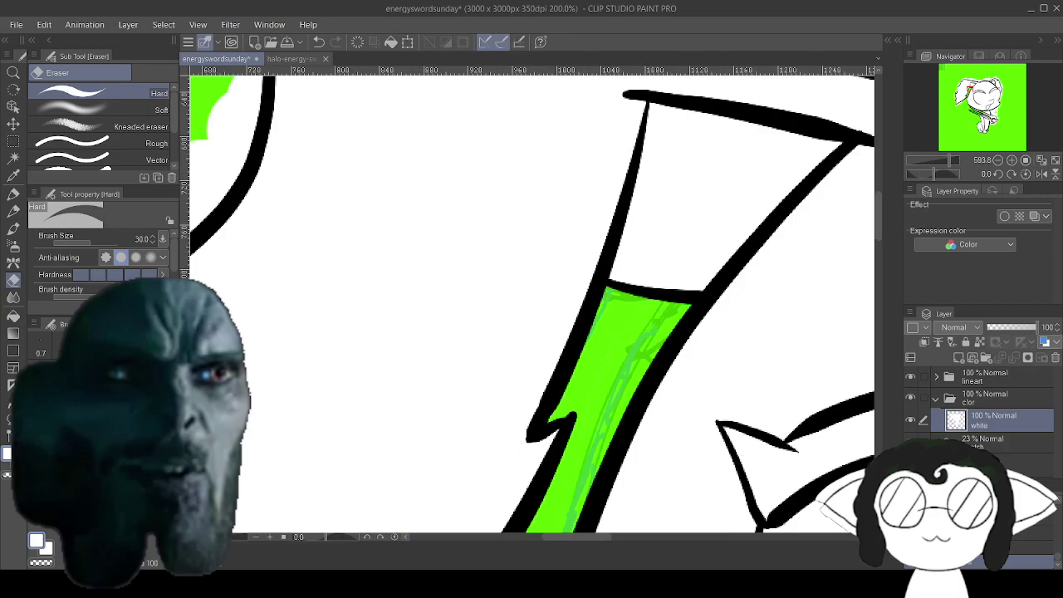
pyautogui.moveTo(540, 465); pyautogui.dragTo(498, 166)
pyautogui.moveTo(515, 498); pyautogui.dragTo(689, 158)
pyautogui.scroll(3, 683, 344)
pyautogui.scroll(1, 648, 218)
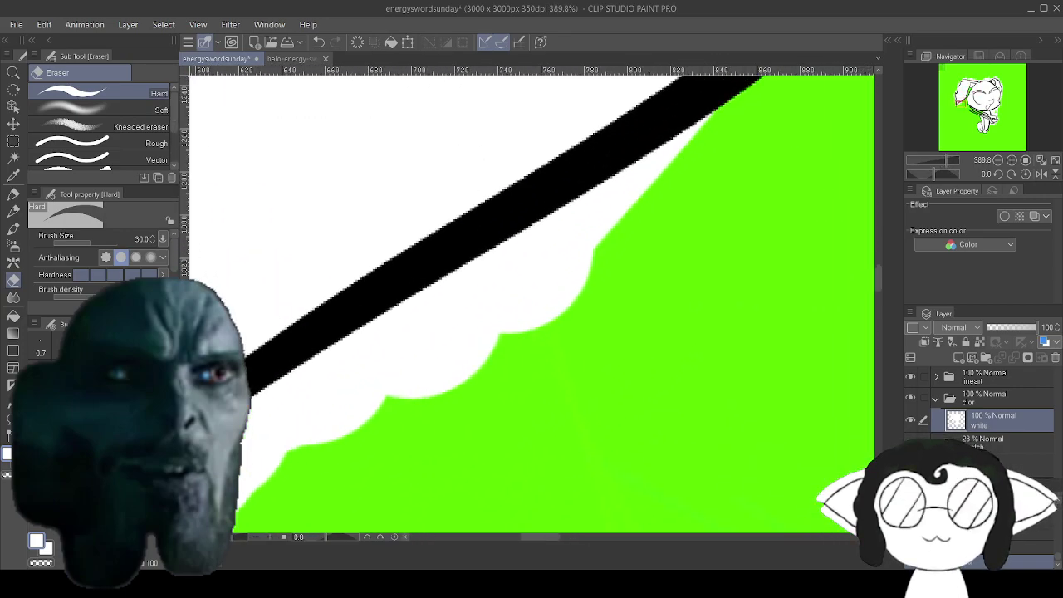
pyautogui.moveTo(648, 217)
pyautogui.mouseDown()
pyautogui.moveTo(431, 365)
pyautogui.moveTo(471, 411)
pyautogui.mouseUp()
pyautogui.moveTo(540, 374)
pyautogui.mouseDown()
pyautogui.moveTo(324, 465)
pyautogui.moveTo(490, 322)
pyautogui.mouseUp()
pyautogui.moveTo(291, 479); pyautogui.dragTo(634, 231)
pyautogui.moveTo(578, 274)
pyautogui.mouseDown()
pyautogui.moveTo(515, 345)
pyautogui.moveTo(480, 312)
pyautogui.mouseUp()
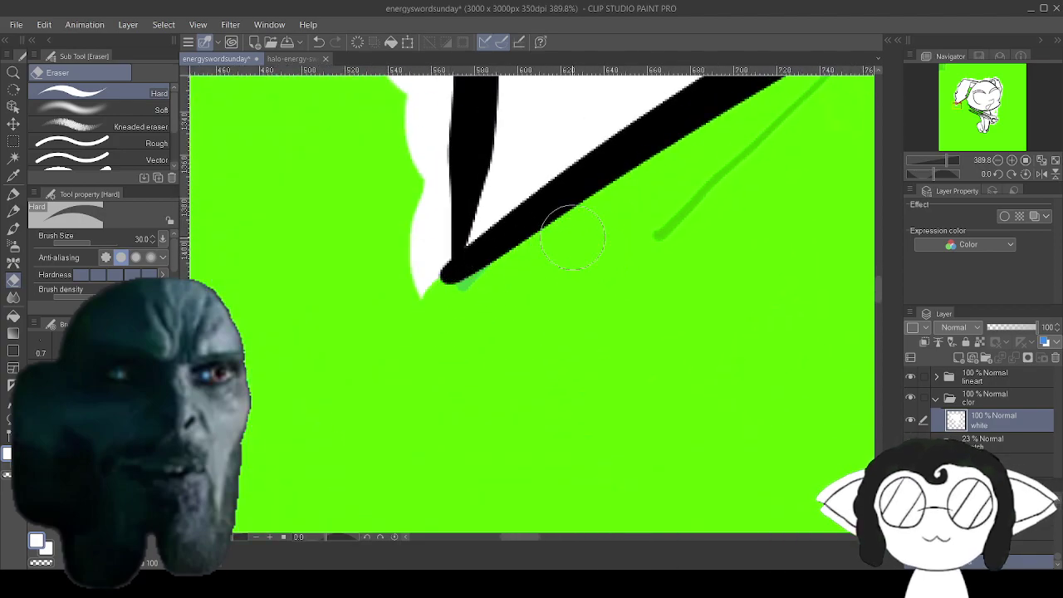
# Erase the white overflow around the floppy ear's pointed tip and up its outer side to the small notch.
pyautogui.moveTo(423, 254); pyautogui.dragTo(421, 195)
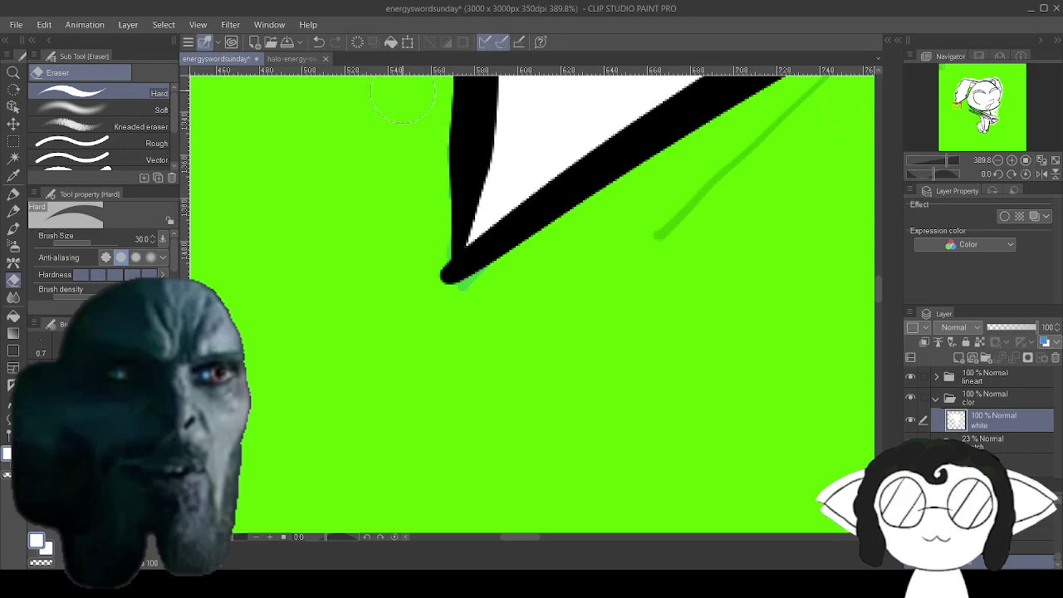
pyautogui.moveTo(403, 99); pyautogui.dragTo(487, 390)
pyautogui.moveTo(477, 309); pyautogui.dragTo(487, 390)
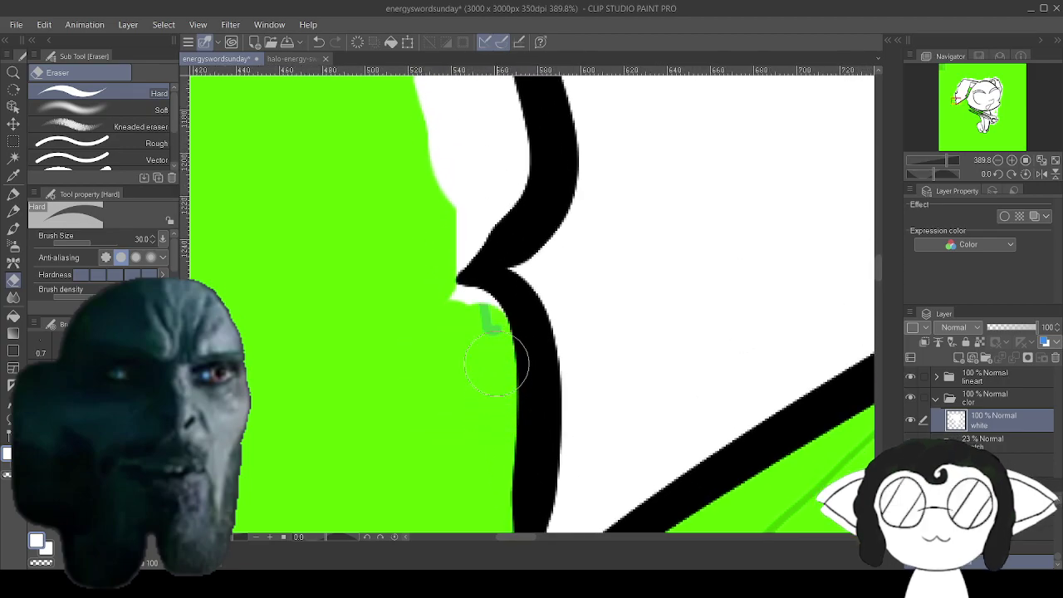
pyautogui.moveTo(481, 332)
pyautogui.mouseDown()
pyautogui.moveTo(472, 220)
pyautogui.moveTo(502, 124)
pyautogui.moveTo(421, 92)
pyautogui.moveTo(455, 127)
pyautogui.moveTo(561, 532)
pyautogui.mouseUp()
# Trim the white overflow along the floppy ear's outer edge from the notch upward past the curled fur tuft.
pyautogui.moveTo(500, 212)
pyautogui.mouseDown()
pyautogui.moveTo(509, 458)
pyautogui.moveTo(551, 396)
pyautogui.moveTo(545, 249)
pyautogui.moveTo(565, 138)
pyautogui.moveTo(525, 172)
pyautogui.mouseUp()
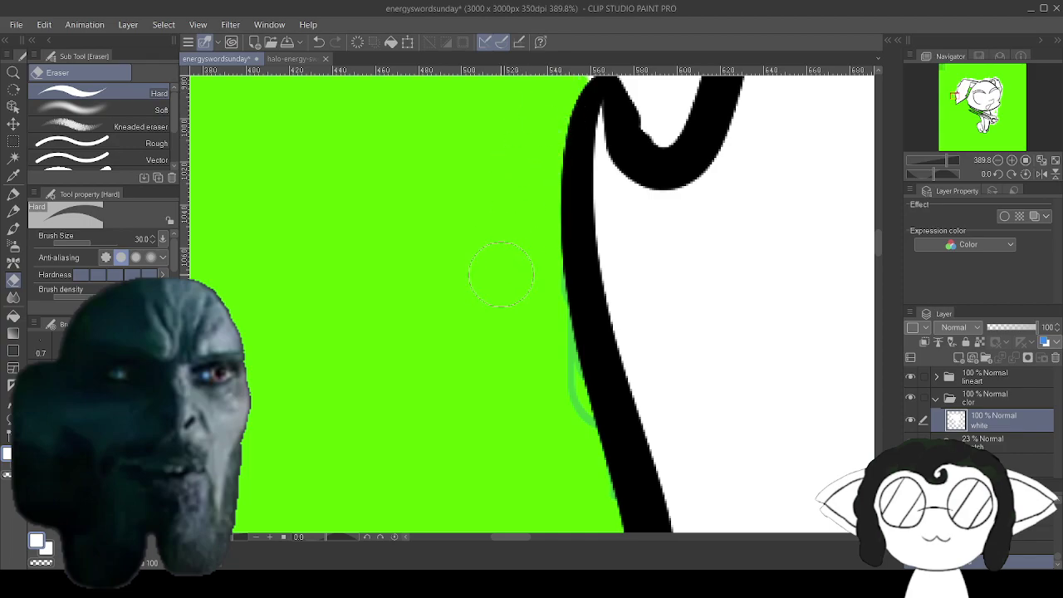
pyautogui.moveTo(501, 274); pyautogui.dragTo(450, 458)
pyautogui.moveTo(584, 196)
pyautogui.mouseDown()
pyautogui.moveTo(600, 151)
pyautogui.moveTo(517, 250)
pyautogui.mouseUp()
pyautogui.moveTo(577, 227)
pyautogui.mouseDown()
pyautogui.moveTo(592, 272)
pyautogui.moveTo(640, 206)
pyautogui.moveTo(658, 98)
pyautogui.moveTo(551, 357)
pyautogui.mouseUp()
pyautogui.moveTo(536, 237)
pyautogui.mouseDown()
pyautogui.moveTo(534, 309)
pyautogui.moveTo(546, 315)
pyautogui.moveTo(562, 269)
pyautogui.mouseUp()
pyautogui.moveTo(558, 152)
pyautogui.mouseDown()
pyautogui.moveTo(625, 92)
pyautogui.moveTo(501, 336)
pyautogui.mouseUp()
pyautogui.moveTo(450, 262); pyautogui.dragTo(566, 125)
pyautogui.moveTo(566, 124); pyautogui.dragTo(440, 292)
pyautogui.moveTo(619, 100); pyautogui.dragTo(498, 293)
pyautogui.moveTo(490, 332)
pyautogui.mouseDown()
pyautogui.moveTo(540, 249)
pyautogui.moveTo(660, 161)
pyautogui.moveTo(656, 93)
pyautogui.mouseUp()
pyautogui.moveTo(550, 135)
pyautogui.mouseDown()
pyautogui.moveTo(450, 433)
pyautogui.moveTo(418, 496)
pyautogui.mouseUp()
pyautogui.moveTo(503, 424); pyautogui.dragTo(515, 347)
# Erase the white overflow above the long sloping upper edge of the floppy ear, including leftover slivers.
pyautogui.moveTo(589, 216)
pyautogui.mouseDown()
pyautogui.moveTo(617, 299)
pyautogui.moveTo(697, 224)
pyautogui.moveTo(747, 137)
pyautogui.moveTo(665, 199)
pyautogui.moveTo(359, 322)
pyautogui.mouseUp()
pyautogui.moveTo(647, 188)
pyautogui.mouseDown()
pyautogui.moveTo(756, 157)
pyautogui.moveTo(571, 192)
pyautogui.mouseUp()
pyautogui.moveTo(532, 223)
pyautogui.mouseDown()
pyautogui.moveTo(780, 274)
pyautogui.moveTo(713, 203)
pyautogui.moveTo(360, 233)
pyautogui.mouseUp()
pyautogui.moveTo(544, 266)
pyautogui.mouseDown()
pyautogui.moveTo(756, 193)
pyautogui.moveTo(662, 188)
pyautogui.mouseUp()
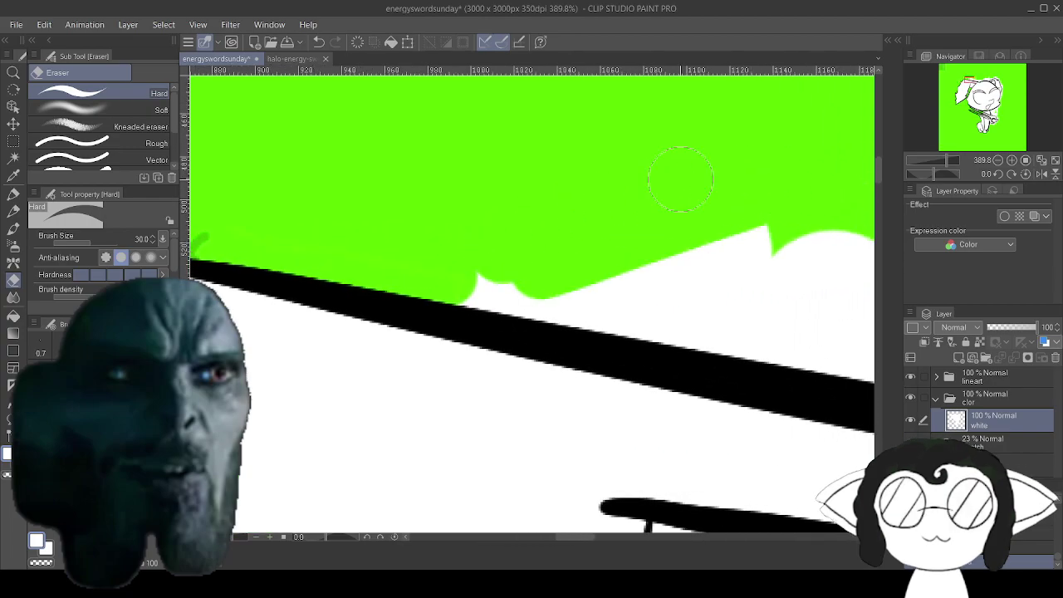
pyautogui.moveTo(471, 278)
pyautogui.mouseDown()
pyautogui.moveTo(576, 315)
pyautogui.moveTo(854, 370)
pyautogui.moveTo(855, 245)
pyautogui.moveTo(639, 262)
pyautogui.moveTo(802, 333)
pyautogui.mouseUp()
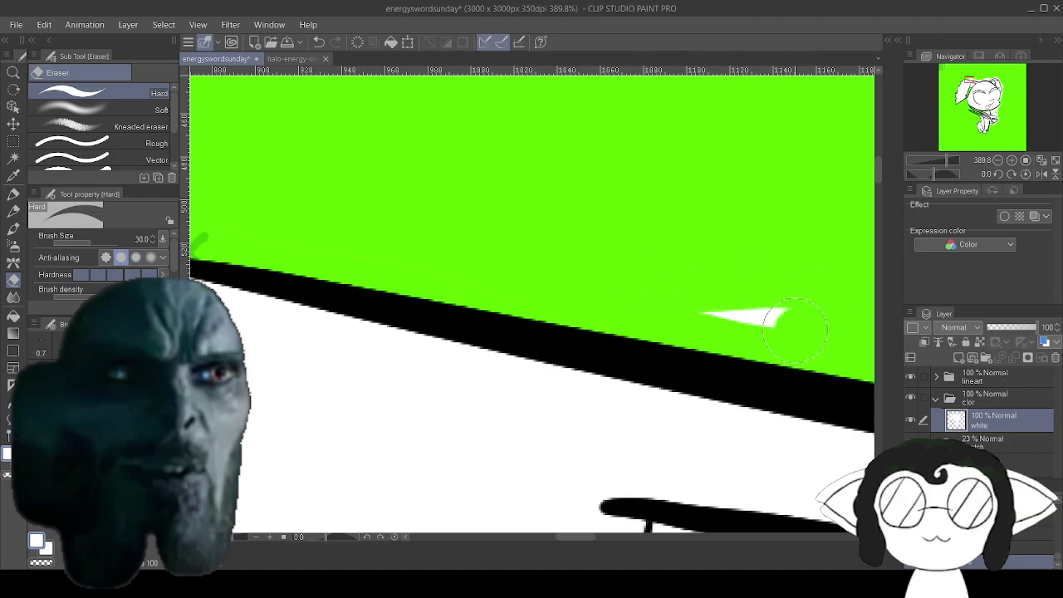
pyautogui.moveTo(817, 374); pyautogui.dragTo(318, 306)
pyautogui.moveTo(816, 246)
pyautogui.mouseDown()
pyautogui.moveTo(831, 259)
pyautogui.moveTo(746, 364)
pyautogui.moveTo(782, 391)
pyautogui.moveTo(666, 336)
pyautogui.moveTo(438, 303)
pyautogui.moveTo(422, 207)
pyautogui.moveTo(523, 234)
pyautogui.mouseUp()
pyautogui.moveTo(724, 279)
pyautogui.mouseDown()
pyautogui.moveTo(515, 276)
pyautogui.moveTo(428, 251)
pyautogui.moveTo(56, 262)
pyautogui.mouseUp()
# Clear the white overflow above the curved crown of the head up to the base of the second ear.
pyautogui.moveTo(771, 179)
pyautogui.mouseDown()
pyautogui.moveTo(794, 125)
pyautogui.moveTo(869, 107)
pyautogui.moveTo(855, 220)
pyautogui.mouseUp()
pyautogui.moveTo(837, 309)
pyautogui.mouseDown()
pyautogui.moveTo(727, 306)
pyautogui.moveTo(549, 346)
pyautogui.moveTo(413, 392)
pyautogui.moveTo(429, 332)
pyautogui.moveTo(765, 208)
pyautogui.mouseUp()
pyautogui.moveTo(820, 244)
pyautogui.mouseDown()
pyautogui.moveTo(665, 278)
pyautogui.moveTo(455, 338)
pyautogui.mouseUp()
pyautogui.moveTo(653, 242); pyautogui.dragTo(129, 225)
pyautogui.moveTo(631, 199); pyautogui.dragTo(565, 299)
pyautogui.moveTo(683, 212)
pyautogui.mouseDown()
pyautogui.moveTo(704, 189)
pyautogui.moveTo(531, 249)
pyautogui.moveTo(465, 191)
pyautogui.moveTo(374, 249)
pyautogui.moveTo(310, 251)
pyautogui.moveTo(352, 353)
pyautogui.moveTo(411, 349)
pyautogui.moveTo(448, 328)
pyautogui.mouseUp()
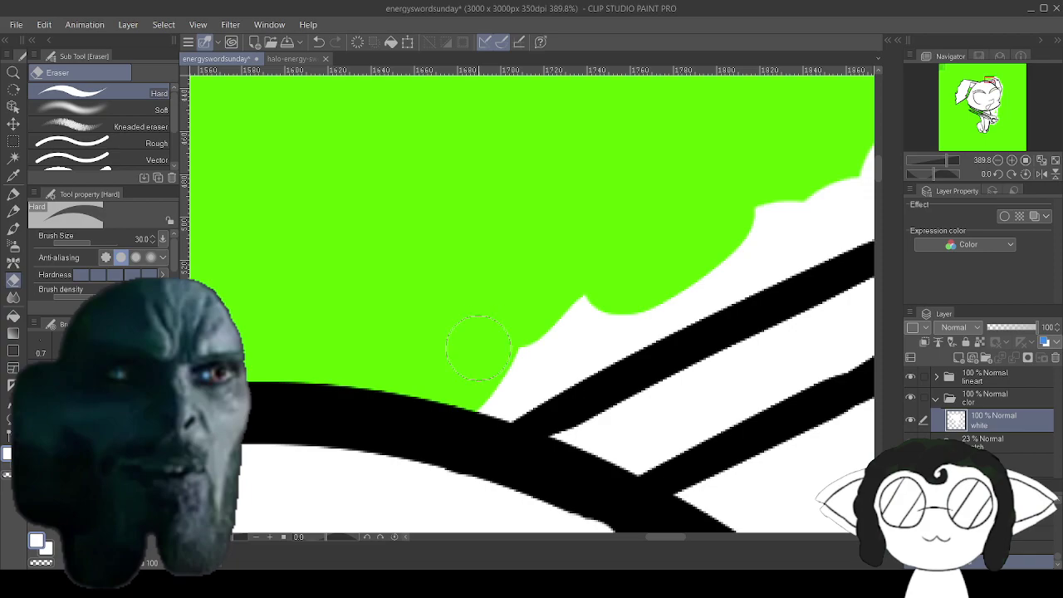
# Trim the white overflow along the second ear's rising upper edge from where it meets the head.
pyautogui.hotkey('alt', 'Tab')
pyautogui.hotkey('alt', 'Tab')
pyautogui.moveTo(589, 328)
pyautogui.mouseDown()
pyautogui.moveTo(524, 342)
pyautogui.moveTo(536, 365)
pyautogui.moveTo(571, 366)
pyautogui.moveTo(581, 355)
pyautogui.moveTo(515, 372)
pyautogui.moveTo(720, 270)
pyautogui.mouseUp()
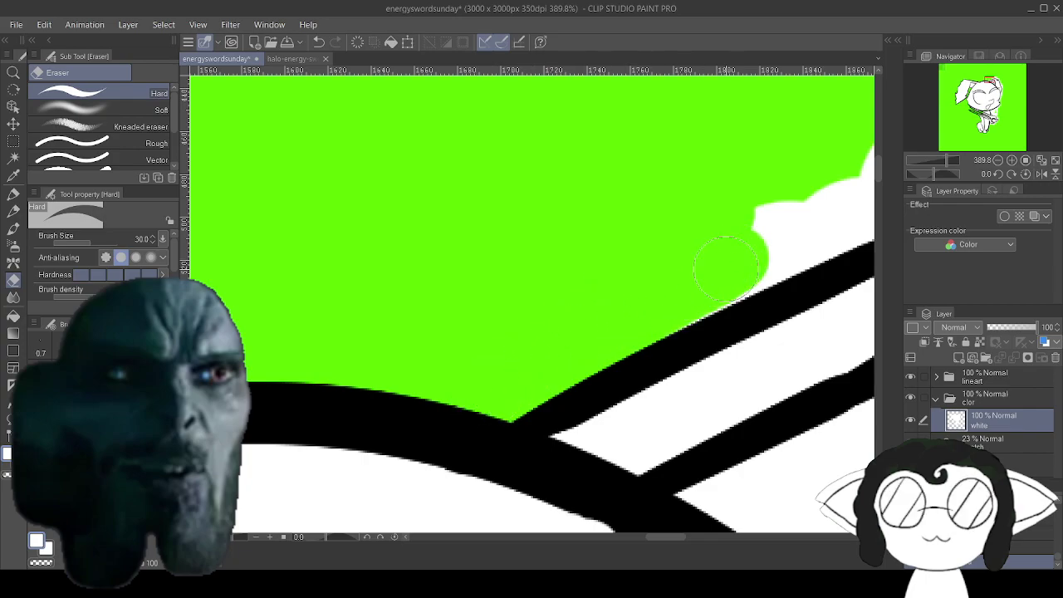
pyautogui.moveTo(669, 316); pyautogui.dragTo(789, 245)
# Erase the white around the second ear's peak and the pointed fur tuft beside it, including the notch between them.
pyautogui.moveTo(702, 230); pyautogui.dragTo(250, 372)
pyautogui.moveTo(647, 265)
pyautogui.mouseDown()
pyautogui.moveTo(645, 289)
pyautogui.moveTo(727, 357)
pyautogui.mouseUp()
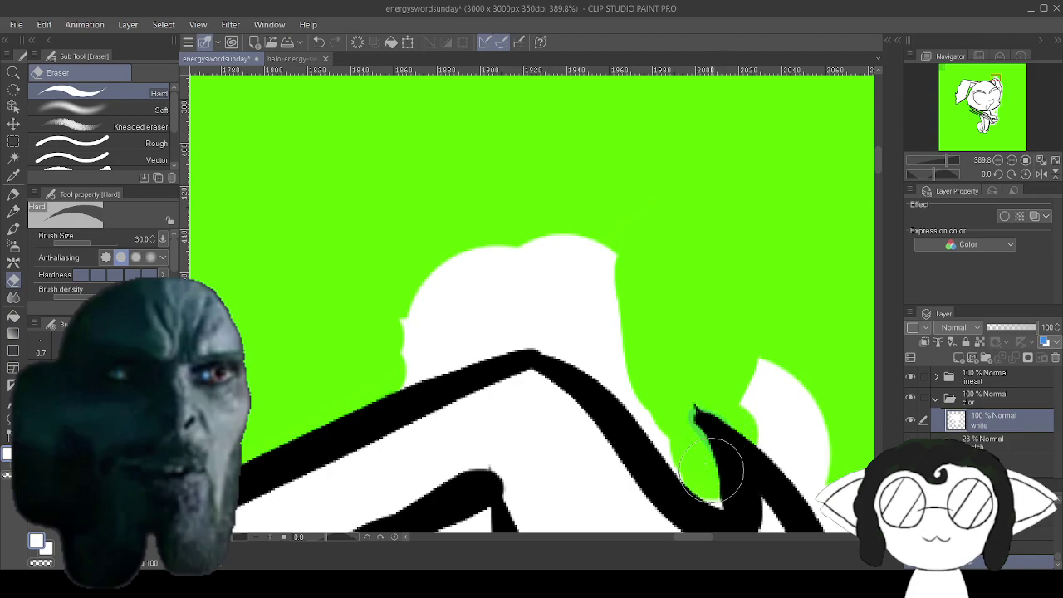
pyautogui.moveTo(691, 449)
pyautogui.mouseDown()
pyautogui.moveTo(620, 352)
pyautogui.moveTo(604, 284)
pyautogui.moveTo(610, 233)
pyautogui.moveTo(594, 251)
pyautogui.moveTo(437, 306)
pyautogui.moveTo(584, 237)
pyautogui.moveTo(394, 367)
pyautogui.moveTo(492, 318)
pyautogui.moveTo(610, 304)
pyautogui.mouseUp()
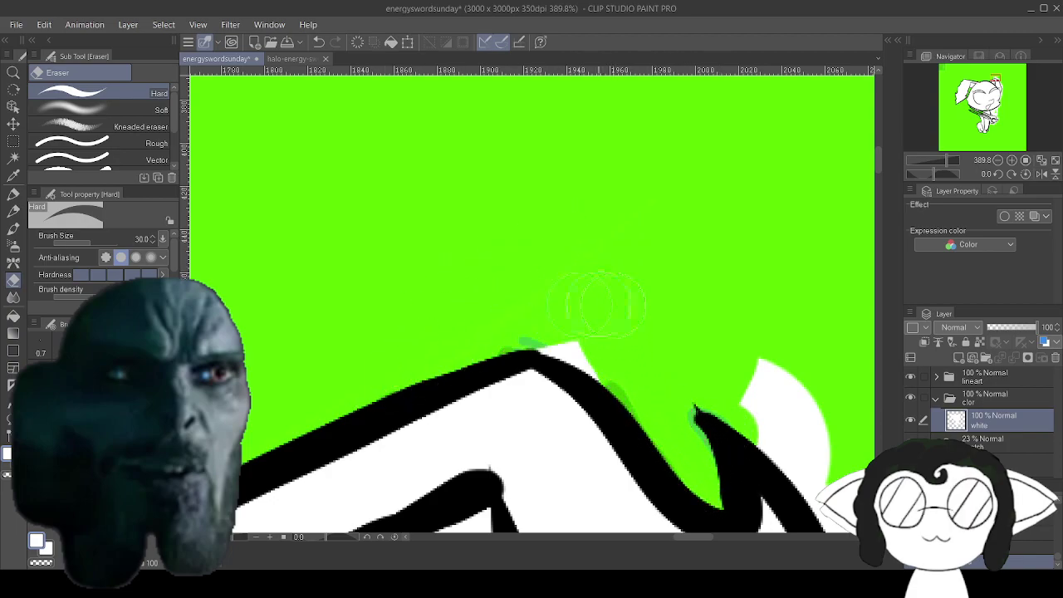
pyautogui.moveTo(600, 363)
pyautogui.mouseDown()
pyautogui.moveTo(707, 404)
pyautogui.moveTo(781, 364)
pyautogui.moveTo(804, 394)
pyautogui.moveTo(793, 432)
pyautogui.mouseUp()
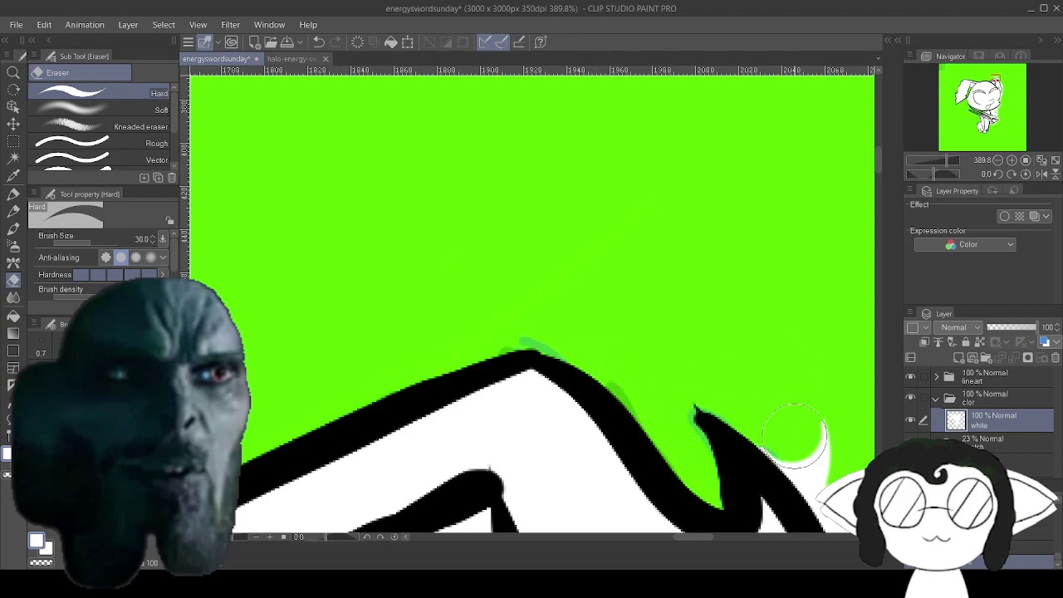
pyautogui.moveTo(811, 467)
pyautogui.mouseDown()
pyautogui.moveTo(671, 410)
pyautogui.moveTo(519, 212)
pyautogui.mouseUp()
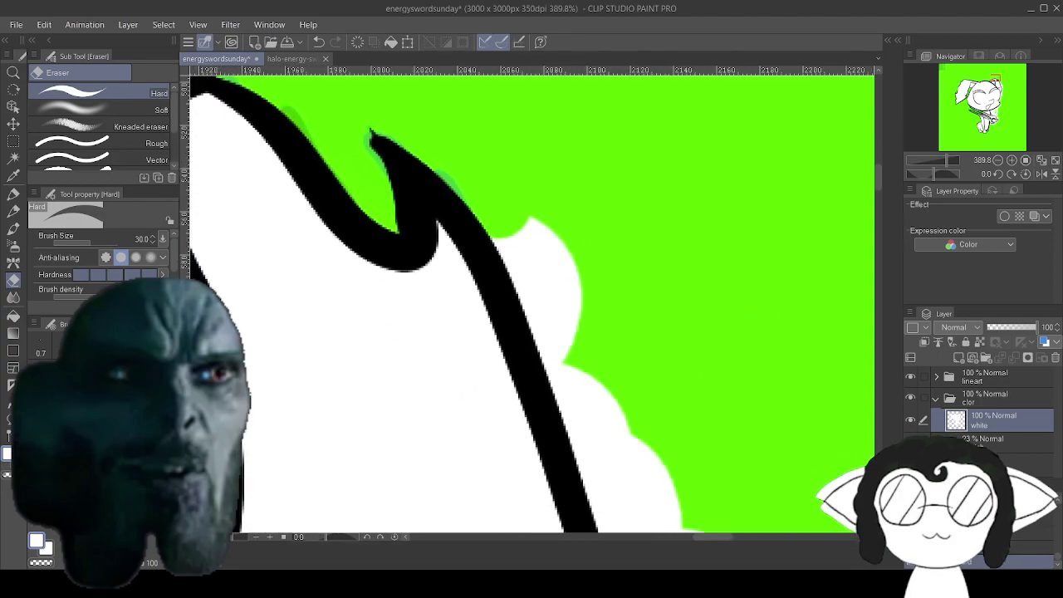
# Trim the white overflow down the long outer edge below the pointed tuft to the hooked cheek tuft.
pyautogui.moveTo(550, 288)
pyautogui.mouseDown()
pyautogui.moveTo(616, 444)
pyautogui.moveTo(621, 520)
pyautogui.mouseUp()
pyautogui.moveTo(674, 457); pyautogui.dragTo(688, 519)
pyautogui.moveTo(667, 474)
pyautogui.mouseDown()
pyautogui.moveTo(590, 116)
pyautogui.moveTo(559, 110)
pyautogui.mouseUp()
pyautogui.moveTo(632, 197)
pyautogui.mouseDown()
pyautogui.moveTo(681, 327)
pyautogui.moveTo(554, 218)
pyautogui.moveTo(533, 212)
pyautogui.mouseUp()
pyautogui.moveTo(569, 297)
pyautogui.mouseDown()
pyautogui.moveTo(613, 396)
pyautogui.moveTo(620, 486)
pyautogui.moveTo(579, 322)
pyautogui.moveTo(572, 87)
pyautogui.mouseUp()
pyautogui.moveTo(586, 224)
pyautogui.mouseDown()
pyautogui.moveTo(600, 147)
pyautogui.moveTo(559, 137)
pyautogui.moveTo(540, 287)
pyautogui.moveTo(498, 410)
pyautogui.moveTo(453, 431)
pyautogui.moveTo(560, 303)
pyautogui.moveTo(514, 519)
pyautogui.moveTo(470, 518)
pyautogui.moveTo(564, 146)
pyautogui.mouseUp()
pyautogui.moveTo(645, 144)
pyautogui.mouseDown()
pyautogui.moveTo(586, 264)
pyautogui.moveTo(562, 266)
pyautogui.moveTo(557, 181)
pyautogui.moveTo(559, 252)
pyautogui.moveTo(531, 423)
pyautogui.moveTo(489, 485)
pyautogui.moveTo(577, 344)
pyautogui.mouseUp()
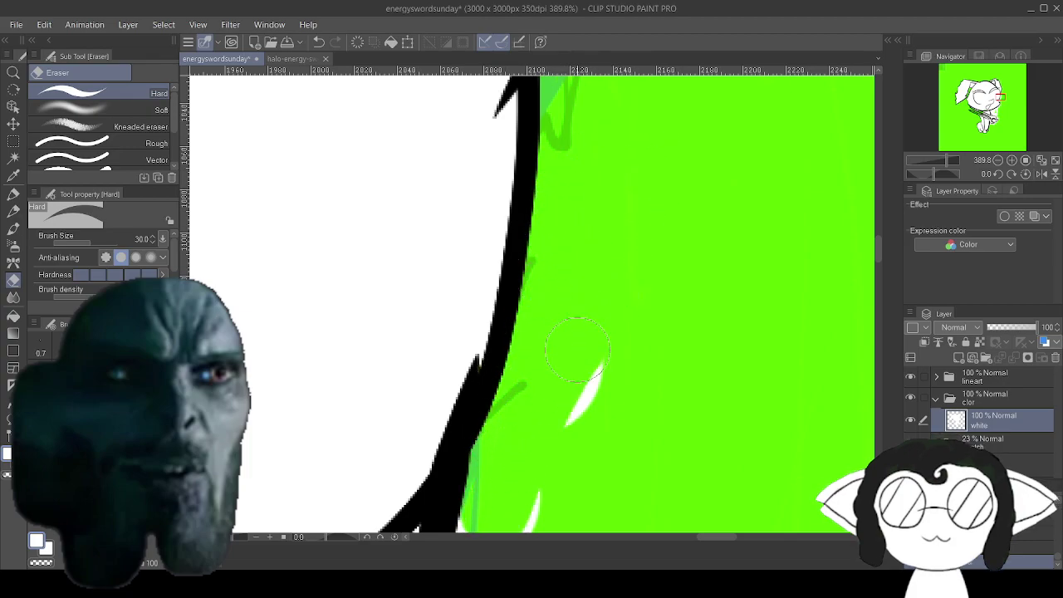
pyautogui.moveTo(567, 493)
pyautogui.mouseDown()
pyautogui.moveTo(572, 250)
pyautogui.moveTo(549, 249)
pyautogui.moveTo(526, 216)
pyautogui.moveTo(519, 336)
pyautogui.mouseUp()
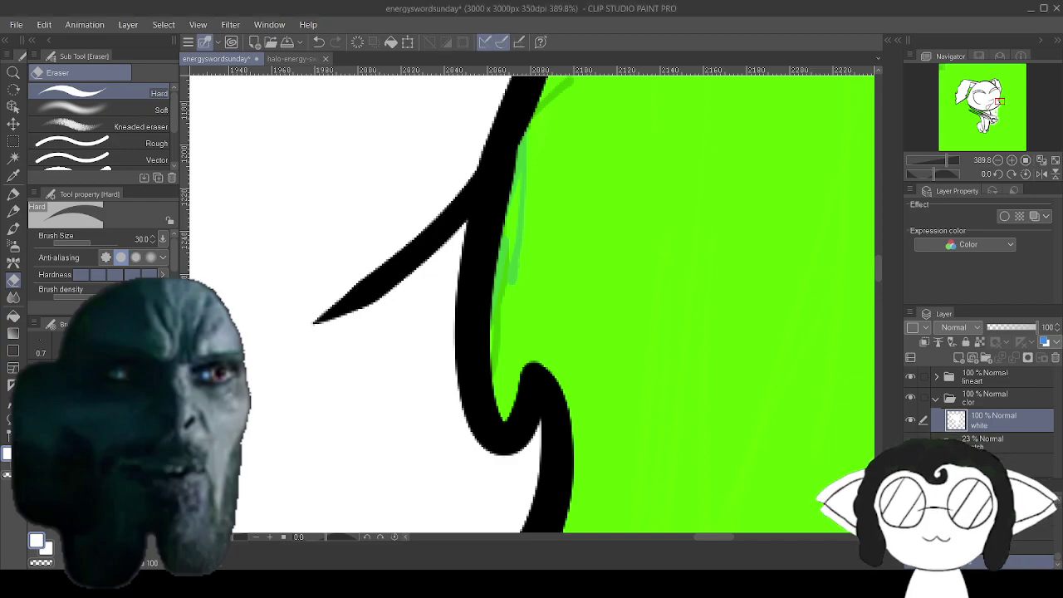
# Erase the white overflow beneath the rounded cheek and along the underside of the jaw toward the neck.
pyautogui.scroll(-10, 531, 299)
pyautogui.moveTo(498, 320); pyautogui.dragTo(538, 193)
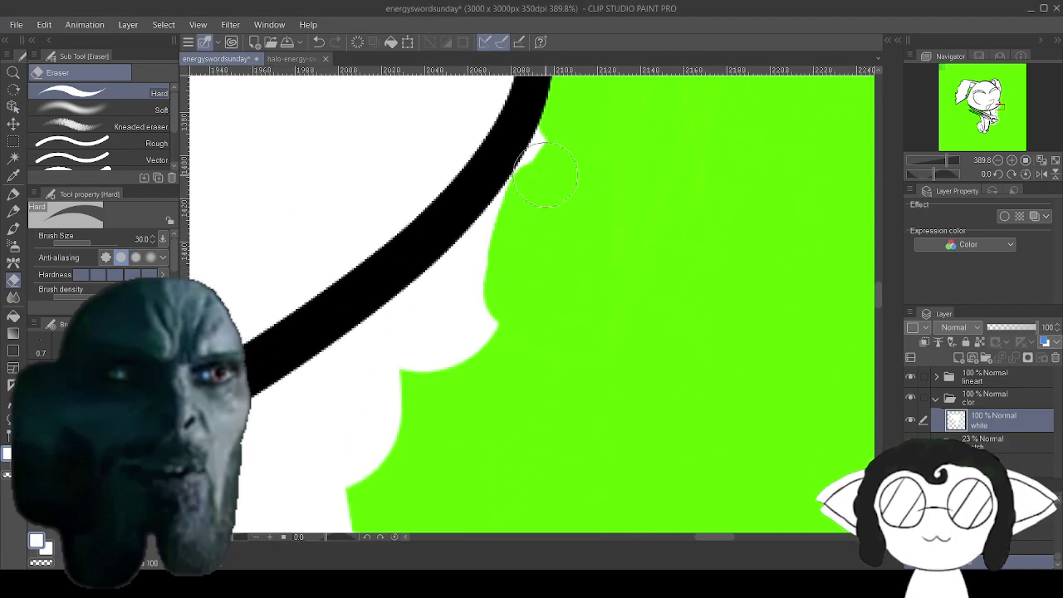
pyautogui.moveTo(502, 233)
pyautogui.mouseDown()
pyautogui.moveTo(298, 384)
pyautogui.moveTo(509, 299)
pyautogui.moveTo(329, 445)
pyautogui.moveTo(524, 329)
pyautogui.moveTo(404, 442)
pyautogui.moveTo(390, 494)
pyautogui.moveTo(348, 522)
pyautogui.moveTo(285, 523)
pyautogui.moveTo(273, 412)
pyautogui.mouseUp()
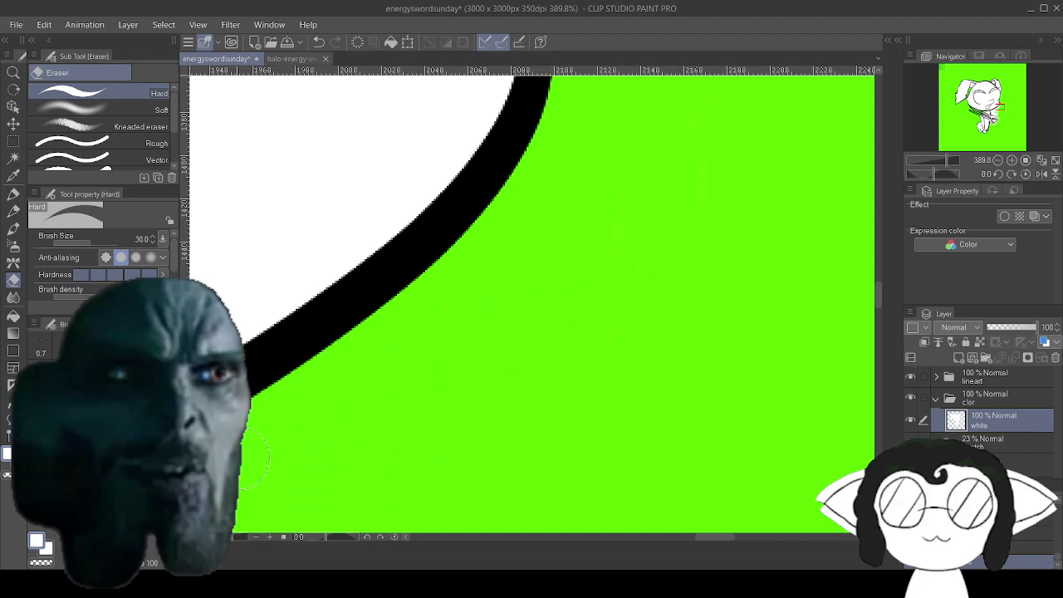
pyautogui.moveTo(323, 461)
pyautogui.mouseDown()
pyautogui.moveTo(721, 187)
pyautogui.moveTo(714, 111)
pyautogui.mouseUp()
pyautogui.moveTo(737, 228)
pyautogui.mouseDown()
pyautogui.moveTo(764, 377)
pyautogui.moveTo(714, 374)
pyautogui.mouseUp()
pyautogui.moveTo(696, 217)
pyautogui.mouseDown()
pyautogui.moveTo(706, 460)
pyautogui.moveTo(622, 290)
pyautogui.moveTo(540, 230)
pyautogui.moveTo(498, 166)
pyautogui.moveTo(435, 178)
pyautogui.moveTo(289, 289)
pyautogui.moveTo(513, 291)
pyautogui.mouseUp()
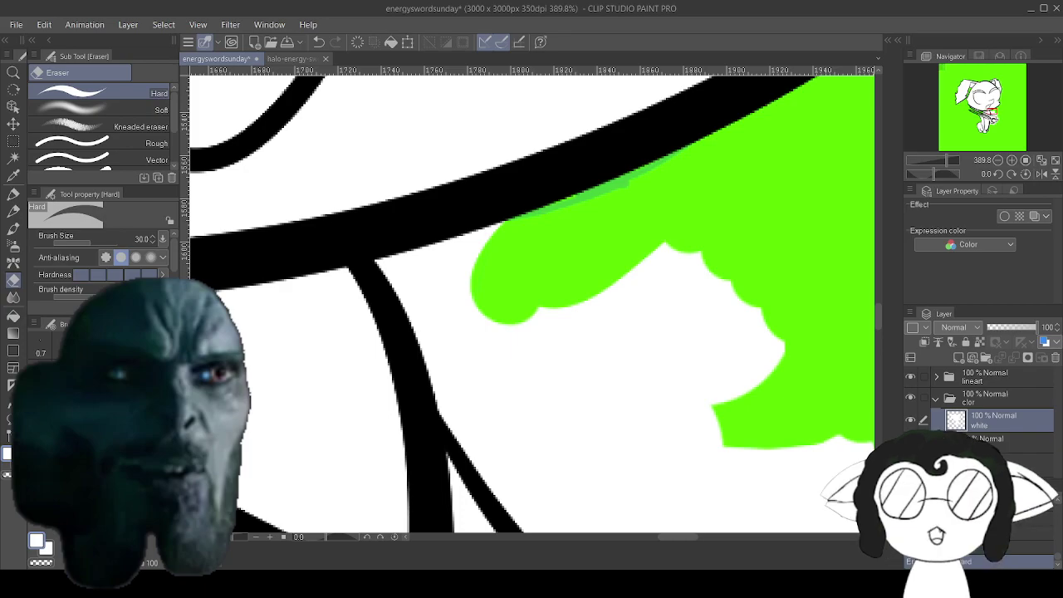
# Clear the white area below the jaw, beside the neck and the slanted line above the flat horizontal edge.
pyautogui.moveTo(511, 214)
pyautogui.mouseDown()
pyautogui.moveTo(397, 258)
pyautogui.moveTo(448, 345)
pyautogui.moveTo(452, 395)
pyautogui.moveTo(481, 273)
pyautogui.moveTo(530, 296)
pyautogui.moveTo(526, 336)
pyautogui.moveTo(714, 257)
pyautogui.moveTo(739, 304)
pyautogui.moveTo(821, 323)
pyautogui.moveTo(848, 412)
pyautogui.moveTo(855, 436)
pyautogui.mouseUp()
pyautogui.moveTo(822, 502)
pyautogui.mouseDown()
pyautogui.moveTo(538, 506)
pyautogui.moveTo(474, 420)
pyautogui.moveTo(509, 370)
pyautogui.moveTo(735, 327)
pyautogui.moveTo(600, 386)
pyautogui.moveTo(562, 437)
pyautogui.moveTo(597, 455)
pyautogui.moveTo(676, 445)
pyautogui.mouseUp()
pyautogui.moveTo(854, 478); pyautogui.dragTo(679, 257)
pyautogui.moveTo(783, 336)
pyautogui.mouseDown()
pyautogui.moveTo(797, 239)
pyautogui.moveTo(755, 258)
pyautogui.moveTo(715, 419)
pyautogui.mouseUp()
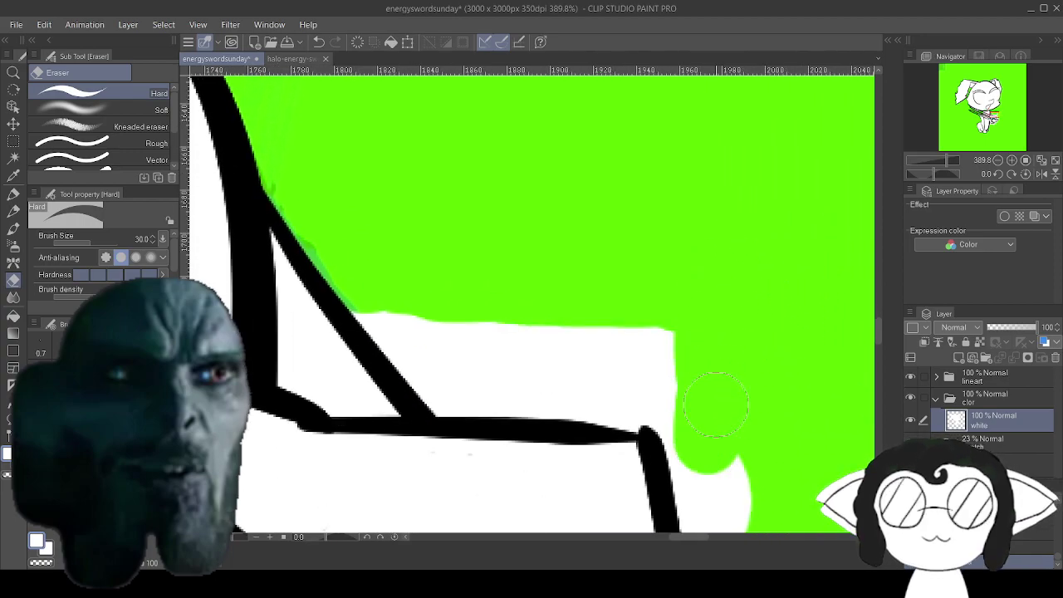
pyautogui.moveTo(657, 388); pyautogui.dragTo(708, 315)
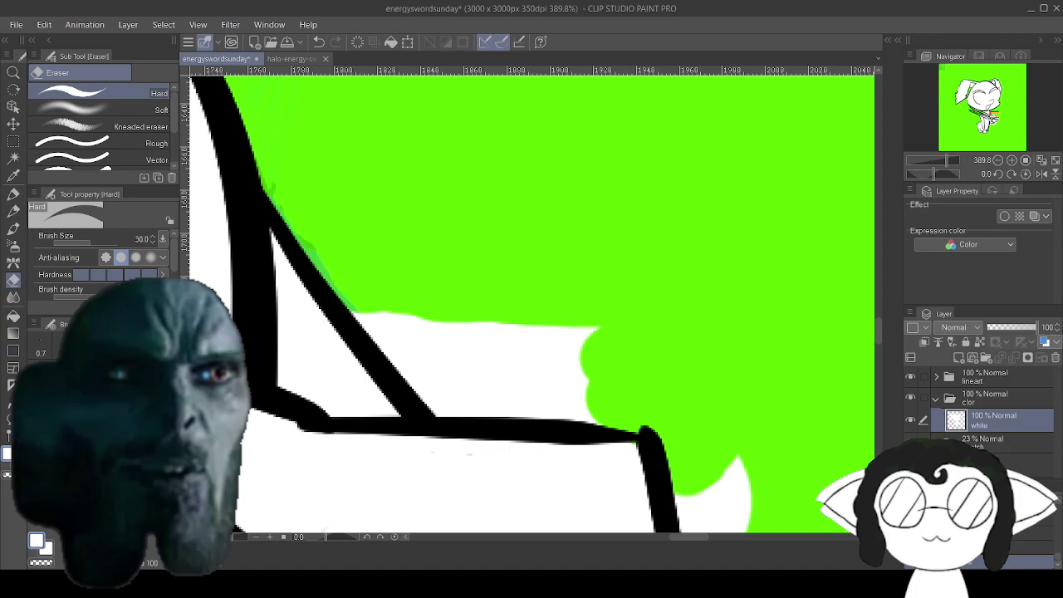
pyautogui.hotkey('ctrl', 'z')
pyautogui.hotkey('ctrl', 'z')
# Erase the white overflow above the flat horizontal edge, from the slanted line out to its rounded corner.
pyautogui.moveTo(751, 286); pyautogui.dragTo(766, 329)
pyautogui.moveTo(715, 292)
pyautogui.mouseDown()
pyautogui.moveTo(688, 398)
pyautogui.moveTo(606, 320)
pyautogui.moveTo(483, 334)
pyautogui.moveTo(377, 294)
pyautogui.mouseUp()
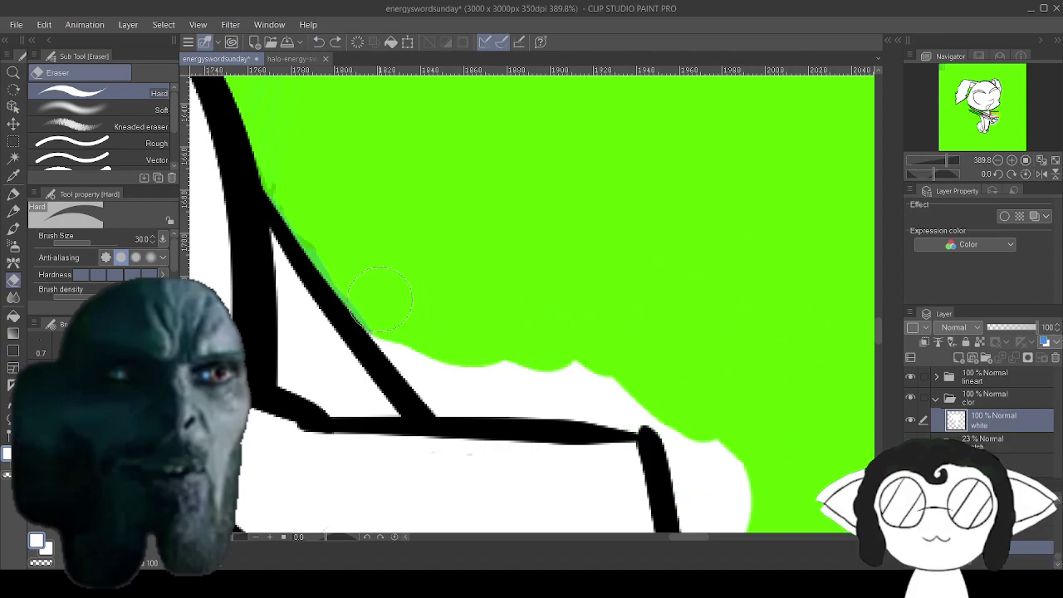
pyautogui.moveTo(425, 353)
pyautogui.mouseDown()
pyautogui.moveTo(459, 365)
pyautogui.moveTo(671, 367)
pyautogui.mouseUp()
pyautogui.moveTo(735, 436)
pyautogui.mouseDown()
pyautogui.moveTo(723, 517)
pyautogui.moveTo(706, 483)
pyautogui.moveTo(711, 506)
pyautogui.moveTo(703, 494)
pyautogui.moveTo(664, 396)
pyautogui.moveTo(551, 291)
pyautogui.moveTo(588, 343)
pyautogui.moveTo(634, 375)
pyautogui.mouseUp()
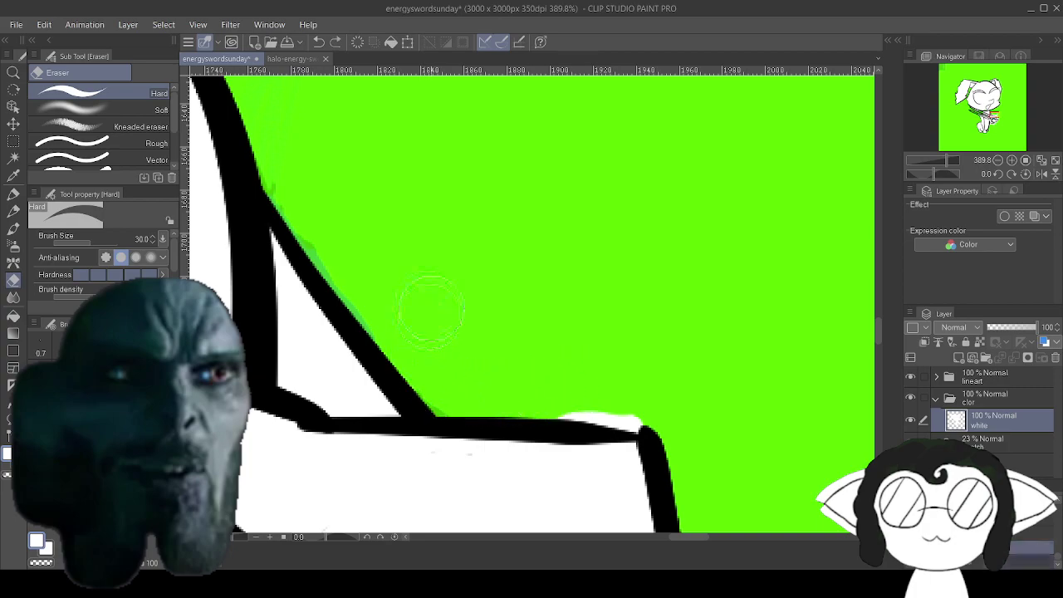
pyautogui.scroll(4, 709, 350)
pyautogui.moveTo(709, 351); pyautogui.dragTo(734, 162)
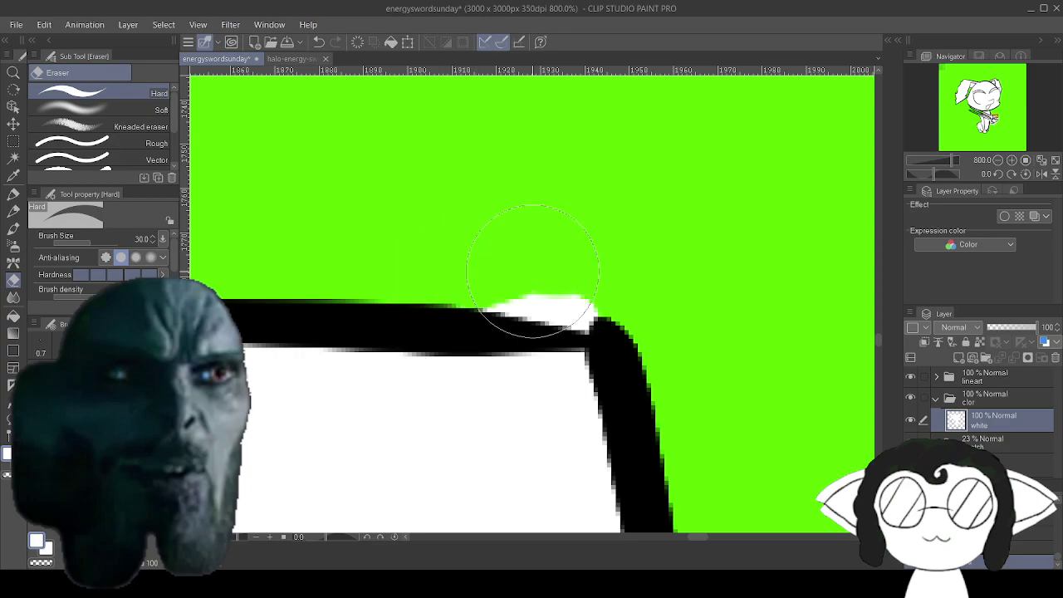
pyautogui.moveTo(529, 274); pyautogui.dragTo(492, 292)
# Trim the white overflow down the steep edge below the corner and across the notch up to the hooked tip.
pyautogui.moveTo(635, 469)
pyautogui.mouseDown()
pyautogui.moveTo(612, 97)
pyautogui.moveTo(476, 149)
pyautogui.mouseUp()
pyautogui.moveTo(567, 299)
pyautogui.mouseDown()
pyautogui.moveTo(543, 258)
pyautogui.moveTo(563, 244)
pyautogui.mouseUp()
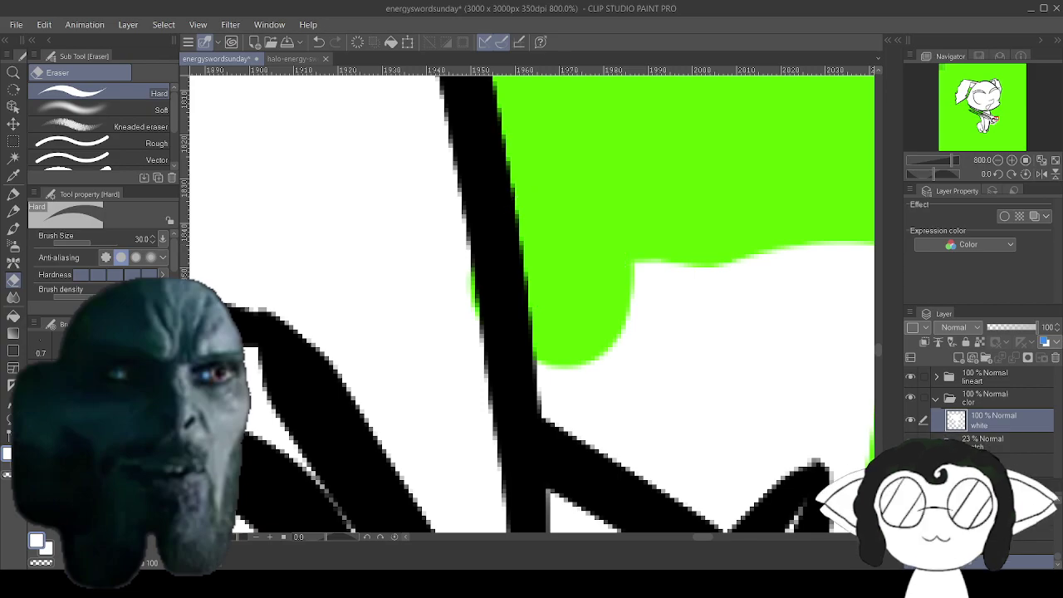
pyautogui.hotkey('ctrl', 'z')
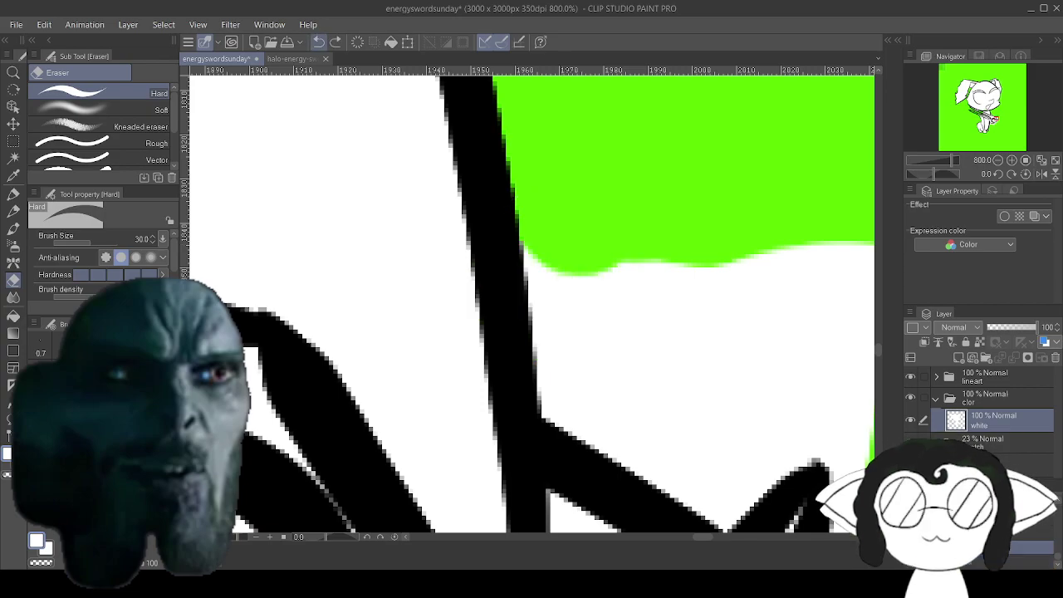
pyautogui.scroll(-4, 612, 318)
pyautogui.moveTo(612, 318)
pyautogui.mouseDown()
pyautogui.moveTo(612, 357)
pyautogui.moveTo(628, 308)
pyautogui.mouseUp()
pyautogui.moveTo(704, 338)
pyautogui.mouseDown()
pyautogui.moveTo(747, 338)
pyautogui.moveTo(696, 369)
pyautogui.moveTo(706, 328)
pyautogui.mouseUp()
pyautogui.scroll(2, 704, 330)
pyautogui.moveTo(696, 248); pyautogui.dragTo(706, 313)
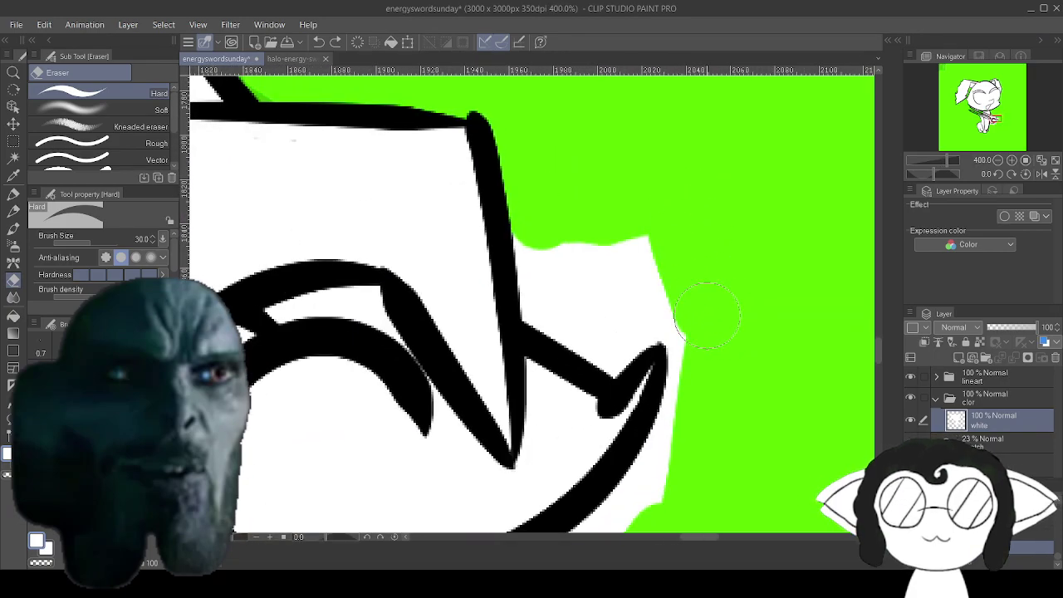
pyautogui.moveTo(665, 257)
pyautogui.mouseDown()
pyautogui.moveTo(664, 291)
pyautogui.moveTo(606, 266)
pyautogui.moveTo(549, 259)
pyautogui.mouseUp()
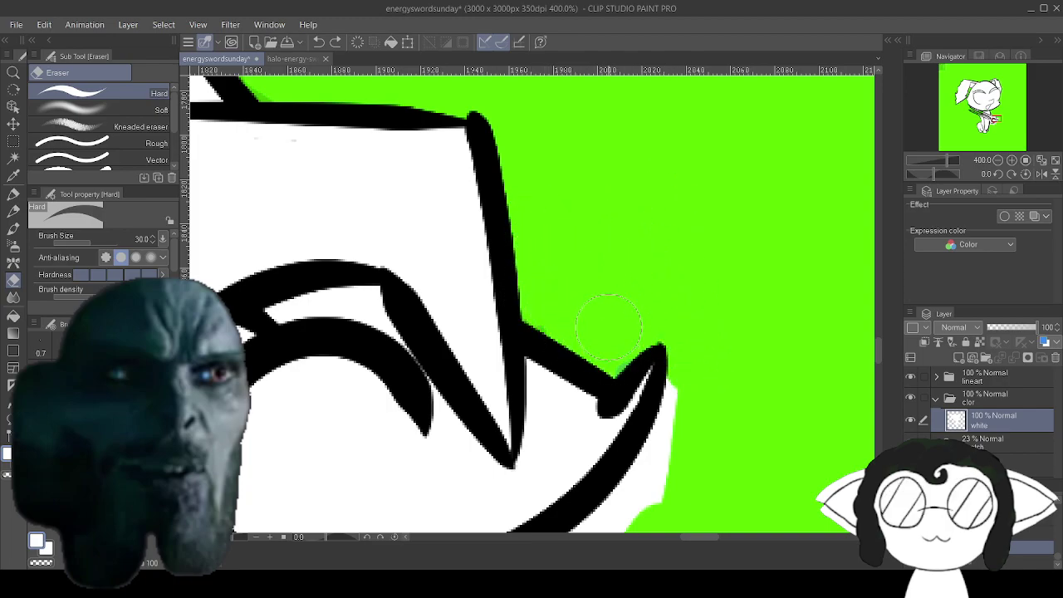
# Erase the white beneath the hooked outline and clear the narrow gap inside it up to the energy sword's base.
pyautogui.moveTo(694, 391)
pyautogui.mouseDown()
pyautogui.moveTo(639, 508)
pyautogui.moveTo(830, 191)
pyautogui.moveTo(777, 290)
pyautogui.mouseUp()
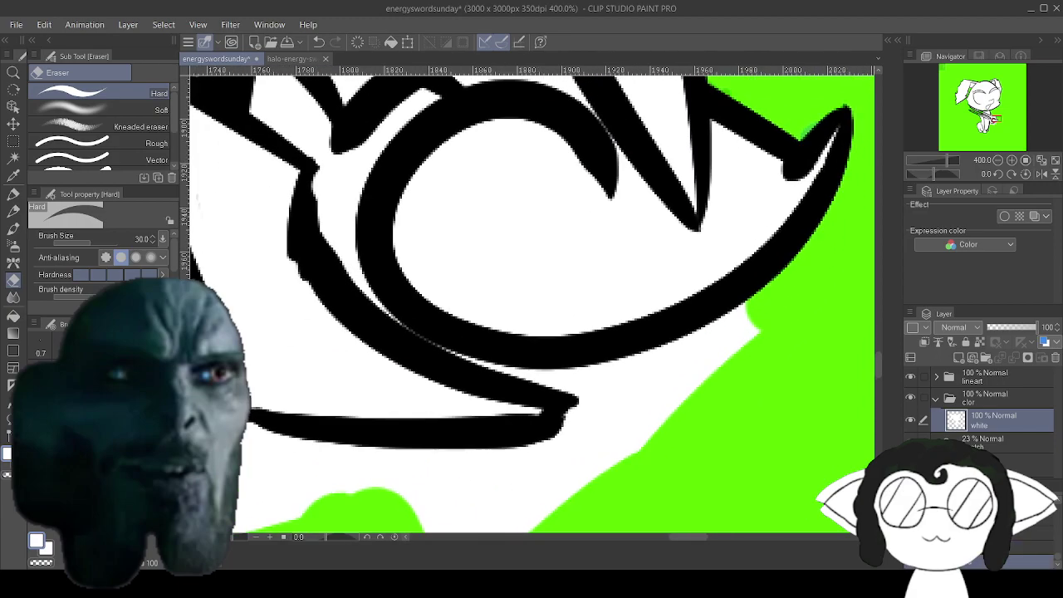
pyautogui.moveTo(779, 332)
pyautogui.mouseDown()
pyautogui.moveTo(631, 390)
pyautogui.moveTo(565, 378)
pyautogui.moveTo(476, 401)
pyautogui.mouseUp()
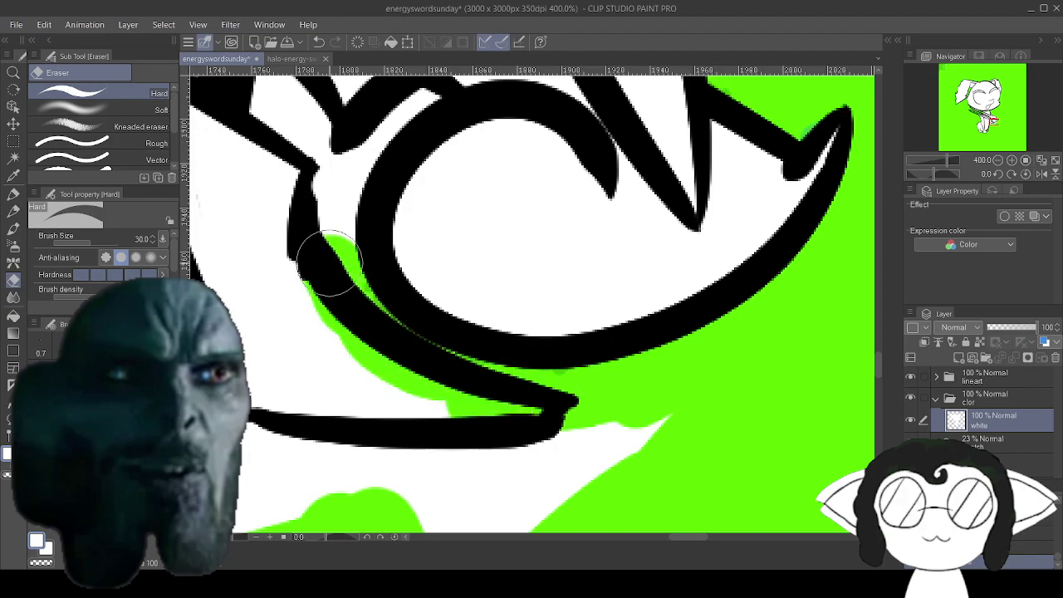
pyautogui.moveTo(329, 266); pyautogui.dragTo(336, 181)
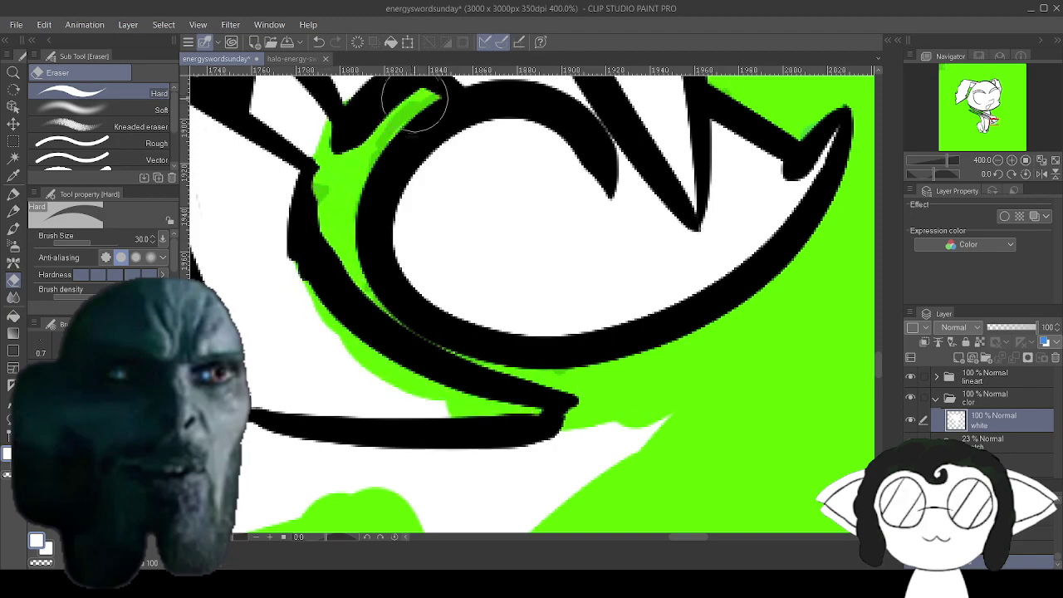
pyautogui.moveTo(413, 98); pyautogui.dragTo(771, 351)
pyautogui.moveTo(680, 392)
pyautogui.mouseDown()
pyautogui.moveTo(695, 362)
pyautogui.moveTo(633, 368)
pyautogui.moveTo(643, 322)
pyautogui.mouseUp()
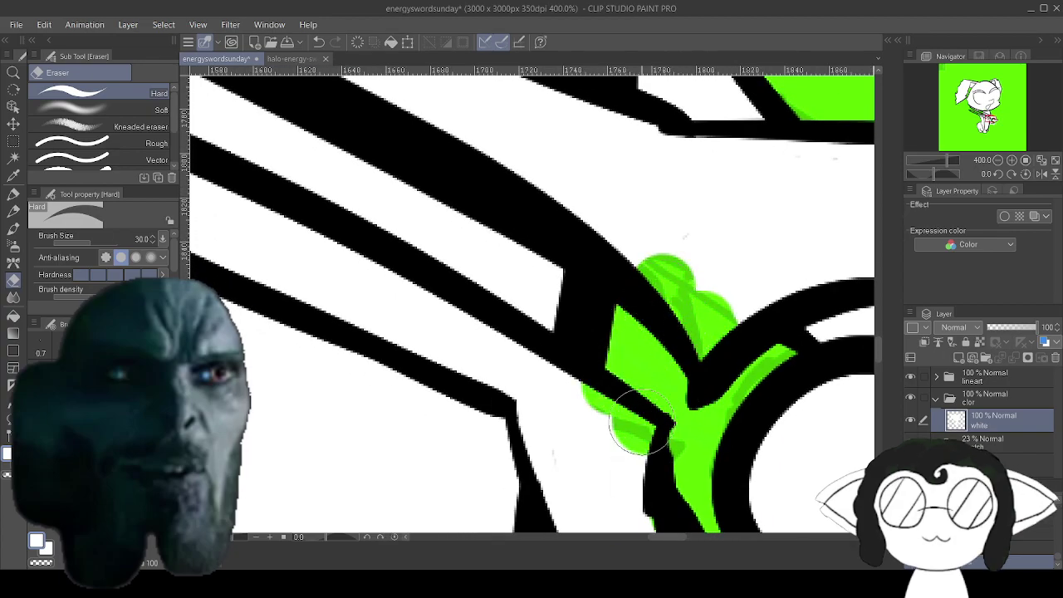
# Clear the remaining white overflow around the energy sword's blades, the paw and the lower body.
pyautogui.moveTo(332, 133); pyautogui.dragTo(713, 499)
pyautogui.moveTo(864, 490); pyautogui.dragTo(195, 91)
pyautogui.moveTo(498, 432)
pyautogui.mouseDown()
pyautogui.moveTo(598, 150)
pyautogui.moveTo(509, 151)
pyautogui.moveTo(448, 257)
pyautogui.moveTo(526, 177)
pyautogui.moveTo(471, 242)
pyautogui.moveTo(435, 322)
pyautogui.moveTo(443, 347)
pyautogui.moveTo(496, 249)
pyautogui.moveTo(565, 76)
pyautogui.moveTo(561, 55)
pyautogui.mouseUp()
pyautogui.moveTo(750, 275)
pyautogui.mouseDown()
pyautogui.moveTo(692, 317)
pyautogui.moveTo(682, 287)
pyautogui.moveTo(598, 390)
pyautogui.moveTo(548, 407)
pyautogui.moveTo(507, 332)
pyautogui.moveTo(537, 306)
pyautogui.moveTo(321, 296)
pyautogui.moveTo(316, 258)
pyautogui.moveTo(311, 365)
pyautogui.moveTo(413, 340)
pyautogui.moveTo(714, 146)
pyautogui.mouseUp()
pyautogui.moveTo(415, 523); pyautogui.dragTo(737, 83)
pyautogui.moveTo(249, 490); pyautogui.dragTo(721, 292)
# Fill the accidentally erased notch in the chin above the jawline with white using the Milli pen.
pyautogui.scroll(-4, 714, 292)
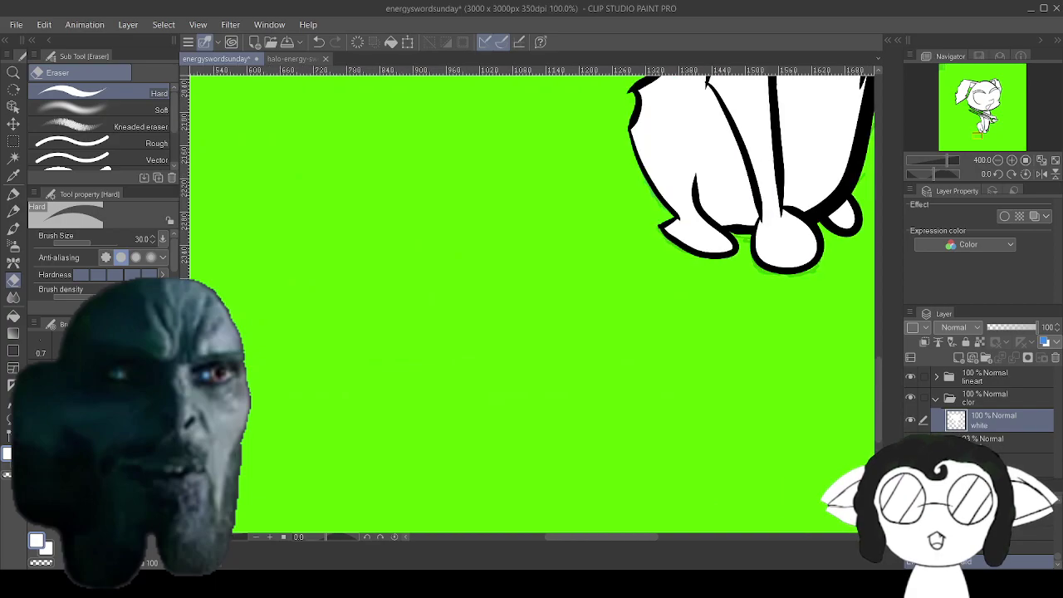
pyautogui.scroll(-4, 471, 336)
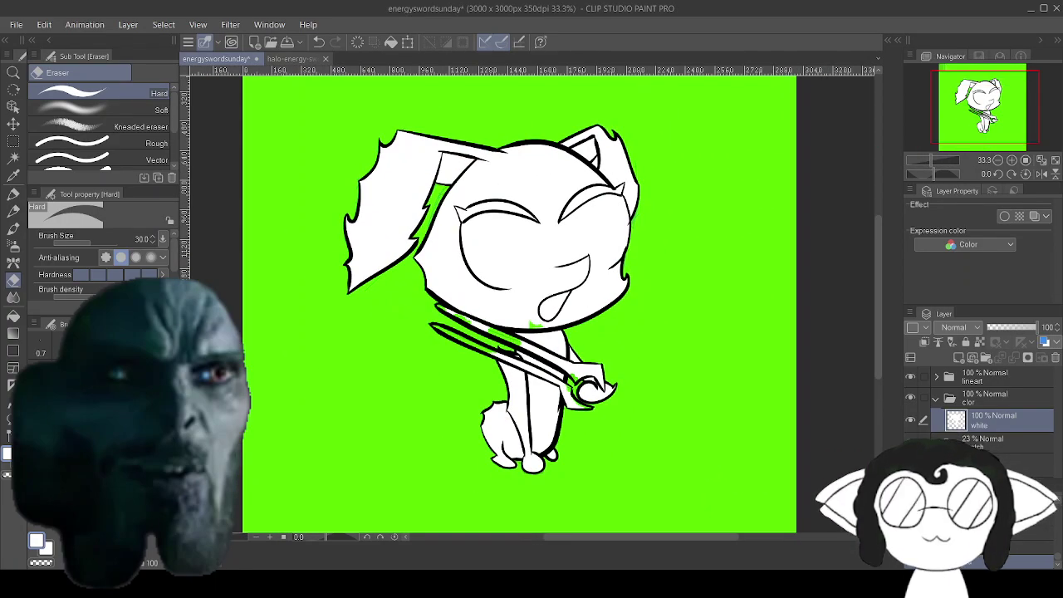
pyautogui.moveTo(471, 215); pyautogui.dragTo(542, 182)
pyautogui.scroll(3, 591, 324)
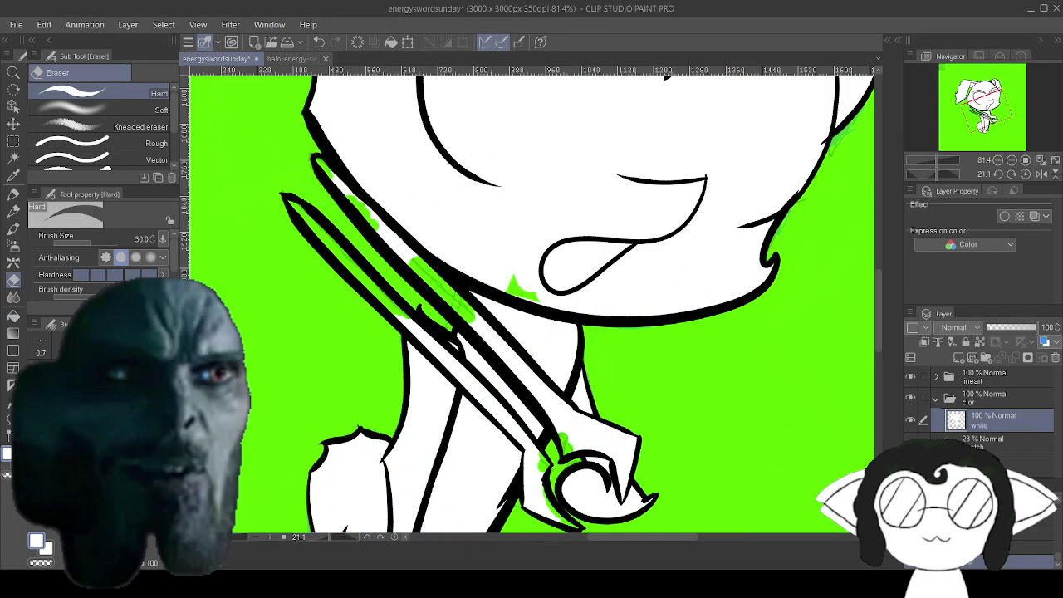
pyautogui.moveTo(591, 323); pyautogui.dragTo(594, 301)
pyautogui.scroll(2, 545, 338)
pyautogui.scroll(4, 391, 282)
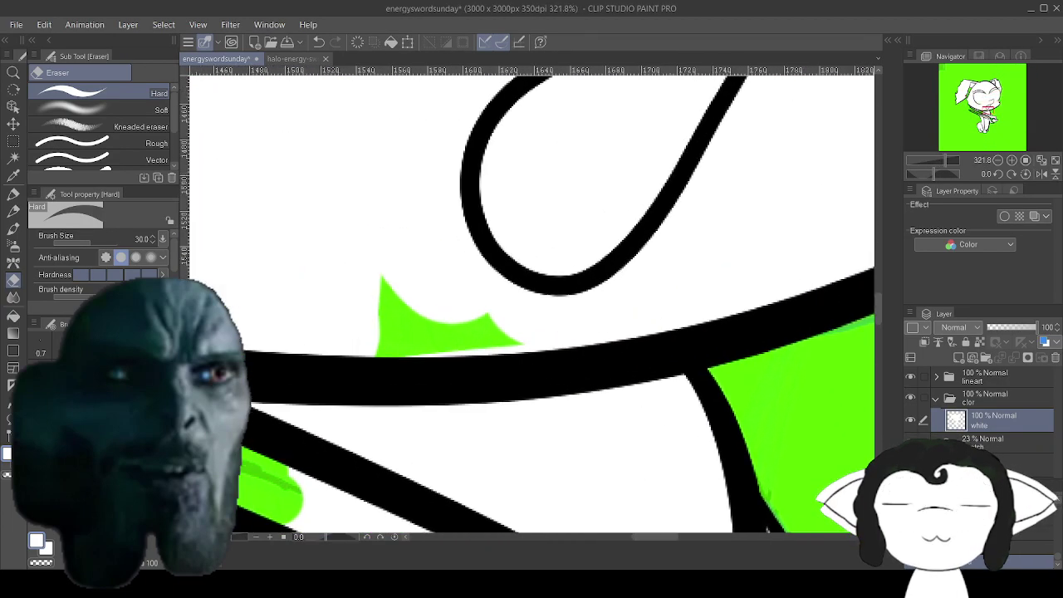
pyautogui.click(13, 194)
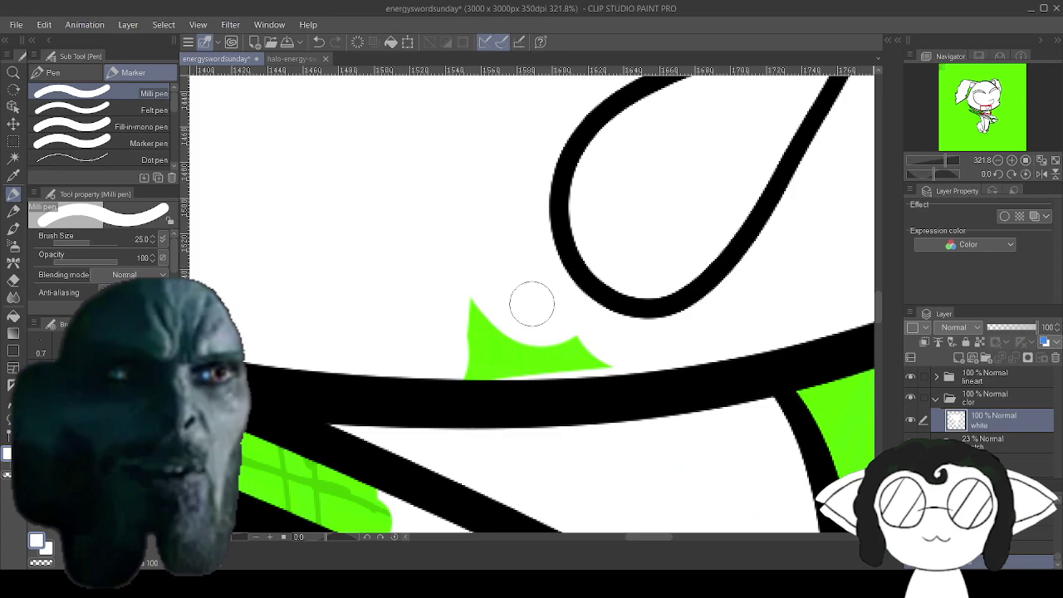
pyautogui.moveTo(509, 313)
pyautogui.mouseDown()
pyautogui.moveTo(472, 313)
pyautogui.moveTo(475, 349)
pyautogui.mouseUp()
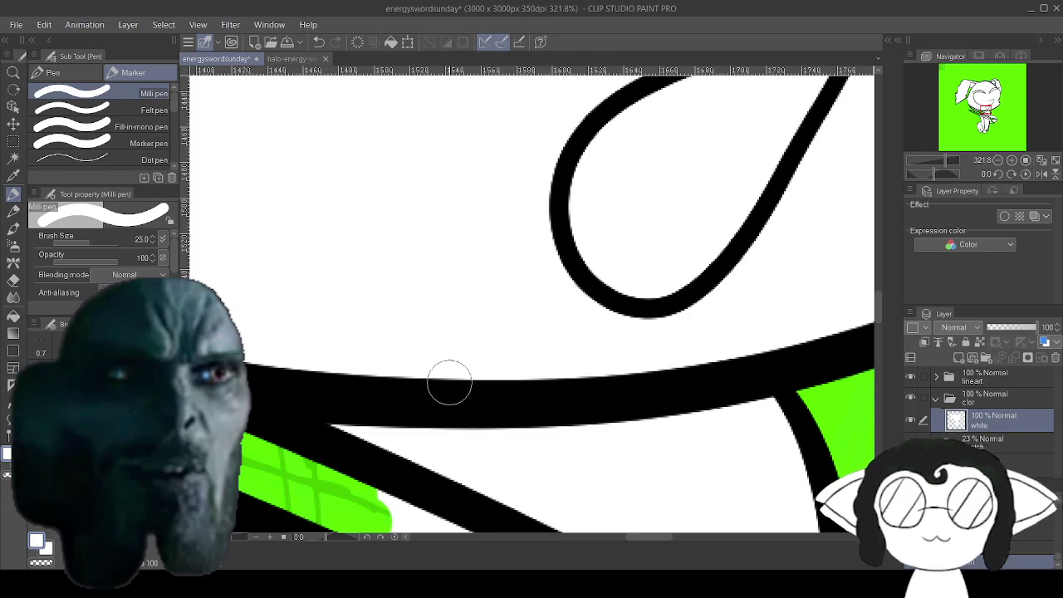
# Hide the white layer to expose the colored sketch beneath the lineart.
pyautogui.click(996, 329)
pyautogui.moveTo(992, 330); pyautogui.dragTo(1055, 332)
pyautogui.click(911, 421)
pyautogui.scroll(-10, 650, 356)
pyautogui.scroll(5, 617, 260)
pyautogui.scroll(-5, 588, 263)
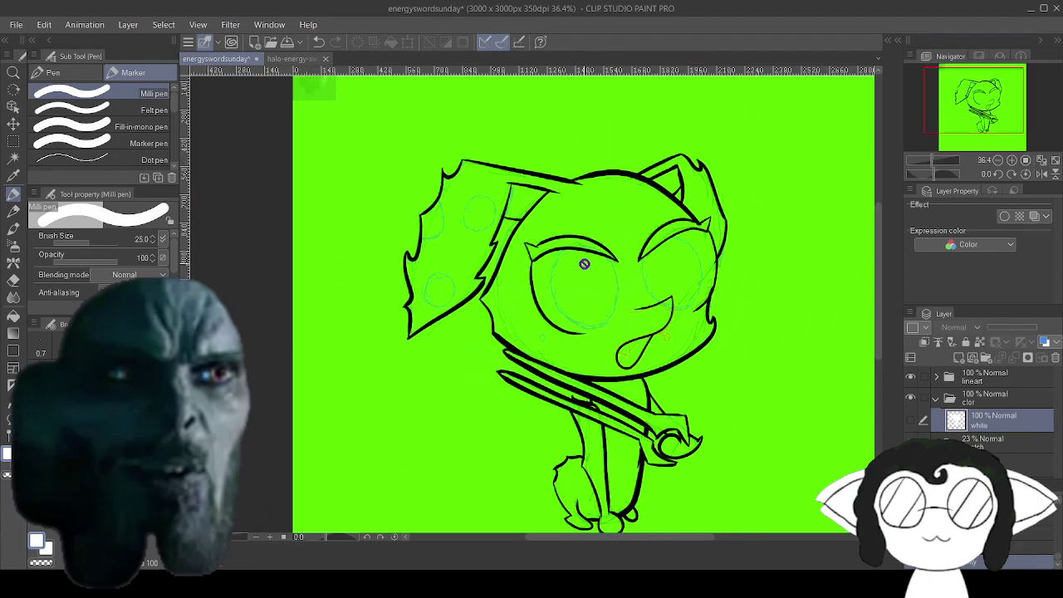
pyautogui.scroll(-2, 585, 263)
pyautogui.scroll(4, 594, 274)
pyautogui.scroll(-4, 607, 303)
pyautogui.scroll(3, 607, 303)
pyautogui.click(374, 584)
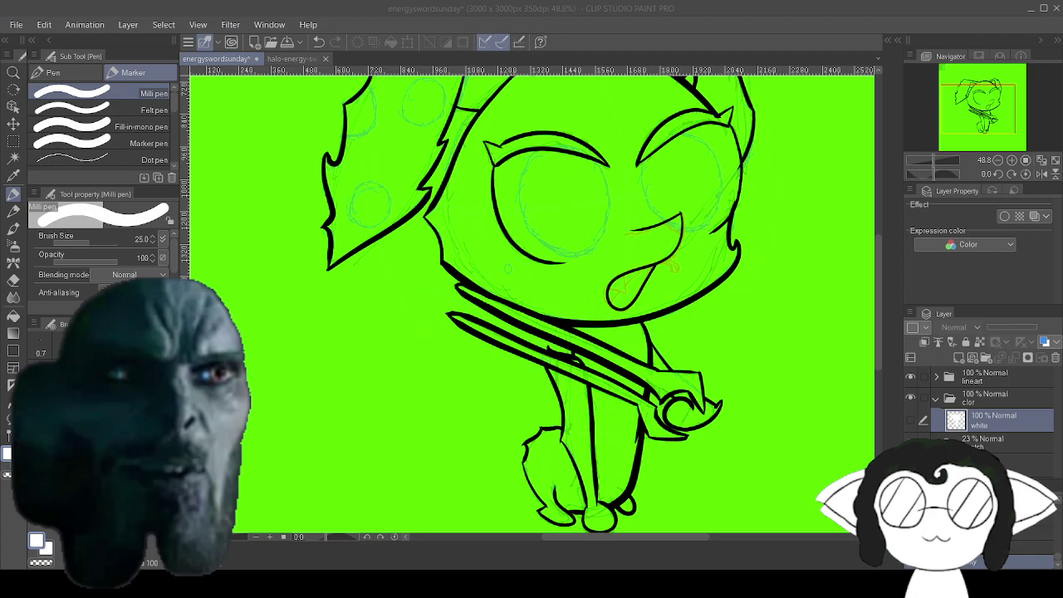
# Add a new raster layer above the white layer and name it "bluk".
pyautogui.click(940, 415)
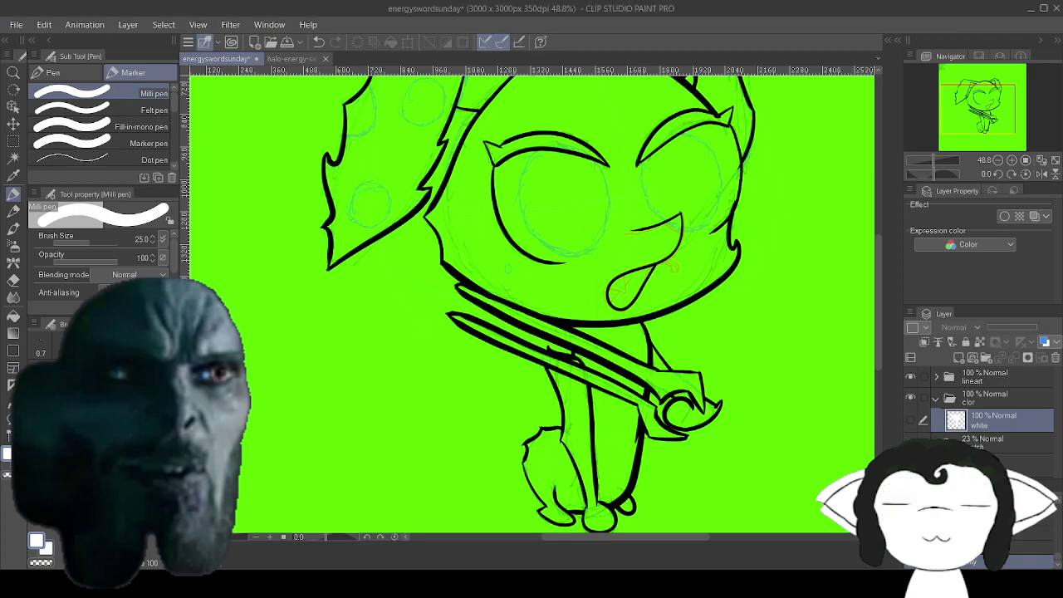
pyautogui.click(959, 357)
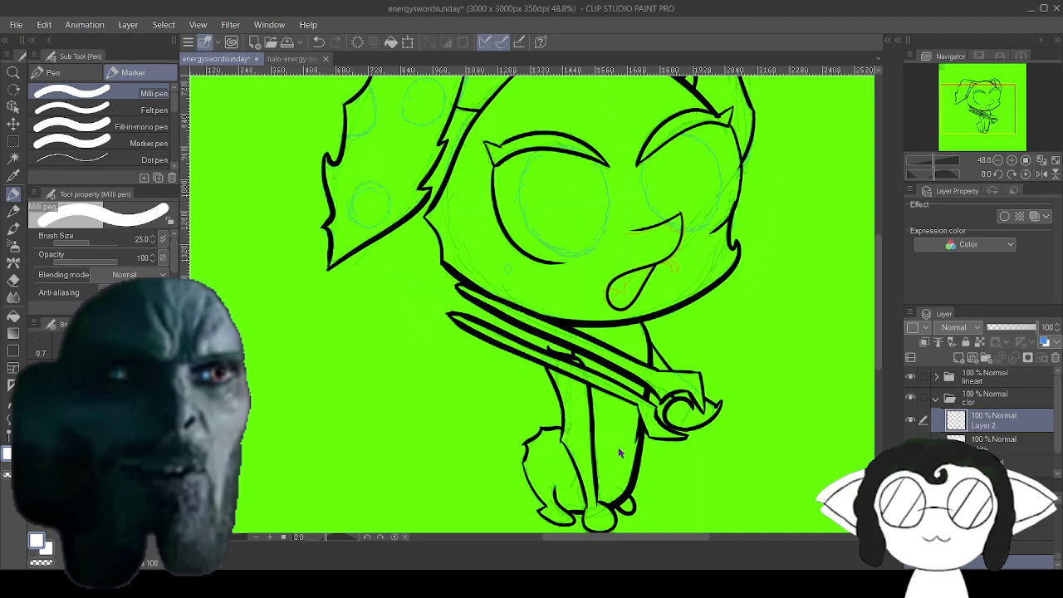
pyautogui.write('bluk')
pyautogui.press('Return')
# Try a short white Milli pen stroke inside the first eye's upper lid band and undo it.
pyautogui.scroll(8, 554, 264)
pyautogui.scroll(-9, 577, 249)
pyautogui.scroll(4, 583, 176)
pyautogui.scroll(4, 531, 299)
pyautogui.scroll(-2, 531, 299)
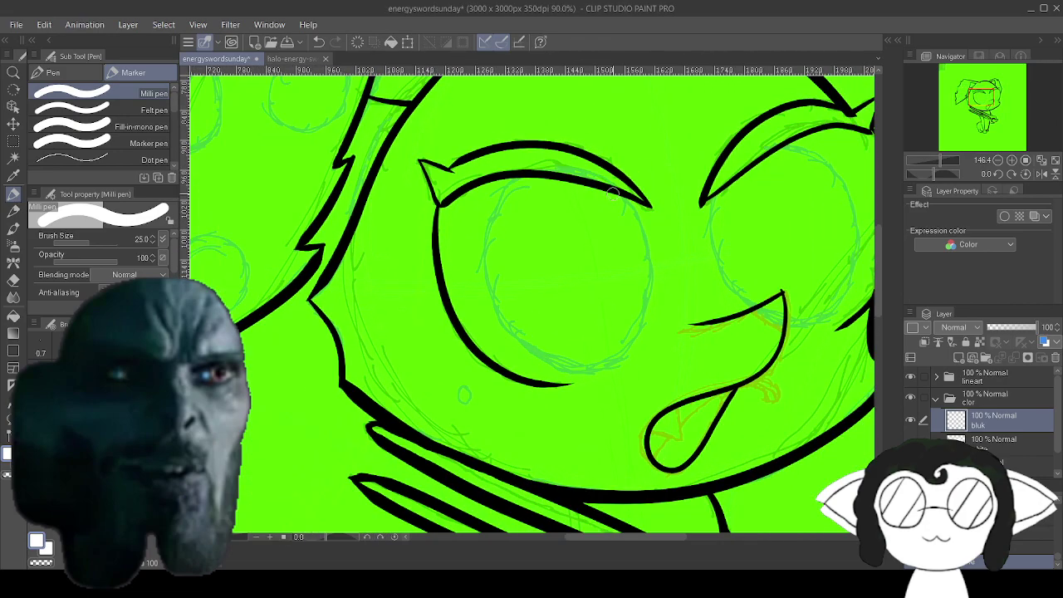
pyautogui.moveTo(531, 274); pyautogui.dragTo(577, 370)
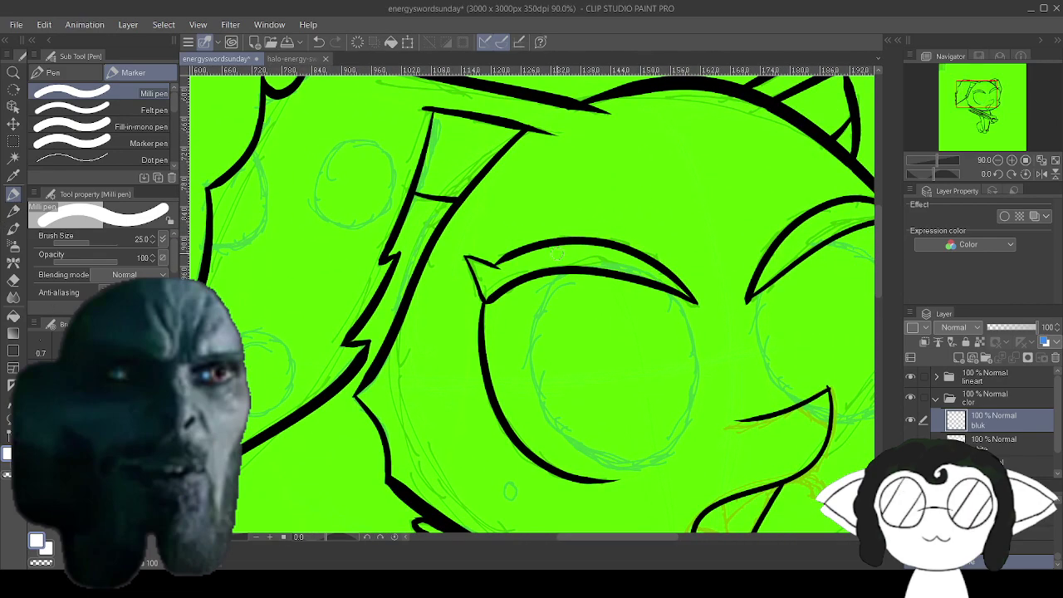
pyautogui.scroll(4, 531, 299)
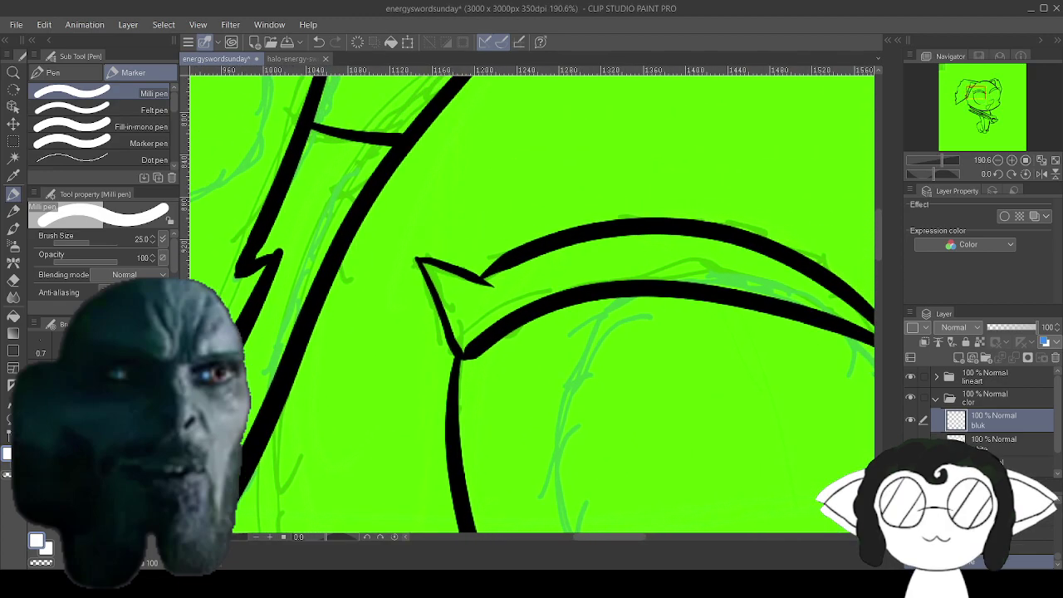
pyautogui.moveTo(540, 270)
pyautogui.mouseDown()
pyautogui.moveTo(509, 293)
pyautogui.moveTo(540, 279)
pyautogui.mouseUp()
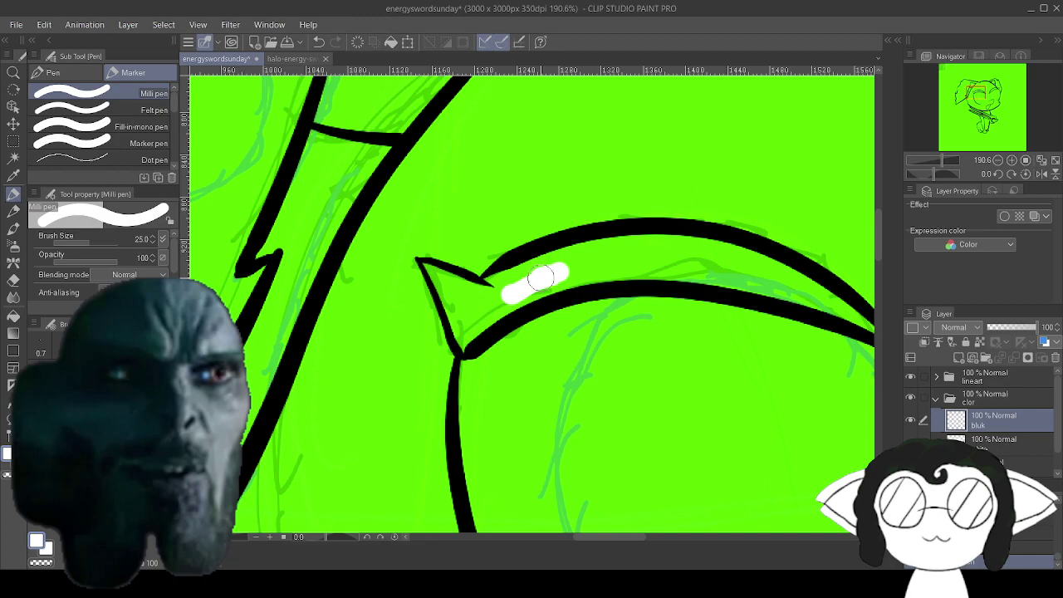
pyautogui.hotkey('ctrl', 'z')
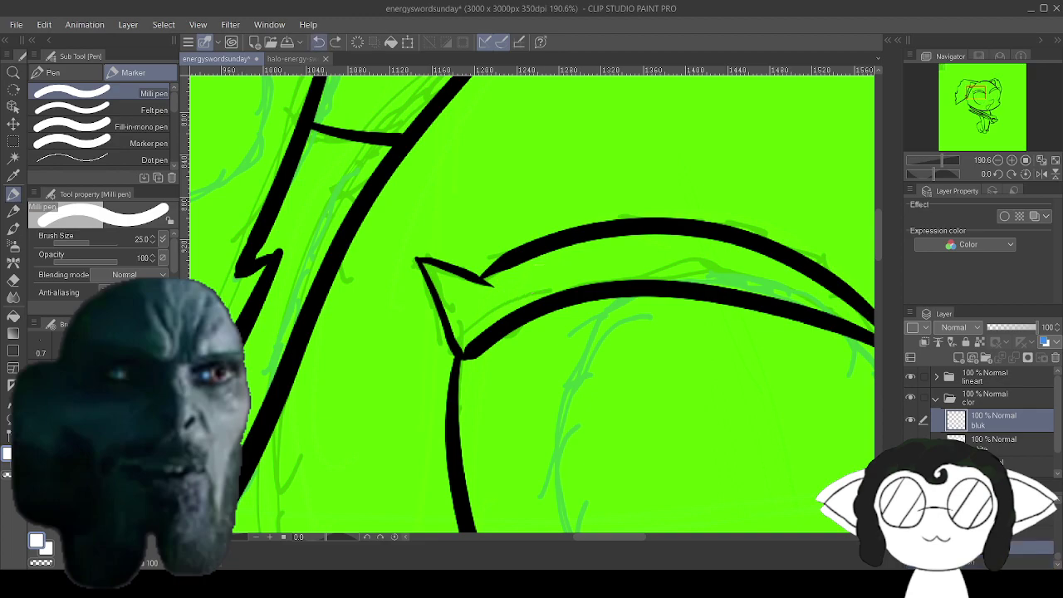
# Switch the drawing color to black and fill the first eye's upper lid band from the outer corner to its tapered tip.
pyautogui.press('x')
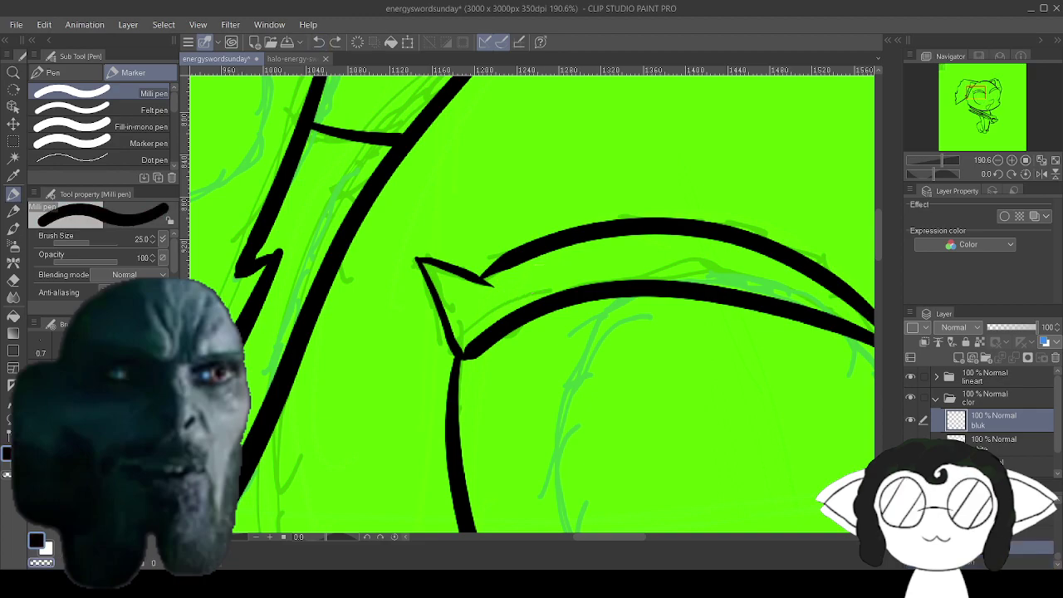
pyautogui.moveTo(516, 281)
pyautogui.mouseDown()
pyautogui.moveTo(443, 290)
pyautogui.moveTo(463, 281)
pyautogui.moveTo(432, 267)
pyautogui.moveTo(464, 298)
pyautogui.moveTo(508, 291)
pyautogui.moveTo(516, 268)
pyautogui.moveTo(506, 309)
pyautogui.moveTo(623, 264)
pyautogui.moveTo(528, 299)
pyautogui.moveTo(586, 269)
pyautogui.mouseUp()
pyautogui.moveTo(478, 325)
pyautogui.mouseDown()
pyautogui.moveTo(463, 337)
pyautogui.moveTo(459, 319)
pyautogui.mouseUp()
pyautogui.moveTo(581, 257)
pyautogui.mouseDown()
pyautogui.moveTo(598, 253)
pyautogui.moveTo(562, 252)
pyautogui.moveTo(624, 240)
pyautogui.moveTo(669, 255)
pyautogui.moveTo(590, 273)
pyautogui.moveTo(729, 281)
pyautogui.moveTo(700, 275)
pyautogui.moveTo(723, 273)
pyautogui.moveTo(771, 280)
pyautogui.moveTo(775, 291)
pyautogui.moveTo(786, 277)
pyautogui.moveTo(704, 260)
pyautogui.moveTo(693, 269)
pyautogui.moveTo(520, 204)
pyautogui.moveTo(442, 193)
pyautogui.mouseUp()
pyautogui.scroll(3, 678, 295)
pyautogui.moveTo(678, 295); pyautogui.dragTo(781, 401)
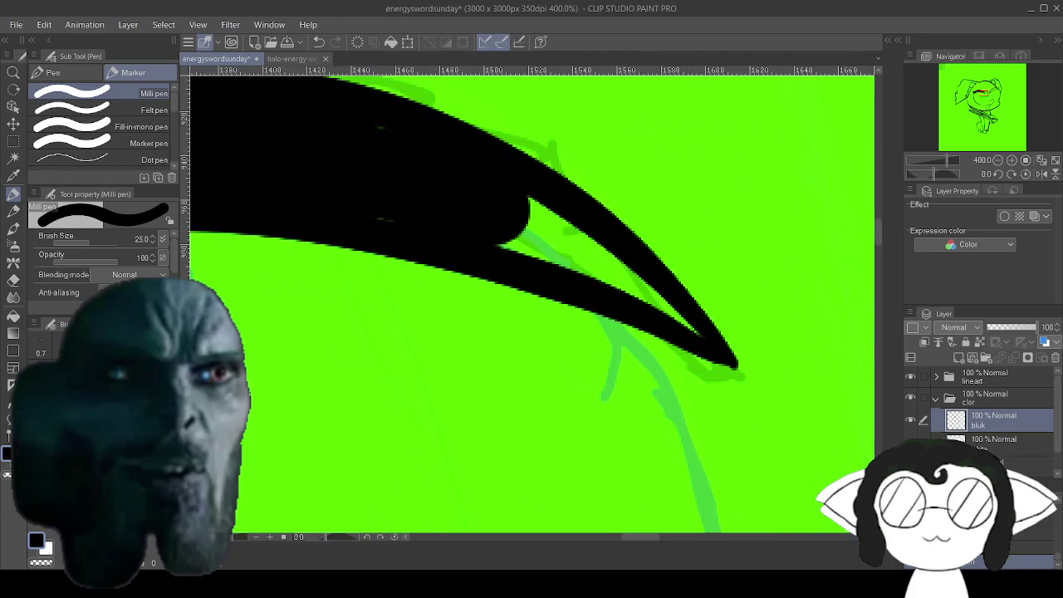
pyautogui.moveTo(524, 230)
pyautogui.mouseDown()
pyautogui.moveTo(526, 220)
pyautogui.moveTo(555, 235)
pyautogui.moveTo(560, 258)
pyautogui.moveTo(589, 261)
pyautogui.moveTo(694, 332)
pyautogui.moveTo(385, 498)
pyautogui.moveTo(286, 428)
pyautogui.mouseUp()
# Fill the second eye's upper lid band and its pointed outer lash with black.
pyautogui.moveTo(668, 265)
pyautogui.mouseDown()
pyautogui.moveTo(638, 288)
pyautogui.moveTo(575, 395)
pyautogui.moveTo(642, 316)
pyautogui.moveTo(618, 357)
pyautogui.moveTo(738, 245)
pyautogui.moveTo(766, 242)
pyautogui.moveTo(756, 247)
pyautogui.moveTo(813, 197)
pyautogui.moveTo(822, 203)
pyautogui.moveTo(805, 137)
pyautogui.moveTo(787, 119)
pyautogui.moveTo(662, 249)
pyautogui.moveTo(795, 155)
pyautogui.moveTo(699, 241)
pyautogui.moveTo(776, 193)
pyautogui.moveTo(768, 216)
pyautogui.mouseUp()
pyautogui.moveTo(767, 216); pyautogui.dragTo(499, 349)
pyautogui.moveTo(608, 248)
pyautogui.mouseDown()
pyautogui.moveTo(583, 263)
pyautogui.moveTo(576, 247)
pyautogui.moveTo(534, 230)
pyautogui.moveTo(686, 164)
pyautogui.moveTo(809, 152)
pyautogui.moveTo(819, 208)
pyautogui.moveTo(743, 230)
pyautogui.moveTo(606, 298)
pyautogui.moveTo(650, 204)
pyautogui.moveTo(717, 183)
pyautogui.moveTo(809, 189)
pyautogui.moveTo(678, 225)
pyautogui.moveTo(380, 275)
pyautogui.mouseUp()
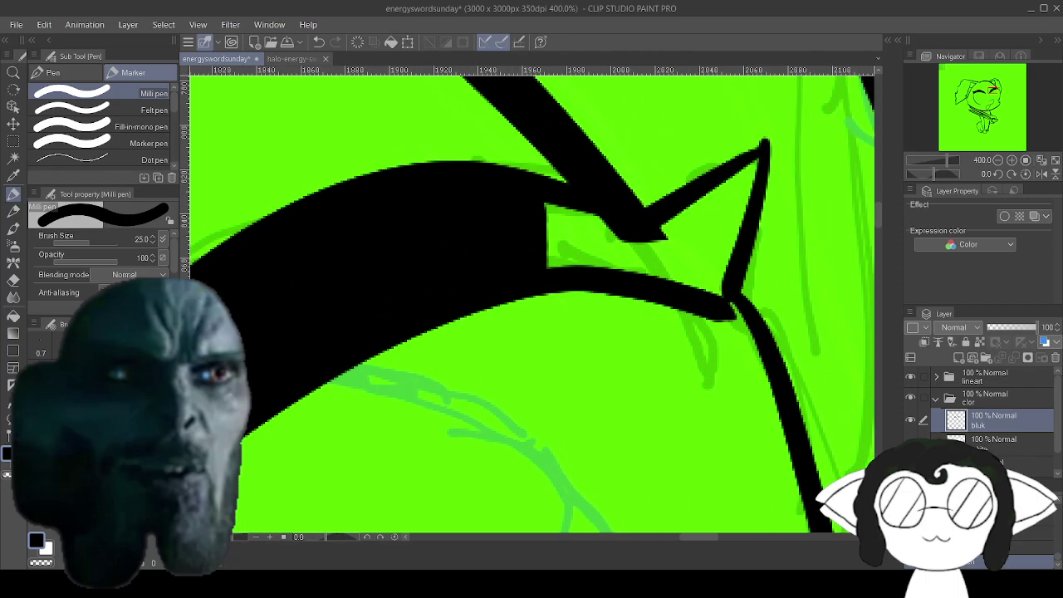
pyautogui.moveTo(668, 237)
pyautogui.mouseDown()
pyautogui.moveTo(622, 254)
pyautogui.moveTo(644, 258)
pyautogui.moveTo(580, 252)
pyautogui.moveTo(596, 258)
pyautogui.moveTo(549, 247)
pyautogui.moveTo(550, 226)
pyautogui.moveTo(687, 250)
pyautogui.moveTo(679, 259)
pyautogui.moveTo(702, 266)
pyautogui.moveTo(709, 261)
pyautogui.moveTo(696, 265)
pyautogui.moveTo(668, 240)
pyautogui.moveTo(724, 206)
pyautogui.moveTo(712, 290)
pyautogui.mouseUp()
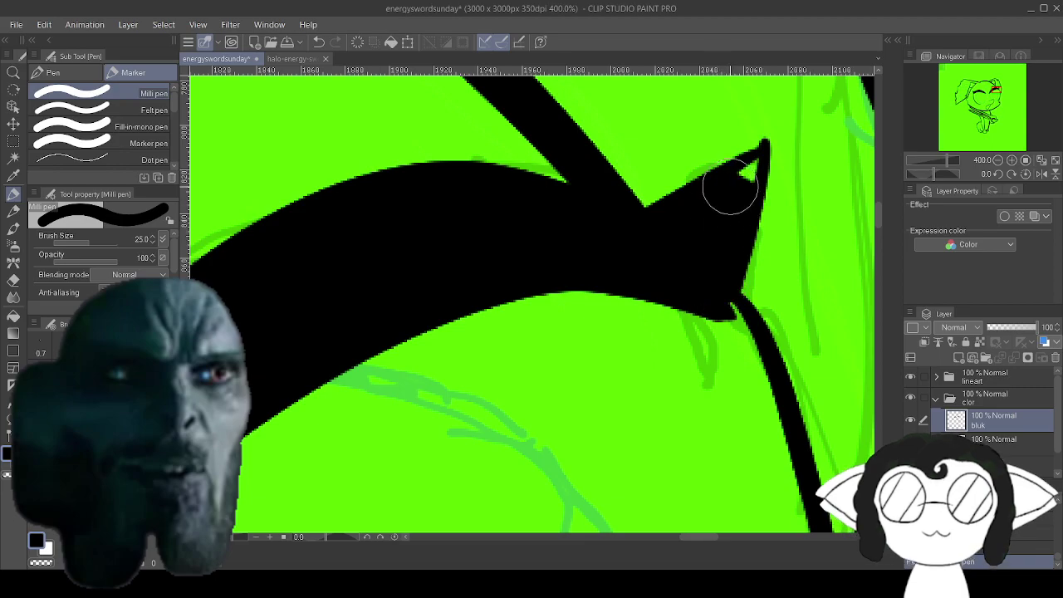
pyautogui.moveTo(721, 190); pyautogui.dragTo(747, 177)
pyautogui.press('e')
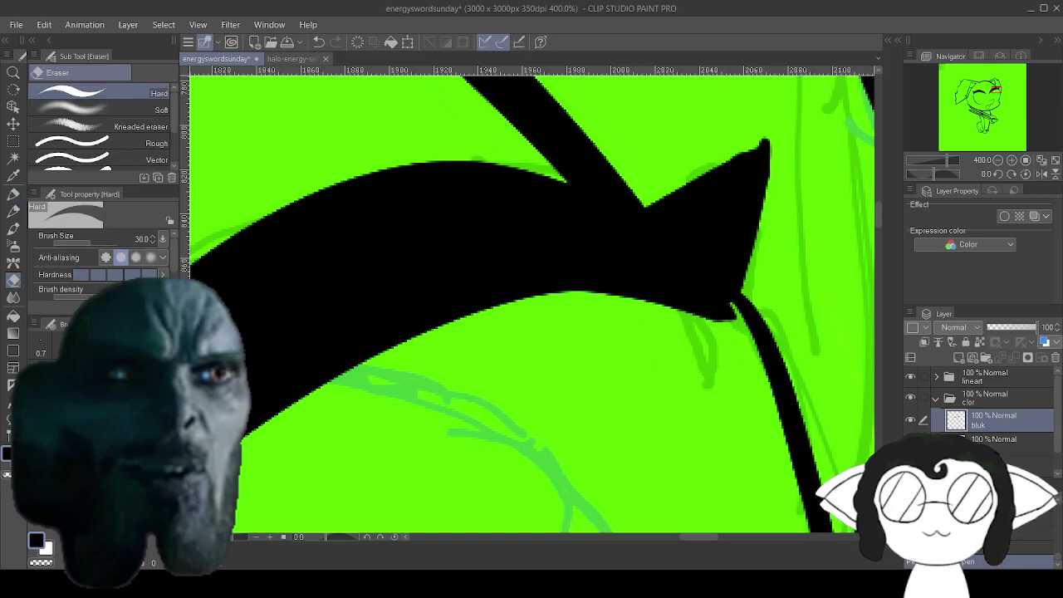
pyautogui.moveTo(750, 171); pyautogui.dragTo(747, 143)
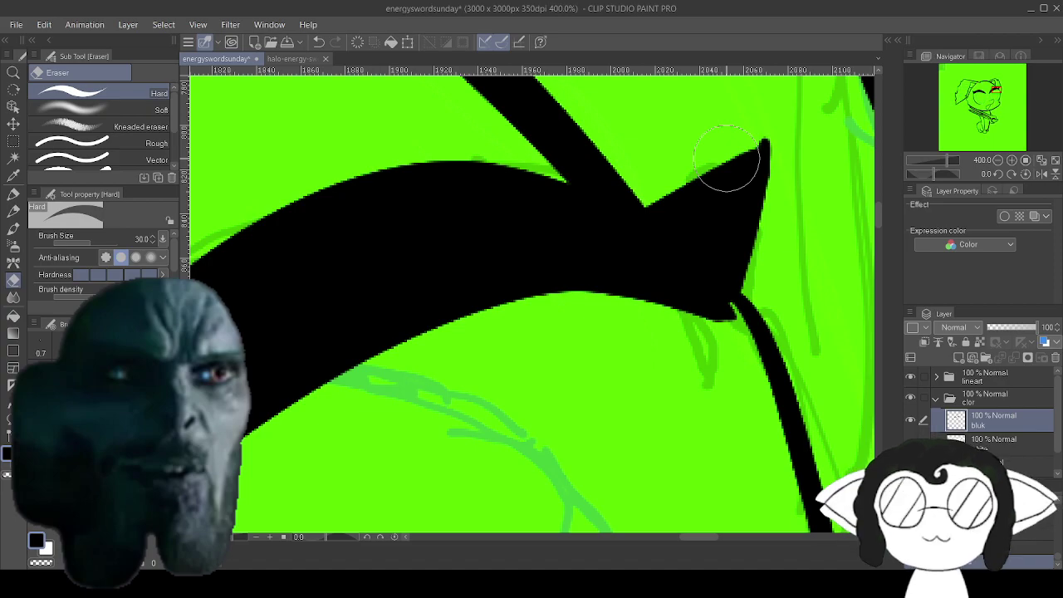
# Outline the lowest round spot on the large floppy ear with the black Milli pen and fill it solid.
pyautogui.moveTo(996, 90); pyautogui.dragTo(959, 98)
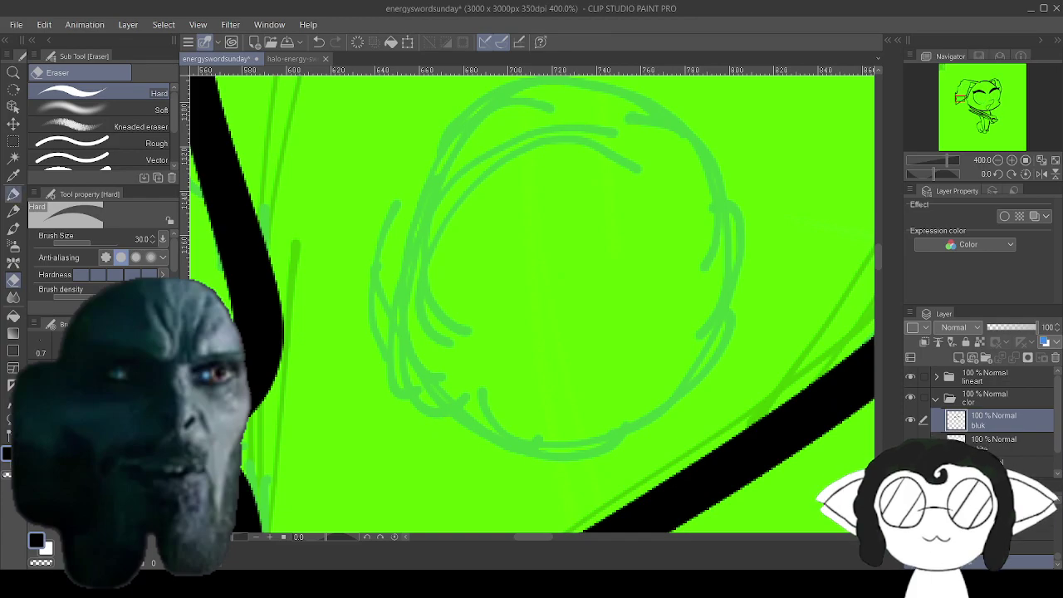
pyautogui.press('p')
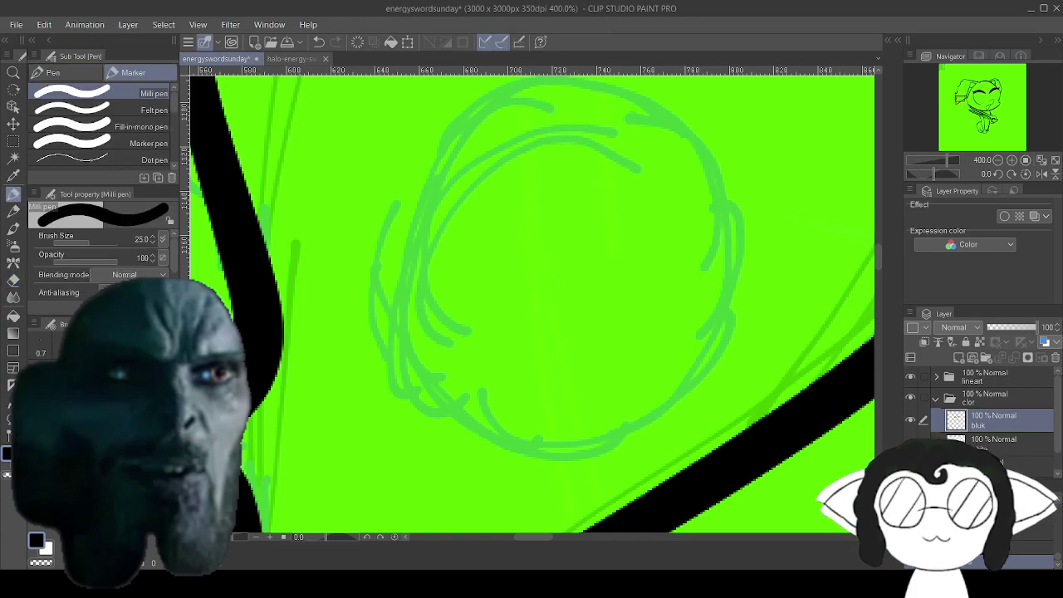
pyautogui.moveTo(701, 289); pyautogui.dragTo(550, 303)
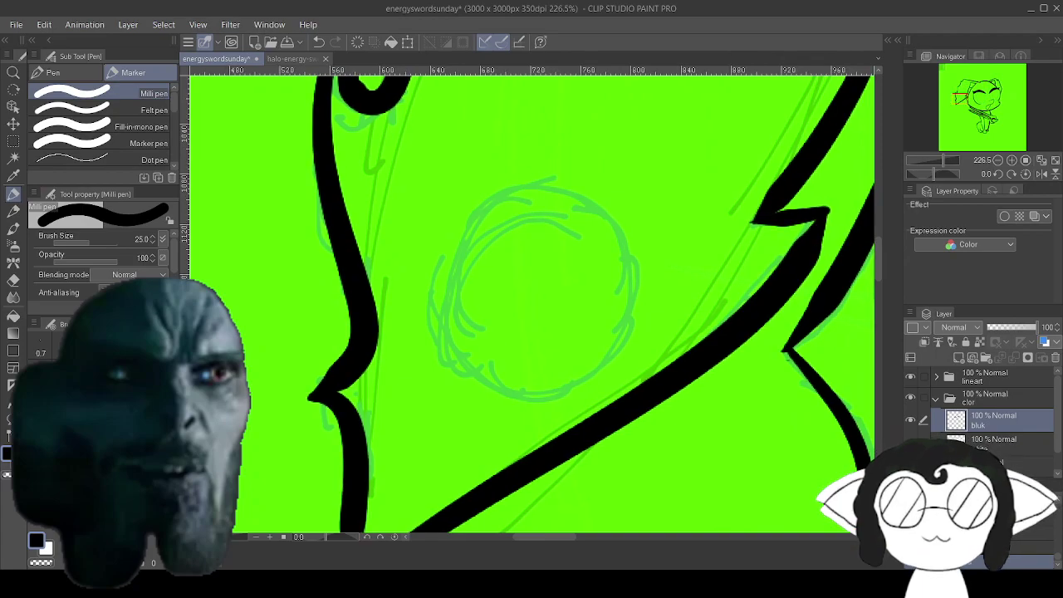
pyautogui.moveTo(631, 297)
pyautogui.mouseDown()
pyautogui.moveTo(581, 208)
pyautogui.moveTo(482, 212)
pyautogui.moveTo(470, 340)
pyautogui.moveTo(570, 376)
pyautogui.moveTo(628, 297)
pyautogui.moveTo(616, 312)
pyautogui.moveTo(611, 258)
pyautogui.moveTo(573, 221)
pyautogui.moveTo(513, 228)
pyautogui.moveTo(511, 215)
pyautogui.moveTo(505, 244)
pyautogui.moveTo(480, 254)
pyautogui.moveTo(480, 282)
pyautogui.moveTo(472, 274)
pyautogui.moveTo(490, 268)
pyautogui.moveTo(496, 310)
pyautogui.moveTo(476, 323)
pyautogui.moveTo(522, 345)
pyautogui.mouseUp()
pyautogui.moveTo(564, 346)
pyautogui.mouseDown()
pyautogui.moveTo(601, 322)
pyautogui.moveTo(594, 334)
pyautogui.moveTo(574, 318)
pyautogui.moveTo(511, 316)
pyautogui.moveTo(508, 276)
pyautogui.moveTo(524, 236)
pyautogui.moveTo(547, 233)
pyautogui.moveTo(601, 302)
pyautogui.mouseUp()
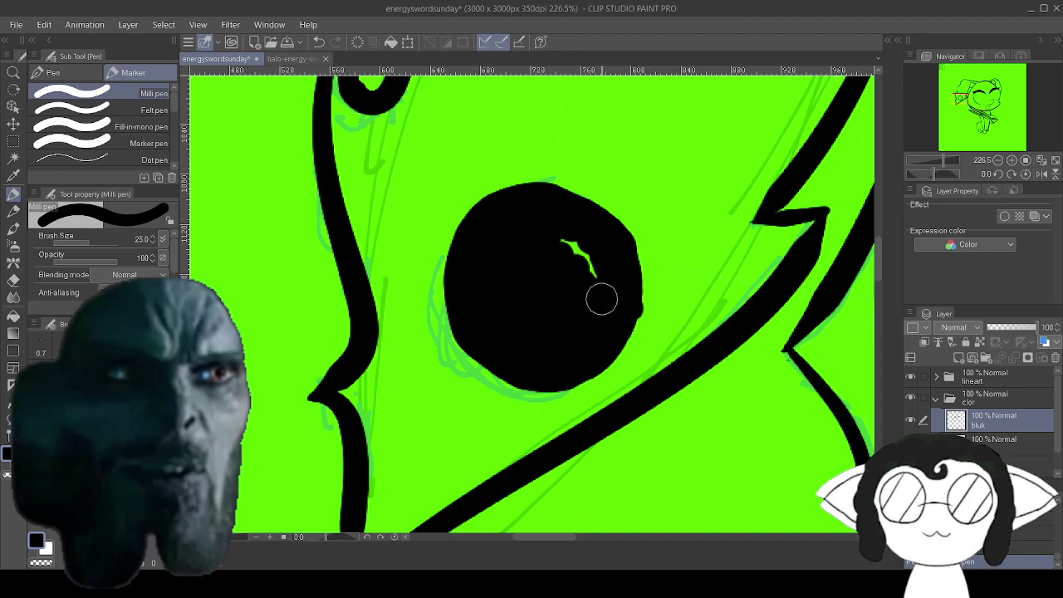
# Paint the ear's upper round spot solid black inside its sketched circle, undoing the first outline and redrawing it.
pyautogui.moveTo(571, 150)
pyautogui.mouseDown()
pyautogui.moveTo(489, 407)
pyautogui.moveTo(462, 565)
pyautogui.moveTo(484, 570)
pyautogui.mouseUp()
pyautogui.moveTo(584, 277); pyautogui.dragTo(478, 330)
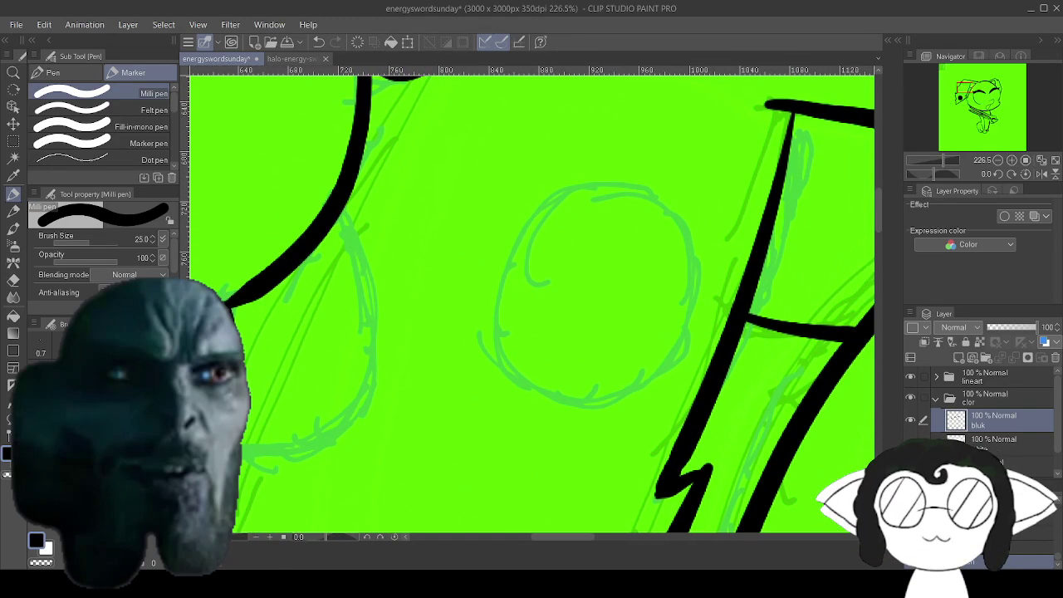
pyautogui.moveTo(697, 259)
pyautogui.mouseDown()
pyautogui.moveTo(629, 190)
pyautogui.moveTo(567, 190)
pyautogui.moveTo(502, 256)
pyautogui.moveTo(491, 358)
pyautogui.moveTo(568, 393)
pyautogui.moveTo(690, 266)
pyautogui.mouseUp()
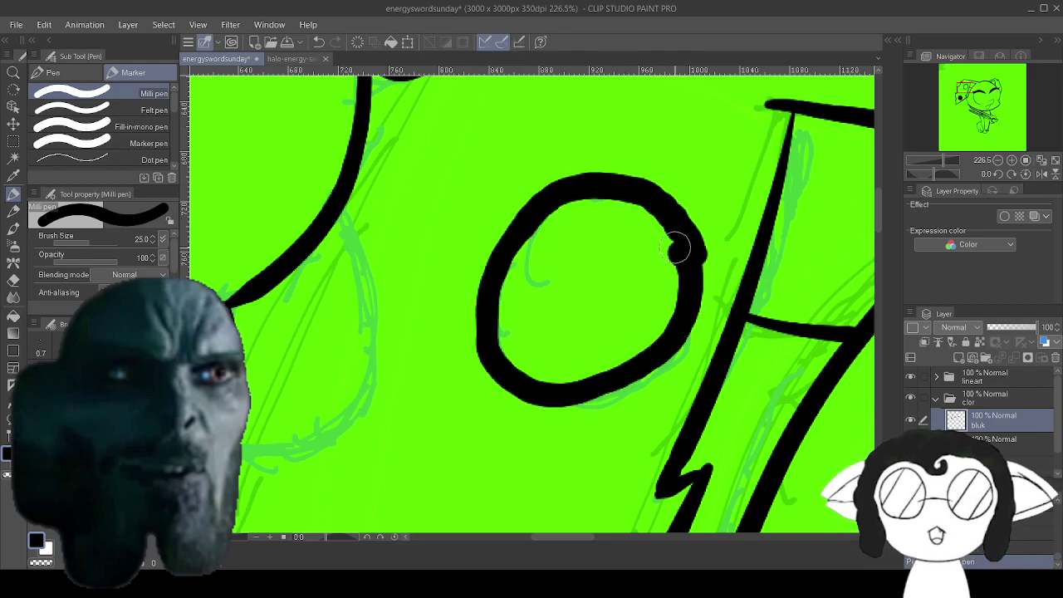
pyautogui.hotkey('ctrl', 'z')
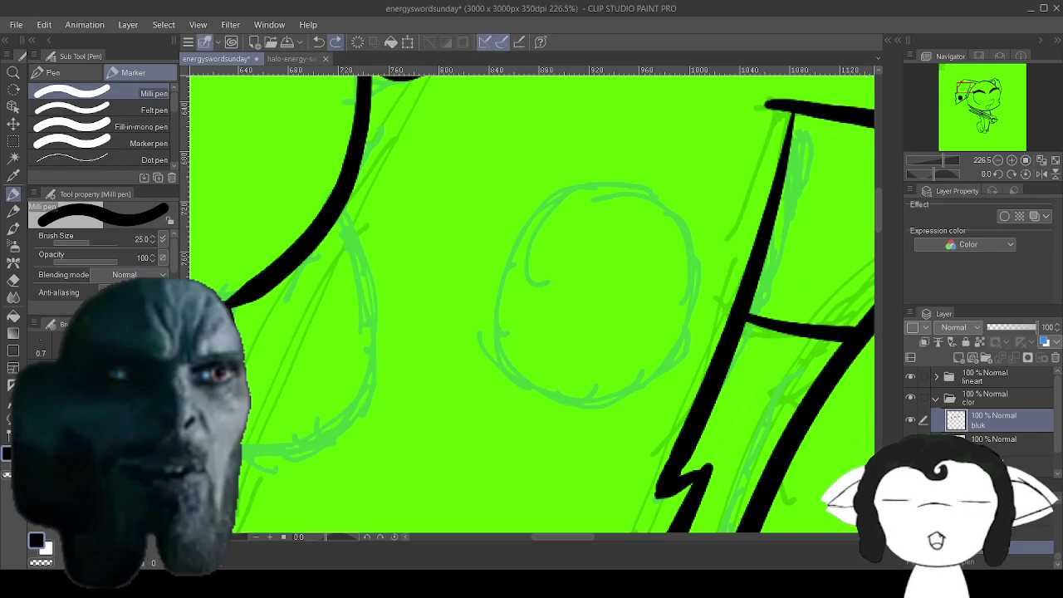
pyautogui.moveTo(688, 325)
pyautogui.mouseDown()
pyautogui.moveTo(689, 267)
pyautogui.moveTo(645, 199)
pyautogui.moveTo(538, 208)
pyautogui.moveTo(507, 353)
pyautogui.moveTo(621, 406)
pyautogui.moveTo(689, 342)
pyautogui.moveTo(690, 321)
pyautogui.moveTo(642, 361)
pyautogui.moveTo(643, 374)
pyautogui.moveTo(662, 366)
pyautogui.moveTo(566, 392)
pyautogui.moveTo(531, 356)
pyautogui.moveTo(542, 372)
pyautogui.moveTo(518, 299)
pyautogui.moveTo(560, 214)
pyautogui.moveTo(587, 205)
pyautogui.moveTo(637, 214)
pyautogui.moveTo(652, 229)
pyautogui.moveTo(664, 300)
pyautogui.moveTo(675, 277)
pyautogui.moveTo(677, 305)
pyautogui.moveTo(653, 307)
pyautogui.moveTo(636, 339)
pyautogui.moveTo(605, 359)
pyautogui.moveTo(557, 364)
pyautogui.moveTo(546, 257)
pyautogui.mouseUp()
pyautogui.moveTo(528, 298)
pyautogui.mouseDown()
pyautogui.moveTo(547, 266)
pyautogui.moveTo(603, 226)
pyautogui.moveTo(630, 226)
pyautogui.moveTo(645, 241)
pyautogui.moveTo(646, 299)
pyautogui.mouseUp()
# Fill the partial spot cut off by the floppy ear's outer edge with solid black.
pyautogui.moveTo(618, 334)
pyautogui.mouseDown()
pyautogui.moveTo(596, 313)
pyautogui.moveTo(563, 354)
pyautogui.moveTo(586, 243)
pyautogui.moveTo(602, 289)
pyautogui.moveTo(624, 272)
pyautogui.moveTo(602, 296)
pyautogui.moveTo(718, 238)
pyautogui.mouseUp()
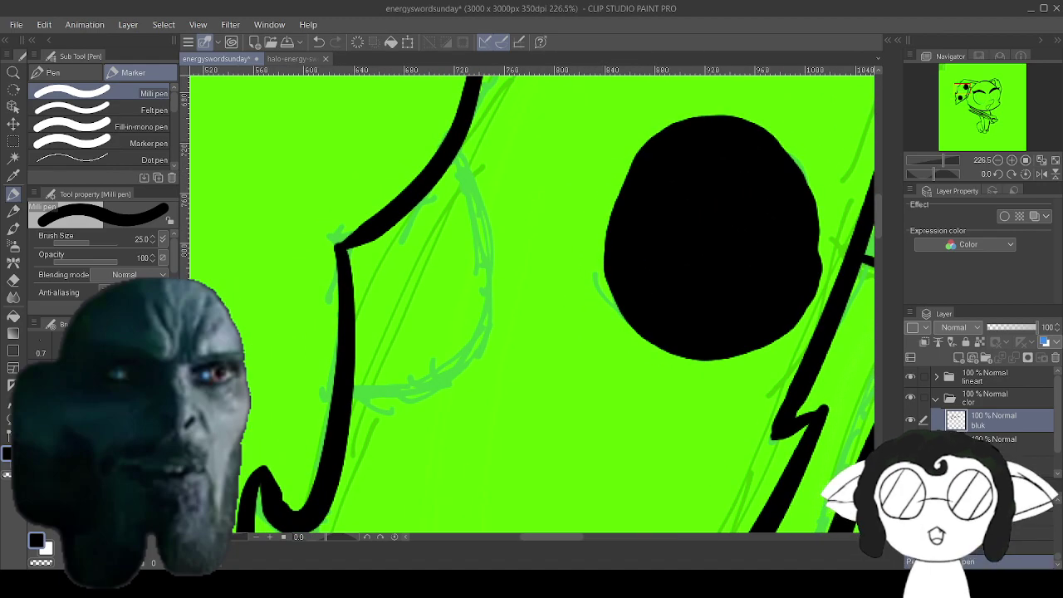
pyautogui.moveTo(455, 153)
pyautogui.mouseDown()
pyautogui.moveTo(485, 234)
pyautogui.moveTo(486, 297)
pyautogui.moveTo(469, 357)
pyautogui.moveTo(415, 391)
pyautogui.moveTo(351, 395)
pyautogui.moveTo(404, 317)
pyautogui.moveTo(376, 362)
pyautogui.moveTo(389, 299)
pyautogui.moveTo(363, 356)
pyautogui.moveTo(373, 295)
pyautogui.moveTo(359, 257)
pyautogui.moveTo(402, 247)
pyautogui.mouseUp()
pyautogui.moveTo(387, 327)
pyautogui.mouseDown()
pyautogui.moveTo(393, 378)
pyautogui.moveTo(445, 343)
pyautogui.moveTo(464, 310)
pyautogui.moveTo(467, 220)
pyautogui.mouseUp()
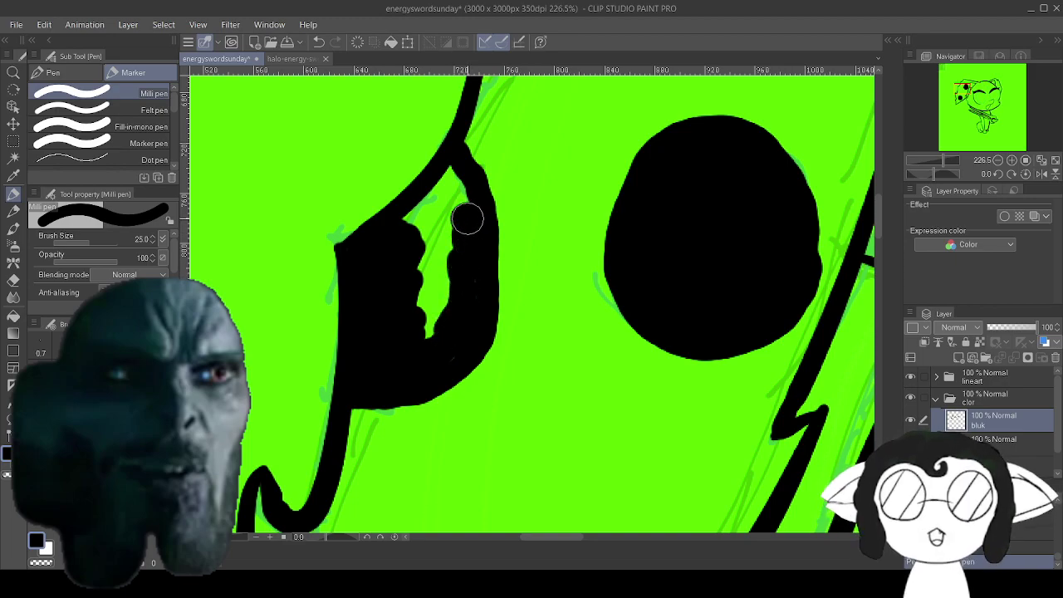
pyautogui.moveTo(451, 175)
pyautogui.mouseDown()
pyautogui.moveTo(432, 195)
pyautogui.moveTo(450, 206)
pyautogui.moveTo(438, 246)
pyautogui.mouseUp()
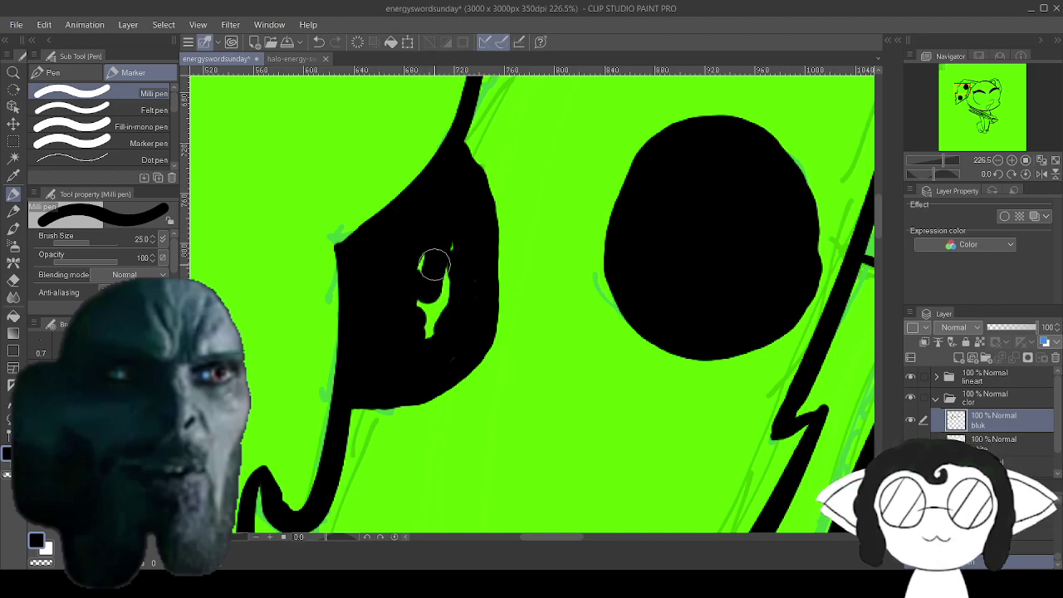
pyautogui.moveTo(429, 288); pyautogui.dragTo(443, 295)
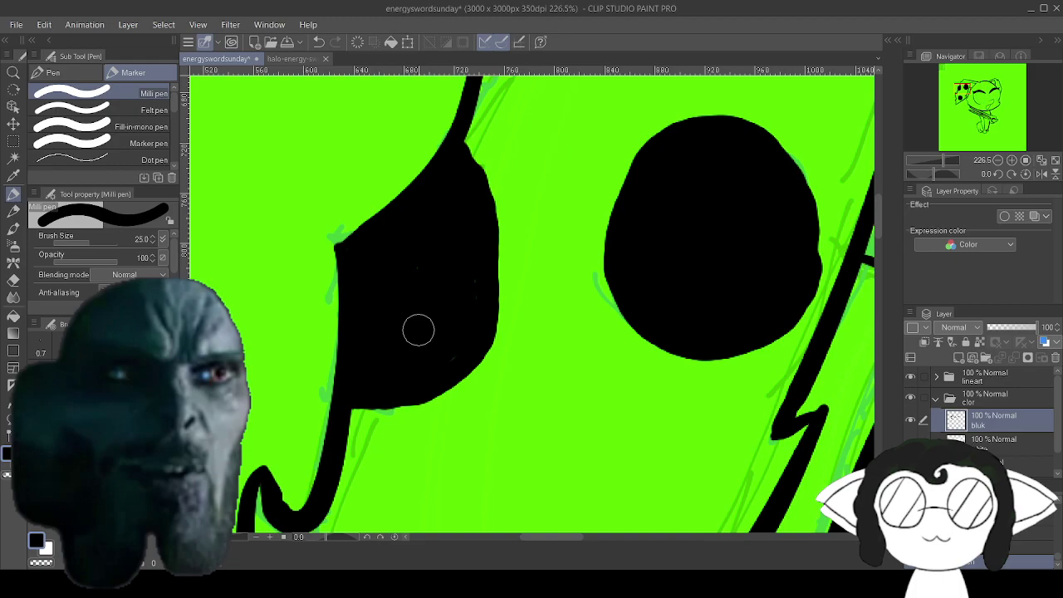
# Paint a small round black spot in the middle of the character's haunch, just above the leg crease line.
pyautogui.scroll(-10, 418, 330)
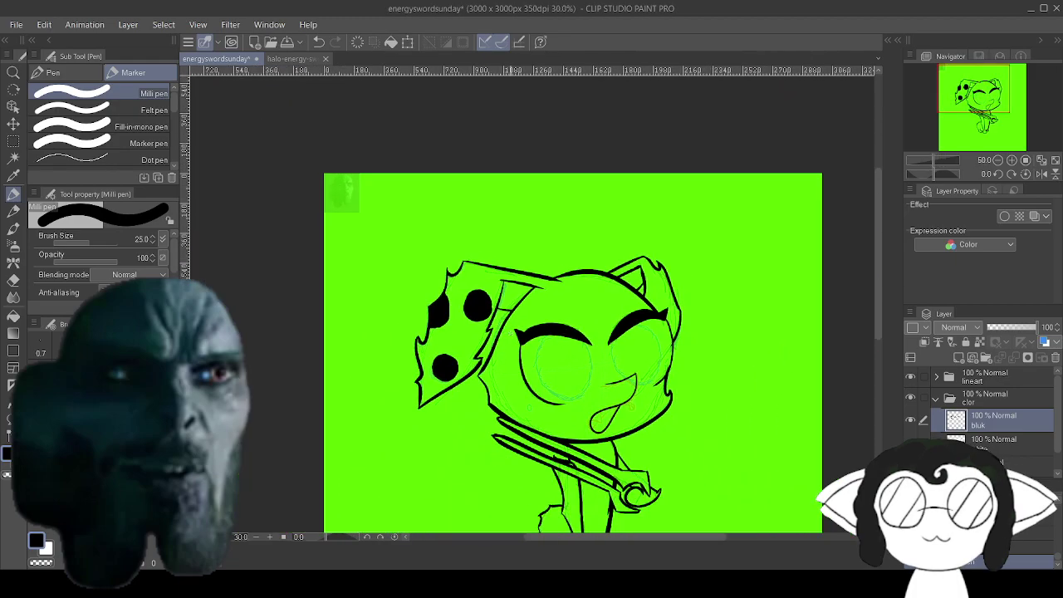
pyautogui.scroll(1, 417, 331)
pyautogui.scroll(9, 546, 446)
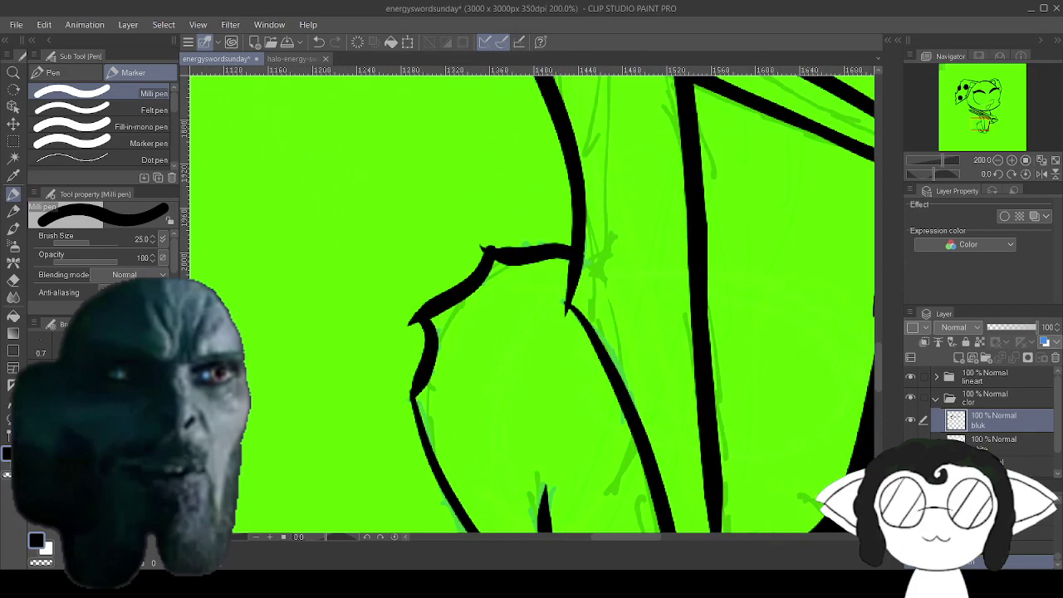
pyautogui.click(557, 584)
pyautogui.hotkey('alt', 'Tab')
pyautogui.scroll(-4, 604, 349)
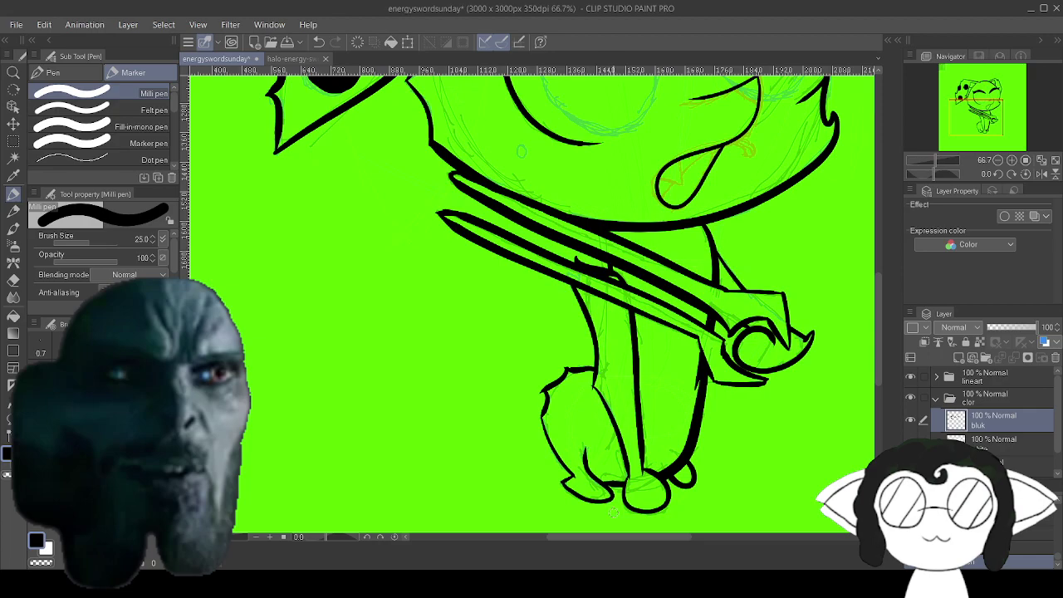
pyautogui.scroll(2, 612, 513)
pyautogui.scroll(2, 613, 513)
pyautogui.click(381, 583)
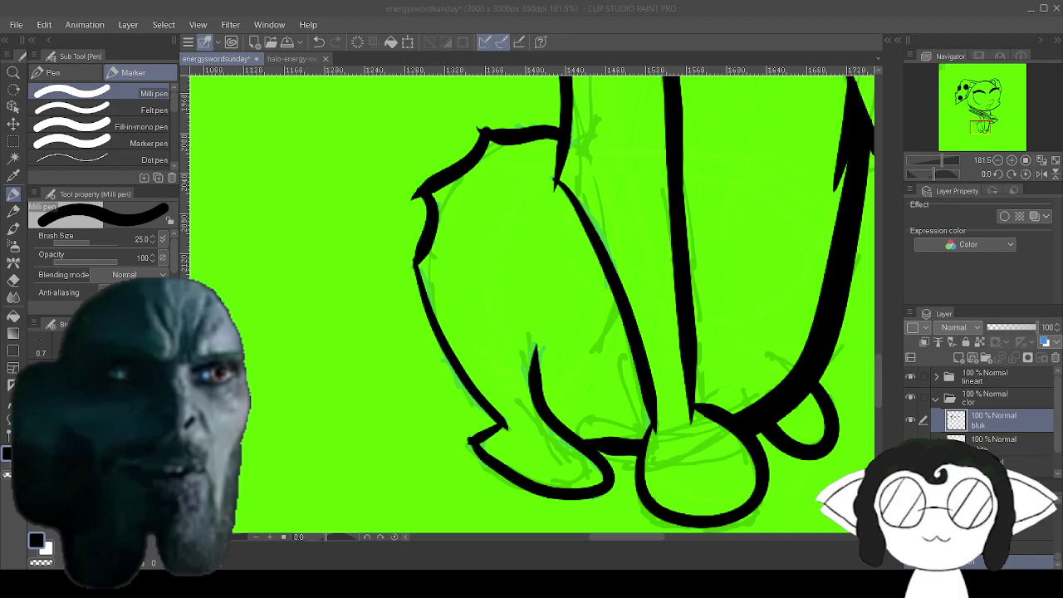
pyautogui.click(441, 489)
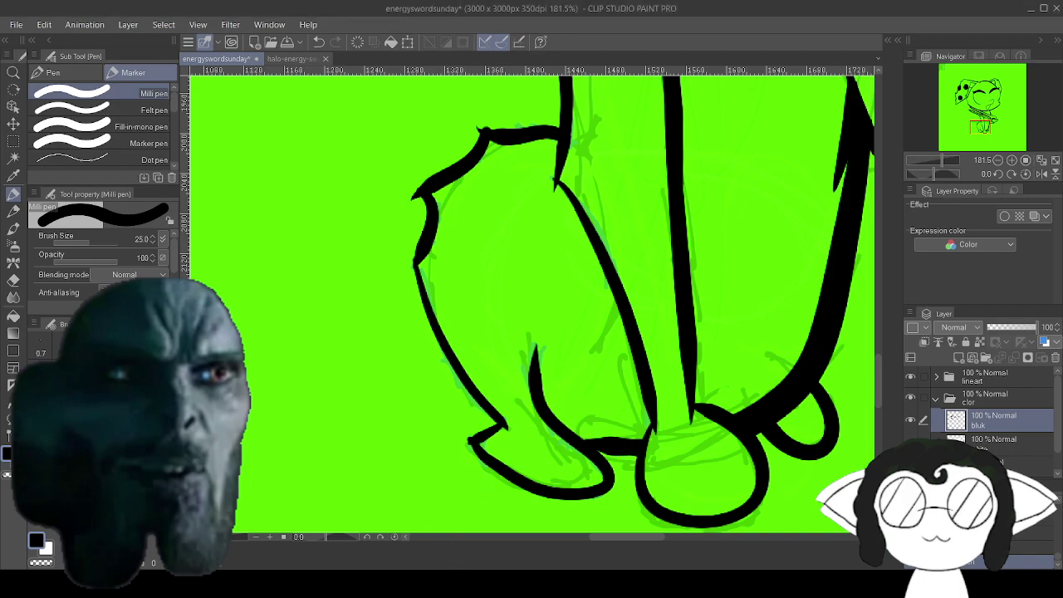
pyautogui.hotkey('alt', 'Tab')
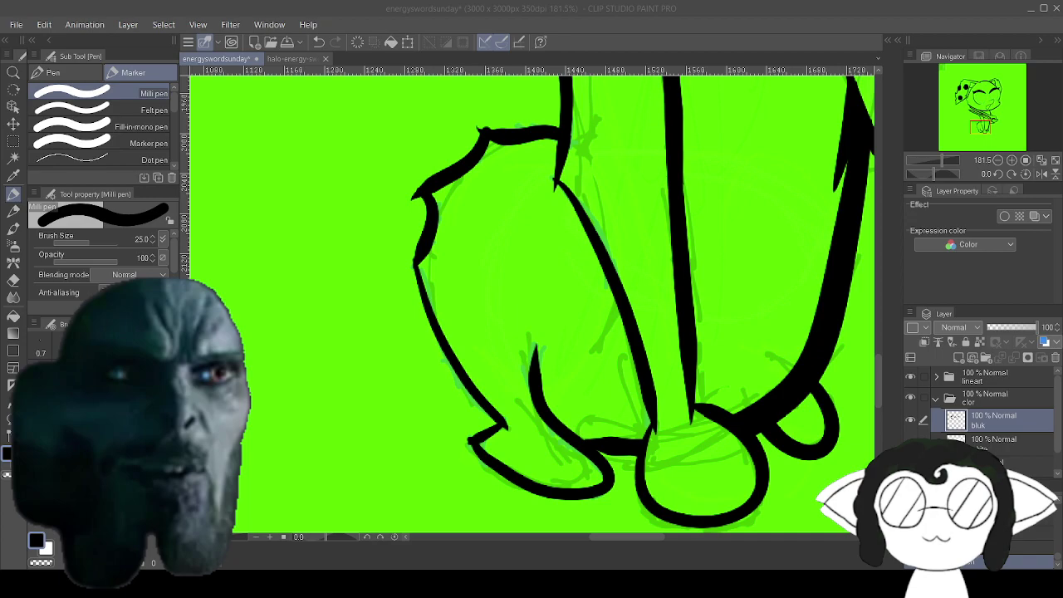
pyautogui.hotkey('alt', 'Tab')
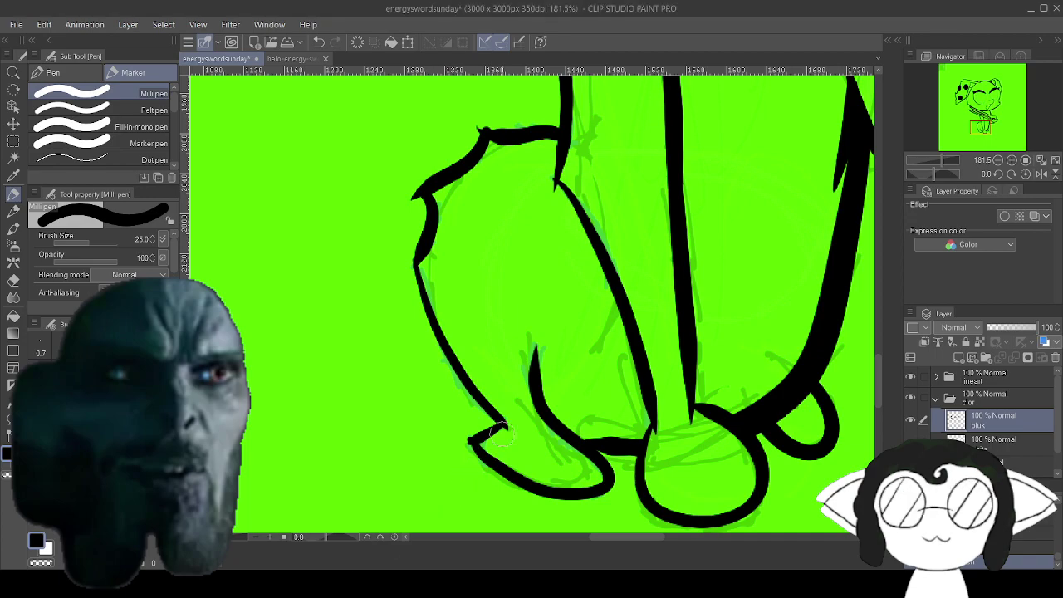
pyautogui.moveTo(515, 306)
pyautogui.mouseDown()
pyautogui.moveTo(541, 299)
pyautogui.moveTo(518, 291)
pyautogui.mouseUp()
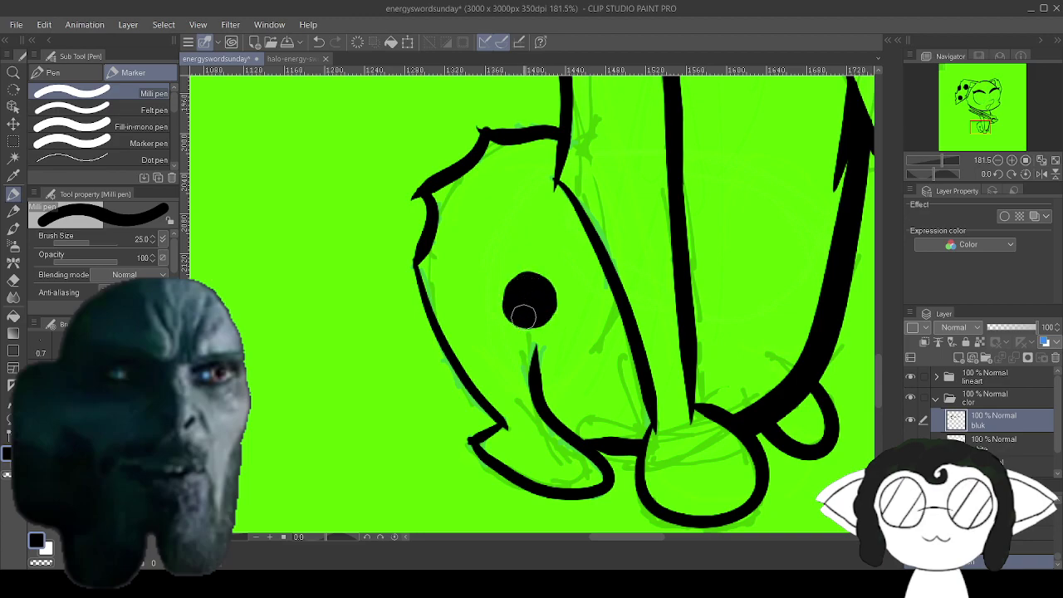
# Paint one black spot against the haunch's top edge and a smaller one along its lower back outline.
pyautogui.hotkey('alt', 'Tab')
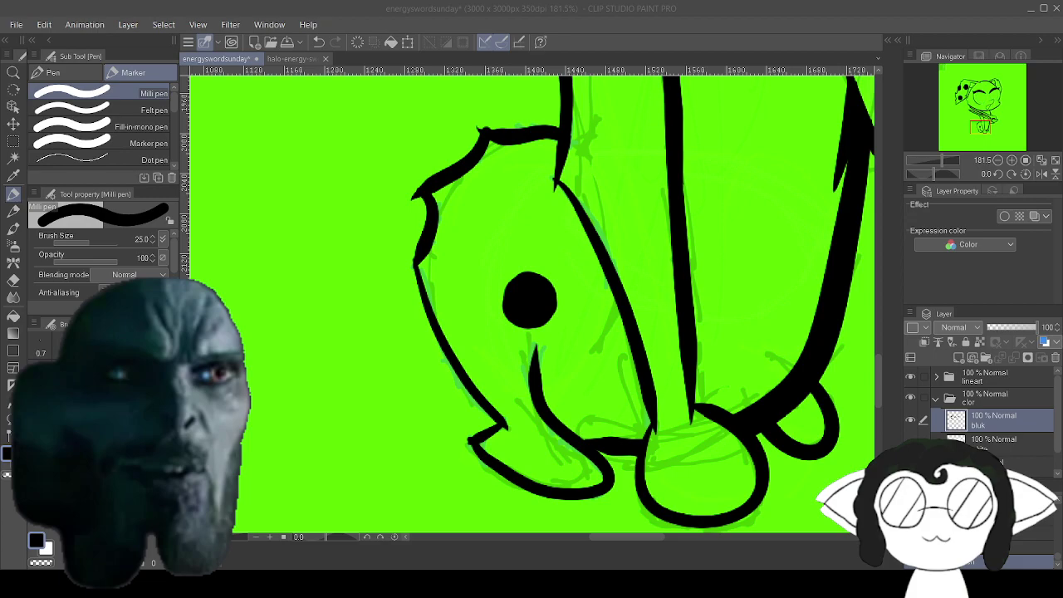
pyautogui.hotkey('alt', 'Tab')
pyautogui.moveTo(303, 249); pyautogui.dragTo(318, 377)
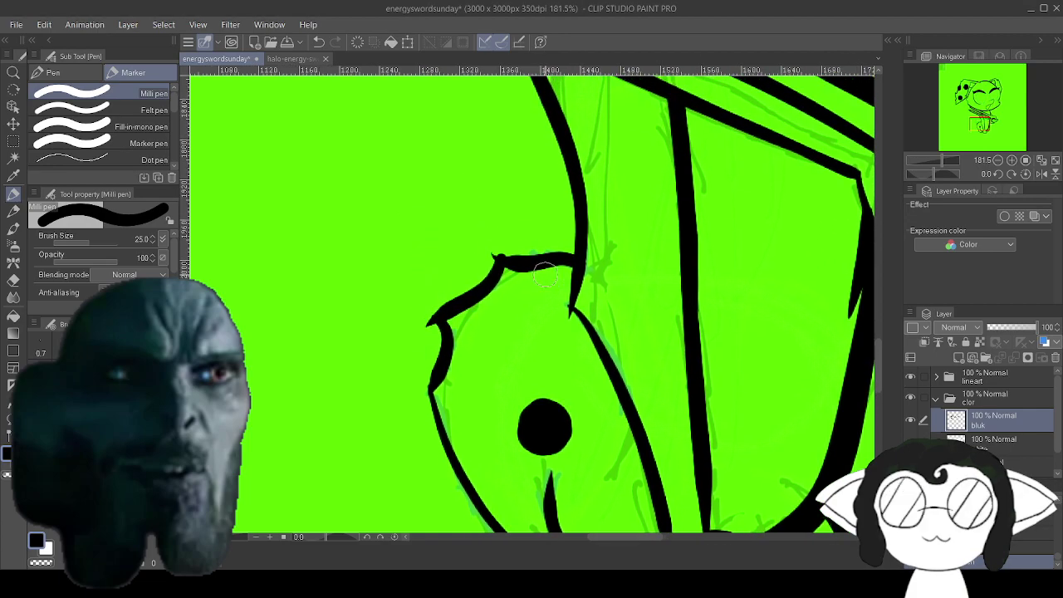
pyautogui.moveTo(527, 274); pyautogui.dragTo(540, 294)
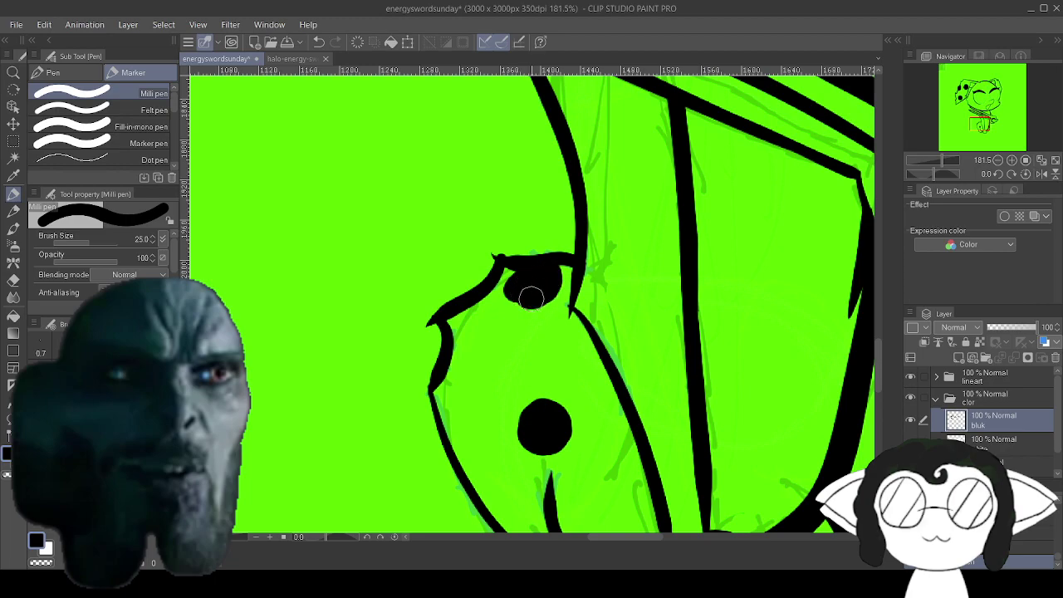
pyautogui.scroll(-3, 514, 290)
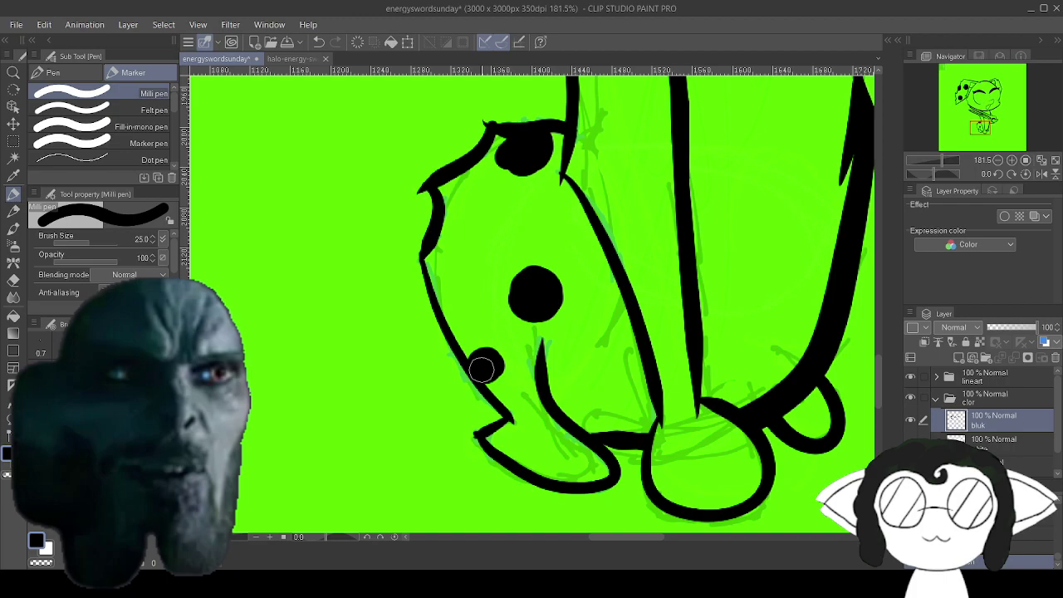
pyautogui.moveTo(482, 369); pyautogui.dragTo(373, 496)
# Set the Milli pen size to 8, try a small circle on the cheek dot below the first eye, and undo it.
pyautogui.moveTo(531, 249)
pyautogui.mouseDown()
pyautogui.moveTo(531, 393)
pyautogui.moveTo(295, 518)
pyautogui.moveTo(289, 503)
pyautogui.mouseUp()
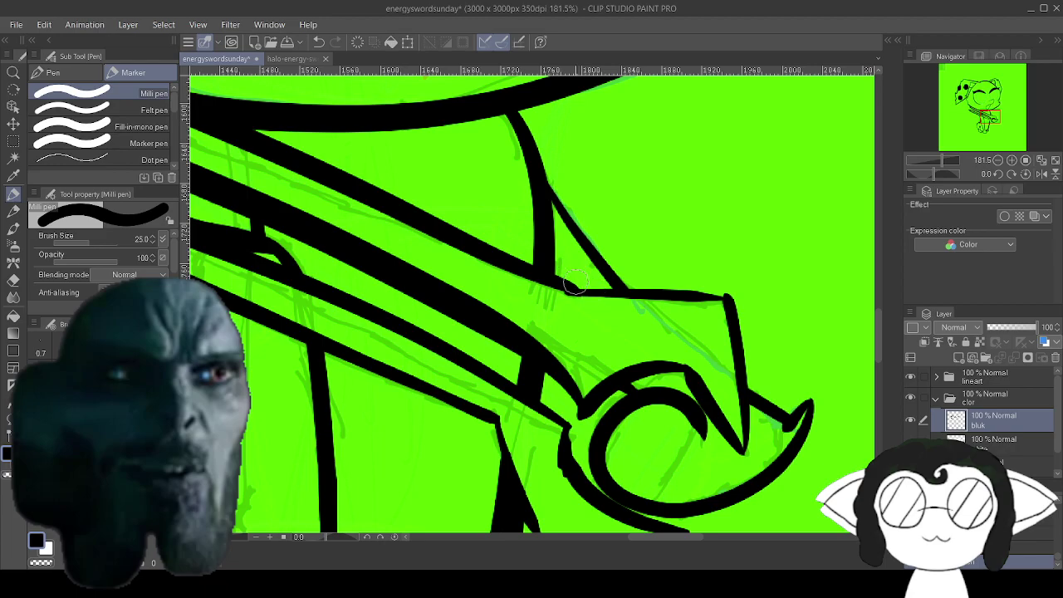
pyautogui.moveTo(576, 282); pyautogui.dragTo(597, 78)
pyautogui.moveTo(399, 191)
pyautogui.mouseDown()
pyautogui.moveTo(607, 86)
pyautogui.moveTo(502, 538)
pyautogui.moveTo(480, 578)
pyautogui.mouseUp()
pyautogui.moveTo(498, 287)
pyautogui.mouseDown()
pyautogui.moveTo(523, 152)
pyautogui.moveTo(517, 257)
pyautogui.moveTo(570, 367)
pyautogui.moveTo(500, 527)
pyautogui.mouseUp()
pyautogui.moveTo(365, 315)
pyautogui.mouseDown()
pyautogui.moveTo(686, 223)
pyautogui.moveTo(728, 282)
pyautogui.mouseUp()
pyautogui.press('[')
pyautogui.press('[')
pyautogui.press('[')
pyautogui.press('[')
pyautogui.press('[')
pyautogui.press('[')
pyautogui.moveTo(483, 321); pyautogui.dragTo(499, 292)
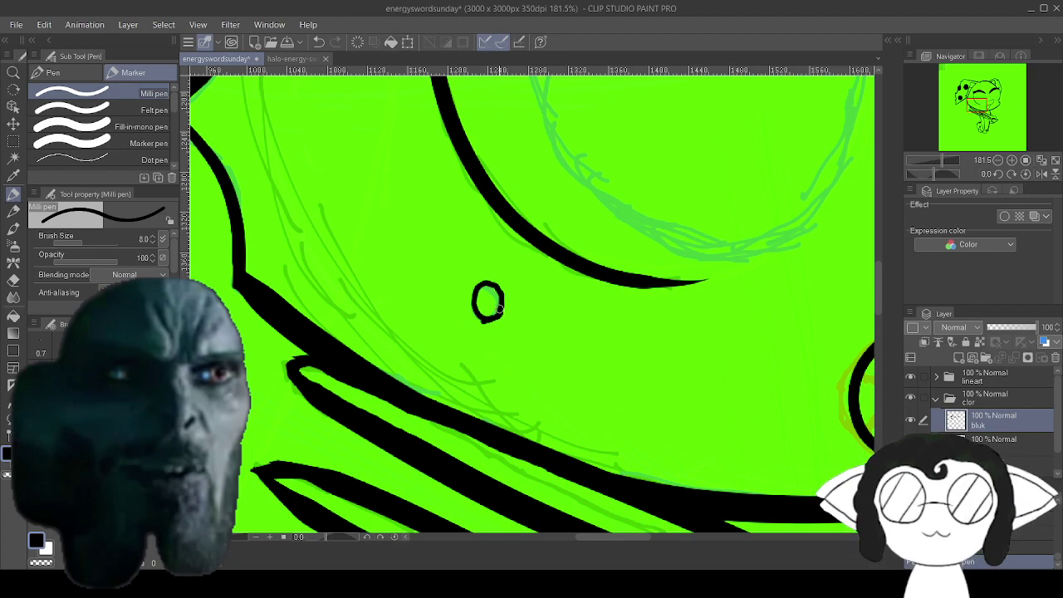
pyautogui.hotkey('ctrl', 'z')
# Paint the small sketched cheek dot below the first eye as a solid black circle.
pyautogui.scroll(10, 531, 312)
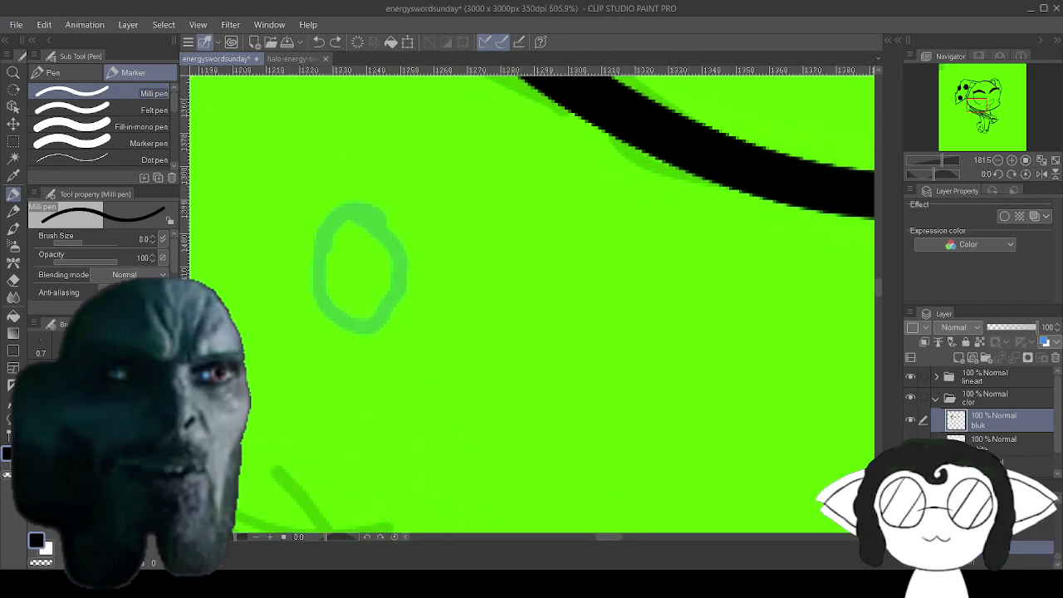
pyautogui.moveTo(349, 299); pyautogui.dragTo(596, 327)
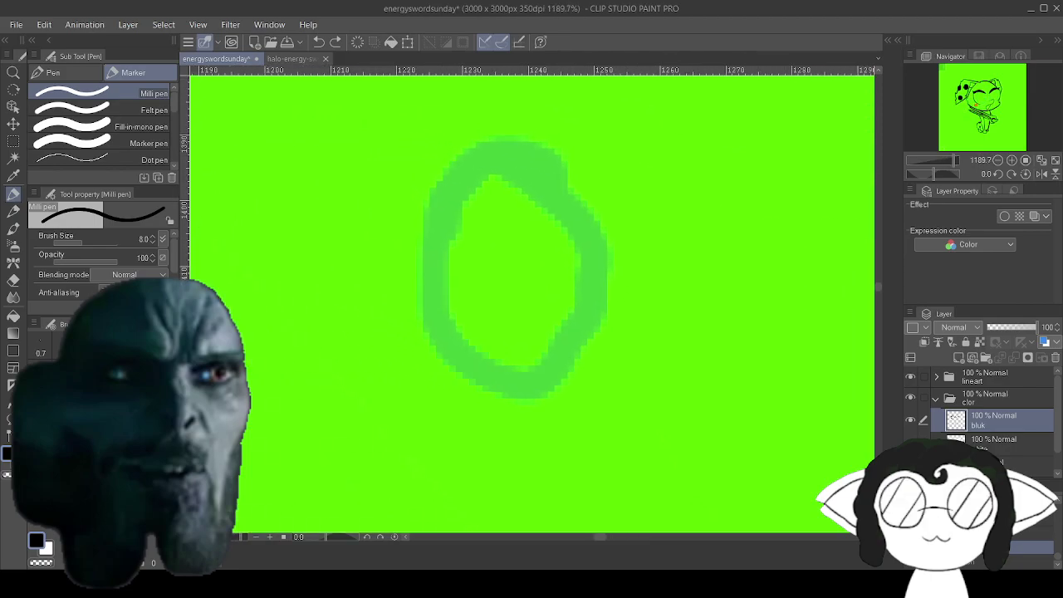
pyautogui.moveTo(575, 168)
pyautogui.mouseDown()
pyautogui.moveTo(404, 211)
pyautogui.moveTo(527, 384)
pyautogui.moveTo(629, 228)
pyautogui.moveTo(475, 144)
pyautogui.moveTo(502, 304)
pyautogui.moveTo(464, 176)
pyautogui.moveTo(490, 210)
pyautogui.moveTo(425, 247)
pyautogui.moveTo(410, 273)
pyautogui.moveTo(424, 313)
pyautogui.moveTo(450, 325)
pyautogui.moveTo(440, 286)
pyautogui.moveTo(530, 176)
pyautogui.moveTo(559, 265)
pyautogui.moveTo(577, 185)
pyautogui.moveTo(603, 229)
pyautogui.moveTo(612, 292)
pyautogui.moveTo(611, 272)
pyautogui.moveTo(600, 327)
pyautogui.moveTo(568, 275)
pyautogui.moveTo(528, 363)
pyautogui.moveTo(498, 278)
pyautogui.moveTo(466, 339)
pyautogui.moveTo(439, 337)
pyautogui.moveTo(518, 359)
pyautogui.mouseUp()
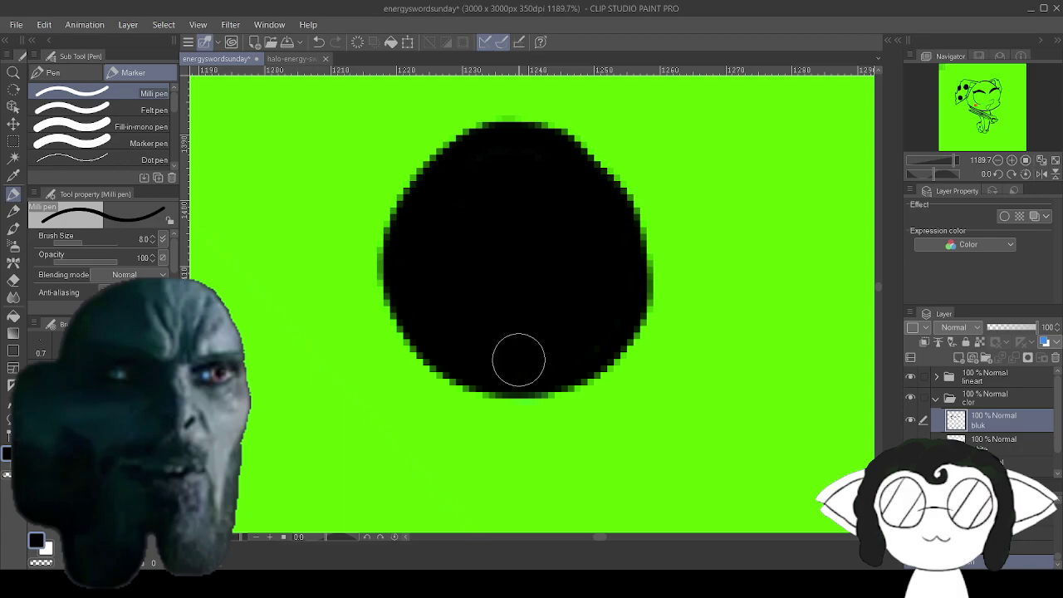
# Draw the nose's lower edge between the muzzle lines and fill the enclosed triangular nose with black.
pyautogui.moveTo(518, 359); pyautogui.dragTo(195, 448)
pyautogui.scroll(-5, 531, 304)
pyautogui.moveTo(748, 274); pyautogui.dragTo(349, 374)
pyautogui.moveTo(631, 283); pyautogui.dragTo(501, 186)
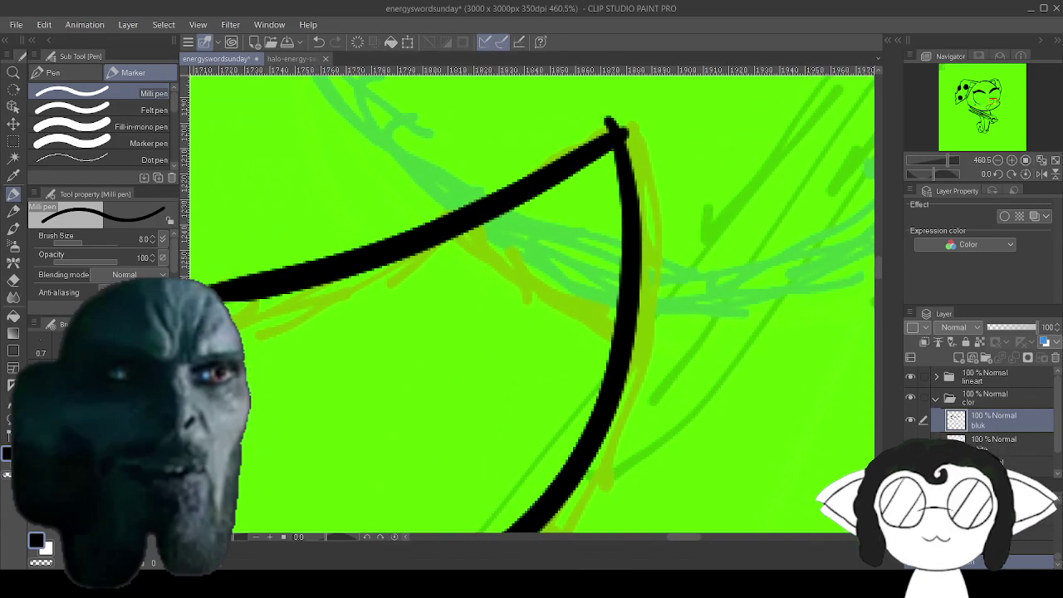
pyautogui.moveTo(448, 226)
pyautogui.mouseDown()
pyautogui.moveTo(616, 331)
pyautogui.moveTo(607, 153)
pyautogui.moveTo(475, 228)
pyautogui.moveTo(499, 242)
pyautogui.moveTo(546, 201)
pyautogui.moveTo(580, 193)
pyautogui.moveTo(603, 224)
pyautogui.moveTo(567, 236)
pyautogui.moveTo(595, 262)
pyautogui.moveTo(597, 220)
pyautogui.moveTo(572, 205)
pyautogui.moveTo(581, 246)
pyautogui.mouseUp()
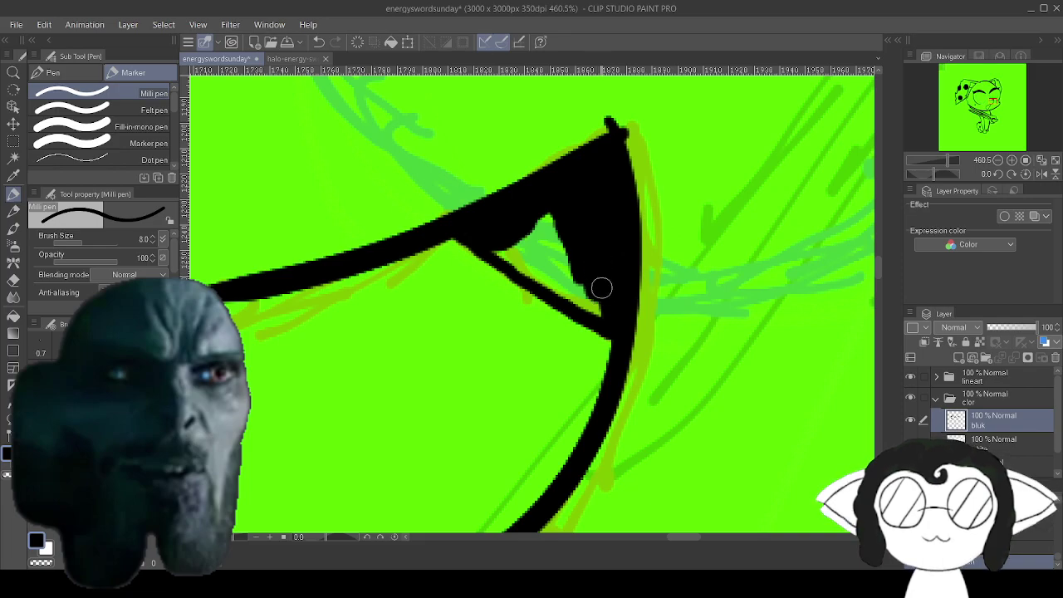
pyautogui.moveTo(573, 292)
pyautogui.mouseDown()
pyautogui.moveTo(506, 249)
pyautogui.moveTo(557, 216)
pyautogui.moveTo(553, 230)
pyautogui.moveTo(569, 230)
pyautogui.moveTo(656, 498)
pyautogui.mouseUp()
pyautogui.moveTo(531, 191)
pyautogui.mouseDown()
pyautogui.moveTo(631, 498)
pyautogui.moveTo(575, 215)
pyautogui.mouseUp()
# Review the black areas across the ear, eyelids, cheek and nose for missed spots.
pyautogui.scroll(-5, 594, 296)
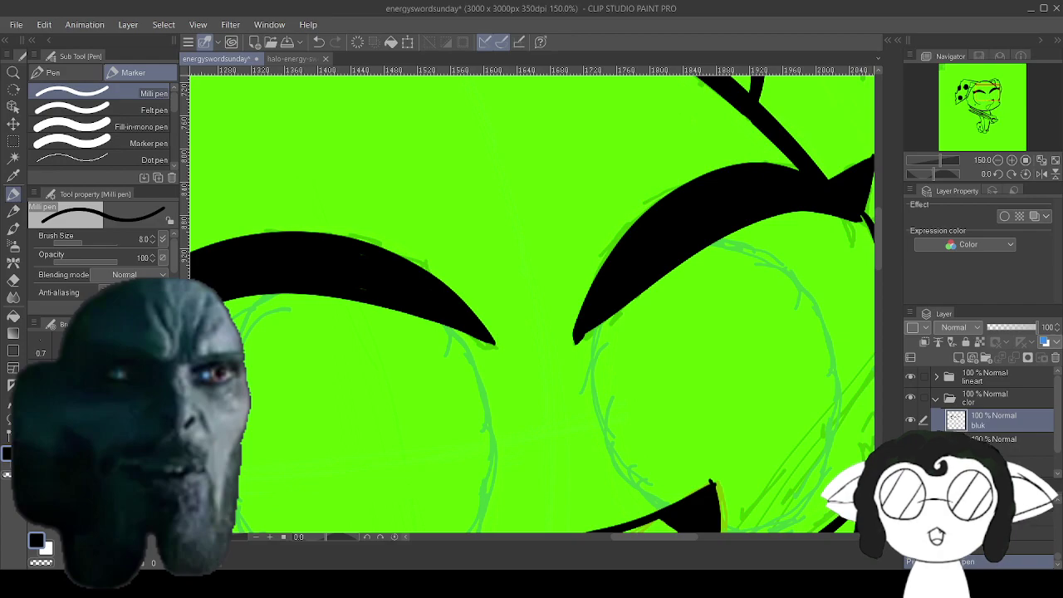
pyautogui.scroll(-5, 618, 308)
pyautogui.moveTo(619, 307); pyautogui.dragTo(626, 223)
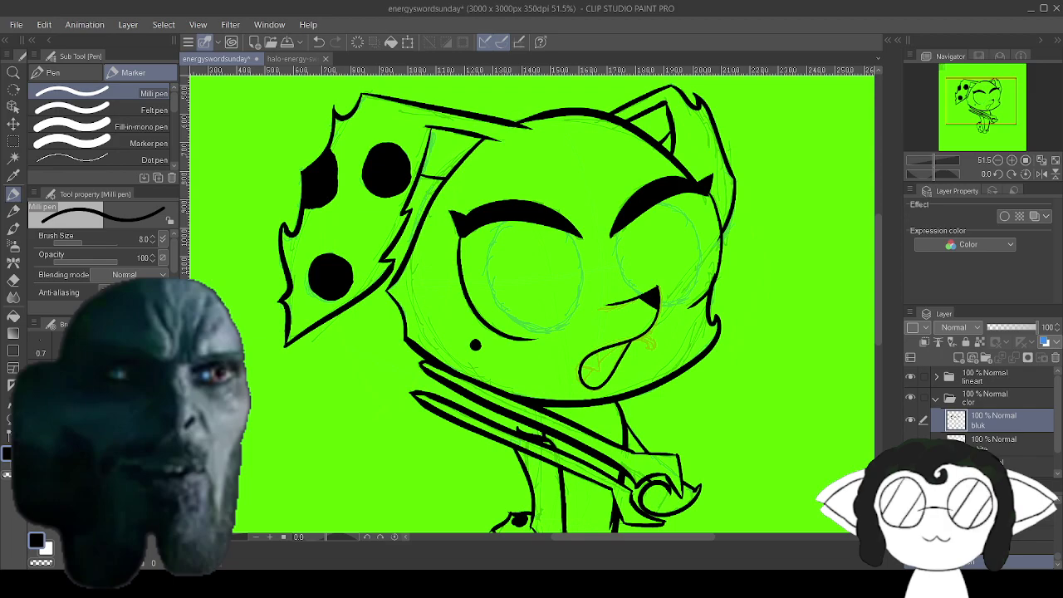
pyautogui.hotkey('ctrl', '+')
pyautogui.hotkey('ctrl', '+')
pyautogui.hotkey('ctrl', '+')
pyautogui.moveTo(618, 274); pyautogui.dragTo(722, 311)
pyautogui.moveTo(531, 207); pyautogui.dragTo(622, 199)
pyautogui.moveTo(683, 530)
pyautogui.mouseDown()
pyautogui.moveTo(408, 147)
pyautogui.moveTo(342, 16)
pyautogui.moveTo(582, 55)
pyautogui.moveTo(477, 345)
pyautogui.moveTo(616, 445)
pyautogui.moveTo(406, 260)
pyautogui.moveTo(444, 271)
pyautogui.moveTo(426, 306)
pyautogui.mouseUp()
# Add a new raster layer above the bluk layer and name it "pimk".
pyautogui.moveTo(448, 141)
pyautogui.mouseDown()
pyautogui.moveTo(629, 500)
pyautogui.moveTo(444, 420)
pyautogui.moveTo(509, 304)
pyautogui.moveTo(601, 403)
pyautogui.moveTo(558, 412)
pyautogui.moveTo(548, 428)
pyautogui.mouseUp()
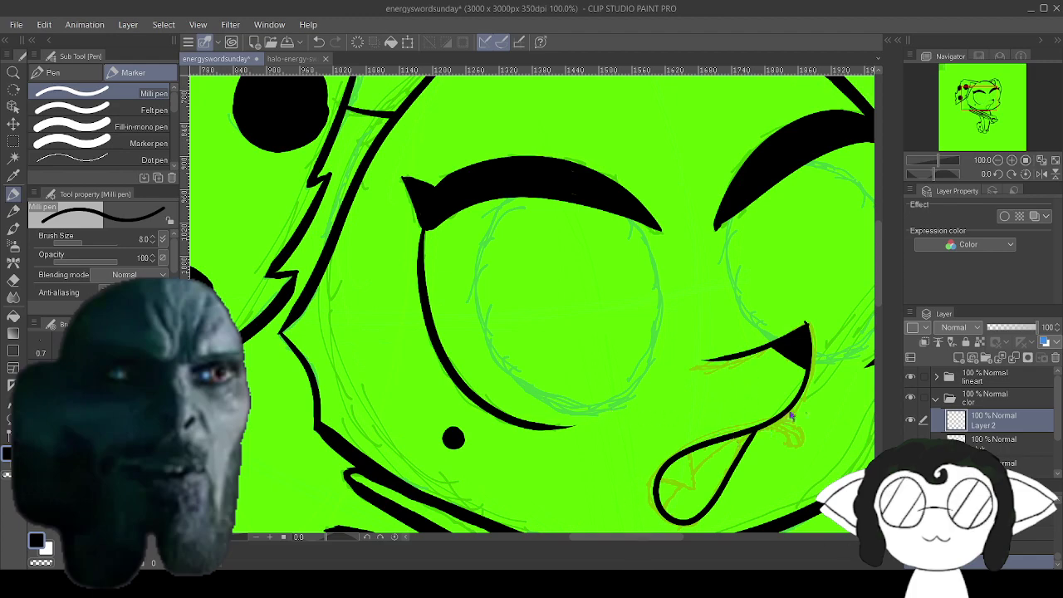
pyautogui.write('pimk')
pyautogui.press('Return')
pyautogui.click(378, 584)
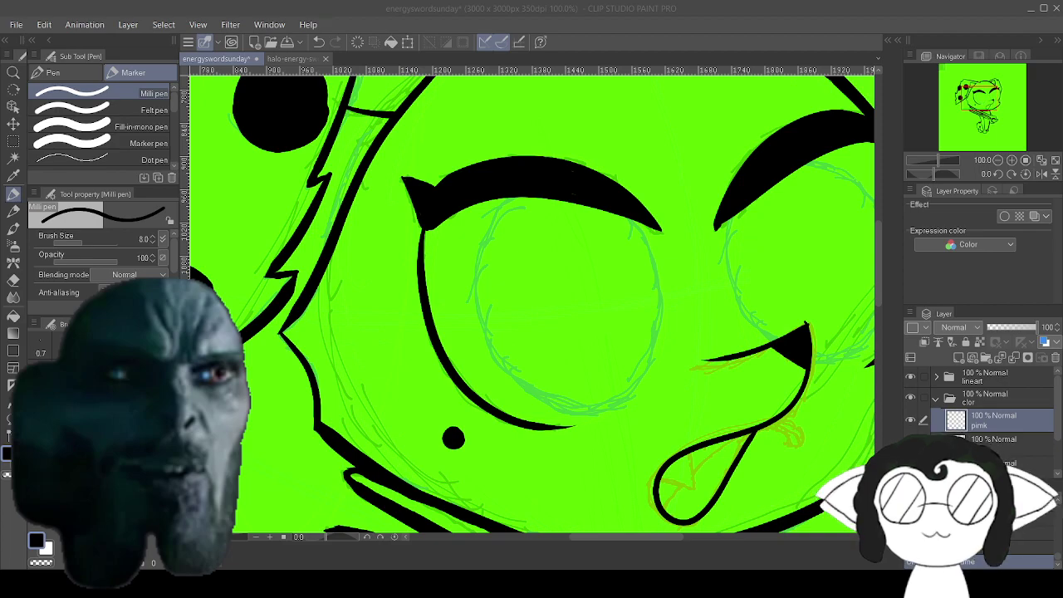
pyautogui.click(292, 4)
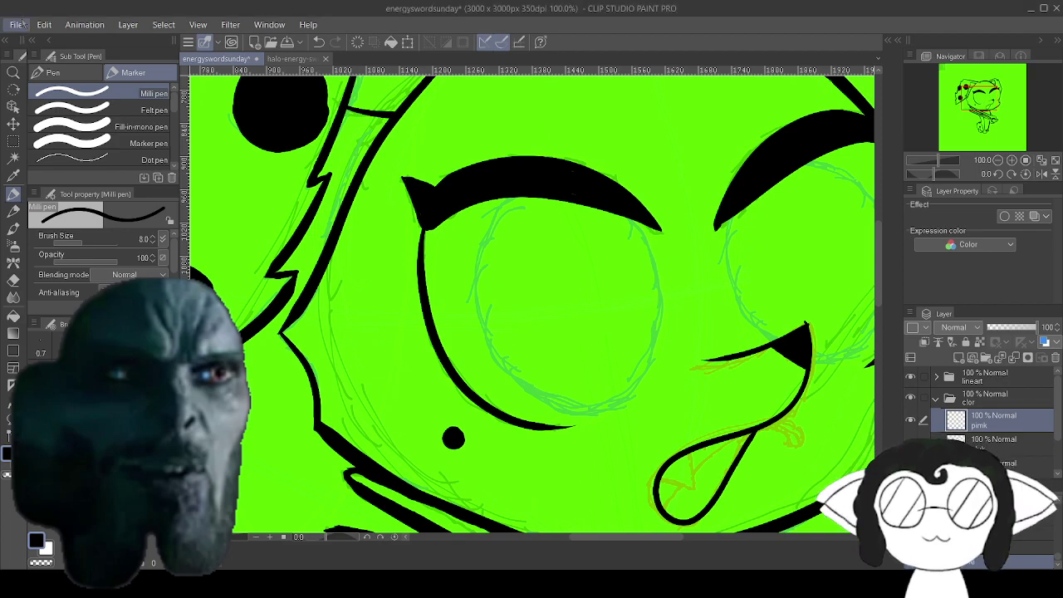
# Open the reference image ETa7echUcAAicQo.jpg and examine the pink collar tag on a puppy in the turnaround row.
pyautogui.click(46, 74)
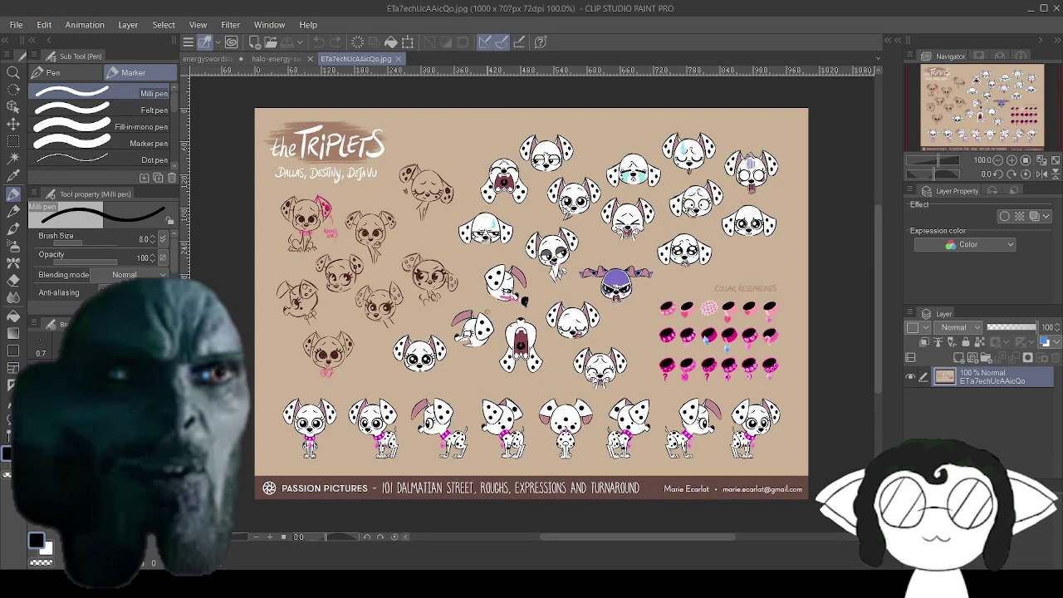
pyautogui.hotkey('ctrl', '+')
pyautogui.scroll(1, 506, 431)
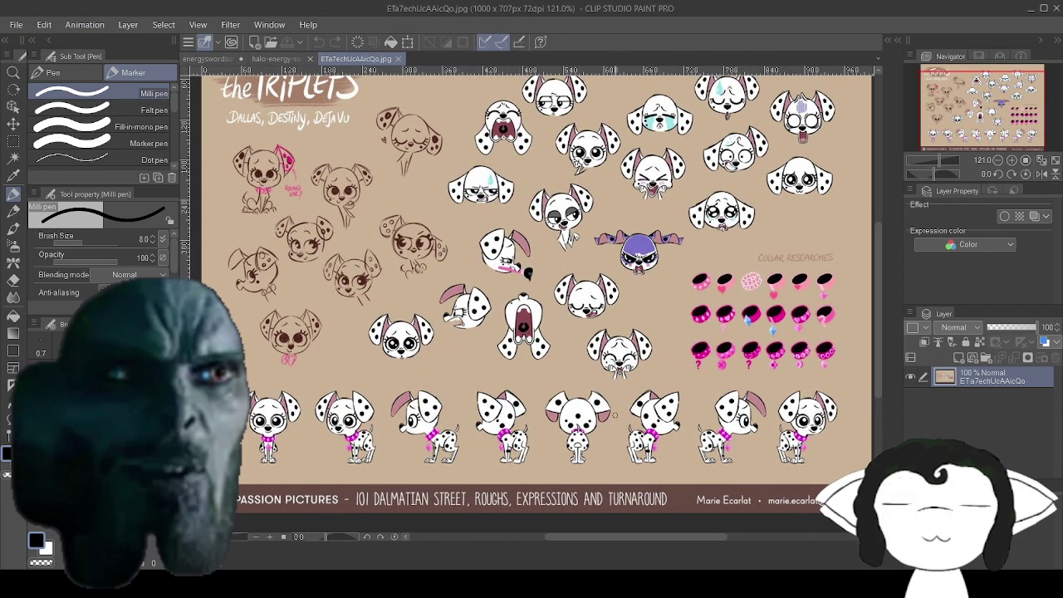
pyautogui.scroll(1, 663, 445)
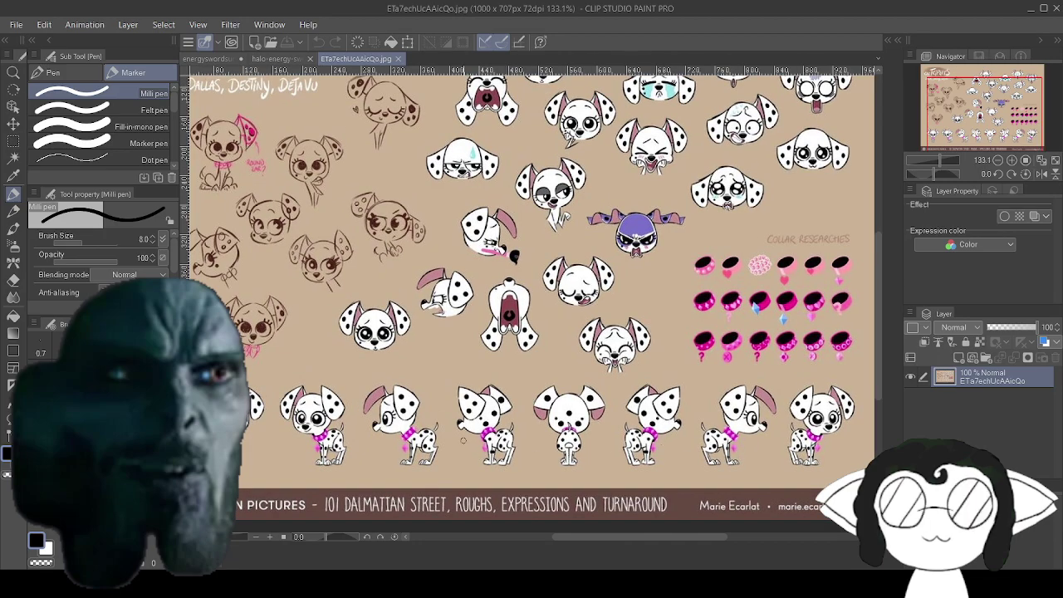
pyautogui.scroll(5, 402, 445)
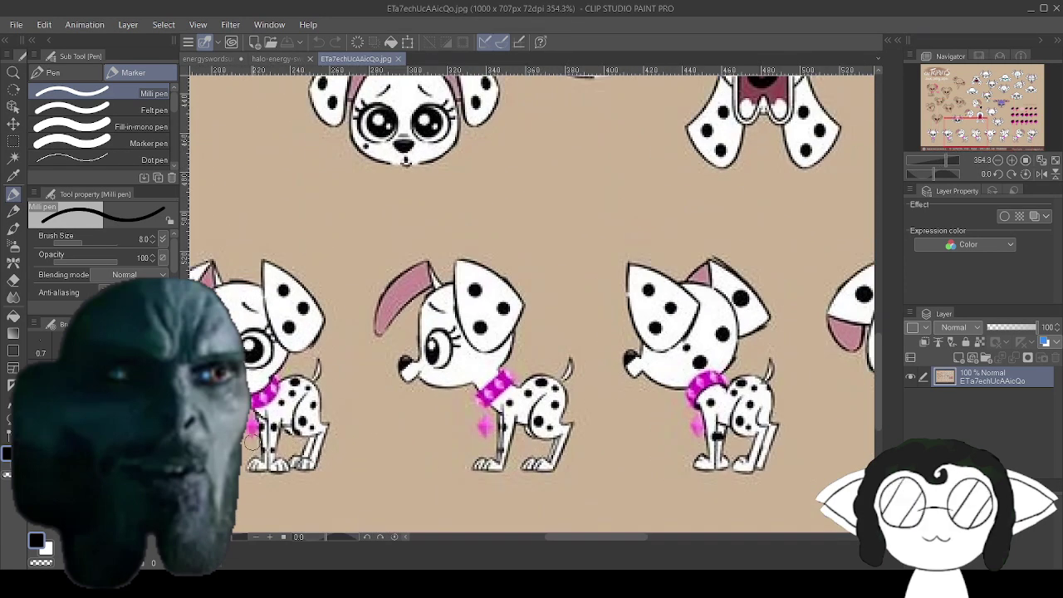
pyautogui.scroll(8, 531, 463)
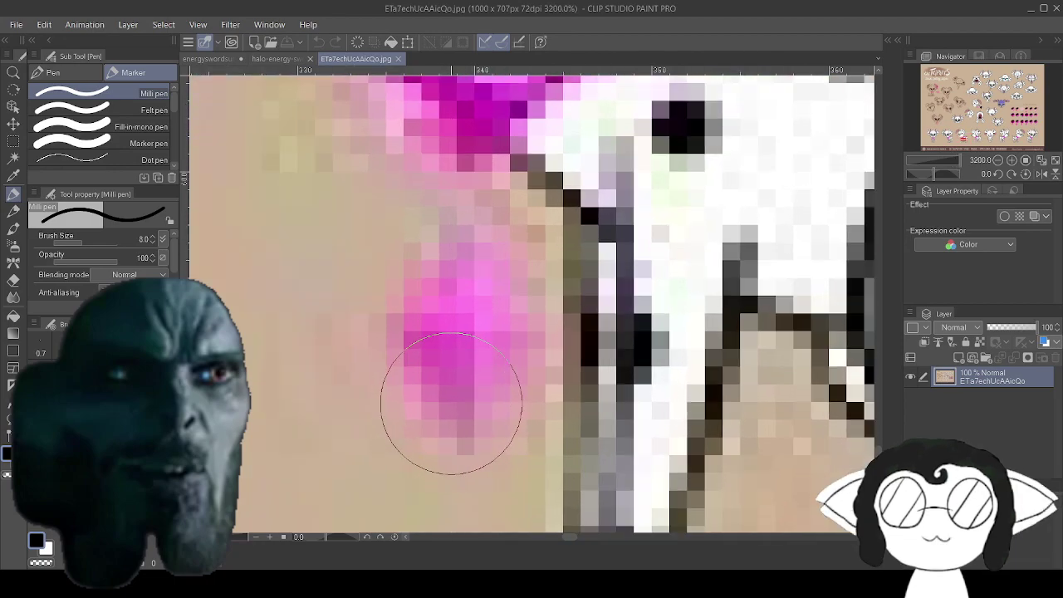
# Sample the bright pink from the puppy's collar tag as the drawing color.
pyautogui.keyDown('alt'); pyautogui.click(475, 334); pyautogui.keyUp('alt')
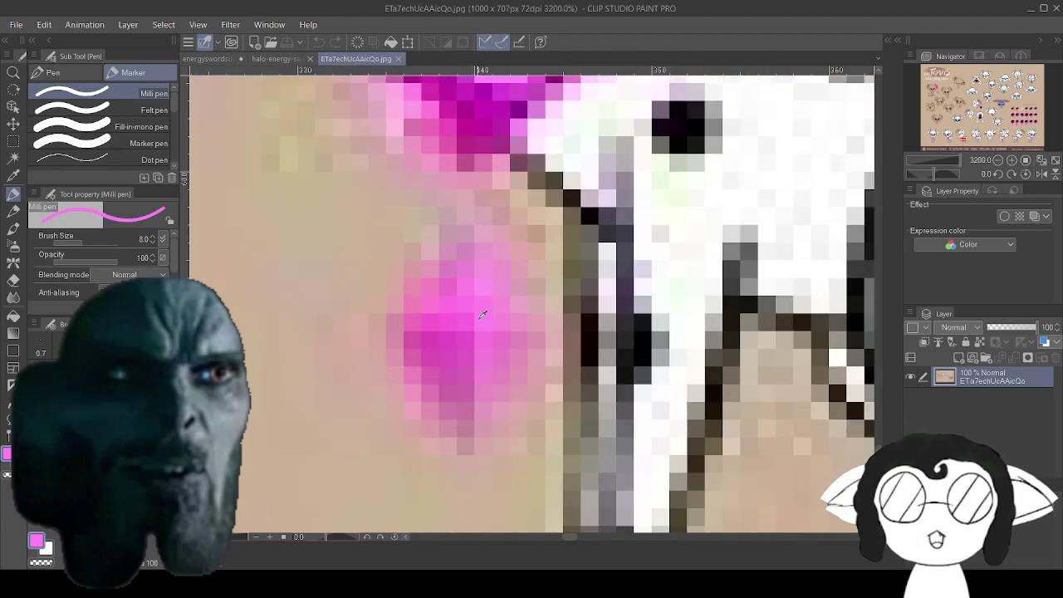
pyautogui.moveTo(470, 325); pyautogui.dragTo(473, 344)
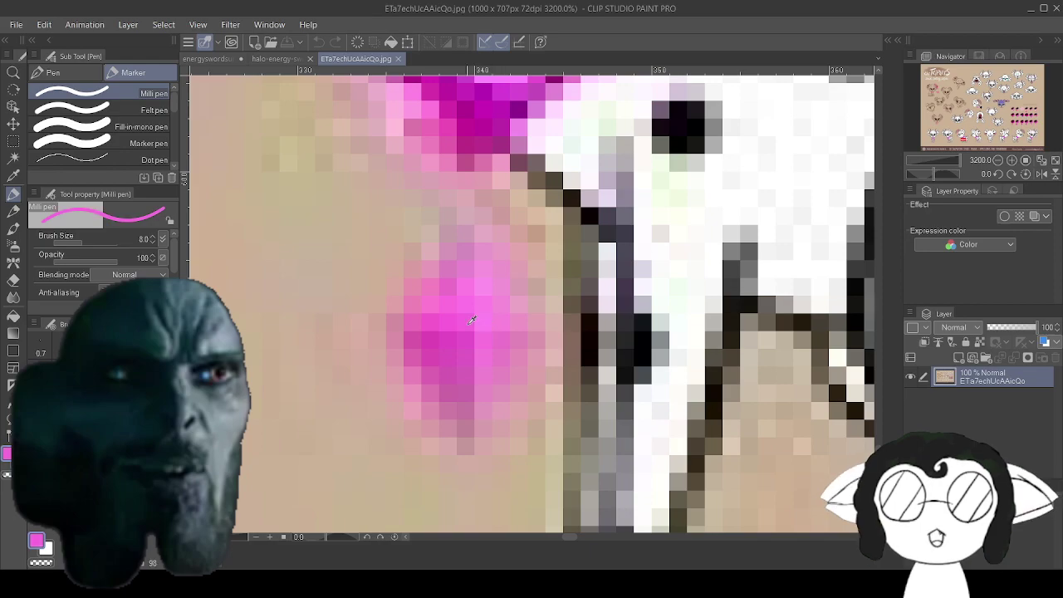
pyautogui.keyDown('alt'); pyautogui.click(470, 332); pyautogui.keyUp('alt')
pyautogui.keyDown('alt'); pyautogui.click(481, 347); pyautogui.keyUp('alt')
pyautogui.keyDown('alt'); pyautogui.click(479, 328); pyautogui.keyUp('alt')
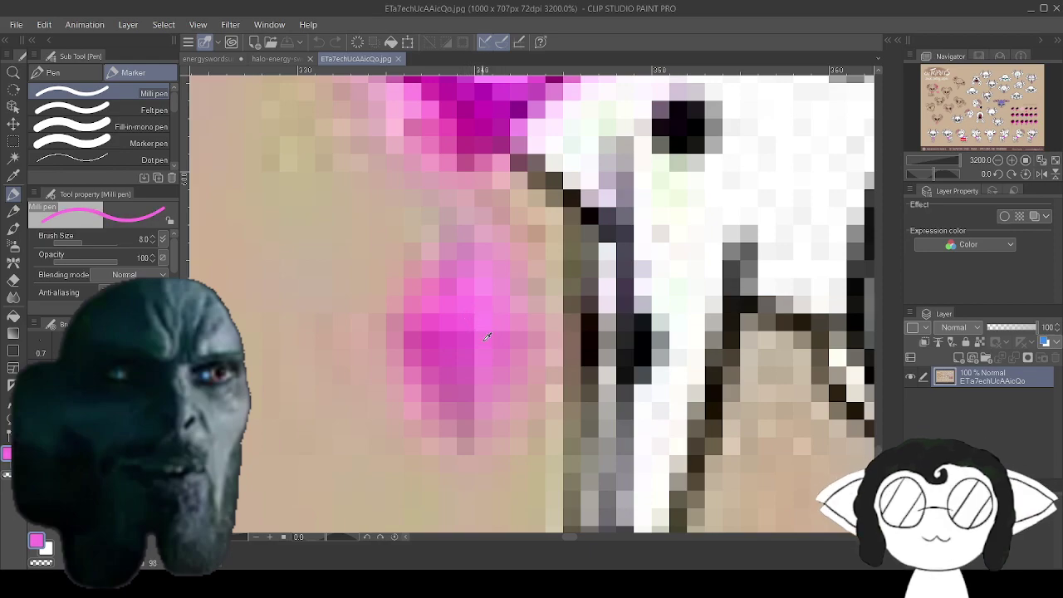
pyautogui.moveTo(496, 335); pyautogui.dragTo(468, 314)
pyautogui.rightClick(474, 315)
pyautogui.rightClick(472, 316)
pyautogui.rightClick(483, 349)
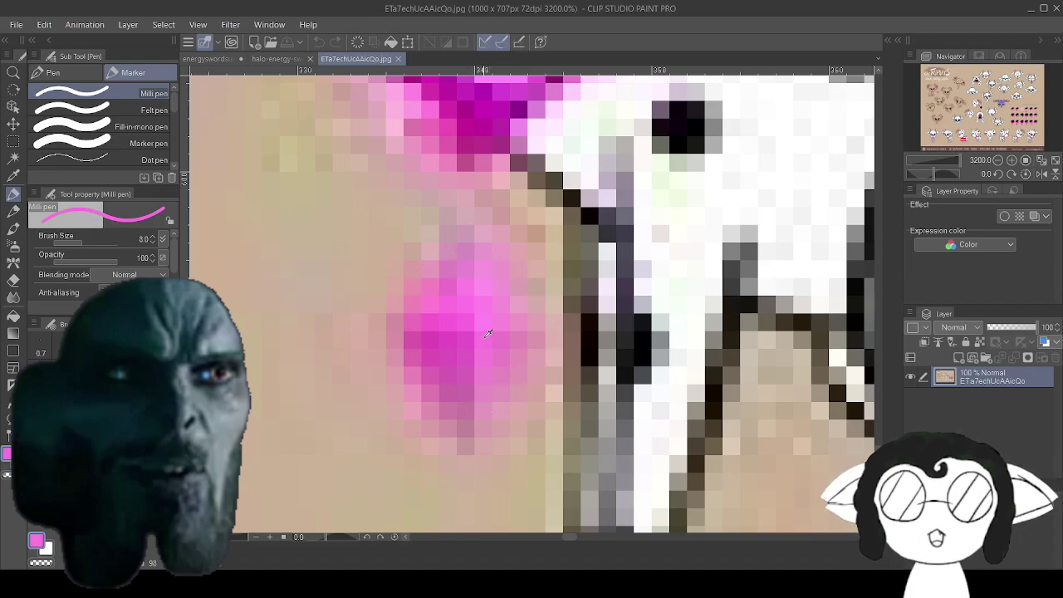
# Return to the energyswordsunday drawing and move the pimk layer below the bluk layer.
pyautogui.click(208, 59)
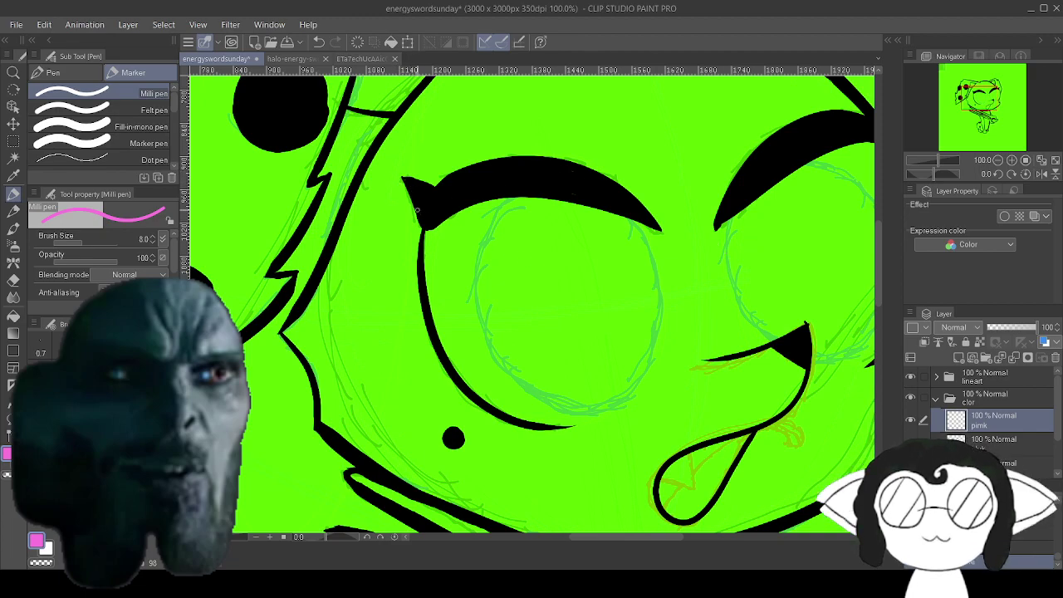
pyautogui.scroll(3, 536, 305)
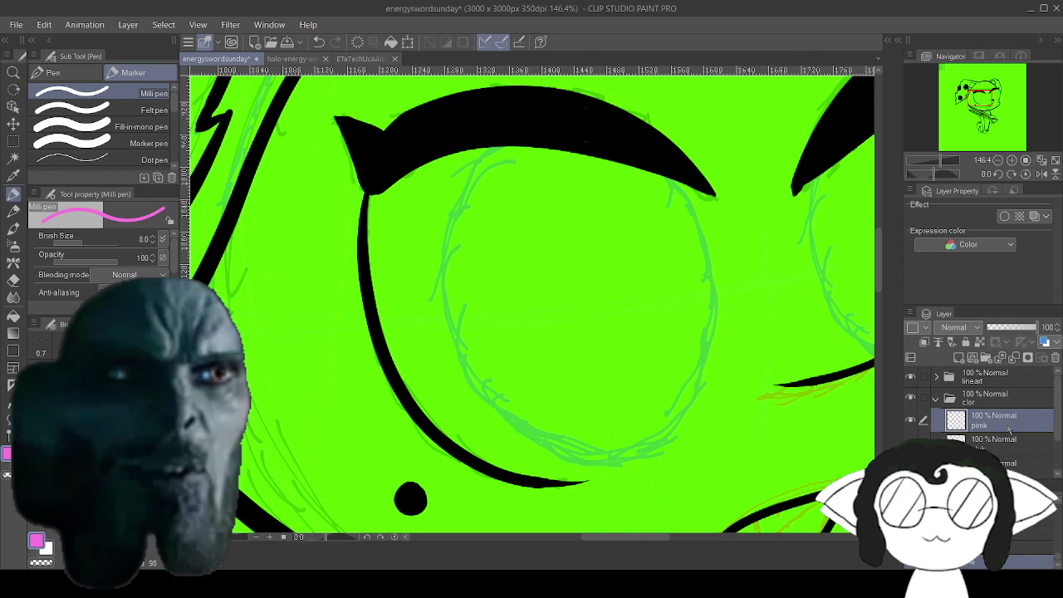
pyautogui.moveTo(1008, 455); pyautogui.dragTo(1007, 454)
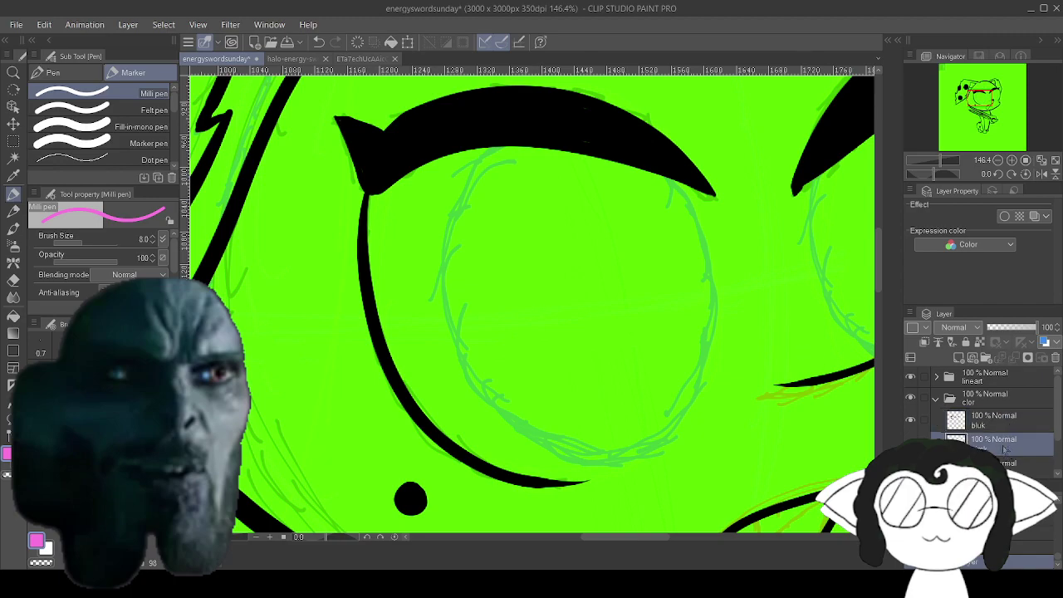
pyautogui.scroll(-2, 776, 402)
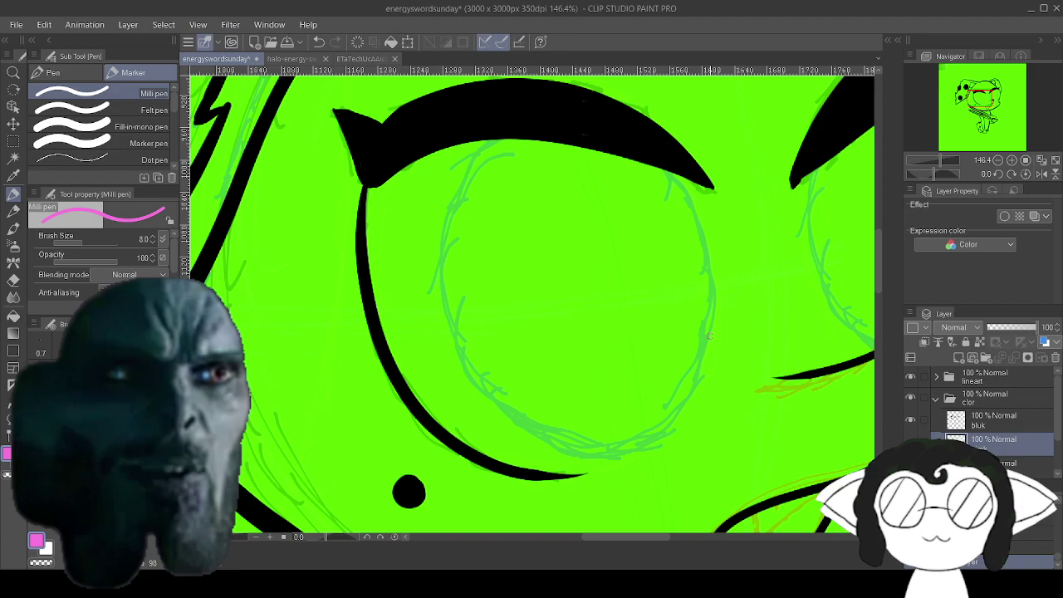
pyautogui.moveTo(495, 143); pyautogui.dragTo(457, 176)
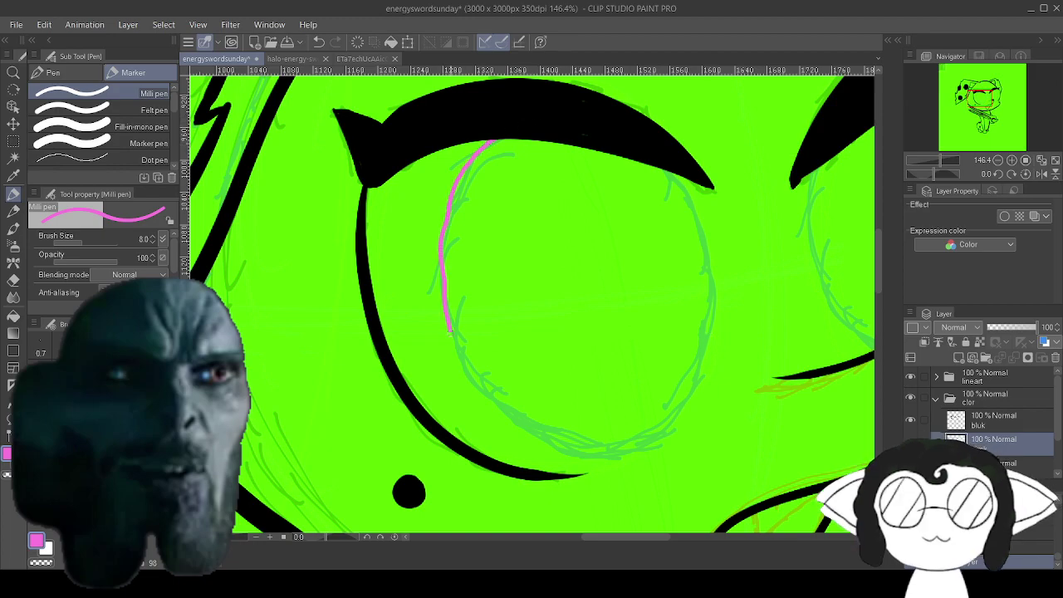
pyautogui.moveTo(583, 443)
pyautogui.mouseDown()
pyautogui.moveTo(691, 413)
pyautogui.moveTo(720, 288)
pyautogui.mouseUp()
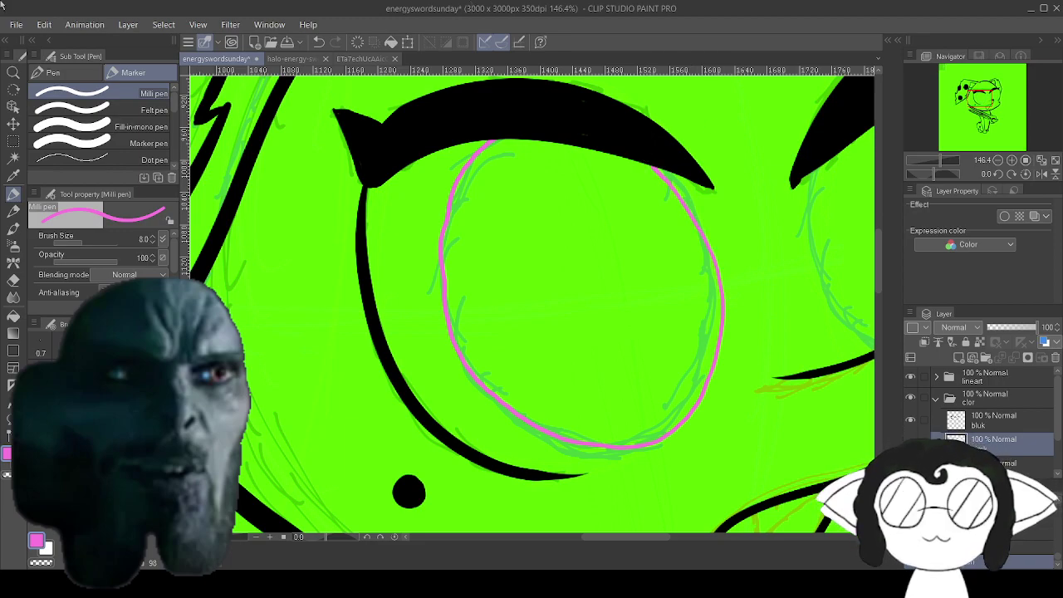
pyautogui.click(319, 42)
pyautogui.scroll(2, 676, 347)
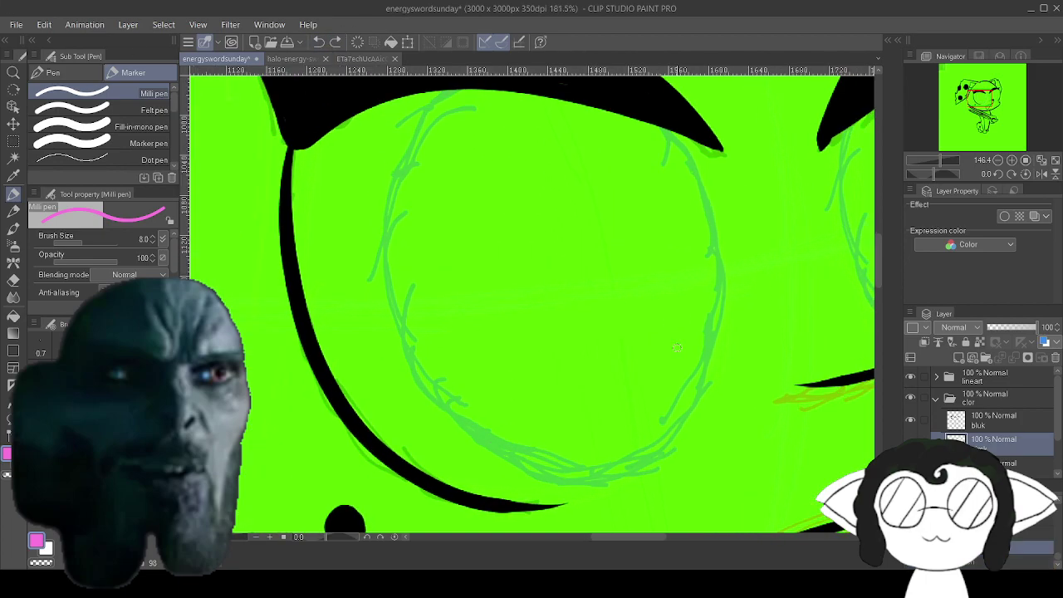
pyautogui.moveTo(651, 309); pyautogui.dragTo(567, 332)
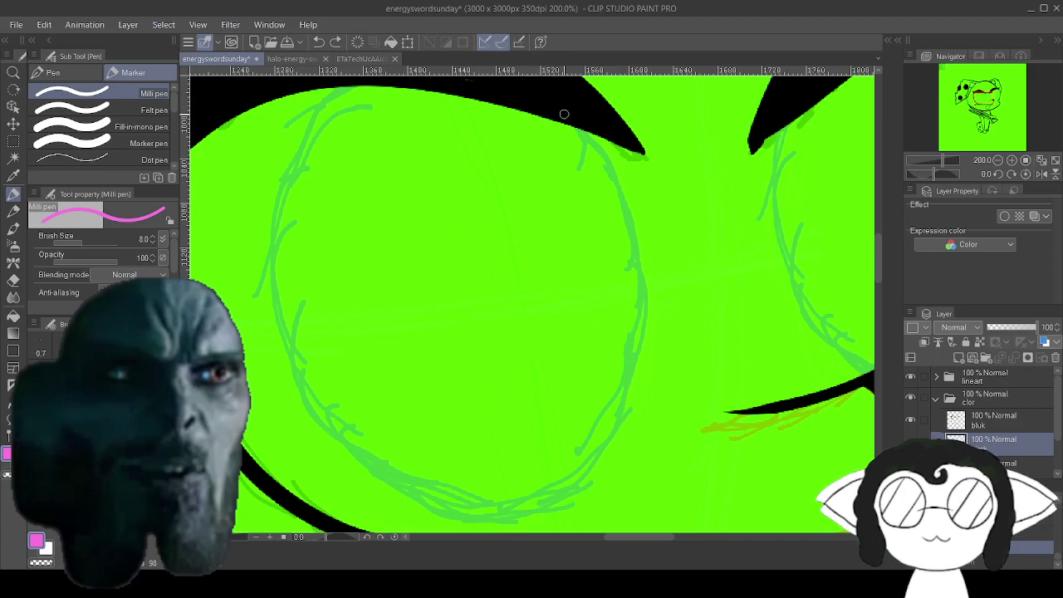
pyautogui.moveTo(581, 447); pyautogui.dragTo(351, 87)
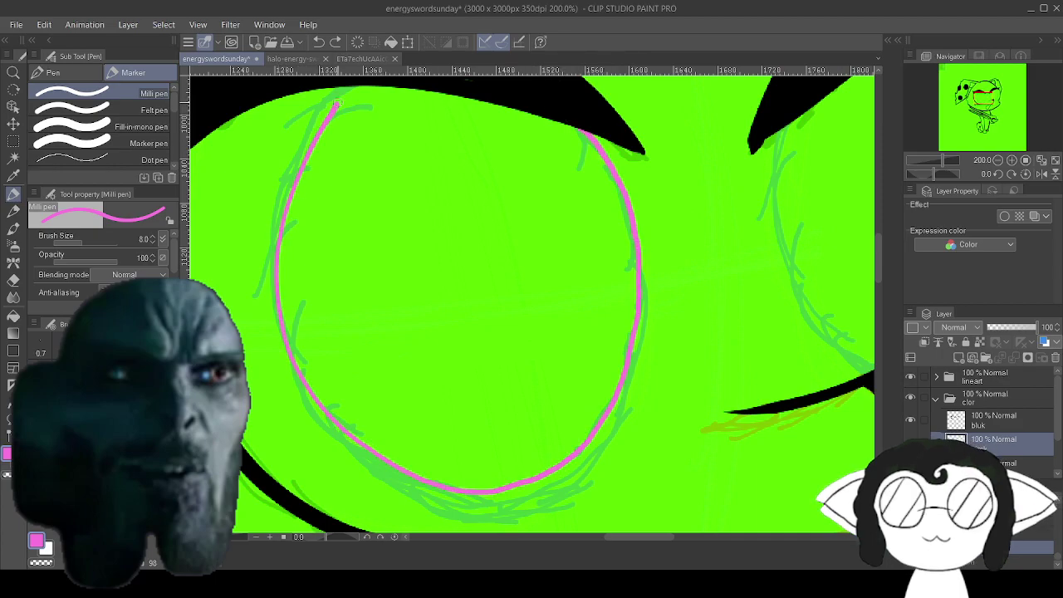
pyautogui.hotkey('ctrl', 'z')
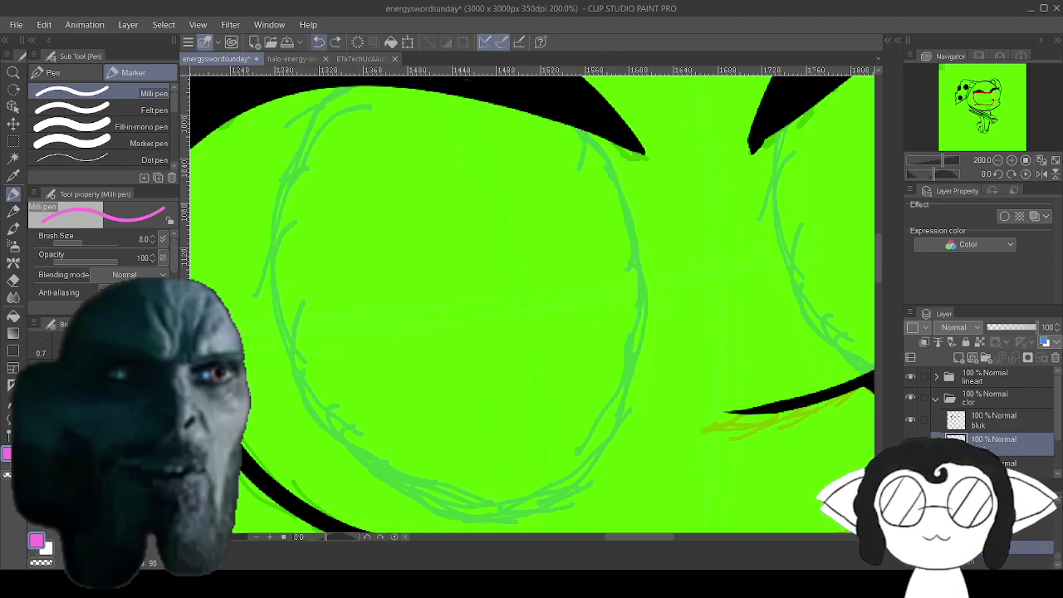
pyautogui.moveTo(582, 131)
pyautogui.mouseDown()
pyautogui.moveTo(620, 216)
pyautogui.moveTo(615, 363)
pyautogui.moveTo(542, 490)
pyautogui.moveTo(372, 446)
pyautogui.moveTo(311, 159)
pyautogui.moveTo(375, 83)
pyautogui.mouseUp()
pyautogui.hotkey('ctrl', 'z')
# Outline the first eye's iris in pink along the sketch and start filling its upper part with brush size 25.
pyautogui.moveTo(583, 131)
pyautogui.mouseDown()
pyautogui.moveTo(638, 349)
pyautogui.moveTo(387, 495)
pyautogui.moveTo(347, 88)
pyautogui.mouseUp()
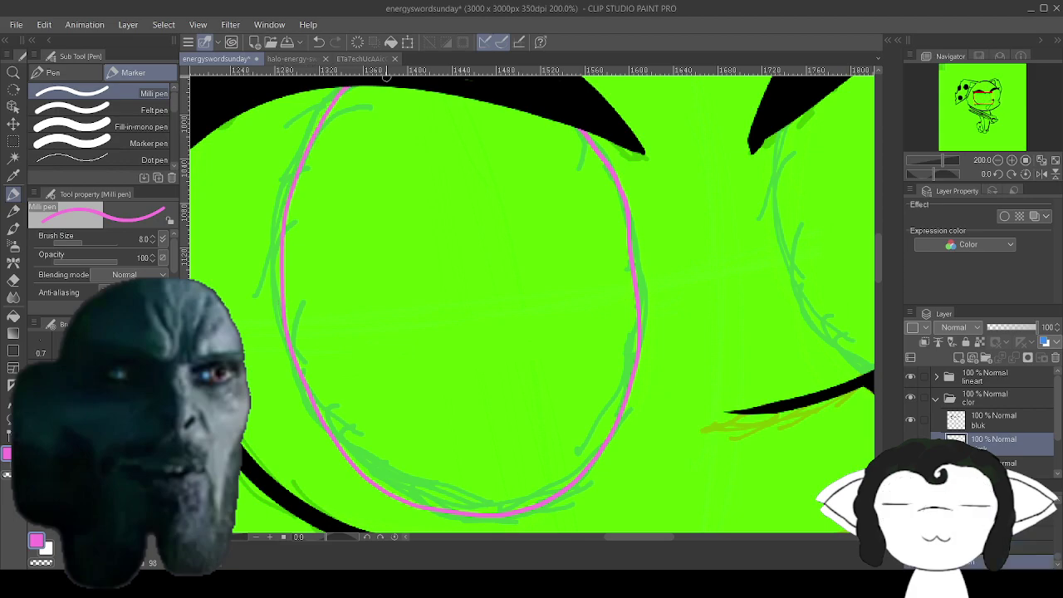
pyautogui.moveTo(515, 299); pyautogui.dragTo(557, 308)
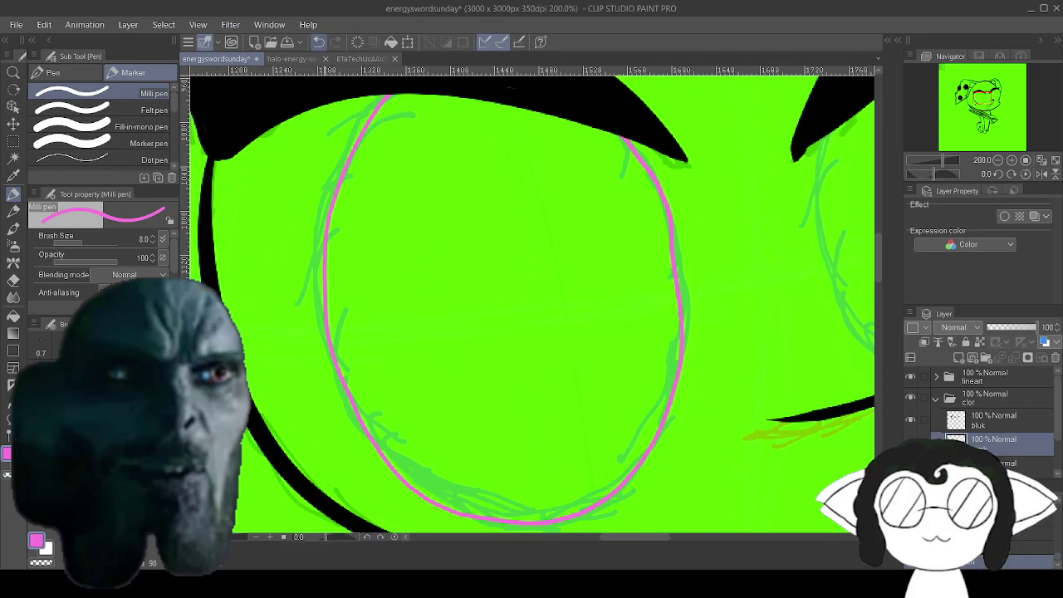
pyautogui.press(']')
pyautogui.press(']')
pyautogui.press(']')
pyautogui.press(']')
pyautogui.press(']')
pyautogui.press(']')
pyautogui.moveTo(441, 264)
pyautogui.mouseDown()
pyautogui.moveTo(440, 277)
pyautogui.moveTo(457, 267)
pyautogui.moveTo(452, 289)
pyautogui.moveTo(419, 323)
pyautogui.moveTo(463, 309)
pyautogui.mouseUp()
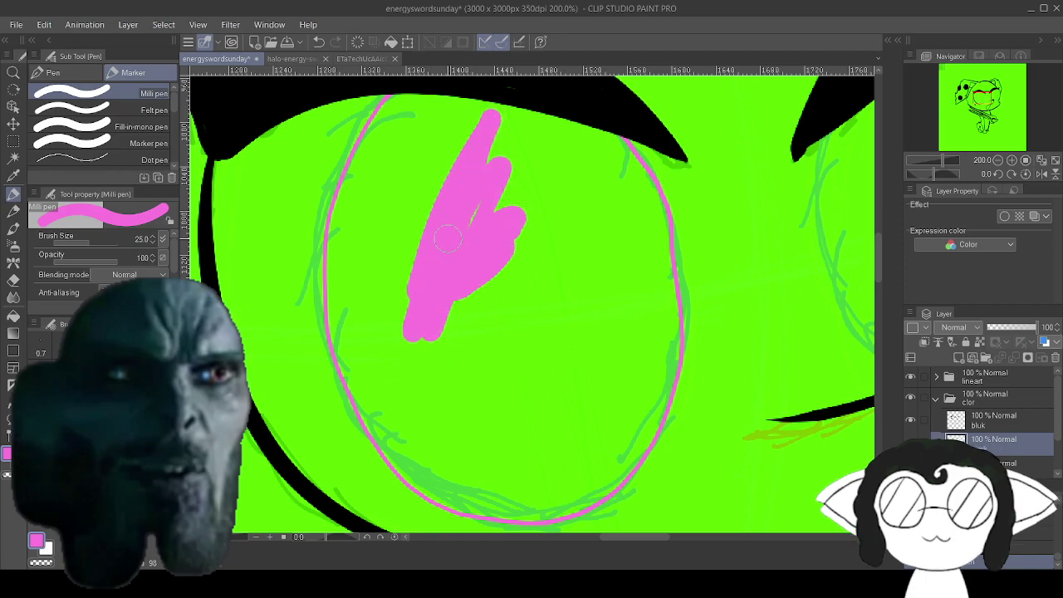
pyautogui.moveTo(506, 98)
pyautogui.mouseDown()
pyautogui.moveTo(454, 126)
pyautogui.moveTo(426, 94)
pyautogui.moveTo(410, 137)
pyautogui.mouseUp()
pyautogui.moveTo(526, 299)
pyautogui.mouseDown()
pyautogui.moveTo(598, 299)
pyautogui.moveTo(498, 299)
pyautogui.mouseUp()
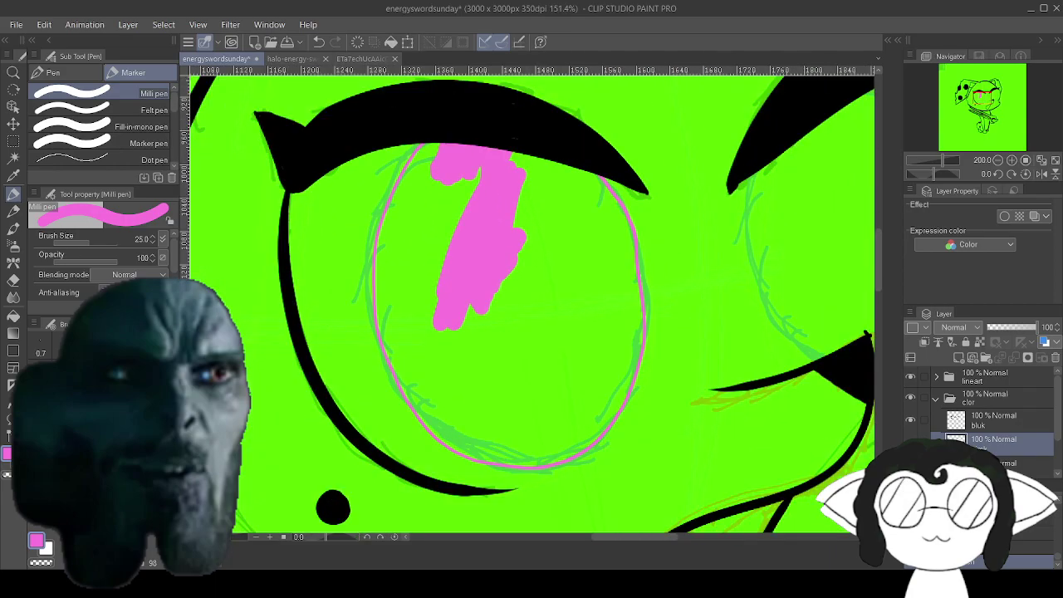
# Paint pink around the inside of the iris outline and across its left half, narrowing the unfilled center.
pyautogui.moveTo(427, 170); pyautogui.dragTo(407, 249)
pyautogui.moveTo(425, 212)
pyautogui.mouseDown()
pyautogui.moveTo(396, 276)
pyautogui.moveTo(410, 355)
pyautogui.moveTo(486, 436)
pyautogui.moveTo(526, 430)
pyautogui.moveTo(569, 403)
pyautogui.moveTo(621, 334)
pyautogui.moveTo(604, 206)
pyautogui.moveTo(548, 161)
pyautogui.moveTo(518, 166)
pyautogui.moveTo(444, 274)
pyautogui.moveTo(427, 359)
pyautogui.mouseUp()
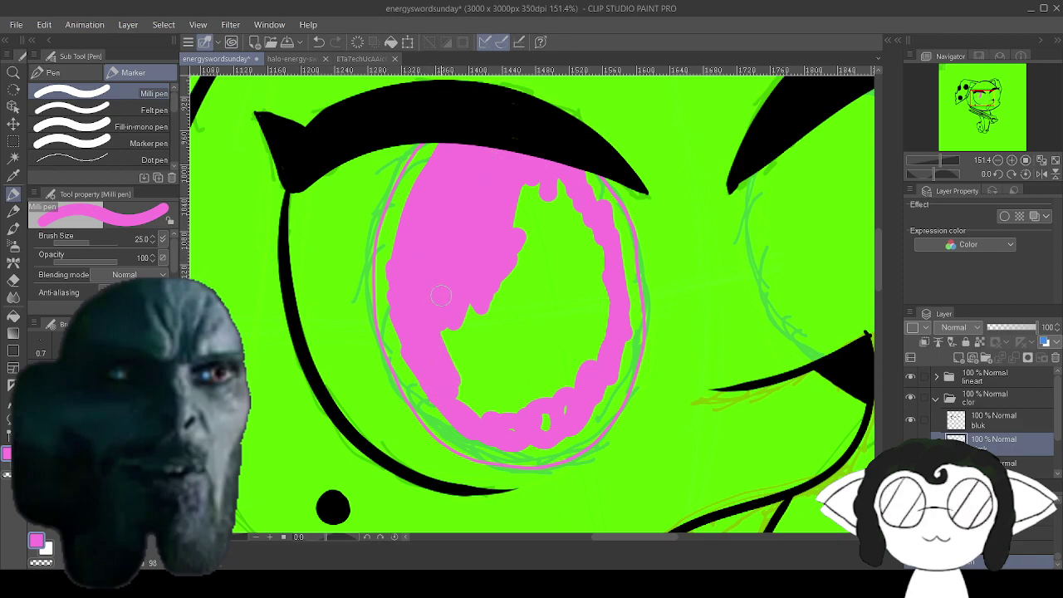
pyautogui.moveTo(440, 289); pyautogui.dragTo(454, 366)
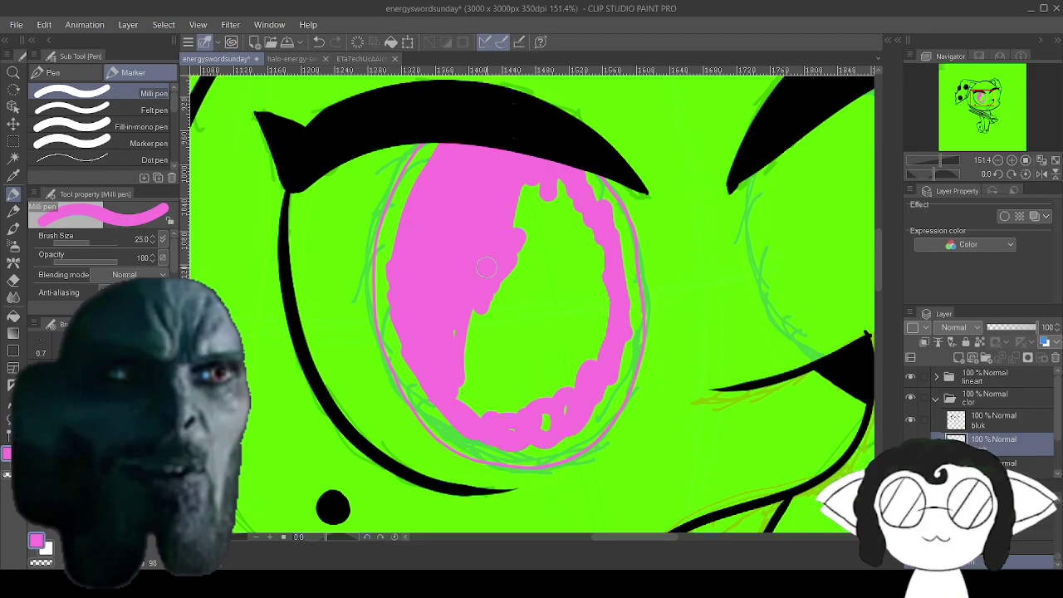
pyautogui.moveTo(477, 272); pyautogui.dragTo(464, 313)
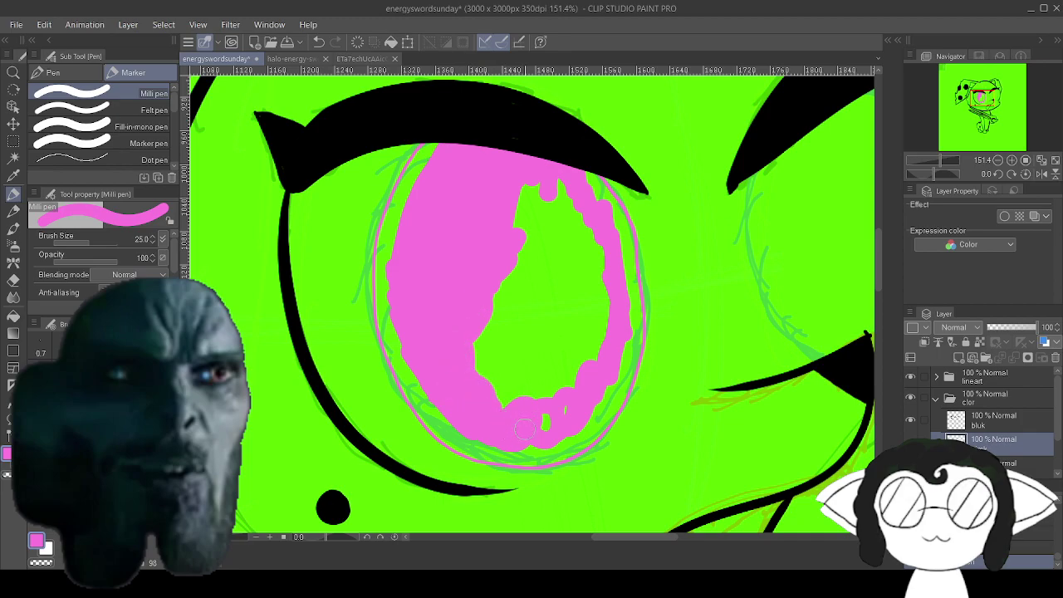
pyautogui.moveTo(540, 430)
pyautogui.mouseDown()
pyautogui.moveTo(594, 343)
pyautogui.moveTo(604, 291)
pyautogui.moveTo(599, 259)
pyautogui.moveTo(583, 255)
pyautogui.moveTo(579, 187)
pyautogui.mouseUp()
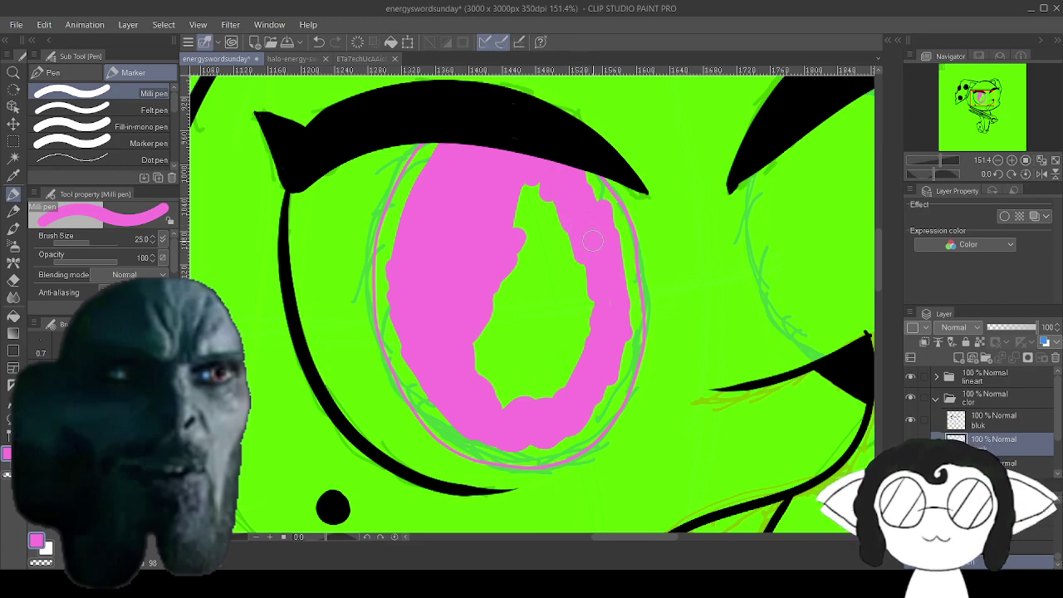
pyautogui.moveTo(569, 175)
pyautogui.mouseDown()
pyautogui.moveTo(519, 204)
pyautogui.moveTo(514, 227)
pyautogui.moveTo(544, 194)
pyautogui.moveTo(525, 254)
pyautogui.mouseUp()
pyautogui.moveTo(551, 216); pyautogui.dragTo(517, 267)
# Set the brush size to 100 and fill the remaining center of the first eye's iris with pink.
pyautogui.press(']')
pyautogui.press(']')
pyautogui.press(']')
pyautogui.press(']')
pyautogui.press(']')
pyautogui.press(']')
pyautogui.press(']')
pyautogui.moveTo(502, 308)
pyautogui.mouseDown()
pyautogui.moveTo(498, 365)
pyautogui.moveTo(531, 370)
pyautogui.moveTo(552, 282)
pyautogui.moveTo(517, 239)
pyautogui.mouseUp()
pyautogui.moveTo(473, 170)
pyautogui.mouseDown()
pyautogui.moveTo(435, 221)
pyautogui.moveTo(425, 301)
pyautogui.mouseUp()
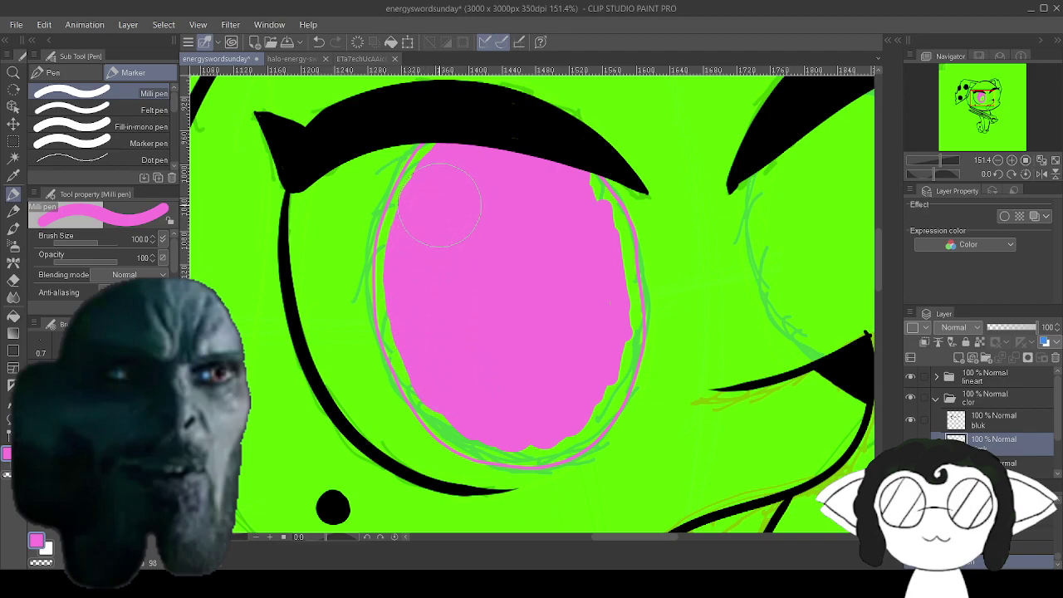
pyautogui.moveTo(512, 417)
pyautogui.mouseDown()
pyautogui.moveTo(567, 394)
pyautogui.moveTo(586, 334)
pyautogui.mouseUp()
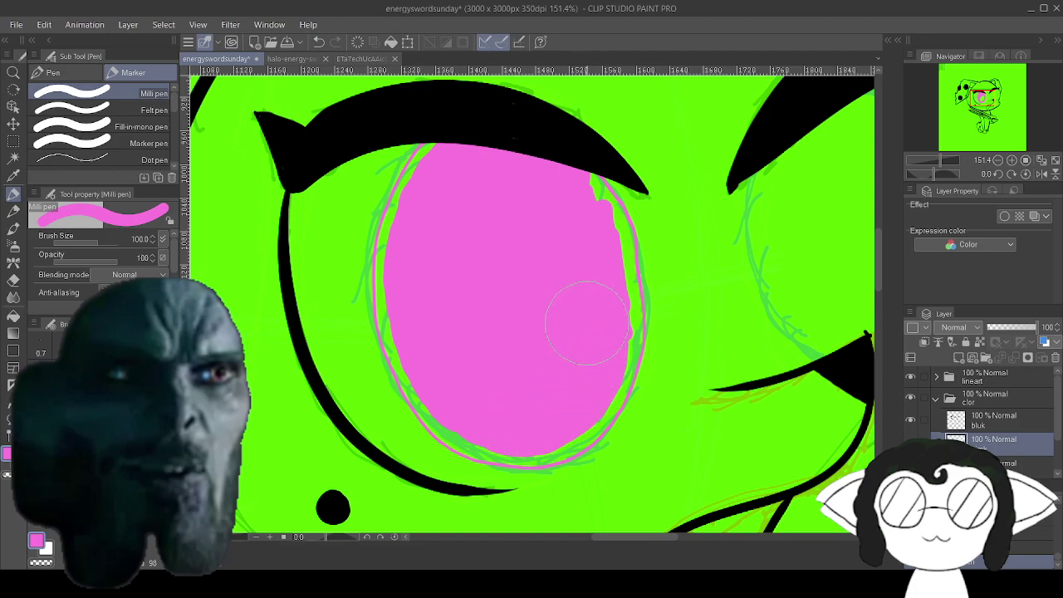
pyautogui.moveTo(563, 214)
pyautogui.mouseDown()
pyautogui.moveTo(582, 195)
pyautogui.moveTo(556, 174)
pyautogui.moveTo(550, 189)
pyautogui.mouseUp()
# Set the brush size to 10 and fill the gap along the left edge of the first eye's iris with pink.
pyautogui.press('[')
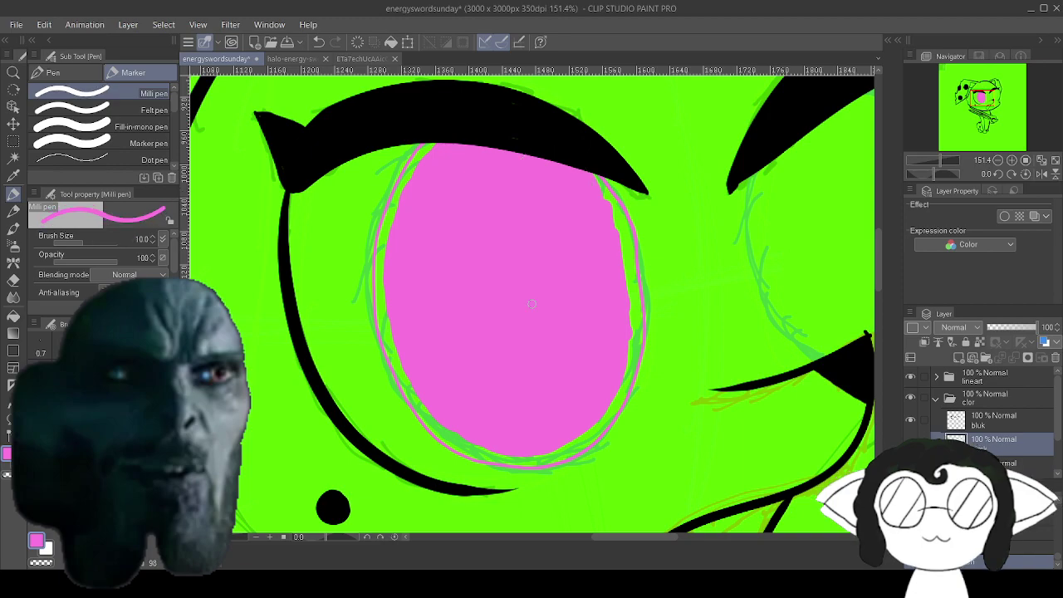
pyautogui.scroll(3, 531, 304)
pyautogui.moveTo(531, 304); pyautogui.dragTo(794, 595)
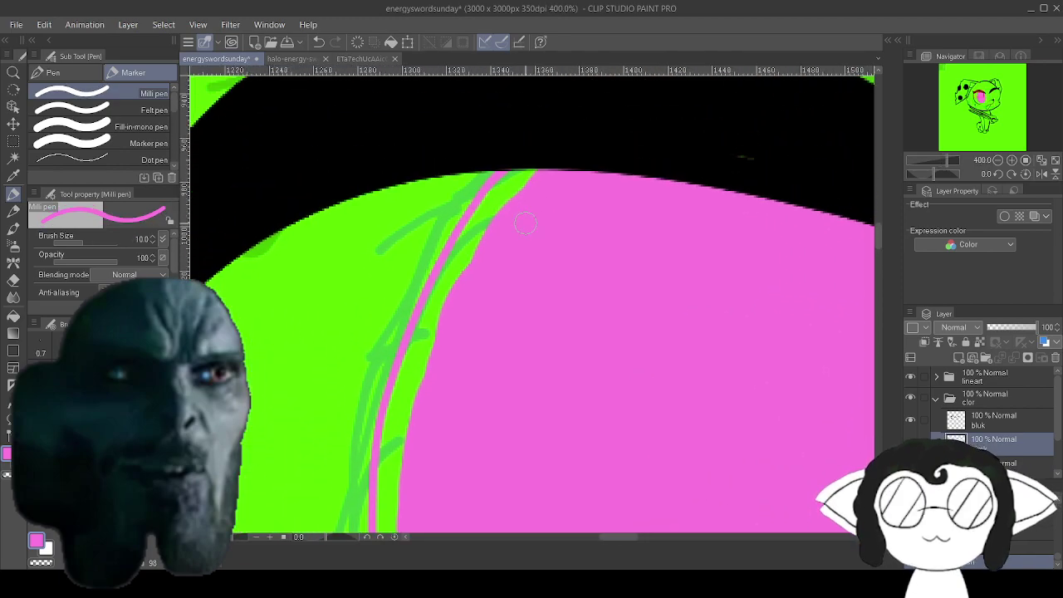
pyautogui.moveTo(509, 199)
pyautogui.mouseDown()
pyautogui.moveTo(517, 168)
pyautogui.moveTo(492, 196)
pyautogui.moveTo(502, 182)
pyautogui.moveTo(487, 243)
pyautogui.moveTo(499, 257)
pyautogui.moveTo(510, 236)
pyautogui.moveTo(482, 218)
pyautogui.mouseUp()
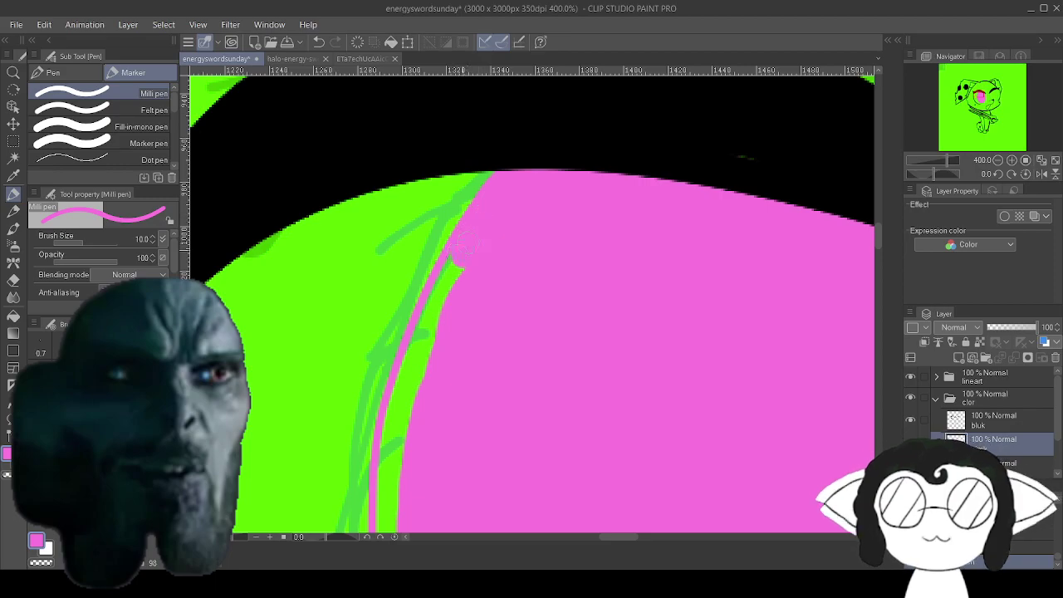
pyautogui.moveTo(449, 269); pyautogui.dragTo(430, 331)
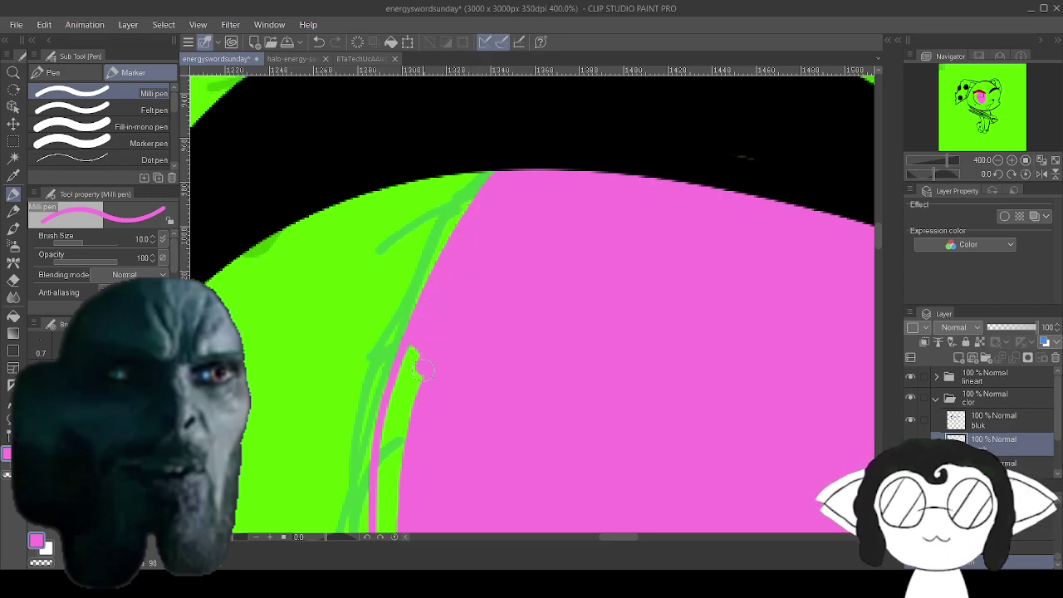
pyautogui.moveTo(420, 338)
pyautogui.mouseDown()
pyautogui.moveTo(402, 380)
pyautogui.moveTo(415, 402)
pyautogui.mouseUp()
pyautogui.moveTo(380, 481)
pyautogui.mouseDown()
pyautogui.moveTo(389, 497)
pyautogui.moveTo(416, 257)
pyautogui.moveTo(432, 237)
pyautogui.mouseUp()
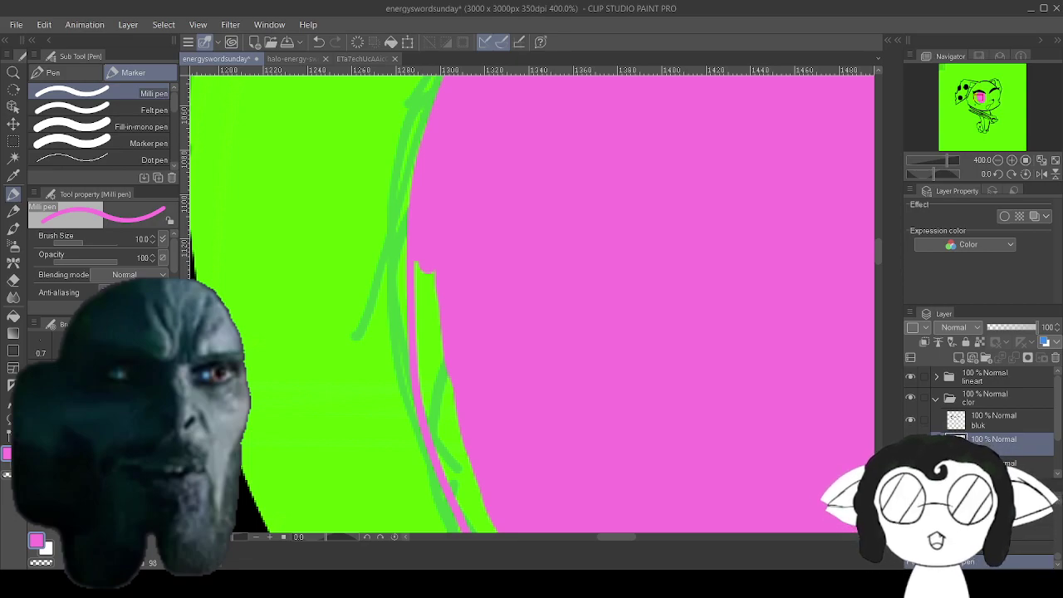
pyautogui.moveTo(441, 268)
pyautogui.mouseDown()
pyautogui.moveTo(425, 299)
pyautogui.moveTo(418, 279)
pyautogui.moveTo(422, 341)
pyautogui.moveTo(421, 315)
pyautogui.moveTo(419, 328)
pyautogui.moveTo(429, 299)
pyautogui.moveTo(441, 396)
pyautogui.moveTo(423, 355)
pyautogui.mouseUp()
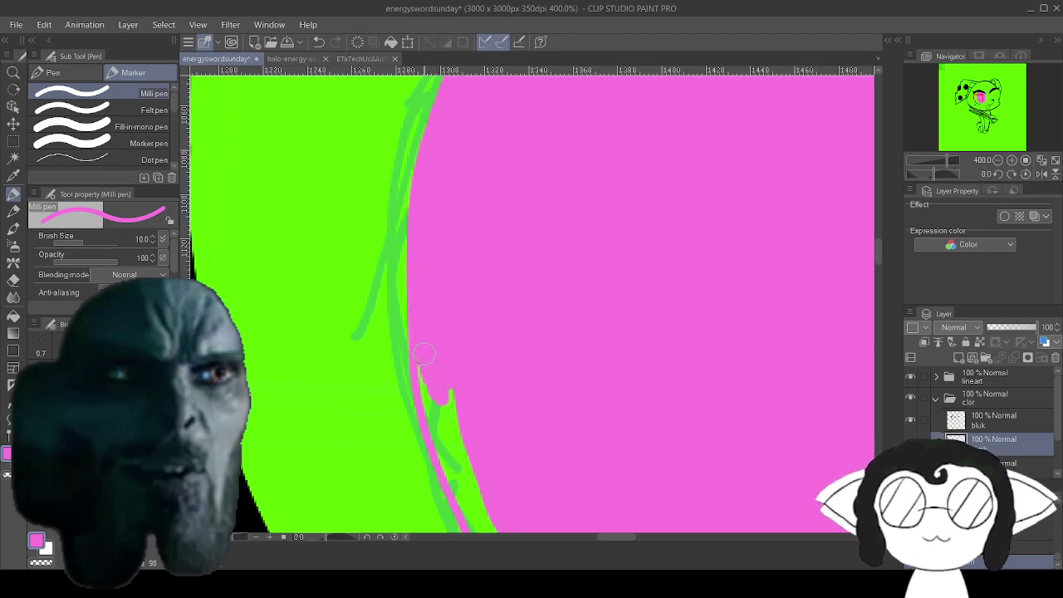
pyautogui.moveTo(430, 424)
pyautogui.mouseDown()
pyautogui.moveTo(447, 443)
pyautogui.moveTo(455, 425)
pyautogui.moveTo(465, 468)
pyautogui.moveTo(456, 476)
pyautogui.moveTo(446, 464)
pyautogui.moveTo(468, 518)
pyautogui.moveTo(478, 480)
pyautogui.mouseUp()
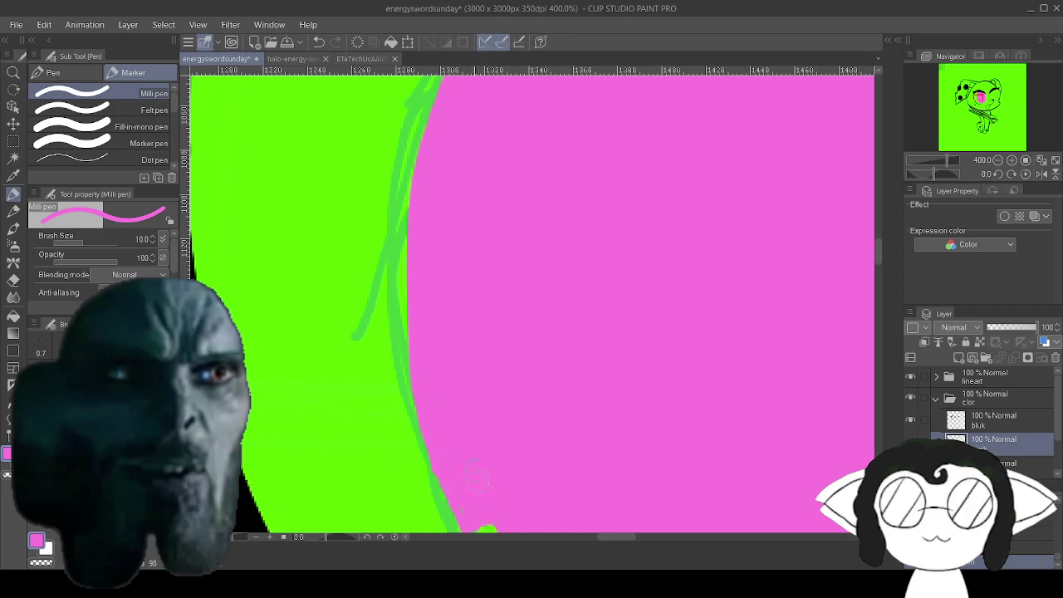
# Fill the gap between the outline and the pink along the lower-left curve of the first eye's iris.
pyautogui.scroll(-5, 476, 504)
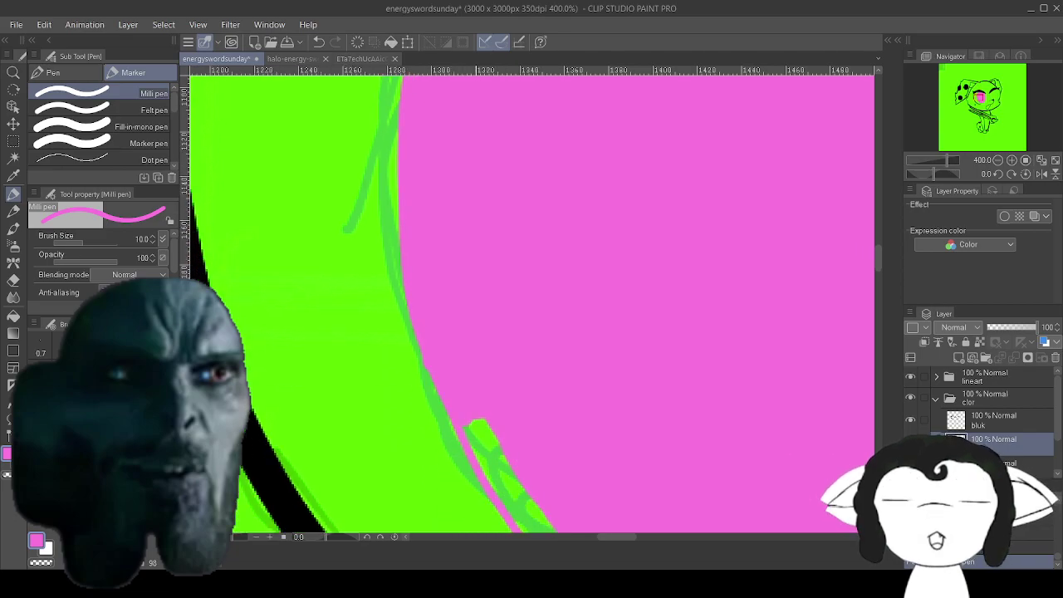
pyautogui.moveTo(499, 209)
pyautogui.mouseDown()
pyautogui.moveTo(503, 259)
pyautogui.moveTo(465, 220)
pyautogui.mouseUp()
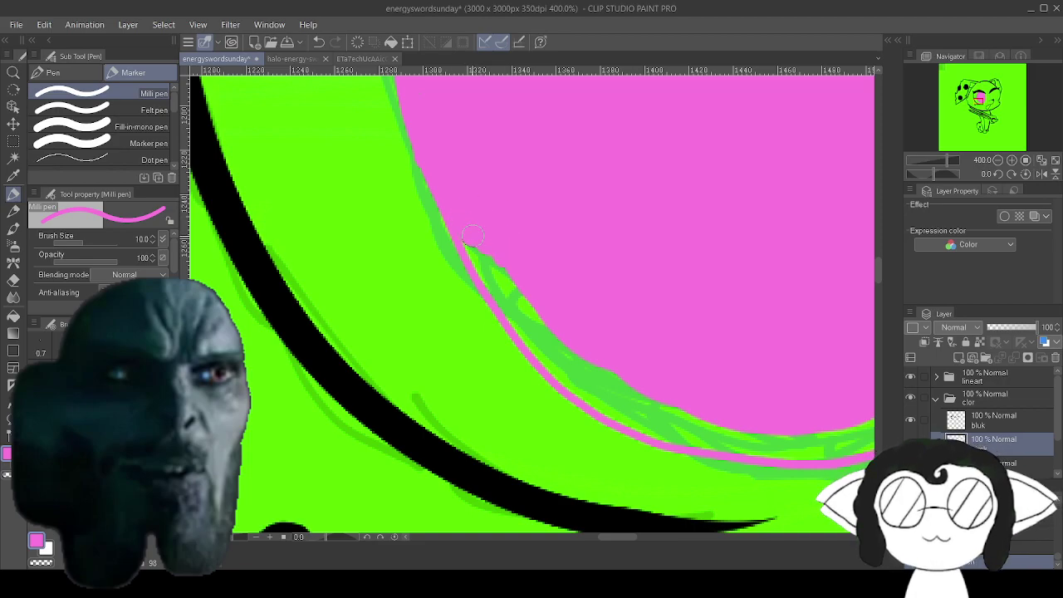
pyautogui.moveTo(490, 266)
pyautogui.mouseDown()
pyautogui.moveTo(478, 253)
pyautogui.moveTo(489, 277)
pyautogui.moveTo(514, 283)
pyautogui.mouseUp()
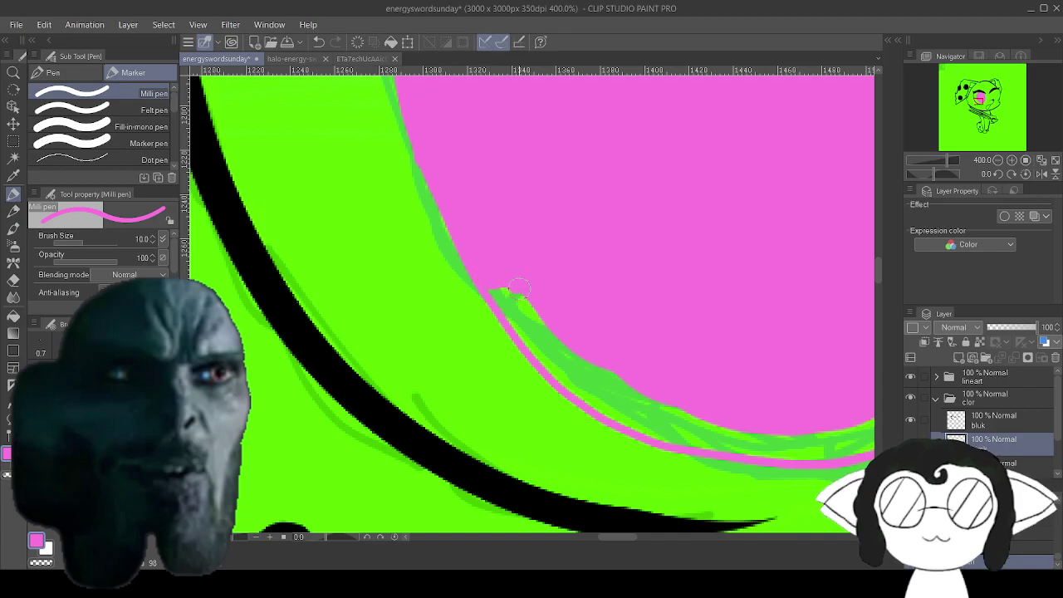
pyautogui.moveTo(633, 397)
pyautogui.mouseDown()
pyautogui.moveTo(618, 408)
pyautogui.moveTo(589, 399)
pyautogui.moveTo(526, 333)
pyautogui.mouseUp()
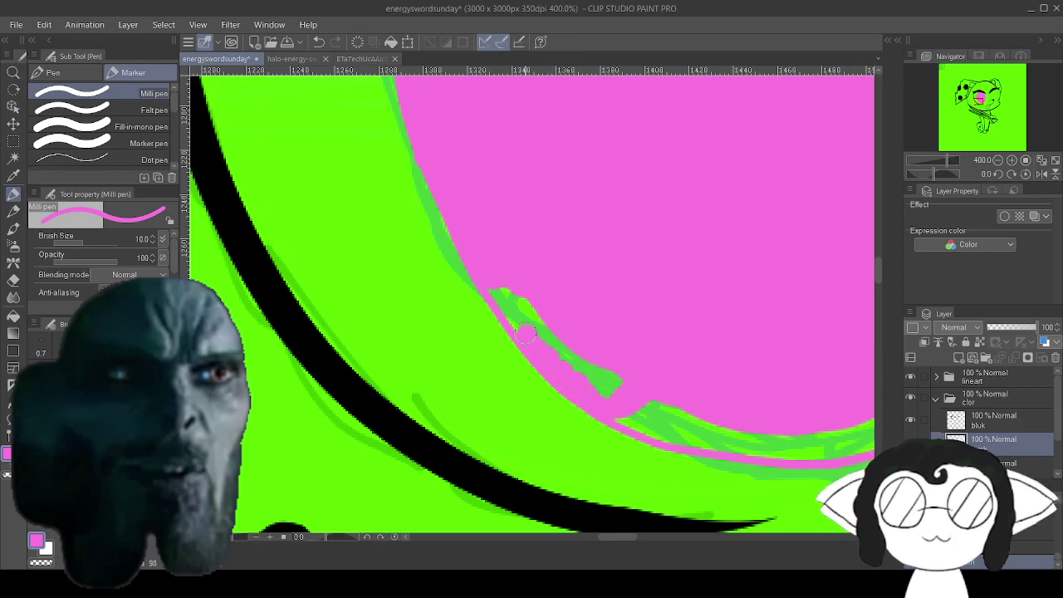
pyautogui.moveTo(494, 288); pyautogui.dragTo(528, 310)
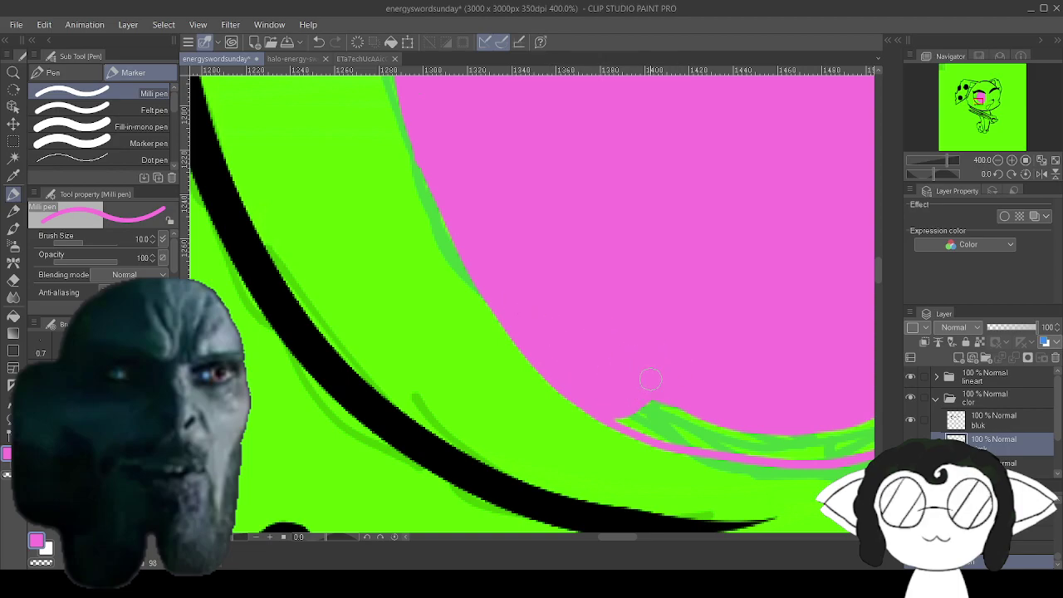
pyautogui.moveTo(648, 407); pyautogui.dragTo(699, 383)
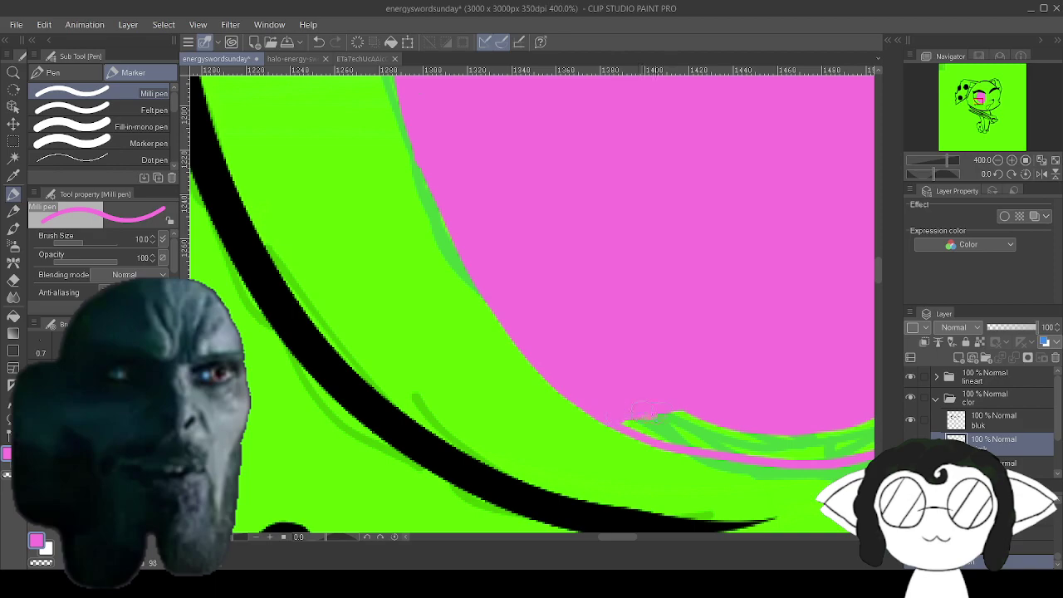
pyautogui.moveTo(660, 431); pyautogui.dragTo(685, 421)
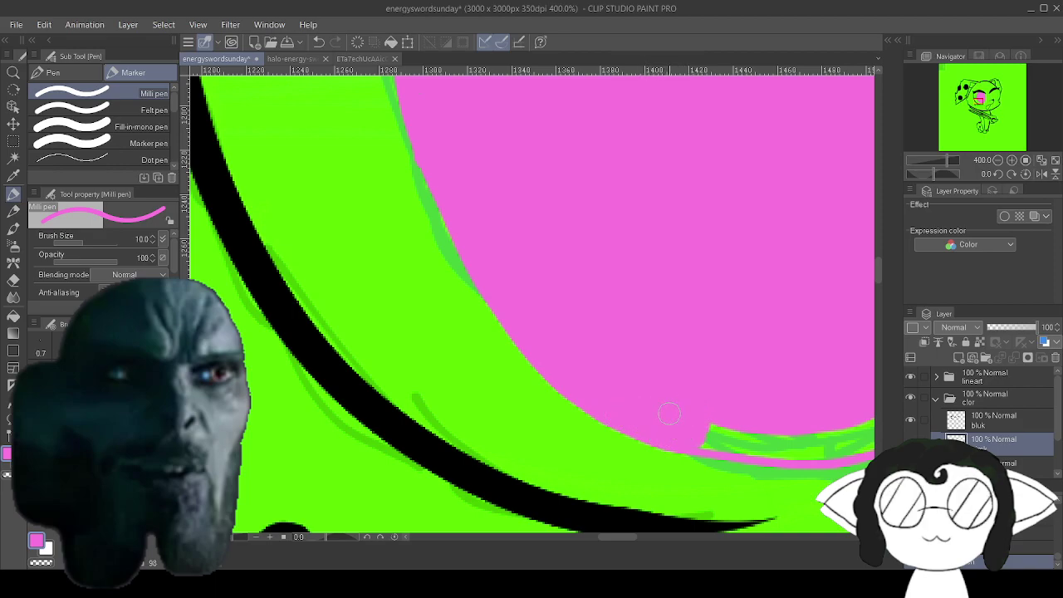
# Fill the remaining gaps along the bottom and lower-right curve of the first eye's iris with pink.
pyautogui.moveTo(698, 438)
pyautogui.mouseDown()
pyautogui.moveTo(739, 448)
pyautogui.moveTo(568, 386)
pyautogui.moveTo(474, 381)
pyautogui.mouseUp()
pyautogui.moveTo(721, 282)
pyautogui.mouseDown()
pyautogui.moveTo(704, 328)
pyautogui.moveTo(622, 366)
pyautogui.moveTo(711, 285)
pyautogui.moveTo(702, 314)
pyautogui.mouseUp()
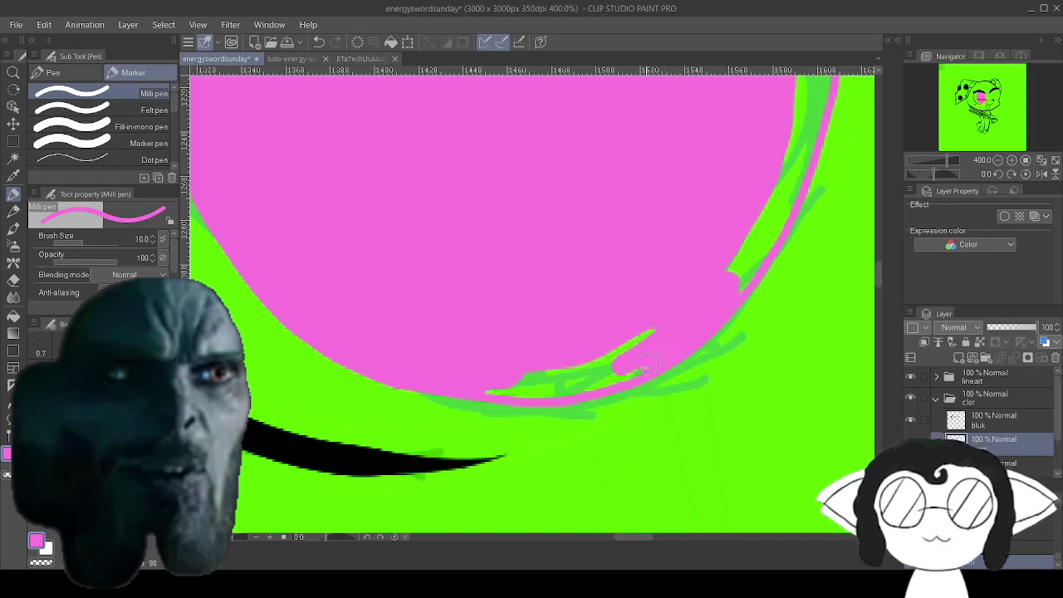
pyautogui.moveTo(610, 359); pyautogui.dragTo(634, 337)
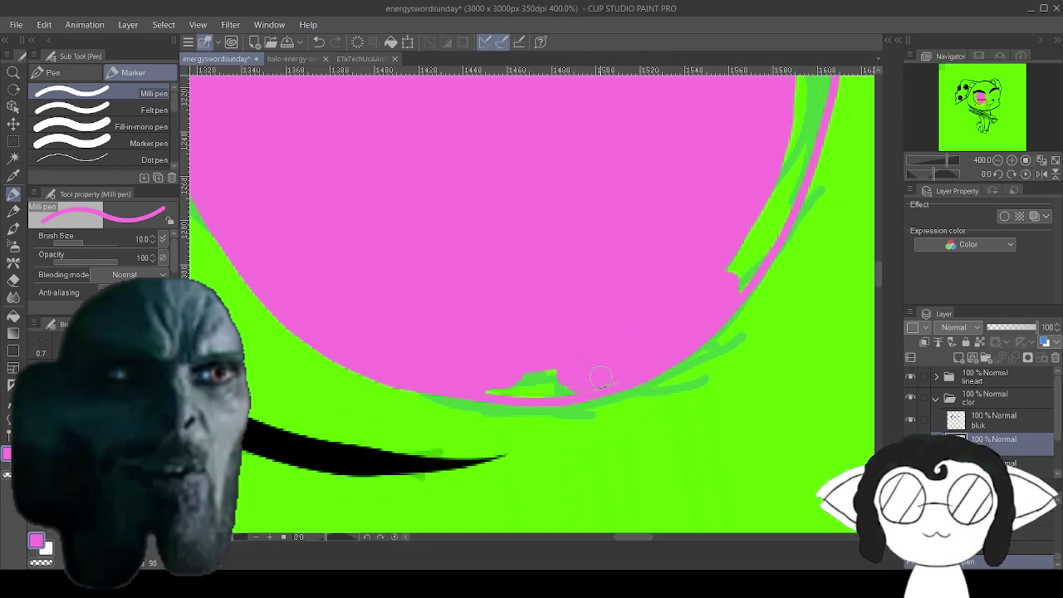
pyautogui.moveTo(519, 388)
pyautogui.mouseDown()
pyautogui.moveTo(503, 383)
pyautogui.moveTo(420, 524)
pyautogui.mouseUp()
pyautogui.moveTo(666, 183)
pyautogui.mouseDown()
pyautogui.moveTo(660, 240)
pyautogui.moveTo(674, 220)
pyautogui.mouseUp()
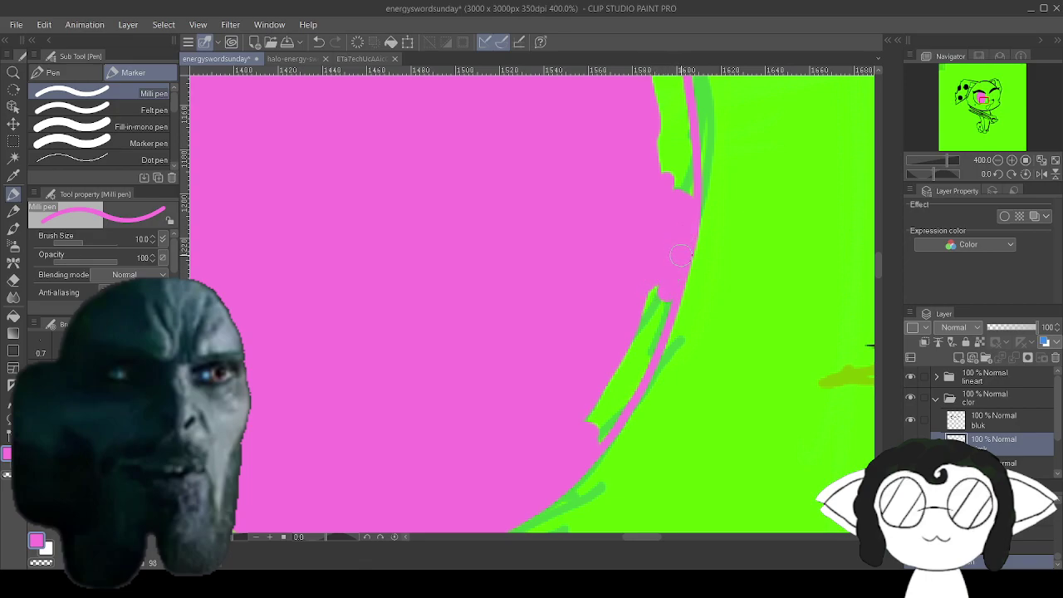
pyautogui.moveTo(656, 316); pyautogui.dragTo(672, 239)
pyautogui.moveTo(665, 307)
pyautogui.mouseDown()
pyautogui.moveTo(636, 372)
pyautogui.moveTo(589, 424)
pyautogui.mouseUp()
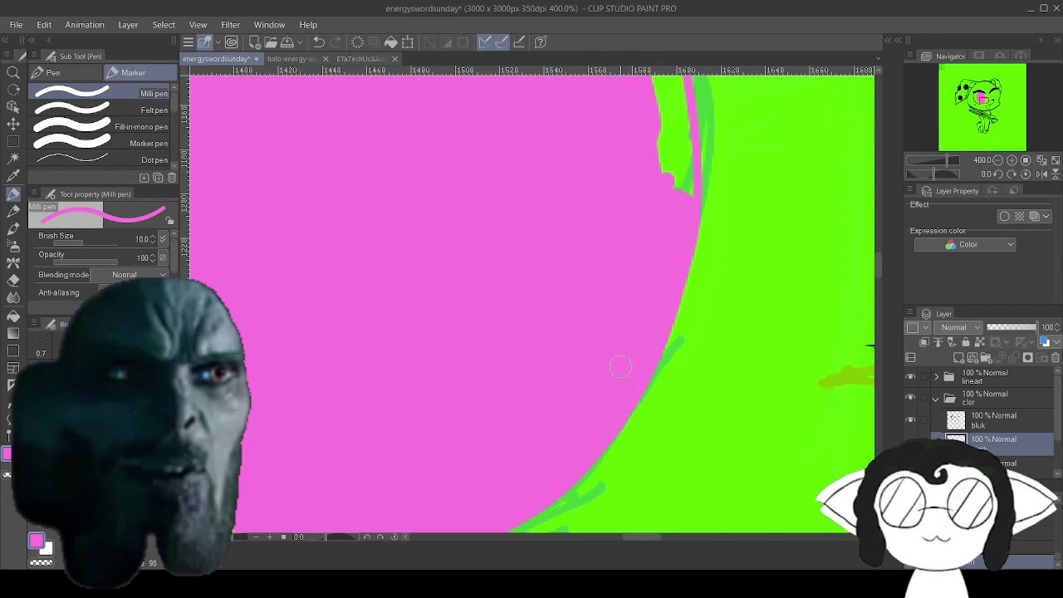
# Fill the gap along the right edge of the first eye's iris with pink, up to the eyelid.
pyautogui.moveTo(624, 344); pyautogui.dragTo(599, 511)
pyautogui.moveTo(576, 166)
pyautogui.mouseDown()
pyautogui.moveTo(640, 168)
pyautogui.moveTo(629, 245)
pyautogui.moveTo(615, 207)
pyautogui.moveTo(628, 198)
pyautogui.moveTo(629, 256)
pyautogui.moveTo(617, 280)
pyautogui.moveTo(656, 428)
pyautogui.moveTo(635, 342)
pyautogui.mouseUp()
pyautogui.moveTo(646, 267); pyautogui.dragTo(651, 326)
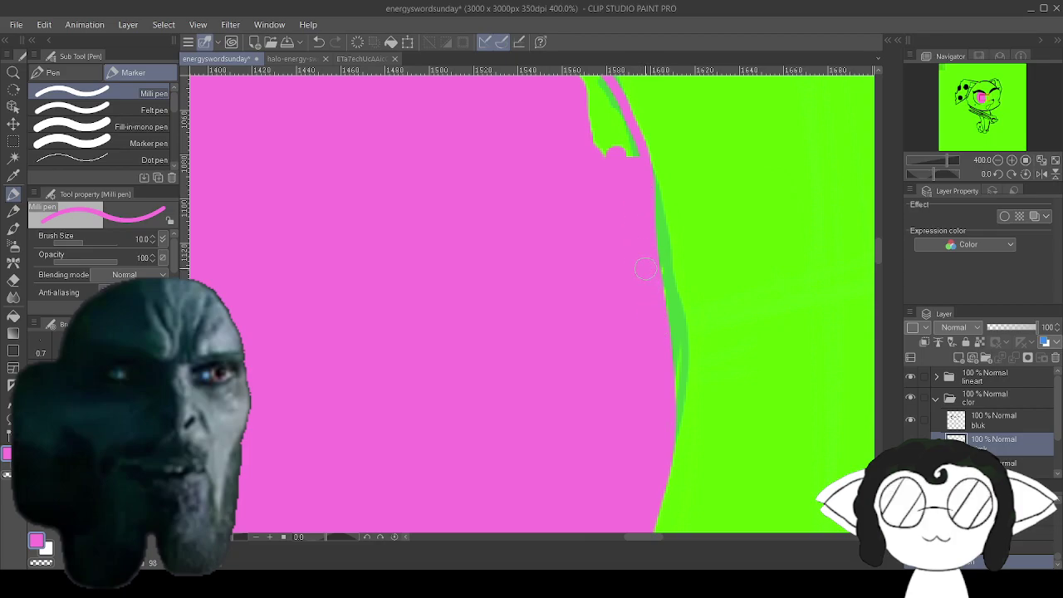
pyautogui.moveTo(637, 221); pyautogui.dragTo(719, 509)
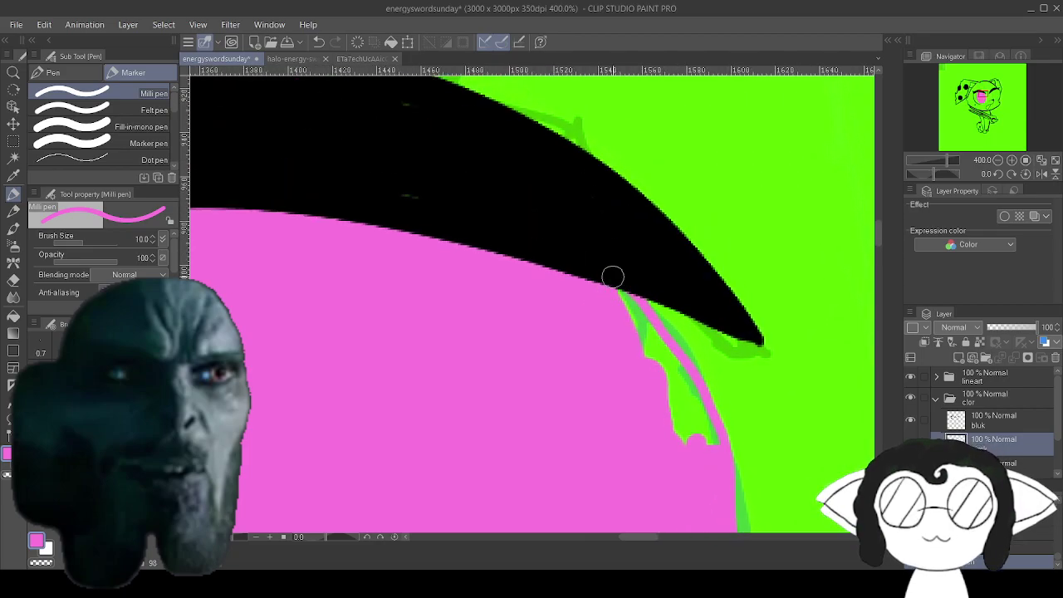
pyautogui.moveTo(637, 319)
pyautogui.mouseDown()
pyautogui.moveTo(672, 365)
pyautogui.moveTo(706, 450)
pyautogui.mouseUp()
pyautogui.moveTo(664, 384)
pyautogui.mouseDown()
pyautogui.moveTo(681, 417)
pyautogui.moveTo(609, 164)
pyautogui.moveTo(235, 205)
pyautogui.moveTo(391, 86)
pyautogui.mouseUp()
# Outline the second eye's iris in pink along the sketch with brush size 10.
pyautogui.scroll(-4, 674, 348)
pyautogui.moveTo(674, 349); pyautogui.dragTo(534, 384)
pyautogui.scroll(1, 691, 387)
pyautogui.scroll(2, 862, 313)
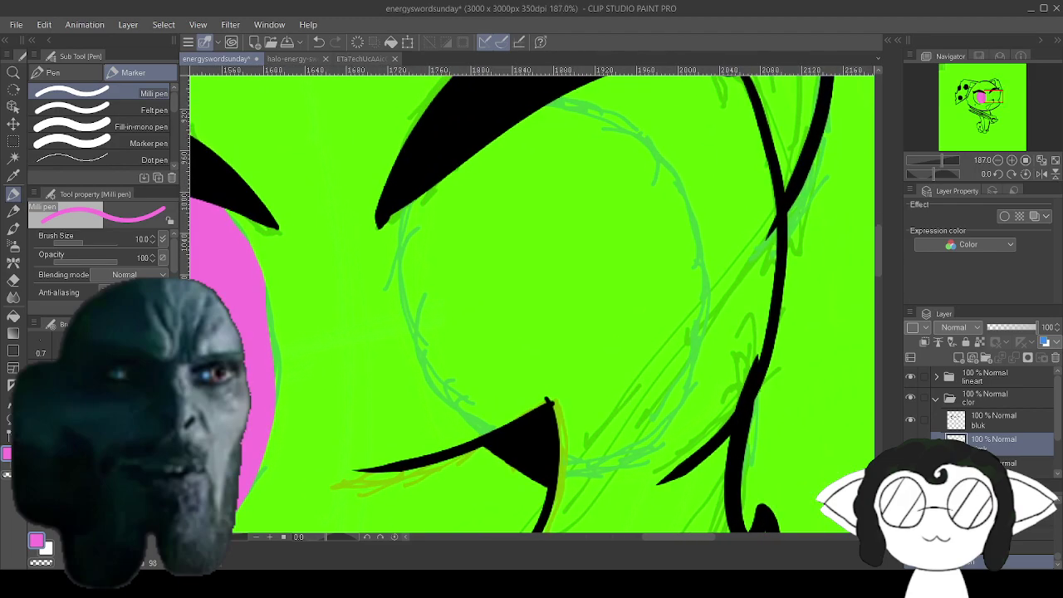
pyautogui.moveTo(558, 98)
pyautogui.mouseDown()
pyautogui.moveTo(670, 165)
pyautogui.moveTo(702, 263)
pyautogui.moveTo(677, 387)
pyautogui.moveTo(602, 461)
pyautogui.moveTo(465, 428)
pyautogui.moveTo(397, 300)
pyautogui.moveTo(399, 207)
pyautogui.mouseUp()
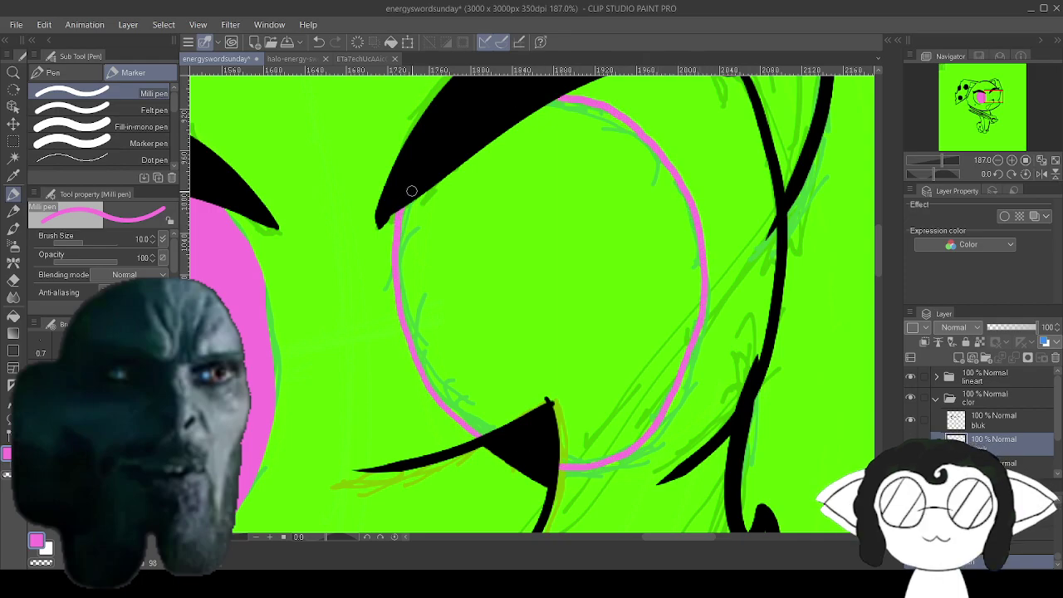
# Set the brush size to 100 and fill the inside of the second eye's iris with pink.
pyautogui.press(']')
pyautogui.press(']')
pyautogui.press(']')
pyautogui.press(']')
pyautogui.press(']')
pyautogui.press(']')
pyautogui.press(']')
pyautogui.press(']')
pyautogui.press(']')
pyautogui.press(']')
pyautogui.press(']')
pyautogui.press(']')
pyautogui.moveTo(586, 238)
pyautogui.mouseDown()
pyautogui.moveTo(543, 193)
pyautogui.moveTo(526, 149)
pyautogui.moveTo(534, 155)
pyautogui.moveTo(469, 201)
pyautogui.moveTo(482, 198)
pyautogui.moveTo(461, 274)
pyautogui.moveTo(517, 311)
pyautogui.moveTo(490, 358)
pyautogui.moveTo(536, 355)
pyautogui.moveTo(570, 392)
pyautogui.moveTo(557, 375)
pyautogui.moveTo(590, 392)
pyautogui.moveTo(584, 407)
pyautogui.moveTo(629, 345)
pyautogui.moveTo(643, 267)
pyautogui.moveTo(625, 294)
pyautogui.moveTo(574, 310)
pyautogui.moveTo(628, 237)
pyautogui.moveTo(590, 166)
pyautogui.mouseUp()
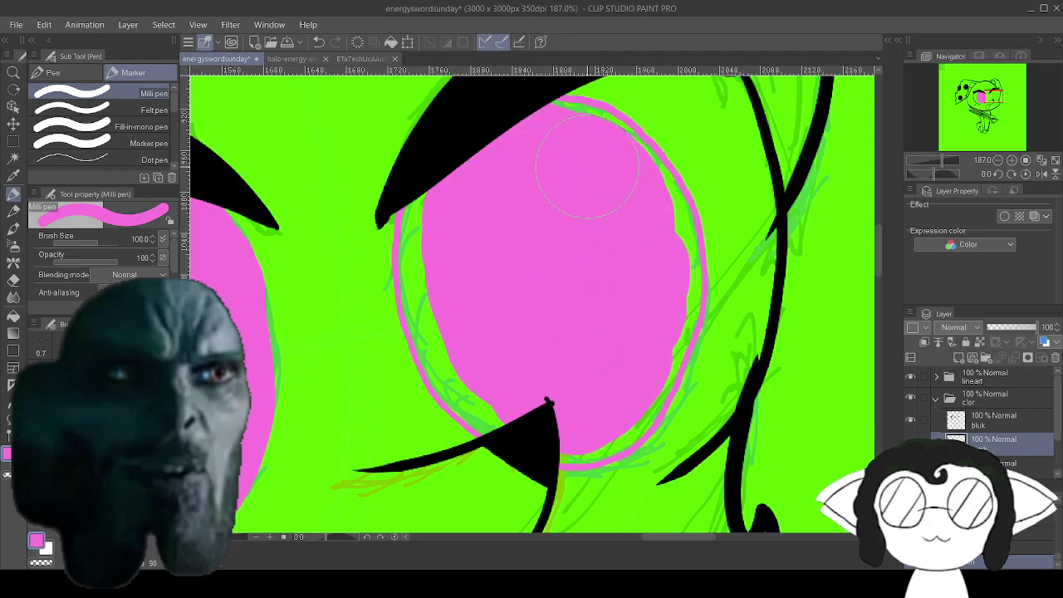
pyautogui.moveTo(635, 220)
pyautogui.mouseDown()
pyautogui.moveTo(617, 308)
pyautogui.moveTo(620, 365)
pyautogui.moveTo(517, 375)
pyautogui.moveTo(487, 358)
pyautogui.moveTo(451, 285)
pyautogui.moveTo(463, 225)
pyautogui.moveTo(440, 178)
pyautogui.moveTo(455, 227)
pyautogui.mouseUp()
pyautogui.moveTo(462, 288)
pyautogui.mouseDown()
pyautogui.moveTo(474, 368)
pyautogui.moveTo(502, 379)
pyautogui.mouseUp()
# Set the brush size to 25 and fill the gap along the upper-left edge of the second eye's iris.
pyautogui.press('[')
pyautogui.press('[')
pyautogui.press('[')
pyautogui.press('[')
pyautogui.press('[')
pyautogui.press('[')
pyautogui.press('[')
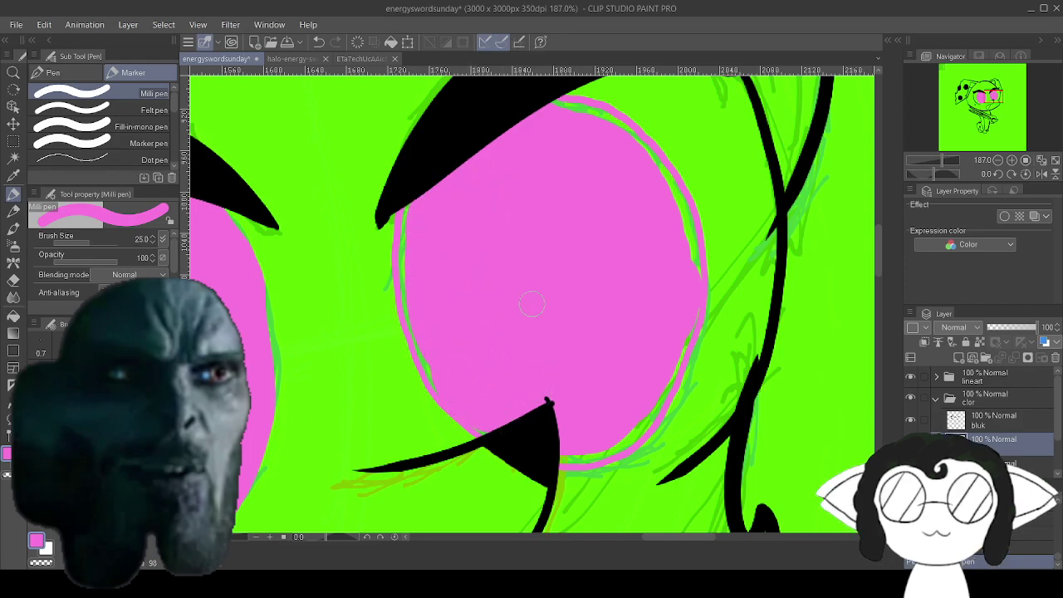
pyautogui.scroll(6, 532, 304)
pyautogui.hscroll(-8, 532, 304)
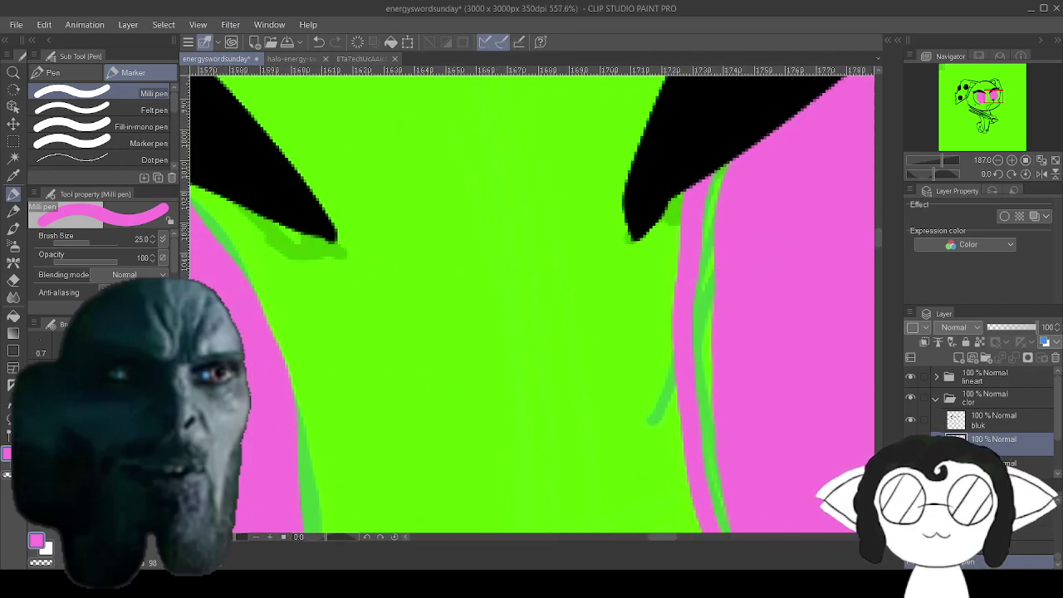
pyautogui.hscroll(1, 532, 304)
pyautogui.moveTo(618, 146)
pyautogui.mouseDown()
pyautogui.moveTo(621, 163)
pyautogui.moveTo(602, 193)
pyautogui.moveTo(622, 230)
pyautogui.moveTo(618, 275)
pyautogui.moveTo(597, 301)
pyautogui.moveTo(614, 390)
pyautogui.moveTo(616, 339)
pyautogui.mouseUp()
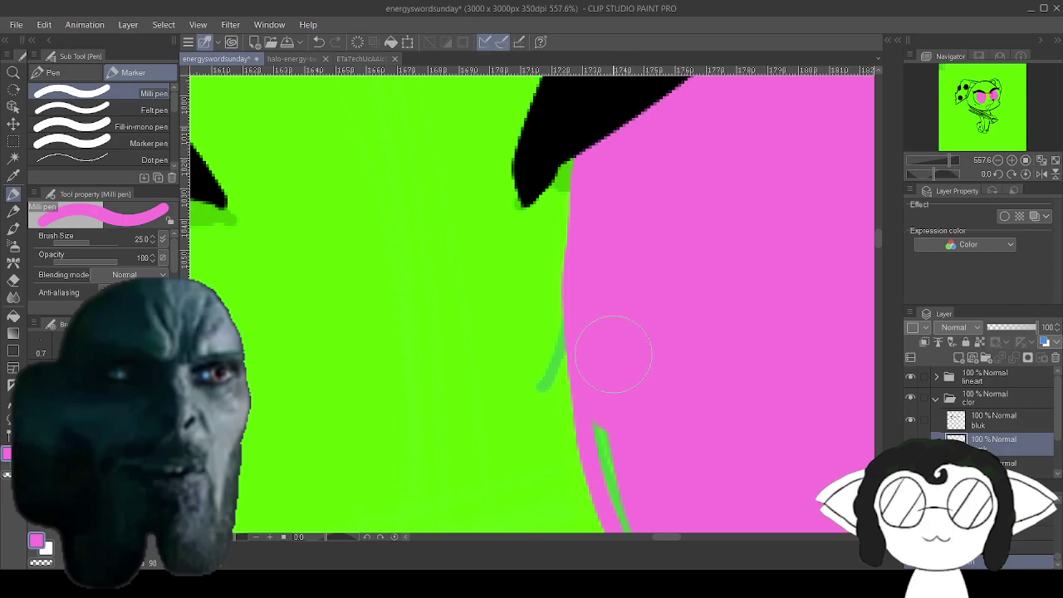
# Set the brush size to 17 and continue filling the second iris's left edge down its lower-left curve.
pyautogui.press('[')
pyautogui.press('[')
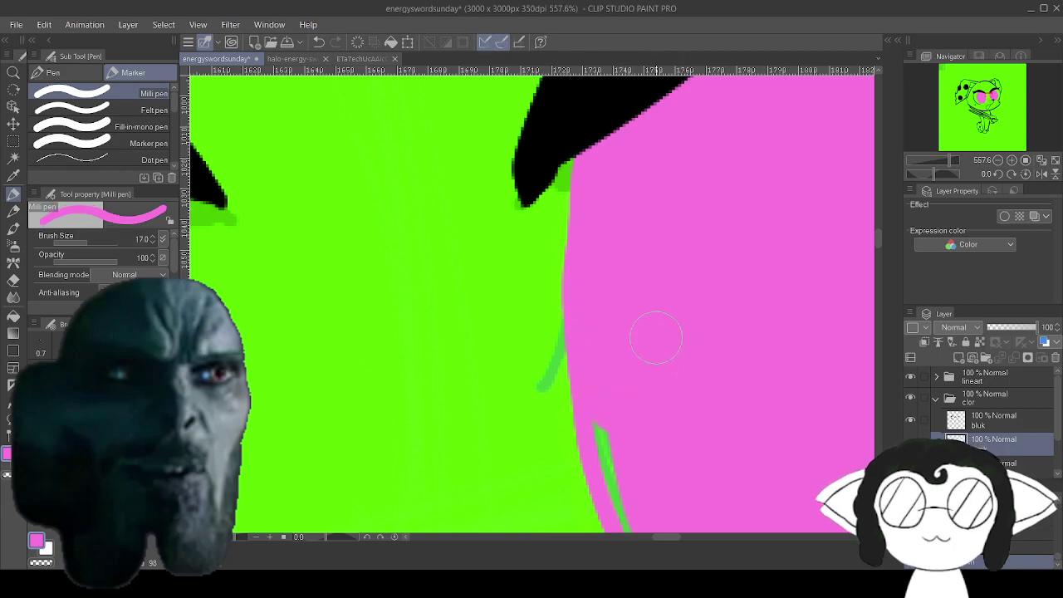
pyautogui.moveTo(611, 337)
pyautogui.mouseDown()
pyautogui.moveTo(599, 396)
pyautogui.moveTo(611, 463)
pyautogui.mouseUp()
pyautogui.moveTo(639, 500); pyautogui.dragTo(608, 226)
pyautogui.moveTo(649, 360)
pyautogui.mouseDown()
pyautogui.moveTo(628, 327)
pyautogui.moveTo(628, 274)
pyautogui.moveTo(615, 253)
pyautogui.moveTo(619, 283)
pyautogui.mouseUp()
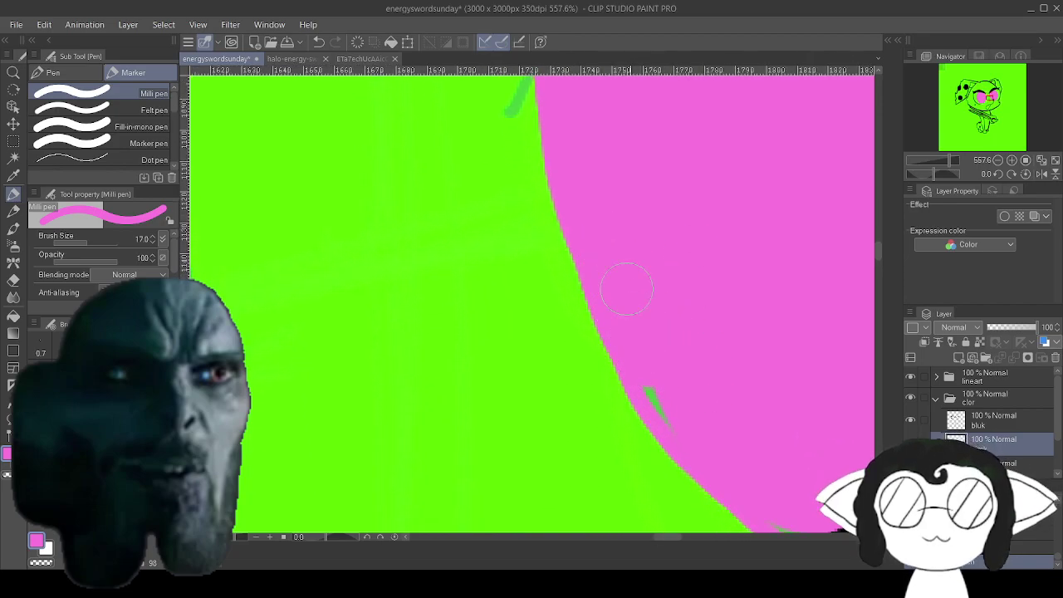
# Fill the lower-left corner and bottom edge of the second iris with pink on both sides of the nose.
pyautogui.moveTo(664, 386); pyautogui.dragTo(350, 132)
pyautogui.moveTo(507, 273); pyautogui.dragTo(495, 244)
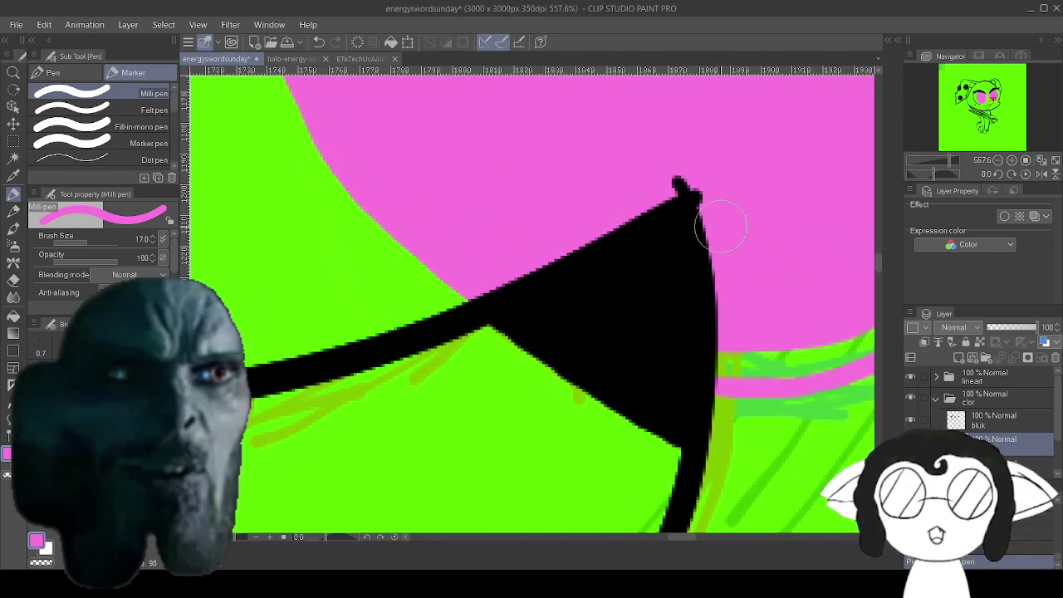
pyautogui.moveTo(763, 351)
pyautogui.mouseDown()
pyautogui.moveTo(851, 342)
pyautogui.moveTo(517, 345)
pyautogui.mouseUp()
pyautogui.moveTo(656, 243)
pyautogui.mouseDown()
pyautogui.moveTo(660, 256)
pyautogui.moveTo(628, 302)
pyautogui.moveTo(606, 304)
pyautogui.moveTo(595, 334)
pyautogui.mouseUp()
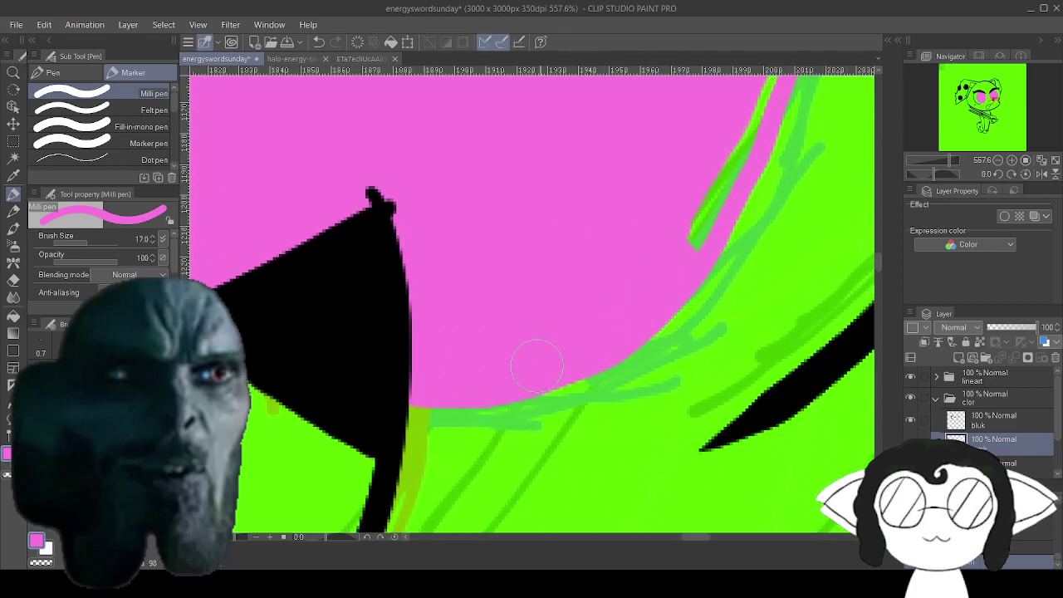
# Fill the remaining gaps along the right and top edges of the second eye's iris with pink.
pyautogui.moveTo(542, 357); pyautogui.dragTo(424, 514)
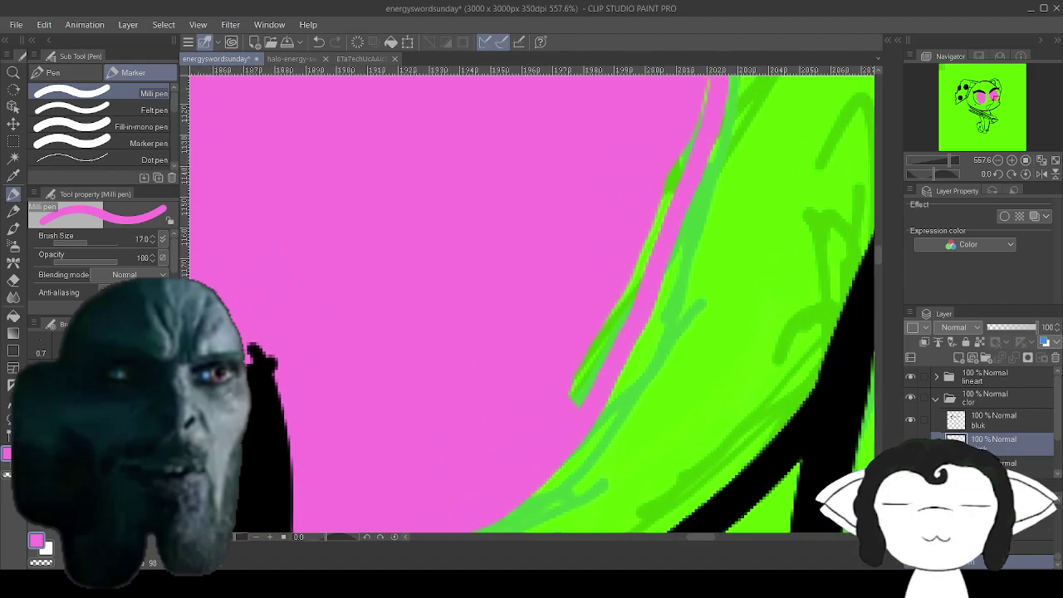
pyautogui.moveTo(596, 305)
pyautogui.mouseDown()
pyautogui.moveTo(636, 280)
pyautogui.moveTo(490, 505)
pyautogui.mouseUp()
pyautogui.moveTo(562, 342)
pyautogui.mouseDown()
pyautogui.moveTo(562, 379)
pyautogui.moveTo(607, 241)
pyautogui.moveTo(569, 484)
pyautogui.mouseUp()
pyautogui.moveTo(587, 386)
pyautogui.mouseDown()
pyautogui.moveTo(515, 126)
pyautogui.moveTo(541, 237)
pyautogui.mouseUp()
pyautogui.moveTo(592, 185); pyautogui.dragTo(634, 268)
pyautogui.moveTo(694, 444)
pyautogui.mouseDown()
pyautogui.moveTo(658, 385)
pyautogui.moveTo(522, 230)
pyautogui.moveTo(427, 191)
pyautogui.moveTo(320, 177)
pyautogui.mouseUp()
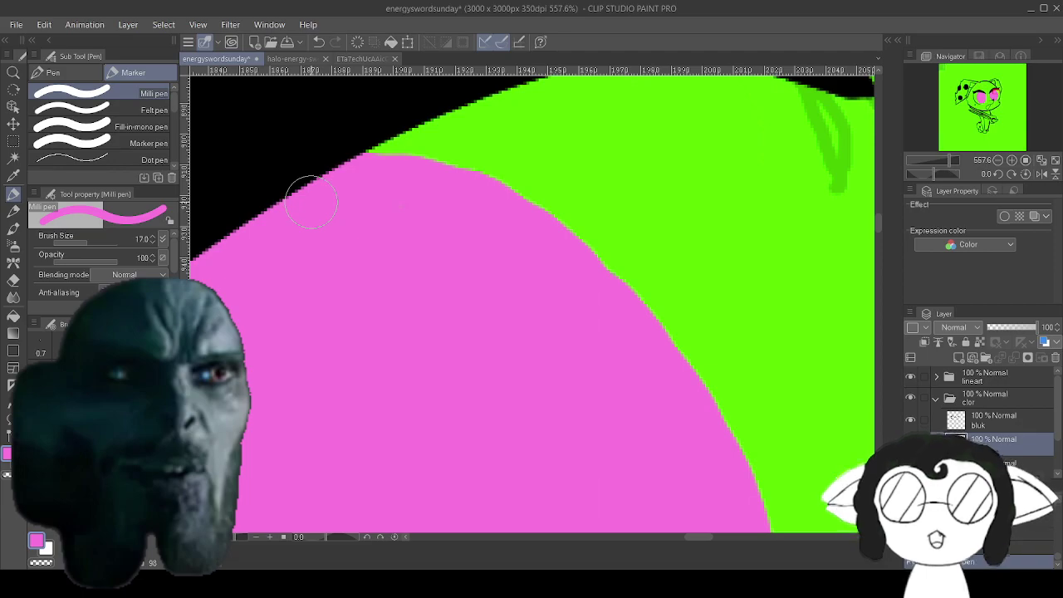
pyautogui.moveTo(498, 465); pyautogui.dragTo(614, 125)
pyautogui.moveTo(216, 374)
pyautogui.mouseDown()
pyautogui.moveTo(508, 90)
pyautogui.moveTo(930, 323)
pyautogui.moveTo(787, 515)
pyautogui.moveTo(573, 177)
pyautogui.mouseUp()
# Add a new layer named bloo in the clor folder and choose light blue as the drawing color.
pyautogui.scroll(-3, 706, 291)
pyautogui.scroll(-3, 722, 349)
pyautogui.moveTo(714, 357); pyautogui.dragTo(655, 269)
pyautogui.moveTo(465, 291); pyautogui.dragTo(642, 410)
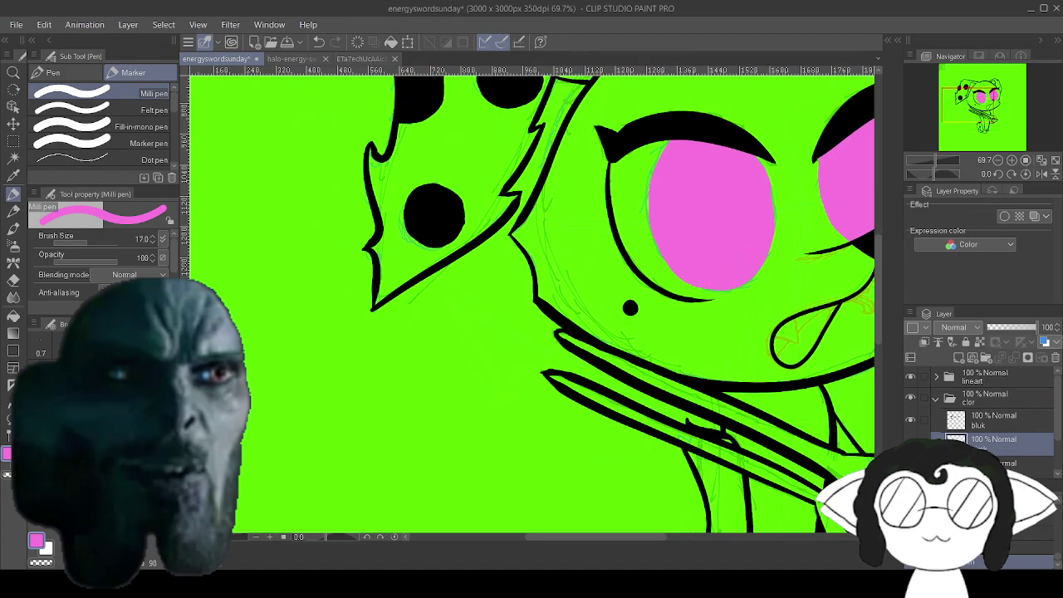
pyautogui.scroll(-1, 532, 299)
pyautogui.moveTo(531, 299)
pyautogui.mouseDown()
pyautogui.moveTo(565, 268)
pyautogui.moveTo(541, 309)
pyautogui.mouseUp()
pyautogui.moveTo(631, 332); pyautogui.dragTo(441, 304)
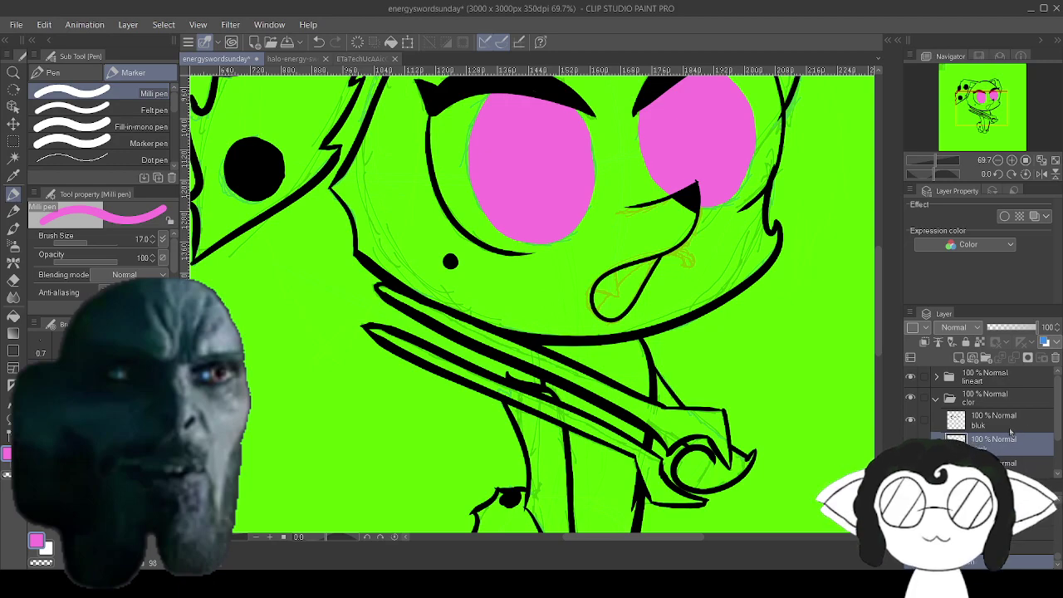
pyautogui.click(958, 357)
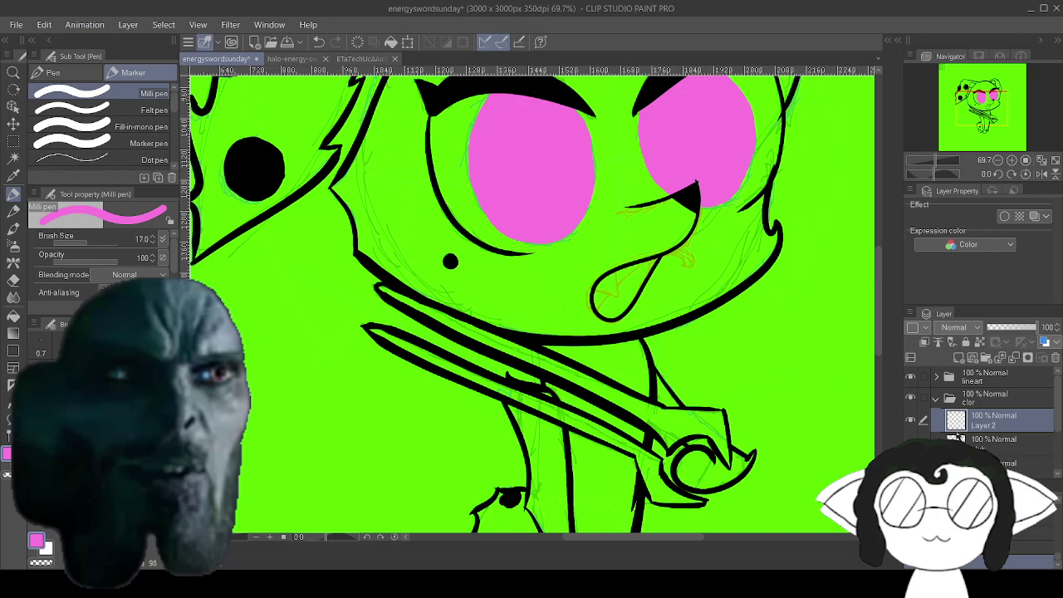
pyautogui.click(154, 498)
pyautogui.moveTo(104, 440)
pyautogui.mouseDown()
pyautogui.moveTo(101, 454)
pyautogui.moveTo(90, 436)
pyautogui.mouseUp()
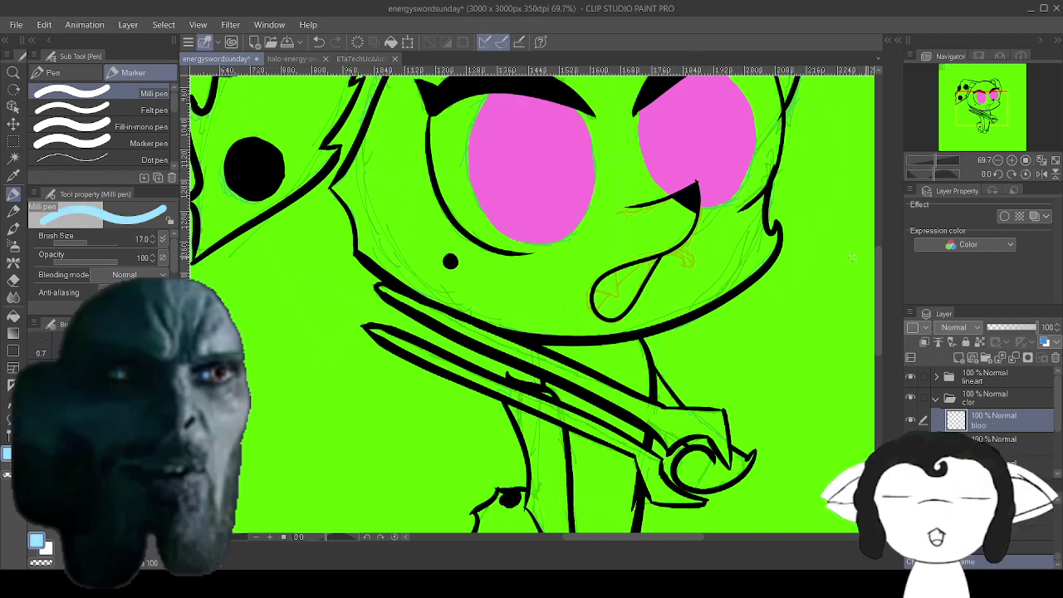
# Trace the angular sketch lines inside the teardrop-shaped mouth in light blue with brush size 17.
pyautogui.scroll(11, 739, 305)
pyautogui.scroll(4, 465, 253)
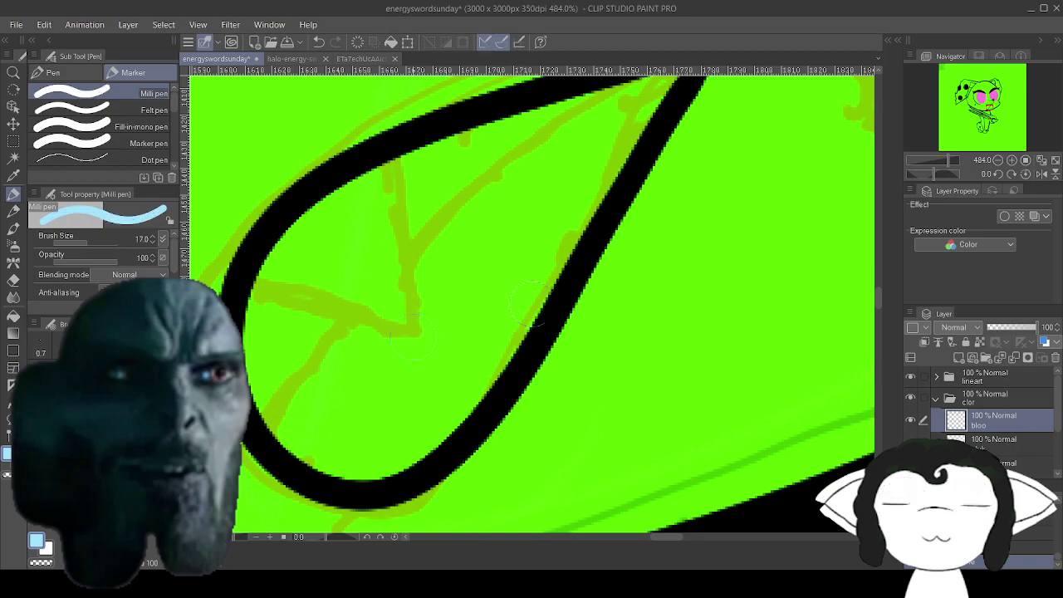
pyautogui.moveTo(415, 331); pyautogui.dragTo(394, 162)
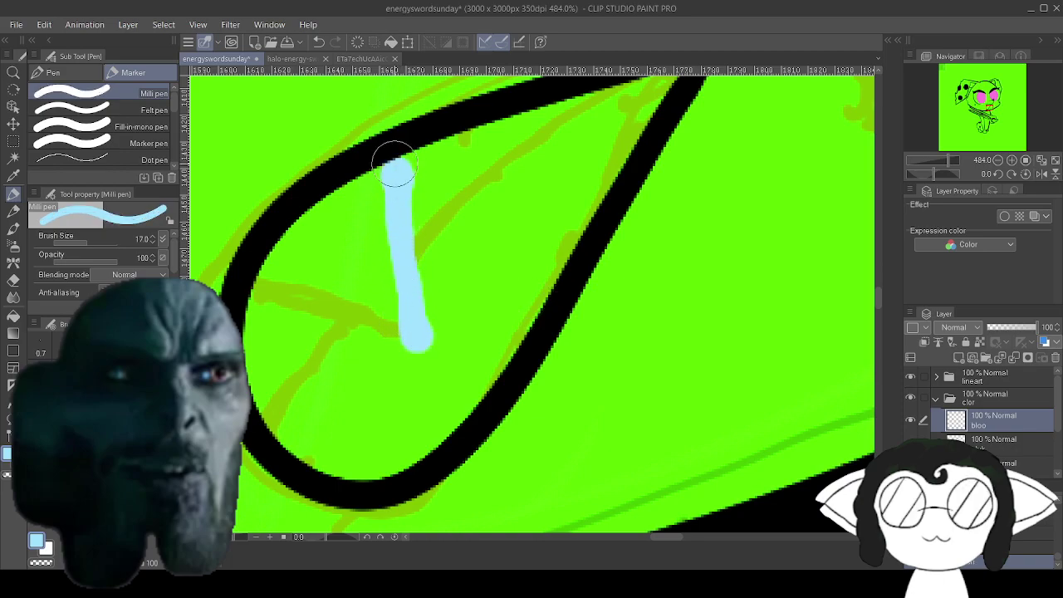
pyautogui.moveTo(411, 336)
pyautogui.mouseDown()
pyautogui.moveTo(245, 292)
pyautogui.moveTo(317, 264)
pyautogui.moveTo(302, 280)
pyautogui.moveTo(283, 351)
pyautogui.mouseUp()
pyautogui.moveTo(368, 387)
pyautogui.mouseDown()
pyautogui.moveTo(314, 499)
pyautogui.moveTo(393, 373)
pyautogui.mouseUp()
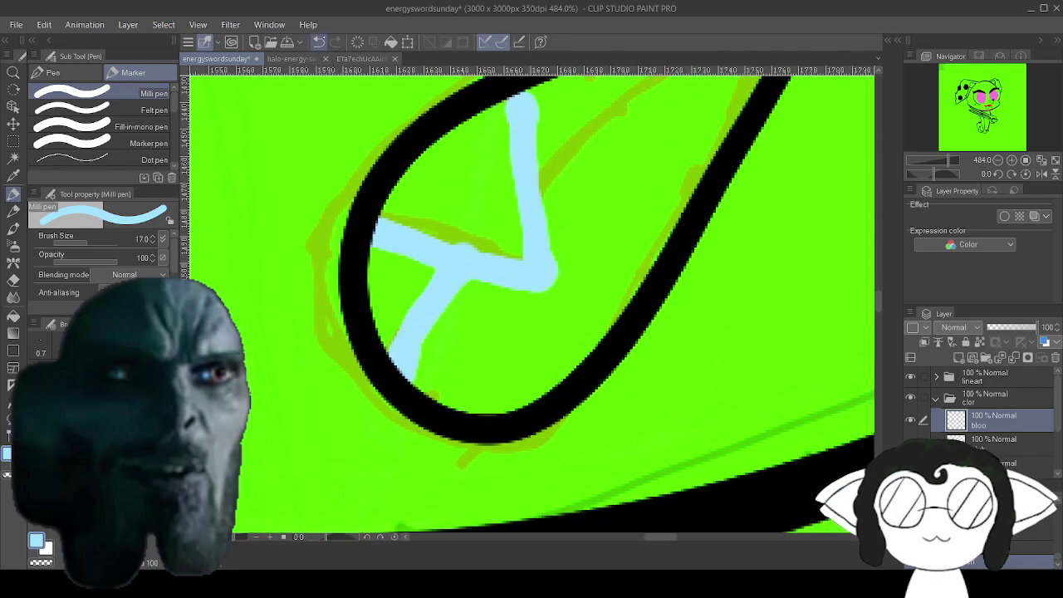
pyautogui.hotkey('ctrl', 'z')
pyautogui.moveTo(456, 264); pyautogui.dragTo(262, 543)
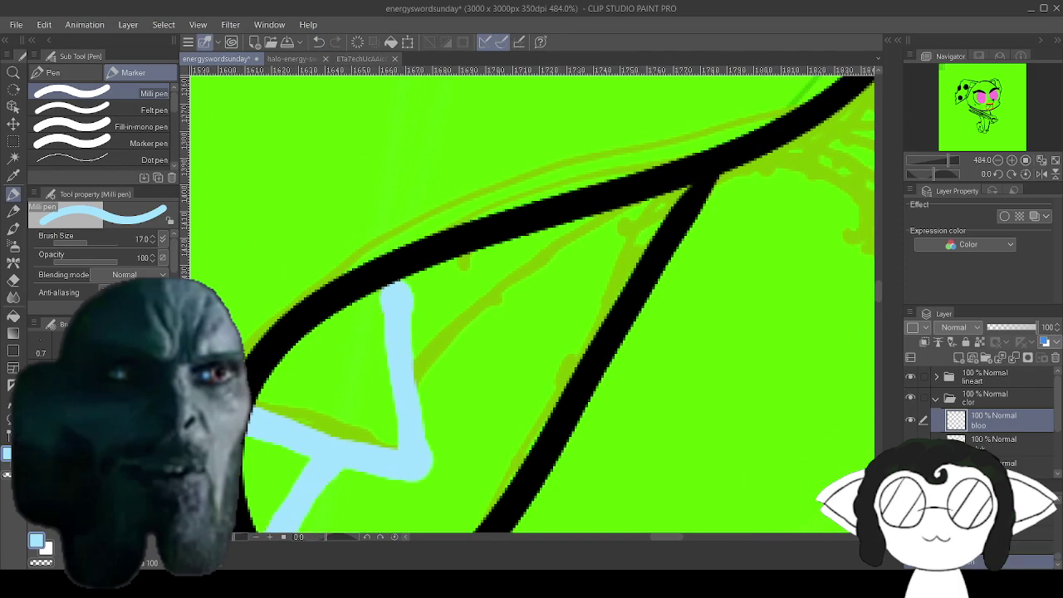
# Draw a light-blue line inside the mouth towards its upper corner, erase the excess at its end, and save the drawing.
pyautogui.moveTo(413, 375)
pyautogui.mouseDown()
pyautogui.moveTo(522, 273)
pyautogui.moveTo(667, 191)
pyautogui.mouseUp()
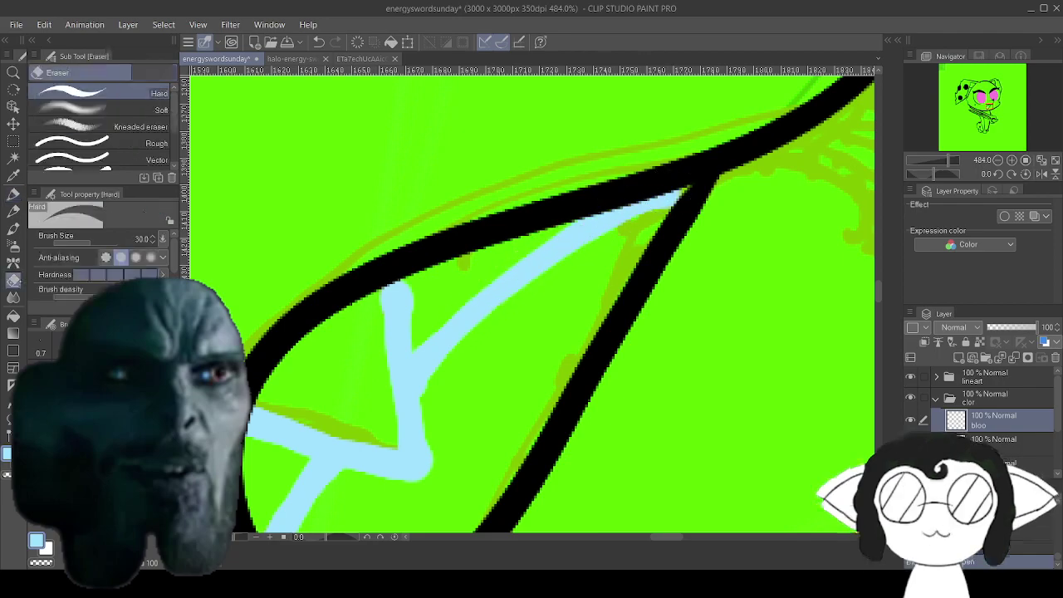
pyautogui.press('e')
pyautogui.moveTo(704, 187)
pyautogui.mouseDown()
pyautogui.moveTo(665, 202)
pyautogui.moveTo(665, 190)
pyautogui.moveTo(667, 212)
pyautogui.mouseUp()
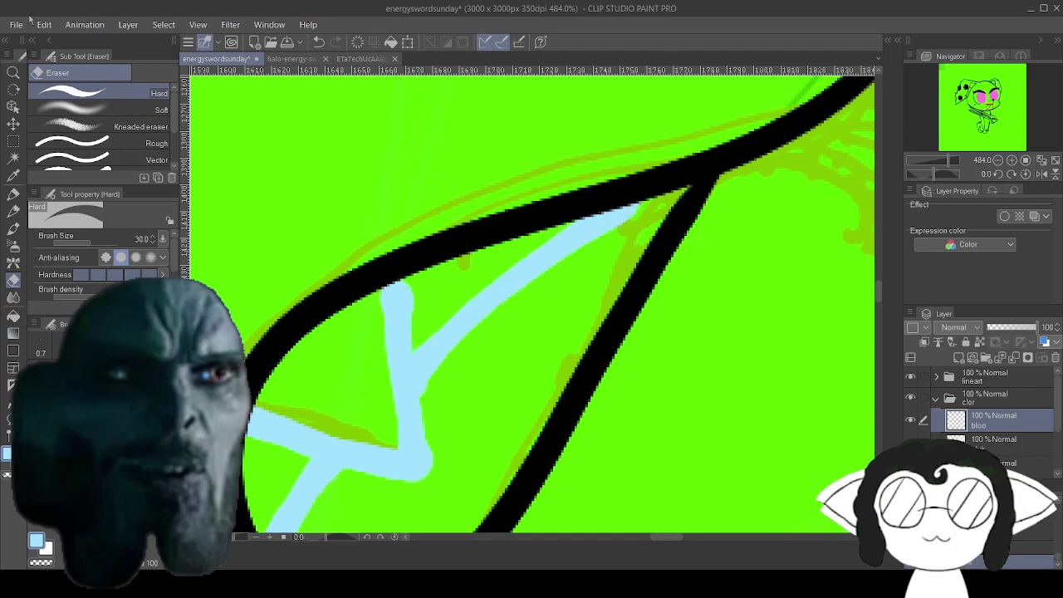
pyautogui.press('alt')
pyautogui.hotkey('ctrl', 's')
# Review the whole character drawing and examine the blades and handle in the halo-energy-sword reference image.
pyautogui.scroll(-2, 979, 423)
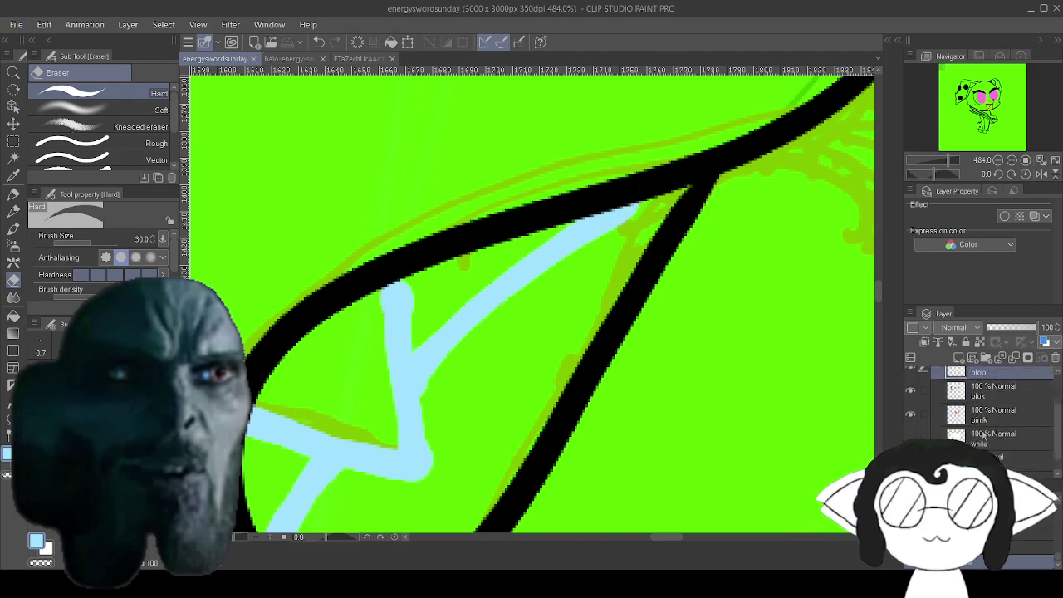
pyautogui.scroll(-9, 673, 353)
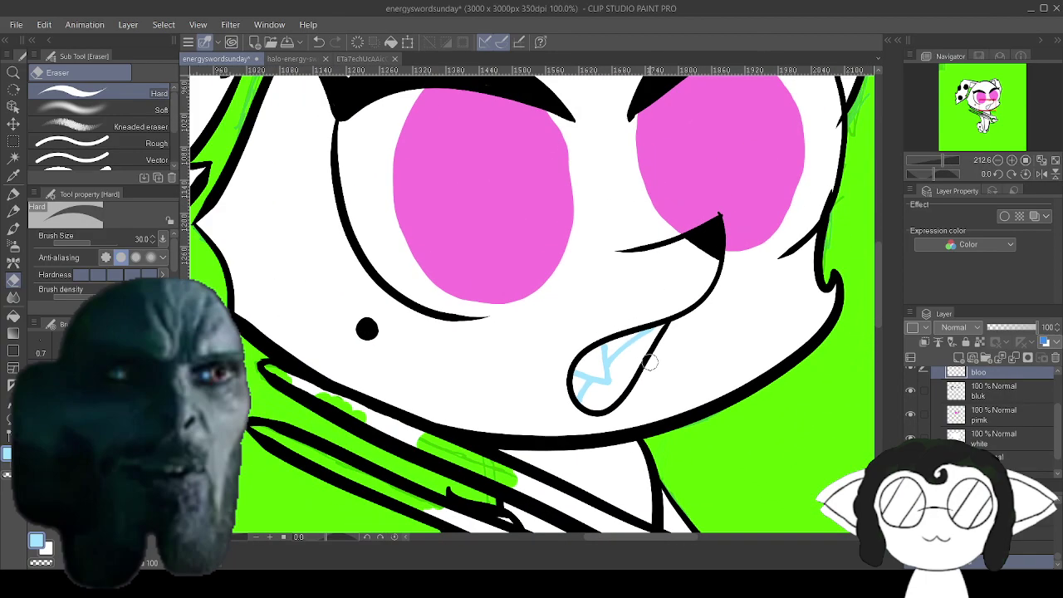
pyautogui.scroll(-3, 640, 380)
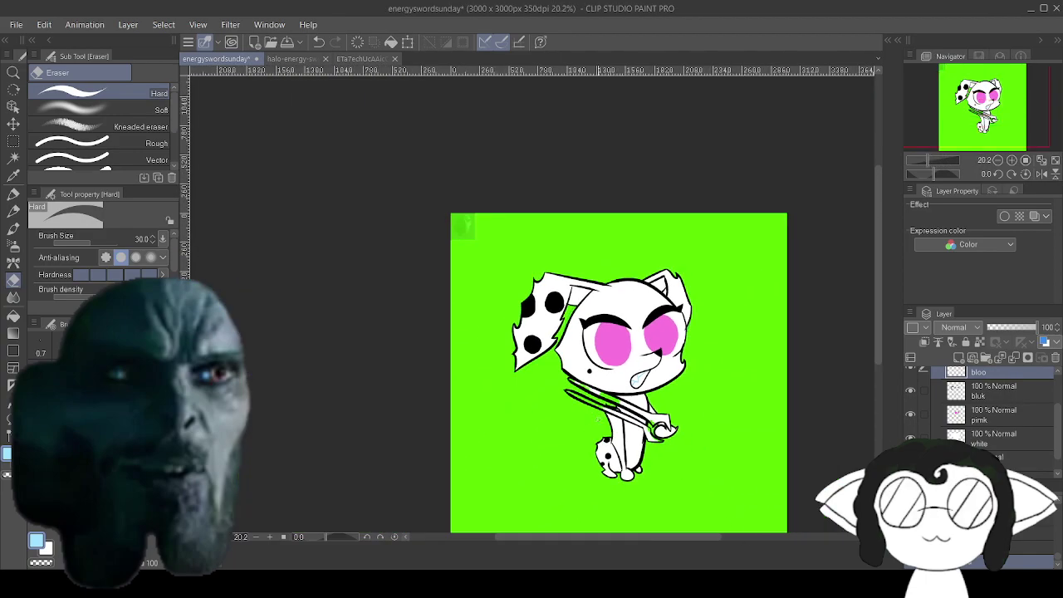
pyautogui.scroll(5, 655, 432)
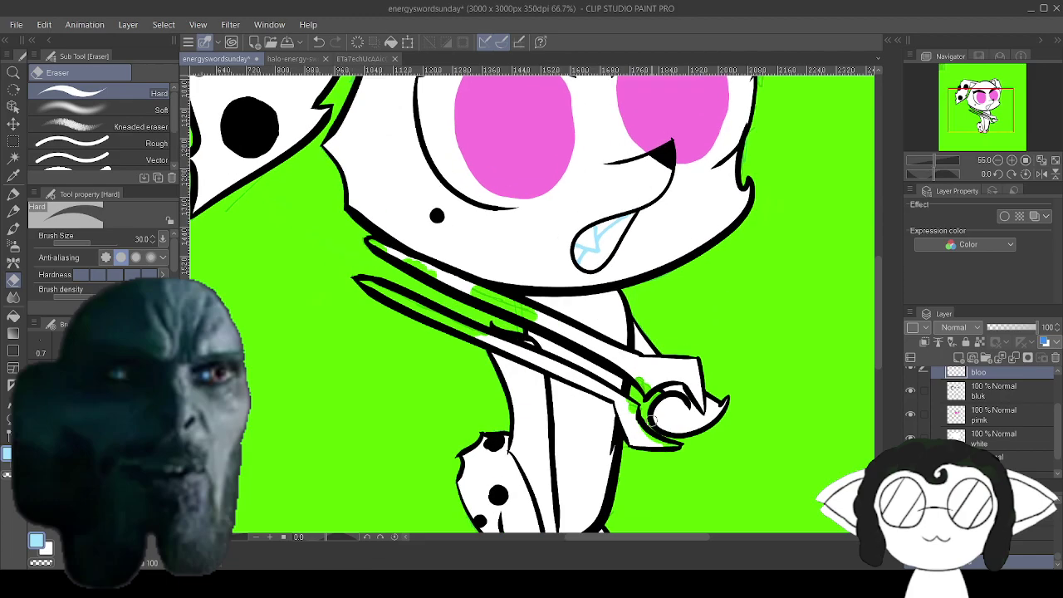
pyautogui.scroll(1, 653, 421)
pyautogui.scroll(-3, 654, 422)
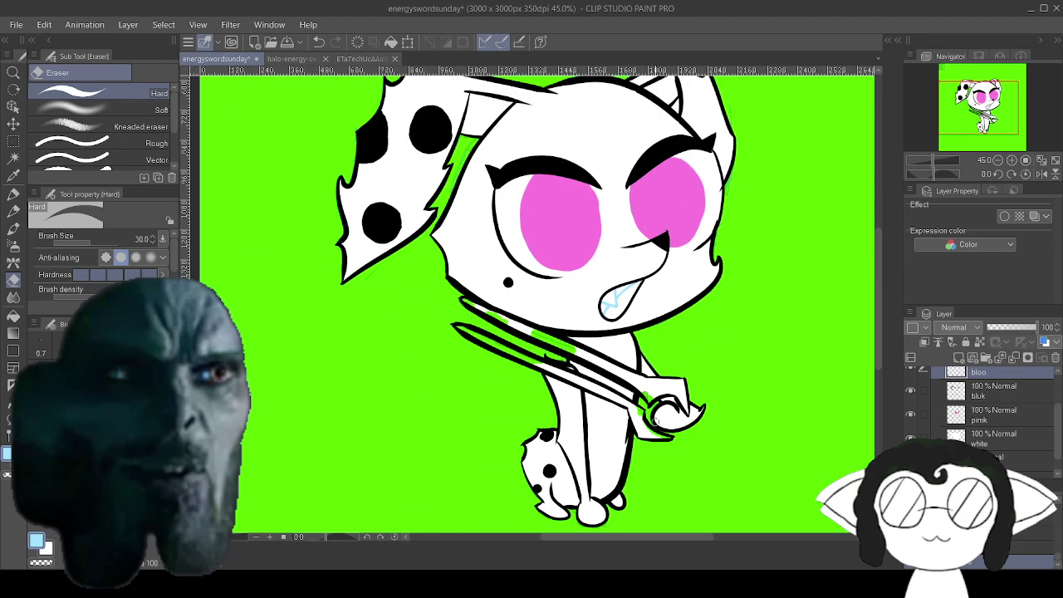
pyautogui.scroll(2, 655, 422)
pyautogui.scroll(-3, 664, 422)
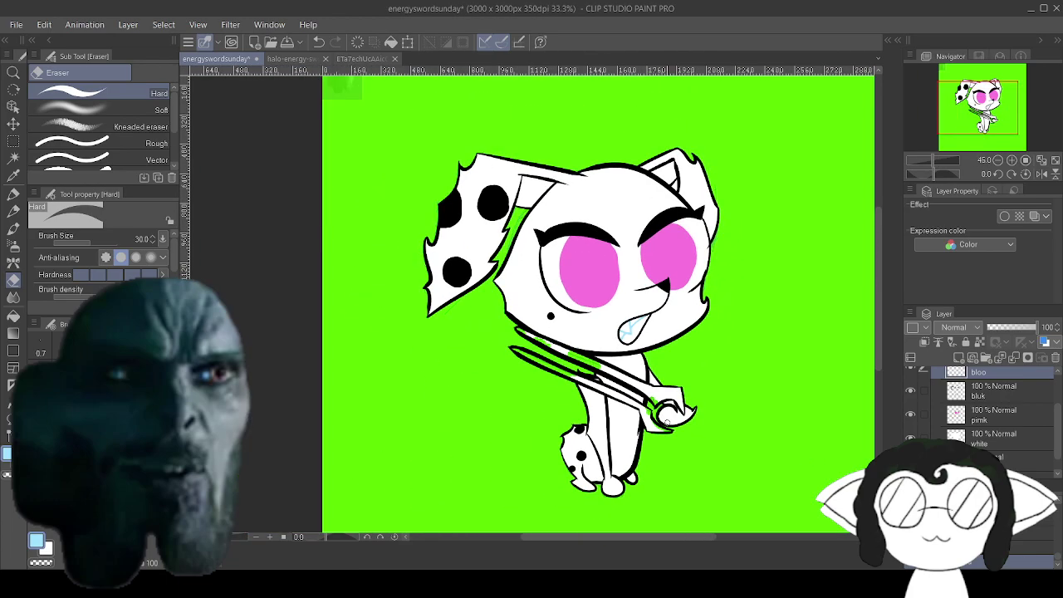
pyautogui.click(291, 58)
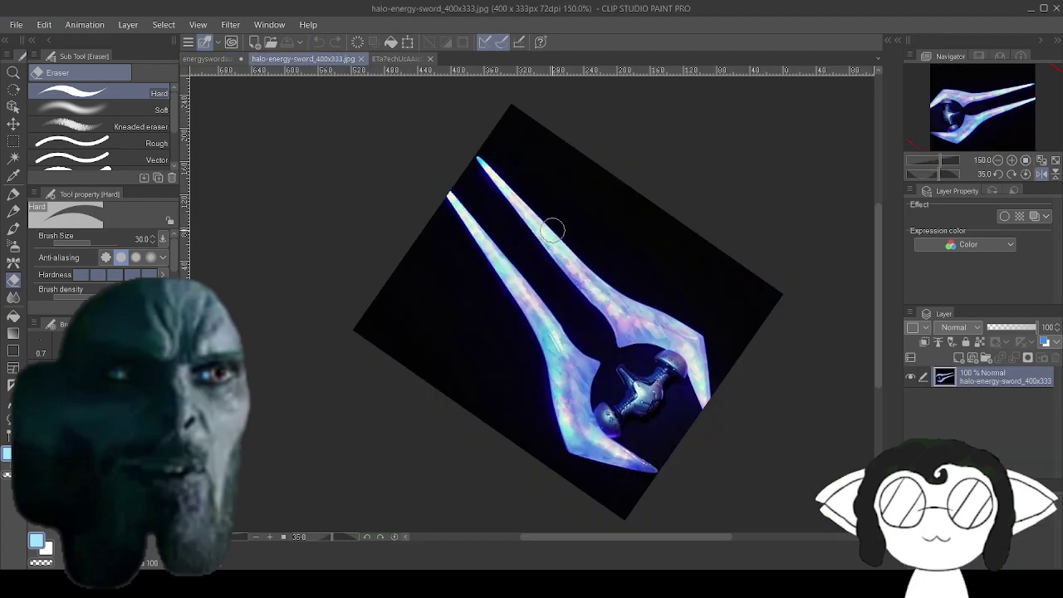
pyautogui.scroll(3, 595, 301)
pyautogui.scroll(-2, 606, 349)
pyautogui.scroll(2, 619, 398)
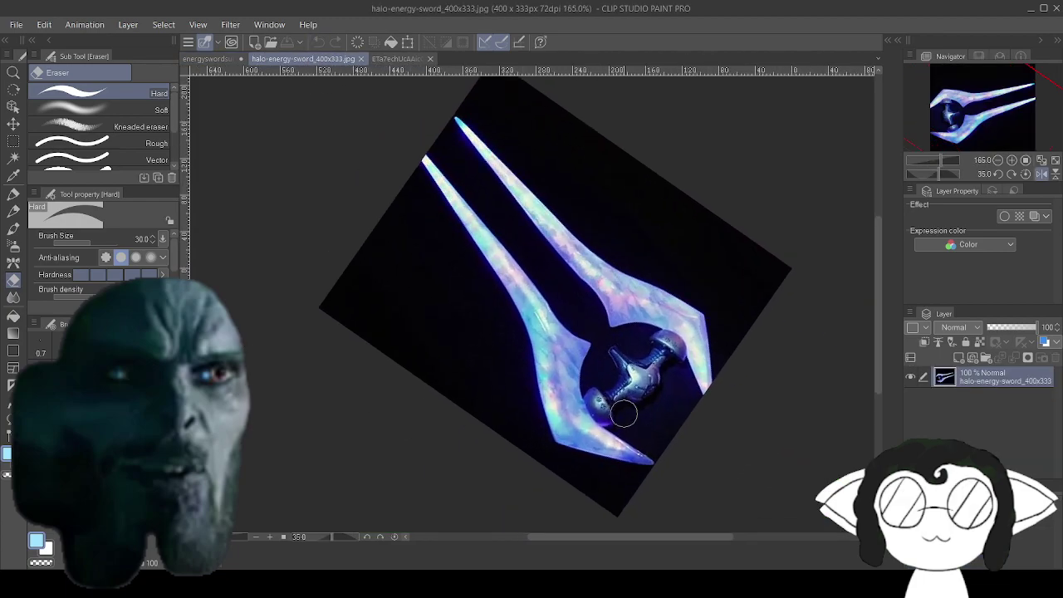
pyautogui.scroll(-3, 609, 407)
pyautogui.scroll(3, 590, 327)
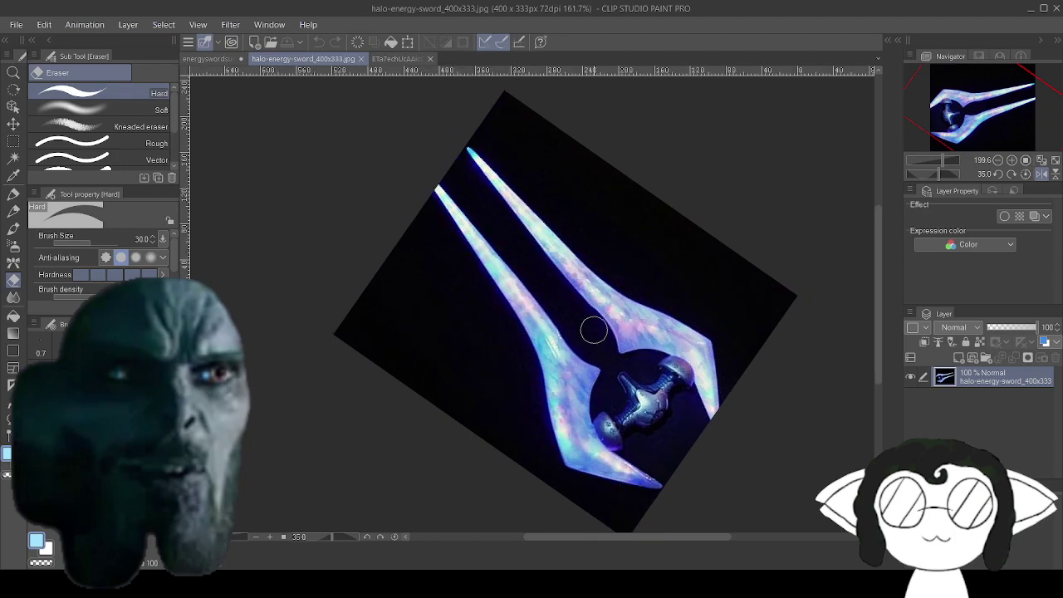
# Create a layer folder named sword in the drawing's clor folder and add a layer named base inside it.
pyautogui.click(215, 58)
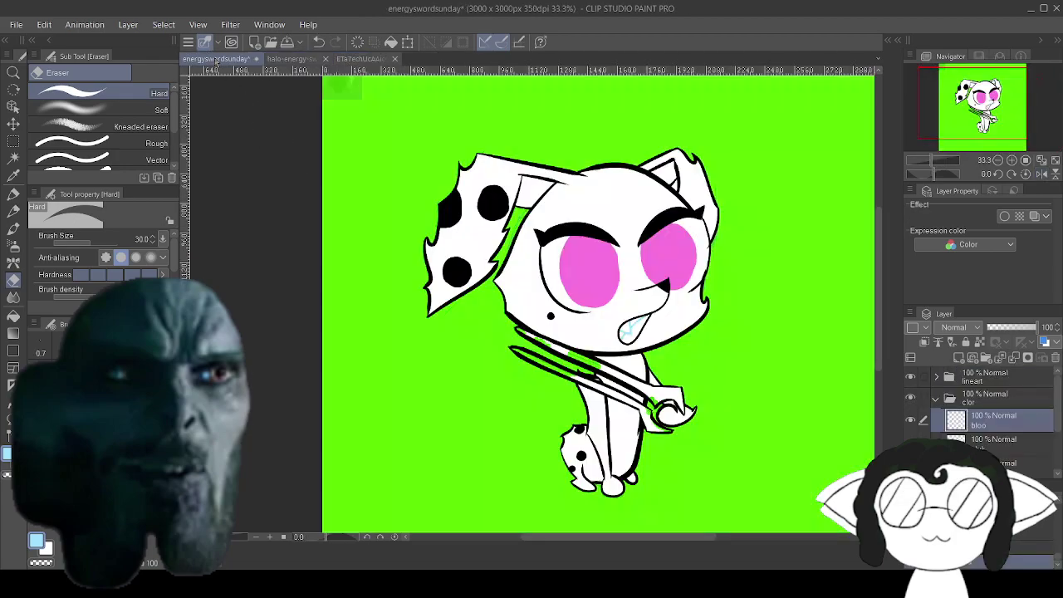
pyautogui.click(993, 357)
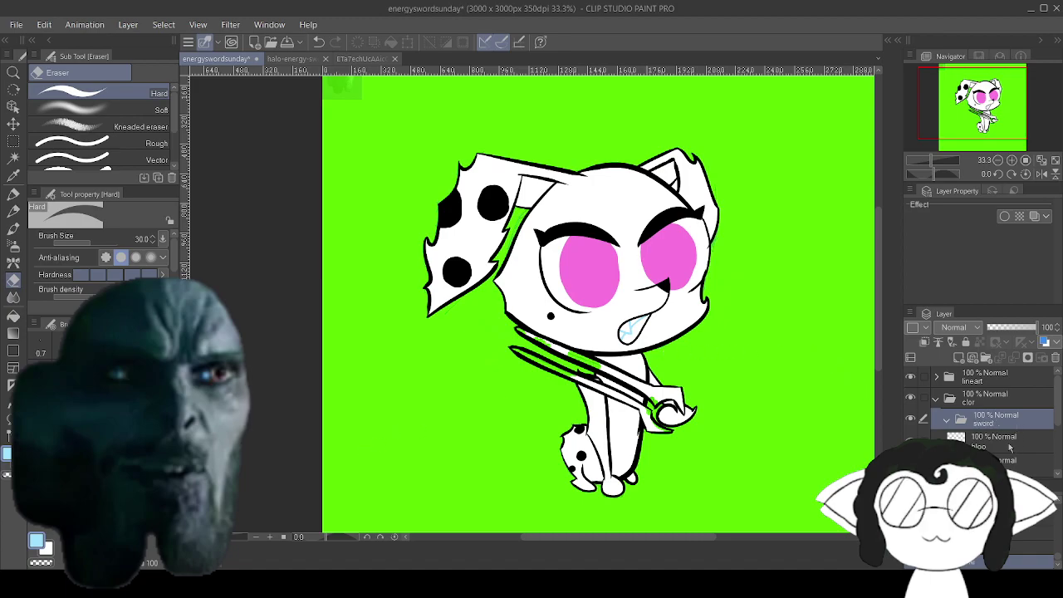
pyautogui.click(959, 358)
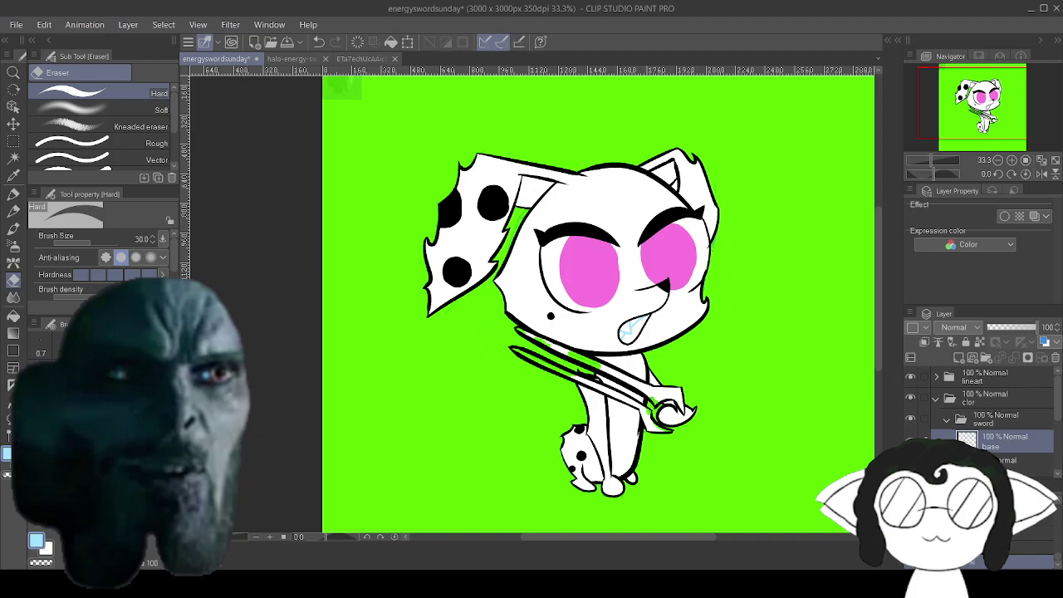
# Set the drawing colour to mint green using the energy-sword reference image, and choose the Watercolor brush at size 20.
pyautogui.click(289, 58)
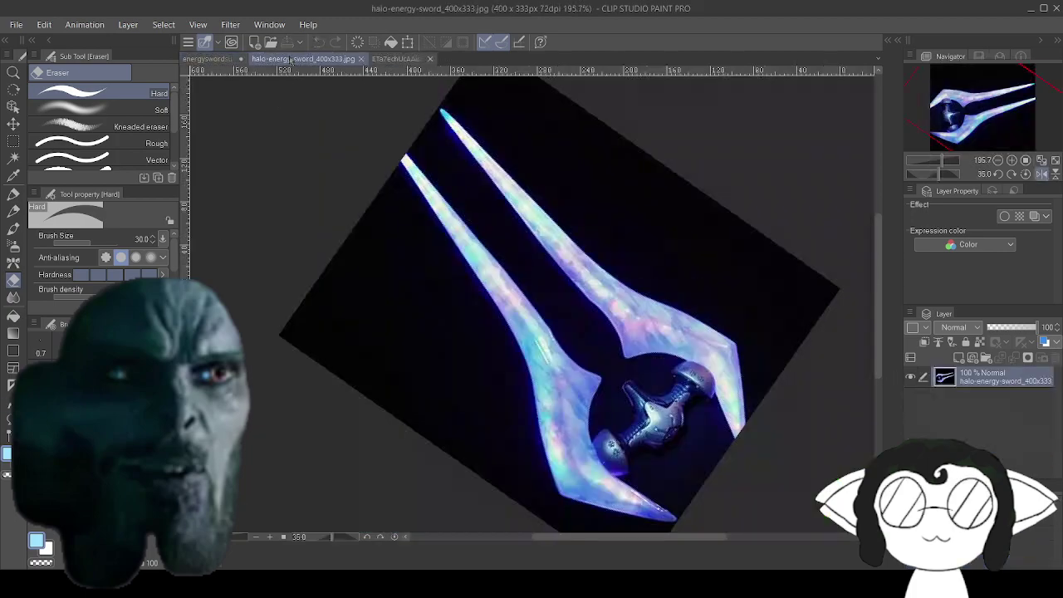
pyautogui.click(217, 59)
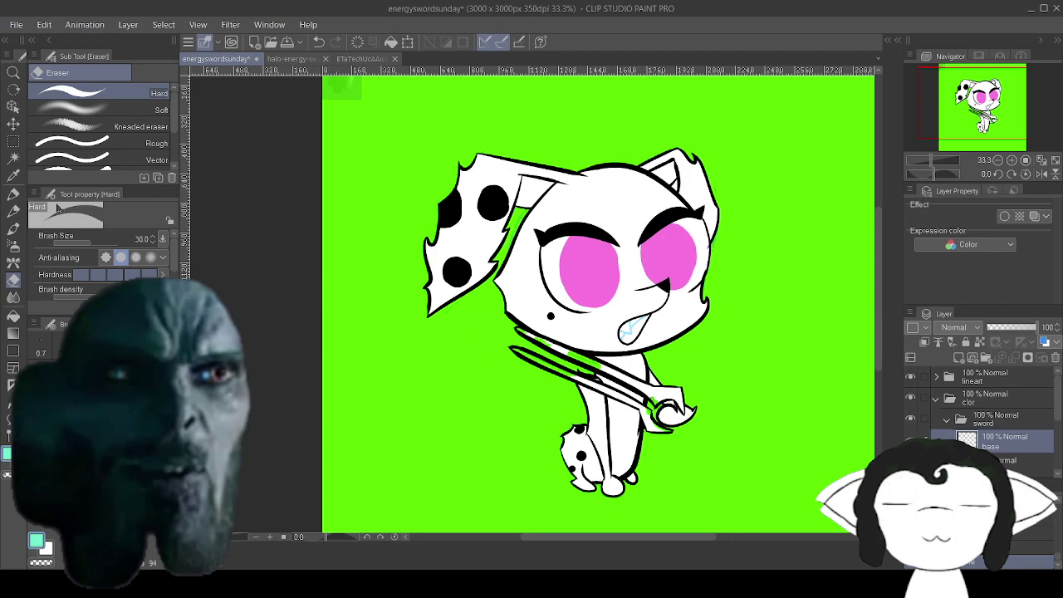
pyautogui.click(13, 195)
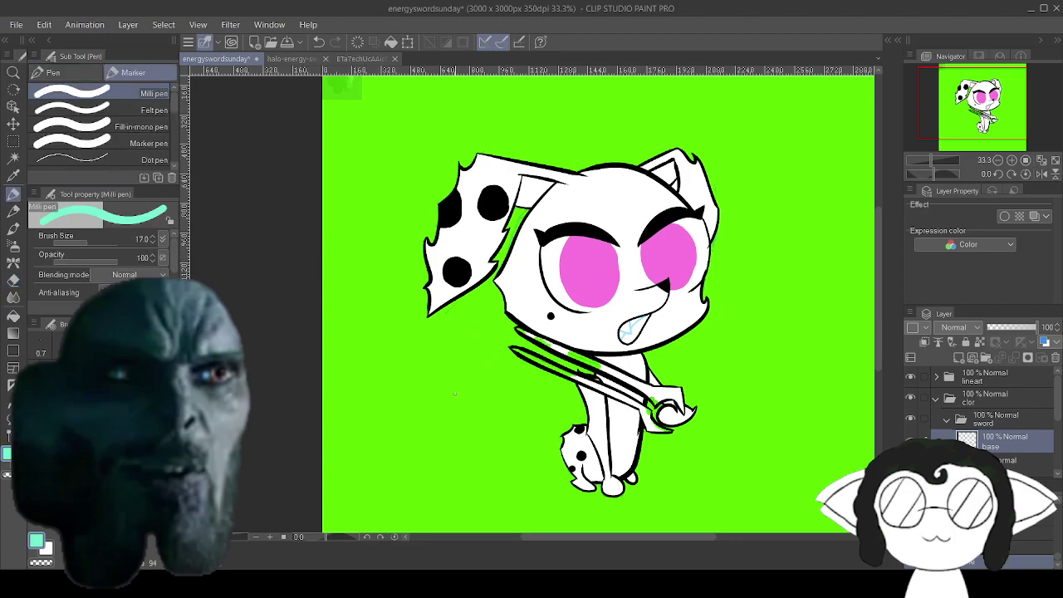
pyautogui.scroll(5, 434, 377)
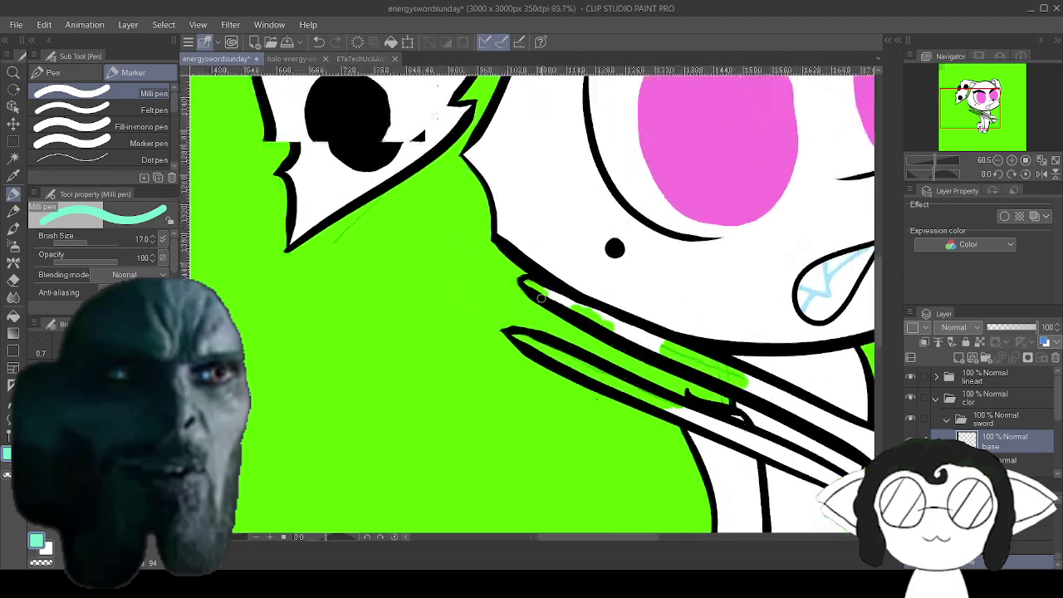
pyautogui.scroll(4, 541, 298)
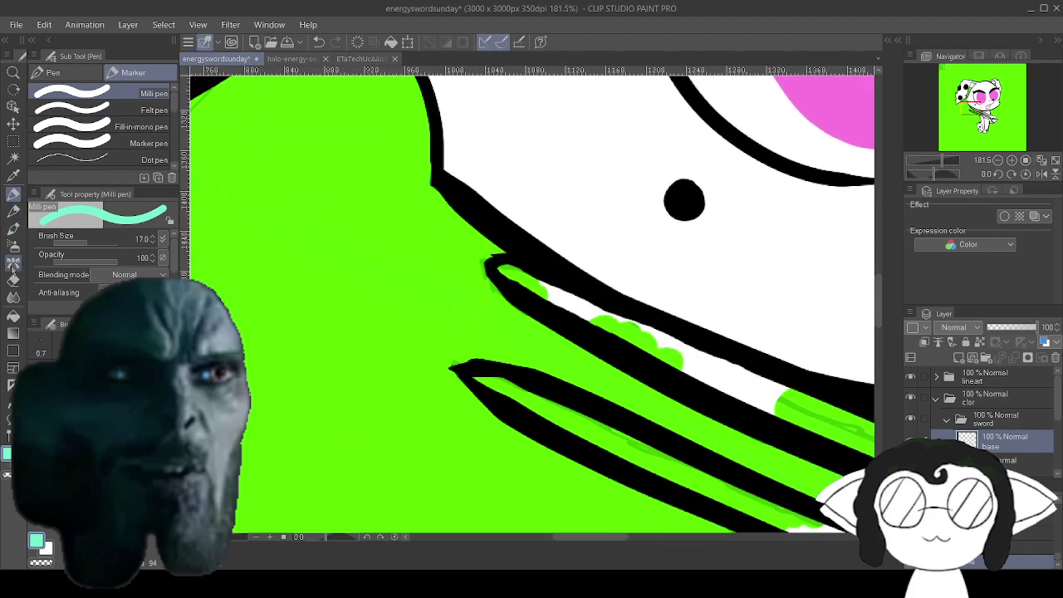
pyautogui.click(13, 228)
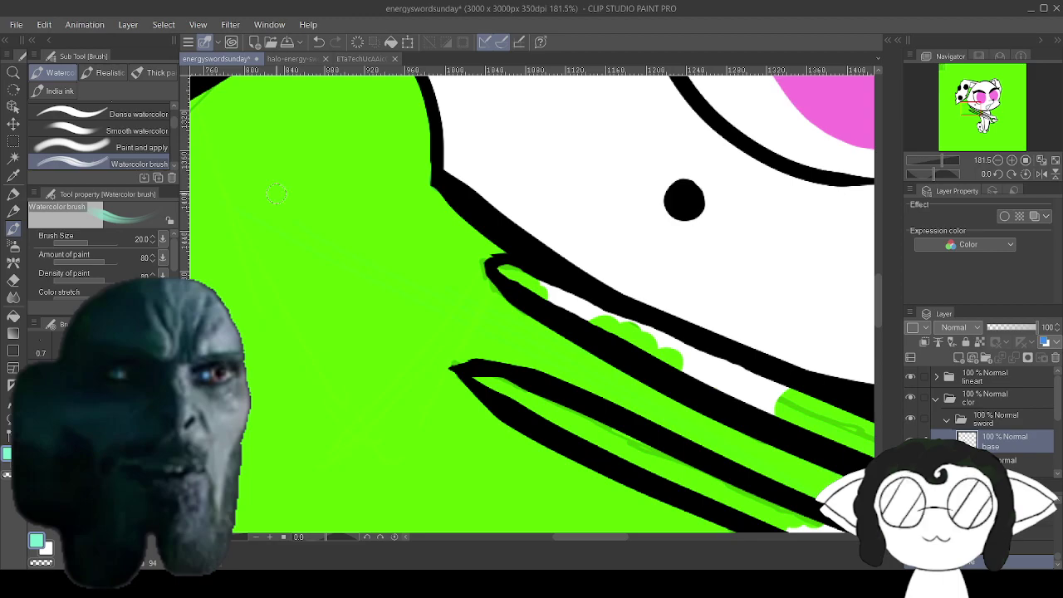
# Paint mint green inside the middle stretches of the sword's lower and upper blades.
pyautogui.moveTo(710, 484); pyautogui.dragTo(666, 458)
pyautogui.moveTo(706, 493)
pyautogui.mouseDown()
pyautogui.moveTo(641, 445)
pyautogui.moveTo(687, 481)
pyautogui.moveTo(590, 428)
pyautogui.moveTo(628, 457)
pyautogui.moveTo(627, 445)
pyautogui.moveTo(716, 492)
pyautogui.moveTo(682, 472)
pyautogui.mouseUp()
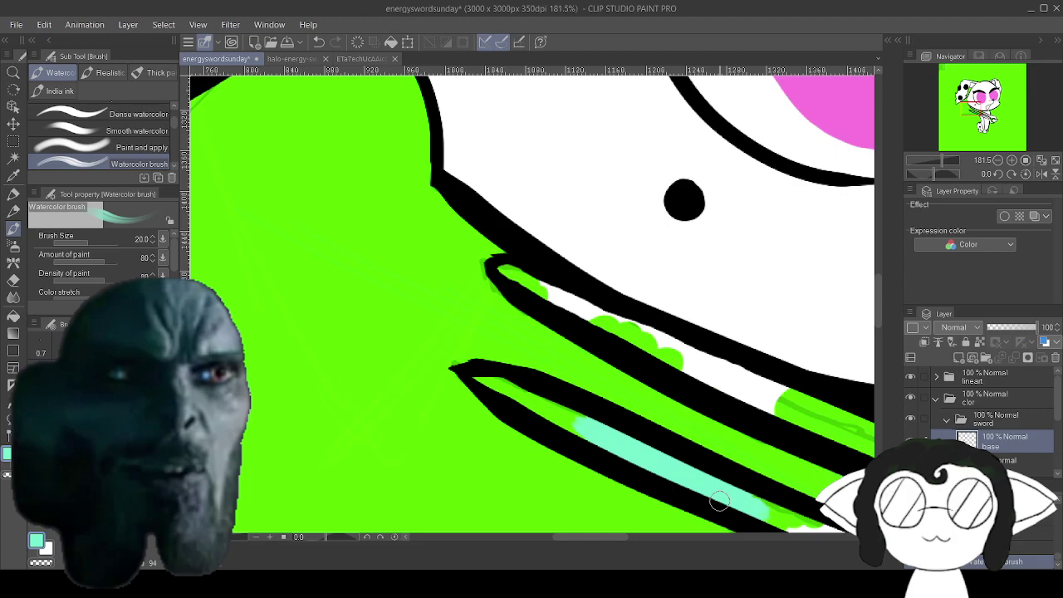
pyautogui.moveTo(785, 406)
pyautogui.mouseDown()
pyautogui.moveTo(701, 369)
pyautogui.moveTo(775, 384)
pyautogui.moveTo(778, 402)
pyautogui.mouseUp()
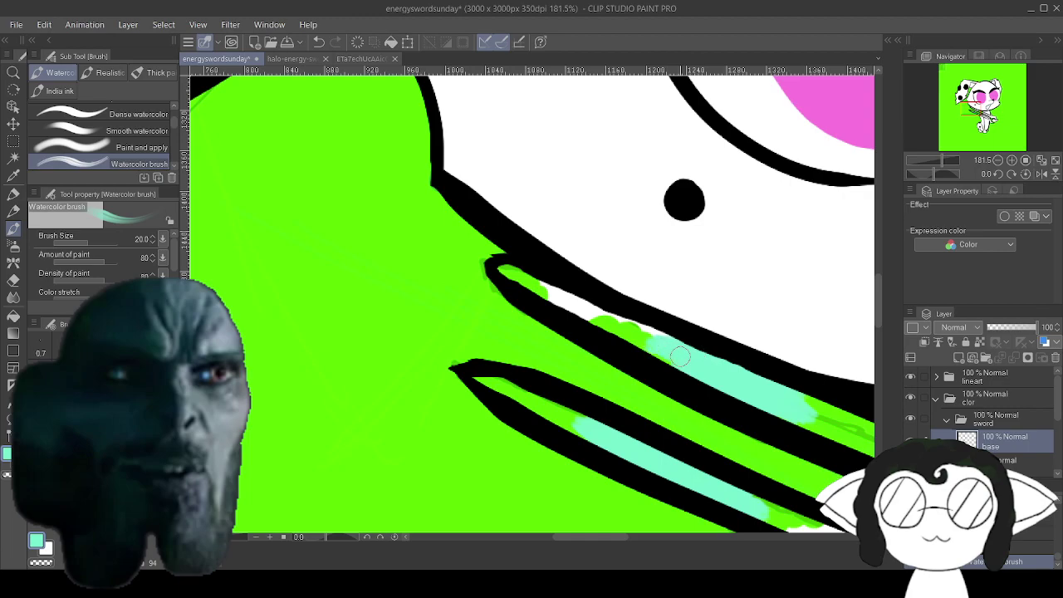
pyautogui.moveTo(683, 366)
pyautogui.mouseDown()
pyautogui.moveTo(649, 330)
pyautogui.moveTo(630, 328)
pyautogui.mouseUp()
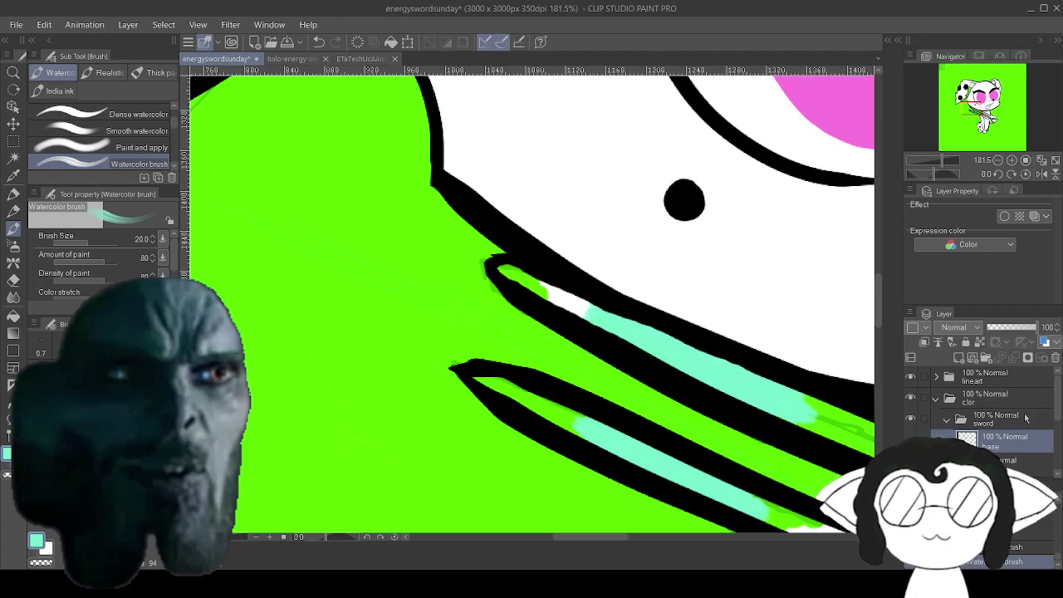
# Change the paper layer's colour to red.
pyautogui.scroll(-5, 999, 444)
pyautogui.click(1013, 465)
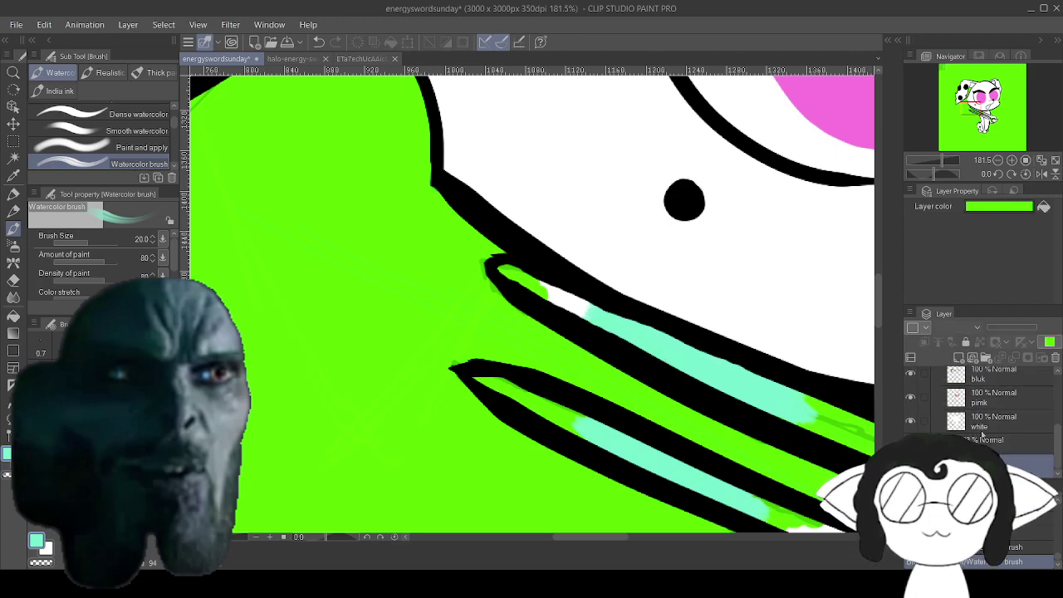
pyautogui.click(1003, 208)
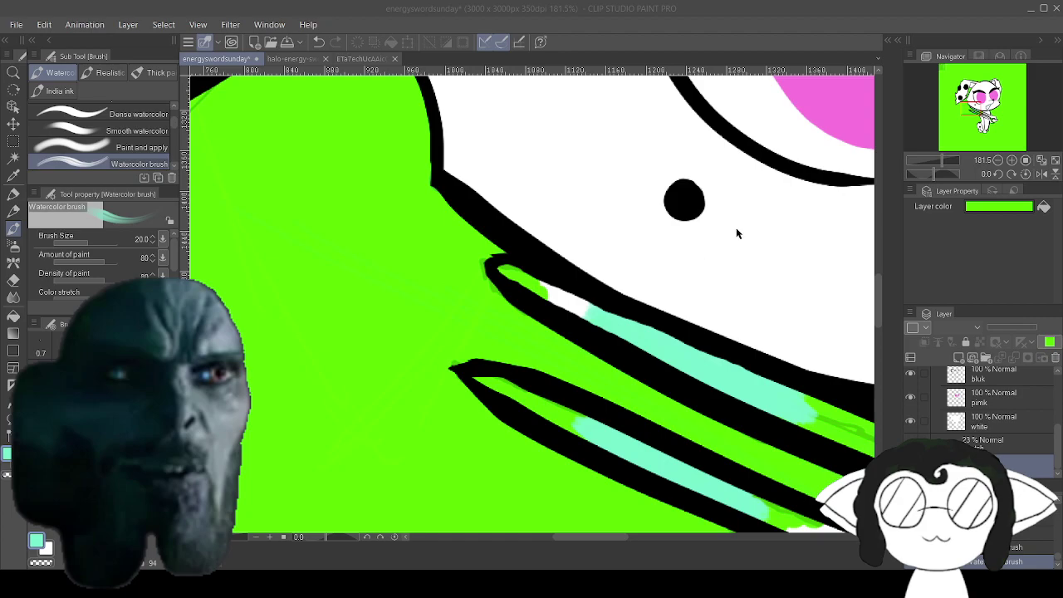
pyautogui.click(899, 179)
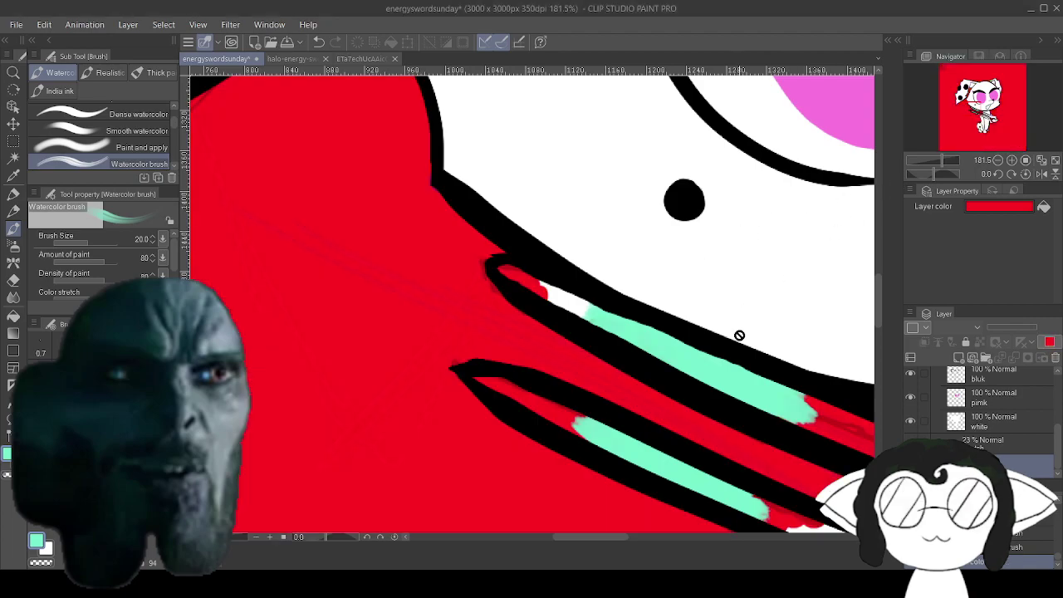
# Paint the sword's lower blade mint green on the base layer, from its tip along its length towards the handle.
pyautogui.scroll(4, 704, 419)
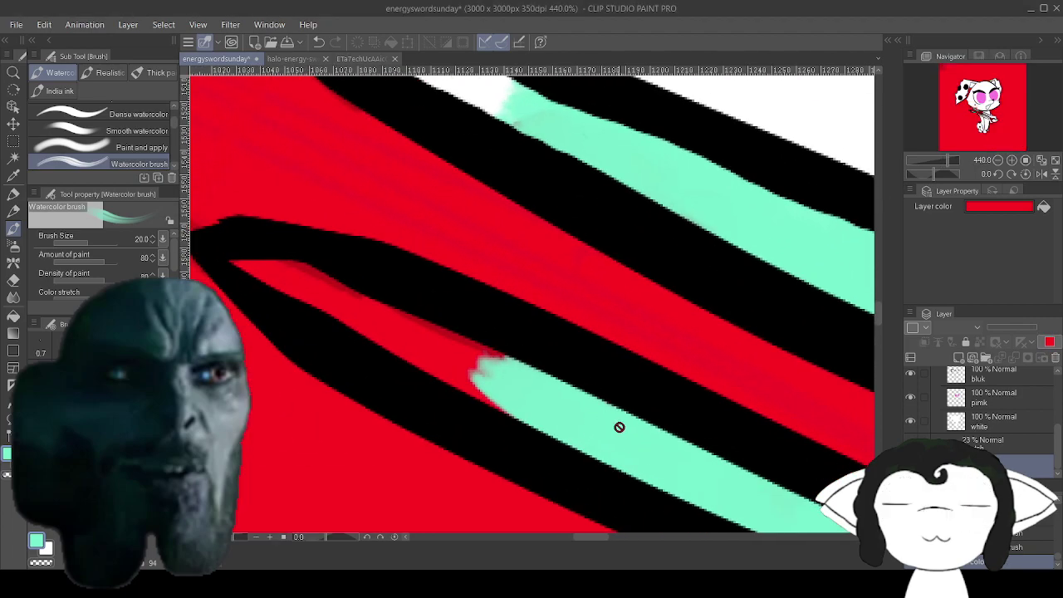
pyautogui.moveTo(504, 380); pyautogui.dragTo(541, 365)
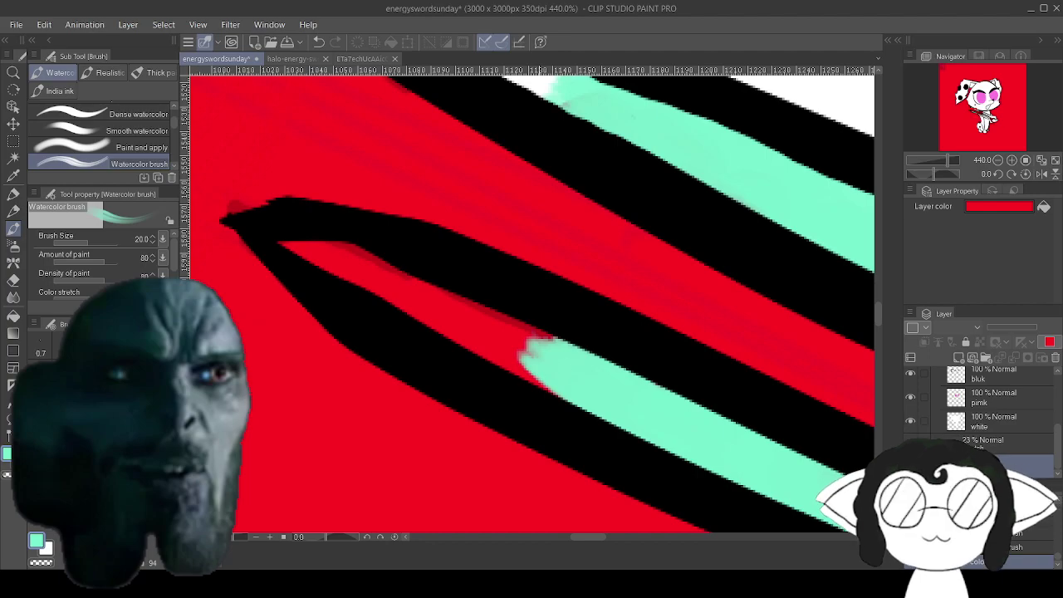
pyautogui.scroll(2, 987, 411)
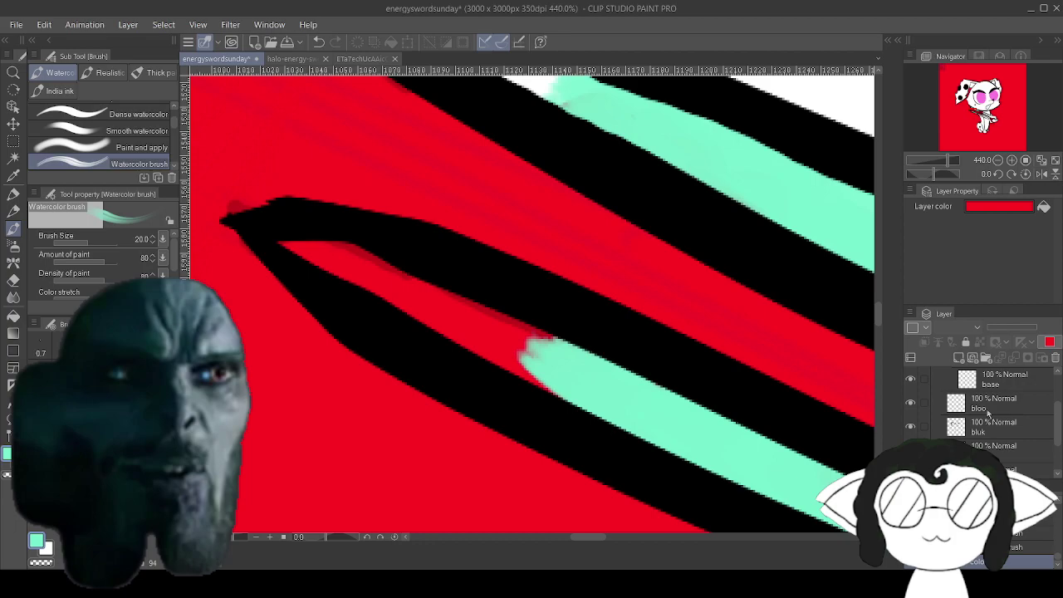
pyautogui.click(1002, 381)
pyautogui.moveTo(555, 372)
pyautogui.mouseDown()
pyautogui.moveTo(473, 334)
pyautogui.moveTo(532, 362)
pyautogui.moveTo(556, 355)
pyautogui.mouseUp()
pyautogui.moveTo(480, 334)
pyautogui.mouseDown()
pyautogui.moveTo(430, 312)
pyautogui.moveTo(515, 331)
pyautogui.moveTo(392, 279)
pyautogui.moveTo(492, 346)
pyautogui.moveTo(377, 292)
pyautogui.moveTo(445, 314)
pyautogui.moveTo(389, 265)
pyautogui.moveTo(367, 264)
pyautogui.moveTo(397, 276)
pyautogui.moveTo(294, 244)
pyautogui.moveTo(316, 244)
pyautogui.moveTo(435, 315)
pyautogui.mouseUp()
pyautogui.moveTo(813, 473)
pyautogui.mouseDown()
pyautogui.moveTo(659, 358)
pyautogui.moveTo(302, 134)
pyautogui.mouseUp()
pyautogui.moveTo(481, 222)
pyautogui.mouseDown()
pyautogui.moveTo(551, 266)
pyautogui.moveTo(470, 230)
pyautogui.moveTo(557, 277)
pyautogui.moveTo(629, 271)
pyautogui.moveTo(553, 240)
pyautogui.moveTo(659, 313)
pyautogui.moveTo(430, 182)
pyautogui.moveTo(745, 341)
pyautogui.moveTo(814, 352)
pyautogui.moveTo(842, 368)
pyautogui.moveTo(795, 375)
pyautogui.moveTo(847, 407)
pyautogui.moveTo(451, 241)
pyautogui.moveTo(537, 306)
pyautogui.moveTo(394, 204)
pyautogui.moveTo(476, 254)
pyautogui.moveTo(506, 237)
pyautogui.moveTo(617, 302)
pyautogui.moveTo(694, 383)
pyautogui.moveTo(628, 351)
pyautogui.mouseUp()
pyautogui.moveTo(698, 366)
pyautogui.mouseDown()
pyautogui.moveTo(819, 402)
pyautogui.moveTo(787, 390)
pyautogui.mouseUp()
pyautogui.moveTo(788, 421)
pyautogui.mouseDown()
pyautogui.moveTo(812, 431)
pyautogui.moveTo(631, 383)
pyautogui.moveTo(311, 270)
pyautogui.moveTo(321, 244)
pyautogui.mouseUp()
pyautogui.moveTo(387, 249)
pyautogui.mouseDown()
pyautogui.moveTo(403, 256)
pyautogui.moveTo(360, 280)
pyautogui.moveTo(453, 312)
pyautogui.moveTo(481, 339)
pyautogui.moveTo(534, 360)
pyautogui.moveTo(422, 247)
pyautogui.moveTo(518, 303)
pyautogui.moveTo(553, 339)
pyautogui.mouseUp()
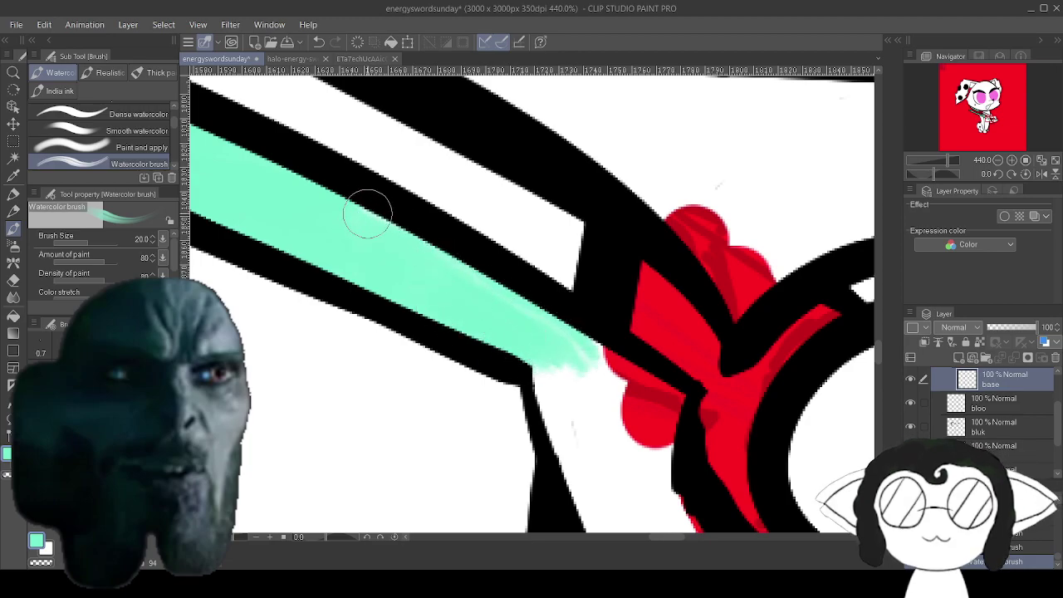
# Fill the lower blade's wide section beside the handle with mint green, down to its pointed end.
pyautogui.moveTo(416, 249)
pyautogui.mouseDown()
pyautogui.moveTo(441, 261)
pyautogui.moveTo(319, 206)
pyautogui.moveTo(547, 323)
pyautogui.moveTo(641, 383)
pyautogui.moveTo(596, 367)
pyautogui.moveTo(653, 396)
pyautogui.moveTo(598, 352)
pyautogui.moveTo(662, 397)
pyautogui.moveTo(639, 392)
pyautogui.moveTo(673, 412)
pyautogui.moveTo(652, 396)
pyautogui.moveTo(613, 443)
pyautogui.moveTo(599, 388)
pyautogui.moveTo(617, 431)
pyautogui.moveTo(606, 467)
pyautogui.moveTo(626, 404)
pyautogui.moveTo(622, 468)
pyautogui.moveTo(595, 423)
pyautogui.moveTo(601, 395)
pyautogui.moveTo(588, 463)
pyautogui.moveTo(582, 371)
pyautogui.moveTo(589, 425)
pyautogui.moveTo(554, 394)
pyautogui.moveTo(567, 373)
pyautogui.moveTo(550, 399)
pyautogui.moveTo(544, 362)
pyautogui.moveTo(559, 386)
pyautogui.moveTo(564, 353)
pyautogui.mouseUp()
pyautogui.moveTo(578, 435)
pyautogui.mouseDown()
pyautogui.moveTo(595, 505)
pyautogui.moveTo(599, 423)
pyautogui.moveTo(629, 474)
pyautogui.moveTo(631, 431)
pyautogui.moveTo(646, 418)
pyautogui.moveTo(638, 457)
pyautogui.mouseUp()
pyautogui.moveTo(643, 405)
pyautogui.mouseDown()
pyautogui.moveTo(629, 443)
pyautogui.moveTo(609, 394)
pyautogui.moveTo(597, 447)
pyautogui.moveTo(576, 422)
pyautogui.moveTo(584, 414)
pyautogui.moveTo(585, 456)
pyautogui.moveTo(620, 401)
pyautogui.moveTo(648, 473)
pyautogui.moveTo(656, 433)
pyautogui.mouseUp()
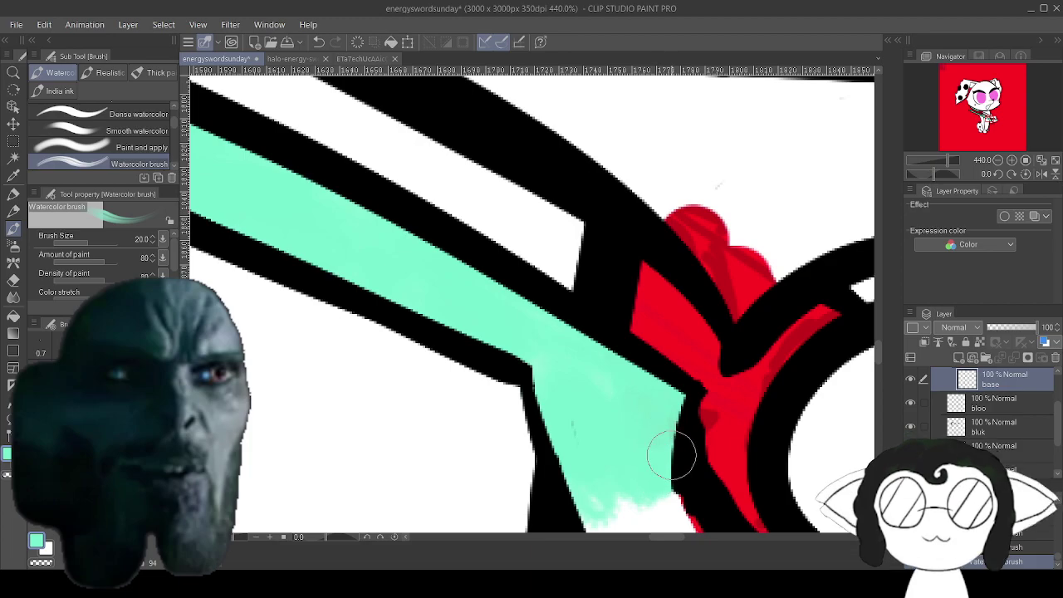
pyautogui.moveTo(667, 502)
pyautogui.mouseDown()
pyautogui.moveTo(677, 508)
pyautogui.moveTo(663, 509)
pyautogui.moveTo(582, 303)
pyautogui.moveTo(543, 289)
pyautogui.moveTo(512, 260)
pyautogui.moveTo(505, 233)
pyautogui.mouseUp()
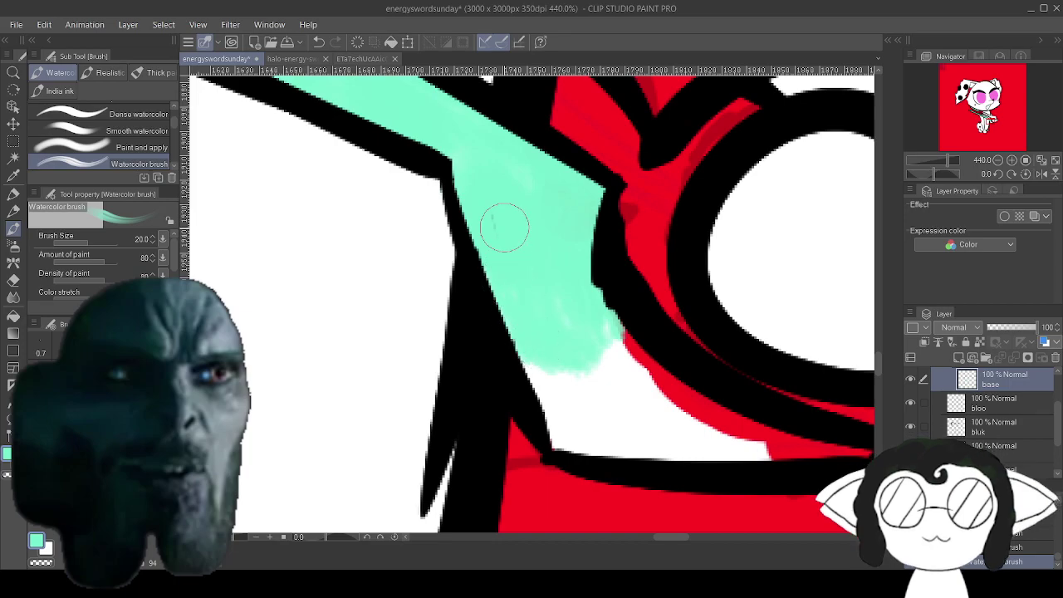
pyautogui.moveTo(532, 297)
pyautogui.mouseDown()
pyautogui.moveTo(551, 377)
pyautogui.moveTo(522, 324)
pyautogui.moveTo(549, 416)
pyautogui.moveTo(538, 350)
pyautogui.moveTo(563, 435)
pyautogui.moveTo(559, 415)
pyautogui.moveTo(570, 442)
pyautogui.moveTo(565, 427)
pyautogui.moveTo(603, 446)
pyautogui.moveTo(581, 353)
pyautogui.moveTo(613, 433)
pyautogui.moveTo(514, 155)
pyautogui.moveTo(543, 220)
pyautogui.moveTo(541, 210)
pyautogui.moveTo(586, 370)
pyautogui.moveTo(570, 282)
pyautogui.moveTo(635, 404)
pyautogui.moveTo(589, 306)
pyautogui.moveTo(645, 409)
pyautogui.moveTo(598, 324)
pyautogui.moveTo(624, 379)
pyautogui.moveTo(614, 320)
pyautogui.moveTo(640, 383)
pyautogui.moveTo(613, 306)
pyautogui.moveTo(643, 367)
pyautogui.moveTo(607, 298)
pyautogui.moveTo(642, 364)
pyautogui.moveTo(604, 288)
pyautogui.moveTo(600, 313)
pyautogui.moveTo(740, 438)
pyautogui.moveTo(709, 417)
pyautogui.moveTo(805, 452)
pyautogui.moveTo(677, 395)
pyautogui.moveTo(787, 440)
pyautogui.mouseUp()
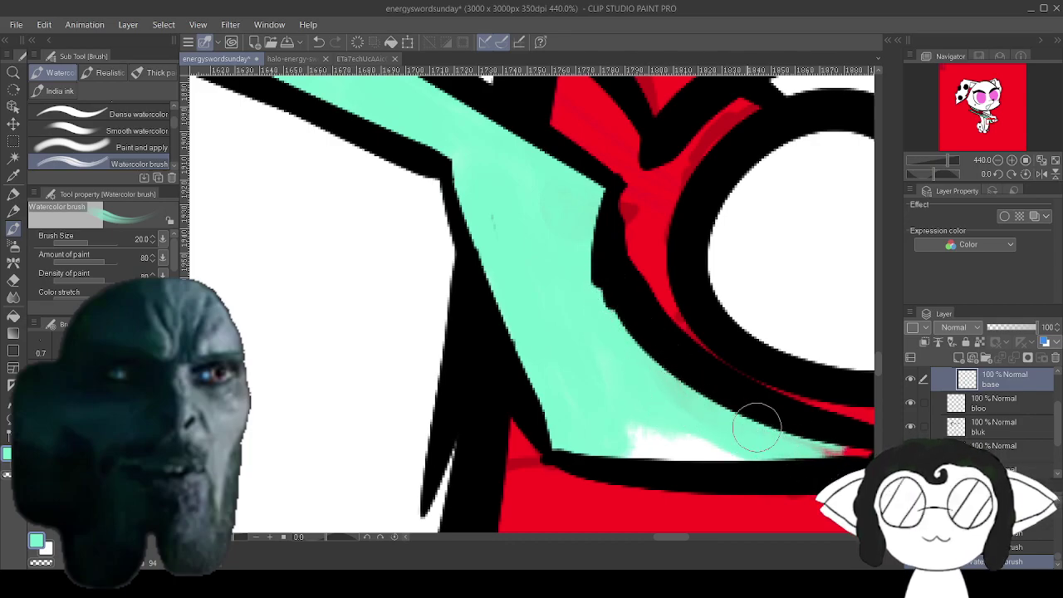
pyautogui.moveTo(645, 366)
pyautogui.mouseDown()
pyautogui.moveTo(761, 454)
pyautogui.moveTo(661, 409)
pyautogui.moveTo(743, 445)
pyautogui.moveTo(632, 416)
pyautogui.moveTo(708, 440)
pyautogui.moveTo(635, 446)
pyautogui.moveTo(671, 435)
pyautogui.moveTo(604, 379)
pyautogui.moveTo(596, 450)
pyautogui.mouseUp()
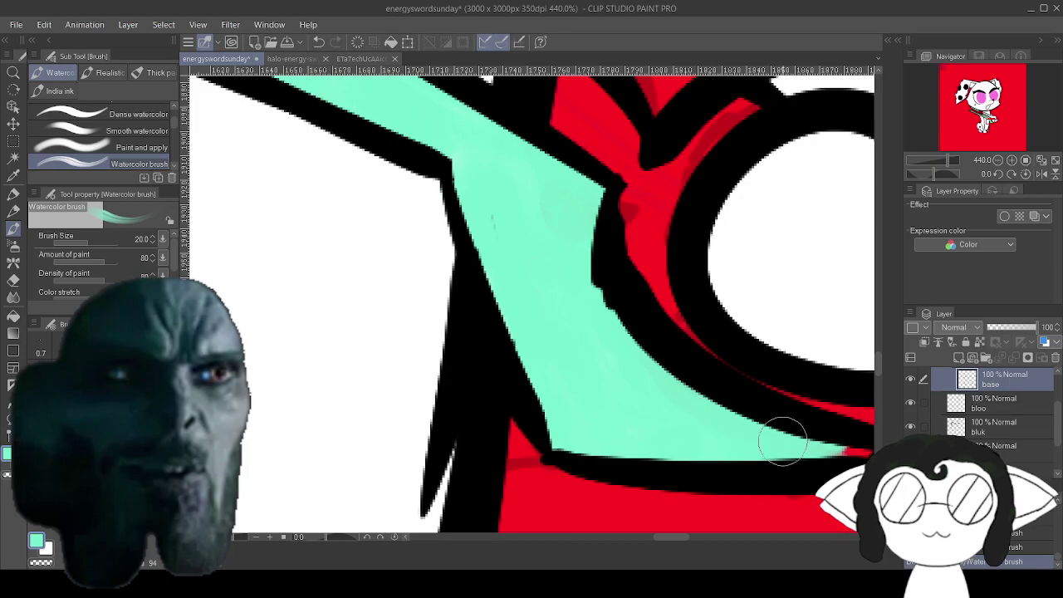
pyautogui.moveTo(829, 466)
pyautogui.mouseDown()
pyautogui.moveTo(672, 466)
pyautogui.moveTo(678, 436)
pyautogui.moveTo(724, 452)
pyautogui.mouseUp()
pyautogui.moveTo(722, 335); pyautogui.dragTo(812, 432)
# Fill the upper blade's narrow tip with mint green on the base layer.
pyautogui.moveTo(431, 124); pyautogui.dragTo(712, 476)
pyautogui.moveTo(332, 166); pyautogui.dragTo(784, 423)
pyautogui.moveTo(332, 191); pyautogui.dragTo(801, 361)
pyautogui.moveTo(266, 150); pyautogui.dragTo(802, 385)
pyautogui.moveTo(618, 270)
pyautogui.mouseDown()
pyautogui.moveTo(640, 294)
pyautogui.moveTo(728, 325)
pyautogui.moveTo(687, 296)
pyautogui.moveTo(661, 306)
pyautogui.mouseUp()
pyautogui.moveTo(617, 278)
pyautogui.mouseDown()
pyautogui.moveTo(555, 242)
pyautogui.moveTo(656, 312)
pyautogui.moveTo(572, 242)
pyautogui.moveTo(653, 291)
pyautogui.moveTo(570, 237)
pyautogui.moveTo(639, 302)
pyautogui.moveTo(564, 247)
pyautogui.moveTo(604, 266)
pyautogui.mouseUp()
pyautogui.moveTo(533, 215)
pyautogui.mouseDown()
pyautogui.moveTo(557, 253)
pyautogui.moveTo(526, 222)
pyautogui.moveTo(569, 266)
pyautogui.mouseUp()
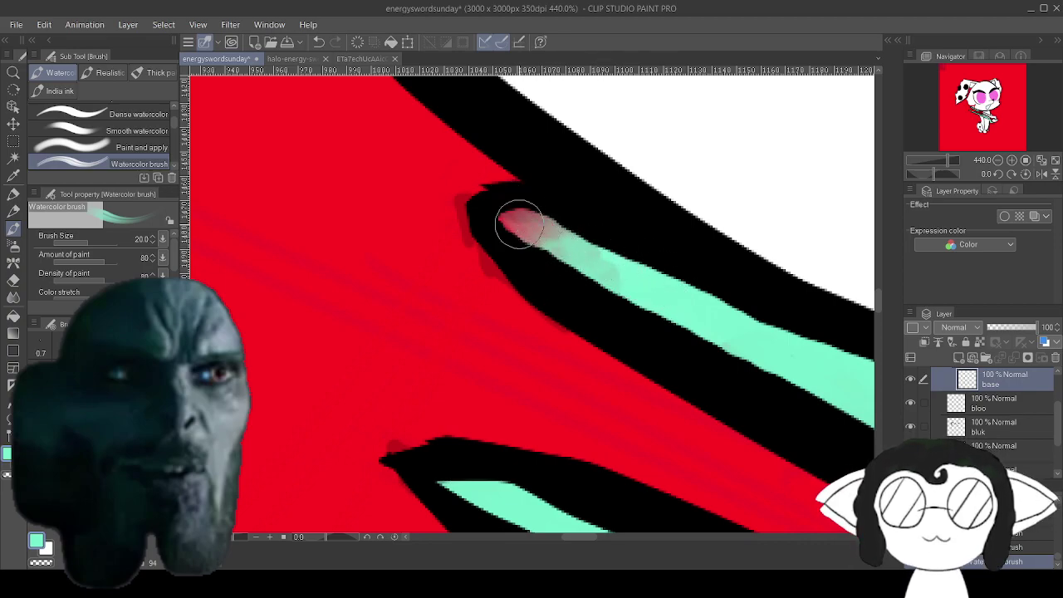
pyautogui.moveTo(512, 219); pyautogui.dragTo(542, 246)
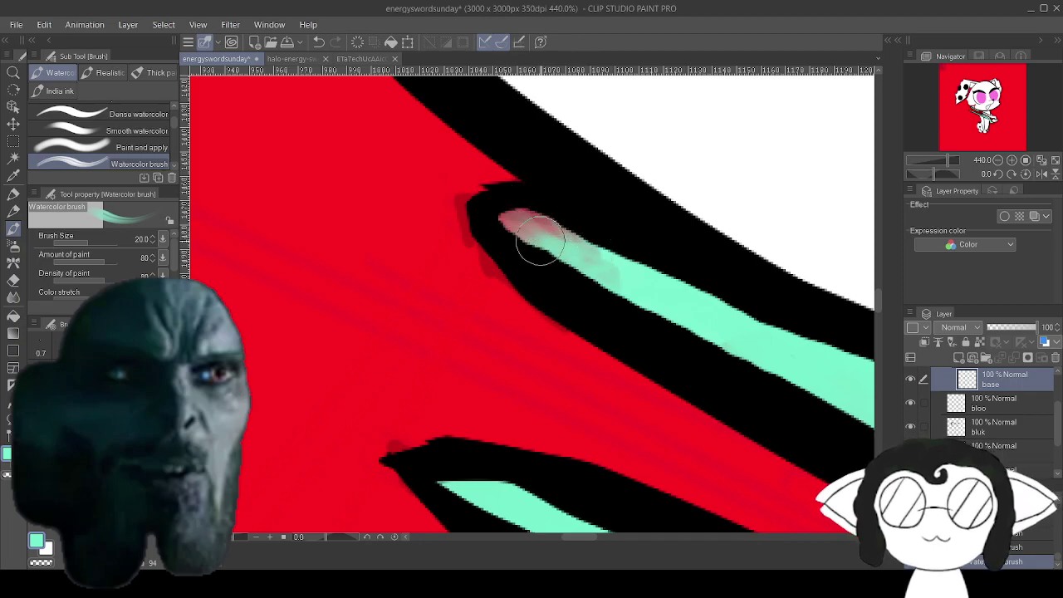
pyautogui.moveTo(622, 288)
pyautogui.mouseDown()
pyautogui.moveTo(548, 224)
pyautogui.moveTo(543, 243)
pyautogui.moveTo(511, 216)
pyautogui.mouseUp()
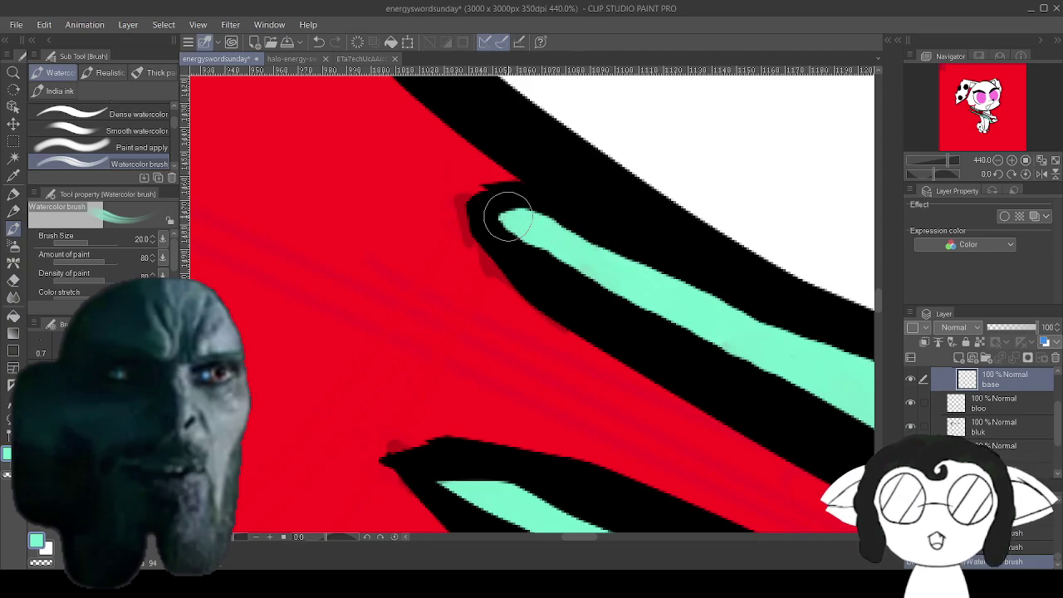
# Paint the upper blade mint green along its length from the tip towards the handle, covering the remaining white streaks.
pyautogui.moveTo(806, 473); pyautogui.dragTo(398, 166)
pyautogui.moveTo(781, 357); pyautogui.dragTo(362, 270)
pyautogui.moveTo(598, 249); pyautogui.dragTo(523, 226)
pyautogui.moveTo(403, 170); pyautogui.dragTo(537, 241)
pyautogui.moveTo(447, 187)
pyautogui.mouseDown()
pyautogui.moveTo(492, 211)
pyautogui.moveTo(362, 172)
pyautogui.moveTo(458, 229)
pyautogui.moveTo(393, 131)
pyautogui.moveTo(447, 152)
pyautogui.moveTo(407, 123)
pyautogui.moveTo(456, 152)
pyautogui.moveTo(420, 121)
pyautogui.moveTo(675, 270)
pyautogui.moveTo(491, 193)
pyautogui.moveTo(536, 204)
pyautogui.moveTo(484, 179)
pyautogui.moveTo(564, 204)
pyautogui.moveTo(501, 155)
pyautogui.moveTo(588, 220)
pyautogui.moveTo(499, 160)
pyautogui.moveTo(584, 209)
pyautogui.moveTo(692, 246)
pyautogui.moveTo(591, 197)
pyautogui.moveTo(736, 277)
pyautogui.moveTo(662, 235)
pyautogui.moveTo(642, 237)
pyautogui.moveTo(712, 266)
pyautogui.moveTo(777, 315)
pyautogui.moveTo(718, 258)
pyautogui.moveTo(863, 331)
pyautogui.moveTo(607, 249)
pyautogui.moveTo(590, 267)
pyautogui.moveTo(635, 293)
pyautogui.moveTo(562, 268)
pyautogui.moveTo(649, 316)
pyautogui.moveTo(608, 261)
pyautogui.moveTo(600, 275)
pyautogui.moveTo(659, 300)
pyautogui.moveTo(524, 231)
pyautogui.moveTo(592, 272)
pyautogui.moveTo(632, 286)
pyautogui.moveTo(554, 242)
pyautogui.moveTo(684, 300)
pyautogui.moveTo(639, 260)
pyautogui.moveTo(629, 262)
pyautogui.moveTo(750, 316)
pyautogui.moveTo(612, 235)
pyautogui.moveTo(651, 278)
pyautogui.moveTo(793, 342)
pyautogui.moveTo(695, 301)
pyautogui.moveTo(782, 364)
pyautogui.moveTo(828, 386)
pyautogui.moveTo(743, 302)
pyautogui.moveTo(849, 378)
pyautogui.moveTo(742, 302)
pyautogui.moveTo(757, 323)
pyautogui.moveTo(300, 186)
pyautogui.moveTo(376, 216)
pyautogui.mouseUp()
pyautogui.moveTo(445, 210)
pyautogui.mouseDown()
pyautogui.moveTo(557, 256)
pyautogui.moveTo(850, 427)
pyautogui.mouseUp()
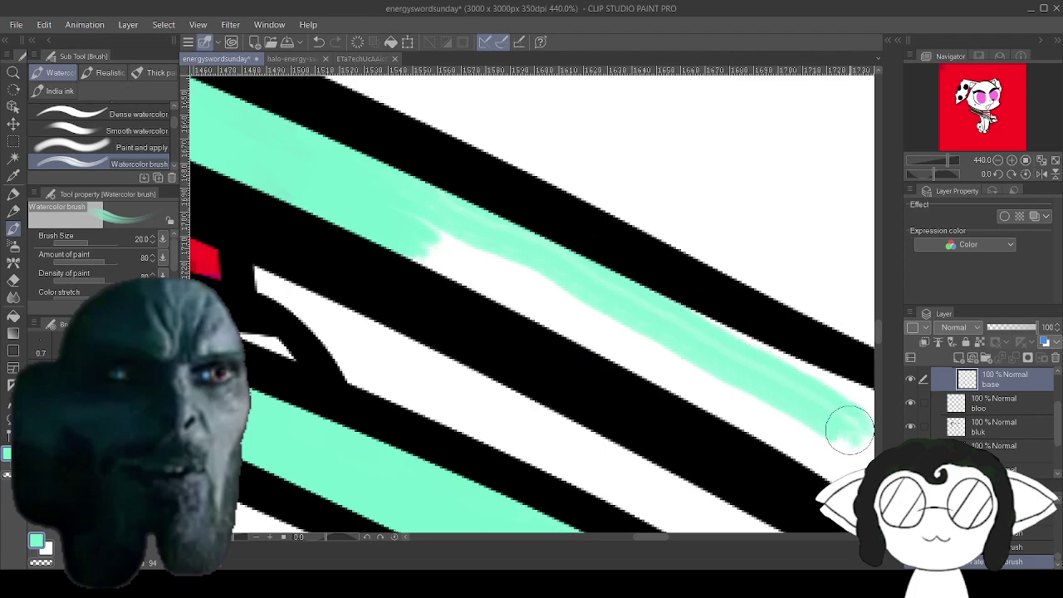
pyautogui.moveTo(401, 202)
pyautogui.mouseDown()
pyautogui.moveTo(751, 425)
pyautogui.moveTo(729, 404)
pyautogui.mouseUp()
pyautogui.moveTo(394, 231)
pyautogui.mouseDown()
pyautogui.moveTo(572, 326)
pyautogui.moveTo(440, 250)
pyautogui.moveTo(442, 270)
pyautogui.moveTo(532, 308)
pyautogui.moveTo(403, 238)
pyautogui.moveTo(484, 299)
pyautogui.moveTo(664, 388)
pyautogui.moveTo(581, 326)
pyautogui.moveTo(819, 463)
pyautogui.mouseUp()
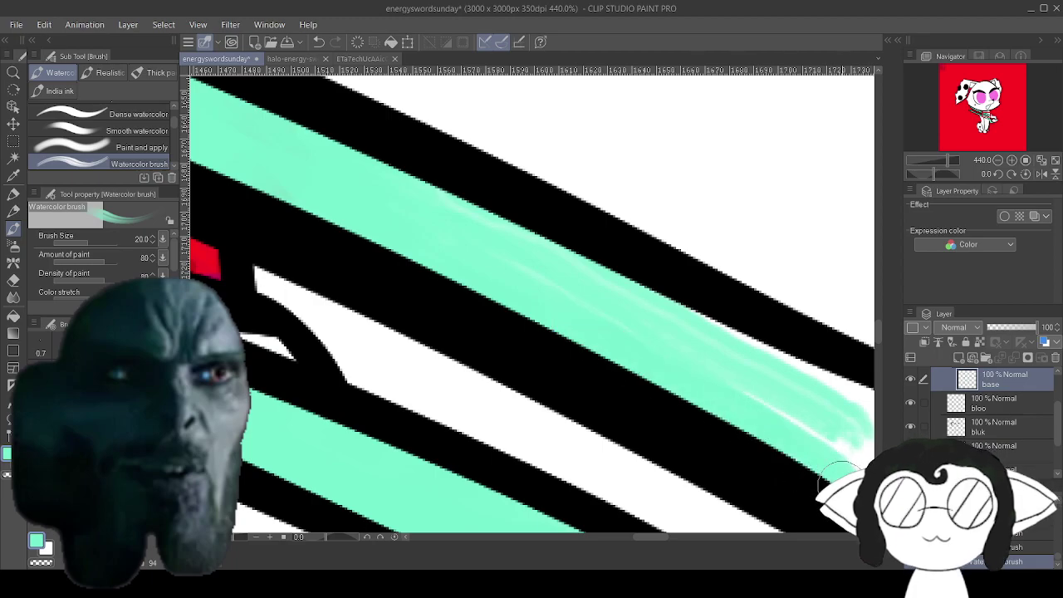
pyautogui.moveTo(518, 261)
pyautogui.mouseDown()
pyautogui.moveTo(548, 232)
pyautogui.moveTo(589, 255)
pyautogui.moveTo(448, 184)
pyautogui.moveTo(630, 296)
pyautogui.moveTo(642, 315)
pyautogui.moveTo(590, 266)
pyautogui.moveTo(772, 365)
pyautogui.moveTo(730, 329)
pyautogui.moveTo(867, 419)
pyautogui.moveTo(846, 380)
pyautogui.mouseUp()
pyautogui.moveTo(794, 407)
pyautogui.mouseDown()
pyautogui.moveTo(829, 432)
pyautogui.moveTo(852, 429)
pyautogui.moveTo(722, 373)
pyautogui.moveTo(792, 433)
pyautogui.moveTo(745, 378)
pyautogui.mouseUp()
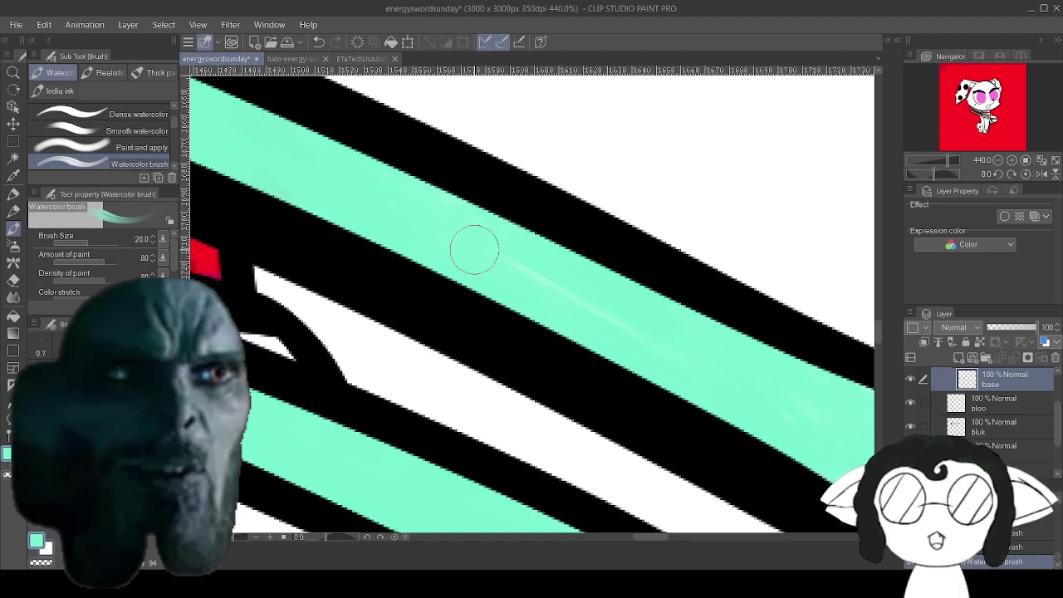
pyautogui.moveTo(475, 249)
pyautogui.mouseDown()
pyautogui.moveTo(404, 248)
pyautogui.moveTo(400, 232)
pyautogui.moveTo(565, 314)
pyautogui.moveTo(562, 300)
pyautogui.moveTo(859, 419)
pyautogui.mouseUp()
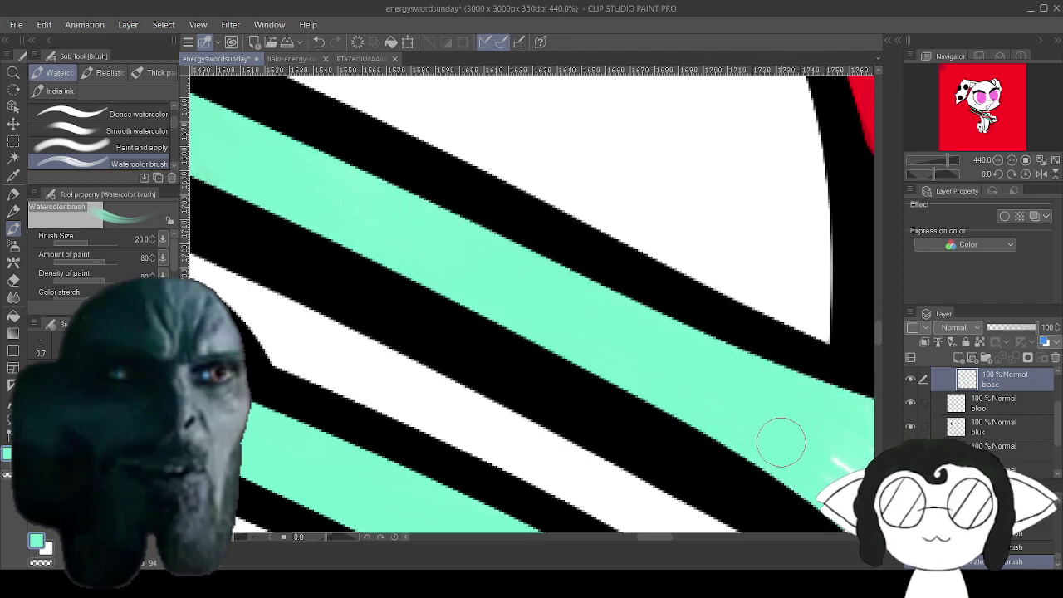
# Fill the upper blade's wide section beside the handle with mint green, down to its pointed end.
pyautogui.moveTo(847, 464)
pyautogui.mouseDown()
pyautogui.moveTo(775, 403)
pyautogui.moveTo(438, 174)
pyautogui.moveTo(454, 226)
pyautogui.mouseUp()
pyautogui.moveTo(473, 277)
pyautogui.mouseDown()
pyautogui.moveTo(520, 306)
pyautogui.moveTo(571, 378)
pyautogui.moveTo(536, 316)
pyautogui.moveTo(551, 351)
pyautogui.moveTo(590, 368)
pyautogui.moveTo(570, 321)
pyautogui.moveTo(605, 351)
pyautogui.moveTo(596, 380)
pyautogui.mouseUp()
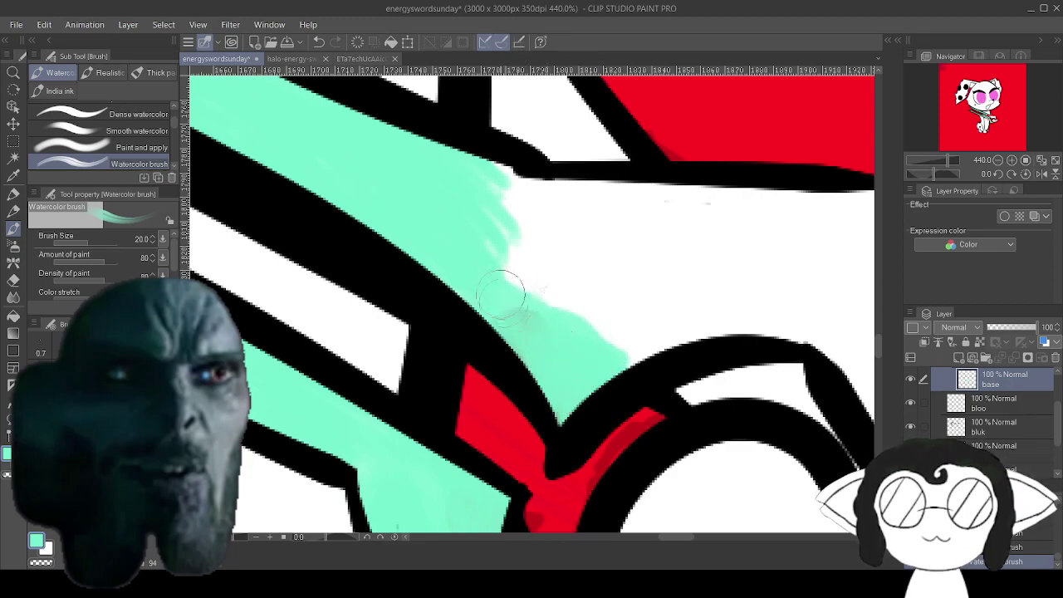
pyautogui.moveTo(526, 300)
pyautogui.mouseDown()
pyautogui.moveTo(573, 339)
pyautogui.moveTo(572, 294)
pyautogui.moveTo(473, 238)
pyautogui.moveTo(658, 307)
pyautogui.moveTo(645, 339)
pyautogui.moveTo(657, 351)
pyautogui.moveTo(657, 324)
pyautogui.moveTo(737, 314)
pyautogui.moveTo(826, 353)
pyautogui.mouseUp()
pyautogui.moveTo(481, 166)
pyautogui.mouseDown()
pyautogui.moveTo(665, 219)
pyautogui.moveTo(706, 215)
pyautogui.mouseUp()
pyautogui.moveTo(484, 171)
pyautogui.mouseDown()
pyautogui.moveTo(507, 223)
pyautogui.moveTo(666, 294)
pyautogui.moveTo(534, 218)
pyautogui.moveTo(688, 230)
pyautogui.moveTo(657, 190)
pyautogui.moveTo(674, 191)
pyautogui.moveTo(622, 185)
pyautogui.moveTo(847, 208)
pyautogui.moveTo(864, 241)
pyautogui.mouseUp()
pyautogui.moveTo(658, 218); pyautogui.dragTo(817, 227)
pyautogui.moveTo(589, 253); pyautogui.dragTo(799, 290)
pyautogui.moveTo(636, 290); pyautogui.dragTo(816, 304)
pyautogui.moveTo(653, 291)
pyautogui.mouseDown()
pyautogui.moveTo(772, 308)
pyautogui.moveTo(736, 244)
pyautogui.moveTo(688, 238)
pyautogui.moveTo(863, 316)
pyautogui.moveTo(501, 291)
pyautogui.mouseUp()
pyautogui.moveTo(496, 196)
pyautogui.mouseDown()
pyautogui.moveTo(505, 235)
pyautogui.moveTo(526, 202)
pyautogui.moveTo(540, 245)
pyautogui.moveTo(522, 190)
pyautogui.moveTo(525, 206)
pyautogui.moveTo(458, 285)
pyautogui.moveTo(491, 308)
pyautogui.moveTo(512, 290)
pyautogui.moveTo(499, 269)
pyautogui.moveTo(543, 268)
pyautogui.moveTo(555, 449)
pyautogui.moveTo(569, 468)
pyautogui.moveTo(540, 281)
pyautogui.mouseUp()
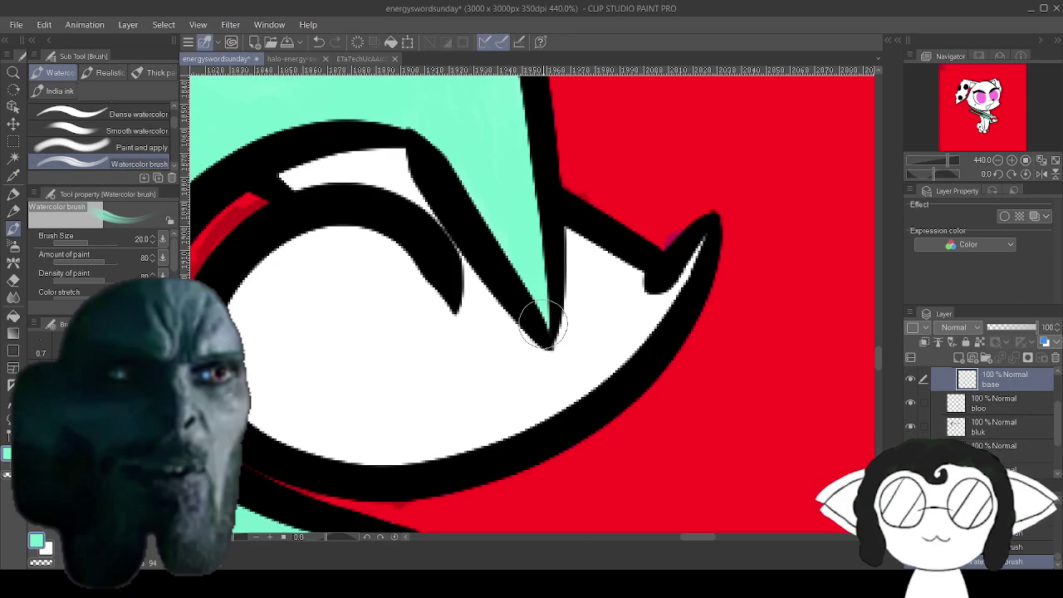
# Look along both blades from handle to tip for gaps in the mint green fill.
pyautogui.moveTo(544, 324); pyautogui.dragTo(691, 319)
pyautogui.moveTo(283, 299); pyautogui.dragTo(847, 315)
pyautogui.moveTo(357, 208); pyautogui.dragTo(706, 410)
pyautogui.moveTo(399, 241); pyautogui.dragTo(693, 385)
pyautogui.moveTo(357, 207); pyautogui.dragTo(536, 303)
pyautogui.moveTo(290, 183); pyautogui.dragTo(834, 478)
pyautogui.moveTo(432, 216); pyautogui.dragTo(462, 415)
pyautogui.moveTo(581, 348); pyautogui.dragTo(474, 270)
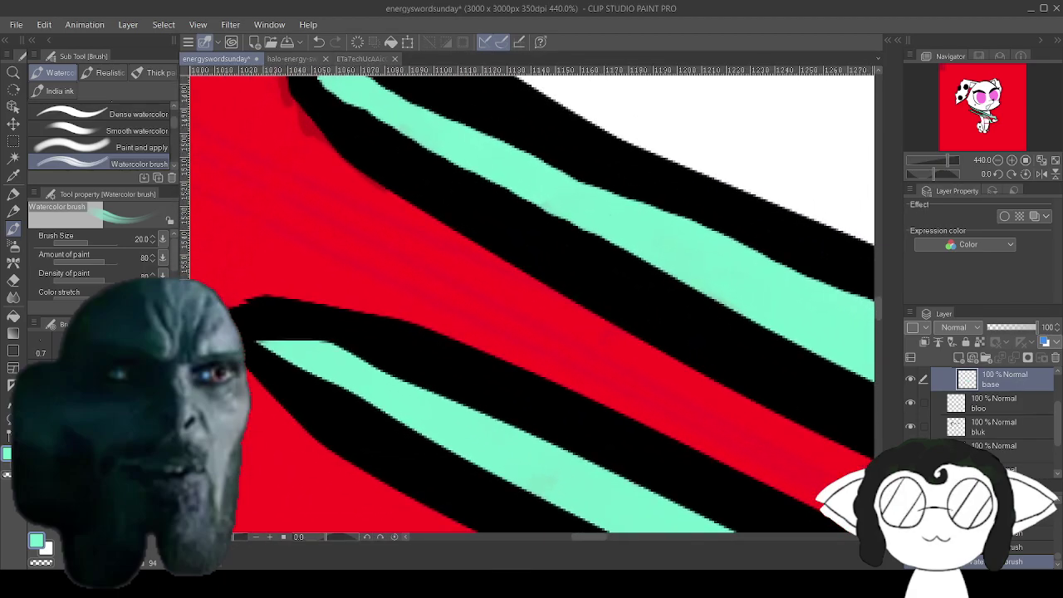
pyautogui.moveTo(772, 431); pyautogui.dragTo(291, 166)
pyautogui.moveTo(798, 465); pyautogui.dragTo(265, 141)
pyautogui.moveTo(764, 448); pyautogui.dragTo(261, 108)
pyautogui.moveTo(531, 374); pyautogui.dragTo(562, 297)
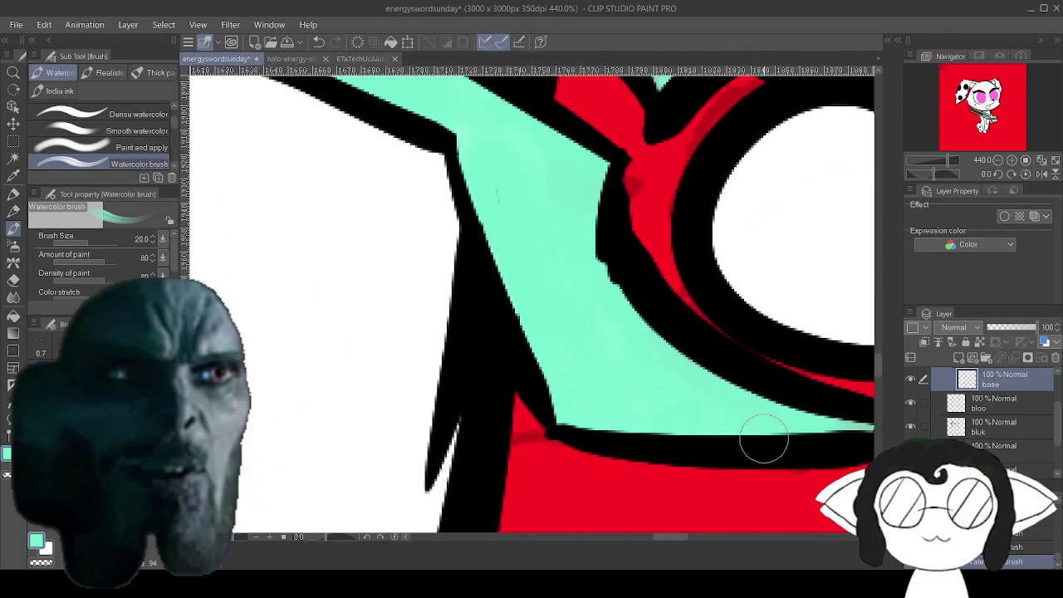
# Add a layer named dork above the base layer and choose a dark teal after checking the energy sword reference.
pyautogui.scroll(3, 1018, 446)
pyautogui.click(988, 418)
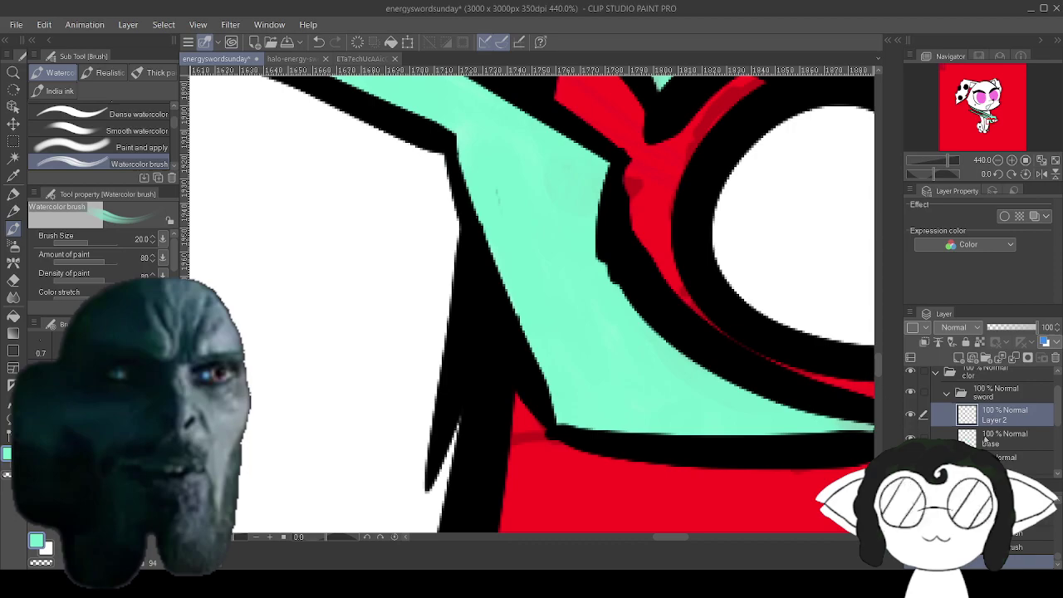
pyautogui.click(116, 503)
pyautogui.click(117, 494)
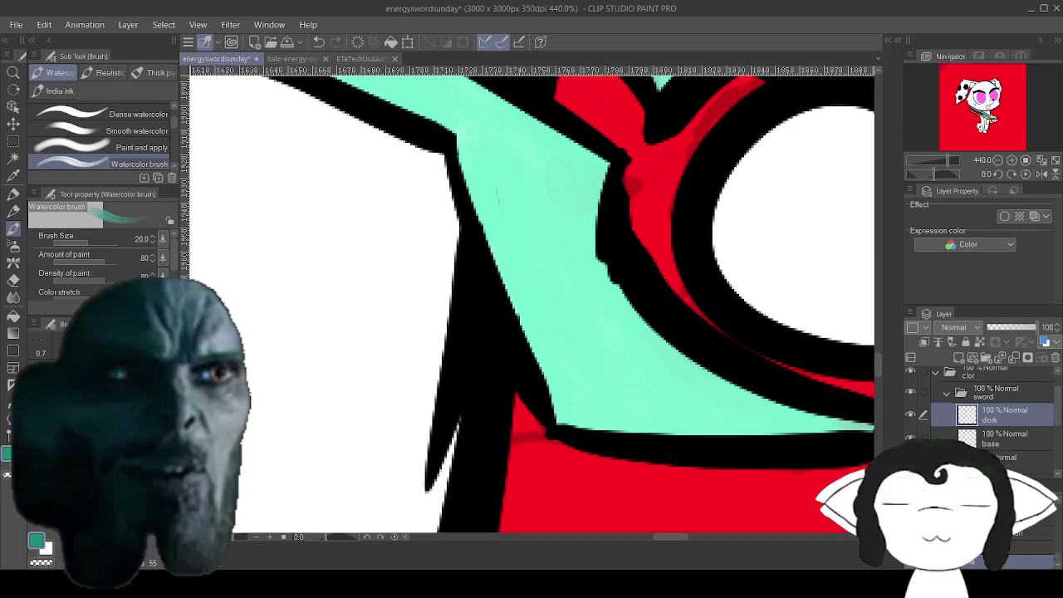
pyautogui.click(300, 57)
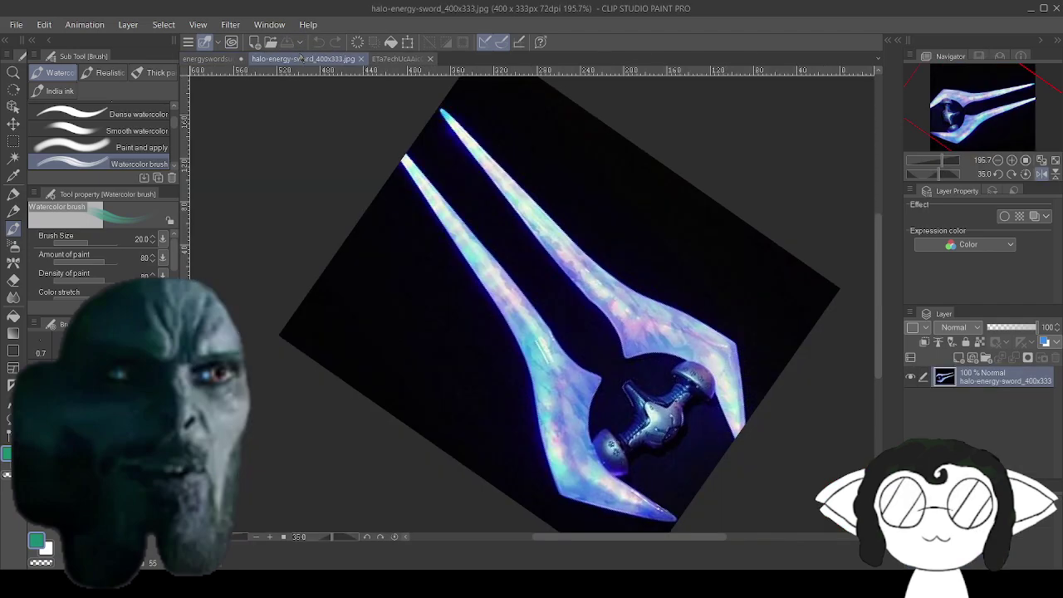
pyautogui.click(208, 59)
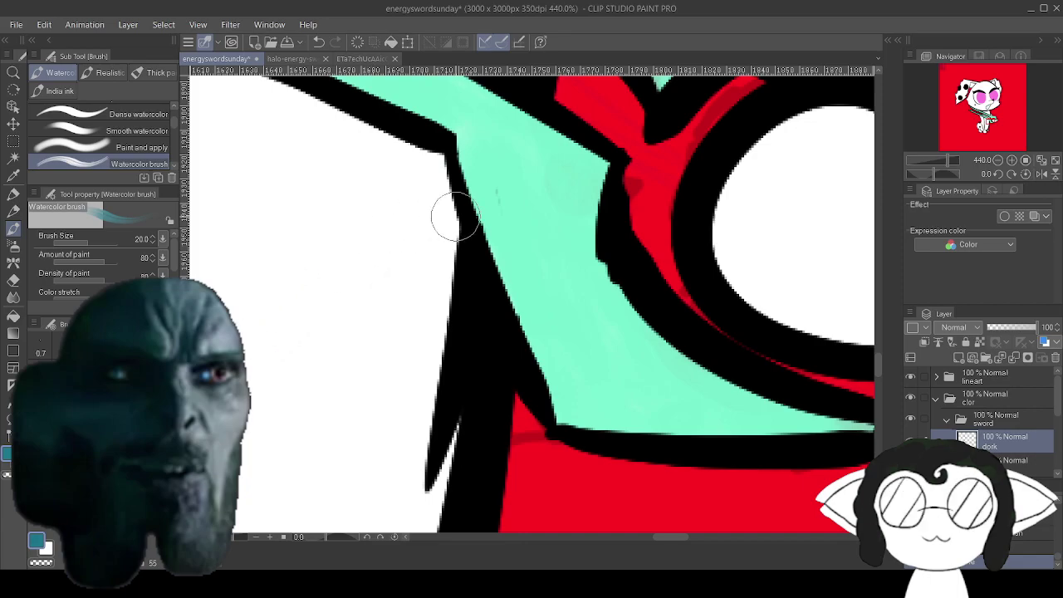
# Paint dark teal over the lower blade's wide section beside the handle, fading into the mint green at the bend.
pyautogui.moveTo(455, 217)
pyautogui.mouseDown()
pyautogui.moveTo(492, 191)
pyautogui.moveTo(472, 131)
pyautogui.moveTo(476, 183)
pyautogui.moveTo(474, 145)
pyautogui.moveTo(497, 240)
pyautogui.moveTo(503, 194)
pyautogui.moveTo(515, 277)
pyautogui.moveTo(509, 220)
pyautogui.moveTo(538, 336)
pyautogui.moveTo(550, 306)
pyautogui.moveTo(552, 368)
pyautogui.moveTo(577, 366)
pyautogui.moveTo(564, 408)
pyautogui.moveTo(582, 393)
pyautogui.moveTo(611, 421)
pyautogui.moveTo(605, 380)
pyautogui.moveTo(652, 426)
pyautogui.moveTo(663, 393)
pyautogui.moveTo(656, 418)
pyautogui.moveTo(677, 396)
pyautogui.moveTo(590, 403)
pyautogui.moveTo(702, 431)
pyautogui.moveTo(563, 365)
pyautogui.moveTo(665, 426)
pyautogui.moveTo(564, 315)
pyautogui.moveTo(654, 417)
pyautogui.moveTo(585, 319)
pyautogui.mouseUp()
pyautogui.moveTo(473, 134)
pyautogui.mouseDown()
pyautogui.moveTo(565, 270)
pyautogui.moveTo(581, 316)
pyautogui.moveTo(551, 310)
pyautogui.moveTo(582, 308)
pyautogui.moveTo(810, 433)
pyautogui.moveTo(847, 426)
pyautogui.moveTo(729, 398)
pyautogui.mouseUp()
pyautogui.moveTo(550, 316); pyautogui.dragTo(625, 362)
pyautogui.moveTo(434, 203)
pyautogui.mouseDown()
pyautogui.moveTo(545, 302)
pyautogui.moveTo(453, 195)
pyautogui.moveTo(559, 395)
pyautogui.mouseUp()
pyautogui.moveTo(402, 217)
pyautogui.mouseDown()
pyautogui.moveTo(433, 227)
pyautogui.moveTo(448, 265)
pyautogui.moveTo(399, 224)
pyautogui.moveTo(415, 249)
pyautogui.moveTo(386, 193)
pyautogui.moveTo(532, 291)
pyautogui.moveTo(492, 285)
pyautogui.moveTo(482, 257)
pyautogui.moveTo(531, 283)
pyautogui.moveTo(456, 207)
pyautogui.moveTo(496, 231)
pyautogui.moveTo(498, 220)
pyautogui.moveTo(545, 266)
pyautogui.moveTo(505, 225)
pyautogui.moveTo(426, 235)
pyautogui.moveTo(510, 340)
pyautogui.moveTo(414, 227)
pyautogui.moveTo(415, 171)
pyautogui.moveTo(410, 285)
pyautogui.moveTo(452, 319)
pyautogui.mouseUp()
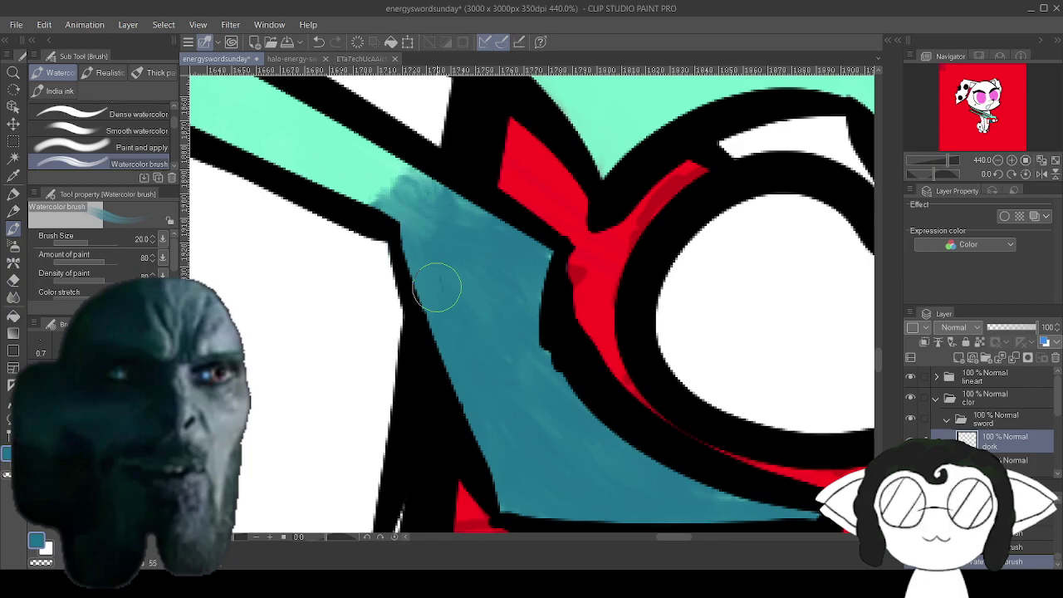
# Paint dark teal over the upper blade's wide section down to its pointed end, feathering it into the mint green.
pyautogui.scroll(6, 436, 287)
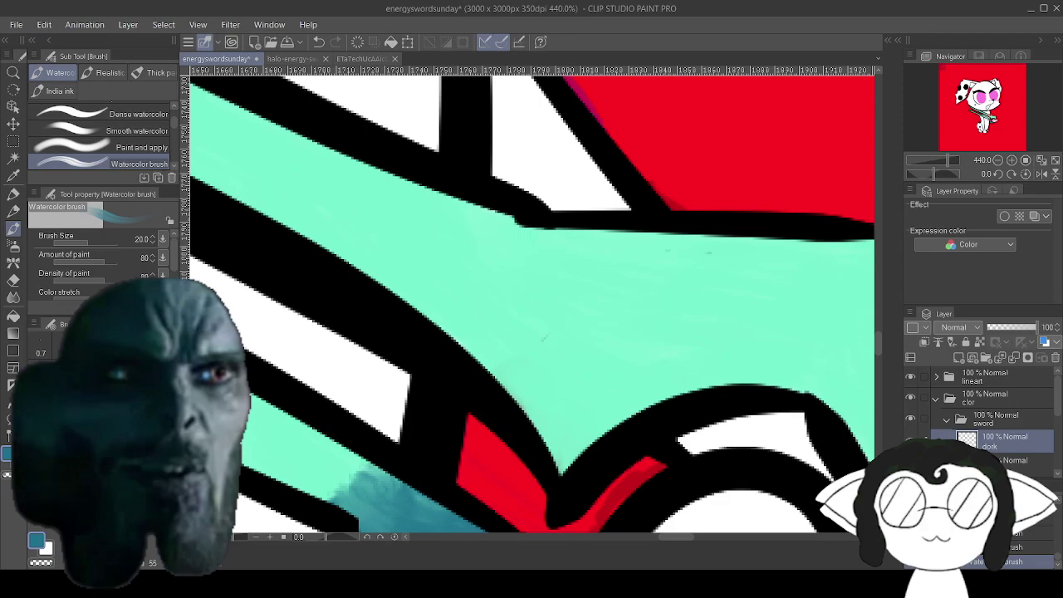
pyautogui.moveTo(368, 238)
pyautogui.mouseDown()
pyautogui.moveTo(547, 425)
pyautogui.moveTo(503, 370)
pyautogui.moveTo(574, 458)
pyautogui.moveTo(547, 430)
pyautogui.moveTo(563, 463)
pyautogui.moveTo(387, 272)
pyautogui.moveTo(521, 347)
pyautogui.moveTo(431, 275)
pyautogui.moveTo(537, 328)
pyautogui.moveTo(420, 264)
pyautogui.moveTo(541, 295)
pyautogui.moveTo(428, 254)
pyautogui.moveTo(531, 272)
pyautogui.moveTo(497, 260)
pyautogui.moveTo(493, 274)
pyautogui.moveTo(540, 266)
pyautogui.moveTo(474, 226)
pyautogui.moveTo(597, 264)
pyautogui.moveTo(510, 234)
pyautogui.moveTo(662, 269)
pyautogui.moveTo(599, 235)
pyautogui.moveTo(729, 266)
pyautogui.moveTo(641, 241)
pyautogui.moveTo(743, 251)
pyautogui.moveTo(772, 270)
pyautogui.moveTo(734, 247)
pyautogui.moveTo(834, 330)
pyautogui.moveTo(714, 253)
pyautogui.moveTo(829, 366)
pyautogui.moveTo(762, 281)
pyautogui.moveTo(793, 314)
pyautogui.moveTo(846, 396)
pyautogui.moveTo(804, 349)
pyautogui.moveTo(839, 414)
pyautogui.moveTo(732, 287)
pyautogui.moveTo(808, 360)
pyautogui.moveTo(736, 284)
pyautogui.moveTo(830, 371)
pyautogui.moveTo(690, 280)
pyautogui.moveTo(779, 343)
pyautogui.moveTo(665, 281)
pyautogui.moveTo(798, 377)
pyautogui.moveTo(738, 320)
pyautogui.moveTo(672, 301)
pyautogui.moveTo(778, 366)
pyautogui.moveTo(658, 284)
pyautogui.moveTo(574, 268)
pyautogui.moveTo(728, 333)
pyautogui.moveTo(586, 284)
pyautogui.moveTo(734, 352)
pyautogui.moveTo(568, 283)
pyautogui.moveTo(677, 341)
pyautogui.moveTo(606, 304)
pyautogui.moveTo(572, 303)
pyautogui.moveTo(705, 346)
pyautogui.moveTo(530, 297)
pyautogui.moveTo(601, 392)
pyautogui.moveTo(529, 312)
pyautogui.moveTo(549, 394)
pyautogui.moveTo(520, 360)
pyautogui.moveTo(552, 345)
pyautogui.moveTo(543, 360)
pyautogui.moveTo(550, 304)
pyautogui.moveTo(562, 344)
pyautogui.moveTo(636, 332)
pyautogui.moveTo(690, 370)
pyautogui.moveTo(778, 380)
pyautogui.mouseUp()
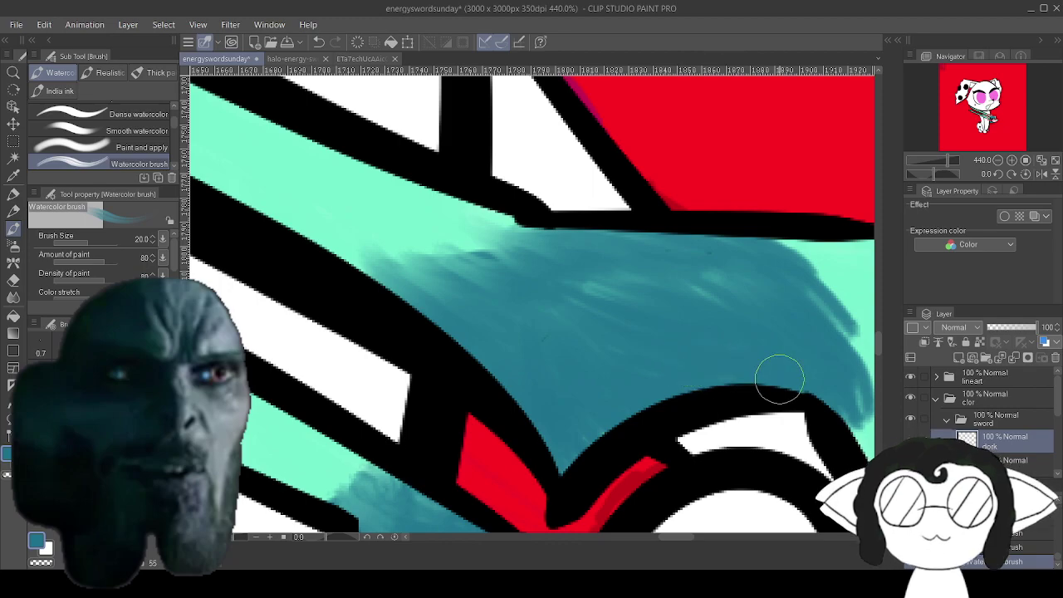
pyautogui.moveTo(564, 291)
pyautogui.mouseDown()
pyautogui.moveTo(772, 305)
pyautogui.moveTo(453, 303)
pyautogui.moveTo(406, 317)
pyautogui.mouseUp()
pyautogui.moveTo(477, 328)
pyautogui.mouseDown()
pyautogui.moveTo(510, 498)
pyautogui.moveTo(539, 498)
pyautogui.moveTo(543, 415)
pyautogui.moveTo(548, 465)
pyautogui.mouseUp()
pyautogui.moveTo(398, 305)
pyautogui.mouseDown()
pyautogui.moveTo(494, 299)
pyautogui.moveTo(417, 290)
pyautogui.moveTo(510, 301)
pyautogui.moveTo(408, 271)
pyautogui.moveTo(469, 266)
pyautogui.moveTo(417, 263)
pyautogui.moveTo(457, 267)
pyautogui.moveTo(459, 277)
pyautogui.moveTo(425, 256)
pyautogui.moveTo(523, 279)
pyautogui.moveTo(488, 265)
pyautogui.moveTo(531, 288)
pyautogui.moveTo(513, 269)
pyautogui.moveTo(541, 275)
pyautogui.moveTo(544, 362)
pyautogui.moveTo(529, 327)
pyautogui.moveTo(539, 403)
pyautogui.moveTo(503, 302)
pyautogui.moveTo(530, 416)
pyautogui.moveTo(493, 296)
pyautogui.moveTo(488, 382)
pyautogui.moveTo(455, 308)
pyautogui.moveTo(487, 381)
pyautogui.moveTo(304, 299)
pyautogui.moveTo(405, 340)
pyautogui.moveTo(364, 376)
pyautogui.moveTo(405, 315)
pyautogui.moveTo(536, 470)
pyautogui.moveTo(506, 343)
pyautogui.moveTo(502, 402)
pyautogui.moveTo(495, 295)
pyautogui.moveTo(548, 403)
pyautogui.moveTo(519, 286)
pyautogui.moveTo(543, 381)
pyautogui.moveTo(533, 334)
pyautogui.moveTo(545, 508)
pyautogui.moveTo(528, 338)
pyautogui.moveTo(509, 315)
pyautogui.moveTo(529, 359)
pyautogui.moveTo(506, 304)
pyautogui.moveTo(528, 358)
pyautogui.moveTo(518, 303)
pyautogui.moveTo(540, 365)
pyautogui.moveTo(545, 338)
pyautogui.moveTo(551, 387)
pyautogui.moveTo(538, 344)
pyautogui.moveTo(560, 416)
pyautogui.moveTo(548, 367)
pyautogui.mouseUp()
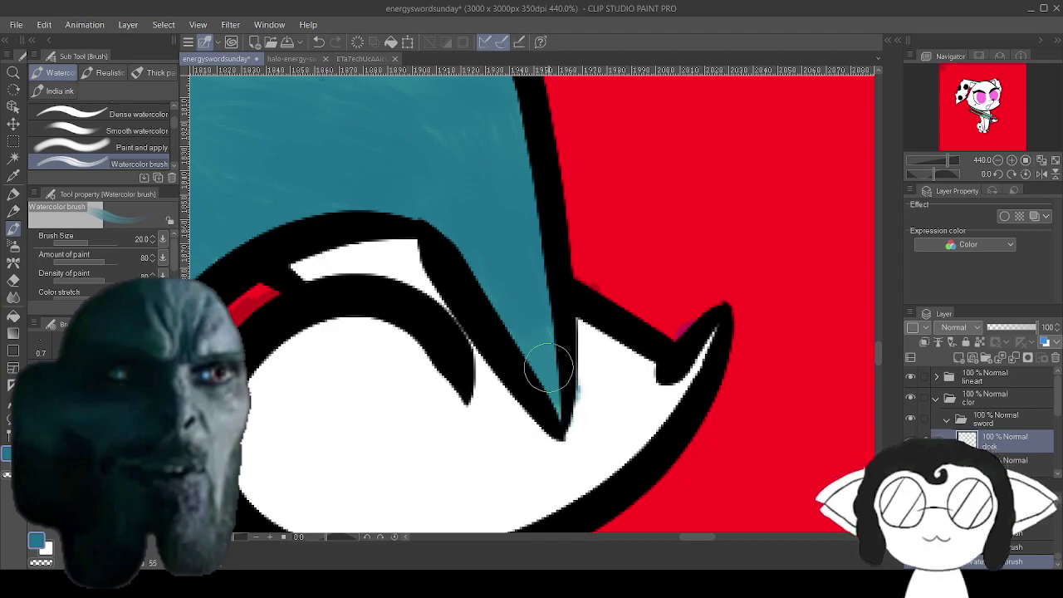
# Erase the stray teal outside the upper blade's pointed end with the Hard eraser at size 8.
pyautogui.press('e')
pyautogui.press('[')
pyautogui.press('[')
pyautogui.press('[')
pyautogui.press('[')
pyautogui.press('[')
pyautogui.press('[')
pyautogui.press('[')
pyautogui.moveTo(577, 397); pyautogui.dragTo(580, 388)
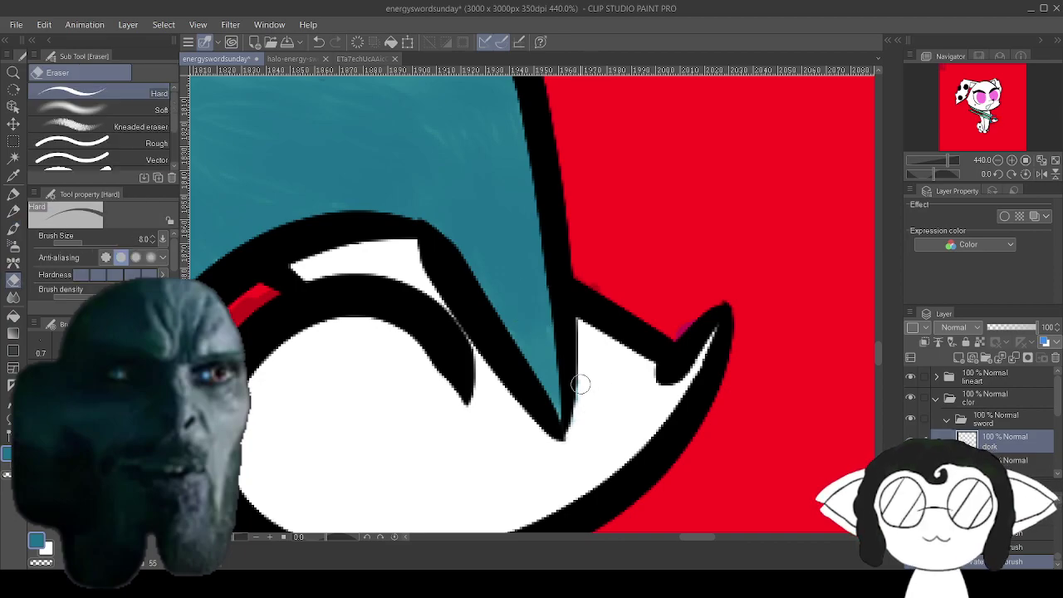
pyautogui.moveTo(217, 224); pyautogui.dragTo(867, 498)
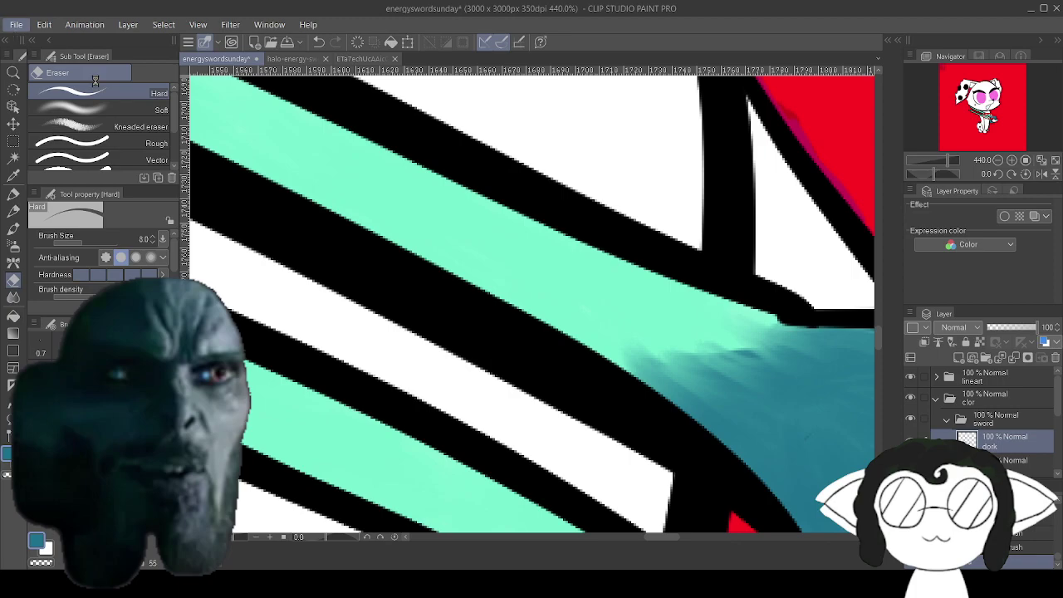
# Compare the shaded sword with the energy sword reference image and examine its teal sections at the handle.
pyautogui.click(291, 59)
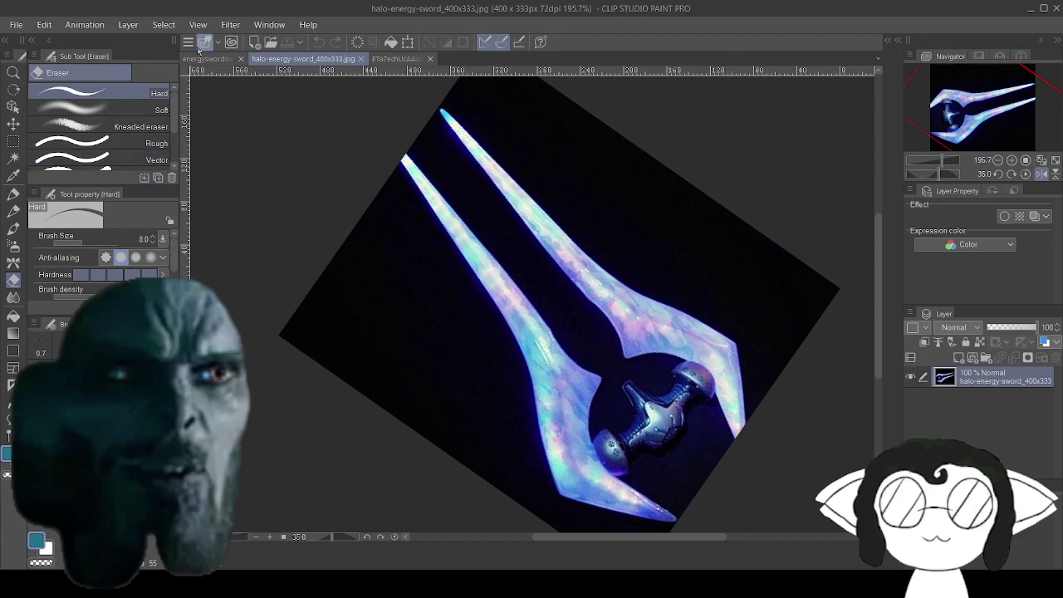
pyautogui.click(206, 59)
pyautogui.scroll(-12, 409, 387)
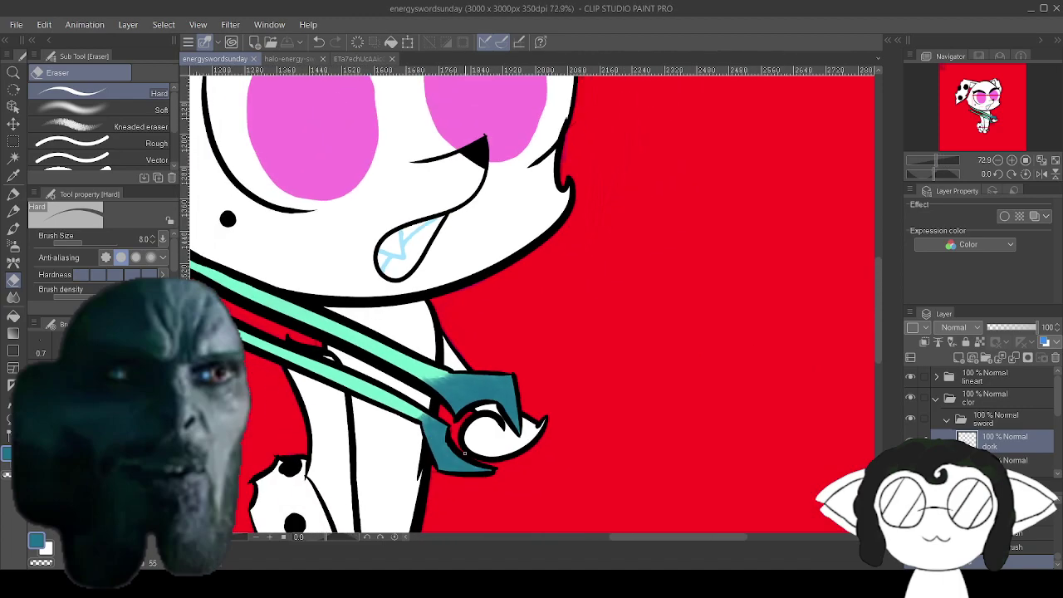
pyautogui.scroll(-2, 464, 452)
pyautogui.scroll(6, 481, 451)
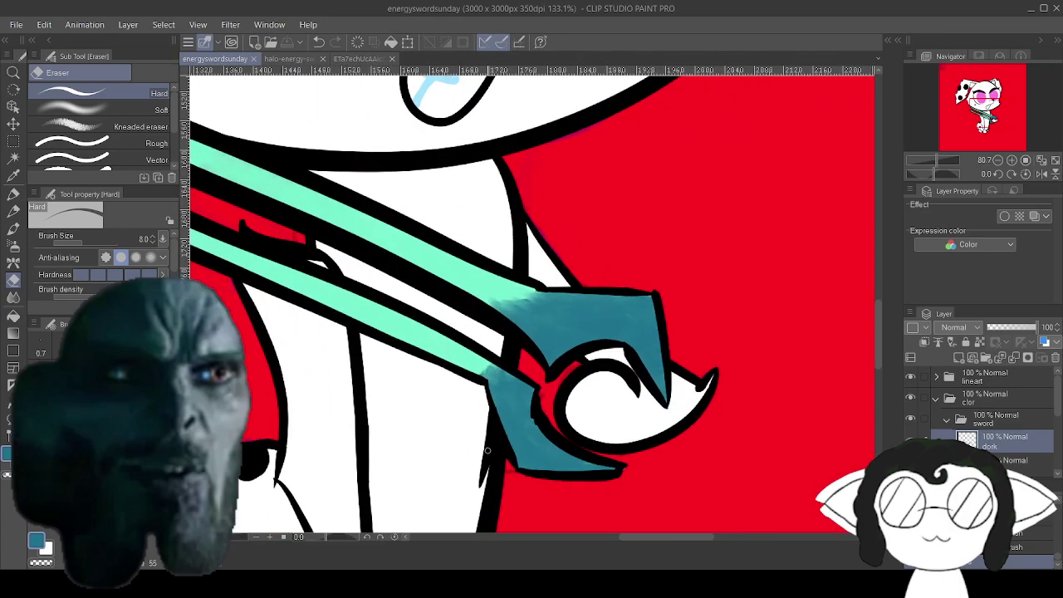
pyautogui.scroll(5, 487, 451)
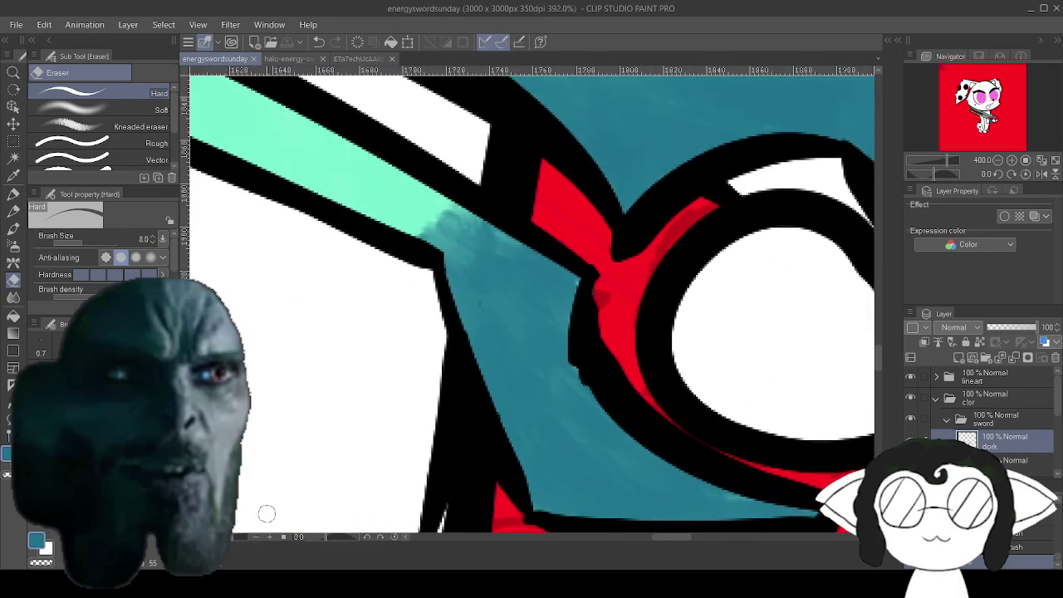
# Choose a purple for the Watercolor brush and add a raster layer named ponko above the dork layer.
pyautogui.click(53, 485)
pyautogui.click(15, 227)
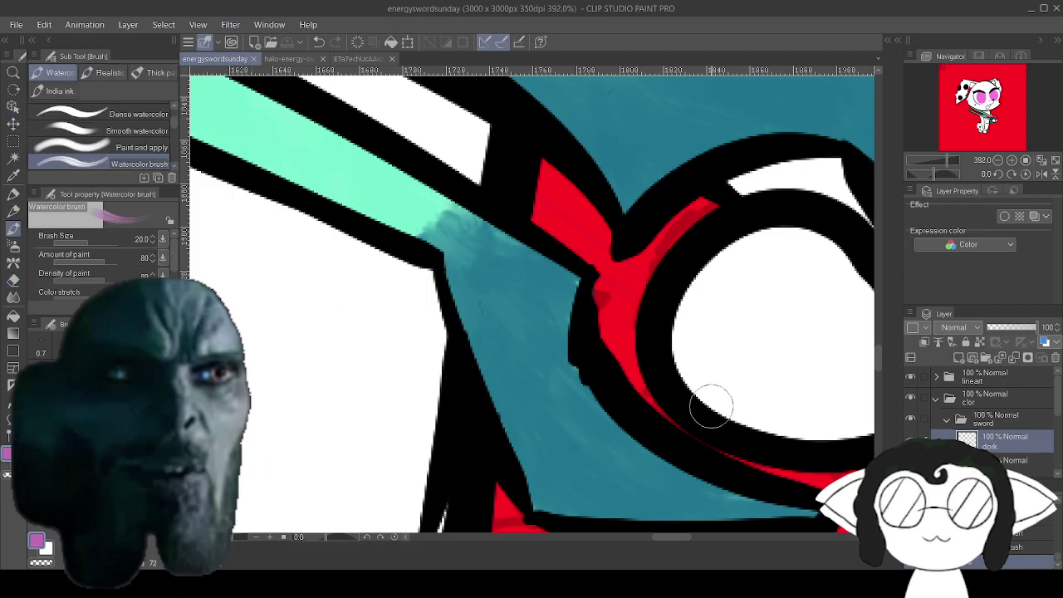
pyautogui.click(972, 357)
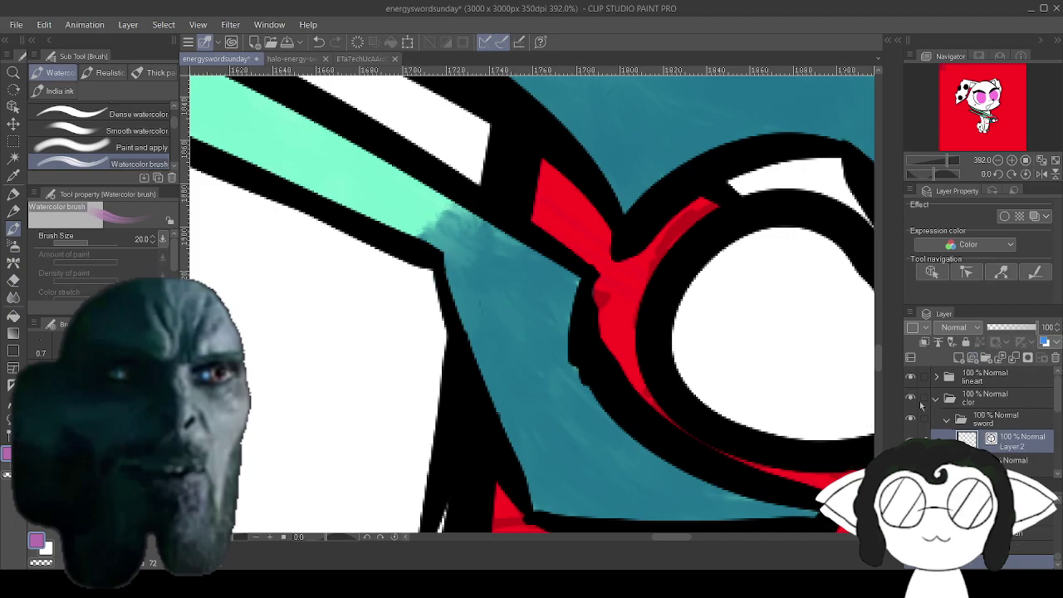
pyautogui.click(319, 42)
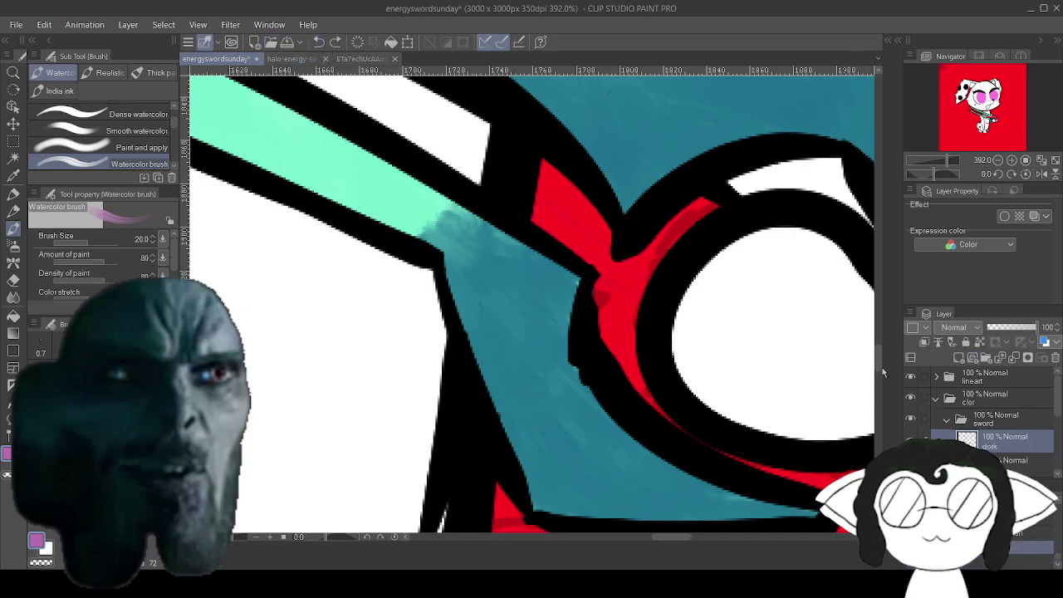
pyautogui.hotkey('ctrl', 'z')
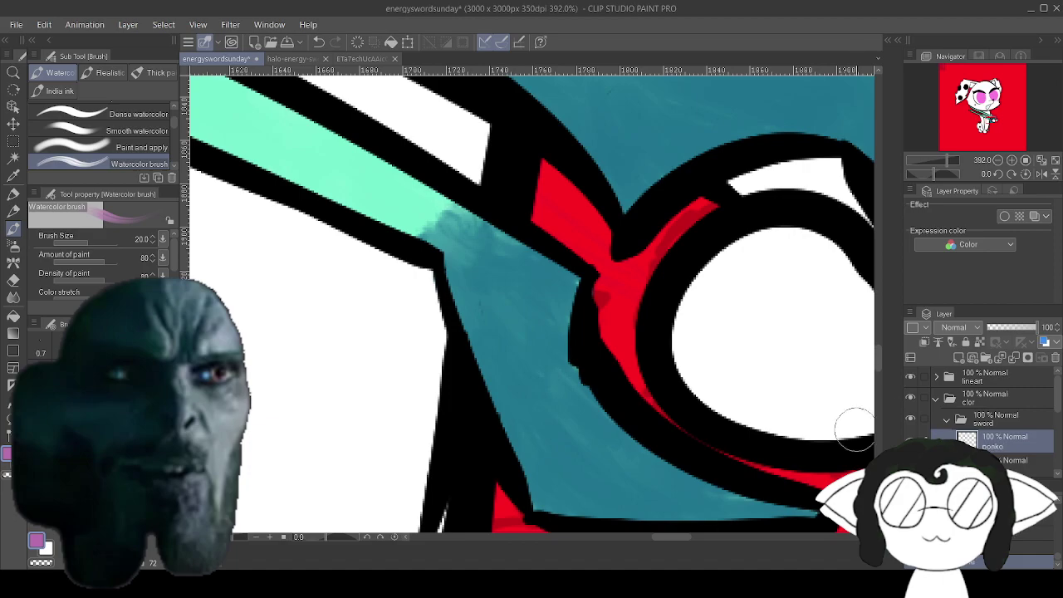
# Paint purple along the lower blade's inner edge facing the handle with the brush at size 12.
pyautogui.click(63, 402)
pyautogui.press('[')
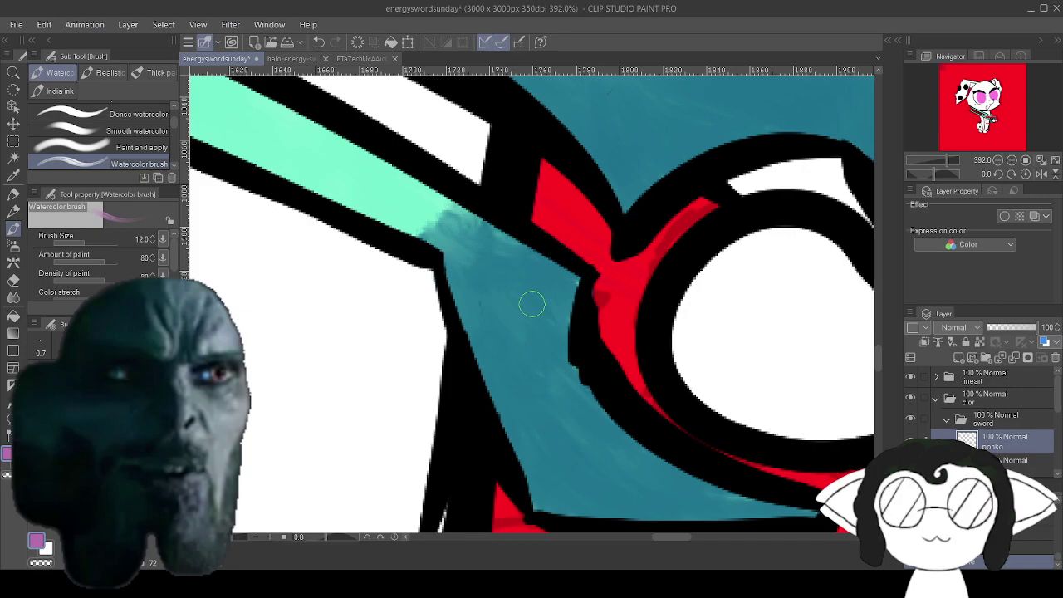
pyautogui.moveTo(475, 221)
pyautogui.mouseDown()
pyautogui.moveTo(545, 270)
pyautogui.moveTo(497, 245)
pyautogui.moveTo(526, 264)
pyautogui.mouseUp()
pyautogui.moveTo(562, 308)
pyautogui.mouseDown()
pyautogui.moveTo(570, 365)
pyautogui.moveTo(545, 302)
pyautogui.moveTo(599, 405)
pyautogui.moveTo(567, 364)
pyautogui.moveTo(612, 418)
pyautogui.moveTo(551, 289)
pyautogui.mouseUp()
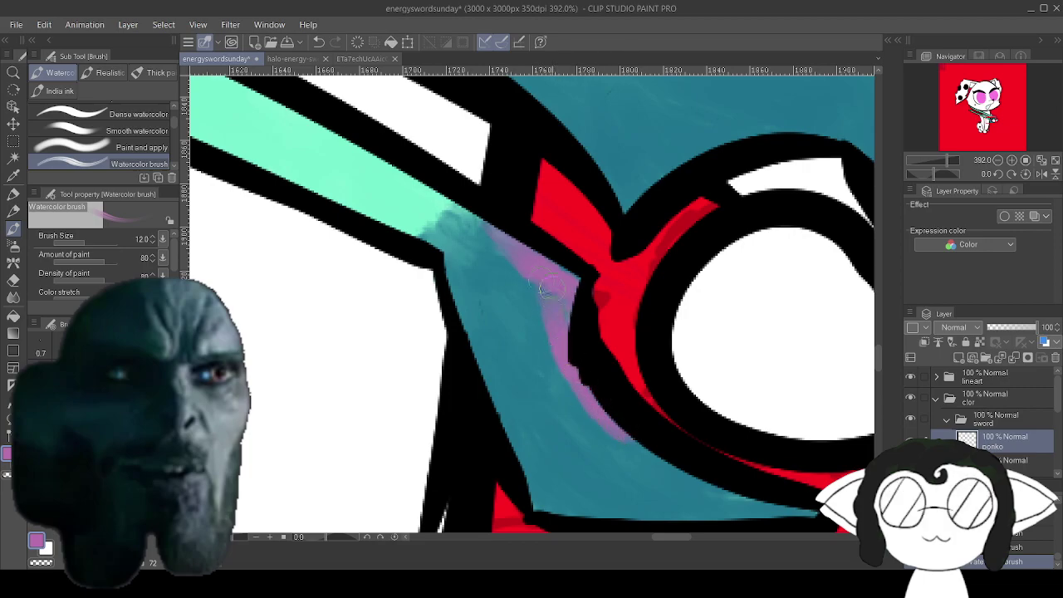
pyautogui.moveTo(602, 405)
pyautogui.mouseDown()
pyautogui.moveTo(656, 455)
pyautogui.moveTo(584, 405)
pyautogui.moveTo(694, 475)
pyautogui.moveTo(634, 448)
pyautogui.moveTo(738, 491)
pyautogui.mouseUp()
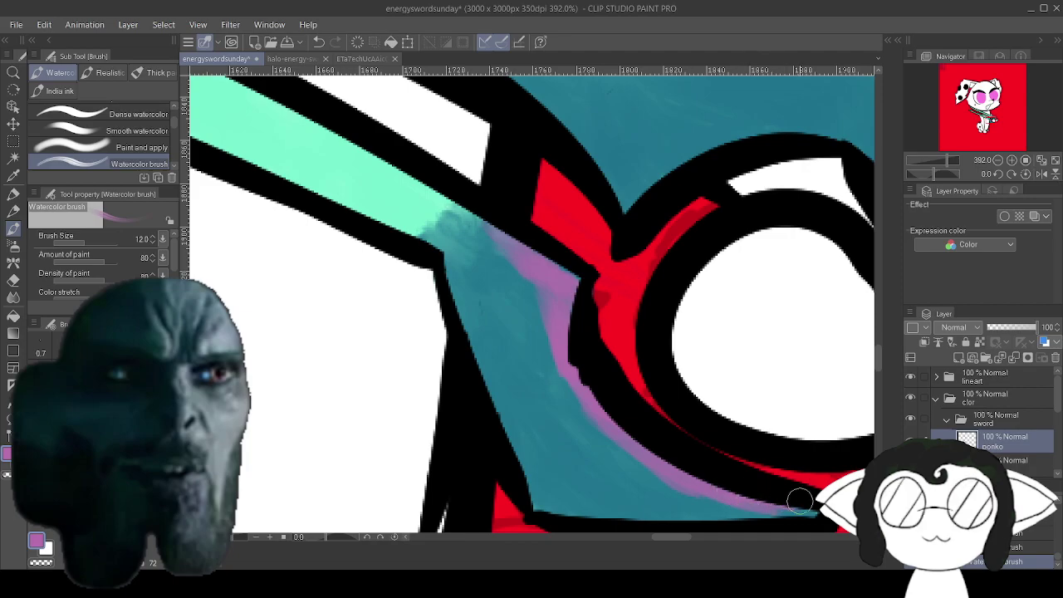
# Paint purple along the upper blade's inner edge facing the handle, out to its pointed end.
pyautogui.moveTo(662, 249); pyautogui.dragTo(535, 389)
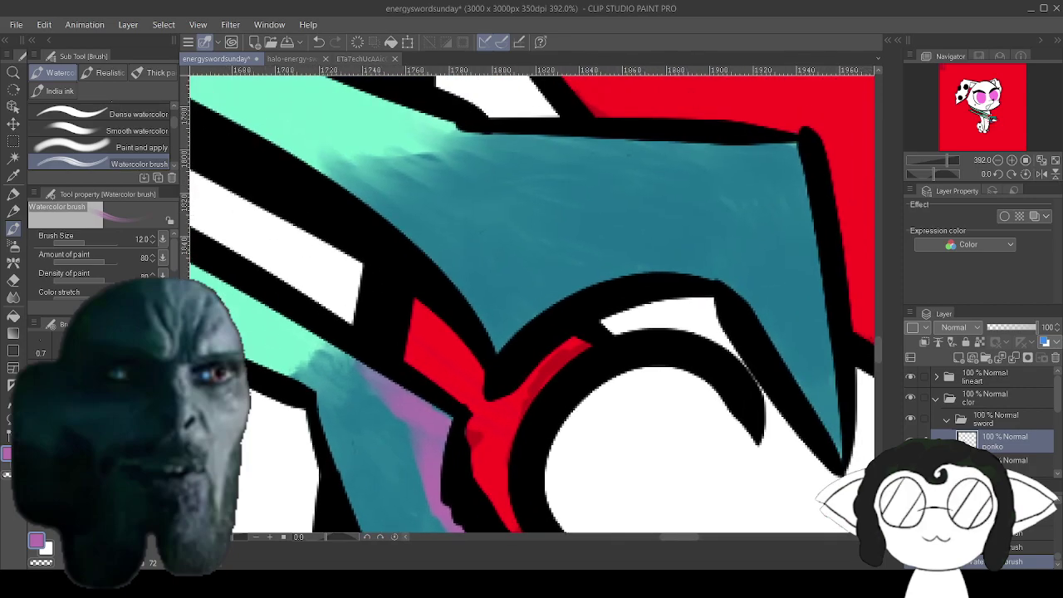
pyautogui.moveTo(474, 308); pyautogui.dragTo(440, 280)
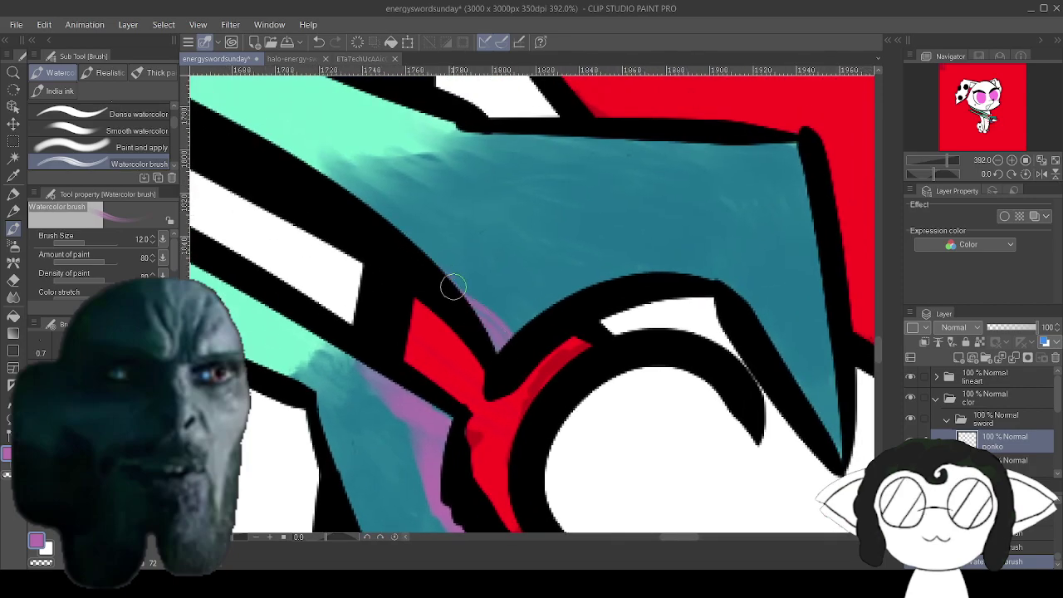
pyautogui.moveTo(484, 328)
pyautogui.mouseDown()
pyautogui.moveTo(552, 297)
pyautogui.moveTo(502, 338)
pyautogui.mouseUp()
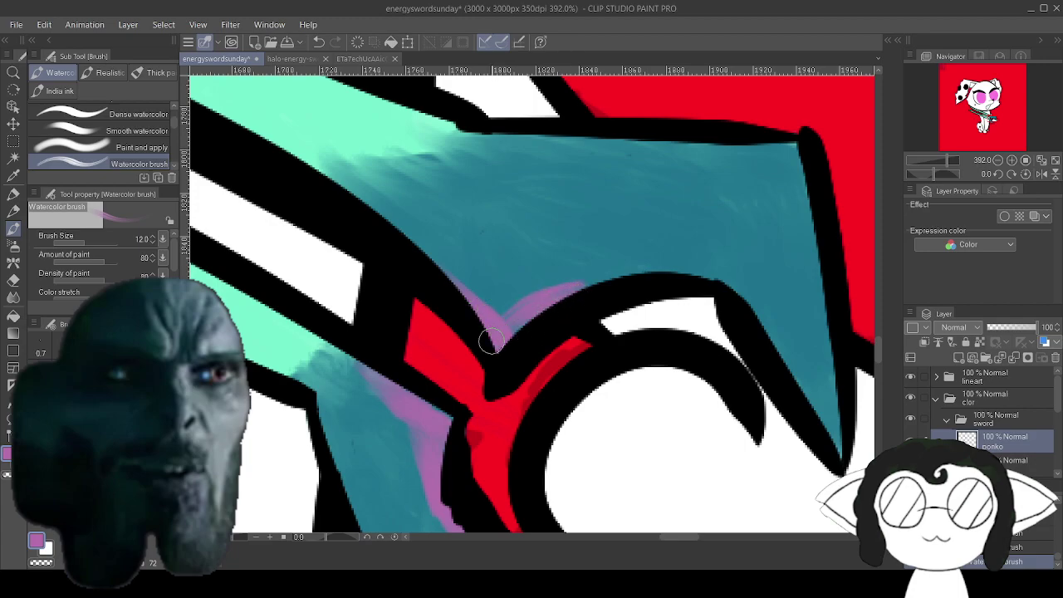
pyautogui.moveTo(548, 292)
pyautogui.mouseDown()
pyautogui.moveTo(664, 271)
pyautogui.moveTo(597, 278)
pyautogui.moveTo(714, 279)
pyautogui.moveTo(651, 266)
pyautogui.moveTo(742, 289)
pyautogui.moveTo(713, 271)
pyautogui.moveTo(758, 316)
pyautogui.moveTo(734, 283)
pyautogui.moveTo(776, 368)
pyautogui.moveTo(724, 278)
pyautogui.moveTo(784, 356)
pyautogui.moveTo(760, 295)
pyautogui.moveTo(837, 438)
pyautogui.mouseUp()
# Check the blade colours on the energy sword reference image and add purple streaks to the lower blade where mint meets teal.
pyautogui.moveTo(664, 200); pyautogui.dragTo(701, 484)
pyautogui.moveTo(515, 365); pyautogui.dragTo(707, 237)
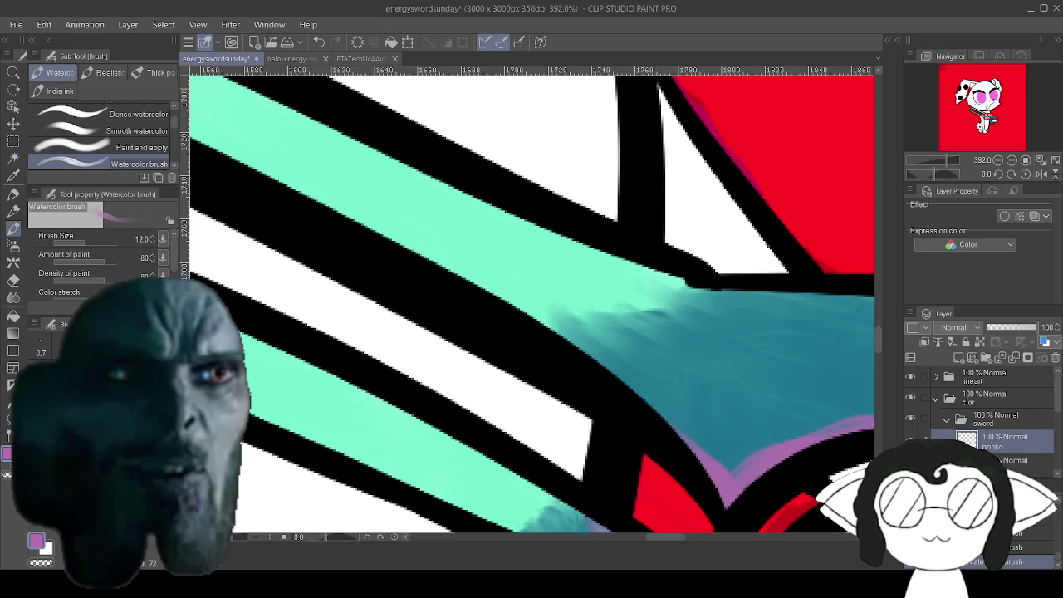
pyautogui.moveTo(680, 374); pyautogui.dragTo(762, 376)
pyautogui.moveTo(282, 150); pyautogui.dragTo(855, 434)
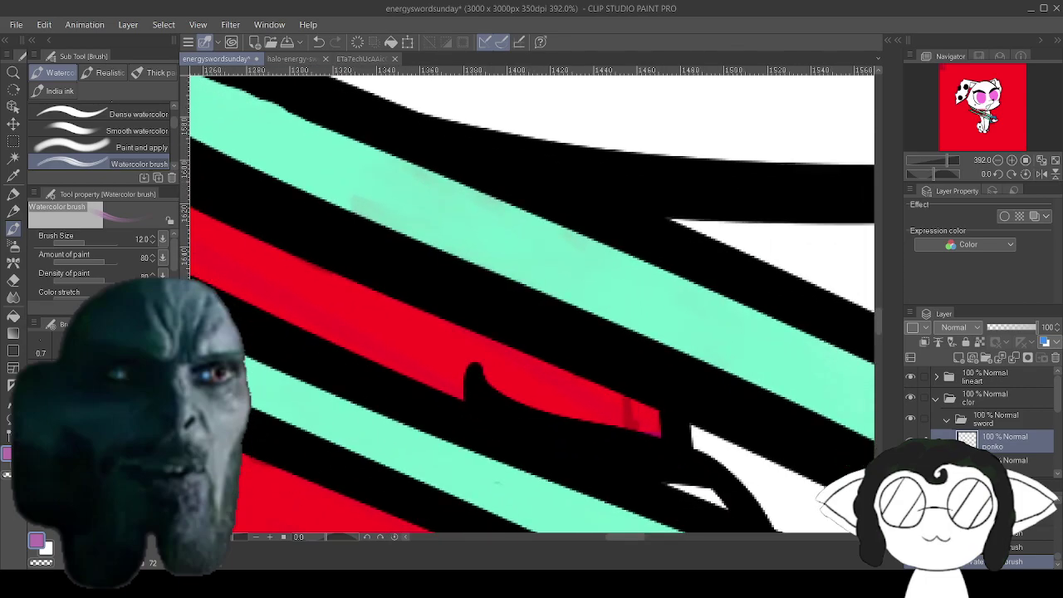
pyautogui.click(291, 59)
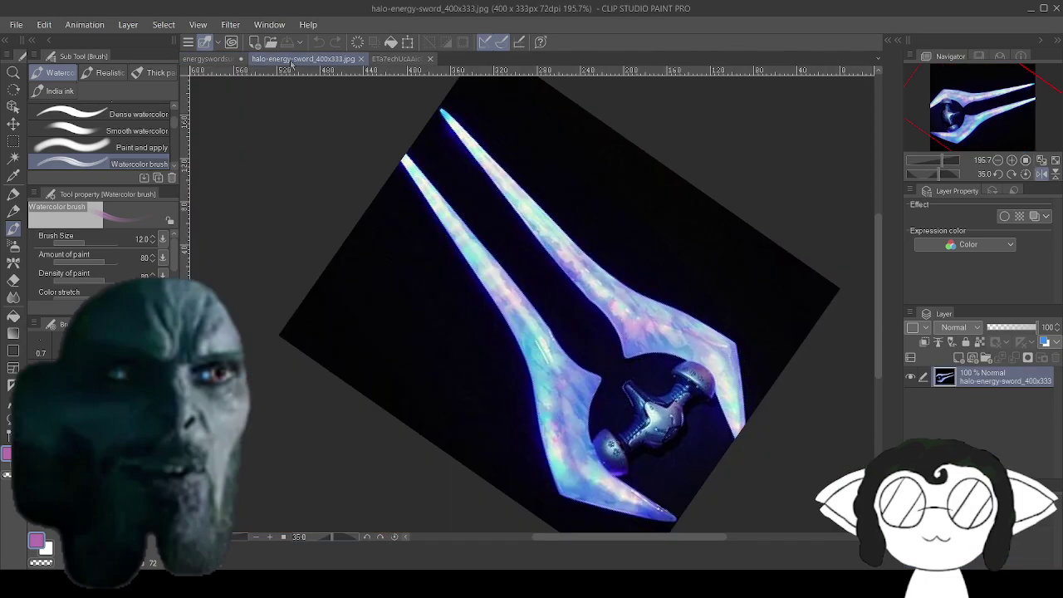
pyautogui.click(214, 59)
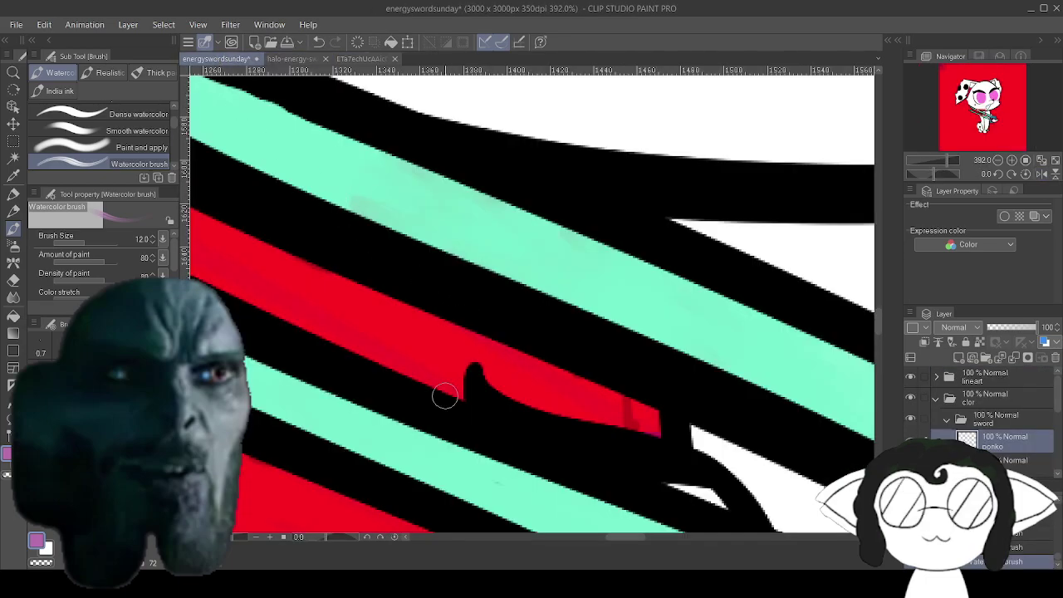
pyautogui.moveTo(730, 506); pyautogui.dragTo(188, 39)
pyautogui.moveTo(484, 249)
pyautogui.mouseDown()
pyautogui.moveTo(671, 350)
pyautogui.moveTo(560, 283)
pyautogui.moveTo(628, 319)
pyautogui.moveTo(527, 278)
pyautogui.moveTo(627, 331)
pyautogui.mouseUp()
pyautogui.moveTo(547, 295); pyautogui.dragTo(612, 314)
# Brush purple streaks along the upper blade where its mint section meets the teal.
pyautogui.moveTo(658, 342); pyautogui.dragTo(638, 465)
pyautogui.moveTo(594, 218); pyautogui.dragTo(684, 260)
pyautogui.moveTo(593, 202)
pyautogui.mouseDown()
pyautogui.moveTo(668, 240)
pyautogui.moveTo(673, 228)
pyautogui.moveTo(732, 264)
pyautogui.mouseUp()
pyautogui.moveTo(620, 199); pyautogui.dragTo(777, 284)
pyautogui.moveTo(631, 227); pyautogui.dragTo(736, 270)
pyautogui.moveTo(448, 207)
pyautogui.mouseDown()
pyautogui.moveTo(931, 513)
pyautogui.moveTo(534, 237)
pyautogui.moveTo(551, 241)
pyautogui.mouseUp()
# Add purple streaks along the middle of the upper and lower blades' mint sections.
pyautogui.moveTo(470, 201)
pyautogui.mouseDown()
pyautogui.moveTo(601, 264)
pyautogui.moveTo(474, 204)
pyautogui.moveTo(694, 314)
pyautogui.mouseUp()
pyautogui.moveTo(613, 270); pyautogui.dragTo(783, 352)
pyautogui.moveTo(670, 421); pyautogui.dragTo(670, 233)
pyautogui.moveTo(419, 253); pyautogui.dragTo(628, 351)
pyautogui.moveTo(515, 286)
pyautogui.mouseDown()
pyautogui.moveTo(644, 365)
pyautogui.moveTo(764, 415)
pyautogui.mouseUp()
# Choose a light cyan for the Watercolor brush and add a raster layer named lite in the sword folder.
pyautogui.moveTo(324, 120)
pyautogui.mouseDown()
pyautogui.moveTo(810, 492)
pyautogui.moveTo(857, 513)
pyautogui.mouseUp()
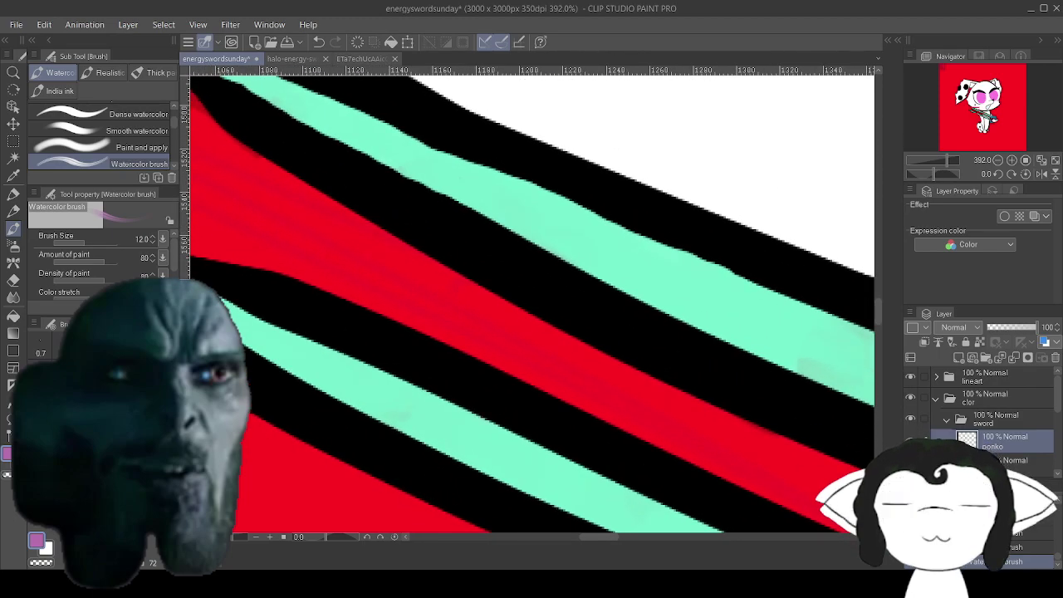
pyautogui.click(958, 359)
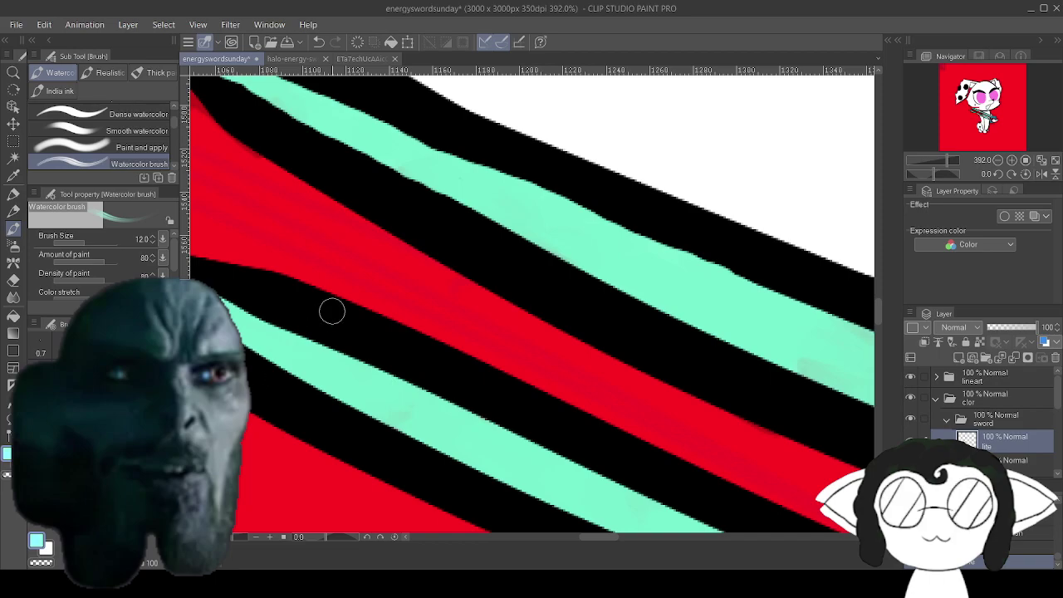
pyautogui.moveTo(333, 312); pyautogui.dragTo(453, 424)
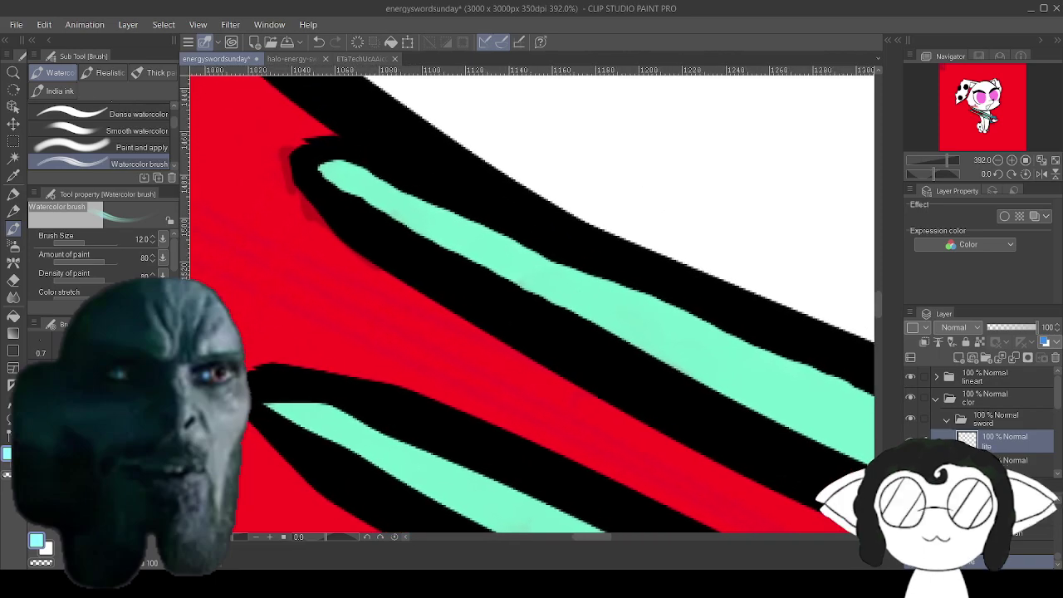
# Paint light cyan from the tips of both blades towards their middles with the brush at size 12.
pyautogui.moveTo(329, 169)
pyautogui.mouseDown()
pyautogui.moveTo(422, 217)
pyautogui.moveTo(421, 202)
pyautogui.moveTo(344, 175)
pyautogui.moveTo(396, 206)
pyautogui.moveTo(338, 189)
pyautogui.moveTo(372, 187)
pyautogui.moveTo(575, 304)
pyautogui.moveTo(458, 206)
pyautogui.moveTo(636, 313)
pyautogui.moveTo(470, 214)
pyautogui.moveTo(620, 321)
pyautogui.moveTo(567, 272)
pyautogui.moveTo(753, 391)
pyautogui.moveTo(627, 296)
pyautogui.moveTo(829, 425)
pyautogui.moveTo(659, 314)
pyautogui.moveTo(824, 442)
pyautogui.moveTo(848, 420)
pyautogui.moveTo(805, 394)
pyautogui.moveTo(828, 378)
pyautogui.moveTo(864, 408)
pyautogui.mouseUp()
pyautogui.moveTo(631, 390); pyautogui.dragTo(698, 263)
pyautogui.moveTo(338, 269)
pyautogui.mouseDown()
pyautogui.moveTo(565, 374)
pyautogui.moveTo(422, 295)
pyautogui.moveTo(534, 373)
pyautogui.moveTo(419, 310)
pyautogui.moveTo(593, 404)
pyautogui.moveTo(543, 389)
pyautogui.moveTo(692, 474)
pyautogui.moveTo(519, 337)
pyautogui.moveTo(698, 444)
pyautogui.moveTo(573, 366)
pyautogui.moveTo(679, 443)
pyautogui.moveTo(586, 384)
pyautogui.moveTo(789, 484)
pyautogui.moveTo(662, 451)
pyautogui.moveTo(793, 487)
pyautogui.moveTo(661, 396)
pyautogui.moveTo(549, 364)
pyautogui.mouseUp()
pyautogui.moveTo(616, 398); pyautogui.dragTo(810, 507)
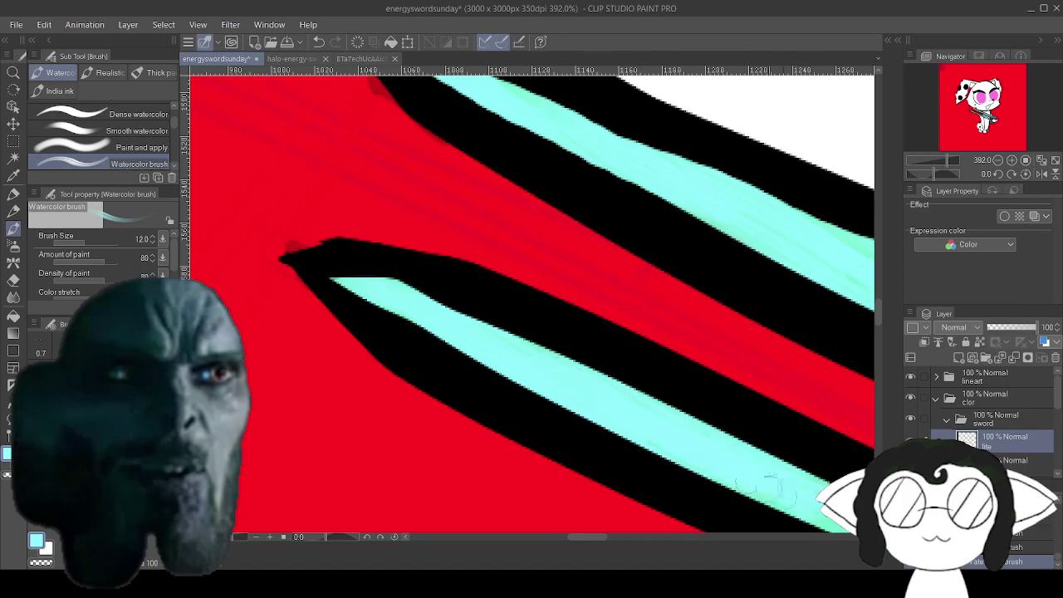
pyautogui.moveTo(726, 440); pyautogui.dragTo(508, 294)
pyautogui.moveTo(584, 365)
pyautogui.mouseDown()
pyautogui.moveTo(645, 387)
pyautogui.moveTo(530, 349)
pyautogui.moveTo(662, 396)
pyautogui.mouseUp()
pyautogui.moveTo(498, 340)
pyautogui.mouseDown()
pyautogui.moveTo(617, 397)
pyautogui.moveTo(631, 367)
pyautogui.moveTo(669, 358)
pyautogui.moveTo(722, 389)
pyautogui.mouseUp()
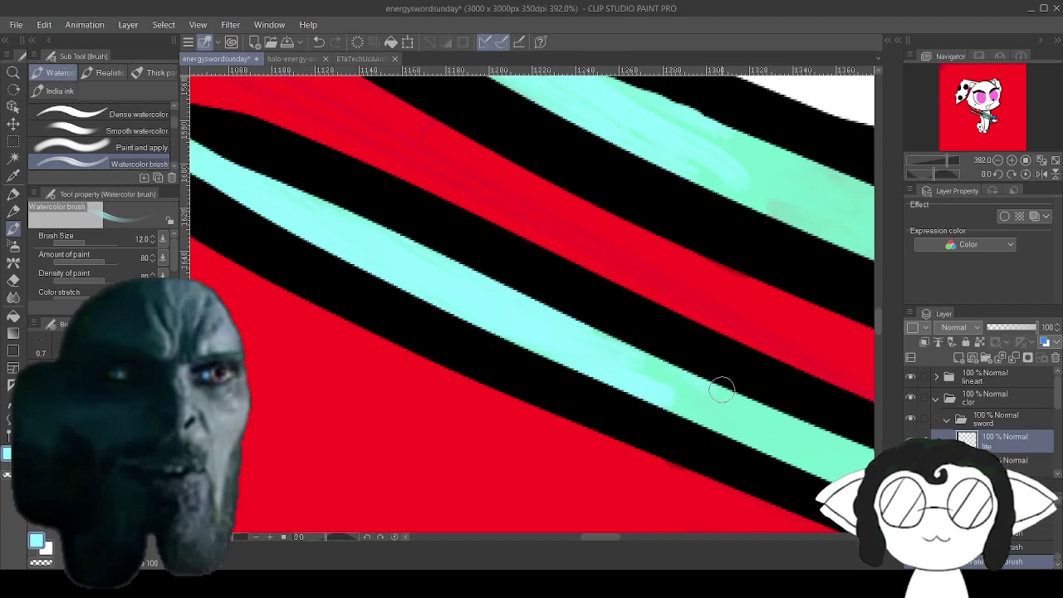
# Examine the sword's cyan, mint, teal and purple shading against the whole dog drawing and close up.
pyautogui.scroll(-12, 706, 397)
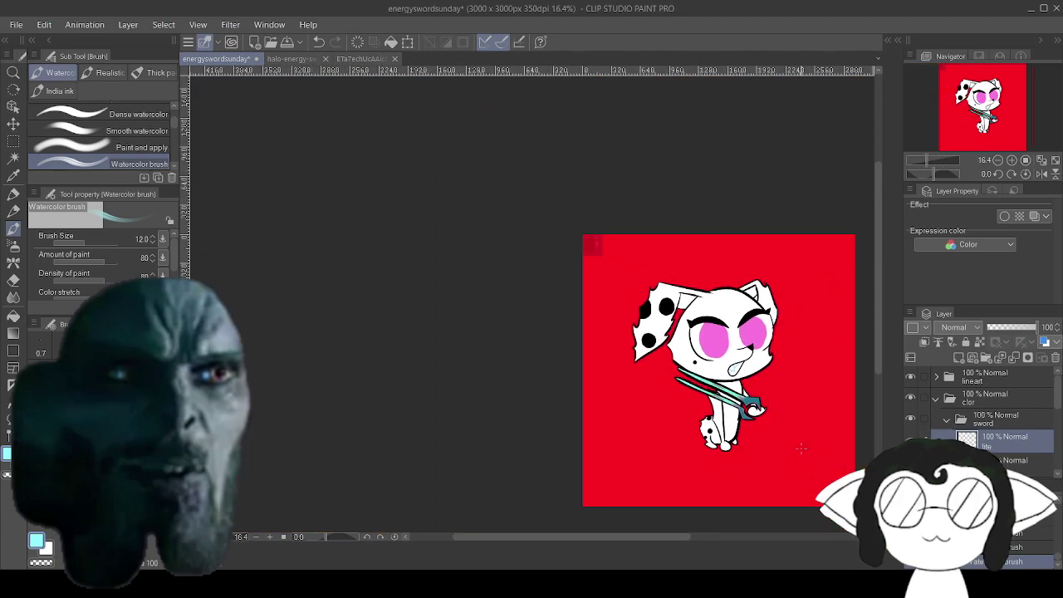
pyautogui.scroll(4, 853, 443)
pyautogui.scroll(-3, 549, 272)
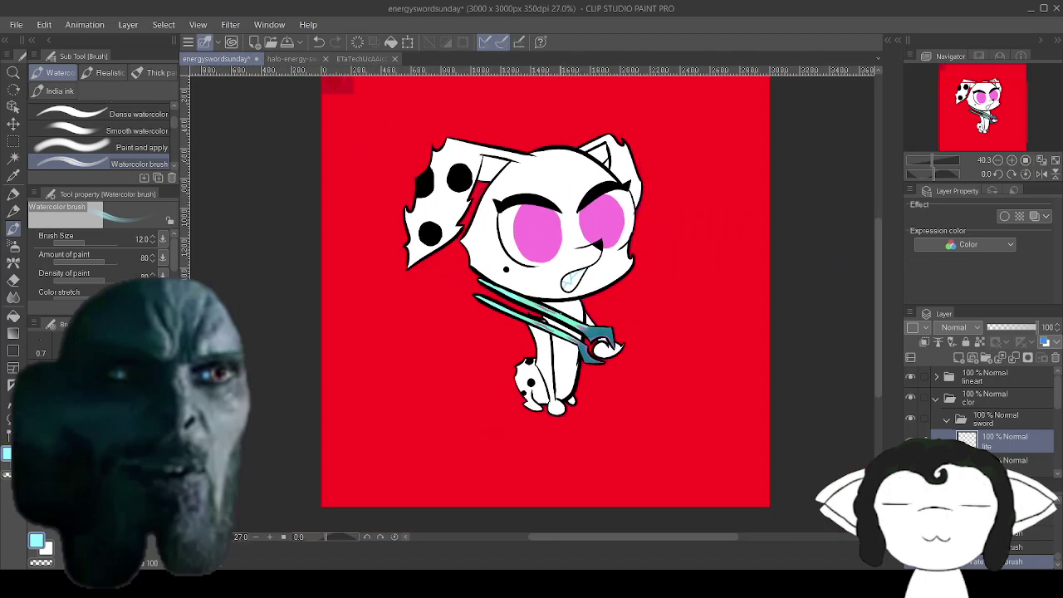
pyautogui.scroll(2, 554, 255)
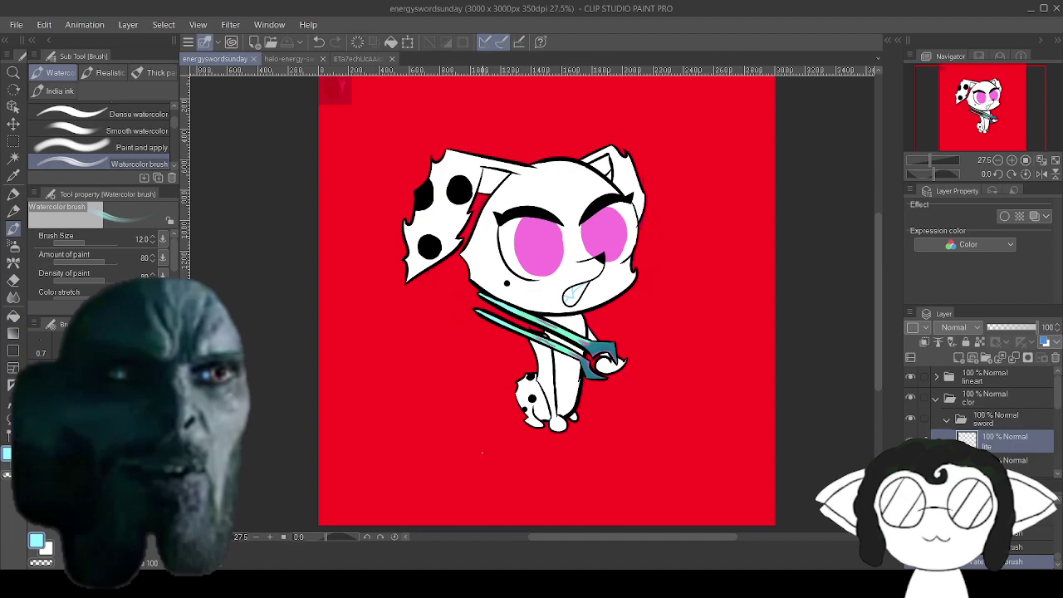
pyautogui.scroll(2, 655, 442)
pyautogui.scroll(-7, 669, 352)
pyautogui.scroll(5, 737, 355)
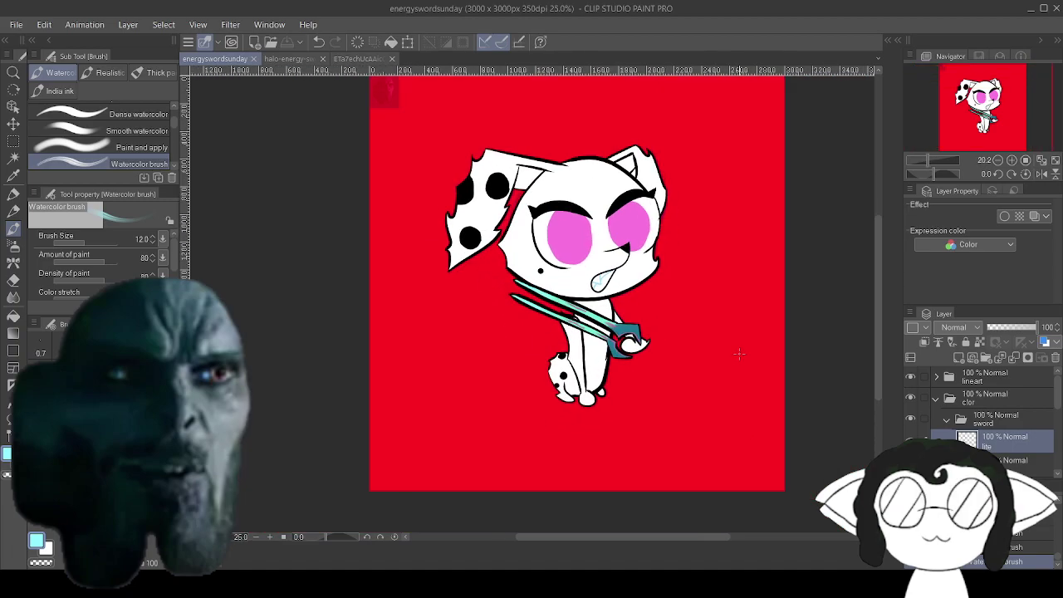
pyautogui.scroll(8, 498, 275)
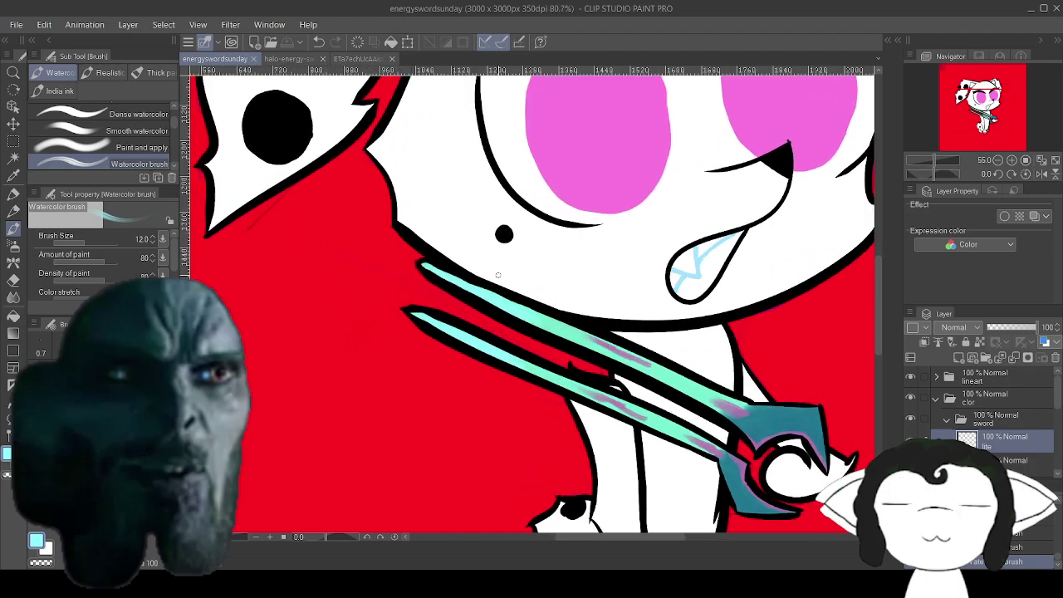
pyautogui.scroll(-5, 498, 275)
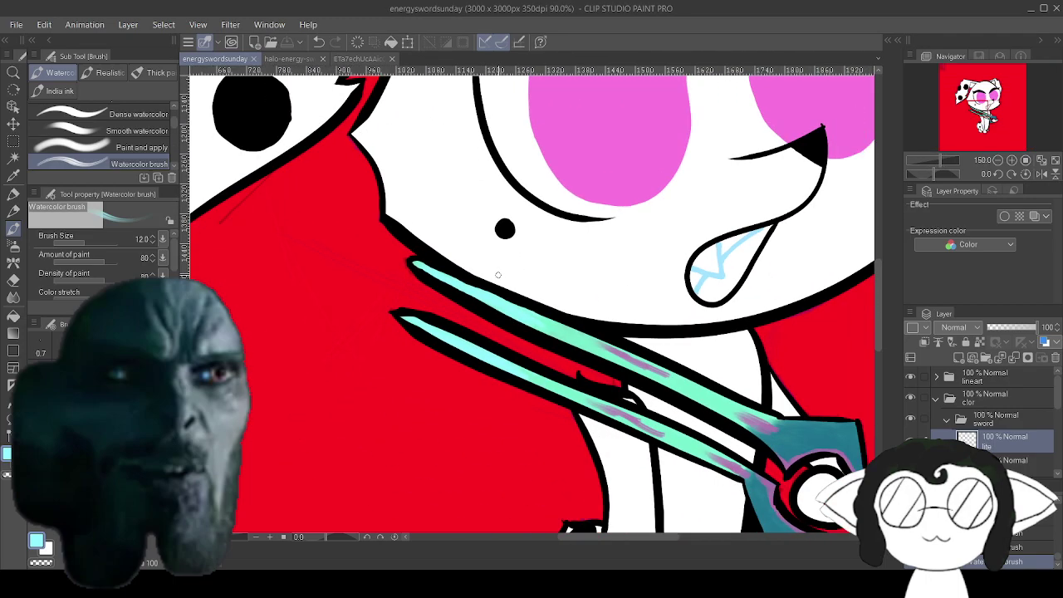
pyautogui.scroll(2, 498, 275)
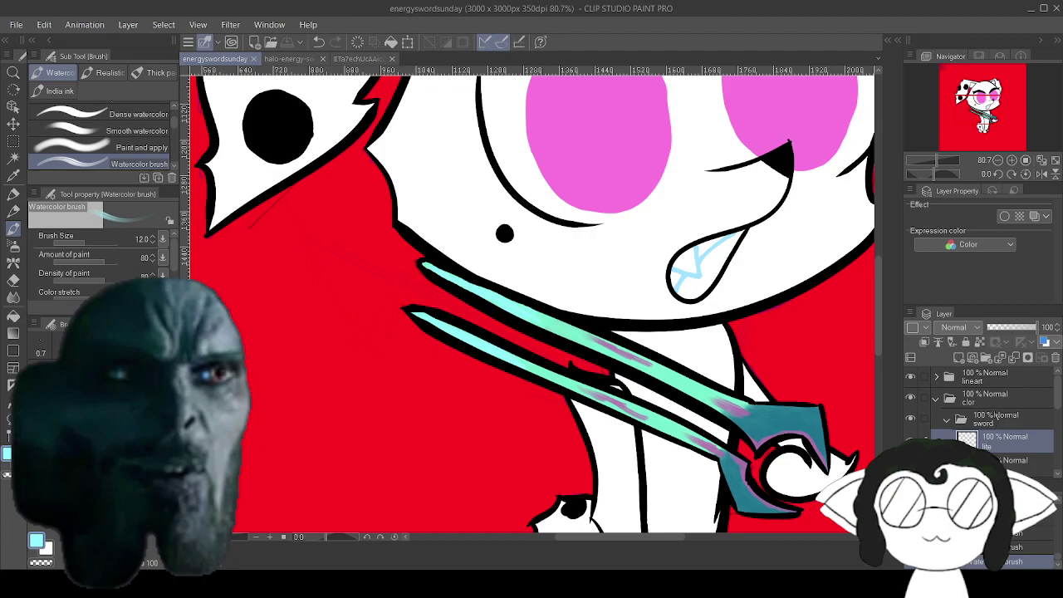
# Create a layer folder named energy above the sword folder, choose the Soft airbrush, and add a raster layer inside the folder.
pyautogui.click(987, 357)
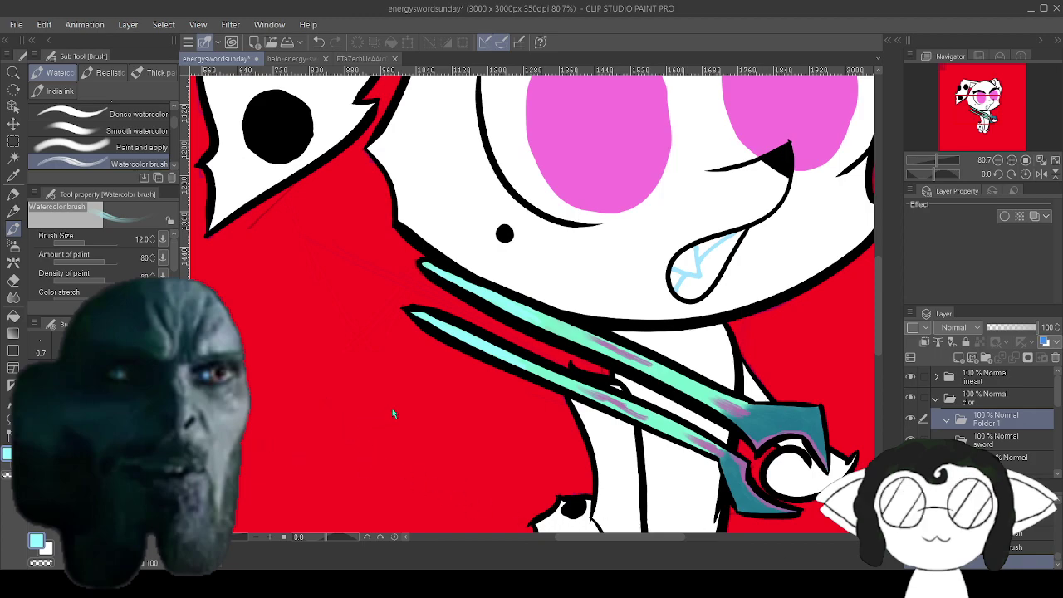
pyautogui.doubleClick(987, 424)
pyautogui.write('energy')
pyautogui.press('Return')
pyautogui.click(14, 245)
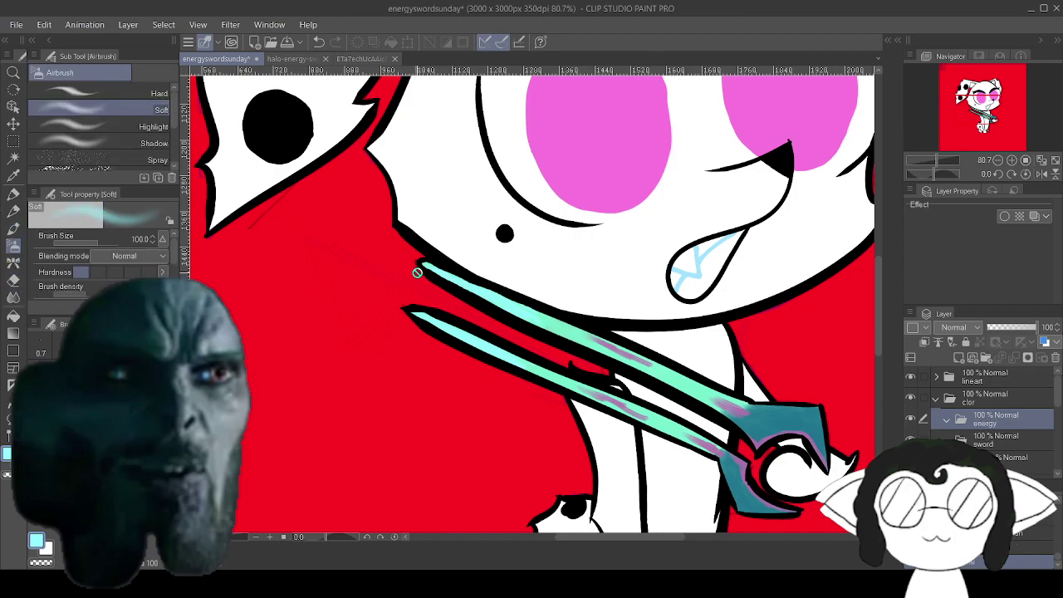
pyautogui.click(976, 358)
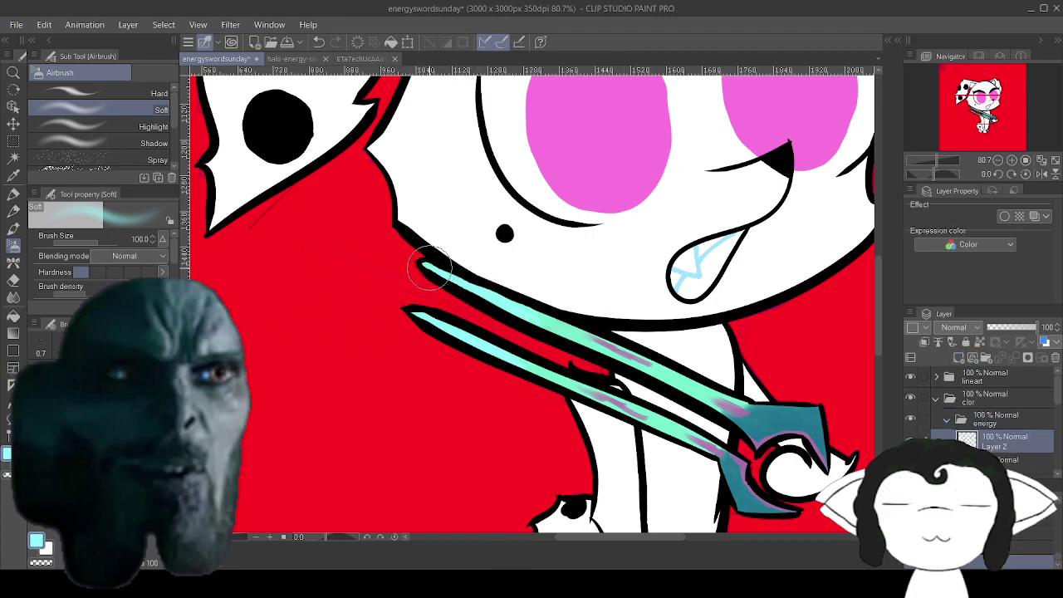
# Try a light cyan glow over the upper blade with the Soft airbrush at size 100, and undo it.
pyautogui.moveTo(414, 264)
pyautogui.mouseDown()
pyautogui.moveTo(488, 300)
pyautogui.moveTo(474, 281)
pyautogui.moveTo(603, 350)
pyautogui.moveTo(553, 328)
pyautogui.moveTo(781, 427)
pyautogui.moveTo(733, 414)
pyautogui.moveTo(781, 431)
pyautogui.moveTo(730, 424)
pyautogui.moveTo(771, 453)
pyautogui.moveTo(761, 420)
pyautogui.moveTo(793, 418)
pyautogui.moveTo(735, 401)
pyautogui.moveTo(824, 417)
pyautogui.moveTo(800, 417)
pyautogui.moveTo(825, 468)
pyautogui.mouseUp()
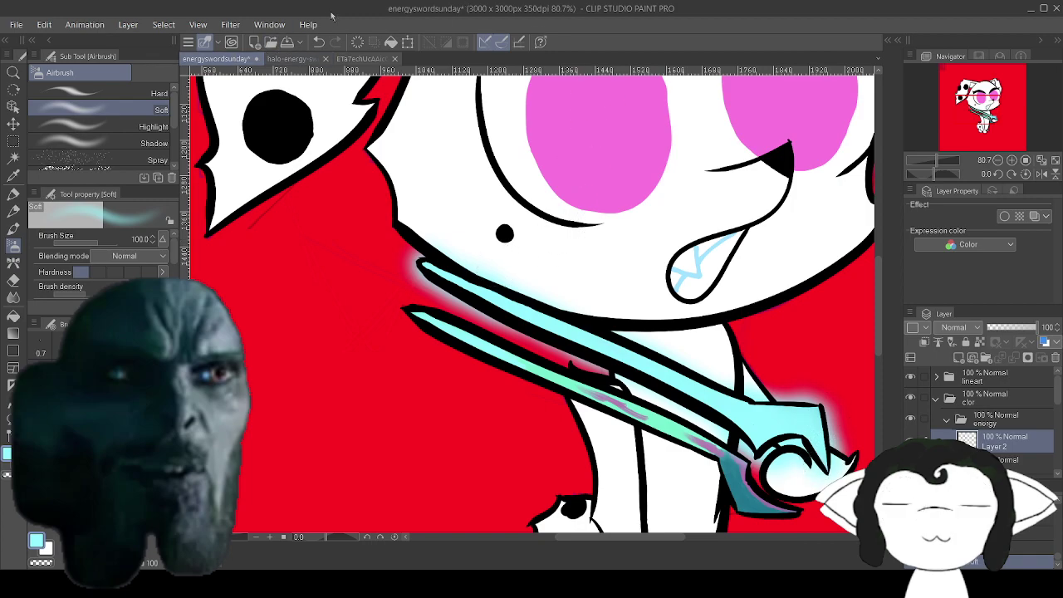
pyautogui.click(319, 42)
# Airbrush a light cyan glow over and around the upper blade up to its pointed end by the handle, at size 100.
pyautogui.scroll(5, 380, 316)
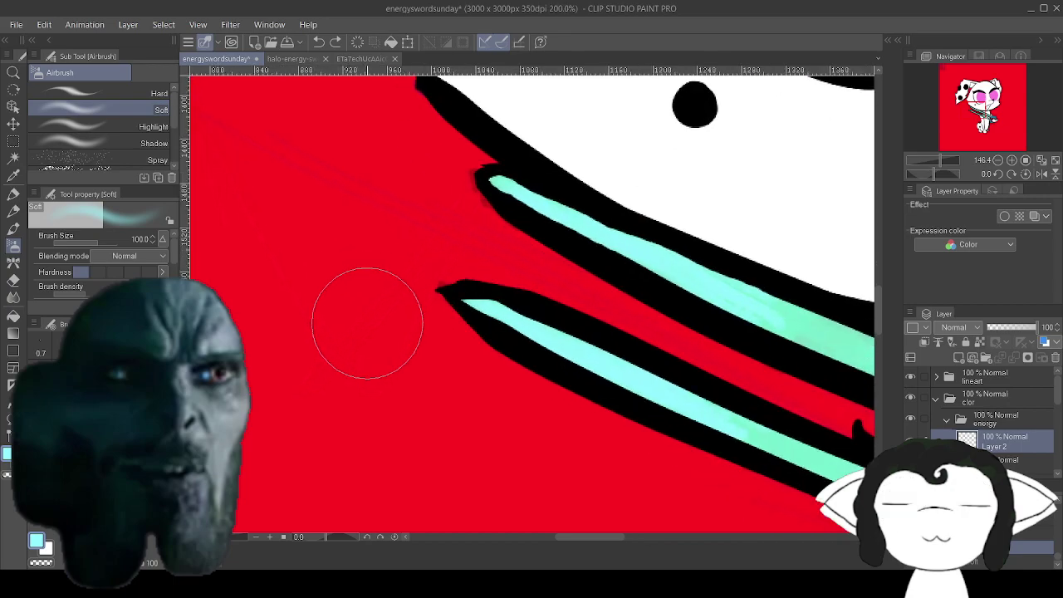
pyautogui.moveTo(631, 332); pyautogui.dragTo(423, 340)
pyautogui.moveTo(248, 167)
pyautogui.mouseDown()
pyautogui.moveTo(834, 442)
pyautogui.moveTo(381, 173)
pyautogui.moveTo(832, 409)
pyautogui.moveTo(762, 402)
pyautogui.mouseUp()
pyautogui.moveTo(645, 340)
pyautogui.mouseDown()
pyautogui.moveTo(791, 460)
pyautogui.moveTo(666, 470)
pyautogui.moveTo(641, 487)
pyautogui.mouseUp()
pyautogui.moveTo(398, 259)
pyautogui.mouseDown()
pyautogui.moveTo(690, 396)
pyautogui.moveTo(727, 439)
pyautogui.moveTo(631, 382)
pyautogui.moveTo(797, 385)
pyautogui.moveTo(818, 450)
pyautogui.moveTo(809, 486)
pyautogui.moveTo(750, 502)
pyautogui.moveTo(769, 496)
pyautogui.moveTo(766, 521)
pyautogui.mouseUp()
pyautogui.moveTo(652, 368)
pyautogui.mouseDown()
pyautogui.moveTo(823, 396)
pyautogui.moveTo(853, 379)
pyautogui.moveTo(819, 408)
pyautogui.moveTo(838, 471)
pyautogui.mouseUp()
pyautogui.scroll(-5, 835, 465)
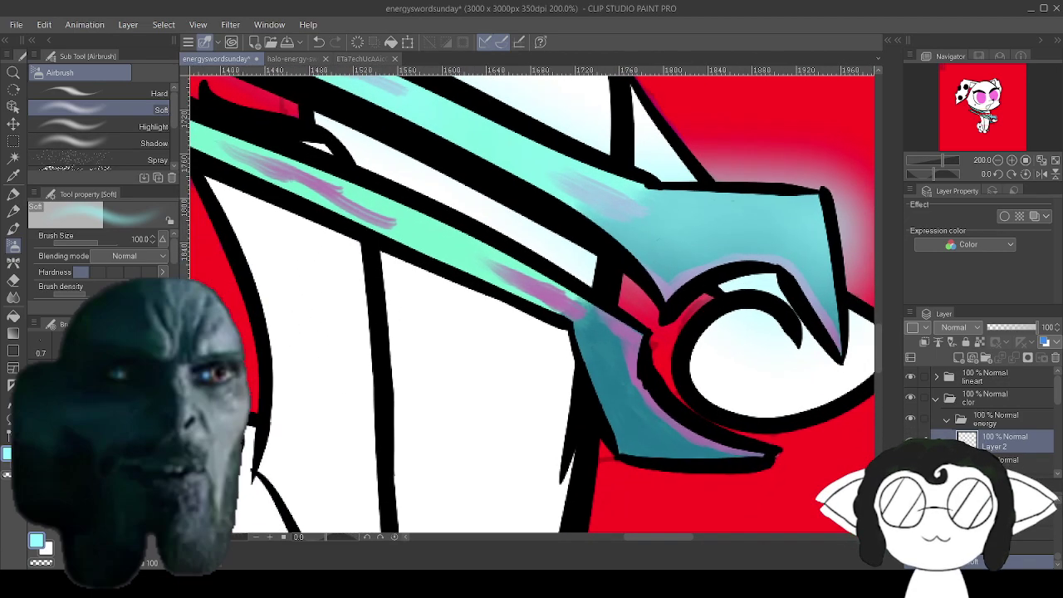
# Extend the light cyan glow over and around the lower blade, from its handle end to its tip.
pyautogui.moveTo(747, 481)
pyautogui.mouseDown()
pyautogui.moveTo(723, 445)
pyautogui.moveTo(728, 457)
pyautogui.moveTo(753, 441)
pyautogui.moveTo(669, 382)
pyautogui.moveTo(636, 332)
pyautogui.moveTo(643, 327)
pyautogui.moveTo(401, 195)
pyautogui.moveTo(318, 174)
pyautogui.moveTo(615, 424)
pyautogui.moveTo(567, 342)
pyautogui.moveTo(317, 208)
pyautogui.mouseUp()
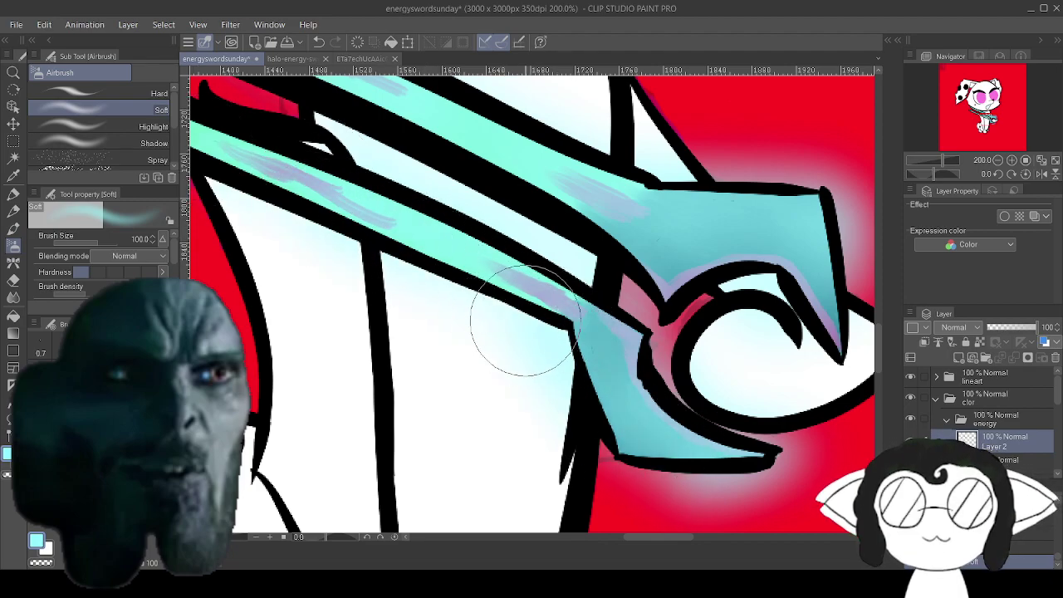
pyautogui.moveTo(320, 225)
pyautogui.mouseDown()
pyautogui.moveTo(203, 168)
pyautogui.moveTo(815, 440)
pyautogui.moveTo(597, 343)
pyautogui.moveTo(708, 378)
pyautogui.moveTo(629, 349)
pyautogui.moveTo(486, 258)
pyautogui.moveTo(565, 314)
pyautogui.moveTo(449, 268)
pyautogui.moveTo(523, 305)
pyautogui.moveTo(373, 198)
pyautogui.moveTo(396, 237)
pyautogui.moveTo(422, 235)
pyautogui.moveTo(356, 154)
pyautogui.mouseUp()
pyautogui.moveTo(402, 181)
pyautogui.mouseDown()
pyautogui.moveTo(514, 219)
pyautogui.moveTo(471, 198)
pyautogui.moveTo(507, 208)
pyautogui.moveTo(625, 267)
pyautogui.moveTo(496, 198)
pyautogui.moveTo(711, 313)
pyautogui.mouseUp()
pyautogui.moveTo(611, 253)
pyautogui.mouseDown()
pyautogui.moveTo(804, 363)
pyautogui.moveTo(701, 362)
pyautogui.moveTo(537, 319)
pyautogui.moveTo(569, 320)
pyautogui.moveTo(569, 297)
pyautogui.moveTo(622, 320)
pyautogui.mouseUp()
pyautogui.moveTo(780, 430); pyautogui.dragTo(623, 326)
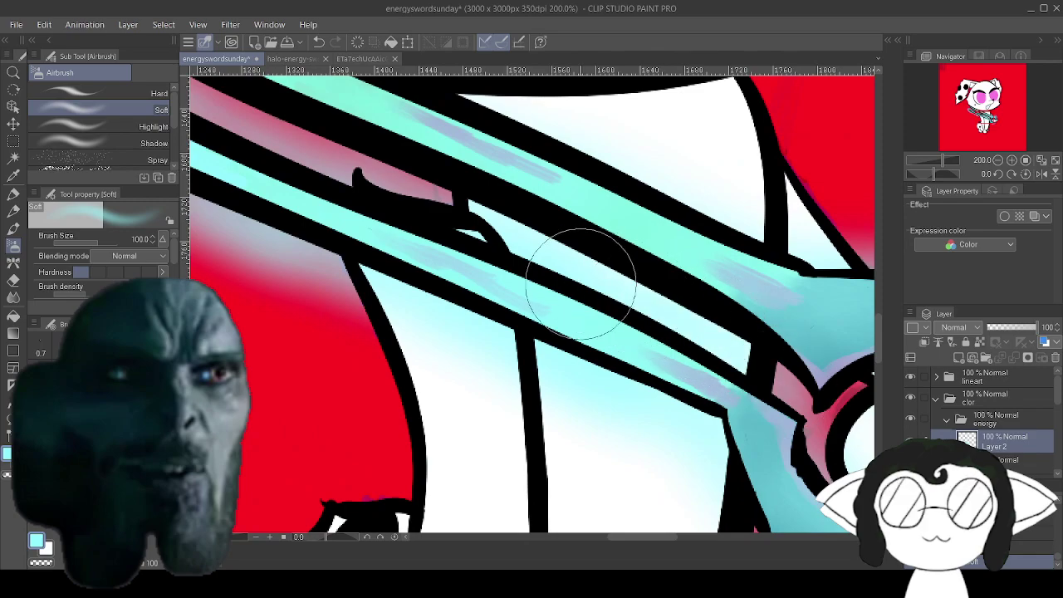
pyautogui.moveTo(448, 199); pyautogui.dragTo(784, 421)
pyautogui.moveTo(731, 379)
pyautogui.mouseDown()
pyautogui.moveTo(611, 340)
pyautogui.moveTo(368, 213)
pyautogui.moveTo(303, 154)
pyautogui.moveTo(307, 137)
pyautogui.moveTo(328, 153)
pyautogui.mouseUp()
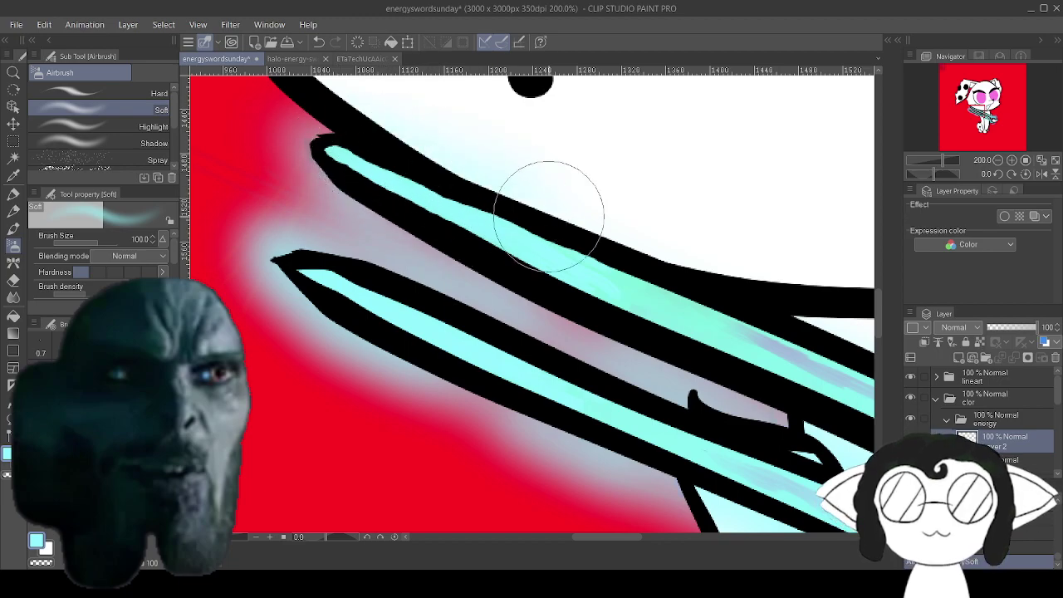
# Even out the light cyan glow along the underside of the lower blade with the Soft airbrush.
pyautogui.moveTo(818, 365); pyautogui.dragTo(506, 254)
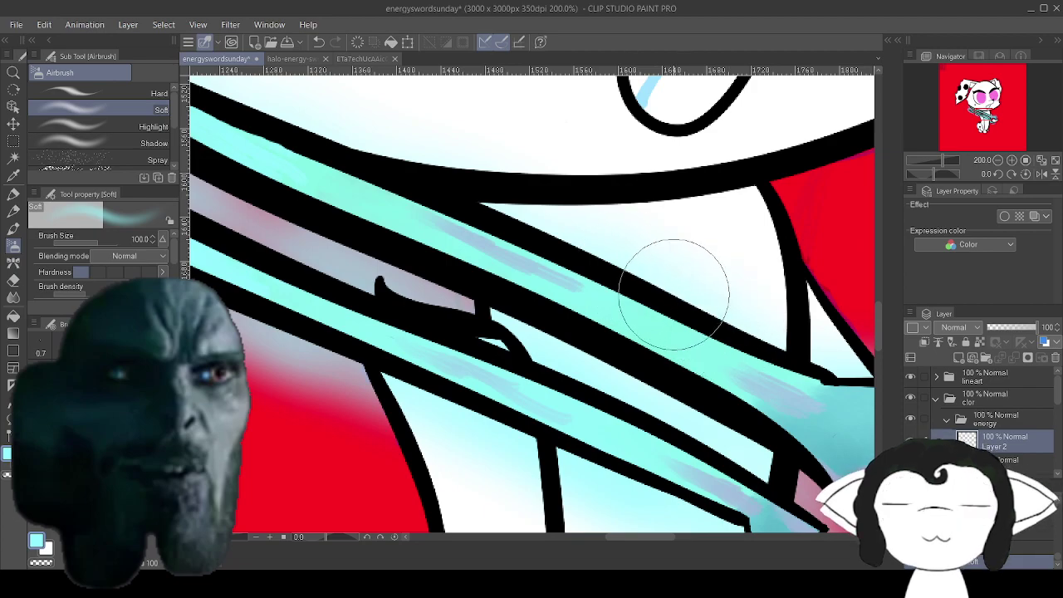
pyautogui.scroll(-8, 427, 297)
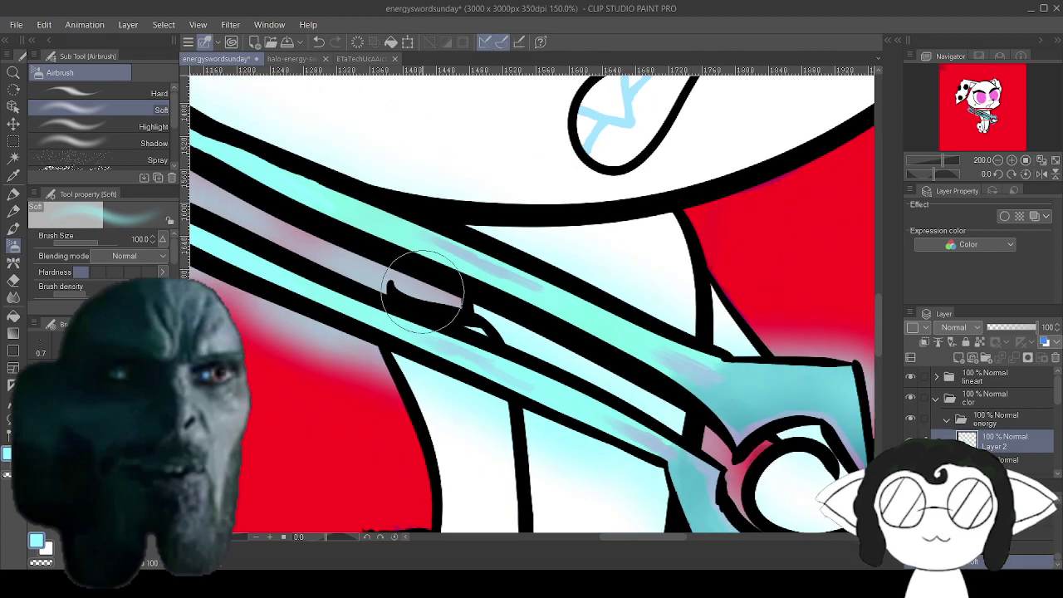
pyautogui.scroll(2, 250, 237)
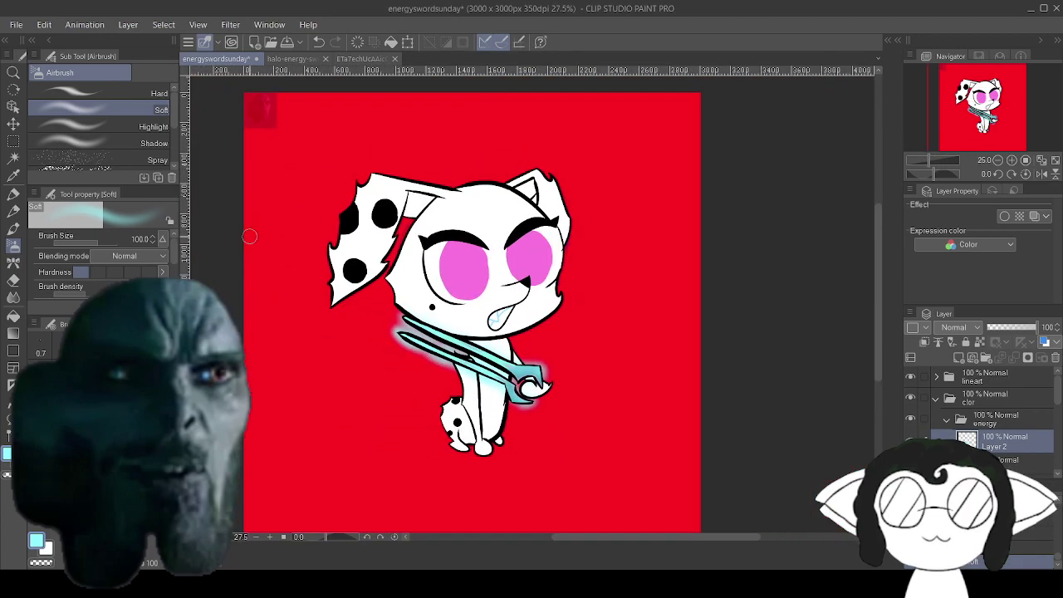
pyautogui.scroll(1, 432, 426)
pyautogui.scroll(5, 431, 426)
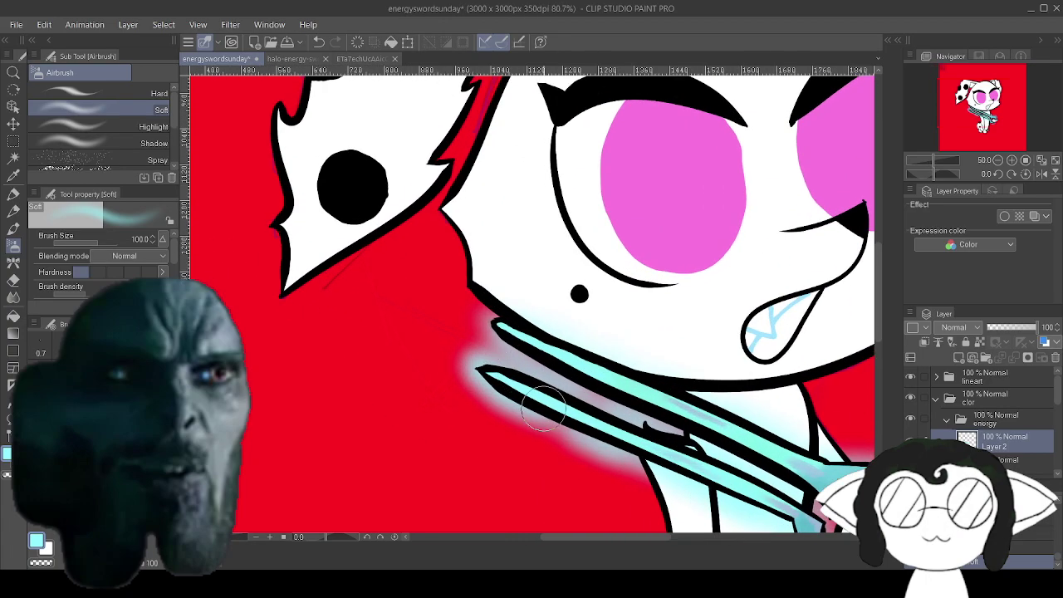
pyautogui.moveTo(663, 355); pyautogui.dragTo(703, 371)
pyautogui.moveTo(790, 394)
pyautogui.mouseDown()
pyautogui.moveTo(798, 310)
pyautogui.moveTo(844, 180)
pyautogui.mouseUp()
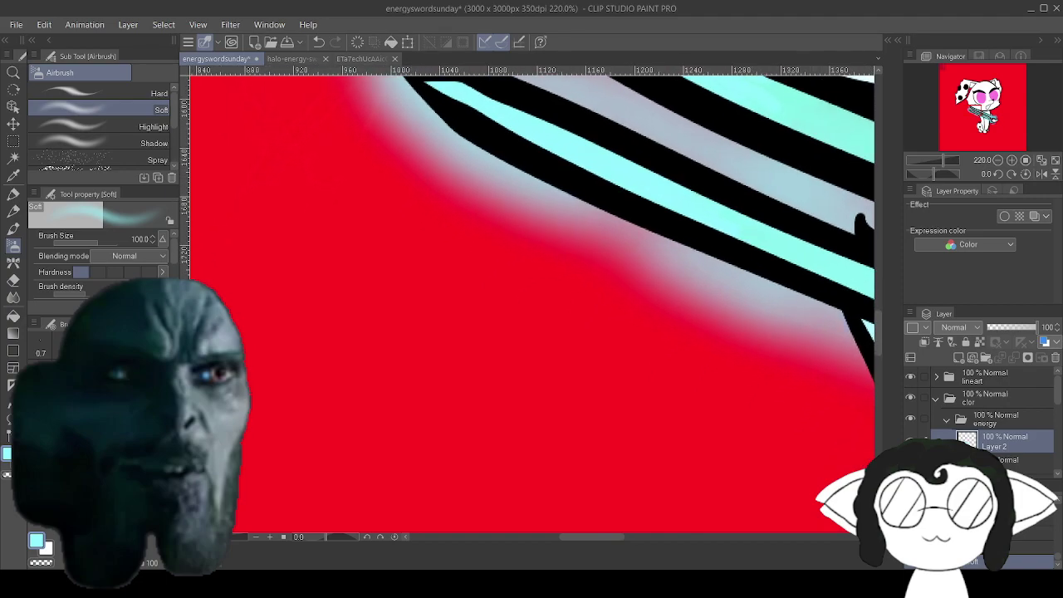
pyautogui.moveTo(615, 221); pyautogui.dragTo(638, 235)
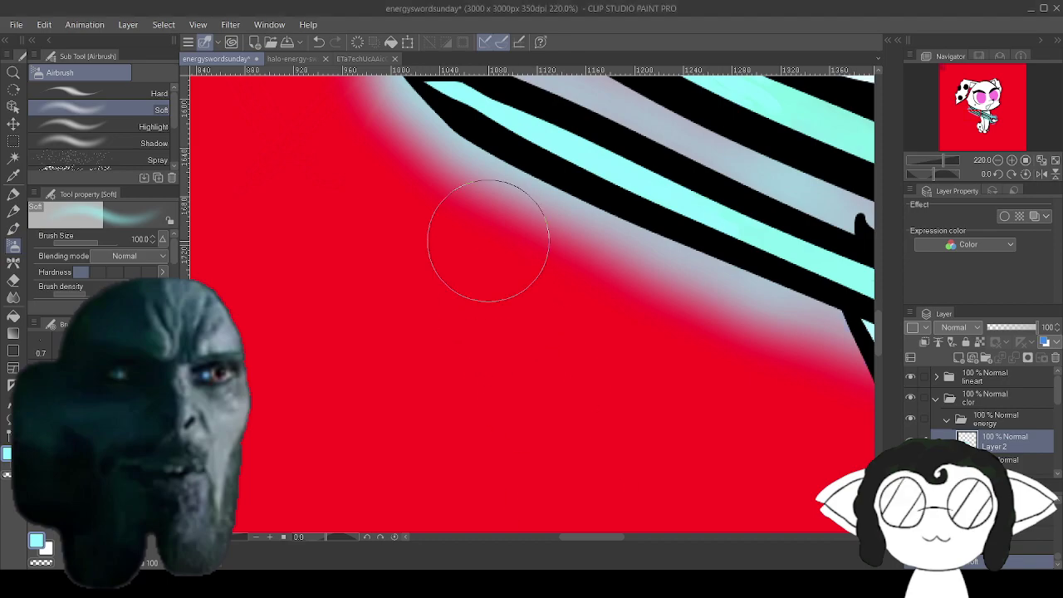
pyautogui.scroll(-10, 488, 241)
pyautogui.scroll(5, 529, 156)
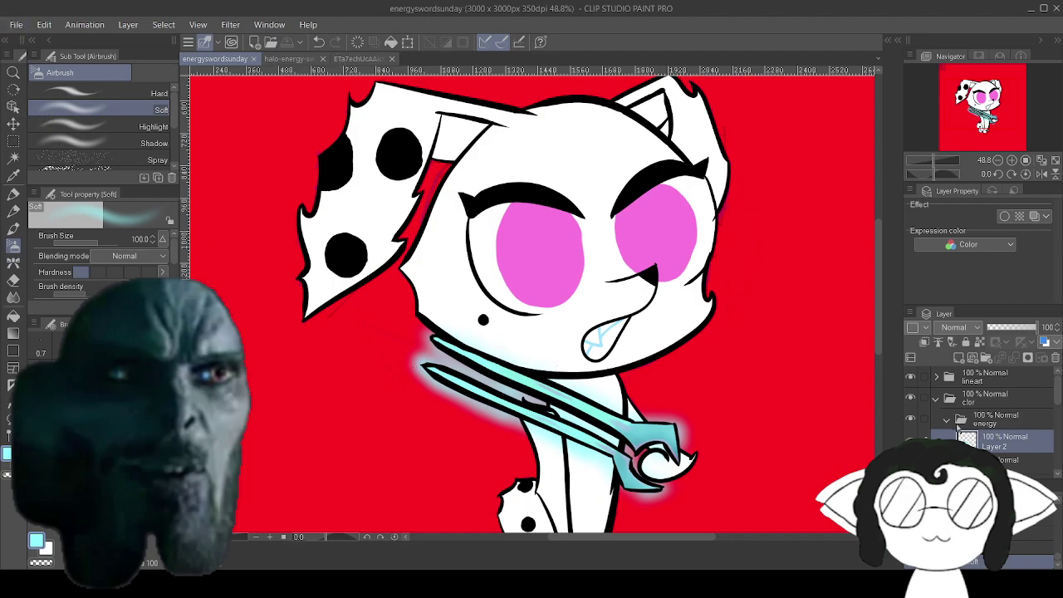
# Collapse the energy folder and add a new layer named highlights above it in the clor folder.
pyautogui.click(946, 422)
pyautogui.scroll(-5, 664, 376)
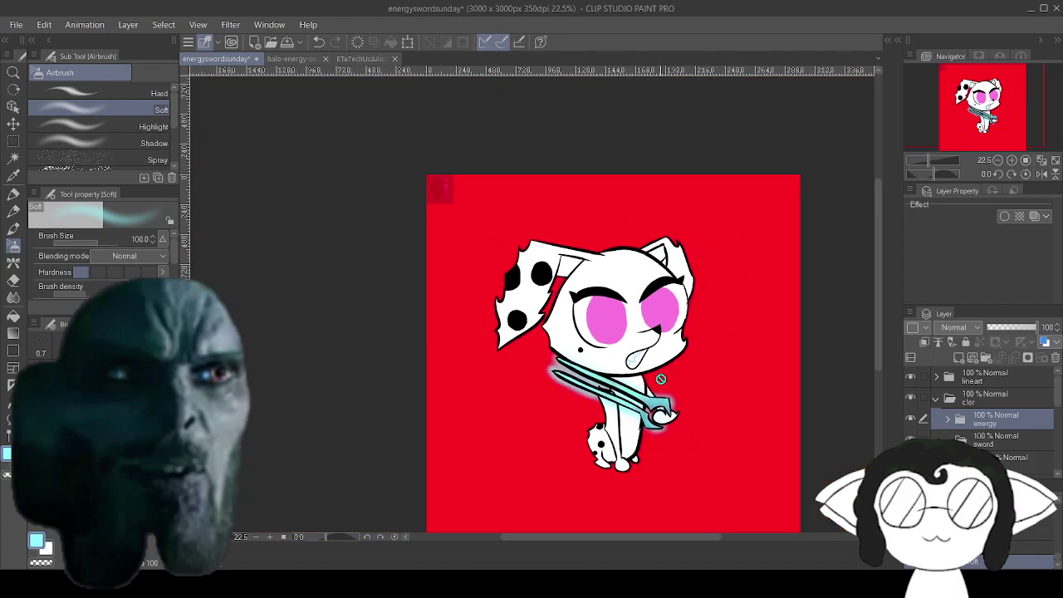
pyautogui.scroll(5, 681, 432)
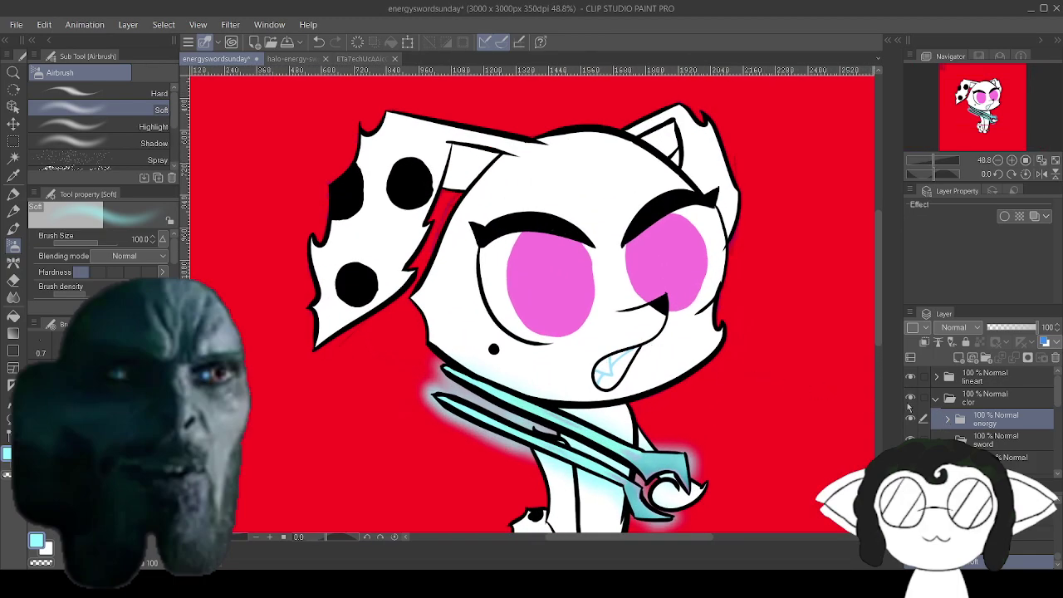
pyautogui.click(956, 359)
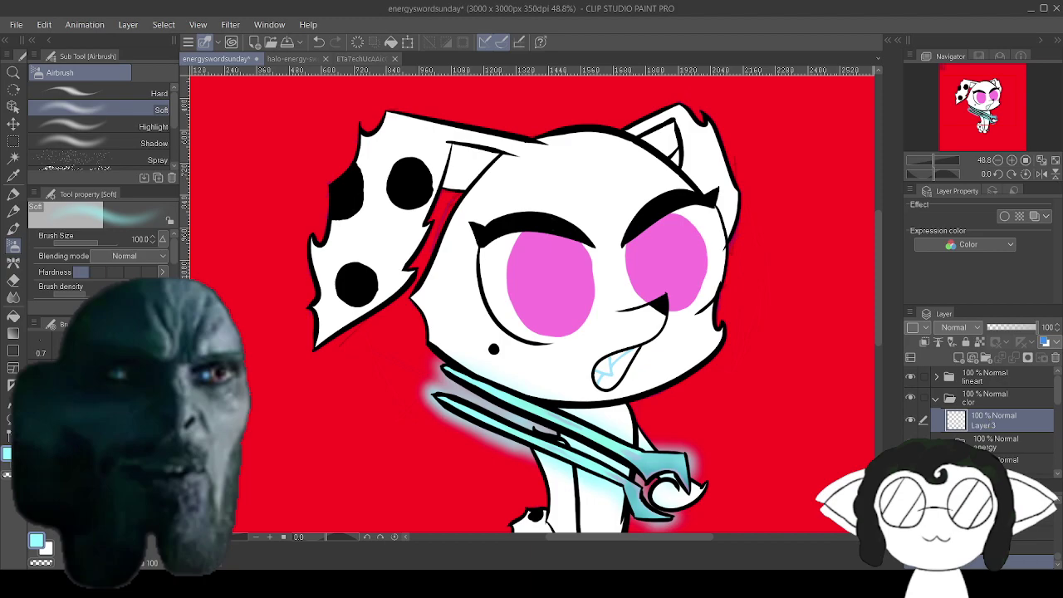
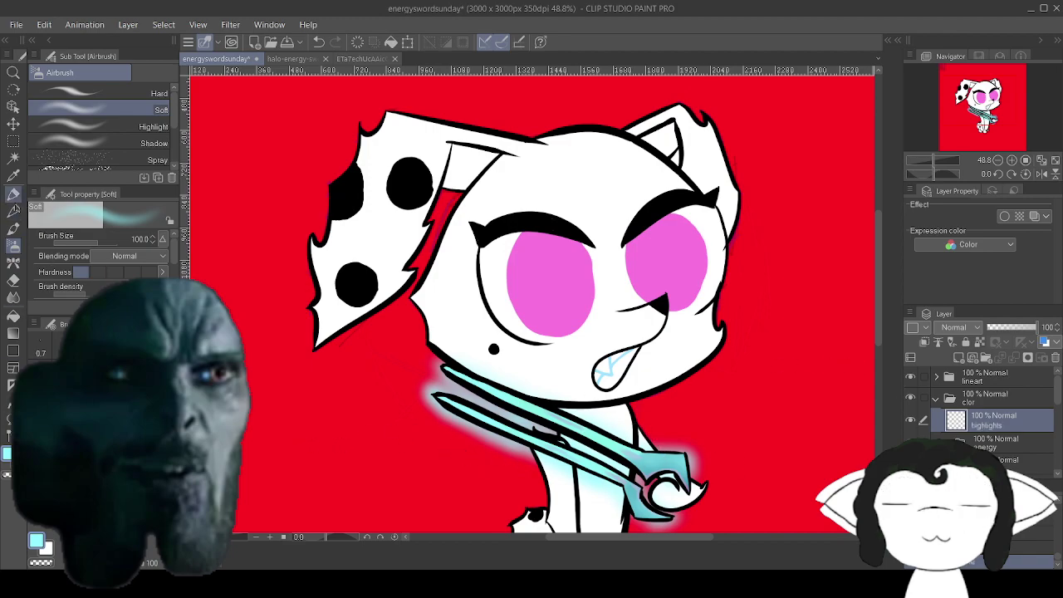
# Set the Milli pen to a light pink, sampling the dog's pink eye and lightening that colour.
pyautogui.press('p')
pyautogui.keyDown('alt'); pyautogui.click(551, 283); pyautogui.keyUp('alt')
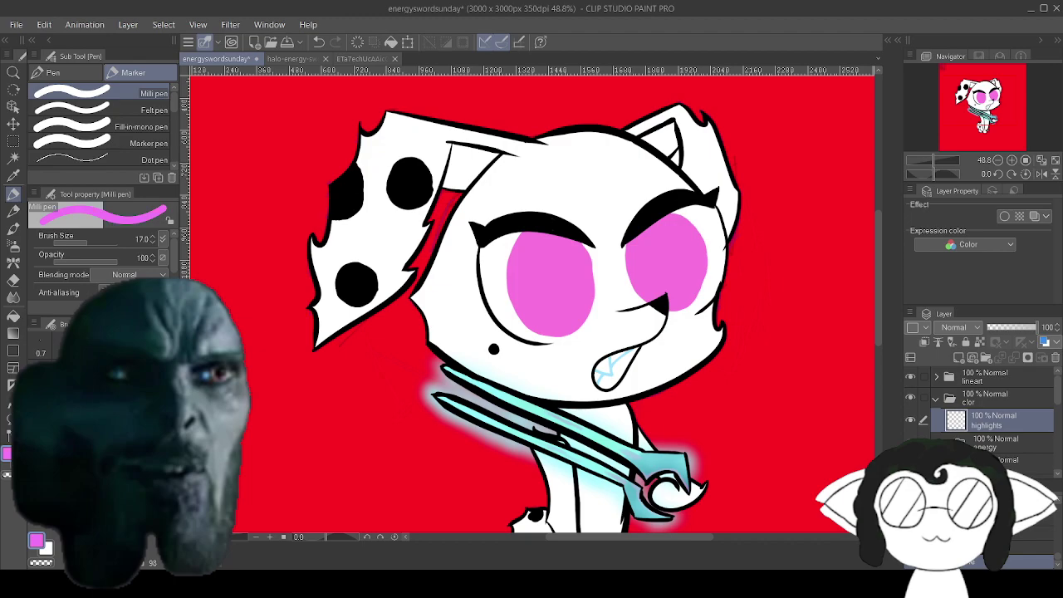
pyautogui.moveTo(113, 450); pyautogui.dragTo(91, 445)
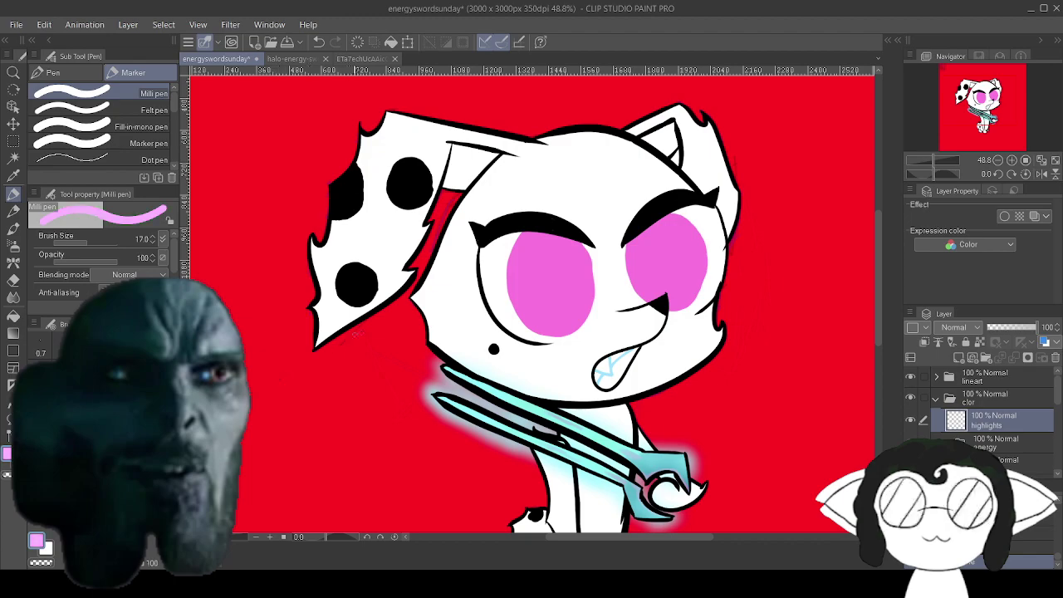
# Move the highlights layer directly above the pink eye layer and clip it to that layer.
pyautogui.scroll(3, 554, 281)
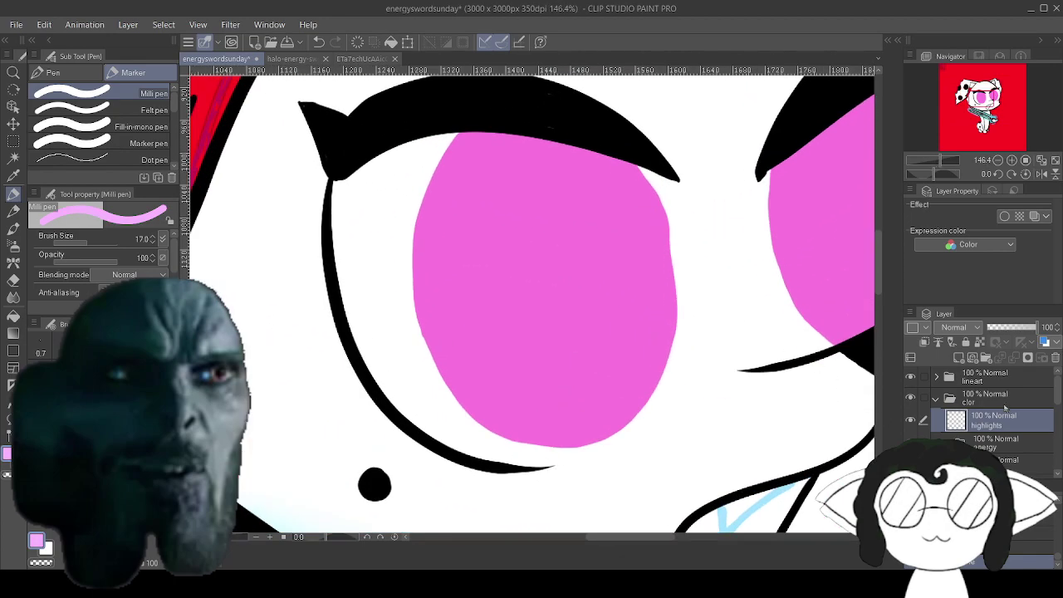
pyautogui.scroll(-1, 1005, 406)
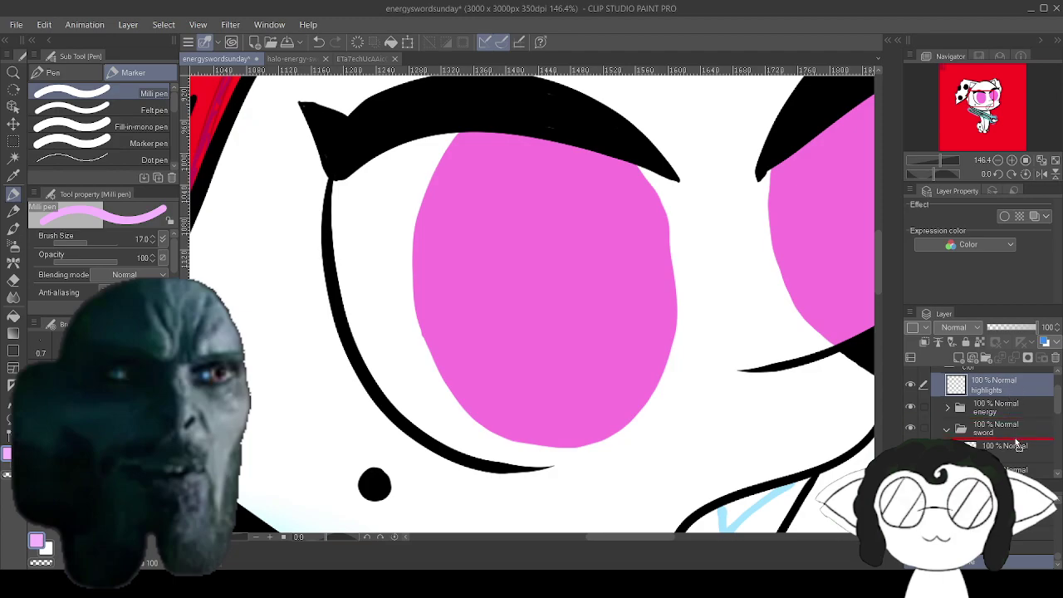
pyautogui.scroll(-4, 996, 407)
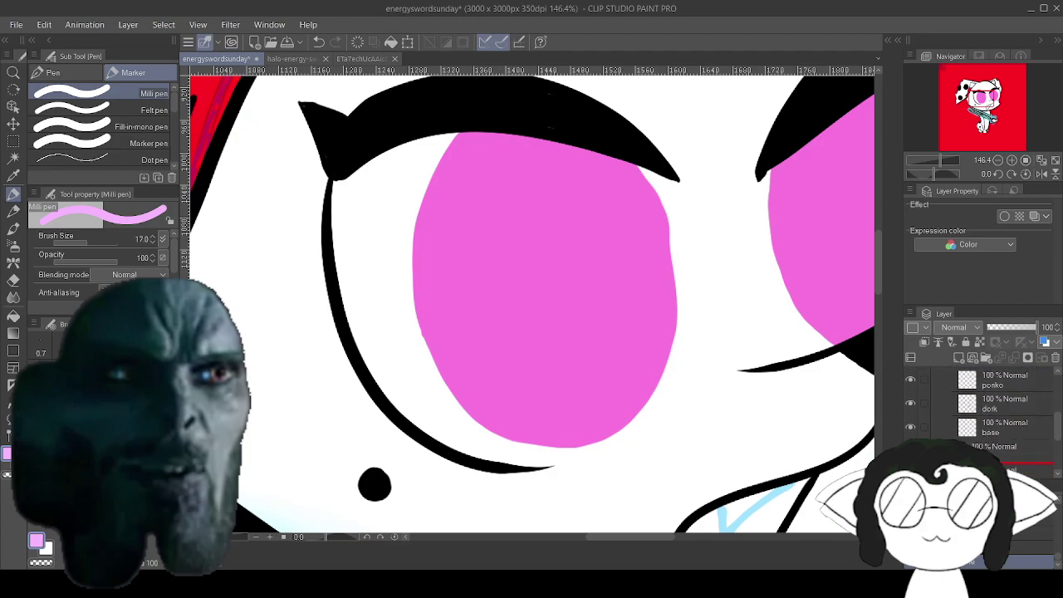
pyautogui.moveTo(1003, 470); pyautogui.dragTo(1001, 425)
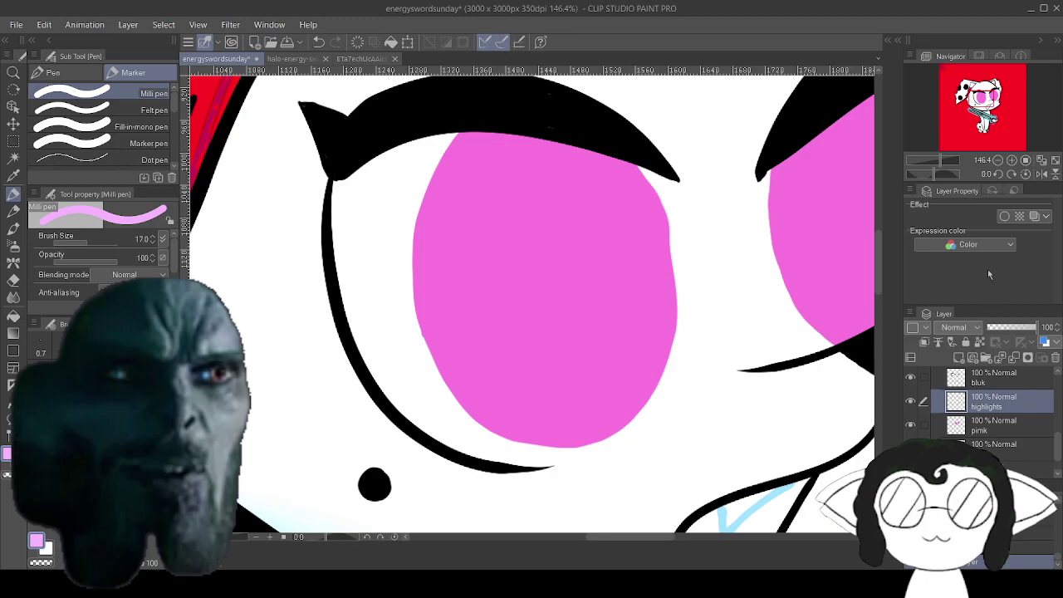
pyautogui.hotkey('ctrl', 'alt', 'g')
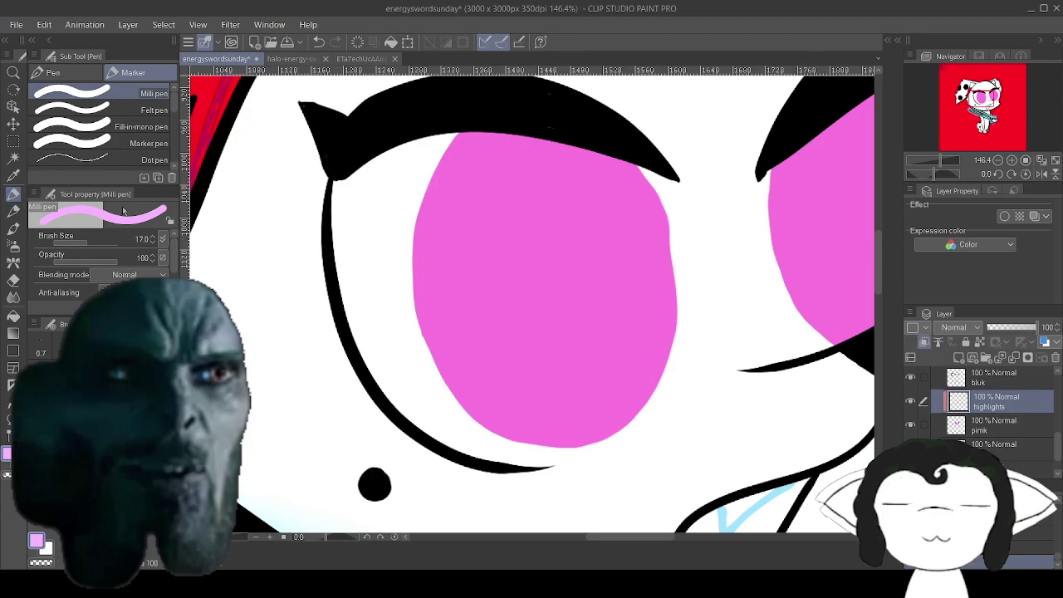
# Draw the curved light pink highlight boundary inside both pink eyes with the Milli pen at size 17.
pyautogui.moveTo(562, 143)
pyautogui.mouseDown()
pyautogui.moveTo(523, 195)
pyautogui.moveTo(539, 316)
pyautogui.moveTo(648, 402)
pyautogui.mouseUp()
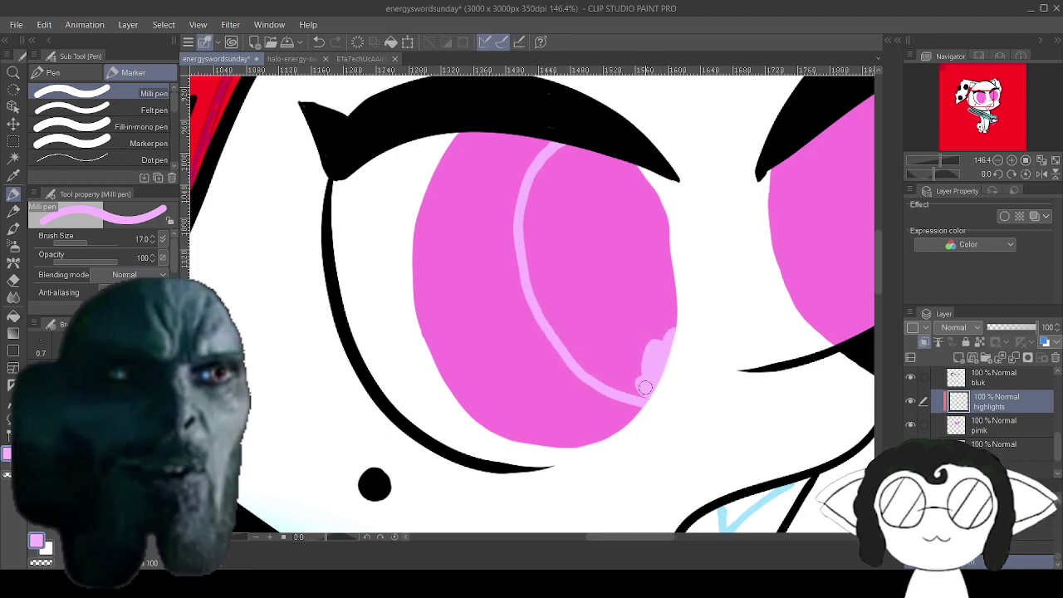
pyautogui.moveTo(645, 388); pyautogui.dragTo(433, 400)
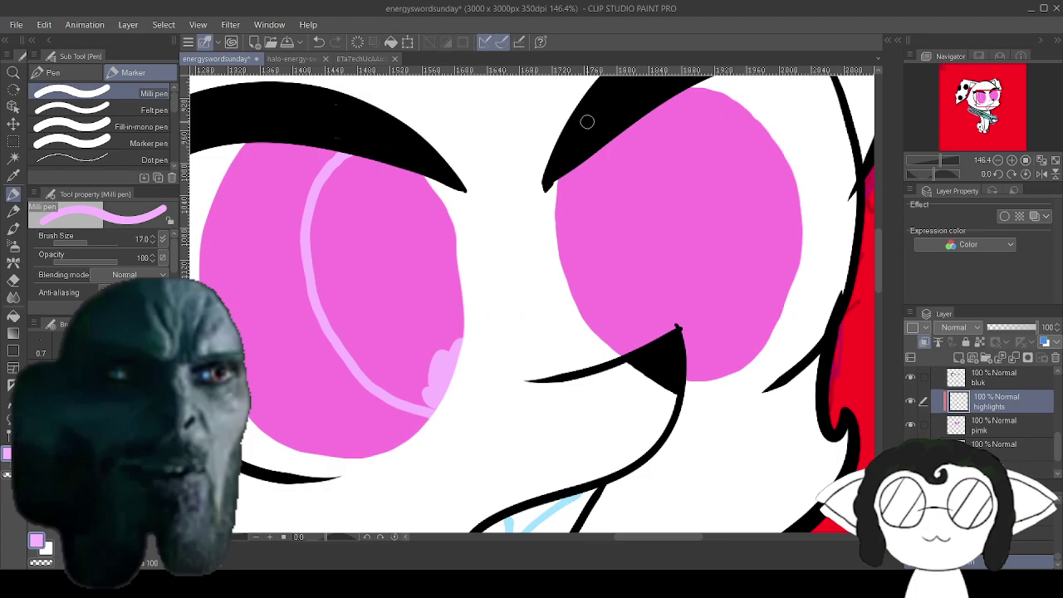
pyautogui.moveTo(651, 111)
pyautogui.mouseDown()
pyautogui.moveTo(729, 226)
pyautogui.moveTo(737, 372)
pyautogui.mouseUp()
# Fill the inner side of the left eye up to its highlight curve with light pink at brush size 30.
pyautogui.moveTo(394, 232)
pyautogui.mouseDown()
pyautogui.moveTo(410, 356)
pyautogui.moveTo(417, 202)
pyautogui.moveTo(440, 303)
pyautogui.mouseUp()
pyautogui.press(']')
pyautogui.press(']')
pyautogui.press(']')
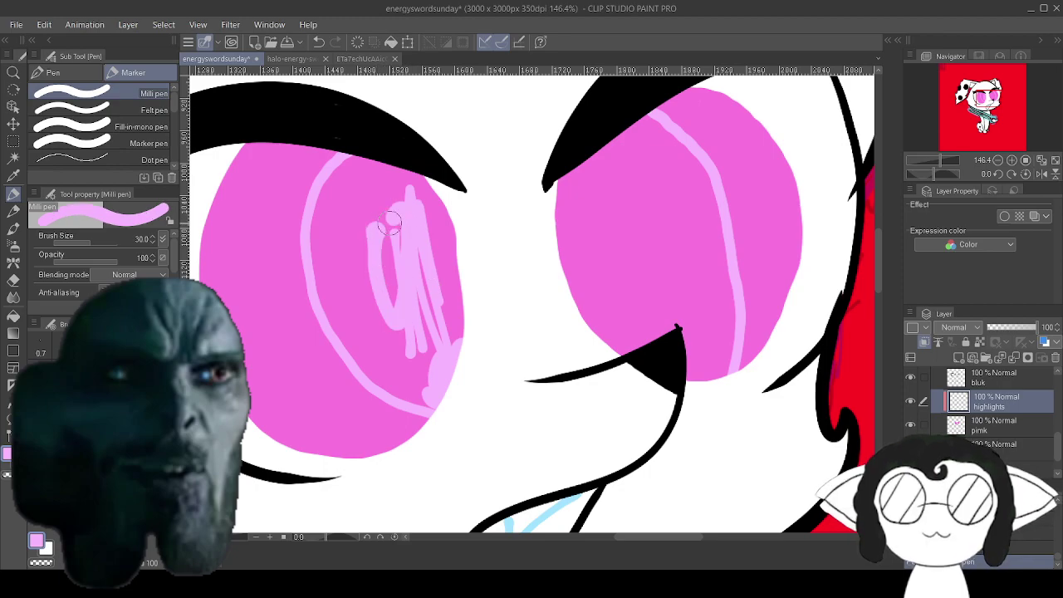
pyautogui.moveTo(389, 328); pyautogui.dragTo(402, 193)
pyautogui.moveTo(426, 231)
pyautogui.mouseDown()
pyautogui.moveTo(456, 259)
pyautogui.moveTo(448, 221)
pyautogui.moveTo(439, 216)
pyautogui.moveTo(465, 311)
pyautogui.mouseUp()
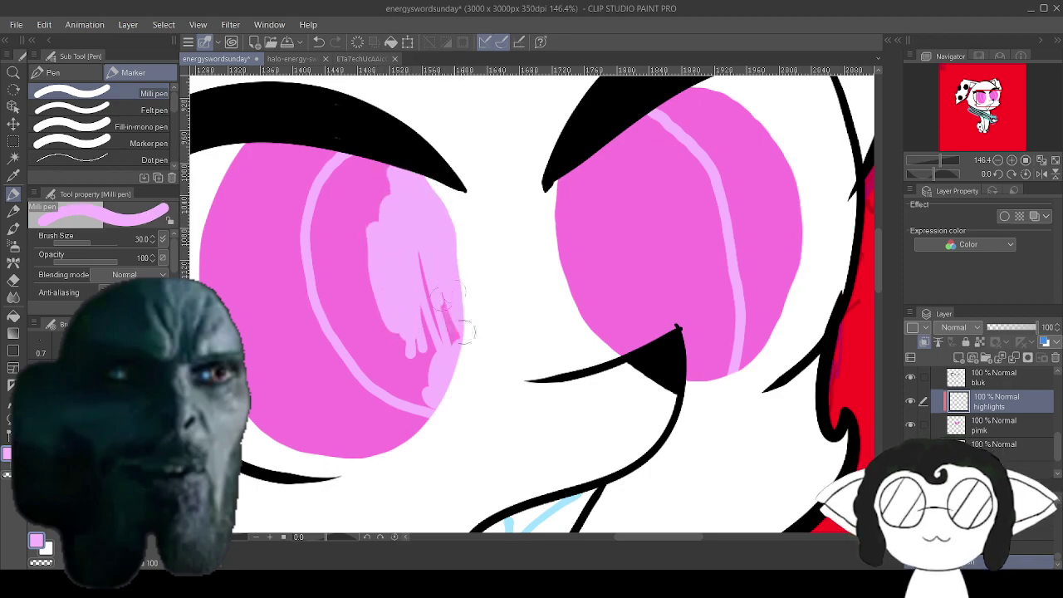
pyautogui.moveTo(379, 228); pyautogui.dragTo(362, 142)
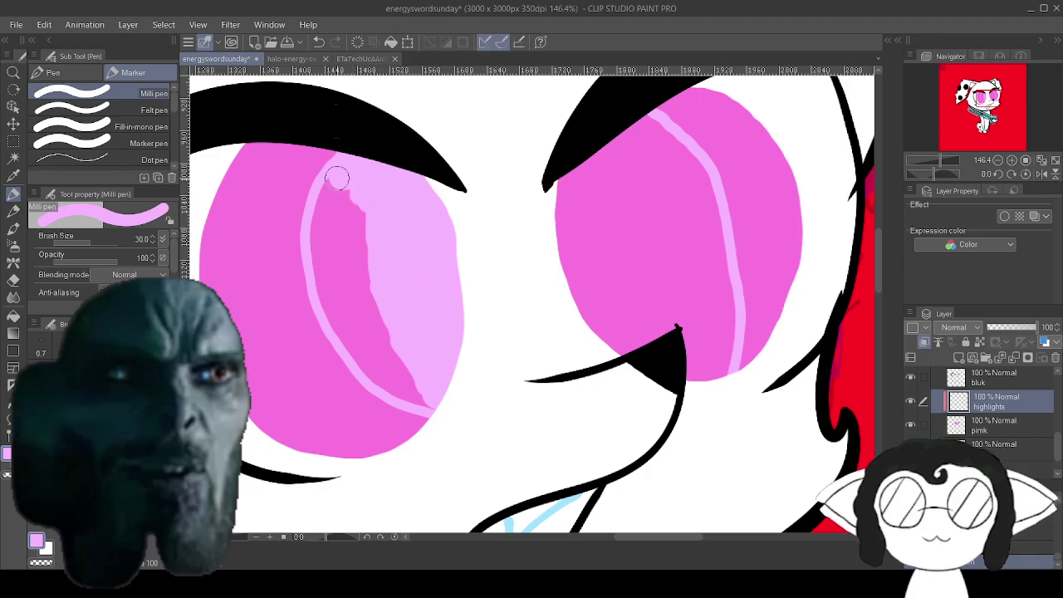
pyautogui.scroll(2, 426, 245)
pyautogui.moveTo(426, 245)
pyautogui.mouseDown()
pyautogui.moveTo(499, 236)
pyautogui.moveTo(494, 115)
pyautogui.moveTo(569, 215)
pyautogui.mouseUp()
pyautogui.moveTo(487, 150)
pyautogui.mouseDown()
pyautogui.moveTo(464, 175)
pyautogui.moveTo(438, 160)
pyautogui.moveTo(432, 176)
pyautogui.moveTo(438, 160)
pyautogui.moveTo(427, 152)
pyautogui.moveTo(418, 213)
pyautogui.moveTo(433, 304)
pyautogui.mouseUp()
pyautogui.moveTo(425, 248)
pyautogui.mouseDown()
pyautogui.moveTo(448, 176)
pyautogui.moveTo(501, 250)
pyautogui.moveTo(514, 350)
pyautogui.moveTo(583, 425)
pyautogui.moveTo(520, 407)
pyautogui.moveTo(477, 365)
pyautogui.moveTo(451, 322)
pyautogui.moveTo(445, 264)
pyautogui.moveTo(502, 371)
pyautogui.moveTo(489, 332)
pyautogui.moveTo(527, 360)
pyautogui.moveTo(490, 279)
pyautogui.mouseUp()
# Fill the inner side of the right eye up to its highlight curve with light pink at size 30.
pyautogui.moveTo(681, 199)
pyautogui.mouseDown()
pyautogui.moveTo(500, 318)
pyautogui.moveTo(394, 282)
pyautogui.mouseUp()
pyautogui.moveTo(491, 176)
pyautogui.mouseDown()
pyautogui.moveTo(496, 244)
pyautogui.moveTo(465, 209)
pyautogui.moveTo(503, 178)
pyautogui.moveTo(476, 239)
pyautogui.mouseUp()
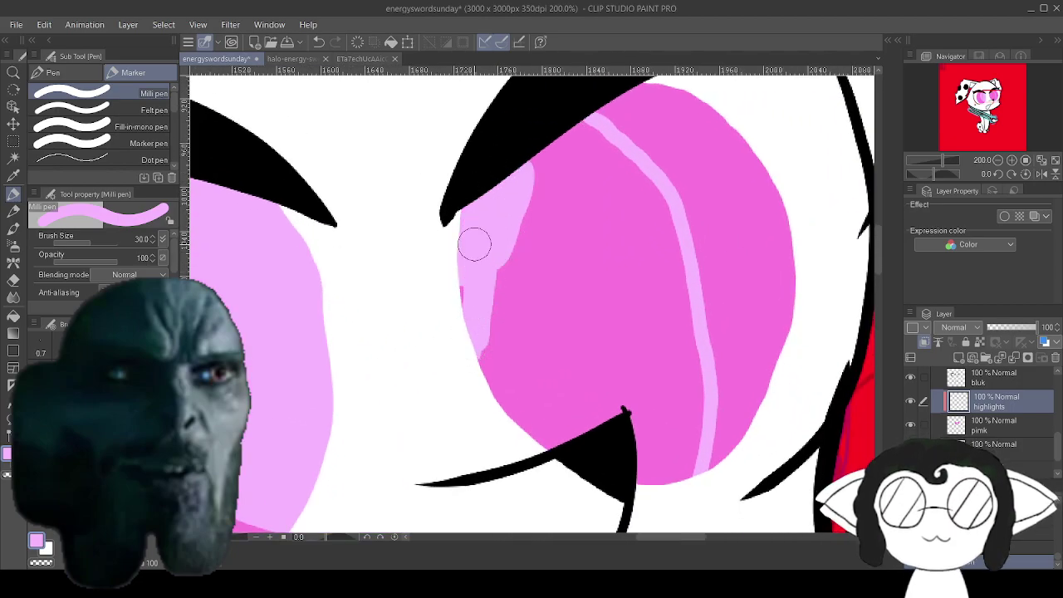
pyautogui.moveTo(464, 375)
pyautogui.mouseDown()
pyautogui.moveTo(512, 295)
pyautogui.moveTo(503, 354)
pyautogui.moveTo(514, 449)
pyautogui.moveTo(560, 363)
pyautogui.moveTo(560, 483)
pyautogui.moveTo(627, 413)
pyautogui.moveTo(640, 459)
pyautogui.moveTo(660, 477)
pyautogui.moveTo(683, 462)
pyautogui.moveTo(691, 379)
pyautogui.moveTo(676, 276)
pyautogui.moveTo(619, 164)
pyautogui.mouseUp()
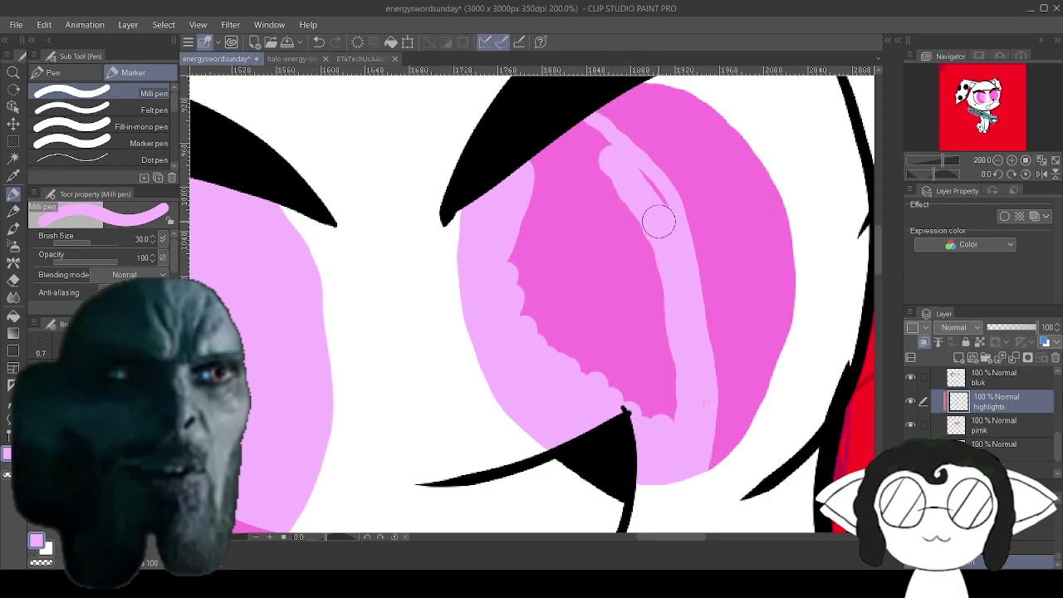
pyautogui.moveTo(662, 222)
pyautogui.mouseDown()
pyautogui.moveTo(582, 127)
pyautogui.moveTo(522, 176)
pyautogui.moveTo(537, 166)
pyautogui.moveTo(544, 189)
pyautogui.moveTo(514, 240)
pyautogui.moveTo(637, 428)
pyautogui.moveTo(640, 376)
pyautogui.moveTo(664, 361)
pyautogui.moveTo(665, 394)
pyautogui.moveTo(647, 275)
pyautogui.moveTo(642, 336)
pyautogui.moveTo(602, 332)
pyautogui.moveTo(623, 299)
pyautogui.moveTo(681, 338)
pyautogui.moveTo(640, 285)
pyautogui.moveTo(631, 201)
pyautogui.moveTo(608, 195)
pyautogui.moveTo(622, 279)
pyautogui.moveTo(602, 242)
pyautogui.moveTo(594, 138)
pyautogui.moveTo(575, 201)
pyautogui.moveTo(586, 254)
pyautogui.moveTo(564, 301)
pyautogui.mouseUp()
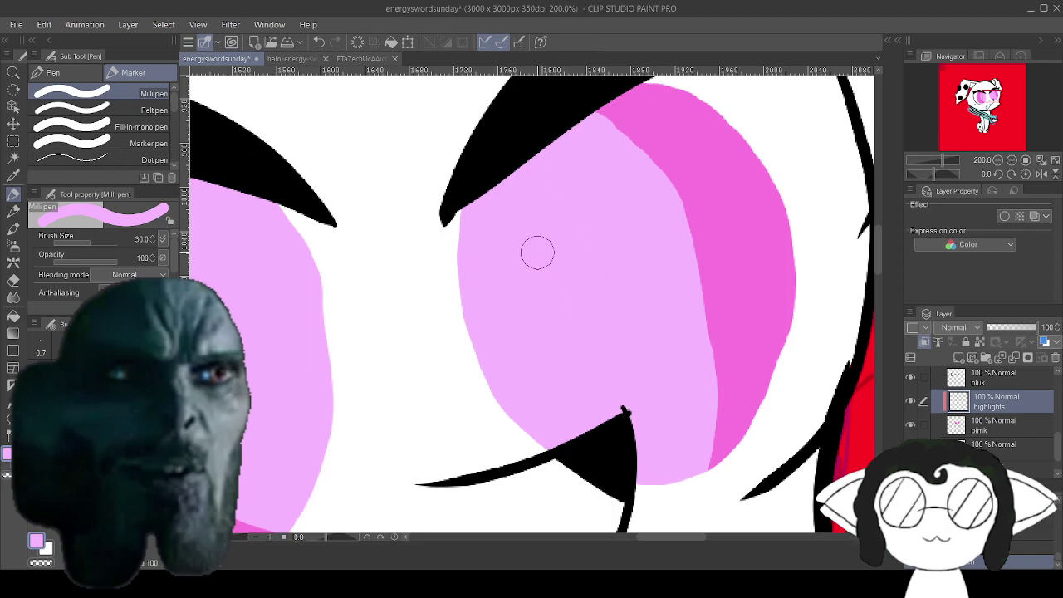
pyautogui.scroll(-10, 538, 253)
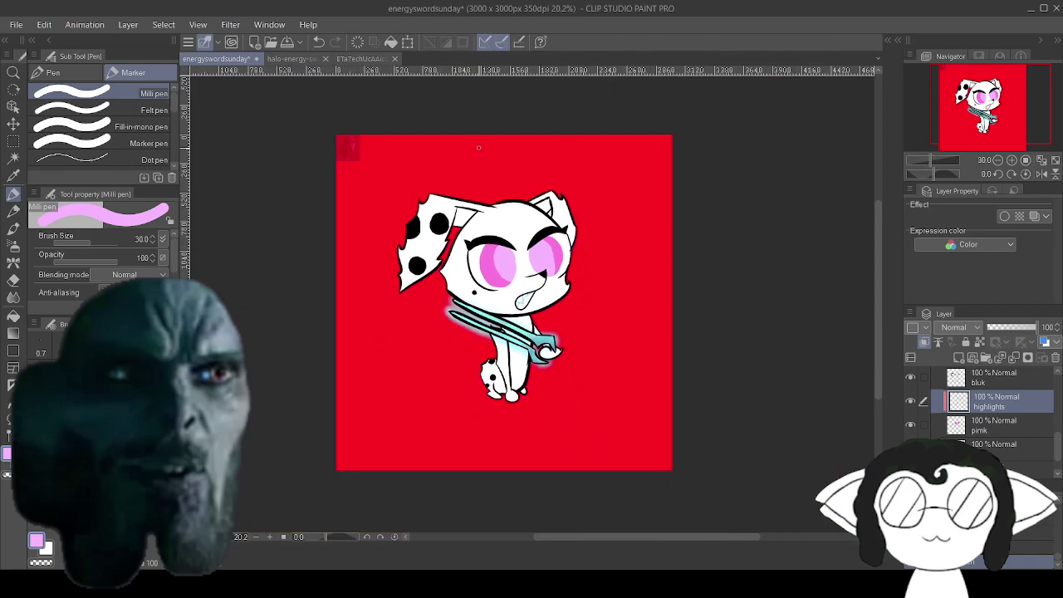
# Examine the whole dog drawing with its eye highlights and sword glow at several zoom levels.
pyautogui.scroll(3, 482, 199)
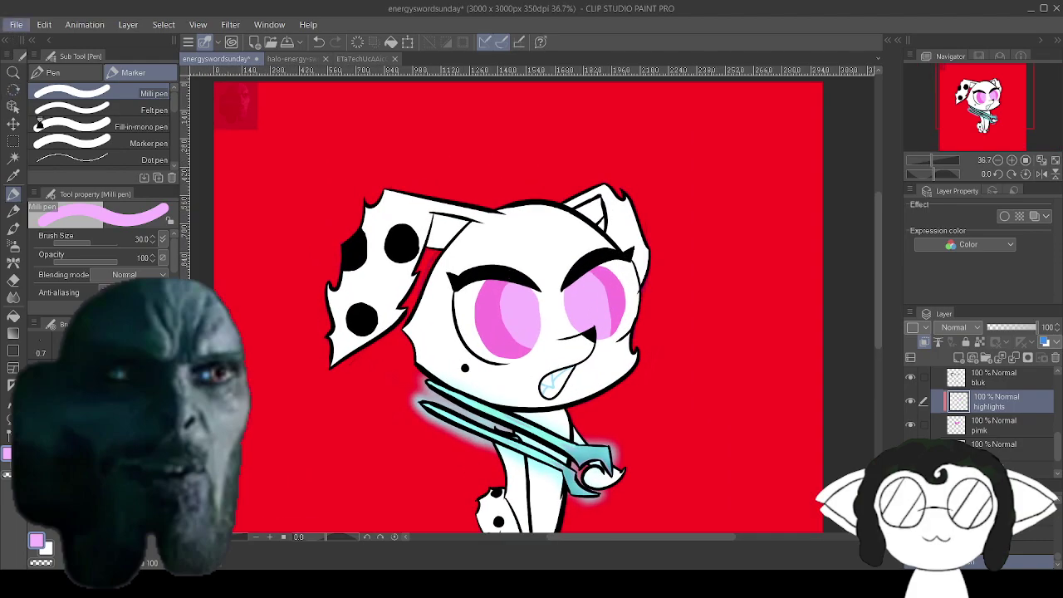
pyautogui.scroll(-4, 472, 464)
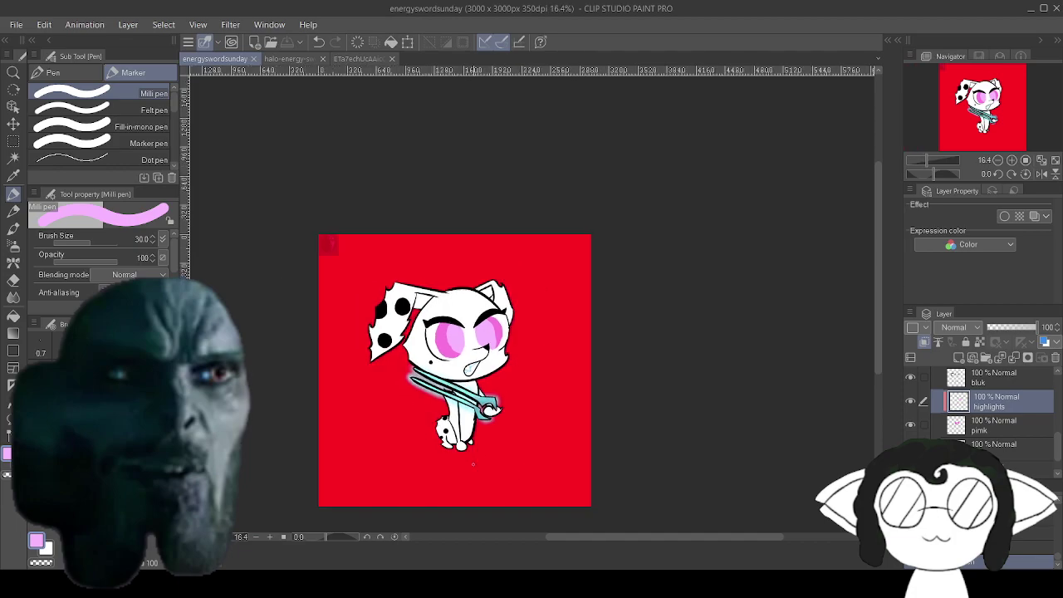
pyautogui.scroll(2, 473, 464)
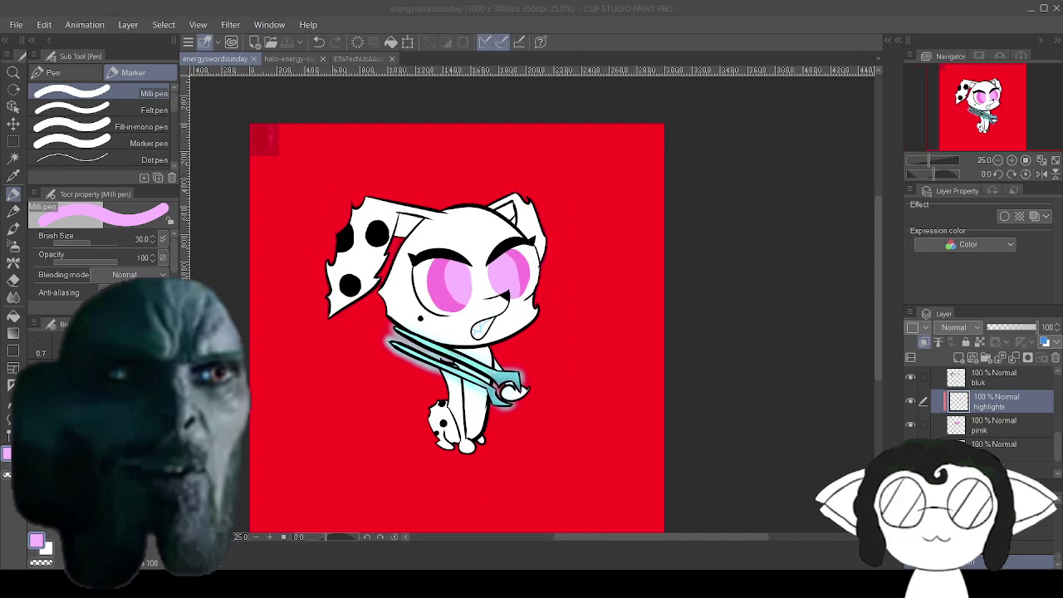
pyautogui.click(561, 409)
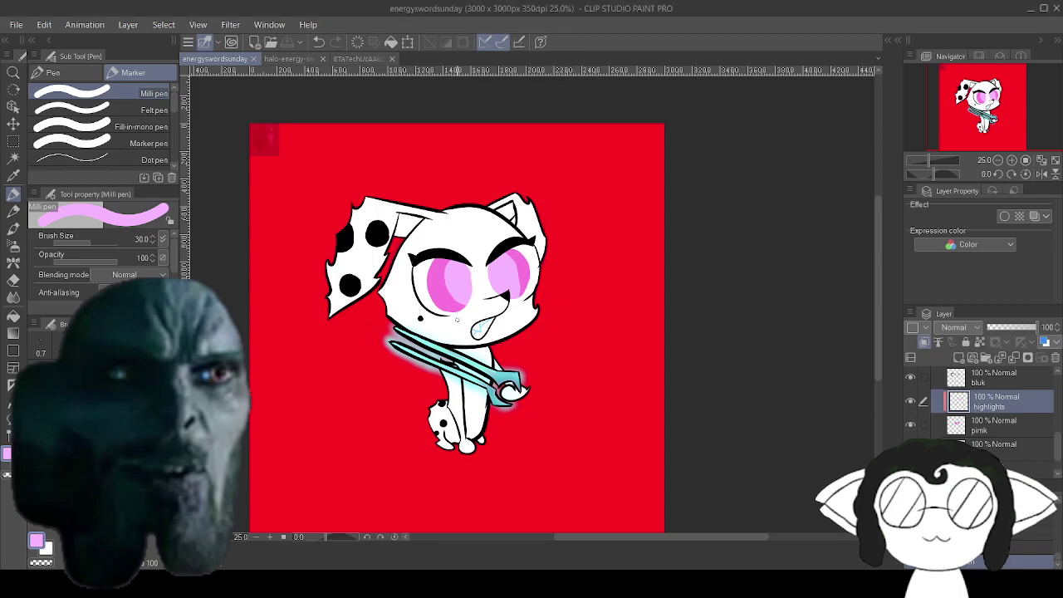
pyautogui.scroll(-1, 456, 323)
pyautogui.scroll(2, 461, 203)
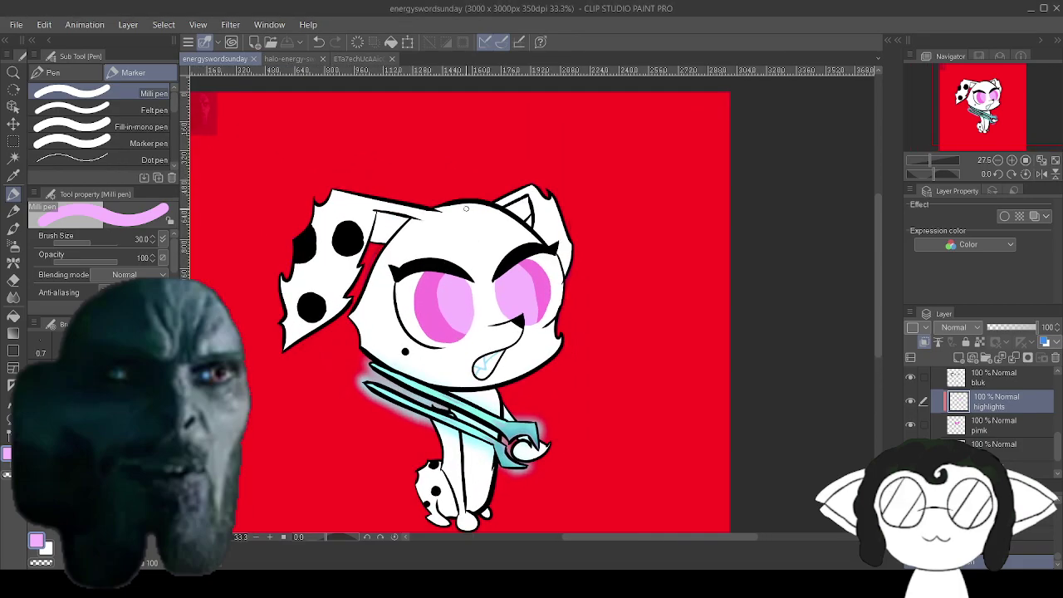
pyautogui.scroll(2, 466, 208)
pyautogui.scroll(-4, 480, 242)
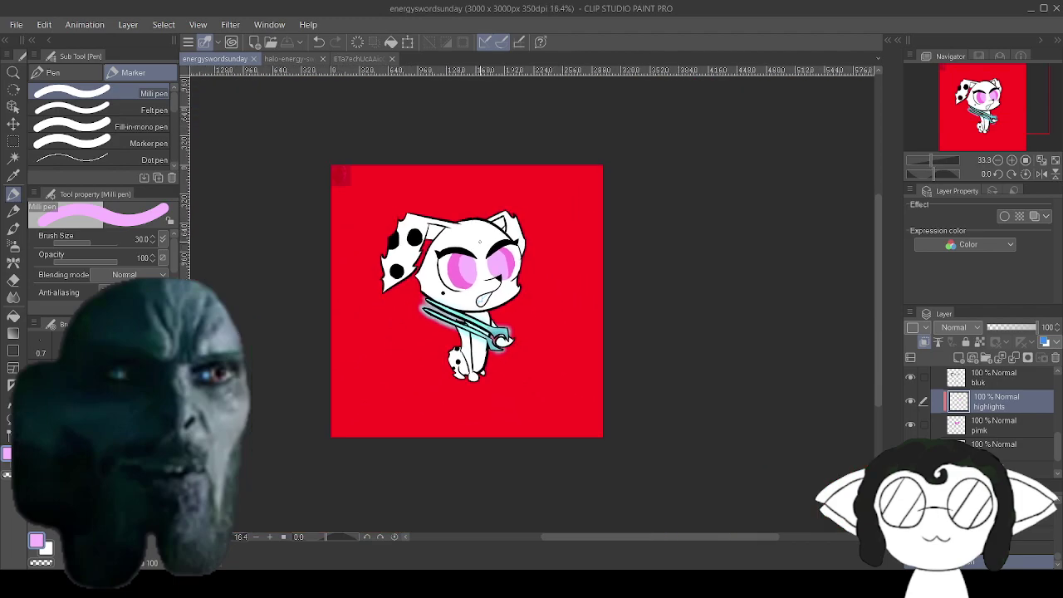
pyautogui.scroll(2, 480, 242)
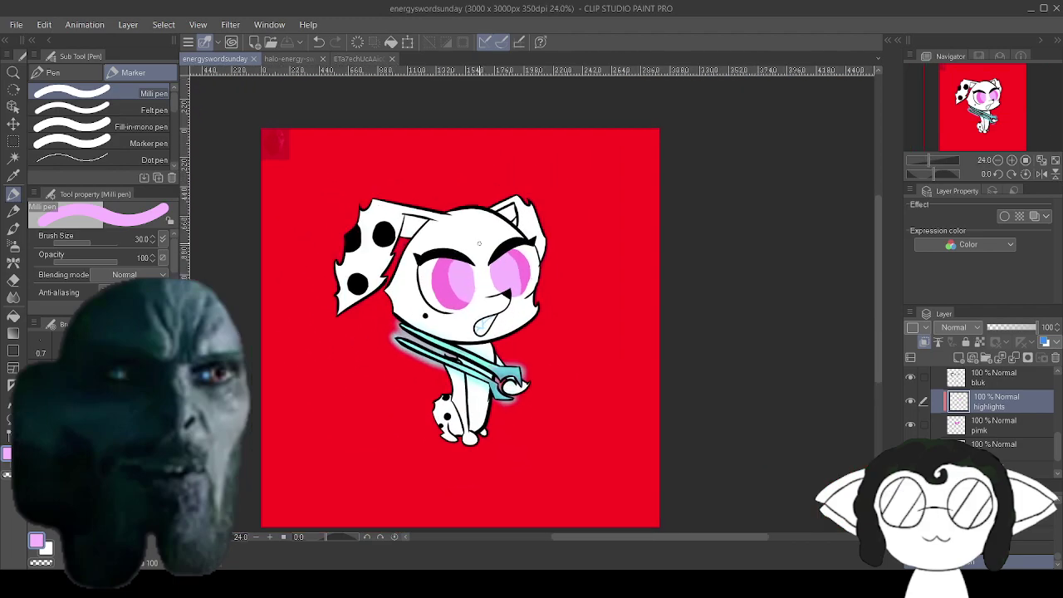
pyautogui.scroll(1, 479, 242)
pyautogui.scroll(2, 480, 243)
pyautogui.scroll(-4, 479, 243)
pyautogui.scroll(2, 479, 243)
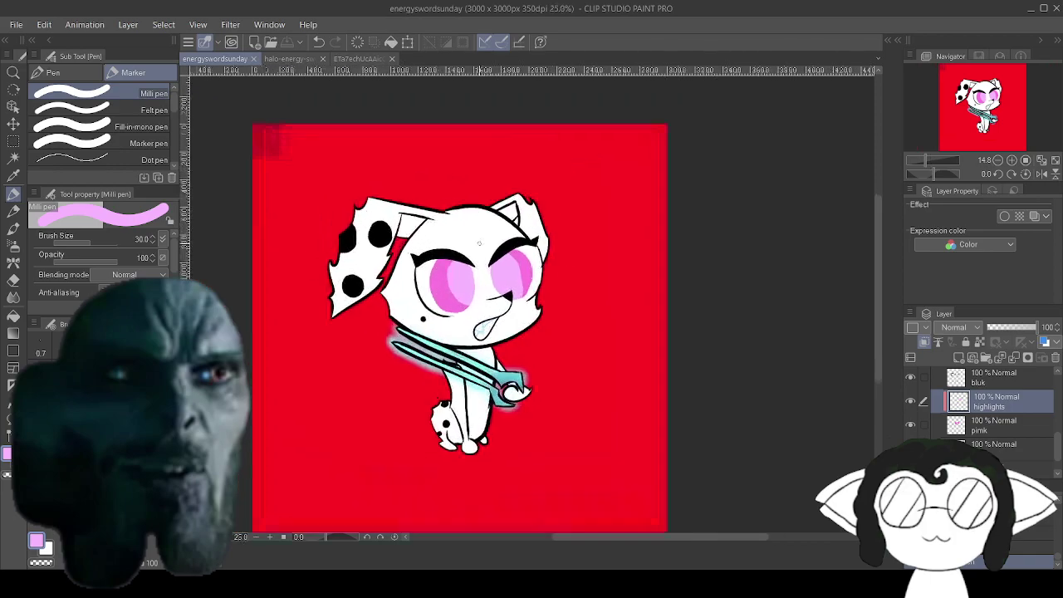
pyautogui.scroll(2, 479, 243)
pyautogui.scroll(-4, 479, 242)
pyautogui.scroll(3, 479, 243)
pyautogui.scroll(-5, 479, 242)
pyautogui.scroll(2, 479, 242)
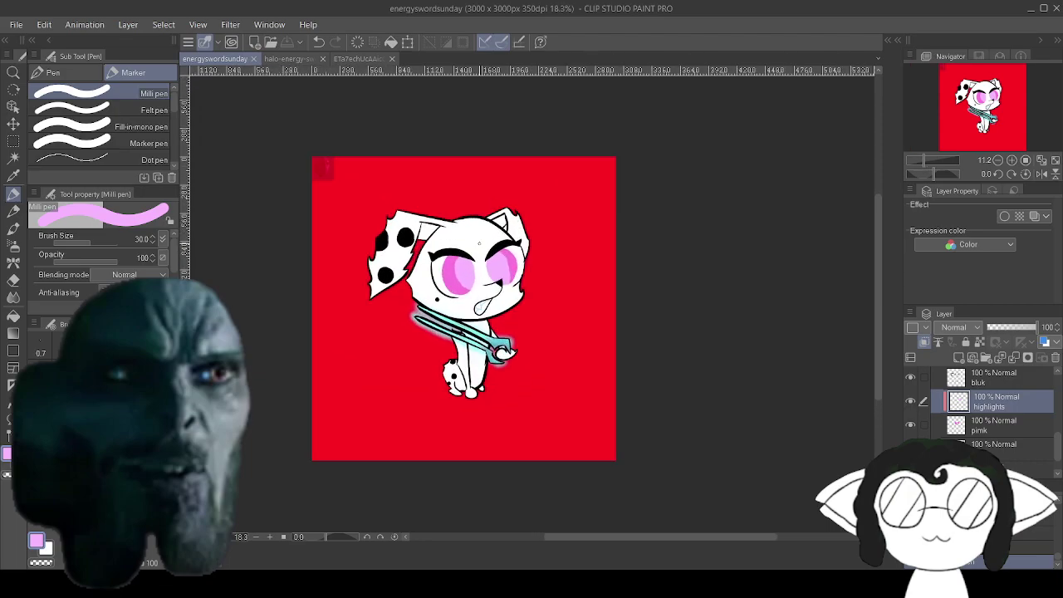
pyautogui.scroll(3, 479, 243)
pyautogui.scroll(-5, 479, 243)
pyautogui.scroll(2, 479, 243)
pyautogui.scroll(2, 479, 242)
pyautogui.scroll(-2, 479, 242)
pyautogui.scroll(-1, 968, 420)
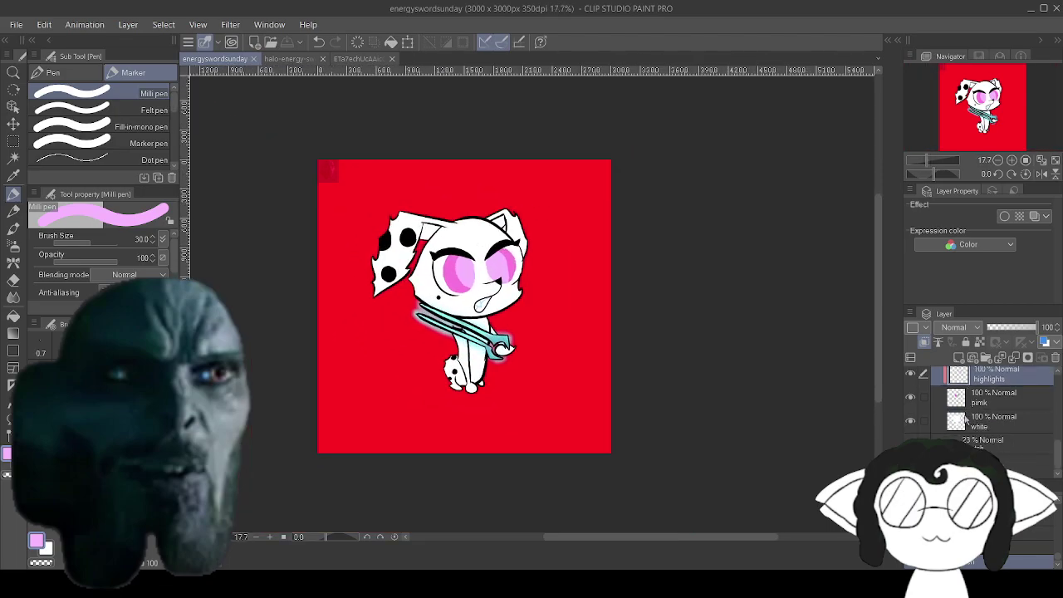
# Change the paper layer's colour to white.
pyautogui.click(910, 469)
pyautogui.click(909, 468)
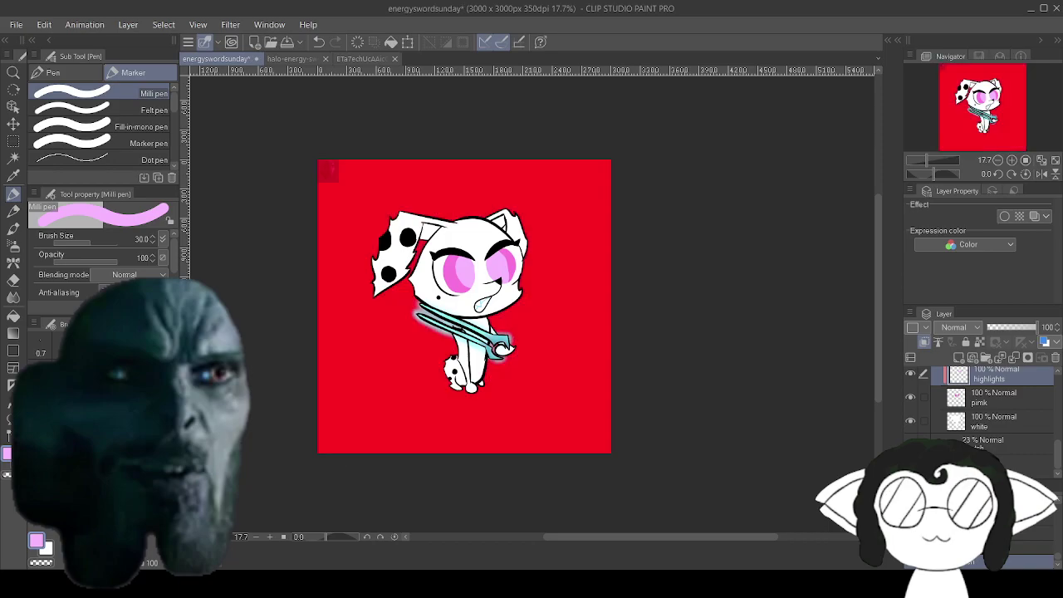
pyautogui.click(993, 466)
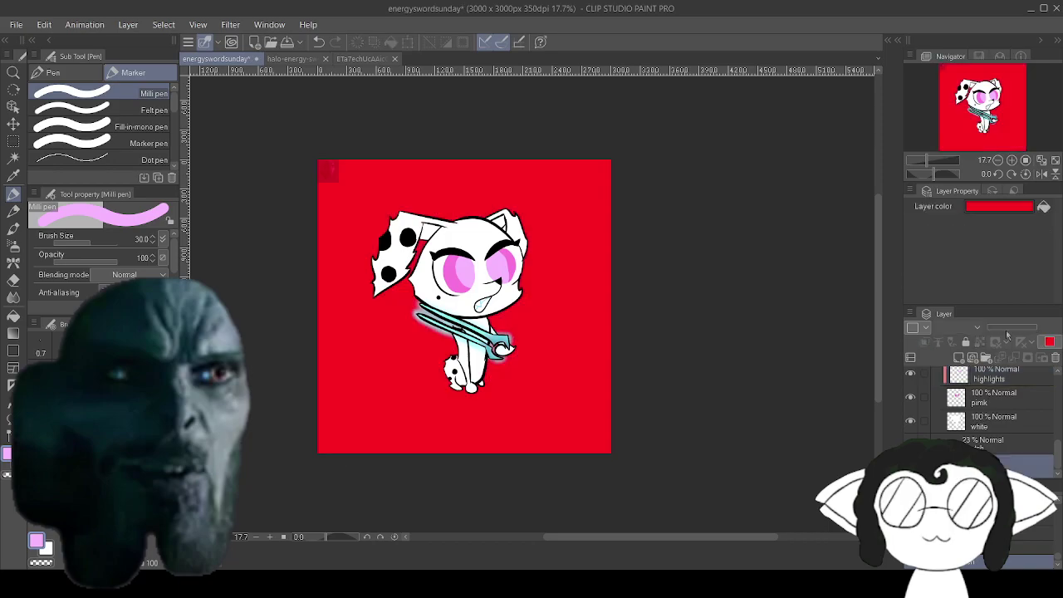
pyautogui.click(1007, 208)
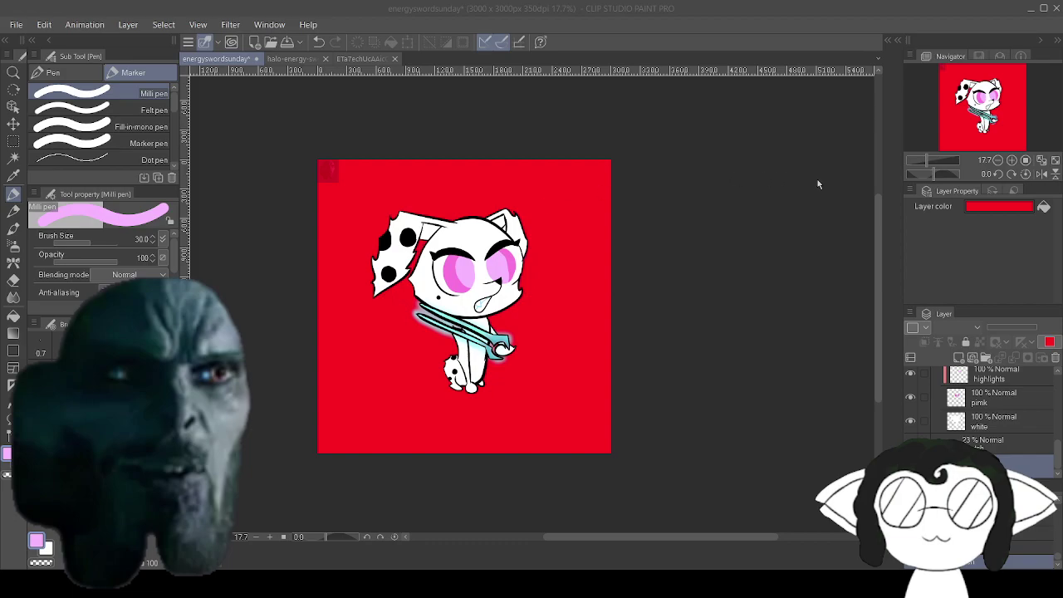
pyautogui.click(884, 187)
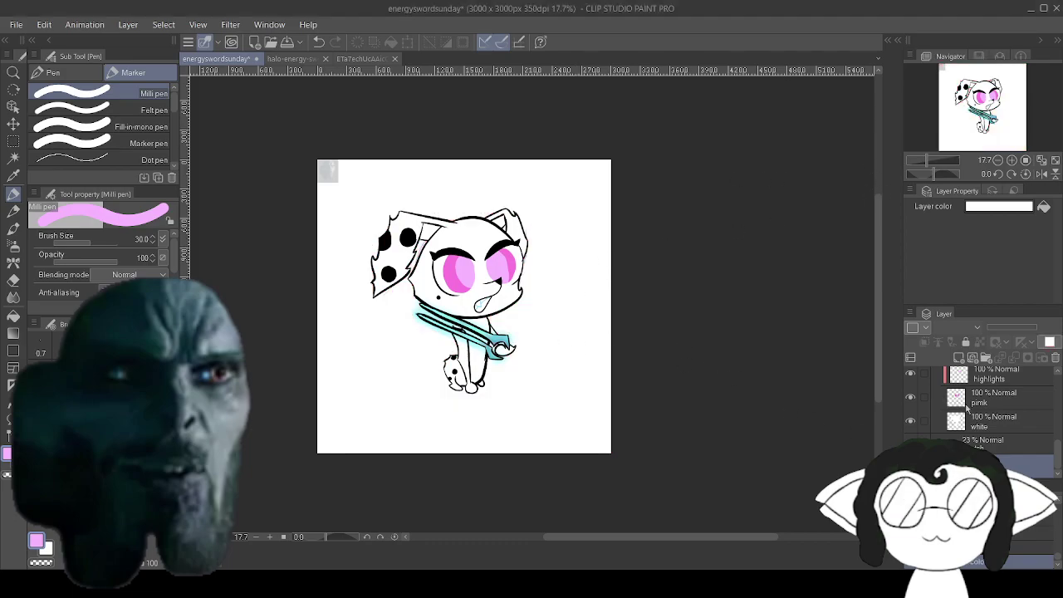
pyautogui.scroll(5, 967, 407)
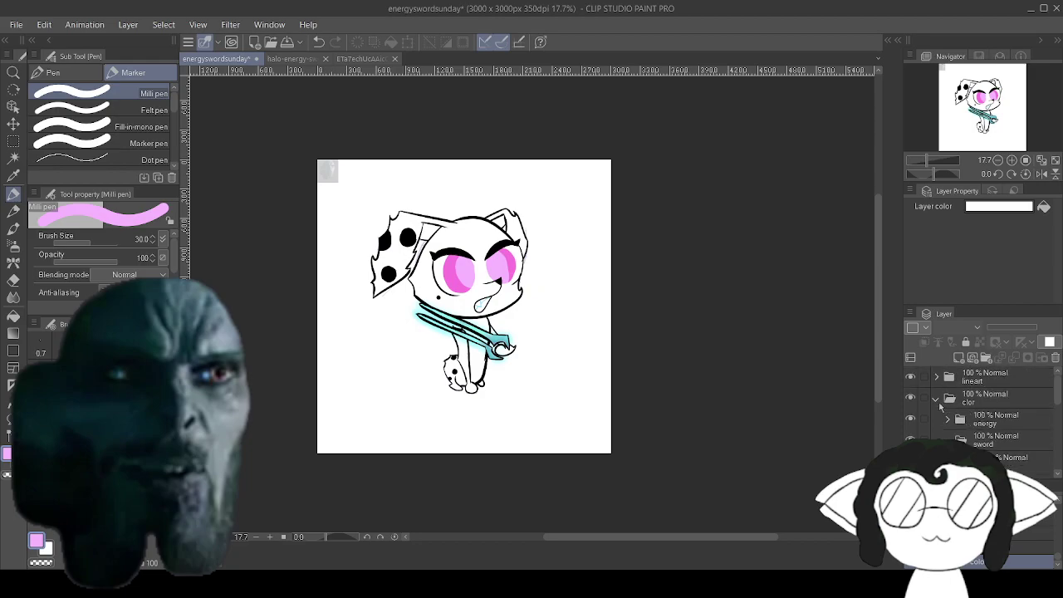
# Create a new layer folder and put the lineart, clor and sketch folders inside it.
pyautogui.click(936, 399)
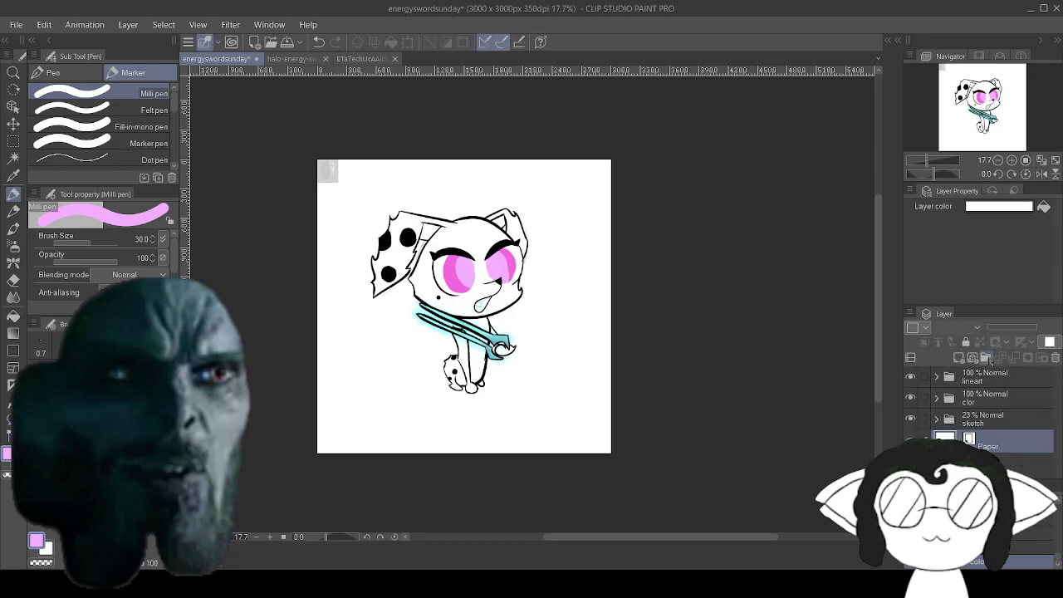
pyautogui.click(987, 357)
pyautogui.moveTo(986, 445); pyautogui.dragTo(993, 382)
pyautogui.click(991, 404)
pyautogui.click(1005, 427)
pyautogui.moveTo(1005, 426)
pyautogui.mouseDown()
pyautogui.moveTo(1005, 380)
pyautogui.moveTo(1026, 437)
pyautogui.moveTo(1011, 434)
pyautogui.mouseUp()
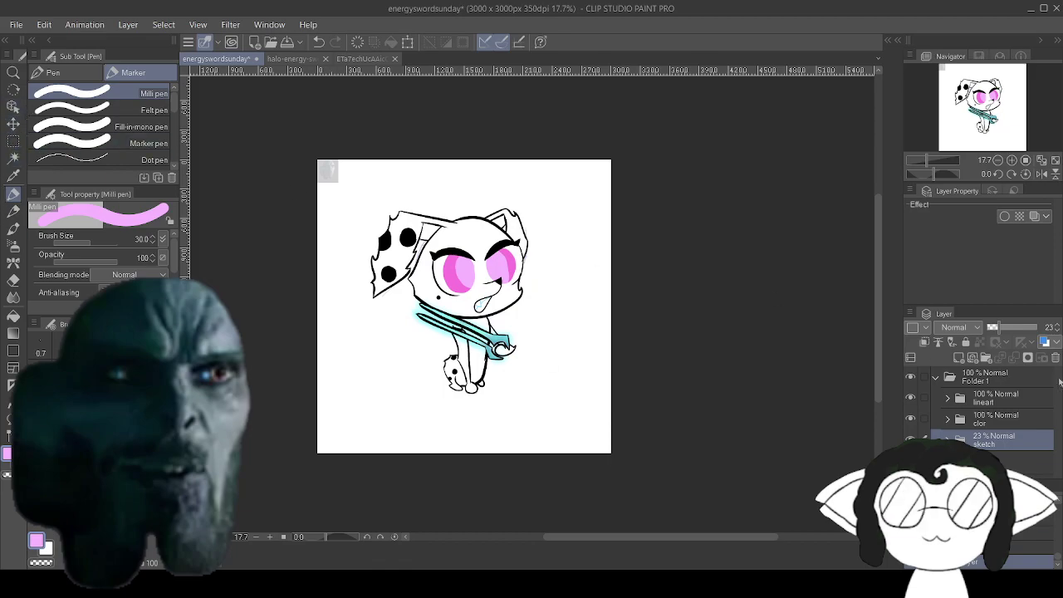
# Reposition the grouped dog drawing with the Move layer tool so it sits centrally on the canvas.
pyautogui.click(992, 376)
pyautogui.click(14, 123)
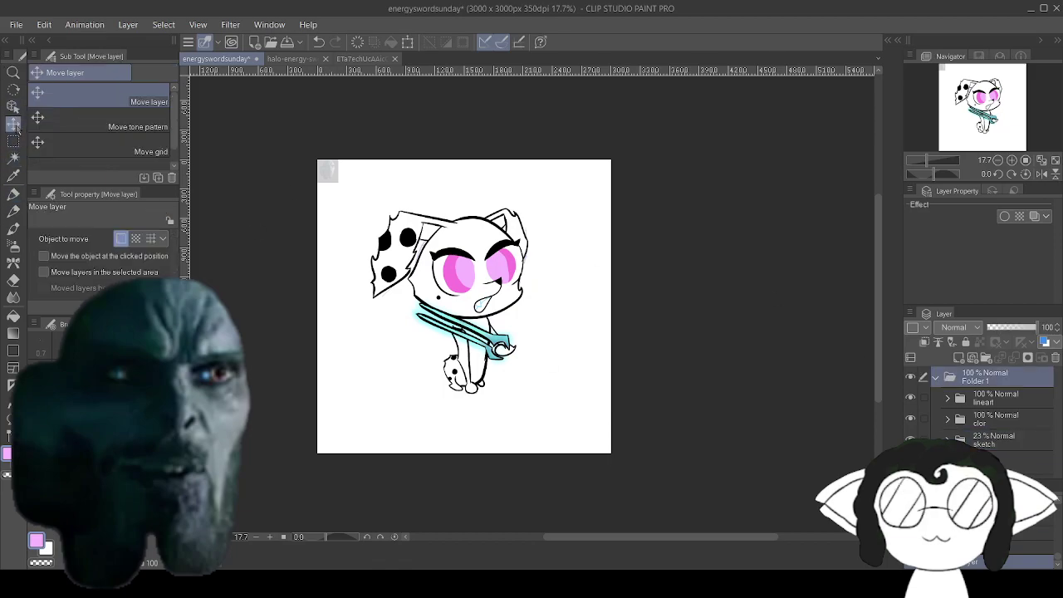
pyautogui.moveTo(472, 260); pyautogui.dragTo(483, 283)
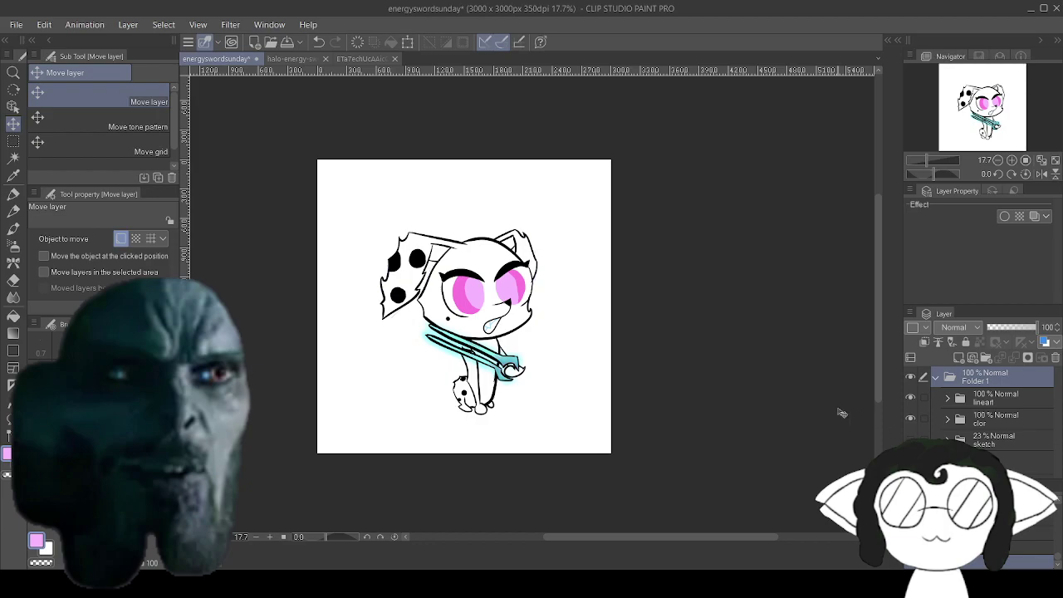
pyautogui.scroll(2, 454, 355)
pyautogui.scroll(-1, 454, 355)
pyautogui.scroll(1, 444, 356)
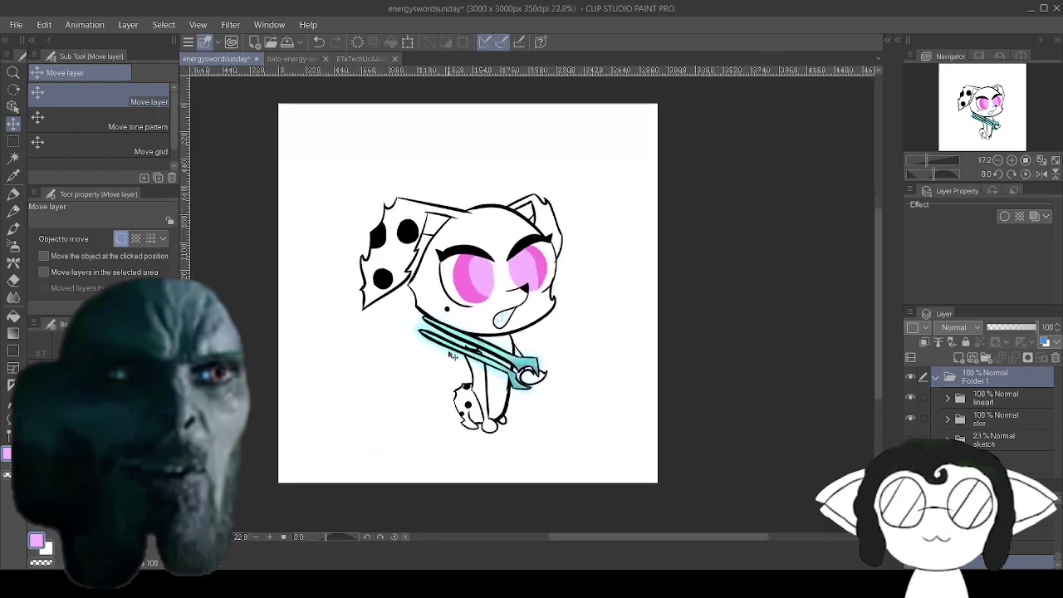
pyautogui.scroll(-1, 440, 356)
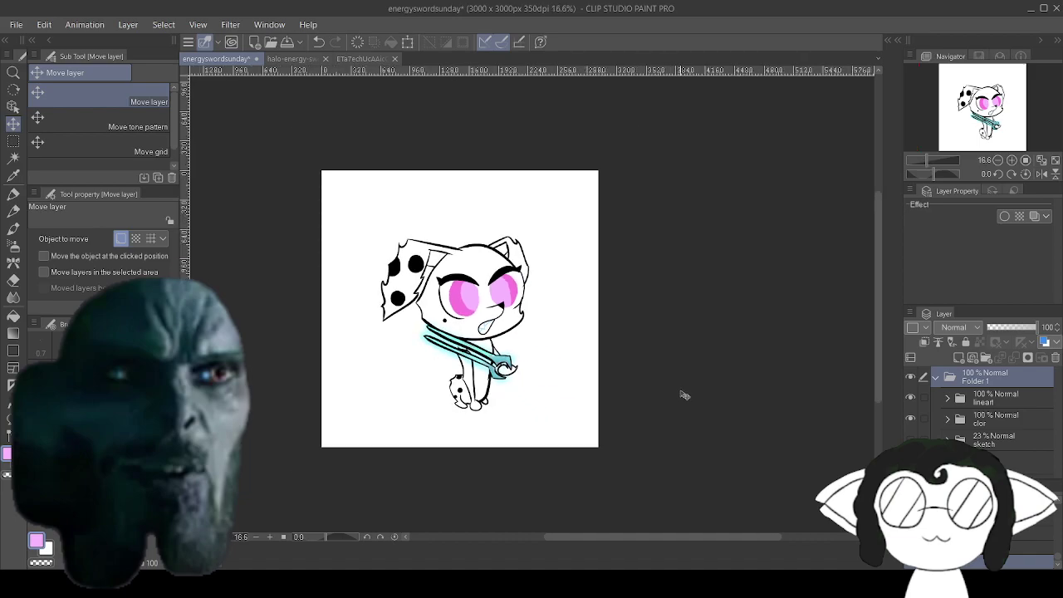
pyautogui.moveTo(478, 315)
pyautogui.mouseDown()
pyautogui.moveTo(470, 294)
pyautogui.moveTo(471, 304)
pyautogui.mouseUp()
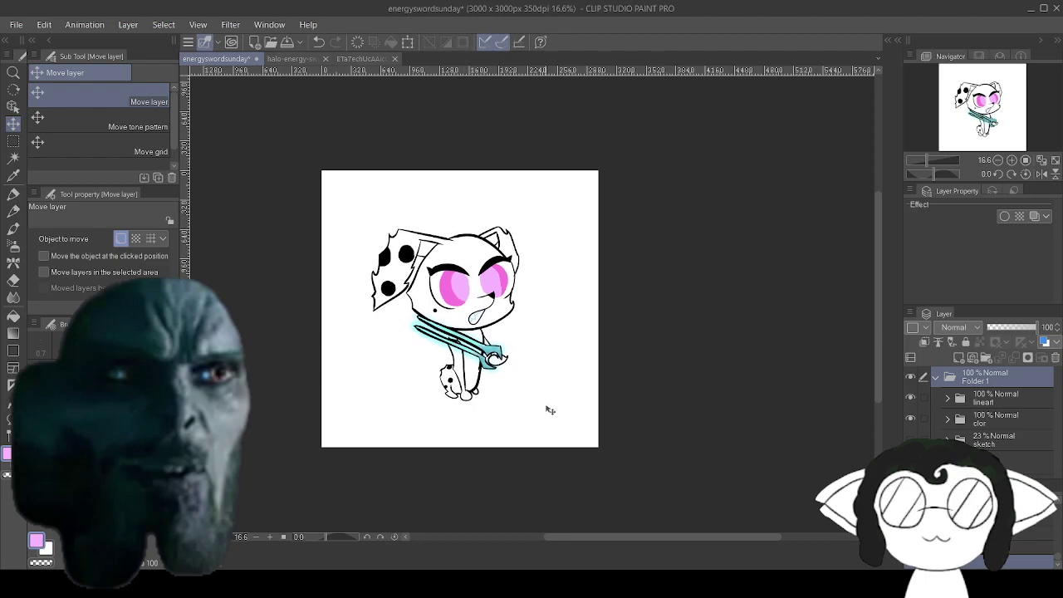
# Add a new raster layer above the folder holding the artwork and name it siggy.
pyautogui.scroll(3, 550, 407)
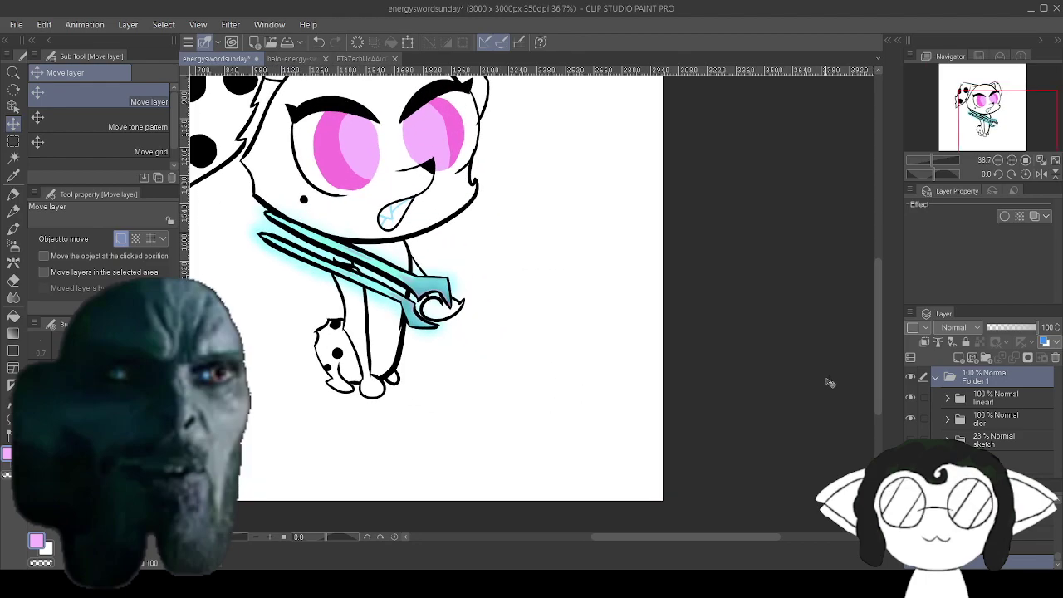
pyautogui.click(971, 358)
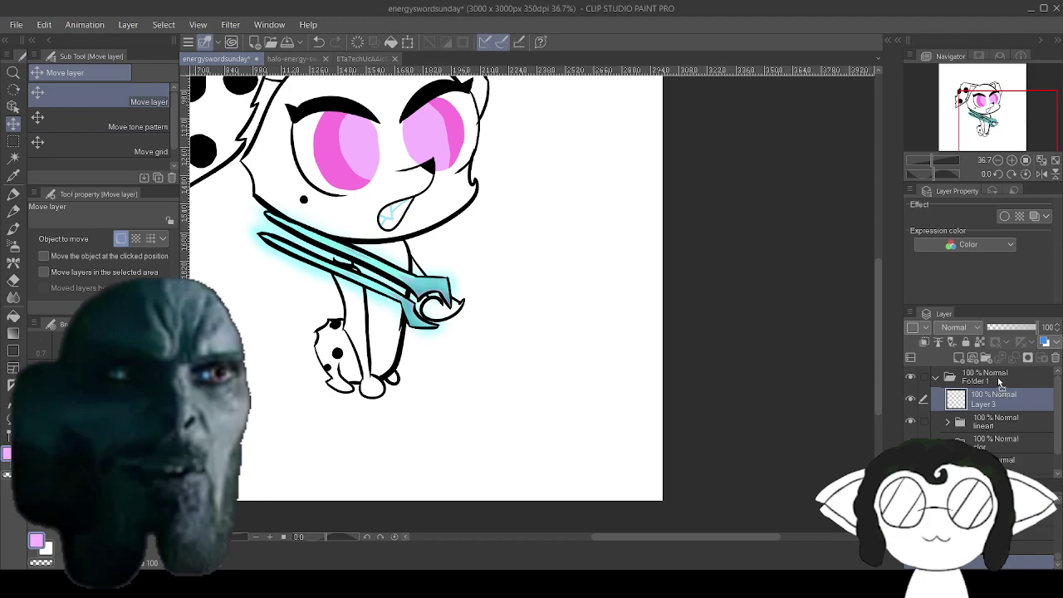
pyautogui.click(988, 383)
pyautogui.moveTo(1006, 396); pyautogui.dragTo(1001, 377)
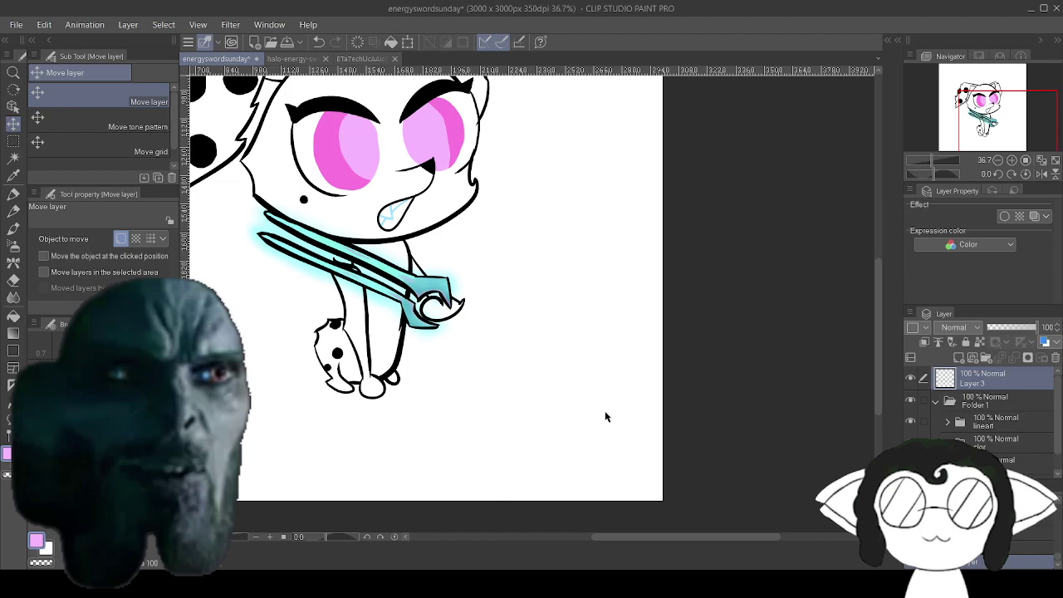
pyautogui.doubleClick(973, 383)
pyautogui.write('siggy')
pyautogui.press('Return')
# Handwrite the artist's signature name in black with the Milli pen at size 8, below and beside the sword hand.
pyautogui.click(14, 194)
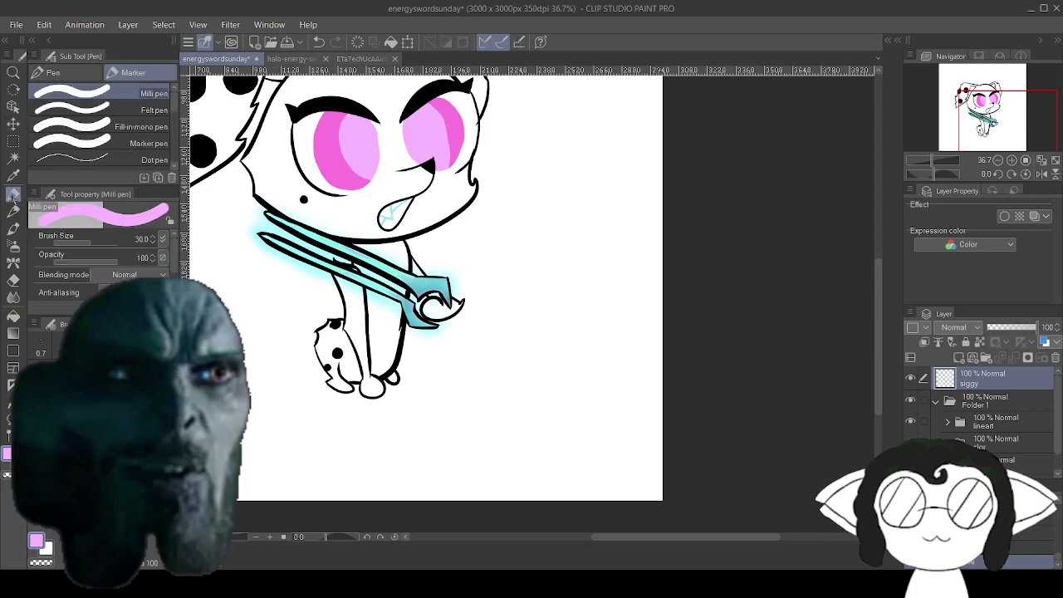
pyautogui.click(77, 518)
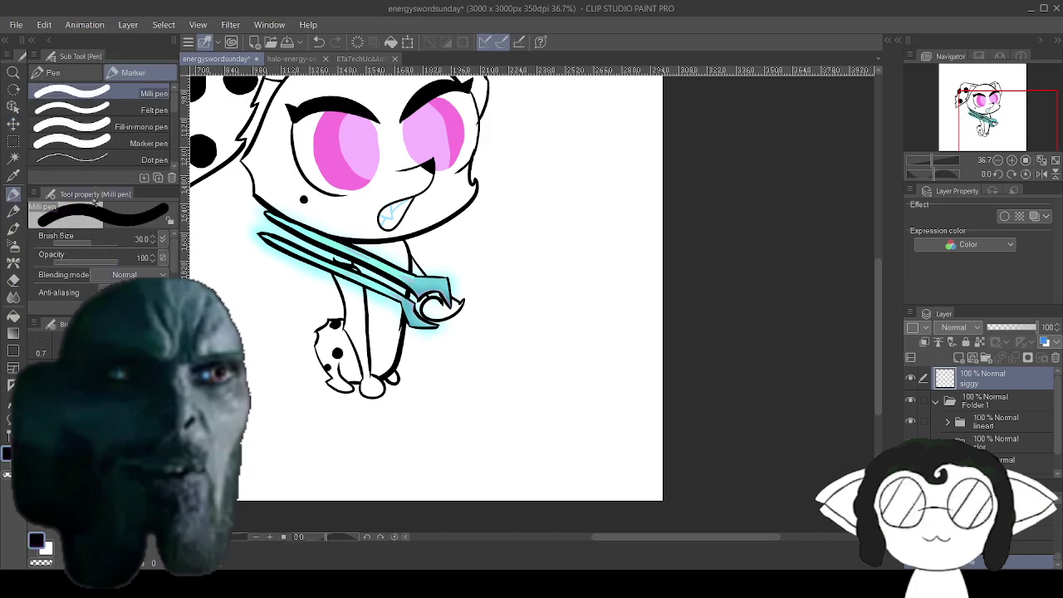
pyautogui.click(132, 371)
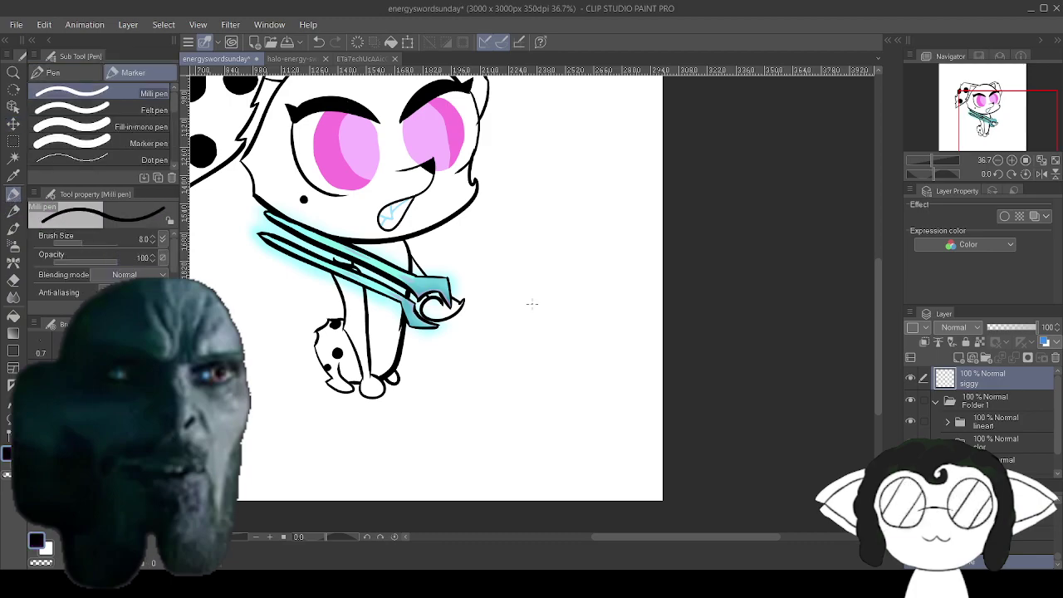
pyautogui.scroll(1, 546, 437)
pyautogui.scroll(2, 470, 390)
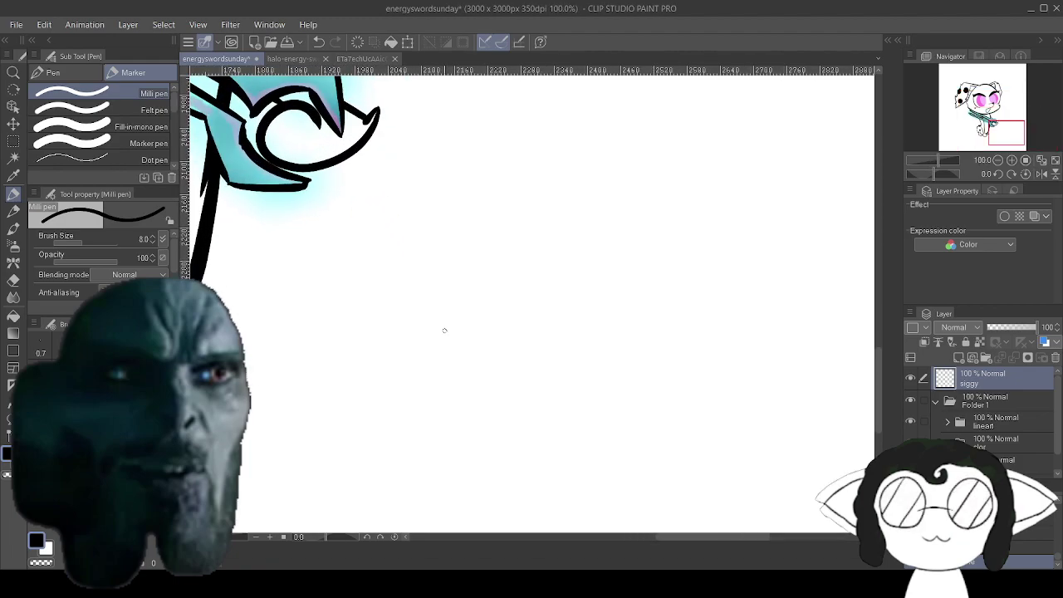
pyautogui.moveTo(444, 330)
pyautogui.mouseDown()
pyautogui.moveTo(514, 328)
pyautogui.moveTo(517, 360)
pyautogui.mouseUp()
pyautogui.moveTo(526, 254)
pyautogui.mouseDown()
pyautogui.moveTo(534, 280)
pyautogui.moveTo(561, 287)
pyautogui.mouseUp()
pyautogui.moveTo(565, 279)
pyautogui.mouseDown()
pyautogui.moveTo(605, 265)
pyautogui.moveTo(615, 287)
pyautogui.moveTo(643, 284)
pyautogui.moveTo(665, 264)
pyautogui.moveTo(666, 290)
pyautogui.moveTo(688, 266)
pyautogui.moveTo(694, 299)
pyautogui.mouseUp()
pyautogui.moveTo(755, 263)
pyautogui.mouseDown()
pyautogui.moveTo(723, 298)
pyautogui.moveTo(726, 279)
pyautogui.moveTo(757, 280)
pyautogui.mouseUp()
pyautogui.moveTo(770, 287)
pyautogui.mouseDown()
pyautogui.moveTo(801, 302)
pyautogui.moveTo(769, 289)
pyautogui.mouseUp()
pyautogui.moveTo(780, 280)
pyautogui.mouseDown()
pyautogui.moveTo(804, 305)
pyautogui.moveTo(773, 309)
pyautogui.mouseUp()
# Write 2023 under the signature name and draw a rectangular frame around both lines.
pyautogui.moveTo(544, 308); pyautogui.dragTo(591, 355)
pyautogui.moveTo(613, 316); pyautogui.dragTo(658, 357)
pyautogui.moveTo(651, 309)
pyautogui.mouseDown()
pyautogui.moveTo(671, 342)
pyautogui.moveTo(654, 372)
pyautogui.mouseUp()
pyautogui.moveTo(511, 251)
pyautogui.mouseDown()
pyautogui.moveTo(595, 242)
pyautogui.moveTo(826, 252)
pyautogui.moveTo(799, 404)
pyautogui.mouseUp()
pyautogui.moveTo(510, 359); pyautogui.dragTo(804, 392)
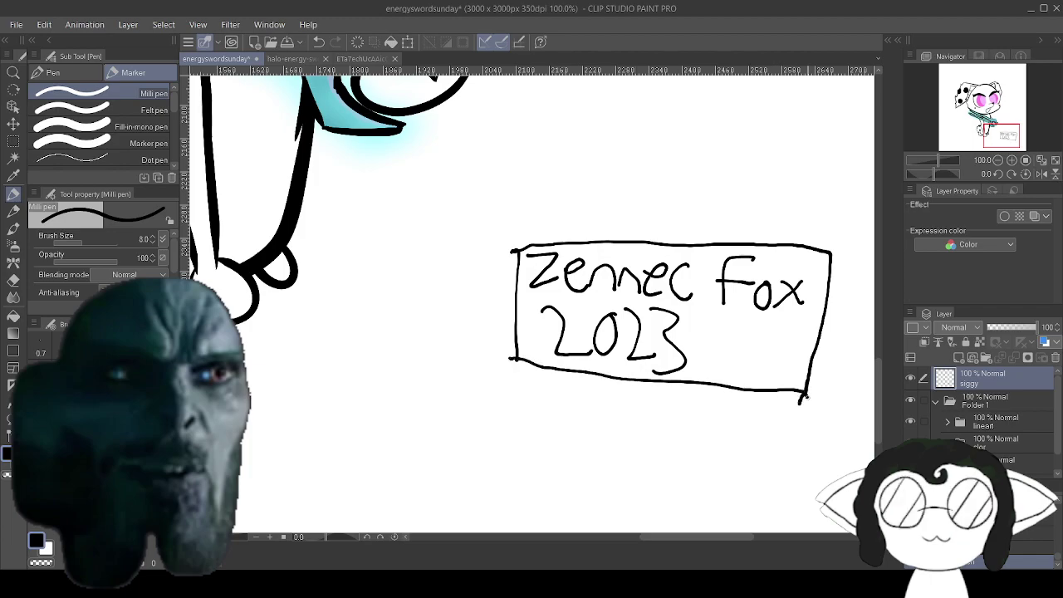
# Reset the canvas rotation to 0 and save the signed drawing.
pyautogui.scroll(-5, 328, 463)
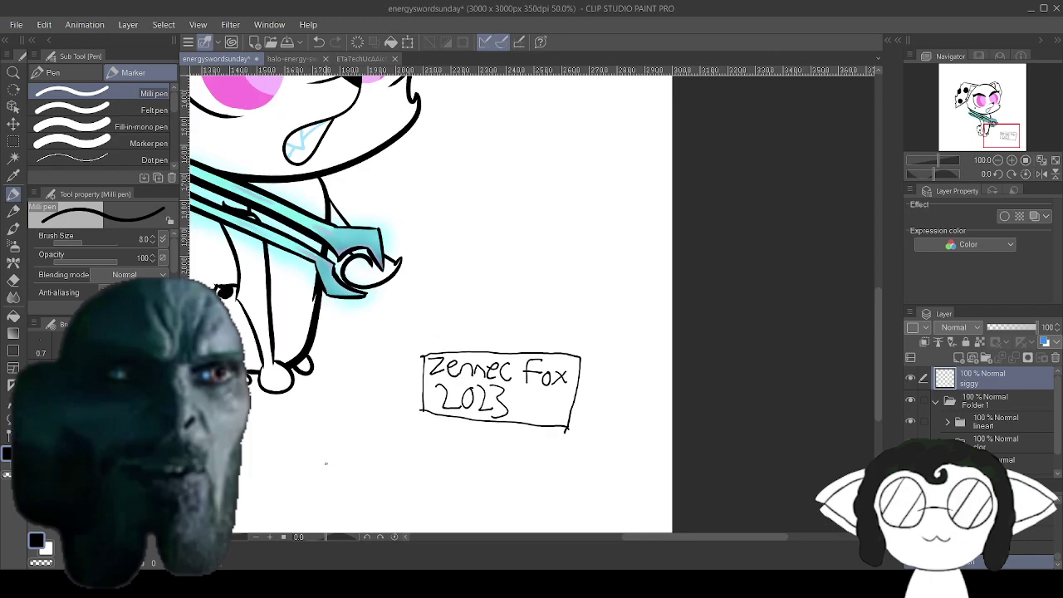
pyautogui.moveTo(220, 274); pyautogui.dragTo(272, 276)
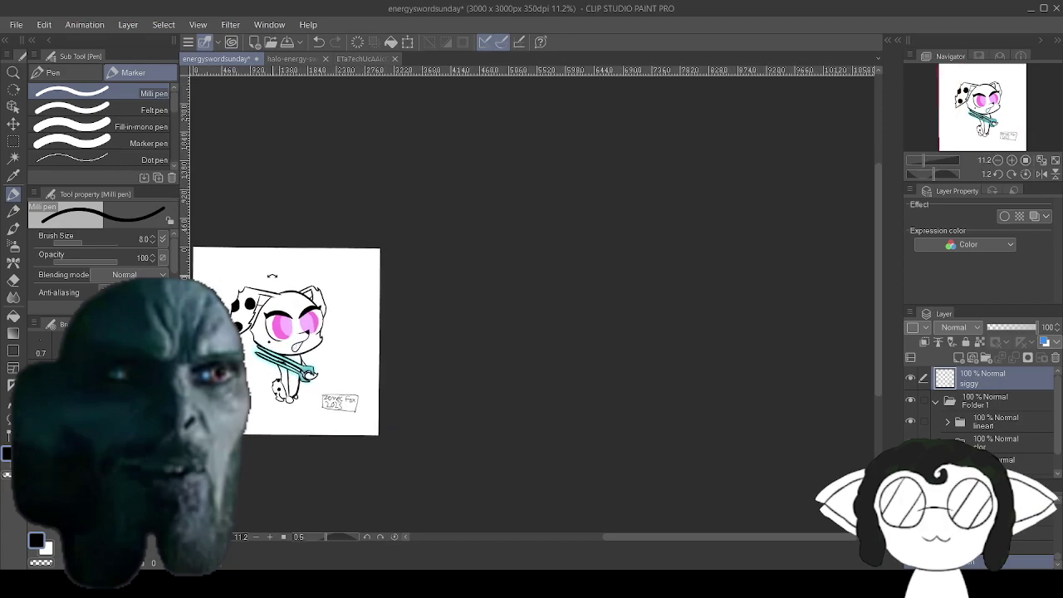
pyautogui.click(997, 173)
pyautogui.moveTo(287, 342)
pyautogui.mouseDown()
pyautogui.moveTo(610, 347)
pyautogui.moveTo(573, 308)
pyautogui.mouseUp()
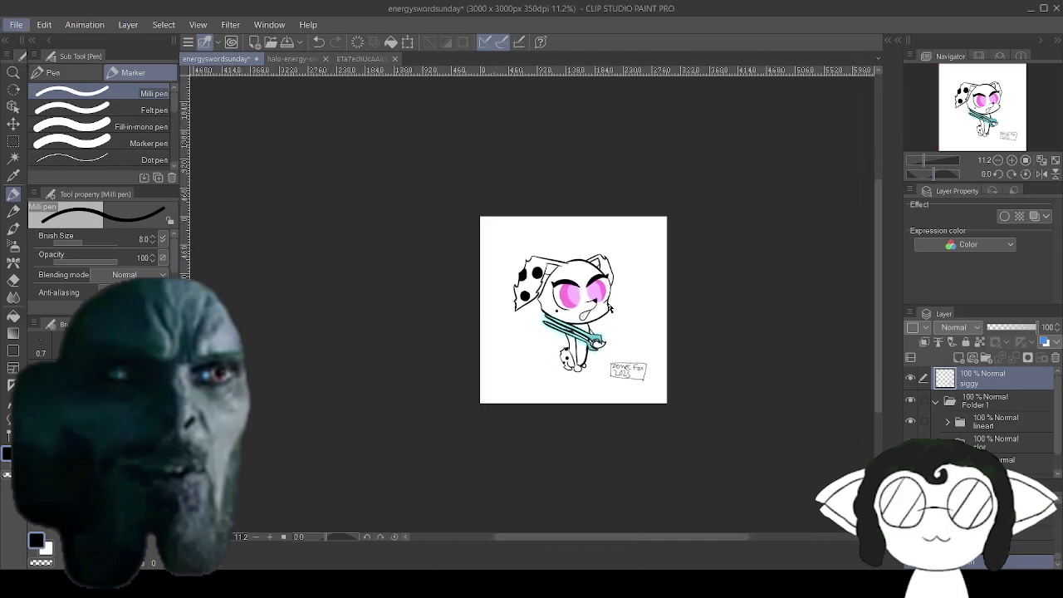
pyautogui.scroll(3, 581, 305)
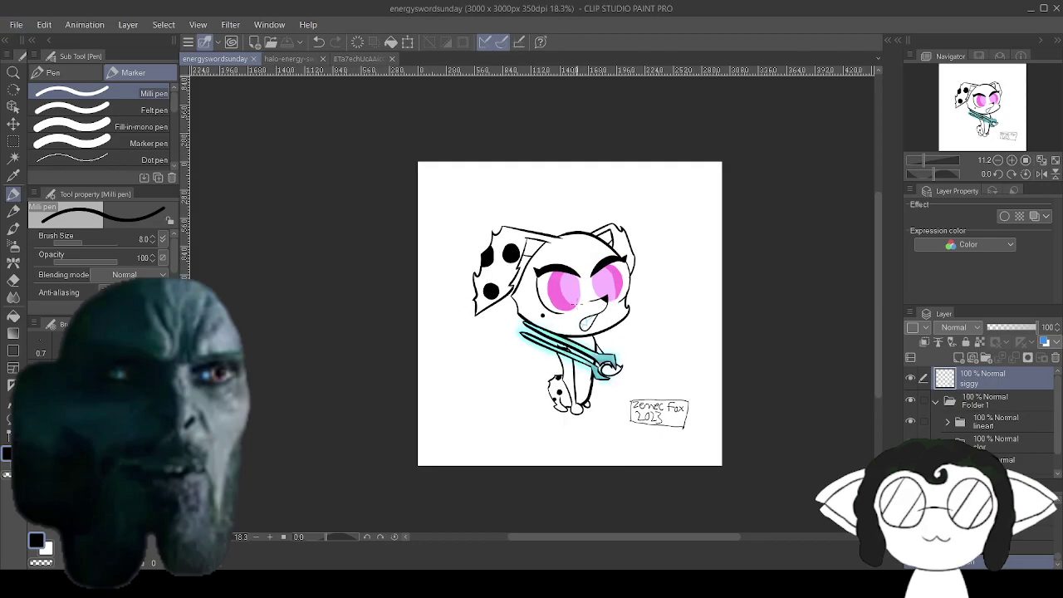
pyautogui.scroll(2, 596, 304)
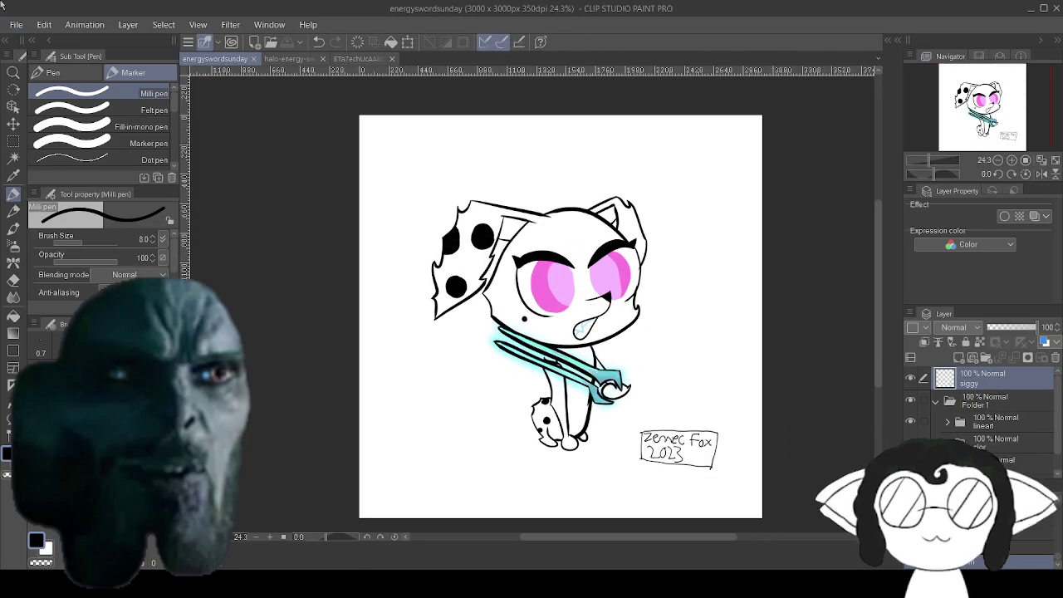
# Export the finished drawing as an image file.
pyautogui.click(15, 25)
pyautogui.click(296, 221)
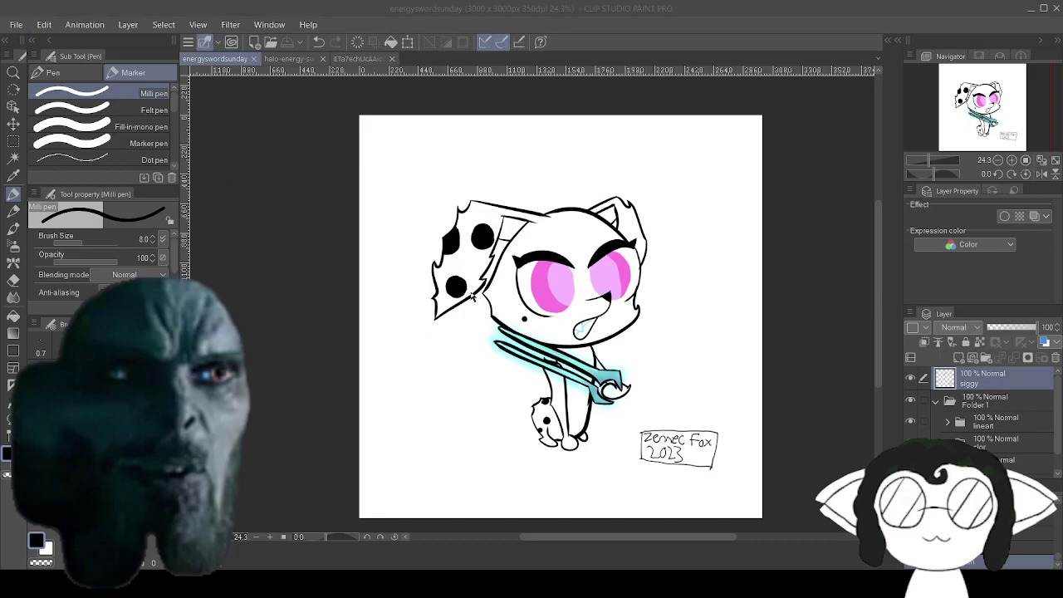
pyautogui.click(656, 134)
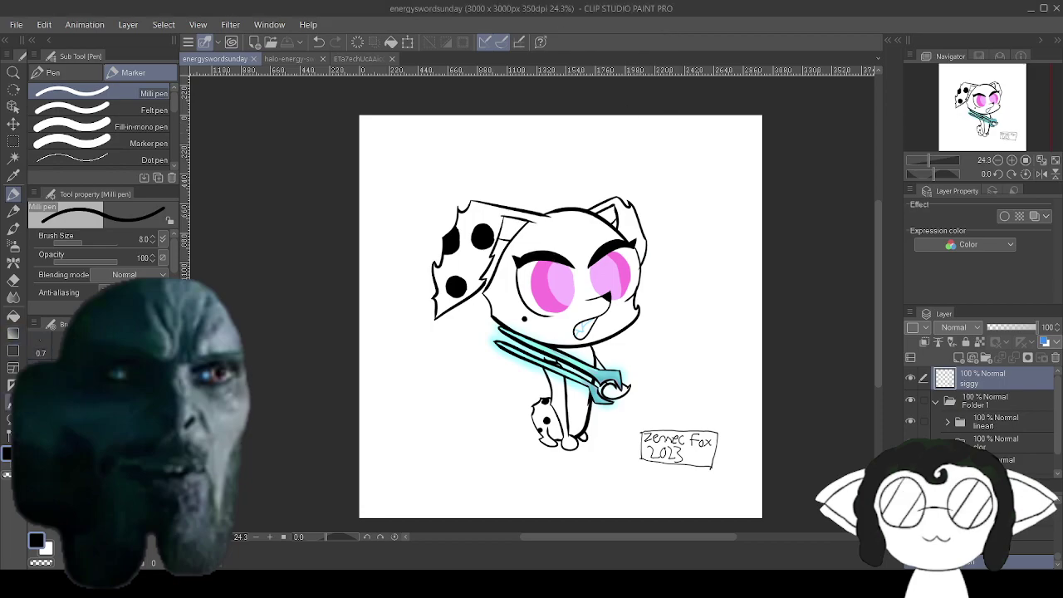
pyautogui.press('t')
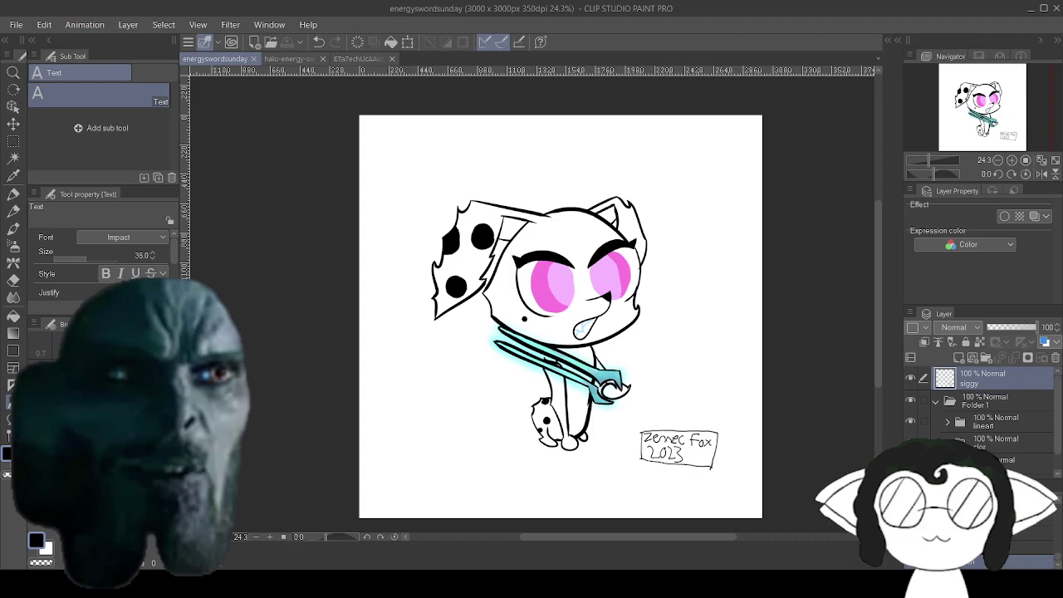
pyautogui.click(122, 237)
pyautogui.click(400, 152)
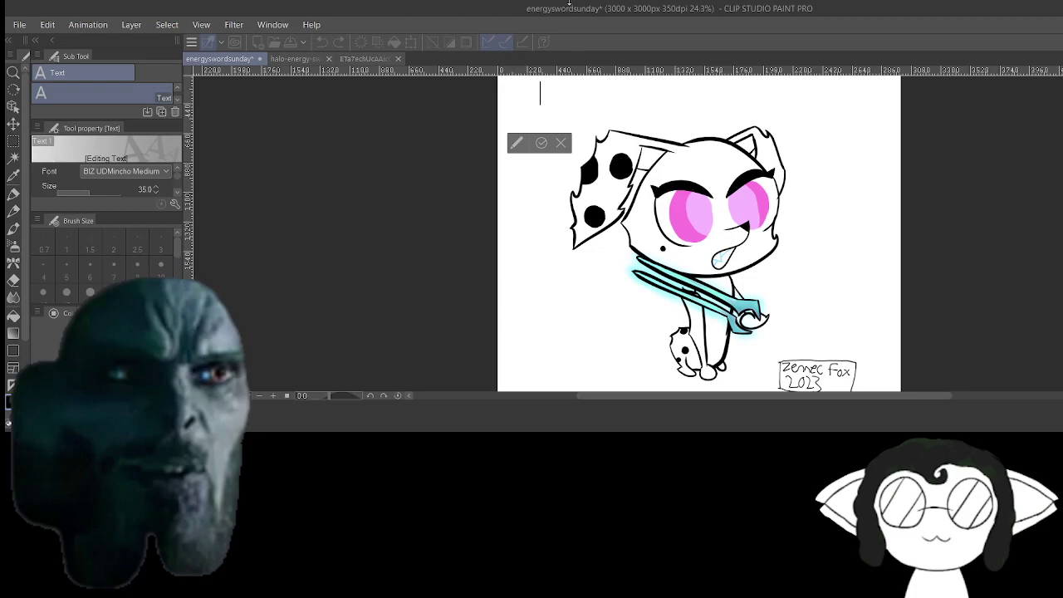
pyautogui.moveTo(565, 12); pyautogui.dragTo(473, 0)
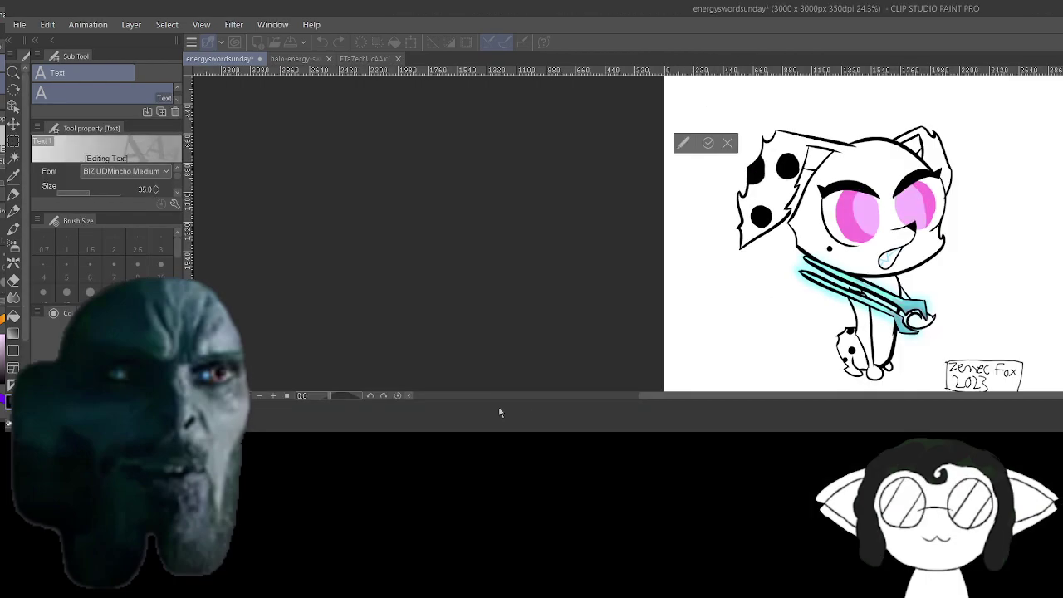
pyautogui.write('EN')
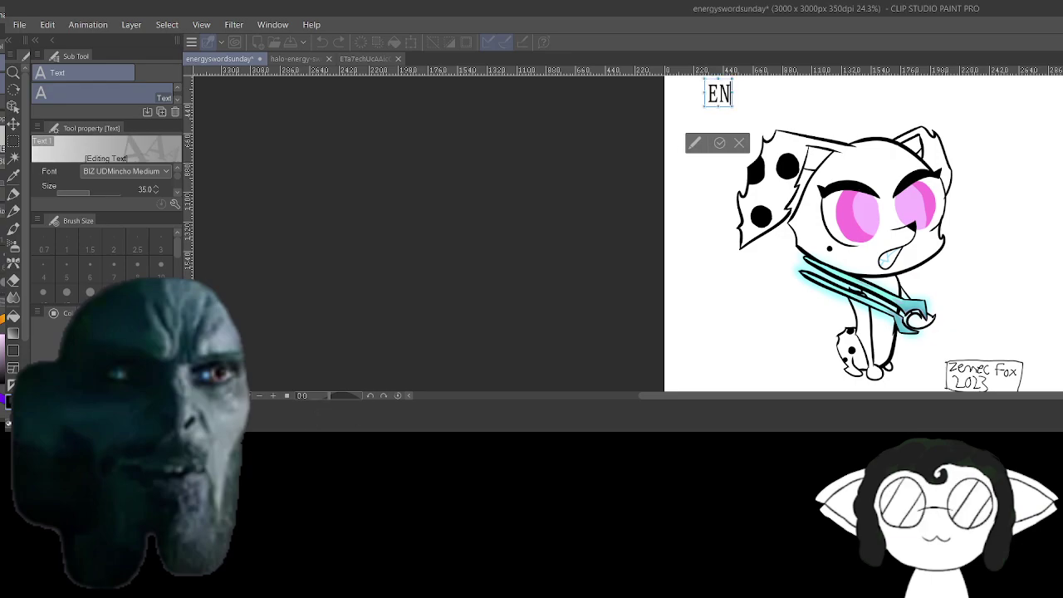
pyautogui.press('BackSpace')
pyautogui.press('BackSpace')
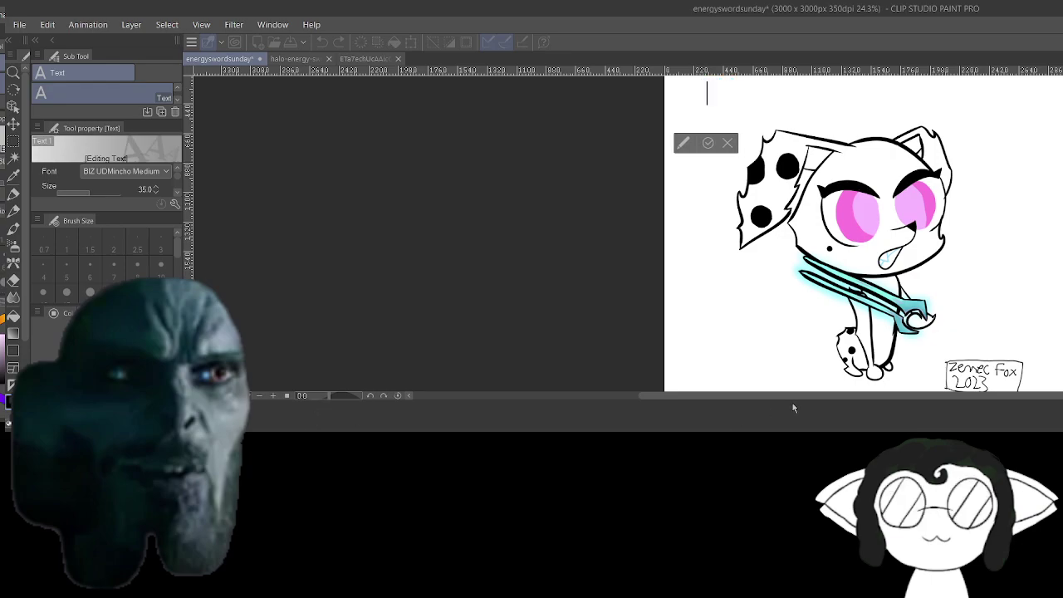
pyautogui.click(728, 143)
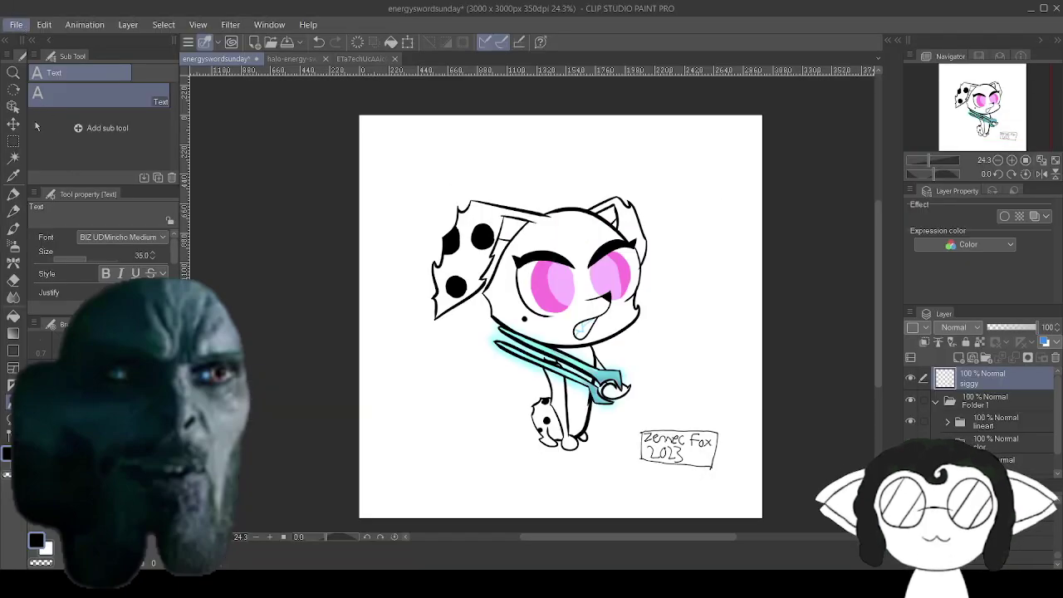
# Examine the signed dog drawing at several zoom levels, from the whole canvas to the sword and eye.
pyautogui.scroll(-6, 533, 275)
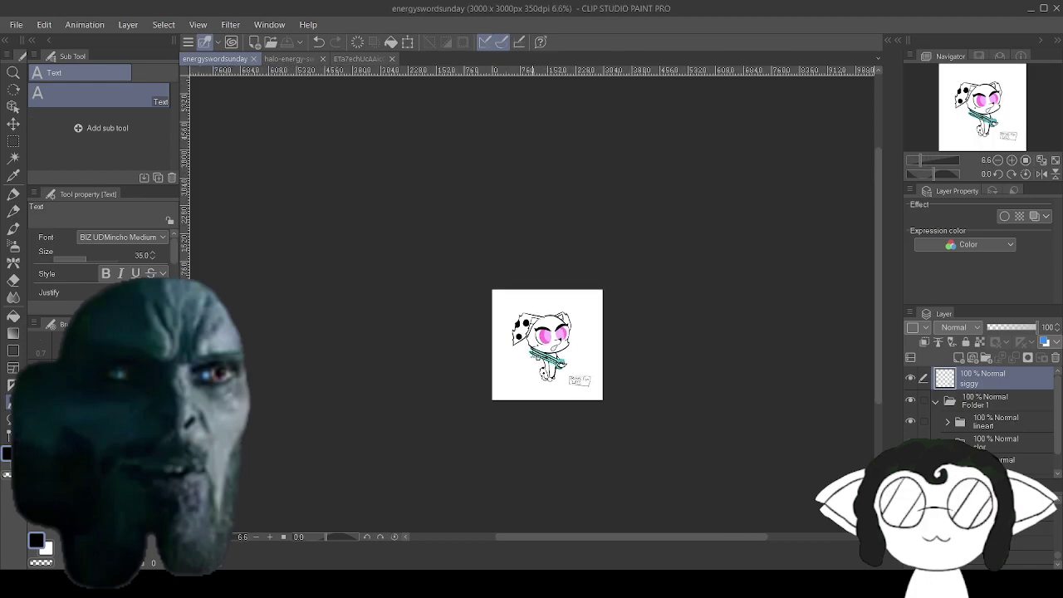
pyautogui.scroll(4, 532, 351)
pyautogui.scroll(7, 532, 351)
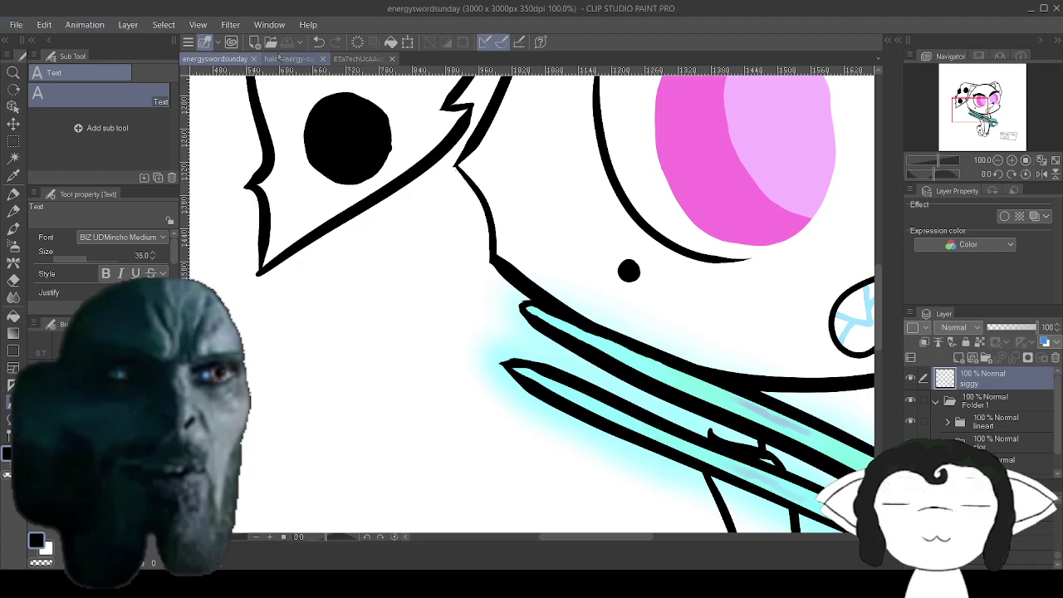
pyautogui.scroll(-8, 631, 266)
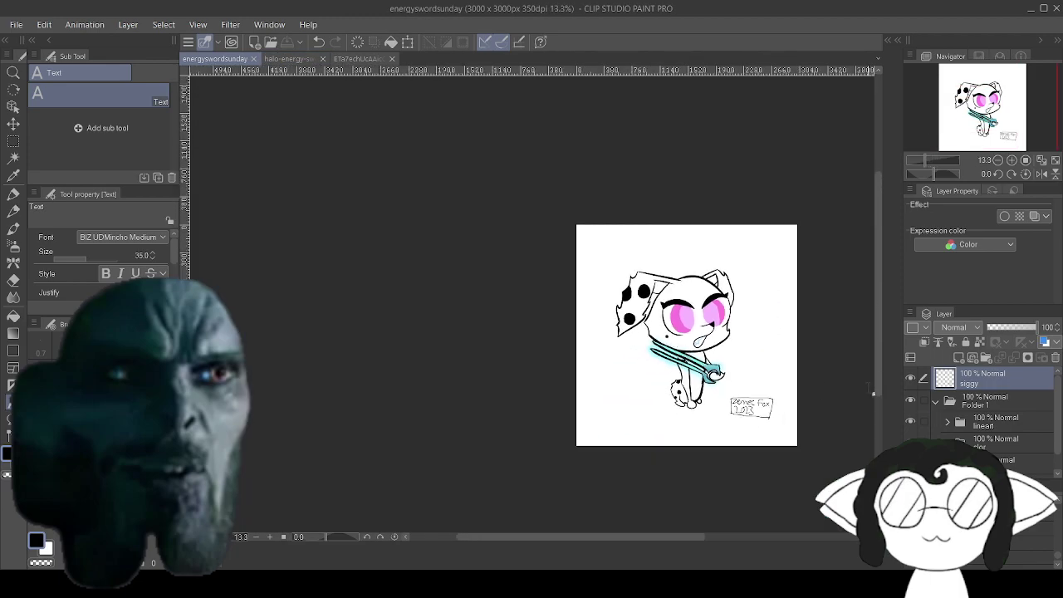
pyautogui.scroll(2, 735, 406)
pyautogui.scroll(-3, 726, 415)
pyautogui.scroll(1, 724, 492)
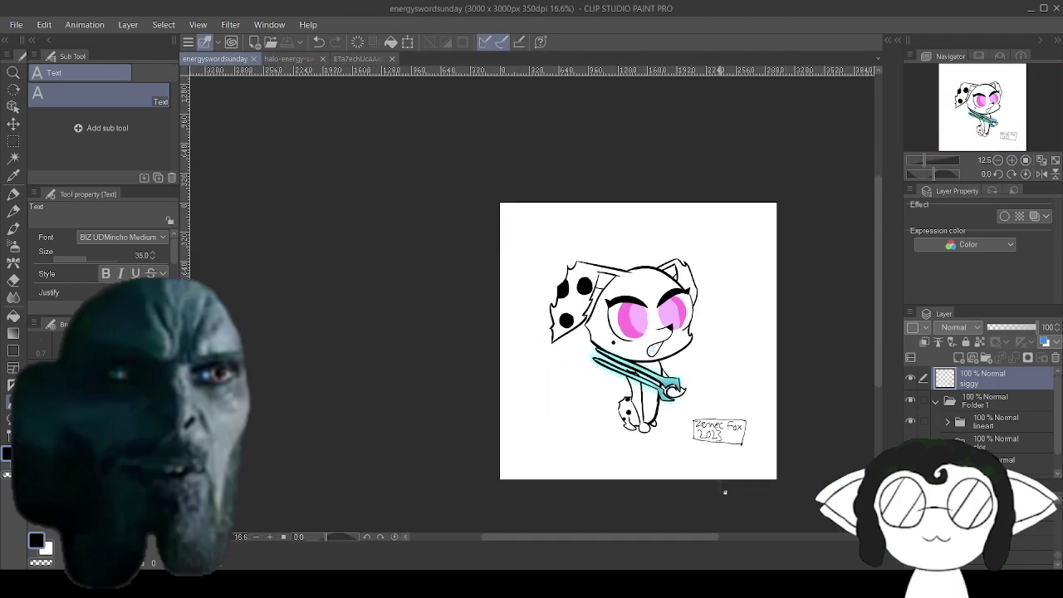
pyautogui.scroll(2, 784, 336)
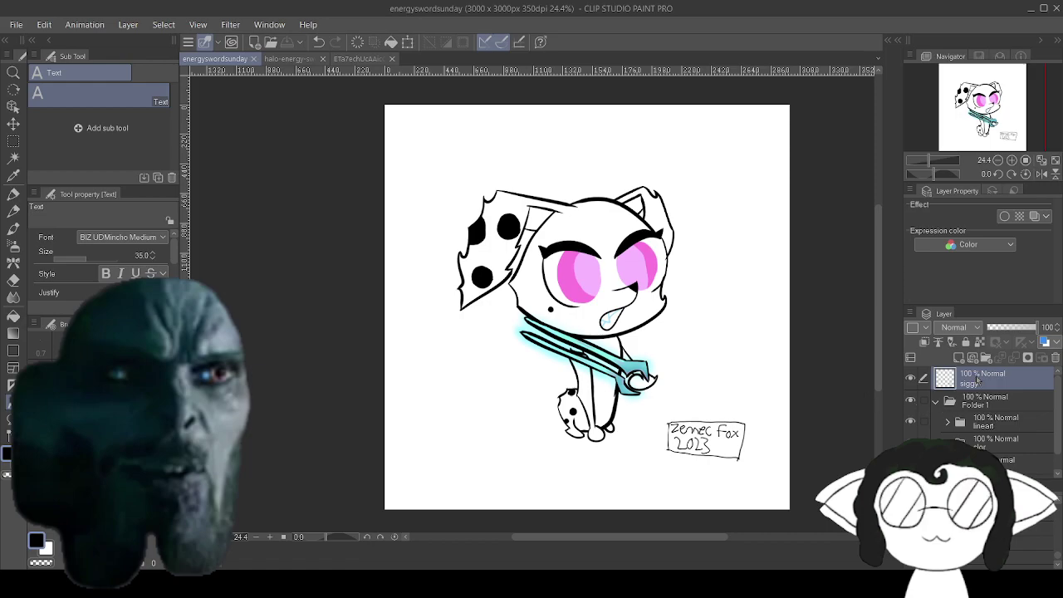
# Create a new 3000 x 3000 px canvas at 350 dpi named deepakbrightheart.
pyautogui.click(13, 192)
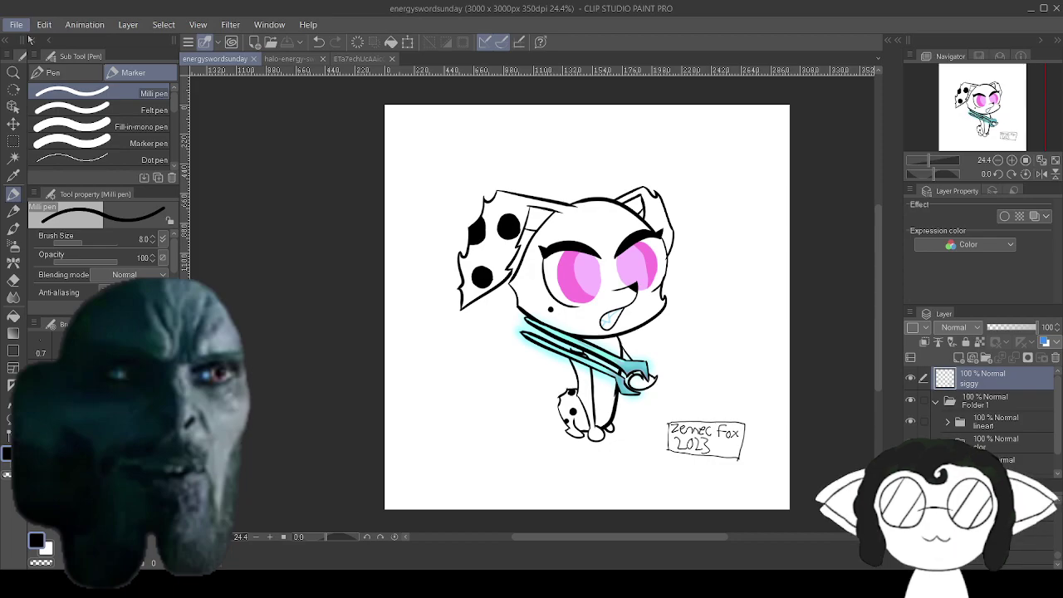
pyautogui.click(29, 38)
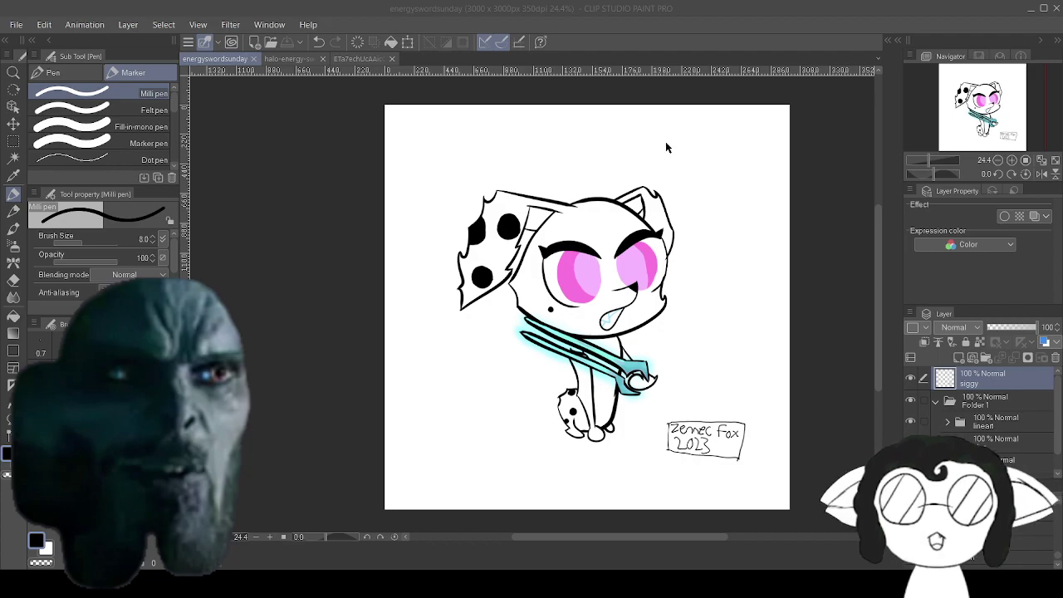
pyautogui.click(690, 170)
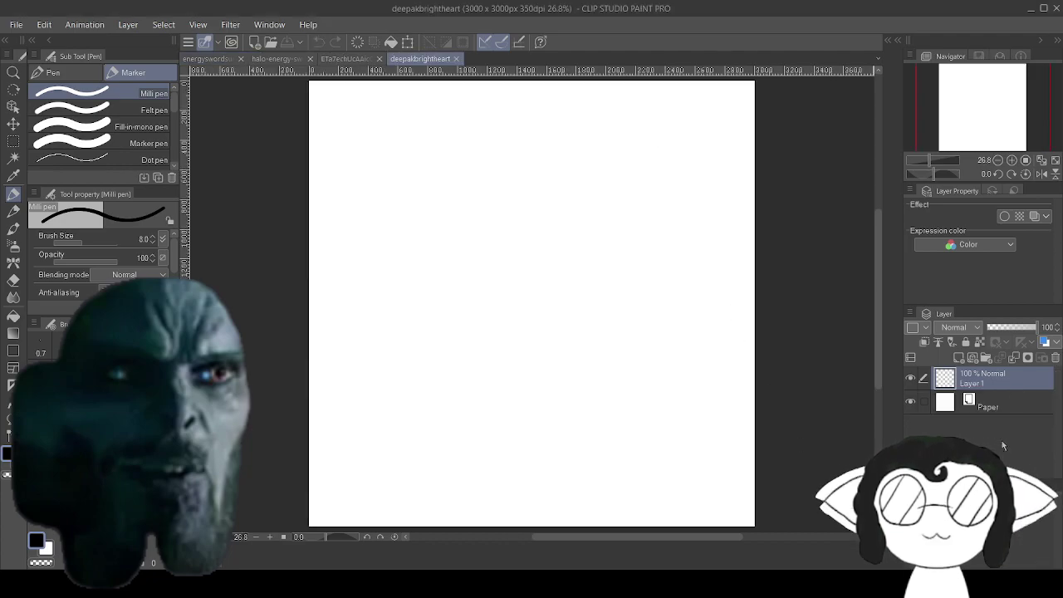
# Add layer folders above Layer 1, removing the extra third one so that Folder 1 and Folder 2 are kept.
pyautogui.click(986, 357)
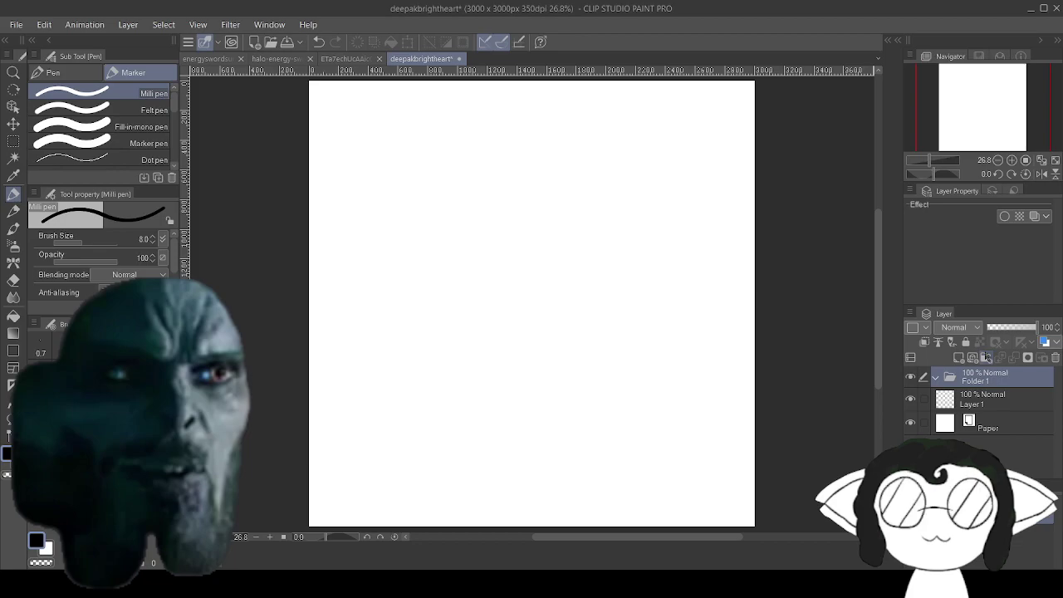
pyautogui.click(986, 357)
pyautogui.click(986, 357)
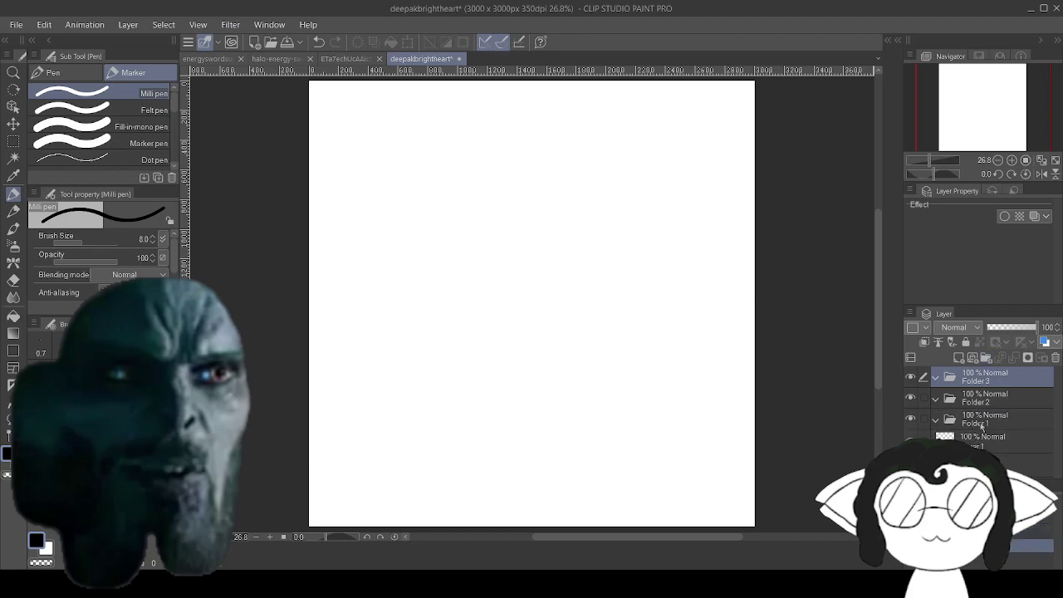
pyautogui.click(1054, 357)
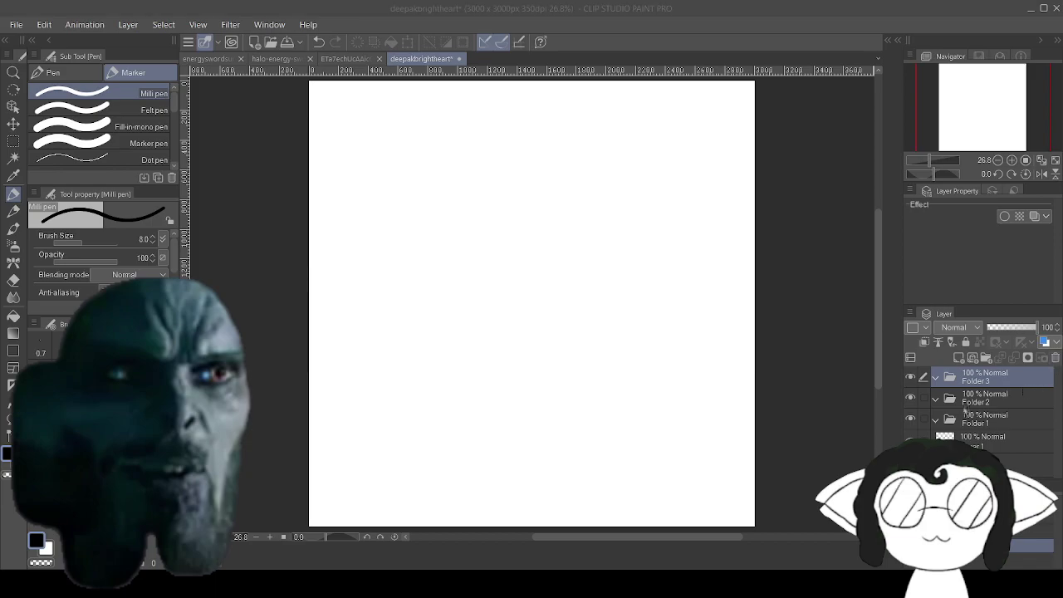
pyautogui.hotkey('ctrl', 'z')
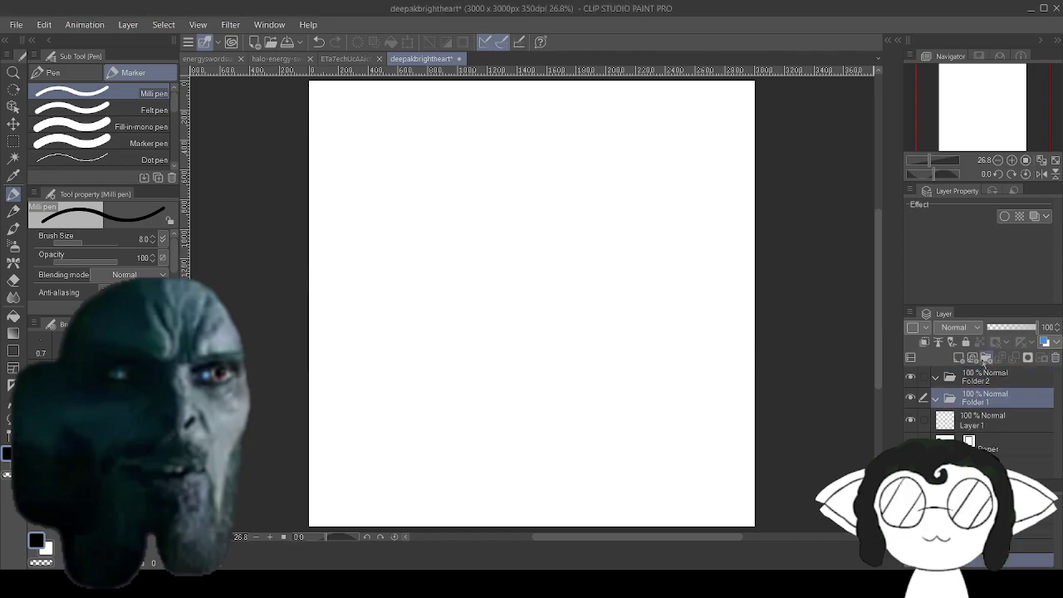
# Create three subfolders inside Folder 1.
pyautogui.moveTo(995, 397); pyautogui.dragTo(1000, 420)
pyautogui.click(985, 357)
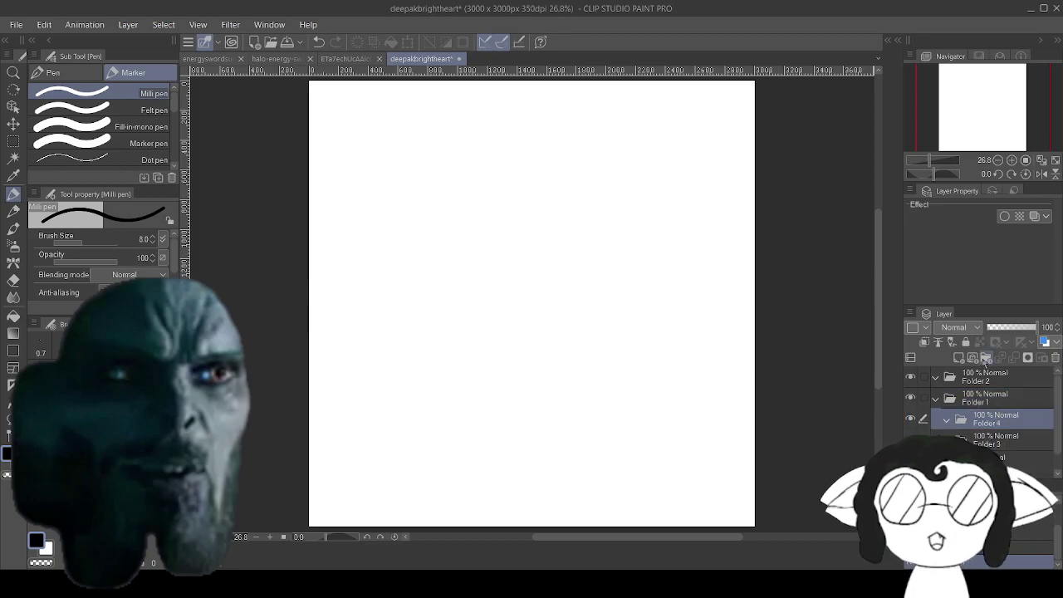
pyautogui.click(984, 357)
# Create three subfolders inside Folder 2.
pyautogui.click(993, 381)
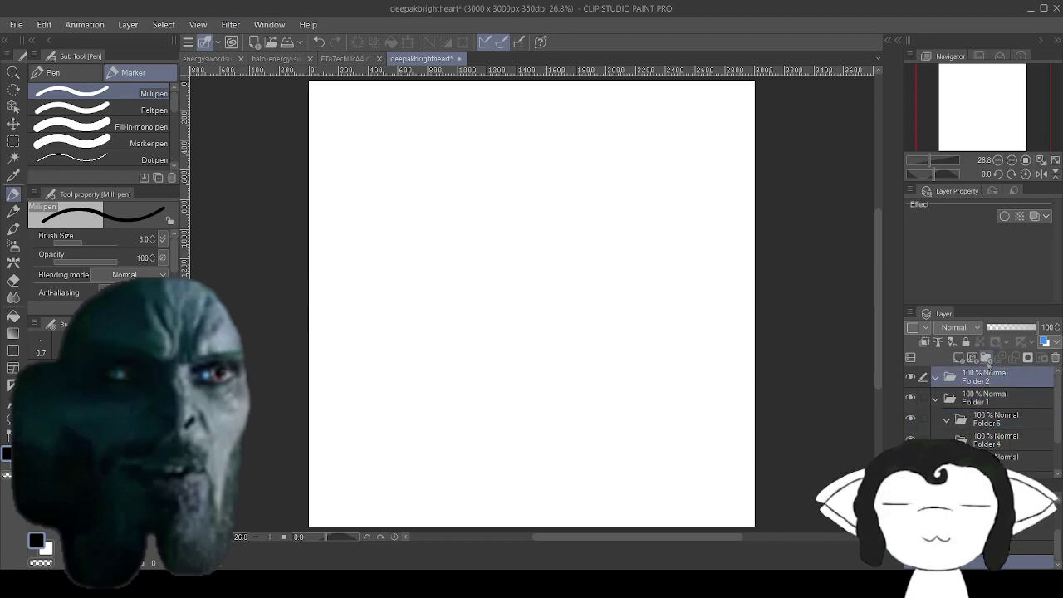
pyautogui.click(985, 357)
pyautogui.moveTo(995, 382); pyautogui.dragTo(998, 402)
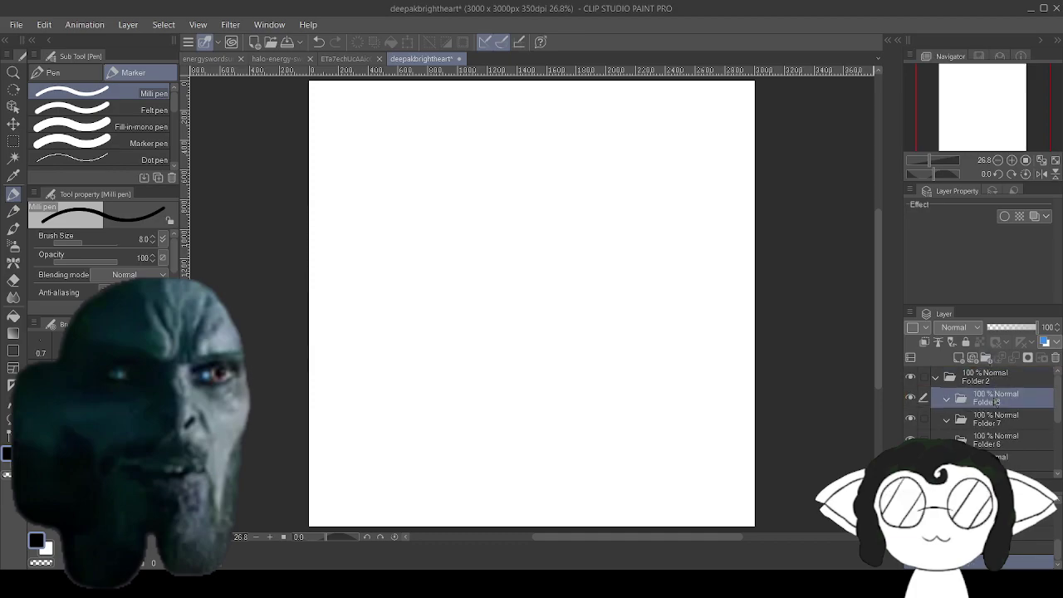
# Rename Folder 1 as deepak and Folder 2 as brightheart.
pyautogui.scroll(-1, 973, 395)
pyautogui.click(975, 392)
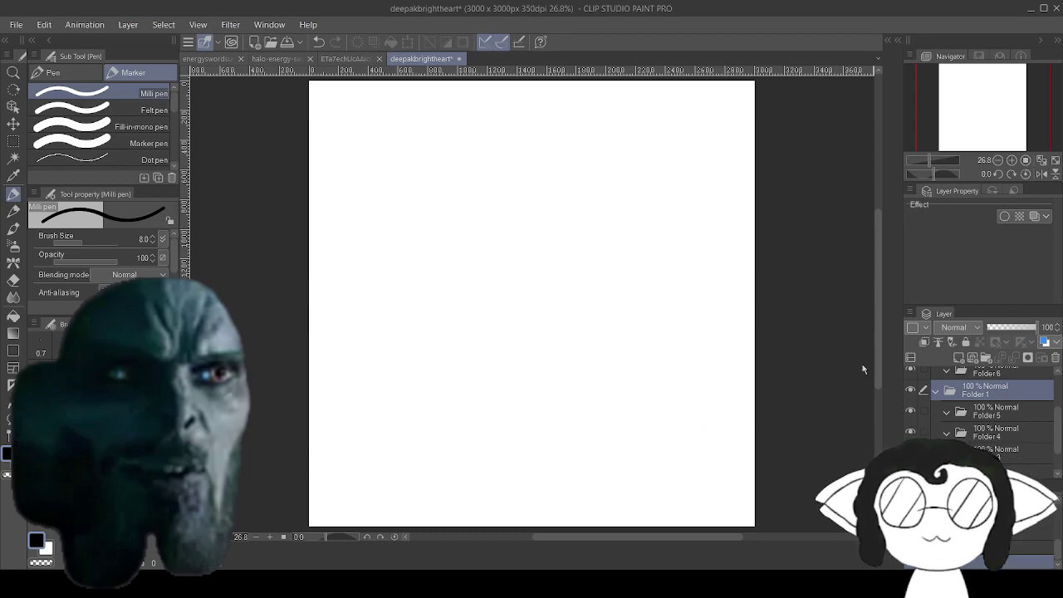
pyautogui.write('deepak')
pyautogui.press('Return')
pyautogui.scroll(1, 999, 435)
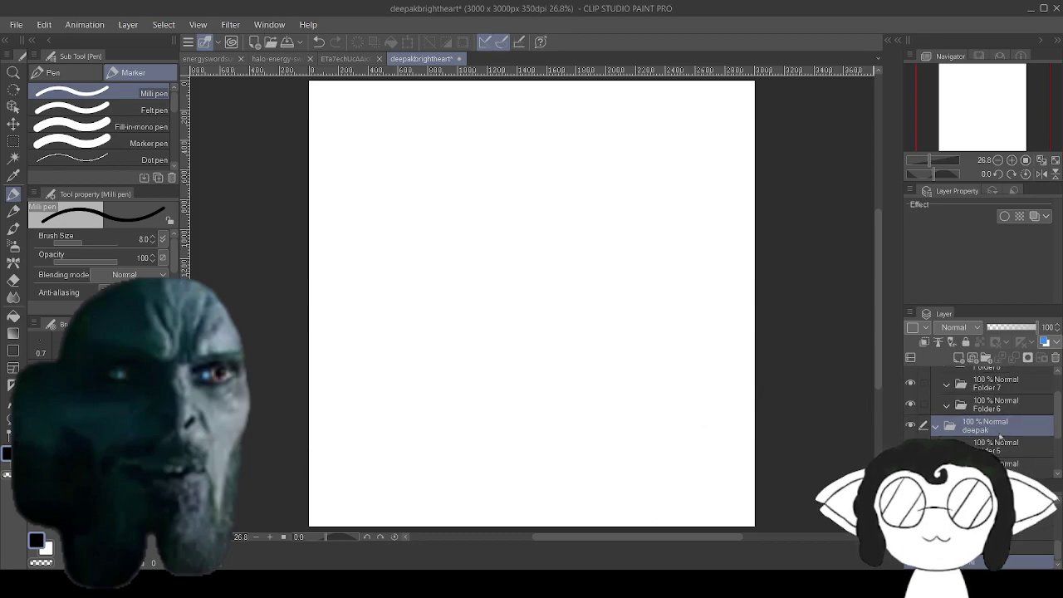
pyautogui.scroll(1, 1000, 436)
pyautogui.click(980, 379)
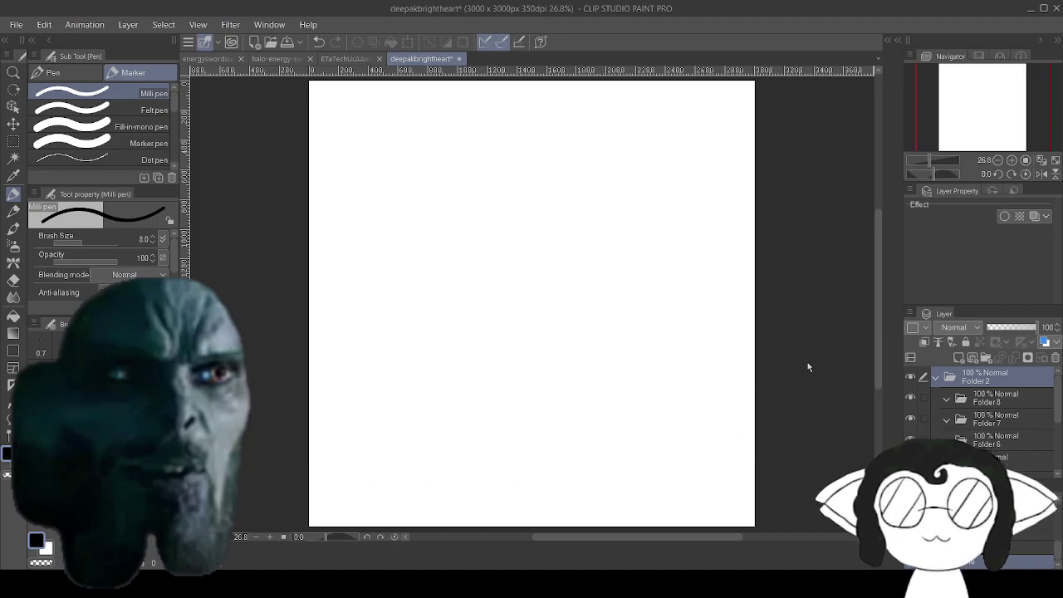
pyautogui.doubleClick(975, 381)
pyautogui.write('brightheart')
pyautogui.press('Return')
# Rename the three subfolders of the deepak folder, from lowest to highest, as skwttvy, color and line.
pyautogui.scroll(-2, 1014, 421)
pyautogui.scroll(-1, 1015, 421)
pyautogui.scroll(-1, 1009, 424)
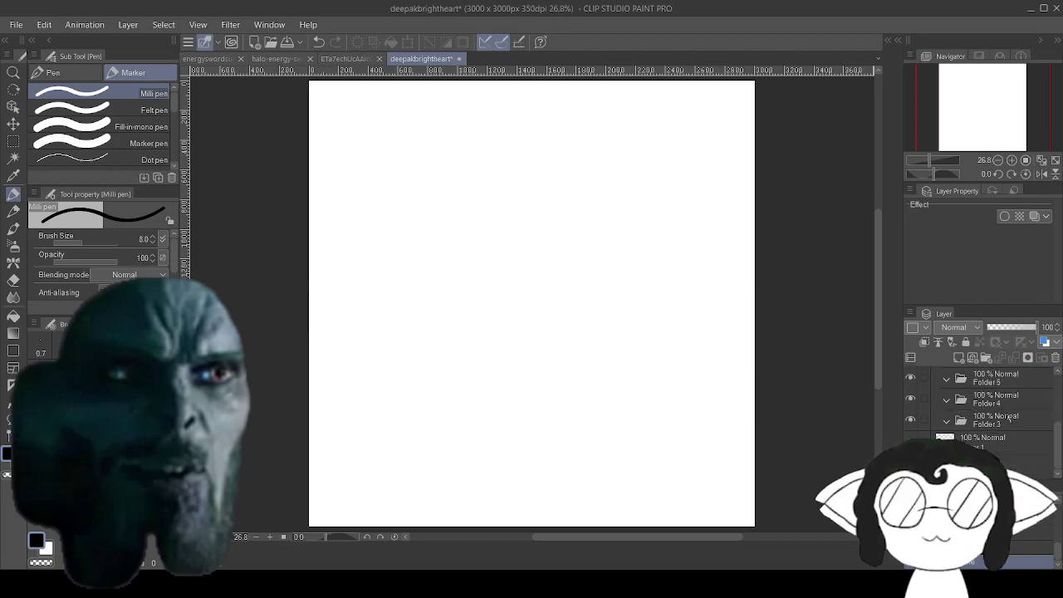
pyautogui.click(1006, 440)
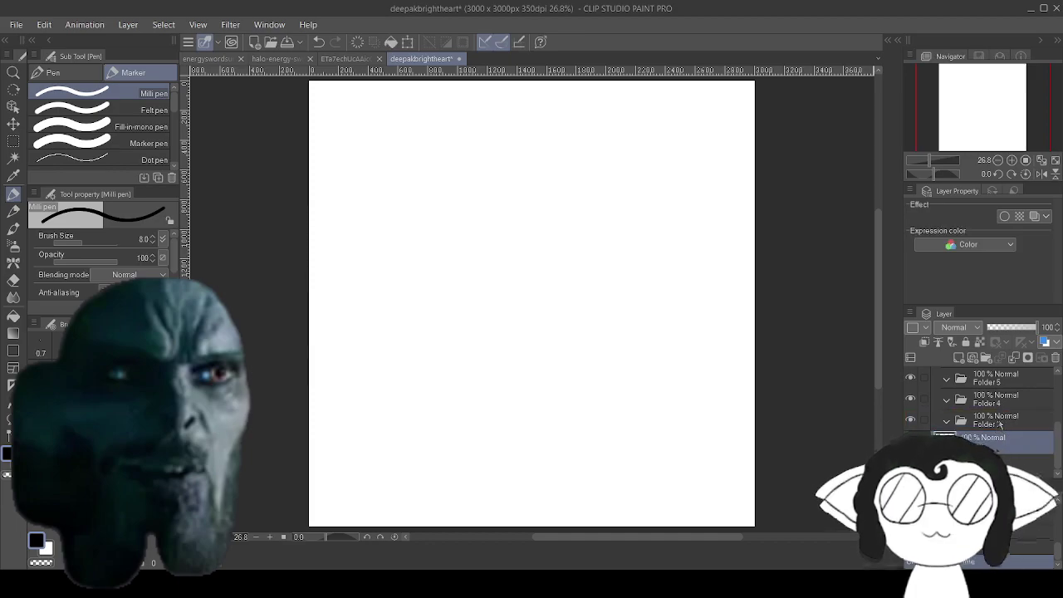
pyautogui.click(992, 421)
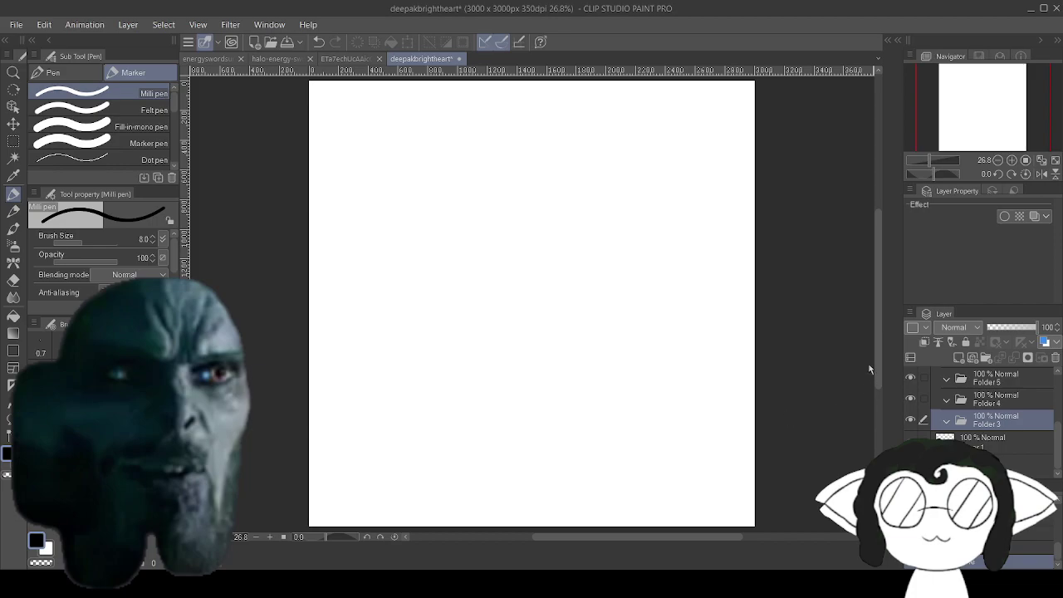
pyautogui.doubleClick(988, 423)
pyautogui.write('skwttvy')
pyautogui.doubleClick(987, 402)
pyautogui.write('color')
pyautogui.press('Return')
pyautogui.click(985, 382)
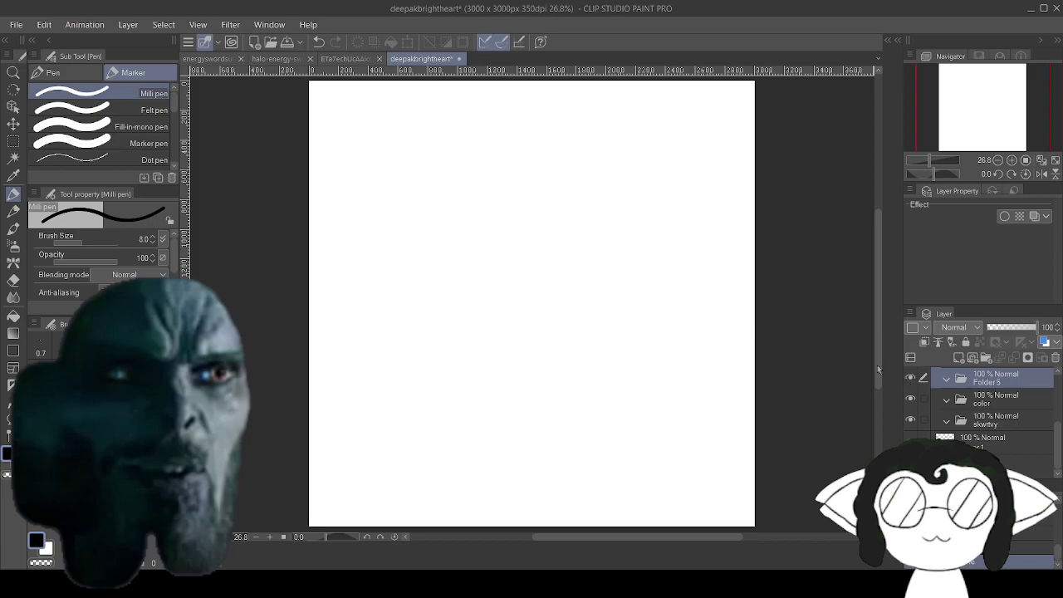
# Rename the three subfolders of the brightheart folder, from lowest to highest, as sskrtch, ccolot and oime.
pyautogui.scroll(2, 971, 436)
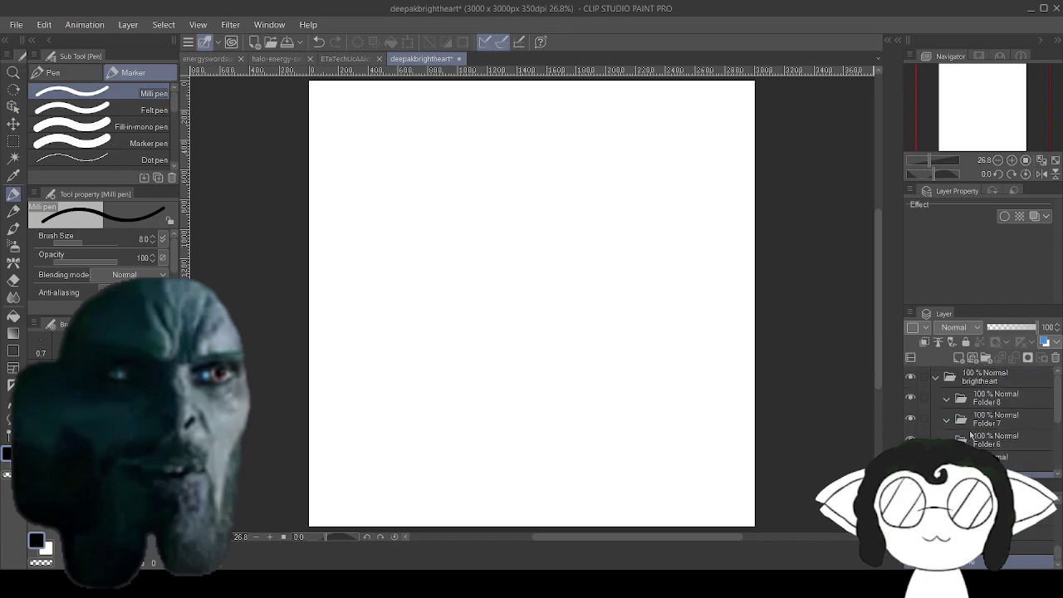
pyautogui.click(986, 443)
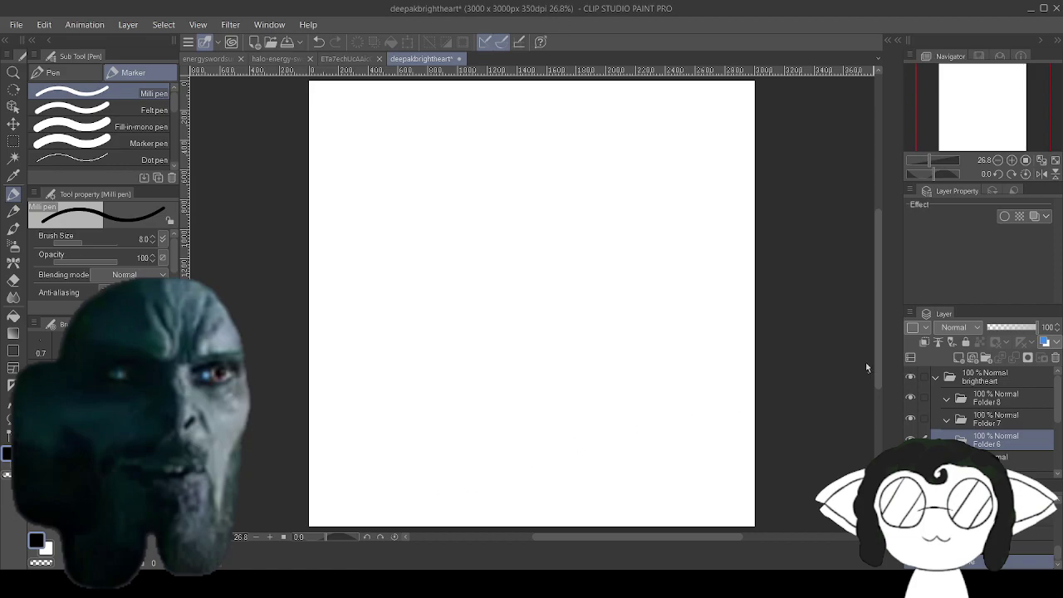
pyautogui.click(983, 422)
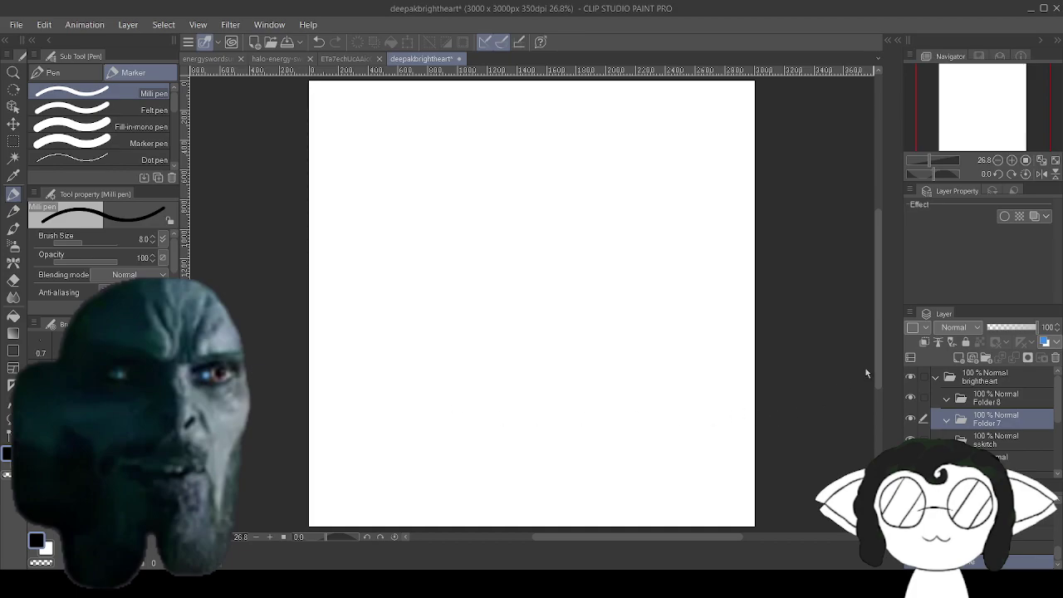
pyautogui.click(986, 398)
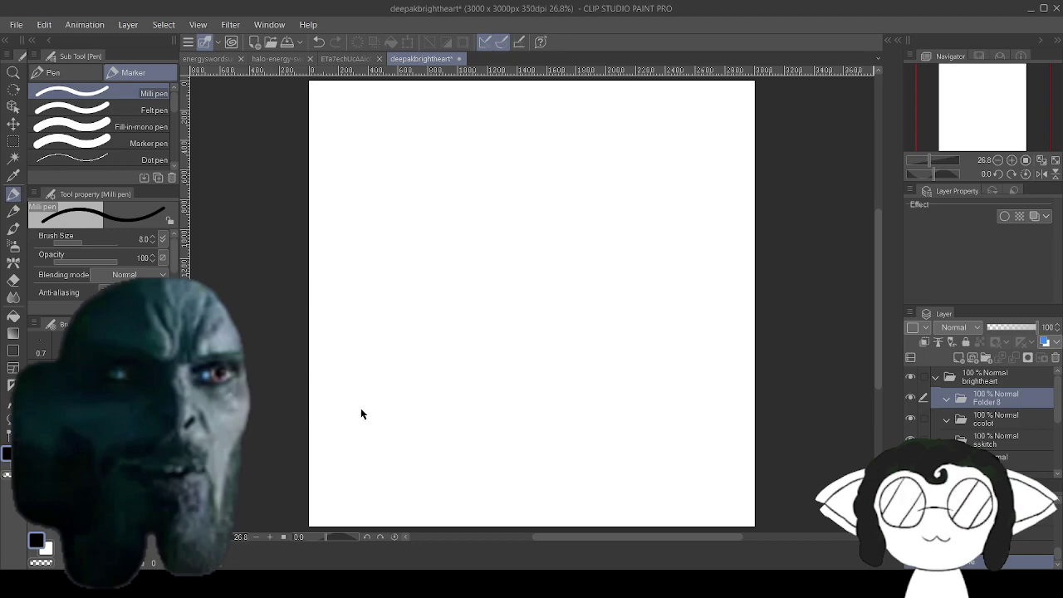
pyautogui.write('oime')
pyautogui.press('Return')
# Save the deepakbrightheart canvas with its new folder structure.
pyautogui.click(46, 124)
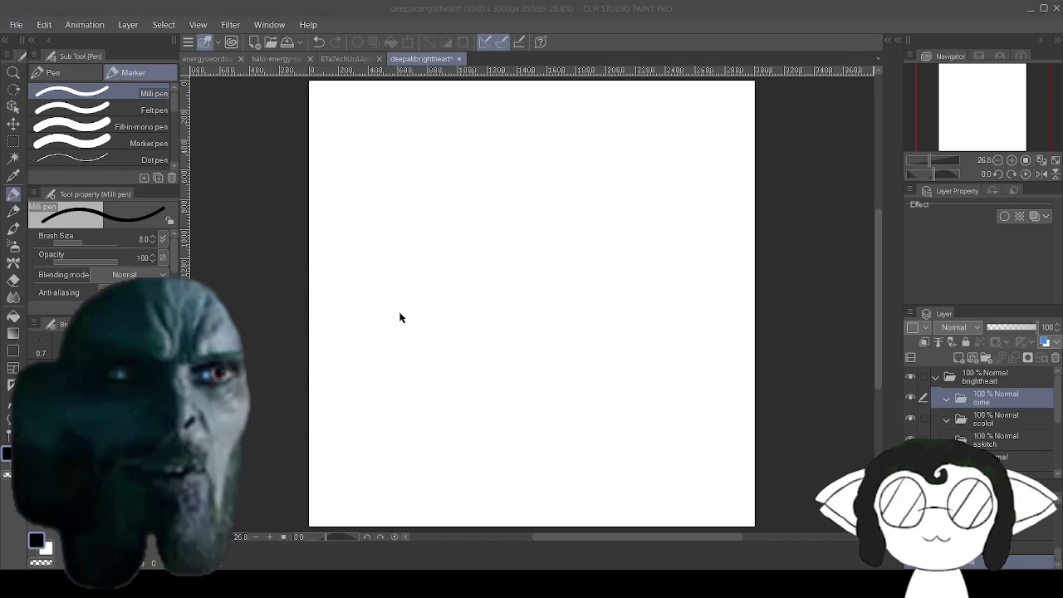
pyautogui.hotkey('ctrl', 's')
pyautogui.hotkey('alt', 'Tab')
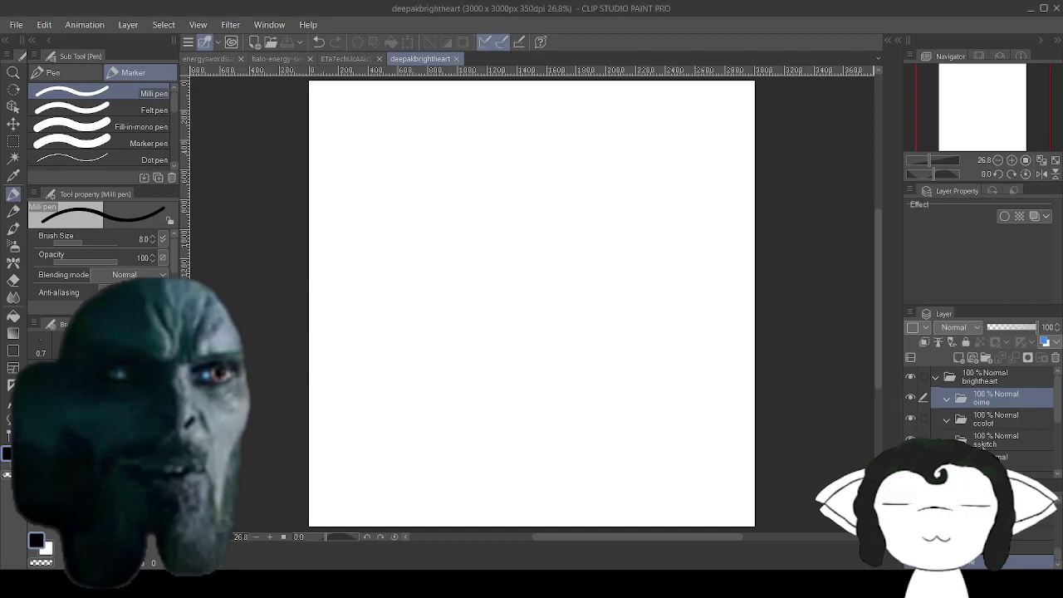
# Make the layer below the deepak folder active and choose the Rough pencil in black for sketching.
pyautogui.scroll(-1, 1010, 422)
pyautogui.click(1002, 442)
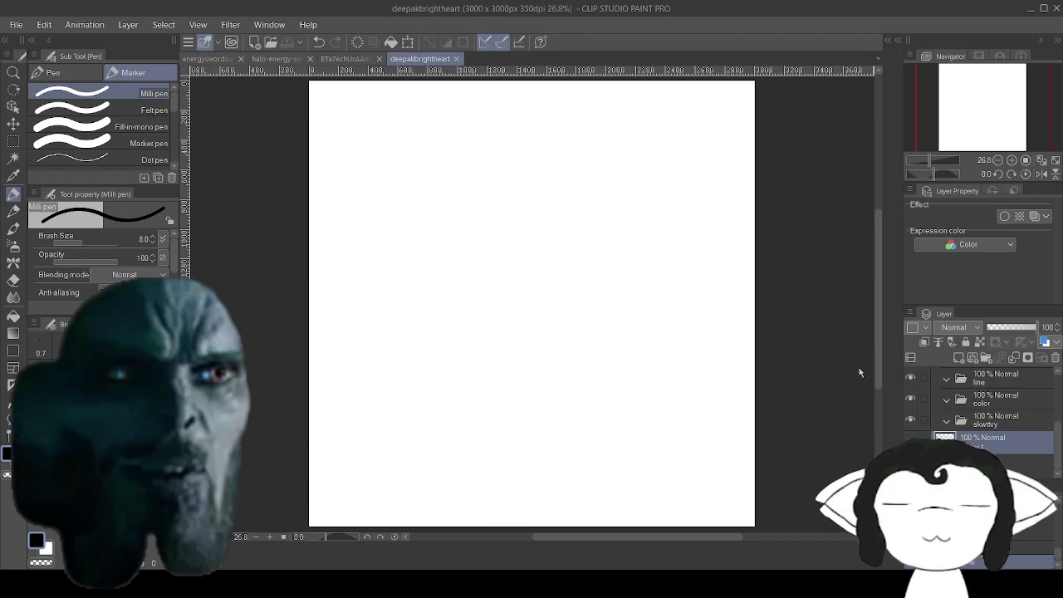
pyautogui.click(1032, 471)
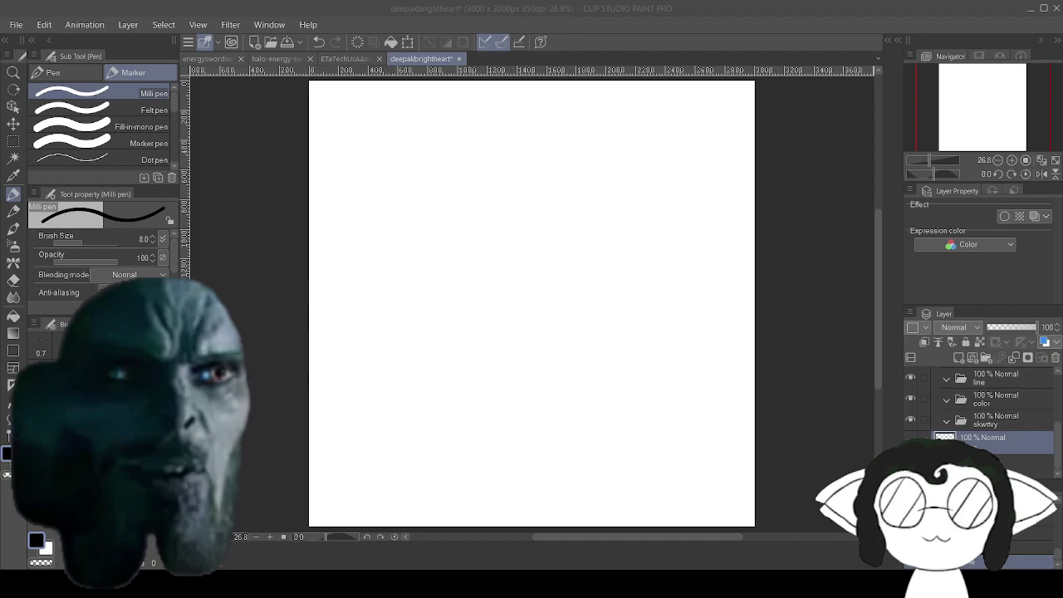
pyautogui.click(493, 575)
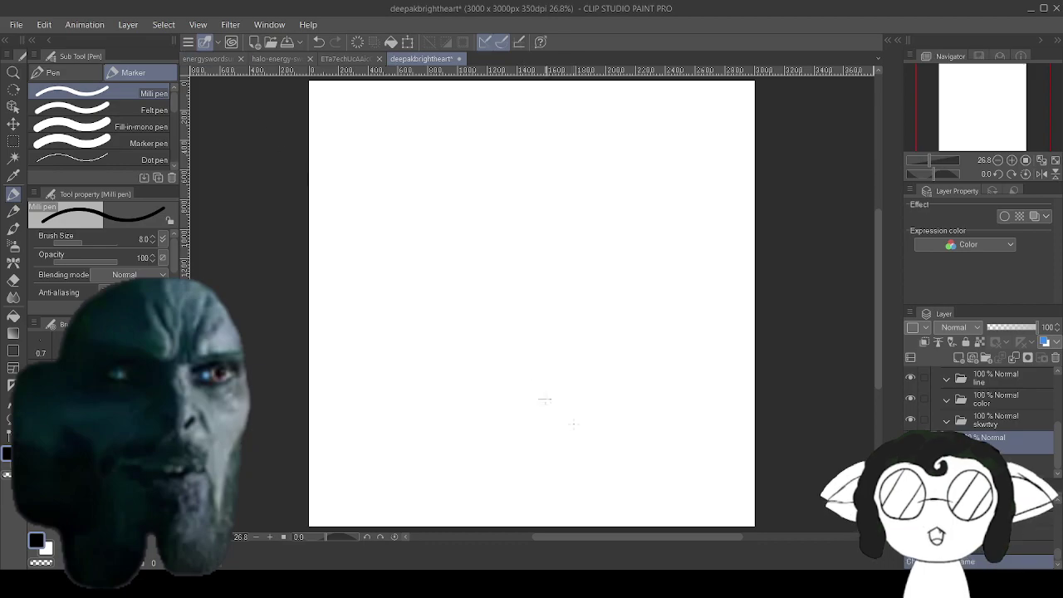
pyautogui.click(12, 212)
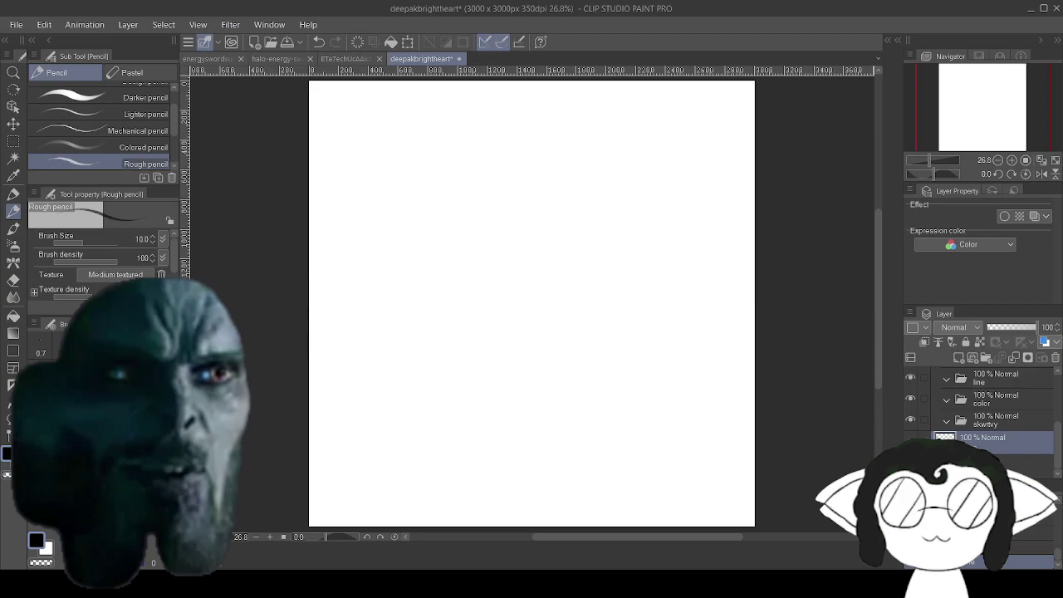
pyautogui.click(133, 459)
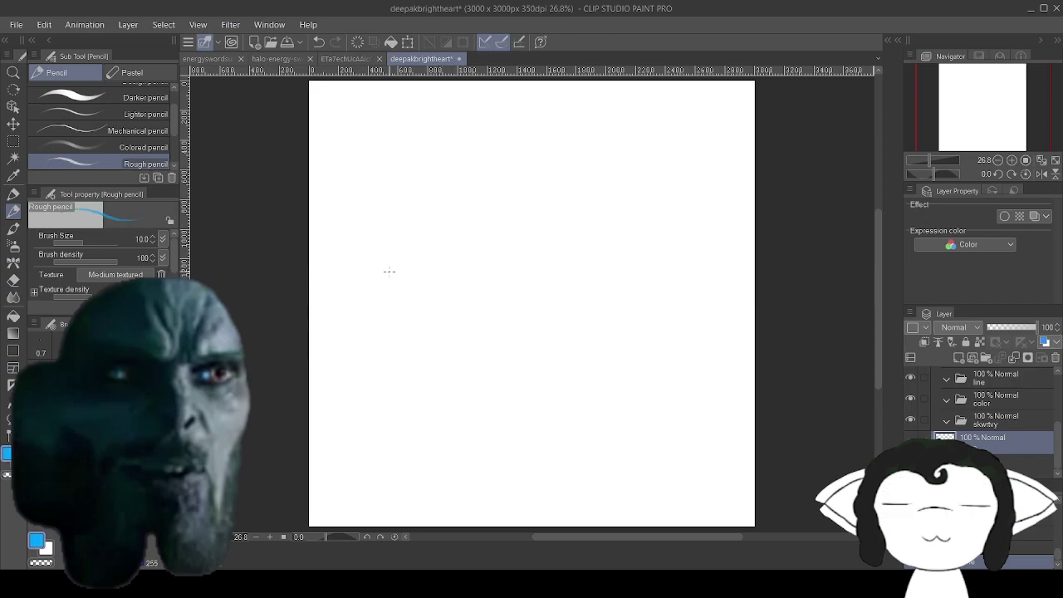
pyautogui.moveTo(90, 517); pyautogui.dragTo(73, 534)
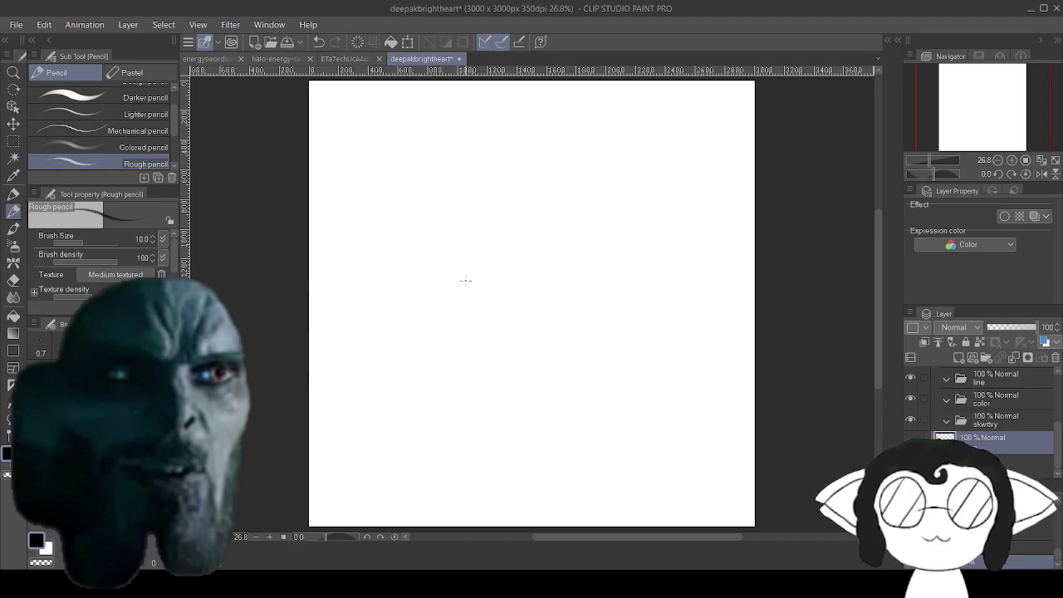
pyautogui.moveTo(478, 254)
pyautogui.mouseDown()
pyautogui.moveTo(462, 292)
pyautogui.moveTo(486, 246)
pyautogui.moveTo(440, 312)
pyautogui.moveTo(464, 294)
pyautogui.moveTo(365, 335)
pyautogui.mouseUp()
pyautogui.click(320, 41)
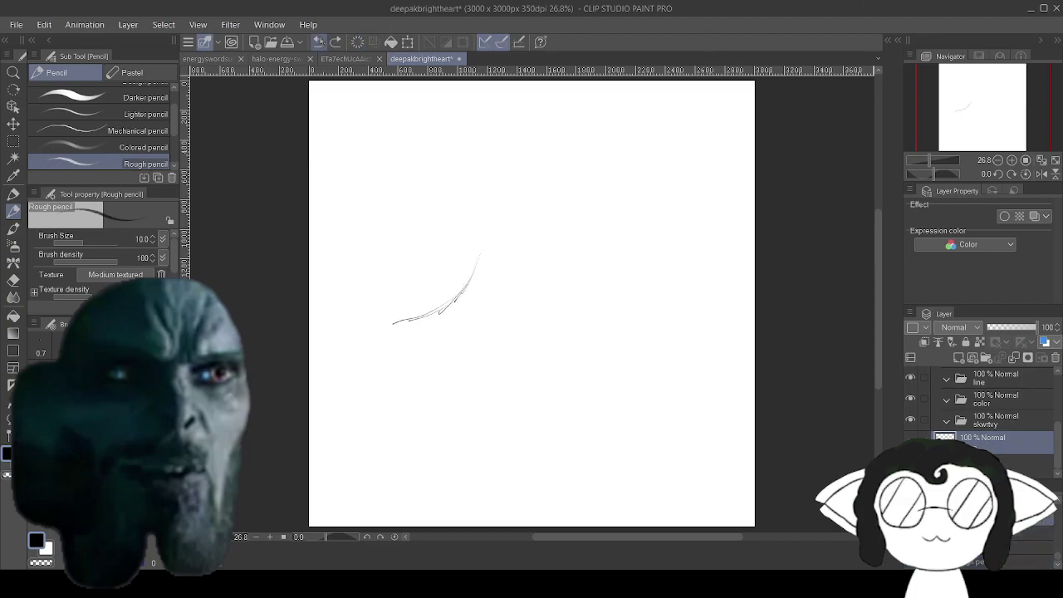
pyautogui.click(320, 41)
pyautogui.click(321, 41)
pyautogui.click(320, 41)
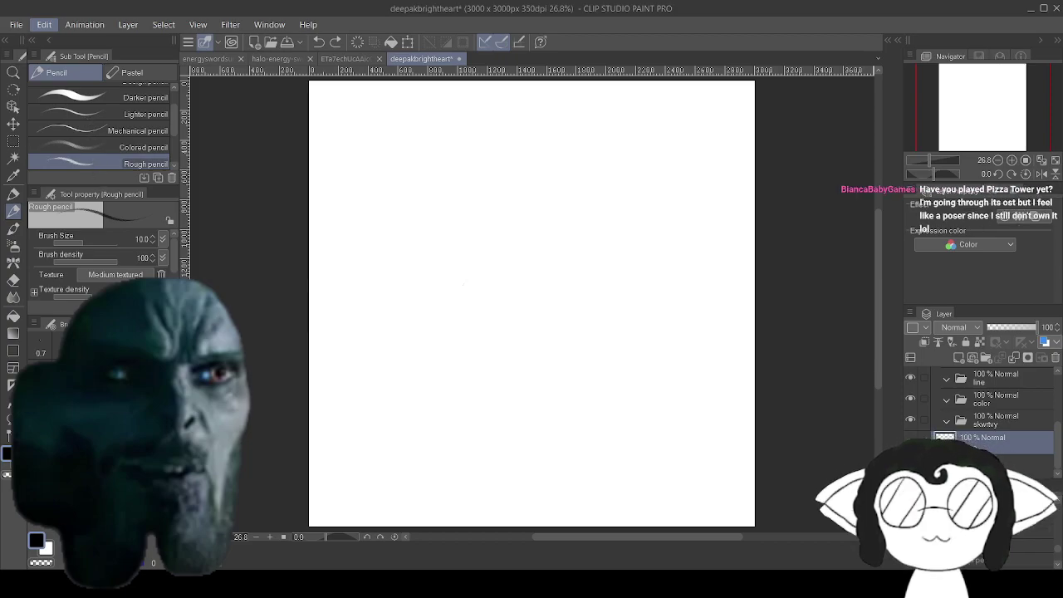
# Change the canvas size to 4000 x 2500 px, widening it on both sides and reducing its height from top and bottom.
pyautogui.hotkey('ctrl', 't')
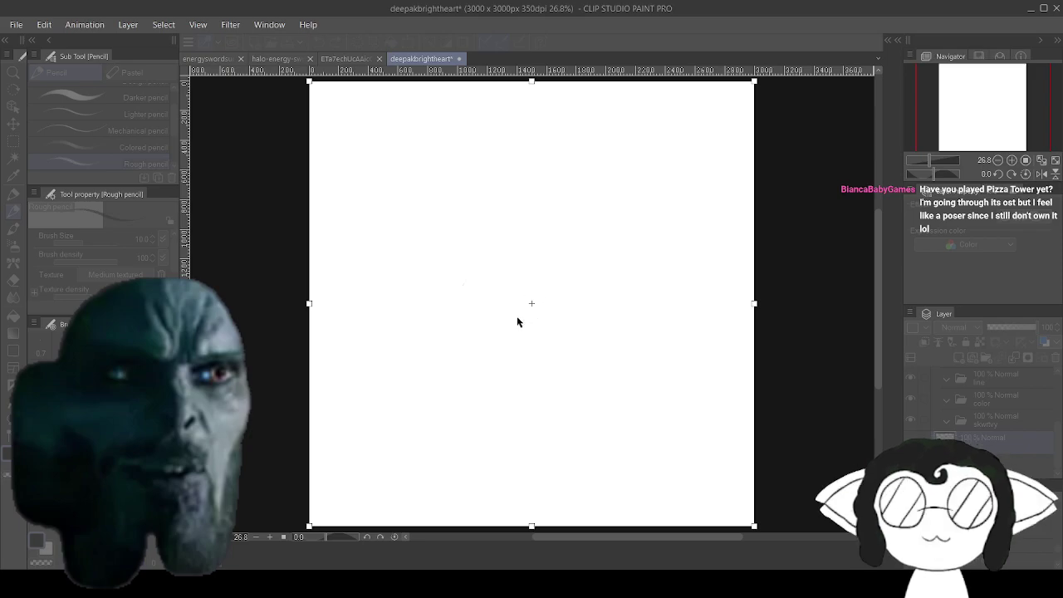
pyautogui.click(507, 217)
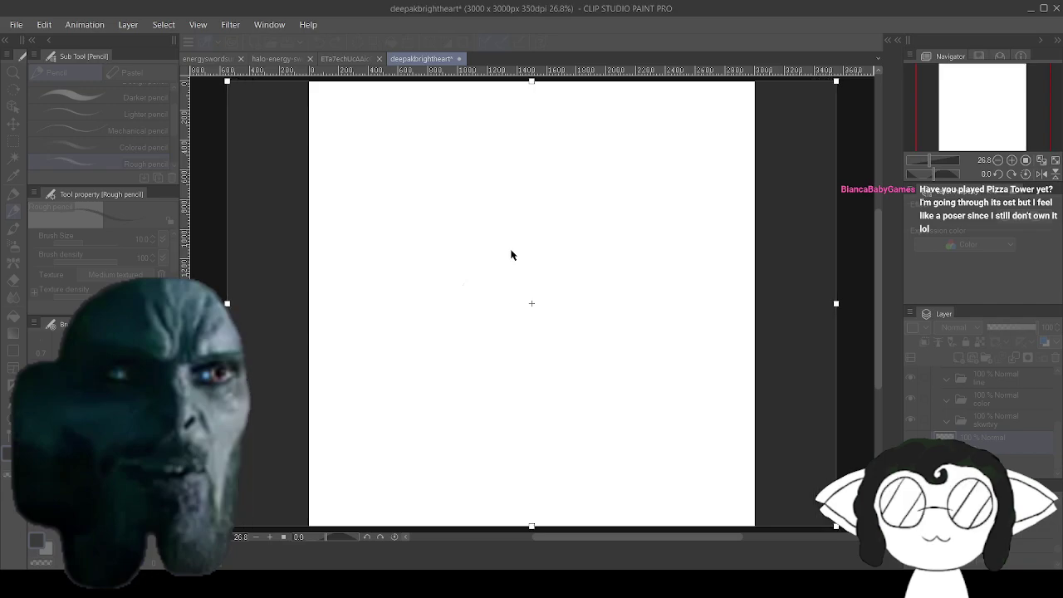
pyautogui.click(509, 251)
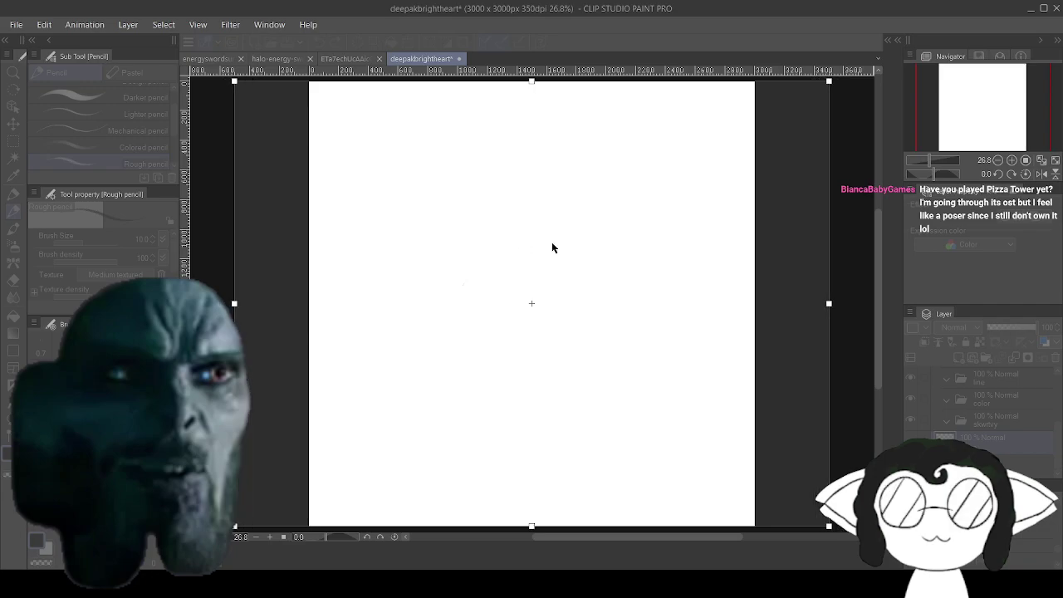
pyautogui.click(512, 263)
pyautogui.click(512, 263)
pyautogui.click(511, 264)
pyautogui.click(512, 263)
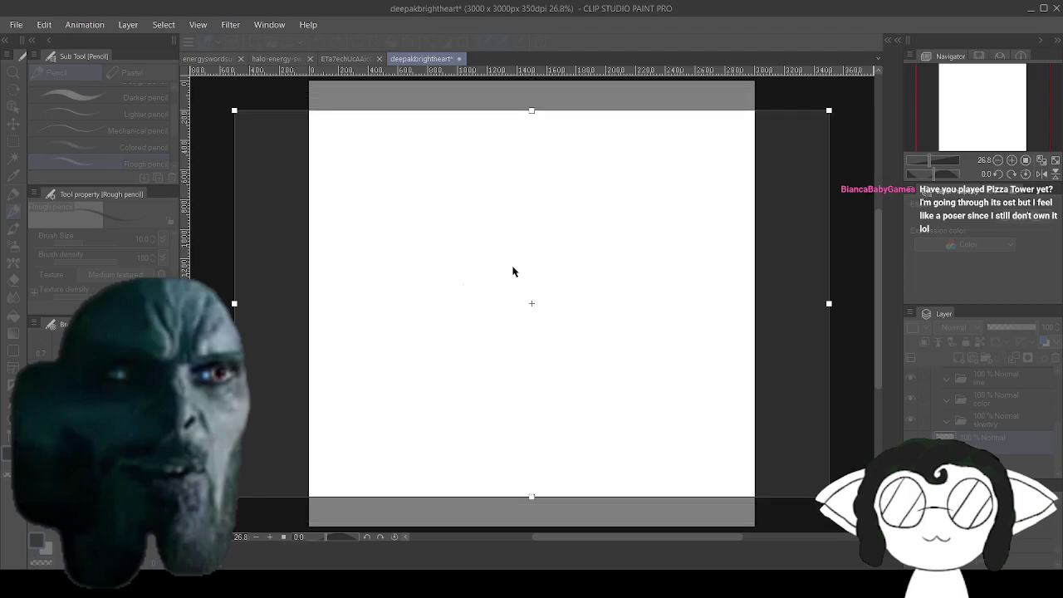
pyautogui.click(511, 263)
pyautogui.press('Return')
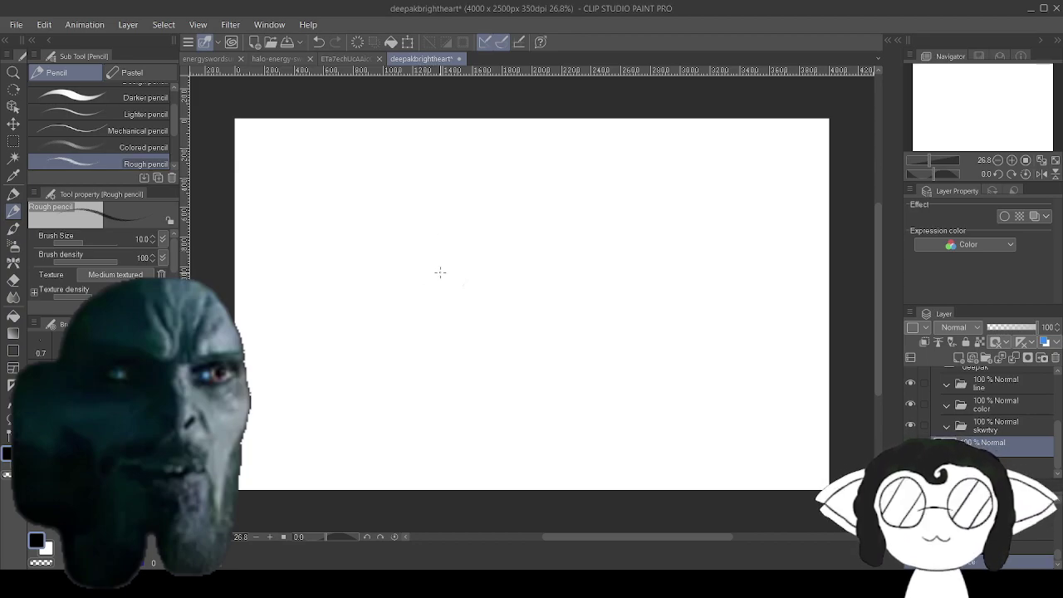
# Sketch two black curved gesture lines on the canvas, one sweeping up toward the centre from each outer side.
pyautogui.moveTo(437, 272); pyautogui.dragTo(410, 320)
pyautogui.moveTo(445, 264); pyautogui.dragTo(398, 343)
pyautogui.moveTo(430, 299)
pyautogui.mouseDown()
pyautogui.moveTo(379, 332)
pyautogui.moveTo(346, 342)
pyautogui.mouseUp()
pyautogui.moveTo(409, 322); pyautogui.dragTo(314, 338)
pyautogui.moveTo(400, 333)
pyautogui.mouseDown()
pyautogui.moveTo(305, 354)
pyautogui.moveTo(297, 342)
pyautogui.mouseUp()
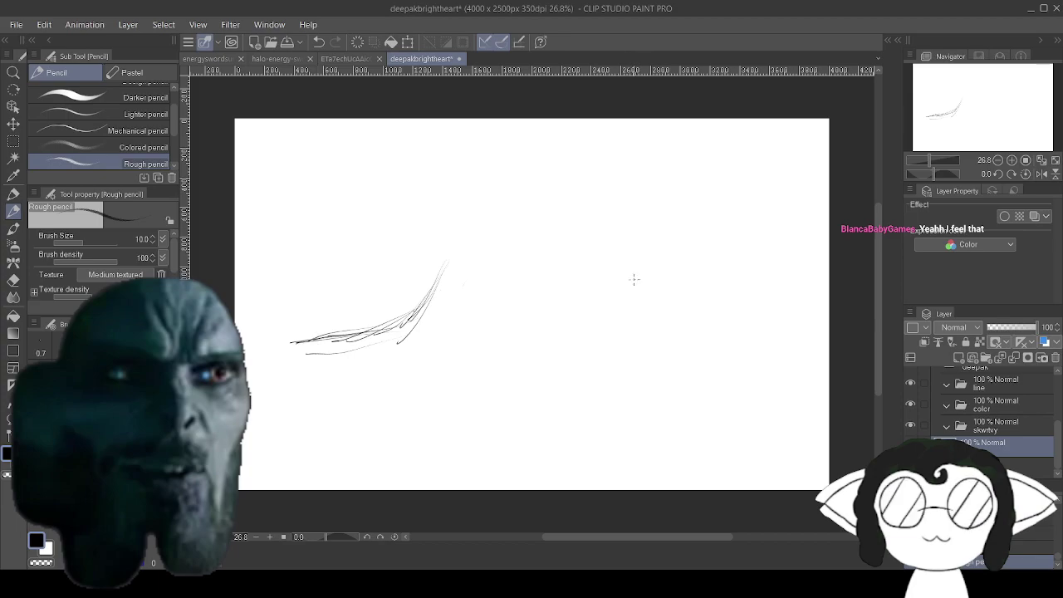
pyautogui.moveTo(619, 270)
pyautogui.mouseDown()
pyautogui.moveTo(647, 281)
pyautogui.moveTo(619, 271)
pyautogui.moveTo(675, 317)
pyautogui.moveTo(717, 329)
pyautogui.moveTo(624, 273)
pyautogui.moveTo(677, 284)
pyautogui.moveTo(666, 299)
pyautogui.moveTo(683, 326)
pyautogui.moveTo(785, 330)
pyautogui.mouseUp()
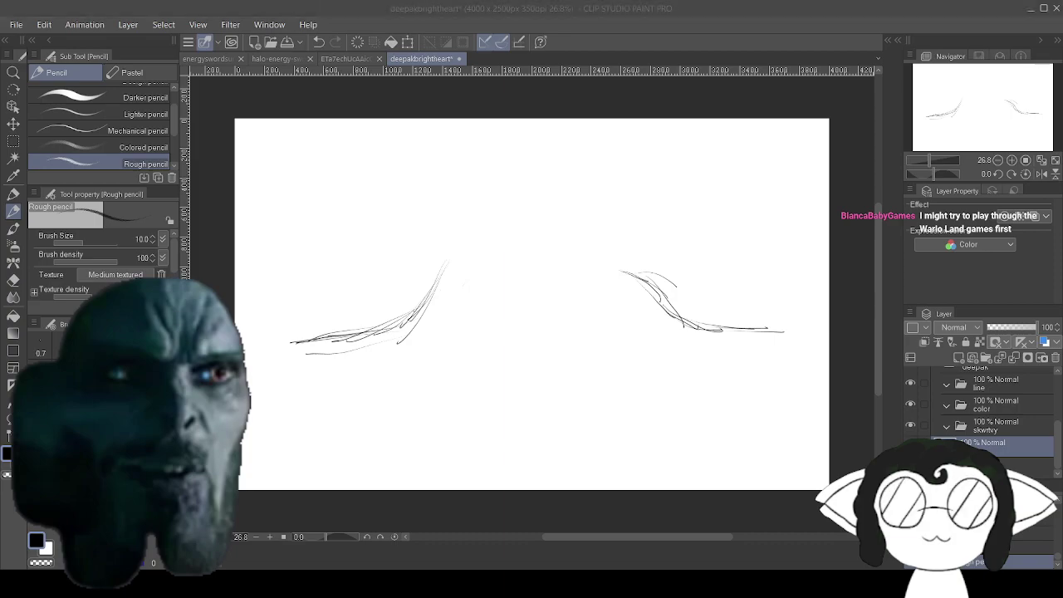
pyautogui.click(585, 222)
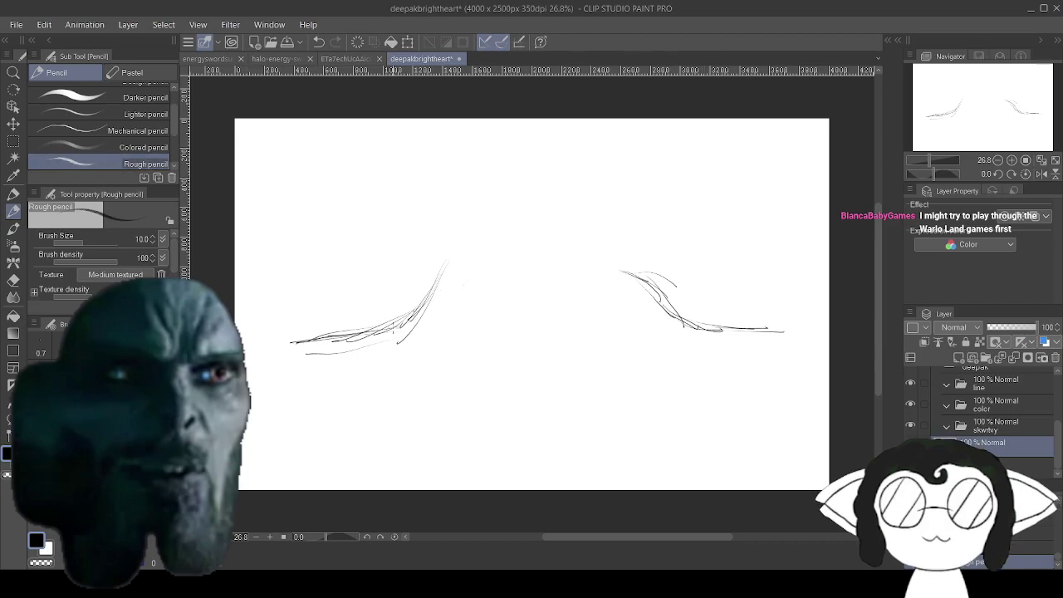
# Select the left gesture line with a rectangular marquee, move it lower on the canvas, and deselect it.
pyautogui.click(12, 141)
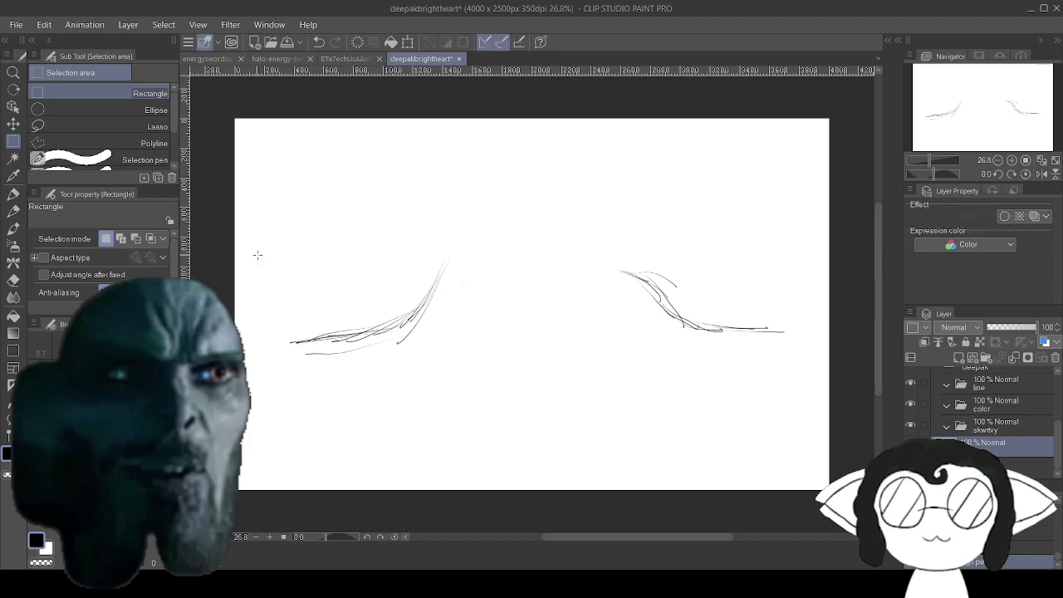
pyautogui.moveTo(279, 244)
pyautogui.mouseDown()
pyautogui.moveTo(419, 371)
pyautogui.moveTo(523, 422)
pyautogui.mouseUp()
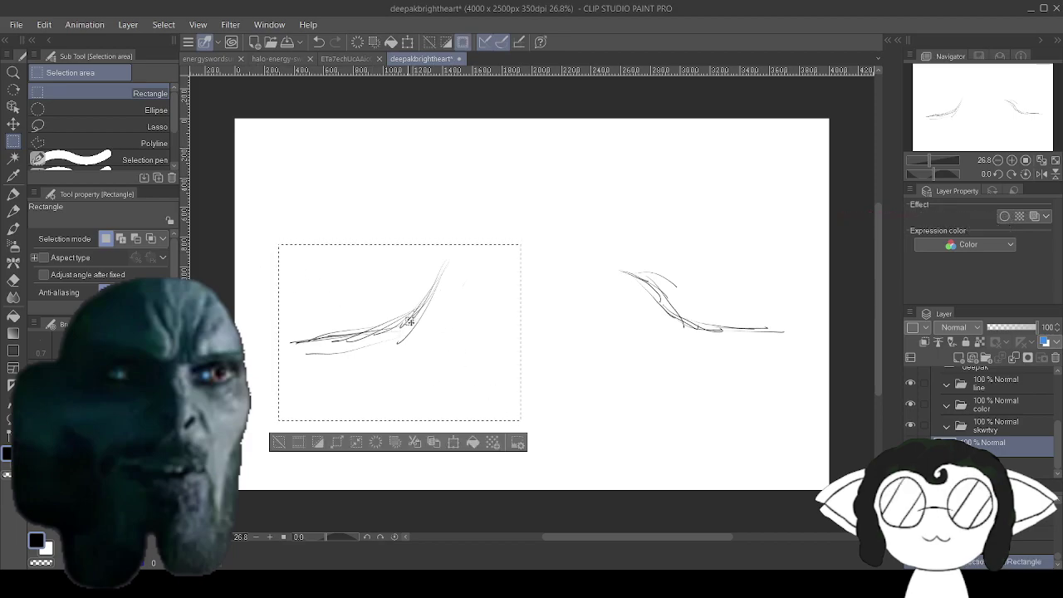
pyautogui.moveTo(412, 321)
pyautogui.mouseDown()
pyautogui.moveTo(413, 350)
pyautogui.moveTo(401, 309)
pyautogui.moveTo(424, 343)
pyautogui.mouseUp()
pyautogui.press('k')
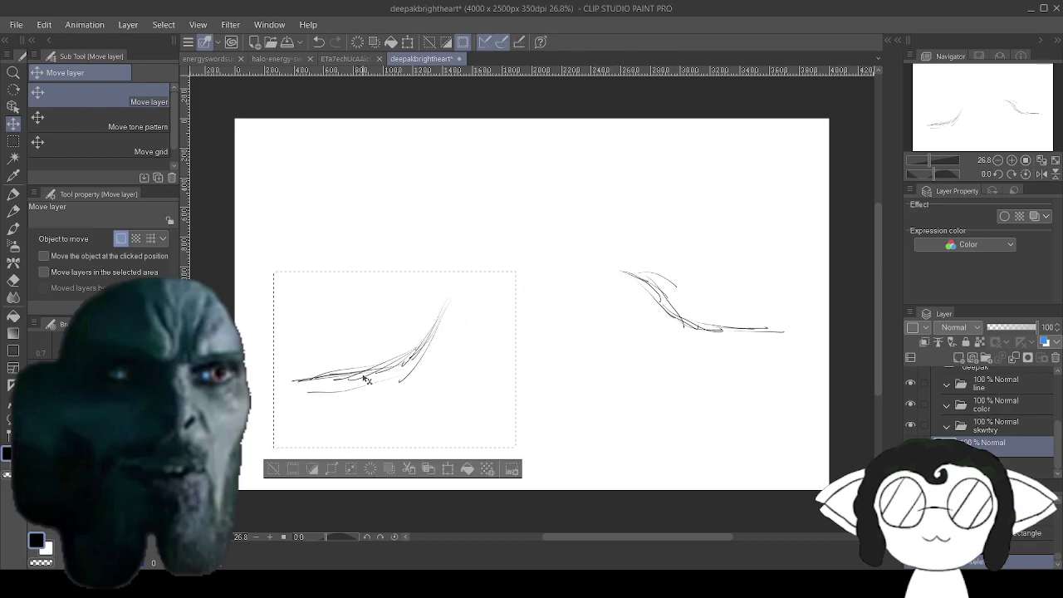
pyautogui.moveTo(380, 374)
pyautogui.mouseDown()
pyautogui.moveTo(372, 380)
pyautogui.moveTo(380, 390)
pyautogui.moveTo(388, 382)
pyautogui.mouseUp()
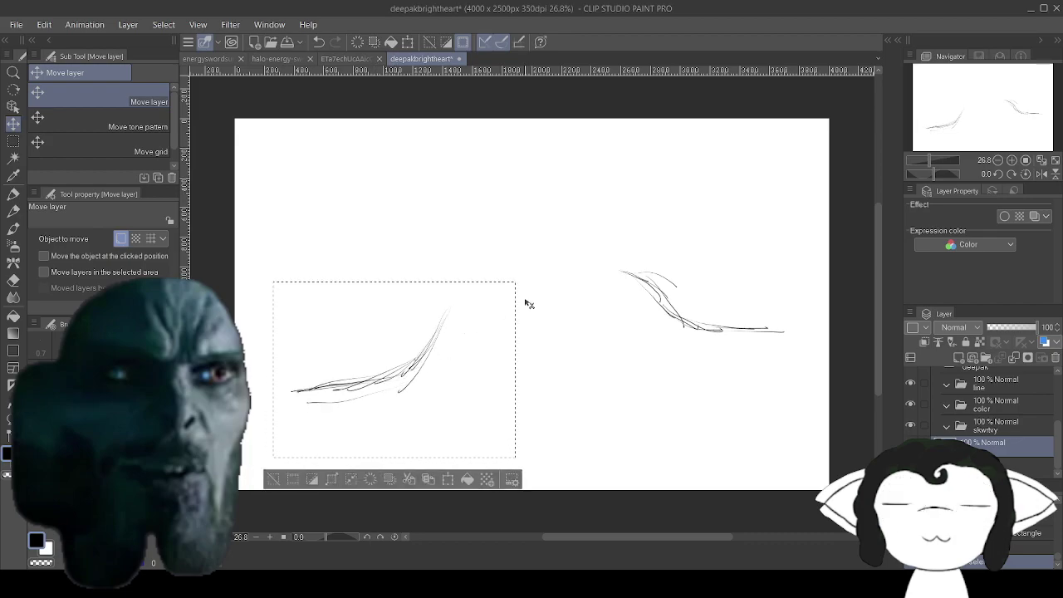
pyautogui.click(13, 141)
pyautogui.click(365, 233)
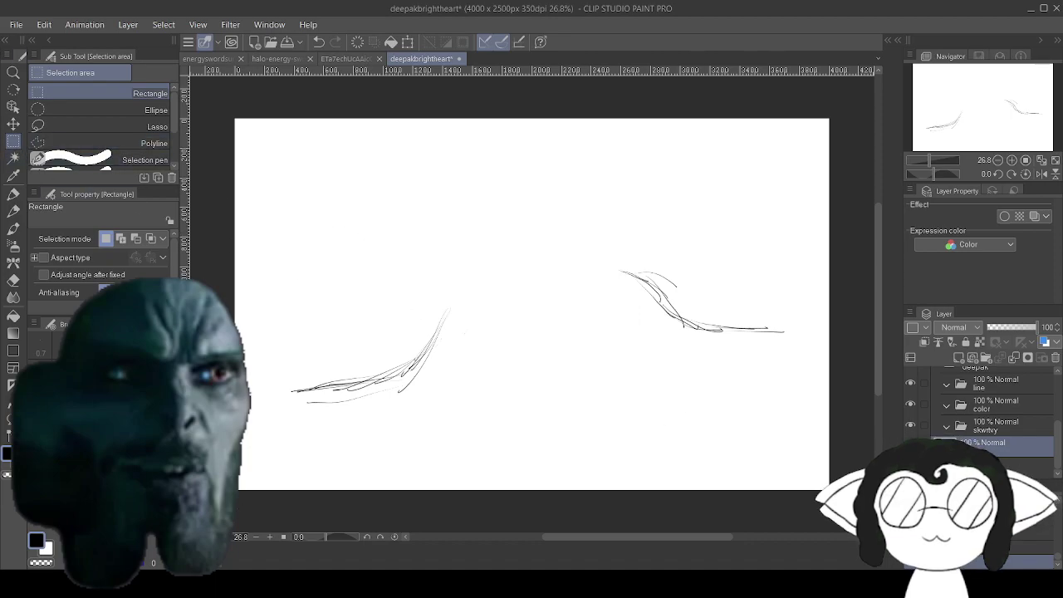
# Switch the Rough pencil to light blue and sketch the left half of a large circle around the left gesture line's upper end.
pyautogui.click(132, 448)
pyautogui.click(13, 210)
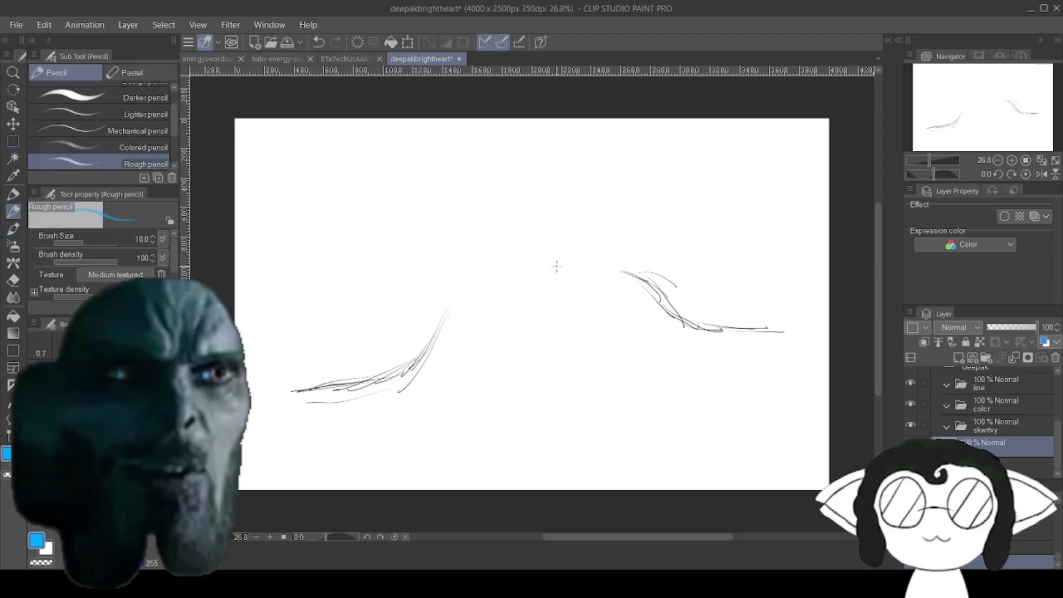
pyautogui.scroll(3, 455, 307)
pyautogui.scroll(-4, 456, 311)
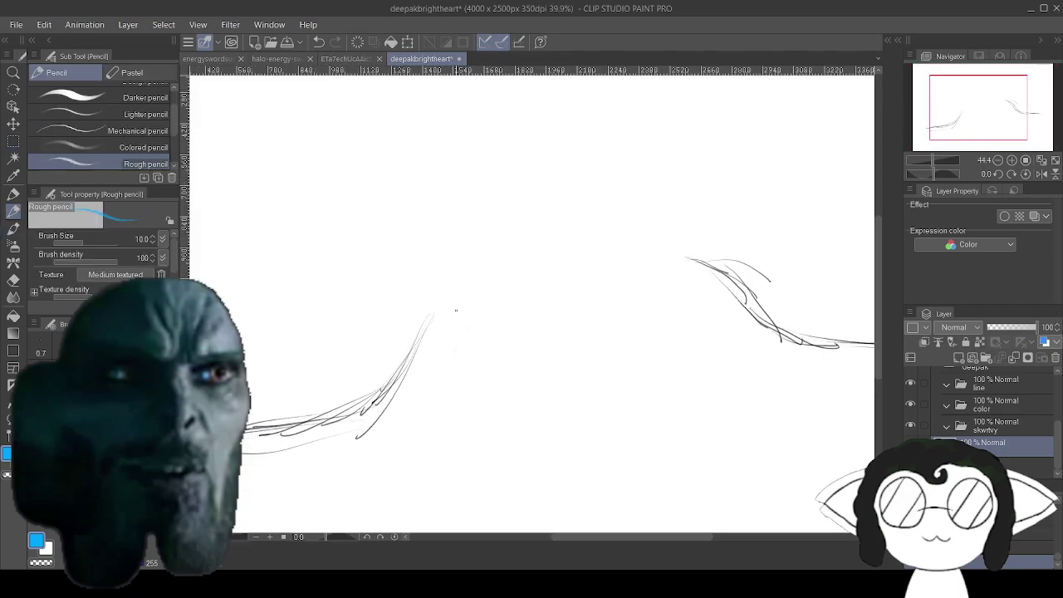
pyautogui.scroll(5, 404, 326)
pyautogui.scroll(2, 415, 304)
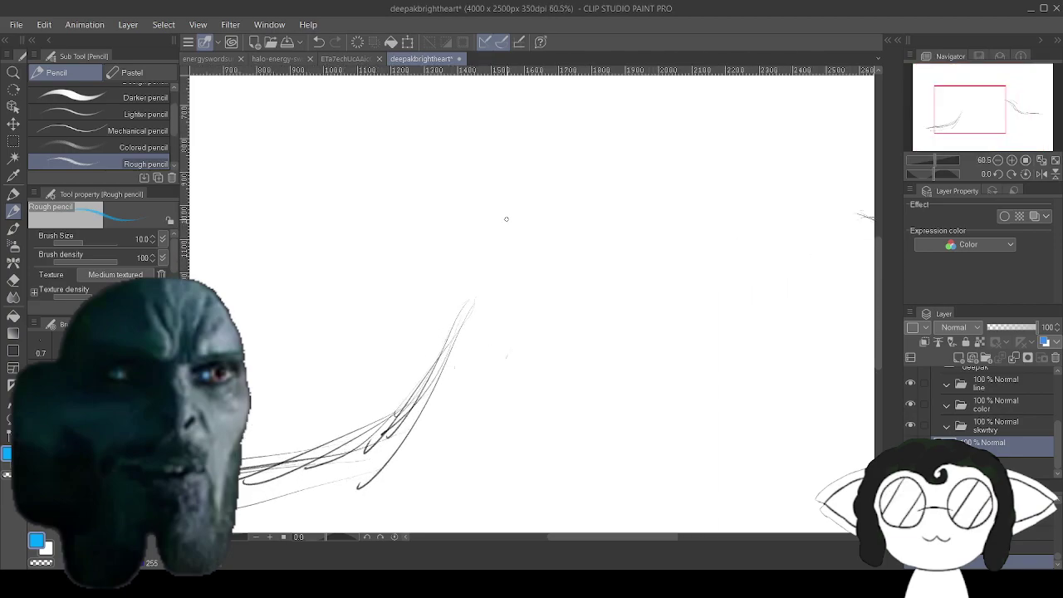
pyautogui.moveTo(523, 222)
pyautogui.mouseDown()
pyautogui.moveTo(475, 204)
pyautogui.moveTo(448, 229)
pyautogui.moveTo(440, 196)
pyautogui.moveTo(405, 215)
pyautogui.mouseUp()
pyautogui.moveTo(514, 202); pyautogui.dragTo(372, 252)
pyautogui.moveTo(424, 203)
pyautogui.mouseDown()
pyautogui.moveTo(368, 299)
pyautogui.moveTo(355, 298)
pyautogui.moveTo(380, 346)
pyautogui.mouseUp()
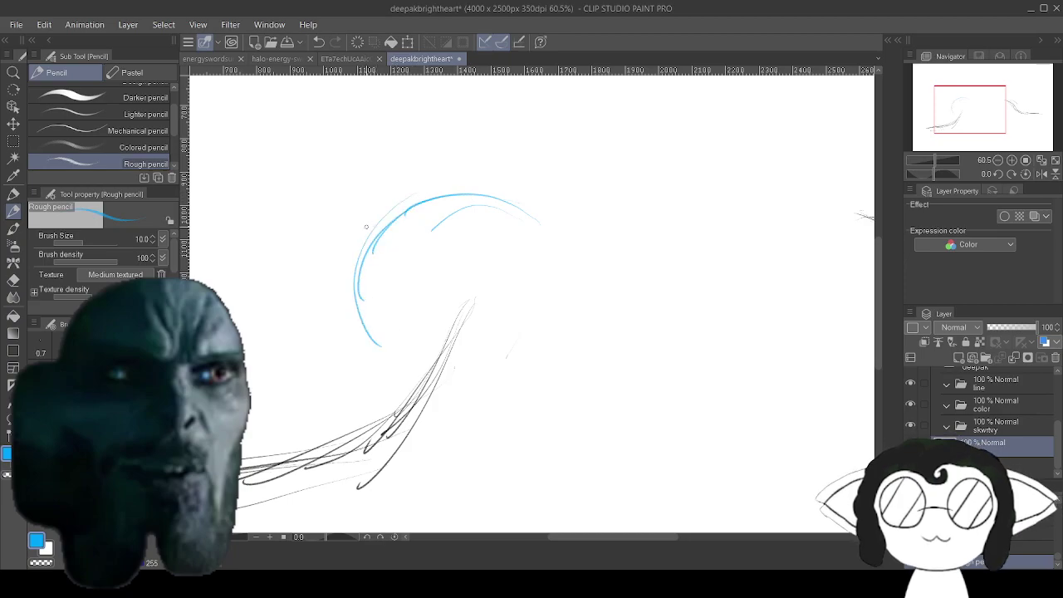
pyautogui.moveTo(369, 225); pyautogui.dragTo(365, 354)
pyautogui.moveTo(355, 269); pyautogui.dragTo(396, 383)
pyautogui.moveTo(357, 319); pyautogui.dragTo(416, 390)
pyautogui.moveTo(361, 357); pyautogui.dragTo(457, 415)
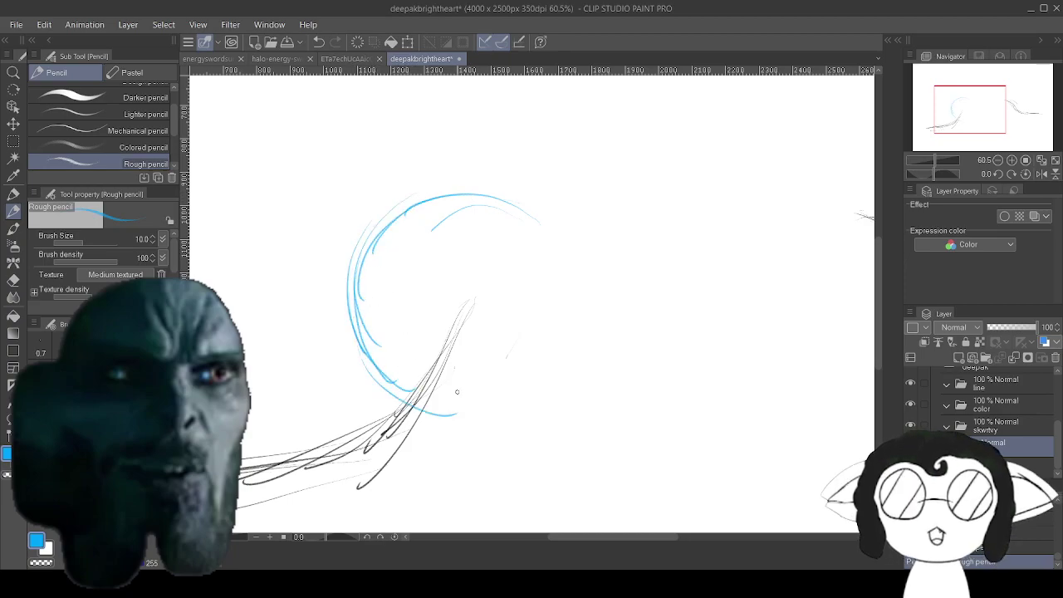
# Close the large blue circle along its bottom, right and top, reinforcing the lower-right edge with extra strokes.
pyautogui.moveTo(382, 386); pyautogui.dragTo(487, 423)
pyautogui.moveTo(416, 412)
pyautogui.mouseDown()
pyautogui.moveTo(528, 402)
pyautogui.moveTo(568, 386)
pyautogui.mouseUp()
pyautogui.moveTo(503, 410)
pyautogui.mouseDown()
pyautogui.moveTo(571, 348)
pyautogui.moveTo(579, 312)
pyautogui.mouseUp()
pyautogui.moveTo(538, 387); pyautogui.dragTo(582, 280)
pyautogui.moveTo(553, 370); pyautogui.dragTo(585, 271)
pyautogui.moveTo(572, 310); pyautogui.dragTo(586, 246)
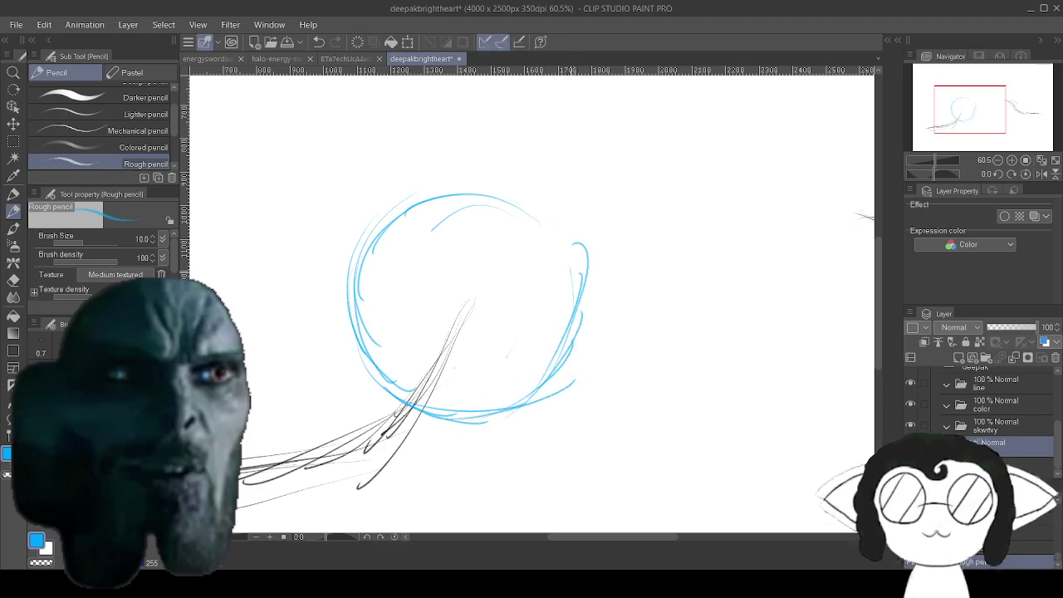
pyautogui.moveTo(571, 287)
pyautogui.mouseDown()
pyautogui.moveTo(488, 193)
pyautogui.moveTo(422, 196)
pyautogui.mouseUp()
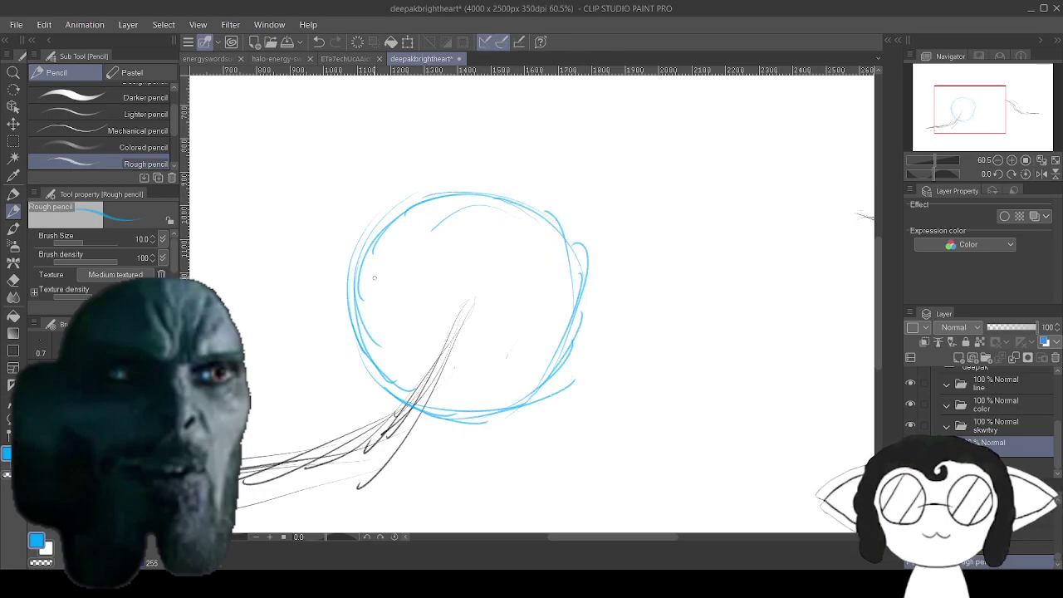
pyautogui.moveTo(586, 307)
pyautogui.mouseDown()
pyautogui.moveTo(582, 336)
pyautogui.moveTo(536, 395)
pyautogui.moveTo(470, 416)
pyautogui.mouseUp()
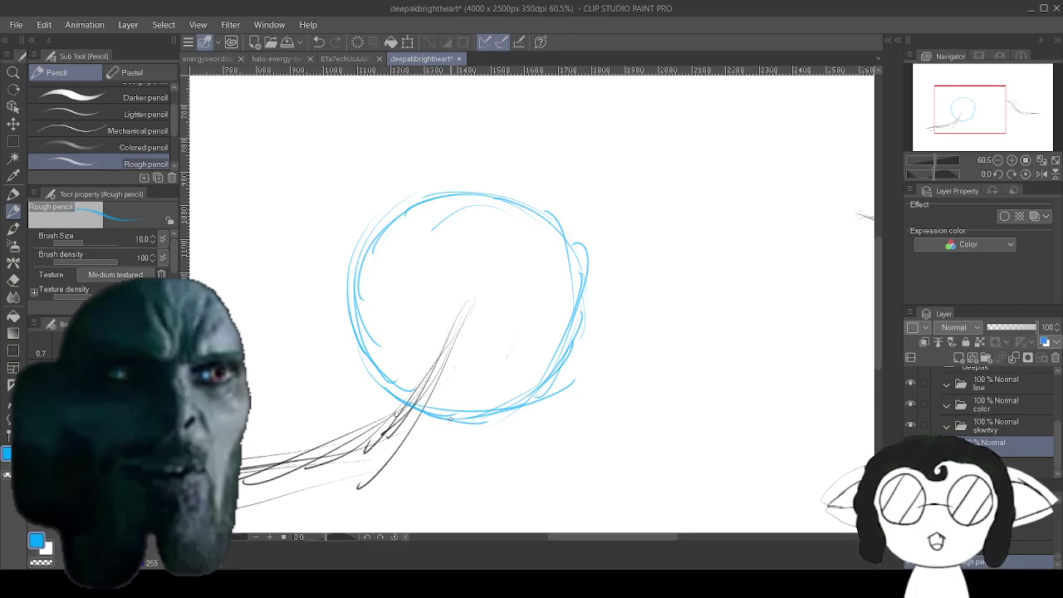
pyautogui.moveTo(424, 409); pyautogui.dragTo(542, 381)
pyautogui.moveTo(458, 411); pyautogui.dragTo(568, 355)
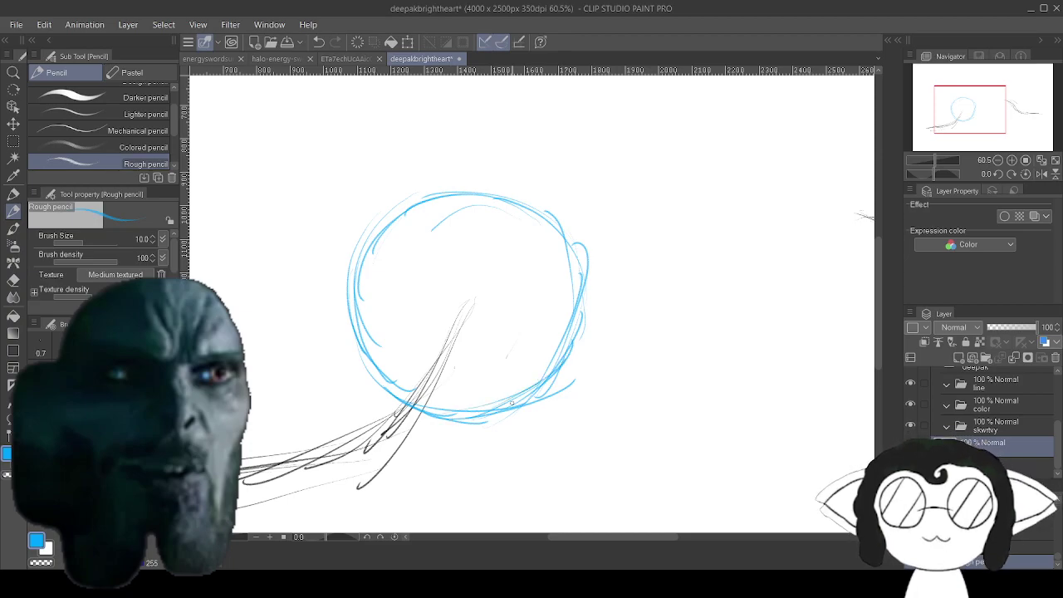
pyautogui.moveTo(531, 386)
pyautogui.mouseDown()
pyautogui.moveTo(584, 304)
pyautogui.moveTo(556, 380)
pyautogui.mouseUp()
pyautogui.moveTo(586, 277); pyautogui.dragTo(573, 354)
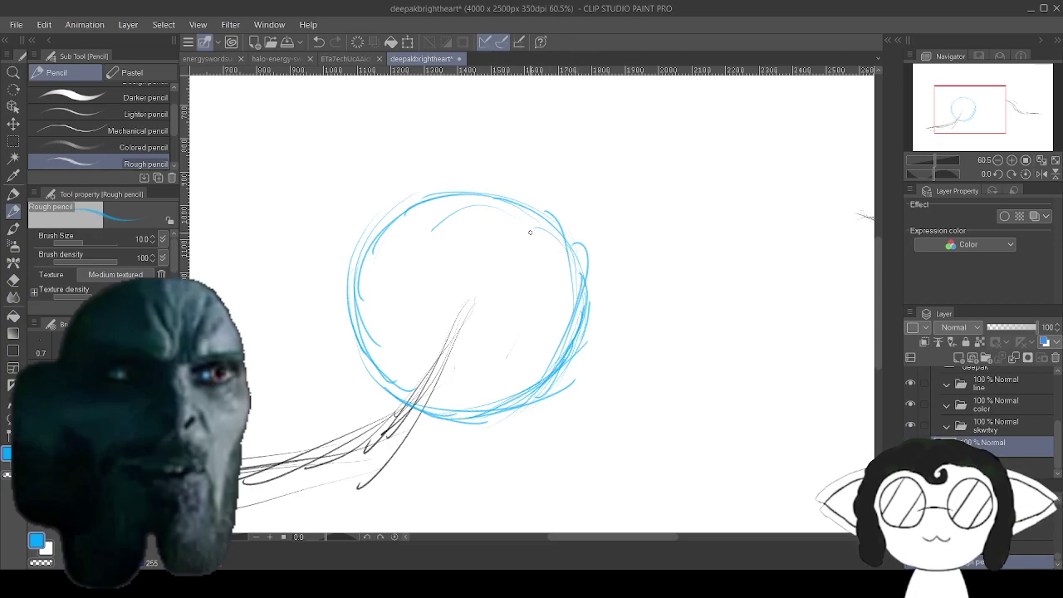
# Sketch two smaller blue circles along the left gesture line, one below the large circle and one at its left end.
pyautogui.moveTo(530, 231)
pyautogui.mouseDown()
pyautogui.moveTo(601, 126)
pyautogui.moveTo(735, 103)
pyautogui.mouseUp()
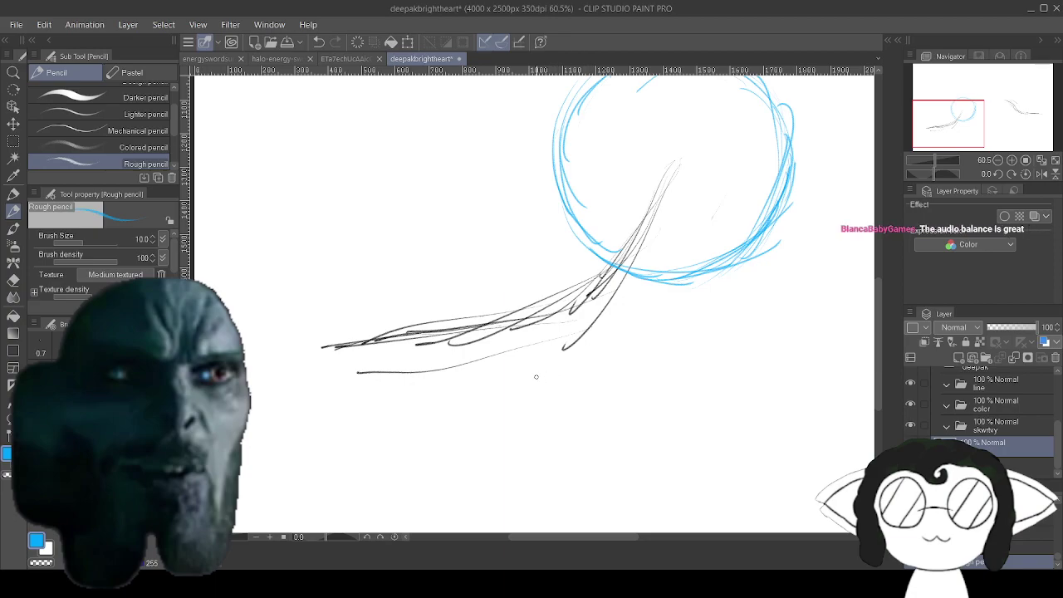
pyautogui.moveTo(536, 382)
pyautogui.mouseDown()
pyautogui.moveTo(571, 360)
pyautogui.moveTo(564, 377)
pyautogui.moveTo(593, 347)
pyautogui.mouseUp()
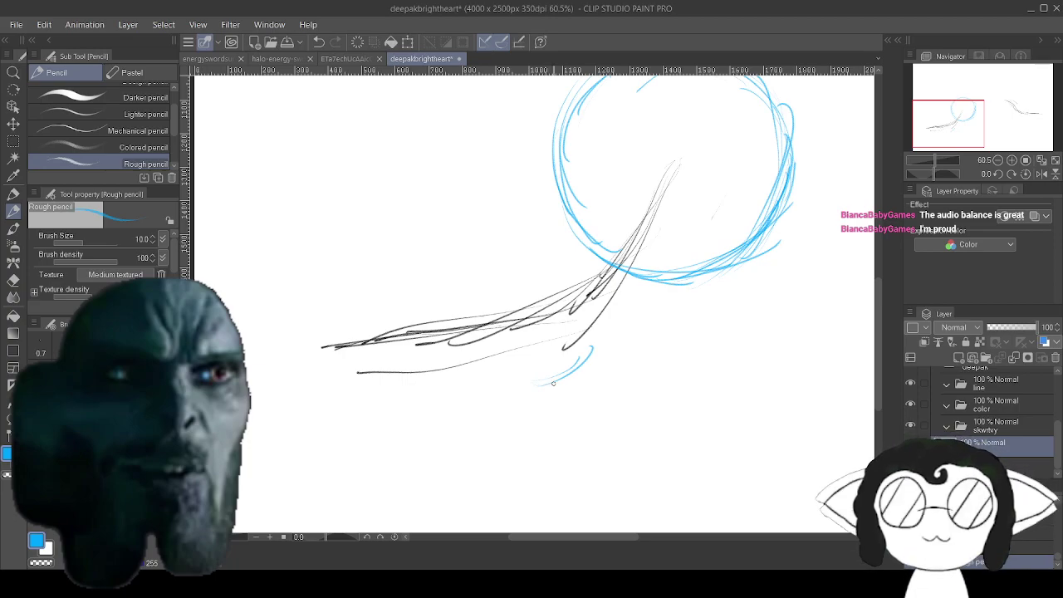
pyautogui.moveTo(538, 388); pyautogui.dragTo(581, 366)
pyautogui.moveTo(592, 330)
pyautogui.mouseDown()
pyautogui.moveTo(584, 358)
pyautogui.moveTo(579, 316)
pyautogui.moveTo(588, 318)
pyautogui.moveTo(552, 280)
pyautogui.moveTo(524, 274)
pyautogui.moveTo(560, 293)
pyautogui.moveTo(512, 280)
pyautogui.moveTo(528, 296)
pyautogui.moveTo(483, 318)
pyautogui.moveTo(489, 369)
pyautogui.moveTo(506, 384)
pyautogui.moveTo(547, 383)
pyautogui.moveTo(582, 347)
pyautogui.mouseUp()
pyautogui.moveTo(545, 389)
pyautogui.mouseDown()
pyautogui.moveTo(512, 380)
pyautogui.moveTo(536, 392)
pyautogui.moveTo(497, 368)
pyautogui.moveTo(532, 429)
pyautogui.moveTo(557, 409)
pyautogui.mouseUp()
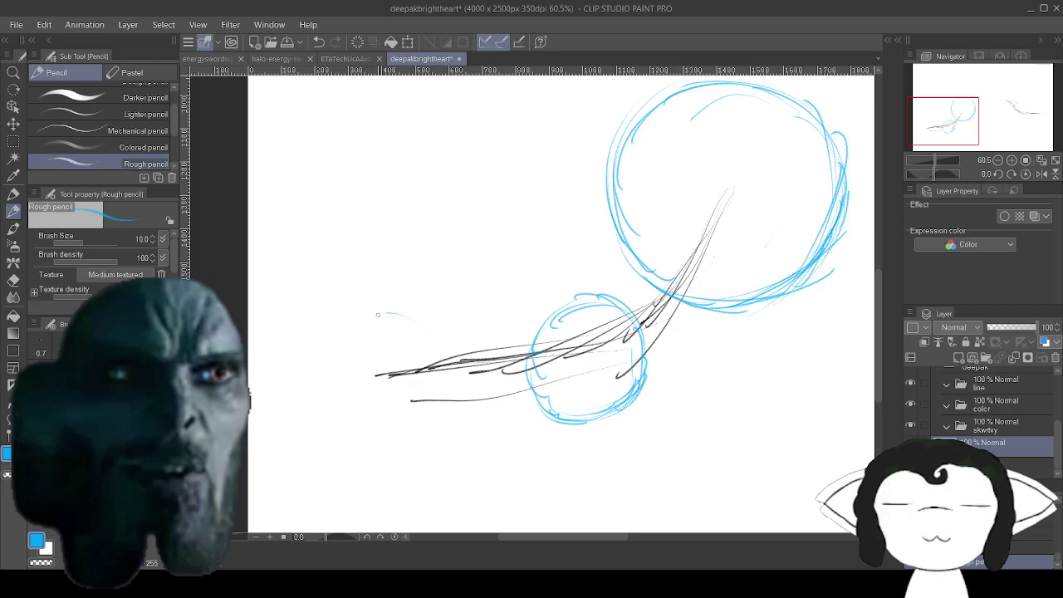
pyautogui.moveTo(337, 349)
pyautogui.mouseDown()
pyautogui.moveTo(397, 314)
pyautogui.moveTo(344, 369)
pyautogui.moveTo(361, 393)
pyautogui.moveTo(358, 411)
pyautogui.moveTo(415, 423)
pyautogui.moveTo(436, 402)
pyautogui.moveTo(409, 337)
pyautogui.mouseUp()
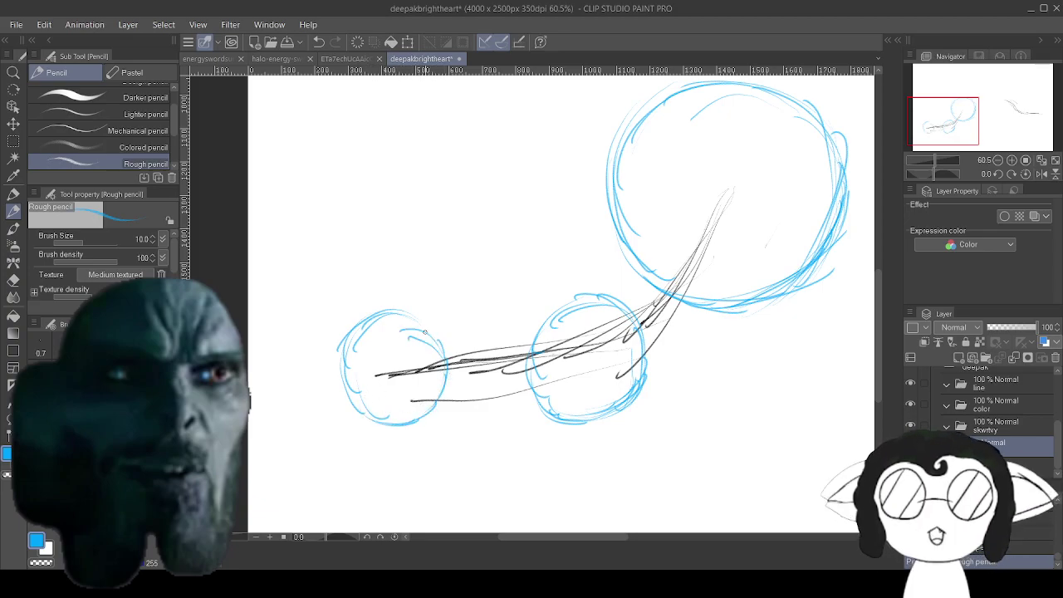
pyautogui.moveTo(397, 325); pyautogui.dragTo(347, 378)
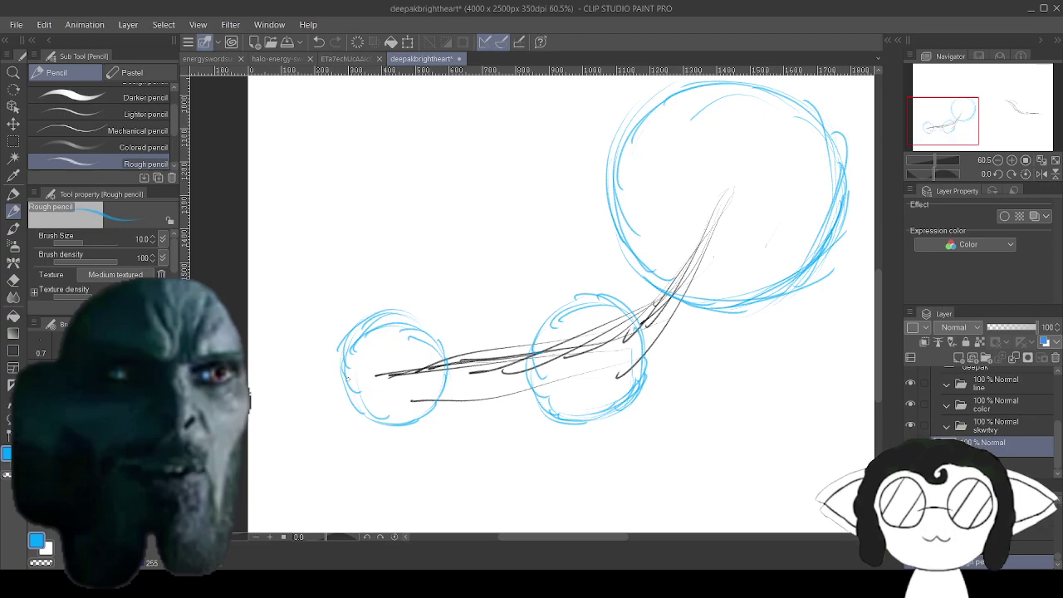
# Erase the stray blue strokes above and to the upper left of the leftmost circle with the Hard eraser.
pyautogui.press('e')
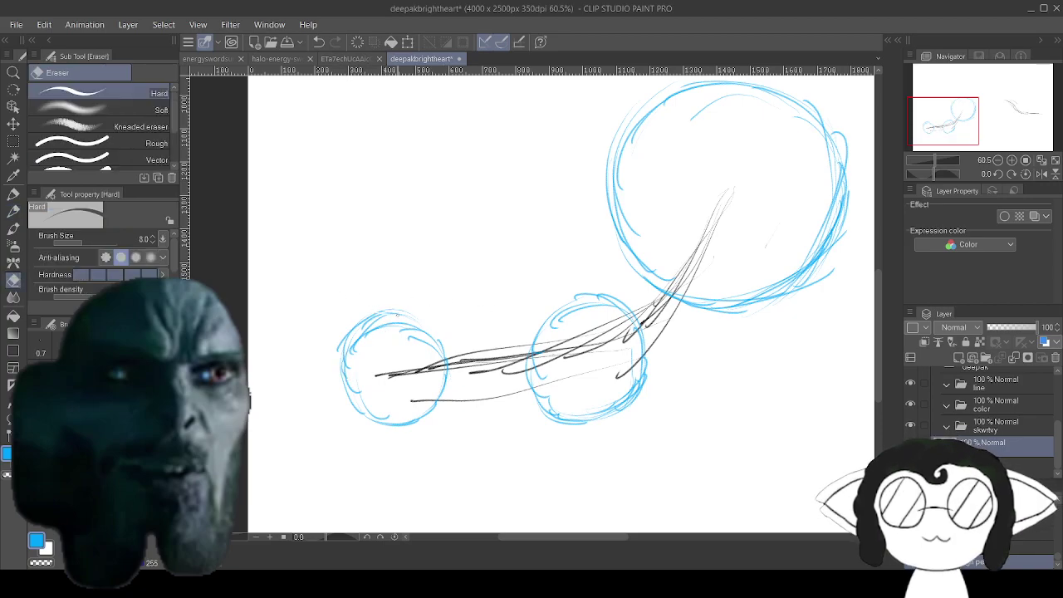
pyautogui.moveTo(397, 315); pyautogui.dragTo(380, 306)
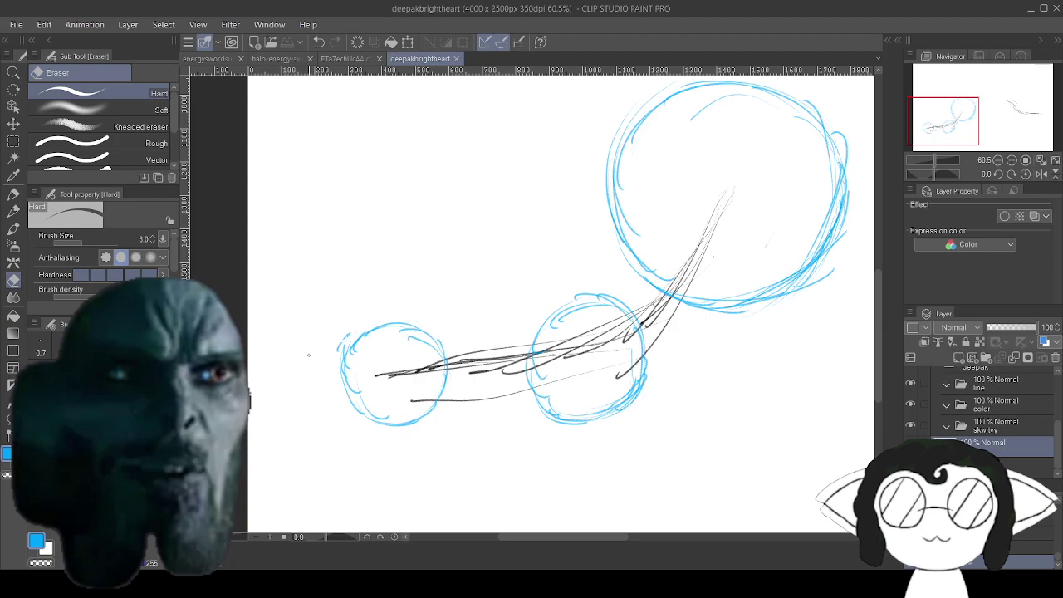
pyautogui.scroll(5, 309, 354)
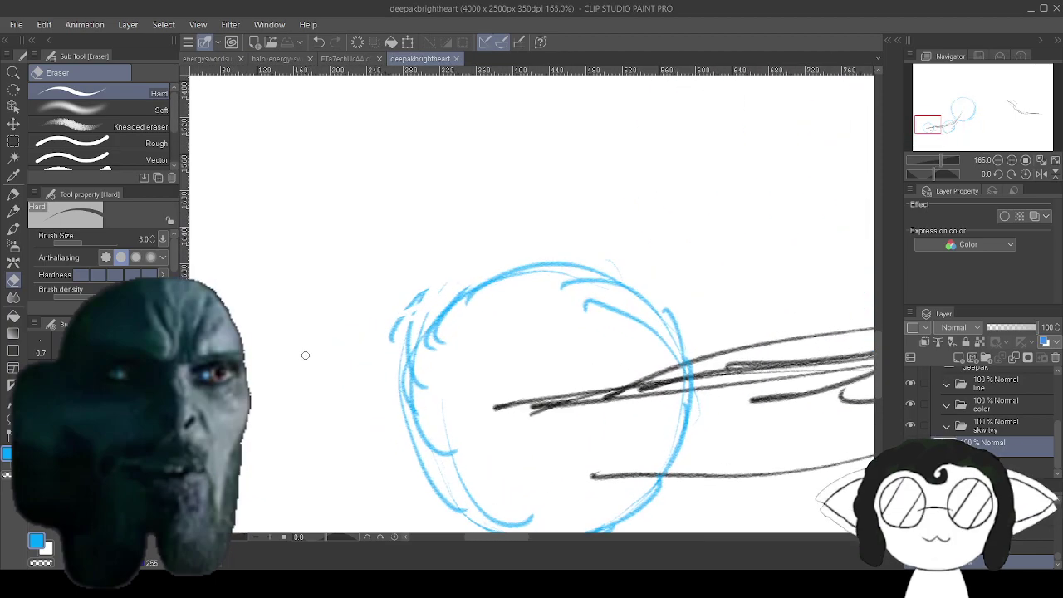
pyautogui.moveTo(458, 291)
pyautogui.mouseDown()
pyautogui.moveTo(391, 318)
pyautogui.moveTo(392, 329)
pyautogui.moveTo(429, 302)
pyautogui.moveTo(394, 337)
pyautogui.moveTo(426, 313)
pyautogui.moveTo(407, 333)
pyautogui.mouseUp()
pyautogui.moveTo(830, 424); pyautogui.dragTo(108, 473)
pyautogui.hscroll(10, 531, 298)
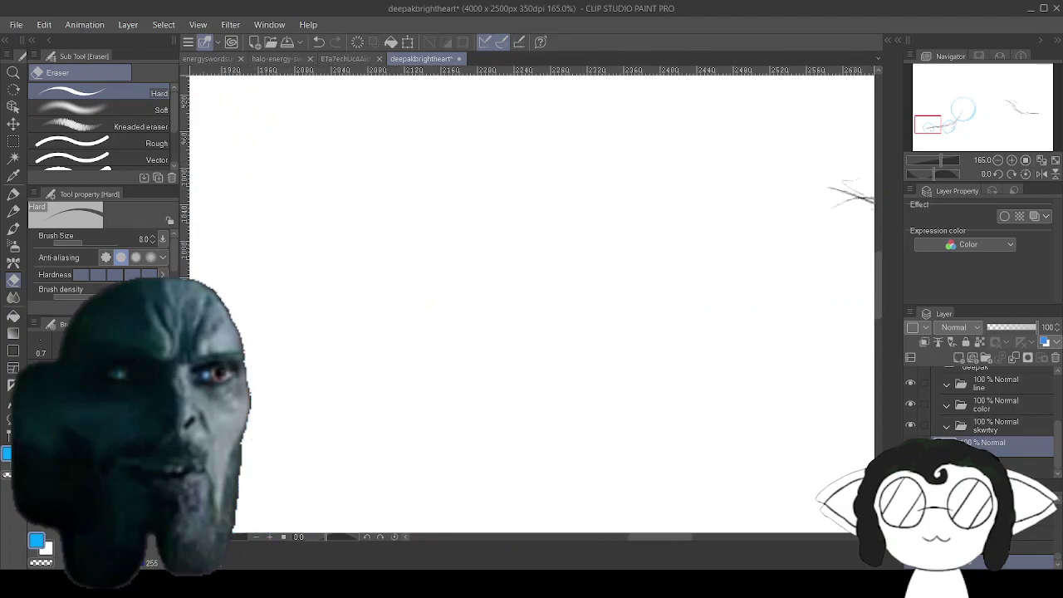
pyautogui.hscroll(-15, 531, 299)
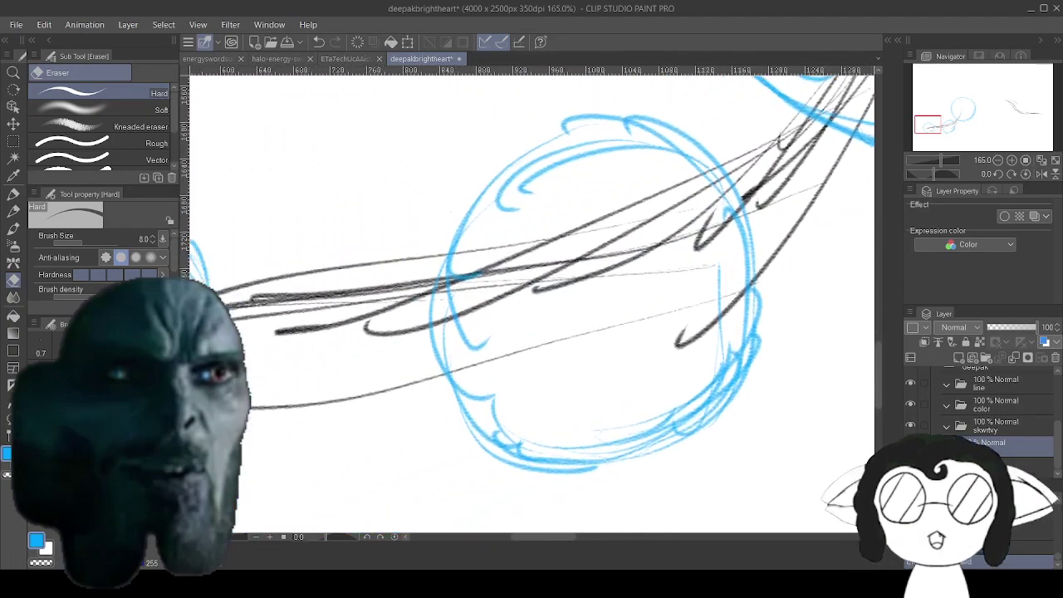
pyautogui.scroll(-8, 531, 299)
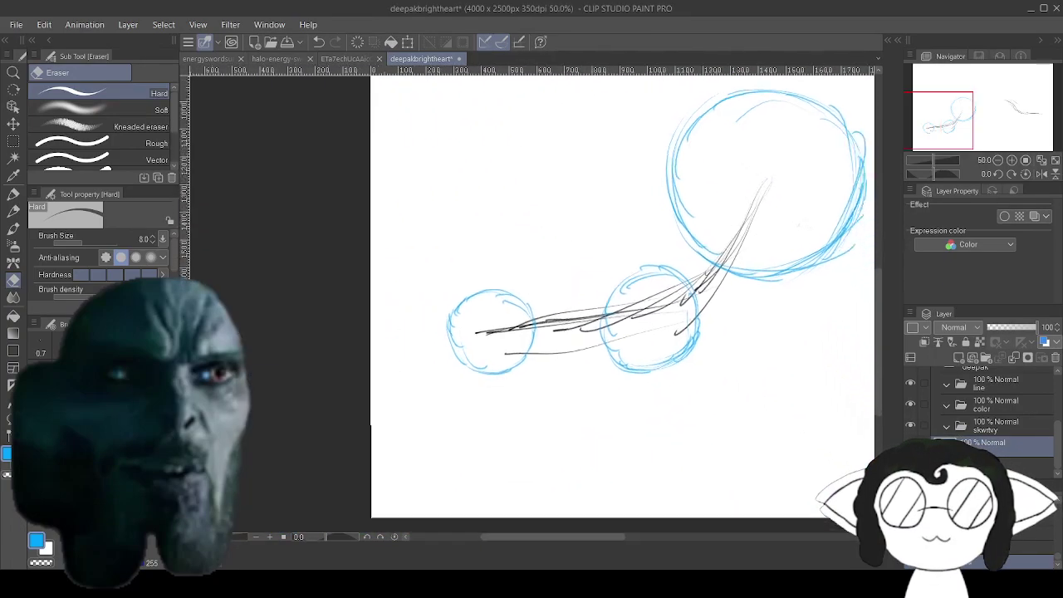
pyautogui.scroll(4, 608, 286)
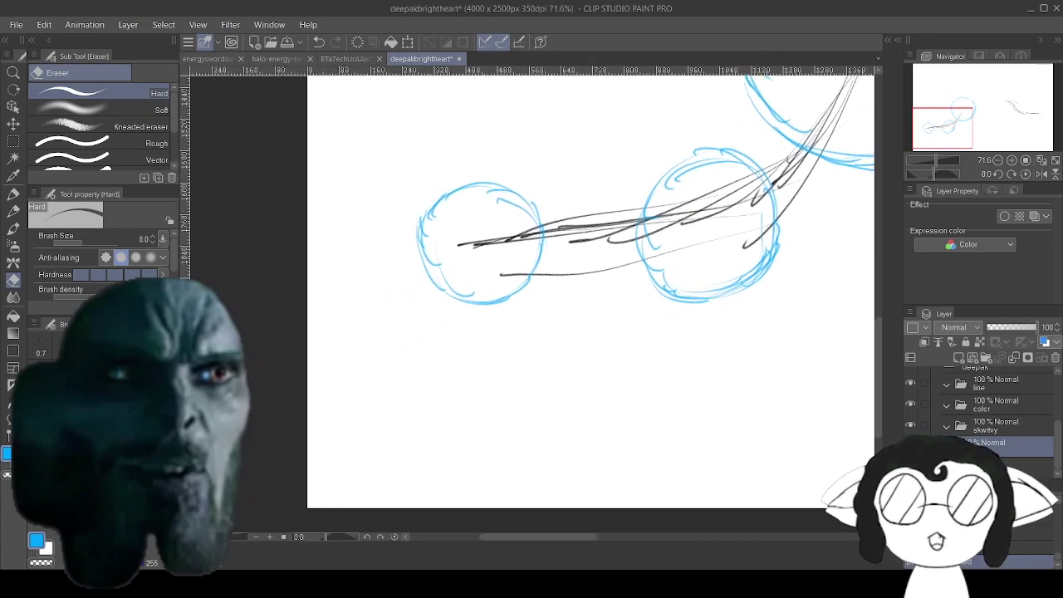
# Switch the Rough pencil to bright green and sketch a curved thigh line from inside the leftmost circle down and around beneath it.
pyautogui.scroll(3, 531, 299)
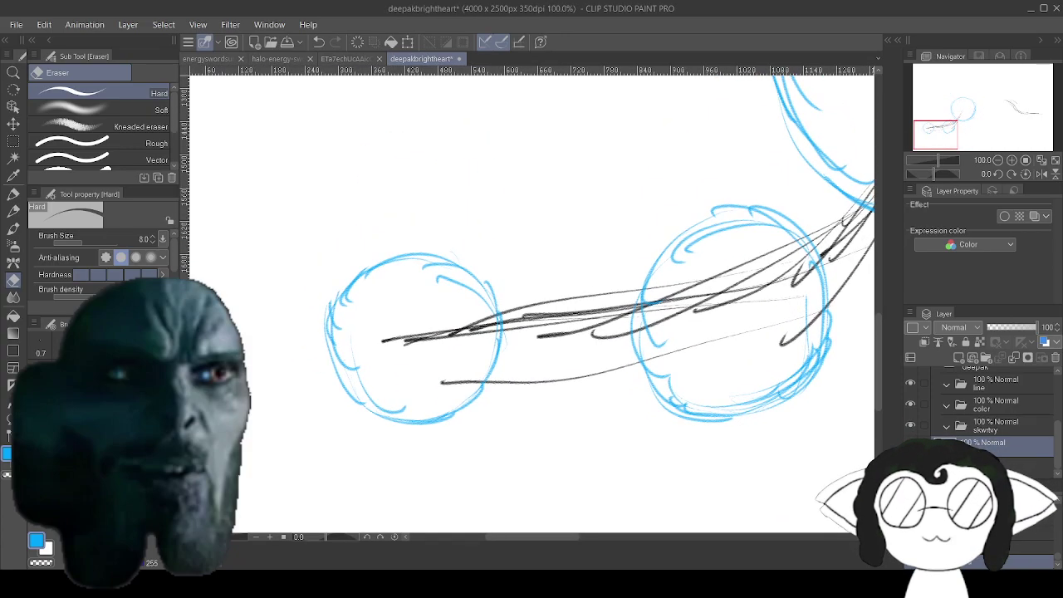
pyautogui.moveTo(532, 332)
pyautogui.mouseDown()
pyautogui.moveTo(505, 262)
pyautogui.moveTo(539, 236)
pyautogui.moveTo(557, 241)
pyautogui.mouseUp()
pyautogui.press('p')
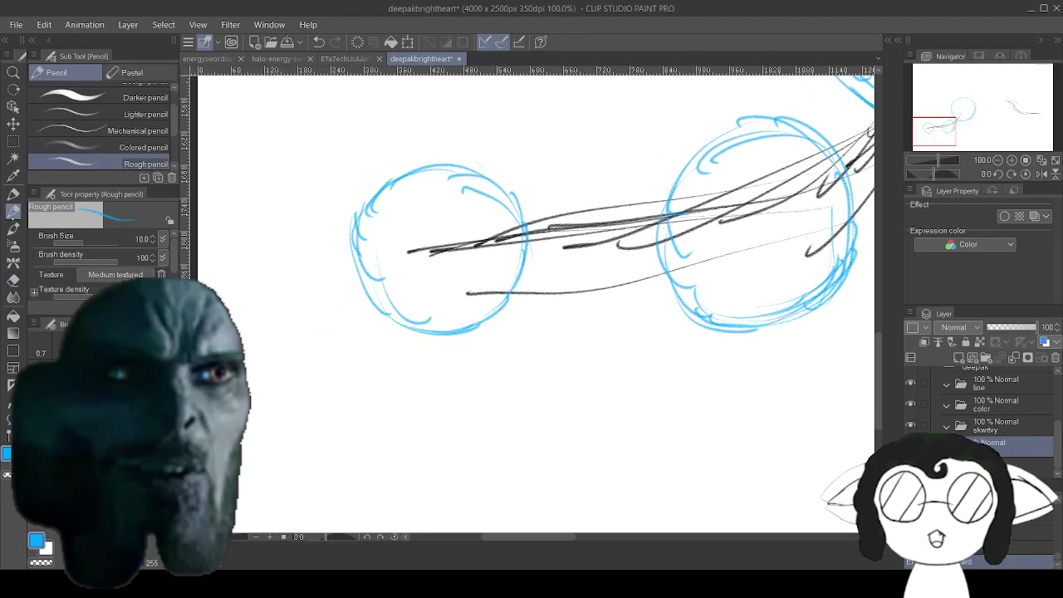
pyautogui.click(129, 535)
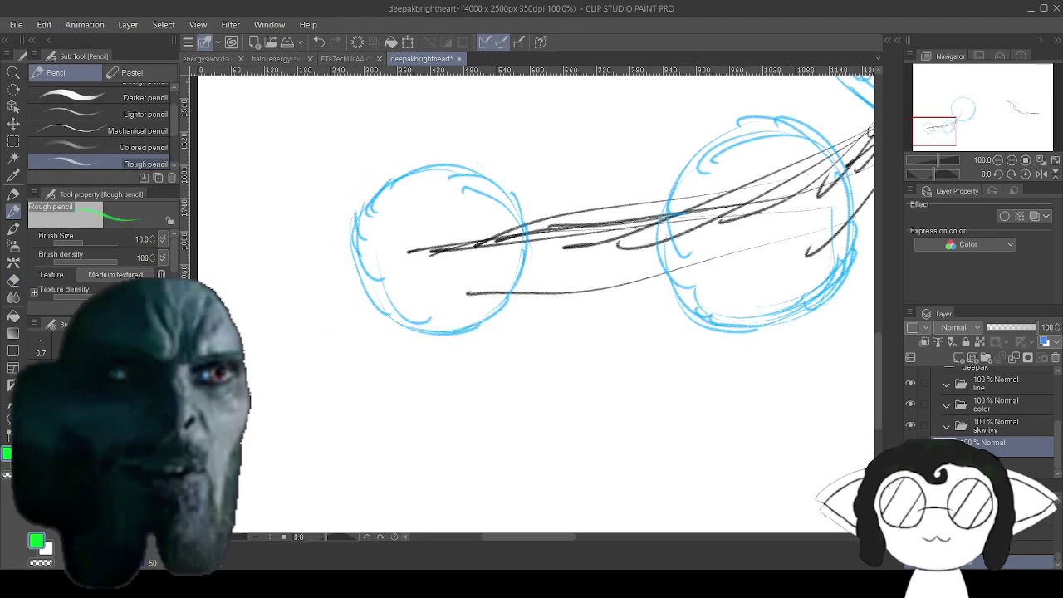
pyautogui.moveTo(80, 563); pyautogui.dragTo(63, 563)
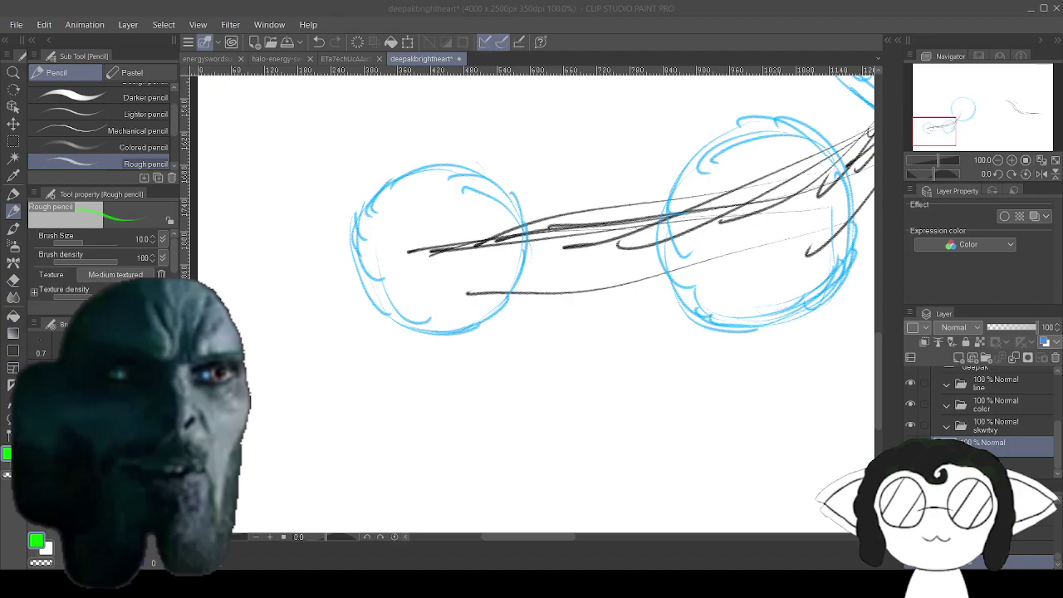
pyautogui.hotkey('alt', 'Tab')
pyautogui.hotkey('alt', 'Tab')
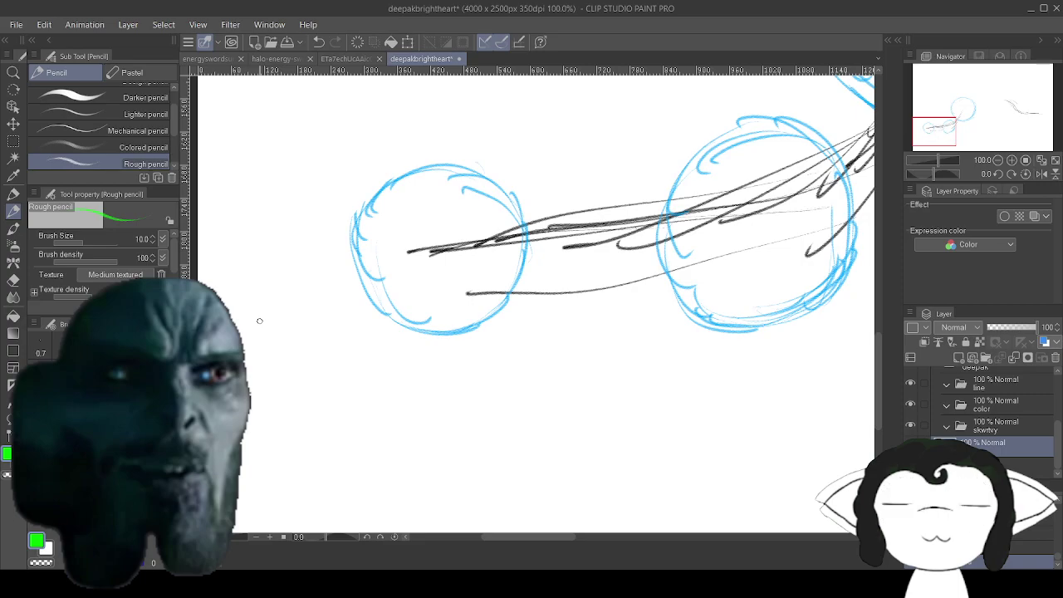
pyautogui.moveTo(474, 245)
pyautogui.mouseDown()
pyautogui.moveTo(443, 226)
pyautogui.moveTo(499, 276)
pyautogui.moveTo(497, 291)
pyautogui.mouseUp()
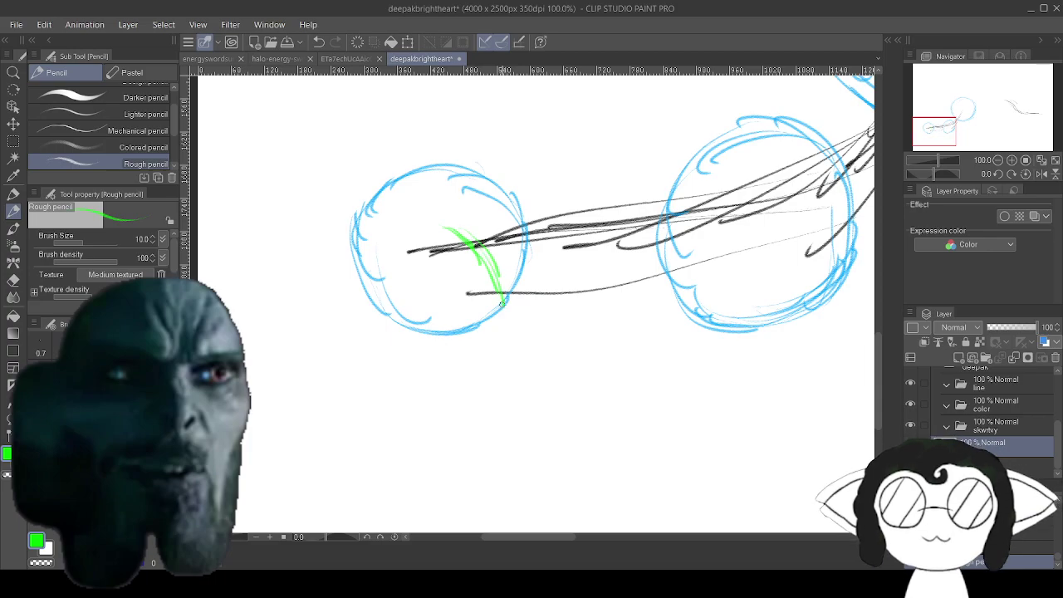
pyautogui.moveTo(477, 243)
pyautogui.mouseDown()
pyautogui.moveTo(500, 324)
pyautogui.moveTo(484, 344)
pyautogui.mouseUp()
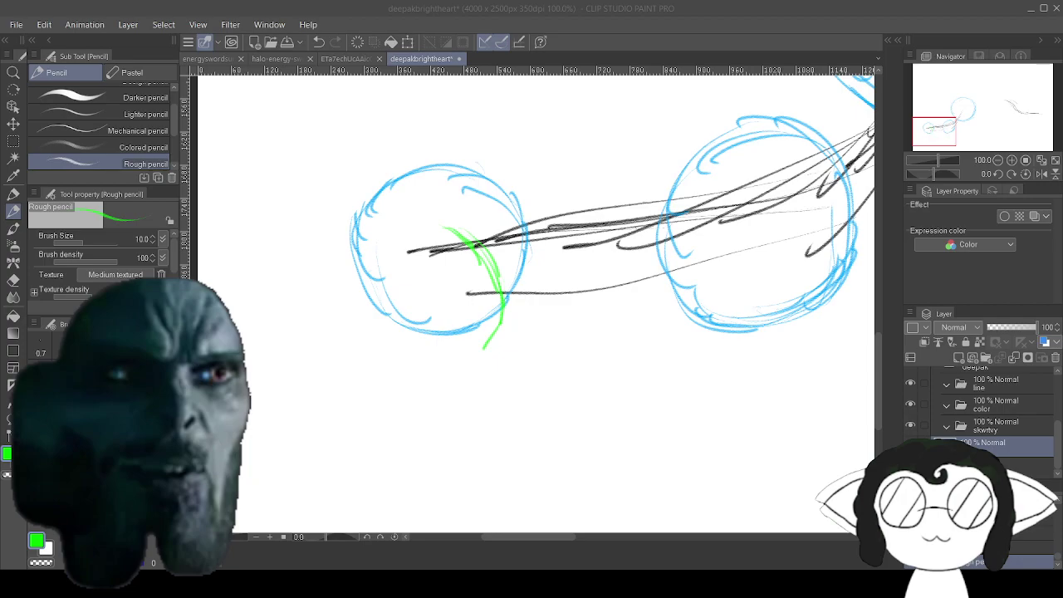
pyautogui.moveTo(457, 230)
pyautogui.mouseDown()
pyautogui.moveTo(499, 340)
pyautogui.moveTo(502, 317)
pyautogui.moveTo(489, 354)
pyautogui.moveTo(434, 357)
pyautogui.moveTo(454, 366)
pyautogui.moveTo(412, 353)
pyautogui.mouseUp()
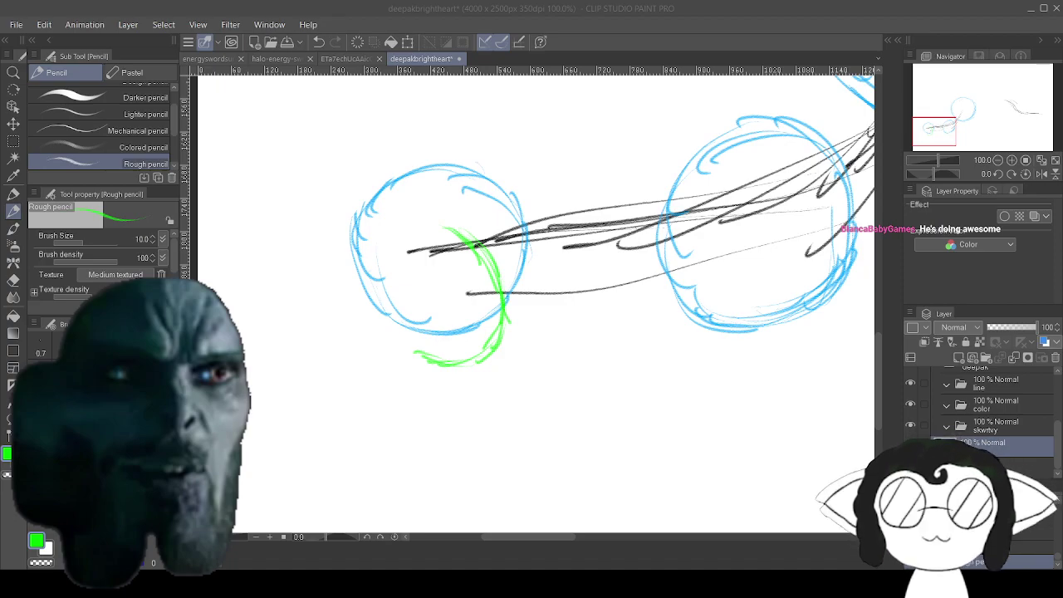
pyautogui.click(499, 569)
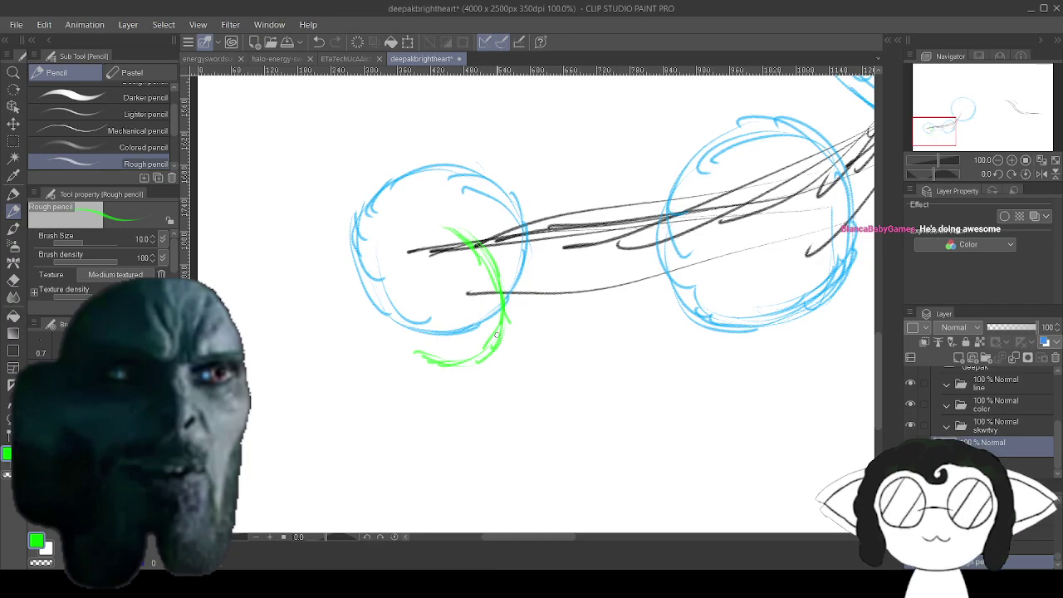
pyautogui.moveTo(486, 355)
pyautogui.mouseDown()
pyautogui.moveTo(429, 357)
pyautogui.moveTo(394, 345)
pyautogui.mouseUp()
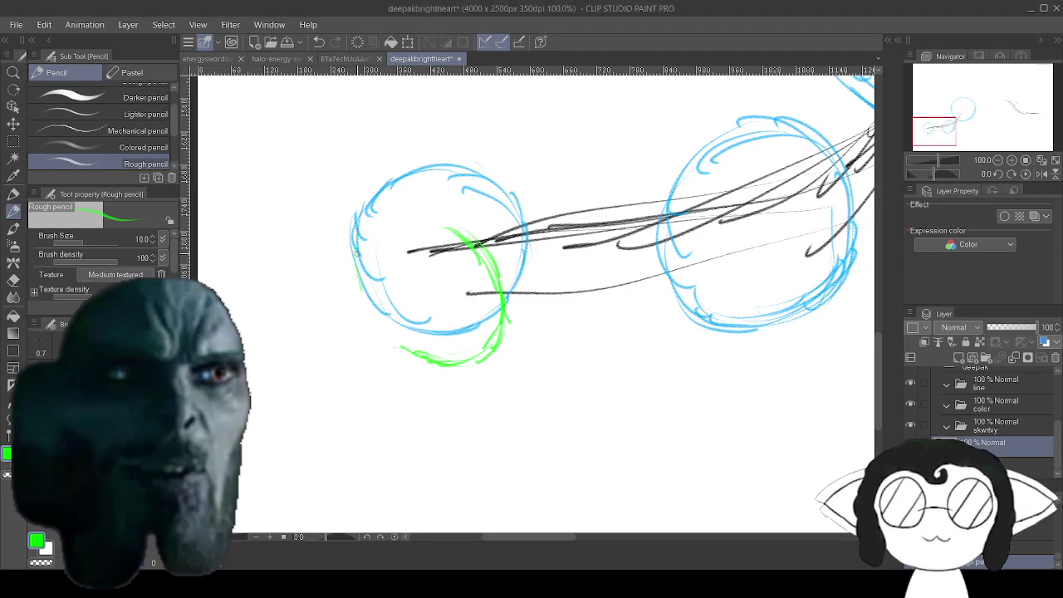
# Sketch the hind leg's outer edge in green, from the leftmost circle's left side through a small hook to a line slanting down and right.
pyautogui.moveTo(357, 252); pyautogui.dragTo(363, 310)
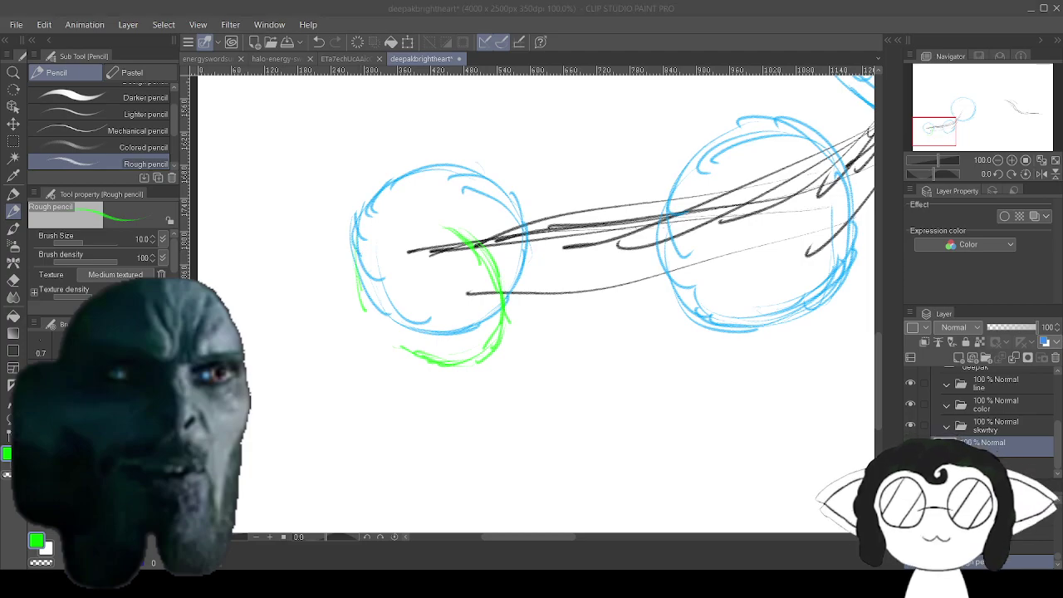
pyautogui.hotkey('alt', 'Tab')
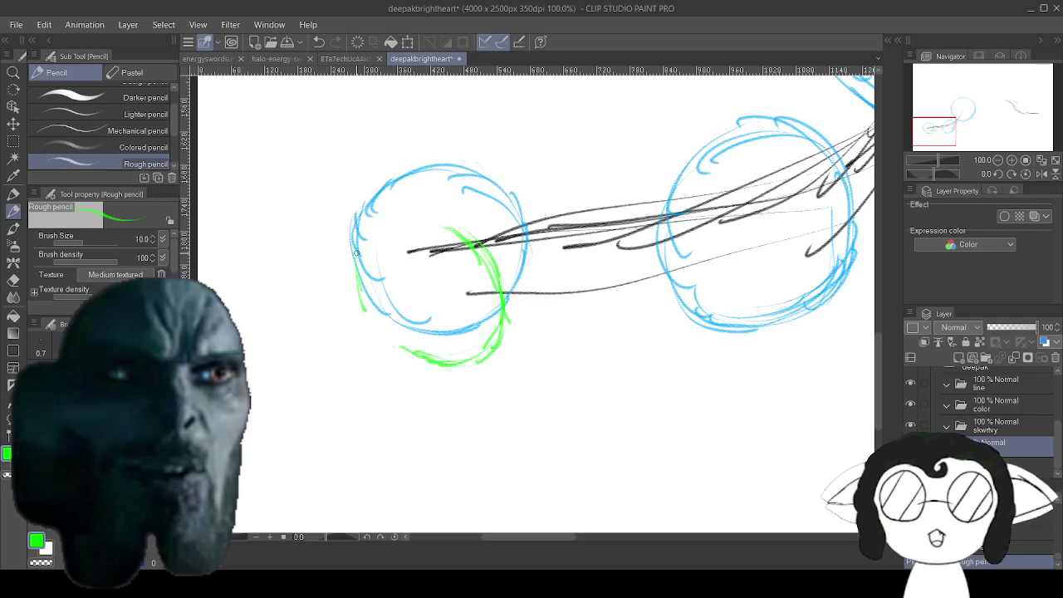
pyautogui.moveTo(366, 302)
pyautogui.mouseDown()
pyautogui.moveTo(360, 349)
pyautogui.moveTo(354, 338)
pyautogui.moveTo(348, 351)
pyautogui.moveTo(348, 339)
pyautogui.moveTo(366, 336)
pyautogui.moveTo(337, 343)
pyautogui.mouseUp()
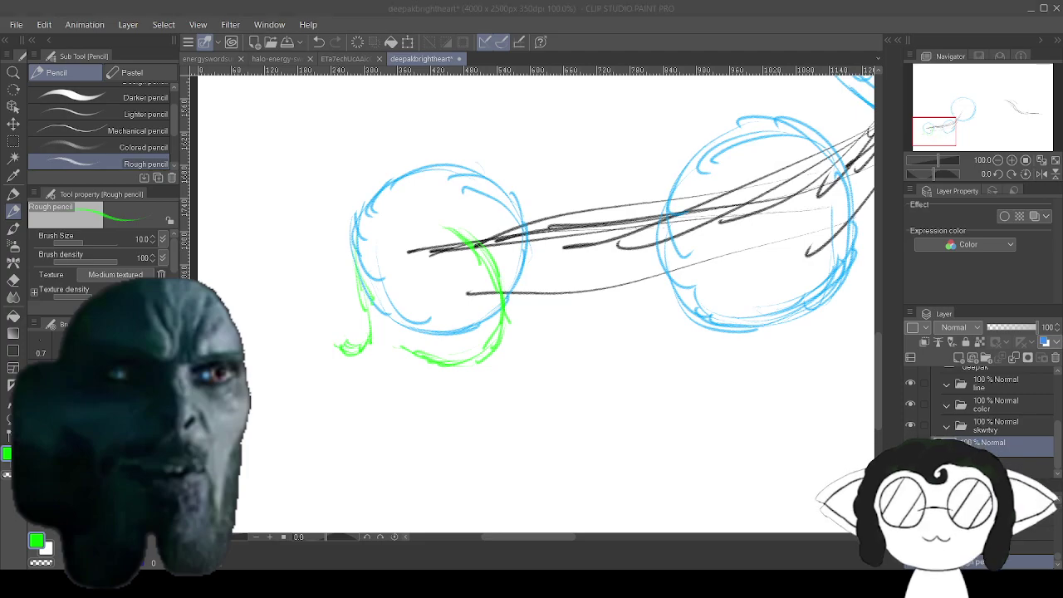
pyautogui.moveTo(341, 350); pyautogui.dragTo(394, 469)
pyautogui.moveTo(372, 422); pyautogui.dragTo(415, 479)
# Select the large and middle circles with a rectangular selection, move them slightly left toward the leftmost circle, and deselect.
pyautogui.scroll(-2, 415, 480)
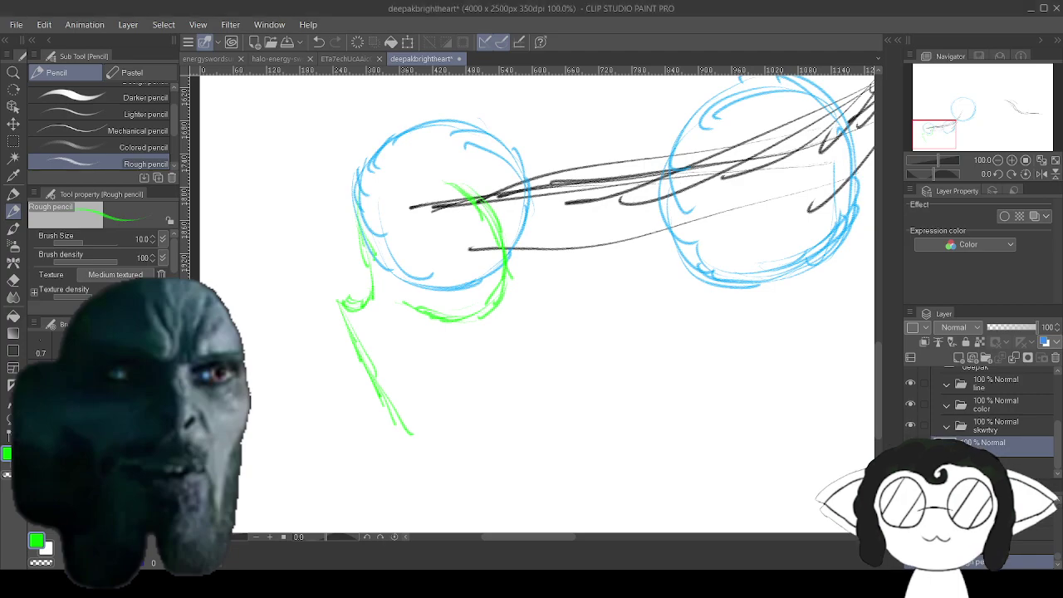
pyautogui.scroll(-6, 610, 290)
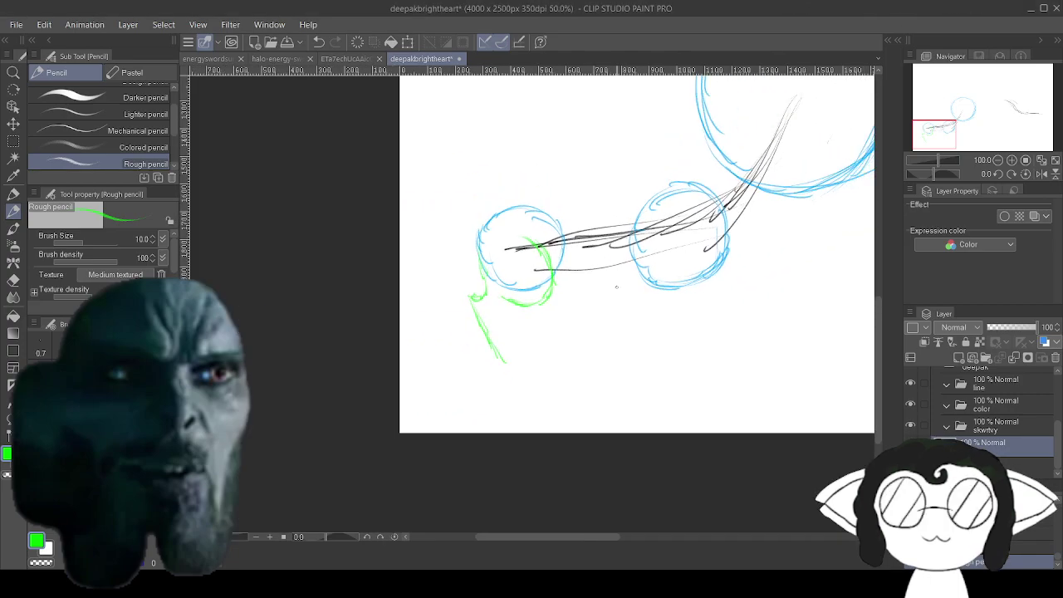
pyautogui.moveTo(745, 214); pyautogui.dragTo(609, 262)
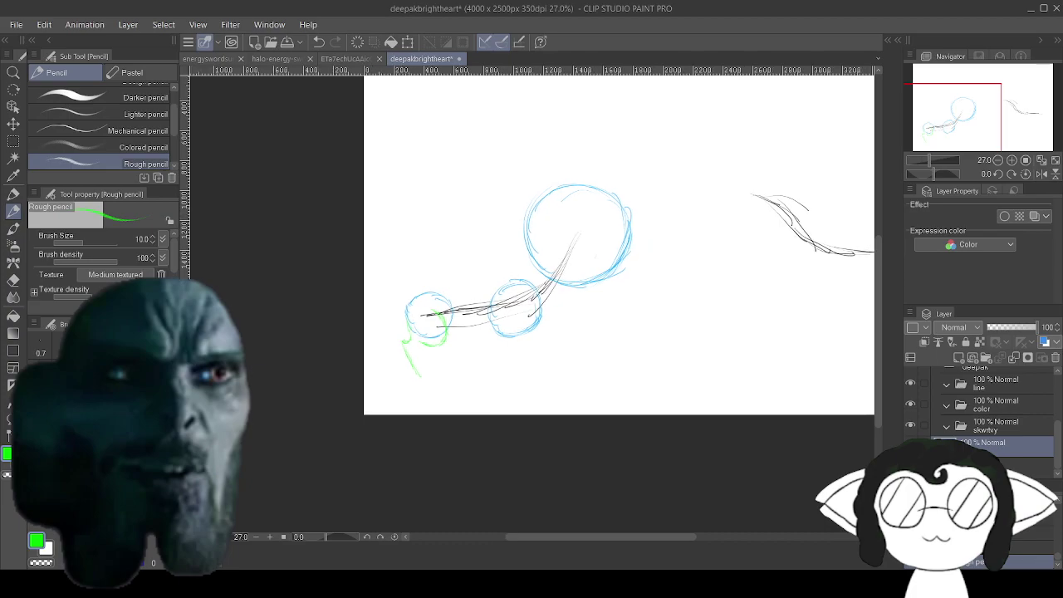
pyautogui.press('m')
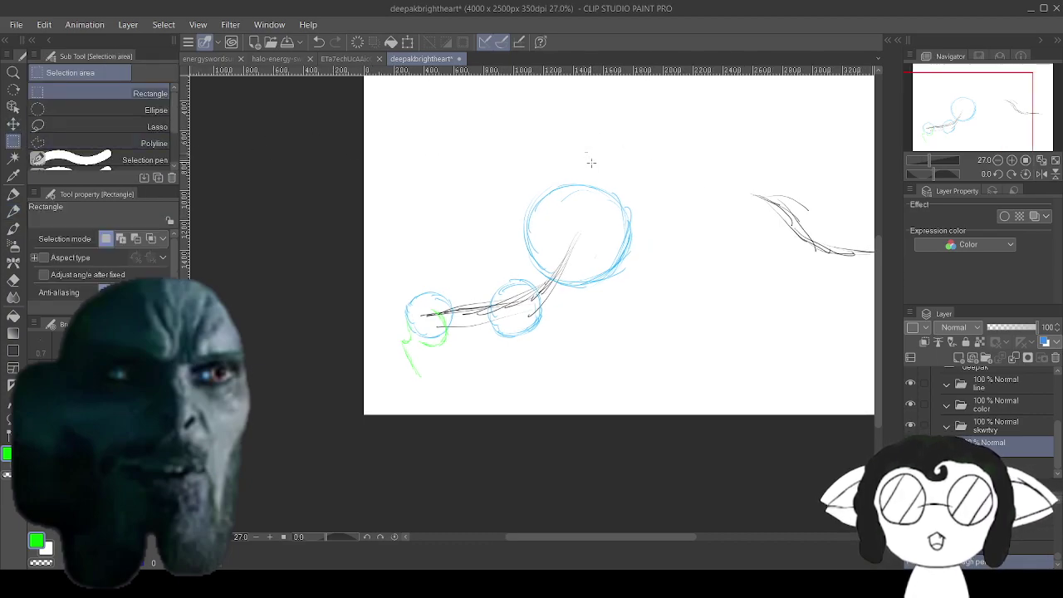
pyautogui.moveTo(488, 139)
pyautogui.mouseDown()
pyautogui.moveTo(591, 365)
pyautogui.moveTo(659, 382)
pyautogui.mouseUp()
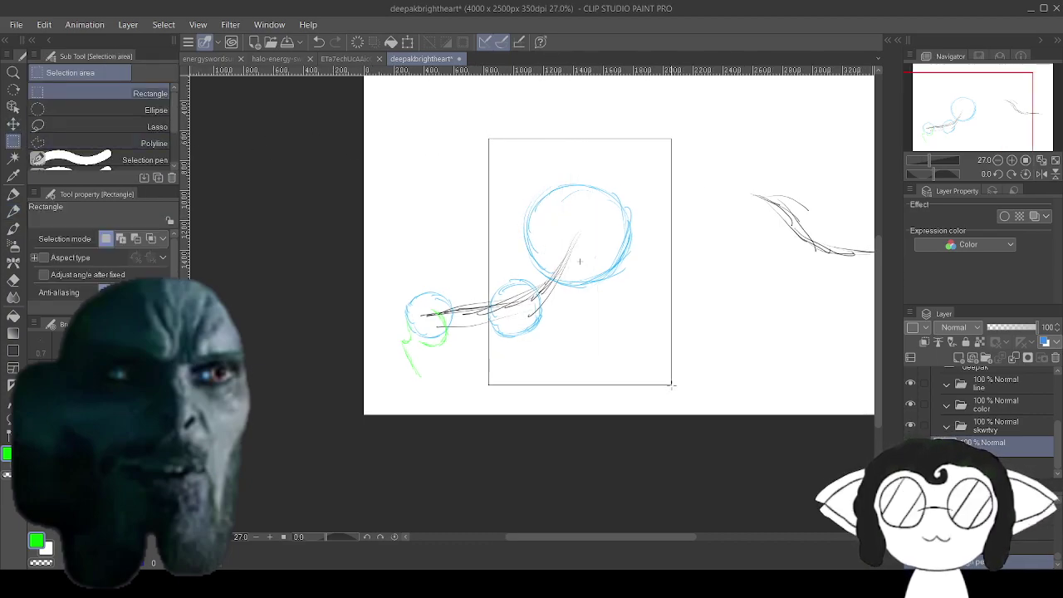
pyautogui.moveTo(466, 155)
pyautogui.mouseDown()
pyautogui.moveTo(660, 371)
pyautogui.moveTo(474, 260)
pyautogui.moveTo(486, 194)
pyautogui.moveTo(479, 161)
pyautogui.mouseUp()
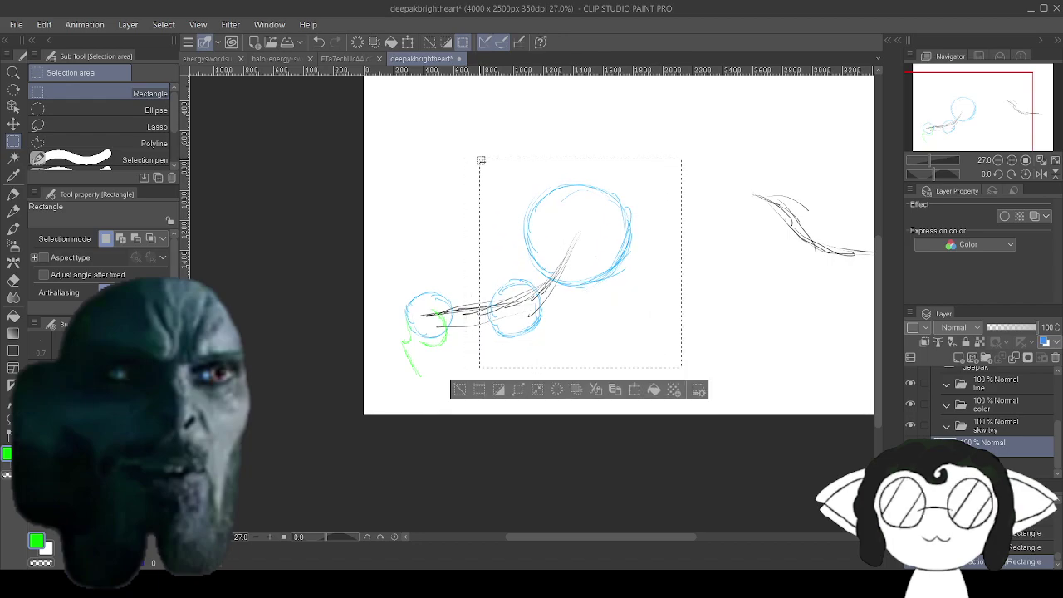
pyautogui.click(16, 124)
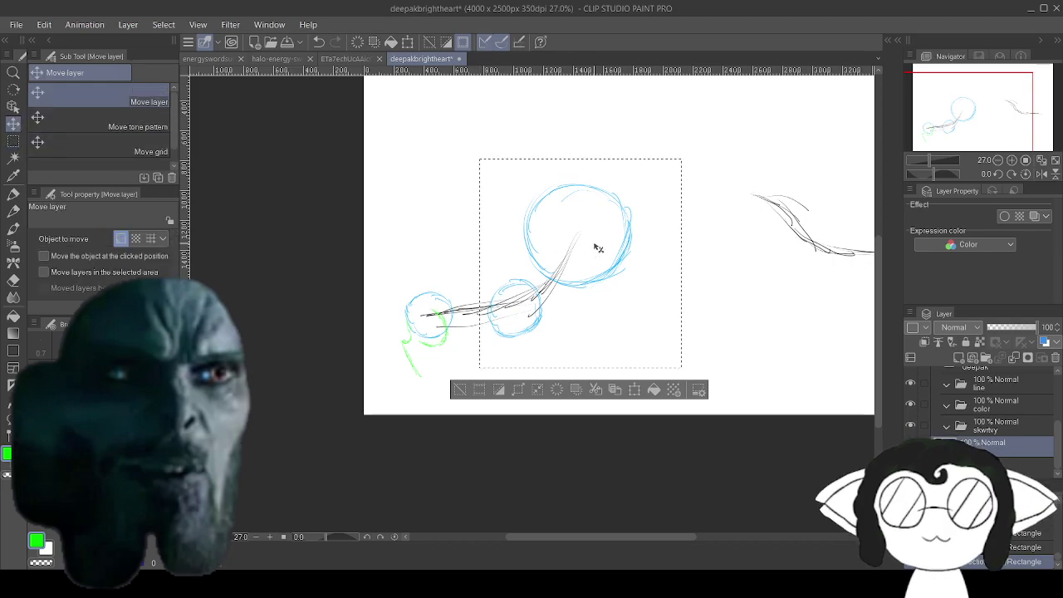
pyautogui.moveTo(599, 248); pyautogui.dragTo(581, 244)
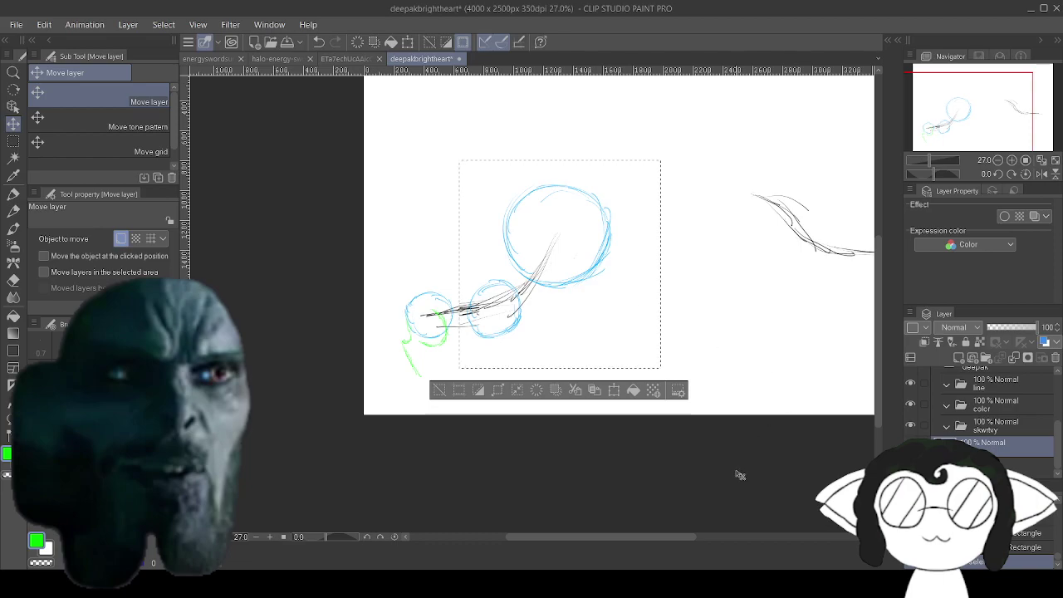
pyautogui.click(14, 141)
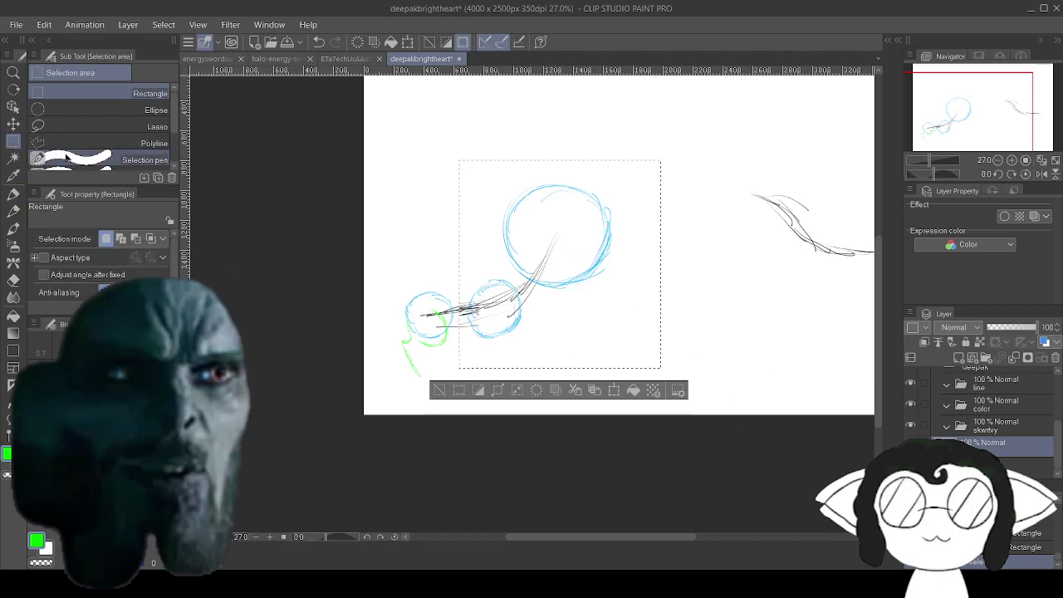
pyautogui.click(436, 247)
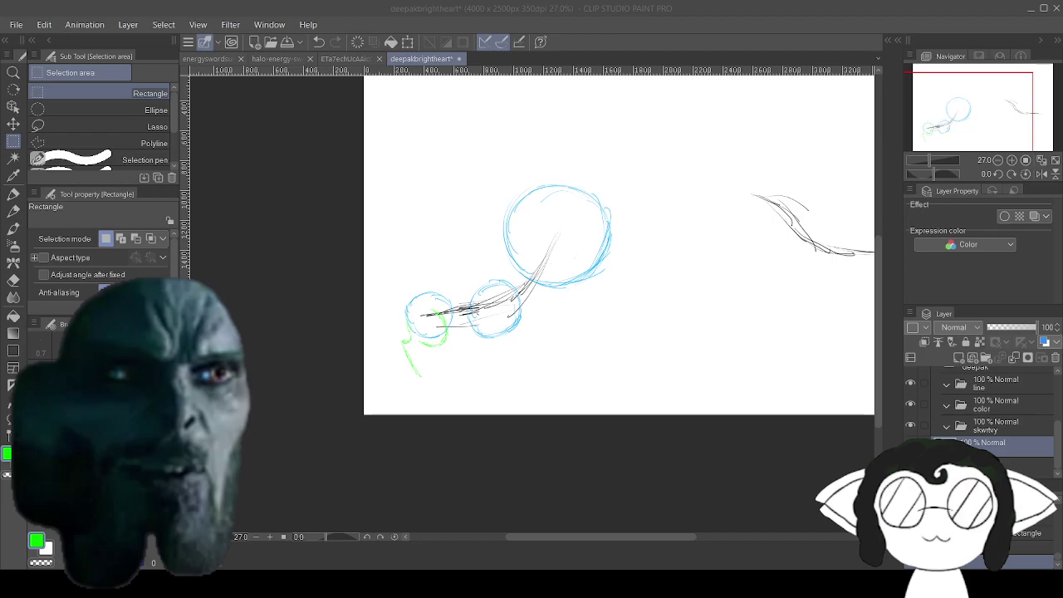
# Extend the green leg line with the Rough pencil into a short, flat horizontal sole for the foot.
pyautogui.scroll(3, 443, 375)
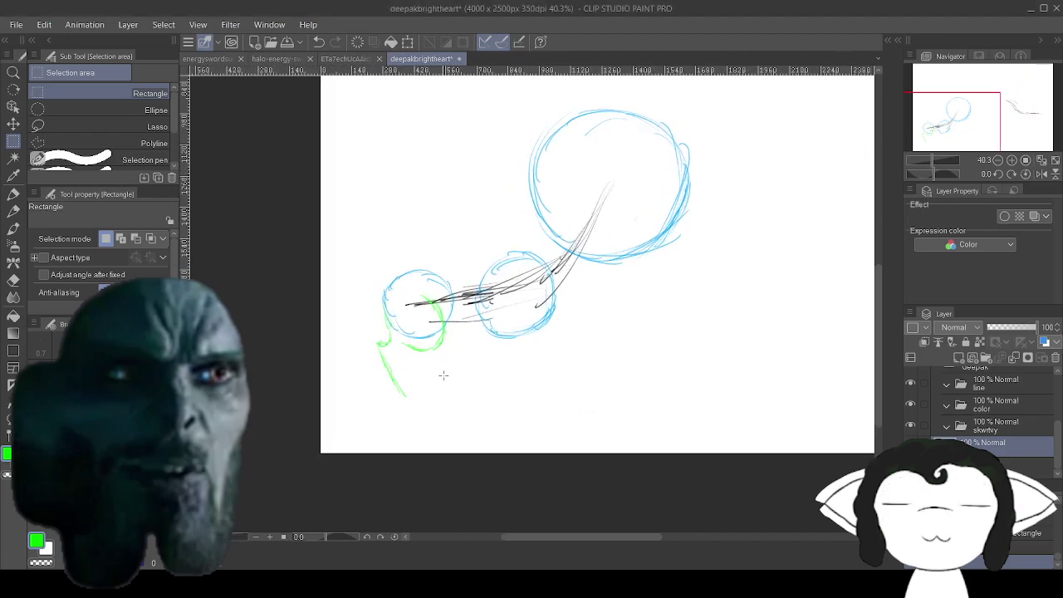
pyautogui.scroll(2, 444, 375)
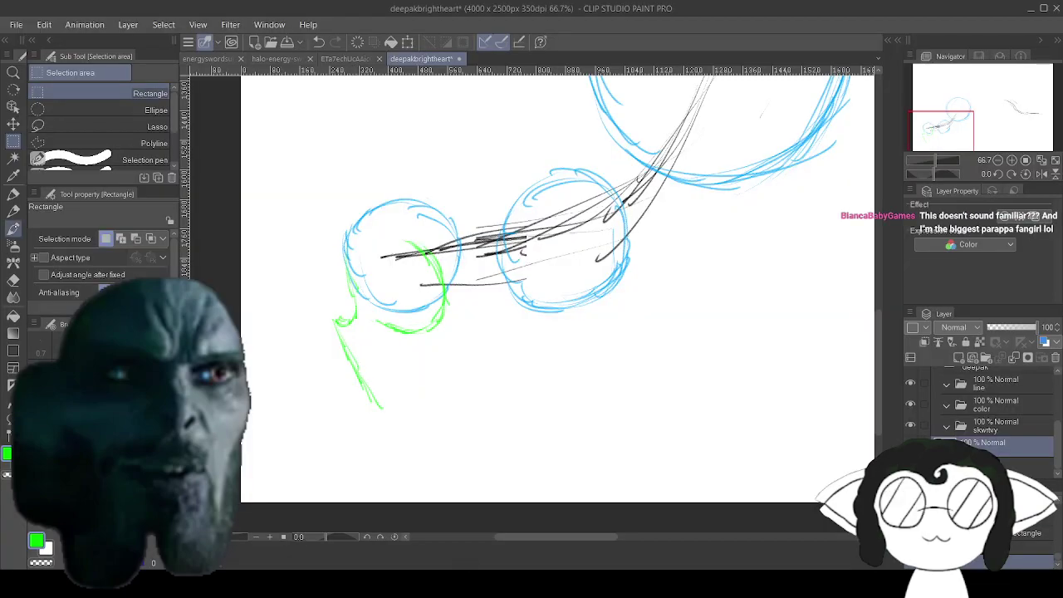
pyautogui.click(14, 209)
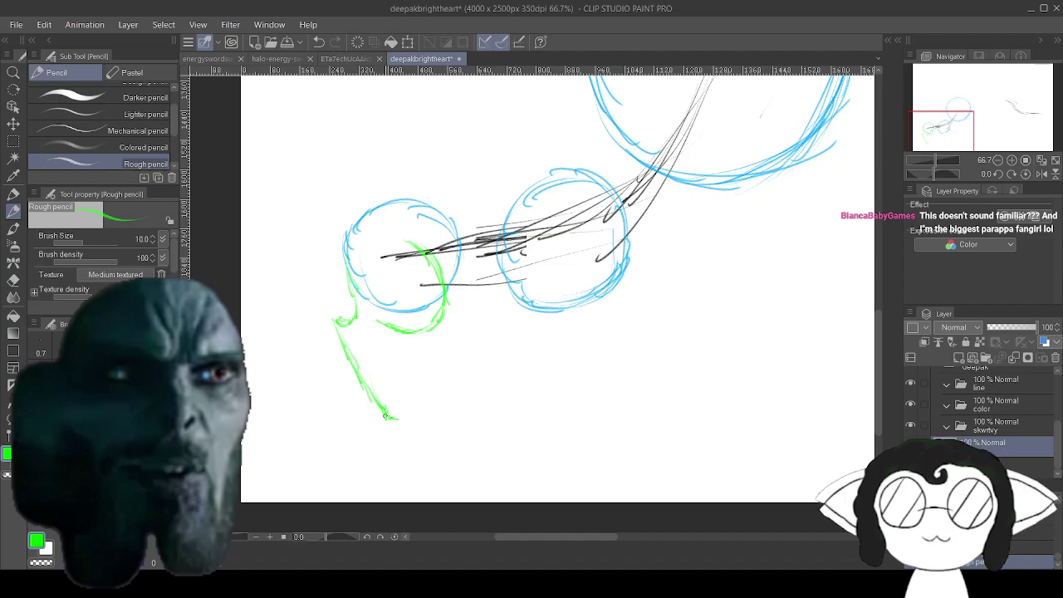
pyautogui.moveTo(387, 417)
pyautogui.mouseDown()
pyautogui.moveTo(392, 419)
pyautogui.moveTo(442, 417)
pyautogui.mouseUp()
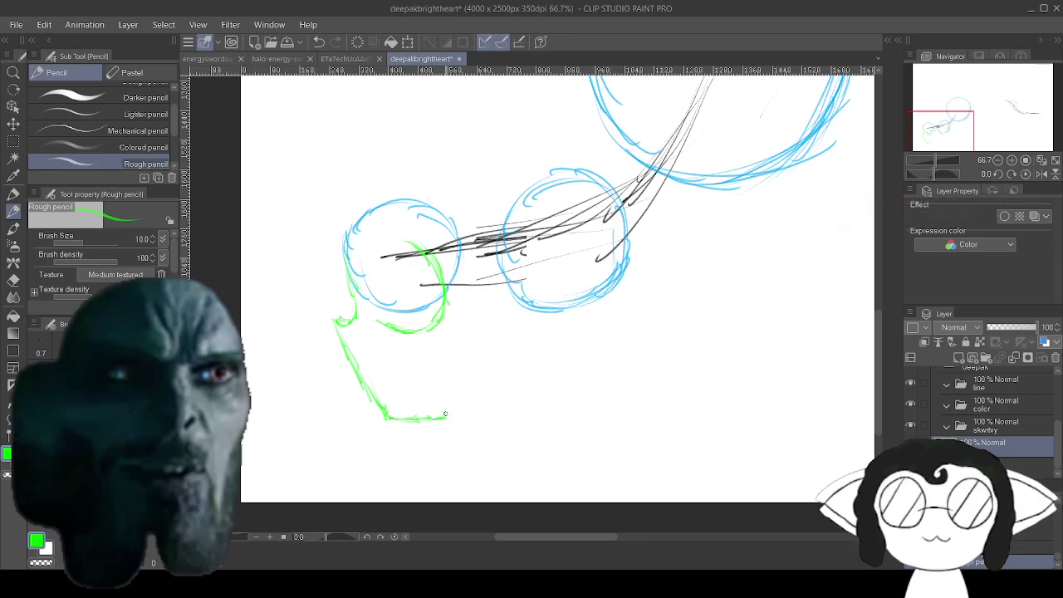
pyautogui.moveTo(439, 398)
pyautogui.mouseDown()
pyautogui.moveTo(445, 417)
pyautogui.moveTo(405, 388)
pyautogui.mouseUp()
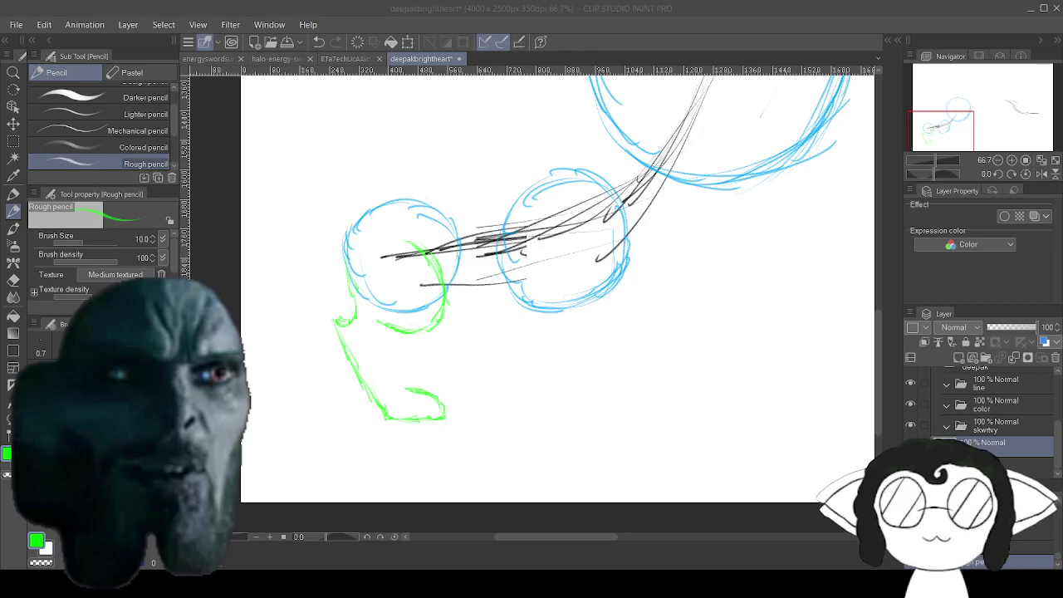
pyautogui.click(441, 403)
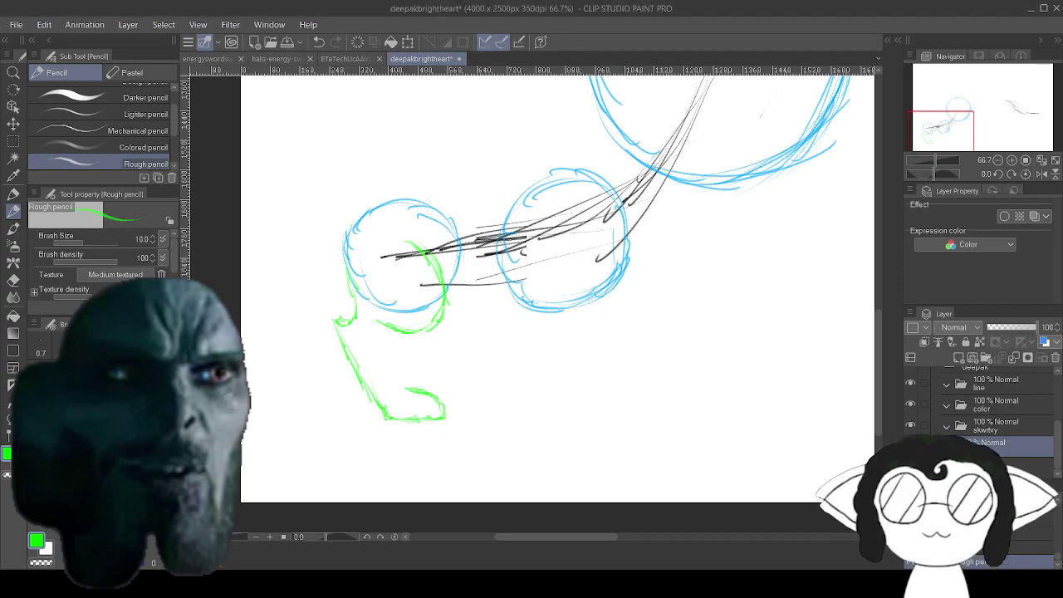
pyautogui.click(320, 42)
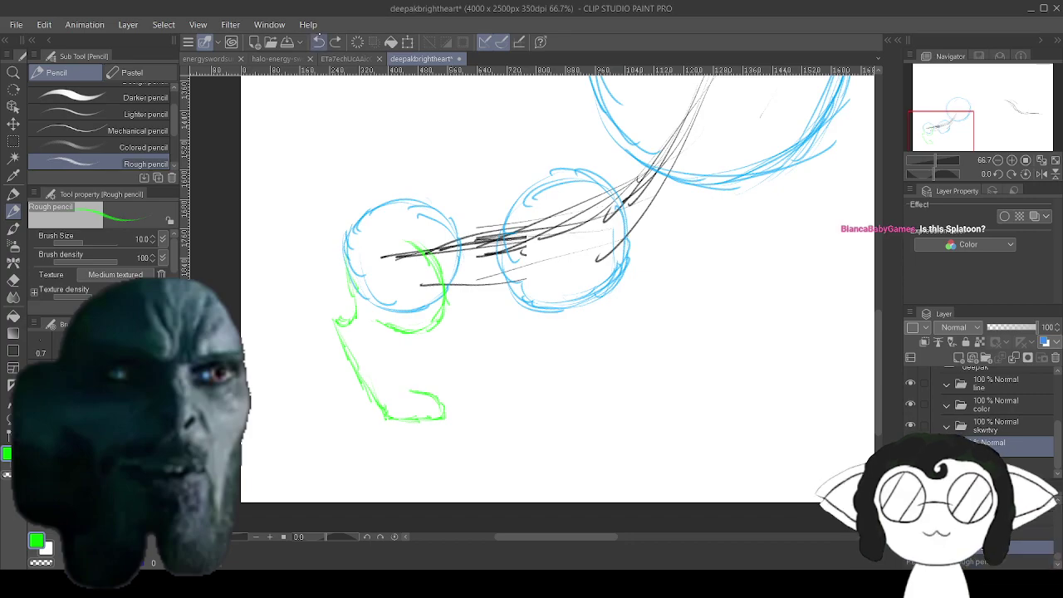
pyautogui.click(320, 40)
pyautogui.hotkey('ctrl', 'z')
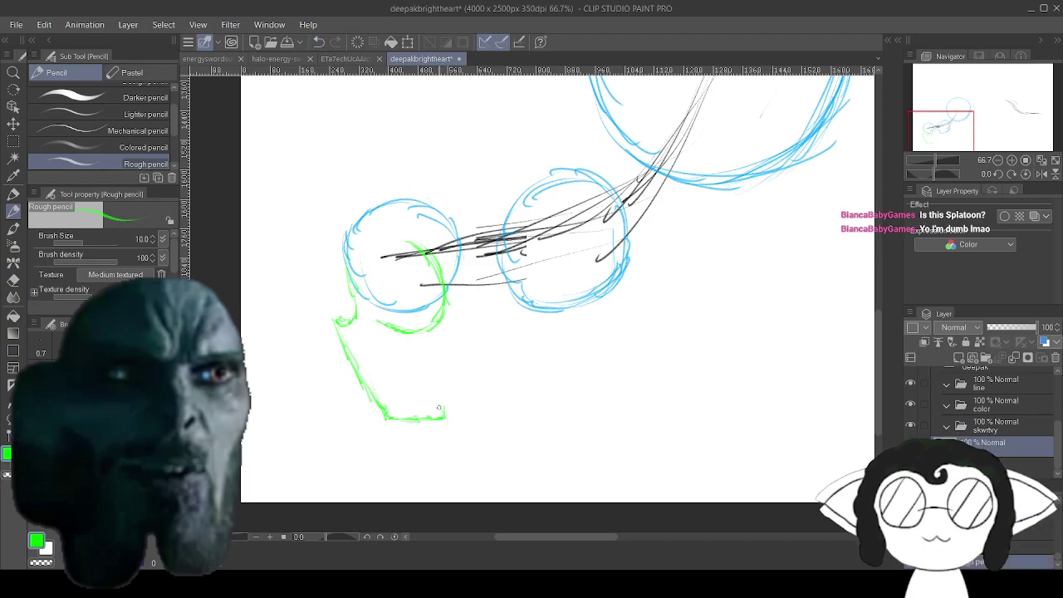
# Sketch the foot's rounded top and the lower leg's inner edge up to the thigh in green, and save the drawing.
pyautogui.moveTo(438, 389)
pyautogui.mouseDown()
pyautogui.moveTo(444, 413)
pyautogui.moveTo(422, 391)
pyautogui.moveTo(394, 414)
pyautogui.mouseUp()
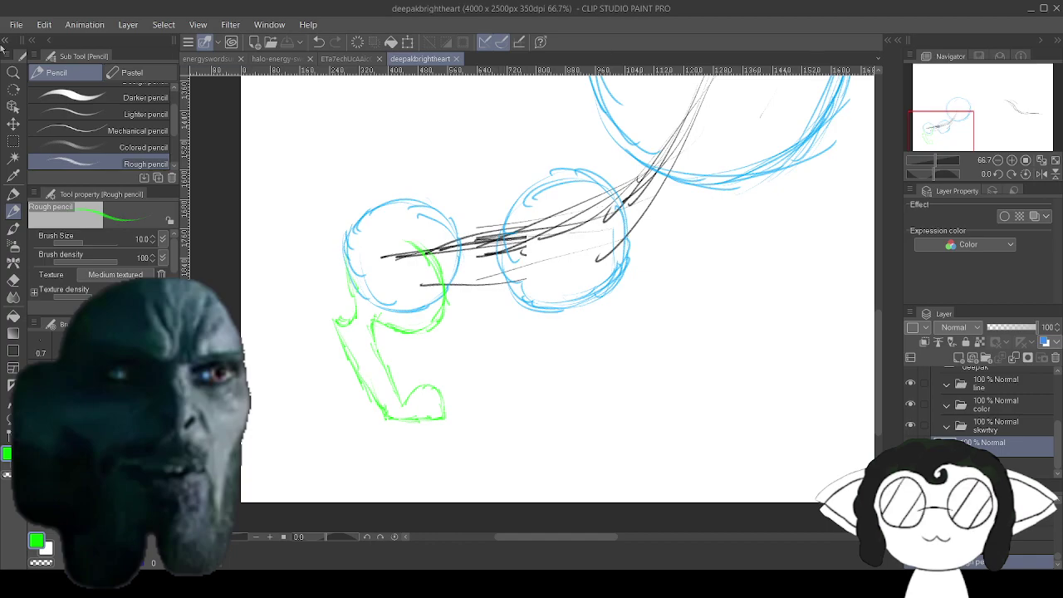
pyautogui.scroll(-2, 514, 285)
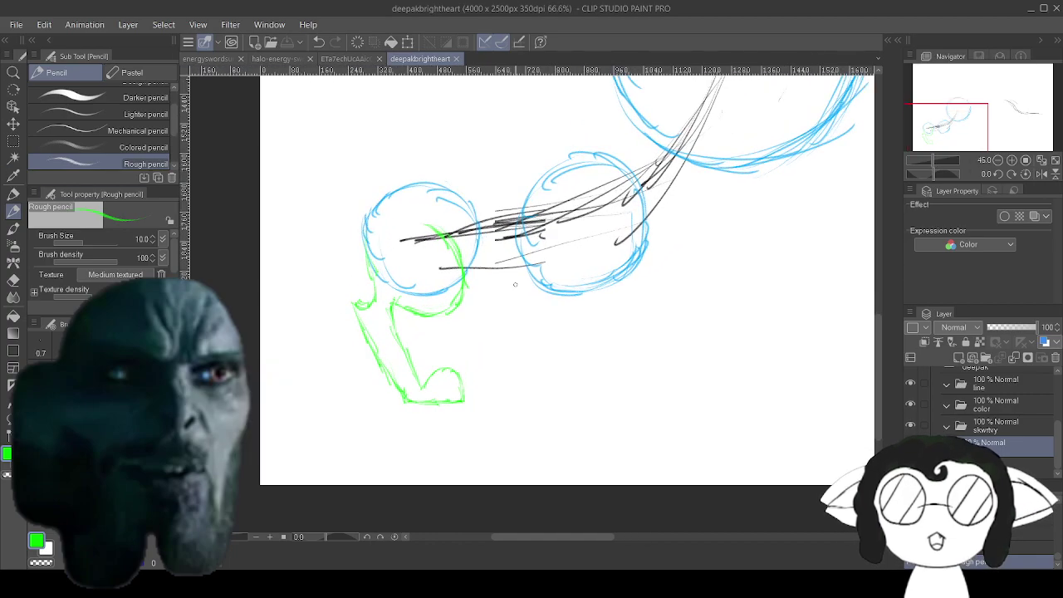
pyautogui.scroll(-1, 621, 86)
pyautogui.moveTo(621, 86); pyautogui.dragTo(541, 215)
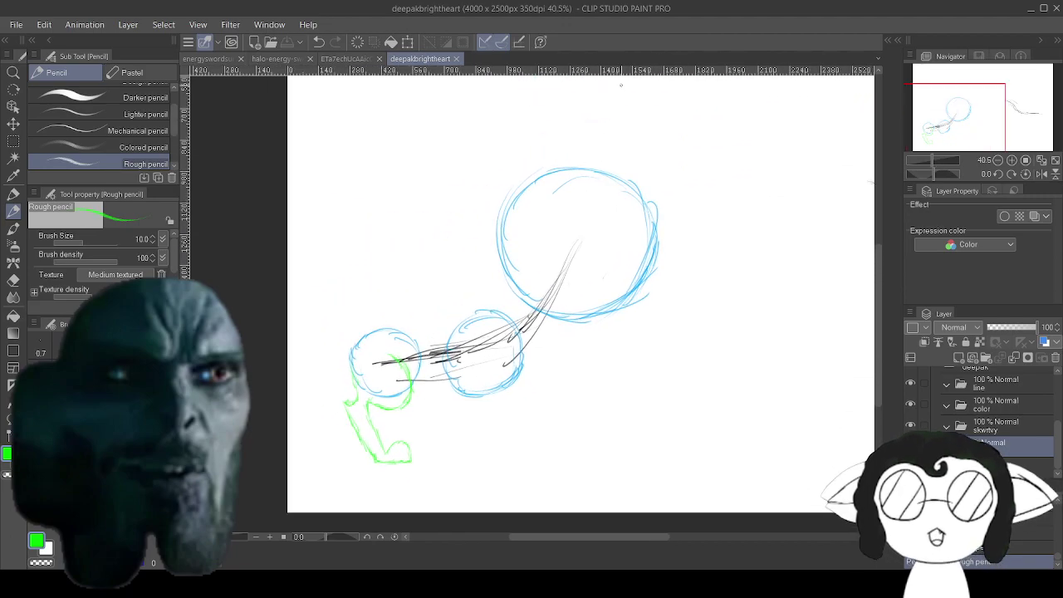
pyautogui.scroll(5, 483, 361)
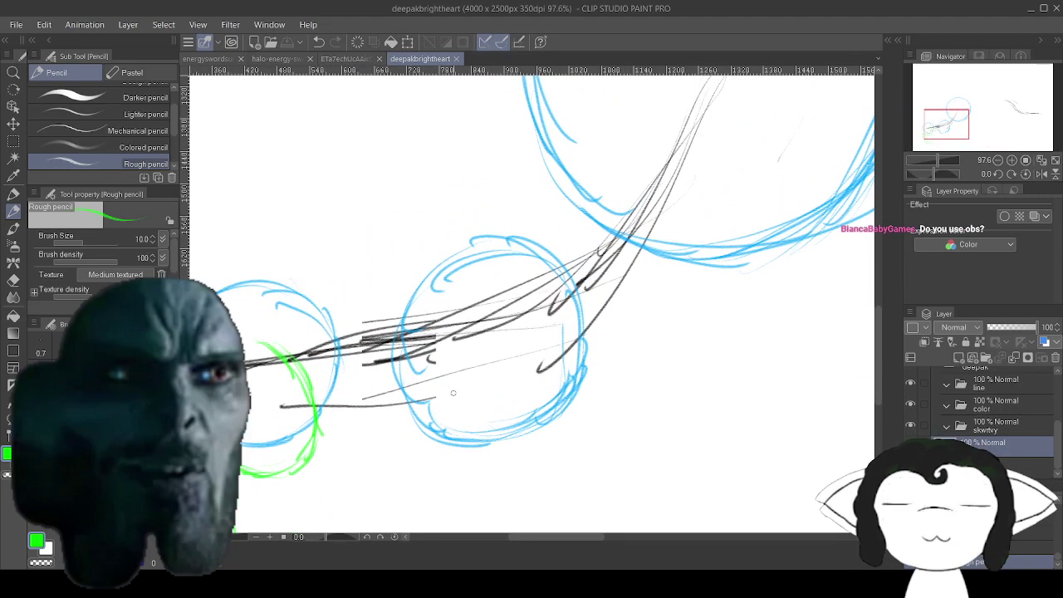
# Close the open drawings and reopen only the deepakbrightheart drawing.
pyautogui.moveTo(454, 393); pyautogui.dragTo(463, 311)
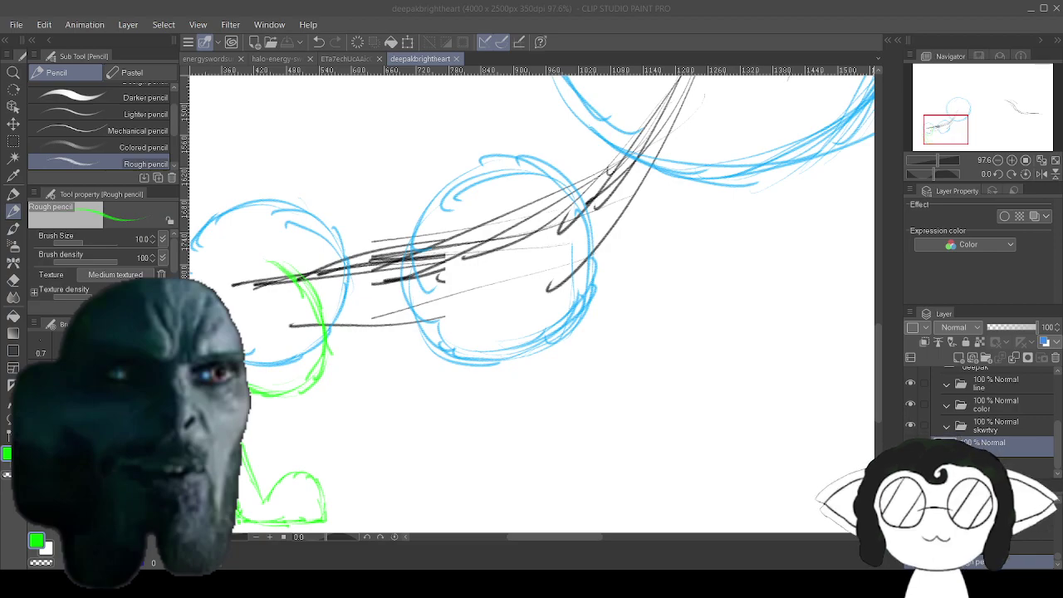
pyautogui.hotkey('alt', 'Tab')
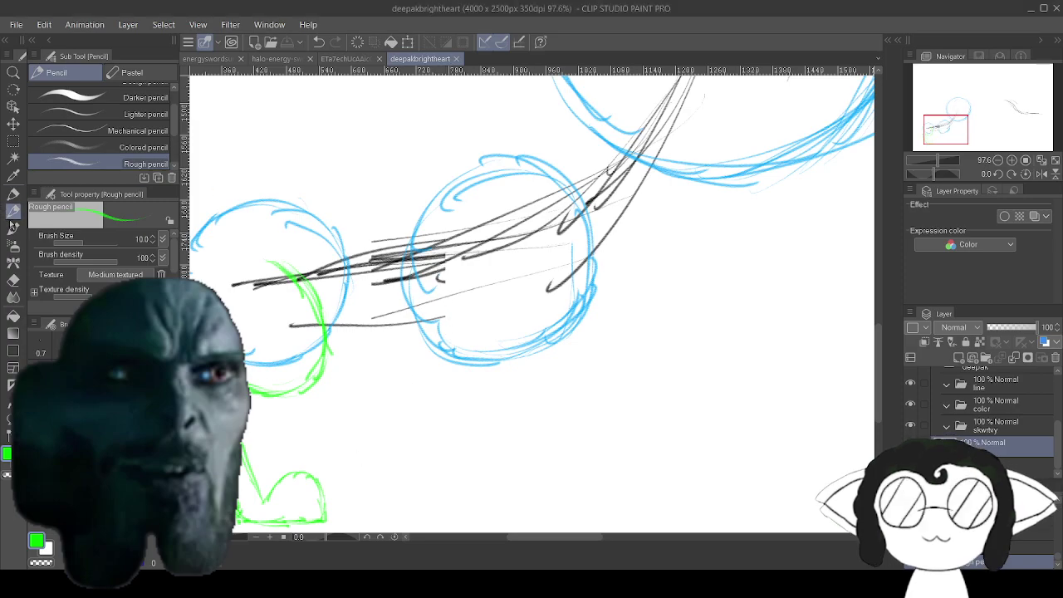
pyautogui.hotkey('alt', 'Tab')
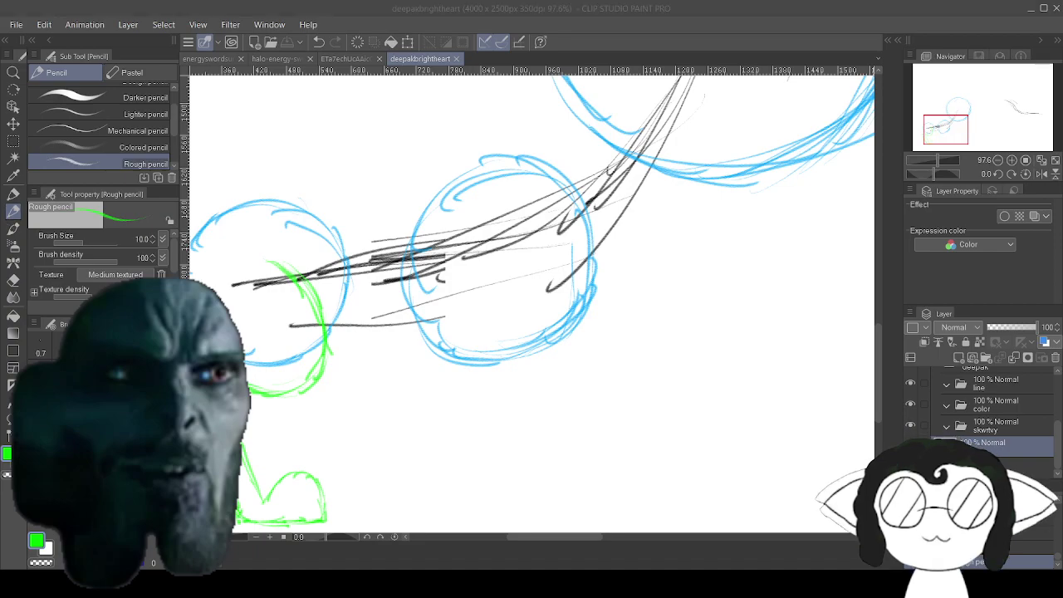
pyautogui.hotkey('alt', 'Tab')
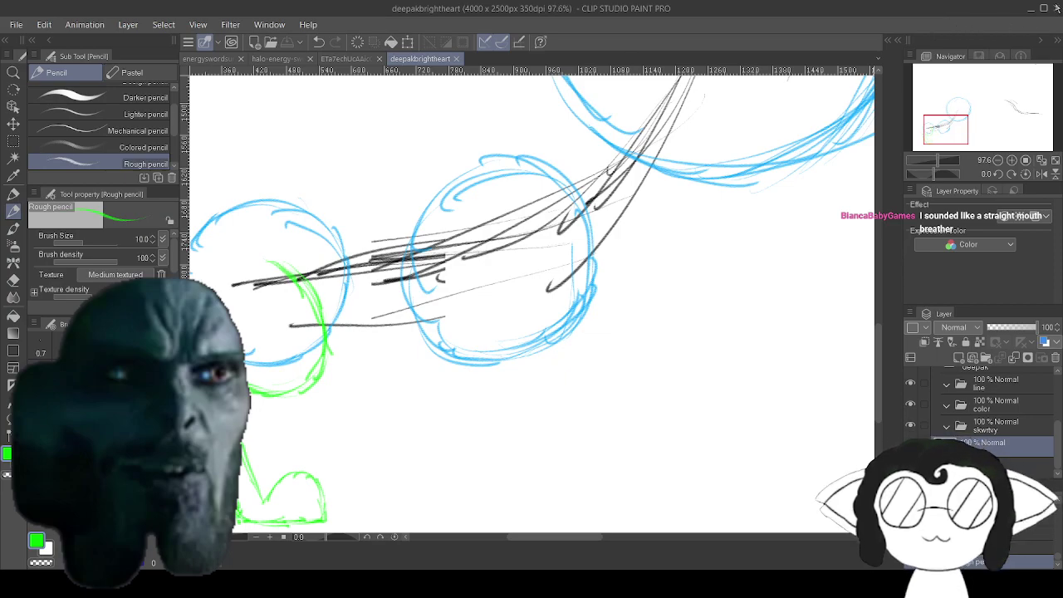
pyautogui.click(1030, 8)
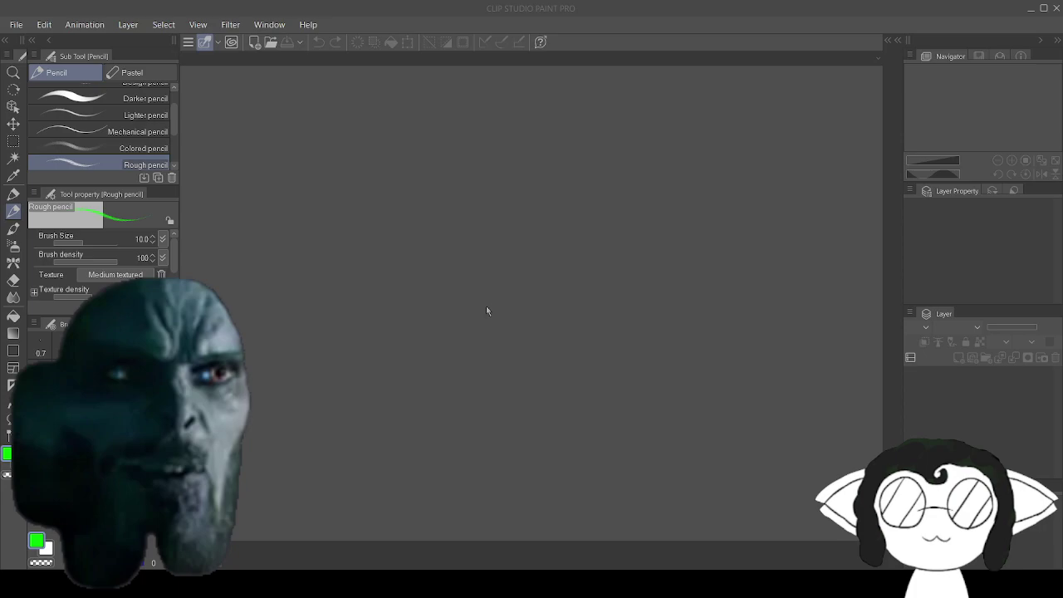
pyautogui.click(447, 287)
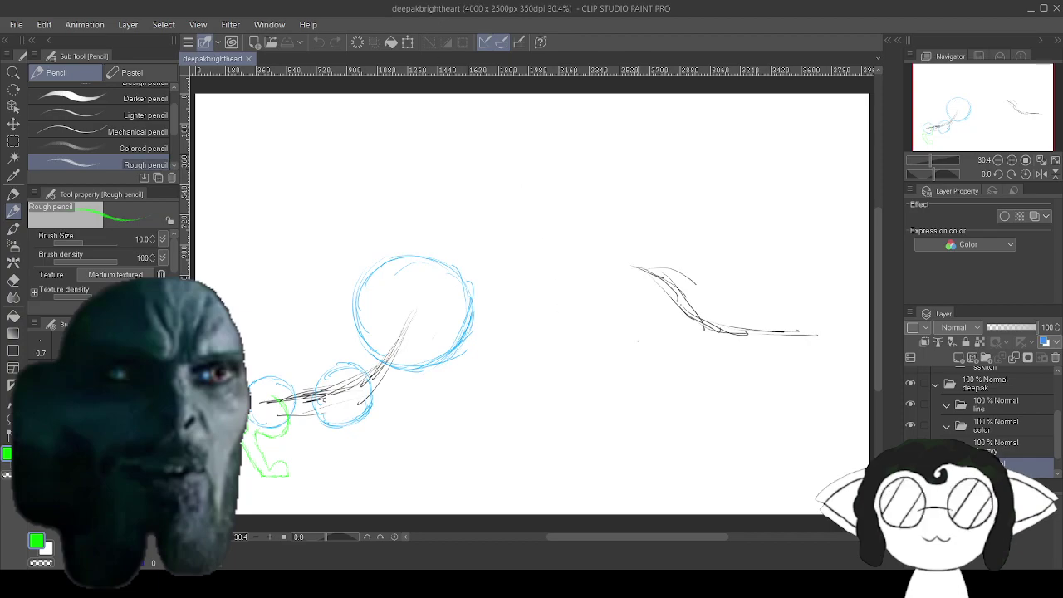
pyautogui.scroll(6, 357, 398)
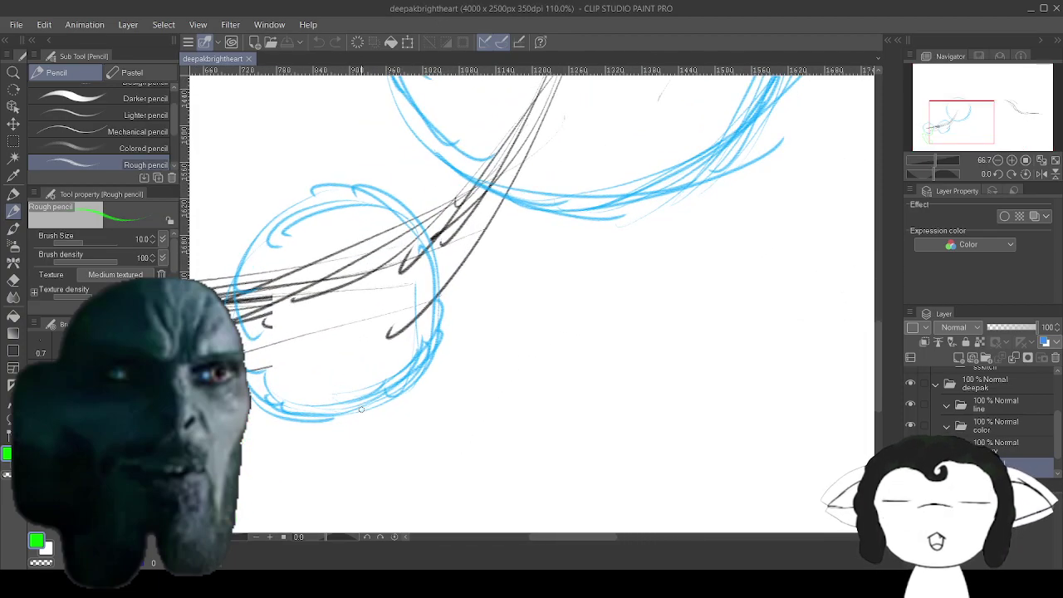
pyautogui.moveTo(369, 342); pyautogui.dragTo(574, 309)
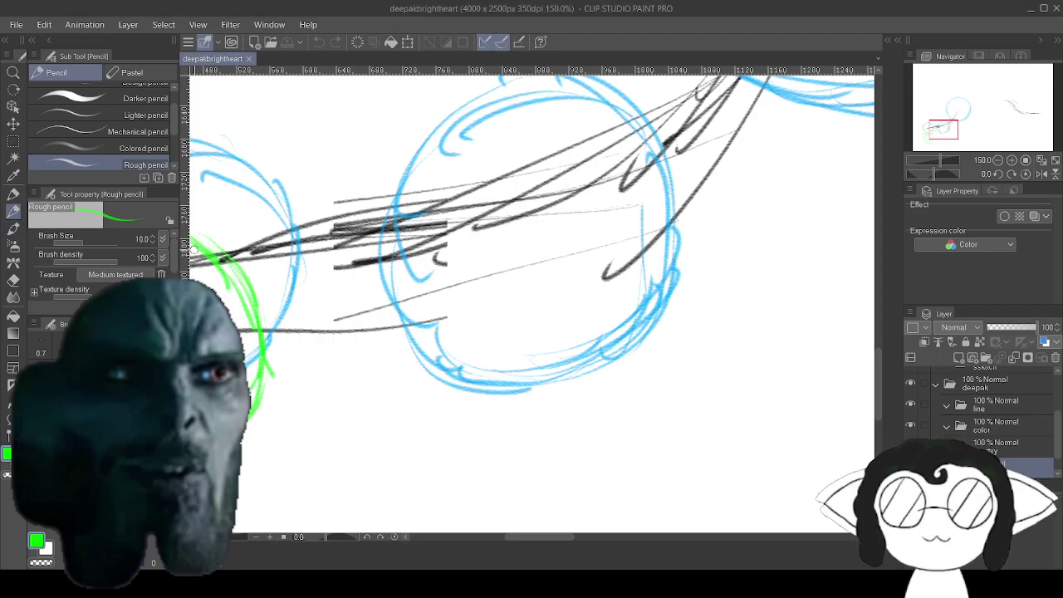
pyautogui.moveTo(669, 493)
pyautogui.mouseDown()
pyautogui.moveTo(699, 293)
pyautogui.moveTo(622, 359)
pyautogui.mouseUp()
pyautogui.scroll(-4, 699, 293)
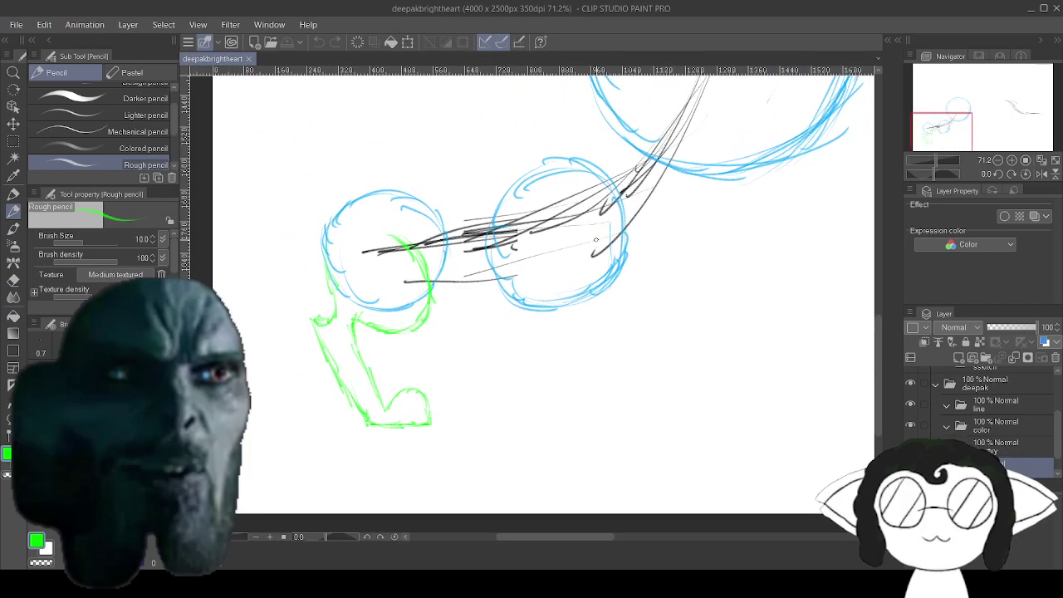
pyautogui.click(589, 242)
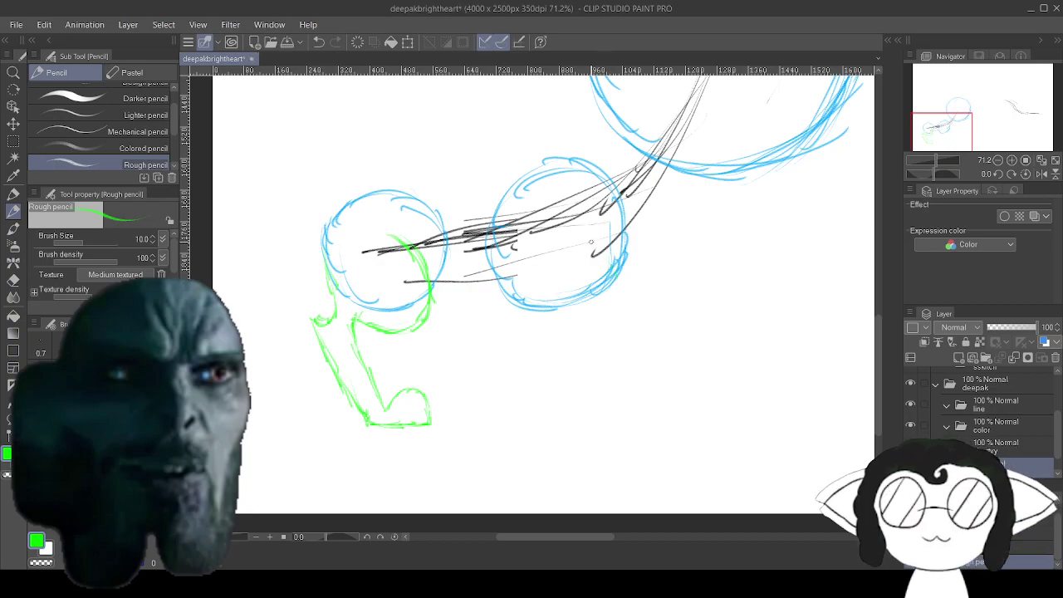
pyautogui.moveTo(602, 270); pyautogui.dragTo(634, 368)
pyautogui.moveTo(609, 298); pyautogui.dragTo(642, 387)
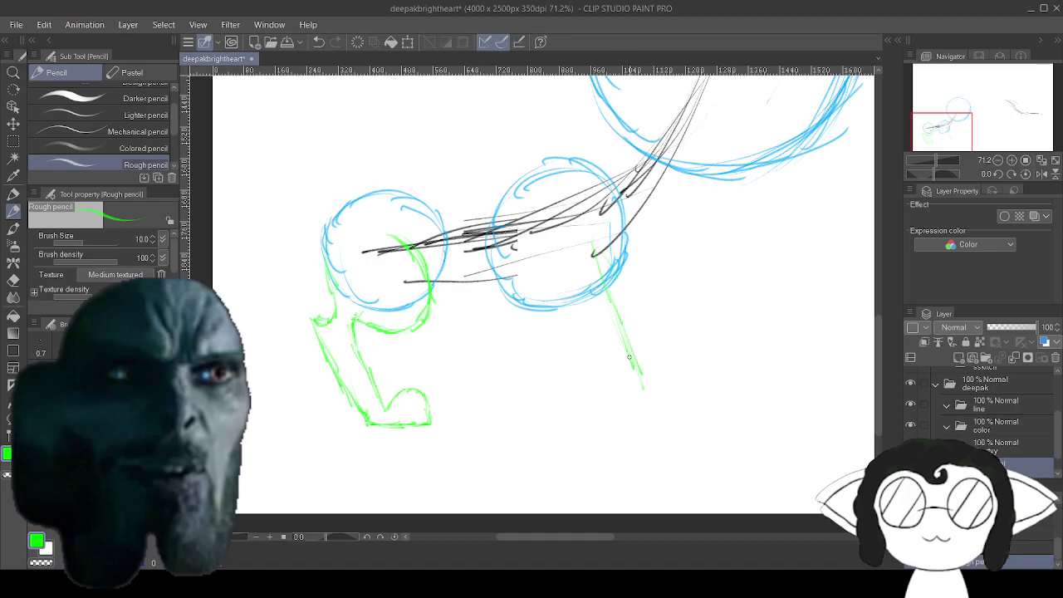
pyautogui.moveTo(547, 262); pyautogui.dragTo(571, 320)
pyautogui.click(319, 42)
pyautogui.click(319, 41)
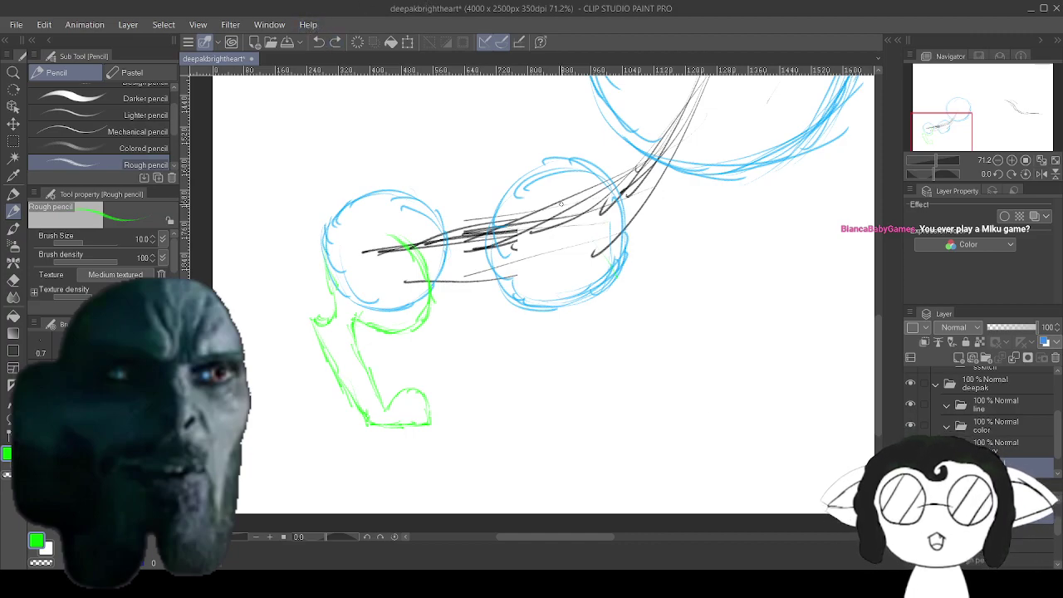
# Sketch the front leg's two long parallel edges in green, slanting down and right from inside the middle circle.
pyautogui.scroll(1, 578, 339)
pyautogui.scroll(1, 578, 339)
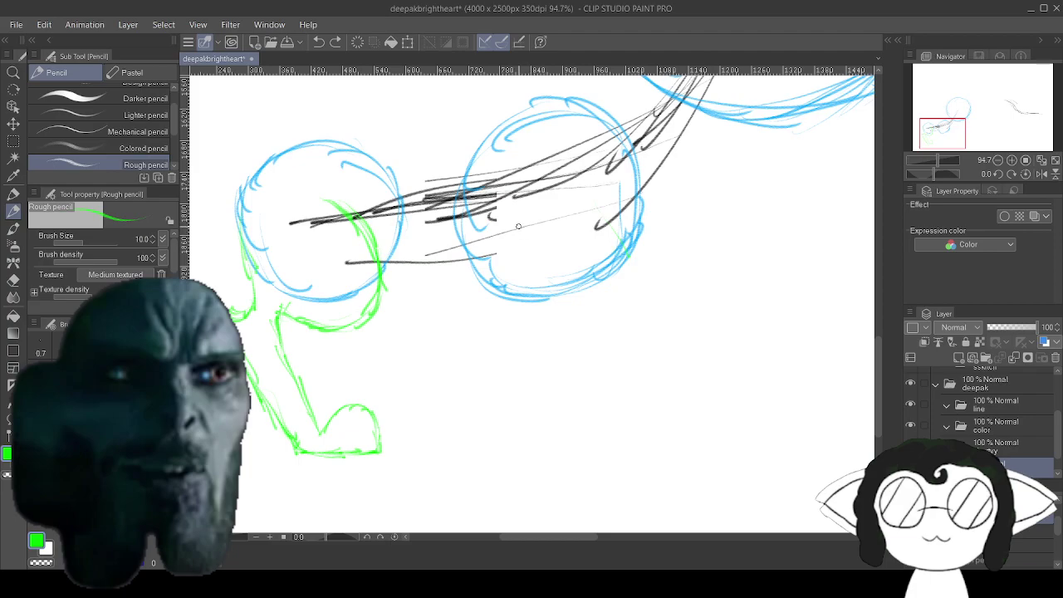
pyautogui.moveTo(518, 226); pyautogui.dragTo(542, 286)
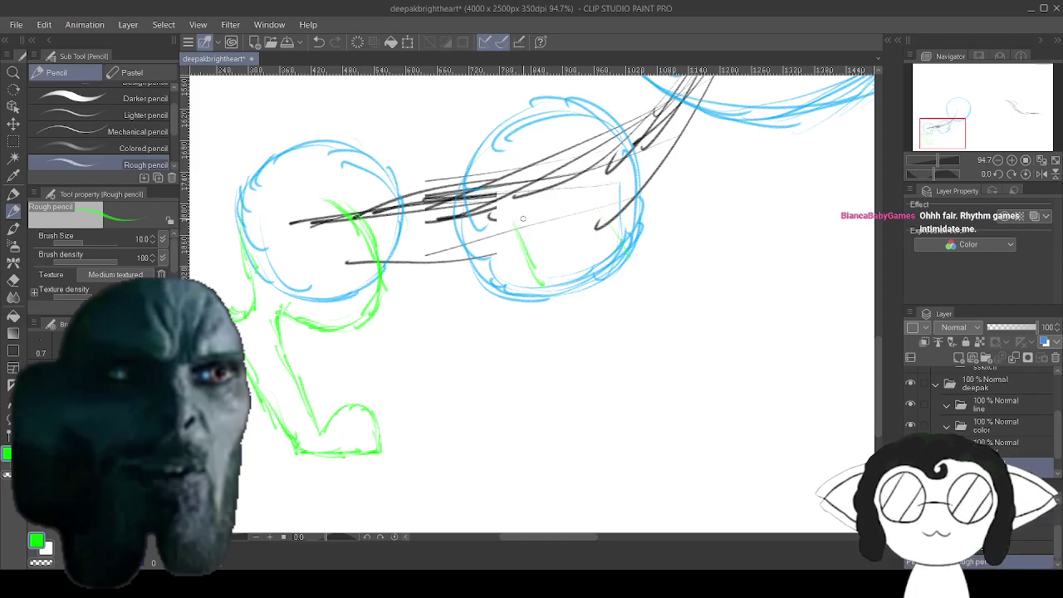
pyautogui.moveTo(522, 218)
pyautogui.mouseDown()
pyautogui.moveTo(550, 308)
pyautogui.moveTo(537, 291)
pyautogui.moveTo(594, 424)
pyautogui.mouseUp()
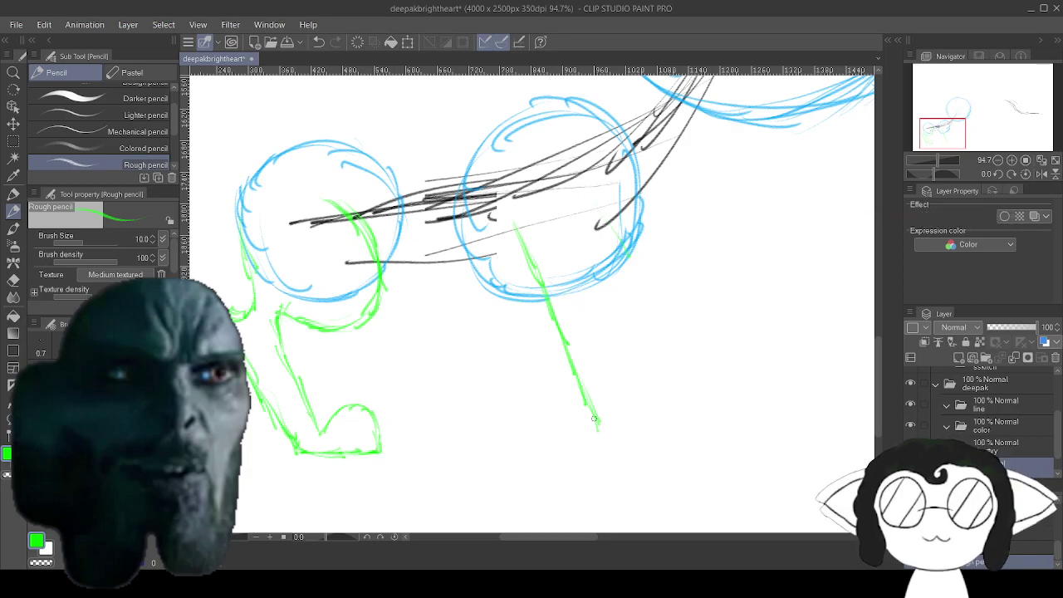
pyautogui.moveTo(594, 419); pyautogui.dragTo(599, 430)
pyautogui.moveTo(550, 215)
pyautogui.mouseDown()
pyautogui.moveTo(556, 259)
pyautogui.moveTo(578, 294)
pyautogui.mouseUp()
pyautogui.moveTo(554, 229); pyautogui.dragTo(587, 328)
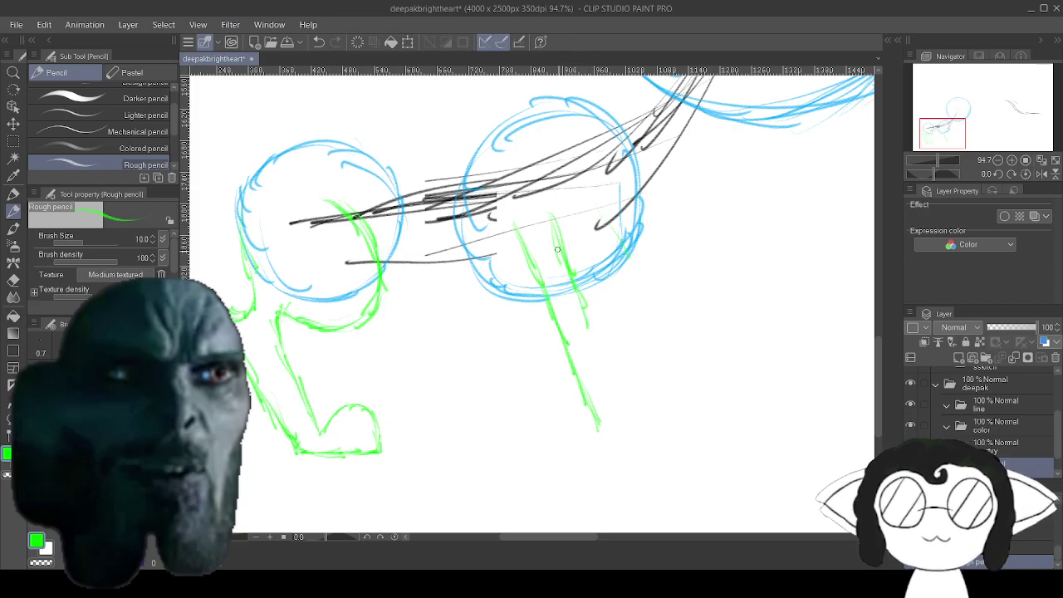
pyautogui.moveTo(574, 293); pyautogui.dragTo(606, 376)
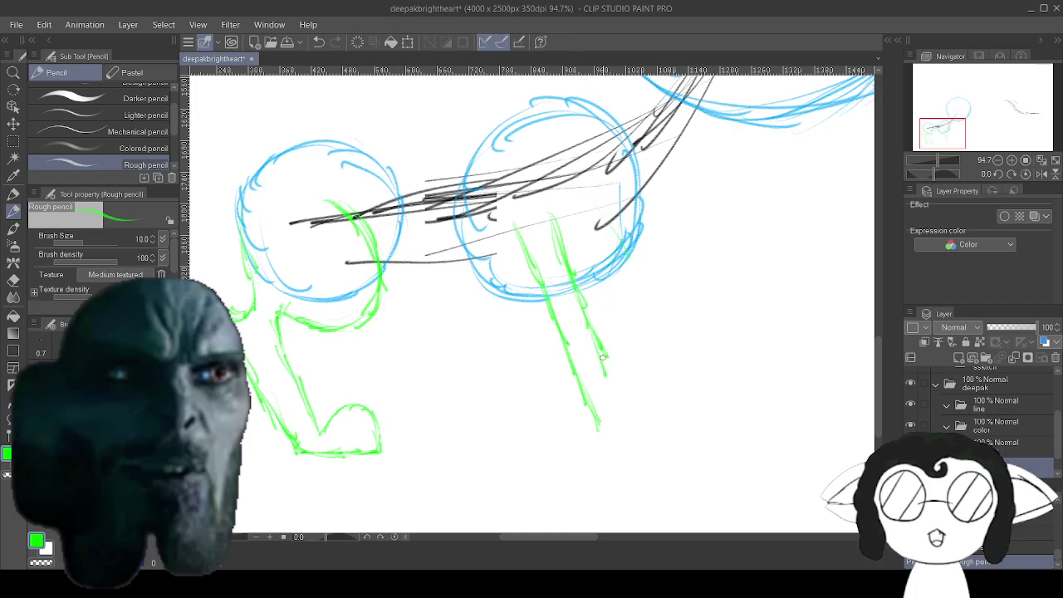
pyautogui.moveTo(594, 337)
pyautogui.mouseDown()
pyautogui.moveTo(611, 378)
pyautogui.moveTo(597, 326)
pyautogui.moveTo(626, 420)
pyautogui.mouseUp()
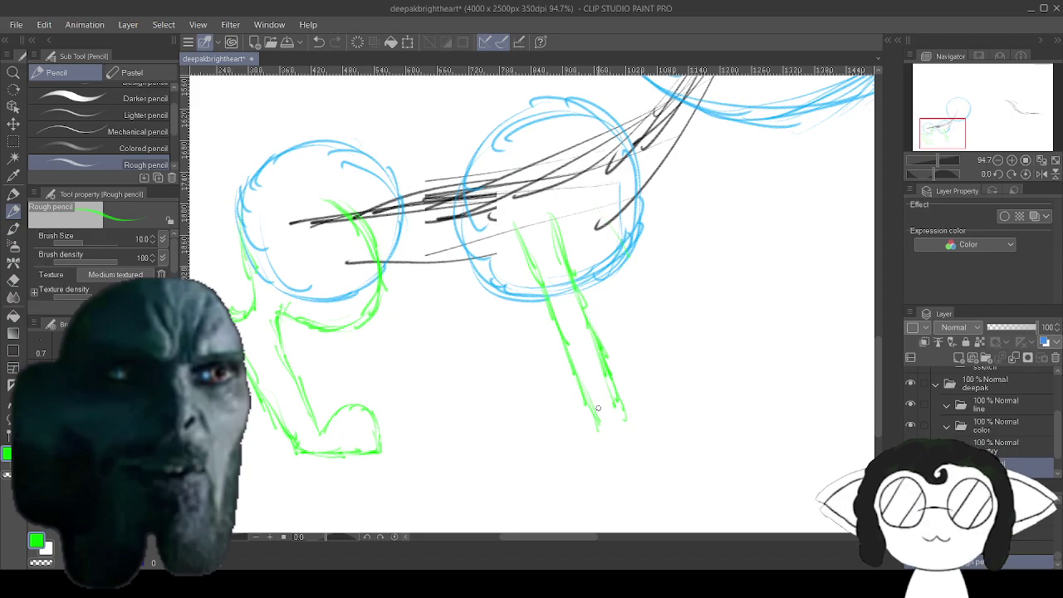
# Sketch the front foot in green with a flat sole and a rounded top joining the leg, and save the drawing.
pyautogui.moveTo(591, 405)
pyautogui.mouseDown()
pyautogui.moveTo(597, 436)
pyautogui.moveTo(592, 409)
pyautogui.moveTo(601, 442)
pyautogui.moveTo(647, 443)
pyautogui.mouseUp()
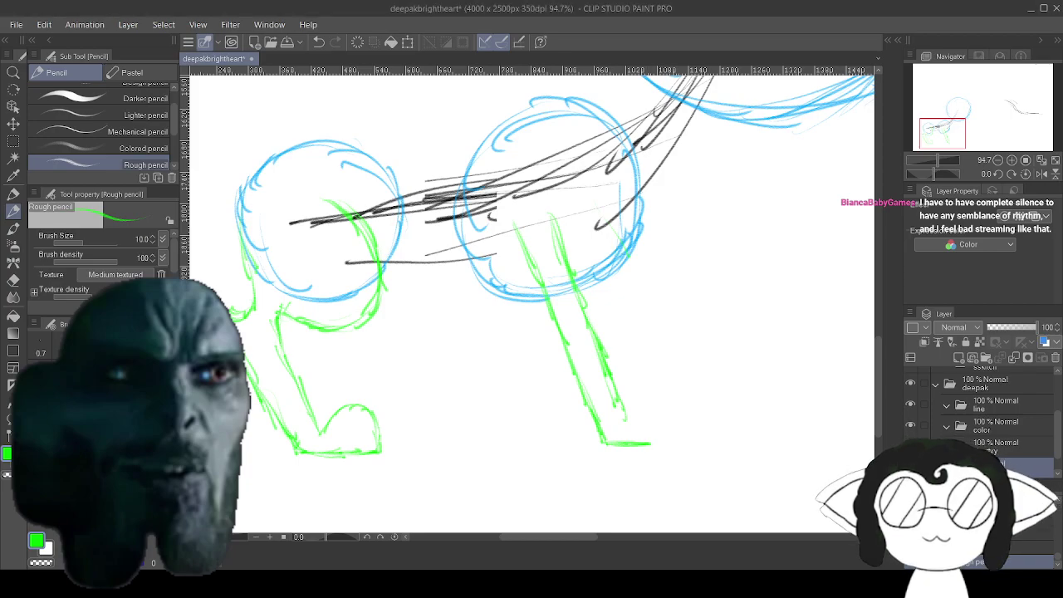
pyautogui.moveTo(618, 444)
pyautogui.mouseDown()
pyautogui.moveTo(695, 444)
pyautogui.moveTo(667, 396)
pyautogui.moveTo(674, 411)
pyautogui.moveTo(655, 393)
pyautogui.moveTo(665, 403)
pyautogui.moveTo(626, 420)
pyautogui.mouseUp()
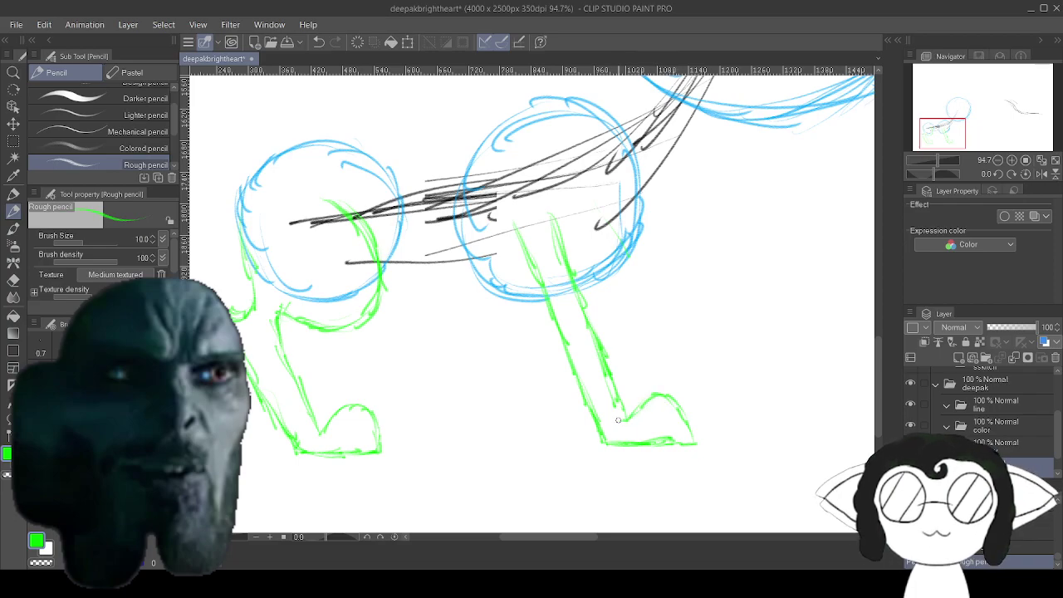
pyautogui.moveTo(598, 133)
pyautogui.mouseDown()
pyautogui.moveTo(667, 265)
pyautogui.moveTo(413, 455)
pyautogui.moveTo(389, 519)
pyautogui.moveTo(380, 506)
pyautogui.mouseUp()
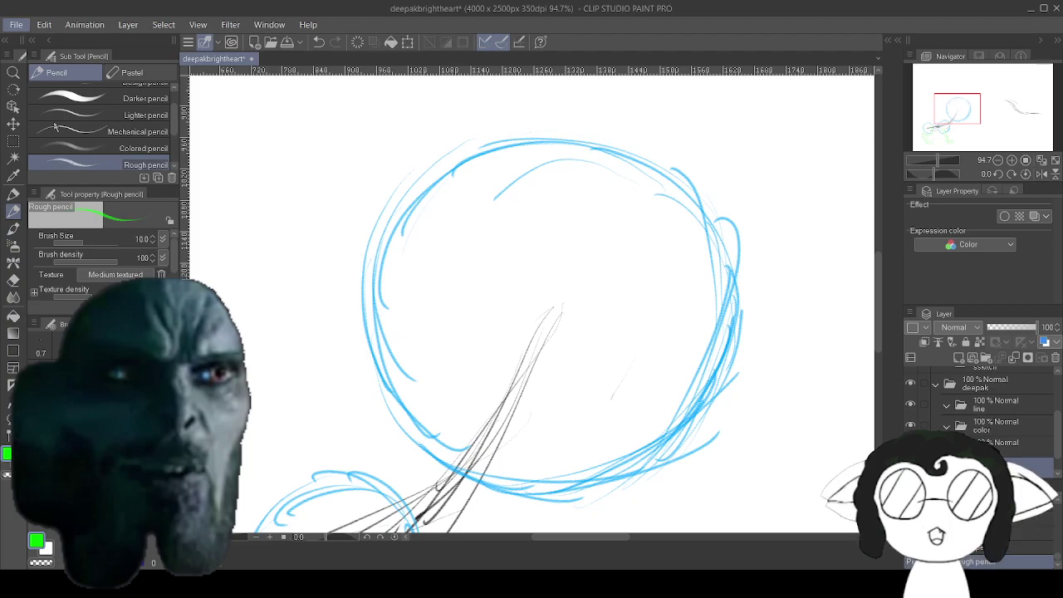
pyautogui.hotkey('ctrl', 's')
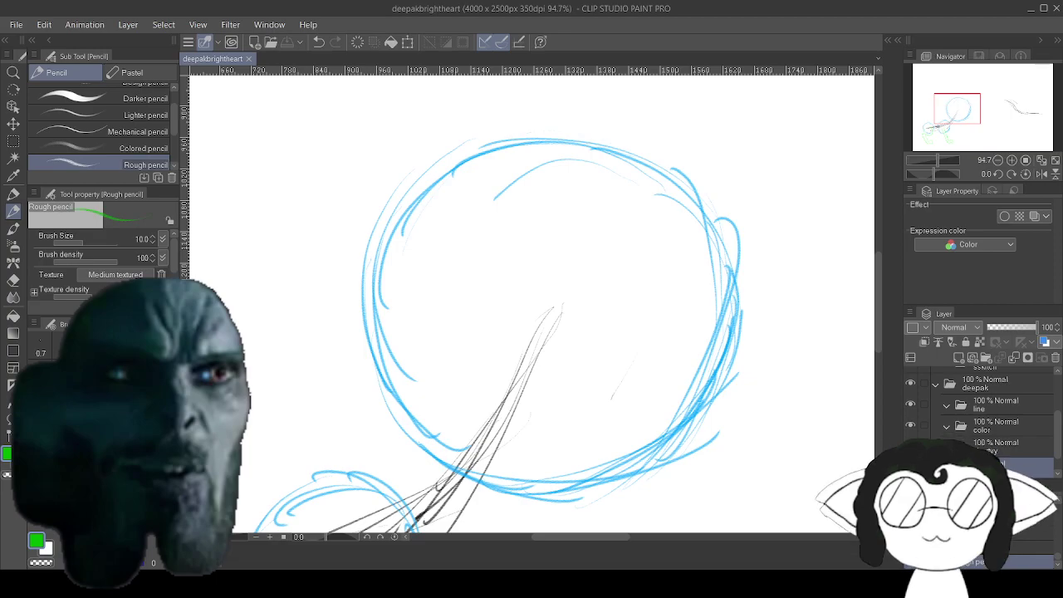
# Change the Rough pencil's colour to pure blue with a blue value of 255.
pyautogui.moveTo(95, 547)
pyautogui.mouseDown()
pyautogui.moveTo(58, 507)
pyautogui.moveTo(64, 473)
pyautogui.moveTo(77, 459)
pyautogui.moveTo(146, 481)
pyautogui.mouseUp()
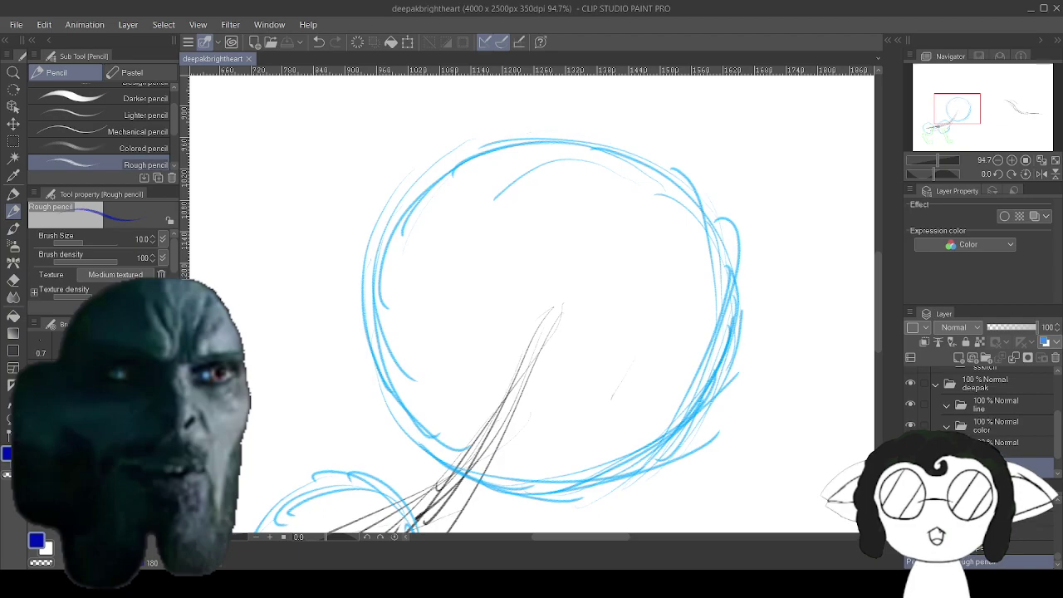
pyautogui.scroll(-6, 636, 256)
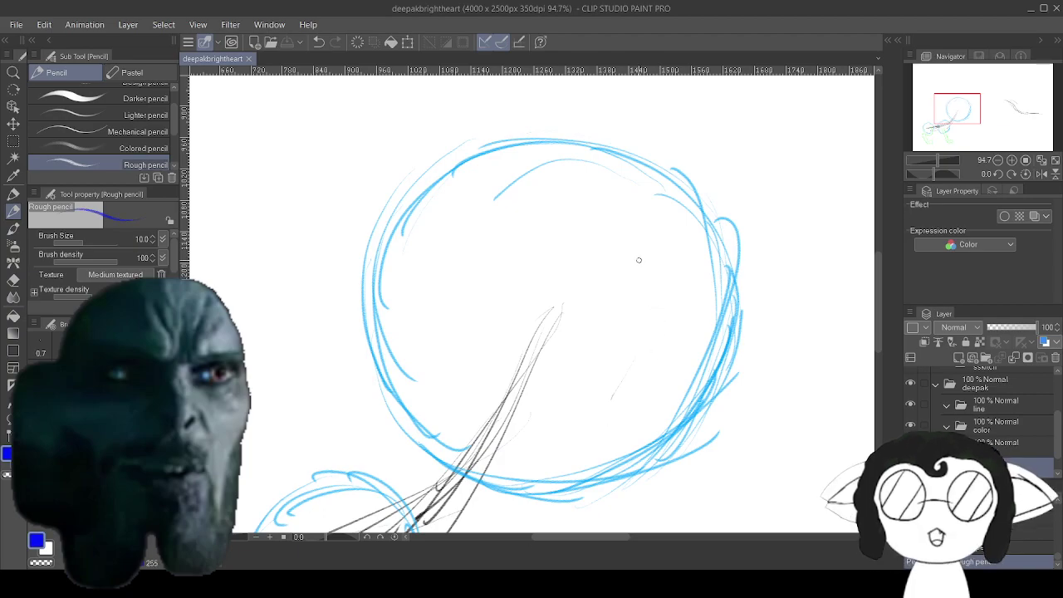
pyautogui.scroll(7, 539, 465)
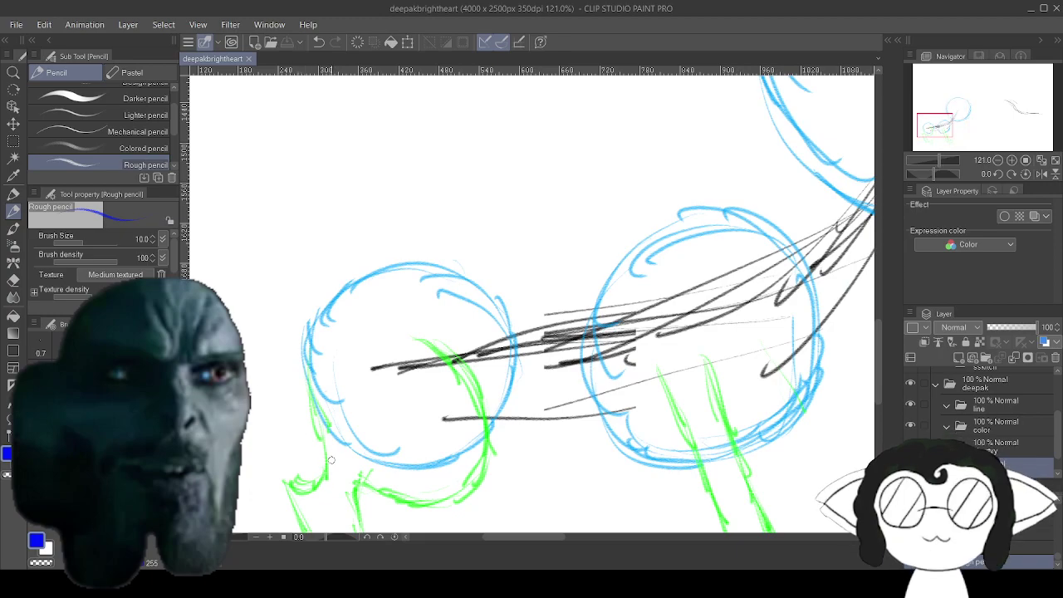
pyautogui.scroll(-4, 388, 482)
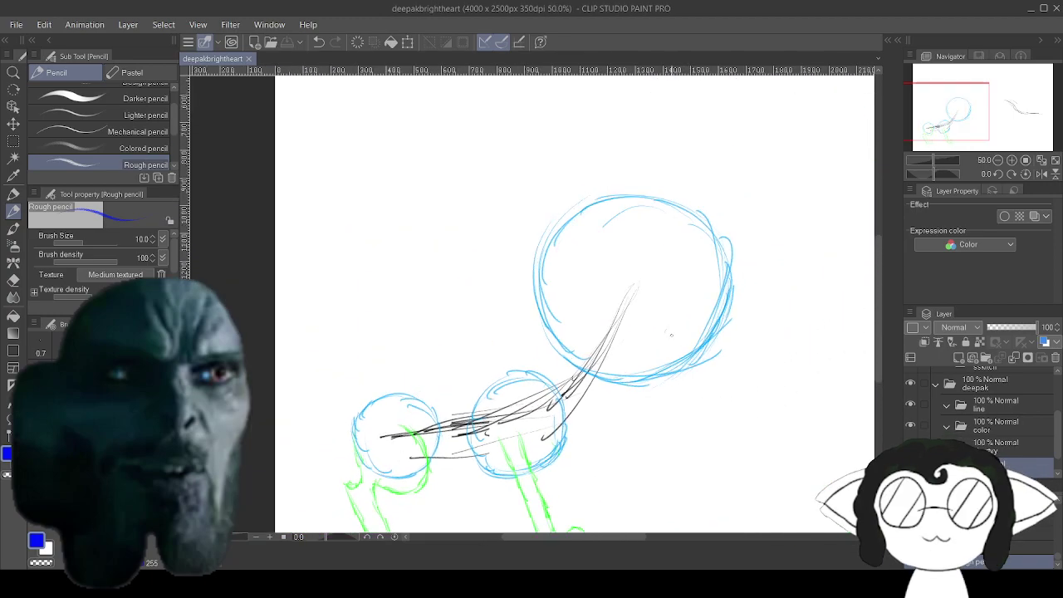
pyautogui.scroll(3, 700, 276)
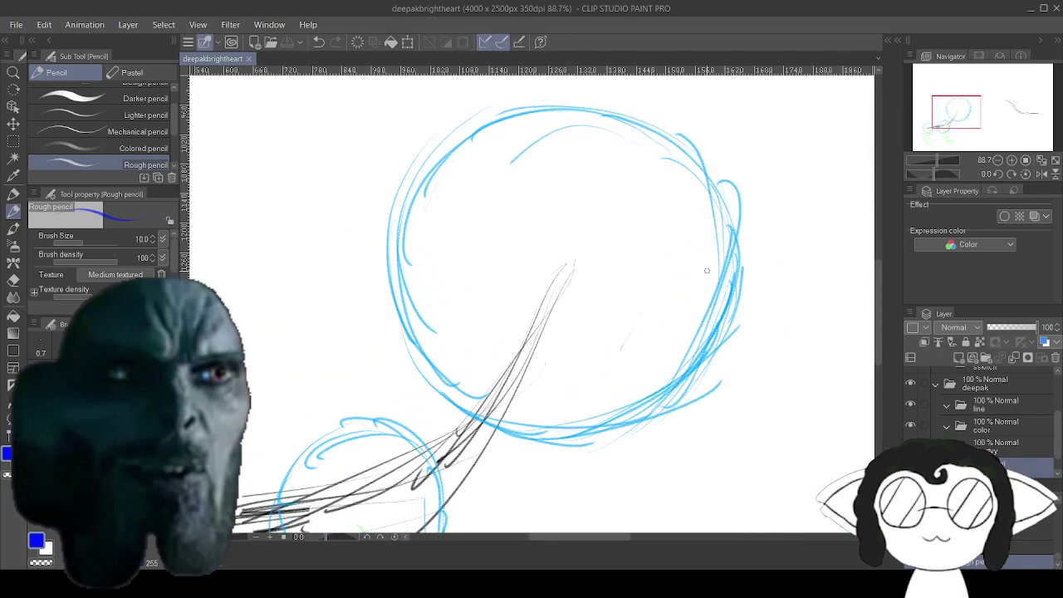
pyautogui.scroll(5, 699, 275)
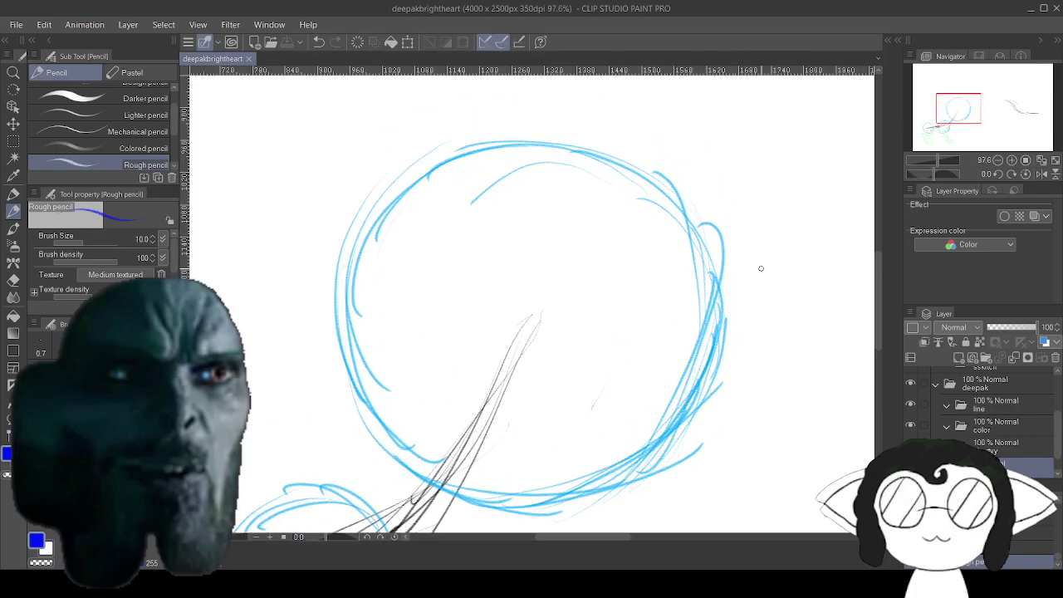
pyautogui.scroll(-4, 761, 269)
pyautogui.scroll(2, 689, 308)
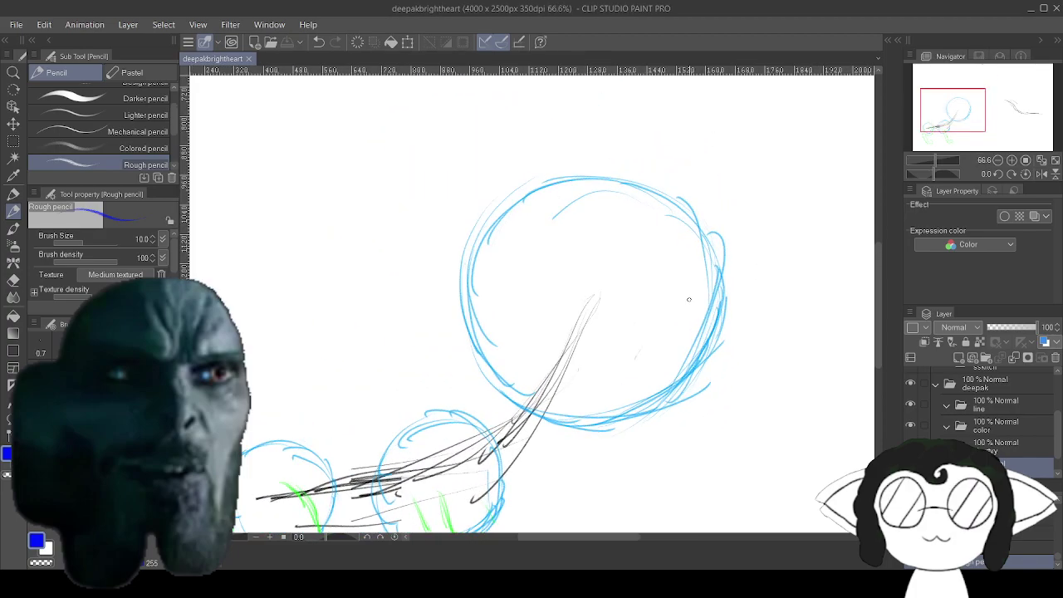
pyautogui.scroll(-3, 690, 309)
pyautogui.scroll(2, 694, 332)
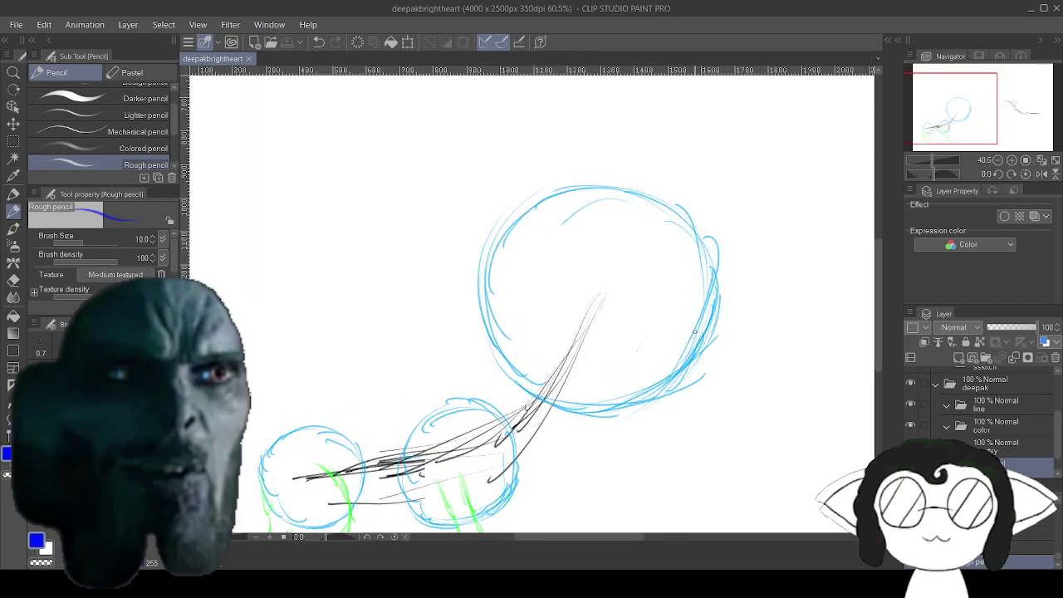
pyautogui.scroll(-3, 694, 332)
pyautogui.scroll(2, 694, 331)
pyautogui.scroll(-3, 693, 332)
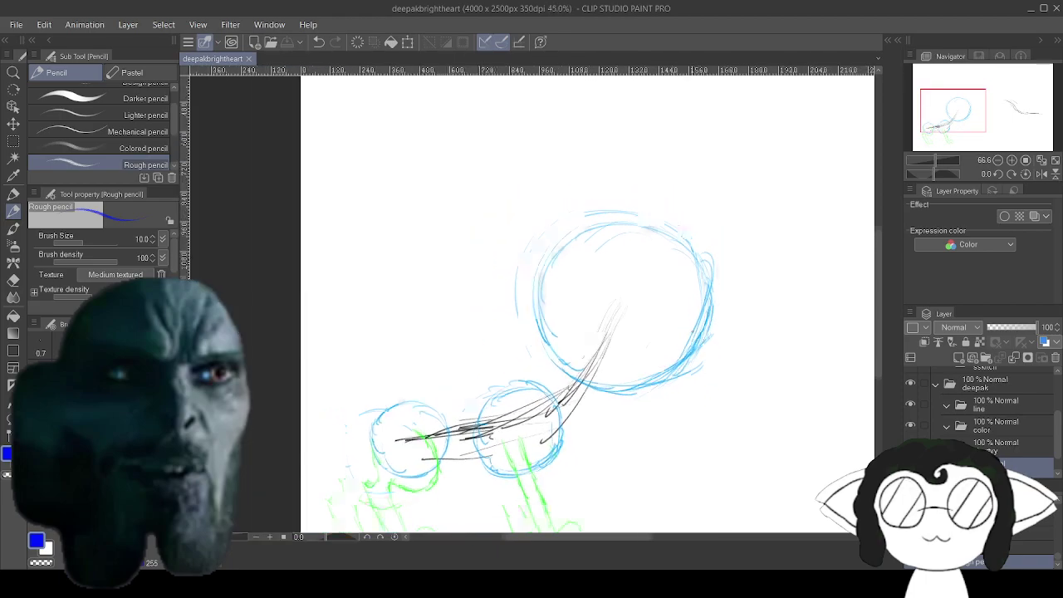
pyautogui.scroll(2, 691, 332)
pyautogui.scroll(-3, 691, 332)
pyautogui.scroll(2, 690, 332)
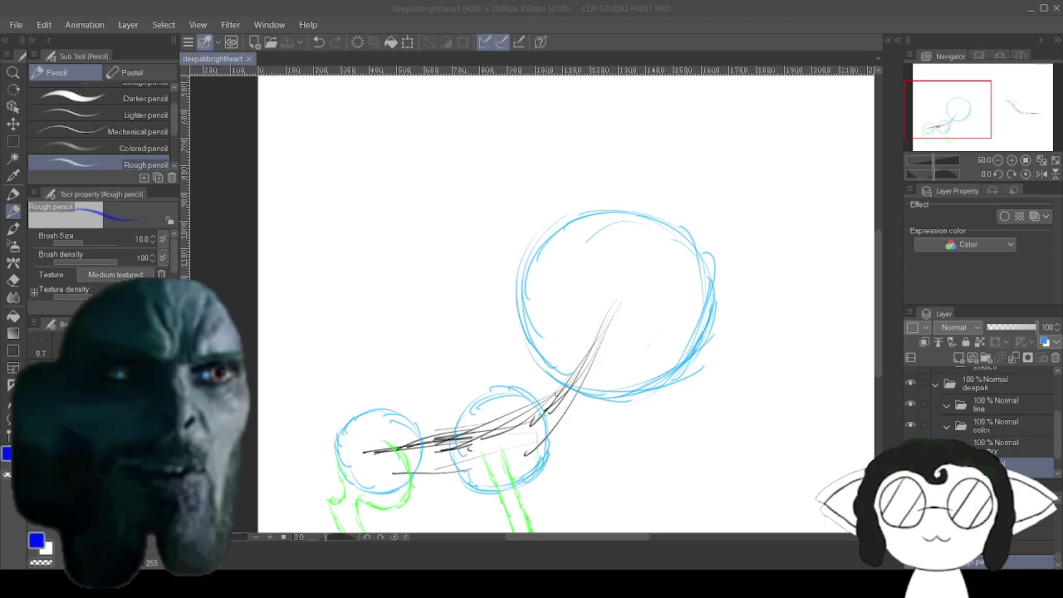
pyautogui.hotkey('alt', 'Tab')
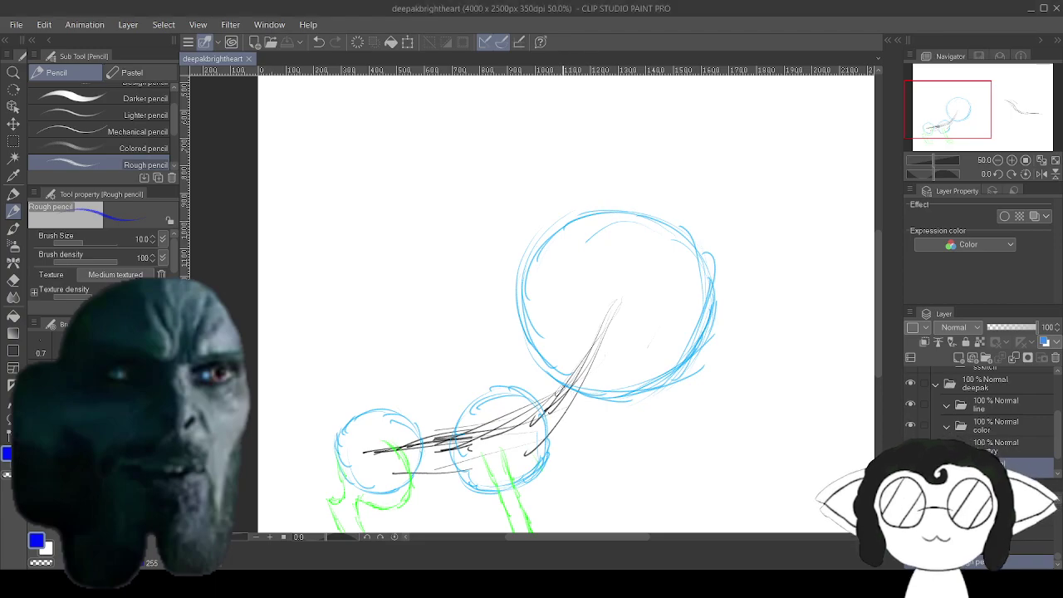
# Sketch the jaw line in blue under the large head circle, ending in a small pointed notch at its lower right edge.
pyautogui.moveTo(574, 392)
pyautogui.mouseDown()
pyautogui.moveTo(620, 404)
pyautogui.moveTo(691, 386)
pyautogui.mouseUp()
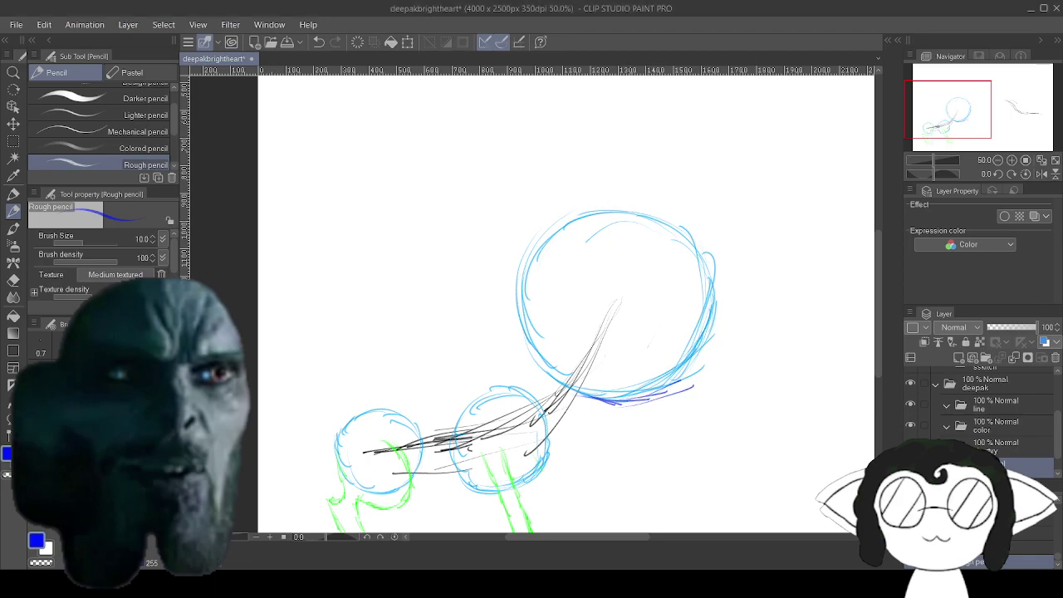
pyautogui.moveTo(633, 400); pyautogui.dragTo(699, 361)
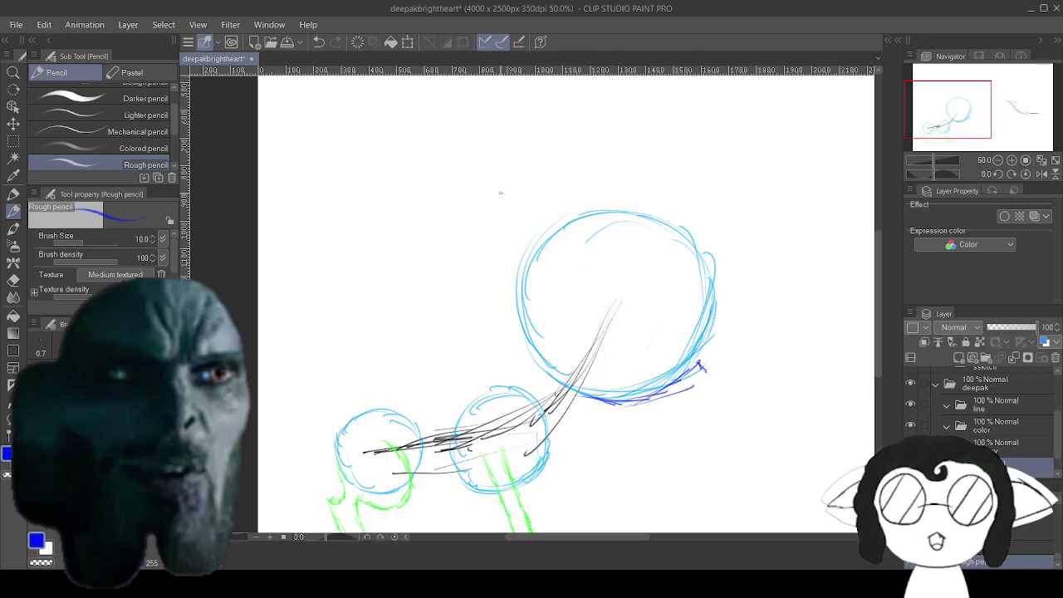
# Try a short blue muzzle curve extending right from the jaw notch, and undo it.
pyautogui.scroll(2, 670, 438)
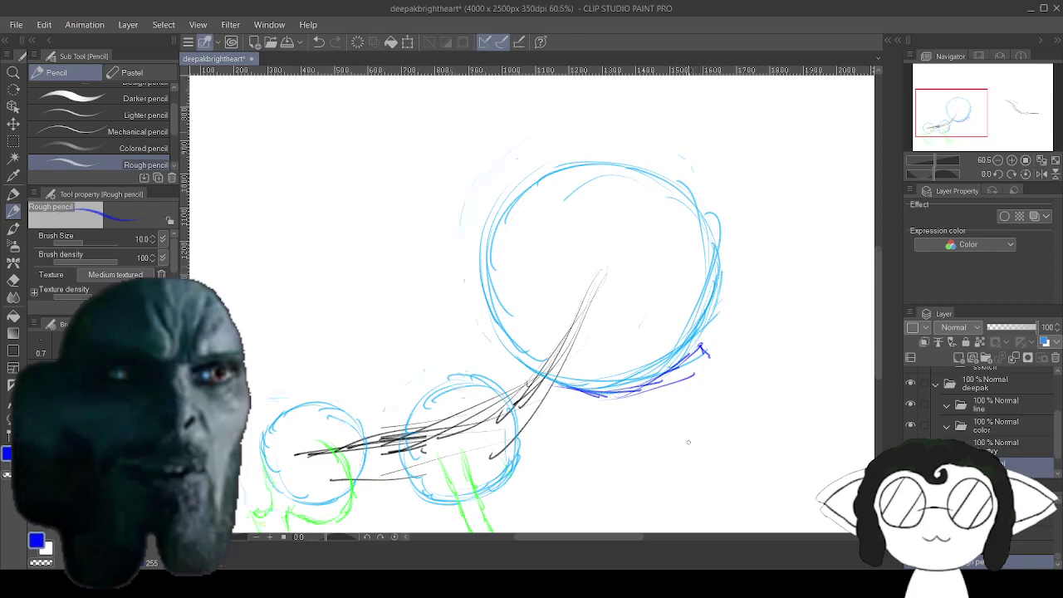
pyautogui.moveTo(707, 401)
pyautogui.mouseDown()
pyautogui.moveTo(632, 450)
pyautogui.moveTo(632, 492)
pyautogui.mouseUp()
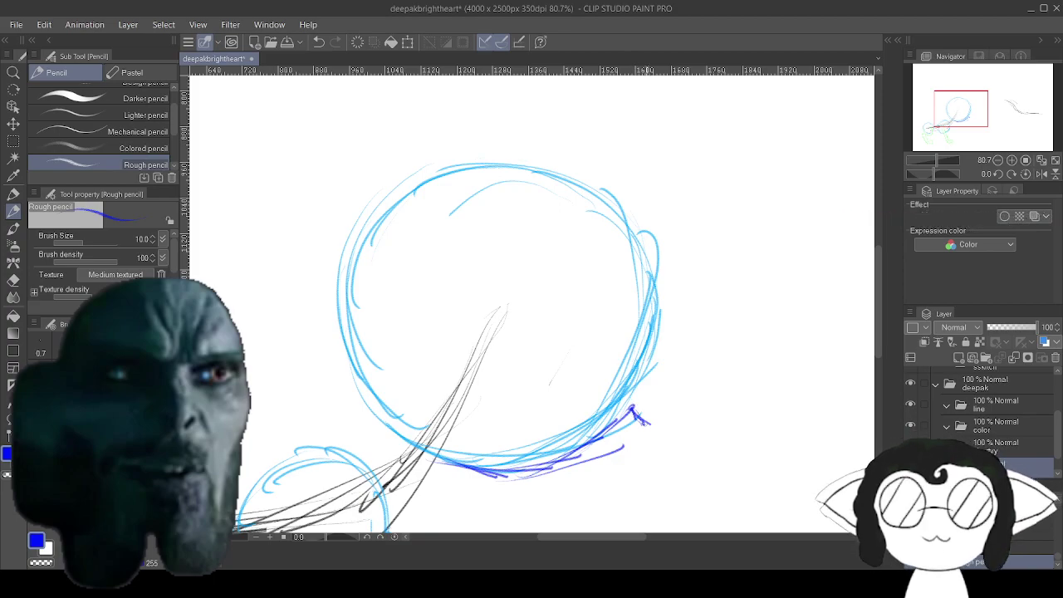
pyautogui.moveTo(648, 421); pyautogui.dragTo(655, 430)
pyautogui.moveTo(648, 427)
pyautogui.mouseDown()
pyautogui.moveTo(689, 419)
pyautogui.moveTo(696, 406)
pyautogui.mouseUp()
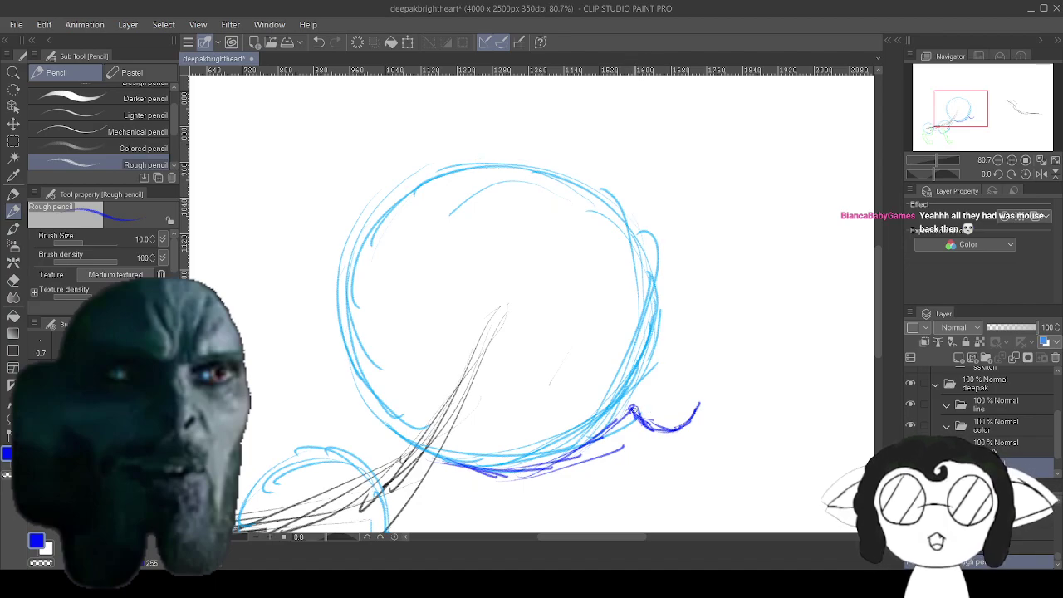
pyautogui.click(321, 47)
pyautogui.click(320, 48)
pyautogui.click(321, 48)
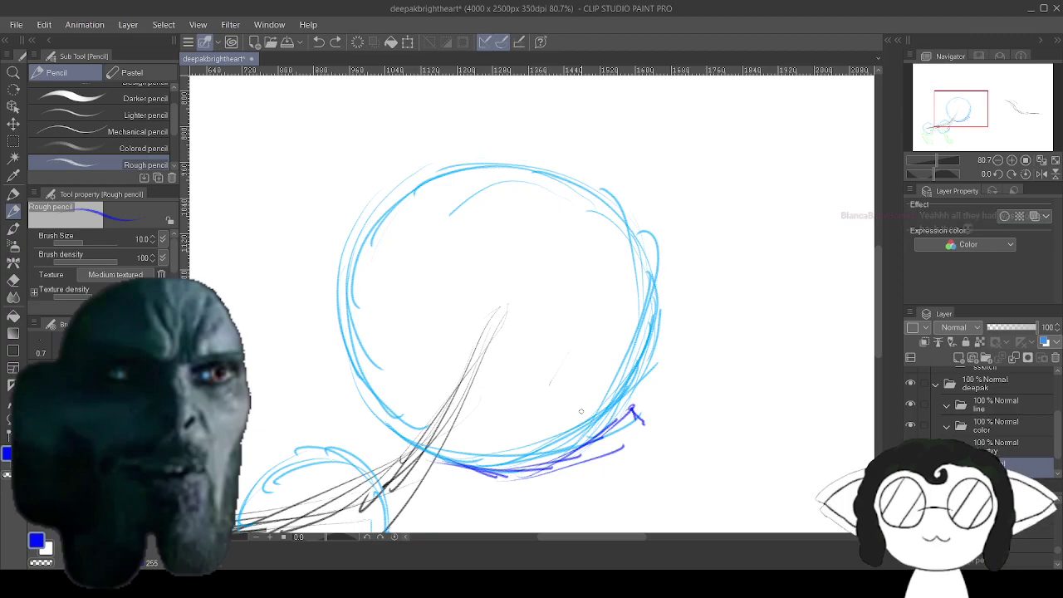
# Sketch the start of the muzzle's underside in blue, dipping from the jaw notch and curving right.
pyautogui.moveTo(581, 411); pyautogui.dragTo(496, 323)
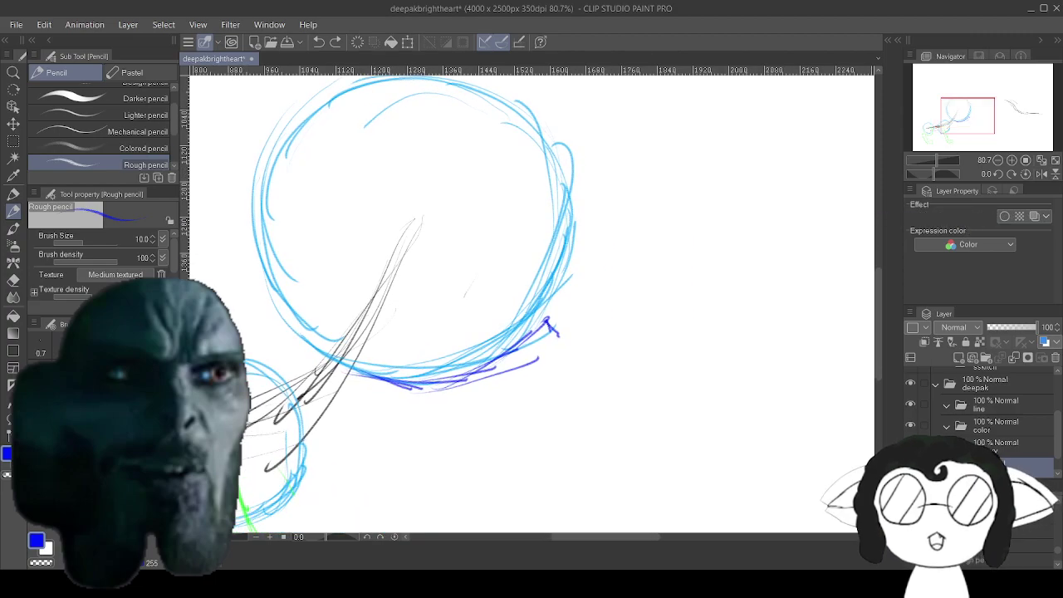
pyautogui.scroll(5, 620, 384)
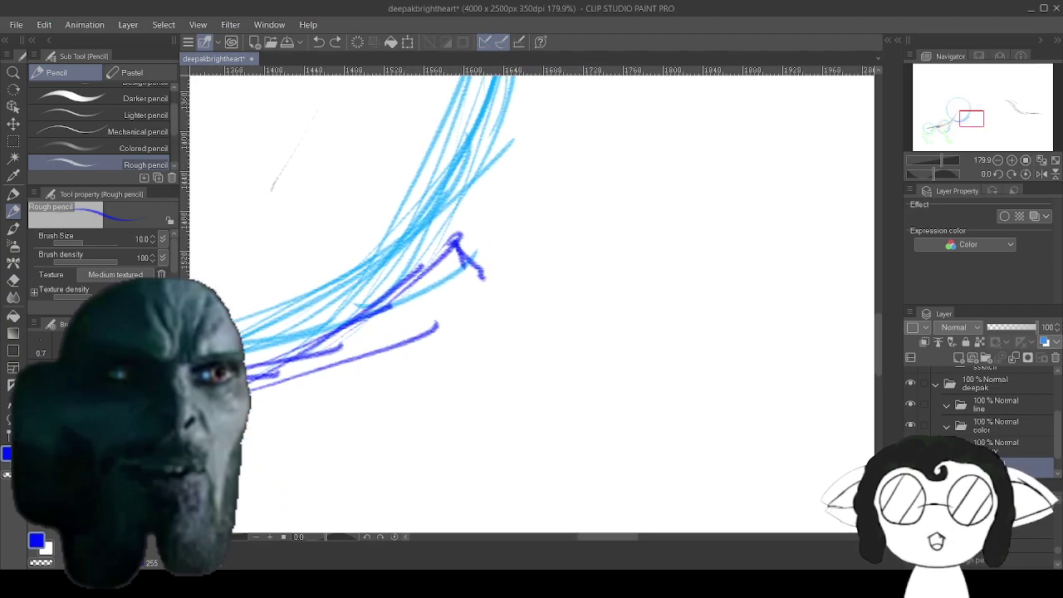
pyautogui.moveTo(531, 332); pyautogui.dragTo(538, 331)
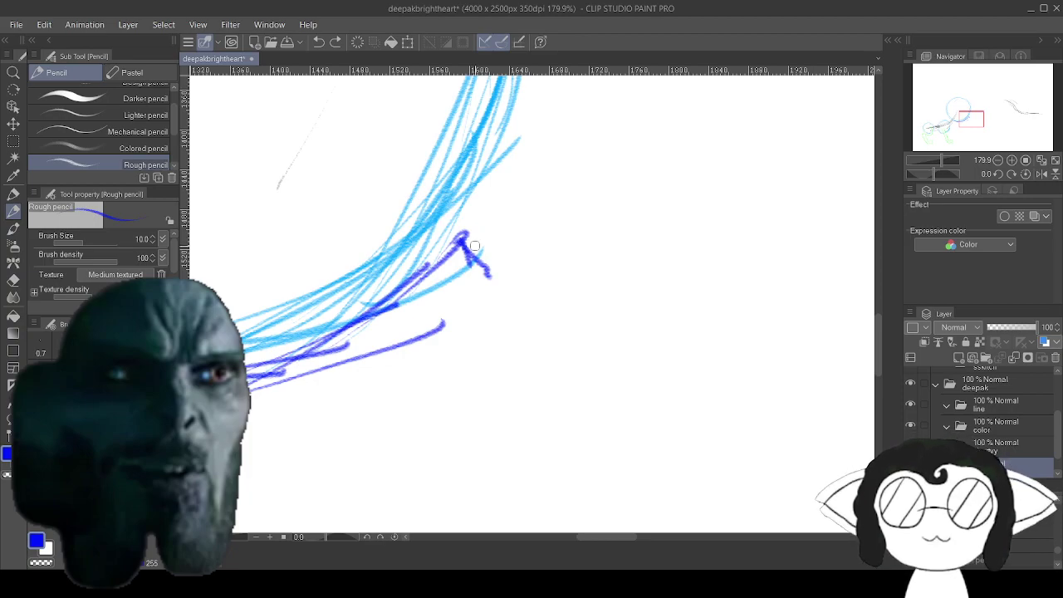
pyautogui.moveTo(460, 241); pyautogui.dragTo(485, 279)
pyautogui.moveTo(462, 241)
pyautogui.mouseDown()
pyautogui.moveTo(500, 287)
pyautogui.moveTo(560, 270)
pyautogui.moveTo(523, 290)
pyautogui.moveTo(574, 246)
pyautogui.moveTo(590, 212)
pyautogui.moveTo(563, 320)
pyautogui.mouseUp()
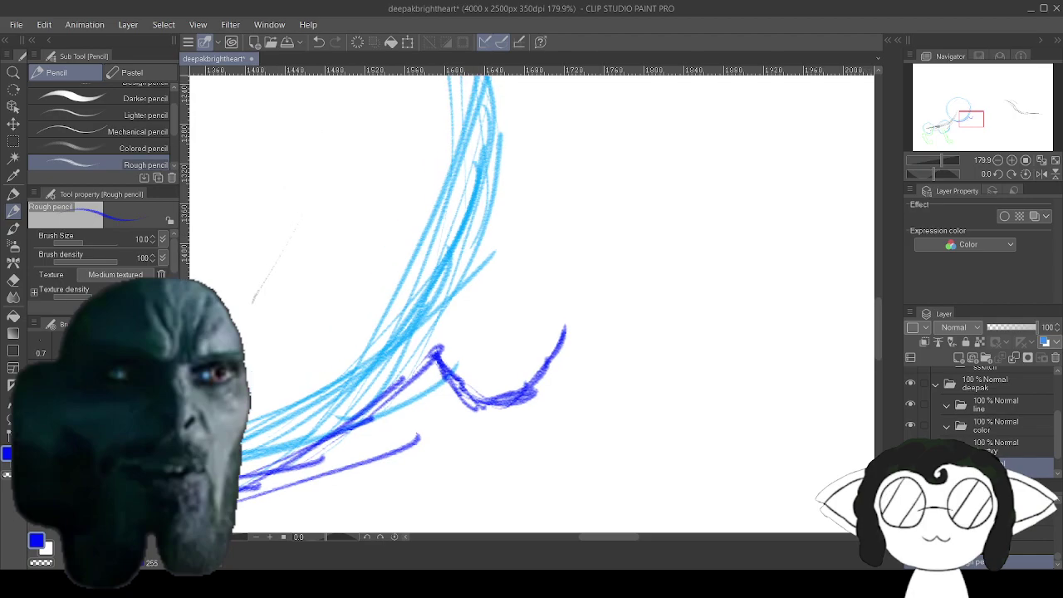
# Try to extend the muzzle curve upward into a narrow loop bending back toward the head, and undo it.
pyautogui.moveTo(478, 407)
pyautogui.mouseDown()
pyautogui.moveTo(573, 342)
pyautogui.moveTo(590, 292)
pyautogui.mouseUp()
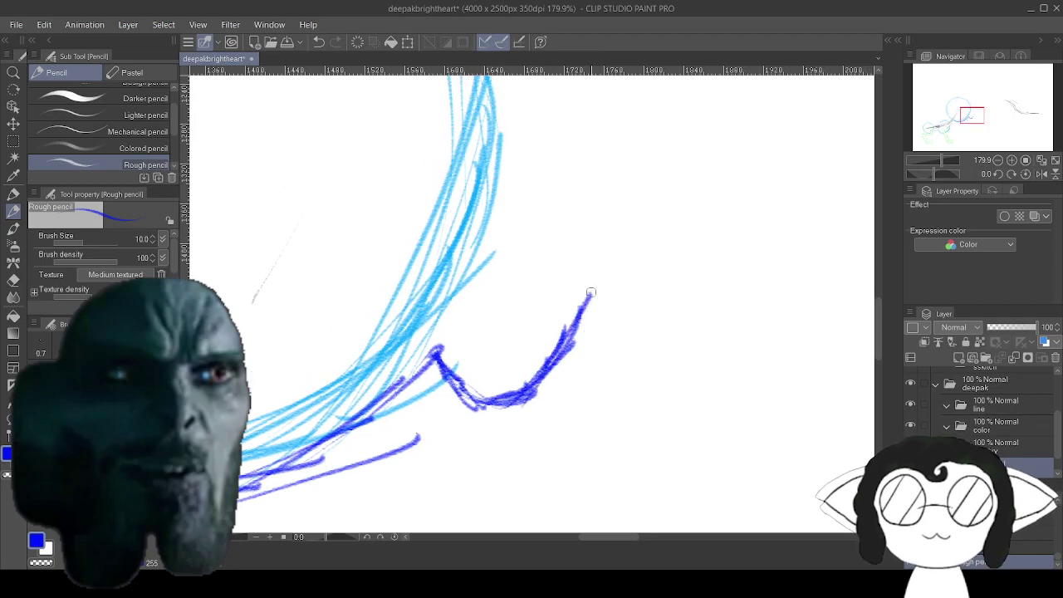
pyautogui.moveTo(562, 352); pyautogui.dragTo(593, 265)
pyautogui.moveTo(573, 334); pyautogui.dragTo(595, 253)
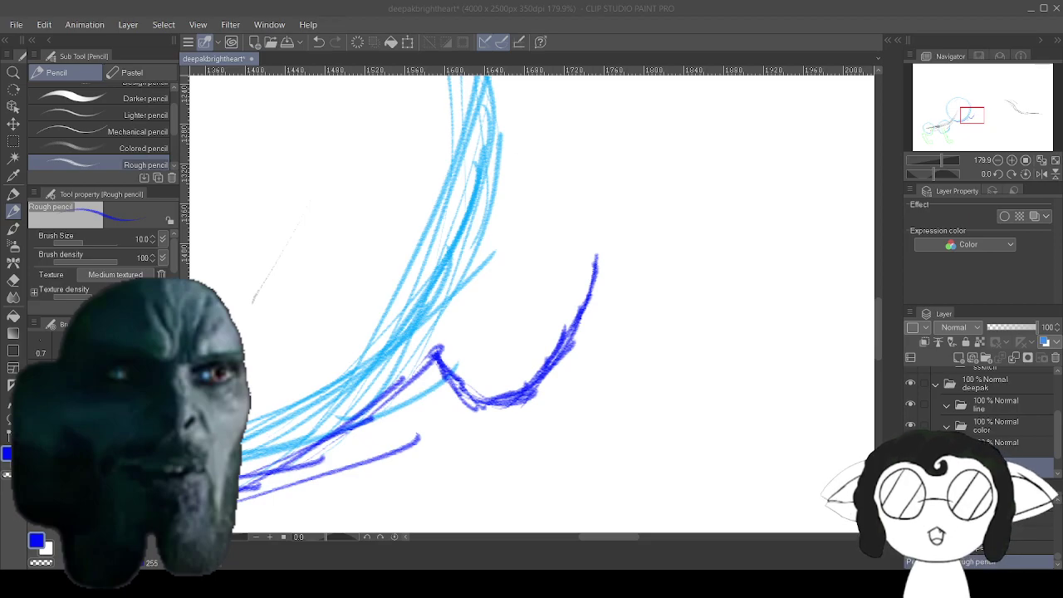
pyautogui.hotkey('alt', 'Tab')
pyautogui.moveTo(514, 408)
pyautogui.mouseDown()
pyautogui.moveTo(585, 289)
pyautogui.moveTo(596, 244)
pyautogui.moveTo(577, 219)
pyautogui.moveTo(523, 249)
pyautogui.mouseUp()
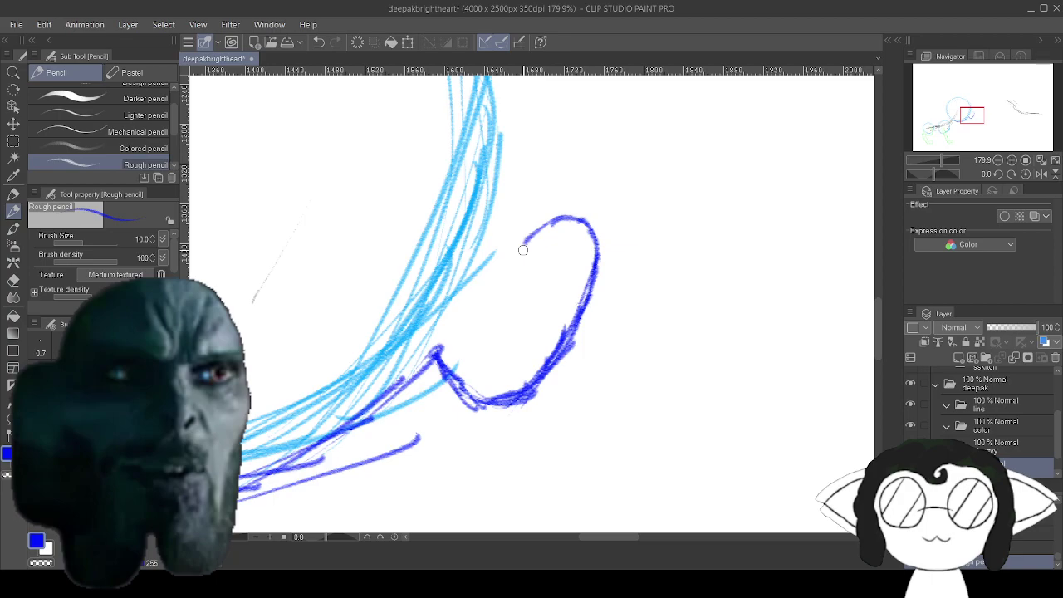
pyautogui.hotkey('alt', 'Tab')
pyautogui.hotkey('alt', 'Tab')
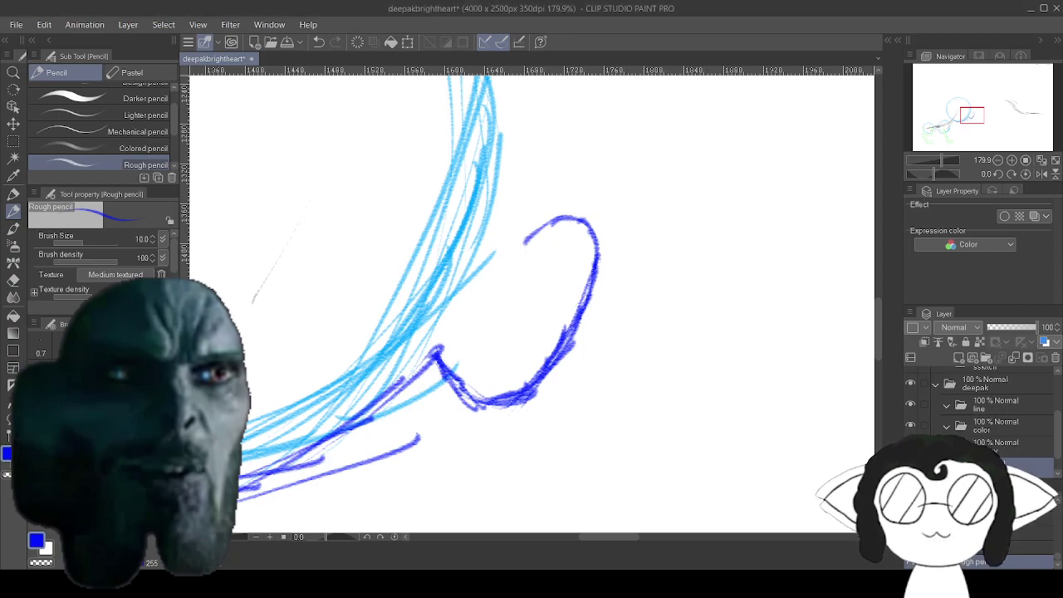
pyautogui.moveTo(642, 270); pyautogui.dragTo(645, 308)
pyautogui.scroll(-4, 653, 339)
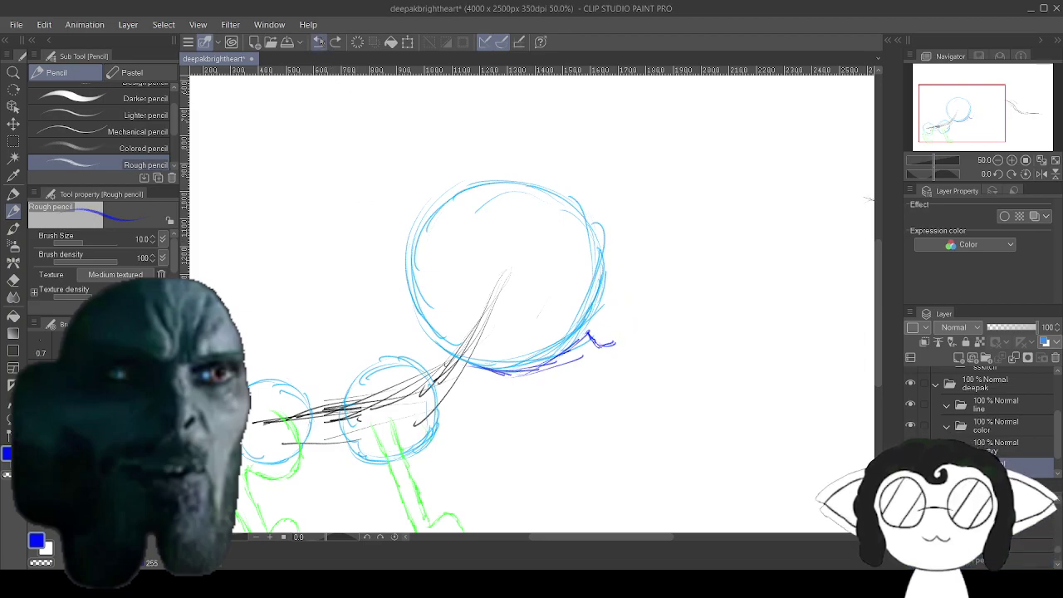
# Redraw the muzzle's underside and front as a wider blue curve sweeping right and up from the jaw notch.
pyautogui.scroll(5, 647, 370)
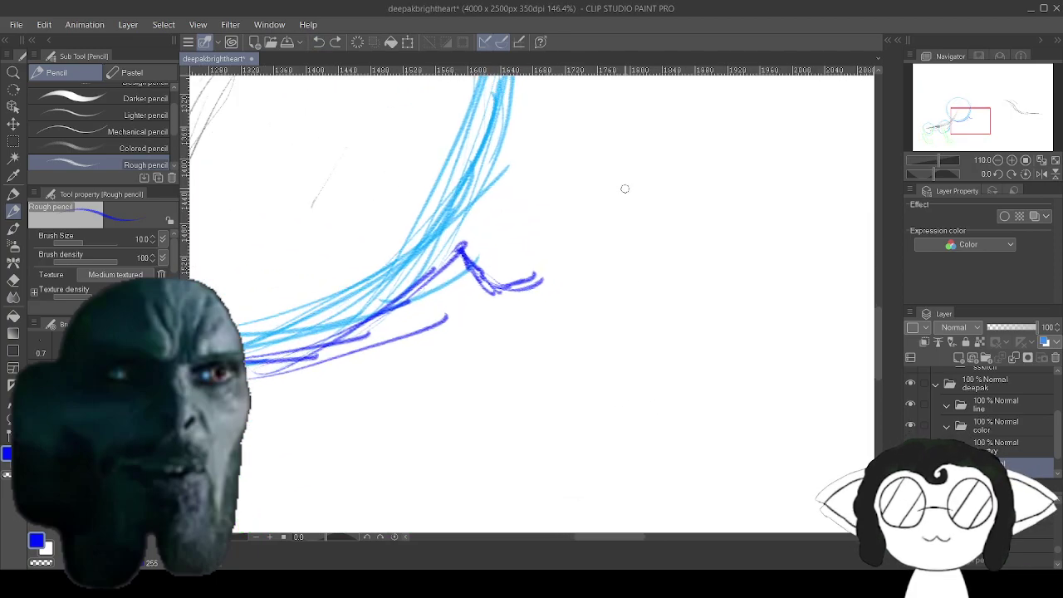
pyautogui.moveTo(603, 202); pyautogui.dragTo(612, 270)
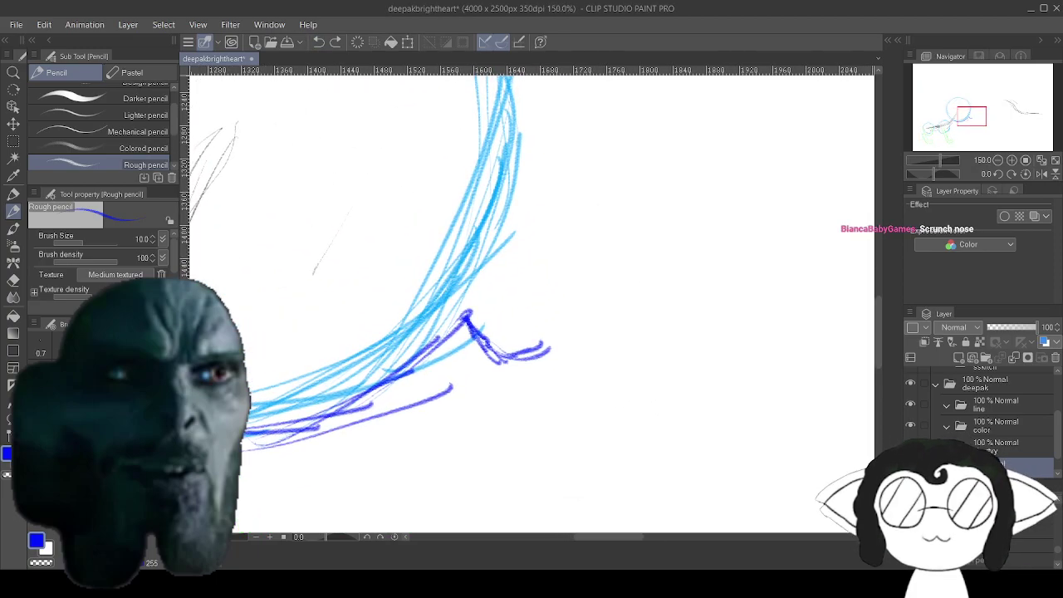
pyautogui.moveTo(470, 317)
pyautogui.mouseDown()
pyautogui.moveTo(509, 350)
pyautogui.moveTo(540, 351)
pyautogui.moveTo(517, 357)
pyautogui.moveTo(597, 313)
pyautogui.moveTo(639, 235)
pyautogui.mouseUp()
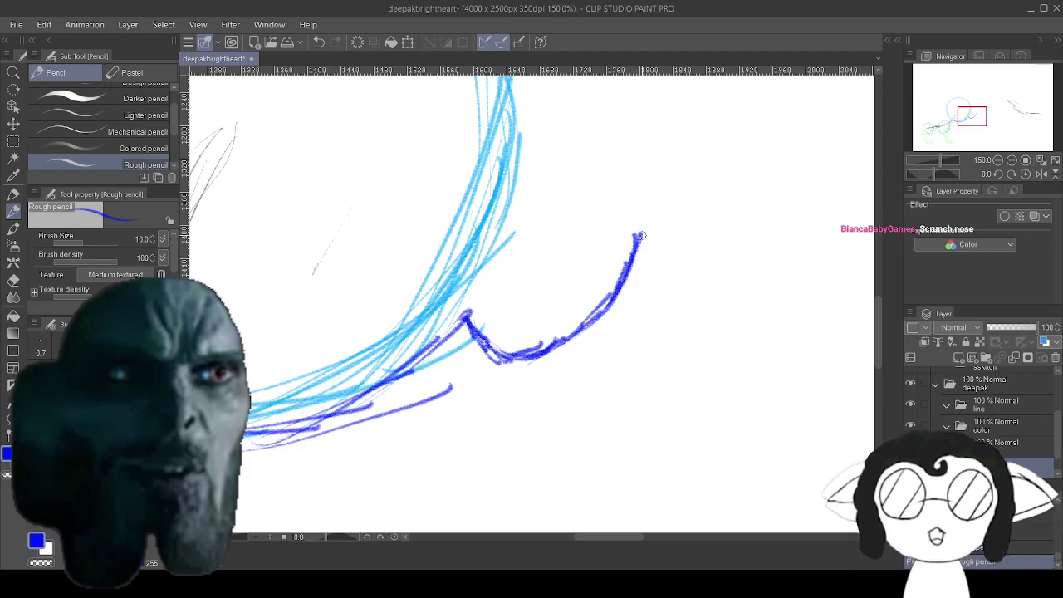
pyautogui.moveTo(639, 236); pyautogui.dragTo(667, 292)
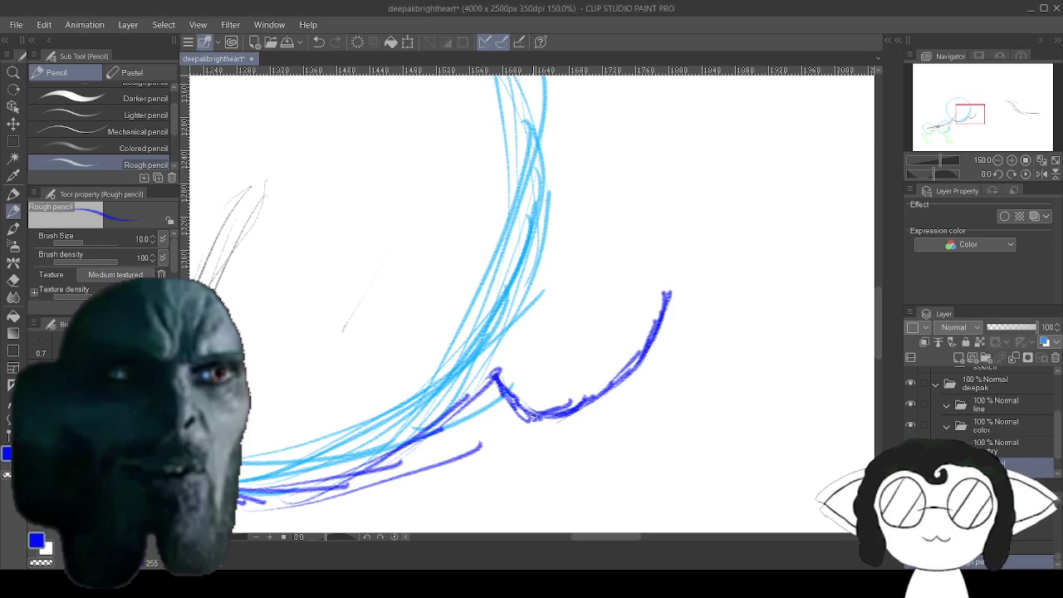
pyautogui.moveTo(536, 417); pyautogui.dragTo(687, 298)
# Try a rounded muzzle top curving back toward the head circle, and undo it.
pyautogui.moveTo(610, 388)
pyautogui.mouseDown()
pyautogui.moveTo(673, 280)
pyautogui.moveTo(654, 245)
pyautogui.moveTo(617, 238)
pyautogui.moveTo(576, 255)
pyautogui.mouseUp()
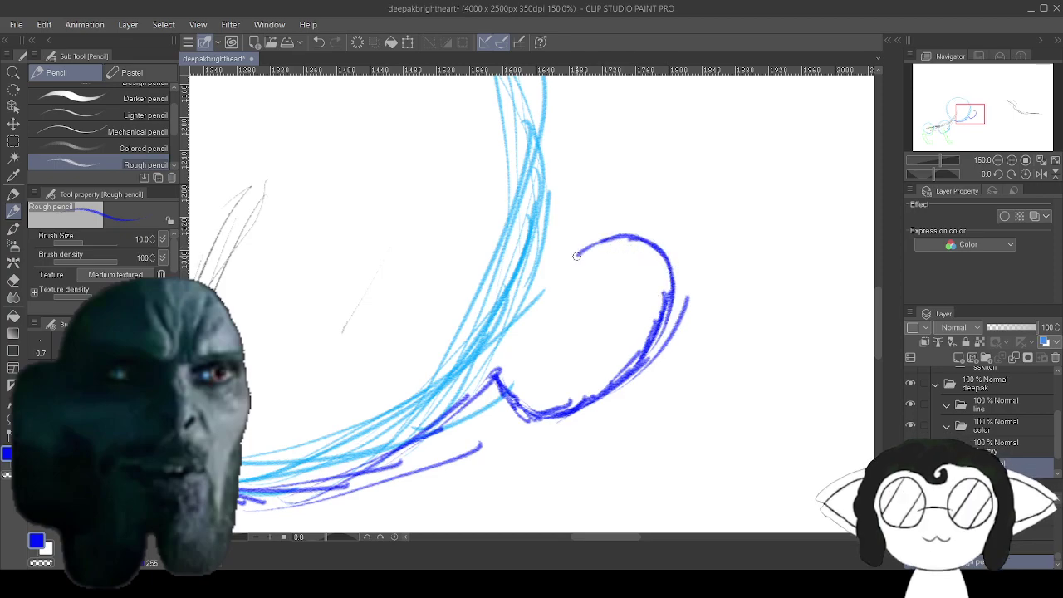
pyautogui.scroll(-5, 652, 353)
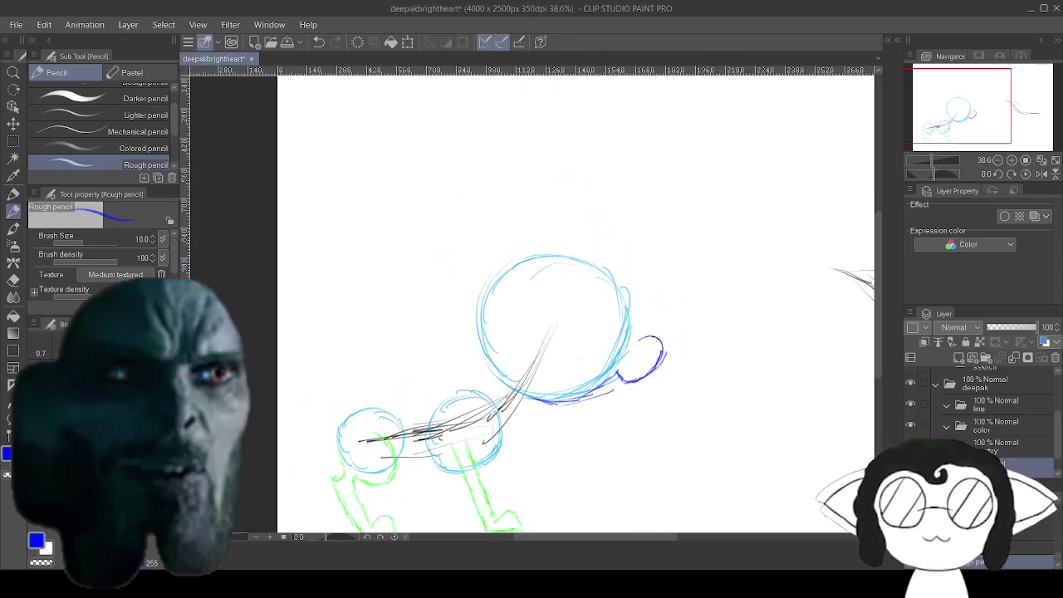
pyautogui.scroll(4, 677, 383)
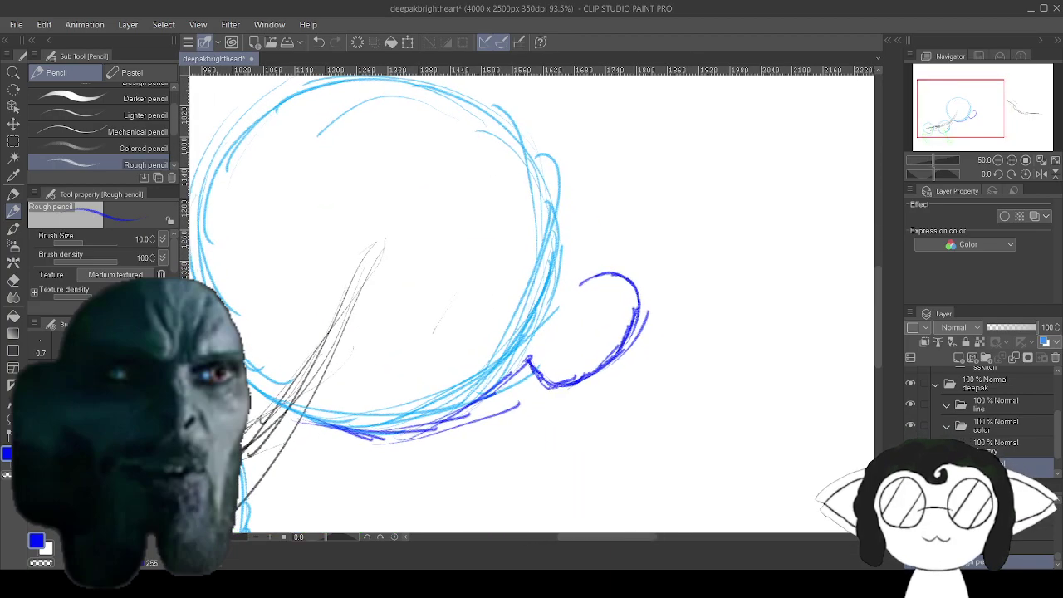
pyautogui.scroll(1, 677, 353)
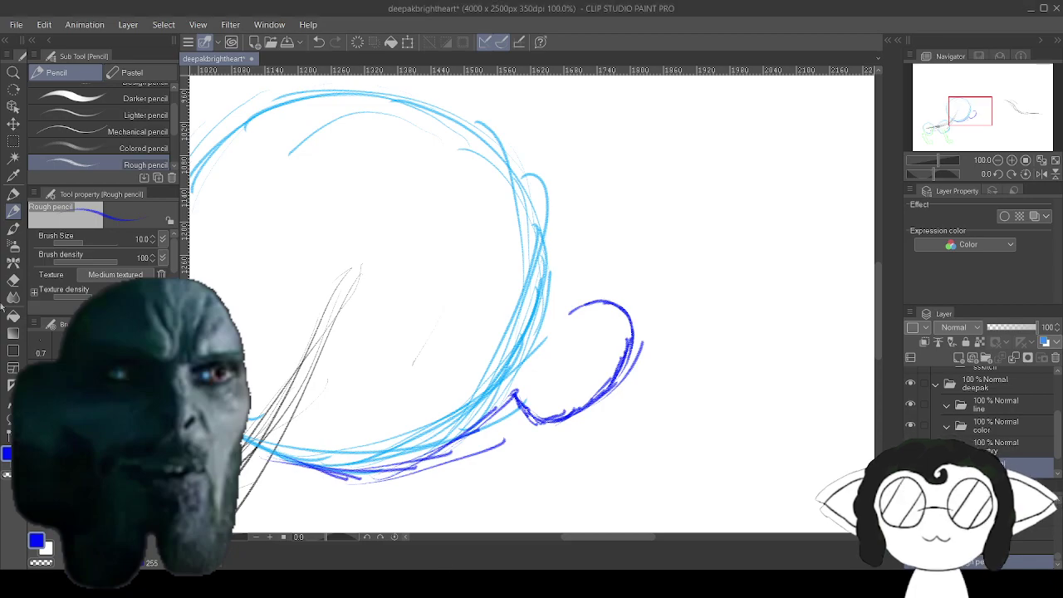
pyautogui.click(317, 45)
pyautogui.click(317, 46)
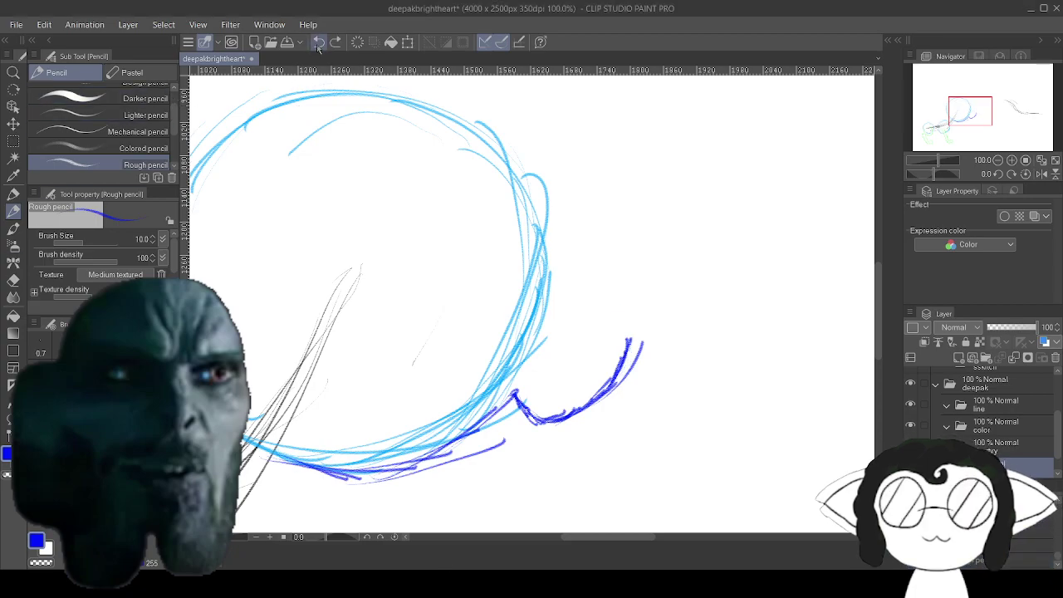
# Sketch the muzzle's top in blue from the front edge back to the head circle.
pyautogui.scroll(1, 660, 363)
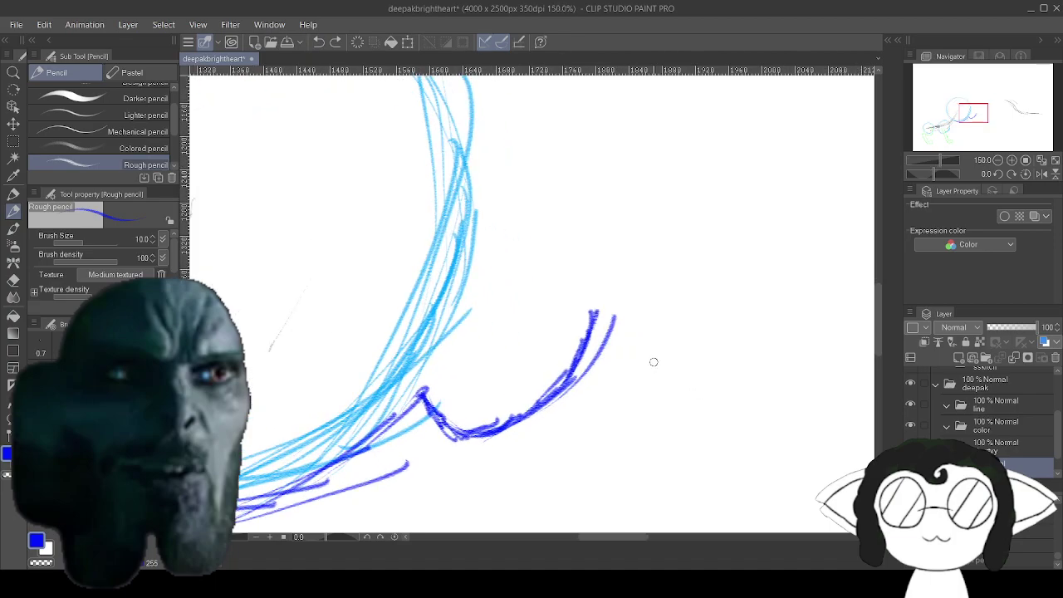
pyautogui.moveTo(596, 317)
pyautogui.mouseDown()
pyautogui.moveTo(572, 284)
pyautogui.moveTo(590, 306)
pyautogui.moveTo(531, 279)
pyautogui.moveTo(498, 282)
pyautogui.moveTo(440, 318)
pyautogui.moveTo(467, 544)
pyautogui.moveTo(662, 412)
pyautogui.mouseUp()
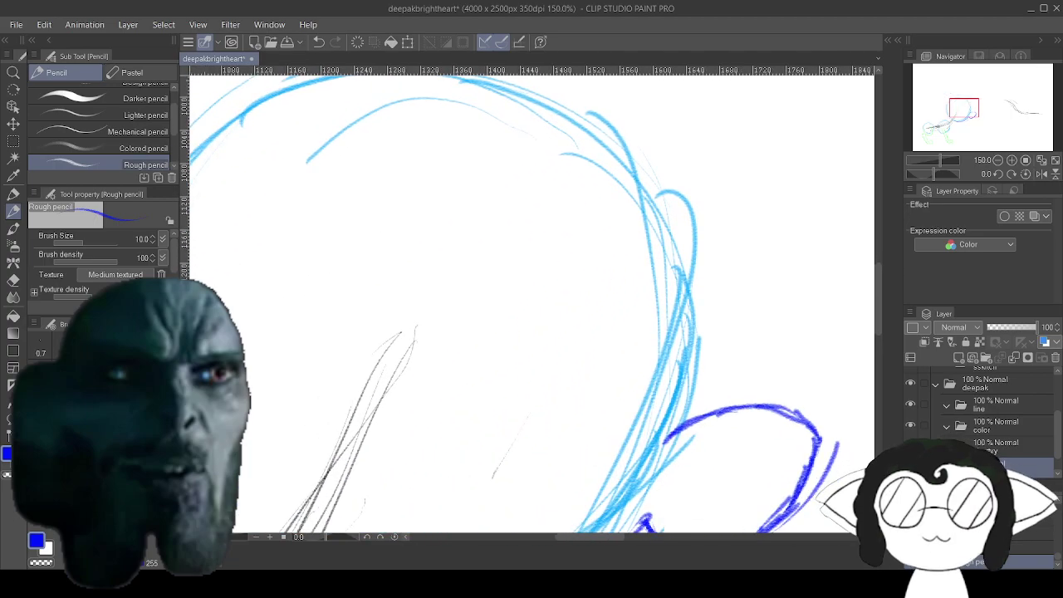
# Sketch the face line in blue rising from the muzzle just inside the head circle, and trace the head's top and back.
pyautogui.scroll(-5, 720, 352)
pyautogui.moveTo(721, 352); pyautogui.dragTo(686, 342)
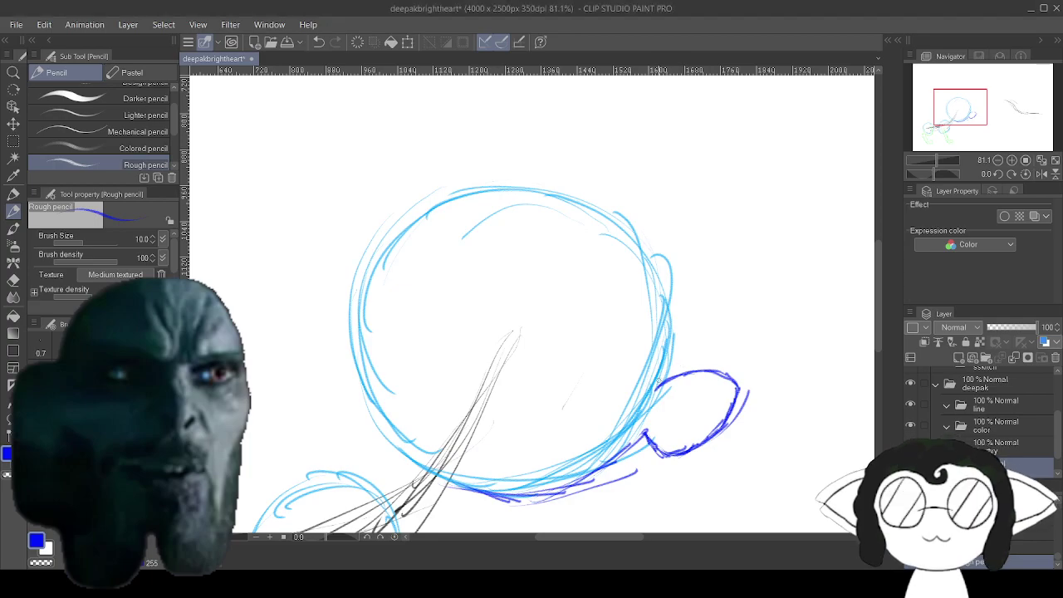
pyautogui.moveTo(655, 384)
pyautogui.mouseDown()
pyautogui.moveTo(637, 310)
pyautogui.moveTo(638, 344)
pyautogui.mouseUp()
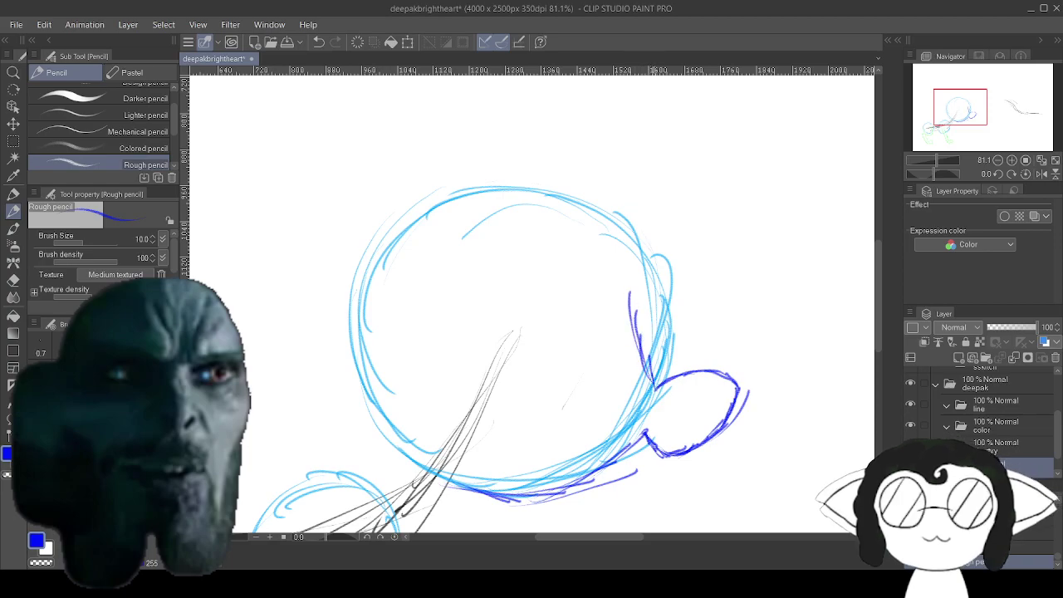
pyautogui.moveTo(630, 287); pyautogui.dragTo(652, 383)
pyautogui.moveTo(625, 236); pyautogui.dragTo(641, 357)
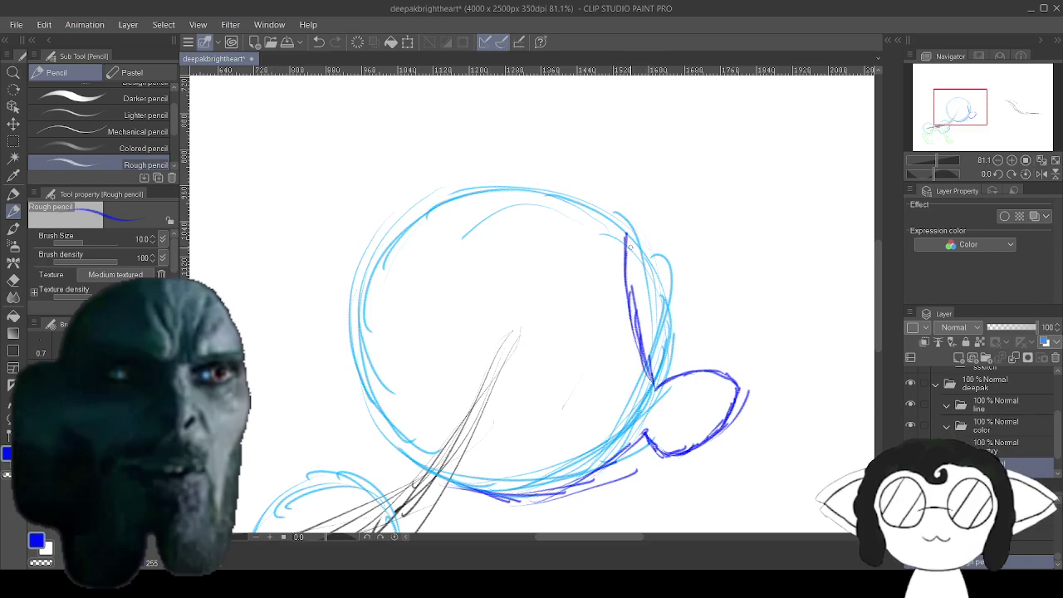
pyautogui.moveTo(596, 201)
pyautogui.mouseDown()
pyautogui.moveTo(616, 235)
pyautogui.moveTo(579, 197)
pyautogui.moveTo(620, 223)
pyautogui.moveTo(535, 189)
pyautogui.moveTo(584, 211)
pyautogui.moveTo(579, 196)
pyautogui.moveTo(500, 180)
pyautogui.moveTo(403, 207)
pyautogui.moveTo(364, 259)
pyautogui.moveTo(359, 298)
pyautogui.moveTo(353, 367)
pyautogui.moveTo(386, 407)
pyautogui.mouseUp()
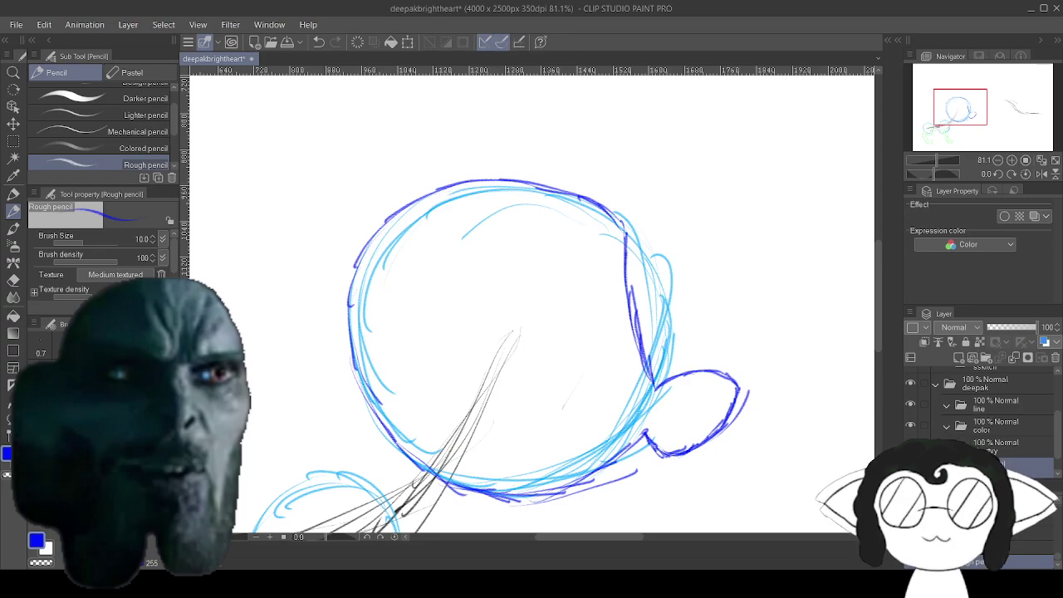
pyautogui.scroll(-8, 300, 400)
pyautogui.scroll(4, 290, 477)
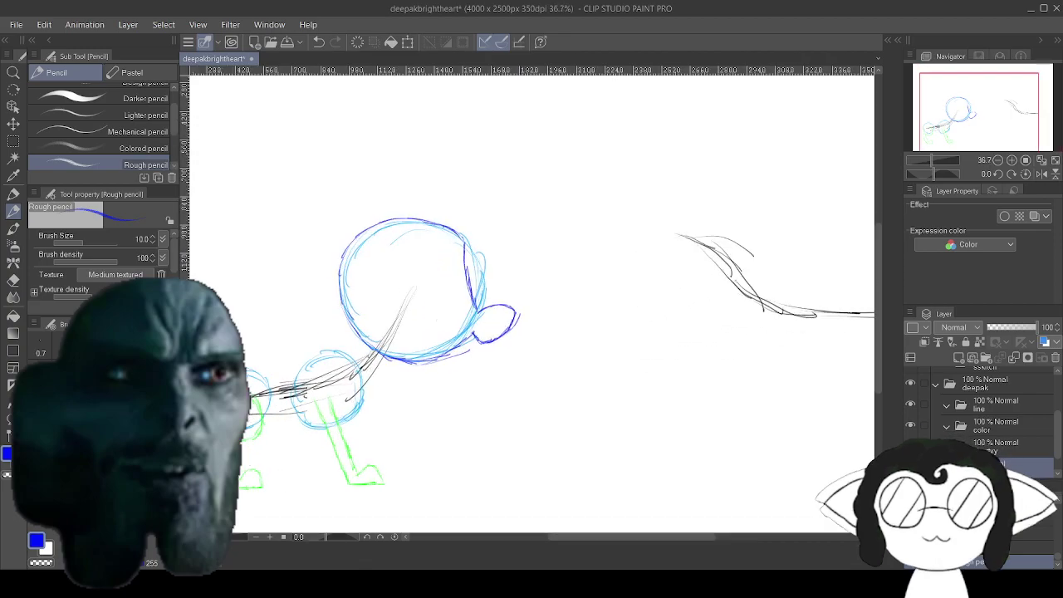
pyautogui.scroll(-5, 287, 498)
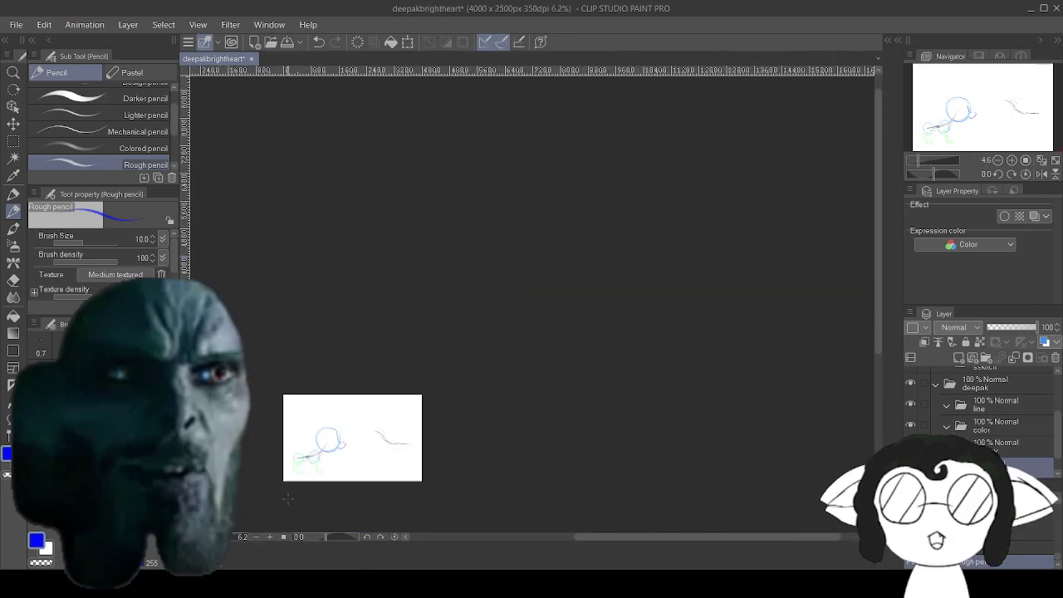
pyautogui.scroll(8, 287, 499)
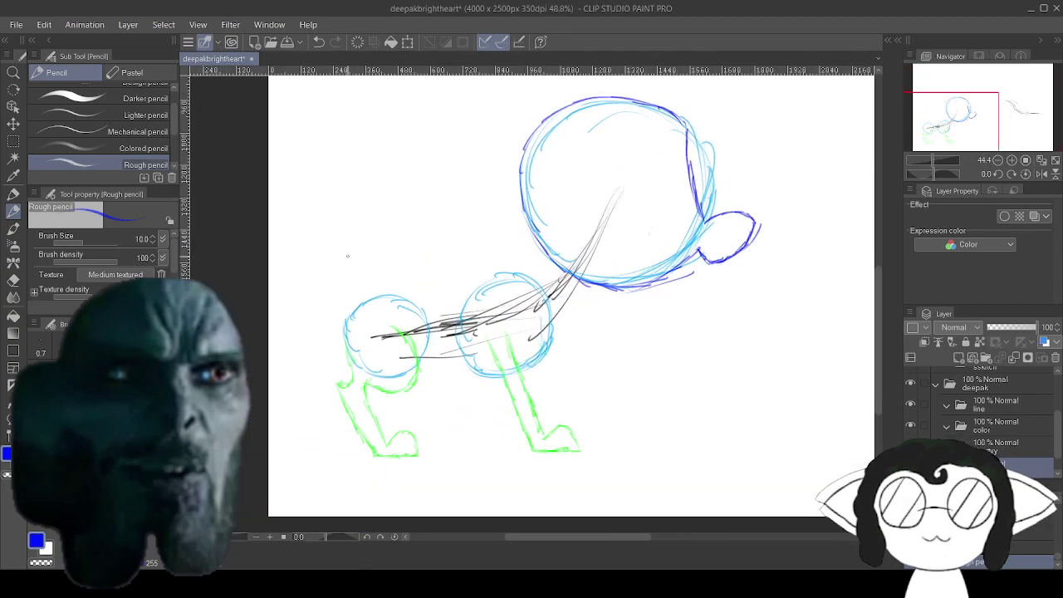
pyautogui.scroll(4, 347, 256)
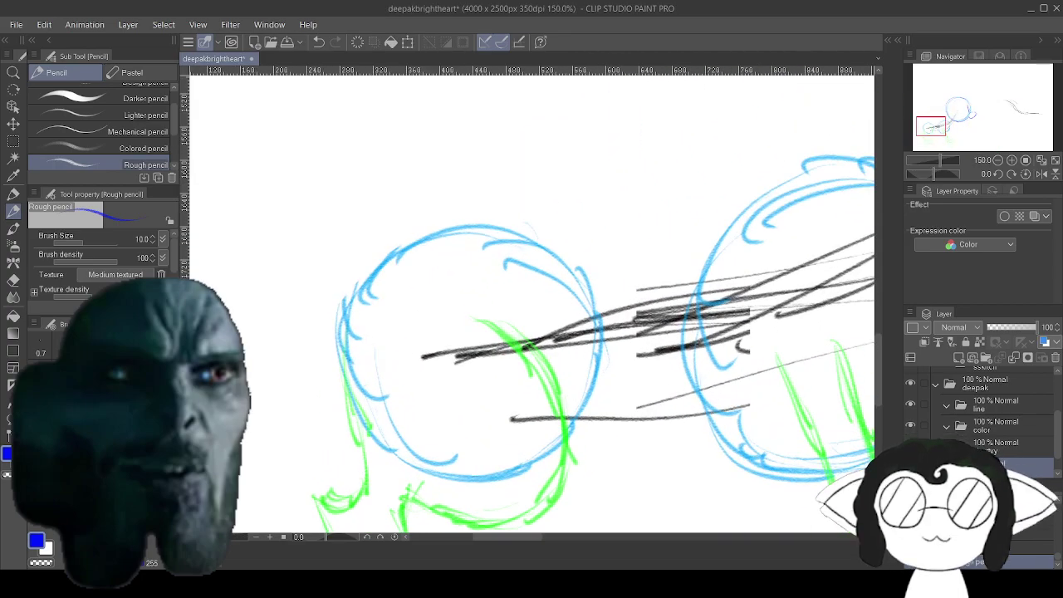
pyautogui.scroll(11, 349, 470)
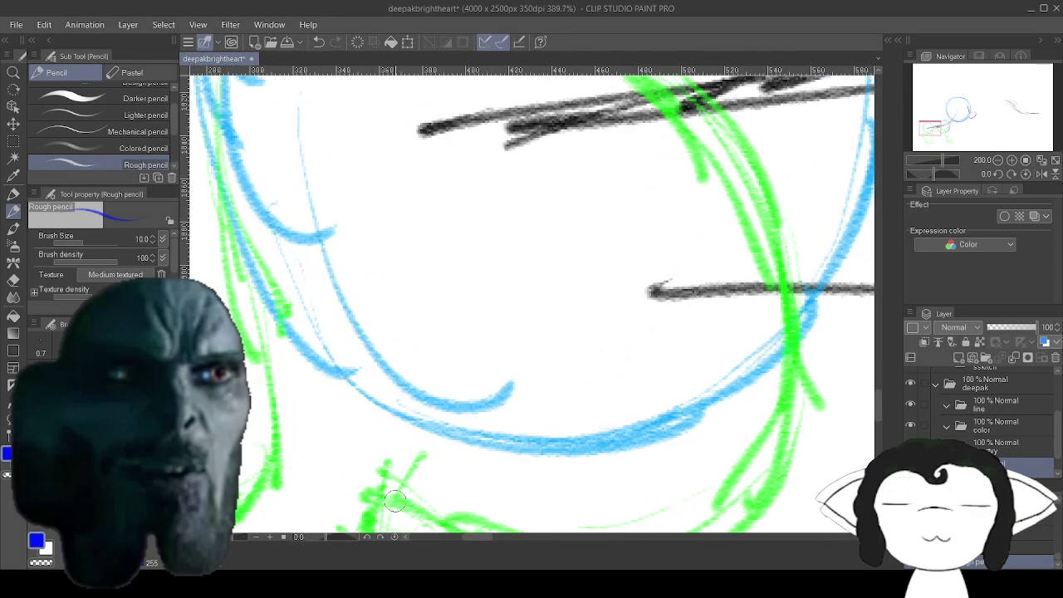
# Sample the light green from the rear leg's lines as the pencil colour.
pyautogui.keyDown('alt'); pyautogui.click(417, 446); pyautogui.keyUp('alt')
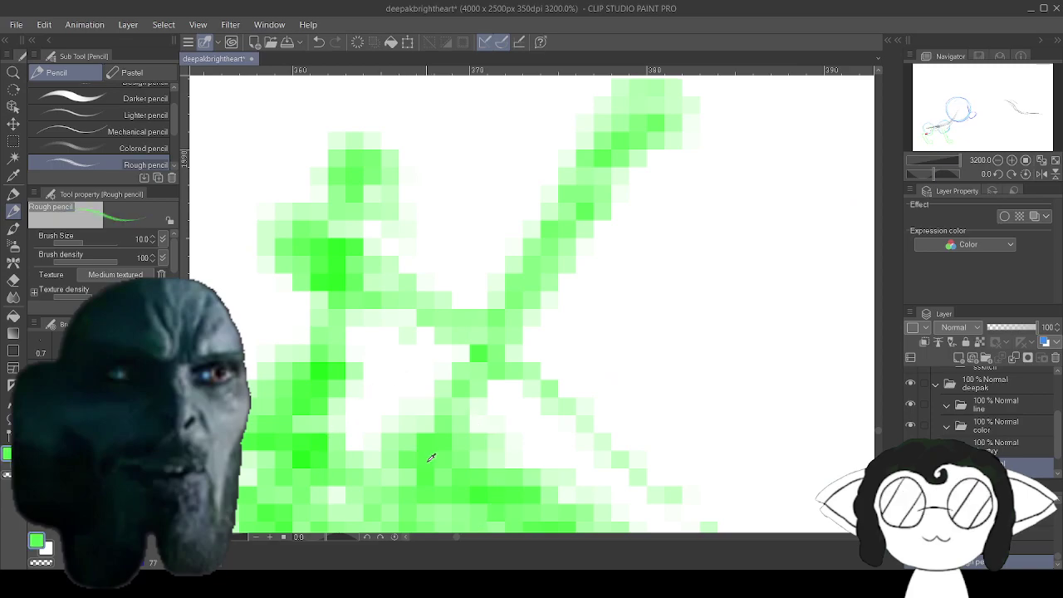
pyautogui.scroll(-11, 431, 457)
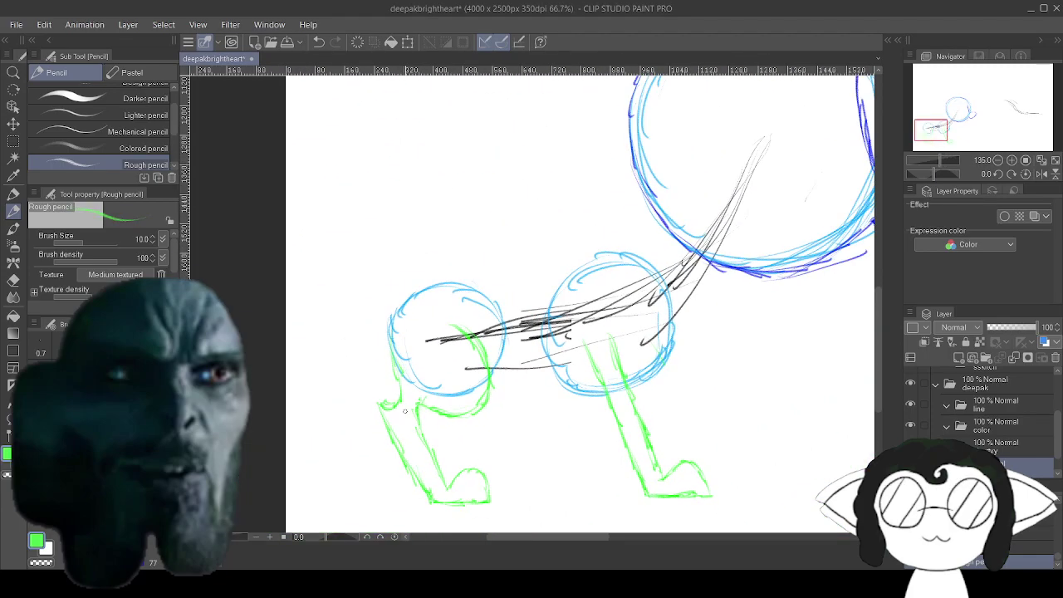
pyautogui.scroll(5, 404, 411)
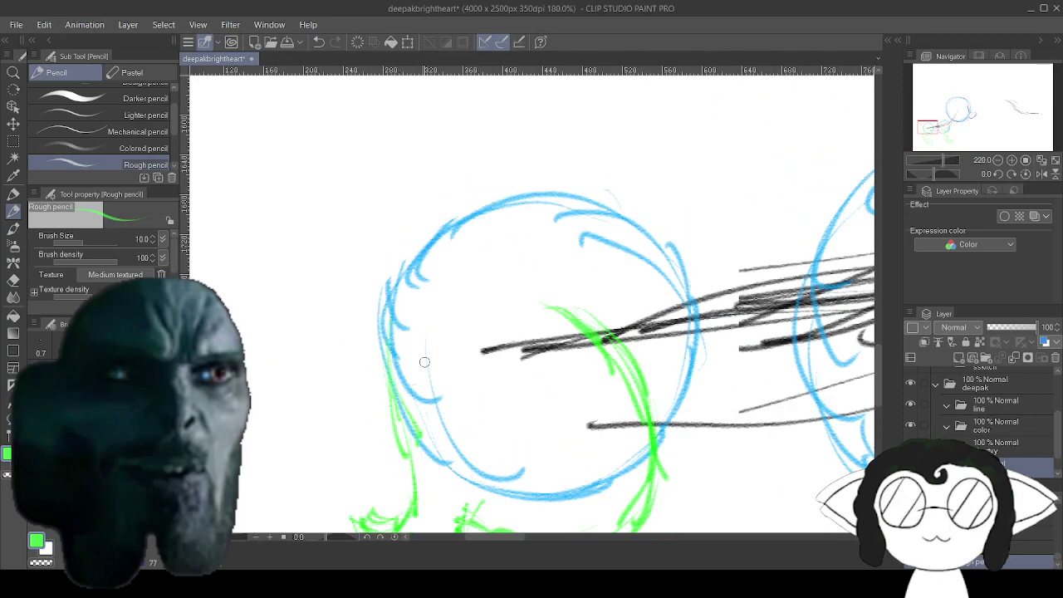
pyautogui.scroll(1, 424, 362)
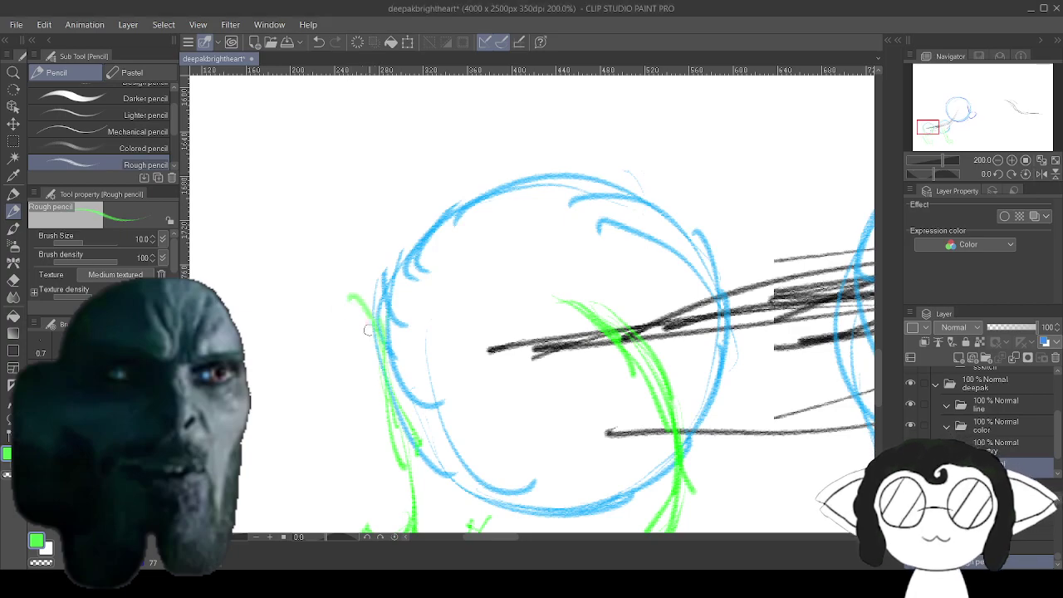
# Try a wavy green tail with a curled tip extending from the back of the rear body circle, and undo it.
pyautogui.moveTo(382, 334)
pyautogui.mouseDown()
pyautogui.moveTo(328, 295)
pyautogui.moveTo(352, 301)
pyautogui.moveTo(323, 299)
pyautogui.moveTo(308, 270)
pyautogui.moveTo(311, 294)
pyautogui.moveTo(315, 235)
pyautogui.moveTo(309, 246)
pyautogui.moveTo(300, 205)
pyautogui.moveTo(280, 207)
pyautogui.moveTo(250, 238)
pyautogui.mouseUp()
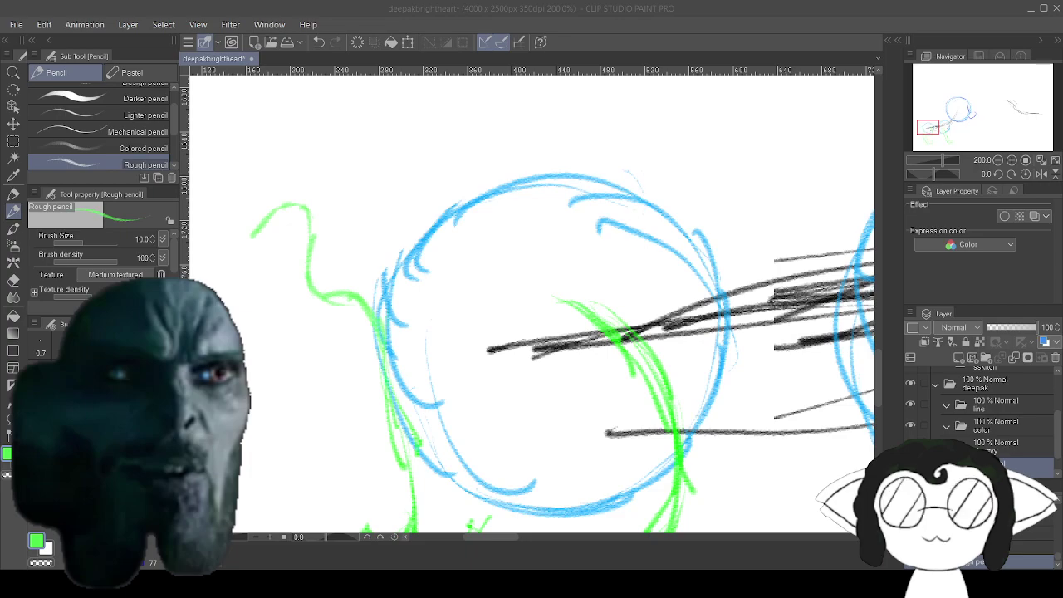
pyautogui.hotkey('alt', 'Tab')
pyautogui.moveTo(260, 230)
pyautogui.mouseDown()
pyautogui.moveTo(230, 238)
pyautogui.moveTo(255, 228)
pyautogui.moveTo(222, 230)
pyautogui.moveTo(236, 241)
pyautogui.moveTo(217, 231)
pyautogui.moveTo(221, 250)
pyautogui.moveTo(243, 260)
pyautogui.moveTo(235, 263)
pyautogui.moveTo(262, 251)
pyautogui.moveTo(231, 264)
pyautogui.moveTo(281, 230)
pyautogui.moveTo(288, 295)
pyautogui.moveTo(286, 265)
pyautogui.moveTo(305, 324)
pyautogui.moveTo(376, 354)
pyautogui.mouseUp()
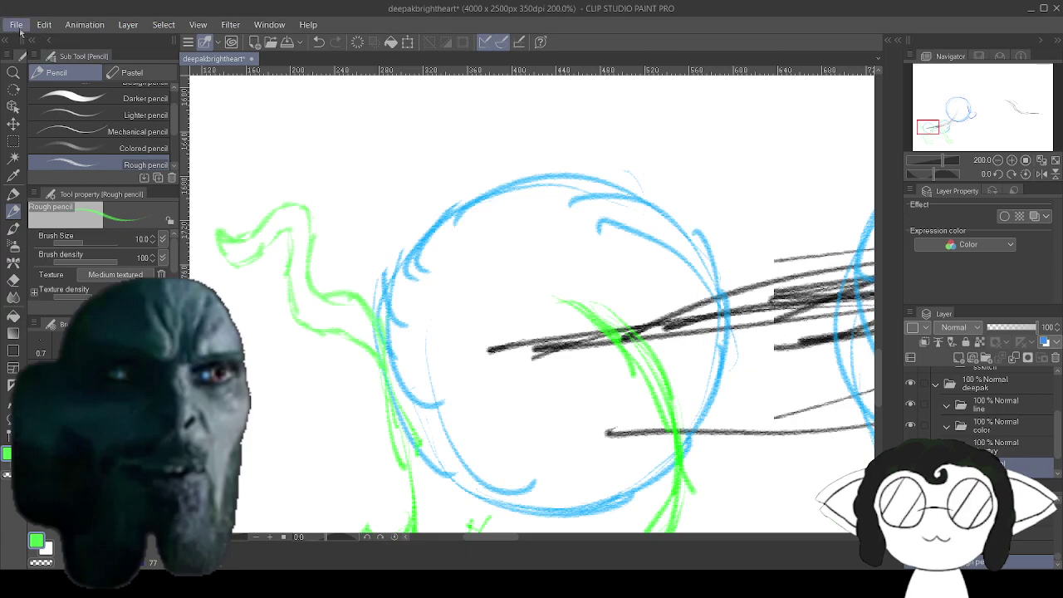
pyautogui.scroll(-10, 467, 171)
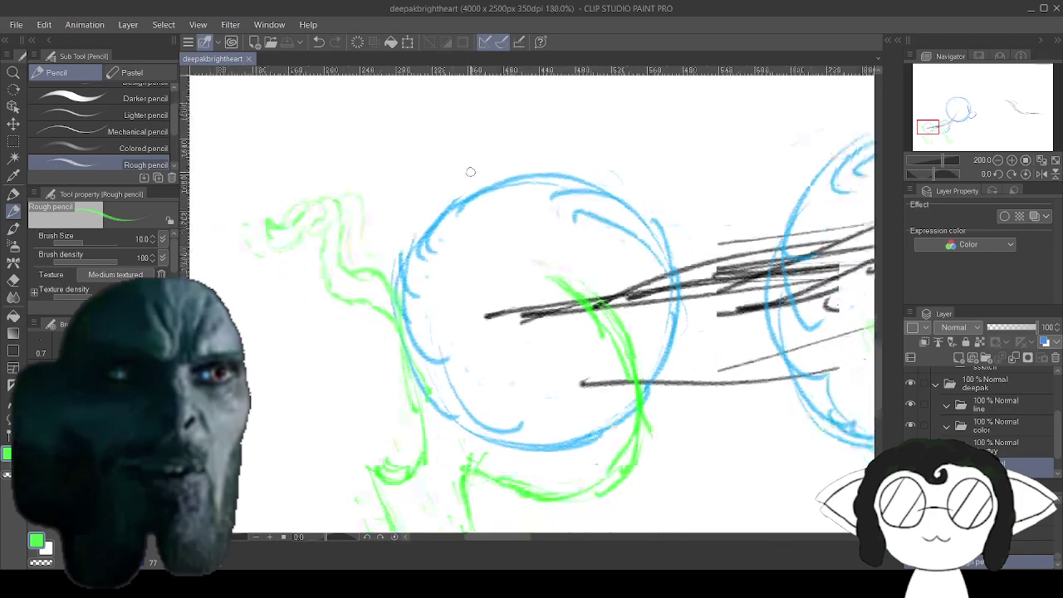
pyautogui.scroll(-2, 488, 212)
pyautogui.scroll(6, 498, 166)
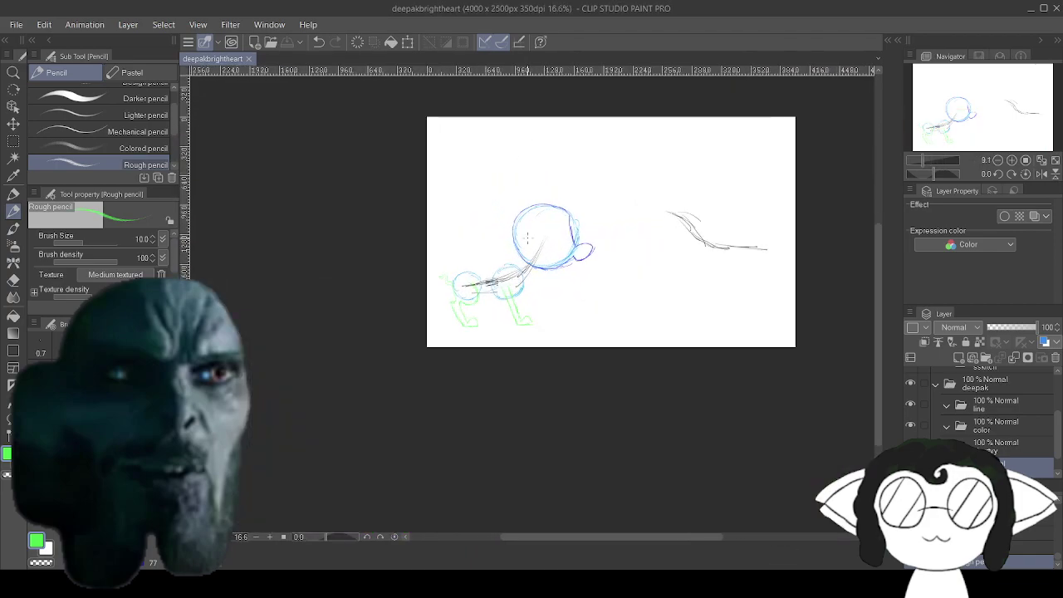
pyautogui.click(334, 581)
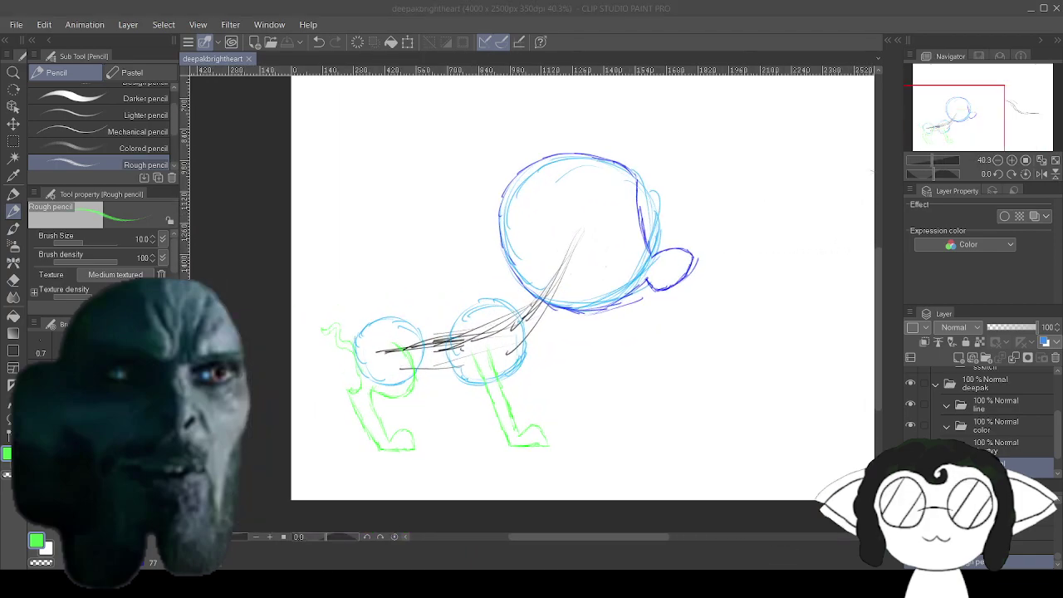
pyautogui.click(388, 5)
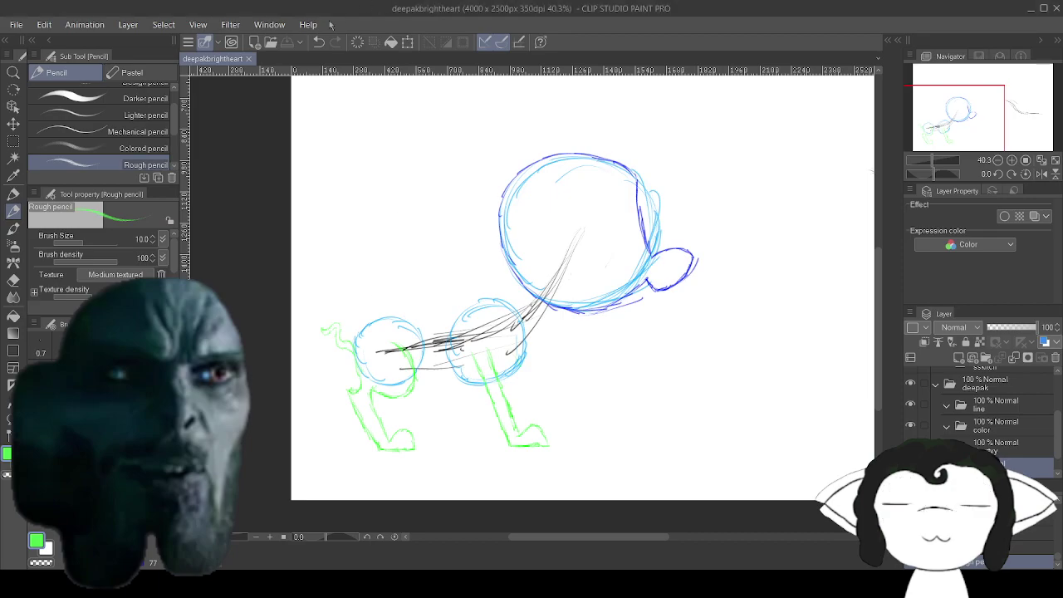
pyautogui.click(316, 43)
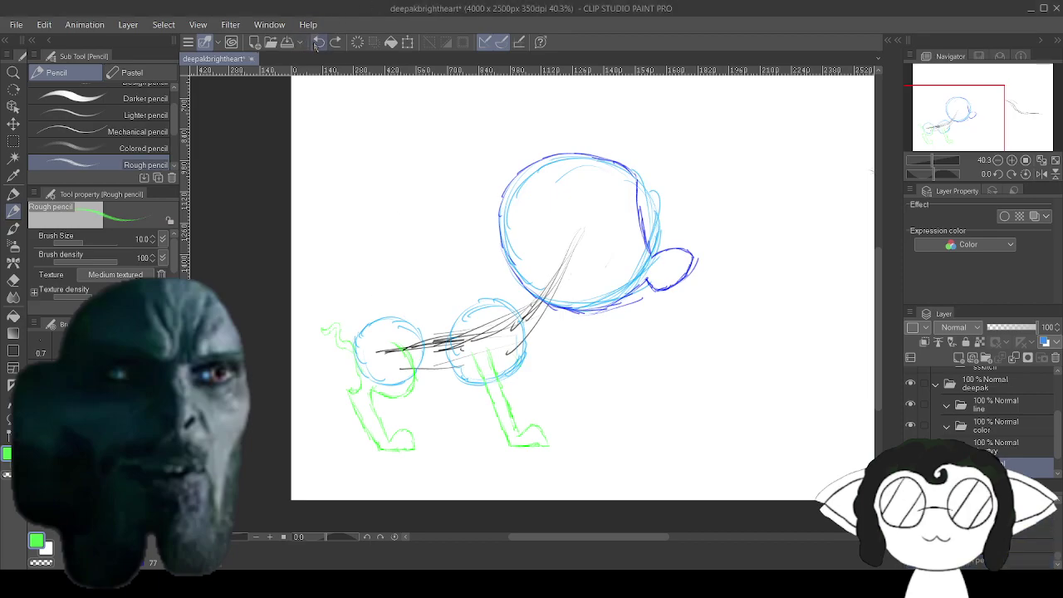
pyautogui.click(315, 45)
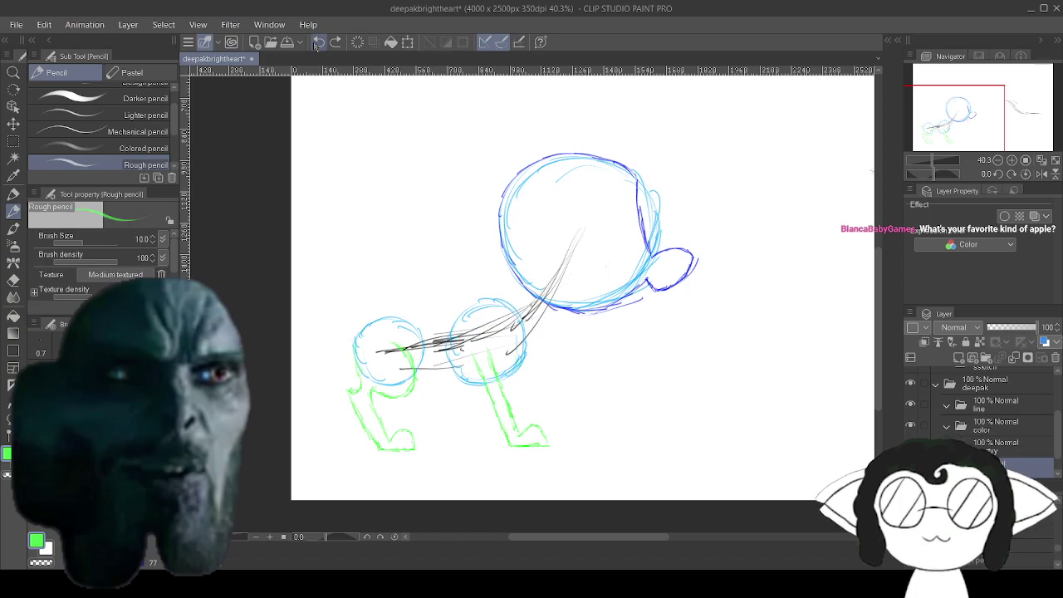
# Sketch a curved, pointed green tail rising from the back of the rear body circle, redrawing the edge nearest the body.
pyautogui.scroll(4, 348, 323)
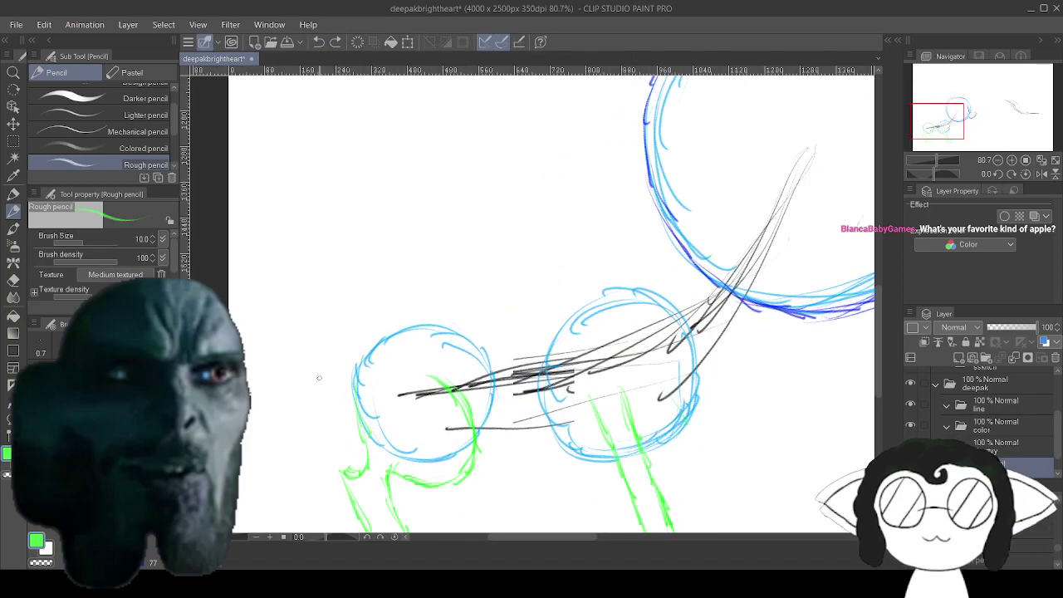
pyautogui.scroll(3, 265, 370)
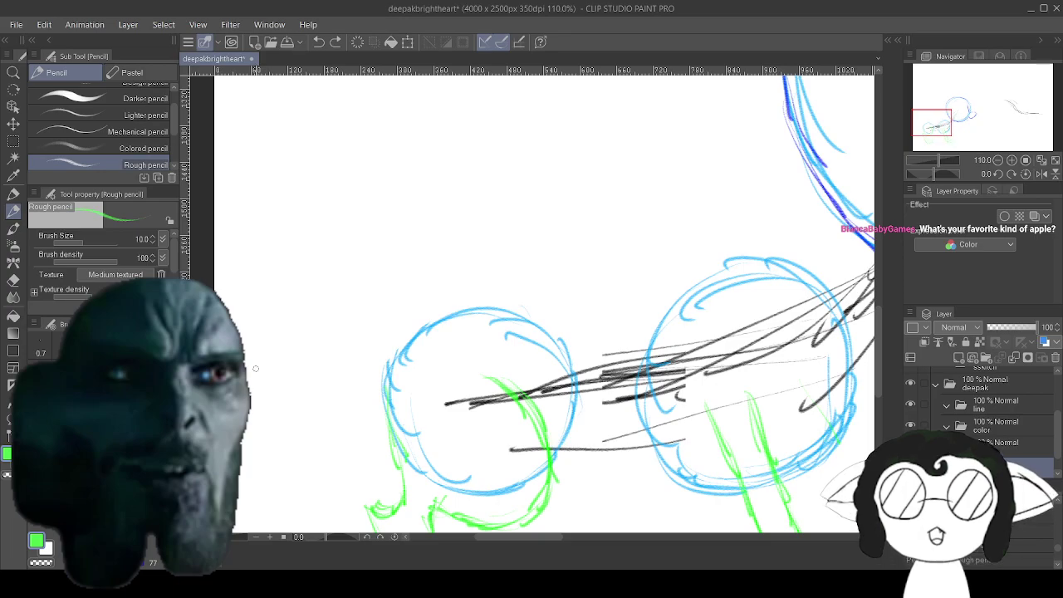
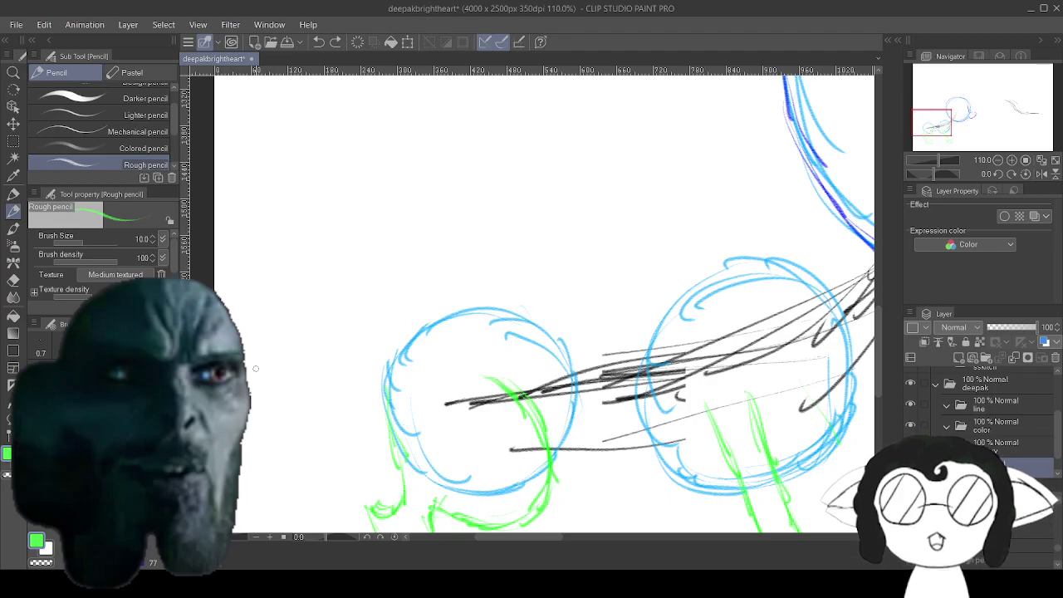
pyautogui.moveTo(255, 368); pyautogui.dragTo(322, 322)
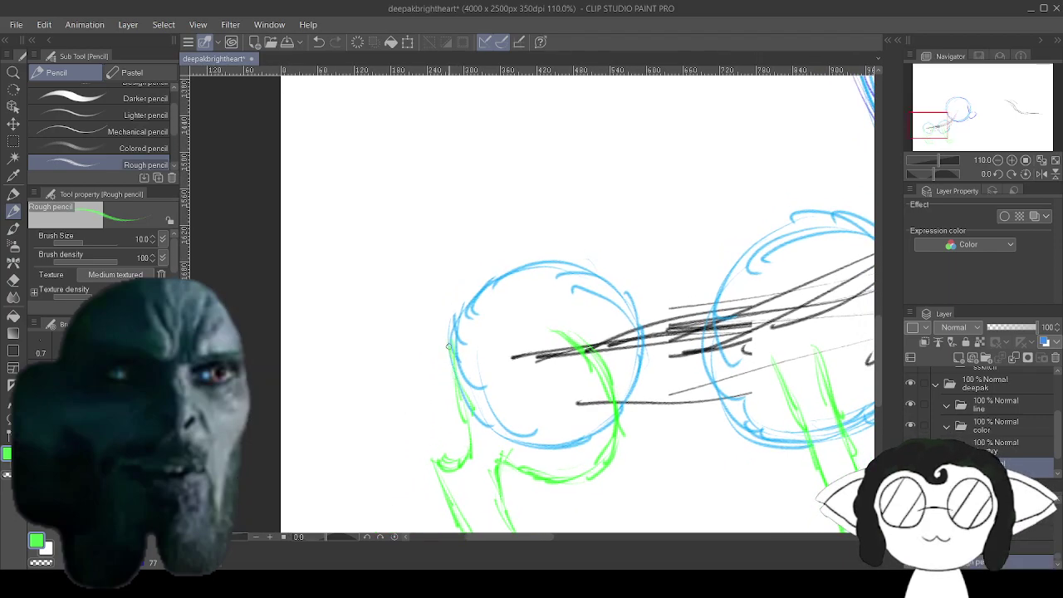
pyautogui.moveTo(438, 325)
pyautogui.mouseDown()
pyautogui.moveTo(455, 340)
pyautogui.moveTo(419, 311)
pyautogui.moveTo(415, 259)
pyautogui.moveTo(400, 238)
pyautogui.moveTo(357, 251)
pyautogui.mouseUp()
pyautogui.moveTo(398, 215); pyautogui.dragTo(441, 253)
pyautogui.moveTo(442, 254); pyautogui.dragTo(458, 286)
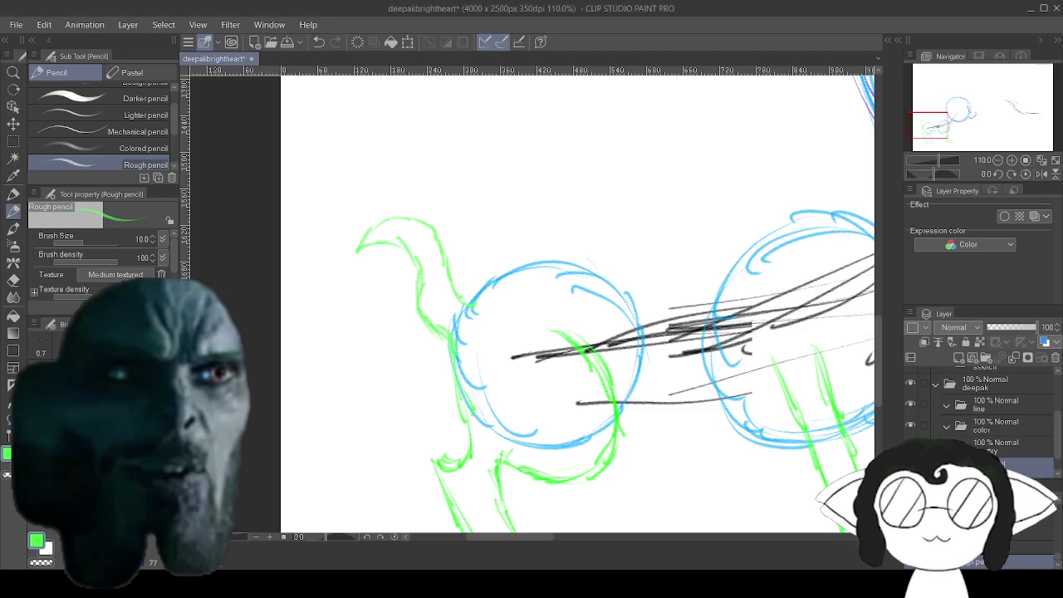
pyautogui.click(318, 42)
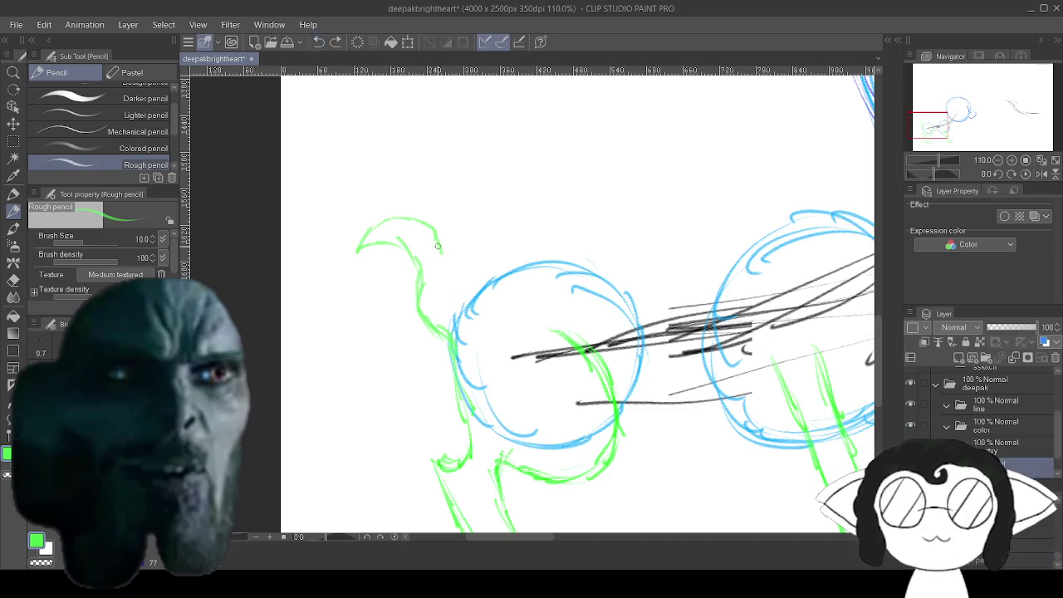
pyautogui.moveTo(439, 247); pyautogui.dragTo(446, 305)
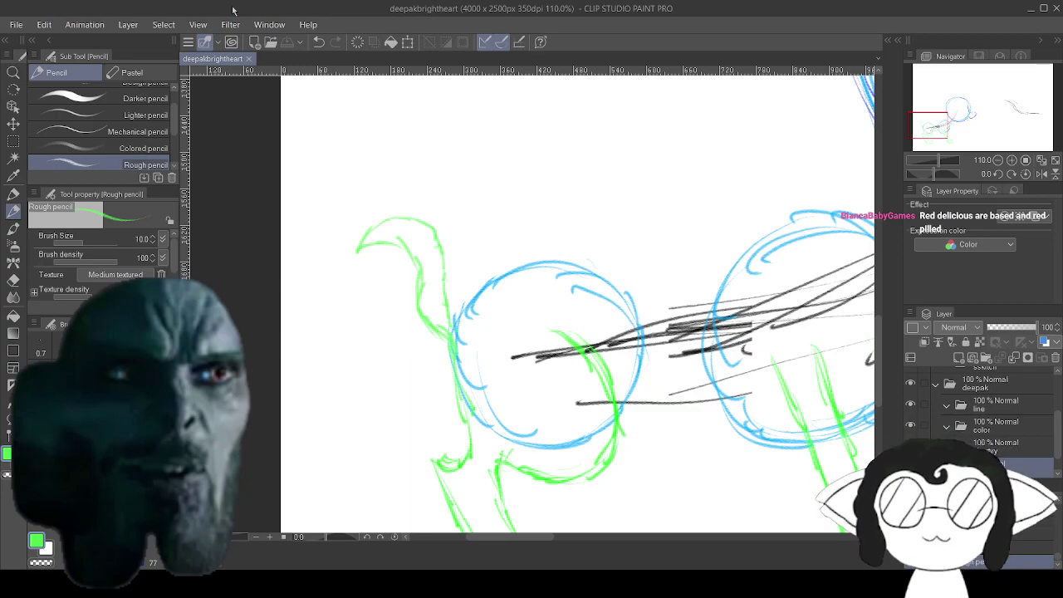
# Examine the left character's tail, body circles and head outline up close and as a whole.
pyautogui.moveTo(597, 349)
pyautogui.mouseDown()
pyautogui.moveTo(472, 278)
pyautogui.moveTo(445, 326)
pyautogui.moveTo(408, 351)
pyautogui.mouseUp()
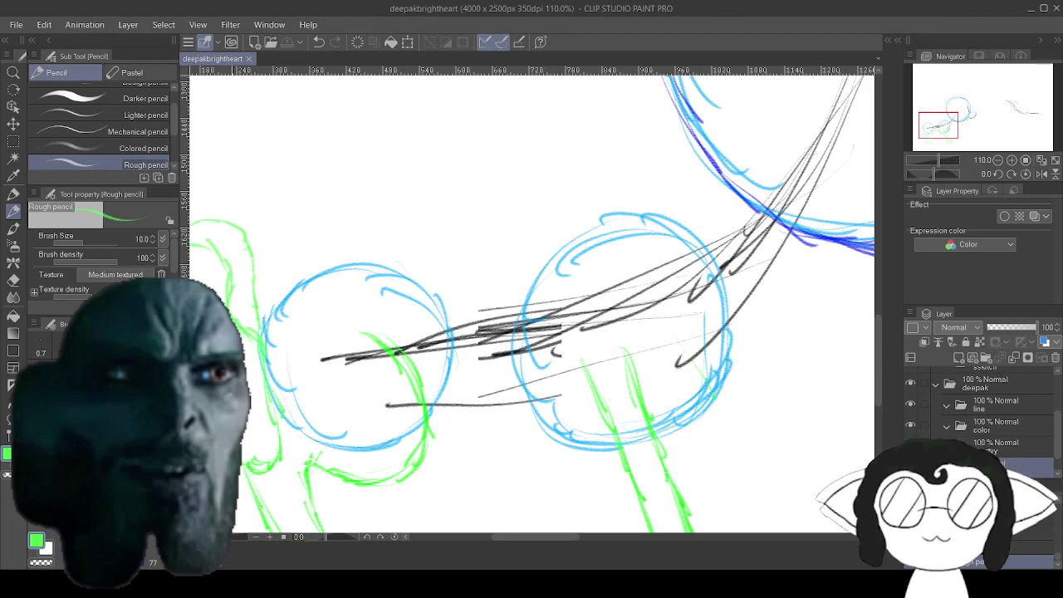
pyautogui.moveTo(532, 315); pyautogui.dragTo(576, 298)
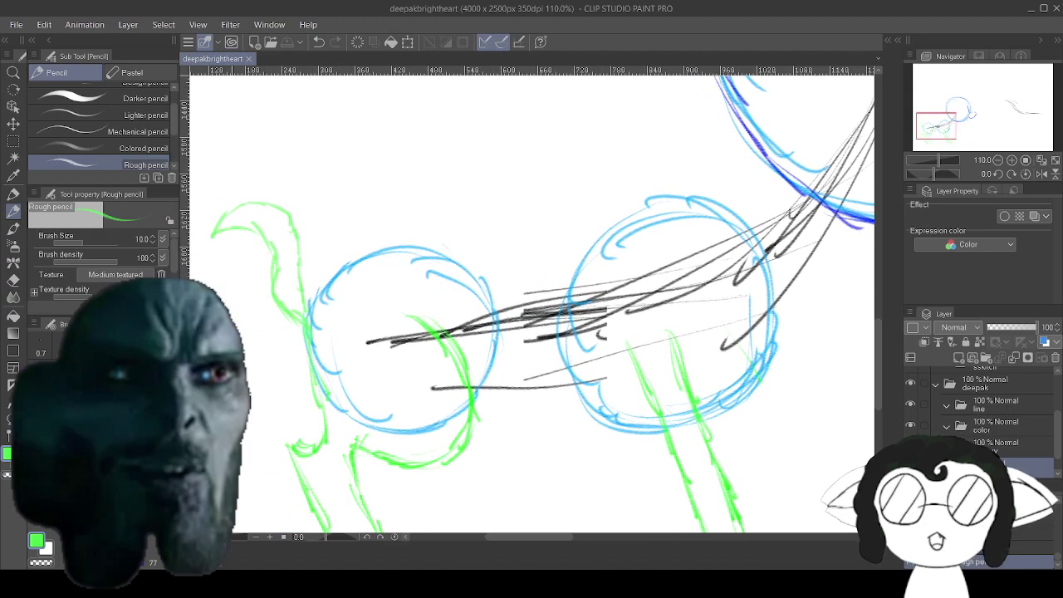
pyautogui.click(18, 27)
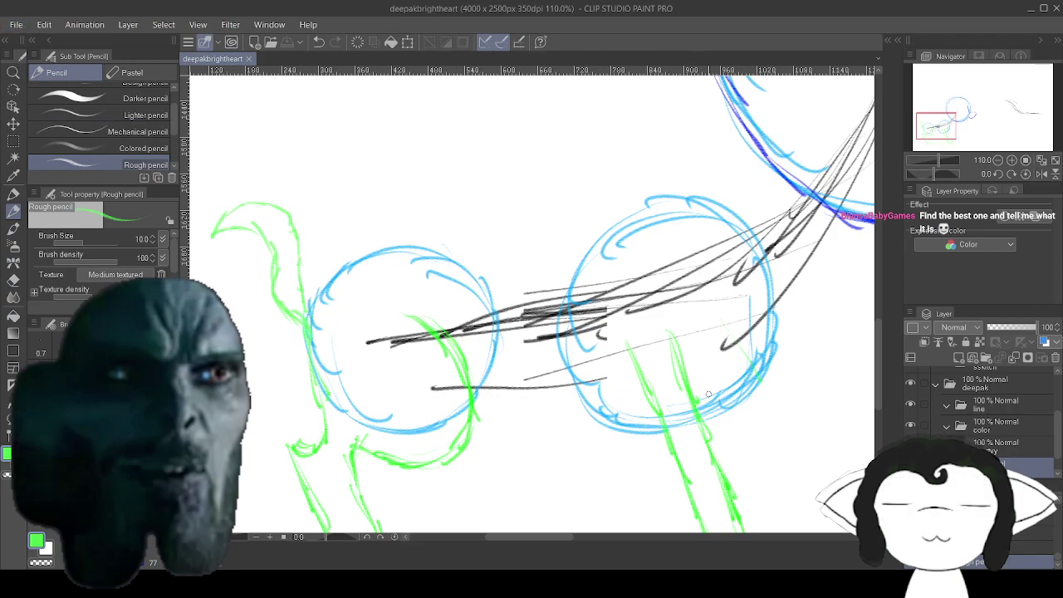
pyautogui.scroll(-3, 664, 390)
pyautogui.scroll(-1, 662, 391)
pyautogui.scroll(3, 781, 294)
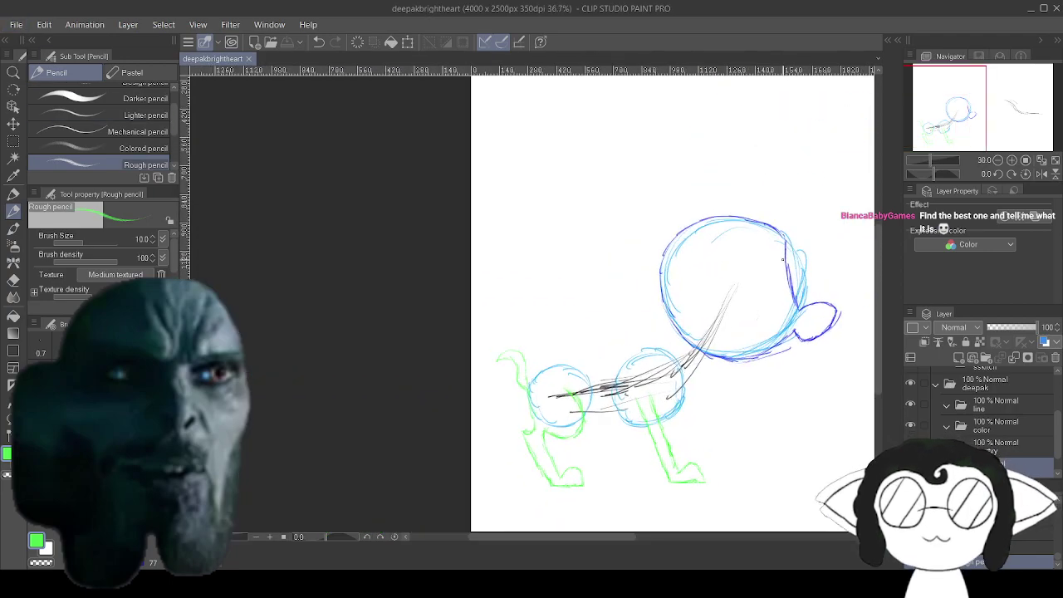
pyautogui.scroll(1, 781, 293)
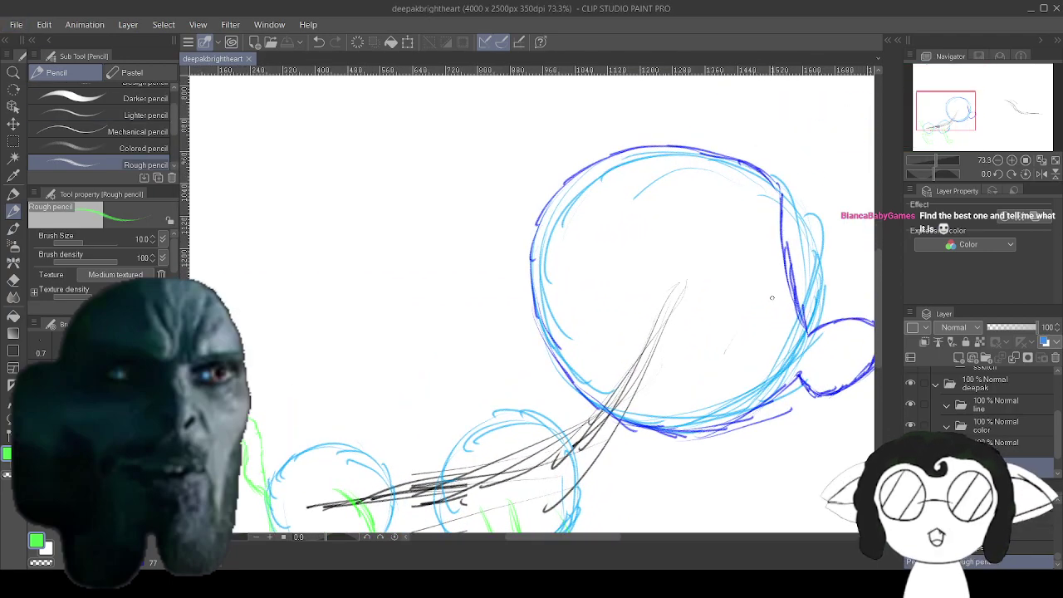
pyautogui.scroll(-3, 752, 294)
pyautogui.scroll(3, 670, 365)
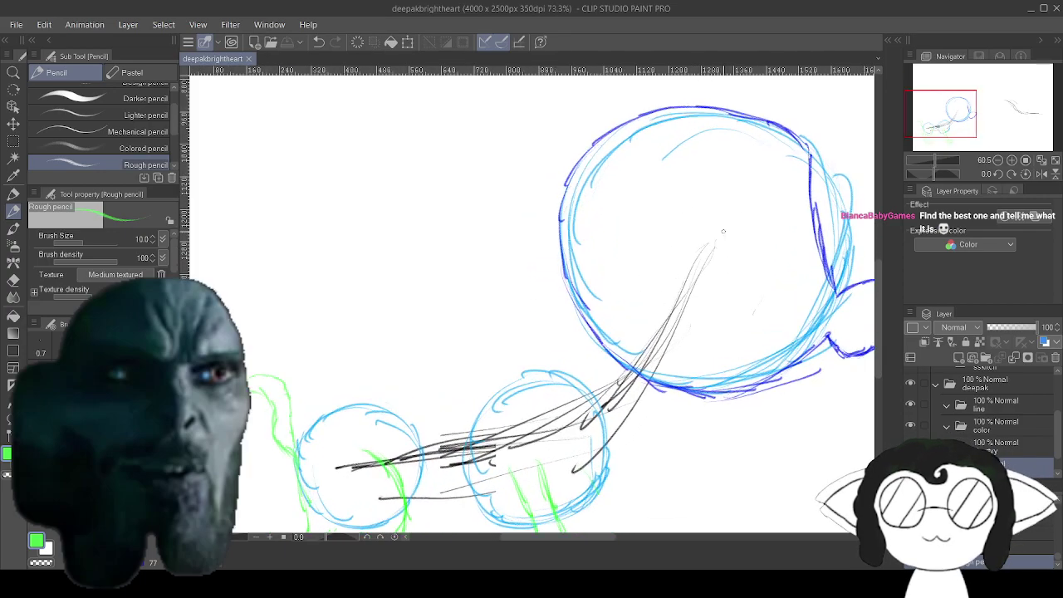
pyautogui.scroll(-2, 670, 365)
pyautogui.scroll(2, 670, 366)
pyautogui.scroll(2, 803, 243)
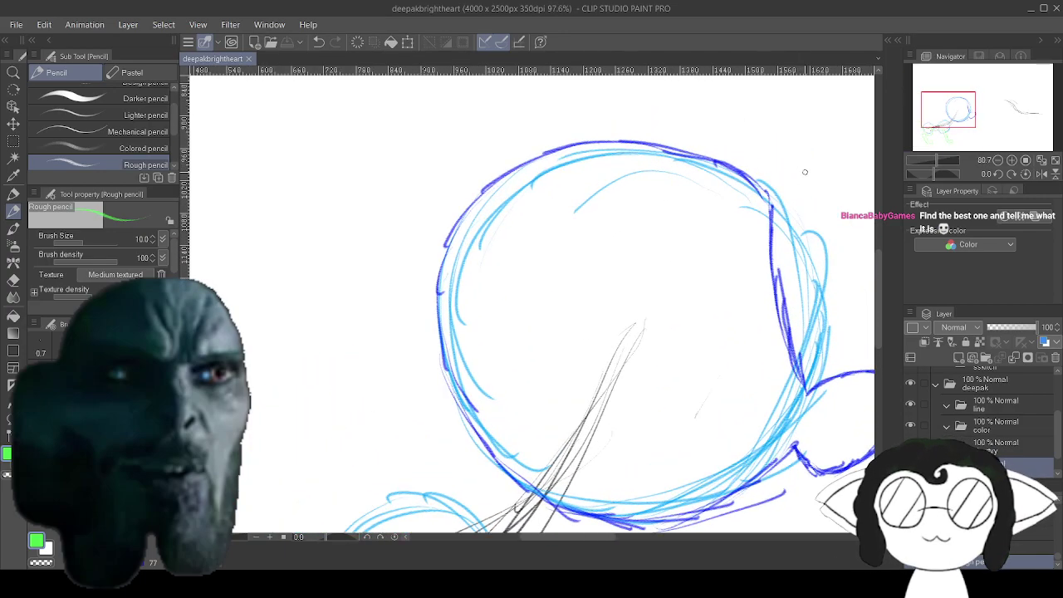
pyautogui.scroll(-1, 804, 242)
pyautogui.scroll(1, 803, 242)
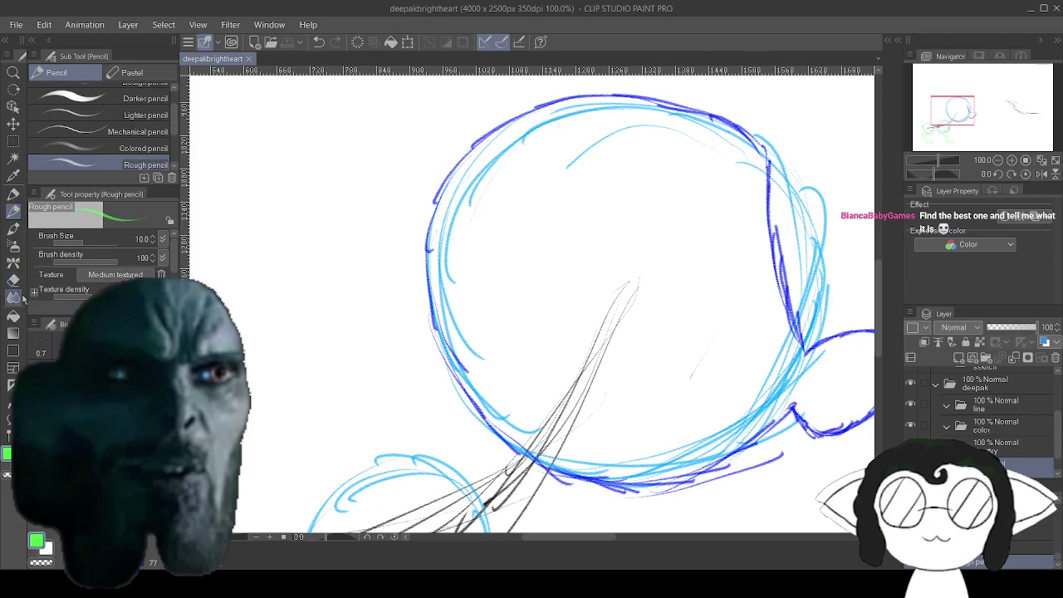
# Change the pencil colour from green to a violet-blue for working on the head.
pyautogui.click(73, 523)
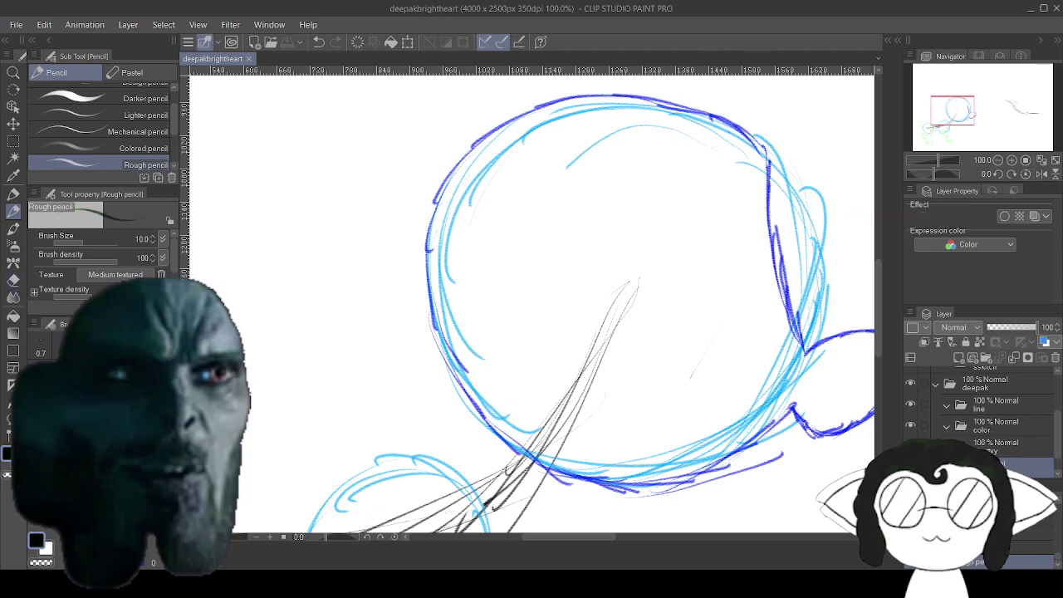
pyautogui.click(117, 494)
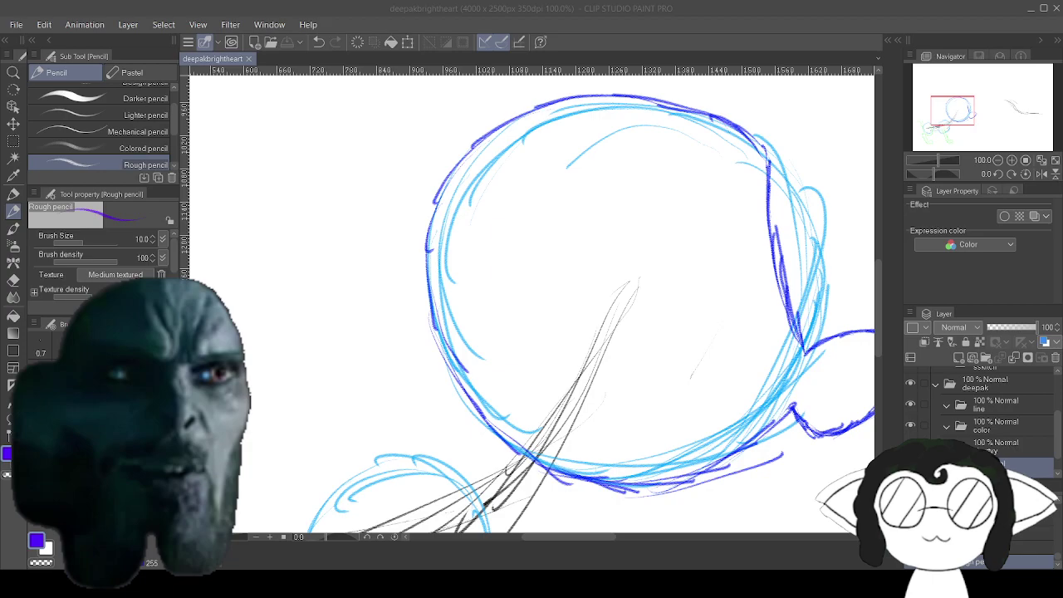
pyautogui.moveTo(710, 345); pyautogui.dragTo(611, 364)
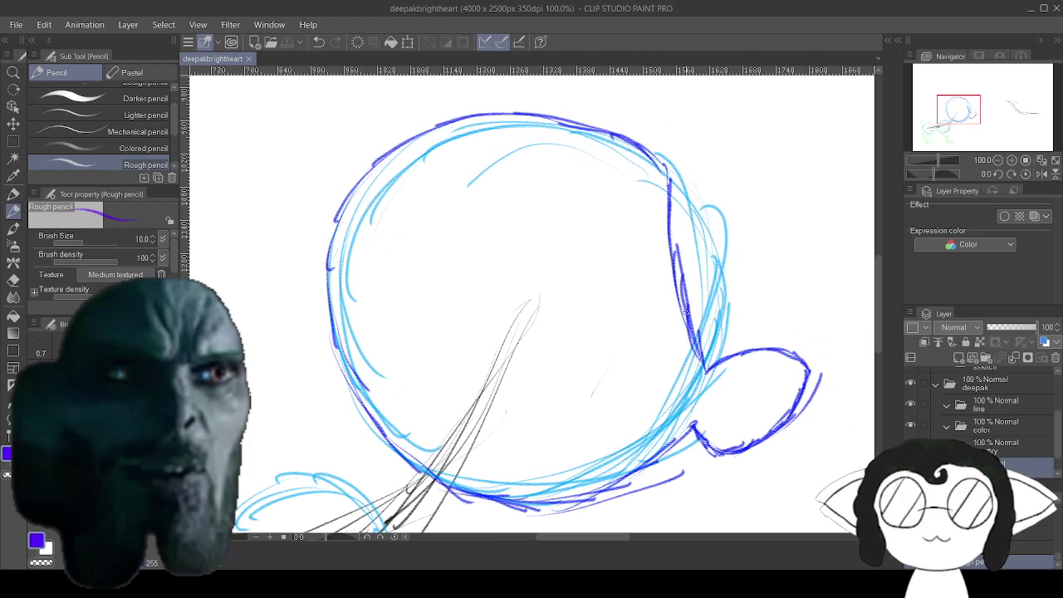
# Sketch a purple horizontal guideline across the full width of the head circle with the Rough pencil.
pyautogui.moveTo(689, 314); pyautogui.dragTo(462, 317)
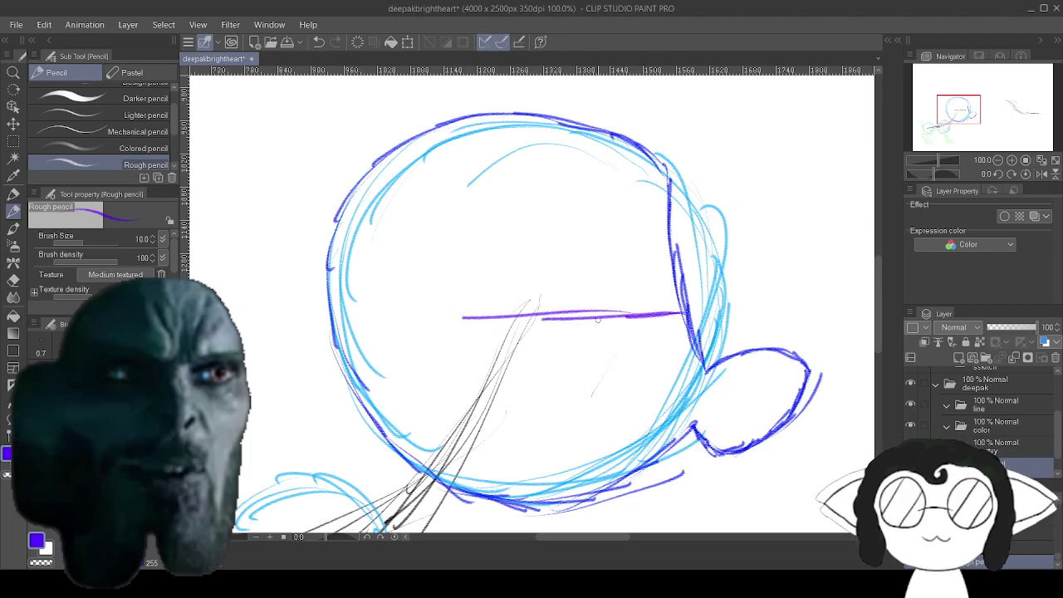
pyautogui.moveTo(575, 316); pyautogui.dragTo(398, 318)
pyautogui.moveTo(477, 317); pyautogui.dragTo(330, 322)
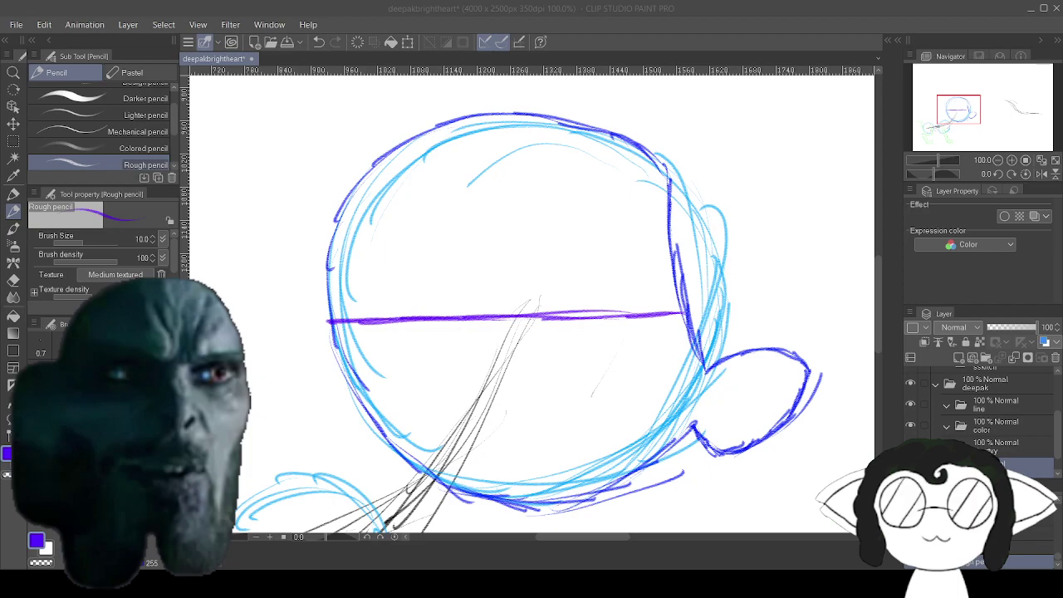
# Change the drawing colour to bright green and sketch a tall oval eye across the guideline near the face edge.
pyautogui.click(233, 543)
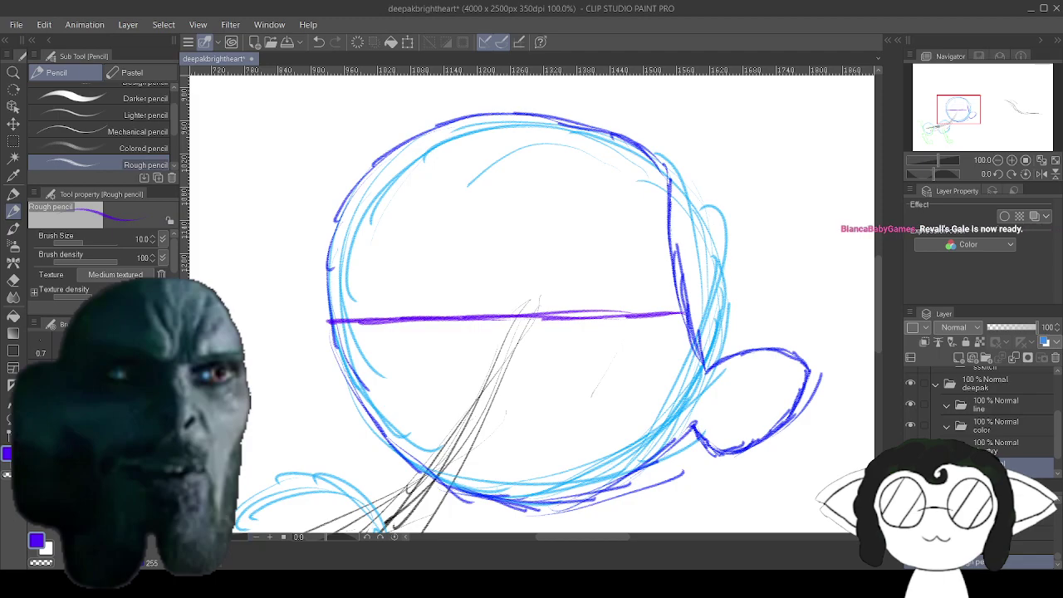
pyautogui.click(137, 532)
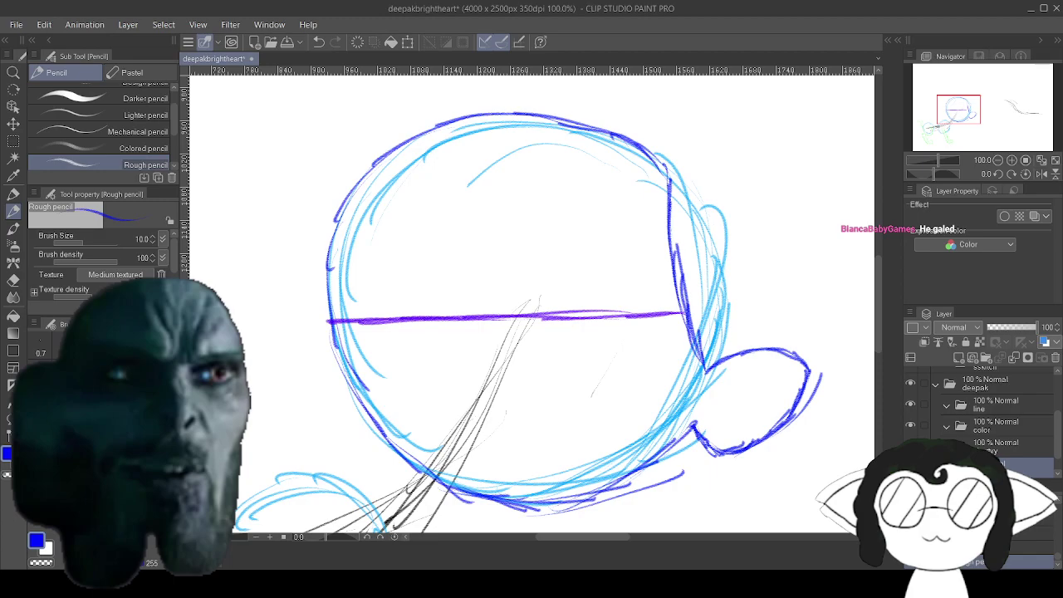
pyautogui.click(63, 528)
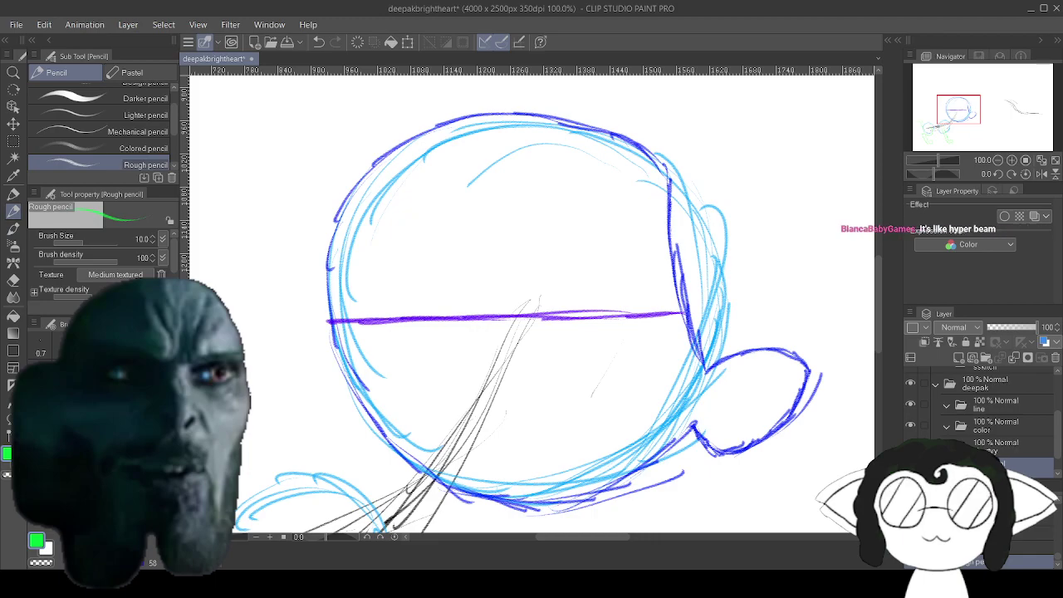
pyautogui.moveTo(585, 383)
pyautogui.mouseDown()
pyautogui.moveTo(606, 393)
pyautogui.moveTo(581, 384)
pyautogui.moveTo(636, 386)
pyautogui.moveTo(665, 312)
pyautogui.mouseUp()
pyautogui.moveTo(652, 274); pyautogui.dragTo(665, 311)
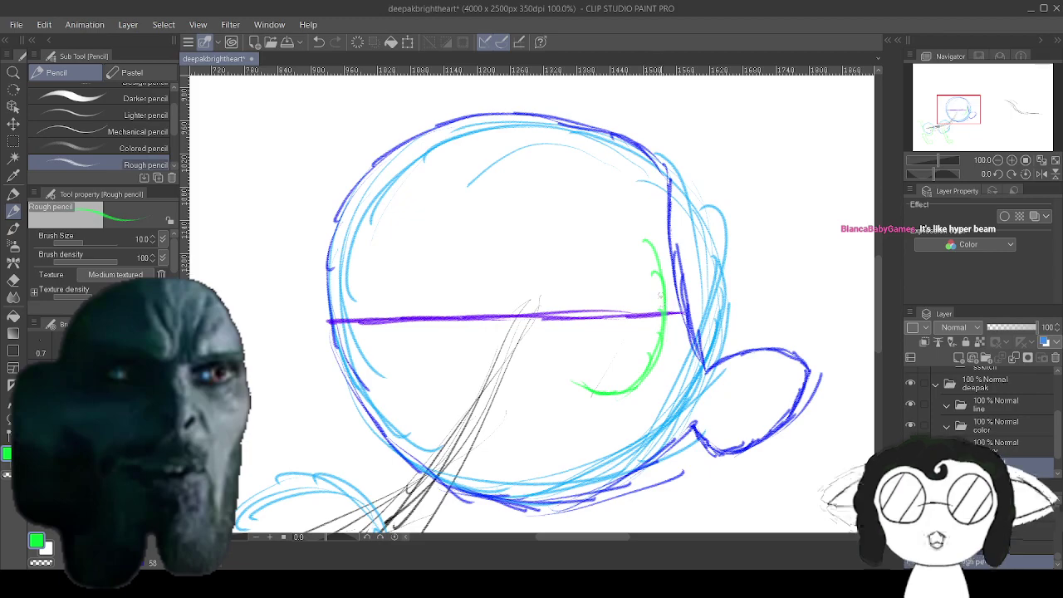
pyautogui.moveTo(656, 269)
pyautogui.mouseDown()
pyautogui.moveTo(627, 212)
pyautogui.moveTo(596, 205)
pyautogui.moveTo(546, 299)
pyautogui.mouseUp()
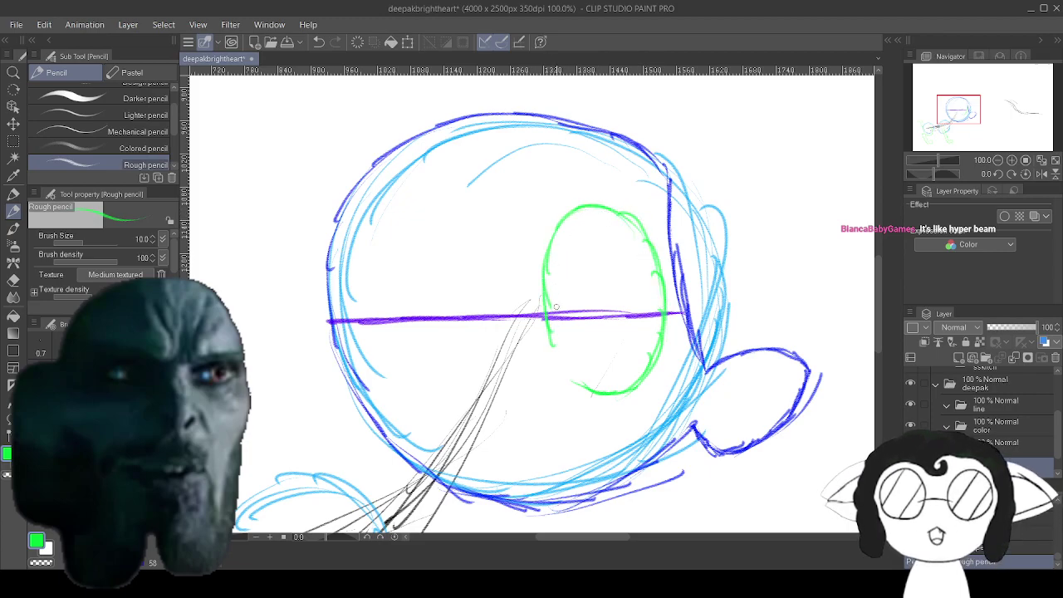
pyautogui.moveTo(544, 286)
pyautogui.mouseDown()
pyautogui.moveTo(543, 340)
pyautogui.moveTo(558, 337)
pyautogui.moveTo(567, 378)
pyautogui.mouseUp()
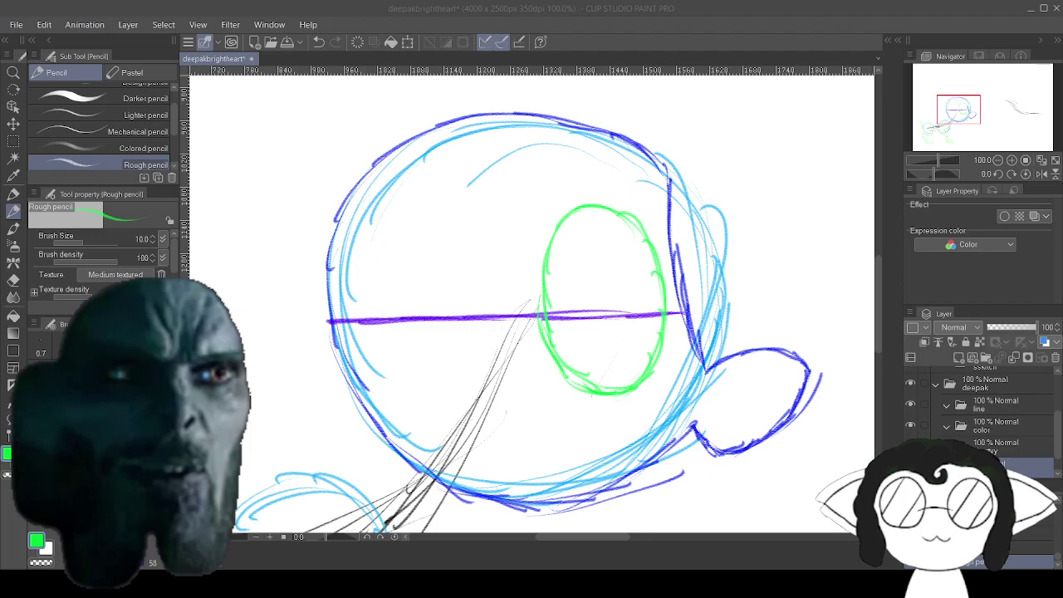
# Examine the head sketch and its proportions against the body sketch.
pyautogui.scroll(-9, 545, 332)
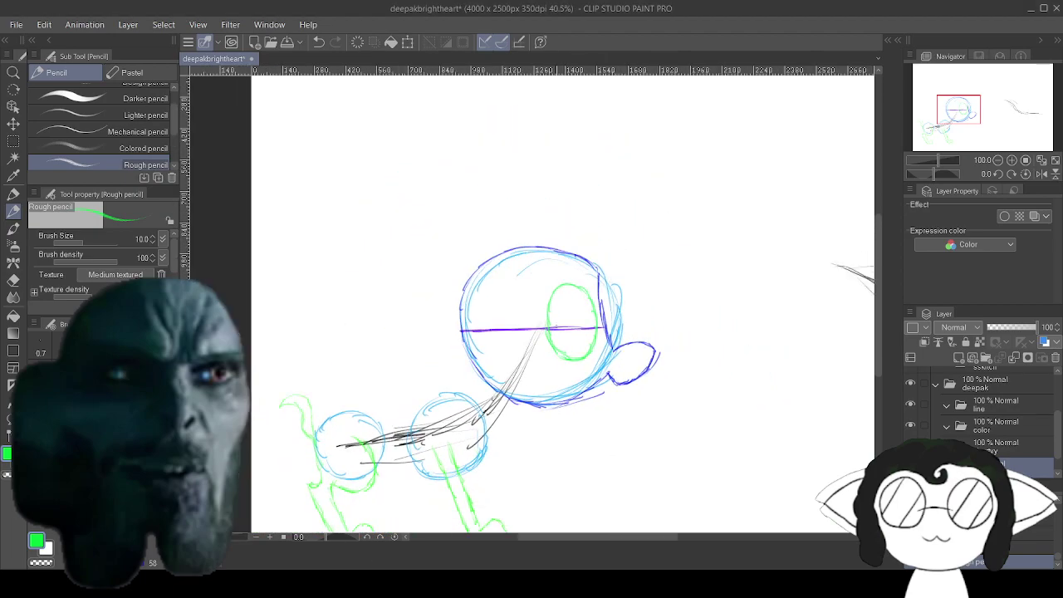
pyautogui.scroll(8, 555, 230)
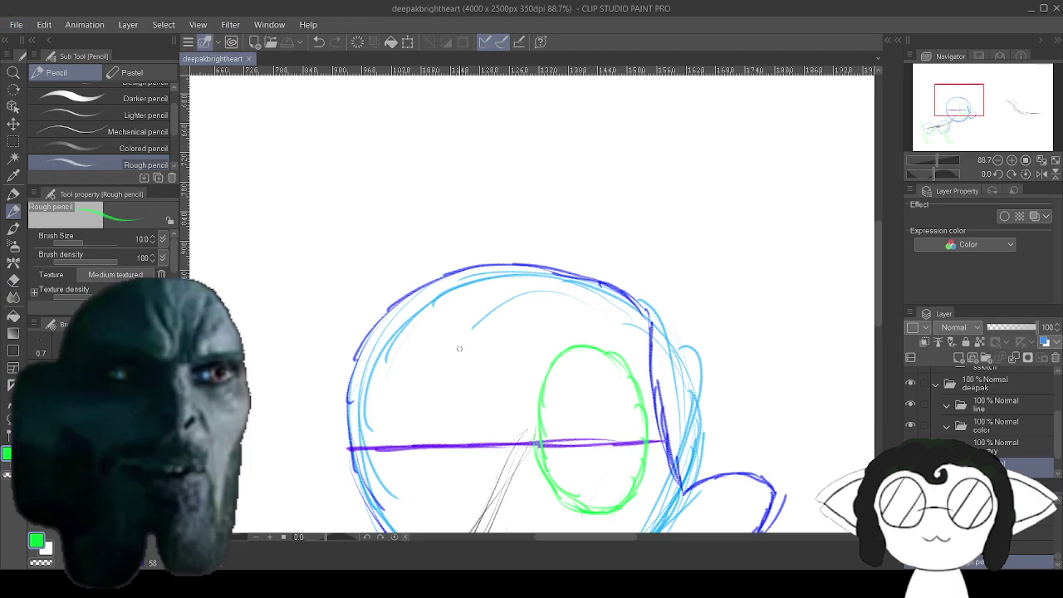
pyautogui.scroll(-6, 460, 374)
pyautogui.scroll(4, 455, 475)
pyautogui.scroll(3, 455, 476)
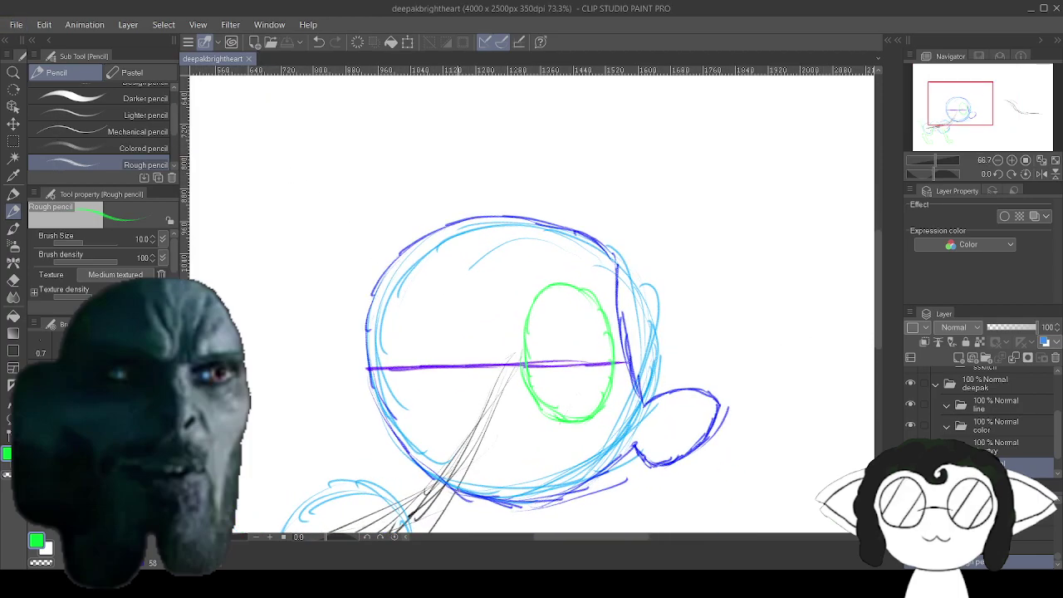
pyautogui.scroll(-8, 455, 483)
pyautogui.scroll(3, 498, 415)
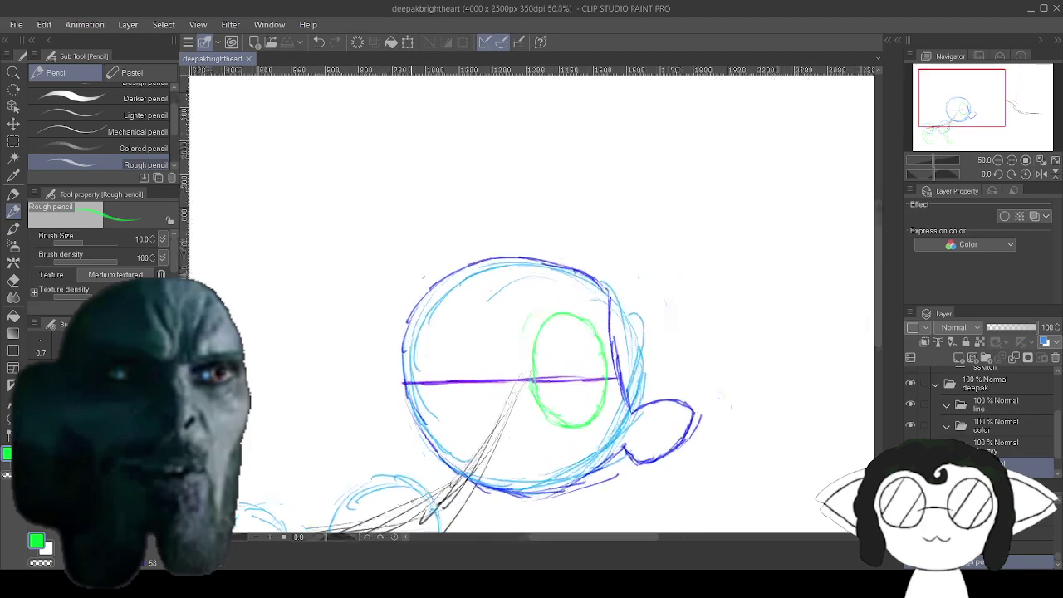
pyautogui.scroll(-2, 499, 415)
pyautogui.scroll(1, 499, 415)
pyautogui.scroll(1, 399, 490)
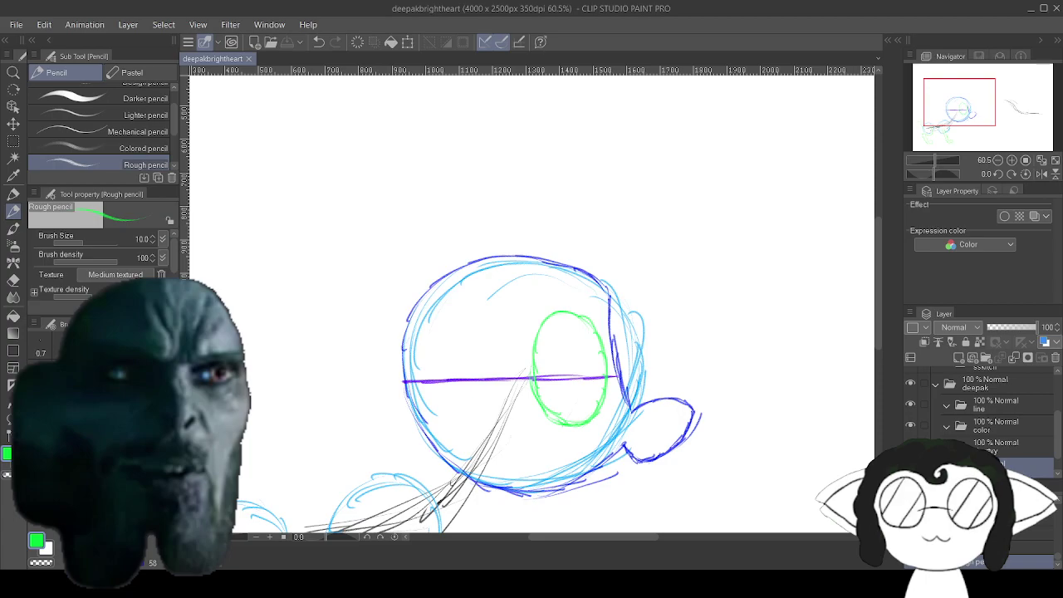
# Change the drawing colour to crimson and sketch the near ear's upper, back and lower edges over the back of the head.
pyautogui.click(114, 548)
pyautogui.moveTo(106, 549)
pyautogui.mouseDown()
pyautogui.moveTo(147, 519)
pyautogui.moveTo(152, 474)
pyautogui.moveTo(133, 450)
pyautogui.mouseUp()
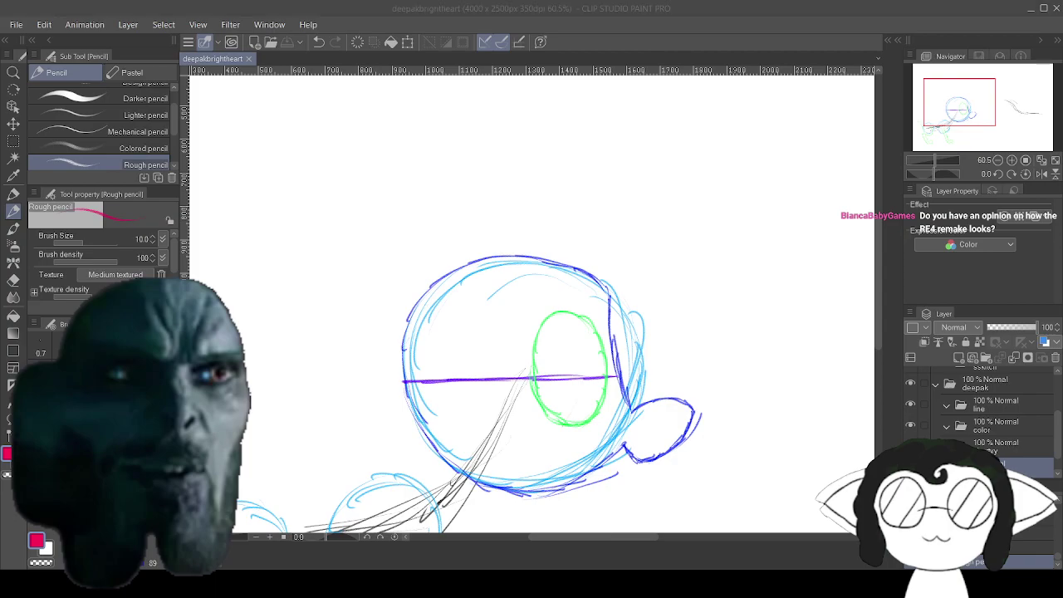
pyautogui.click(634, 5)
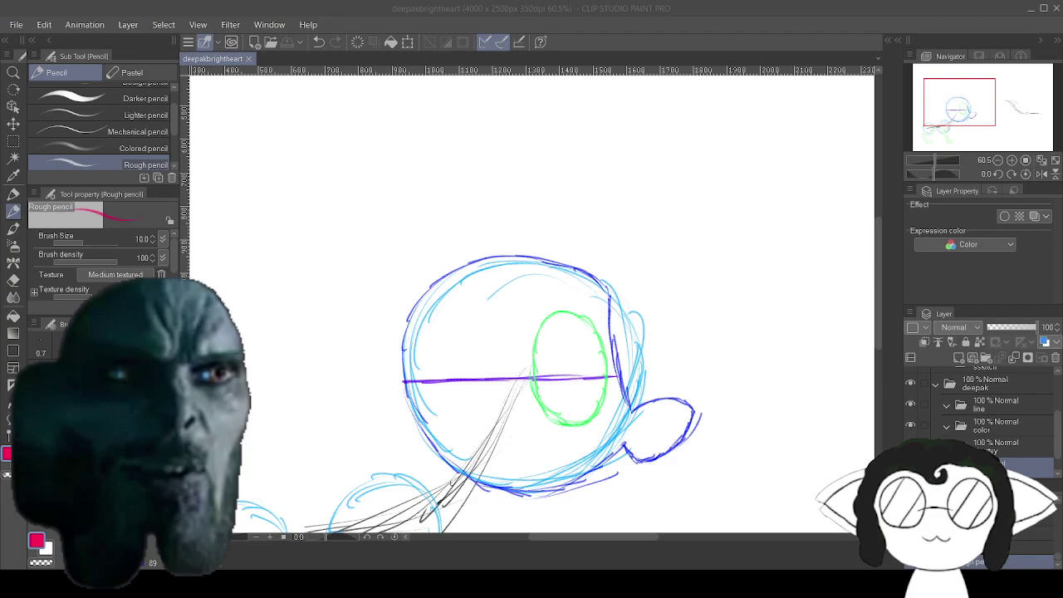
pyautogui.hotkey('alt', 'Tab')
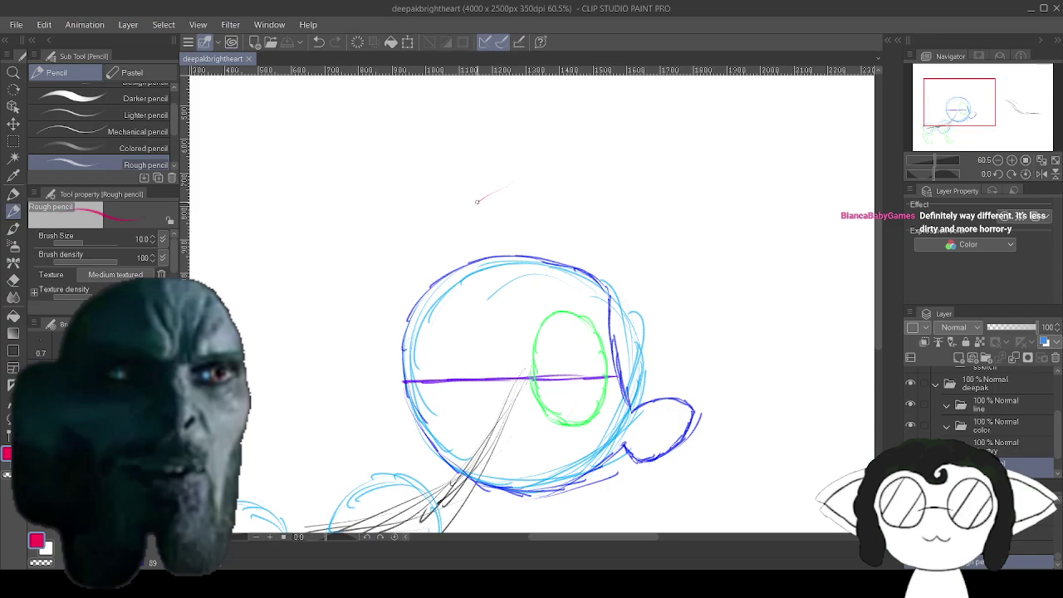
pyautogui.moveTo(461, 214)
pyautogui.mouseDown()
pyautogui.moveTo(509, 186)
pyautogui.moveTo(414, 248)
pyautogui.moveTo(511, 185)
pyautogui.moveTo(394, 276)
pyautogui.mouseUp()
pyautogui.moveTo(466, 211)
pyautogui.mouseDown()
pyautogui.moveTo(526, 180)
pyautogui.moveTo(500, 198)
pyautogui.mouseUp()
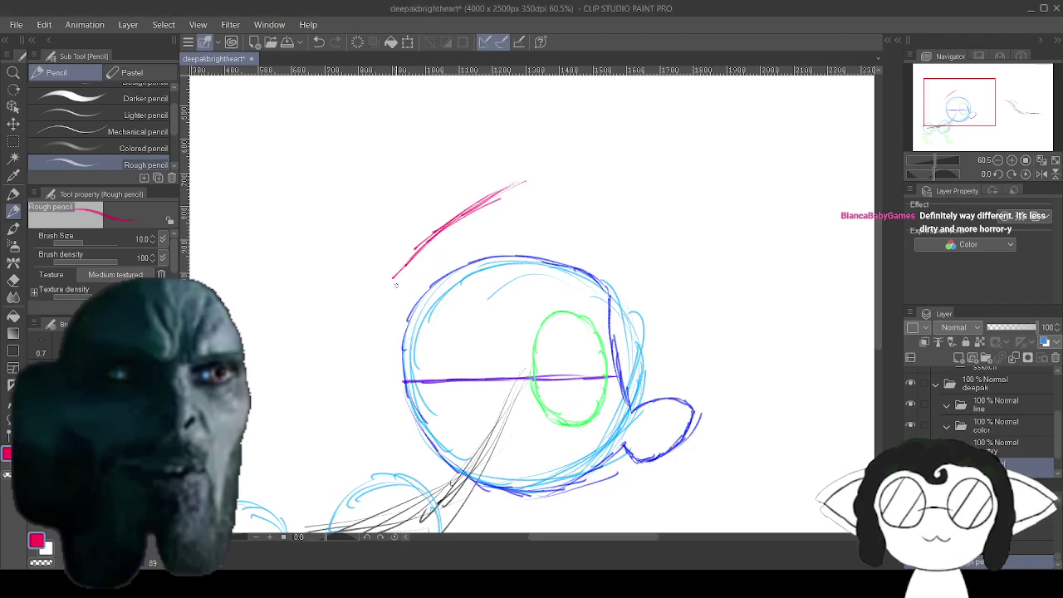
pyautogui.moveTo(394, 279)
pyautogui.mouseDown()
pyautogui.moveTo(406, 307)
pyautogui.moveTo(395, 279)
pyautogui.moveTo(384, 289)
pyautogui.moveTo(402, 270)
pyautogui.moveTo(384, 284)
pyautogui.moveTo(406, 345)
pyautogui.moveTo(425, 367)
pyautogui.mouseUp()
pyautogui.moveTo(395, 321)
pyautogui.mouseDown()
pyautogui.moveTo(425, 378)
pyautogui.moveTo(450, 392)
pyautogui.mouseUp()
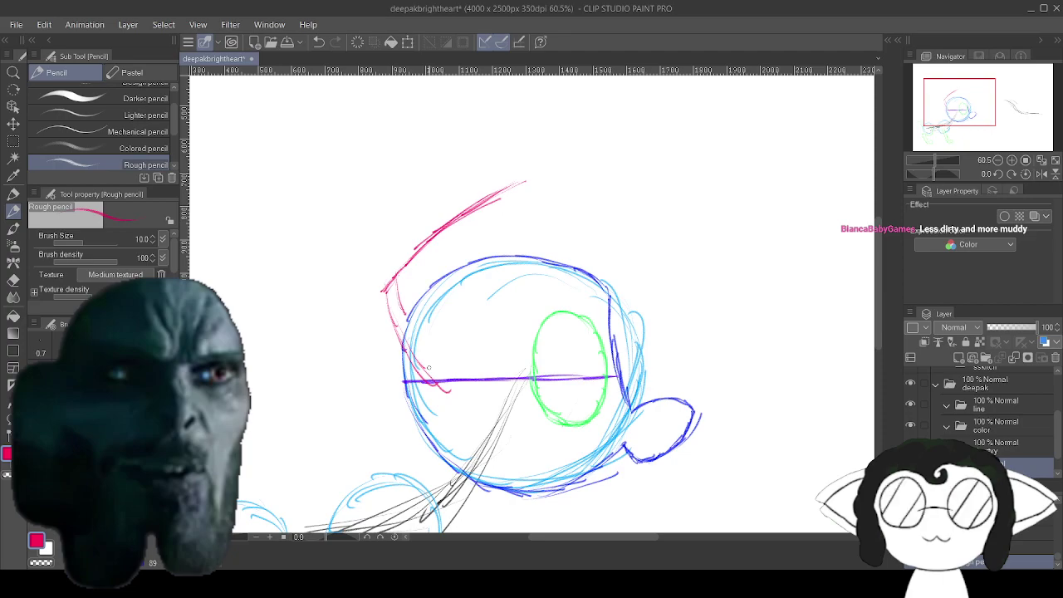
pyautogui.moveTo(412, 354)
pyautogui.mouseDown()
pyautogui.moveTo(492, 425)
pyautogui.moveTo(464, 395)
pyautogui.moveTo(482, 421)
pyautogui.moveTo(472, 407)
pyautogui.moveTo(505, 417)
pyautogui.moveTo(468, 415)
pyautogui.moveTo(516, 387)
pyautogui.mouseUp()
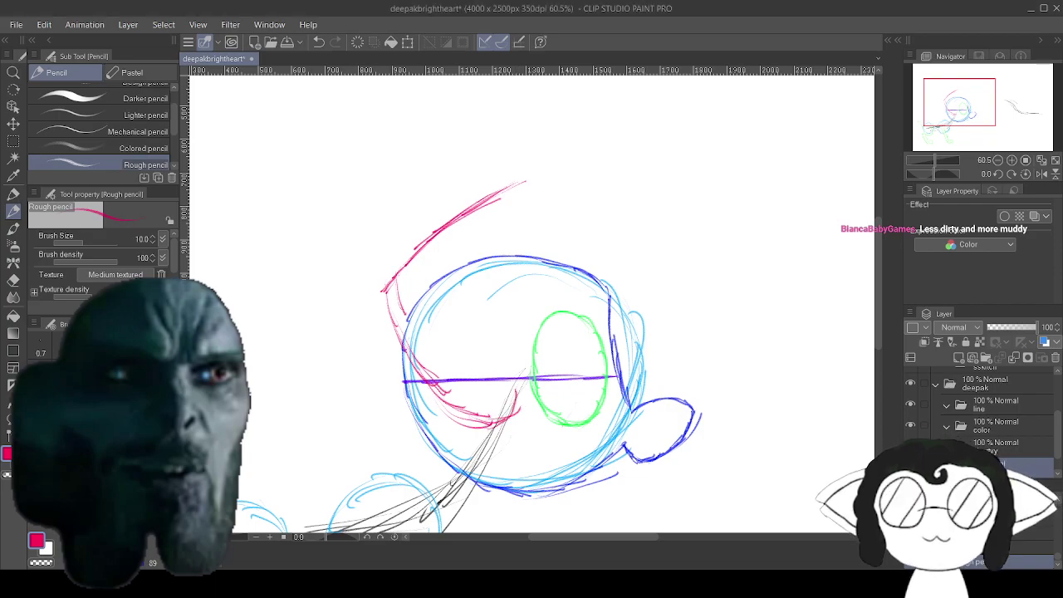
# Sketch the near ear's front edge from its tip down to the lower curve, closing the ear outline.
pyautogui.moveTo(506, 213); pyautogui.dragTo(519, 301)
pyautogui.moveTo(516, 258); pyautogui.dragTo(526, 357)
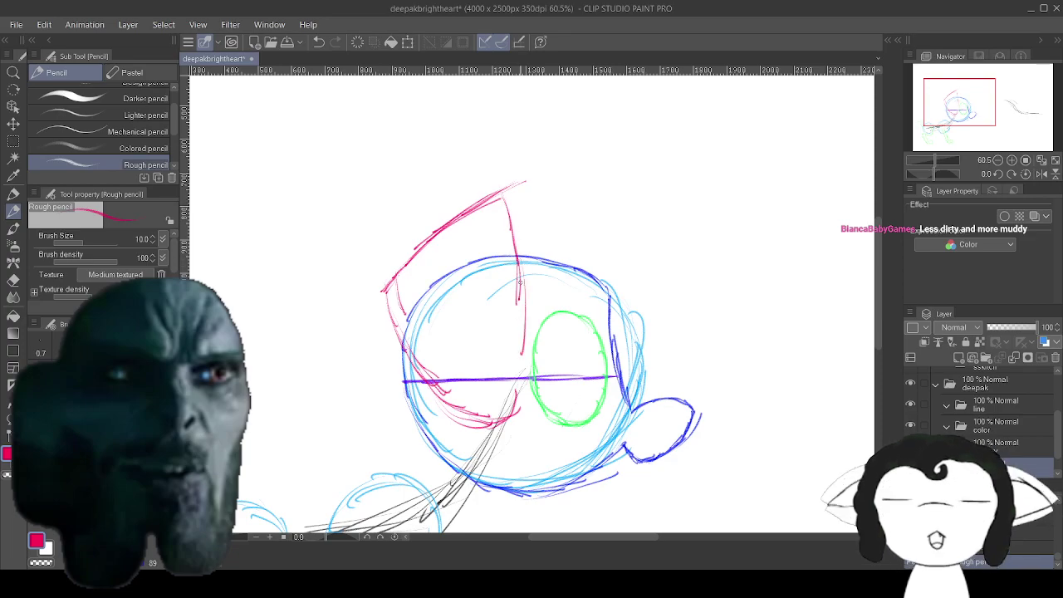
pyautogui.moveTo(518, 303)
pyautogui.mouseDown()
pyautogui.moveTo(523, 382)
pyautogui.moveTo(498, 421)
pyautogui.mouseUp()
pyautogui.moveTo(518, 386)
pyautogui.mouseDown()
pyautogui.moveTo(498, 421)
pyautogui.moveTo(468, 413)
pyautogui.moveTo(387, 320)
pyautogui.mouseUp()
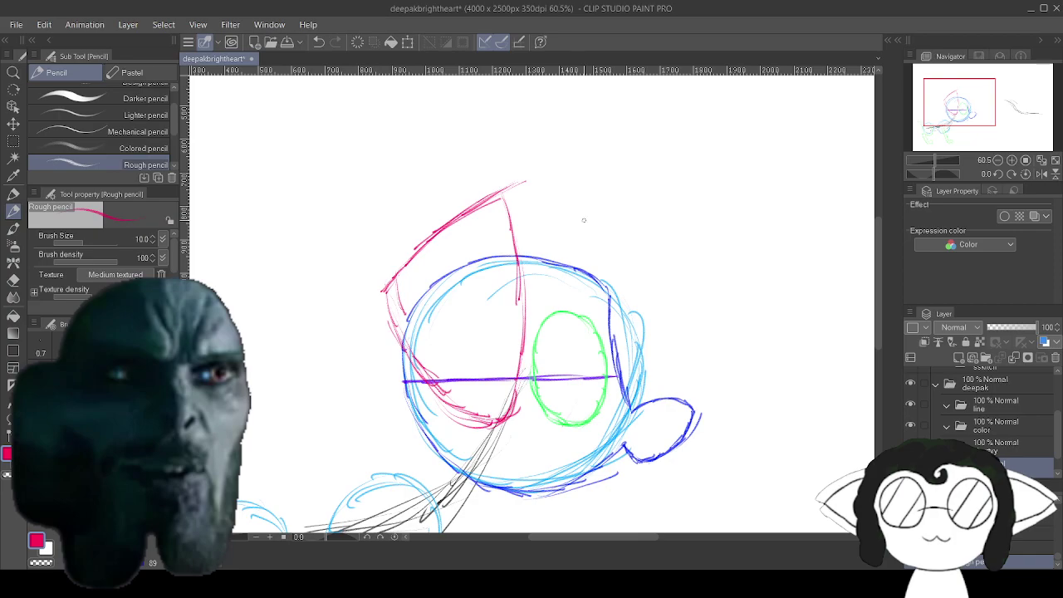
# Sketch the far ear in crimson, rising from the top of the head and folding down in front of the forehead.
pyautogui.moveTo(584, 239); pyautogui.dragTo(605, 217)
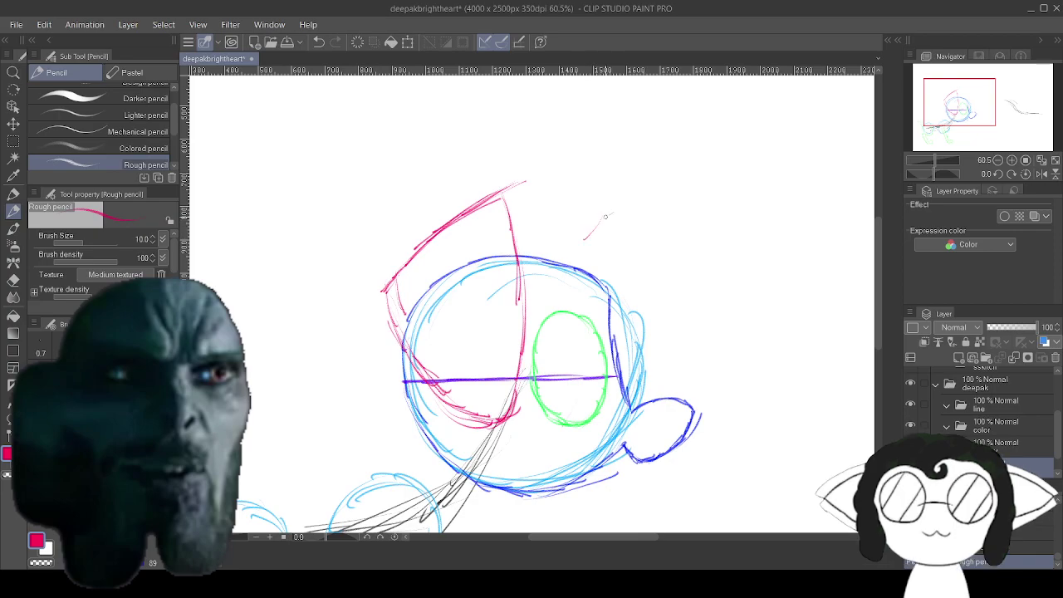
pyautogui.moveTo(555, 264)
pyautogui.mouseDown()
pyautogui.moveTo(604, 221)
pyautogui.moveTo(599, 254)
pyautogui.moveTo(573, 268)
pyautogui.mouseUp()
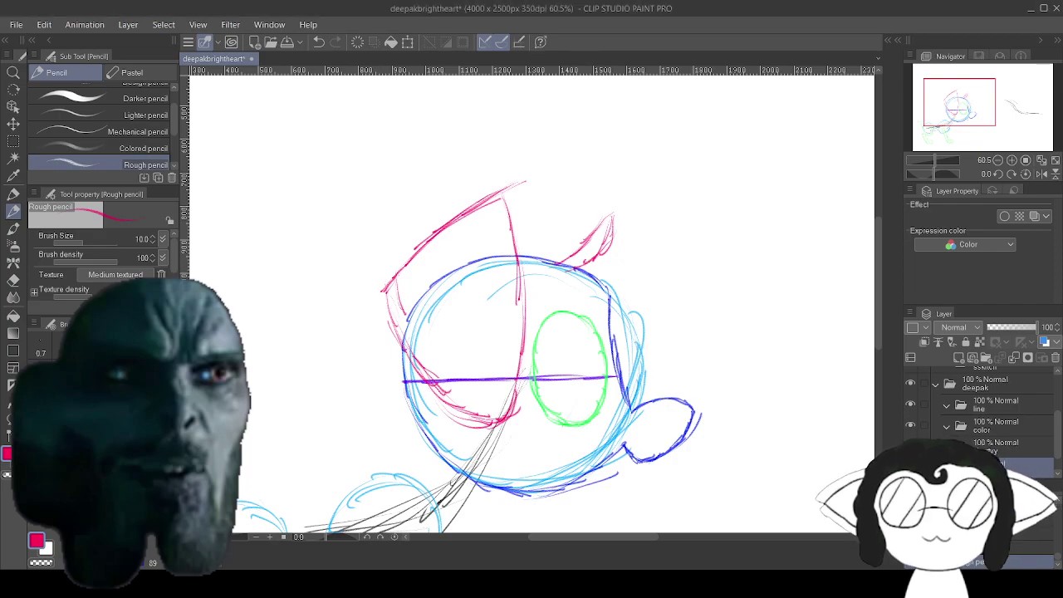
pyautogui.moveTo(614, 212); pyautogui.dragTo(662, 281)
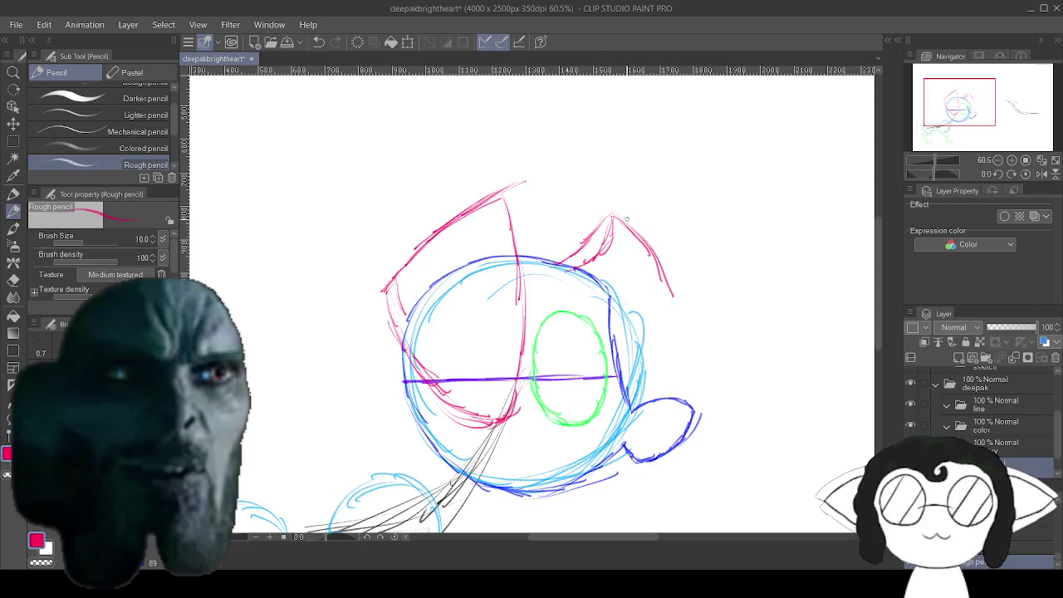
pyautogui.moveTo(667, 284); pyautogui.dragTo(672, 369)
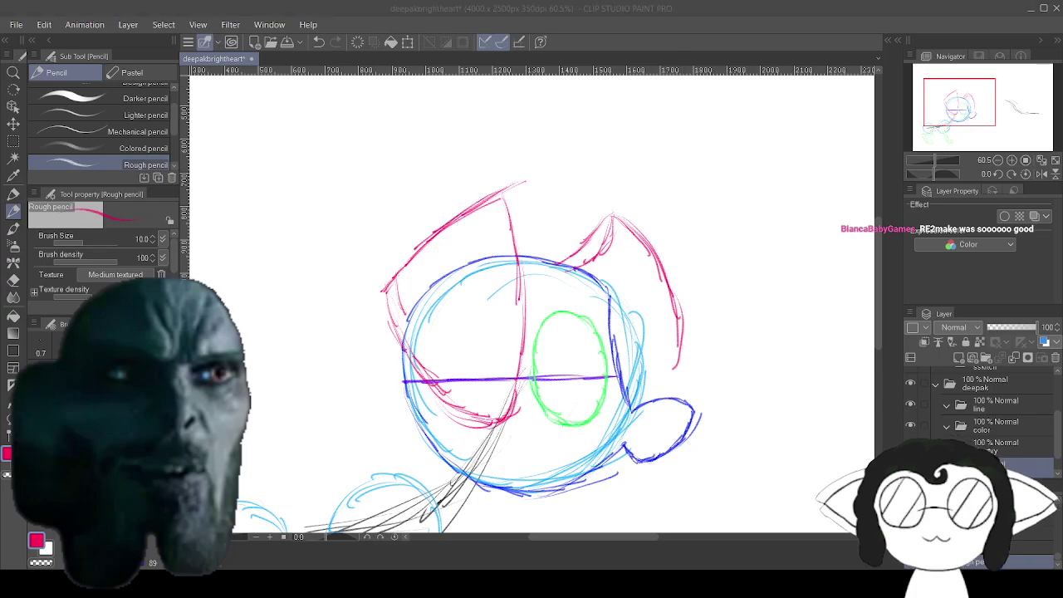
pyautogui.moveTo(679, 363)
pyautogui.mouseDown()
pyautogui.moveTo(666, 371)
pyautogui.moveTo(655, 327)
pyautogui.moveTo(657, 336)
pyautogui.mouseUp()
pyautogui.moveTo(666, 364)
pyautogui.mouseDown()
pyautogui.moveTo(652, 318)
pyautogui.moveTo(603, 276)
pyautogui.mouseUp()
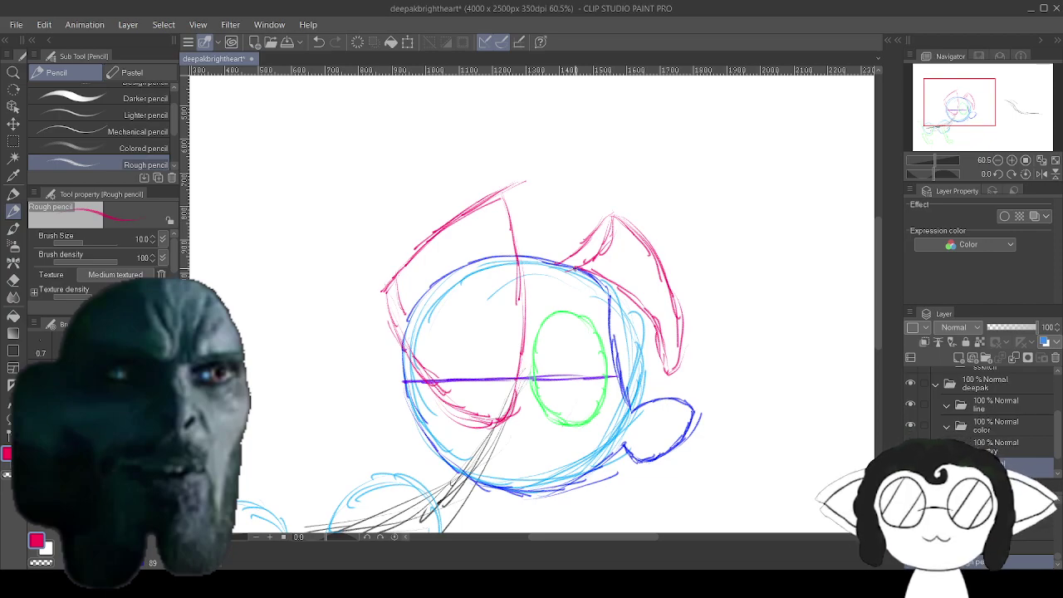
# Sketch a crimson four-sided neck shape between the underside of the head and the chest circle.
pyautogui.moveTo(574, 268)
pyautogui.mouseDown()
pyautogui.moveTo(573, 197)
pyautogui.moveTo(565, 236)
pyautogui.mouseUp()
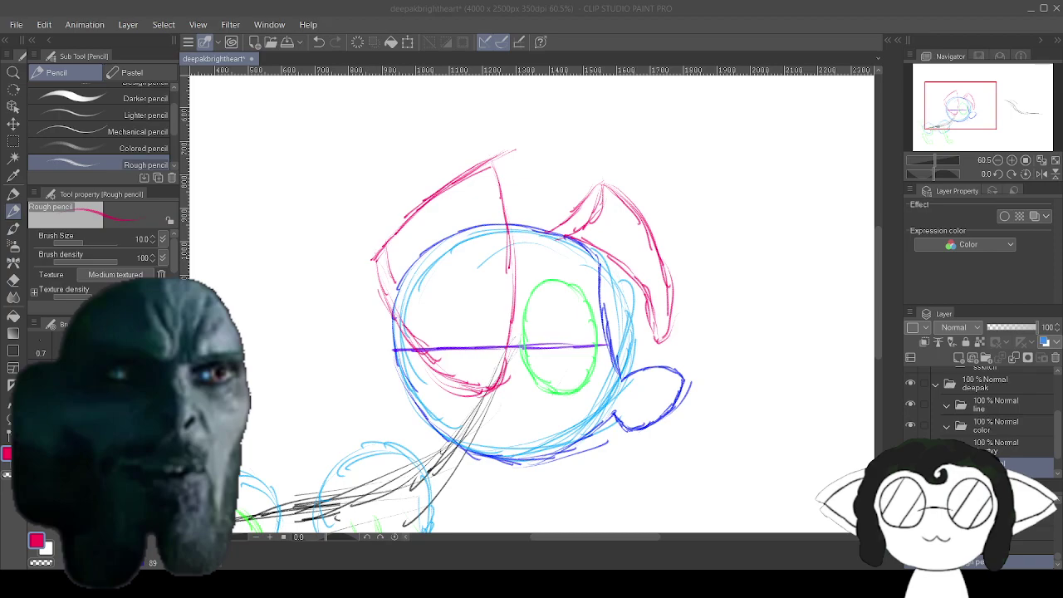
pyautogui.moveTo(579, 518)
pyautogui.mouseDown()
pyautogui.moveTo(702, 410)
pyautogui.moveTo(733, 499)
pyautogui.moveTo(771, 490)
pyautogui.mouseUp()
pyautogui.scroll(2, 703, 410)
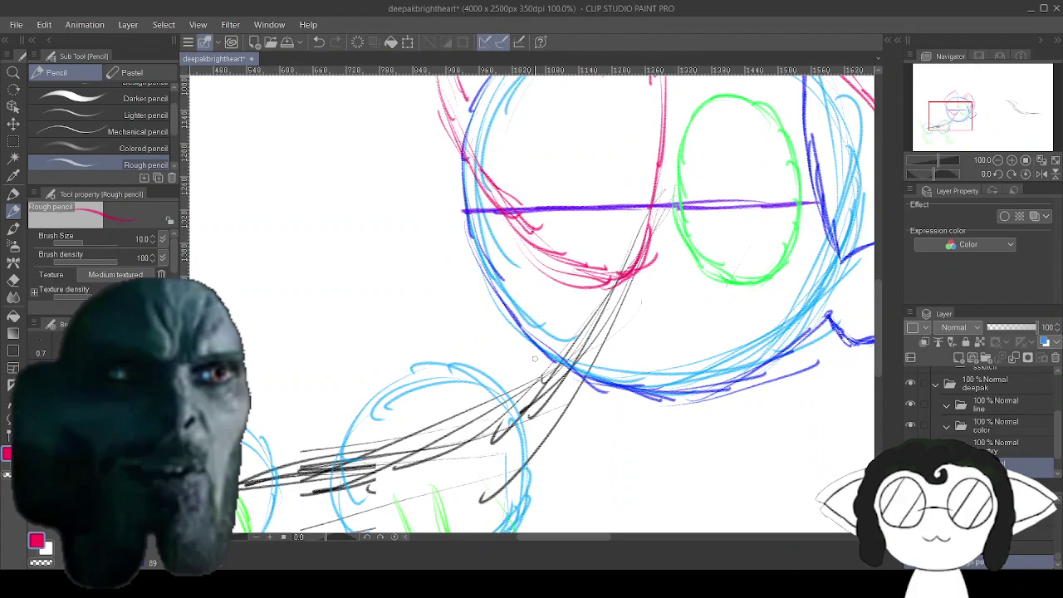
pyautogui.moveTo(540, 352)
pyautogui.mouseDown()
pyautogui.moveTo(498, 382)
pyautogui.moveTo(509, 420)
pyautogui.moveTo(543, 470)
pyautogui.mouseUp()
pyautogui.moveTo(500, 384)
pyautogui.mouseDown()
pyautogui.moveTo(531, 454)
pyautogui.moveTo(556, 472)
pyautogui.mouseUp()
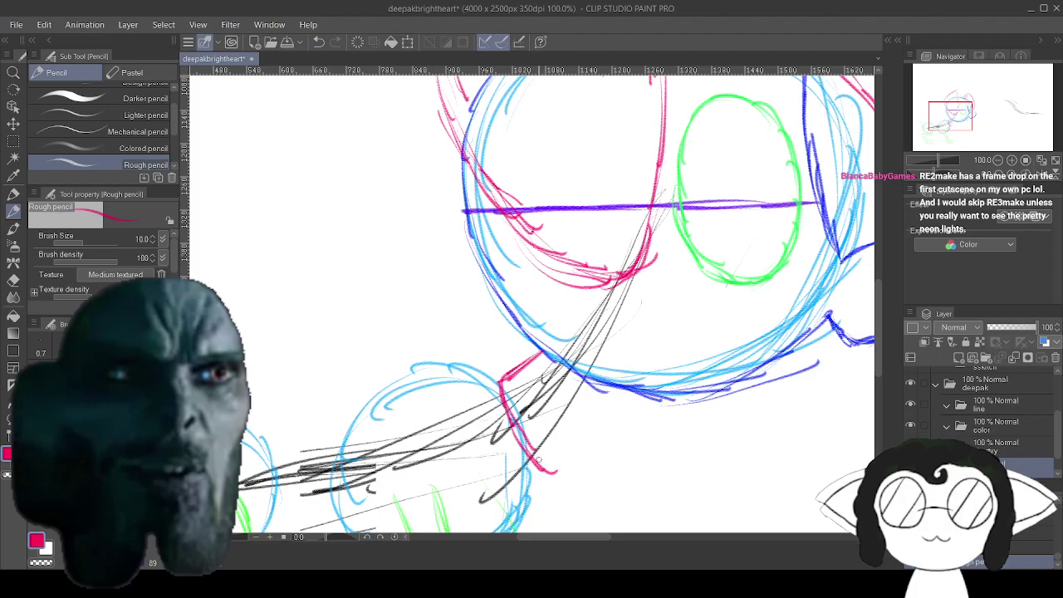
pyautogui.moveTo(540, 458)
pyautogui.mouseDown()
pyautogui.moveTo(580, 439)
pyautogui.moveTo(547, 476)
pyautogui.moveTo(591, 435)
pyautogui.moveTo(568, 386)
pyautogui.mouseUp()
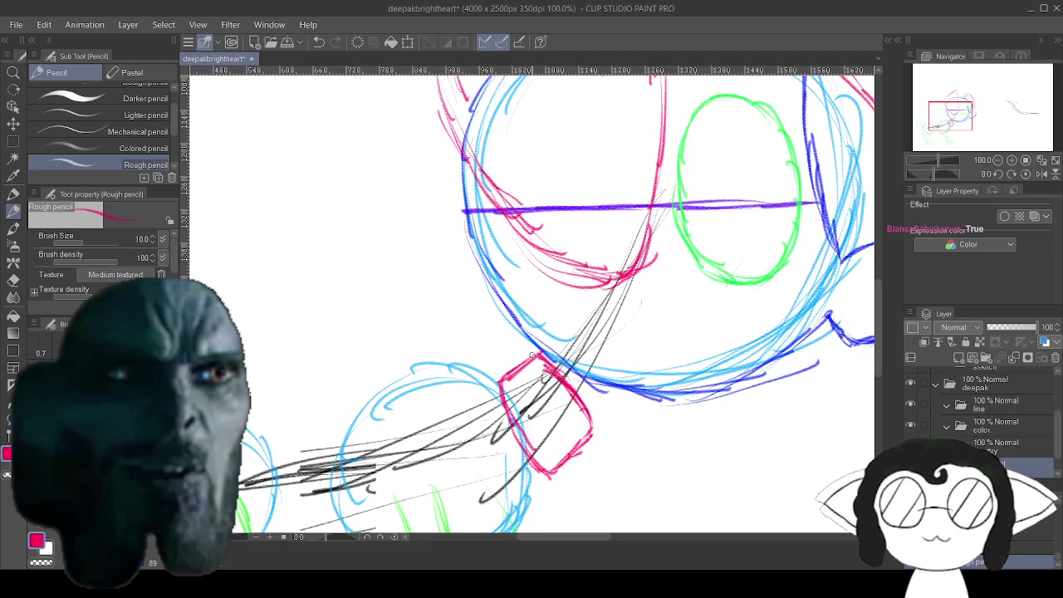
# Examine the neck shape, the chest circle and the green hind leg sketch up close.
pyautogui.moveTo(532, 355); pyautogui.dragTo(480, 288)
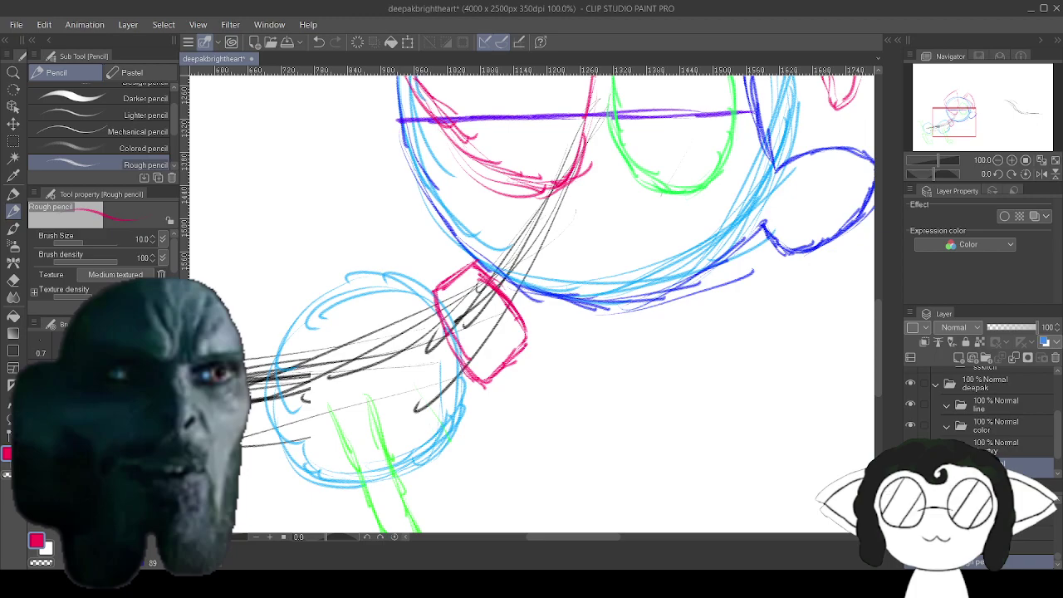
pyautogui.moveTo(564, 344)
pyautogui.mouseDown()
pyautogui.moveTo(644, 357)
pyautogui.moveTo(680, 328)
pyautogui.moveTo(661, 373)
pyautogui.mouseUp()
pyautogui.scroll(2, 643, 357)
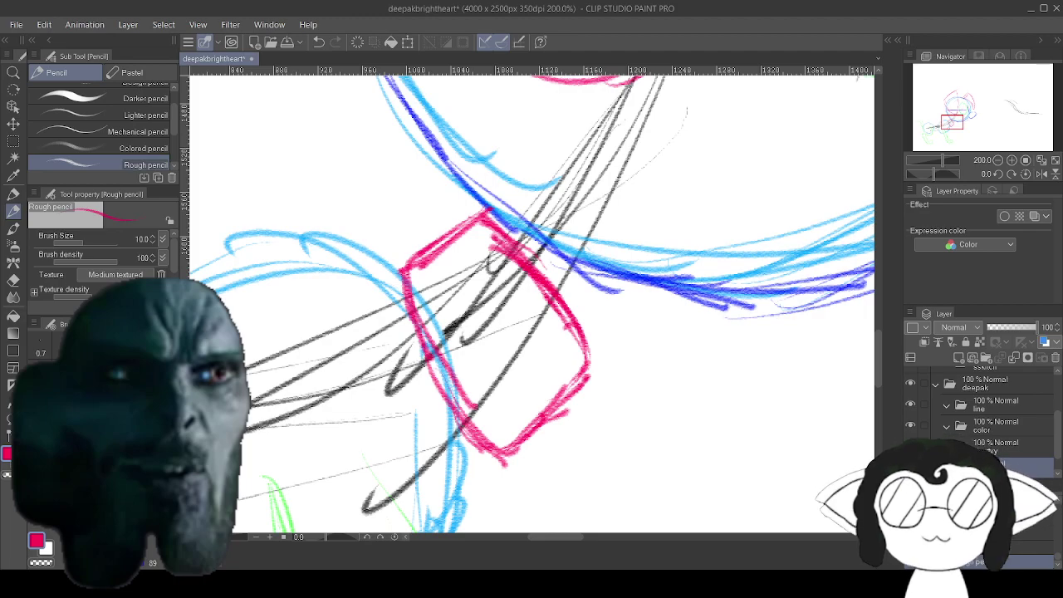
pyautogui.moveTo(532, 304)
pyautogui.mouseDown()
pyautogui.moveTo(533, 178)
pyautogui.moveTo(535, 370)
pyautogui.mouseUp()
pyautogui.scroll(-3, 531, 299)
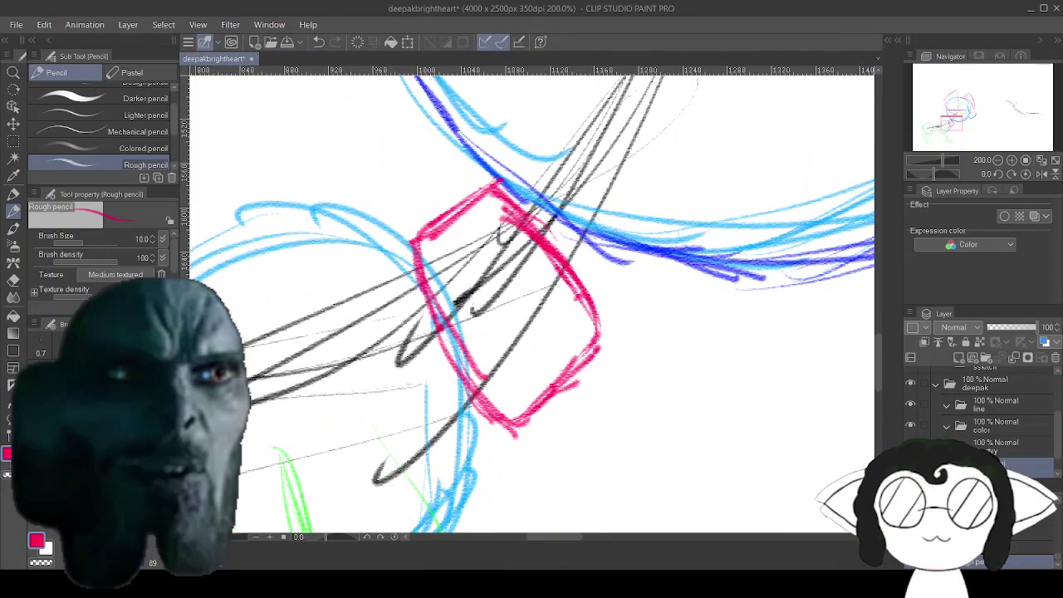
pyautogui.scroll(-3, 531, 299)
pyautogui.scroll(1, 531, 299)
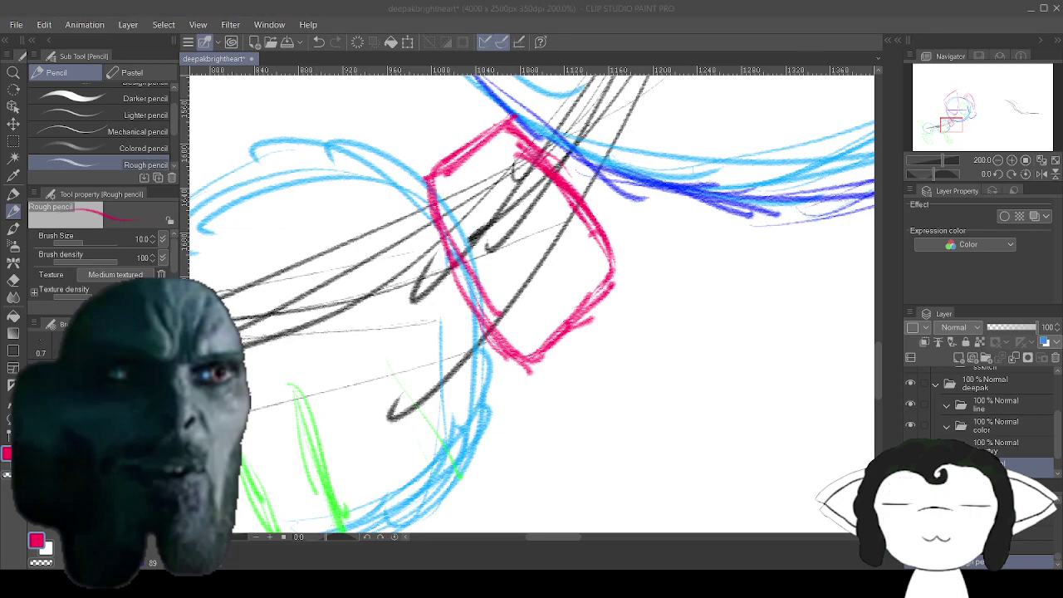
pyautogui.moveTo(249, 522)
pyautogui.mouseDown()
pyautogui.moveTo(587, 83)
pyautogui.moveTo(731, 90)
pyautogui.moveTo(822, 265)
pyautogui.moveTo(868, 236)
pyautogui.mouseUp()
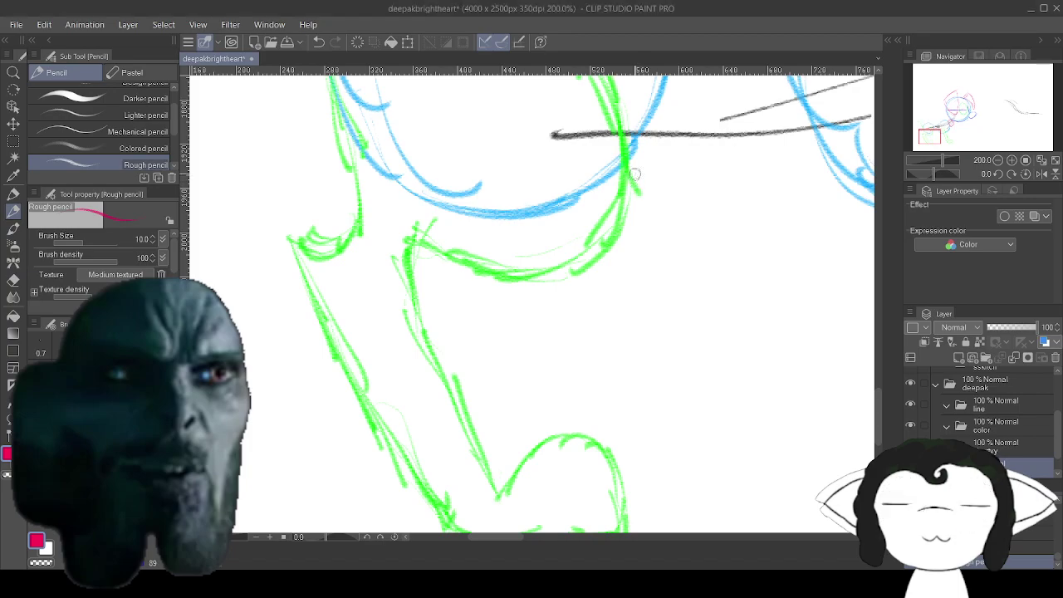
# Sketch the far hind leg's thigh underside and shin in crimson along the front of the green hind leg.
pyautogui.moveTo(629, 190)
pyautogui.mouseDown()
pyautogui.moveTo(631, 232)
pyautogui.moveTo(599, 286)
pyautogui.moveTo(626, 263)
pyautogui.moveTo(571, 296)
pyautogui.moveTo(606, 287)
pyautogui.moveTo(519, 293)
pyautogui.moveTo(549, 300)
pyautogui.moveTo(480, 268)
pyautogui.mouseUp()
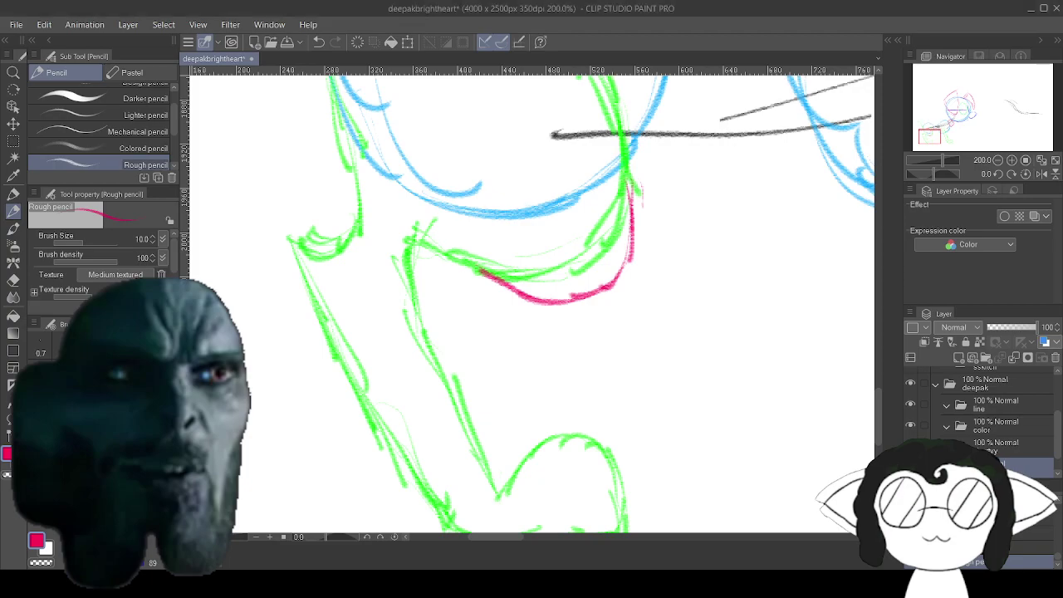
pyautogui.moveTo(496, 279); pyautogui.dragTo(440, 256)
pyautogui.moveTo(485, 273)
pyautogui.mouseDown()
pyautogui.moveTo(413, 244)
pyautogui.moveTo(459, 334)
pyautogui.mouseUp()
pyautogui.moveTo(440, 295); pyautogui.dragTo(491, 444)
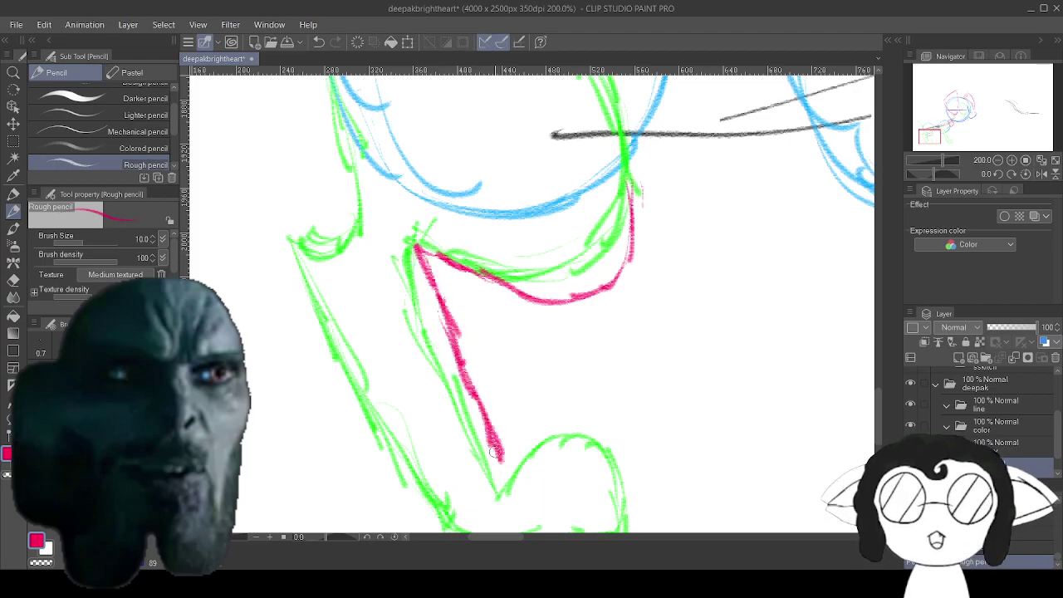
pyautogui.moveTo(496, 442); pyautogui.dragTo(504, 463)
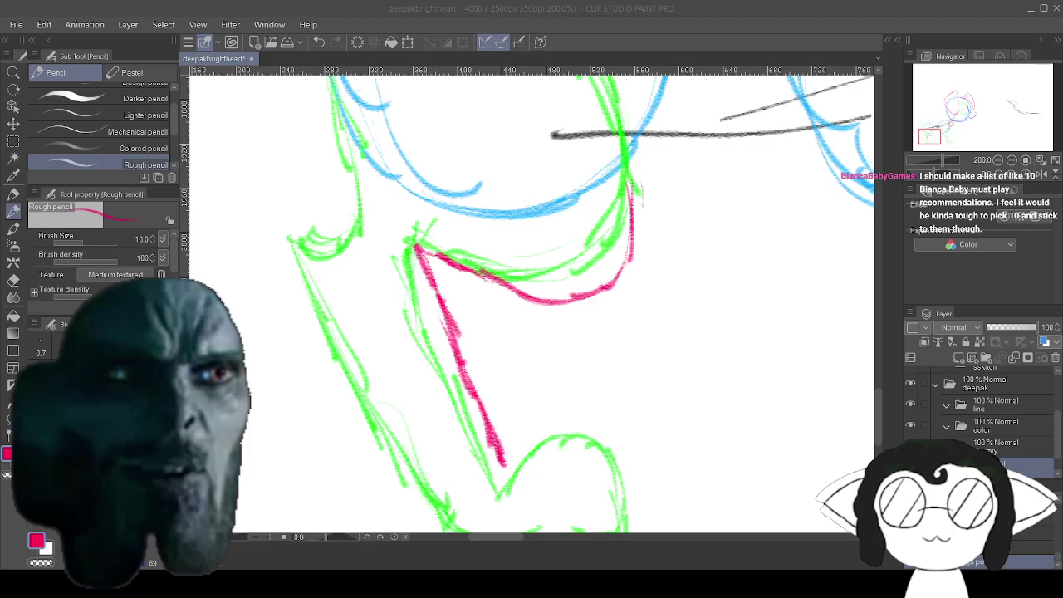
# Extend the crimson shin down to the hind paw and outline the far paw's rounded front edge.
pyautogui.moveTo(464, 375)
pyautogui.mouseDown()
pyautogui.moveTo(518, 467)
pyautogui.moveTo(508, 342)
pyautogui.mouseUp()
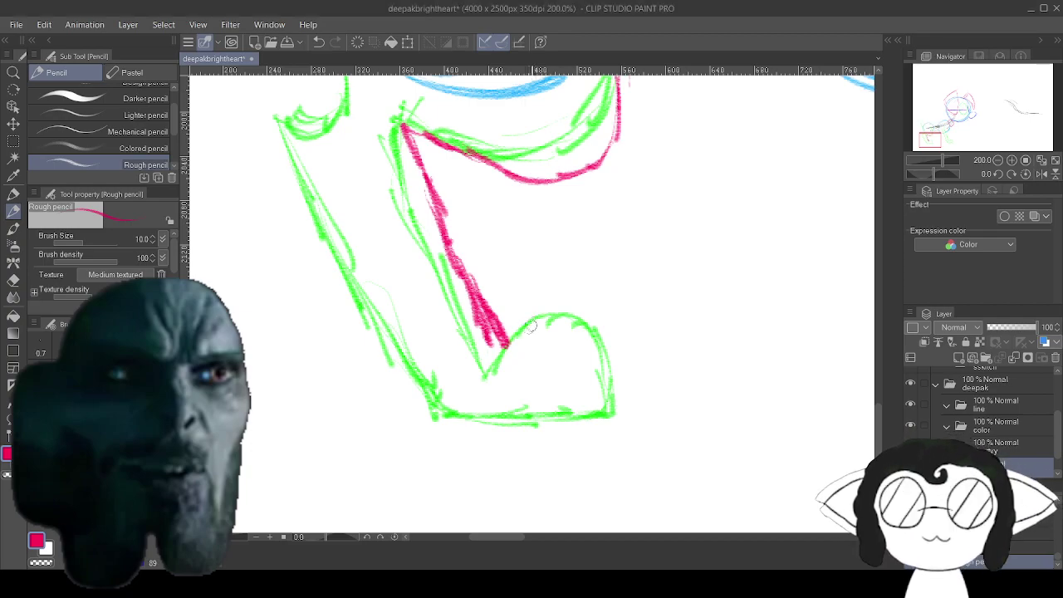
pyautogui.moveTo(533, 320)
pyautogui.mouseDown()
pyautogui.moveTo(583, 300)
pyautogui.moveTo(578, 309)
pyautogui.moveTo(616, 323)
pyautogui.moveTo(631, 371)
pyautogui.mouseUp()
pyautogui.moveTo(618, 331)
pyautogui.mouseDown()
pyautogui.moveTo(638, 406)
pyautogui.moveTo(529, 459)
pyautogui.mouseUp()
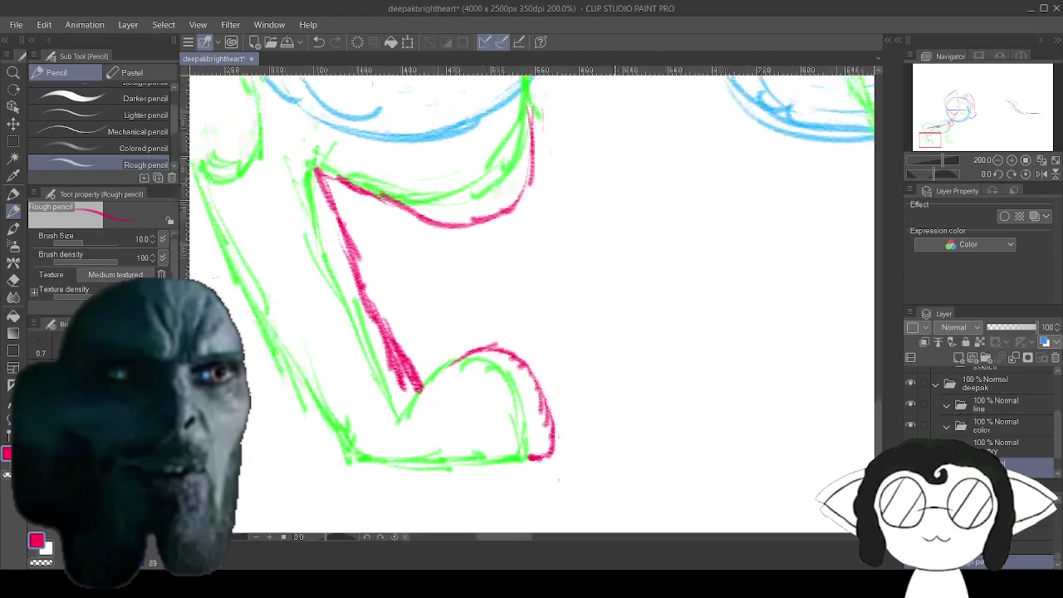
# Sketch the far front leg's front edge in crimson, from below the chest circle down to the green paw.
pyautogui.moveTo(529, 225)
pyautogui.mouseDown()
pyautogui.moveTo(519, 451)
pyautogui.moveTo(428, 513)
pyautogui.moveTo(514, 477)
pyautogui.moveTo(553, 437)
pyautogui.moveTo(512, 409)
pyautogui.moveTo(256, 447)
pyautogui.moveTo(204, 391)
pyautogui.mouseUp()
pyautogui.moveTo(615, 374)
pyautogui.mouseDown()
pyautogui.moveTo(477, 252)
pyautogui.moveTo(409, 276)
pyautogui.moveTo(394, 234)
pyautogui.moveTo(395, 250)
pyautogui.mouseUp()
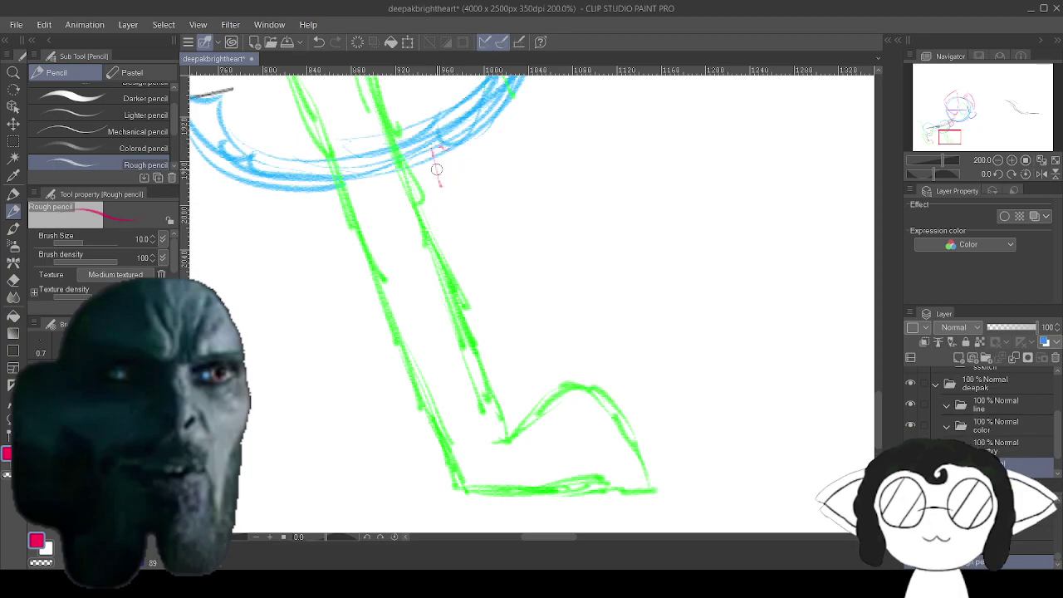
pyautogui.moveTo(433, 151); pyautogui.dragTo(446, 198)
pyautogui.moveTo(432, 151); pyautogui.dragTo(487, 306)
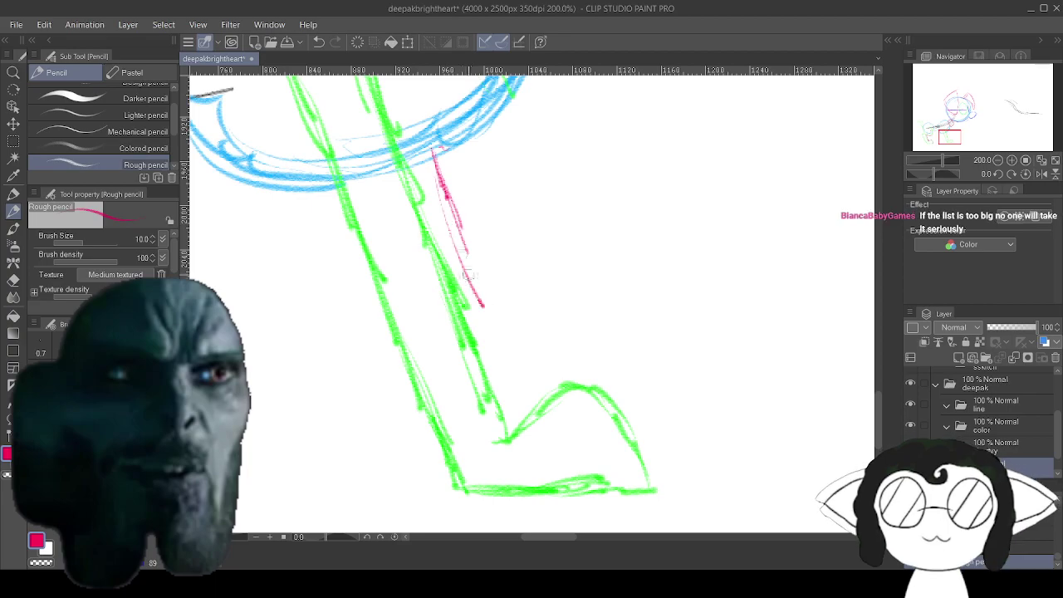
pyautogui.moveTo(465, 267); pyautogui.dragTo(499, 342)
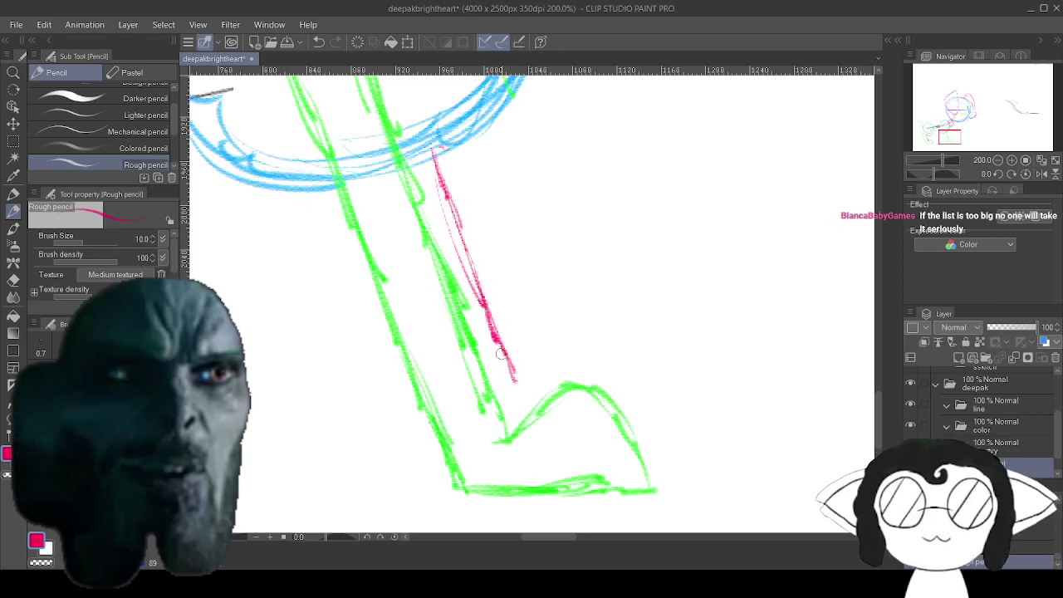
pyautogui.moveTo(496, 342); pyautogui.dragTo(523, 407)
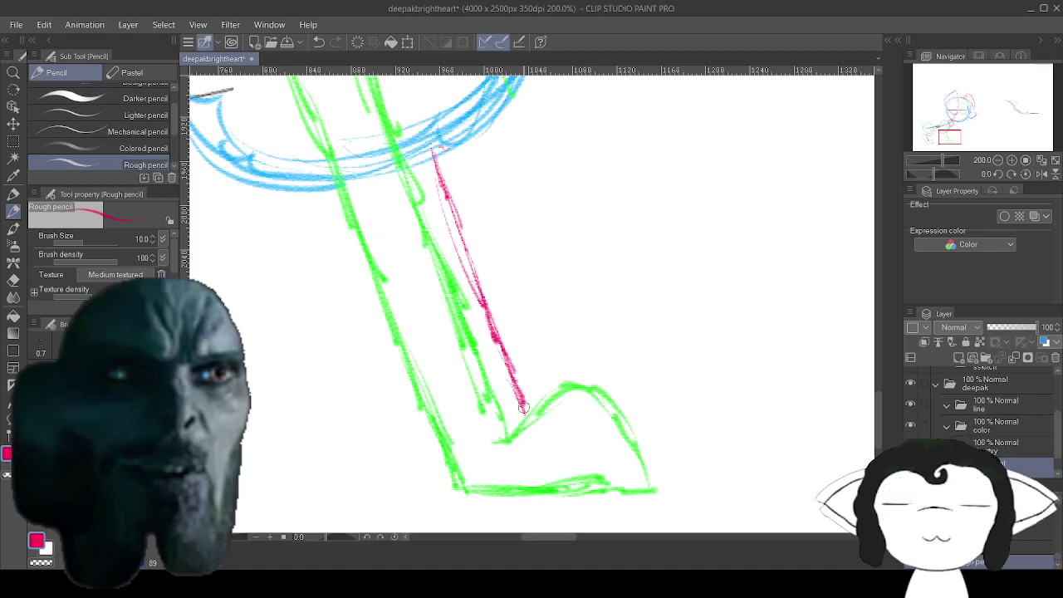
pyautogui.moveTo(523, 407); pyautogui.dragTo(483, 340)
pyautogui.scroll(3, 432, 307)
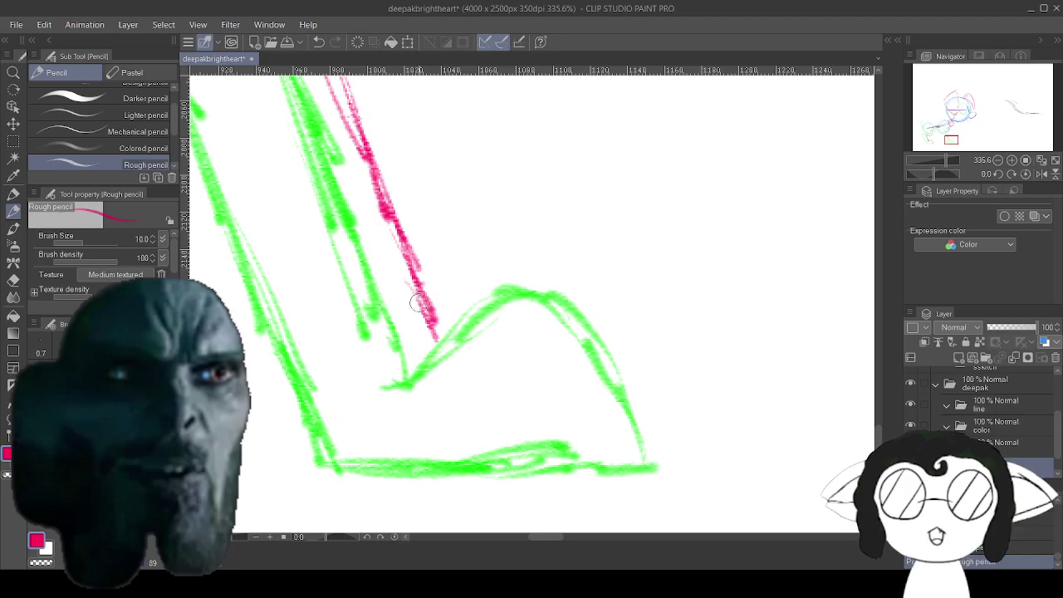
pyautogui.moveTo(424, 306); pyautogui.dragTo(436, 345)
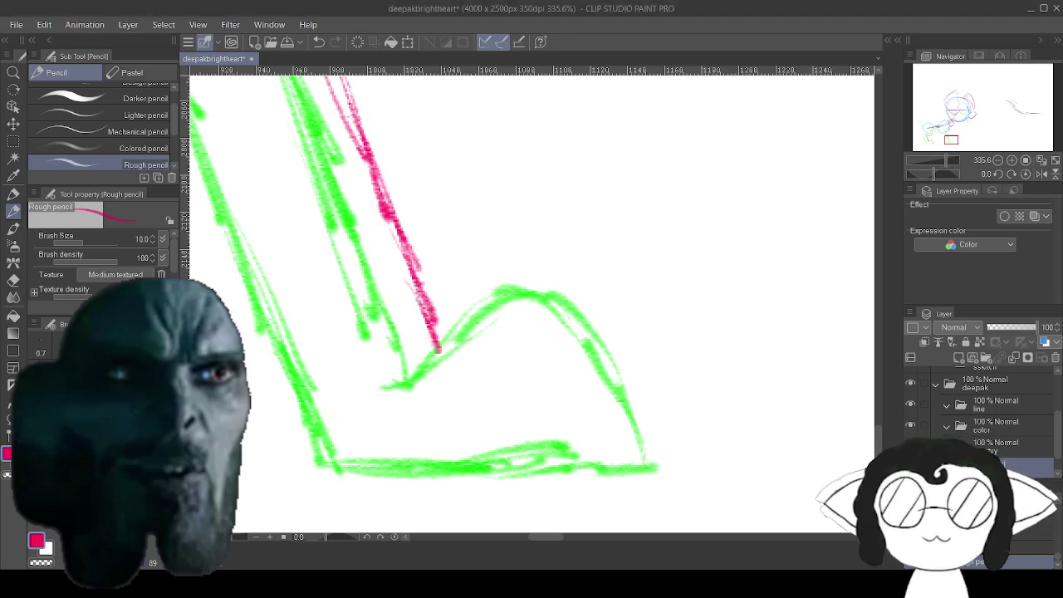
# Outline the far front paw in crimson, from a short sole line up around the toes to the green paw's top.
pyautogui.moveTo(643, 460); pyautogui.dragTo(684, 455)
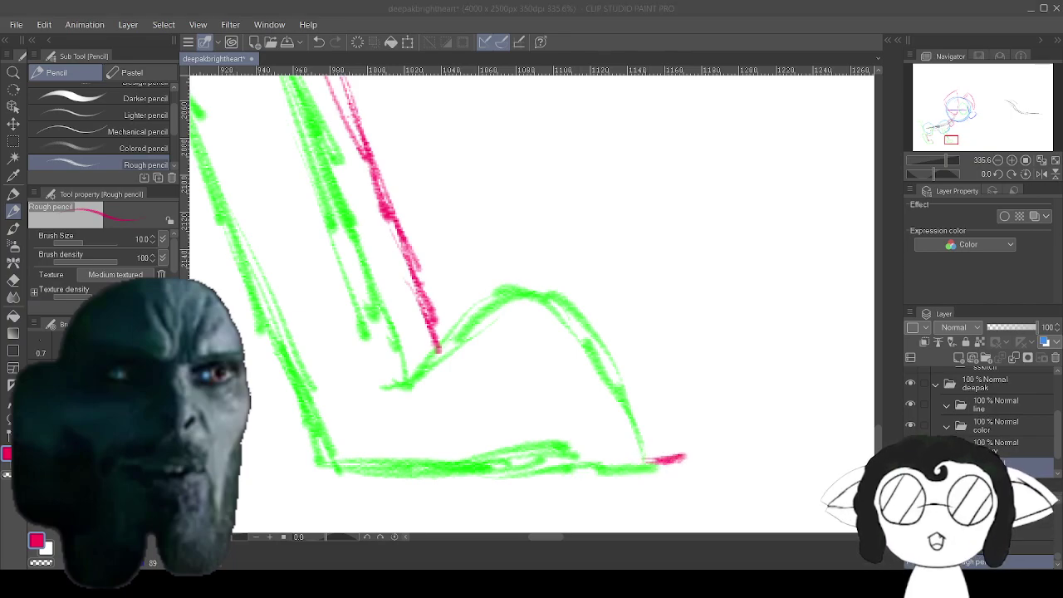
pyautogui.moveTo(642, 459)
pyautogui.mouseDown()
pyautogui.moveTo(688, 457)
pyautogui.moveTo(691, 445)
pyautogui.moveTo(660, 363)
pyautogui.mouseUp()
pyautogui.moveTo(674, 405); pyautogui.dragTo(619, 330)
pyautogui.moveTo(658, 365)
pyautogui.mouseDown()
pyautogui.moveTo(565, 259)
pyautogui.moveTo(545, 256)
pyautogui.mouseUp()
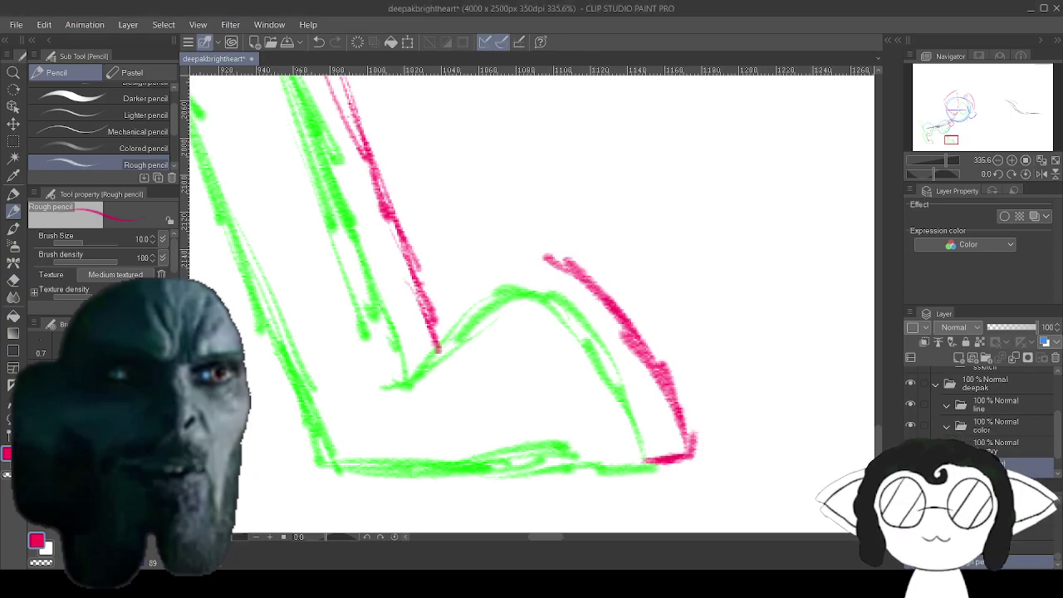
pyautogui.moveTo(540, 259); pyautogui.dragTo(508, 287)
# Check the sketched legs against the whole character and save the drawing.
pyautogui.scroll(-8, 496, 294)
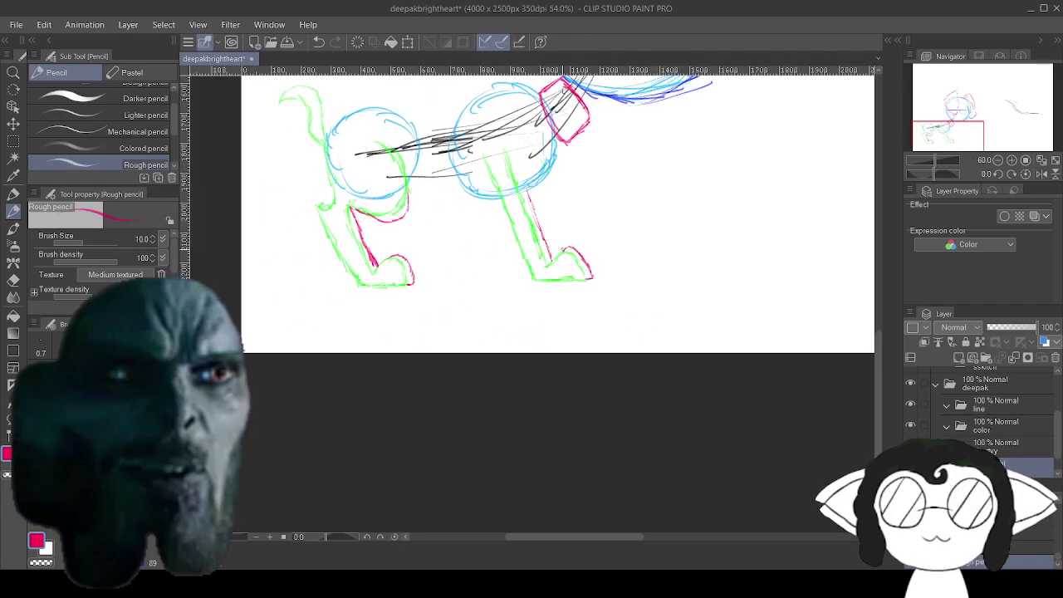
pyautogui.scroll(5, 547, 169)
pyautogui.scroll(-3, 546, 169)
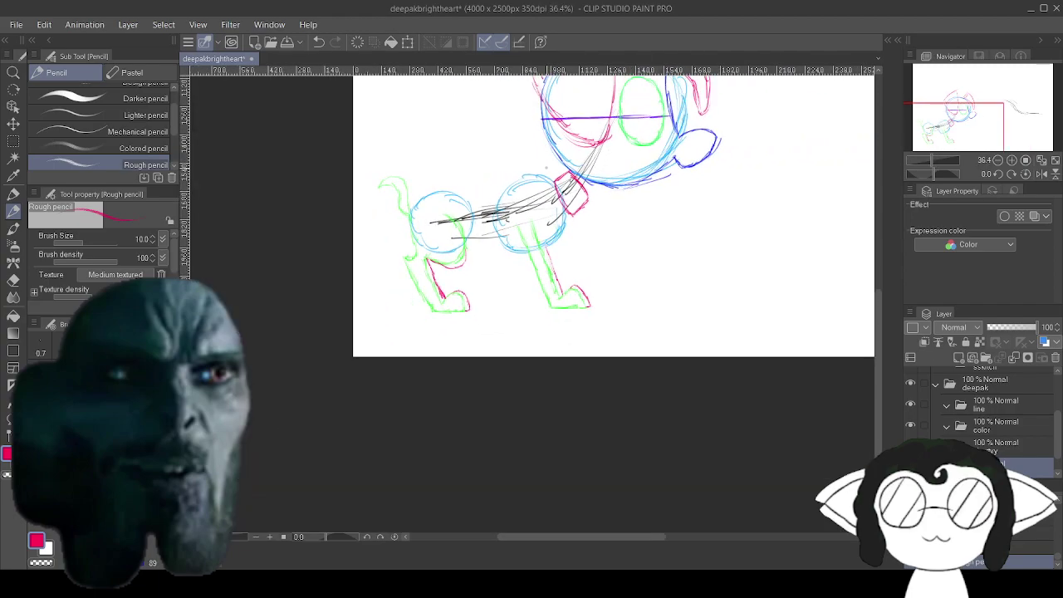
pyautogui.moveTo(547, 169); pyautogui.dragTo(523, 324)
pyautogui.scroll(3, 523, 224)
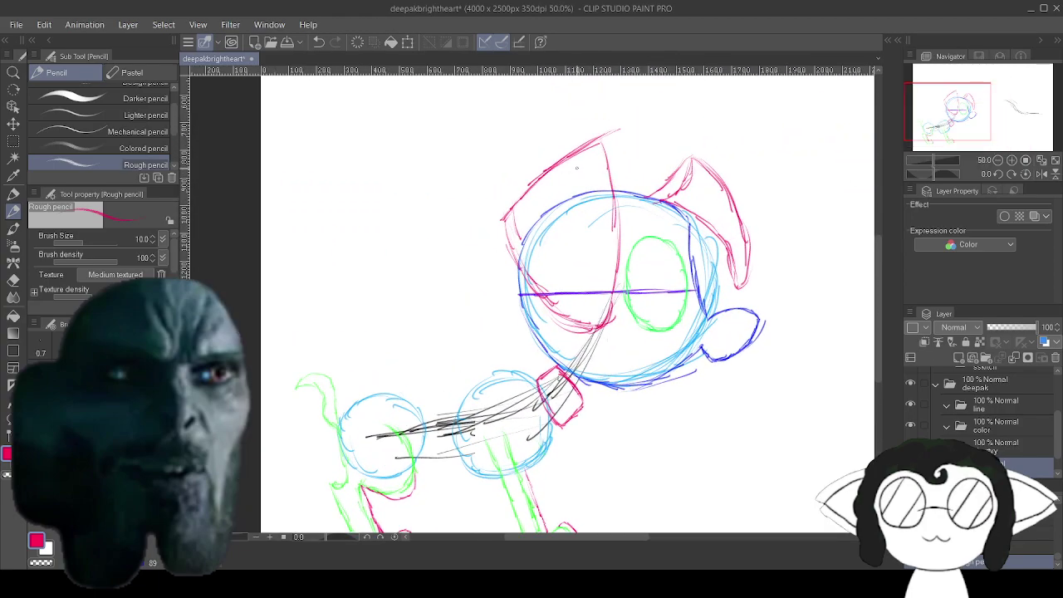
pyautogui.click(24, 26)
# Examine the loose black gesture curve on the empty side of the canvas, next to the character.
pyautogui.scroll(-5, 826, 271)
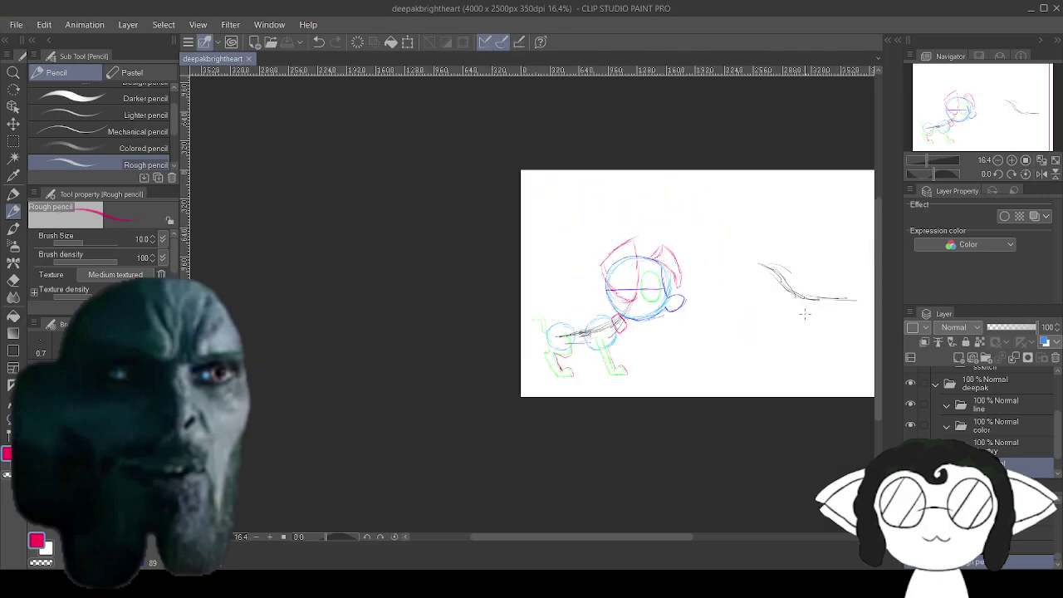
pyautogui.scroll(-4, 826, 271)
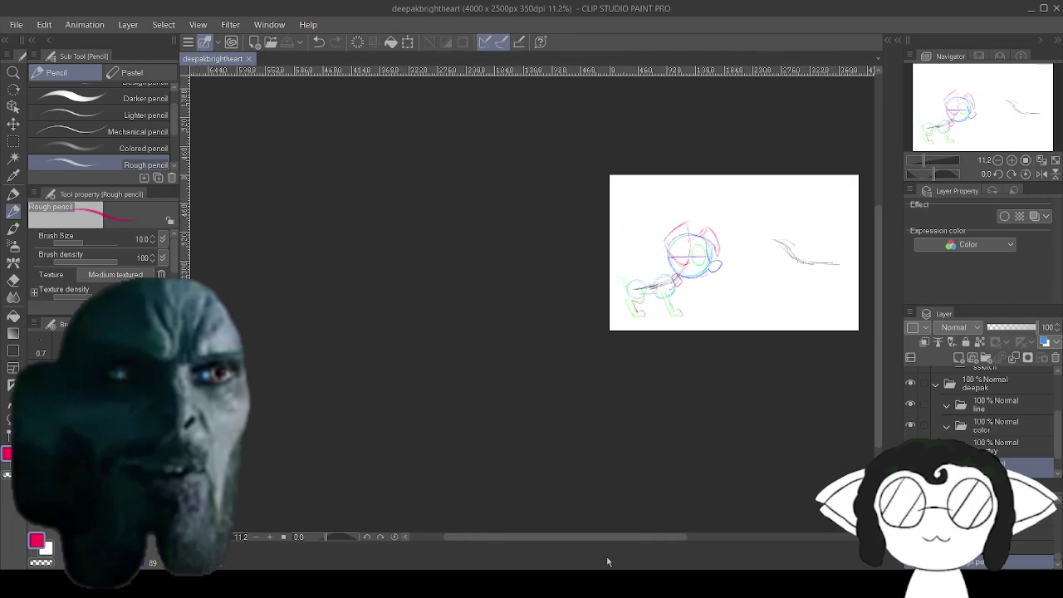
pyautogui.moveTo(590, 538); pyautogui.dragTo(678, 540)
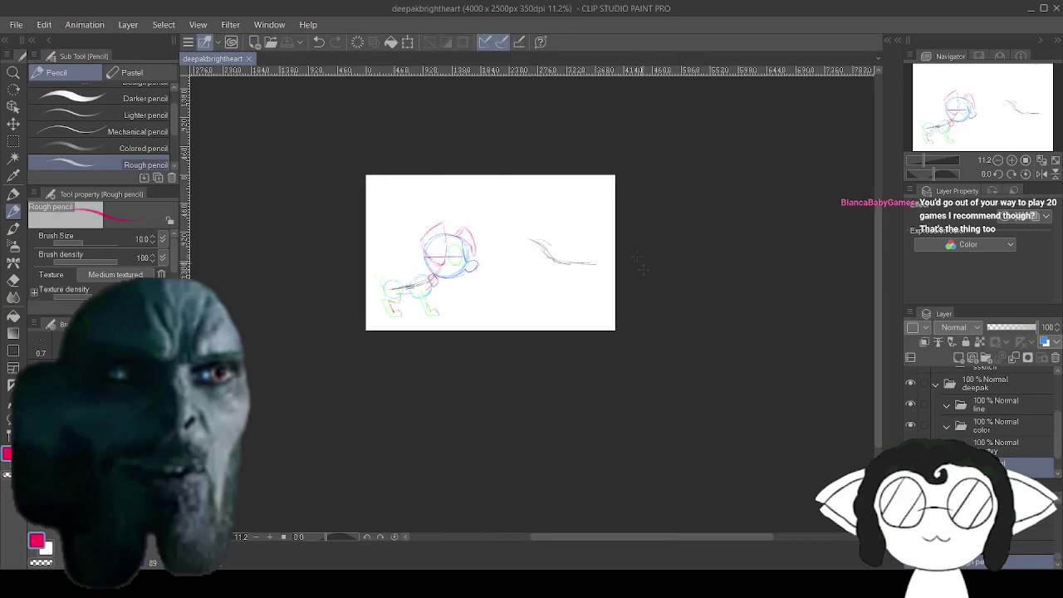
pyautogui.scroll(2, 594, 242)
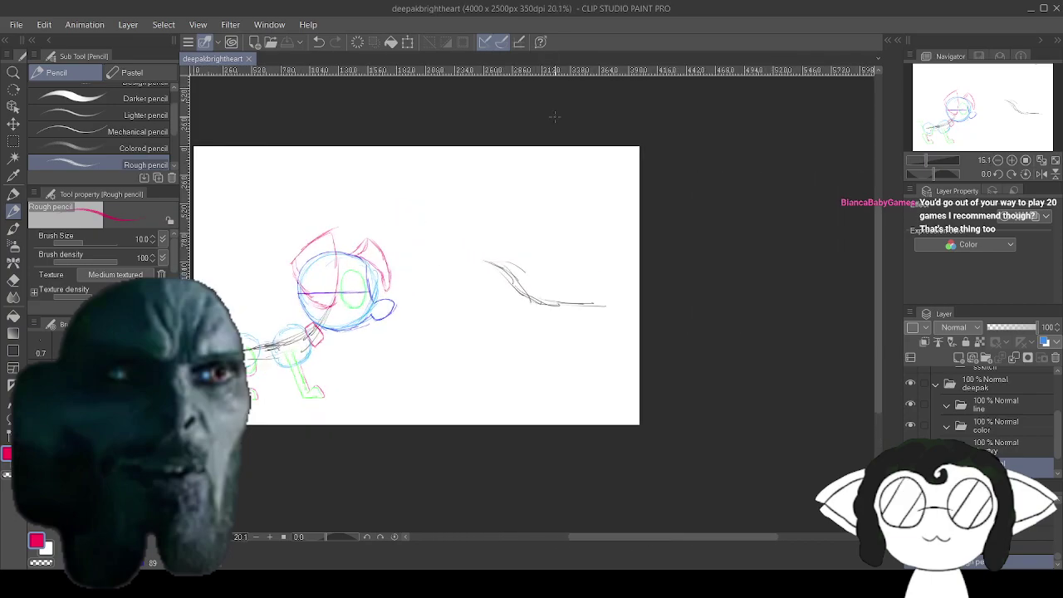
pyautogui.scroll(3, 553, 148)
pyautogui.scroll(1, 498, 301)
pyautogui.scroll(3, 490, 299)
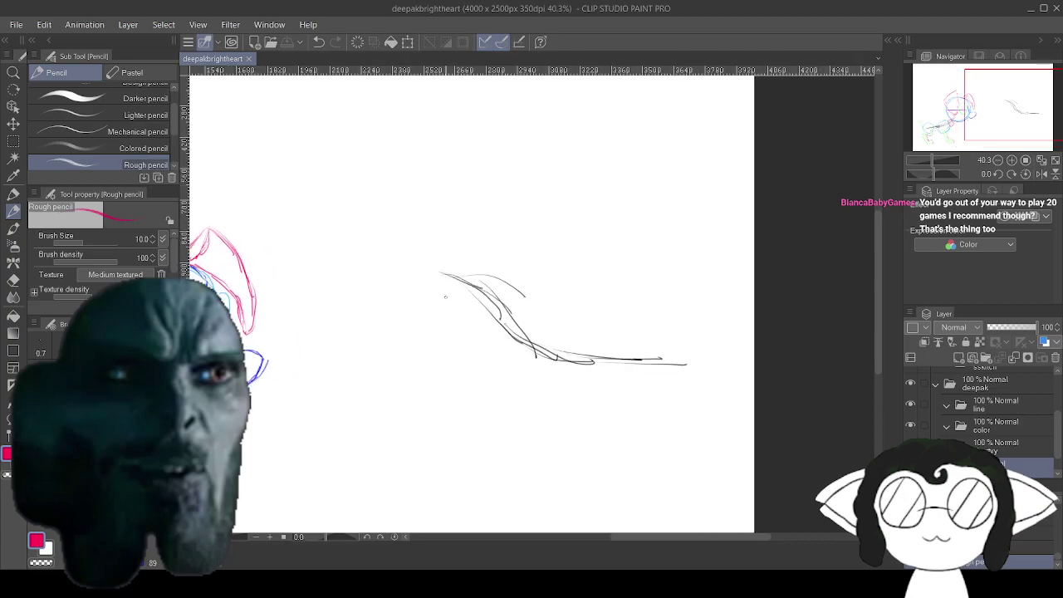
pyautogui.scroll(1, 445, 295)
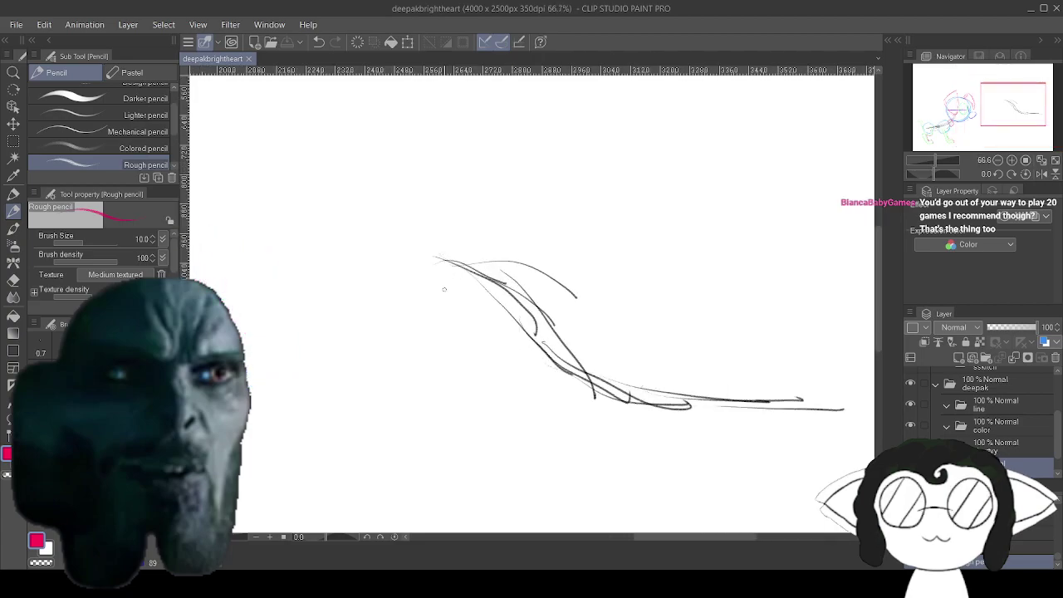
pyautogui.scroll(-2, 448, 274)
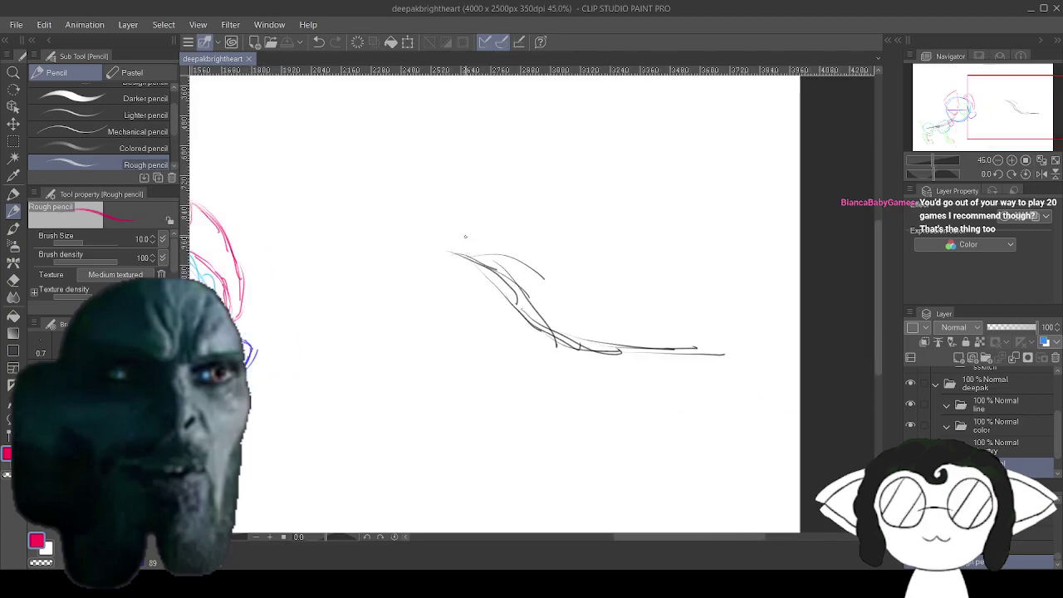
pyautogui.scroll(1, 465, 236)
pyautogui.scroll(1, 465, 236)
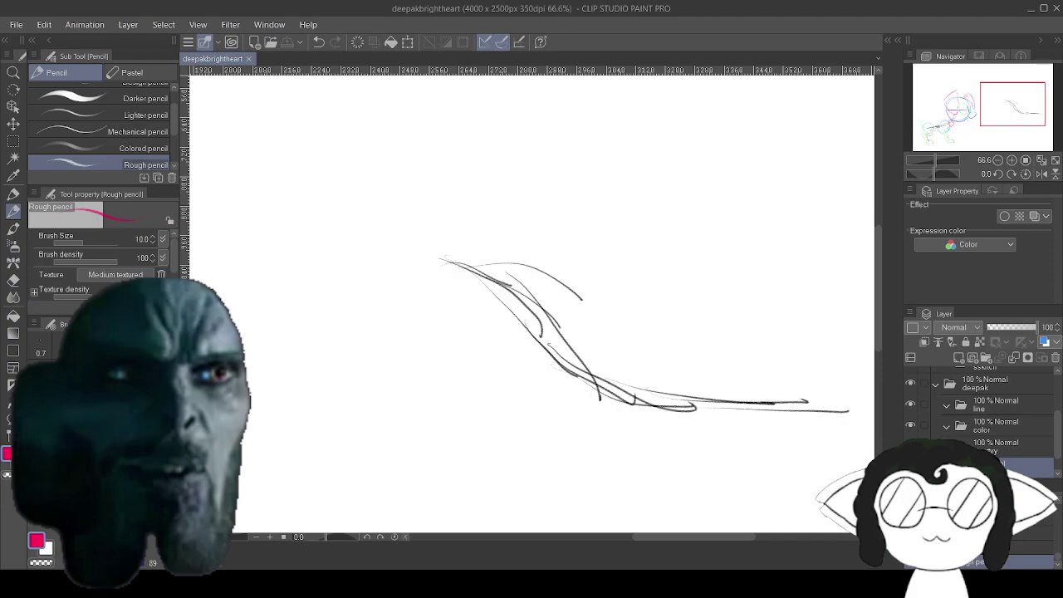
# Set the rough pencil's drawing colour to orange.
pyautogui.click(104, 490)
pyautogui.scroll(-5, 538, 390)
pyautogui.scroll(4, 535, 356)
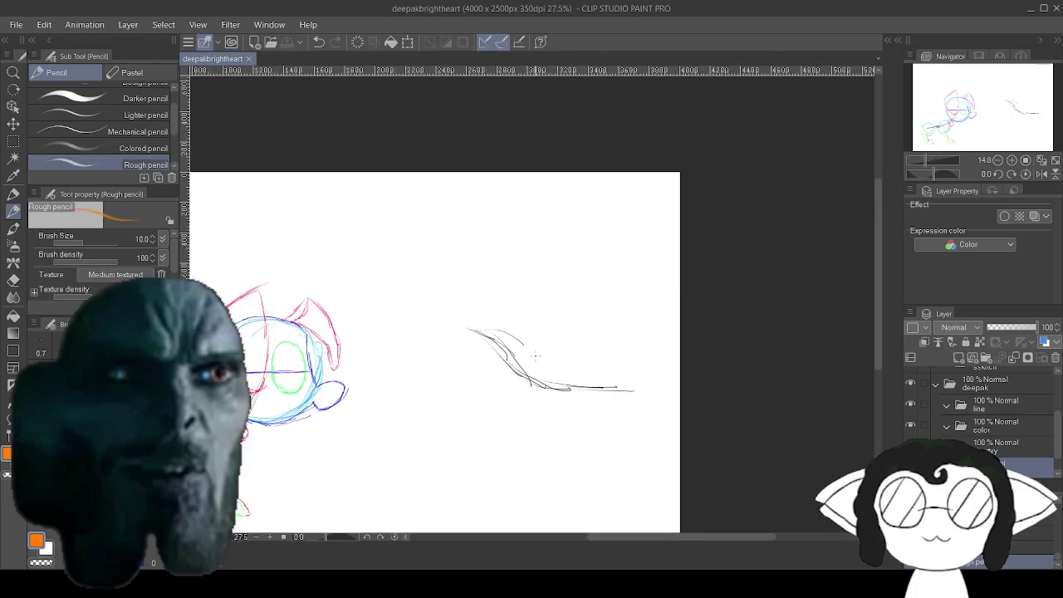
pyautogui.scroll(1, 535, 356)
pyautogui.scroll(-5, 373, 239)
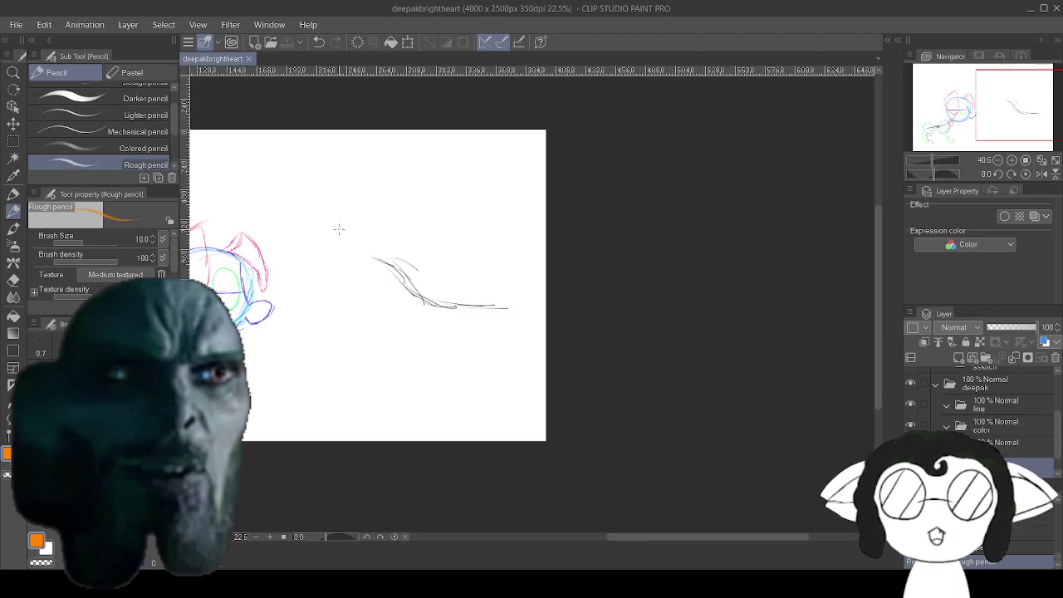
pyautogui.scroll(-2, 297, 255)
pyautogui.scroll(4, 206, 277)
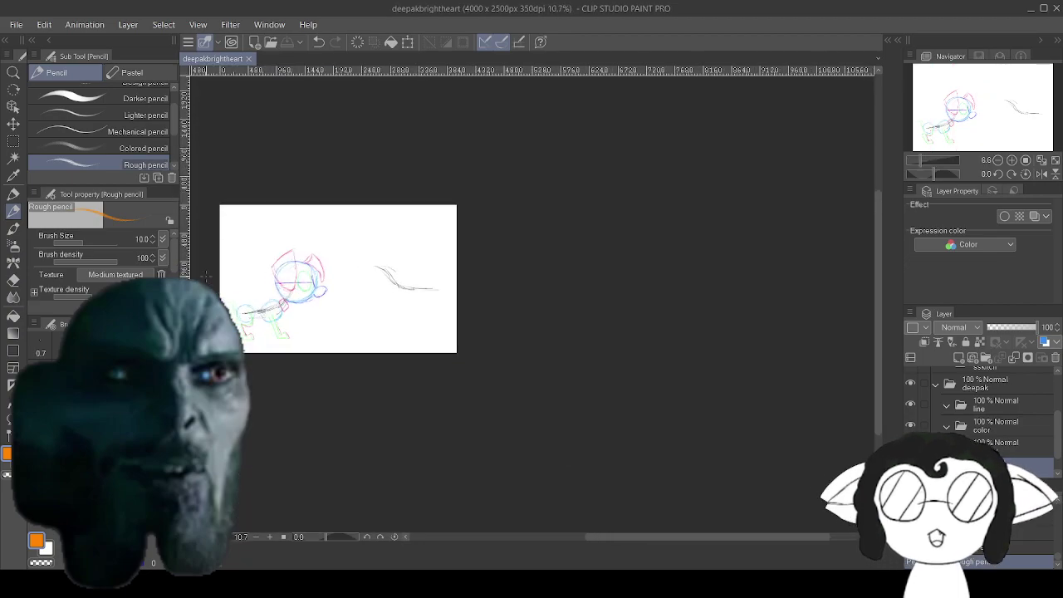
pyautogui.scroll(1, 206, 276)
pyautogui.scroll(2, 645, 190)
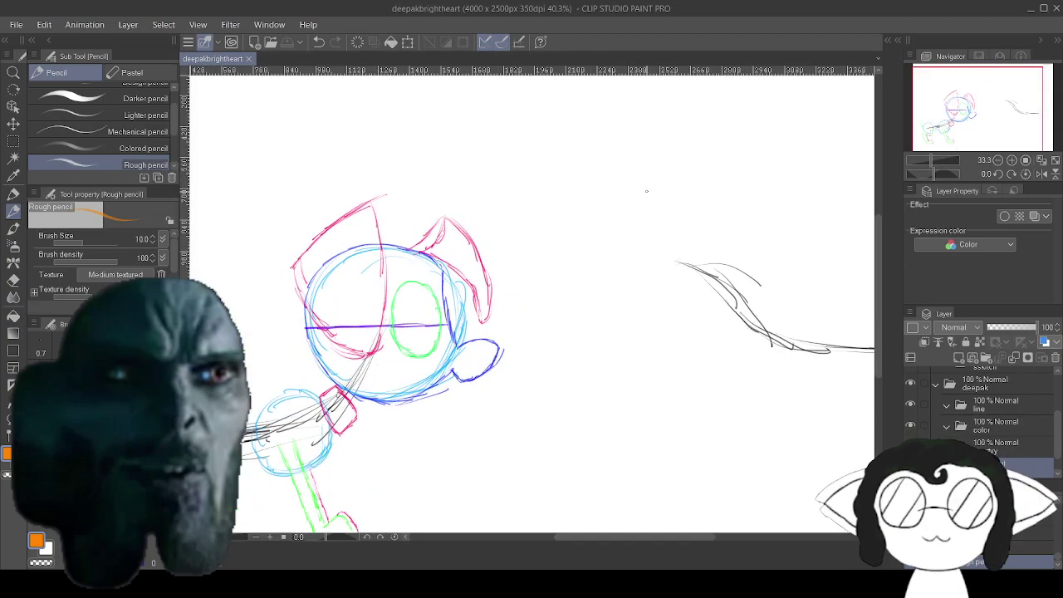
pyautogui.scroll(1, 673, 166)
pyautogui.scroll(2, 664, 178)
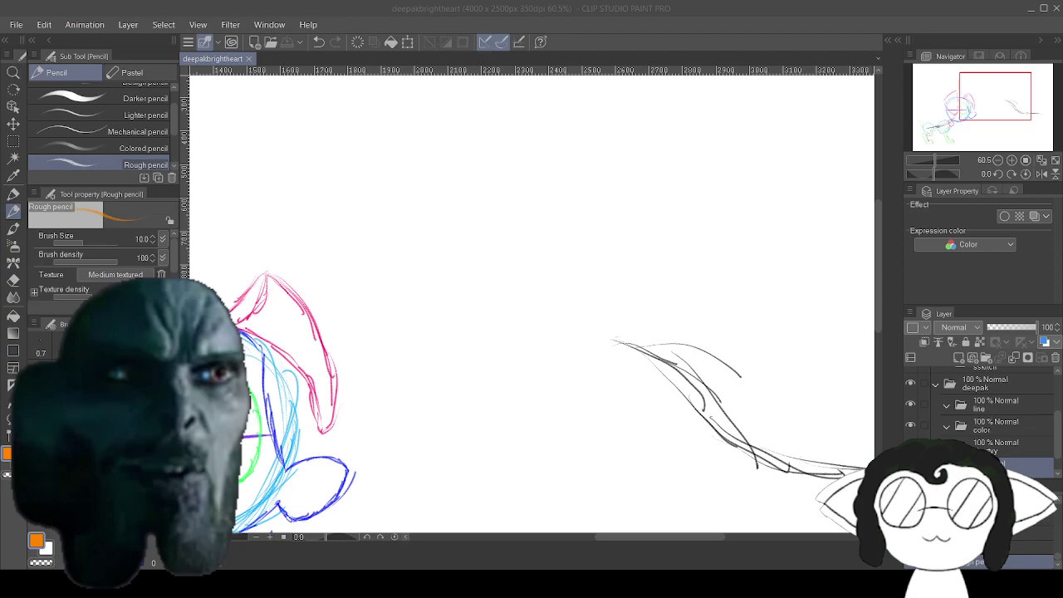
# Flip the whole canvas horizontally and check the mirrored character sketch.
pyautogui.hotkey('alt', 'Tab')
pyautogui.scroll(-6, 594, 453)
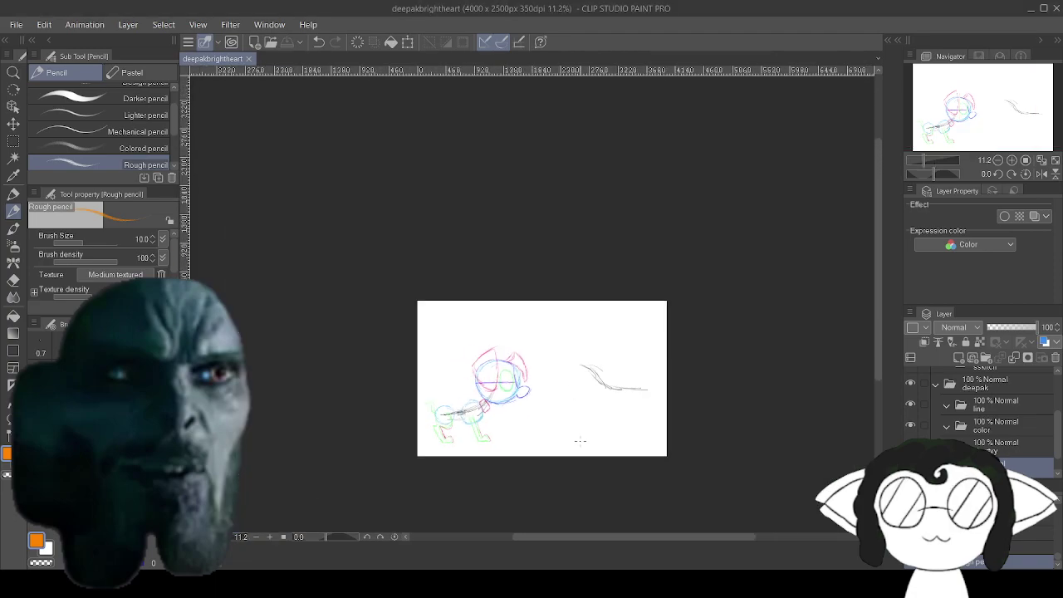
pyautogui.scroll(3, 594, 453)
pyautogui.scroll(1, 595, 453)
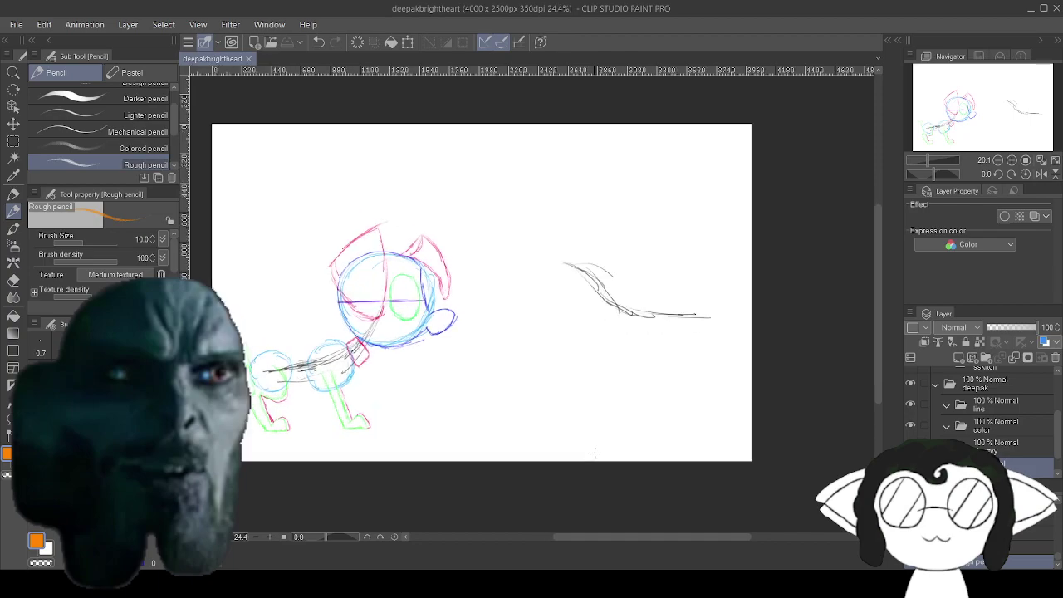
pyautogui.scroll(-1, 595, 453)
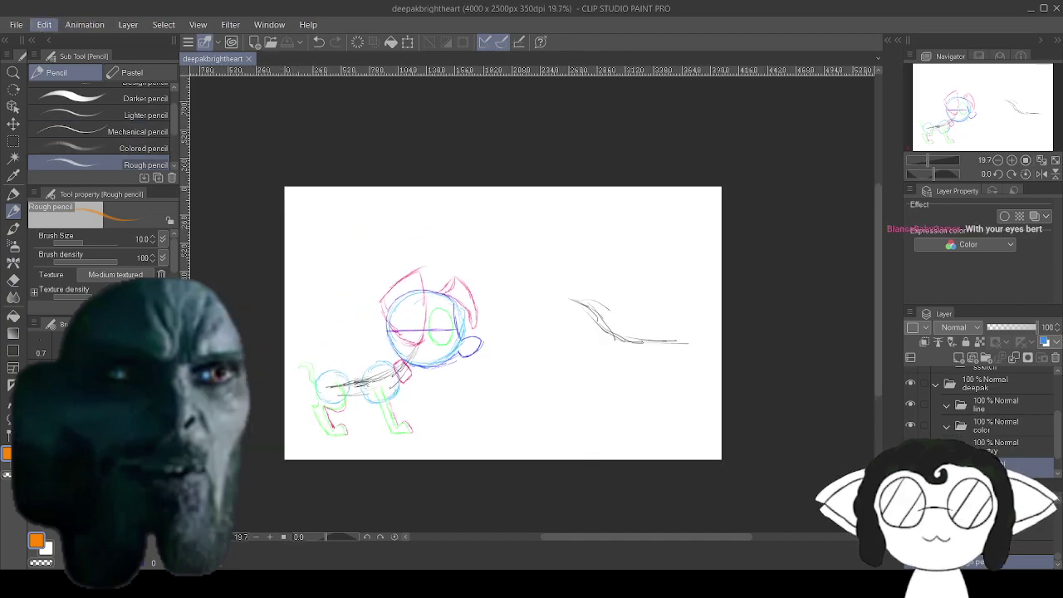
pyautogui.click(357, 452)
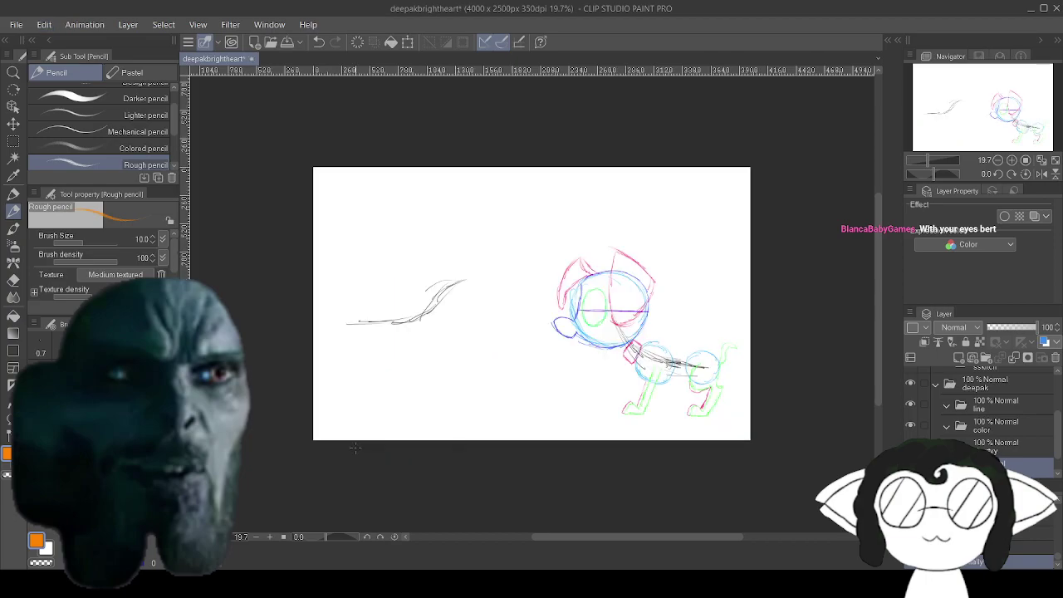
pyautogui.scroll(1, 744, 308)
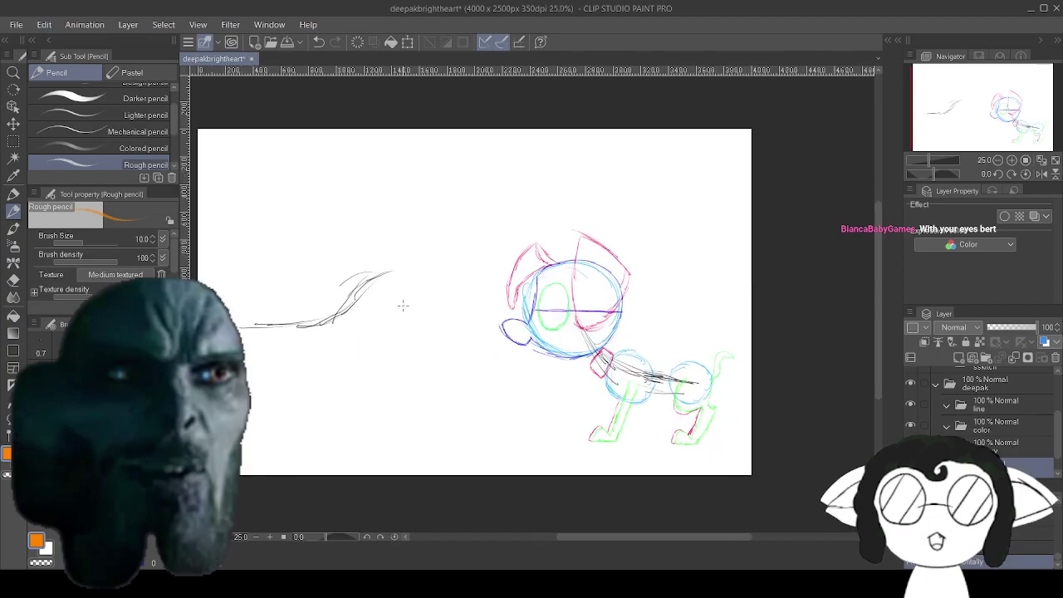
pyautogui.scroll(2, 289, 326)
pyautogui.scroll(-5, 283, 301)
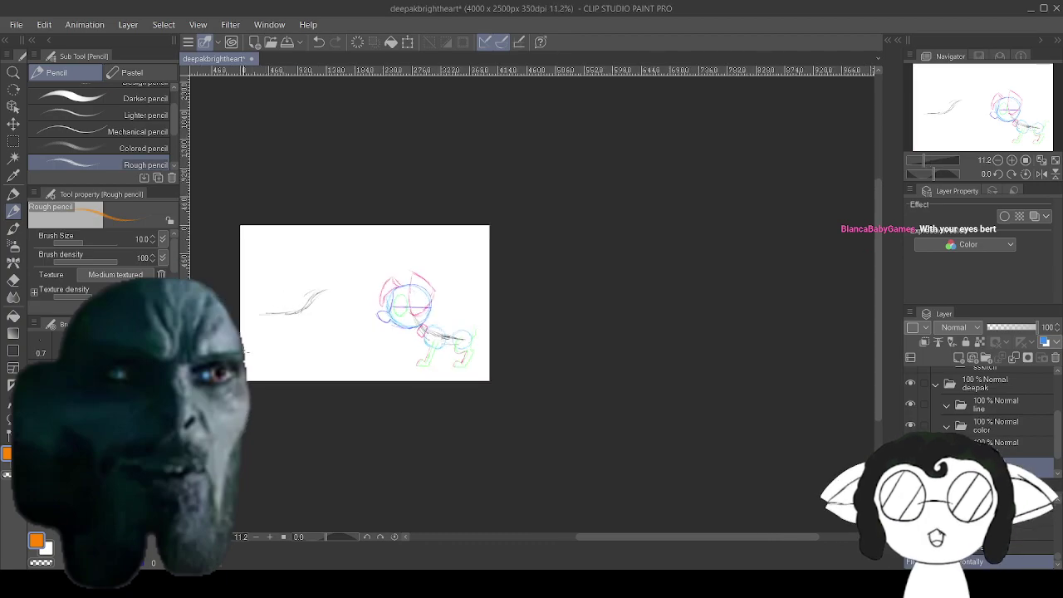
# Inspect the black gesture curve up close in the mirrored view and compare it with the existing character.
pyautogui.scroll(4, 236, 282)
pyautogui.scroll(1, 235, 284)
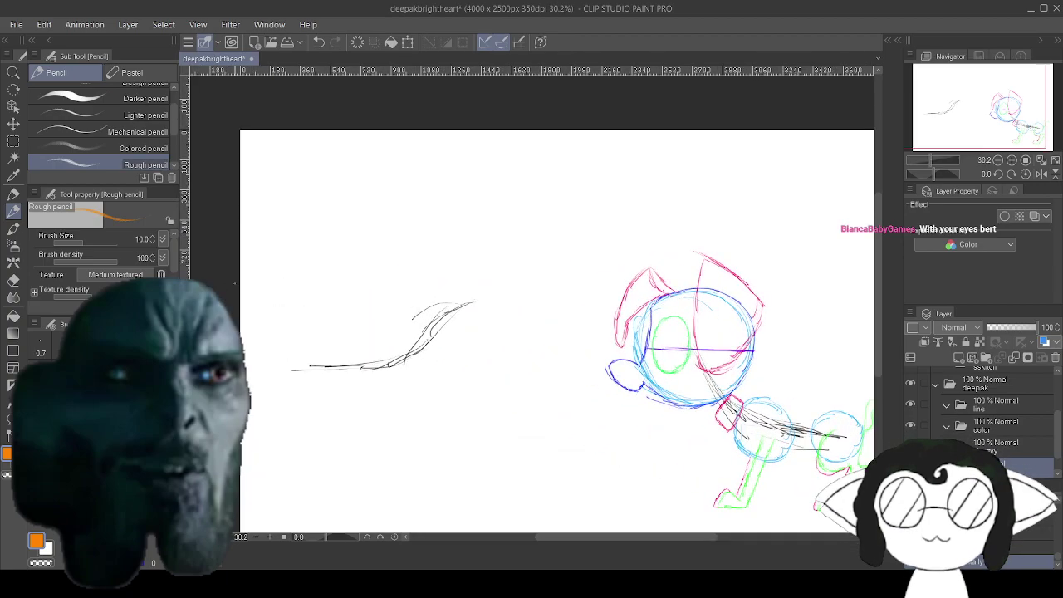
pyautogui.scroll(2, 235, 284)
pyautogui.scroll(1, 230, 310)
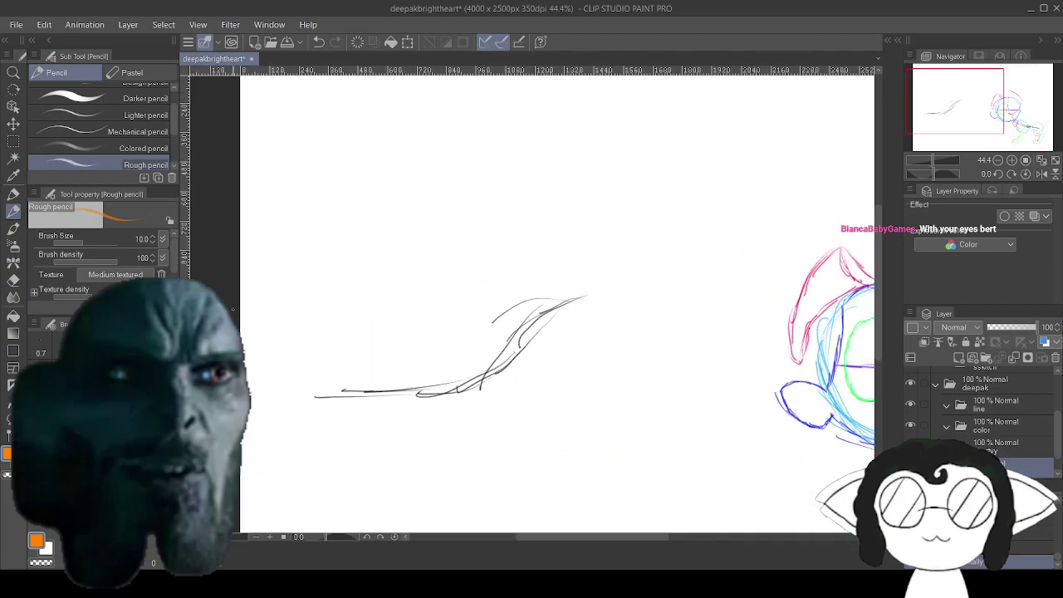
pyautogui.scroll(-3, 236, 305)
pyautogui.scroll(2, 260, 383)
pyautogui.scroll(1, 261, 383)
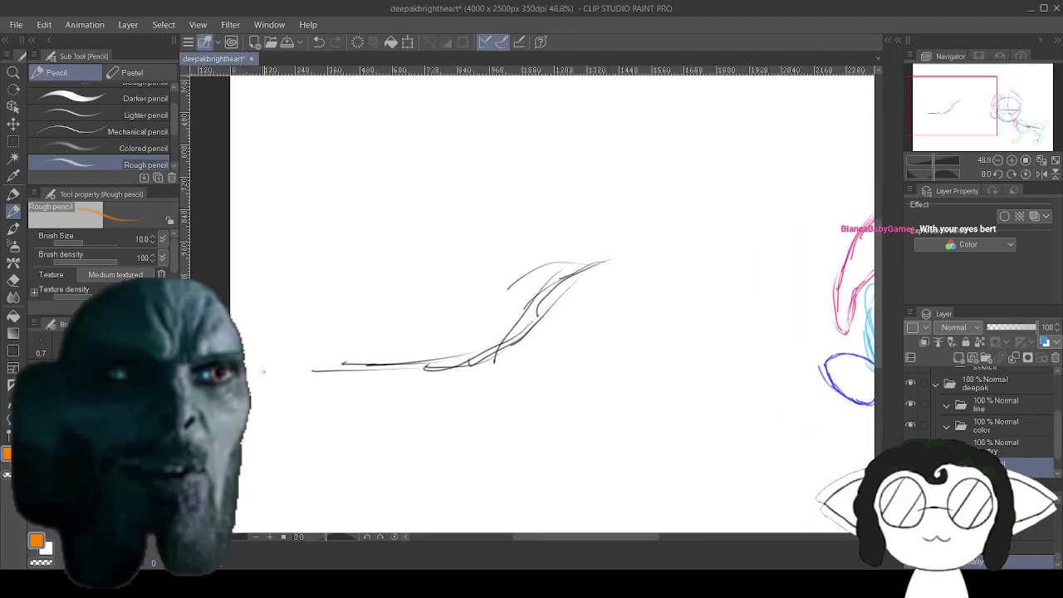
pyautogui.scroll(-3, 260, 383)
pyautogui.scroll(1, 265, 351)
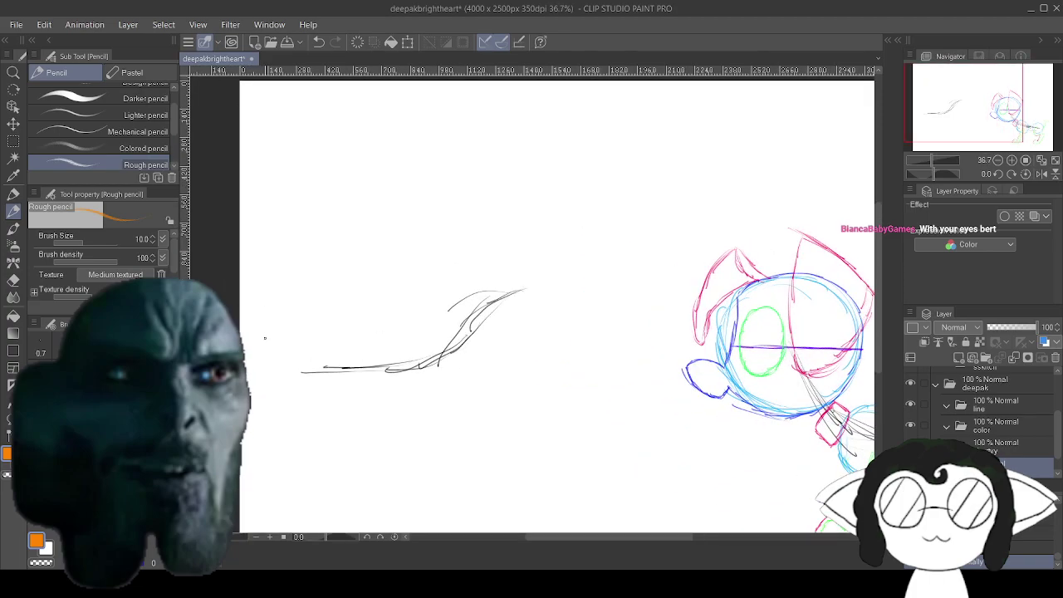
pyautogui.scroll(-2, 264, 351)
pyautogui.scroll(3, 264, 334)
pyautogui.scroll(2, 264, 334)
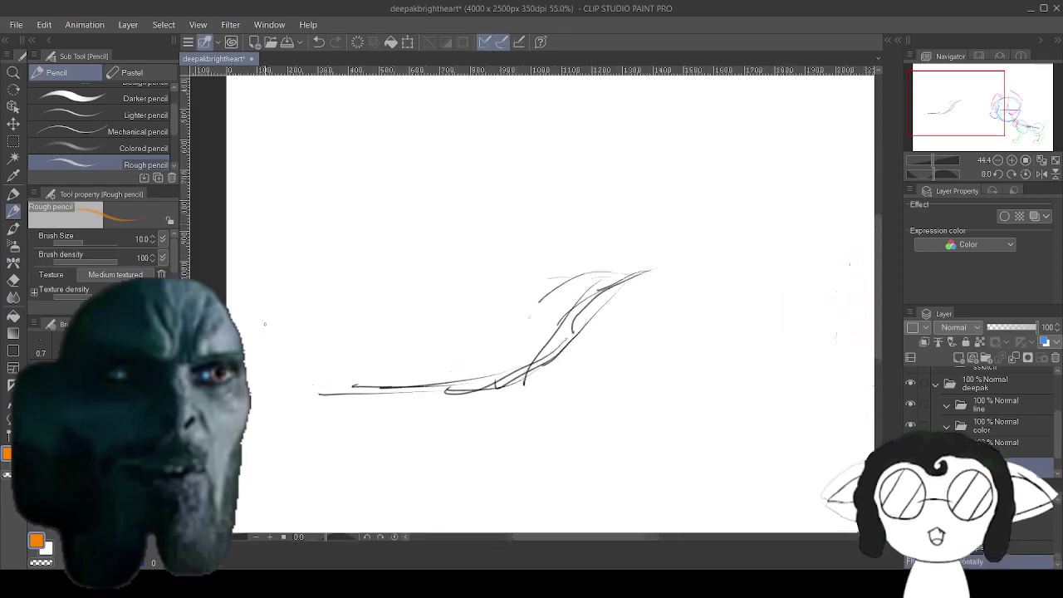
pyautogui.scroll(-2, 265, 323)
pyautogui.scroll(2, 264, 315)
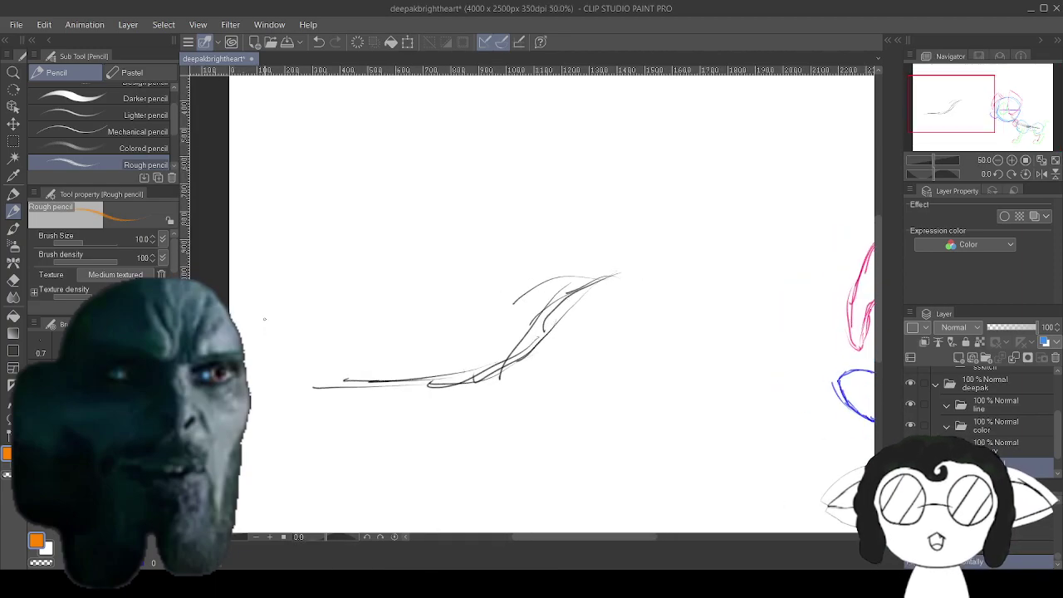
pyautogui.scroll(-3, 266, 308)
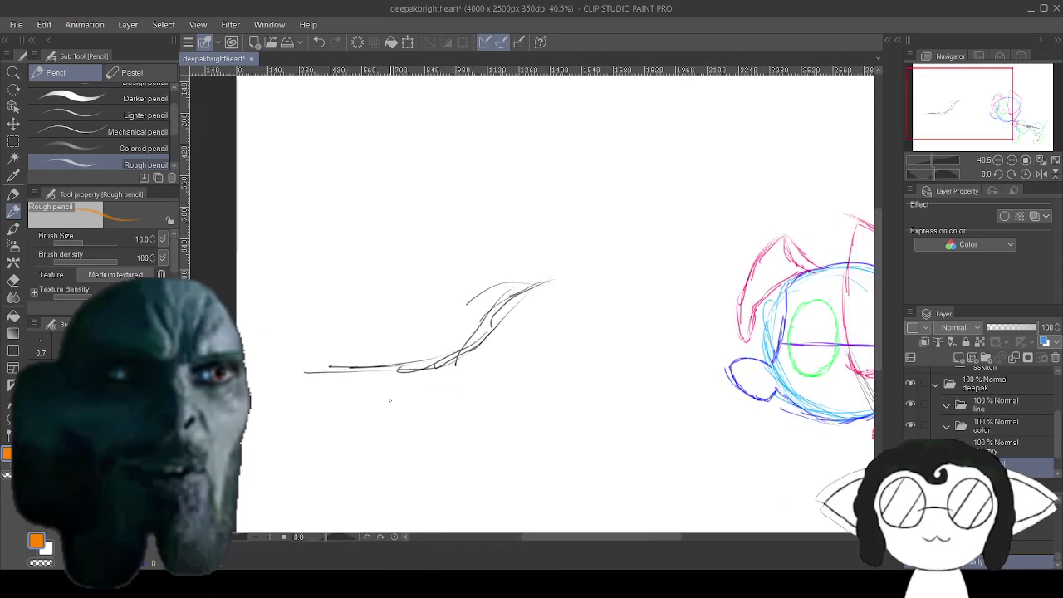
pyautogui.scroll(-2, 392, 399)
pyautogui.scroll(2, 393, 427)
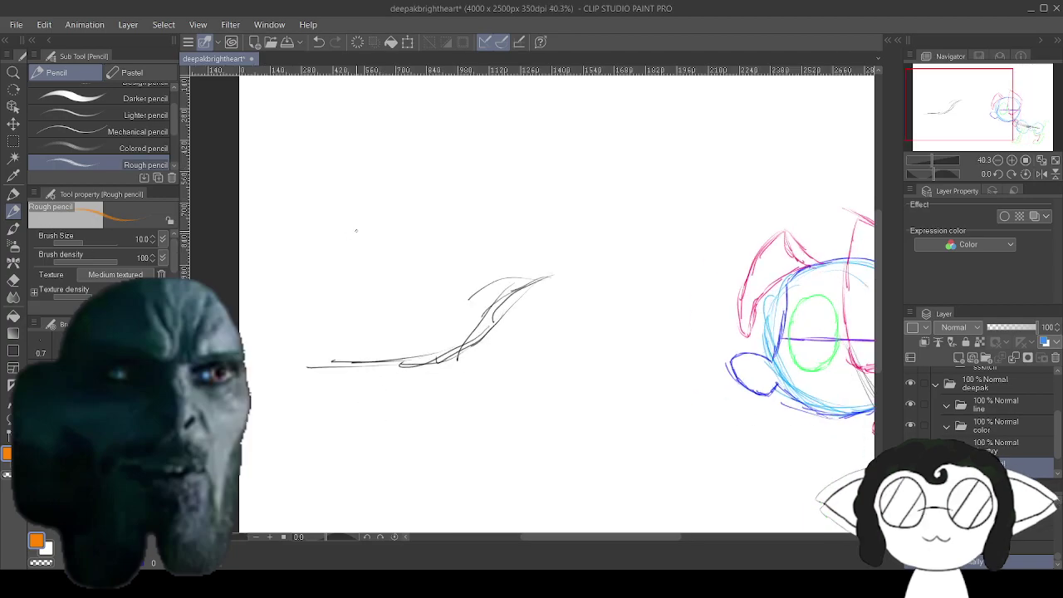
# Sketch a large orange head circle around the raised end of the black gesture curve.
pyautogui.moveTo(356, 231); pyautogui.dragTo(326, 262)
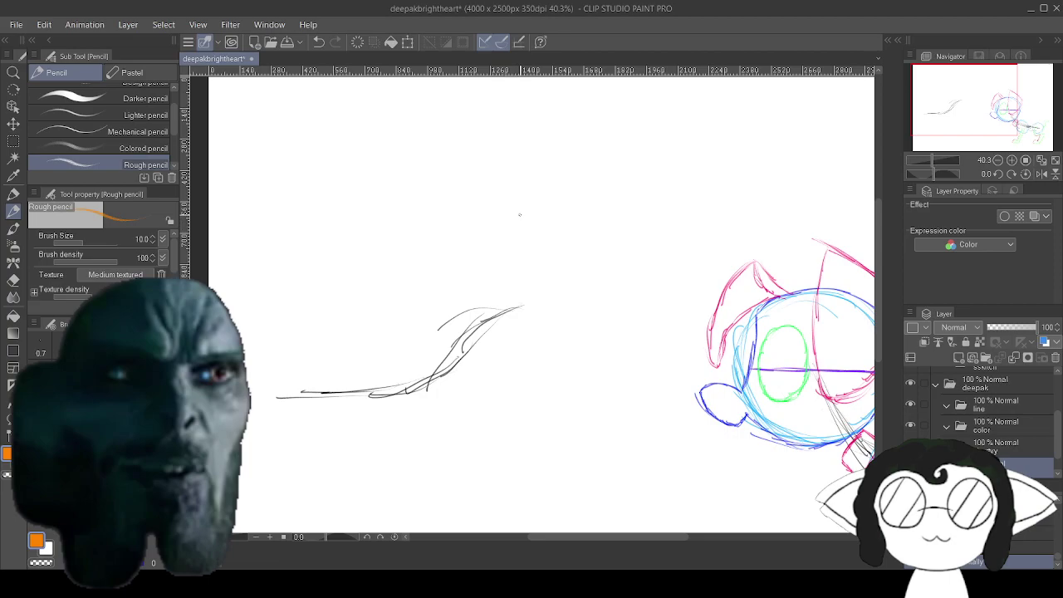
pyautogui.moveTo(425, 236)
pyautogui.mouseDown()
pyautogui.moveTo(501, 205)
pyautogui.moveTo(435, 260)
pyautogui.mouseUp()
pyautogui.moveTo(515, 203)
pyautogui.mouseDown()
pyautogui.moveTo(418, 261)
pyautogui.moveTo(428, 244)
pyautogui.moveTo(425, 292)
pyautogui.mouseUp()
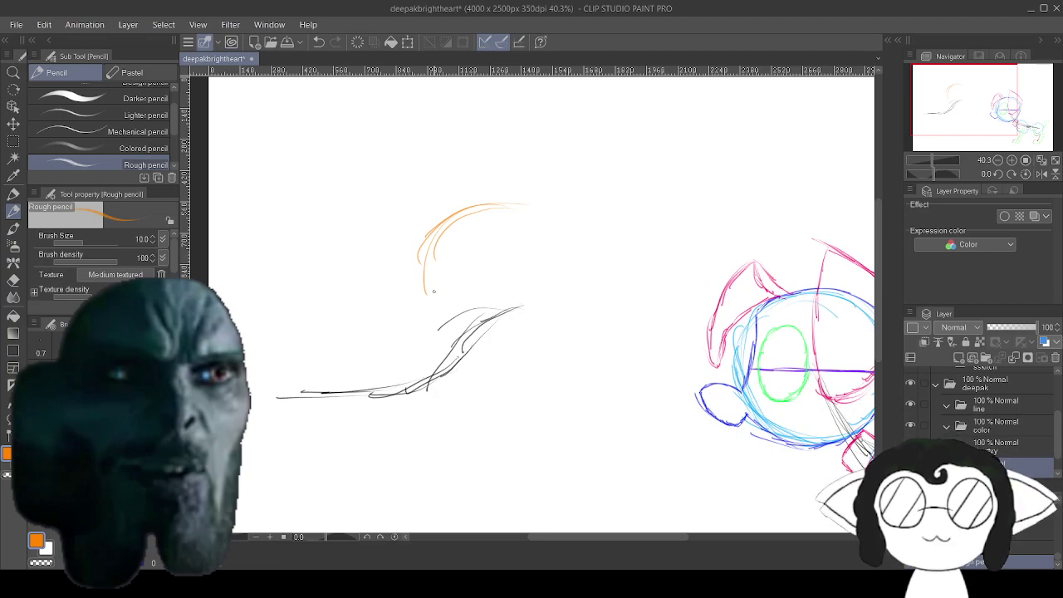
pyautogui.moveTo(533, 205)
pyautogui.mouseDown()
pyautogui.moveTo(479, 209)
pyautogui.moveTo(438, 242)
pyautogui.mouseUp()
pyautogui.moveTo(495, 201); pyautogui.dragTo(420, 284)
pyautogui.moveTo(439, 232)
pyautogui.mouseDown()
pyautogui.moveTo(415, 321)
pyautogui.moveTo(440, 334)
pyautogui.mouseUp()
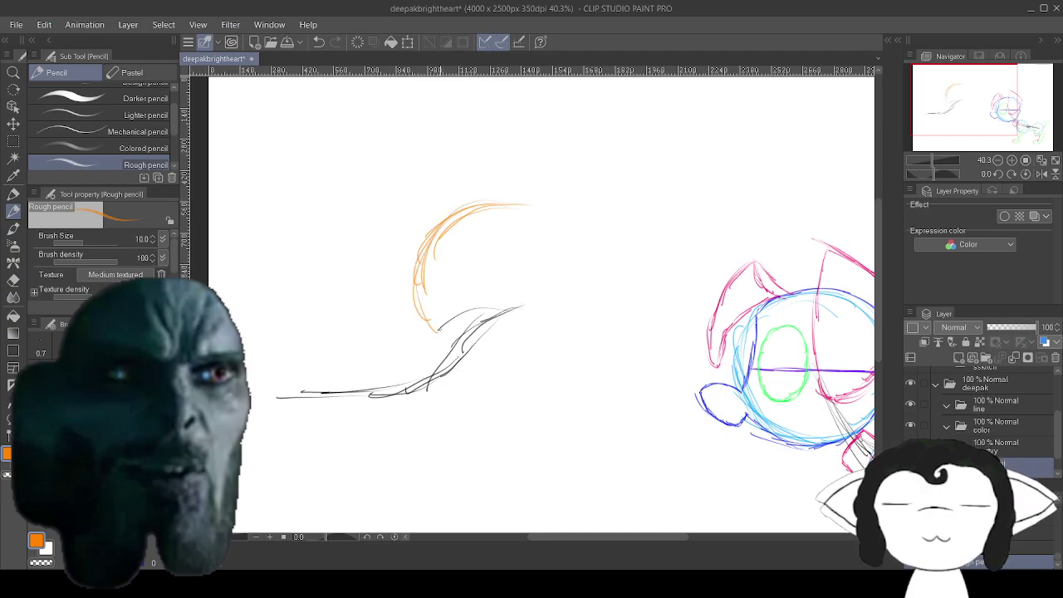
pyautogui.moveTo(420, 287)
pyautogui.mouseDown()
pyautogui.moveTo(465, 356)
pyautogui.moveTo(517, 365)
pyautogui.moveTo(583, 329)
pyautogui.moveTo(604, 291)
pyautogui.moveTo(595, 273)
pyautogui.mouseUp()
pyautogui.moveTo(585, 324)
pyautogui.mouseDown()
pyautogui.moveTo(592, 252)
pyautogui.moveTo(573, 217)
pyautogui.mouseUp()
pyautogui.moveTo(594, 269)
pyautogui.mouseDown()
pyautogui.moveTo(556, 206)
pyautogui.moveTo(581, 250)
pyautogui.moveTo(566, 220)
pyautogui.moveTo(498, 205)
pyautogui.mouseUp()
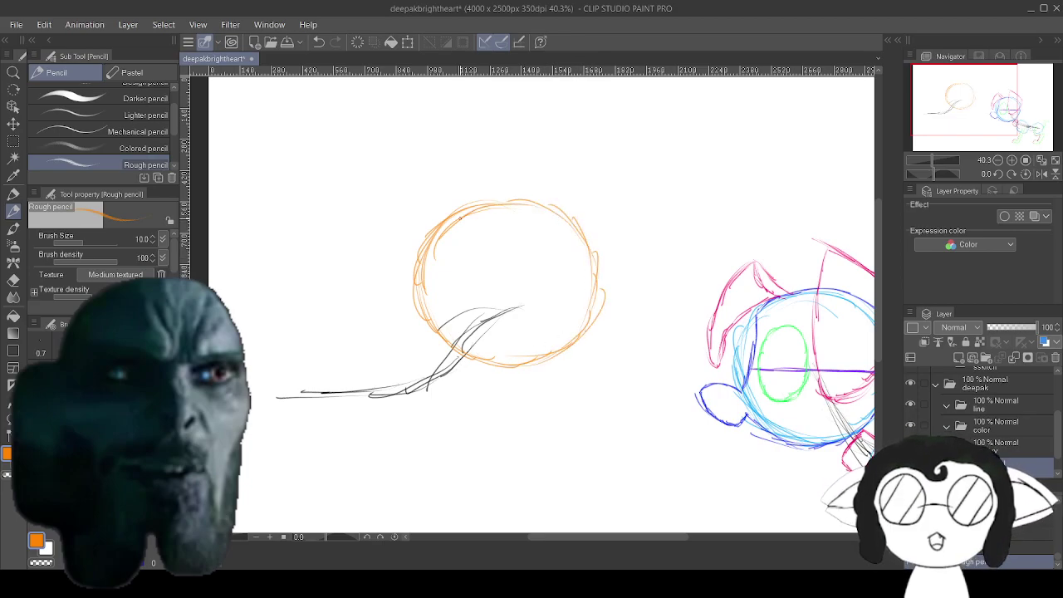
# Sketch a small orange chest circle below the head and an orange hip circle at the gesture curve's far end.
pyautogui.moveTo(441, 234)
pyautogui.mouseDown()
pyautogui.moveTo(426, 261)
pyautogui.moveTo(566, 225)
pyautogui.mouseUp()
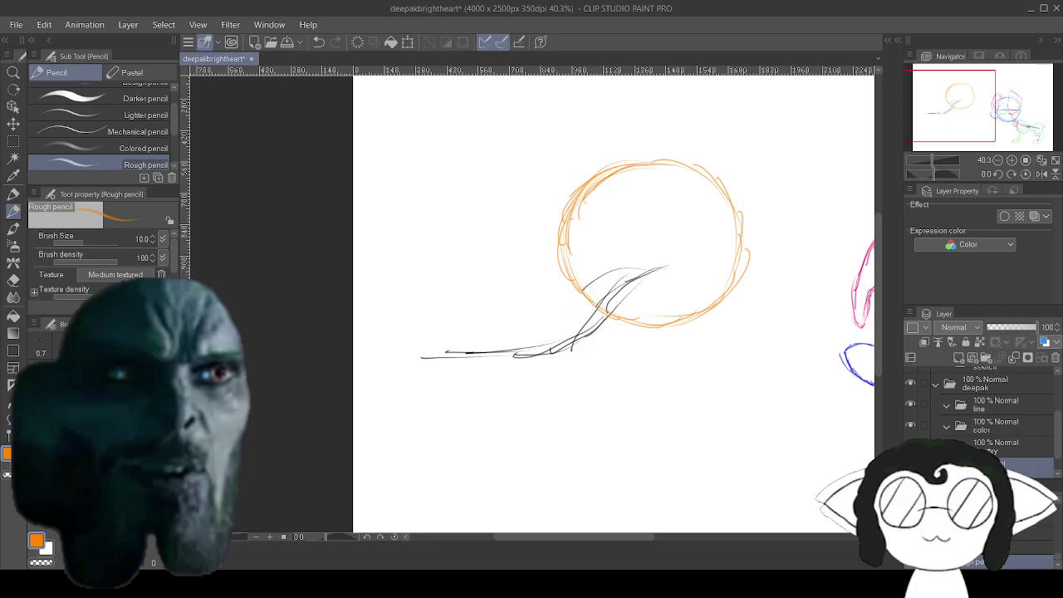
pyautogui.moveTo(614, 315); pyautogui.dragTo(565, 266)
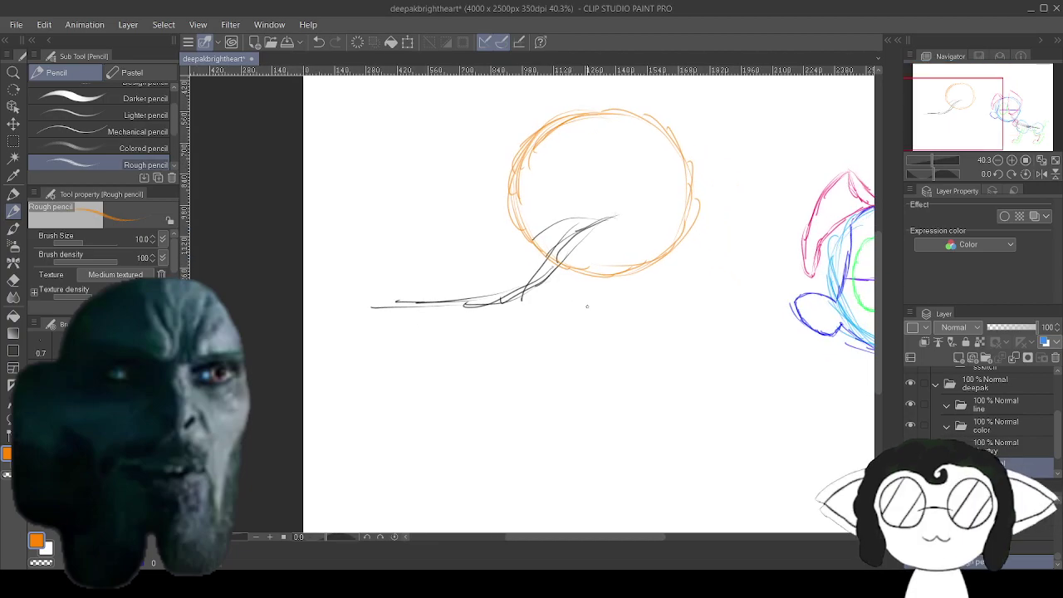
pyautogui.moveTo(588, 304)
pyautogui.mouseDown()
pyautogui.moveTo(475, 304)
pyautogui.moveTo(553, 298)
pyautogui.moveTo(493, 337)
pyautogui.moveTo(479, 365)
pyautogui.moveTo(521, 392)
pyautogui.moveTo(552, 372)
pyautogui.moveTo(525, 321)
pyautogui.mouseUp()
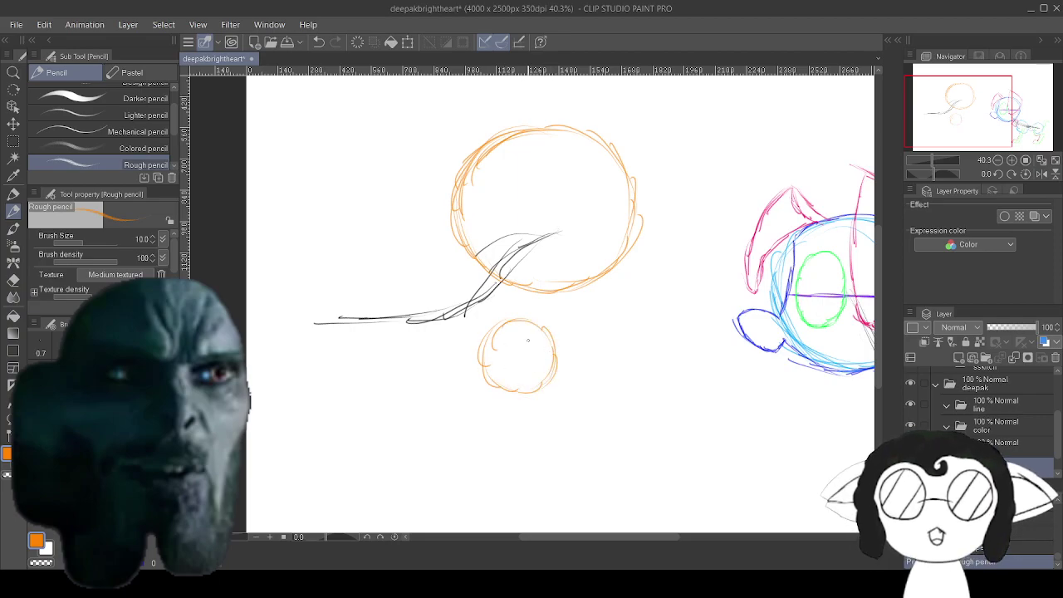
pyautogui.moveTo(528, 340); pyautogui.dragTo(655, 330)
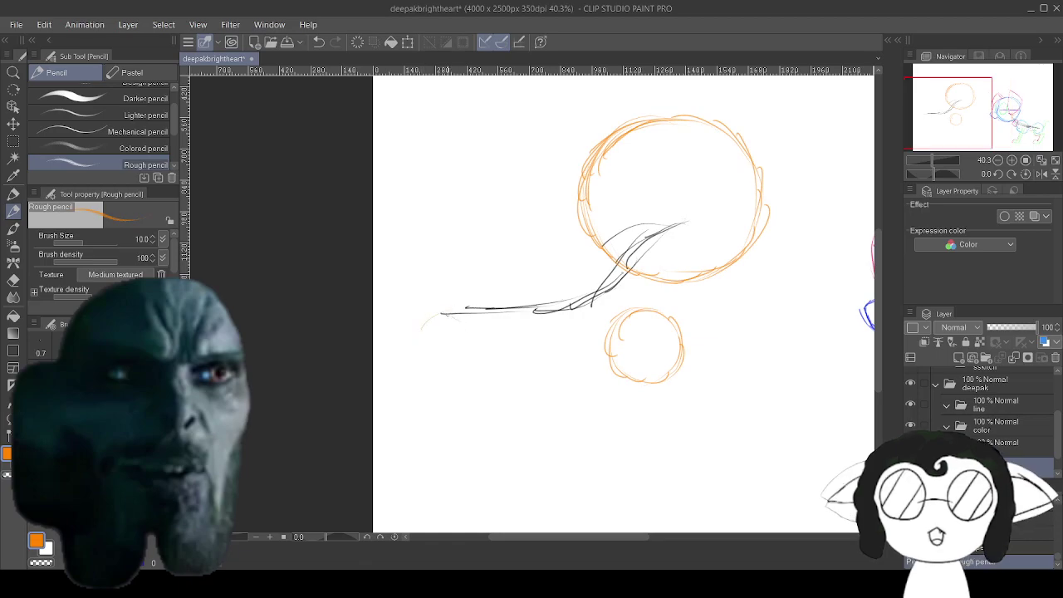
pyautogui.moveTo(442, 314)
pyautogui.mouseDown()
pyautogui.moveTo(402, 352)
pyautogui.moveTo(412, 400)
pyautogui.moveTo(457, 409)
pyautogui.moveTo(481, 396)
pyautogui.moveTo(486, 332)
pyautogui.moveTo(453, 314)
pyautogui.moveTo(401, 347)
pyautogui.mouseUp()
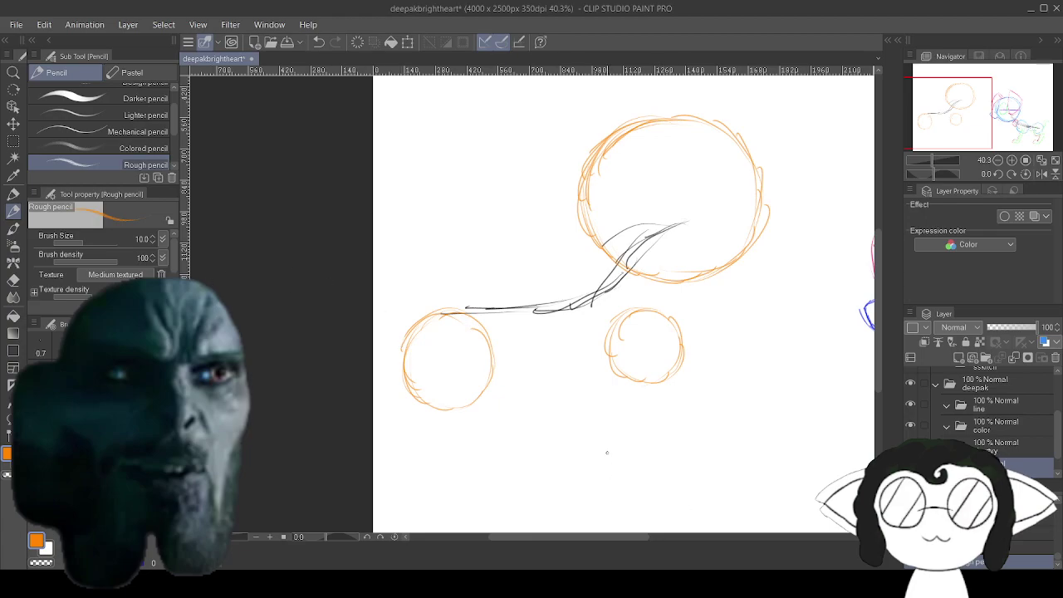
# Widen the canvas to 4300 x 2500 px by extending its edge beside the new pose's hip circle.
pyautogui.scroll(-3, 573, 377)
pyautogui.scroll(2, 573, 376)
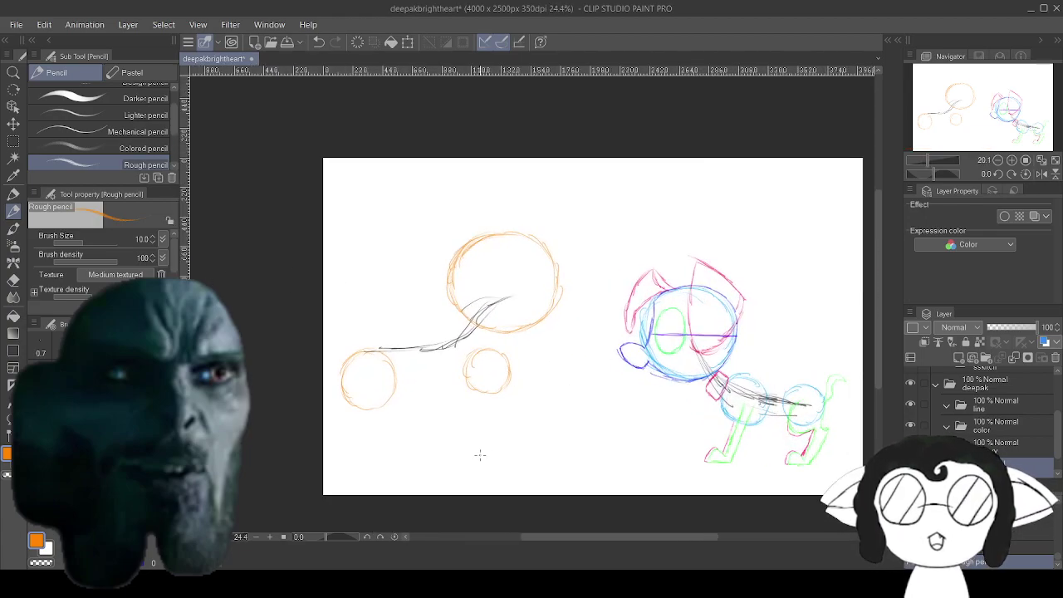
pyautogui.scroll(3, 318, 341)
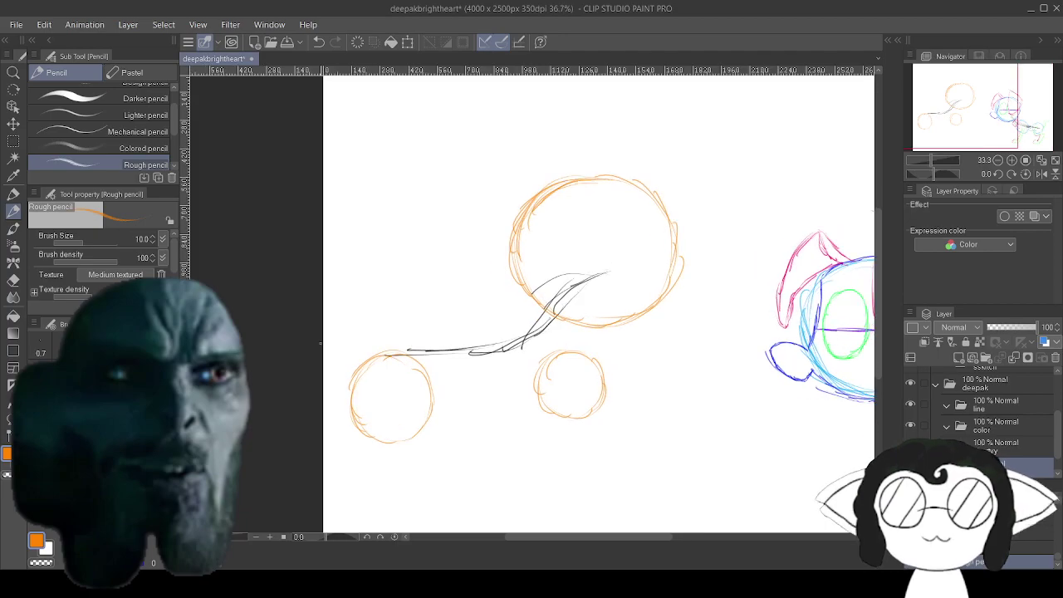
pyautogui.scroll(1, 320, 342)
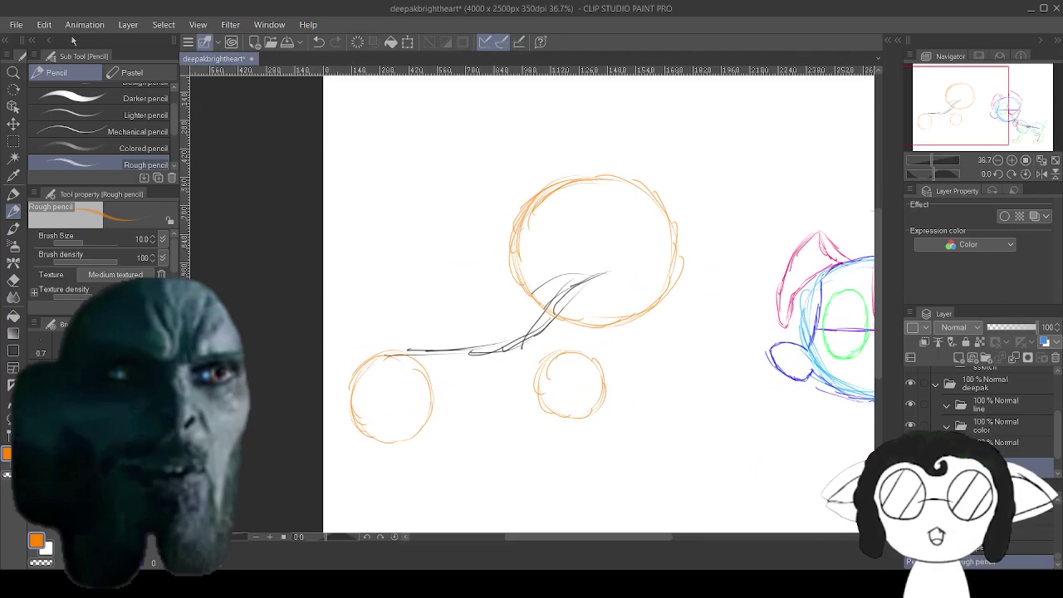
pyautogui.click(40, 25)
pyautogui.click(108, 386)
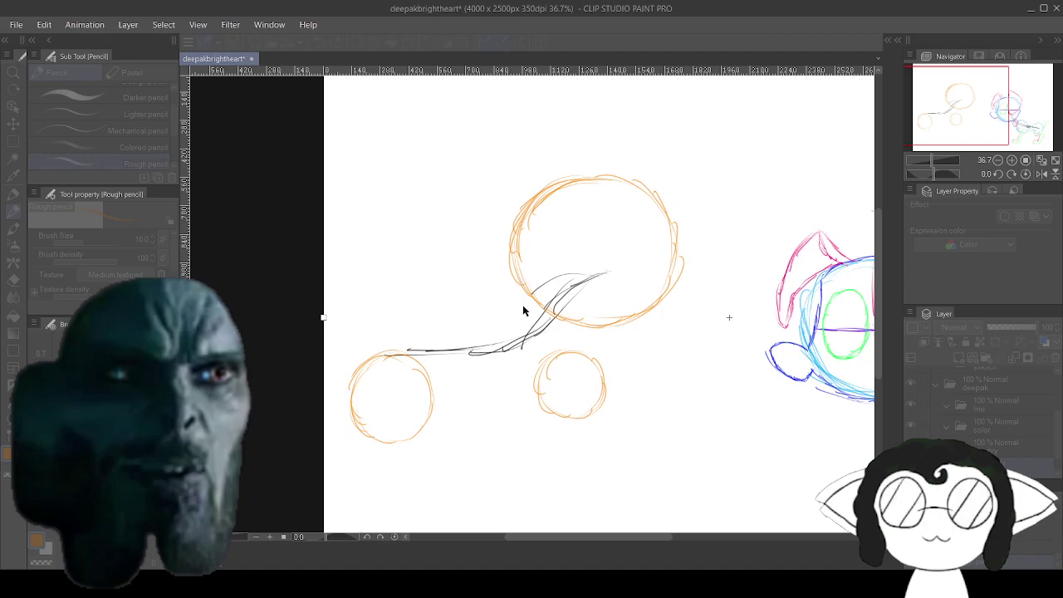
pyautogui.click(511, 206)
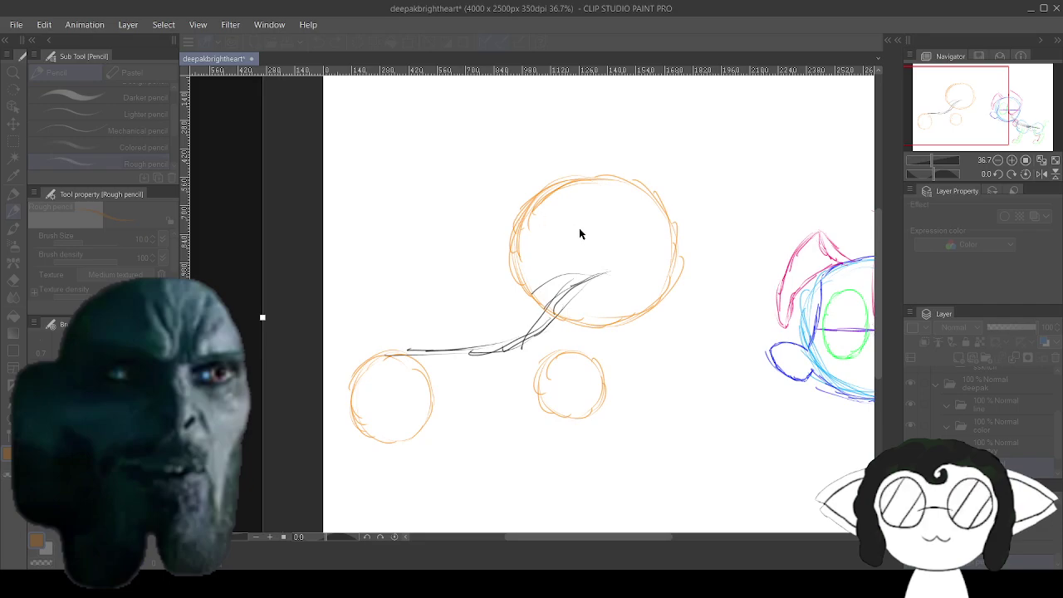
pyautogui.click(634, 244)
# Check the orange head, chest and hip circles against the finished character on the widened canvas.
pyautogui.scroll(-7, 489, 331)
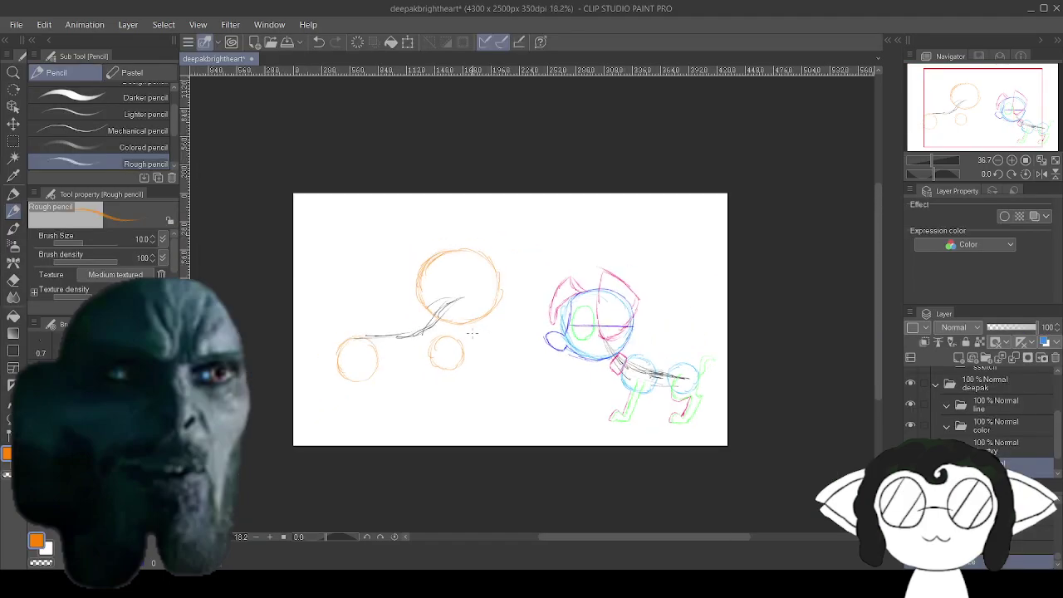
pyautogui.scroll(8, 312, 323)
pyautogui.scroll(-3, 301, 332)
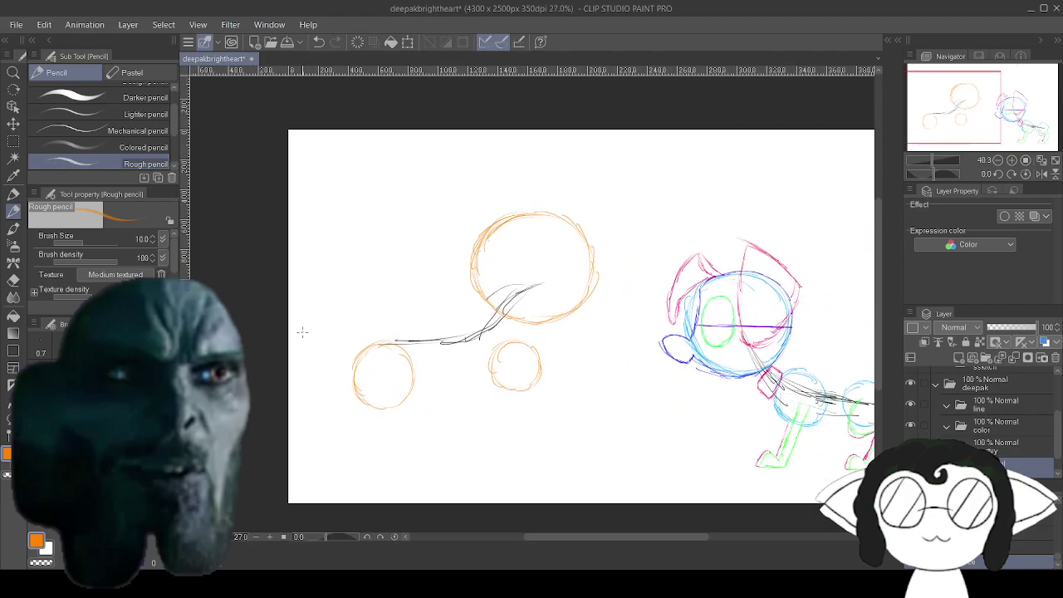
pyautogui.scroll(1, 303, 330)
pyautogui.scroll(-1, 306, 329)
pyautogui.scroll(1, 306, 329)
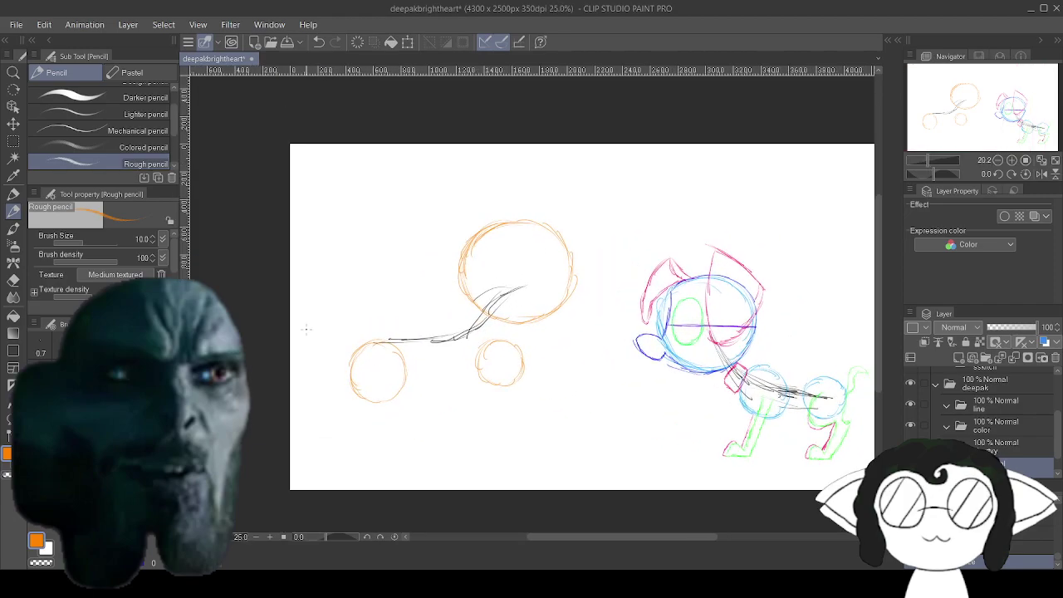
pyautogui.scroll(-2, 304, 326)
pyautogui.scroll(3, 304, 326)
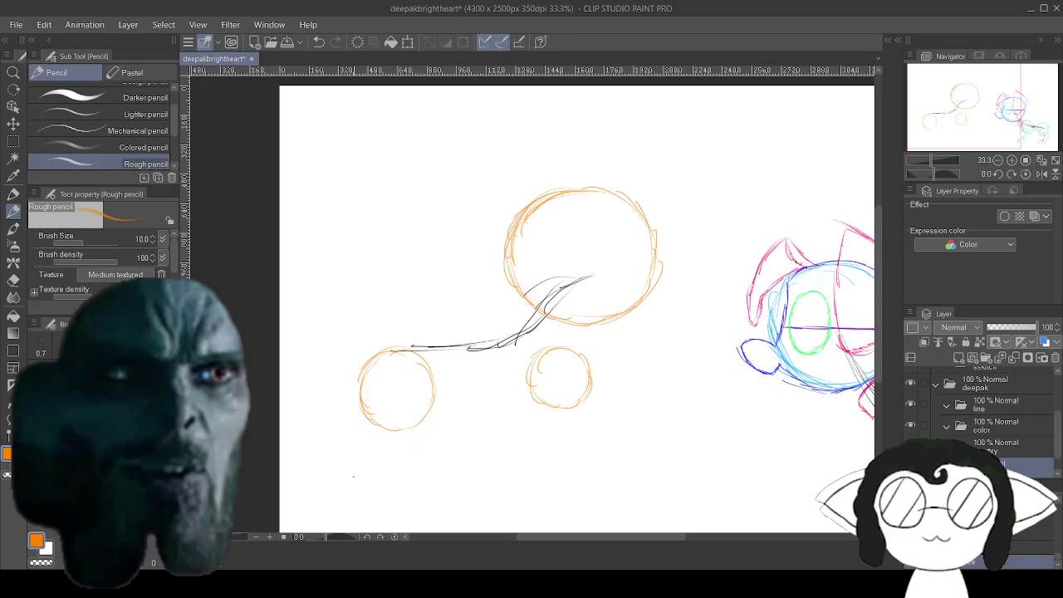
pyautogui.scroll(1, 354, 476)
pyautogui.scroll(-3, 374, 465)
pyautogui.scroll(1, 398, 456)
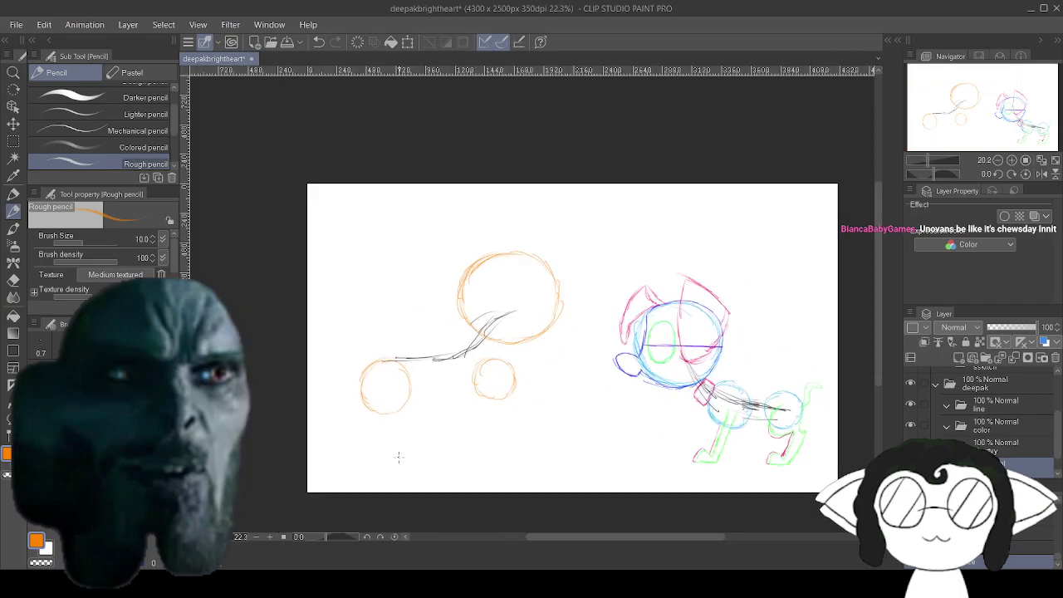
pyautogui.scroll(3, 398, 457)
pyautogui.scroll(-2, 368, 474)
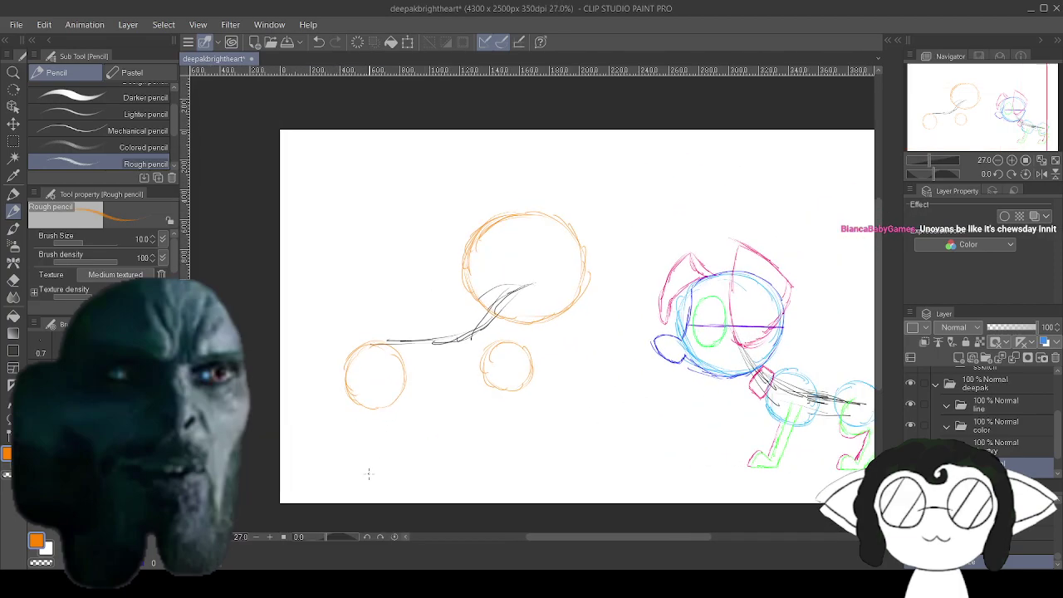
pyautogui.scroll(2, 369, 474)
pyautogui.scroll(-3, 374, 490)
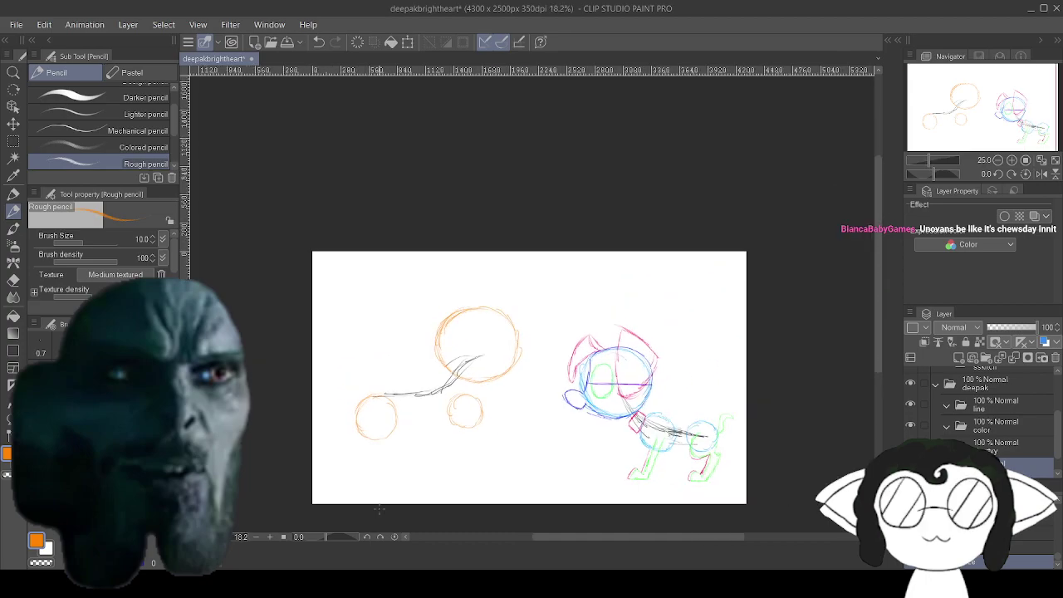
# Switch the Rough pencil's drawing colour to bright green for the hind leg at the new pose's hip circle.
pyautogui.scroll(4, 386, 499)
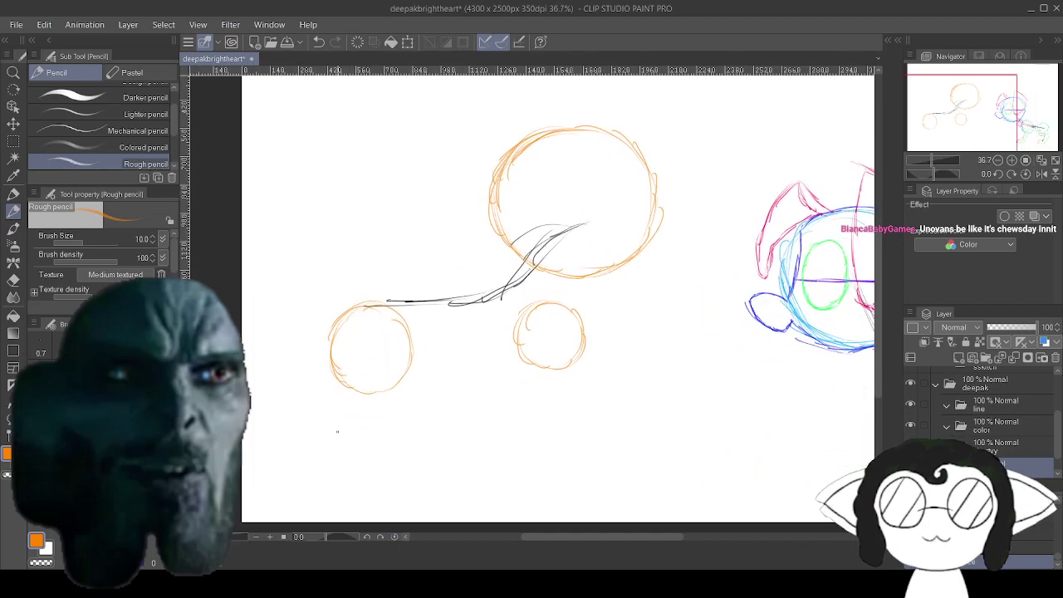
pyautogui.scroll(4, 339, 431)
pyautogui.scroll(-1, 298, 371)
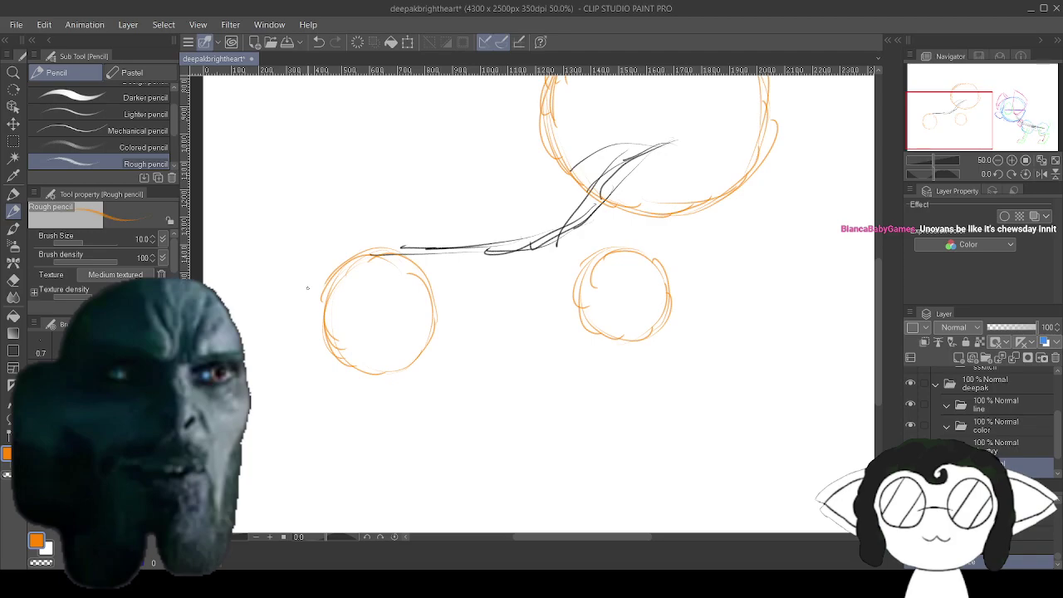
pyautogui.scroll(2, 287, 303)
pyautogui.scroll(-1, 280, 302)
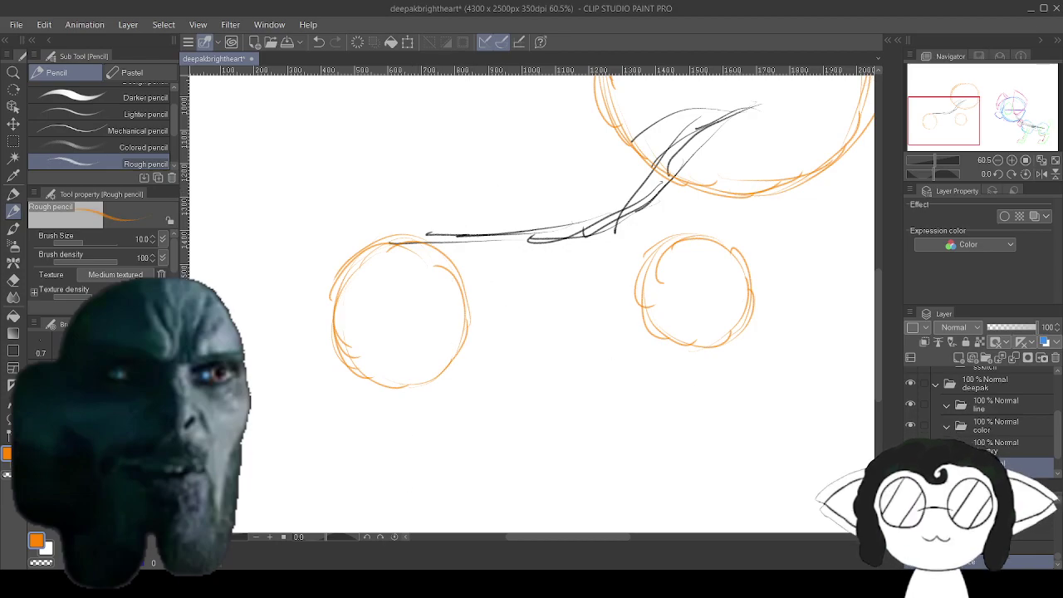
pyautogui.click(153, 523)
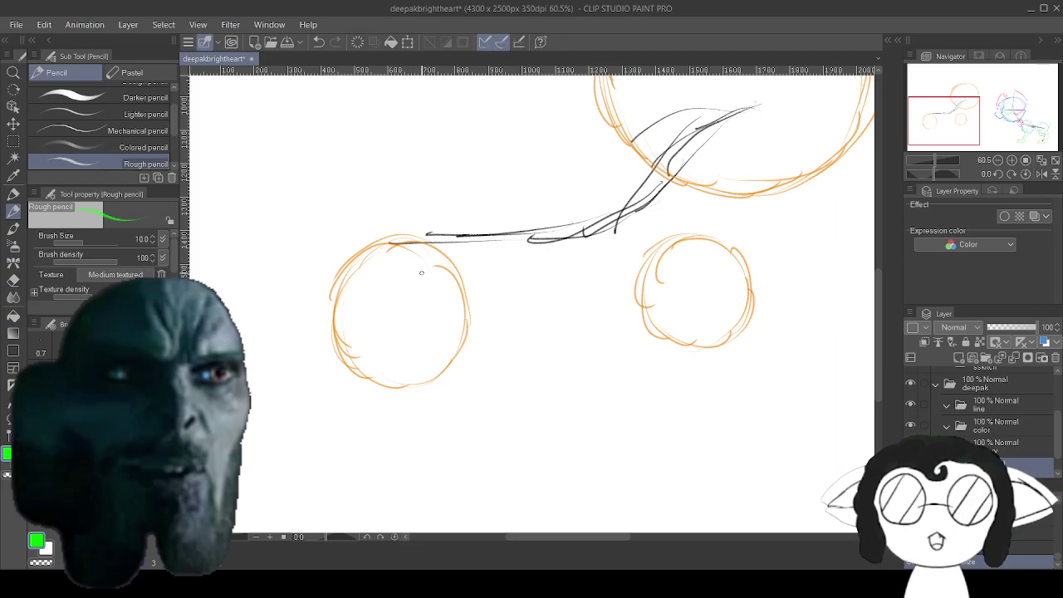
pyautogui.moveTo(427, 268)
pyautogui.mouseDown()
pyautogui.moveTo(459, 296)
pyautogui.moveTo(459, 354)
pyautogui.mouseUp()
pyautogui.moveTo(467, 313); pyautogui.dragTo(452, 379)
pyautogui.moveTo(1014, 90); pyautogui.dragTo(1040, 108)
pyautogui.hscroll(-12, 531, 298)
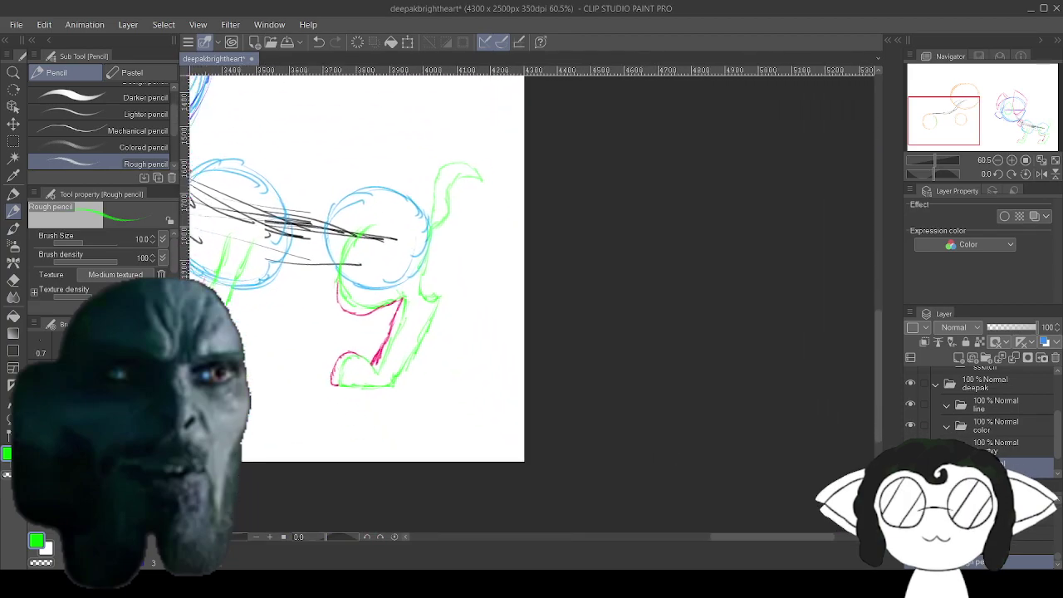
pyautogui.moveTo(548, 316); pyautogui.dragTo(545, 297)
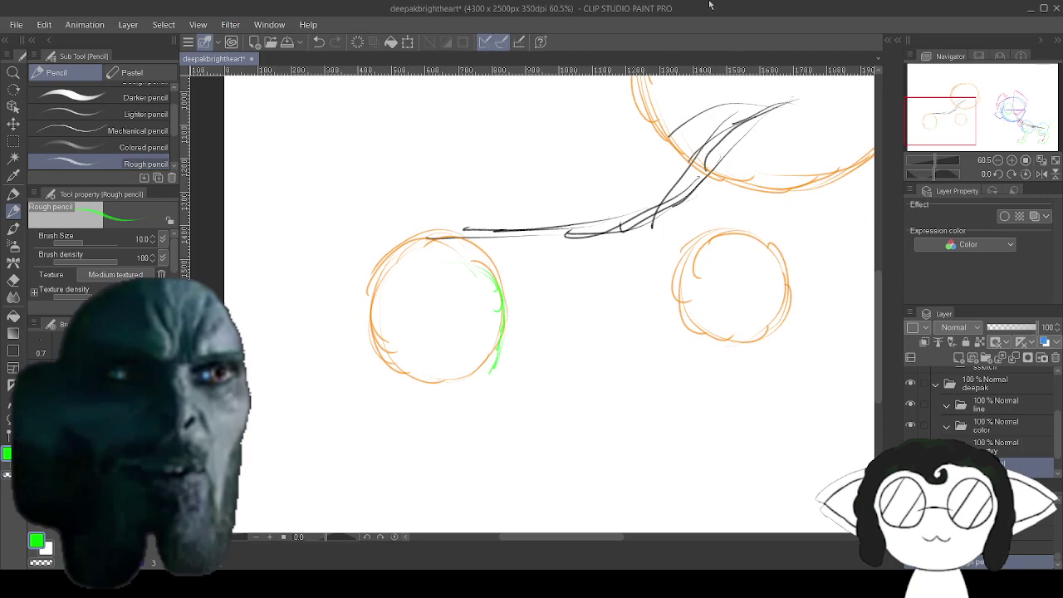
pyautogui.click(319, 42)
pyautogui.click(319, 41)
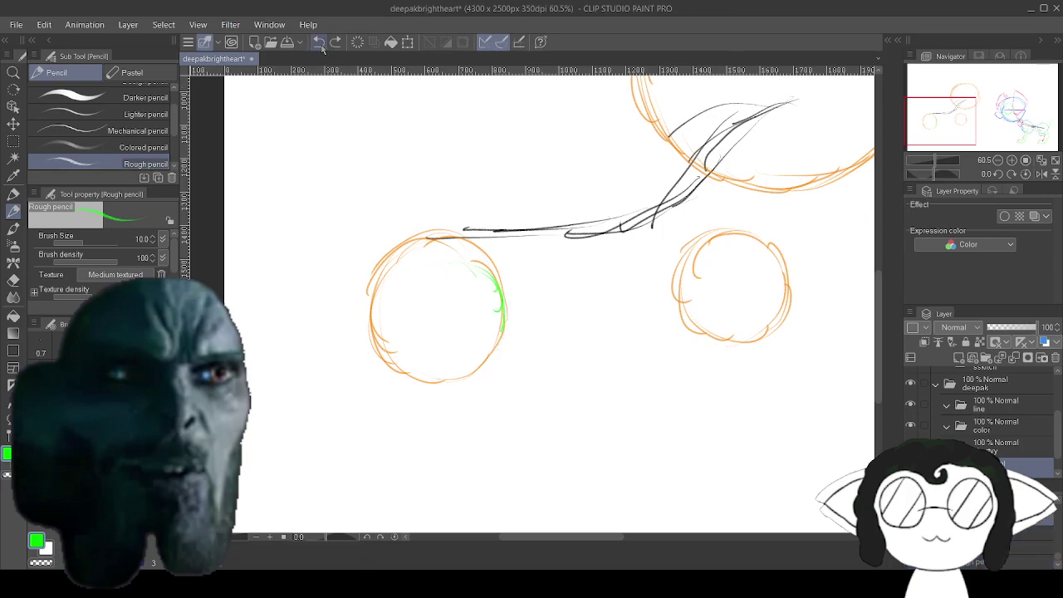
pyautogui.click(319, 41)
pyautogui.click(319, 41)
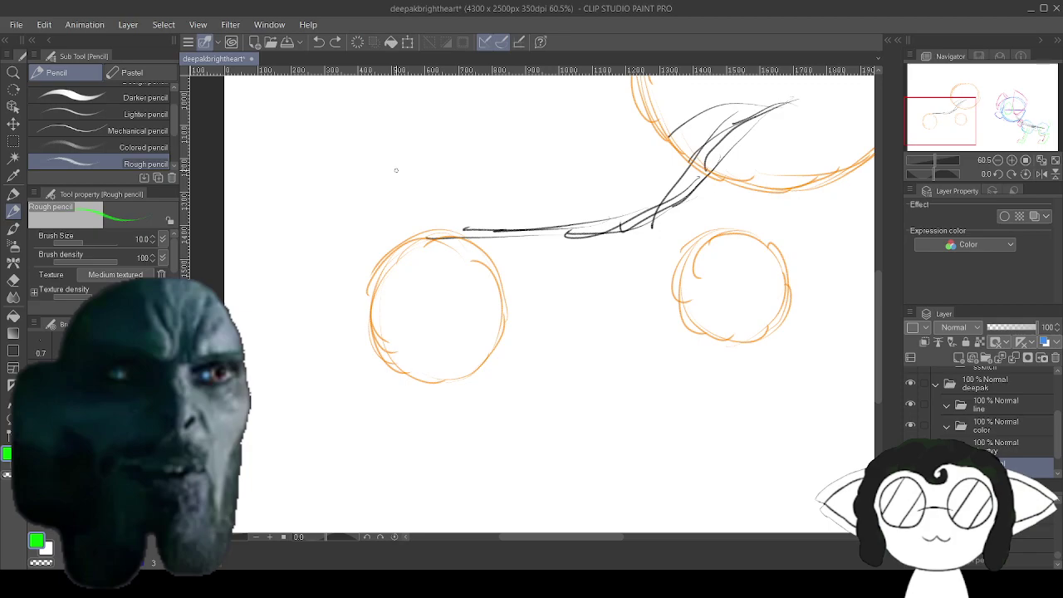
# Sketch the green front contour of the thigh, a rounded knee below the hip circle and a slanting lower-leg line.
pyautogui.moveTo(479, 291); pyautogui.dragTo(508, 345)
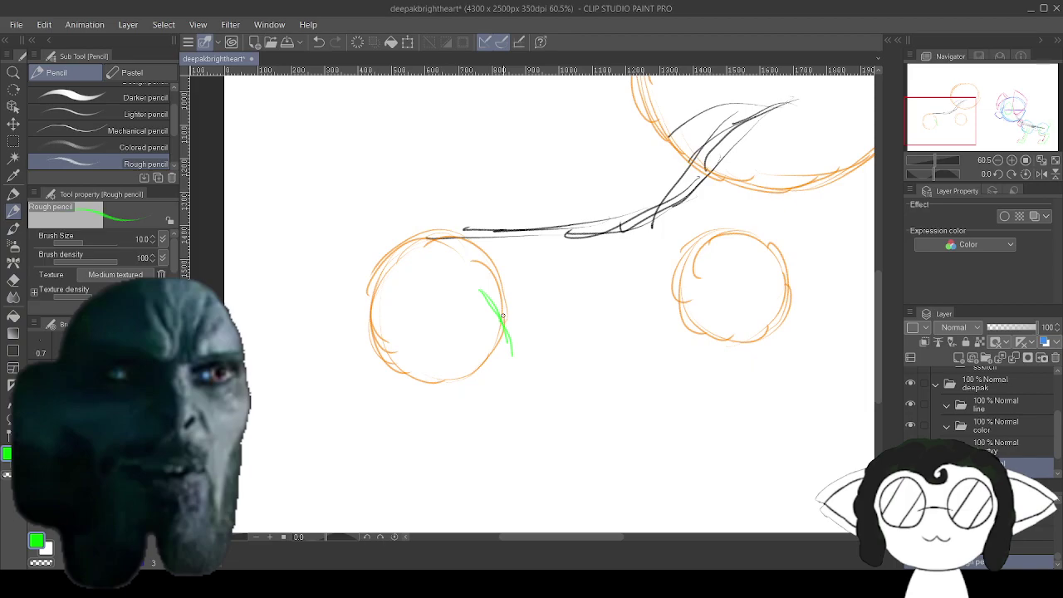
pyautogui.moveTo(502, 315)
pyautogui.mouseDown()
pyautogui.moveTo(529, 226)
pyautogui.moveTo(517, 214)
pyautogui.moveTo(539, 304)
pyautogui.moveTo(500, 309)
pyautogui.moveTo(477, 292)
pyautogui.mouseUp()
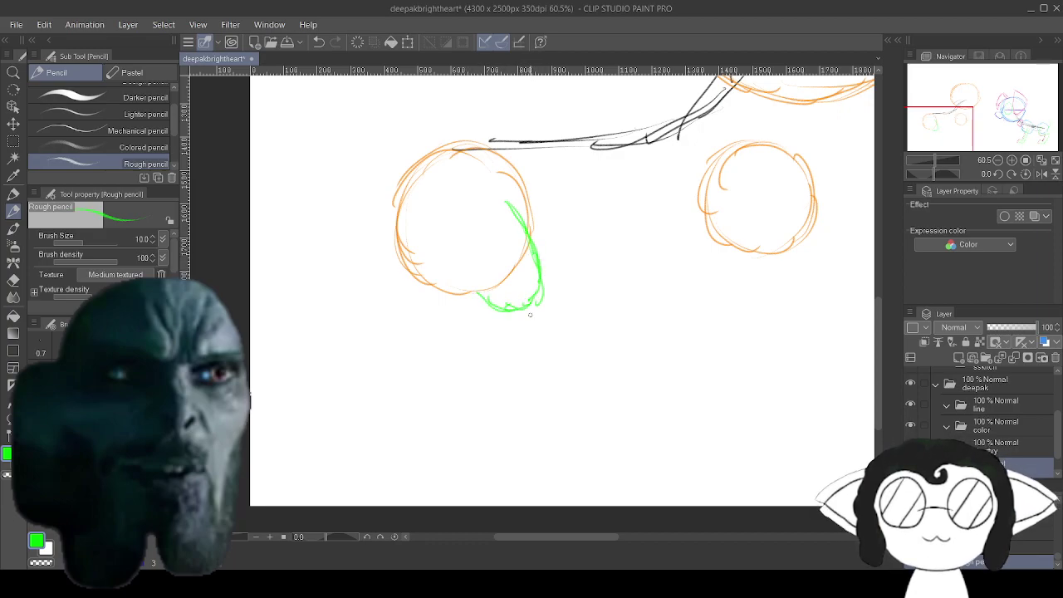
pyautogui.moveTo(859, 282); pyautogui.dragTo(200, 328)
pyautogui.moveTo(432, 332)
pyautogui.mouseDown()
pyautogui.moveTo(255, 312)
pyautogui.moveTo(717, 181)
pyautogui.mouseUp()
pyautogui.moveTo(266, 249); pyautogui.dragTo(828, 220)
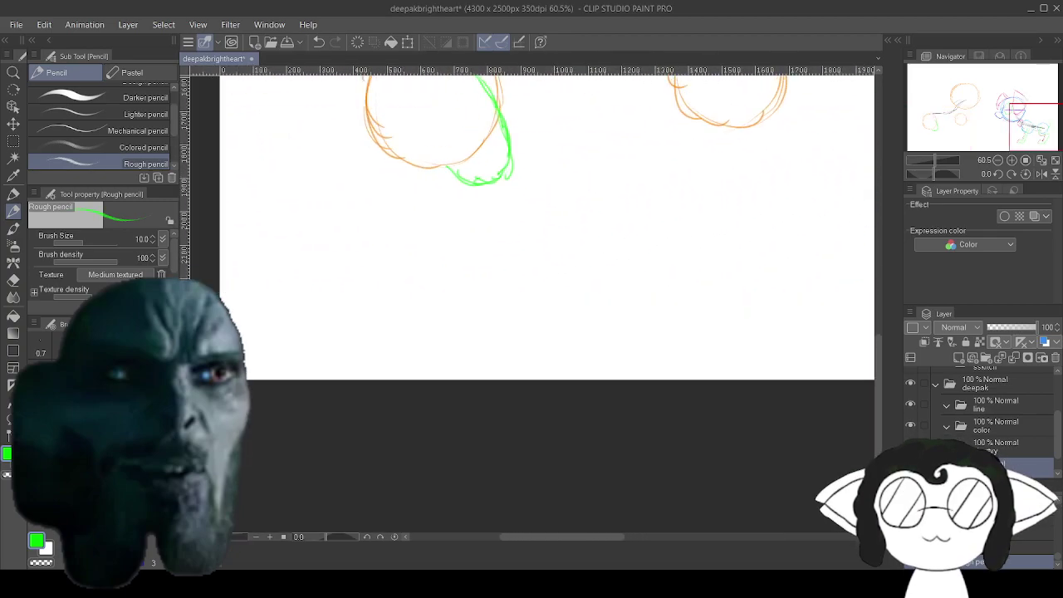
pyautogui.moveTo(501, 162)
pyautogui.mouseDown()
pyautogui.moveTo(572, 229)
pyautogui.moveTo(561, 266)
pyautogui.moveTo(503, 264)
pyautogui.moveTo(491, 247)
pyautogui.moveTo(511, 301)
pyautogui.mouseUp()
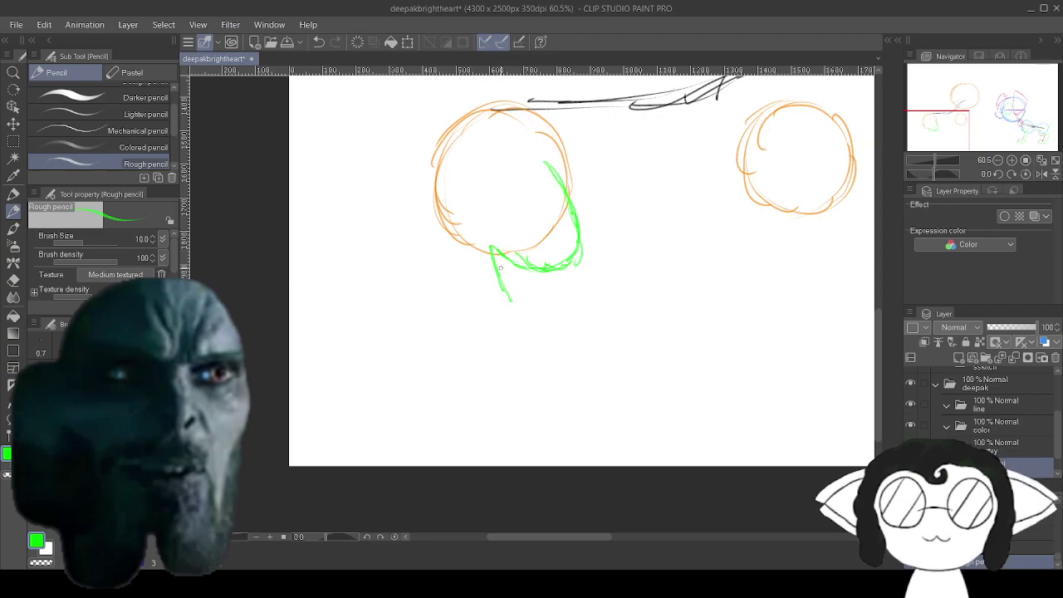
pyautogui.moveTo(495, 264); pyautogui.dragTo(537, 354)
# Compare the new pose's hind leg lines with the proportions of the finished character beside it.
pyautogui.moveTo(615, 332)
pyautogui.mouseDown()
pyautogui.moveTo(438, 319)
pyautogui.moveTo(283, 329)
pyautogui.mouseUp()
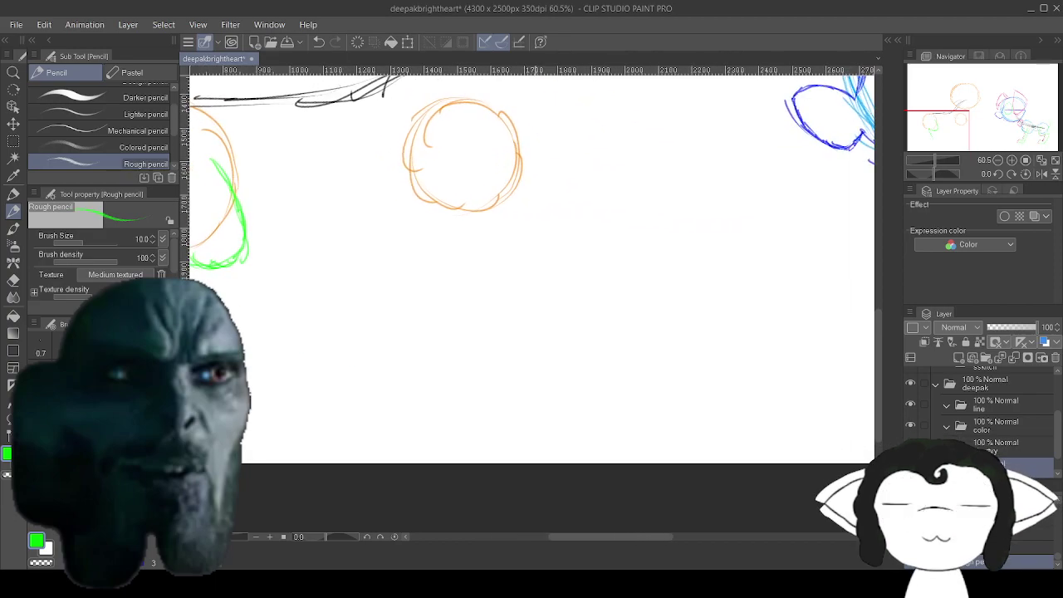
pyautogui.scroll(-4, 531, 353)
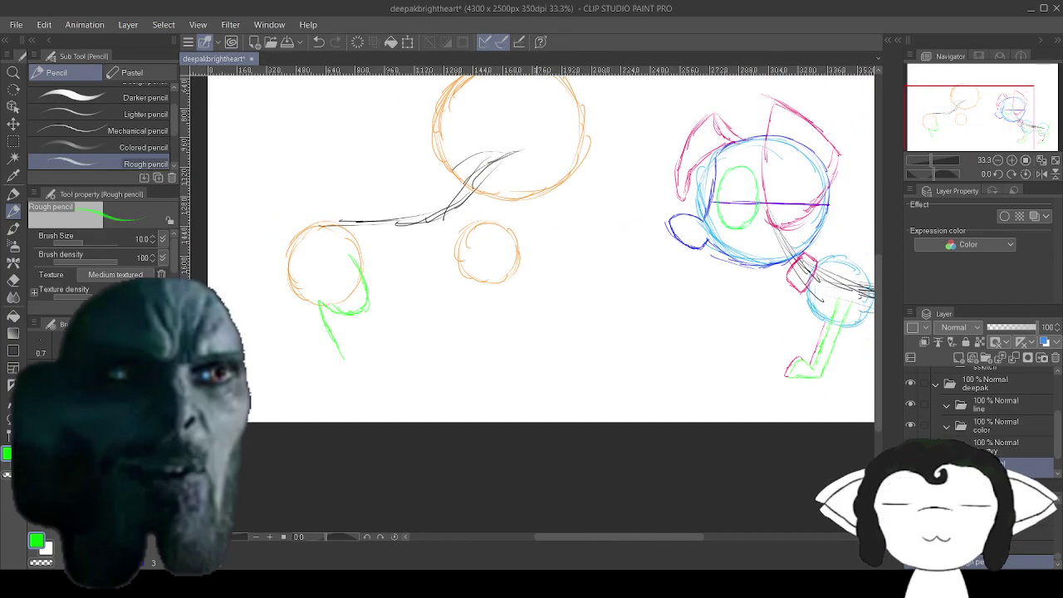
pyautogui.scroll(2, 586, 400)
pyautogui.moveTo(582, 332)
pyautogui.mouseDown()
pyautogui.moveTo(528, 331)
pyautogui.moveTo(562, 335)
pyautogui.mouseUp()
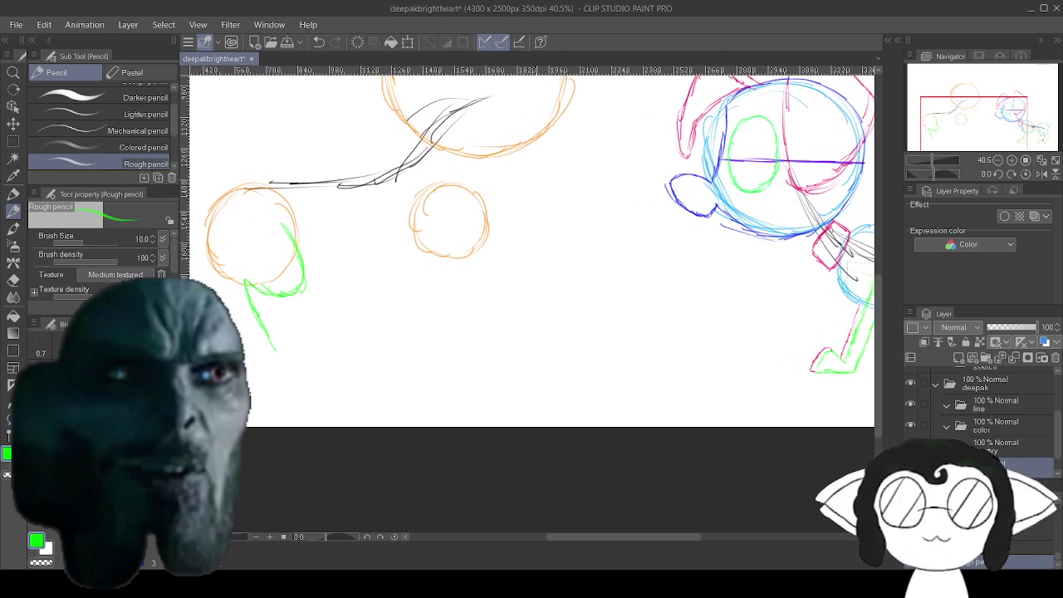
pyautogui.moveTo(664, 274); pyautogui.dragTo(852, 336)
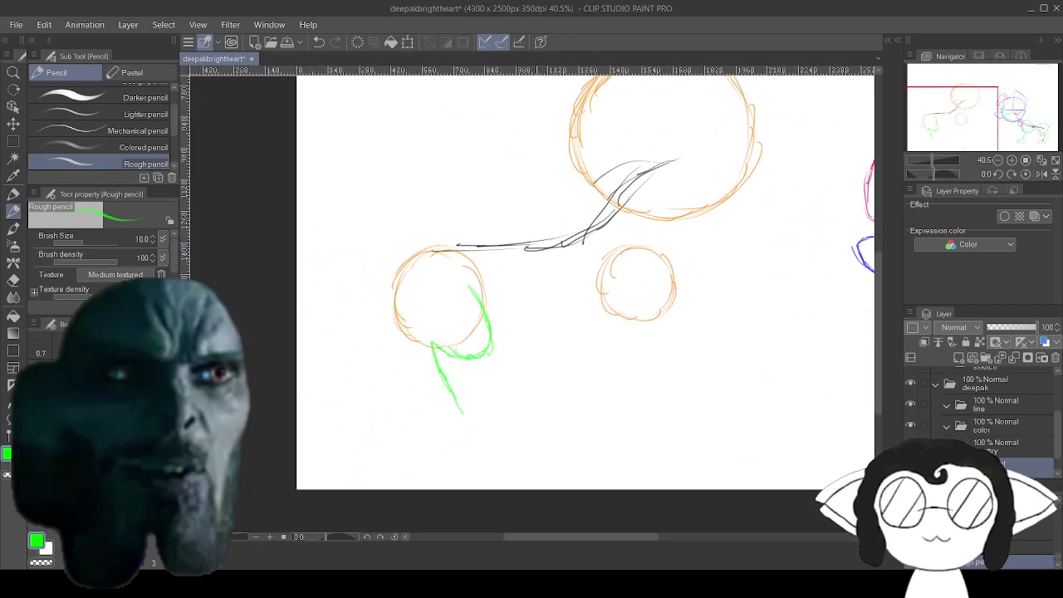
pyautogui.scroll(2, 376, 294)
pyautogui.scroll(3, 389, 298)
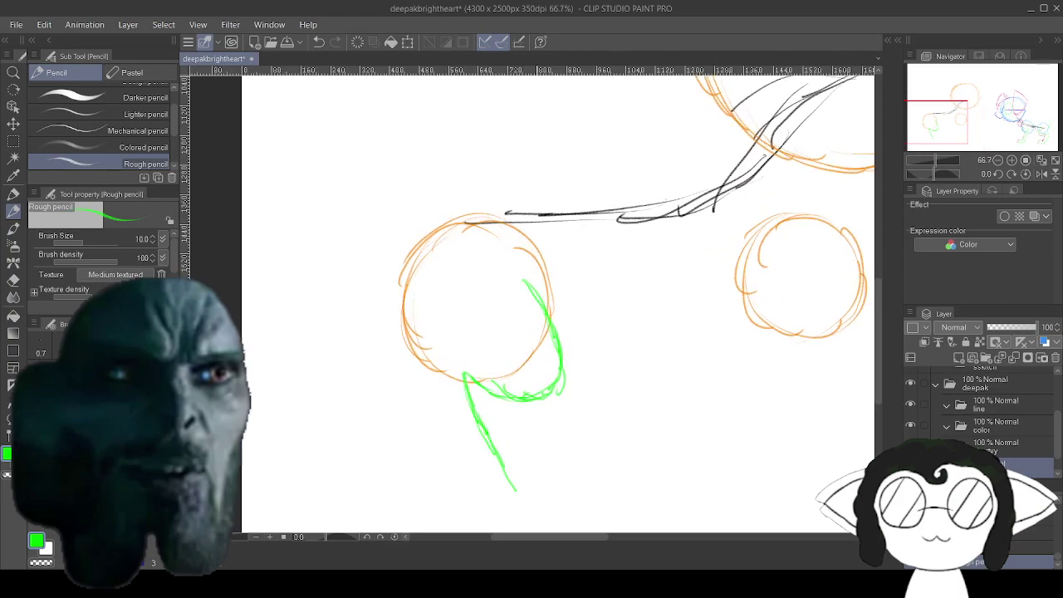
pyautogui.moveTo(465, 332); pyautogui.dragTo(483, 306)
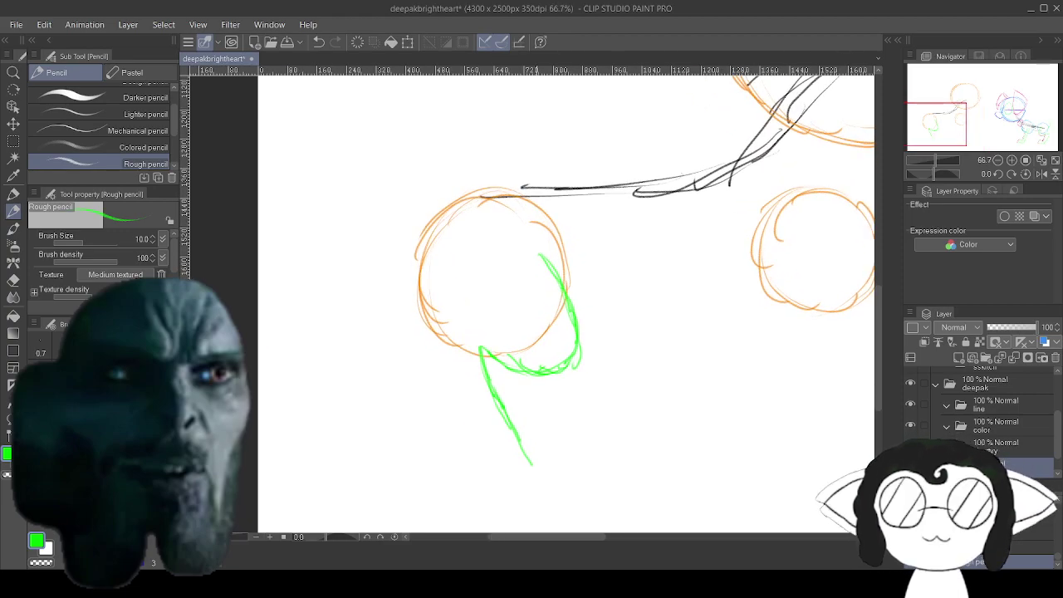
# Sketch the green back contour of the thigh along the hip circle's outer edge, ending in a small heel notch.
pyautogui.moveTo(433, 233); pyautogui.dragTo(424, 318)
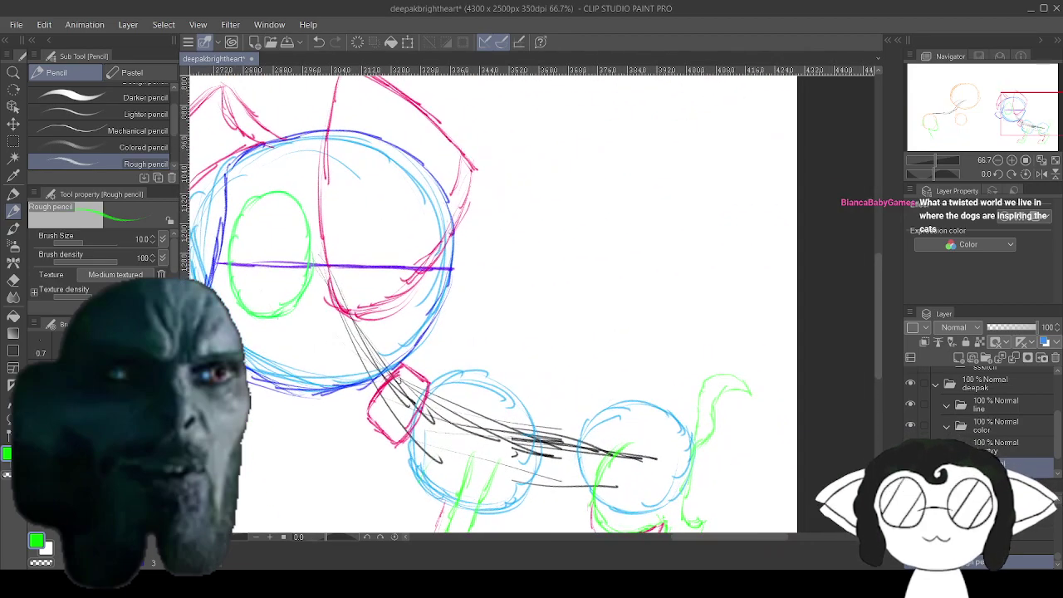
pyautogui.moveTo(1031, 115)
pyautogui.mouseDown()
pyautogui.moveTo(919, 136)
pyautogui.moveTo(1053, 138)
pyautogui.moveTo(931, 123)
pyautogui.mouseUp()
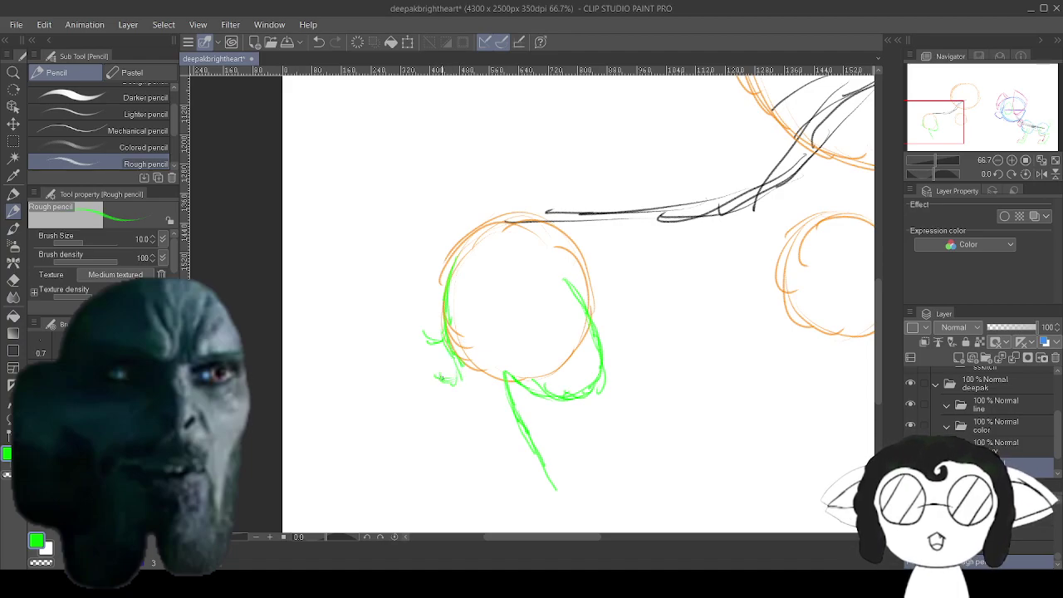
pyautogui.moveTo(435, 376); pyautogui.dragTo(456, 382)
pyautogui.scroll(-3, 430, 373)
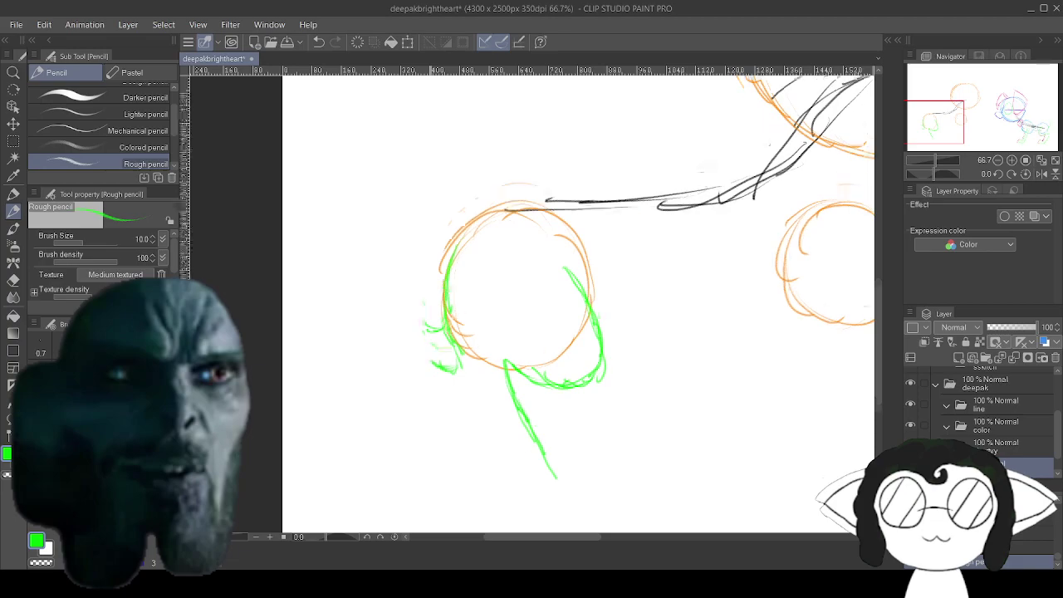
# Sketch the long slanting green back line of the lower hind leg from the heel down to the foot.
pyautogui.moveTo(432, 308); pyautogui.dragTo(458, 367)
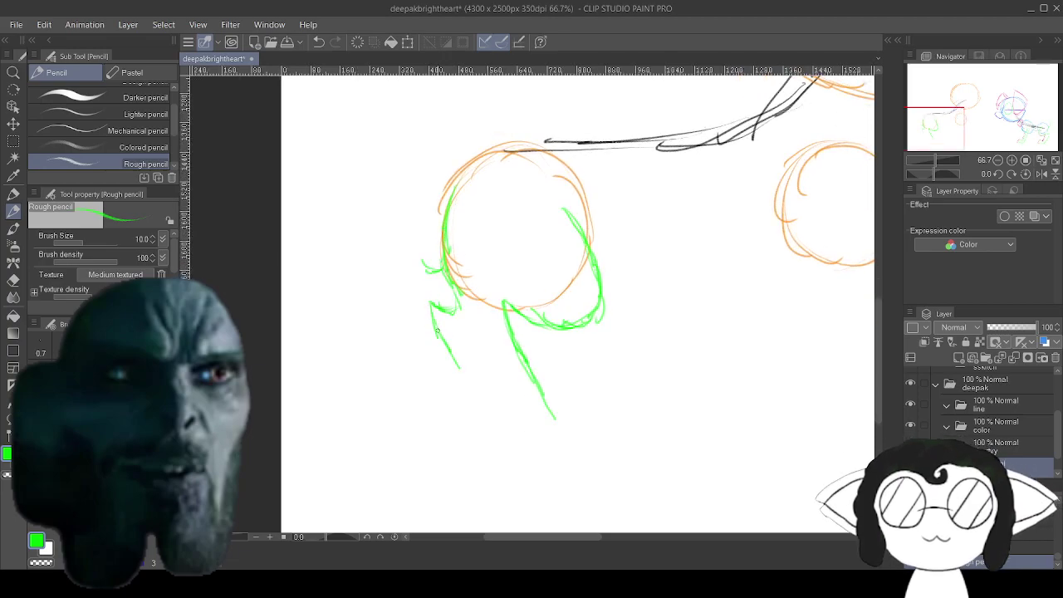
pyautogui.moveTo(933, 128); pyautogui.dragTo(1027, 126)
pyautogui.hscroll(-10, 532, 299)
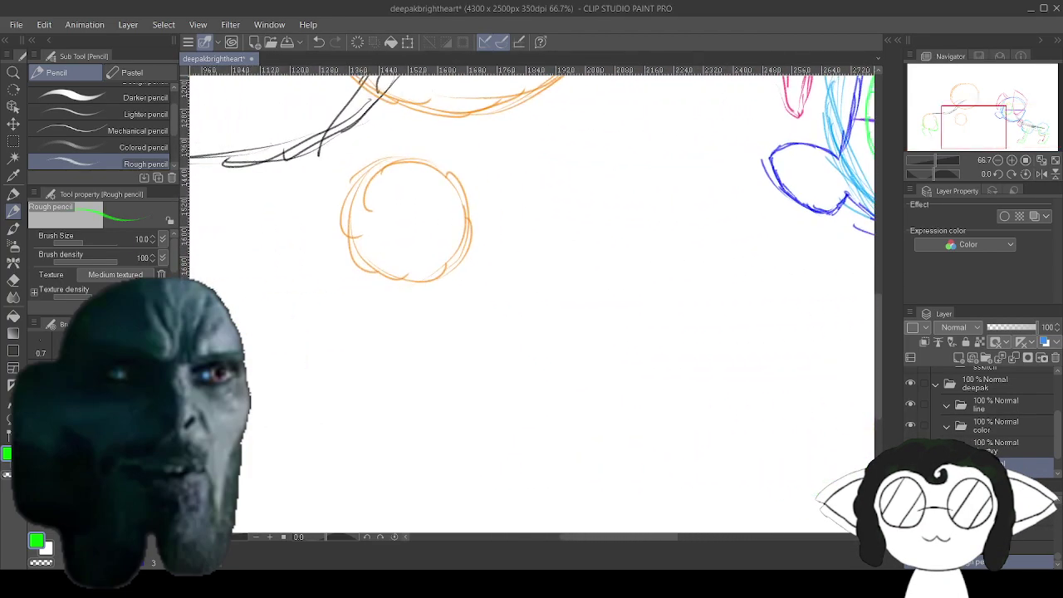
pyautogui.moveTo(967, 126); pyautogui.dragTo(989, 142)
pyautogui.hscroll(-10, 532, 249)
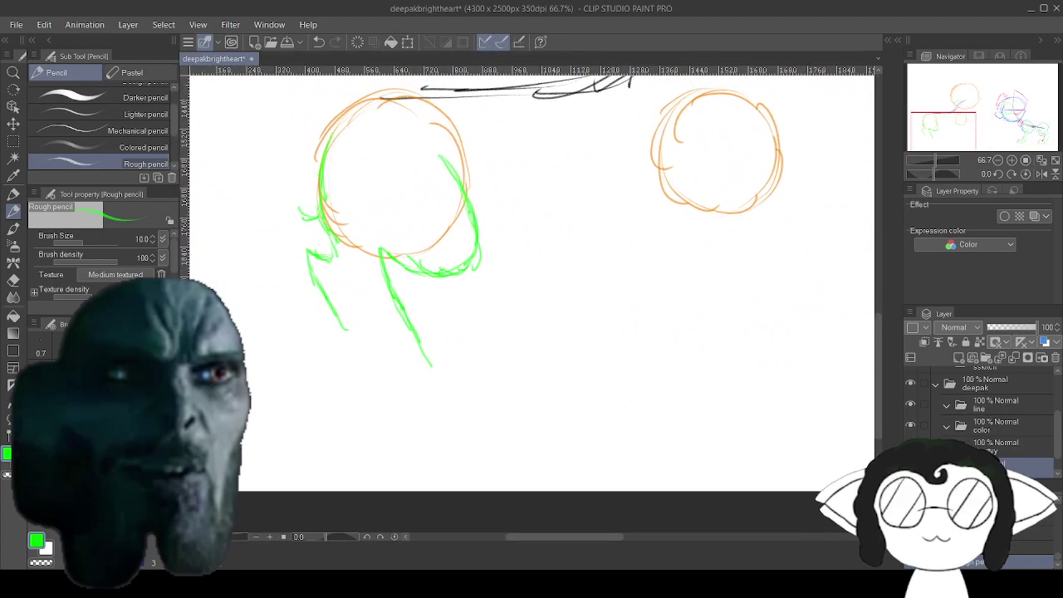
pyautogui.moveTo(341, 323); pyautogui.dragTo(376, 375)
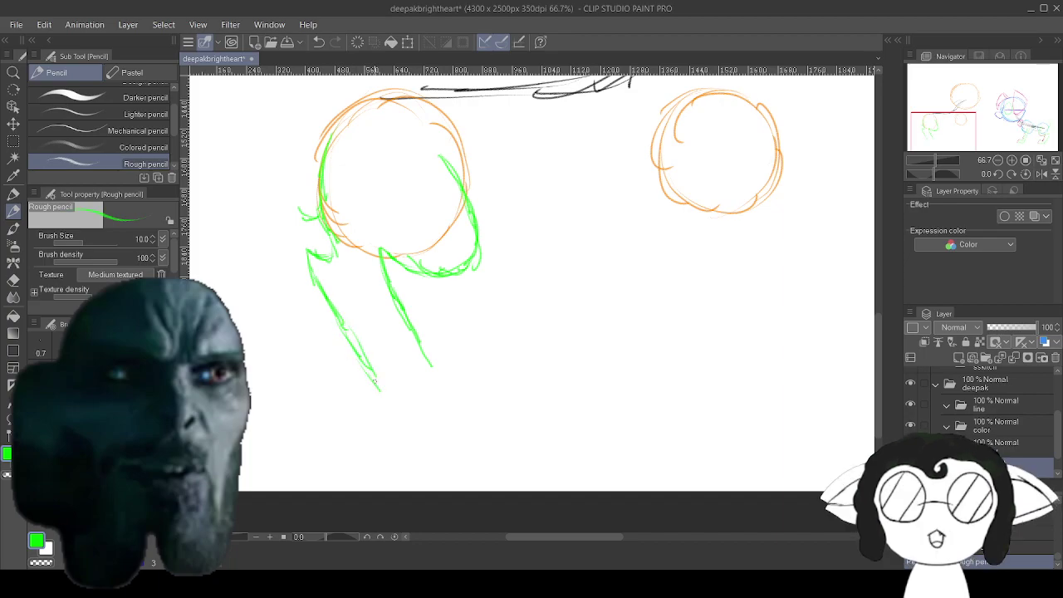
pyautogui.hscroll(10, 354, 355)
pyautogui.hscroll(-10, 526, 277)
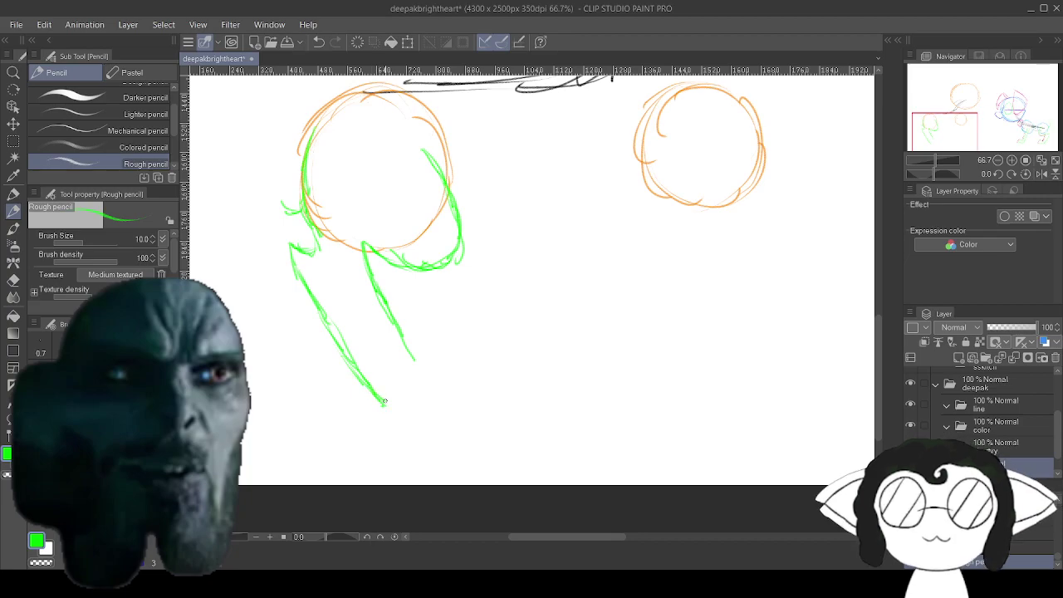
# Erase the lower leg's front line and the knee curve below the hip circle with the Hard eraser at size 30.
pyautogui.press('e')
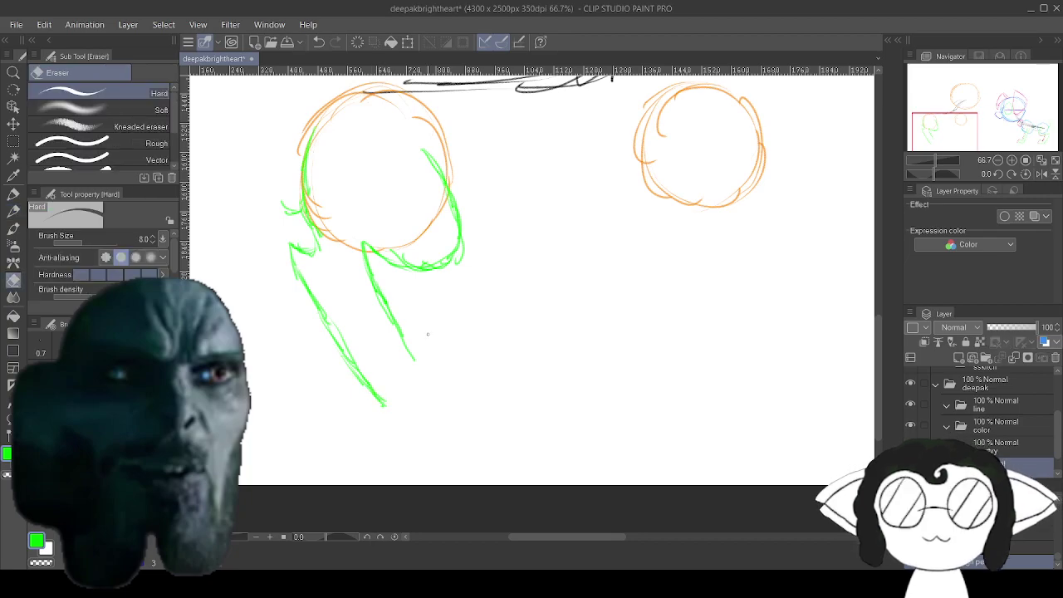
pyautogui.click(152, 402)
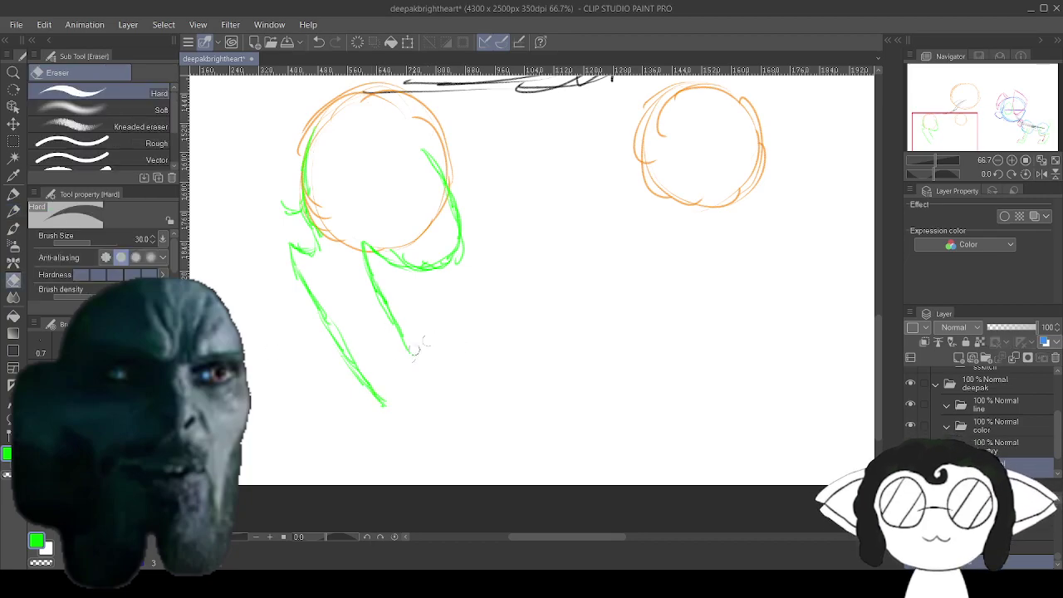
pyautogui.moveTo(407, 339)
pyautogui.mouseDown()
pyautogui.moveTo(373, 293)
pyautogui.moveTo(399, 259)
pyautogui.moveTo(411, 260)
pyautogui.moveTo(398, 255)
pyautogui.moveTo(382, 279)
pyautogui.moveTo(377, 267)
pyautogui.moveTo(427, 259)
pyautogui.moveTo(409, 276)
pyautogui.moveTo(452, 247)
pyautogui.moveTo(473, 230)
pyautogui.moveTo(470, 216)
pyautogui.moveTo(450, 239)
pyautogui.moveTo(442, 233)
pyautogui.moveTo(455, 206)
pyautogui.mouseUp()
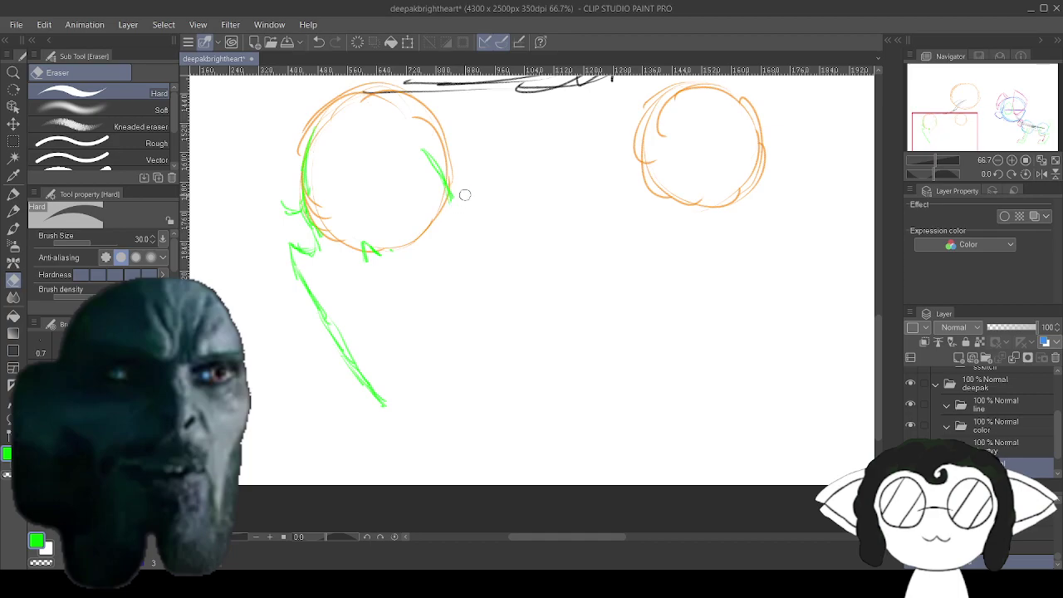
# Redraw the green knee curve with the Rough pencil, closer under the hip circle and reaching back towards the heel.
pyautogui.press('p')
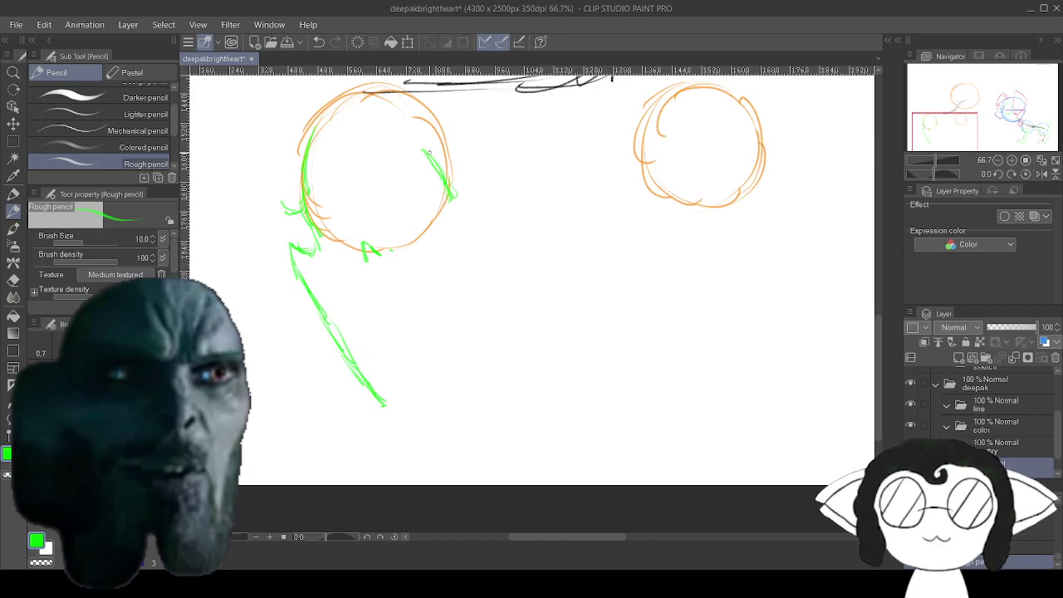
pyautogui.moveTo(435, 166); pyautogui.dragTo(452, 222)
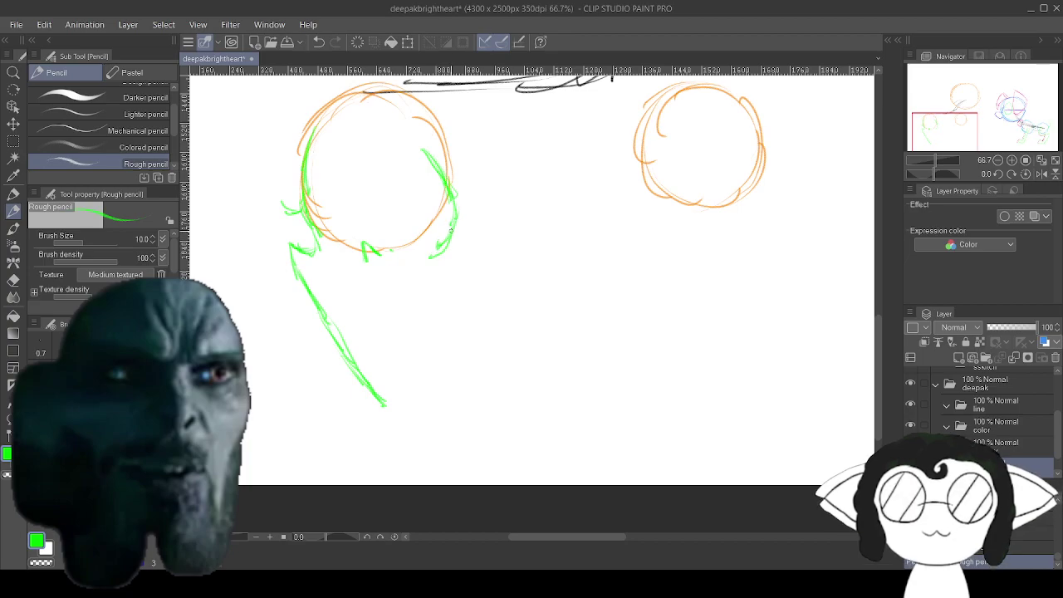
pyautogui.moveTo(454, 219)
pyautogui.mouseDown()
pyautogui.moveTo(413, 265)
pyautogui.moveTo(443, 242)
pyautogui.moveTo(374, 253)
pyautogui.mouseUp()
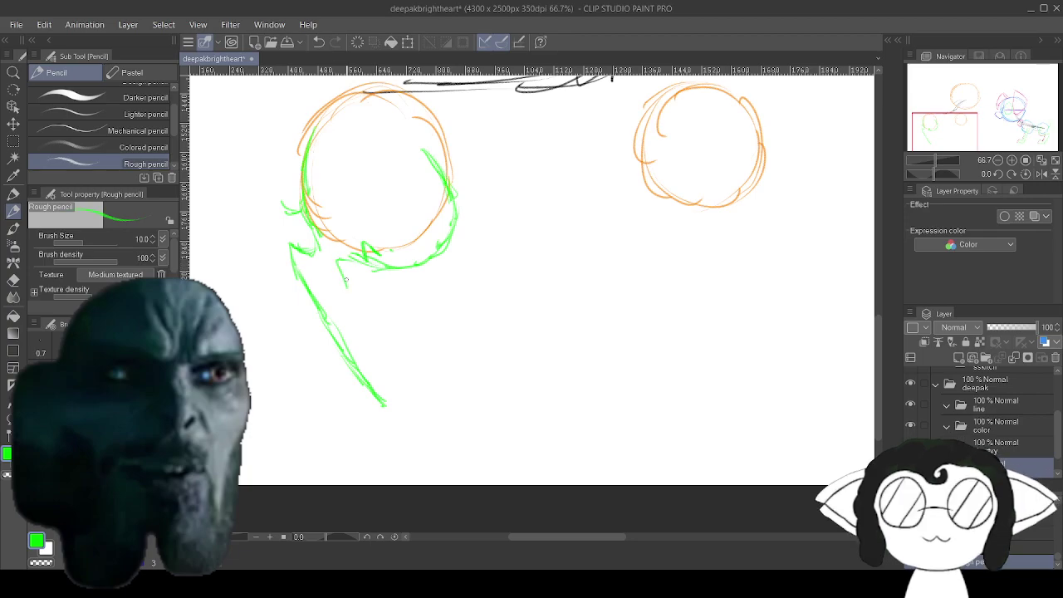
# Sketch the lower leg's green front line parallel to its back line and close it with a flat-soled paw.
pyautogui.moveTo(346, 283); pyautogui.dragTo(373, 347)
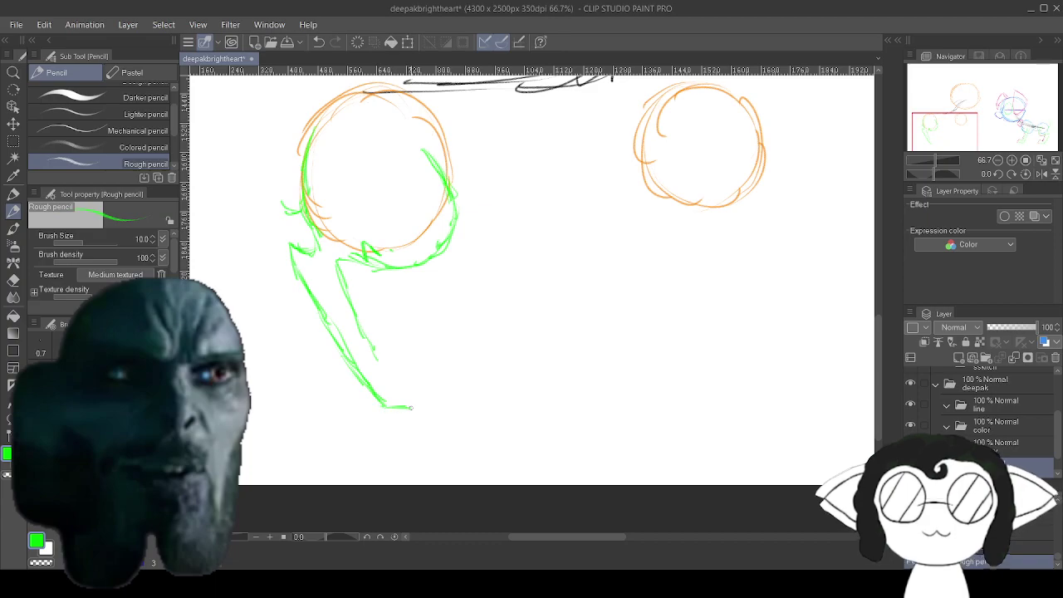
pyautogui.moveTo(393, 407); pyautogui.dragTo(437, 408)
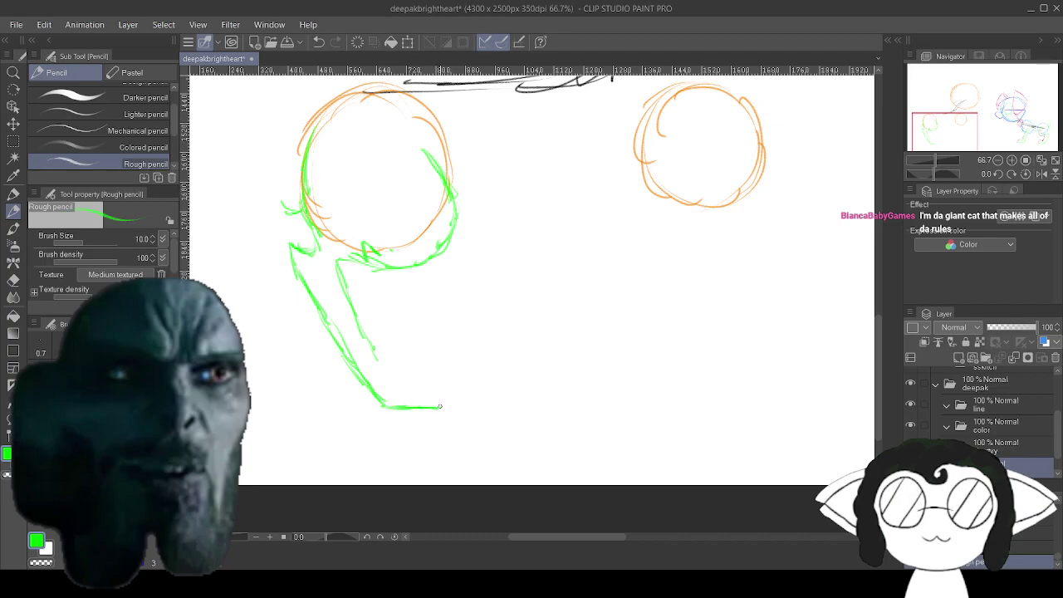
pyautogui.moveTo(440, 399)
pyautogui.mouseDown()
pyautogui.moveTo(425, 371)
pyautogui.moveTo(430, 381)
pyautogui.moveTo(420, 373)
pyautogui.moveTo(398, 387)
pyautogui.mouseUp()
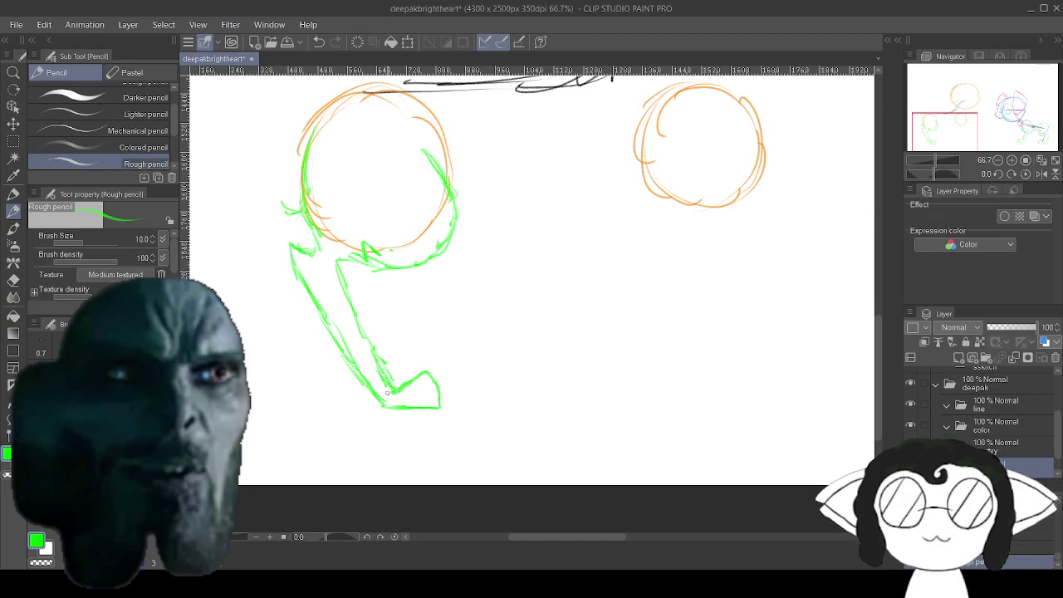
# Sketch the green back line of a straight front leg down from the small front circle, with a flat-soled paw at its end.
pyautogui.moveTo(387, 392)
pyautogui.mouseDown()
pyautogui.moveTo(338, 492)
pyautogui.moveTo(45, 533)
pyautogui.mouseUp()
pyautogui.moveTo(830, 465)
pyautogui.mouseDown()
pyautogui.moveTo(200, 142)
pyautogui.moveTo(269, 356)
pyautogui.moveTo(426, 320)
pyautogui.moveTo(939, 484)
pyautogui.moveTo(984, 375)
pyautogui.moveTo(376, 346)
pyautogui.moveTo(860, 286)
pyautogui.mouseUp()
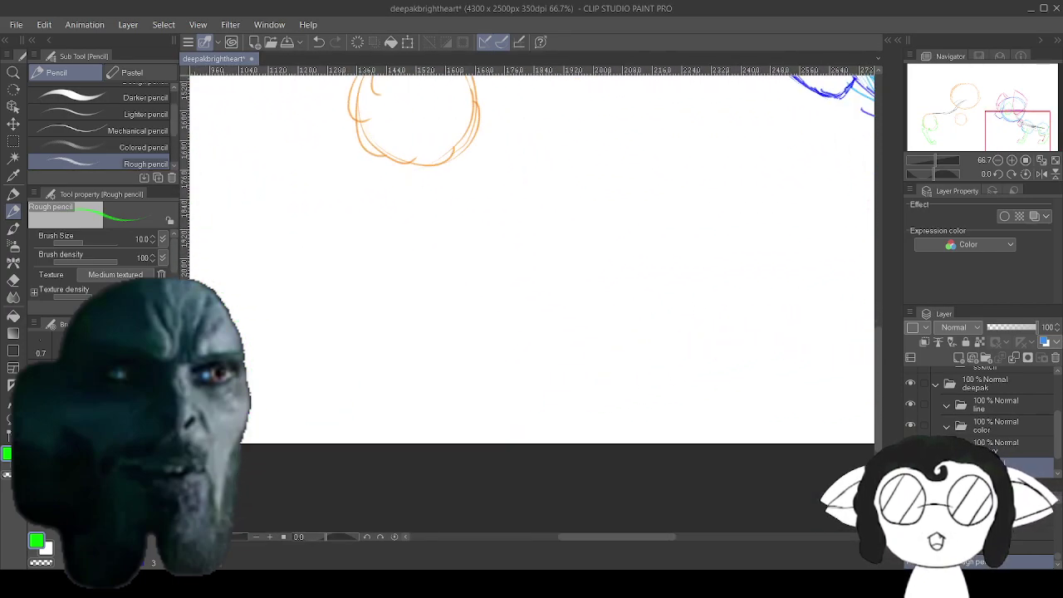
pyautogui.moveTo(295, 201)
pyautogui.mouseDown()
pyautogui.moveTo(466, 315)
pyautogui.moveTo(415, 290)
pyautogui.moveTo(420, 306)
pyautogui.mouseUp()
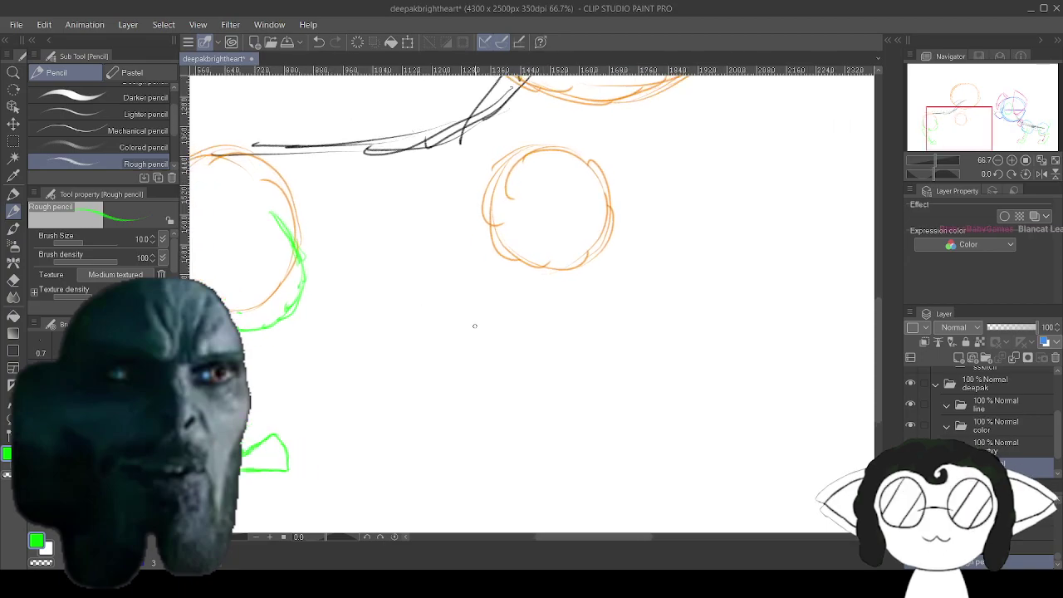
pyautogui.moveTo(433, 309); pyautogui.dragTo(393, 268)
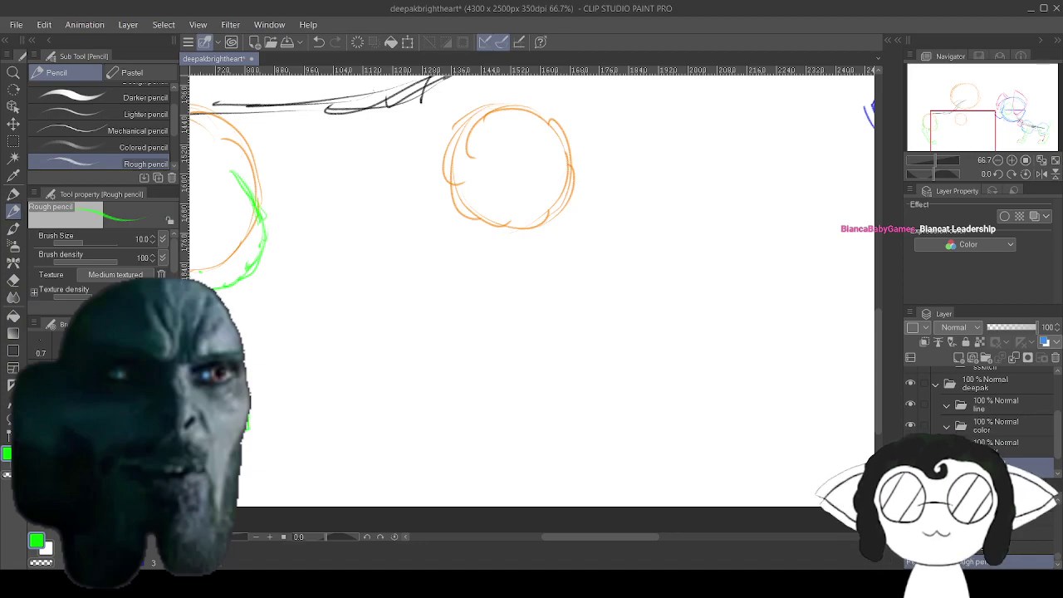
pyautogui.moveTo(814, 282); pyautogui.dragTo(552, 252)
pyautogui.moveTo(399, 283)
pyautogui.mouseDown()
pyautogui.moveTo(860, 236)
pyautogui.moveTo(768, 332)
pyautogui.moveTo(732, 300)
pyautogui.moveTo(735, 288)
pyautogui.mouseUp()
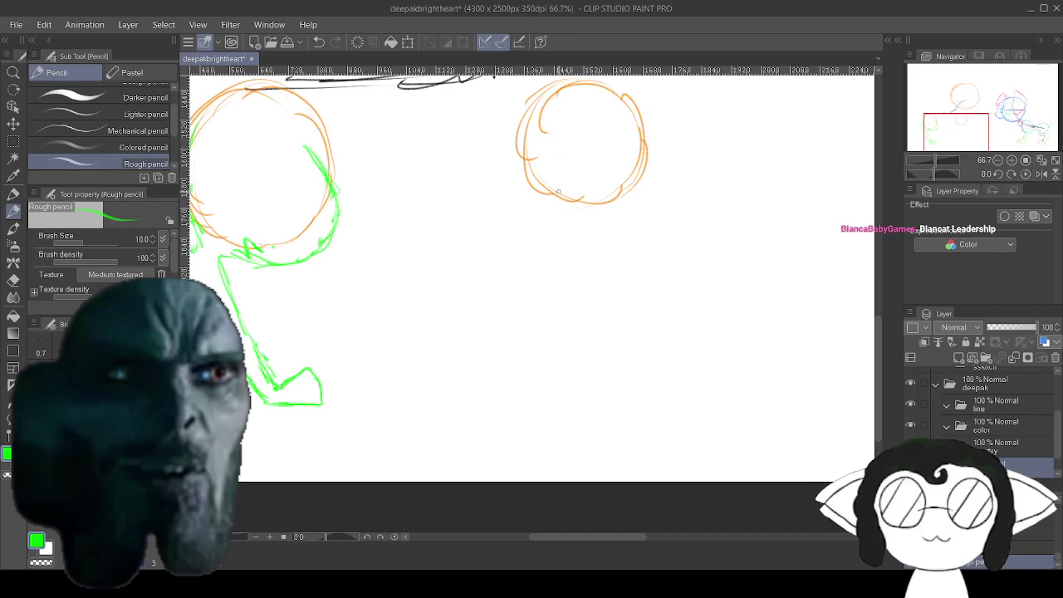
pyautogui.moveTo(561, 155); pyautogui.dragTo(561, 338)
pyautogui.moveTo(565, 272); pyautogui.dragTo(560, 330)
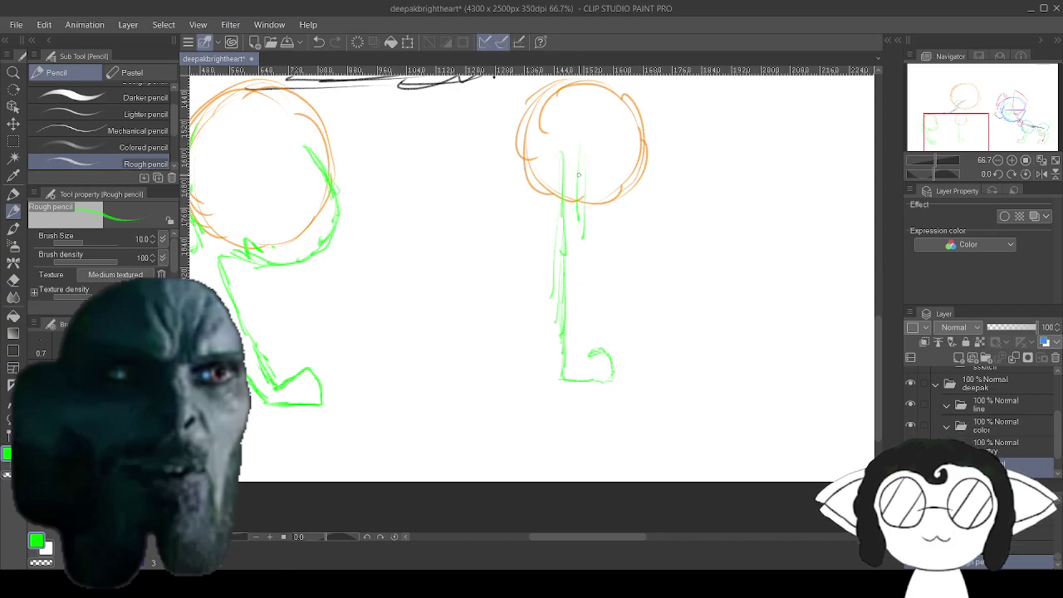
# Sketch the front leg's green front line down to the paw and erase its upper end inside the circle with the Hard eraser.
pyautogui.moveTo(576, 141); pyautogui.dragTo(581, 234)
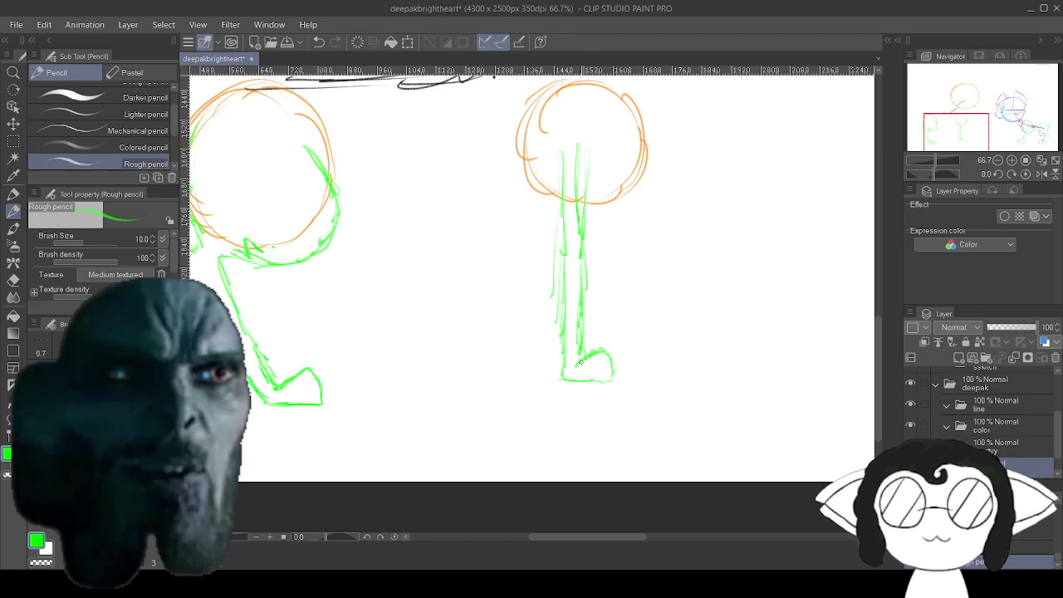
pyautogui.moveTo(579, 339)
pyautogui.mouseDown()
pyautogui.moveTo(580, 409)
pyautogui.moveTo(561, 474)
pyautogui.mouseUp()
pyautogui.scroll(2, 530, 271)
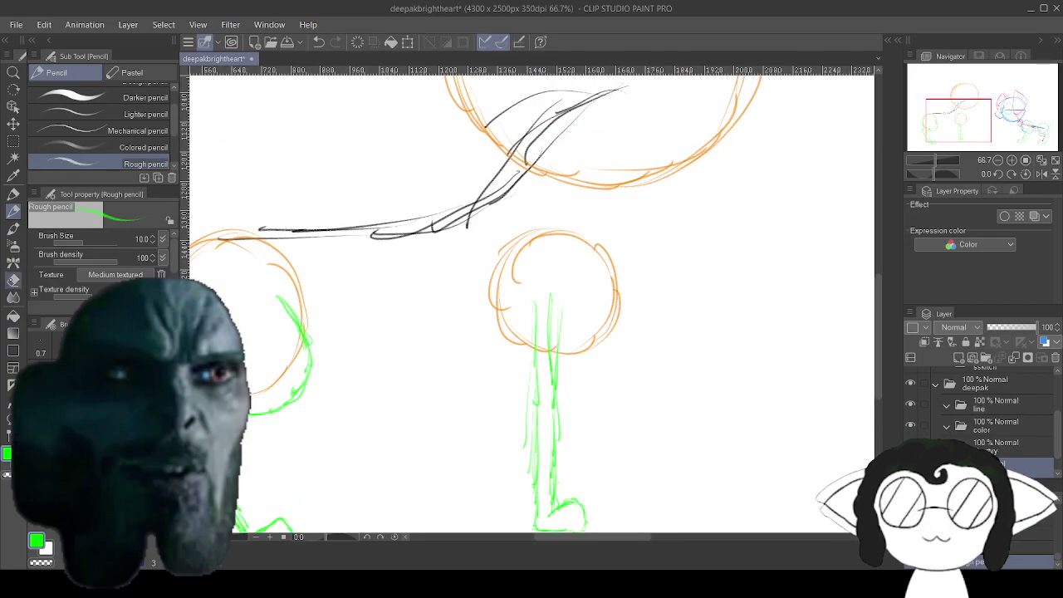
pyautogui.press('e')
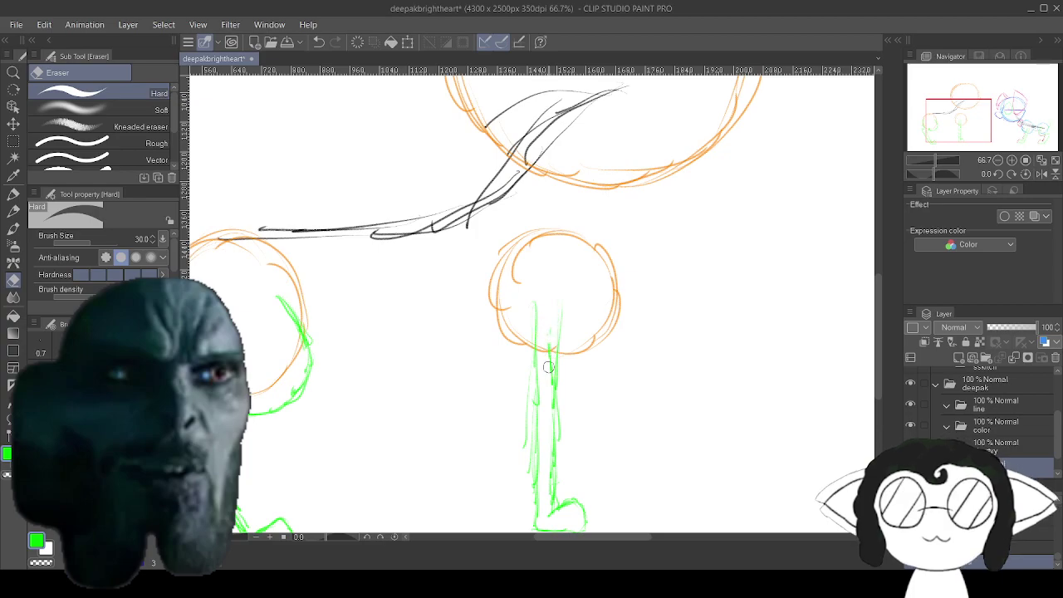
pyautogui.moveTo(548, 329)
pyautogui.mouseDown()
pyautogui.moveTo(525, 346)
pyautogui.moveTo(480, 323)
pyautogui.moveTo(643, 289)
pyautogui.moveTo(819, 314)
pyautogui.moveTo(636, 242)
pyautogui.moveTo(603, 284)
pyautogui.moveTo(227, 257)
pyautogui.mouseUp()
# Compare the second pose's green legs with the green and red legs of the first pose.
pyautogui.moveTo(714, 249)
pyautogui.mouseDown()
pyautogui.moveTo(390, 294)
pyautogui.moveTo(359, 273)
pyautogui.moveTo(639, 231)
pyautogui.moveTo(556, 165)
pyautogui.moveTo(427, 170)
pyautogui.mouseUp()
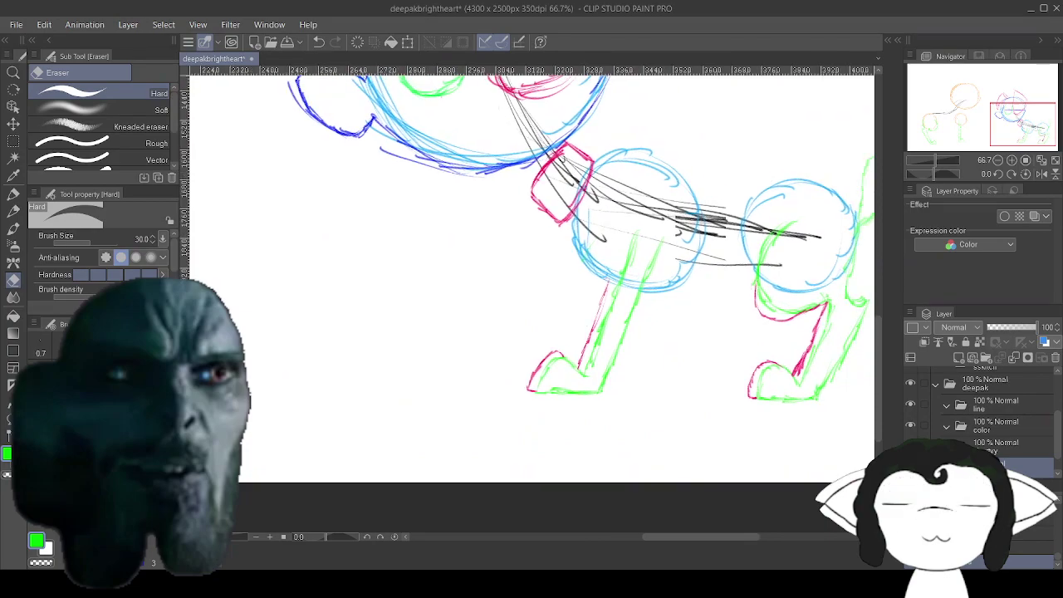
pyautogui.moveTo(195, 274); pyautogui.dragTo(872, 265)
pyautogui.moveTo(332, 257)
pyautogui.mouseDown()
pyautogui.moveTo(647, 274)
pyautogui.moveTo(370, 318)
pyautogui.mouseUp()
pyautogui.moveTo(813, 233)
pyautogui.mouseDown()
pyautogui.moveTo(351, 300)
pyautogui.moveTo(501, 361)
pyautogui.moveTo(213, 338)
pyautogui.moveTo(424, 342)
pyautogui.moveTo(750, 384)
pyautogui.moveTo(697, 426)
pyautogui.moveTo(684, 203)
pyautogui.mouseUp()
pyautogui.moveTo(498, 249); pyautogui.dragTo(739, 266)
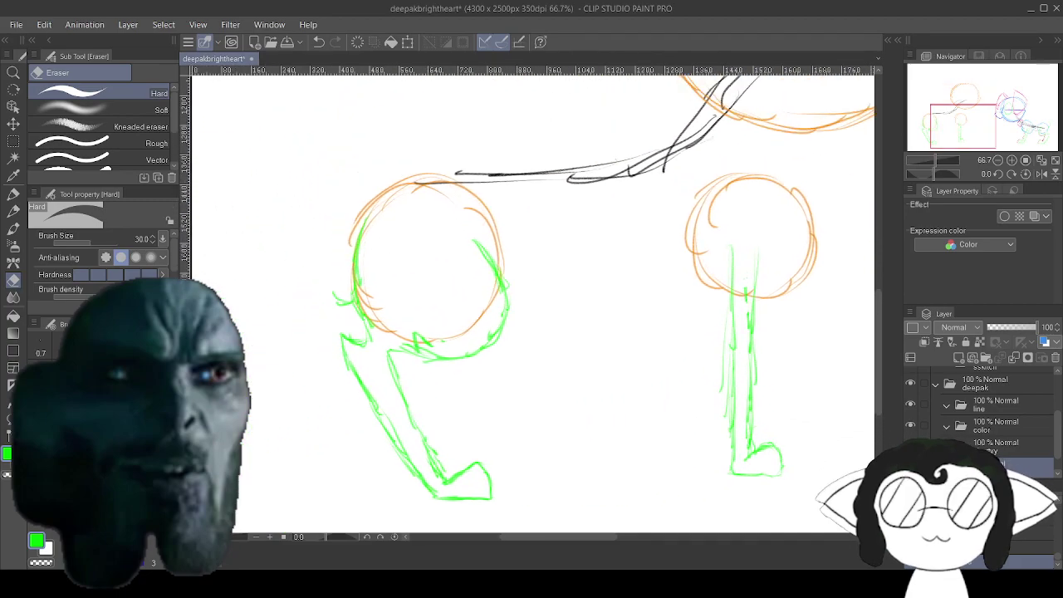
pyautogui.moveTo(838, 349)
pyautogui.mouseDown()
pyautogui.moveTo(801, 309)
pyautogui.moveTo(283, 191)
pyautogui.mouseUp()
pyautogui.moveTo(747, 249)
pyautogui.mouseDown()
pyautogui.moveTo(354, 243)
pyautogui.moveTo(345, 247)
pyautogui.moveTo(364, 296)
pyautogui.mouseUp()
pyautogui.moveTo(199, 291); pyautogui.dragTo(925, 266)
pyautogui.moveTo(498, 249); pyautogui.dragTo(792, 336)
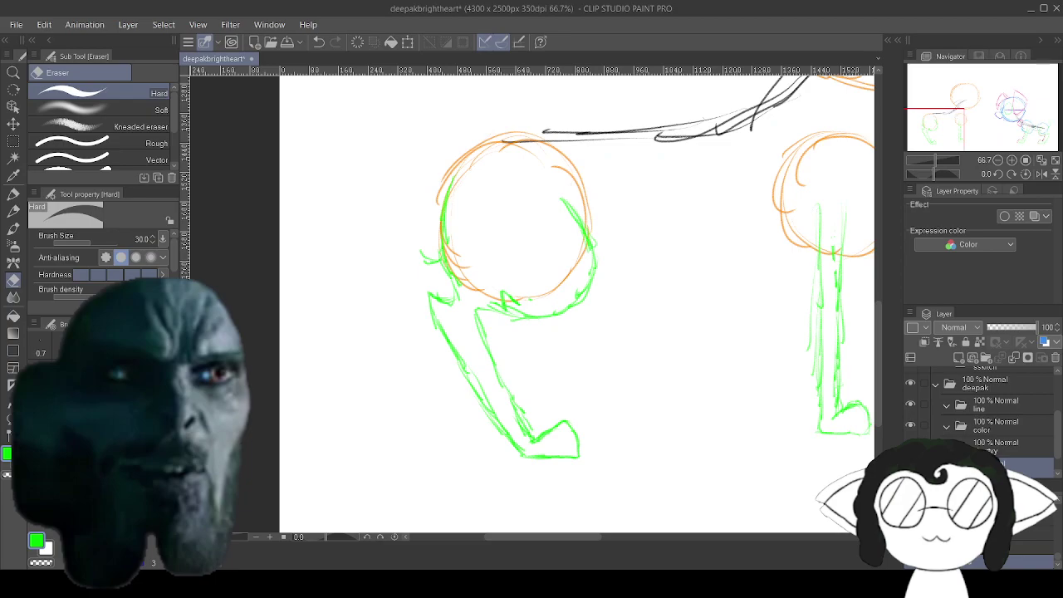
# Sketch the far hind leg's red knee curve with the Rough pencil, just beneath the green one and back to the lower leg.
pyautogui.click(108, 457)
pyautogui.hotkey('ctrl', 'z')
pyautogui.press('p')
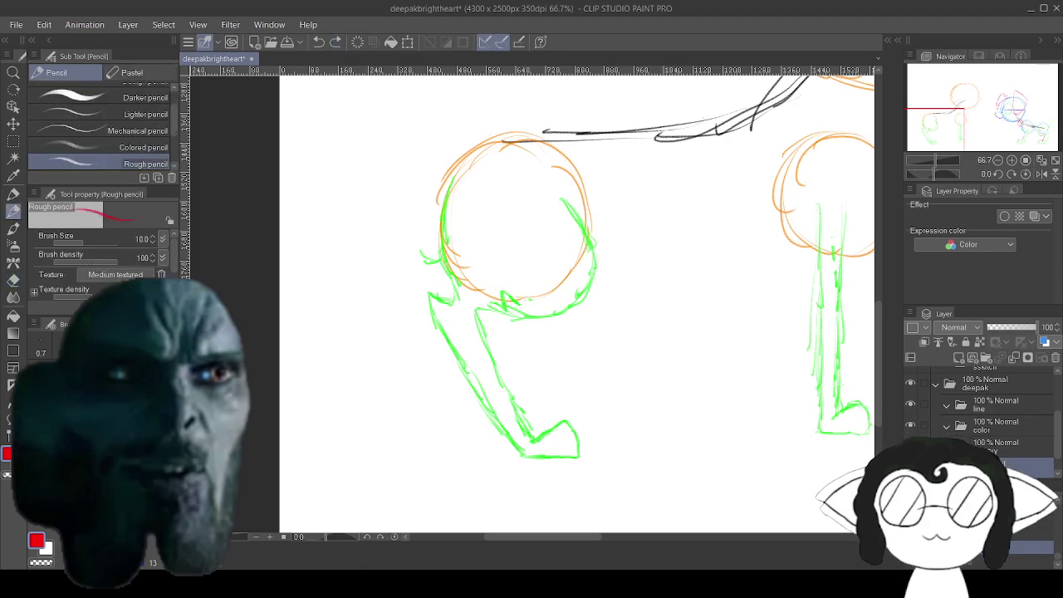
pyautogui.moveTo(595, 274); pyautogui.dragTo(592, 308)
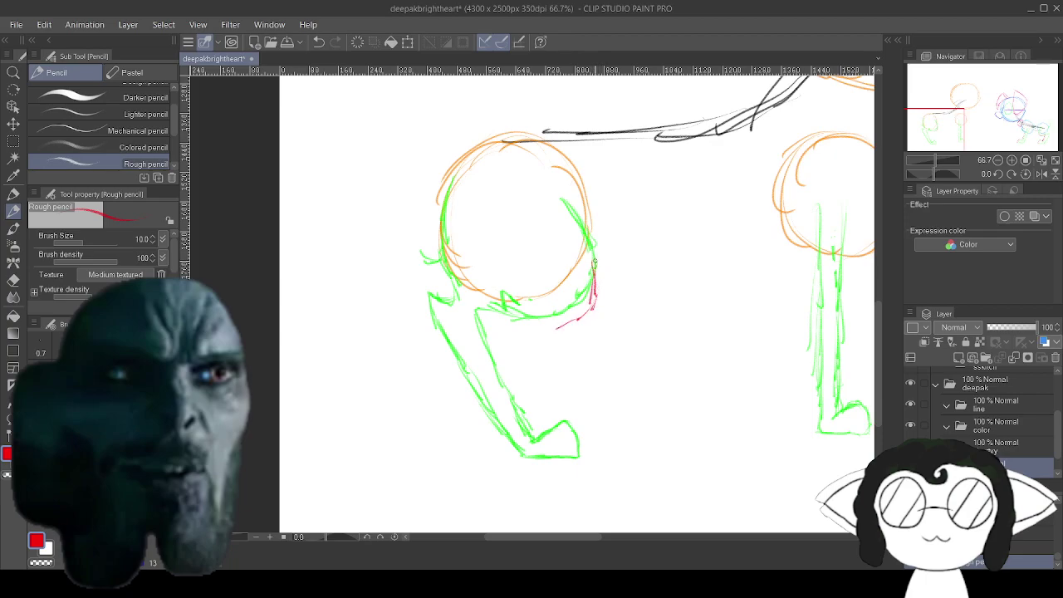
pyautogui.moveTo(595, 261)
pyautogui.mouseDown()
pyautogui.moveTo(596, 302)
pyautogui.moveTo(546, 329)
pyautogui.mouseUp()
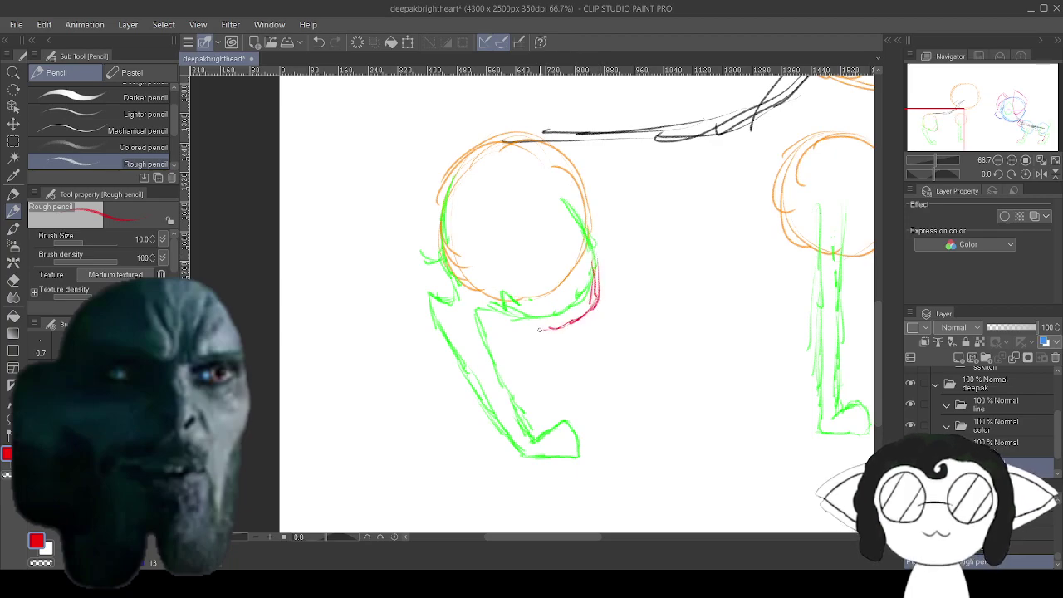
pyautogui.hotkey('alt', 'Tab')
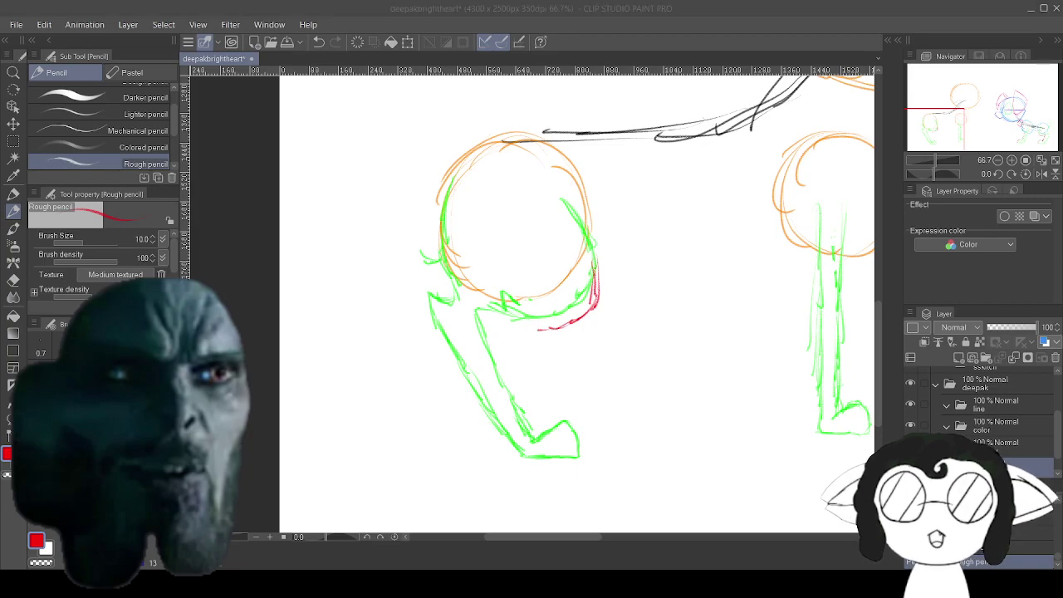
pyautogui.hotkey('alt', 'Tab')
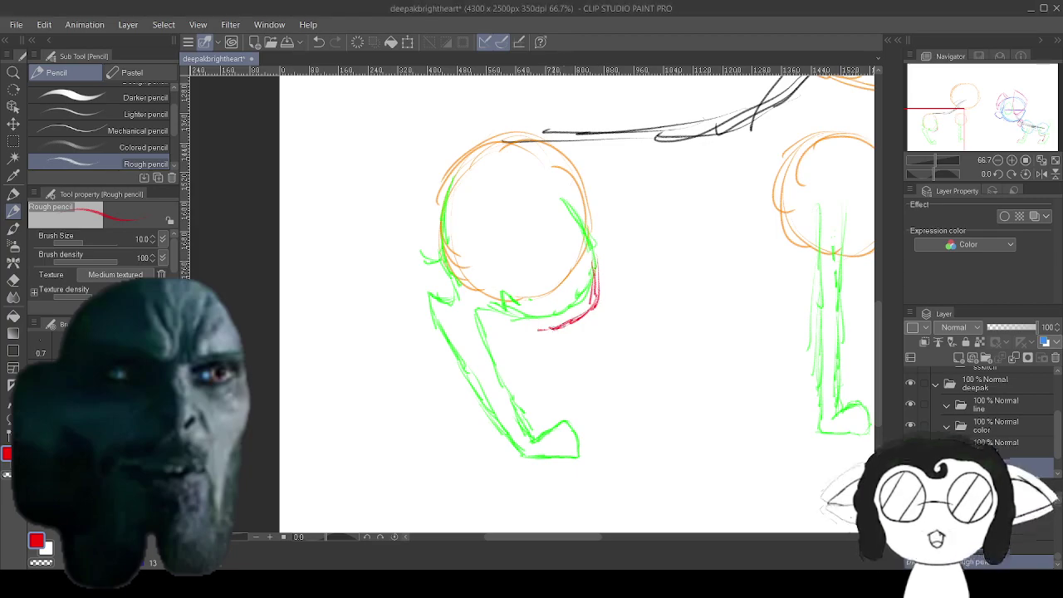
pyautogui.moveTo(748, 332); pyautogui.dragTo(323, 293)
pyautogui.moveTo(830, 215)
pyautogui.mouseDown()
pyautogui.moveTo(332, 440)
pyautogui.moveTo(202, 360)
pyautogui.moveTo(330, 329)
pyautogui.mouseUp()
pyautogui.hscroll(-15, 532, 299)
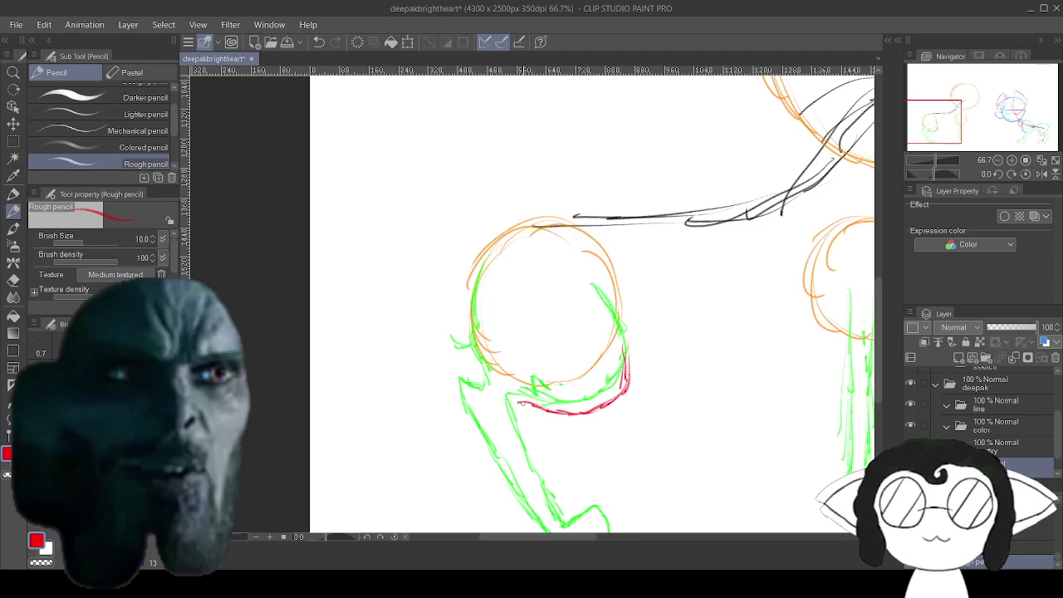
pyautogui.moveTo(507, 396)
pyautogui.mouseDown()
pyautogui.moveTo(548, 409)
pyautogui.moveTo(524, 404)
pyautogui.moveTo(547, 249)
pyautogui.mouseUp()
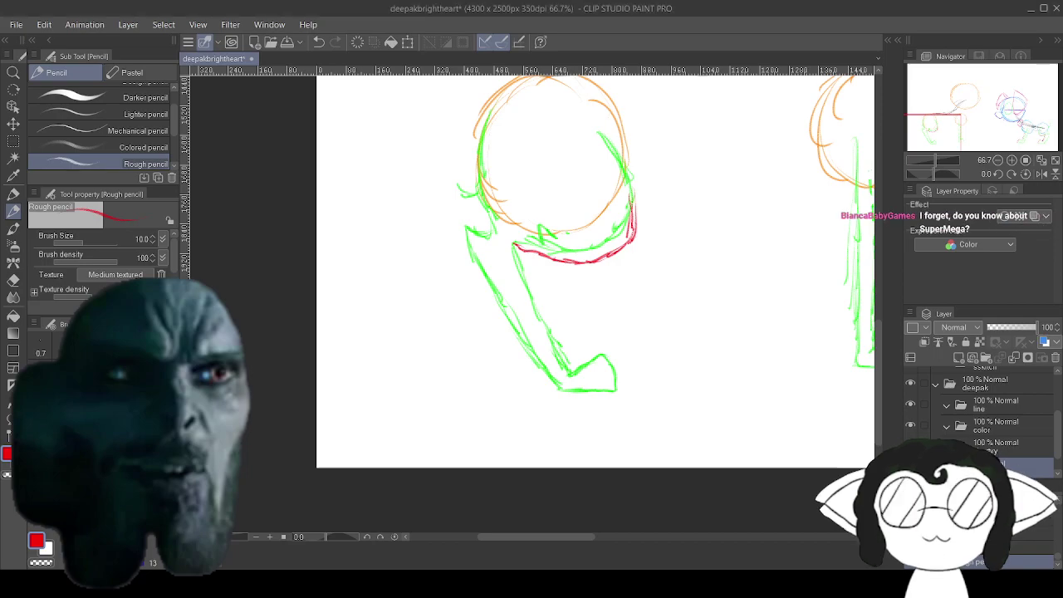
# Check the first pose's red far legs and try to sketch a red front line along the second pose's lower hind leg.
pyautogui.moveTo(835, 274); pyautogui.dragTo(228, 248)
pyautogui.moveTo(830, 233); pyautogui.dragTo(429, 262)
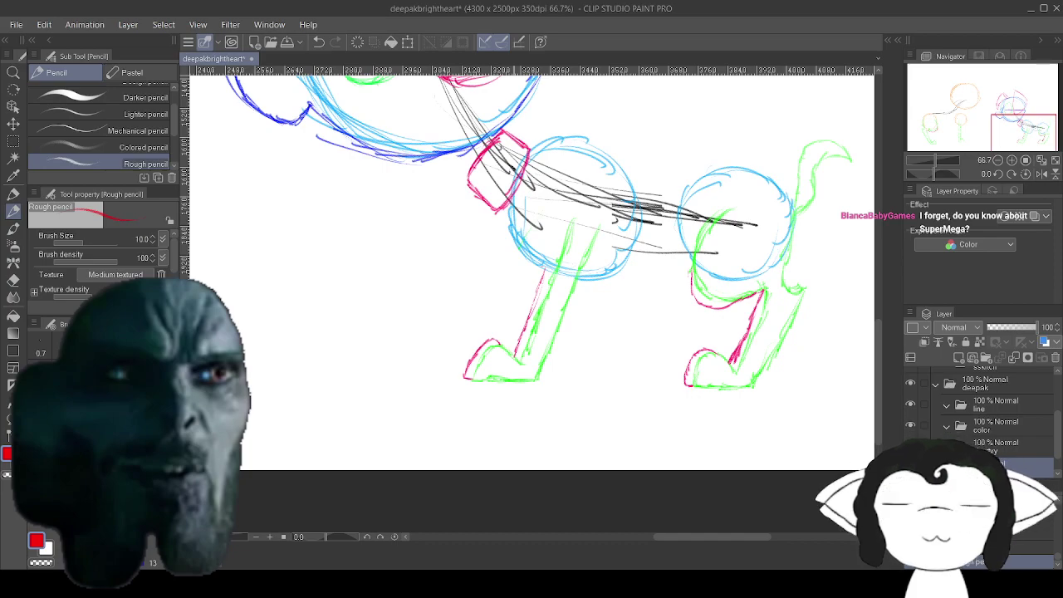
pyautogui.moveTo(290, 357); pyautogui.dragTo(880, 214)
pyautogui.moveTo(440, 226)
pyautogui.mouseDown()
pyautogui.moveTo(777, 451)
pyautogui.moveTo(777, 404)
pyautogui.mouseUp()
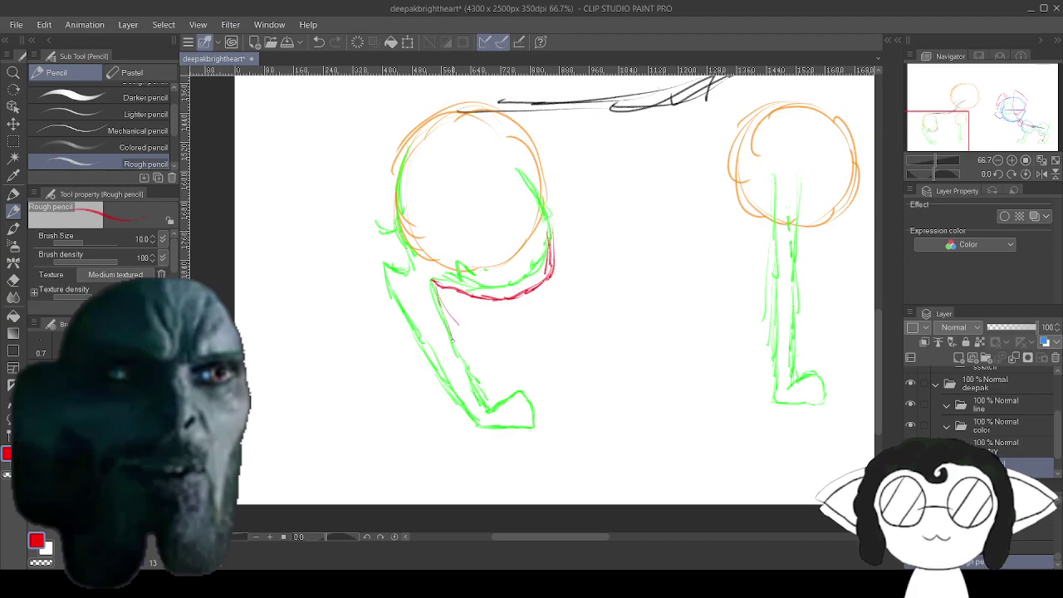
pyautogui.moveTo(441, 307); pyautogui.dragTo(476, 368)
pyautogui.moveTo(664, 332); pyautogui.dragTo(319, 258)
pyautogui.moveTo(468, 316); pyautogui.dragTo(577, 346)
pyautogui.moveTo(332, 307)
pyautogui.mouseDown()
pyautogui.moveTo(810, 380)
pyautogui.moveTo(786, 371)
pyautogui.mouseUp()
pyautogui.moveTo(465, 316); pyautogui.dragTo(632, 332)
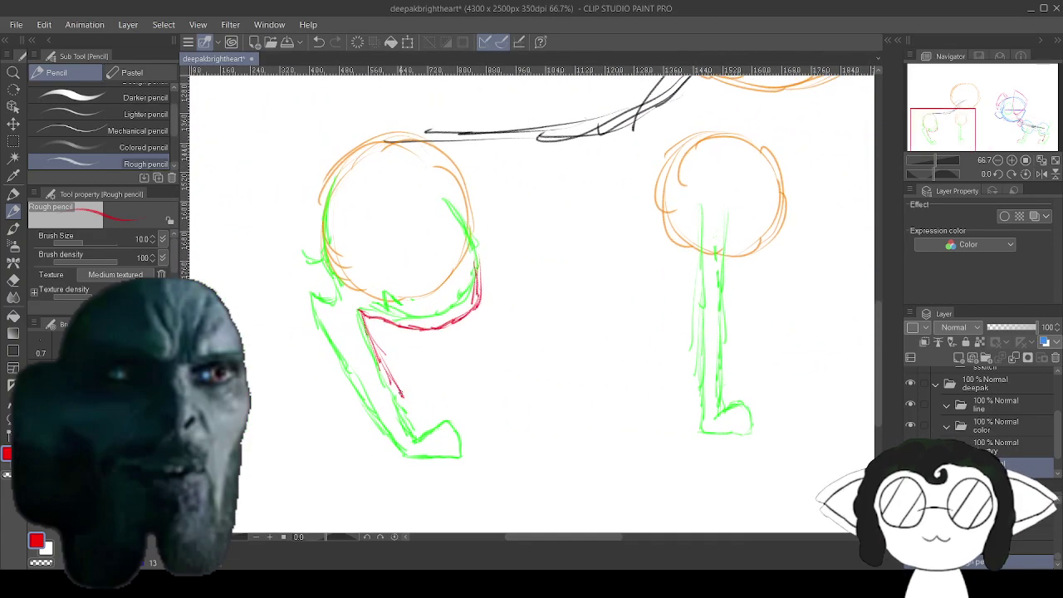
pyautogui.moveTo(399, 391); pyautogui.dragTo(421, 425)
# Try to sketch the far hind paw's red sole and toe just in front of the green hind paw.
pyautogui.moveTo(461, 456); pyautogui.dragTo(486, 456)
pyautogui.moveTo(944, 129)
pyautogui.mouseDown()
pyautogui.moveTo(1044, 130)
pyautogui.moveTo(907, 139)
pyautogui.moveTo(937, 118)
pyautogui.moveTo(941, 130)
pyautogui.mouseUp()
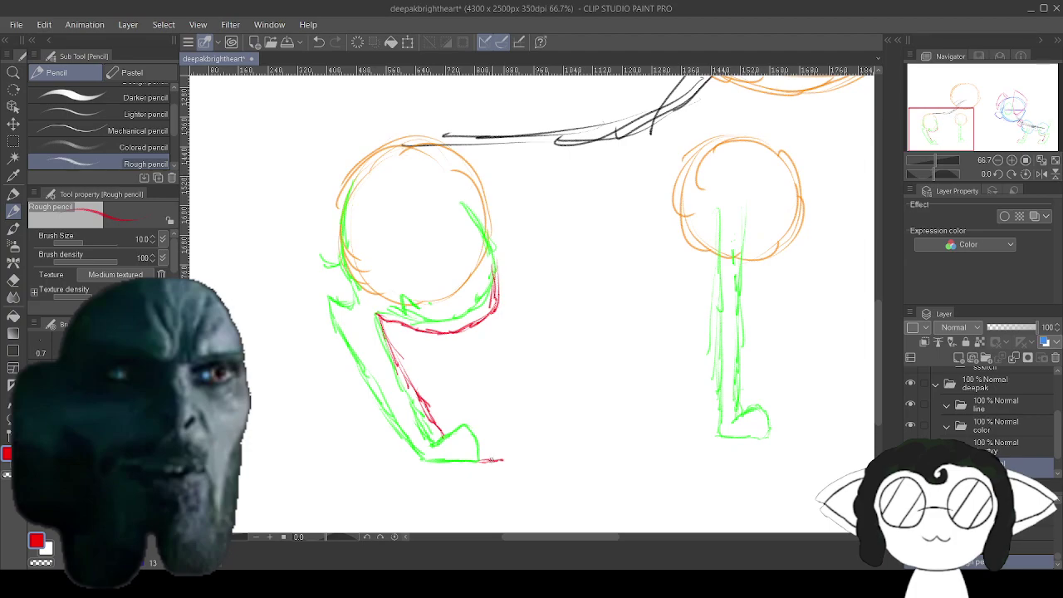
pyautogui.moveTo(495, 459); pyautogui.dragTo(490, 446)
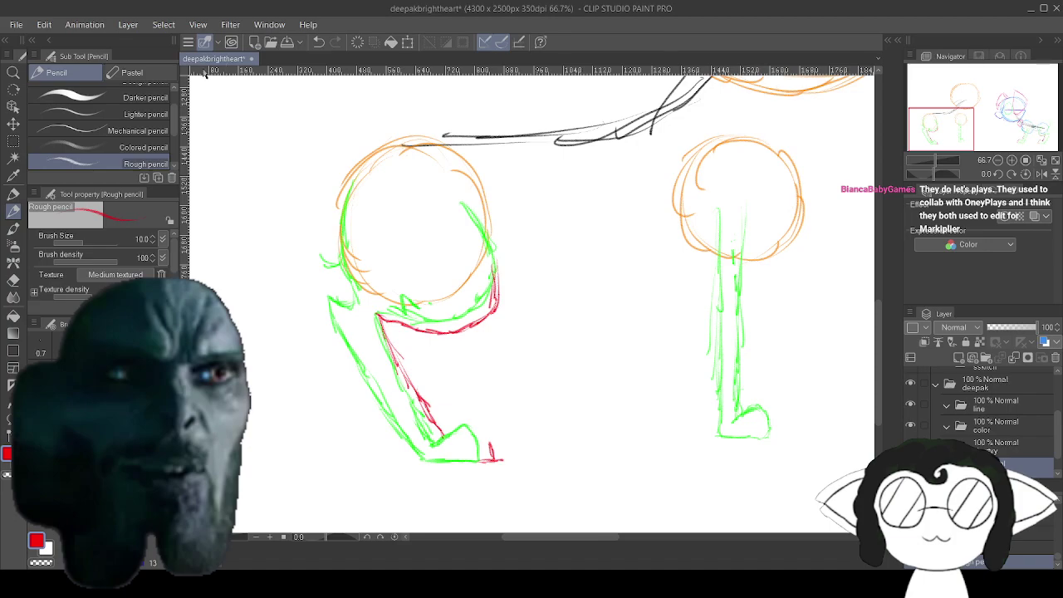
# Undo the red lower leg and paw strokes back to the red knee curve.
pyautogui.click(319, 42)
pyautogui.click(319, 42)
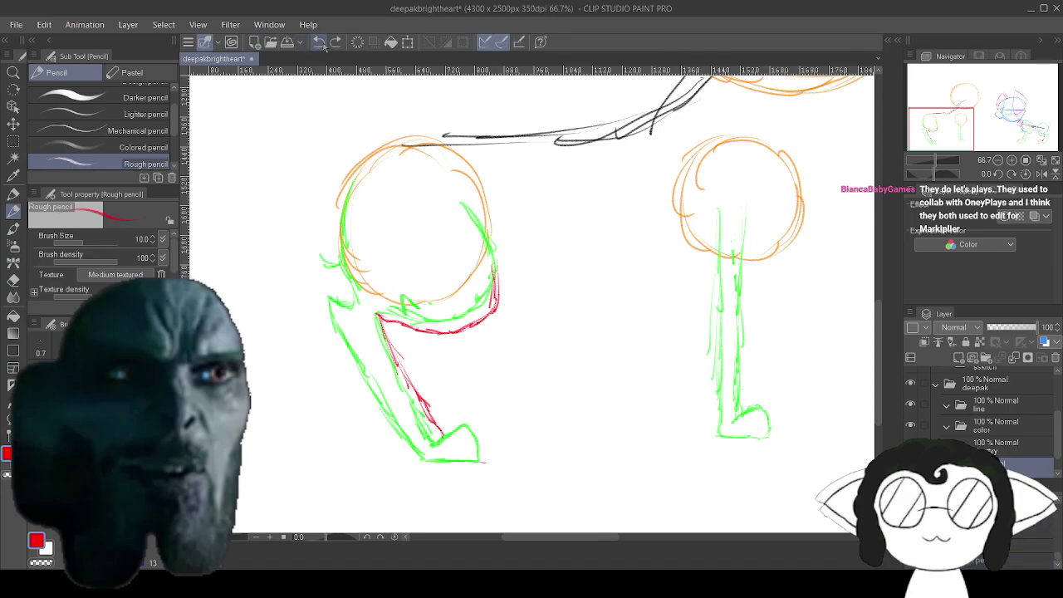
pyautogui.click(319, 43)
pyautogui.click(319, 43)
pyautogui.click(319, 42)
pyautogui.click(319, 43)
pyautogui.click(319, 42)
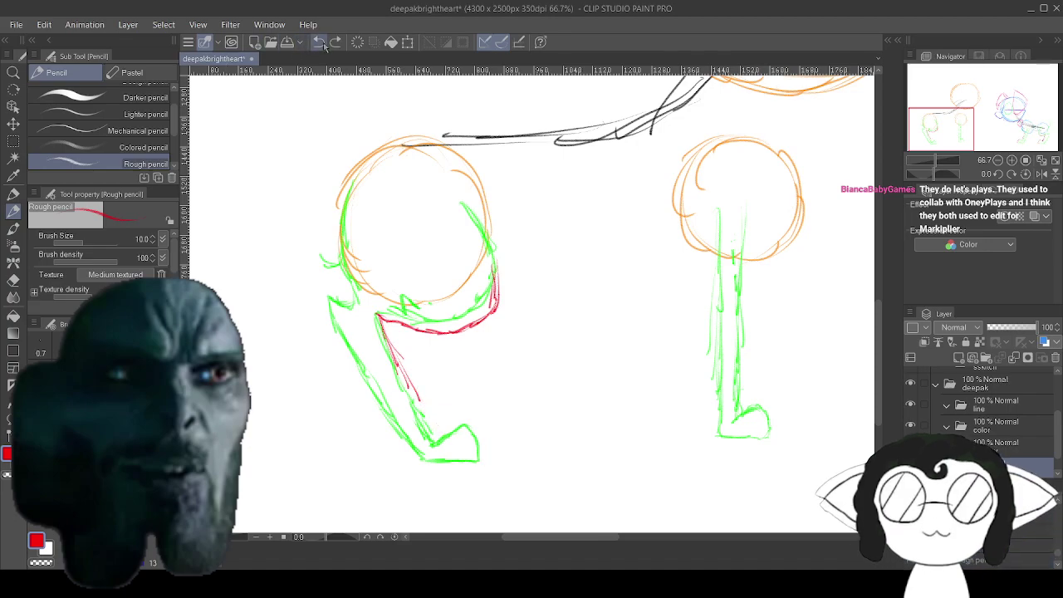
pyautogui.click(323, 45)
pyautogui.click(323, 45)
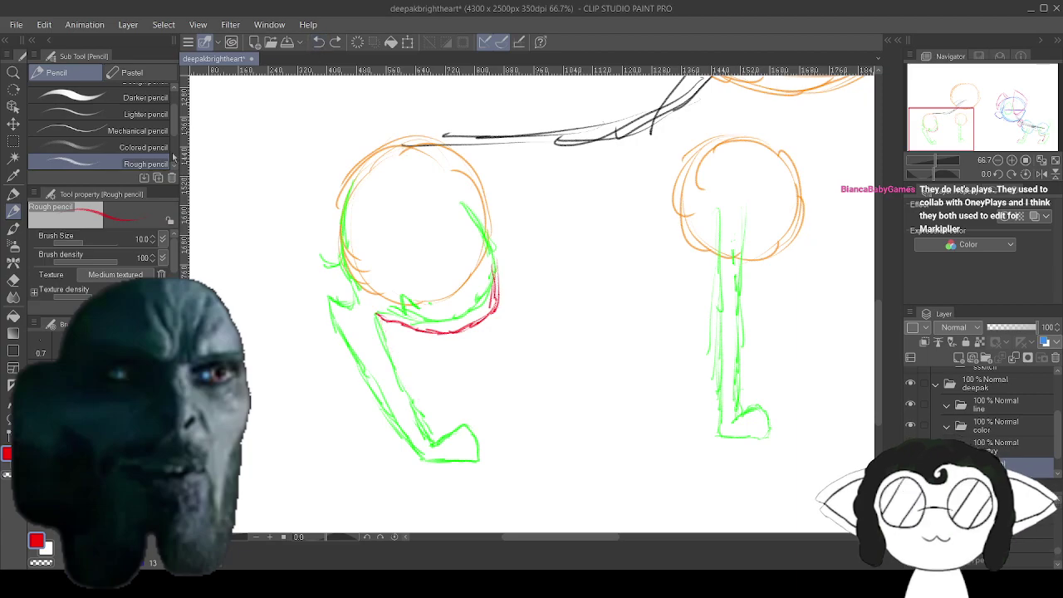
# Sketch the far hind leg's red front line slanting backwards from the green lower leg and end it in a small rounded paw.
pyautogui.moveTo(336, 337); pyautogui.dragTo(405, 269)
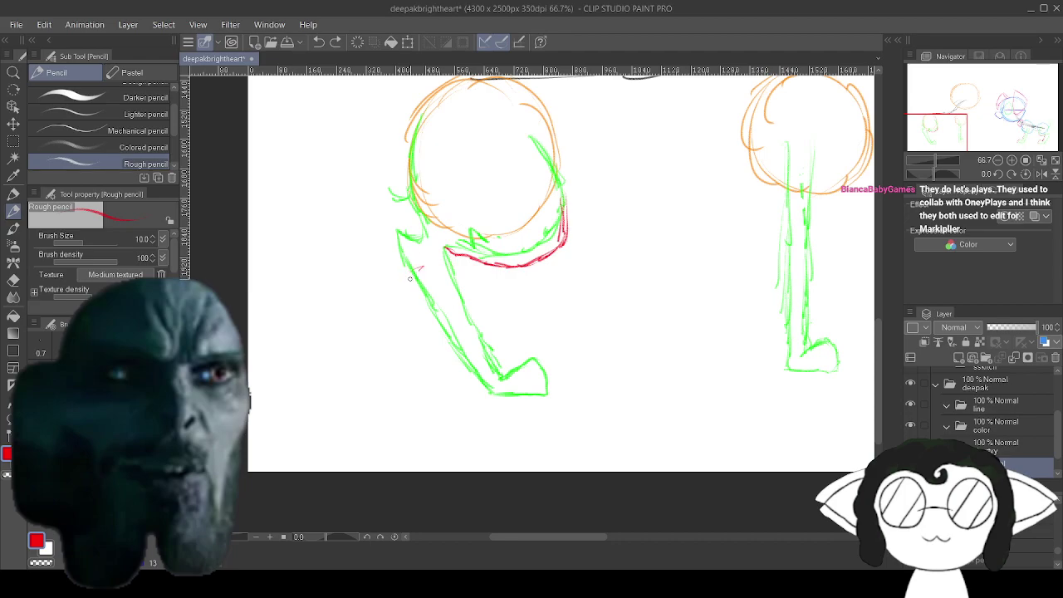
pyautogui.moveTo(423, 267); pyautogui.dragTo(377, 327)
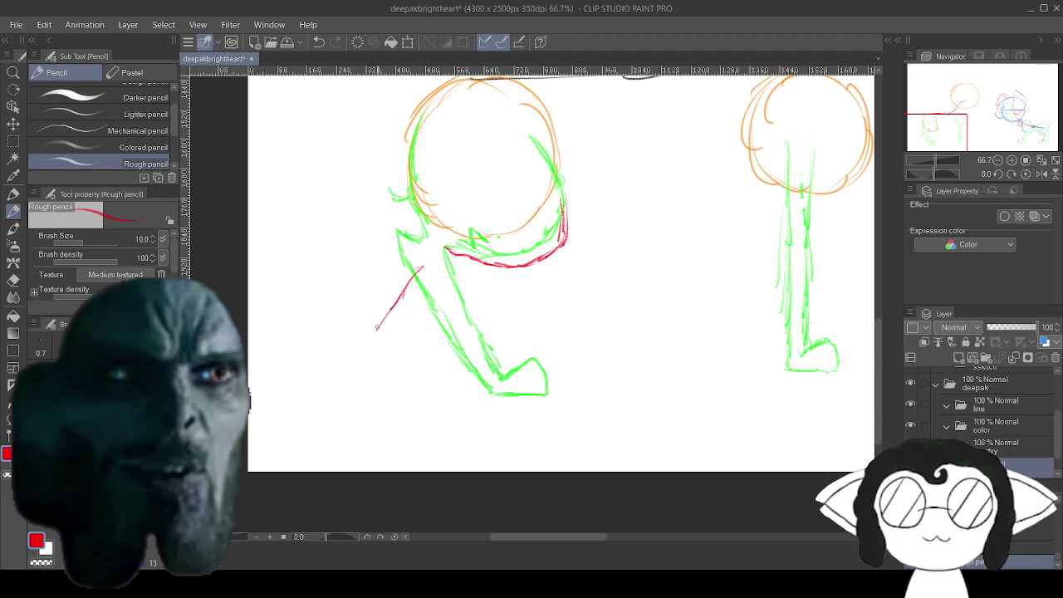
pyautogui.moveTo(394, 309)
pyautogui.mouseDown()
pyautogui.moveTo(361, 350)
pyautogui.moveTo(364, 377)
pyautogui.mouseUp()
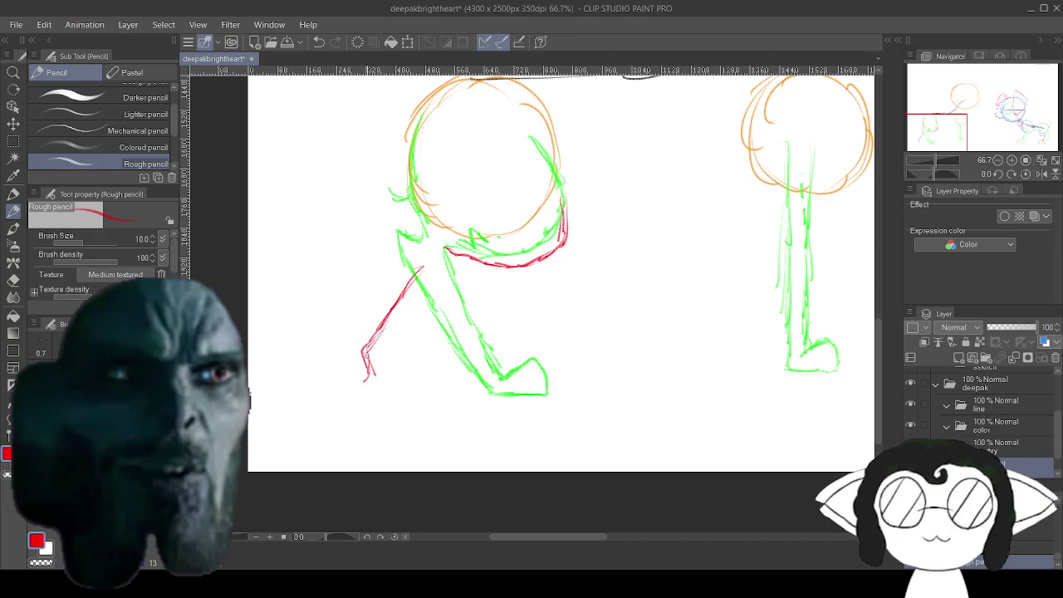
pyautogui.moveTo(369, 376)
pyautogui.mouseDown()
pyautogui.moveTo(374, 390)
pyautogui.moveTo(363, 395)
pyautogui.moveTo(336, 371)
pyautogui.mouseUp()
pyautogui.moveTo(335, 371); pyautogui.dragTo(347, 323)
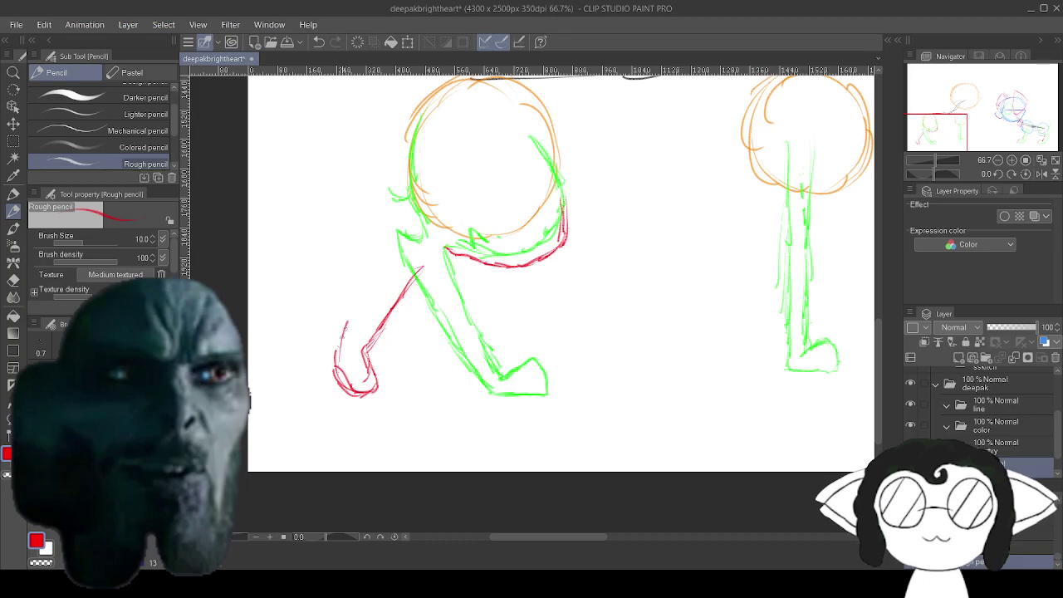
# Sketch the far hind leg's red back line from the rounded paw up to the green heel.
pyautogui.moveTo(337, 358)
pyautogui.mouseDown()
pyautogui.moveTo(349, 308)
pyautogui.moveTo(380, 262)
pyautogui.moveTo(368, 299)
pyautogui.mouseUp()
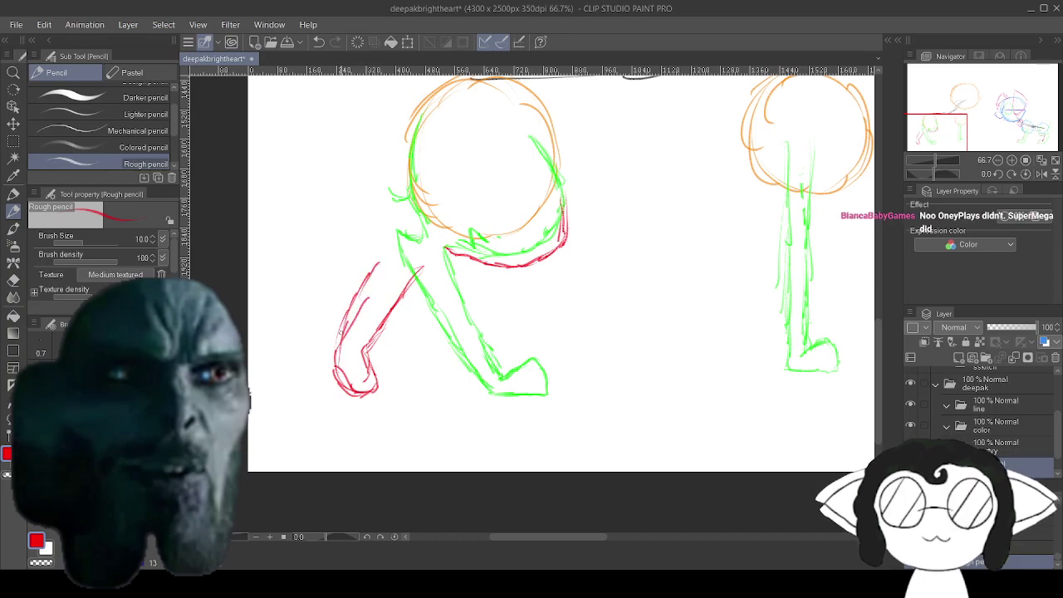
pyautogui.moveTo(340, 336); pyautogui.dragTo(377, 278)
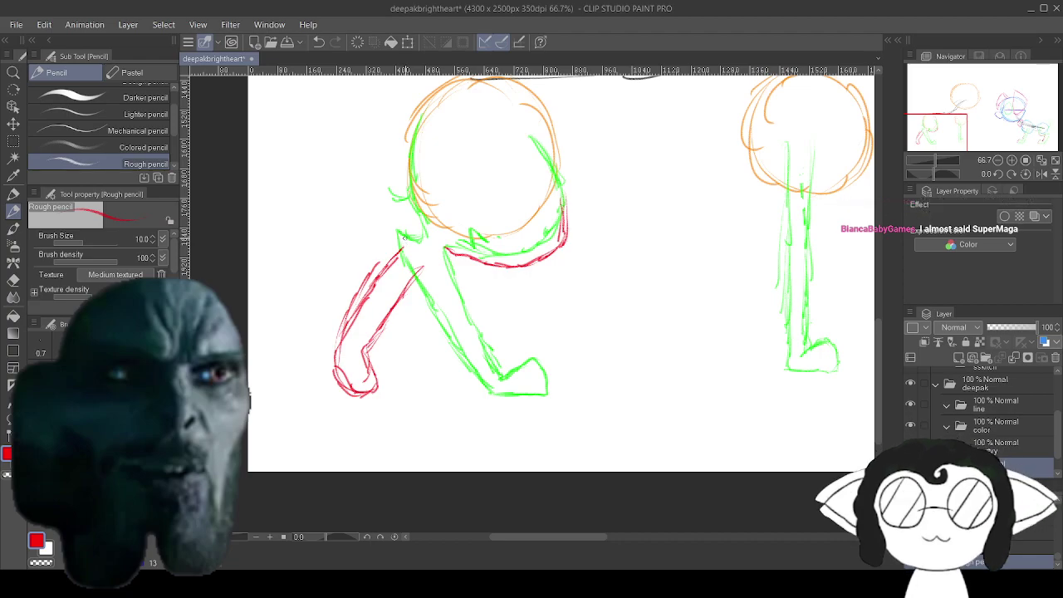
pyautogui.moveTo(404, 237)
pyautogui.mouseDown()
pyautogui.moveTo(278, 349)
pyautogui.moveTo(431, 524)
pyautogui.moveTo(448, 393)
pyautogui.moveTo(411, 393)
pyautogui.mouseUp()
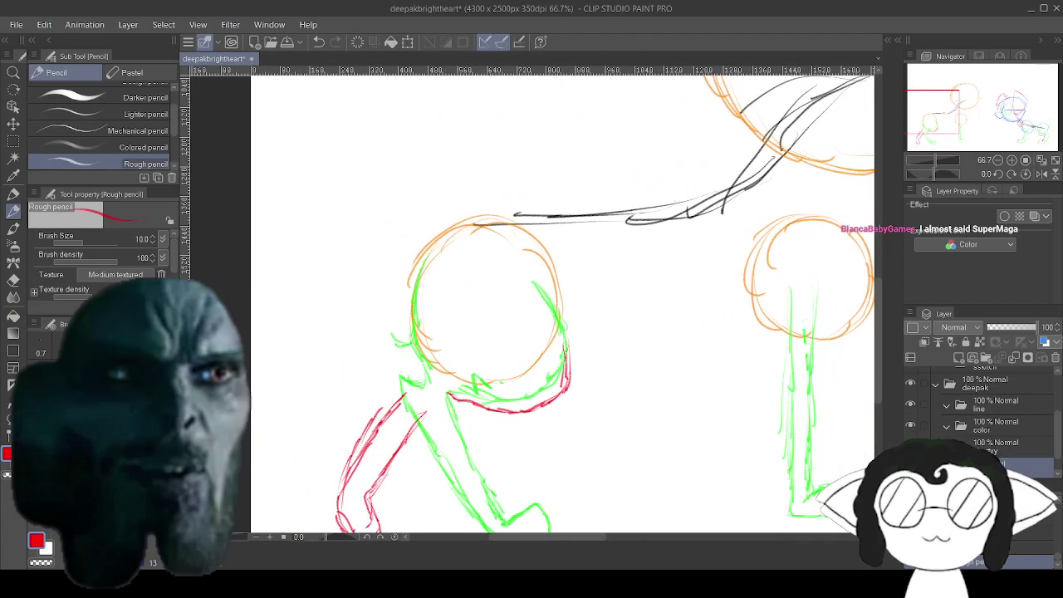
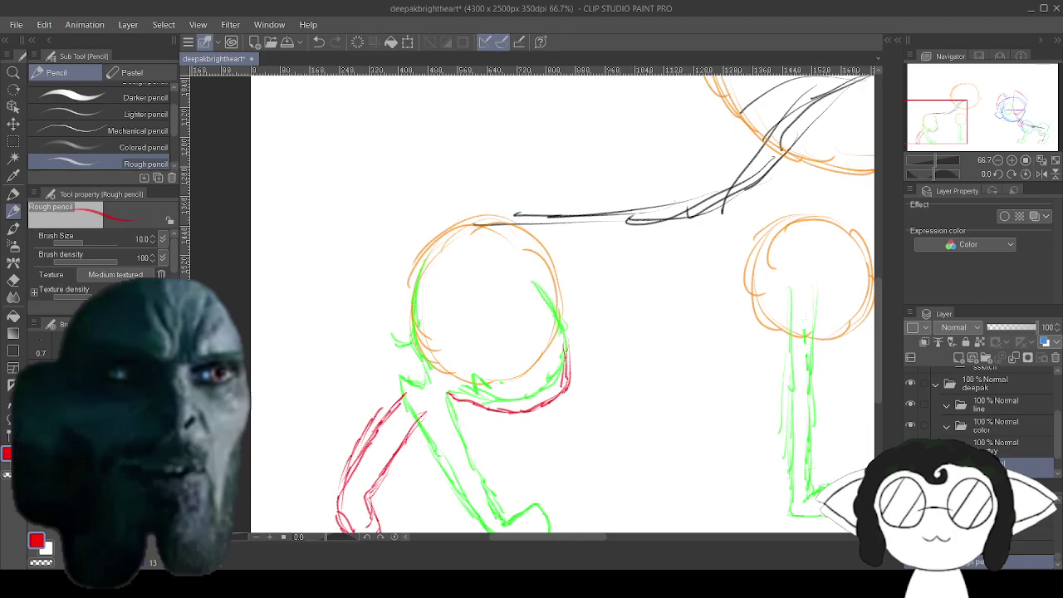
# Sketch a green tail rising from the rump and curling forward into a rounded tip, with outer and inner edges.
pyautogui.keyDown('alt'); pyautogui.click(492, 500); pyautogui.keyUp('alt')
pyautogui.moveTo(498, 332); pyautogui.dragTo(492, 382)
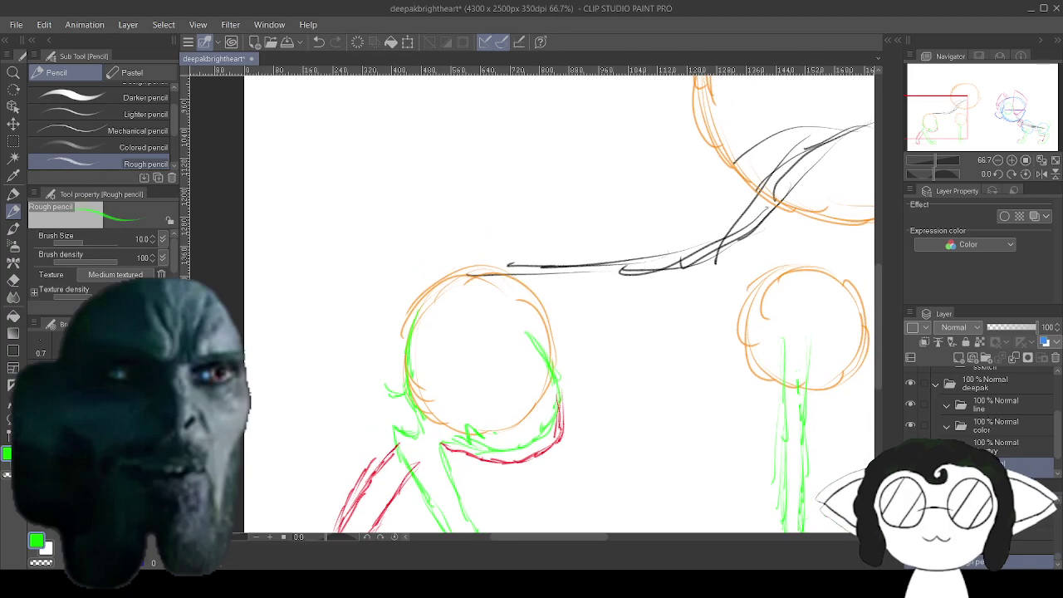
pyautogui.scroll(2, 559, 299)
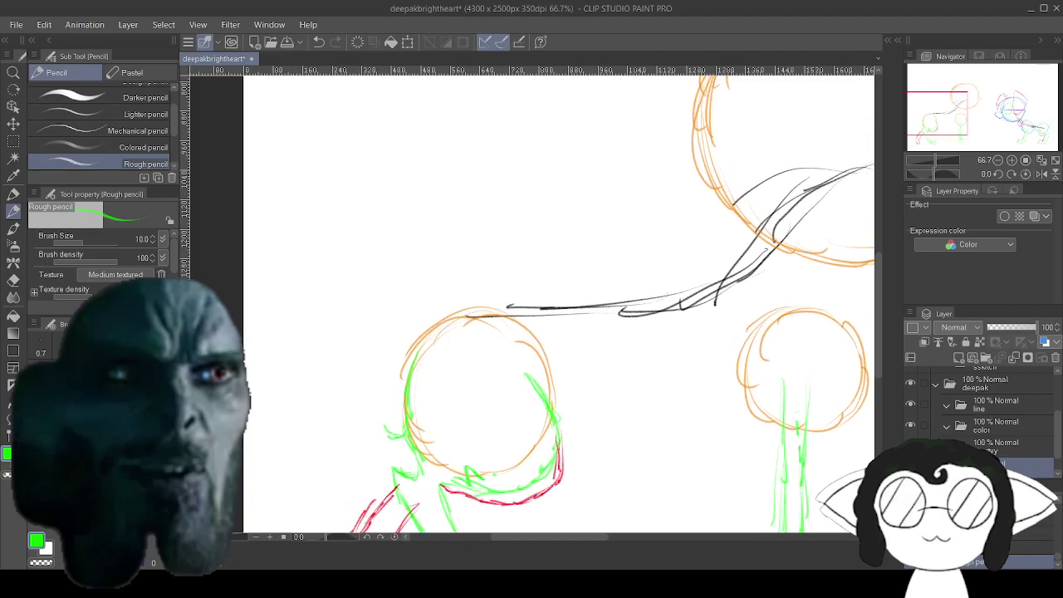
pyautogui.moveTo(409, 411); pyautogui.dragTo(353, 309)
pyautogui.moveTo(362, 272)
pyautogui.mouseDown()
pyautogui.moveTo(340, 188)
pyautogui.moveTo(359, 145)
pyautogui.moveTo(384, 122)
pyautogui.moveTo(444, 116)
pyautogui.moveTo(488, 142)
pyautogui.mouseUp()
pyautogui.moveTo(488, 141)
pyautogui.mouseDown()
pyautogui.moveTo(477, 164)
pyautogui.moveTo(444, 152)
pyautogui.moveTo(404, 161)
pyautogui.mouseUp()
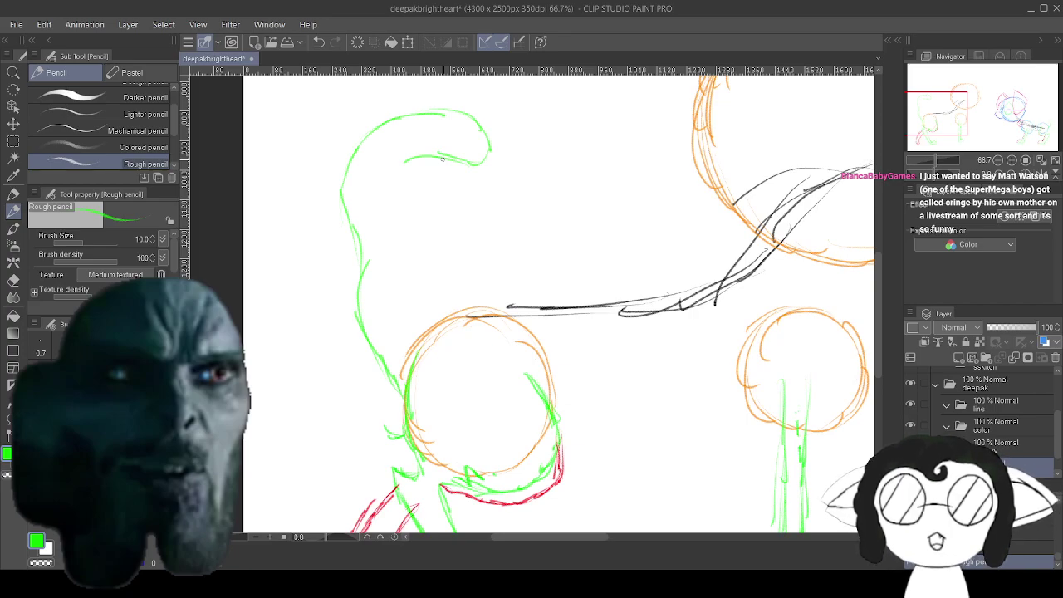
pyautogui.moveTo(455, 156)
pyautogui.mouseDown()
pyautogui.moveTo(416, 153)
pyautogui.moveTo(466, 148)
pyautogui.moveTo(393, 166)
pyautogui.moveTo(419, 154)
pyautogui.moveTo(408, 157)
pyautogui.moveTo(371, 193)
pyautogui.moveTo(386, 209)
pyautogui.moveTo(398, 327)
pyautogui.mouseUp()
pyautogui.moveTo(387, 274)
pyautogui.mouseDown()
pyautogui.moveTo(401, 339)
pyautogui.moveTo(389, 325)
pyautogui.moveTo(407, 349)
pyautogui.mouseUp()
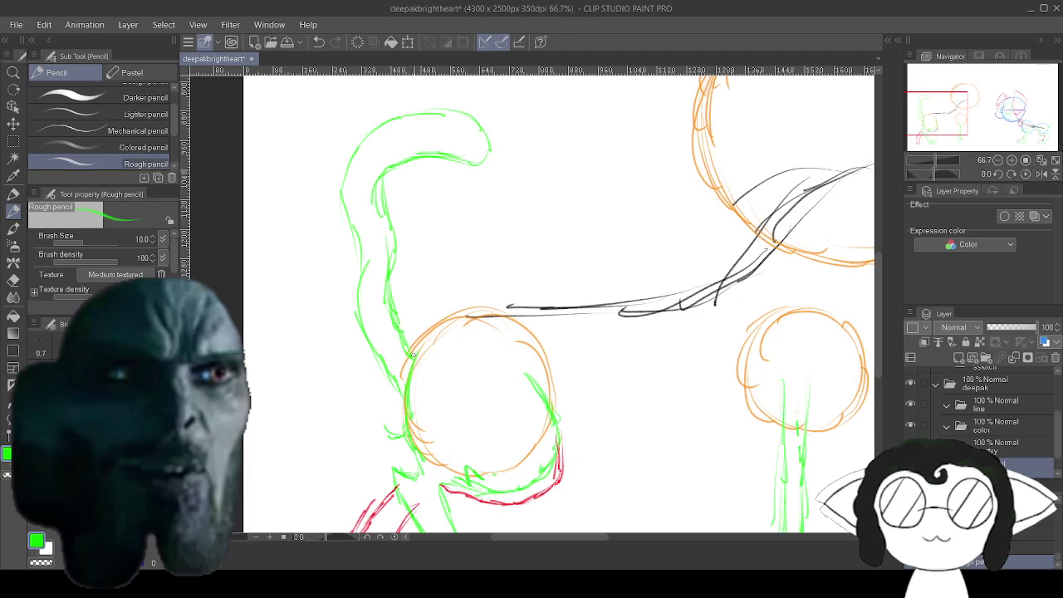
# Sketch the blue belly line from under the chest circle back to the bottom of the hip circle.
pyautogui.click(93, 548)
pyautogui.moveTo(532, 349); pyautogui.dragTo(469, 273)
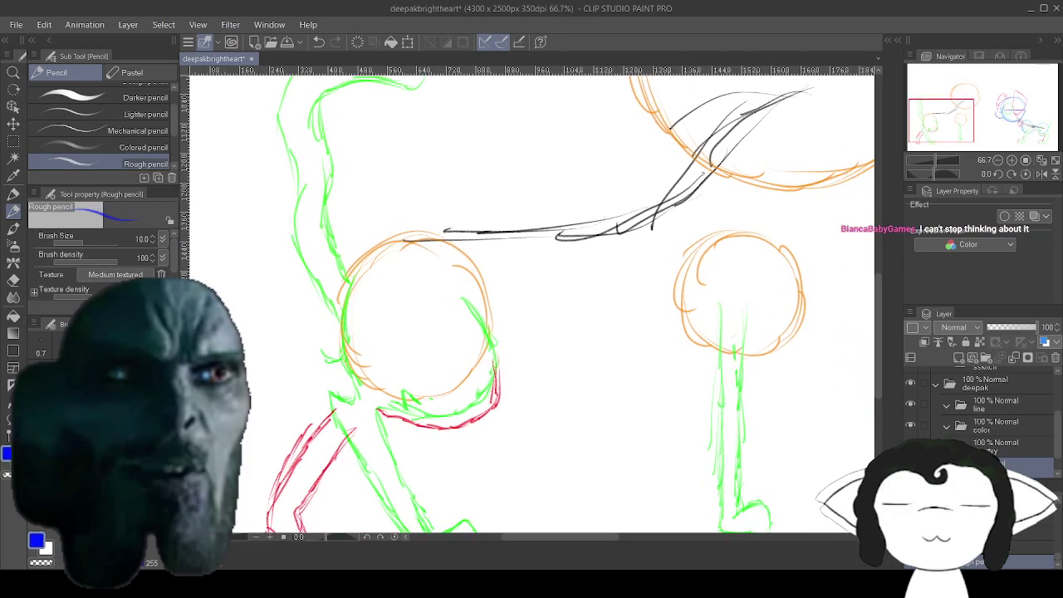
pyautogui.moveTo(743, 357)
pyautogui.mouseDown()
pyautogui.moveTo(761, 355)
pyautogui.moveTo(652, 370)
pyautogui.mouseUp()
pyautogui.moveTo(778, 344); pyautogui.dragTo(618, 381)
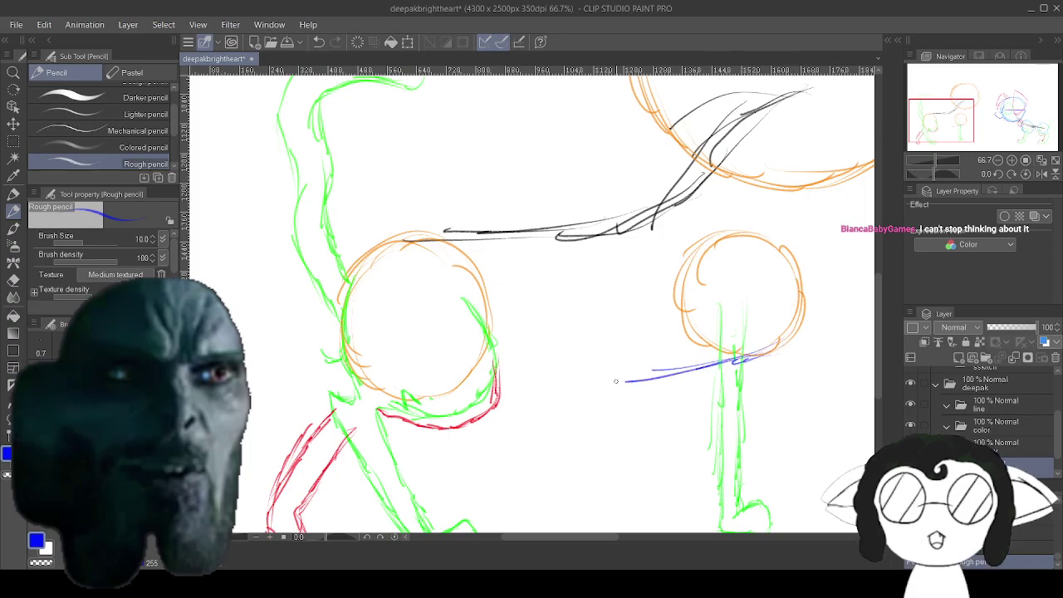
pyautogui.moveTo(688, 366); pyautogui.dragTo(541, 380)
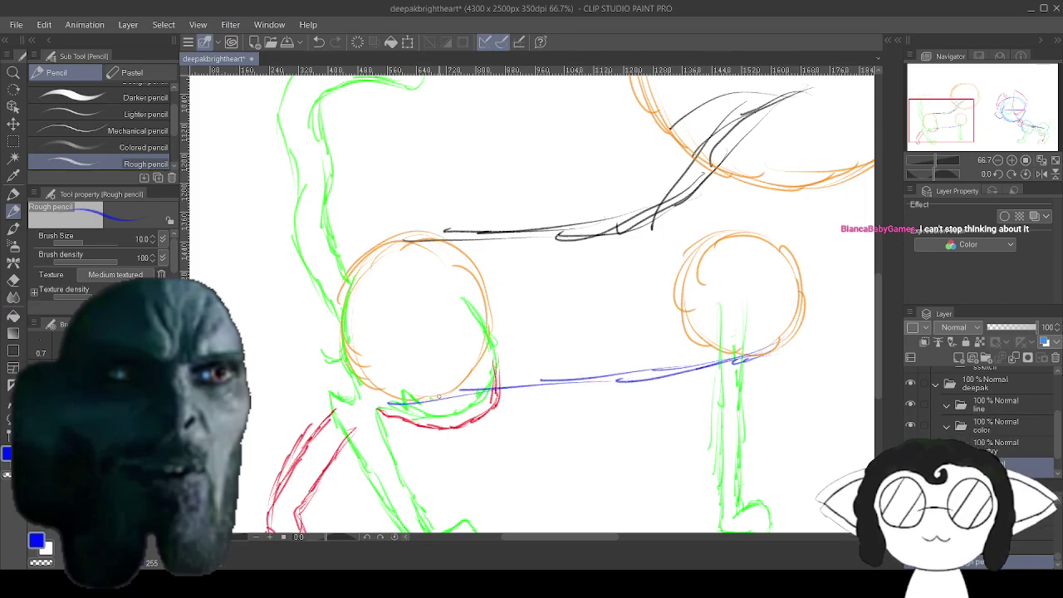
pyautogui.moveTo(557, 384); pyautogui.dragTo(403, 401)
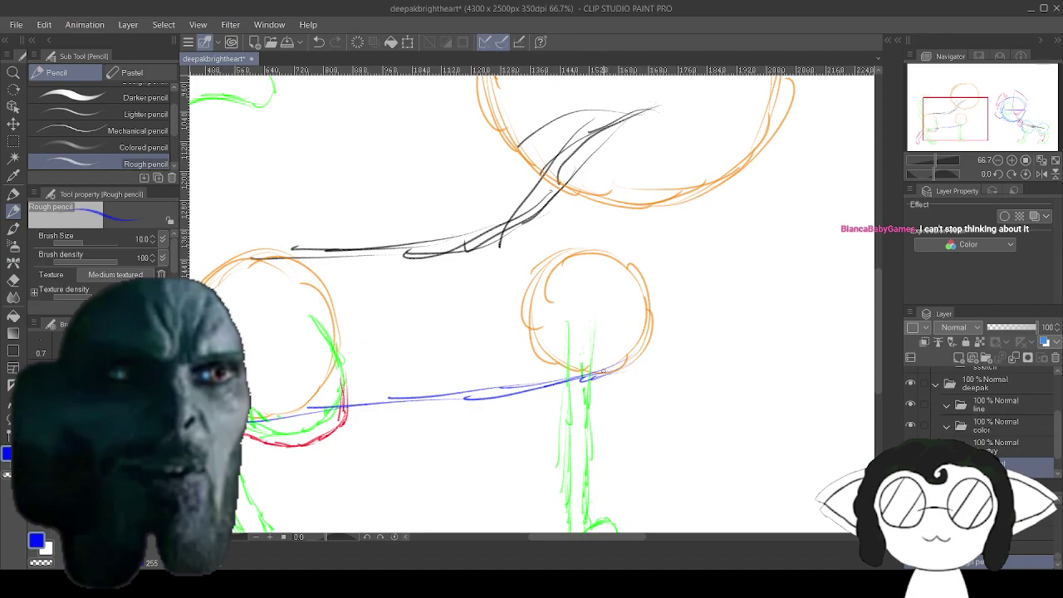
# Extend the blue line around the front of the chest circle and up to the bottom of the head circle.
pyautogui.moveTo(603, 371)
pyautogui.mouseDown()
pyautogui.moveTo(650, 329)
pyautogui.moveTo(662, 233)
pyautogui.mouseUp()
pyautogui.moveTo(659, 294); pyautogui.dragTo(674, 197)
pyautogui.moveTo(482, 189)
pyautogui.mouseDown()
pyautogui.moveTo(676, 184)
pyautogui.moveTo(648, 319)
pyautogui.moveTo(391, 354)
pyautogui.moveTo(574, 8)
pyautogui.moveTo(547, 57)
pyautogui.moveTo(545, 147)
pyautogui.moveTo(521, 125)
pyautogui.moveTo(345, 178)
pyautogui.mouseUp()
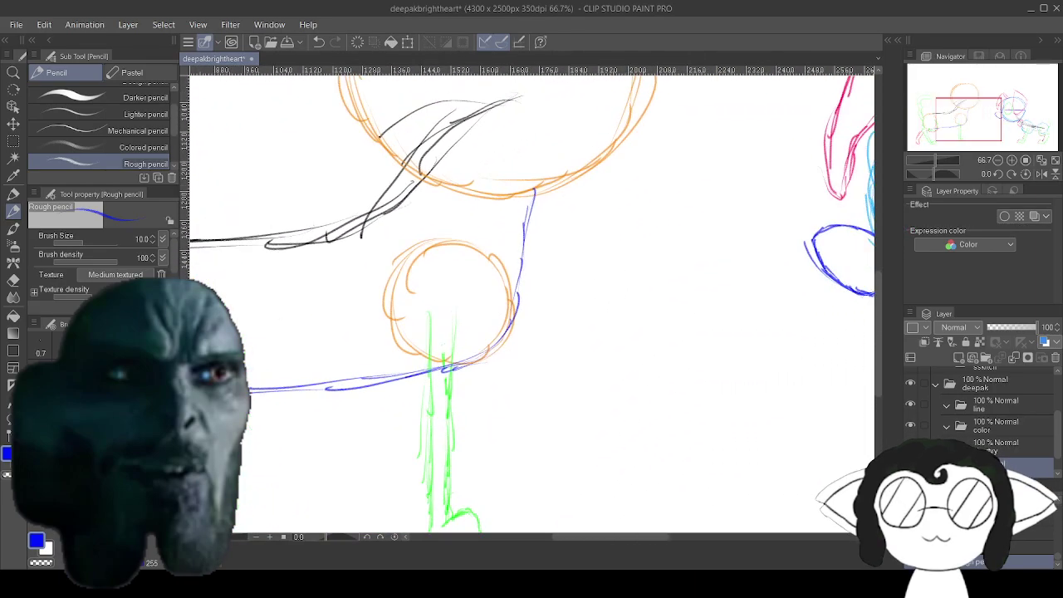
# Sketch a raised far front leg's top line in red from the chest circle forward to a bent joint and upward.
pyautogui.click(104, 448)
pyautogui.moveTo(498, 332); pyautogui.dragTo(233, 323)
pyautogui.moveTo(253, 272)
pyautogui.mouseDown()
pyautogui.moveTo(435, 318)
pyautogui.moveTo(485, 309)
pyautogui.mouseUp()
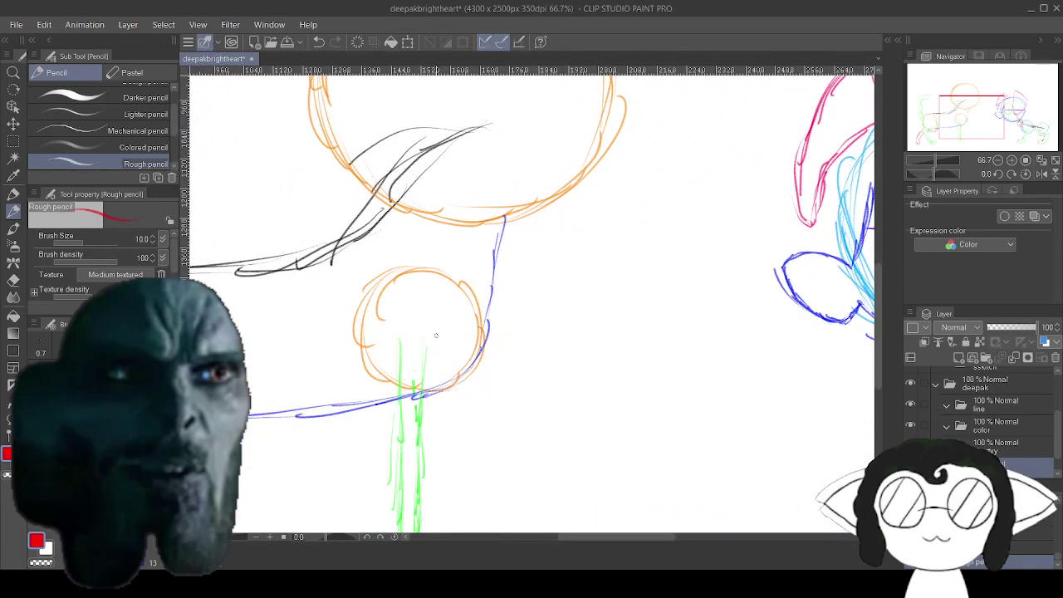
pyautogui.moveTo(435, 381); pyautogui.dragTo(482, 394)
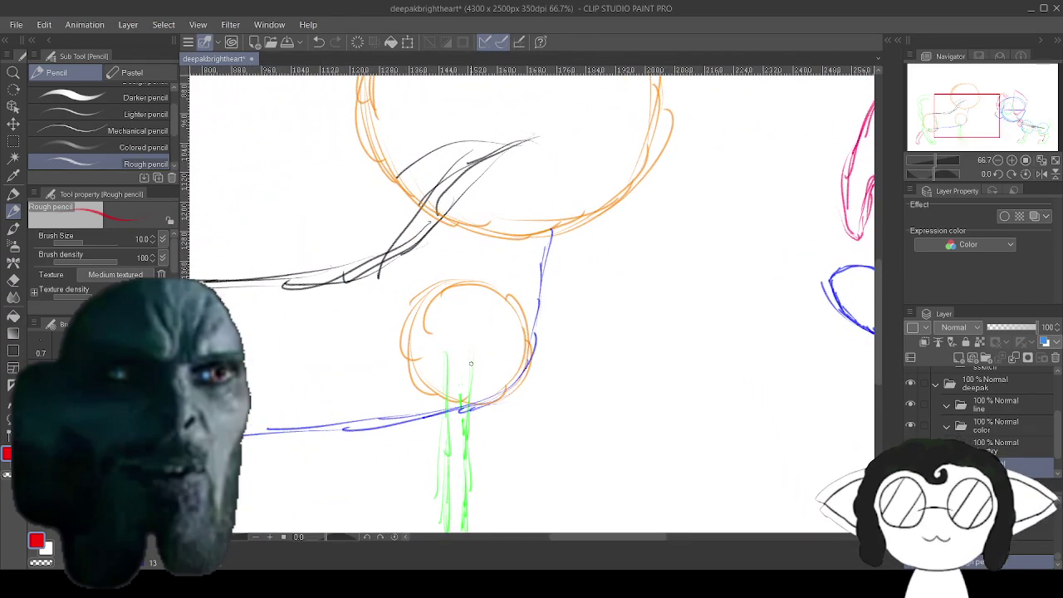
pyautogui.moveTo(493, 354)
pyautogui.mouseDown()
pyautogui.moveTo(532, 380)
pyautogui.moveTo(583, 445)
pyautogui.moveTo(641, 403)
pyautogui.mouseUp()
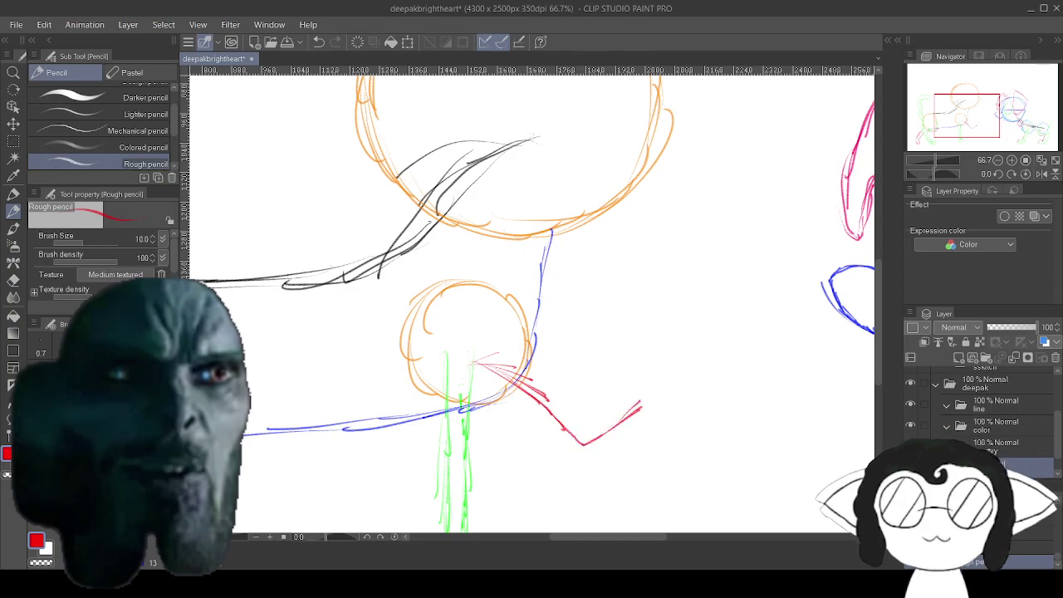
# Undo the red front leg strokes back to the short upper-leg lines at the chest.
pyautogui.click(318, 42)
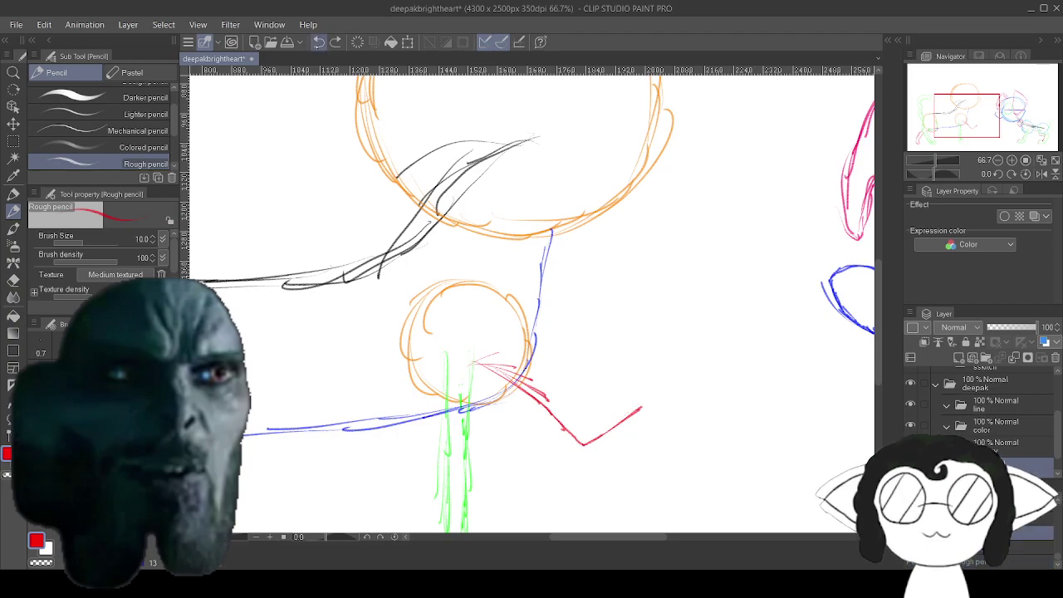
pyautogui.click(318, 43)
pyautogui.click(318, 42)
pyautogui.click(318, 42)
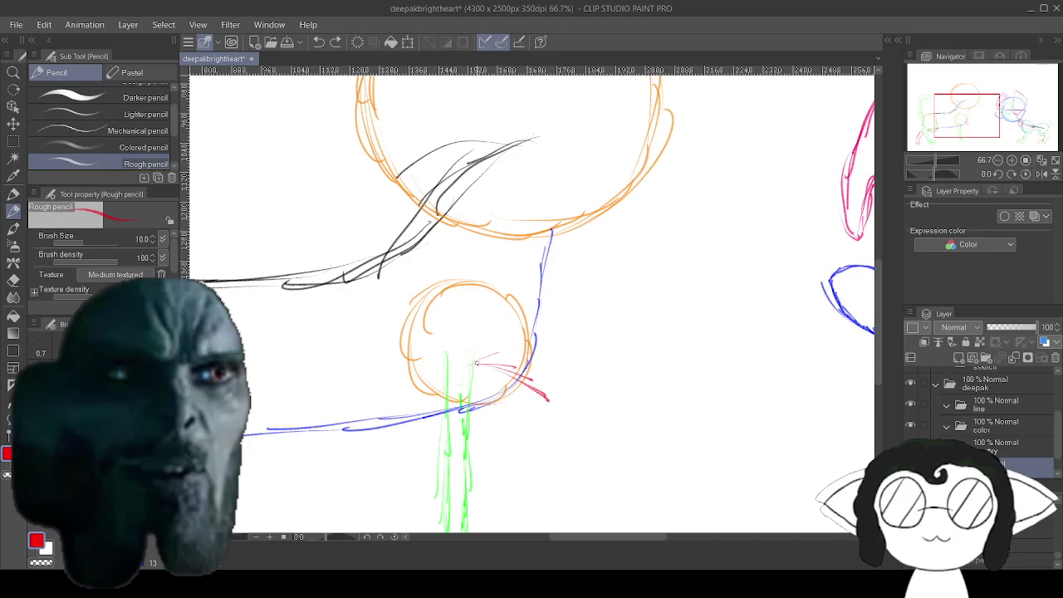
# Sketch the raised far front leg in red with a steeper forearm, a lower contour and a rounded drooping paw.
pyautogui.moveTo(536, 405)
pyautogui.mouseDown()
pyautogui.moveTo(553, 429)
pyautogui.moveTo(553, 411)
pyautogui.moveTo(582, 437)
pyautogui.moveTo(636, 357)
pyautogui.mouseUp()
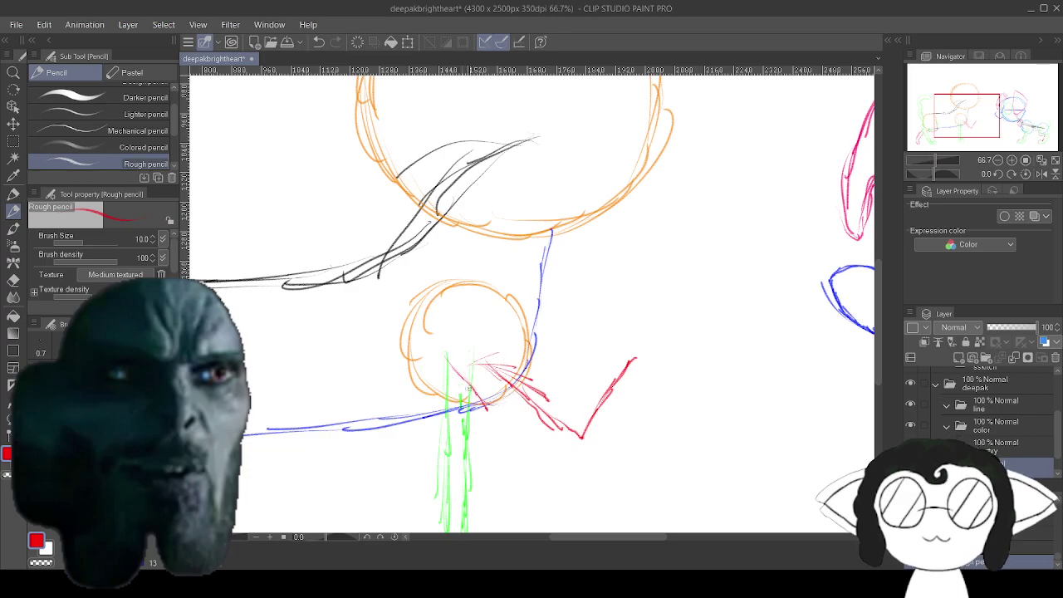
pyautogui.moveTo(455, 369); pyautogui.dragTo(517, 437)
pyautogui.moveTo(483, 401); pyautogui.dragTo(525, 437)
pyautogui.moveTo(485, 403)
pyautogui.mouseDown()
pyautogui.moveTo(570, 467)
pyautogui.moveTo(606, 449)
pyautogui.moveTo(643, 379)
pyautogui.moveTo(672, 363)
pyautogui.moveTo(663, 391)
pyautogui.moveTo(654, 382)
pyautogui.mouseUp()
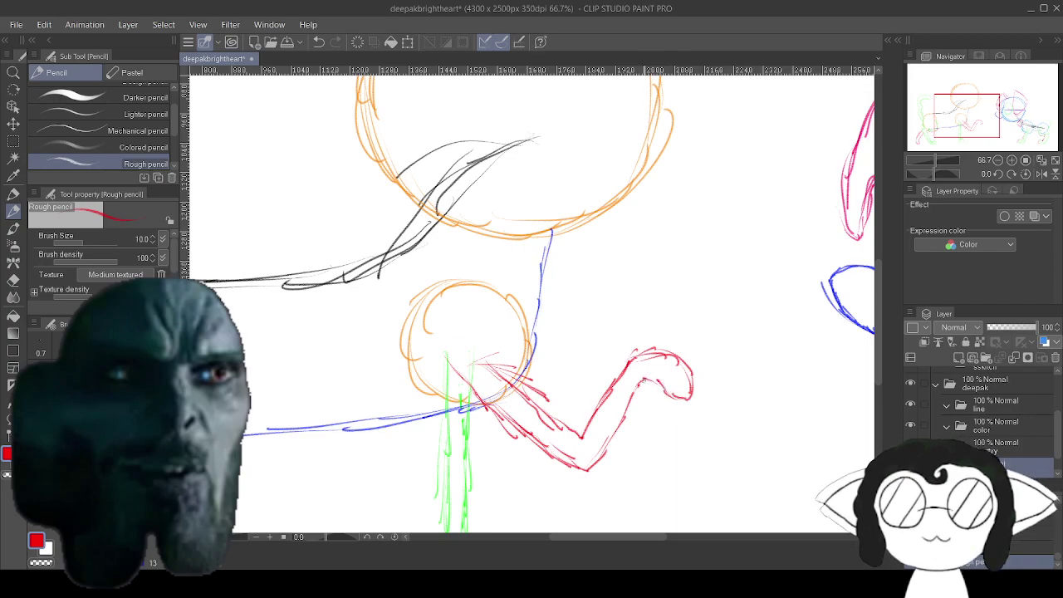
# Save the illustration.
pyautogui.moveTo(532, 249)
pyautogui.mouseDown()
pyautogui.moveTo(563, 399)
pyautogui.moveTo(543, 449)
pyautogui.moveTo(526, 423)
pyautogui.moveTo(514, 441)
pyautogui.mouseUp()
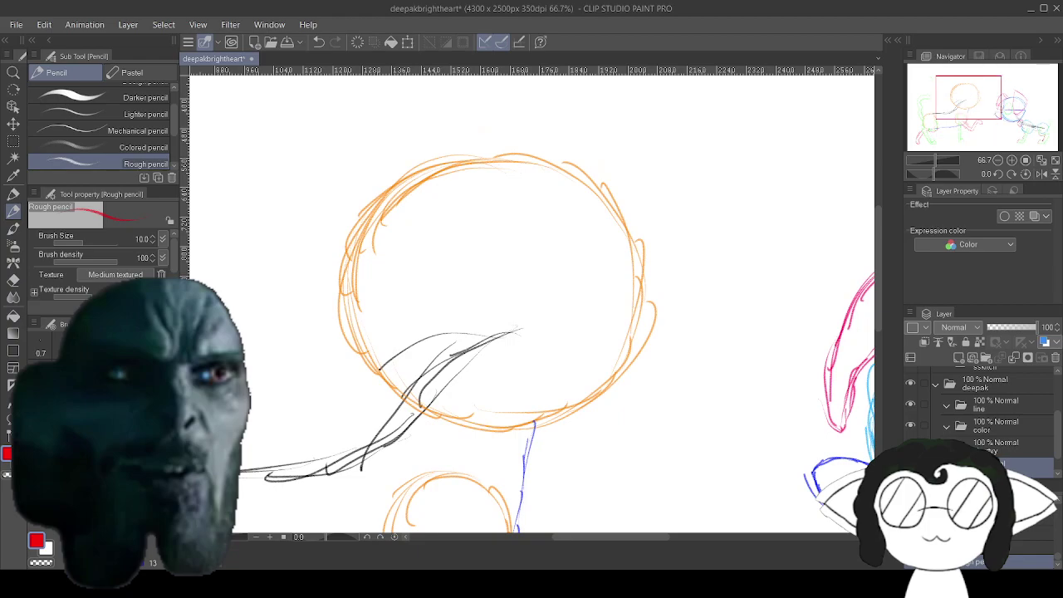
pyautogui.scroll(-2, 531, 304)
pyautogui.moveTo(562, 344)
pyautogui.mouseDown()
pyautogui.moveTo(531, 303)
pyautogui.moveTo(532, 324)
pyautogui.mouseUp()
pyautogui.scroll(1, 532, 304)
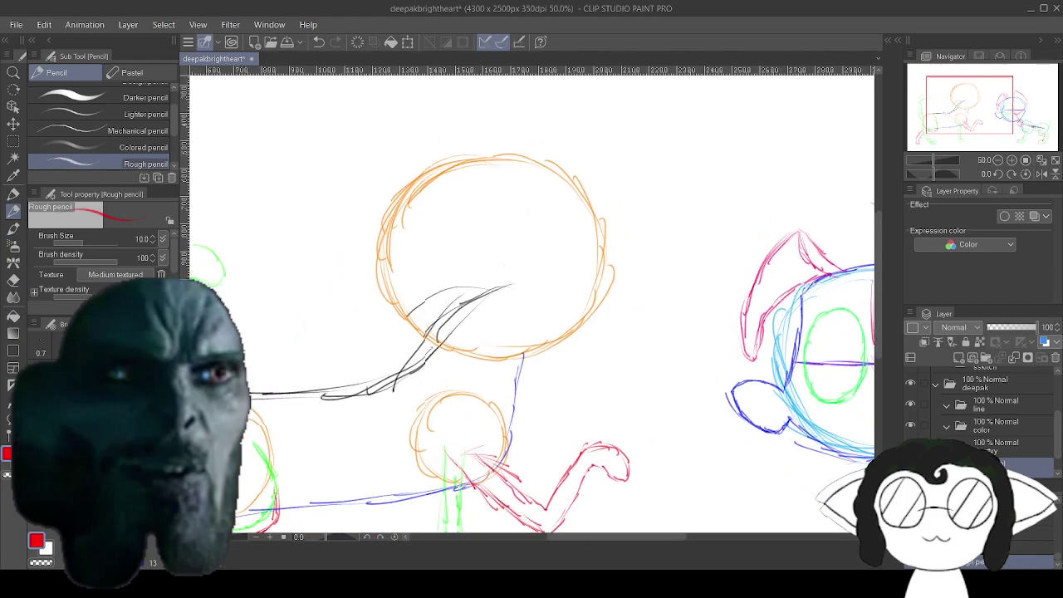
pyautogui.scroll(4, 610, 237)
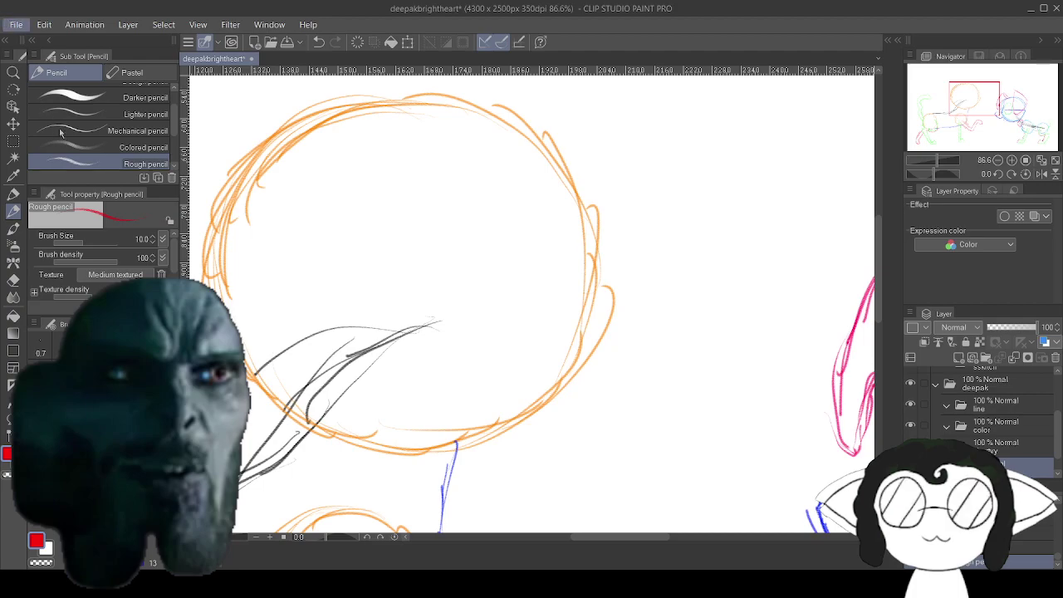
pyautogui.hotkey('ctrl', 's')
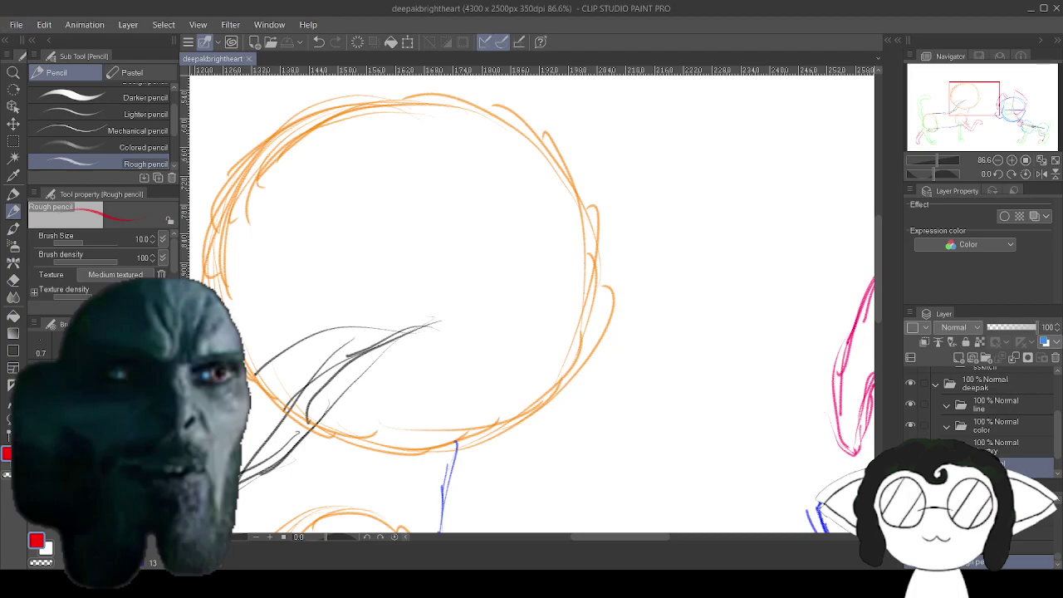
# Sketch the blue jaw from the neck line along the head circle's lower front, ending in a pointed muzzle.
pyautogui.click(80, 538)
pyautogui.scroll(-4, 643, 340)
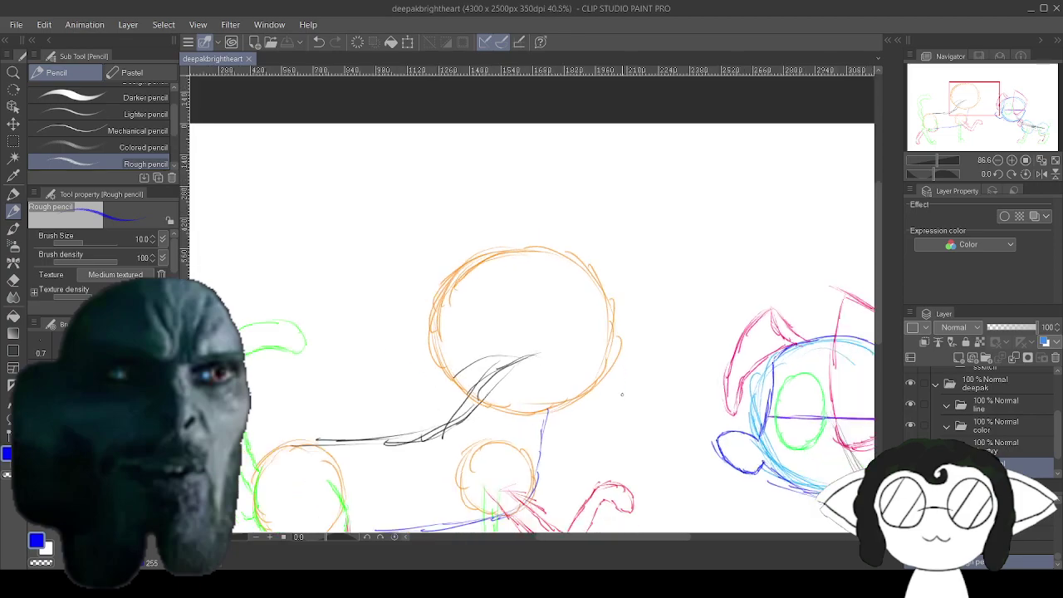
pyautogui.scroll(3, 652, 377)
pyautogui.scroll(1, 653, 377)
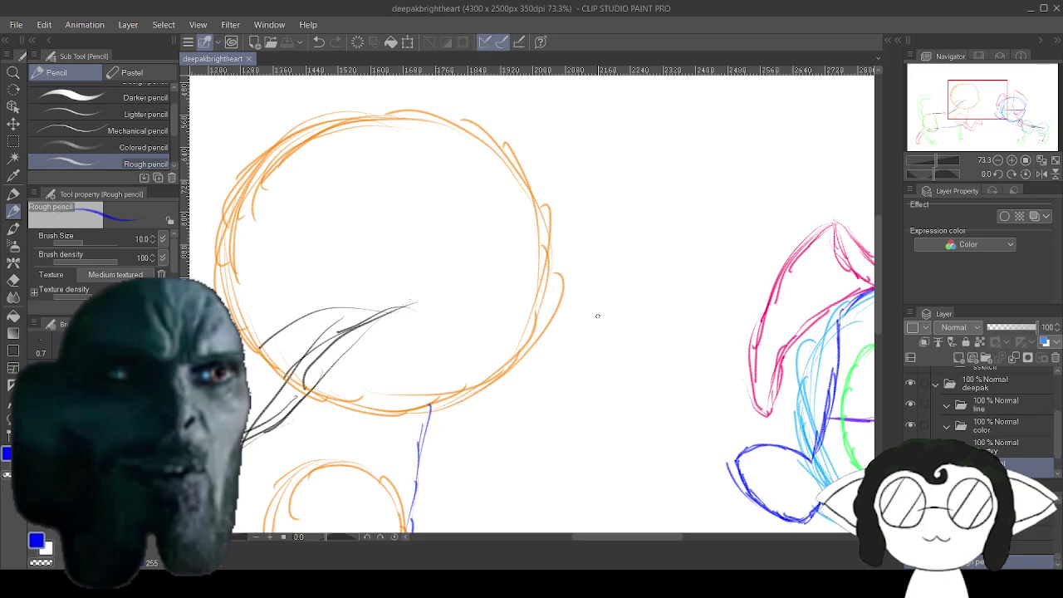
pyautogui.moveTo(598, 316); pyautogui.dragTo(571, 297)
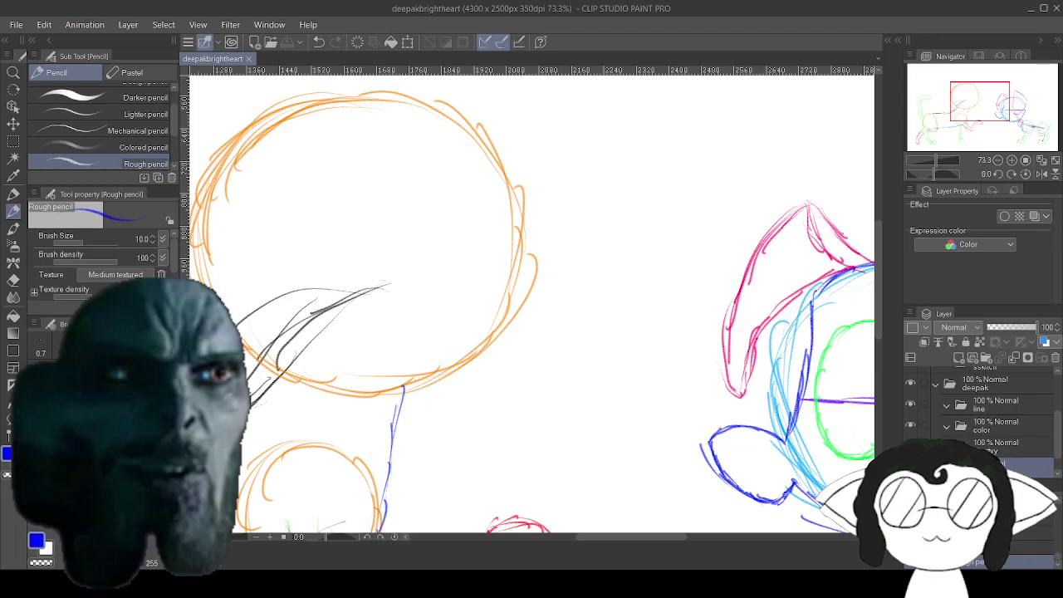
pyautogui.moveTo(404, 389); pyautogui.dragTo(475, 372)
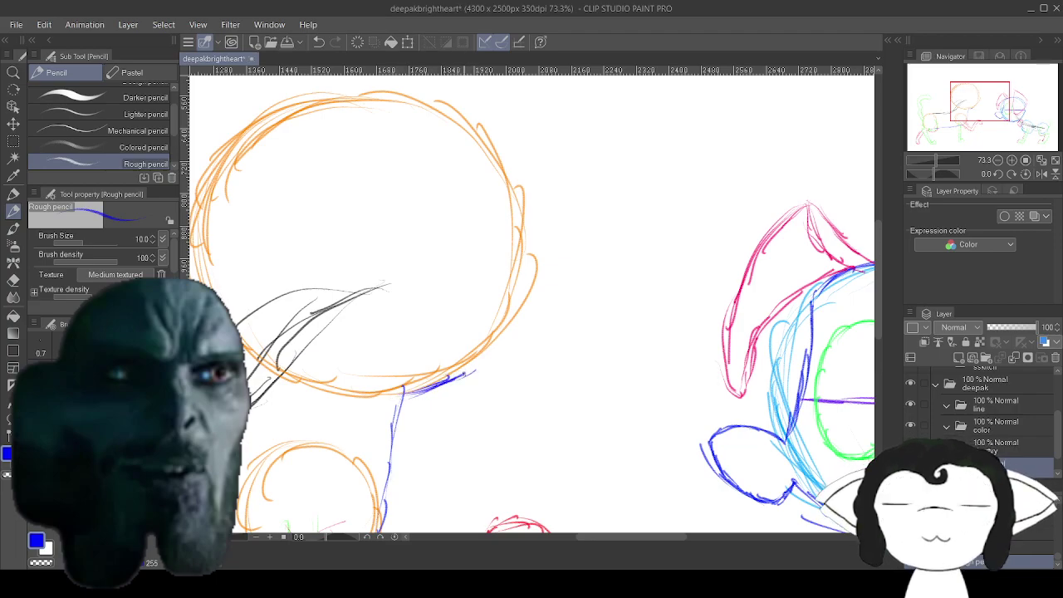
pyautogui.moveTo(392, 395)
pyautogui.mouseDown()
pyautogui.moveTo(494, 368)
pyautogui.moveTo(548, 332)
pyautogui.moveTo(540, 324)
pyautogui.moveTo(557, 294)
pyautogui.moveTo(553, 282)
pyautogui.moveTo(520, 283)
pyautogui.mouseUp()
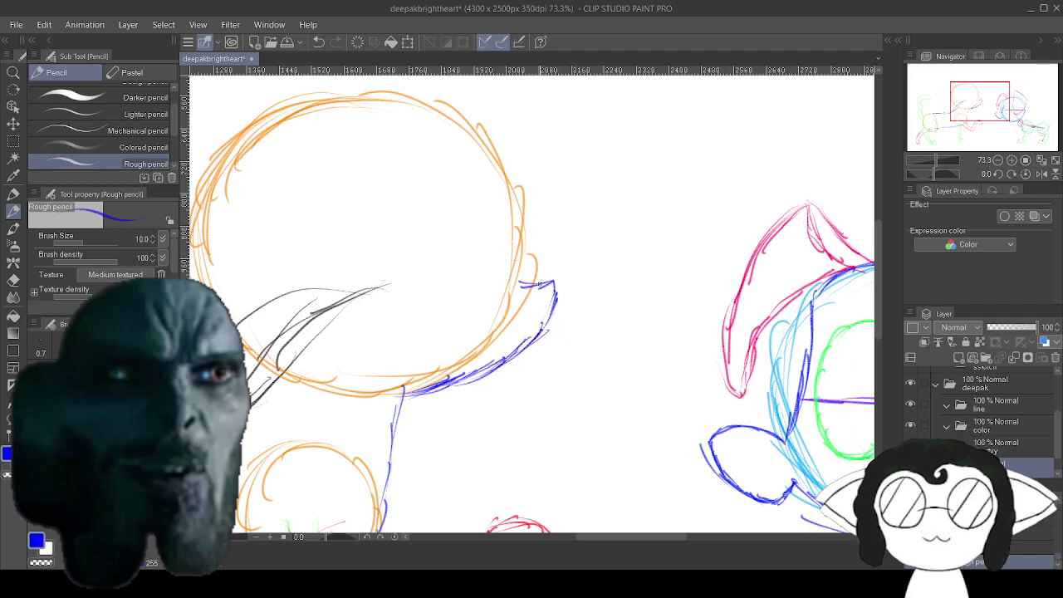
# Sketch the blue front of the face from the top of the muzzle up to the forehead.
pyautogui.moveTo(515, 239)
pyautogui.mouseDown()
pyautogui.moveTo(523, 271)
pyautogui.moveTo(506, 279)
pyautogui.moveTo(530, 355)
pyautogui.moveTo(512, 248)
pyautogui.mouseUp()
pyautogui.moveTo(526, 306)
pyautogui.mouseDown()
pyautogui.moveTo(515, 239)
pyautogui.moveTo(533, 257)
pyautogui.mouseUp()
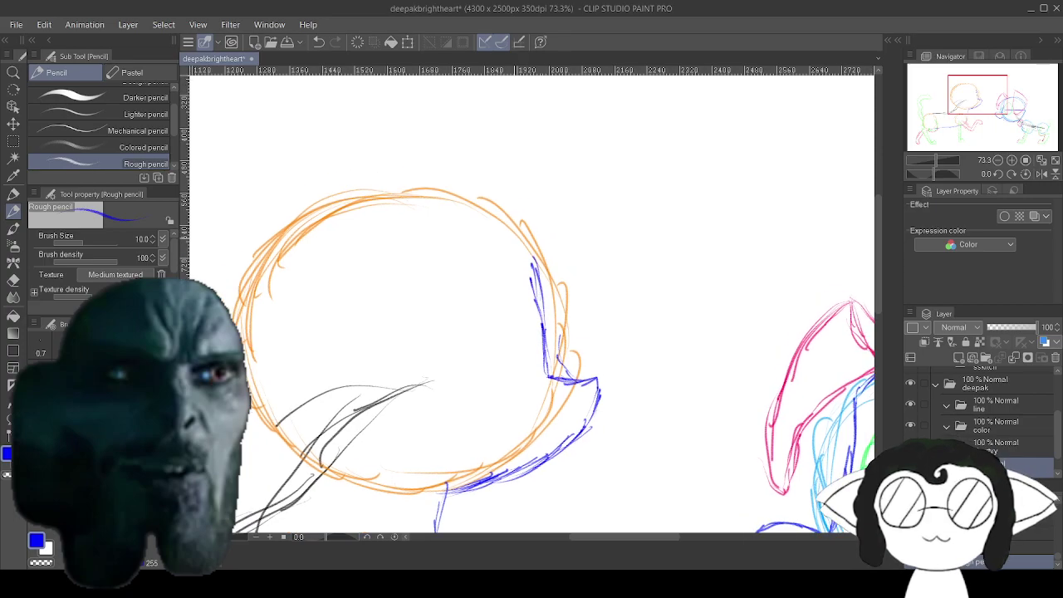
pyautogui.moveTo(667, 360); pyautogui.dragTo(740, 390)
pyautogui.scroll(1, 677, 365)
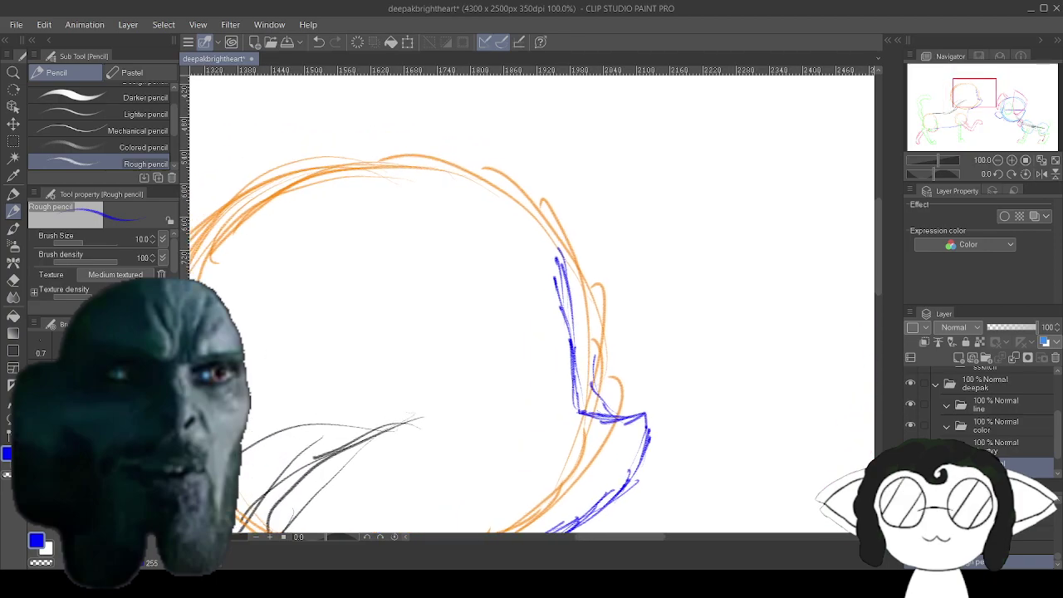
# Sketch the blue top of the head from the forehead back along the orange head circle.
pyautogui.moveTo(572, 344)
pyautogui.mouseDown()
pyautogui.moveTo(560, 254)
pyautogui.moveTo(500, 192)
pyautogui.mouseUp()
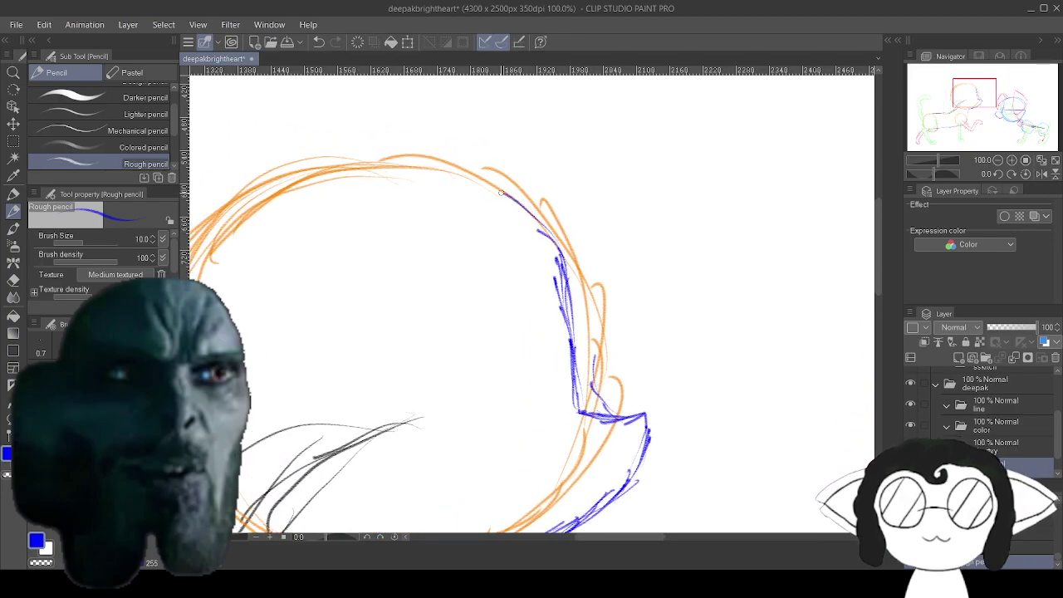
pyautogui.moveTo(543, 227)
pyautogui.mouseDown()
pyautogui.moveTo(485, 184)
pyautogui.moveTo(407, 164)
pyautogui.mouseUp()
pyautogui.moveTo(508, 203); pyautogui.dragTo(316, 175)
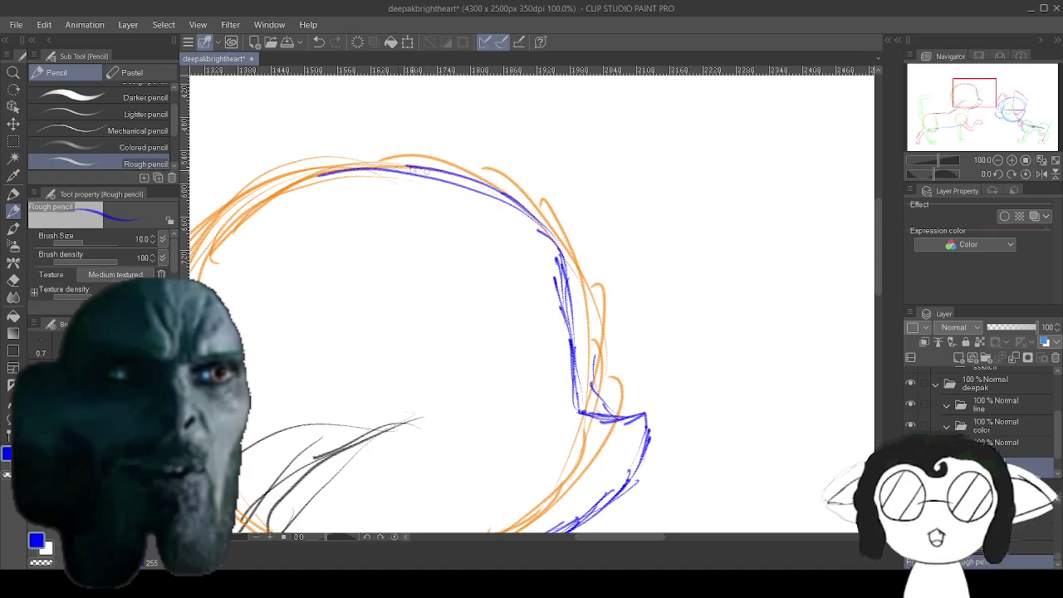
pyautogui.moveTo(415, 170)
pyautogui.mouseDown()
pyautogui.moveTo(227, 217)
pyautogui.moveTo(515, 165)
pyautogui.mouseUp()
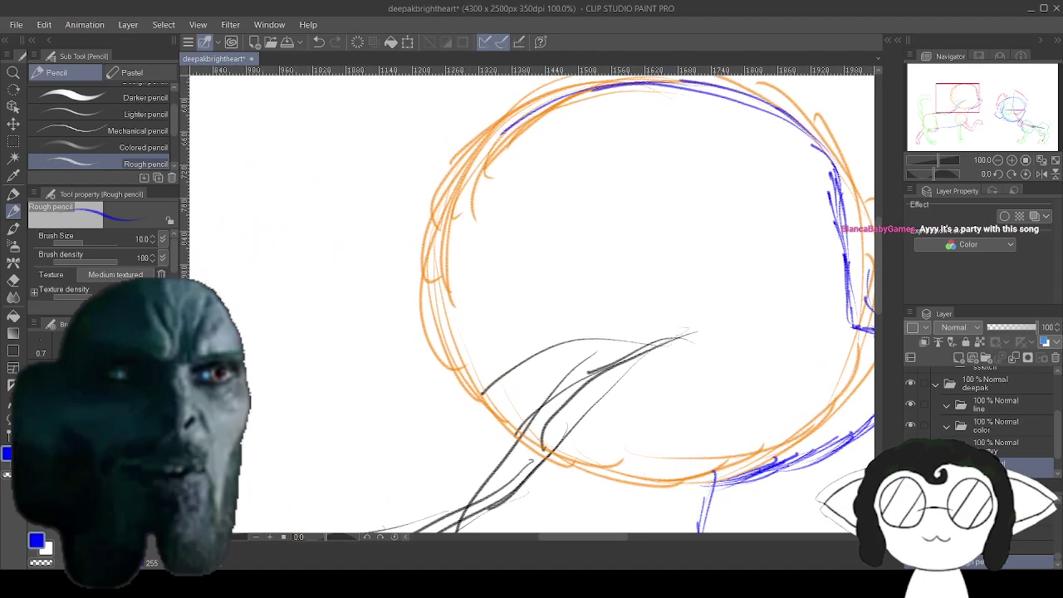
# Sketch the blue back of the head down along the orange circle and under the black neck lines.
pyautogui.moveTo(572, 86)
pyautogui.mouseDown()
pyautogui.moveTo(498, 126)
pyautogui.moveTo(462, 166)
pyautogui.moveTo(457, 203)
pyautogui.mouseUp()
pyautogui.moveTo(476, 156); pyautogui.dragTo(450, 267)
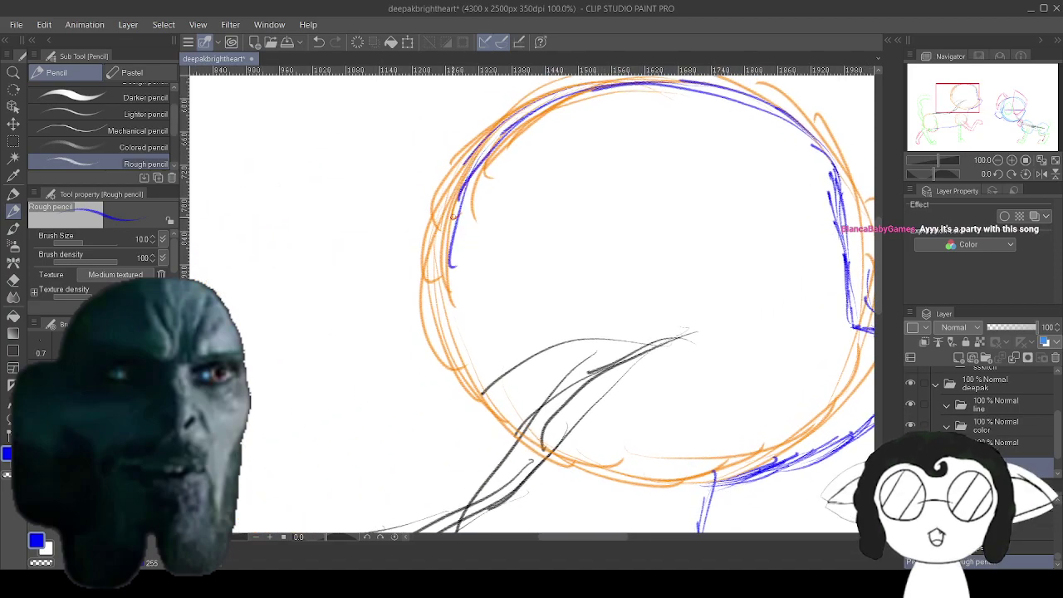
pyautogui.moveTo(462, 193); pyautogui.dragTo(442, 312)
pyautogui.moveTo(455, 261); pyautogui.dragTo(435, 355)
pyautogui.moveTo(449, 287); pyautogui.dragTo(472, 397)
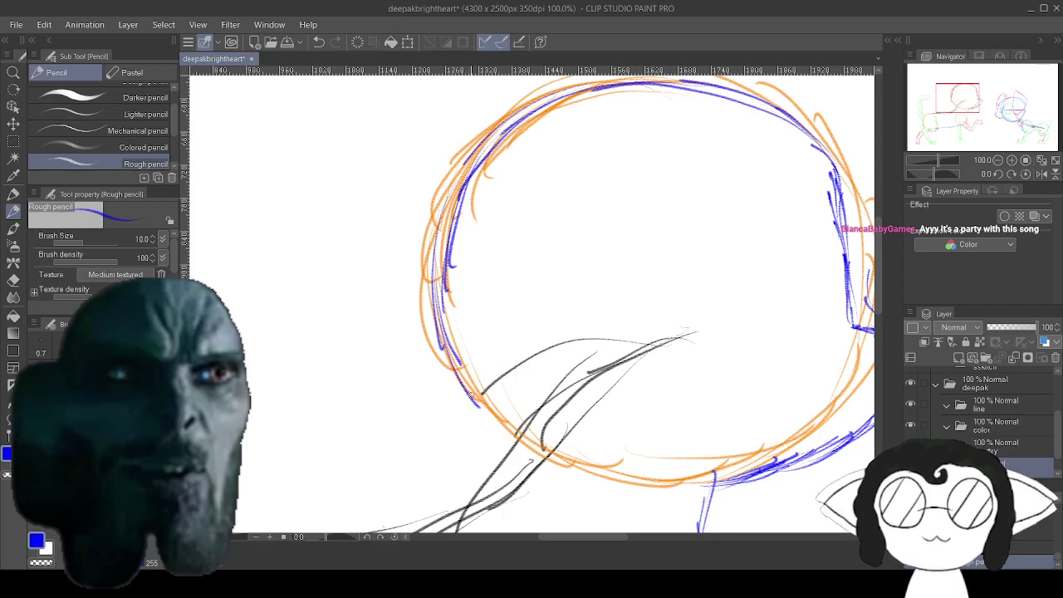
pyautogui.moveTo(448, 327)
pyautogui.mouseDown()
pyautogui.moveTo(488, 366)
pyautogui.moveTo(497, 415)
pyautogui.mouseUp()
pyautogui.moveTo(472, 377); pyautogui.dragTo(589, 490)
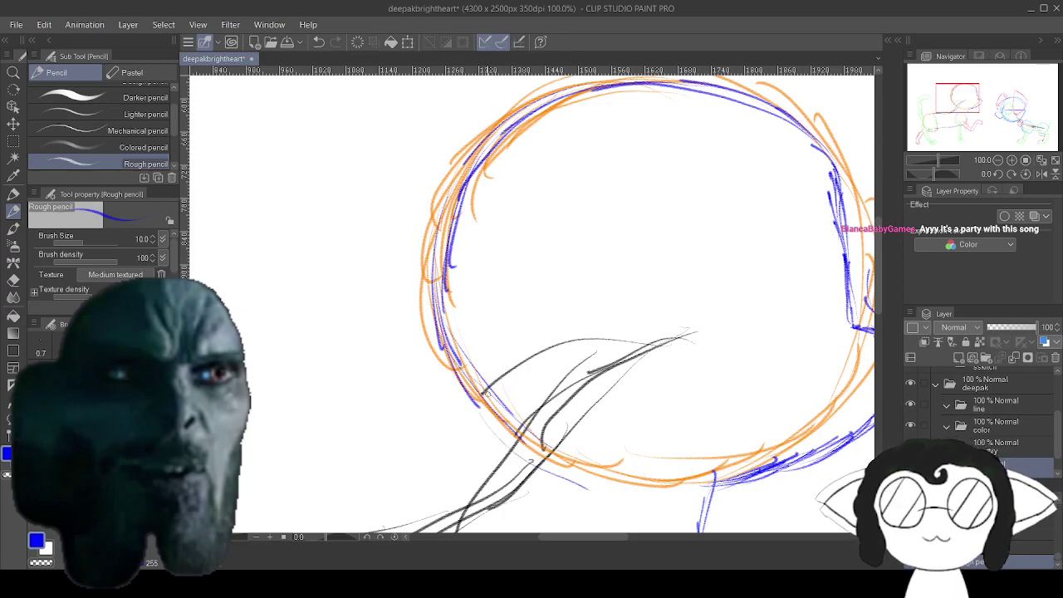
pyautogui.moveTo(493, 406); pyautogui.dragTo(581, 455)
pyautogui.moveTo(524, 431)
pyautogui.mouseDown()
pyautogui.moveTo(584, 473)
pyautogui.moveTo(636, 483)
pyautogui.moveTo(571, 409)
pyautogui.mouseUp()
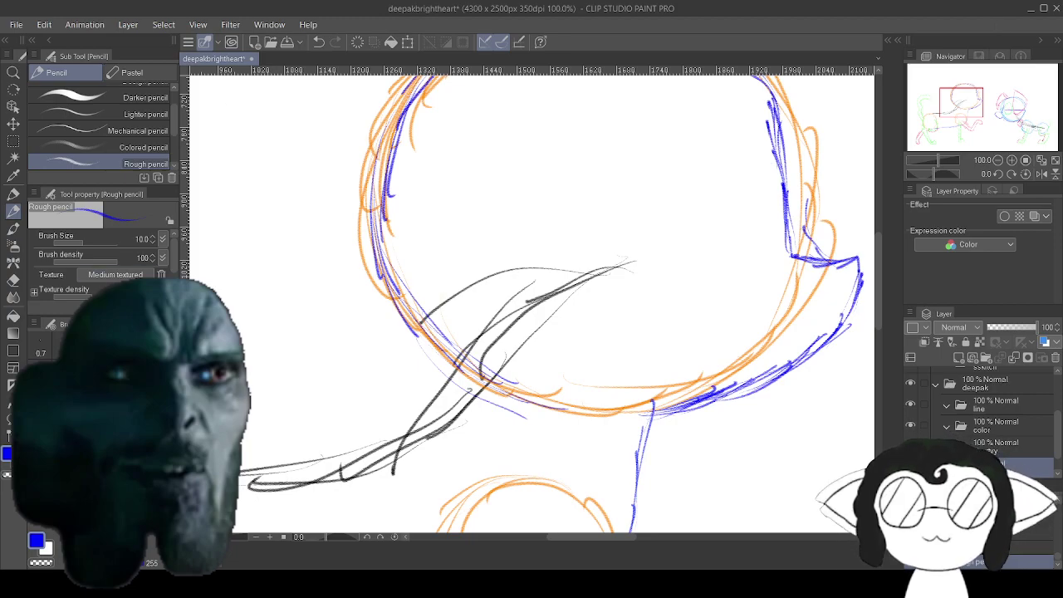
# Sketch a purple horizontal eye guideline across the second pose's head circle, from the face front to the back of the head.
pyautogui.click(55, 488)
pyautogui.moveTo(693, 270); pyautogui.dragTo(658, 367)
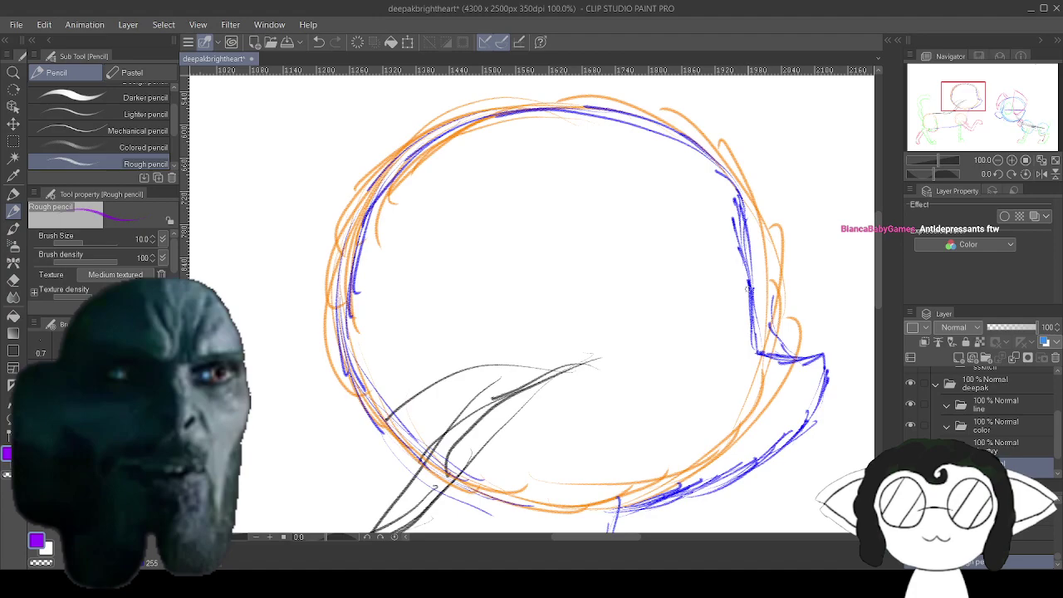
pyautogui.moveTo(748, 291); pyautogui.dragTo(337, 307)
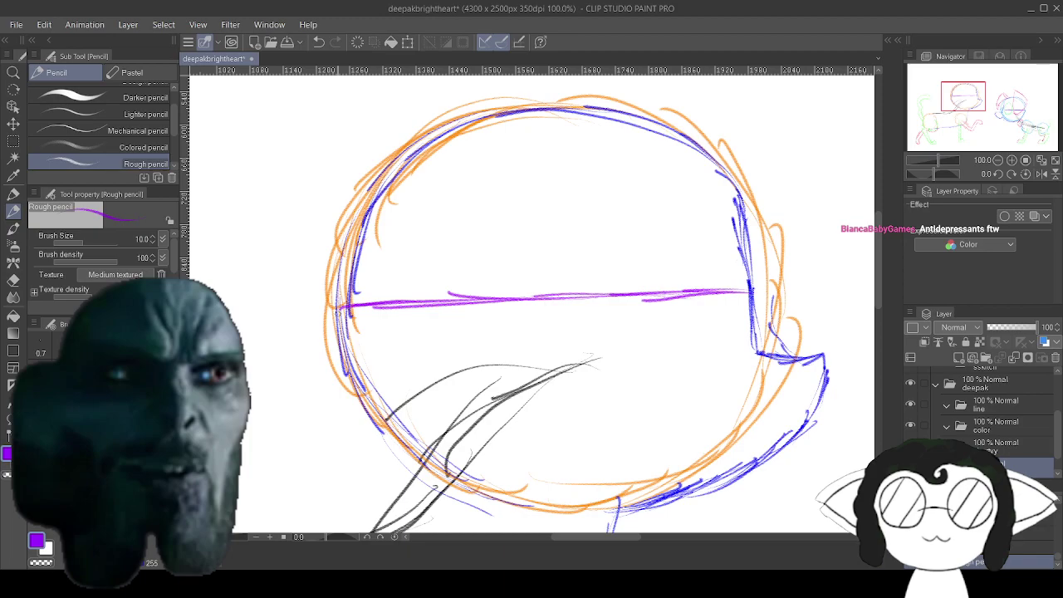
# Sketch a thick green arc curving down across the purple guideline near the front of the face, and save the file.
pyautogui.moveTo(839, 333); pyautogui.dragTo(176, 176)
pyautogui.moveTo(374, 266)
pyautogui.mouseDown()
pyautogui.moveTo(415, 283)
pyautogui.moveTo(658, 298)
pyautogui.mouseUp()
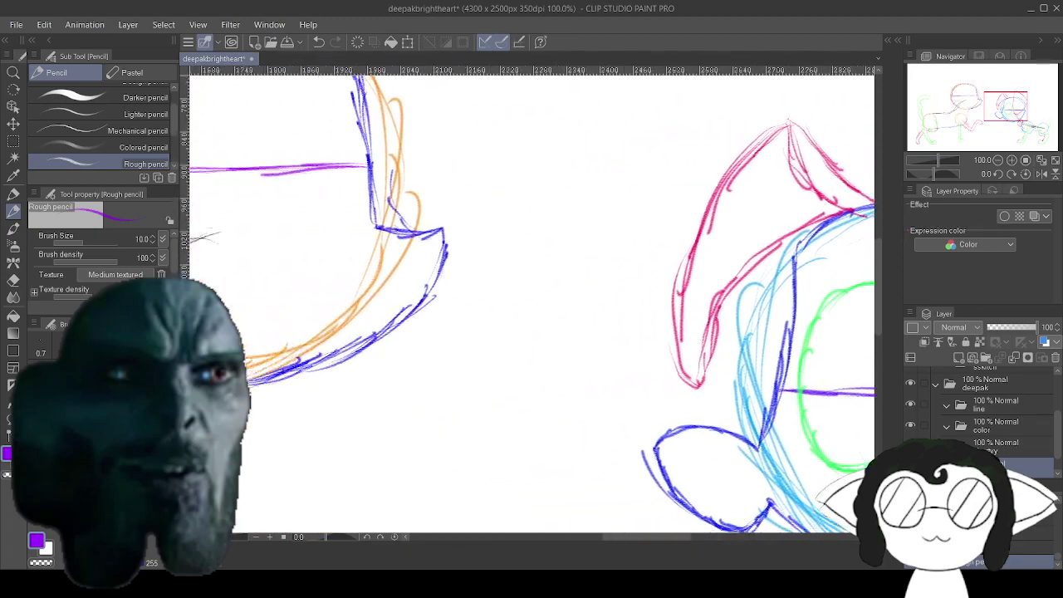
pyautogui.moveTo(452, 249)
pyautogui.mouseDown()
pyautogui.moveTo(701, 390)
pyautogui.moveTo(715, 377)
pyautogui.moveTo(727, 386)
pyautogui.mouseUp()
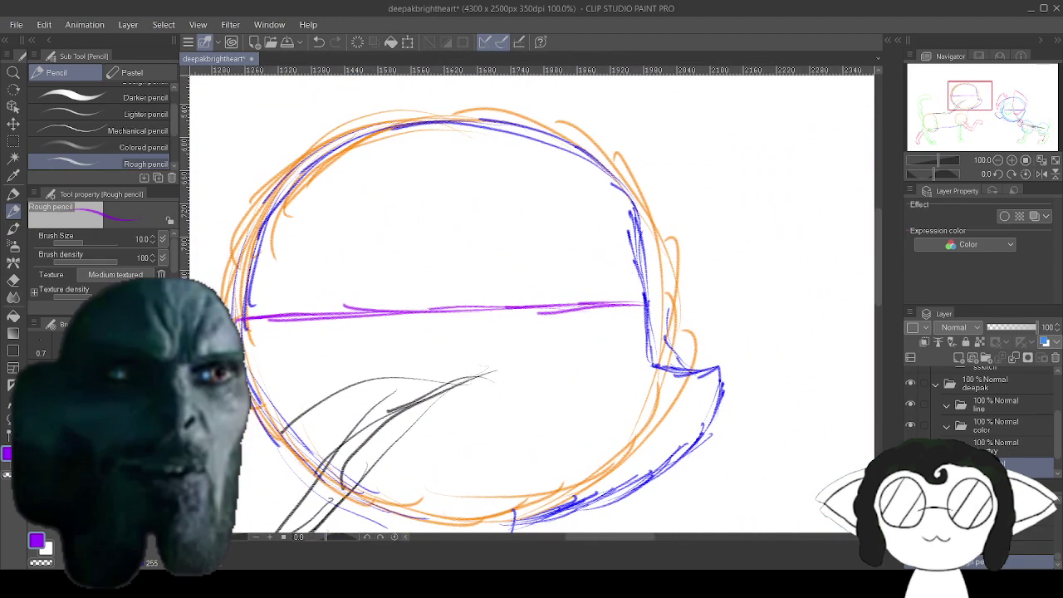
pyautogui.click(137, 522)
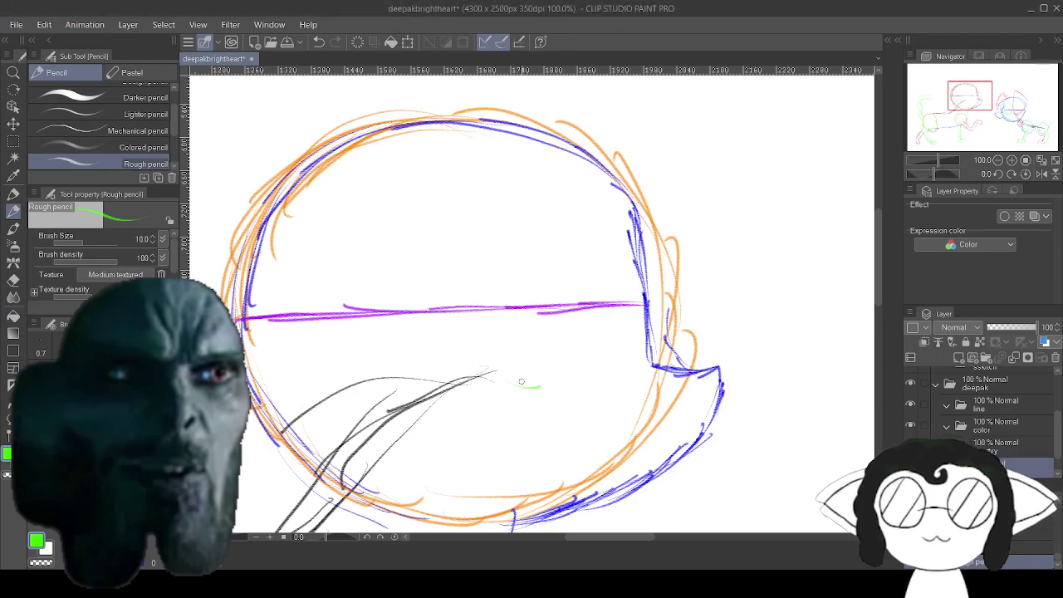
pyautogui.moveTo(499, 380)
pyautogui.mouseDown()
pyautogui.moveTo(523, 390)
pyautogui.moveTo(551, 382)
pyautogui.moveTo(514, 385)
pyautogui.moveTo(567, 370)
pyautogui.mouseUp()
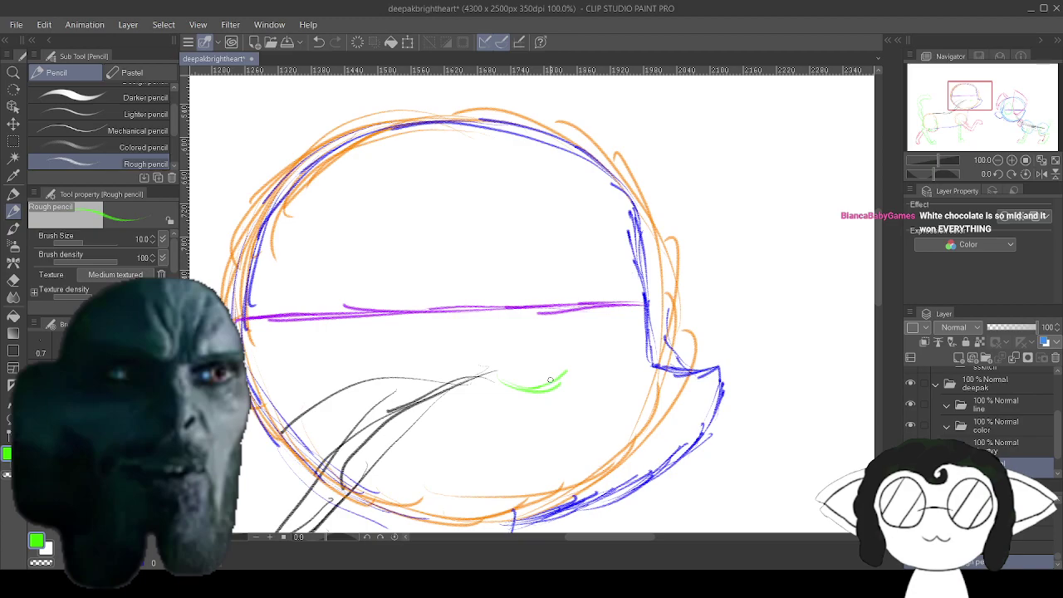
pyautogui.click(319, 42)
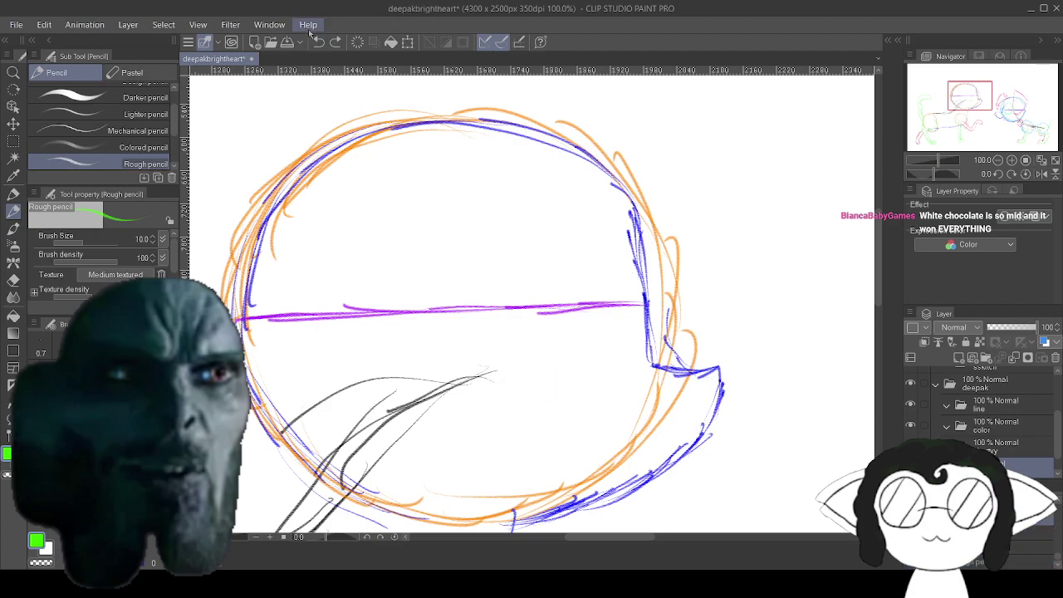
pyautogui.moveTo(475, 256); pyautogui.dragTo(534, 289)
pyautogui.moveTo(497, 259); pyautogui.dragTo(567, 303)
pyautogui.moveTo(536, 269); pyautogui.dragTo(596, 324)
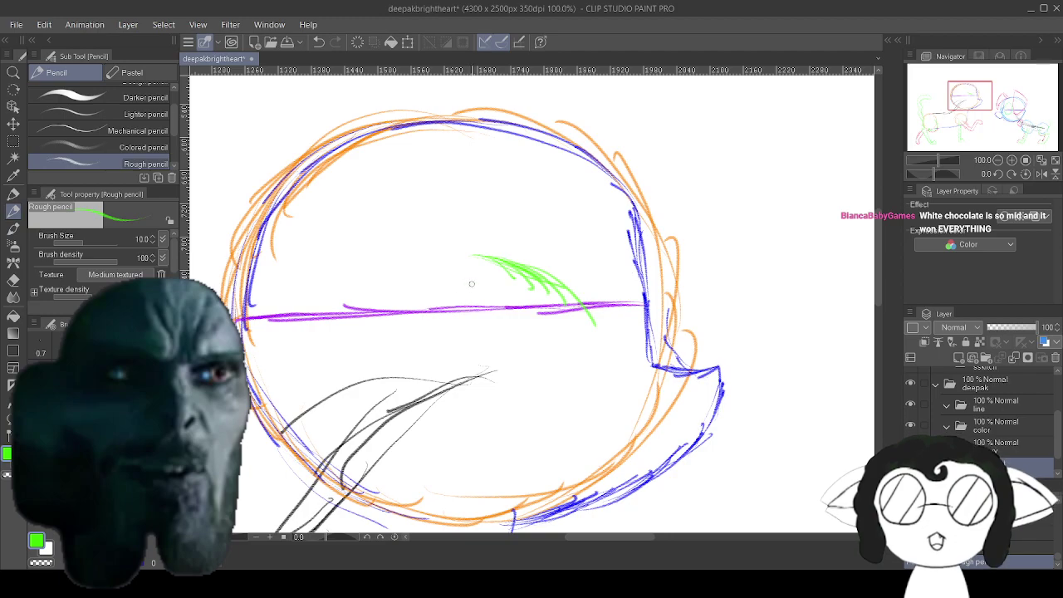
pyautogui.moveTo(467, 272)
pyautogui.mouseDown()
pyautogui.moveTo(516, 278)
pyautogui.moveTo(497, 268)
pyautogui.moveTo(543, 278)
pyautogui.moveTo(573, 306)
pyautogui.mouseUp()
pyautogui.moveTo(540, 272); pyautogui.dragTo(597, 330)
pyautogui.moveTo(562, 287); pyautogui.dragTo(619, 336)
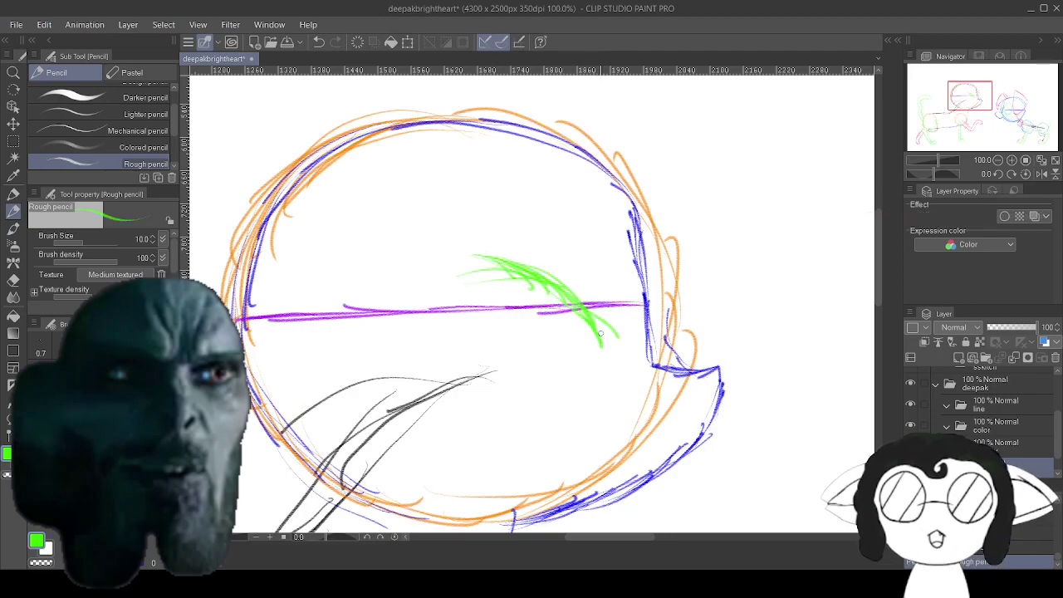
pyautogui.moveTo(544, 283); pyautogui.dragTo(611, 346)
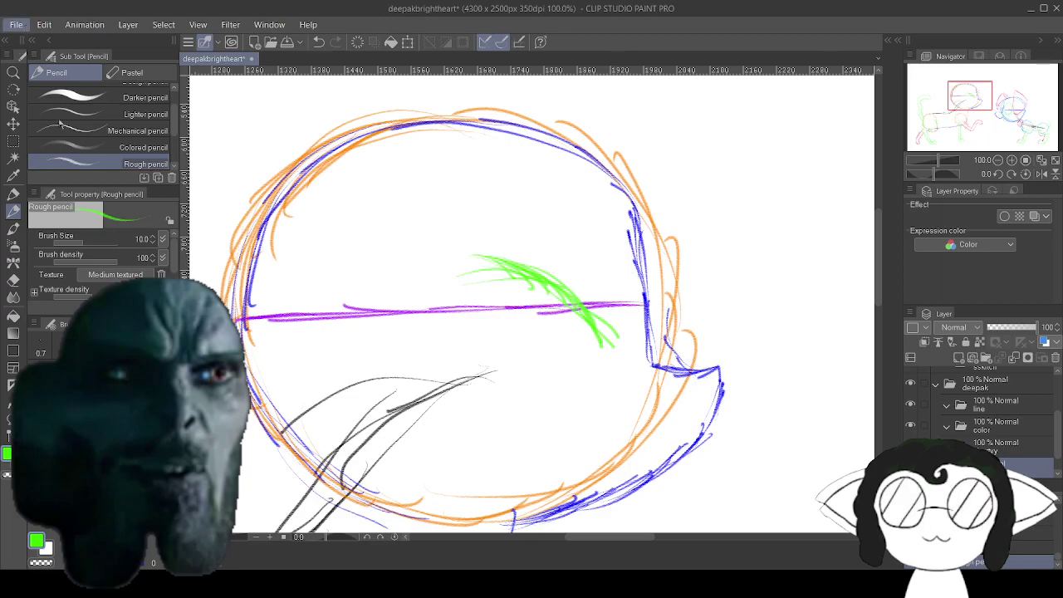
pyautogui.hotkey('ctrl', 's')
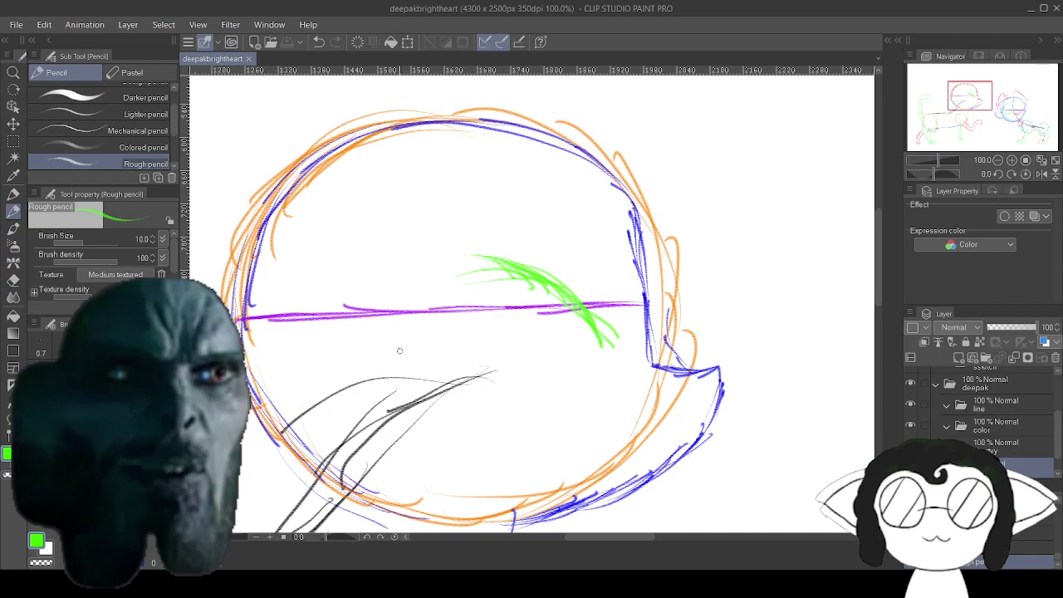
# Sketch green jagged fur spikes along the upper back of the orange head circle.
pyautogui.scroll(-2, 399, 350)
pyautogui.scroll(4, 330, 212)
pyautogui.scroll(-2, 332, 212)
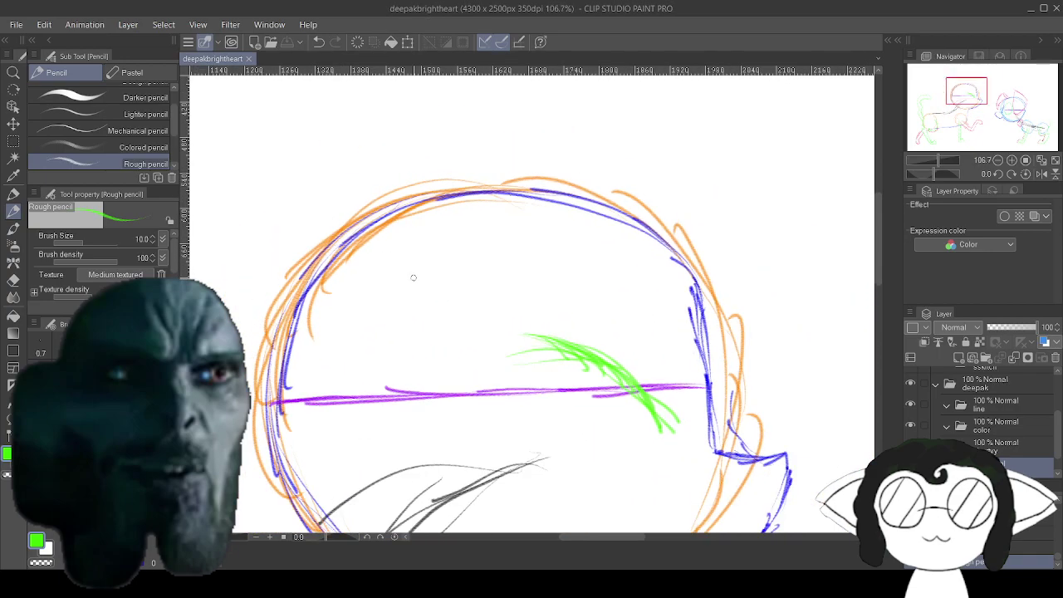
pyautogui.scroll(-1, 410, 281)
pyautogui.scroll(2, 408, 285)
pyautogui.scroll(-2, 407, 284)
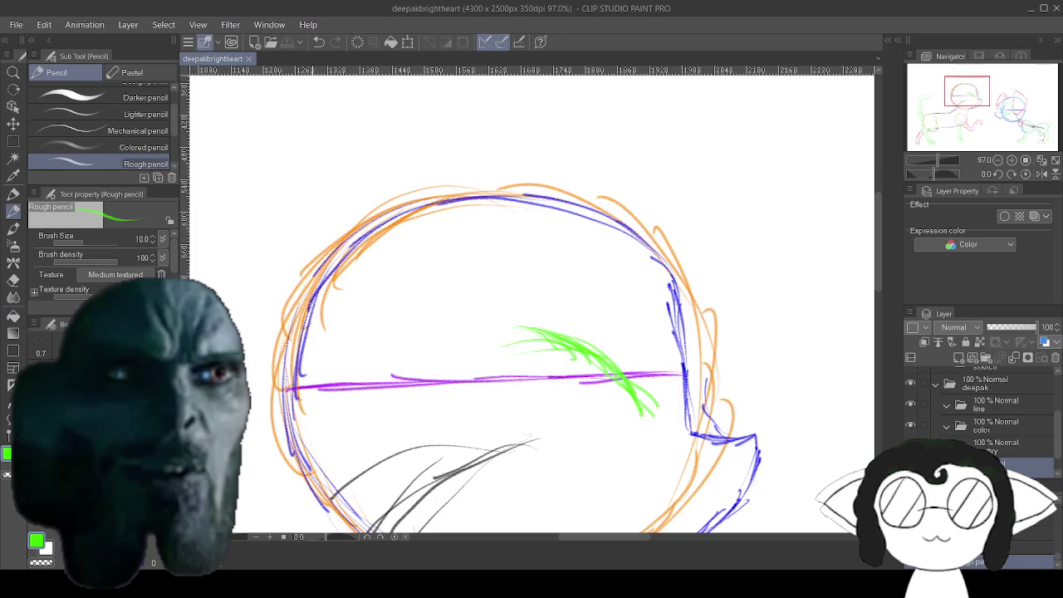
pyautogui.moveTo(322, 259)
pyautogui.mouseDown()
pyautogui.moveTo(361, 182)
pyautogui.moveTo(388, 204)
pyautogui.mouseUp()
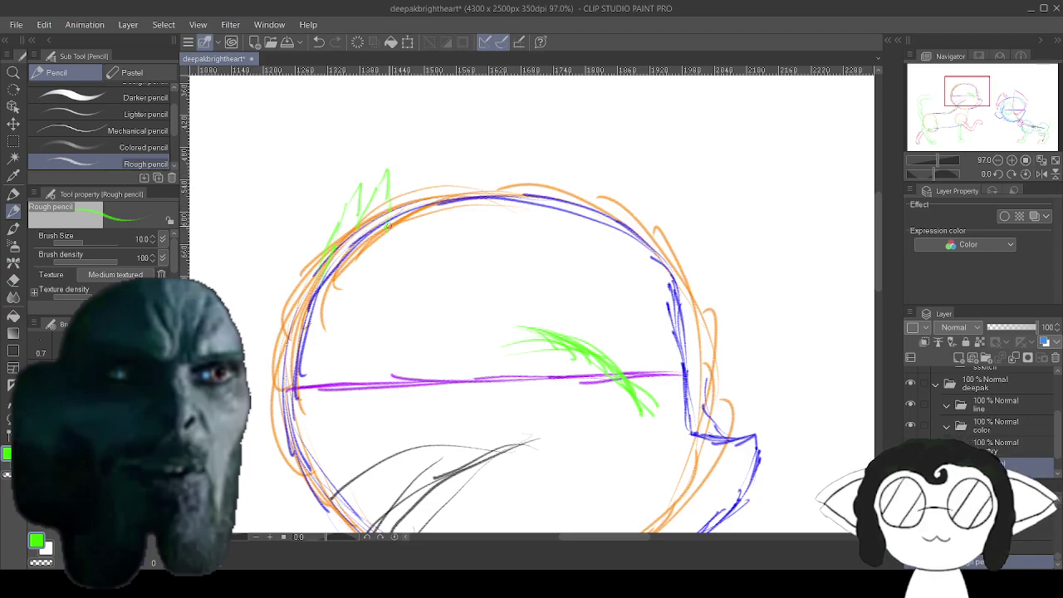
# Sketch a pointed red ear rising from the upper back of the head, beside the green spikes.
pyautogui.click(77, 483)
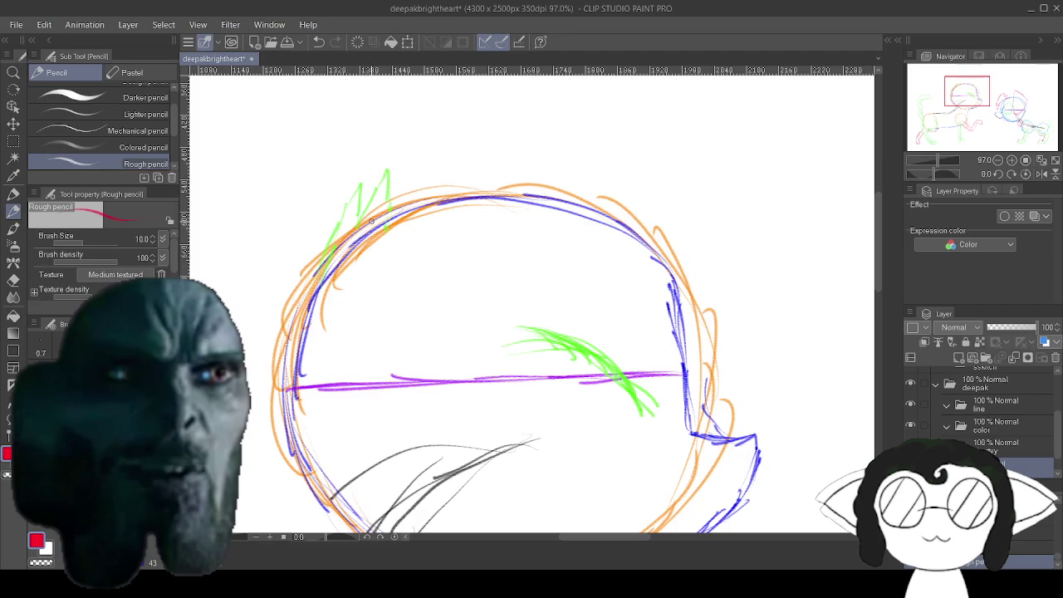
pyautogui.moveTo(372, 207); pyautogui.dragTo(387, 168)
pyautogui.moveTo(369, 235)
pyautogui.mouseDown()
pyautogui.moveTo(386, 172)
pyautogui.moveTo(375, 237)
pyautogui.moveTo(369, 220)
pyautogui.moveTo(408, 141)
pyautogui.moveTo(377, 190)
pyautogui.moveTo(390, 162)
pyautogui.moveTo(452, 104)
pyautogui.moveTo(451, 130)
pyautogui.moveTo(455, 105)
pyautogui.moveTo(437, 161)
pyautogui.mouseUp()
pyautogui.moveTo(455, 121); pyautogui.dragTo(430, 196)
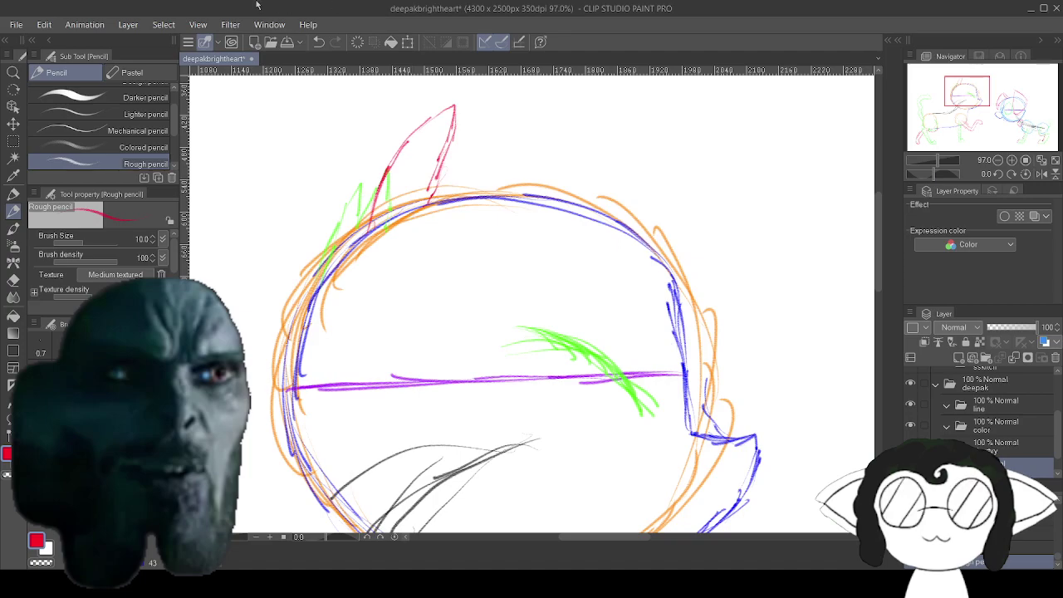
# Widen the canvas to 4800 px, extending it equally on both sides of the drawing.
pyautogui.click(336, 582)
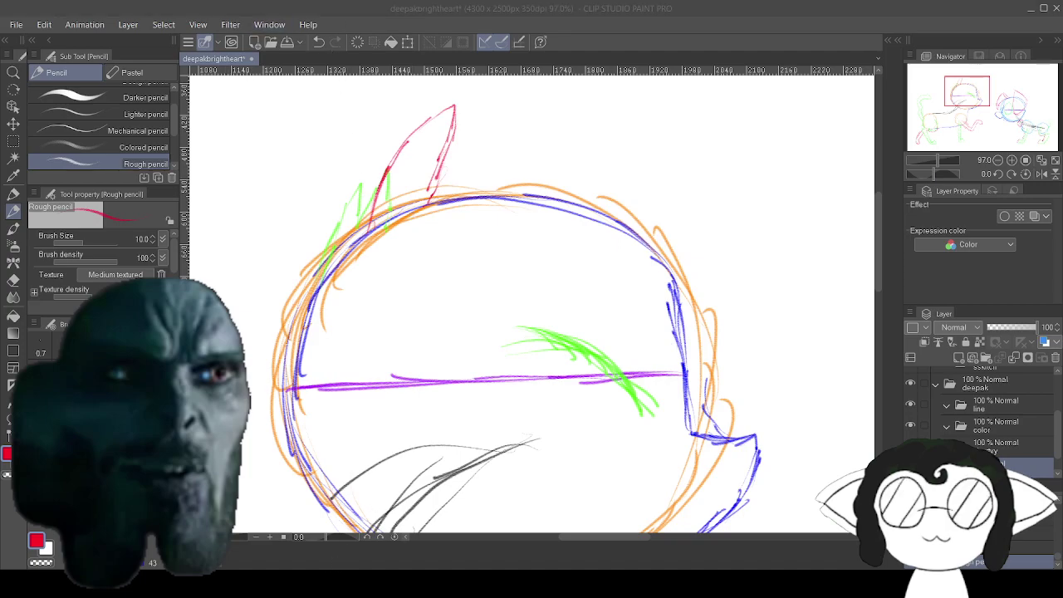
pyautogui.hotkey('alt', 'Tab')
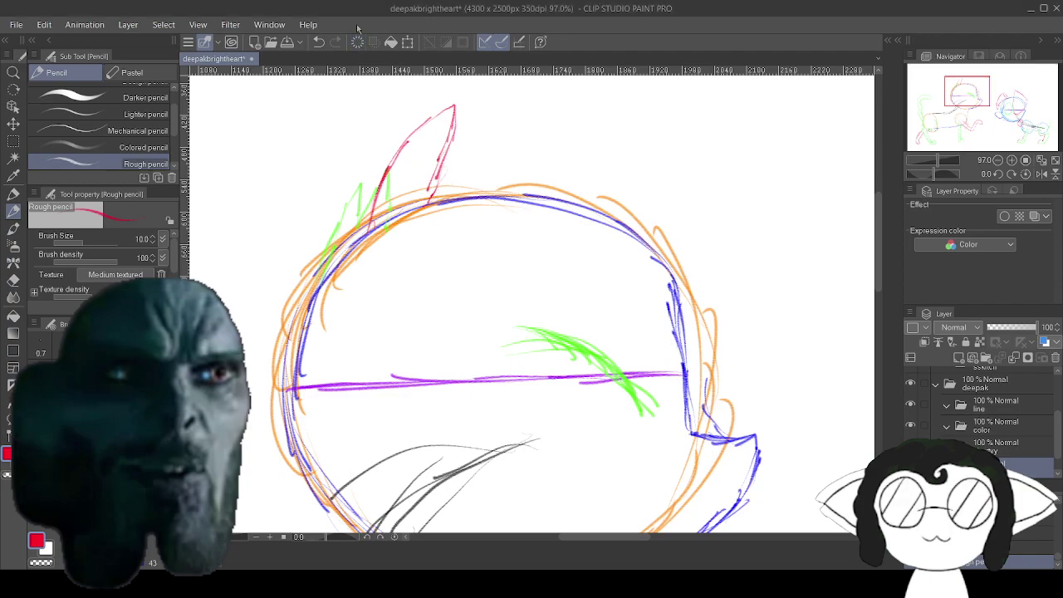
pyautogui.scroll(-17, 425, 238)
pyautogui.scroll(4, 409, 453)
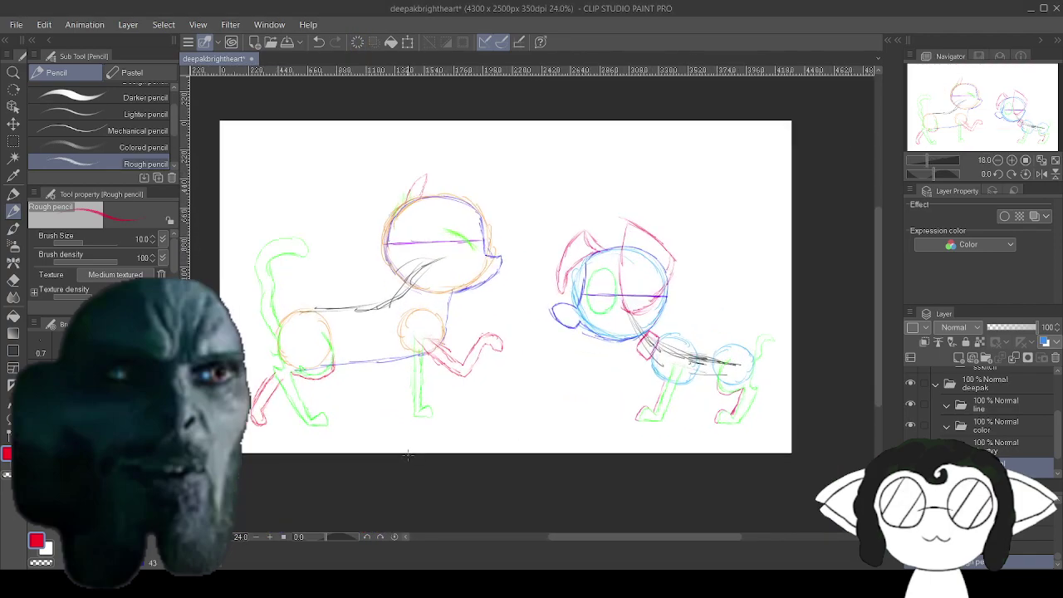
pyautogui.scroll(-2, 407, 454)
pyautogui.scroll(1, 332, 386)
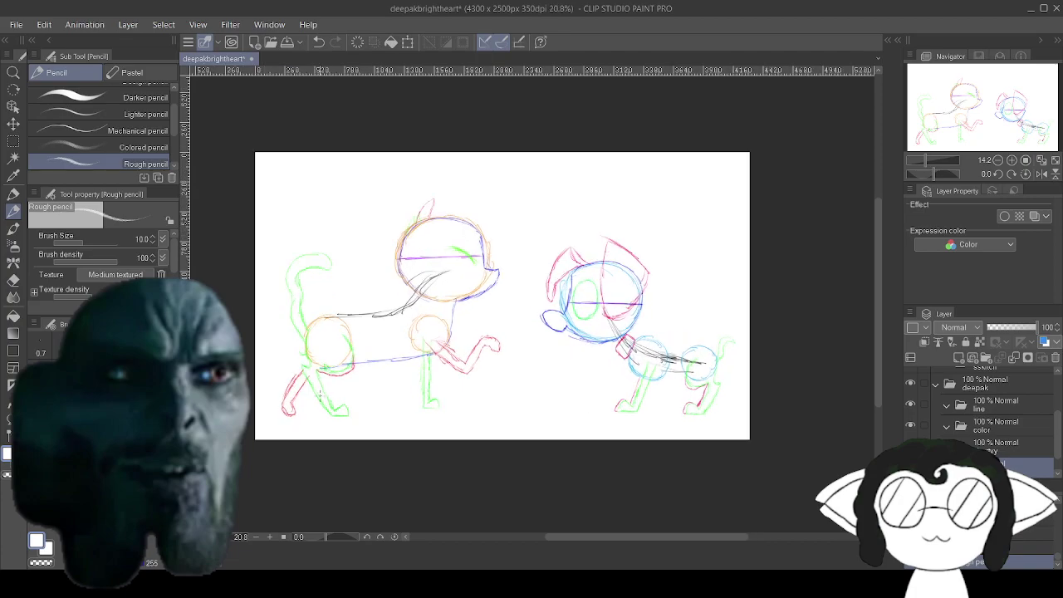
pyautogui.scroll(1, 320, 396)
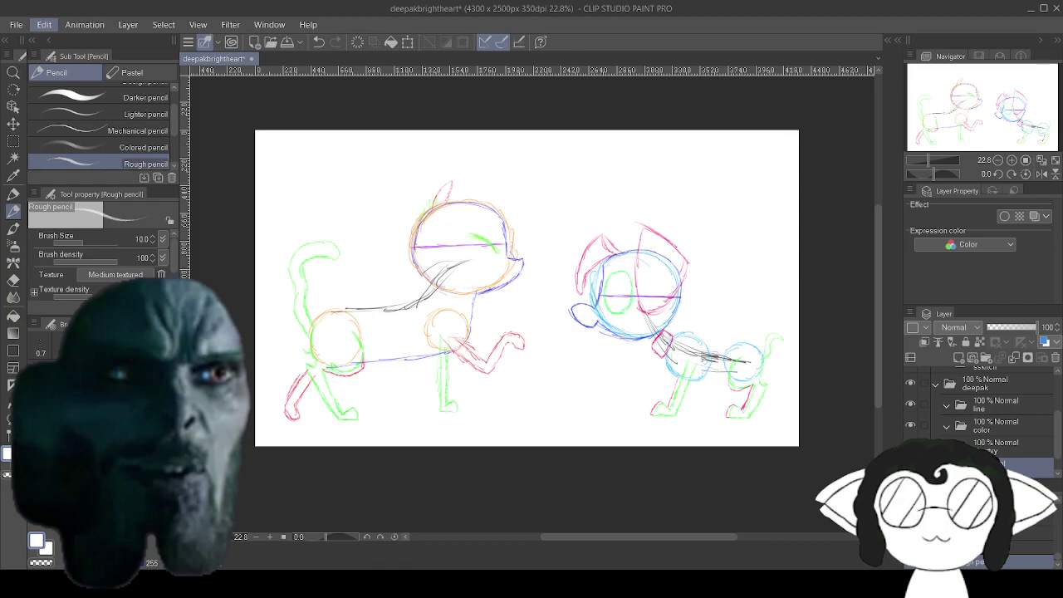
pyautogui.hotkey('ctrl', 't')
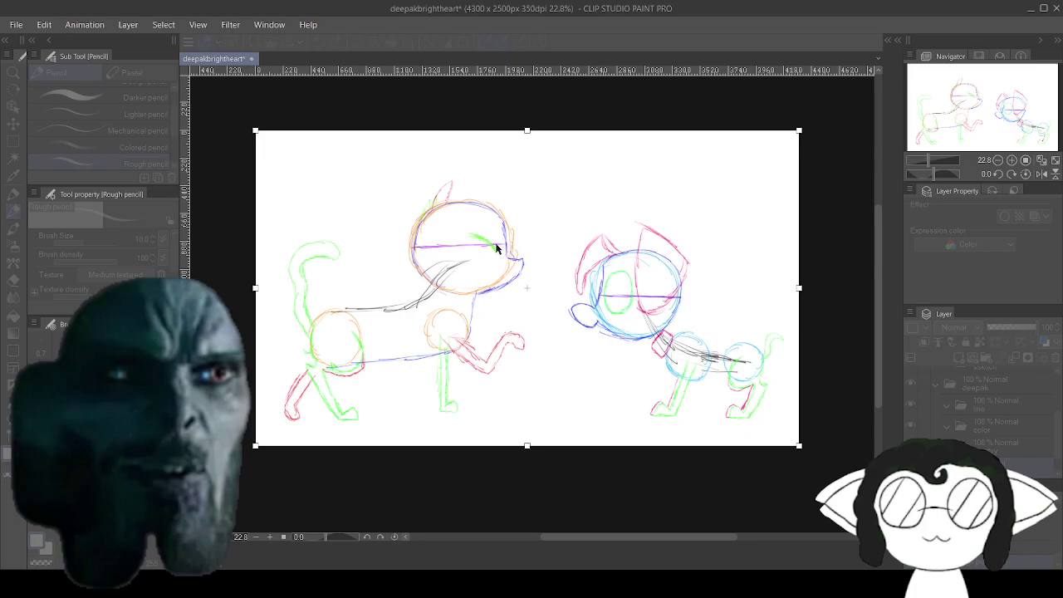
pyautogui.write('4')
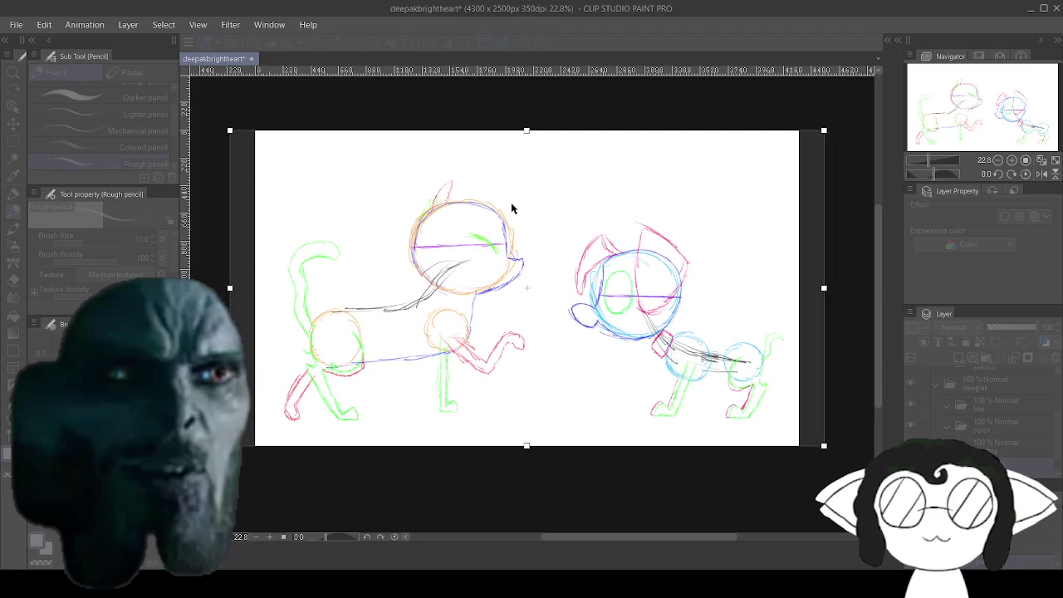
pyautogui.press('Return')
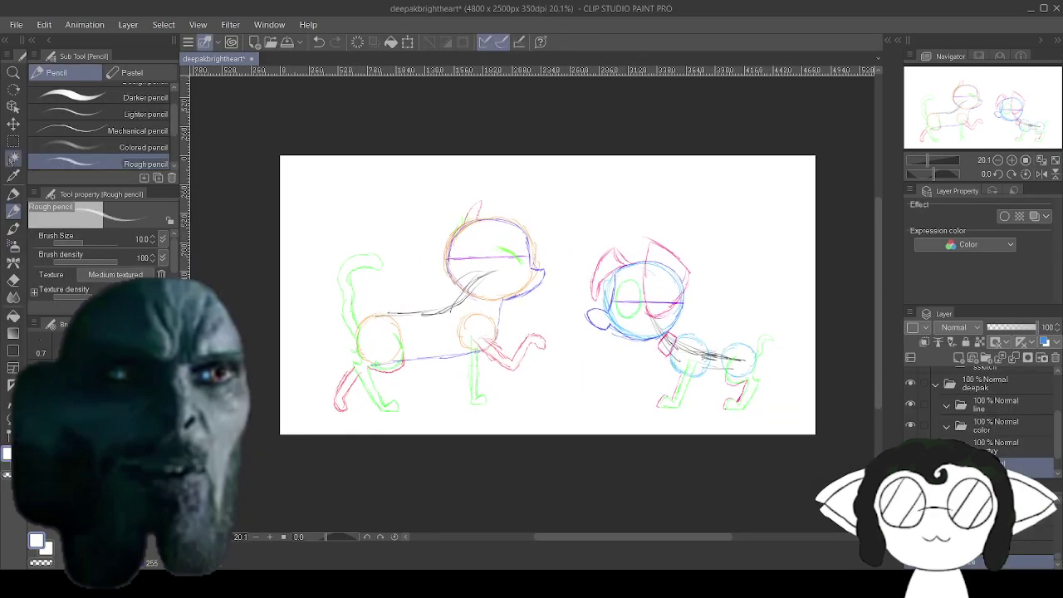
# Select the walking pose with a rectangular selection and move it toward the canvas's left edge.
pyautogui.click(14, 141)
pyautogui.moveTo(303, 182)
pyautogui.mouseDown()
pyautogui.moveTo(524, 430)
pyautogui.moveTo(560, 436)
pyautogui.moveTo(568, 427)
pyautogui.mouseUp()
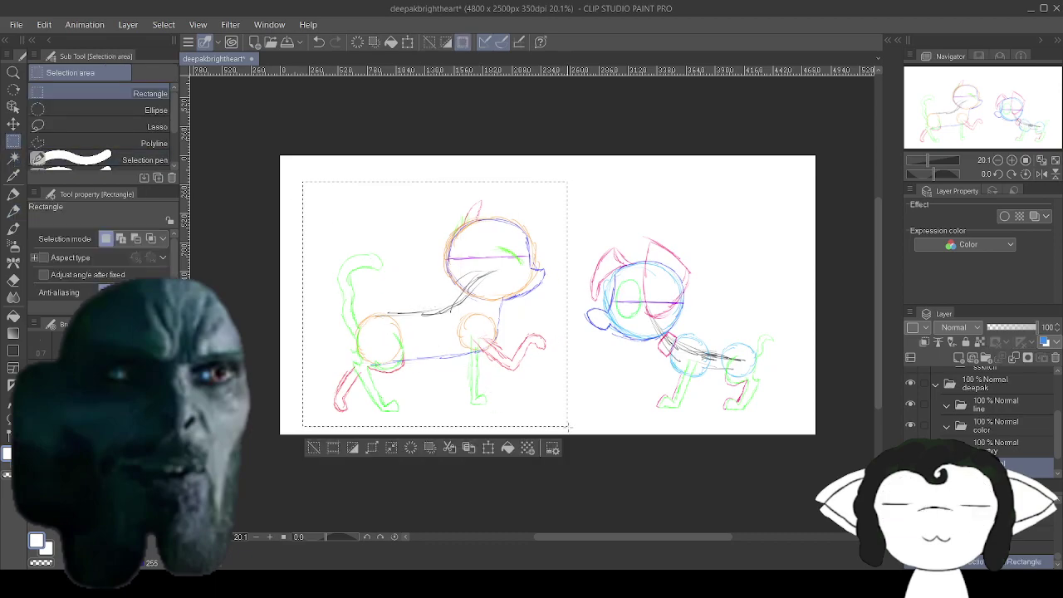
pyautogui.click(15, 124)
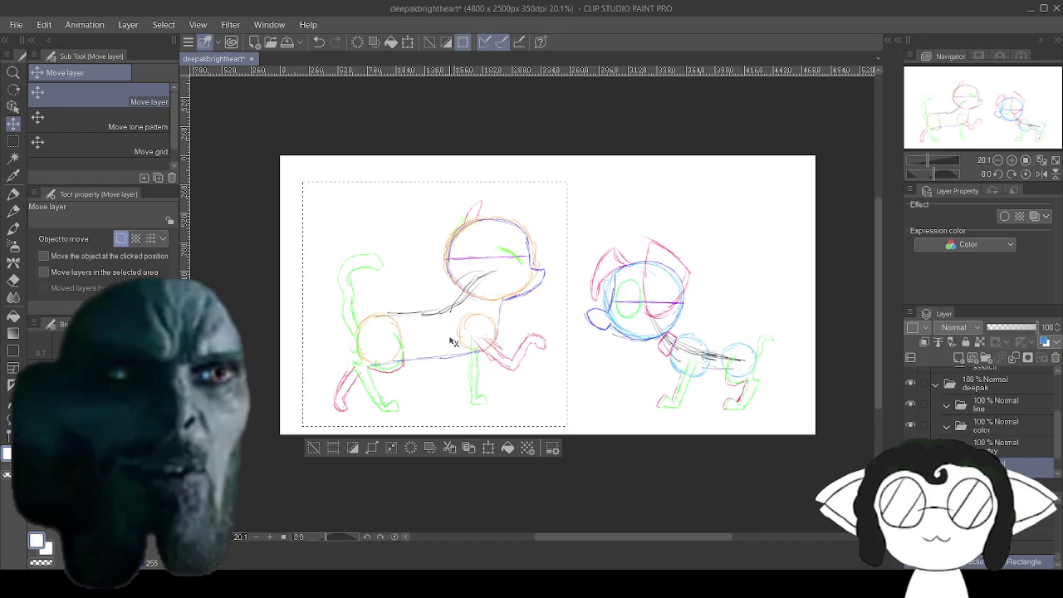
pyautogui.moveTo(452, 342); pyautogui.dragTo(415, 343)
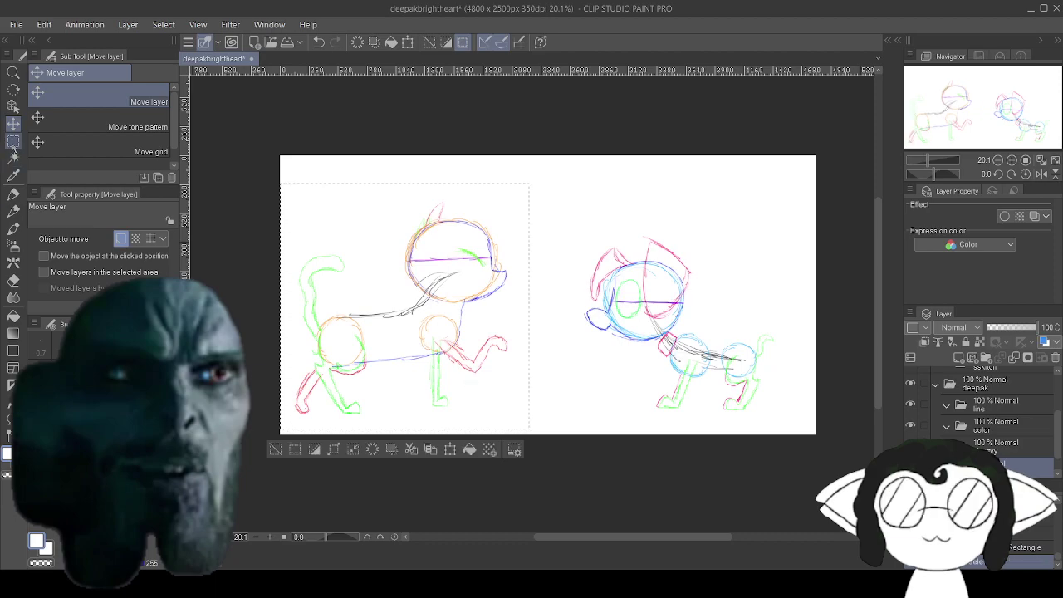
# Select the smaller character sketch with a rectangular selection, move it toward the canvas's right edge, and clear the selection.
pyautogui.click(13, 143)
pyautogui.click(568, 198)
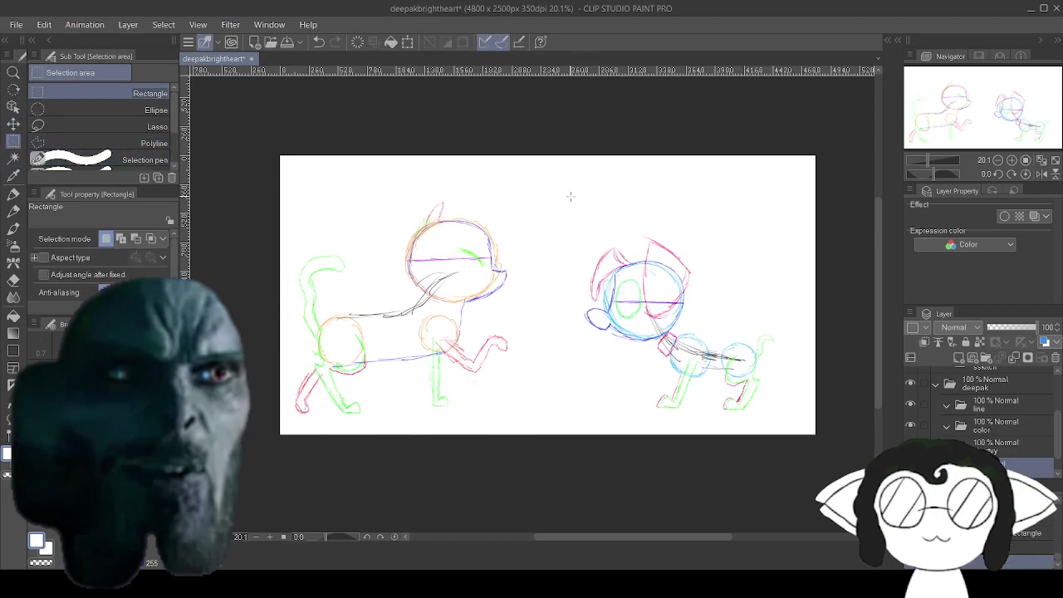
pyautogui.moveTo(568, 196)
pyautogui.mouseDown()
pyautogui.moveTo(594, 236)
pyautogui.moveTo(787, 422)
pyautogui.mouseUp()
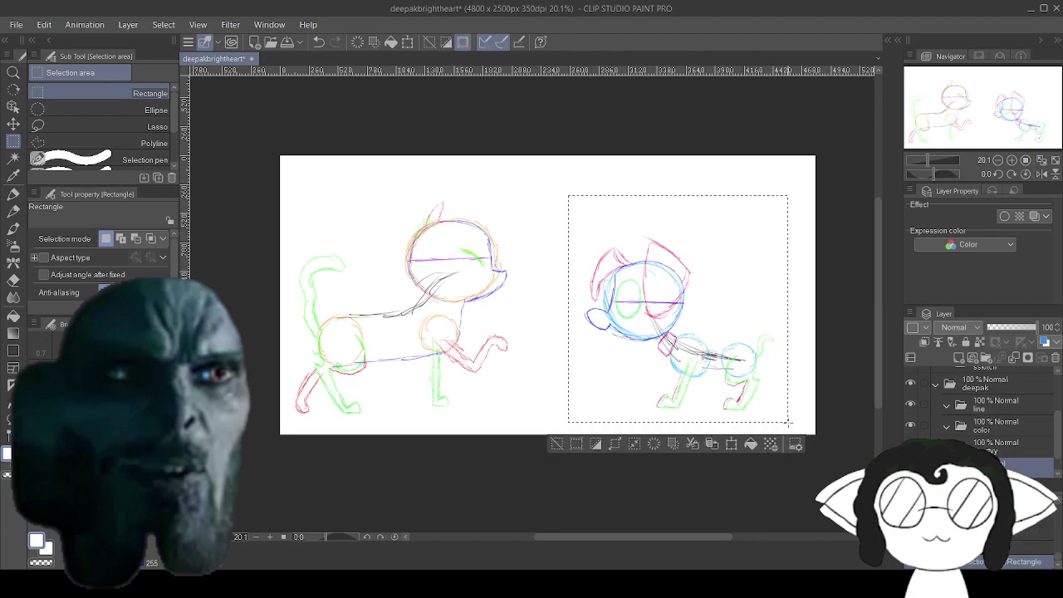
pyautogui.click(13, 123)
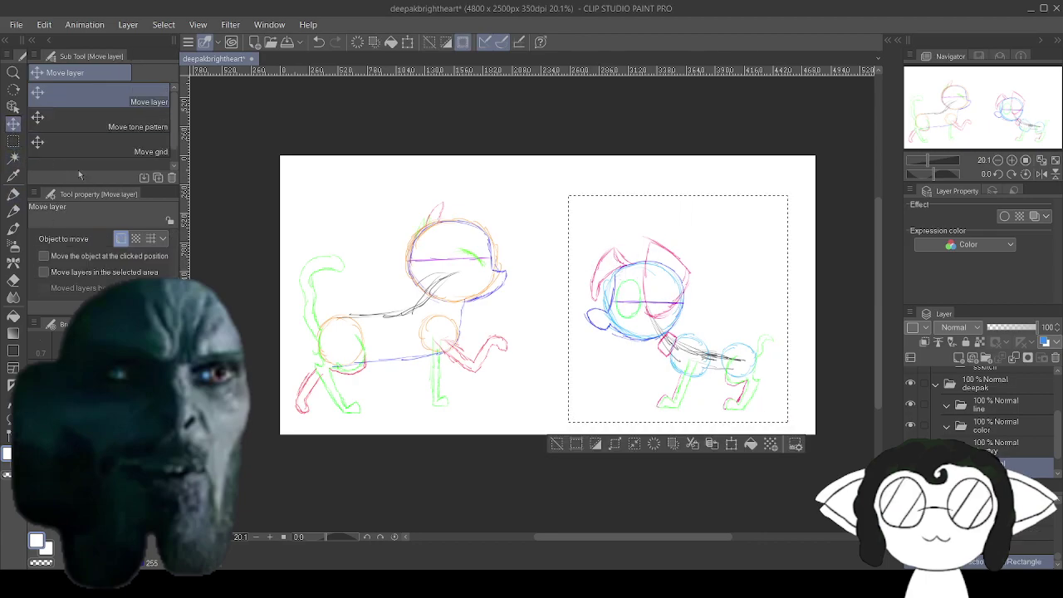
pyautogui.moveTo(654, 328); pyautogui.dragTo(692, 331)
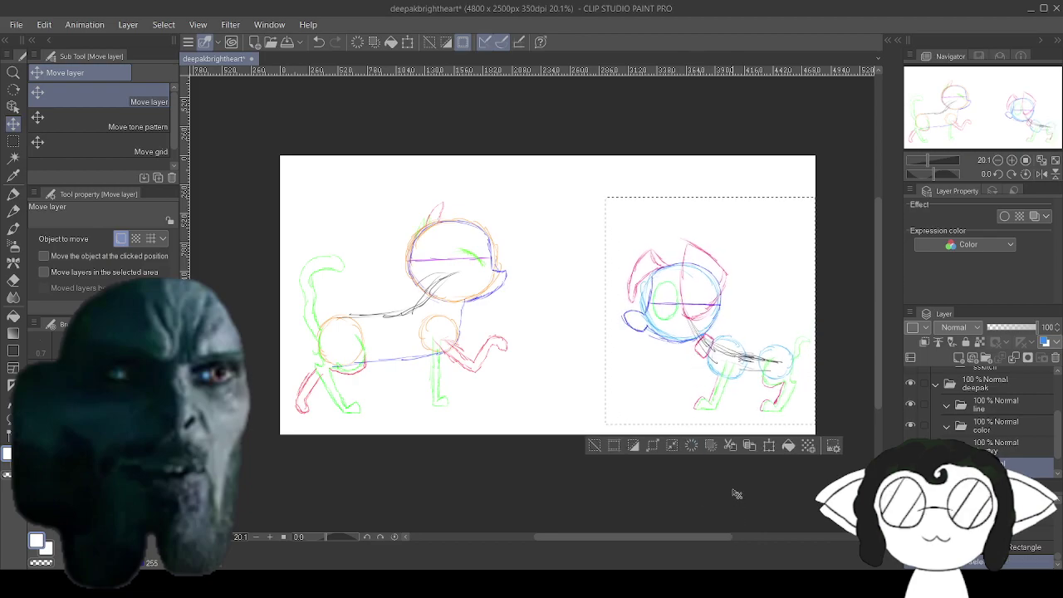
pyautogui.click(13, 141)
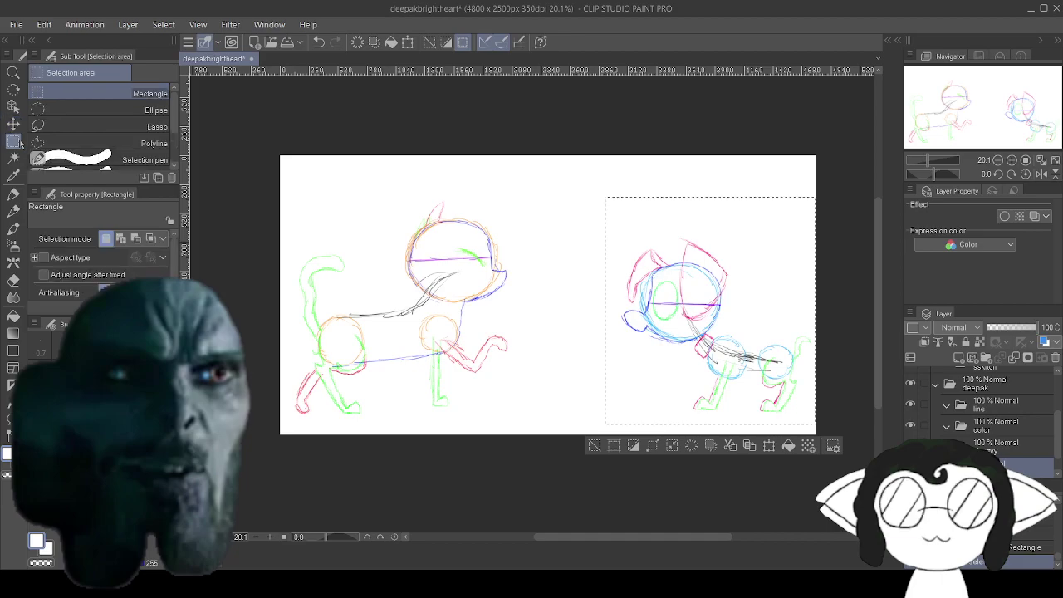
pyautogui.click(540, 244)
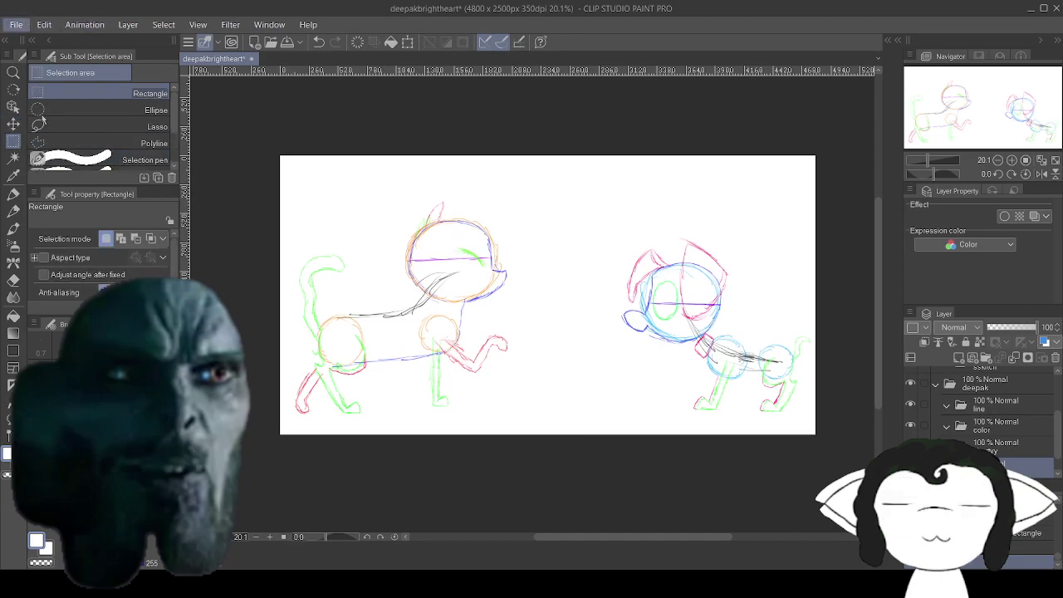
# Save the file and make the layer listed directly beneath the color folder active.
pyautogui.hotkey('ctrl', 's')
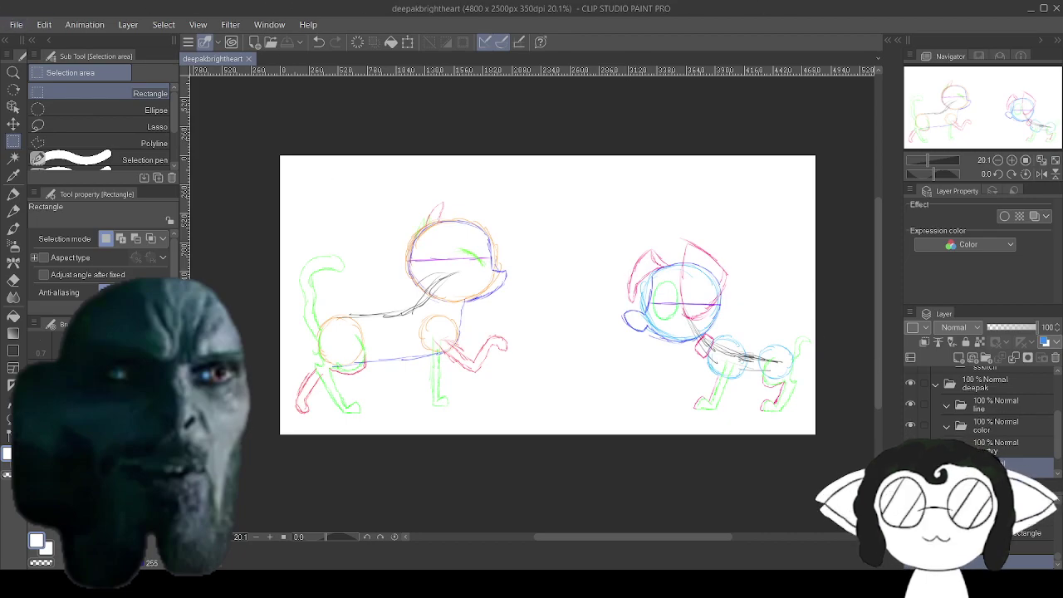
pyautogui.click(1016, 448)
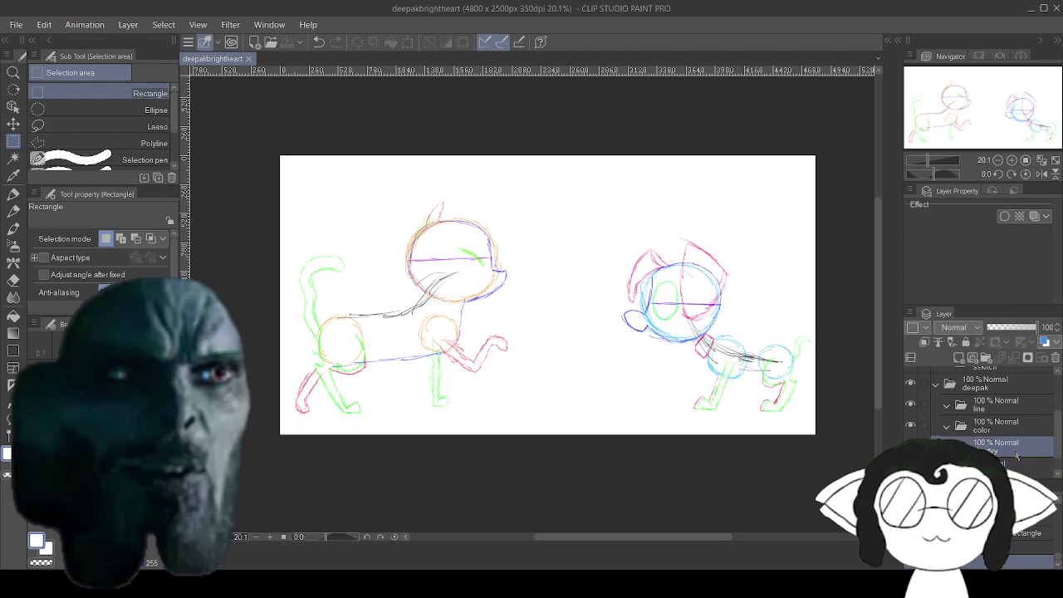
# Lower the rough sketch layer's opacity to 52% and save the file.
pyautogui.click(1014, 468)
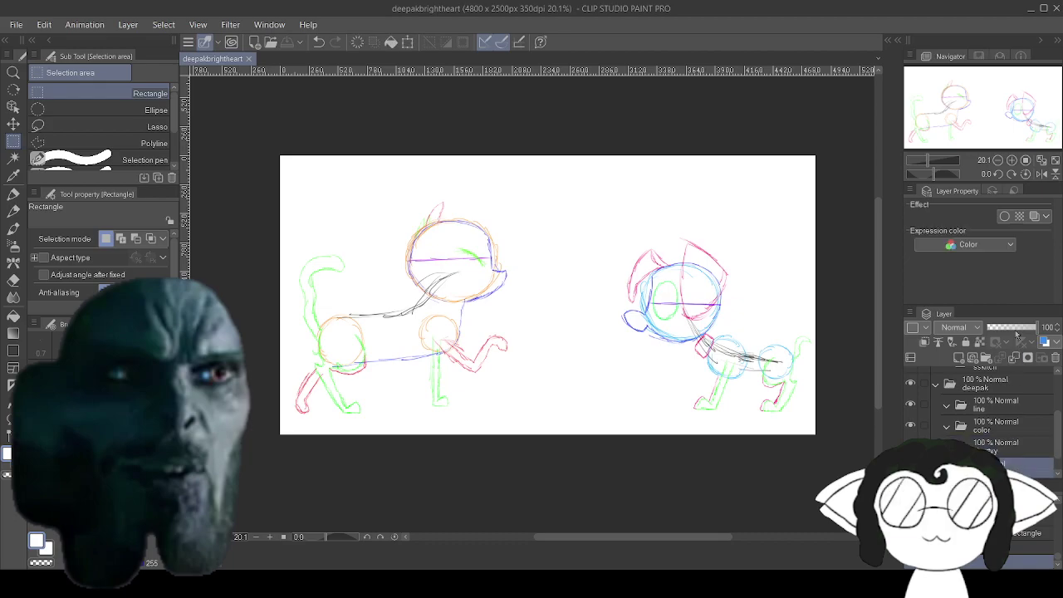
pyautogui.click(1011, 328)
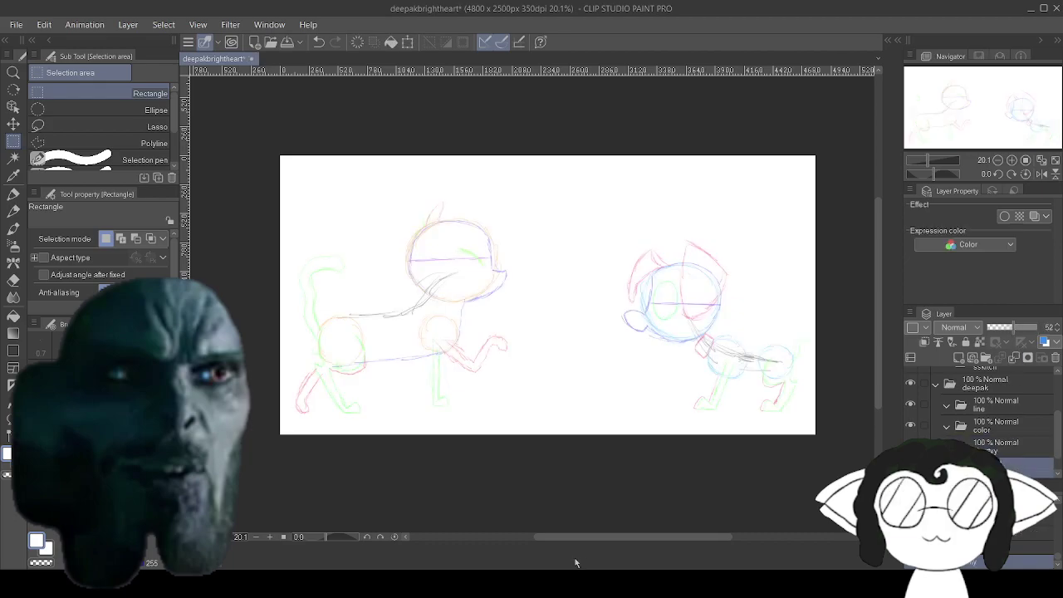
pyautogui.click(476, 40)
# Add a new layer inside the folder directly beneath the color folder and rename it dogy.
pyautogui.click(1000, 448)
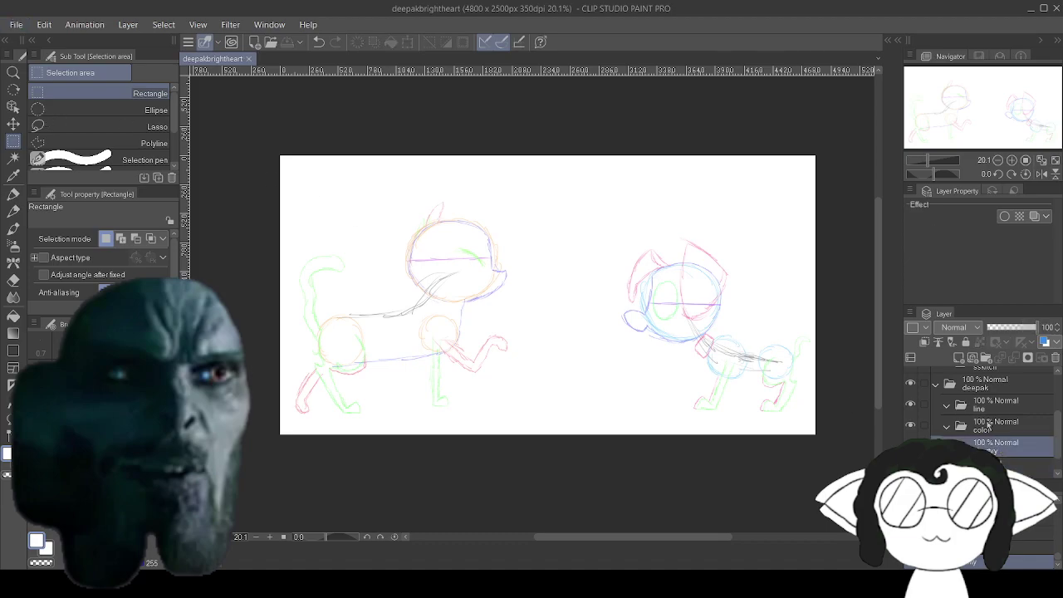
pyautogui.click(958, 358)
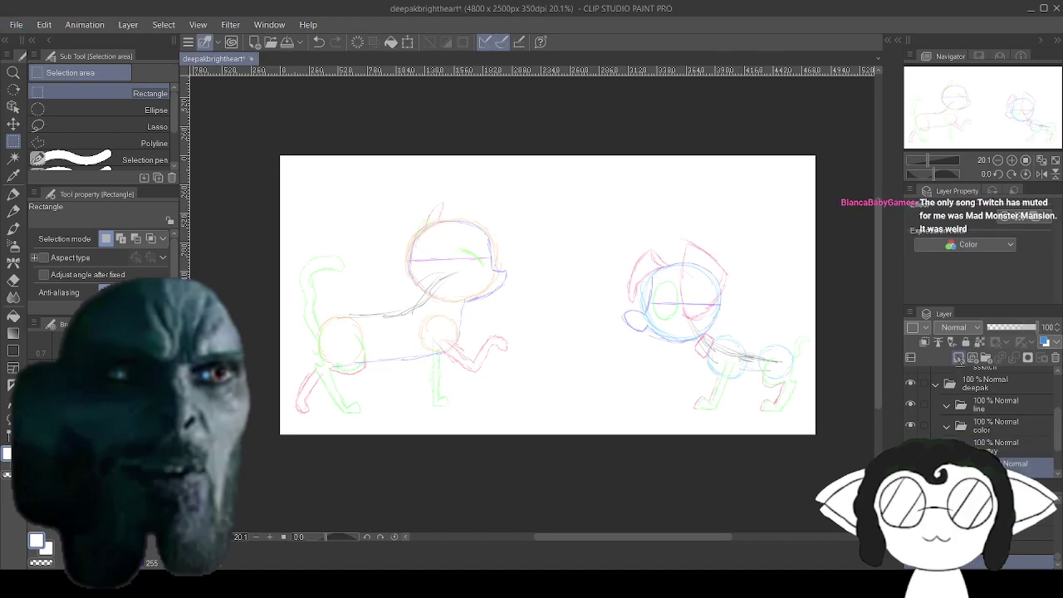
pyautogui.scroll(-2, 990, 444)
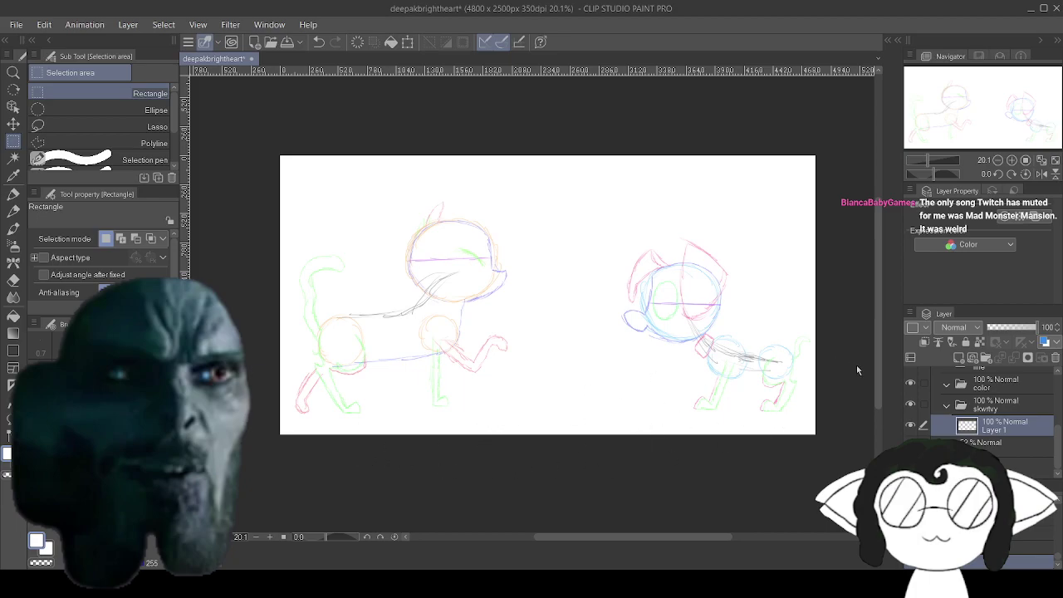
pyautogui.doubleClick(994, 430)
pyautogui.write('dogy')
pyautogui.press('Return')
# Ink the smaller character's far, sickle-shaped ear in black over the sketch, using the Milli pen at brush size 10.
pyautogui.scroll(5, 722, 322)
pyautogui.scroll(1, 739, 348)
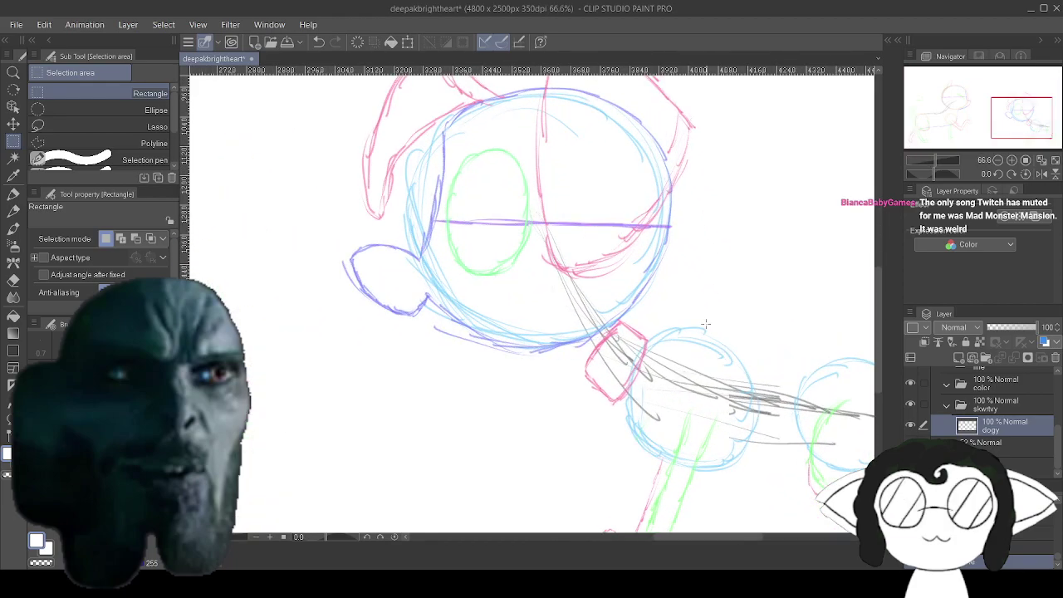
pyautogui.moveTo(686, 293); pyautogui.dragTo(639, 389)
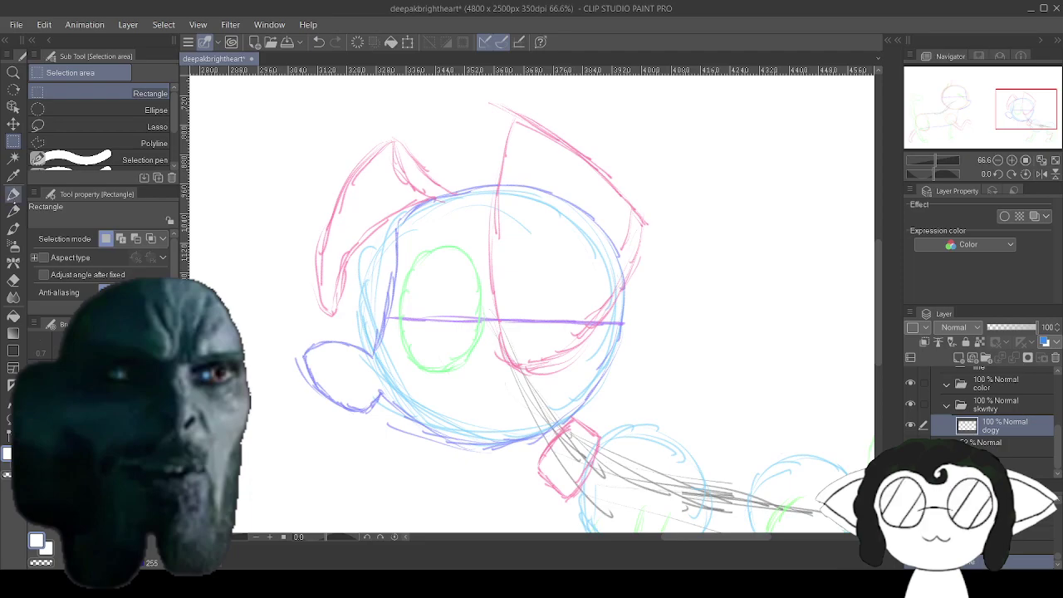
pyautogui.click(14, 193)
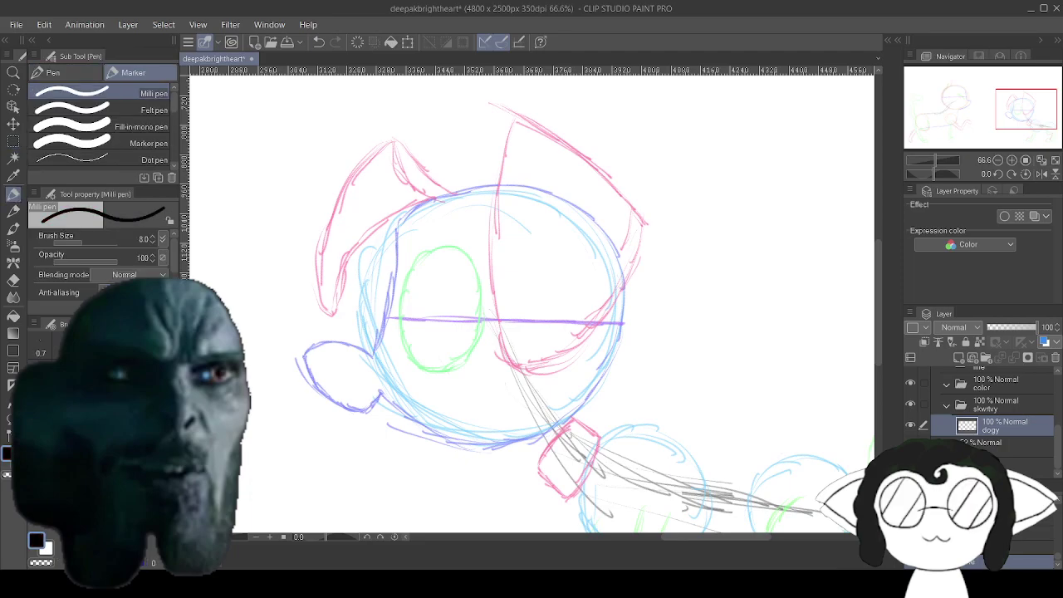
pyautogui.moveTo(532, 316); pyautogui.dragTo(503, 343)
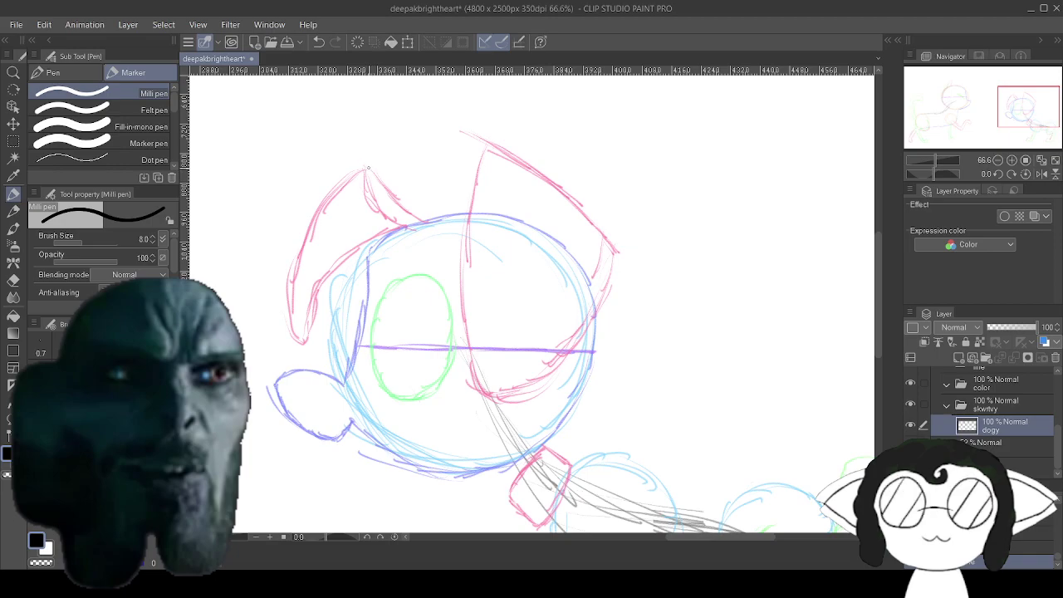
pyautogui.press(']')
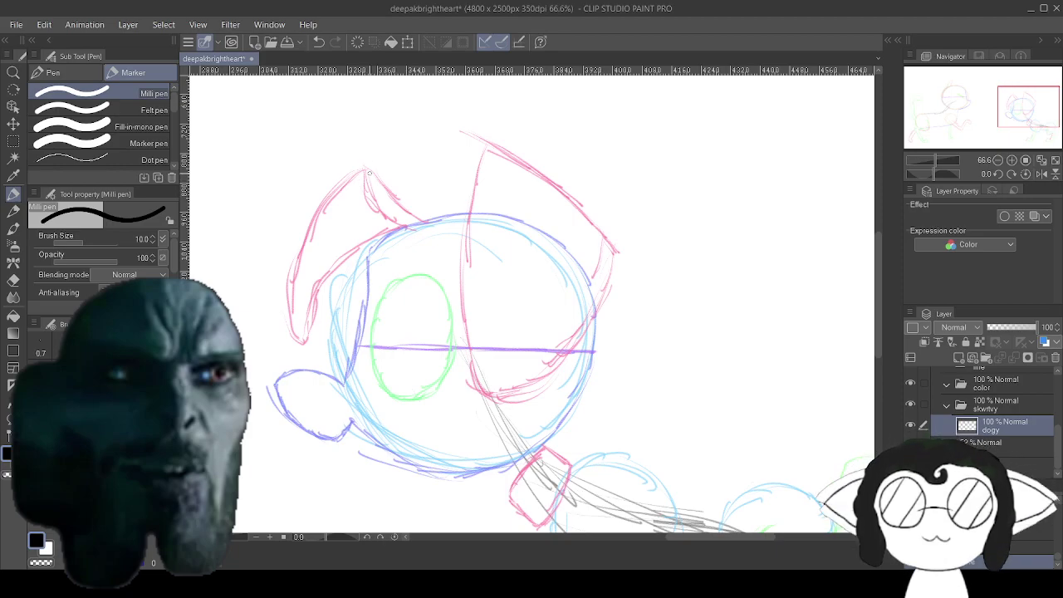
pyautogui.moveTo(374, 167)
pyautogui.mouseDown()
pyautogui.moveTo(322, 205)
pyautogui.moveTo(293, 272)
pyautogui.moveTo(293, 326)
pyautogui.moveTo(303, 341)
pyautogui.moveTo(345, 263)
pyautogui.moveTo(401, 231)
pyautogui.mouseUp()
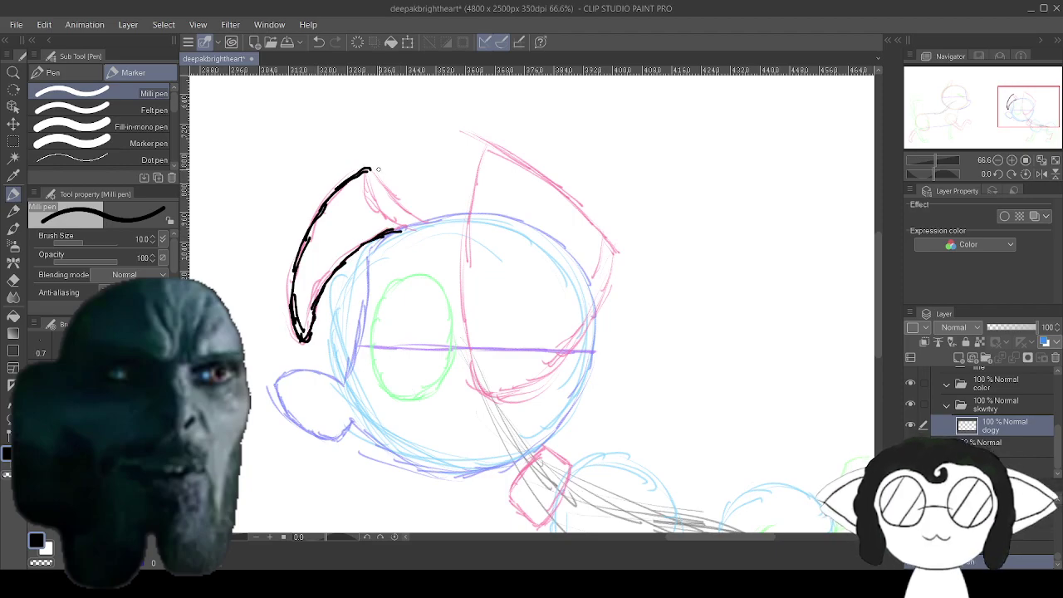
pyautogui.moveTo(367, 175)
pyautogui.mouseDown()
pyautogui.moveTo(385, 216)
pyautogui.moveTo(406, 226)
pyautogui.mouseUp()
# Clean up the inked far ear's base with the Hard eraser and ink the ear's back edge down to the head.
pyautogui.press('e')
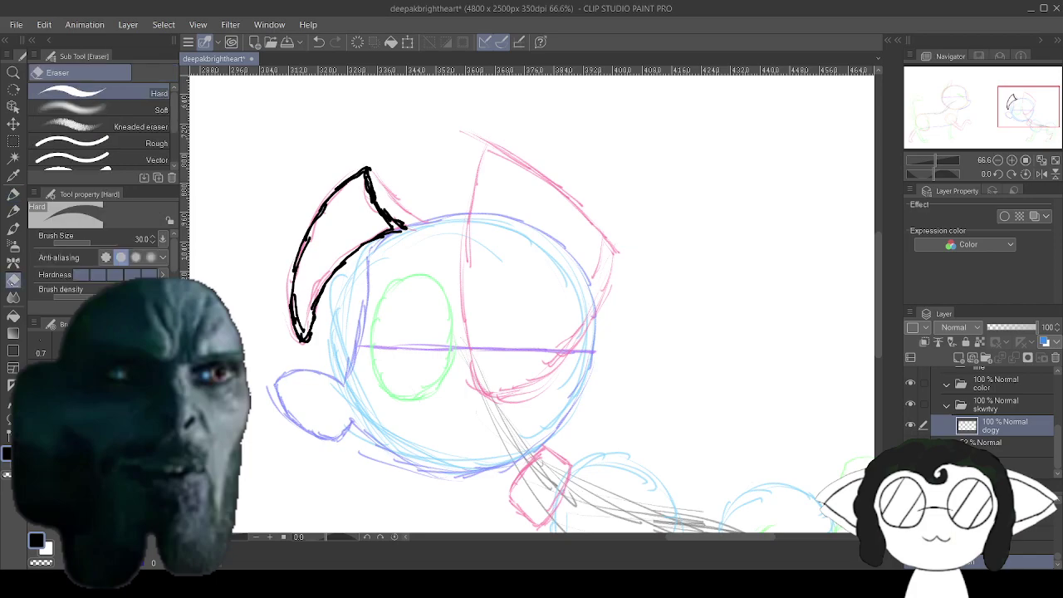
pyautogui.scroll(1, 482, 306)
pyautogui.moveTo(482, 306)
pyautogui.mouseDown()
pyautogui.moveTo(520, 342)
pyautogui.moveTo(595, 368)
pyautogui.mouseUp()
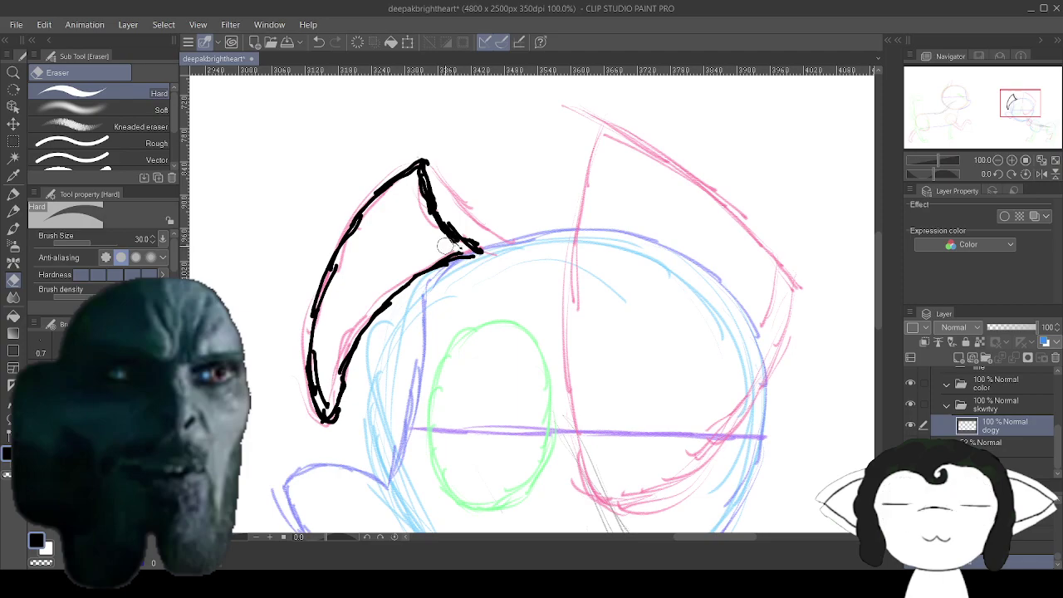
pyautogui.press('p')
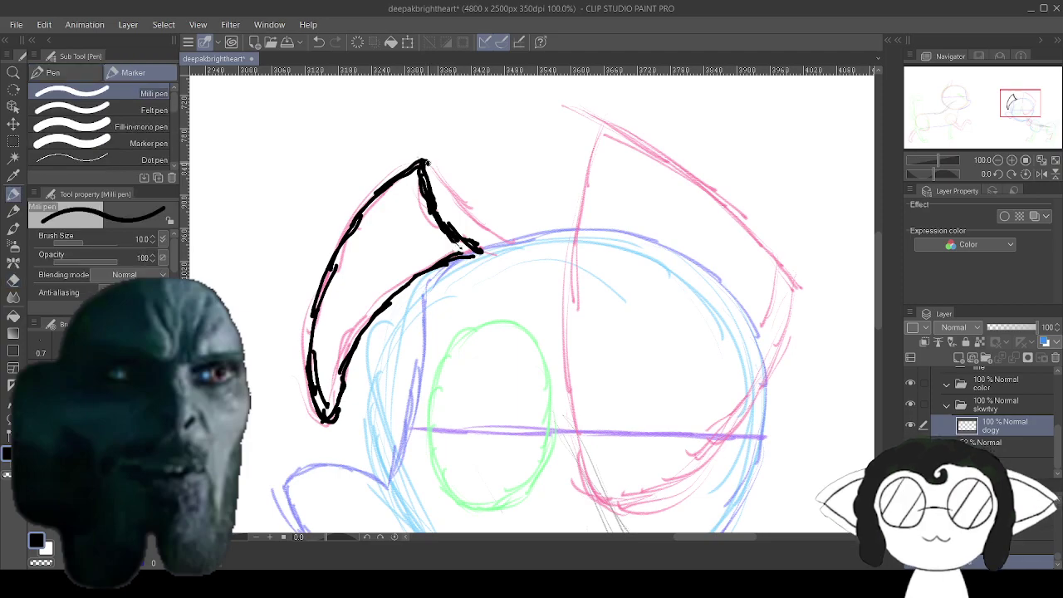
pyautogui.moveTo(443, 176); pyautogui.dragTo(451, 189)
pyautogui.moveTo(457, 191)
pyautogui.mouseDown()
pyautogui.moveTo(513, 243)
pyautogui.moveTo(506, 264)
pyautogui.moveTo(394, 275)
pyautogui.moveTo(405, 243)
pyautogui.mouseUp()
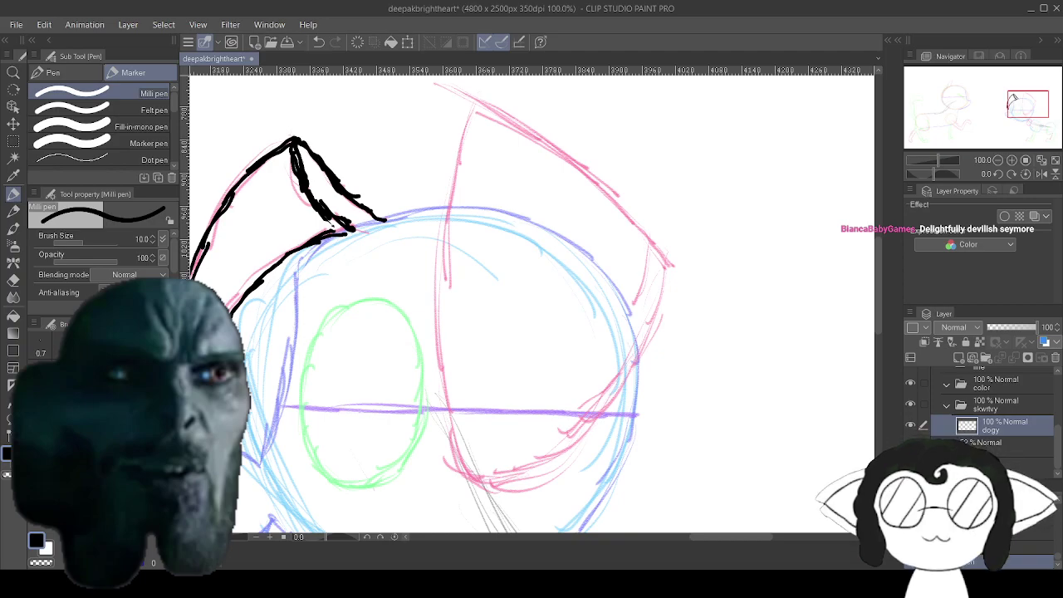
# Ink the large near ear's outer edge from its upper point around the corner and along its lower curve.
pyautogui.moveTo(474, 112)
pyautogui.mouseDown()
pyautogui.moveTo(582, 175)
pyautogui.moveTo(572, 156)
pyautogui.moveTo(618, 207)
pyautogui.mouseUp()
pyautogui.moveTo(561, 164)
pyautogui.mouseDown()
pyautogui.moveTo(646, 218)
pyautogui.moveTo(628, 222)
pyautogui.moveTo(629, 213)
pyautogui.mouseUp()
pyautogui.moveTo(586, 176)
pyautogui.mouseDown()
pyautogui.moveTo(620, 194)
pyautogui.moveTo(665, 264)
pyautogui.mouseUp()
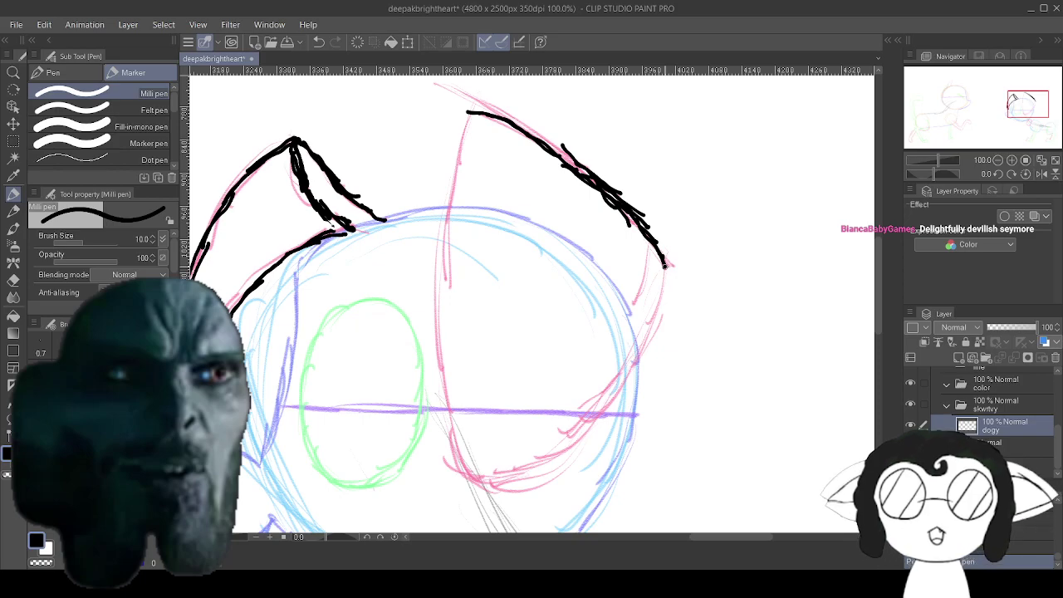
pyautogui.moveTo(664, 266)
pyautogui.mouseDown()
pyautogui.moveTo(694, 278)
pyautogui.moveTo(684, 322)
pyautogui.moveTo(635, 404)
pyautogui.moveTo(596, 442)
pyautogui.moveTo(602, 435)
pyautogui.moveTo(565, 462)
pyautogui.moveTo(521, 474)
pyautogui.moveTo(487, 419)
pyautogui.mouseUp()
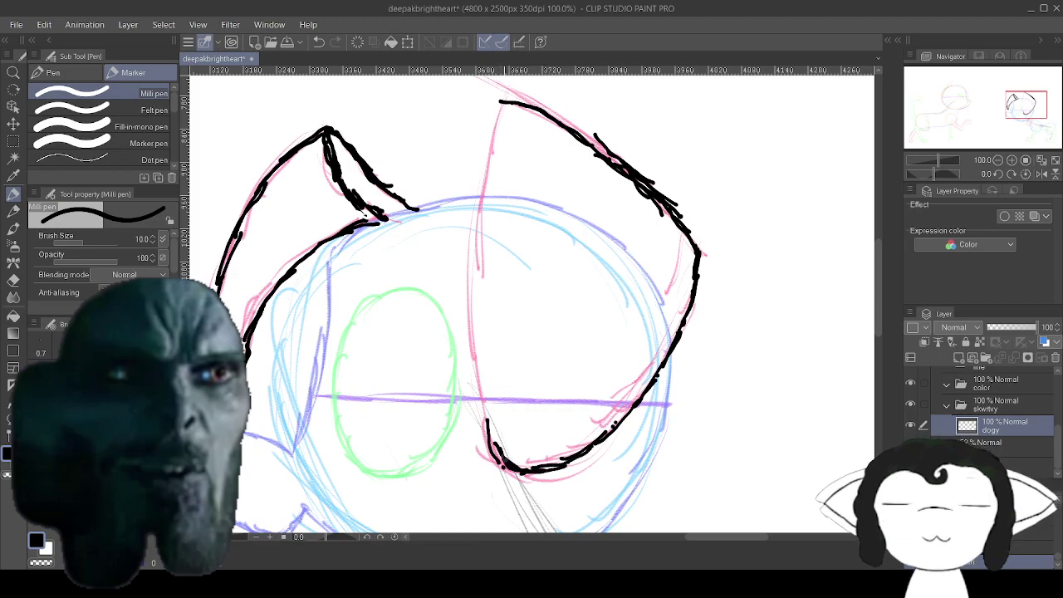
# Ink the large near ear's inner edge from the lower curve up to its upper point, closing the outline.
pyautogui.moveTo(503, 466); pyautogui.dragTo(478, 388)
pyautogui.moveTo(488, 439); pyautogui.dragTo(474, 340)
pyautogui.moveTo(479, 405); pyautogui.dragTo(479, 287)
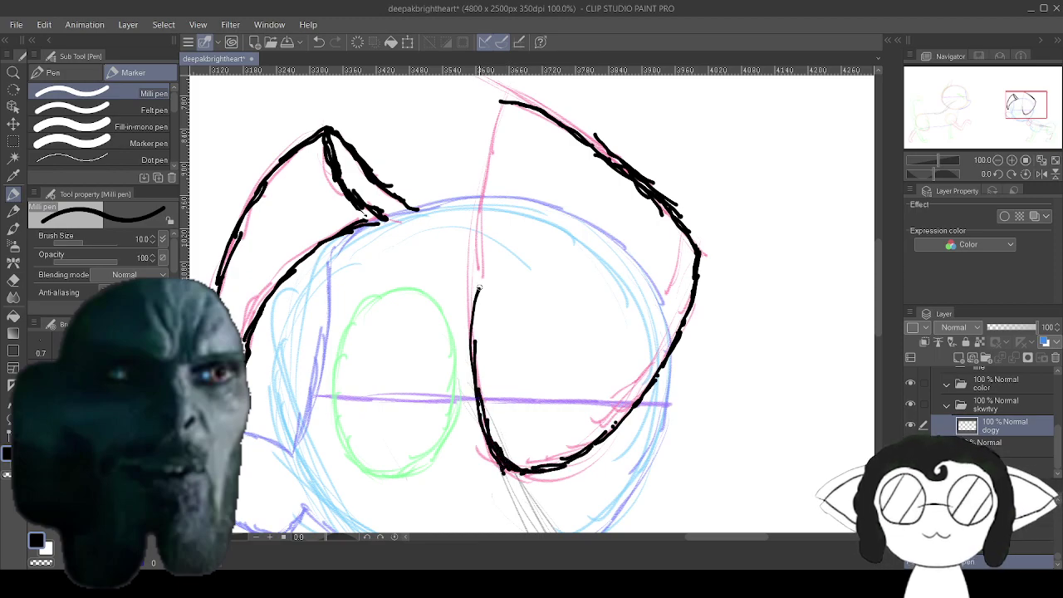
pyautogui.moveTo(467, 366); pyautogui.dragTo(469, 268)
pyautogui.moveTo(471, 341); pyautogui.dragTo(478, 230)
pyautogui.moveTo(473, 306); pyautogui.dragTo(479, 218)
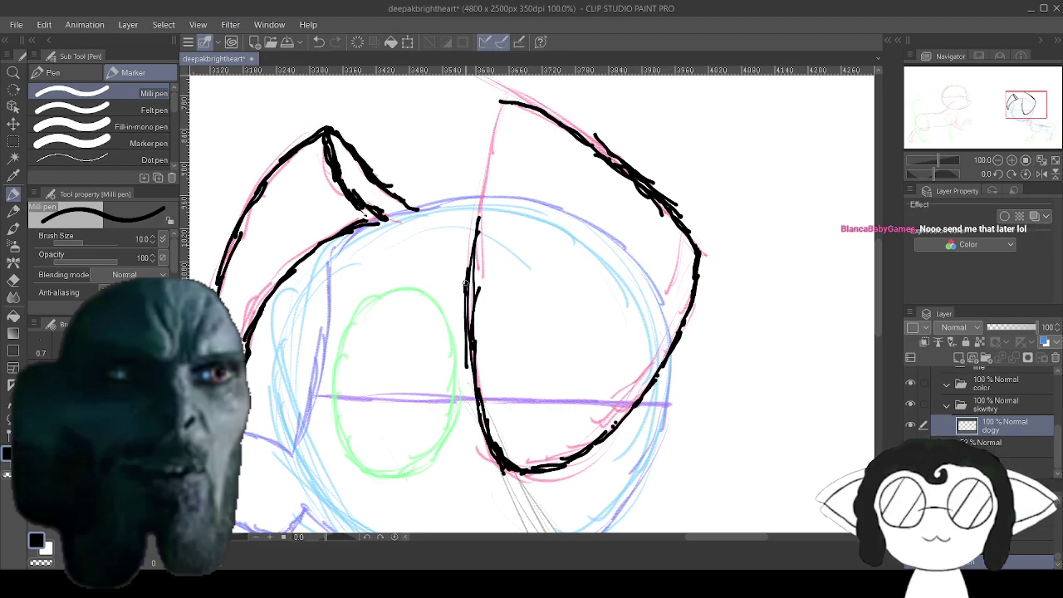
pyautogui.moveTo(466, 284); pyautogui.dragTo(502, 103)
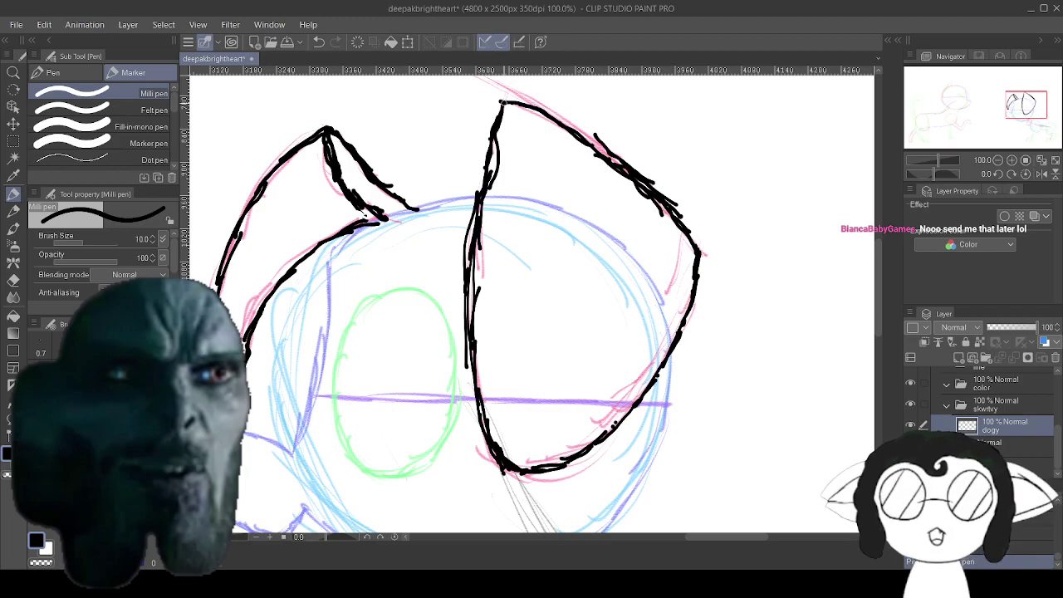
# Ink the top of the head between the ears and the front of the face down toward the muzzle.
pyautogui.moveTo(548, 399)
pyautogui.mouseDown()
pyautogui.moveTo(653, 290)
pyautogui.moveTo(668, 297)
pyautogui.moveTo(670, 330)
pyautogui.mouseUp()
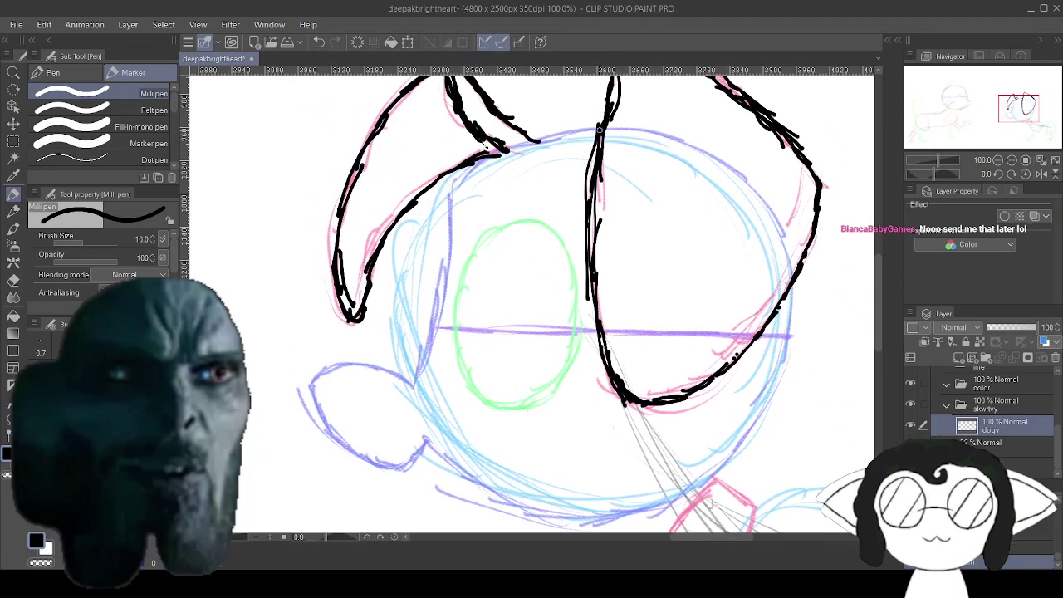
pyautogui.moveTo(598, 131)
pyautogui.mouseDown()
pyautogui.moveTo(479, 163)
pyautogui.moveTo(512, 147)
pyautogui.moveTo(435, 207)
pyautogui.mouseUp()
pyautogui.moveTo(474, 168)
pyautogui.mouseDown()
pyautogui.moveTo(447, 187)
pyautogui.moveTo(457, 215)
pyautogui.moveTo(448, 239)
pyautogui.mouseUp()
pyautogui.moveTo(450, 193); pyautogui.dragTo(447, 279)
pyautogui.moveTo(453, 236)
pyautogui.mouseDown()
pyautogui.moveTo(443, 317)
pyautogui.moveTo(425, 358)
pyautogui.mouseUp()
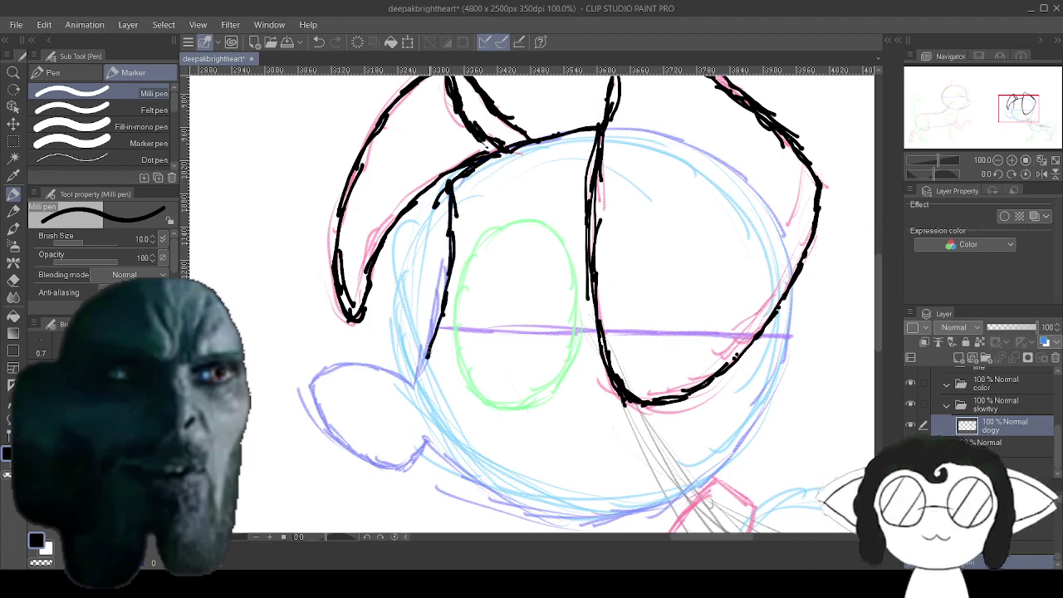
# Ink the rounded muzzle, then continue the outline along the jaw and up the back of the head to the near ear.
pyautogui.moveTo(438, 306)
pyautogui.mouseDown()
pyautogui.moveTo(412, 386)
pyautogui.moveTo(385, 368)
pyautogui.moveTo(344, 366)
pyautogui.moveTo(362, 369)
pyautogui.moveTo(311, 388)
pyautogui.moveTo(336, 386)
pyautogui.moveTo(320, 379)
pyautogui.moveTo(316, 413)
pyautogui.moveTo(359, 465)
pyautogui.moveTo(410, 470)
pyautogui.mouseUp()
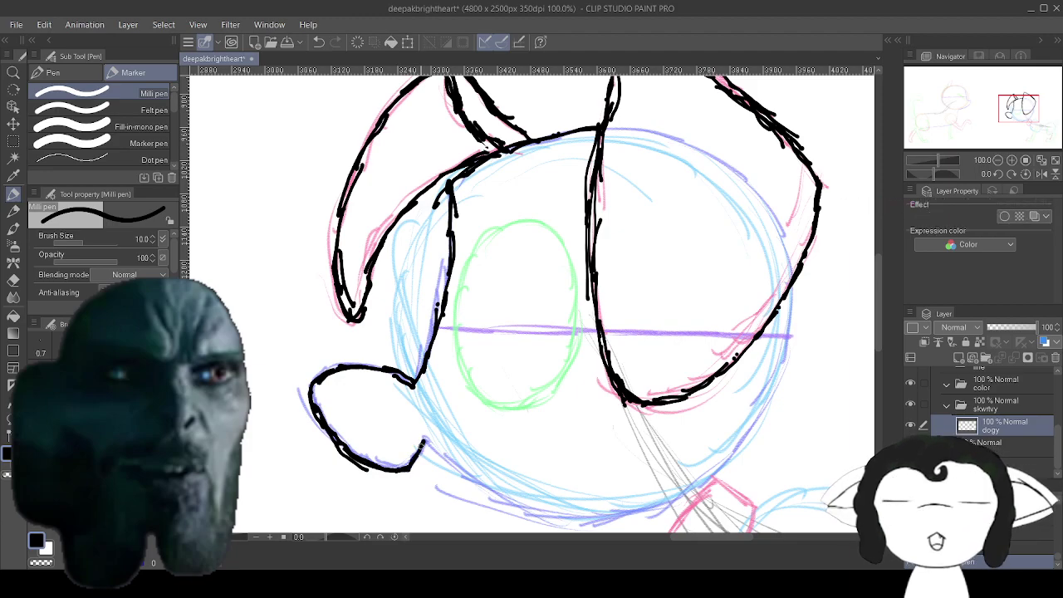
pyautogui.moveTo(420, 446)
pyautogui.mouseDown()
pyautogui.moveTo(392, 357)
pyautogui.moveTo(457, 399)
pyautogui.moveTo(530, 425)
pyautogui.moveTo(587, 422)
pyautogui.moveTo(561, 426)
pyautogui.moveTo(628, 408)
pyautogui.moveTo(679, 374)
pyautogui.moveTo(722, 313)
pyautogui.moveTo(743, 237)
pyautogui.moveTo(738, 282)
pyautogui.moveTo(744, 224)
pyautogui.mouseUp()
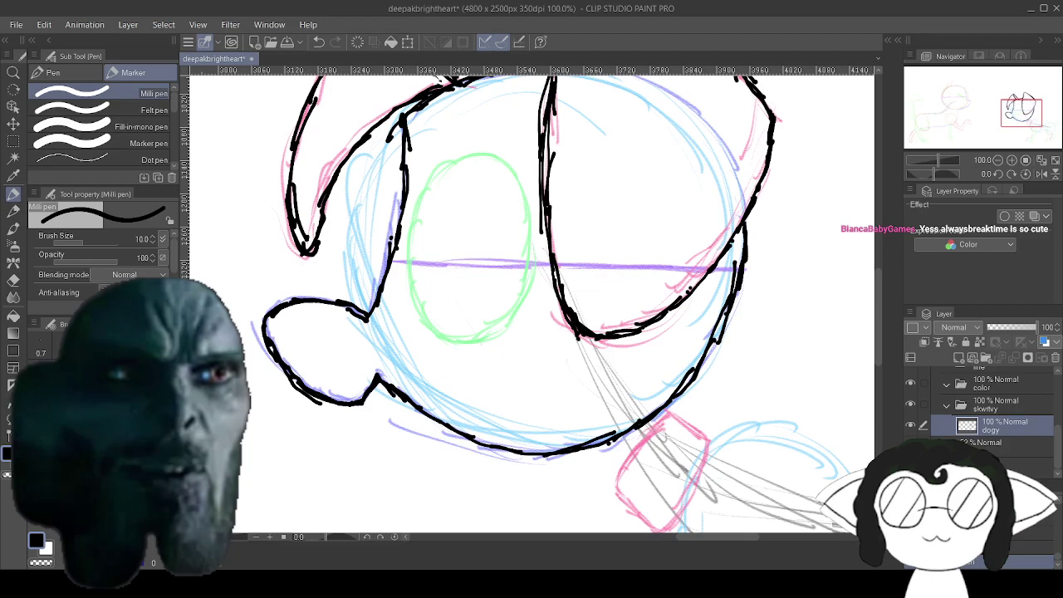
pyautogui.moveTo(648, 233); pyautogui.dragTo(602, 322)
# Ink the back of the neck, the line of the back, and the curve around the rump over the body sketch.
pyautogui.moveTo(581, 399); pyautogui.dragTo(515, 123)
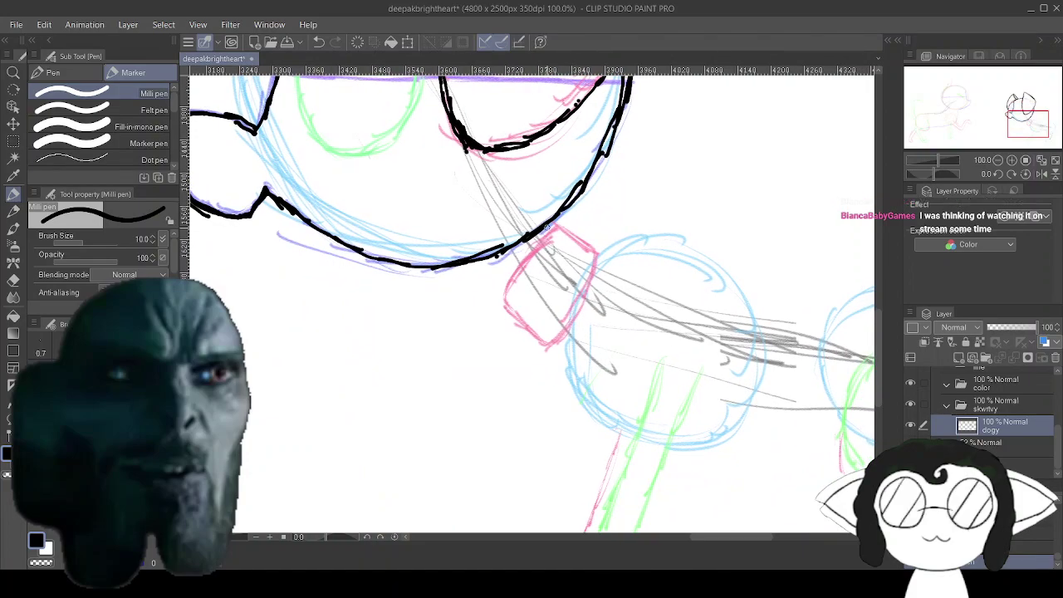
pyautogui.moveTo(550, 219)
pyautogui.mouseDown()
pyautogui.moveTo(563, 240)
pyautogui.moveTo(632, 254)
pyautogui.moveTo(656, 238)
pyautogui.mouseUp()
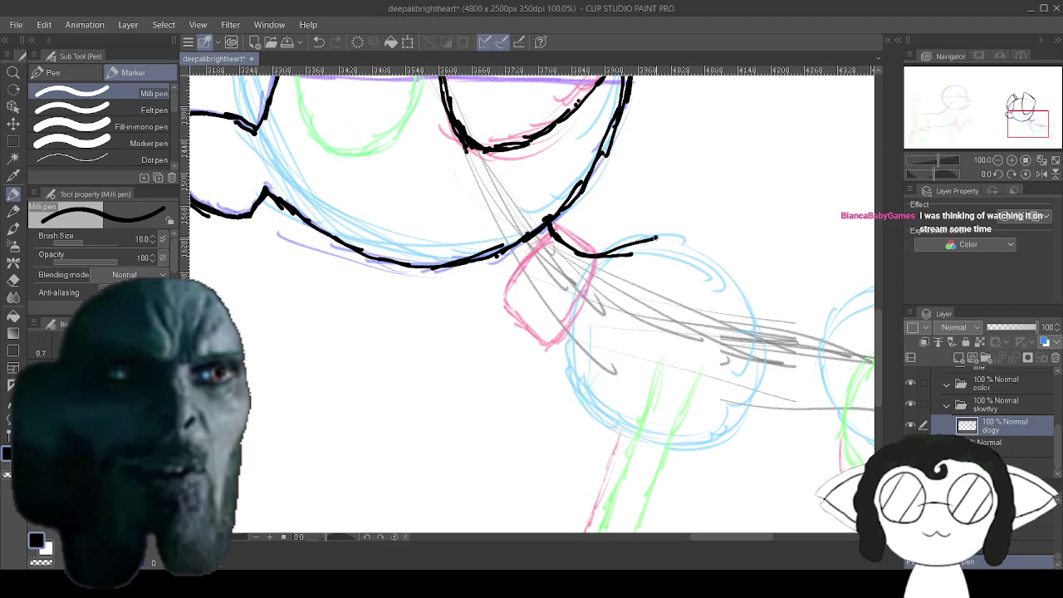
pyautogui.moveTo(596, 257)
pyautogui.mouseDown()
pyautogui.moveTo(698, 242)
pyautogui.moveTo(718, 257)
pyautogui.moveTo(406, 313)
pyautogui.moveTo(521, 275)
pyautogui.mouseUp()
pyautogui.moveTo(439, 256)
pyautogui.mouseDown()
pyautogui.moveTo(745, 306)
pyautogui.moveTo(782, 346)
pyautogui.moveTo(768, 320)
pyautogui.moveTo(786, 357)
pyautogui.moveTo(784, 331)
pyautogui.moveTo(786, 383)
pyautogui.moveTo(791, 371)
pyautogui.moveTo(755, 449)
pyautogui.moveTo(726, 466)
pyautogui.moveTo(639, 443)
pyautogui.mouseUp()
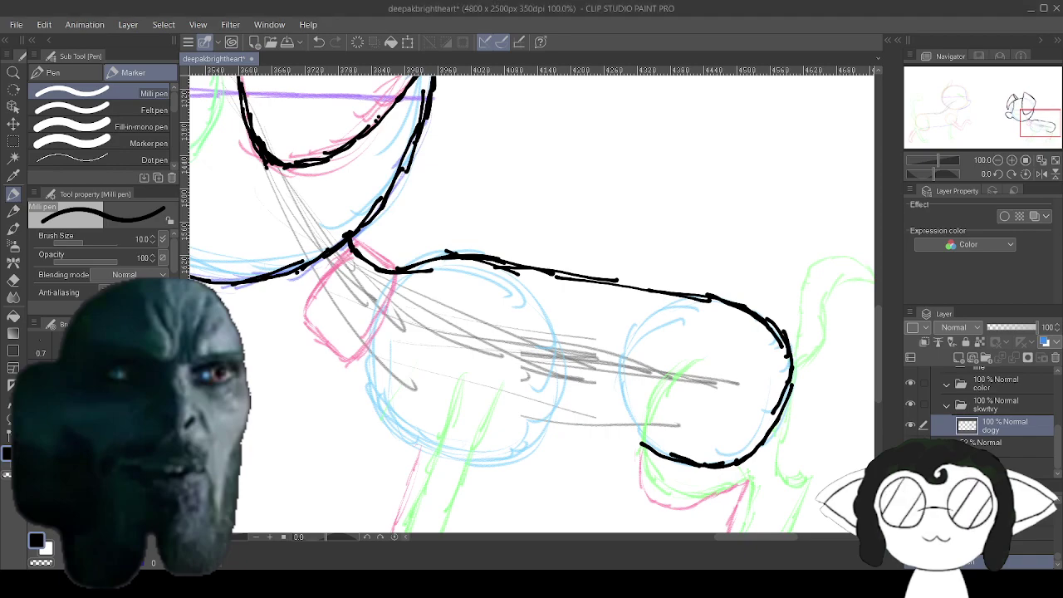
# Undo the last strokes inked along the underside of the rump.
pyautogui.scroll(-1, 621, 395)
pyautogui.scroll(1, 604, 480)
pyautogui.scroll(4, 604, 480)
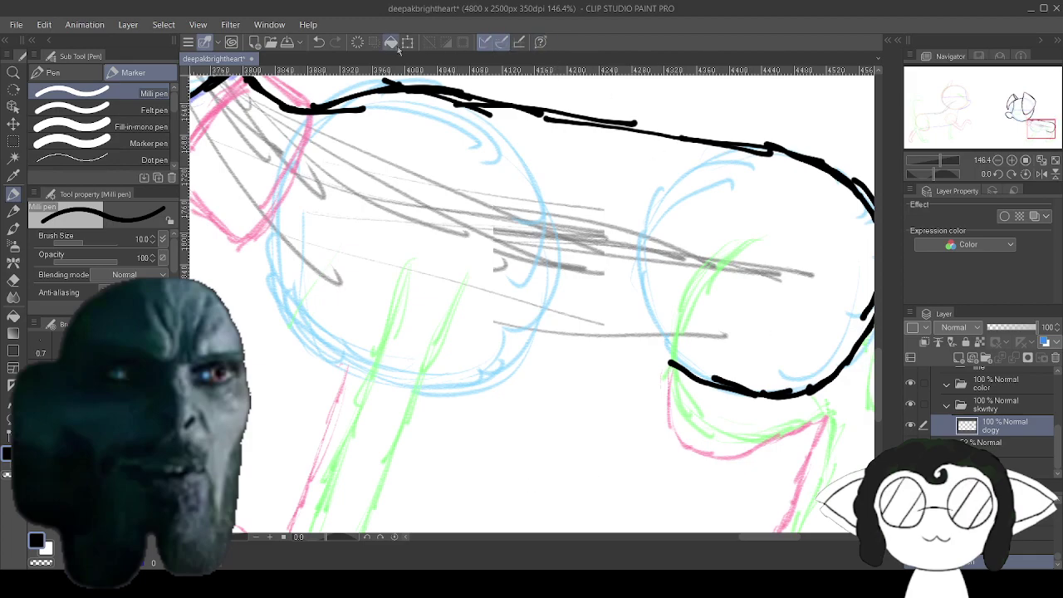
pyautogui.click(319, 43)
pyautogui.click(320, 43)
pyautogui.click(321, 44)
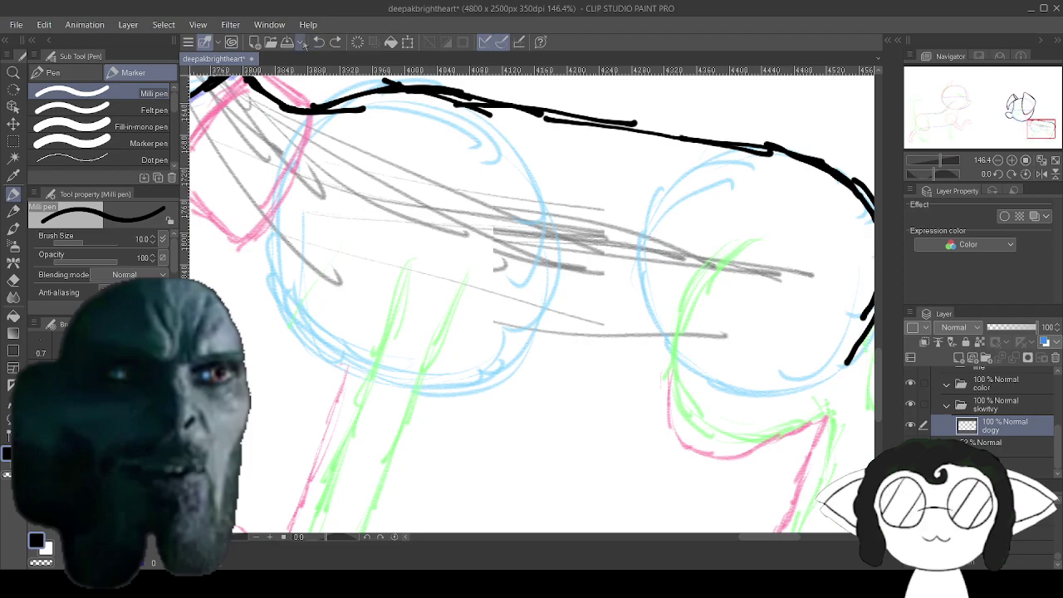
# Ink the front of the neck, the chest, and the belly line back to the hind circle.
pyautogui.moveTo(399, 208); pyautogui.dragTo(581, 329)
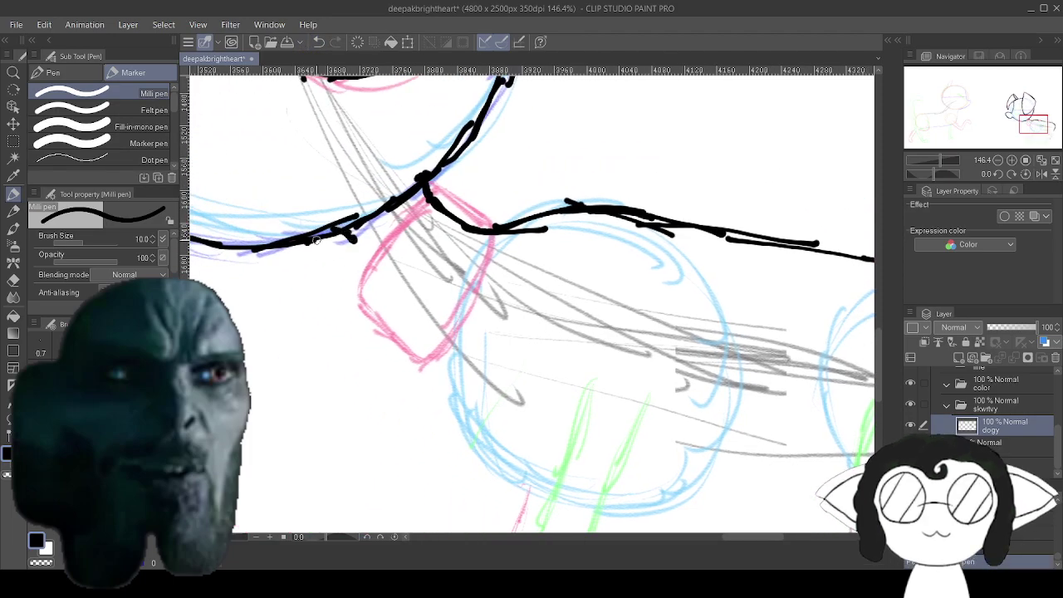
pyautogui.moveTo(340, 235); pyautogui.dragTo(430, 342)
pyautogui.moveTo(404, 308); pyautogui.dragTo(444, 381)
pyautogui.moveTo(433, 344)
pyautogui.mouseDown()
pyautogui.moveTo(489, 466)
pyautogui.moveTo(507, 469)
pyautogui.moveTo(483, 345)
pyautogui.moveTo(579, 362)
pyautogui.mouseUp()
pyautogui.moveTo(535, 360)
pyautogui.mouseDown()
pyautogui.moveTo(629, 363)
pyautogui.moveTo(487, 334)
pyautogui.moveTo(616, 310)
pyautogui.moveTo(666, 322)
pyautogui.mouseUp()
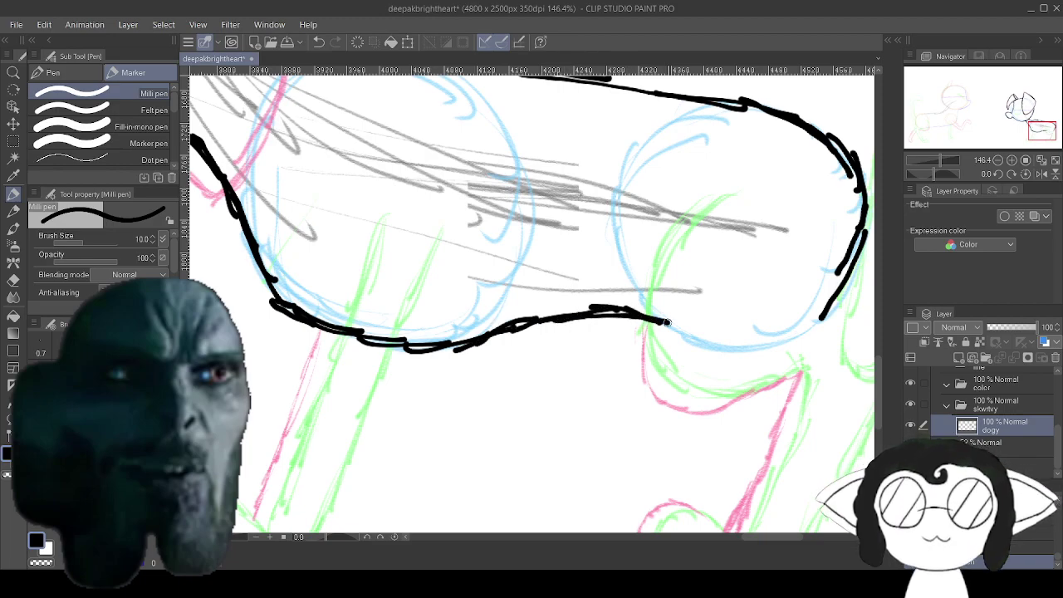
# Ink both edges of the curled tail, from its pointed tip down to where it joins the rump.
pyautogui.moveTo(1042, 131); pyautogui.dragTo(1026, 110)
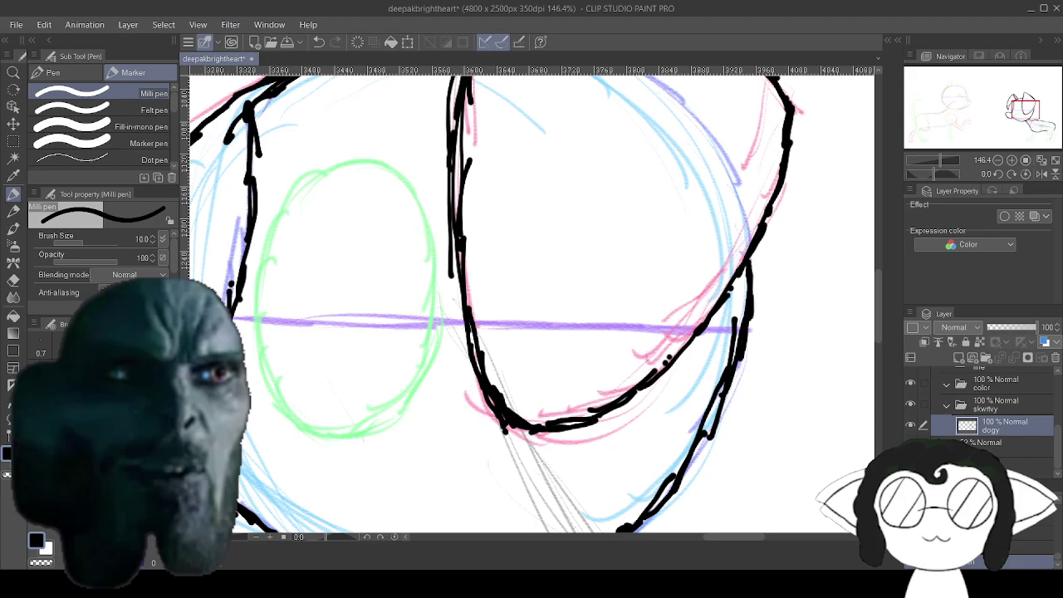
pyautogui.moveTo(415, 290)
pyautogui.mouseDown()
pyautogui.moveTo(648, 322)
pyautogui.moveTo(708, 380)
pyautogui.moveTo(731, 494)
pyautogui.moveTo(531, 318)
pyautogui.moveTo(407, 560)
pyautogui.moveTo(272, 231)
pyautogui.moveTo(303, 426)
pyautogui.moveTo(453, 466)
pyautogui.moveTo(469, 485)
pyautogui.moveTo(475, 460)
pyautogui.mouseUp()
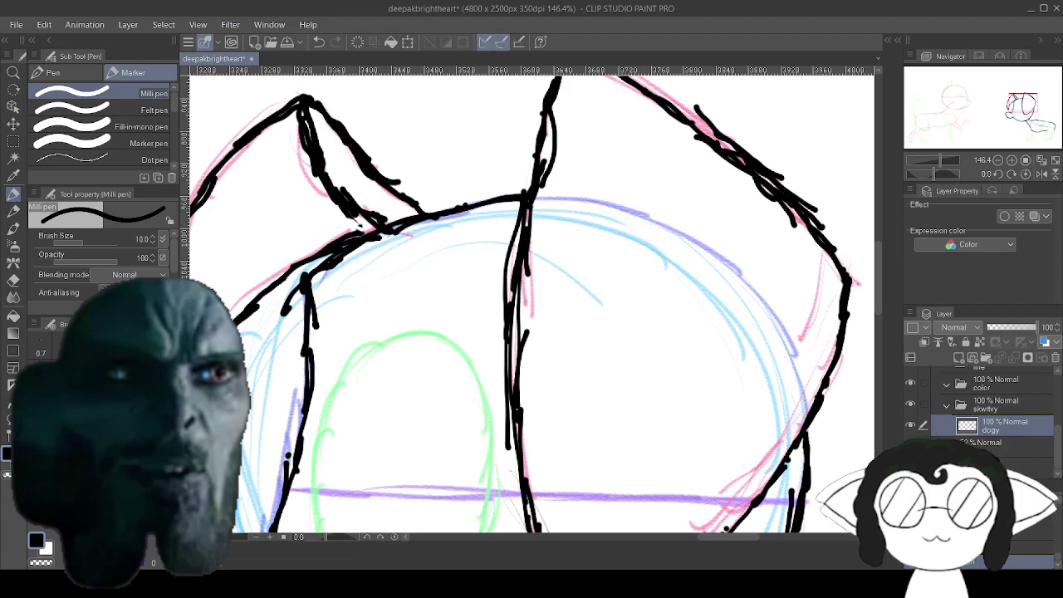
pyautogui.moveTo(581, 465); pyautogui.dragTo(642, 210)
pyautogui.moveTo(597, 448); pyautogui.dragTo(527, 172)
pyautogui.moveTo(747, 465); pyautogui.dragTo(462, 254)
pyautogui.moveTo(797, 299); pyautogui.dragTo(317, 547)
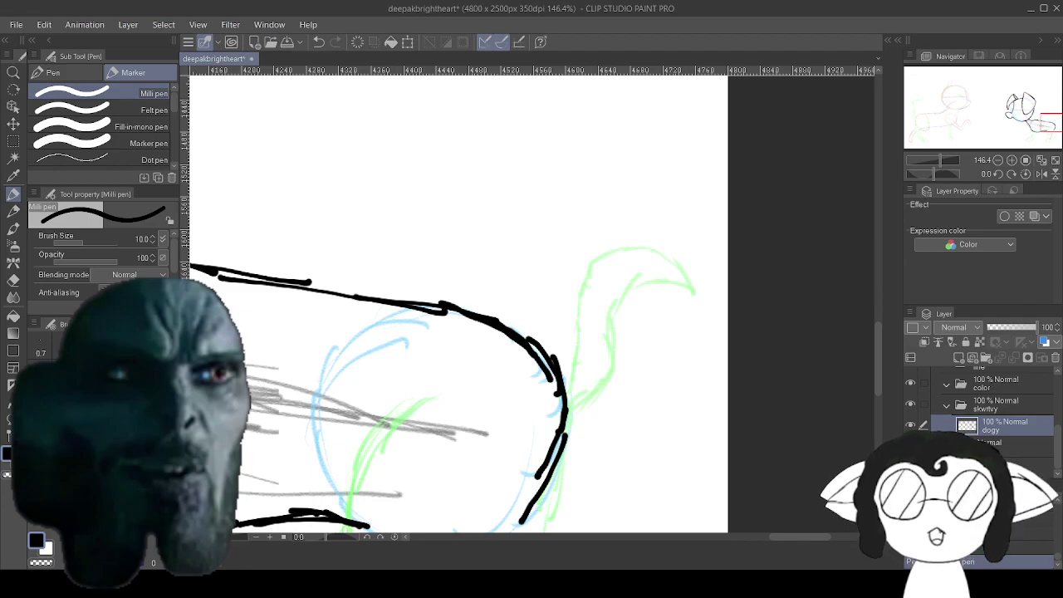
pyautogui.moveTo(690, 291)
pyautogui.mouseDown()
pyautogui.moveTo(655, 251)
pyautogui.moveTo(624, 249)
pyautogui.moveTo(644, 248)
pyautogui.moveTo(589, 274)
pyautogui.moveTo(599, 264)
pyautogui.moveTo(575, 318)
pyautogui.moveTo(580, 294)
pyautogui.moveTo(566, 396)
pyautogui.mouseUp()
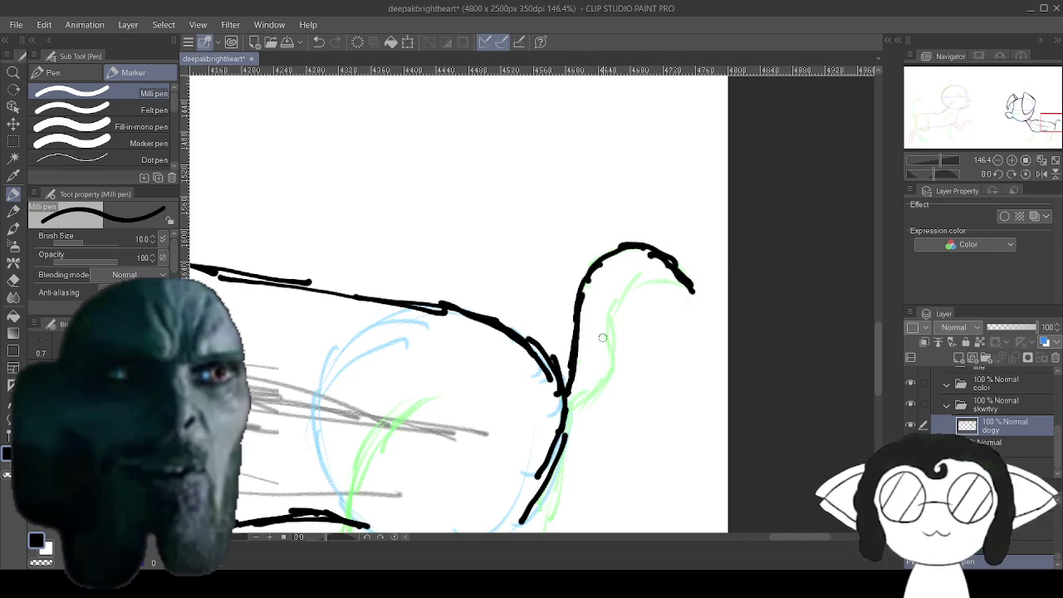
pyautogui.moveTo(692, 290)
pyautogui.mouseDown()
pyautogui.moveTo(639, 283)
pyautogui.moveTo(608, 335)
pyautogui.moveTo(616, 365)
pyautogui.moveTo(599, 394)
pyautogui.moveTo(570, 406)
pyautogui.moveTo(583, 288)
pyautogui.moveTo(614, 160)
pyautogui.moveTo(648, 123)
pyautogui.mouseUp()
# Add a new layer in the sketch folder and name it legs.
pyautogui.click(959, 358)
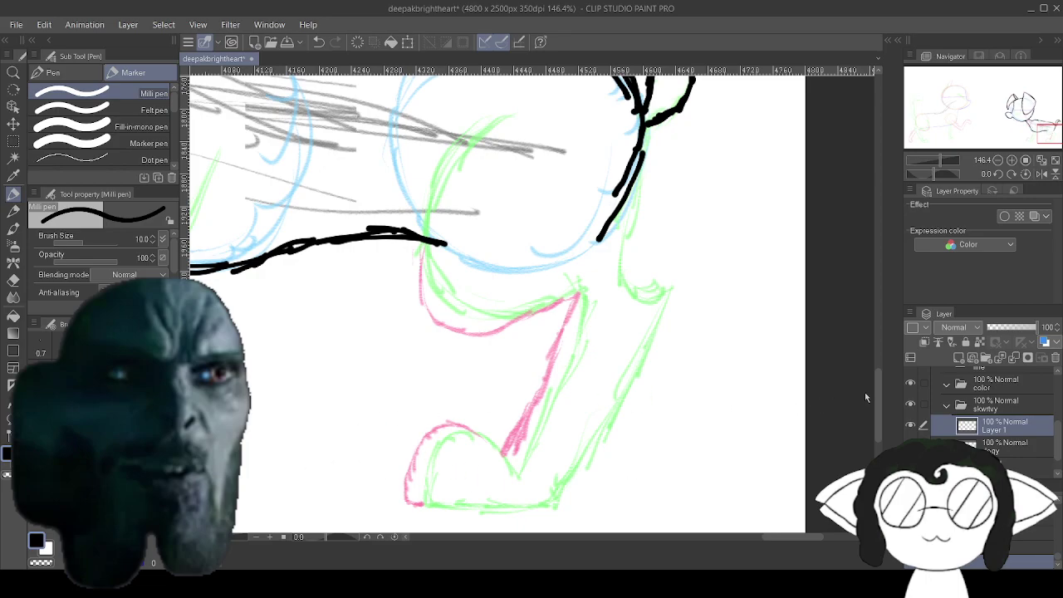
pyautogui.doubleClick(993, 430)
pyautogui.write('legs')
pyautogui.press('Return')
# Ink the near hind leg's thigh curve, the front edge of its lower leg, and the rounded paw with its sole.
pyautogui.scroll(-3, 700, 316)
pyautogui.scroll(-3, 700, 316)
pyautogui.scroll(3, 657, 265)
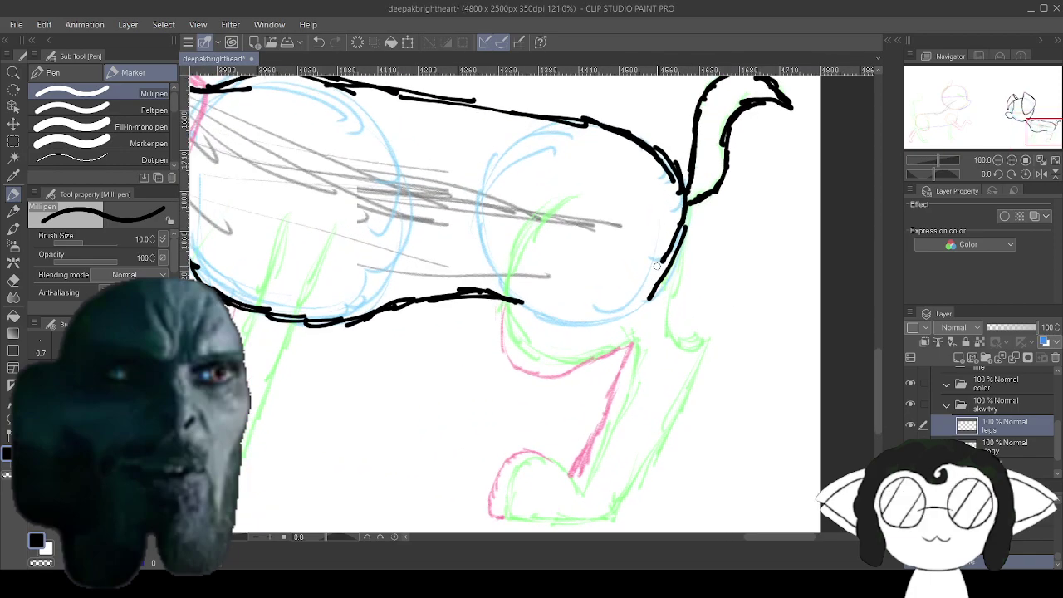
pyautogui.scroll(1, 656, 265)
pyautogui.moveTo(548, 254)
pyautogui.mouseDown()
pyautogui.moveTo(513, 173)
pyautogui.moveTo(516, 205)
pyautogui.mouseUp()
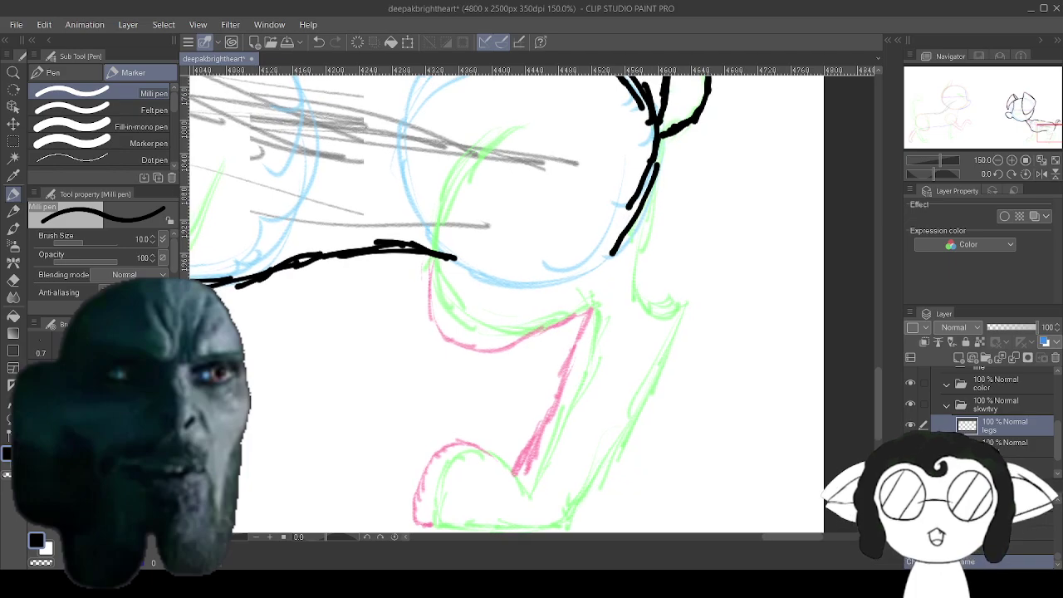
pyautogui.moveTo(521, 129); pyautogui.dragTo(458, 177)
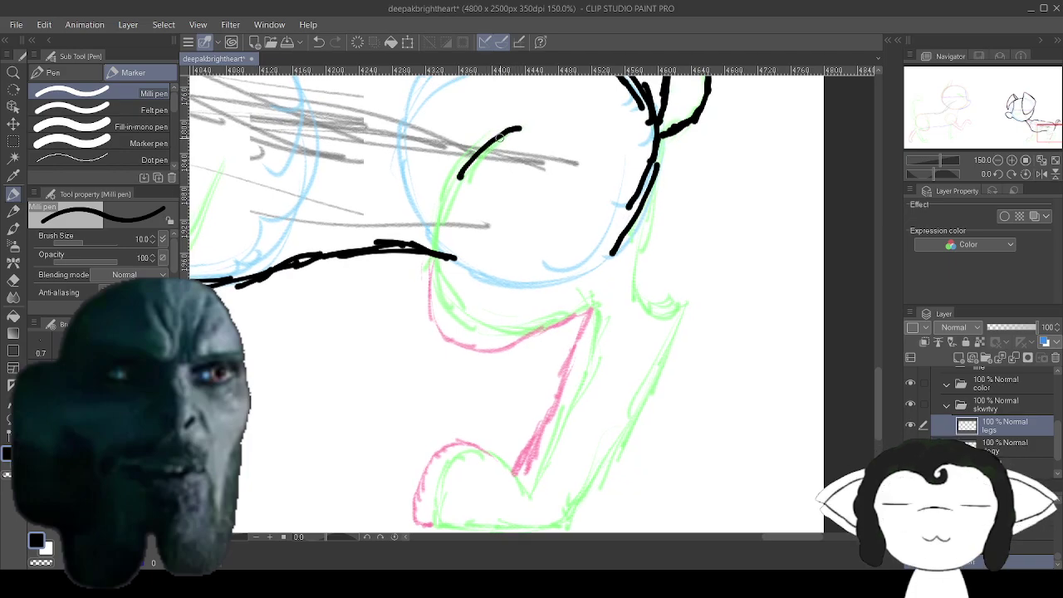
pyautogui.moveTo(499, 136)
pyautogui.mouseDown()
pyautogui.moveTo(444, 215)
pyautogui.moveTo(464, 170)
pyautogui.moveTo(433, 252)
pyautogui.moveTo(440, 218)
pyautogui.moveTo(435, 280)
pyautogui.moveTo(432, 250)
pyautogui.moveTo(459, 308)
pyautogui.moveTo(440, 269)
pyautogui.moveTo(478, 323)
pyautogui.moveTo(456, 294)
pyautogui.moveTo(496, 328)
pyautogui.moveTo(475, 330)
pyautogui.moveTo(513, 335)
pyautogui.moveTo(594, 308)
pyautogui.moveTo(583, 357)
pyautogui.mouseUp()
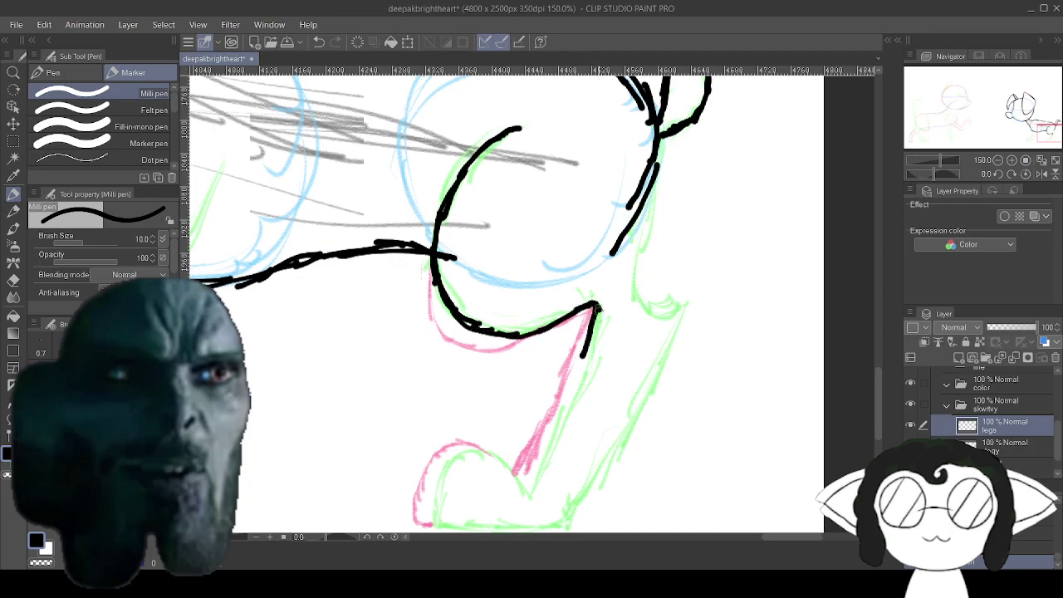
pyautogui.moveTo(598, 309)
pyautogui.mouseDown()
pyautogui.moveTo(532, 496)
pyautogui.moveTo(498, 458)
pyautogui.moveTo(458, 462)
pyautogui.moveTo(468, 452)
pyautogui.moveTo(440, 491)
pyautogui.moveTo(447, 473)
pyautogui.moveTo(435, 516)
pyautogui.moveTo(464, 482)
pyautogui.moveTo(446, 481)
pyautogui.moveTo(491, 492)
pyautogui.moveTo(466, 481)
pyautogui.moveTo(556, 481)
pyautogui.moveTo(595, 427)
pyautogui.mouseUp()
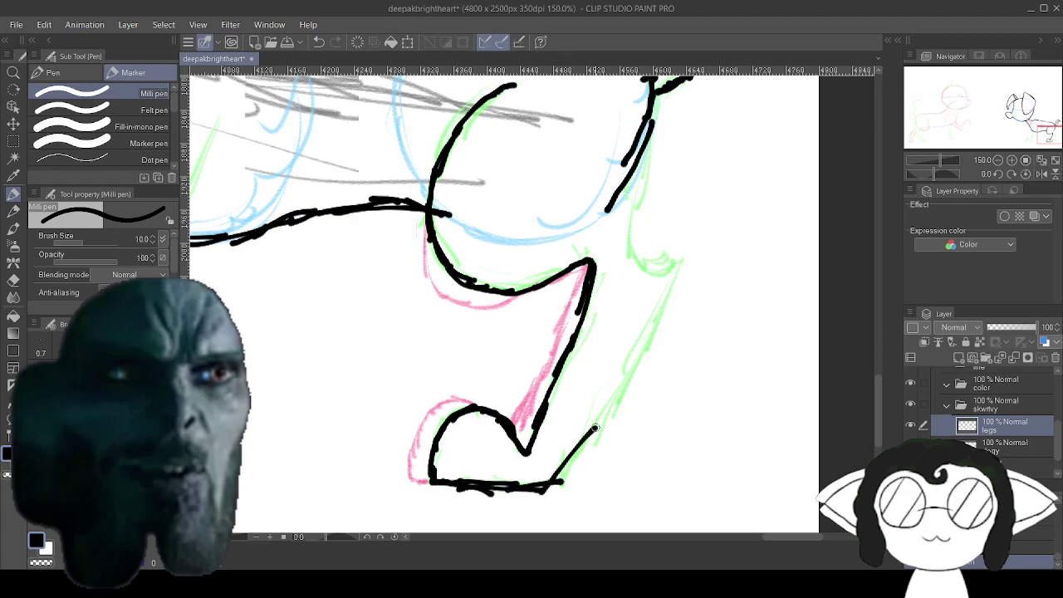
# Ink the back edge of the near hind leg from the heel up past the hock to the rump.
pyautogui.moveTo(561, 475); pyautogui.dragTo(605, 407)
pyautogui.moveTo(573, 448)
pyautogui.mouseDown()
pyautogui.moveTo(648, 336)
pyautogui.moveTo(681, 256)
pyautogui.moveTo(640, 262)
pyautogui.moveTo(630, 235)
pyautogui.moveTo(602, 322)
pyautogui.mouseUp()
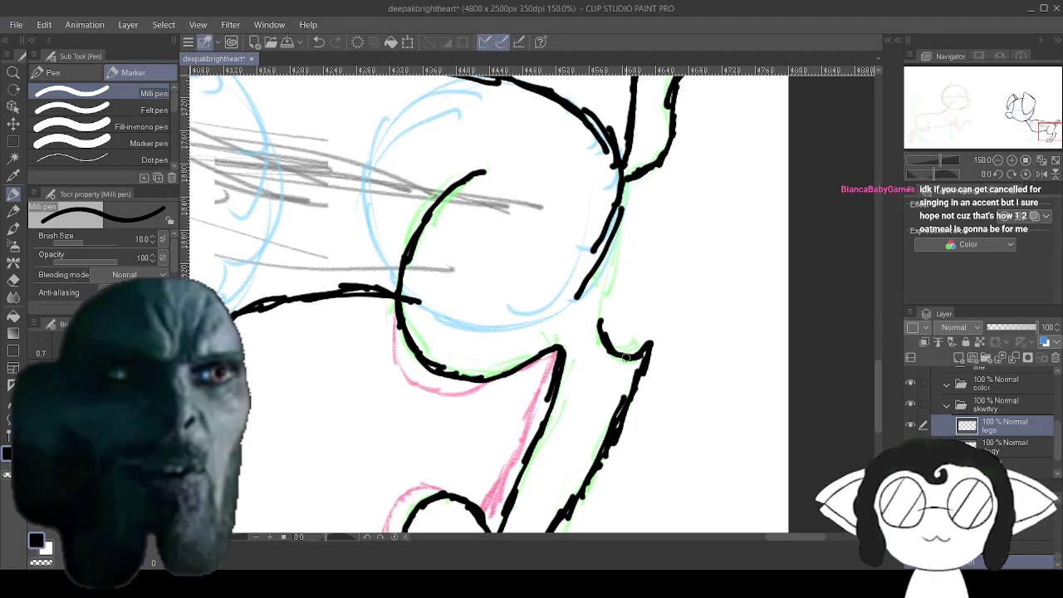
pyautogui.moveTo(600, 333); pyautogui.dragTo(592, 353)
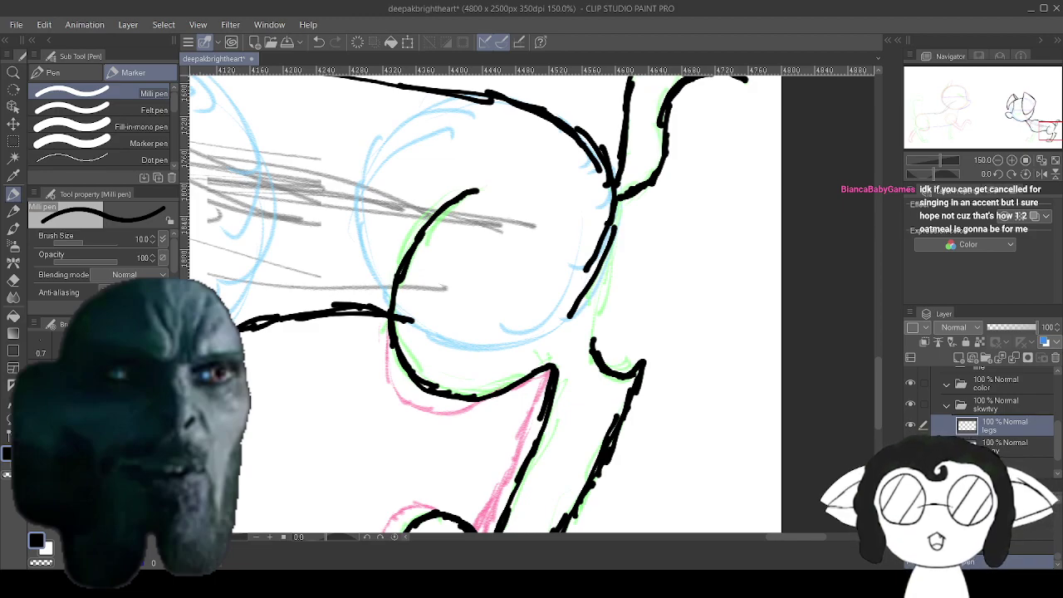
pyautogui.moveTo(599, 363)
pyautogui.mouseDown()
pyautogui.moveTo(590, 318)
pyautogui.moveTo(593, 346)
pyautogui.moveTo(604, 281)
pyautogui.mouseUp()
pyautogui.moveTo(594, 326); pyautogui.dragTo(615, 229)
pyautogui.moveTo(605, 272); pyautogui.dragTo(614, 228)
pyautogui.moveTo(603, 284); pyautogui.dragTo(614, 226)
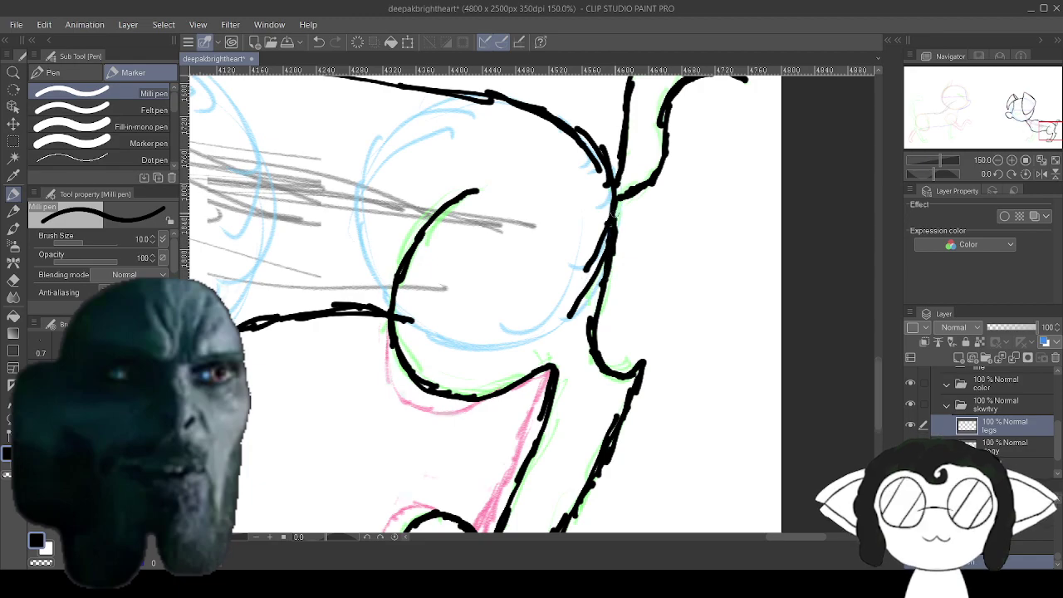
# Ink the back edge of the near front leg, then its flat sole and the rounded top of the paw.
pyautogui.moveTo(282, 332)
pyautogui.mouseDown()
pyautogui.moveTo(459, 122)
pyautogui.moveTo(688, 305)
pyautogui.moveTo(903, 168)
pyautogui.moveTo(710, 259)
pyautogui.moveTo(746, 227)
pyautogui.mouseUp()
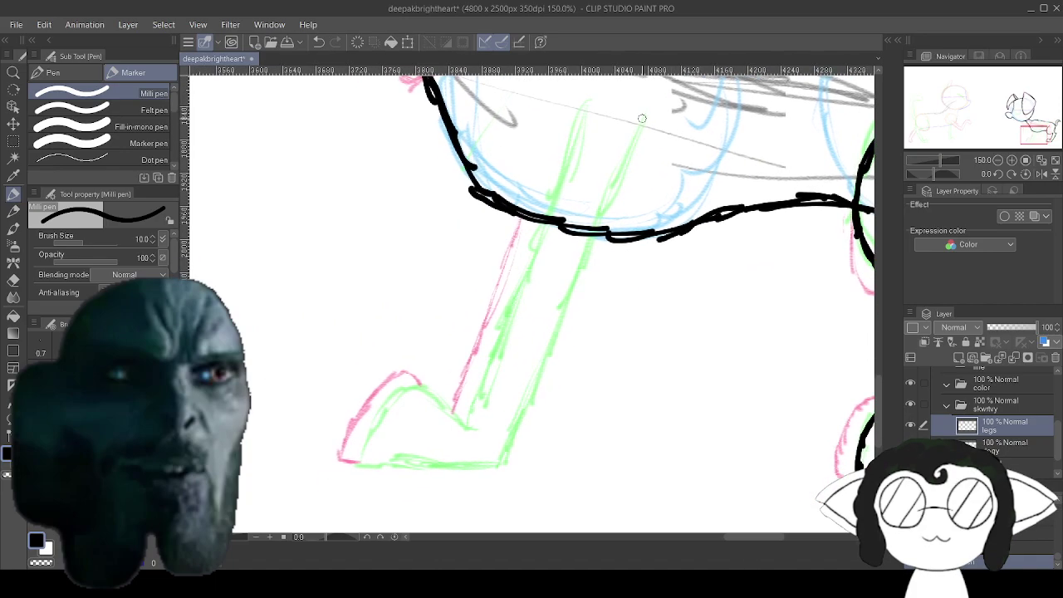
pyautogui.moveTo(647, 110); pyautogui.dragTo(605, 201)
pyautogui.moveTo(631, 148); pyautogui.dragTo(526, 407)
pyautogui.moveTo(558, 336)
pyautogui.mouseDown()
pyautogui.moveTo(499, 471)
pyautogui.moveTo(362, 465)
pyautogui.mouseUp()
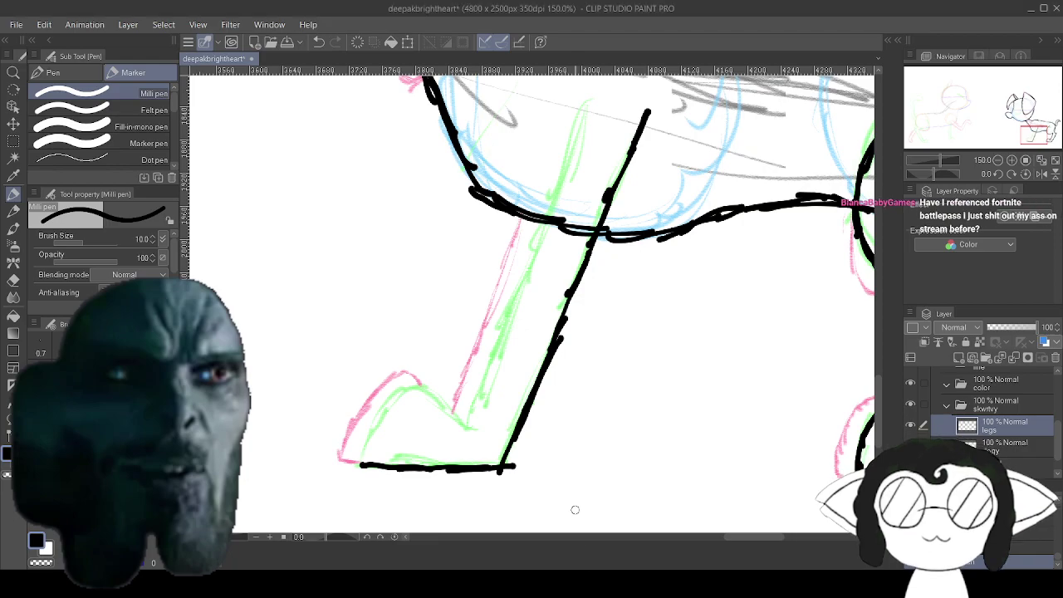
pyautogui.moveTo(573, 510); pyautogui.dragTo(605, 492)
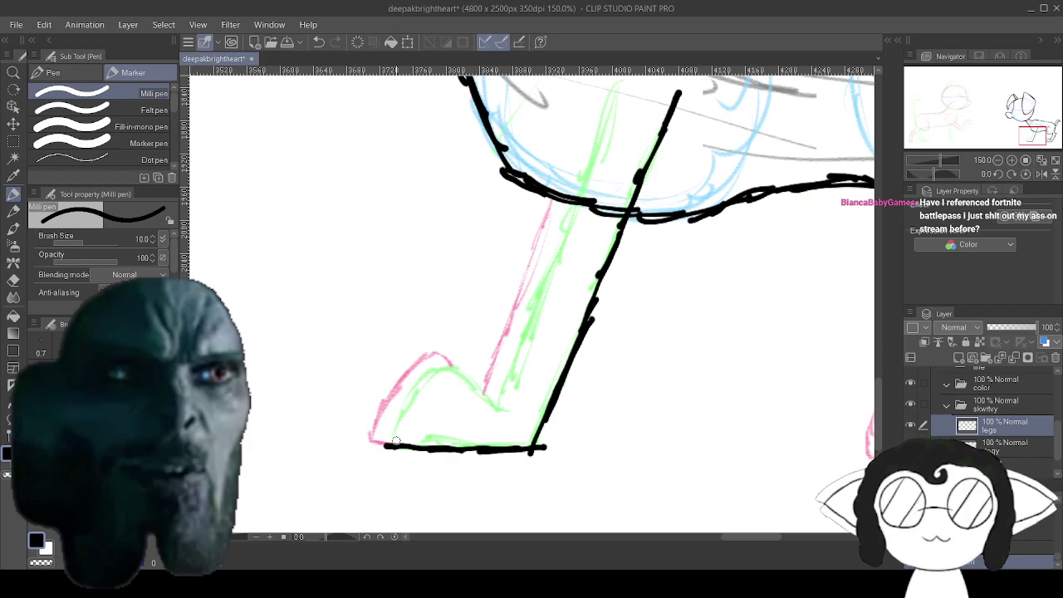
pyautogui.moveTo(386, 446); pyautogui.dragTo(436, 375)
pyautogui.moveTo(406, 407)
pyautogui.mouseDown()
pyautogui.moveTo(455, 371)
pyautogui.moveTo(498, 406)
pyautogui.mouseUp()
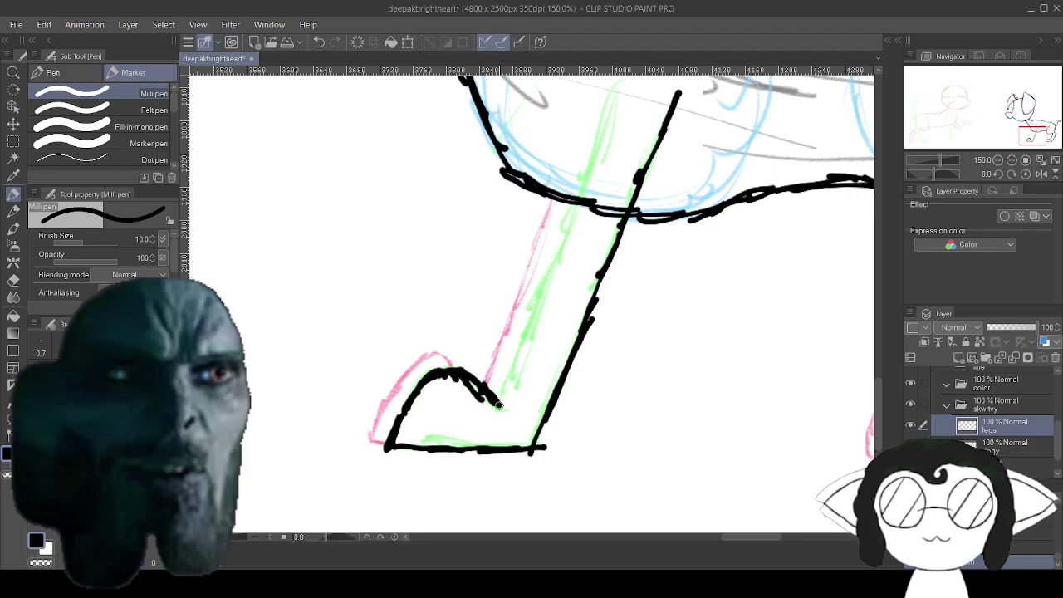
# Ink the front edge of the near front leg from inside the chest down to the paw.
pyautogui.moveTo(614, 88); pyautogui.dragTo(591, 149)
pyautogui.moveTo(613, 108); pyautogui.dragTo(553, 255)
pyautogui.moveTo(575, 208); pyautogui.dragTo(537, 313)
pyautogui.moveTo(551, 267); pyautogui.dragTo(517, 348)
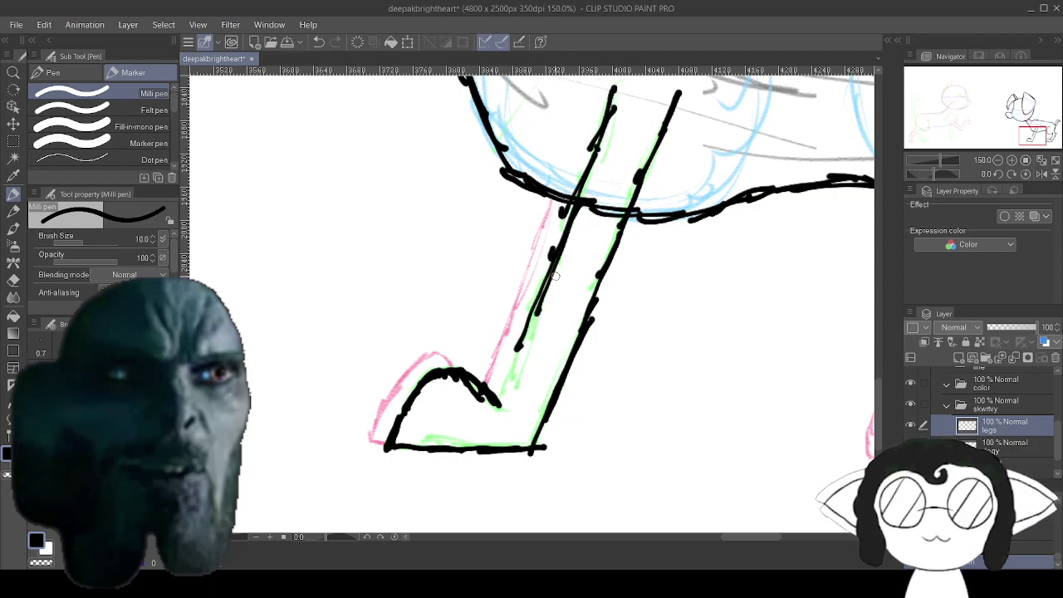
pyautogui.moveTo(538, 300); pyautogui.dragTo(501, 385)
pyautogui.moveTo(531, 331); pyautogui.dragTo(496, 401)
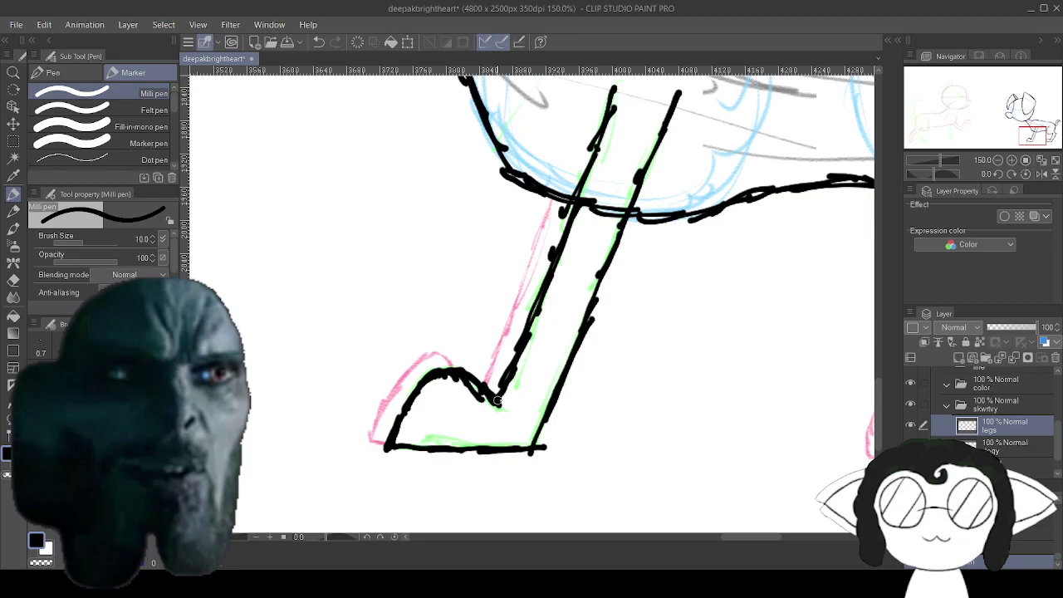
# Ink the visible edges and paws of the far hind leg and far front leg over their pink sketch lines.
pyautogui.moveTo(813, 215)
pyautogui.mouseDown()
pyautogui.moveTo(733, 271)
pyautogui.moveTo(132, 136)
pyautogui.moveTo(271, 285)
pyautogui.moveTo(540, 517)
pyautogui.mouseUp()
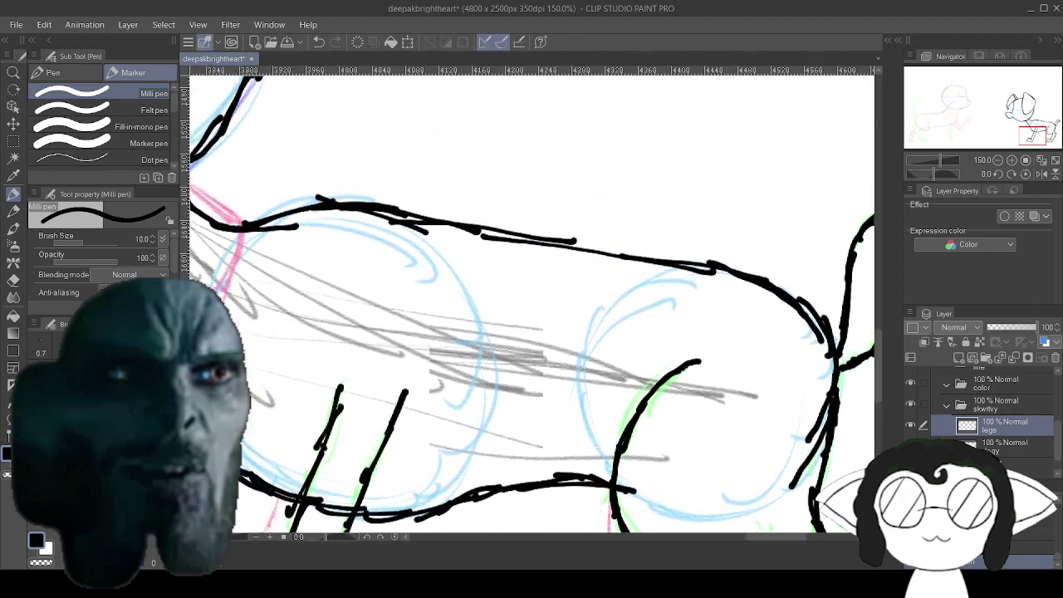
pyautogui.moveTo(332, 325)
pyautogui.mouseDown()
pyautogui.moveTo(606, 451)
pyautogui.moveTo(796, 592)
pyautogui.moveTo(697, 278)
pyautogui.moveTo(560, 2)
pyautogui.mouseUp()
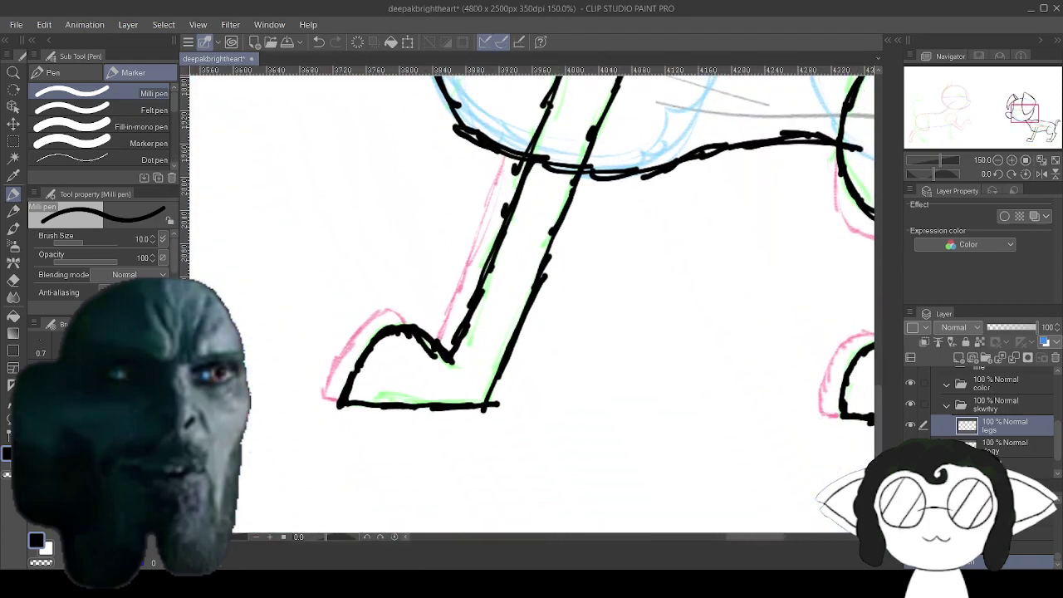
pyautogui.moveTo(614, 290)
pyautogui.mouseDown()
pyautogui.moveTo(629, 249)
pyautogui.moveTo(426, 261)
pyautogui.moveTo(333, 342)
pyautogui.mouseUp()
pyautogui.moveTo(552, 212)
pyautogui.mouseDown()
pyautogui.moveTo(551, 250)
pyautogui.moveTo(584, 289)
pyautogui.mouseUp()
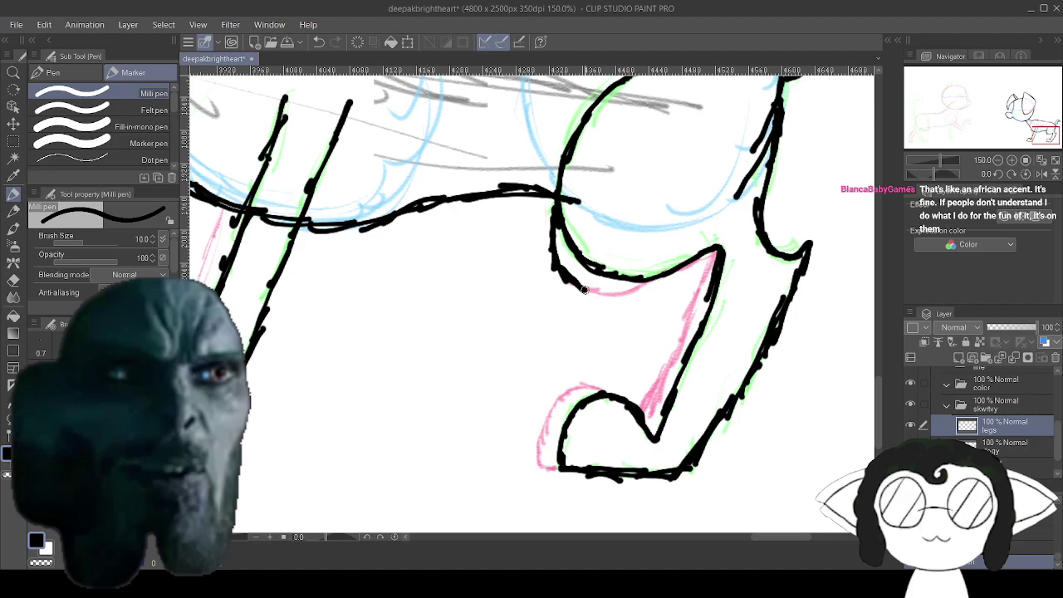
pyautogui.moveTo(582, 288)
pyautogui.mouseDown()
pyautogui.moveTo(621, 295)
pyautogui.moveTo(610, 295)
pyautogui.moveTo(702, 262)
pyautogui.moveTo(662, 384)
pyautogui.moveTo(640, 408)
pyautogui.moveTo(644, 400)
pyautogui.moveTo(587, 387)
pyautogui.moveTo(591, 396)
pyautogui.moveTo(592, 386)
pyautogui.moveTo(564, 396)
pyautogui.moveTo(576, 391)
pyautogui.moveTo(548, 422)
pyautogui.moveTo(553, 410)
pyautogui.moveTo(540, 446)
pyautogui.moveTo(539, 465)
pyautogui.moveTo(567, 459)
pyautogui.mouseUp()
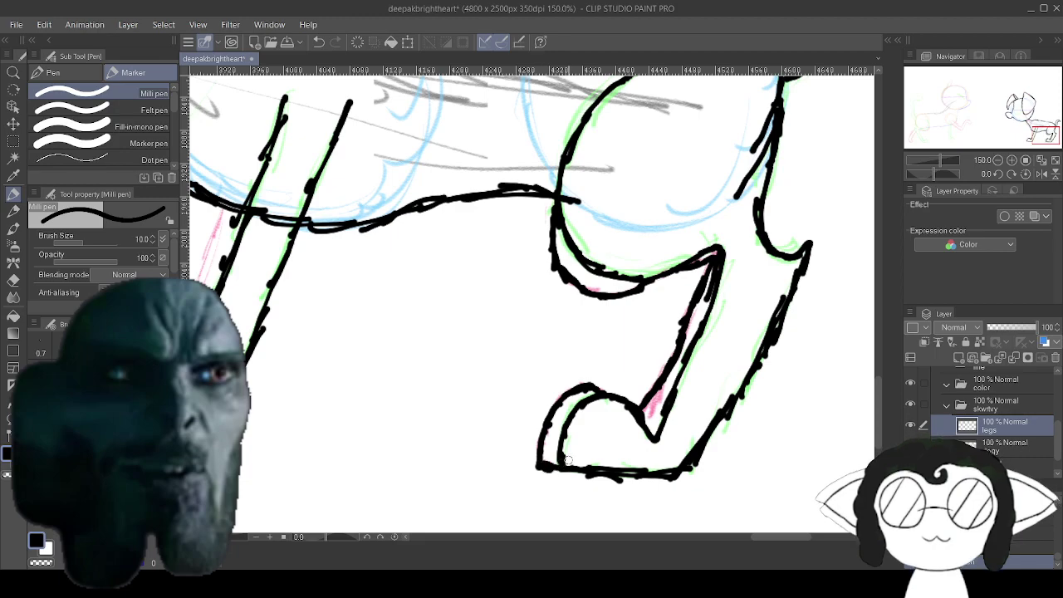
pyautogui.moveTo(365, 374)
pyautogui.mouseDown()
pyautogui.moveTo(818, 429)
pyautogui.moveTo(844, 398)
pyautogui.mouseUp()
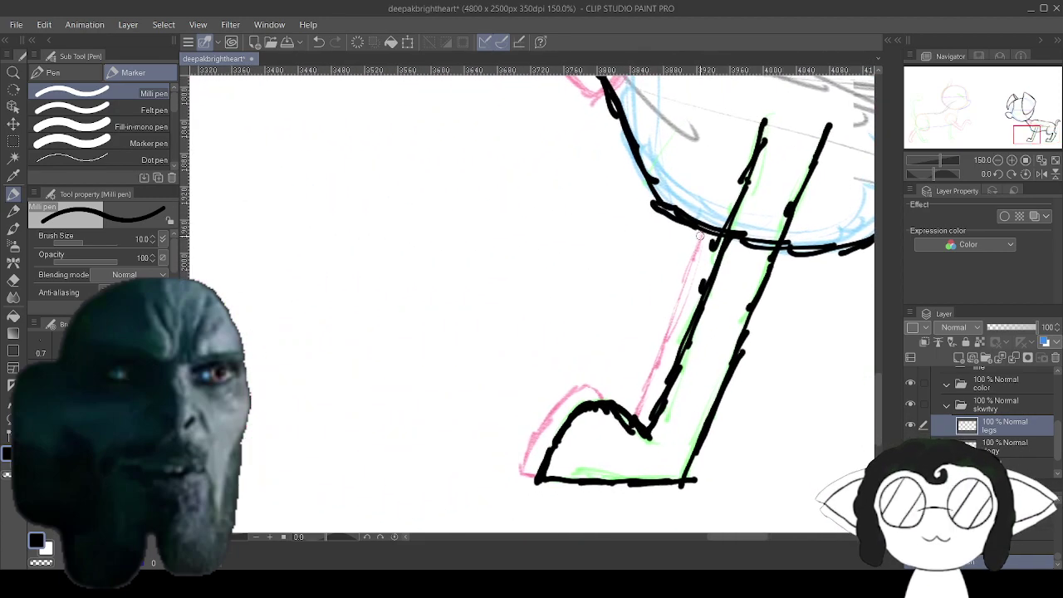
pyautogui.moveTo(700, 236)
pyautogui.mouseDown()
pyautogui.moveTo(638, 409)
pyautogui.moveTo(588, 389)
pyautogui.moveTo(566, 399)
pyautogui.moveTo(579, 393)
pyautogui.moveTo(543, 419)
pyautogui.moveTo(524, 447)
pyautogui.moveTo(532, 439)
pyautogui.moveTo(535, 475)
pyautogui.mouseUp()
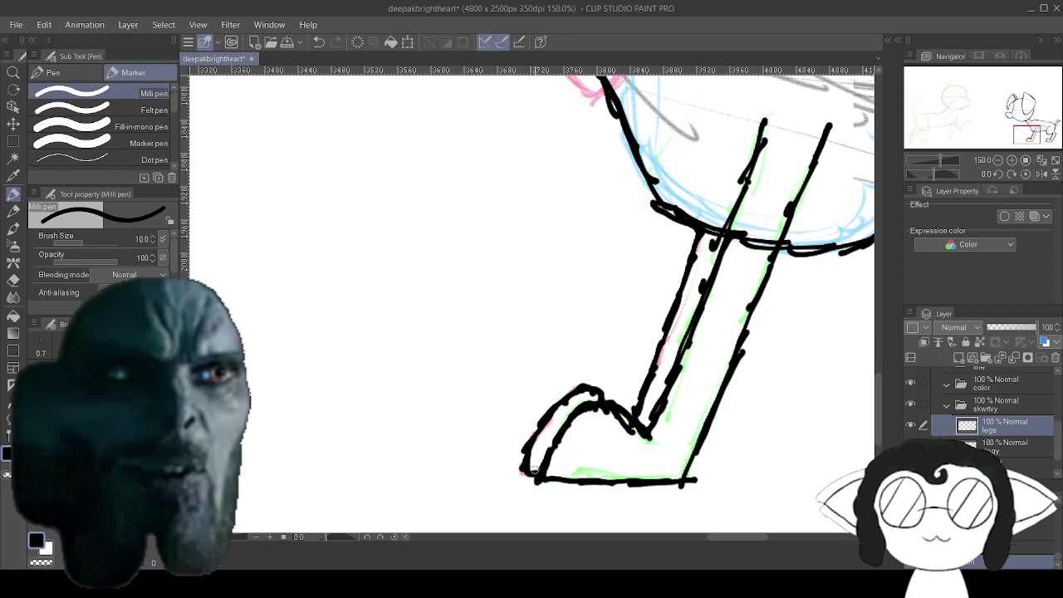
# Add another layer above the legs layer and name it deets.
pyautogui.moveTo(581, 348); pyautogui.dragTo(506, 423)
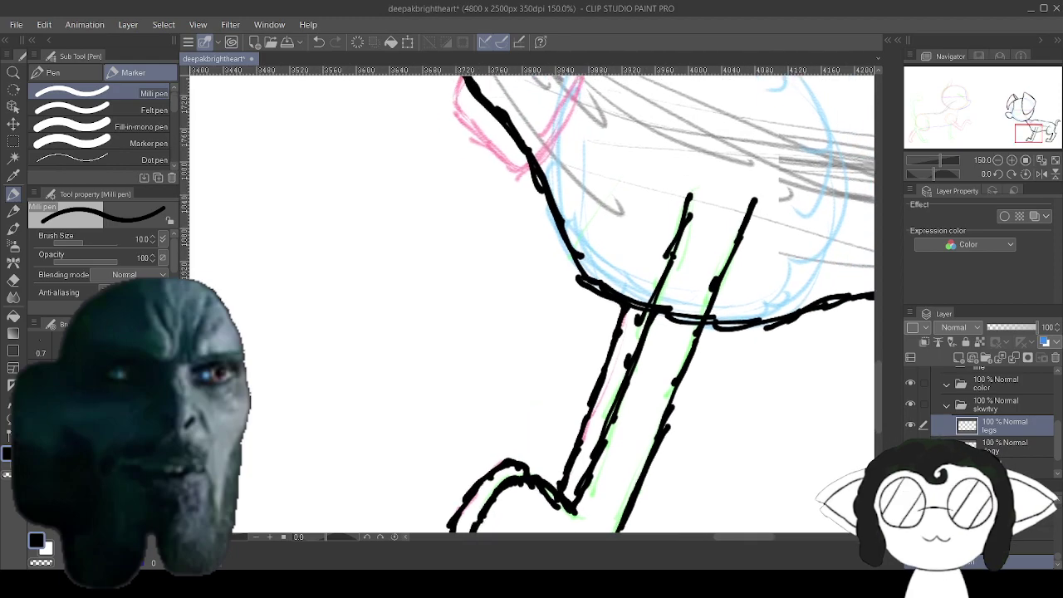
pyautogui.moveTo(572, 158); pyautogui.dragTo(585, 366)
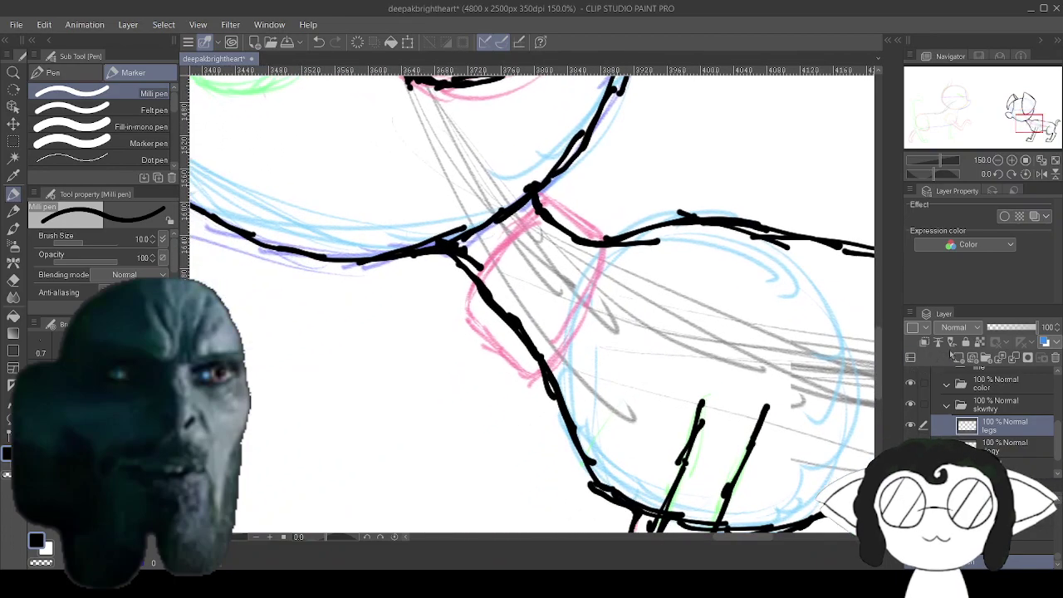
pyautogui.hotkey('ctrl', '-')
pyautogui.hotkey('ctrl', '-')
pyautogui.hotkey('ctrl', '-')
pyautogui.hotkey('ctrl', '-')
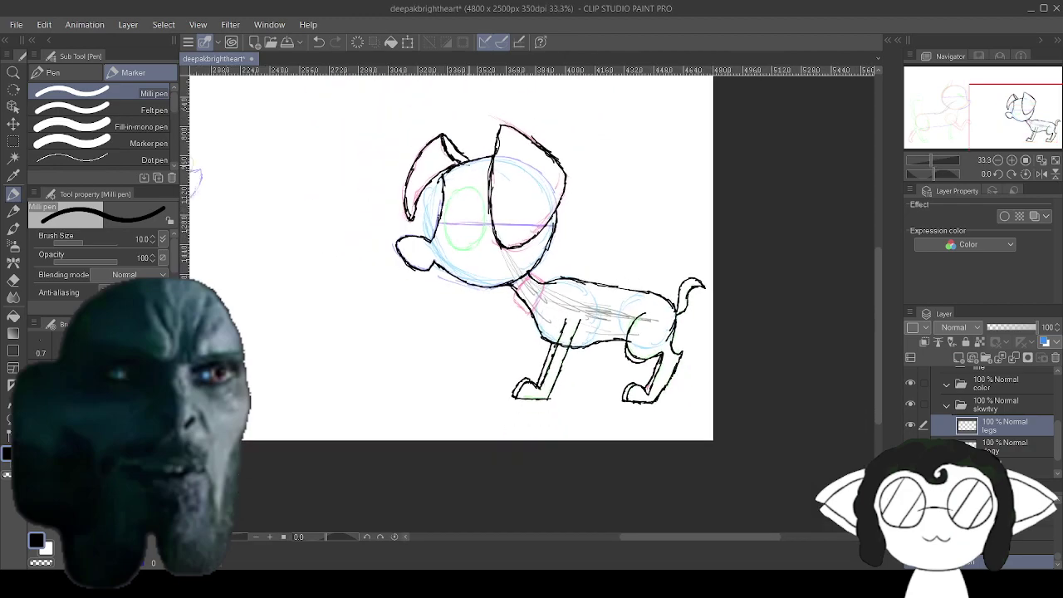
pyautogui.hotkey('ctrl', '+')
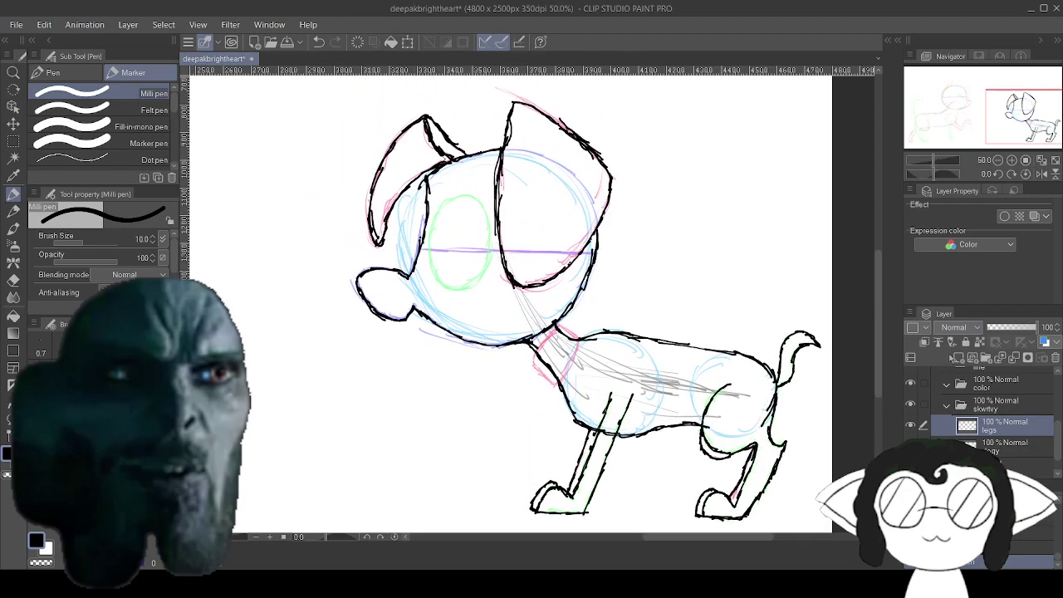
pyautogui.click(958, 358)
# Ink the four-sided collar shape around the neck over its pink sketch lines.
pyautogui.scroll(6, 599, 358)
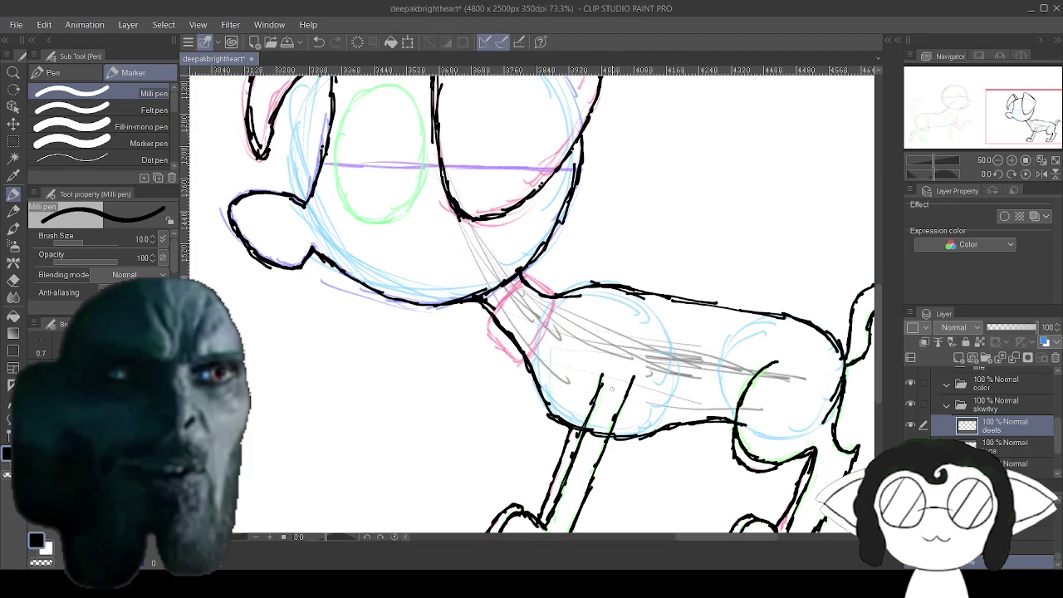
pyautogui.moveTo(598, 359); pyautogui.dragTo(708, 439)
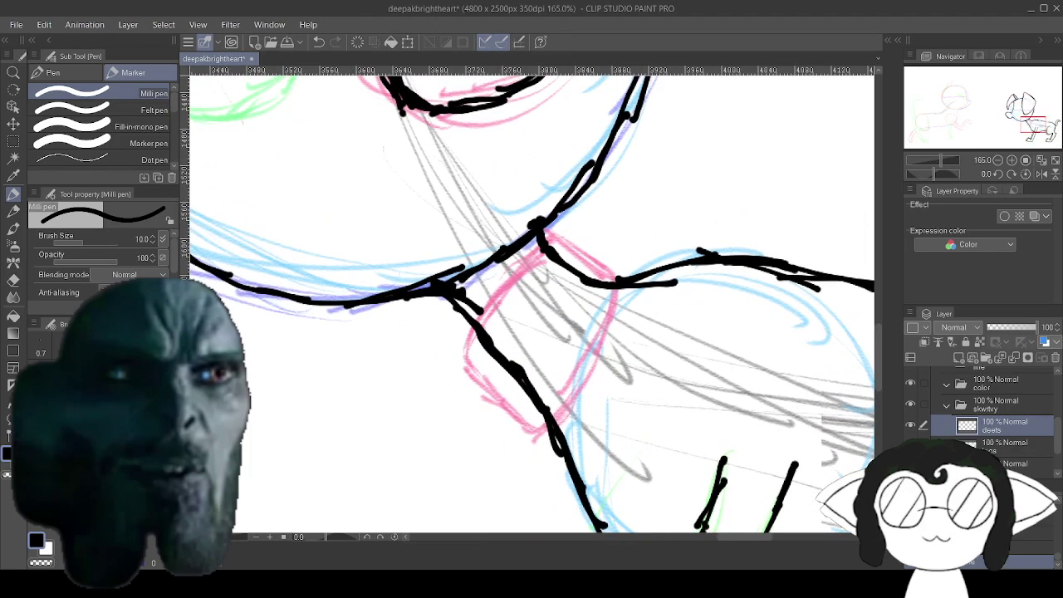
pyautogui.moveTo(552, 238); pyautogui.dragTo(463, 359)
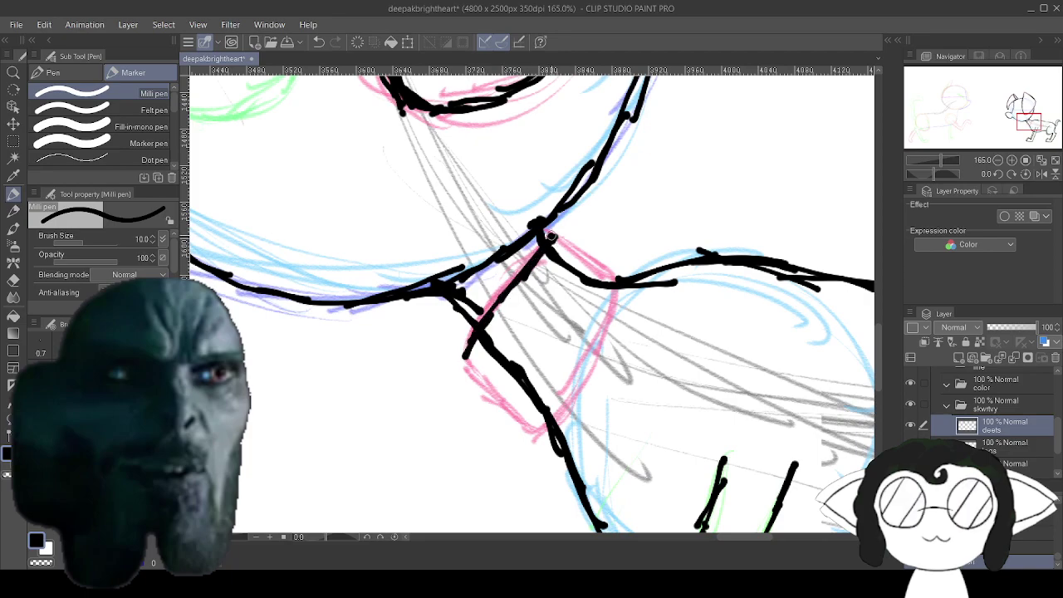
pyautogui.moveTo(547, 236)
pyautogui.mouseDown()
pyautogui.moveTo(616, 270)
pyautogui.moveTo(612, 307)
pyautogui.moveTo(617, 285)
pyautogui.moveTo(554, 414)
pyautogui.mouseUp()
pyautogui.moveTo(586, 381); pyautogui.dragTo(539, 432)
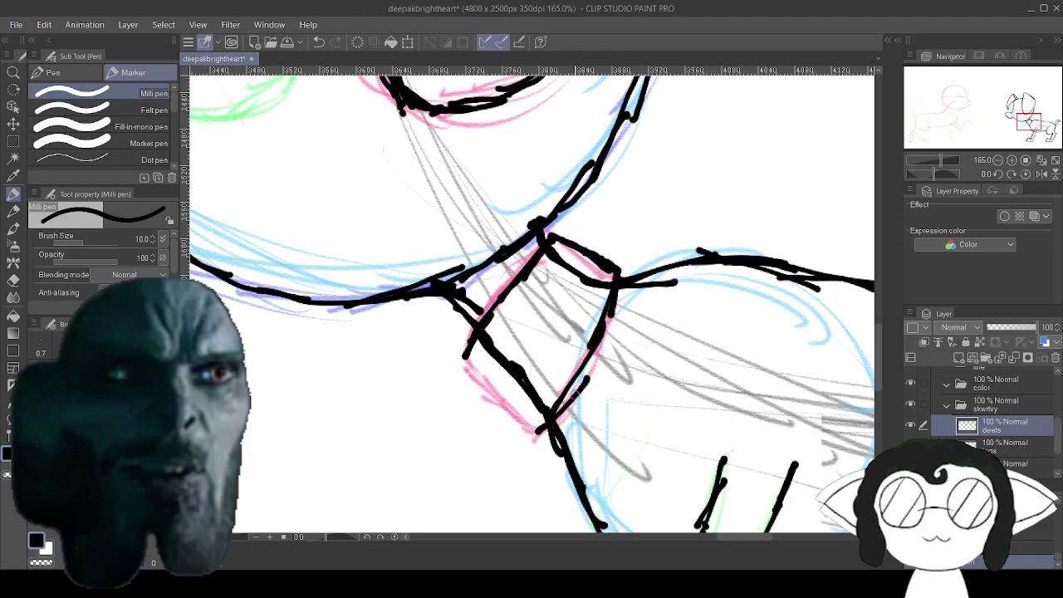
pyautogui.moveTo(574, 393); pyautogui.dragTo(524, 433)
pyautogui.moveTo(465, 357); pyautogui.dragTo(531, 430)
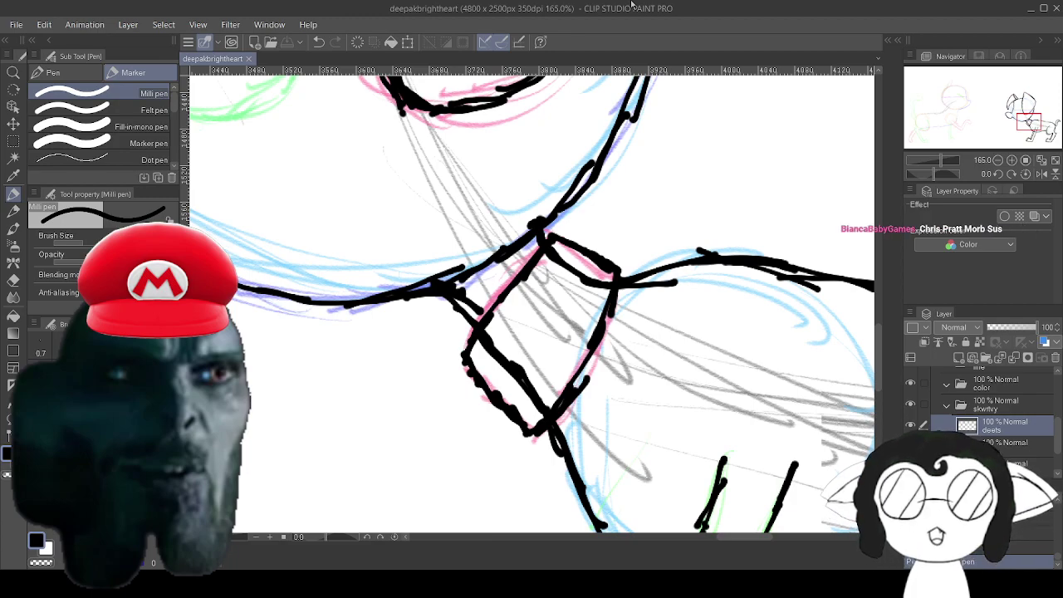
pyautogui.moveTo(357, 108); pyautogui.dragTo(655, 450)
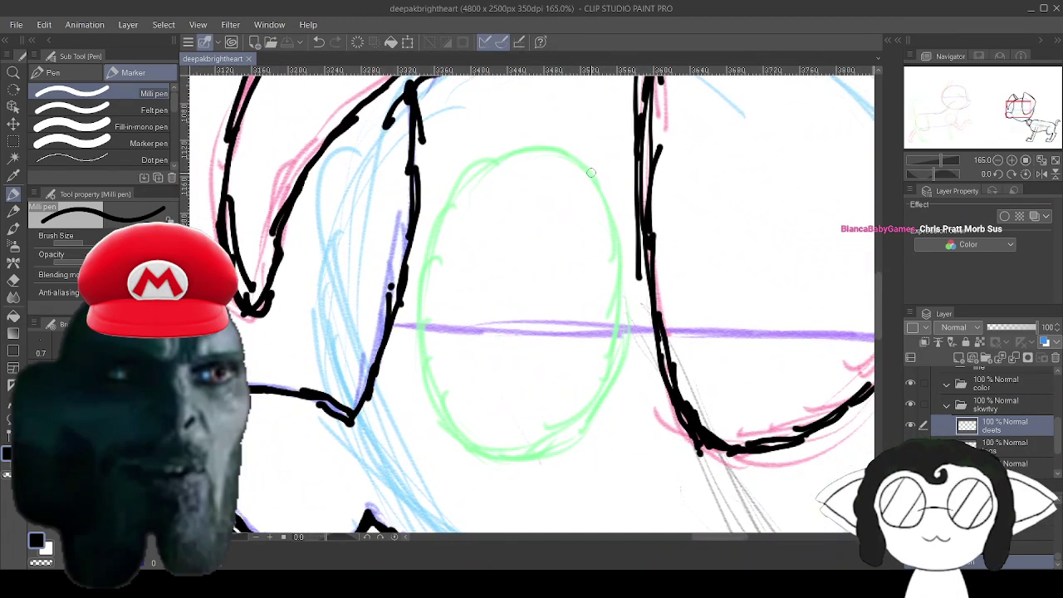
# Ink the tall oval outline of the eye over its green sketch lines.
pyautogui.moveTo(592, 173)
pyautogui.mouseDown()
pyautogui.moveTo(573, 151)
pyautogui.moveTo(498, 159)
pyautogui.moveTo(444, 239)
pyautogui.mouseUp()
pyautogui.moveTo(488, 168); pyautogui.dragTo(423, 274)
pyautogui.moveTo(448, 203)
pyautogui.mouseDown()
pyautogui.moveTo(425, 289)
pyautogui.moveTo(449, 211)
pyautogui.moveTo(420, 330)
pyautogui.mouseUp()
pyautogui.moveTo(430, 271); pyautogui.dragTo(415, 369)
pyautogui.moveTo(422, 306); pyautogui.dragTo(431, 398)
pyautogui.moveTo(423, 333)
pyautogui.mouseDown()
pyautogui.moveTo(448, 415)
pyautogui.moveTo(493, 455)
pyautogui.moveTo(544, 457)
pyautogui.moveTo(579, 433)
pyautogui.moveTo(604, 391)
pyautogui.mouseUp()
pyautogui.moveTo(578, 433); pyautogui.dragTo(620, 348)
pyautogui.moveTo(608, 387); pyautogui.dragTo(621, 304)
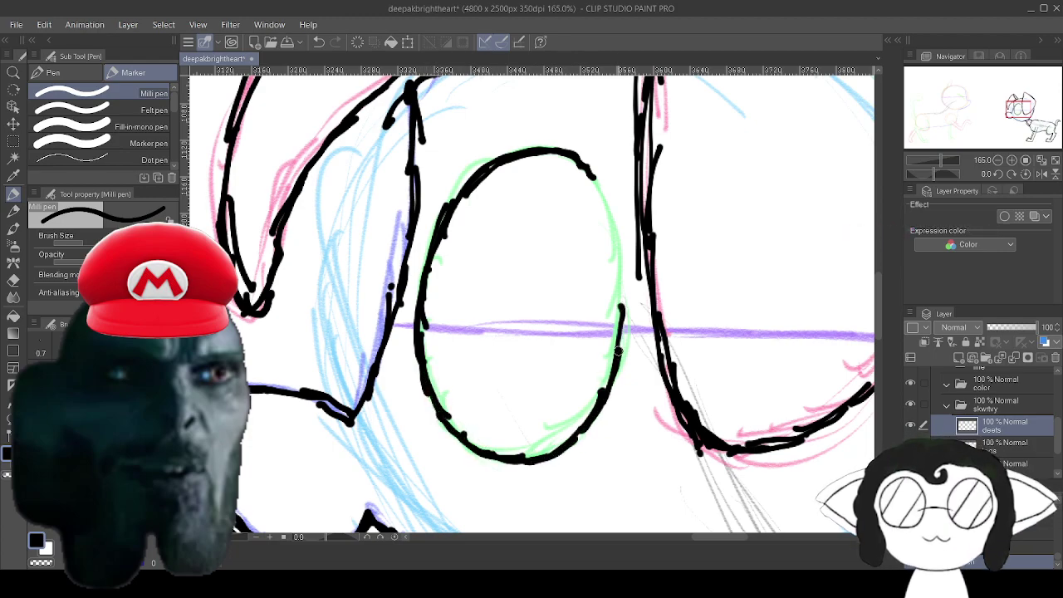
pyautogui.moveTo(618, 352)
pyautogui.mouseDown()
pyautogui.moveTo(618, 256)
pyautogui.moveTo(576, 172)
pyautogui.moveTo(594, 276)
pyautogui.mouseUp()
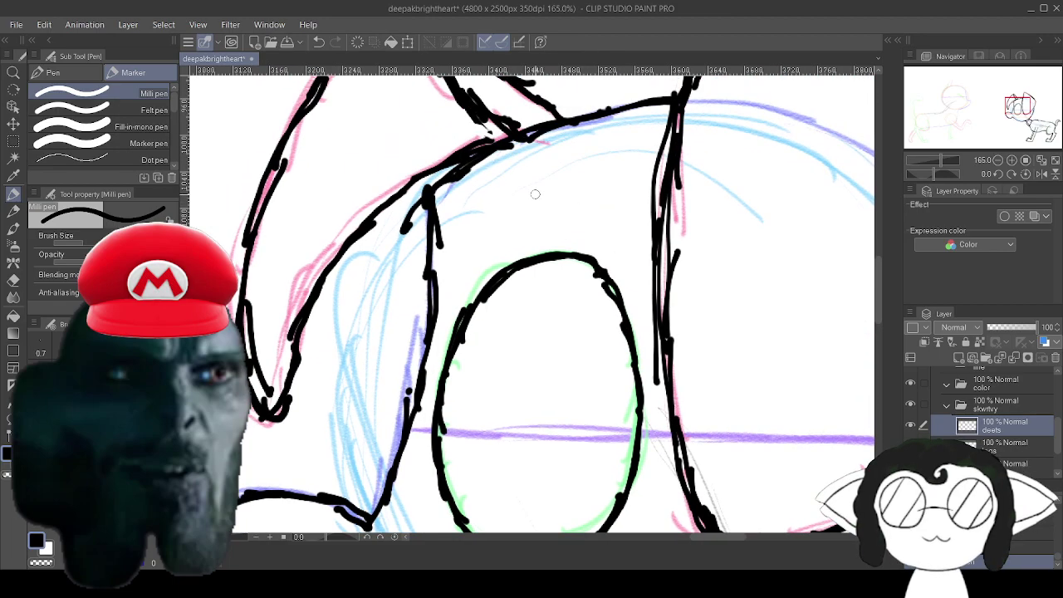
# Ink a small pointed brow mark above the eye and a curved line across the muzzle that sets off the nose.
pyautogui.moveTo(532, 189); pyautogui.dragTo(591, 227)
pyautogui.moveTo(534, 190)
pyautogui.mouseDown()
pyautogui.moveTo(586, 244)
pyautogui.moveTo(541, 222)
pyautogui.moveTo(549, 237)
pyautogui.moveTo(498, 90)
pyautogui.moveTo(474, 191)
pyautogui.moveTo(655, 195)
pyautogui.moveTo(731, 150)
pyautogui.moveTo(492, 216)
pyautogui.moveTo(493, 141)
pyautogui.mouseUp()
pyautogui.moveTo(494, 290)
pyautogui.mouseDown()
pyautogui.moveTo(344, 432)
pyautogui.moveTo(499, 557)
pyautogui.moveTo(749, 205)
pyautogui.moveTo(451, 14)
pyautogui.mouseUp()
pyautogui.moveTo(345, 237); pyautogui.dragTo(602, 341)
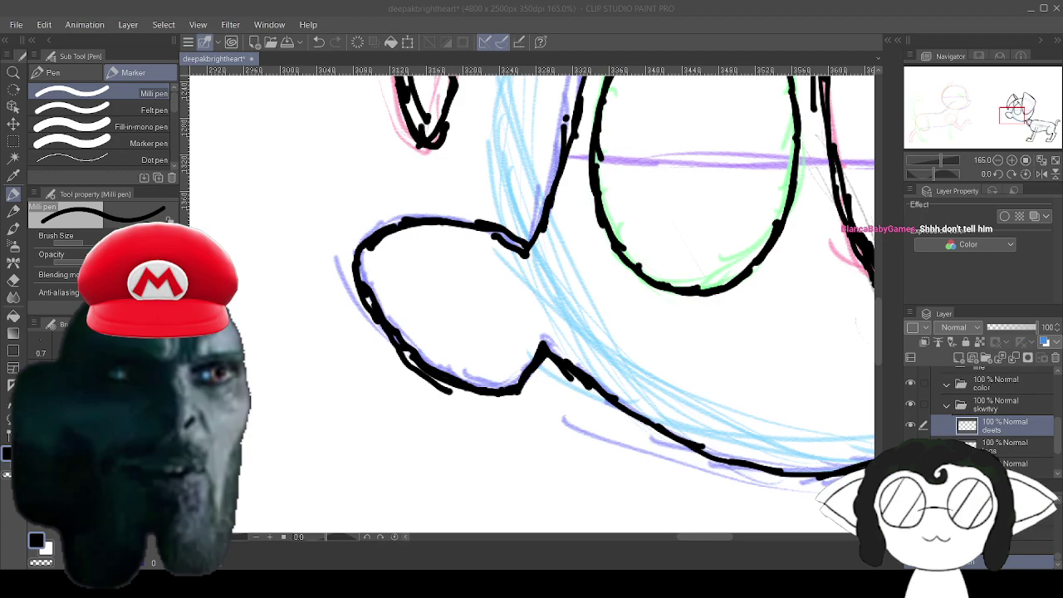
pyautogui.hotkey('alt', 'Tab')
pyautogui.hotkey('alt', 'Tab')
pyautogui.hotkey('alt', 'Tab')
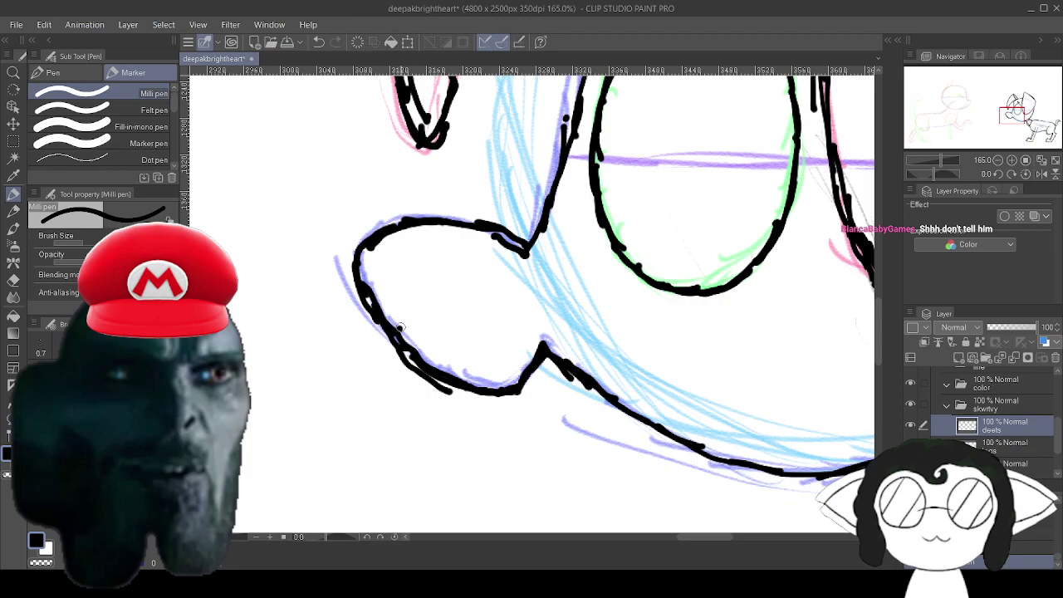
pyautogui.moveTo(399, 329)
pyautogui.mouseDown()
pyautogui.moveTo(462, 230)
pyautogui.moveTo(414, 254)
pyautogui.moveTo(308, 531)
pyautogui.moveTo(282, 465)
pyautogui.moveTo(498, 155)
pyautogui.moveTo(425, 243)
pyautogui.moveTo(430, 333)
pyautogui.mouseUp()
# Ink a small oval spot inside the upper part of the large near ear.
pyautogui.moveTo(747, 216)
pyautogui.mouseDown()
pyautogui.moveTo(674, 262)
pyautogui.moveTo(329, 343)
pyautogui.moveTo(280, 488)
pyautogui.moveTo(295, 391)
pyautogui.mouseUp()
pyautogui.scroll(-5, 672, 390)
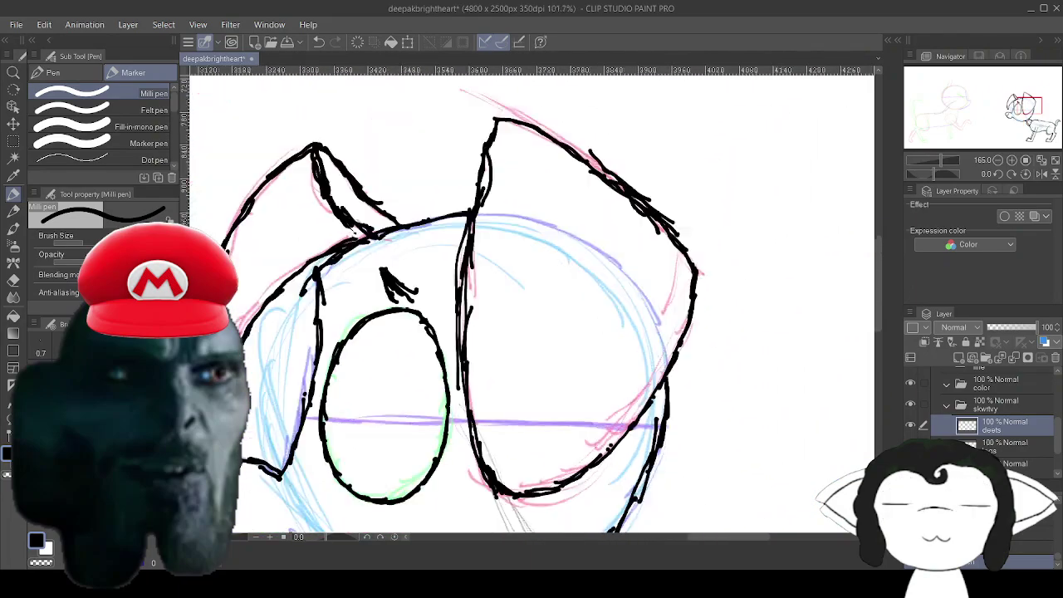
pyautogui.moveTo(672, 389); pyautogui.dragTo(669, 364)
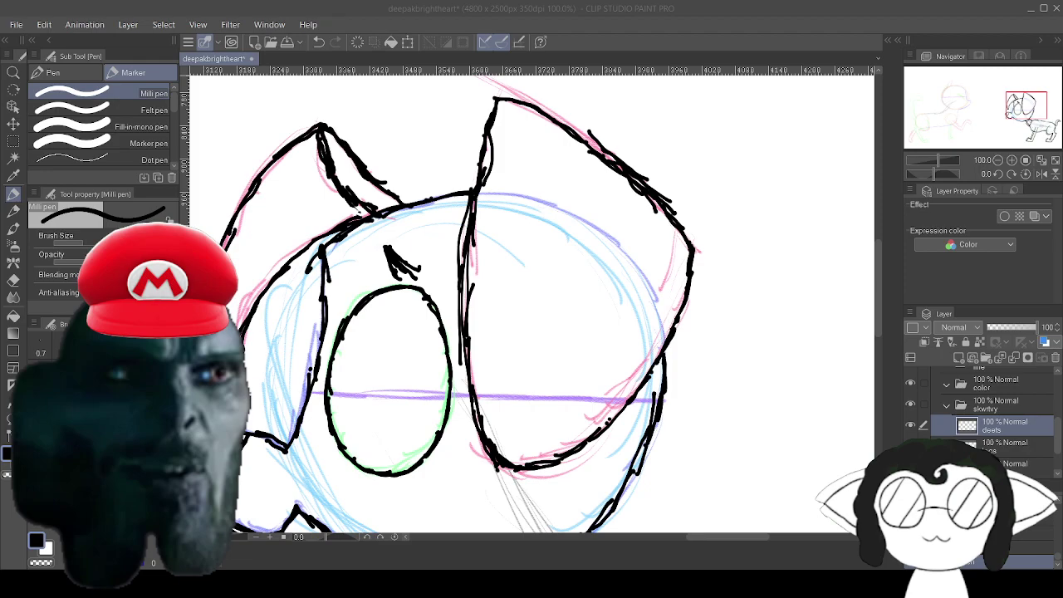
pyautogui.moveTo(541, 155)
pyautogui.mouseDown()
pyautogui.moveTo(513, 190)
pyautogui.moveTo(553, 196)
pyautogui.moveTo(527, 157)
pyautogui.mouseUp()
pyautogui.hotkey('ctrl', 'z')
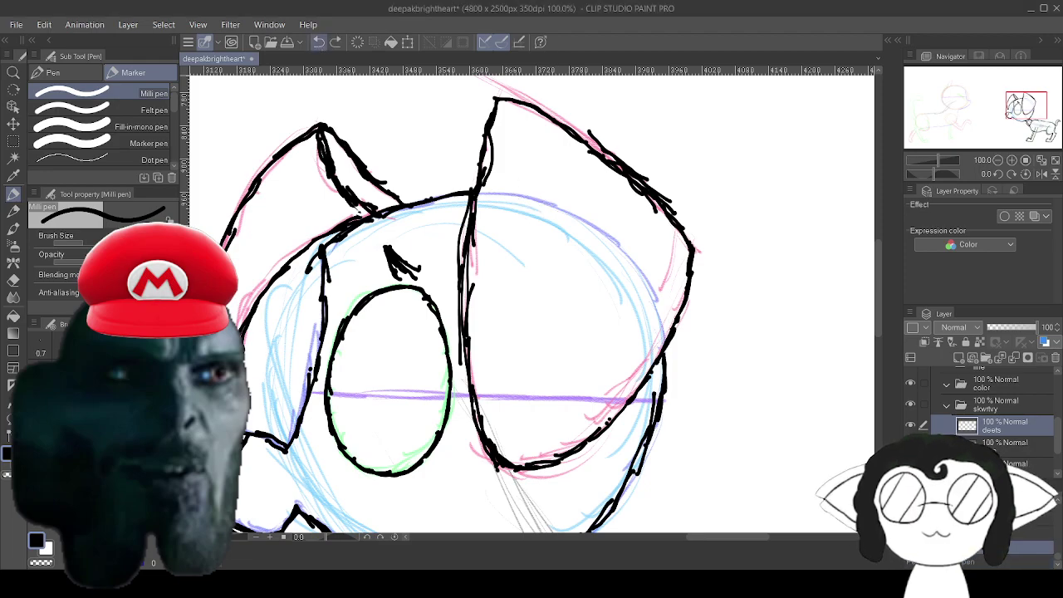
pyautogui.scroll(3, 692, 304)
pyautogui.moveTo(539, 240); pyautogui.dragTo(620, 373)
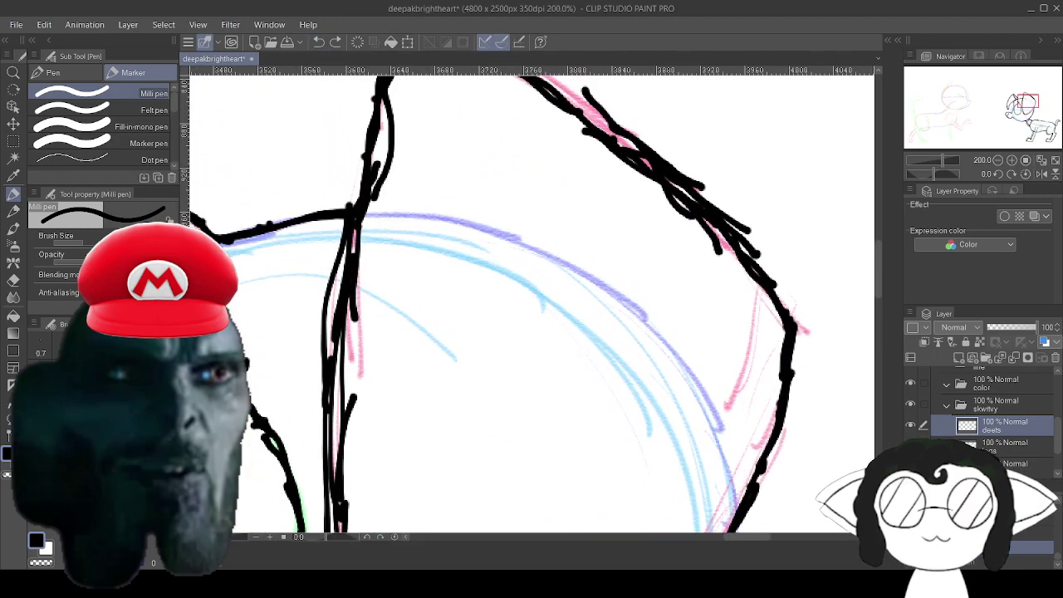
pyautogui.moveTo(523, 154)
pyautogui.mouseDown()
pyautogui.moveTo(457, 189)
pyautogui.moveTo(454, 224)
pyautogui.moveTo(469, 282)
pyautogui.moveTo(524, 307)
pyautogui.moveTo(583, 264)
pyautogui.moveTo(586, 228)
pyautogui.moveTo(584, 190)
pyautogui.moveTo(535, 156)
pyautogui.mouseUp()
# Ink a tiny round spot near the lower end of the near ear and a large round spot in its middle.
pyautogui.scroll(-5, 536, 156)
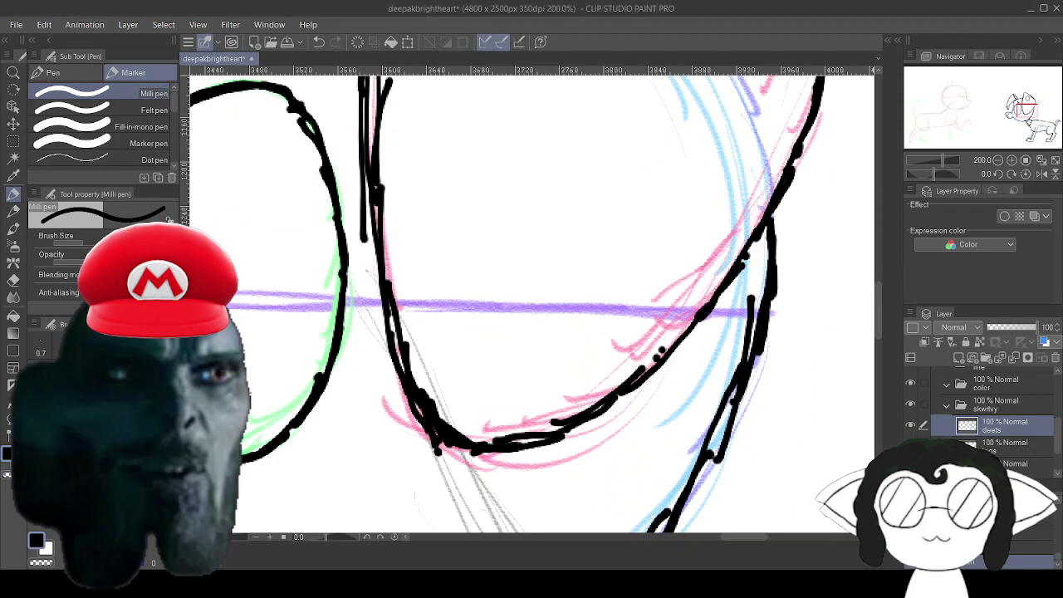
pyautogui.moveTo(547, 305)
pyautogui.mouseDown()
pyautogui.moveTo(521, 318)
pyautogui.moveTo(541, 334)
pyautogui.moveTo(558, 313)
pyautogui.moveTo(545, 299)
pyautogui.moveTo(489, 477)
pyautogui.mouseUp()
pyautogui.scroll(-3, 664, 365)
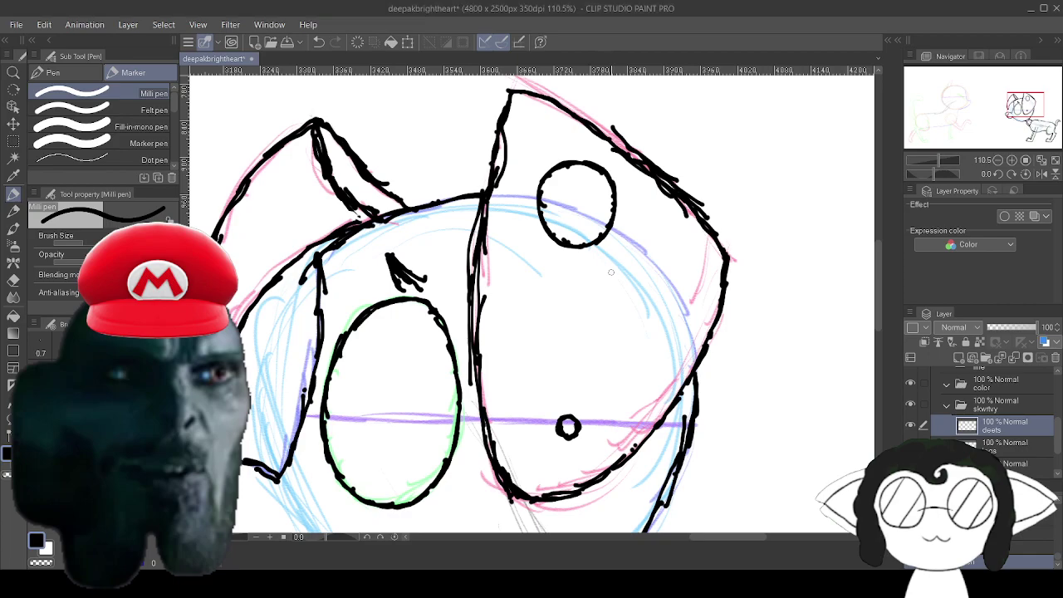
pyautogui.moveTo(617, 269)
pyautogui.mouseDown()
pyautogui.moveTo(544, 291)
pyautogui.moveTo(549, 374)
pyautogui.mouseUp()
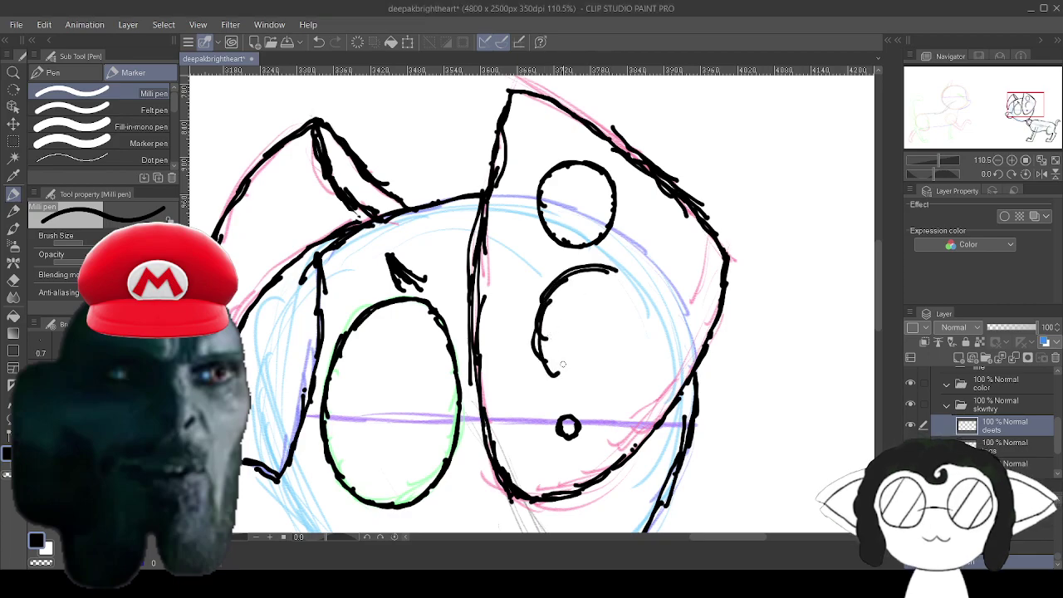
pyautogui.moveTo(540, 328); pyautogui.dragTo(616, 386)
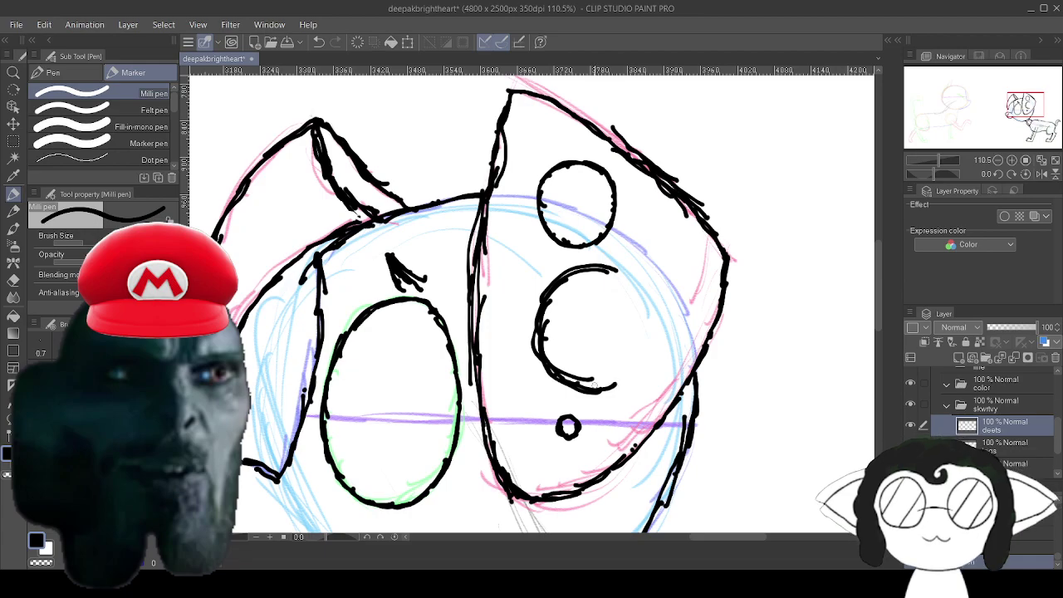
pyautogui.moveTo(642, 305); pyautogui.dragTo(637, 349)
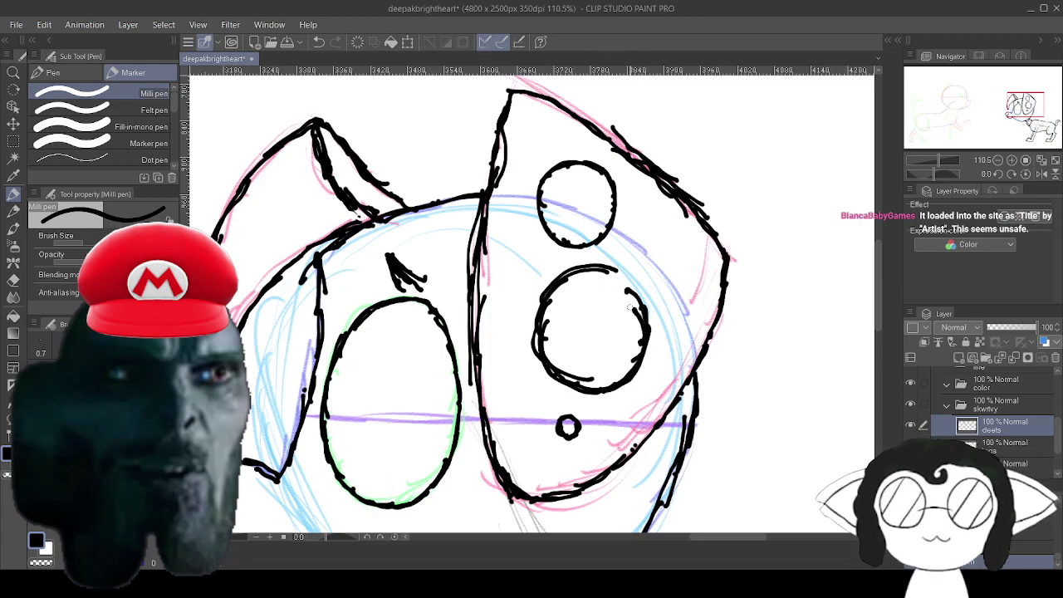
pyautogui.moveTo(641, 339); pyautogui.dragTo(614, 281)
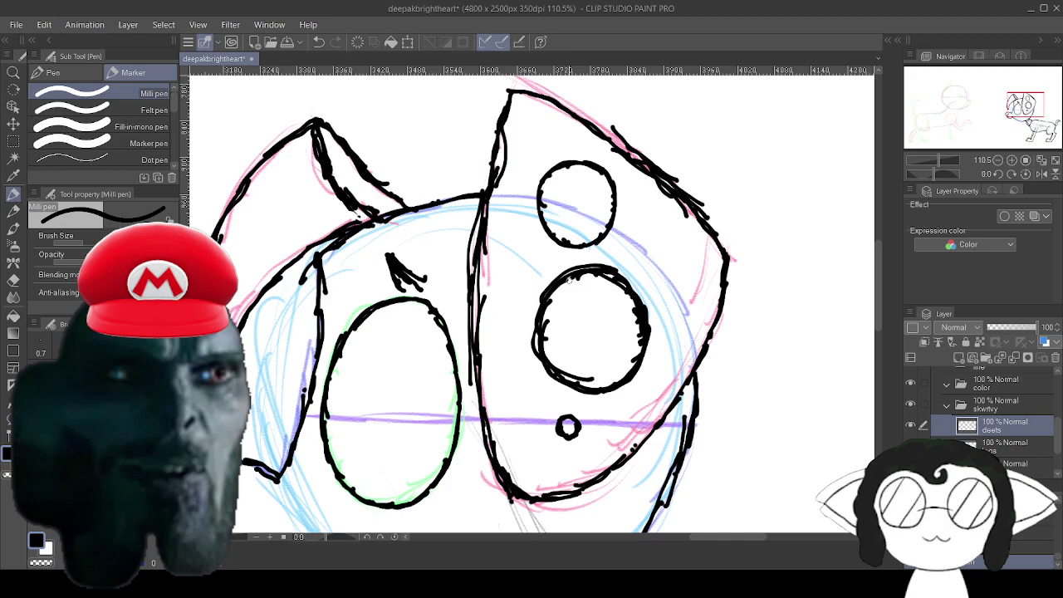
# Ink spots on the hindquarters: a small circle on the flank, an oval and small circle on the thigh, and a partial spot at its rear edge.
pyautogui.moveTo(569, 490); pyautogui.dragTo(574, 79)
pyautogui.moveTo(803, 308); pyautogui.dragTo(471, 247)
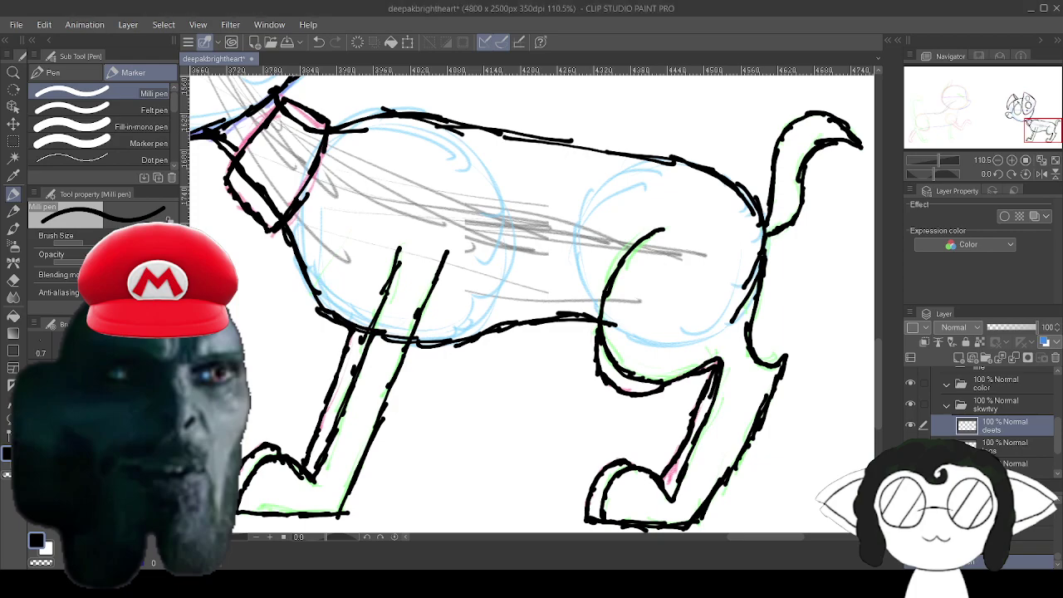
pyautogui.moveTo(631, 200)
pyautogui.mouseDown()
pyautogui.moveTo(627, 218)
pyautogui.moveTo(621, 201)
pyautogui.mouseUp()
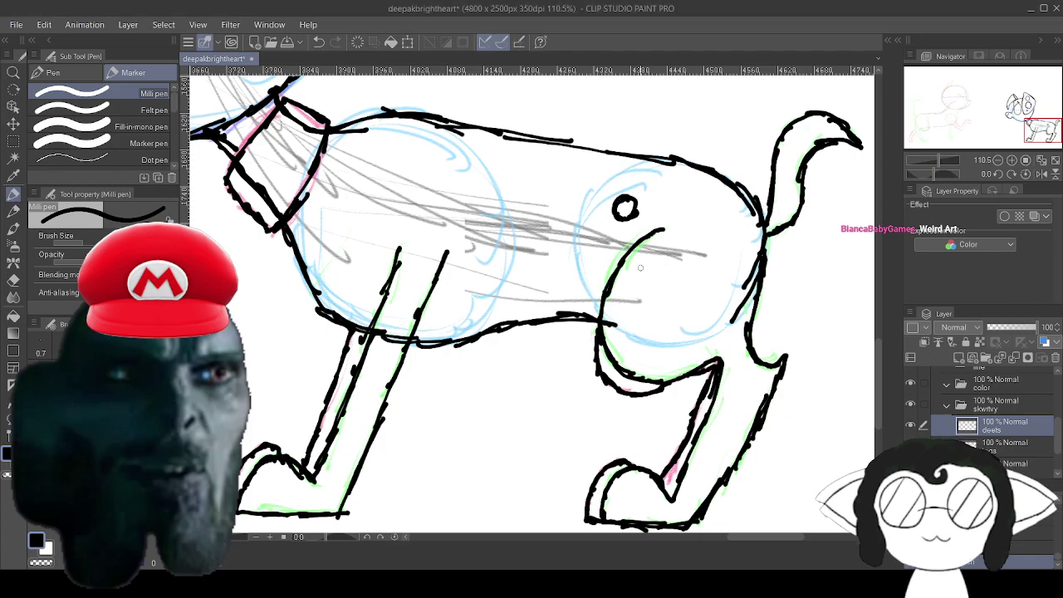
pyautogui.moveTo(651, 260); pyautogui.dragTo(625, 297)
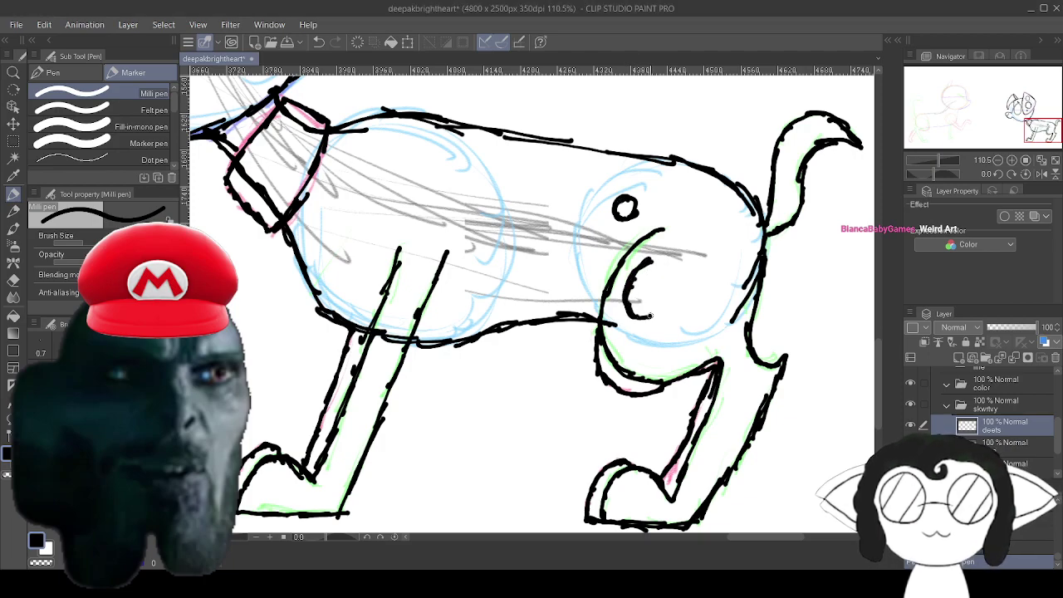
pyautogui.moveTo(631, 314)
pyautogui.mouseDown()
pyautogui.moveTo(669, 284)
pyautogui.moveTo(663, 257)
pyautogui.mouseUp()
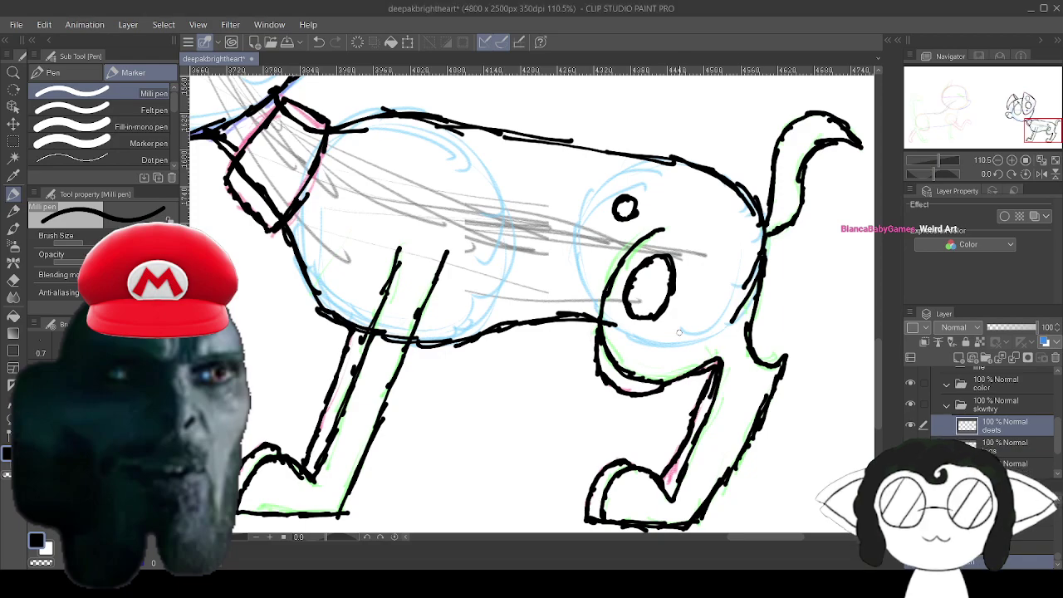
pyautogui.moveTo(679, 332)
pyautogui.mouseDown()
pyautogui.moveTo(668, 348)
pyautogui.moveTo(689, 347)
pyautogui.mouseUp()
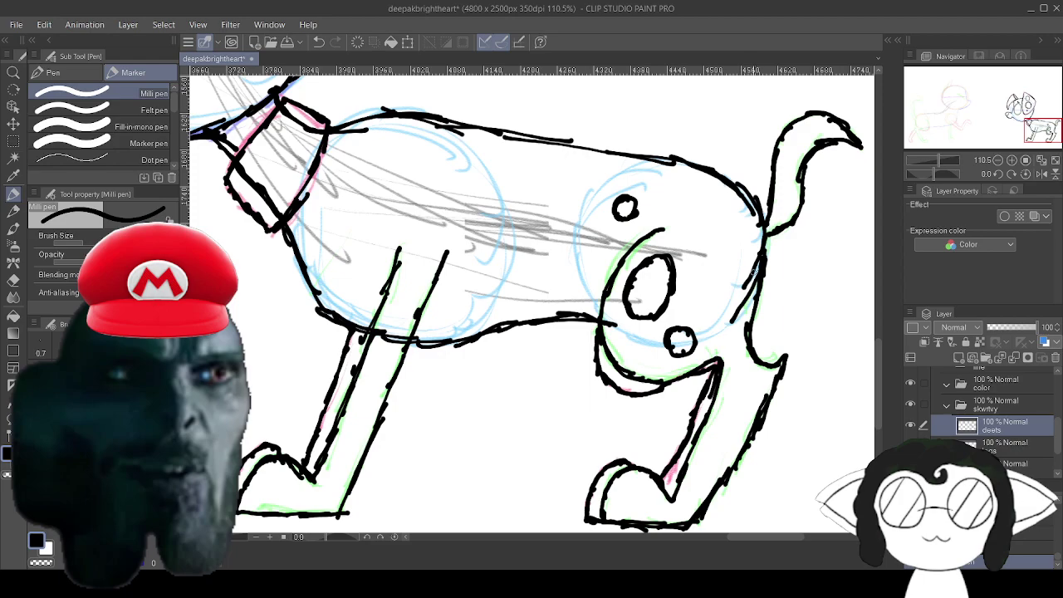
pyautogui.moveTo(746, 274)
pyautogui.mouseDown()
pyautogui.moveTo(755, 272)
pyautogui.moveTo(746, 325)
pyautogui.mouseUp()
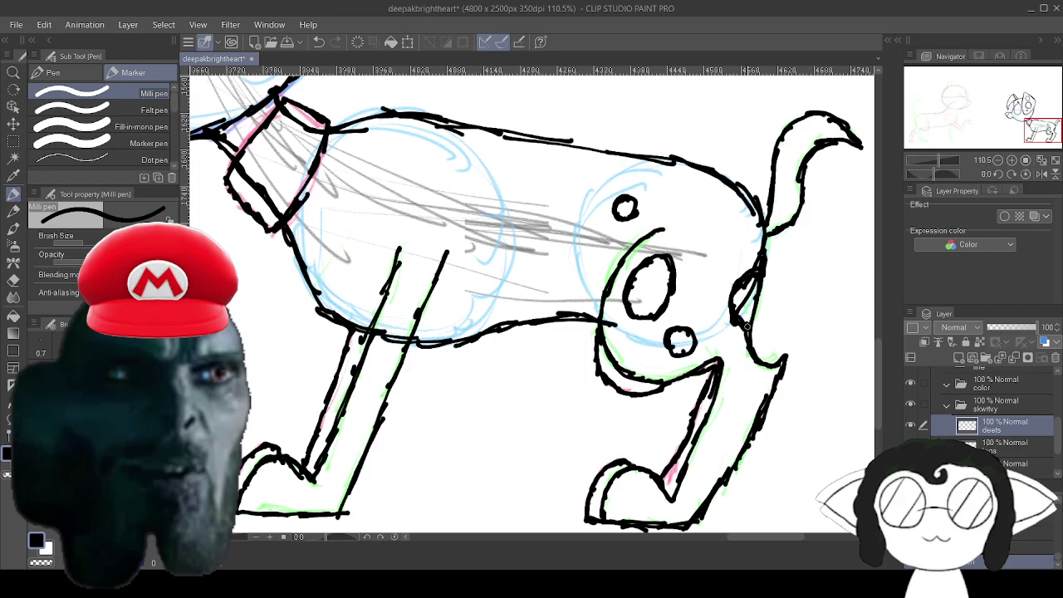
# Ink a round iris inside the eye, set against its front edge.
pyautogui.moveTo(747, 326)
pyautogui.mouseDown()
pyautogui.moveTo(699, 326)
pyautogui.moveTo(778, 389)
pyautogui.moveTo(745, 338)
pyautogui.moveTo(874, 320)
pyautogui.mouseUp()
pyautogui.moveTo(399, 158)
pyautogui.mouseDown()
pyautogui.moveTo(443, 208)
pyautogui.moveTo(356, 150)
pyautogui.moveTo(684, 227)
pyautogui.moveTo(792, 494)
pyautogui.mouseUp()
pyautogui.moveTo(761, 272)
pyautogui.mouseDown()
pyautogui.moveTo(623, 297)
pyautogui.moveTo(593, 283)
pyautogui.moveTo(601, 299)
pyautogui.moveTo(619, 289)
pyautogui.moveTo(578, 269)
pyautogui.moveTo(611, 259)
pyautogui.moveTo(626, 278)
pyautogui.moveTo(624, 303)
pyautogui.moveTo(630, 265)
pyautogui.mouseUp()
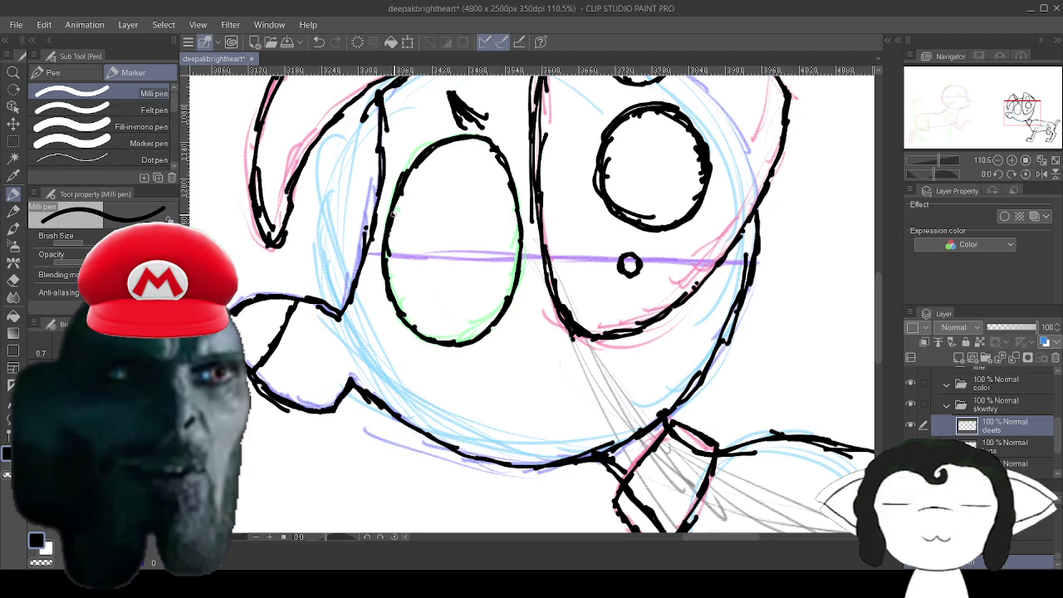
pyautogui.moveTo(395, 208)
pyautogui.mouseDown()
pyautogui.moveTo(436, 218)
pyautogui.moveTo(460, 250)
pyautogui.moveTo(453, 295)
pyautogui.moveTo(422, 315)
pyautogui.moveTo(447, 304)
pyautogui.moveTo(404, 307)
pyautogui.mouseUp()
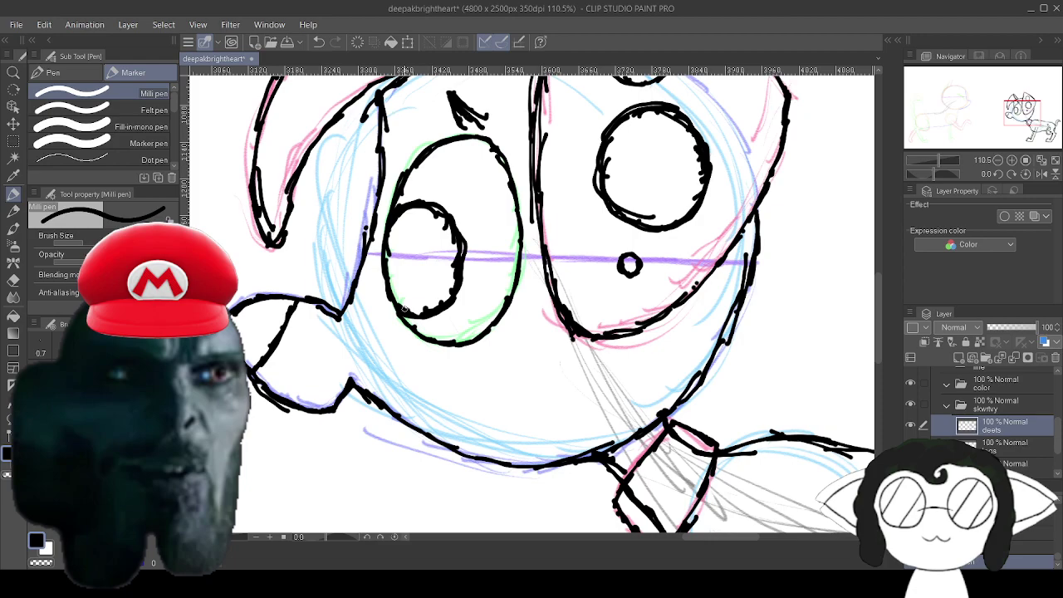
# Ink an arc behind the muzzle for the open mouth and erase the jaw line it encloses on the layer below the legs.
pyautogui.moveTo(354, 384)
pyautogui.mouseDown()
pyautogui.moveTo(386, 360)
pyautogui.moveTo(410, 377)
pyautogui.moveTo(414, 424)
pyautogui.mouseUp()
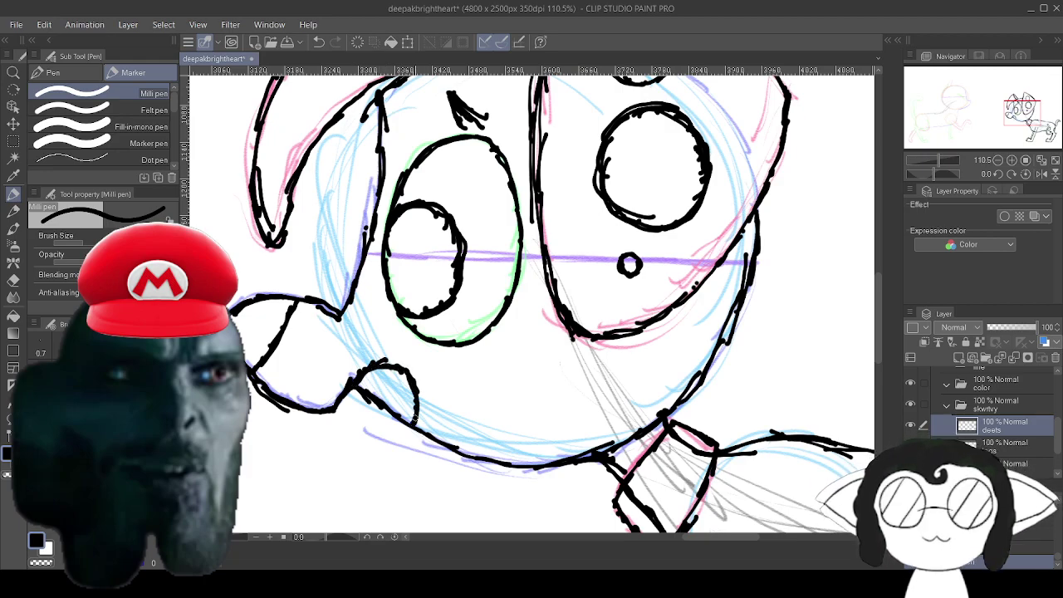
pyautogui.click(1015, 463)
pyautogui.press('e')
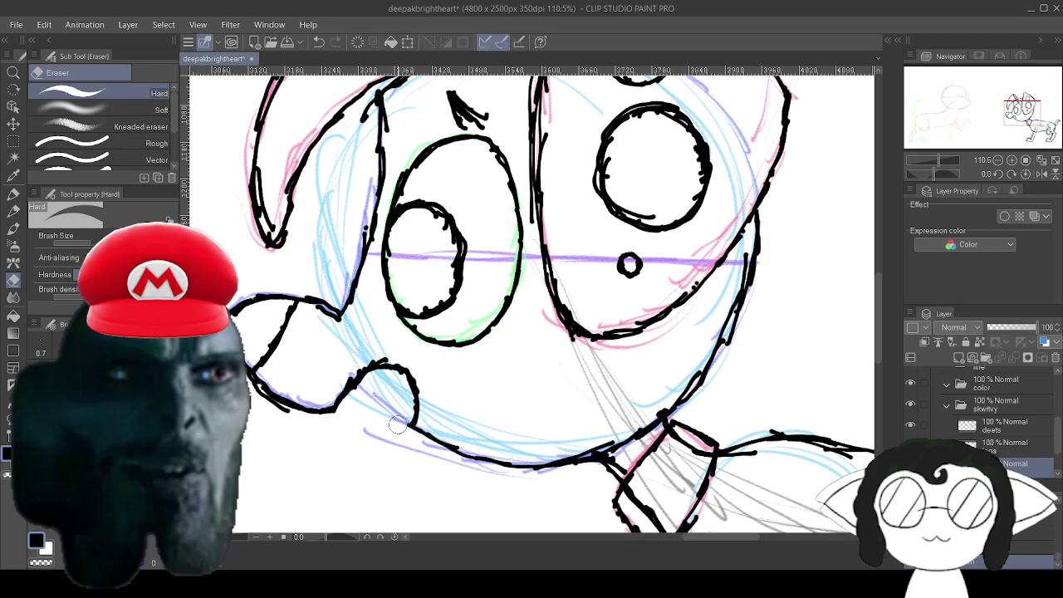
# Ink a small pointed tooth inside the open mouth behind the muzzle.
pyautogui.press('p')
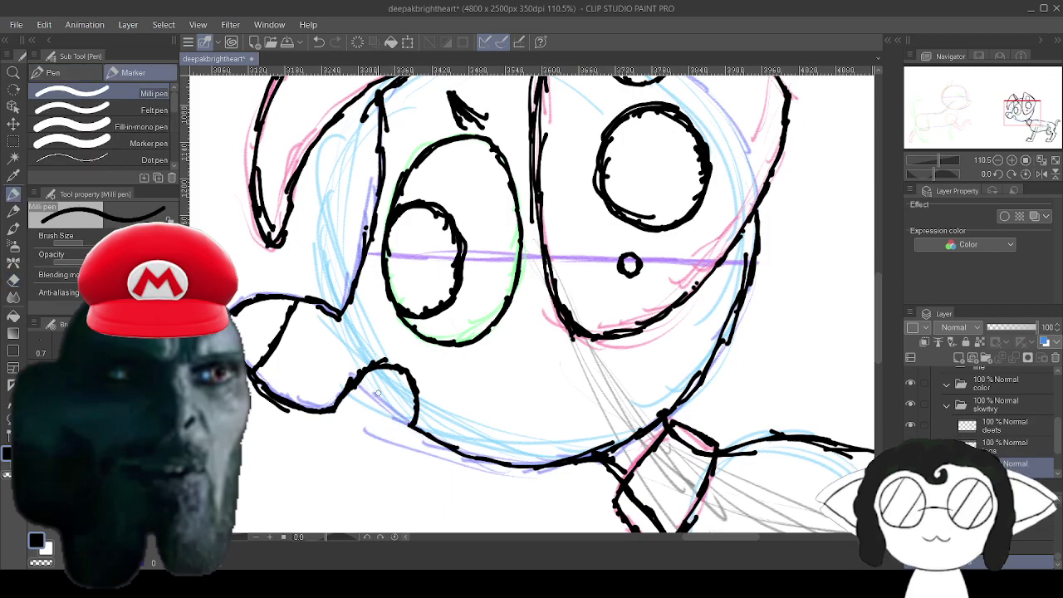
pyautogui.moveTo(375, 395); pyautogui.dragTo(374, 380)
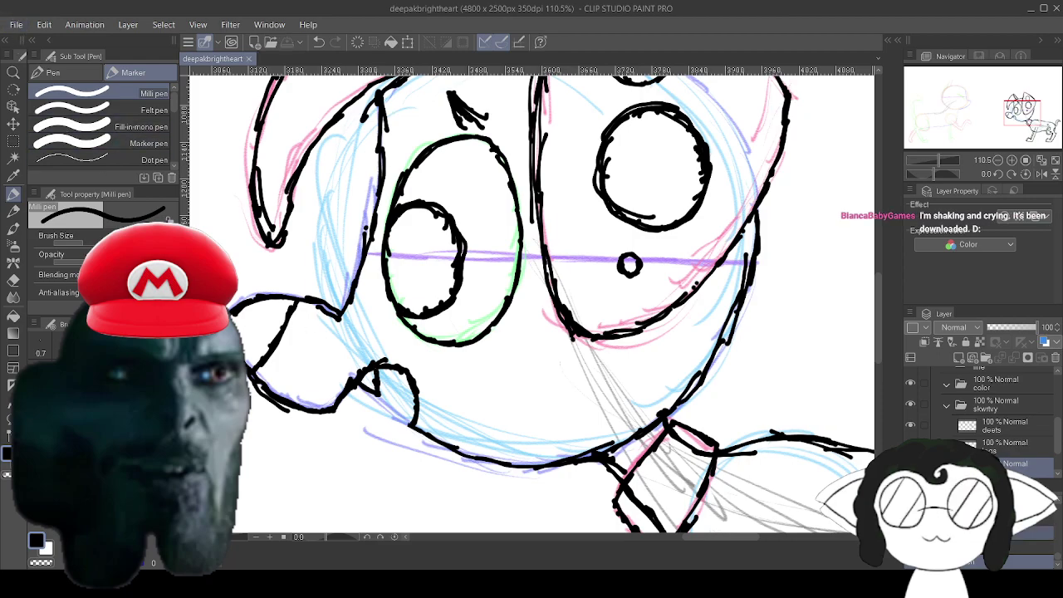
# Examine the whole canvas, comparing the inked spotted character with the uninked construction sketch of the other pose.
pyautogui.scroll(-6, 496, 100)
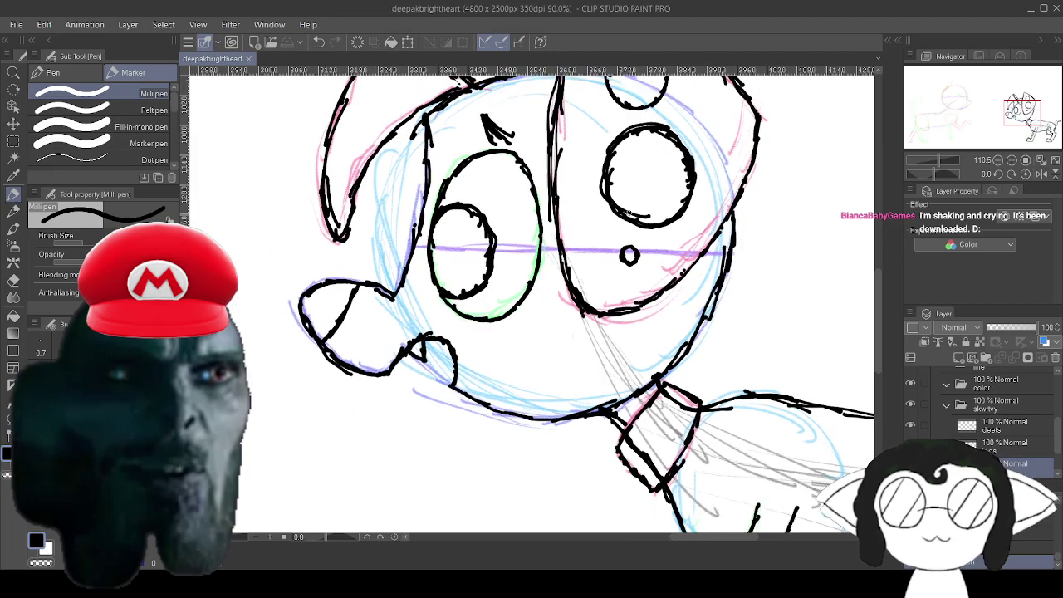
pyautogui.scroll(-5, 588, 232)
pyautogui.scroll(4, 532, 304)
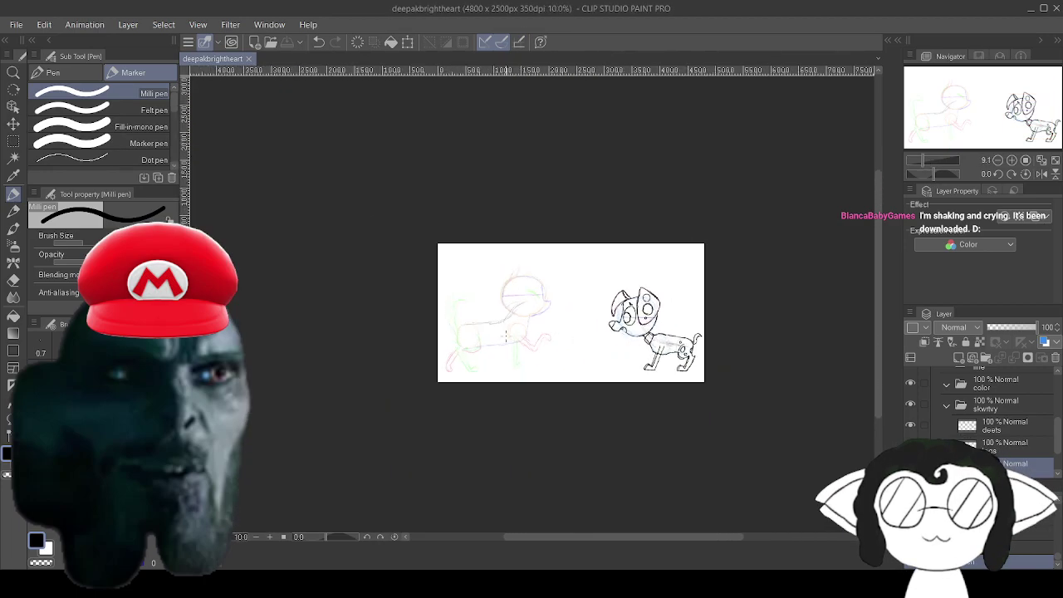
pyautogui.scroll(5, 532, 305)
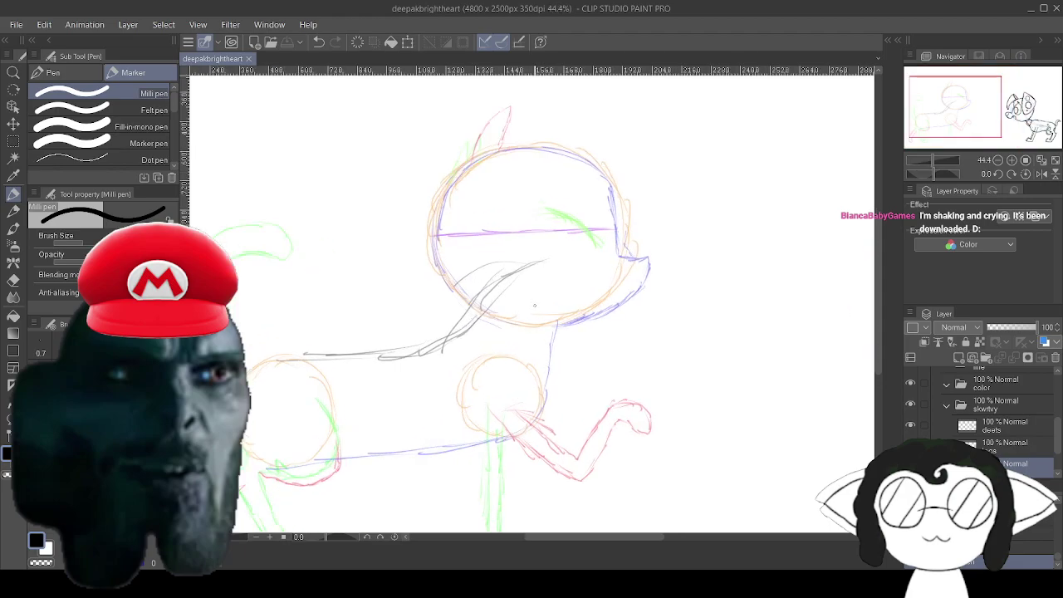
pyautogui.scroll(14, 535, 305)
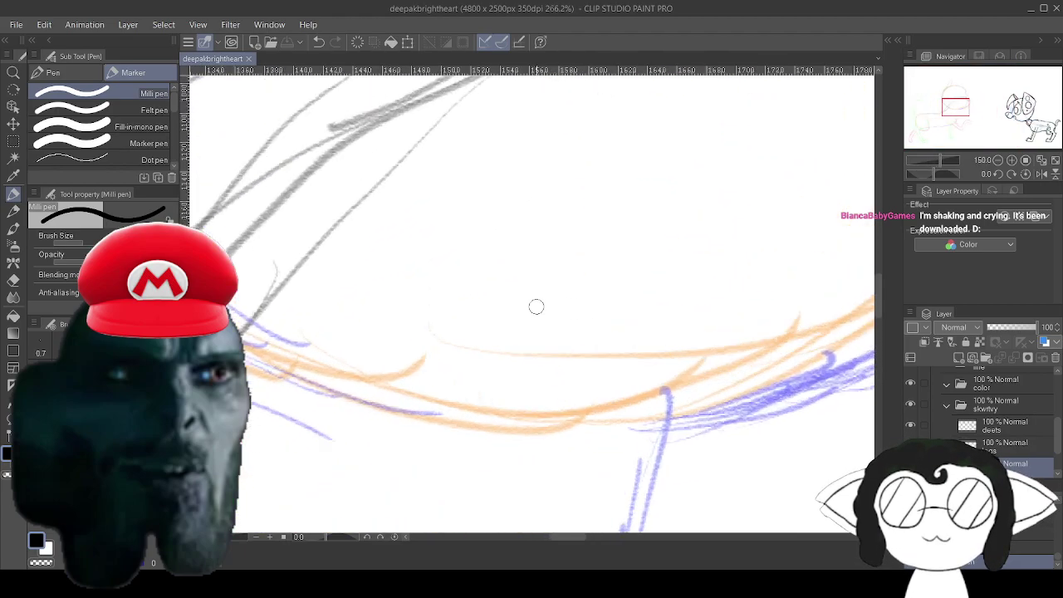
pyautogui.scroll(7, 538, 309)
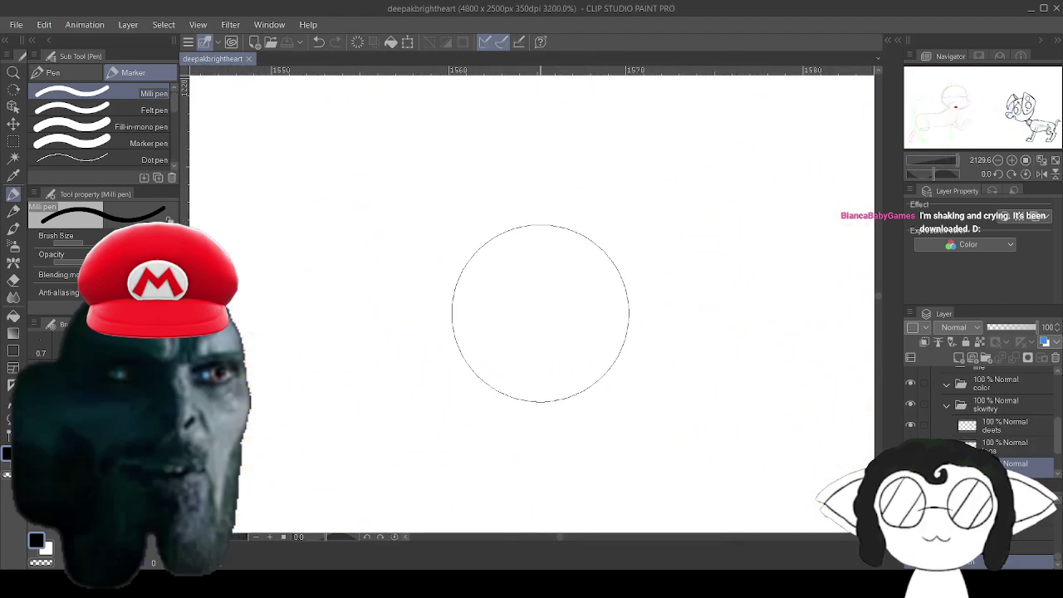
pyautogui.scroll(-10, 539, 313)
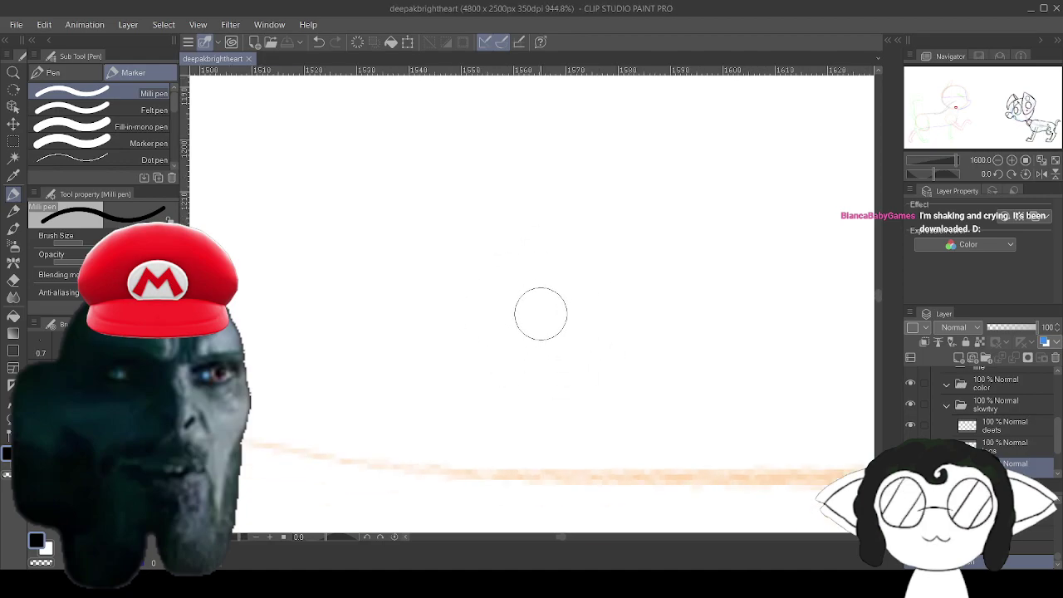
pyautogui.scroll(-12, 540, 326)
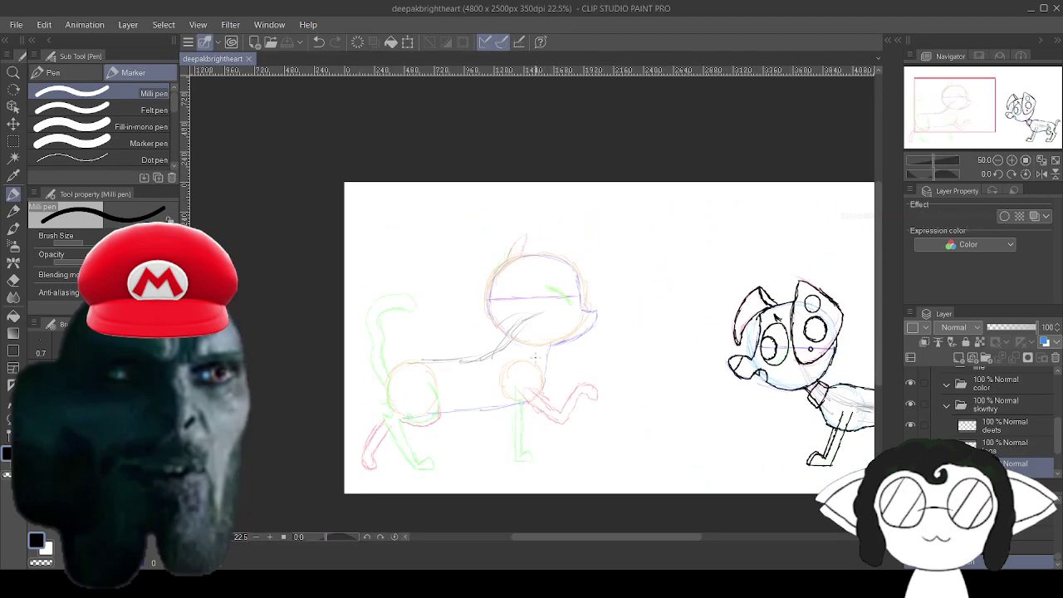
pyautogui.scroll(5, 580, 360)
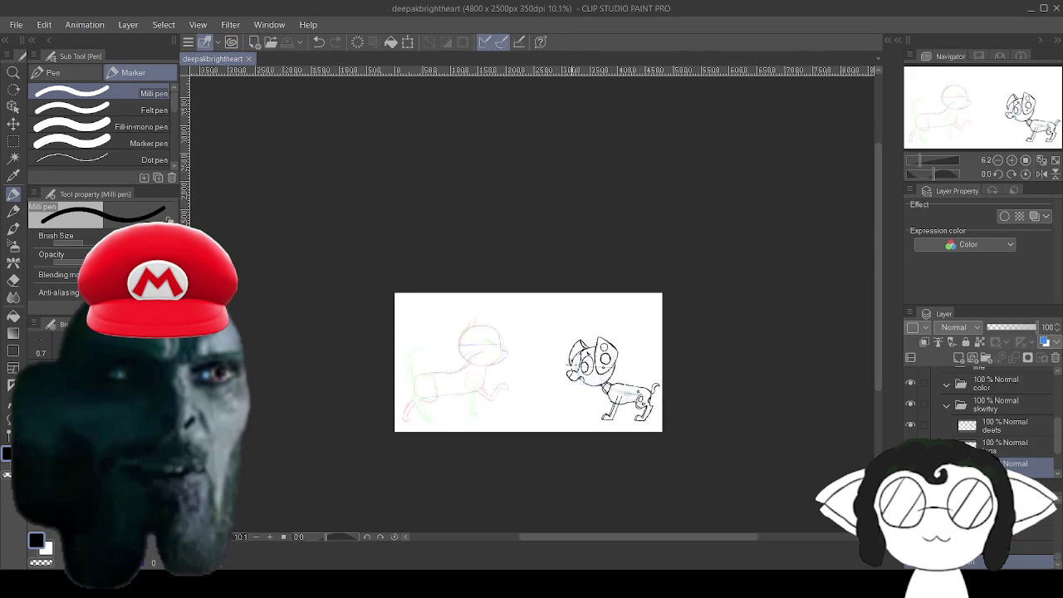
pyautogui.scroll(3, 588, 349)
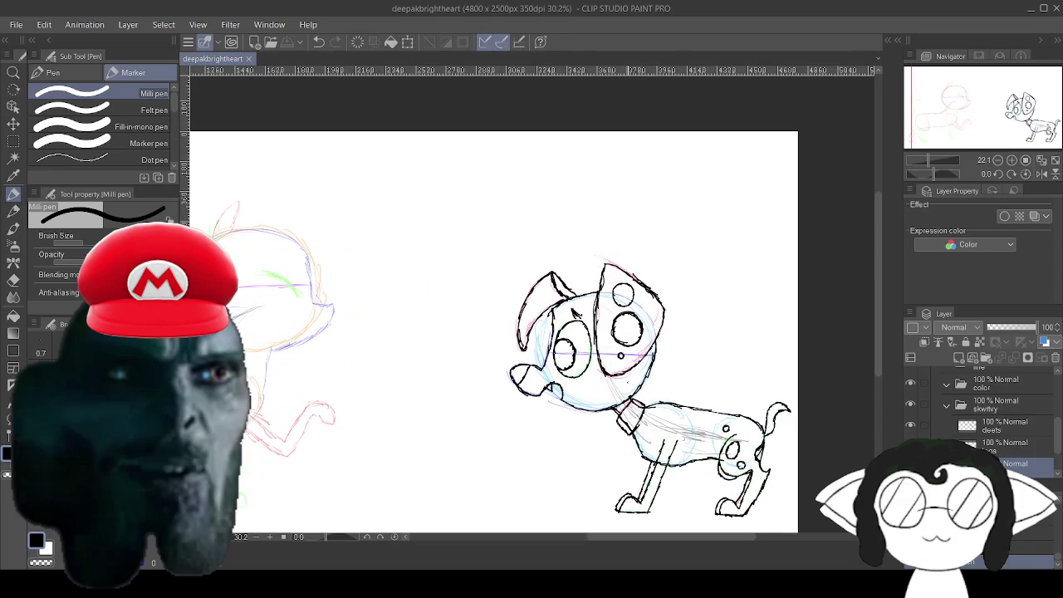
# Examine the inked spotted character's head, muzzle and markings up close and in relation to the whole body.
pyautogui.scroll(1, 636, 365)
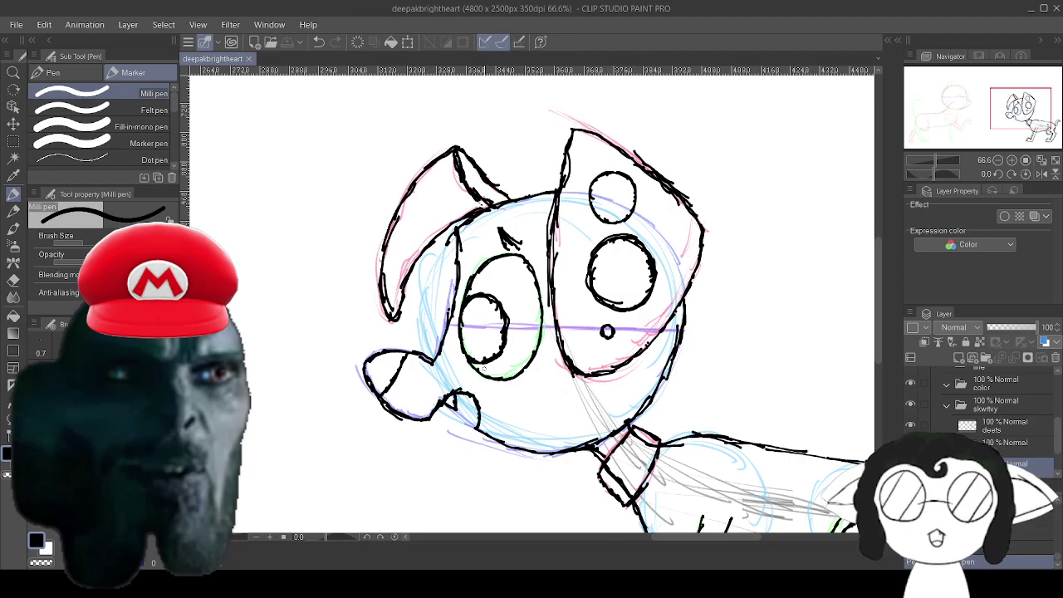
pyautogui.scroll(-5, 368, 380)
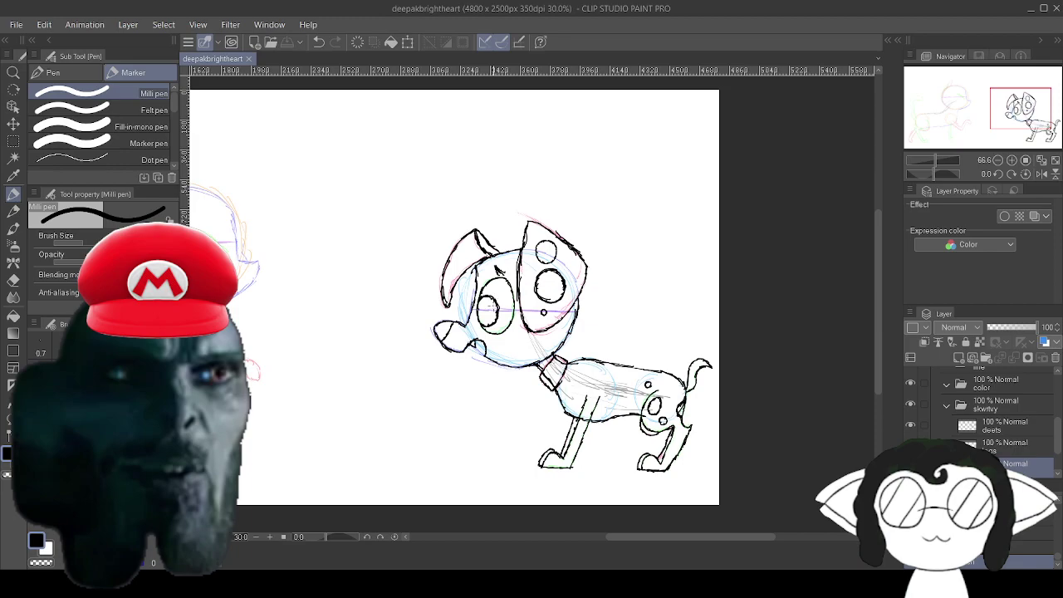
pyautogui.scroll(6, 512, 328)
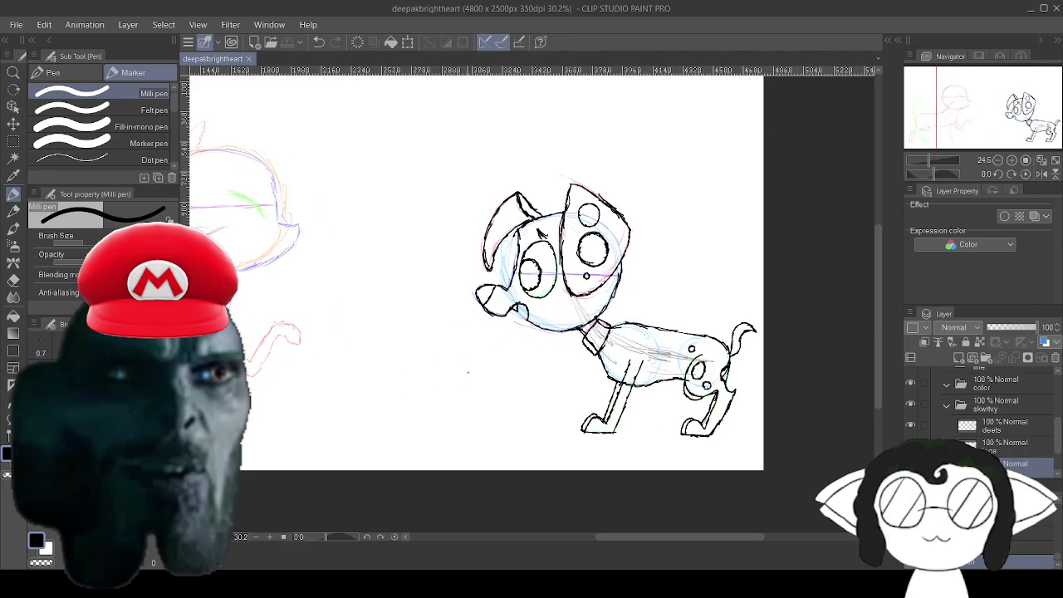
pyautogui.scroll(3, 510, 297)
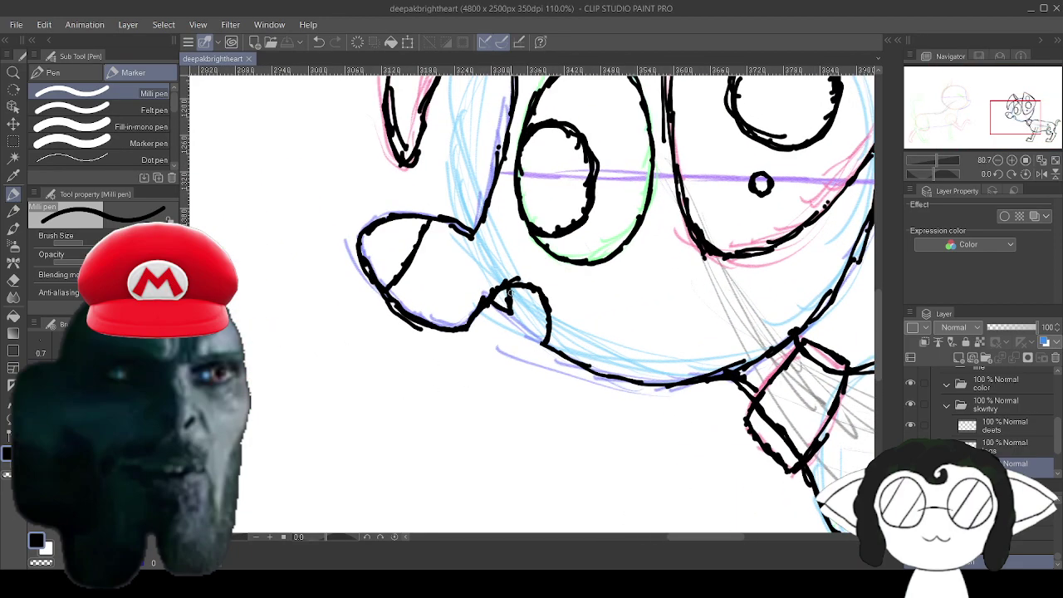
pyautogui.scroll(-6, 517, 199)
pyautogui.scroll(4, 526, 128)
pyautogui.scroll(1, 526, 127)
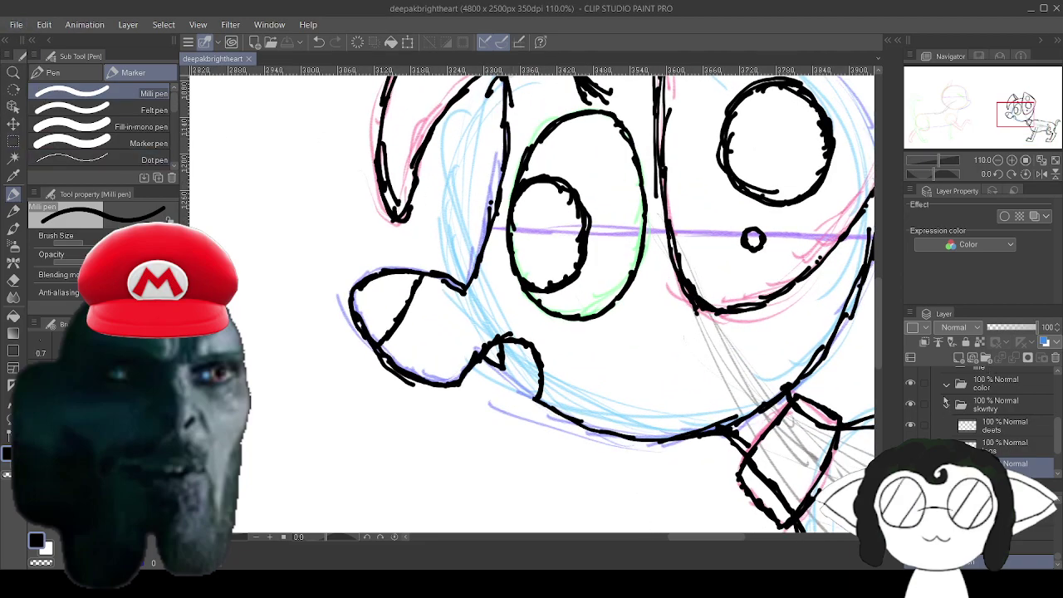
# Collapse the skwrtvy folder in the deepak group and set the folder's opacity to 23%.
pyautogui.click(944, 392)
pyautogui.click(944, 406)
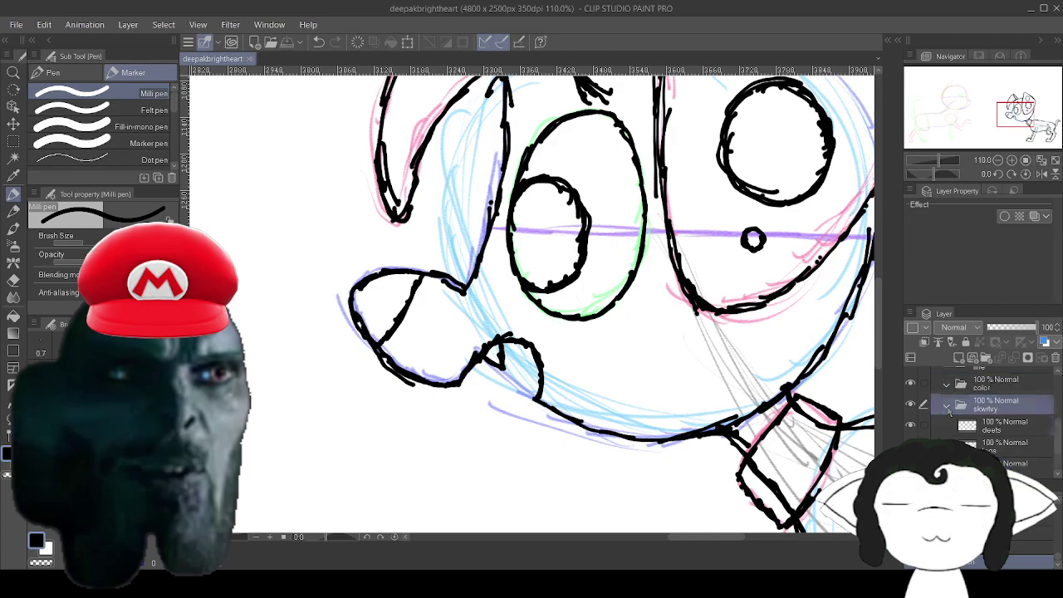
pyautogui.click(947, 408)
pyautogui.scroll(2, 986, 440)
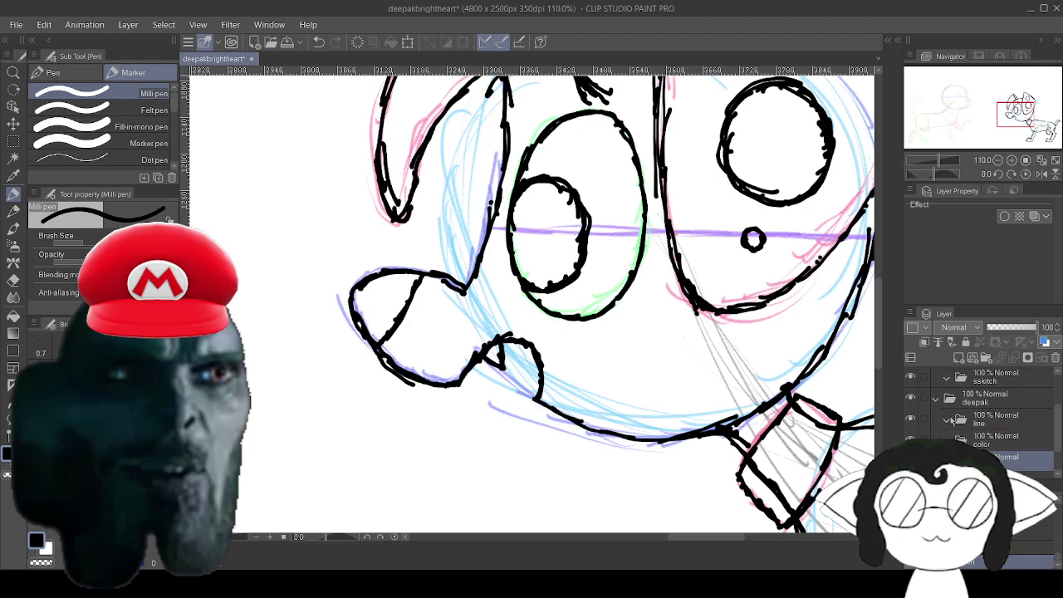
pyautogui.click(971, 422)
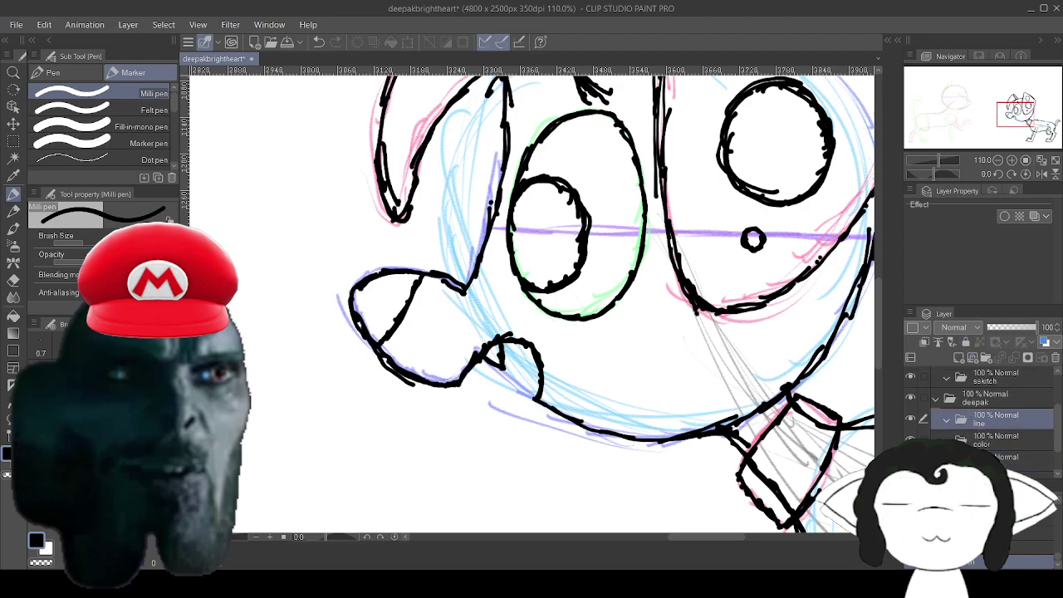
pyautogui.click(997, 458)
pyautogui.click(999, 327)
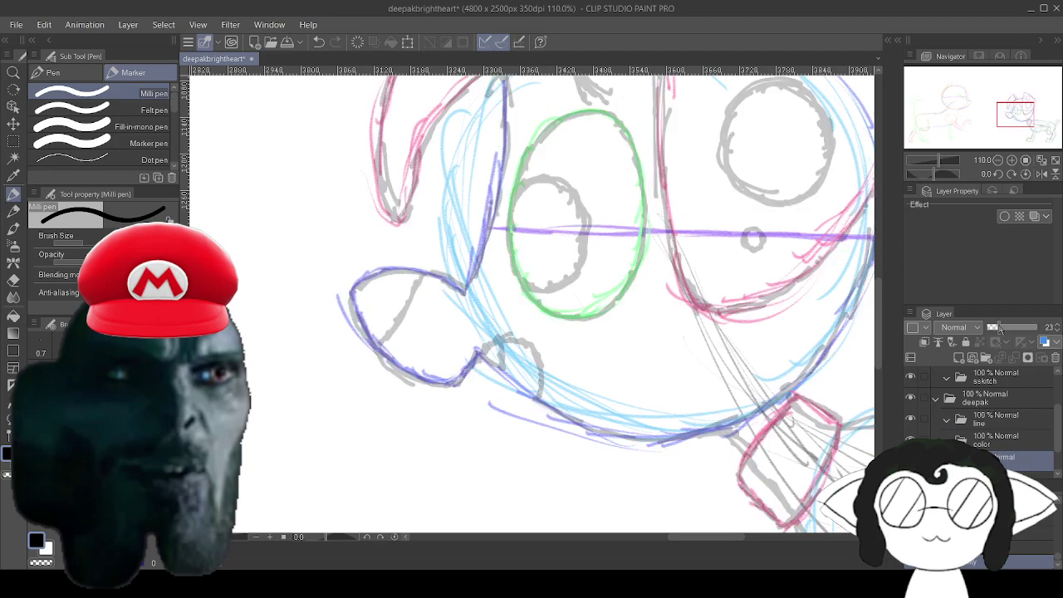
# Add a new raster layer named hed inside the deepak group's line folder.
pyautogui.click(993, 420)
pyautogui.click(959, 359)
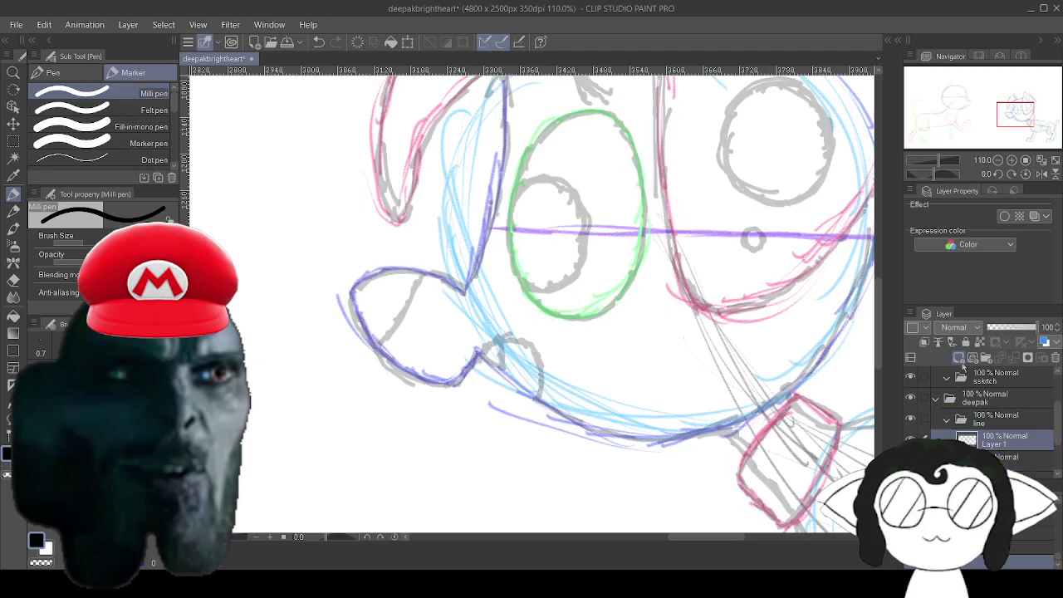
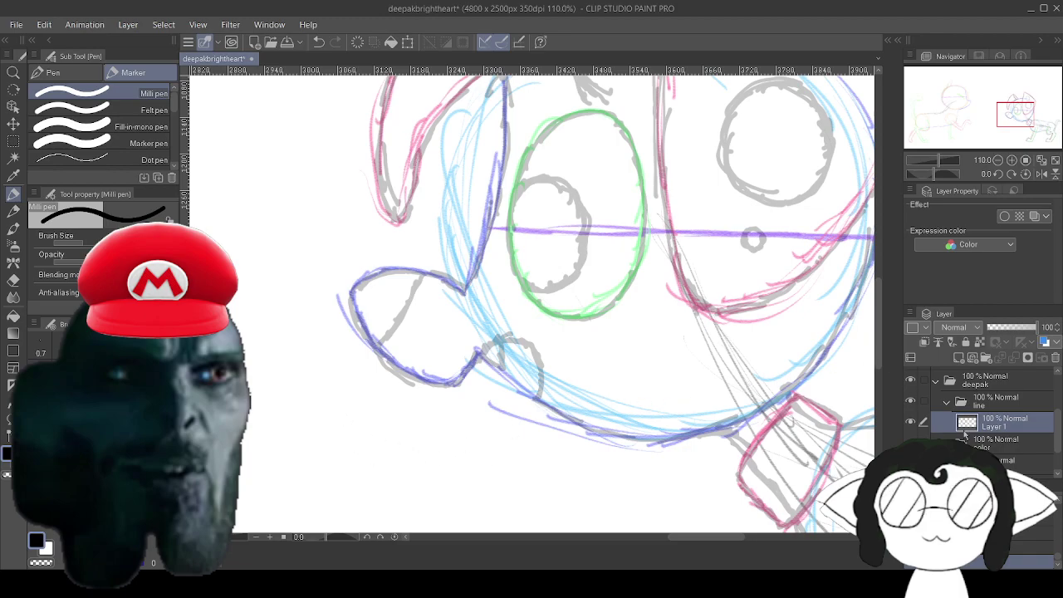
pyautogui.scroll(-3, 673, 323)
pyautogui.scroll(2, 752, 230)
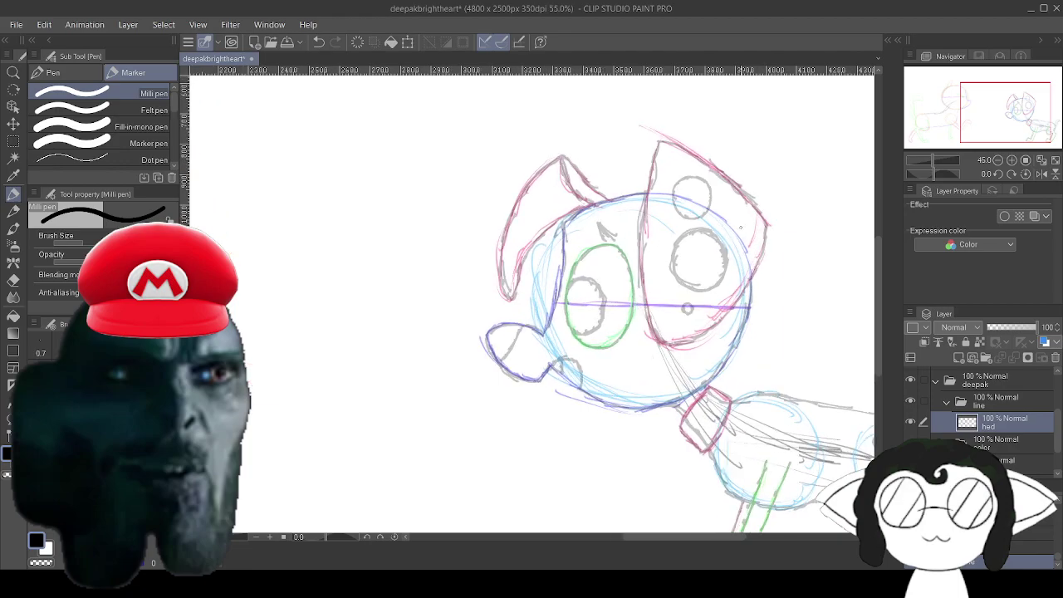
pyautogui.scroll(4, 636, 243)
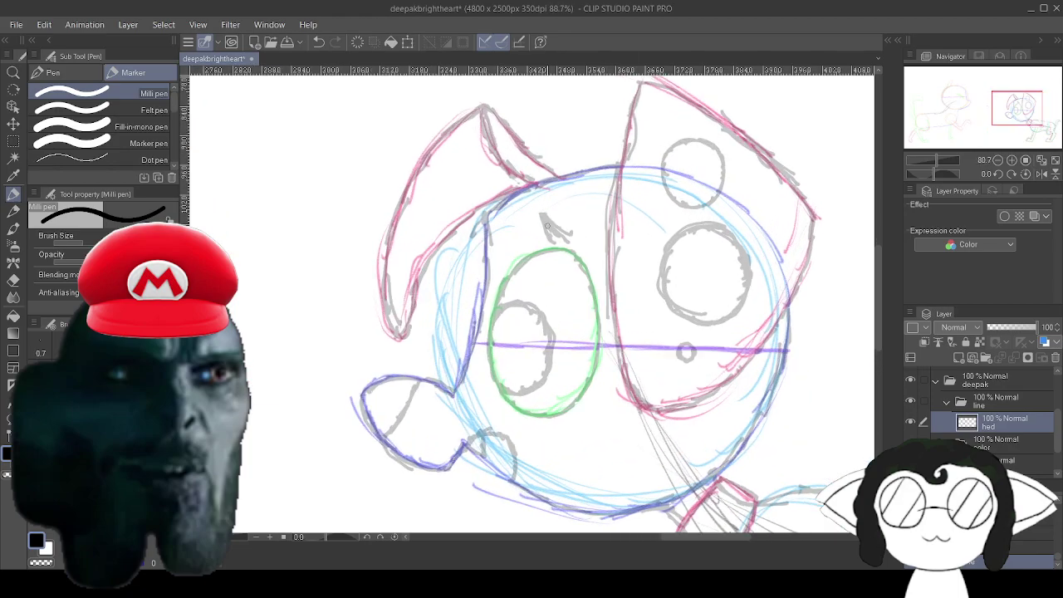
pyautogui.scroll(-1, 548, 232)
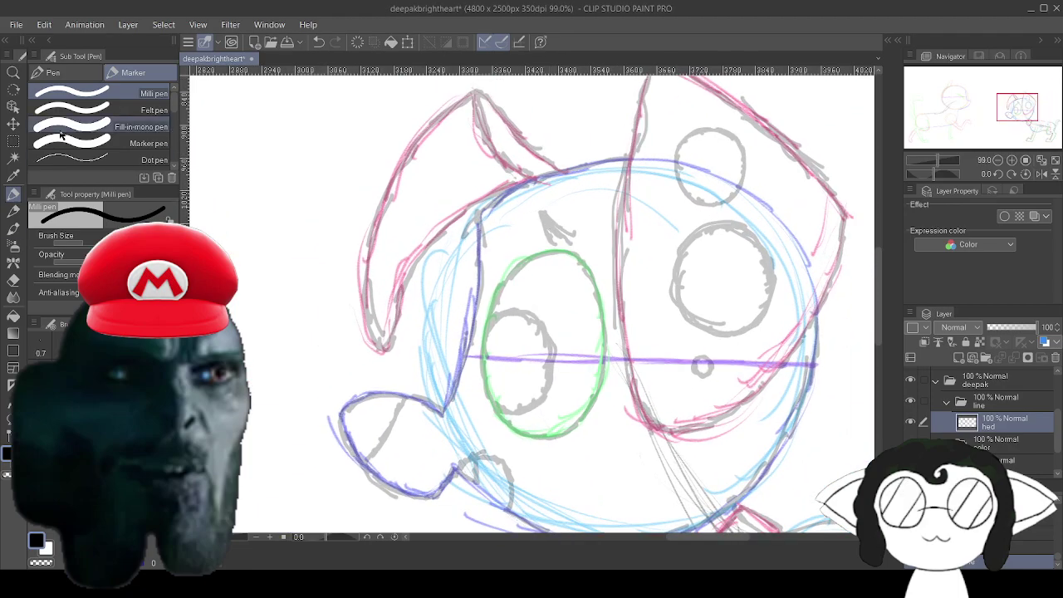
# Try inking the top of the head and the inner edge of the small curved ear with the Textured pen.
pyautogui.click(83, 73)
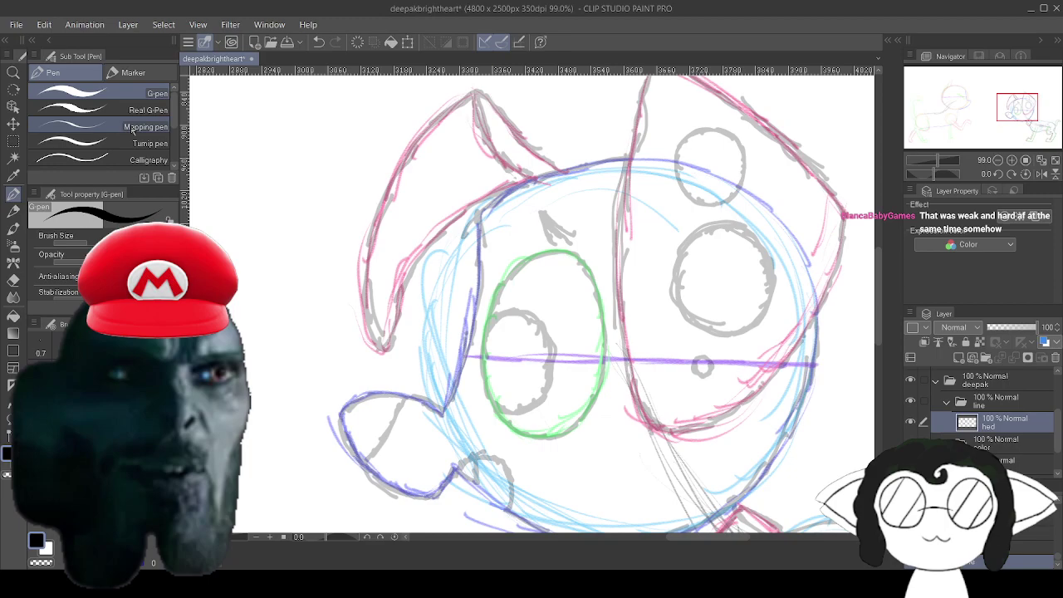
pyautogui.scroll(-3, 133, 132)
pyautogui.click(135, 156)
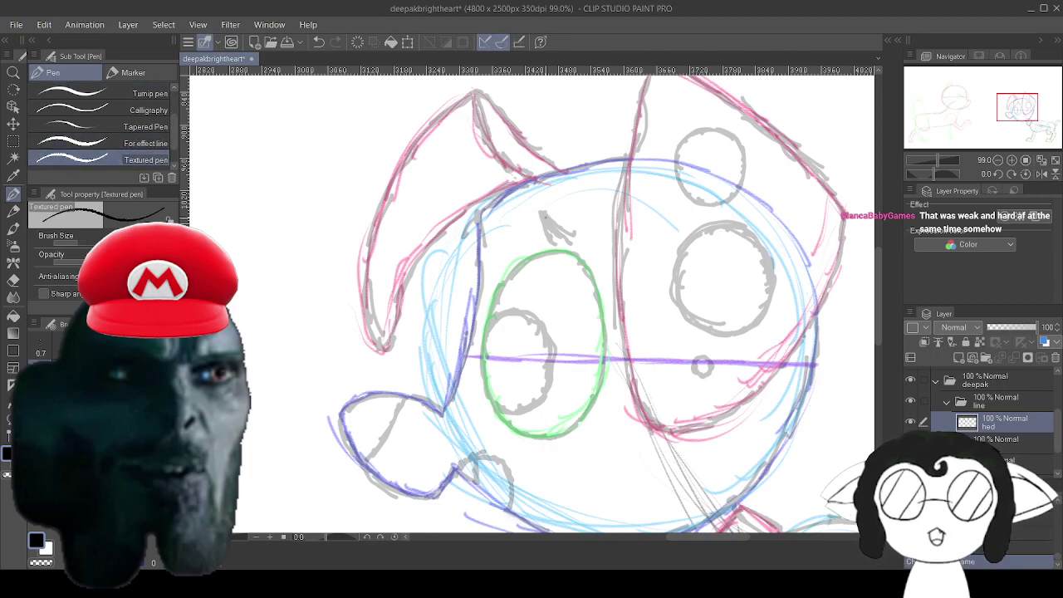
pyautogui.scroll(-3, 549, 307)
pyautogui.scroll(4, 549, 307)
pyautogui.scroll(5, 538, 209)
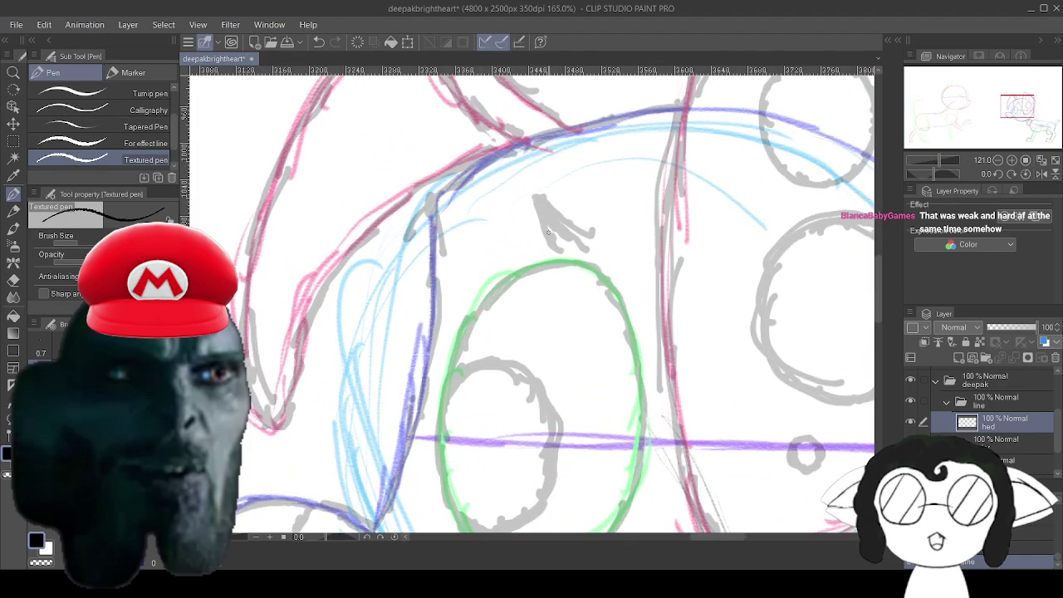
pyautogui.scroll(-1, 537, 208)
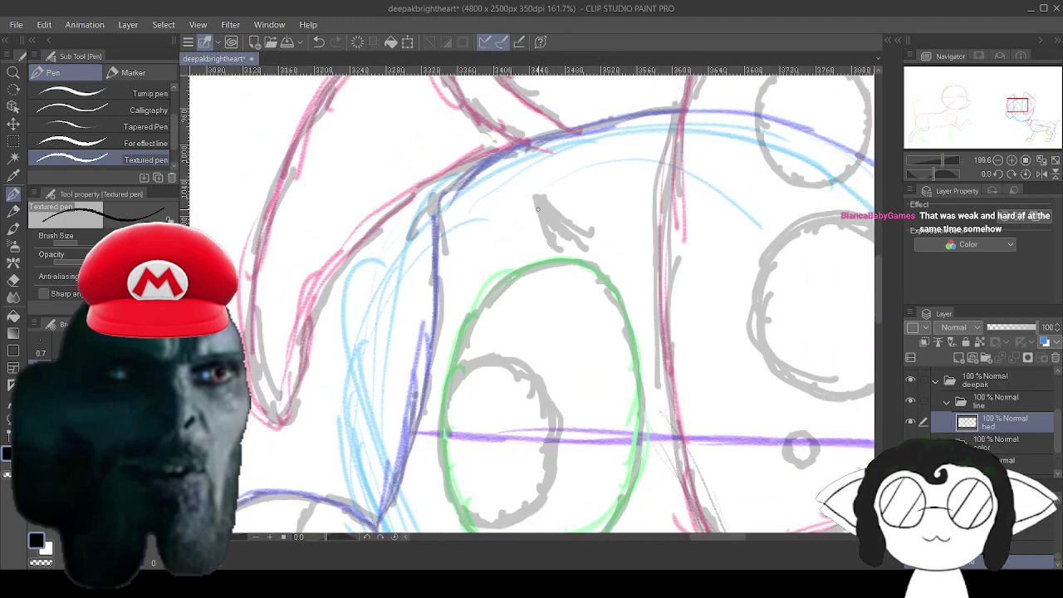
pyautogui.moveTo(539, 211); pyautogui.dragTo(570, 293)
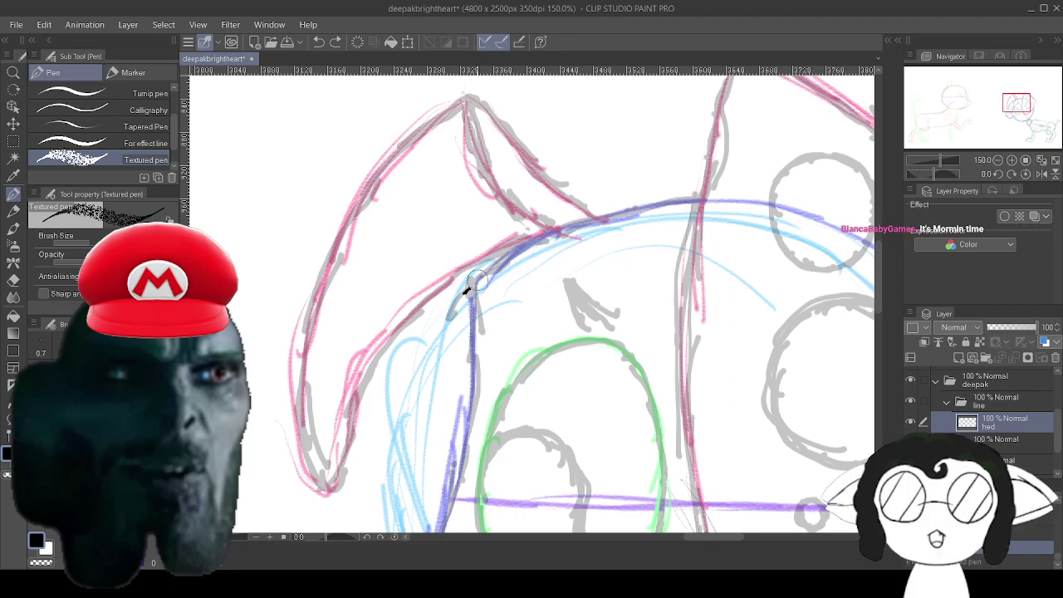
pyautogui.moveTo(464, 290)
pyautogui.mouseDown()
pyautogui.moveTo(593, 215)
pyautogui.moveTo(689, 203)
pyautogui.mouseUp()
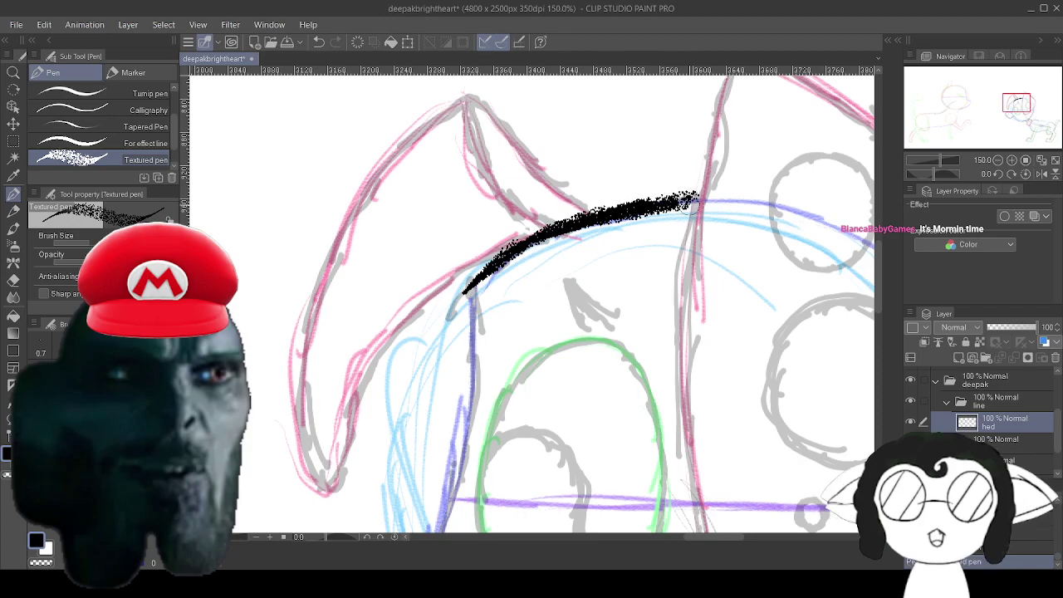
pyautogui.moveTo(631, 249); pyautogui.dragTo(623, 333)
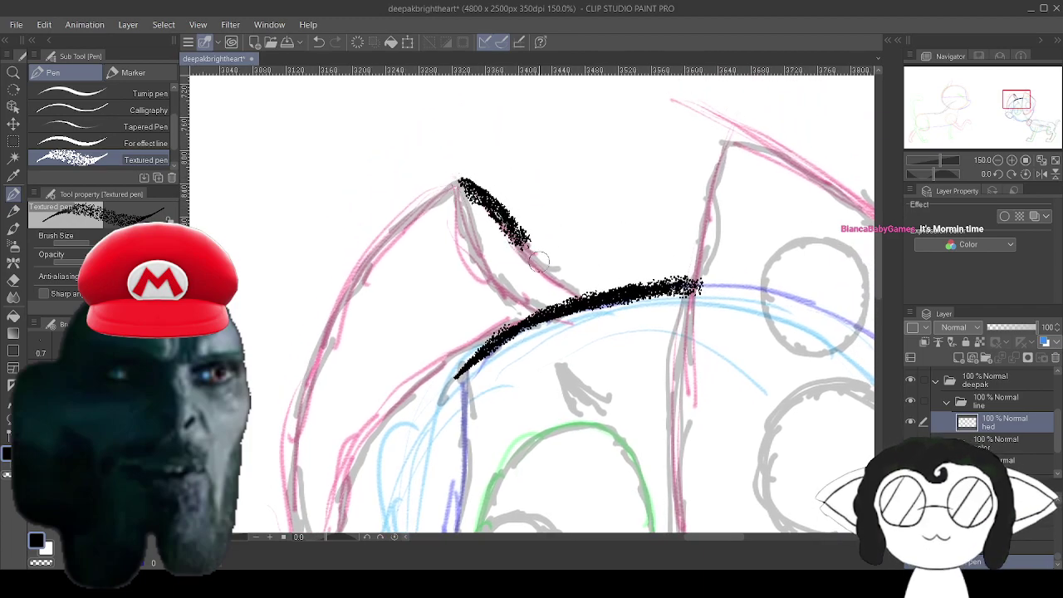
pyautogui.moveTo(538, 262); pyautogui.dragTo(552, 273)
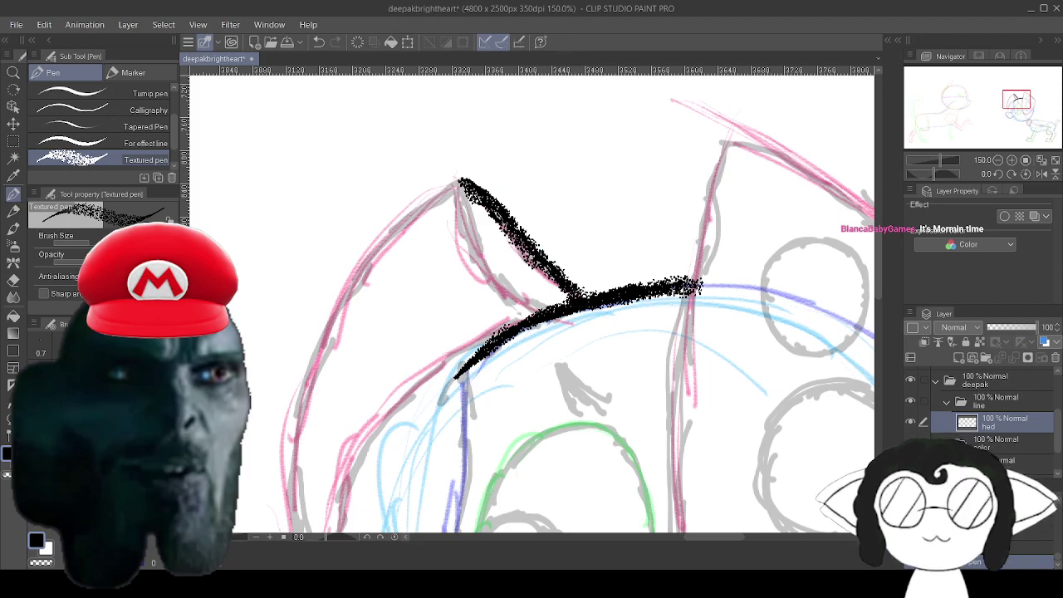
# Undo the textured strokes along the ear edge and the top of the head.
pyautogui.click(318, 42)
pyautogui.click(318, 41)
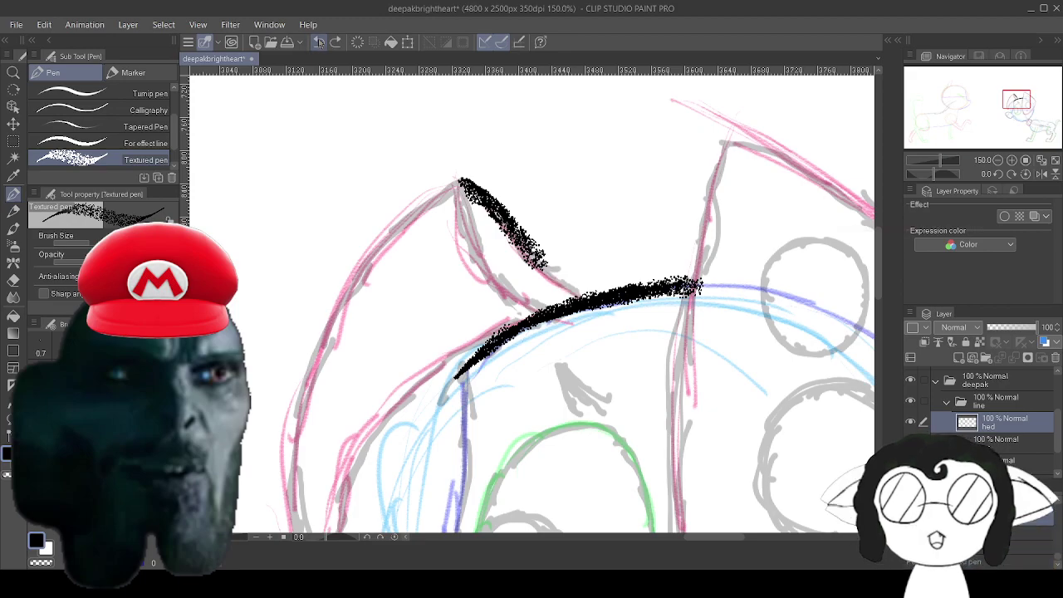
pyautogui.click(318, 41)
pyautogui.click(318, 42)
pyautogui.click(318, 42)
pyautogui.click(318, 42)
pyautogui.click(318, 42)
pyautogui.click(318, 41)
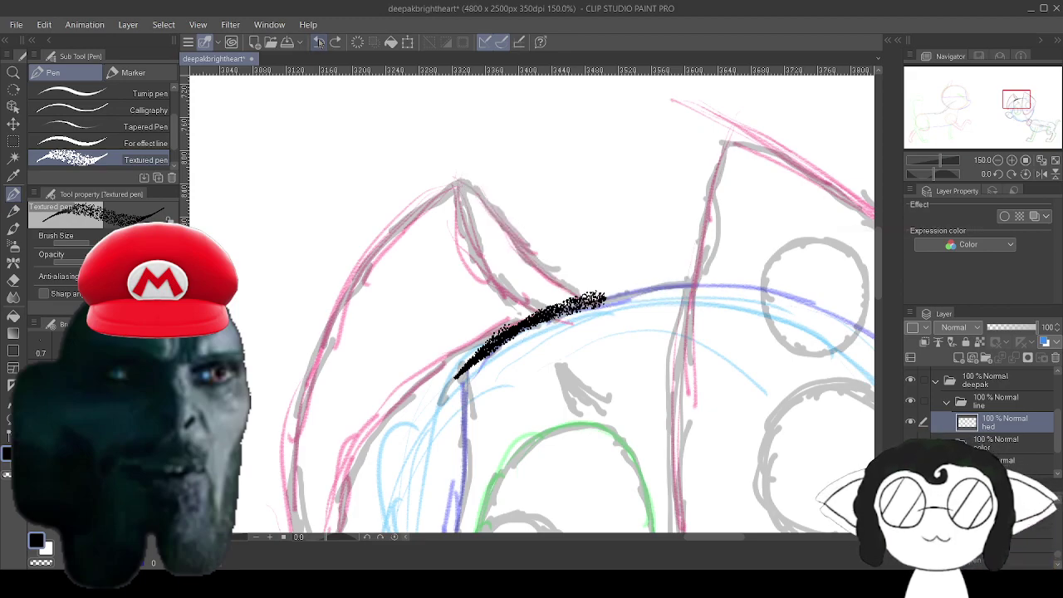
pyautogui.click(318, 41)
pyautogui.click(317, 41)
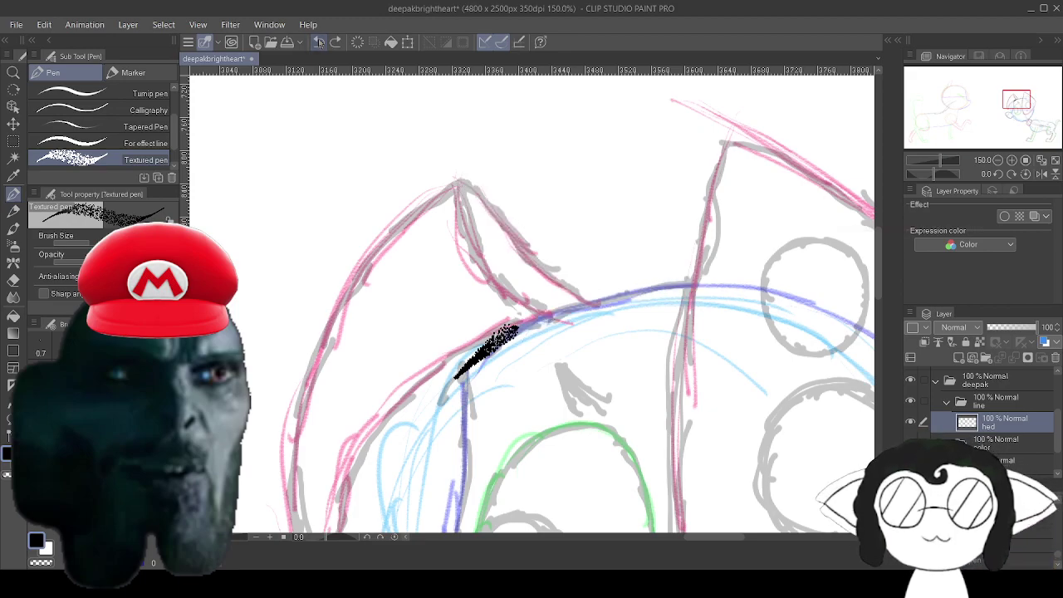
# Try a thick curving stroke from the small ear's tip with the For effect line pen, and undo it.
pyautogui.click(100, 143)
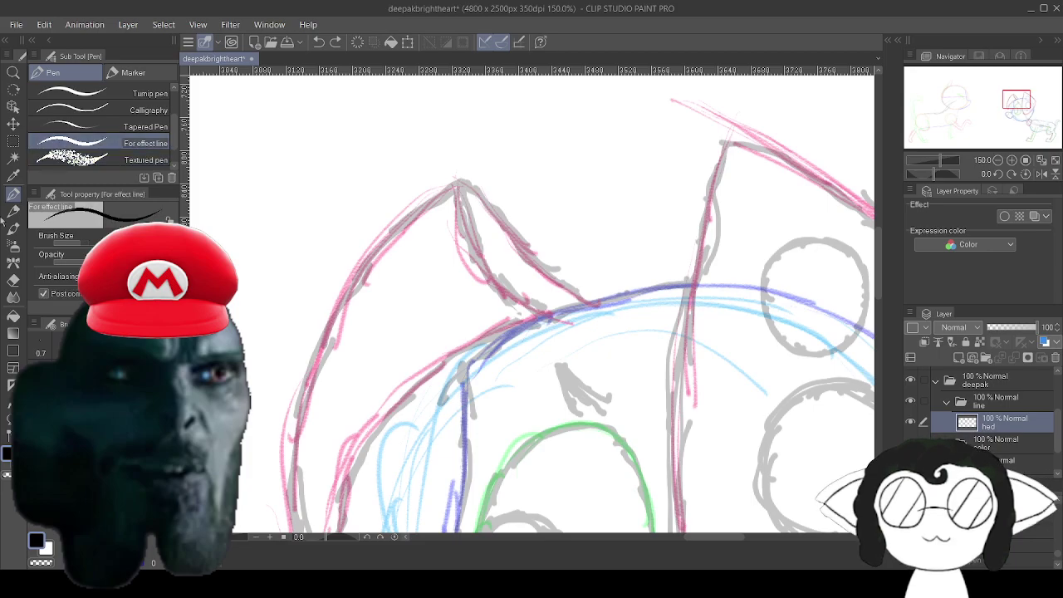
pyautogui.moveTo(463, 178)
pyautogui.mouseDown()
pyautogui.moveTo(552, 249)
pyautogui.moveTo(609, 190)
pyautogui.moveTo(597, 164)
pyautogui.moveTo(631, 182)
pyautogui.mouseUp()
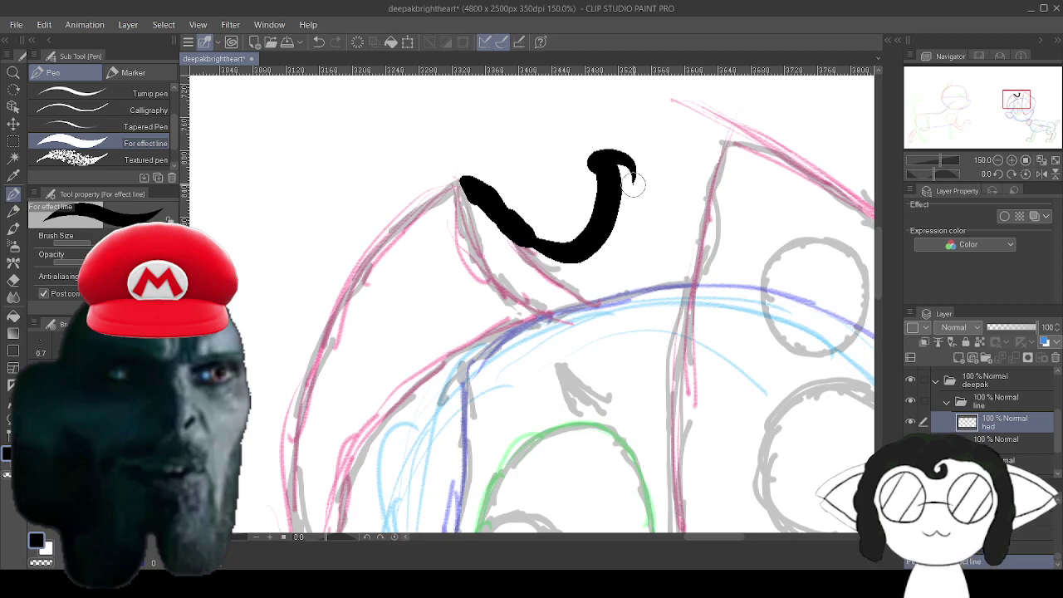
pyautogui.click(319, 43)
pyautogui.click(320, 43)
pyautogui.click(320, 43)
pyautogui.click(320, 43)
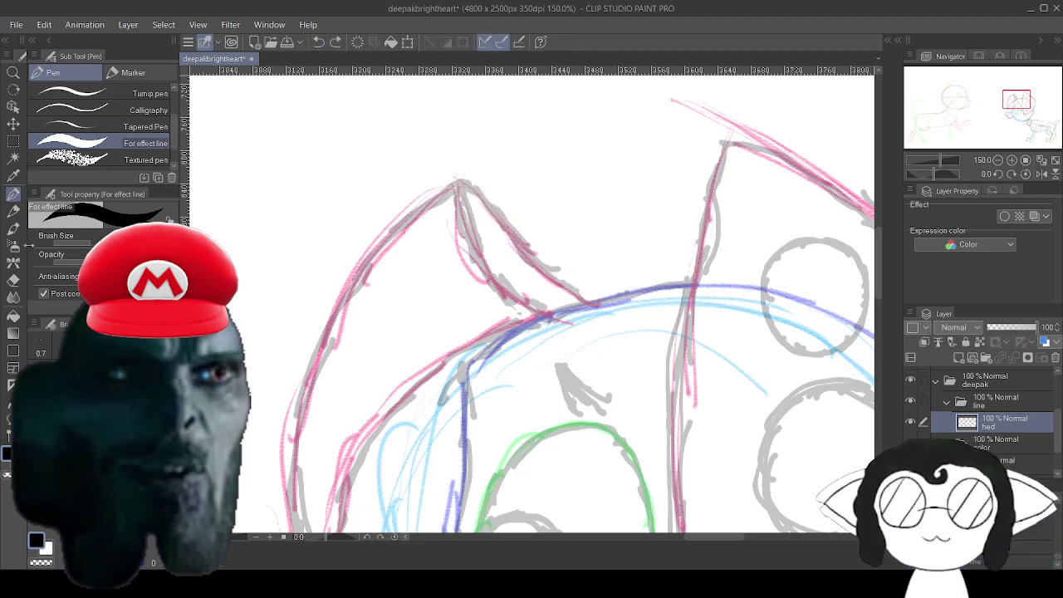
# Choose the Colored pencil as the brush for the head's line art.
pyautogui.scroll(-2, 85, 148)
pyautogui.click(15, 212)
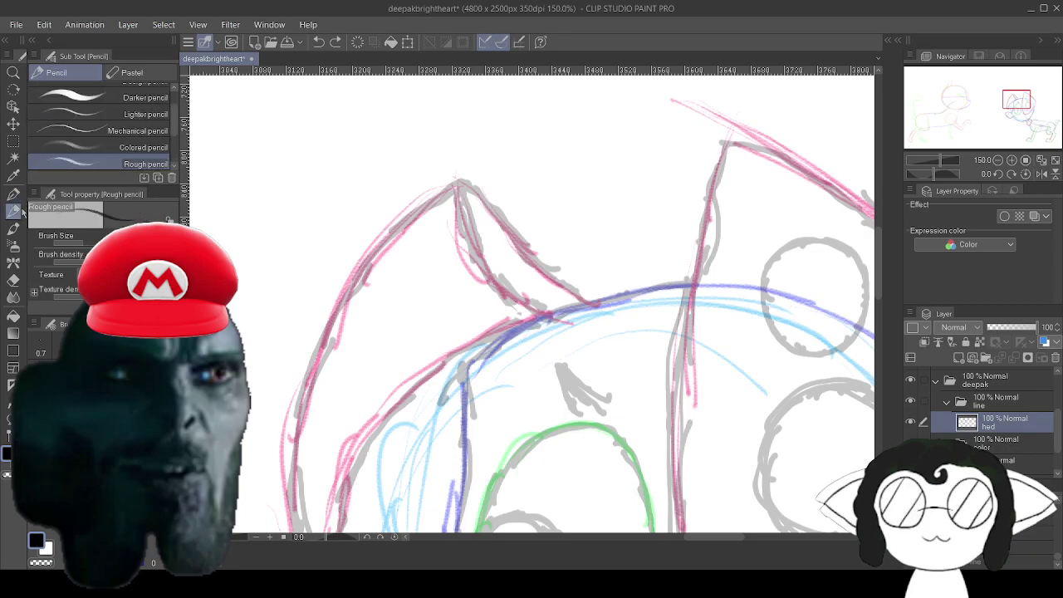
pyautogui.scroll(-4, 125, 129)
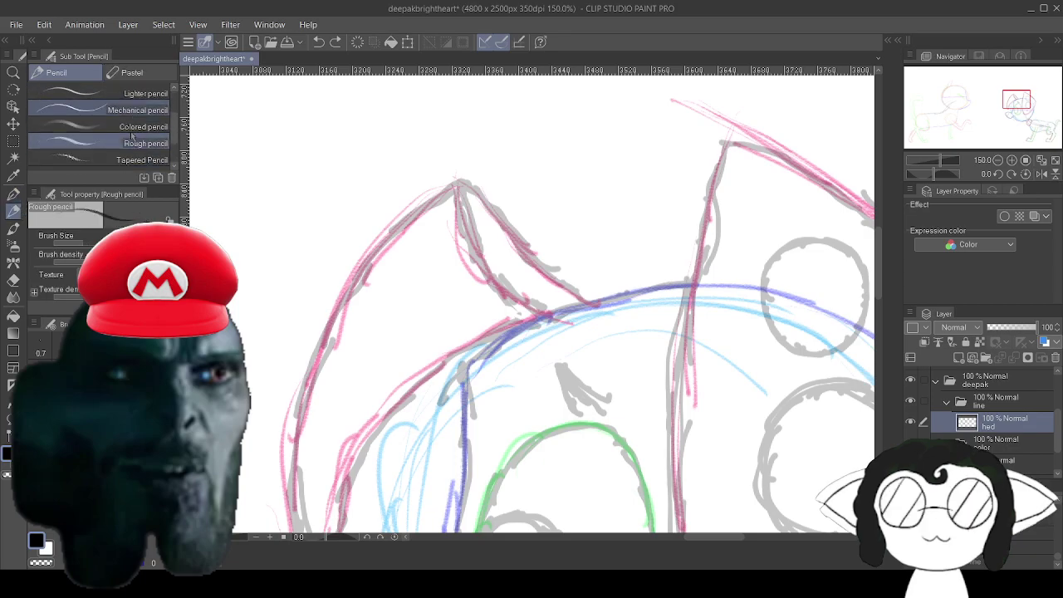
pyautogui.scroll(1, 125, 116)
pyautogui.click(124, 101)
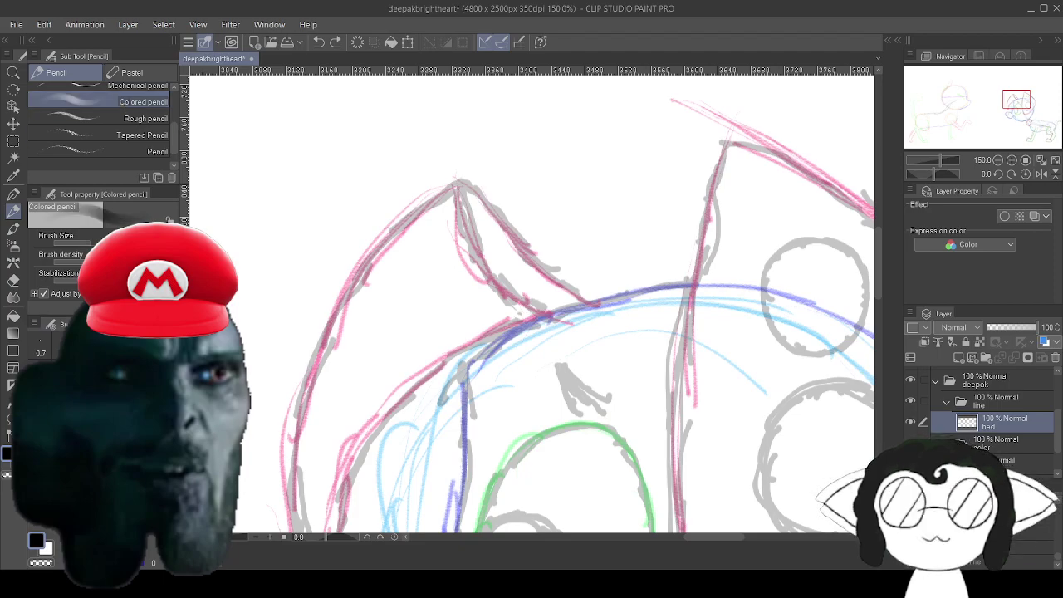
# Try a Colored pencil stroke along the inner edge of the folded ear and undo it.
pyautogui.moveTo(468, 192); pyautogui.dragTo(560, 275)
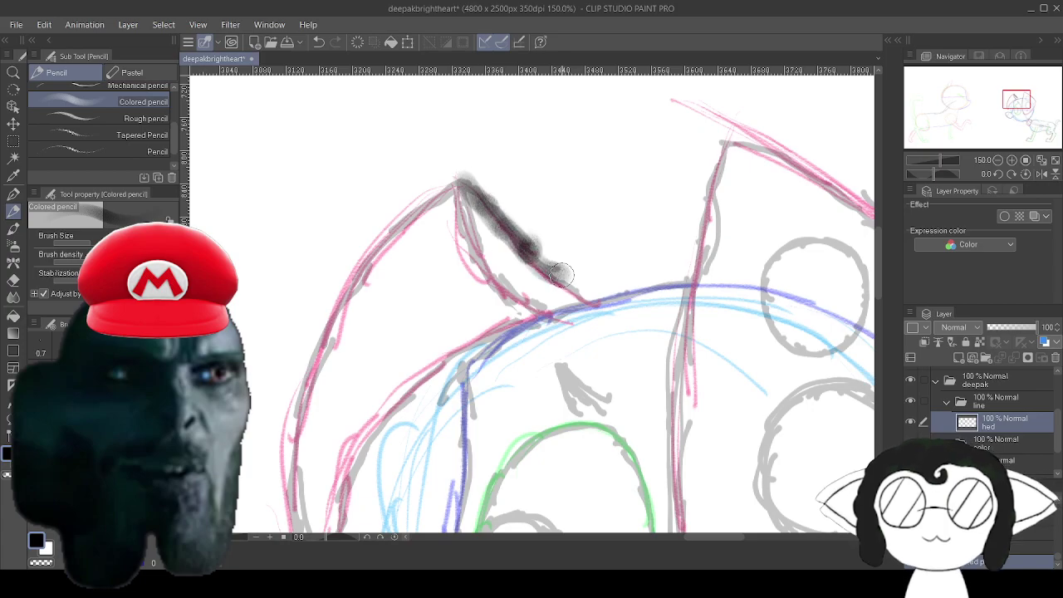
pyautogui.click(313, 50)
pyautogui.click(313, 49)
pyautogui.click(314, 50)
pyautogui.click(314, 50)
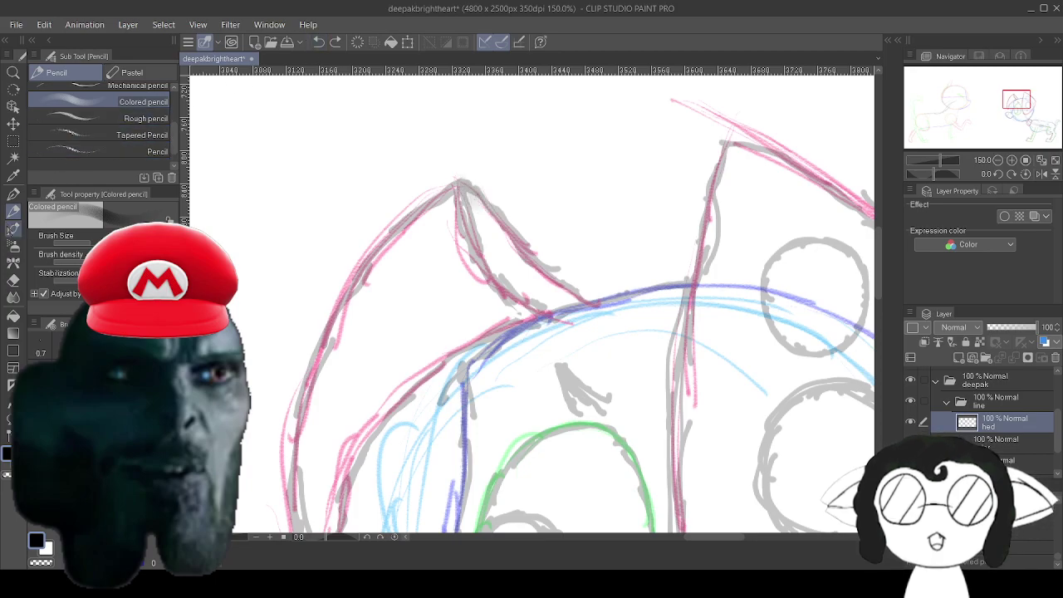
# Switch to the Pen tool and choose the Textured pen brush for the line art.
pyautogui.press('p')
pyautogui.click(70, 147)
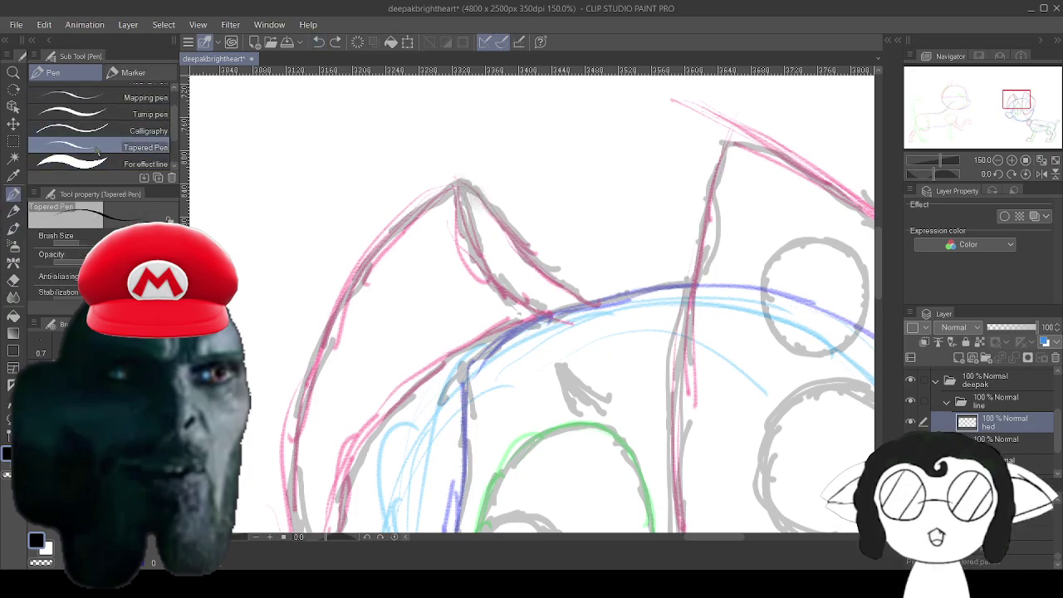
pyautogui.scroll(-2, 93, 147)
pyautogui.click(91, 135)
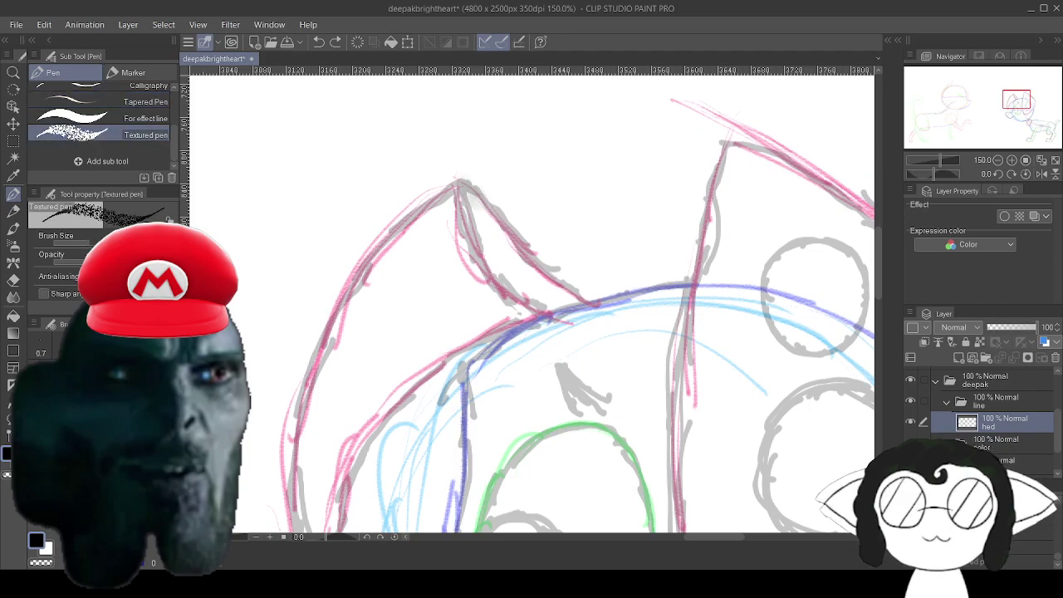
pyautogui.scroll(-2, 66, 266)
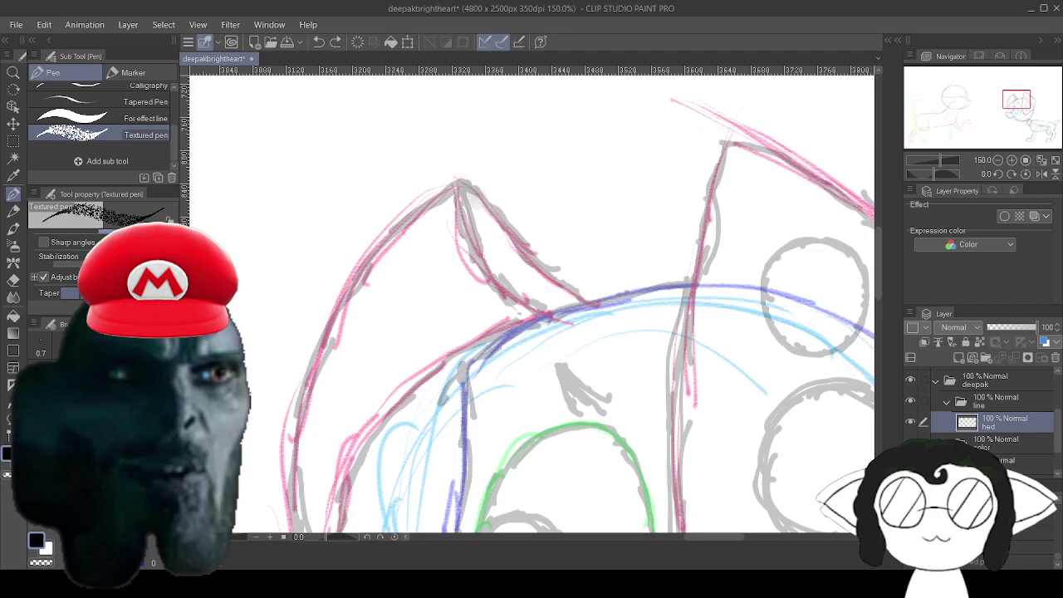
pyautogui.scroll(2, 67, 258)
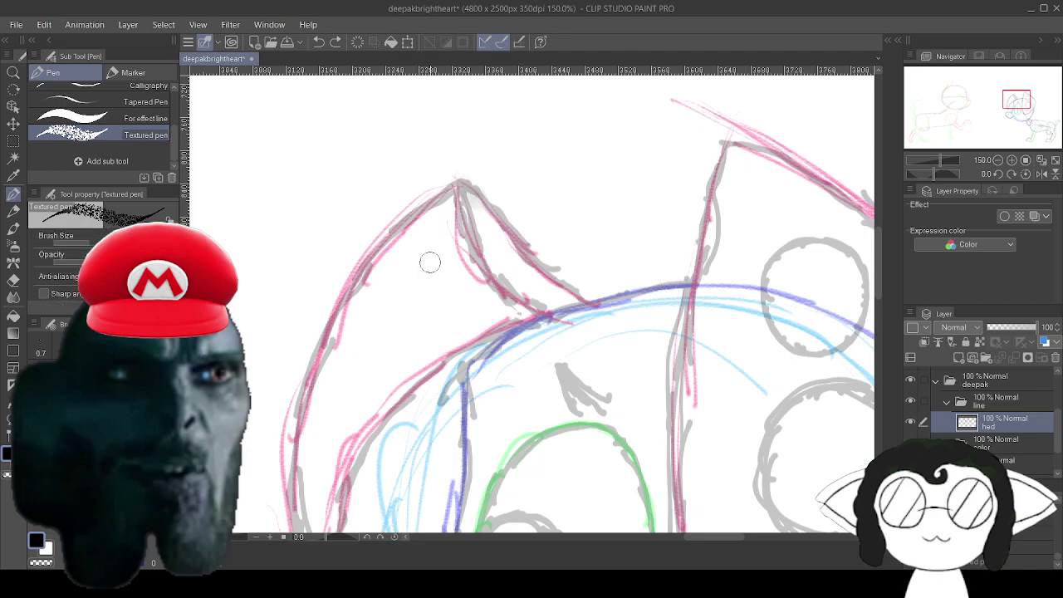
# Try a Textured pen stroke along the top of the dog's head and undo it.
pyautogui.moveTo(465, 372)
pyautogui.mouseDown()
pyautogui.moveTo(563, 306)
pyautogui.moveTo(684, 283)
pyautogui.mouseUp()
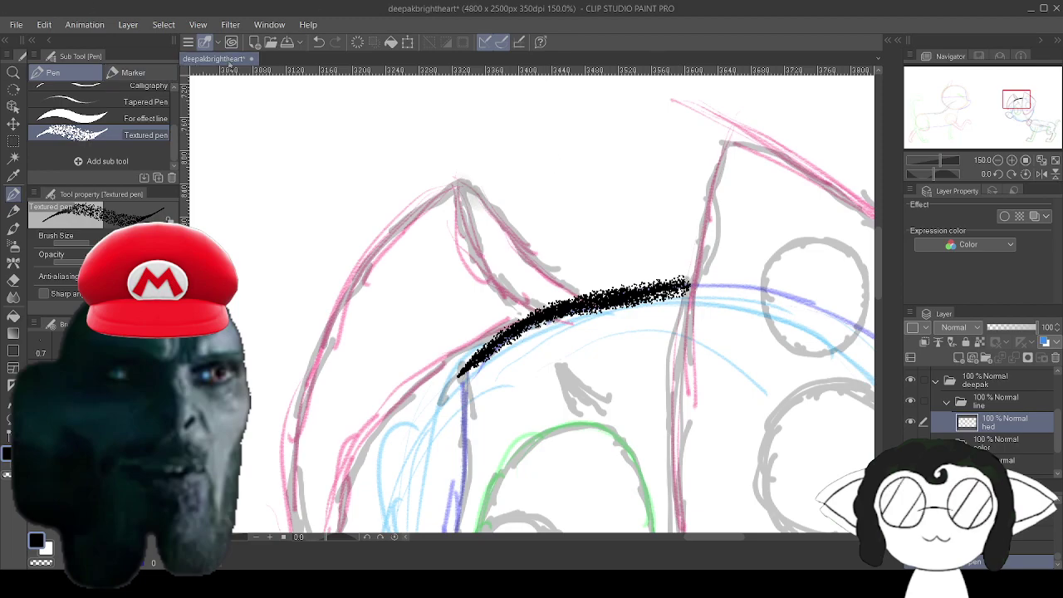
pyautogui.click(320, 44)
pyautogui.click(319, 44)
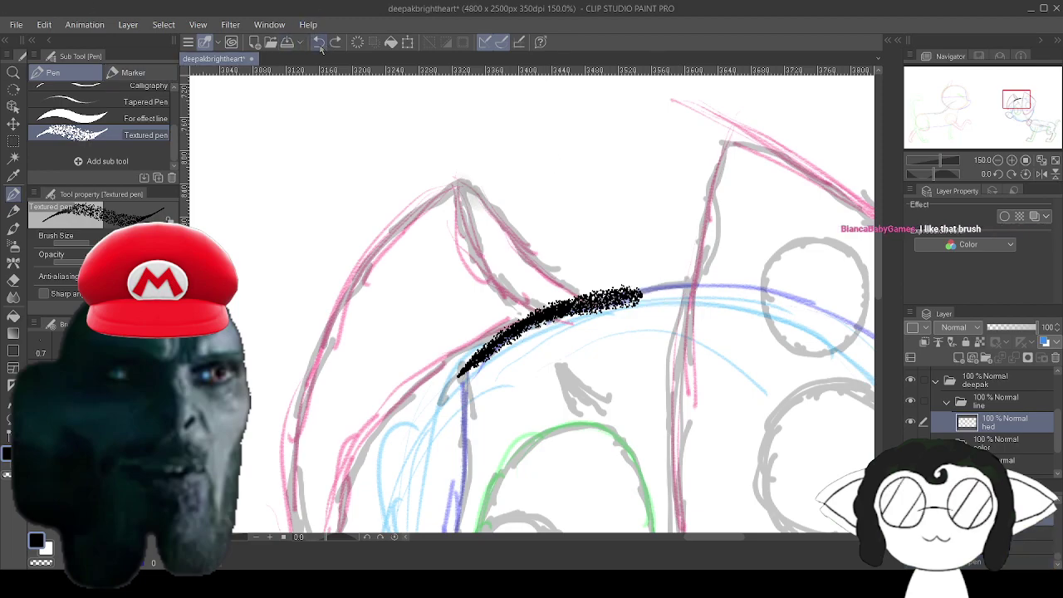
pyautogui.click(319, 44)
pyautogui.click(319, 44)
pyautogui.click(320, 44)
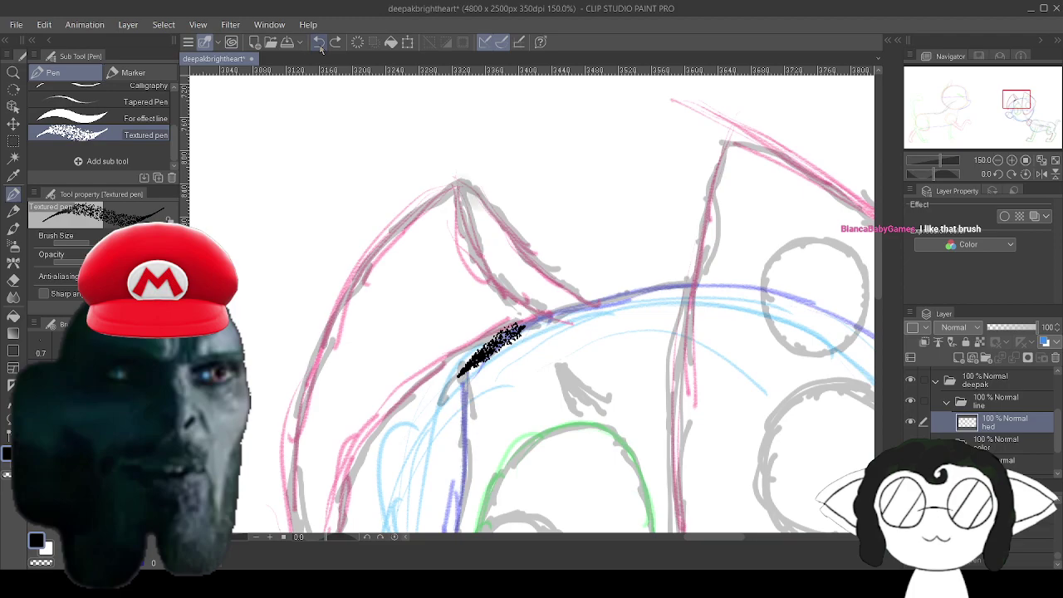
pyautogui.click(320, 47)
# Look through the Pen and Marker brushes for a suitable line art brush.
pyautogui.scroll(-3, 461, 293)
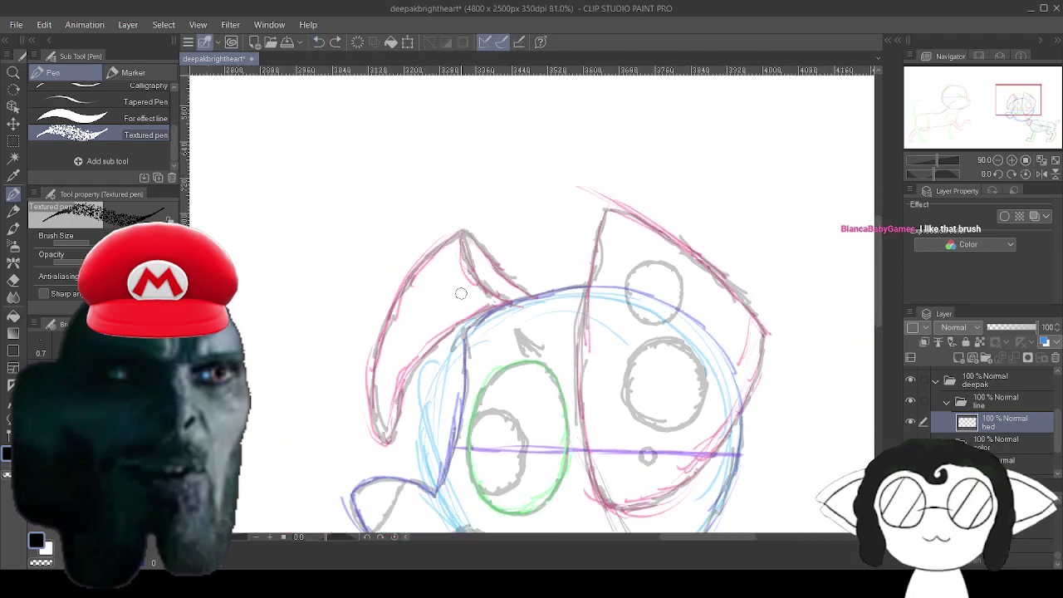
pyautogui.scroll(4, 394, 220)
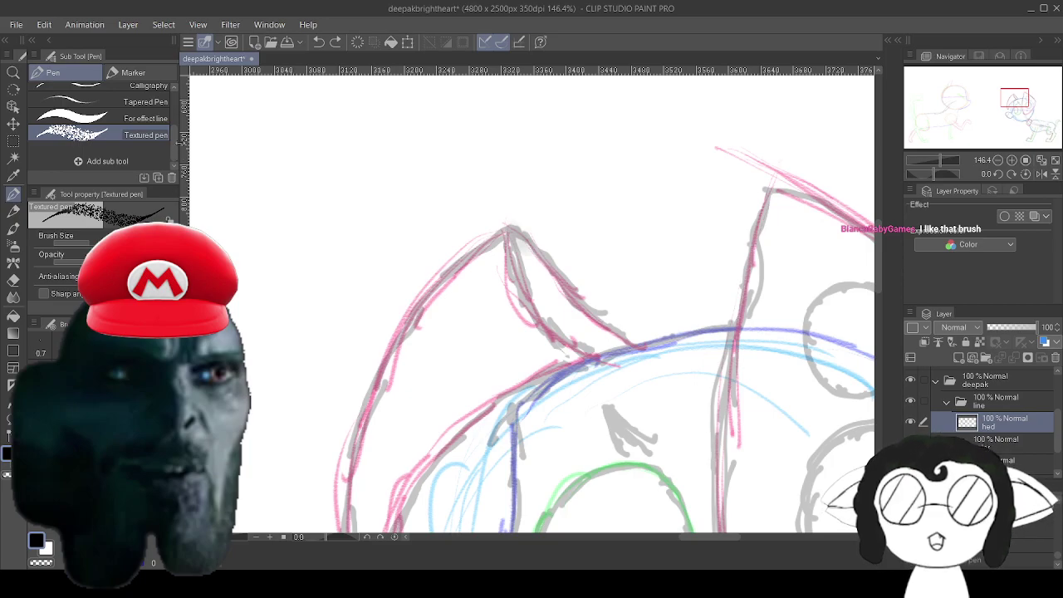
pyautogui.scroll(2, 176, 144)
pyautogui.scroll(2, 176, 144)
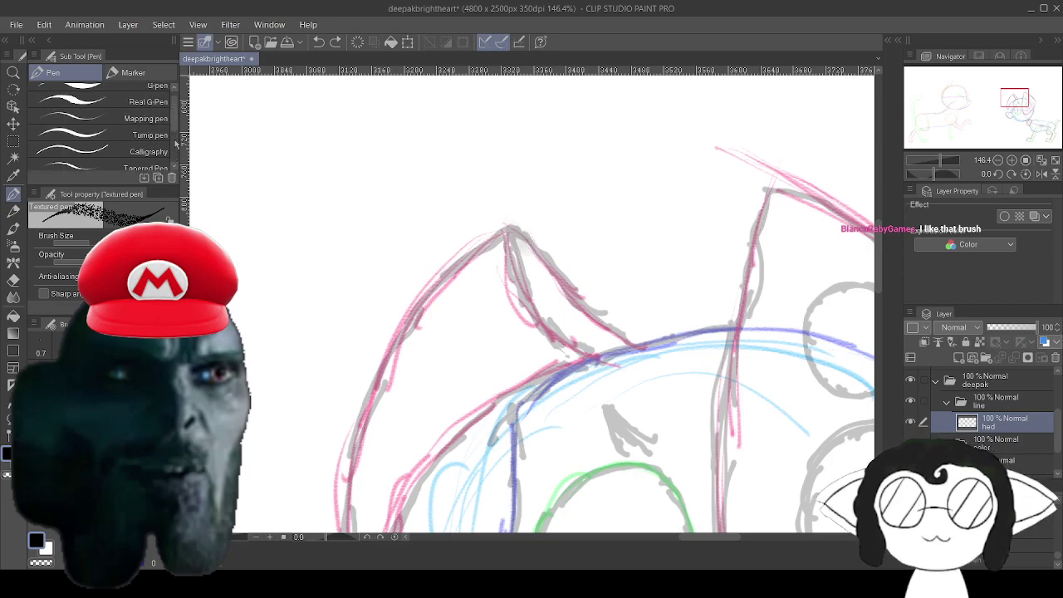
pyautogui.click(133, 73)
pyautogui.scroll(-2, 155, 145)
pyautogui.scroll(1, 155, 146)
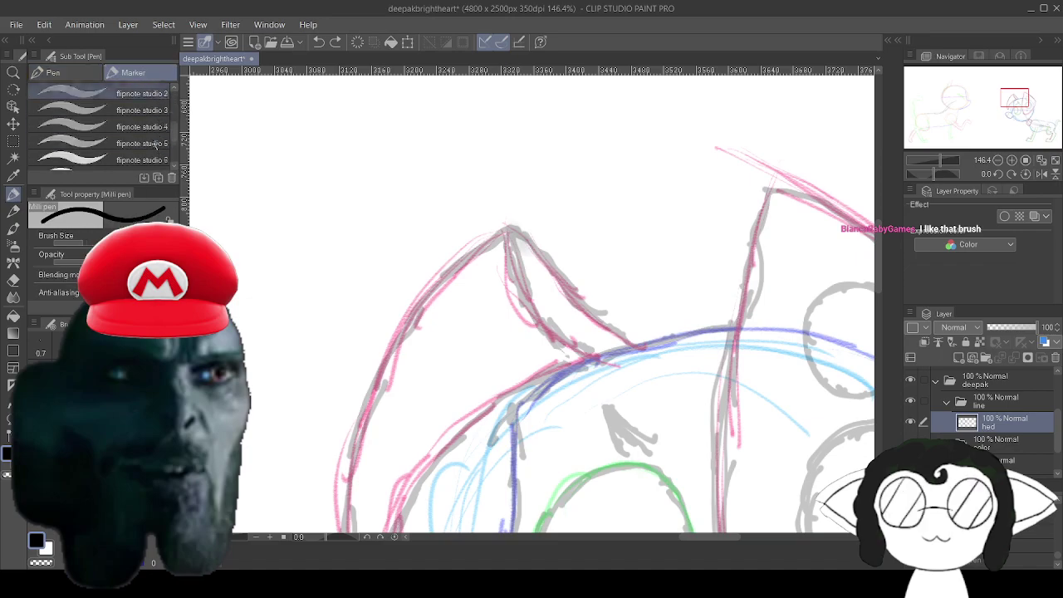
pyautogui.scroll(2, 152, 143)
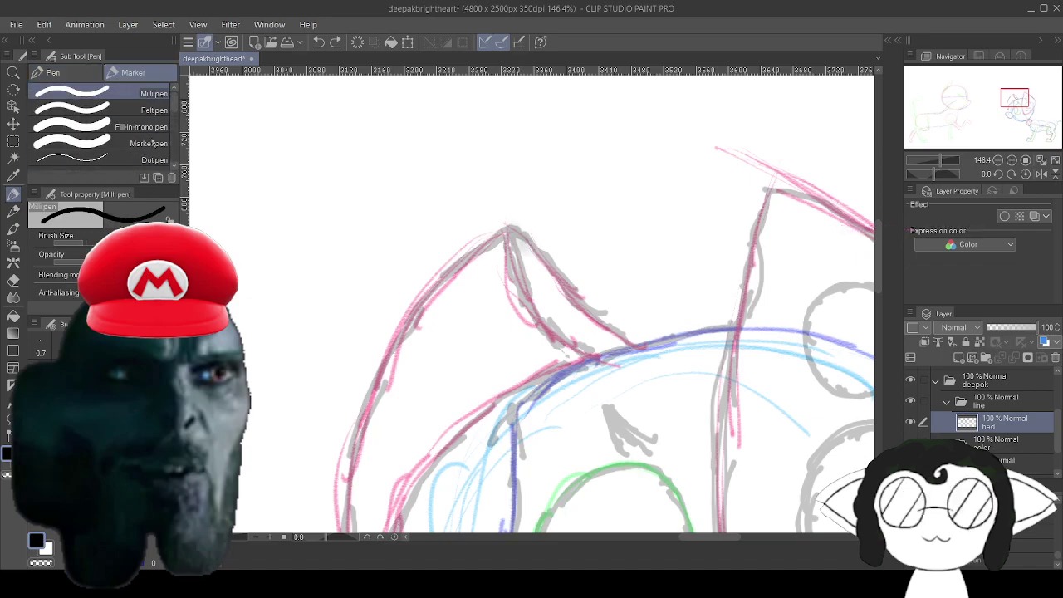
pyautogui.click(75, 73)
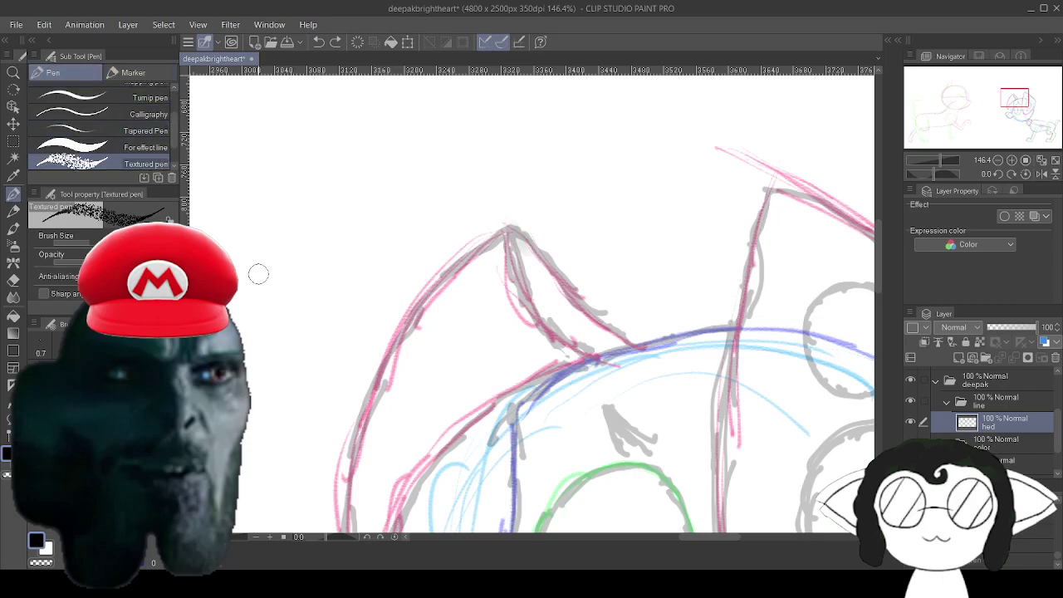
# Ink the top of the dog's head with the Textured pen, from the forehead to the large spotted ear.
pyautogui.scroll(-1, 476, 436)
pyautogui.scroll(4, 621, 415)
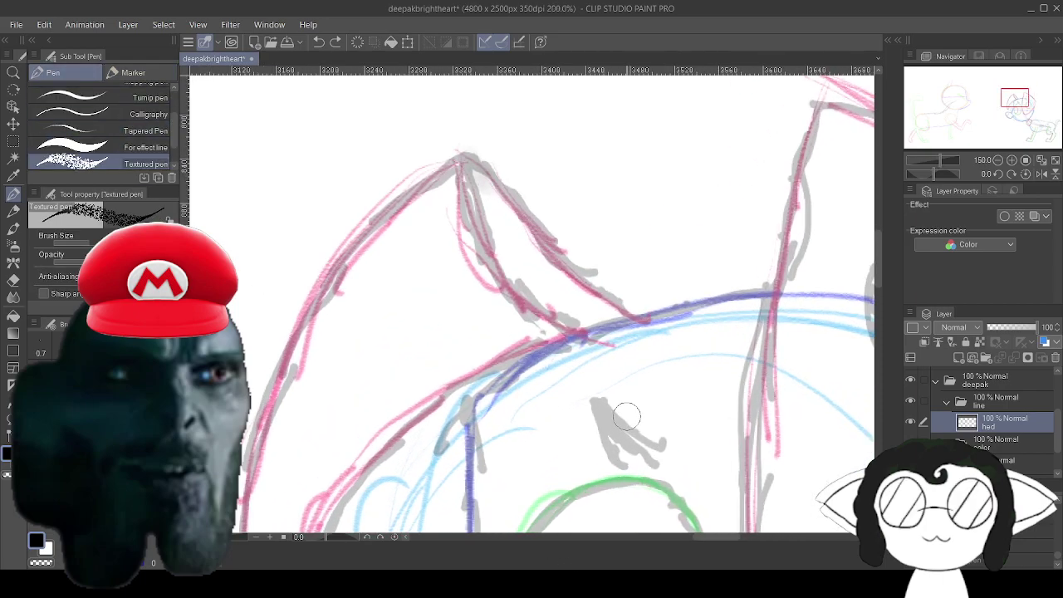
pyautogui.scroll(1, 621, 415)
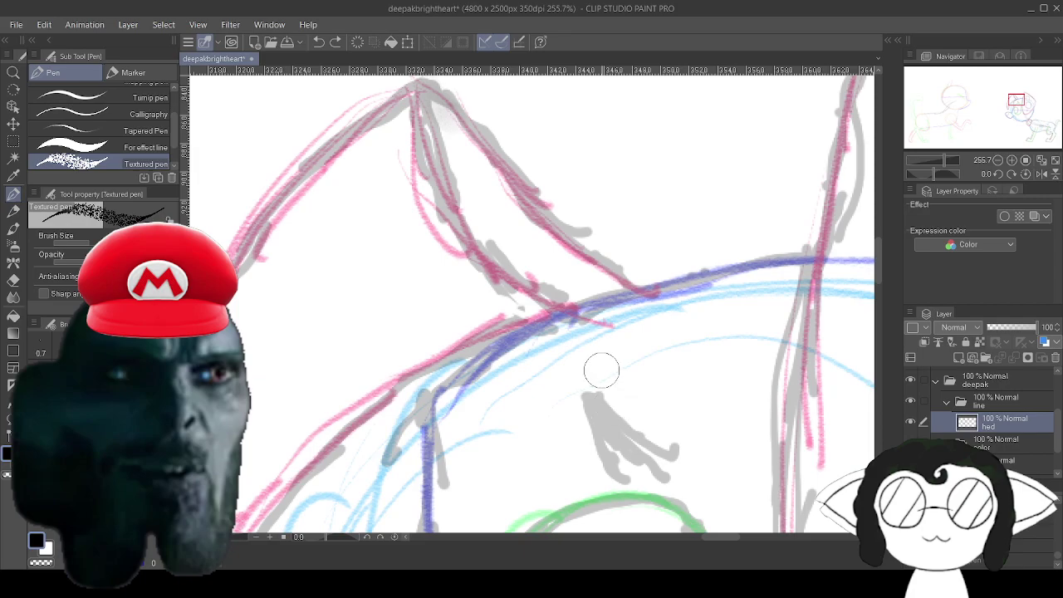
pyautogui.moveTo(427, 406)
pyautogui.mouseDown()
pyautogui.moveTo(570, 320)
pyautogui.moveTo(492, 355)
pyautogui.moveTo(689, 280)
pyautogui.moveTo(622, 294)
pyautogui.moveTo(815, 252)
pyautogui.mouseUp()
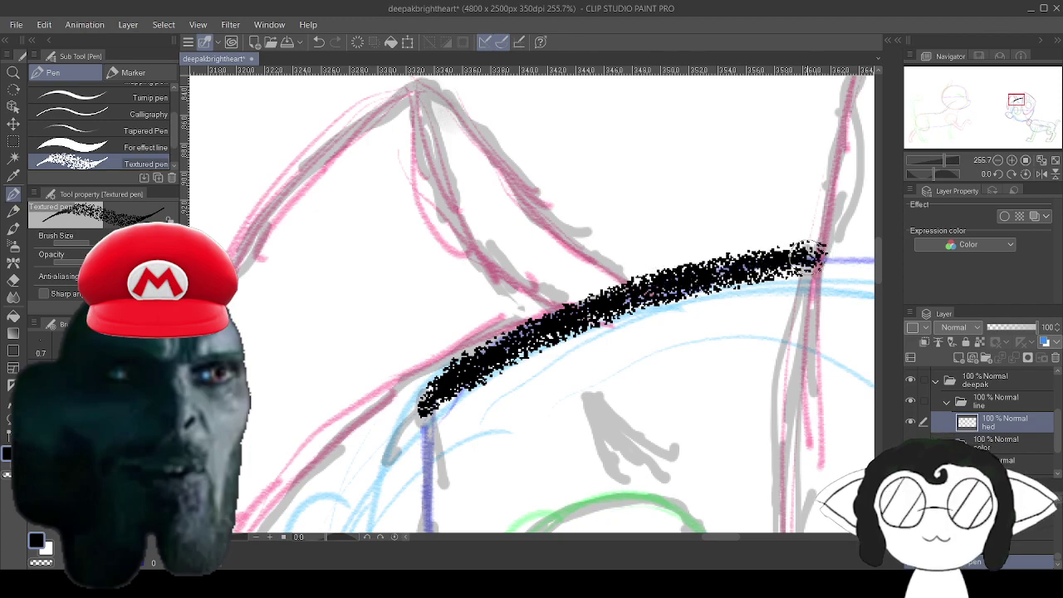
# Ink the outline from the forehead around the muzzle, under the jaw, down the chest and along the belly.
pyautogui.moveTo(564, 453); pyautogui.dragTo(598, 120)
pyautogui.scroll(-1, 661, 346)
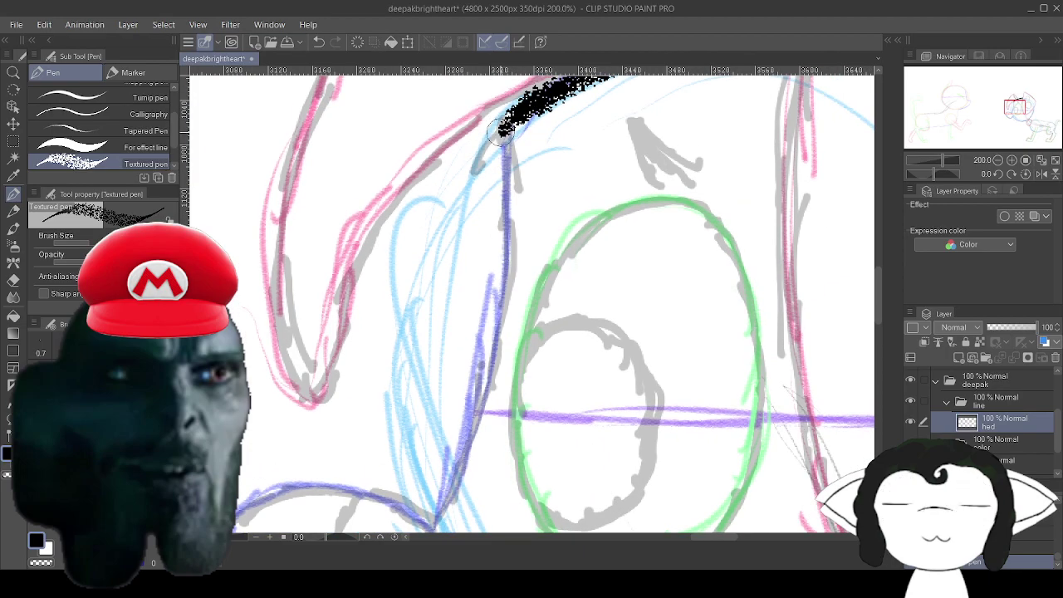
pyautogui.moveTo(502, 125)
pyautogui.mouseDown()
pyautogui.moveTo(498, 349)
pyautogui.moveTo(475, 395)
pyautogui.moveTo(469, 455)
pyautogui.moveTo(432, 523)
pyautogui.moveTo(583, 347)
pyautogui.moveTo(469, 305)
pyautogui.moveTo(433, 309)
pyautogui.moveTo(405, 328)
pyautogui.mouseUp()
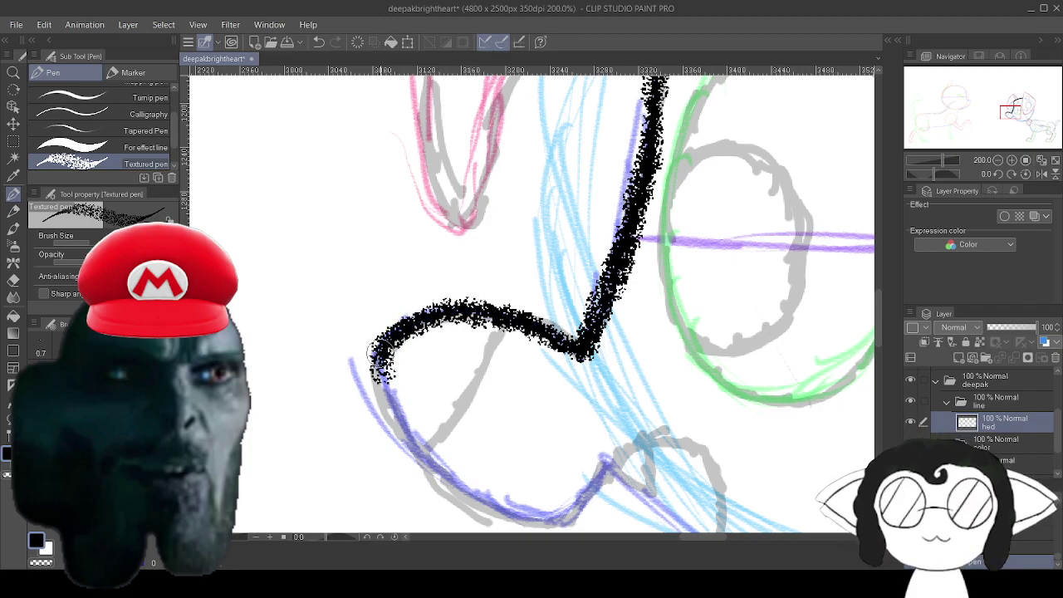
pyautogui.moveTo(379, 376)
pyautogui.mouseDown()
pyautogui.moveTo(390, 414)
pyautogui.moveTo(371, 372)
pyautogui.moveTo(399, 440)
pyautogui.moveTo(397, 393)
pyautogui.moveTo(416, 453)
pyautogui.moveTo(463, 491)
pyautogui.moveTo(424, 380)
pyautogui.moveTo(441, 401)
pyautogui.moveTo(430, 383)
pyautogui.moveTo(492, 420)
pyautogui.moveTo(481, 414)
pyautogui.moveTo(515, 421)
pyautogui.moveTo(545, 412)
pyautogui.moveTo(526, 427)
pyautogui.moveTo(592, 355)
pyautogui.moveTo(652, 343)
pyautogui.moveTo(688, 355)
pyautogui.moveTo(686, 446)
pyautogui.moveTo(455, 310)
pyautogui.moveTo(366, 272)
pyautogui.moveTo(384, 291)
pyautogui.moveTo(410, 289)
pyautogui.moveTo(426, 308)
pyautogui.moveTo(517, 343)
pyautogui.moveTo(551, 337)
pyautogui.moveTo(608, 353)
pyautogui.moveTo(695, 343)
pyautogui.moveTo(674, 326)
pyautogui.moveTo(687, 350)
pyautogui.moveTo(721, 332)
pyautogui.moveTo(727, 343)
pyautogui.moveTo(585, 296)
pyautogui.moveTo(621, 353)
pyautogui.moveTo(567, 235)
pyautogui.moveTo(622, 297)
pyautogui.moveTo(689, 448)
pyautogui.mouseUp()
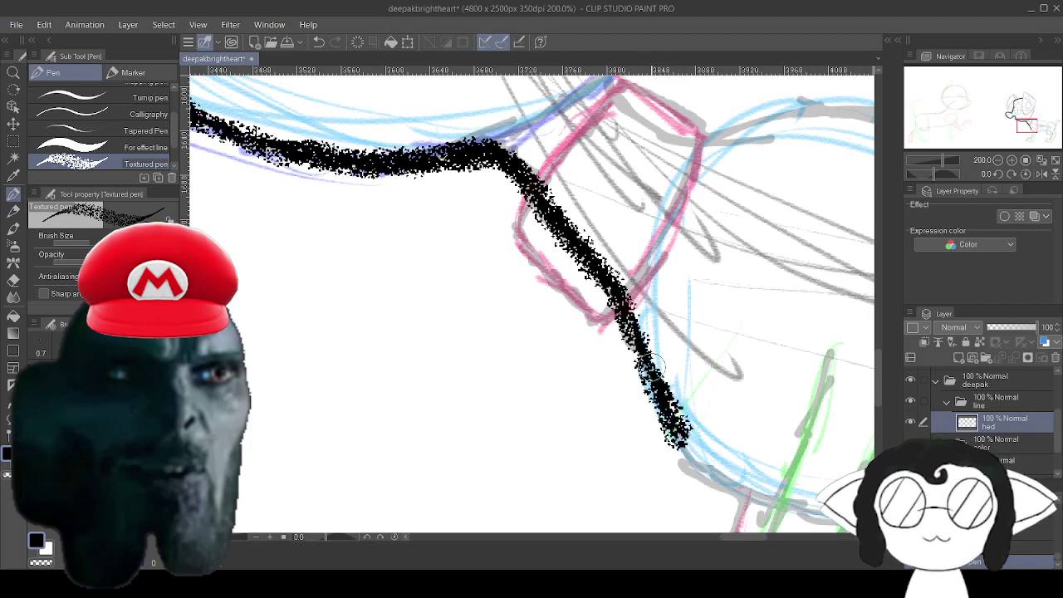
pyautogui.moveTo(651, 366)
pyautogui.mouseDown()
pyautogui.moveTo(681, 440)
pyautogui.moveTo(708, 474)
pyautogui.moveTo(591, 290)
pyautogui.moveTo(605, 292)
pyautogui.moveTo(565, 250)
pyautogui.moveTo(625, 313)
pyautogui.moveTo(635, 313)
pyautogui.moveTo(591, 284)
pyautogui.moveTo(681, 328)
pyautogui.moveTo(458, 355)
pyautogui.moveTo(562, 355)
pyautogui.moveTo(712, 312)
pyautogui.moveTo(778, 315)
pyautogui.moveTo(814, 333)
pyautogui.moveTo(560, 262)
pyautogui.moveTo(595, 266)
pyautogui.mouseUp()
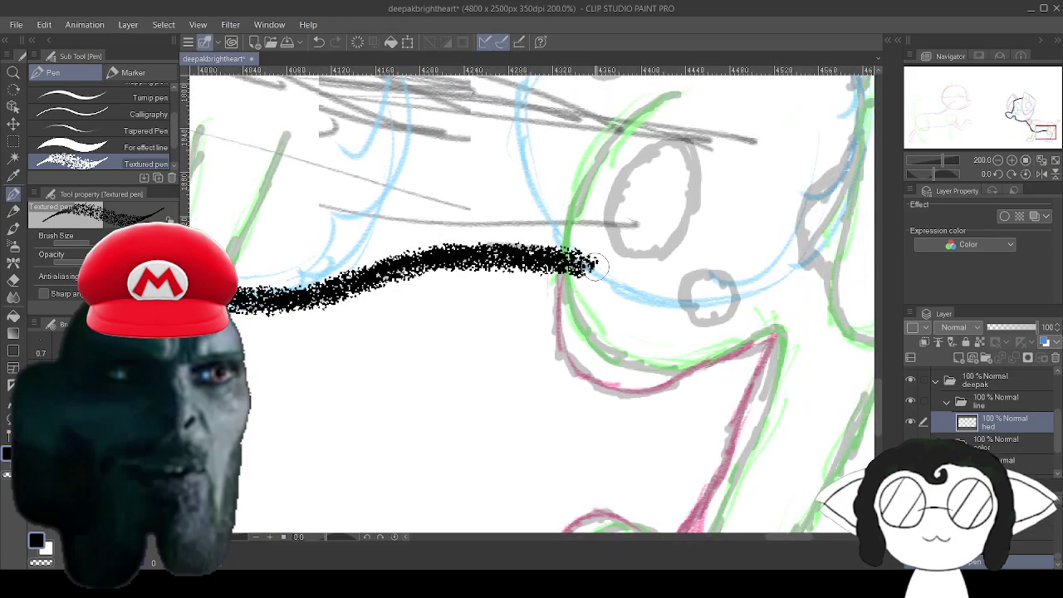
# Ink the folded ear at the front of the head, including its inner fold lines and drooping tip.
pyautogui.moveTo(308, 133)
pyautogui.mouseDown()
pyautogui.moveTo(594, 386)
pyautogui.moveTo(837, 513)
pyautogui.mouseUp()
pyautogui.moveTo(431, 158); pyautogui.dragTo(580, 477)
pyautogui.moveTo(482, 191); pyautogui.dragTo(828, 308)
pyautogui.moveTo(531, 265); pyautogui.dragTo(531, 334)
pyautogui.moveTo(548, 155)
pyautogui.mouseDown()
pyautogui.moveTo(658, 270)
pyautogui.moveTo(625, 243)
pyautogui.moveTo(694, 304)
pyautogui.mouseUp()
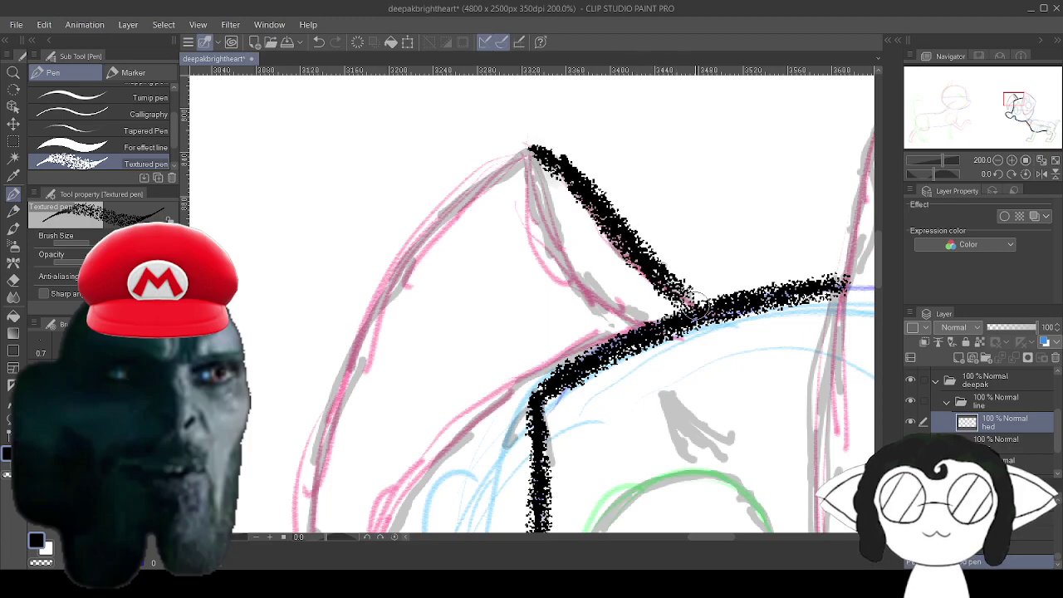
pyautogui.moveTo(536, 162)
pyautogui.mouseDown()
pyautogui.moveTo(579, 278)
pyautogui.moveTo(641, 322)
pyautogui.moveTo(735, 268)
pyautogui.mouseUp()
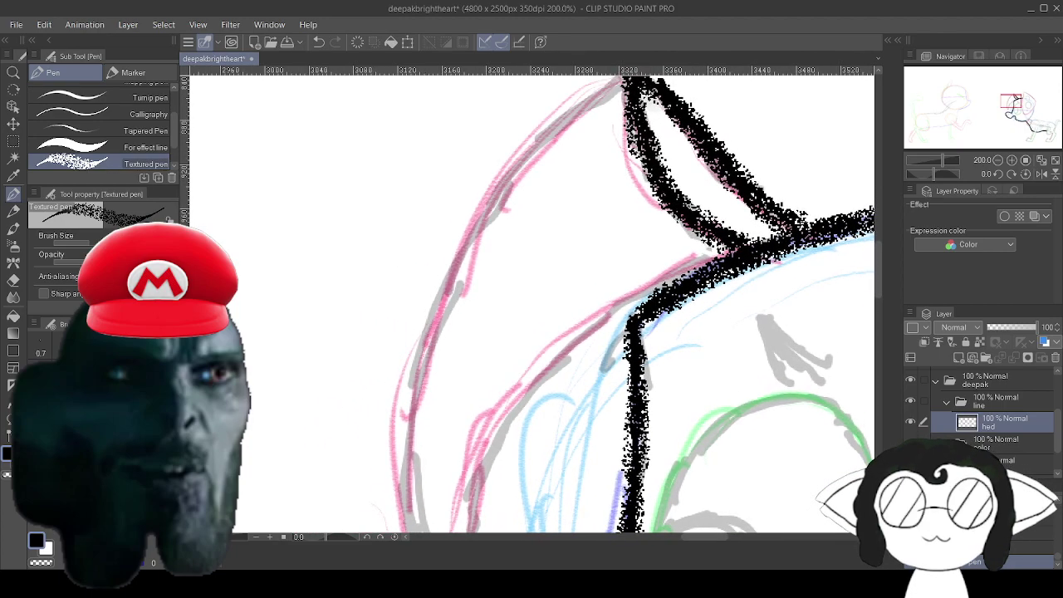
pyautogui.scroll(-3, 614, 315)
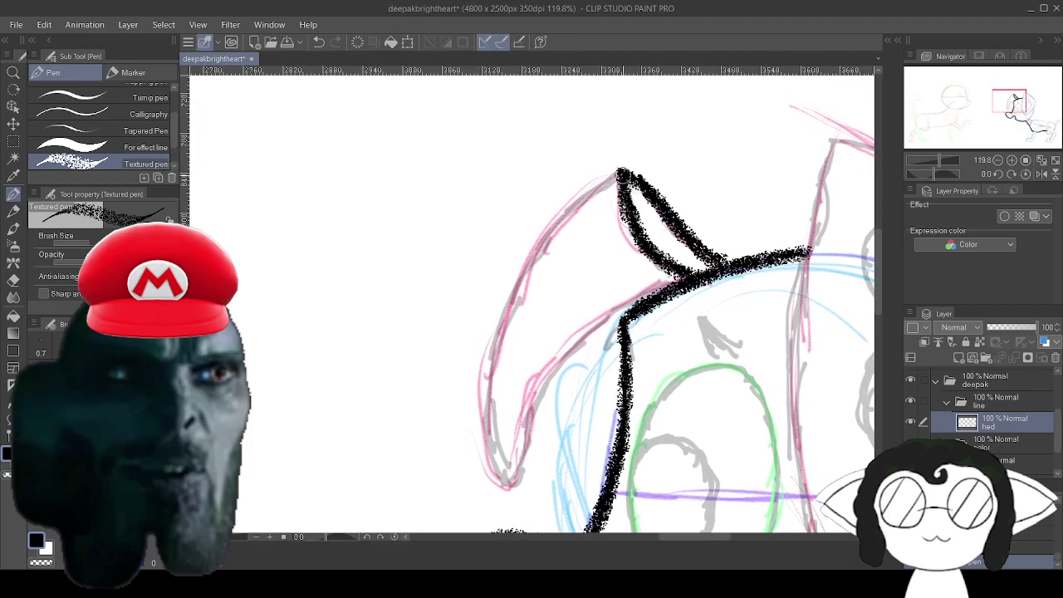
pyautogui.moveTo(625, 170); pyautogui.dragTo(554, 226)
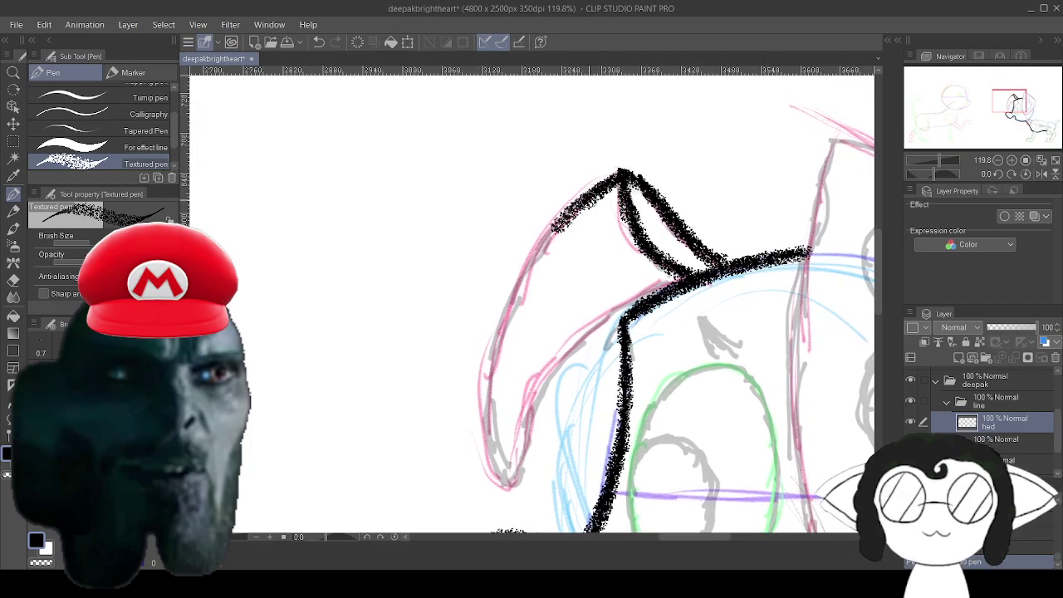
pyautogui.moveTo(595, 193)
pyautogui.mouseDown()
pyautogui.moveTo(531, 261)
pyautogui.moveTo(498, 328)
pyautogui.moveTo(488, 461)
pyautogui.moveTo(506, 490)
pyautogui.moveTo(564, 358)
pyautogui.moveTo(653, 289)
pyautogui.moveTo(625, 299)
pyautogui.moveTo(460, 212)
pyautogui.mouseUp()
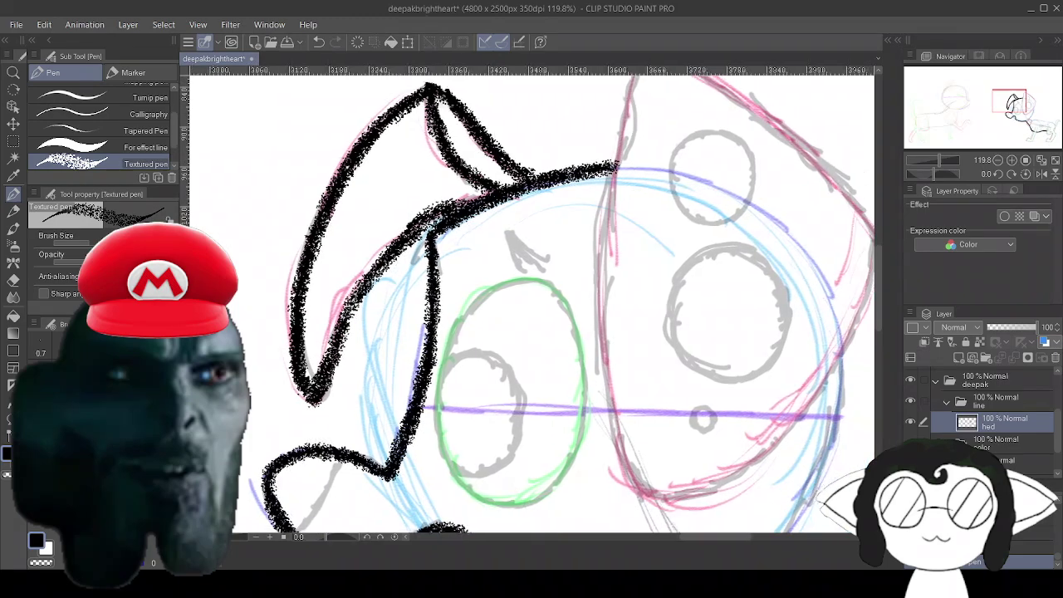
# Examine the inked outline of the dog against the whole canvas.
pyautogui.moveTo(531, 390); pyautogui.dragTo(607, 208)
pyautogui.scroll(-8, 670, 365)
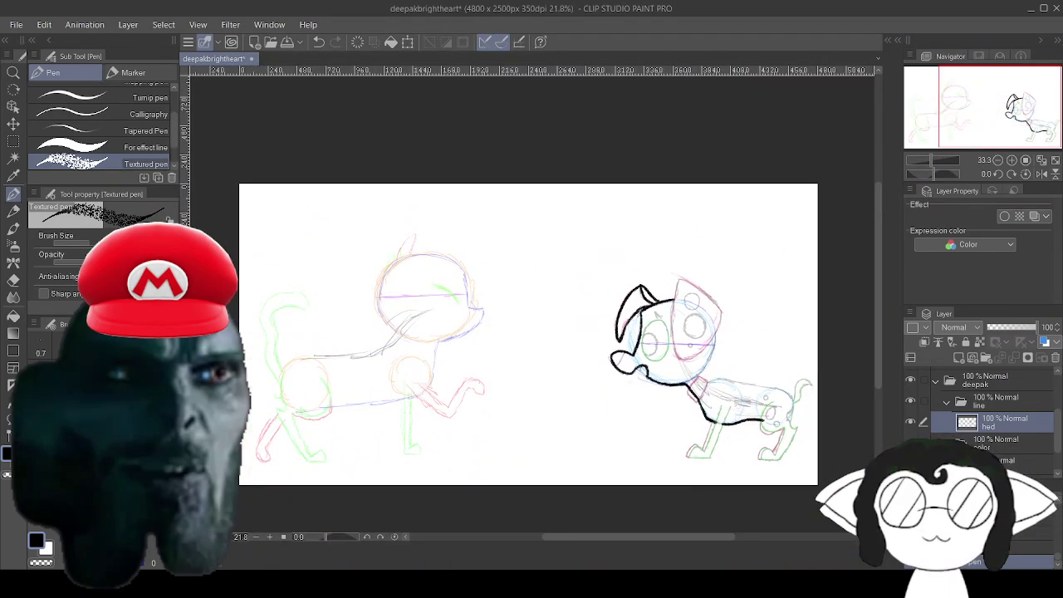
pyautogui.moveTo(658, 317); pyautogui.dragTo(627, 323)
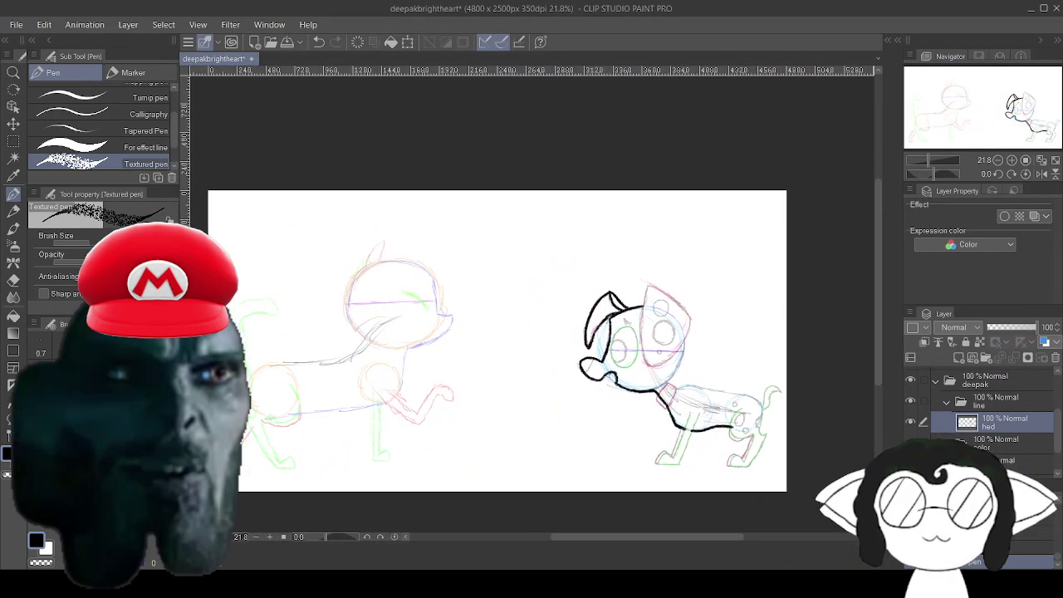
pyautogui.scroll(-1, 711, 403)
pyautogui.scroll(1, 710, 403)
pyautogui.scroll(-1, 711, 407)
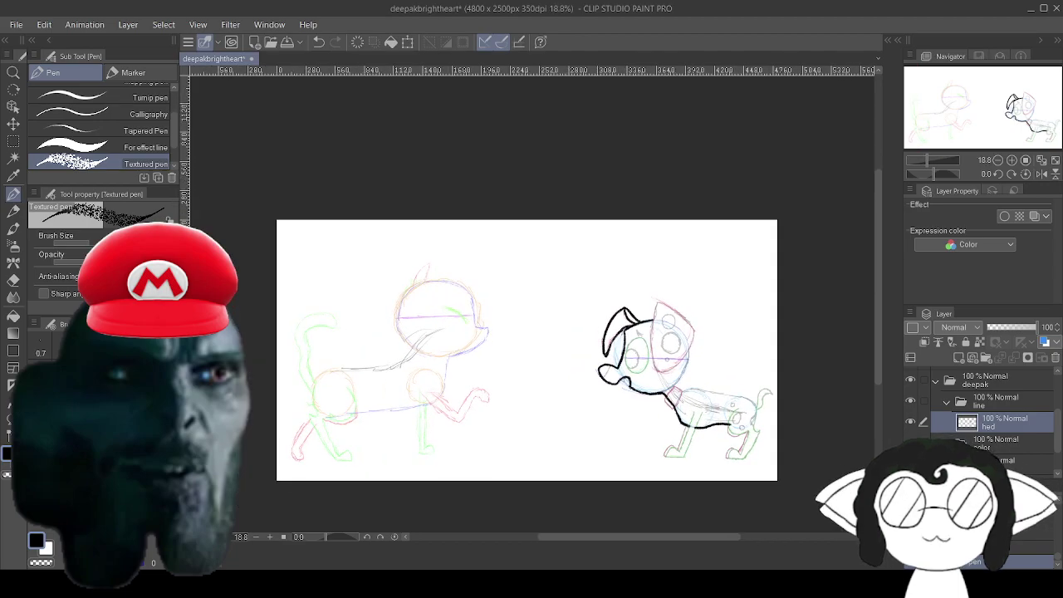
pyautogui.scroll(1, 708, 398)
pyautogui.scroll(1, 669, 386)
pyautogui.scroll(-1, 669, 386)
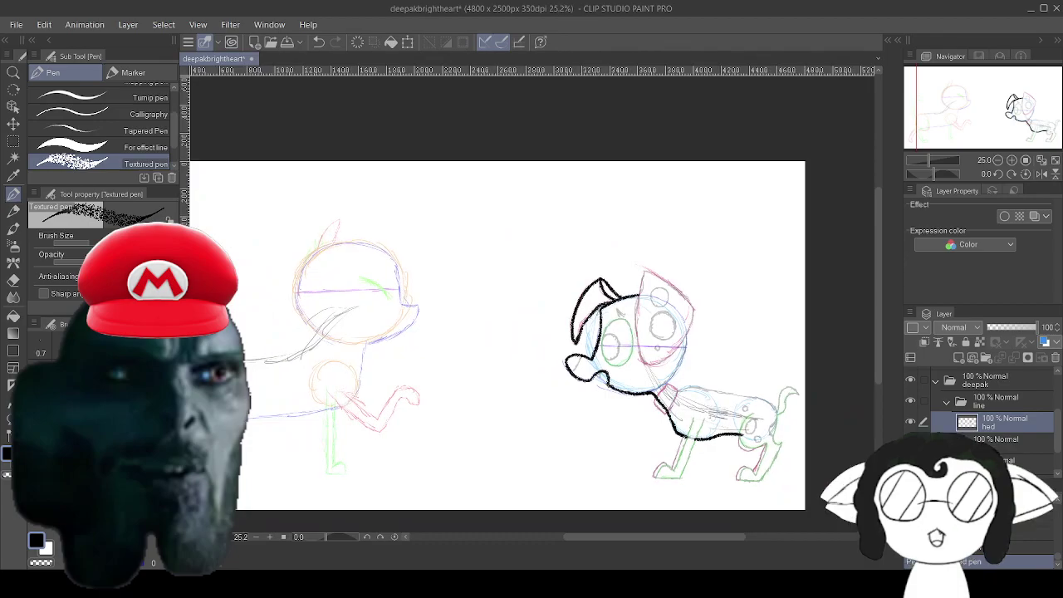
pyautogui.scroll(1, 668, 386)
pyautogui.scroll(4, 712, 310)
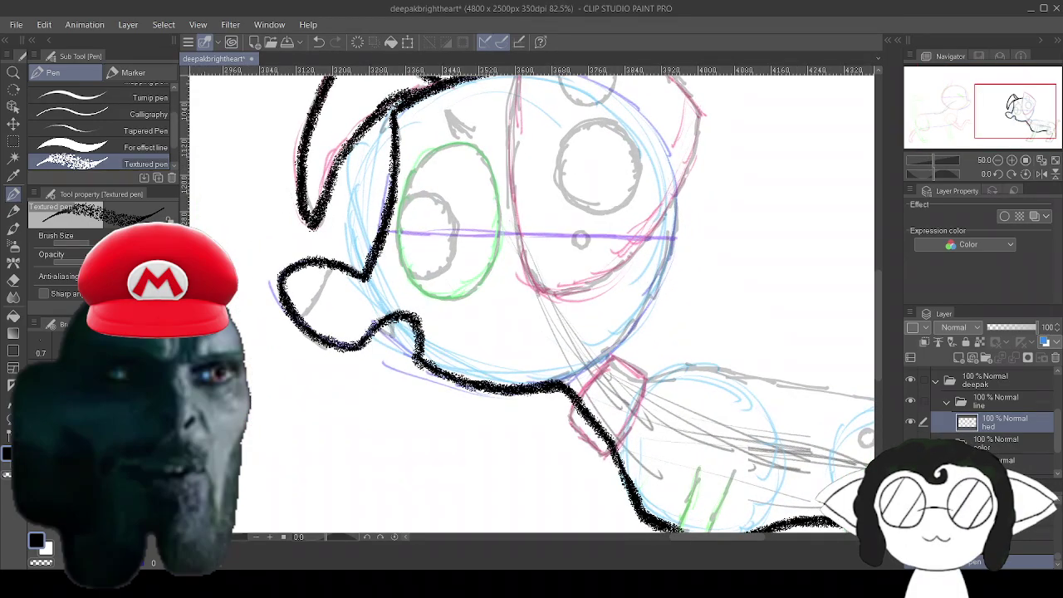
# Ink the closed outline of the large spotted ear over the dog's head.
pyautogui.moveTo(531, 303)
pyautogui.mouseDown()
pyautogui.moveTo(507, 333)
pyautogui.moveTo(537, 324)
pyautogui.mouseUp()
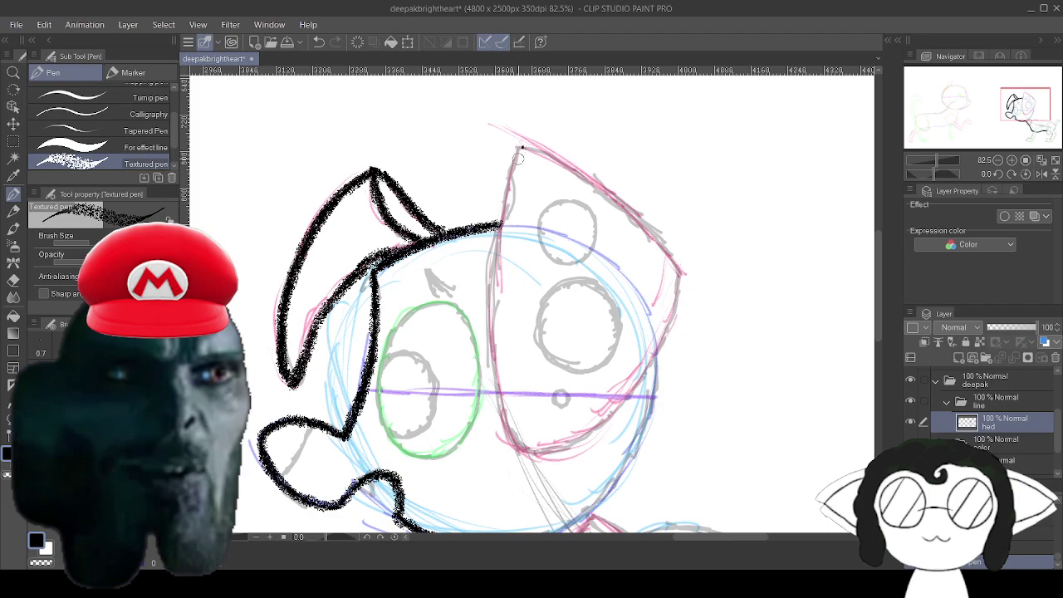
pyautogui.moveTo(518, 158)
pyautogui.mouseDown()
pyautogui.moveTo(504, 195)
pyautogui.moveTo(492, 357)
pyautogui.moveTo(515, 438)
pyautogui.moveTo(535, 454)
pyautogui.moveTo(532, 444)
pyautogui.moveTo(561, 446)
pyautogui.moveTo(631, 394)
pyautogui.moveTo(576, 431)
pyautogui.moveTo(637, 386)
pyautogui.moveTo(683, 291)
pyautogui.moveTo(683, 270)
pyautogui.moveTo(638, 206)
pyautogui.moveTo(665, 230)
pyautogui.moveTo(523, 146)
pyautogui.mouseUp()
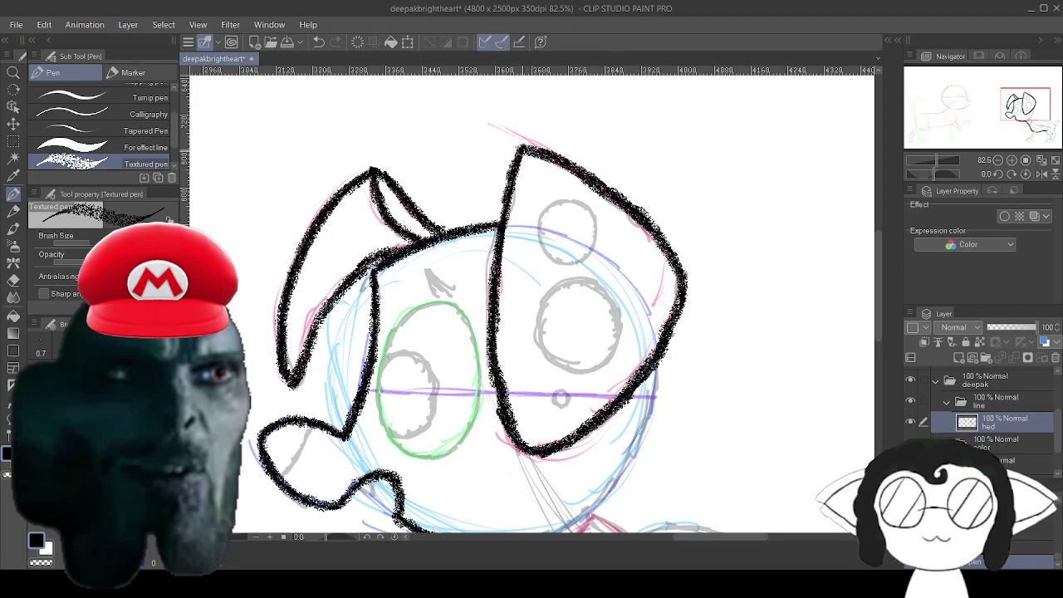
pyautogui.moveTo(573, 373); pyautogui.dragTo(505, 262)
pyautogui.moveTo(540, 349)
pyautogui.mouseDown()
pyautogui.moveTo(532, 302)
pyautogui.moveTo(516, 289)
pyautogui.mouseUp()
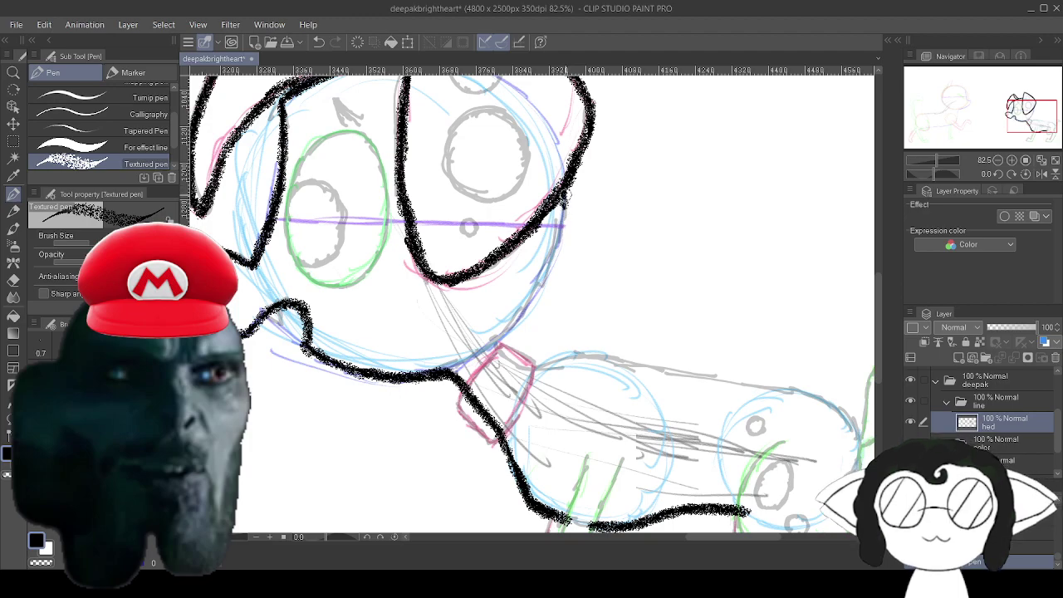
# Ink the outline from the back of the head down the neck, along the back and around the rump.
pyautogui.moveTo(565, 191)
pyautogui.mouseDown()
pyautogui.moveTo(549, 271)
pyautogui.moveTo(526, 312)
pyautogui.moveTo(484, 346)
pyautogui.moveTo(531, 367)
pyautogui.moveTo(579, 357)
pyautogui.mouseUp()
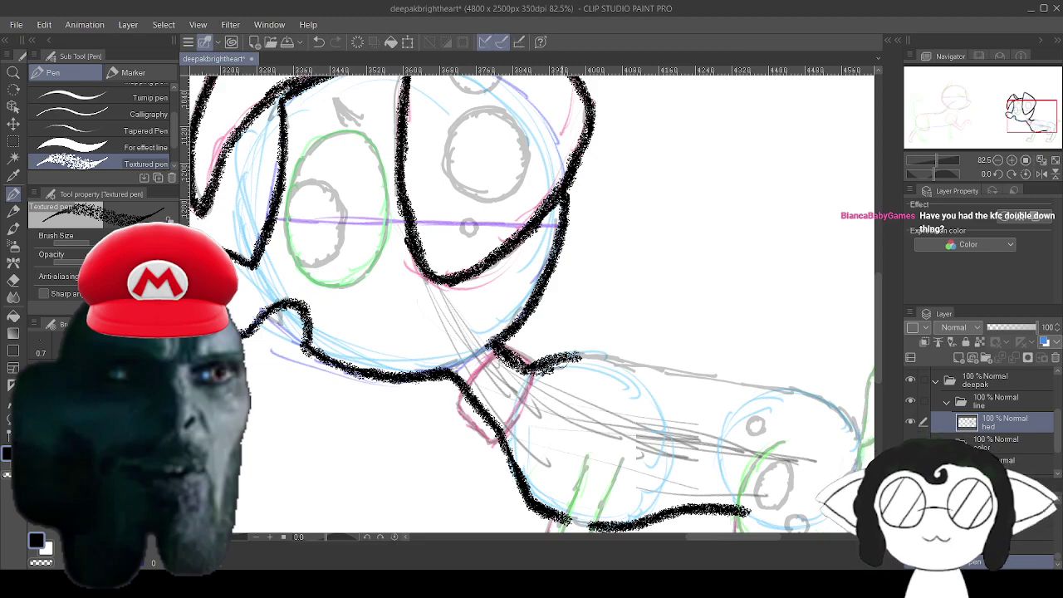
pyautogui.moveTo(598, 349)
pyautogui.mouseDown()
pyautogui.moveTo(477, 266)
pyautogui.moveTo(481, 277)
pyautogui.moveTo(668, 307)
pyautogui.moveTo(714, 329)
pyautogui.mouseUp()
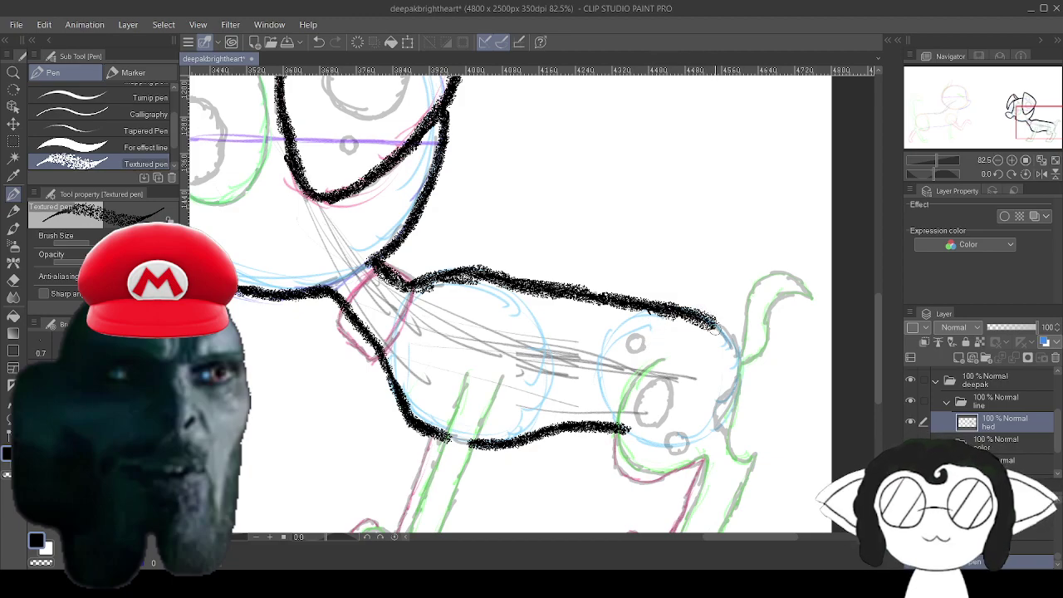
pyautogui.moveTo(714, 326)
pyautogui.mouseDown()
pyautogui.moveTo(731, 373)
pyautogui.moveTo(742, 361)
pyautogui.moveTo(738, 382)
pyautogui.moveTo(744, 356)
pyautogui.moveTo(743, 455)
pyautogui.mouseUp()
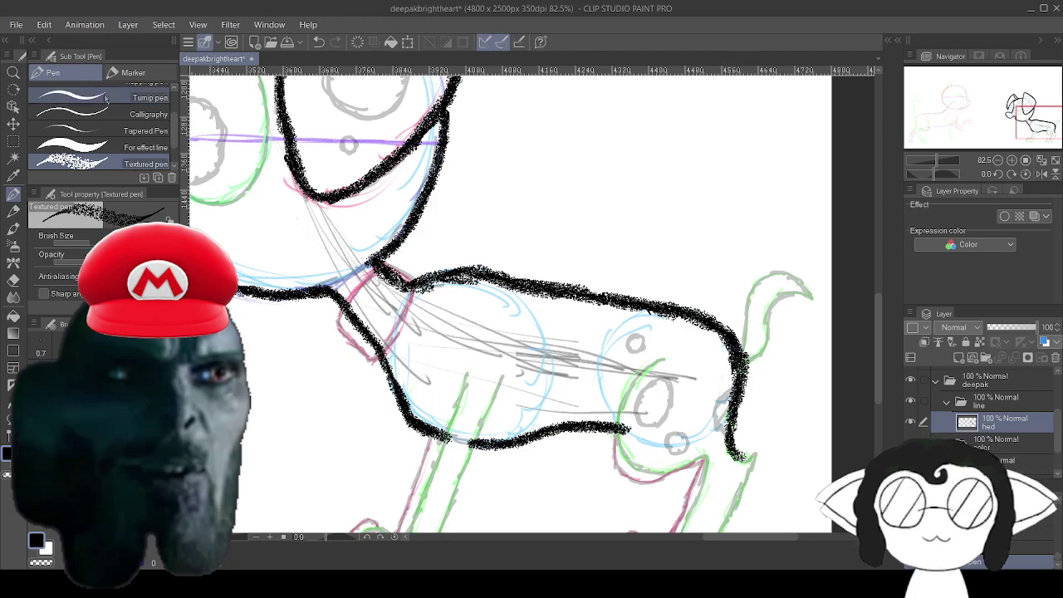
# Undo the last strokes on the lower rump so the back outline ends near the base of the tail.
pyautogui.click(316, 46)
pyautogui.click(315, 46)
pyautogui.click(317, 43)
pyautogui.click(317, 43)
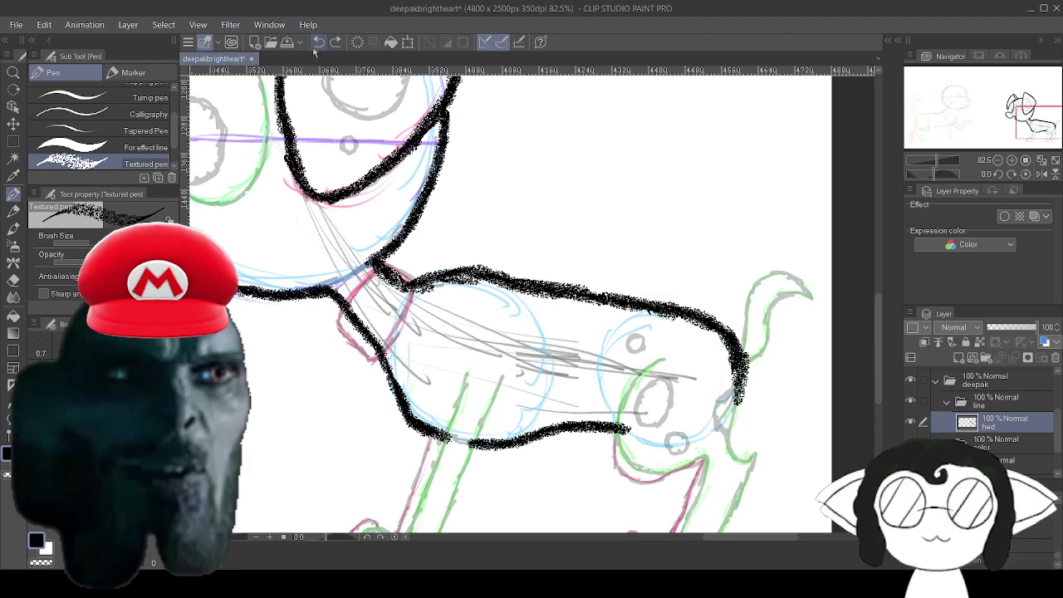
pyautogui.click(317, 43)
pyautogui.click(317, 43)
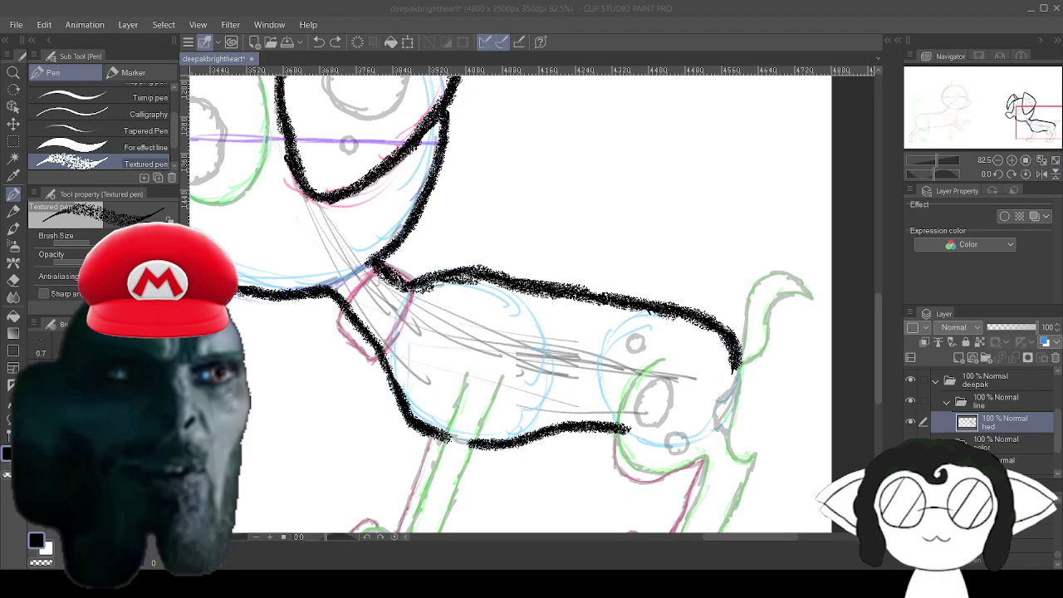
# Add a new raster layer above the hed layer and name it leh.
pyautogui.click(292, 582)
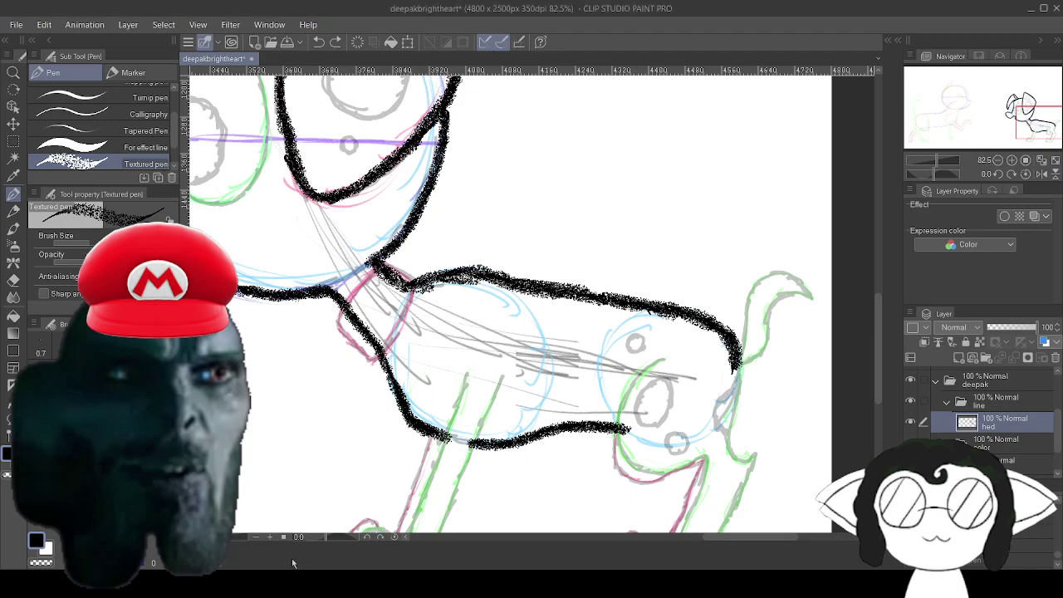
pyautogui.scroll(-5, 407, 332)
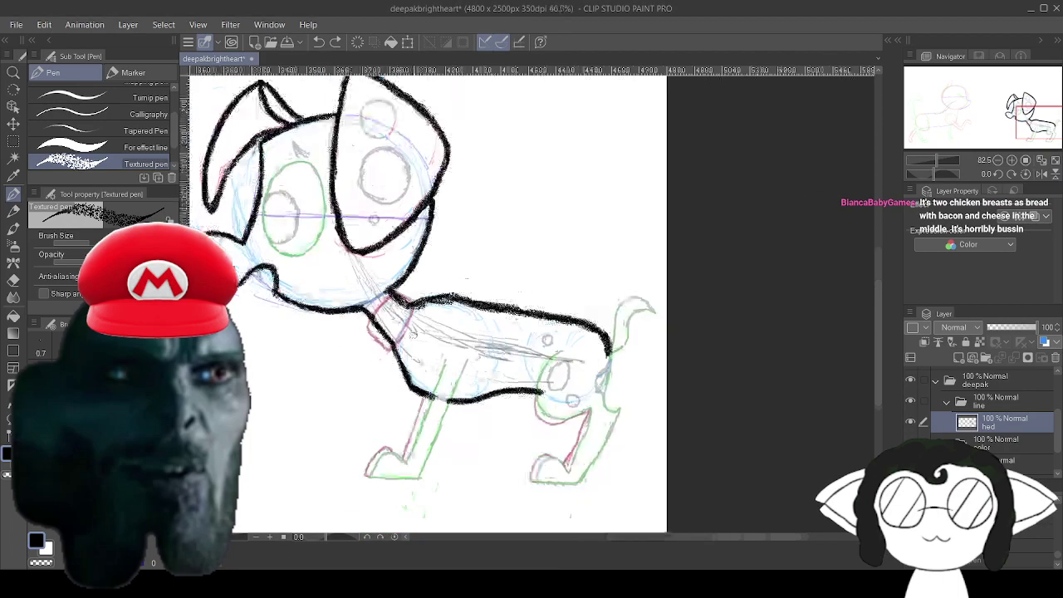
pyautogui.scroll(3, 696, 270)
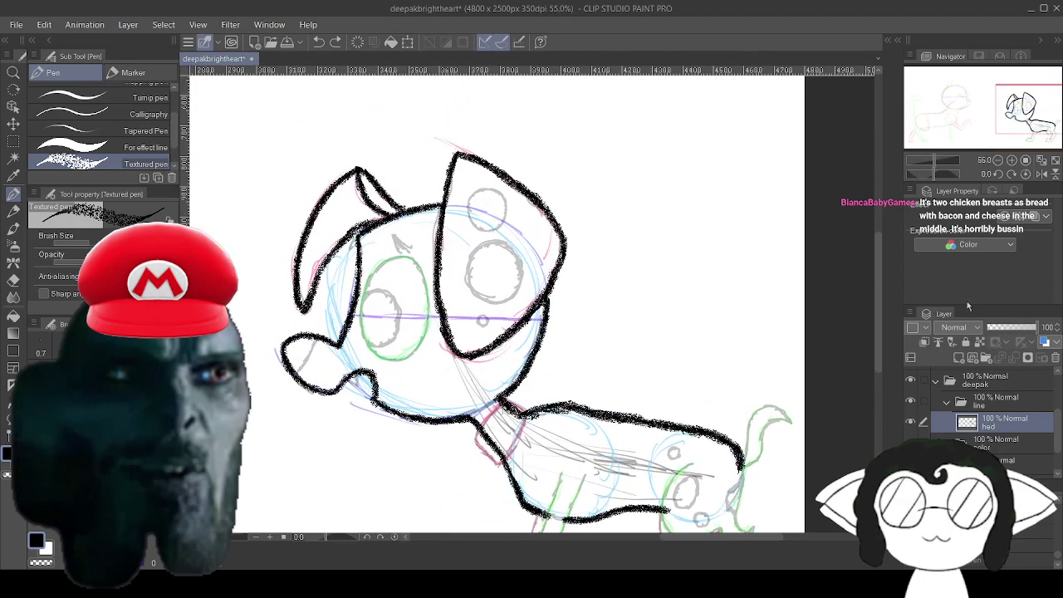
pyautogui.click(959, 357)
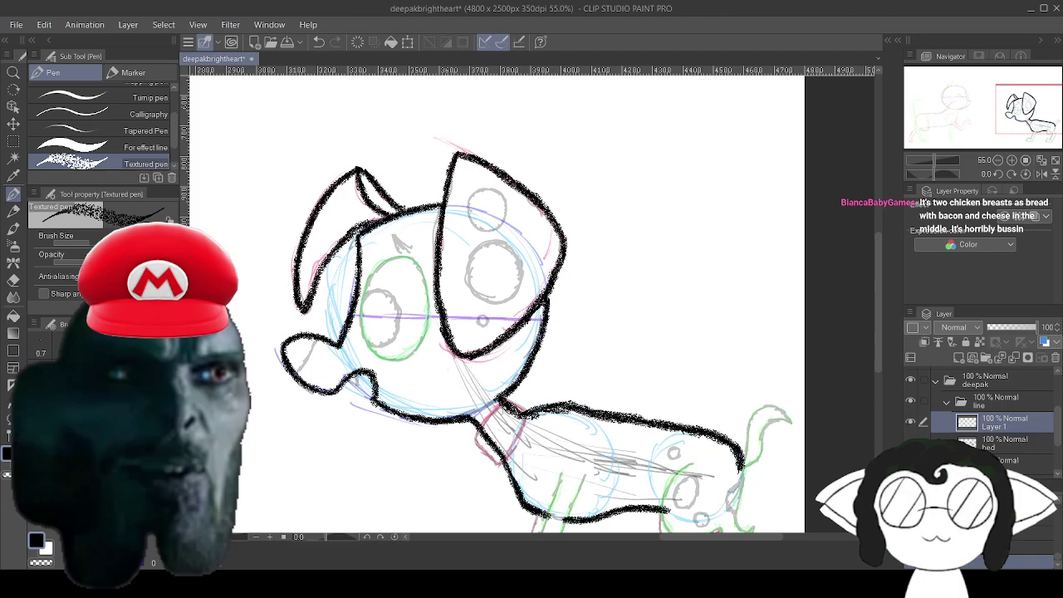
pyautogui.scroll(-3, 810, 432)
pyautogui.scroll(6, 622, 498)
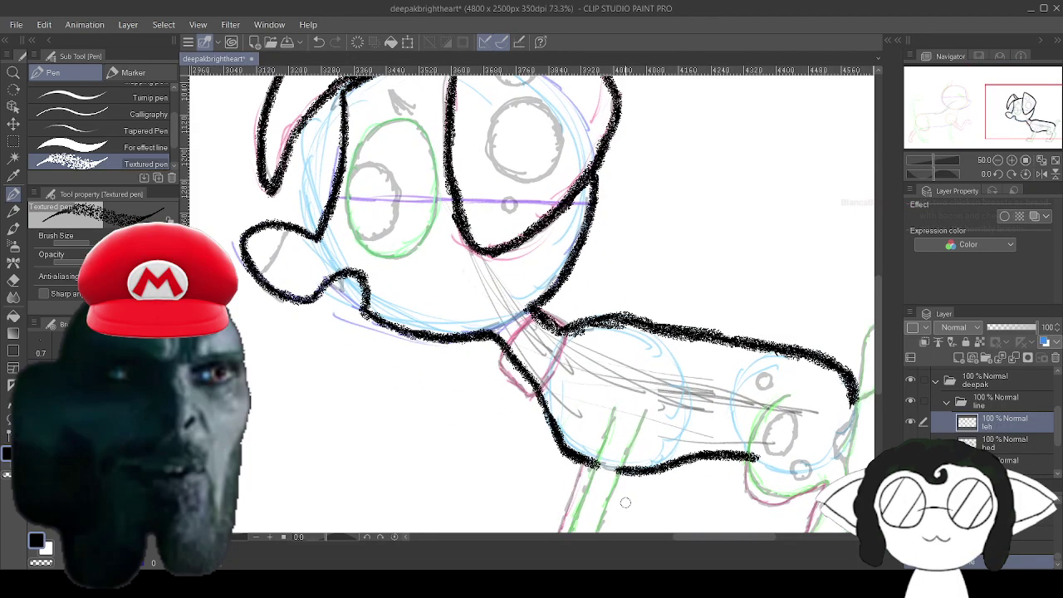
# Ink the near front leg, from the shoulder down around the paw and back up its rear edge.
pyautogui.scroll(-5, 663, 445)
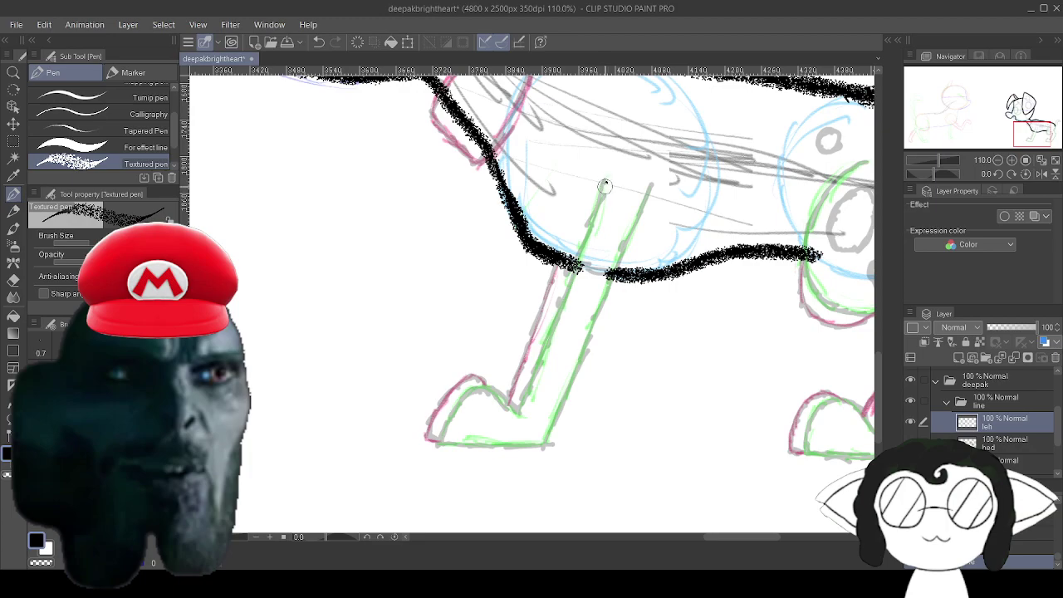
pyautogui.moveTo(604, 184); pyautogui.dragTo(547, 351)
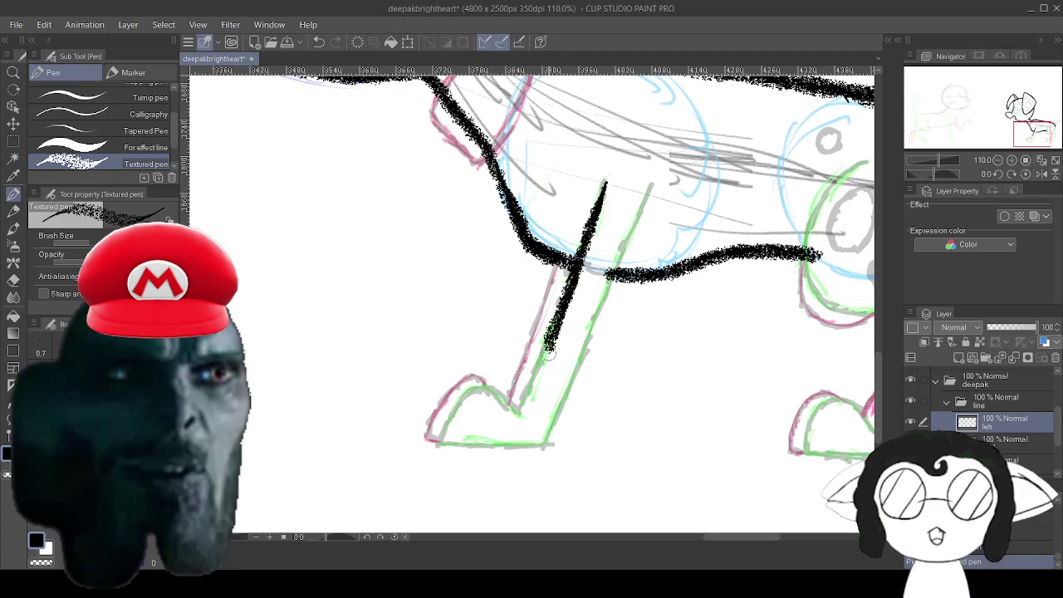
pyautogui.moveTo(547, 351)
pyautogui.mouseDown()
pyautogui.moveTo(514, 412)
pyautogui.moveTo(499, 391)
pyautogui.moveTo(474, 389)
pyautogui.moveTo(441, 445)
pyautogui.moveTo(553, 448)
pyautogui.moveTo(551, 415)
pyautogui.moveTo(568, 386)
pyautogui.mouseUp()
pyautogui.moveTo(553, 423); pyautogui.dragTo(655, 181)
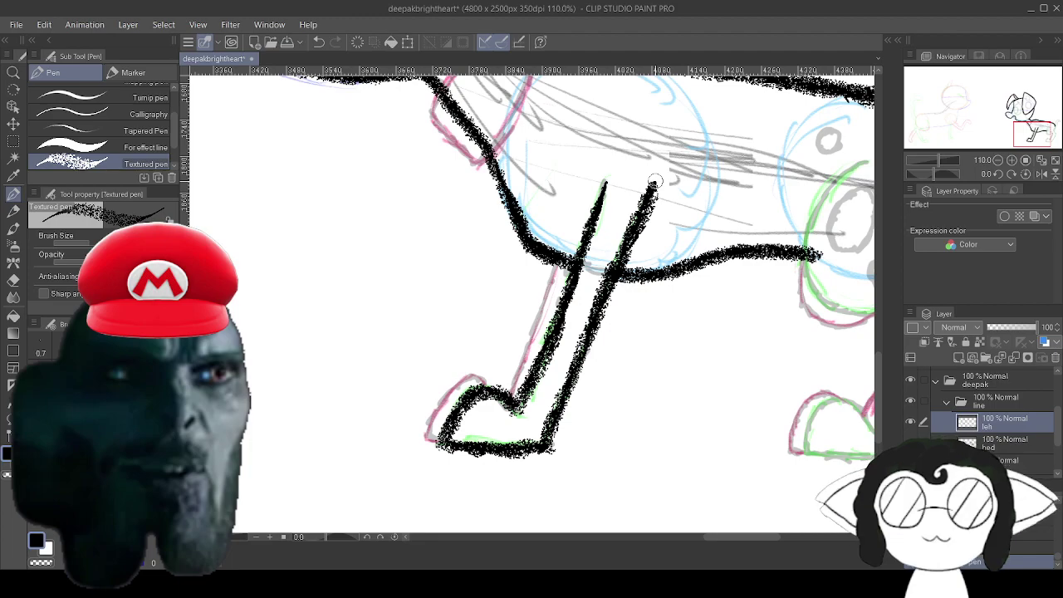
# Ink the front edge of the near hind leg from the thigh curve to the paw, undoing the misplaced end of the thigh stroke.
pyautogui.moveTo(655, 181); pyautogui.dragTo(433, 206)
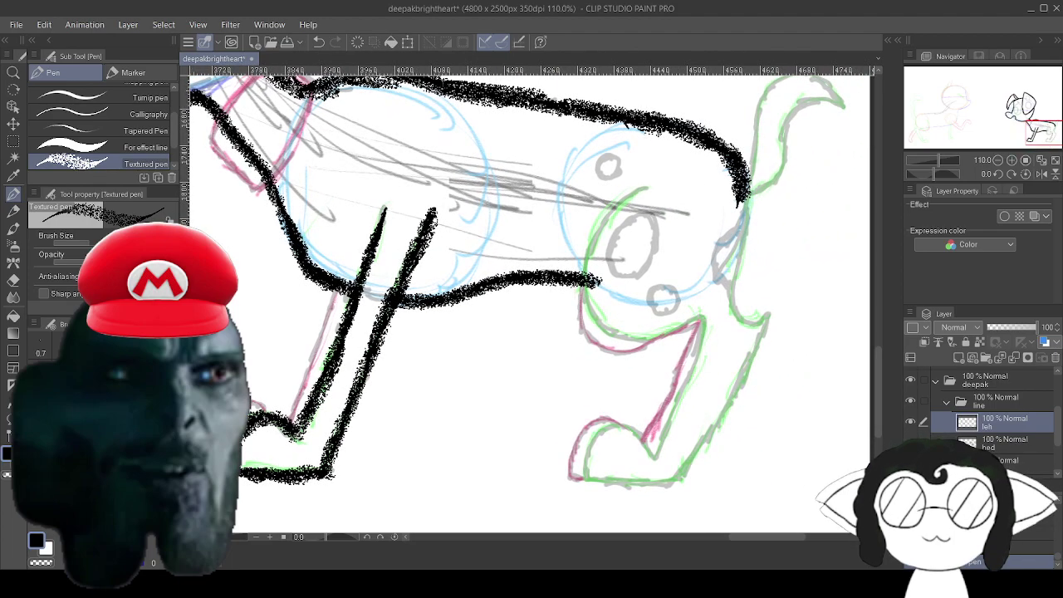
pyautogui.moveTo(648, 189)
pyautogui.mouseDown()
pyautogui.moveTo(591, 237)
pyautogui.moveTo(605, 218)
pyautogui.moveTo(585, 282)
pyautogui.moveTo(581, 264)
pyautogui.moveTo(586, 313)
pyautogui.mouseUp()
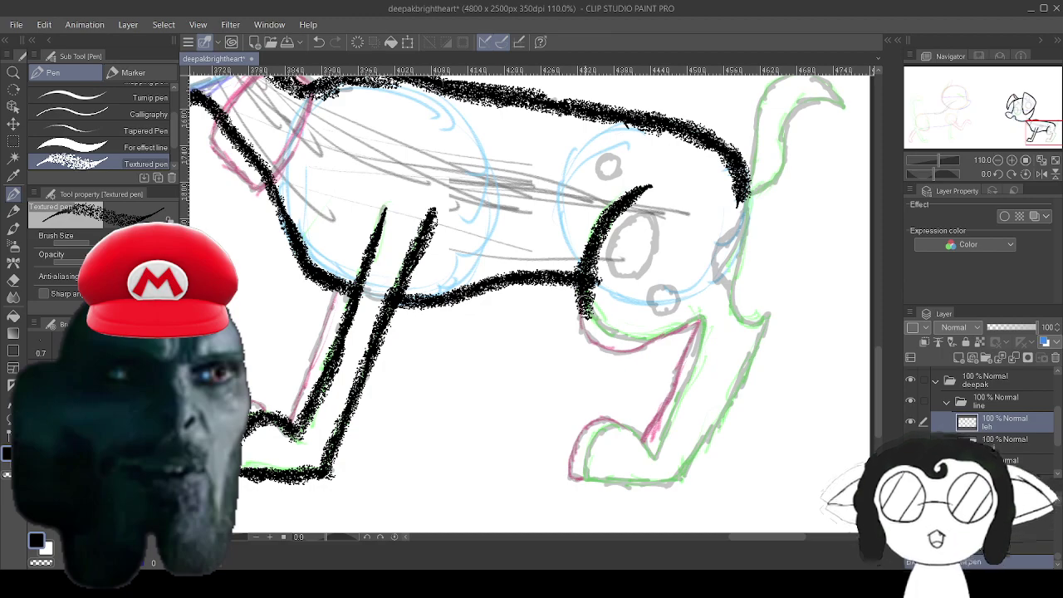
pyautogui.click(320, 42)
pyautogui.click(321, 42)
pyautogui.click(320, 42)
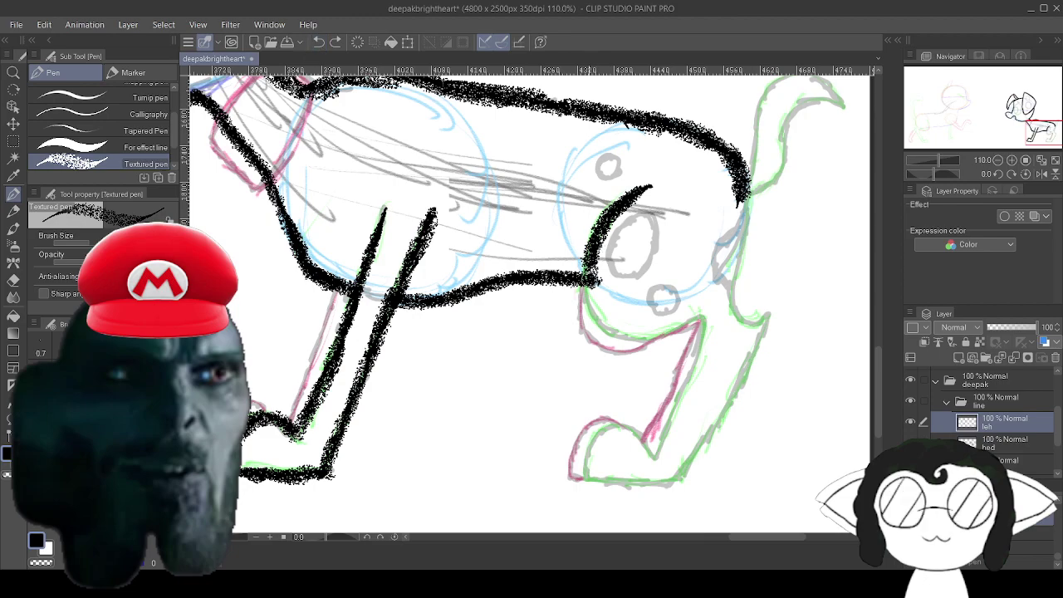
pyautogui.moveTo(582, 278); pyautogui.dragTo(607, 325)
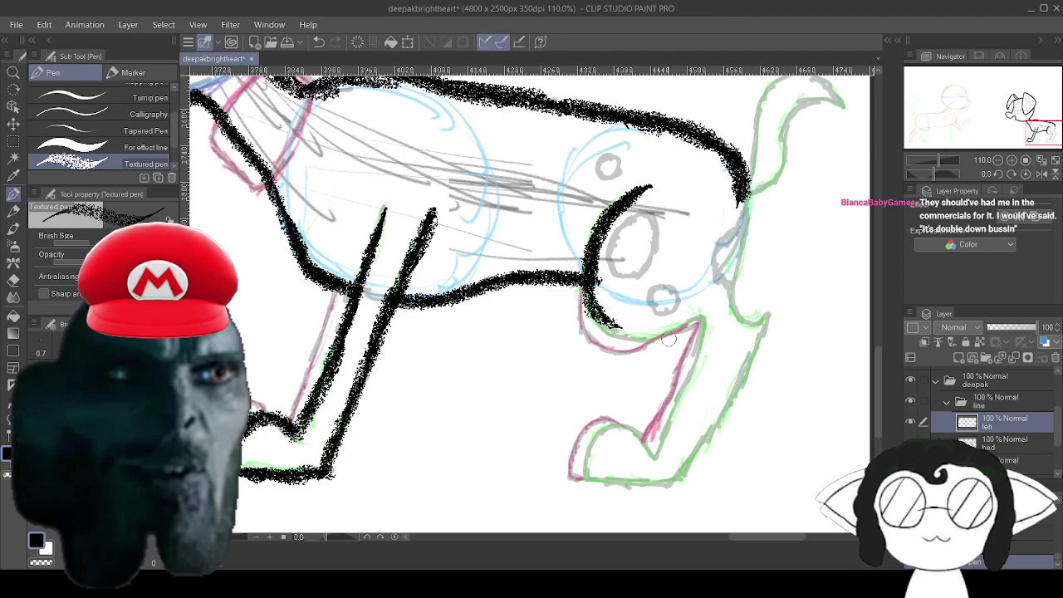
pyautogui.moveTo(594, 317)
pyautogui.mouseDown()
pyautogui.moveTo(621, 339)
pyautogui.moveTo(706, 318)
pyautogui.moveTo(666, 430)
pyautogui.mouseUp()
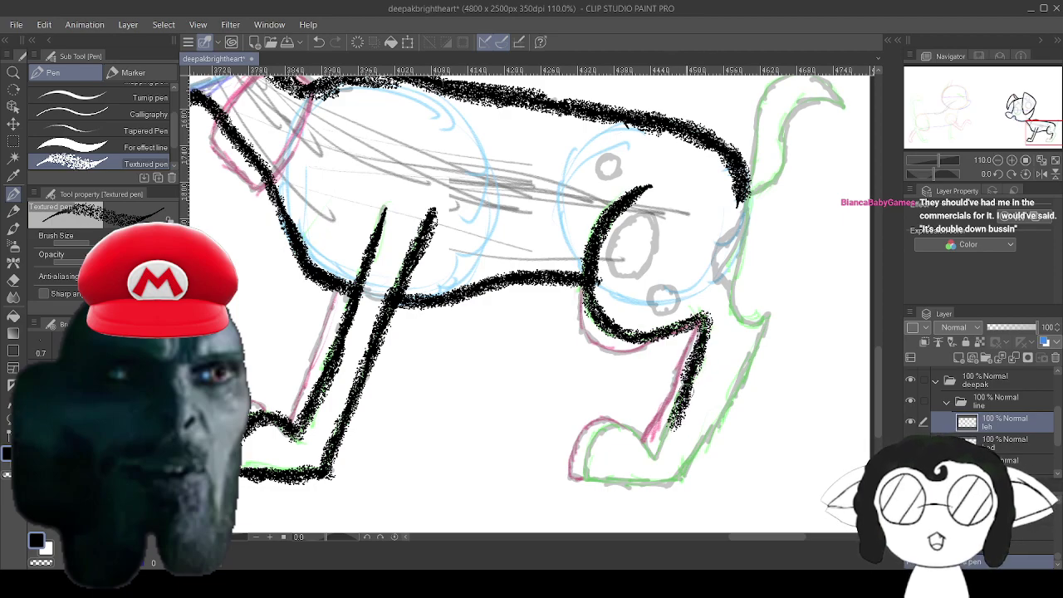
pyautogui.moveTo(679, 407); pyautogui.dragTo(648, 470)
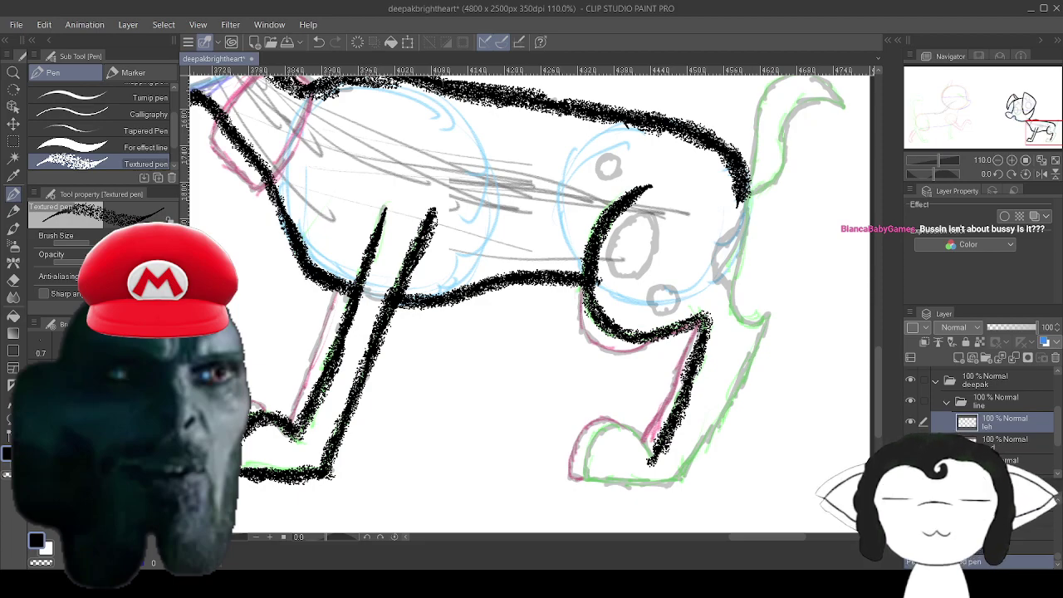
# Ink the near hind paw and the leg's rear edge up past the hock to join the rump outline.
pyautogui.moveTo(653, 460)
pyautogui.mouseDown()
pyautogui.moveTo(644, 434)
pyautogui.moveTo(624, 429)
pyautogui.moveTo(603, 430)
pyautogui.moveTo(583, 477)
pyautogui.mouseUp()
pyautogui.moveTo(601, 442)
pyautogui.mouseDown()
pyautogui.moveTo(579, 483)
pyautogui.moveTo(666, 482)
pyautogui.moveTo(687, 470)
pyautogui.moveTo(731, 406)
pyautogui.mouseUp()
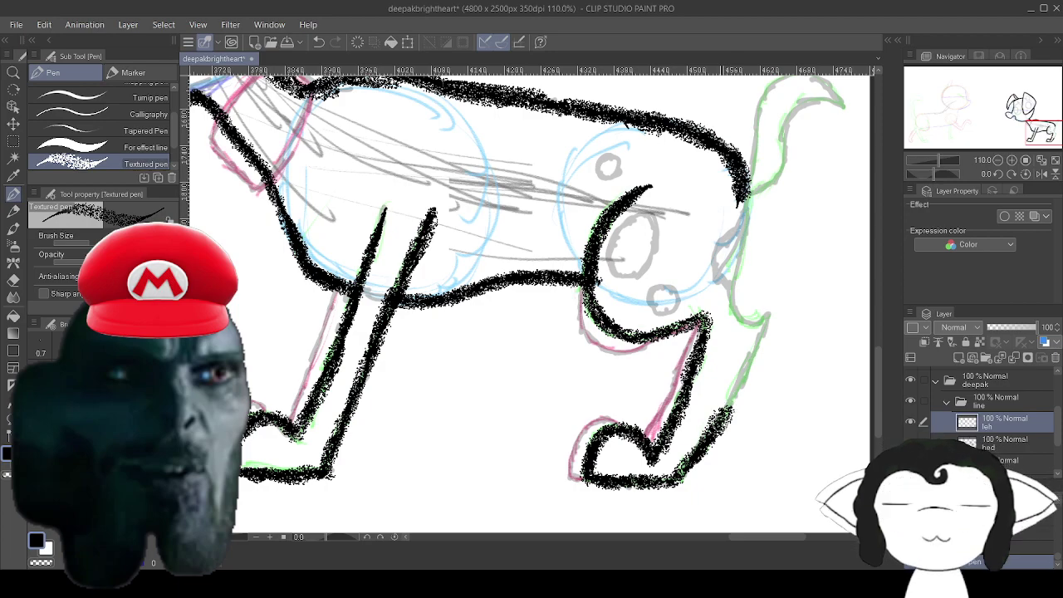
pyautogui.moveTo(715, 428)
pyautogui.mouseDown()
pyautogui.moveTo(772, 314)
pyautogui.moveTo(749, 324)
pyautogui.moveTo(741, 318)
pyautogui.moveTo(767, 315)
pyautogui.moveTo(734, 314)
pyautogui.moveTo(724, 279)
pyautogui.mouseUp()
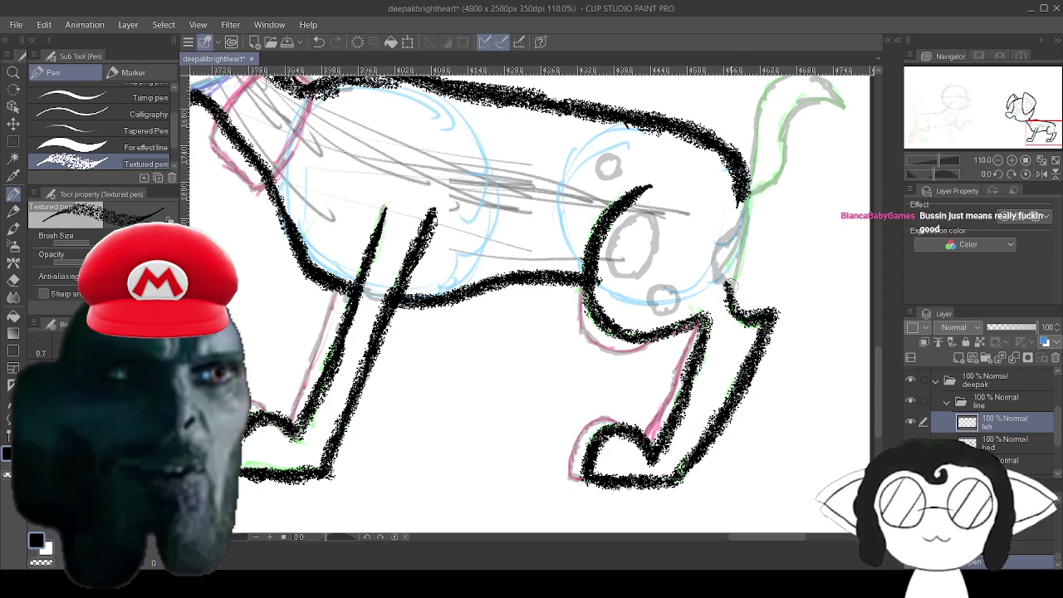
pyautogui.moveTo(729, 287); pyautogui.dragTo(719, 254)
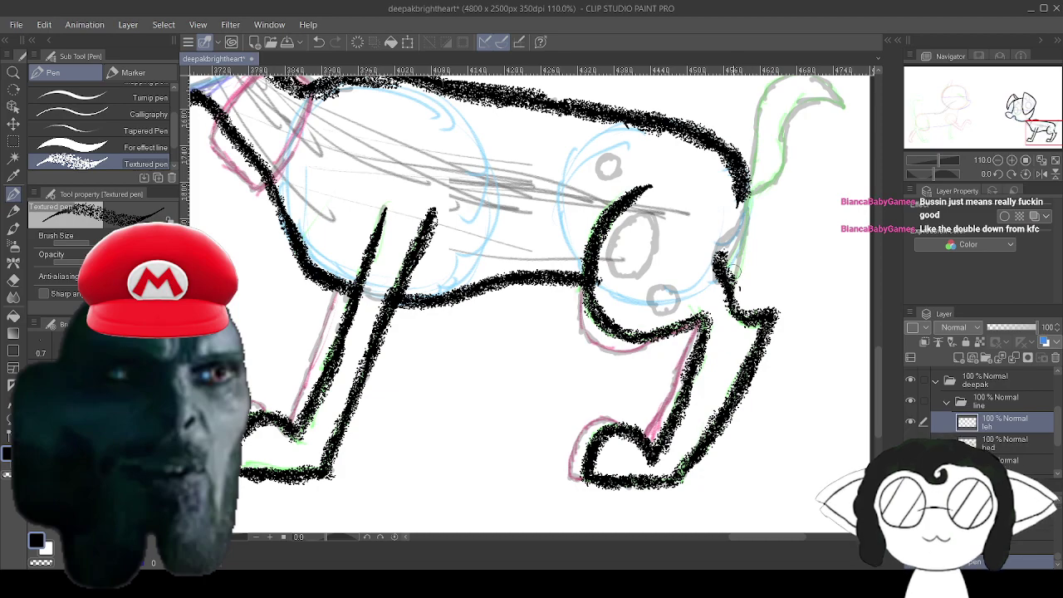
pyautogui.moveTo(715, 272)
pyautogui.mouseDown()
pyautogui.moveTo(717, 247)
pyautogui.moveTo(745, 181)
pyautogui.mouseUp()
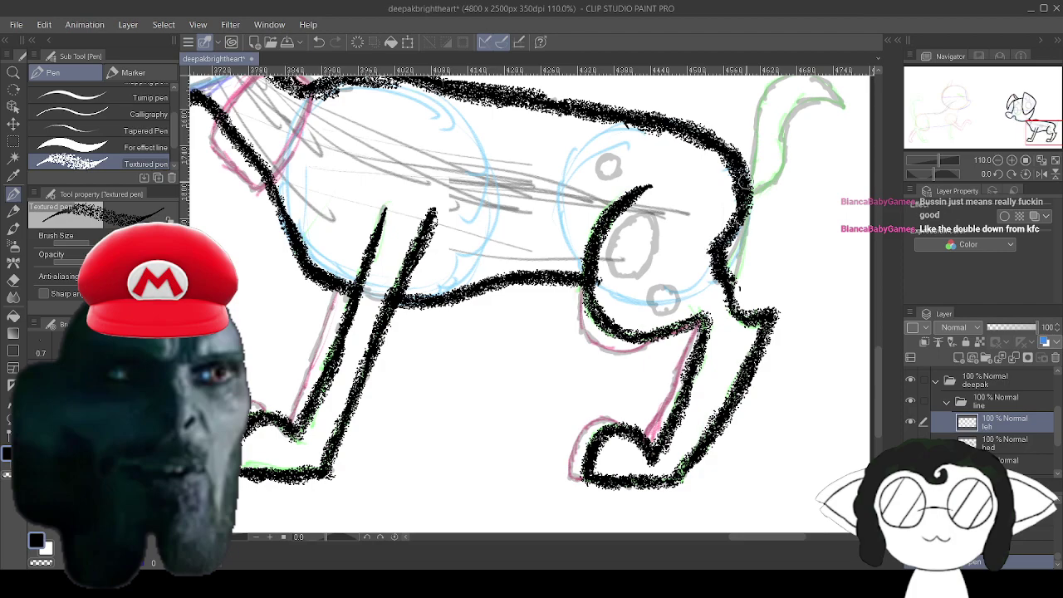
# Ink the visible edge of the far front leg and its paw behind the near front leg.
pyautogui.moveTo(515, 315); pyautogui.dragTo(764, 306)
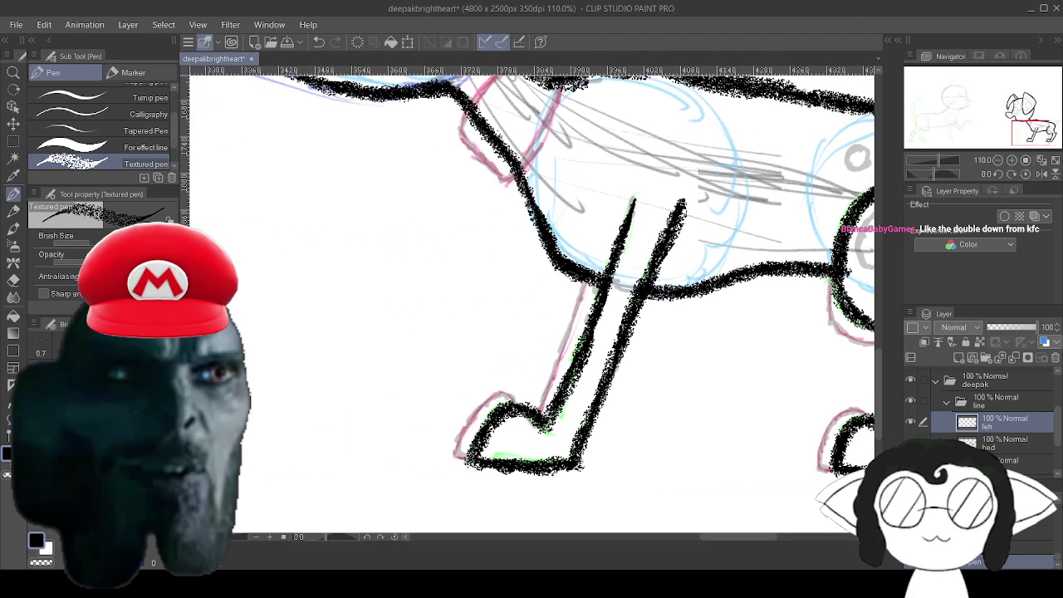
pyautogui.moveTo(594, 273); pyautogui.dragTo(566, 337)
pyautogui.moveTo(578, 301); pyautogui.dragTo(555, 359)
pyautogui.moveTo(581, 320)
pyautogui.mouseDown()
pyautogui.moveTo(536, 410)
pyautogui.moveTo(498, 393)
pyautogui.moveTo(513, 404)
pyautogui.moveTo(500, 394)
pyautogui.moveTo(476, 410)
pyautogui.moveTo(454, 455)
pyautogui.mouseUp()
# Ink the visible edge of the far hind leg and its paw behind the near hind leg.
pyautogui.moveTo(681, 332); pyautogui.dragTo(439, 327)
pyautogui.moveTo(591, 278)
pyautogui.mouseDown()
pyautogui.moveTo(592, 295)
pyautogui.moveTo(652, 336)
pyautogui.mouseUp()
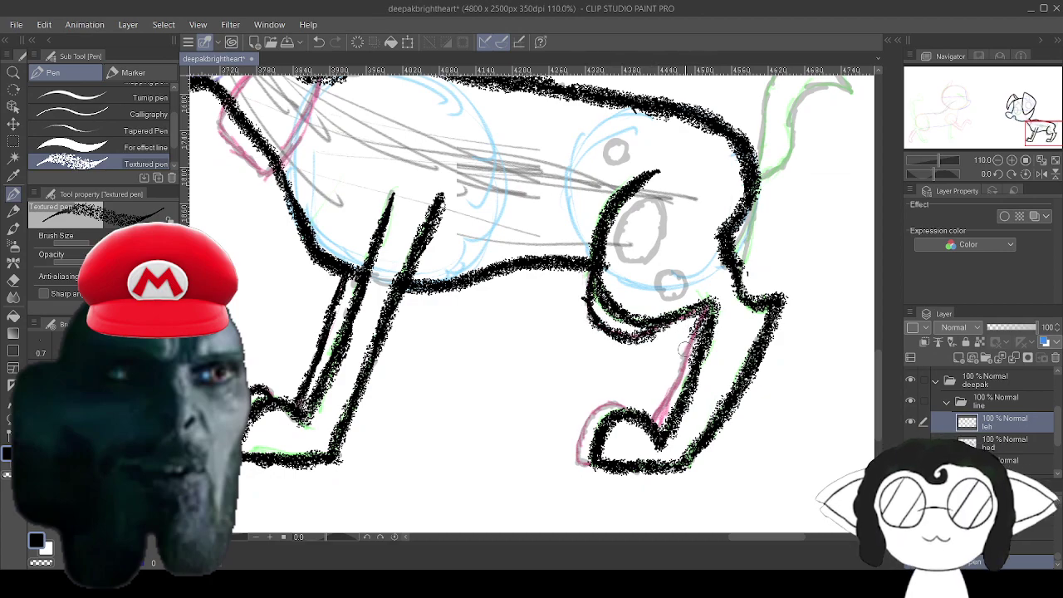
pyautogui.moveTo(707, 312)
pyautogui.mouseDown()
pyautogui.moveTo(653, 417)
pyautogui.moveTo(616, 403)
pyautogui.moveTo(593, 410)
pyautogui.moveTo(596, 458)
pyautogui.mouseUp()
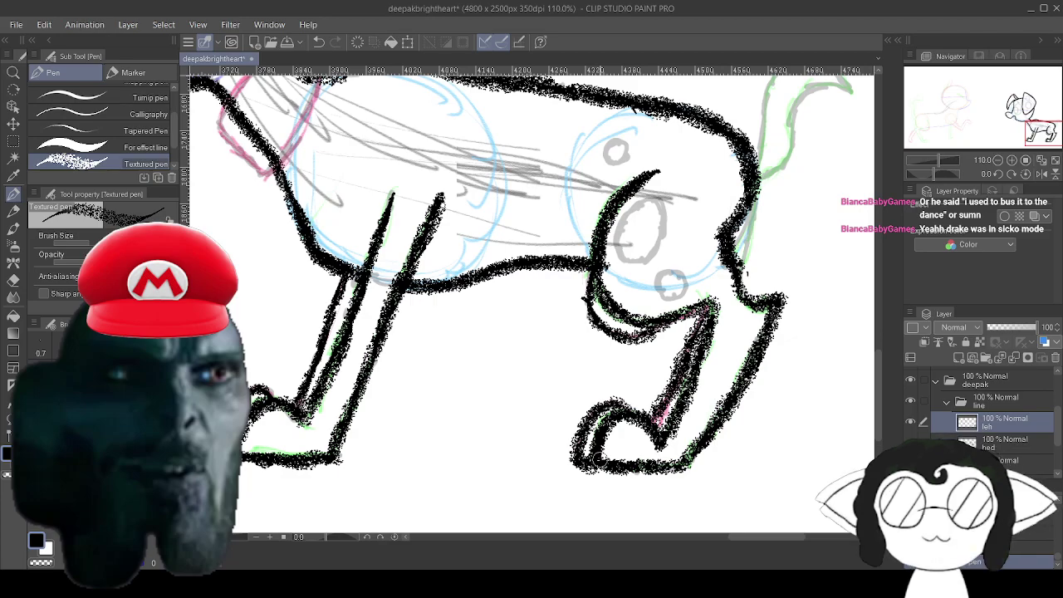
# Ink both edges of the curved tail from the rump to its pointed tip.
pyautogui.moveTo(631, 241)
pyautogui.mouseDown()
pyautogui.moveTo(611, 304)
pyautogui.moveTo(400, 489)
pyautogui.moveTo(412, 426)
pyautogui.mouseUp()
pyautogui.scroll(6, 512, 299)
pyautogui.moveTo(531, 287); pyautogui.dragTo(507, 312)
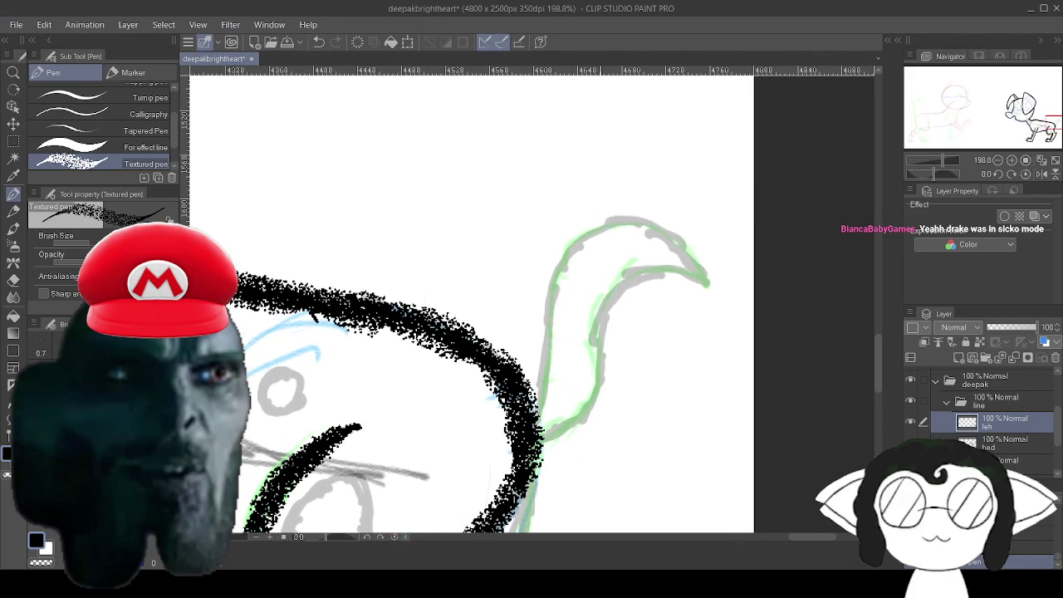
pyautogui.moveTo(703, 283)
pyautogui.mouseDown()
pyautogui.moveTo(662, 233)
pyautogui.moveTo(621, 221)
pyautogui.moveTo(607, 225)
pyautogui.moveTo(614, 239)
pyautogui.moveTo(590, 230)
pyautogui.moveTo(595, 253)
pyautogui.moveTo(574, 249)
pyautogui.moveTo(572, 282)
pyautogui.moveTo(560, 259)
pyautogui.moveTo(563, 303)
pyautogui.moveTo(551, 283)
pyautogui.moveTo(547, 353)
pyautogui.moveTo(540, 330)
pyautogui.moveTo(550, 375)
pyautogui.moveTo(553, 363)
pyautogui.moveTo(536, 416)
pyautogui.mouseUp()
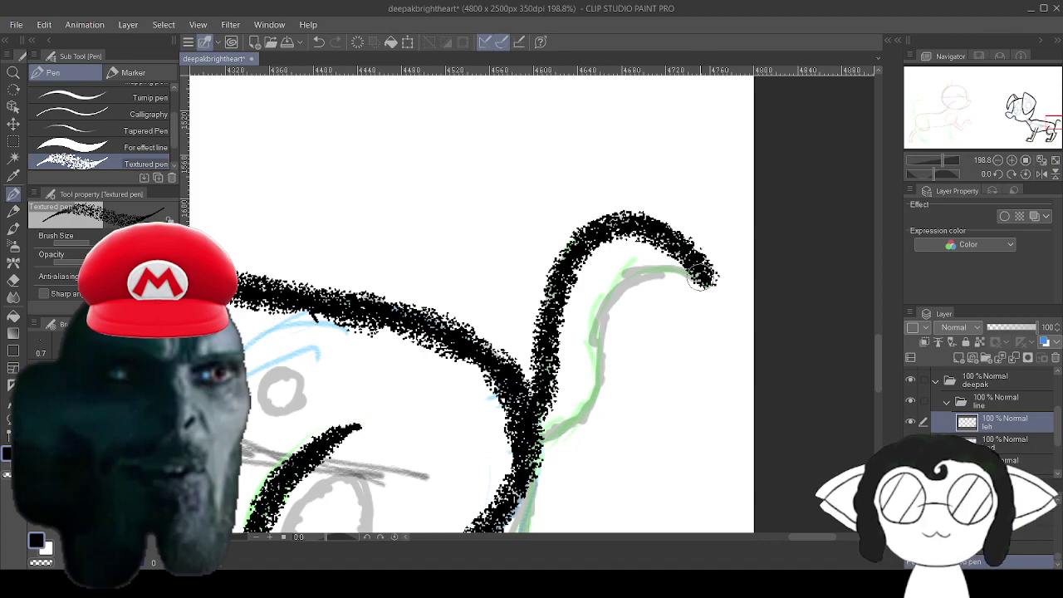
pyautogui.moveTo(701, 277)
pyautogui.mouseDown()
pyautogui.moveTo(650, 273)
pyautogui.moveTo(695, 272)
pyautogui.moveTo(620, 291)
pyautogui.moveTo(654, 285)
pyautogui.moveTo(614, 299)
pyautogui.moveTo(592, 402)
pyautogui.moveTo(602, 381)
pyautogui.moveTo(573, 431)
pyautogui.moveTo(556, 435)
pyautogui.moveTo(582, 411)
pyautogui.moveTo(541, 434)
pyautogui.moveTo(574, 425)
pyautogui.moveTo(543, 436)
pyautogui.mouseUp()
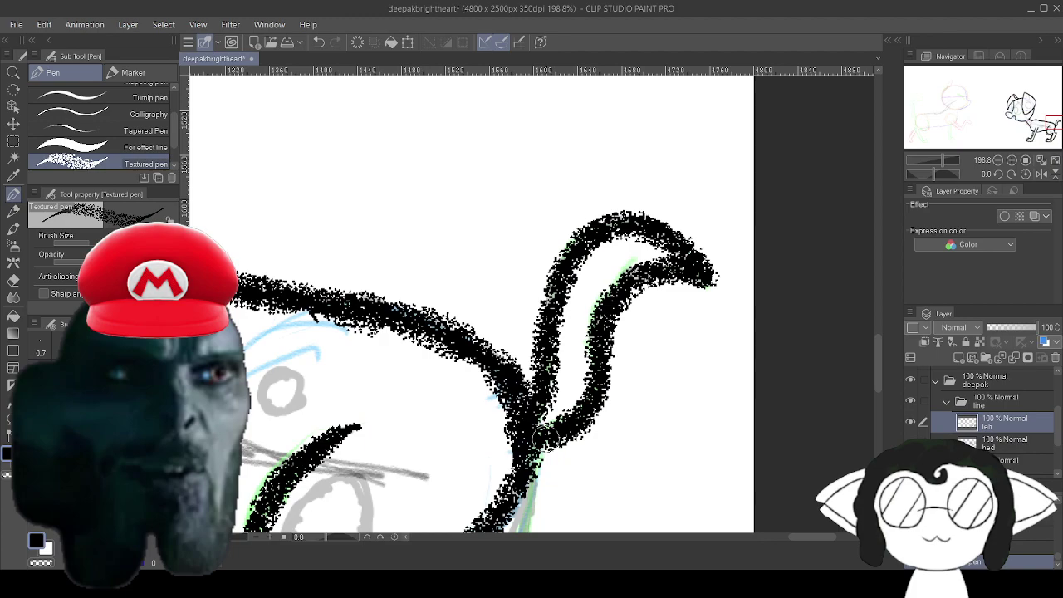
# Save the drawing with the inked body, legs and tail.
pyautogui.scroll(-8, 487, 391)
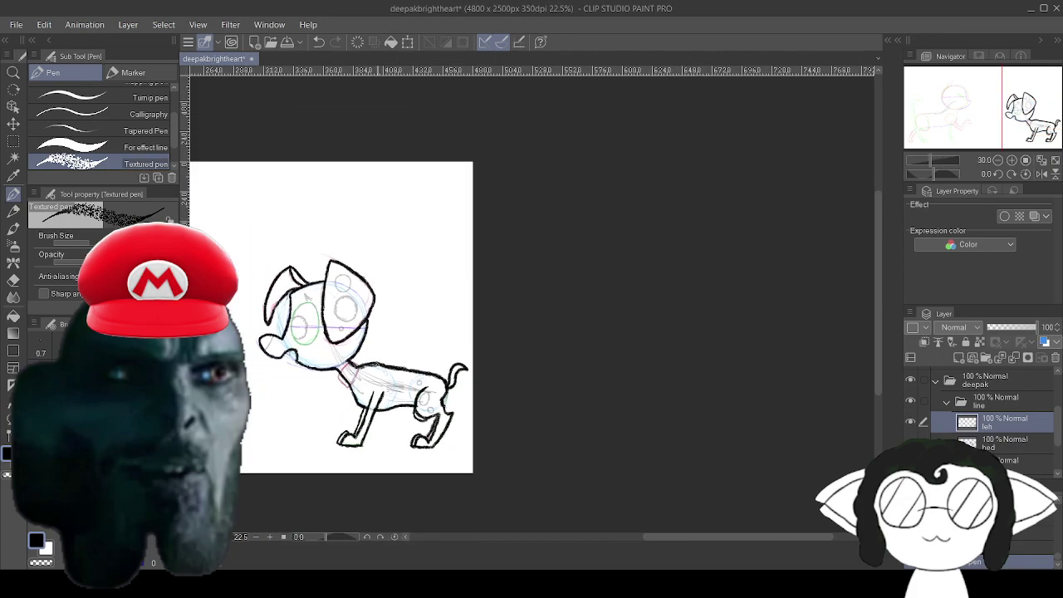
pyautogui.scroll(-1, 346, 277)
pyautogui.scroll(3, 346, 277)
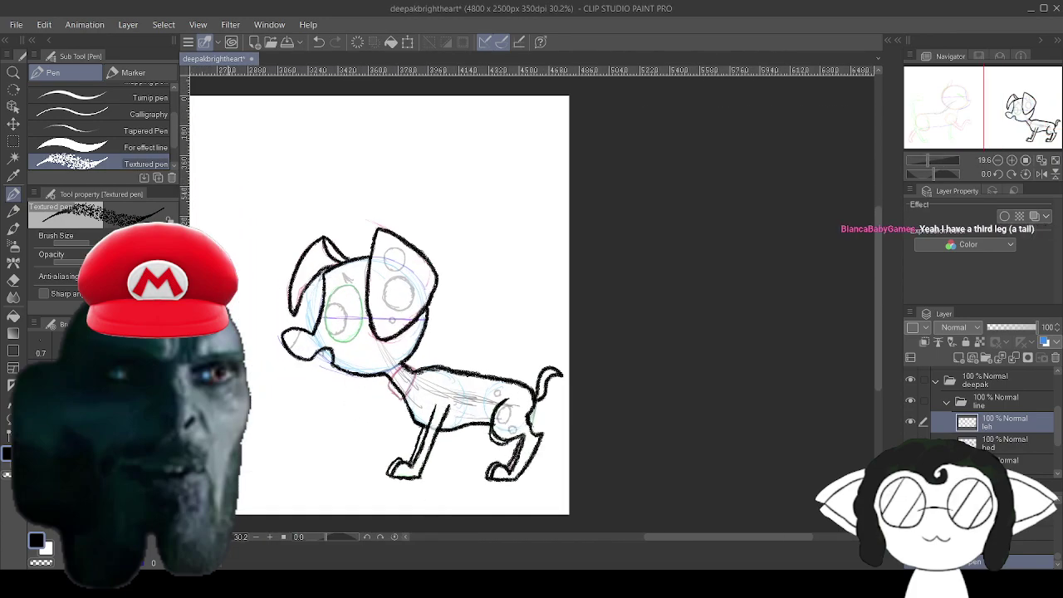
pyautogui.scroll(3, 346, 277)
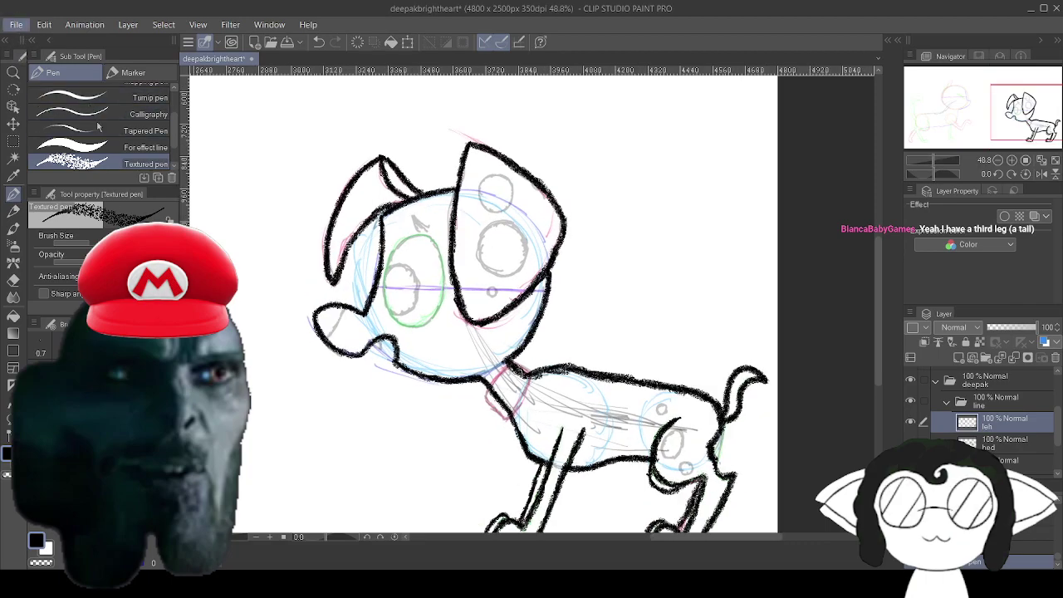
pyautogui.hotkey('ctrl', 's')
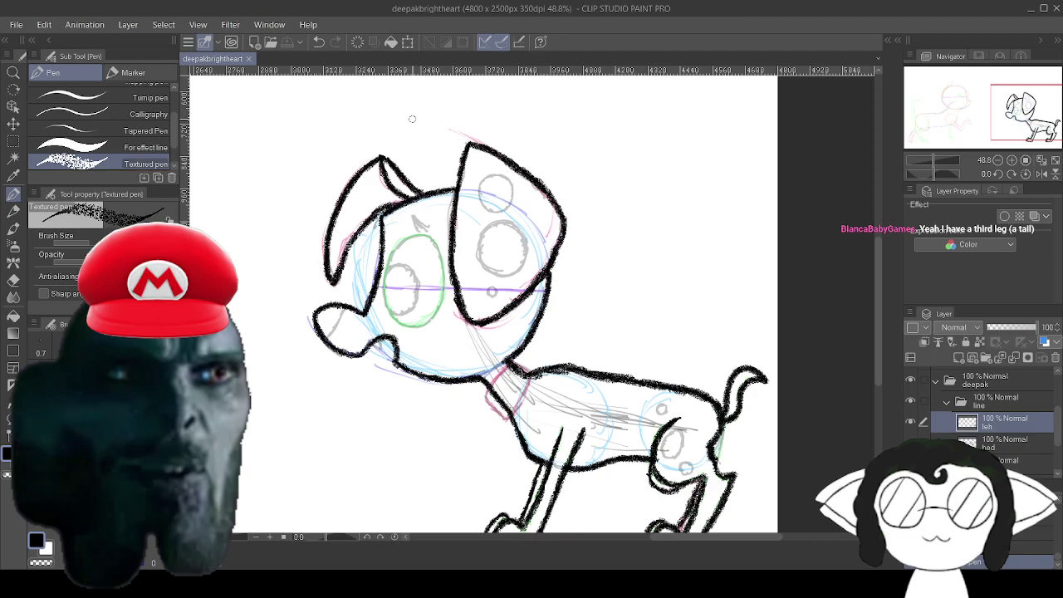
pyautogui.scroll(-3, 412, 119)
pyautogui.scroll(2, 412, 119)
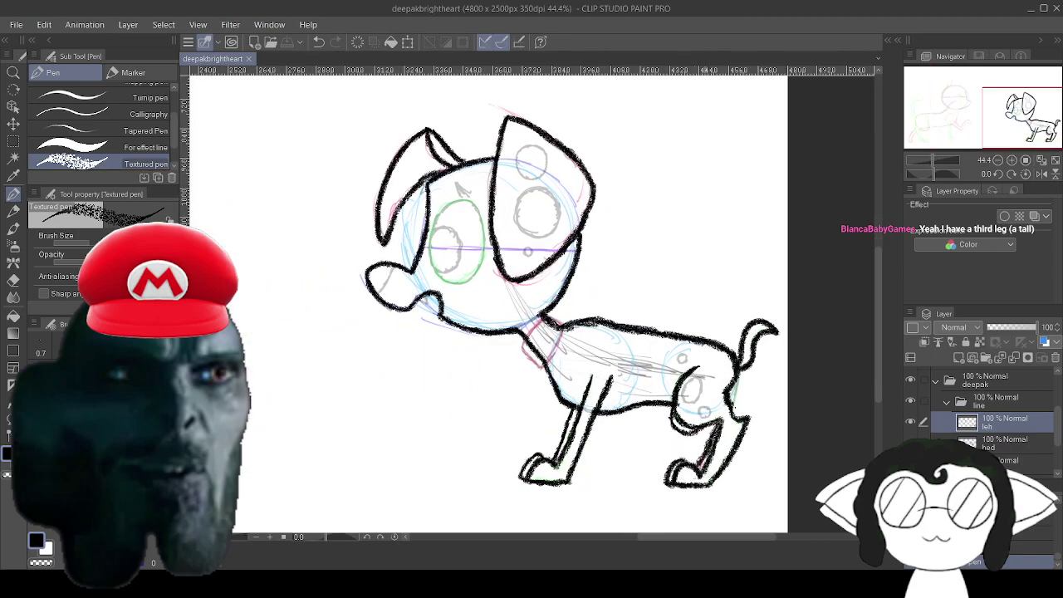
pyautogui.scroll(3, 711, 465)
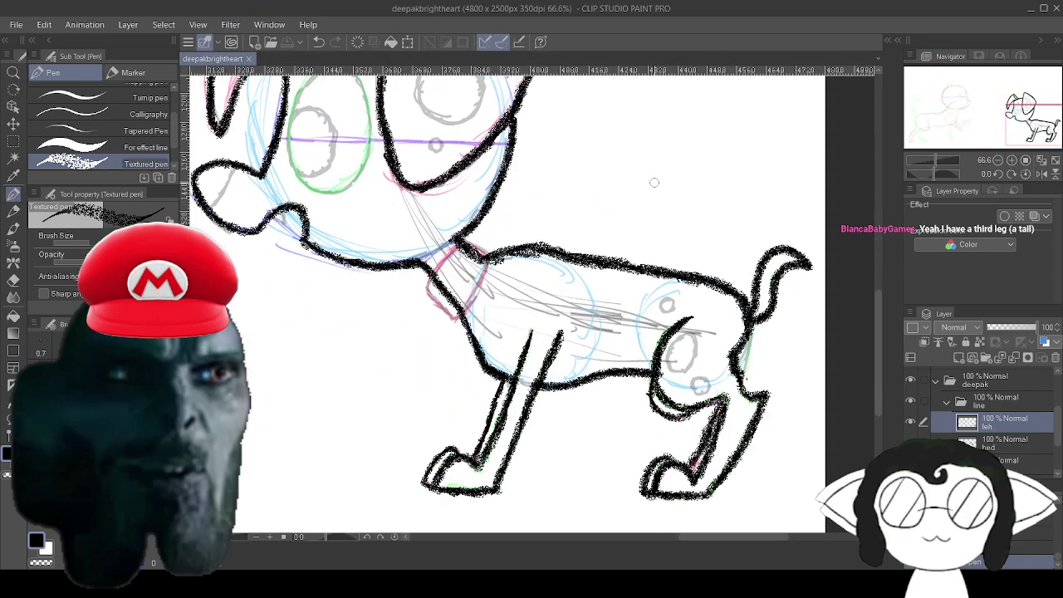
# Add a layer named collar above the leh layer and ink the collar's outline around the dog's neck.
pyautogui.click(938, 344)
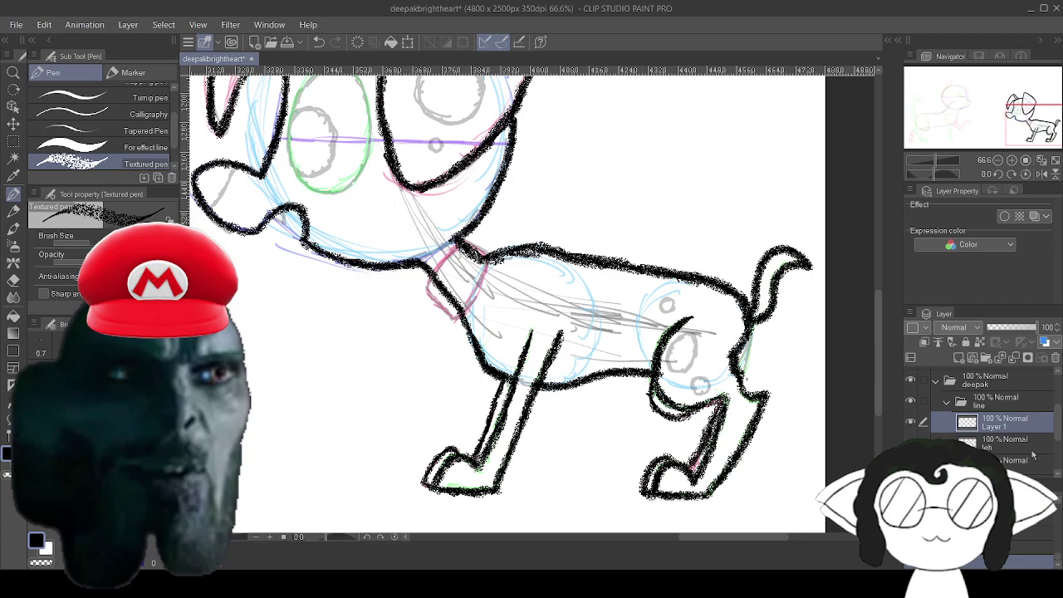
pyautogui.scroll(4, 485, 307)
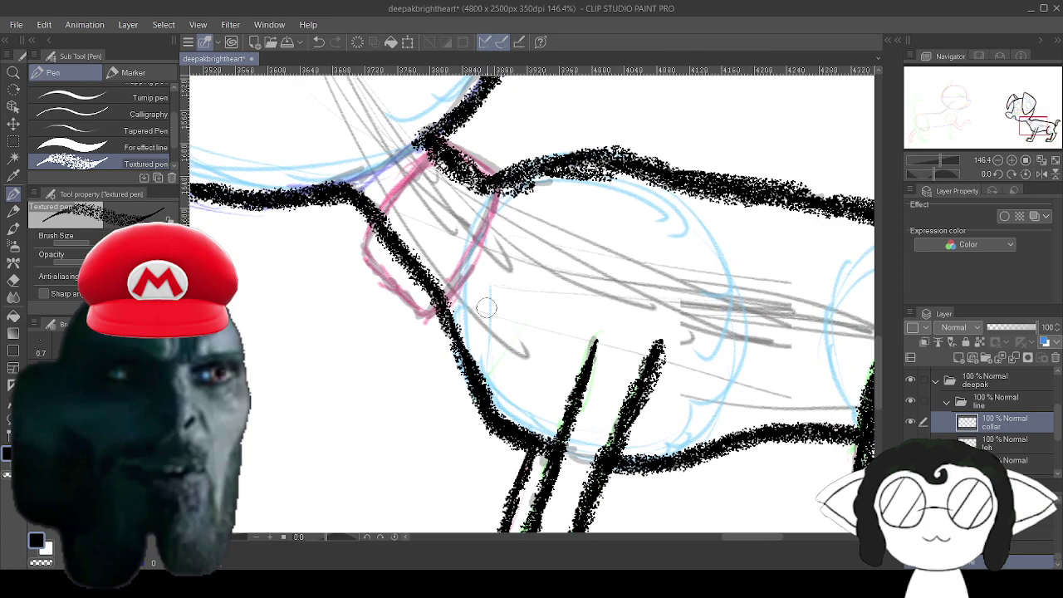
pyautogui.moveTo(487, 308); pyautogui.dragTo(490, 414)
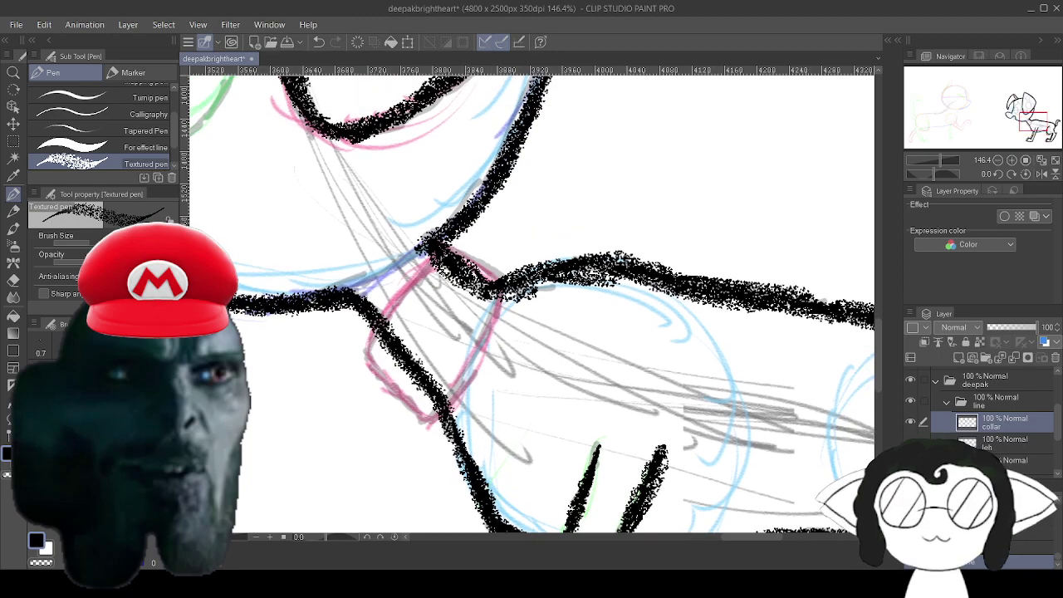
pyautogui.moveTo(375, 357)
pyautogui.mouseDown()
pyautogui.moveTo(420, 419)
pyautogui.moveTo(458, 391)
pyautogui.moveTo(450, 399)
pyautogui.moveTo(490, 352)
pyautogui.mouseUp()
pyautogui.moveTo(465, 388)
pyautogui.mouseDown()
pyautogui.moveTo(505, 284)
pyautogui.moveTo(500, 263)
pyautogui.moveTo(500, 275)
pyautogui.moveTo(466, 249)
pyautogui.mouseUp()
pyautogui.moveTo(432, 262)
pyautogui.mouseDown()
pyautogui.moveTo(378, 330)
pyautogui.moveTo(417, 278)
pyautogui.moveTo(388, 317)
pyautogui.moveTo(466, 243)
pyautogui.mouseUp()
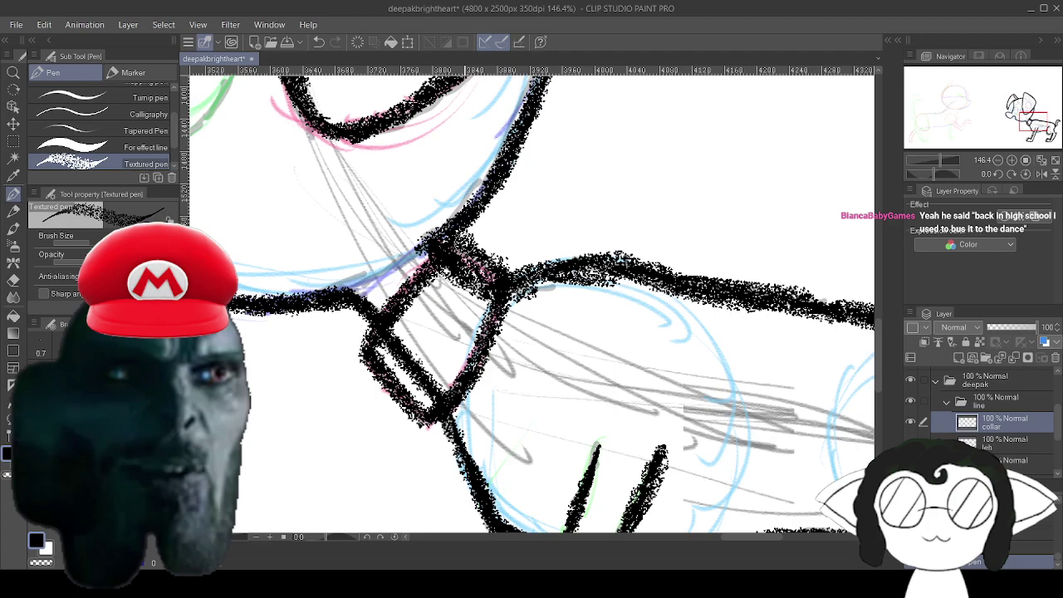
# Erase the neck lines that run through the inside of the collar on the layer below leh.
pyautogui.press('e')
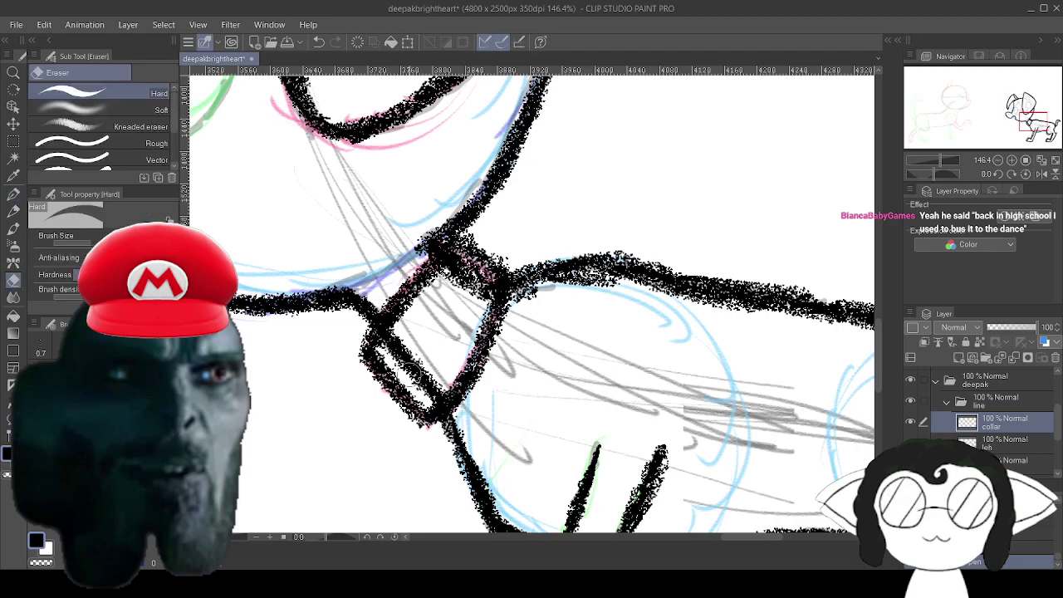
pyautogui.click(401, 384)
pyautogui.click(318, 41)
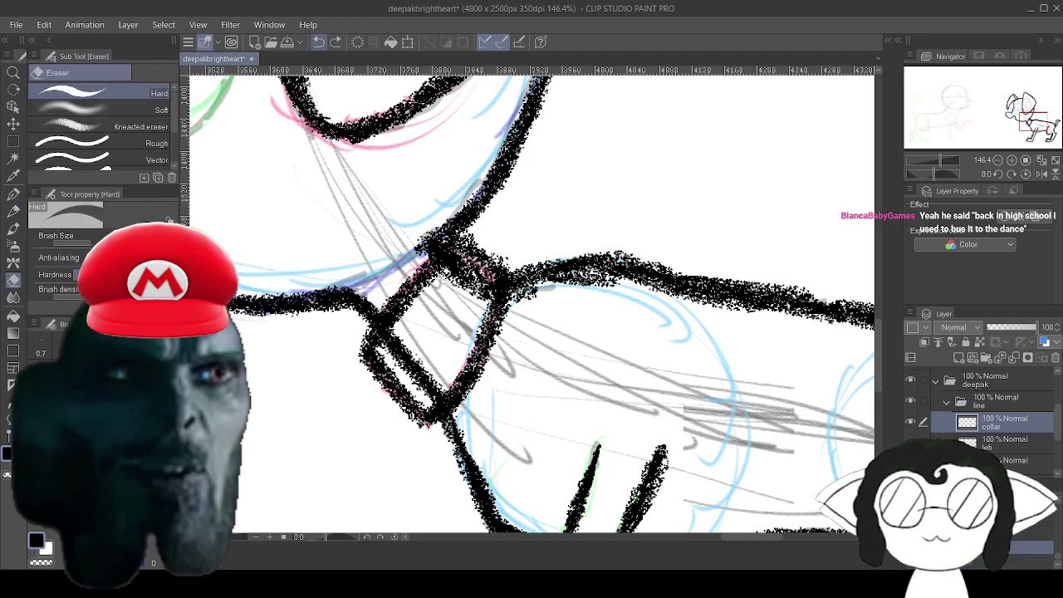
pyautogui.click(1018, 443)
pyautogui.click(1017, 460)
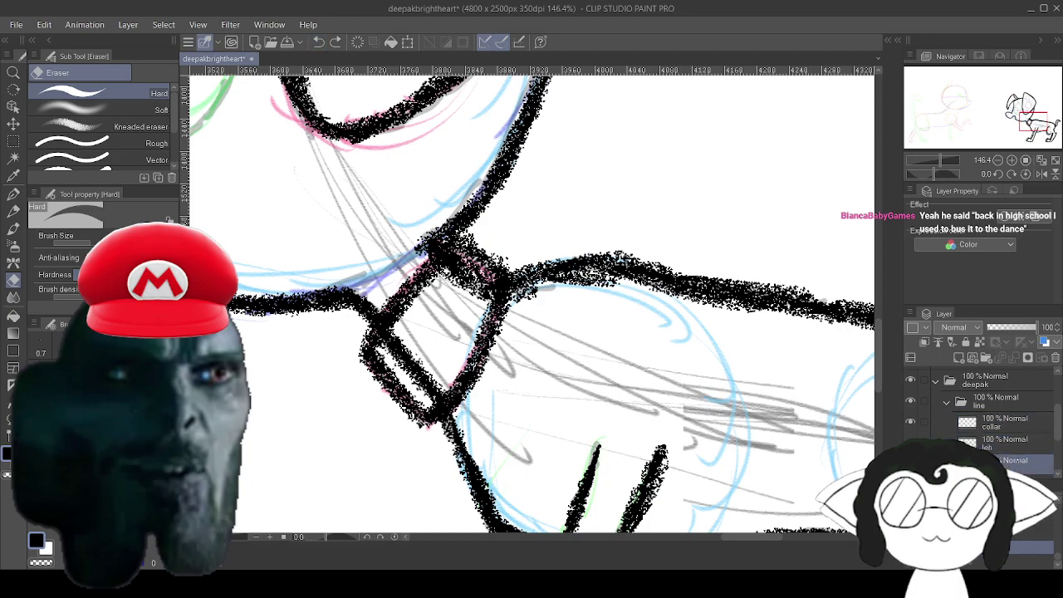
pyautogui.moveTo(423, 359)
pyautogui.mouseDown()
pyautogui.moveTo(387, 341)
pyautogui.moveTo(393, 333)
pyautogui.moveTo(427, 339)
pyautogui.moveTo(419, 384)
pyautogui.moveTo(420, 353)
pyautogui.moveTo(430, 350)
pyautogui.moveTo(400, 374)
pyautogui.moveTo(438, 366)
pyautogui.moveTo(438, 382)
pyautogui.moveTo(471, 271)
pyautogui.mouseUp()
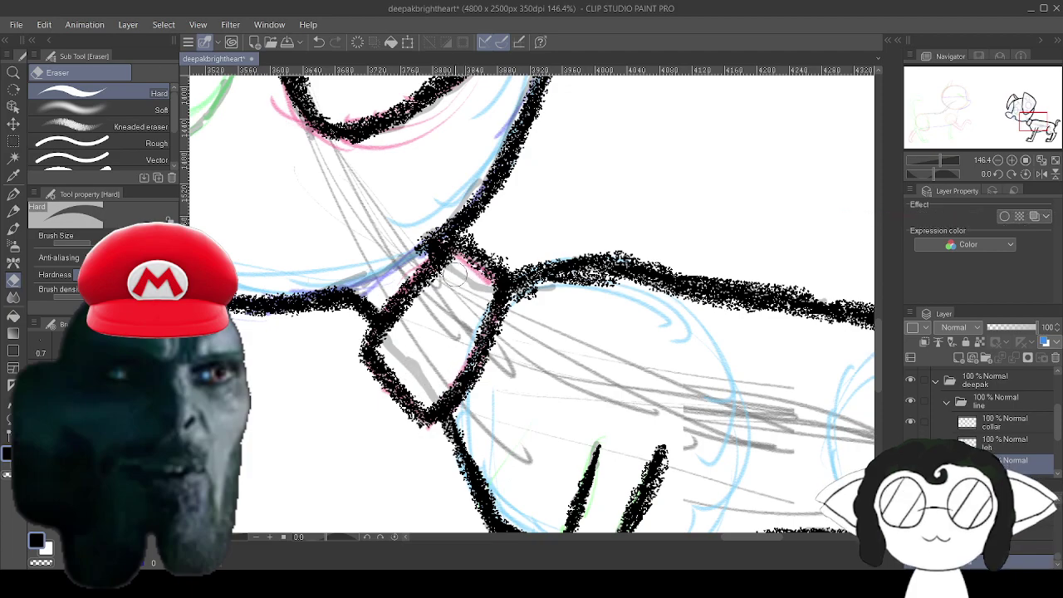
# Save the drawing with the inked collar.
pyautogui.moveTo(631, 448); pyautogui.dragTo(276, 178)
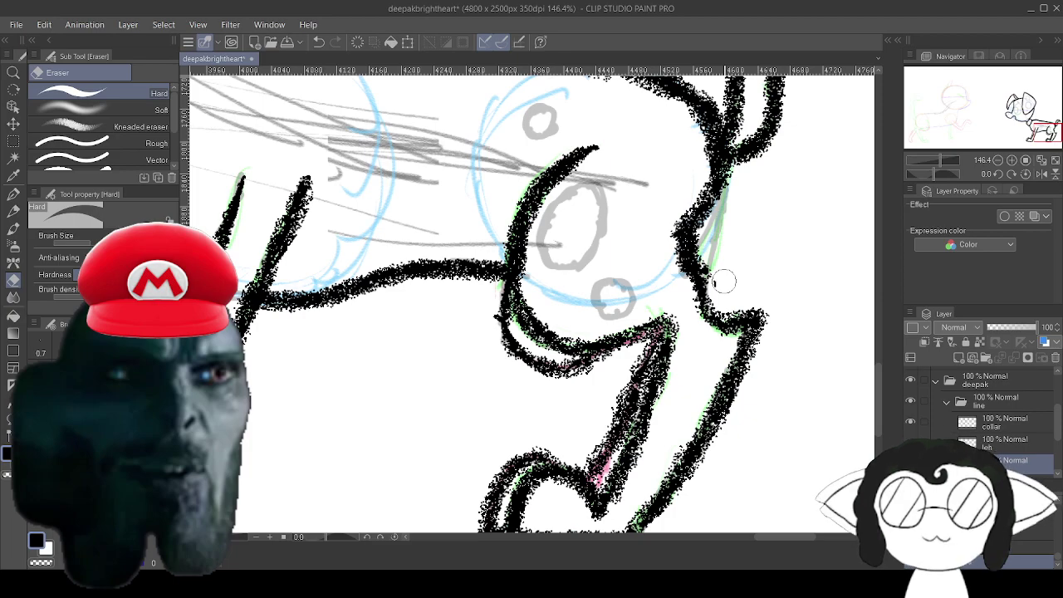
pyautogui.scroll(1, 723, 282)
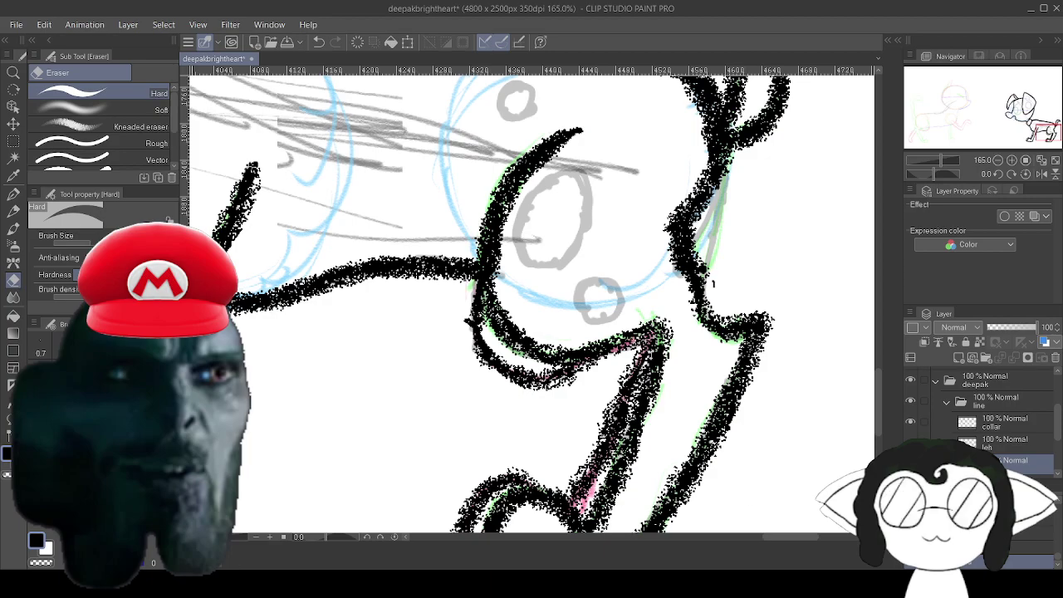
pyautogui.scroll(-6, 359, 347)
pyautogui.scroll(3, 286, 325)
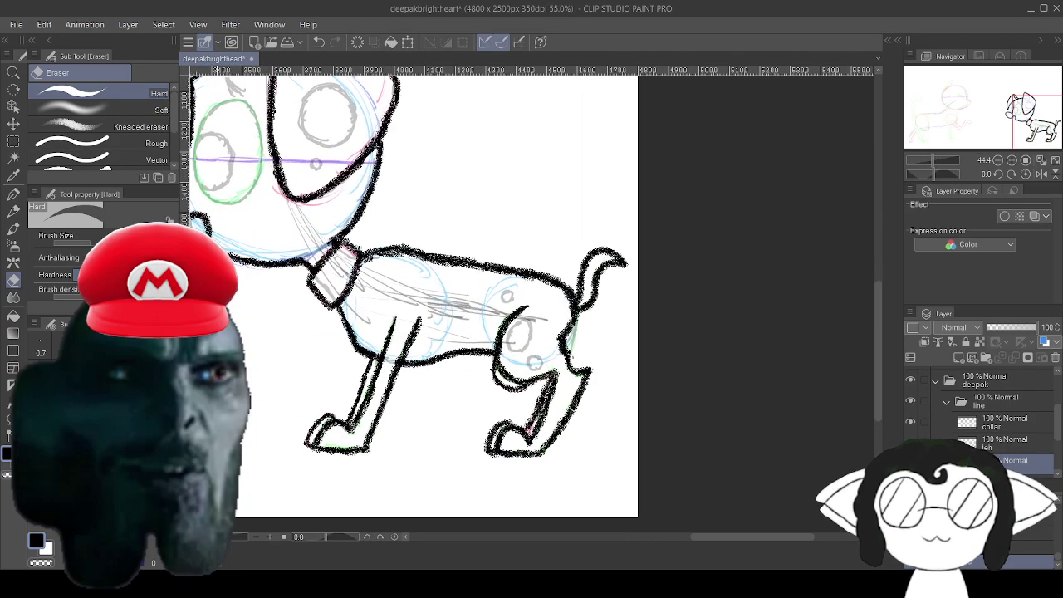
pyautogui.scroll(2, 300, 282)
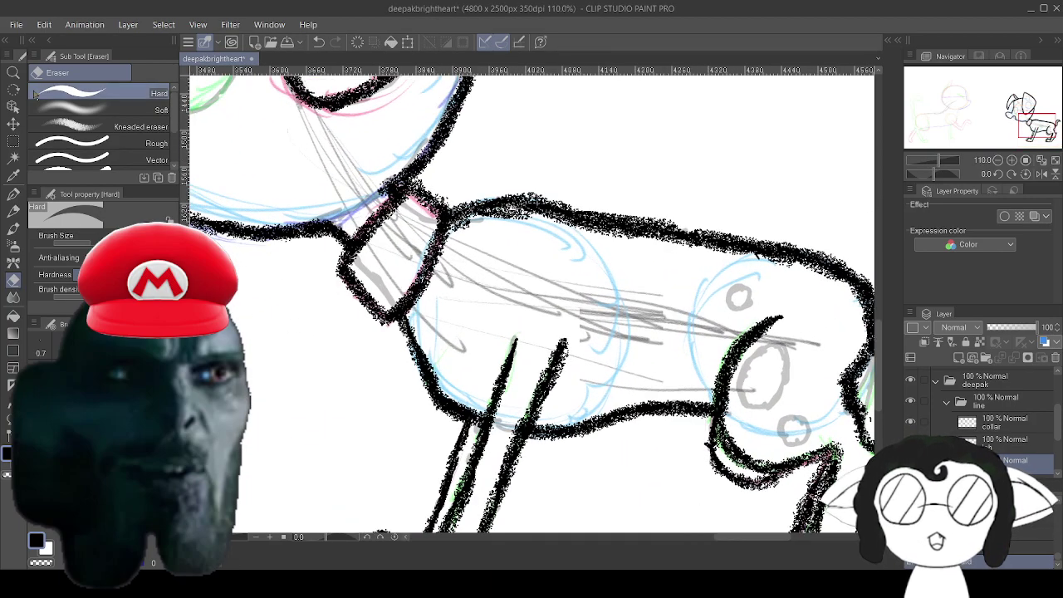
pyautogui.click(24, 25)
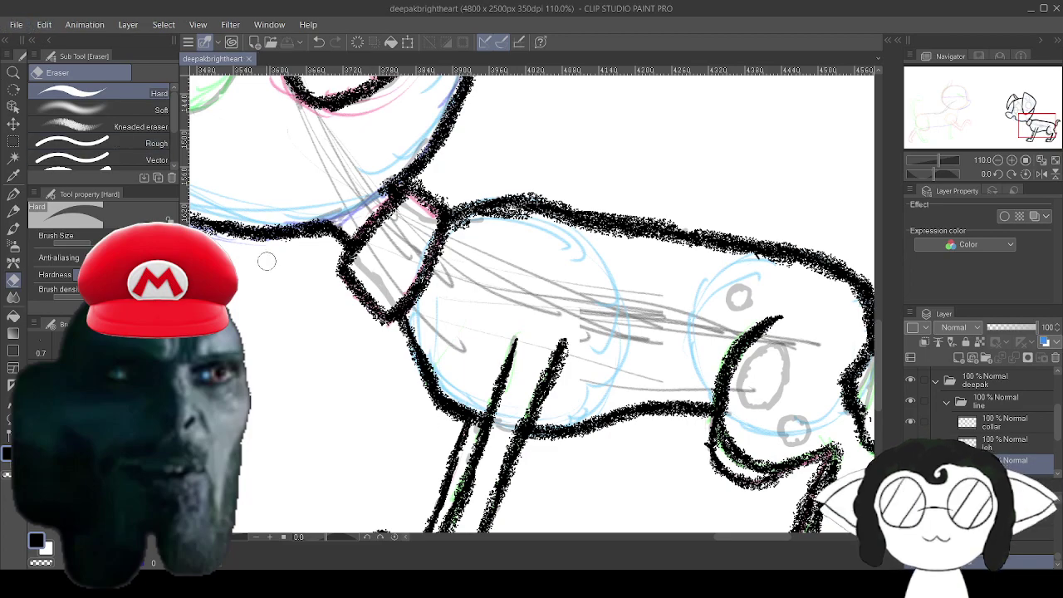
# Examine the inked head and the sketched facial details around the eye, snout and ears.
pyautogui.scroll(-5, 352, 320)
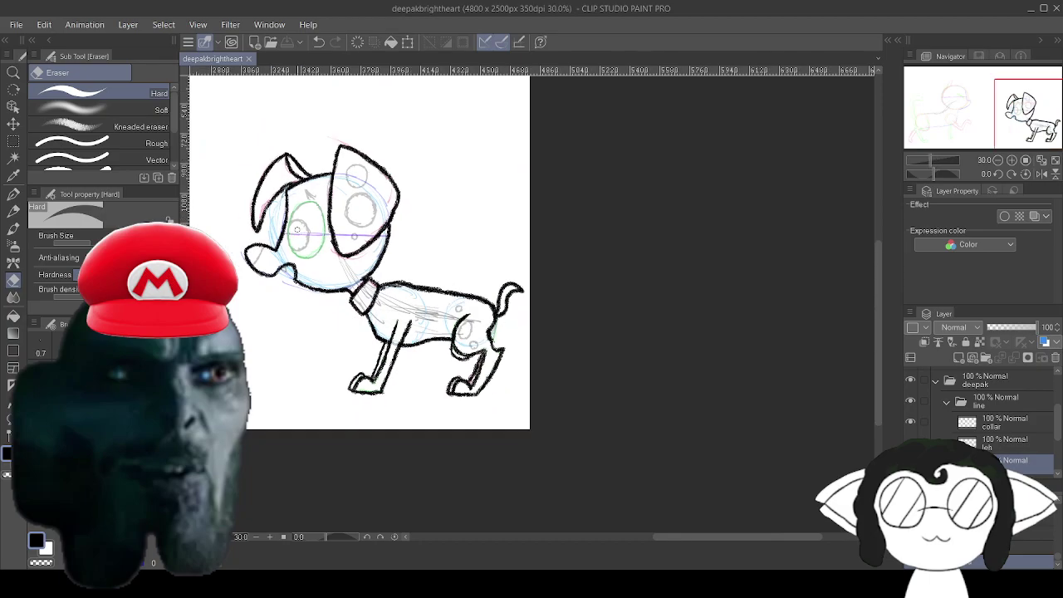
pyautogui.scroll(4, 254, 216)
pyautogui.scroll(2, 254, 216)
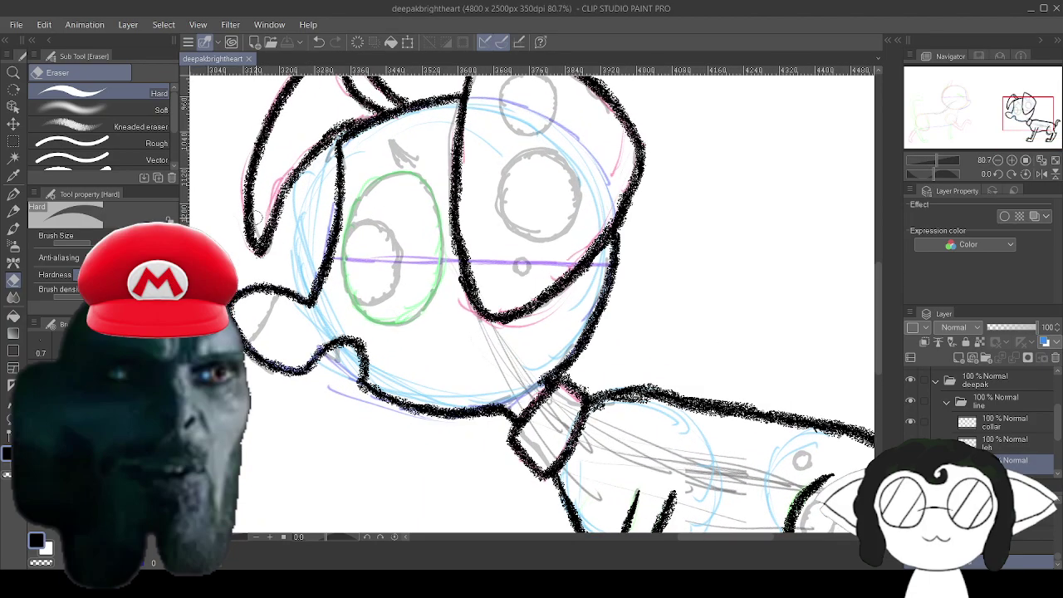
pyautogui.scroll(-4, 255, 216)
pyautogui.scroll(3, 255, 217)
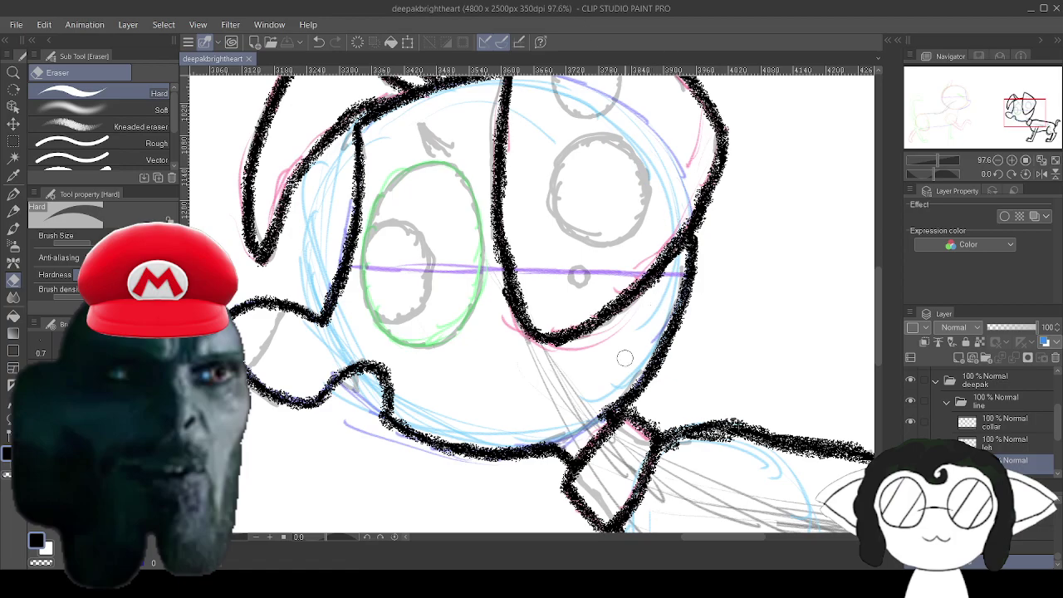
pyautogui.scroll(-3, 608, 220)
pyautogui.scroll(3, 608, 220)
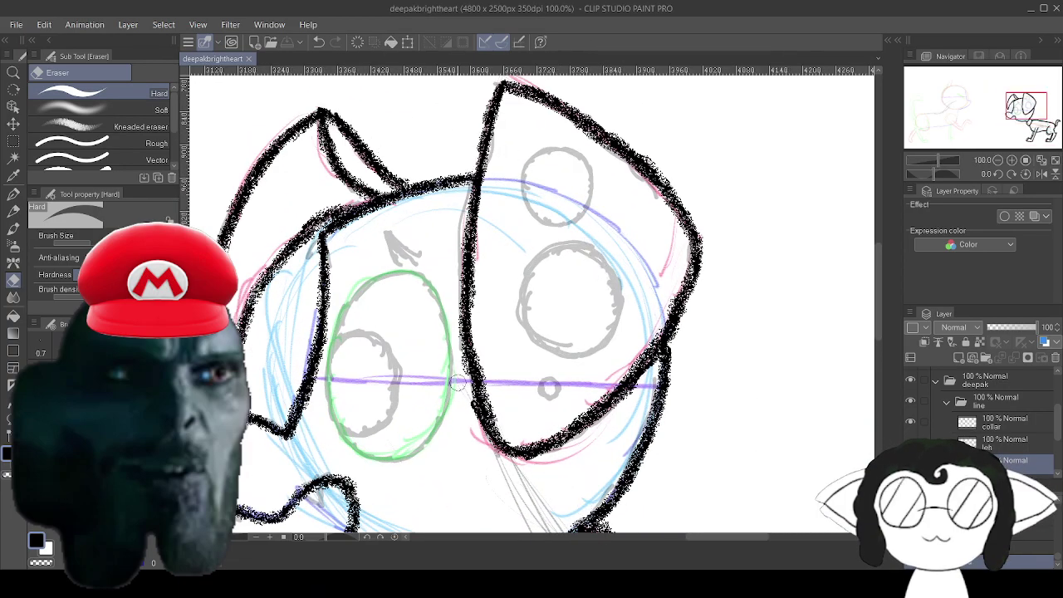
pyautogui.scroll(-4, 400, 333)
pyautogui.scroll(2, 390, 487)
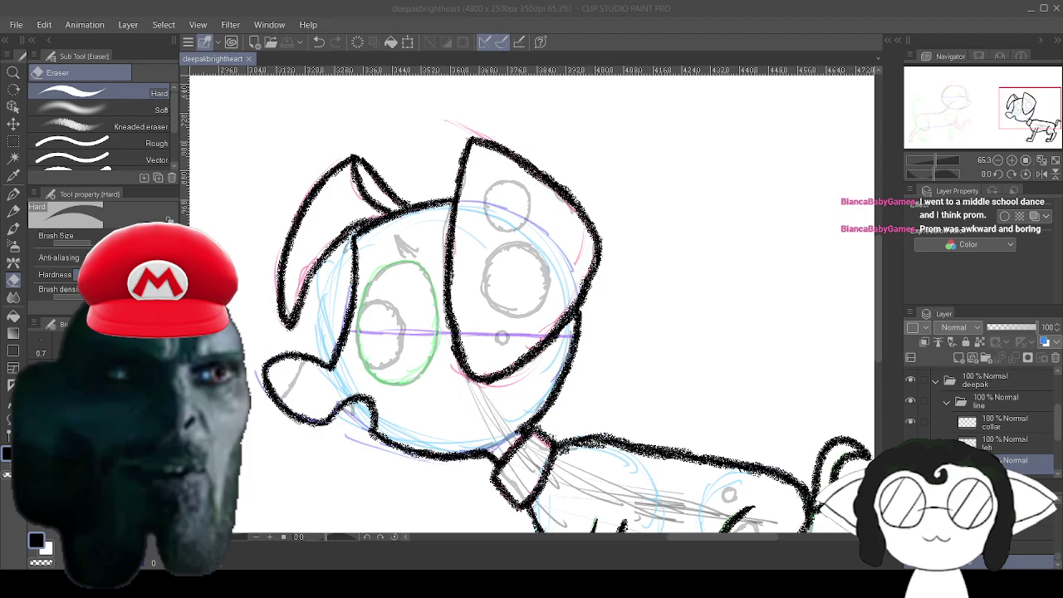
# Ink the small pointed eyebrow above the eye on the collar layer with the textured pen.
pyautogui.scroll(2, 410, 367)
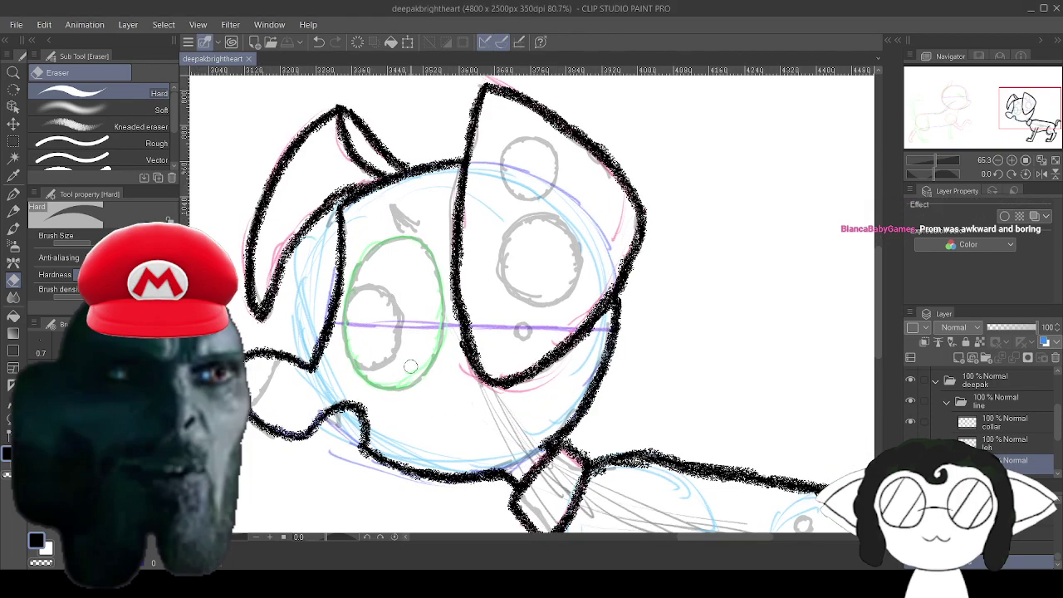
pyautogui.scroll(2, 410, 366)
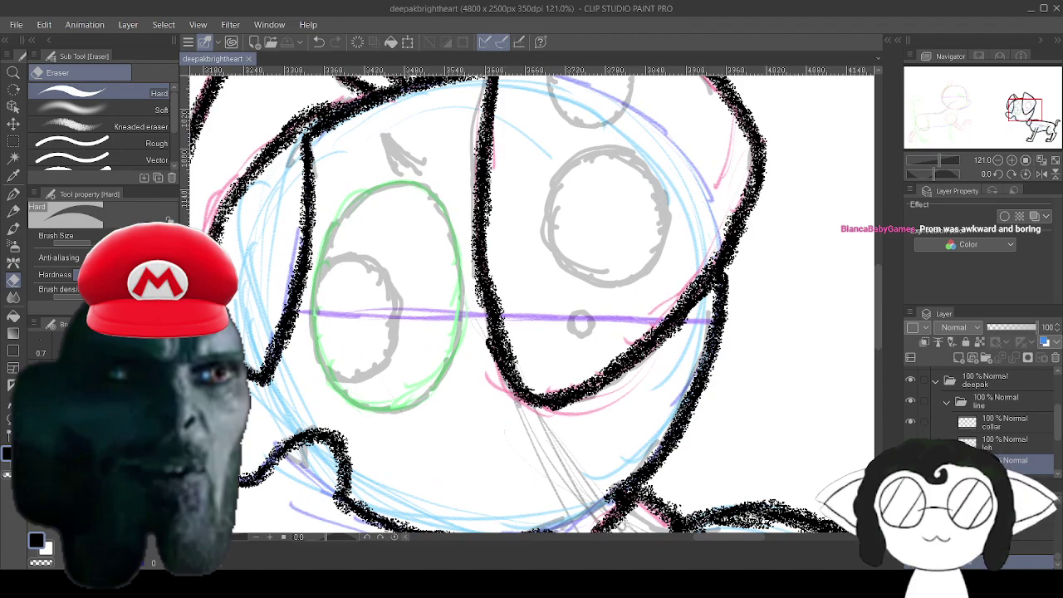
pyautogui.press('p')
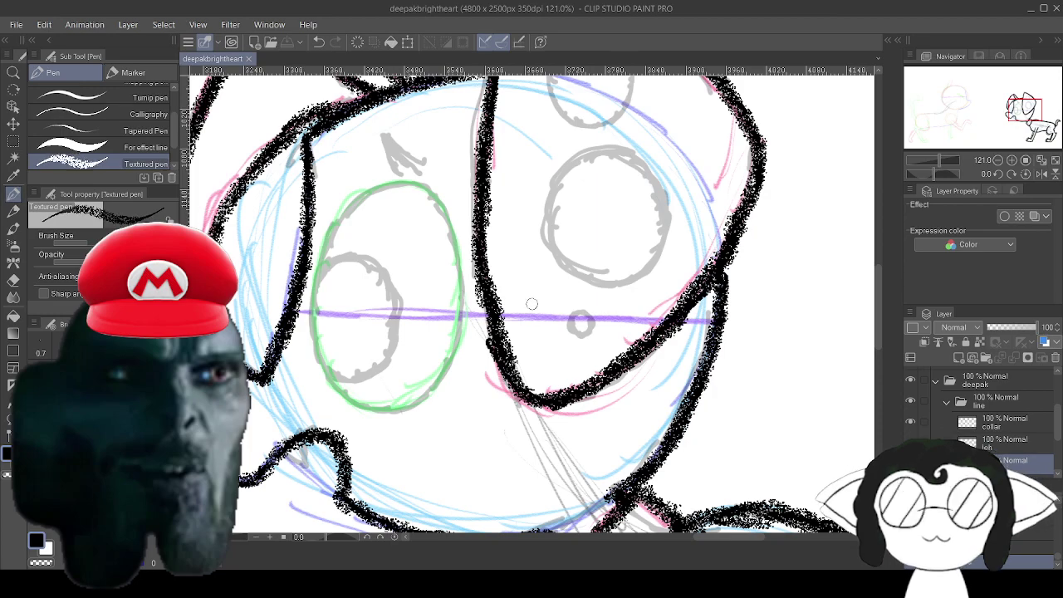
pyautogui.click(1005, 422)
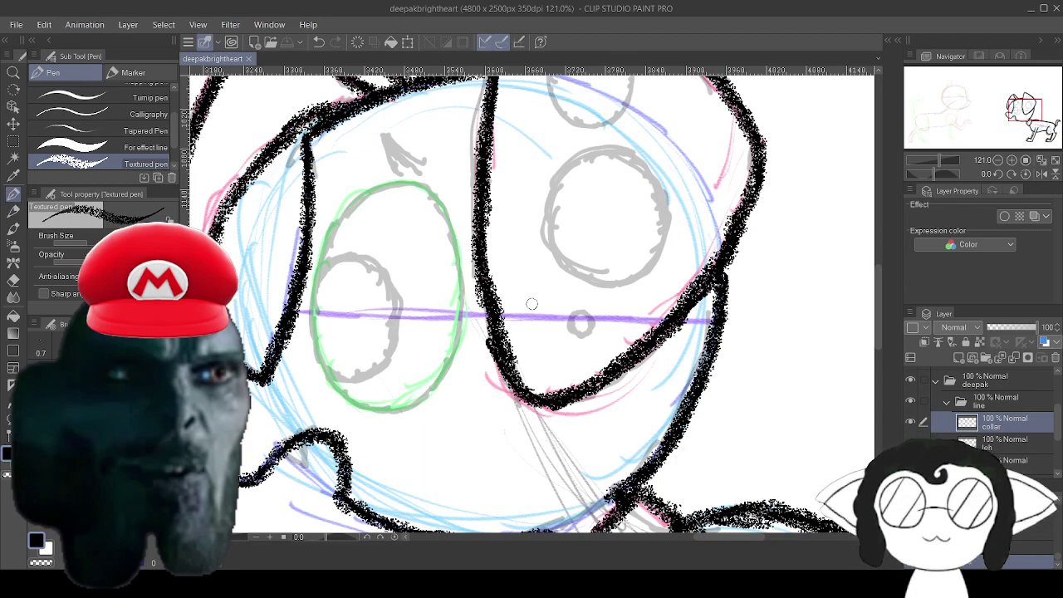
pyautogui.moveTo(380, 133)
pyautogui.mouseDown()
pyautogui.moveTo(435, 164)
pyautogui.moveTo(383, 133)
pyautogui.moveTo(417, 170)
pyautogui.moveTo(413, 142)
pyautogui.moveTo(401, 153)
pyautogui.moveTo(423, 175)
pyautogui.mouseUp()
pyautogui.moveTo(383, 134); pyautogui.dragTo(398, 172)
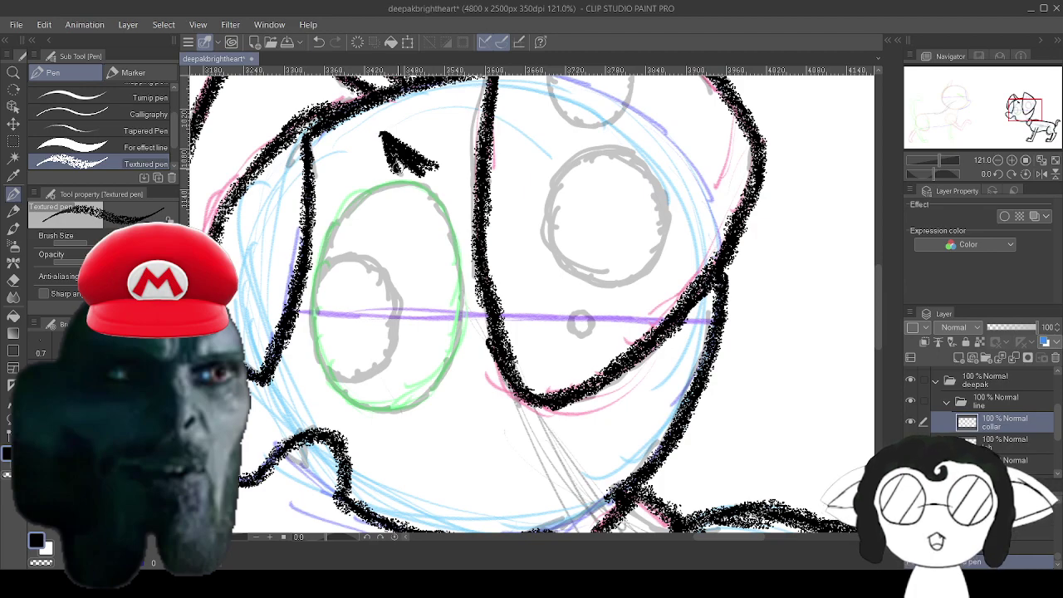
# Ink the oval outline of the eye over the green sketch on the collar layer.
pyautogui.moveTo(445, 207); pyautogui.dragTo(462, 297)
pyautogui.moveTo(454, 255)
pyautogui.mouseDown()
pyautogui.moveTo(461, 312)
pyautogui.moveTo(444, 378)
pyautogui.moveTo(426, 401)
pyautogui.moveTo(362, 410)
pyautogui.moveTo(337, 374)
pyautogui.mouseUp()
pyautogui.moveTo(364, 410); pyautogui.dragTo(319, 335)
pyautogui.moveTo(332, 382); pyautogui.dragTo(316, 310)
pyautogui.moveTo(322, 357)
pyautogui.mouseDown()
pyautogui.moveTo(312, 292)
pyautogui.moveTo(327, 241)
pyautogui.moveTo(364, 201)
pyautogui.moveTo(407, 188)
pyautogui.moveTo(435, 196)
pyautogui.moveTo(453, 231)
pyautogui.moveTo(621, 188)
pyautogui.moveTo(599, 186)
pyautogui.moveTo(613, 164)
pyautogui.mouseUp()
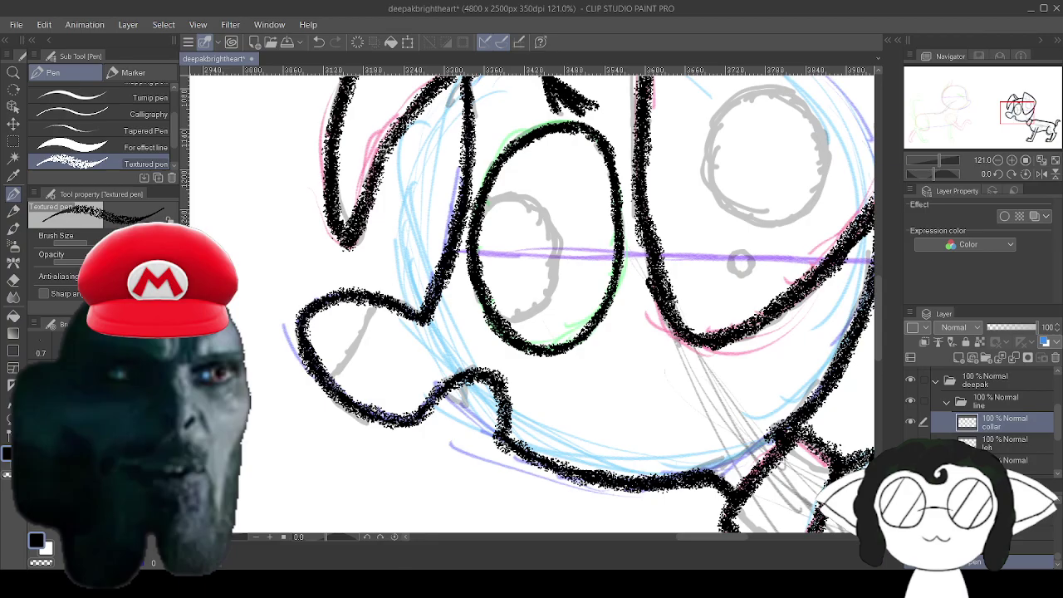
# Save the drawing with the inked eyebrow and eye outline.
pyautogui.moveTo(581, 315); pyautogui.dragTo(534, 332)
pyautogui.moveTo(731, 473); pyautogui.dragTo(333, 108)
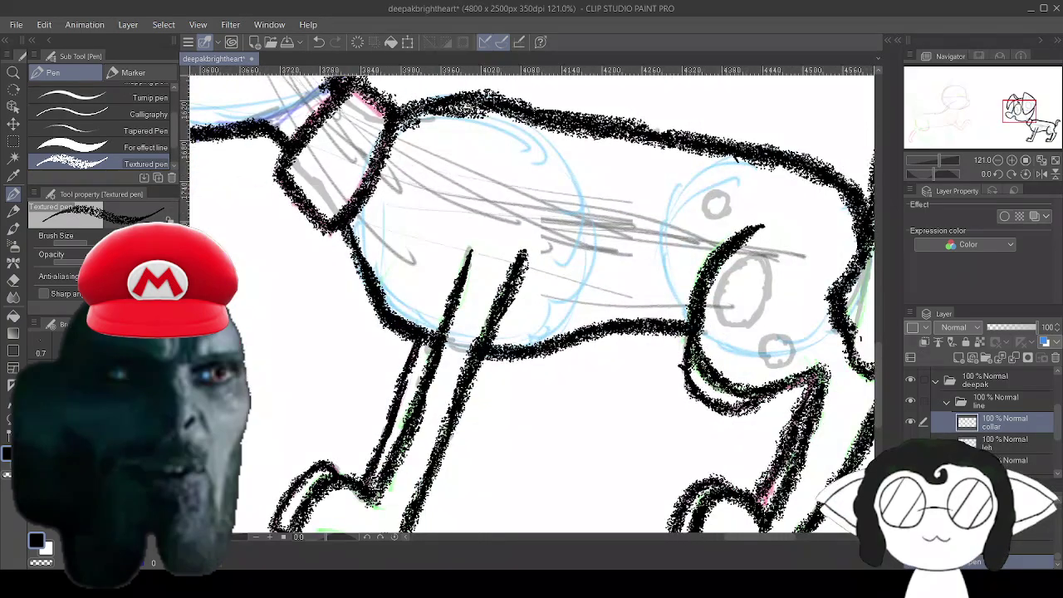
pyautogui.moveTo(581, 399); pyautogui.dragTo(445, 202)
pyautogui.moveTo(398, 166); pyautogui.dragTo(597, 417)
pyautogui.moveTo(415, 208); pyautogui.dragTo(688, 520)
pyautogui.moveTo(540, 290)
pyautogui.mouseDown()
pyautogui.moveTo(398, 162)
pyautogui.moveTo(709, 516)
pyautogui.moveTo(519, 255)
pyautogui.moveTo(518, 302)
pyautogui.moveTo(567, 345)
pyautogui.moveTo(552, 303)
pyautogui.mouseUp()
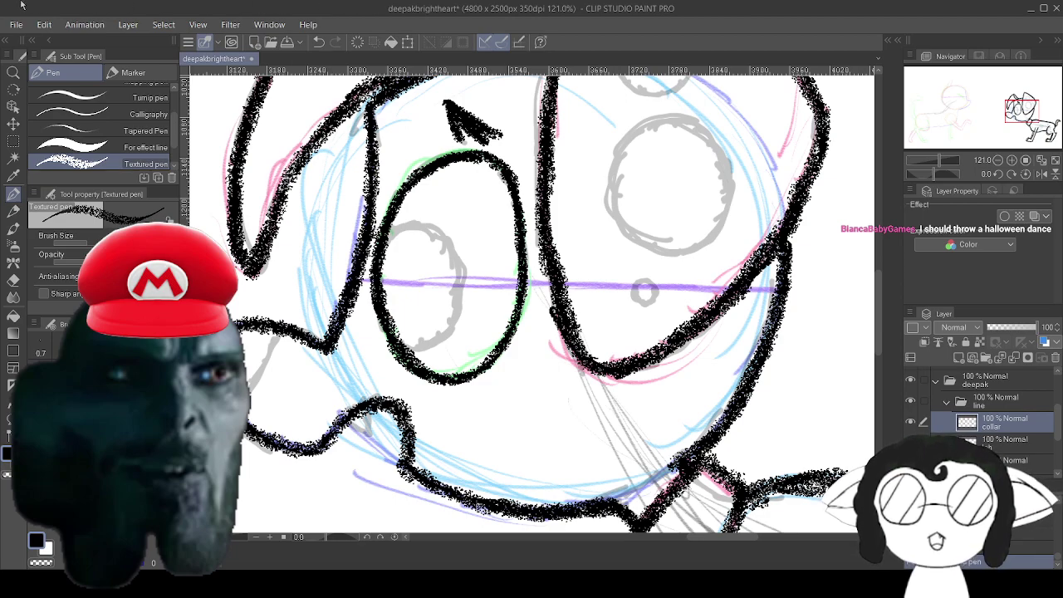
pyautogui.click(17, 25)
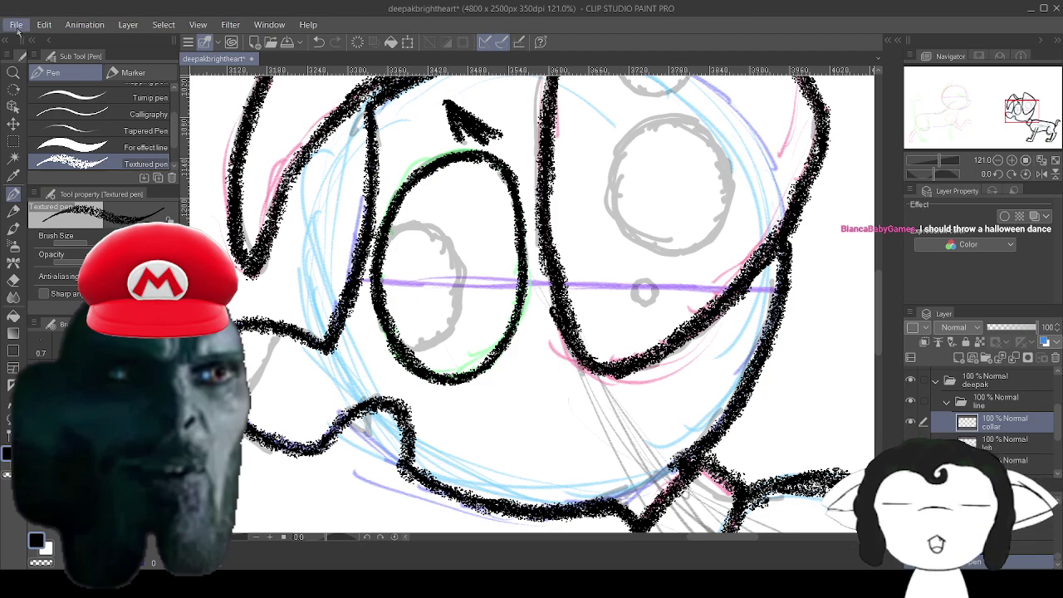
pyautogui.click(30, 127)
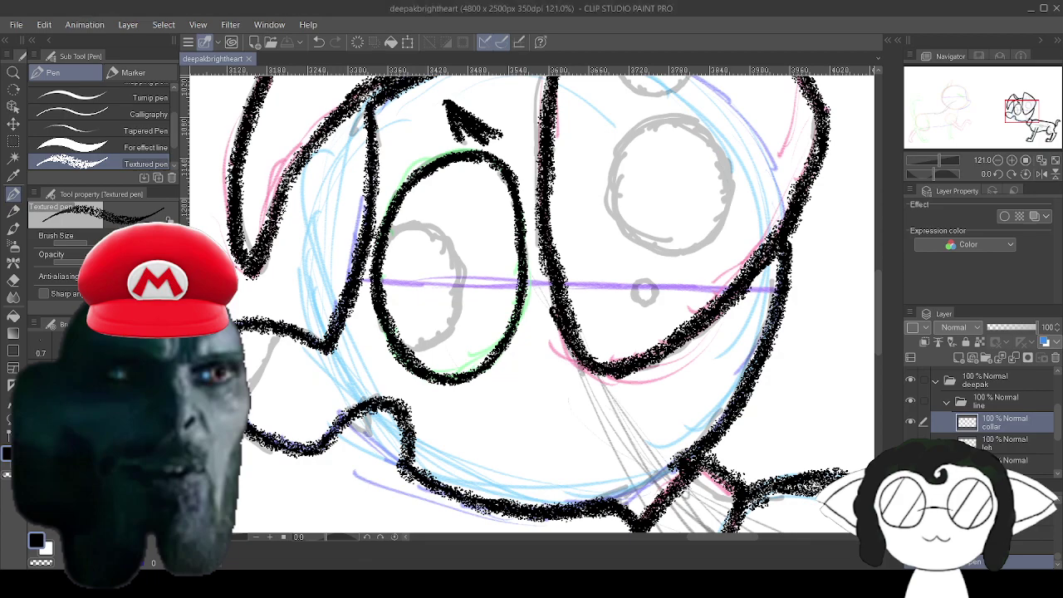
# Examine the dog's line art from the eye and snout out to the whole canvas.
pyautogui.scroll(-6, 587, 177)
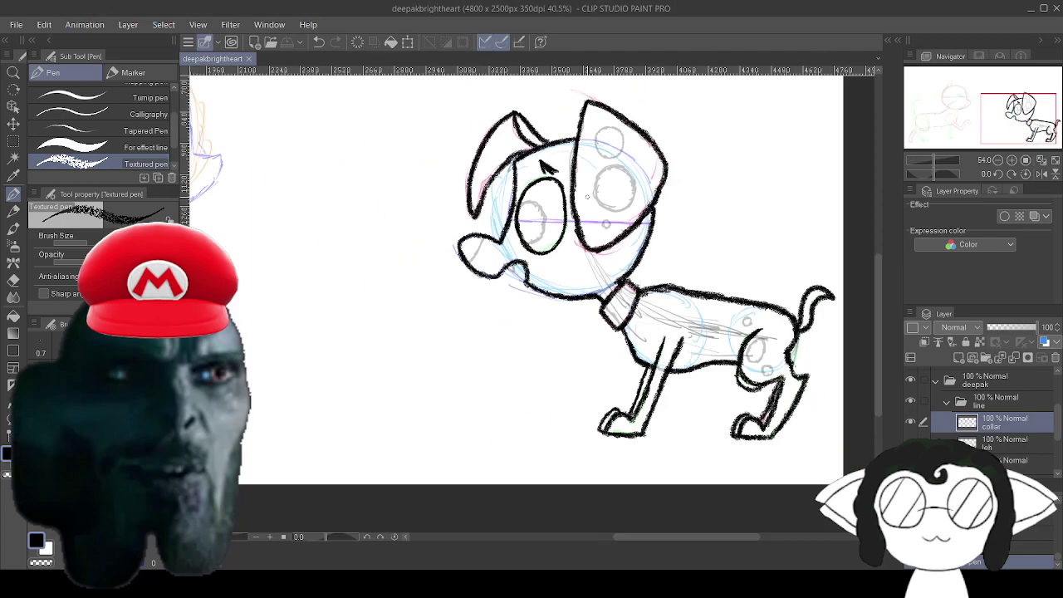
pyautogui.scroll(2, 595, 160)
pyautogui.scroll(1, 596, 202)
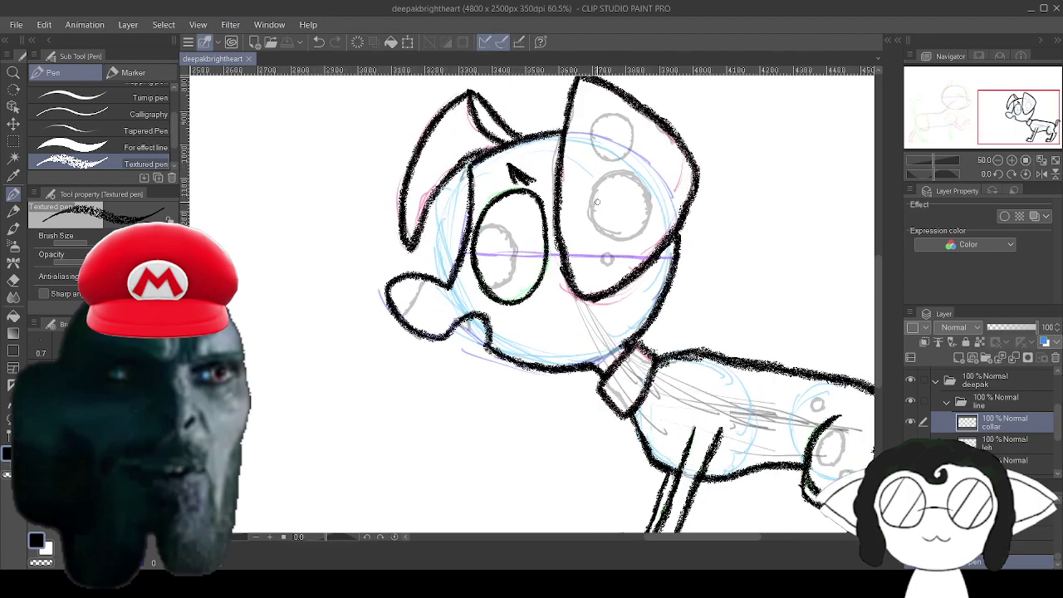
pyautogui.scroll(1, 483, 473)
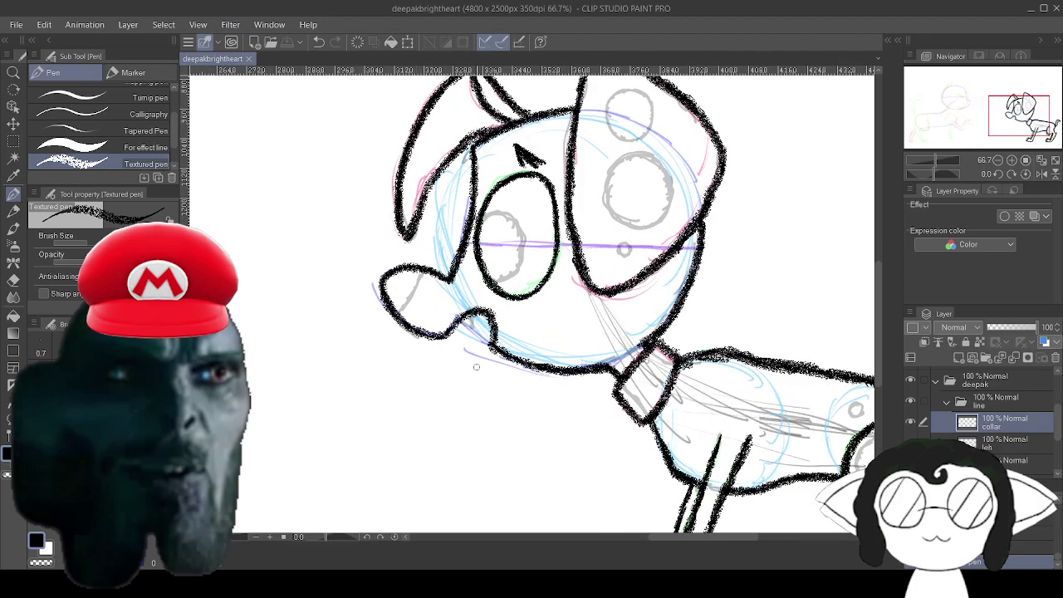
pyautogui.scroll(-2, 476, 366)
pyautogui.scroll(5, 449, 329)
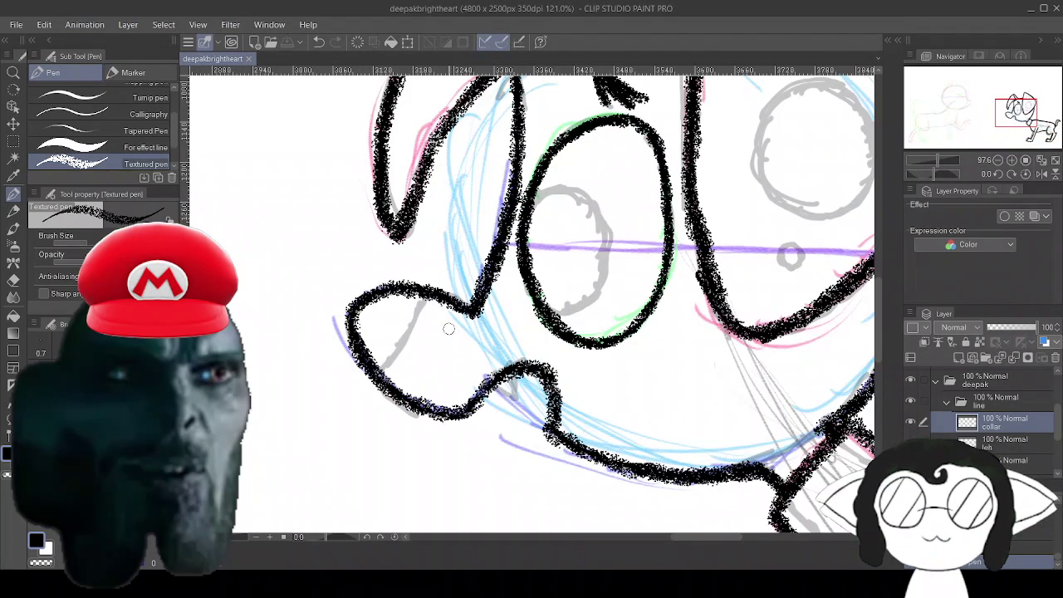
pyautogui.scroll(-3, 448, 328)
pyautogui.scroll(4, 446, 328)
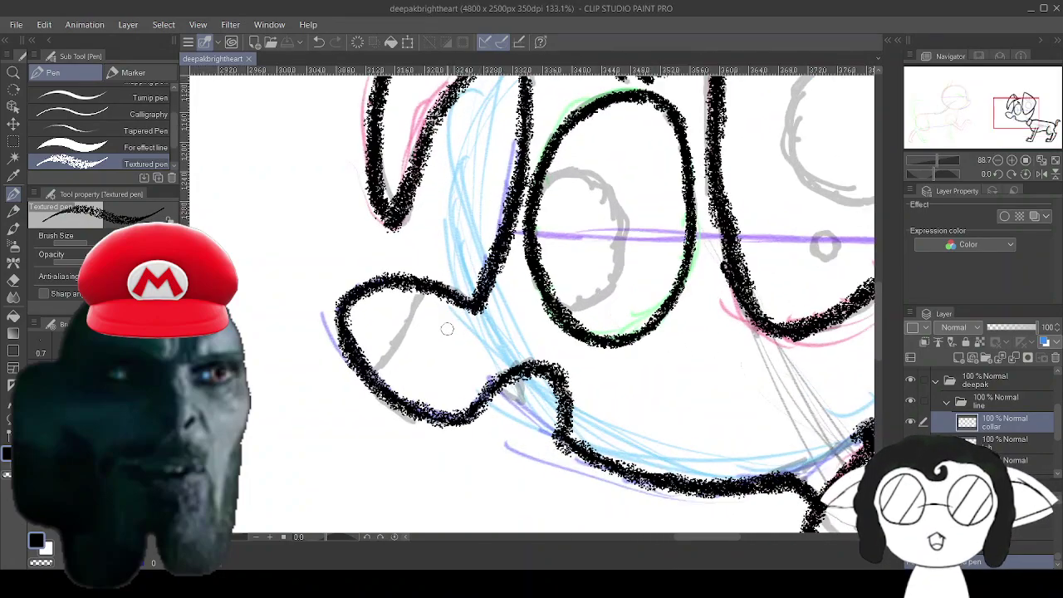
pyautogui.scroll(-8, 540, 171)
pyautogui.scroll(4, 536, 199)
pyautogui.scroll(-4, 490, 243)
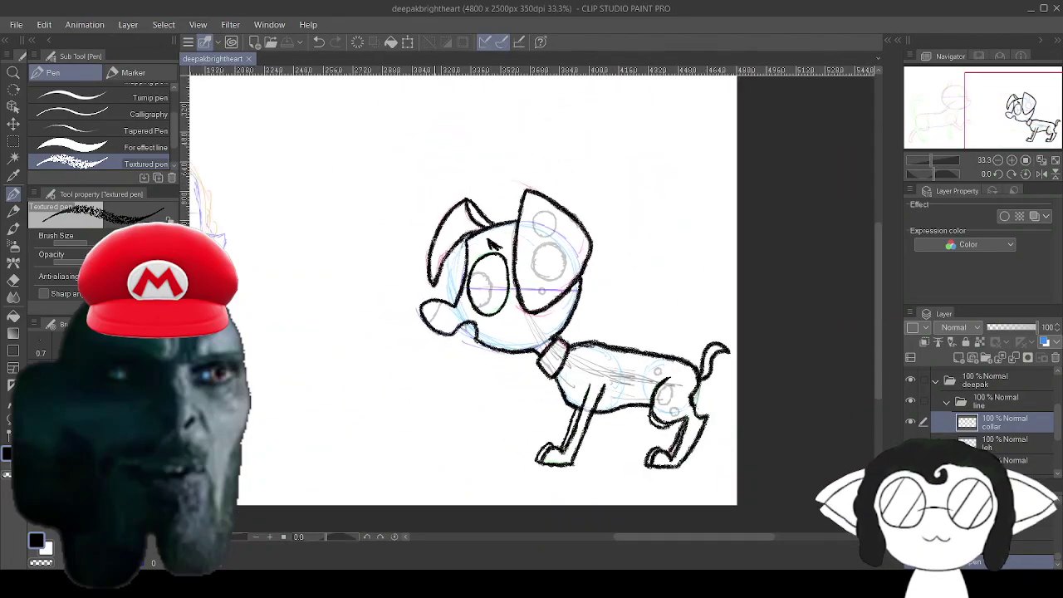
pyautogui.scroll(-5, 376, 327)
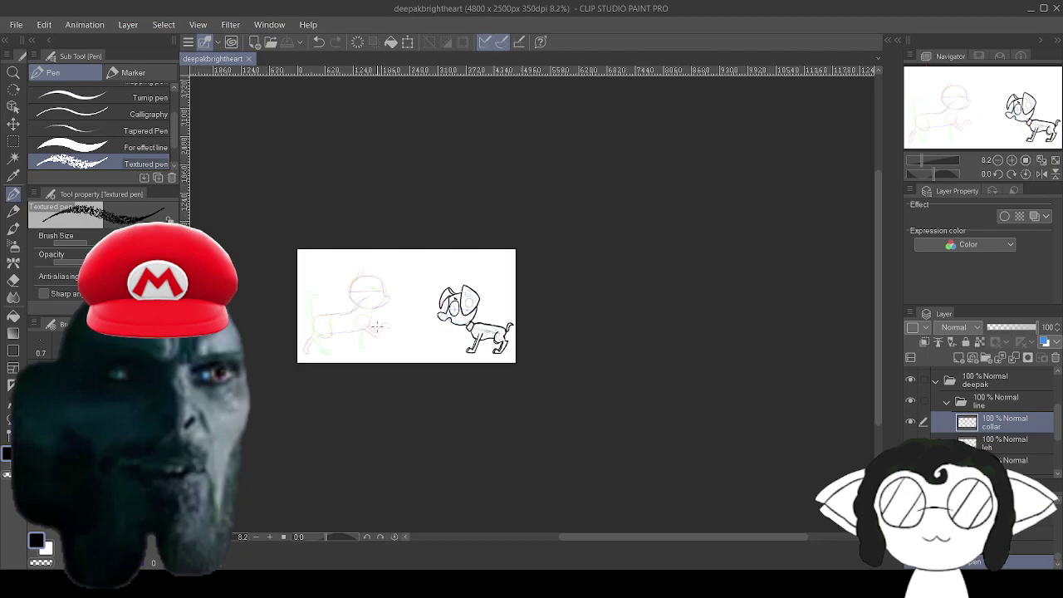
# Create a new layer named wite inside the color folder.
pyautogui.scroll(6, 376, 326)
pyautogui.scroll(-1, 590, 251)
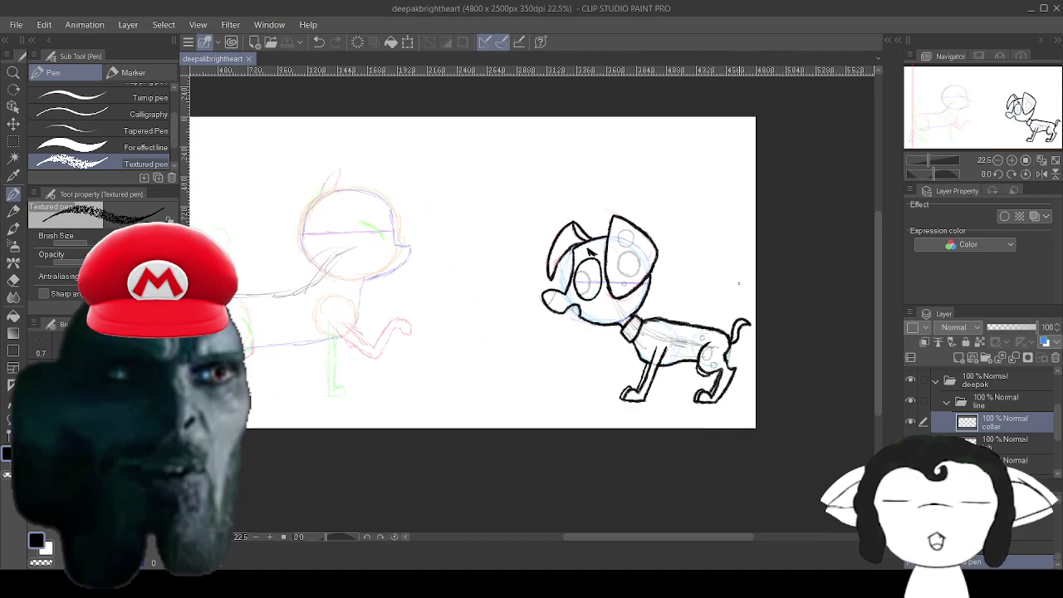
pyautogui.scroll(4, 738, 283)
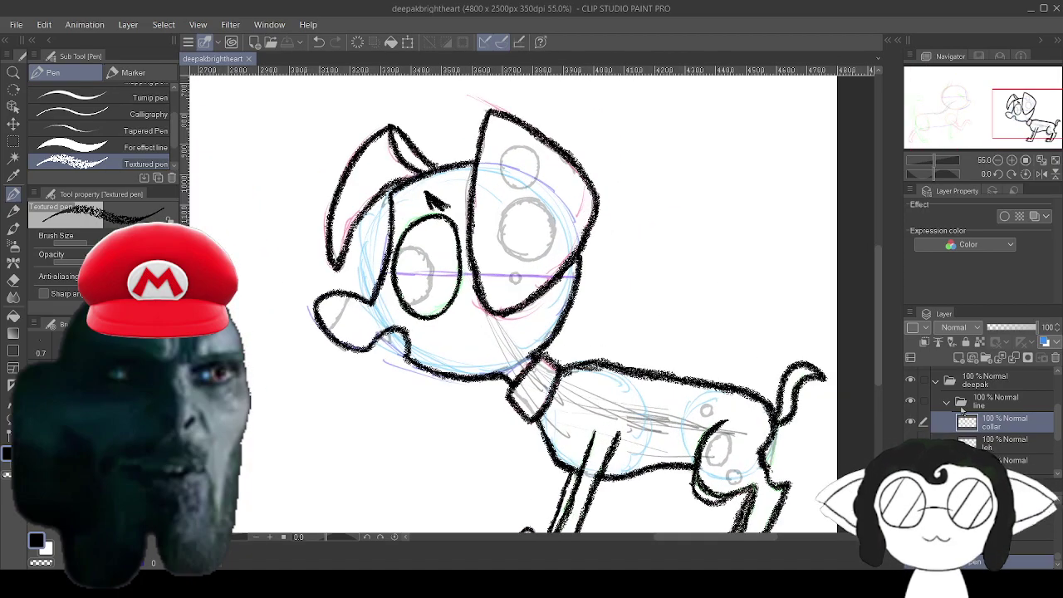
pyautogui.click(947, 404)
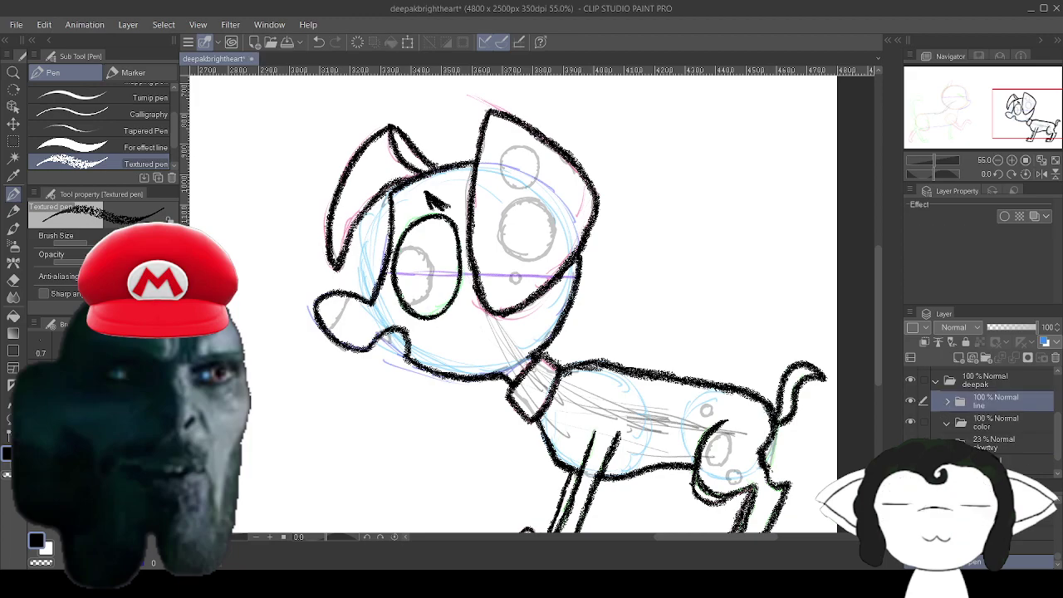
pyautogui.click(975, 423)
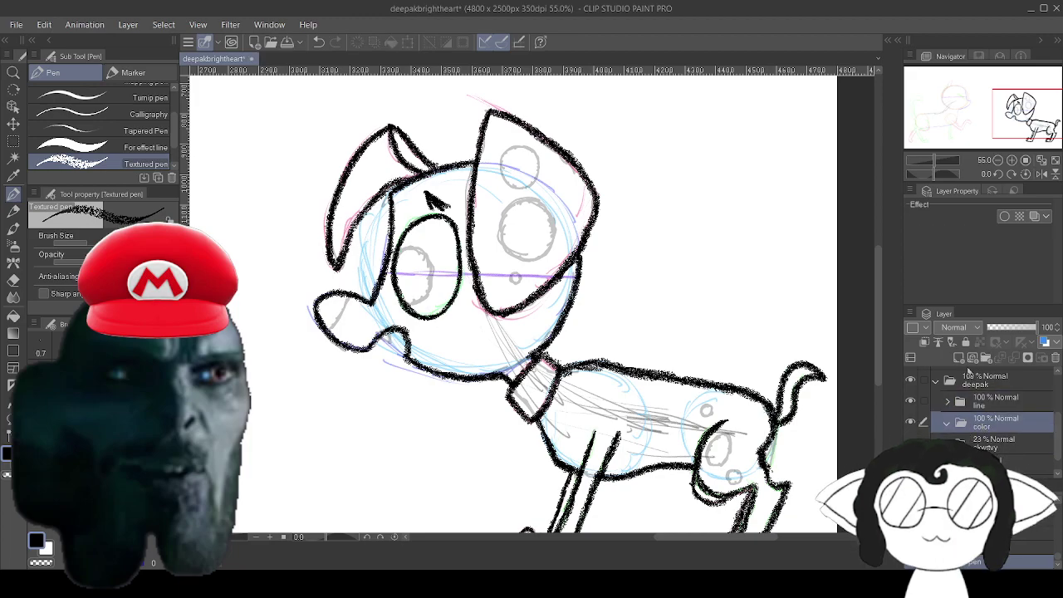
pyautogui.click(960, 361)
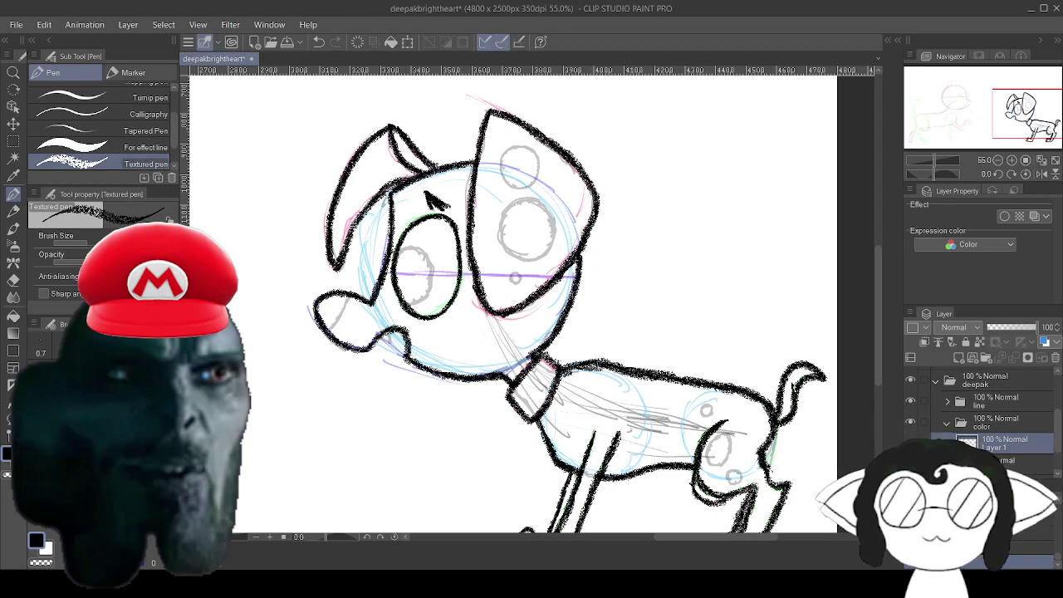
pyautogui.scroll(-1, 985, 420)
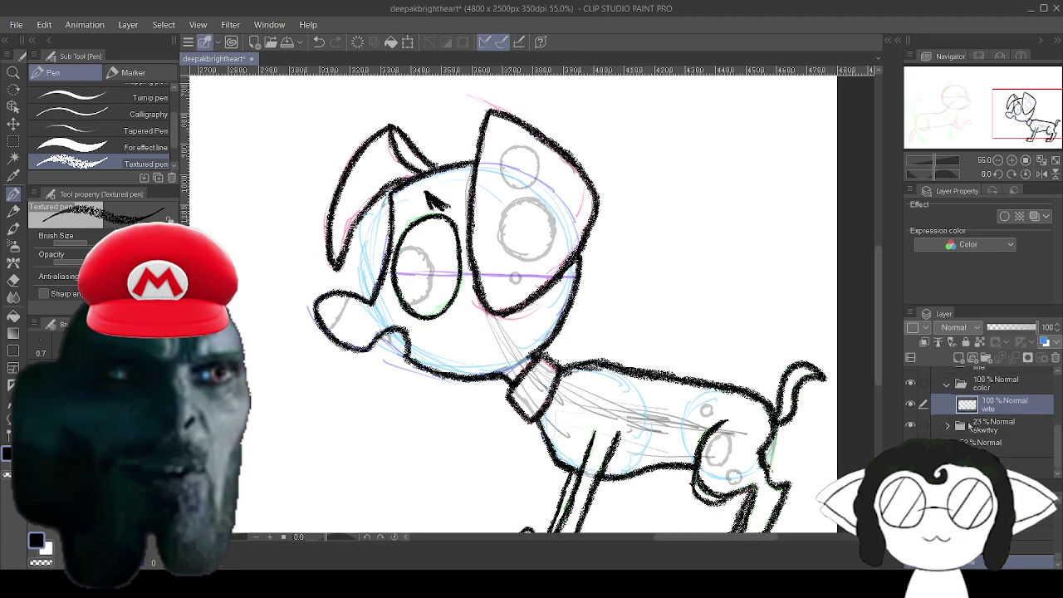
# Change the paper layer's color to bright green.
pyautogui.click(970, 467)
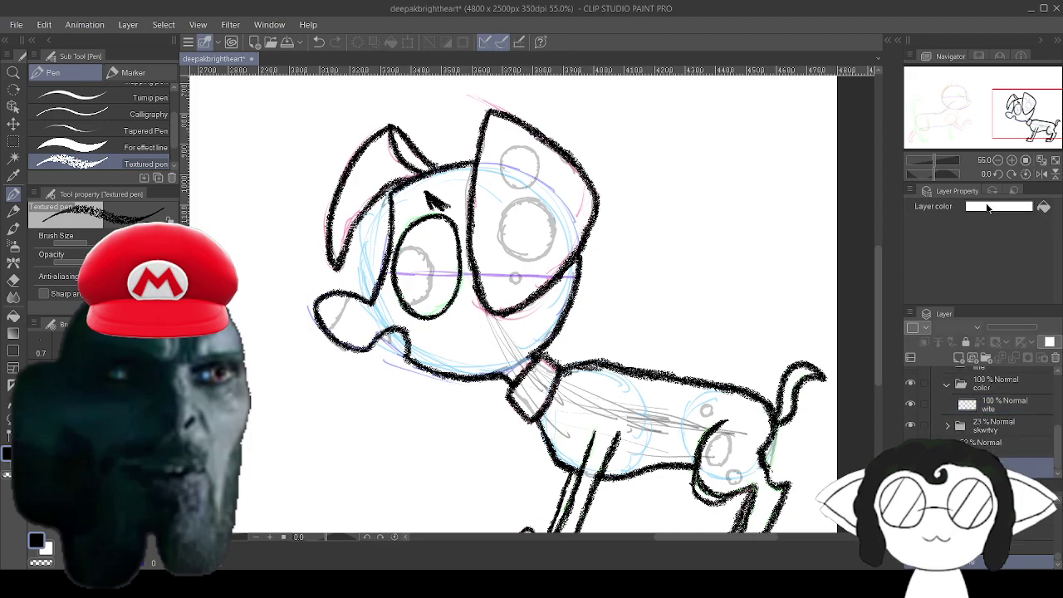
pyautogui.click(988, 207)
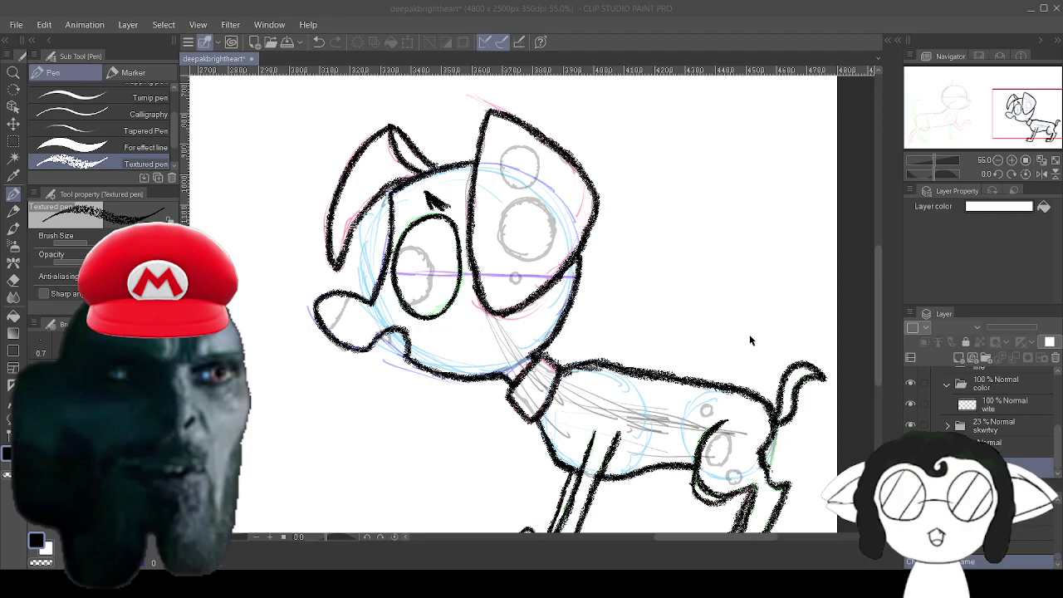
pyautogui.click(887, 188)
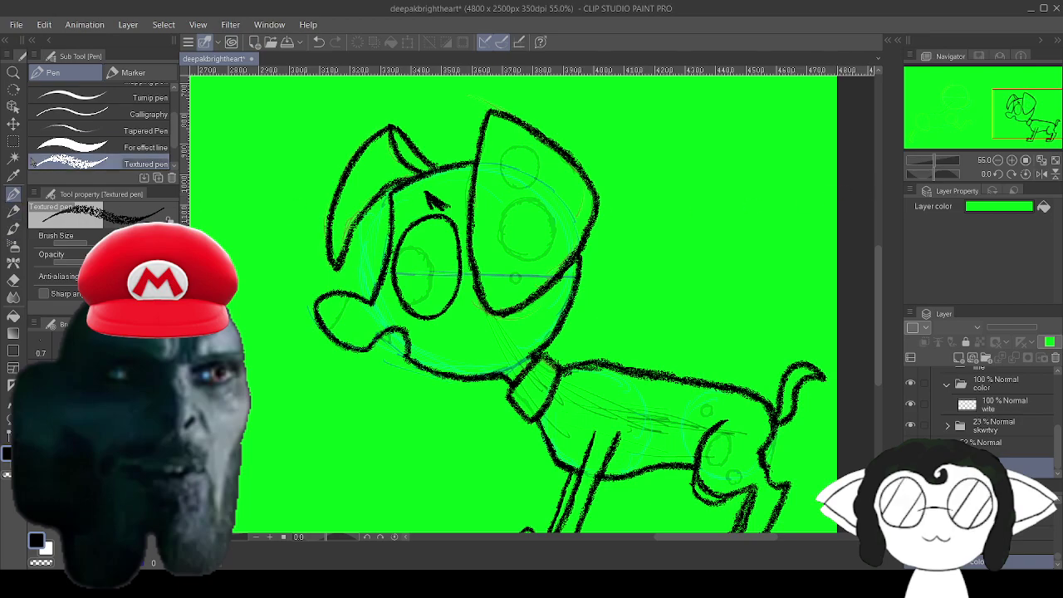
pyautogui.click(133, 72)
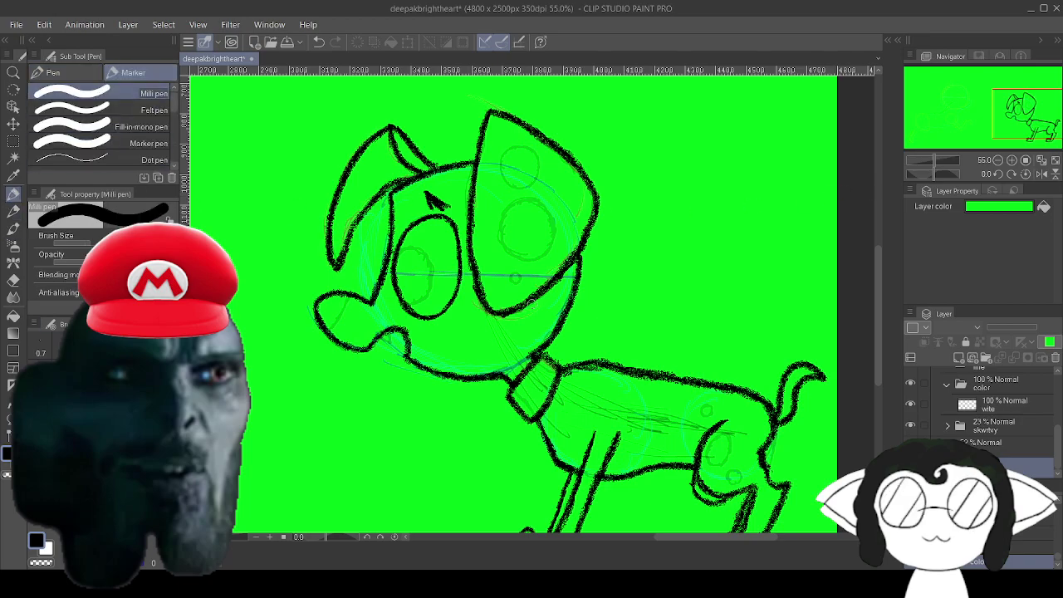
pyautogui.press('x')
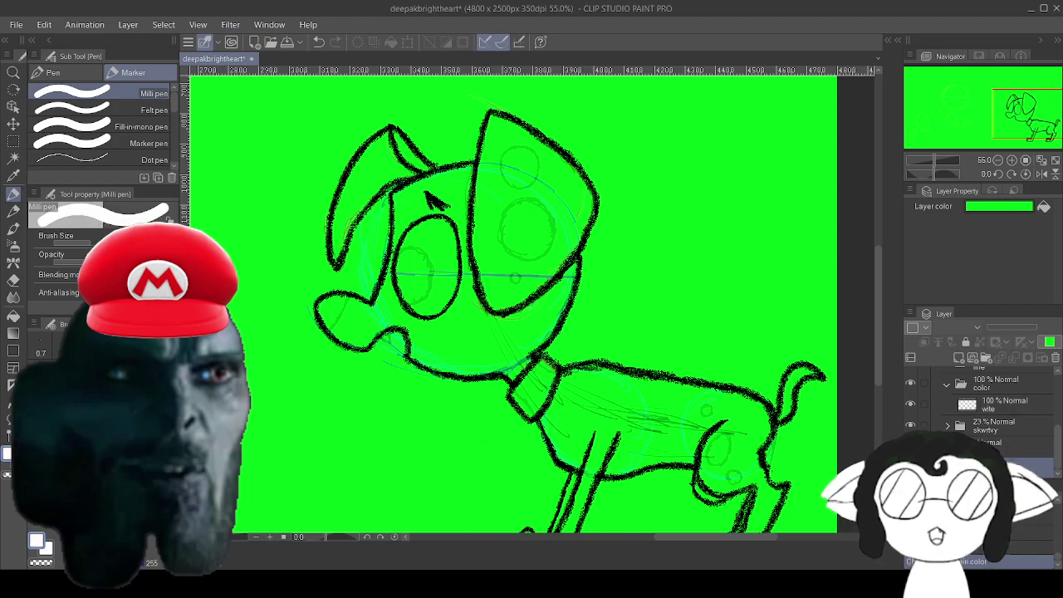
pyautogui.click(89, 77)
# Ink a small pointed tooth in black under the curved mouth line on the collar layer with the textured pen.
pyautogui.scroll(2, 1007, 425)
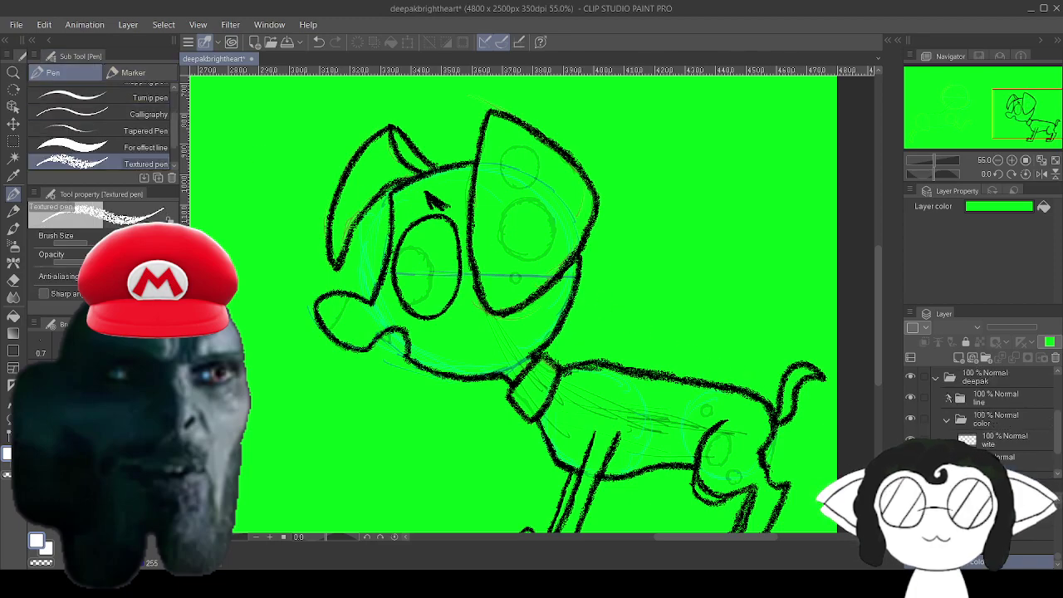
pyautogui.click(949, 399)
pyautogui.click(1000, 422)
pyautogui.scroll(3, 466, 374)
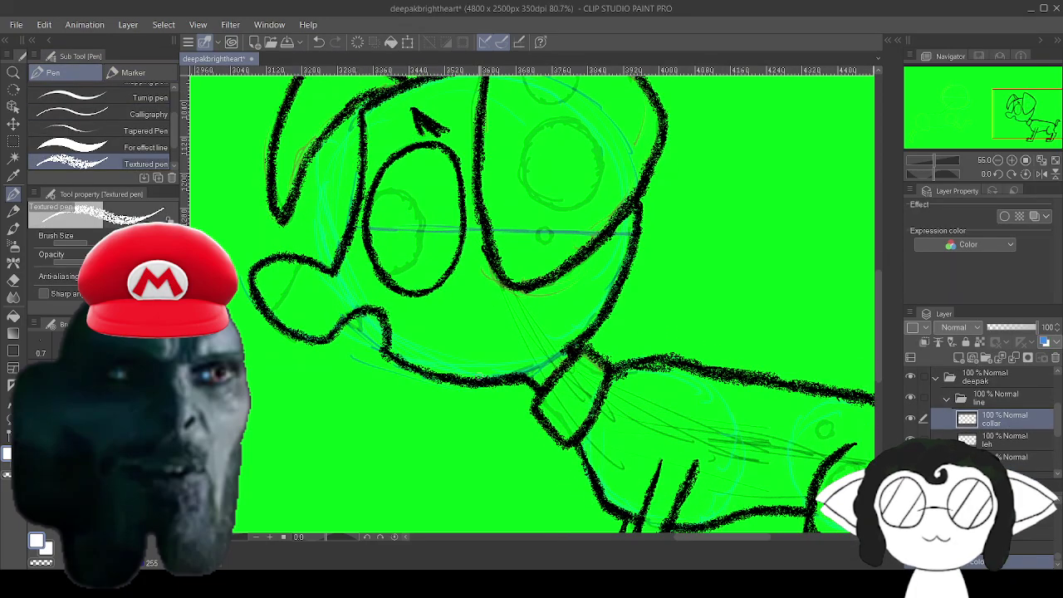
pyautogui.scroll(8, 362, 319)
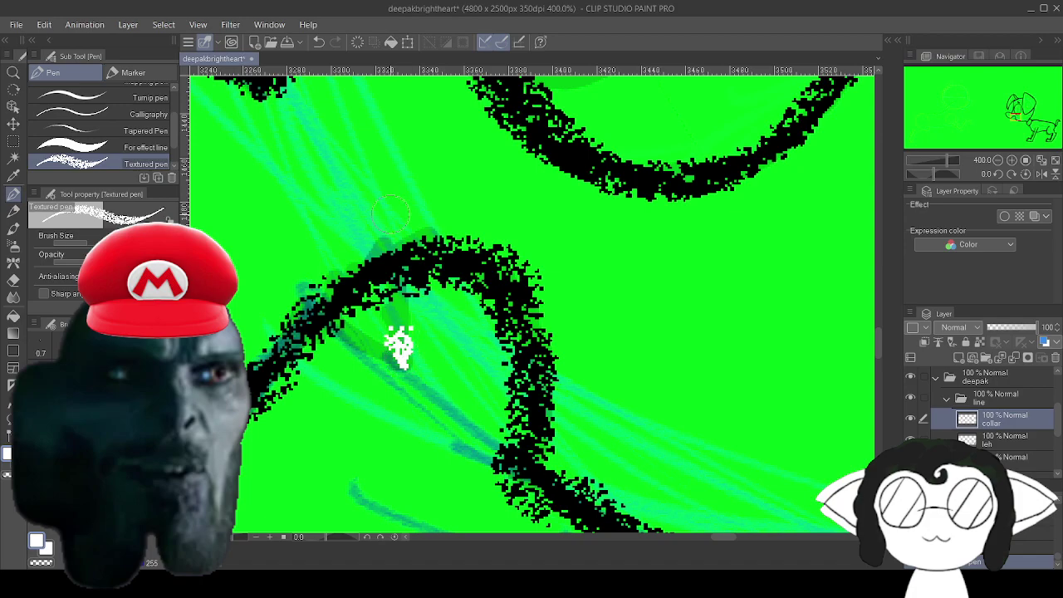
pyautogui.hotkey('ctrl', 'z')
pyautogui.click(91, 528)
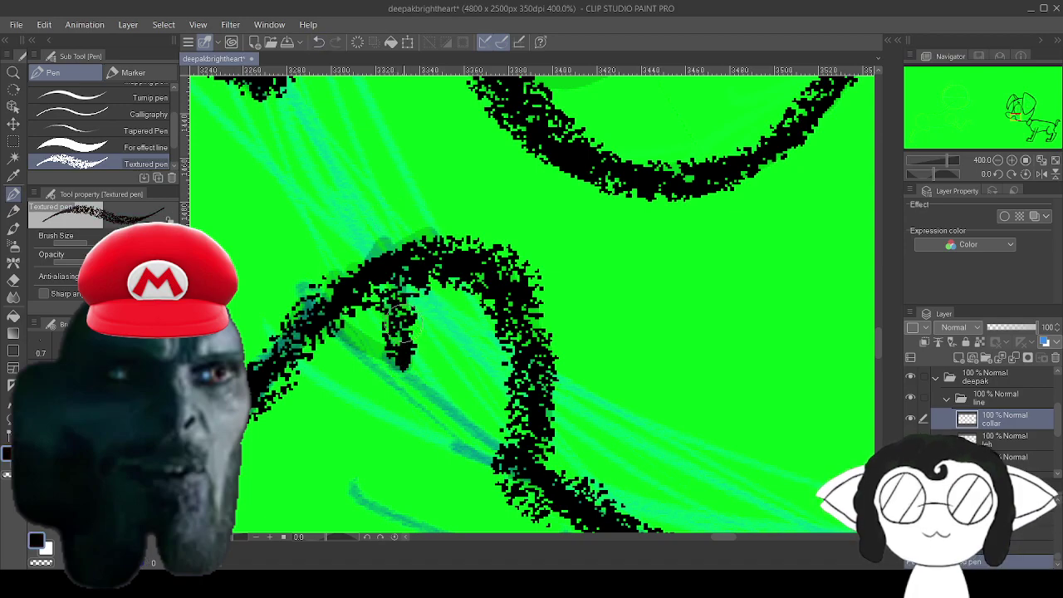
pyautogui.moveTo(391, 291)
pyautogui.mouseDown()
pyautogui.moveTo(398, 339)
pyautogui.moveTo(325, 322)
pyautogui.mouseUp()
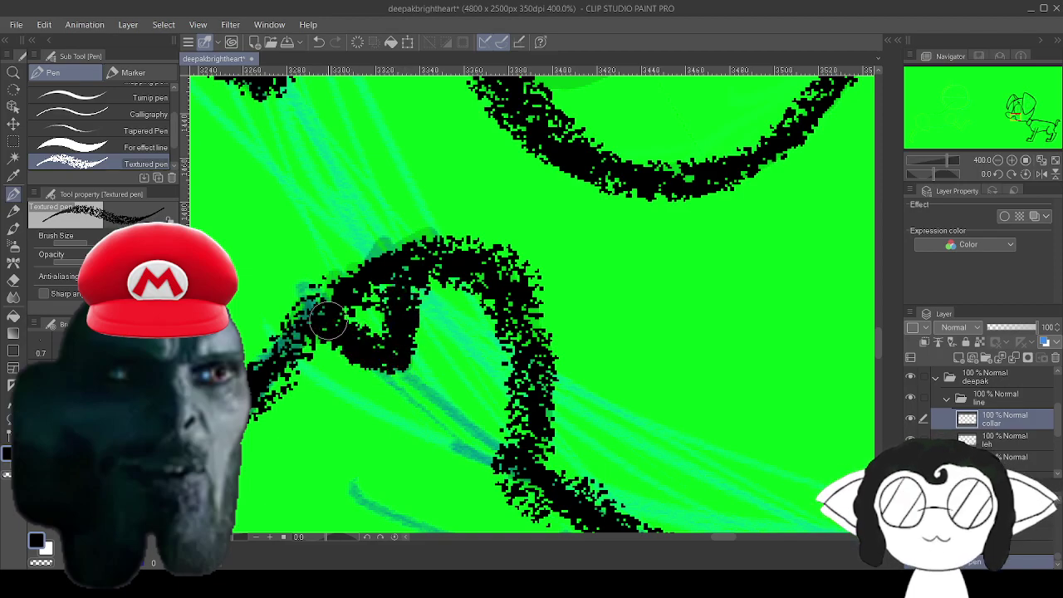
# Save the drawing with the inked tooth.
pyautogui.scroll(-10, 311, 448)
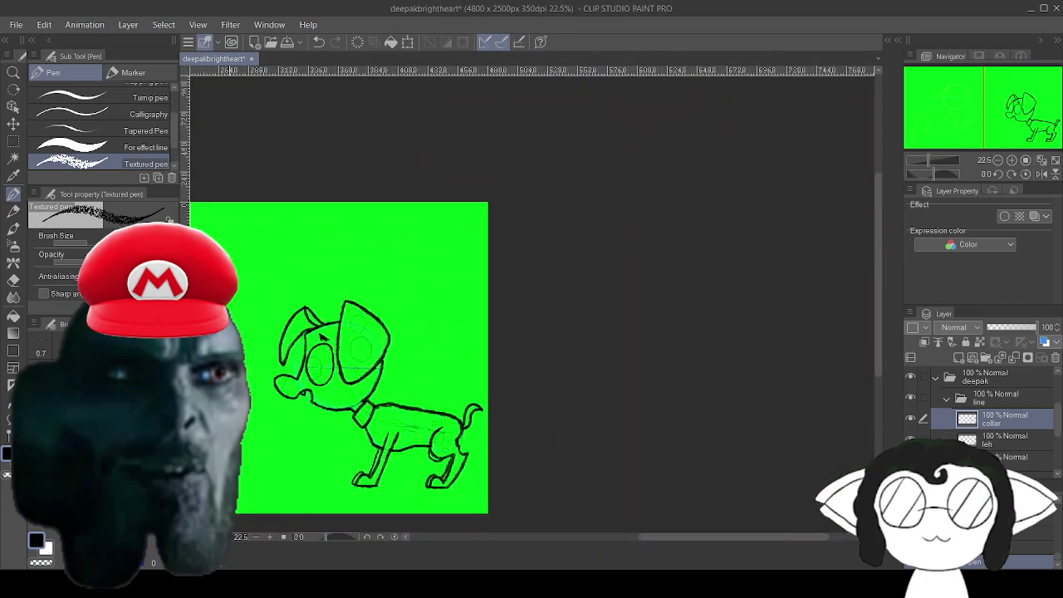
pyautogui.scroll(2, 316, 357)
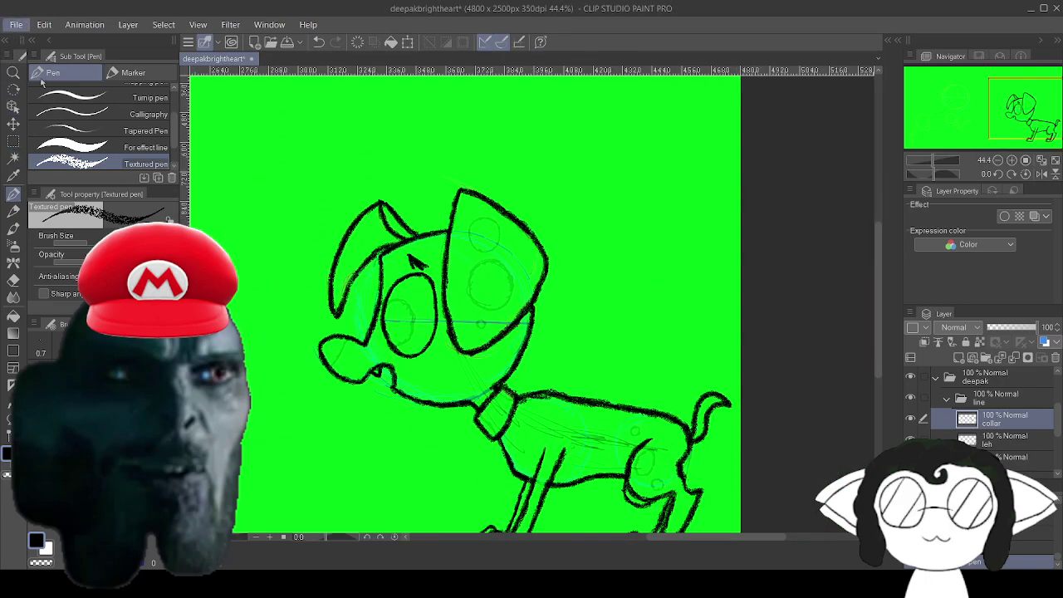
pyautogui.hotkey('ctrl', 's')
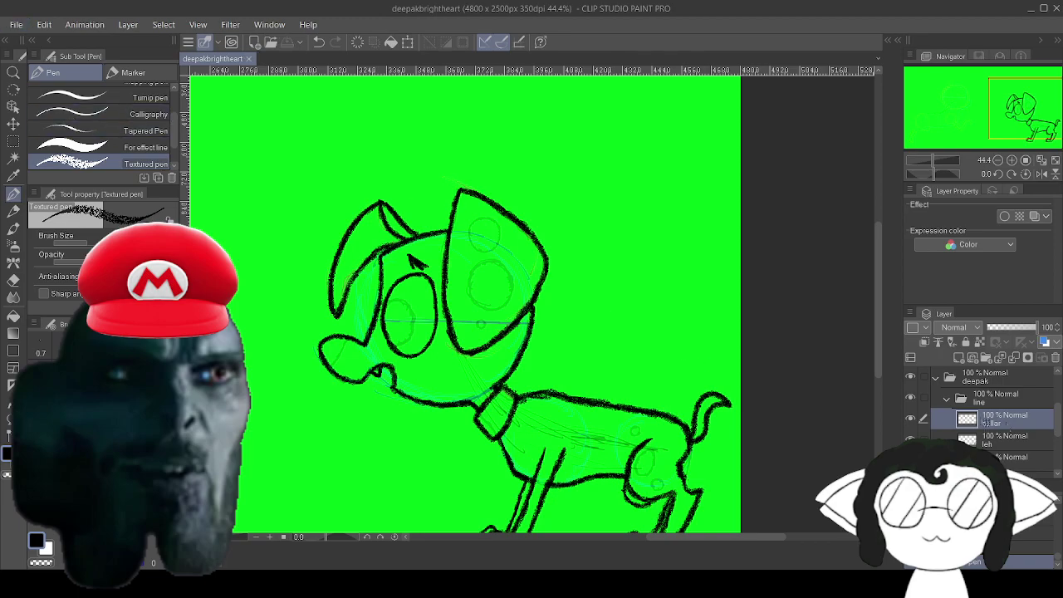
# Paint the middle of the dog's large ear white on the wite layer with the Milli pen marker.
pyautogui.click(946, 399)
pyautogui.scroll(-1, 947, 399)
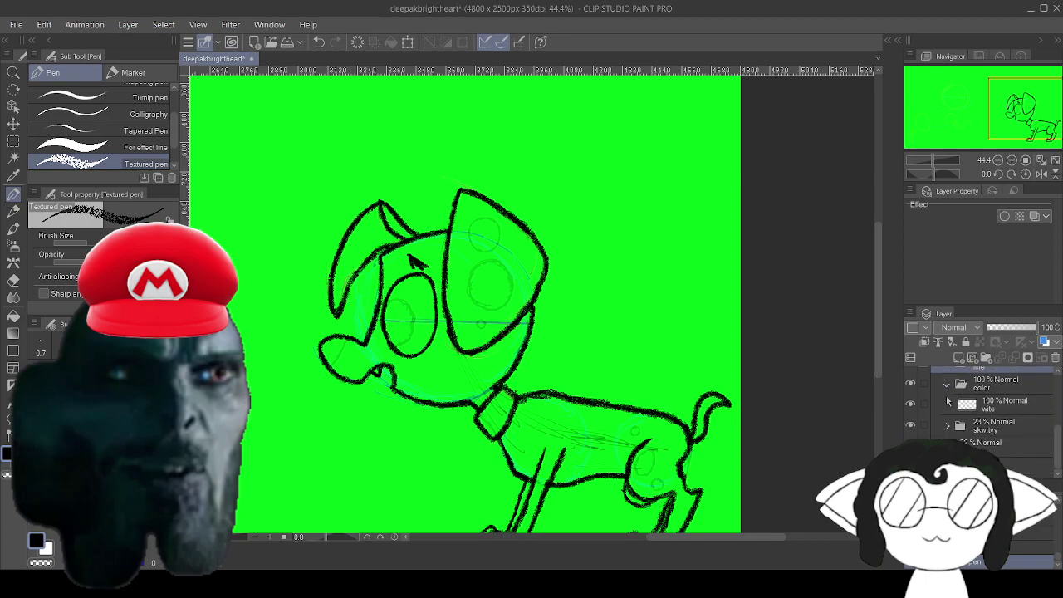
pyautogui.click(1011, 412)
pyautogui.press('x')
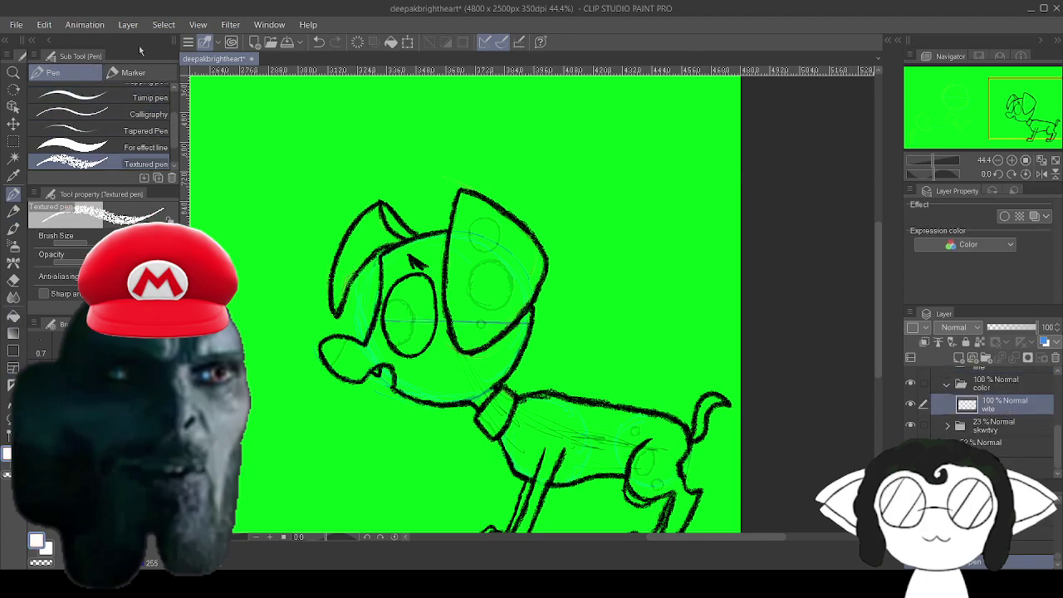
pyautogui.click(134, 73)
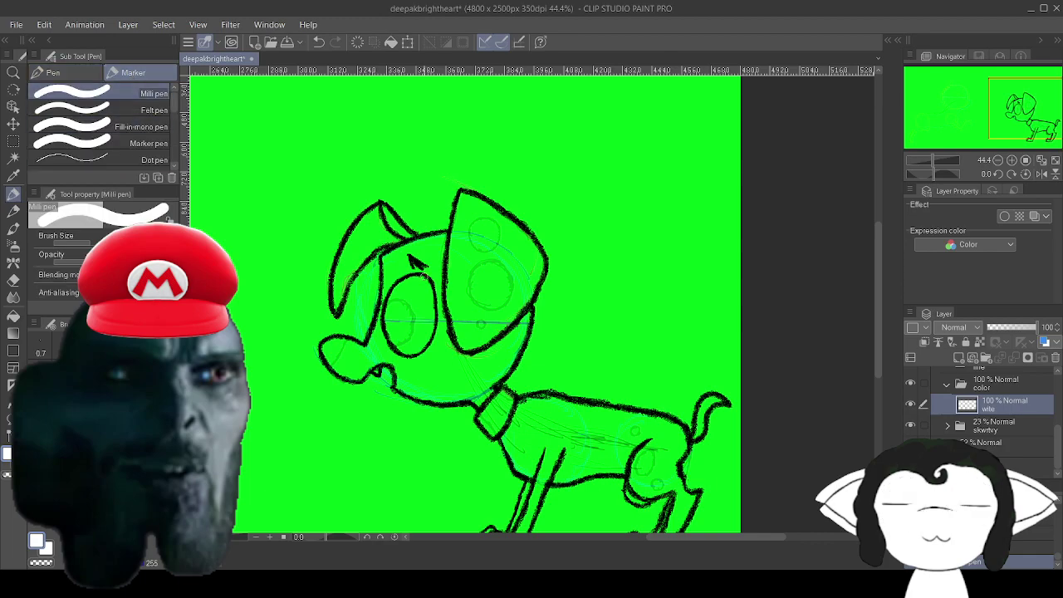
pyautogui.scroll(1, 297, 264)
pyautogui.scroll(3, 418, 252)
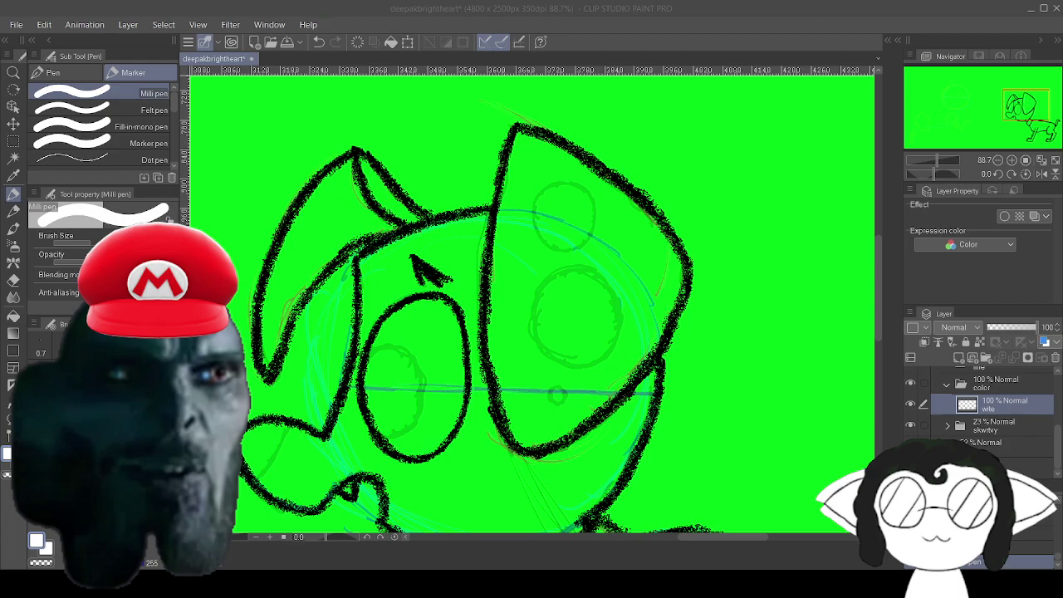
pyautogui.scroll(2, 526, 336)
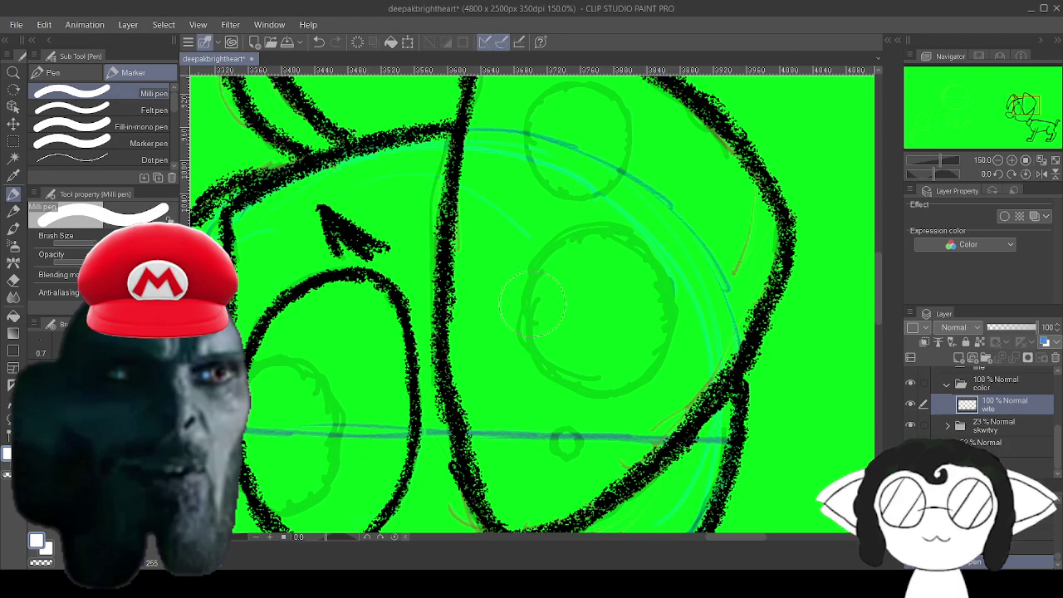
pyautogui.moveTo(613, 189)
pyautogui.mouseDown()
pyautogui.moveTo(563, 234)
pyautogui.moveTo(551, 336)
pyautogui.moveTo(629, 166)
pyautogui.moveTo(540, 407)
pyautogui.moveTo(500, 250)
pyautogui.moveTo(478, 258)
pyautogui.mouseUp()
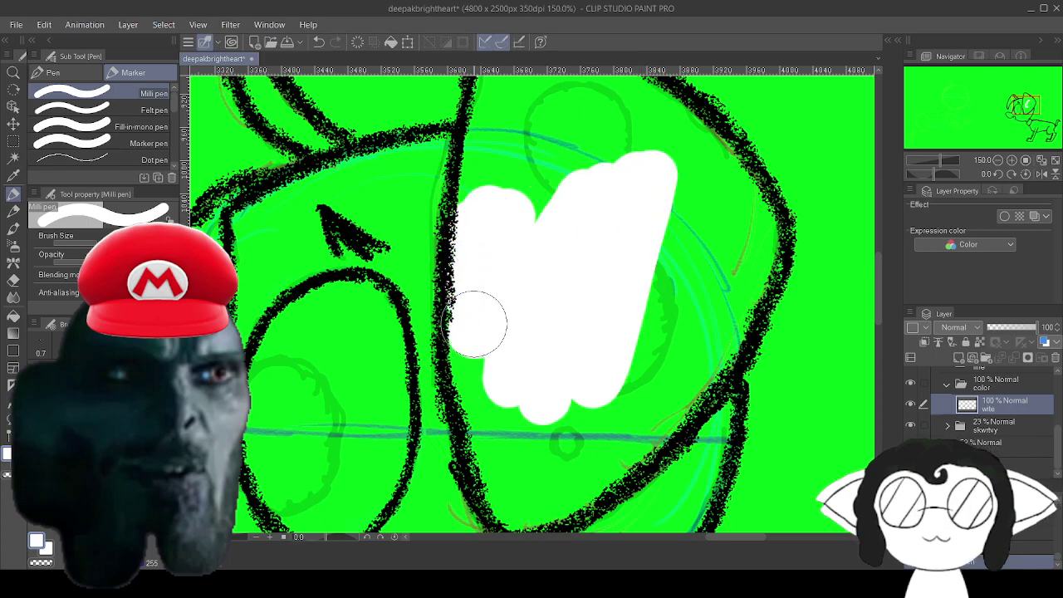
pyautogui.moveTo(474, 328); pyautogui.dragTo(488, 328)
pyautogui.moveTo(567, 275); pyautogui.dragTo(516, 410)
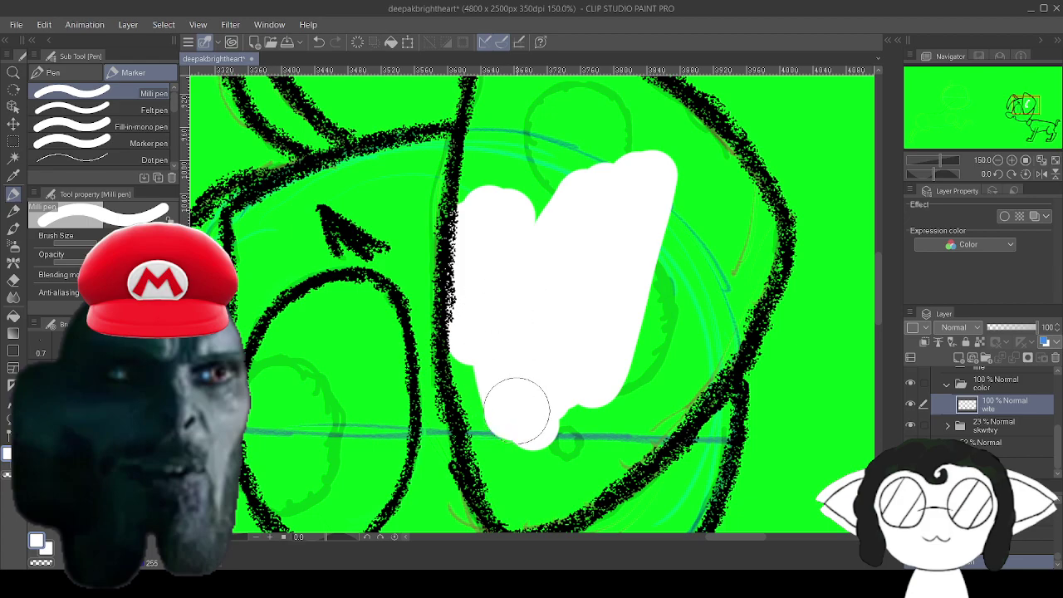
pyautogui.moveTo(521, 357)
pyautogui.mouseDown()
pyautogui.moveTo(569, 390)
pyautogui.moveTo(529, 475)
pyautogui.moveTo(545, 434)
pyautogui.moveTo(588, 434)
pyautogui.moveTo(569, 457)
pyautogui.moveTo(617, 402)
pyautogui.moveTo(584, 428)
pyautogui.moveTo(679, 302)
pyautogui.moveTo(667, 324)
pyautogui.moveTo(658, 309)
pyautogui.moveTo(681, 274)
pyautogui.moveTo(662, 287)
pyautogui.moveTo(653, 241)
pyautogui.moveTo(679, 224)
pyautogui.mouseUp()
# Extend the white fill to the upper tip, outer side and lower tip of the large ear.
pyautogui.scroll(3, 654, 228)
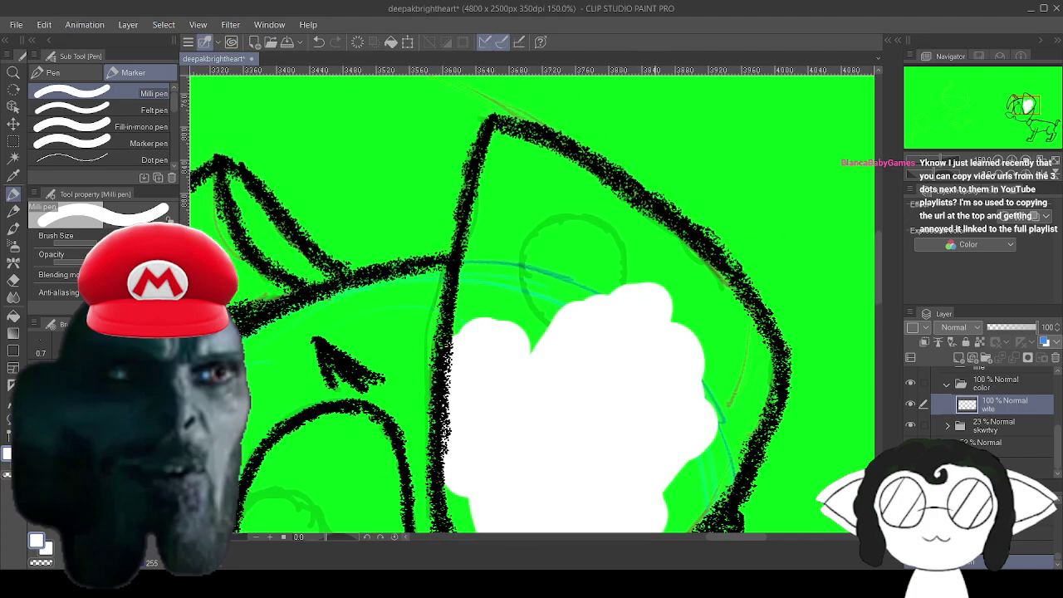
pyautogui.moveTo(570, 320)
pyautogui.mouseDown()
pyautogui.moveTo(504, 359)
pyautogui.moveTo(499, 316)
pyautogui.moveTo(514, 238)
pyautogui.moveTo(535, 208)
pyautogui.moveTo(506, 254)
pyautogui.moveTo(508, 228)
pyautogui.mouseUp()
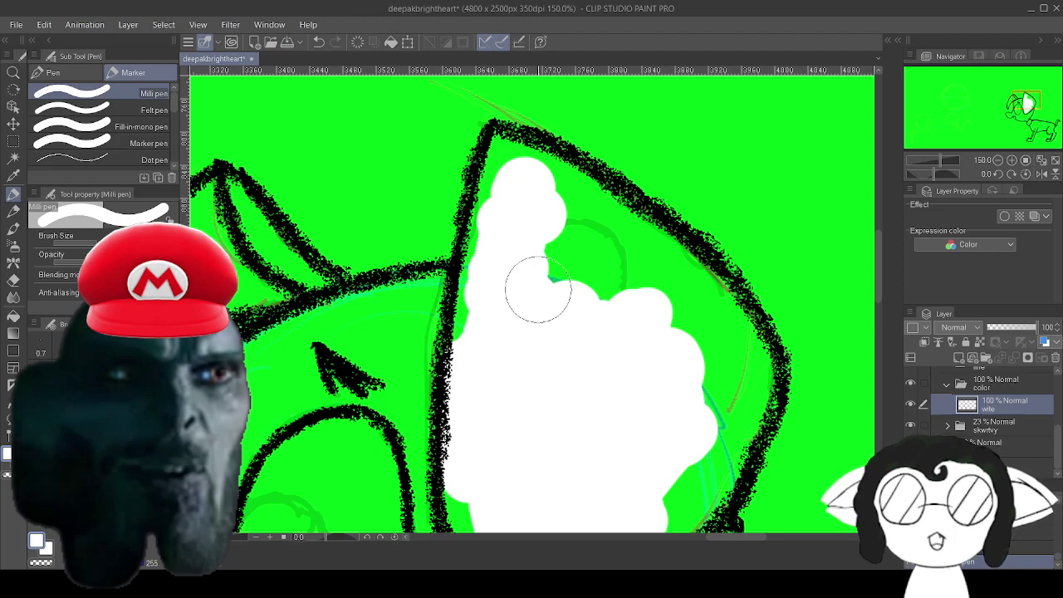
pyautogui.moveTo(538, 289)
pyautogui.mouseDown()
pyautogui.moveTo(568, 315)
pyautogui.moveTo(562, 228)
pyautogui.moveTo(688, 343)
pyautogui.moveTo(628, 266)
pyautogui.moveTo(650, 283)
pyautogui.mouseUp()
pyautogui.moveTo(696, 335)
pyautogui.mouseDown()
pyautogui.moveTo(721, 399)
pyautogui.moveTo(703, 455)
pyautogui.moveTo(667, 499)
pyautogui.mouseUp()
pyautogui.scroll(-2, 667, 498)
pyautogui.scroll(-4, 642, 280)
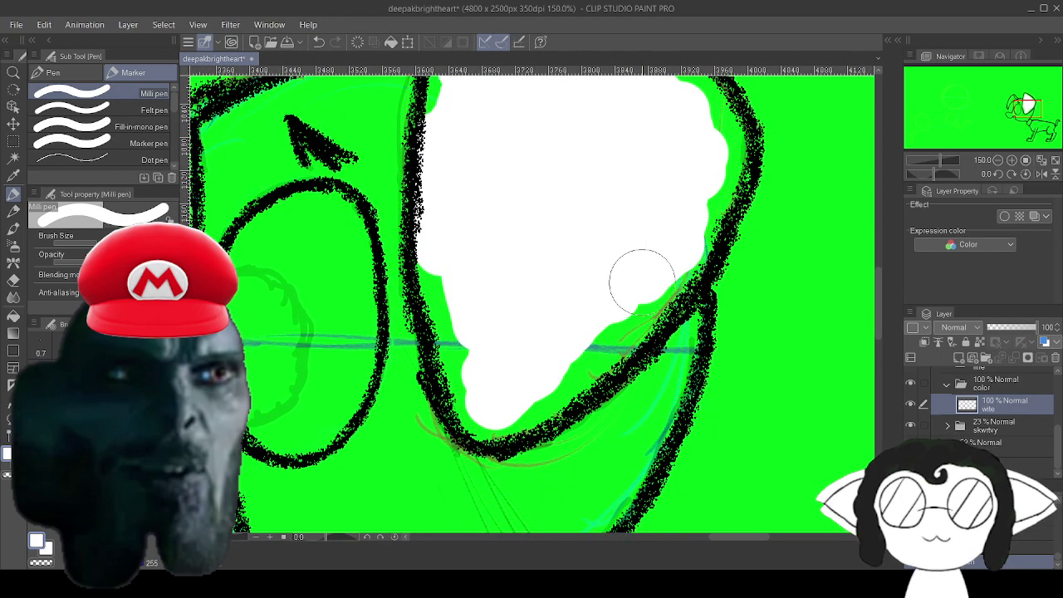
# Paint the forehead around the eyebrow and the upper part of the eye white on the wite layer with the Milli pen.
pyautogui.moveTo(471, 316)
pyautogui.mouseDown()
pyautogui.moveTo(474, 302)
pyautogui.moveTo(517, 357)
pyautogui.moveTo(610, 437)
pyautogui.mouseUp()
pyautogui.moveTo(561, 253)
pyautogui.mouseDown()
pyautogui.moveTo(575, 274)
pyautogui.moveTo(535, 246)
pyautogui.moveTo(524, 283)
pyautogui.moveTo(528, 249)
pyautogui.moveTo(479, 309)
pyautogui.moveTo(536, 277)
pyautogui.moveTo(501, 337)
pyautogui.moveTo(523, 274)
pyautogui.moveTo(465, 343)
pyautogui.moveTo(533, 252)
pyautogui.moveTo(454, 355)
pyautogui.moveTo(572, 266)
pyautogui.moveTo(455, 293)
pyautogui.moveTo(553, 273)
pyautogui.moveTo(491, 239)
pyautogui.moveTo(555, 233)
pyautogui.moveTo(504, 216)
pyautogui.moveTo(545, 225)
pyautogui.moveTo(517, 204)
pyautogui.moveTo(519, 229)
pyautogui.moveTo(479, 217)
pyautogui.moveTo(460, 258)
pyautogui.moveTo(462, 214)
pyautogui.moveTo(467, 246)
pyautogui.moveTo(419, 233)
pyautogui.moveTo(419, 256)
pyautogui.moveTo(377, 254)
pyautogui.moveTo(389, 269)
pyautogui.moveTo(356, 268)
pyautogui.moveTo(376, 262)
pyautogui.moveTo(355, 311)
pyautogui.mouseUp()
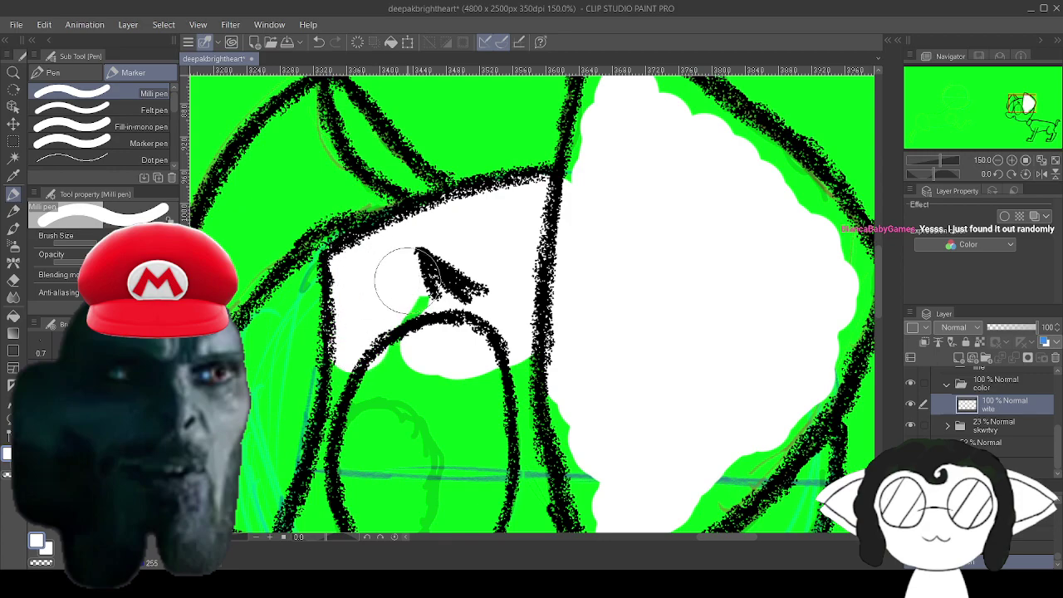
pyautogui.moveTo(423, 361)
pyautogui.mouseDown()
pyautogui.moveTo(391, 403)
pyautogui.moveTo(374, 357)
pyautogui.moveTo(355, 386)
pyautogui.moveTo(449, 113)
pyautogui.mouseUp()
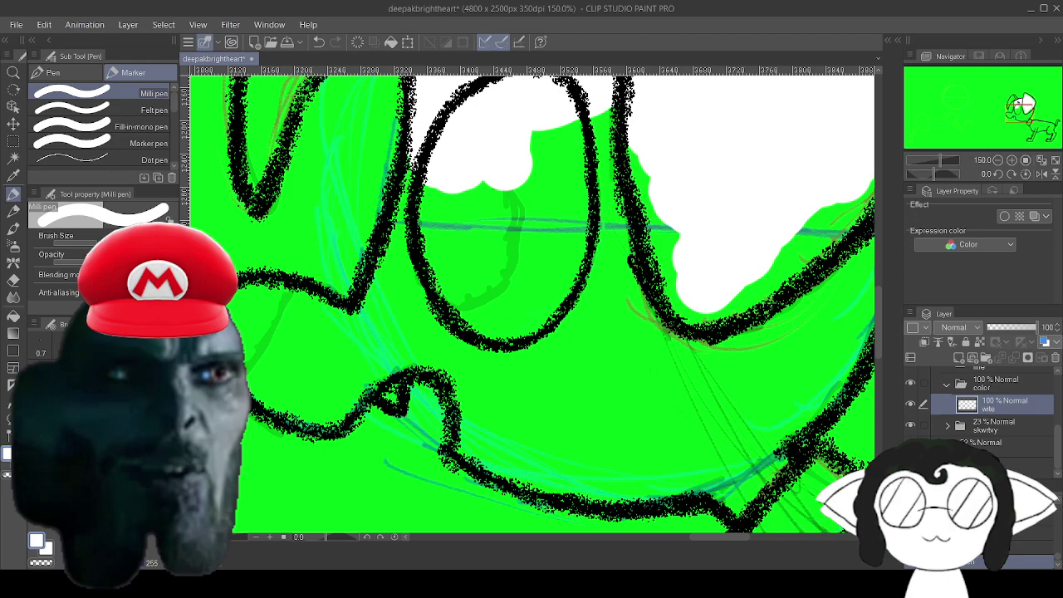
# Fill the rest of the eye, the cheek below the large ear and the muzzle with white.
pyautogui.moveTo(518, 157)
pyautogui.mouseDown()
pyautogui.moveTo(576, 105)
pyautogui.moveTo(603, 106)
pyautogui.moveTo(723, 348)
pyautogui.moveTo(755, 298)
pyautogui.moveTo(745, 278)
pyautogui.moveTo(777, 208)
pyautogui.moveTo(817, 177)
pyautogui.moveTo(775, 216)
pyautogui.moveTo(659, 225)
pyautogui.moveTo(557, 256)
pyautogui.mouseUp()
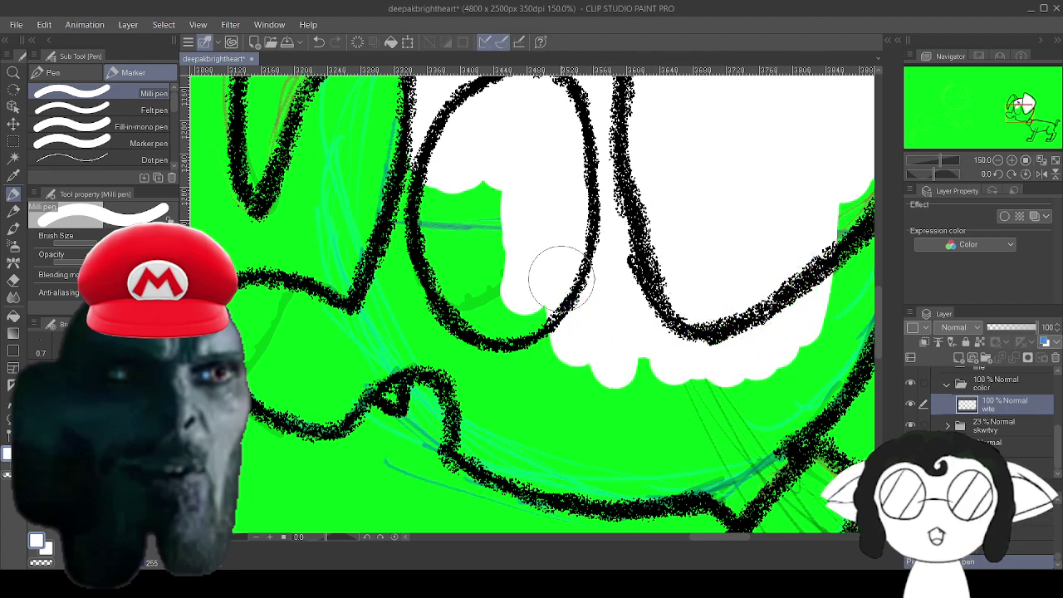
pyautogui.moveTo(561, 173); pyautogui.dragTo(493, 281)
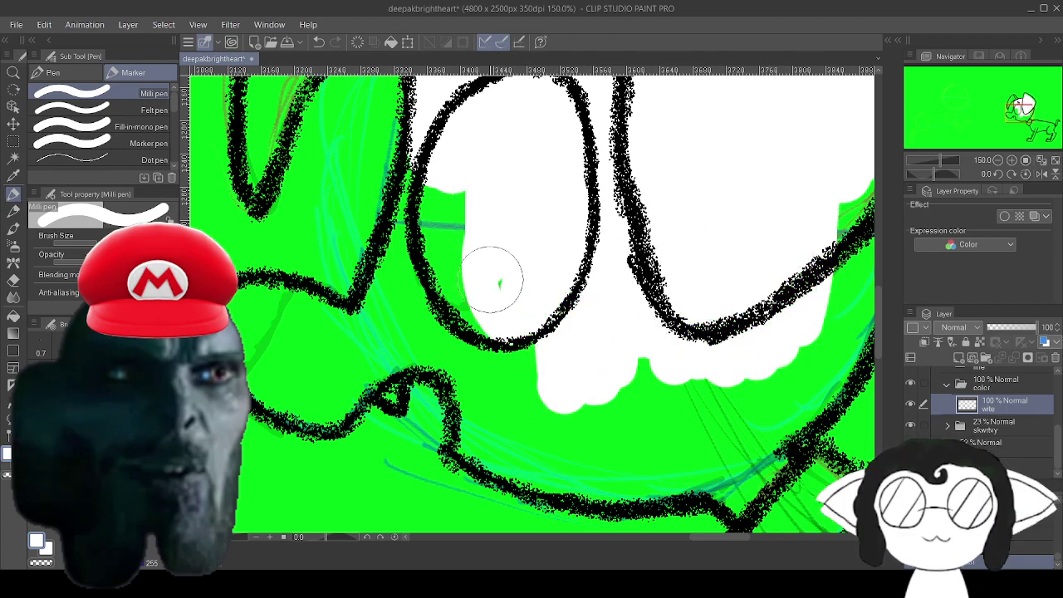
pyautogui.moveTo(492, 188)
pyautogui.mouseDown()
pyautogui.moveTo(463, 250)
pyautogui.moveTo(461, 365)
pyautogui.mouseUp()
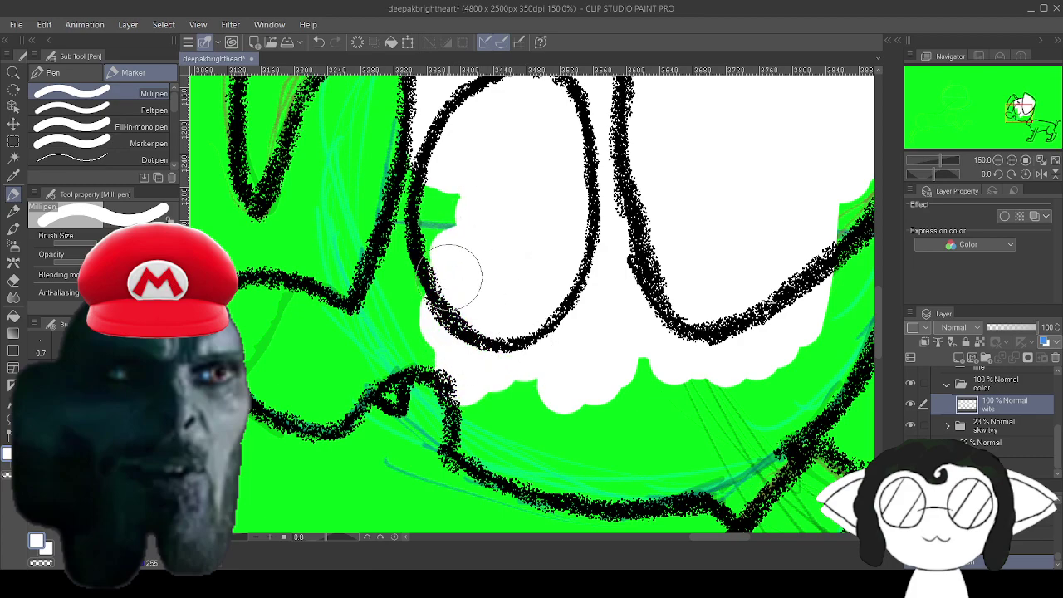
pyautogui.moveTo(455, 276)
pyautogui.mouseDown()
pyautogui.moveTo(444, 181)
pyautogui.moveTo(419, 191)
pyautogui.moveTo(426, 170)
pyautogui.moveTo(407, 261)
pyautogui.moveTo(361, 328)
pyautogui.moveTo(326, 332)
pyautogui.moveTo(281, 305)
pyautogui.moveTo(237, 326)
pyautogui.moveTo(300, 399)
pyautogui.moveTo(310, 369)
pyautogui.moveTo(327, 379)
pyautogui.moveTo(327, 403)
pyautogui.moveTo(352, 355)
pyautogui.moveTo(389, 354)
pyautogui.moveTo(394, 373)
pyautogui.moveTo(379, 390)
pyautogui.moveTo(371, 373)
pyautogui.moveTo(422, 350)
pyautogui.moveTo(434, 307)
pyautogui.mouseUp()
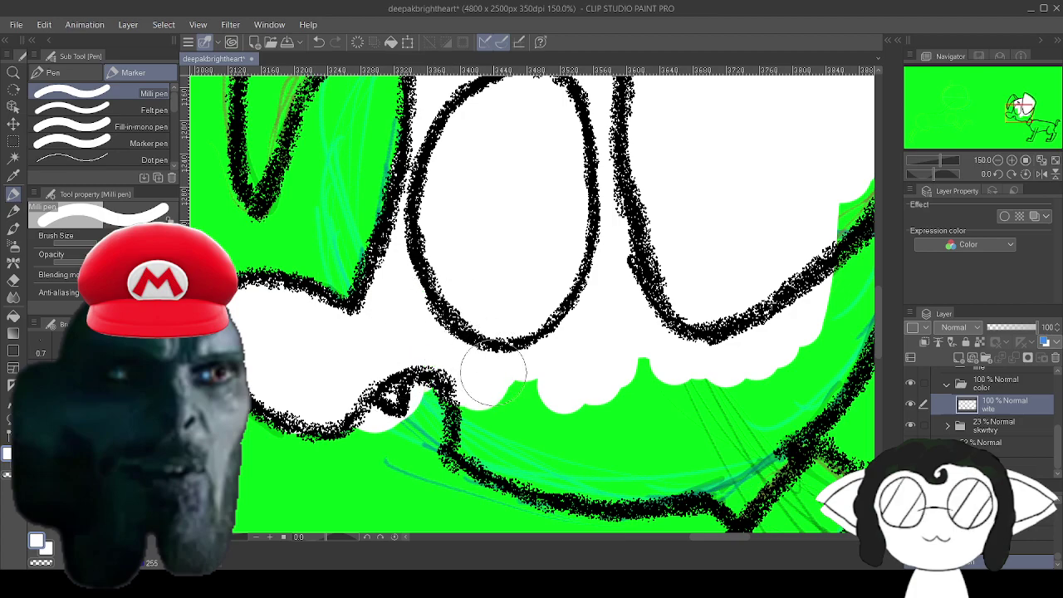
# Extend the white fill over the lower jaw and the back of the head up to the collar.
pyautogui.moveTo(493, 372)
pyautogui.mouseDown()
pyautogui.moveTo(482, 440)
pyautogui.moveTo(477, 420)
pyautogui.moveTo(482, 406)
pyautogui.moveTo(504, 477)
pyautogui.moveTo(547, 477)
pyautogui.moveTo(547, 430)
pyautogui.moveTo(630, 332)
pyautogui.moveTo(700, 368)
pyautogui.moveTo(679, 406)
pyautogui.moveTo(580, 444)
pyautogui.moveTo(623, 429)
pyautogui.moveTo(649, 454)
pyautogui.moveTo(612, 486)
pyautogui.moveTo(598, 467)
pyautogui.moveTo(686, 468)
pyautogui.mouseUp()
pyautogui.moveTo(703, 421); pyautogui.dragTo(462, 431)
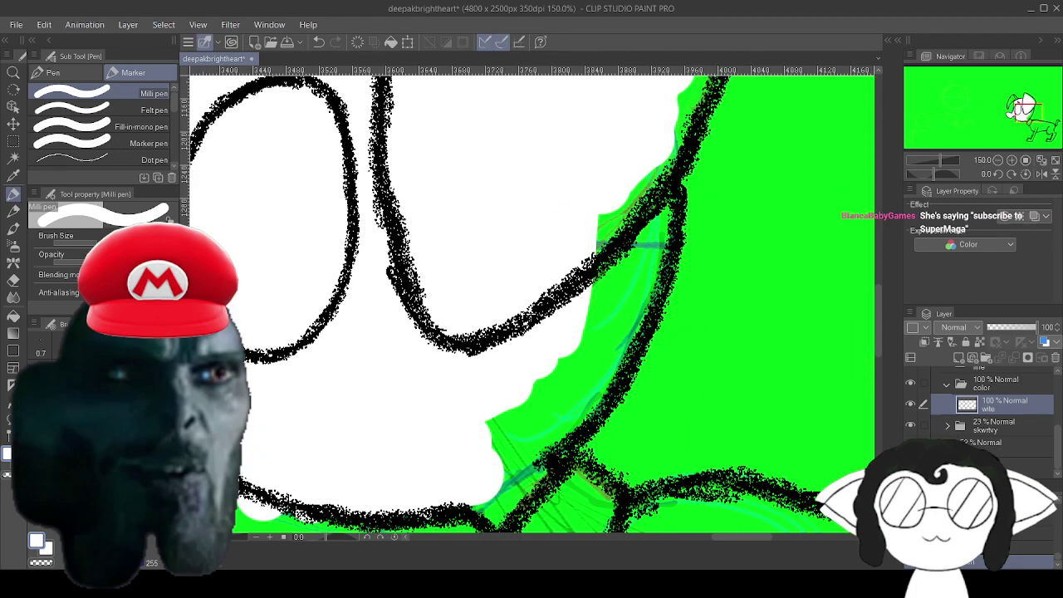
pyautogui.moveTo(598, 230)
pyautogui.mouseDown()
pyautogui.moveTo(573, 328)
pyautogui.moveTo(505, 437)
pyautogui.moveTo(557, 367)
pyautogui.moveTo(565, 192)
pyautogui.moveTo(554, 252)
pyautogui.mouseUp()
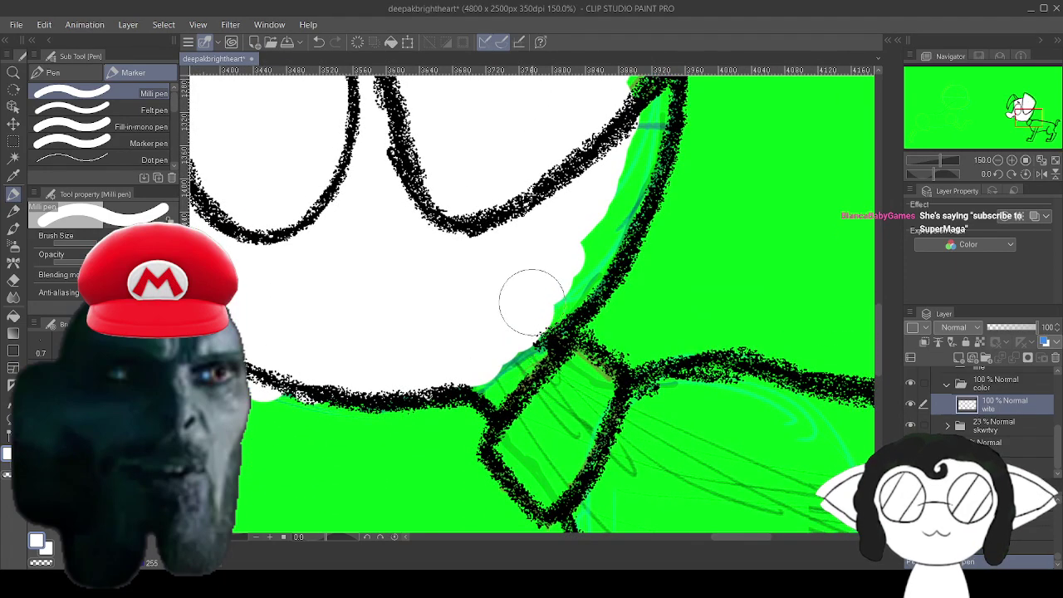
pyautogui.moveTo(531, 303); pyautogui.dragTo(501, 357)
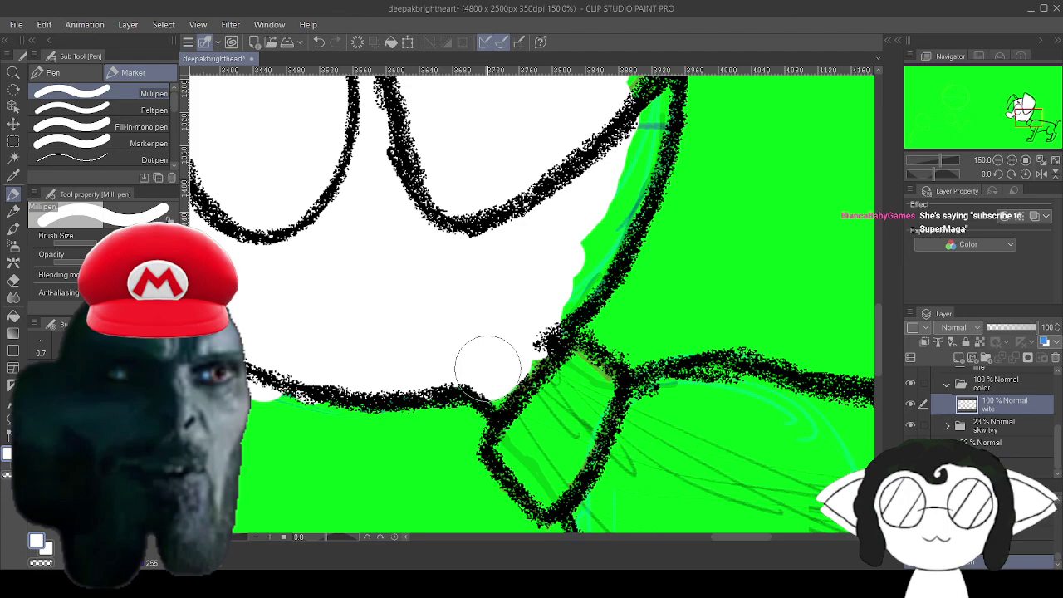
pyautogui.moveTo(591, 106)
pyautogui.mouseDown()
pyautogui.moveTo(544, 253)
pyautogui.moveTo(575, 294)
pyautogui.mouseUp()
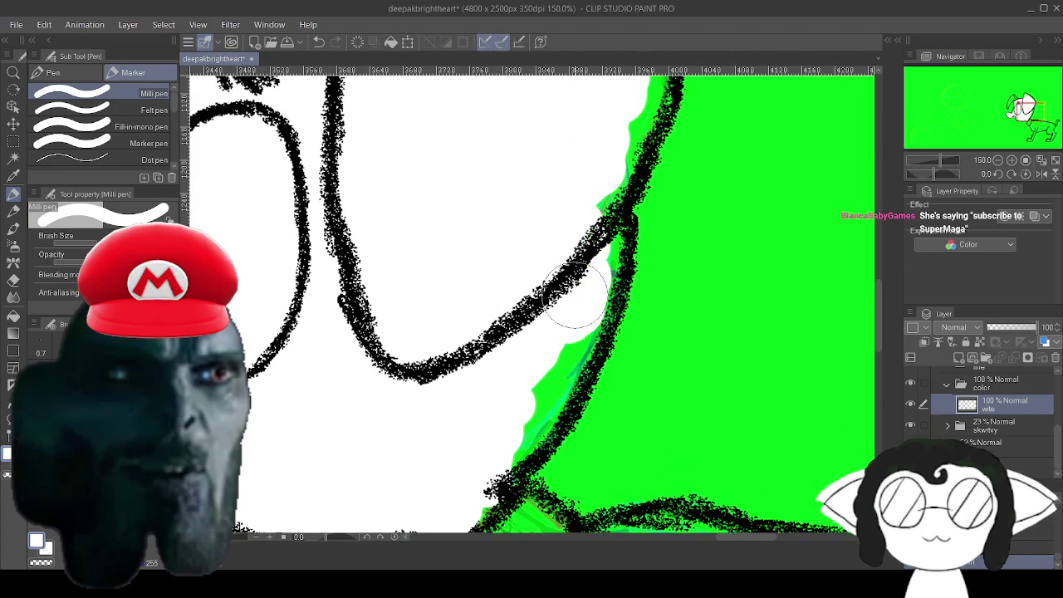
pyautogui.moveTo(556, 345)
pyautogui.mouseDown()
pyautogui.moveTo(560, 332)
pyautogui.moveTo(522, 428)
pyautogui.mouseUp()
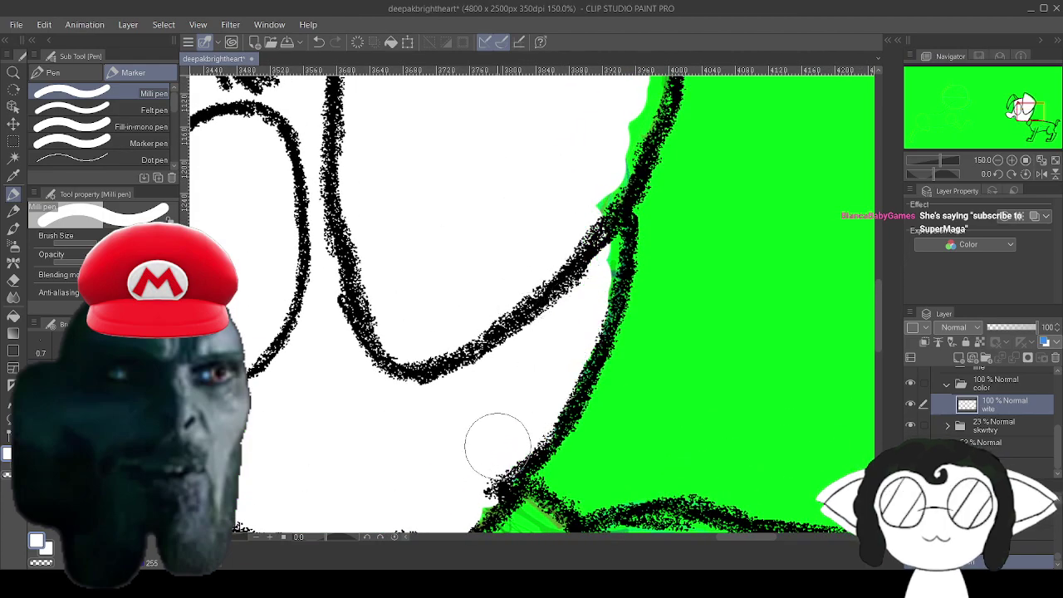
# Fill the upper tip of the large ear with white right up to the line art.
pyautogui.moveTo(415, 191); pyautogui.dragTo(783, 485)
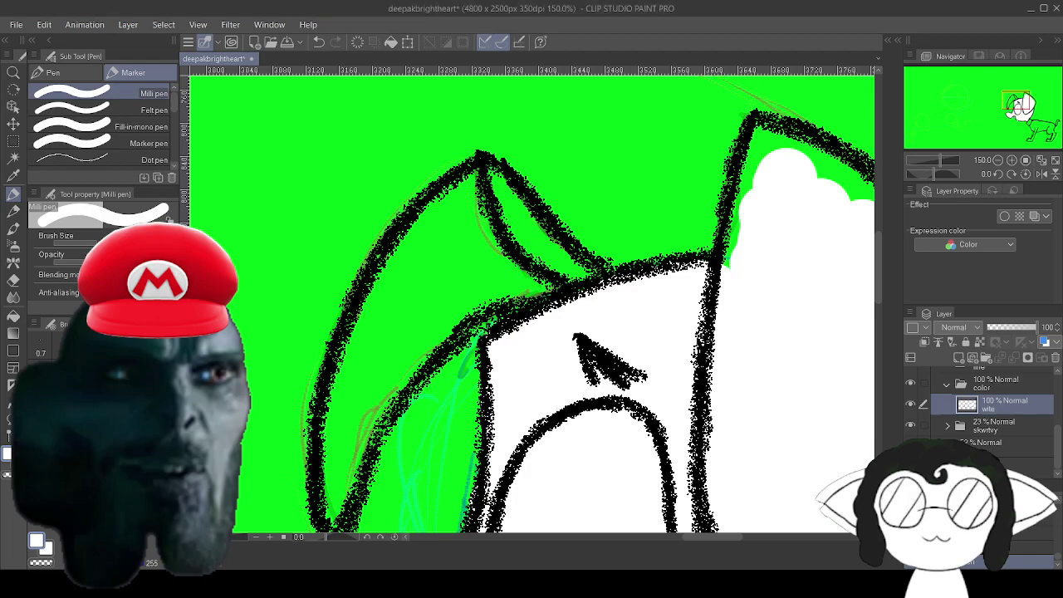
pyautogui.moveTo(532, 303)
pyautogui.mouseDown()
pyautogui.moveTo(369, 385)
pyautogui.moveTo(454, 284)
pyautogui.mouseUp()
pyautogui.scroll(3, 668, 333)
pyautogui.moveTo(408, 382)
pyautogui.mouseDown()
pyautogui.moveTo(421, 263)
pyautogui.moveTo(408, 319)
pyautogui.moveTo(400, 264)
pyautogui.moveTo(416, 258)
pyautogui.moveTo(450, 168)
pyautogui.mouseUp()
pyautogui.moveTo(450, 167); pyautogui.dragTo(466, 341)
pyautogui.moveTo(489, 281)
pyautogui.mouseDown()
pyautogui.moveTo(464, 317)
pyautogui.moveTo(480, 241)
pyautogui.moveTo(466, 263)
pyautogui.moveTo(495, 177)
pyautogui.moveTo(563, 205)
pyautogui.moveTo(549, 190)
pyautogui.moveTo(527, 218)
pyautogui.moveTo(614, 260)
pyautogui.moveTo(698, 324)
pyautogui.moveTo(697, 346)
pyautogui.moveTo(676, 242)
pyautogui.moveTo(665, 245)
pyautogui.moveTo(672, 270)
pyautogui.moveTo(604, 209)
pyautogui.moveTo(743, 317)
pyautogui.moveTo(756, 324)
pyautogui.moveTo(748, 299)
pyautogui.moveTo(806, 343)
pyautogui.moveTo(746, 288)
pyautogui.moveTo(804, 364)
pyautogui.moveTo(789, 317)
pyautogui.moveTo(747, 382)
pyautogui.mouseUp()
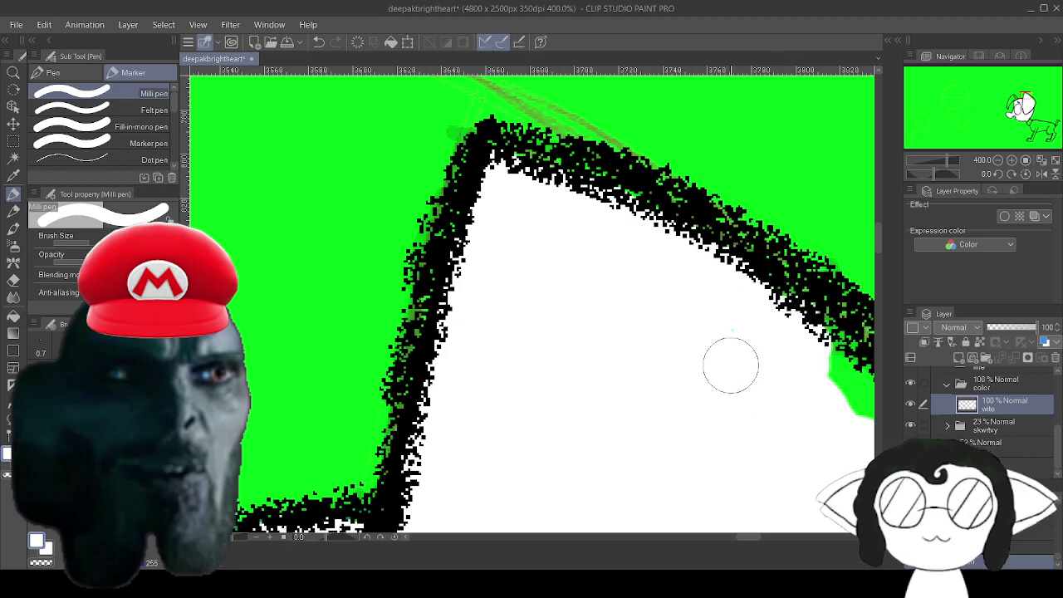
# Close the green gaps along the outer edge of the large ear with white.
pyautogui.moveTo(732, 324)
pyautogui.mouseDown()
pyautogui.moveTo(728, 362)
pyautogui.moveTo(600, 309)
pyautogui.moveTo(405, 282)
pyautogui.mouseUp()
pyautogui.moveTo(610, 444)
pyautogui.mouseDown()
pyautogui.moveTo(623, 375)
pyautogui.moveTo(586, 344)
pyautogui.moveTo(552, 366)
pyautogui.moveTo(567, 356)
pyautogui.moveTo(560, 315)
pyautogui.moveTo(493, 268)
pyautogui.moveTo(669, 434)
pyautogui.moveTo(676, 407)
pyautogui.moveTo(772, 492)
pyautogui.moveTo(641, 350)
pyautogui.mouseUp()
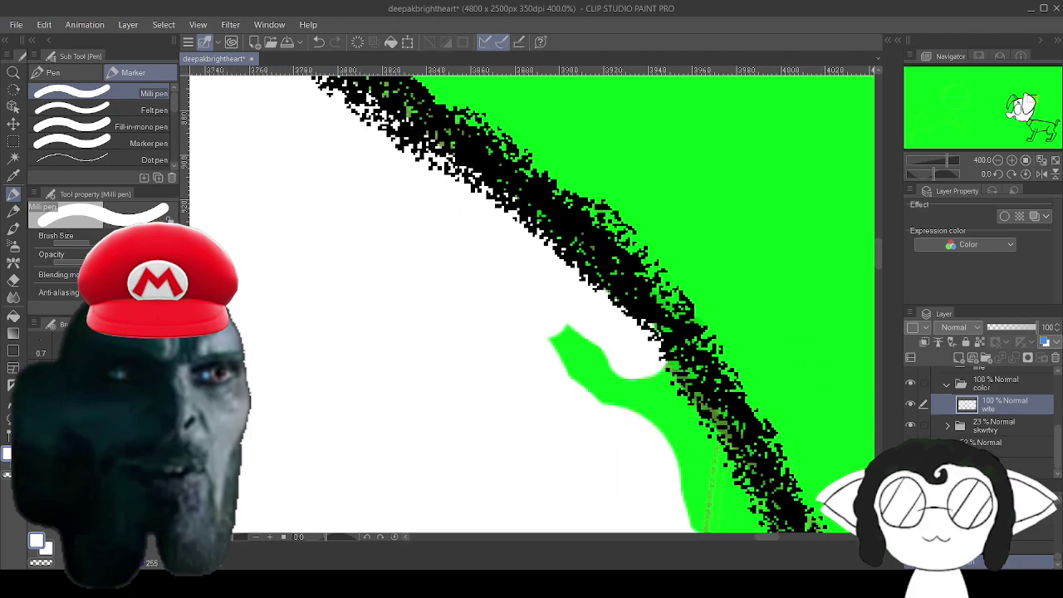
pyautogui.moveTo(658, 400)
pyautogui.mouseDown()
pyautogui.moveTo(626, 427)
pyautogui.moveTo(665, 380)
pyautogui.moveTo(636, 356)
pyautogui.moveTo(633, 334)
pyautogui.moveTo(577, 357)
pyautogui.moveTo(685, 434)
pyautogui.moveTo(699, 496)
pyautogui.moveTo(734, 505)
pyautogui.moveTo(544, 245)
pyautogui.mouseUp()
pyautogui.moveTo(506, 323)
pyautogui.mouseDown()
pyautogui.moveTo(548, 290)
pyautogui.moveTo(563, 292)
pyautogui.moveTo(572, 340)
pyautogui.moveTo(526, 449)
pyautogui.moveTo(551, 434)
pyautogui.moveTo(506, 487)
pyautogui.moveTo(601, 240)
pyautogui.mouseUp()
pyautogui.moveTo(574, 301)
pyautogui.mouseDown()
pyautogui.moveTo(576, 325)
pyautogui.moveTo(605, 318)
pyautogui.moveTo(566, 392)
pyautogui.moveTo(588, 356)
pyautogui.moveTo(581, 385)
pyautogui.moveTo(522, 466)
pyautogui.moveTo(534, 462)
pyautogui.moveTo(503, 481)
pyautogui.moveTo(667, 137)
pyautogui.moveTo(624, 106)
pyautogui.mouseUp()
# Fill the narrow gap between the large ear's lower edge and the back of the head with white.
pyautogui.hotkey('ctrl', '-')
pyautogui.hotkey('ctrl', '-')
pyautogui.hotkey('ctrl', '-')
pyautogui.hotkey('ctrl', '-')
pyautogui.moveTo(406, 482); pyautogui.dragTo(509, 486)
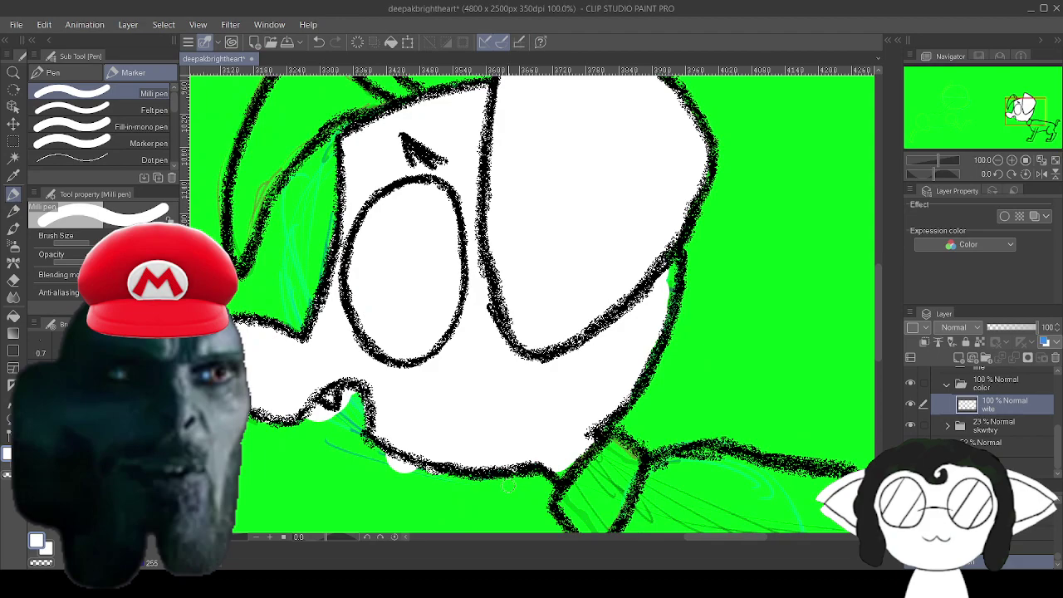
pyautogui.scroll(4, 689, 301)
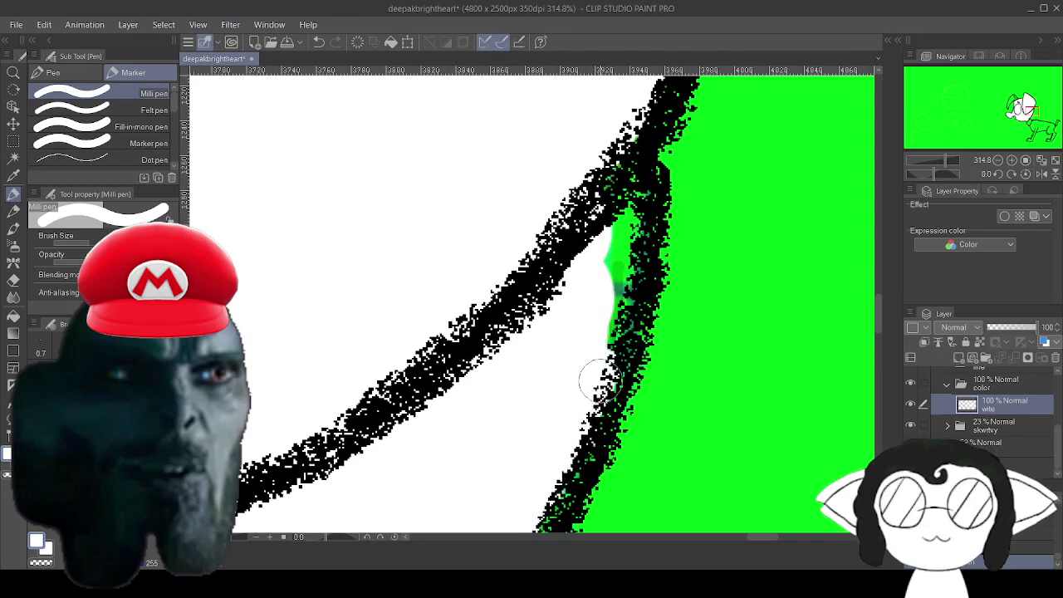
pyautogui.moveTo(599, 374)
pyautogui.mouseDown()
pyautogui.moveTo(627, 235)
pyautogui.moveTo(599, 207)
pyautogui.moveTo(633, 155)
pyautogui.mouseUp()
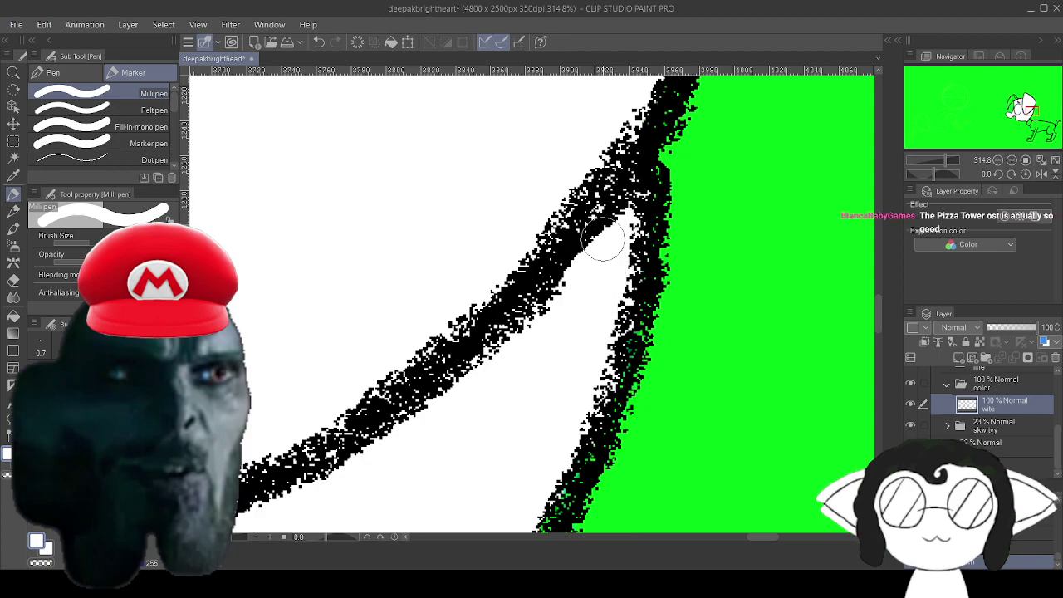
# Erase the white overflow inside the open mouth around the tooth with the Hard eraser.
pyautogui.moveTo(432, 424); pyautogui.dragTo(805, 116)
pyautogui.moveTo(707, 440); pyautogui.dragTo(701, 133)
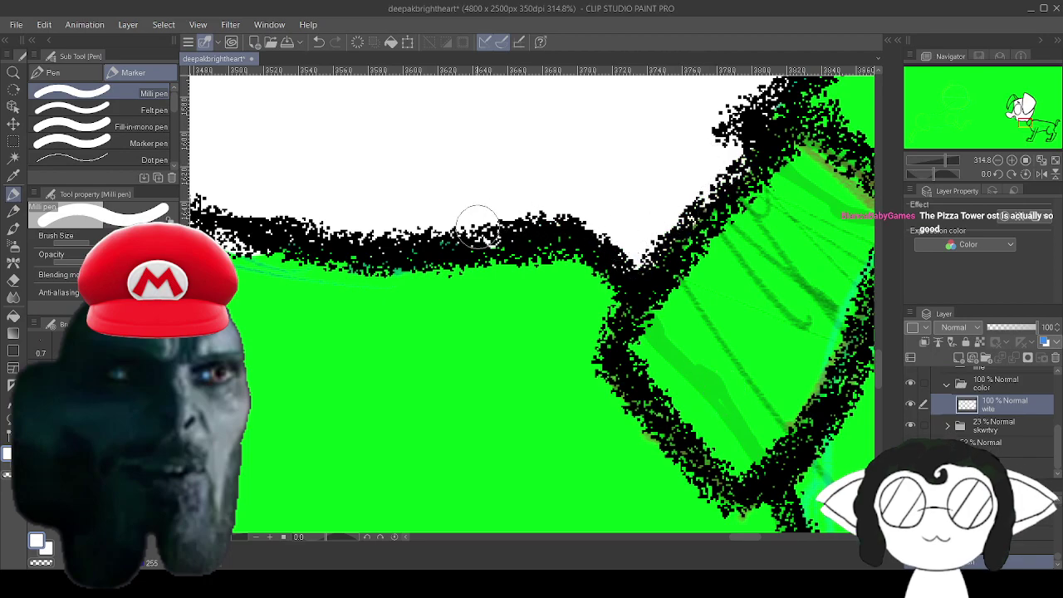
pyautogui.moveTo(252, 197)
pyautogui.mouseDown()
pyautogui.moveTo(586, 388)
pyautogui.moveTo(649, 401)
pyautogui.mouseUp()
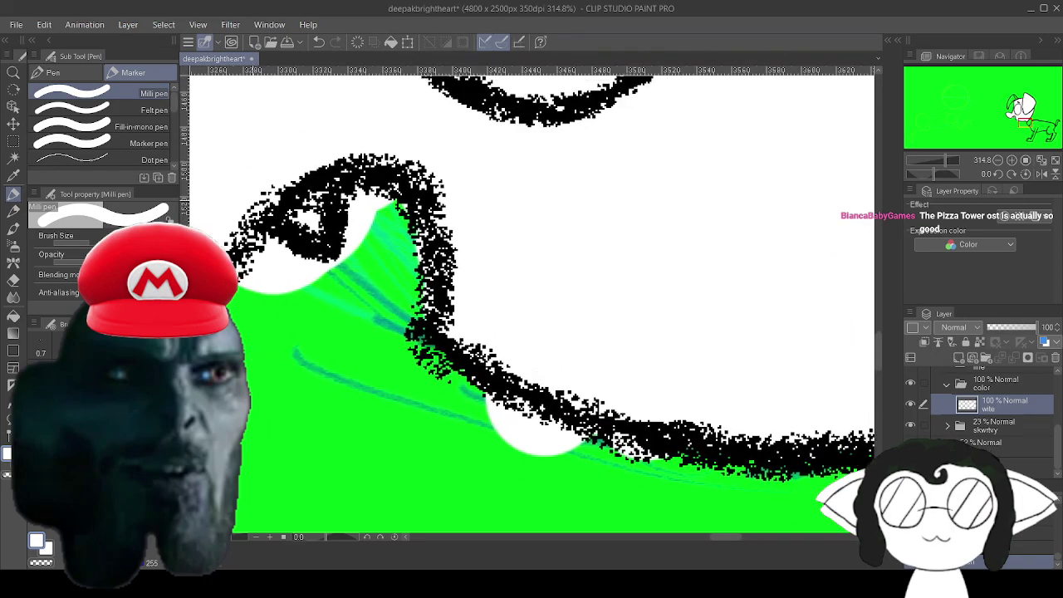
pyautogui.moveTo(397, 205)
pyautogui.mouseDown()
pyautogui.moveTo(453, 264)
pyautogui.moveTo(773, 359)
pyautogui.mouseUp()
pyautogui.moveTo(582, 166)
pyautogui.mouseDown()
pyautogui.moveTo(576, 516)
pyautogui.moveTo(523, 411)
pyautogui.mouseUp()
pyautogui.moveTo(582, 141); pyautogui.dragTo(232, 362)
pyautogui.moveTo(365, 523); pyautogui.dragTo(569, 50)
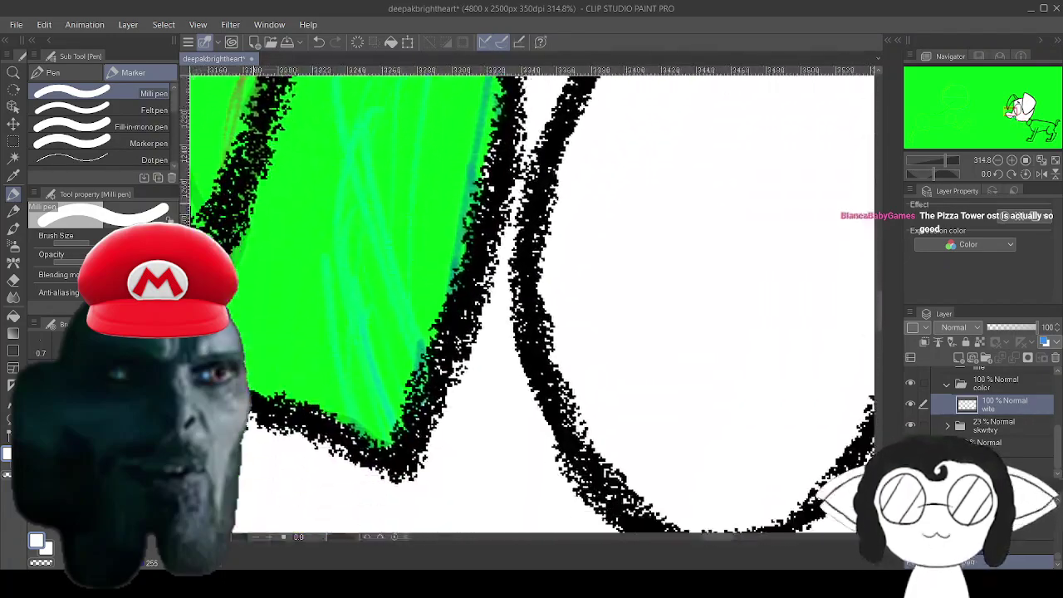
pyautogui.moveTo(465, 498); pyautogui.dragTo(596, 94)
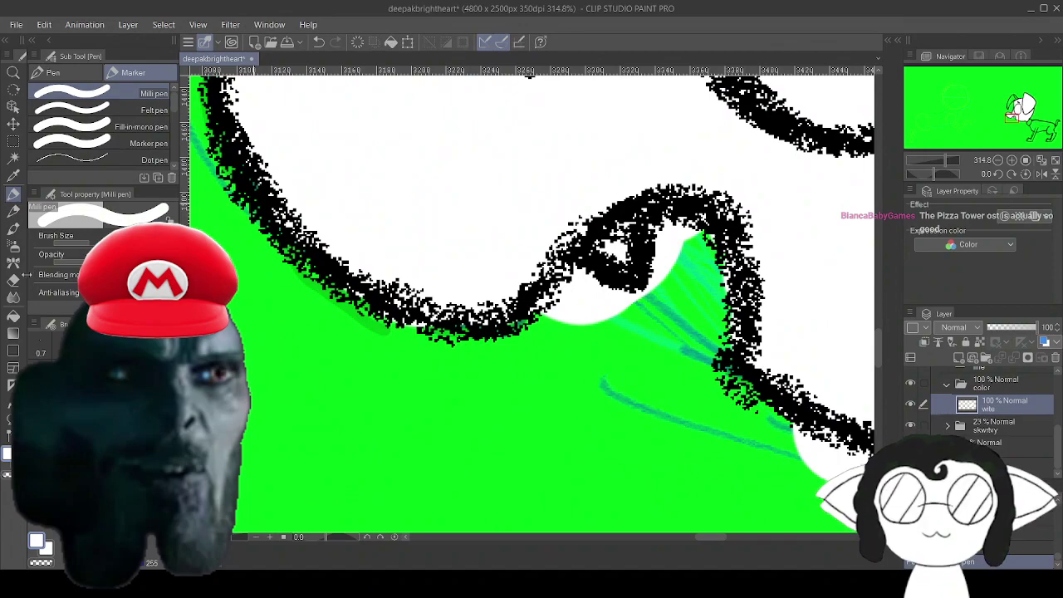
pyautogui.press('e')
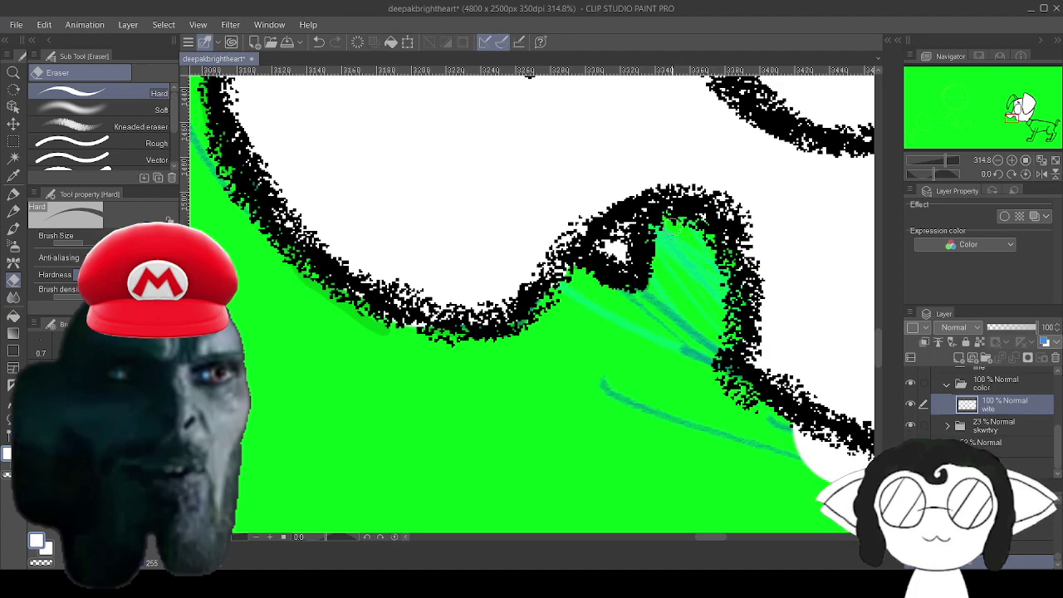
pyautogui.moveTo(673, 227); pyautogui.dragTo(745, 248)
# Erase the white that spills past the outline under the muzzle and the lower jaw.
pyautogui.scroll(1, 449, 371)
pyautogui.moveTo(449, 370); pyautogui.dragTo(442, 399)
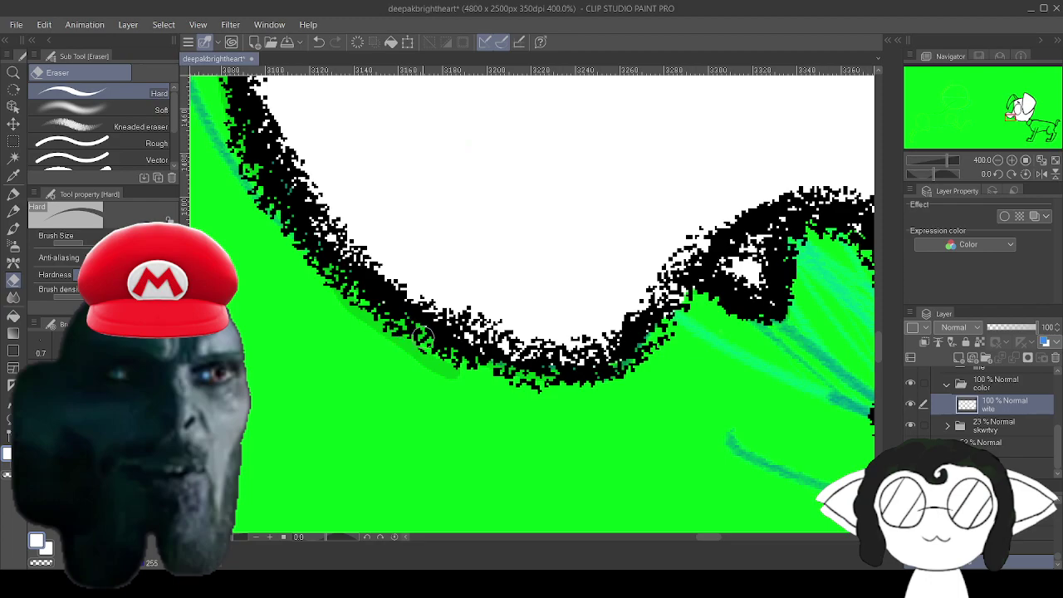
pyautogui.moveTo(597, 340); pyautogui.dragTo(318, 343)
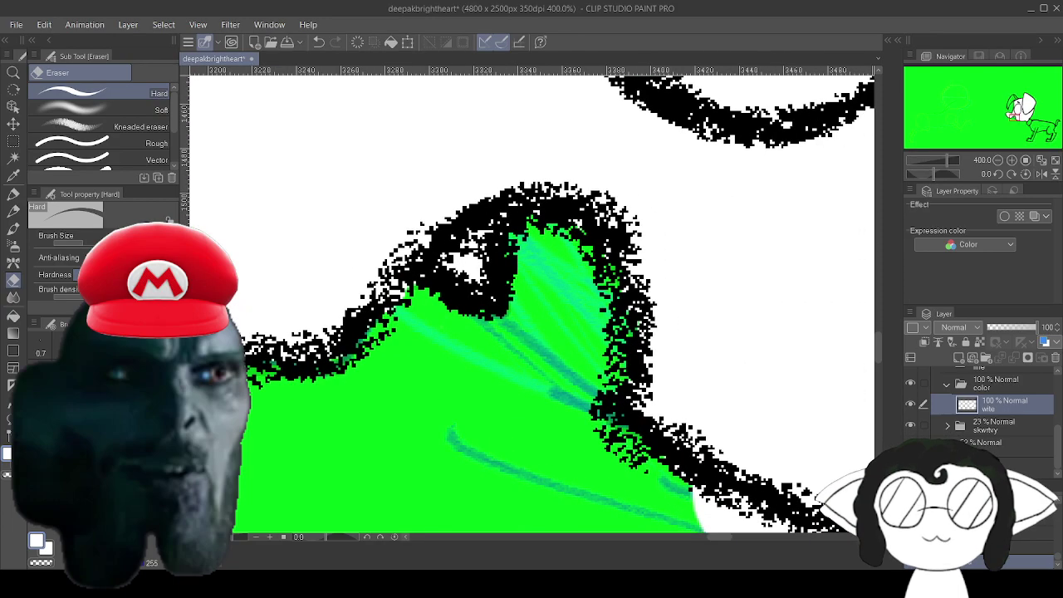
pyautogui.moveTo(515, 348); pyautogui.dragTo(427, 252)
pyautogui.moveTo(653, 460); pyautogui.dragTo(745, 466)
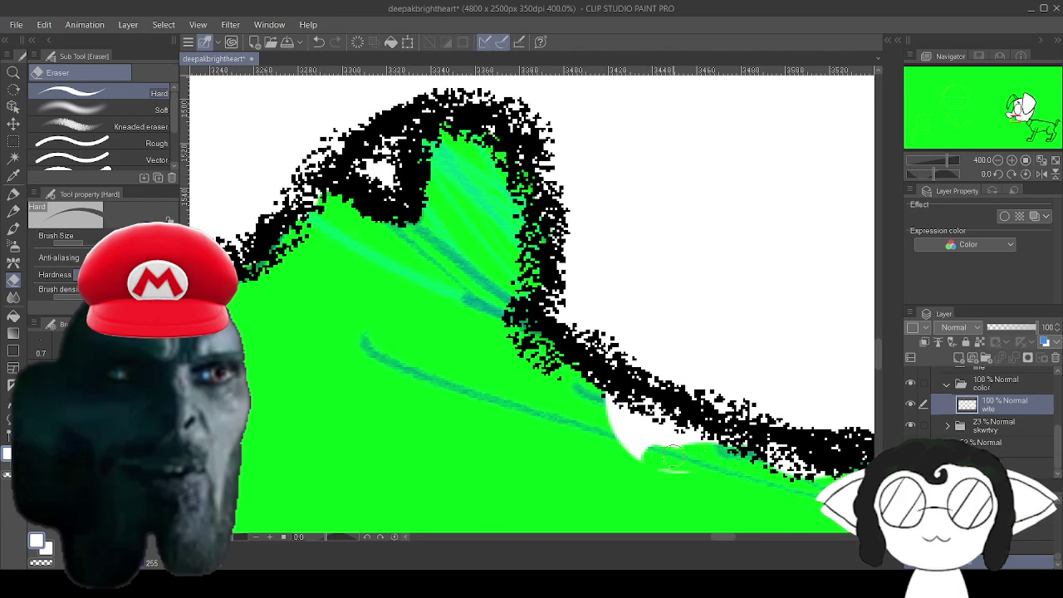
pyautogui.moveTo(671, 455)
pyautogui.mouseDown()
pyautogui.moveTo(727, 460)
pyautogui.moveTo(715, 447)
pyautogui.moveTo(742, 448)
pyautogui.moveTo(706, 448)
pyautogui.moveTo(724, 437)
pyautogui.moveTo(625, 441)
pyautogui.moveTo(670, 440)
pyautogui.mouseUp()
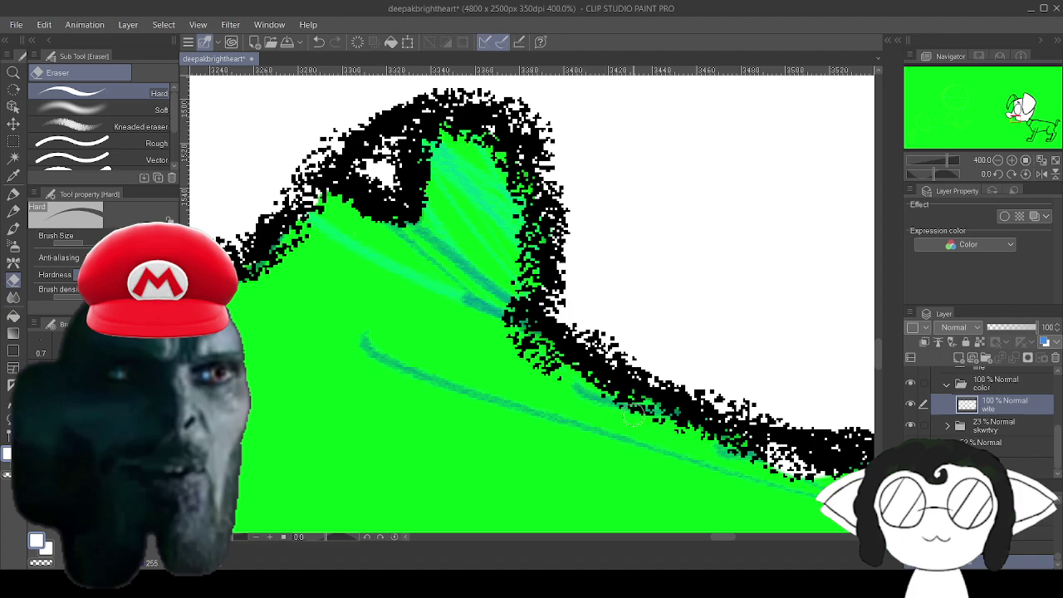
pyautogui.moveTo(633, 415); pyautogui.dragTo(488, 351)
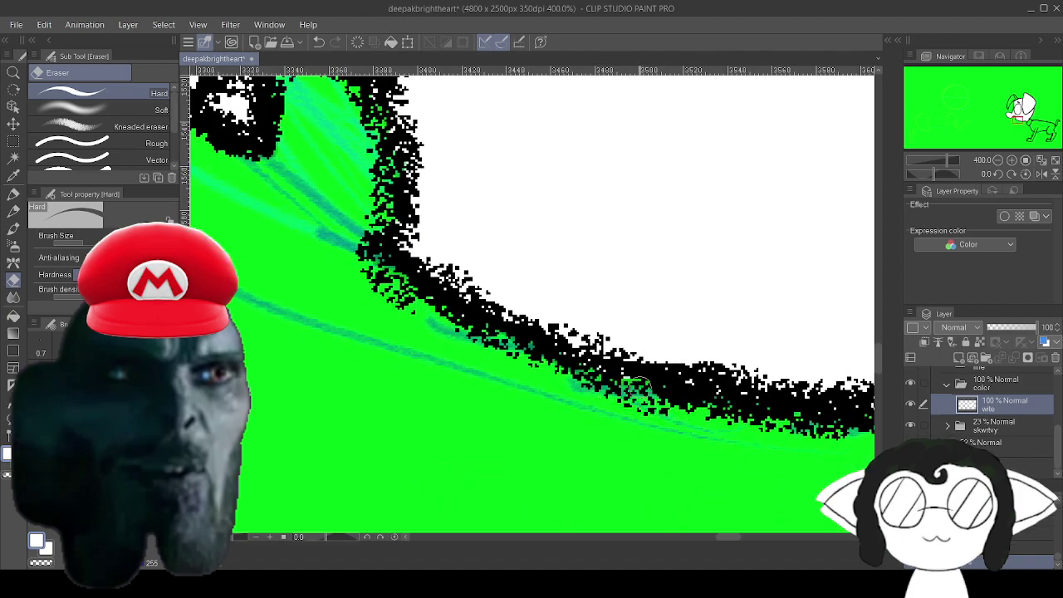
pyautogui.moveTo(772, 413); pyautogui.dragTo(393, 374)
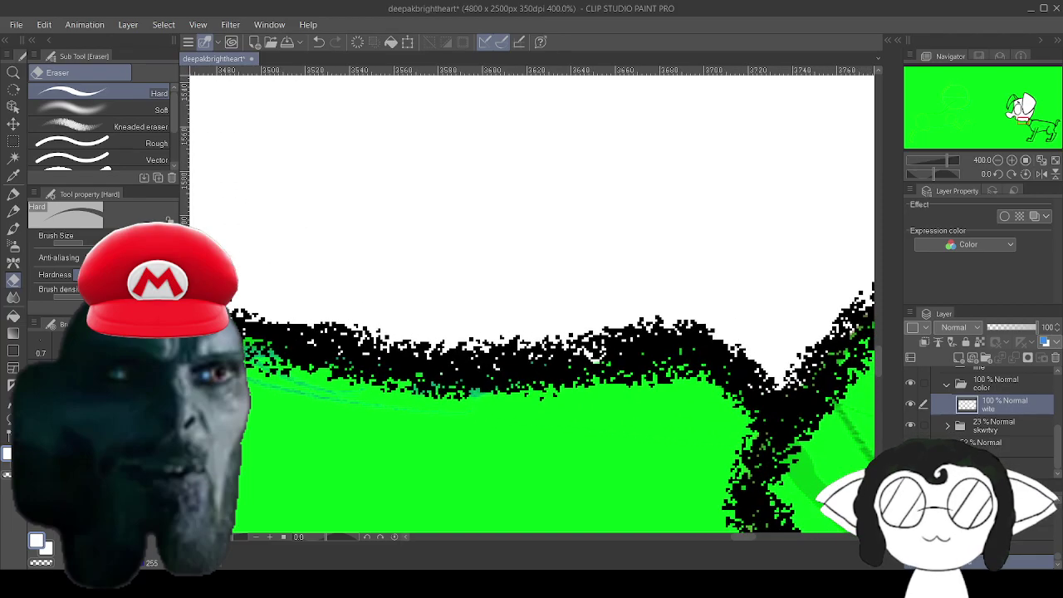
pyautogui.moveTo(730, 274); pyautogui.dragTo(339, 391)
pyautogui.moveTo(598, 150)
pyautogui.mouseDown()
pyautogui.moveTo(450, 486)
pyautogui.moveTo(463, 518)
pyautogui.mouseUp()
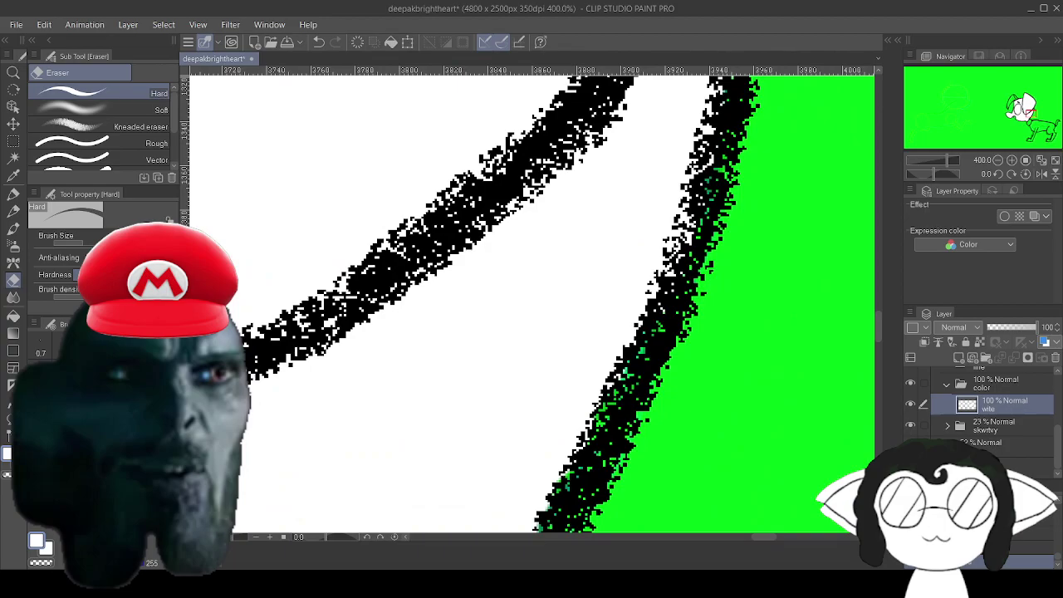
# Paint the chest and the front of the torso white with the Milli pen, from behind the collar past the front legs.
pyautogui.scroll(-7, 709, 384)
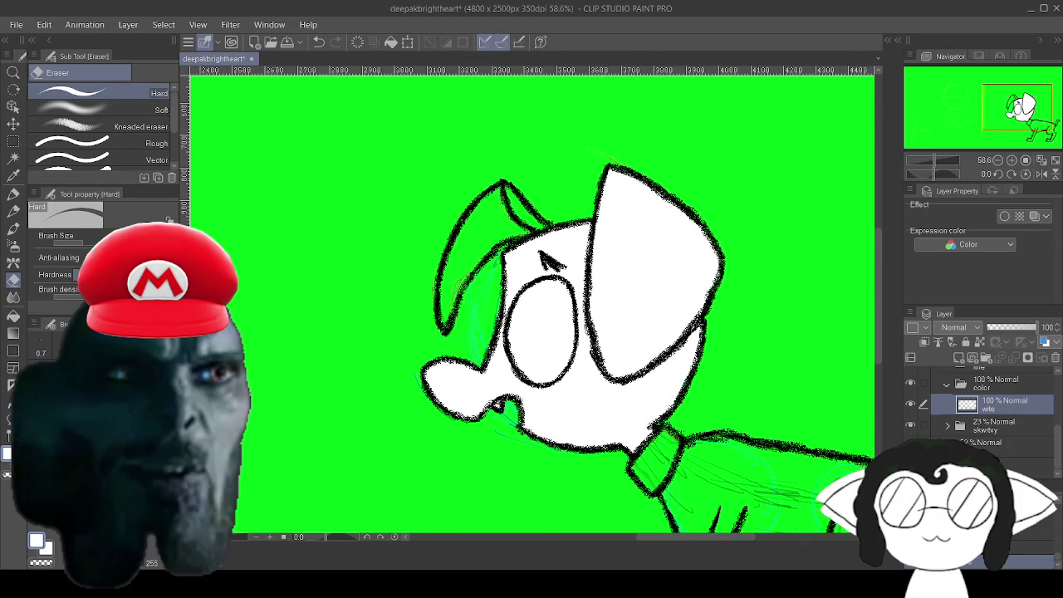
pyautogui.scroll(-1, 710, 384)
pyautogui.moveTo(739, 436)
pyautogui.mouseDown()
pyautogui.moveTo(737, 422)
pyautogui.moveTo(682, 383)
pyautogui.moveTo(659, 296)
pyautogui.moveTo(651, 344)
pyautogui.mouseUp()
pyautogui.scroll(2, 702, 390)
pyautogui.scroll(2, 662, 320)
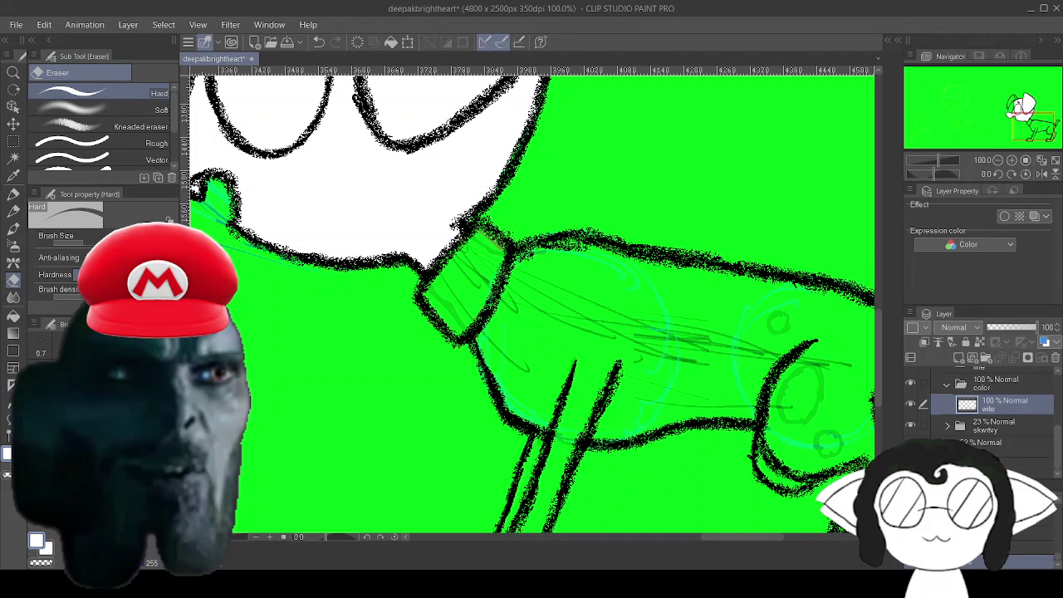
pyautogui.scroll(2, 532, 303)
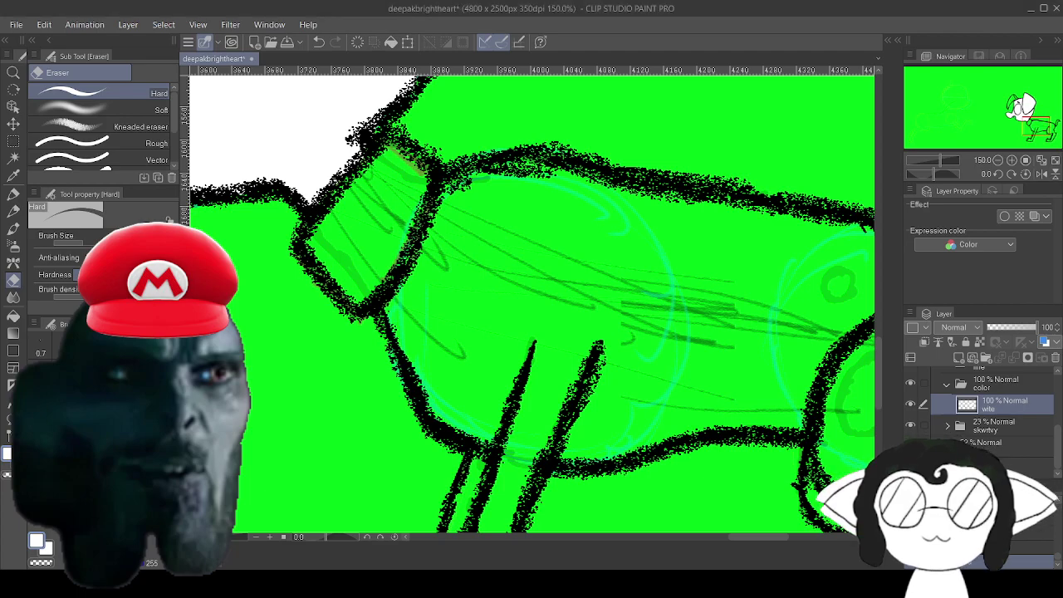
pyautogui.moveTo(531, 332)
pyautogui.mouseDown()
pyautogui.moveTo(533, 264)
pyautogui.moveTo(564, 286)
pyautogui.moveTo(565, 321)
pyautogui.mouseUp()
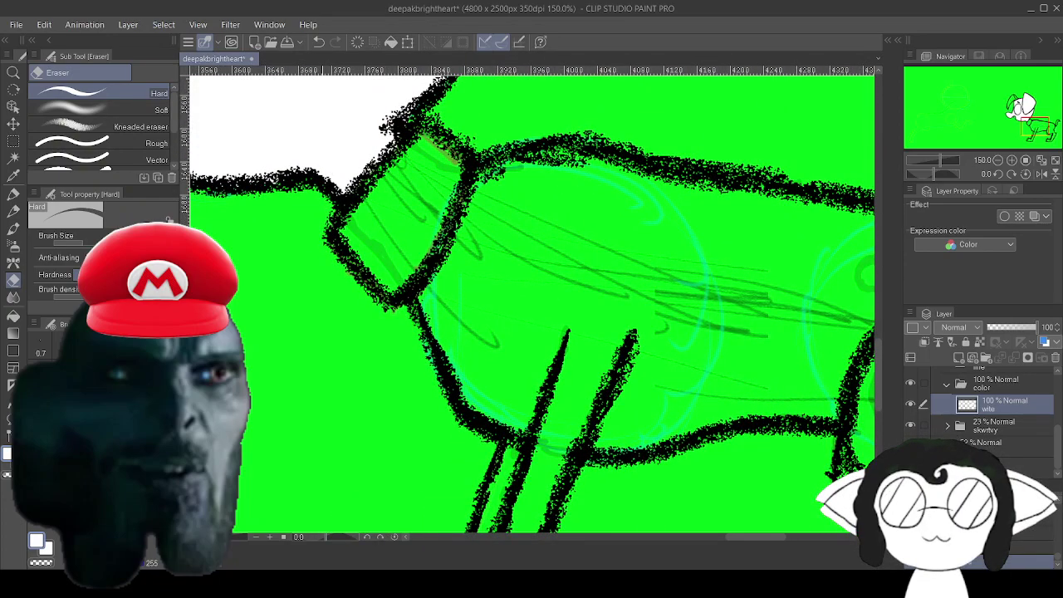
pyautogui.press('p')
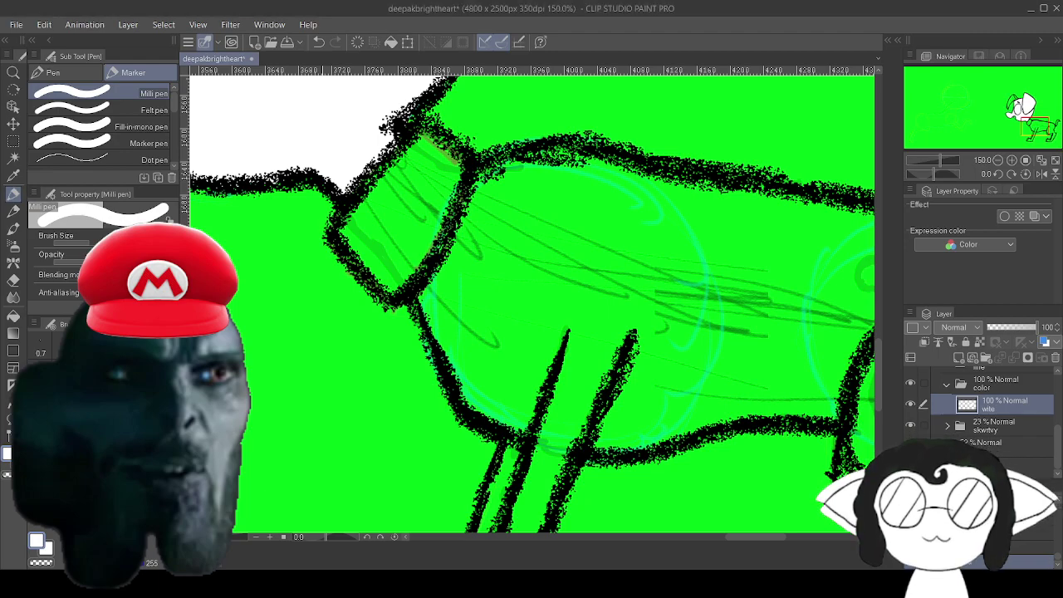
pyautogui.moveTo(526, 273)
pyautogui.mouseDown()
pyautogui.moveTo(555, 244)
pyautogui.moveTo(597, 233)
pyautogui.mouseUp()
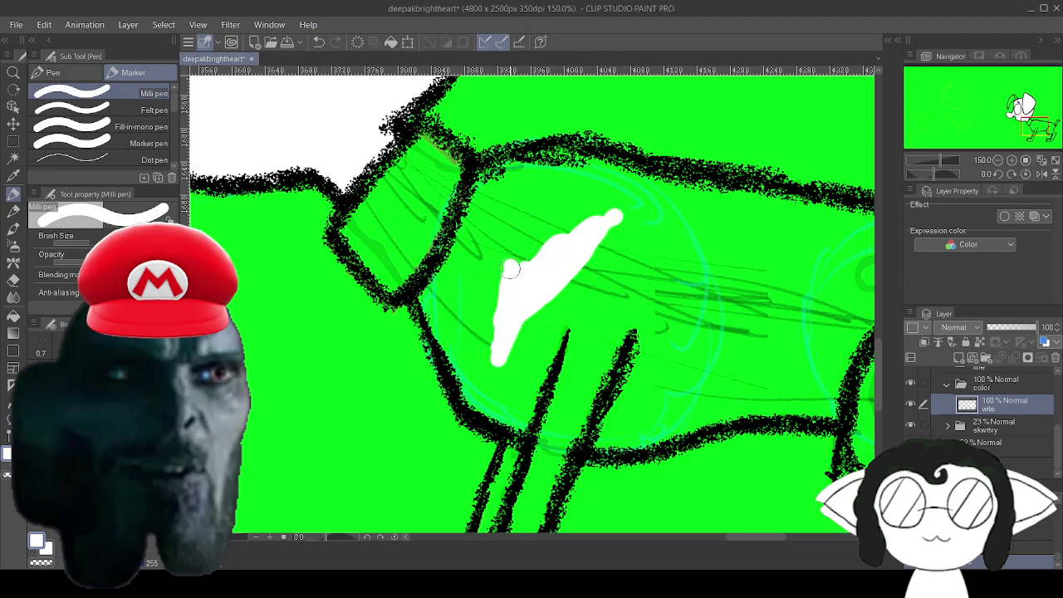
pyautogui.moveTo(511, 268); pyautogui.dragTo(531, 256)
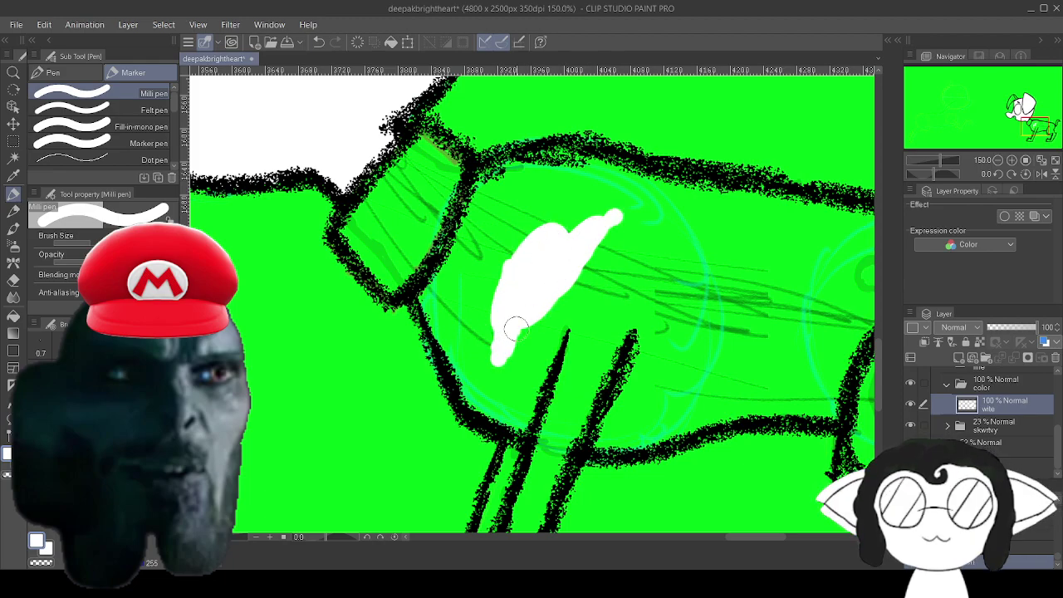
pyautogui.moveTo(530, 248)
pyautogui.mouseDown()
pyautogui.moveTo(577, 227)
pyautogui.moveTo(497, 317)
pyautogui.moveTo(582, 284)
pyautogui.moveTo(637, 330)
pyautogui.moveTo(617, 361)
pyautogui.moveTo(575, 353)
pyautogui.moveTo(582, 336)
pyautogui.moveTo(641, 341)
pyautogui.moveTo(603, 408)
pyautogui.moveTo(529, 394)
pyautogui.moveTo(609, 371)
pyautogui.moveTo(623, 407)
pyautogui.moveTo(596, 380)
pyautogui.moveTo(659, 377)
pyautogui.moveTo(629, 413)
pyautogui.mouseUp()
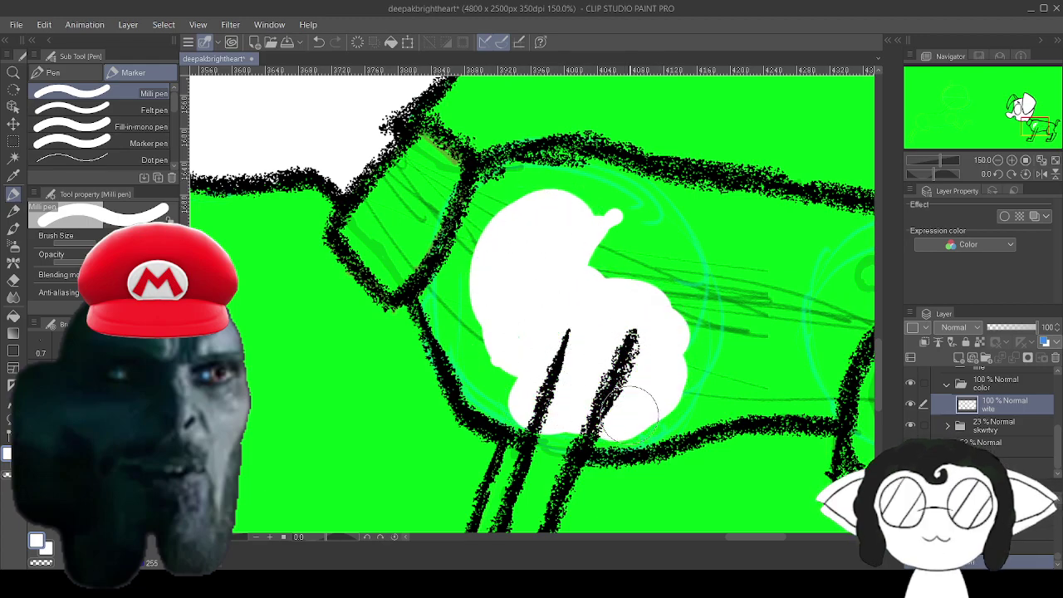
pyautogui.moveTo(537, 332)
pyautogui.mouseDown()
pyautogui.moveTo(534, 412)
pyautogui.moveTo(485, 384)
pyautogui.moveTo(448, 298)
pyautogui.moveTo(486, 243)
pyautogui.moveTo(495, 221)
pyautogui.moveTo(488, 232)
pyautogui.moveTo(487, 215)
pyautogui.moveTo(478, 232)
pyautogui.moveTo(492, 193)
pyautogui.moveTo(567, 173)
pyautogui.moveTo(678, 206)
pyautogui.moveTo(602, 184)
pyautogui.moveTo(609, 255)
pyautogui.moveTo(665, 255)
pyautogui.mouseUp()
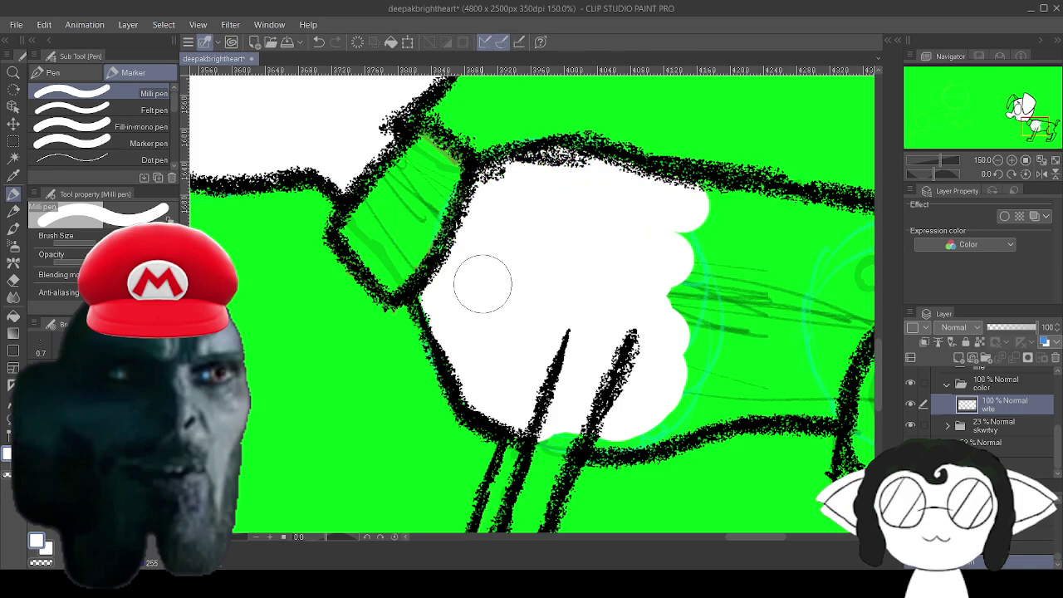
# Extend the white base across the belly, back and haunch up to the rump outline.
pyautogui.moveTo(599, 267)
pyautogui.mouseDown()
pyautogui.moveTo(686, 285)
pyautogui.moveTo(685, 378)
pyautogui.moveTo(537, 386)
pyautogui.mouseUp()
pyautogui.moveTo(532, 348)
pyautogui.mouseDown()
pyautogui.moveTo(537, 310)
pyautogui.moveTo(797, 304)
pyautogui.moveTo(809, 315)
pyautogui.moveTo(746, 334)
pyautogui.moveTo(751, 356)
pyautogui.moveTo(726, 394)
pyautogui.moveTo(648, 360)
pyautogui.mouseUp()
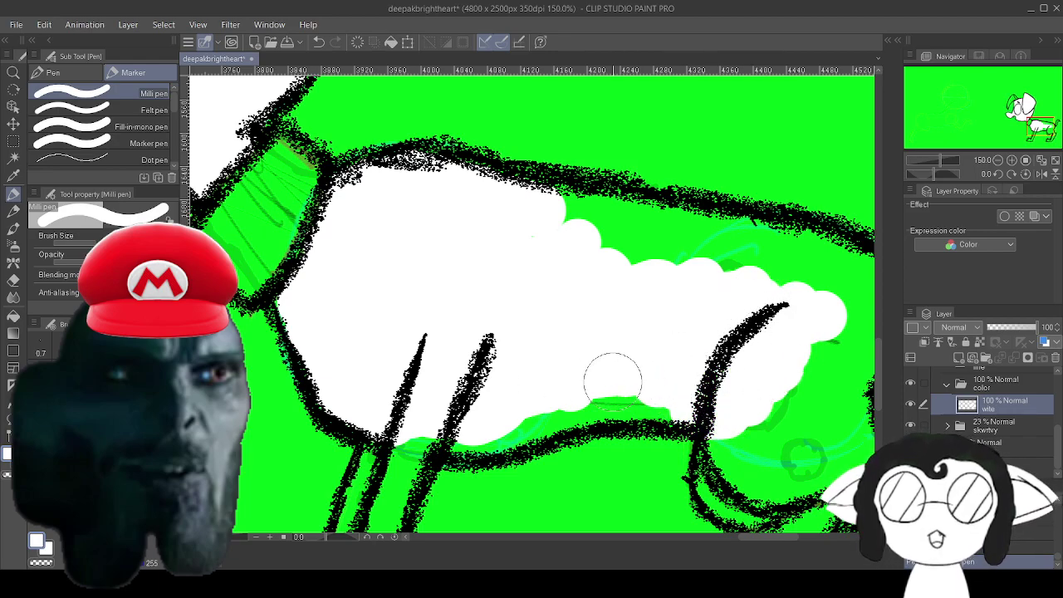
pyautogui.moveTo(475, 425); pyautogui.dragTo(477, 426)
pyautogui.moveTo(473, 423)
pyautogui.mouseDown()
pyautogui.moveTo(579, 406)
pyautogui.moveTo(509, 423)
pyautogui.moveTo(549, 421)
pyautogui.moveTo(471, 432)
pyautogui.moveTo(667, 387)
pyautogui.mouseUp()
pyautogui.moveTo(802, 377)
pyautogui.mouseDown()
pyautogui.moveTo(795, 301)
pyautogui.moveTo(766, 244)
pyautogui.moveTo(726, 246)
pyautogui.moveTo(570, 209)
pyautogui.moveTo(719, 266)
pyautogui.moveTo(581, 254)
pyautogui.mouseUp()
pyautogui.moveTo(715, 313); pyautogui.dragTo(516, 330)
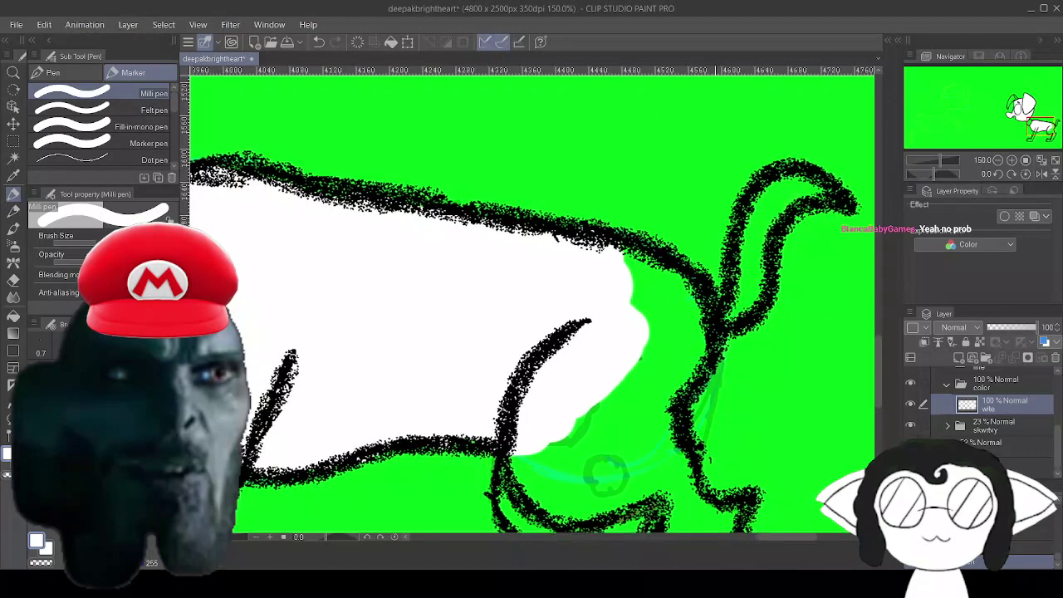
pyautogui.moveTo(636, 290)
pyautogui.mouseDown()
pyautogui.moveTo(622, 342)
pyautogui.moveTo(639, 282)
pyautogui.moveTo(656, 293)
pyautogui.moveTo(674, 351)
pyautogui.moveTo(603, 429)
pyautogui.moveTo(534, 446)
pyautogui.moveTo(540, 459)
pyautogui.moveTo(779, 306)
pyautogui.moveTo(718, 232)
pyautogui.moveTo(572, 205)
pyautogui.moveTo(739, 153)
pyautogui.moveTo(786, 154)
pyautogui.mouseUp()
# Roughly block in the front leg and paw with white, and fill the near hind leg down to its paw.
pyautogui.moveTo(411, 210)
pyautogui.mouseDown()
pyautogui.moveTo(425, 178)
pyautogui.moveTo(358, 367)
pyautogui.moveTo(292, 355)
pyautogui.moveTo(268, 380)
pyautogui.moveTo(295, 339)
pyautogui.moveTo(258, 368)
pyautogui.mouseUp()
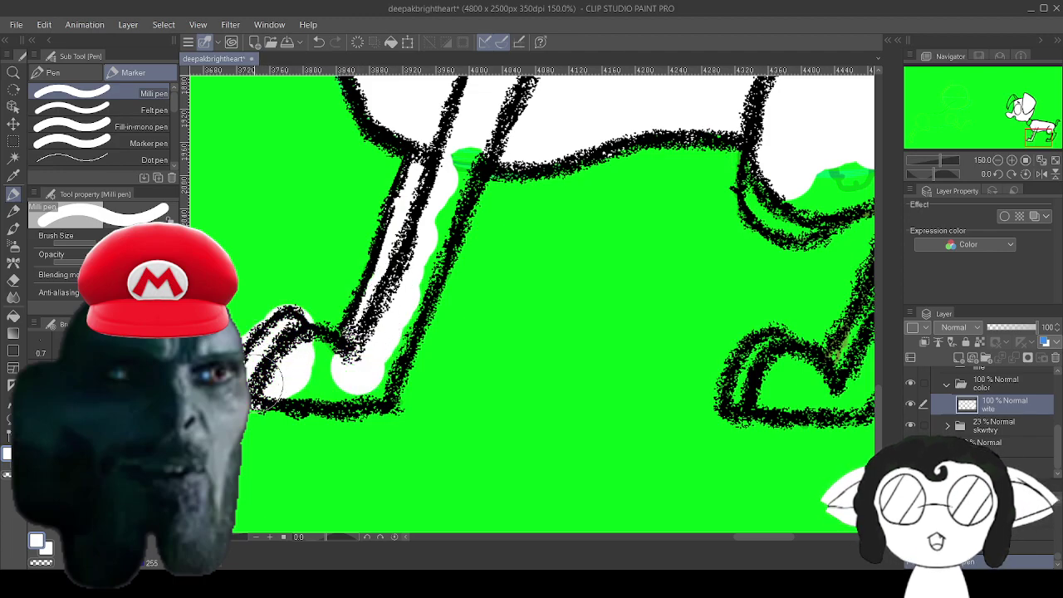
pyautogui.moveTo(814, 169)
pyautogui.mouseDown()
pyautogui.moveTo(589, 266)
pyautogui.moveTo(592, 256)
pyautogui.moveTo(581, 280)
pyautogui.moveTo(595, 289)
pyautogui.moveTo(652, 268)
pyautogui.moveTo(685, 232)
pyautogui.mouseUp()
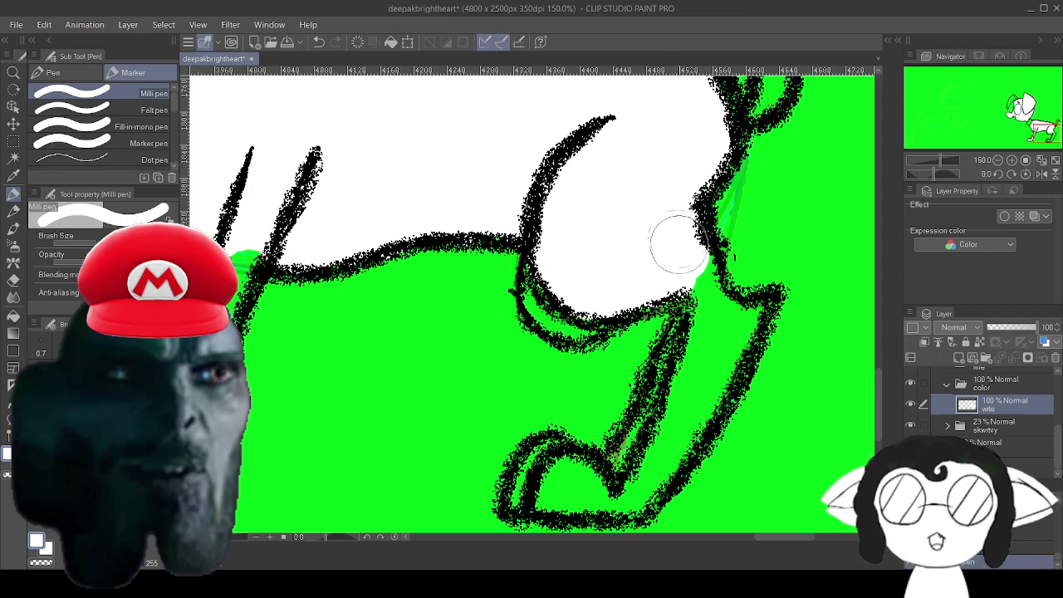
pyautogui.moveTo(696, 342)
pyautogui.mouseDown()
pyautogui.moveTo(681, 402)
pyautogui.moveTo(715, 318)
pyautogui.moveTo(744, 315)
pyautogui.moveTo(666, 470)
pyautogui.moveTo(648, 454)
pyautogui.moveTo(659, 423)
pyautogui.moveTo(677, 443)
pyautogui.moveTo(648, 487)
pyautogui.moveTo(552, 504)
pyautogui.moveTo(547, 495)
pyautogui.moveTo(598, 488)
pyautogui.mouseUp()
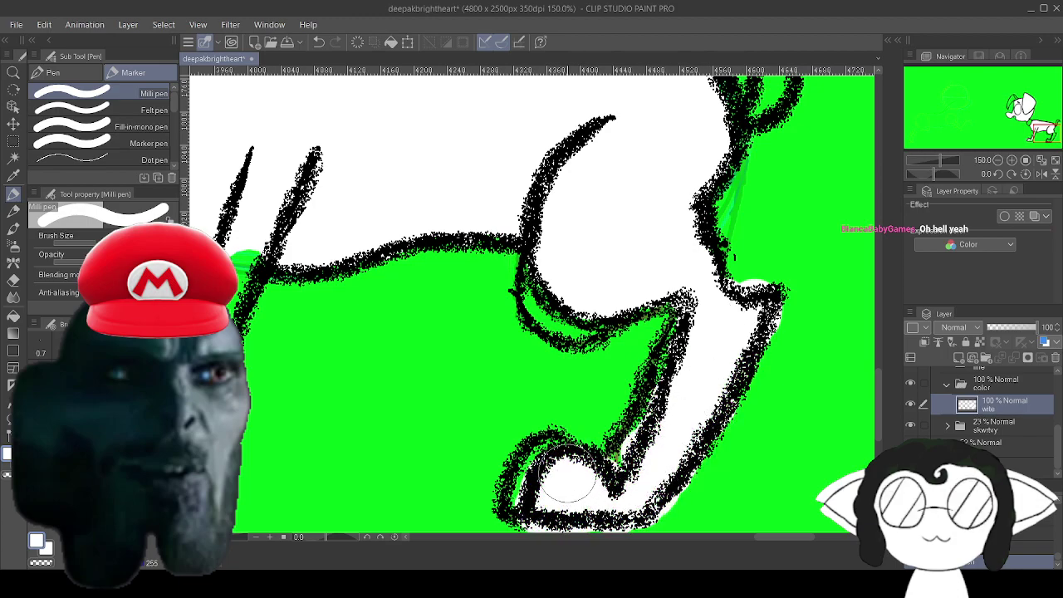
# Erase the white that spills outside the front paw's outline with the Hard eraser.
pyautogui.press('e')
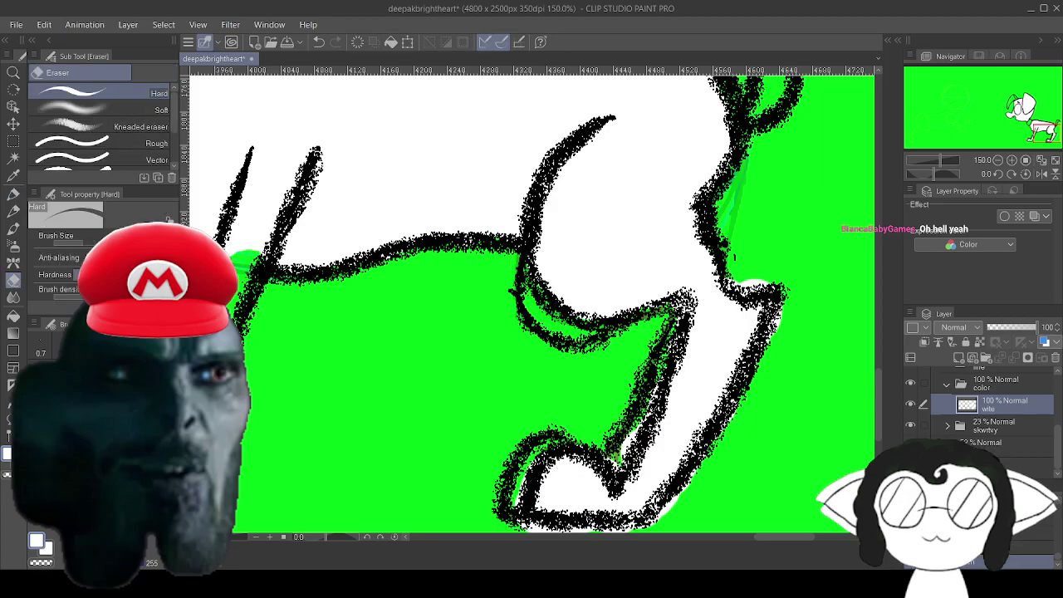
pyautogui.moveTo(465, 332); pyautogui.dragTo(626, 305)
pyautogui.moveTo(485, 432); pyautogui.dragTo(629, 387)
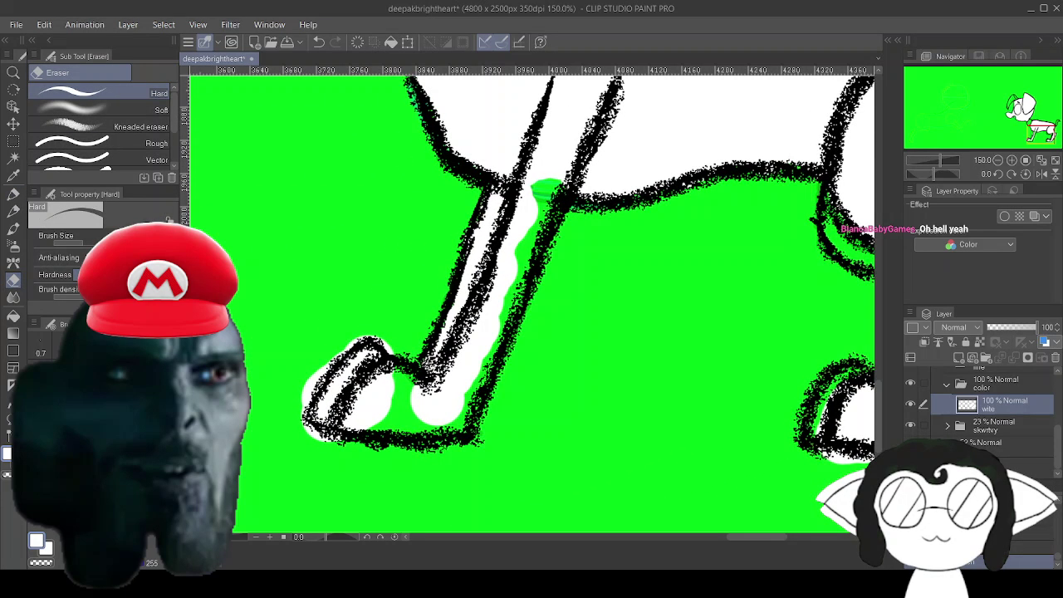
pyautogui.scroll(4, 628, 387)
pyautogui.moveTo(341, 483); pyautogui.dragTo(772, 481)
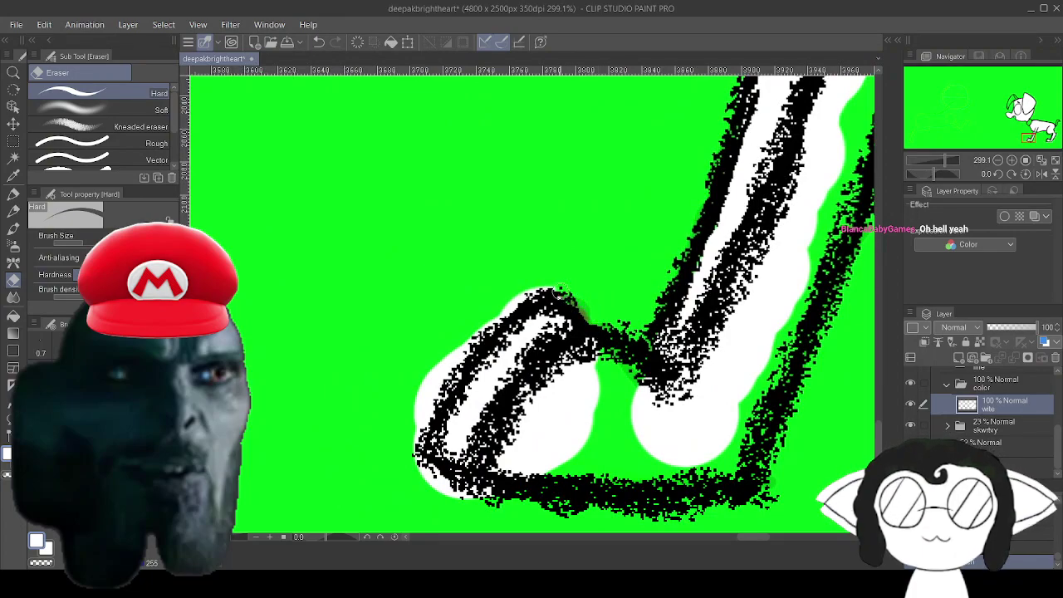
pyautogui.moveTo(546, 290)
pyautogui.mouseDown()
pyautogui.moveTo(444, 345)
pyautogui.moveTo(429, 376)
pyautogui.moveTo(489, 318)
pyautogui.moveTo(402, 422)
pyautogui.moveTo(397, 455)
pyautogui.moveTo(409, 460)
pyautogui.moveTo(390, 489)
pyautogui.moveTo(411, 500)
pyautogui.moveTo(435, 490)
pyautogui.mouseUp()
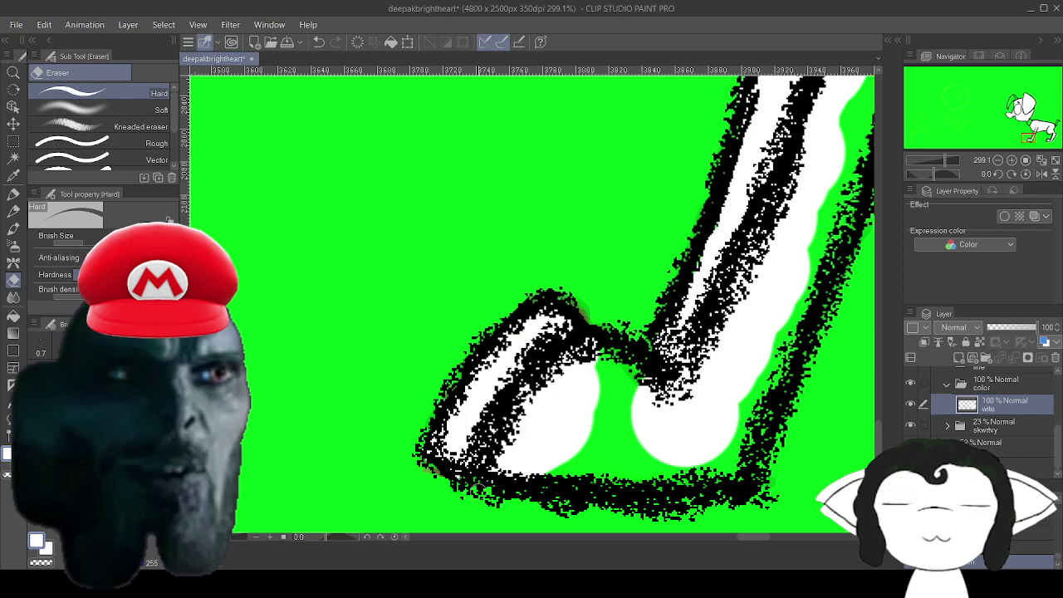
# Erase the white overflow outside the near hind leg, along its paw, rear edge and hock.
pyautogui.moveTo(781, 274); pyautogui.dragTo(284, 384)
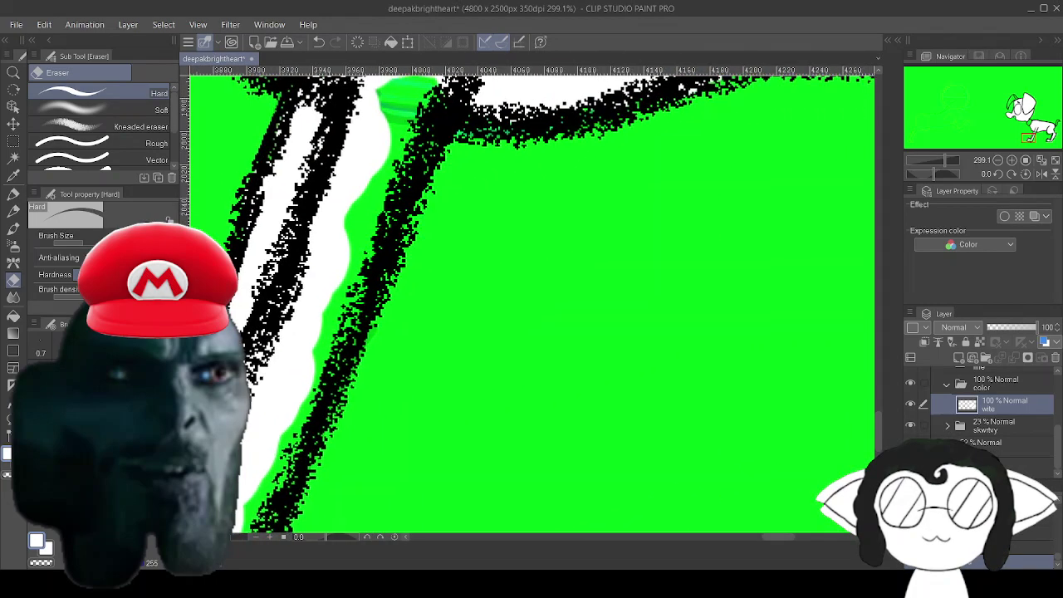
pyautogui.moveTo(841, 83); pyautogui.dragTo(525, 292)
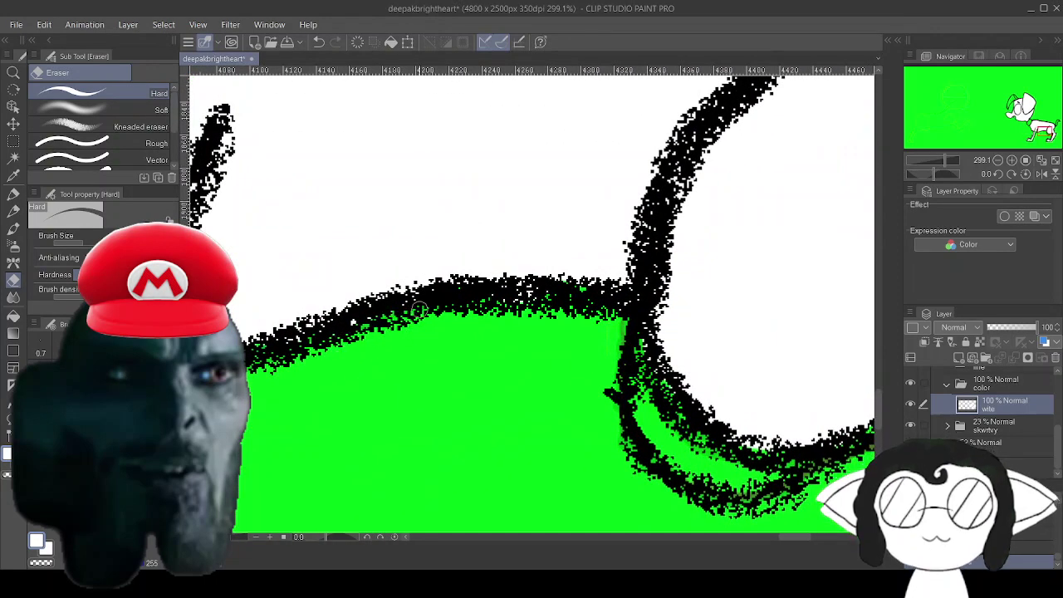
pyautogui.moveTo(616, 319)
pyautogui.mouseDown()
pyautogui.moveTo(355, 258)
pyautogui.moveTo(300, 208)
pyautogui.mouseUp()
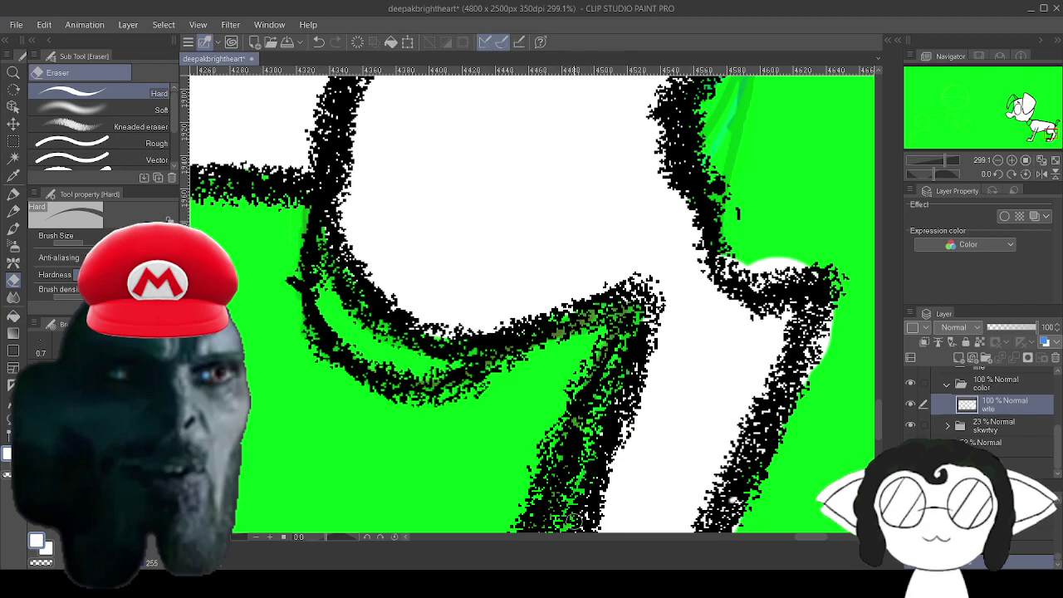
pyautogui.scroll(-5, 569, 517)
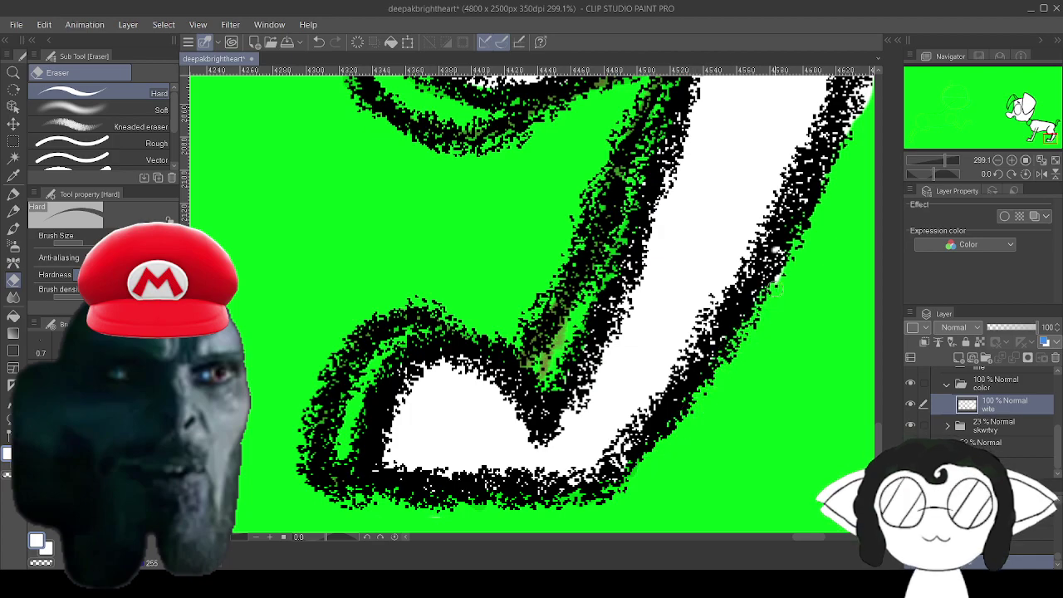
pyautogui.moveTo(772, 270); pyautogui.dragTo(595, 509)
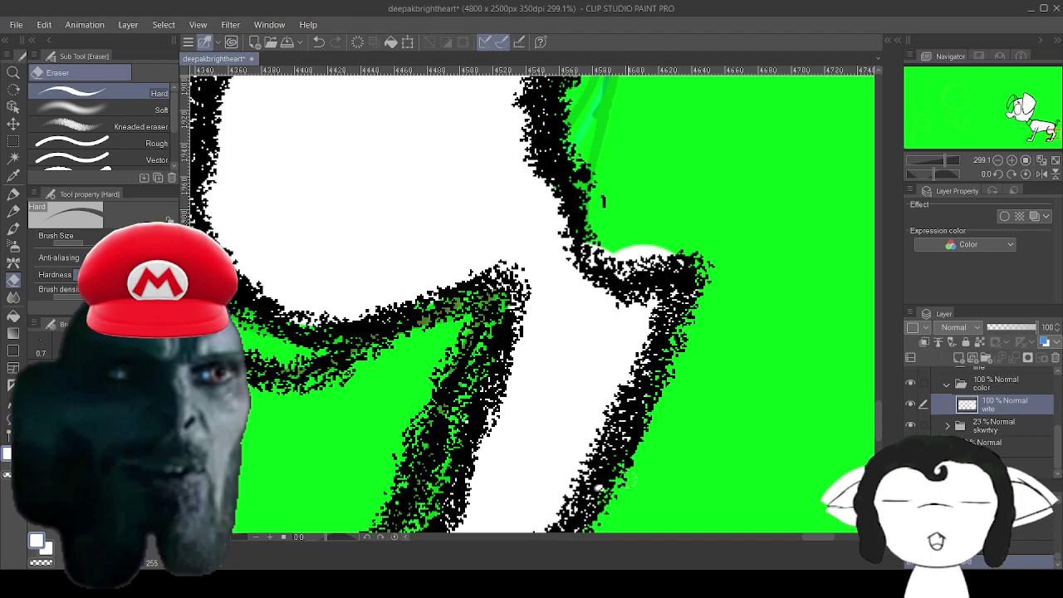
pyautogui.moveTo(610, 465); pyautogui.dragTo(626, 544)
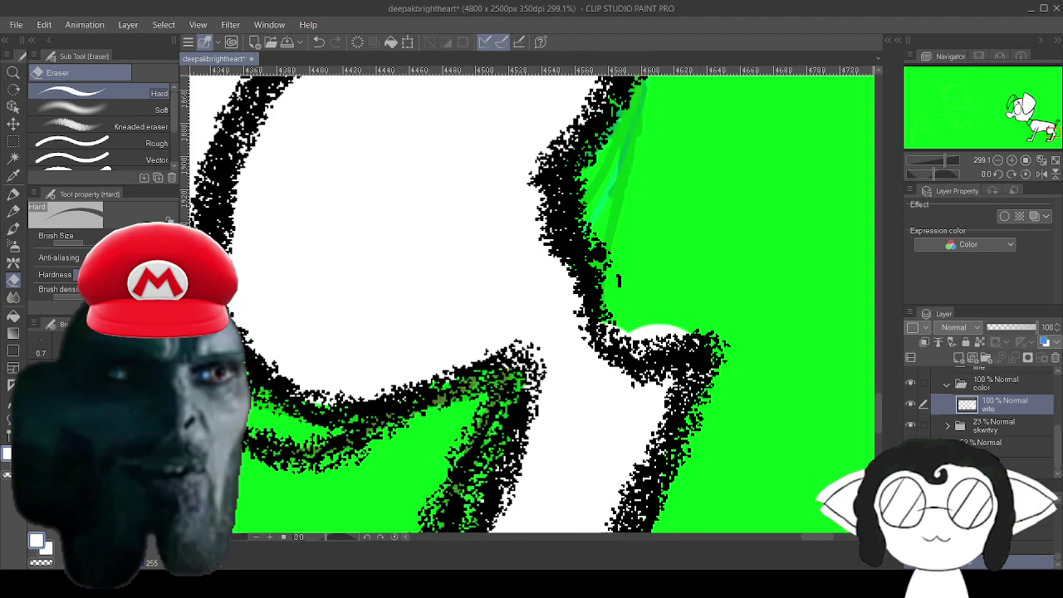
pyautogui.moveTo(618, 322); pyautogui.dragTo(666, 340)
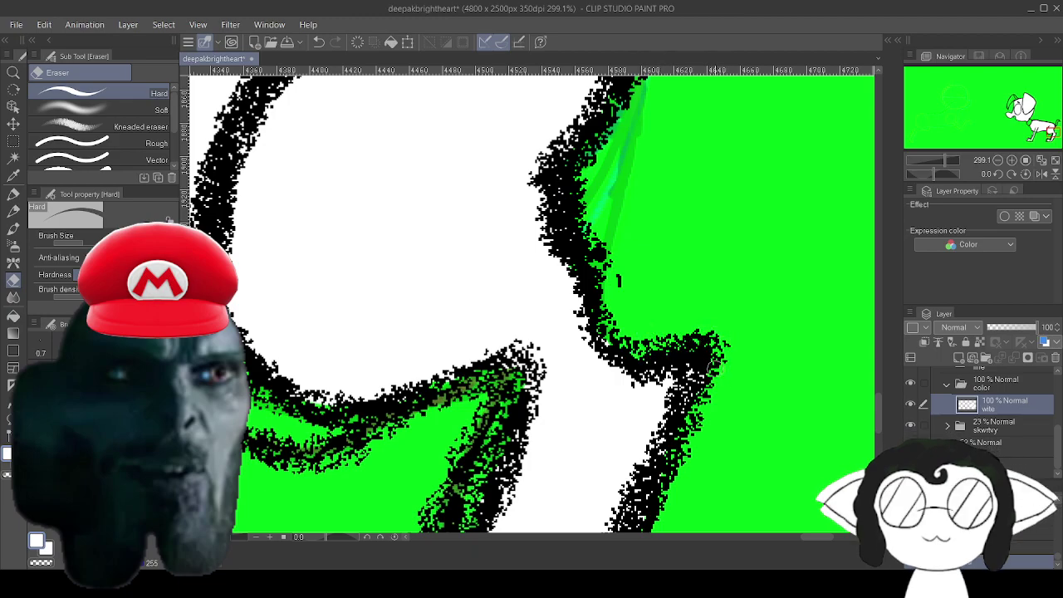
# Fill the inside of the curved tail with white using the Milli pen, from its base to the tip.
pyautogui.moveTo(631, 158); pyautogui.dragTo(612, 578)
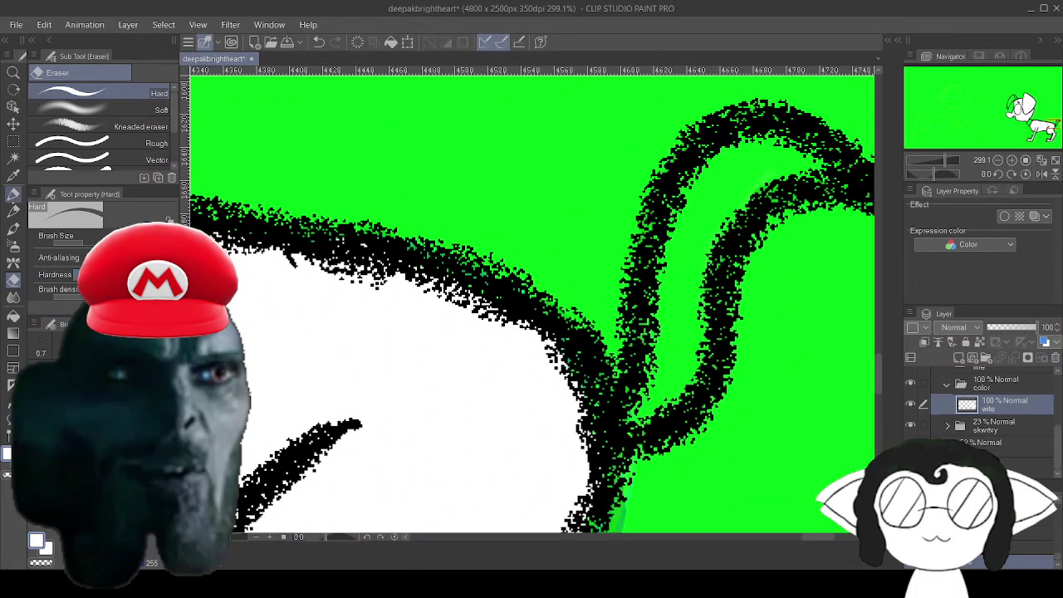
pyautogui.press('p')
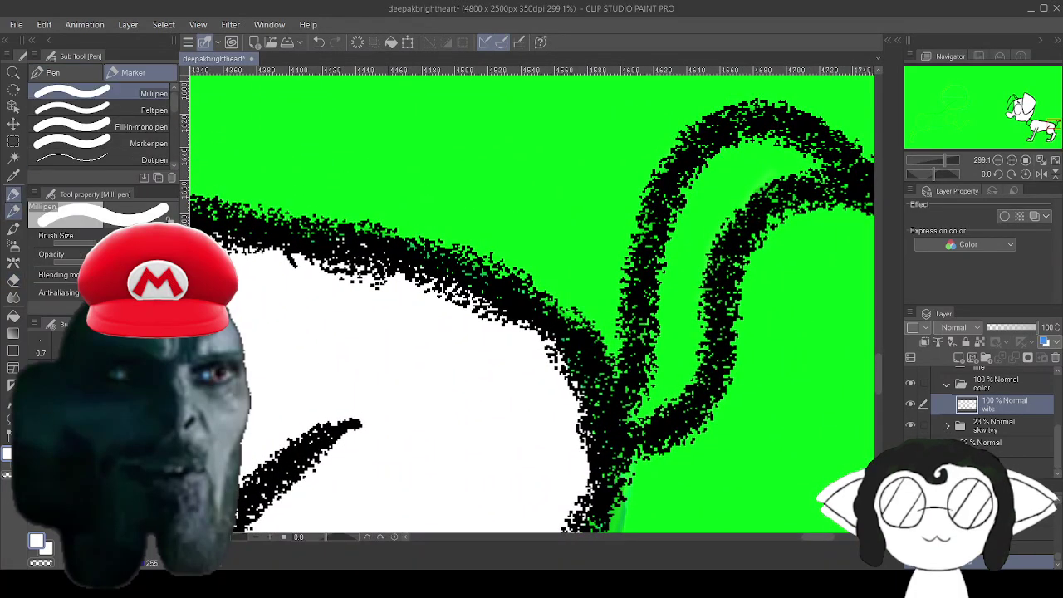
pyautogui.moveTo(704, 185); pyautogui.dragTo(744, 166)
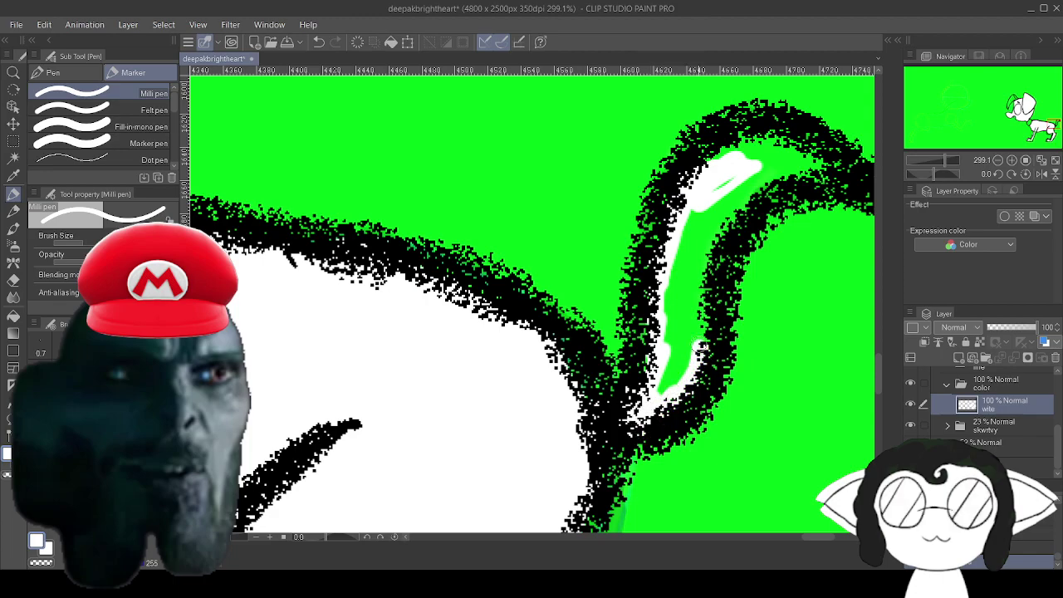
pyautogui.moveTo(667, 381); pyautogui.dragTo(681, 339)
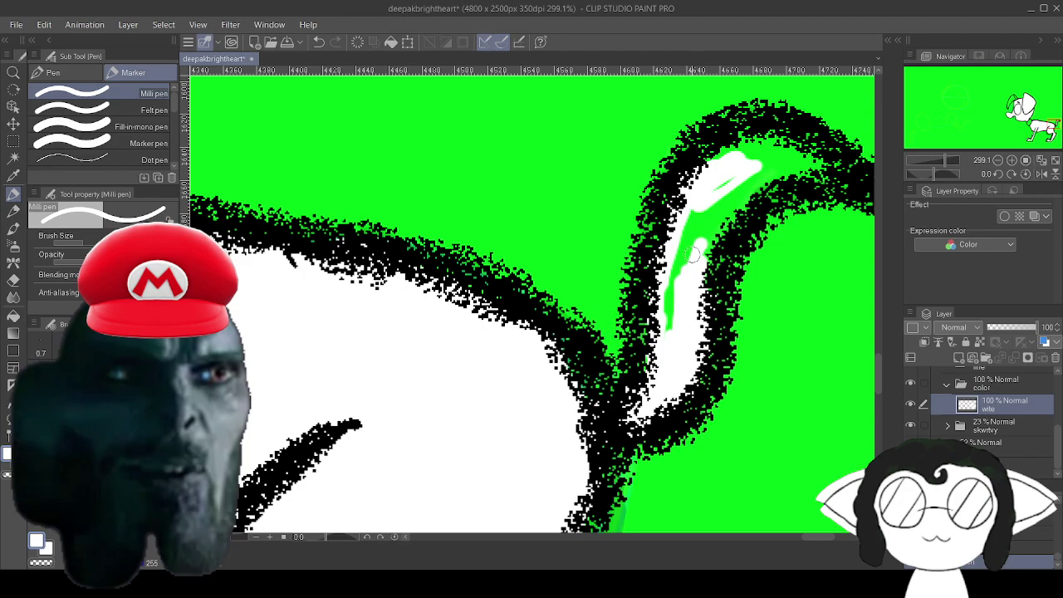
pyautogui.moveTo(694, 235)
pyautogui.mouseDown()
pyautogui.moveTo(739, 178)
pyautogui.moveTo(678, 264)
pyautogui.mouseUp()
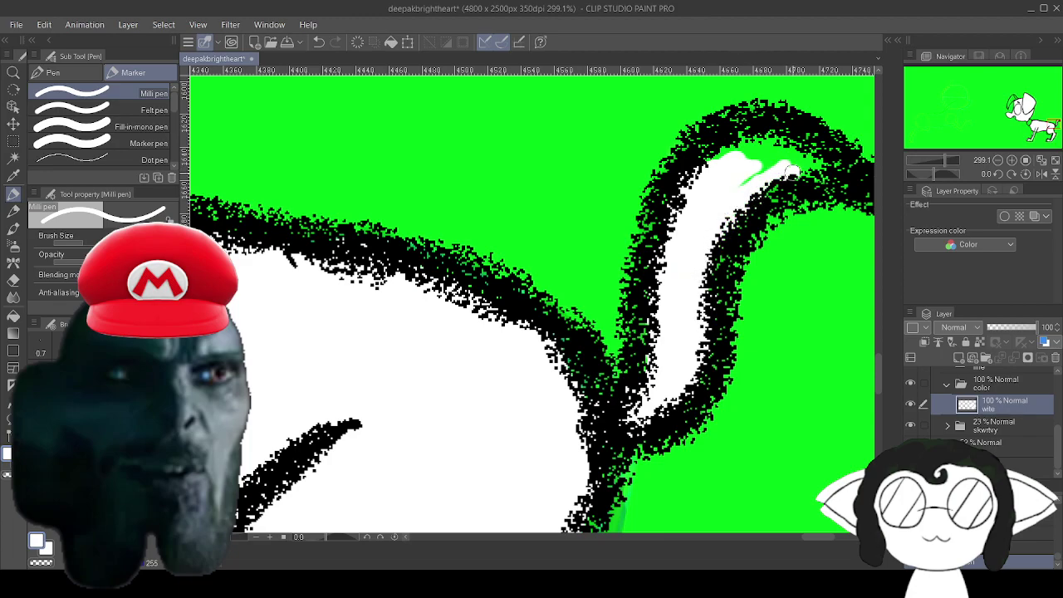
pyautogui.moveTo(791, 172); pyautogui.dragTo(756, 183)
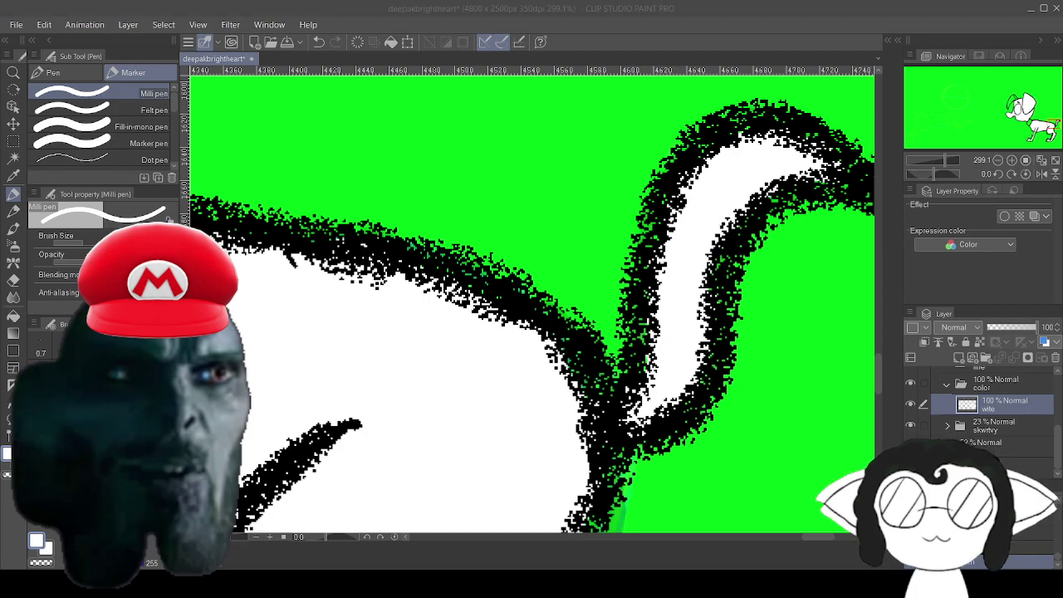
# Inspect the front paw, front leg and back outline for areas still missing white.
pyautogui.hotkey('alt', 'Tab')
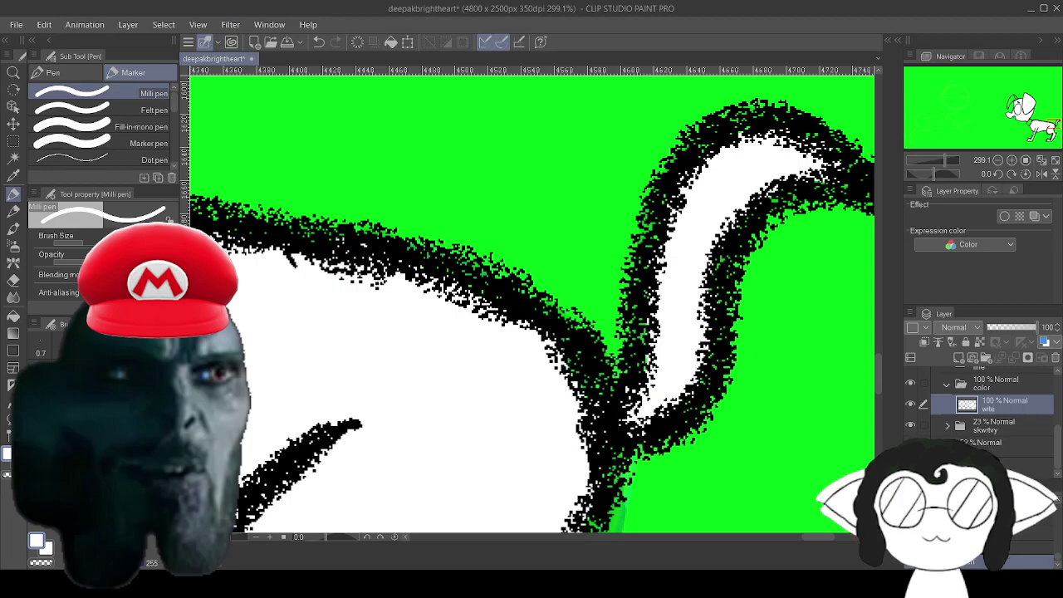
pyautogui.moveTo(515, 498); pyautogui.dragTo(680, 92)
pyautogui.moveTo(465, 398); pyautogui.dragTo(655, 173)
pyautogui.moveTo(266, 216); pyautogui.dragTo(739, 319)
pyautogui.moveTo(416, 374)
pyautogui.mouseDown()
pyautogui.moveTo(462, 412)
pyautogui.moveTo(490, 390)
pyautogui.moveTo(641, 88)
pyautogui.moveTo(833, 261)
pyautogui.moveTo(773, 176)
pyautogui.mouseUp()
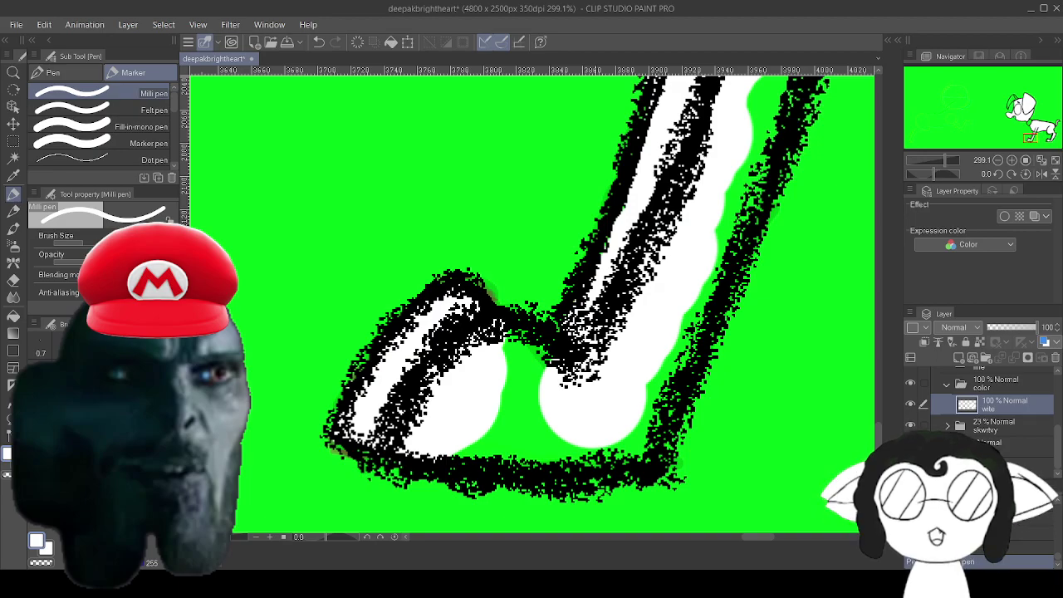
pyautogui.moveTo(581, 208); pyautogui.dragTo(481, 394)
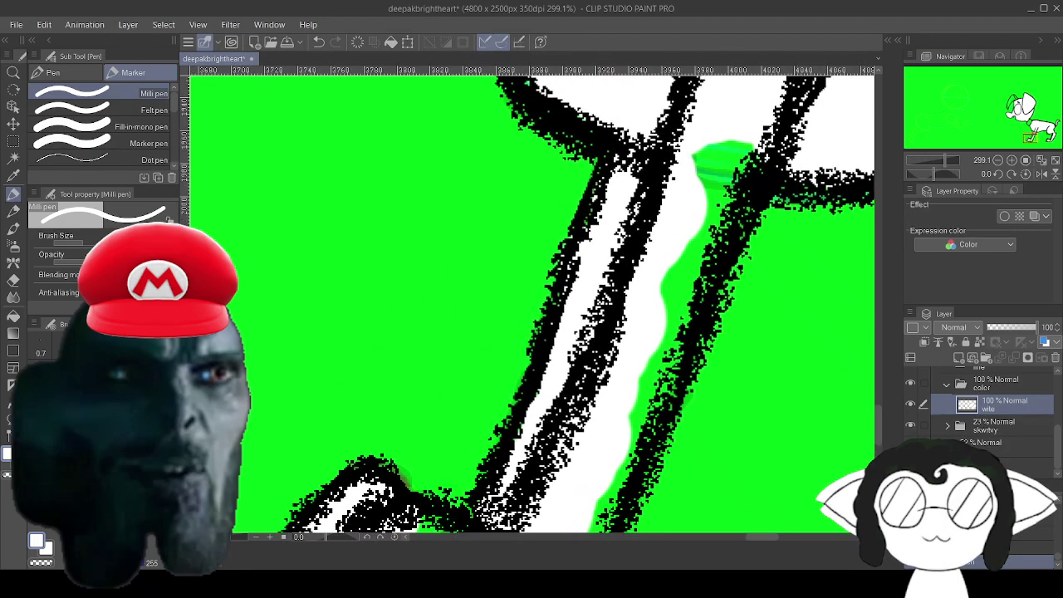
pyautogui.moveTo(581, 166); pyautogui.dragTo(495, 482)
pyautogui.moveTo(747, 216); pyautogui.dragTo(428, 394)
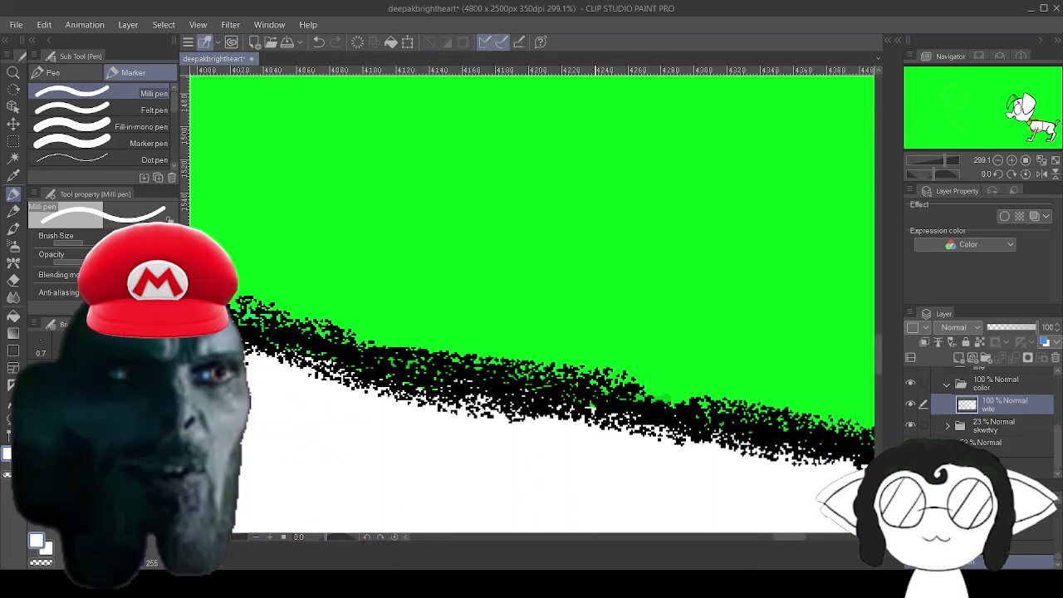
# Hide the wite layer and add a layer named bluk above it, with black as the drawing color.
pyautogui.moveTo(706, 448); pyautogui.dragTo(515, 150)
pyautogui.moveTo(772, 482); pyautogui.dragTo(829, 482)
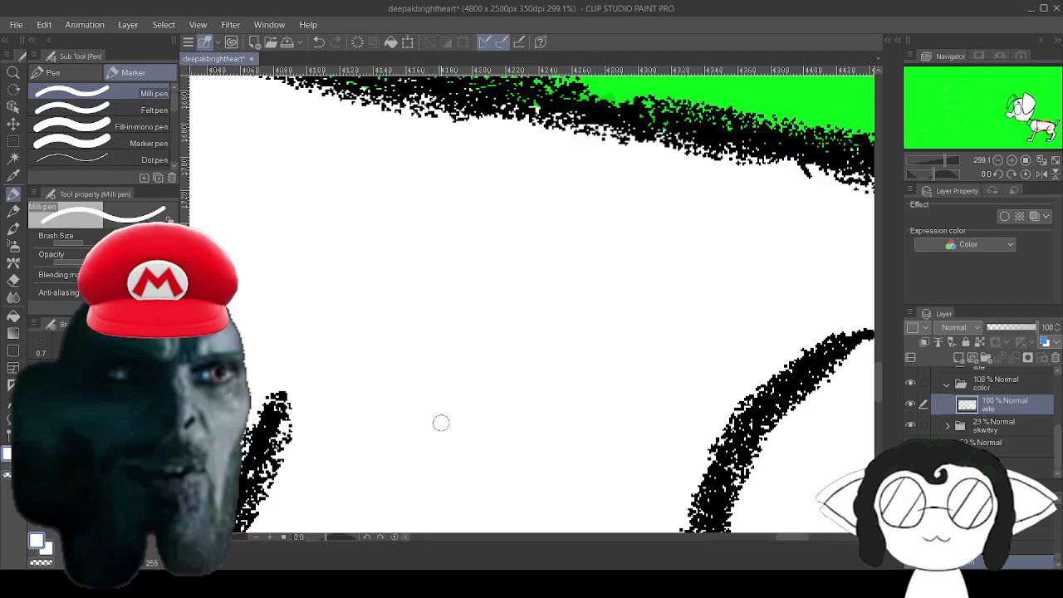
pyautogui.click(910, 404)
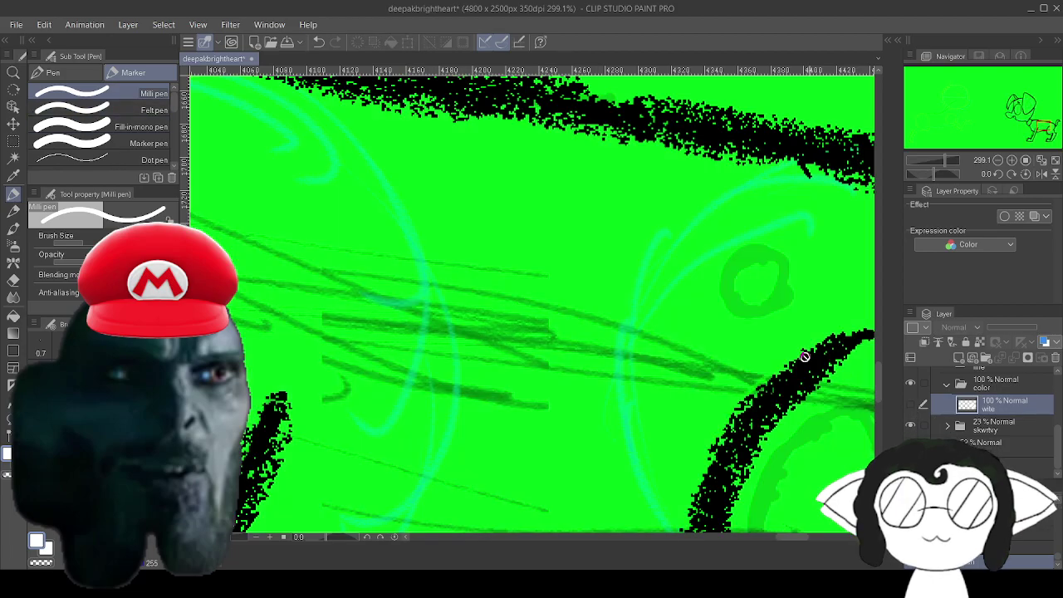
pyautogui.scroll(-6, 655, 315)
pyautogui.scroll(2, 596, 394)
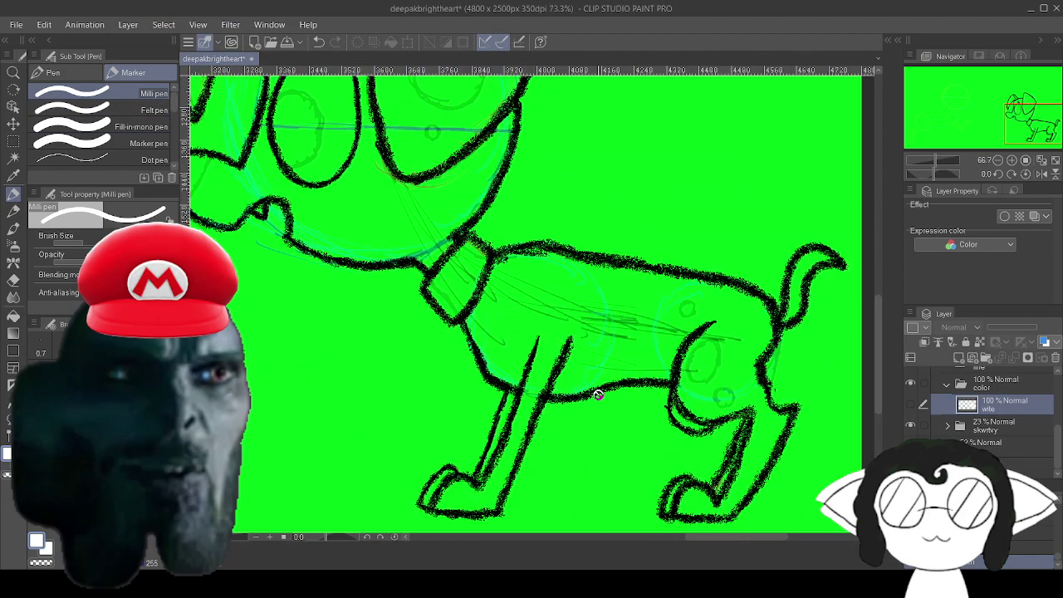
pyautogui.scroll(-4, 600, 392)
pyautogui.scroll(3, 513, 178)
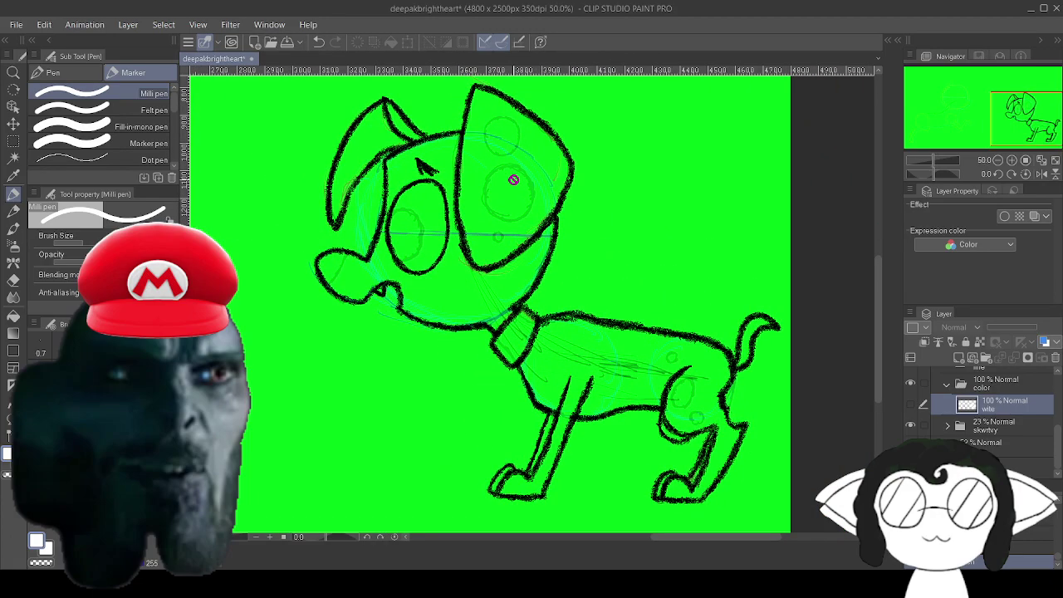
pyautogui.scroll(-5, 513, 179)
pyautogui.scroll(4, 567, 298)
pyautogui.scroll(4, 551, 329)
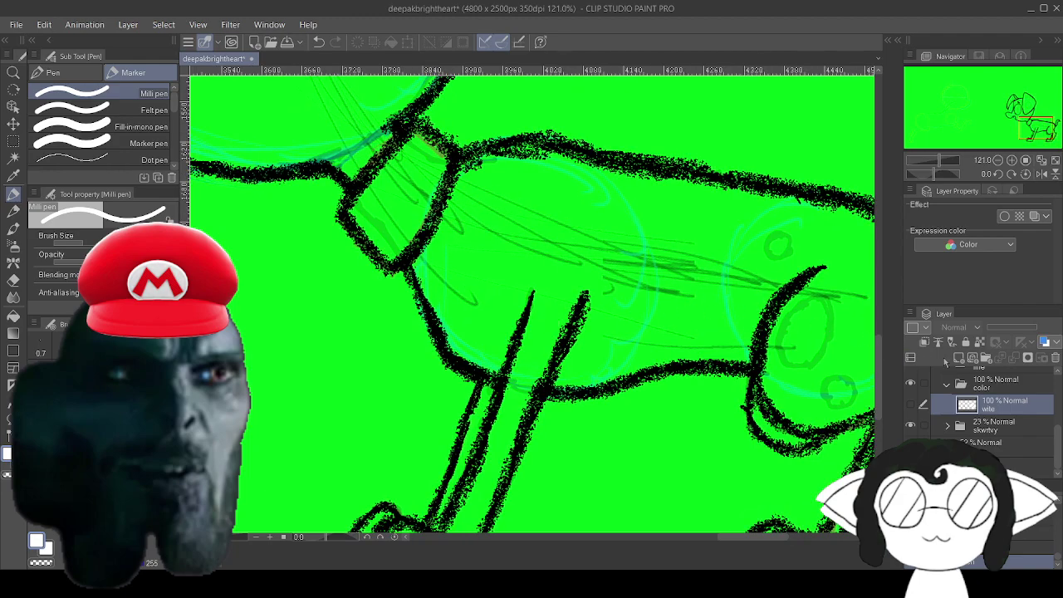
pyautogui.click(958, 358)
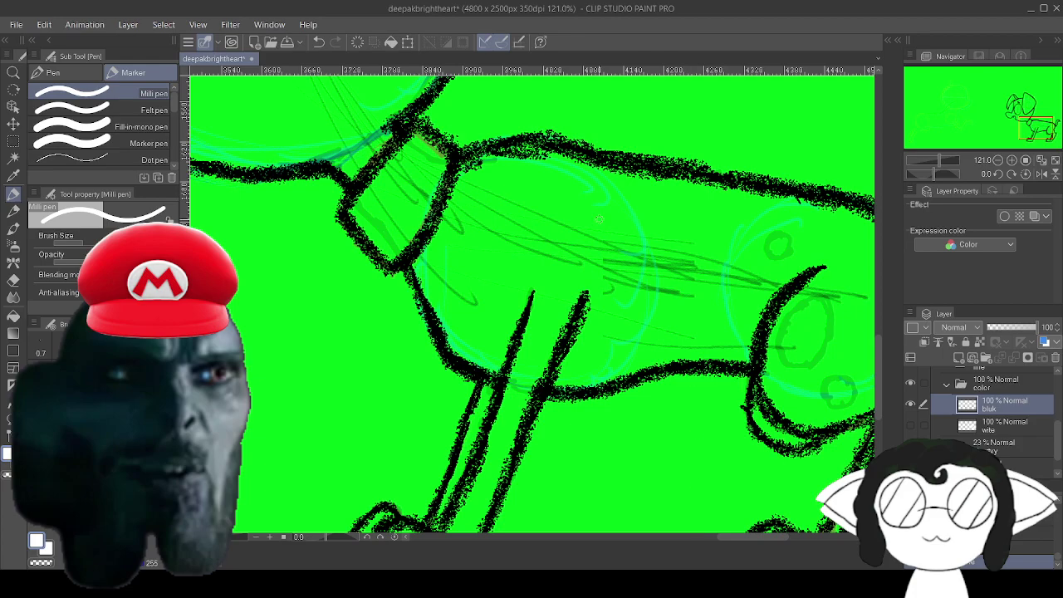
pyautogui.press('x')
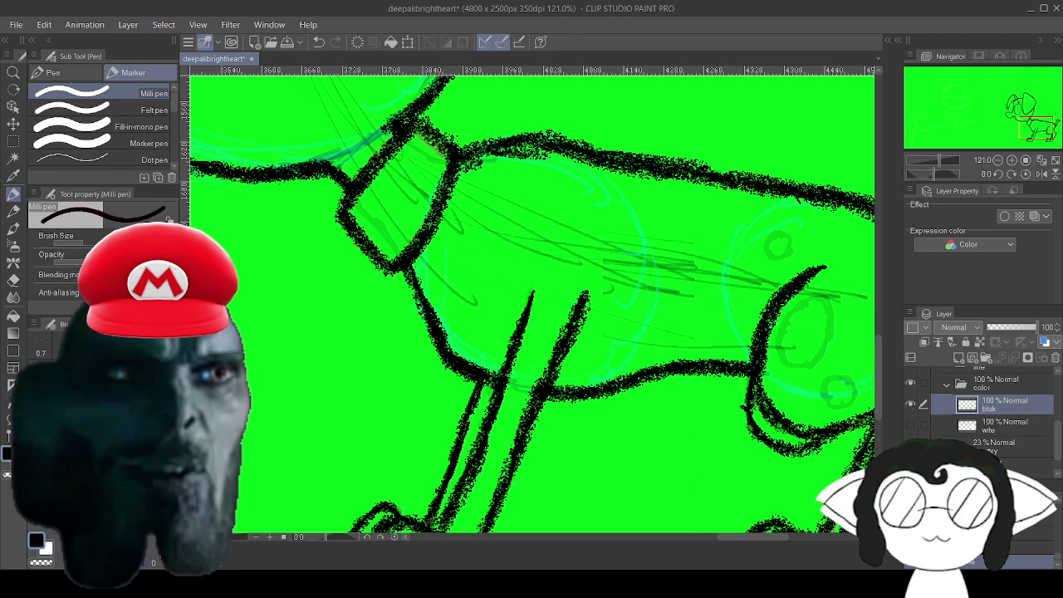
# Close off the top of the near front leg with a black line and fill the upper leg black.
pyautogui.scroll(4, 587, 300)
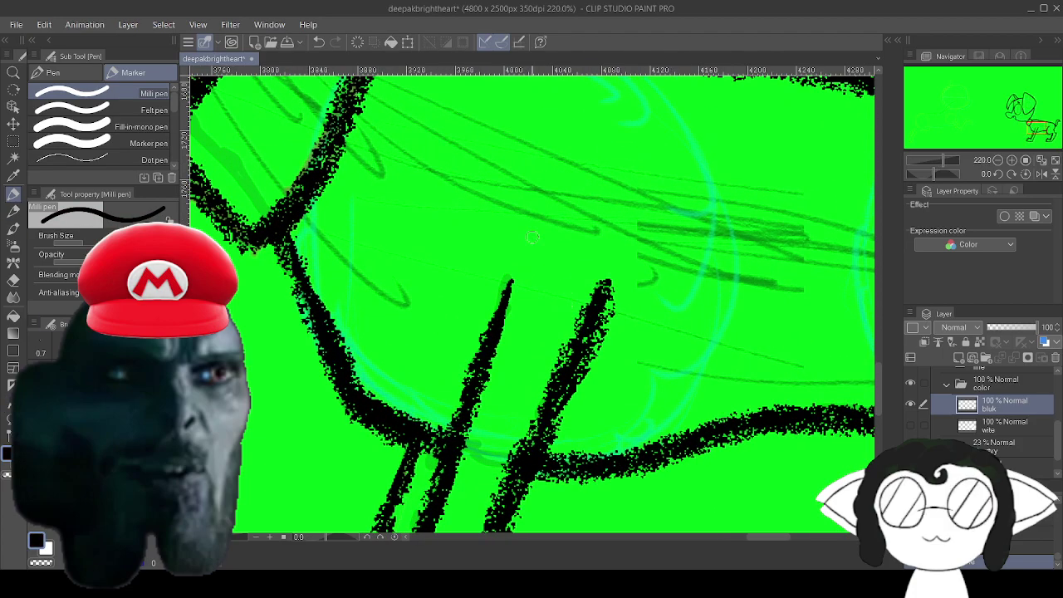
pyautogui.moveTo(531, 237); pyautogui.dragTo(522, 272)
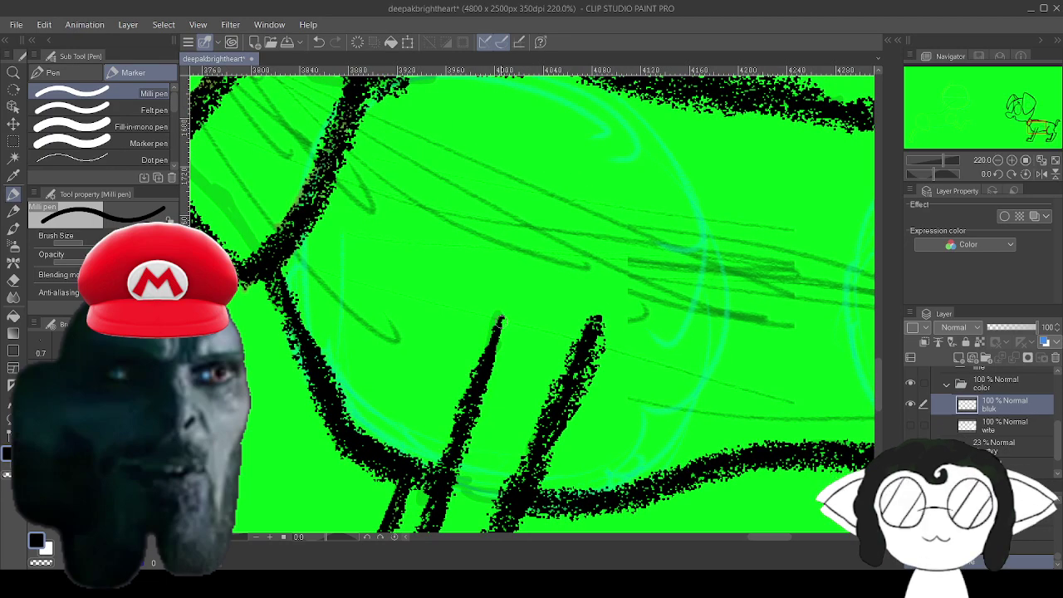
pyautogui.moveTo(496, 324)
pyautogui.mouseDown()
pyautogui.moveTo(601, 322)
pyautogui.moveTo(566, 360)
pyautogui.moveTo(568, 348)
pyautogui.moveTo(537, 415)
pyautogui.moveTo(563, 390)
pyautogui.mouseUp()
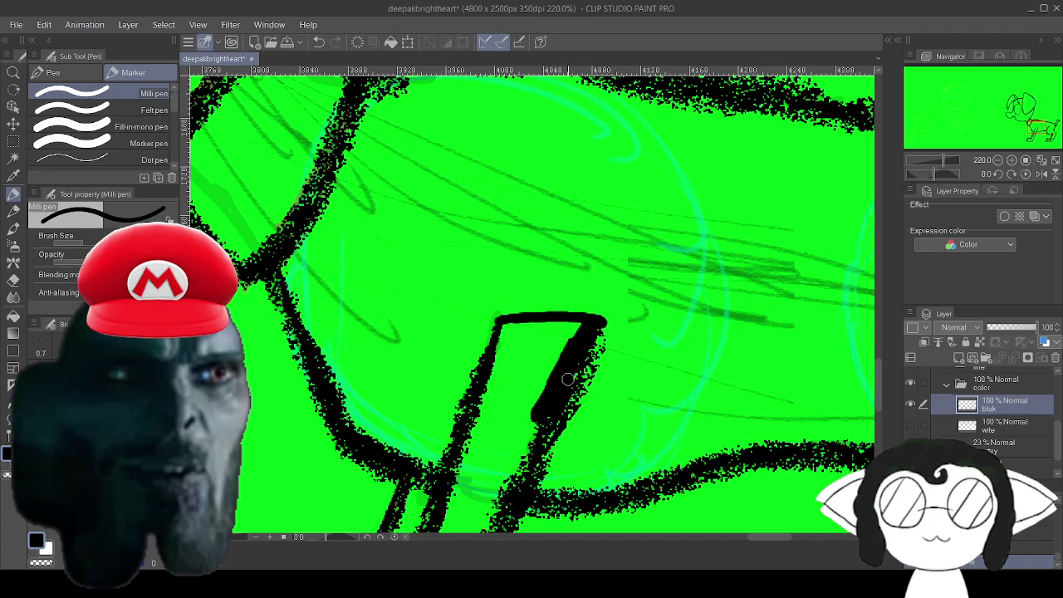
pyautogui.moveTo(548, 406); pyautogui.dragTo(536, 418)
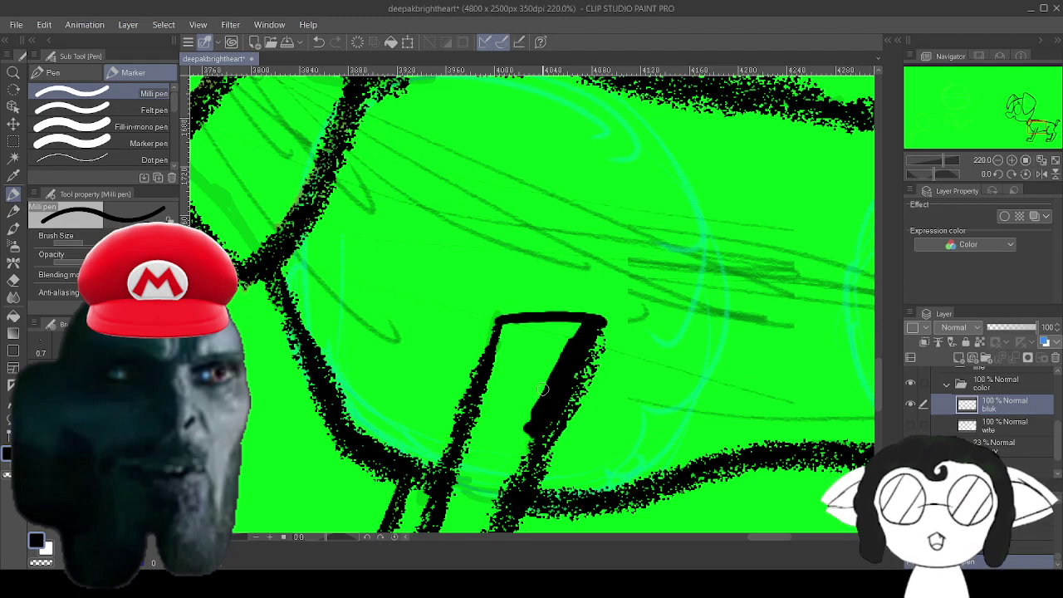
pyautogui.moveTo(543, 344); pyautogui.dragTo(501, 435)
pyautogui.moveTo(539, 383)
pyautogui.mouseDown()
pyautogui.moveTo(517, 421)
pyautogui.moveTo(577, 325)
pyautogui.moveTo(504, 326)
pyautogui.moveTo(465, 455)
pyautogui.moveTo(529, 340)
pyautogui.moveTo(507, 350)
pyautogui.moveTo(516, 347)
pyautogui.moveTo(527, 392)
pyautogui.mouseUp()
pyautogui.moveTo(498, 428); pyautogui.dragTo(500, 384)
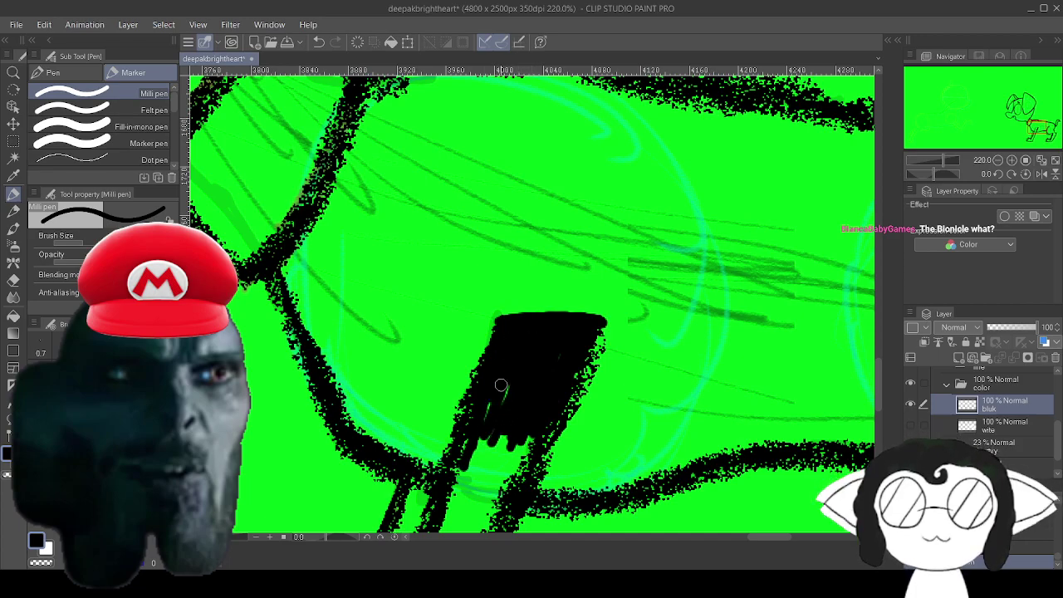
pyautogui.moveTo(482, 420); pyautogui.dragTo(465, 459)
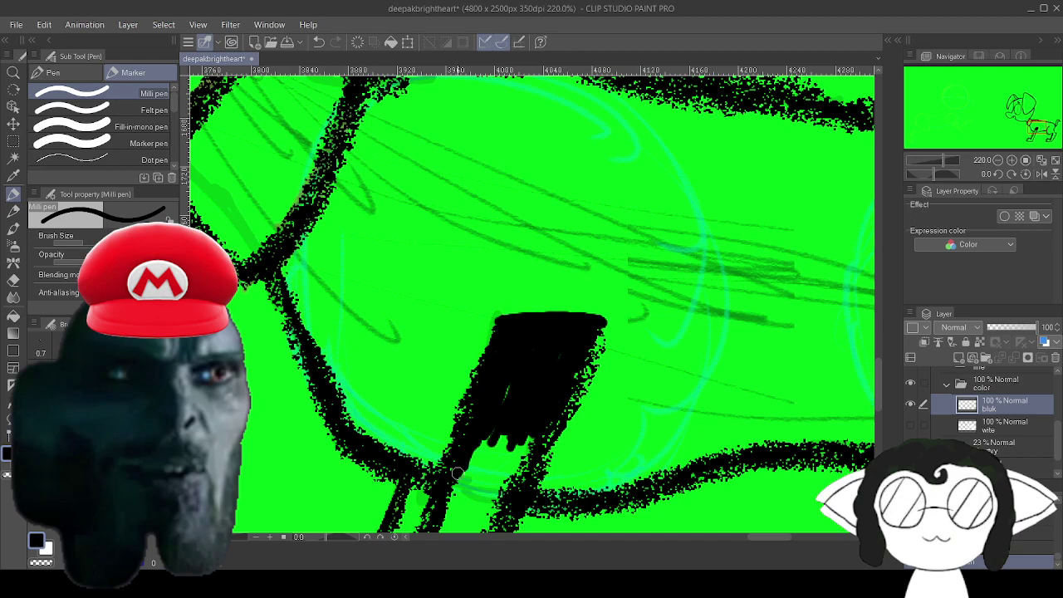
pyautogui.moveTo(501, 417)
pyautogui.mouseDown()
pyautogui.moveTo(558, 164)
pyautogui.moveTo(499, 311)
pyautogui.moveTo(494, 284)
pyautogui.moveTo(559, 208)
pyautogui.moveTo(545, 274)
pyautogui.moveTo(567, 239)
pyautogui.moveTo(531, 287)
pyautogui.moveTo(554, 264)
pyautogui.moveTo(515, 339)
pyautogui.moveTo(514, 290)
pyautogui.moveTo(490, 306)
pyautogui.mouseUp()
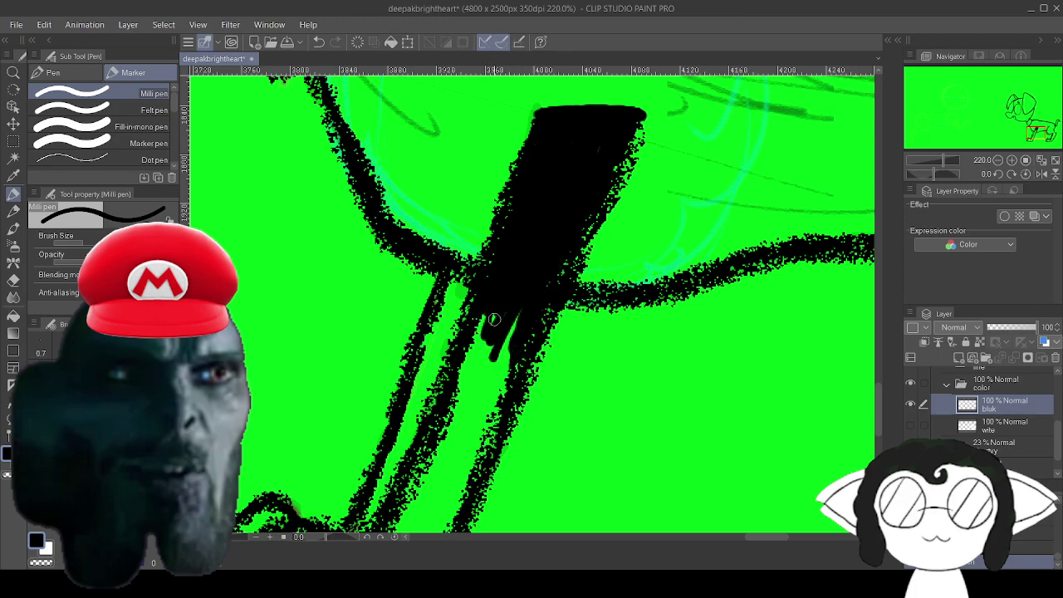
# Fill the rest of the near front leg and its paw with black using a larger Milli pen brush.
pyautogui.press(']')
pyautogui.press(']')
pyautogui.press(']')
pyautogui.press(']')
pyautogui.press(']')
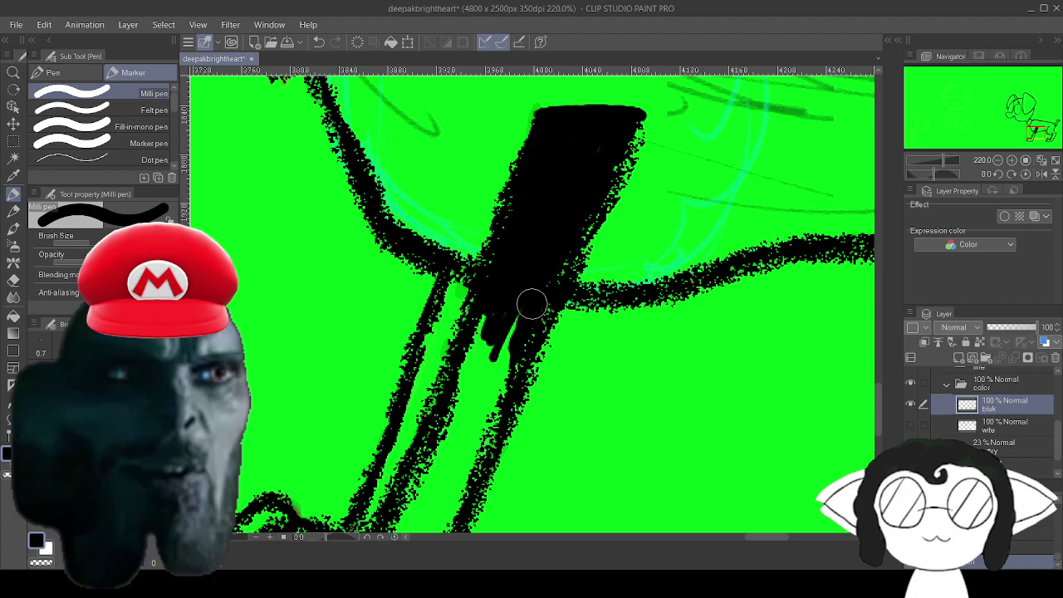
pyautogui.moveTo(524, 273)
pyautogui.mouseDown()
pyautogui.moveTo(502, 349)
pyautogui.moveTo(524, 325)
pyautogui.moveTo(516, 336)
pyautogui.moveTo(494, 321)
pyautogui.mouseUp()
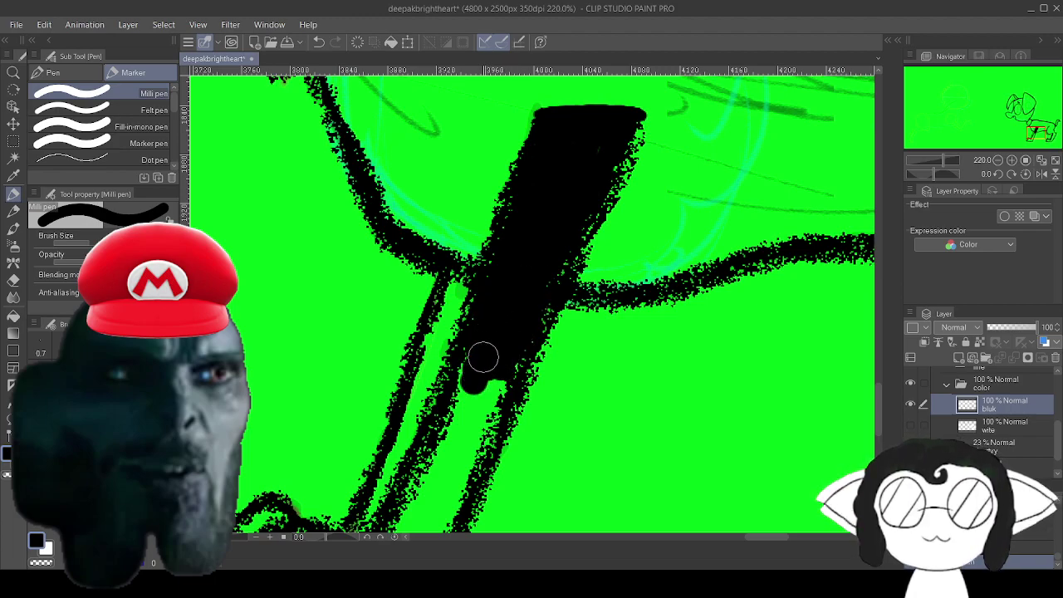
pyautogui.moveTo(479, 360)
pyautogui.mouseDown()
pyautogui.moveTo(478, 426)
pyautogui.moveTo(485, 420)
pyautogui.moveTo(489, 387)
pyautogui.moveTo(464, 394)
pyautogui.moveTo(435, 468)
pyautogui.moveTo(448, 476)
pyautogui.moveTo(470, 456)
pyautogui.moveTo(439, 488)
pyautogui.moveTo(479, 228)
pyautogui.moveTo(414, 366)
pyautogui.moveTo(390, 392)
pyautogui.moveTo(388, 406)
pyautogui.moveTo(498, 270)
pyautogui.moveTo(544, 163)
pyautogui.moveTo(445, 364)
pyautogui.moveTo(454, 349)
pyautogui.moveTo(434, 417)
pyautogui.moveTo(397, 415)
pyautogui.moveTo(407, 434)
pyautogui.moveTo(269, 428)
pyautogui.moveTo(257, 411)
pyautogui.moveTo(309, 359)
pyautogui.moveTo(355, 357)
pyautogui.moveTo(395, 385)
pyautogui.moveTo(368, 410)
pyautogui.moveTo(370, 391)
pyautogui.moveTo(356, 379)
pyautogui.moveTo(333, 406)
pyautogui.moveTo(287, 415)
pyautogui.moveTo(268, 404)
pyautogui.moveTo(288, 378)
pyautogui.mouseUp()
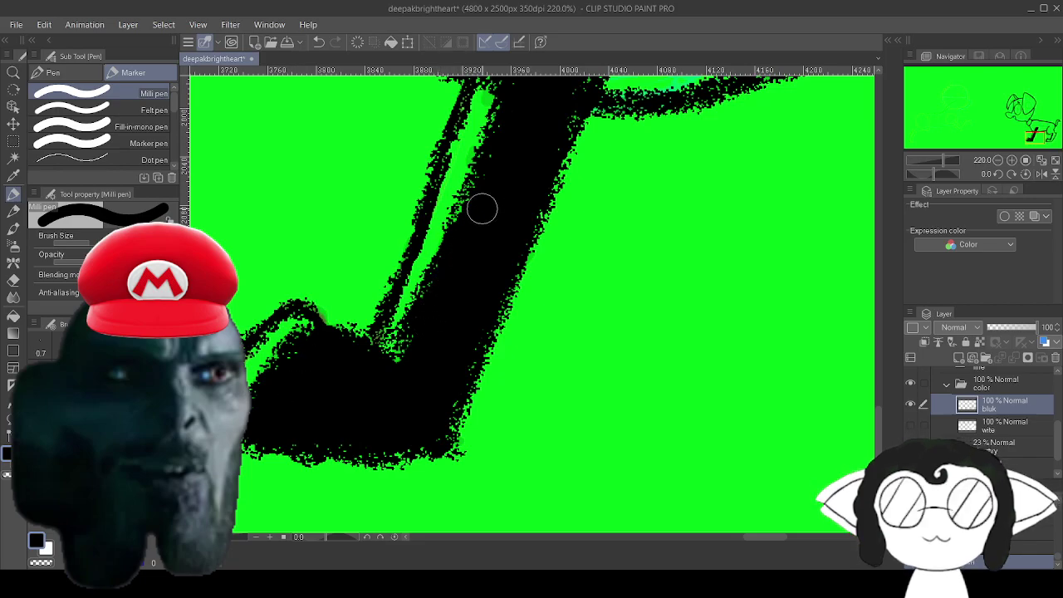
# Fill the small sketched circle near the lower end of the large ear with black using a smaller brush.
pyautogui.moveTo(482, 208); pyautogui.dragTo(449, 482)
pyautogui.moveTo(531, 208); pyautogui.dragTo(391, 388)
pyautogui.moveTo(332, 207); pyautogui.dragTo(750, 493)
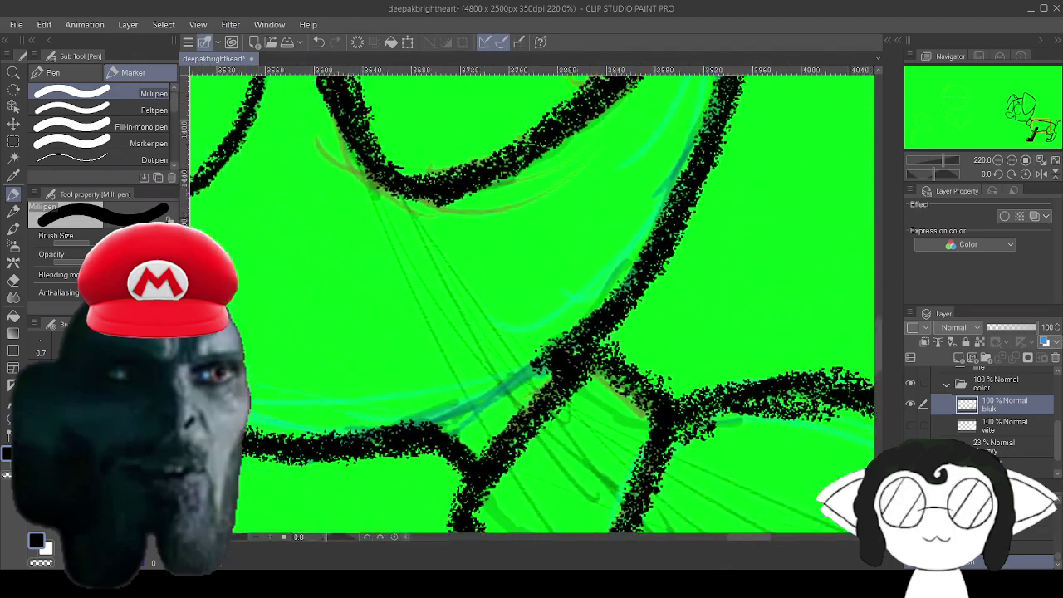
pyautogui.moveTo(536, 98); pyautogui.dragTo(698, 382)
pyautogui.scroll(-3, 697, 382)
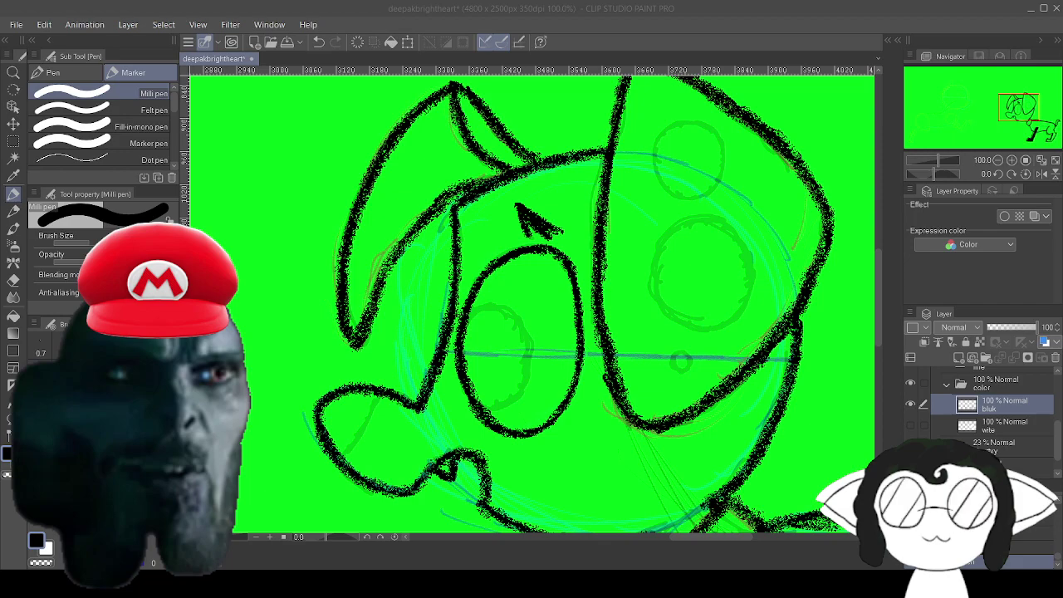
pyautogui.scroll(5, 743, 332)
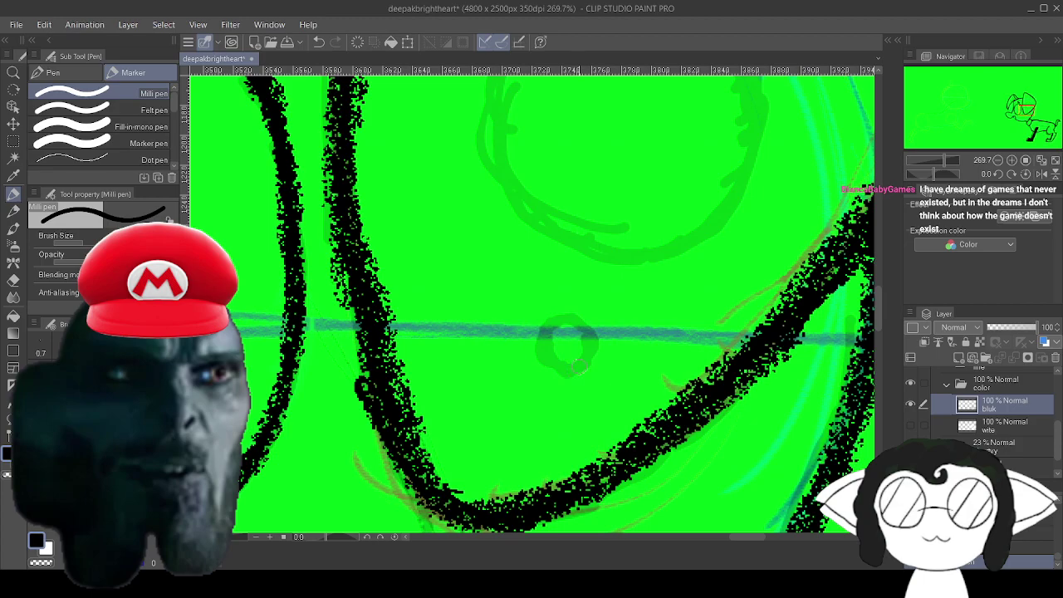
pyautogui.moveTo(570, 370)
pyautogui.mouseDown()
pyautogui.moveTo(598, 339)
pyautogui.moveTo(583, 323)
pyautogui.moveTo(557, 320)
pyautogui.moveTo(548, 361)
pyautogui.moveTo(579, 357)
pyautogui.moveTo(548, 347)
pyautogui.moveTo(553, 334)
pyautogui.moveTo(571, 331)
pyautogui.moveTo(560, 571)
pyautogui.moveTo(558, 520)
pyautogui.mouseUp()
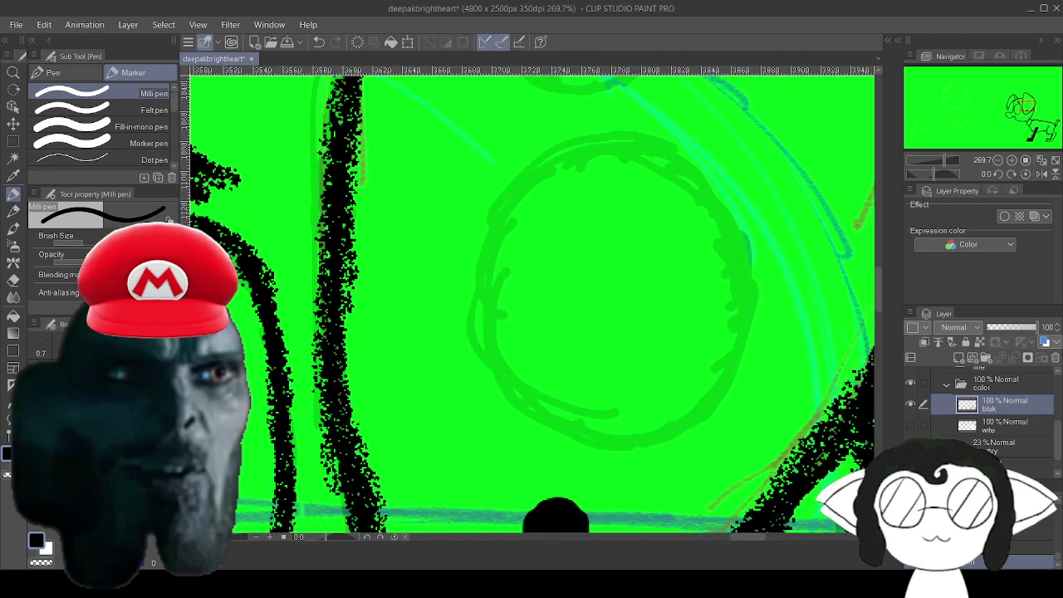
# Outline the large middle spot on the ear in black along the sketched oval, undoing the first outline and redrawing it.
pyautogui.moveTo(743, 328)
pyautogui.mouseDown()
pyautogui.moveTo(713, 404)
pyautogui.moveTo(667, 443)
pyautogui.moveTo(629, 455)
pyautogui.moveTo(571, 452)
pyautogui.moveTo(504, 406)
pyautogui.moveTo(485, 373)
pyautogui.moveTo(478, 254)
pyautogui.moveTo(521, 174)
pyautogui.moveTo(582, 143)
pyautogui.moveTo(637, 133)
pyautogui.moveTo(698, 159)
pyautogui.moveTo(717, 189)
pyautogui.moveTo(742, 329)
pyautogui.mouseUp()
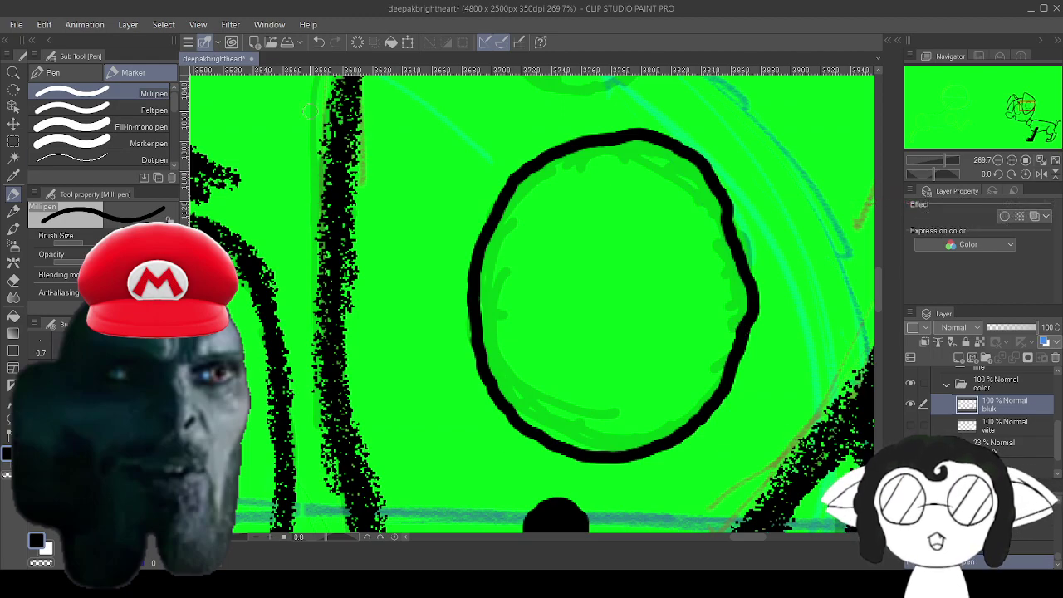
pyautogui.click(320, 44)
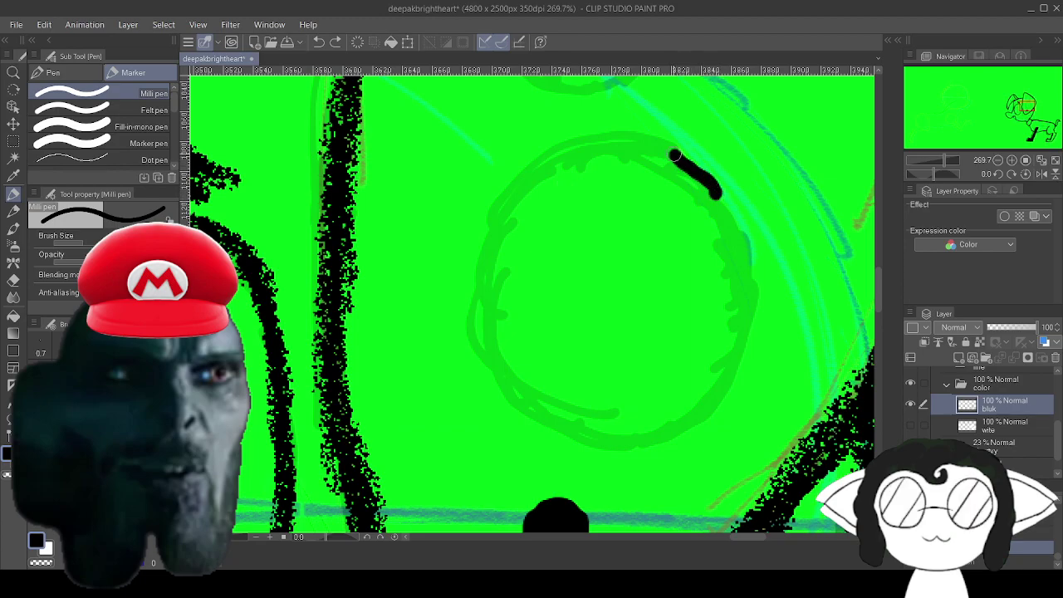
pyautogui.moveTo(536, 169)
pyautogui.mouseDown()
pyautogui.moveTo(503, 204)
pyautogui.moveTo(484, 266)
pyautogui.moveTo(478, 334)
pyautogui.moveTo(500, 390)
pyautogui.moveTo(555, 427)
pyautogui.moveTo(635, 441)
pyautogui.moveTo(700, 421)
pyautogui.moveTo(733, 356)
pyautogui.moveTo(732, 275)
pyautogui.moveTo(713, 209)
pyautogui.moveTo(647, 181)
pyautogui.moveTo(646, 305)
pyautogui.moveTo(540, 272)
pyautogui.moveTo(565, 233)
pyautogui.moveTo(629, 246)
pyautogui.moveTo(551, 320)
pyautogui.mouseUp()
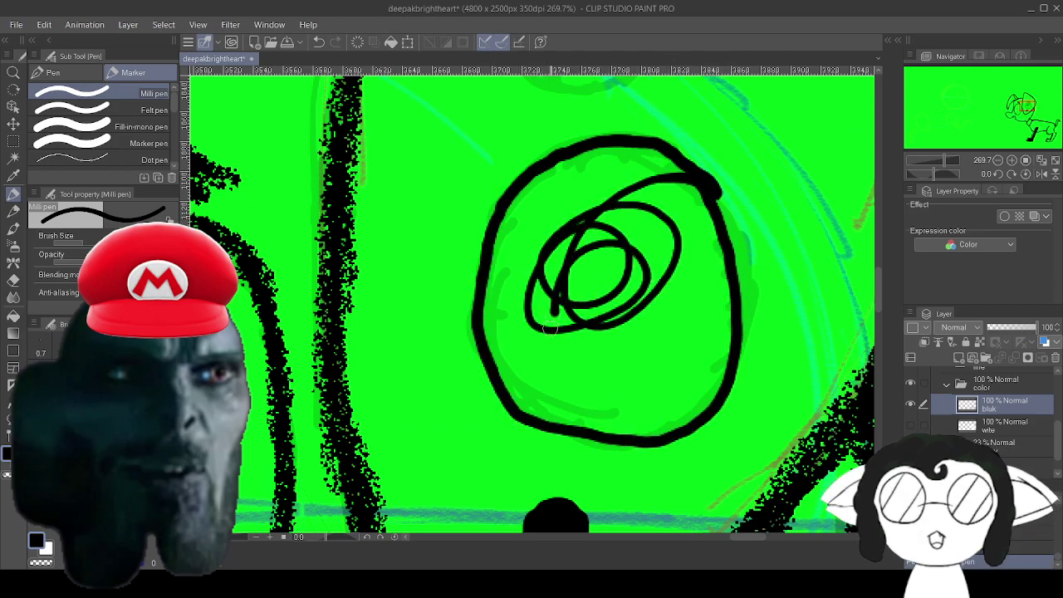
# Fill the inside of the outlined middle ear spot solid black with a larger Milli pen brush.
pyautogui.press(']')
pyautogui.press(']')
pyautogui.press(']')
pyautogui.press(']')
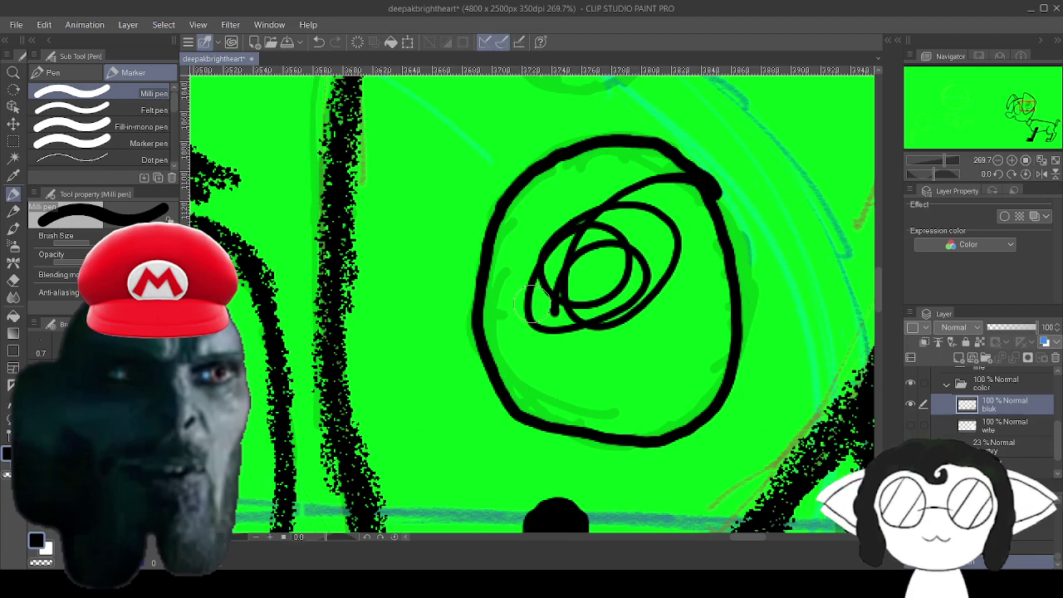
pyautogui.moveTo(533, 304)
pyautogui.mouseDown()
pyautogui.moveTo(577, 277)
pyautogui.moveTo(589, 301)
pyautogui.moveTo(599, 260)
pyautogui.moveTo(568, 259)
pyautogui.moveTo(583, 220)
pyautogui.moveTo(612, 226)
pyautogui.moveTo(626, 211)
pyautogui.moveTo(586, 290)
pyautogui.moveTo(557, 283)
pyautogui.moveTo(573, 255)
pyautogui.moveTo(631, 215)
pyautogui.moveTo(666, 243)
pyautogui.moveTo(663, 279)
pyautogui.moveTo(632, 325)
pyautogui.moveTo(623, 276)
pyautogui.mouseUp()
pyautogui.scroll(2, 664, 311)
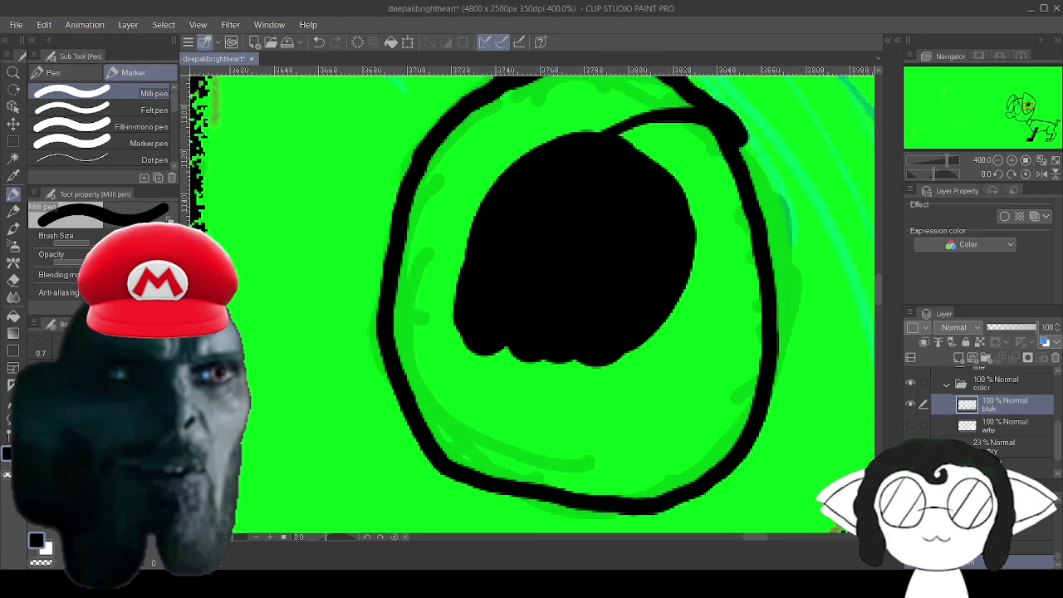
pyautogui.moveTo(664, 311); pyautogui.dragTo(671, 422)
pyautogui.moveTo(618, 261)
pyautogui.mouseDown()
pyautogui.moveTo(642, 237)
pyautogui.moveTo(684, 234)
pyautogui.moveTo(657, 204)
pyautogui.moveTo(602, 194)
pyautogui.moveTo(515, 217)
pyautogui.moveTo(481, 238)
pyautogui.moveTo(425, 327)
pyautogui.moveTo(411, 419)
pyautogui.moveTo(427, 480)
pyautogui.moveTo(422, 432)
pyautogui.moveTo(473, 305)
pyautogui.moveTo(619, 216)
pyautogui.mouseUp()
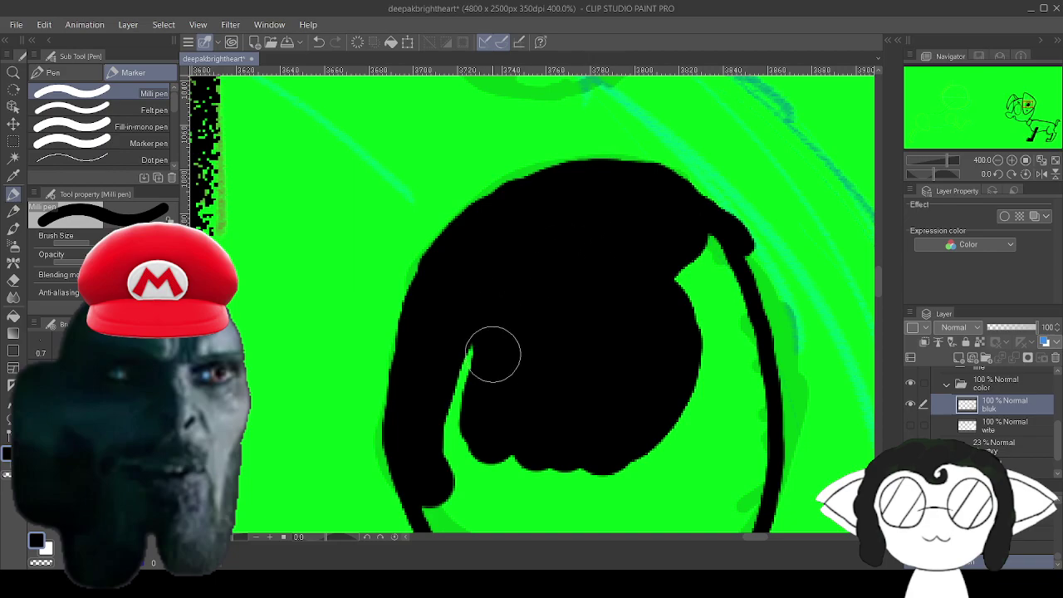
pyautogui.moveTo(493, 355)
pyautogui.mouseDown()
pyautogui.moveTo(457, 426)
pyautogui.moveTo(438, 511)
pyautogui.moveTo(445, 365)
pyautogui.moveTo(398, 311)
pyautogui.moveTo(382, 333)
pyautogui.mouseUp()
pyautogui.moveTo(555, 289)
pyautogui.mouseDown()
pyautogui.moveTo(552, 416)
pyautogui.moveTo(406, 383)
pyautogui.moveTo(453, 281)
pyautogui.moveTo(437, 365)
pyautogui.moveTo(493, 279)
pyautogui.moveTo(469, 360)
pyautogui.moveTo(530, 313)
pyautogui.moveTo(515, 288)
pyautogui.moveTo(544, 334)
pyautogui.moveTo(524, 338)
pyautogui.moveTo(551, 326)
pyautogui.moveTo(548, 358)
pyautogui.mouseUp()
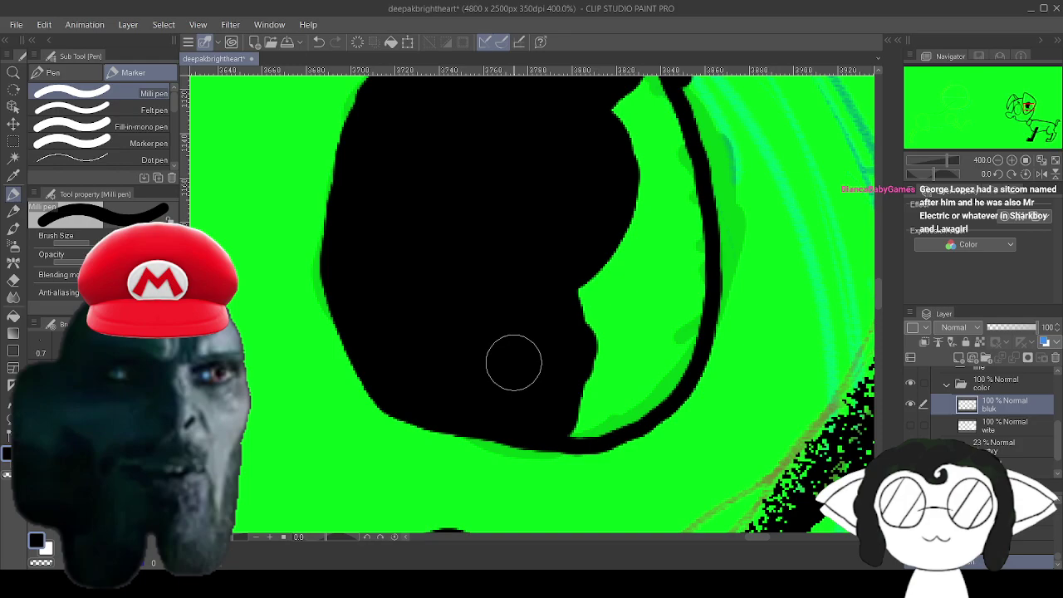
pyautogui.moveTo(513, 362); pyautogui.dragTo(432, 430)
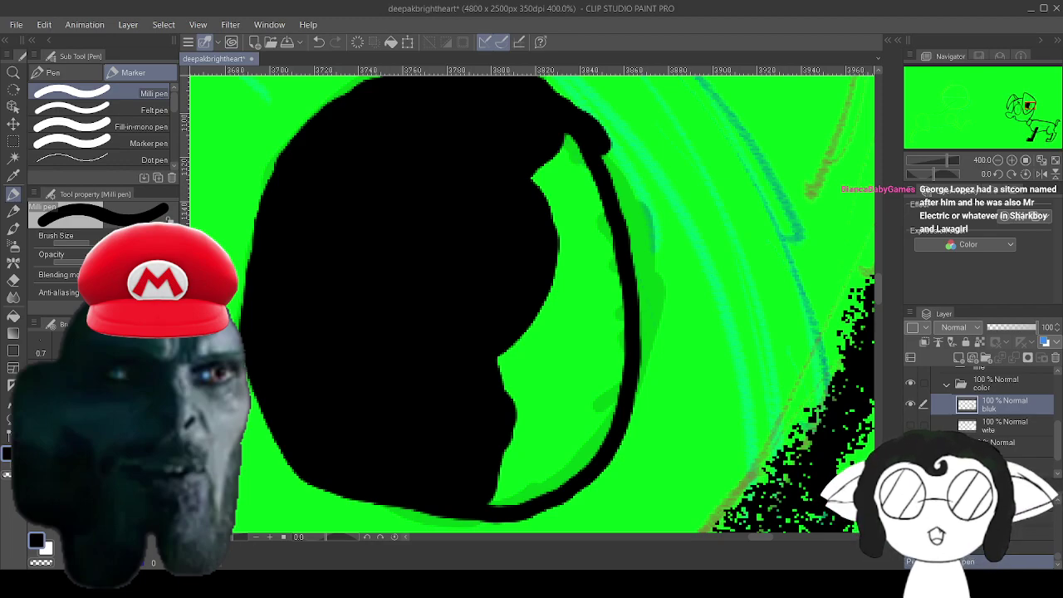
pyautogui.moveTo(532, 176)
pyautogui.mouseDown()
pyautogui.moveTo(534, 238)
pyautogui.moveTo(551, 157)
pyautogui.moveTo(586, 216)
pyautogui.moveTo(563, 175)
pyautogui.mouseUp()
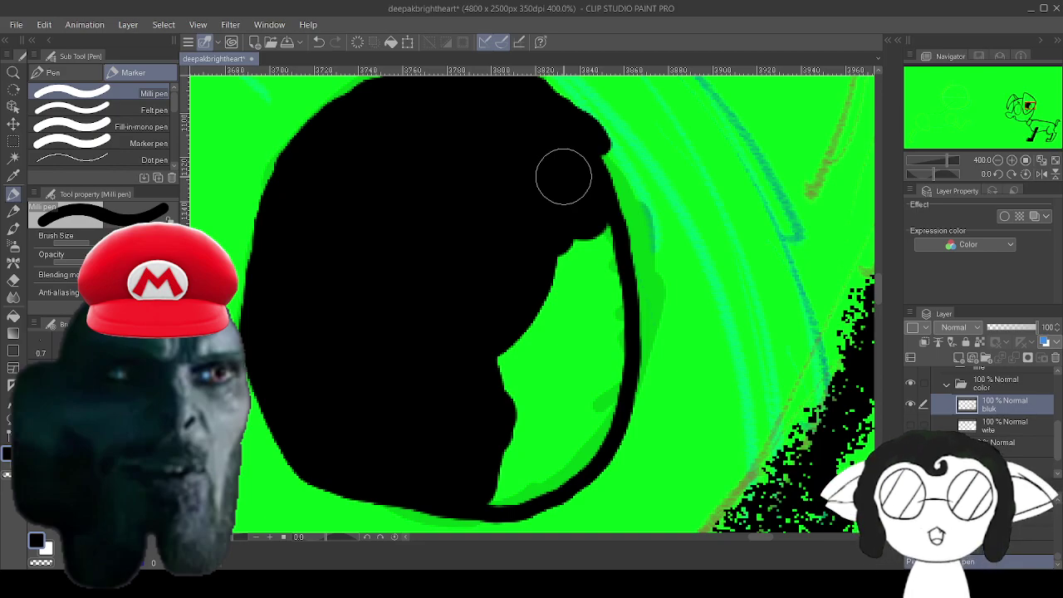
pyautogui.moveTo(519, 399)
pyautogui.mouseDown()
pyautogui.moveTo(499, 365)
pyautogui.moveTo(553, 257)
pyautogui.moveTo(591, 257)
pyautogui.moveTo(608, 309)
pyautogui.moveTo(600, 360)
pyautogui.moveTo(587, 363)
pyautogui.moveTo(593, 422)
pyautogui.moveTo(574, 451)
pyautogui.moveTo(509, 487)
pyautogui.moveTo(567, 287)
pyautogui.moveTo(553, 391)
pyautogui.moveTo(584, 506)
pyautogui.mouseUp()
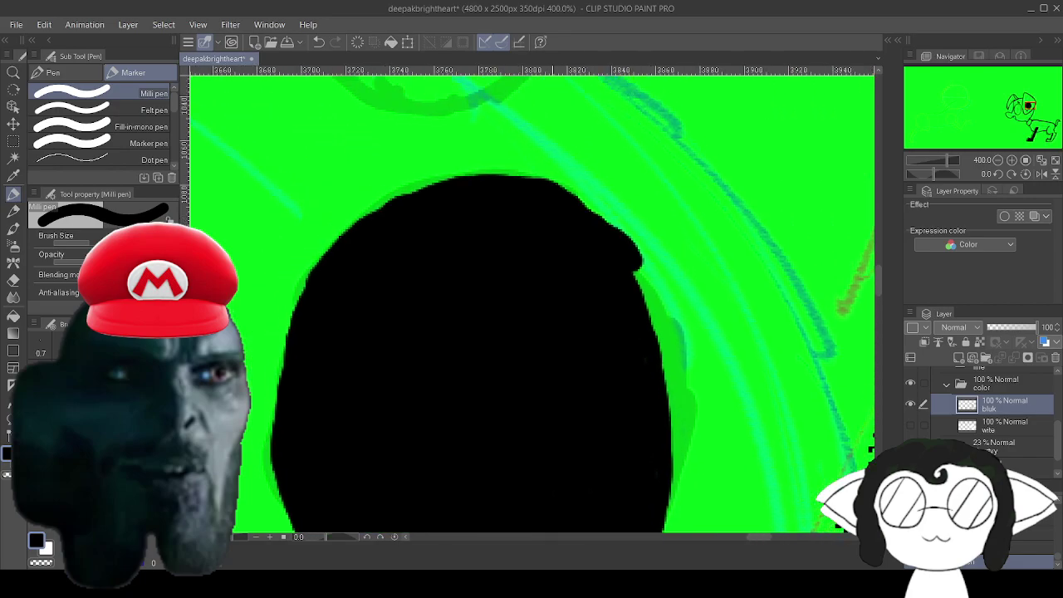
# Paint the sketched round spot in the upper part of the ear solid black.
pyautogui.moveTo(506, 124); pyautogui.dragTo(570, 493)
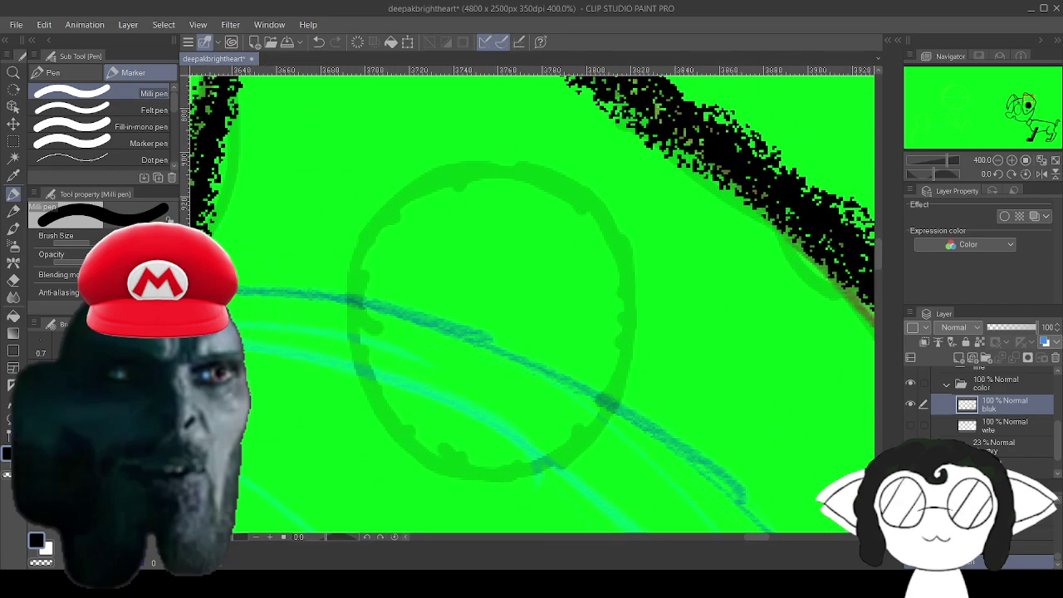
pyautogui.moveTo(589, 386)
pyautogui.mouseDown()
pyautogui.moveTo(619, 303)
pyautogui.moveTo(616, 260)
pyautogui.moveTo(595, 217)
pyautogui.moveTo(553, 182)
pyautogui.moveTo(504, 168)
pyautogui.moveTo(443, 173)
pyautogui.moveTo(374, 218)
pyautogui.moveTo(351, 295)
pyautogui.moveTo(380, 400)
pyautogui.moveTo(471, 466)
pyautogui.moveTo(574, 440)
pyautogui.moveTo(601, 327)
pyautogui.moveTo(558, 233)
pyautogui.moveTo(489, 203)
pyautogui.moveTo(413, 238)
pyautogui.moveTo(390, 353)
pyautogui.moveTo(461, 417)
pyautogui.moveTo(549, 370)
pyautogui.moveTo(533, 251)
pyautogui.moveTo(421, 241)
pyautogui.moveTo(465, 312)
pyautogui.moveTo(377, 264)
pyautogui.moveTo(454, 229)
pyautogui.moveTo(451, 391)
pyautogui.moveTo(439, 391)
pyautogui.moveTo(454, 316)
pyautogui.moveTo(467, 361)
pyautogui.moveTo(517, 396)
pyautogui.moveTo(561, 299)
pyautogui.moveTo(577, 305)
pyautogui.moveTo(563, 397)
pyautogui.moveTo(541, 434)
pyautogui.moveTo(540, 293)
pyautogui.moveTo(508, 249)
pyautogui.mouseUp()
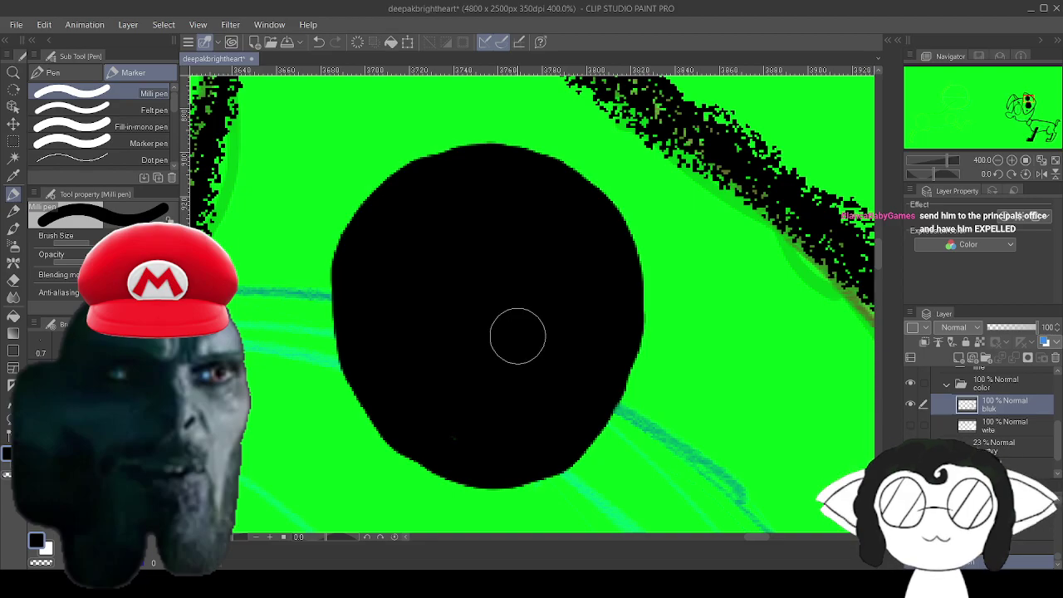
# Paint the small sketched round spot at the top of the hind thigh solid black.
pyautogui.moveTo(573, 423); pyautogui.dragTo(328, 106)
pyautogui.moveTo(706, 432); pyautogui.dragTo(324, 158)
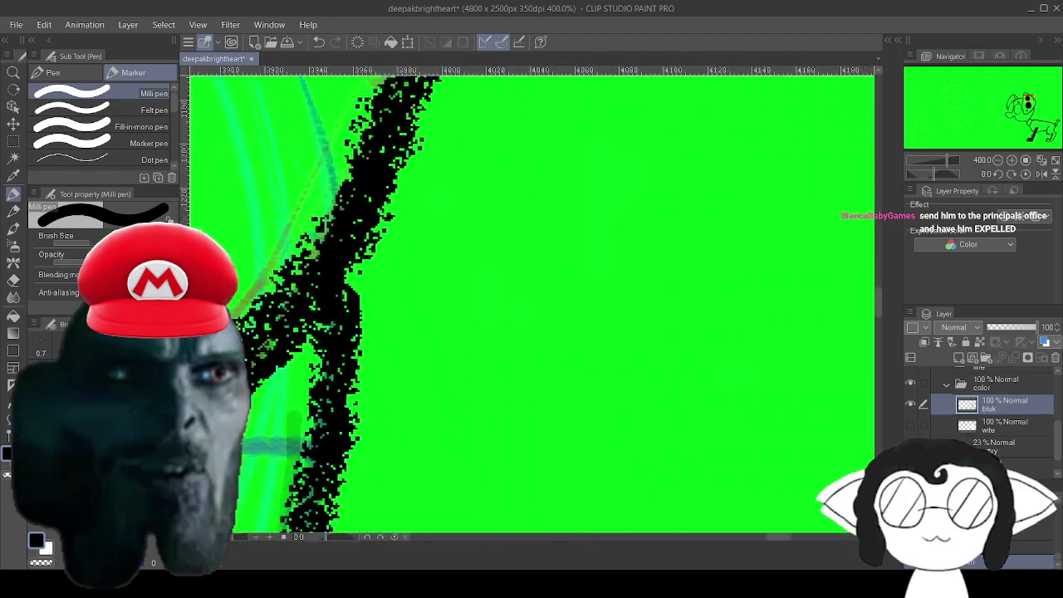
pyautogui.moveTo(582, 465); pyautogui.dragTo(515, 125)
pyautogui.moveTo(631, 465); pyautogui.dragTo(465, 124)
pyautogui.moveTo(747, 266); pyautogui.dragTo(322, 351)
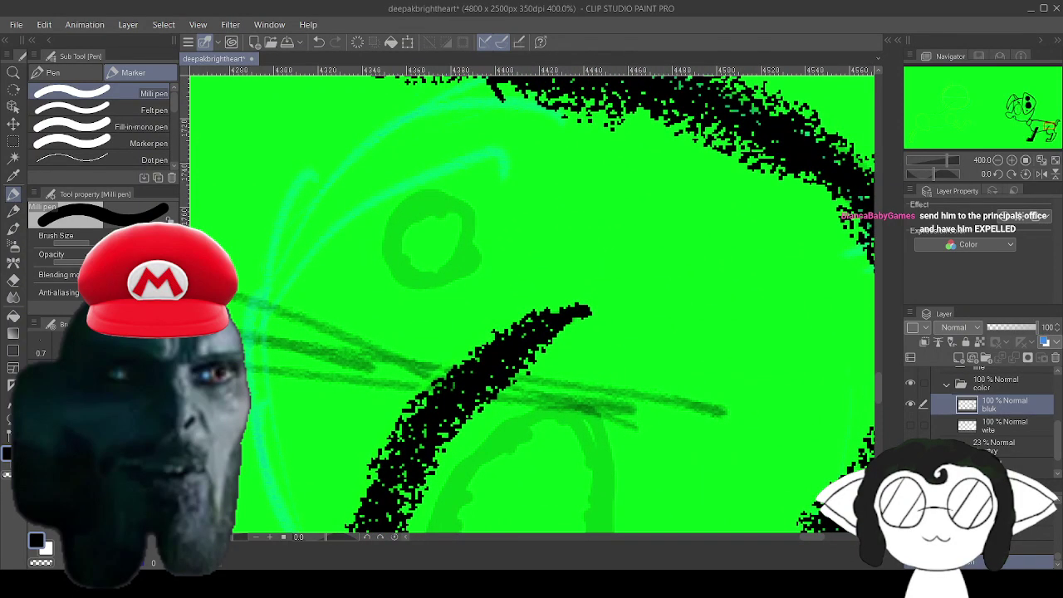
pyautogui.moveTo(438, 233)
pyautogui.mouseDown()
pyautogui.moveTo(433, 208)
pyautogui.moveTo(404, 254)
pyautogui.moveTo(440, 264)
pyautogui.moveTo(446, 226)
pyautogui.moveTo(425, 255)
pyautogui.moveTo(452, 227)
pyautogui.moveTo(446, 253)
pyautogui.moveTo(455, 232)
pyautogui.moveTo(422, 217)
pyautogui.moveTo(401, 238)
pyautogui.moveTo(412, 241)
pyautogui.moveTo(429, 210)
pyautogui.mouseUp()
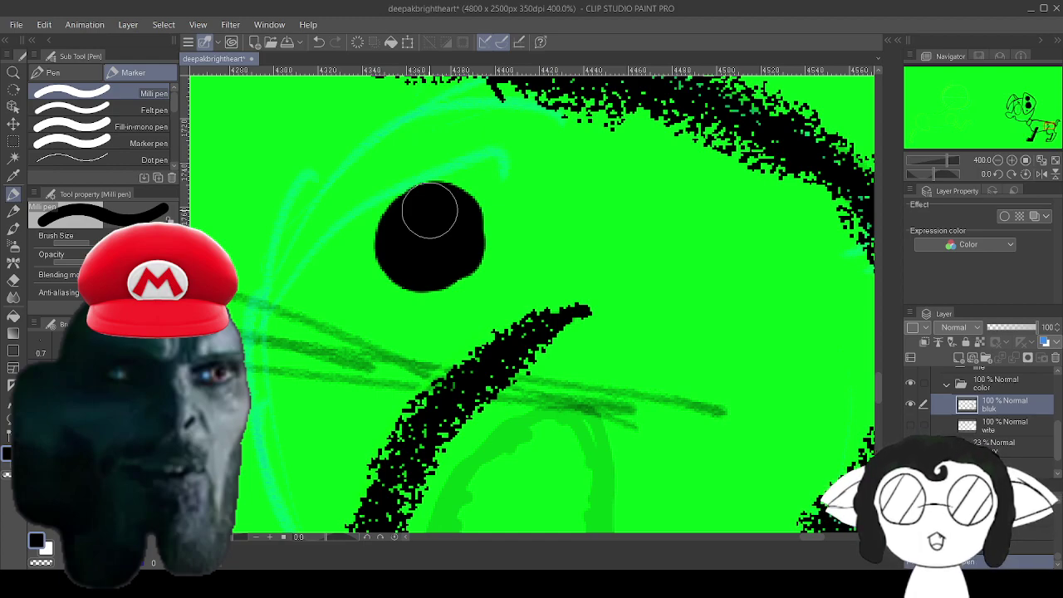
# Fill the large sketched oval on the hind thigh and the small round spot below it with black.
pyautogui.moveTo(465, 398); pyautogui.dragTo(411, 374)
pyautogui.moveTo(515, 498); pyautogui.dragTo(437, 112)
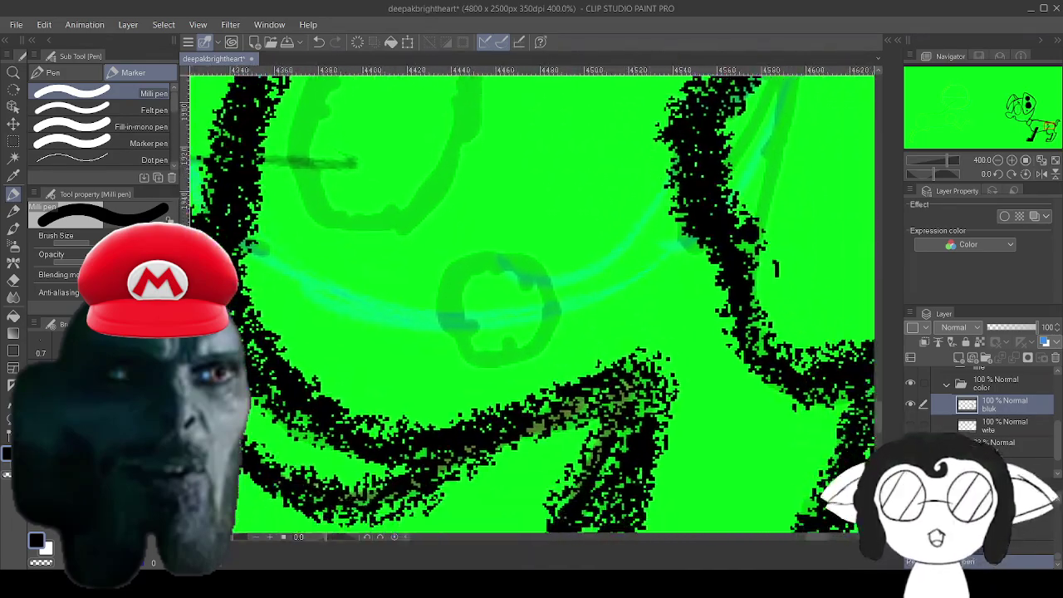
pyautogui.moveTo(539, 357); pyautogui.dragTo(573, 564)
pyautogui.moveTo(540, 399); pyautogui.dragTo(554, 253)
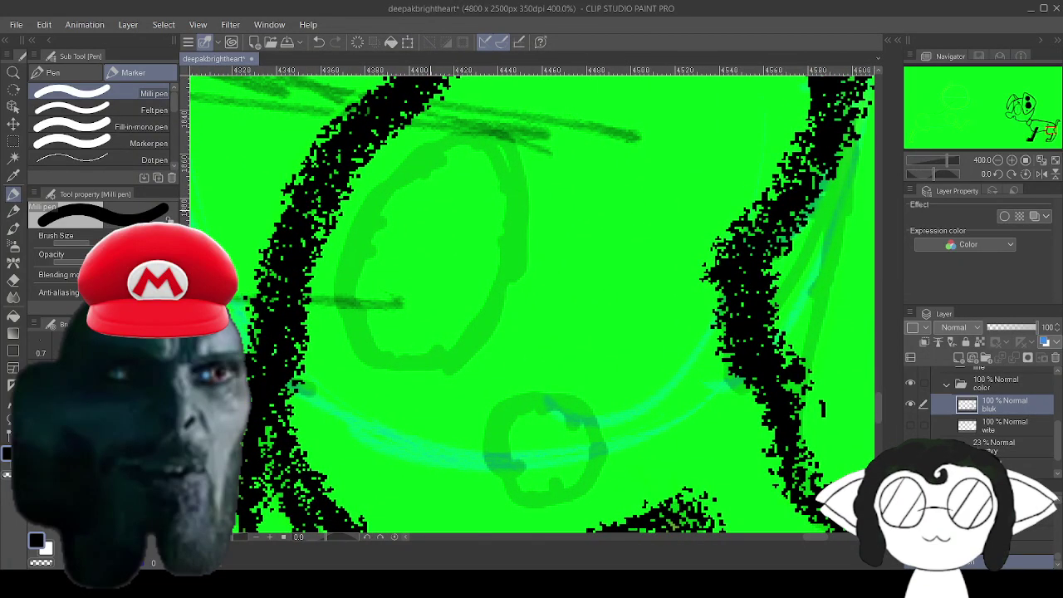
pyautogui.moveTo(459, 344)
pyautogui.mouseDown()
pyautogui.moveTo(498, 304)
pyautogui.moveTo(505, 184)
pyautogui.moveTo(419, 151)
pyautogui.moveTo(366, 286)
pyautogui.moveTo(490, 269)
pyautogui.moveTo(468, 285)
pyautogui.moveTo(418, 219)
pyautogui.moveTo(435, 305)
pyautogui.moveTo(418, 240)
pyautogui.mouseUp()
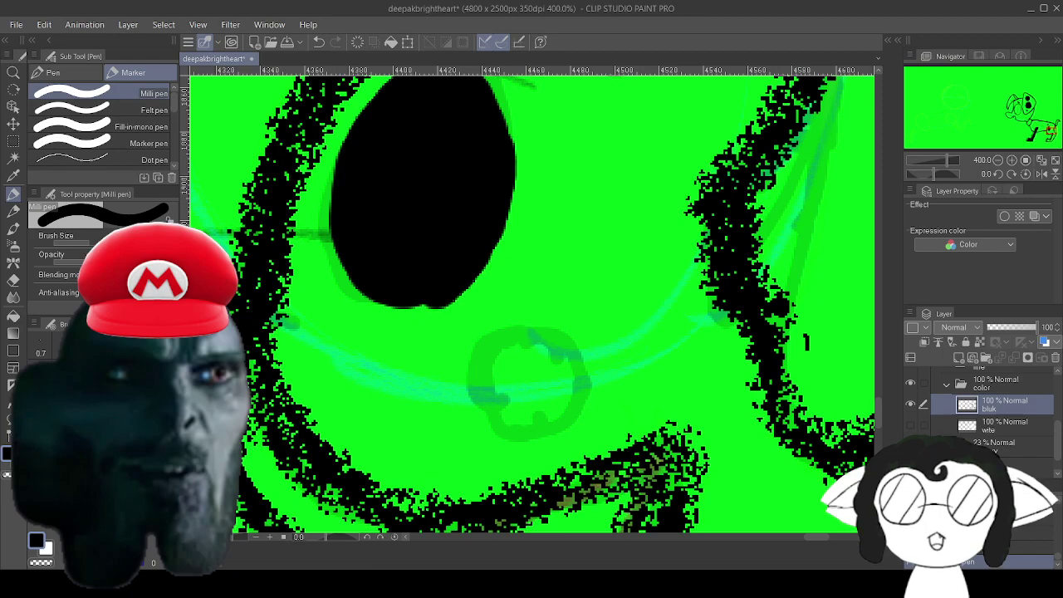
pyautogui.moveTo(503, 415)
pyautogui.mouseDown()
pyautogui.moveTo(541, 414)
pyautogui.moveTo(568, 386)
pyautogui.moveTo(556, 344)
pyautogui.moveTo(502, 348)
pyautogui.moveTo(505, 397)
pyautogui.moveTo(529, 367)
pyautogui.mouseUp()
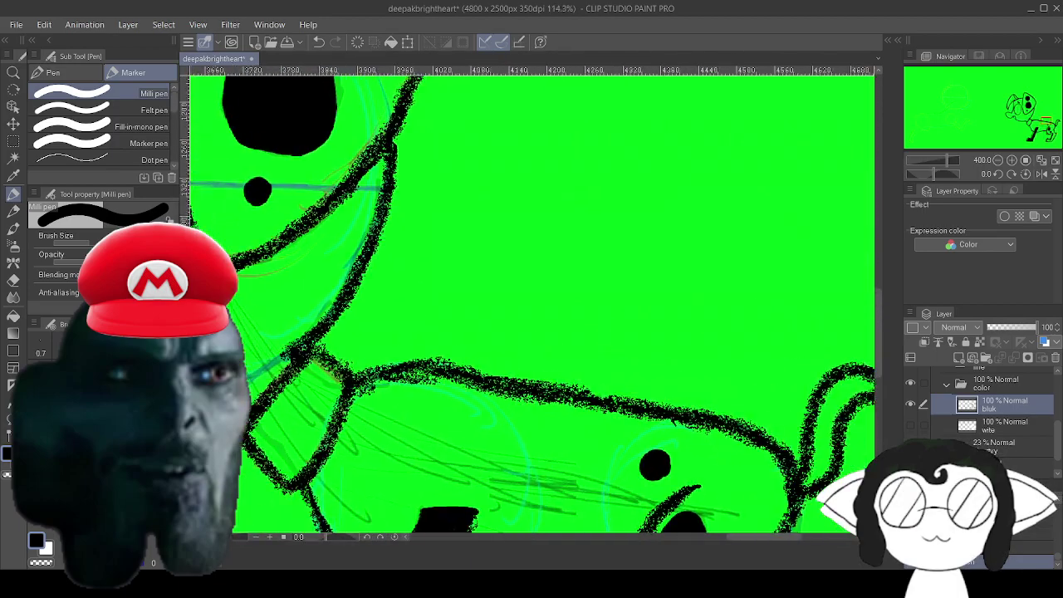
# Paint a black band under the outline along the rear of the back and fill the base of the tail black.
pyautogui.scroll(-3, 531, 304)
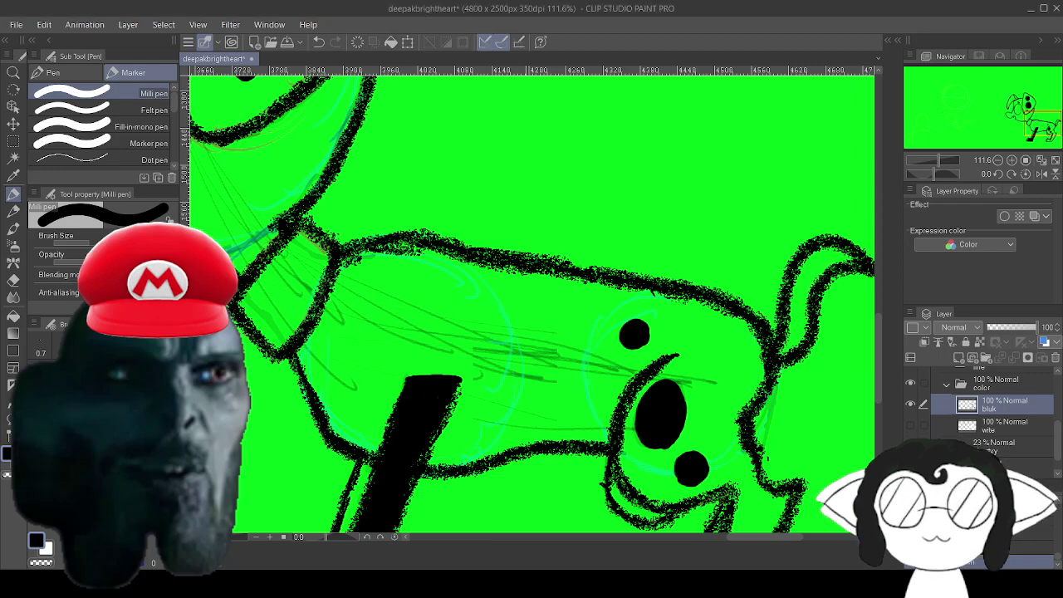
pyautogui.moveTo(696, 309); pyautogui.dragTo(752, 336)
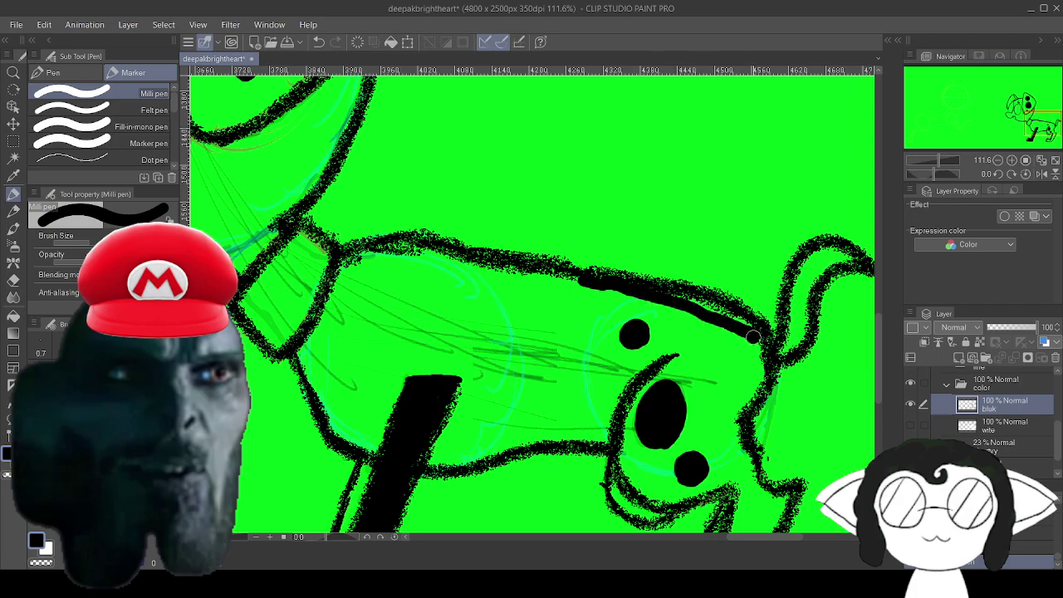
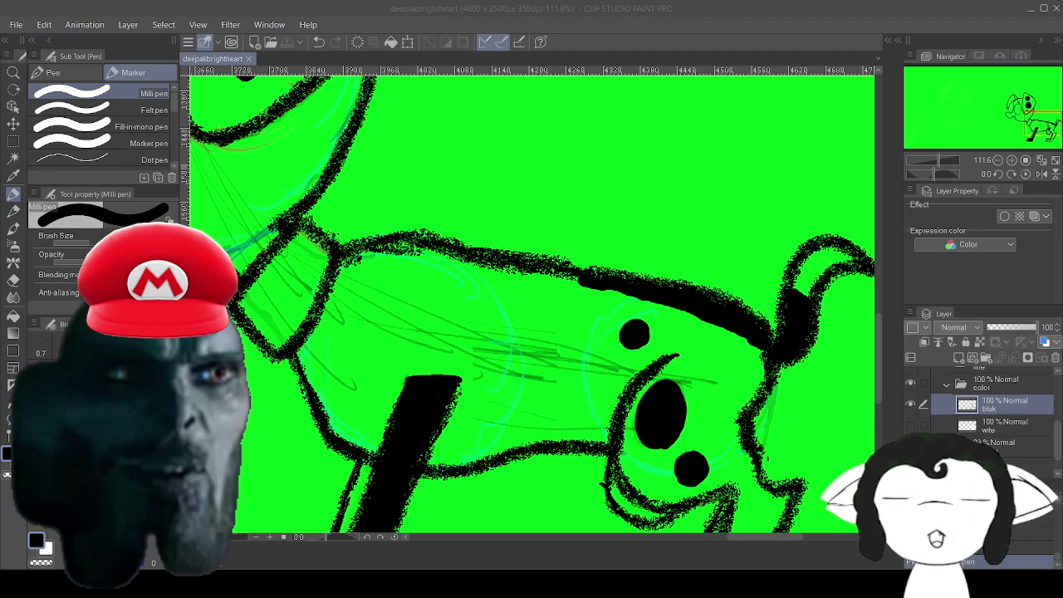
pyautogui.hotkey('alt', 'Tab')
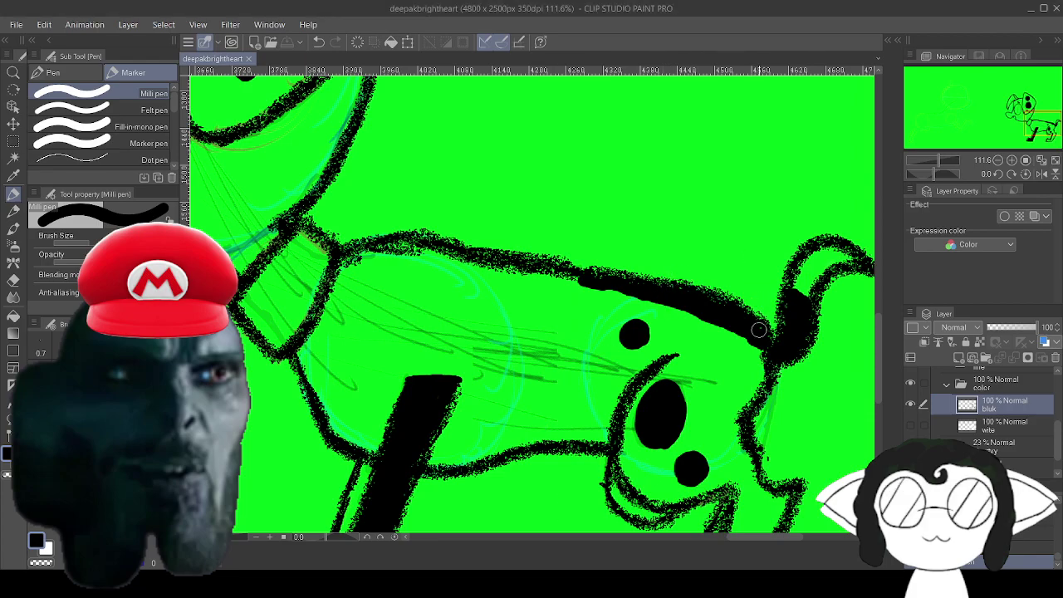
pyautogui.scroll(5, 758, 329)
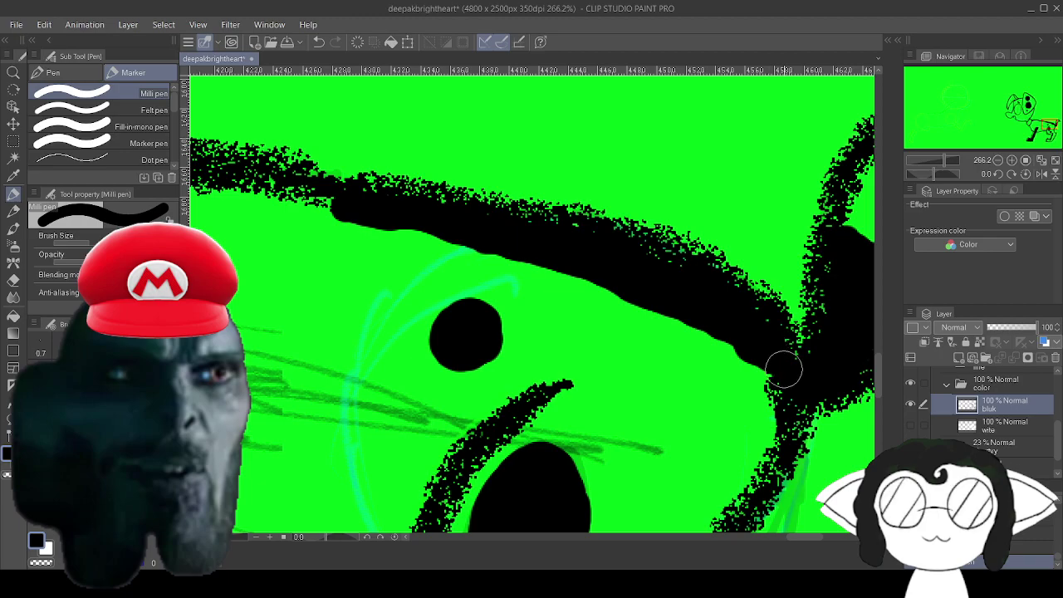
# Fill the narrow back side of the raised, folded ear with black.
pyautogui.moveTo(783, 368); pyautogui.dragTo(913, 332)
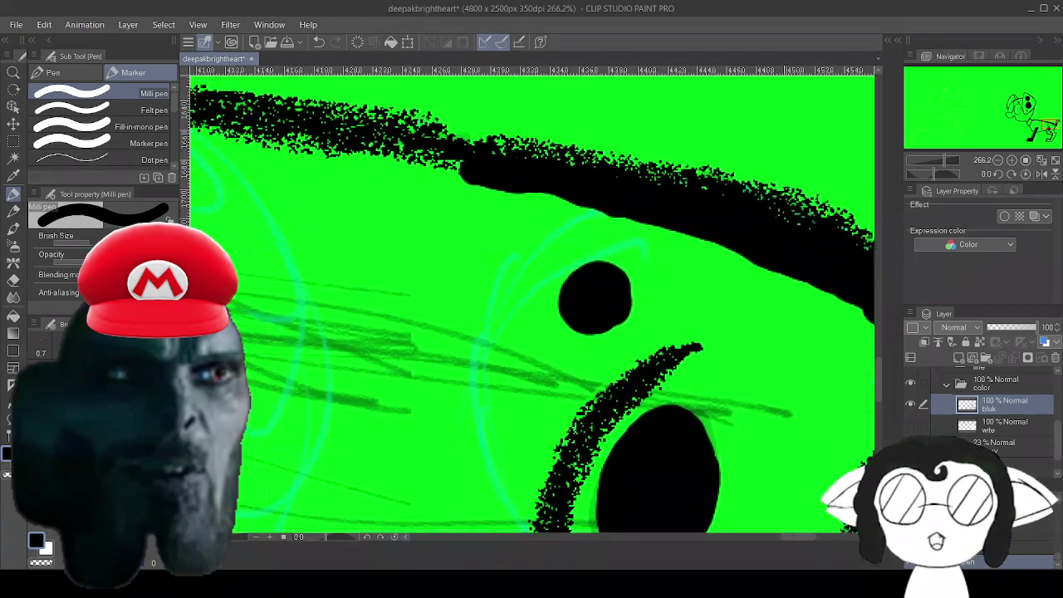
pyautogui.moveTo(298, 374); pyautogui.dragTo(818, 208)
pyautogui.moveTo(349, 142); pyautogui.dragTo(788, 490)
pyautogui.moveTo(399, 116); pyautogui.dragTo(664, 490)
pyautogui.moveTo(498, 183); pyautogui.dragTo(666, 289)
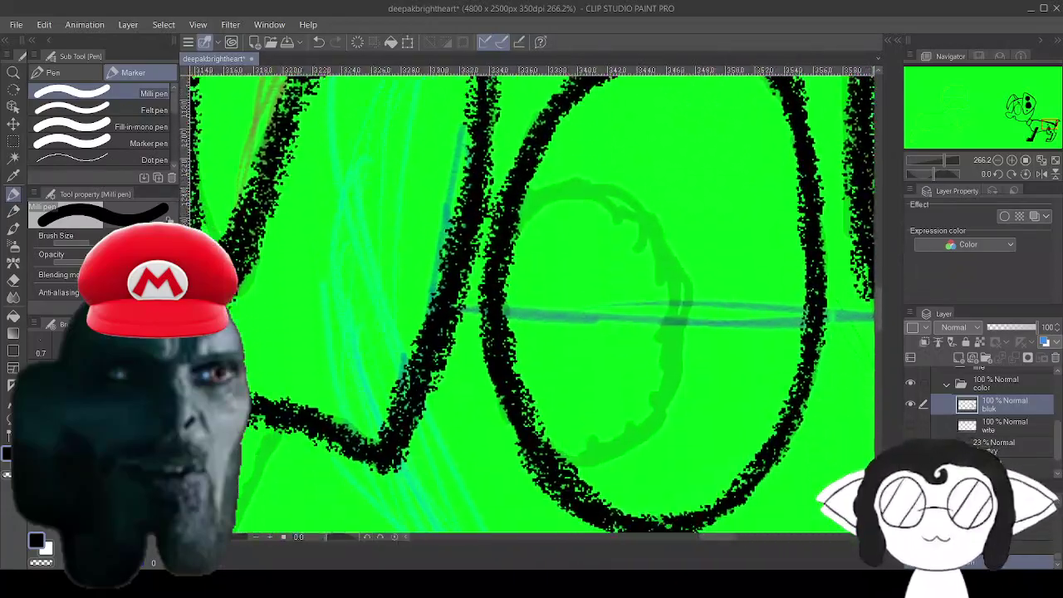
pyautogui.moveTo(664, 519)
pyautogui.mouseDown()
pyautogui.moveTo(494, 87)
pyautogui.moveTo(664, 523)
pyautogui.mouseUp()
pyautogui.moveTo(478, 141); pyautogui.dragTo(598, 471)
pyautogui.moveTo(598, 150)
pyautogui.mouseDown()
pyautogui.moveTo(578, 482)
pyautogui.moveTo(352, 257)
pyautogui.moveTo(530, 459)
pyautogui.moveTo(460, 430)
pyautogui.moveTo(426, 397)
pyautogui.mouseUp()
pyautogui.moveTo(505, 307)
pyautogui.mouseDown()
pyautogui.moveTo(539, 336)
pyautogui.moveTo(486, 312)
pyautogui.moveTo(446, 232)
pyautogui.moveTo(450, 219)
pyautogui.moveTo(517, 285)
pyautogui.moveTo(565, 388)
pyautogui.moveTo(553, 344)
pyautogui.moveTo(611, 390)
pyautogui.mouseUp()
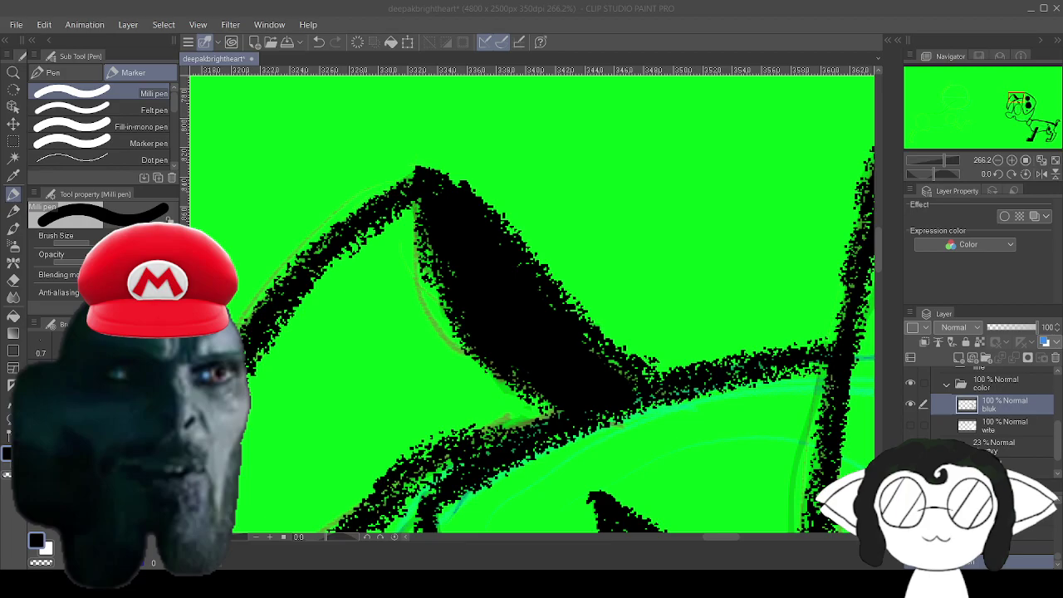
# Outline the sketched pupil inside the dog's eye in black and fill it solid.
pyautogui.hotkey('alt', 'Tab')
pyautogui.scroll(-8, 503, 291)
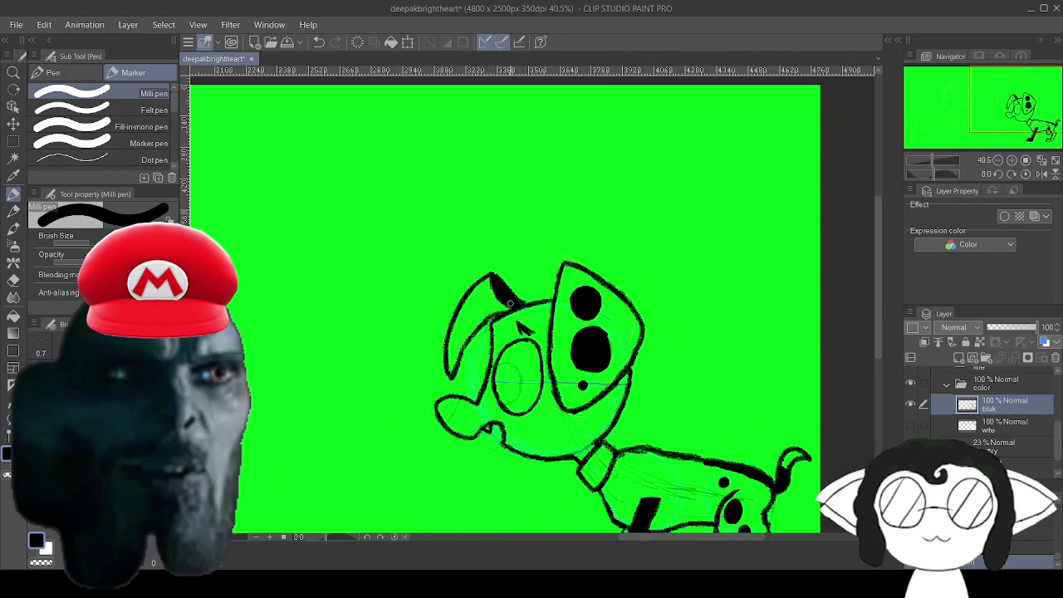
pyautogui.scroll(3, 532, 197)
pyautogui.scroll(6, 531, 291)
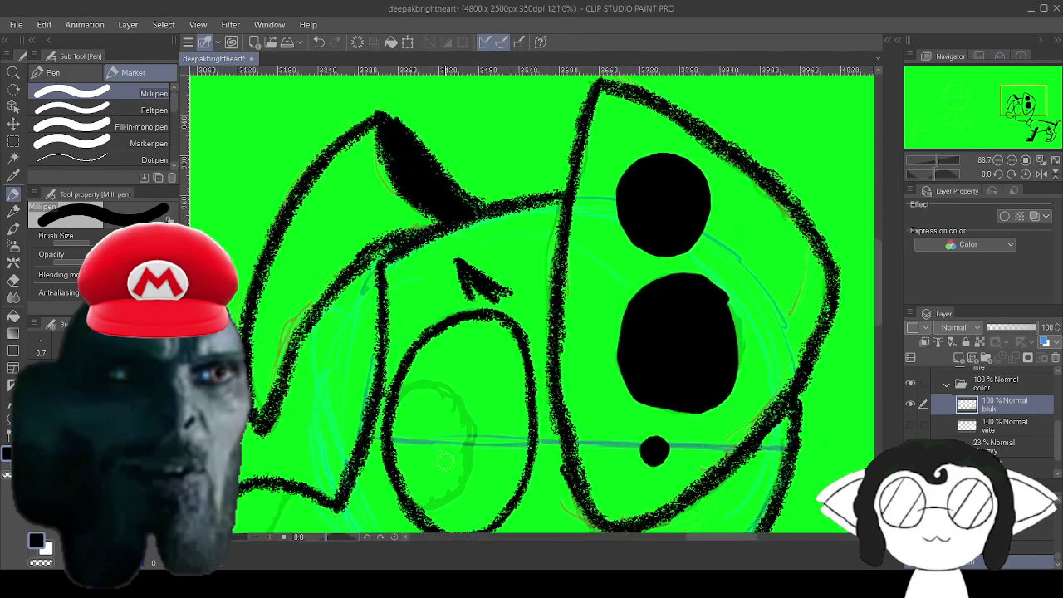
pyautogui.scroll(2, 450, 453)
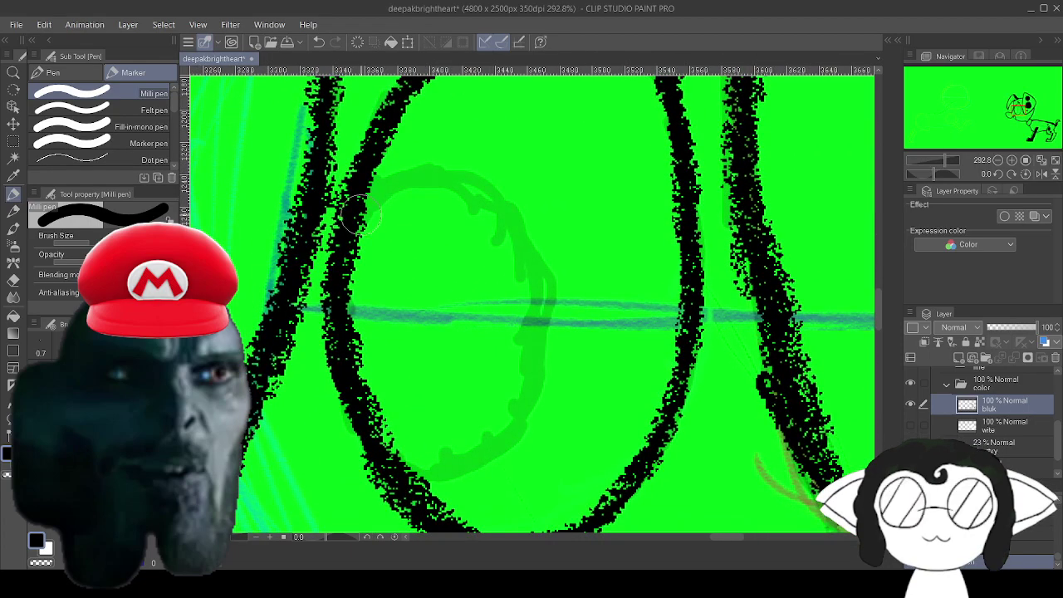
pyautogui.moveTo(357, 245)
pyautogui.mouseDown()
pyautogui.moveTo(390, 189)
pyautogui.moveTo(424, 179)
pyautogui.moveTo(498, 202)
pyautogui.moveTo(530, 238)
pyautogui.moveTo(548, 289)
pyautogui.moveTo(551, 352)
pyautogui.moveTo(533, 410)
pyautogui.moveTo(492, 455)
pyautogui.moveTo(454, 472)
pyautogui.moveTo(415, 465)
pyautogui.moveTo(388, 411)
pyautogui.moveTo(365, 265)
pyautogui.mouseUp()
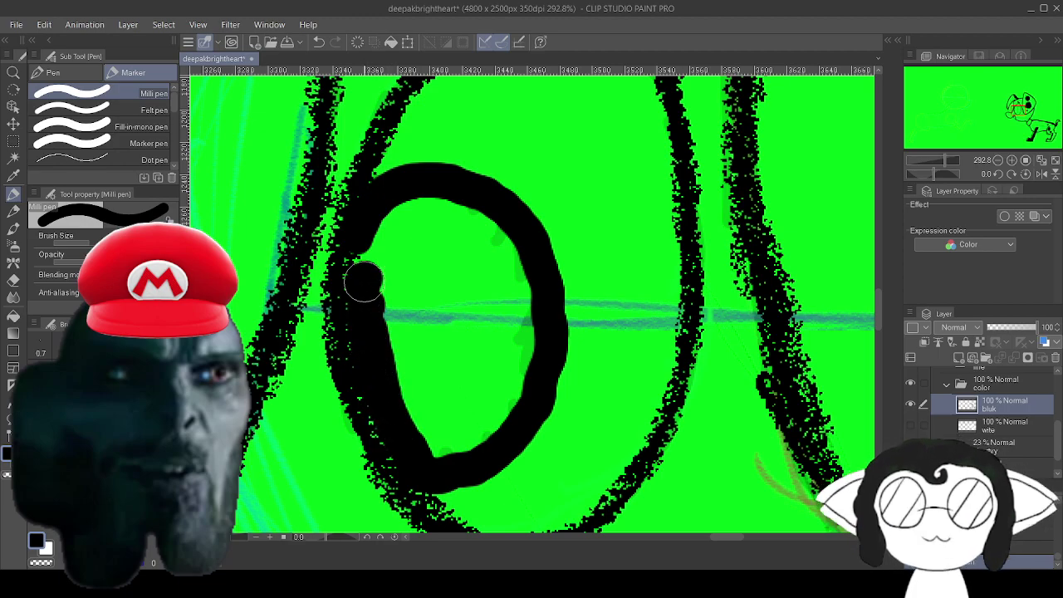
pyautogui.moveTo(384, 388)
pyautogui.mouseDown()
pyautogui.moveTo(375, 252)
pyautogui.moveTo(365, 255)
pyautogui.moveTo(402, 218)
pyautogui.moveTo(435, 209)
pyautogui.moveTo(488, 239)
pyautogui.moveTo(508, 268)
pyautogui.moveTo(522, 332)
pyautogui.moveTo(524, 307)
pyautogui.moveTo(517, 369)
pyautogui.moveTo(492, 426)
pyautogui.moveTo(434, 447)
pyautogui.moveTo(418, 406)
pyautogui.moveTo(401, 261)
pyautogui.moveTo(422, 232)
pyautogui.moveTo(463, 262)
pyautogui.moveTo(497, 315)
pyautogui.moveTo(460, 434)
pyautogui.moveTo(442, 401)
pyautogui.moveTo(429, 252)
pyautogui.moveTo(449, 283)
pyautogui.moveTo(466, 393)
pyautogui.moveTo(473, 350)
pyautogui.mouseUp()
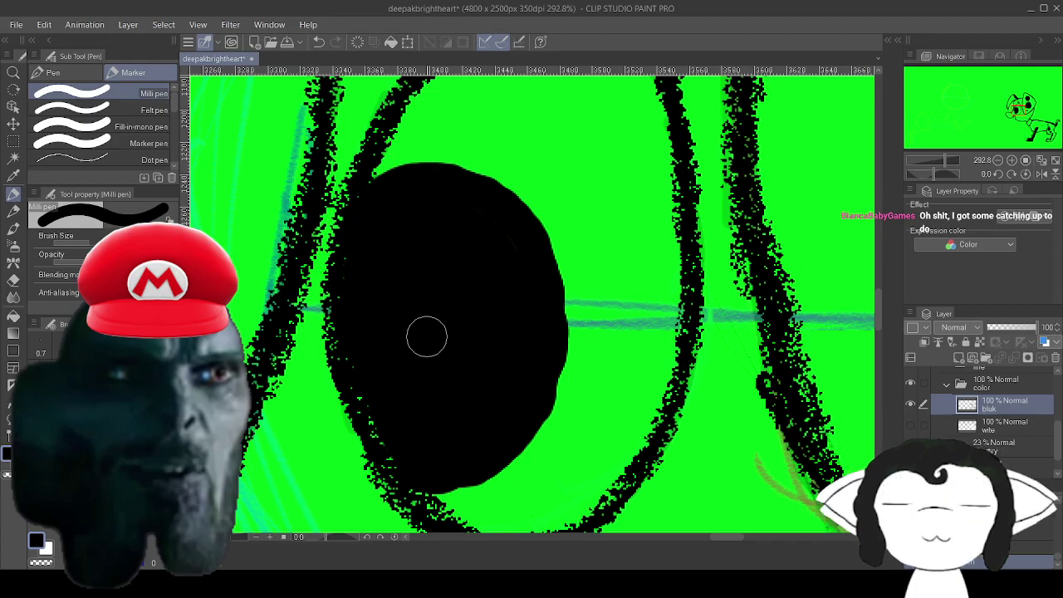
# Fill the tip of the snout with black up to the sketched nose line.
pyautogui.moveTo(427, 336); pyautogui.dragTo(668, 387)
pyautogui.moveTo(465, 124); pyautogui.dragTo(235, 355)
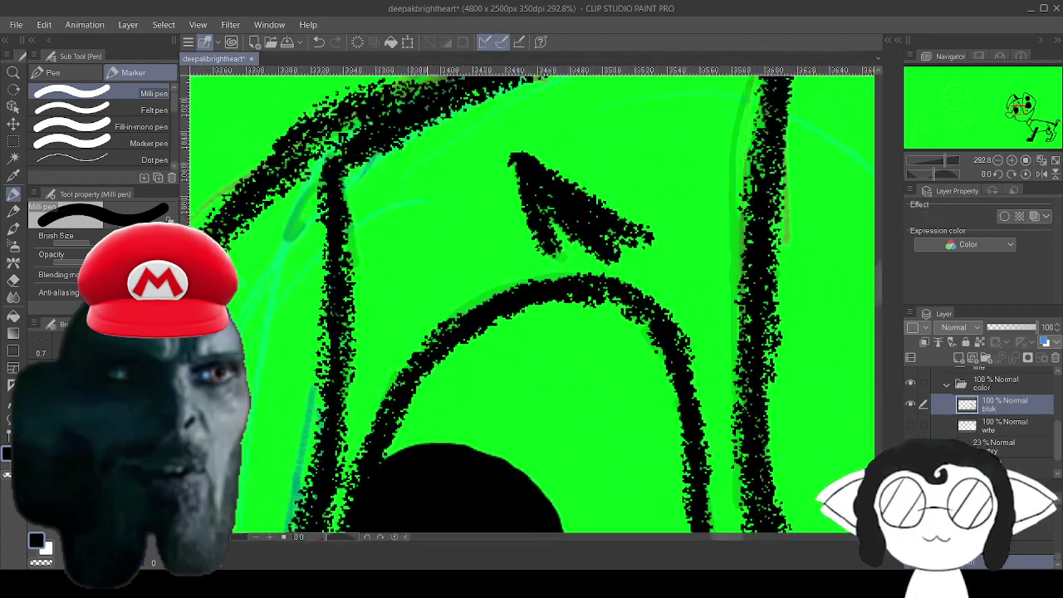
pyautogui.moveTo(473, 249); pyautogui.dragTo(324, 81)
pyautogui.moveTo(706, 498); pyautogui.dragTo(373, 515)
pyautogui.moveTo(427, 91); pyautogui.dragTo(827, 203)
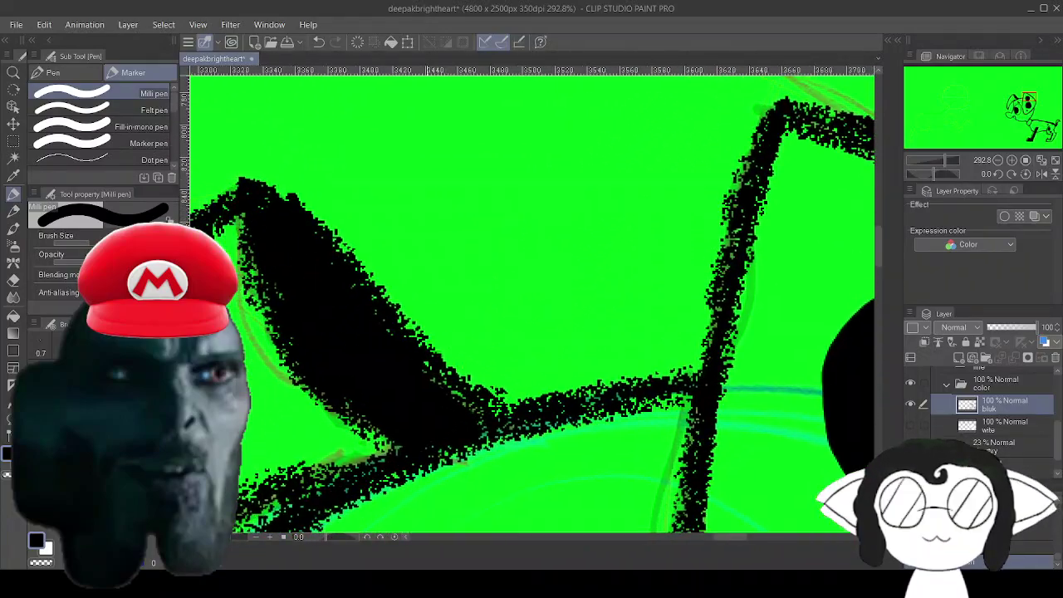
pyautogui.moveTo(373, 349); pyautogui.dragTo(693, 252)
pyautogui.moveTo(332, 465); pyautogui.dragTo(814, 166)
pyautogui.moveTo(689, 515); pyautogui.dragTo(639, 92)
pyautogui.moveTo(640, 374); pyautogui.dragTo(354, 190)
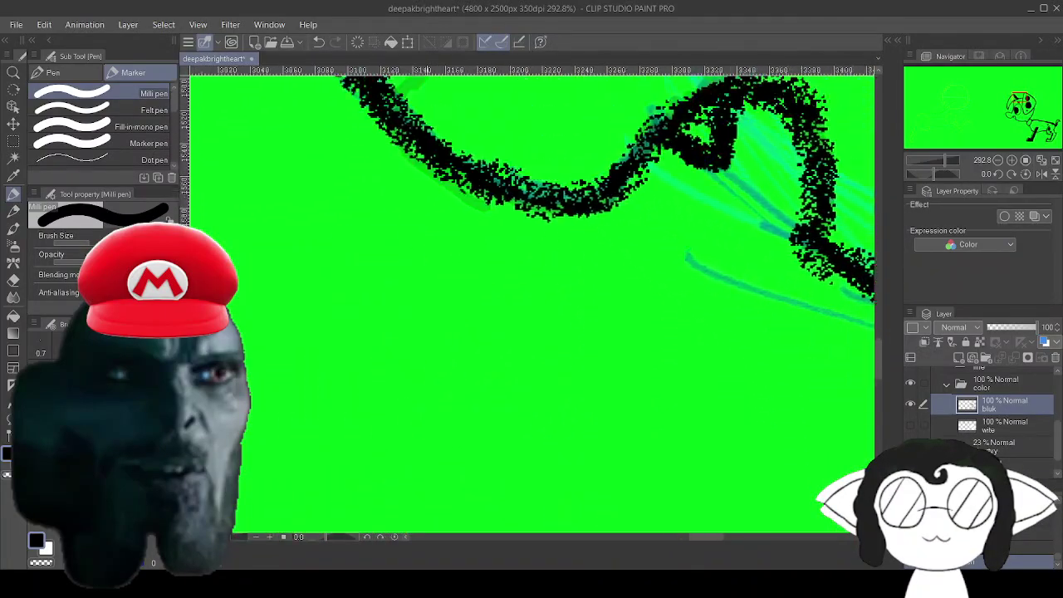
pyautogui.moveTo(447, 150); pyautogui.dragTo(428, 499)
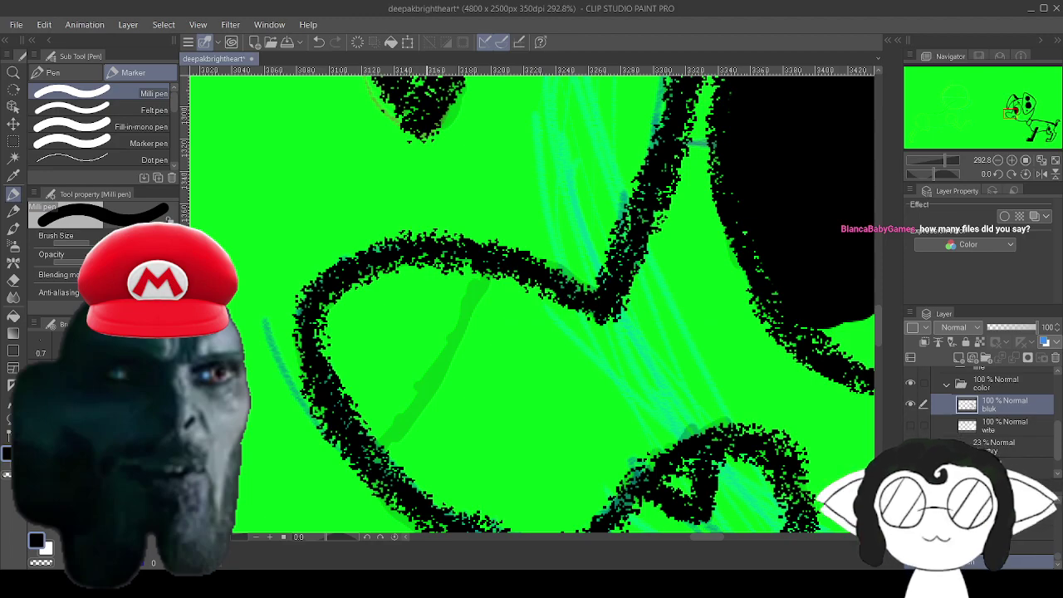
pyautogui.moveTo(473, 268)
pyautogui.mouseDown()
pyautogui.moveTo(422, 398)
pyautogui.moveTo(376, 446)
pyautogui.moveTo(331, 325)
pyautogui.moveTo(333, 348)
pyautogui.moveTo(327, 337)
pyautogui.moveTo(333, 309)
pyautogui.moveTo(400, 274)
pyautogui.moveTo(458, 275)
pyautogui.moveTo(390, 415)
pyautogui.moveTo(369, 364)
pyautogui.moveTo(366, 315)
pyautogui.moveTo(431, 298)
pyautogui.moveTo(404, 371)
pyautogui.moveTo(395, 343)
pyautogui.mouseUp()
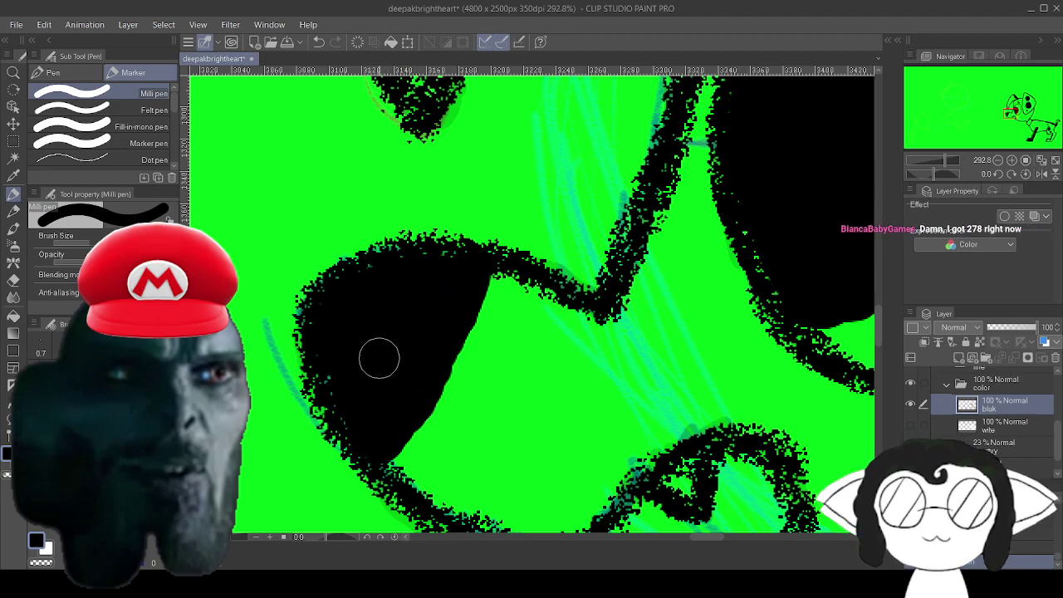
# Make the wite layer visible again so the white base appears beneath the black markings.
pyautogui.scroll(-8, 477, 224)
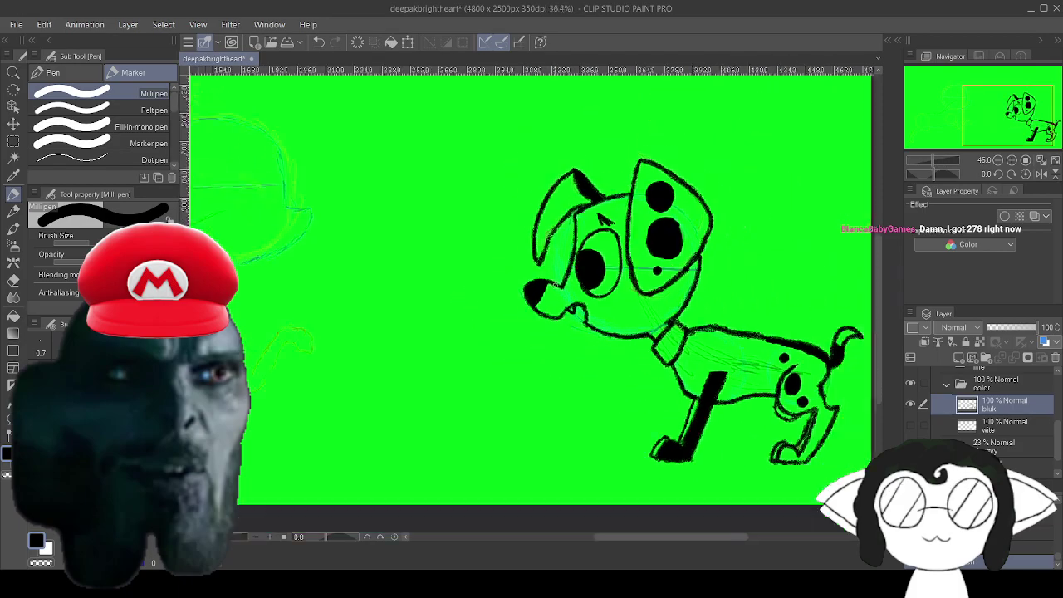
pyautogui.scroll(2, 572, 166)
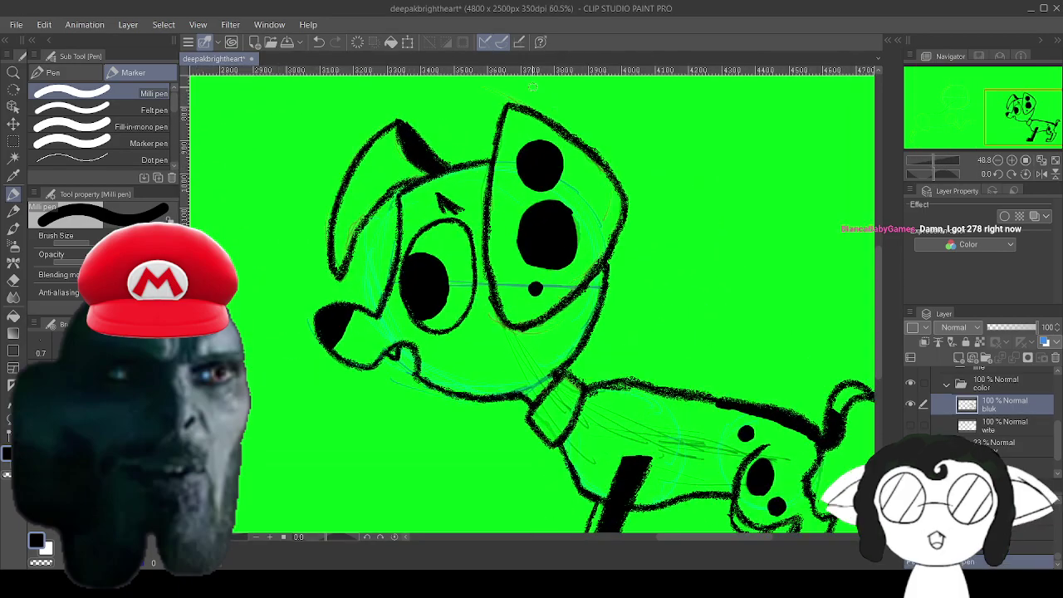
pyautogui.click(910, 426)
pyautogui.scroll(1, 748, 428)
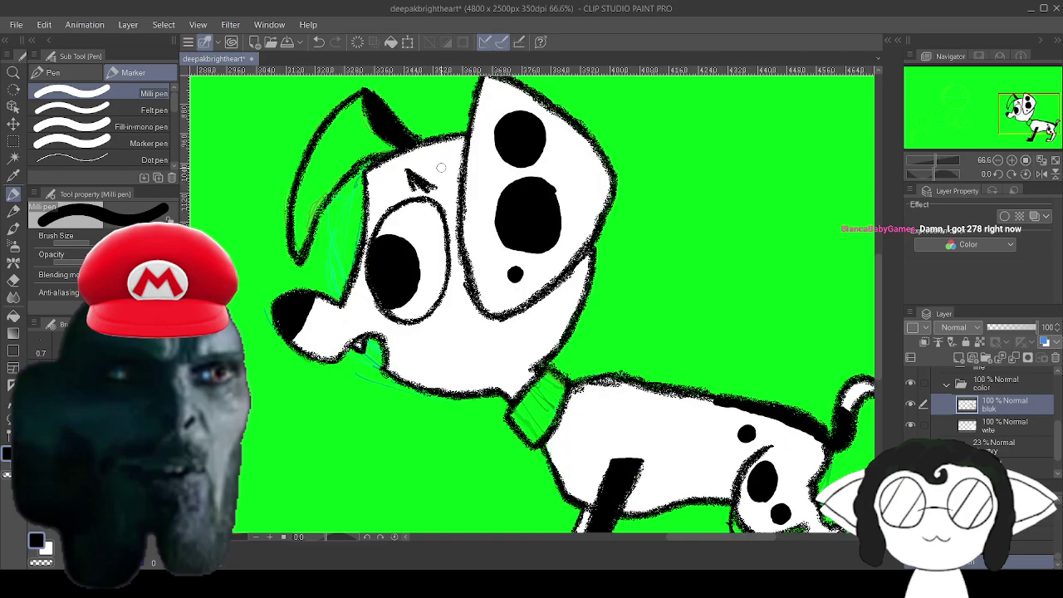
# Create a new layer named eer above the bluk layer and choose a purple drawing colour for the inner ear.
pyautogui.scroll(4, 262, 109)
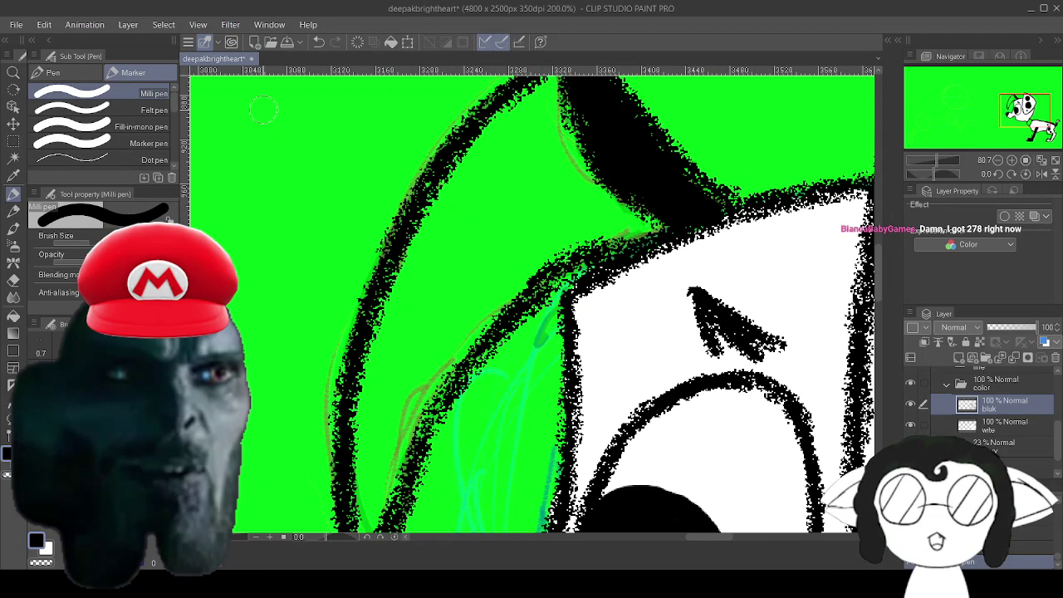
pyautogui.scroll(1, 262, 109)
pyautogui.moveTo(262, 109); pyautogui.dragTo(310, 160)
pyautogui.scroll(1, 419, 158)
pyautogui.scroll(1, 491, 215)
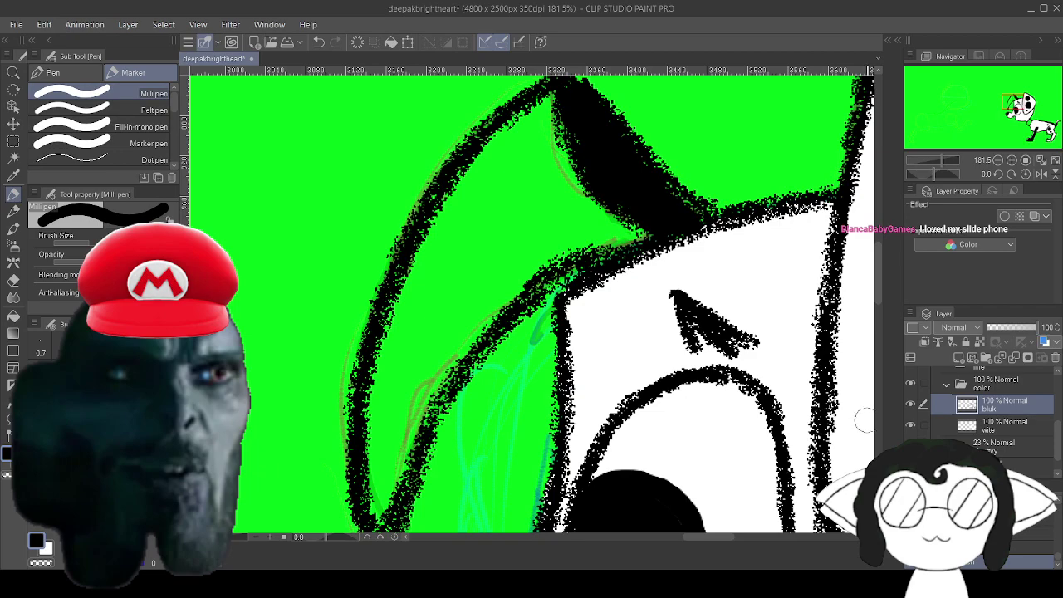
pyautogui.click(959, 359)
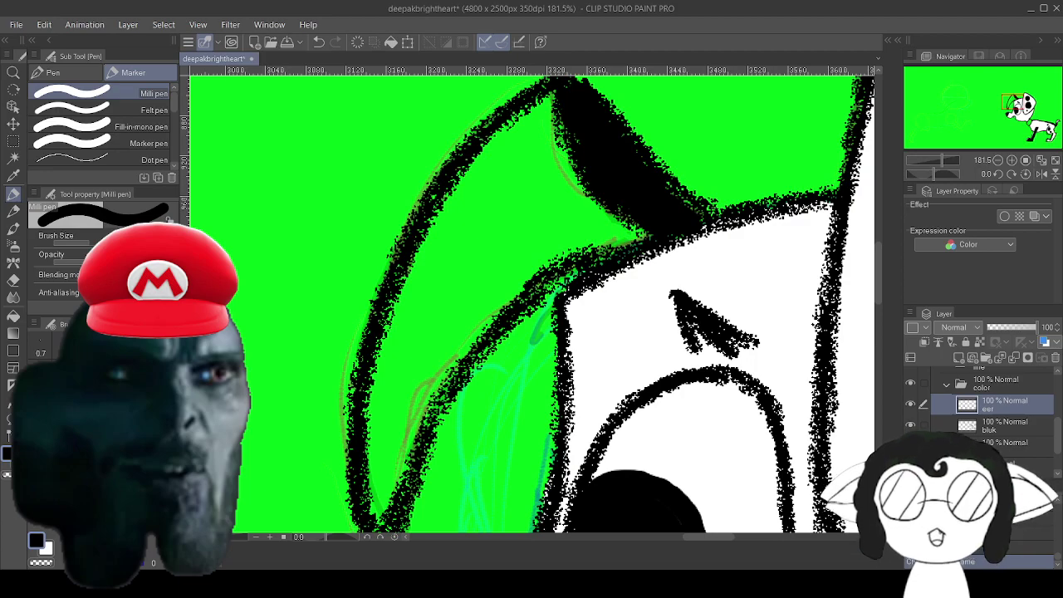
pyautogui.click(113, 493)
pyautogui.moveTo(113, 498)
pyautogui.mouseDown()
pyautogui.moveTo(116, 482)
pyautogui.moveTo(114, 495)
pyautogui.mouseUp()
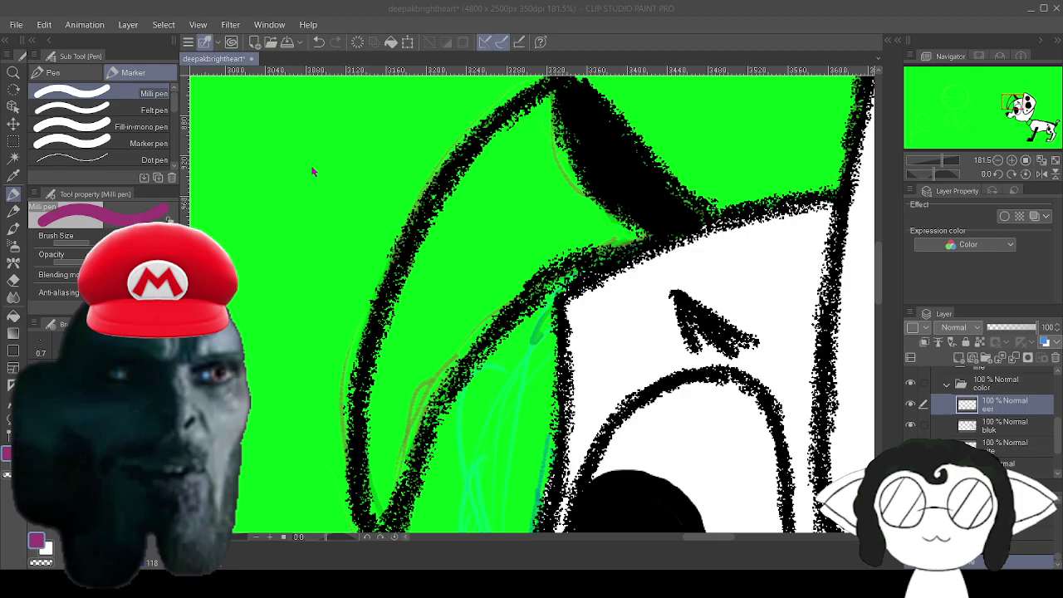
# Open the Deepak character reference sheet, sample the pink of the raised inner ear as drawing colour, and return to the dog drawing.
pyautogui.doubleClick(291, 211)
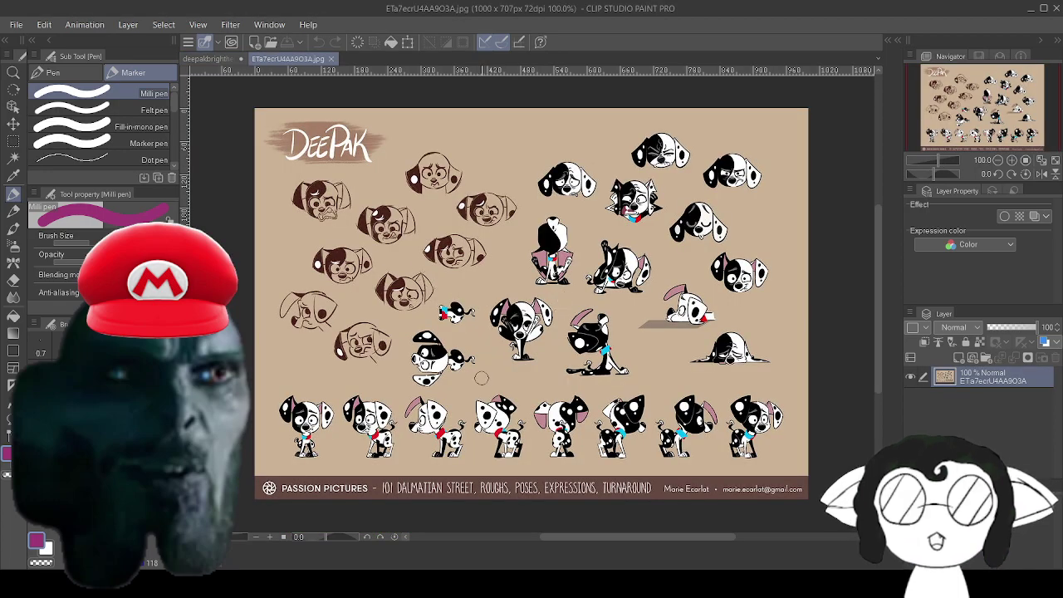
pyautogui.scroll(1, 415, 405)
pyautogui.scroll(12, 412, 406)
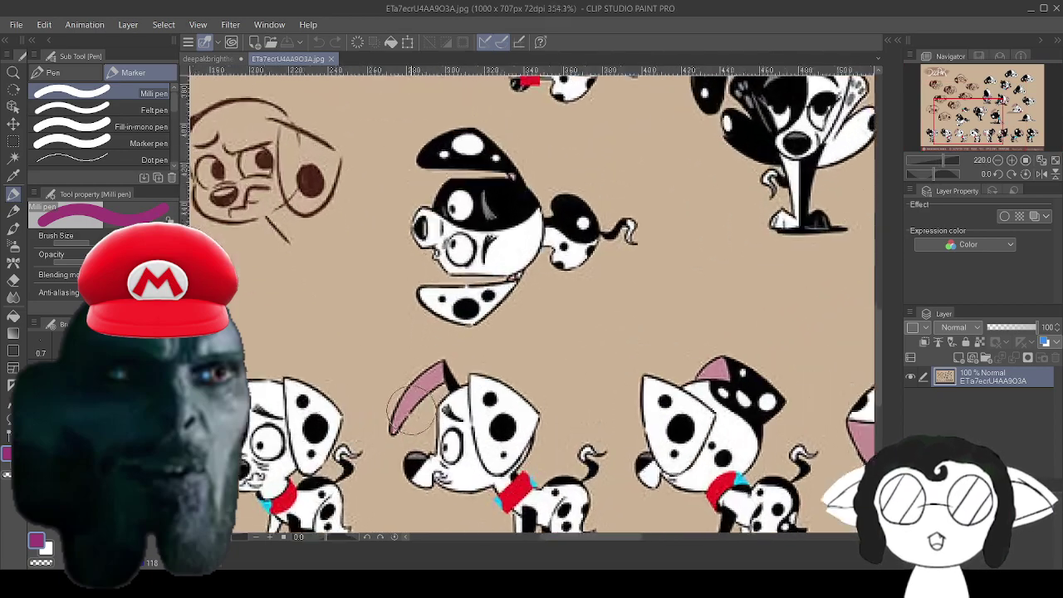
pyautogui.scroll(4, 408, 396)
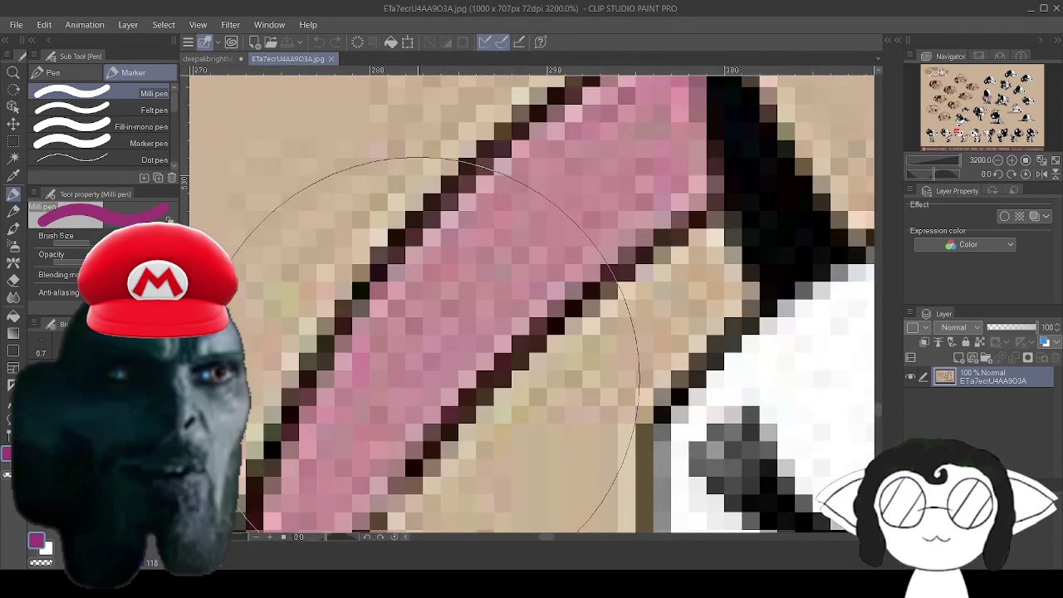
pyautogui.keyDown('alt'); pyautogui.click(478, 334); pyautogui.keyUp('alt')
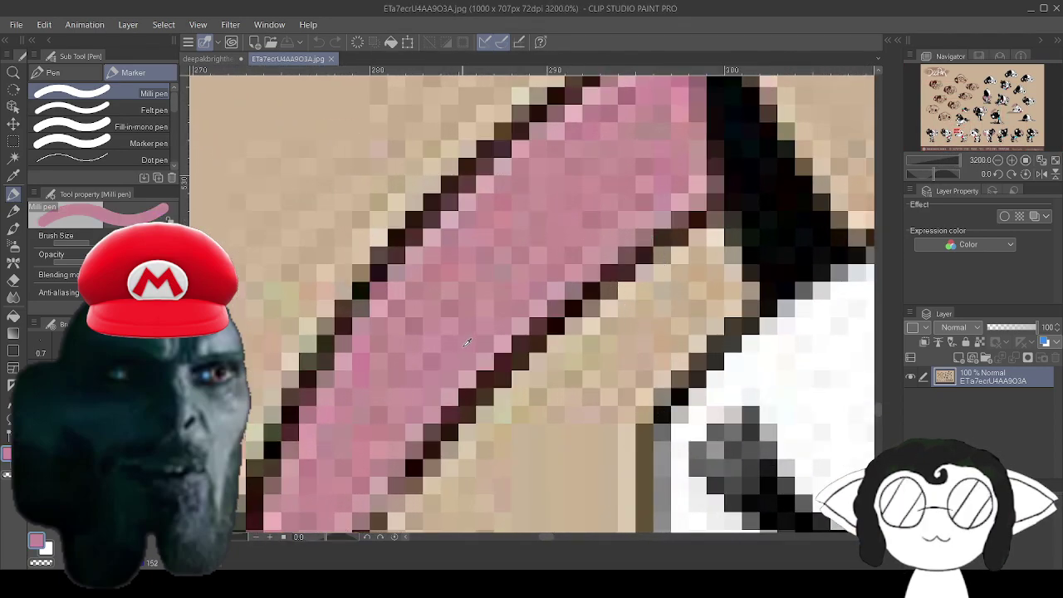
pyautogui.scroll(-15, 470, 336)
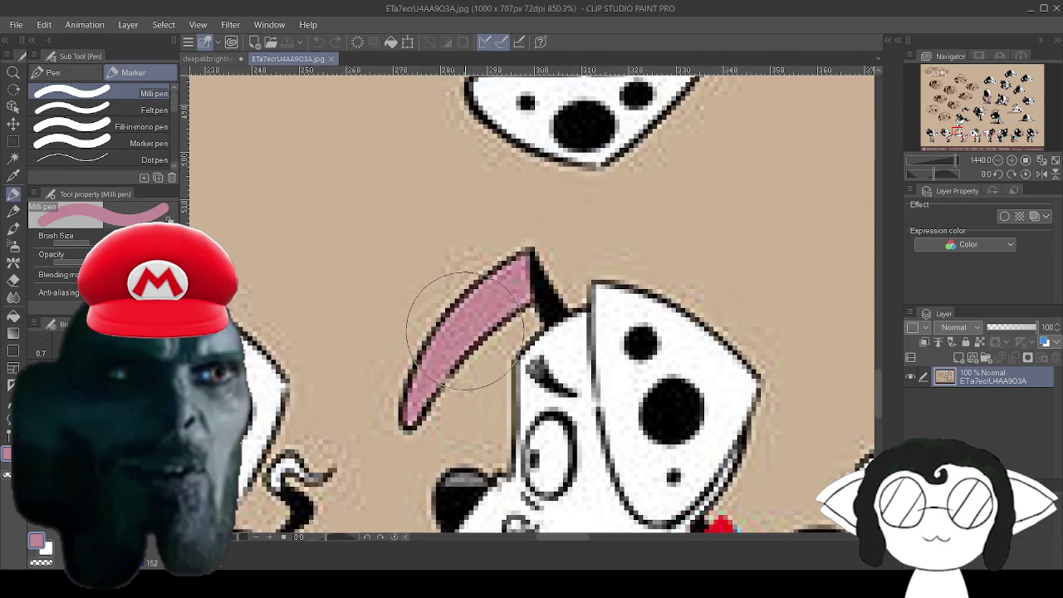
pyautogui.scroll(-3, 545, 276)
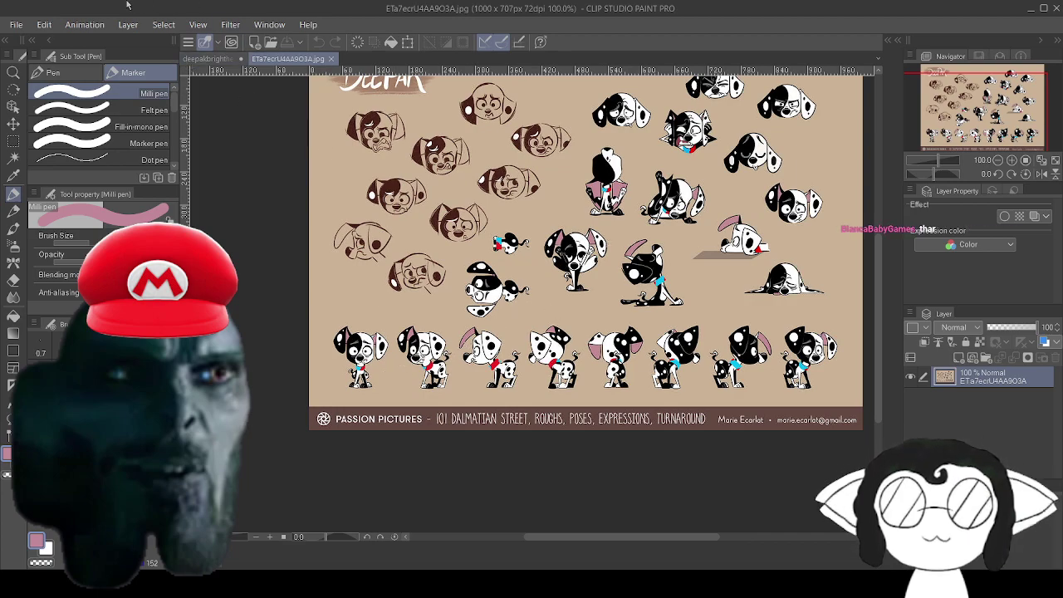
pyautogui.click(206, 59)
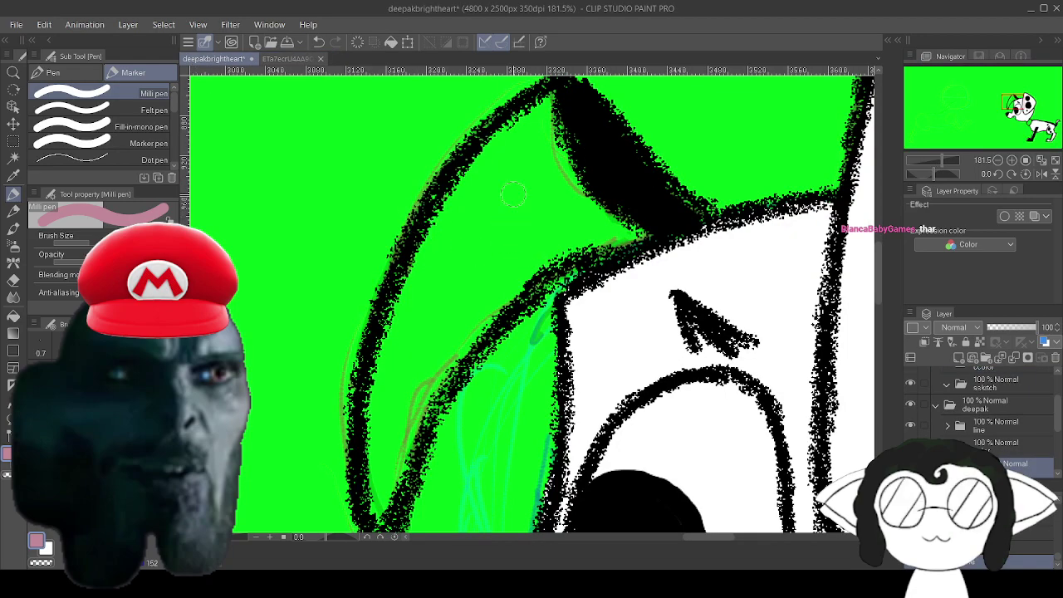
# Paint the upper part of the dog's inner ear pink and move the eer layer below the bluk layer.
pyautogui.moveTo(521, 187)
pyautogui.mouseDown()
pyautogui.moveTo(440, 297)
pyautogui.moveTo(485, 206)
pyautogui.moveTo(462, 189)
pyautogui.moveTo(521, 120)
pyautogui.moveTo(481, 163)
pyautogui.mouseUp()
pyautogui.moveTo(532, 124)
pyautogui.mouseDown()
pyautogui.moveTo(546, 98)
pyautogui.moveTo(554, 162)
pyautogui.moveTo(563, 178)
pyautogui.moveTo(552, 124)
pyautogui.moveTo(588, 207)
pyautogui.moveTo(544, 195)
pyautogui.moveTo(537, 171)
pyautogui.moveTo(519, 191)
pyautogui.moveTo(499, 170)
pyautogui.moveTo(466, 207)
pyautogui.mouseUp()
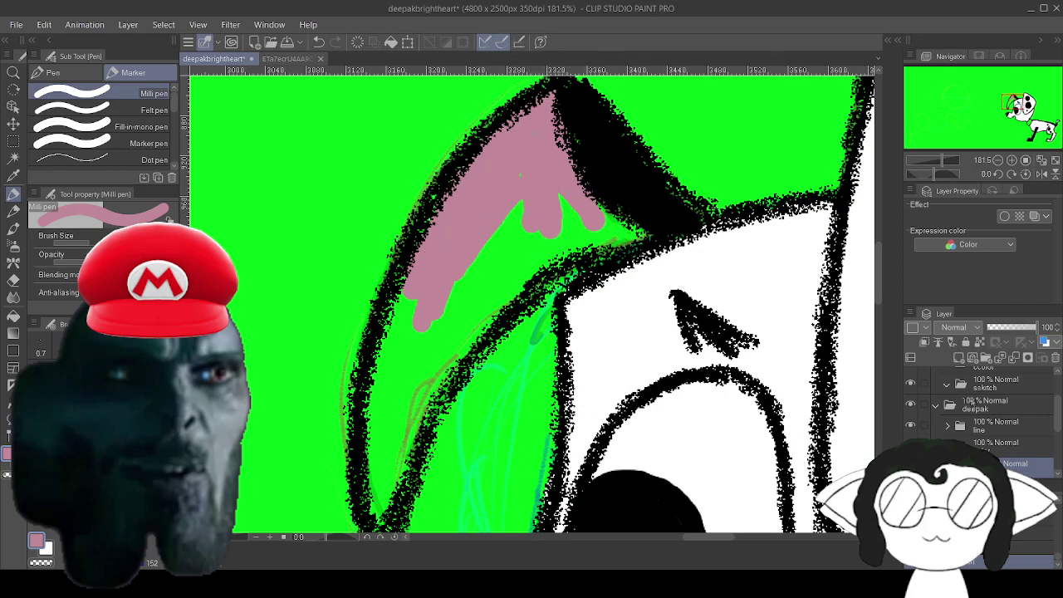
pyautogui.scroll(-2, 963, 399)
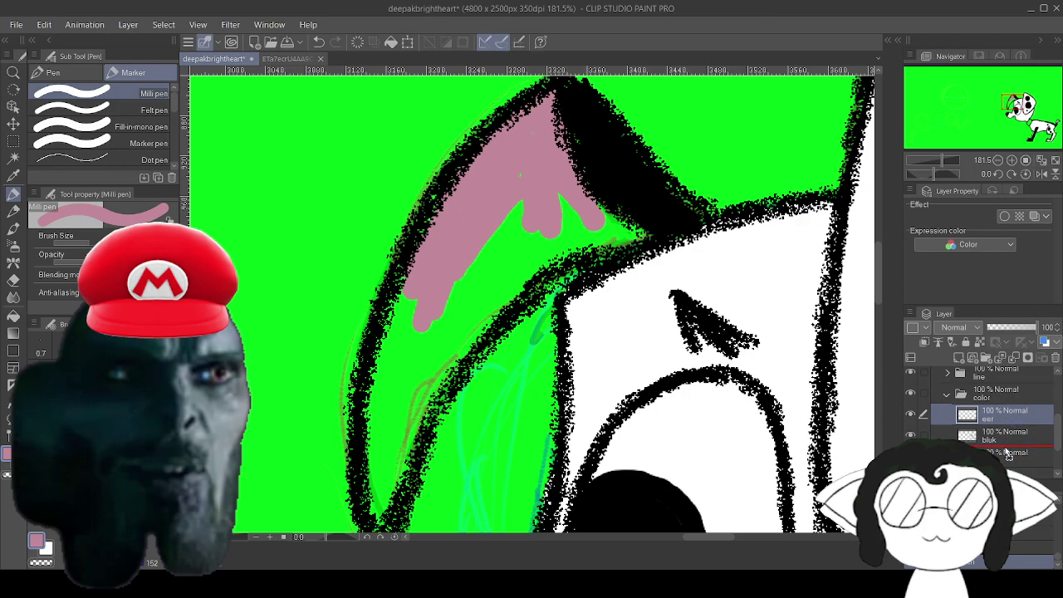
pyautogui.moveTo(1007, 453); pyautogui.dragTo(1007, 451)
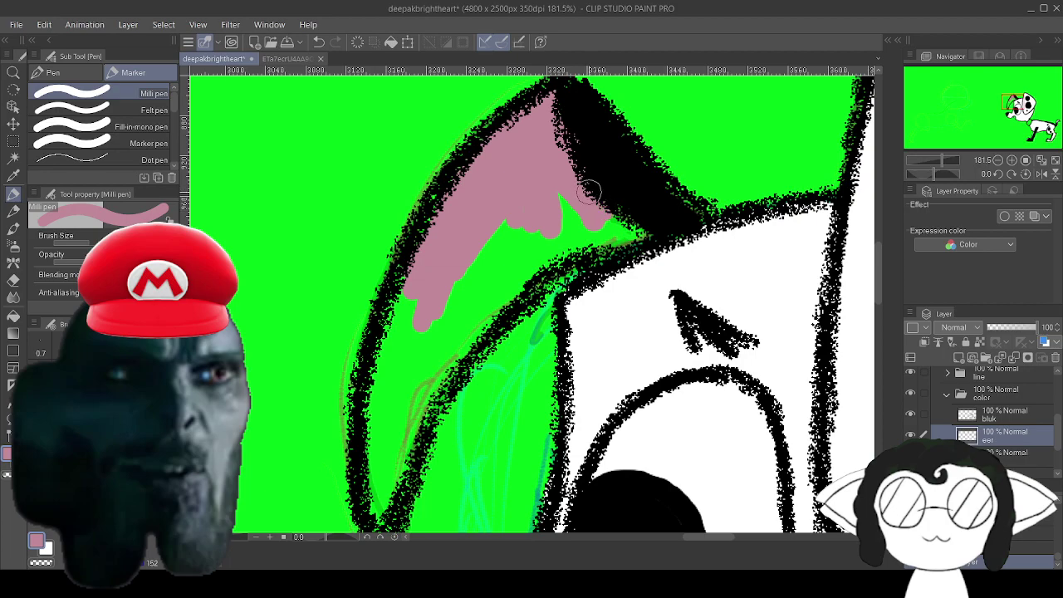
# Fill the rest of the inner ear with pink down to its lower tip, leaving no gaps inside the outline.
pyautogui.moveTo(614, 238)
pyautogui.mouseDown()
pyautogui.moveTo(544, 251)
pyautogui.moveTo(559, 190)
pyautogui.moveTo(593, 177)
pyautogui.moveTo(595, 227)
pyautogui.mouseUp()
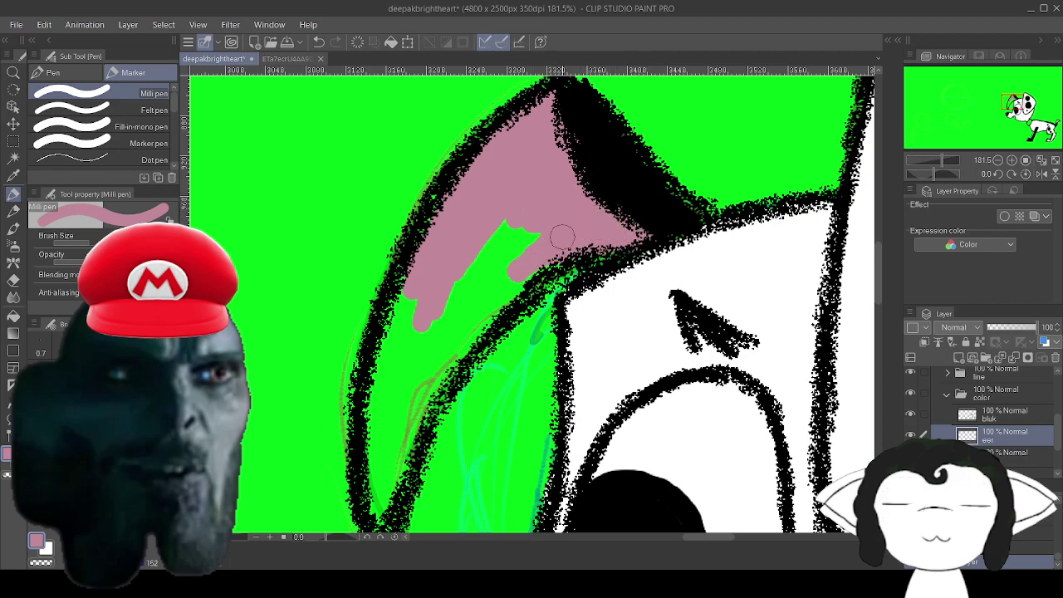
pyautogui.moveTo(515, 234)
pyautogui.mouseDown()
pyautogui.moveTo(440, 278)
pyautogui.moveTo(406, 283)
pyautogui.moveTo(374, 403)
pyautogui.moveTo(375, 390)
pyautogui.mouseUp()
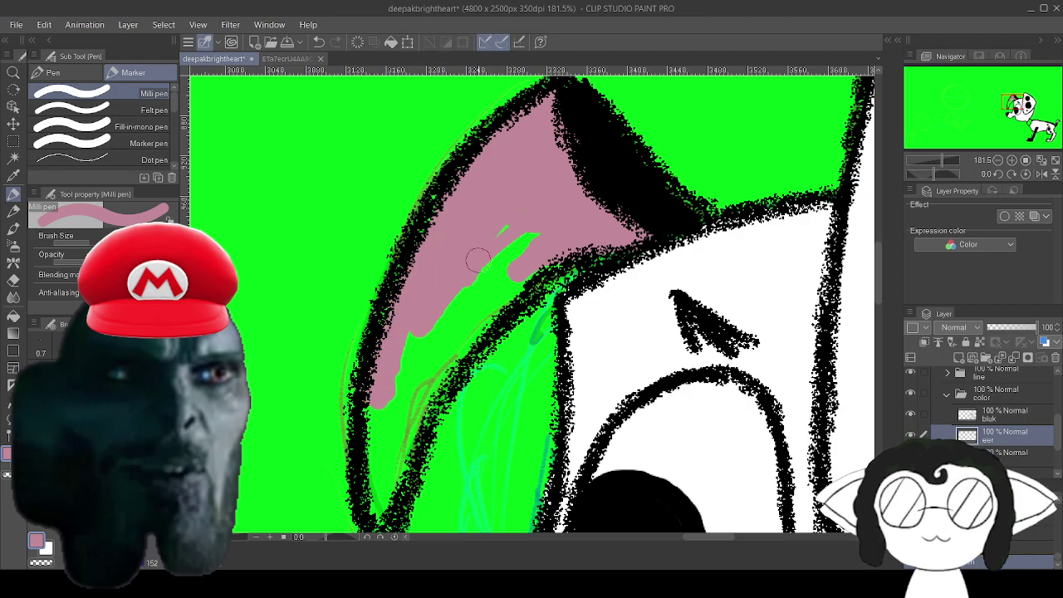
pyautogui.moveTo(478, 260)
pyautogui.mouseDown()
pyautogui.moveTo(499, 289)
pyautogui.moveTo(530, 267)
pyautogui.moveTo(469, 329)
pyautogui.moveTo(427, 398)
pyautogui.moveTo(417, 378)
pyautogui.moveTo(446, 349)
pyautogui.moveTo(368, 425)
pyautogui.moveTo(361, 452)
pyautogui.moveTo(377, 518)
pyautogui.moveTo(420, 410)
pyautogui.mouseUp()
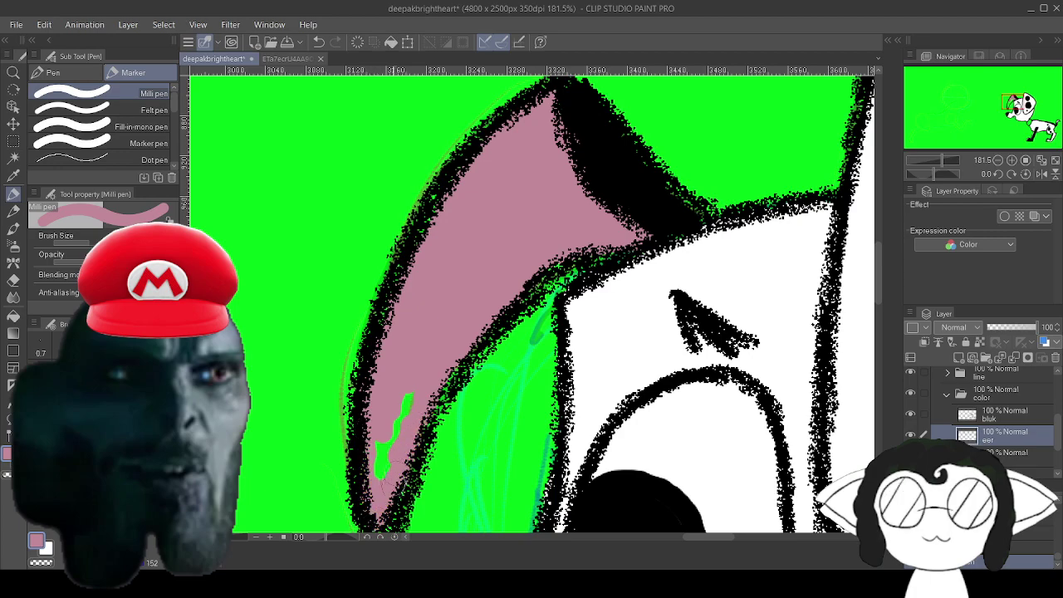
pyautogui.moveTo(390, 486)
pyautogui.mouseDown()
pyautogui.moveTo(374, 419)
pyautogui.moveTo(380, 448)
pyautogui.moveTo(415, 388)
pyautogui.moveTo(432, 303)
pyautogui.mouseUp()
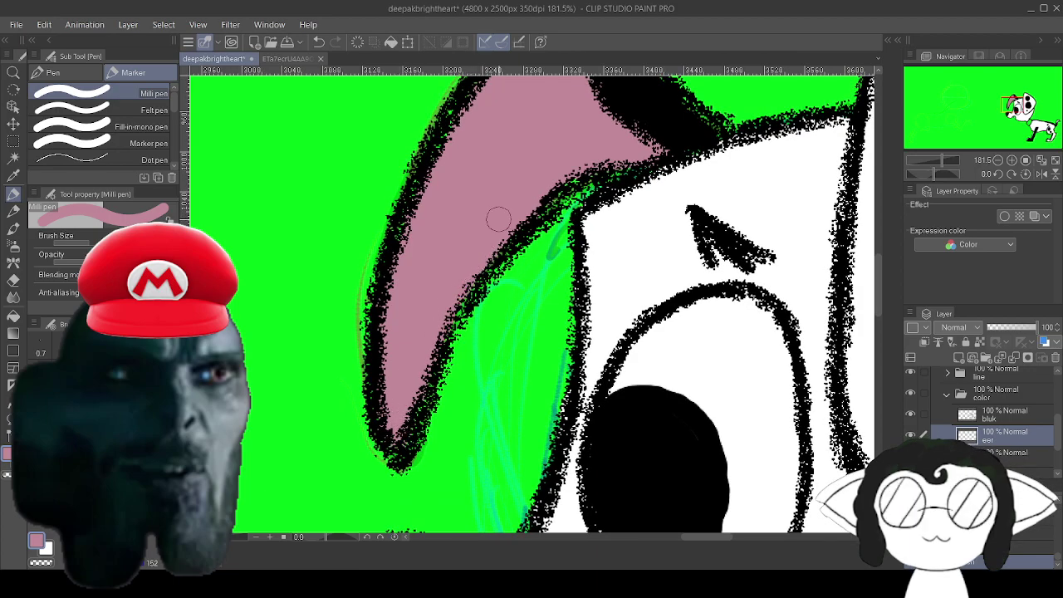
pyautogui.moveTo(541, 168); pyautogui.dragTo(510, 201)
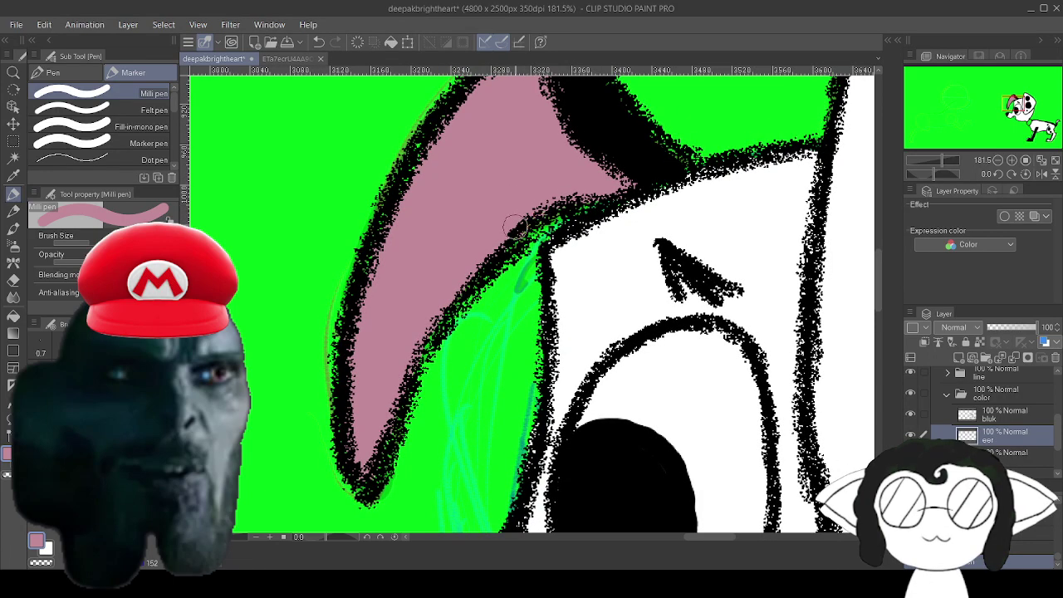
# Choose a red drawing colour for the collar and create a layer named red above the bluk layer.
pyautogui.moveTo(498, 248); pyautogui.dragTo(268, 253)
pyautogui.moveTo(573, 519); pyautogui.dragTo(516, 67)
pyautogui.moveTo(615, 448); pyautogui.dragTo(380, 367)
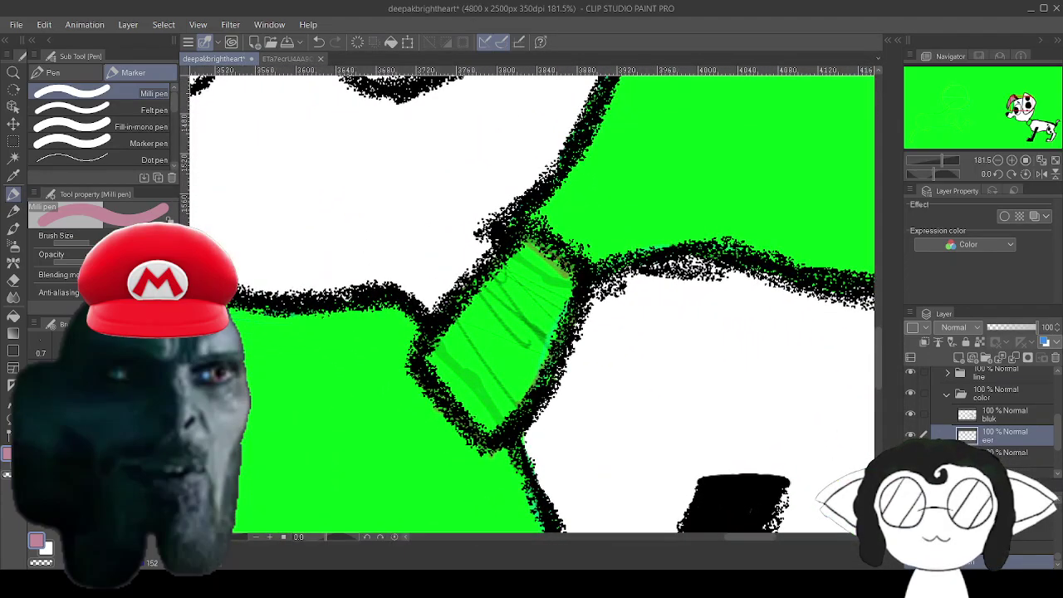
pyautogui.moveTo(731, 307); pyautogui.dragTo(762, 292)
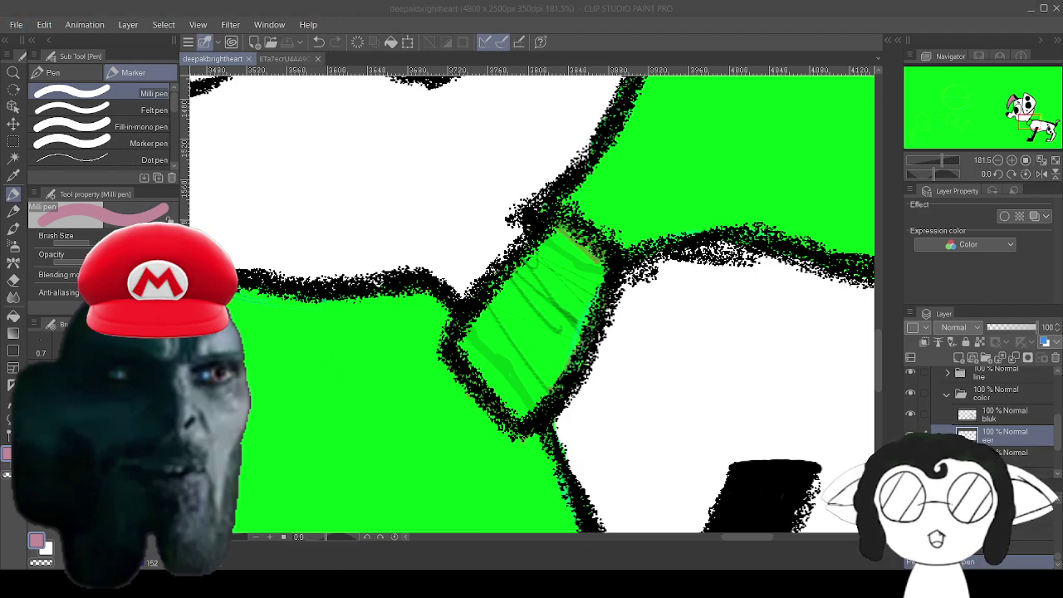
pyautogui.click(579, 342)
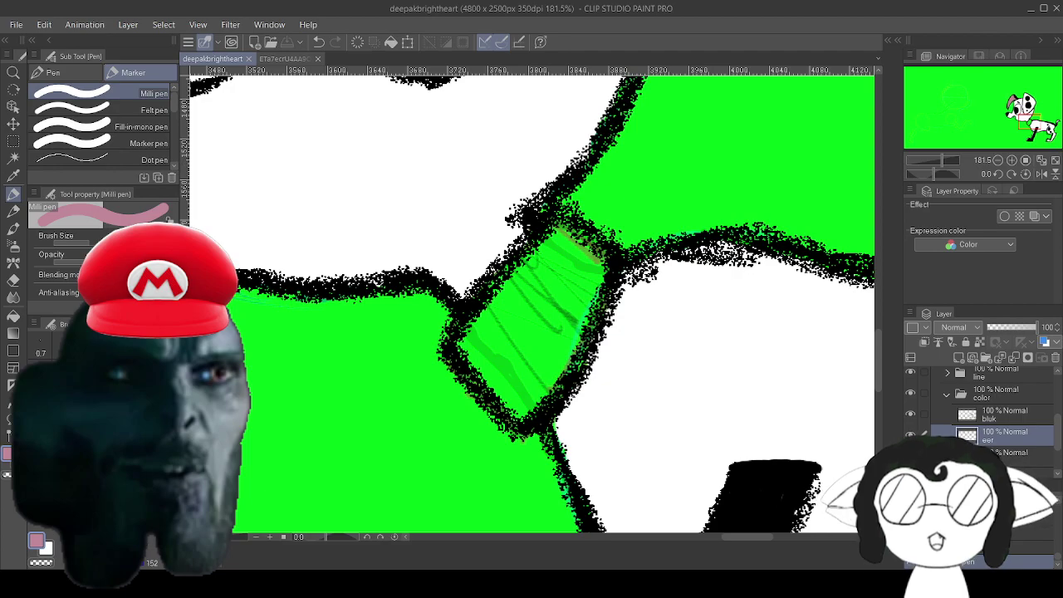
pyautogui.click(137, 460)
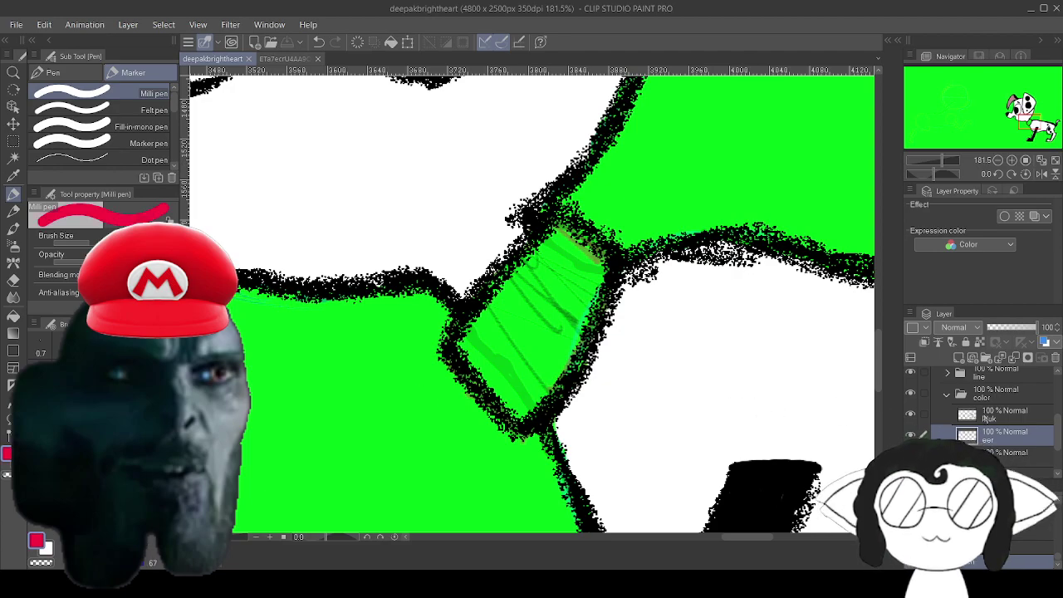
pyautogui.click(954, 412)
pyautogui.click(959, 358)
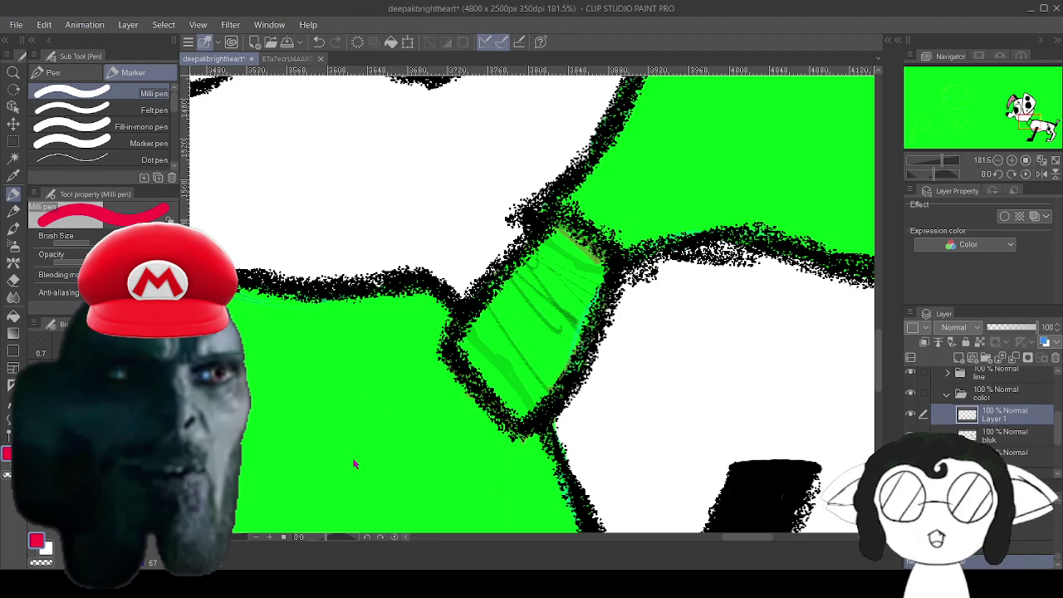
pyautogui.write('red')
pyautogui.press('Return')
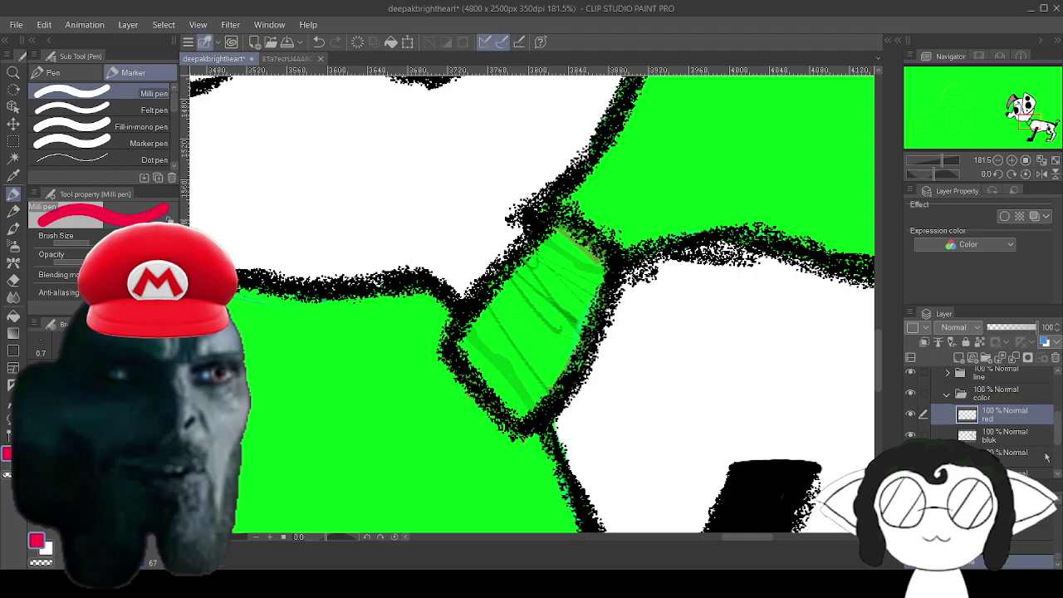
# Create another layer named blu and place it directly below the red layer.
pyautogui.click(959, 358)
pyautogui.doubleClick(996, 413)
pyautogui.write('blu')
pyautogui.press('Return')
pyautogui.moveTo(965, 432); pyautogui.dragTo(965, 443)
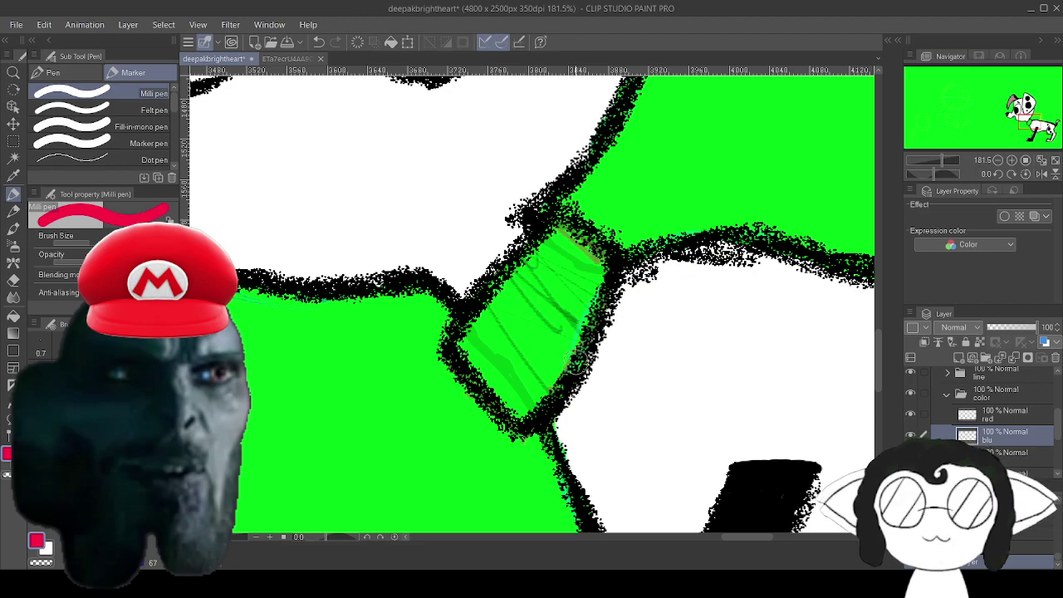
# Fill the collar's wide middle band with red on the blu layer, and move that layer above the red layer.
pyautogui.hotkey('alt', 'Tab')
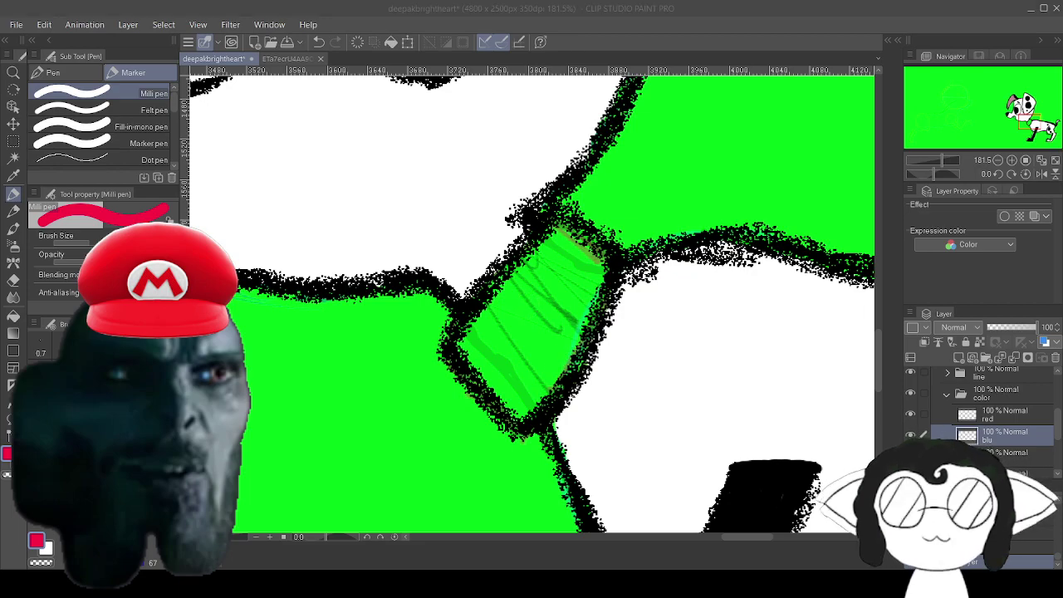
pyautogui.hotkey('alt', 'Tab')
pyautogui.moveTo(476, 314)
pyautogui.mouseDown()
pyautogui.moveTo(503, 340)
pyautogui.moveTo(526, 409)
pyautogui.moveTo(556, 357)
pyautogui.mouseUp()
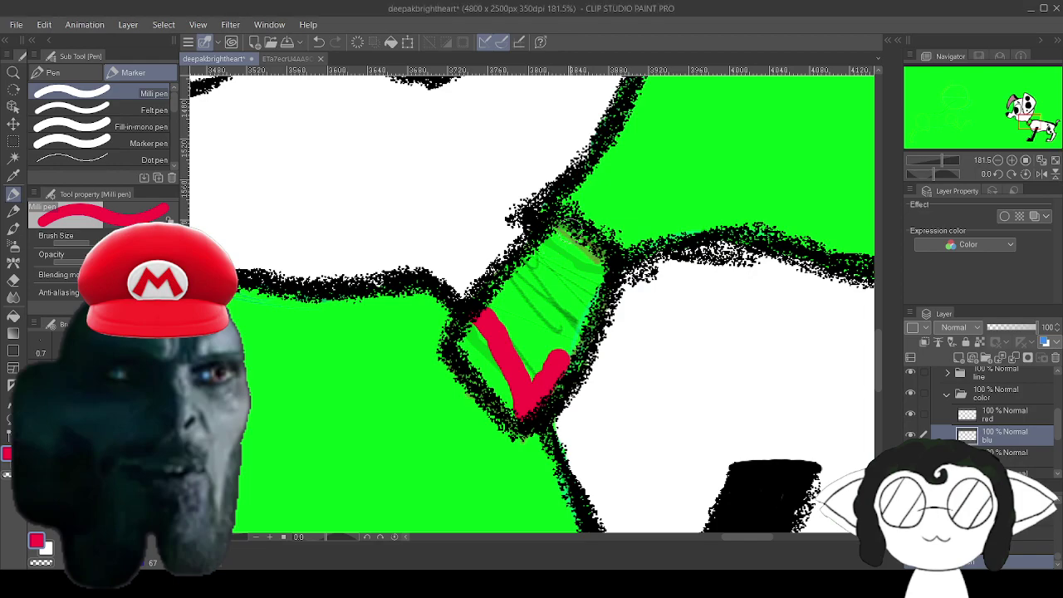
pyautogui.moveTo(557, 218)
pyautogui.mouseDown()
pyautogui.moveTo(591, 303)
pyautogui.moveTo(586, 282)
pyautogui.moveTo(574, 350)
pyautogui.moveTo(567, 342)
pyautogui.moveTo(539, 396)
pyautogui.mouseUp()
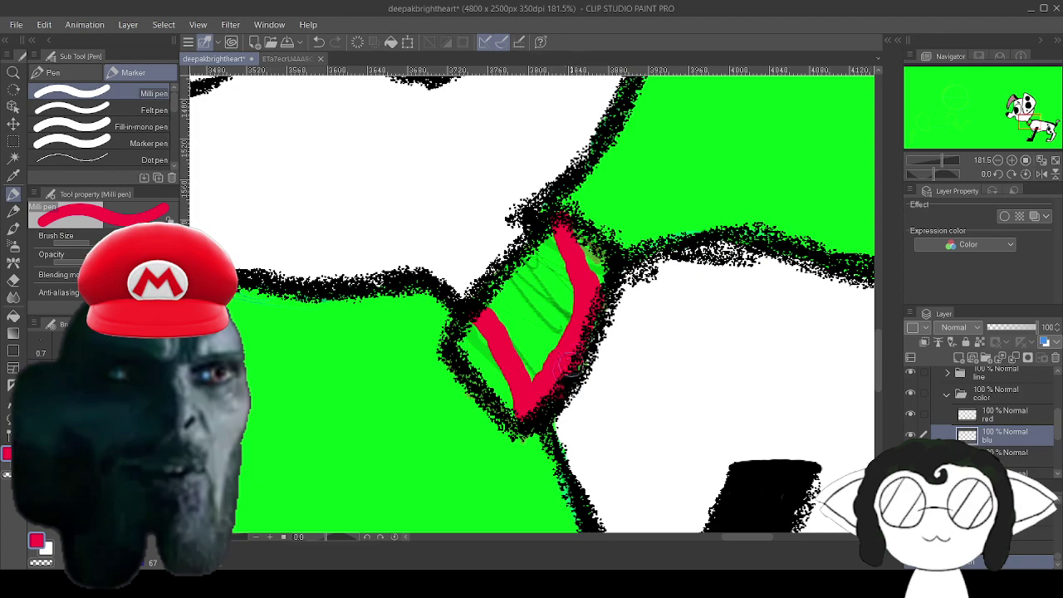
pyautogui.moveTo(540, 372)
pyautogui.mouseDown()
pyautogui.moveTo(490, 307)
pyautogui.moveTo(497, 291)
pyautogui.moveTo(489, 299)
pyautogui.moveTo(550, 241)
pyautogui.moveTo(562, 316)
pyautogui.moveTo(540, 339)
pyautogui.moveTo(539, 269)
pyautogui.moveTo(540, 279)
pyautogui.moveTo(541, 269)
pyautogui.moveTo(498, 304)
pyautogui.moveTo(506, 292)
pyautogui.moveTo(500, 332)
pyautogui.mouseUp()
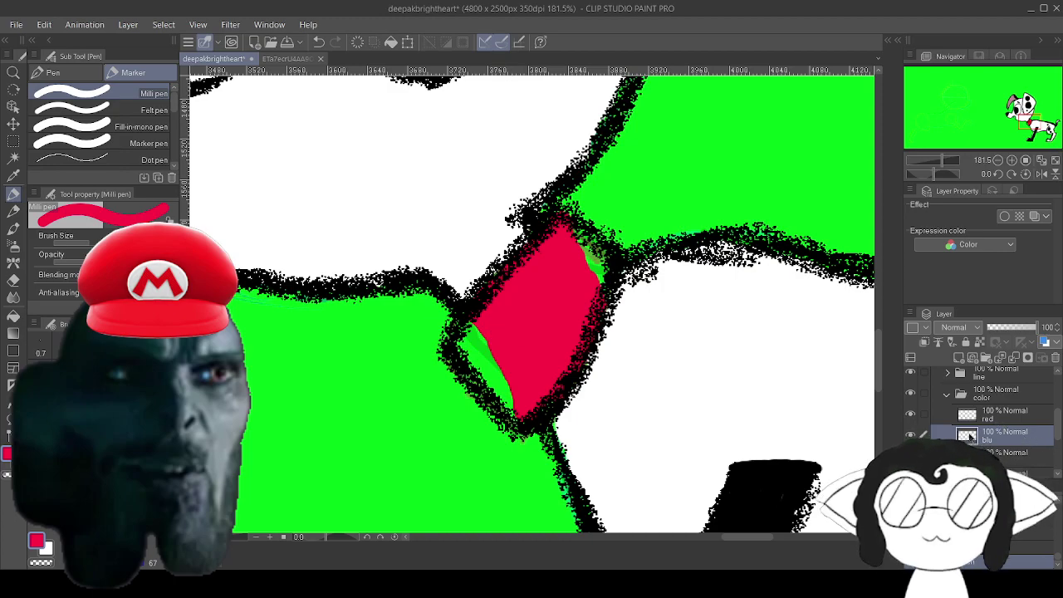
pyautogui.moveTo(1006, 445); pyautogui.dragTo(996, 419)
pyautogui.click(1009, 437)
# Choose a bright cyan drawing colour and paint the narrow strips at both ends of the collar on the red layer.
pyautogui.click(150, 533)
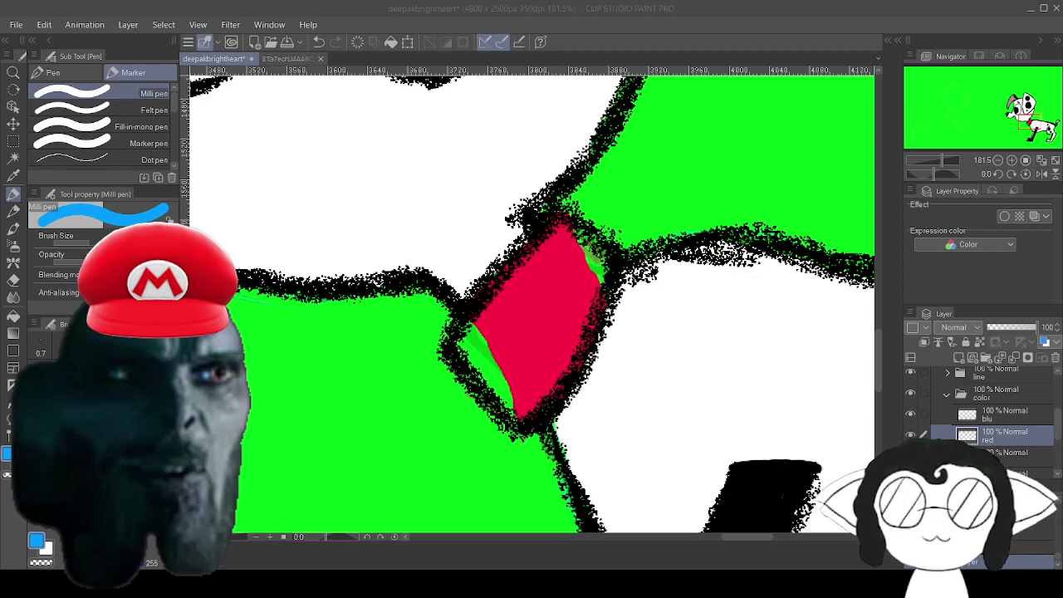
pyautogui.click(149, 558)
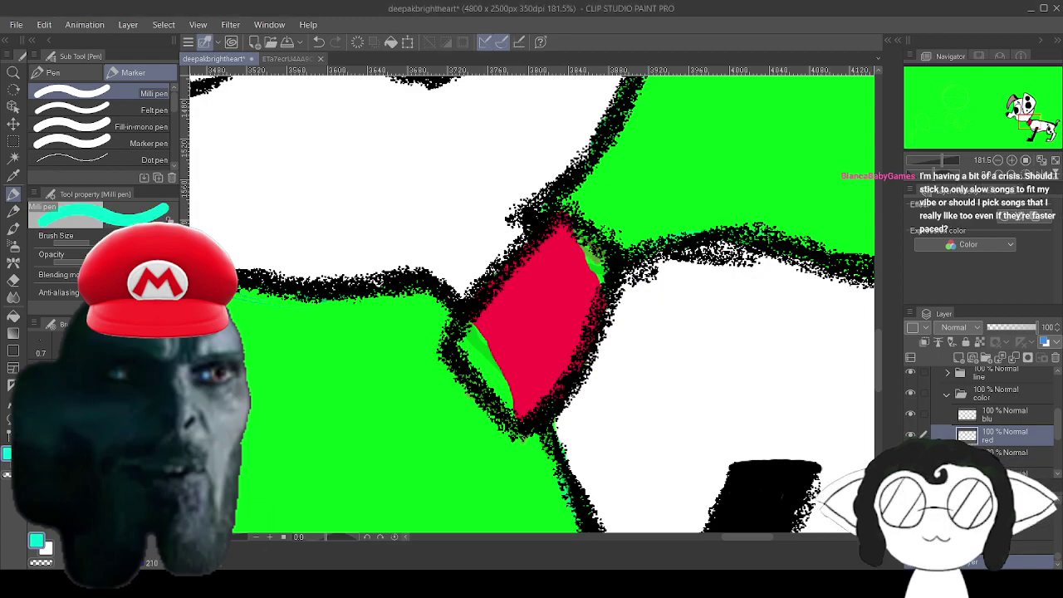
pyautogui.click(152, 553)
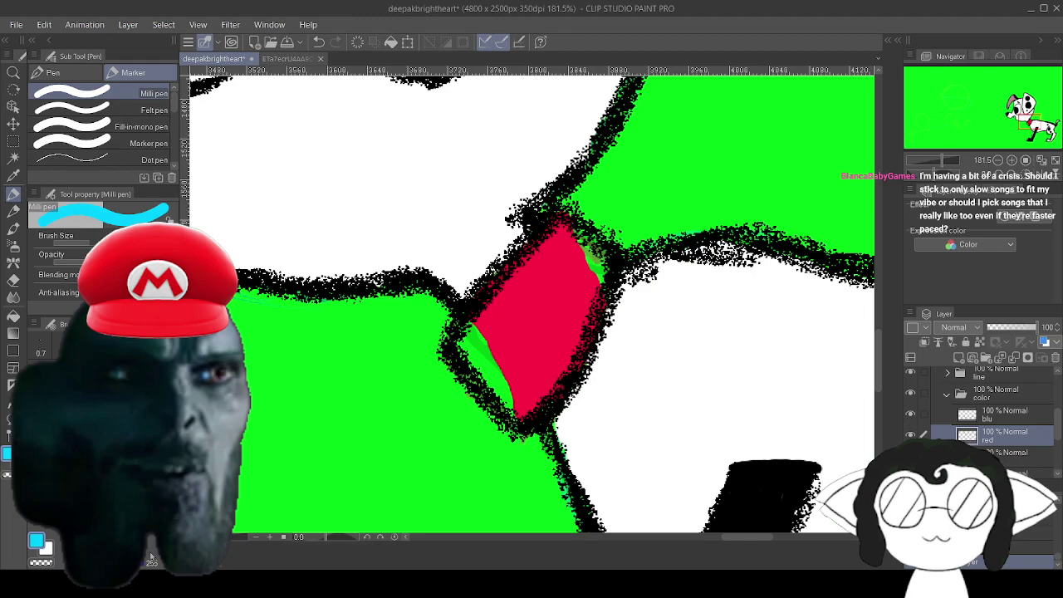
pyautogui.click(135, 551)
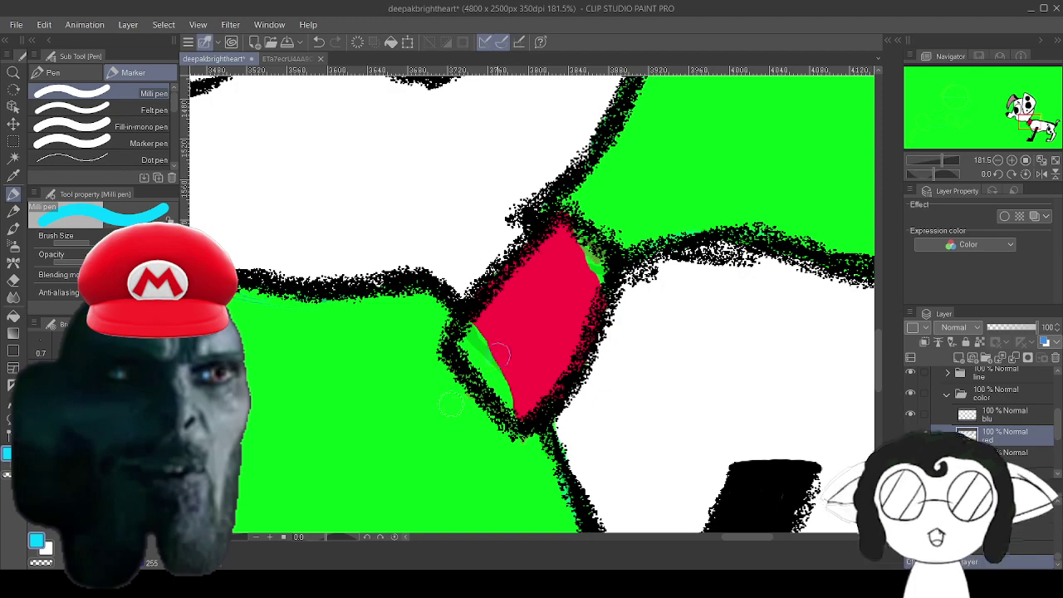
pyautogui.moveTo(493, 359)
pyautogui.mouseDown()
pyautogui.moveTo(496, 329)
pyautogui.moveTo(469, 332)
pyautogui.moveTo(474, 370)
pyautogui.moveTo(469, 362)
pyautogui.moveTo(495, 362)
pyautogui.moveTo(510, 408)
pyautogui.mouseUp()
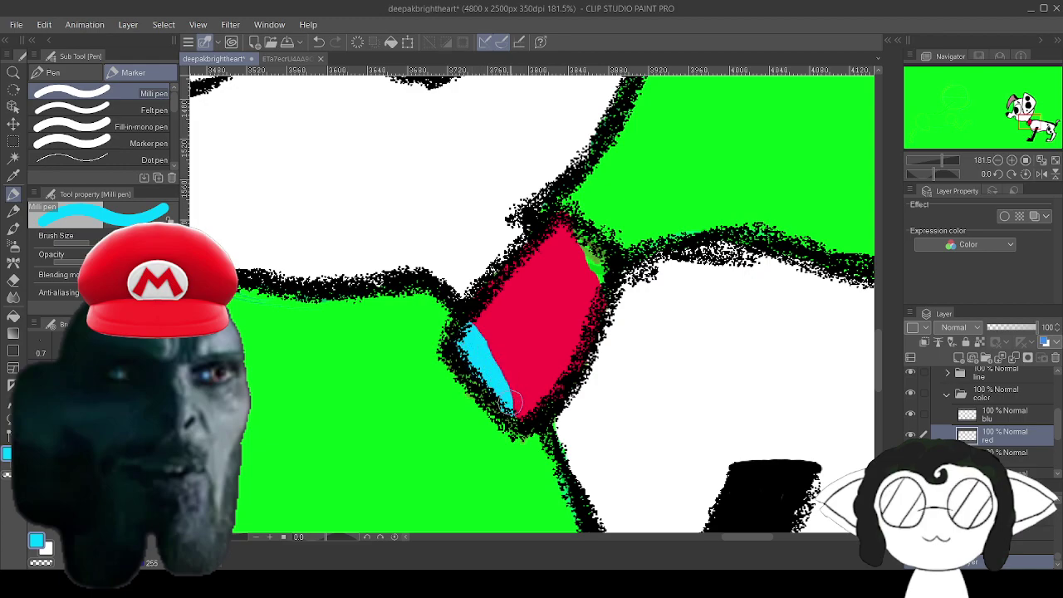
pyautogui.moveTo(582, 293)
pyautogui.mouseDown()
pyautogui.moveTo(593, 258)
pyautogui.moveTo(568, 237)
pyautogui.mouseUp()
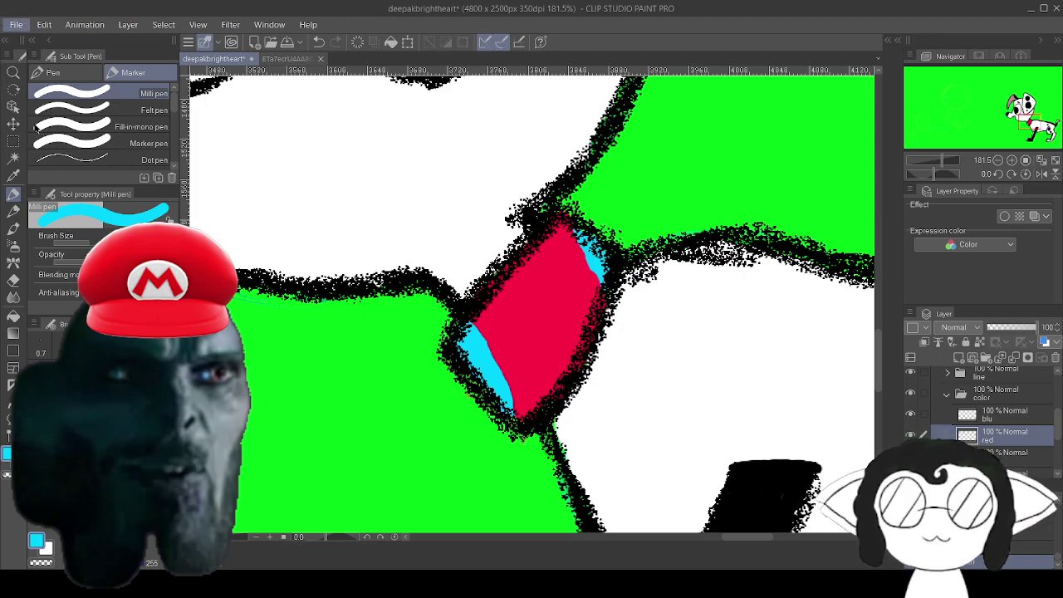
pyautogui.scroll(-1, 395, 285)
pyautogui.scroll(-4, 396, 284)
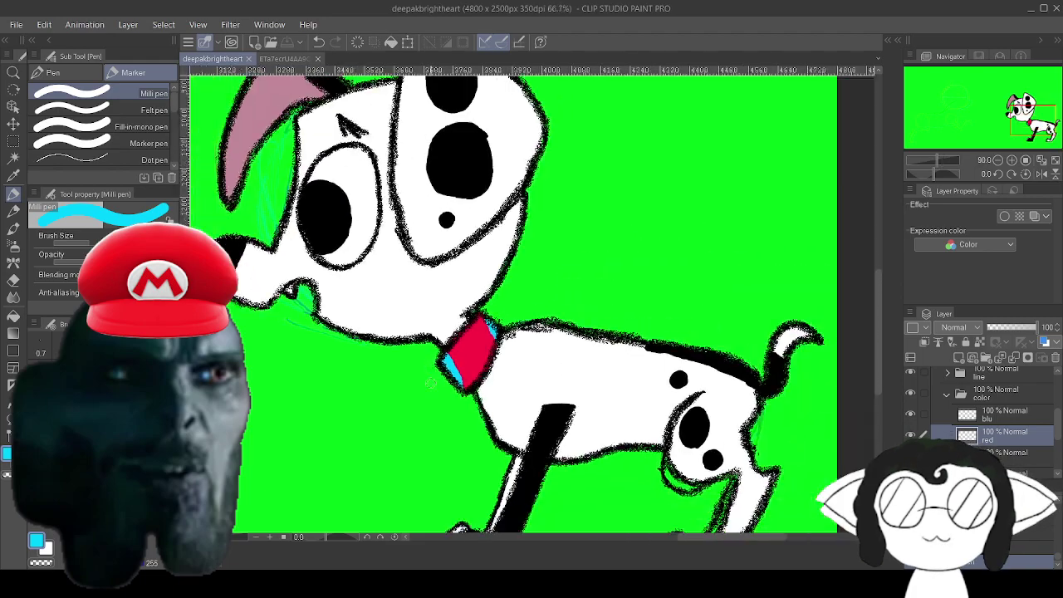
pyautogui.scroll(-3, 417, 392)
pyautogui.scroll(3, 278, 406)
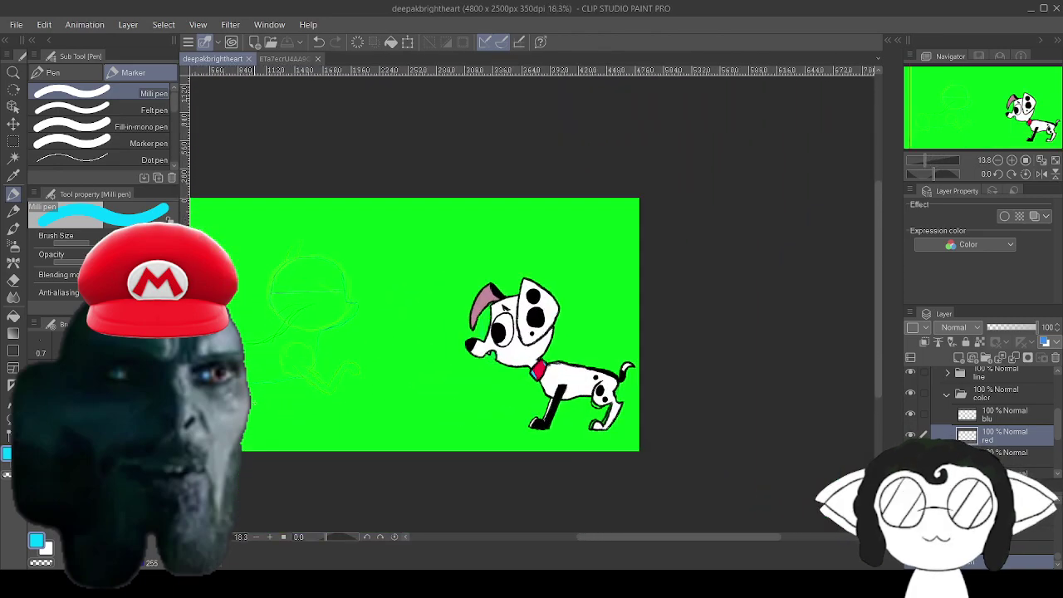
pyautogui.scroll(-4, 621, 438)
pyautogui.scroll(3, 580, 410)
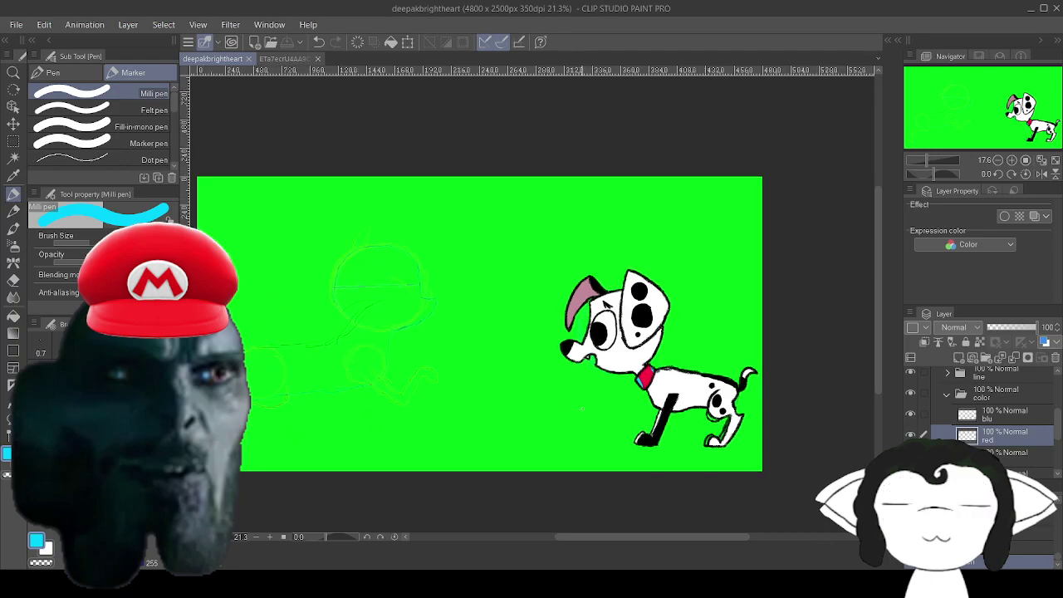
# Set the paper layer's colour to white.
pyautogui.scroll(-1, 582, 409)
pyautogui.scroll(2, 448, 427)
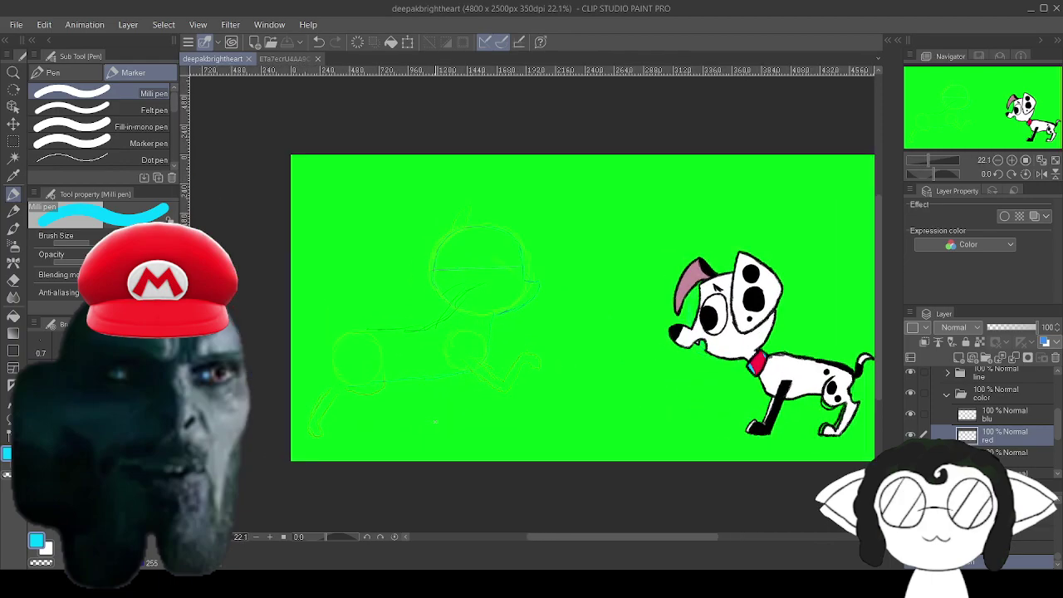
pyautogui.scroll(3, 438, 421)
pyautogui.scroll(-1, 444, 420)
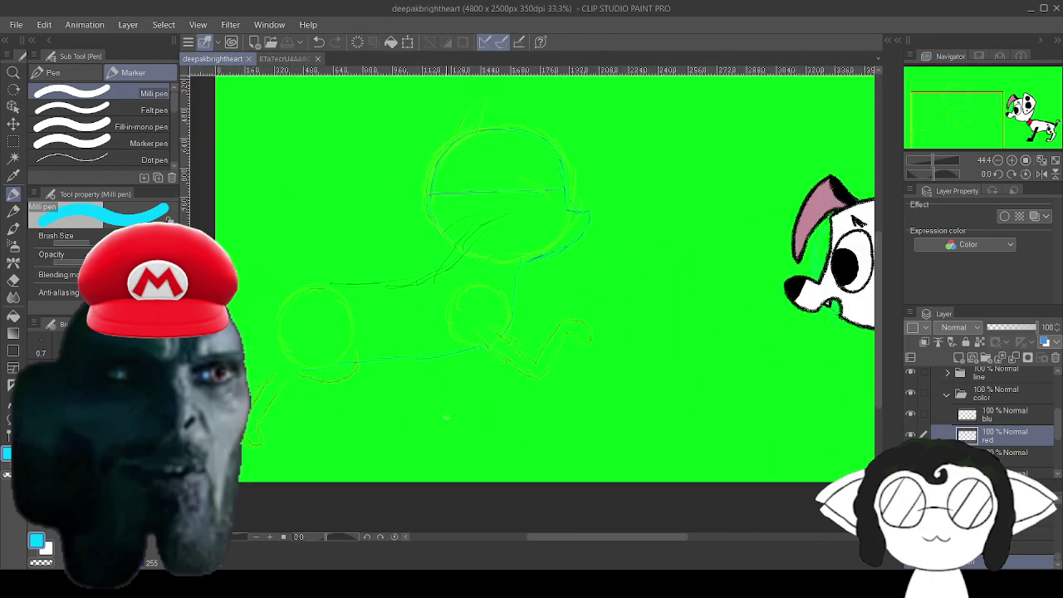
pyautogui.scroll(-3, 442, 419)
pyautogui.scroll(2, 441, 422)
pyautogui.scroll(-3, 963, 440)
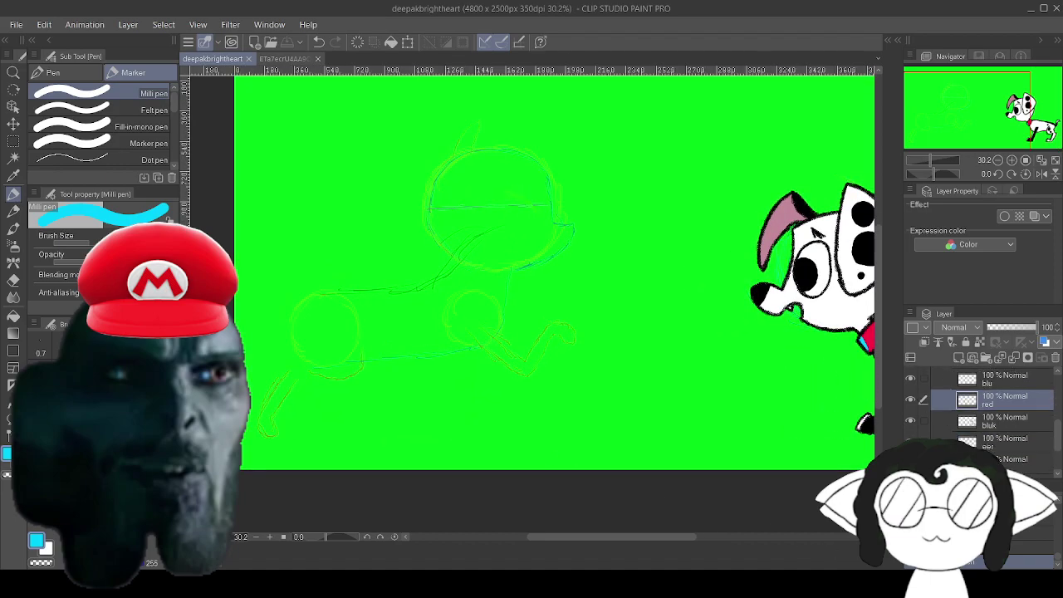
pyautogui.click(1000, 467)
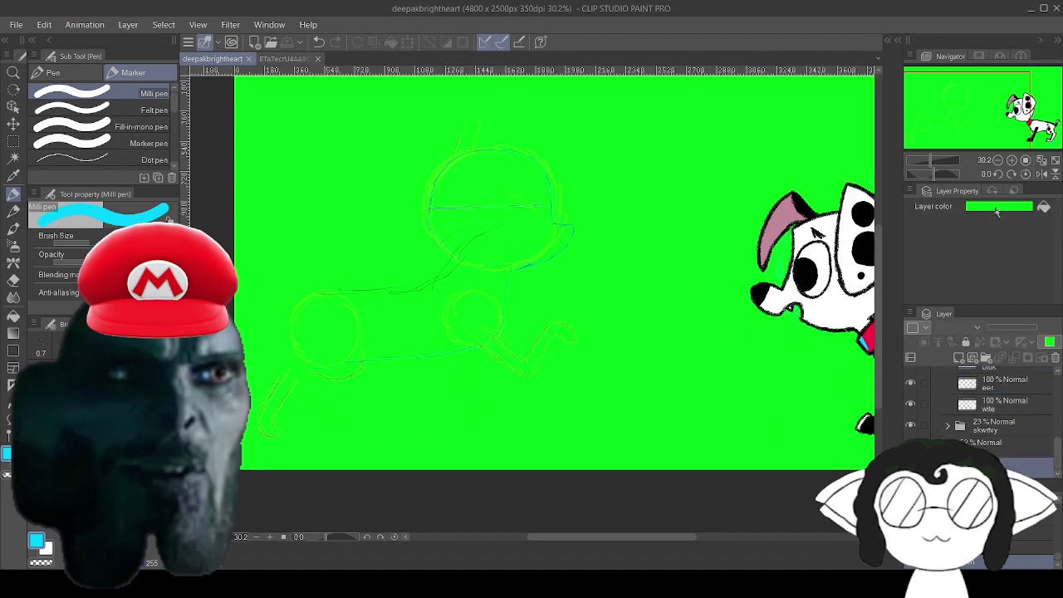
pyautogui.click(992, 210)
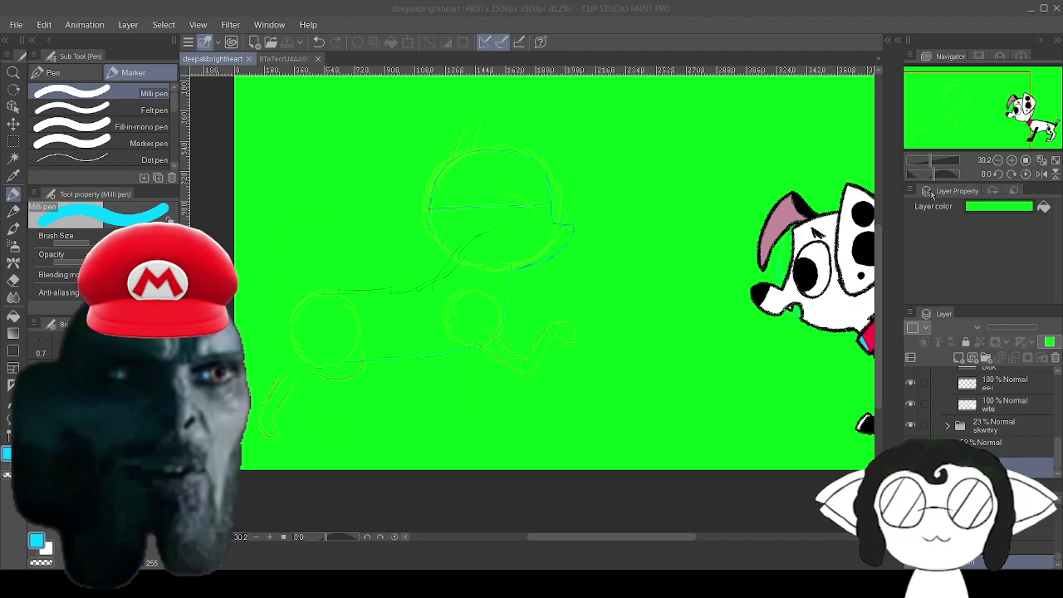
pyautogui.click(887, 189)
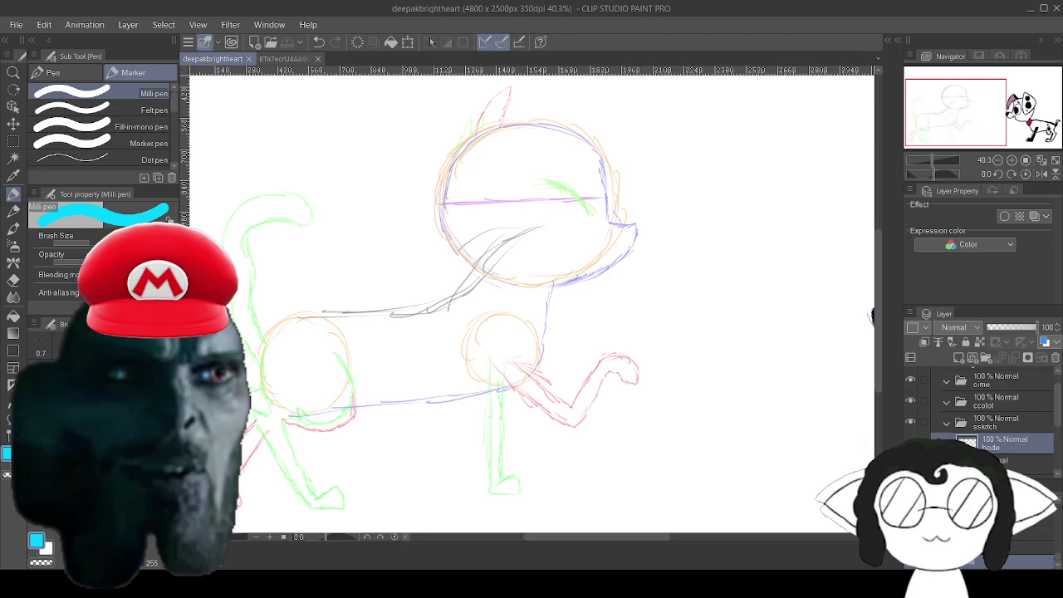
# Choose black with a thinner brush and outline the back of the left dog's head on the bode layer.
pyautogui.click(74, 529)
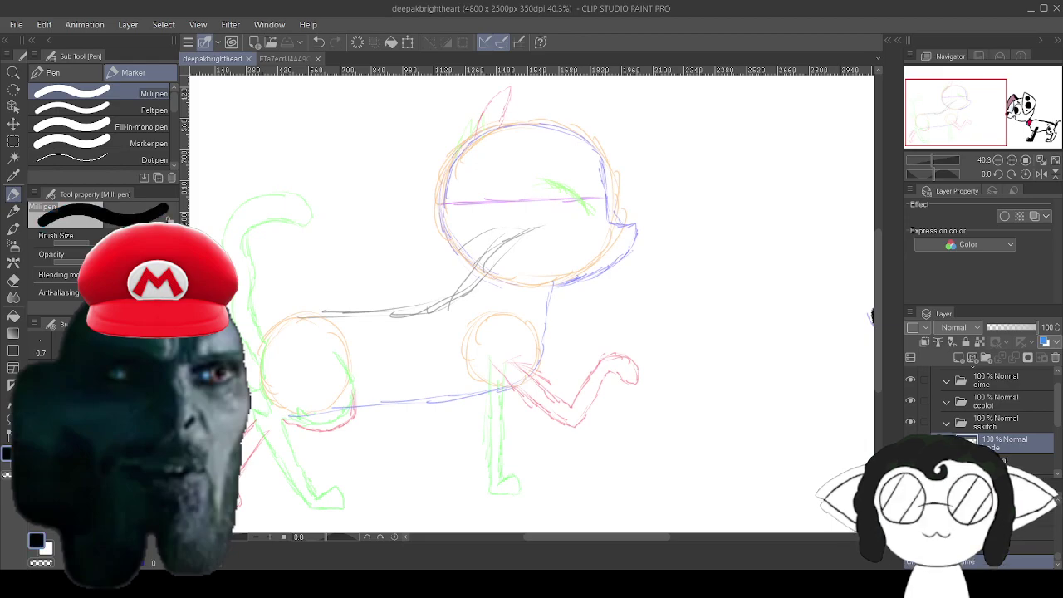
pyautogui.click(87, 357)
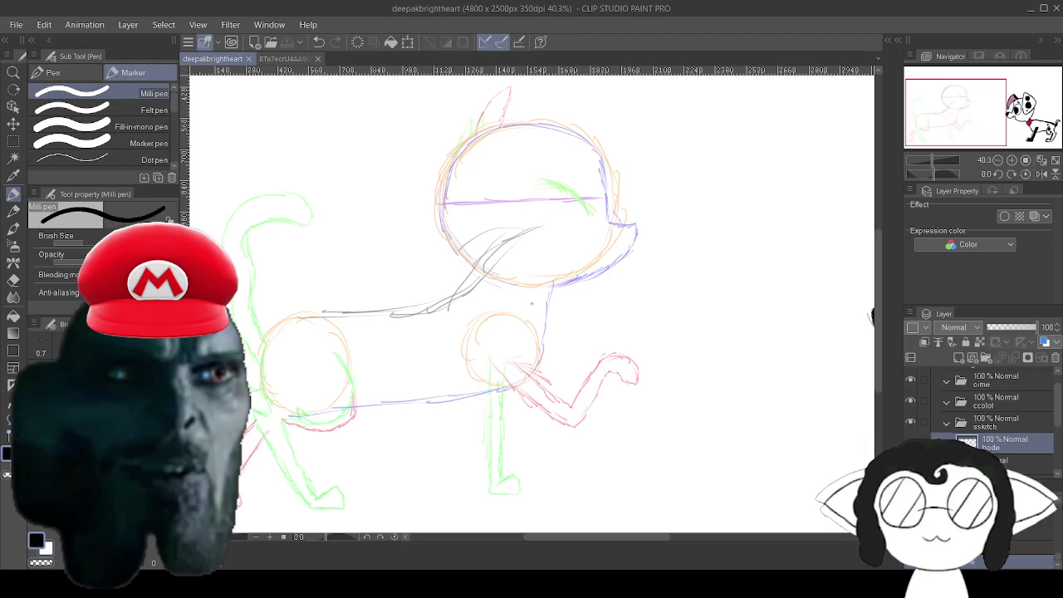
pyautogui.scroll(2, 531, 303)
pyautogui.moveTo(531, 303)
pyautogui.mouseDown()
pyautogui.moveTo(596, 402)
pyautogui.moveTo(600, 480)
pyautogui.mouseUp()
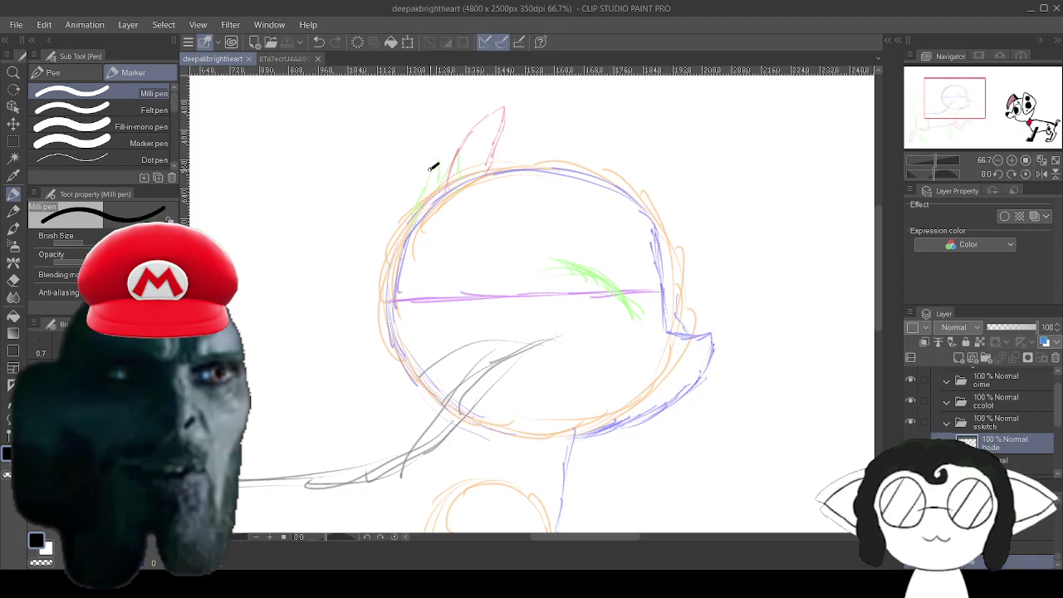
pyautogui.moveTo(412, 193)
pyautogui.mouseDown()
pyautogui.moveTo(441, 165)
pyautogui.moveTo(422, 208)
pyautogui.mouseUp()
pyautogui.moveTo(432, 170)
pyautogui.mouseDown()
pyautogui.moveTo(389, 340)
pyautogui.moveTo(419, 394)
pyautogui.mouseUp()
pyautogui.moveTo(403, 355); pyautogui.dragTo(432, 400)
pyautogui.moveTo(398, 339); pyautogui.dragTo(401, 347)
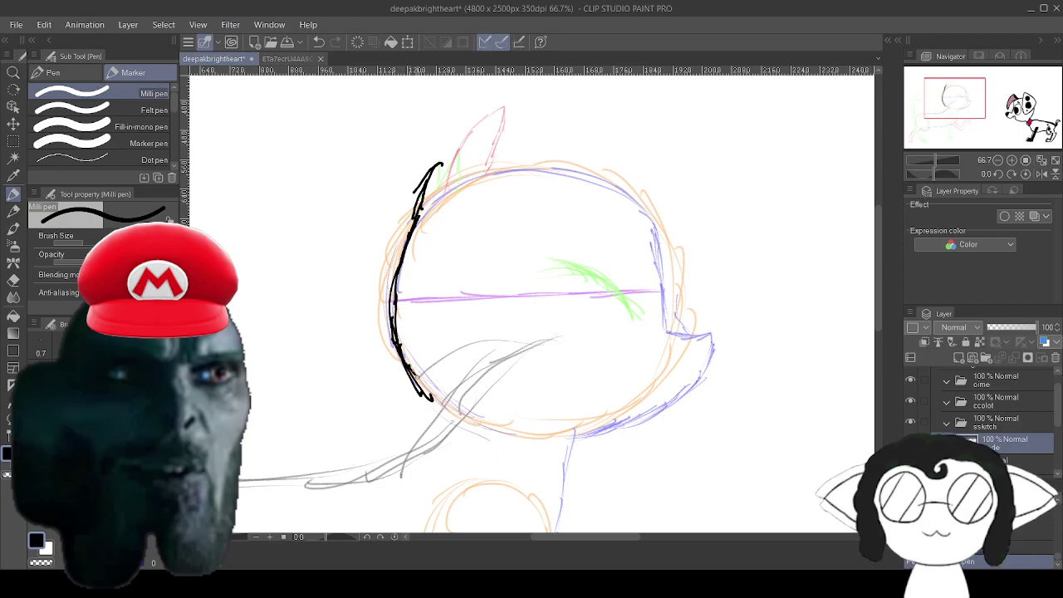
pyautogui.moveTo(423, 383); pyautogui.dragTo(454, 413)
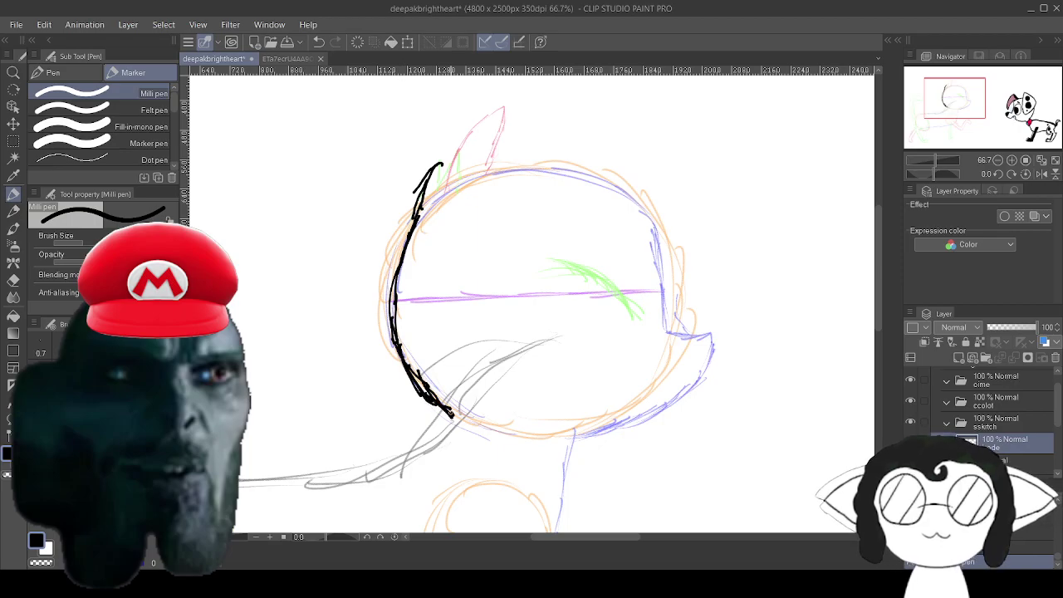
# Outline the jaw, muzzle, forehead and top of the head in black, ending with the small hair tuft beside the ear.
pyautogui.moveTo(855, 394)
pyautogui.mouseDown()
pyautogui.moveTo(414, 268)
pyautogui.moveTo(145, 224)
pyautogui.mouseUp()
pyautogui.hscroll(-10, 531, 299)
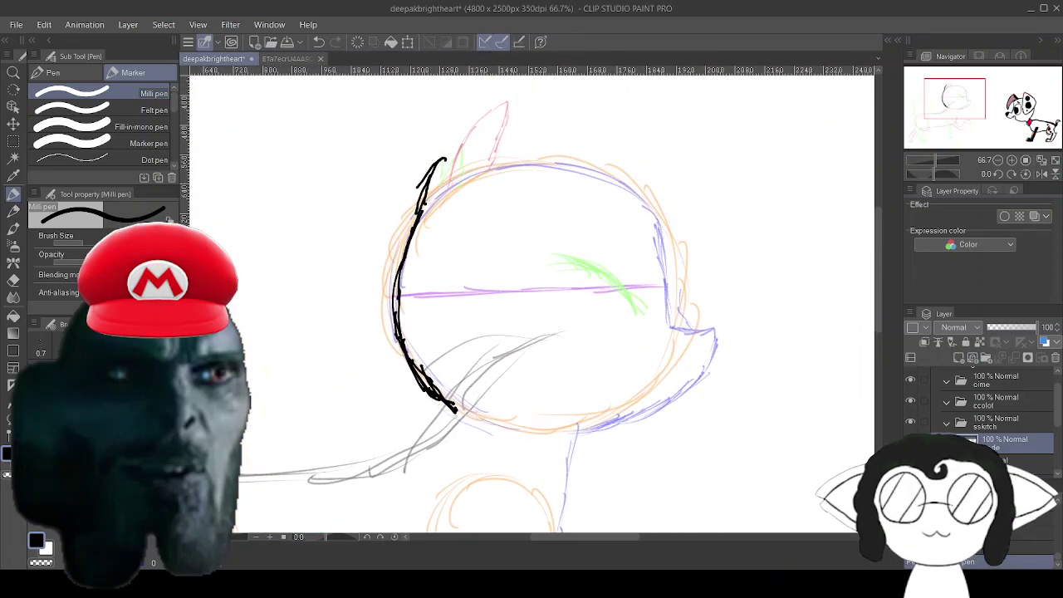
pyautogui.moveTo(568, 435)
pyautogui.mouseDown()
pyautogui.moveTo(684, 396)
pyautogui.moveTo(716, 344)
pyautogui.moveTo(711, 330)
pyautogui.moveTo(695, 337)
pyautogui.moveTo(713, 330)
pyautogui.moveTo(670, 329)
pyautogui.moveTo(661, 246)
pyautogui.moveTo(668, 256)
pyautogui.moveTo(664, 267)
pyautogui.moveTo(651, 210)
pyautogui.moveTo(610, 181)
pyautogui.moveTo(538, 165)
pyautogui.moveTo(454, 187)
pyautogui.moveTo(446, 178)
pyautogui.moveTo(462, 151)
pyautogui.moveTo(468, 180)
pyautogui.mouseUp()
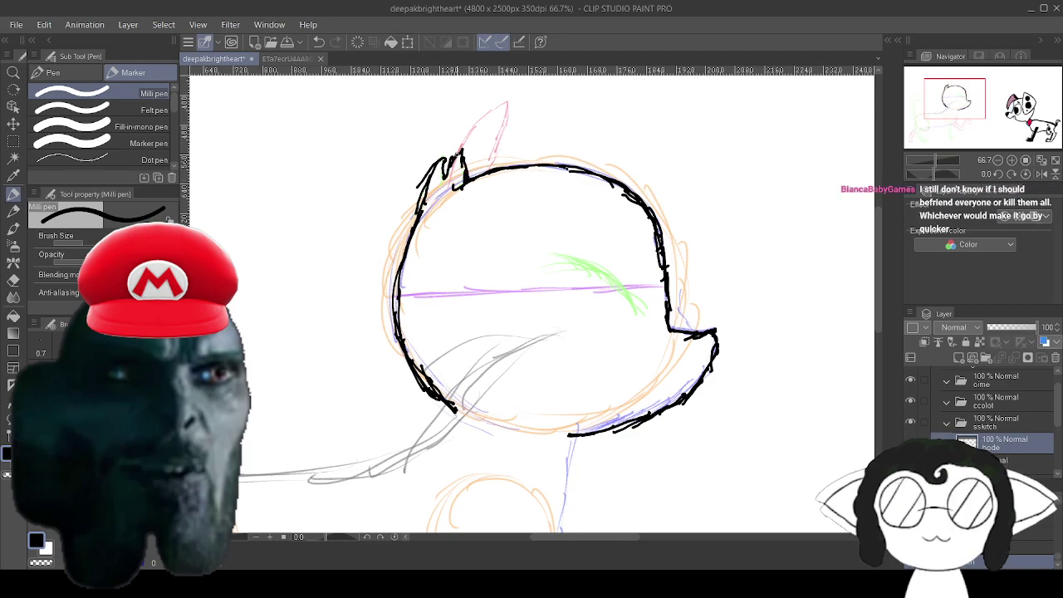
pyautogui.moveTo(458, 156); pyautogui.dragTo(508, 103)
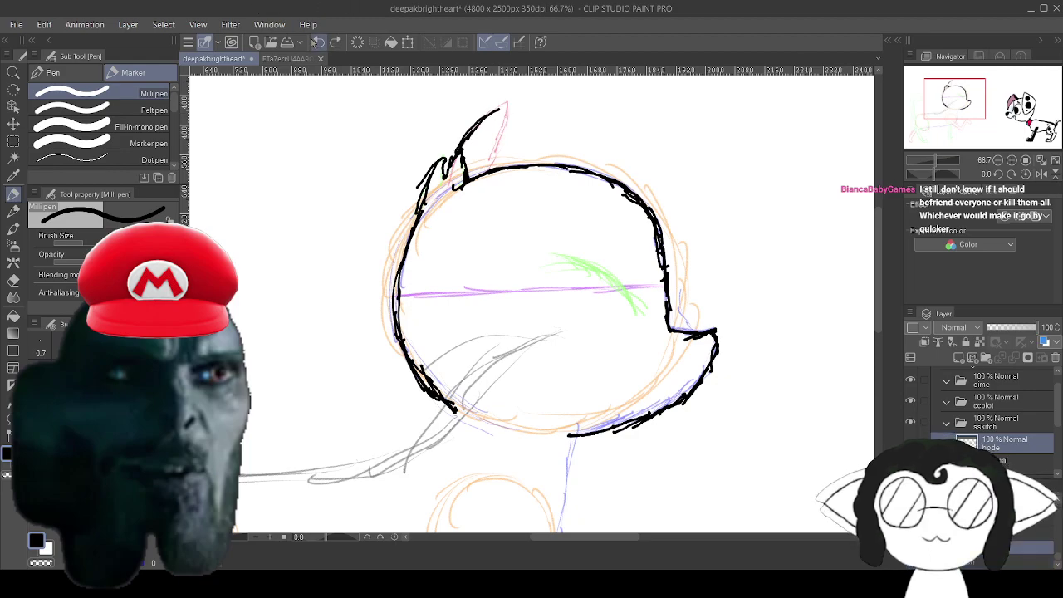
pyautogui.click(318, 42)
pyautogui.click(318, 42)
pyautogui.click(318, 41)
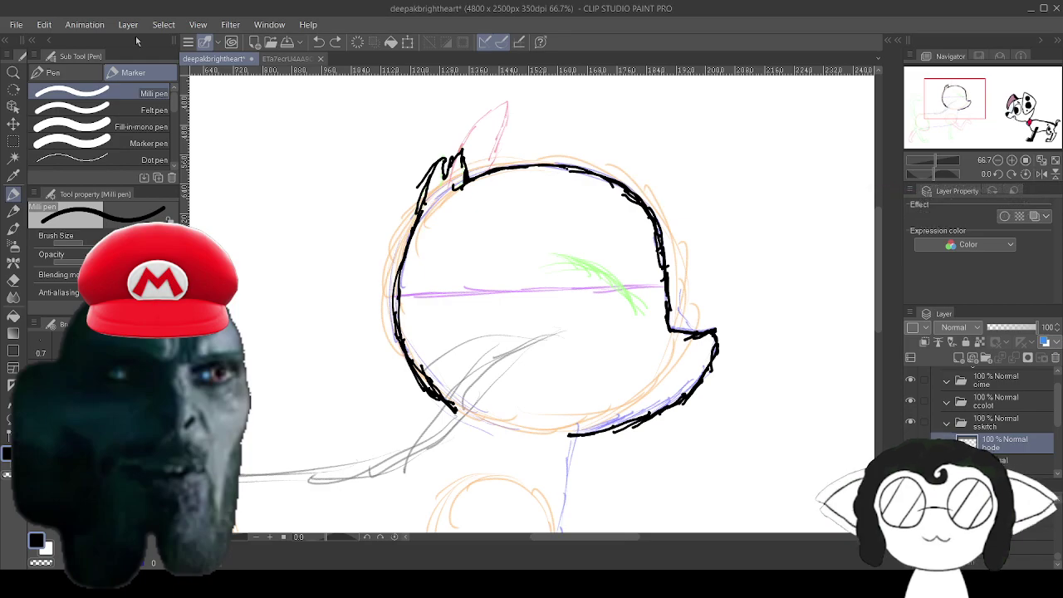
# Outline both edges of the pointed ear in black and save the file.
pyautogui.moveTo(501, 128); pyautogui.dragTo(488, 173)
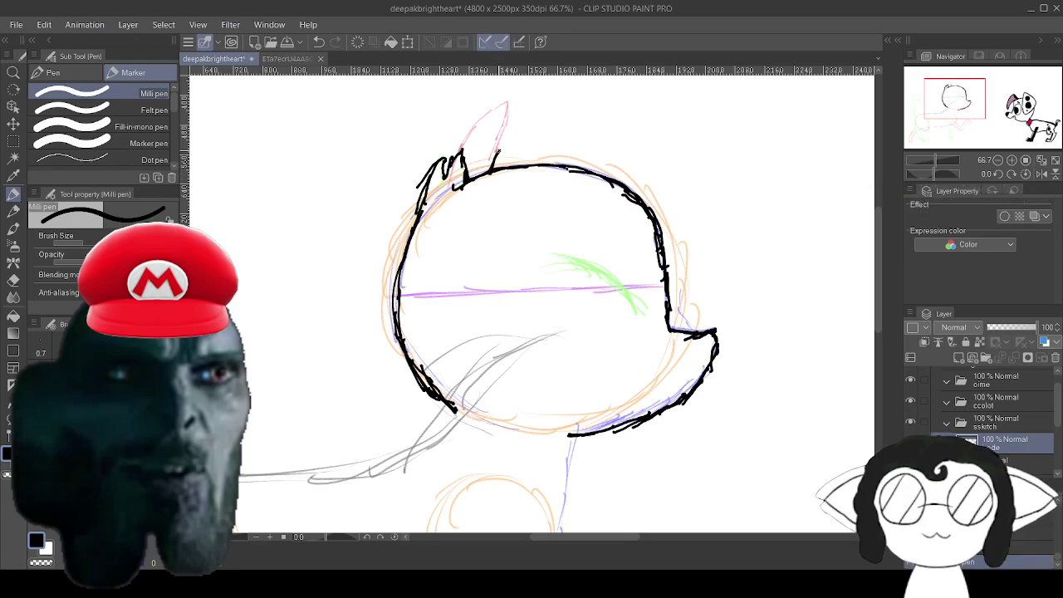
pyautogui.moveTo(509, 107); pyautogui.dragTo(497, 165)
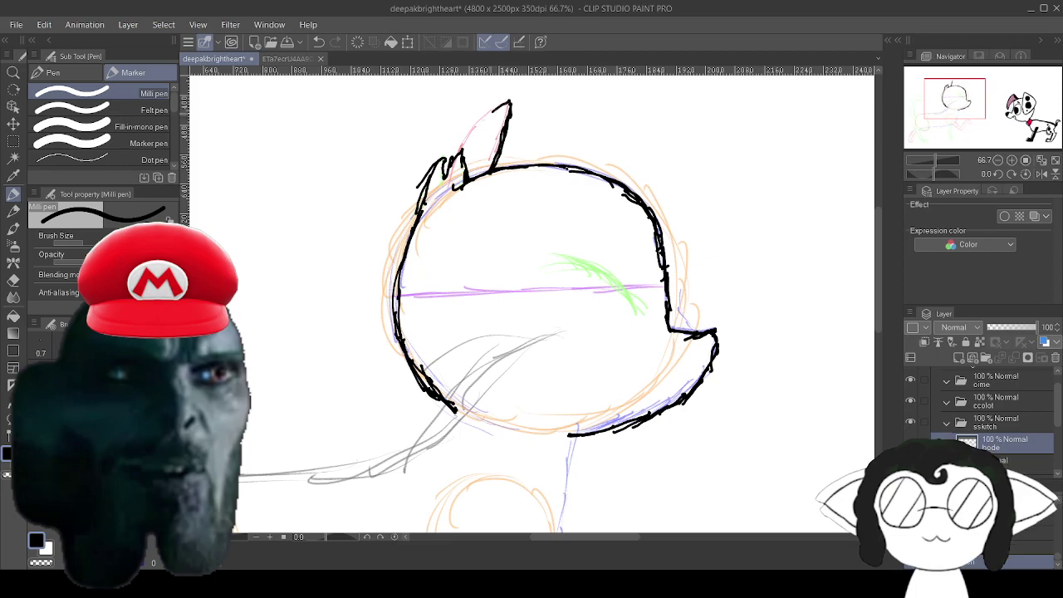
pyautogui.moveTo(475, 127)
pyautogui.mouseDown()
pyautogui.moveTo(505, 104)
pyautogui.moveTo(455, 157)
pyautogui.mouseUp()
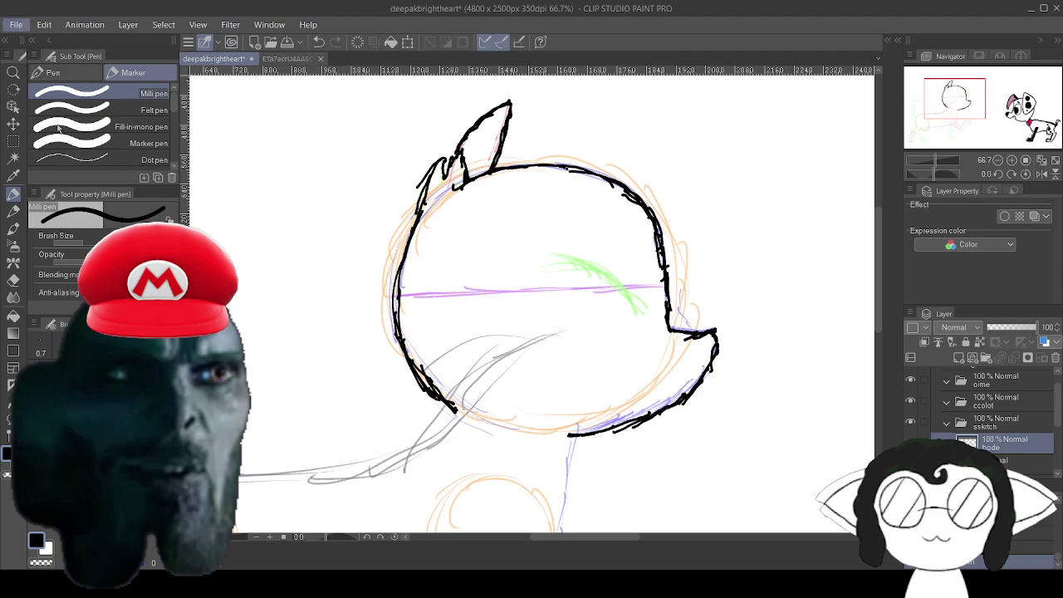
pyautogui.hotkey('ctrl', 's')
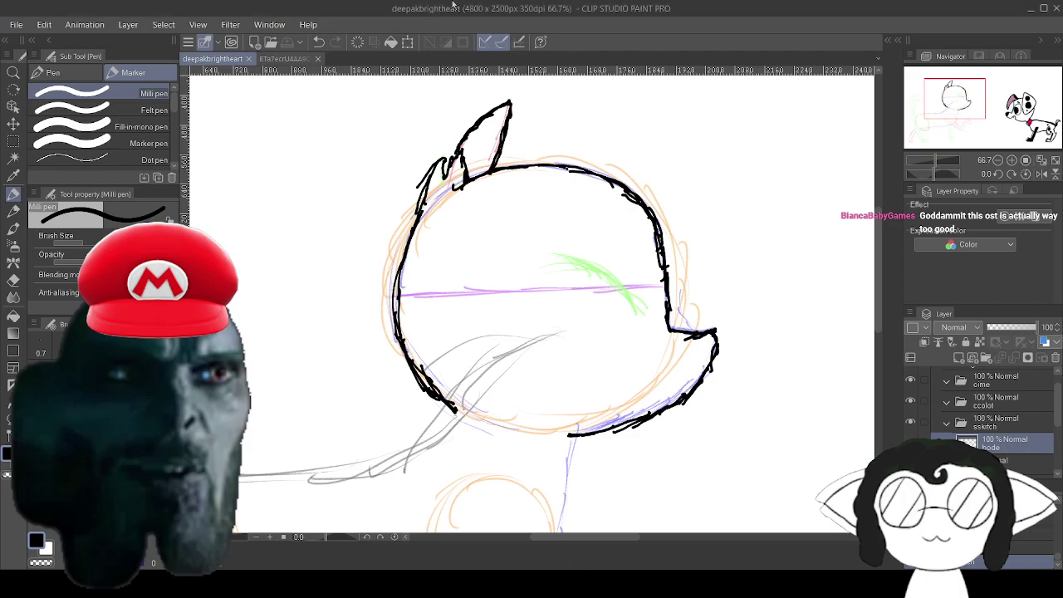
# Draw the black chest line down from the jaw and curve it into the front part of the belly.
pyautogui.scroll(-7, 620, 444)
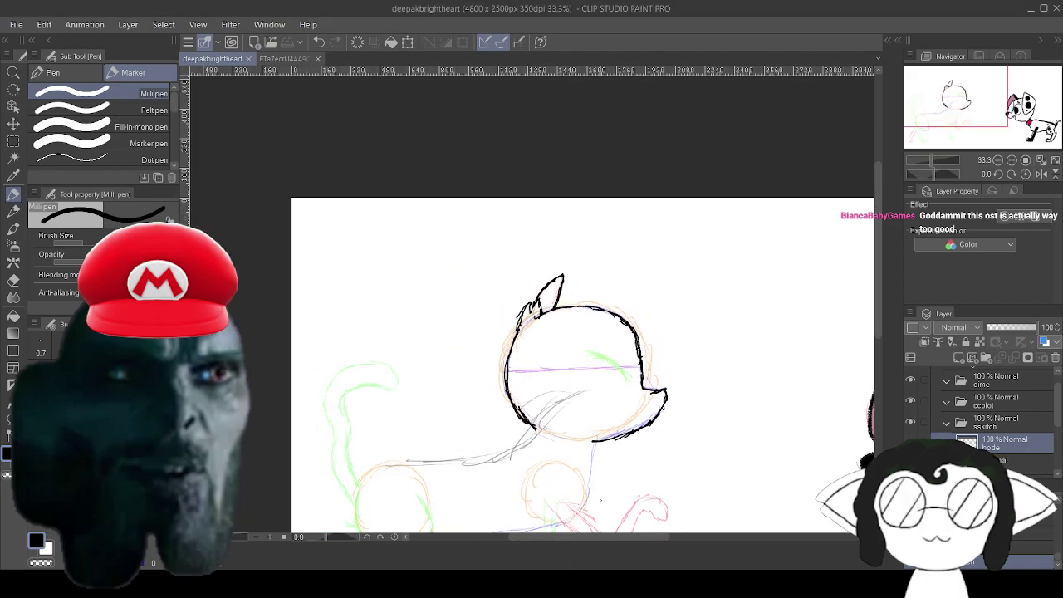
pyautogui.scroll(11, 584, 488)
pyautogui.scroll(-3, 582, 487)
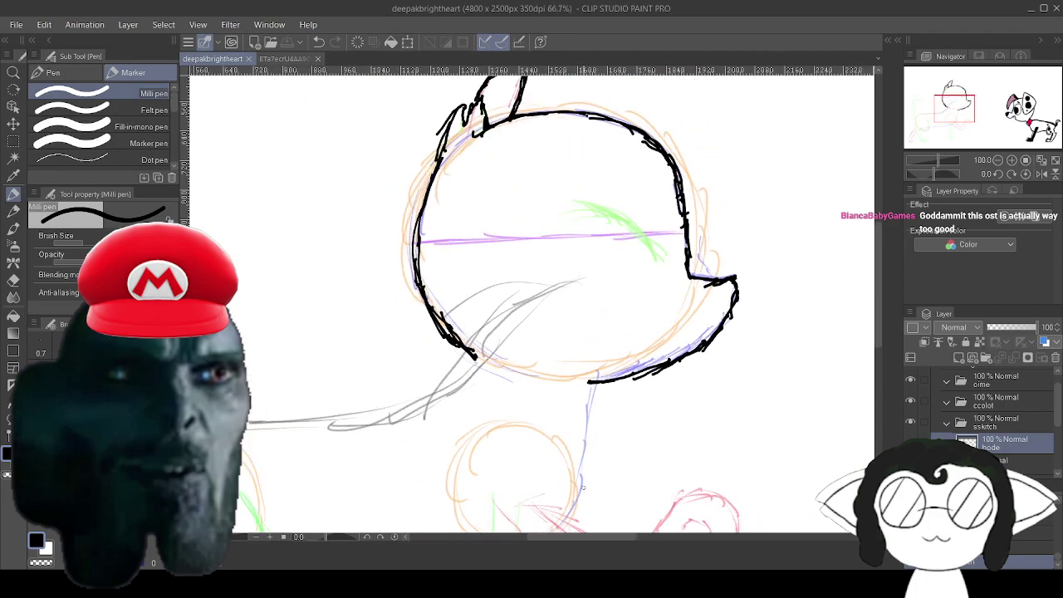
pyautogui.scroll(3, 553, 460)
pyautogui.scroll(3, 553, 461)
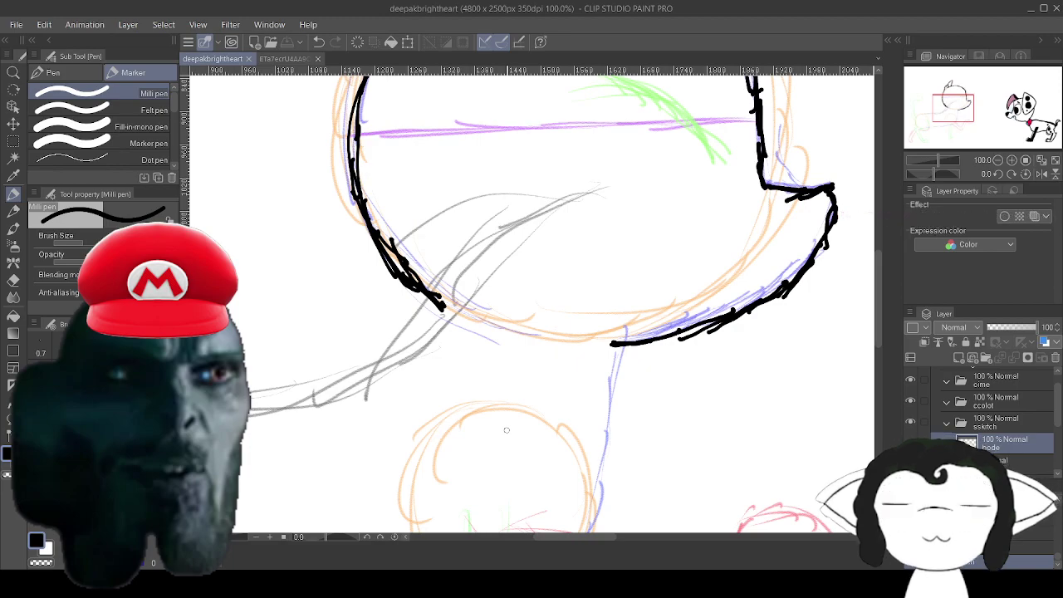
pyautogui.scroll(-5, 507, 429)
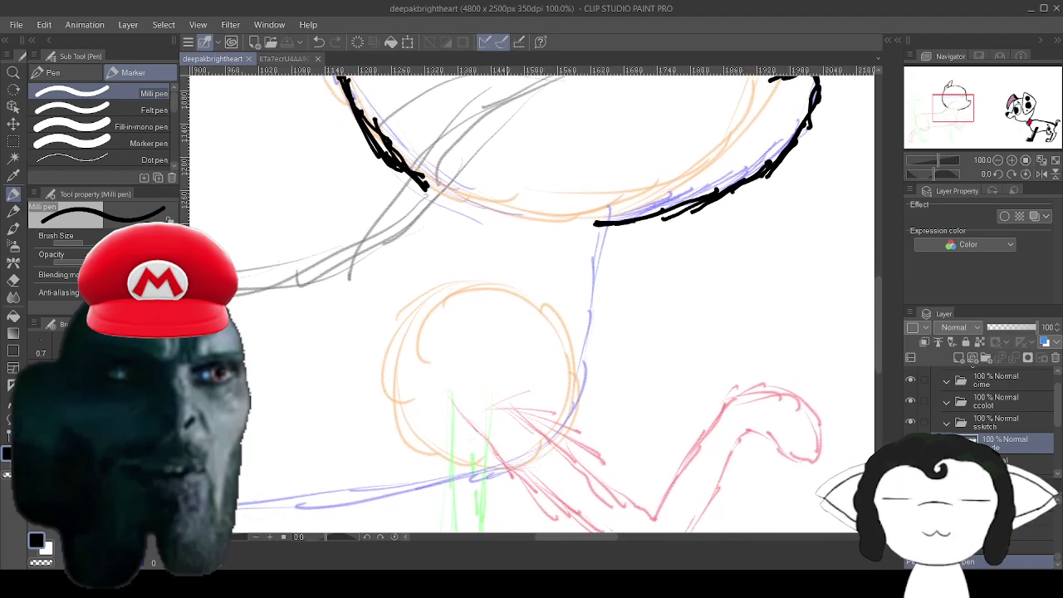
pyautogui.moveTo(531, 303); pyautogui.dragTo(535, 331)
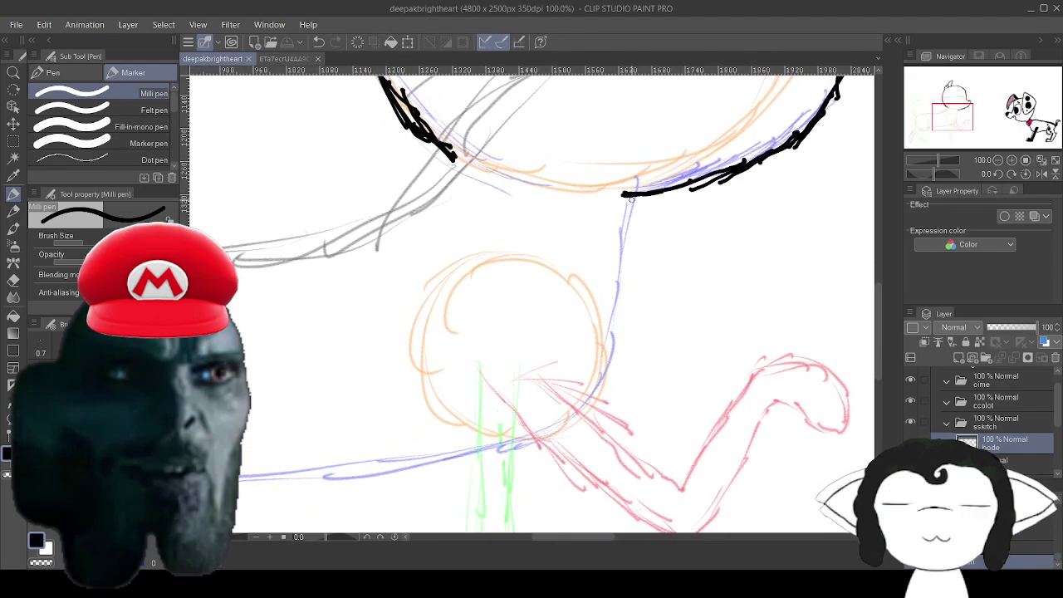
pyautogui.moveTo(636, 192)
pyautogui.mouseDown()
pyautogui.moveTo(596, 387)
pyautogui.moveTo(602, 361)
pyautogui.moveTo(548, 438)
pyautogui.moveTo(488, 461)
pyautogui.mouseUp()
pyautogui.moveTo(540, 434); pyautogui.dragTo(386, 473)
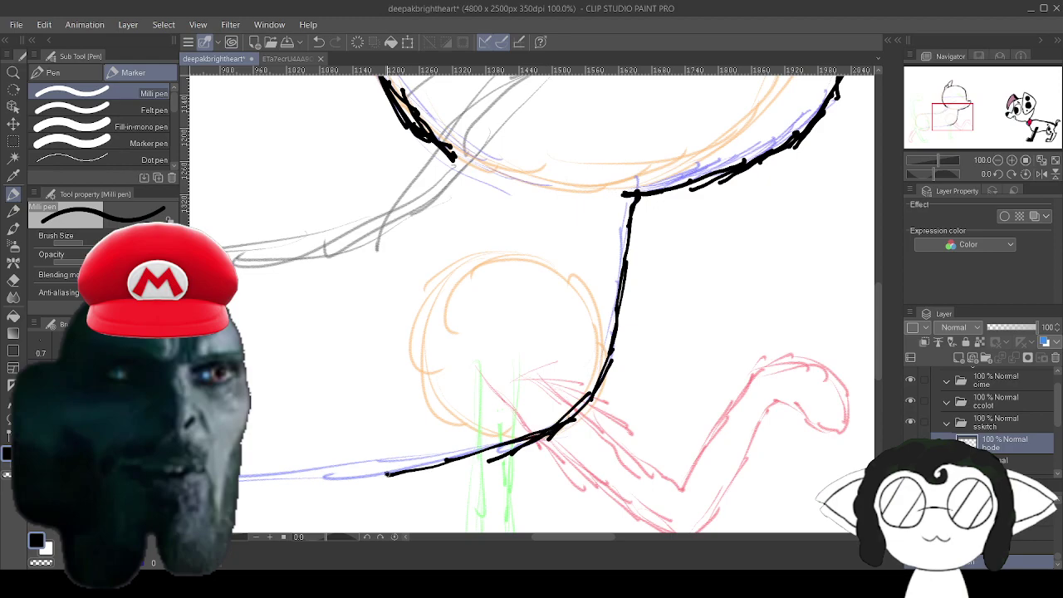
pyautogui.moveTo(458, 452)
pyautogui.mouseDown()
pyautogui.moveTo(386, 475)
pyautogui.moveTo(251, 486)
pyautogui.mouseUp()
pyautogui.moveTo(316, 480); pyautogui.dragTo(208, 490)
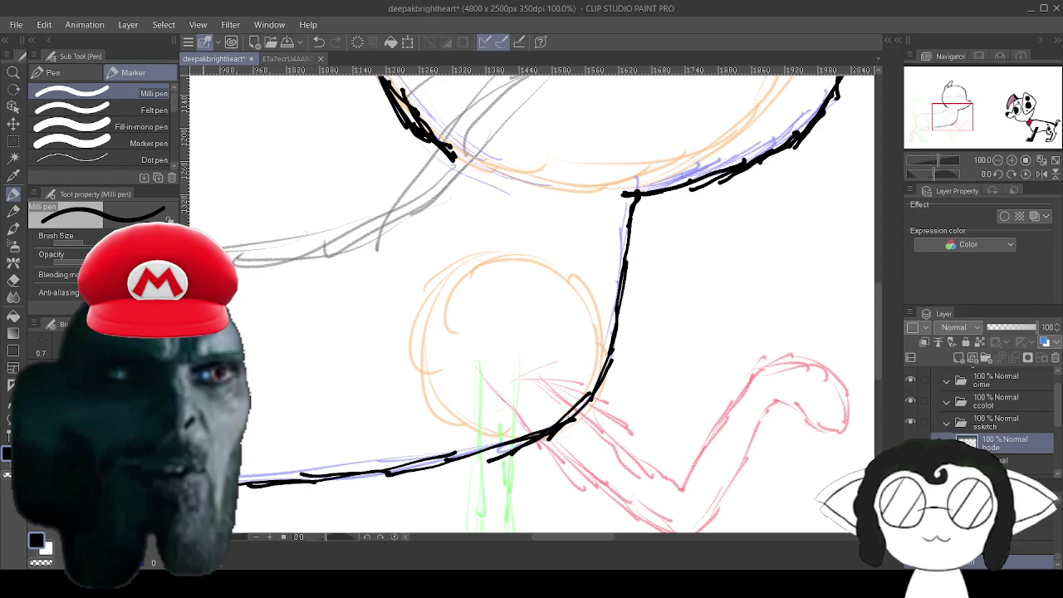
# Extend the black belly line back to the hind thigh.
pyautogui.moveTo(265, 465); pyautogui.dragTo(805, 364)
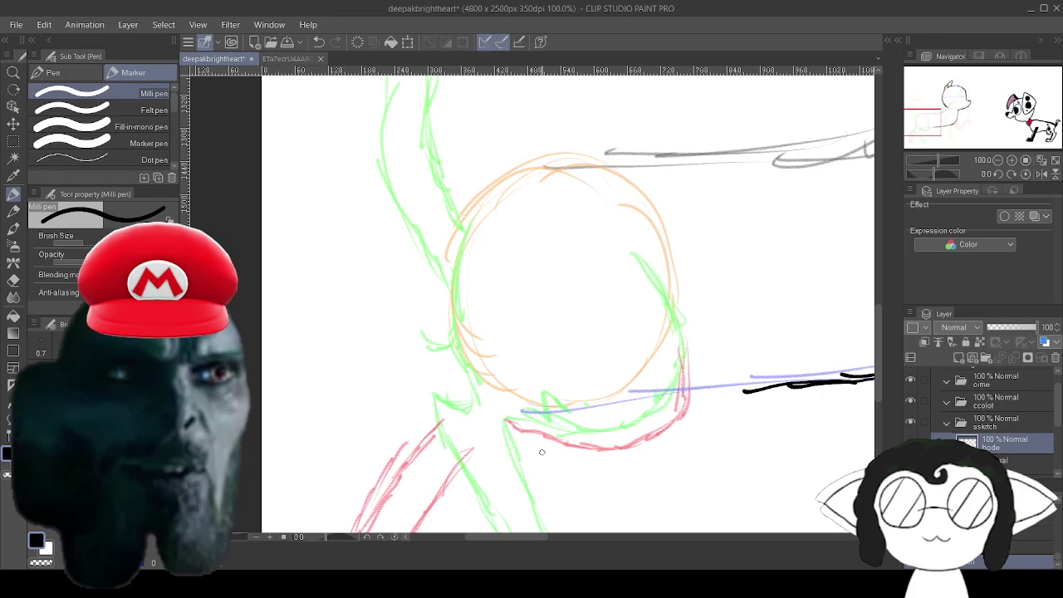
pyautogui.moveTo(542, 452); pyautogui.dragTo(417, 419)
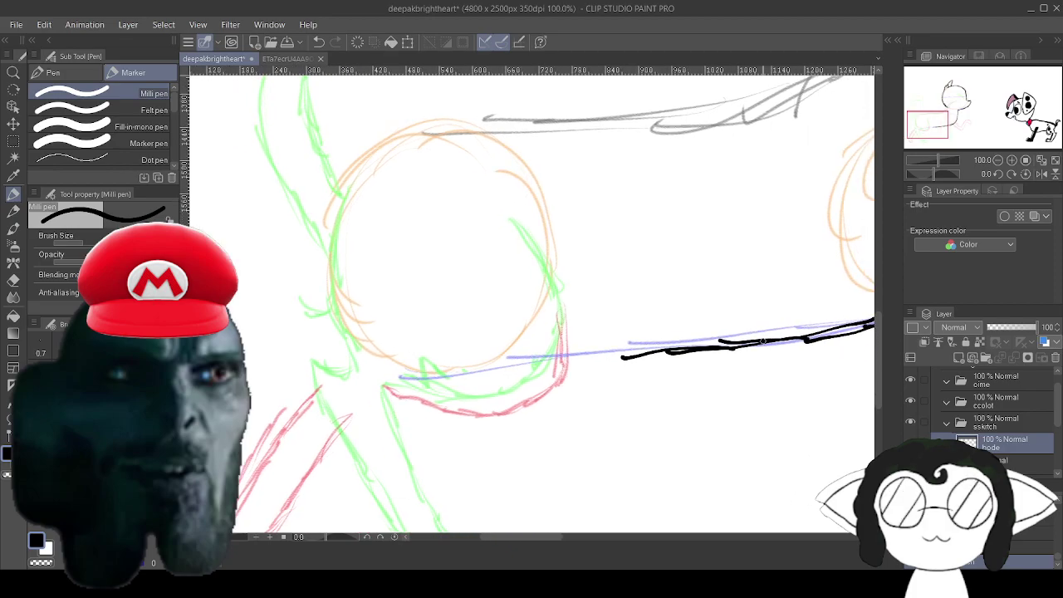
pyautogui.moveTo(733, 352); pyautogui.dragTo(491, 357)
# Outline the back in black from the nape to the rump and continue down the rear to the top of the hind leg.
pyautogui.moveTo(598, 215)
pyautogui.mouseDown()
pyautogui.moveTo(324, 496)
pyautogui.moveTo(348, 413)
pyautogui.moveTo(444, 381)
pyautogui.mouseUp()
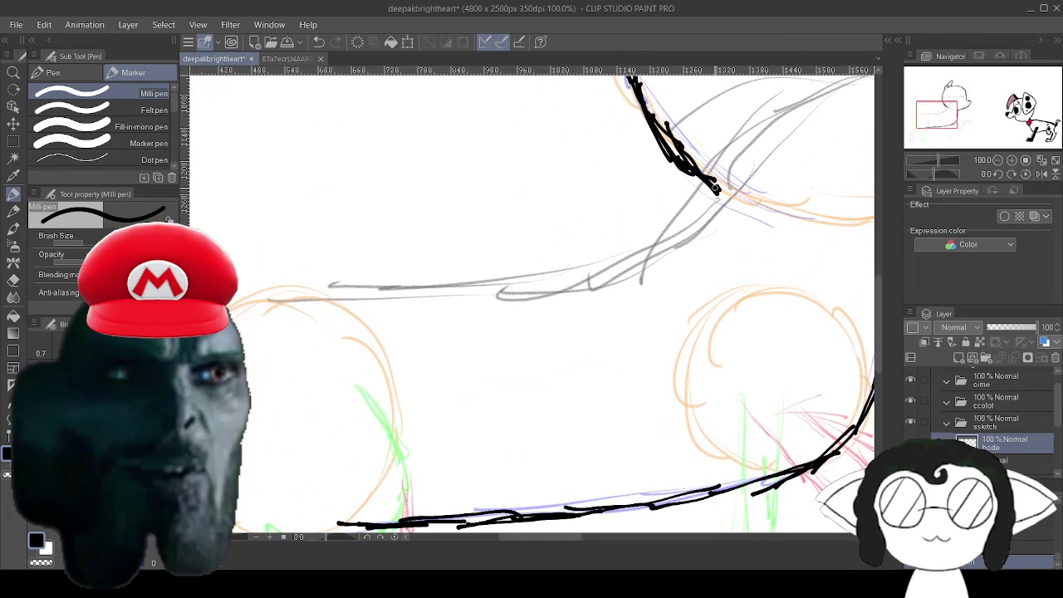
pyautogui.moveTo(716, 189)
pyautogui.mouseDown()
pyautogui.moveTo(666, 241)
pyautogui.moveTo(533, 277)
pyautogui.mouseUp()
pyautogui.moveTo(653, 255)
pyautogui.mouseDown()
pyautogui.moveTo(446, 285)
pyautogui.moveTo(553, 277)
pyautogui.mouseUp()
pyautogui.moveTo(404, 294); pyautogui.dragTo(263, 301)
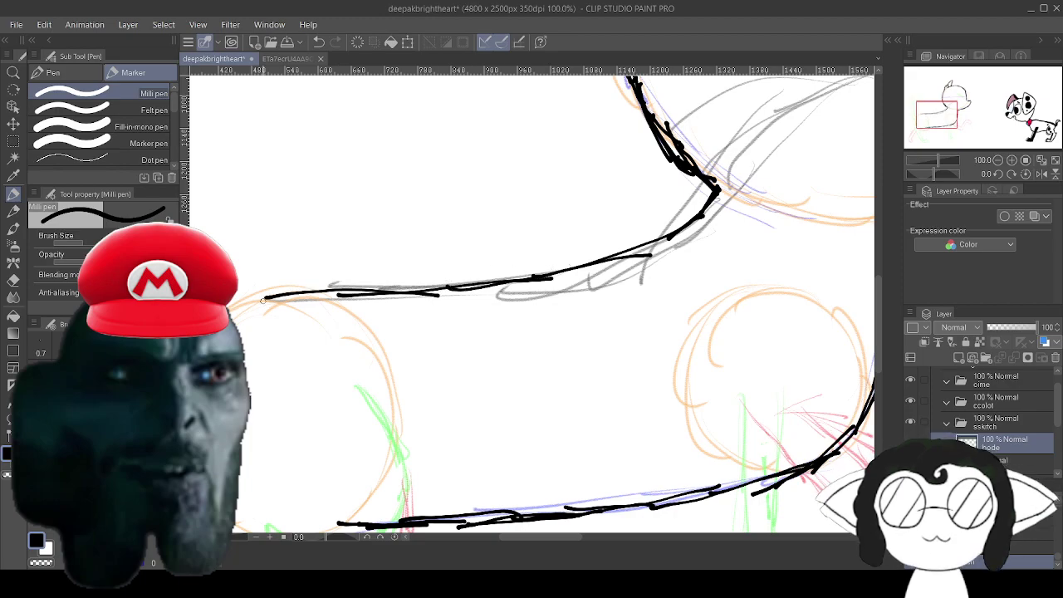
pyautogui.moveTo(290, 357)
pyautogui.mouseDown()
pyautogui.moveTo(356, 316)
pyautogui.moveTo(462, 276)
pyautogui.mouseUp()
pyautogui.moveTo(592, 219)
pyautogui.mouseDown()
pyautogui.moveTo(474, 219)
pyautogui.moveTo(406, 239)
pyautogui.moveTo(375, 266)
pyautogui.moveTo(354, 330)
pyautogui.mouseUp()
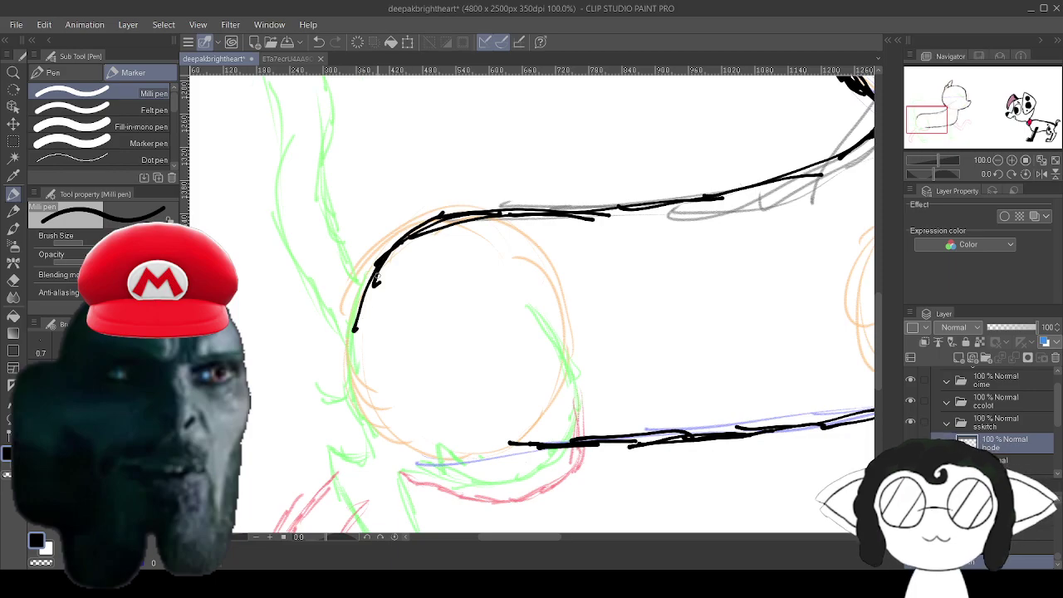
pyautogui.moveTo(376, 257)
pyautogui.mouseDown()
pyautogui.moveTo(352, 342)
pyautogui.moveTo(365, 455)
pyautogui.moveTo(354, 467)
pyautogui.moveTo(325, 443)
pyautogui.mouseUp()
# Outline the near hind leg and its paw in black over the green sketch, finishing with the curved lower edge of the thigh.
pyautogui.scroll(-5, 531, 299)
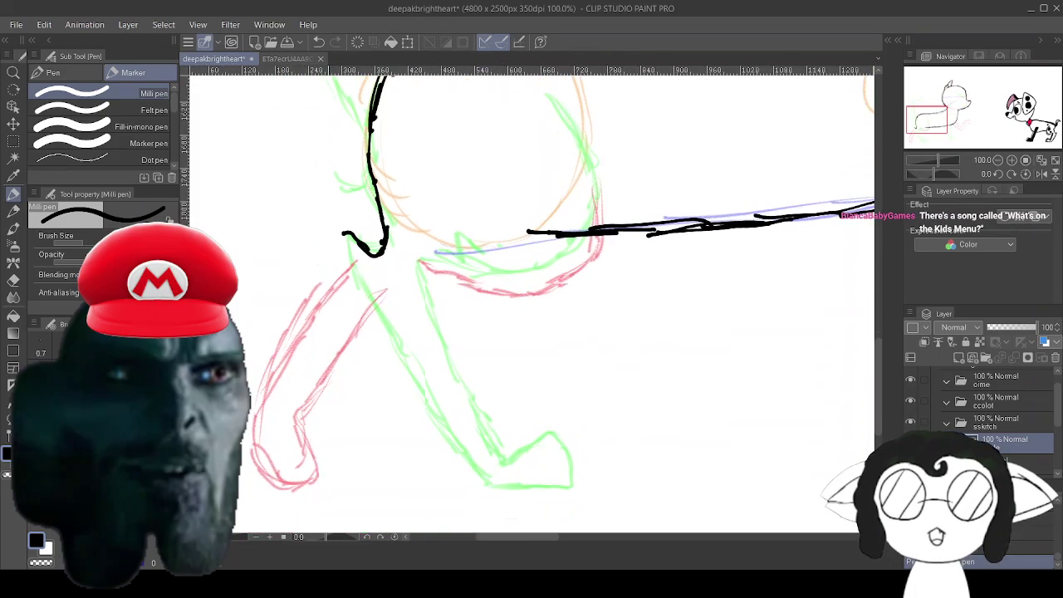
pyautogui.scroll(-1, 532, 299)
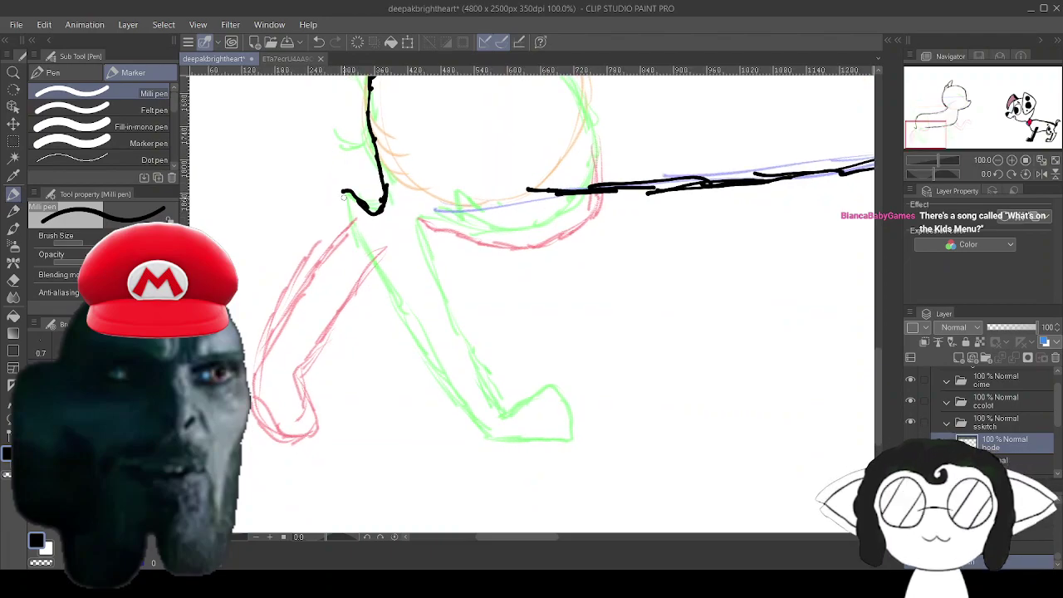
pyautogui.moveTo(347, 191)
pyautogui.mouseDown()
pyautogui.moveTo(415, 340)
pyautogui.moveTo(465, 419)
pyautogui.moveTo(485, 431)
pyautogui.mouseUp()
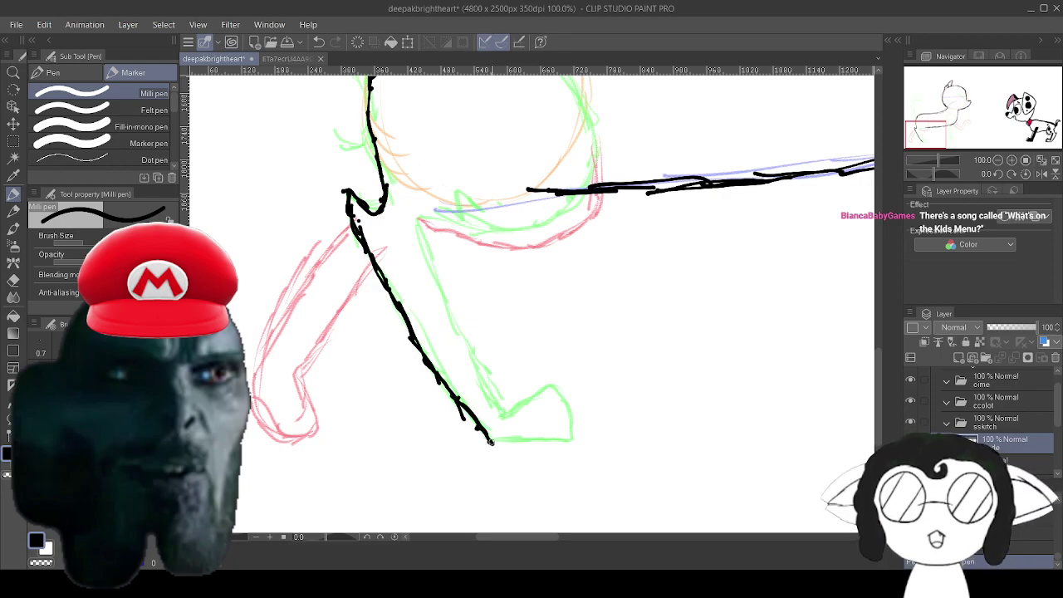
pyautogui.moveTo(490, 442)
pyautogui.mouseDown()
pyautogui.moveTo(572, 440)
pyautogui.moveTo(572, 423)
pyautogui.moveTo(549, 388)
pyautogui.moveTo(503, 415)
pyautogui.moveTo(462, 320)
pyautogui.mouseUp()
pyautogui.moveTo(479, 370)
pyautogui.mouseDown()
pyautogui.moveTo(419, 218)
pyautogui.moveTo(469, 231)
pyautogui.moveTo(534, 225)
pyautogui.moveTo(594, 178)
pyautogui.moveTo(595, 143)
pyautogui.mouseUp()
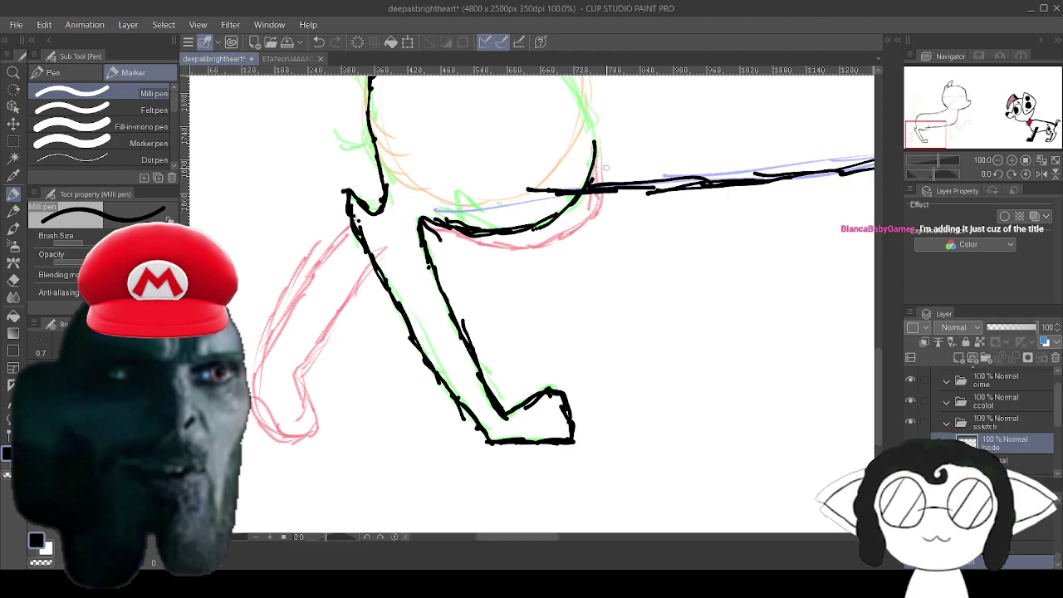
# Extend the front edge of the near hind thigh upward in black past the belly line.
pyautogui.scroll(4, 606, 167)
pyautogui.moveTo(575, 289)
pyautogui.mouseDown()
pyautogui.moveTo(577, 249)
pyautogui.moveTo(532, 178)
pyautogui.mouseUp()
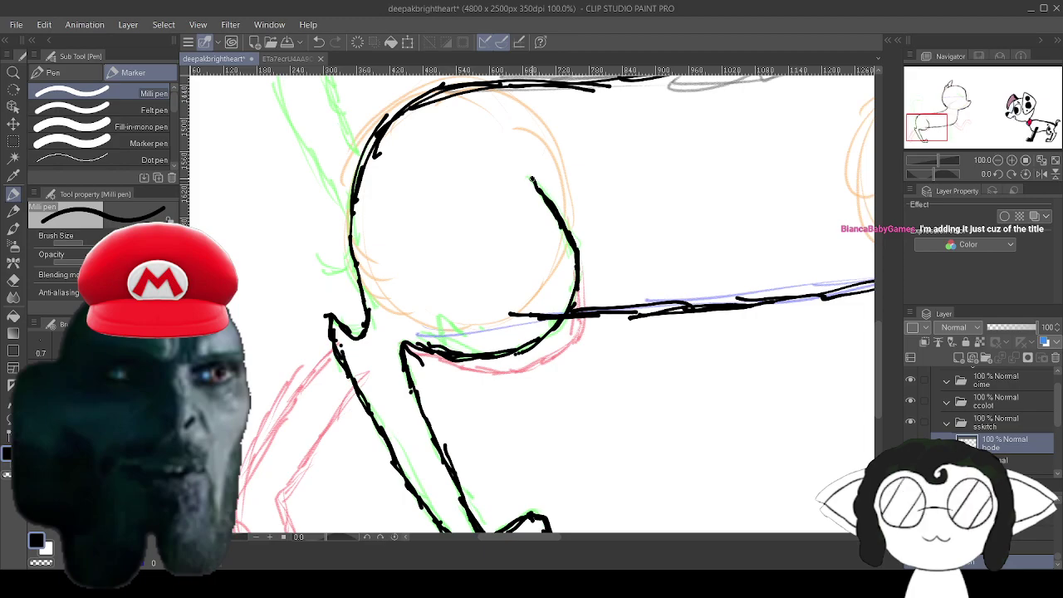
# Outline the raised, curled tail in black over the green sketch, covering its tip and its outer and inner edges down to the rump.
pyautogui.moveTo(532, 179)
pyautogui.mouseDown()
pyautogui.moveTo(689, 340)
pyautogui.moveTo(691, 522)
pyautogui.moveTo(635, 504)
pyautogui.moveTo(656, 472)
pyautogui.mouseUp()
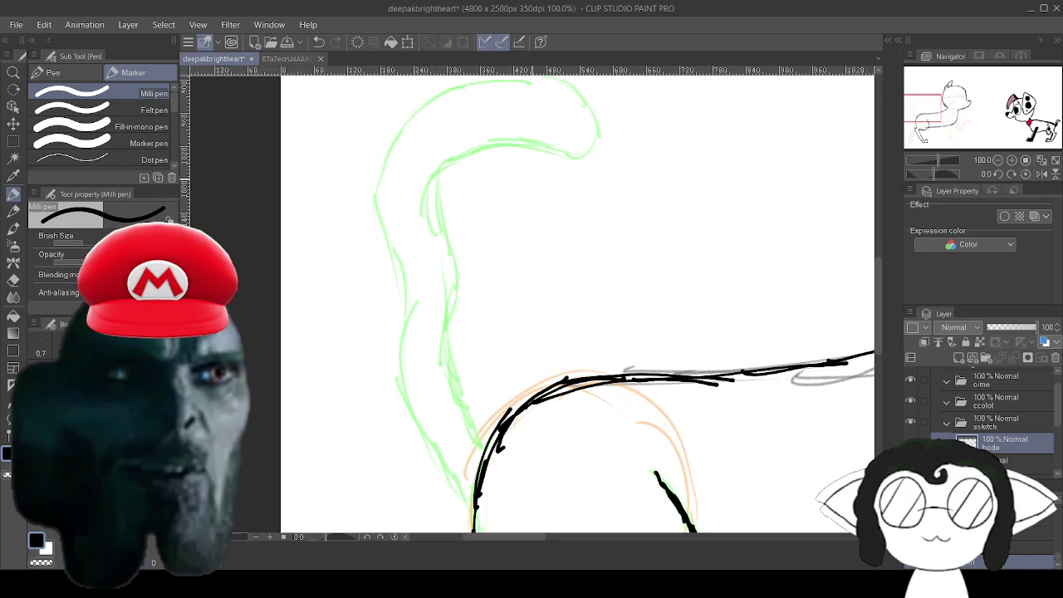
pyautogui.scroll(-2, 531, 304)
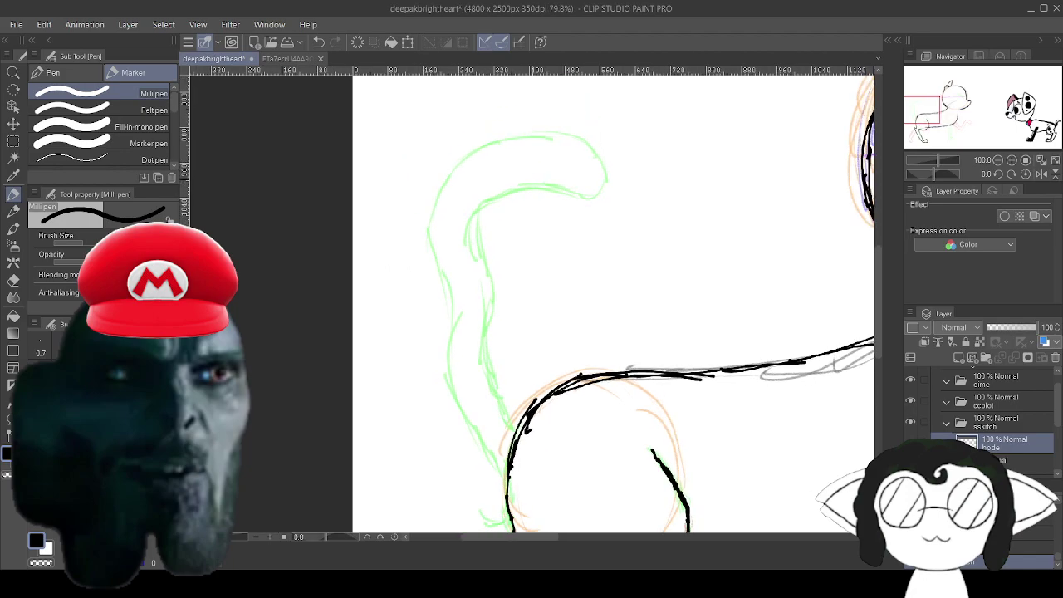
pyautogui.scroll(1, 532, 304)
pyautogui.moveTo(531, 304); pyautogui.dragTo(519, 318)
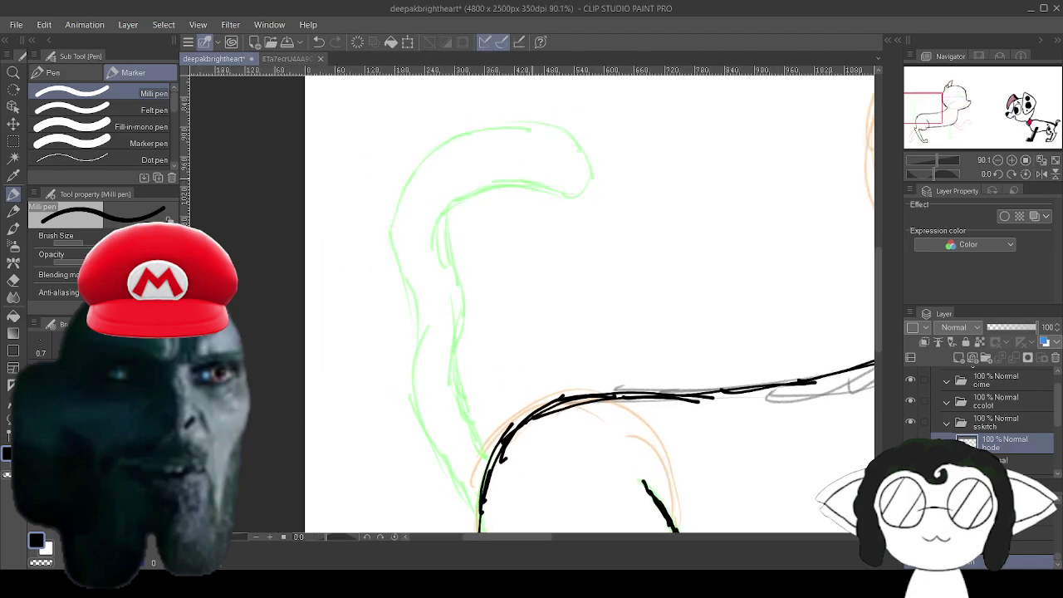
pyautogui.moveTo(580, 193)
pyautogui.mouseDown()
pyautogui.moveTo(561, 141)
pyautogui.moveTo(568, 137)
pyautogui.moveTo(514, 127)
pyautogui.moveTo(460, 139)
pyautogui.moveTo(413, 178)
pyautogui.moveTo(457, 137)
pyautogui.moveTo(402, 201)
pyautogui.mouseUp()
pyautogui.moveTo(429, 163); pyautogui.dragTo(400, 220)
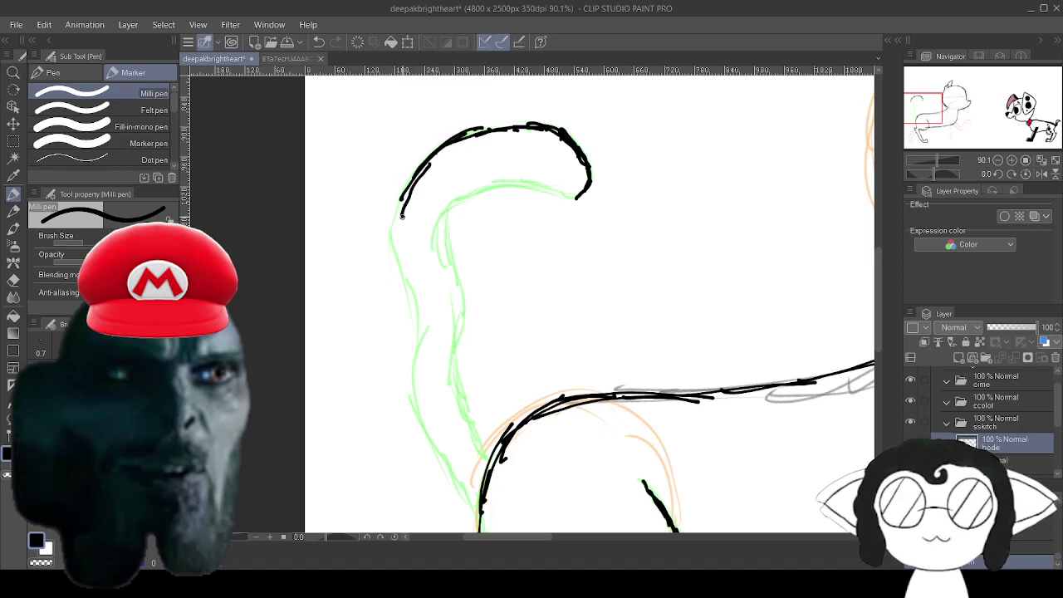
pyautogui.moveTo(415, 184)
pyautogui.mouseDown()
pyautogui.moveTo(390, 249)
pyautogui.moveTo(419, 308)
pyautogui.moveTo(415, 425)
pyautogui.moveTo(477, 504)
pyautogui.mouseUp()
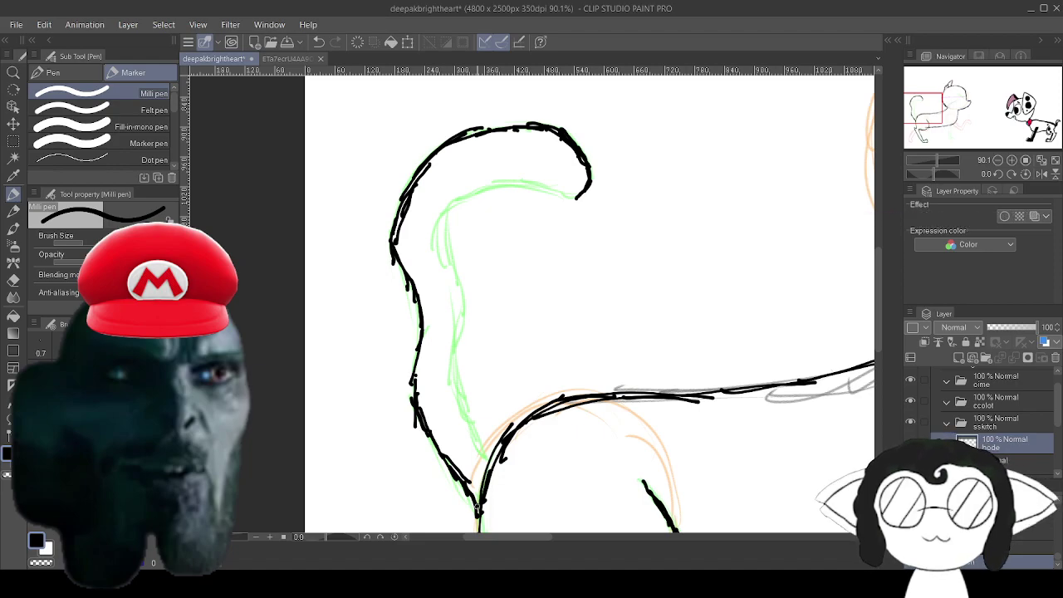
pyautogui.moveTo(581, 193)
pyautogui.mouseDown()
pyautogui.moveTo(495, 191)
pyautogui.moveTo(461, 202)
pyautogui.moveTo(449, 241)
pyautogui.moveTo(465, 315)
pyautogui.moveTo(458, 380)
pyautogui.moveTo(486, 459)
pyautogui.moveTo(480, 448)
pyautogui.moveTo(496, 464)
pyautogui.mouseUp()
# Add a layer named legy and outline the straight near front leg and its paw in black over the green sketch.
pyautogui.moveTo(737, 454)
pyautogui.mouseDown()
pyautogui.moveTo(663, 387)
pyautogui.moveTo(325, 154)
pyautogui.moveTo(217, 242)
pyautogui.moveTo(214, 263)
pyautogui.mouseUp()
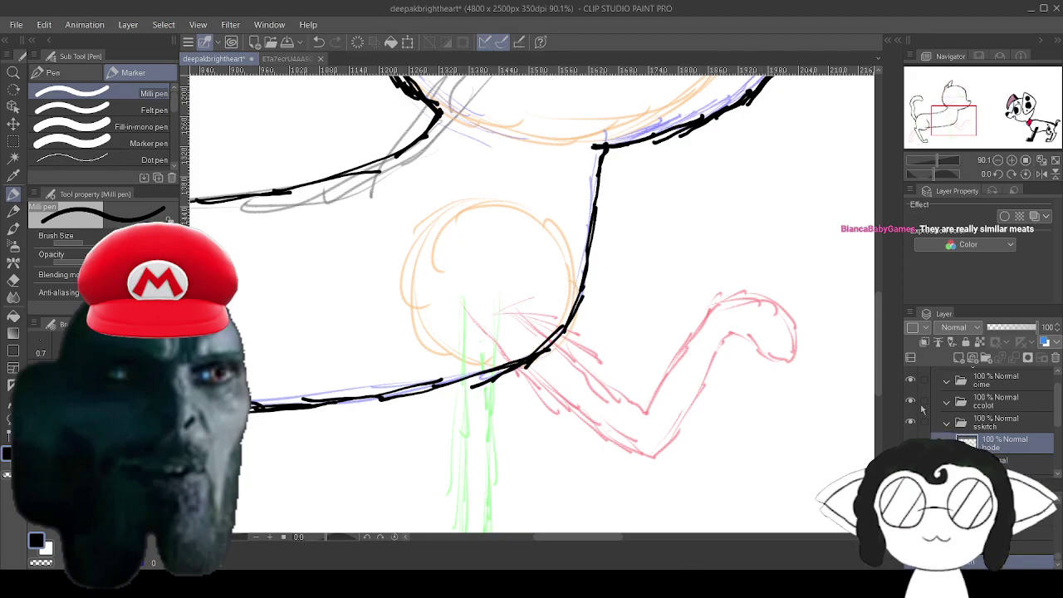
pyautogui.click(958, 358)
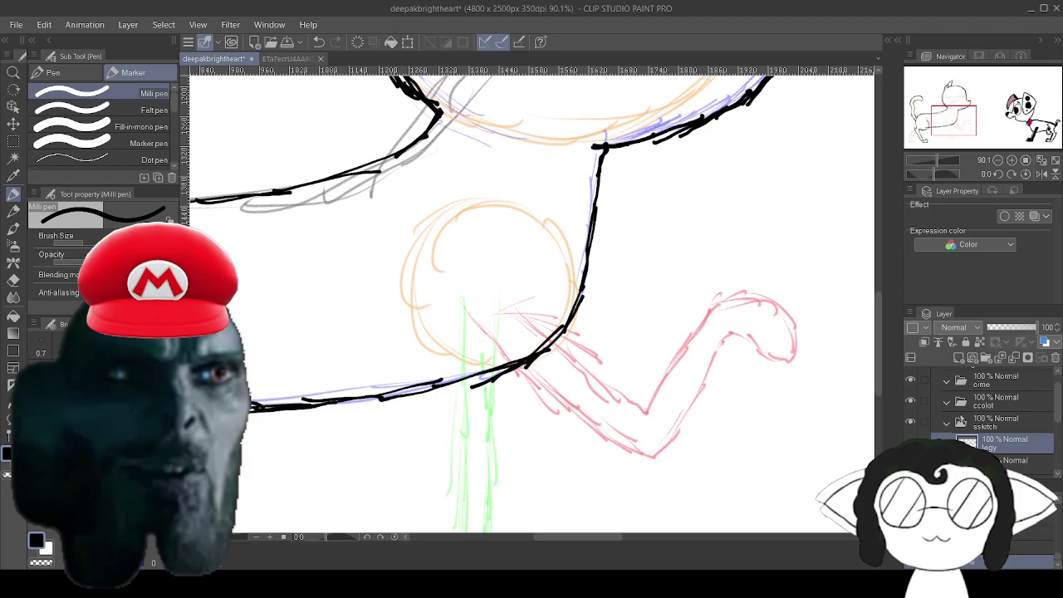
pyautogui.scroll(2, 590, 424)
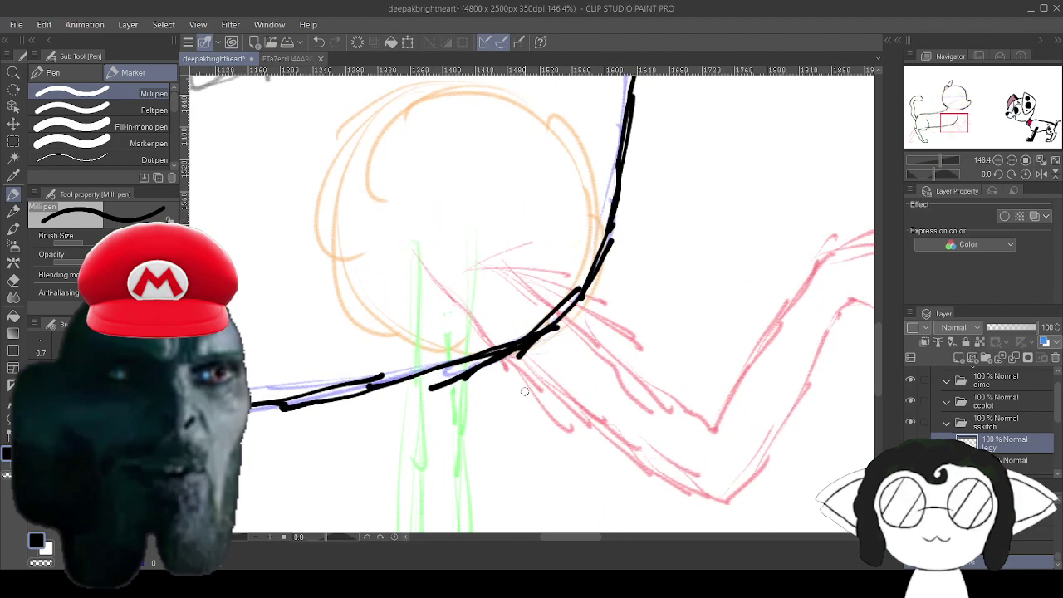
pyautogui.scroll(-2, 523, 391)
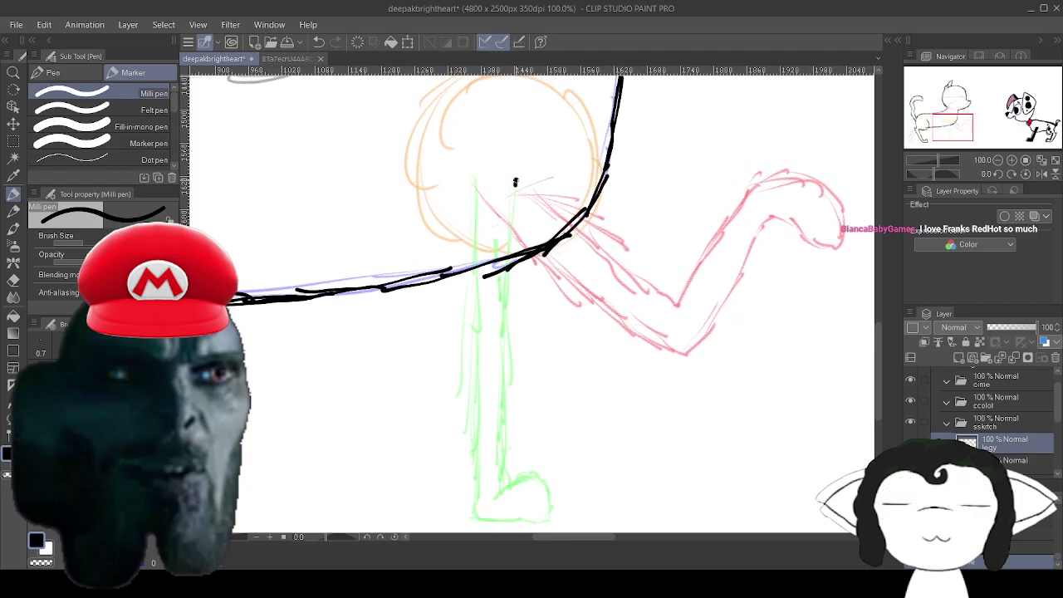
pyautogui.moveTo(515, 178); pyautogui.dragTo(507, 291)
pyautogui.moveTo(513, 251)
pyautogui.mouseDown()
pyautogui.moveTo(497, 492)
pyautogui.moveTo(538, 481)
pyautogui.moveTo(547, 517)
pyautogui.moveTo(533, 523)
pyautogui.moveTo(485, 522)
pyautogui.moveTo(475, 504)
pyautogui.moveTo(485, 502)
pyautogui.moveTo(481, 517)
pyautogui.moveTo(474, 422)
pyautogui.moveTo(487, 373)
pyautogui.mouseUp()
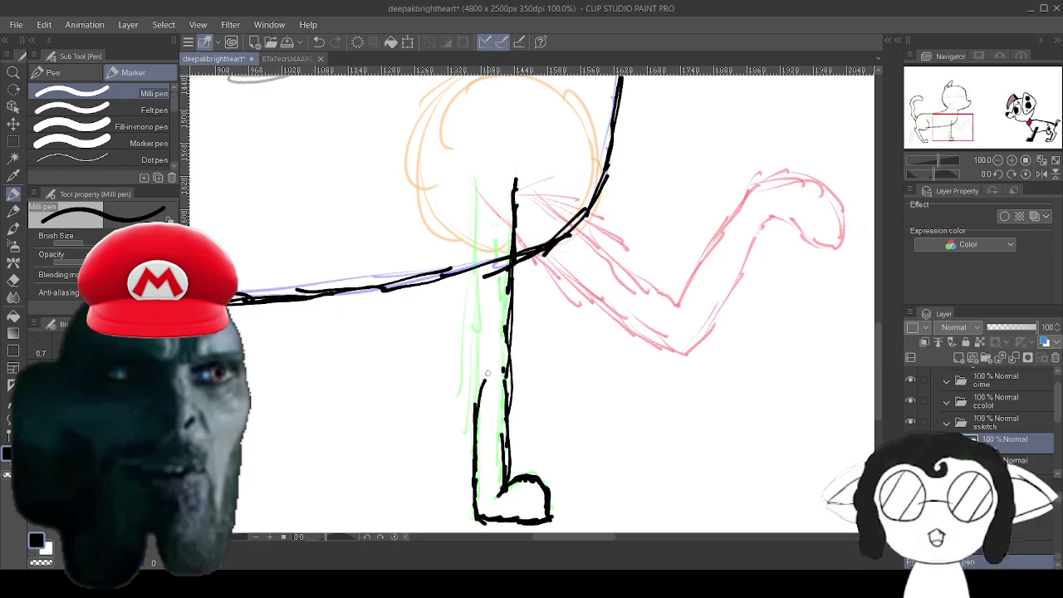
pyautogui.moveTo(475, 412)
pyautogui.mouseDown()
pyautogui.moveTo(484, 265)
pyautogui.moveTo(483, 301)
pyautogui.moveTo(477, 247)
pyautogui.moveTo(474, 306)
pyautogui.moveTo(474, 183)
pyautogui.mouseUp()
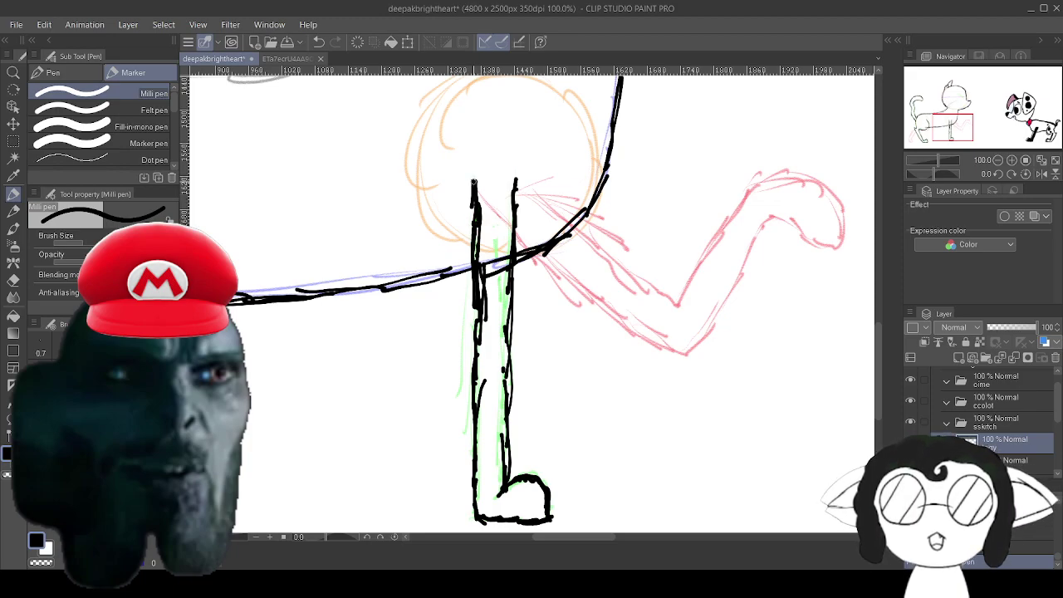
# Outline the raised, bent far front leg and its drooping paw in black over the pink sketch, joining it to the chest.
pyautogui.moveTo(512, 293); pyautogui.dragTo(463, 311)
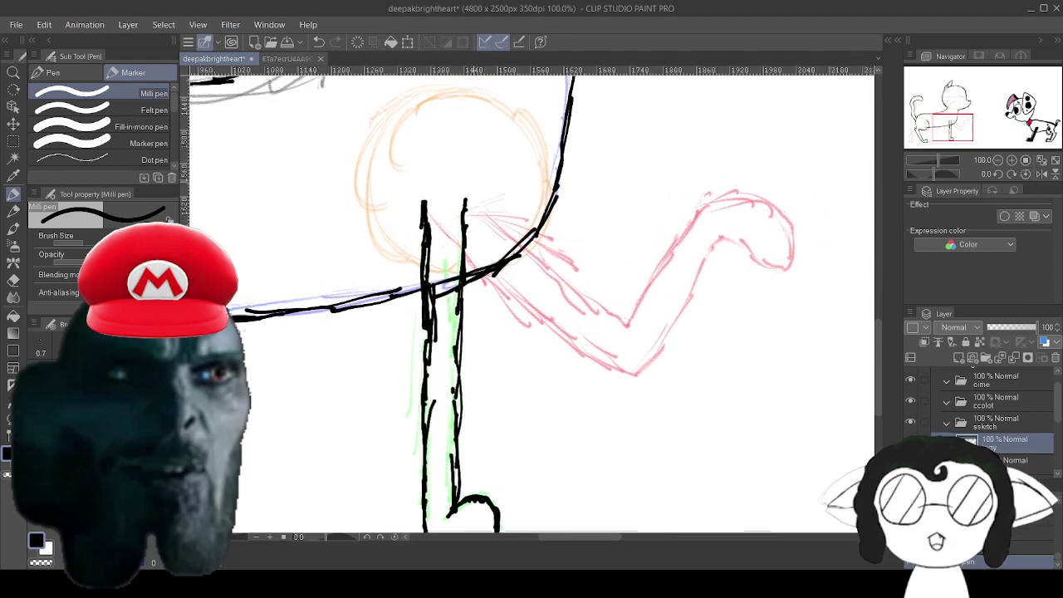
pyautogui.scroll(5, 463, 311)
pyautogui.moveTo(610, 284); pyautogui.dragTo(453, 321)
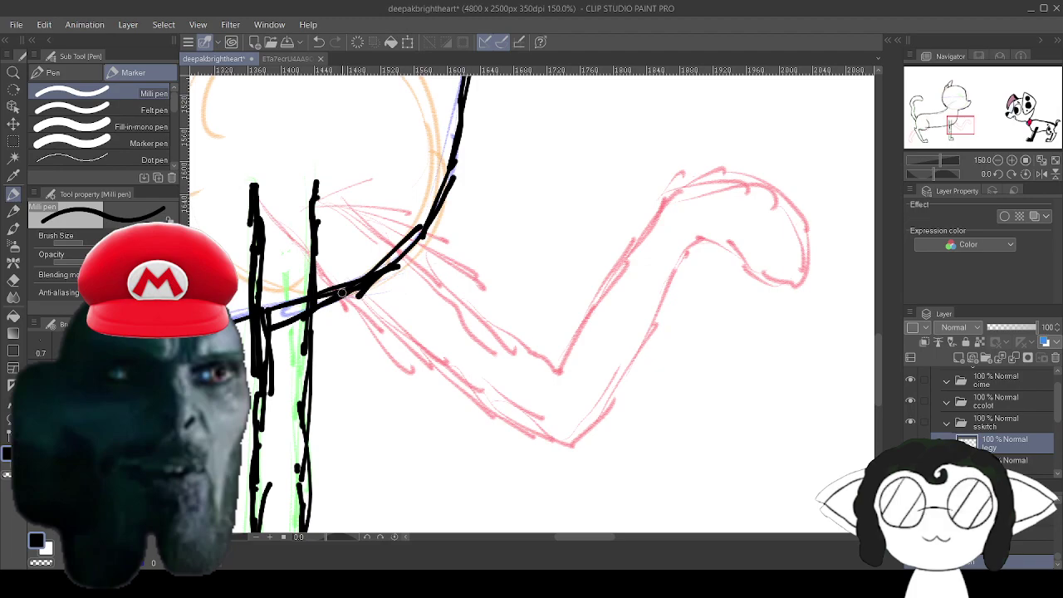
pyautogui.moveTo(348, 293)
pyautogui.mouseDown()
pyautogui.moveTo(473, 399)
pyautogui.moveTo(444, 374)
pyautogui.moveTo(567, 444)
pyautogui.moveTo(544, 435)
pyautogui.moveTo(575, 438)
pyautogui.moveTo(633, 359)
pyautogui.mouseUp()
pyautogui.moveTo(573, 443)
pyautogui.mouseDown()
pyautogui.moveTo(699, 247)
pyautogui.moveTo(777, 282)
pyautogui.moveTo(803, 269)
pyautogui.moveTo(806, 230)
pyautogui.moveTo(787, 205)
pyautogui.mouseUp()
pyautogui.moveTo(783, 200)
pyautogui.mouseDown()
pyautogui.moveTo(682, 193)
pyautogui.moveTo(707, 180)
pyautogui.moveTo(635, 238)
pyautogui.mouseUp()
pyautogui.moveTo(670, 206); pyautogui.dragTo(609, 277)
pyautogui.moveTo(640, 238)
pyautogui.mouseDown()
pyautogui.moveTo(566, 334)
pyautogui.moveTo(559, 368)
pyautogui.moveTo(407, 265)
pyautogui.moveTo(408, 248)
pyautogui.mouseUp()
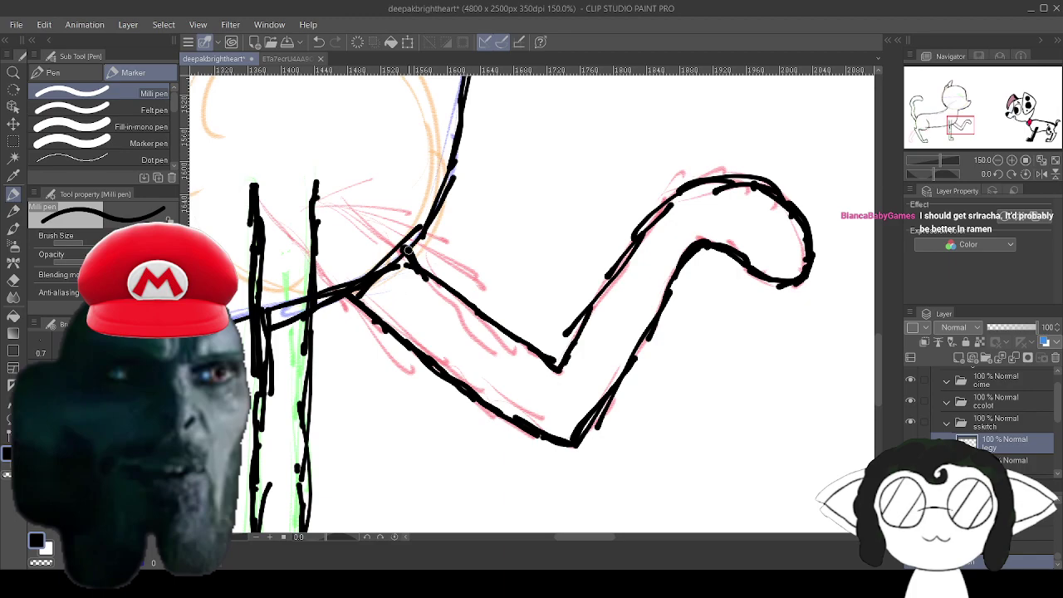
# Draw the curved lower edge of the far hind thigh in black over the pink sketch, just beneath the near thigh.
pyautogui.moveTo(945, 125); pyautogui.dragTo(922, 130)
pyautogui.moveTo(540, 304); pyautogui.dragTo(503, 293)
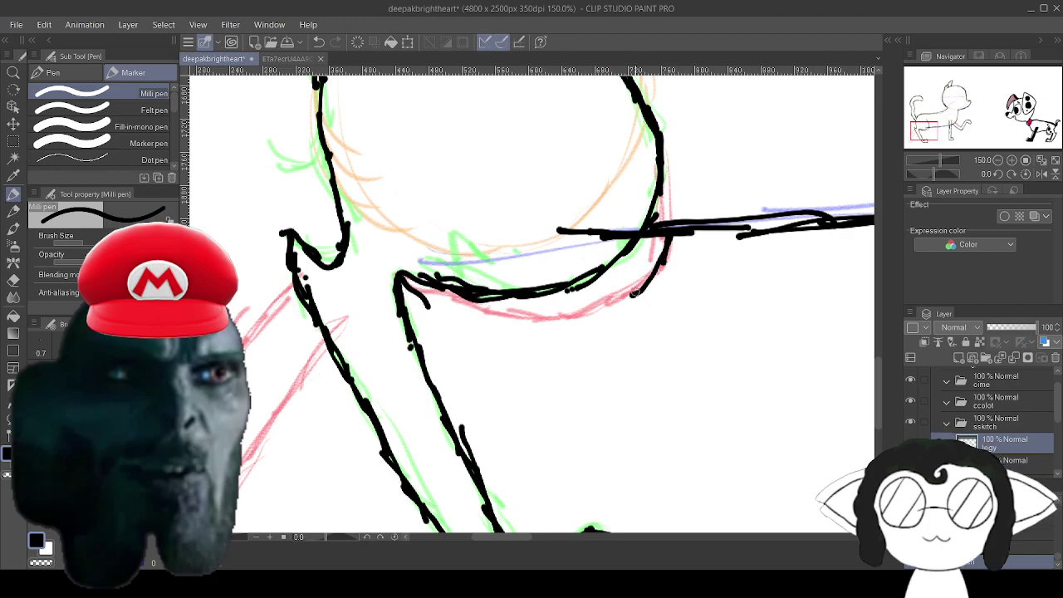
pyautogui.moveTo(668, 237)
pyautogui.mouseDown()
pyautogui.moveTo(635, 294)
pyautogui.moveTo(580, 318)
pyautogui.moveTo(482, 314)
pyautogui.moveTo(490, 312)
pyautogui.moveTo(449, 289)
pyautogui.mouseUp()
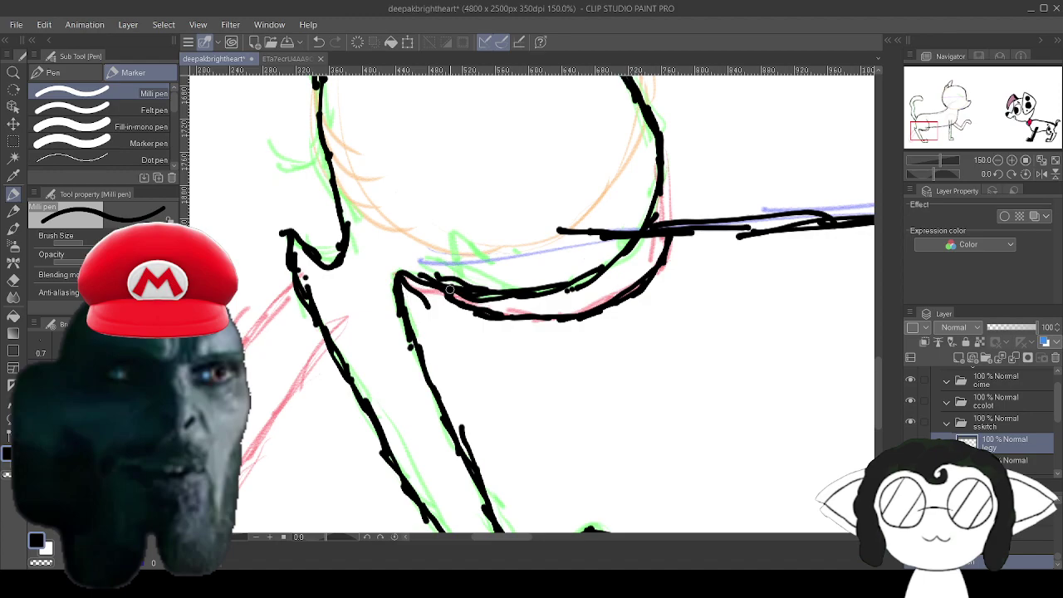
# Outline the far hind leg and its rounded paw in black over the pink sketch, meeting the back of the near hind leg.
pyautogui.moveTo(449, 289); pyautogui.dragTo(781, 320)
pyautogui.moveTo(631, 448); pyautogui.dragTo(496, 272)
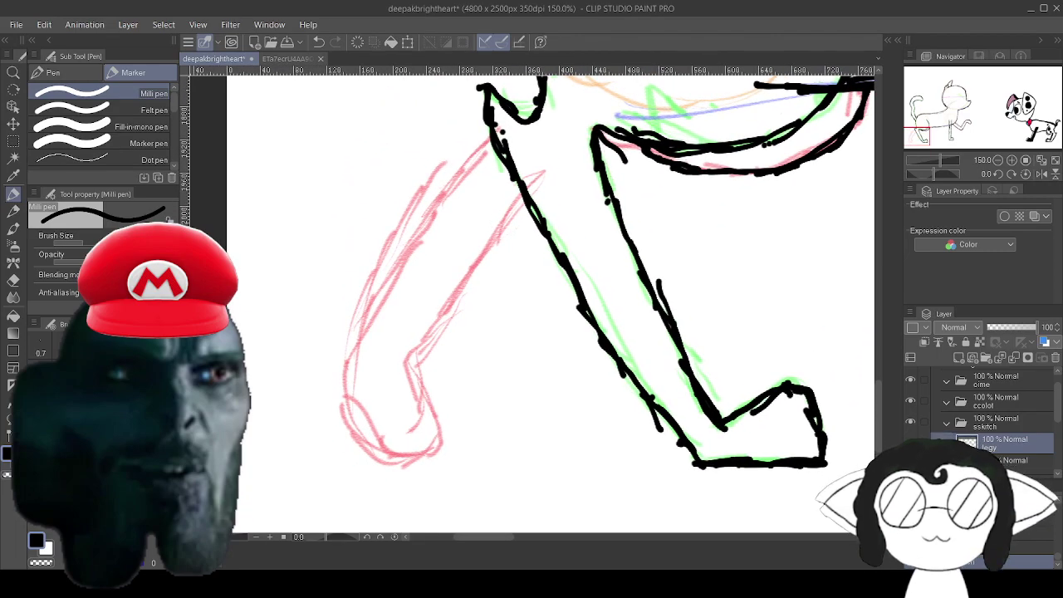
pyautogui.moveTo(496, 132)
pyautogui.mouseDown()
pyautogui.moveTo(404, 248)
pyautogui.moveTo(355, 349)
pyautogui.moveTo(348, 390)
pyautogui.mouseUp()
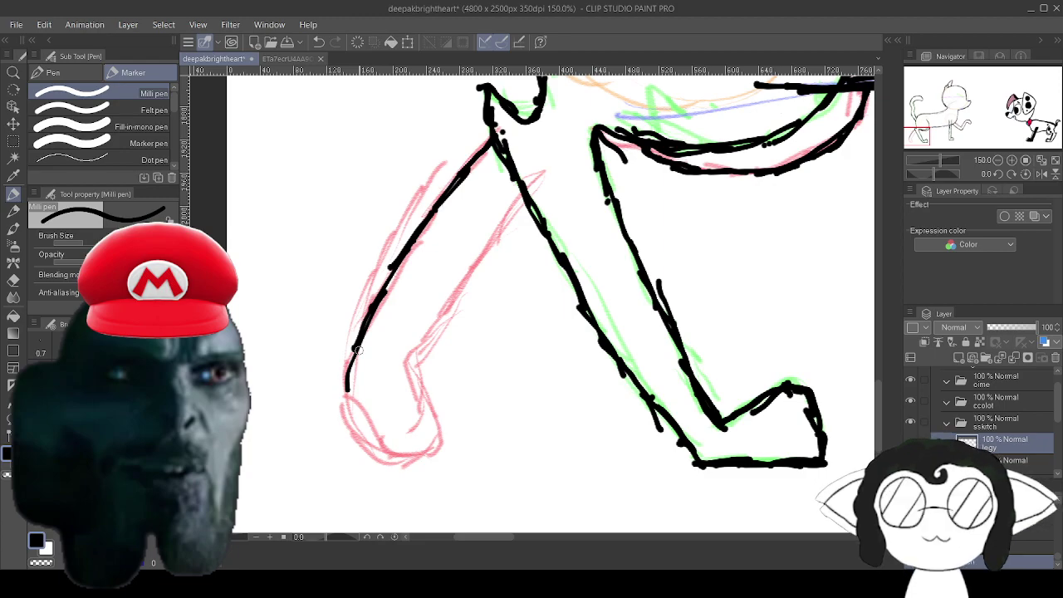
pyautogui.moveTo(355, 351)
pyautogui.mouseDown()
pyautogui.moveTo(347, 403)
pyautogui.moveTo(350, 387)
pyautogui.moveTo(370, 436)
pyautogui.moveTo(367, 409)
pyautogui.moveTo(351, 416)
pyautogui.moveTo(376, 456)
pyautogui.moveTo(412, 457)
pyautogui.moveTo(436, 439)
pyautogui.moveTo(437, 454)
pyautogui.moveTo(421, 372)
pyautogui.moveTo(448, 317)
pyautogui.mouseUp()
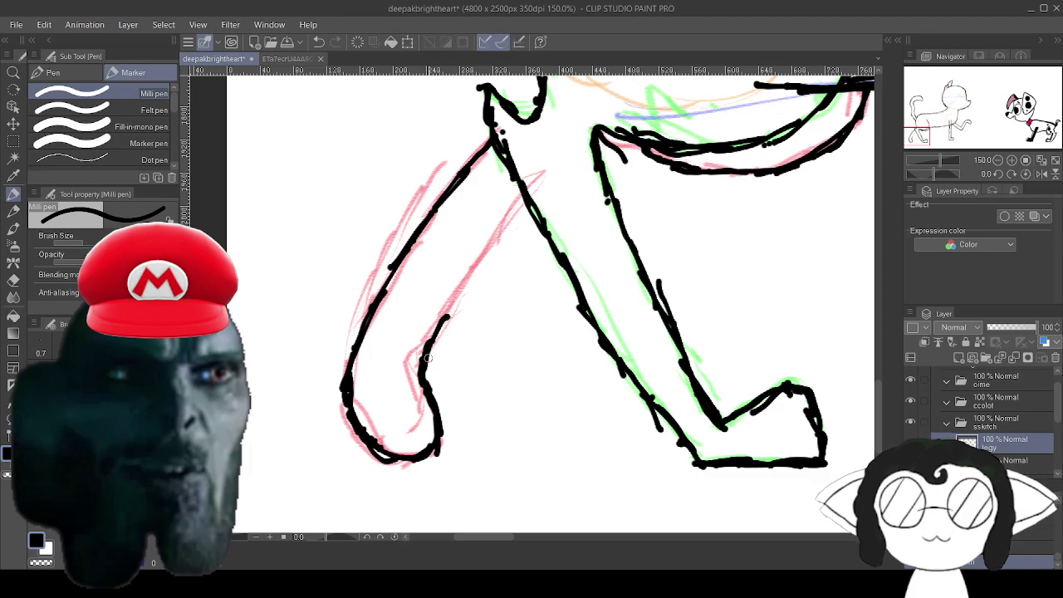
pyautogui.moveTo(425, 357)
pyautogui.mouseDown()
pyautogui.moveTo(472, 260)
pyautogui.moveTo(522, 202)
pyautogui.mouseUp()
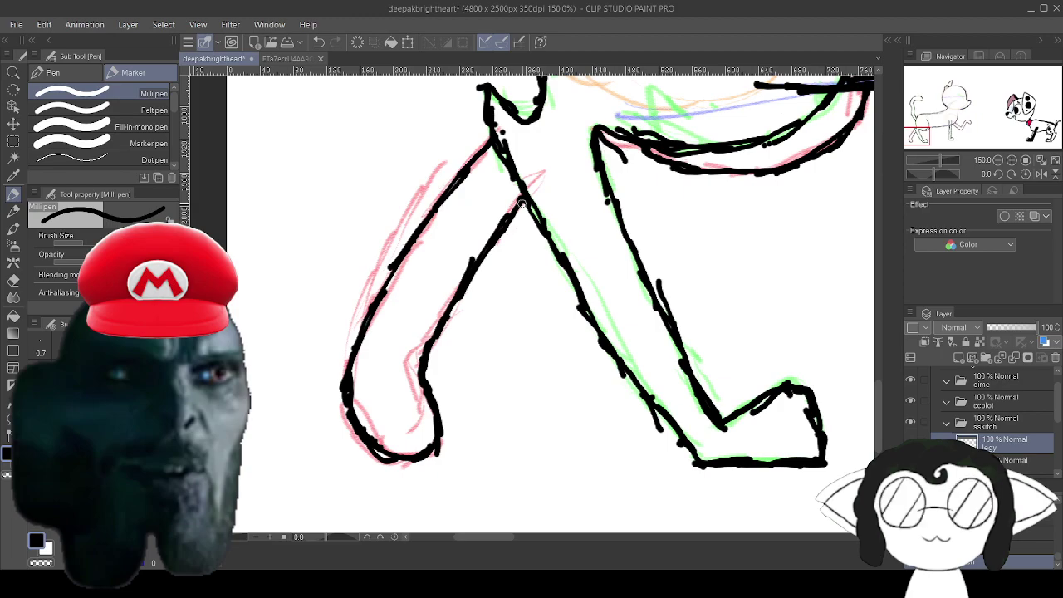
# On a new layer, draw the thick black diagonal lower edge of the nose at the tip of the muzzle.
pyautogui.moveTo(573, 207); pyautogui.dragTo(33, 297)
pyautogui.moveTo(813, 307); pyautogui.dragTo(230, 295)
pyautogui.moveTo(332, 83); pyautogui.dragTo(535, 517)
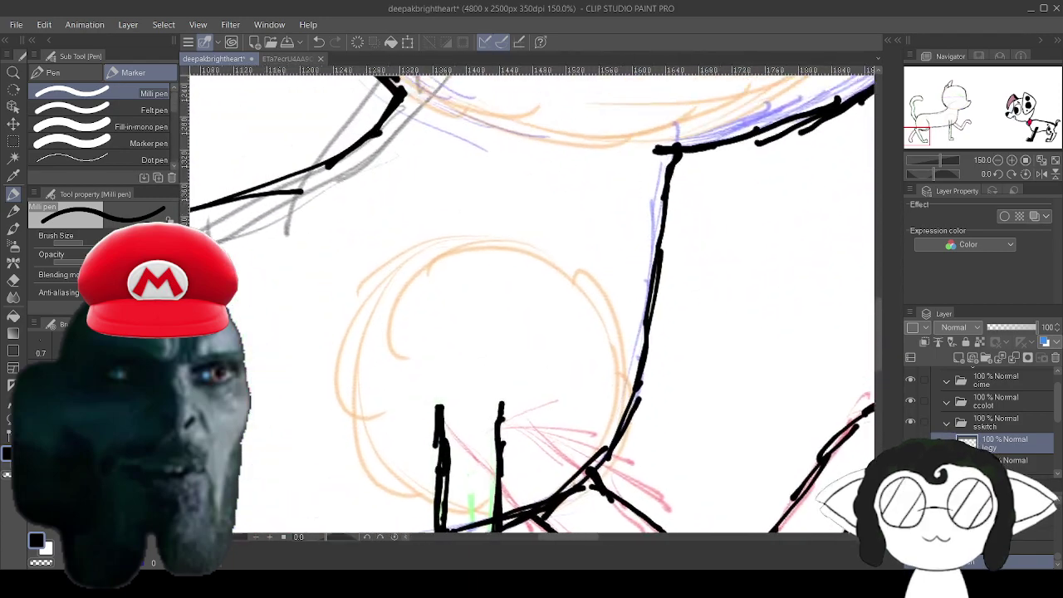
pyautogui.moveTo(465, 149); pyautogui.dragTo(596, 492)
pyautogui.moveTo(623, 208); pyautogui.dragTo(266, 247)
pyautogui.moveTo(415, 332); pyautogui.dragTo(242, 334)
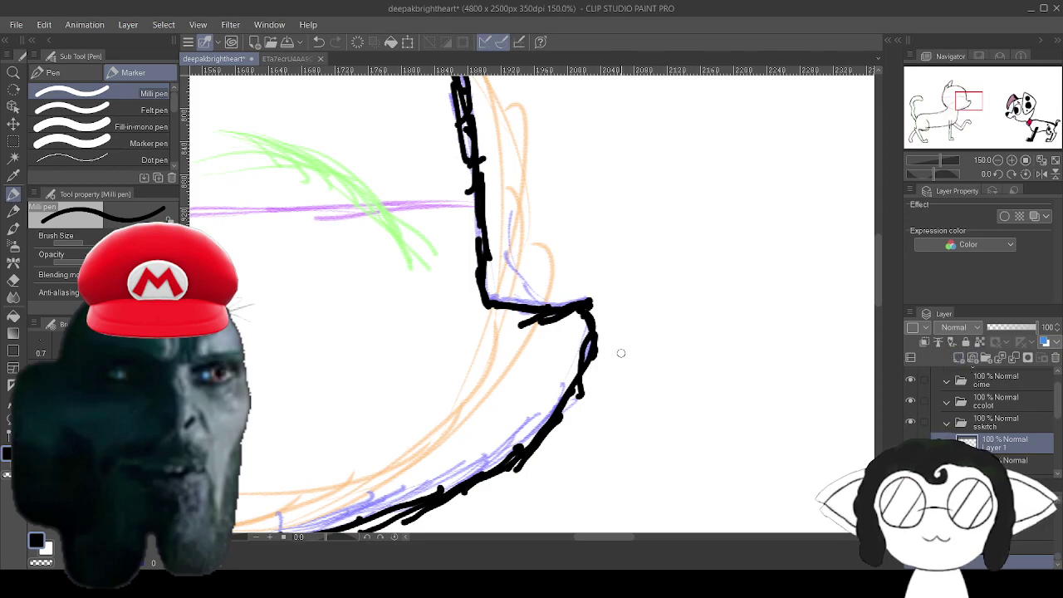
pyautogui.scroll(6, 501, 428)
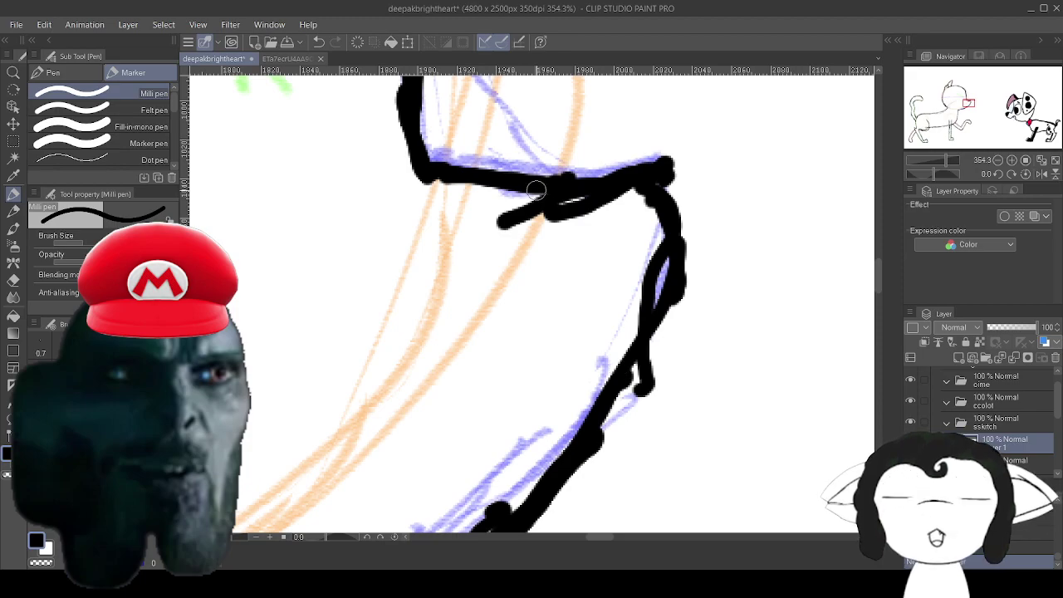
pyautogui.moveTo(530, 195); pyautogui.dragTo(558, 242)
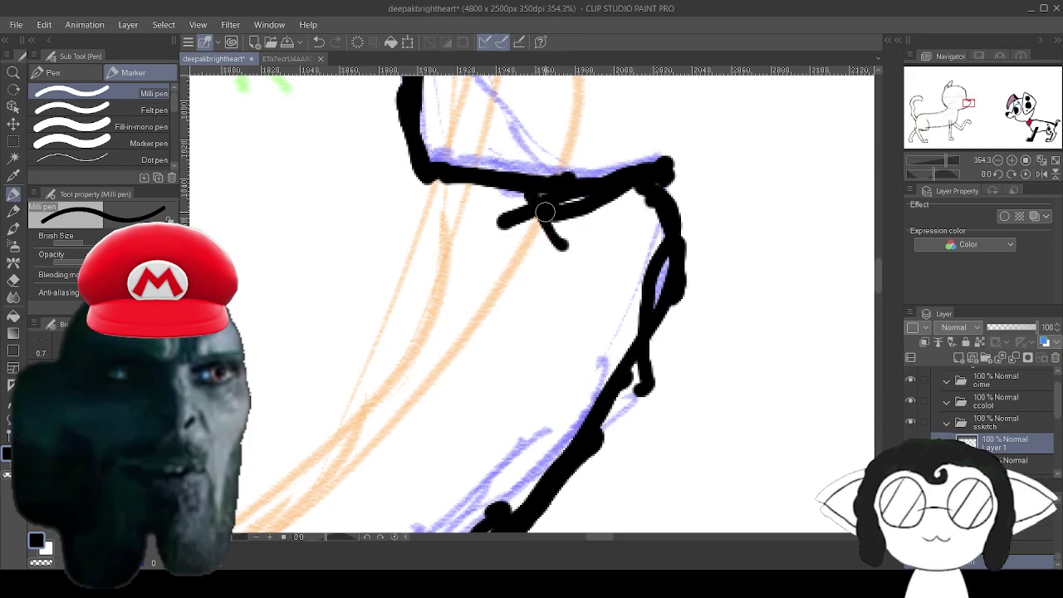
pyautogui.moveTo(535, 183); pyautogui.dragTo(576, 266)
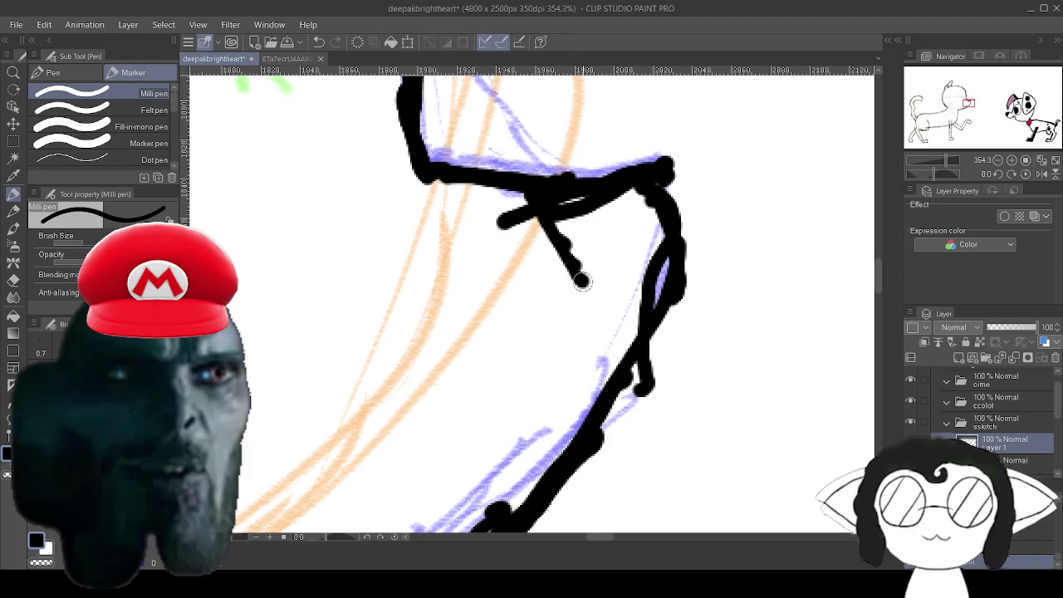
pyautogui.moveTo(538, 231); pyautogui.dragTo(621, 328)
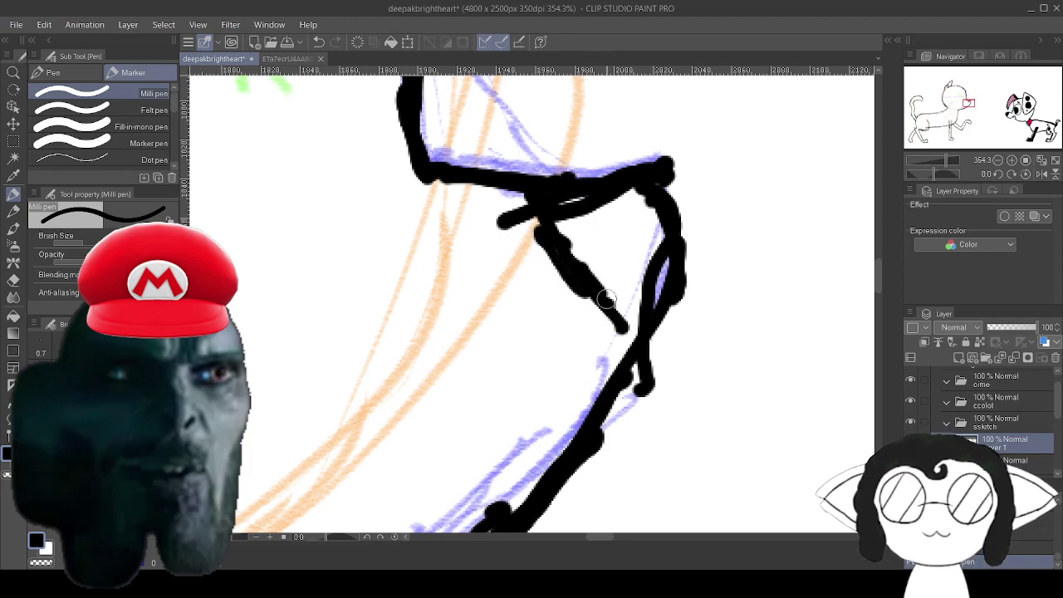
pyautogui.moveTo(583, 273); pyautogui.dragTo(638, 342)
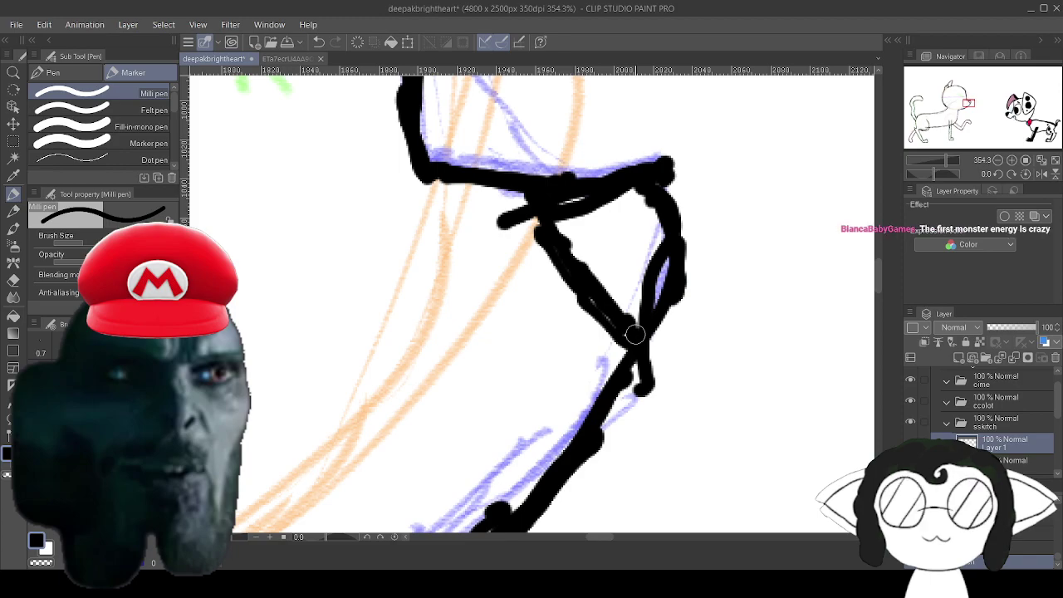
# Draw the curved black eye line on the face, following the green arc sketch.
pyautogui.moveTo(635, 335)
pyautogui.mouseDown()
pyautogui.moveTo(784, 97)
pyautogui.moveTo(1058, 324)
pyautogui.moveTo(672, 139)
pyautogui.moveTo(901, 496)
pyautogui.mouseUp()
pyautogui.moveTo(407, 83)
pyautogui.mouseDown()
pyautogui.moveTo(648, 414)
pyautogui.moveTo(812, 395)
pyautogui.moveTo(664, 402)
pyautogui.mouseUp()
pyautogui.scroll(-2, 647, 382)
pyautogui.scroll(-1, 531, 304)
pyautogui.moveTo(704, 344)
pyautogui.mouseDown()
pyautogui.moveTo(628, 294)
pyautogui.moveTo(660, 322)
pyautogui.mouseUp()
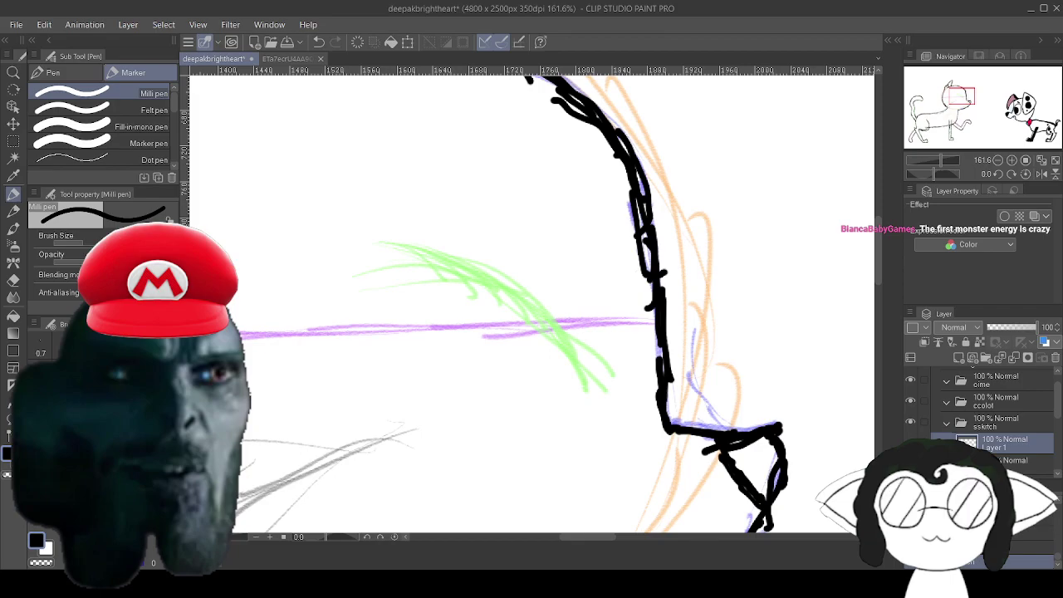
pyautogui.moveTo(355, 282)
pyautogui.mouseDown()
pyautogui.moveTo(440, 267)
pyautogui.moveTo(488, 294)
pyautogui.moveTo(525, 348)
pyautogui.moveTo(580, 369)
pyautogui.mouseUp()
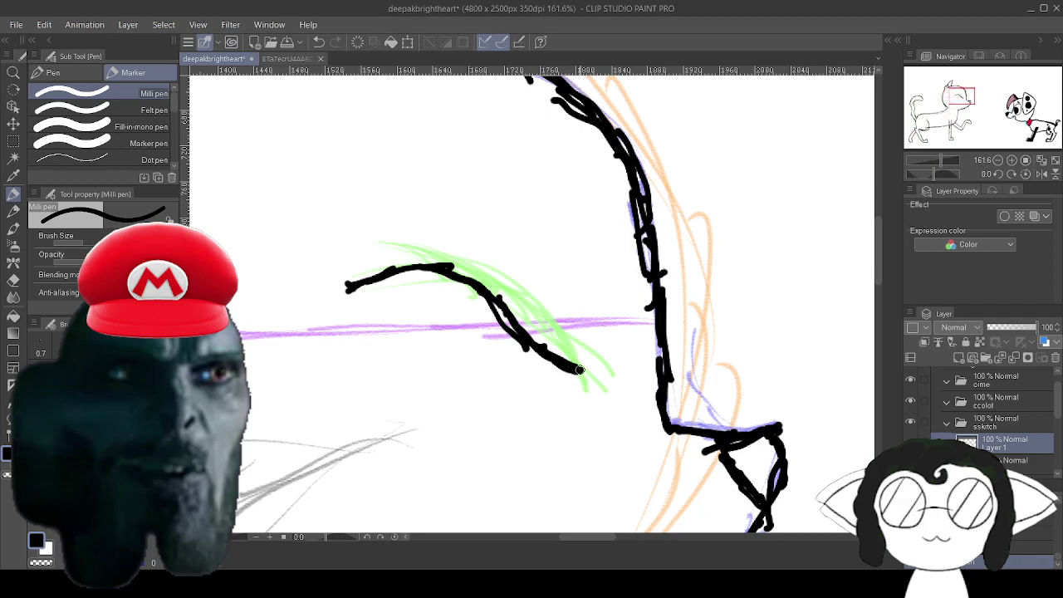
# Draw the black mouth line from beneath the nose back across the muzzle and curve it down to the jaw.
pyautogui.moveTo(580, 395)
pyautogui.mouseDown()
pyautogui.moveTo(802, 315)
pyautogui.moveTo(669, 6)
pyautogui.moveTo(828, 189)
pyautogui.moveTo(596, 267)
pyautogui.mouseUp()
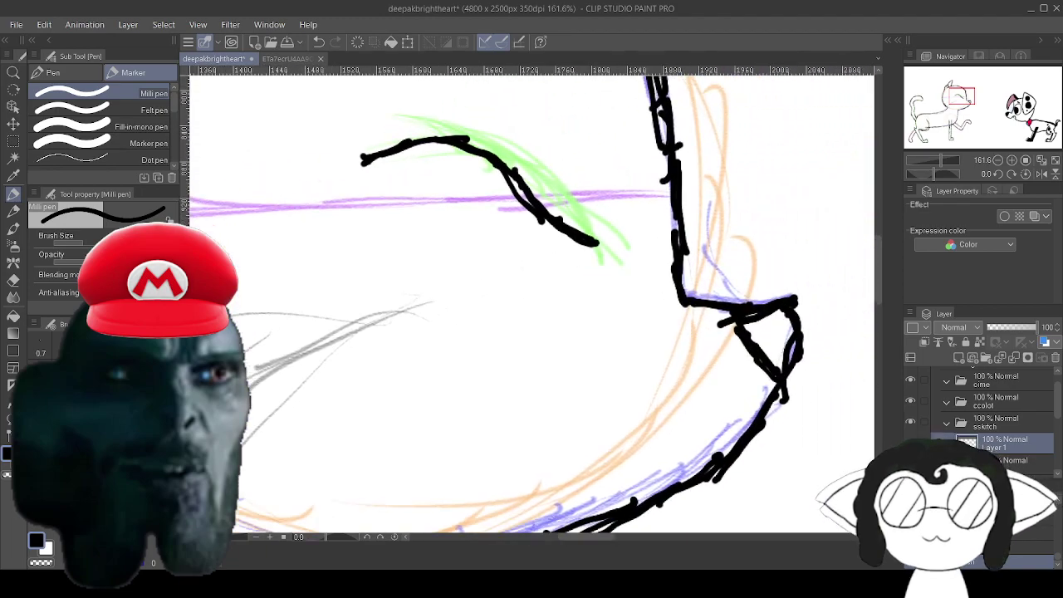
pyautogui.moveTo(531, 511)
pyautogui.mouseDown()
pyautogui.moveTo(515, 291)
pyautogui.moveTo(584, 160)
pyautogui.moveTo(446, 37)
pyautogui.moveTo(577, 423)
pyautogui.moveTo(467, 443)
pyautogui.moveTo(443, 415)
pyautogui.moveTo(471, 452)
pyautogui.moveTo(422, 427)
pyautogui.moveTo(419, 443)
pyautogui.mouseUp()
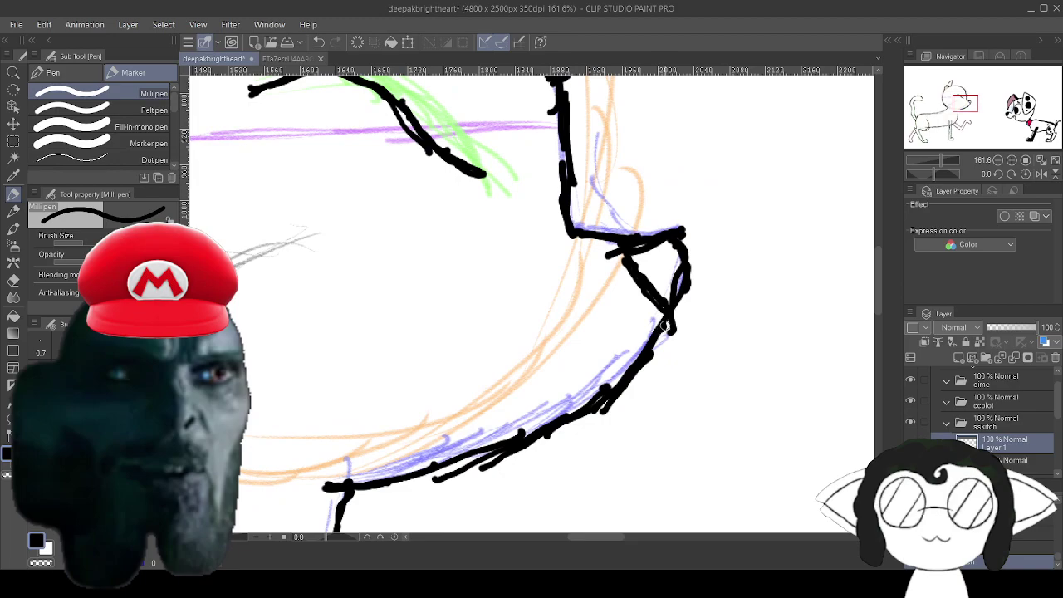
pyautogui.moveTo(652, 336)
pyautogui.mouseDown()
pyautogui.moveTo(625, 349)
pyautogui.moveTo(640, 354)
pyautogui.moveTo(597, 362)
pyautogui.moveTo(615, 364)
pyautogui.moveTo(591, 359)
pyautogui.moveTo(634, 355)
pyautogui.moveTo(574, 359)
pyautogui.mouseUp()
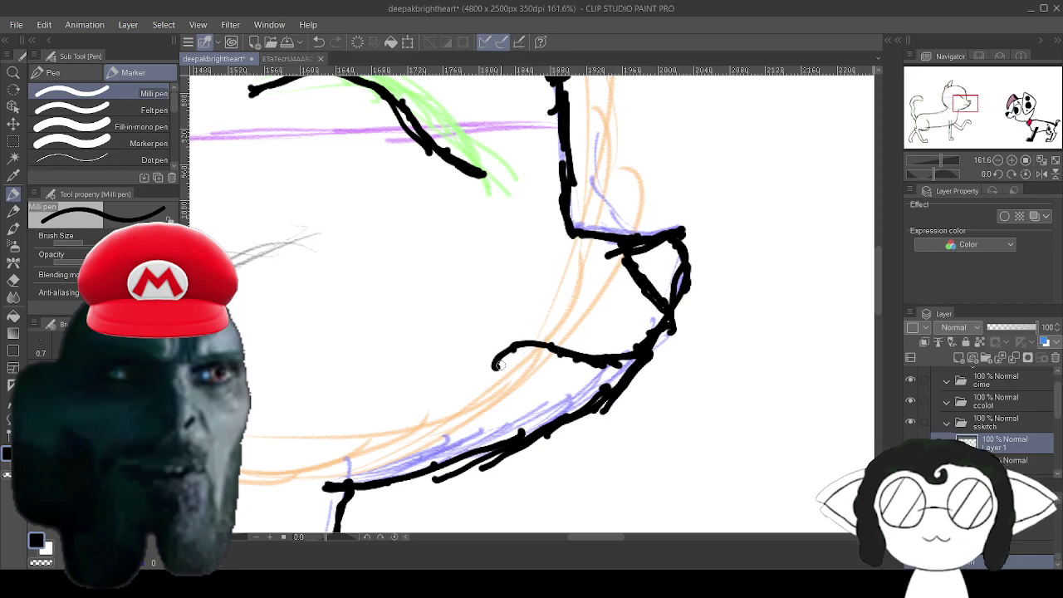
pyautogui.moveTo(581, 358)
pyautogui.mouseDown()
pyautogui.moveTo(495, 368)
pyautogui.moveTo(471, 391)
pyautogui.moveTo(480, 414)
pyautogui.mouseUp()
pyautogui.moveTo(495, 366)
pyautogui.mouseDown()
pyautogui.moveTo(486, 432)
pyautogui.moveTo(478, 398)
pyautogui.moveTo(501, 453)
pyautogui.mouseUp()
# Switch to the hard eraser and select the outline layer below the bode layer.
pyautogui.press('e')
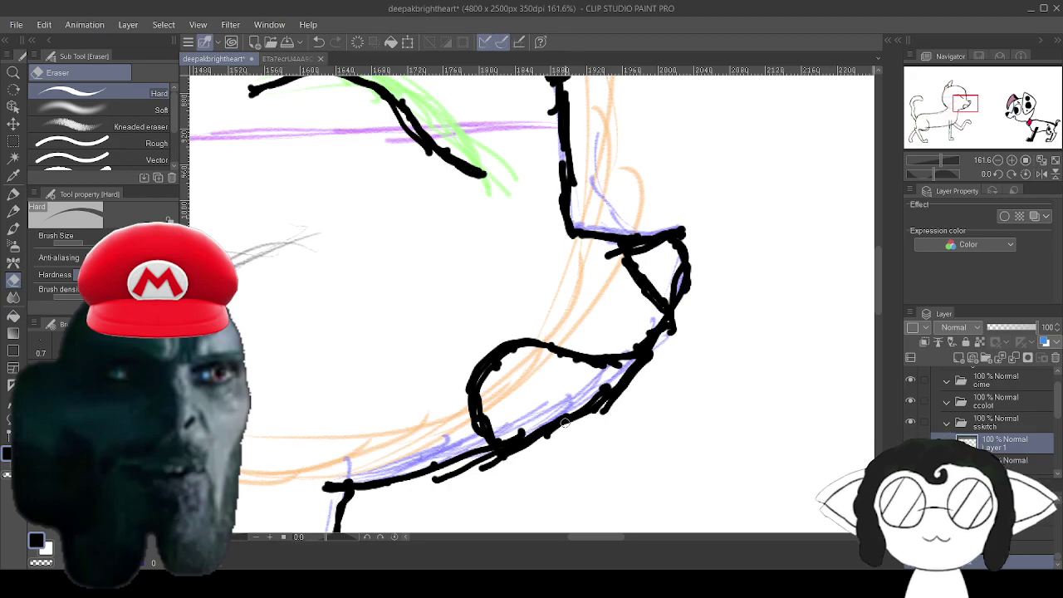
pyautogui.click(996, 463)
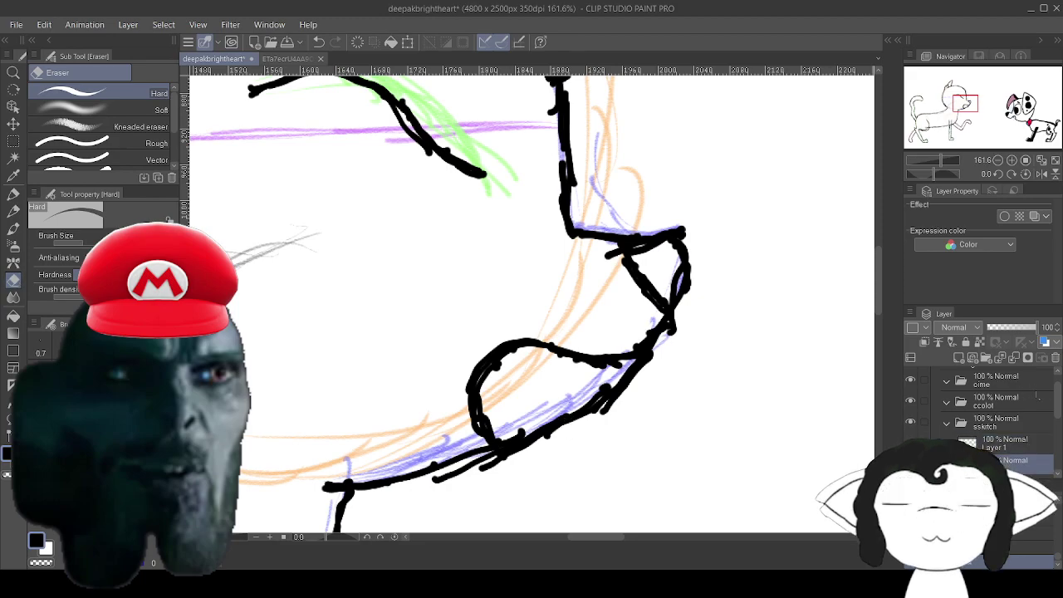
pyautogui.scroll(-2, 993, 415)
pyautogui.click(1004, 464)
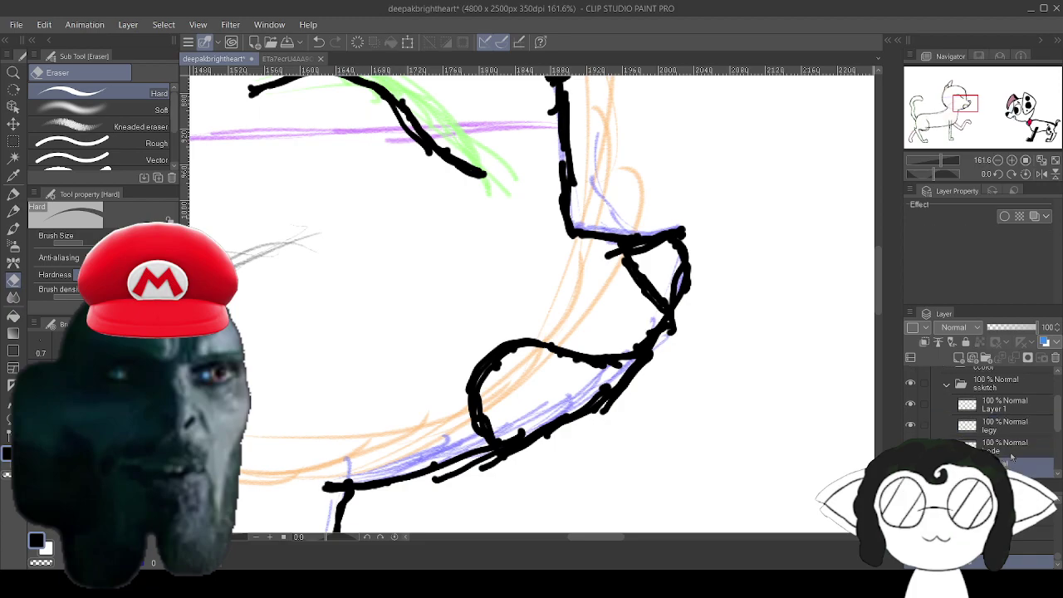
# Erase the black jaw line closing off the cat's open mouth on the layer beneath legy, and save the drawing.
pyautogui.click(1032, 447)
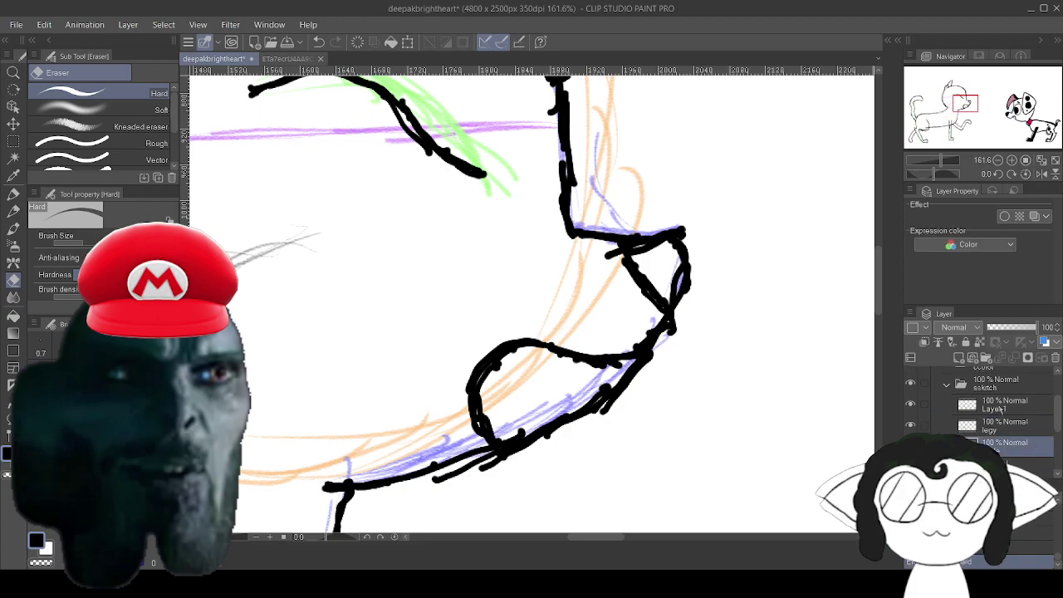
pyautogui.moveTo(533, 432)
pyautogui.mouseDown()
pyautogui.moveTo(538, 468)
pyautogui.moveTo(524, 447)
pyautogui.mouseUp()
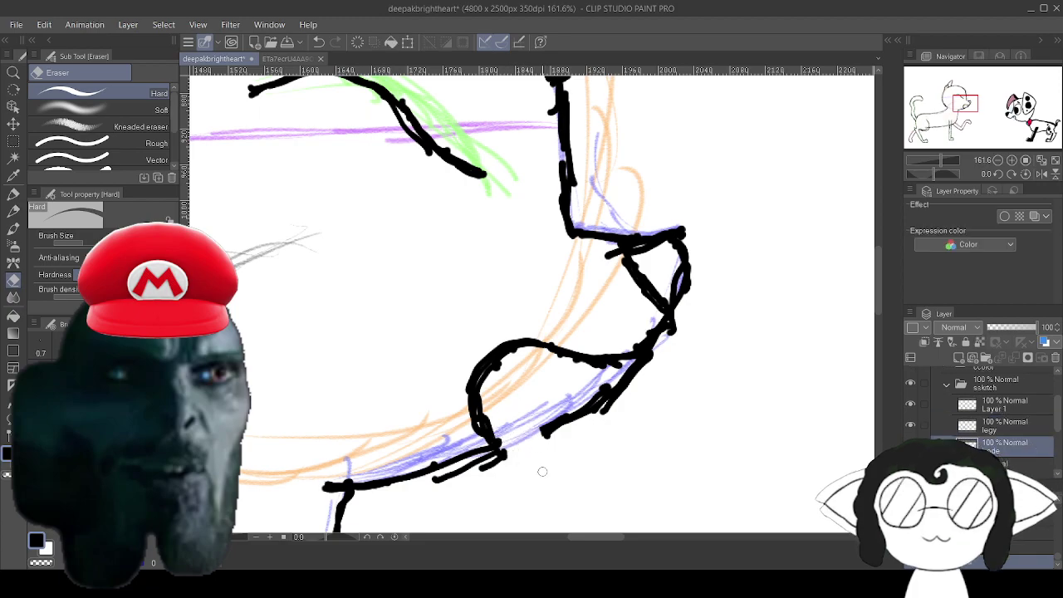
pyautogui.moveTo(544, 435)
pyautogui.mouseDown()
pyautogui.moveTo(584, 474)
pyautogui.moveTo(590, 457)
pyautogui.moveTo(571, 408)
pyautogui.moveTo(605, 425)
pyautogui.moveTo(584, 398)
pyautogui.moveTo(627, 426)
pyautogui.moveTo(594, 382)
pyautogui.moveTo(590, 407)
pyautogui.moveTo(596, 425)
pyautogui.moveTo(624, 384)
pyautogui.mouseUp()
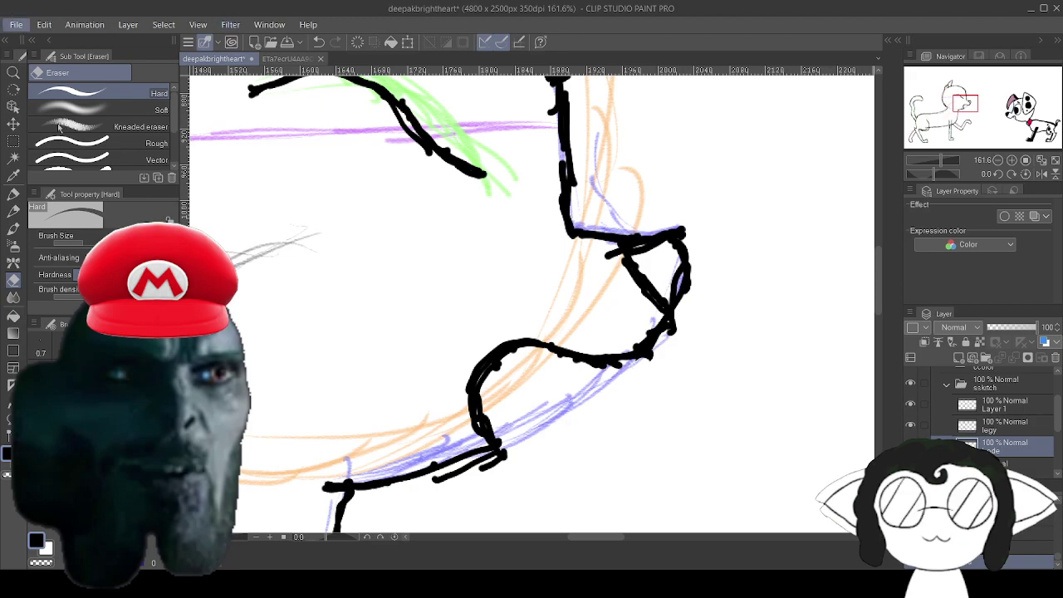
pyautogui.hotkey('ctrl', 's')
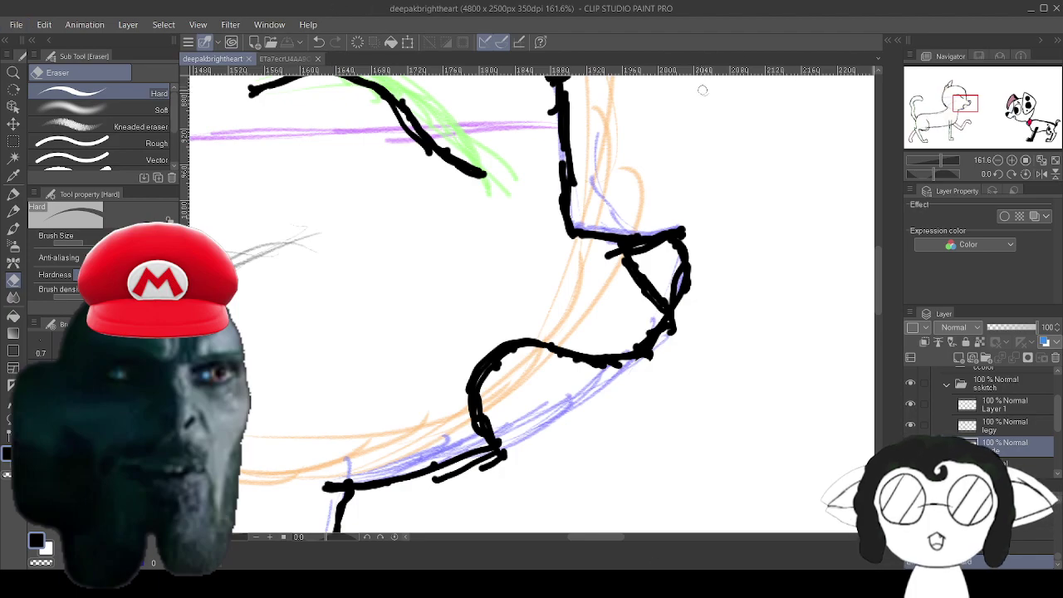
# Draw a pointed black fang under the upper lip and a small tooth on the lower jaw on Layer 1 with the Milli pen.
pyautogui.scroll(-3, 685, 286)
pyautogui.scroll(-2, 675, 277)
pyautogui.scroll(5, 636, 301)
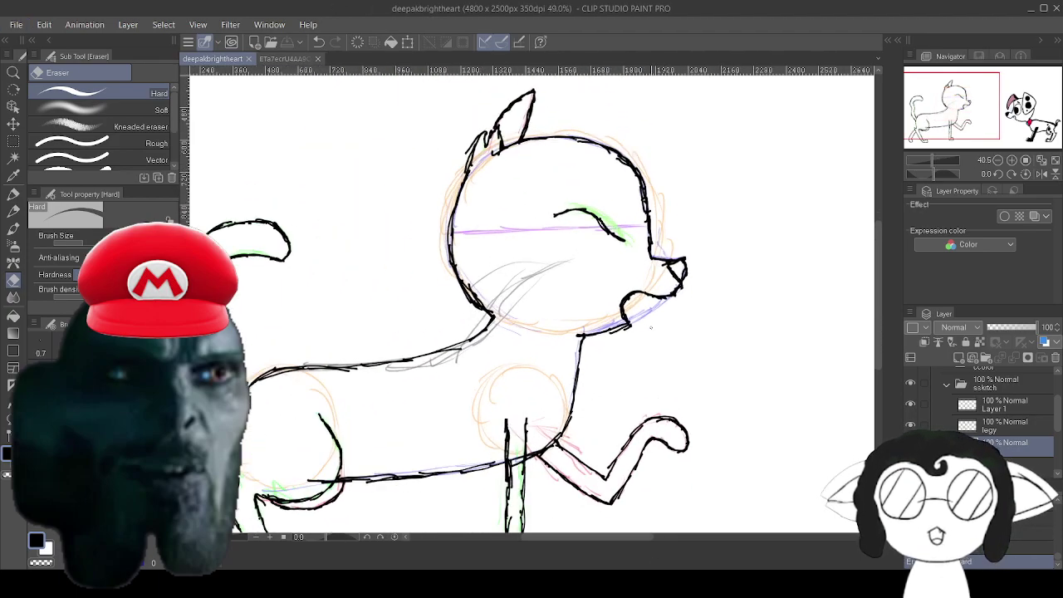
pyautogui.scroll(3, 636, 301)
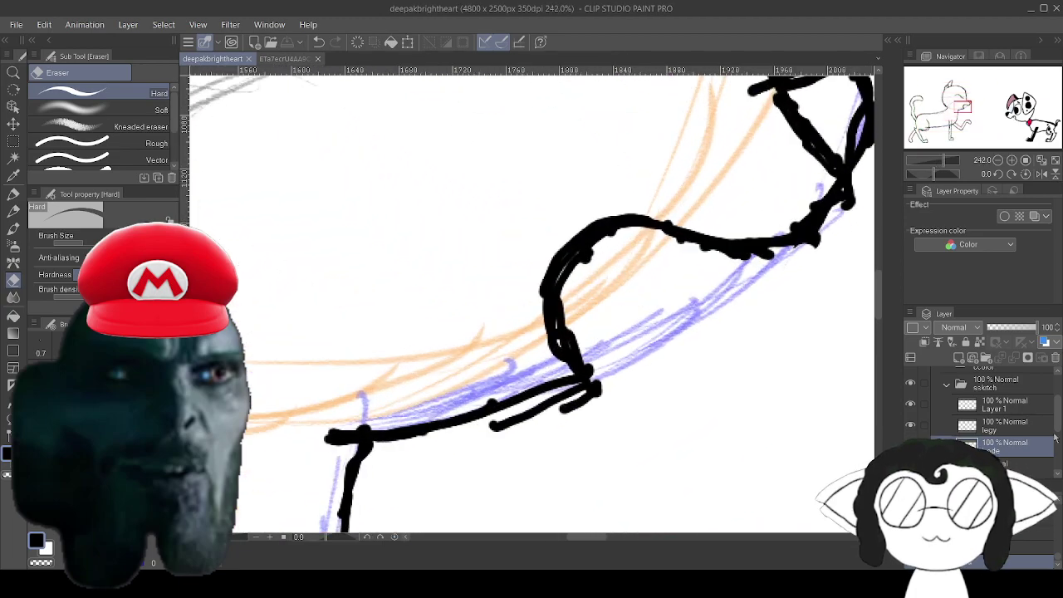
pyautogui.click(1019, 408)
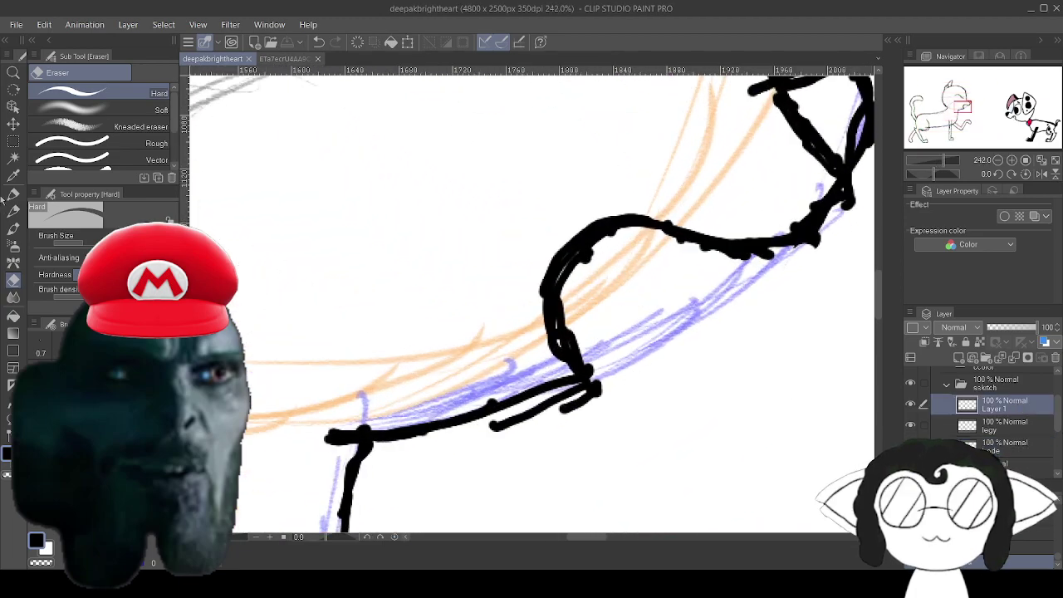
pyautogui.click(14, 196)
pyautogui.scroll(1, 677, 276)
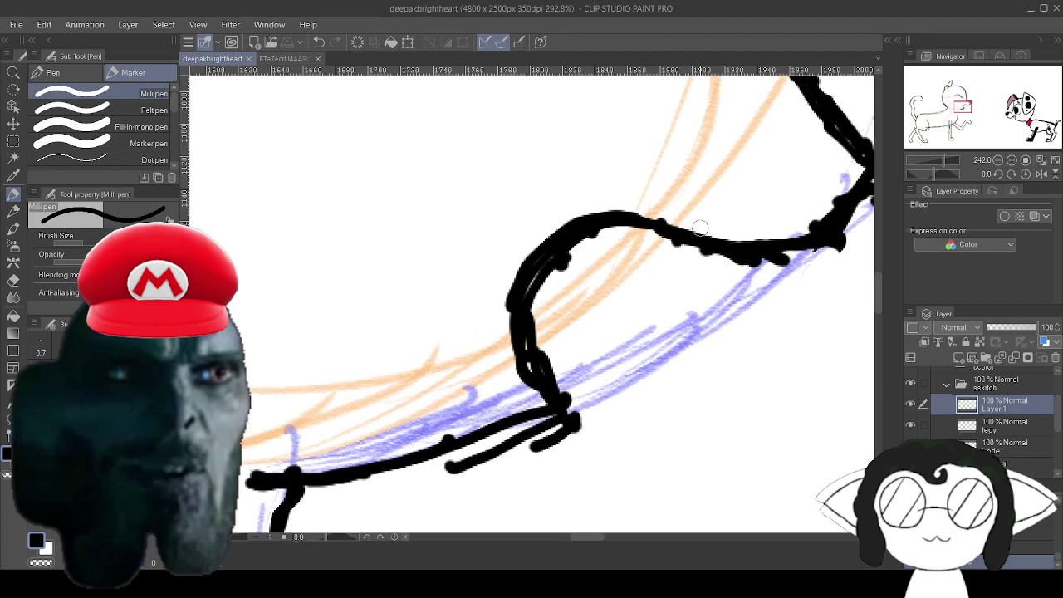
pyautogui.scroll(2, 677, 274)
pyautogui.scroll(-2, 676, 268)
pyautogui.scroll(2, 676, 265)
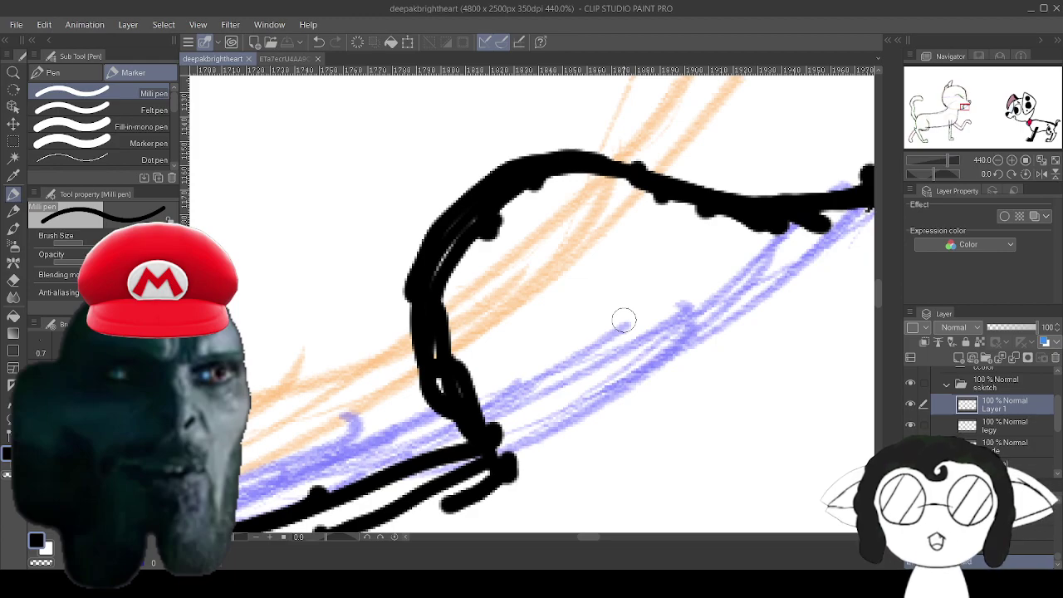
pyautogui.moveTo(623, 321); pyautogui.dragTo(504, 377)
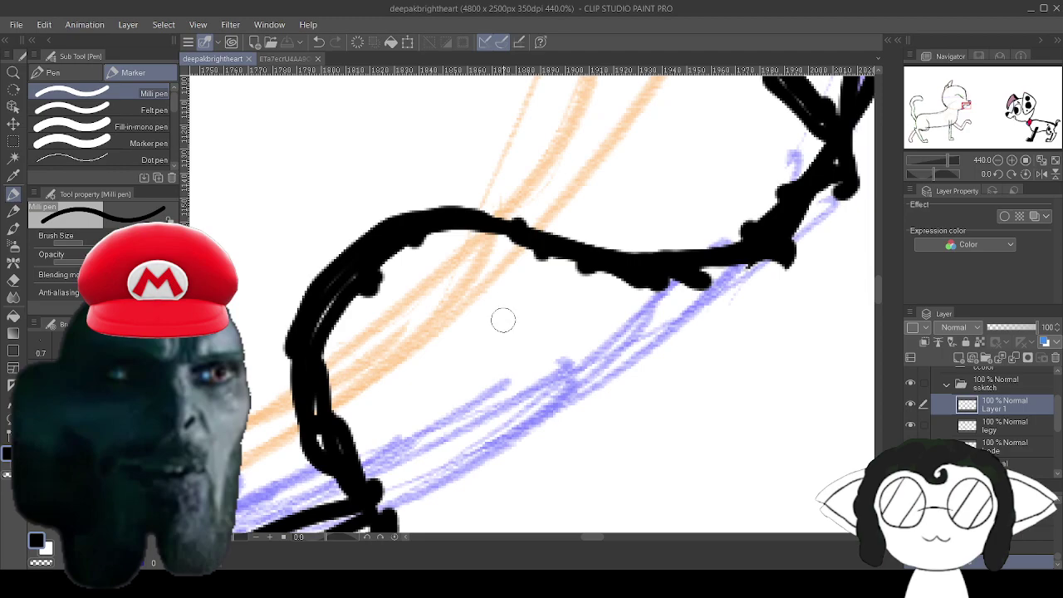
pyautogui.moveTo(509, 336)
pyautogui.mouseDown()
pyautogui.moveTo(517, 242)
pyautogui.moveTo(525, 296)
pyautogui.moveTo(516, 357)
pyautogui.moveTo(544, 334)
pyautogui.moveTo(584, 258)
pyautogui.mouseUp()
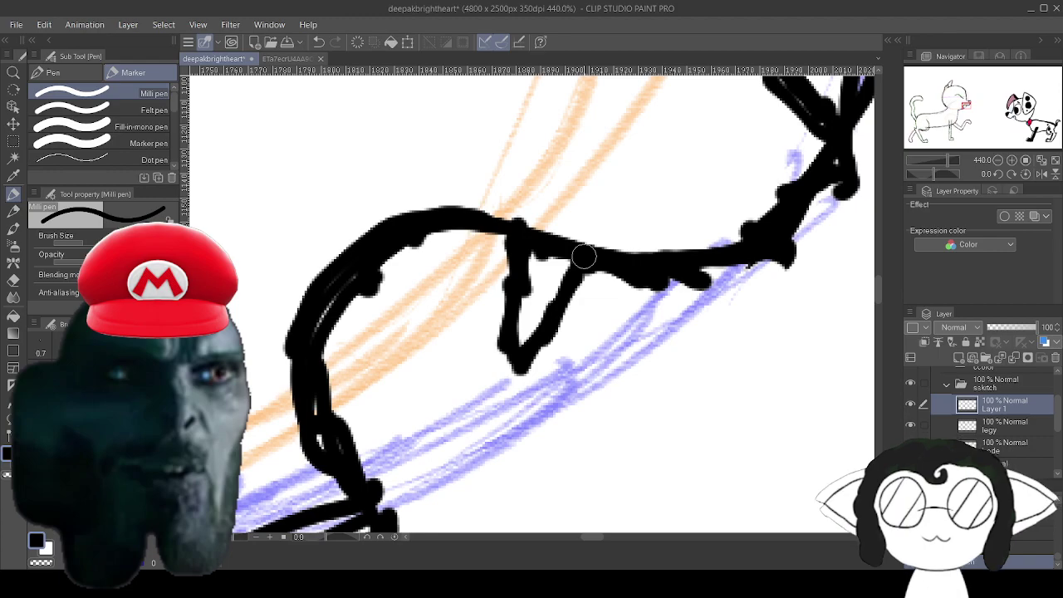
pyautogui.moveTo(399, 451)
pyautogui.mouseDown()
pyautogui.moveTo(363, 473)
pyautogui.moveTo(409, 447)
pyautogui.moveTo(411, 475)
pyautogui.moveTo(385, 507)
pyautogui.mouseUp()
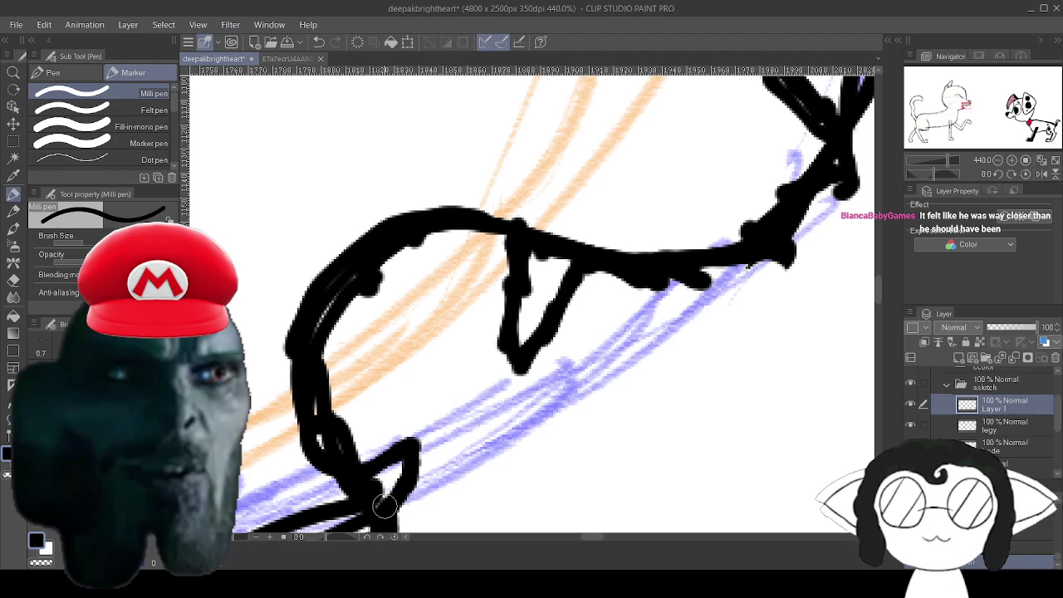
pyautogui.moveTo(385, 507); pyautogui.dragTo(830, 573)
# Outline a jagged black fur patch all around the cat's closed eye with the Milli pen, and save the drawing.
pyautogui.scroll(-4, 434, 377)
pyautogui.moveTo(372, 283); pyautogui.dragTo(408, 378)
pyautogui.scroll(-1, 453, 372)
pyautogui.scroll(2, 436, 367)
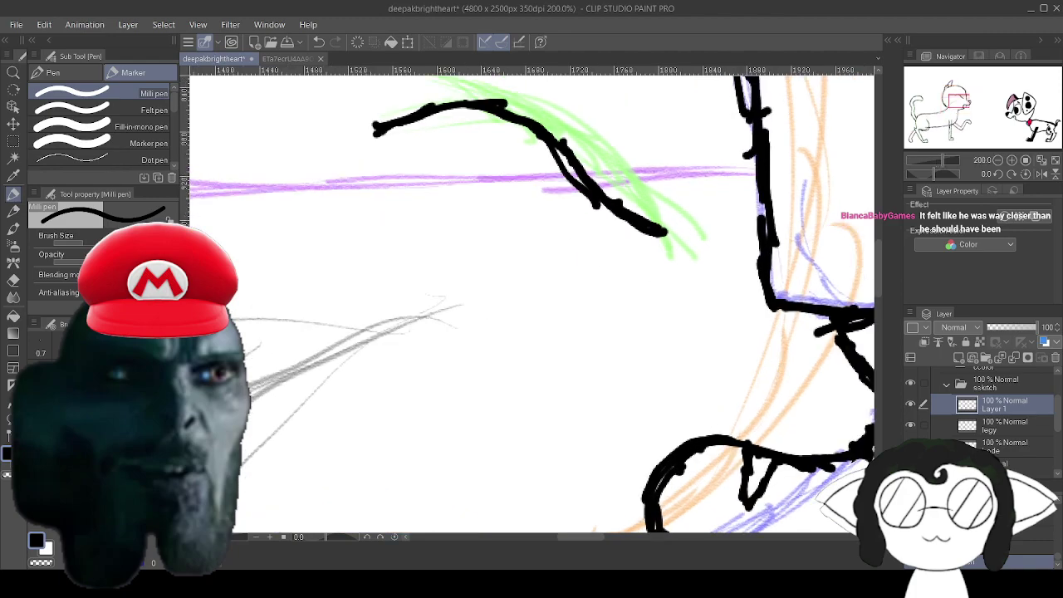
pyautogui.scroll(2, 448, 344)
pyautogui.scroll(1, 531, 299)
pyautogui.moveTo(581, 125); pyautogui.dragTo(437, 502)
pyautogui.moveTo(415, 349); pyautogui.dragTo(535, 314)
pyautogui.scroll(-3, 412, 393)
pyautogui.moveTo(465, 382); pyautogui.dragTo(477, 324)
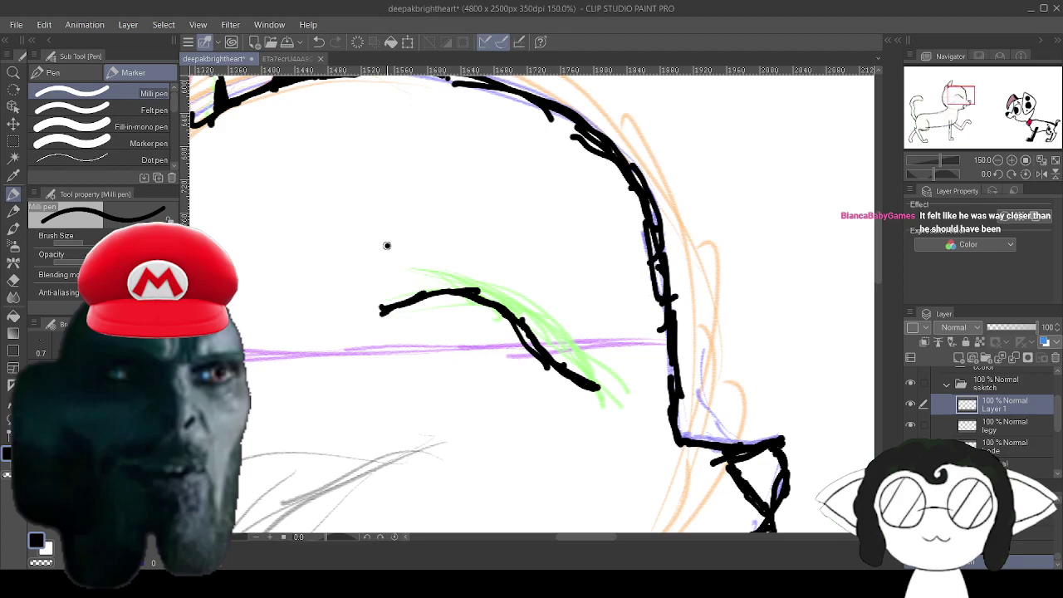
pyautogui.moveTo(387, 245)
pyautogui.mouseDown()
pyautogui.moveTo(354, 311)
pyautogui.moveTo(357, 365)
pyautogui.moveTo(391, 447)
pyautogui.mouseUp()
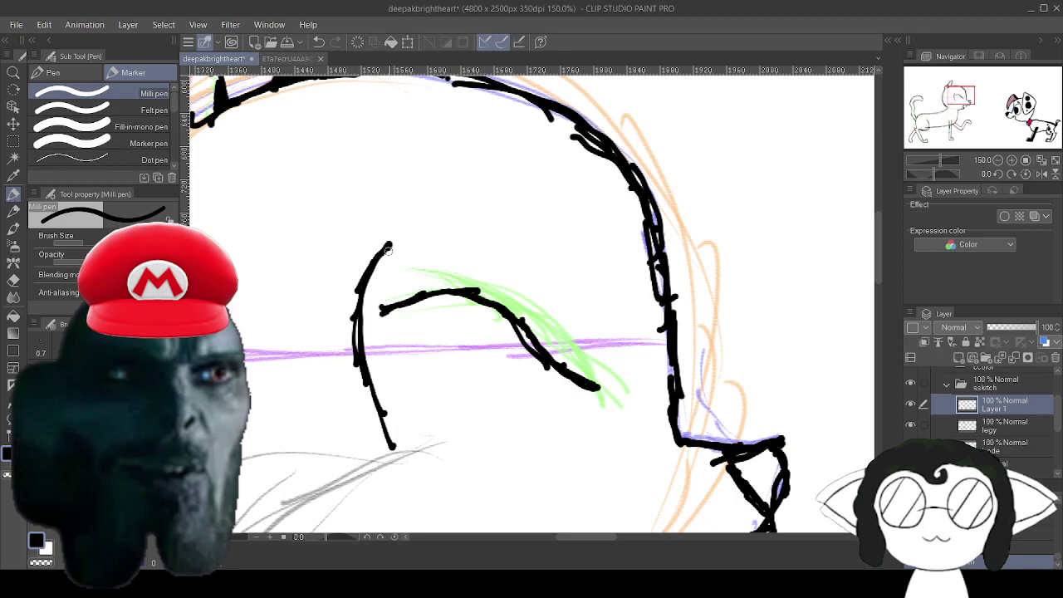
pyautogui.moveTo(389, 247)
pyautogui.mouseDown()
pyautogui.moveTo(407, 279)
pyautogui.moveTo(485, 232)
pyautogui.moveTo(491, 269)
pyautogui.moveTo(490, 249)
pyautogui.moveTo(551, 316)
pyautogui.moveTo(551, 275)
pyautogui.moveTo(564, 279)
pyautogui.moveTo(607, 349)
pyautogui.moveTo(621, 411)
pyautogui.mouseUp()
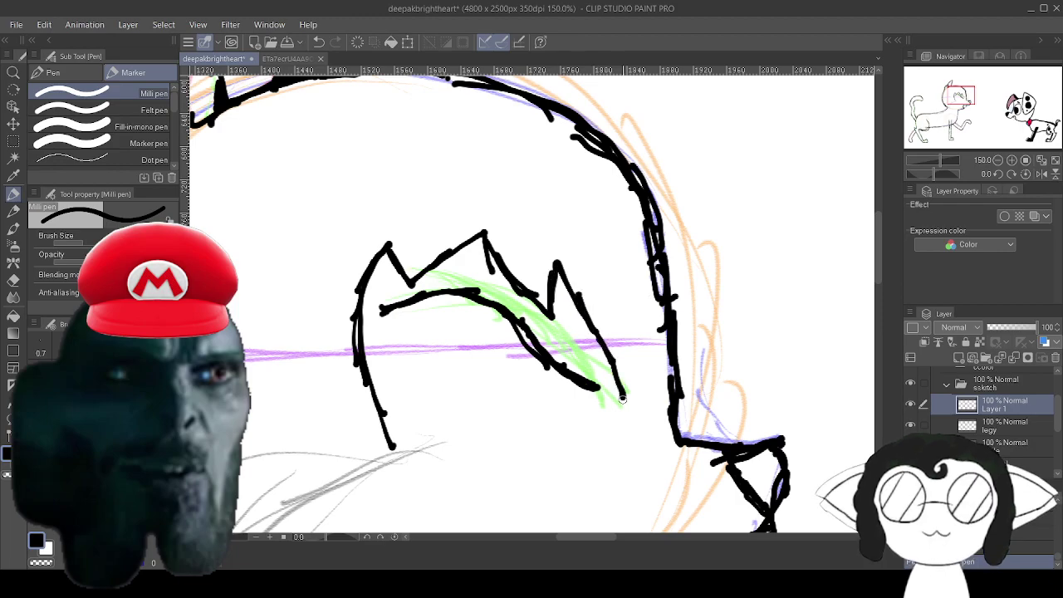
pyautogui.moveTo(387, 451)
pyautogui.mouseDown()
pyautogui.moveTo(436, 407)
pyautogui.moveTo(450, 466)
pyautogui.moveTo(491, 494)
pyautogui.moveTo(475, 454)
pyautogui.moveTo(472, 399)
pyautogui.moveTo(476, 414)
pyautogui.moveTo(482, 393)
pyautogui.moveTo(523, 443)
pyautogui.moveTo(533, 440)
pyautogui.moveTo(533, 403)
pyautogui.moveTo(592, 456)
pyautogui.moveTo(583, 408)
pyautogui.moveTo(621, 412)
pyautogui.mouseUp()
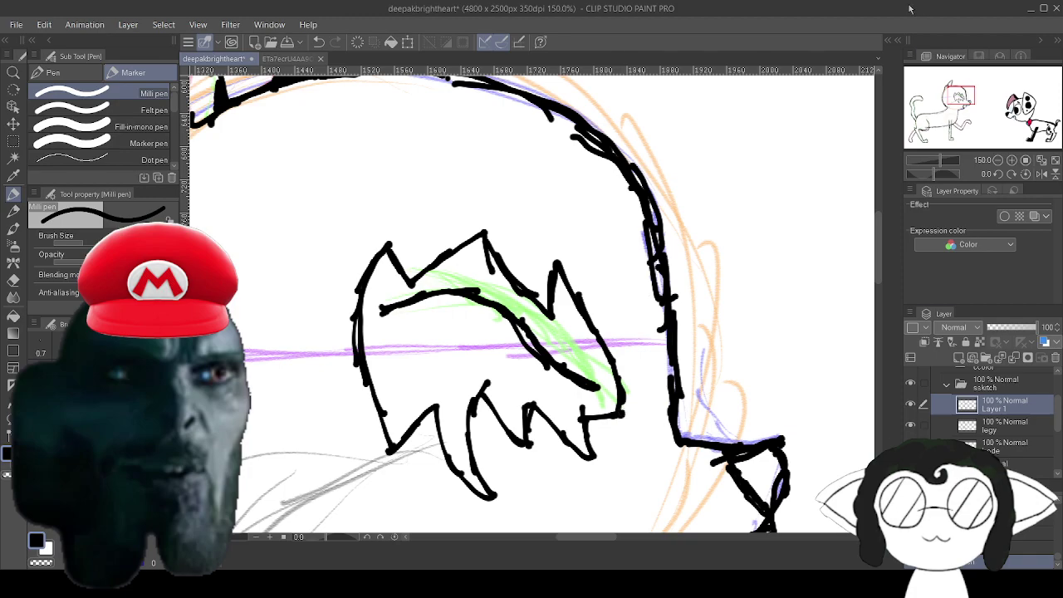
pyautogui.scroll(-8, 454, 338)
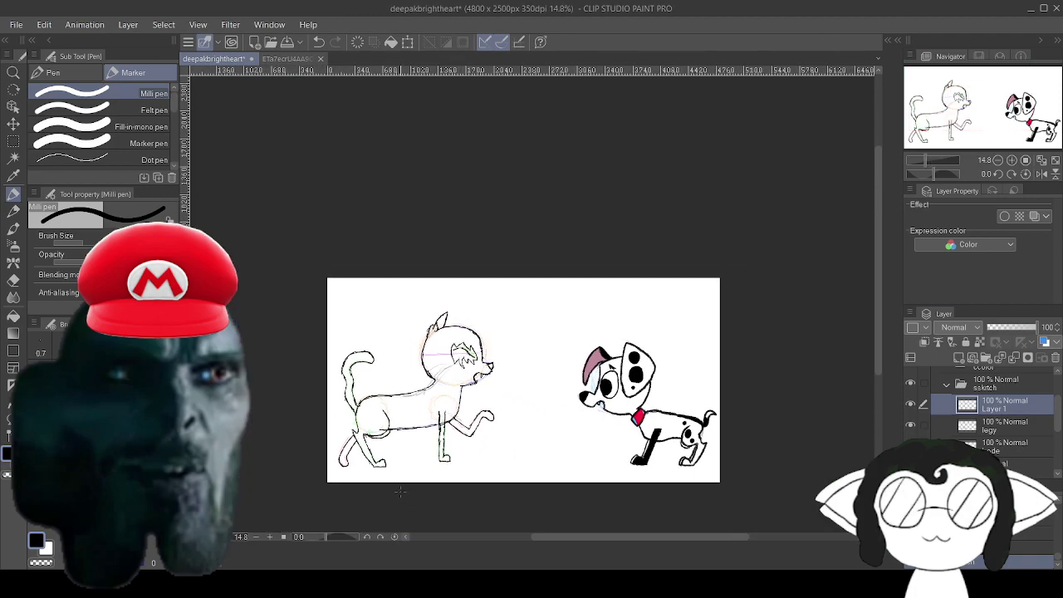
pyautogui.scroll(2, 399, 491)
pyautogui.scroll(1, 347, 369)
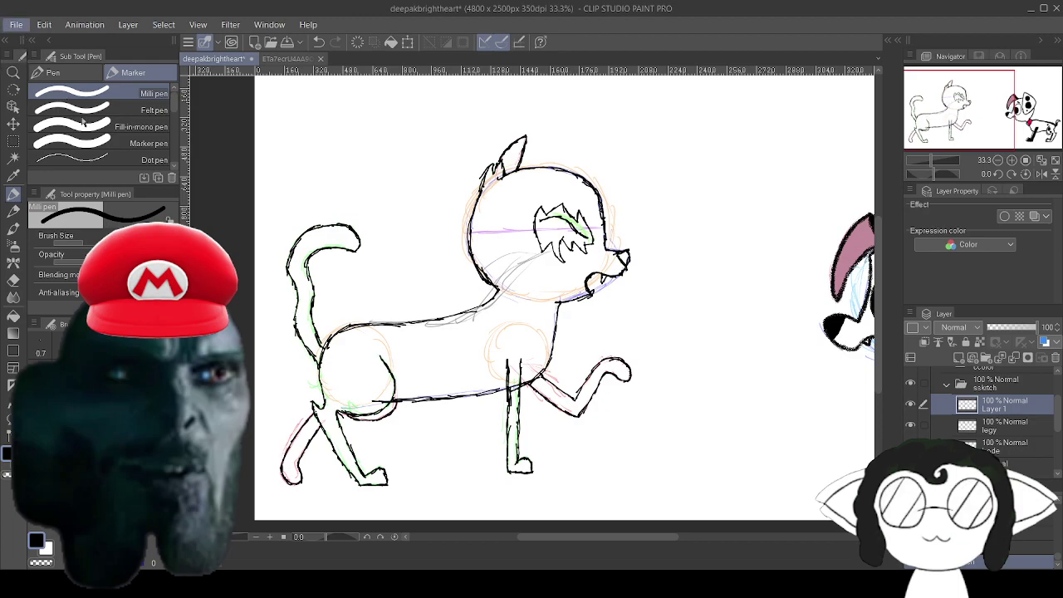
pyautogui.scroll(-2, 596, 240)
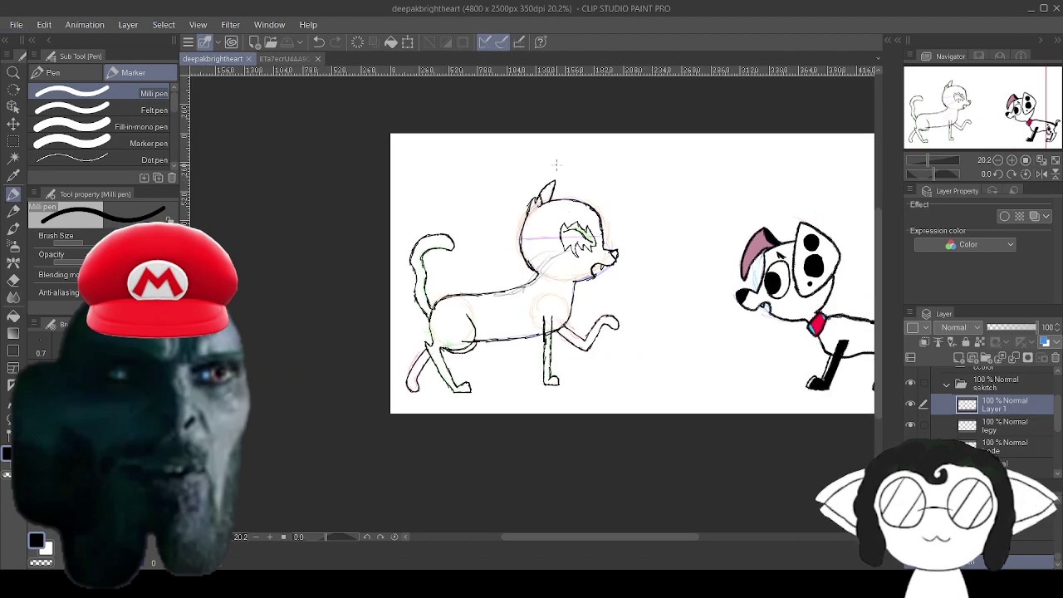
# Review the cat's lineart around the ear, head, chest and front legs.
pyautogui.scroll(2, 566, 187)
pyautogui.scroll(4, 565, 187)
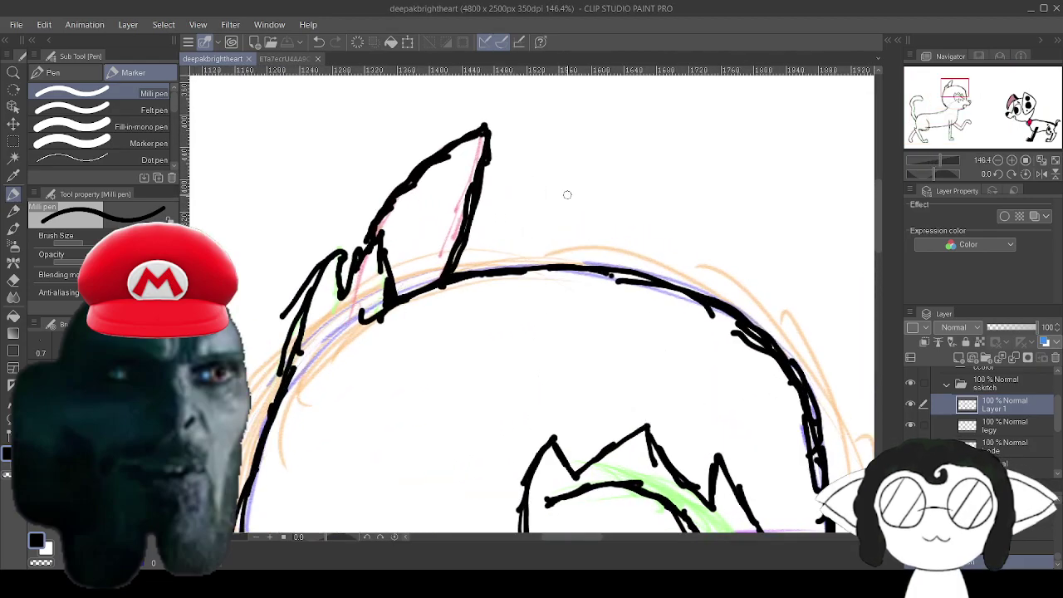
pyautogui.scroll(-1, 510, 392)
pyautogui.scroll(-2, 510, 392)
pyautogui.scroll(1, 572, 446)
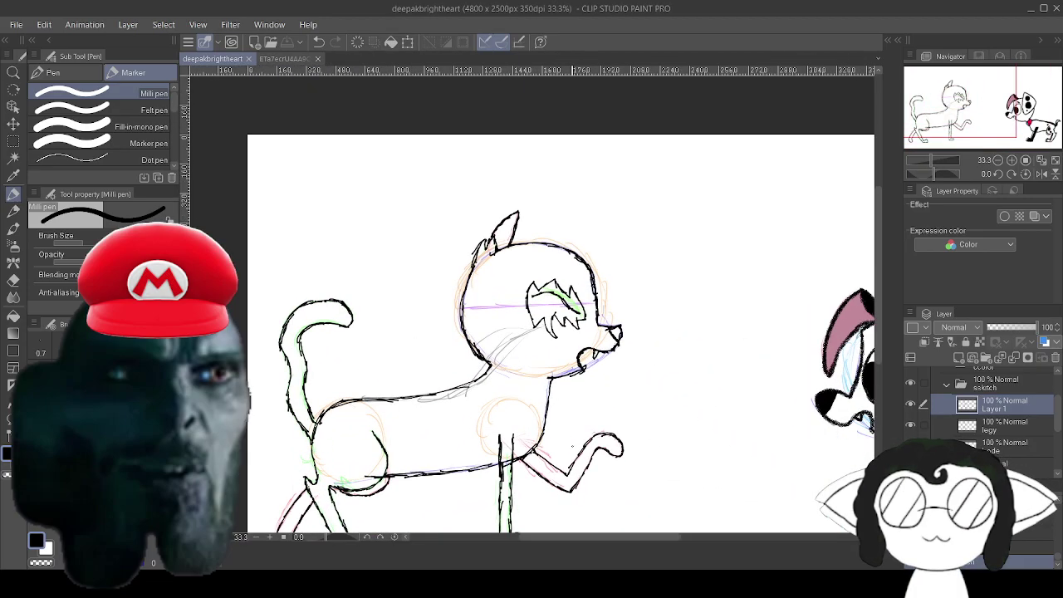
pyautogui.scroll(3, 572, 446)
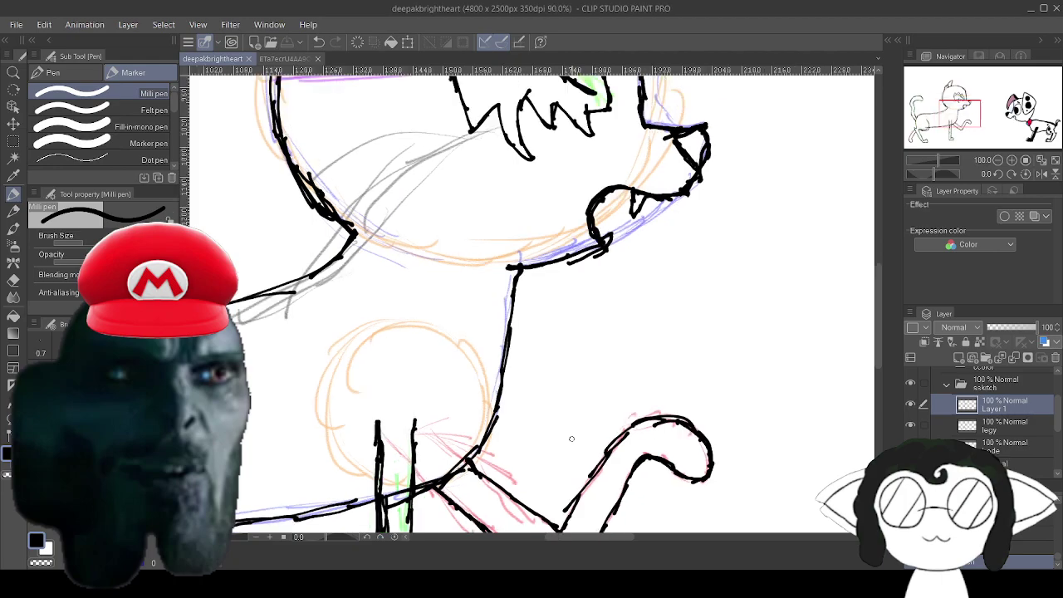
pyautogui.scroll(-4, 564, 442)
pyautogui.scroll(-1, 565, 442)
pyautogui.scroll(3, 565, 442)
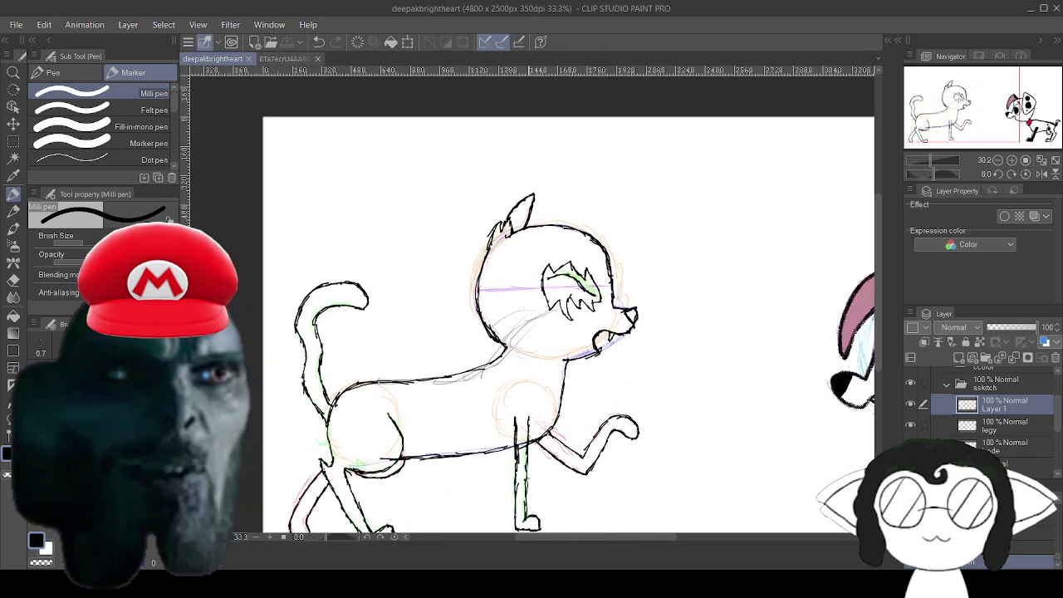
pyautogui.scroll(1, 532, 486)
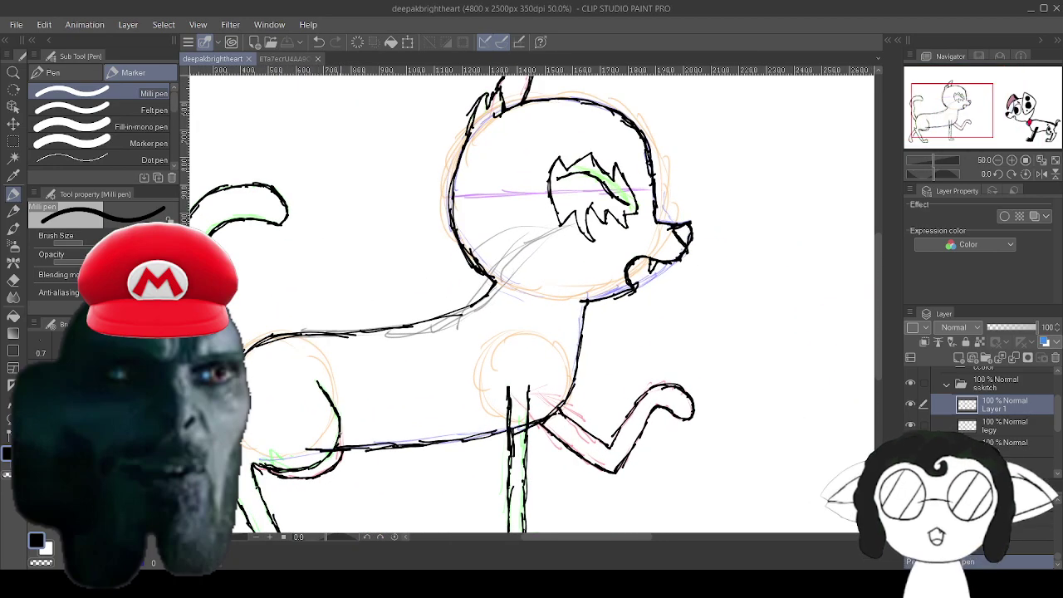
pyautogui.scroll(6, 493, 395)
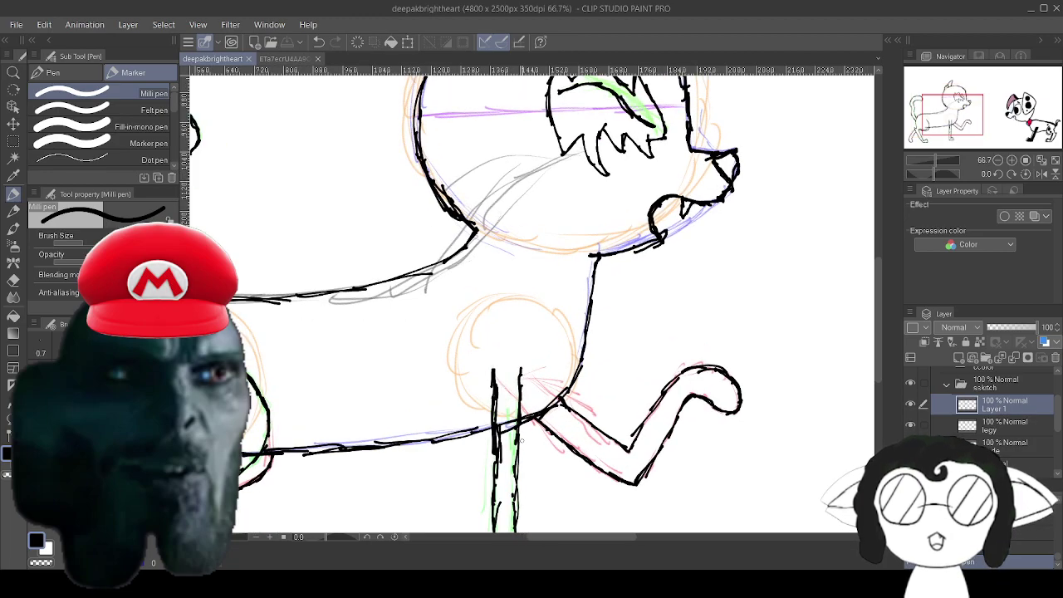
# Erase the belly lines crossing the inside of the standing front leg on the layer beneath legy.
pyautogui.scroll(2, 521, 440)
pyautogui.click(14, 280)
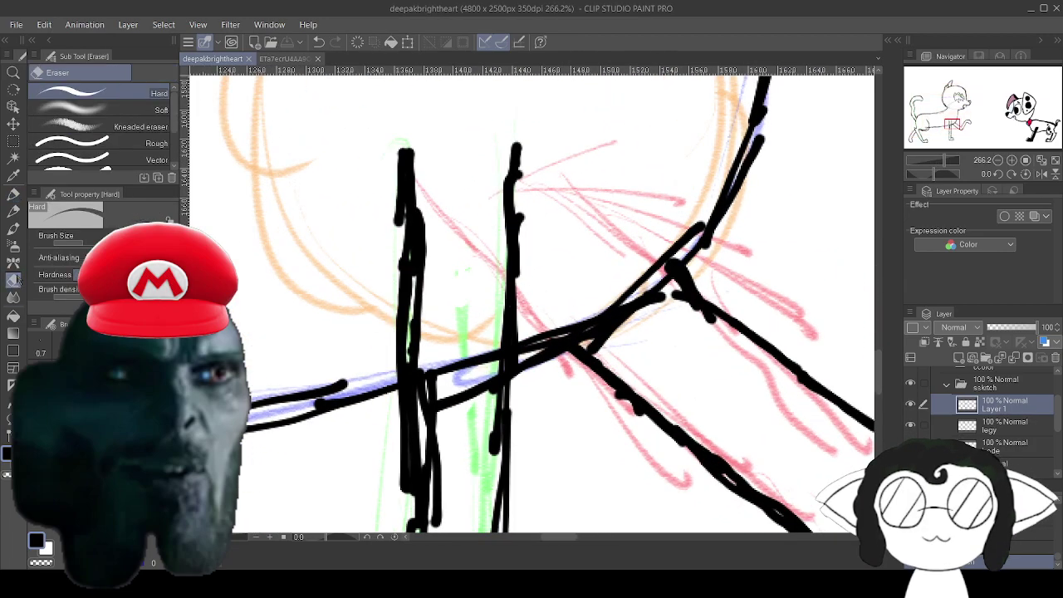
pyautogui.click(998, 445)
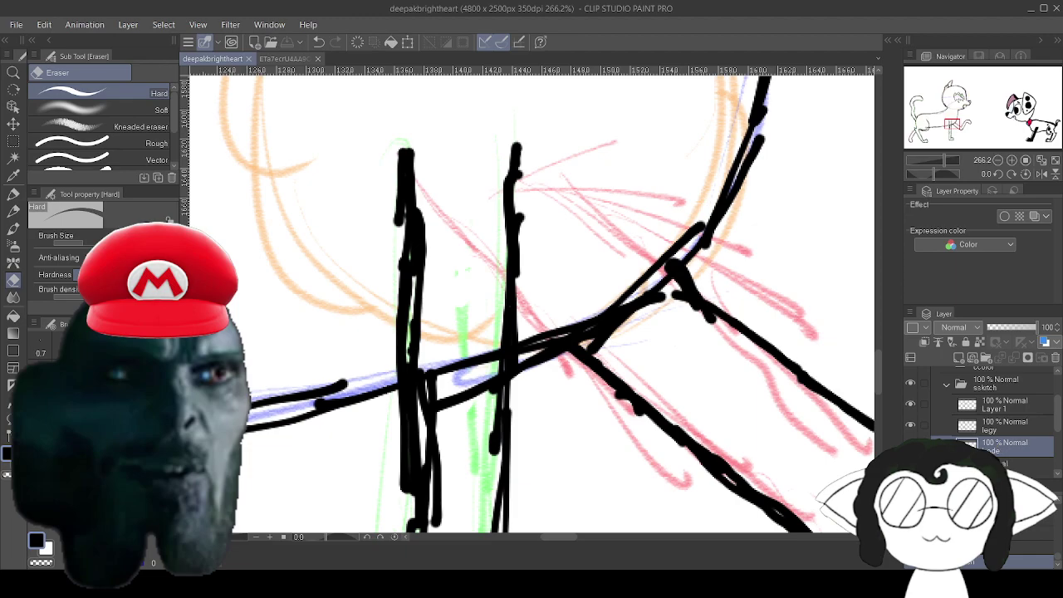
pyautogui.moveTo(457, 359)
pyautogui.mouseDown()
pyautogui.moveTo(439, 323)
pyautogui.moveTo(440, 404)
pyautogui.mouseUp()
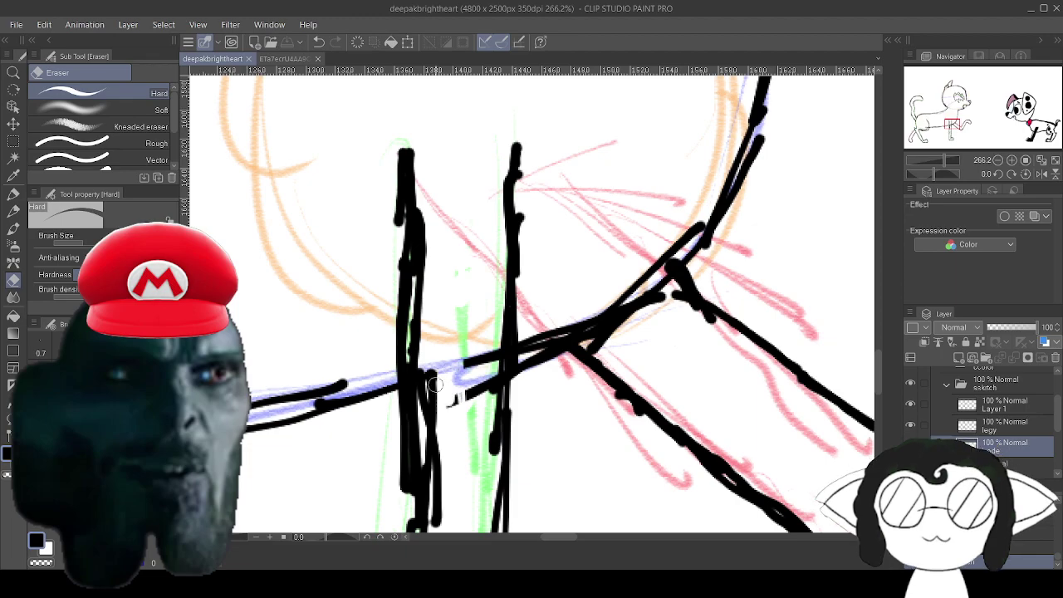
pyautogui.moveTo(470, 361)
pyautogui.mouseDown()
pyautogui.moveTo(489, 402)
pyautogui.moveTo(498, 349)
pyautogui.mouseUp()
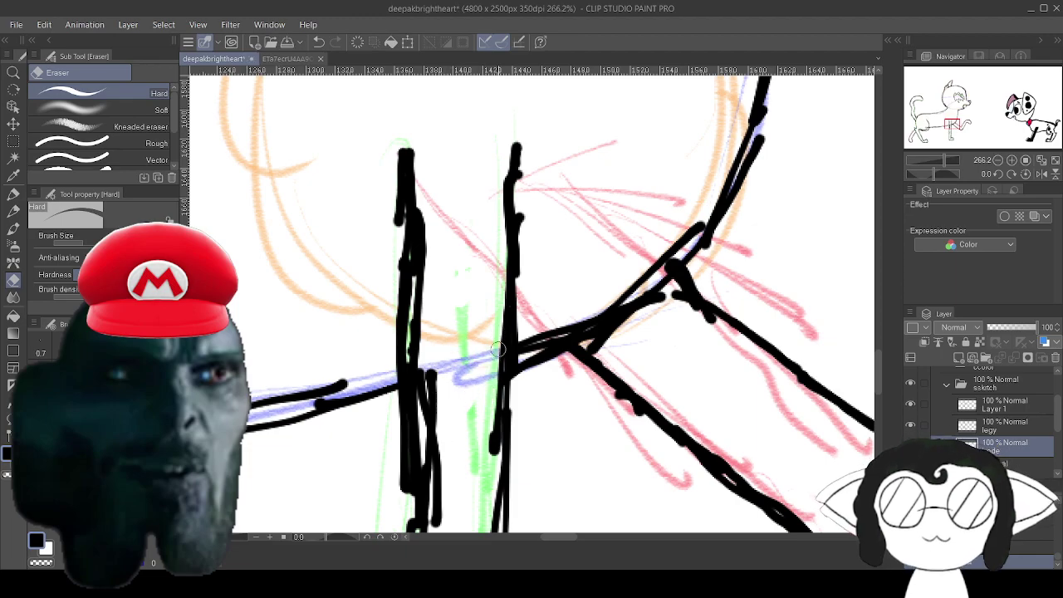
# Erase the end of the belly line that overlaps the inside of the hind thigh.
pyautogui.moveTo(373, 374); pyautogui.dragTo(707, 315)
pyautogui.moveTo(332, 373); pyautogui.dragTo(809, 286)
pyautogui.moveTo(274, 349)
pyautogui.mouseDown()
pyautogui.moveTo(698, 305)
pyautogui.moveTo(655, 355)
pyautogui.mouseUp()
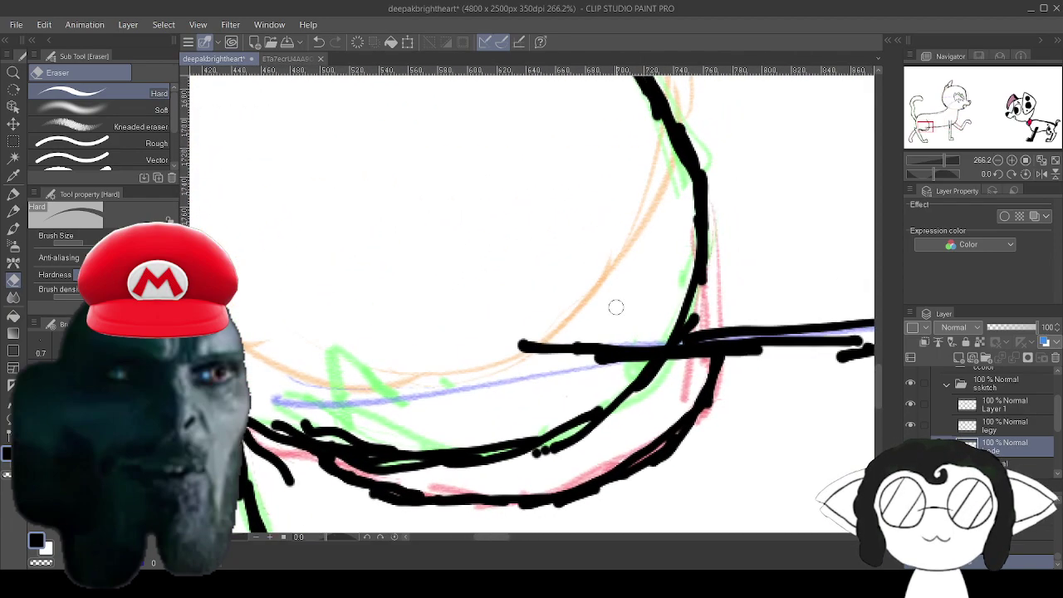
pyautogui.moveTo(566, 334)
pyautogui.mouseDown()
pyautogui.moveTo(488, 372)
pyautogui.moveTo(513, 366)
pyautogui.moveTo(543, 389)
pyautogui.moveTo(630, 309)
pyautogui.moveTo(593, 365)
pyautogui.moveTo(620, 365)
pyautogui.moveTo(639, 330)
pyautogui.moveTo(638, 356)
pyautogui.mouseUp()
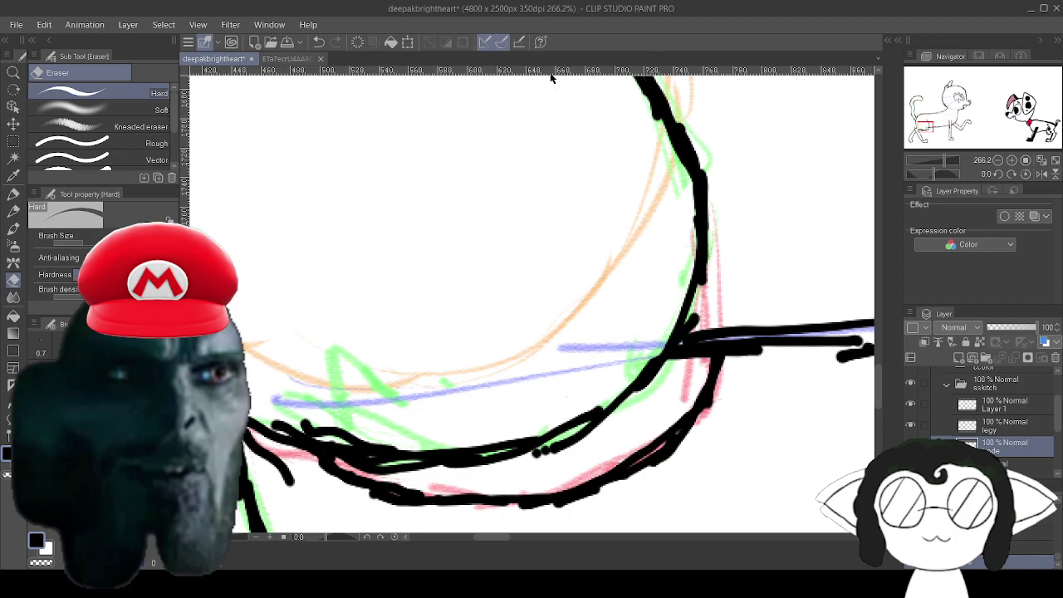
pyautogui.scroll(-15, 719, 283)
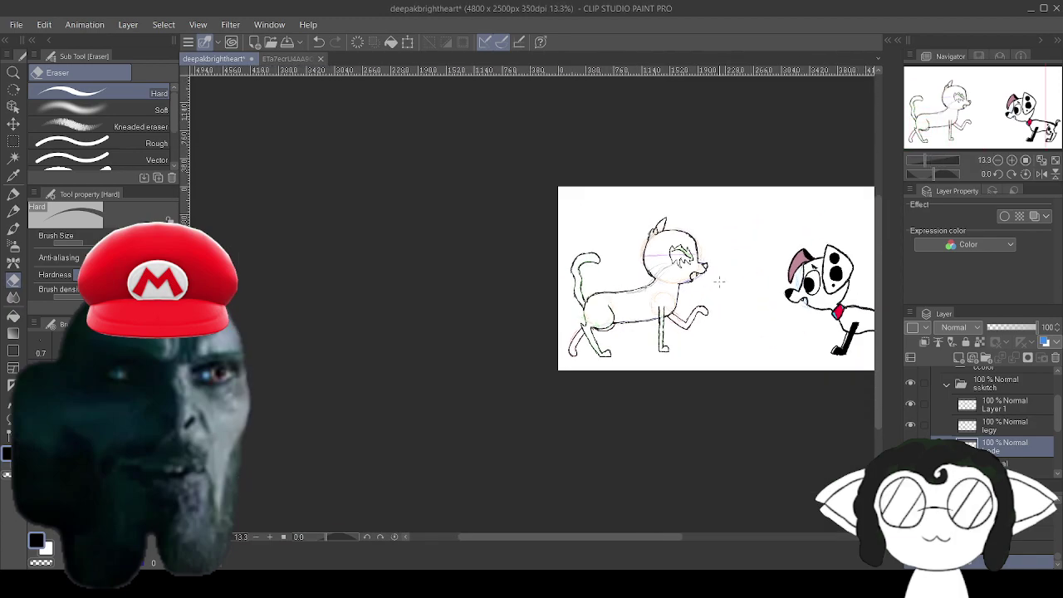
pyautogui.scroll(3, 739, 245)
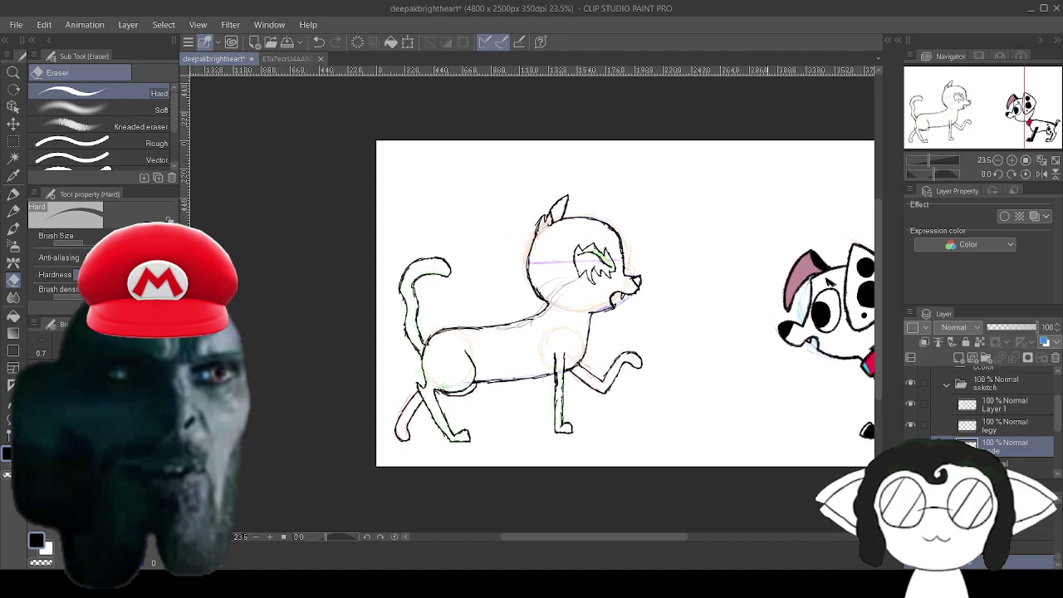
pyautogui.moveTo(739, 245); pyautogui.dragTo(727, 254)
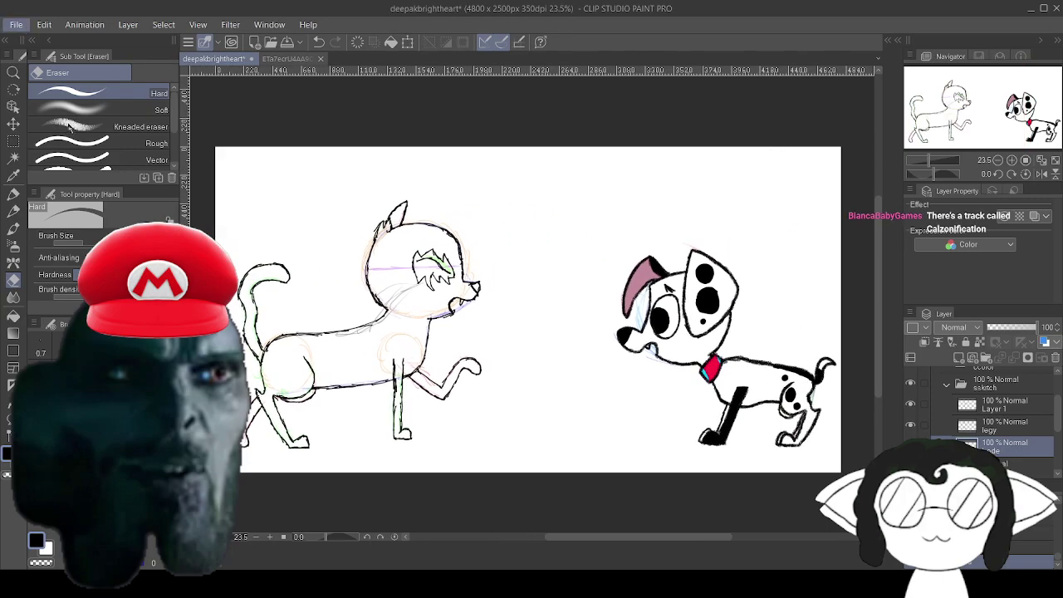
# Save the drawing and lower the opacity of the whole sskitch folder to 41%.
pyautogui.hotkey('ctrl', 's')
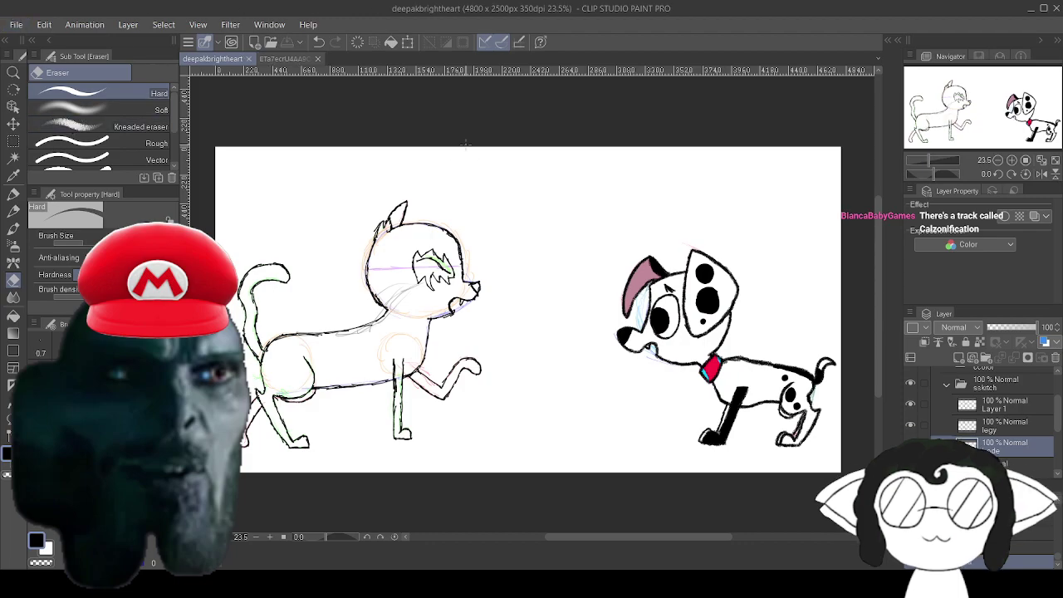
pyautogui.scroll(2, 265, 248)
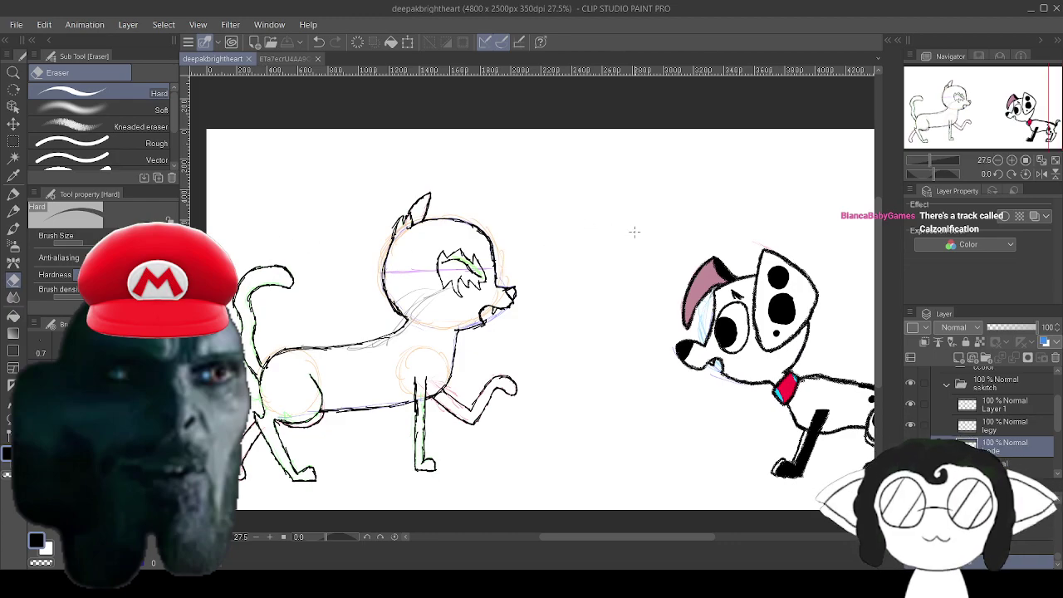
pyautogui.click(1005, 329)
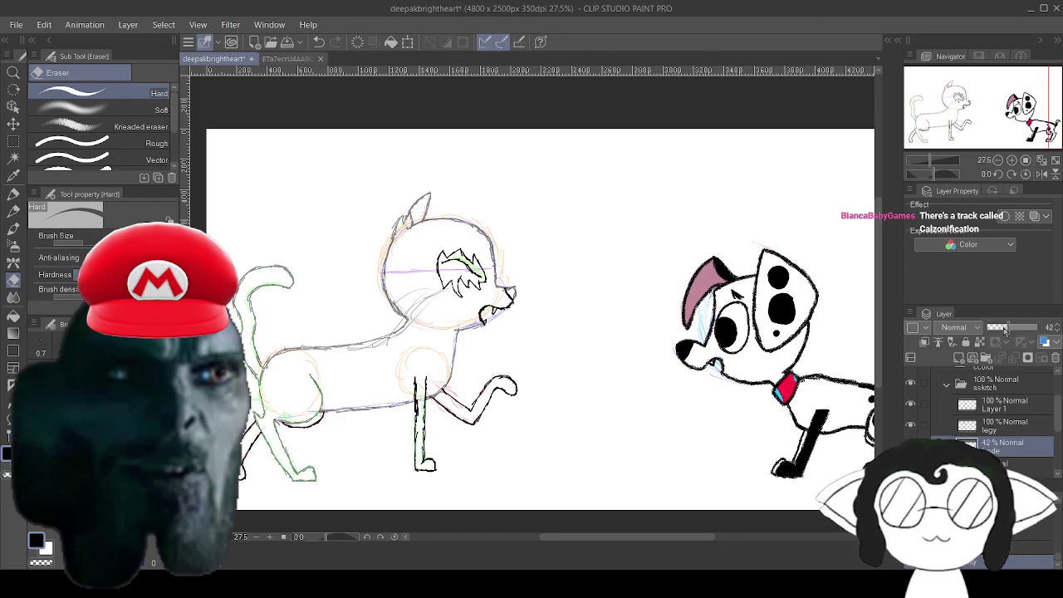
pyautogui.moveTo(1011, 329); pyautogui.dragTo(1057, 329)
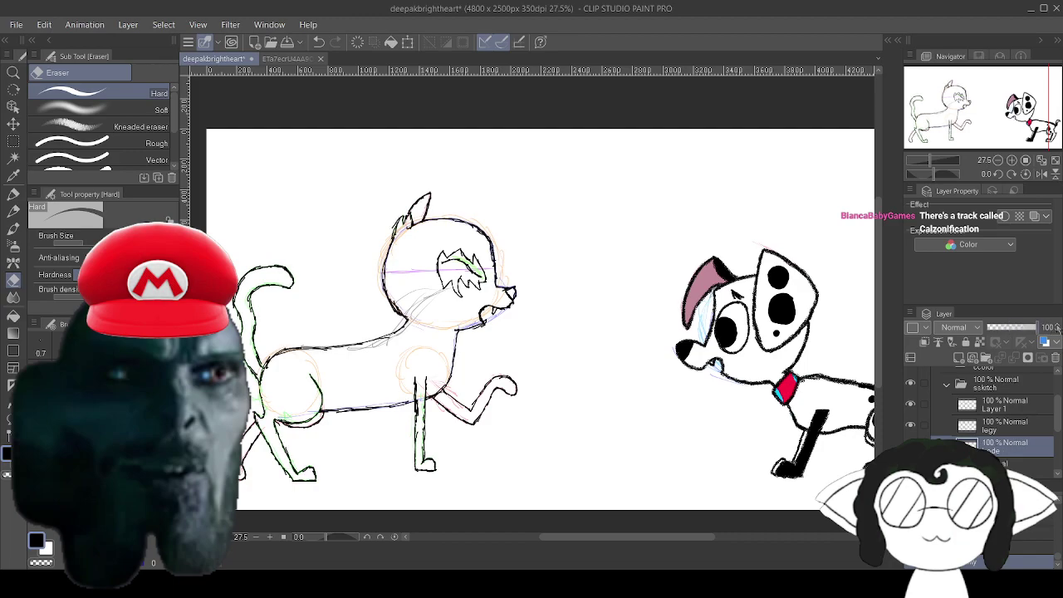
pyautogui.click(1000, 387)
pyautogui.click(1007, 328)
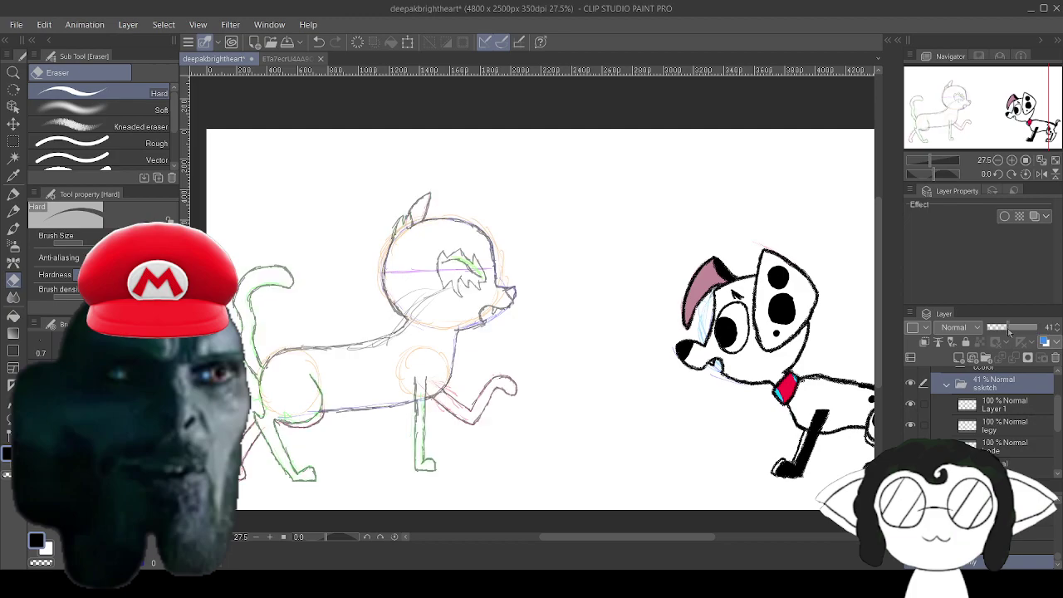
# Hide the coloured rough sketch and add a new layer named bode inside the cime folder.
pyautogui.scroll(-3, 1009, 386)
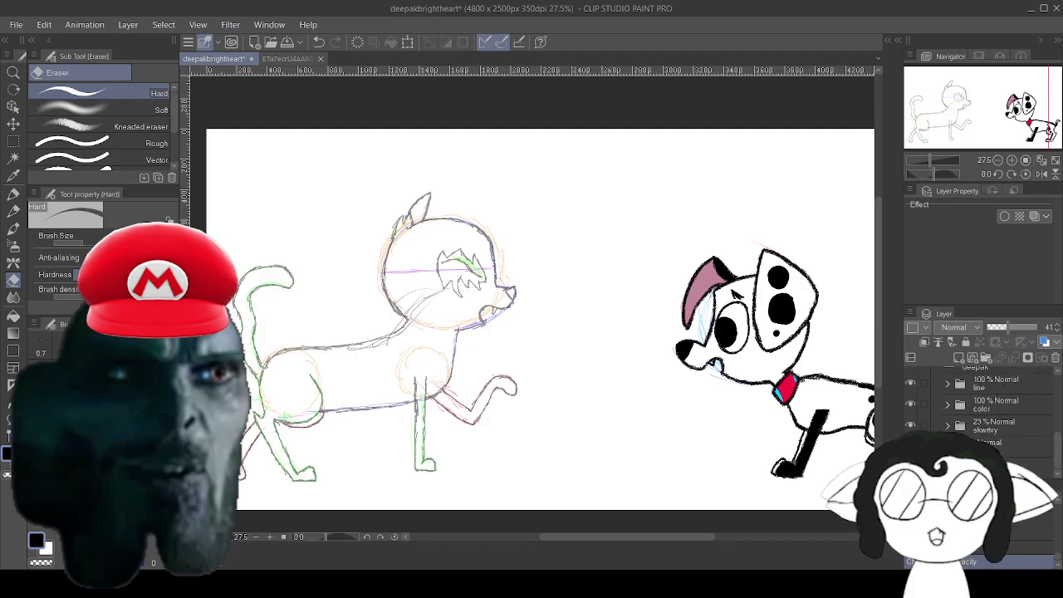
pyautogui.click(910, 446)
pyautogui.scroll(4, 997, 415)
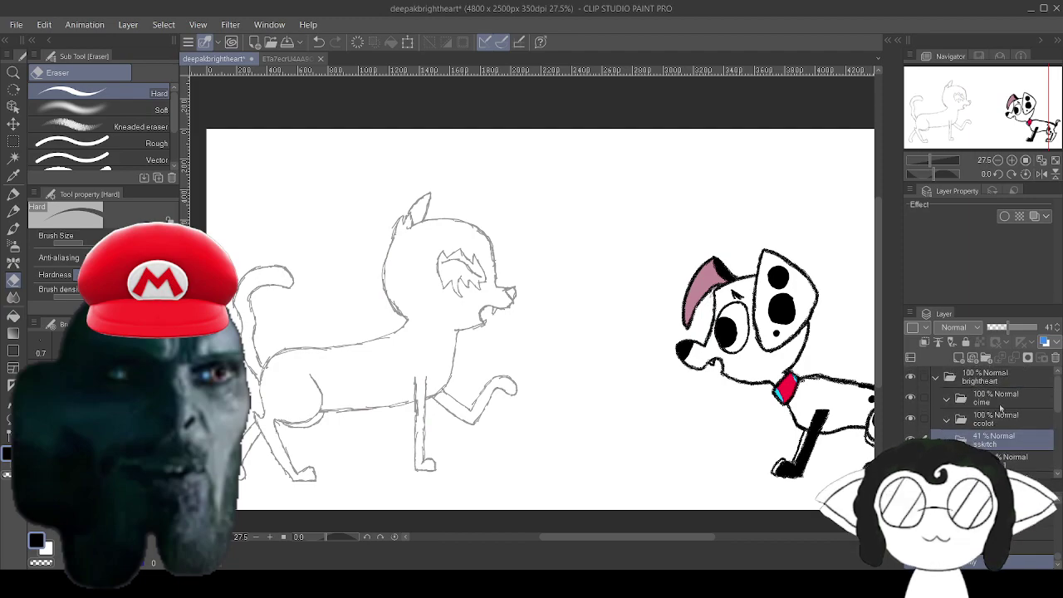
pyautogui.click(1008, 400)
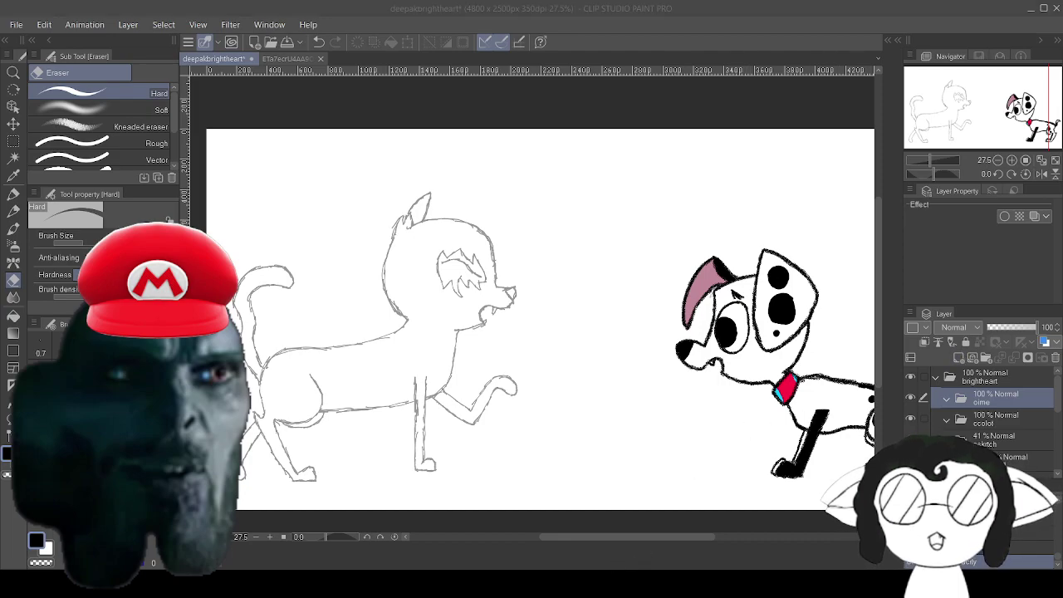
pyautogui.click(980, 5)
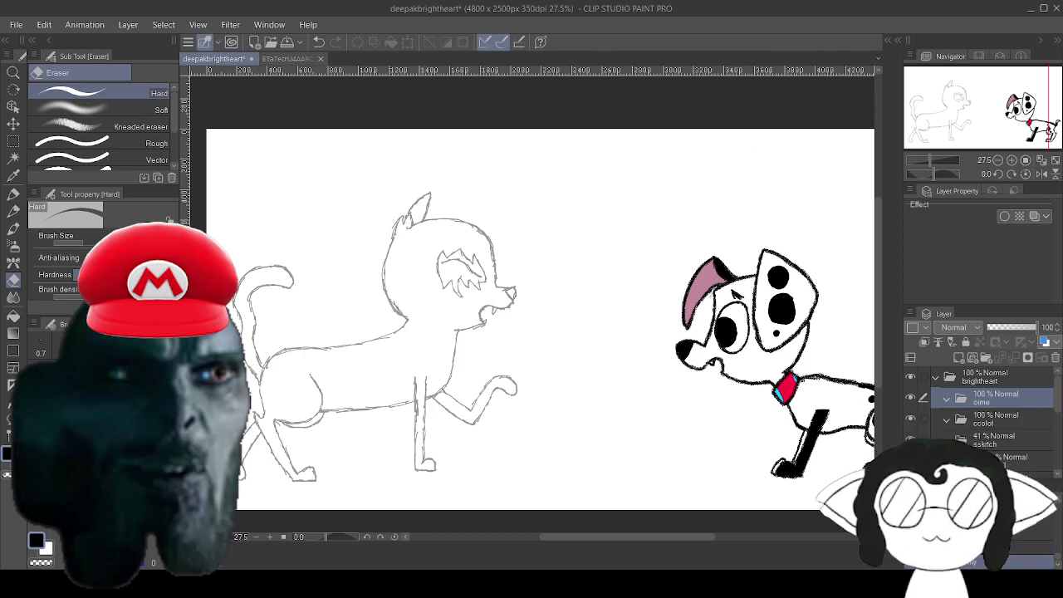
pyautogui.click(956, 358)
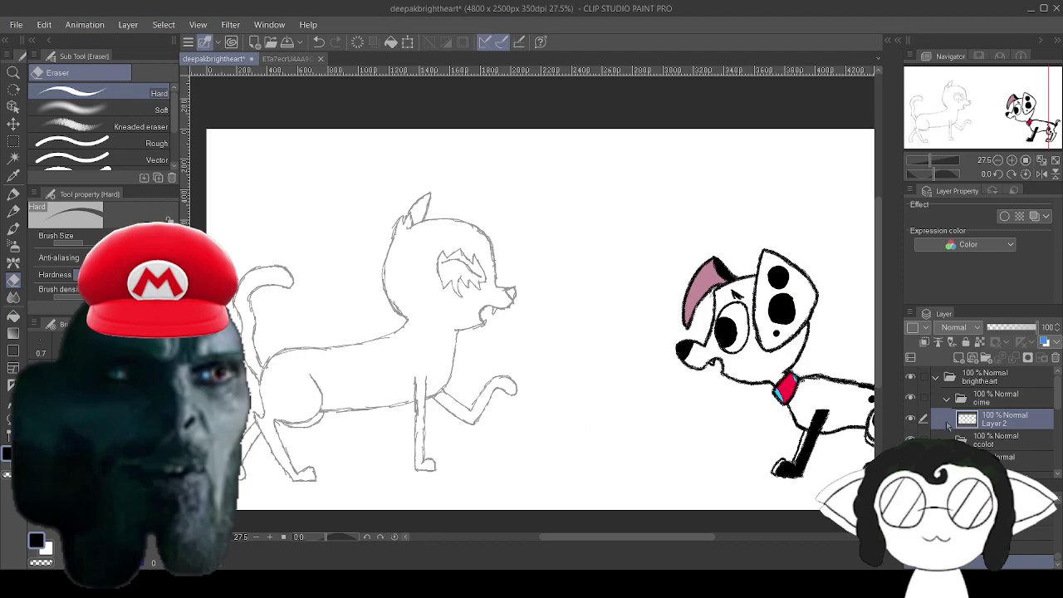
# Ink both edges of the cat's upright pointed ear in black with the Textured pen on the bode layer.
pyautogui.scroll(6, 469, 312)
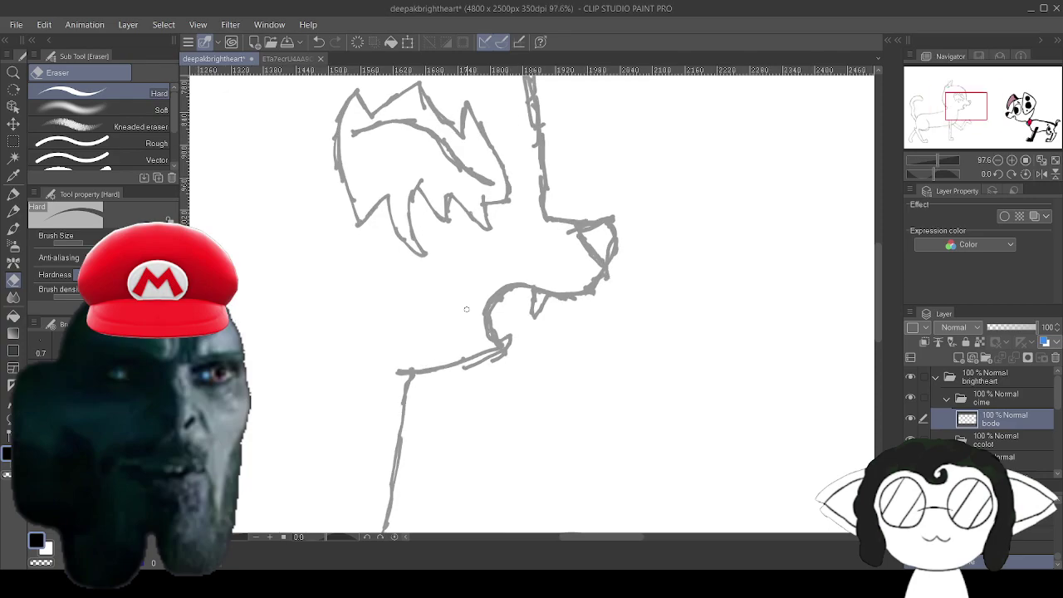
pyautogui.moveTo(957, 101); pyautogui.dragTo(955, 80)
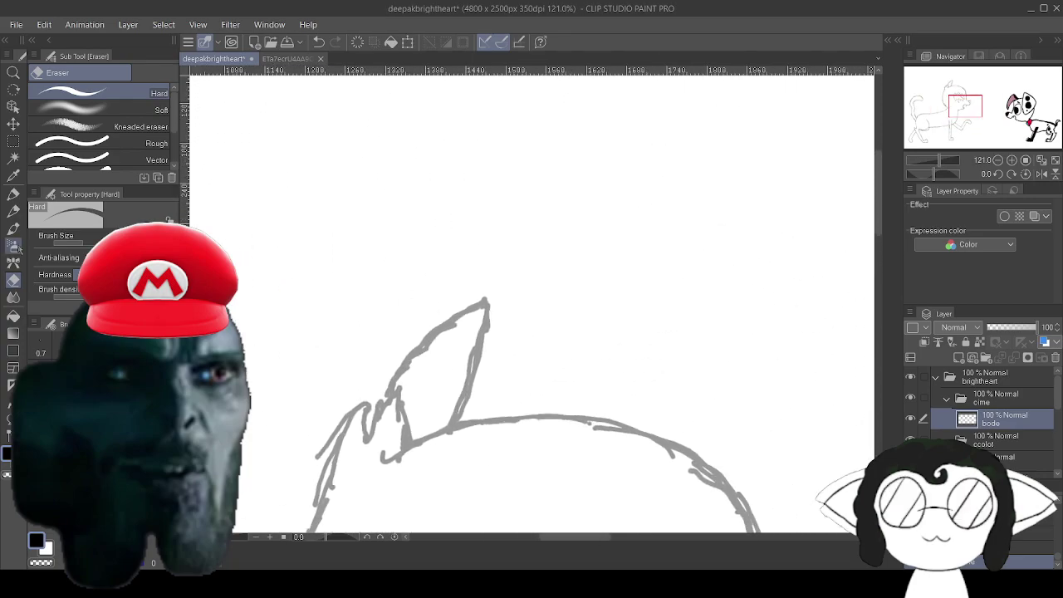
pyautogui.click(14, 192)
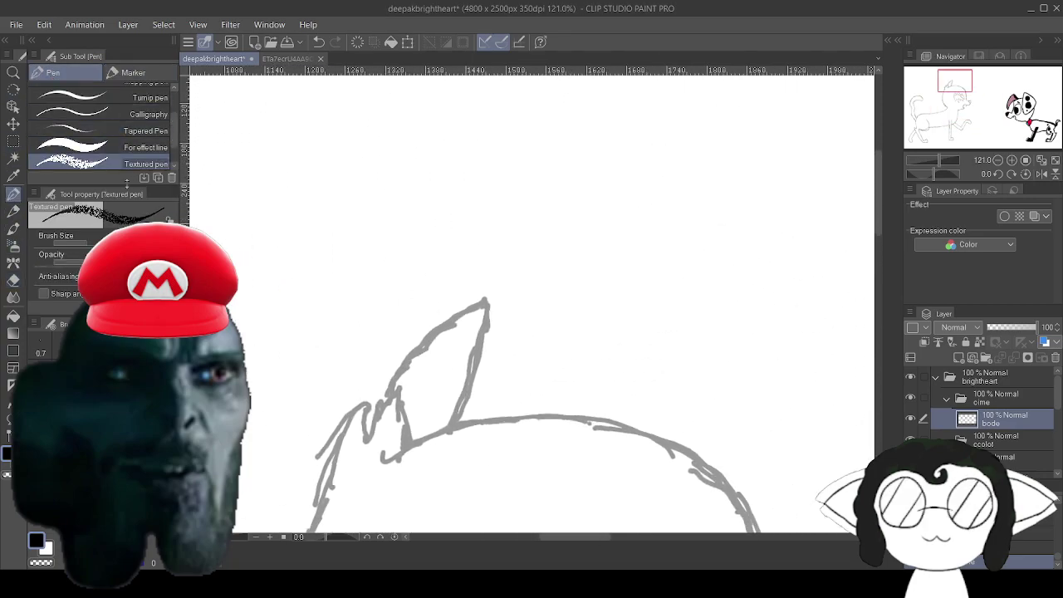
pyautogui.moveTo(957, 86); pyautogui.dragTo(953, 91)
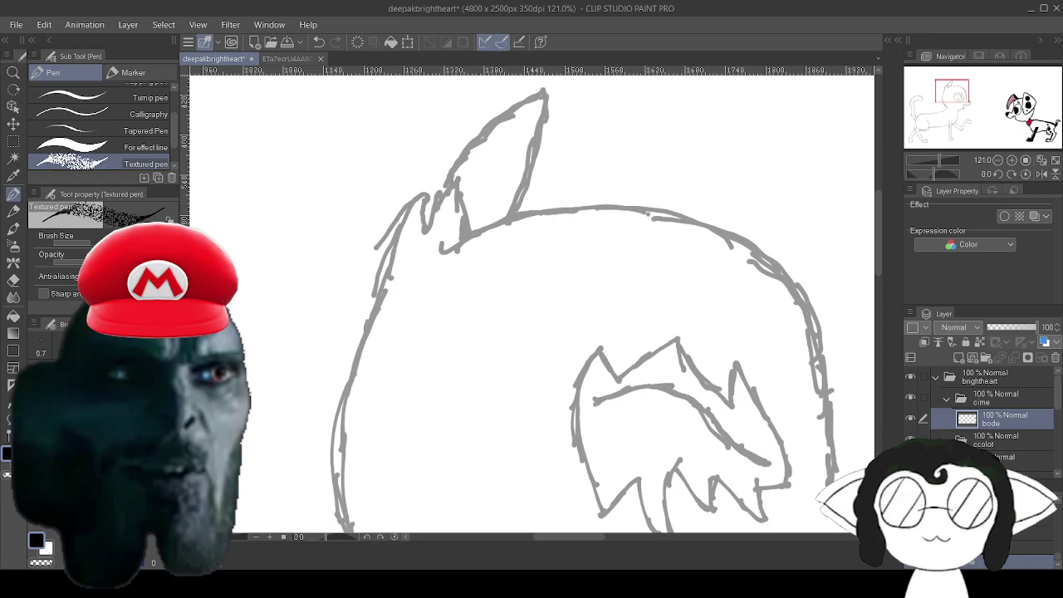
pyautogui.moveTo(531, 274)
pyautogui.mouseDown()
pyautogui.moveTo(513, 356)
pyautogui.moveTo(508, 338)
pyautogui.moveTo(487, 361)
pyautogui.mouseUp()
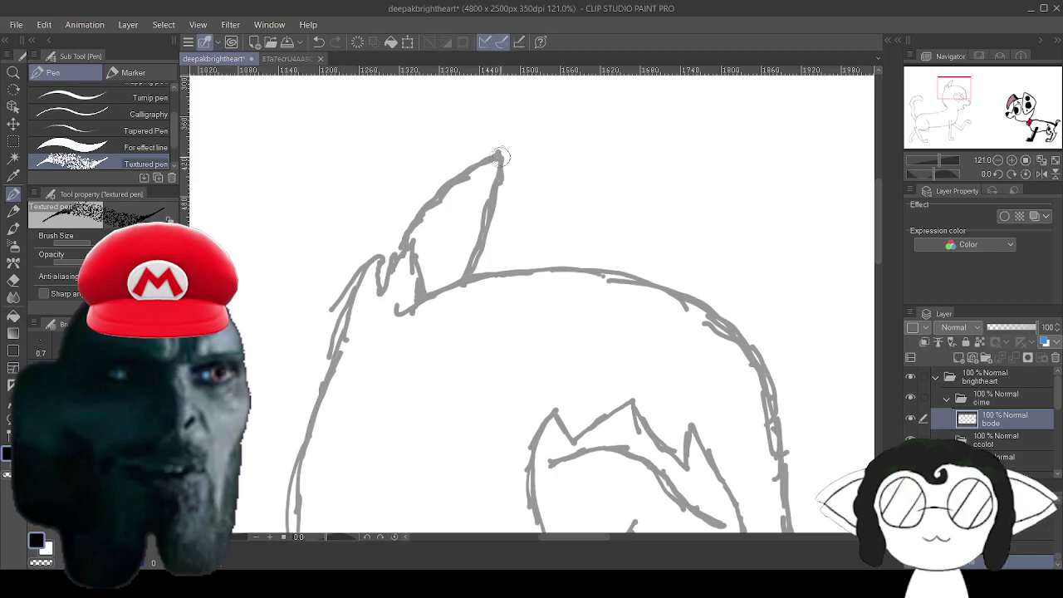
pyautogui.moveTo(460, 176)
pyautogui.mouseDown()
pyautogui.moveTo(503, 155)
pyautogui.moveTo(462, 176)
pyautogui.moveTo(491, 159)
pyautogui.moveTo(410, 238)
pyautogui.moveTo(501, 153)
pyautogui.moveTo(496, 194)
pyautogui.mouseUp()
pyautogui.moveTo(502, 155); pyautogui.dragTo(481, 241)
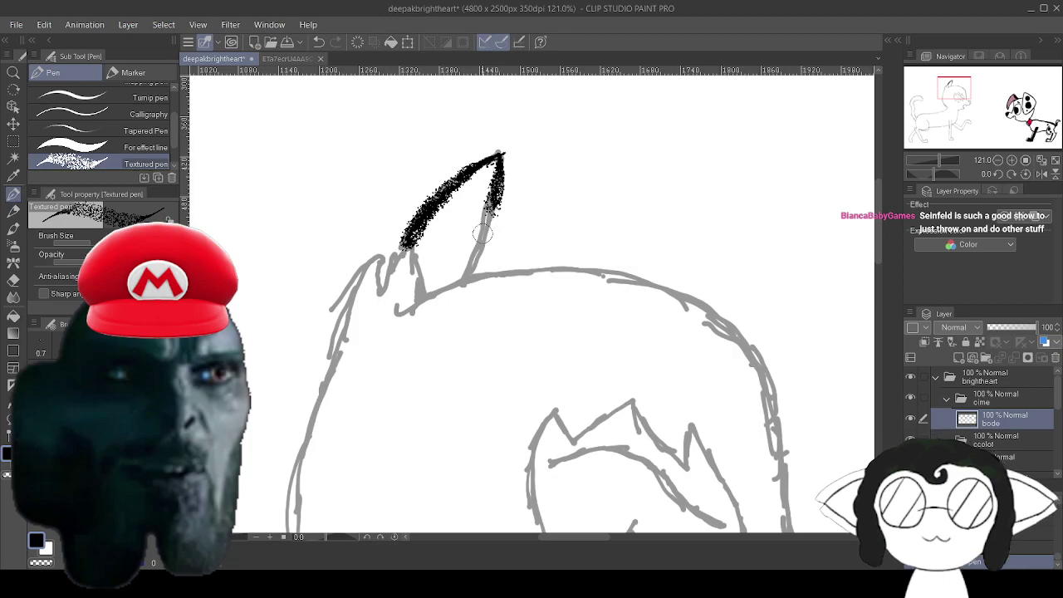
pyautogui.moveTo(503, 187); pyautogui.dragTo(472, 251)
pyautogui.moveTo(497, 214); pyautogui.dragTo(461, 278)
pyautogui.moveTo(486, 236)
pyautogui.mouseDown()
pyautogui.moveTo(458, 291)
pyautogui.moveTo(461, 273)
pyautogui.mouseUp()
# Ink the upper back of the head, the ragged tufts at the ear's base and the crown with the Textured pen.
pyautogui.moveTo(393, 243)
pyautogui.mouseDown()
pyautogui.moveTo(365, 269)
pyautogui.moveTo(338, 339)
pyautogui.mouseUp()
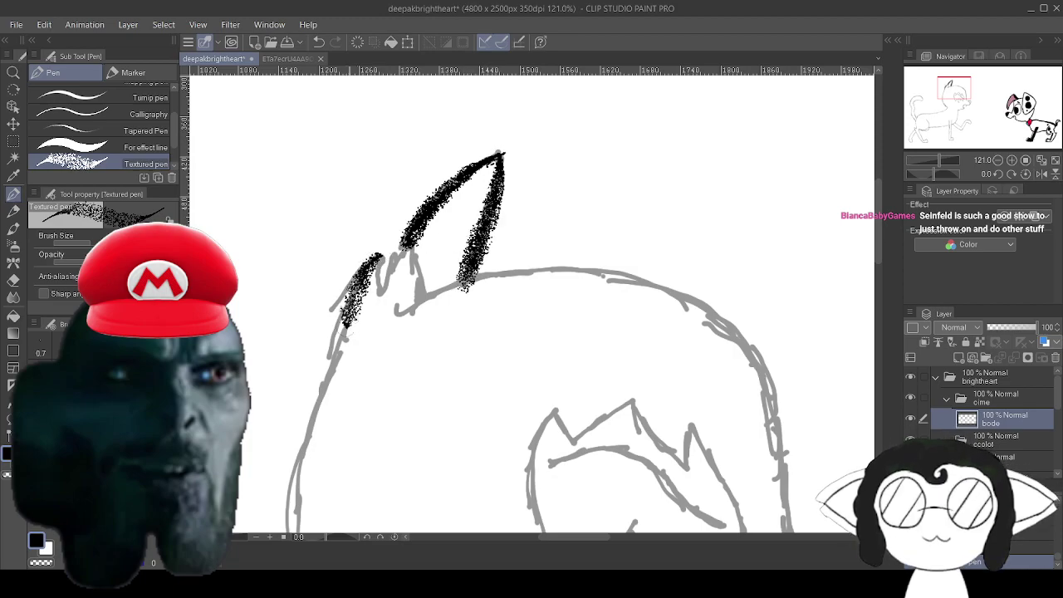
pyautogui.moveTo(365, 274); pyautogui.dragTo(334, 356)
pyautogui.moveTo(359, 317); pyautogui.dragTo(309, 404)
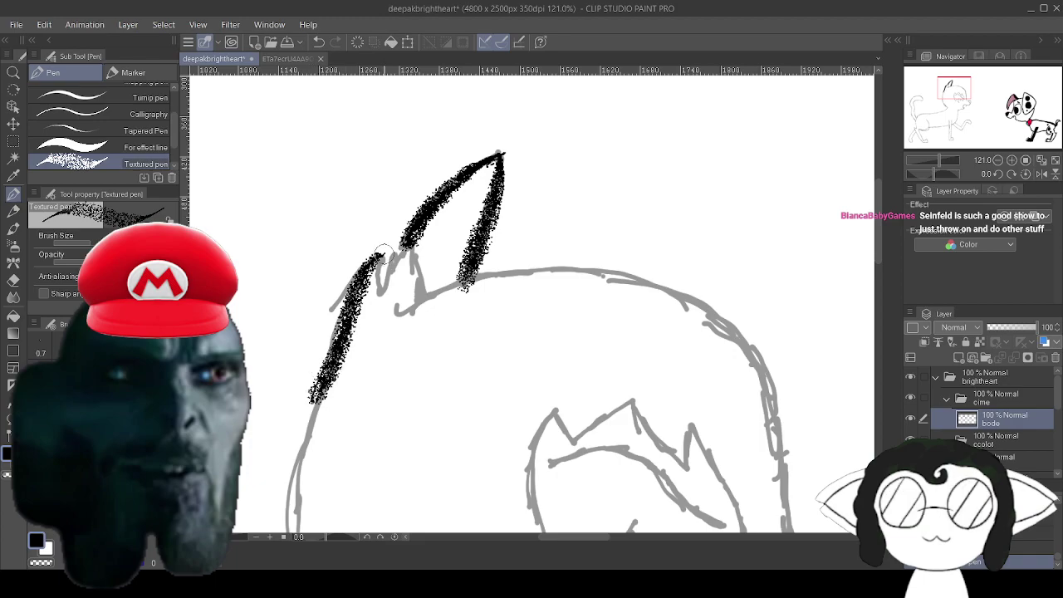
pyautogui.moveTo(381, 256)
pyautogui.mouseDown()
pyautogui.moveTo(381, 292)
pyautogui.moveTo(394, 257)
pyautogui.moveTo(453, 226)
pyautogui.mouseUp()
pyautogui.moveTo(425, 267)
pyautogui.mouseDown()
pyautogui.moveTo(442, 239)
pyautogui.moveTo(420, 303)
pyautogui.moveTo(463, 274)
pyautogui.moveTo(452, 283)
pyautogui.moveTo(591, 267)
pyautogui.moveTo(581, 271)
pyautogui.moveTo(693, 294)
pyautogui.mouseUp()
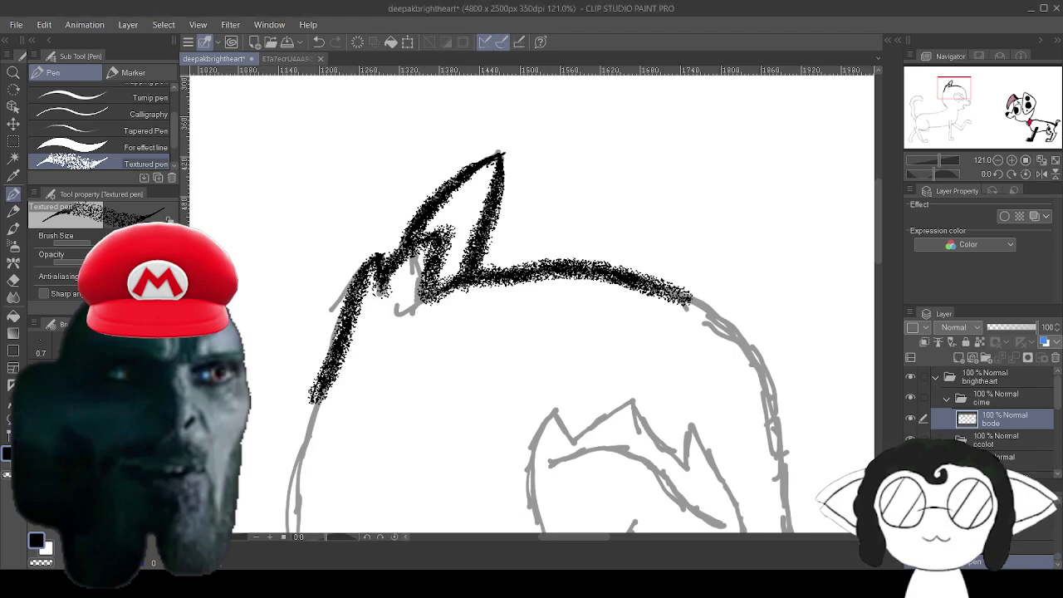
# Ink the cat's forehead, nose, open mouth and lower jaw back to the throat.
pyautogui.moveTo(666, 307)
pyautogui.mouseDown()
pyautogui.moveTo(503, 204)
pyautogui.moveTo(541, 208)
pyautogui.moveTo(585, 247)
pyautogui.moveTo(621, 348)
pyautogui.moveTo(633, 470)
pyautogui.moveTo(707, 466)
pyautogui.moveTo(641, 473)
pyautogui.moveTo(587, 324)
pyautogui.moveTo(551, 162)
pyautogui.moveTo(556, 205)
pyautogui.mouseUp()
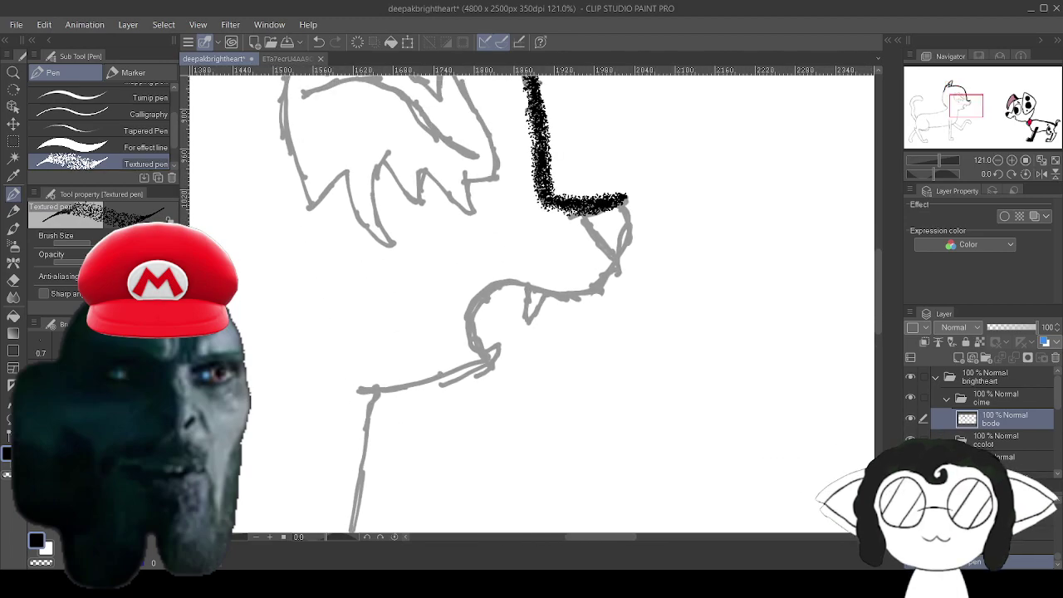
pyautogui.moveTo(624, 200)
pyautogui.mouseDown()
pyautogui.moveTo(631, 248)
pyautogui.moveTo(613, 274)
pyautogui.moveTo(572, 293)
pyautogui.moveTo(498, 285)
pyautogui.moveTo(473, 309)
pyautogui.moveTo(468, 342)
pyautogui.moveTo(488, 360)
pyautogui.moveTo(608, 277)
pyautogui.mouseUp()
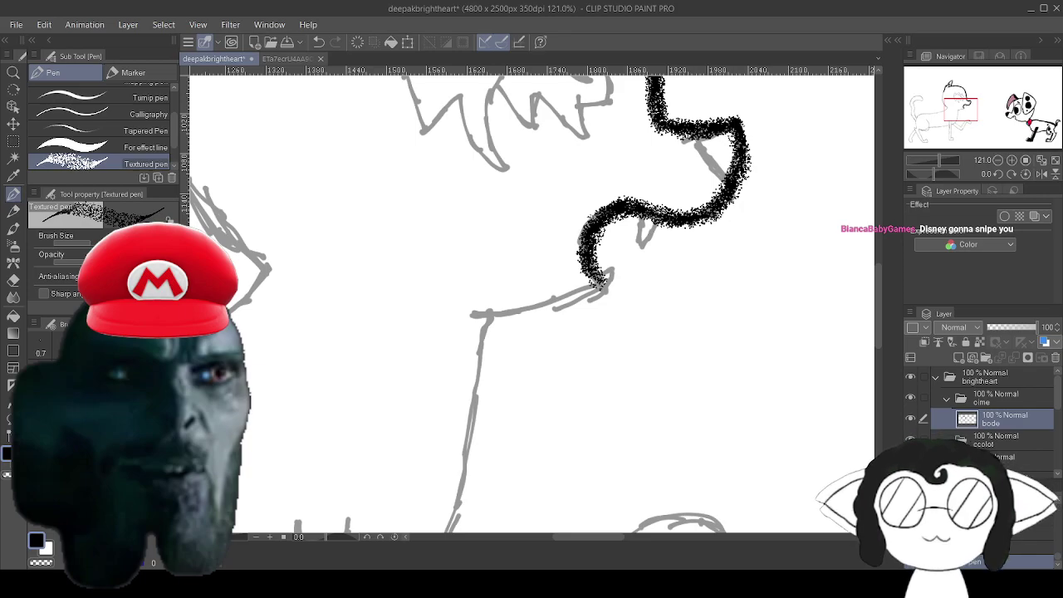
pyautogui.moveTo(600, 282)
pyautogui.mouseDown()
pyautogui.moveTo(564, 303)
pyautogui.moveTo(573, 298)
pyautogui.moveTo(490, 314)
pyautogui.mouseUp()
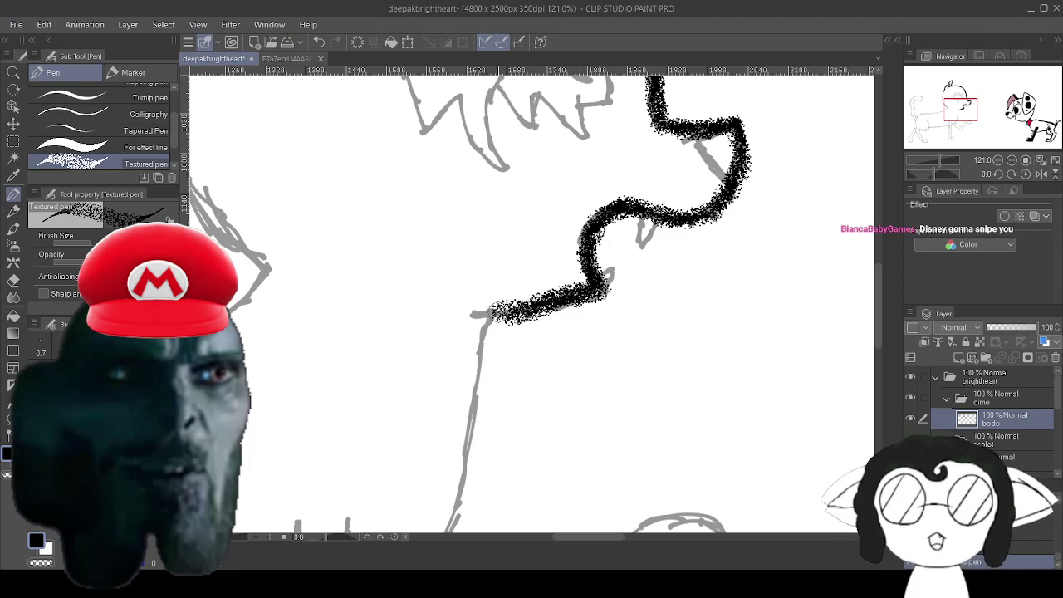
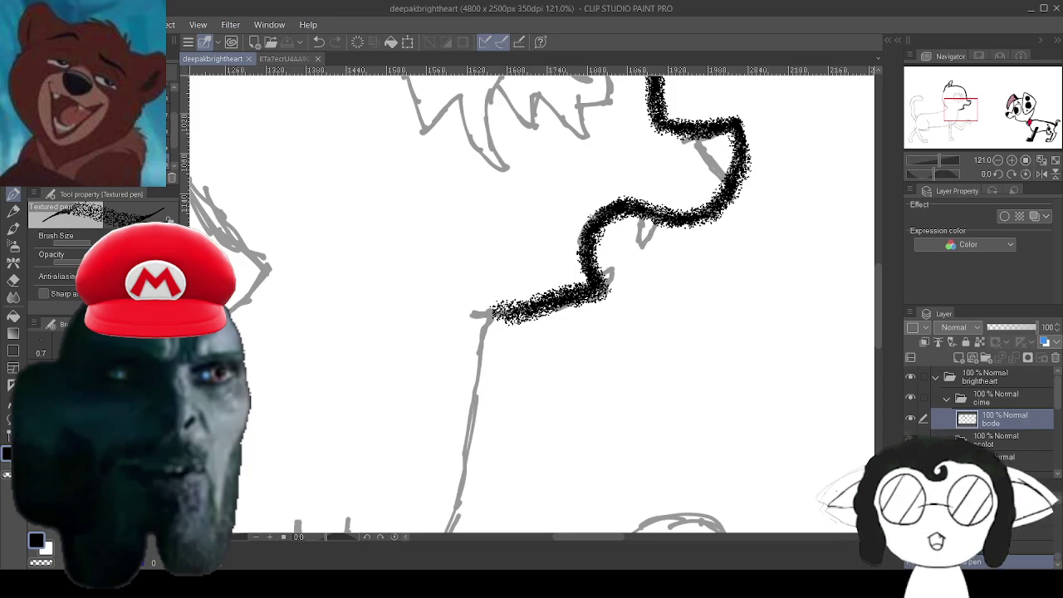
# Ink the throat, chest and belly lines back to the hind thigh, leaving a gap inside the standing front leg.
pyautogui.moveTo(557, 295)
pyautogui.mouseDown()
pyautogui.moveTo(483, 310)
pyautogui.moveTo(475, 382)
pyautogui.mouseUp()
pyautogui.moveTo(490, 320)
pyautogui.mouseDown()
pyautogui.moveTo(467, 424)
pyautogui.moveTo(475, 481)
pyautogui.moveTo(455, 508)
pyautogui.moveTo(520, 251)
pyautogui.mouseUp()
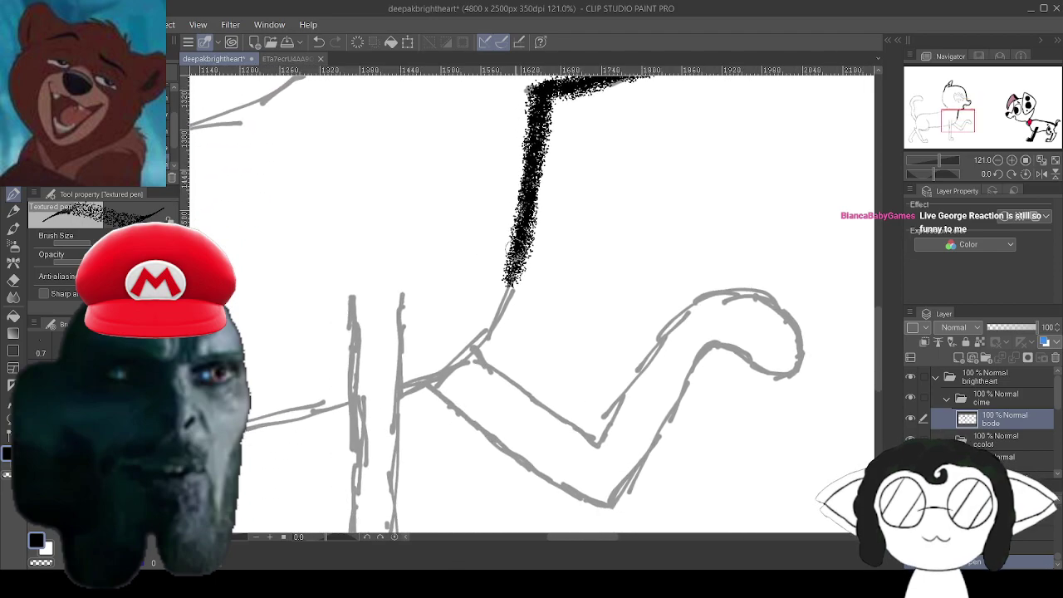
pyautogui.moveTo(508, 289)
pyautogui.mouseDown()
pyautogui.moveTo(499, 313)
pyautogui.moveTo(506, 281)
pyautogui.moveTo(461, 356)
pyautogui.mouseUp()
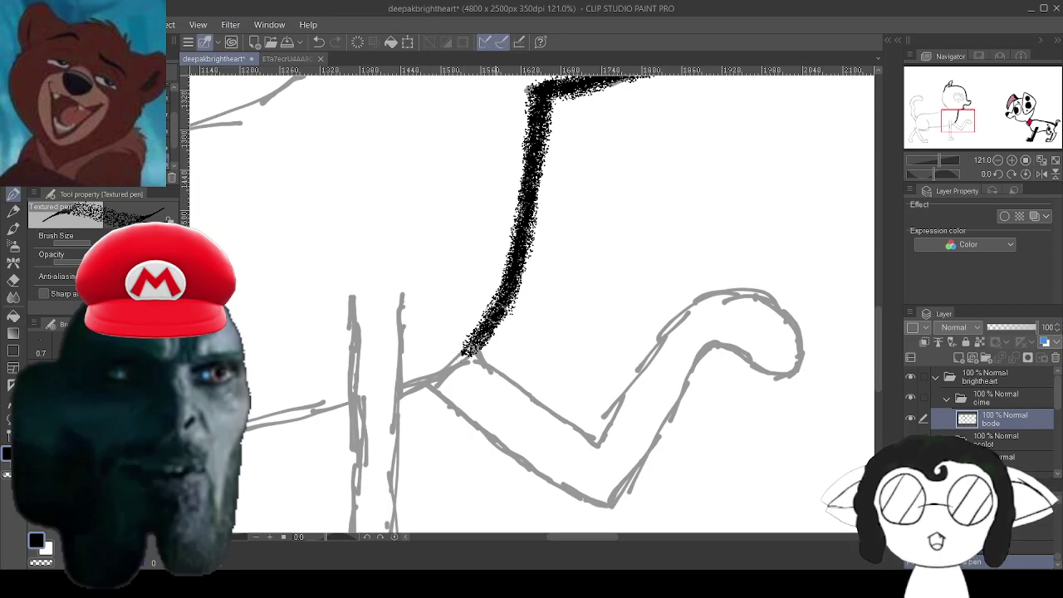
pyautogui.moveTo(486, 336); pyautogui.dragTo(400, 390)
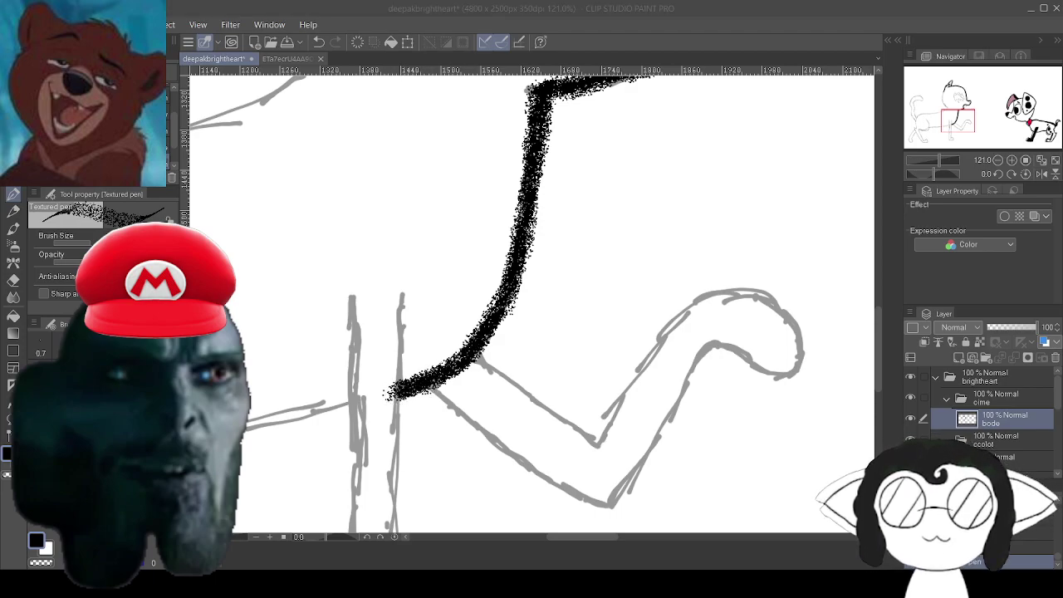
pyautogui.moveTo(399, 390)
pyautogui.mouseDown()
pyautogui.moveTo(616, 313)
pyautogui.moveTo(701, 316)
pyautogui.moveTo(373, 372)
pyautogui.moveTo(435, 369)
pyautogui.moveTo(250, 374)
pyautogui.mouseUp()
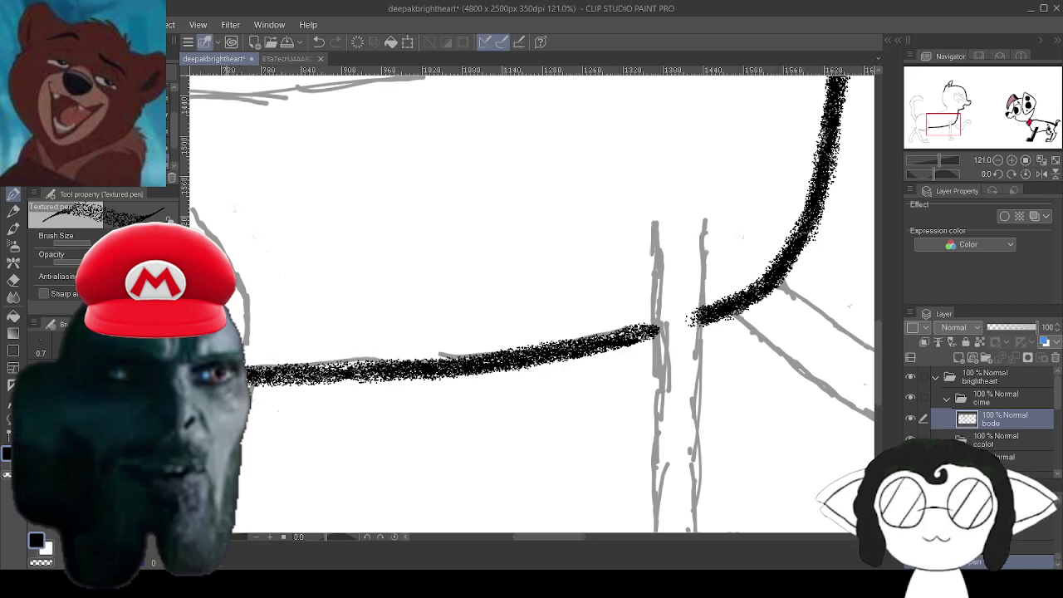
# Ink the rear curve of the head down to the corner where the neck meets the back.
pyautogui.moveTo(274, 191)
pyautogui.mouseDown()
pyautogui.moveTo(838, 189)
pyautogui.moveTo(453, 364)
pyautogui.moveTo(270, 516)
pyautogui.mouseUp()
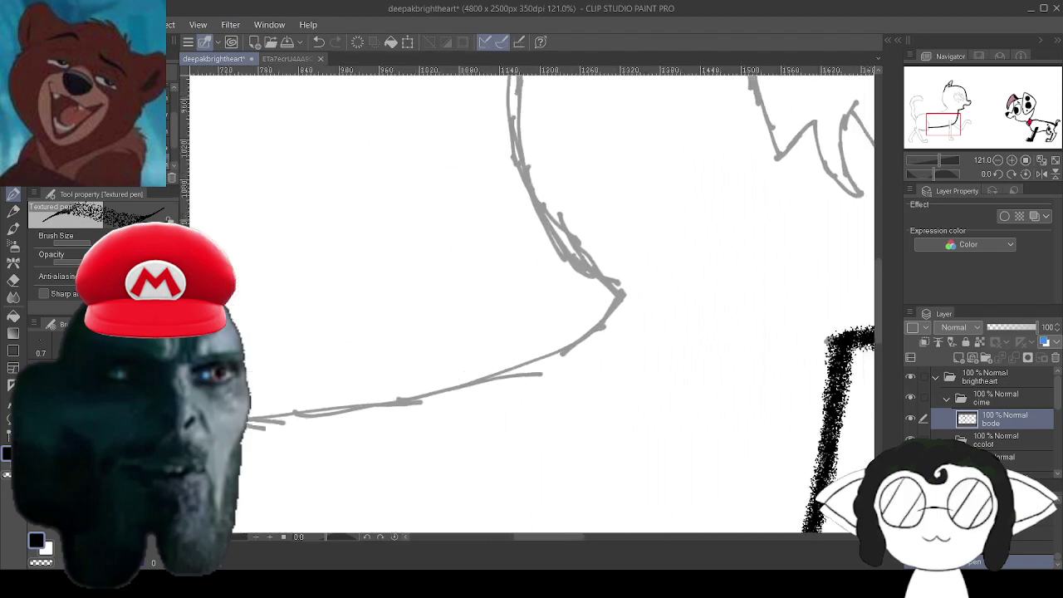
pyautogui.moveTo(531, 166)
pyautogui.mouseDown()
pyautogui.moveTo(305, 504)
pyautogui.moveTo(489, 336)
pyautogui.mouseUp()
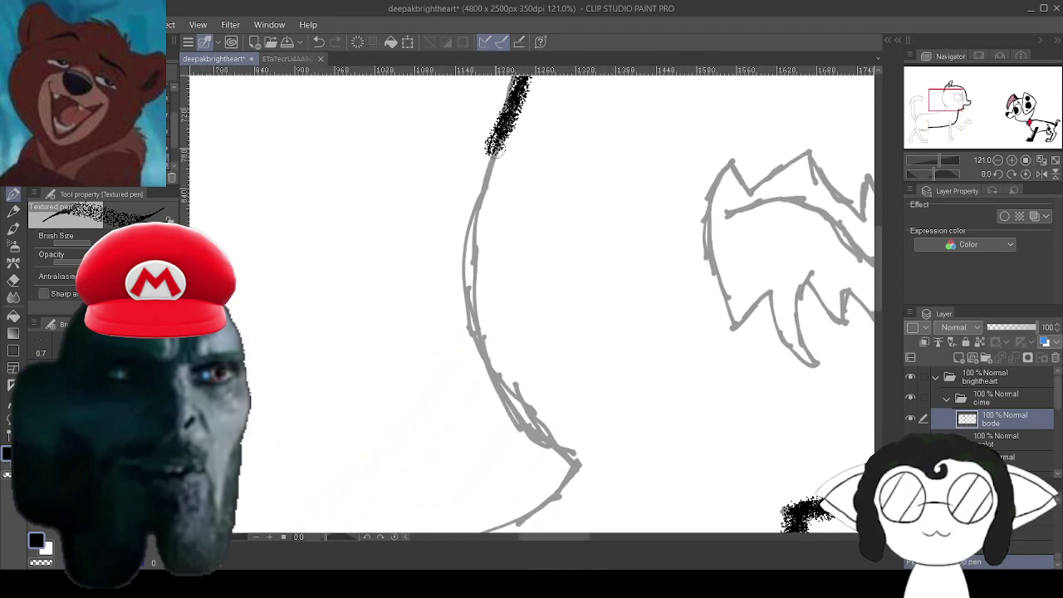
pyautogui.moveTo(495, 149)
pyautogui.mouseDown()
pyautogui.moveTo(484, 176)
pyautogui.moveTo(500, 142)
pyautogui.moveTo(471, 234)
pyautogui.moveTo(478, 179)
pyautogui.moveTo(466, 273)
pyautogui.moveTo(468, 264)
pyautogui.moveTo(466, 292)
pyautogui.moveTo(478, 212)
pyautogui.moveTo(474, 334)
pyautogui.moveTo(466, 321)
pyautogui.moveTo(478, 355)
pyautogui.moveTo(476, 320)
pyautogui.moveTo(492, 357)
pyautogui.moveTo(471, 292)
pyautogui.moveTo(498, 386)
pyautogui.moveTo(525, 432)
pyautogui.moveTo(577, 467)
pyautogui.mouseUp()
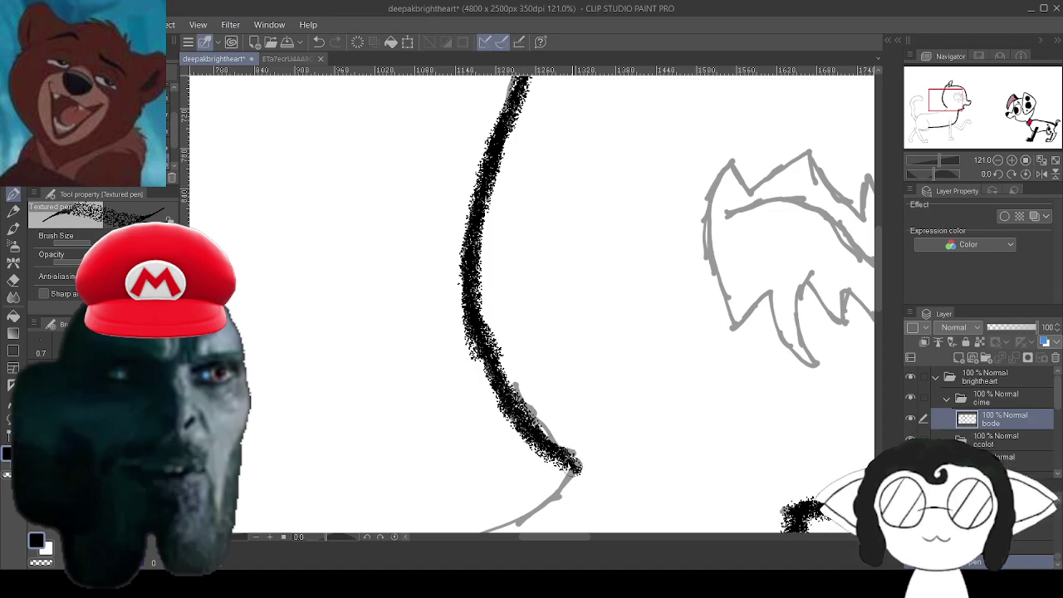
# Ink the cat's back from the neck over the rump and down to the small notch above the hind leg.
pyautogui.moveTo(540, 431)
pyautogui.mouseDown()
pyautogui.moveTo(615, 175)
pyautogui.moveTo(641, 223)
pyautogui.moveTo(577, 264)
pyautogui.moveTo(424, 307)
pyautogui.moveTo(308, 314)
pyautogui.mouseUp()
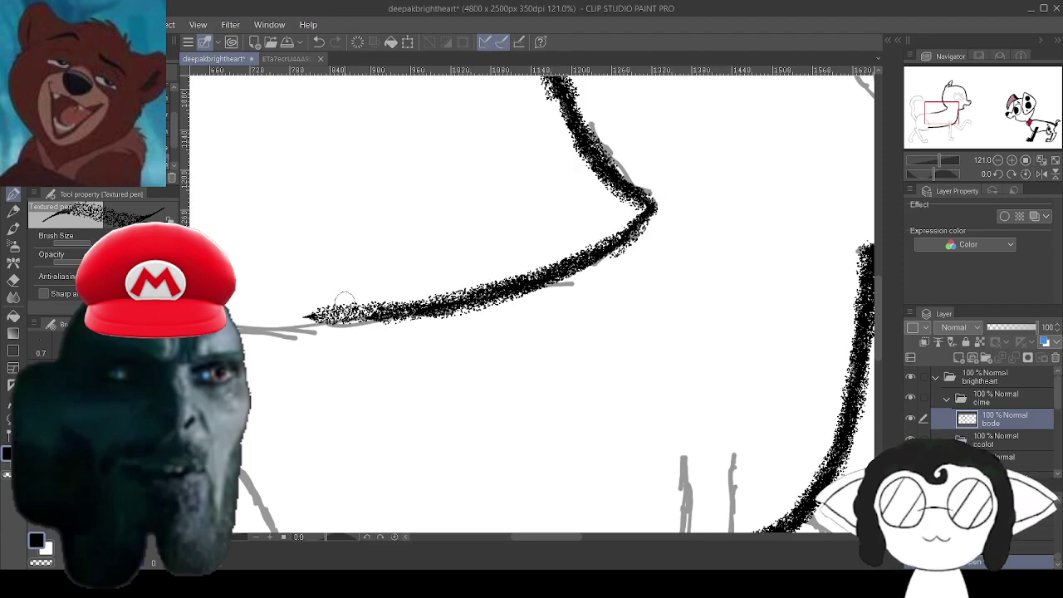
pyautogui.moveTo(424, 306); pyautogui.dragTo(248, 331)
pyautogui.moveTo(369, 315); pyautogui.dragTo(230, 321)
pyautogui.moveTo(546, 537); pyautogui.dragTo(514, 537)
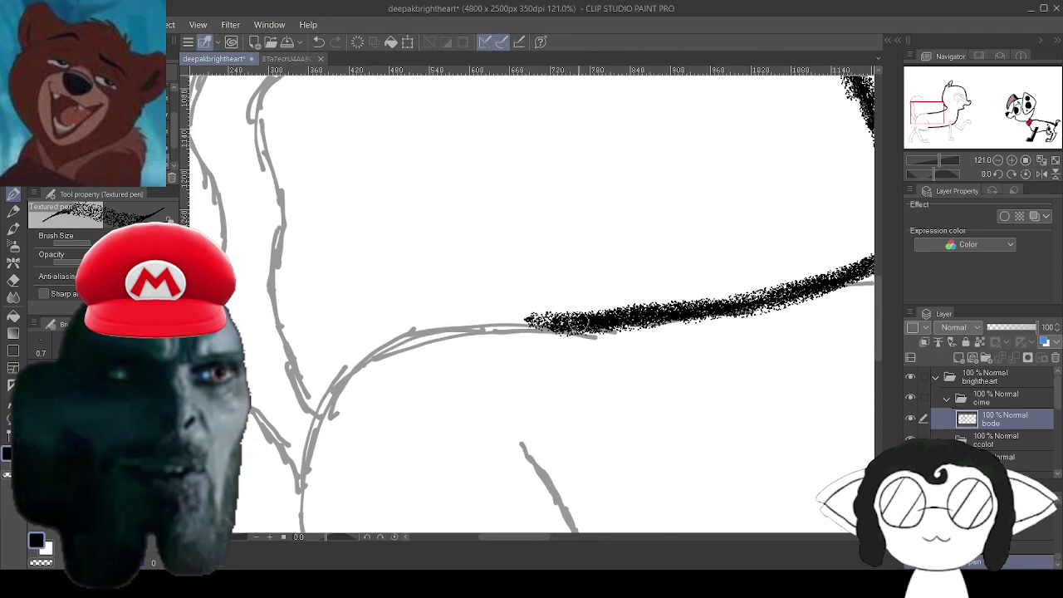
pyautogui.moveTo(591, 320); pyautogui.dragTo(458, 316)
pyautogui.moveTo(548, 322)
pyautogui.mouseDown()
pyautogui.moveTo(409, 328)
pyautogui.moveTo(485, 324)
pyautogui.moveTo(344, 376)
pyautogui.moveTo(313, 429)
pyautogui.moveTo(308, 505)
pyautogui.moveTo(396, 226)
pyautogui.moveTo(407, 345)
pyautogui.moveTo(365, 329)
pyautogui.moveTo(396, 365)
pyautogui.moveTo(408, 312)
pyautogui.mouseUp()
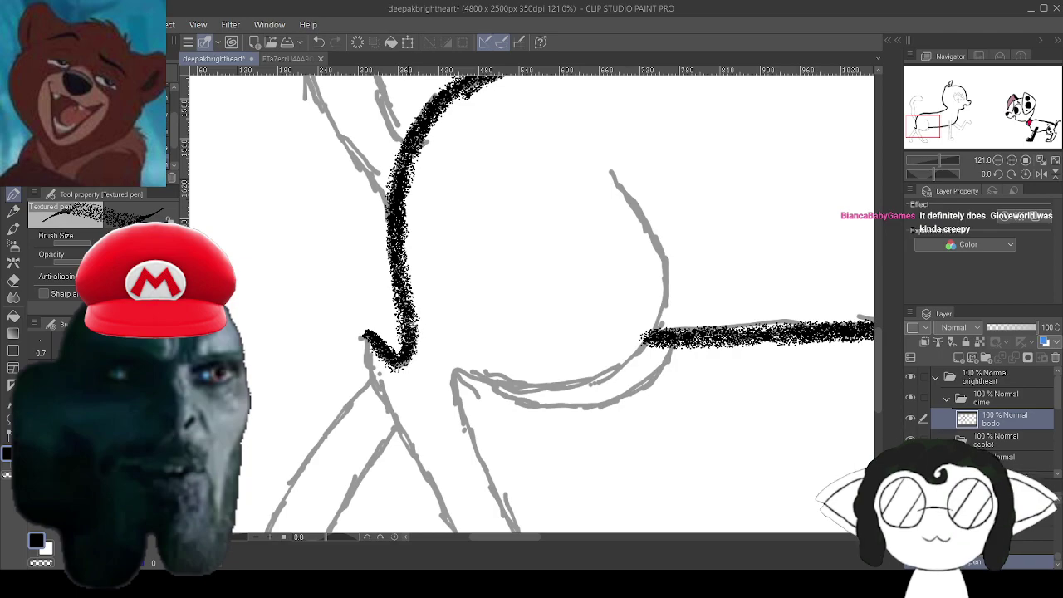
# Ink the near hind leg from the rump notch around the paw and up to the knee, plus the thigh curve above it.
pyautogui.scroll(-3, 532, 299)
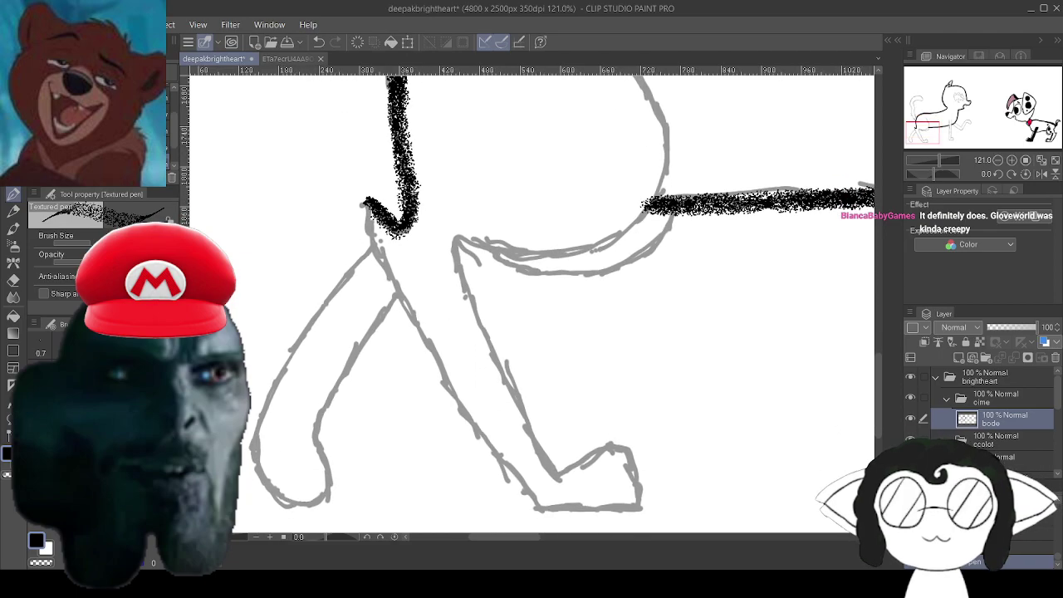
pyautogui.moveTo(366, 210)
pyautogui.mouseDown()
pyautogui.moveTo(384, 280)
pyautogui.moveTo(528, 498)
pyautogui.moveTo(541, 511)
pyautogui.moveTo(645, 506)
pyautogui.moveTo(628, 443)
pyautogui.moveTo(599, 440)
pyautogui.moveTo(565, 473)
pyautogui.moveTo(553, 474)
pyautogui.moveTo(558, 455)
pyautogui.mouseUp()
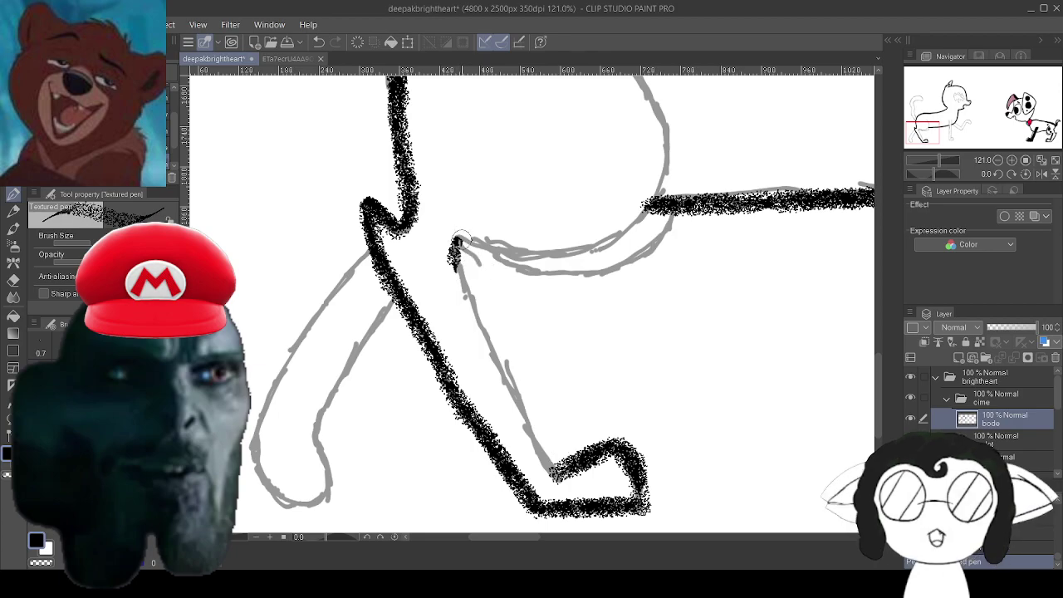
pyautogui.moveTo(461, 240)
pyautogui.mouseDown()
pyautogui.moveTo(471, 309)
pyautogui.moveTo(512, 400)
pyautogui.moveTo(562, 470)
pyautogui.mouseUp()
pyautogui.moveTo(548, 332); pyautogui.dragTo(558, 467)
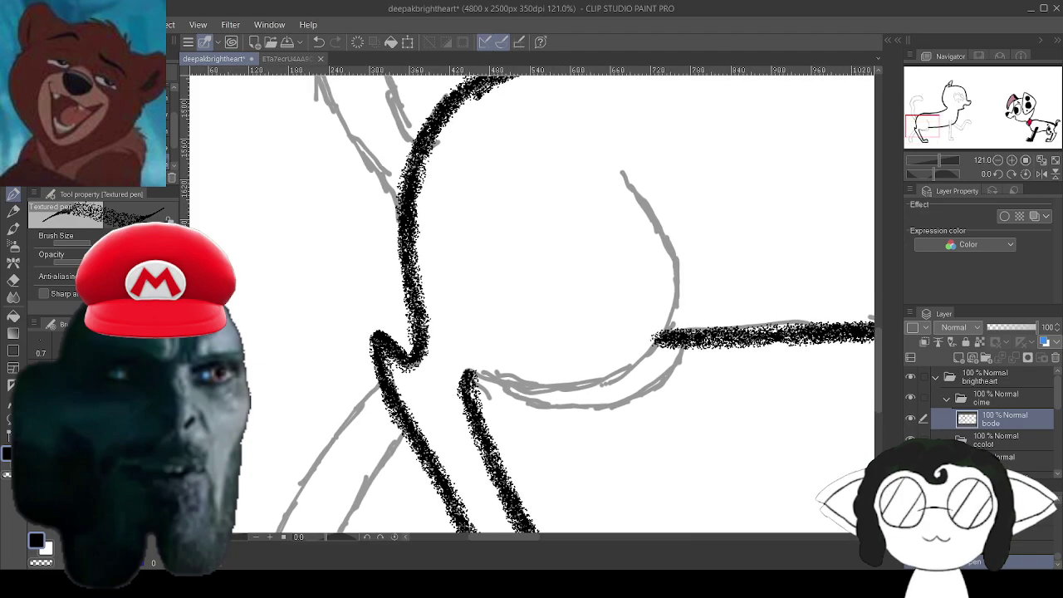
pyautogui.moveTo(621, 170)
pyautogui.mouseDown()
pyautogui.moveTo(657, 241)
pyautogui.moveTo(648, 194)
pyautogui.moveTo(668, 245)
pyautogui.moveTo(665, 278)
pyautogui.moveTo(679, 277)
pyautogui.moveTo(668, 255)
pyautogui.moveTo(675, 303)
pyautogui.moveTo(650, 351)
pyautogui.moveTo(601, 383)
pyautogui.moveTo(552, 389)
pyautogui.moveTo(582, 378)
pyautogui.moveTo(505, 366)
pyautogui.moveTo(475, 373)
pyautogui.mouseUp()
# Ink the cat's tail, tracing the outer edge around the curled tip and the inner edge down to the rump.
pyautogui.moveTo(498, 116)
pyautogui.mouseDown()
pyautogui.moveTo(559, 503)
pyautogui.moveTo(585, 493)
pyautogui.moveTo(599, 468)
pyautogui.mouseUp()
pyautogui.scroll(-1, 698, 322)
pyautogui.moveTo(698, 322); pyautogui.dragTo(688, 330)
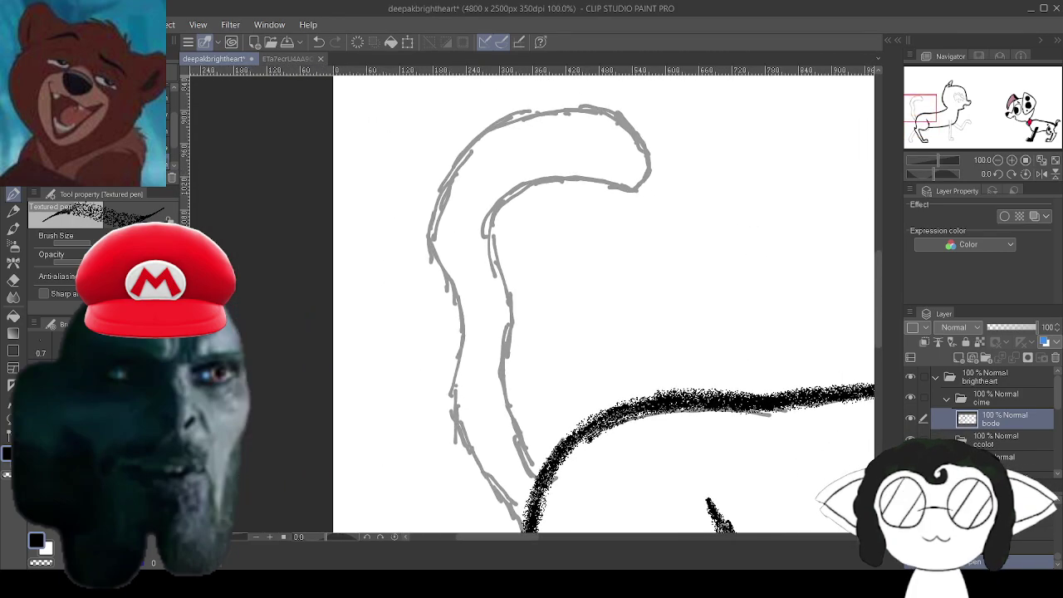
pyautogui.moveTo(630, 189)
pyautogui.mouseDown()
pyautogui.moveTo(652, 144)
pyautogui.moveTo(626, 118)
pyautogui.moveTo(632, 139)
pyautogui.moveTo(591, 108)
pyautogui.moveTo(583, 117)
pyautogui.moveTo(622, 113)
pyautogui.moveTo(522, 119)
pyautogui.moveTo(469, 140)
pyautogui.moveTo(449, 162)
pyautogui.moveTo(479, 126)
pyautogui.moveTo(442, 186)
pyautogui.moveTo(422, 245)
pyautogui.moveTo(427, 265)
pyautogui.moveTo(451, 278)
pyautogui.moveTo(473, 246)
pyautogui.moveTo(490, 320)
pyautogui.moveTo(475, 364)
pyautogui.moveTo(511, 469)
pyautogui.moveTo(551, 508)
pyautogui.mouseUp()
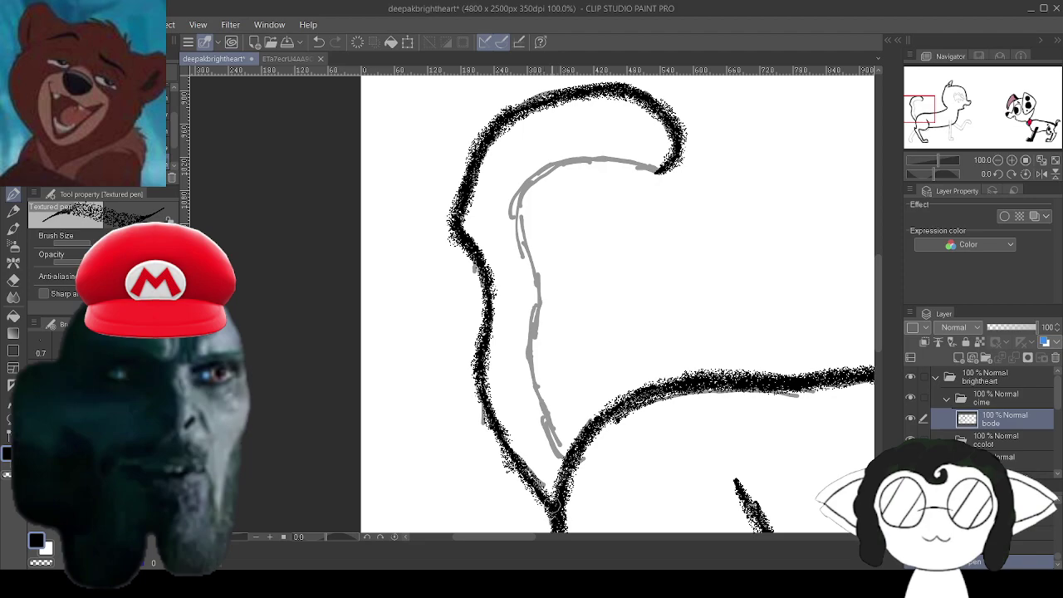
pyautogui.moveTo(633, 164)
pyautogui.mouseDown()
pyautogui.moveTo(654, 170)
pyautogui.moveTo(606, 160)
pyautogui.moveTo(536, 179)
pyautogui.moveTo(555, 164)
pyautogui.moveTo(516, 208)
pyautogui.moveTo(538, 287)
pyautogui.moveTo(530, 334)
pyautogui.moveTo(538, 319)
pyautogui.moveTo(540, 404)
pyautogui.mouseUp()
pyautogui.moveTo(525, 352); pyautogui.dragTo(548, 428)
pyautogui.moveTo(531, 370); pyautogui.dragTo(577, 466)
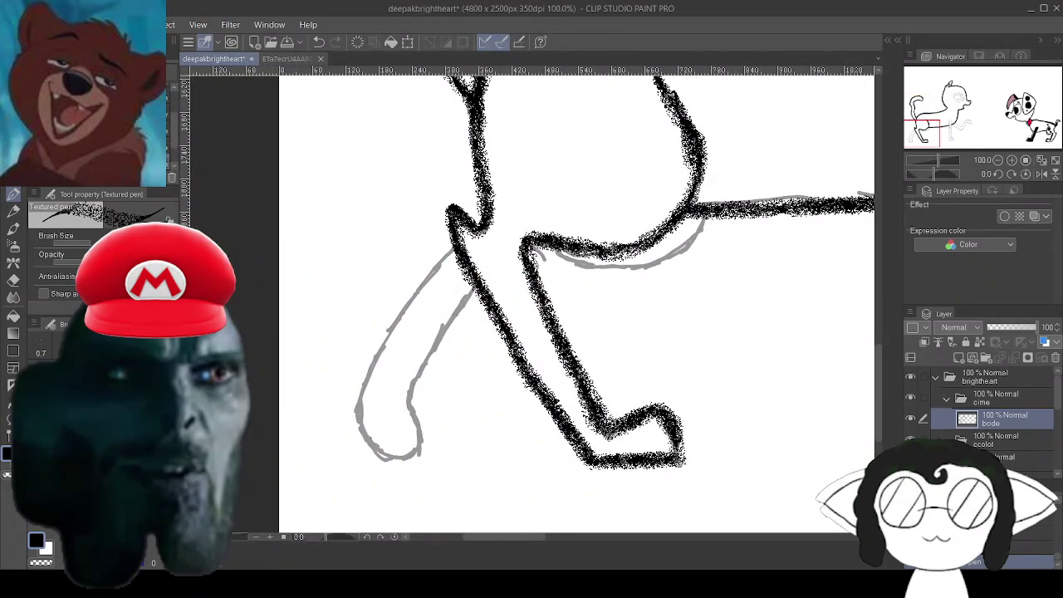
# Add a layer named leg and ink the far hind leg, including the thigh curve under the belly and the trailing lower leg with paw.
pyautogui.hotkey('ctrl', 'shift', 'n')
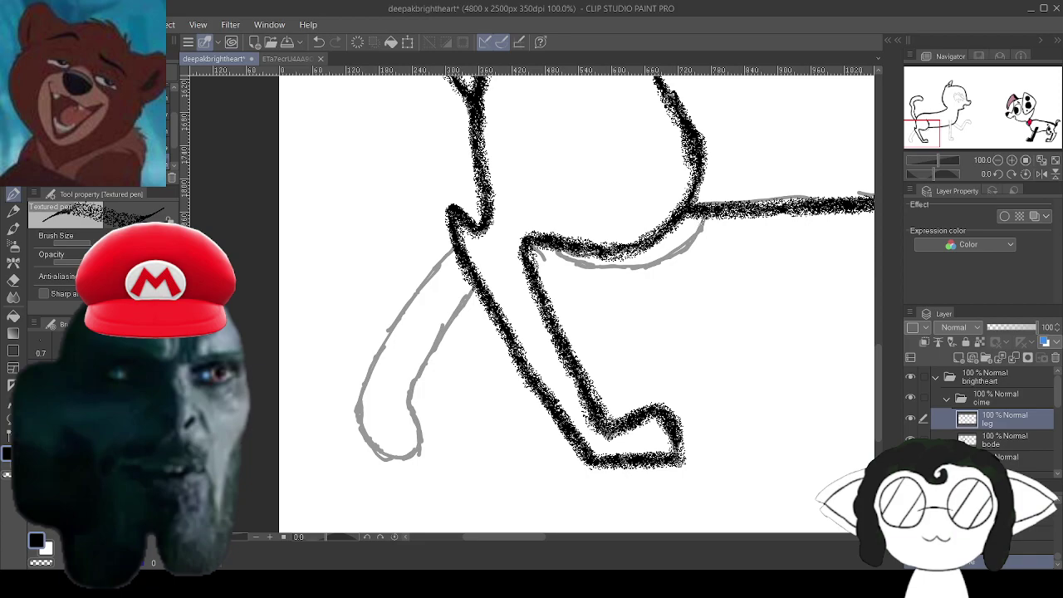
pyautogui.moveTo(678, 252); pyautogui.dragTo(628, 268)
pyautogui.moveTo(628, 267); pyautogui.dragTo(581, 262)
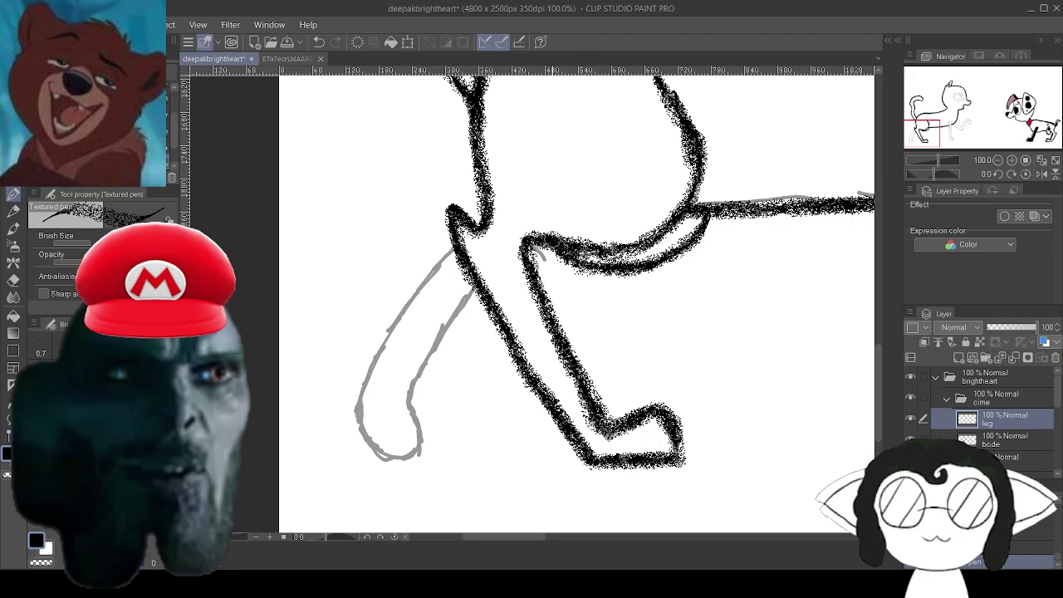
pyautogui.moveTo(475, 287)
pyautogui.mouseDown()
pyautogui.moveTo(415, 380)
pyautogui.moveTo(419, 453)
pyautogui.moveTo(386, 461)
pyautogui.moveTo(356, 390)
pyautogui.moveTo(403, 325)
pyautogui.mouseUp()
pyautogui.moveTo(362, 369); pyautogui.dragTo(413, 299)
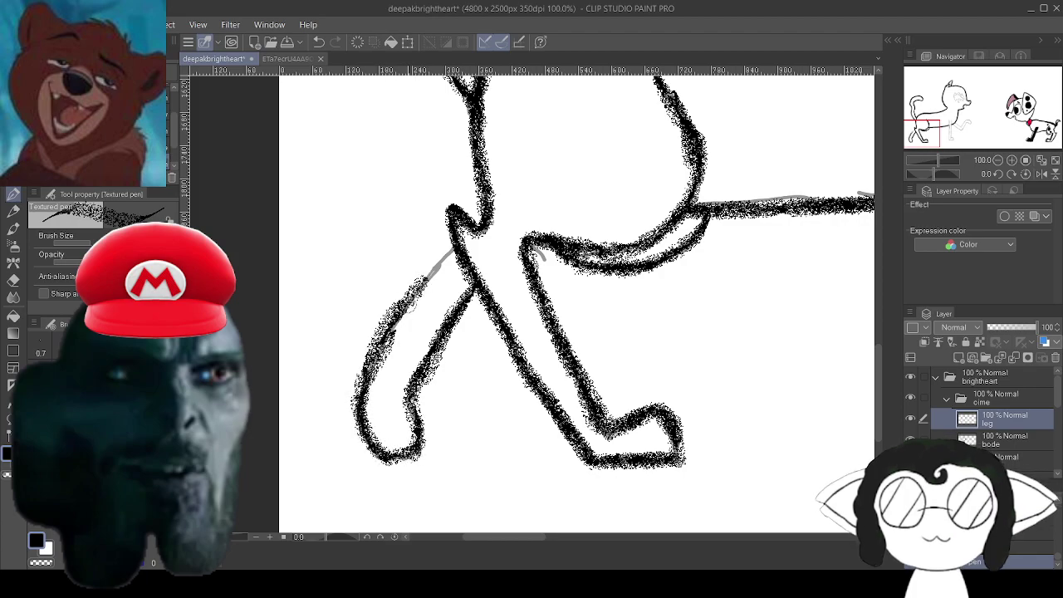
pyautogui.moveTo(386, 339); pyautogui.dragTo(464, 245)
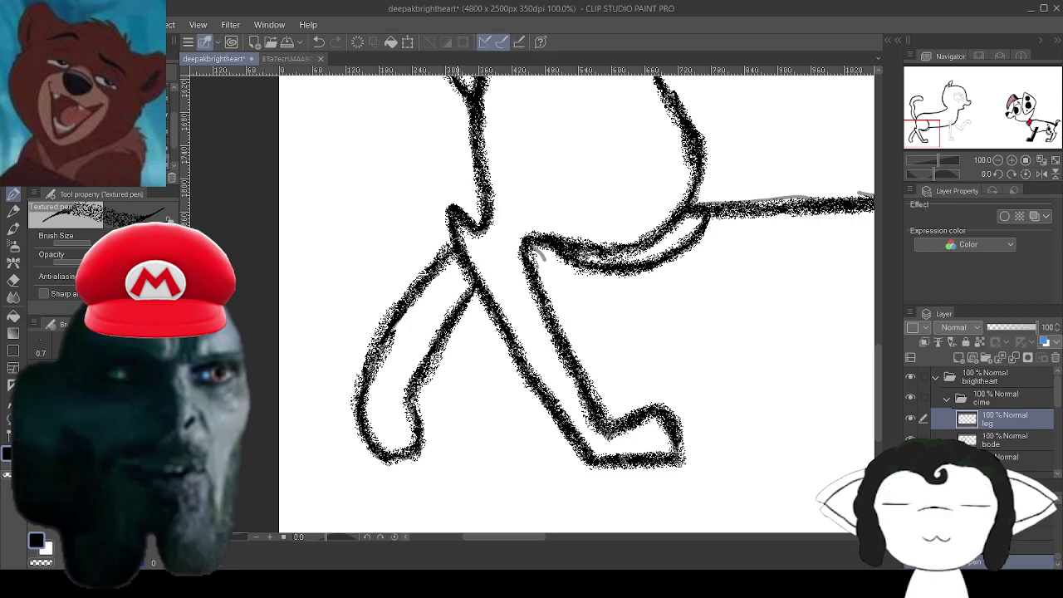
# Ink the standing front leg with two vertical lines crossing the belly gap and a rounded paw at the base.
pyautogui.moveTo(830, 224)
pyautogui.mouseDown()
pyautogui.moveTo(567, 382)
pyautogui.moveTo(191, 295)
pyautogui.moveTo(205, 288)
pyautogui.mouseUp()
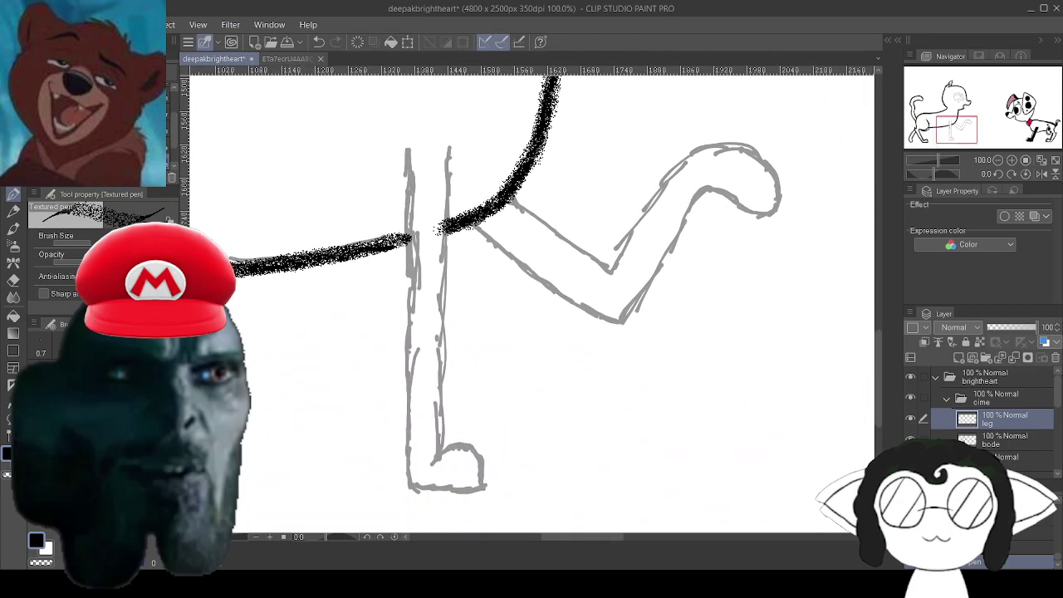
pyautogui.moveTo(409, 141)
pyautogui.mouseDown()
pyautogui.moveTo(407, 199)
pyautogui.moveTo(407, 144)
pyautogui.moveTo(404, 214)
pyautogui.moveTo(417, 169)
pyautogui.moveTo(405, 315)
pyautogui.moveTo(402, 282)
pyautogui.moveTo(405, 403)
pyautogui.moveTo(402, 333)
pyautogui.moveTo(400, 365)
pyautogui.mouseUp()
pyautogui.moveTo(407, 413); pyautogui.dragTo(408, 465)
pyautogui.moveTo(408, 465); pyautogui.dragTo(408, 491)
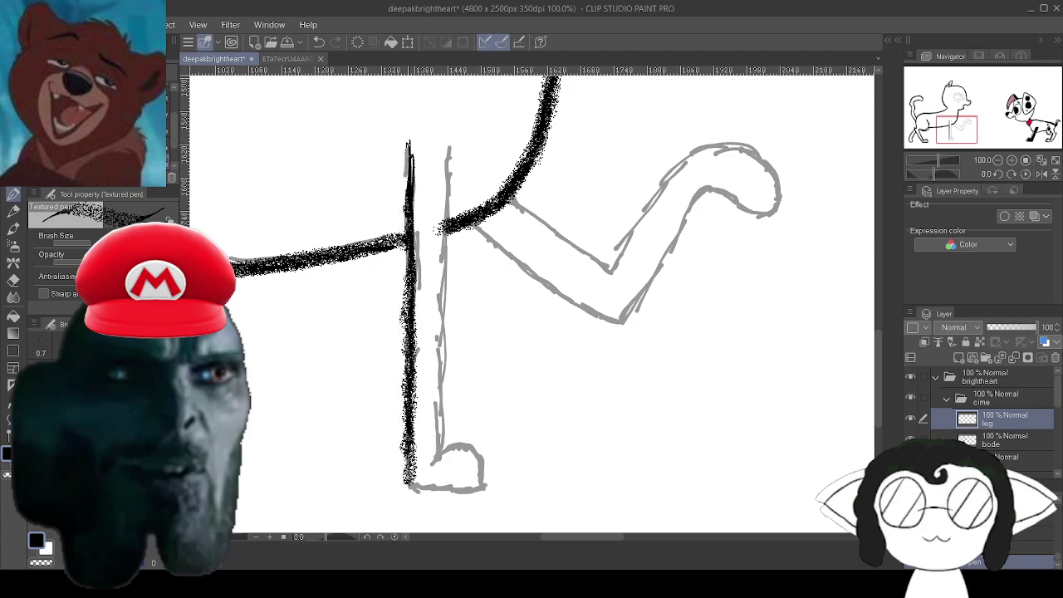
pyautogui.moveTo(407, 439)
pyautogui.mouseDown()
pyautogui.moveTo(410, 491)
pyautogui.moveTo(489, 489)
pyautogui.moveTo(469, 441)
pyautogui.moveTo(455, 437)
pyautogui.moveTo(434, 460)
pyautogui.mouseUp()
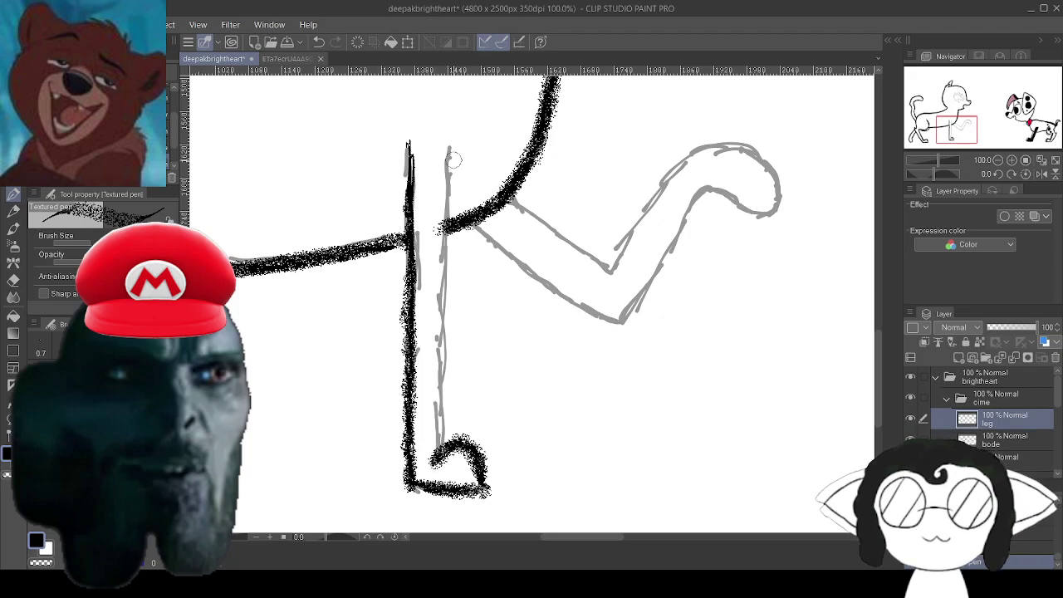
pyautogui.moveTo(451, 141); pyautogui.dragTo(440, 455)
# Ink the raised front leg from the chest through the bent elbow and around the curled paw back to the body.
pyautogui.moveTo(440, 365); pyautogui.dragTo(393, 508)
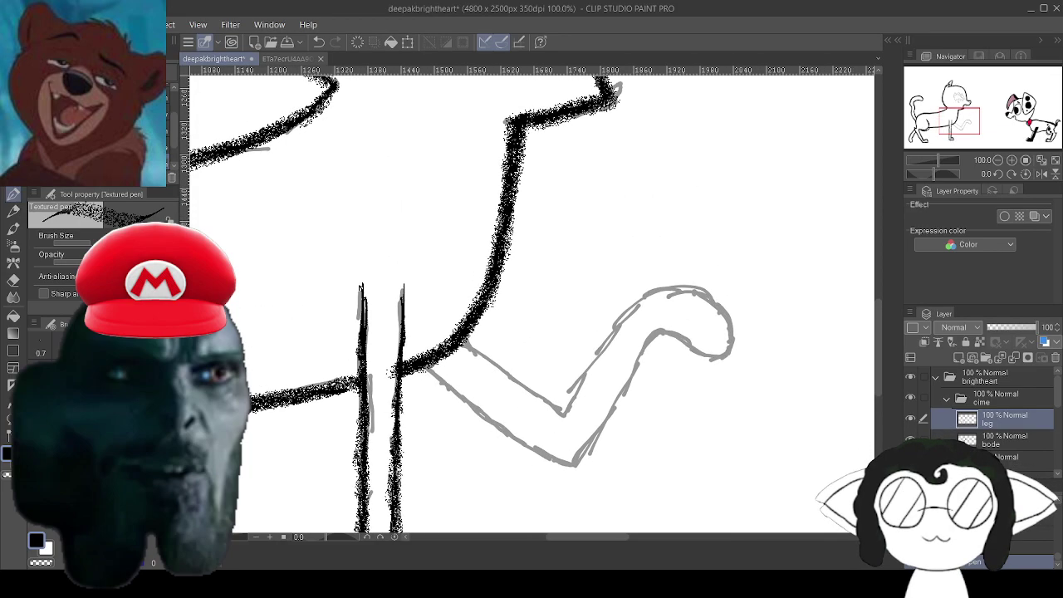
pyautogui.moveTo(457, 340)
pyautogui.mouseDown()
pyautogui.moveTo(513, 372)
pyautogui.moveTo(540, 402)
pyautogui.mouseUp()
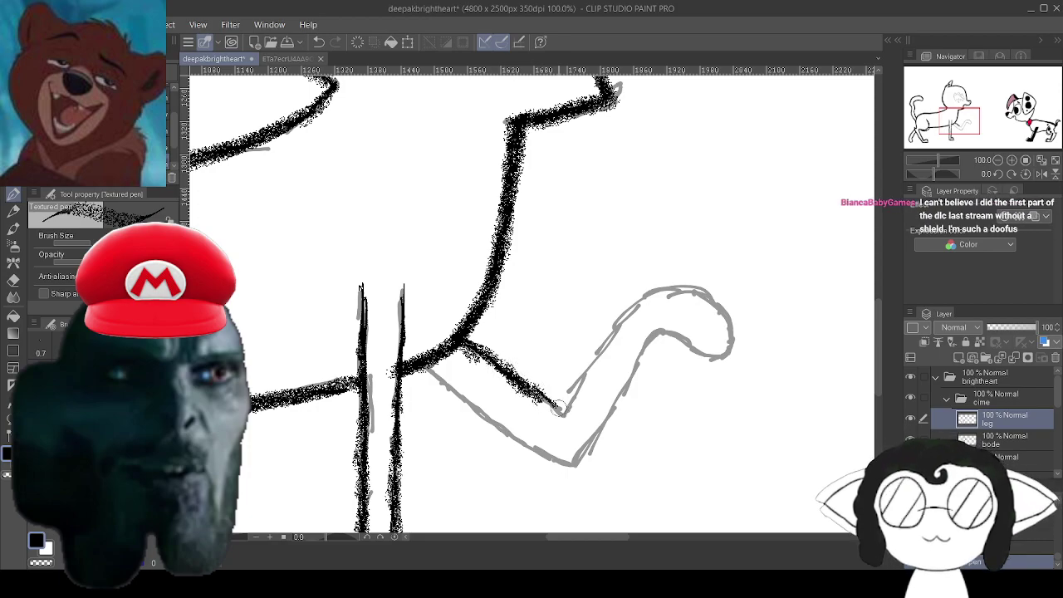
pyautogui.moveTo(560, 407)
pyautogui.mouseDown()
pyautogui.moveTo(628, 317)
pyautogui.moveTo(617, 341)
pyautogui.moveTo(633, 295)
pyautogui.moveTo(636, 304)
pyautogui.moveTo(671, 286)
pyautogui.moveTo(695, 289)
pyautogui.moveTo(731, 321)
pyautogui.moveTo(726, 353)
pyautogui.moveTo(714, 356)
pyautogui.moveTo(697, 355)
pyautogui.moveTo(706, 353)
pyautogui.moveTo(679, 333)
pyautogui.moveTo(650, 333)
pyautogui.moveTo(646, 357)
pyautogui.moveTo(641, 350)
pyautogui.moveTo(567, 470)
pyautogui.moveTo(445, 396)
pyautogui.moveTo(416, 362)
pyautogui.mouseUp()
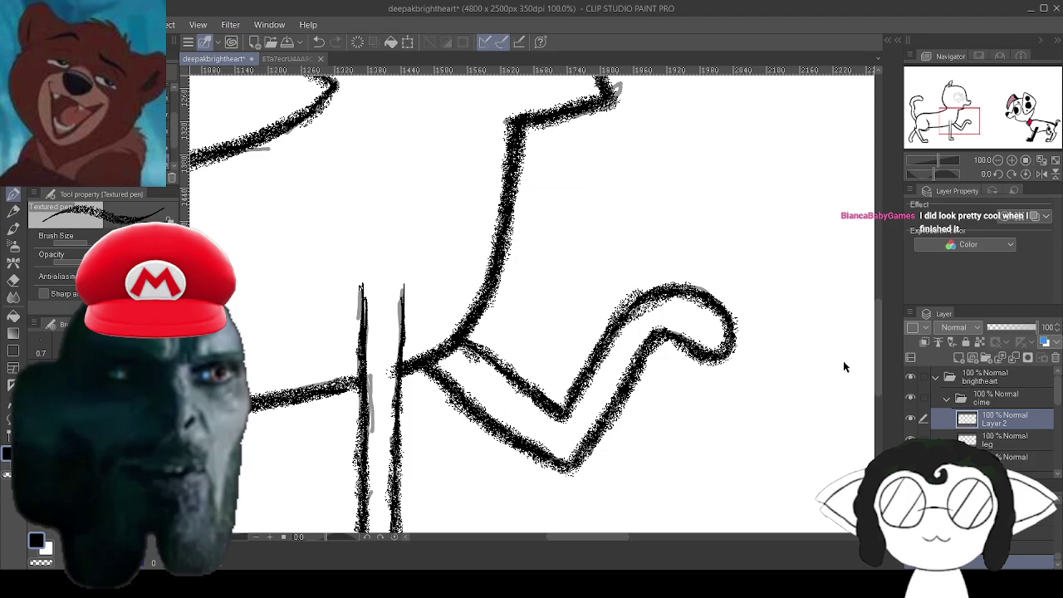
# On a new layer named eye, ink the jagged patch around the cat's eye and the curved closed-eye line inside it.
pyautogui.scroll(-4, 571, 268)
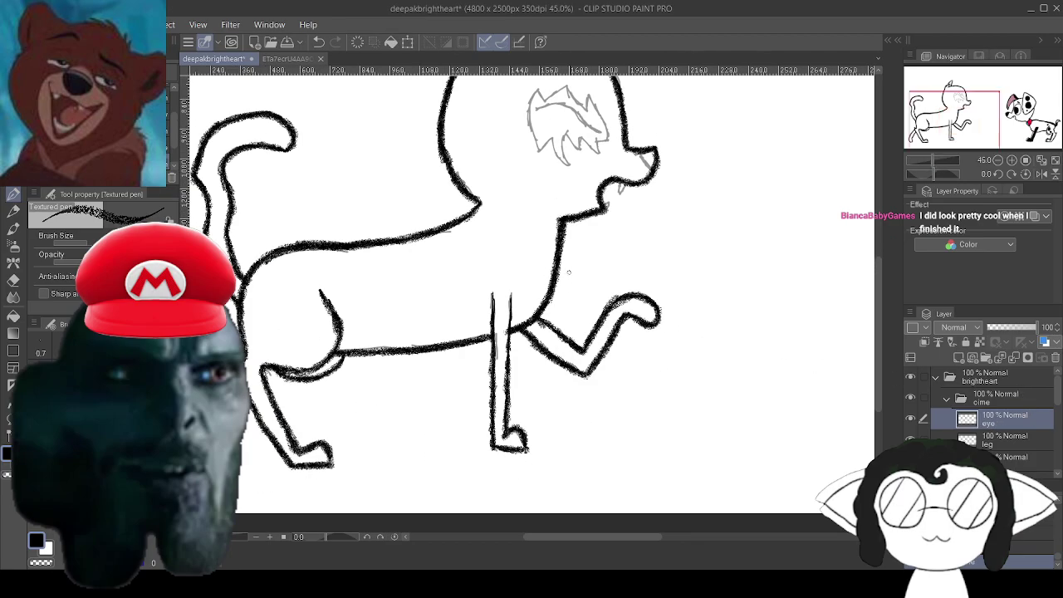
pyautogui.scroll(4, 575, 224)
pyautogui.scroll(2, 579, 257)
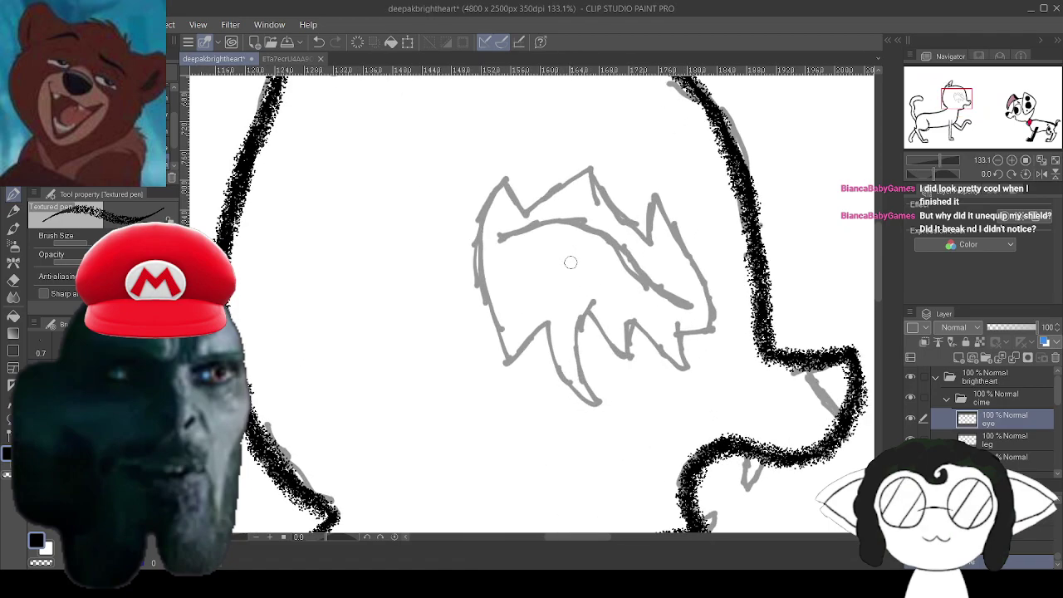
pyautogui.scroll(-2, 573, 259)
pyautogui.scroll(4, 573, 249)
pyautogui.scroll(2, 578, 230)
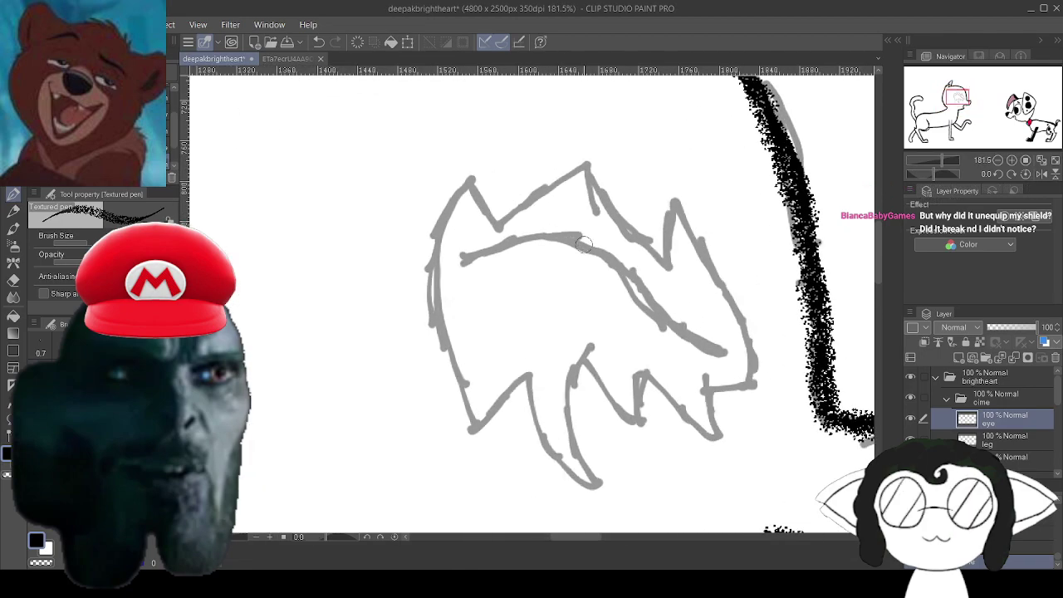
pyautogui.moveTo(474, 177)
pyautogui.mouseDown()
pyautogui.moveTo(434, 259)
pyautogui.moveTo(444, 223)
pyautogui.moveTo(442, 331)
pyautogui.moveTo(427, 292)
pyautogui.moveTo(457, 393)
pyautogui.mouseUp()
pyautogui.moveTo(443, 330)
pyautogui.mouseDown()
pyautogui.moveTo(470, 430)
pyautogui.moveTo(532, 368)
pyautogui.moveTo(548, 456)
pyautogui.moveTo(597, 488)
pyautogui.moveTo(575, 449)
pyautogui.moveTo(573, 370)
pyautogui.moveTo(586, 347)
pyautogui.moveTo(631, 422)
pyautogui.moveTo(640, 364)
pyautogui.moveTo(705, 434)
pyautogui.moveTo(718, 427)
pyautogui.moveTo(706, 387)
pyautogui.moveTo(747, 388)
pyautogui.moveTo(737, 317)
pyautogui.moveTo(674, 203)
pyautogui.moveTo(664, 253)
pyautogui.moveTo(586, 164)
pyautogui.moveTo(496, 224)
pyautogui.moveTo(467, 174)
pyautogui.mouseUp()
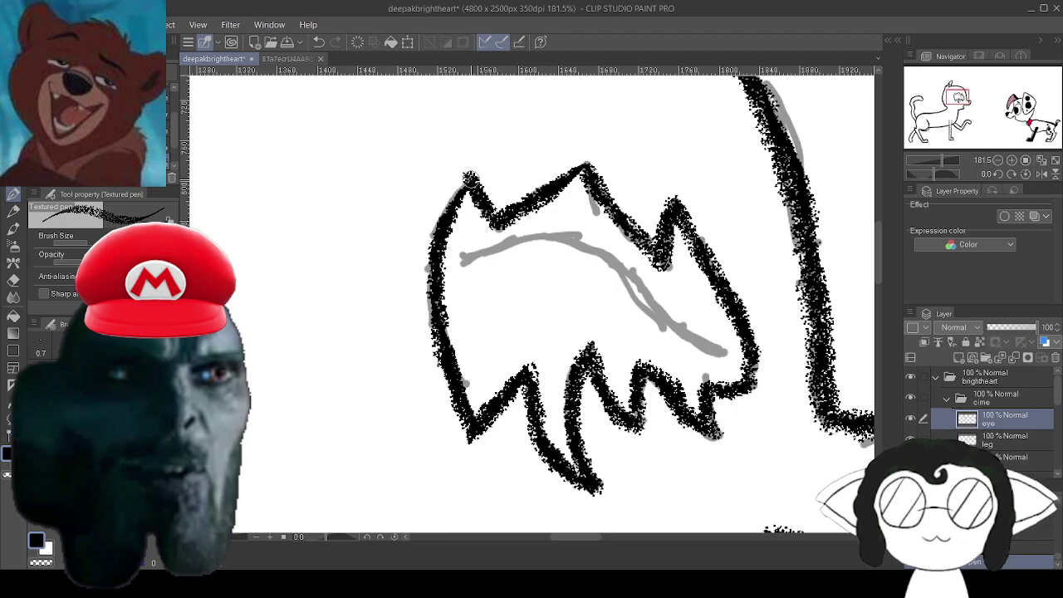
pyautogui.moveTo(463, 264)
pyautogui.mouseDown()
pyautogui.moveTo(572, 234)
pyautogui.moveTo(562, 239)
pyautogui.moveTo(611, 264)
pyautogui.moveTo(698, 346)
pyautogui.moveTo(727, 351)
pyautogui.moveTo(239, 13)
pyautogui.moveTo(453, 109)
pyautogui.moveTo(473, 82)
pyautogui.mouseUp()
# Ink the pointed upper fang below the muzzle and the small lower tooth at the jaw, and save the drawing.
pyautogui.scroll(1, 531, 304)
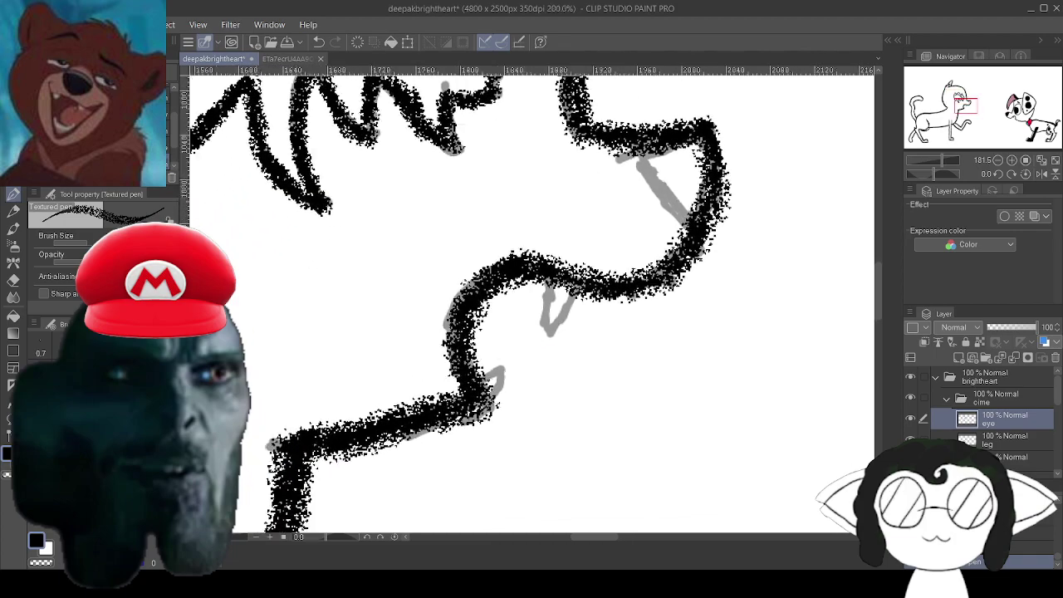
pyautogui.scroll(6, 503, 311)
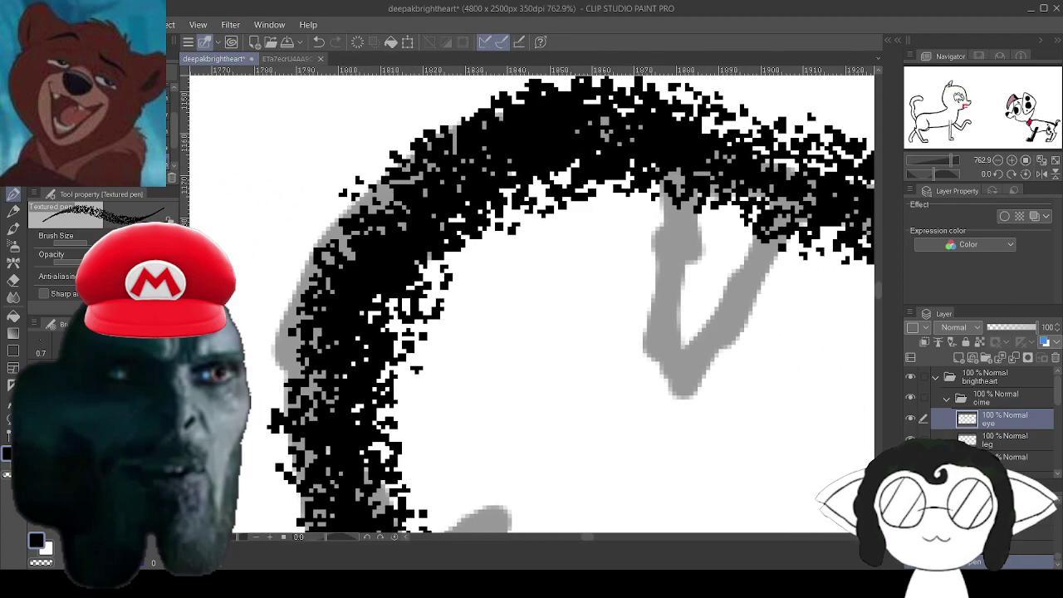
pyautogui.moveTo(675, 396)
pyautogui.mouseDown()
pyautogui.moveTo(659, 324)
pyautogui.moveTo(672, 157)
pyautogui.mouseUp()
pyautogui.moveTo(668, 394)
pyautogui.mouseDown()
pyautogui.moveTo(754, 289)
pyautogui.moveTo(740, 293)
pyautogui.moveTo(783, 228)
pyautogui.mouseUp()
pyautogui.moveTo(656, 424); pyautogui.dragTo(676, 226)
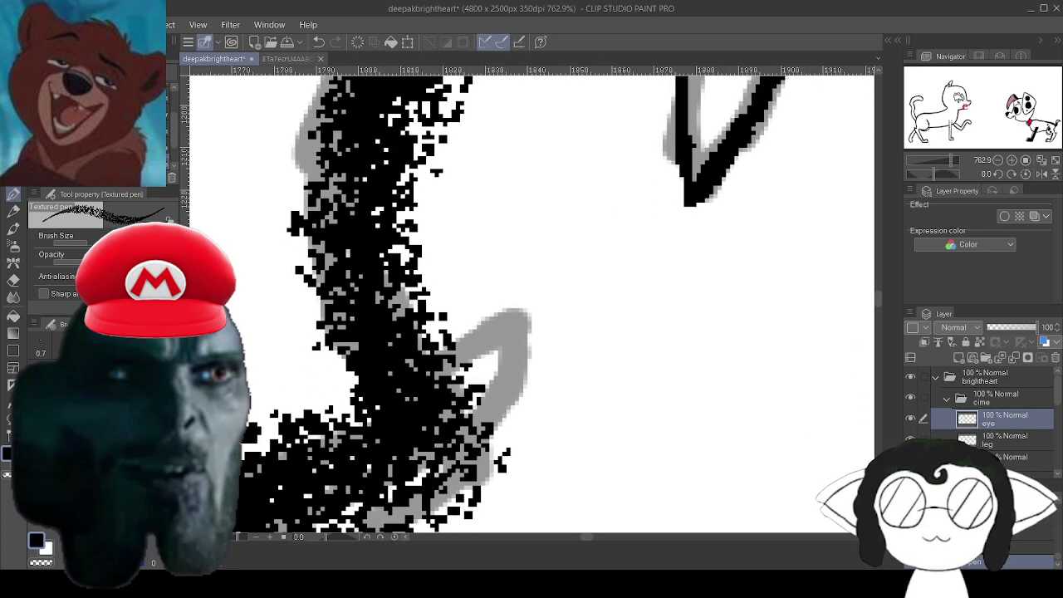
pyautogui.moveTo(524, 309)
pyautogui.mouseDown()
pyautogui.moveTo(509, 389)
pyautogui.moveTo(509, 375)
pyautogui.moveTo(494, 427)
pyautogui.mouseUp()
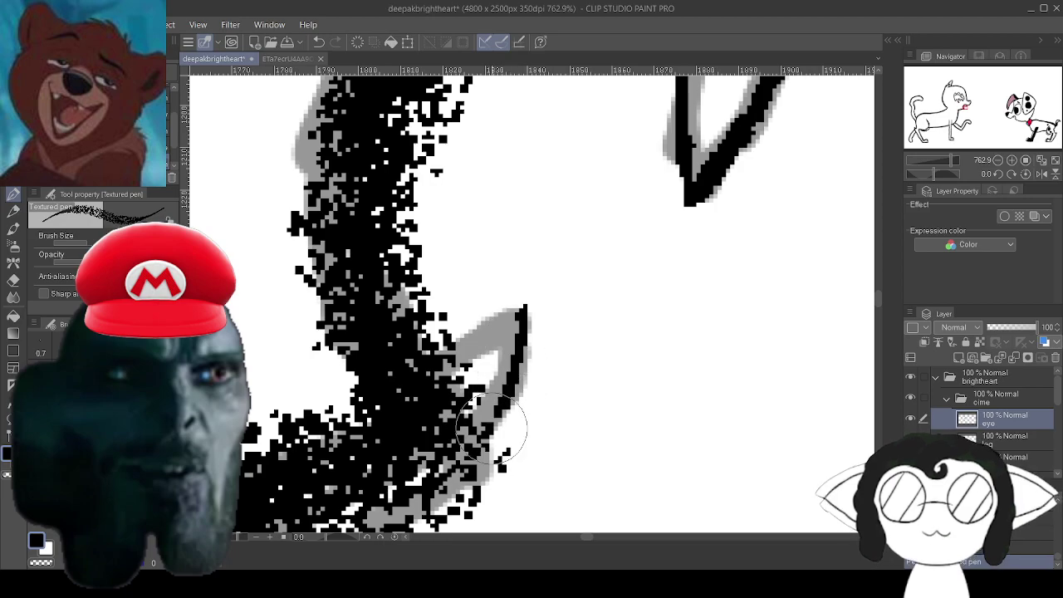
pyautogui.moveTo(523, 332); pyautogui.dragTo(487, 414)
pyautogui.moveTo(522, 309); pyautogui.dragTo(430, 369)
pyautogui.moveTo(473, 336); pyautogui.dragTo(415, 380)
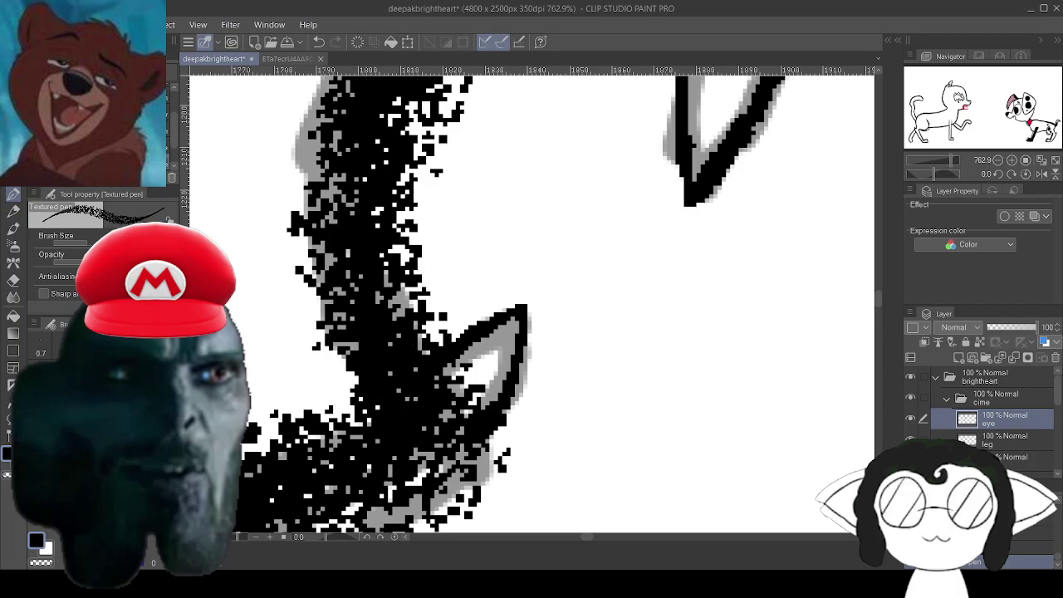
pyautogui.scroll(-5, 440, 233)
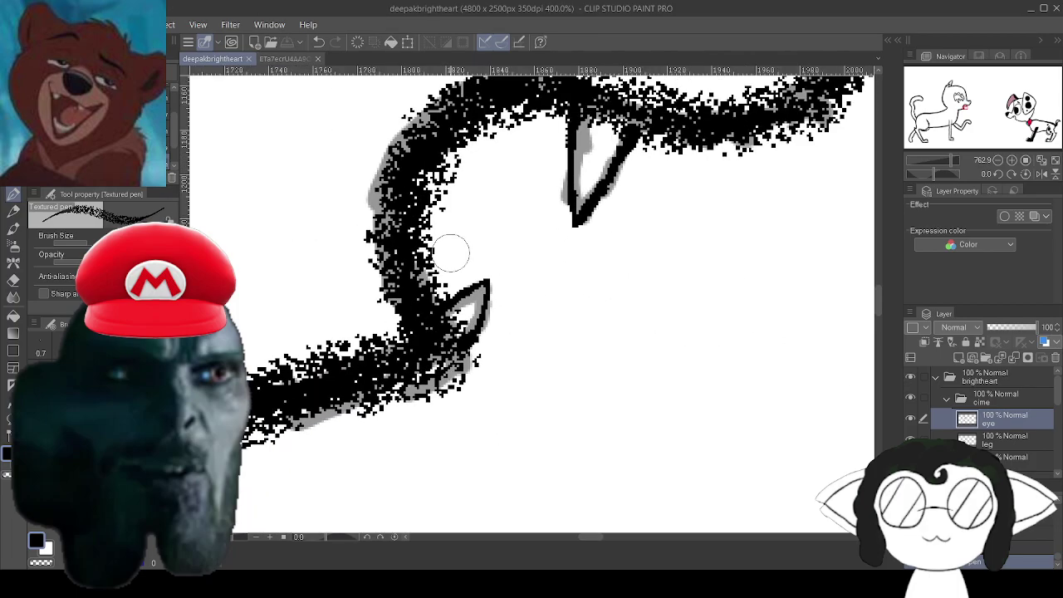
# Review the cat's complete lineart as a whole and compare it with the finished dog.
pyautogui.scroll(-10, 471, 247)
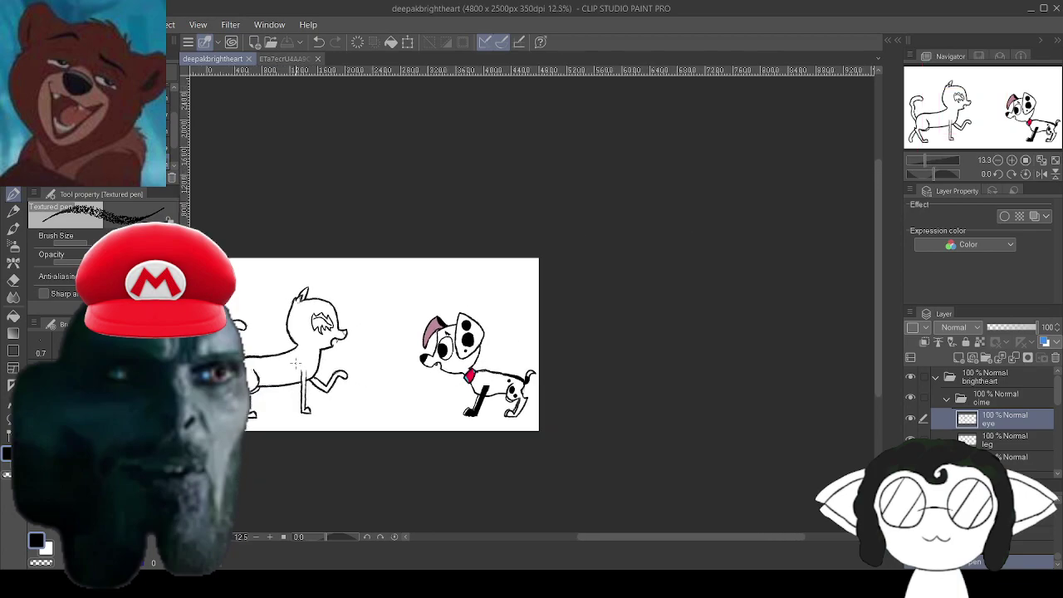
pyautogui.scroll(5, 231, 355)
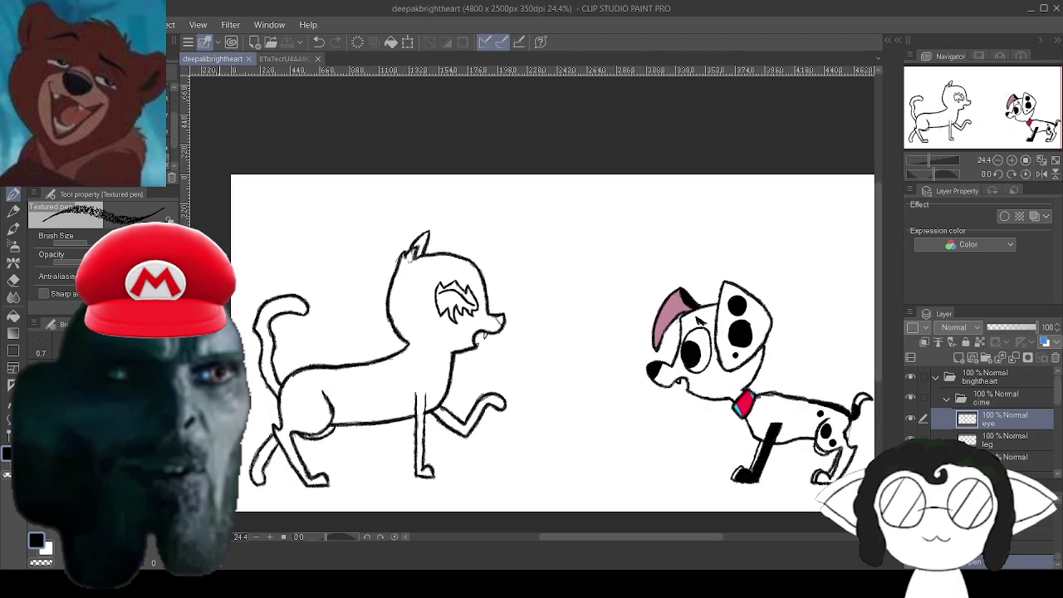
pyautogui.scroll(-3, 288, 352)
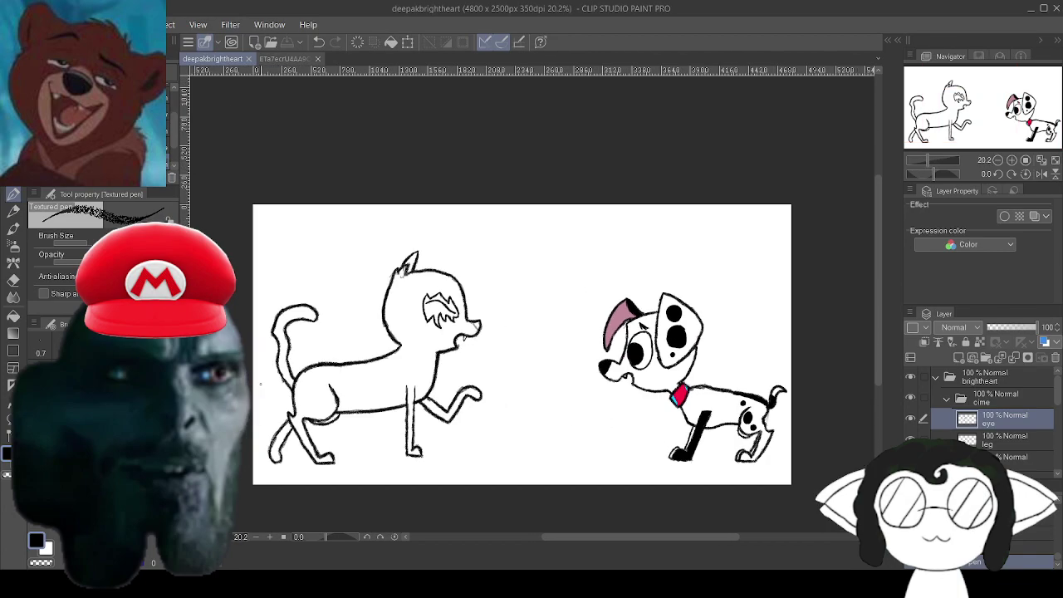
pyautogui.scroll(2, 269, 415)
pyautogui.scroll(2, 263, 459)
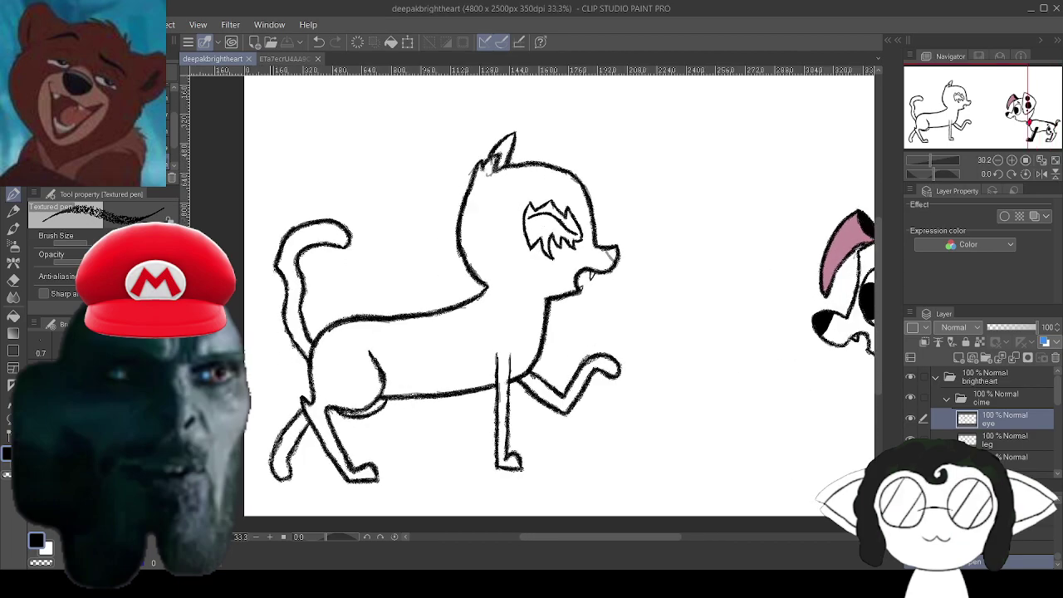
pyautogui.scroll(-2, 263, 459)
pyautogui.scroll(2, 263, 459)
pyautogui.scroll(-2, 263, 459)
pyautogui.scroll(1, 263, 459)
pyautogui.scroll(1, 278, 450)
pyautogui.scroll(-1, 277, 450)
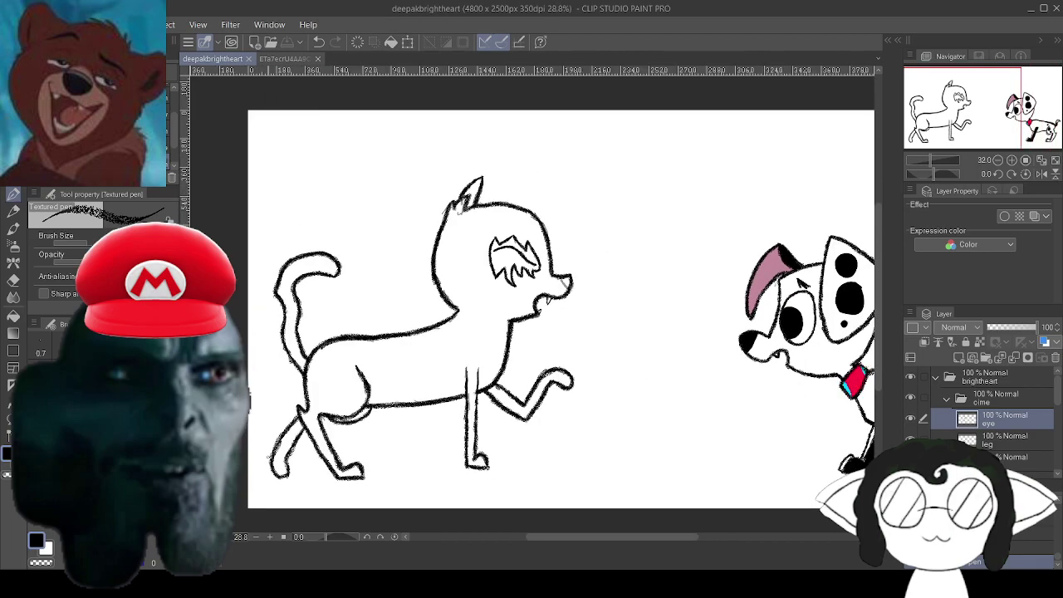
pyautogui.scroll(1, 277, 450)
# Collapse the cat's lineart folder inside the brightheart folder.
pyautogui.scroll(-3, 978, 443)
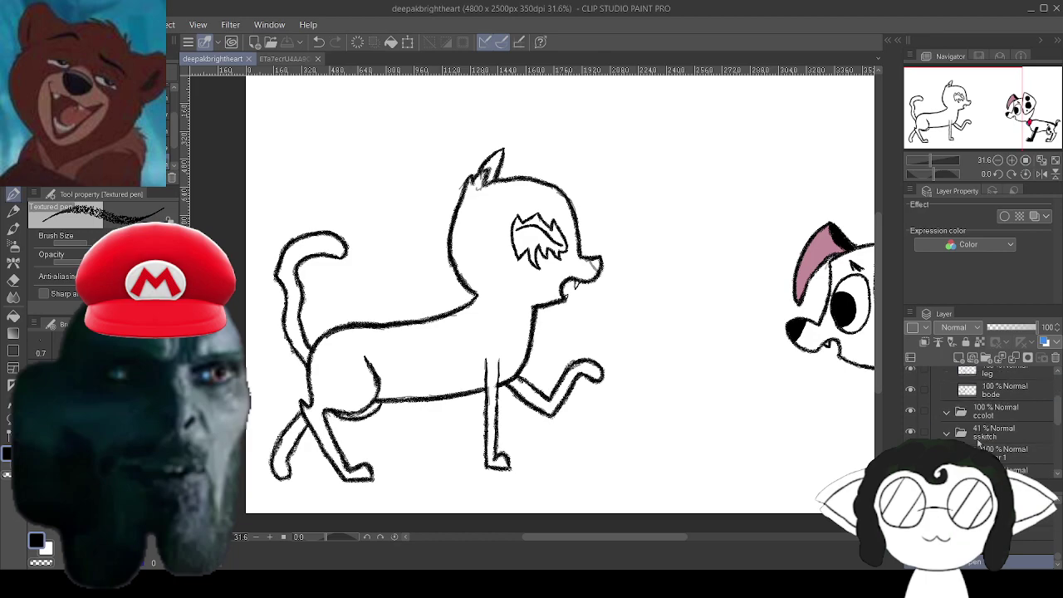
pyautogui.scroll(3, 976, 440)
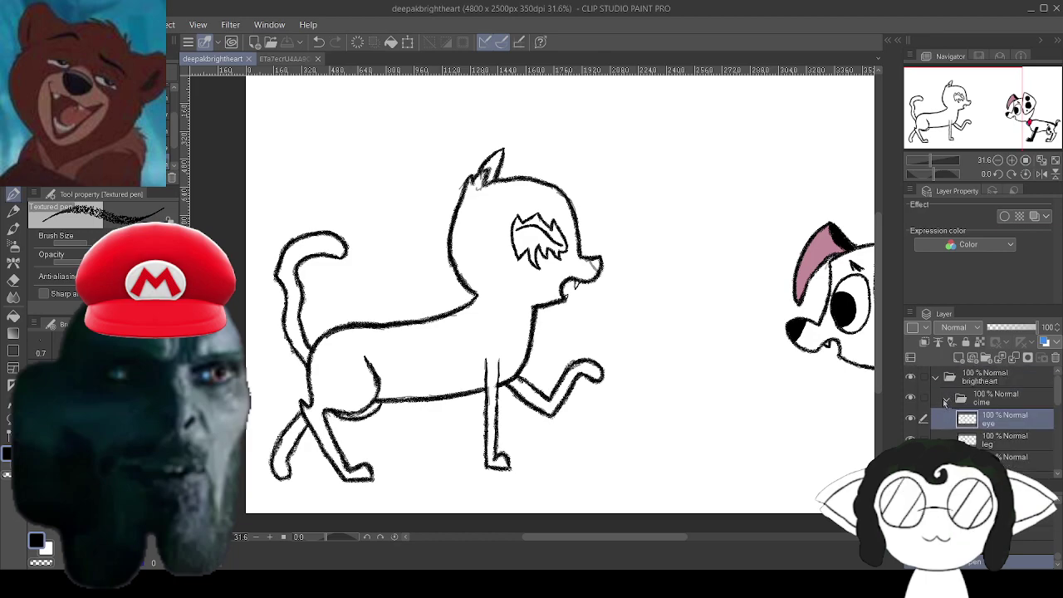
pyautogui.click(945, 401)
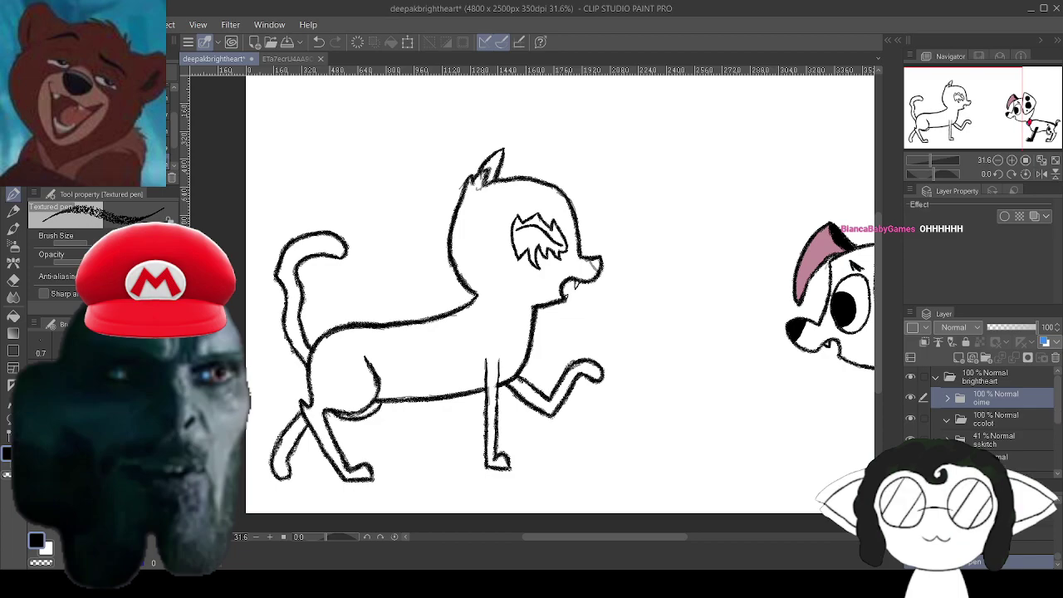
pyautogui.scroll(-3, 984, 407)
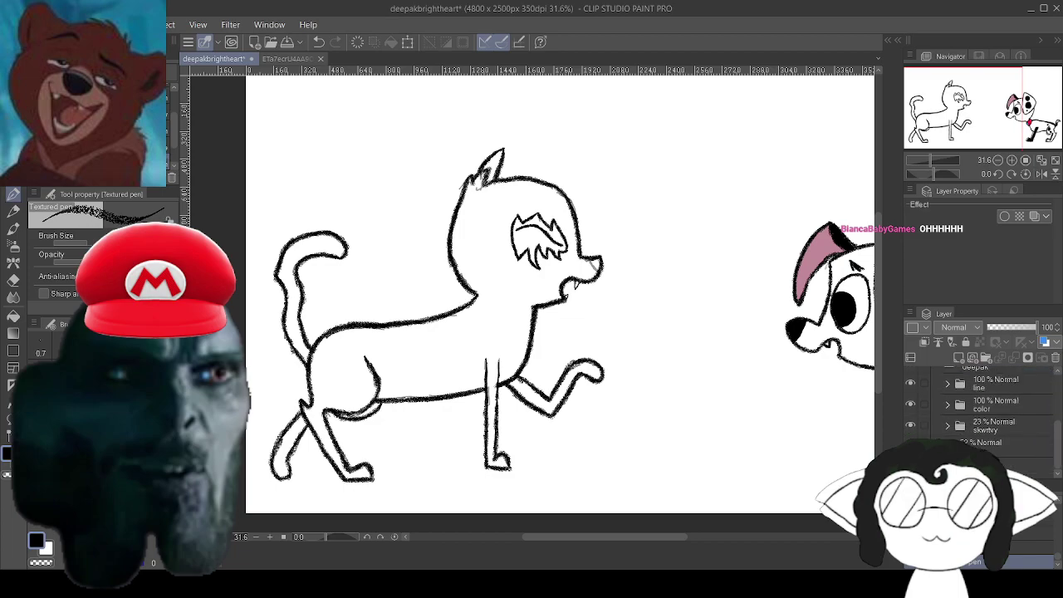
# Change the paper layer's color from white to bright green.
pyautogui.click(1027, 467)
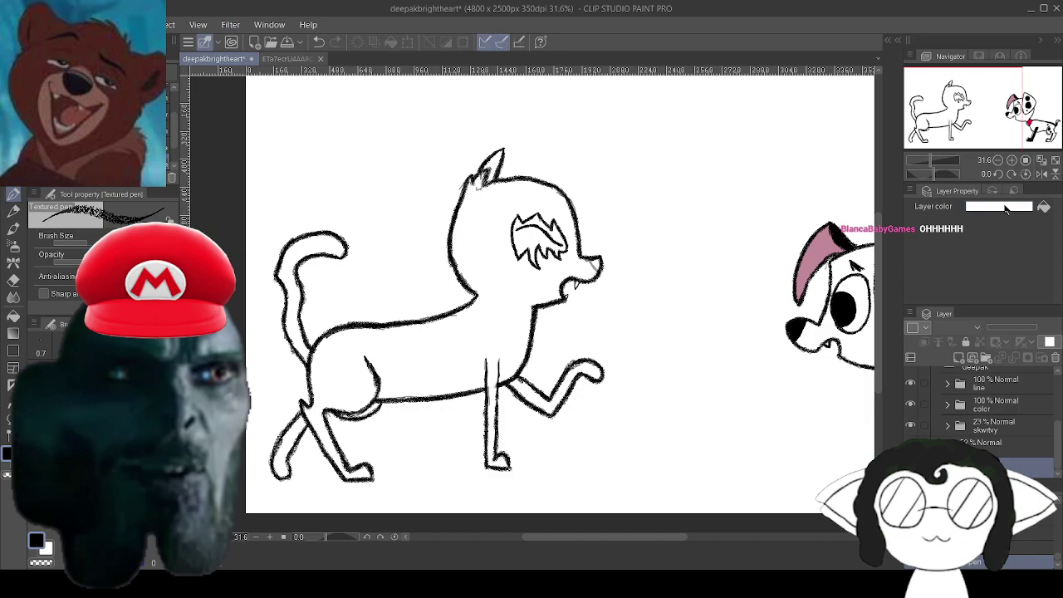
pyautogui.click(1005, 210)
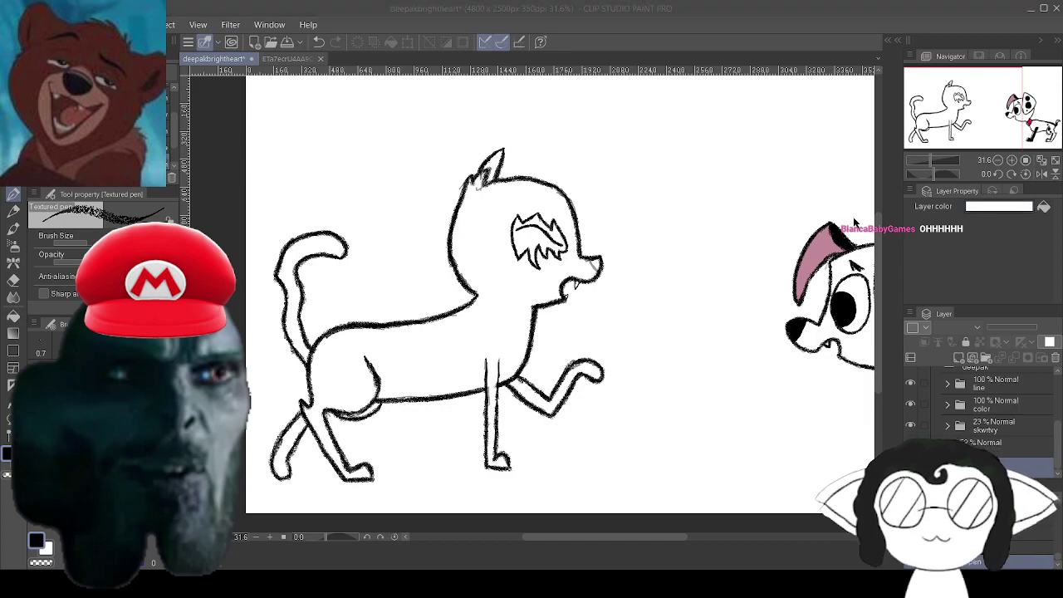
pyautogui.click(895, 190)
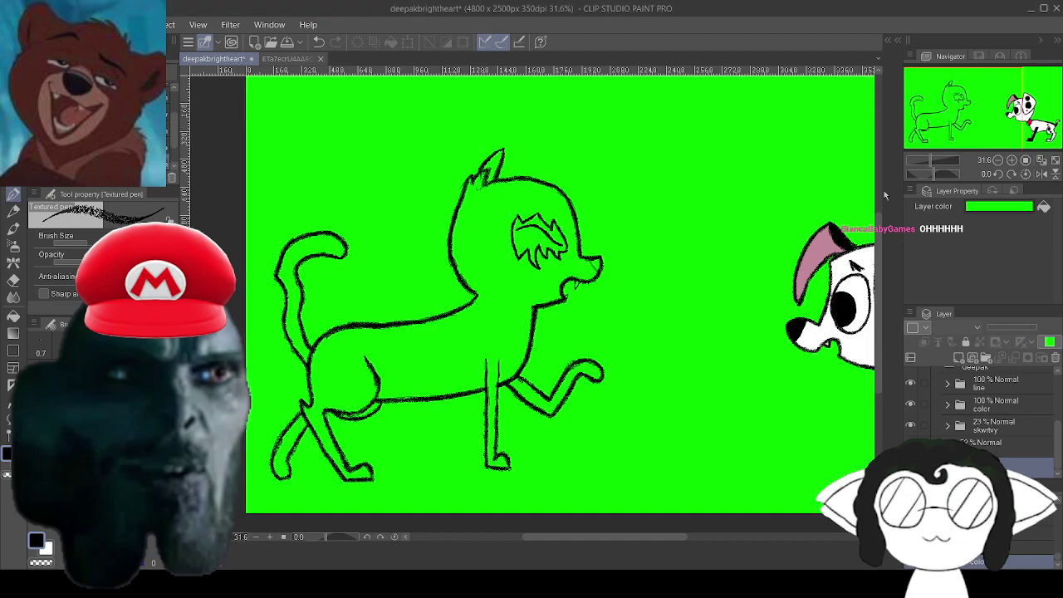
# Add a new layer named howaito inside the ccolot folder of the brightheart folder.
pyautogui.scroll(1, 953, 418)
pyautogui.click(953, 419)
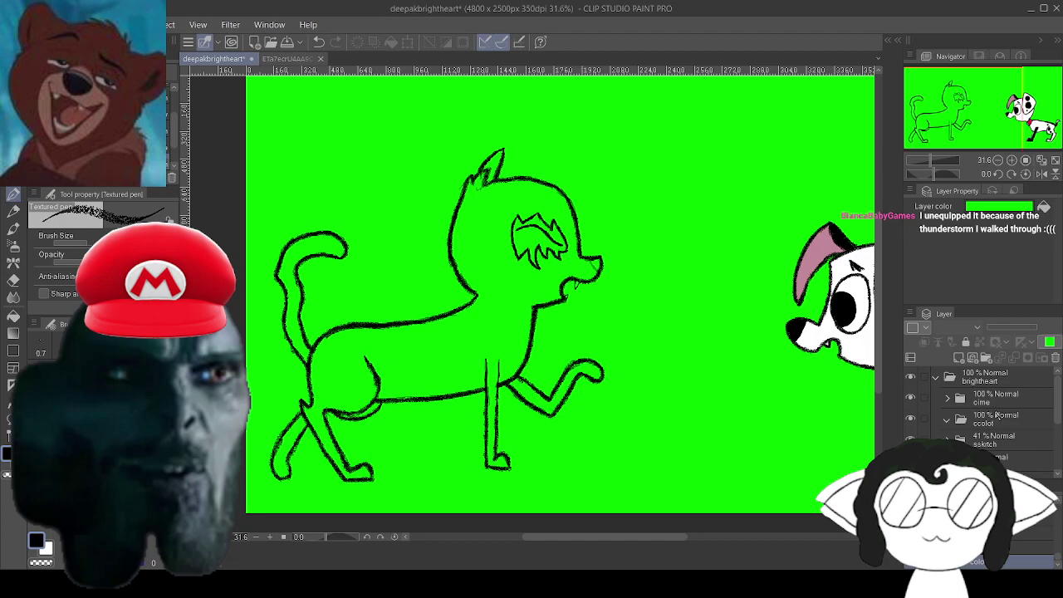
pyautogui.click(1000, 421)
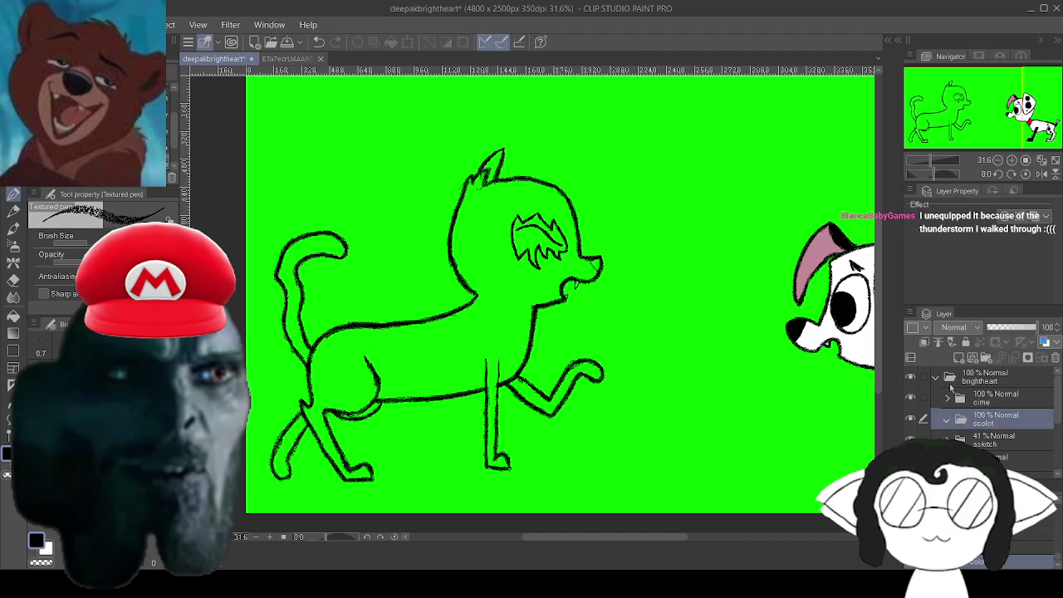
pyautogui.click(959, 357)
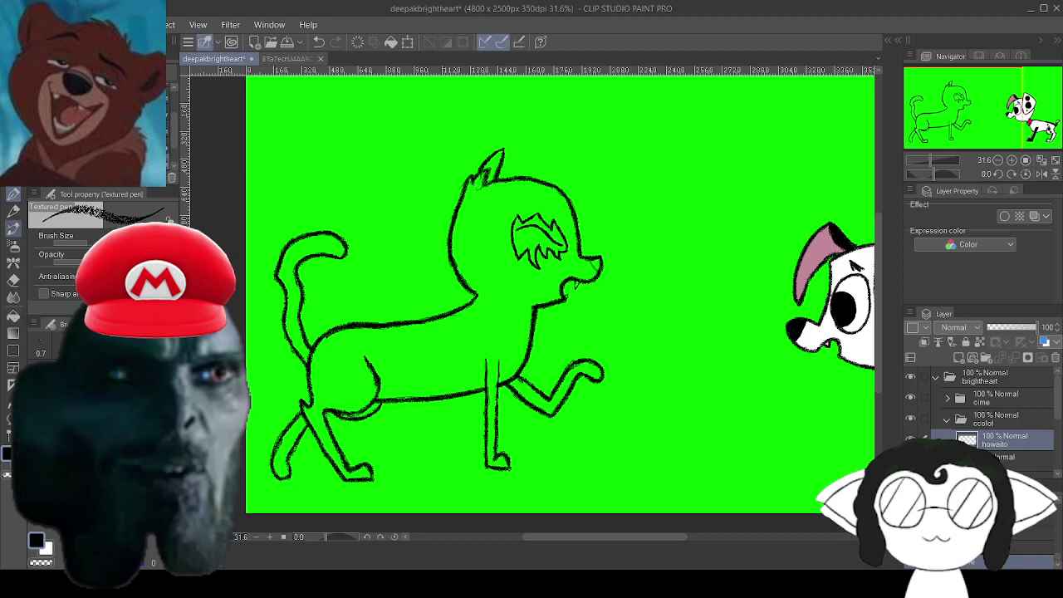
# Paint the cat's rump and the top of its near hind leg white with the Milli pen, along the inside of the outline.
pyautogui.click(139, 72)
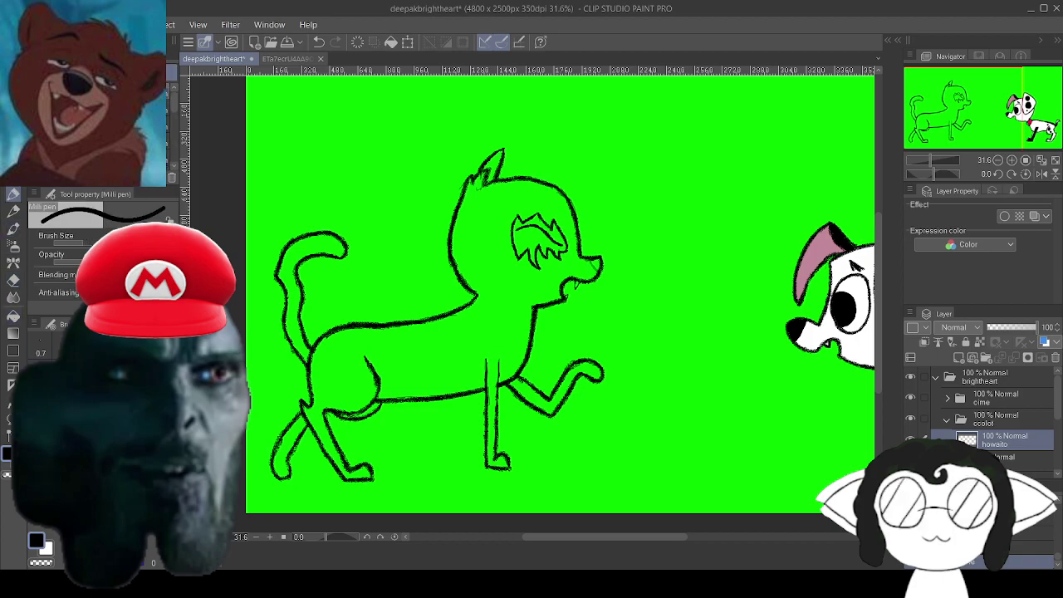
pyautogui.press('x')
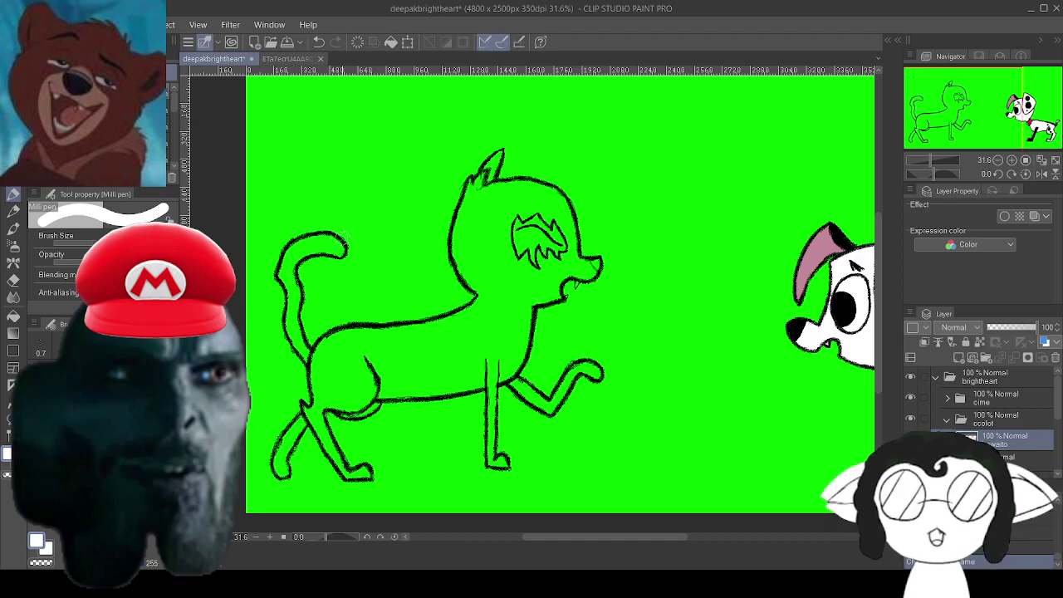
pyautogui.moveTo(345, 239)
pyautogui.mouseDown()
pyautogui.moveTo(406, 219)
pyautogui.moveTo(454, 294)
pyautogui.mouseUp()
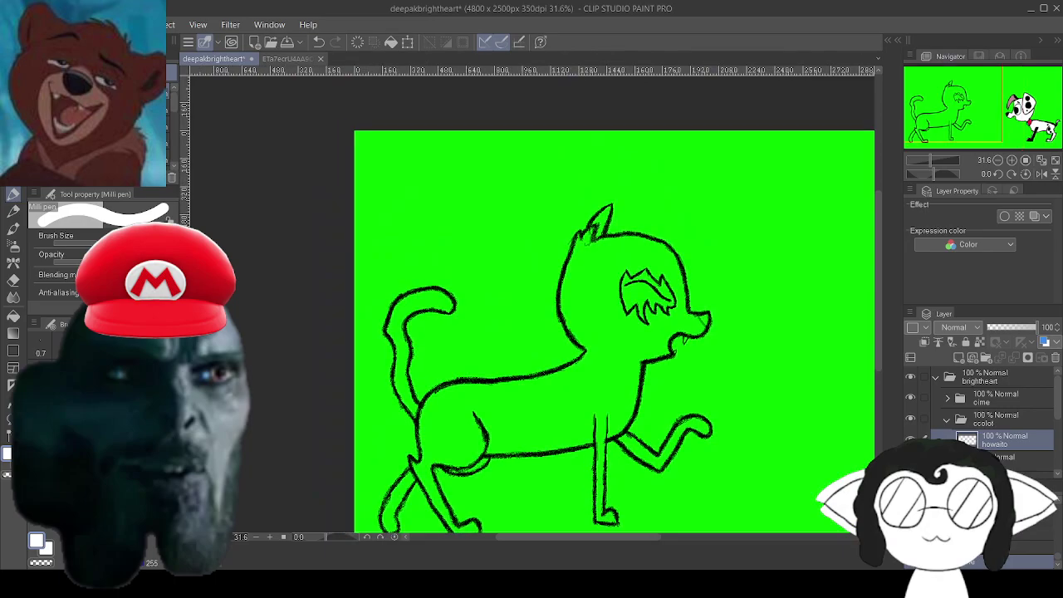
pyautogui.scroll(5, 457, 355)
pyautogui.moveTo(457, 355)
pyautogui.mouseDown()
pyautogui.moveTo(519, 369)
pyautogui.moveTo(590, 425)
pyautogui.moveTo(525, 159)
pyautogui.mouseUp()
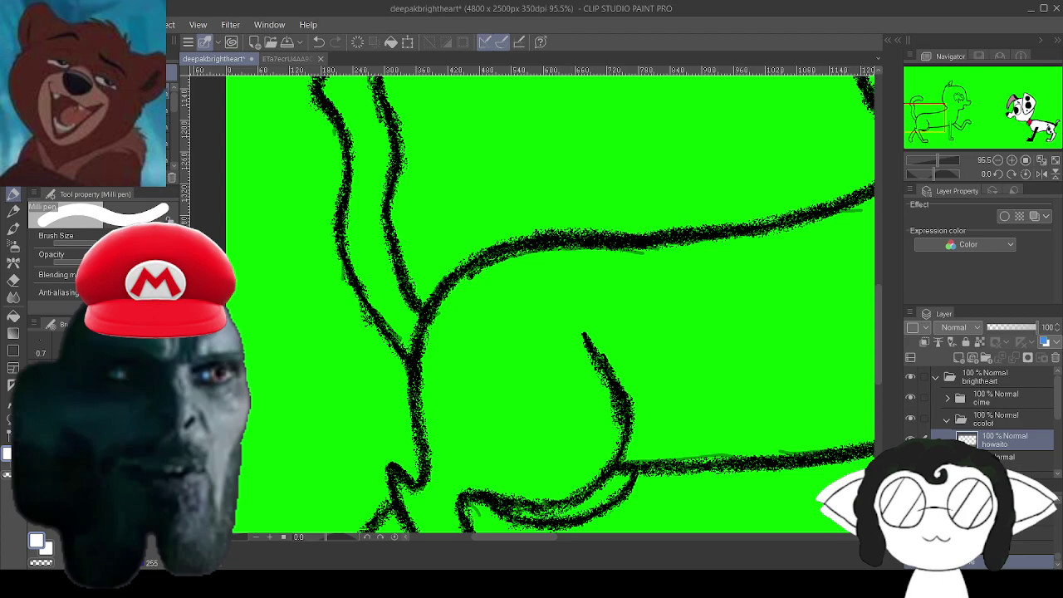
pyautogui.moveTo(499, 370)
pyautogui.mouseDown()
pyautogui.moveTo(548, 315)
pyautogui.moveTo(539, 276)
pyautogui.moveTo(534, 301)
pyautogui.moveTo(548, 267)
pyautogui.mouseUp()
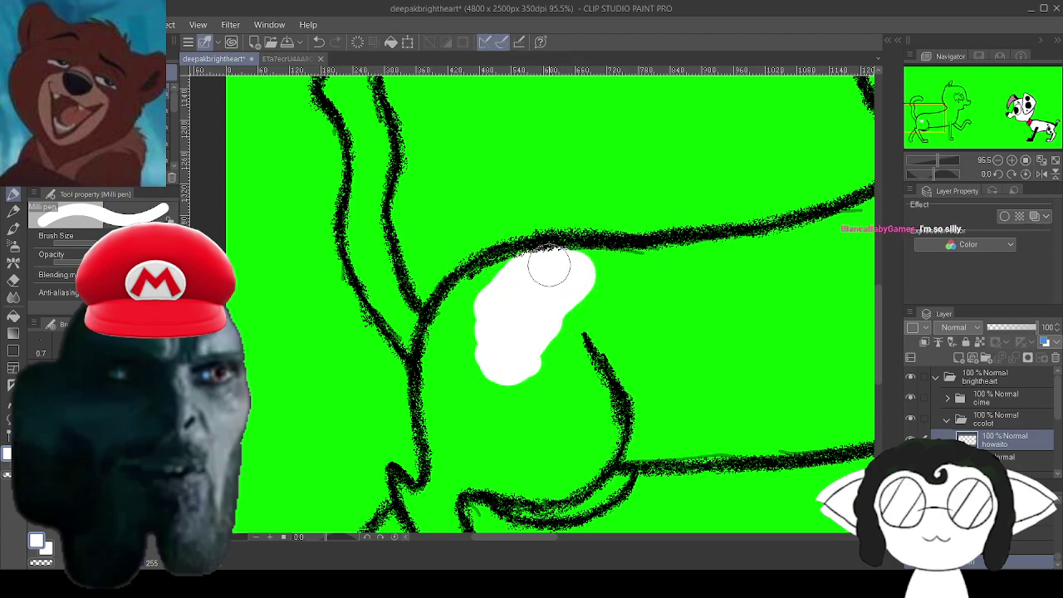
pyautogui.moveTo(488, 295)
pyautogui.mouseDown()
pyautogui.moveTo(467, 315)
pyautogui.moveTo(472, 290)
pyautogui.moveTo(494, 292)
pyautogui.moveTo(461, 309)
pyautogui.moveTo(475, 301)
pyautogui.moveTo(458, 331)
pyautogui.moveTo(460, 306)
pyautogui.moveTo(443, 341)
pyautogui.moveTo(454, 423)
pyautogui.mouseUp()
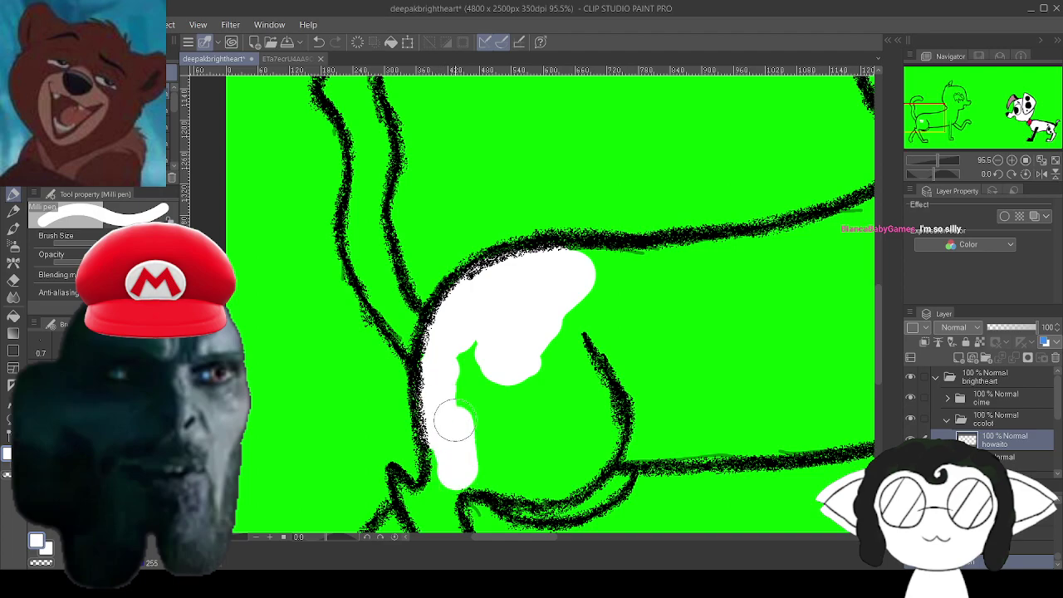
pyautogui.moveTo(447, 467)
pyautogui.mouseDown()
pyautogui.moveTo(441, 493)
pyautogui.moveTo(540, 339)
pyautogui.mouseUp()
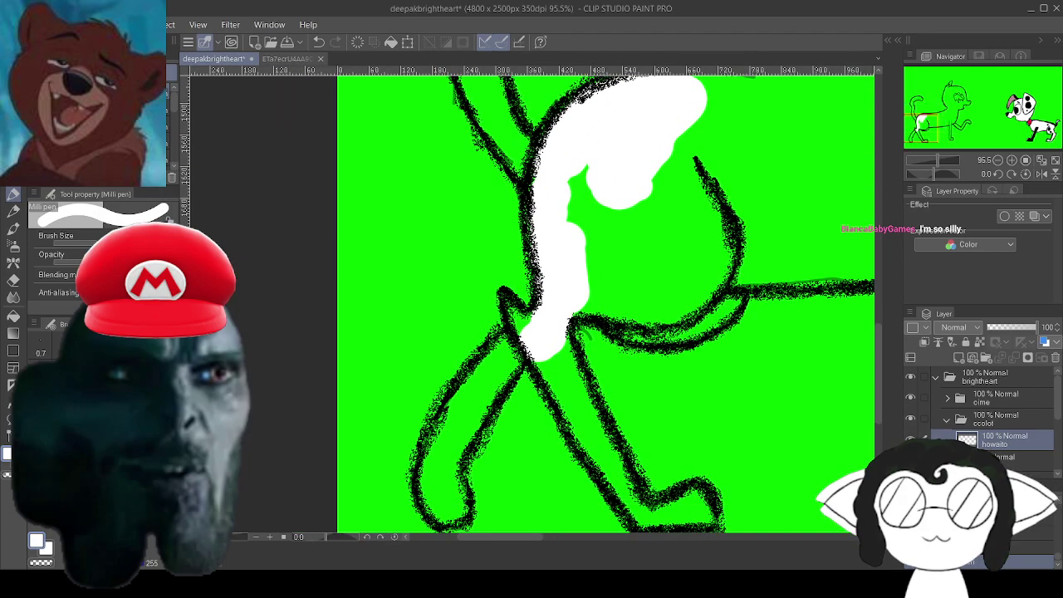
pyautogui.scroll(2, 599, 384)
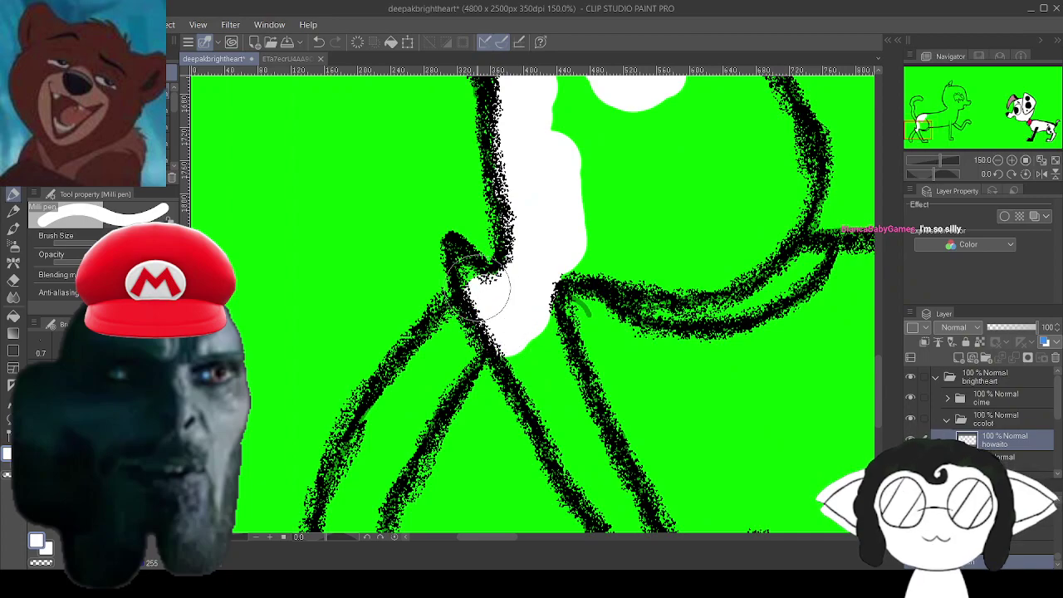
pyautogui.moveTo(479, 287); pyautogui.dragTo(448, 242)
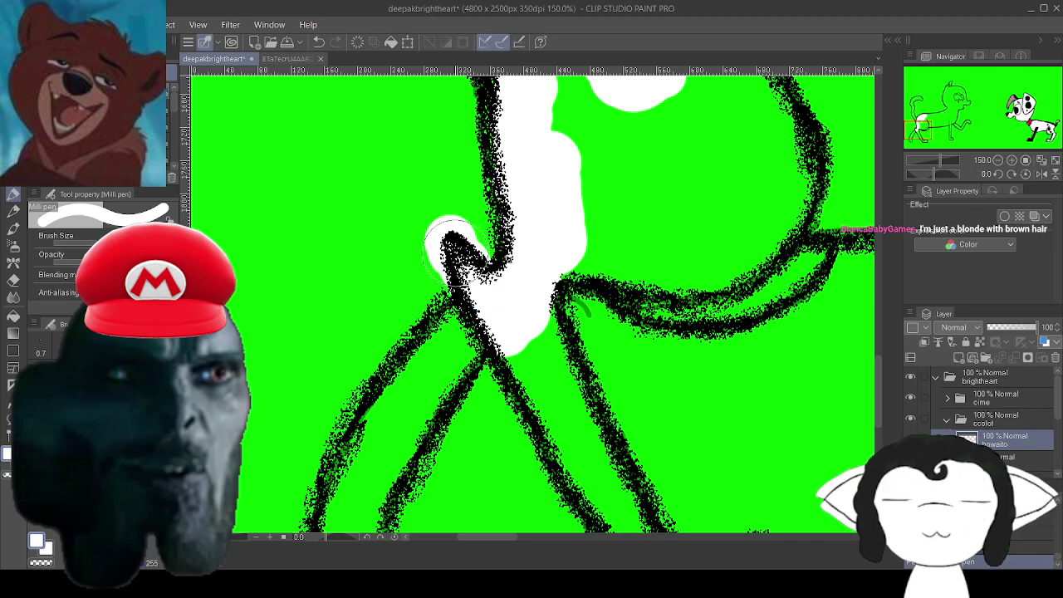
# Erase the white spilling outside the outline around the cat's pointed hock with the Hard eraser.
pyautogui.press('e')
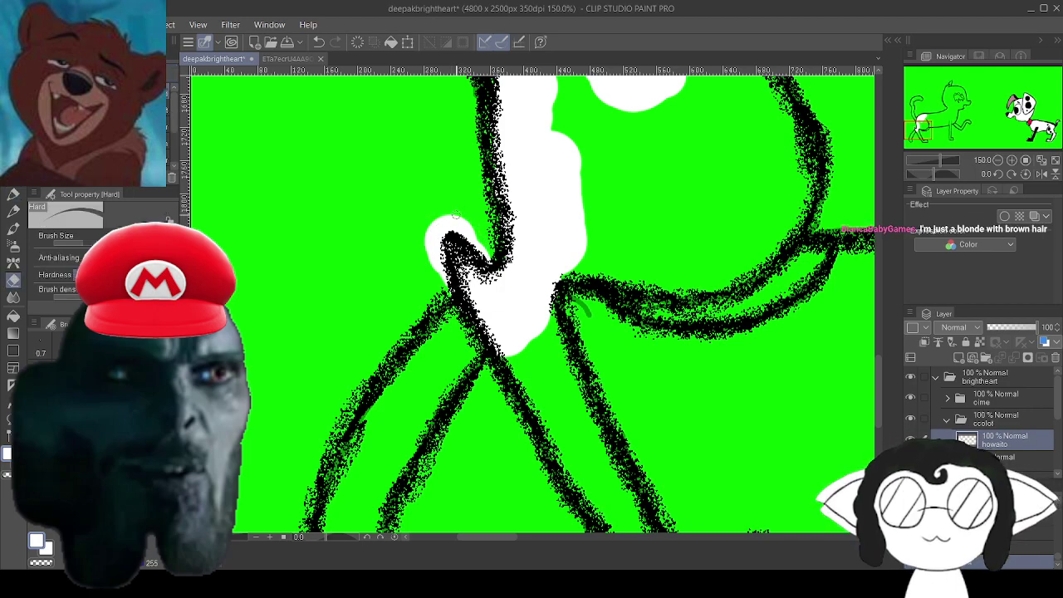
pyautogui.scroll(6, 455, 216)
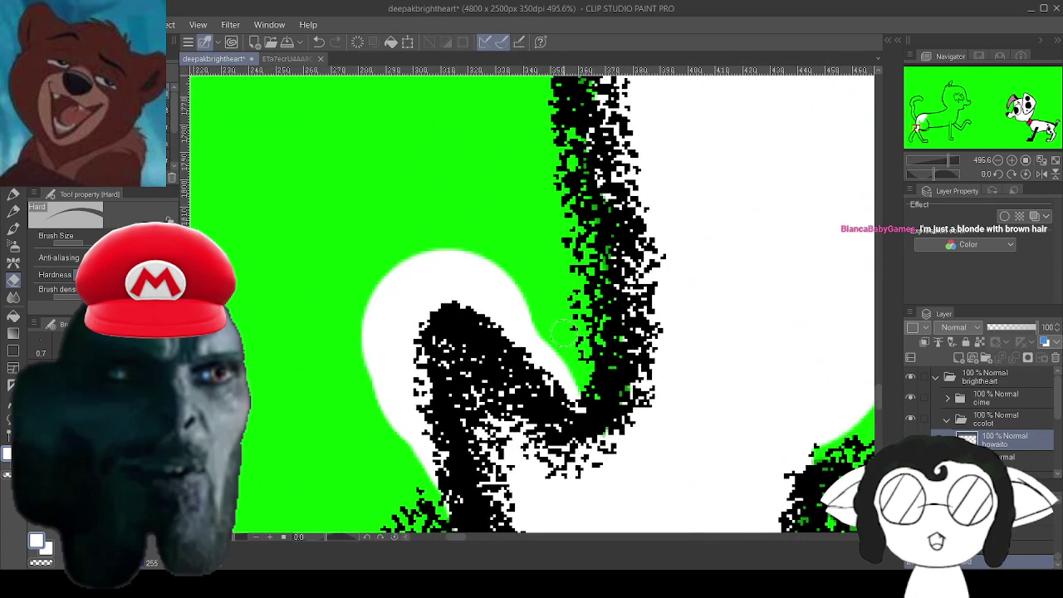
pyautogui.moveTo(531, 309)
pyautogui.mouseDown()
pyautogui.moveTo(493, 266)
pyautogui.moveTo(508, 324)
pyautogui.moveTo(556, 367)
pyautogui.mouseUp()
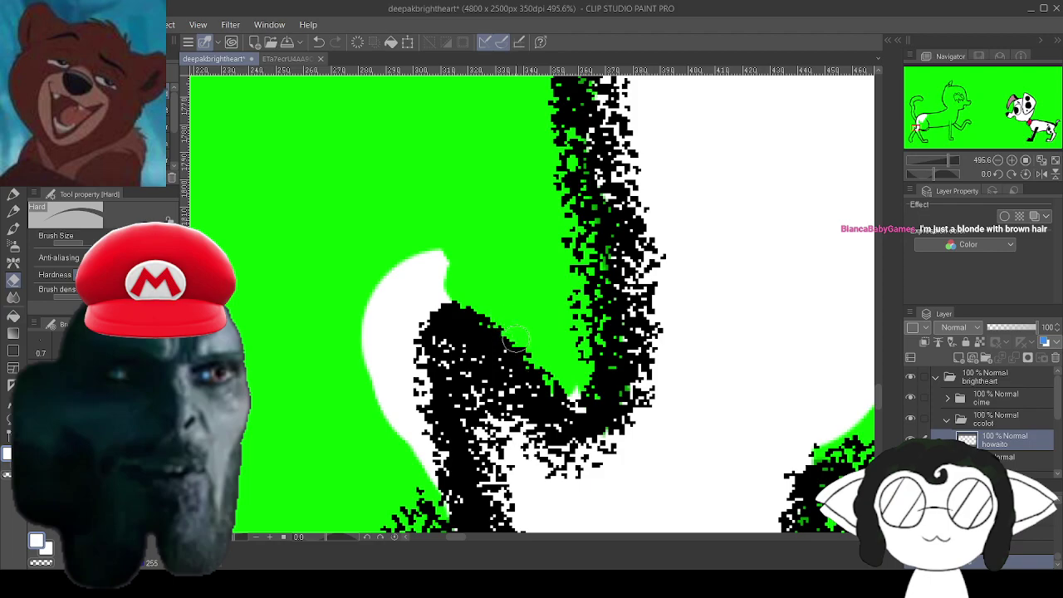
pyautogui.click(581, 405)
pyautogui.moveTo(455, 270)
pyautogui.mouseDown()
pyautogui.moveTo(370, 365)
pyautogui.moveTo(357, 308)
pyautogui.moveTo(332, 373)
pyautogui.mouseUp()
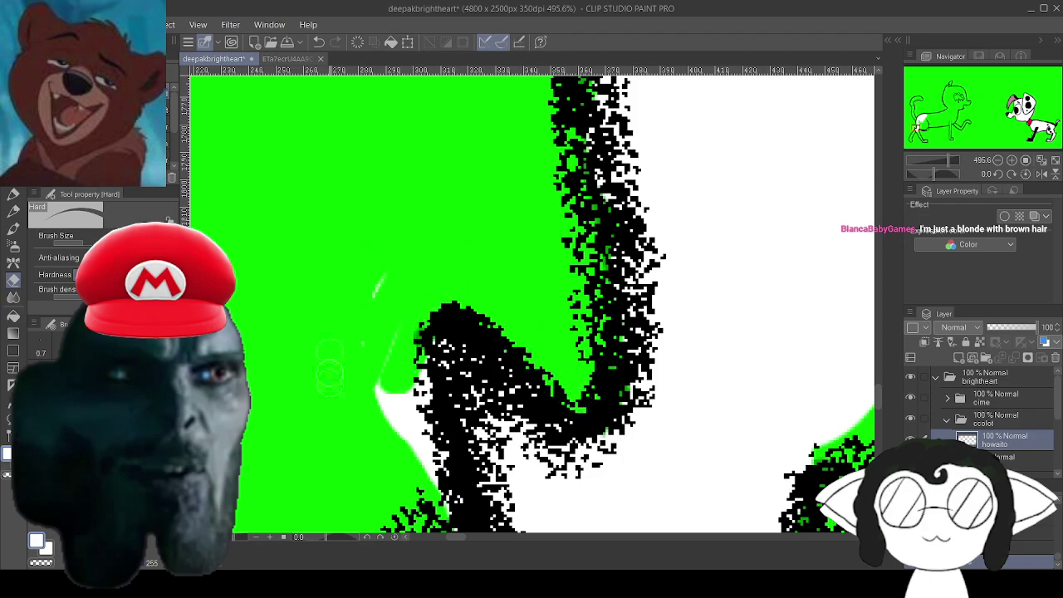
pyautogui.moveTo(392, 347); pyautogui.dragTo(385, 413)
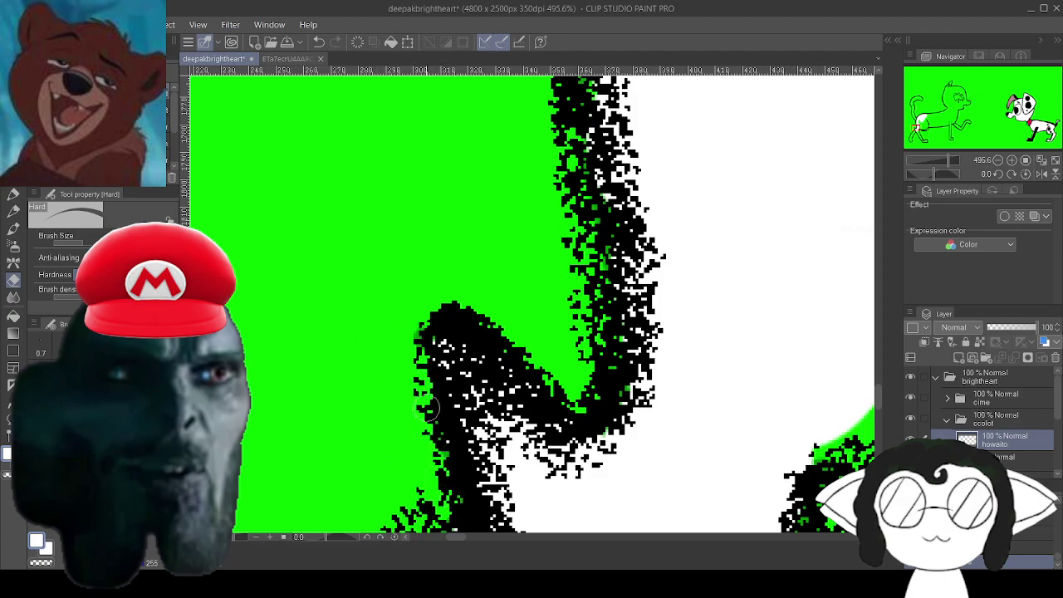
pyautogui.moveTo(442, 439); pyautogui.dragTo(428, 415)
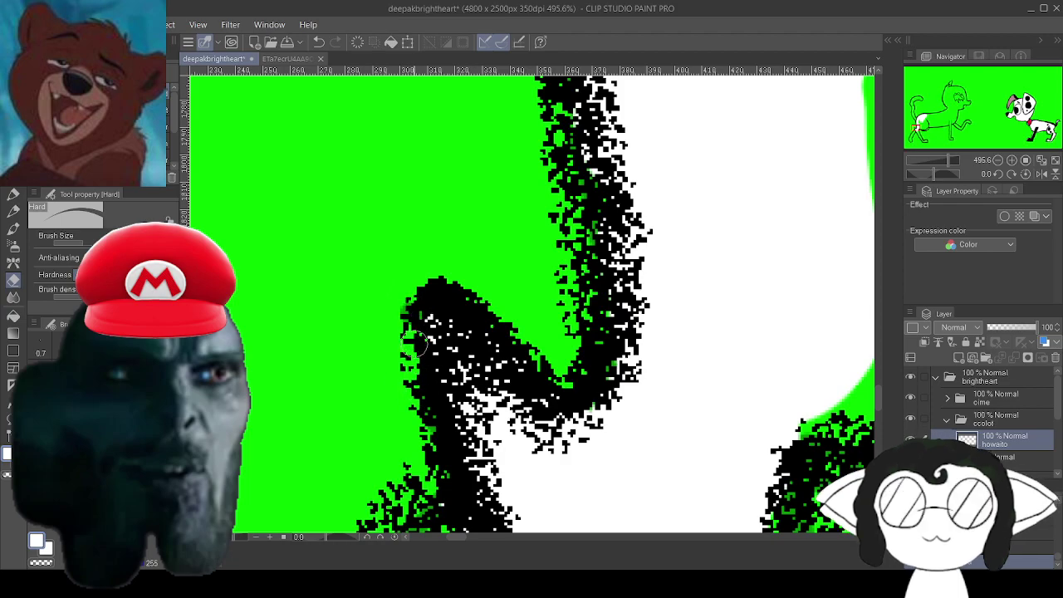
pyautogui.moveTo(415, 319); pyautogui.dragTo(390, 257)
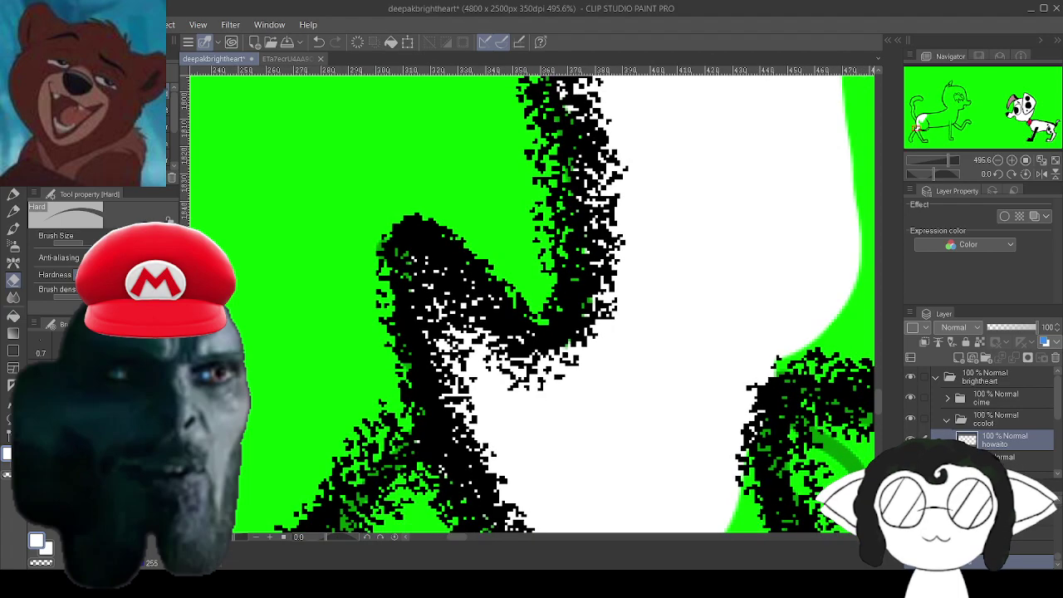
# Enlarge the Milli pen and paint white down the near hind leg along its rear outline.
pyautogui.press('p')
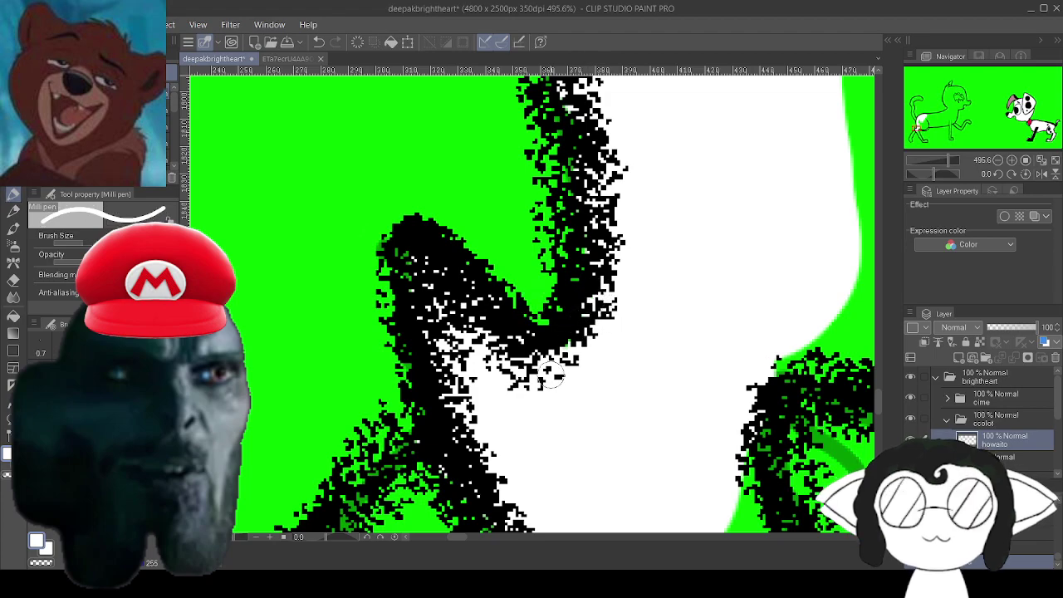
pyautogui.moveTo(564, 461)
pyautogui.mouseDown()
pyautogui.moveTo(461, 194)
pyautogui.moveTo(407, 99)
pyautogui.mouseUp()
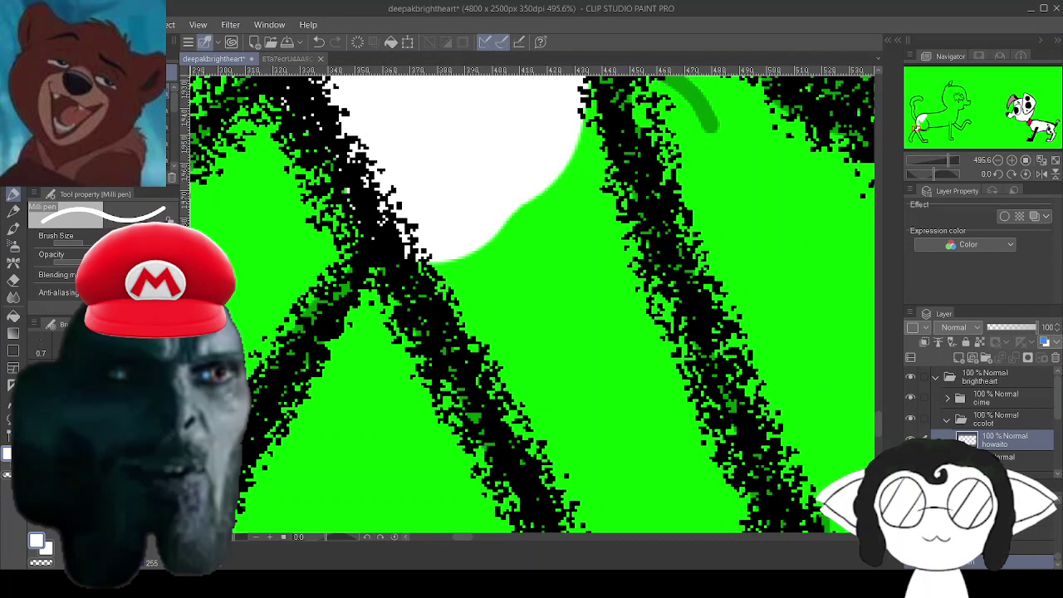
pyautogui.moveTo(516, 201)
pyautogui.mouseDown()
pyautogui.moveTo(552, 323)
pyautogui.moveTo(499, 245)
pyautogui.mouseUp()
pyautogui.press(']')
pyautogui.press(']')
pyautogui.press(']')
pyautogui.press(']')
pyautogui.press(']')
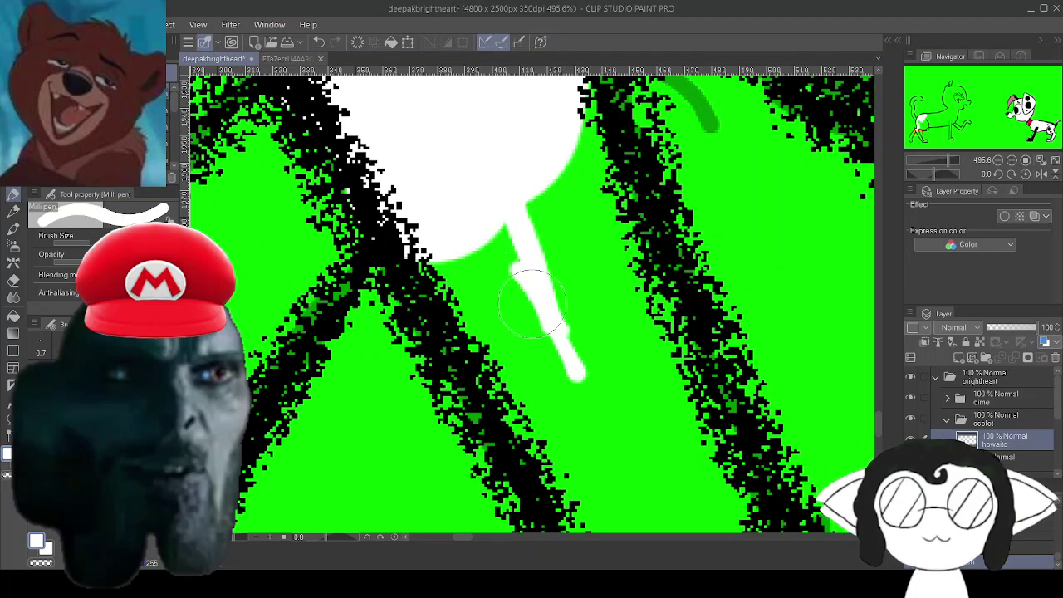
pyautogui.hotkey('alt', 'Tab')
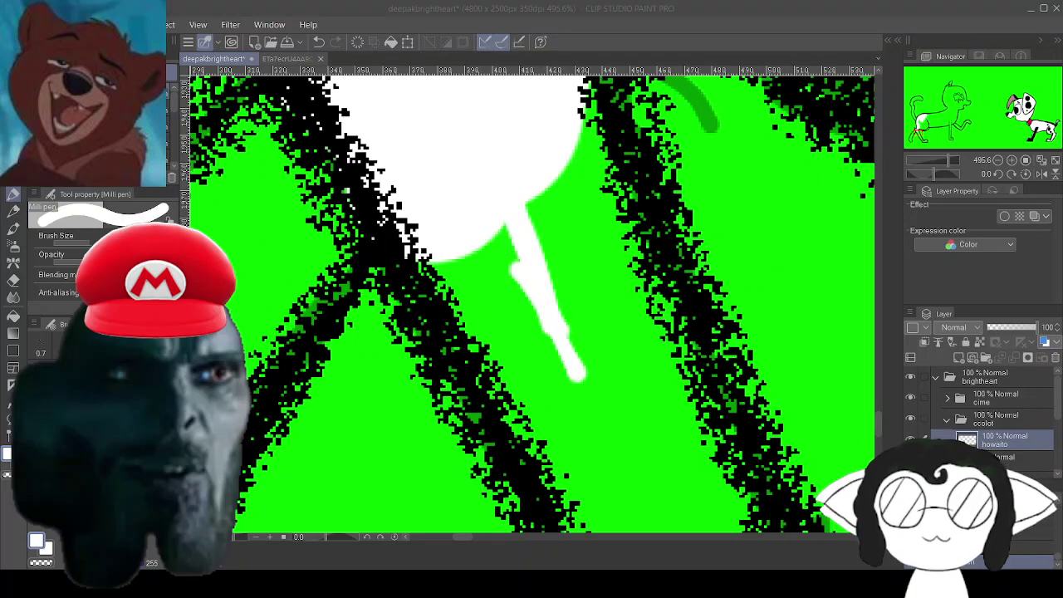
pyautogui.moveTo(540, 299)
pyautogui.mouseDown()
pyautogui.moveTo(562, 368)
pyautogui.moveTo(576, 319)
pyautogui.moveTo(532, 220)
pyautogui.moveTo(462, 233)
pyautogui.moveTo(439, 261)
pyautogui.moveTo(458, 268)
pyautogui.moveTo(503, 357)
pyautogui.moveTo(526, 368)
pyautogui.moveTo(544, 440)
pyautogui.moveTo(579, 498)
pyautogui.moveTo(503, 282)
pyautogui.moveTo(536, 282)
pyautogui.moveTo(548, 334)
pyautogui.moveTo(510, 309)
pyautogui.moveTo(573, 374)
pyautogui.moveTo(586, 436)
pyautogui.moveTo(557, 391)
pyautogui.moveTo(619, 502)
pyautogui.moveTo(609, 461)
pyautogui.mouseUp()
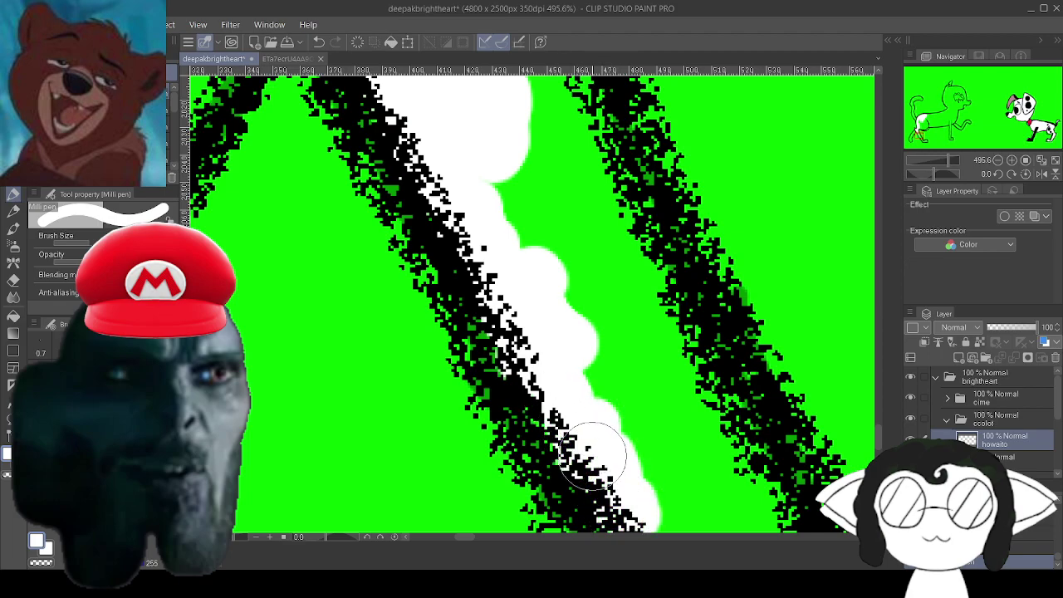
# Undo the last leg strokes and fill the near hind leg's lower part and paw with white up to the outline.
pyautogui.hotkey('ctrl', 'z')
pyautogui.hotkey('ctrl', 'z')
pyautogui.hotkey('ctrl', 'z')
pyautogui.hotkey('ctrl', 'z')
pyautogui.moveTo(605, 287)
pyautogui.mouseDown()
pyautogui.moveTo(597, 332)
pyautogui.moveTo(565, 331)
pyautogui.moveTo(638, 449)
pyautogui.moveTo(669, 467)
pyautogui.moveTo(688, 435)
pyautogui.moveTo(711, 487)
pyautogui.moveTo(676, 357)
pyautogui.moveTo(683, 377)
pyautogui.moveTo(697, 366)
pyautogui.moveTo(638, 264)
pyautogui.moveTo(619, 340)
pyautogui.moveTo(576, 217)
pyautogui.moveTo(534, 225)
pyautogui.moveTo(465, 108)
pyautogui.moveTo(565, 137)
pyautogui.moveTo(565, 100)
pyautogui.moveTo(579, 151)
pyautogui.mouseUp()
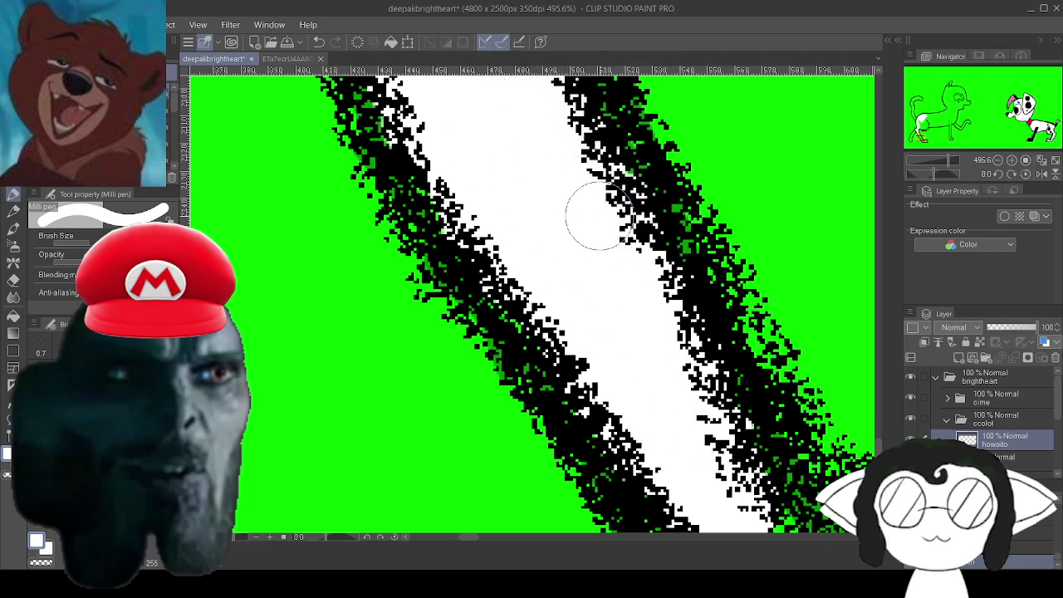
pyautogui.moveTo(681, 399)
pyautogui.mouseDown()
pyautogui.moveTo(643, 338)
pyautogui.moveTo(451, 132)
pyautogui.moveTo(323, 200)
pyautogui.mouseUp()
pyautogui.moveTo(590, 379)
pyautogui.mouseDown()
pyautogui.moveTo(653, 358)
pyautogui.moveTo(492, 391)
pyautogui.moveTo(541, 335)
pyautogui.moveTo(599, 343)
pyautogui.moveTo(424, 360)
pyautogui.moveTo(457, 352)
pyautogui.moveTo(376, 329)
pyautogui.moveTo(360, 354)
pyautogui.moveTo(416, 426)
pyautogui.moveTo(439, 414)
pyautogui.moveTo(552, 410)
pyautogui.moveTo(523, 417)
pyautogui.moveTo(642, 425)
pyautogui.moveTo(499, 434)
pyautogui.moveTo(539, 419)
pyautogui.moveTo(729, 427)
pyautogui.moveTo(737, 417)
pyautogui.moveTo(718, 392)
pyautogui.moveTo(747, 360)
pyautogui.moveTo(753, 380)
pyautogui.moveTo(686, 383)
pyautogui.moveTo(686, 317)
pyautogui.moveTo(734, 357)
pyautogui.moveTo(651, 353)
pyautogui.moveTo(662, 354)
pyautogui.moveTo(616, 366)
pyautogui.moveTo(616, 320)
pyautogui.moveTo(668, 280)
pyautogui.moveTo(631, 394)
pyautogui.mouseUp()
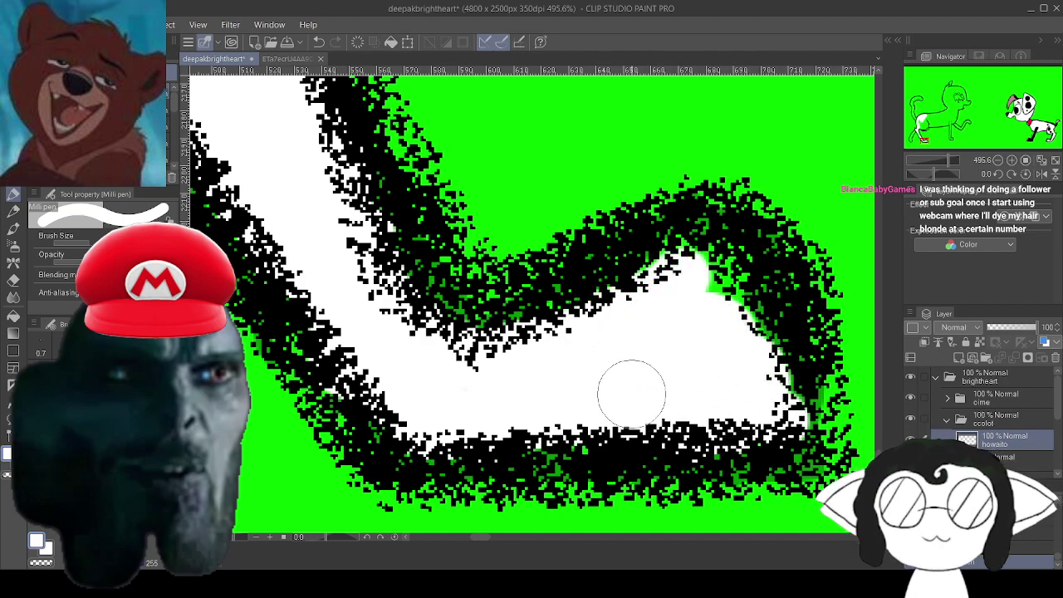
pyautogui.moveTo(509, 356)
pyautogui.mouseDown()
pyautogui.moveTo(685, 261)
pyautogui.moveTo(696, 272)
pyautogui.mouseUp()
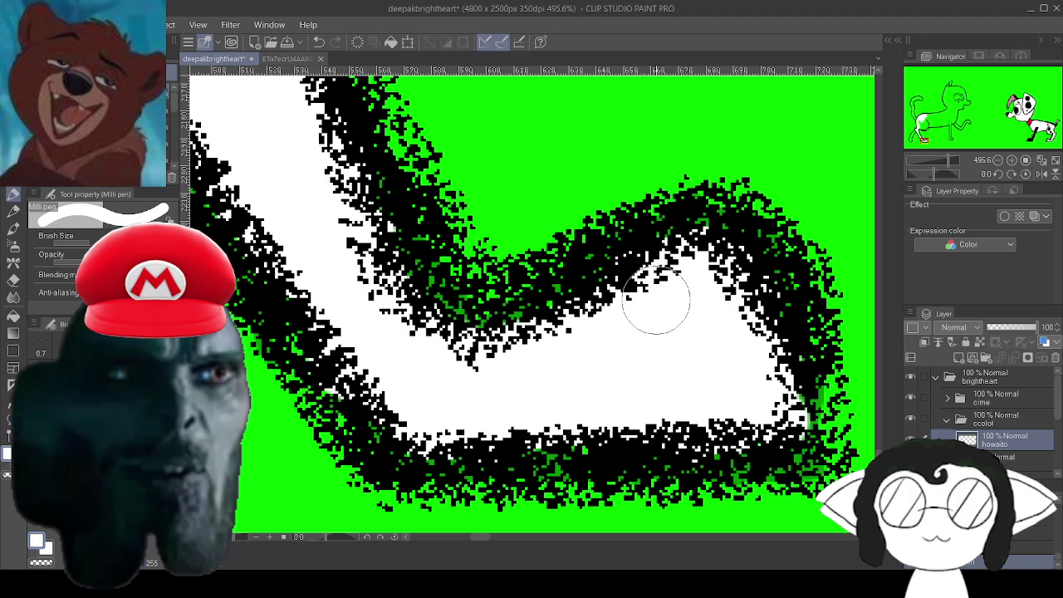
# Paint the cat's haunch white with the Milli pen and extend the fill past the thigh line into the flank.
pyautogui.moveTo(656, 300); pyautogui.dragTo(637, 581)
pyautogui.scroll(-1, 398, 365)
pyautogui.keyDown('ctrl'); pyautogui.moveTo(407, 287); pyautogui.dragTo(318, 286); pyautogui.keyUp('ctrl')
pyautogui.keyDown('shift'); pyautogui.moveTo(706, 373); pyautogui.dragTo(718, 332); pyautogui.keyUp('shift')
pyautogui.moveTo(531, 332); pyautogui.dragTo(545, 523)
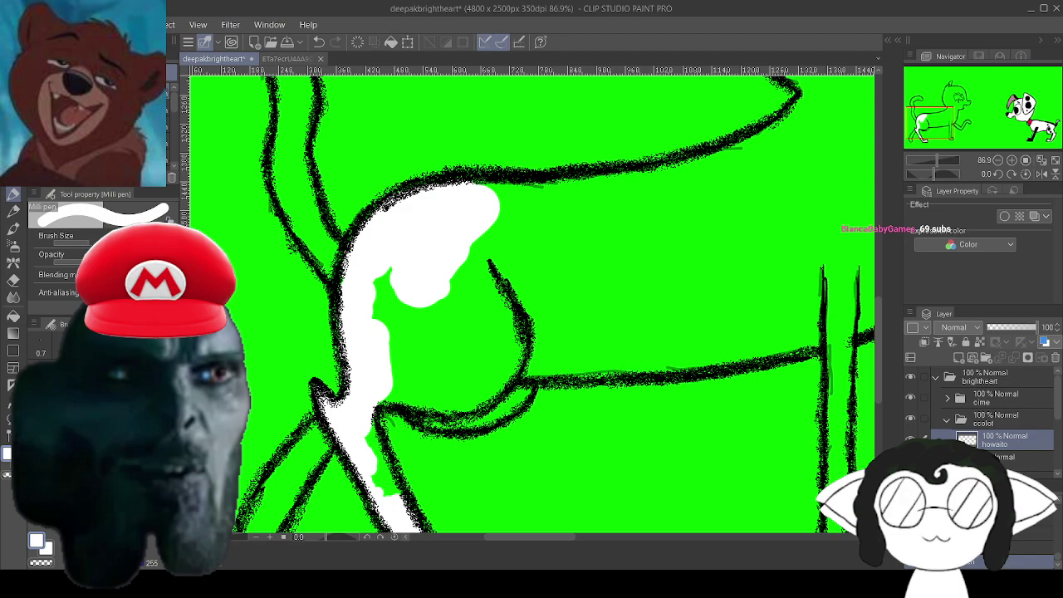
pyautogui.moveTo(419, 320)
pyautogui.mouseDown()
pyautogui.moveTo(573, 237)
pyautogui.moveTo(606, 239)
pyautogui.moveTo(446, 258)
pyautogui.moveTo(378, 326)
pyautogui.moveTo(396, 332)
pyautogui.moveTo(405, 372)
pyautogui.moveTo(427, 357)
pyautogui.mouseUp()
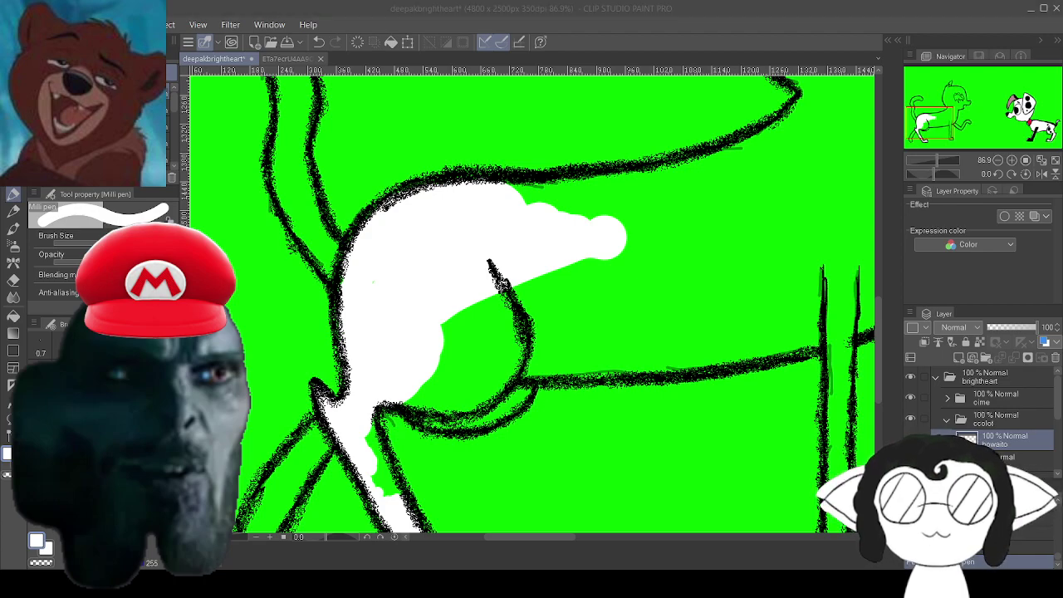
pyautogui.moveTo(562, 237)
pyautogui.mouseDown()
pyautogui.moveTo(442, 343)
pyautogui.moveTo(614, 256)
pyautogui.moveTo(513, 329)
pyautogui.moveTo(558, 311)
pyautogui.moveTo(559, 331)
pyautogui.moveTo(520, 352)
pyautogui.mouseUp()
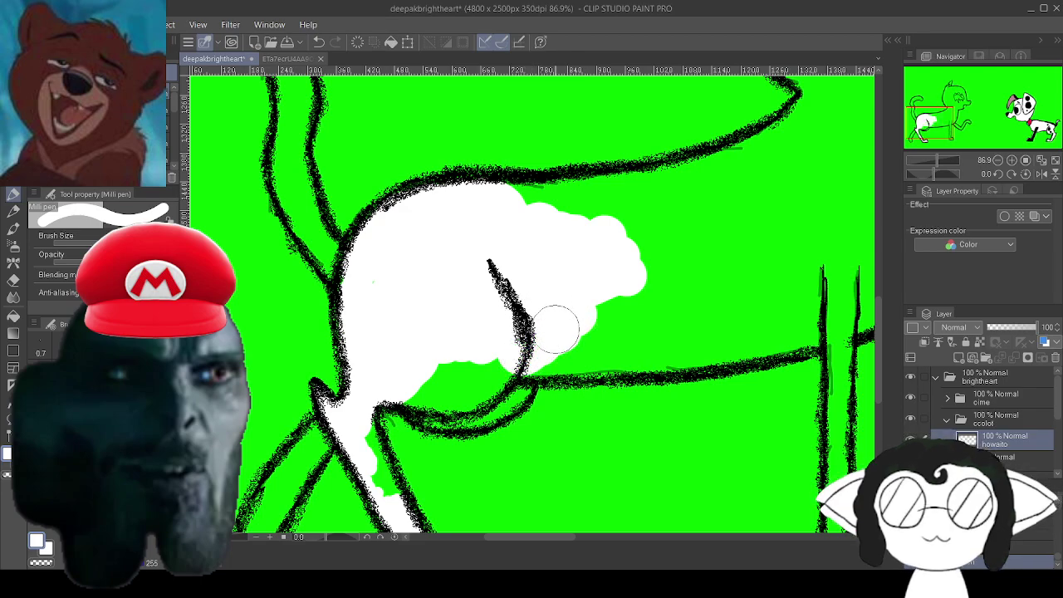
# Fill the belly just in front of the thigh and the thigh's lower curve with white, then undo the last stroke.
pyautogui.moveTo(556, 328); pyautogui.dragTo(590, 325)
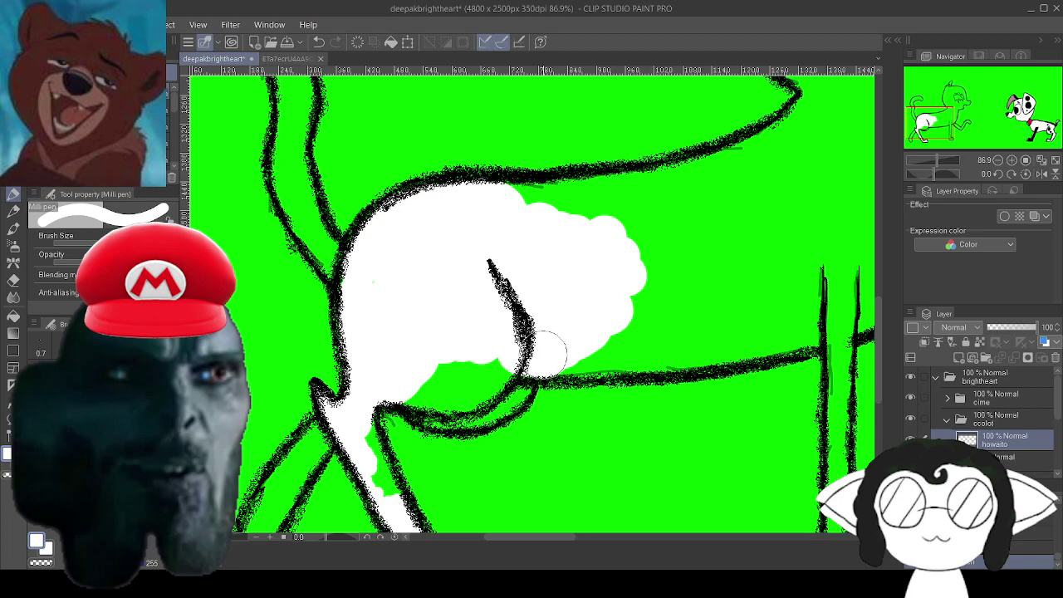
pyautogui.moveTo(553, 343); pyautogui.dragTo(519, 347)
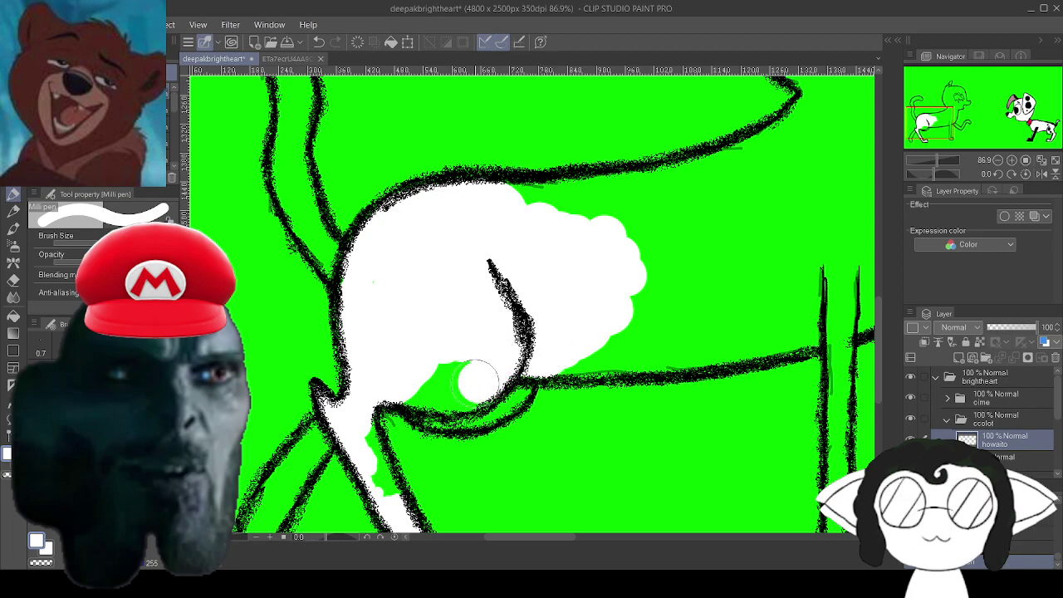
pyautogui.moveTo(478, 381); pyautogui.dragTo(427, 390)
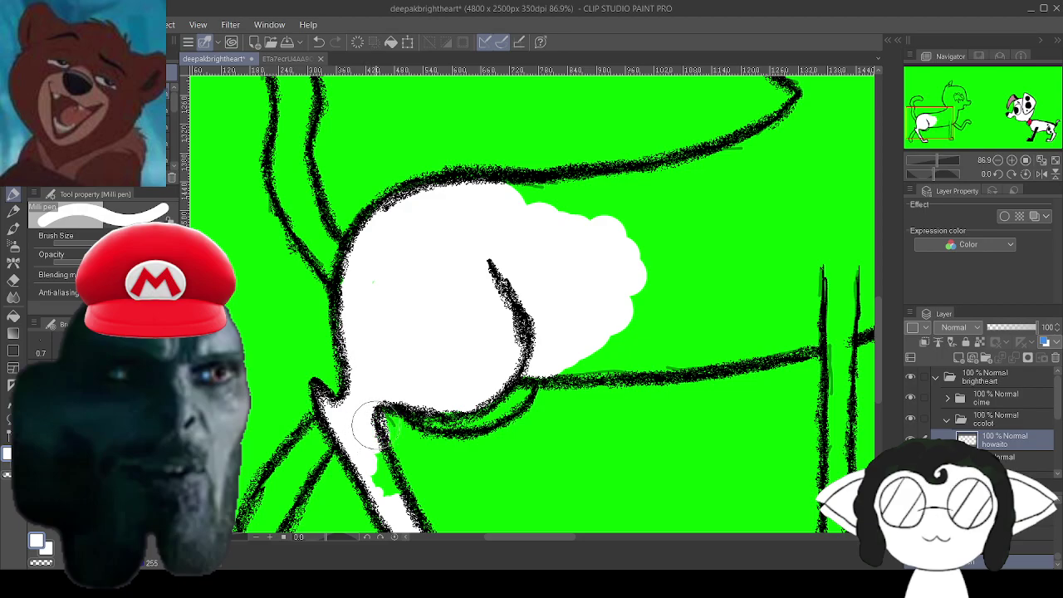
pyautogui.click(319, 41)
# Fill the remaining green gap along the near hind leg's front outline with white, using a smaller Milli pen.
pyautogui.scroll(3, 608, 453)
pyautogui.moveTo(608, 454)
pyautogui.mouseDown()
pyautogui.moveTo(798, 266)
pyautogui.moveTo(872, 280)
pyautogui.mouseUp()
pyautogui.press('[')
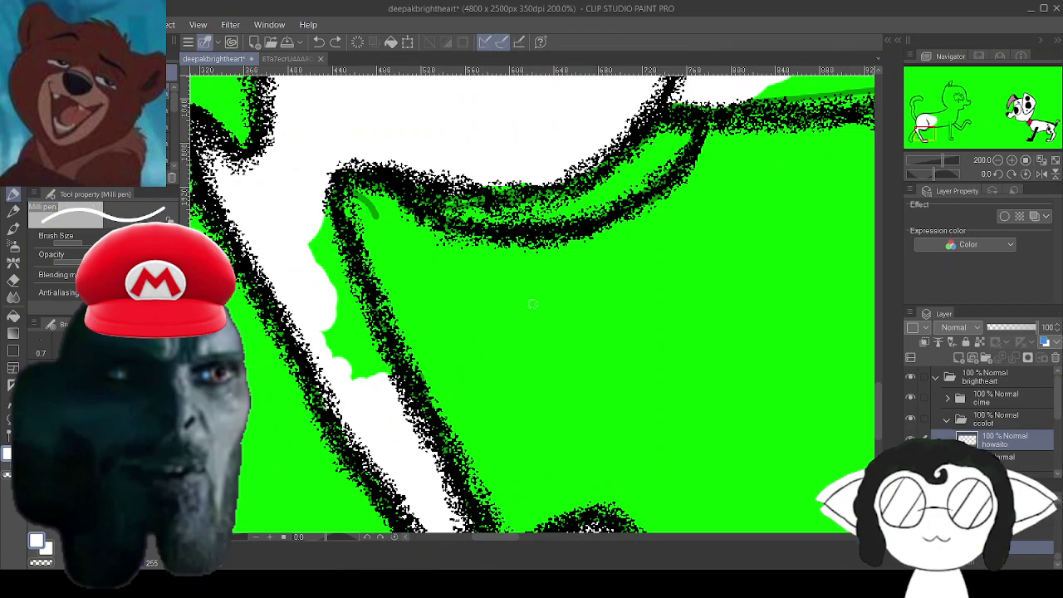
pyautogui.moveTo(317, 237)
pyautogui.mouseDown()
pyautogui.moveTo(352, 315)
pyautogui.moveTo(348, 339)
pyautogui.mouseUp()
pyautogui.press(']')
pyautogui.press(']')
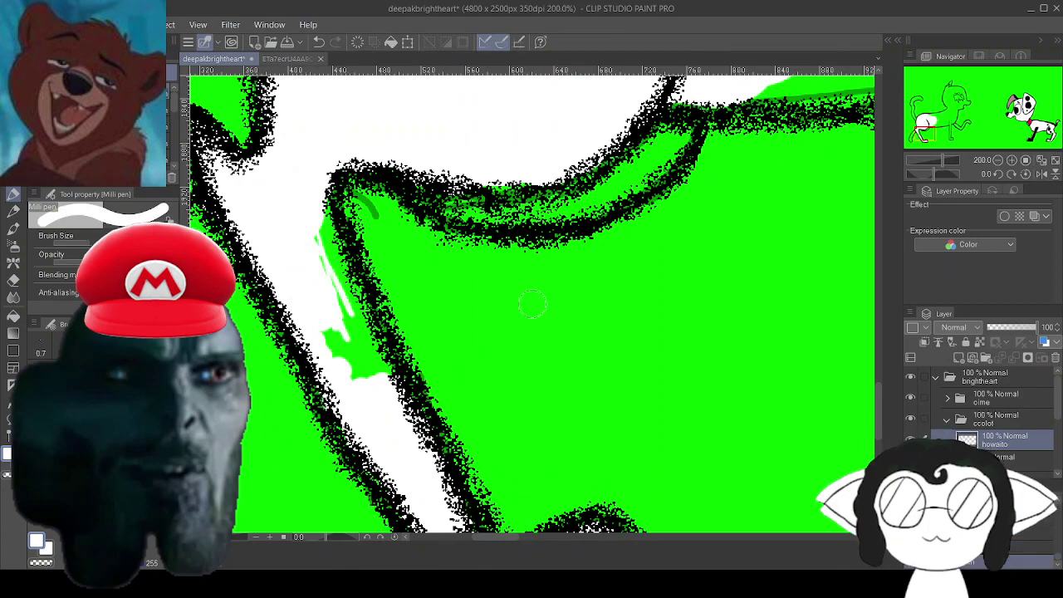
pyautogui.moveTo(319, 263); pyautogui.dragTo(352, 364)
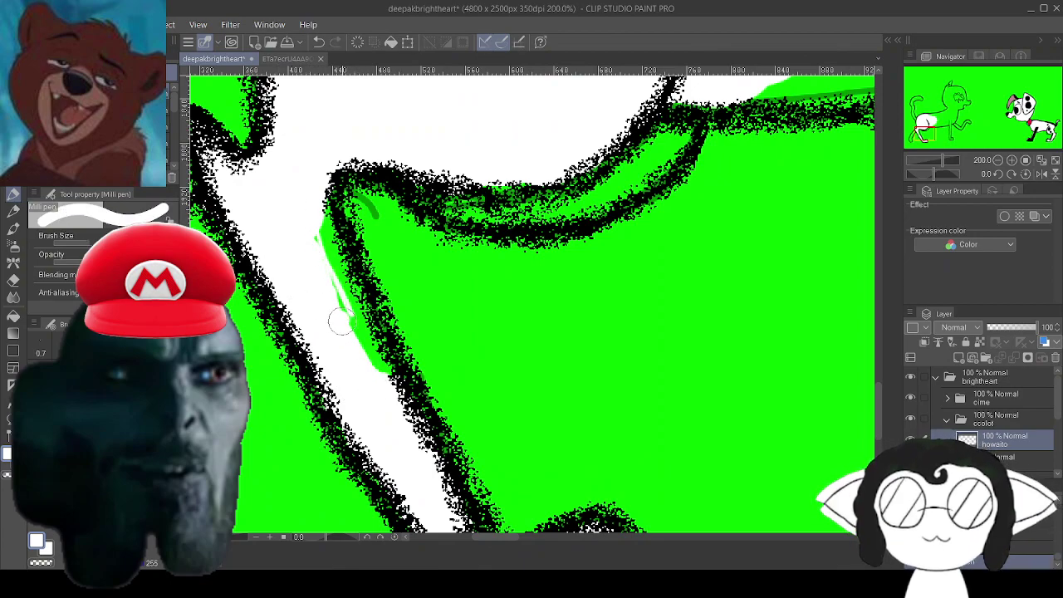
pyautogui.moveTo(341, 321); pyautogui.dragTo(384, 383)
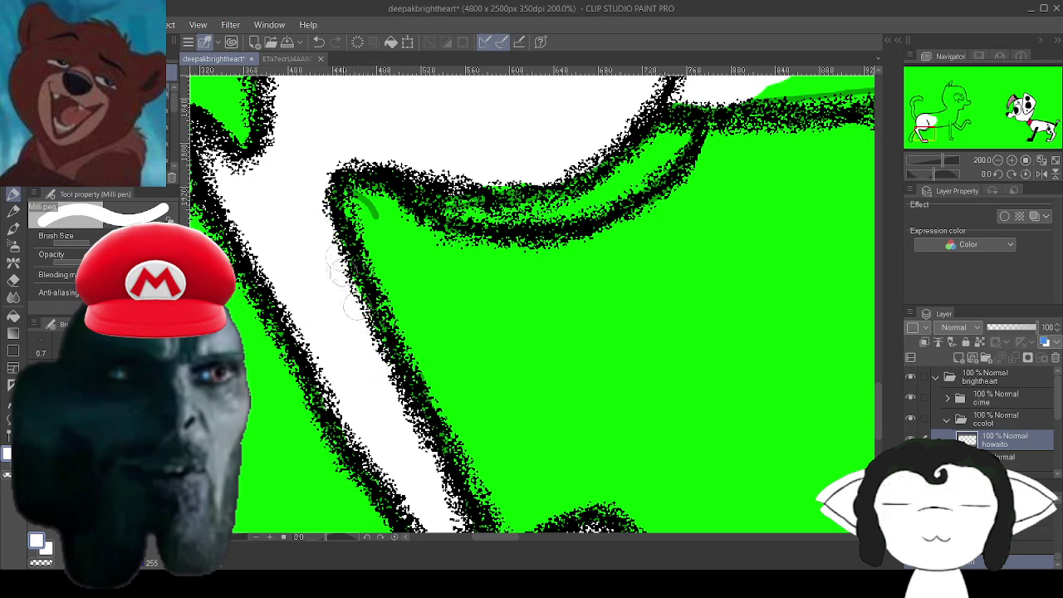
pyautogui.moveTo(363, 333); pyautogui.dragTo(498, 528)
# Paint white along the underside of the cat's back line toward the shoulder and save the drawing.
pyautogui.moveTo(461, 83); pyautogui.dragTo(398, 316)
pyautogui.moveTo(648, 315); pyautogui.dragTo(245, 333)
pyautogui.moveTo(498, 207)
pyautogui.mouseDown()
pyautogui.moveTo(516, 400)
pyautogui.moveTo(508, 406)
pyautogui.mouseUp()
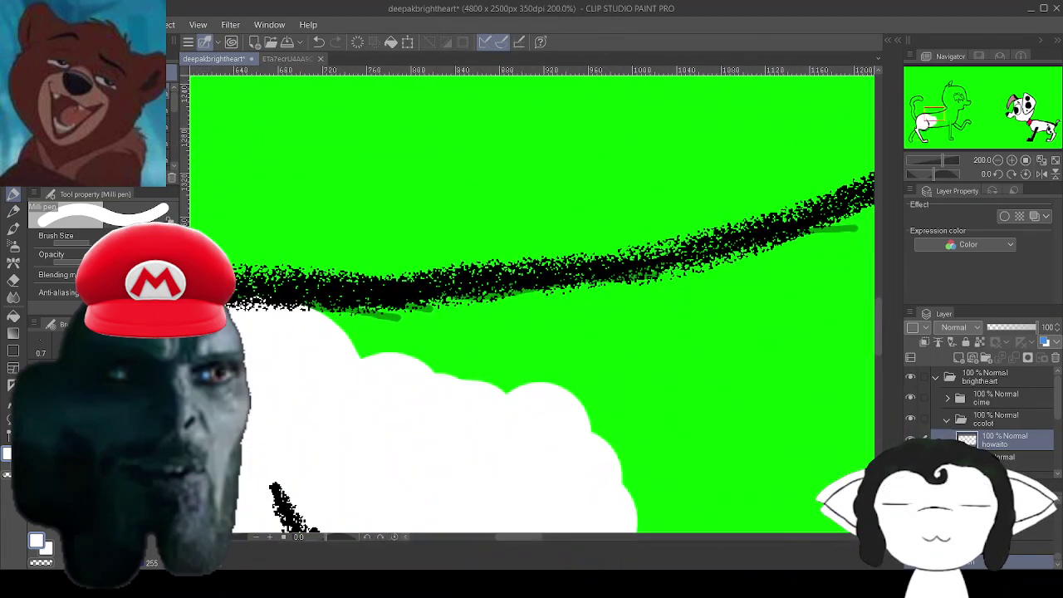
pyautogui.moveTo(700, 379)
pyautogui.mouseDown()
pyautogui.moveTo(640, 374)
pyautogui.moveTo(605, 422)
pyautogui.moveTo(712, 368)
pyautogui.moveTo(596, 308)
pyautogui.moveTo(498, 344)
pyautogui.moveTo(740, 300)
pyautogui.moveTo(669, 308)
pyautogui.moveTo(764, 280)
pyautogui.moveTo(451, 356)
pyautogui.moveTo(420, 339)
pyautogui.moveTo(301, 351)
pyautogui.moveTo(323, 342)
pyautogui.mouseUp()
pyautogui.moveTo(456, 330)
pyautogui.mouseDown()
pyautogui.moveTo(615, 335)
pyautogui.moveTo(506, 323)
pyautogui.mouseUp()
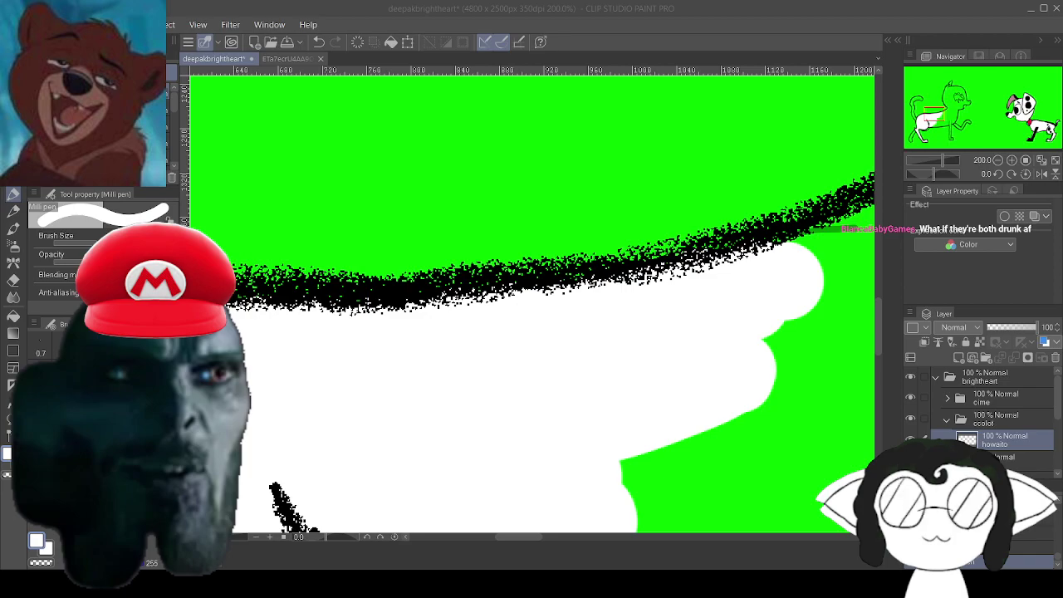
pyautogui.click(975, 20)
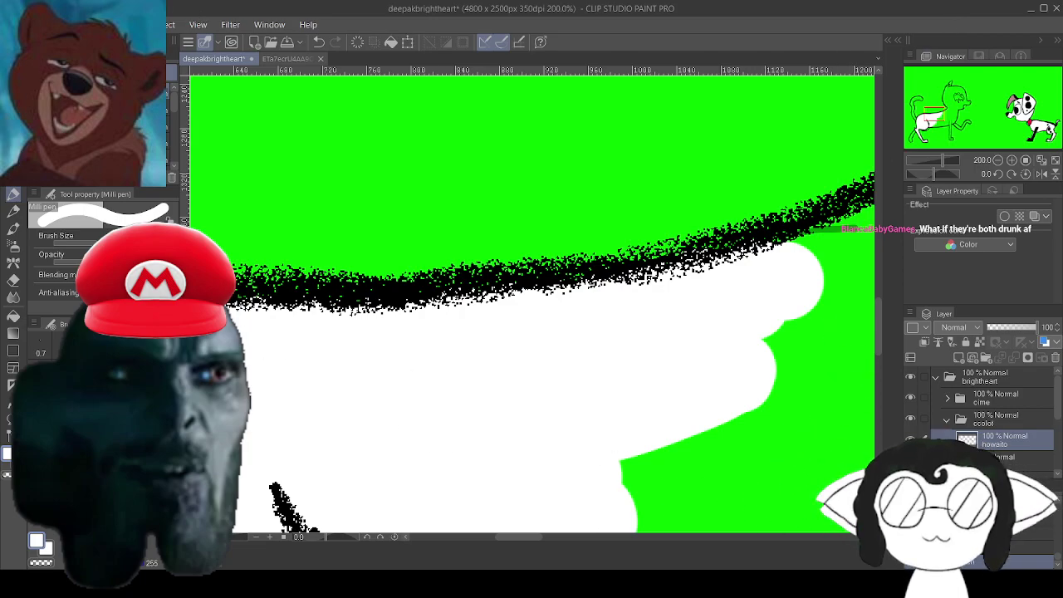
pyautogui.hotkey('ctrl', 's')
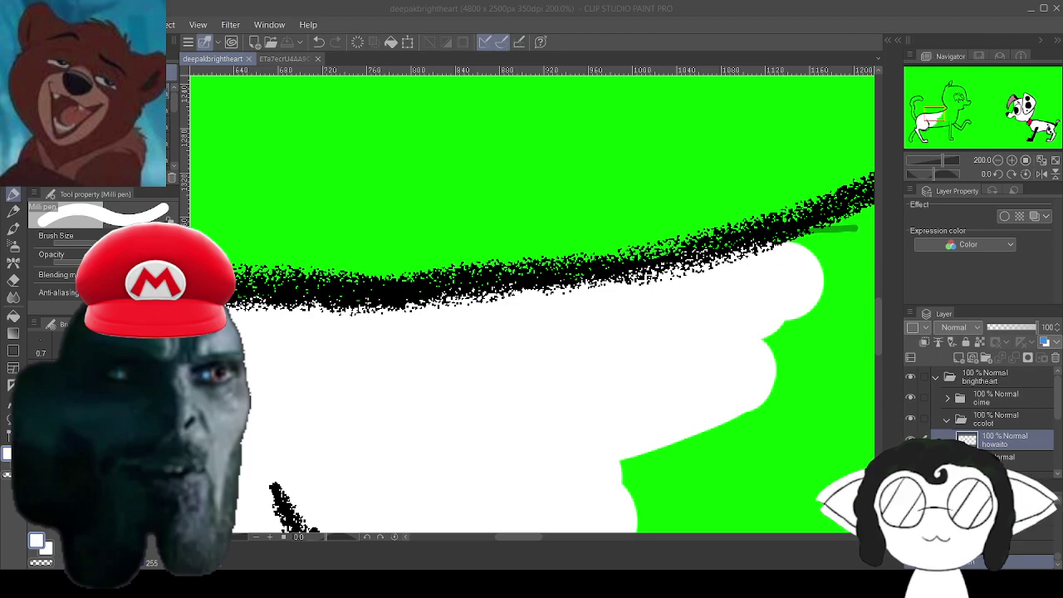
# Open the T-shirt image Always-be-your-friend-white-2_1200x.jpg as a separate canvas.
pyautogui.hotkey('alt', 'Tab')
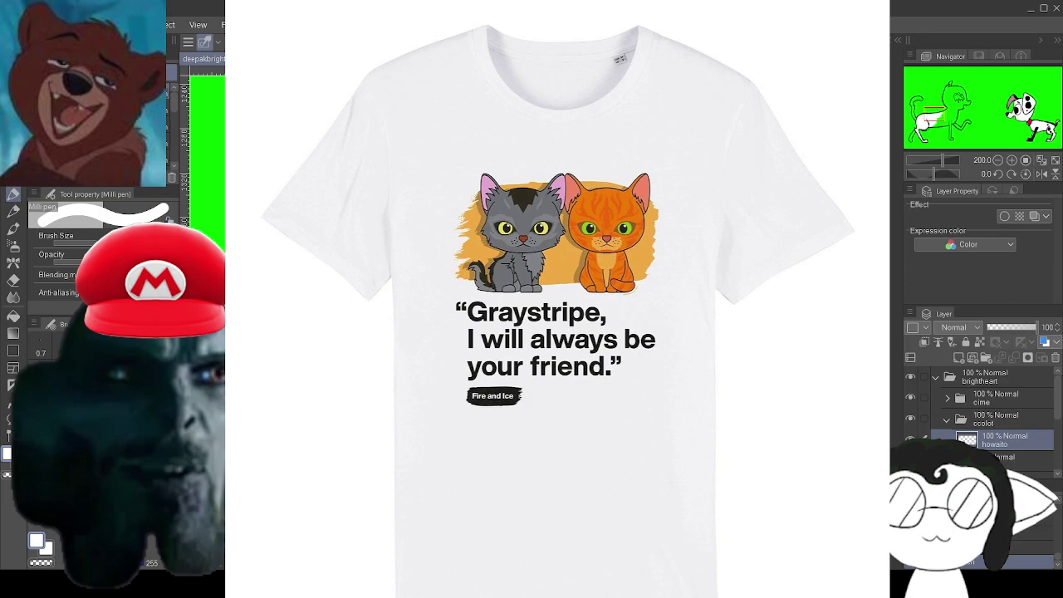
pyautogui.moveTo(531, 332); pyautogui.dragTo(465, 247)
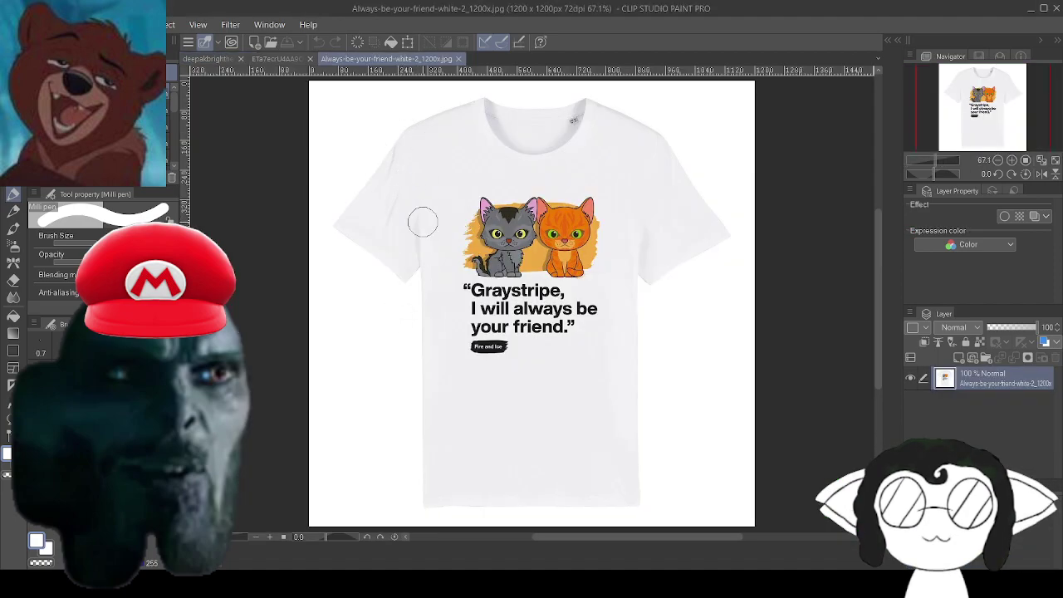
# Try to remove the white background around the T-shirt with Auto select, saving and closing the JPG.
pyautogui.press('w')
pyautogui.click(360, 117)
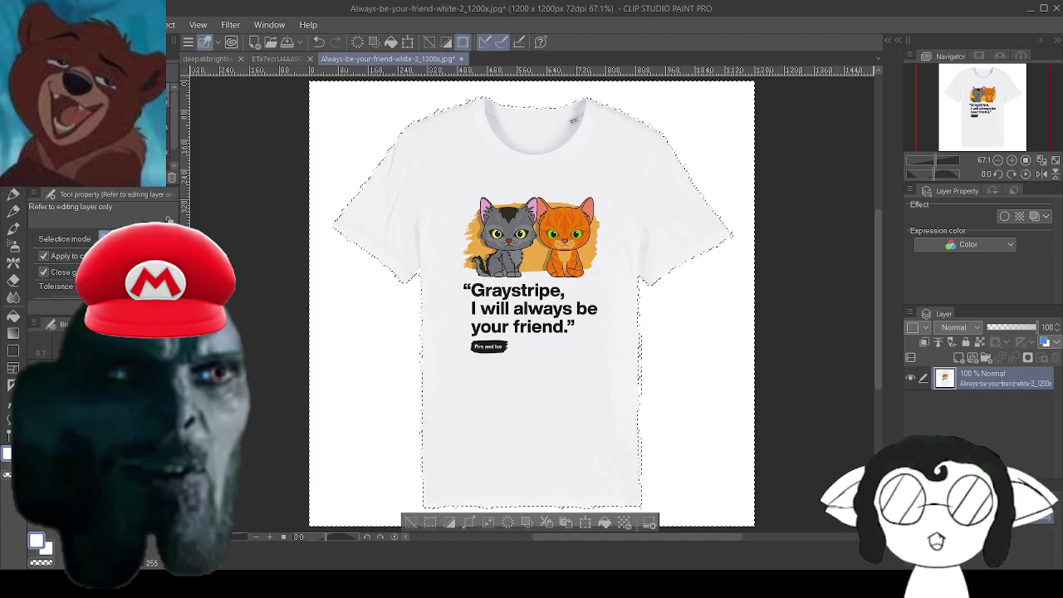
pyautogui.press('Delete')
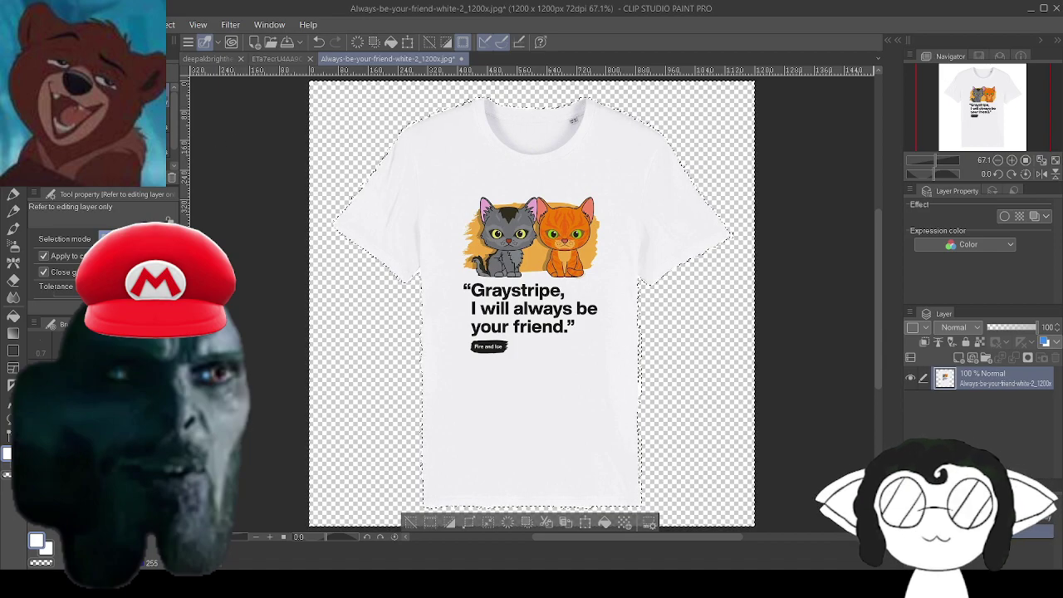
pyautogui.hotkey('ctrl', 's')
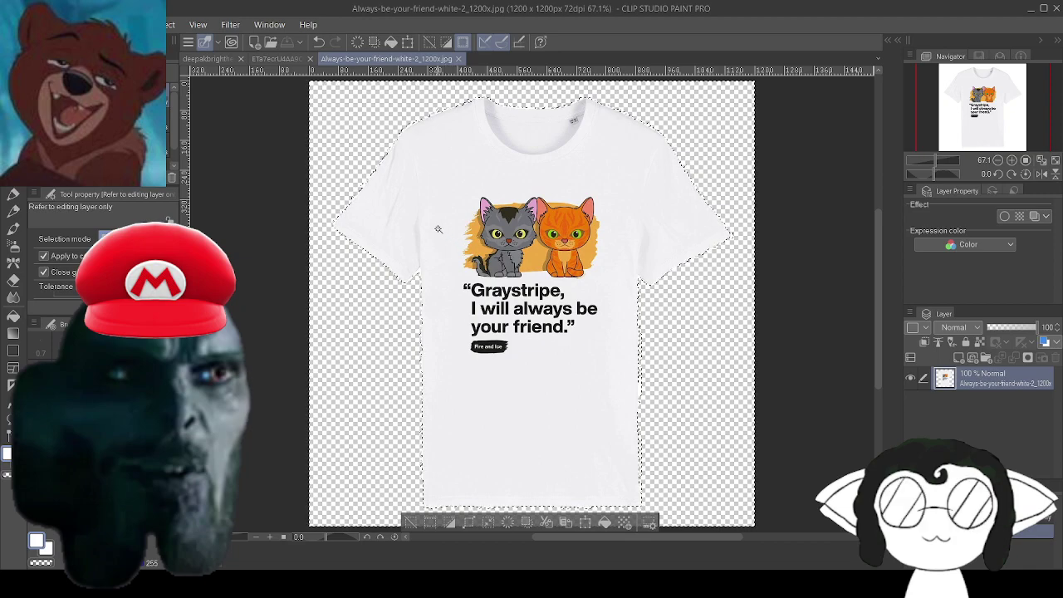
pyautogui.click(457, 59)
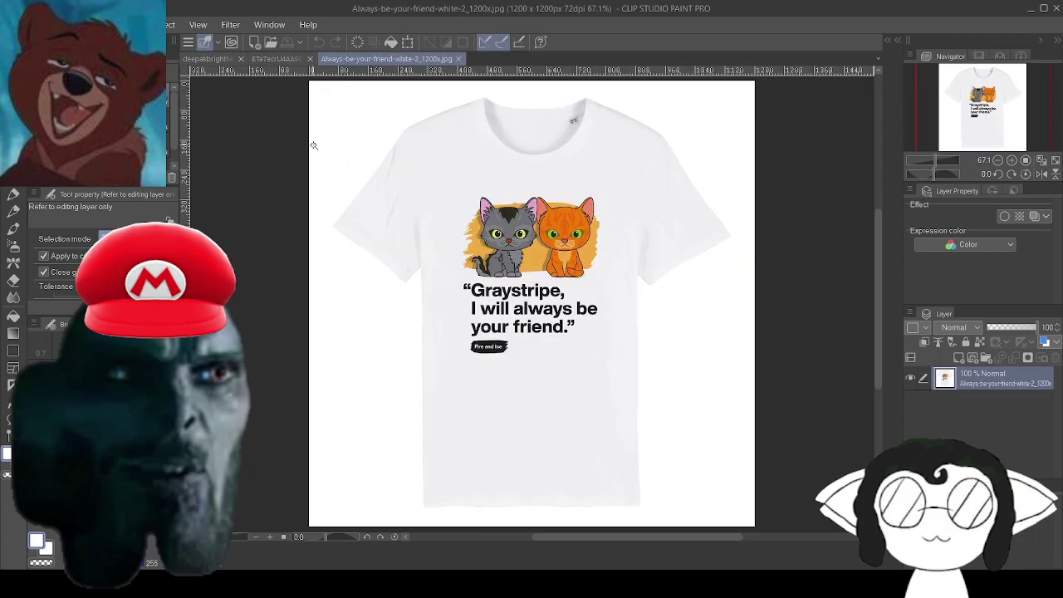
# Select and delete the white background around the reopened T-shirt, save the image and close it.
pyautogui.click(349, 130)
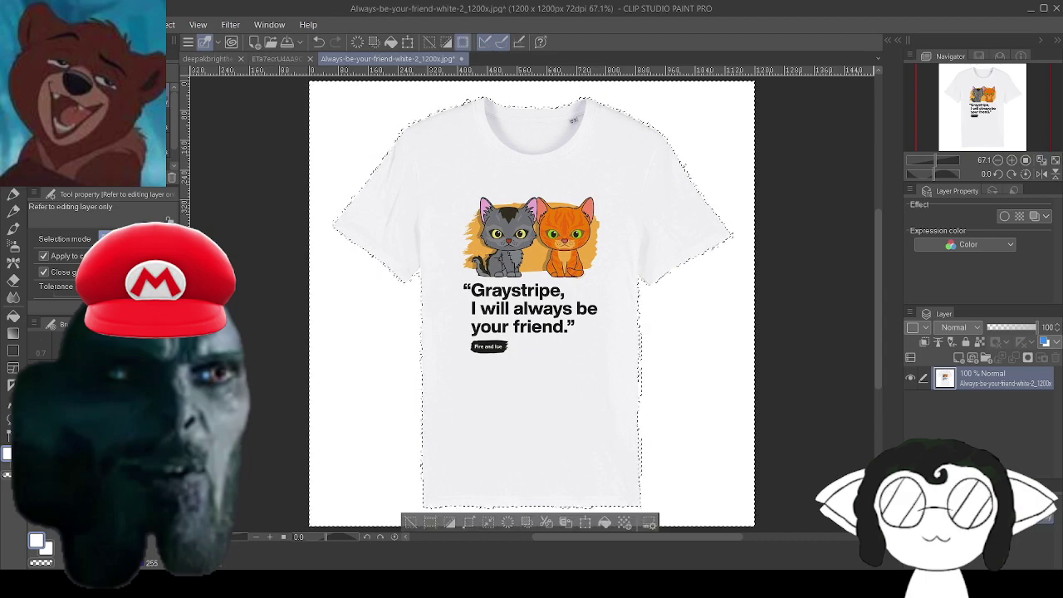
pyautogui.press('Delete')
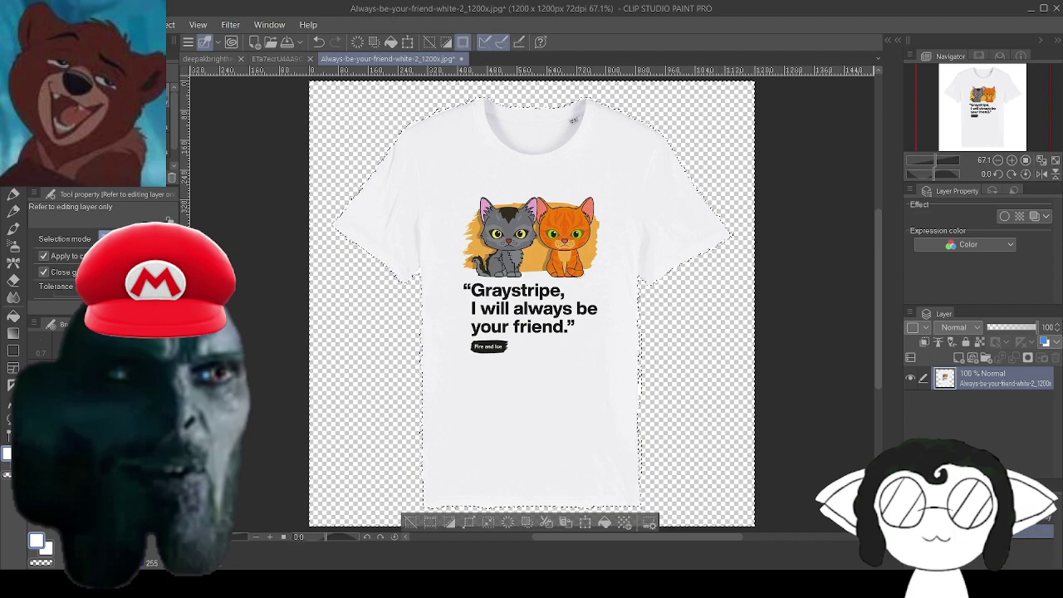
pyautogui.hotkey('alt', 'Tab')
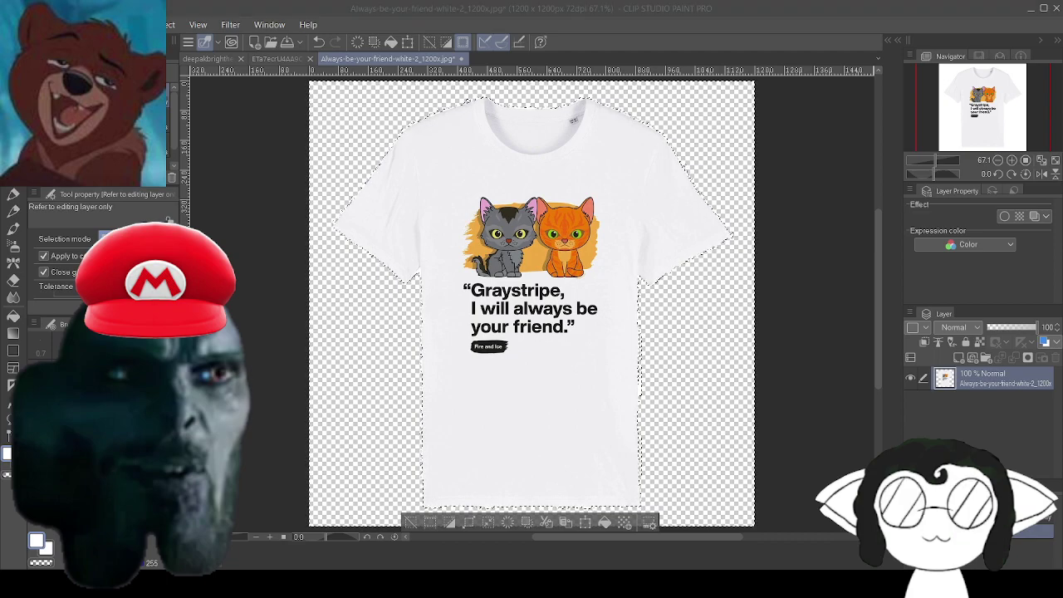
pyautogui.hotkey('alt', 'Tab')
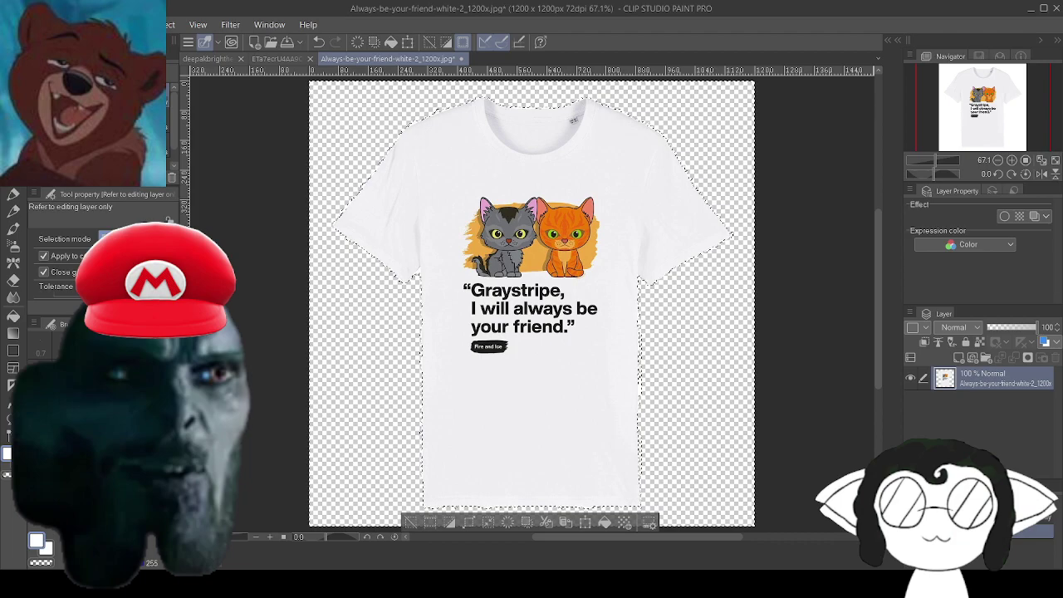
pyautogui.hotkey('ctrl', 's')
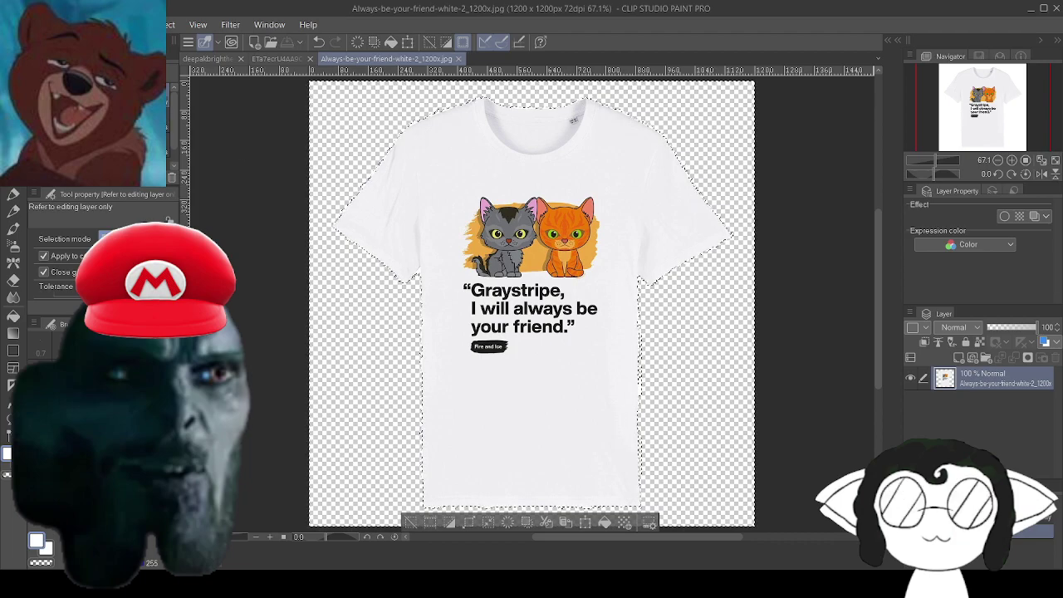
pyautogui.hotkey('alt', 'Tab')
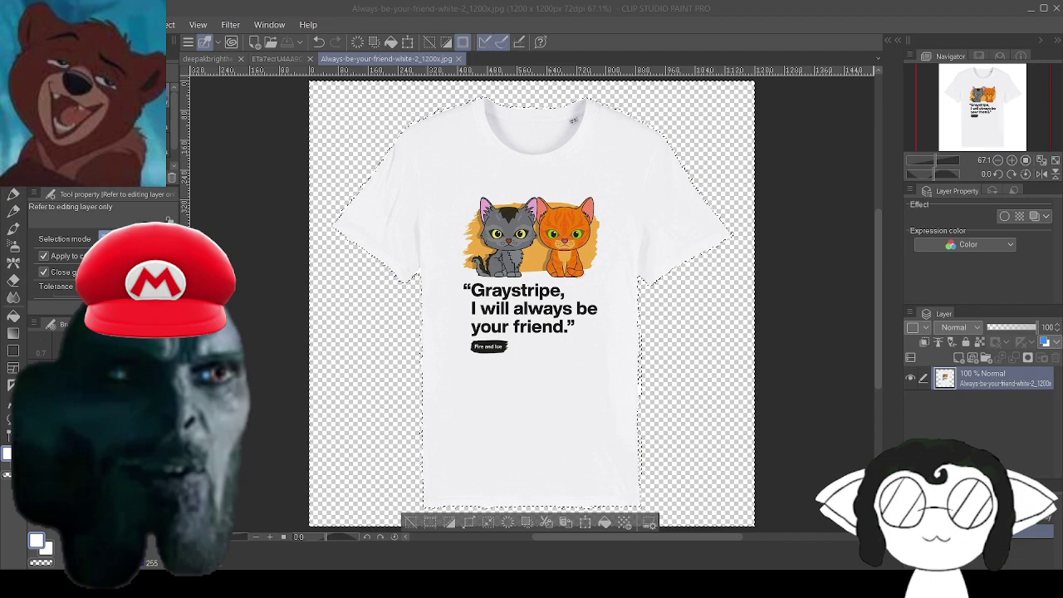
pyautogui.hotkey('alt', 'Tab')
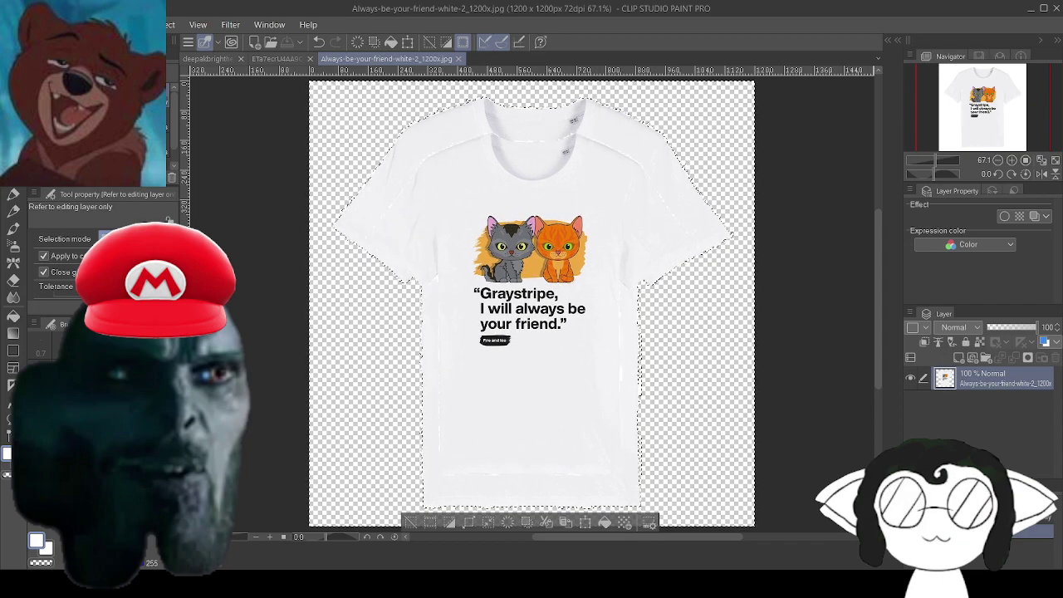
pyautogui.click(459, 59)
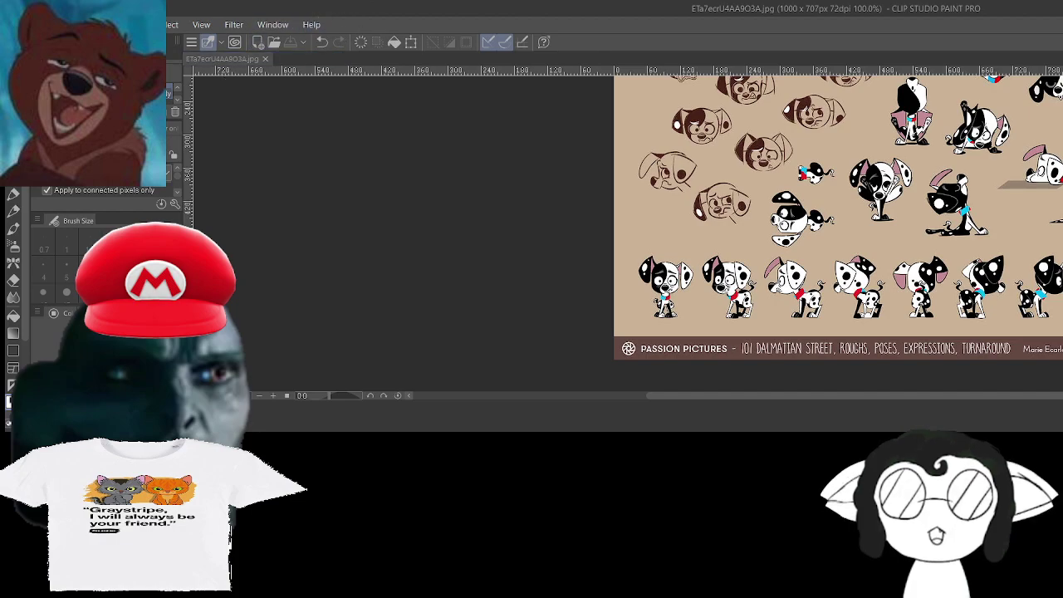
# Return to the deepakbrightheart drawing and paint white with the Milli pen across the cat's chest to the top of the front leg.
pyautogui.doubleClick(606, 10)
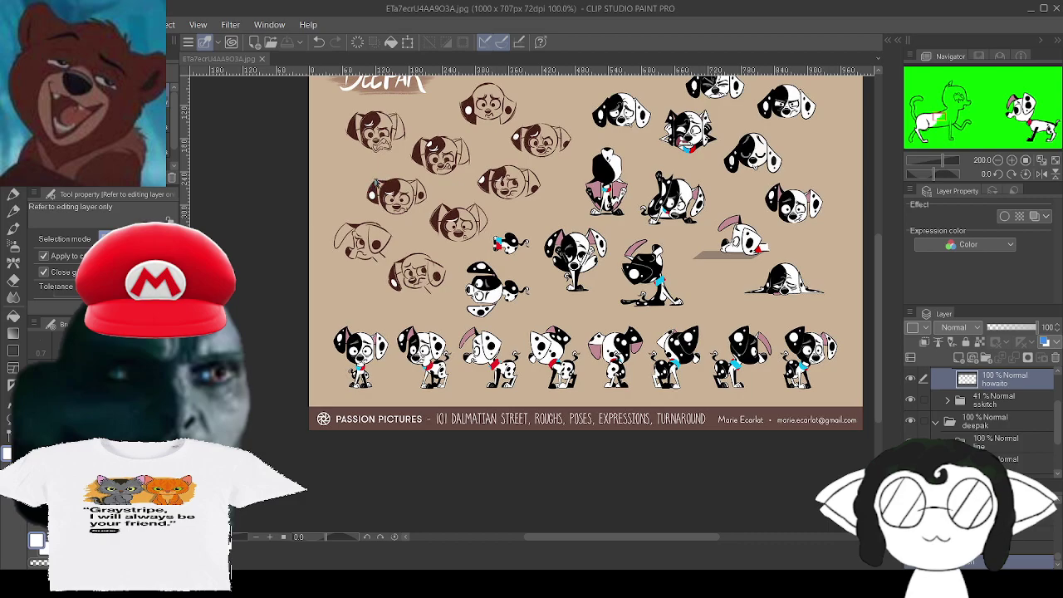
pyautogui.click(213, 60)
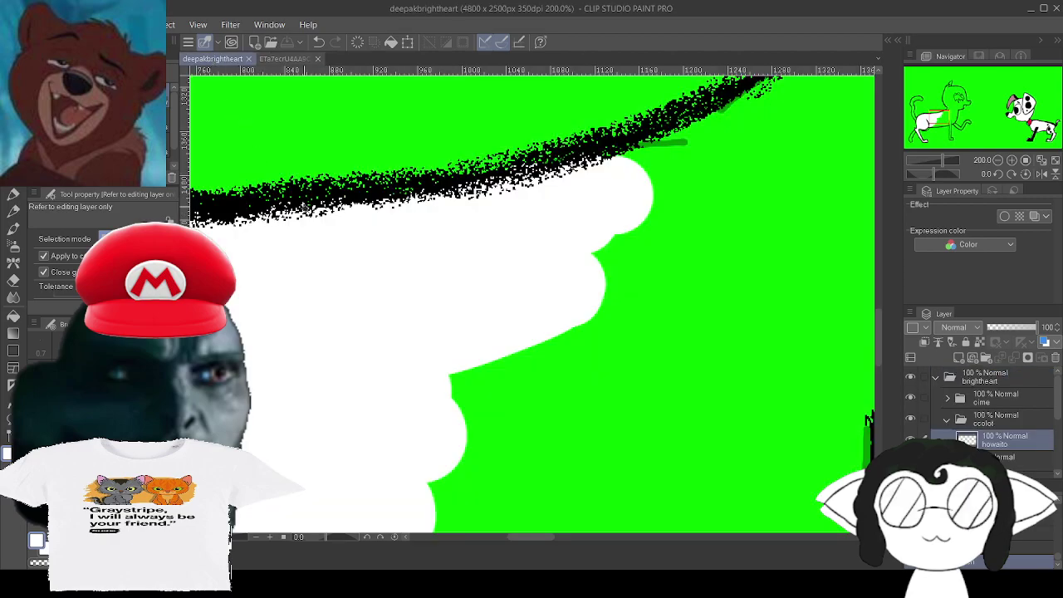
pyautogui.scroll(-5, 403, 344)
pyautogui.scroll(4, 408, 355)
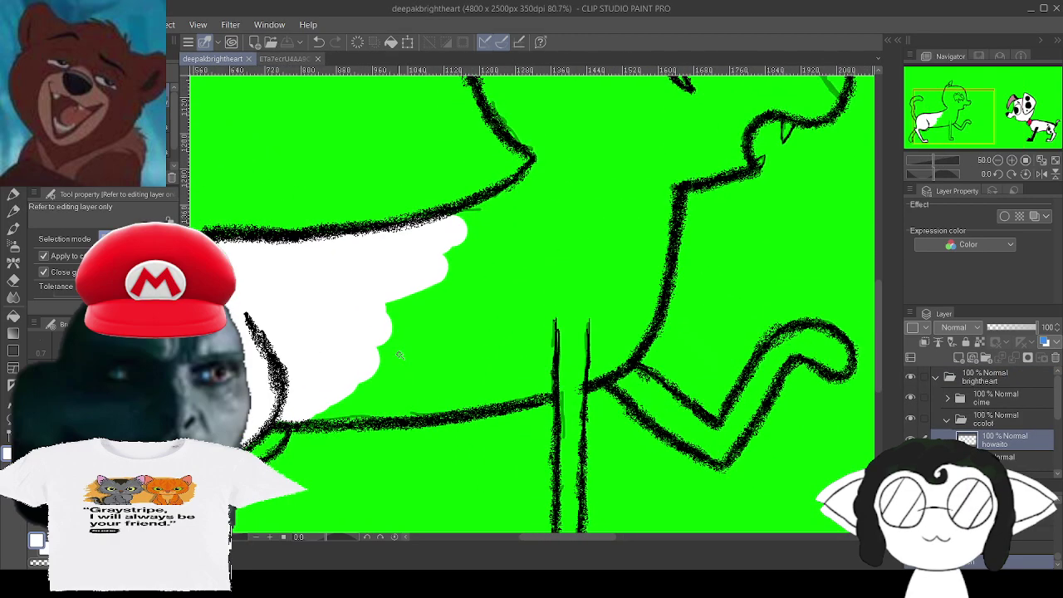
pyautogui.click(6, 192)
pyautogui.scroll(3, 497, 277)
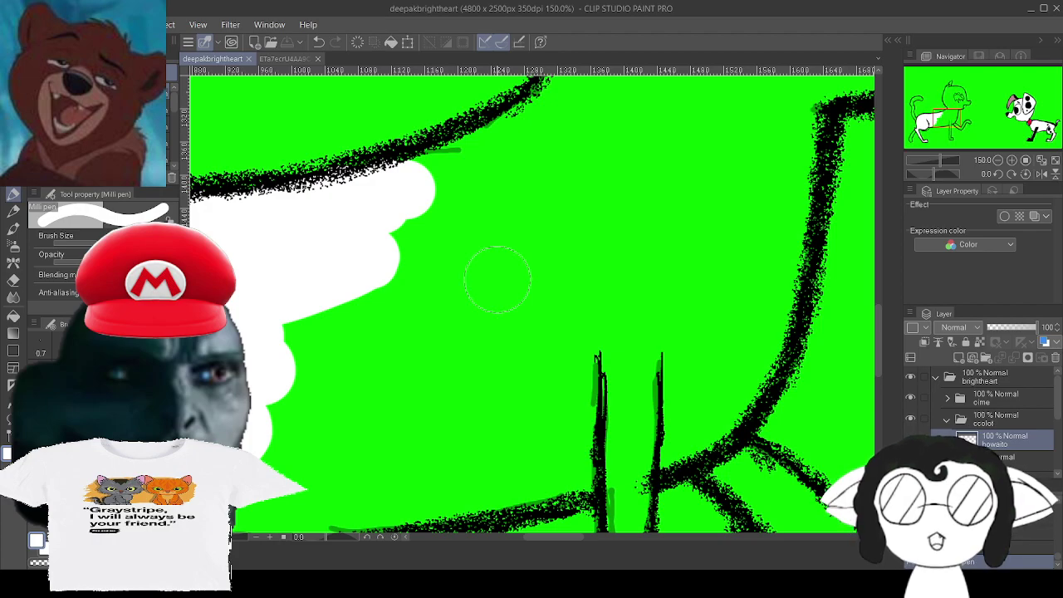
pyautogui.moveTo(480, 279)
pyautogui.mouseDown()
pyautogui.moveTo(520, 247)
pyautogui.moveTo(569, 245)
pyautogui.moveTo(460, 274)
pyautogui.moveTo(559, 177)
pyautogui.moveTo(421, 270)
pyautogui.moveTo(401, 211)
pyautogui.moveTo(448, 208)
pyautogui.moveTo(536, 231)
pyautogui.moveTo(548, 229)
pyautogui.moveTo(538, 210)
pyautogui.moveTo(622, 181)
pyautogui.moveTo(593, 282)
pyautogui.moveTo(535, 368)
pyautogui.moveTo(600, 360)
pyautogui.moveTo(582, 359)
pyautogui.moveTo(594, 316)
pyautogui.moveTo(650, 330)
pyautogui.moveTo(683, 358)
pyautogui.moveTo(650, 414)
pyautogui.moveTo(613, 440)
pyautogui.moveTo(592, 434)
pyautogui.moveTo(505, 317)
pyautogui.moveTo(505, 279)
pyautogui.moveTo(478, 291)
pyautogui.moveTo(466, 376)
pyautogui.moveTo(424, 337)
pyautogui.moveTo(364, 361)
pyautogui.moveTo(388, 253)
pyautogui.moveTo(329, 376)
pyautogui.moveTo(279, 427)
pyautogui.moveTo(307, 294)
pyautogui.moveTo(371, 401)
pyautogui.moveTo(338, 426)
pyautogui.moveTo(435, 273)
pyautogui.moveTo(456, 318)
pyautogui.moveTo(367, 328)
pyautogui.moveTo(554, 261)
pyautogui.moveTo(571, 231)
pyautogui.moveTo(463, 316)
pyautogui.moveTo(425, 386)
pyautogui.moveTo(577, 158)
pyautogui.mouseUp()
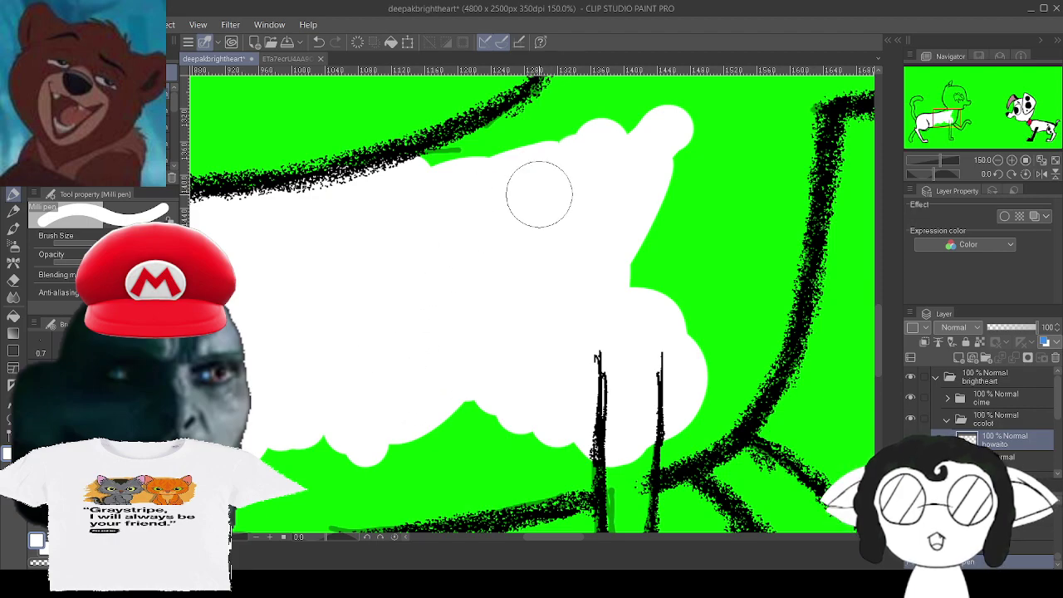
# Paint white along the cat's shoulder bend and up the lower back of the neck.
pyautogui.moveTo(540, 194)
pyautogui.mouseDown()
pyautogui.moveTo(529, 292)
pyautogui.moveTo(539, 339)
pyautogui.moveTo(598, 402)
pyautogui.mouseUp()
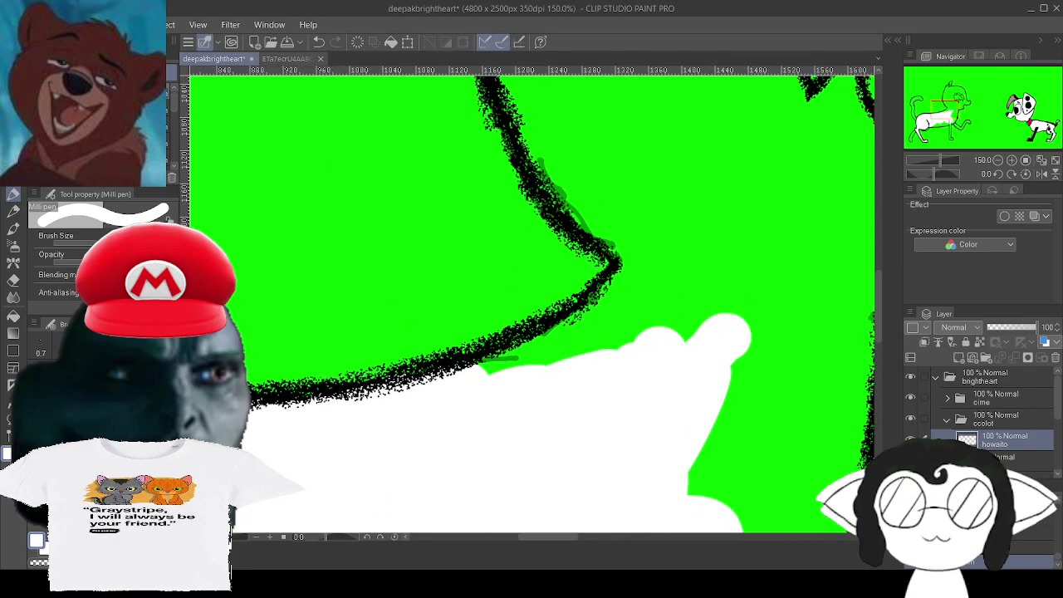
pyautogui.moveTo(648, 331); pyautogui.dragTo(585, 354)
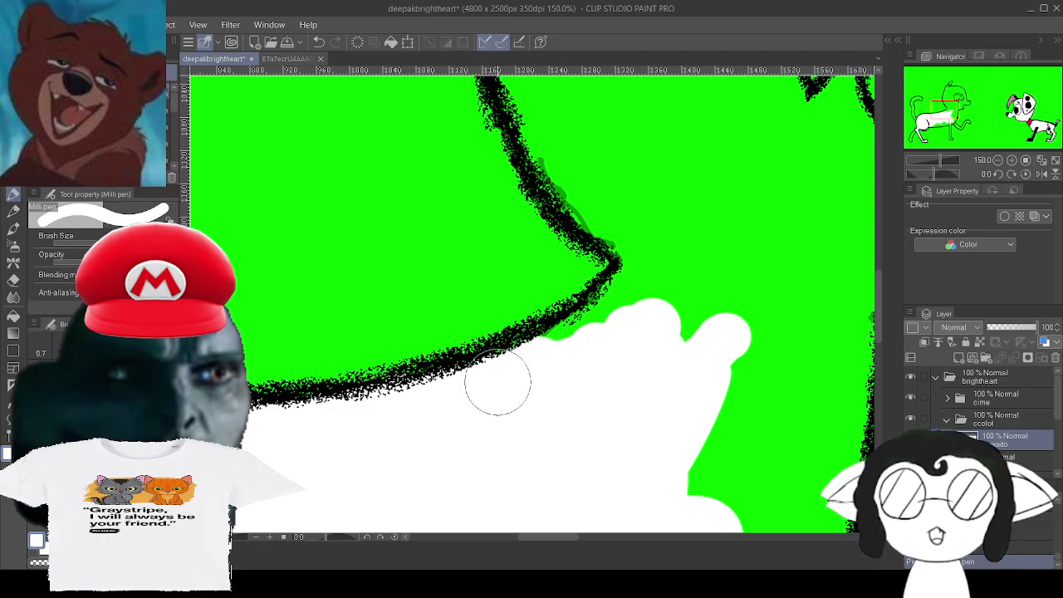
pyautogui.moveTo(493, 384)
pyautogui.mouseDown()
pyautogui.moveTo(602, 343)
pyautogui.moveTo(597, 330)
pyautogui.moveTo(577, 343)
pyautogui.moveTo(640, 291)
pyautogui.moveTo(684, 217)
pyautogui.moveTo(729, 209)
pyautogui.moveTo(719, 196)
pyautogui.moveTo(711, 313)
pyautogui.moveTo(661, 259)
pyautogui.moveTo(650, 269)
pyautogui.moveTo(641, 234)
pyautogui.moveTo(572, 177)
pyautogui.moveTo(547, 98)
pyautogui.mouseUp()
pyautogui.scroll(8, 548, 99)
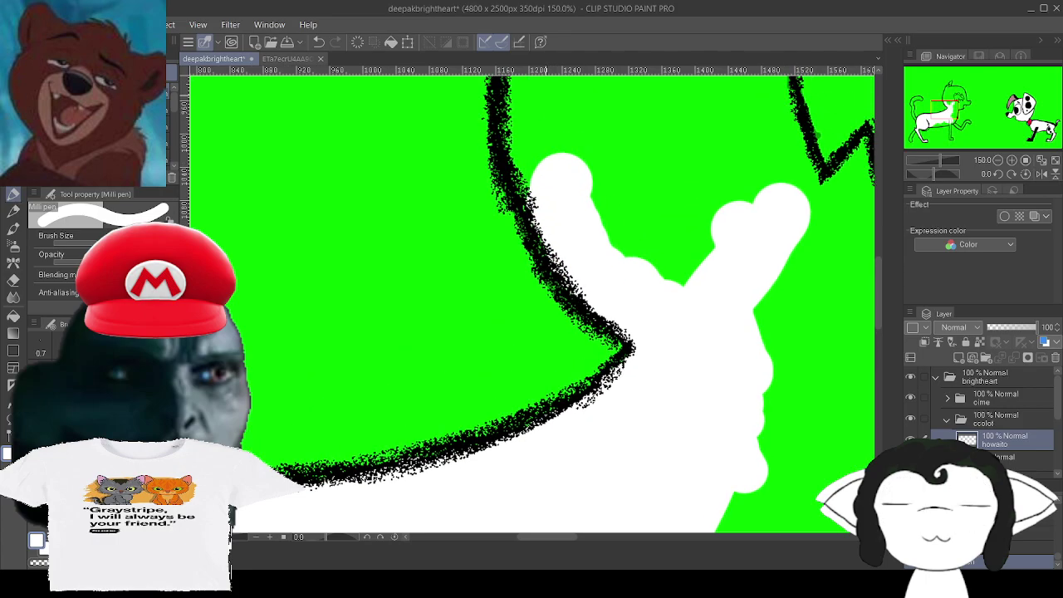
# Extend the white up the back of the neck to below the ear and onto the forehead.
pyautogui.moveTo(640, 142)
pyautogui.mouseDown()
pyautogui.moveTo(612, 368)
pyautogui.moveTo(605, 327)
pyautogui.moveTo(622, 439)
pyautogui.moveTo(550, 356)
pyautogui.moveTo(545, 407)
pyautogui.moveTo(524, 400)
pyautogui.moveTo(507, 289)
pyautogui.moveTo(521, 218)
pyautogui.moveTo(508, 282)
pyautogui.mouseUp()
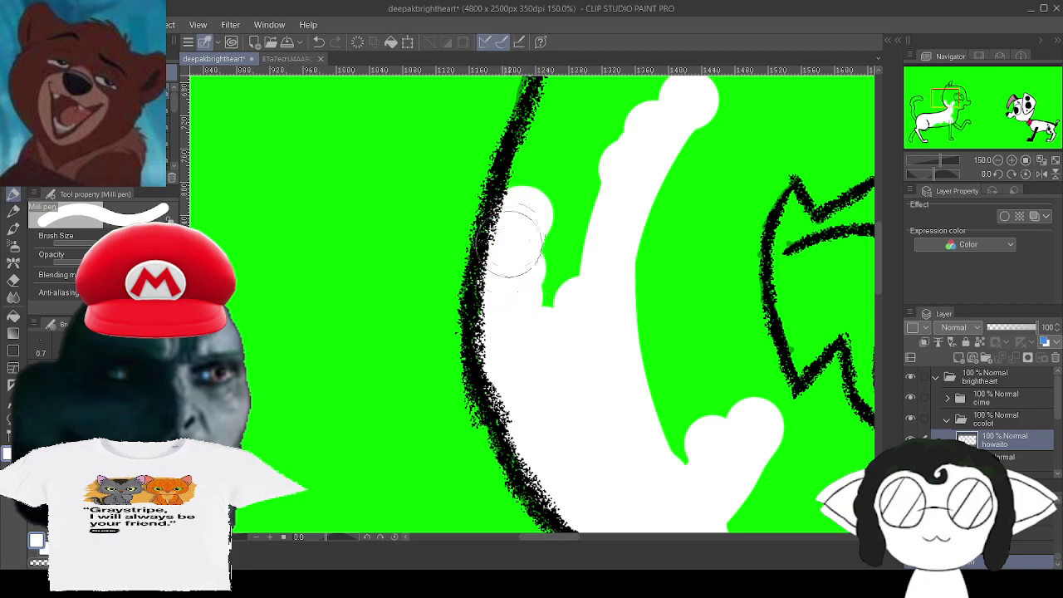
pyautogui.moveTo(506, 244)
pyautogui.mouseDown()
pyautogui.moveTo(626, 142)
pyautogui.moveTo(608, 213)
pyautogui.moveTo(623, 121)
pyautogui.moveTo(657, 86)
pyautogui.moveTo(602, 114)
pyautogui.moveTo(569, 94)
pyautogui.moveTo(579, 79)
pyautogui.moveTo(543, 167)
pyautogui.mouseUp()
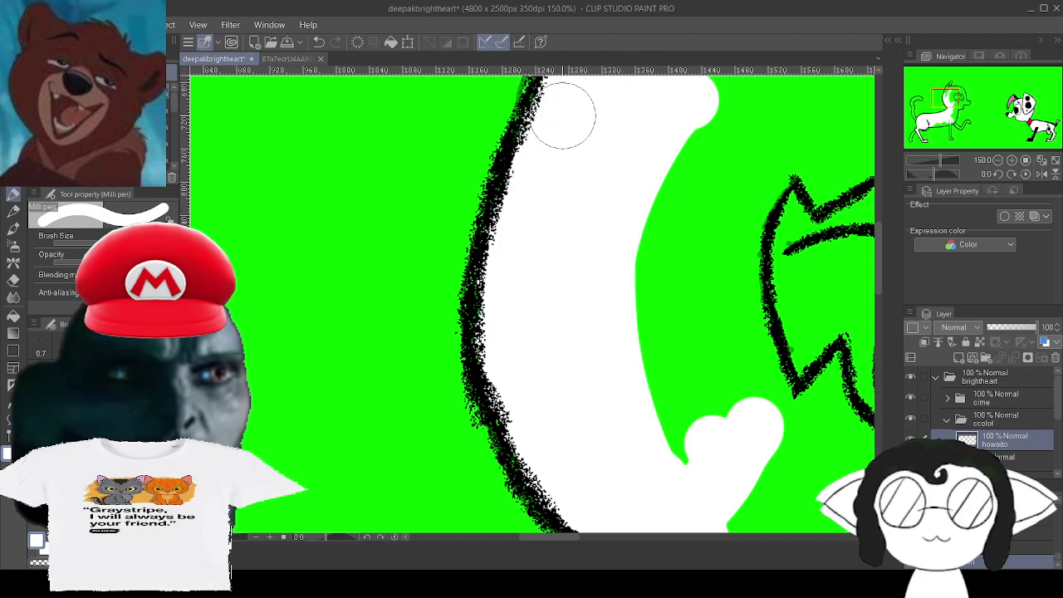
pyautogui.moveTo(569, 102); pyautogui.dragTo(455, 339)
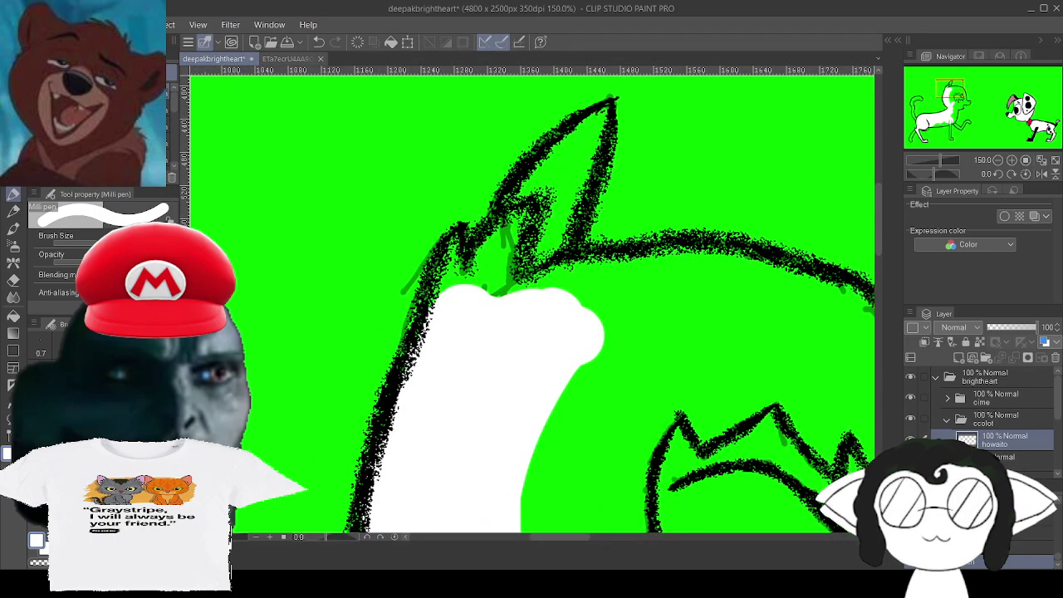
pyautogui.moveTo(591, 331)
pyautogui.mouseDown()
pyautogui.moveTo(541, 337)
pyautogui.moveTo(620, 330)
pyautogui.moveTo(606, 315)
pyautogui.moveTo(522, 330)
pyautogui.mouseUp()
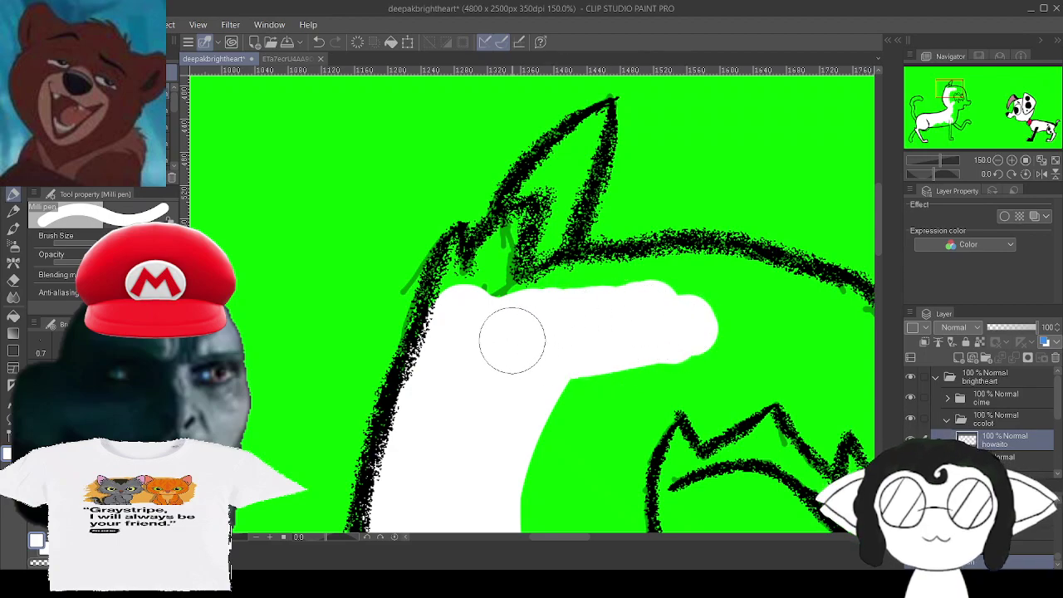
# Reduce the brush size and fill the jagged fur tufts at the base of the ear with white.
pyautogui.press('[')
pyautogui.press('[')
pyautogui.press('[')
pyautogui.press('[')
pyautogui.press('[')
pyautogui.press('[')
pyautogui.press('[')
pyautogui.press('[')
pyautogui.press('[')
pyautogui.press('[')
pyautogui.press('[')
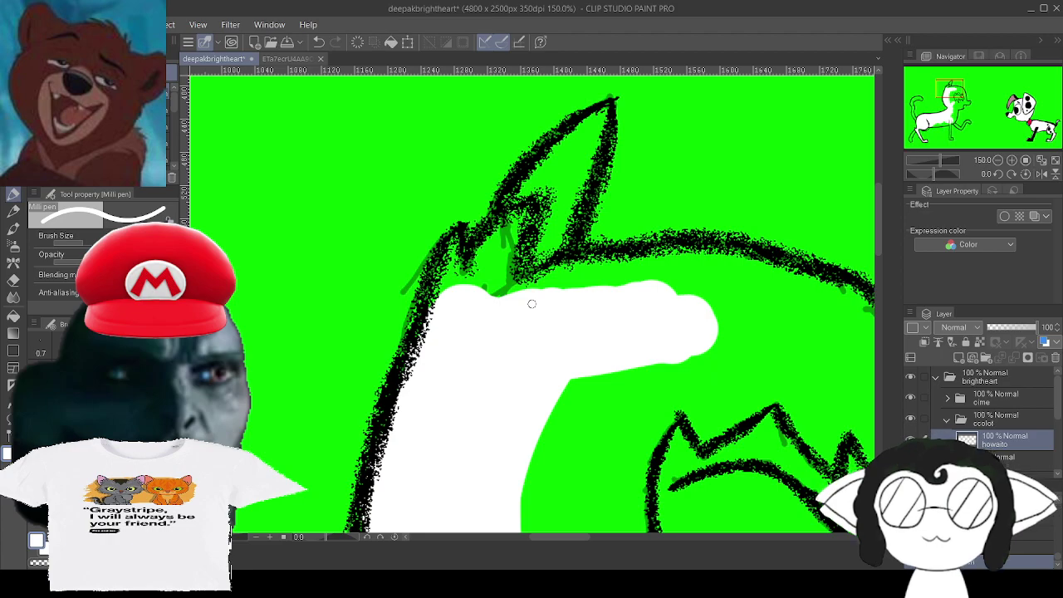
pyautogui.moveTo(501, 243); pyautogui.dragTo(489, 289)
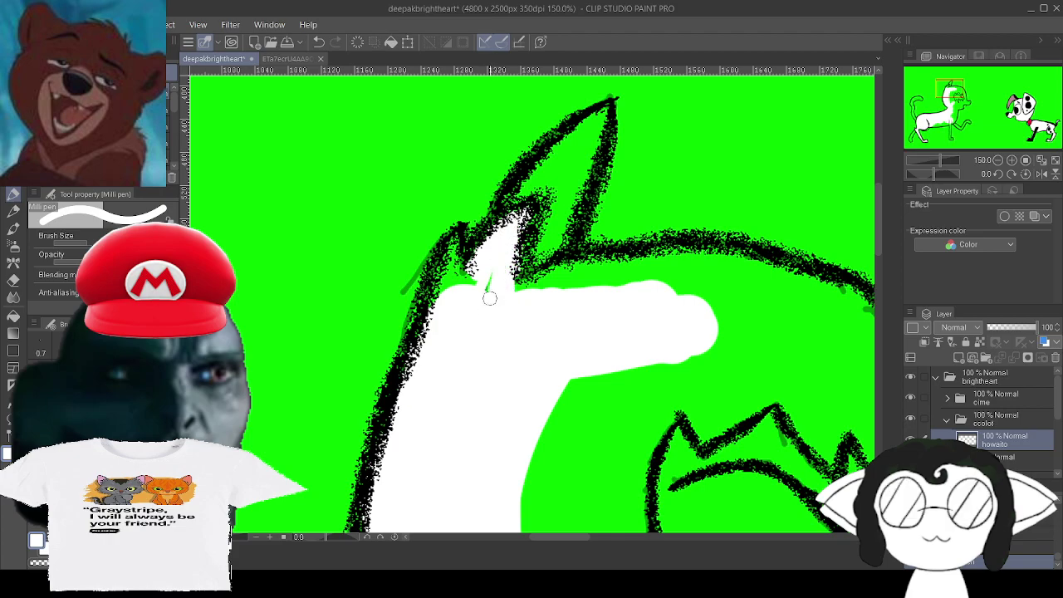
pyautogui.moveTo(464, 291); pyautogui.dragTo(449, 264)
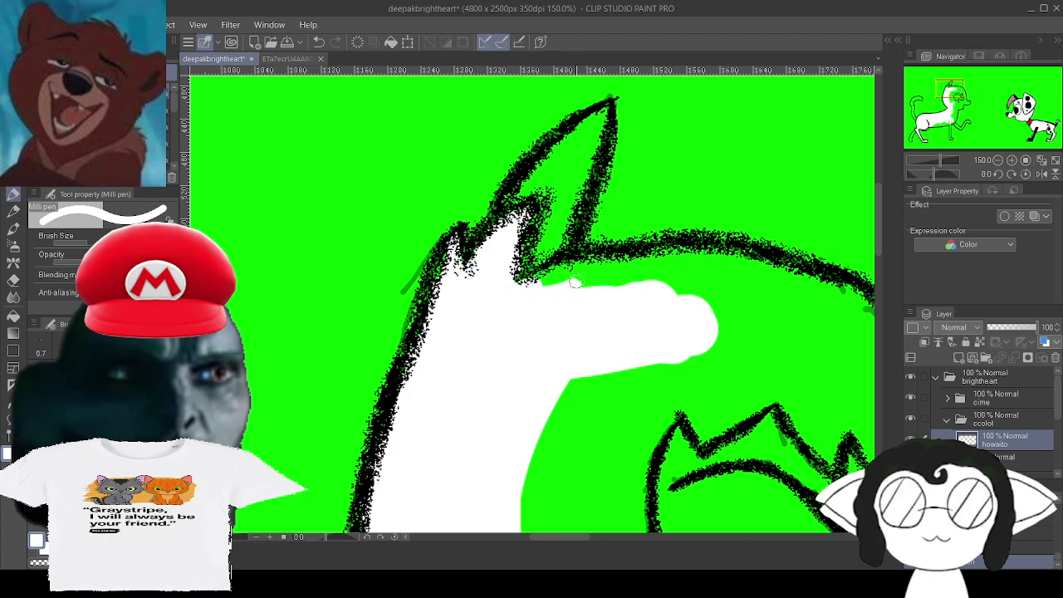
# Paint white closely beneath the top outline of the head, from the ear toward the forehead curve.
pyautogui.moveTo(535, 280); pyautogui.dragTo(624, 263)
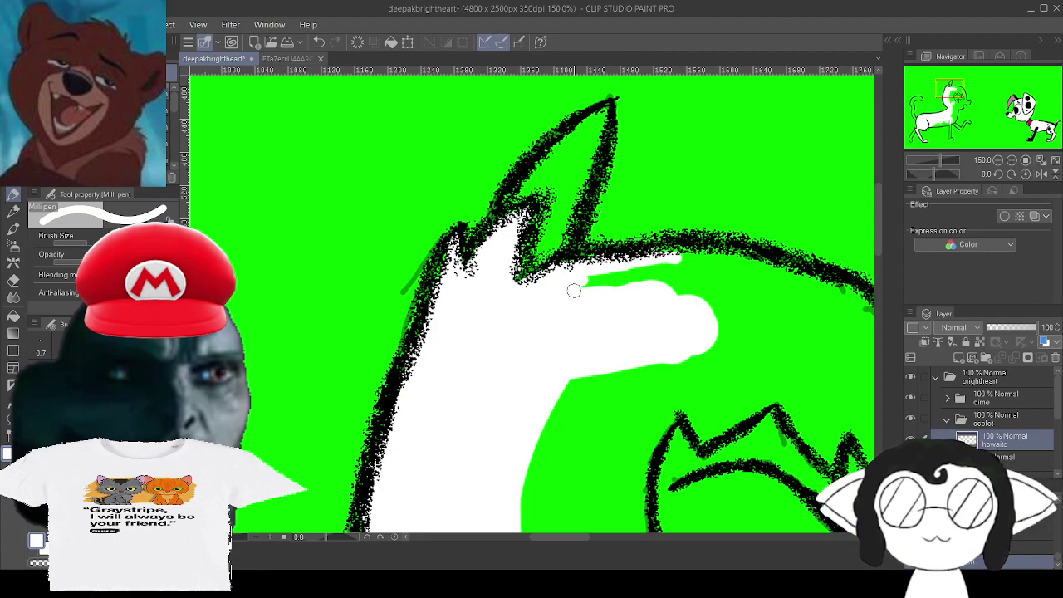
pyautogui.moveTo(702, 307)
pyautogui.mouseDown()
pyautogui.moveTo(721, 336)
pyautogui.moveTo(606, 371)
pyautogui.mouseUp()
pyautogui.moveTo(691, 297)
pyautogui.mouseDown()
pyautogui.moveTo(636, 288)
pyautogui.moveTo(693, 274)
pyautogui.moveTo(707, 264)
pyautogui.moveTo(698, 253)
pyautogui.moveTo(746, 267)
pyautogui.mouseUp()
pyautogui.moveTo(559, 537); pyautogui.dragTo(577, 537)
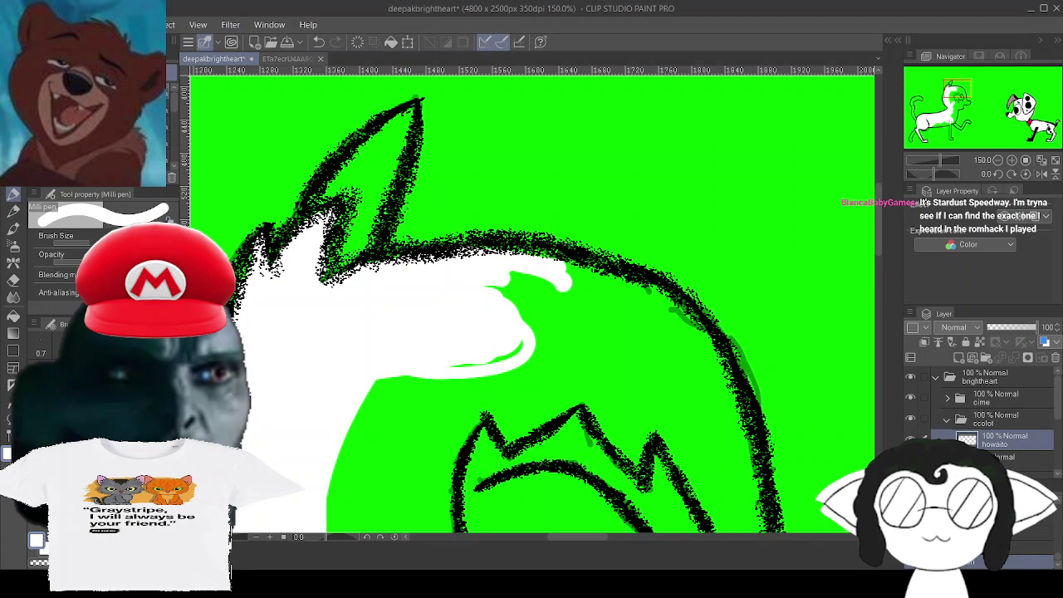
pyautogui.moveTo(629, 358)
pyautogui.mouseDown()
pyautogui.moveTo(652, 378)
pyautogui.moveTo(581, 319)
pyautogui.moveTo(548, 343)
pyautogui.mouseUp()
pyautogui.moveTo(597, 315); pyautogui.dragTo(555, 295)
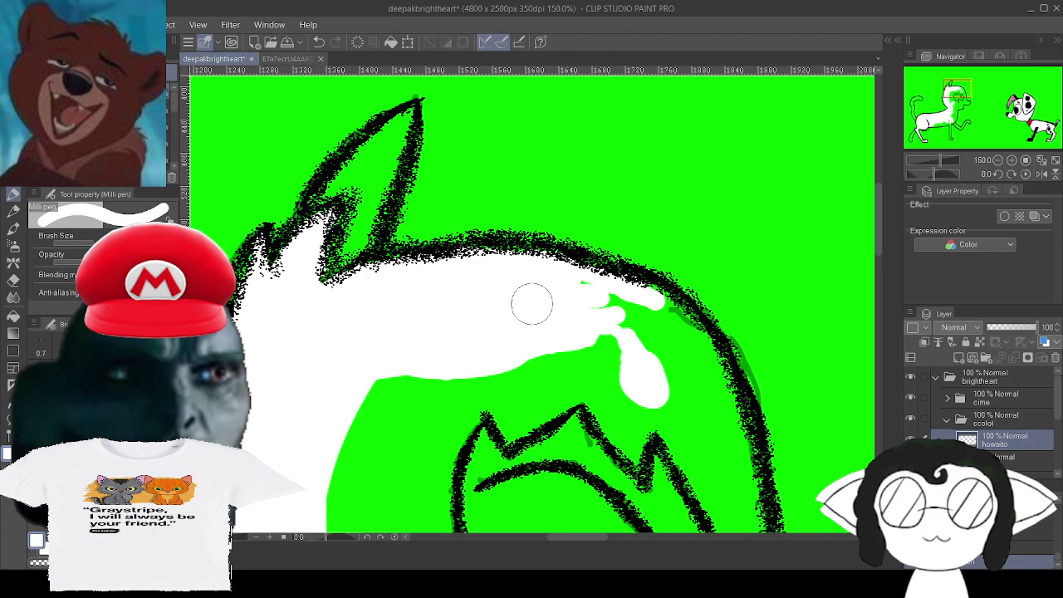
# Fill the forehead and the cheek area behind the jagged eye patch with white using a larger brush.
pyautogui.moveTo(531, 305)
pyautogui.mouseDown()
pyautogui.moveTo(614, 314)
pyautogui.moveTo(584, 308)
pyautogui.moveTo(598, 331)
pyautogui.moveTo(573, 301)
pyautogui.moveTo(618, 303)
pyautogui.moveTo(638, 312)
pyautogui.moveTo(617, 306)
pyautogui.moveTo(655, 345)
pyautogui.moveTo(645, 300)
pyautogui.moveTo(690, 347)
pyautogui.mouseUp()
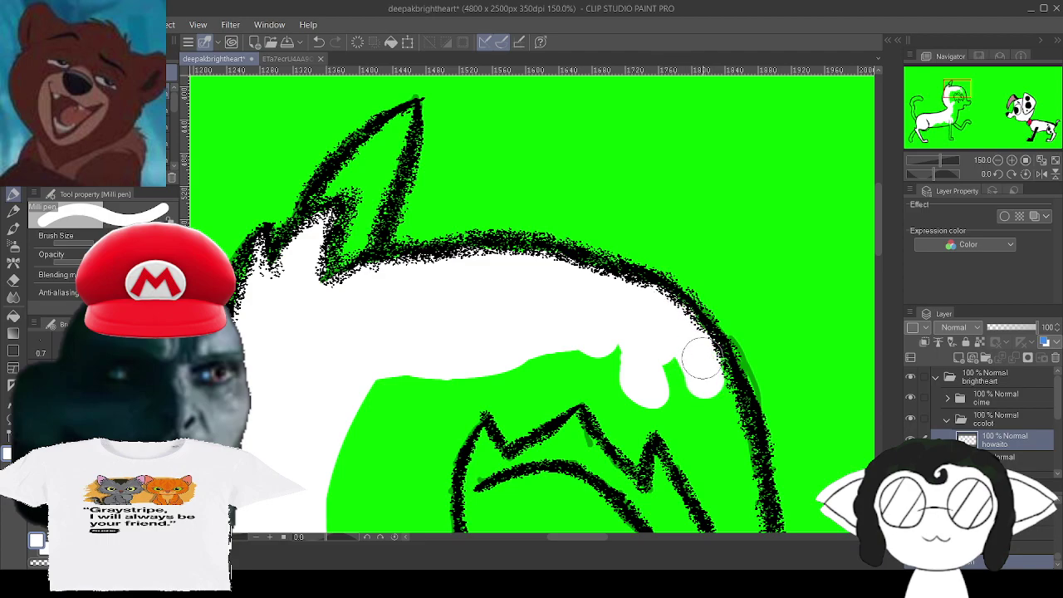
pyautogui.moveTo(702, 362)
pyautogui.mouseDown()
pyautogui.moveTo(716, 409)
pyautogui.moveTo(663, 385)
pyautogui.moveTo(687, 421)
pyautogui.moveTo(652, 414)
pyautogui.moveTo(664, 360)
pyautogui.moveTo(696, 395)
pyautogui.moveTo(668, 421)
pyautogui.moveTo(649, 420)
pyautogui.moveTo(655, 401)
pyautogui.moveTo(618, 424)
pyautogui.mouseUp()
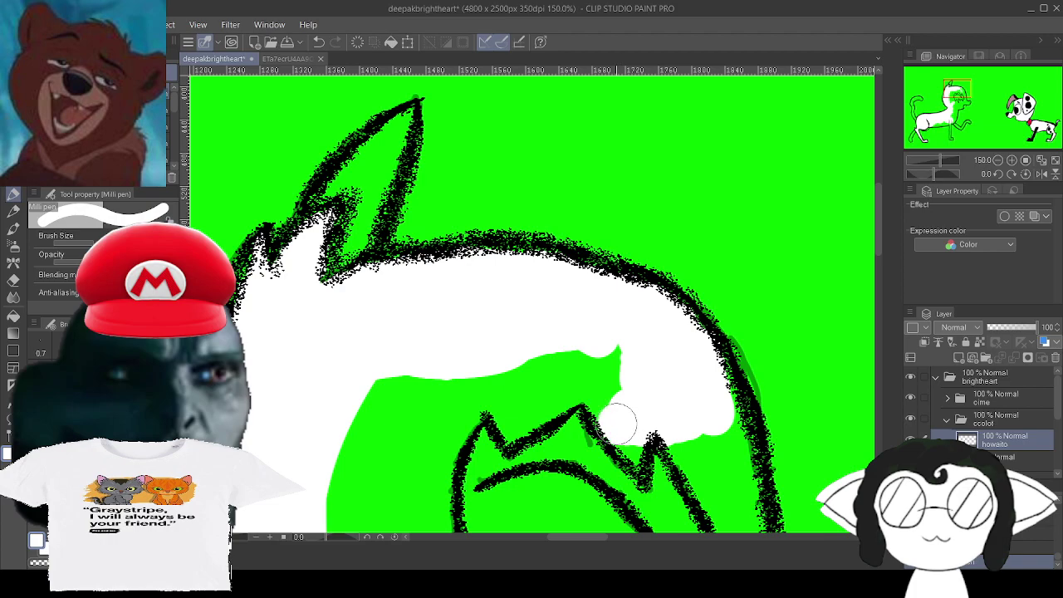
pyautogui.moveTo(562, 357); pyautogui.dragTo(495, 378)
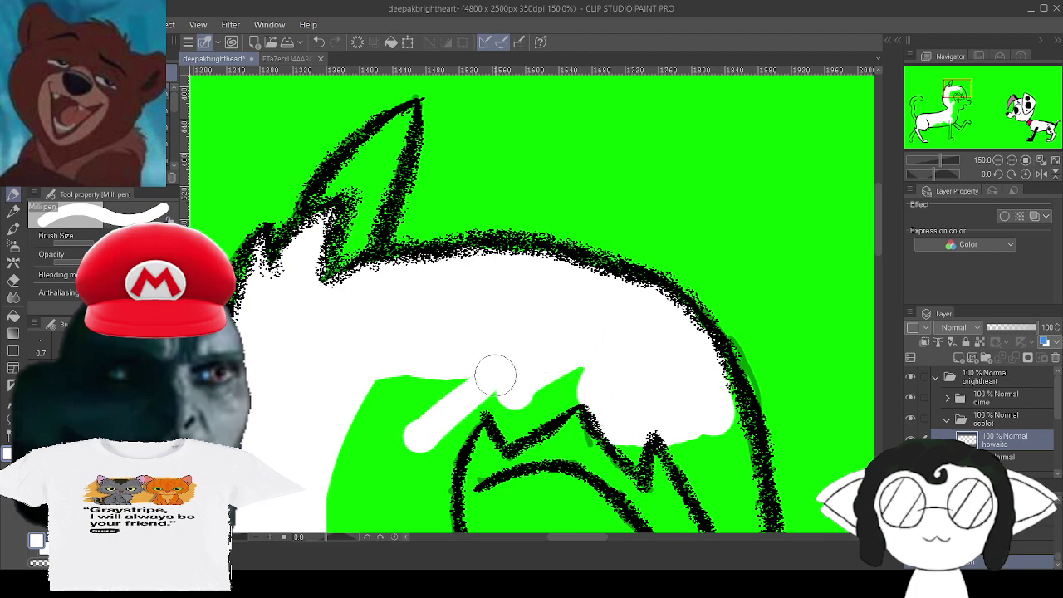
pyautogui.moveTo(436, 430)
pyautogui.mouseDown()
pyautogui.moveTo(524, 379)
pyautogui.moveTo(429, 423)
pyautogui.moveTo(447, 385)
pyautogui.moveTo(429, 387)
pyautogui.moveTo(394, 459)
pyautogui.moveTo(370, 462)
pyautogui.moveTo(378, 371)
pyautogui.moveTo(329, 485)
pyautogui.mouseUp()
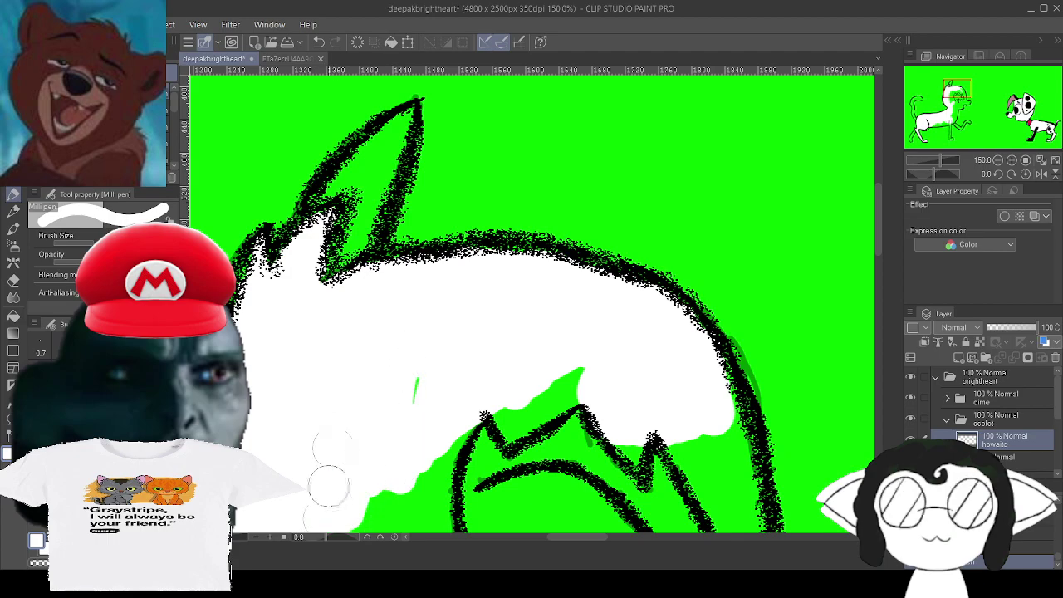
pyautogui.moveTo(392, 440)
pyautogui.mouseDown()
pyautogui.moveTo(418, 399)
pyautogui.moveTo(367, 505)
pyautogui.moveTo(403, 338)
pyautogui.mouseUp()
pyautogui.moveTo(411, 384)
pyautogui.mouseDown()
pyautogui.moveTo(432, 463)
pyautogui.moveTo(462, 496)
pyautogui.moveTo(443, 374)
pyautogui.moveTo(407, 512)
pyautogui.mouseUp()
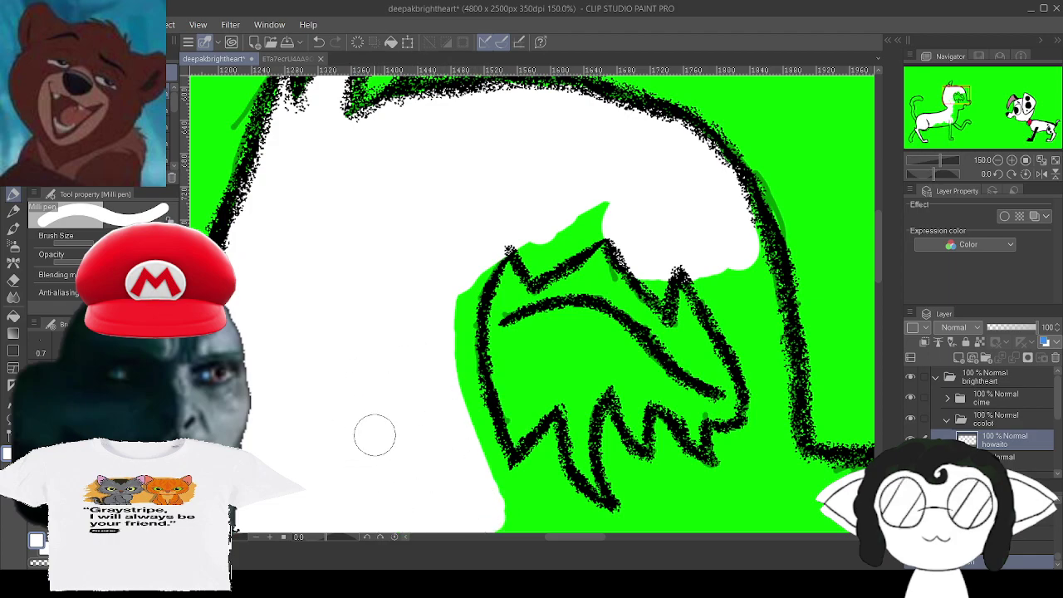
# Paint white around the outside of the jagged eye patch and down the front of the face.
pyautogui.moveTo(605, 207); pyautogui.dragTo(579, 216)
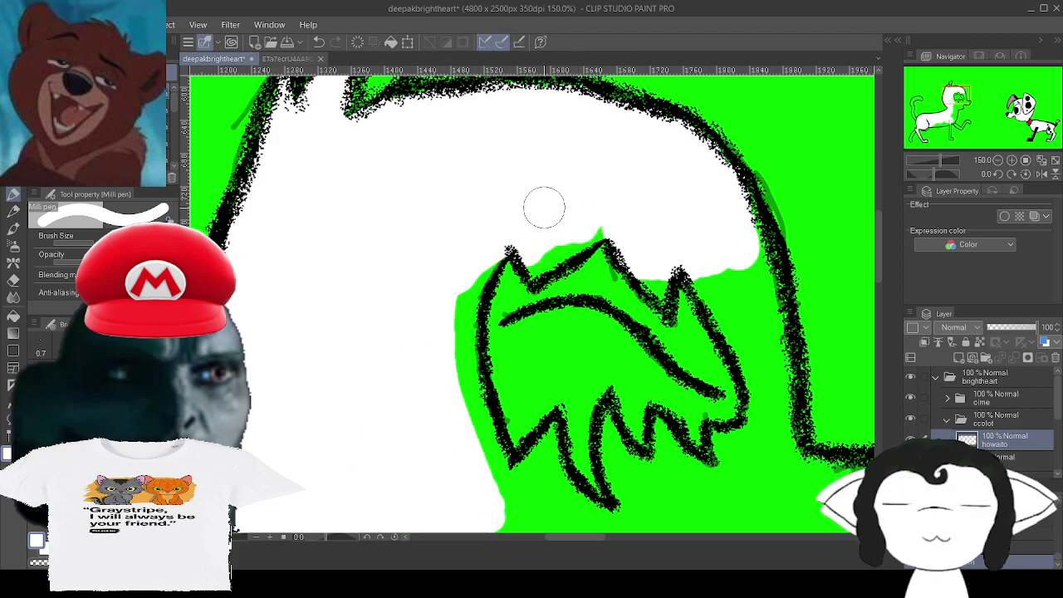
pyautogui.moveTo(496, 502)
pyautogui.mouseDown()
pyautogui.moveTo(543, 506)
pyautogui.moveTo(643, 517)
pyautogui.mouseUp()
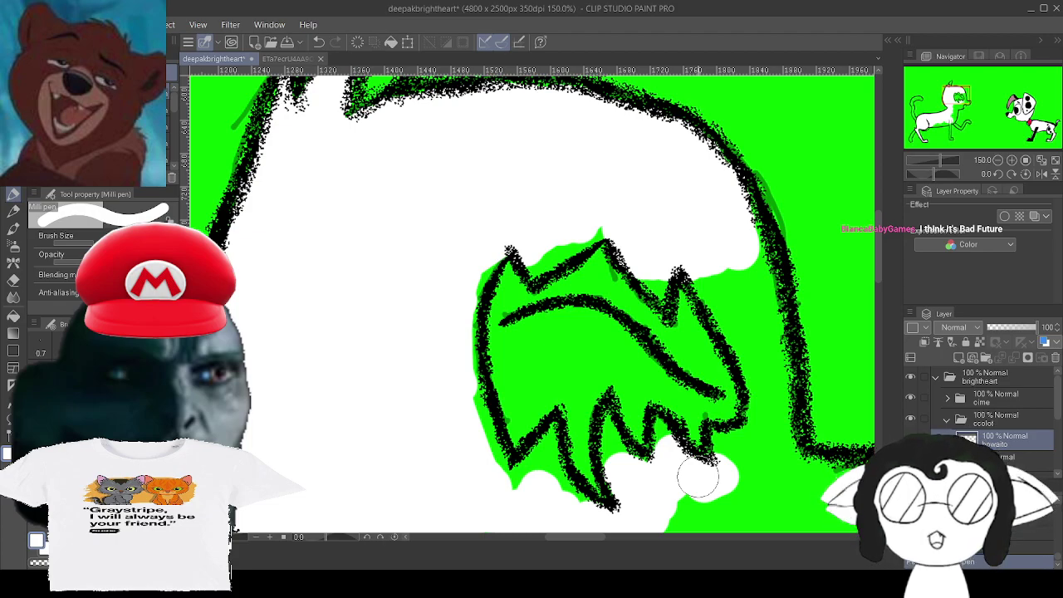
pyautogui.moveTo(697, 478)
pyautogui.mouseDown()
pyautogui.moveTo(735, 469)
pyautogui.moveTo(742, 446)
pyautogui.mouseUp()
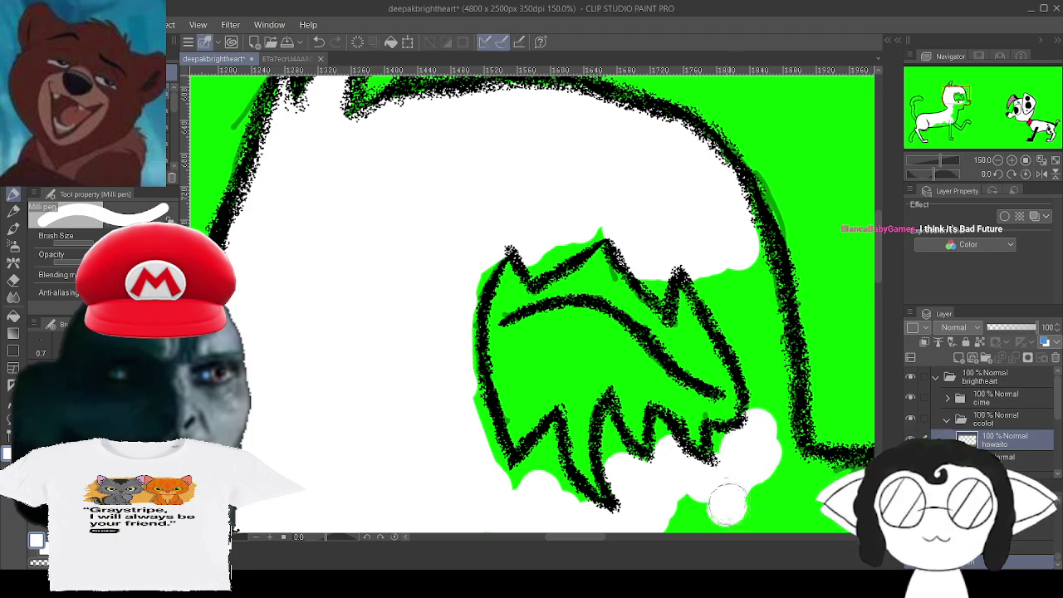
pyautogui.moveTo(727, 502)
pyautogui.mouseDown()
pyautogui.moveTo(701, 520)
pyautogui.moveTo(766, 503)
pyautogui.moveTo(766, 444)
pyautogui.moveTo(763, 474)
pyautogui.mouseUp()
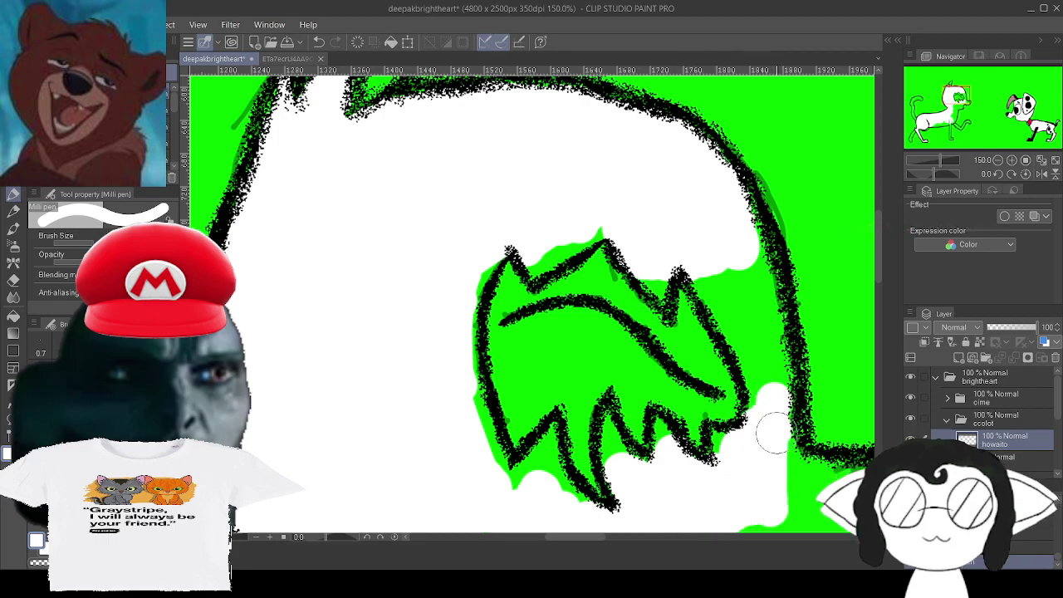
pyautogui.moveTo(763, 406); pyautogui.dragTo(732, 312)
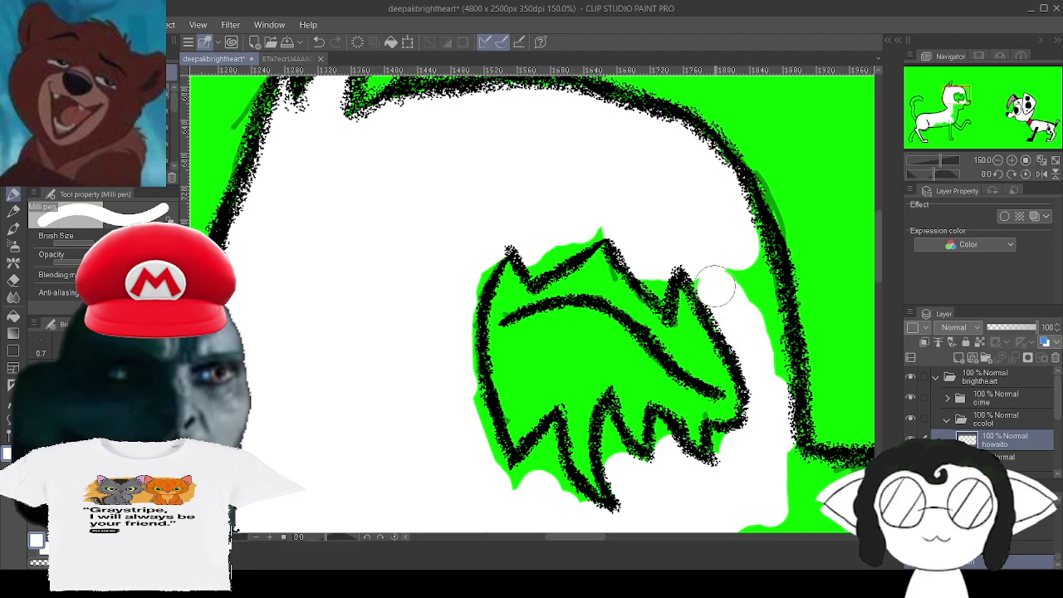
pyautogui.moveTo(739, 218); pyautogui.dragTo(756, 291)
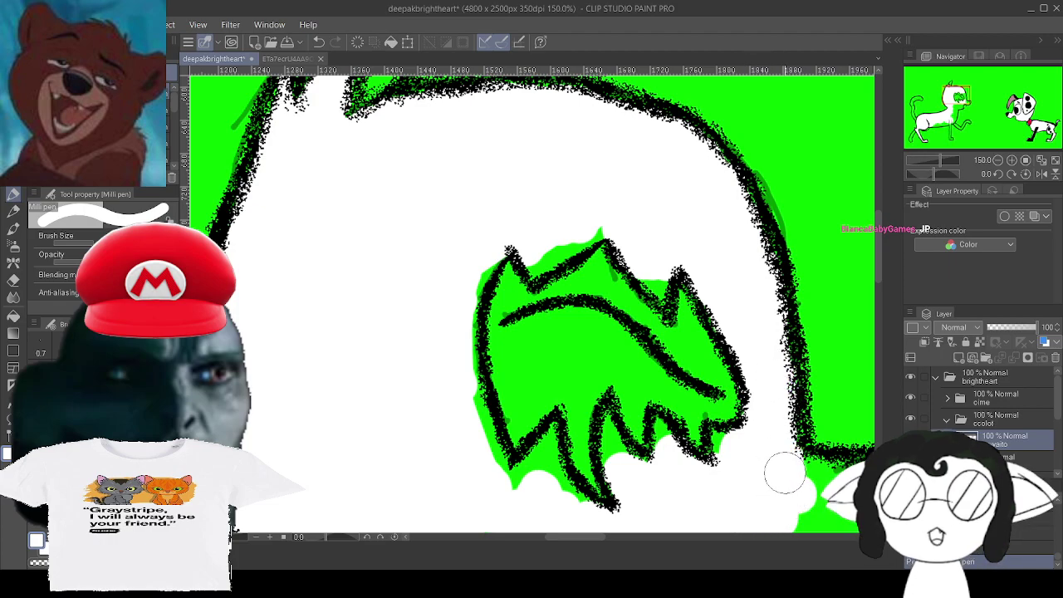
# Fill the cat's muzzle with white up to the nose outline, covering the gap in its upper corner.
pyautogui.moveTo(785, 472)
pyautogui.mouseDown()
pyautogui.moveTo(806, 482)
pyautogui.moveTo(446, 349)
pyautogui.moveTo(577, 295)
pyautogui.moveTo(582, 340)
pyautogui.mouseUp()
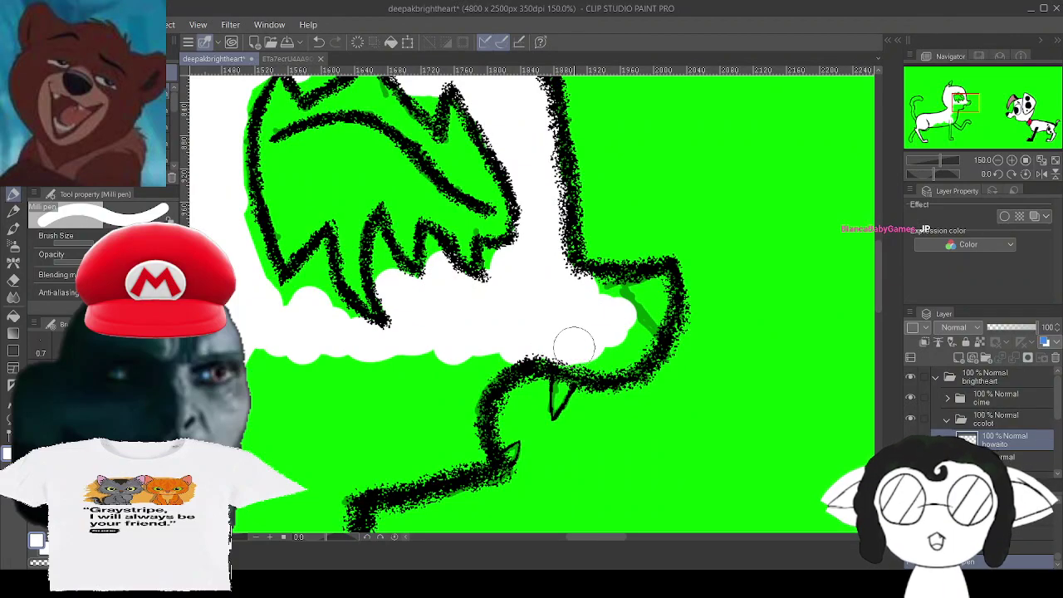
pyautogui.moveTo(505, 344)
pyautogui.mouseDown()
pyautogui.moveTo(593, 344)
pyautogui.moveTo(570, 355)
pyautogui.moveTo(538, 348)
pyautogui.moveTo(613, 348)
pyautogui.mouseUp()
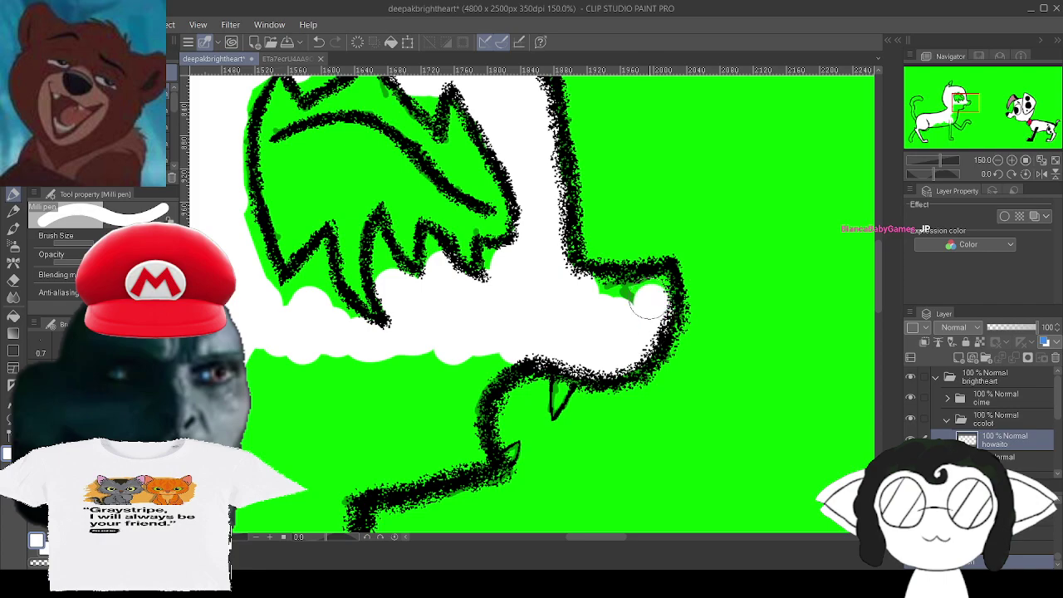
pyautogui.moveTo(648, 302); pyautogui.dragTo(606, 299)
pyautogui.scroll(4, 728, 372)
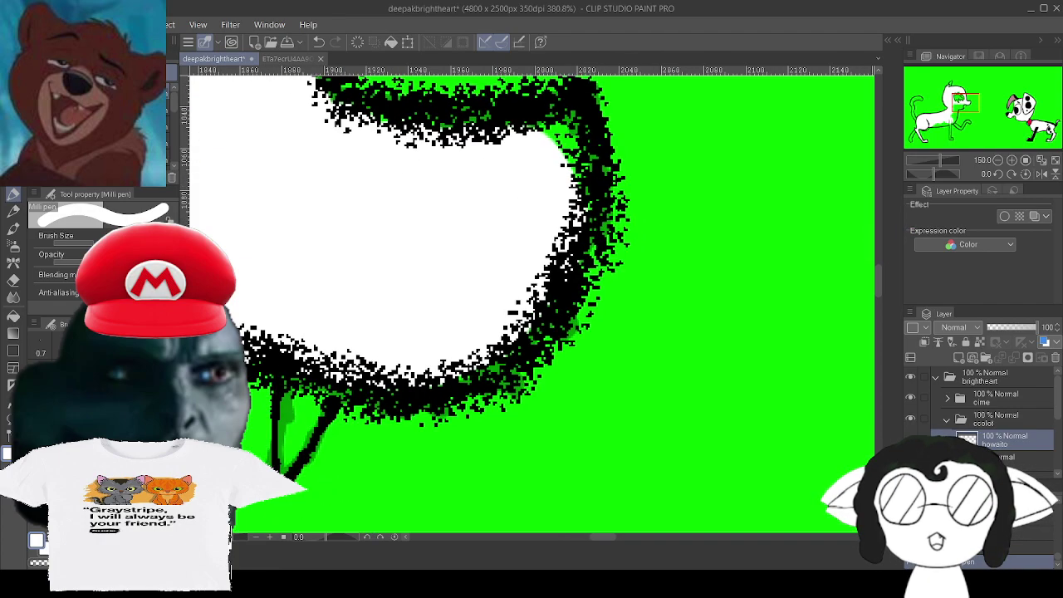
pyautogui.moveTo(705, 367); pyautogui.dragTo(735, 490)
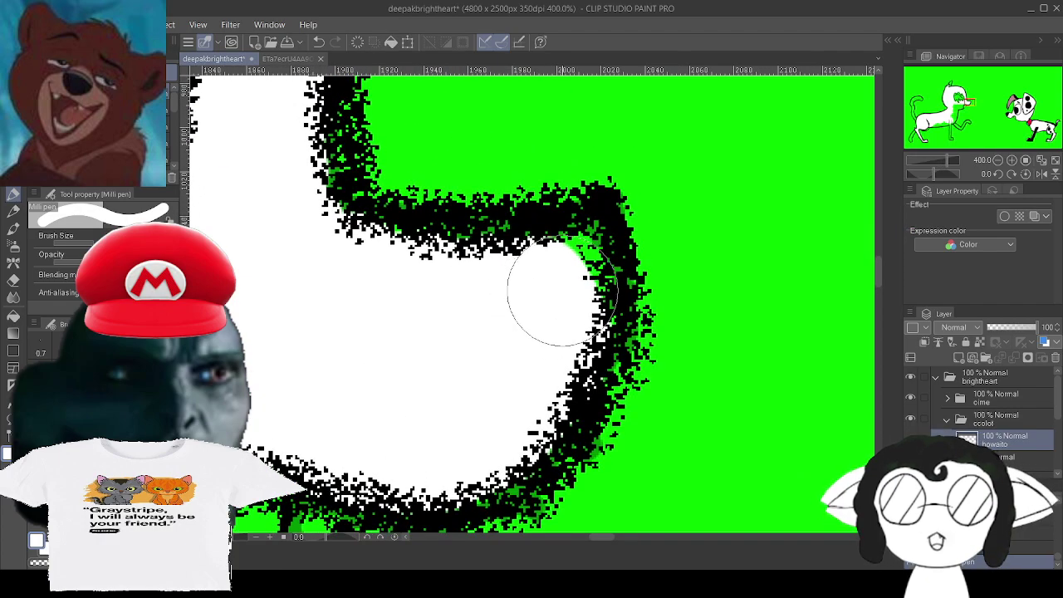
pyautogui.moveTo(575, 256); pyautogui.dragTo(576, 249)
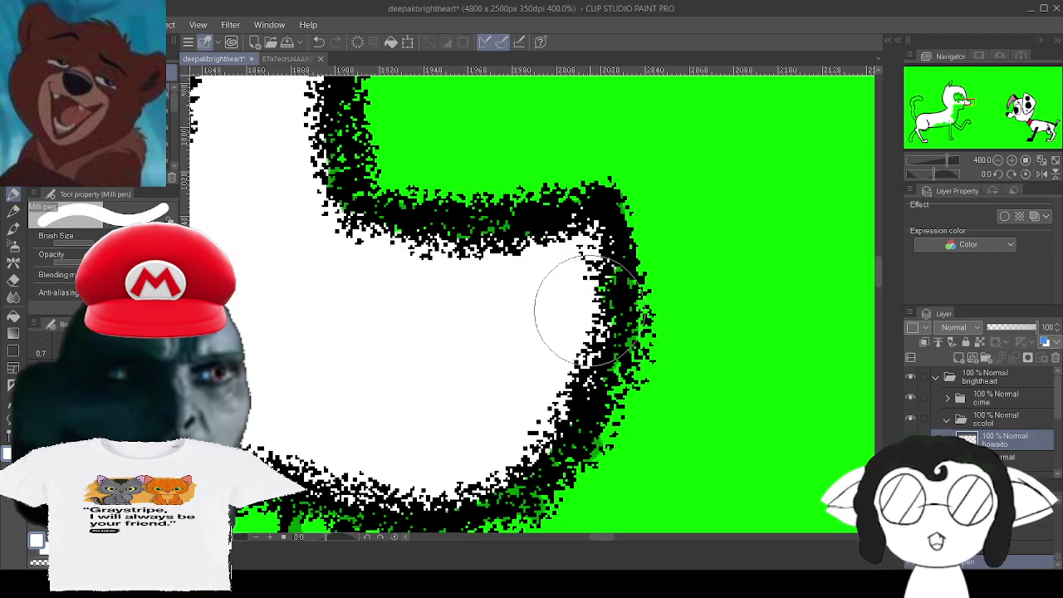
pyautogui.moveTo(570, 392); pyautogui.dragTo(755, 363)
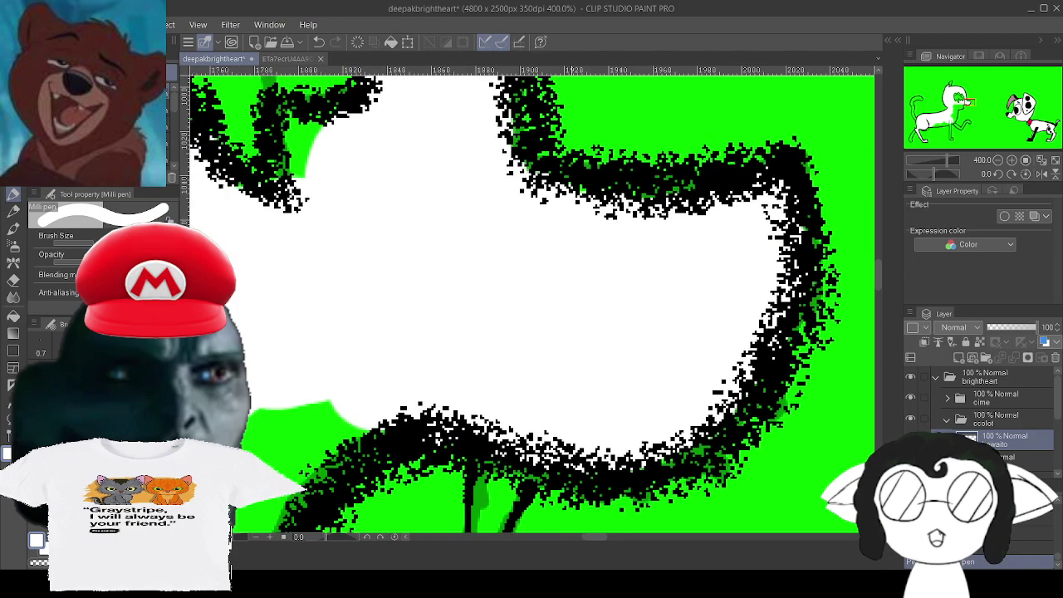
# Fill the remaining gap in the cat's lower cheek and jaw behind the mouth with white.
pyautogui.moveTo(275, 407)
pyautogui.mouseDown()
pyautogui.moveTo(682, 252)
pyautogui.moveTo(633, 290)
pyautogui.mouseUp()
pyautogui.moveTo(562, 352)
pyautogui.mouseDown()
pyautogui.moveTo(748, 258)
pyautogui.moveTo(706, 280)
pyautogui.moveTo(533, 465)
pyautogui.moveTo(612, 343)
pyautogui.moveTo(576, 471)
pyautogui.moveTo(608, 451)
pyautogui.mouseUp()
pyautogui.moveTo(581, 496); pyautogui.dragTo(559, 272)
pyautogui.moveTo(511, 211)
pyautogui.mouseDown()
pyautogui.moveTo(509, 281)
pyautogui.moveTo(553, 339)
pyautogui.moveTo(600, 330)
pyautogui.moveTo(348, 390)
pyautogui.moveTo(368, 320)
pyautogui.moveTo(241, 262)
pyautogui.moveTo(241, 332)
pyautogui.moveTo(214, 119)
pyautogui.moveTo(279, 177)
pyautogui.moveTo(372, 147)
pyautogui.moveTo(344, 214)
pyautogui.moveTo(493, 273)
pyautogui.moveTo(510, 136)
pyautogui.moveTo(436, 160)
pyautogui.mouseUp()
pyautogui.scroll(3, 436, 160)
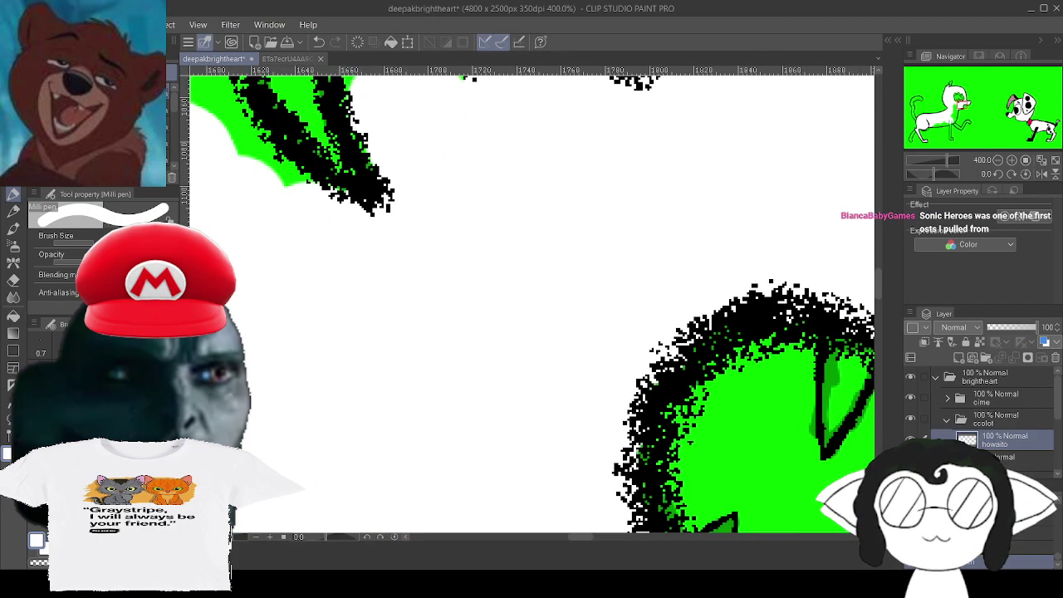
pyautogui.moveTo(415, 200); pyautogui.dragTo(631, 461)
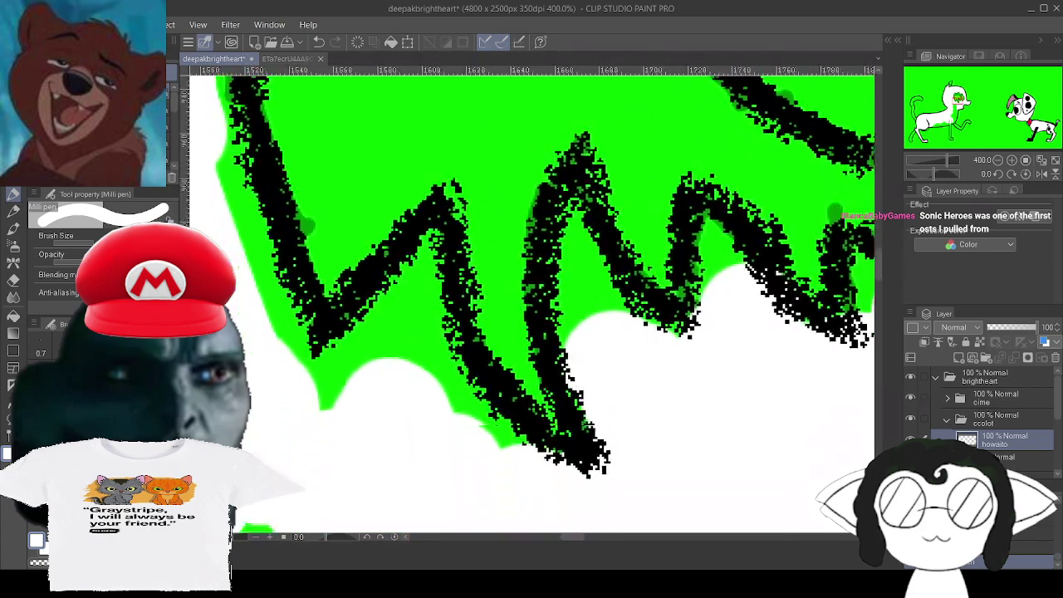
pyautogui.hscroll(-5, 532, 299)
pyautogui.moveTo(728, 302)
pyautogui.mouseDown()
pyautogui.moveTo(482, 446)
pyautogui.moveTo(504, 395)
pyautogui.moveTo(685, 284)
pyautogui.moveTo(400, 422)
pyautogui.moveTo(616, 240)
pyautogui.moveTo(401, 299)
pyautogui.moveTo(554, 129)
pyautogui.moveTo(636, 185)
pyautogui.mouseUp()
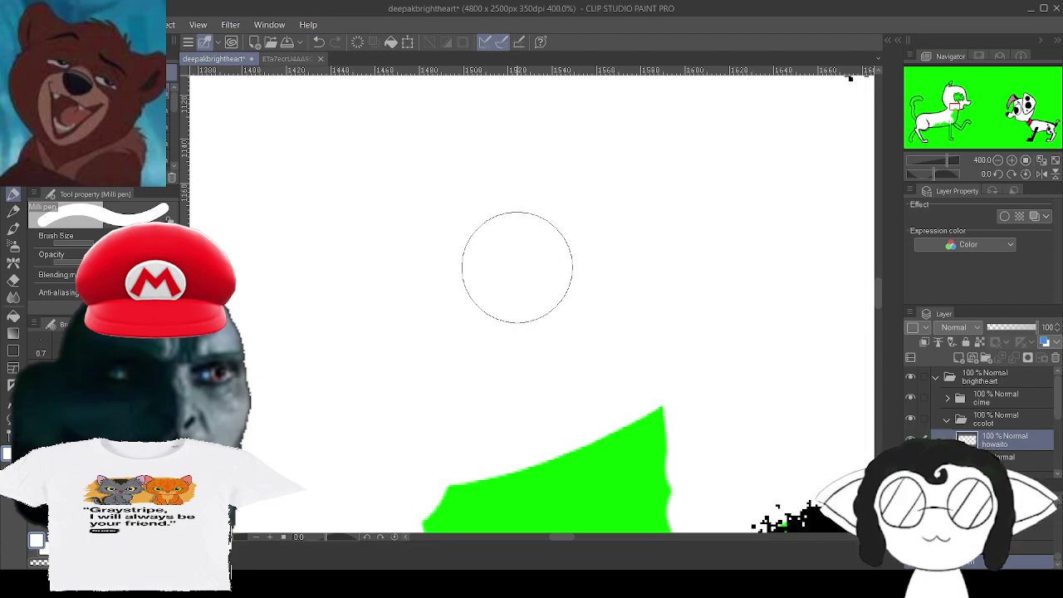
# Fill the unpainted area of the throat and chest with white up to the front outline.
pyautogui.scroll(-5, 516, 268)
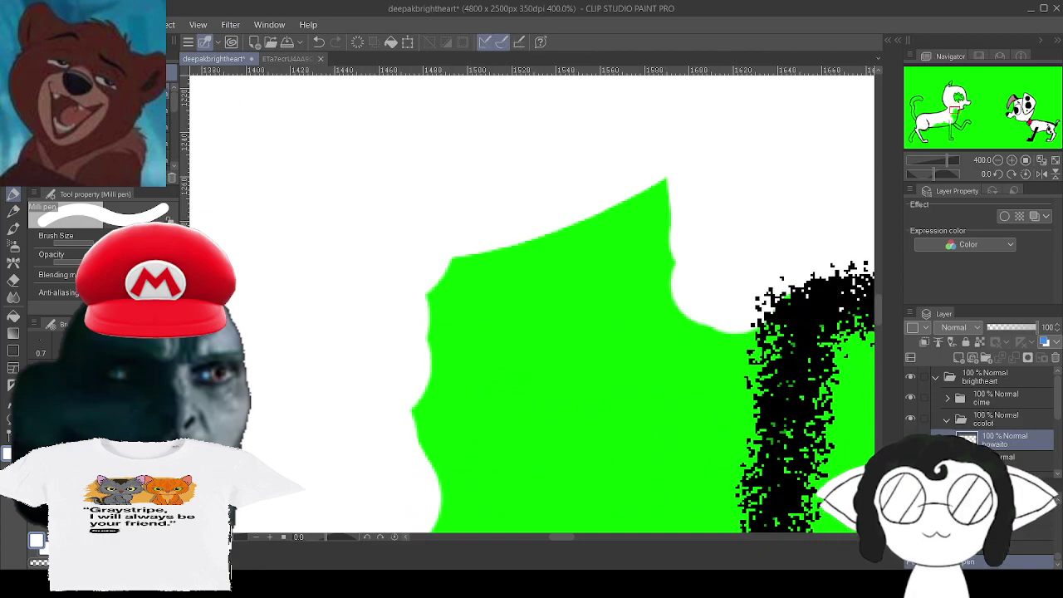
pyautogui.moveTo(588, 207)
pyautogui.mouseDown()
pyautogui.moveTo(646, 176)
pyautogui.moveTo(656, 219)
pyautogui.moveTo(447, 287)
pyautogui.moveTo(571, 278)
pyautogui.moveTo(634, 315)
pyautogui.moveTo(638, 288)
pyautogui.moveTo(600, 275)
pyautogui.moveTo(462, 333)
pyautogui.moveTo(434, 358)
pyautogui.moveTo(456, 480)
pyautogui.moveTo(474, 444)
pyautogui.moveTo(548, 410)
pyautogui.moveTo(593, 437)
pyautogui.moveTo(556, 461)
pyautogui.moveTo(661, 384)
pyautogui.moveTo(752, 293)
pyautogui.mouseUp()
pyautogui.moveTo(725, 340)
pyautogui.mouseDown()
pyautogui.moveTo(718, 414)
pyautogui.moveTo(734, 398)
pyautogui.moveTo(725, 456)
pyautogui.moveTo(730, 425)
pyautogui.moveTo(695, 487)
pyautogui.moveTo(483, 305)
pyautogui.moveTo(300, 413)
pyautogui.moveTo(284, 407)
pyautogui.moveTo(319, 355)
pyautogui.moveTo(307, 444)
pyautogui.mouseUp()
pyautogui.moveTo(287, 498)
pyautogui.mouseDown()
pyautogui.moveTo(409, 397)
pyautogui.moveTo(461, 404)
pyautogui.moveTo(443, 456)
pyautogui.moveTo(465, 432)
pyautogui.moveTo(459, 474)
pyautogui.moveTo(527, 397)
pyautogui.moveTo(519, 410)
pyautogui.moveTo(560, 429)
pyautogui.moveTo(558, 461)
pyautogui.moveTo(596, 436)
pyautogui.moveTo(643, 320)
pyautogui.moveTo(641, 298)
pyautogui.moveTo(672, 319)
pyautogui.mouseUp()
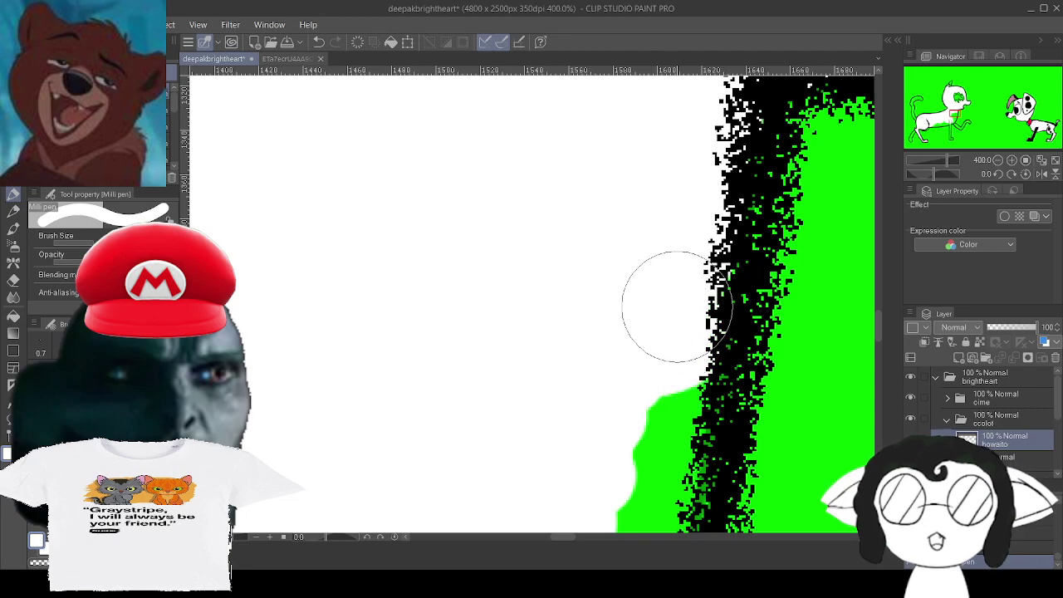
pyautogui.moveTo(660, 357)
pyautogui.mouseDown()
pyautogui.moveTo(645, 446)
pyautogui.moveTo(661, 484)
pyautogui.mouseUp()
pyautogui.scroll(-6, 623, 475)
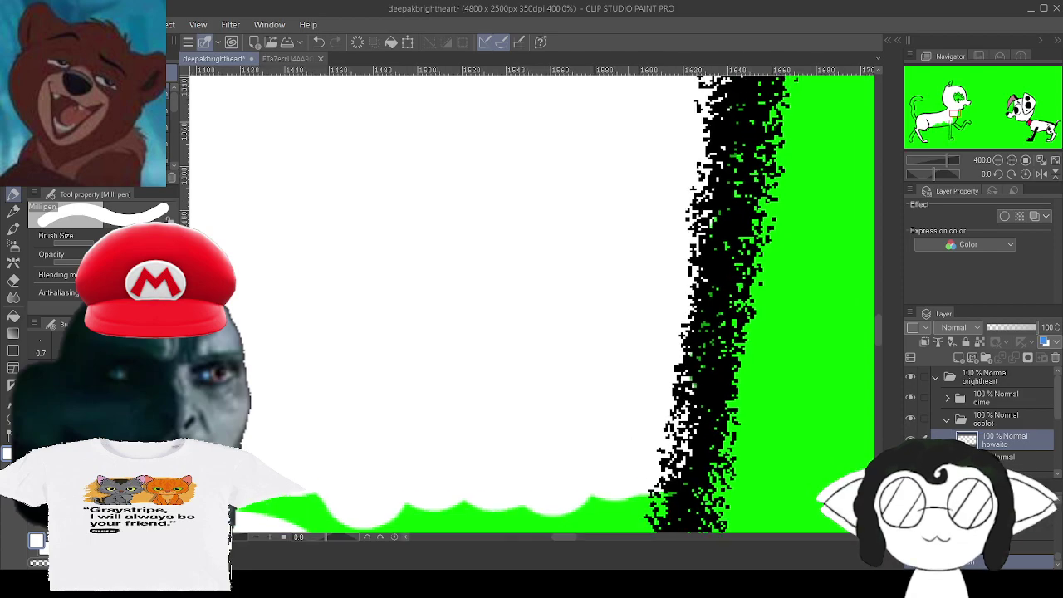
pyautogui.moveTo(366, 166)
pyautogui.mouseDown()
pyautogui.moveTo(374, 124)
pyautogui.moveTo(372, 135)
pyautogui.moveTo(225, 159)
pyautogui.moveTo(440, 192)
pyautogui.moveTo(451, 161)
pyautogui.moveTo(623, 142)
pyautogui.moveTo(622, 218)
pyautogui.moveTo(532, 451)
pyautogui.moveTo(506, 448)
pyautogui.moveTo(399, 503)
pyautogui.moveTo(470, 237)
pyautogui.moveTo(502, 345)
pyautogui.moveTo(484, 406)
pyautogui.moveTo(603, 80)
pyautogui.mouseUp()
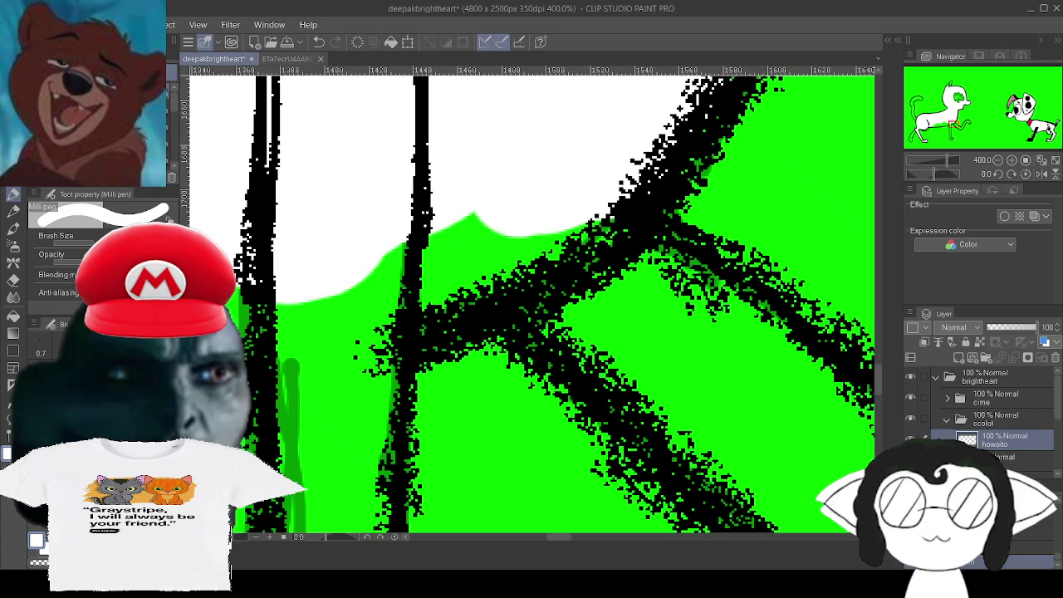
# Paint white along the underside of the chest, up to the outline where the front legs begin.
pyautogui.moveTo(455, 249)
pyautogui.mouseDown()
pyautogui.moveTo(414, 263)
pyautogui.moveTo(463, 253)
pyautogui.mouseUp()
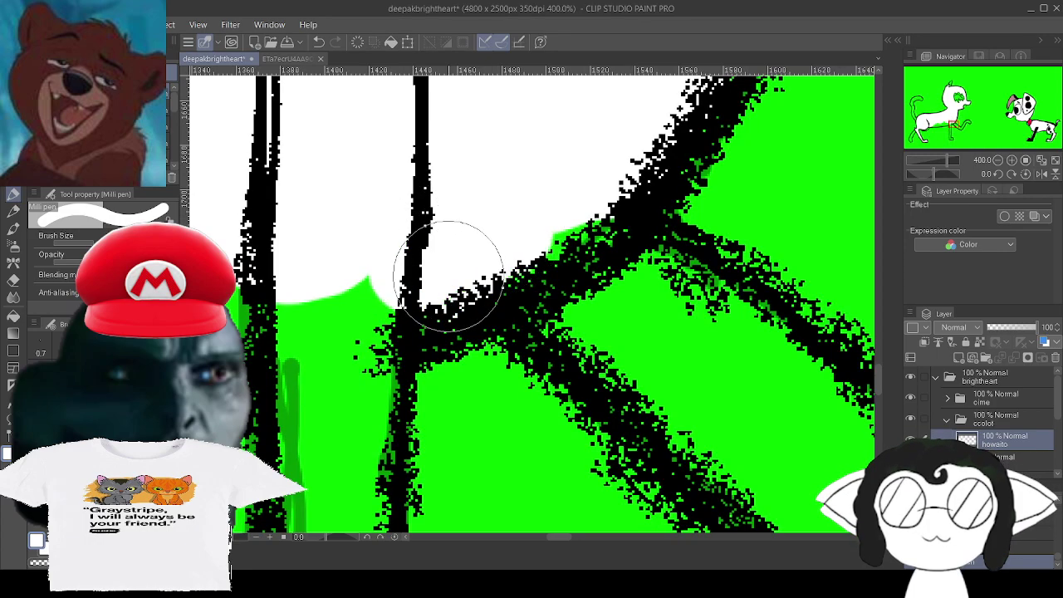
pyautogui.moveTo(538, 221); pyautogui.dragTo(587, 205)
pyautogui.moveTo(374, 286); pyautogui.dragTo(321, 274)
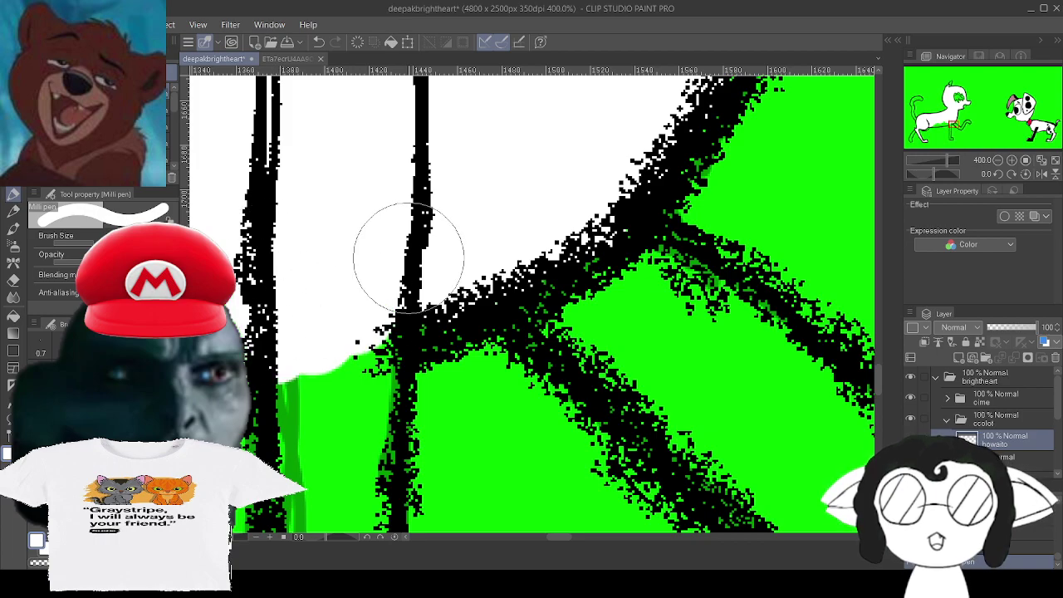
pyautogui.moveTo(340, 365)
pyautogui.mouseDown()
pyautogui.moveTo(324, 377)
pyautogui.moveTo(325, 408)
pyautogui.moveTo(349, 399)
pyautogui.moveTo(395, 136)
pyautogui.mouseUp()
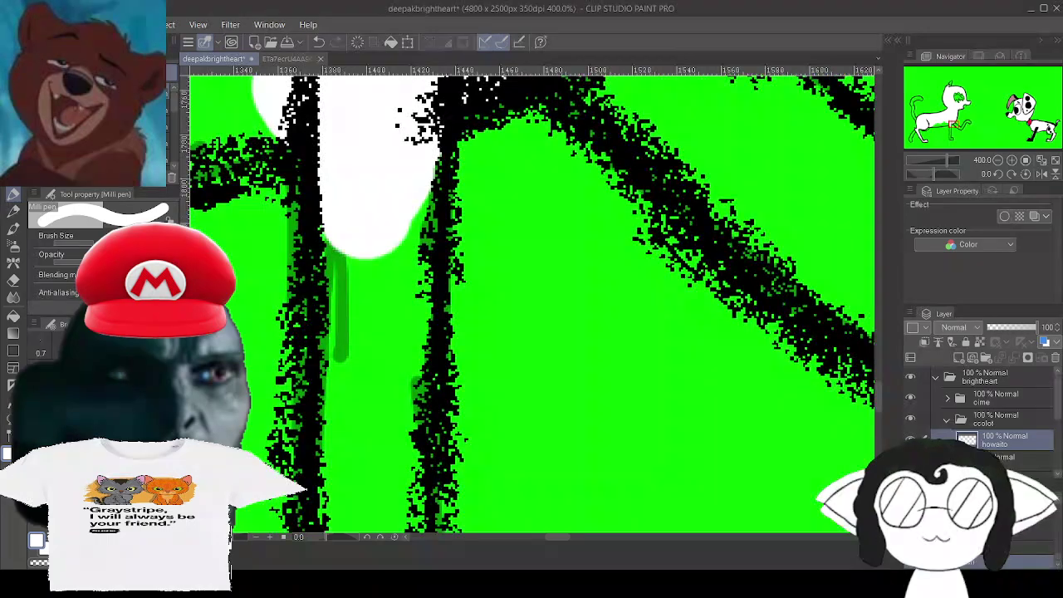
# Fill the straight front leg with white between its two outlines, working down toward the paw.
pyautogui.moveTo(371, 299)
pyautogui.mouseDown()
pyautogui.moveTo(368, 257)
pyautogui.moveTo(356, 332)
pyautogui.moveTo(359, 491)
pyautogui.moveTo(372, 463)
pyautogui.moveTo(389, 278)
pyautogui.mouseUp()
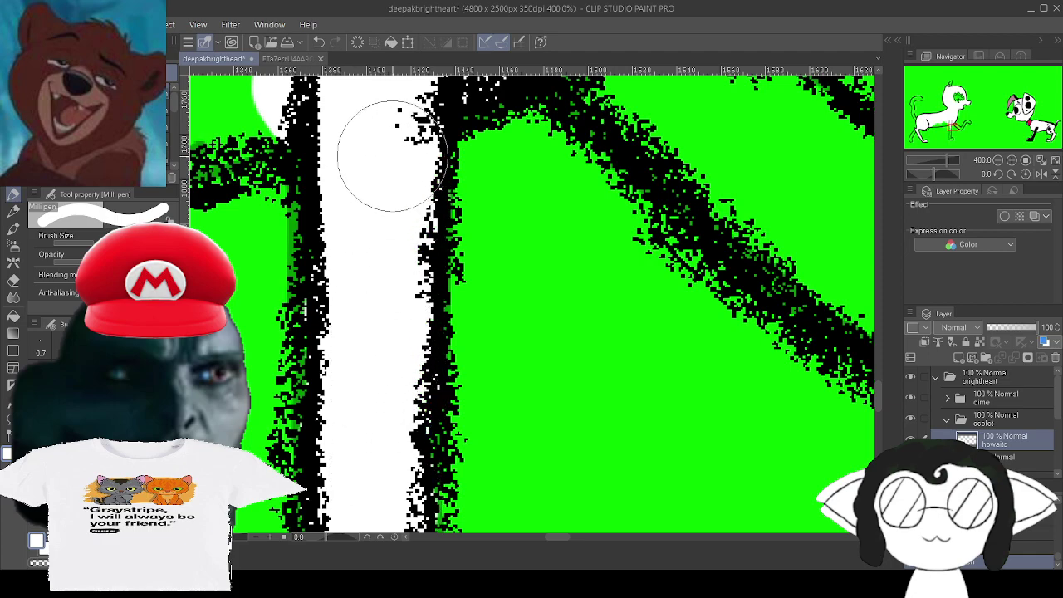
pyautogui.moveTo(362, 506)
pyautogui.mouseDown()
pyautogui.moveTo(399, 193)
pyautogui.moveTo(419, 150)
pyautogui.moveTo(420, 282)
pyautogui.moveTo(411, 266)
pyautogui.mouseUp()
pyautogui.moveTo(410, 304)
pyautogui.mouseDown()
pyautogui.moveTo(396, 492)
pyautogui.moveTo(434, 308)
pyautogui.mouseUp()
pyautogui.moveTo(419, 477)
pyautogui.mouseDown()
pyautogui.moveTo(457, 97)
pyautogui.moveTo(459, 127)
pyautogui.mouseUp()
# Fill the standing front paw with white, undoing a stray stroke, and join it to the white of the leg.
pyautogui.moveTo(598, 361)
pyautogui.mouseDown()
pyautogui.moveTo(582, 374)
pyautogui.moveTo(571, 344)
pyautogui.moveTo(550, 365)
pyautogui.moveTo(550, 405)
pyautogui.moveTo(586, 386)
pyautogui.moveTo(635, 403)
pyautogui.moveTo(612, 375)
pyautogui.moveTo(664, 417)
pyautogui.mouseUp()
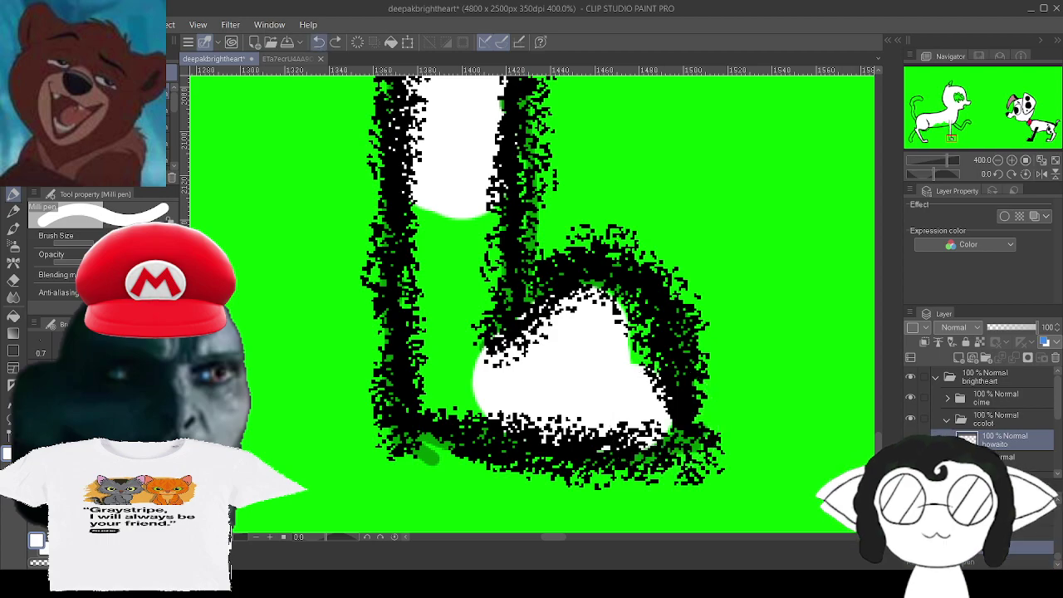
pyautogui.hotkey('ctrl', 'z')
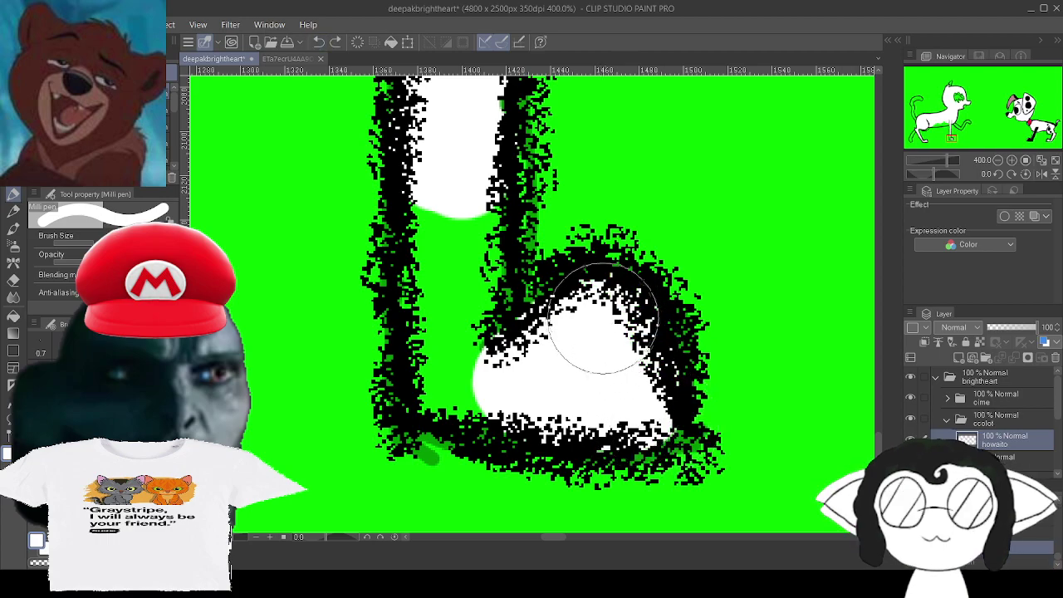
pyautogui.moveTo(501, 377)
pyautogui.mouseDown()
pyautogui.moveTo(419, 357)
pyautogui.moveTo(445, 243)
pyautogui.moveTo(458, 252)
pyautogui.moveTo(474, 372)
pyautogui.mouseUp()
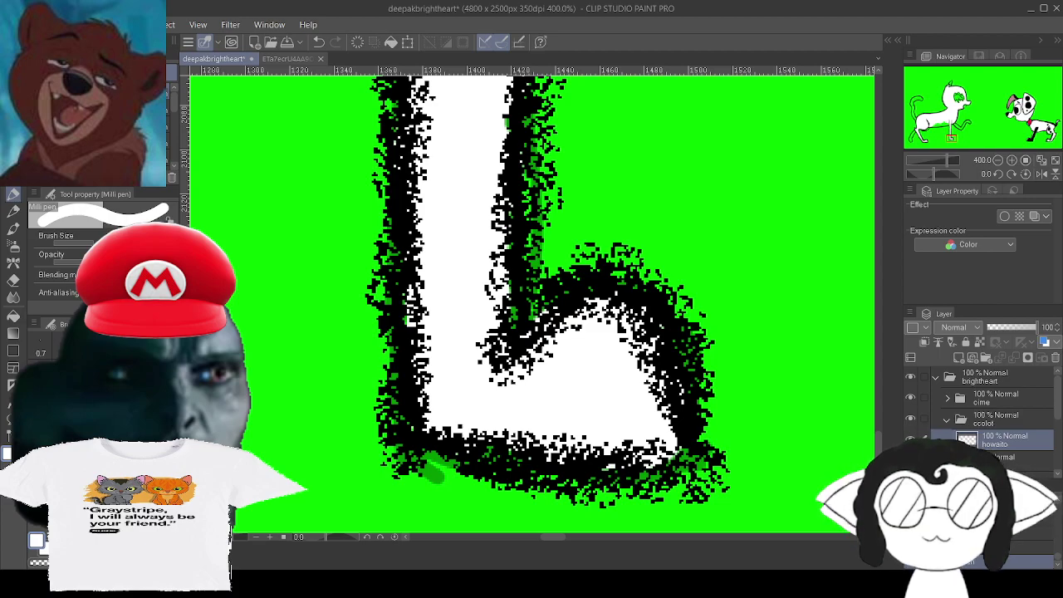
# Fill the raised front leg with white from the chest through the bent joint to the rounded paw.
pyautogui.moveTo(951, 138); pyautogui.dragTo(954, 128)
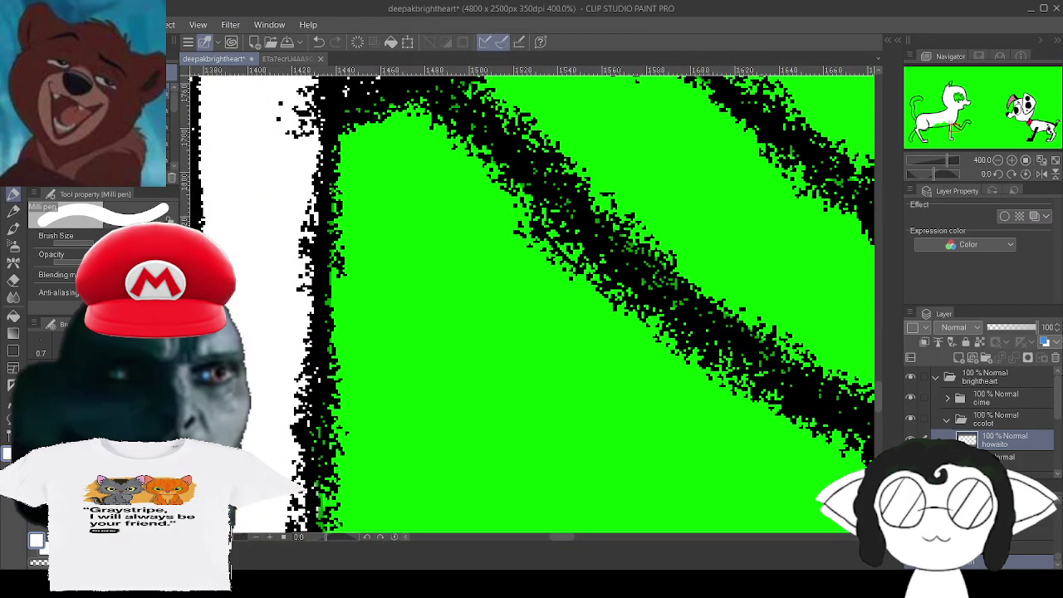
pyautogui.moveTo(954, 128); pyautogui.dragTo(956, 124)
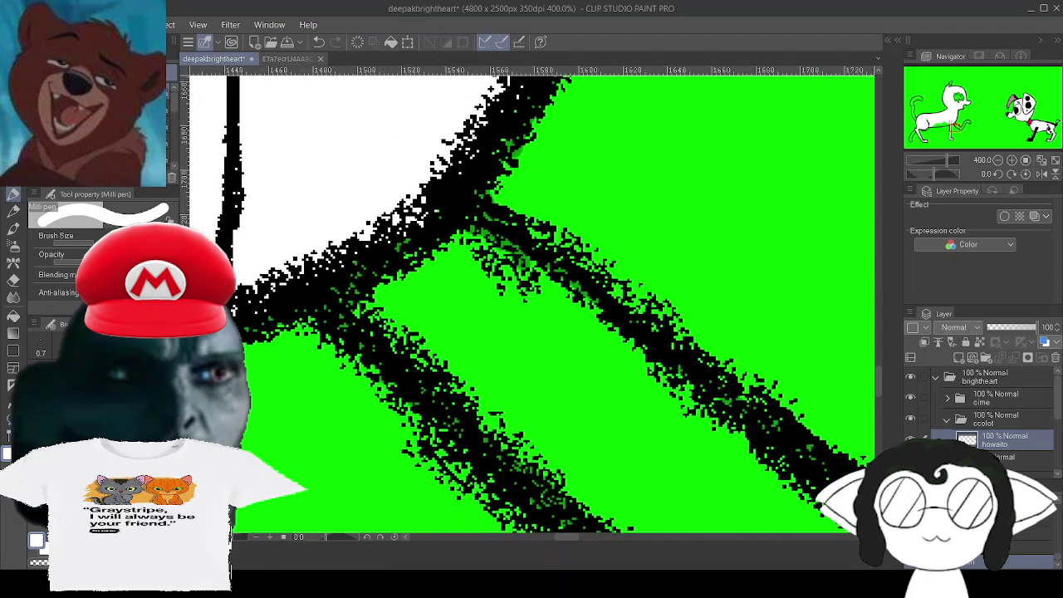
pyautogui.moveTo(416, 268)
pyautogui.mouseDown()
pyautogui.moveTo(367, 267)
pyautogui.moveTo(399, 281)
pyautogui.moveTo(429, 327)
pyautogui.moveTo(438, 290)
pyautogui.moveTo(460, 296)
pyautogui.moveTo(449, 282)
pyautogui.moveTo(483, 306)
pyautogui.moveTo(470, 285)
pyautogui.moveTo(501, 289)
pyautogui.moveTo(603, 376)
pyautogui.moveTo(595, 358)
pyautogui.moveTo(555, 328)
pyautogui.moveTo(572, 339)
pyautogui.moveTo(544, 378)
pyautogui.moveTo(500, 353)
pyautogui.moveTo(509, 352)
pyautogui.moveTo(500, 377)
pyautogui.moveTo(545, 425)
pyautogui.moveTo(518, 407)
pyautogui.moveTo(614, 446)
pyautogui.moveTo(630, 411)
pyautogui.moveTo(660, 414)
pyautogui.moveTo(705, 469)
pyautogui.moveTo(729, 465)
pyautogui.moveTo(645, 487)
pyautogui.moveTo(591, 478)
pyautogui.moveTo(544, 437)
pyautogui.mouseUp()
pyautogui.moveTo(548, 490)
pyautogui.mouseDown()
pyautogui.moveTo(428, 188)
pyautogui.moveTo(320, 245)
pyautogui.mouseUp()
pyautogui.moveTo(687, 305)
pyautogui.mouseDown()
pyautogui.moveTo(718, 279)
pyautogui.moveTo(700, 278)
pyautogui.moveTo(688, 297)
pyautogui.moveTo(672, 356)
pyautogui.moveTo(642, 392)
pyautogui.moveTo(498, 356)
pyautogui.moveTo(451, 296)
pyautogui.moveTo(598, 286)
pyautogui.moveTo(643, 308)
pyautogui.moveTo(502, 404)
pyautogui.moveTo(502, 451)
pyautogui.mouseUp()
pyautogui.moveTo(731, 133)
pyautogui.mouseDown()
pyautogui.moveTo(639, 349)
pyautogui.moveTo(612, 374)
pyautogui.moveTo(775, 136)
pyautogui.moveTo(643, 310)
pyautogui.moveTo(614, 366)
pyautogui.mouseUp()
pyautogui.moveTo(746, 225)
pyautogui.mouseDown()
pyautogui.moveTo(706, 214)
pyautogui.moveTo(648, 249)
pyautogui.moveTo(565, 349)
pyautogui.moveTo(612, 332)
pyautogui.moveTo(724, 234)
pyautogui.moveTo(783, 220)
pyautogui.moveTo(653, 217)
pyautogui.moveTo(435, 243)
pyautogui.mouseUp()
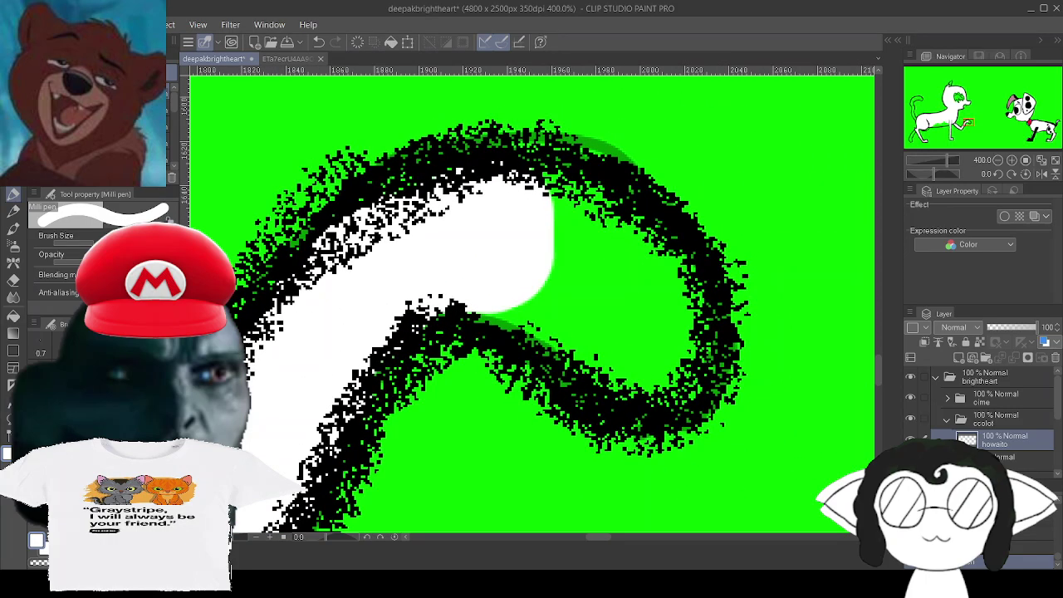
pyautogui.moveTo(568, 288)
pyautogui.mouseDown()
pyautogui.moveTo(536, 261)
pyautogui.moveTo(530, 289)
pyautogui.moveTo(450, 261)
pyautogui.moveTo(509, 225)
pyautogui.moveTo(588, 241)
pyautogui.moveTo(640, 291)
pyautogui.moveTo(635, 318)
pyautogui.moveTo(644, 309)
pyautogui.moveTo(662, 340)
pyautogui.moveTo(605, 327)
pyautogui.moveTo(534, 280)
pyautogui.mouseUp()
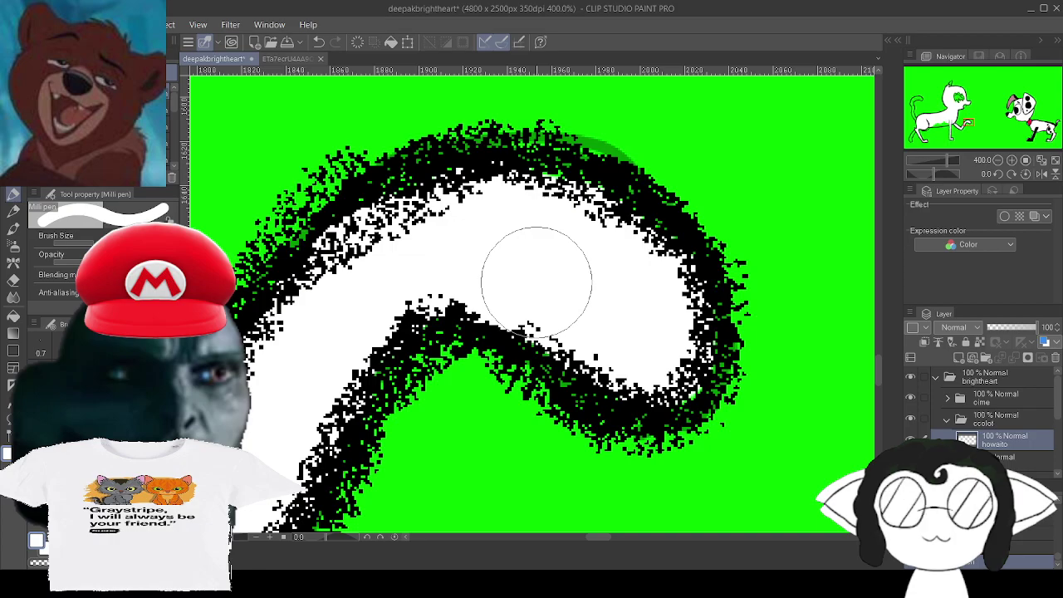
# Fill the gaps along the belly with white, from the standing front leg back to the hind thigh.
pyautogui.moveTo(536, 282); pyautogui.dragTo(855, 108)
pyautogui.moveTo(399, 373); pyautogui.dragTo(813, 241)
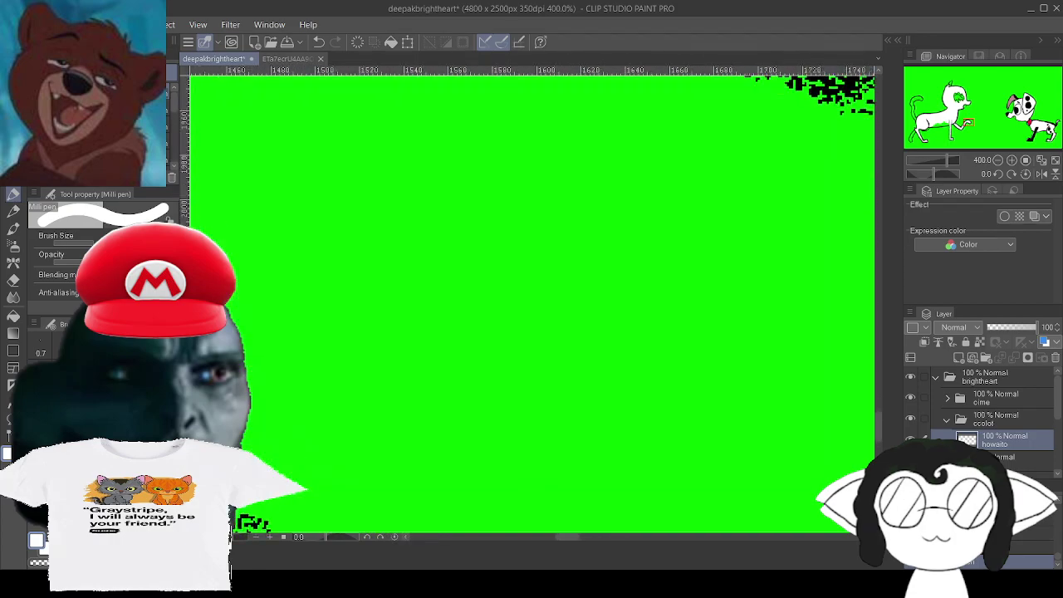
pyautogui.moveTo(274, 340); pyautogui.dragTo(871, 213)
pyautogui.moveTo(531, 79)
pyautogui.mouseDown()
pyautogui.moveTo(553, 532)
pyautogui.moveTo(551, 480)
pyautogui.mouseUp()
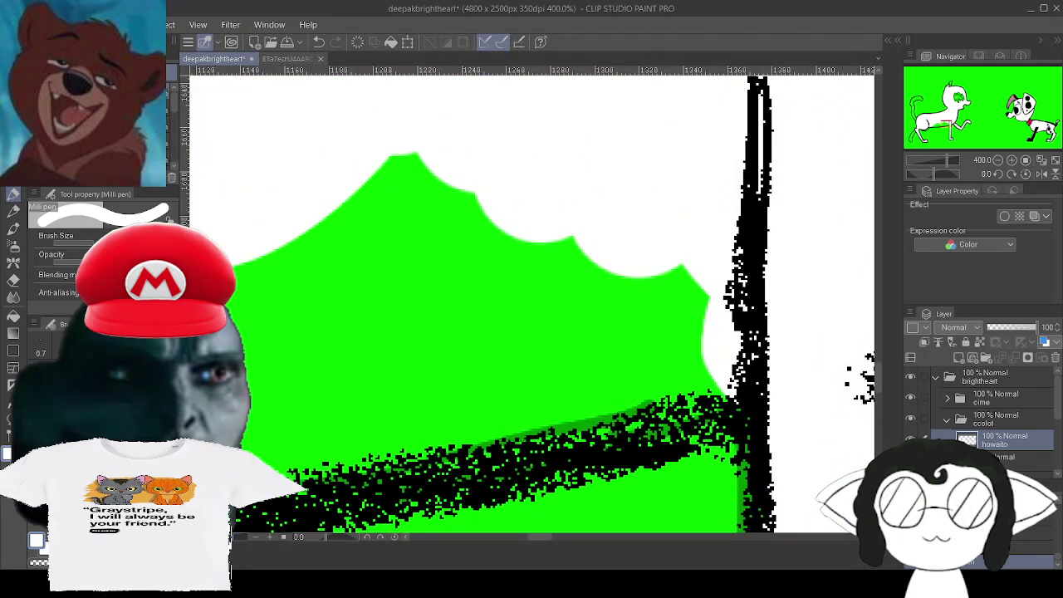
pyautogui.moveTo(589, 206)
pyautogui.mouseDown()
pyautogui.moveTo(574, 272)
pyautogui.moveTo(525, 216)
pyautogui.moveTo(570, 195)
pyautogui.moveTo(487, 261)
pyautogui.moveTo(440, 185)
pyautogui.moveTo(476, 175)
pyautogui.moveTo(407, 253)
pyautogui.moveTo(283, 224)
pyautogui.mouseUp()
pyautogui.moveTo(249, 380)
pyautogui.mouseDown()
pyautogui.moveTo(225, 432)
pyautogui.moveTo(206, 450)
pyautogui.moveTo(237, 440)
pyautogui.moveTo(278, 449)
pyautogui.moveTo(631, 368)
pyautogui.moveTo(684, 339)
pyautogui.moveTo(705, 352)
pyautogui.moveTo(527, 404)
pyautogui.moveTo(362, 407)
pyautogui.moveTo(334, 255)
pyautogui.moveTo(313, 358)
pyautogui.moveTo(406, 251)
pyautogui.moveTo(524, 275)
pyautogui.moveTo(403, 353)
pyautogui.moveTo(486, 318)
pyautogui.moveTo(691, 268)
pyautogui.mouseUp()
pyautogui.moveTo(220, 340)
pyautogui.mouseDown()
pyautogui.moveTo(706, 194)
pyautogui.moveTo(718, 252)
pyautogui.mouseUp()
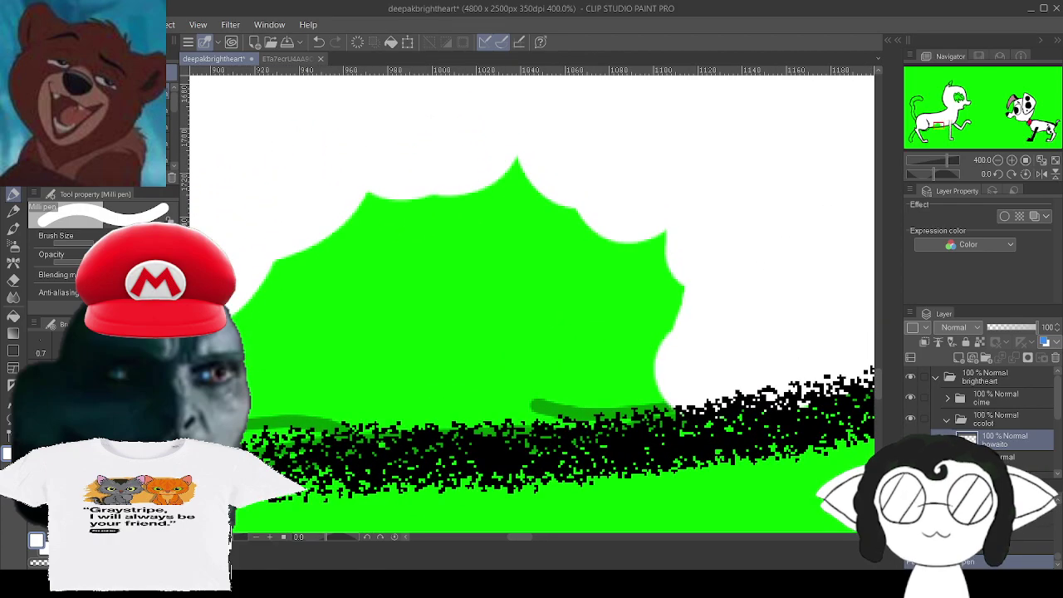
pyautogui.moveTo(654, 204)
pyautogui.mouseDown()
pyautogui.moveTo(650, 233)
pyautogui.moveTo(694, 234)
pyautogui.moveTo(696, 324)
pyautogui.moveTo(681, 332)
pyautogui.moveTo(695, 366)
pyautogui.moveTo(664, 382)
pyautogui.moveTo(265, 405)
pyautogui.mouseUp()
pyautogui.moveTo(237, 370)
pyautogui.mouseDown()
pyautogui.moveTo(404, 177)
pyautogui.moveTo(612, 237)
pyautogui.moveTo(605, 301)
pyautogui.moveTo(329, 294)
pyautogui.moveTo(524, 256)
pyautogui.moveTo(553, 325)
pyautogui.moveTo(520, 287)
pyautogui.mouseUp()
pyautogui.moveTo(274, 332); pyautogui.dragTo(802, 296)
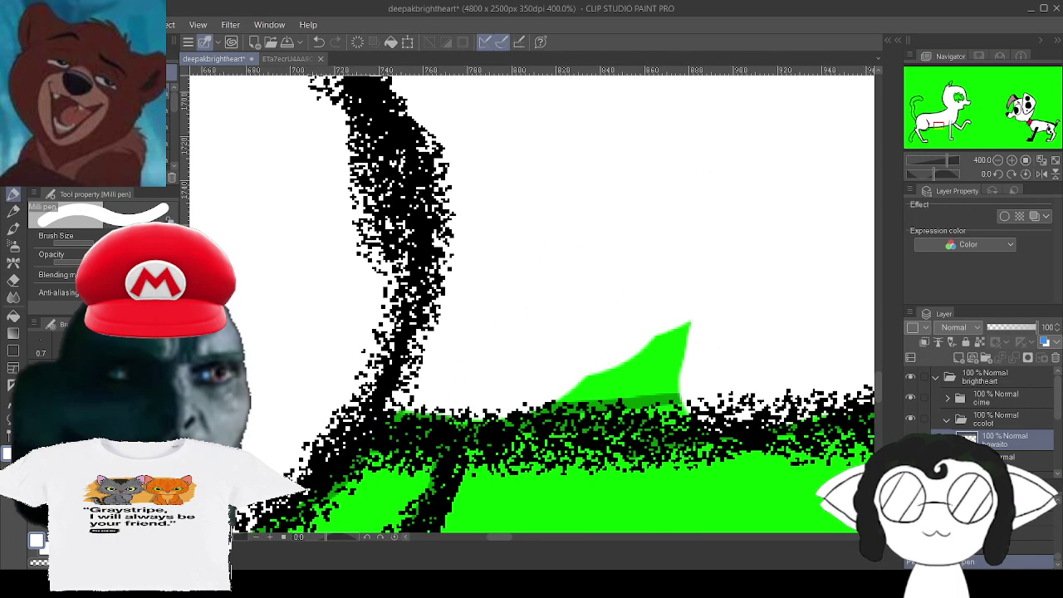
pyautogui.moveTo(674, 304)
pyautogui.mouseDown()
pyautogui.moveTo(631, 332)
pyautogui.moveTo(705, 356)
pyautogui.moveTo(689, 368)
pyautogui.moveTo(549, 355)
pyautogui.mouseUp()
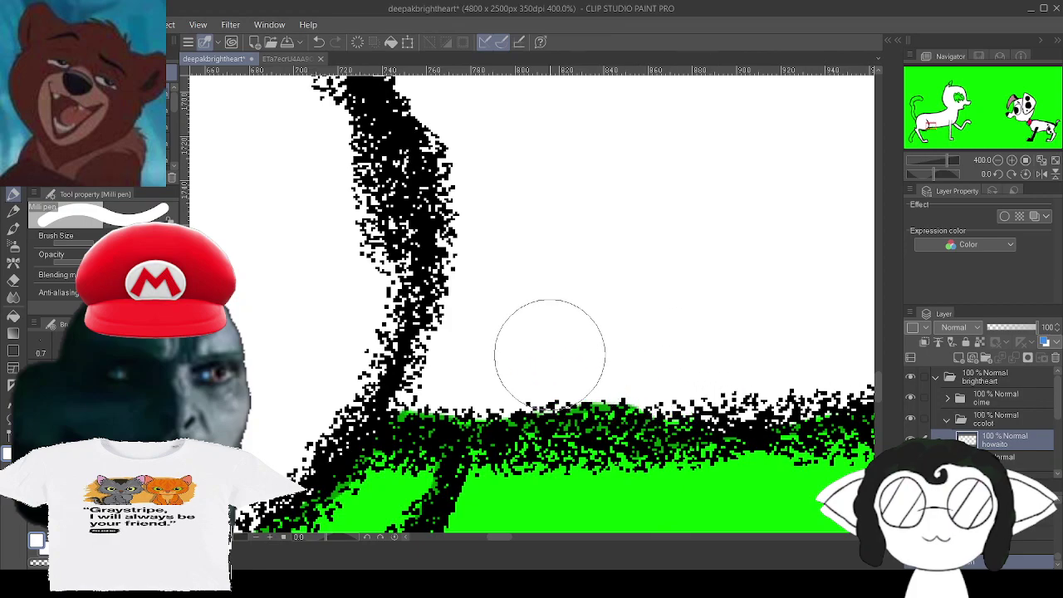
# Examine the whole cat from the hind legs to the head for areas missing the white base.
pyautogui.hscroll(-2, 548, 351)
pyautogui.scroll(-1, 548, 351)
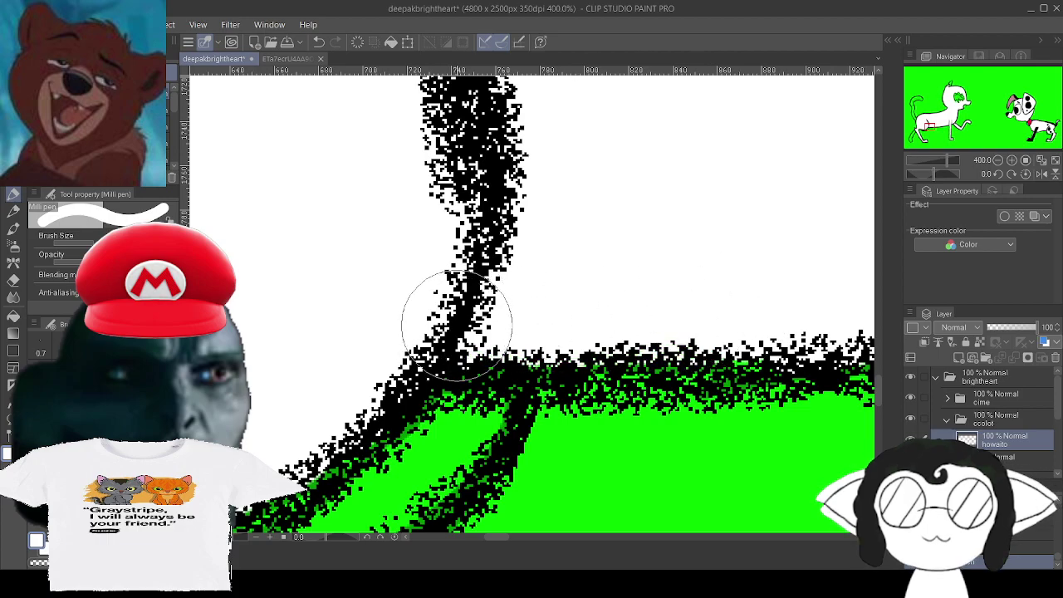
pyautogui.scroll(-6, 457, 324)
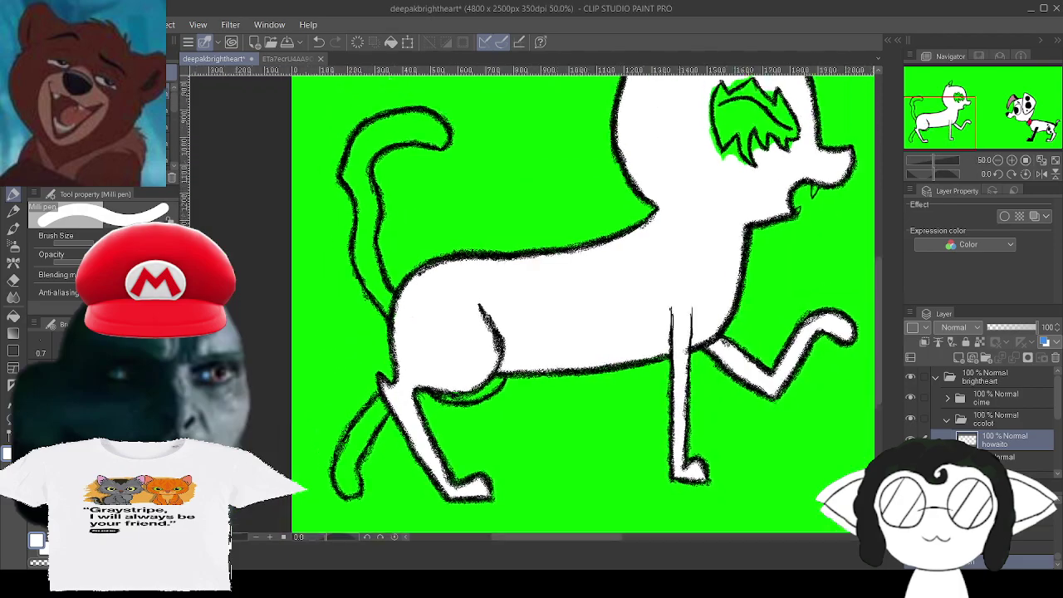
pyautogui.moveTo(581, 299)
pyautogui.mouseDown()
pyautogui.moveTo(477, 293)
pyautogui.moveTo(535, 337)
pyautogui.moveTo(494, 396)
pyautogui.moveTo(413, 365)
pyautogui.moveTo(410, 275)
pyautogui.moveTo(399, 266)
pyautogui.moveTo(420, 351)
pyautogui.moveTo(834, 438)
pyautogui.moveTo(593, 9)
pyautogui.mouseUp()
pyautogui.scroll(5, 581, 299)
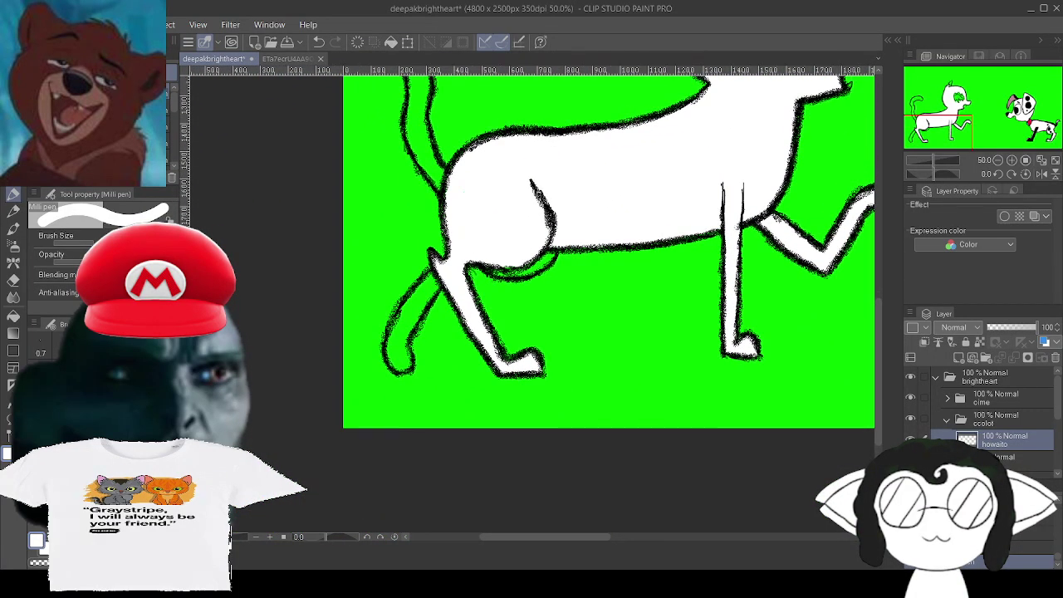
pyautogui.moveTo(689, 78); pyautogui.dragTo(509, 382)
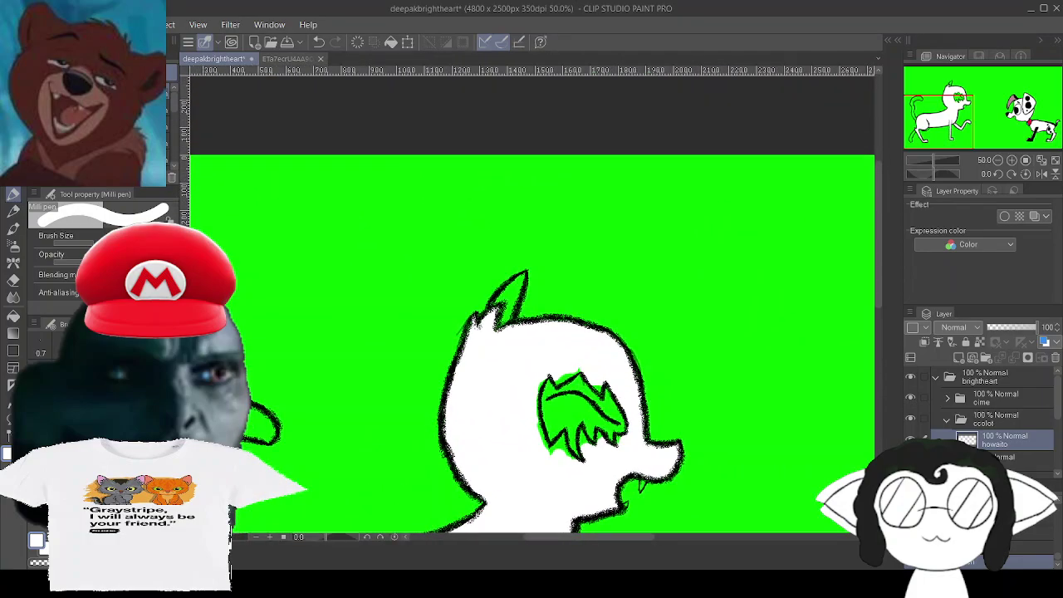
pyautogui.scroll(3, 508, 374)
pyautogui.scroll(3, 581, 315)
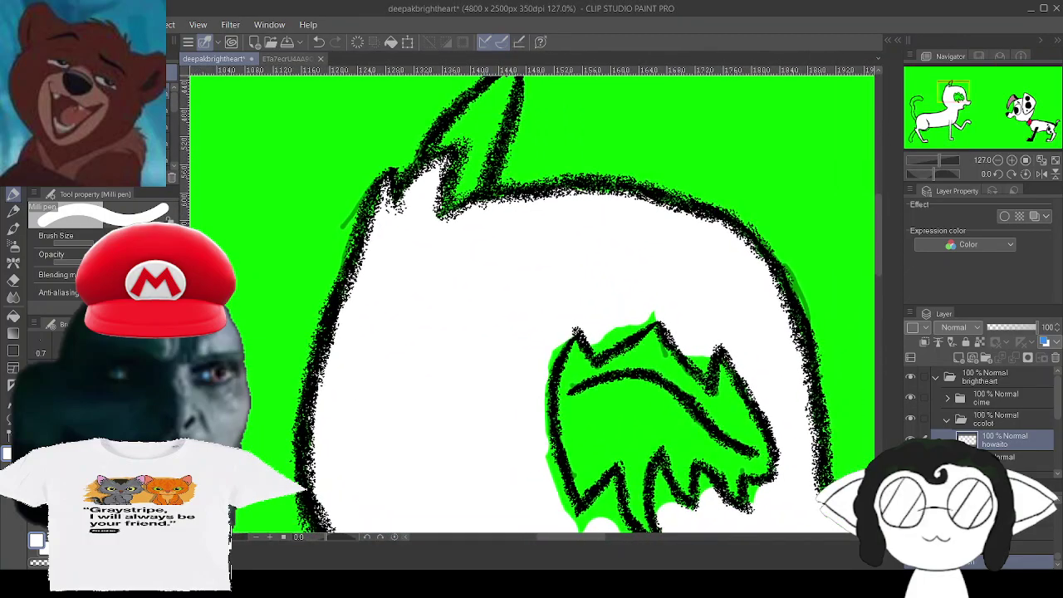
# Fill the upper fang with white using a small brush and clean up around its tip with the eraser.
pyautogui.moveTo(614, 357); pyautogui.dragTo(520, 213)
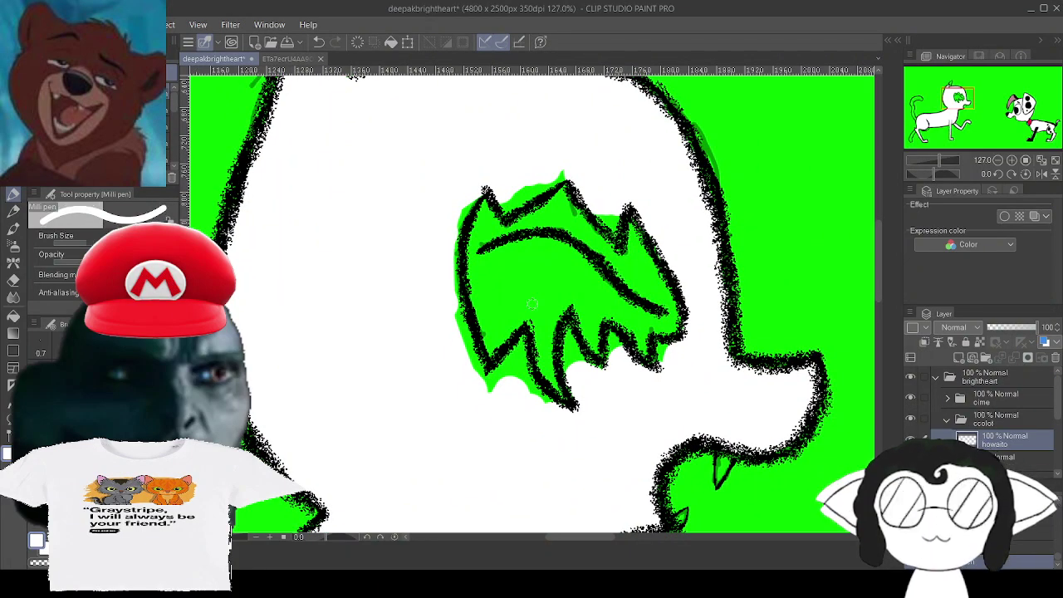
pyautogui.scroll(5, 755, 390)
pyautogui.moveTo(581, 465); pyautogui.dragTo(575, 174)
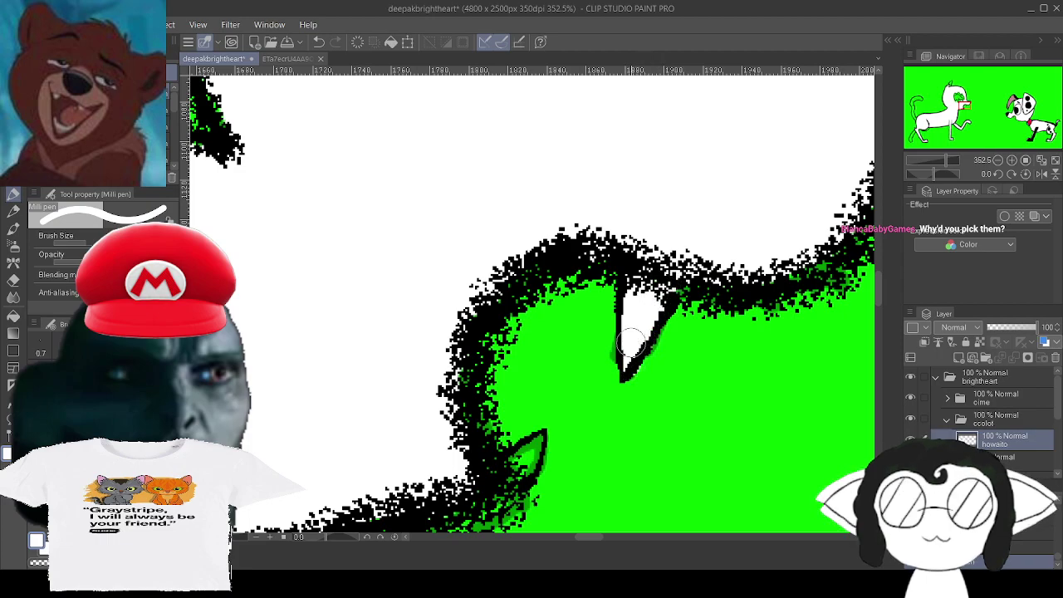
pyautogui.press('e')
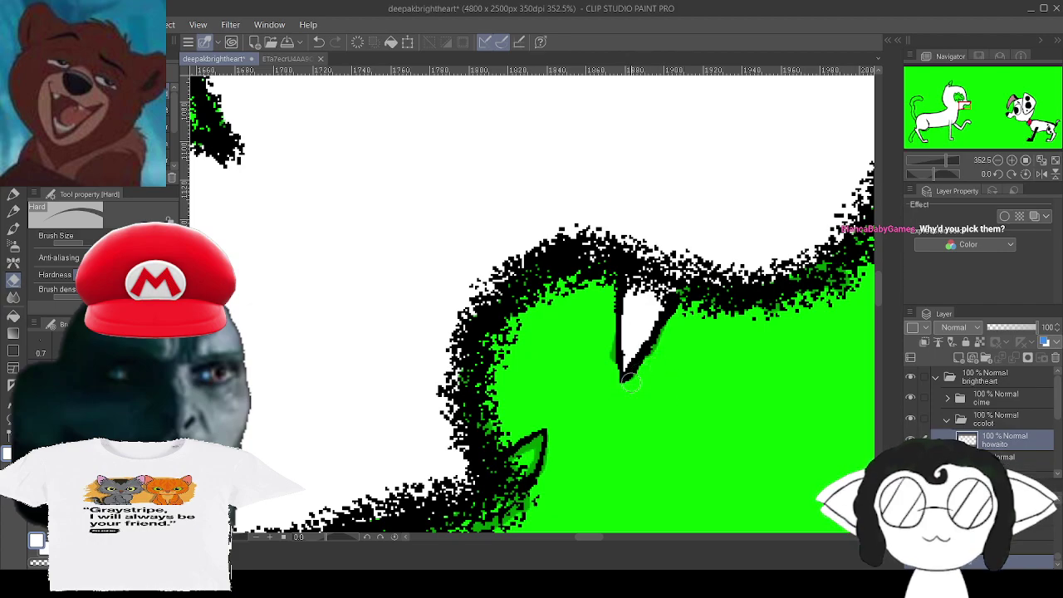
pyautogui.press('p')
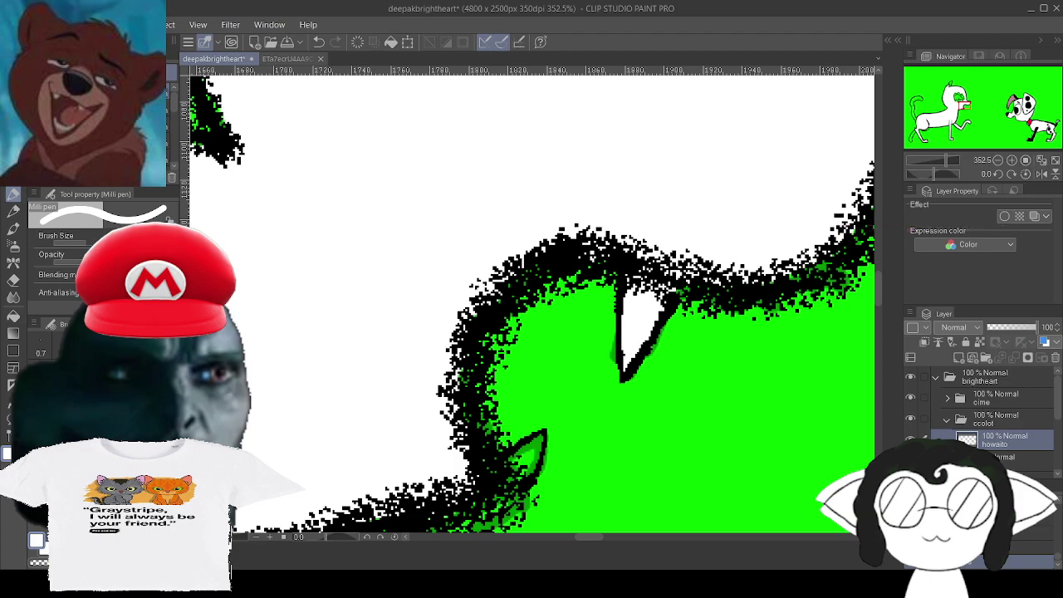
# Fill the lower tooth with white and erase the paint spilling past its tip.
pyautogui.moveTo(502, 475); pyautogui.dragTo(515, 465)
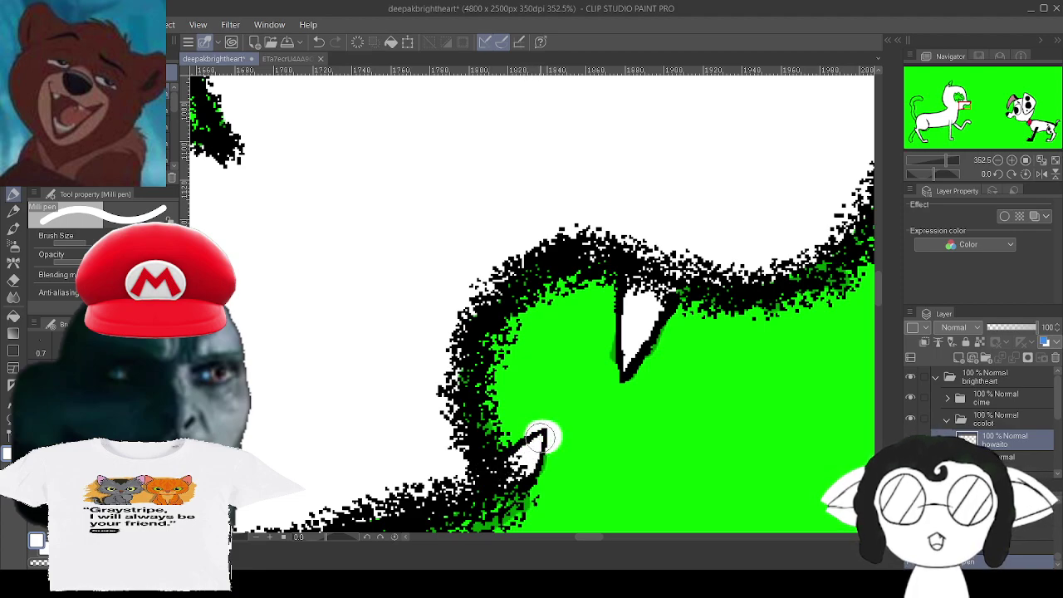
pyautogui.press('e')
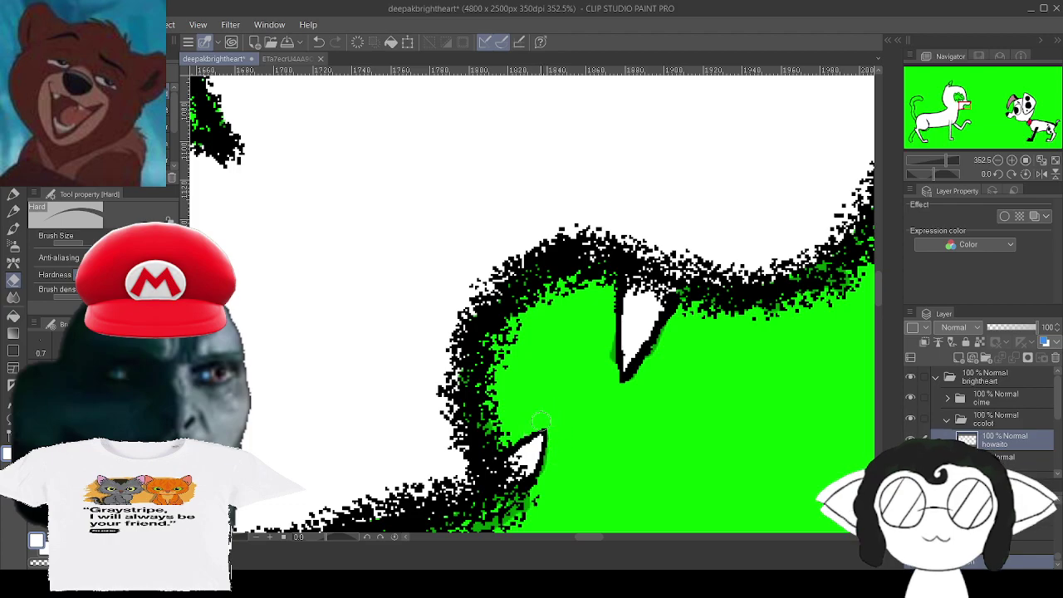
pyautogui.moveTo(541, 411); pyautogui.dragTo(465, 409)
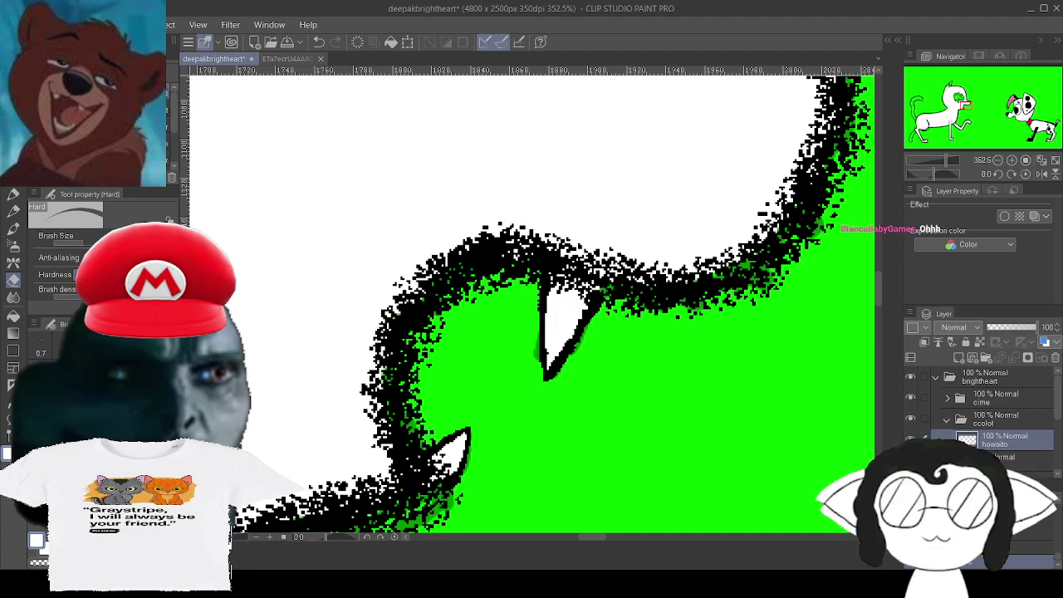
# Fill the gaps beneath the jagged lower edge of the eye patch with white.
pyautogui.moveTo(392, 440); pyautogui.dragTo(675, 280)
pyautogui.scroll(-6, 675, 287)
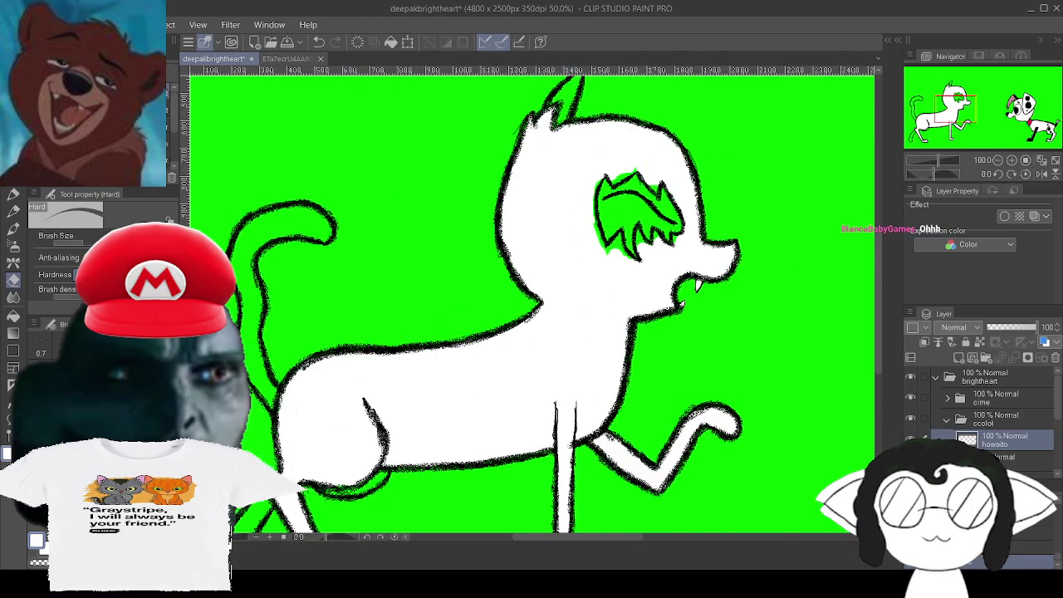
pyautogui.moveTo(675, 324); pyautogui.dragTo(632, 368)
pyautogui.hotkey('ctrl', '+')
pyautogui.hotkey('ctrl', '+')
pyautogui.hotkey('ctrl', '+')
pyautogui.hotkey('ctrl', '+')
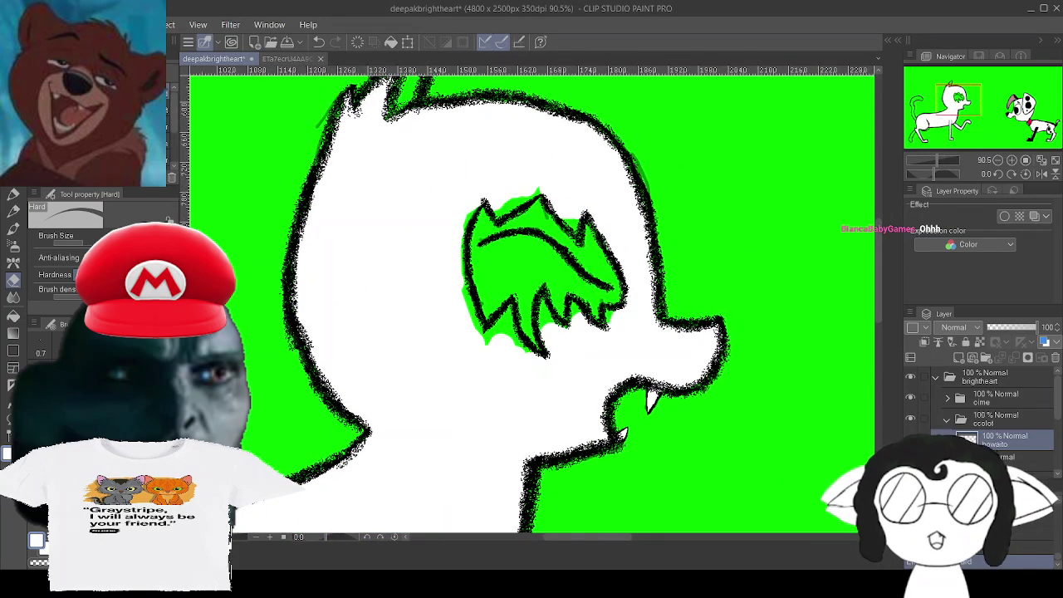
pyautogui.hotkey('ctrl', '+')
pyautogui.hotkey('ctrl', '+')
pyautogui.hotkey('ctrl', '+')
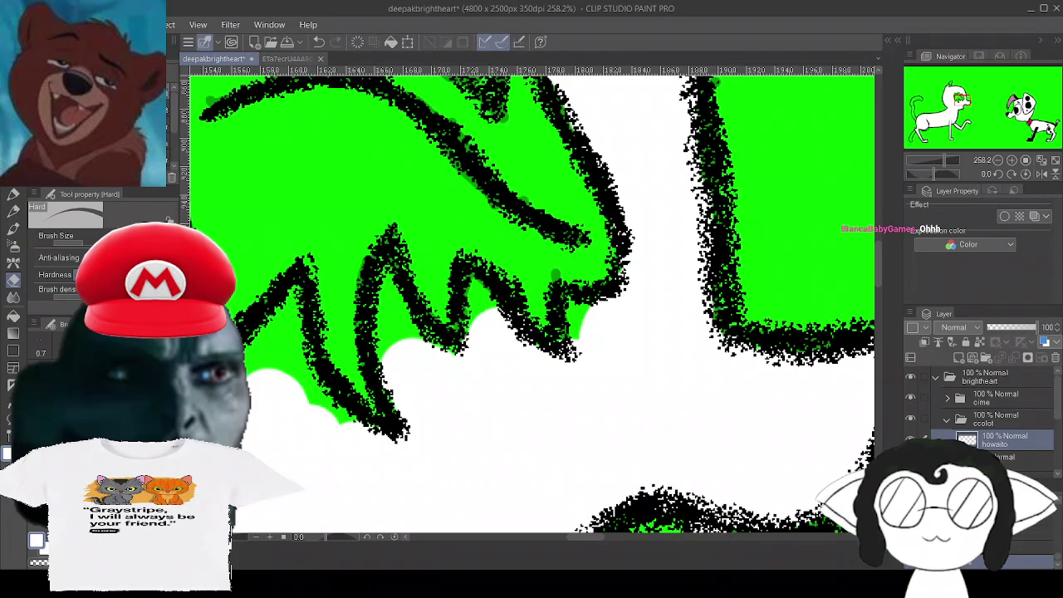
pyautogui.press('p')
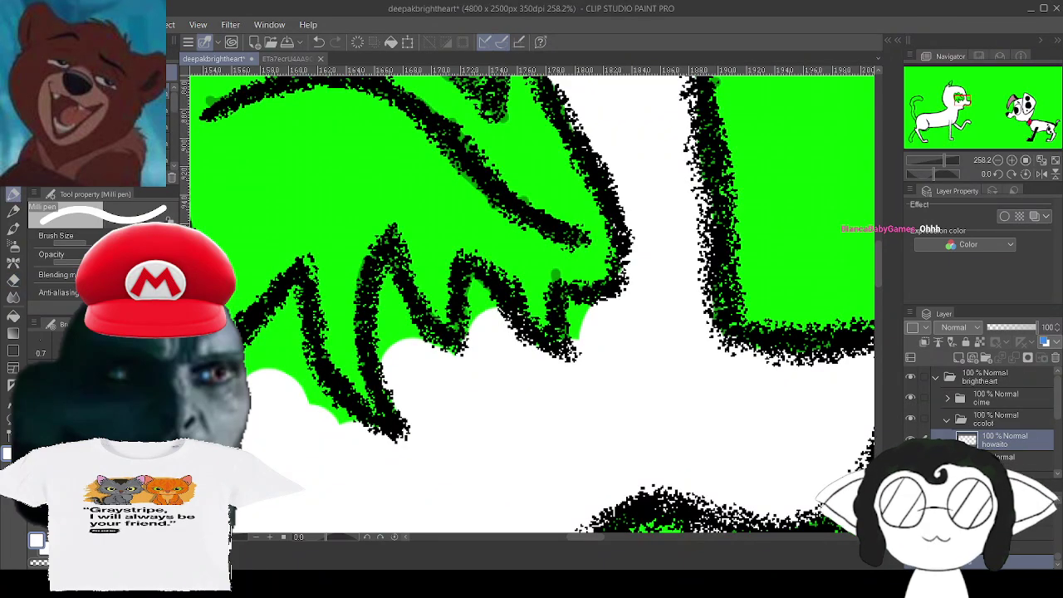
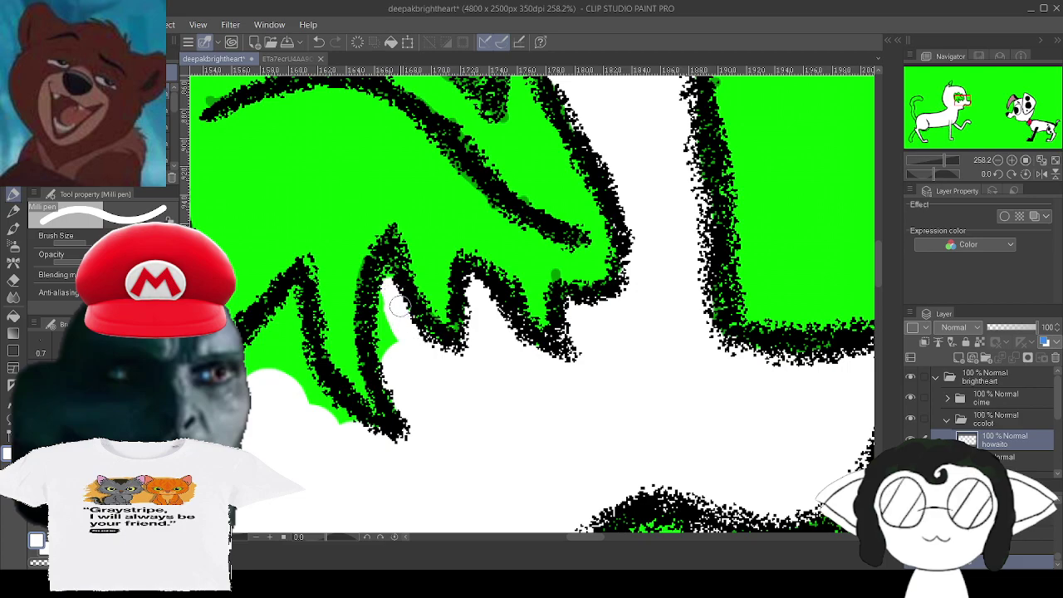
pyautogui.moveTo(382, 285); pyautogui.dragTo(389, 357)
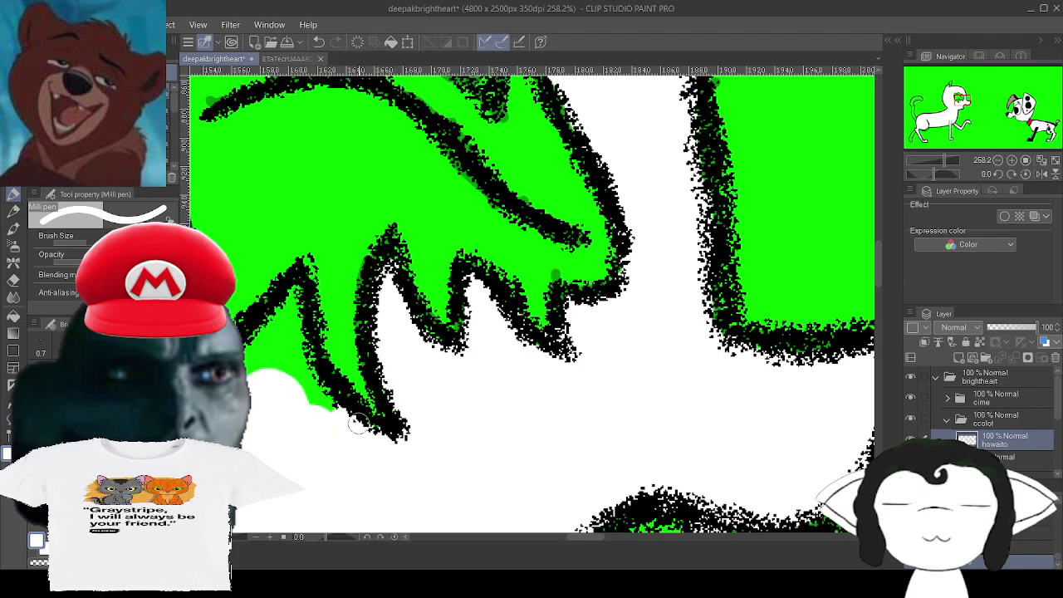
pyautogui.moveTo(353, 445)
pyautogui.mouseDown()
pyautogui.moveTo(310, 390)
pyautogui.moveTo(357, 426)
pyautogui.mouseUp()
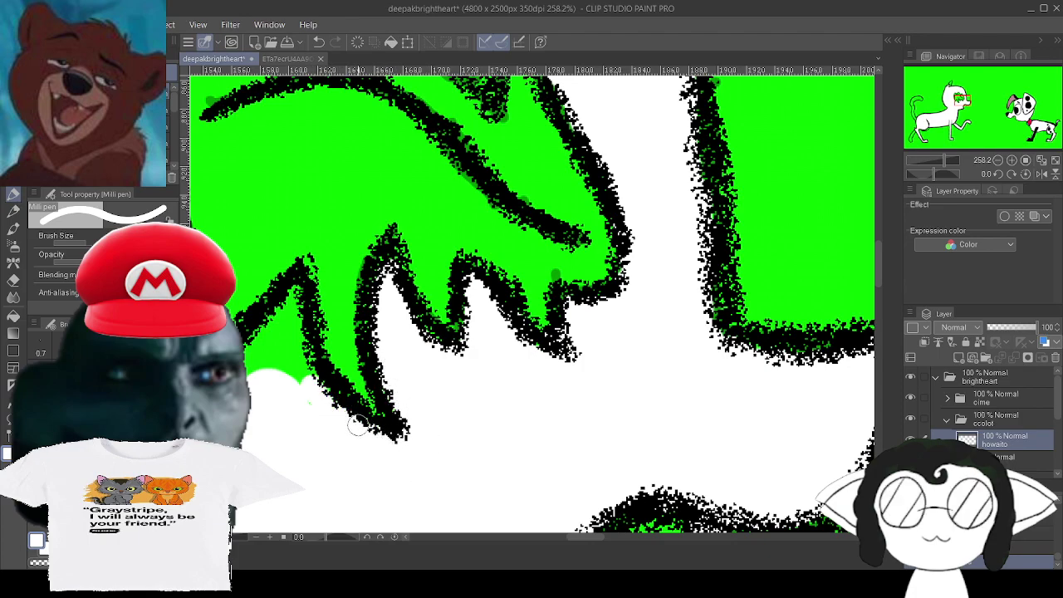
pyautogui.moveTo(318, 389)
pyautogui.mouseDown()
pyautogui.moveTo(330, 432)
pyautogui.moveTo(330, 410)
pyautogui.moveTo(297, 357)
pyautogui.moveTo(296, 292)
pyautogui.moveTo(257, 337)
pyautogui.moveTo(249, 379)
pyautogui.moveTo(282, 339)
pyautogui.moveTo(285, 365)
pyautogui.mouseUp()
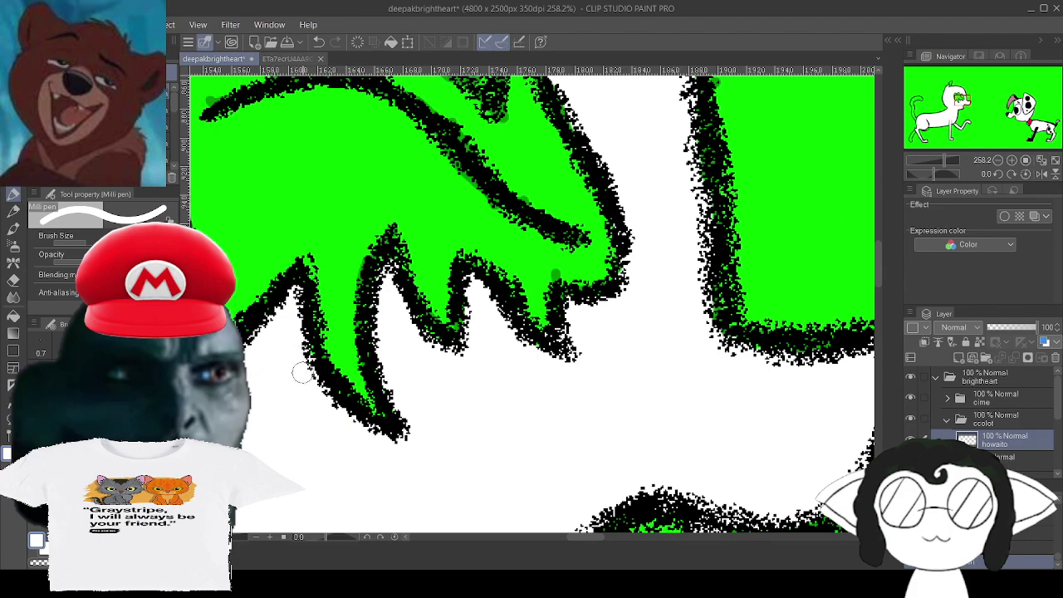
# Fill the remaining gaps along the rear and spiky upper edges of the eye patch with white.
pyautogui.moveTo(303, 353)
pyautogui.mouseDown()
pyautogui.moveTo(630, 396)
pyautogui.moveTo(614, 426)
pyautogui.mouseUp()
pyautogui.moveTo(469, 315)
pyautogui.mouseDown()
pyautogui.moveTo(483, 357)
pyautogui.moveTo(481, 319)
pyautogui.moveTo(517, 427)
pyautogui.moveTo(500, 377)
pyautogui.mouseUp()
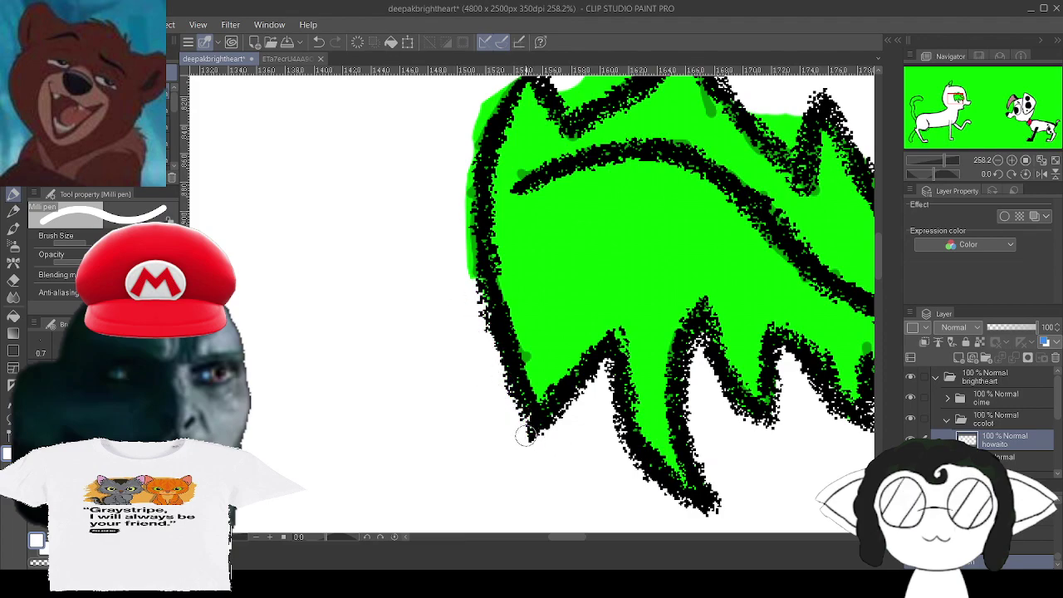
pyautogui.moveTo(475, 257)
pyautogui.mouseDown()
pyautogui.moveTo(473, 282)
pyautogui.moveTo(462, 207)
pyautogui.moveTo(487, 86)
pyautogui.moveTo(387, 272)
pyautogui.moveTo(408, 266)
pyautogui.mouseUp()
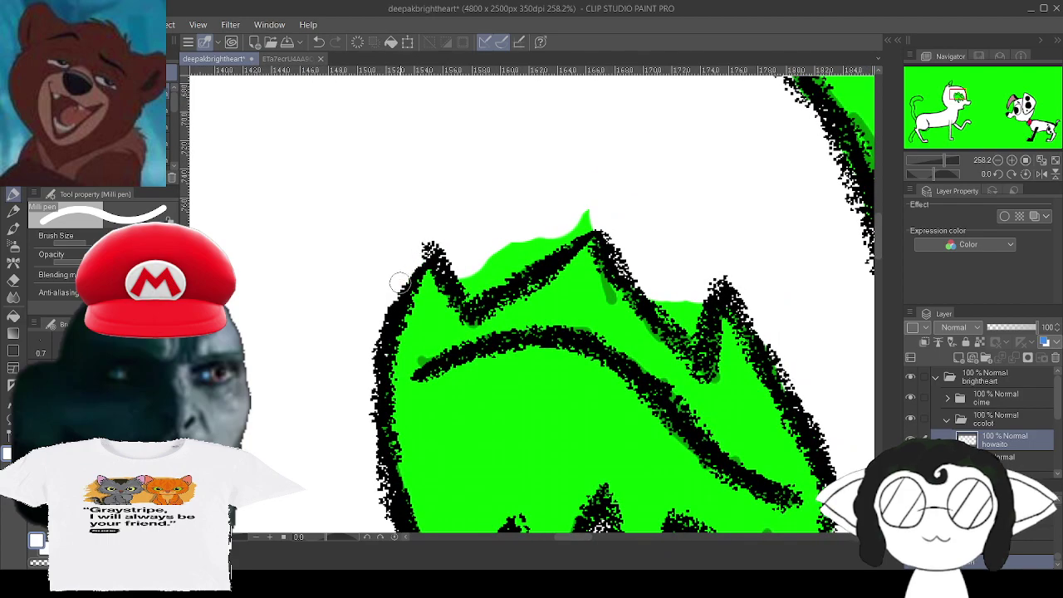
pyautogui.moveTo(470, 246)
pyautogui.mouseDown()
pyautogui.moveTo(472, 293)
pyautogui.moveTo(517, 263)
pyautogui.moveTo(482, 291)
pyautogui.moveTo(610, 215)
pyautogui.moveTo(536, 231)
pyautogui.mouseUp()
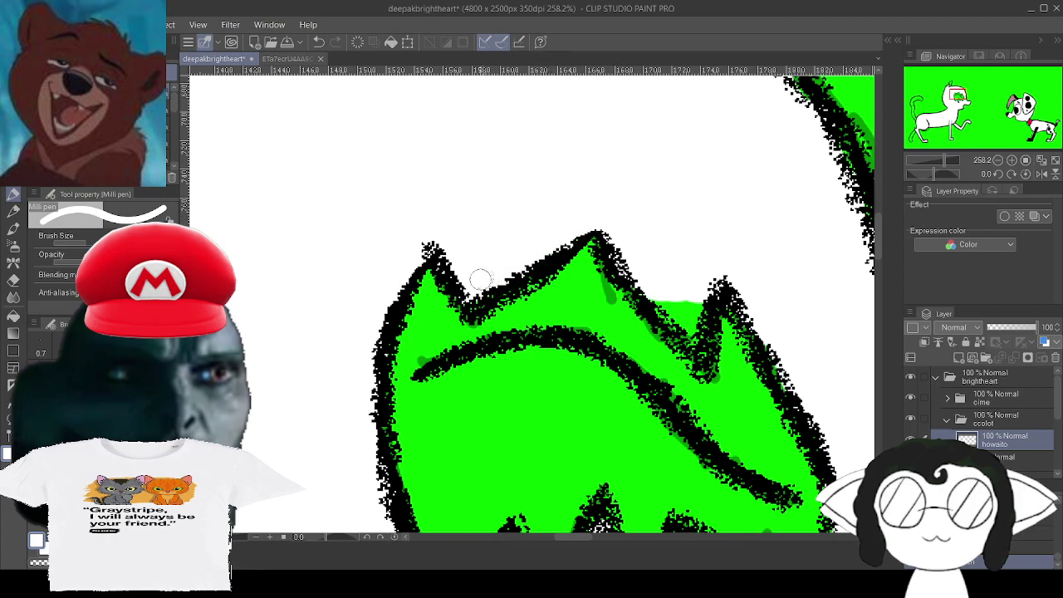
pyautogui.moveTo(701, 289)
pyautogui.mouseDown()
pyautogui.moveTo(692, 338)
pyautogui.moveTo(655, 302)
pyautogui.moveTo(688, 297)
pyautogui.mouseUp()
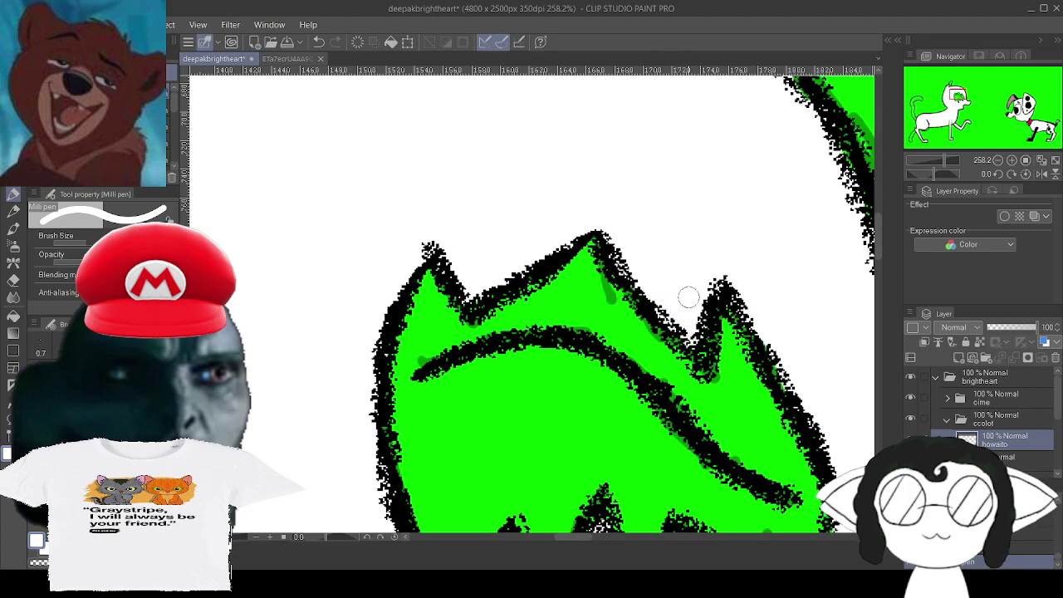
pyautogui.moveTo(825, 393); pyautogui.dragTo(707, 344)
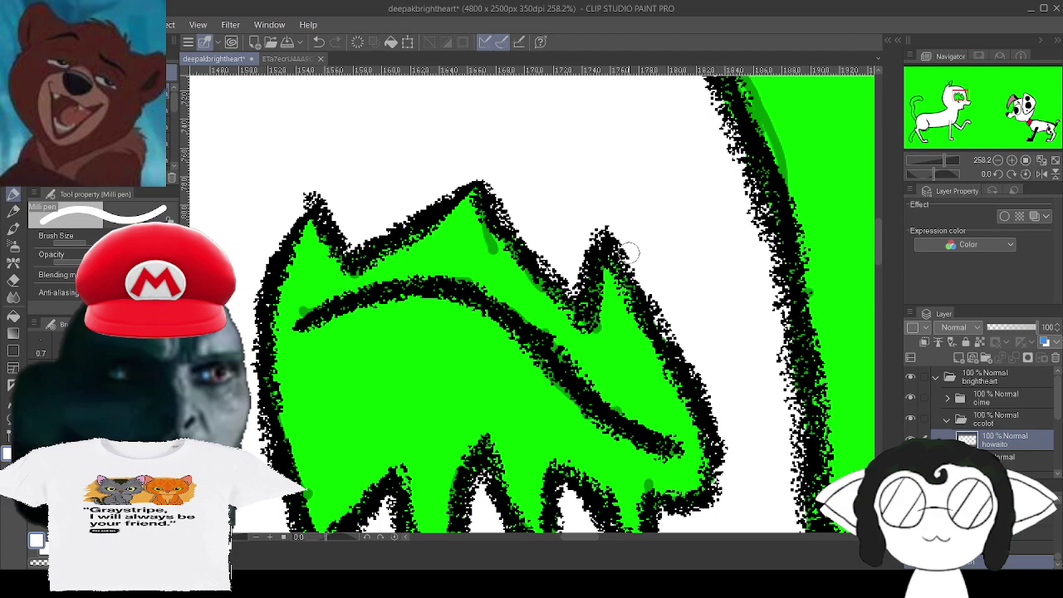
pyautogui.moveTo(628, 254)
pyautogui.mouseDown()
pyautogui.moveTo(667, 263)
pyautogui.moveTo(677, 156)
pyautogui.mouseUp()
# Create a new layer named orenji above howaito and choose a dark orange drawing color.
pyautogui.moveTo(623, 490); pyautogui.dragTo(397, 303)
pyautogui.moveTo(532, 166); pyautogui.dragTo(469, 413)
pyautogui.moveTo(357, 108); pyautogui.dragTo(806, 281)
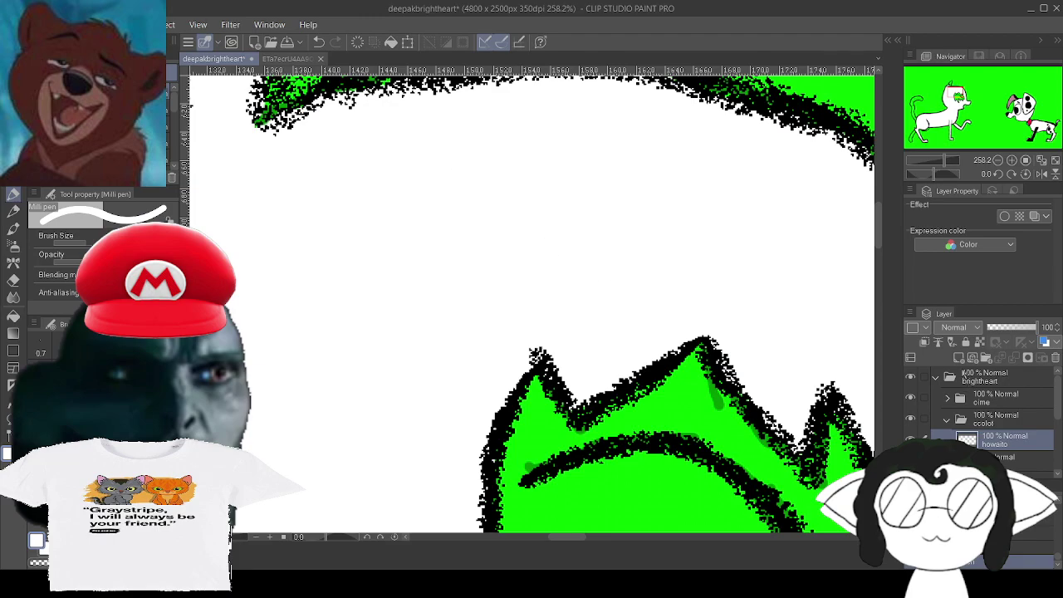
pyautogui.click(957, 358)
pyautogui.press('Return')
pyautogui.moveTo(123, 483)
pyautogui.mouseDown()
pyautogui.moveTo(151, 451)
pyautogui.moveTo(142, 440)
pyautogui.mouseUp()
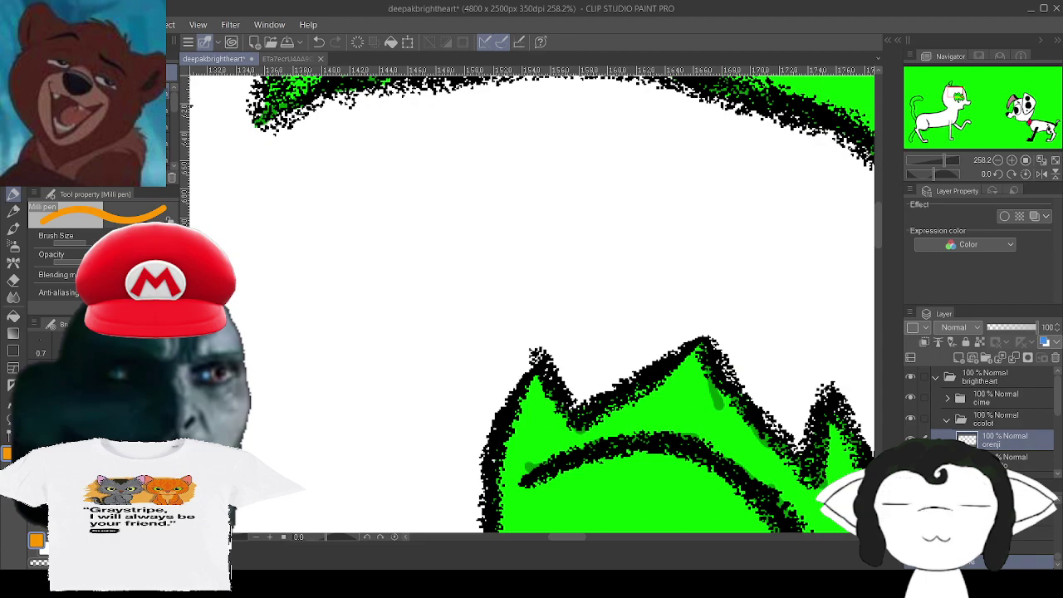
pyautogui.click(127, 477)
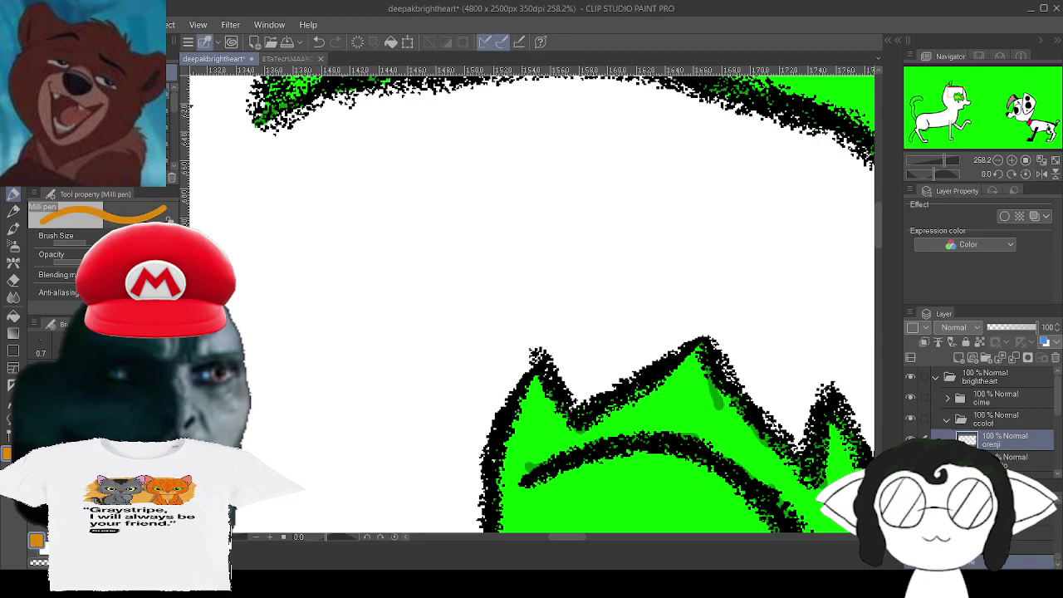
pyautogui.moveTo(141, 441); pyautogui.dragTo(136, 437)
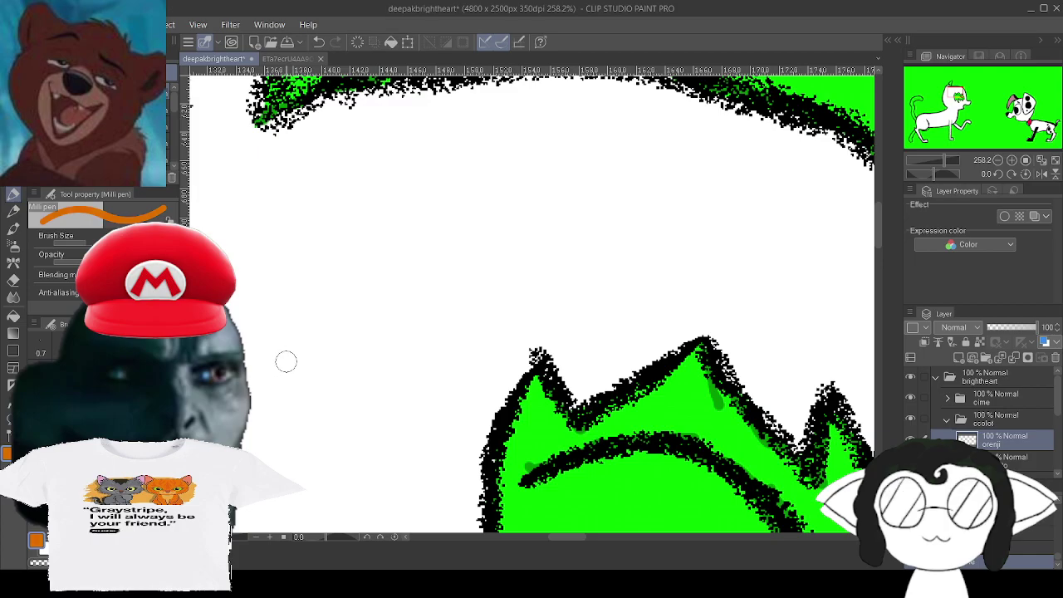
# Fill the cat's pointed ear with dark orange and touch up the gap at its base with white.
pyautogui.moveTo(320, 85); pyautogui.dragTo(510, 373)
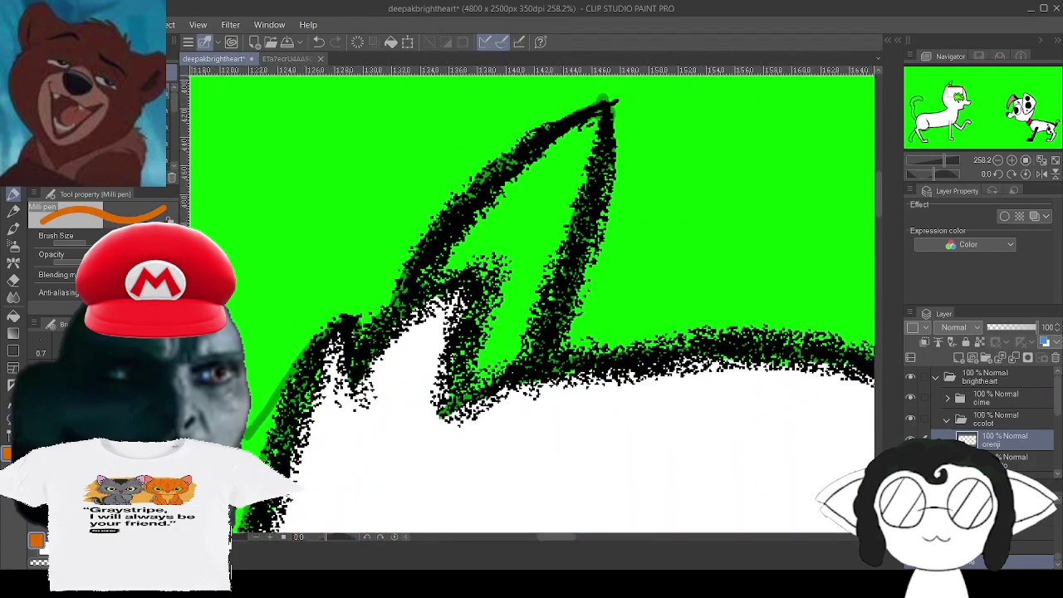
pyautogui.scroll(3, 272, 375)
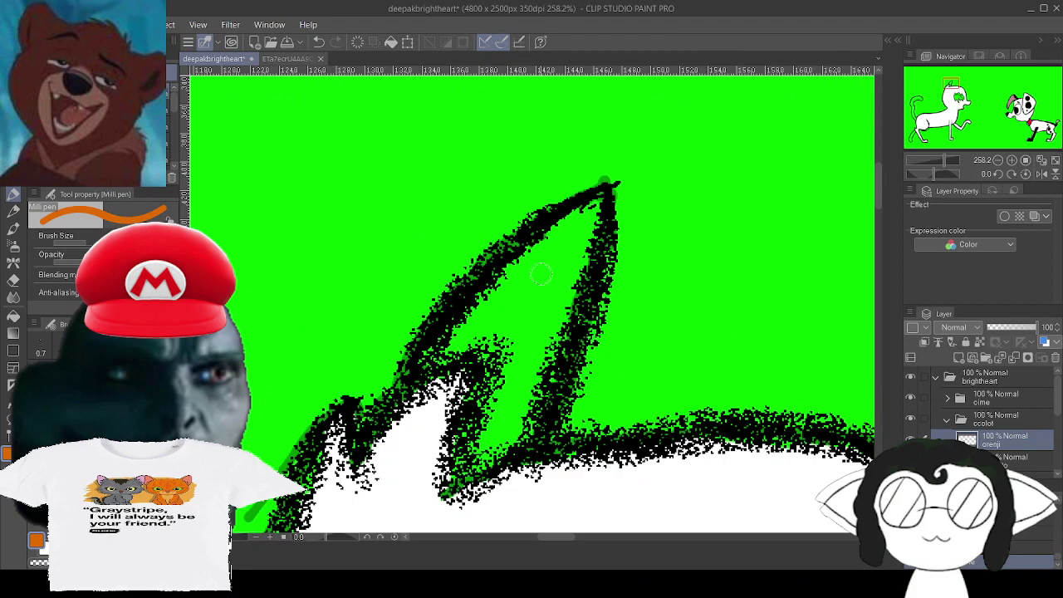
pyautogui.moveTo(542, 276)
pyautogui.mouseDown()
pyautogui.moveTo(532, 251)
pyautogui.moveTo(518, 268)
pyautogui.moveTo(535, 250)
pyautogui.moveTo(509, 267)
pyautogui.moveTo(491, 301)
pyautogui.moveTo(506, 274)
pyautogui.mouseUp()
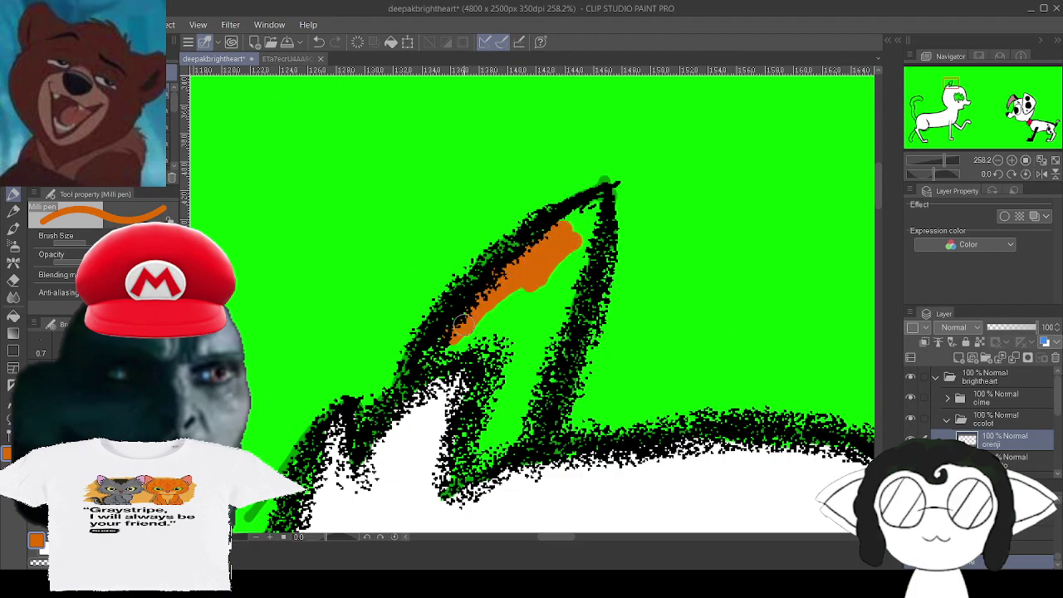
pyautogui.moveTo(462, 323)
pyautogui.mouseDown()
pyautogui.moveTo(435, 352)
pyautogui.moveTo(498, 332)
pyautogui.moveTo(505, 375)
pyautogui.moveTo(479, 416)
pyautogui.moveTo(469, 477)
pyautogui.moveTo(538, 395)
pyautogui.moveTo(515, 425)
pyautogui.moveTo(486, 435)
pyautogui.moveTo(522, 337)
pyautogui.moveTo(530, 372)
pyautogui.moveTo(555, 340)
pyautogui.mouseUp()
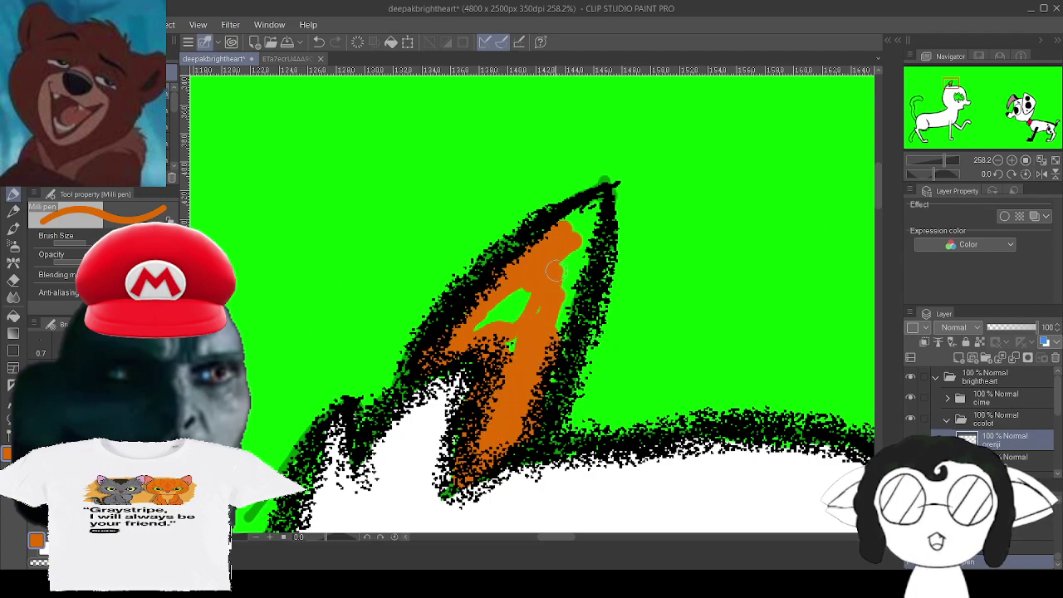
pyautogui.moveTo(519, 297)
pyautogui.mouseDown()
pyautogui.moveTo(477, 312)
pyautogui.moveTo(449, 330)
pyautogui.moveTo(502, 303)
pyautogui.moveTo(480, 331)
pyautogui.moveTo(526, 305)
pyautogui.moveTo(575, 225)
pyautogui.moveTo(567, 221)
pyautogui.moveTo(601, 196)
pyautogui.moveTo(593, 232)
pyautogui.moveTo(576, 231)
pyautogui.moveTo(560, 307)
pyautogui.moveTo(570, 257)
pyautogui.moveTo(578, 288)
pyautogui.moveTo(575, 279)
pyautogui.moveTo(563, 323)
pyautogui.mouseUp()
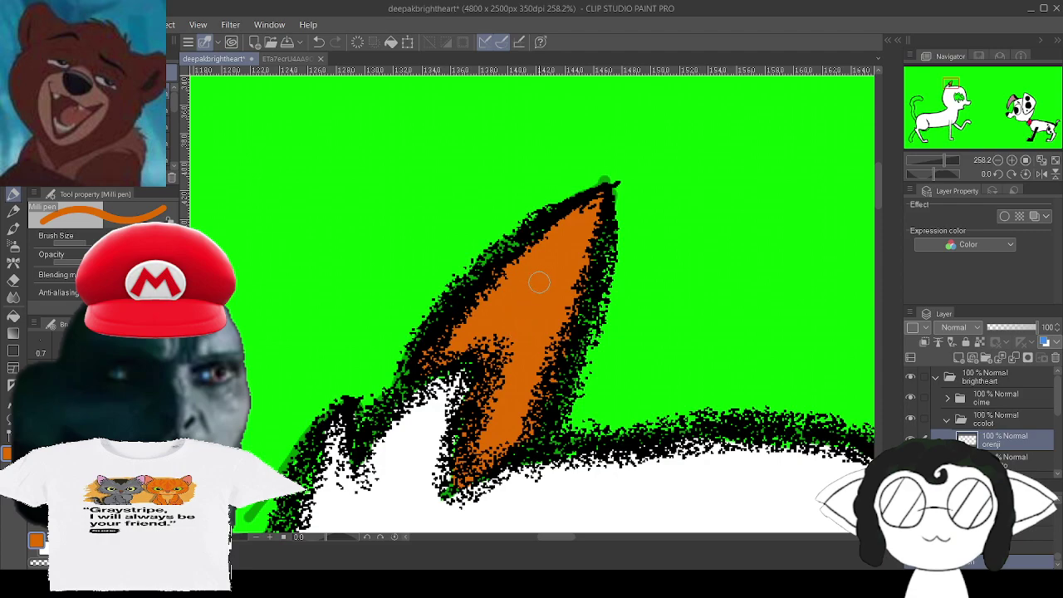
pyautogui.moveTo(92, 453); pyautogui.dragTo(69, 433)
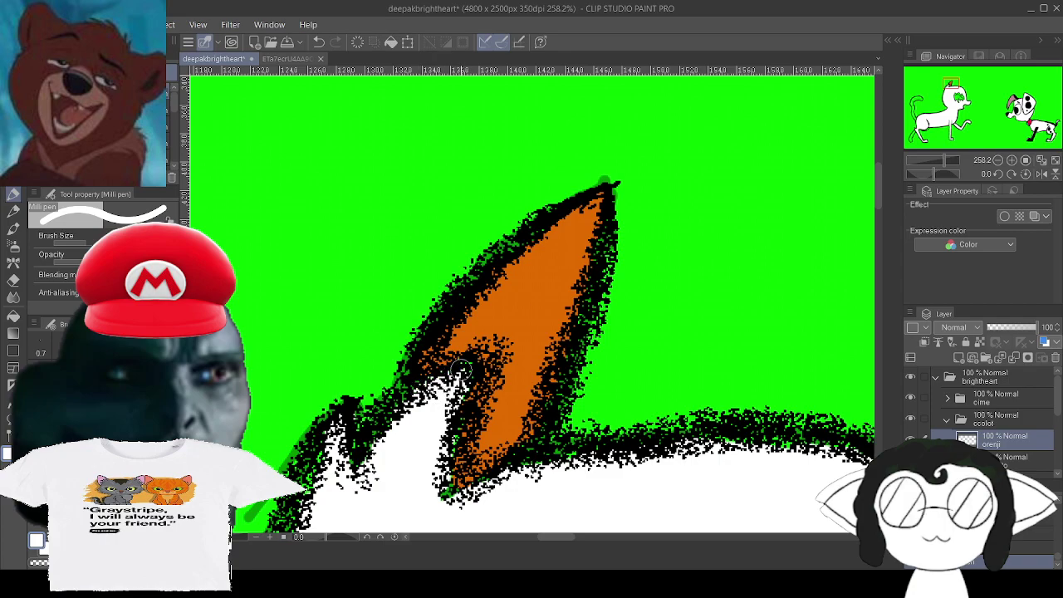
pyautogui.moveTo(450, 419); pyautogui.dragTo(445, 453)
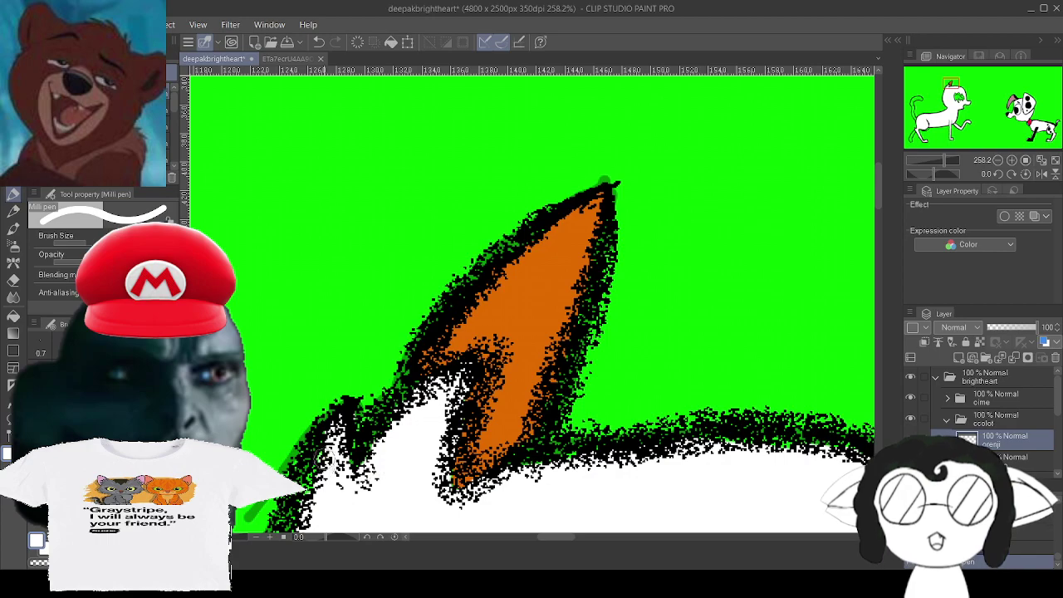
# Sample the ear's orange and draw a boundary line from the ear's base across the head to the forehead outline.
pyautogui.moveTo(747, 465); pyautogui.dragTo(489, 264)
pyautogui.scroll(-12, 650, 403)
pyautogui.moveTo(650, 403); pyautogui.dragTo(542, 282)
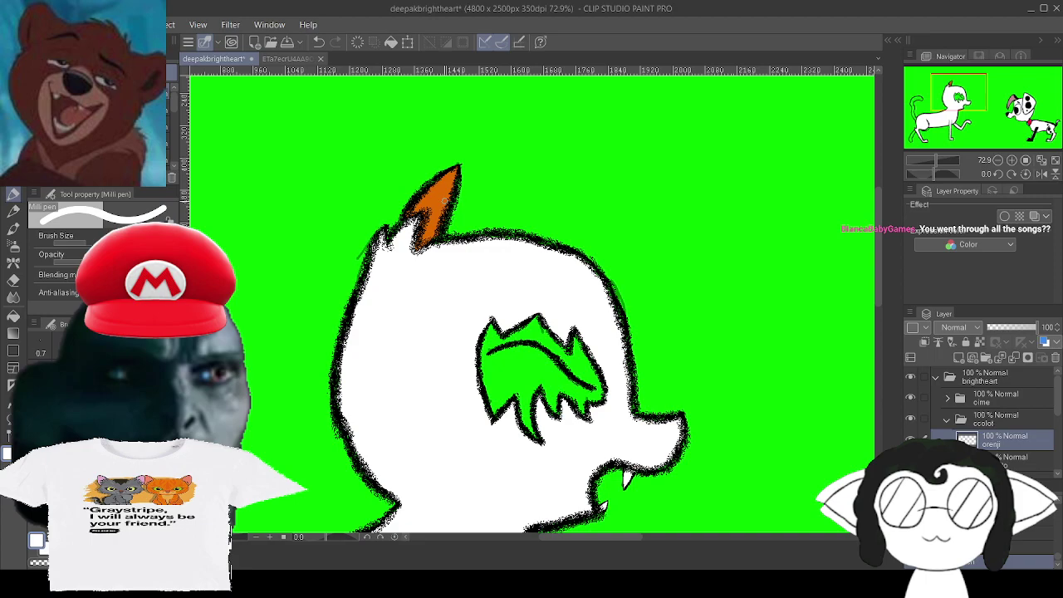
pyautogui.keyDown('alt'); pyautogui.click(433, 198); pyautogui.keyUp('alt')
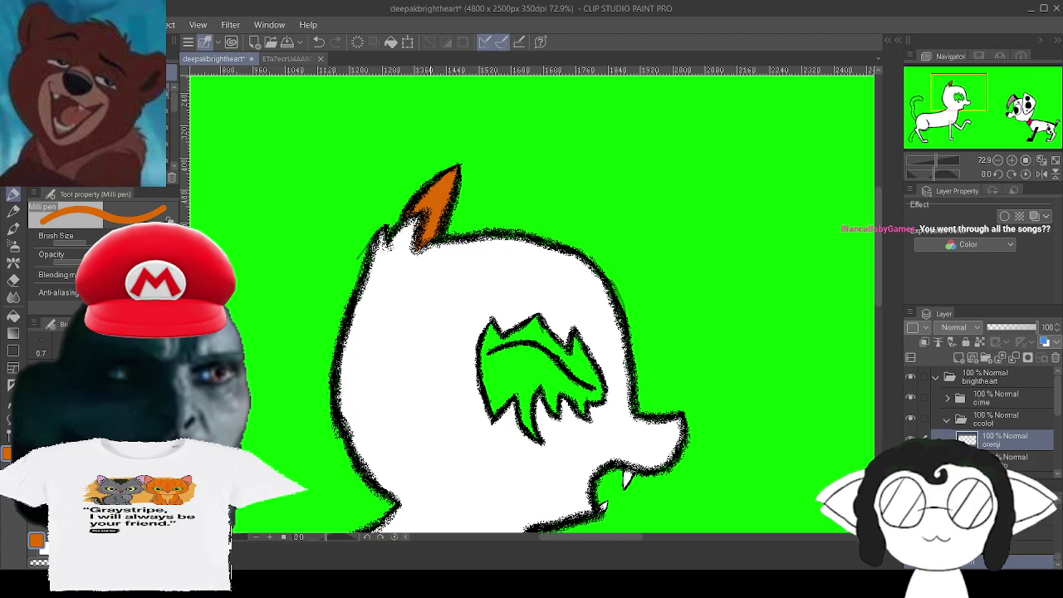
pyautogui.moveTo(413, 246); pyautogui.dragTo(443, 252)
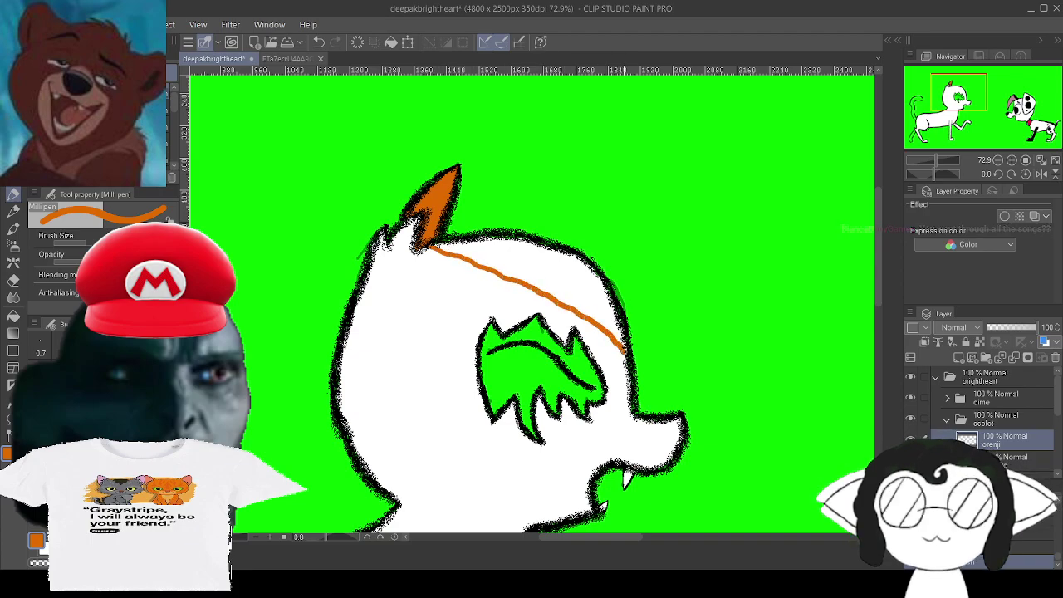
# Fill the area between the boundary line and the top of the head with orange, from the ear to the forehead.
pyautogui.scroll(2, 625, 356)
pyautogui.scroll(2, 702, 358)
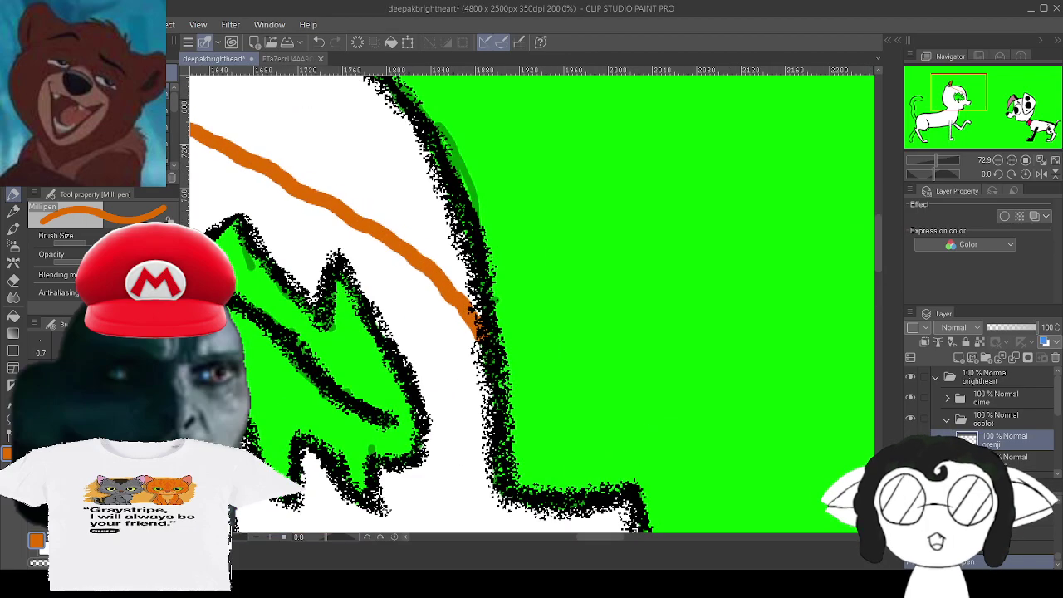
pyautogui.moveTo(702, 359)
pyautogui.mouseDown()
pyautogui.moveTo(828, 490)
pyautogui.moveTo(796, 367)
pyautogui.moveTo(847, 426)
pyautogui.mouseUp()
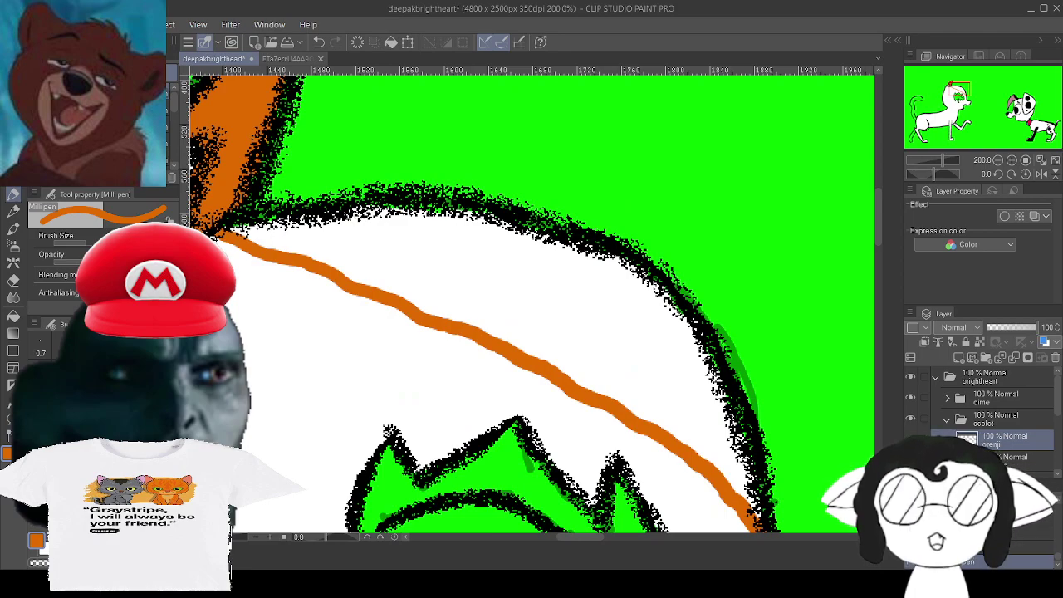
pyautogui.moveTo(422, 247)
pyautogui.mouseDown()
pyautogui.moveTo(505, 275)
pyautogui.moveTo(508, 287)
pyautogui.moveTo(409, 266)
pyautogui.moveTo(457, 268)
pyautogui.mouseUp()
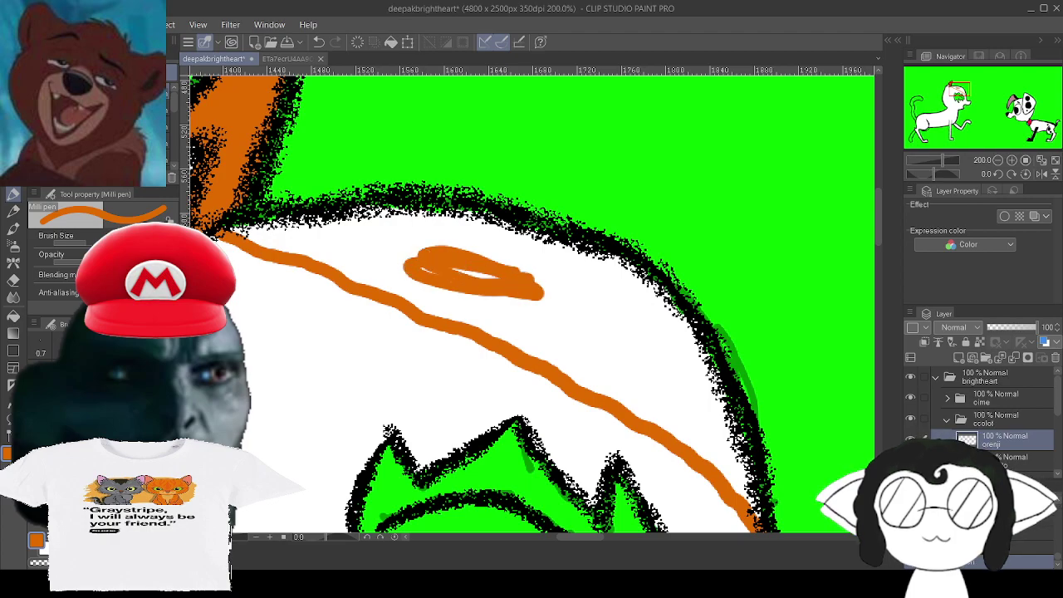
pyautogui.moveTo(531, 301)
pyautogui.mouseDown()
pyautogui.moveTo(428, 251)
pyautogui.moveTo(507, 239)
pyautogui.moveTo(479, 265)
pyautogui.moveTo(440, 263)
pyautogui.moveTo(505, 278)
pyautogui.mouseUp()
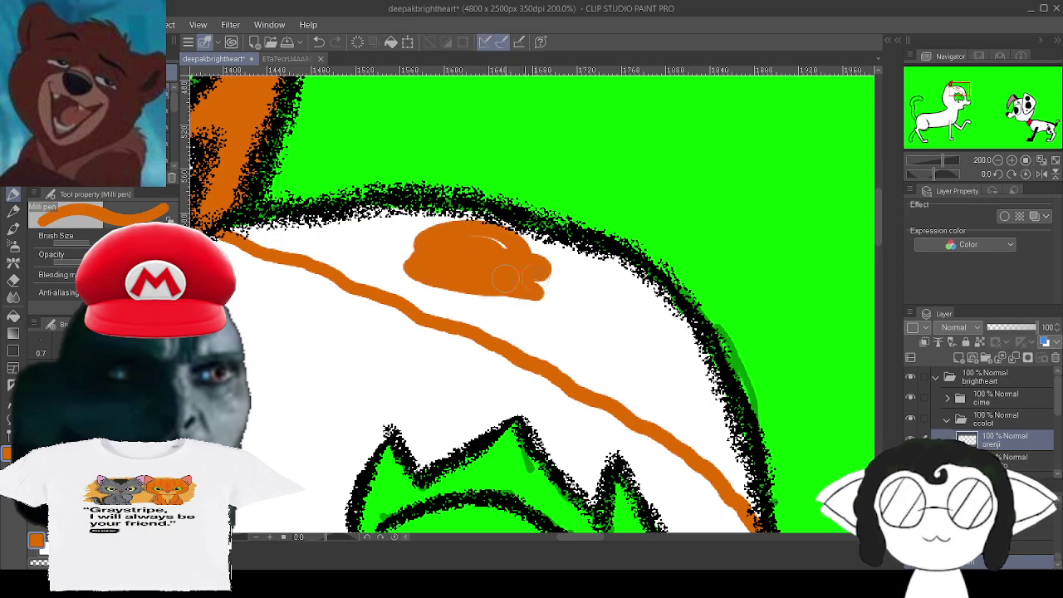
pyautogui.moveTo(490, 235)
pyautogui.mouseDown()
pyautogui.moveTo(447, 224)
pyautogui.moveTo(472, 222)
pyautogui.moveTo(396, 225)
pyautogui.moveTo(483, 226)
pyautogui.moveTo(357, 217)
pyautogui.moveTo(385, 226)
pyautogui.moveTo(239, 228)
pyautogui.moveTo(363, 254)
pyautogui.moveTo(305, 237)
pyautogui.moveTo(344, 242)
pyautogui.moveTo(351, 255)
pyautogui.moveTo(310, 253)
pyautogui.moveTo(406, 284)
pyautogui.moveTo(401, 241)
pyautogui.moveTo(427, 247)
pyautogui.moveTo(373, 236)
pyautogui.mouseUp()
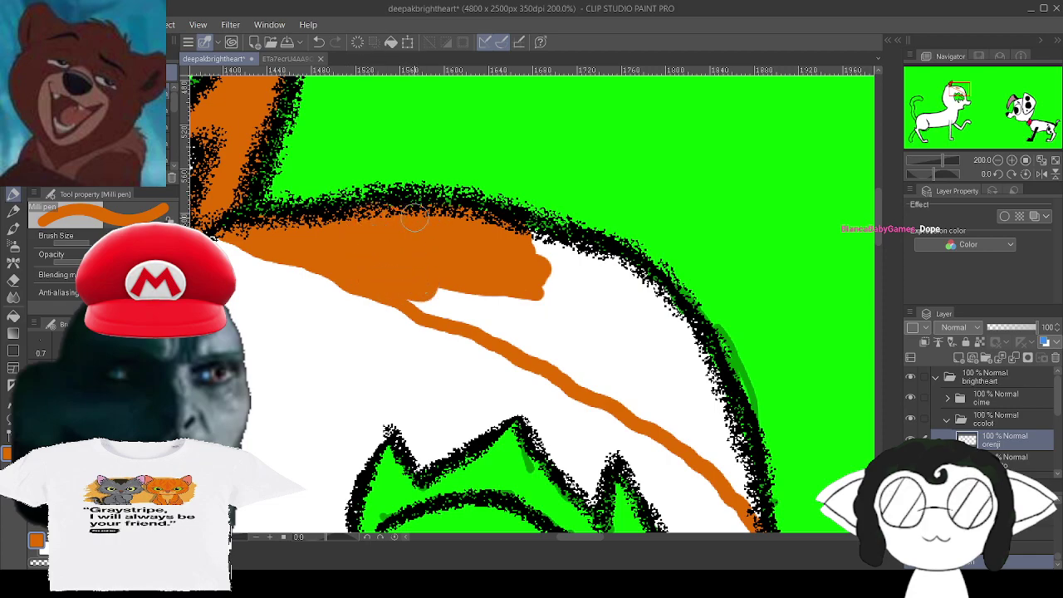
pyautogui.moveTo(544, 243)
pyautogui.mouseDown()
pyautogui.moveTo(637, 281)
pyautogui.moveTo(623, 270)
pyautogui.moveTo(637, 295)
pyautogui.moveTo(573, 373)
pyautogui.moveTo(418, 304)
pyautogui.moveTo(511, 292)
pyautogui.moveTo(458, 312)
pyautogui.moveTo(547, 297)
pyautogui.moveTo(493, 323)
pyautogui.moveTo(511, 319)
pyautogui.moveTo(535, 281)
pyautogui.moveTo(584, 256)
pyautogui.moveTo(583, 307)
pyautogui.moveTo(615, 291)
pyautogui.moveTo(622, 301)
pyautogui.moveTo(580, 343)
pyautogui.moveTo(589, 324)
pyautogui.moveTo(531, 321)
pyautogui.mouseUp()
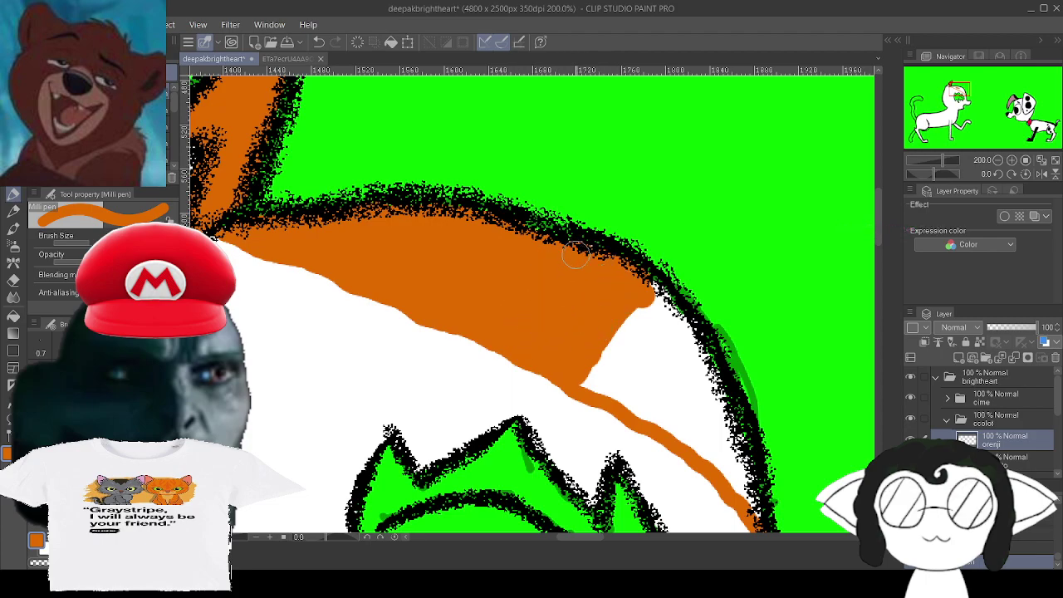
pyautogui.moveTo(613, 292)
pyautogui.mouseDown()
pyautogui.moveTo(642, 344)
pyautogui.moveTo(643, 293)
pyautogui.moveTo(694, 350)
pyautogui.moveTo(725, 403)
pyautogui.moveTo(741, 495)
pyautogui.moveTo(693, 443)
pyautogui.moveTo(581, 375)
pyautogui.mouseUp()
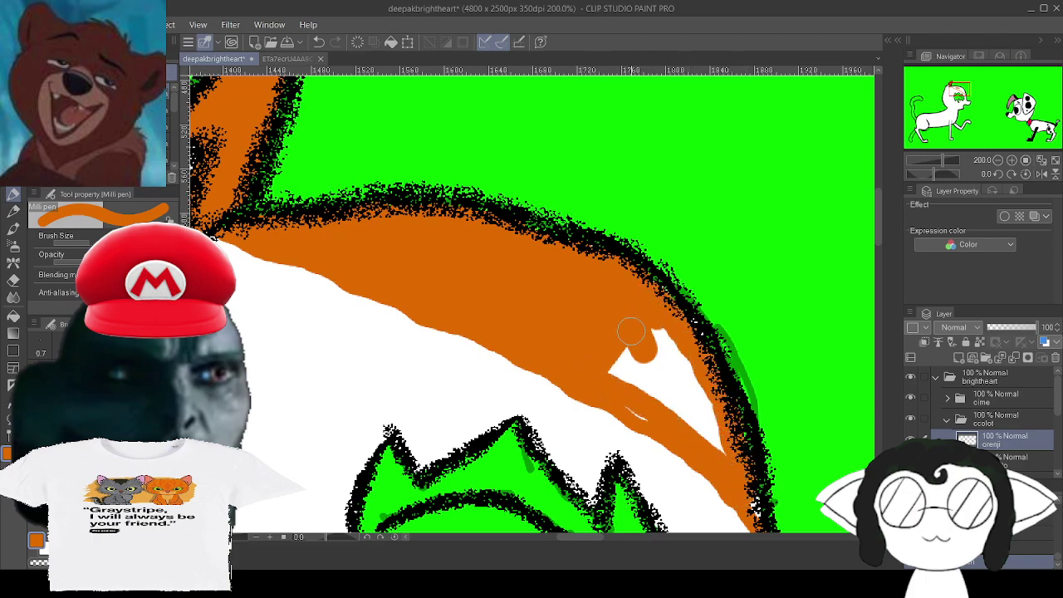
pyautogui.moveTo(630, 332)
pyautogui.mouseDown()
pyautogui.moveTo(671, 347)
pyautogui.moveTo(710, 445)
pyautogui.moveTo(629, 351)
pyautogui.moveTo(651, 383)
pyautogui.mouseUp()
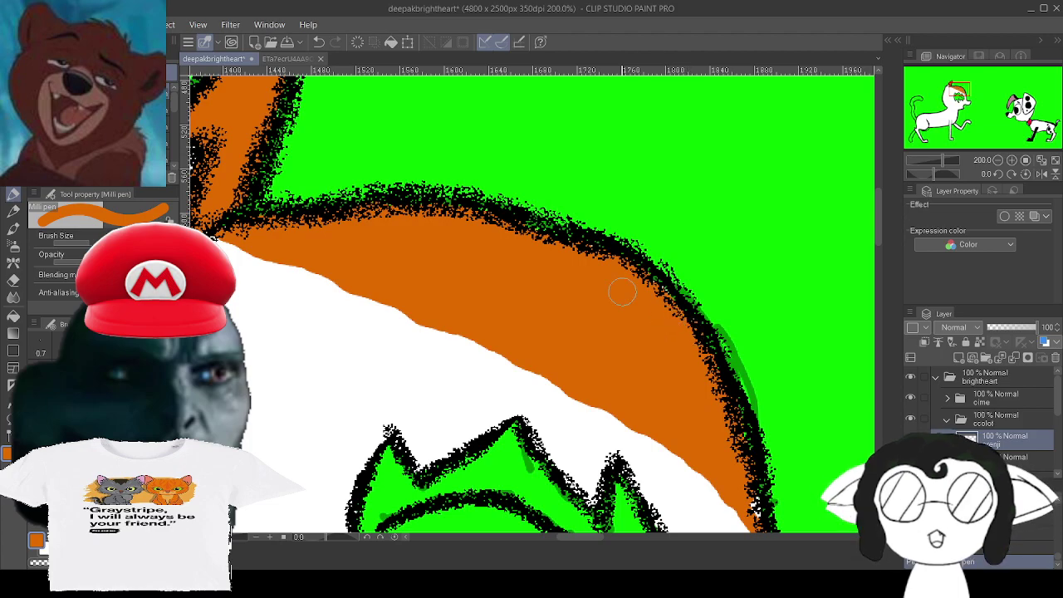
# Paint the curled upper end of the cat's tail dark orange on the orenji layer, inside its black outline.
pyautogui.moveTo(621, 294); pyautogui.dragTo(503, 161)
pyautogui.moveTo(636, 406); pyautogui.dragTo(569, 323)
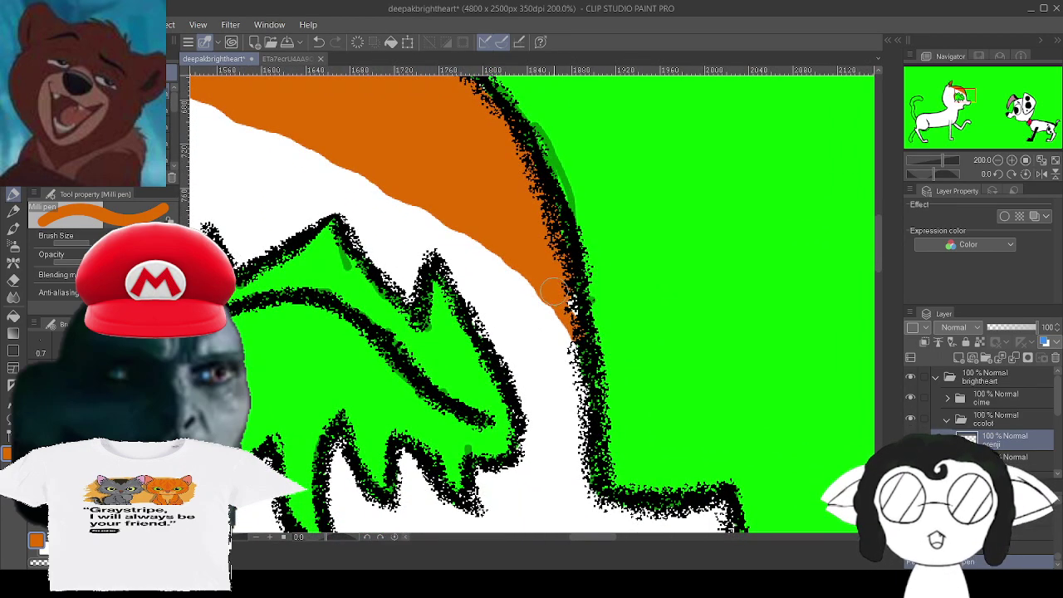
pyautogui.moveTo(498, 506); pyautogui.dragTo(614, 104)
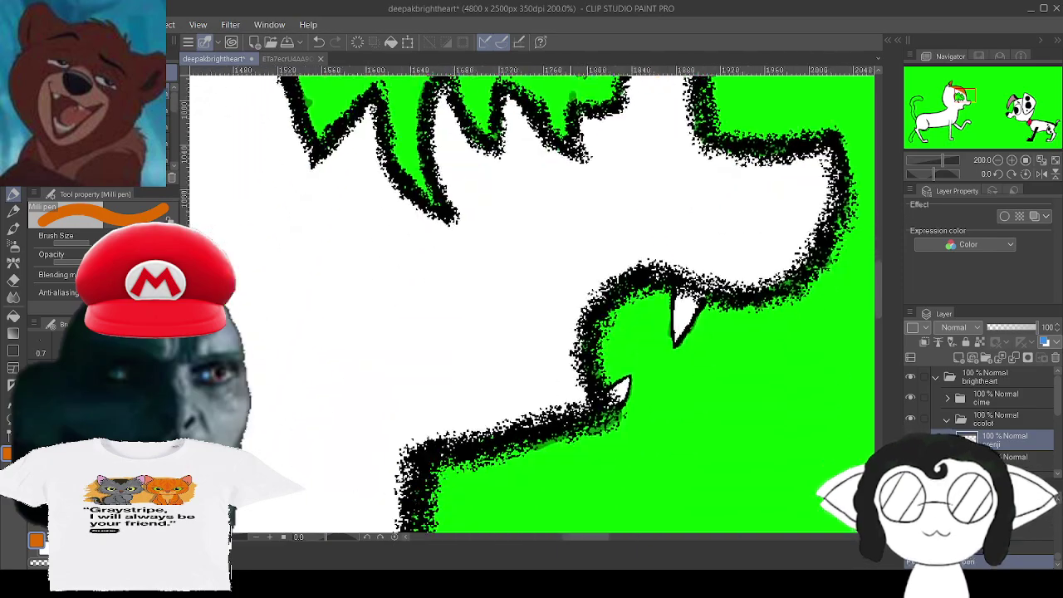
pyautogui.moveTo(398, 525); pyautogui.dragTo(580, 87)
pyautogui.moveTo(290, 332)
pyautogui.mouseDown()
pyautogui.moveTo(509, 225)
pyautogui.moveTo(838, 309)
pyautogui.mouseUp()
pyautogui.moveTo(349, 507); pyautogui.dragTo(764, 83)
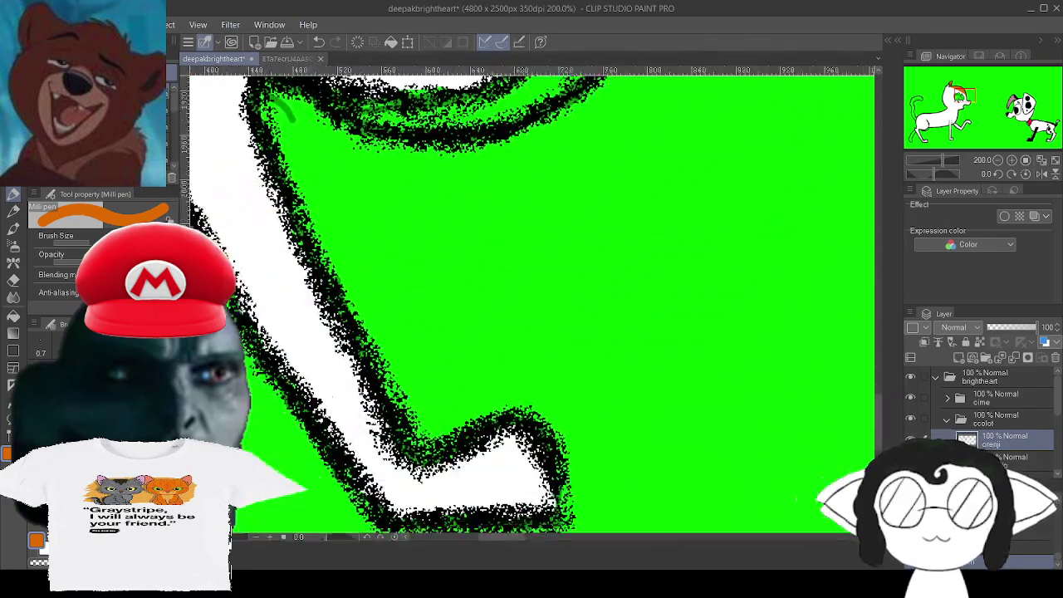
pyautogui.moveTo(465, 166); pyautogui.dragTo(584, 330)
pyautogui.moveTo(515, 87); pyautogui.dragTo(536, 527)
pyautogui.moveTo(465, 199); pyautogui.dragTo(560, 351)
pyautogui.moveTo(415, 125)
pyautogui.mouseDown()
pyautogui.moveTo(615, 342)
pyautogui.moveTo(609, 432)
pyautogui.moveTo(577, 493)
pyautogui.mouseUp()
pyautogui.moveTo(420, 299)
pyautogui.mouseDown()
pyautogui.moveTo(402, 324)
pyautogui.moveTo(615, 181)
pyautogui.moveTo(390, 372)
pyautogui.moveTo(419, 286)
pyautogui.moveTo(374, 361)
pyautogui.moveTo(403, 283)
pyautogui.moveTo(481, 193)
pyautogui.moveTo(430, 232)
pyautogui.mouseUp()
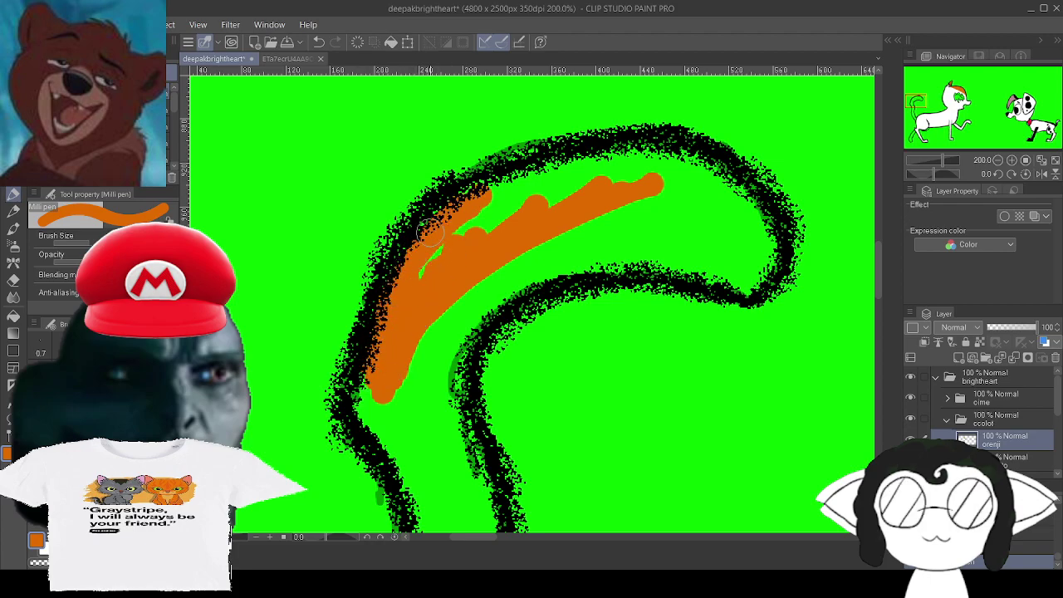
pyautogui.moveTo(464, 193)
pyautogui.mouseDown()
pyautogui.moveTo(503, 176)
pyautogui.moveTo(577, 159)
pyautogui.moveTo(531, 175)
pyautogui.moveTo(652, 163)
pyautogui.moveTo(631, 157)
pyautogui.moveTo(706, 174)
pyautogui.moveTo(689, 158)
pyautogui.moveTo(745, 214)
pyautogui.moveTo(743, 195)
pyautogui.moveTo(757, 249)
pyautogui.moveTo(766, 231)
pyautogui.moveTo(743, 288)
pyautogui.moveTo(646, 264)
pyautogui.moveTo(536, 285)
pyautogui.moveTo(481, 324)
pyautogui.moveTo(446, 372)
pyautogui.moveTo(421, 443)
pyautogui.moveTo(388, 455)
pyautogui.moveTo(372, 432)
pyautogui.moveTo(369, 383)
pyautogui.moveTo(375, 406)
pyautogui.moveTo(363, 396)
pyautogui.moveTo(376, 380)
pyautogui.moveTo(406, 381)
pyautogui.moveTo(398, 430)
pyautogui.moveTo(432, 349)
pyautogui.moveTo(436, 308)
pyautogui.moveTo(413, 351)
pyautogui.moveTo(430, 283)
pyautogui.moveTo(459, 232)
pyautogui.moveTo(495, 203)
pyautogui.moveTo(571, 188)
pyautogui.moveTo(507, 203)
pyautogui.moveTo(520, 242)
pyautogui.moveTo(539, 202)
pyautogui.moveTo(530, 219)
pyautogui.moveTo(524, 190)
pyautogui.moveTo(553, 189)
pyautogui.moveTo(546, 206)
pyautogui.moveTo(571, 192)
pyautogui.moveTo(548, 188)
pyautogui.moveTo(619, 177)
pyautogui.moveTo(668, 189)
pyautogui.moveTo(668, 174)
pyautogui.moveTo(739, 247)
pyautogui.moveTo(733, 262)
pyautogui.moveTo(687, 217)
pyautogui.moveTo(539, 265)
pyautogui.moveTo(438, 326)
pyautogui.moveTo(581, 233)
pyautogui.moveTo(573, 219)
pyautogui.moveTo(601, 230)
pyautogui.moveTo(682, 229)
pyautogui.mouseUp()
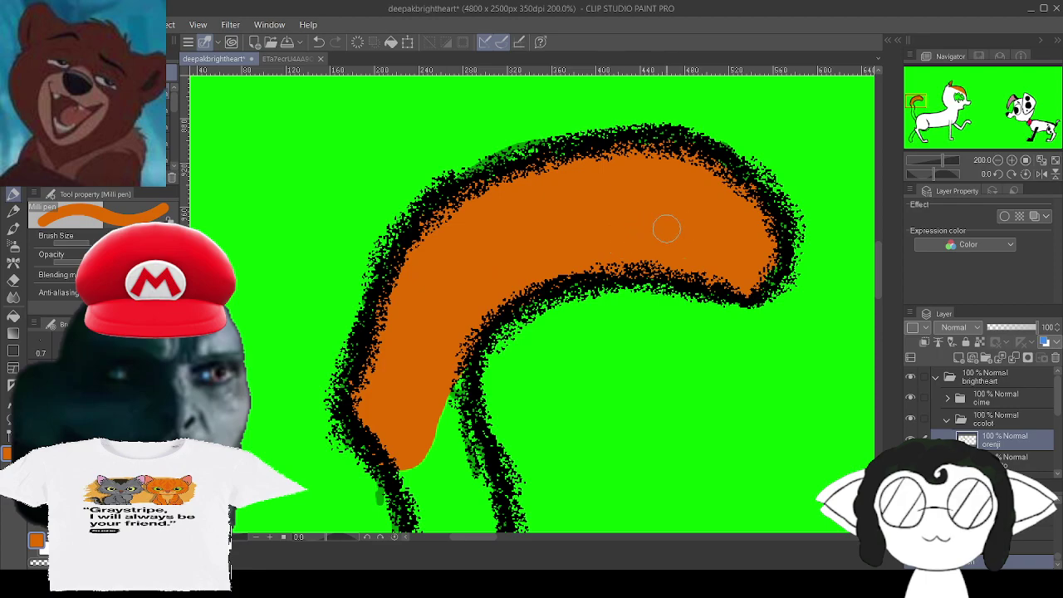
# Continue the orange fill down the rest of the cat's tail to where it meets the rump.
pyautogui.moveTo(453, 397)
pyautogui.mouseDown()
pyautogui.moveTo(468, 216)
pyautogui.moveTo(456, 200)
pyautogui.moveTo(447, 214)
pyautogui.moveTo(463, 226)
pyautogui.mouseUp()
pyautogui.moveTo(470, 285)
pyautogui.mouseDown()
pyautogui.moveTo(474, 241)
pyautogui.moveTo(499, 324)
pyautogui.moveTo(496, 300)
pyautogui.moveTo(484, 265)
pyautogui.moveTo(497, 381)
pyautogui.moveTo(507, 343)
pyautogui.moveTo(436, 252)
pyautogui.moveTo(432, 320)
pyautogui.mouseUp()
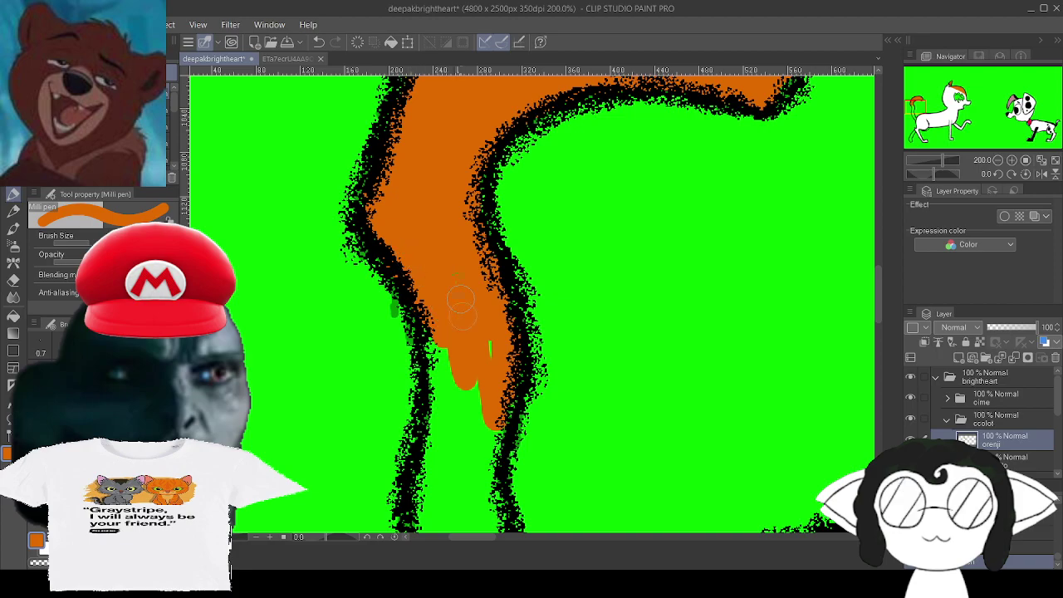
pyautogui.moveTo(493, 333)
pyautogui.mouseDown()
pyautogui.moveTo(501, 419)
pyautogui.moveTo(464, 382)
pyautogui.moveTo(436, 305)
pyautogui.moveTo(446, 403)
pyautogui.moveTo(438, 378)
pyautogui.moveTo(423, 503)
pyautogui.moveTo(428, 518)
pyautogui.moveTo(438, 511)
pyautogui.moveTo(476, 364)
pyautogui.moveTo(466, 506)
pyautogui.mouseUp()
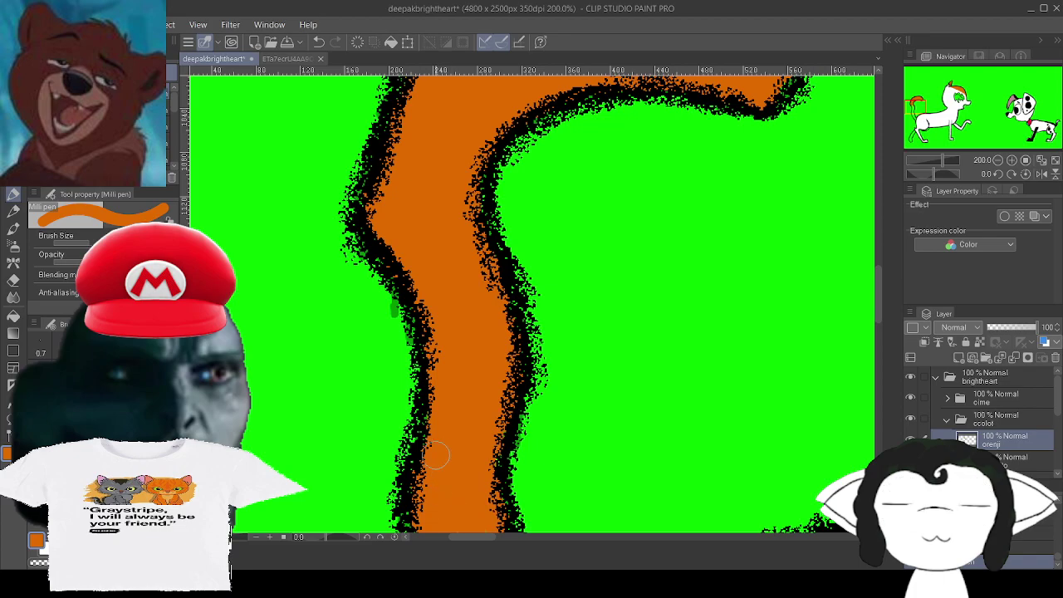
pyautogui.scroll(-5, 682, 452)
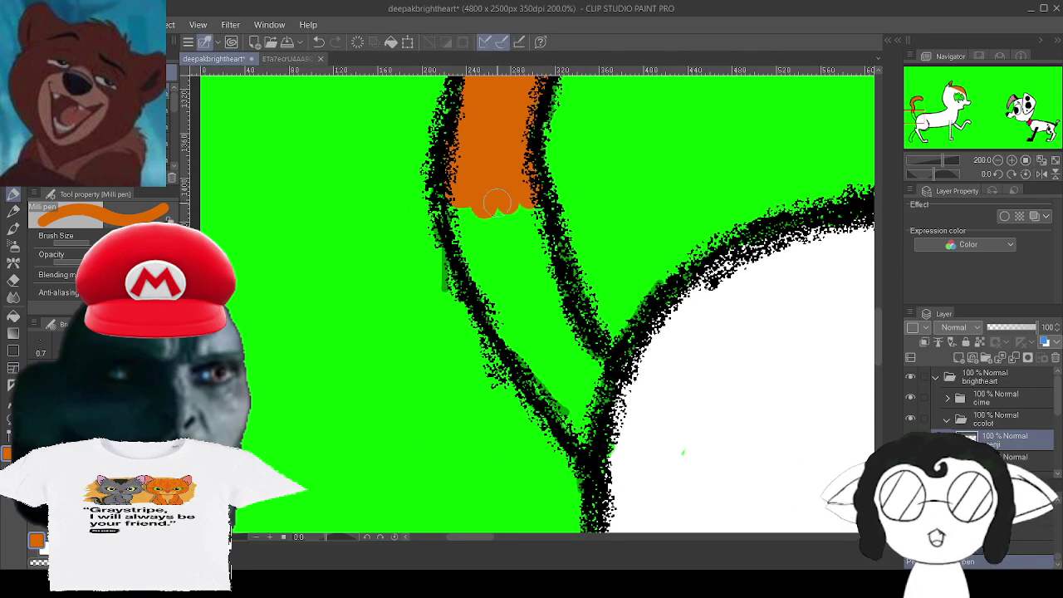
pyautogui.moveTo(519, 195)
pyautogui.mouseDown()
pyautogui.moveTo(514, 283)
pyautogui.moveTo(463, 166)
pyautogui.moveTo(469, 245)
pyautogui.mouseUp()
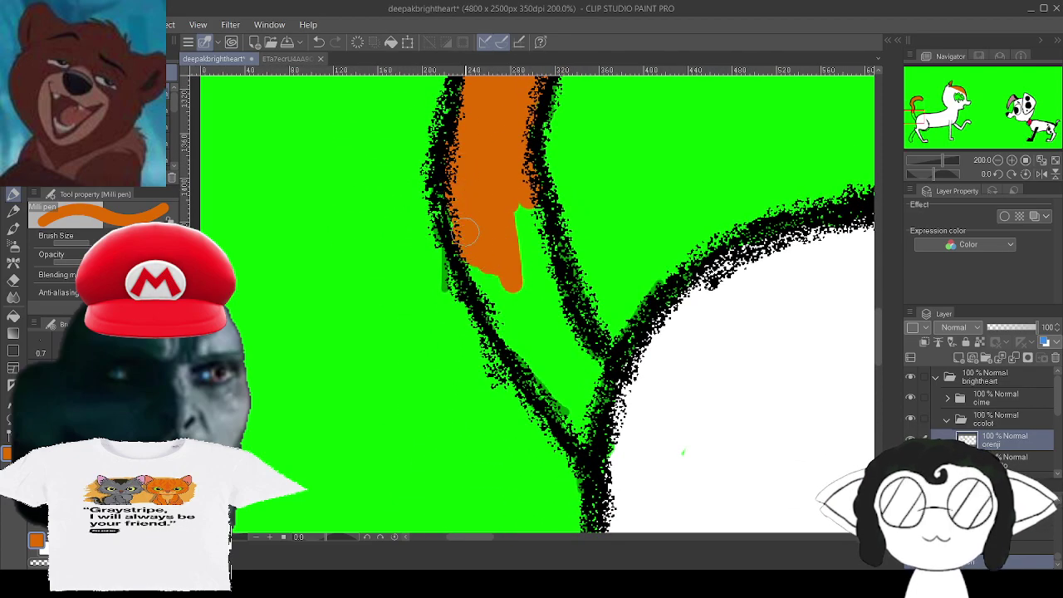
pyautogui.moveTo(502, 287); pyautogui.dragTo(479, 260)
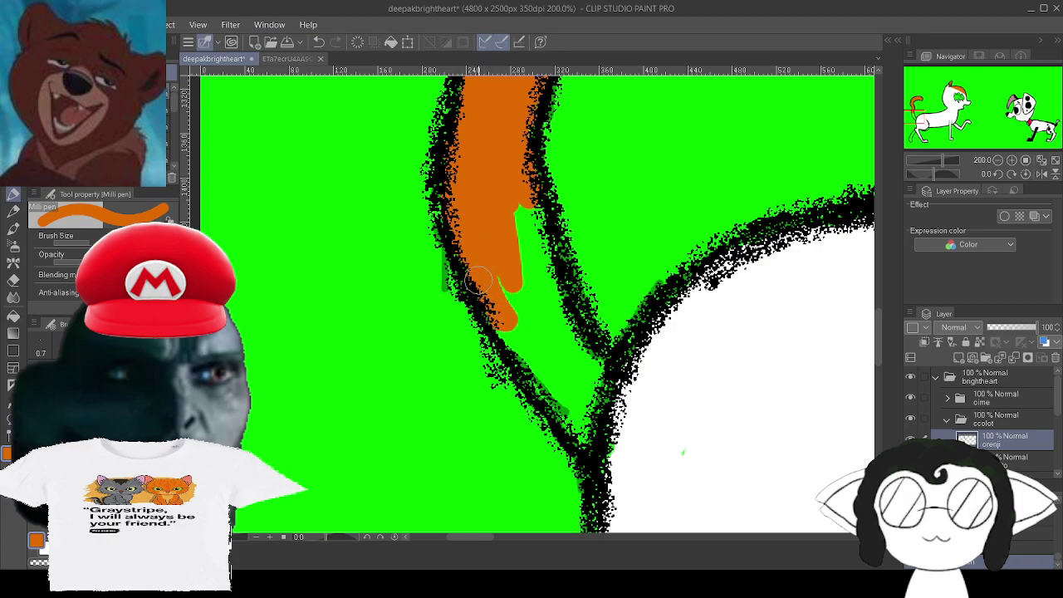
pyautogui.moveTo(506, 333)
pyautogui.mouseDown()
pyautogui.moveTo(567, 422)
pyautogui.moveTo(588, 434)
pyautogui.moveTo(602, 374)
pyautogui.moveTo(599, 392)
pyautogui.moveTo(605, 382)
pyautogui.moveTo(590, 426)
pyautogui.moveTo(590, 363)
pyautogui.moveTo(534, 243)
pyautogui.moveTo(515, 268)
pyautogui.moveTo(497, 257)
pyautogui.moveTo(555, 368)
pyautogui.mouseUp()
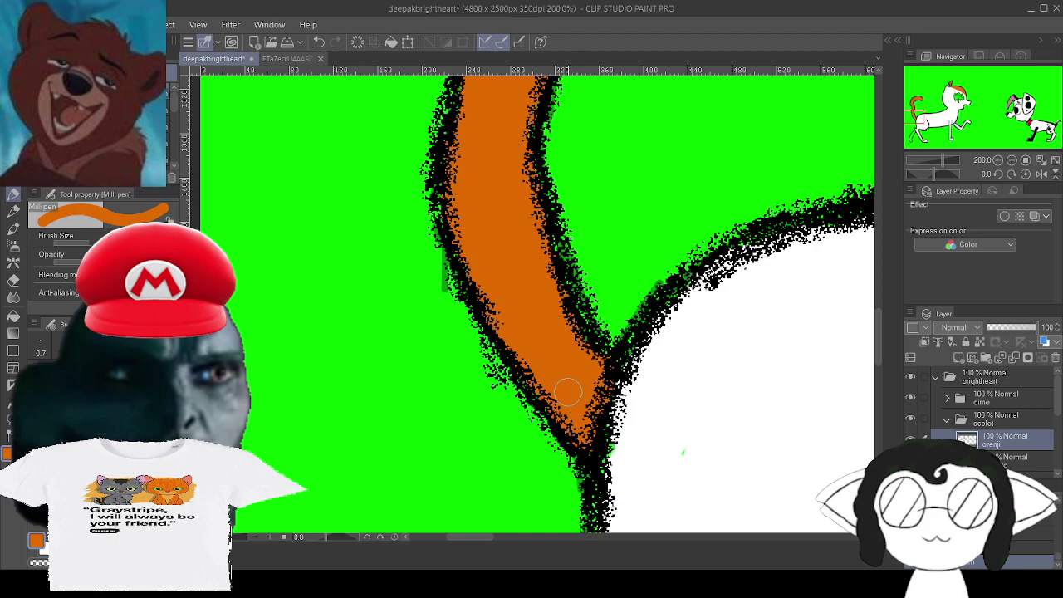
# Sample the body's white to cover the green speck on the rump, and resample the tail's orange.
pyautogui.rightClick(770, 417)
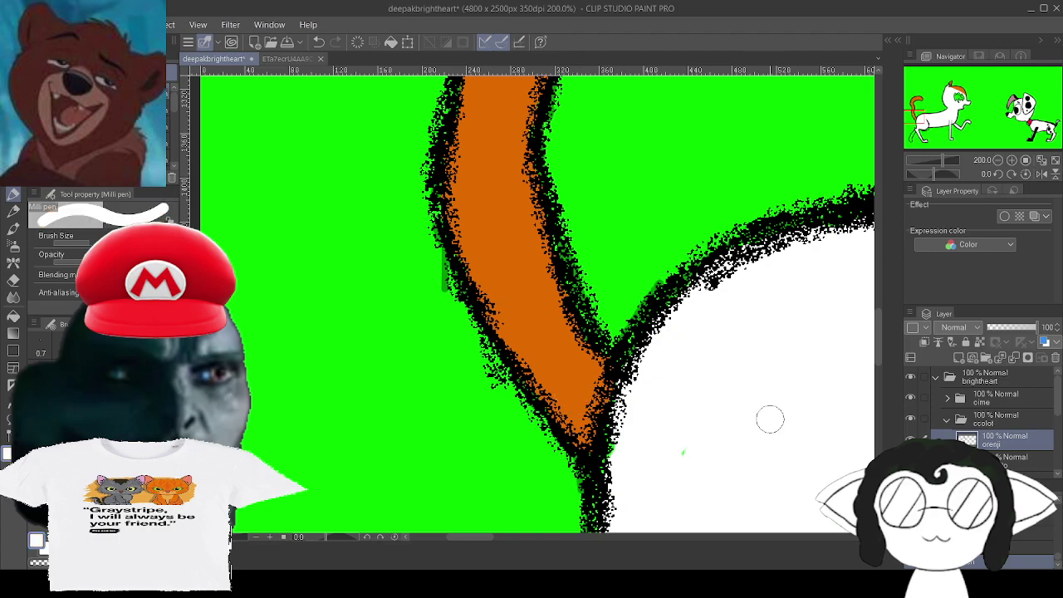
pyautogui.moveTo(685, 449); pyautogui.dragTo(700, 418)
pyautogui.keyDown('alt'); pyautogui.click(486, 199); pyautogui.keyUp('alt')
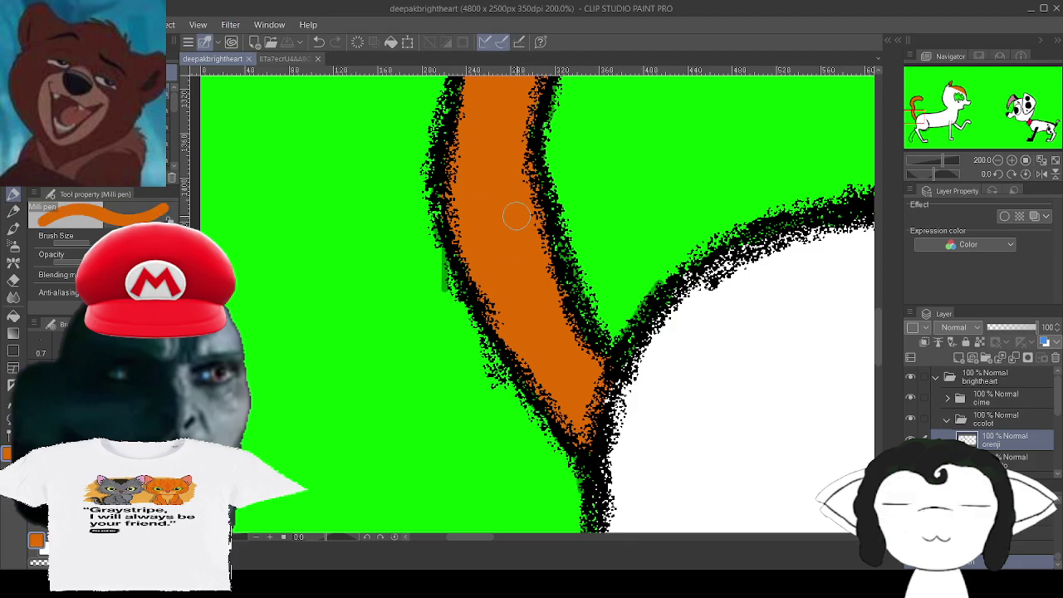
# Fill the narrow crescent below the cat's near hind thigh with orange.
pyautogui.moveTo(517, 216); pyautogui.dragTo(446, 53)
pyautogui.moveTo(731, 481); pyautogui.dragTo(483, 201)
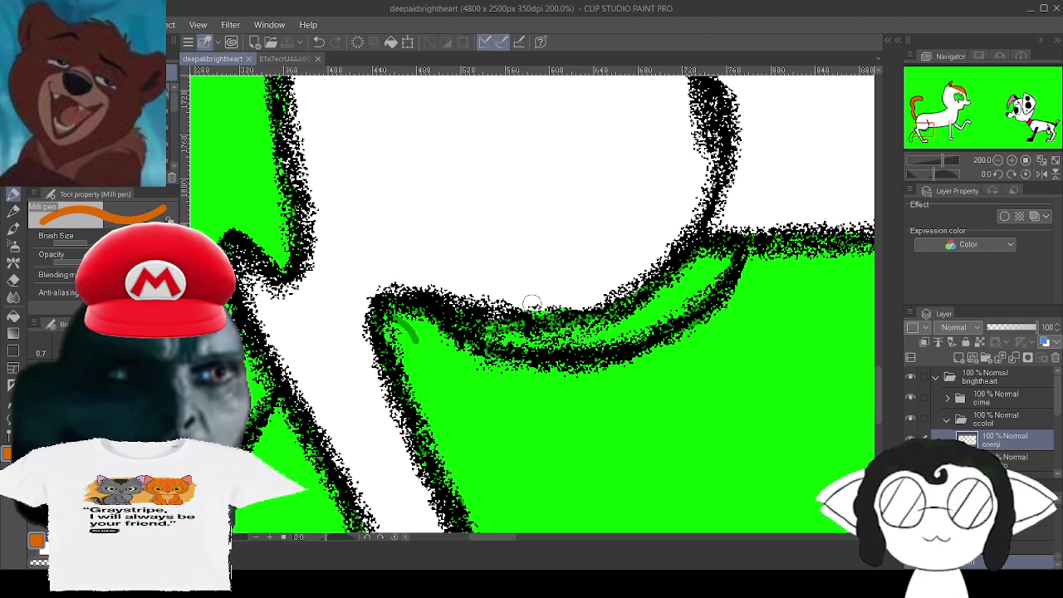
pyautogui.moveTo(710, 268); pyautogui.dragTo(620, 308)
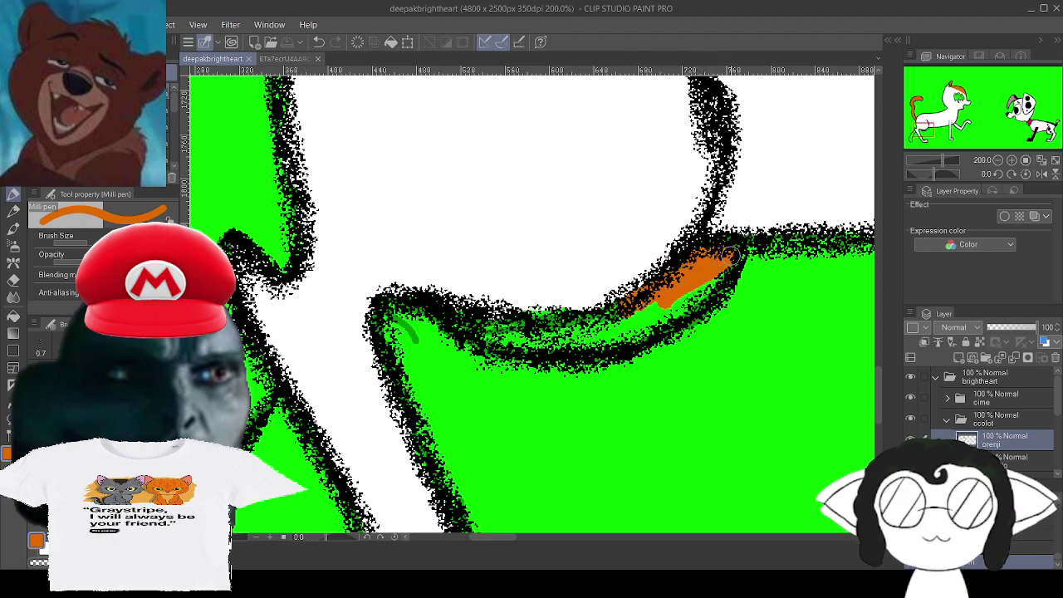
pyautogui.moveTo(694, 300)
pyautogui.mouseDown()
pyautogui.moveTo(667, 316)
pyautogui.moveTo(659, 307)
pyautogui.moveTo(586, 332)
pyautogui.mouseUp()
pyautogui.moveTo(666, 316); pyautogui.dragTo(474, 330)
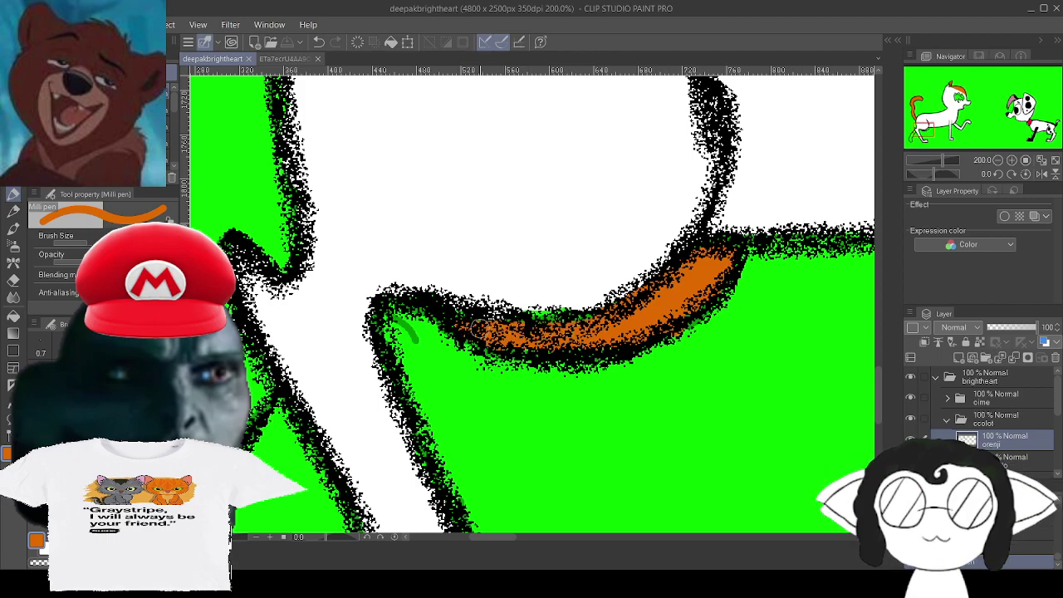
pyautogui.moveTo(524, 327); pyautogui.dragTo(555, 317)
# Fill the cat's far hind leg with orange from the knee of the near leg down to the paw.
pyautogui.moveTo(266, 374)
pyautogui.mouseDown()
pyautogui.moveTo(533, 331)
pyautogui.moveTo(638, 236)
pyautogui.mouseUp()
pyautogui.moveTo(560, 256)
pyautogui.mouseDown()
pyautogui.moveTo(570, 285)
pyautogui.moveTo(490, 344)
pyautogui.mouseUp()
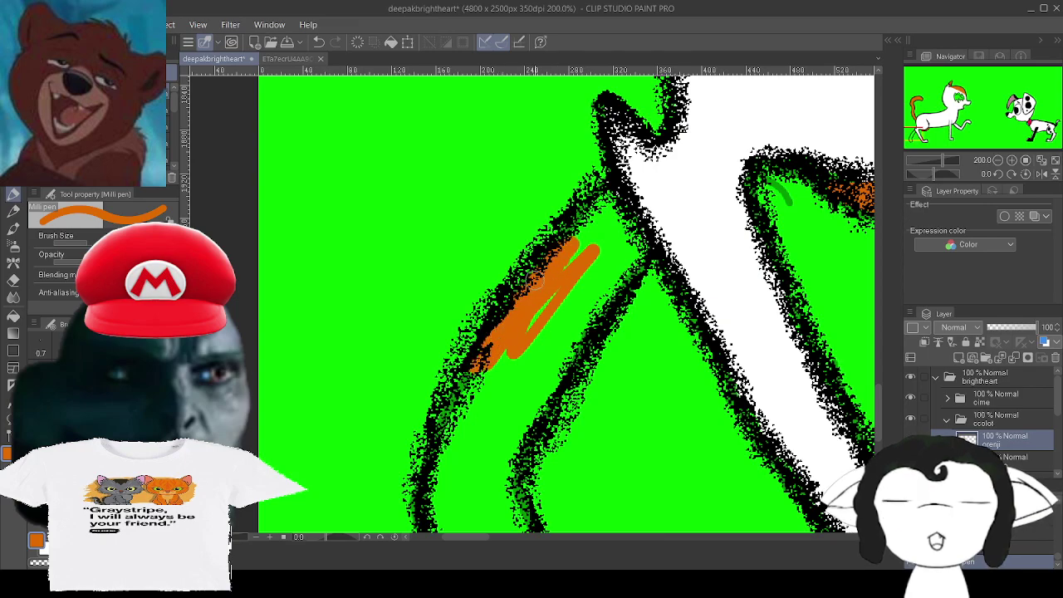
pyautogui.moveTo(573, 245)
pyautogui.mouseDown()
pyautogui.moveTo(607, 193)
pyautogui.moveTo(630, 253)
pyautogui.moveTo(629, 223)
pyautogui.moveTo(642, 247)
pyautogui.moveTo(593, 332)
pyautogui.moveTo(566, 347)
pyautogui.mouseUp()
pyautogui.moveTo(550, 387)
pyautogui.mouseDown()
pyautogui.moveTo(585, 293)
pyautogui.moveTo(552, 290)
pyautogui.moveTo(559, 276)
pyautogui.moveTo(483, 363)
pyautogui.moveTo(441, 479)
pyautogui.mouseUp()
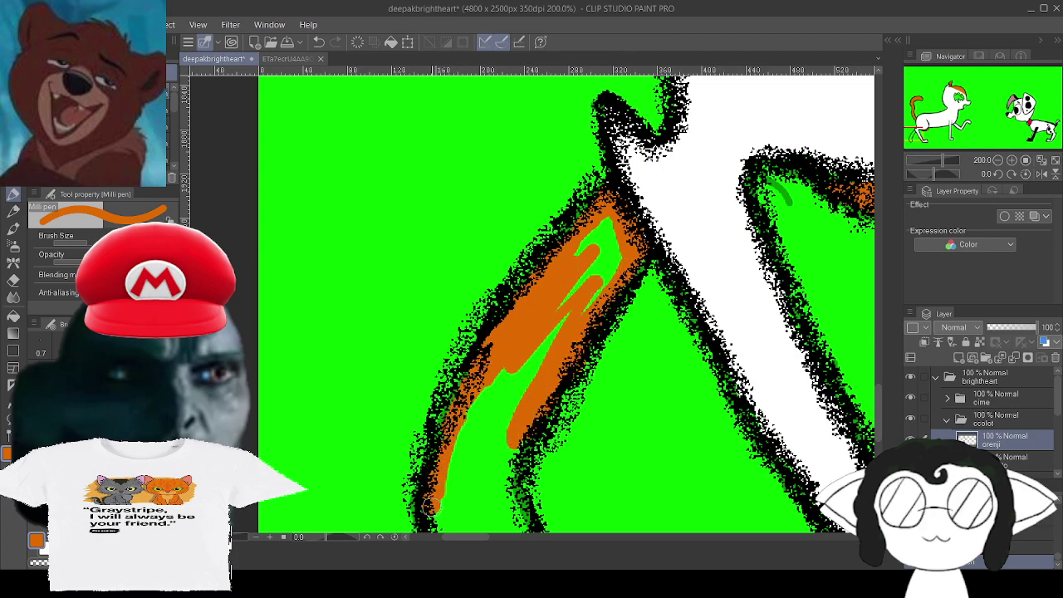
pyautogui.moveTo(558, 278); pyautogui.dragTo(584, 241)
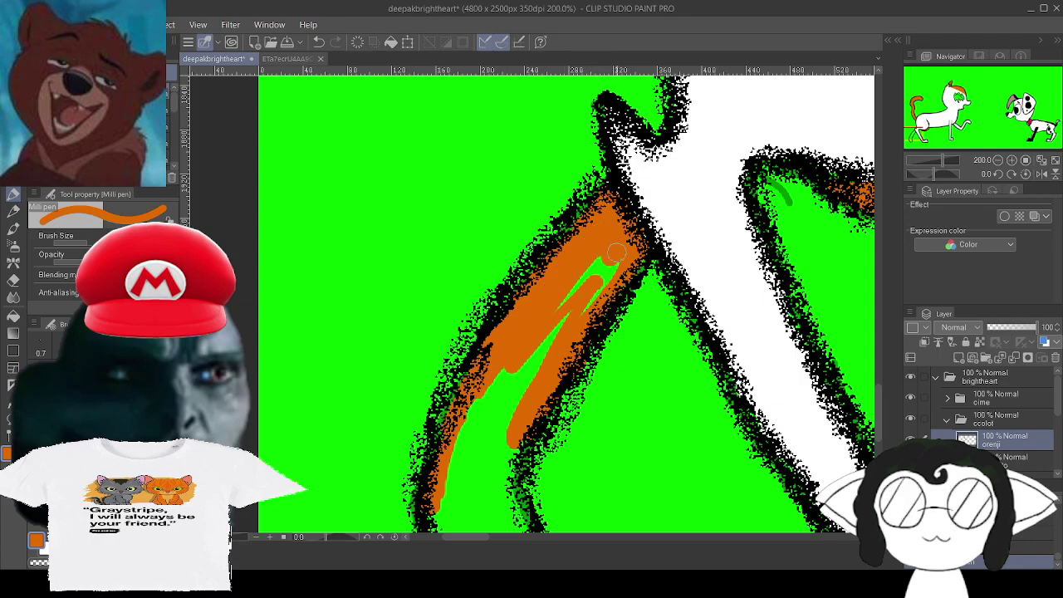
pyautogui.moveTo(545, 329); pyautogui.dragTo(464, 440)
pyautogui.moveTo(449, 477)
pyautogui.mouseDown()
pyautogui.moveTo(442, 526)
pyautogui.moveTo(441, 499)
pyautogui.moveTo(499, 391)
pyautogui.moveTo(565, 312)
pyautogui.mouseUp()
pyautogui.moveTo(542, 356)
pyautogui.mouseDown()
pyautogui.moveTo(512, 389)
pyautogui.moveTo(460, 499)
pyautogui.moveTo(460, 487)
pyautogui.moveTo(470, 516)
pyautogui.moveTo(469, 504)
pyautogui.moveTo(506, 514)
pyautogui.mouseUp()
pyautogui.moveTo(496, 470); pyautogui.dragTo(461, 292)
pyautogui.moveTo(477, 358)
pyautogui.mouseDown()
pyautogui.moveTo(490, 380)
pyautogui.moveTo(410, 370)
pyautogui.moveTo(410, 360)
pyautogui.moveTo(426, 369)
pyautogui.mouseUp()
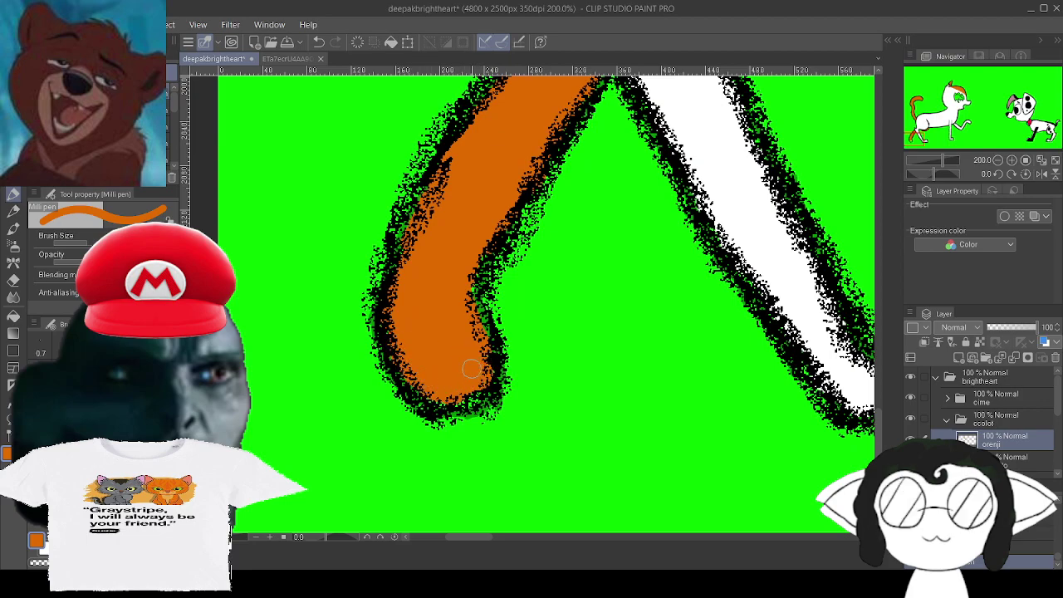
pyautogui.moveTo(474, 249); pyautogui.dragTo(484, 395)
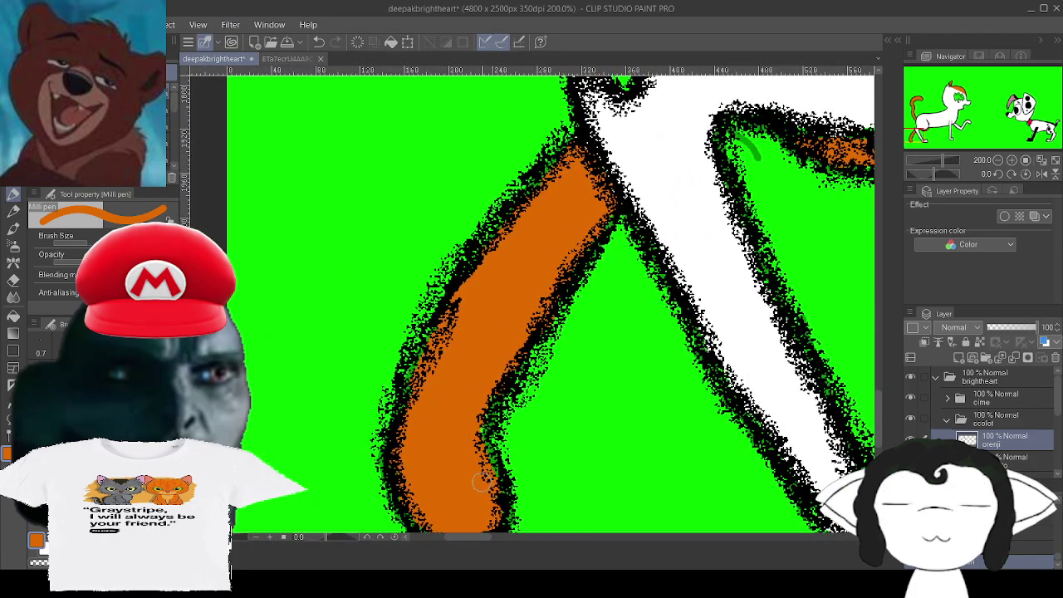
# Create a new layer named skin above orenji and choose a salmon pink drawing color for the cat's eye patch.
pyautogui.moveTo(748, 224)
pyautogui.mouseDown()
pyautogui.moveTo(408, 390)
pyautogui.moveTo(200, 422)
pyautogui.moveTo(242, 474)
pyautogui.mouseUp()
pyautogui.moveTo(705, 224); pyautogui.dragTo(277, 461)
pyautogui.moveTo(789, 316); pyautogui.dragTo(311, 415)
pyautogui.moveTo(565, 83); pyautogui.dragTo(333, 531)
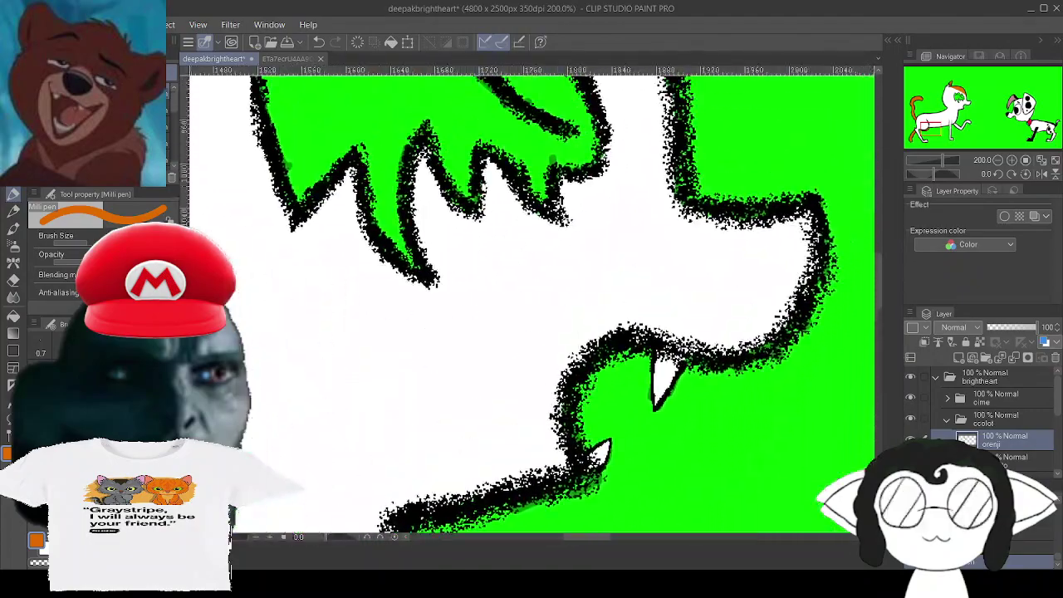
pyautogui.moveTo(415, 149); pyautogui.dragTo(491, 366)
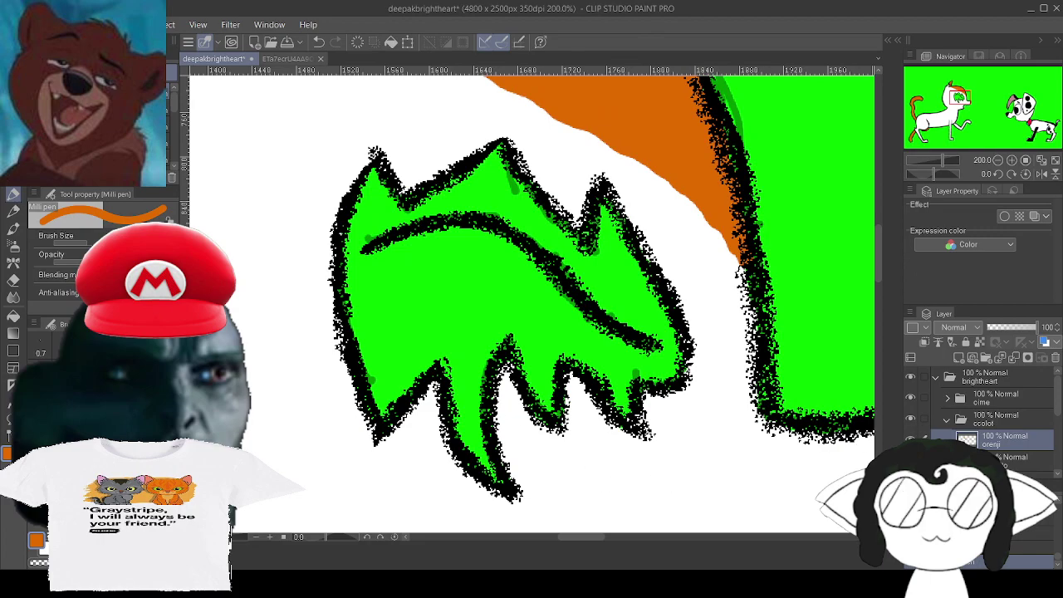
pyautogui.click(959, 356)
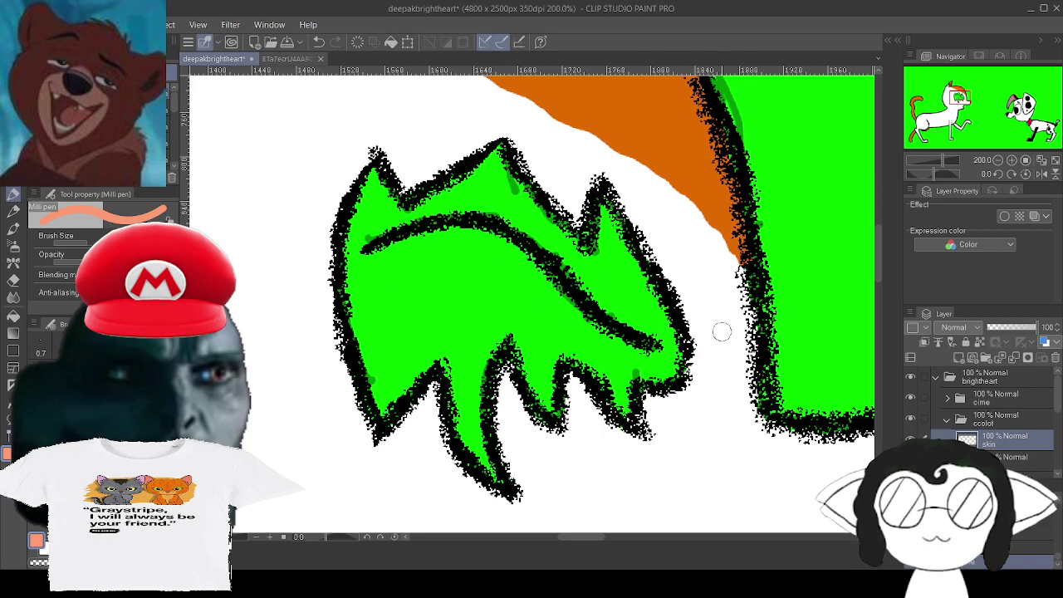
# Move the skin layer below howaito and fill the spiky patch around the cat's eye with salmon pink using a larger brush.
pyautogui.scroll(-2, 1030, 395)
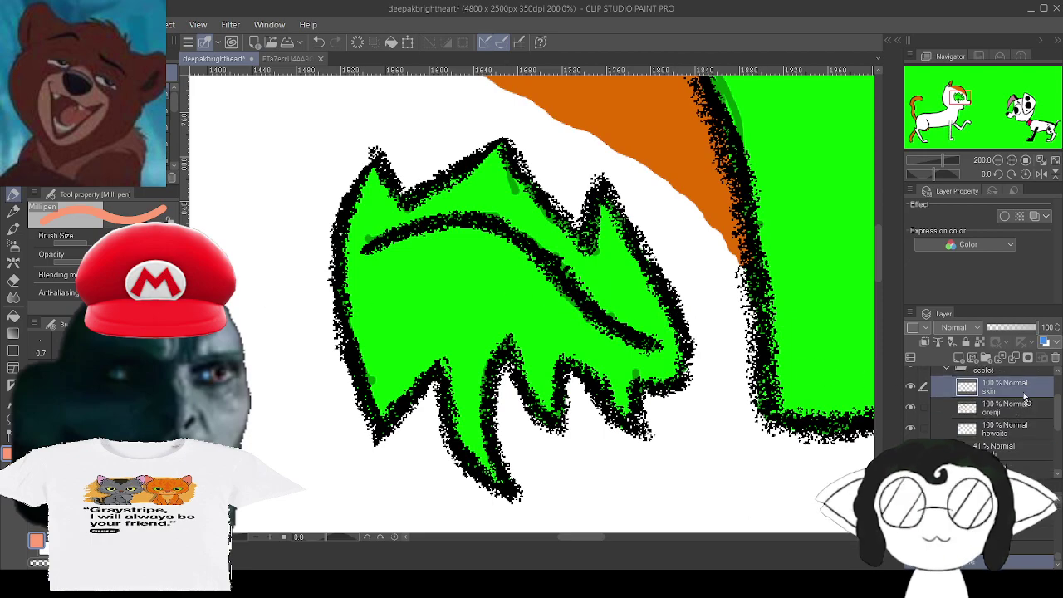
pyautogui.moveTo(1025, 443); pyautogui.dragTo(1004, 438)
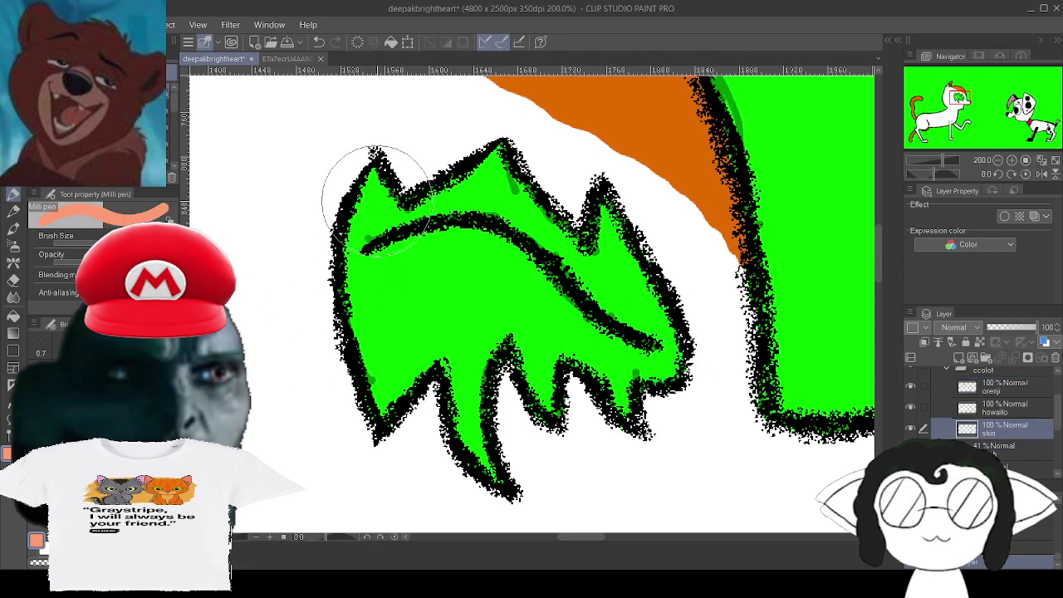
pyautogui.moveTo(376, 199)
pyautogui.mouseDown()
pyautogui.moveTo(379, 173)
pyautogui.moveTo(368, 330)
pyautogui.moveTo(351, 277)
pyautogui.moveTo(390, 332)
pyautogui.moveTo(477, 407)
pyautogui.moveTo(497, 296)
pyautogui.mouseUp()
pyautogui.moveTo(490, 237)
pyautogui.mouseDown()
pyautogui.moveTo(458, 212)
pyautogui.moveTo(460, 200)
pyautogui.moveTo(471, 276)
pyautogui.moveTo(514, 270)
pyautogui.moveTo(547, 245)
pyautogui.moveTo(572, 299)
pyautogui.moveTo(568, 421)
pyautogui.moveTo(606, 349)
pyautogui.moveTo(643, 341)
pyautogui.moveTo(670, 350)
pyautogui.moveTo(655, 303)
pyautogui.moveTo(588, 227)
pyautogui.moveTo(586, 253)
pyautogui.mouseUp()
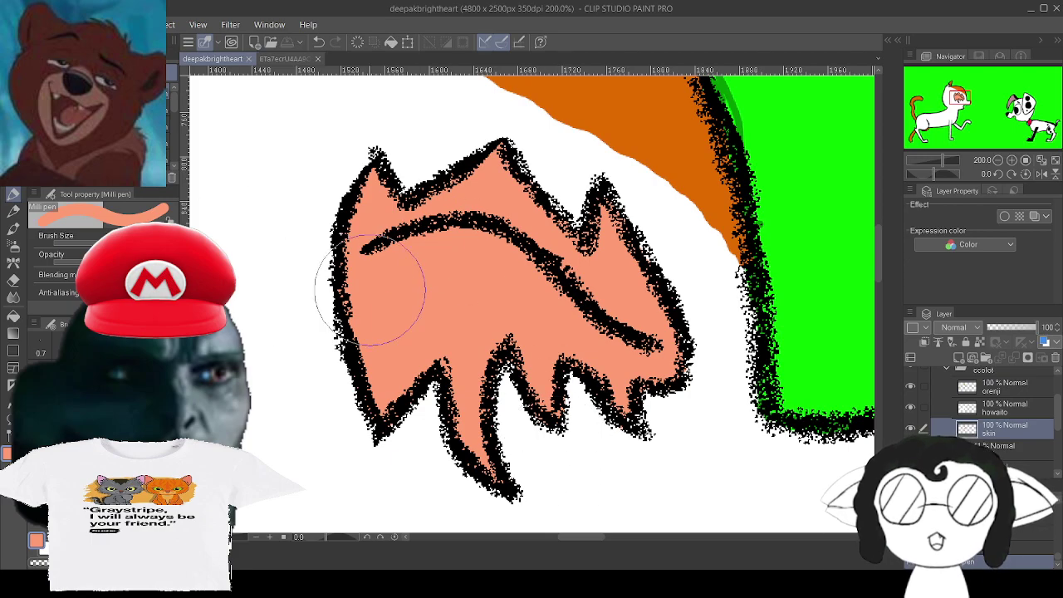
# Review the colored cat and the dog together, both as a whole canvas and close up.
pyautogui.scroll(-10, 346, 360)
pyautogui.scroll(4, 347, 360)
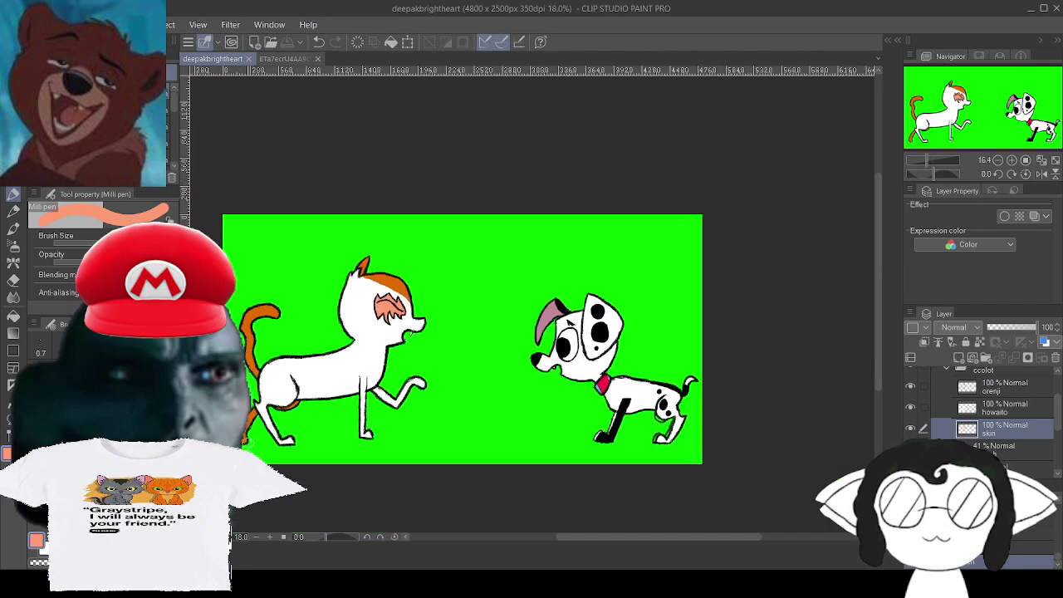
pyautogui.scroll(-3, 363, 324)
pyautogui.scroll(2, 362, 323)
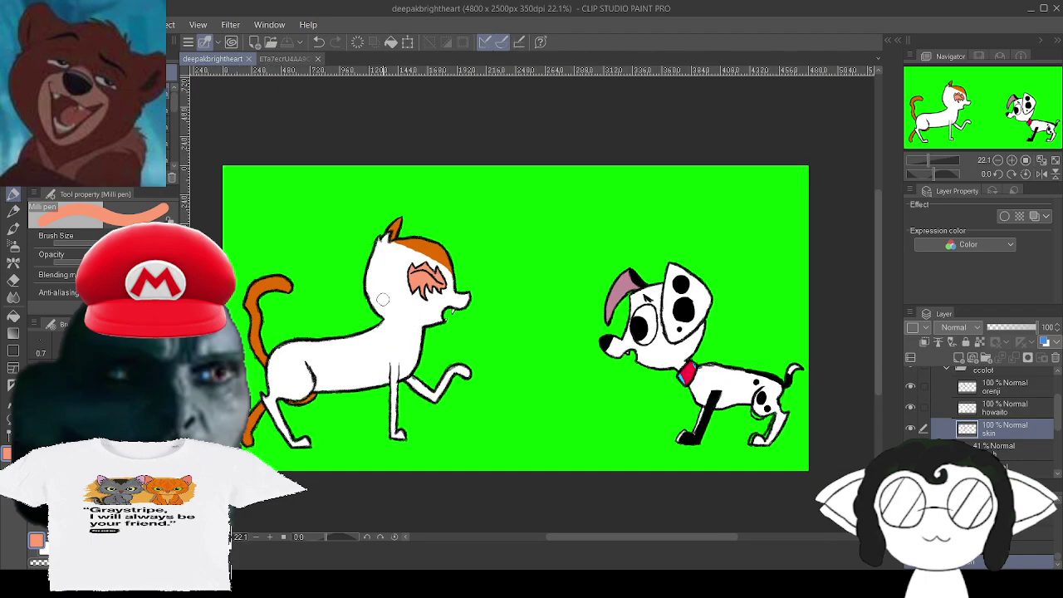
pyautogui.scroll(3, 321, 296)
pyautogui.scroll(4, 321, 297)
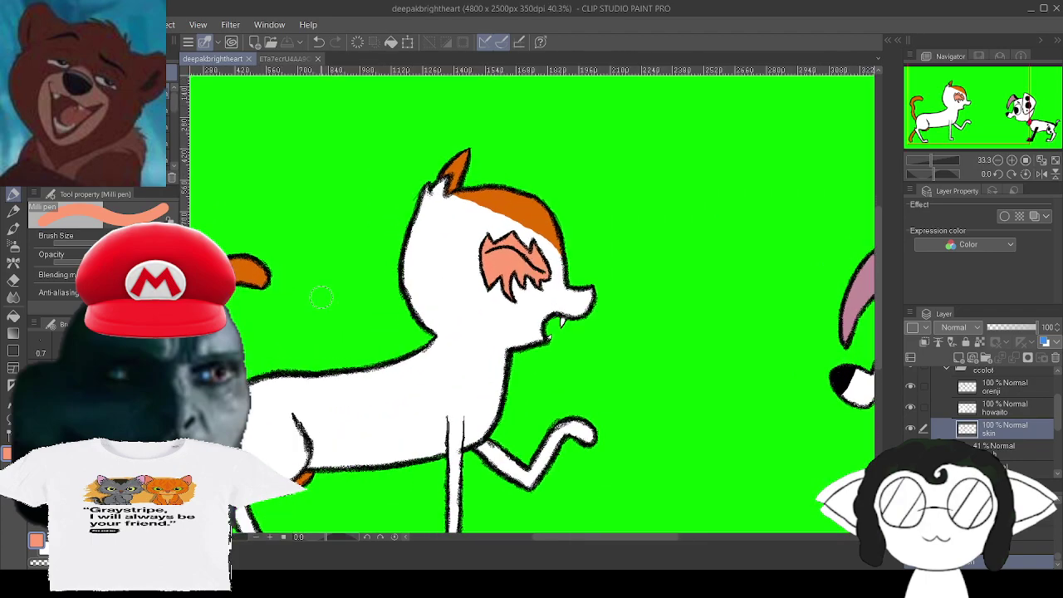
pyautogui.scroll(-7, 321, 296)
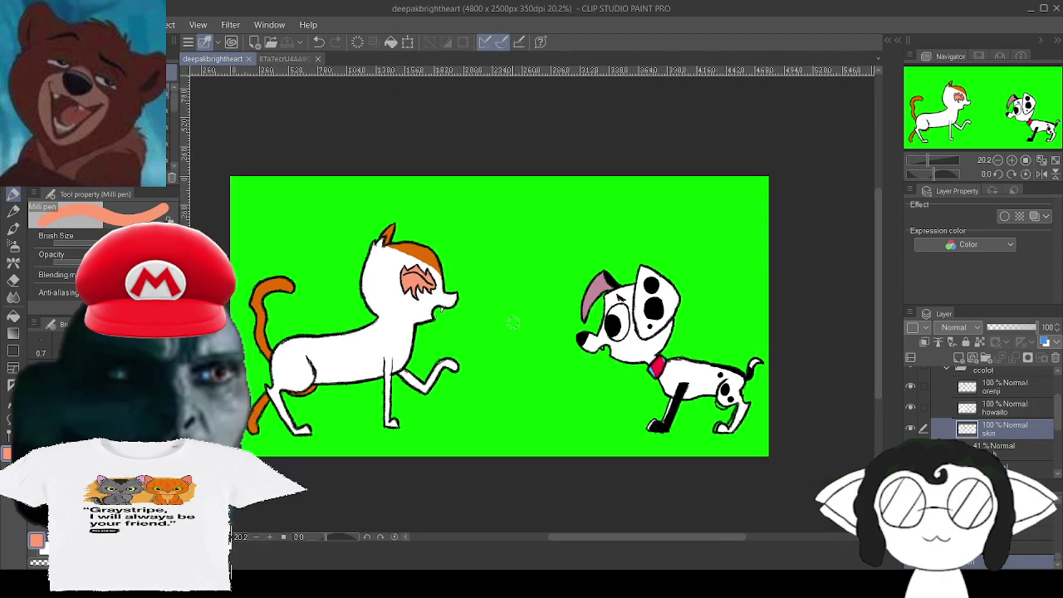
pyautogui.scroll(3, 513, 323)
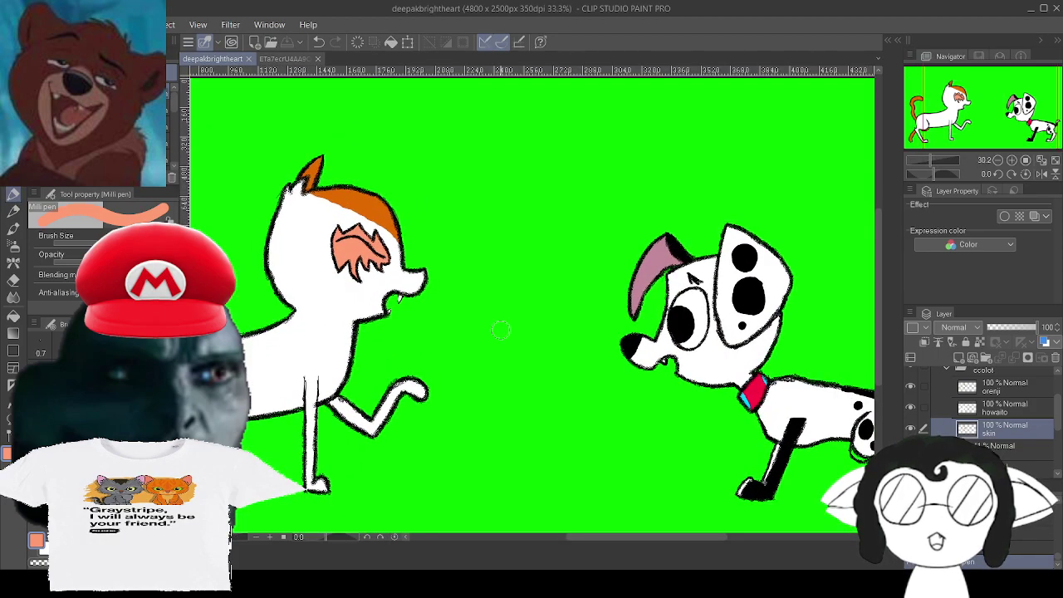
pyautogui.scroll(-2, 499, 329)
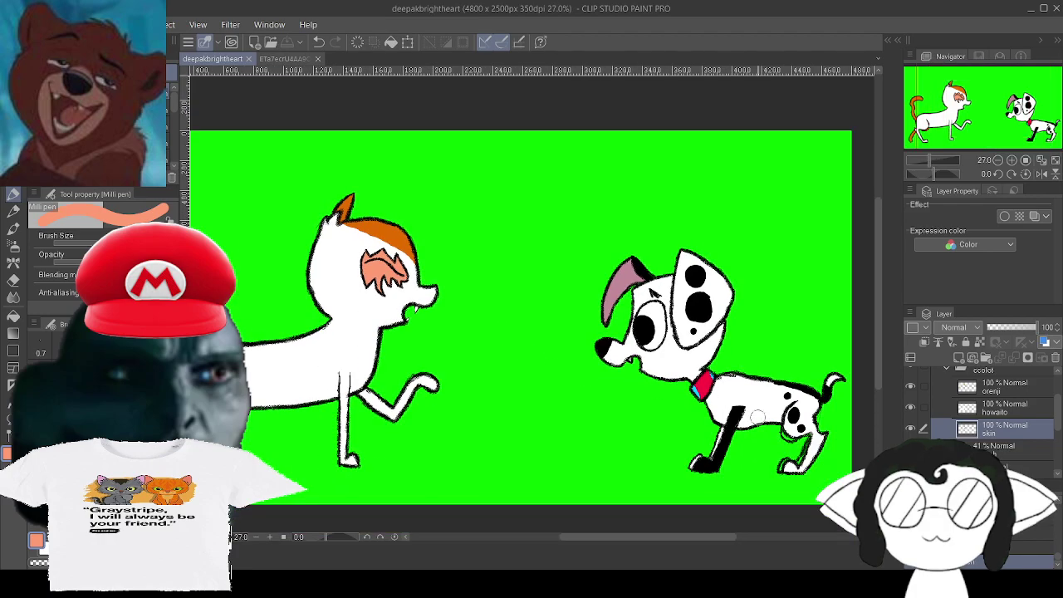
# Change the Paper layer's color from green to white behind both characters.
pyautogui.scroll(3, 1027, 443)
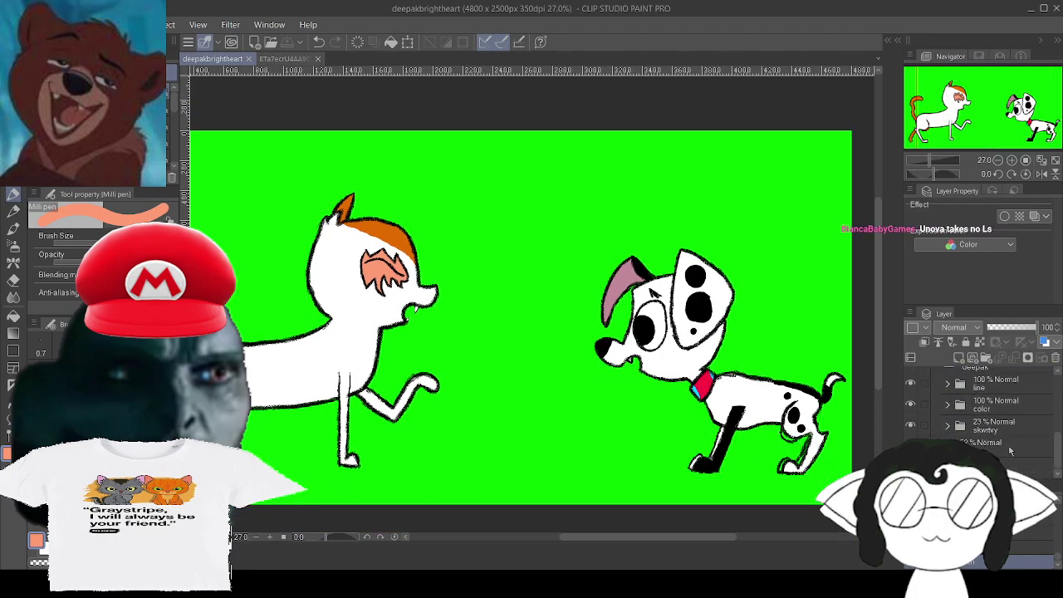
pyautogui.click(1008, 463)
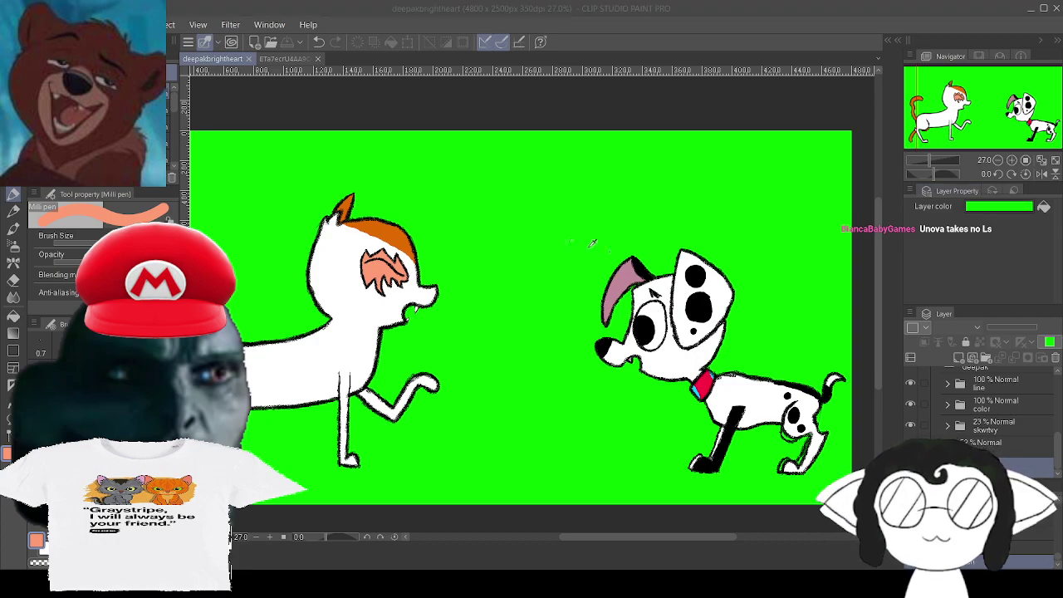
pyautogui.click(894, 184)
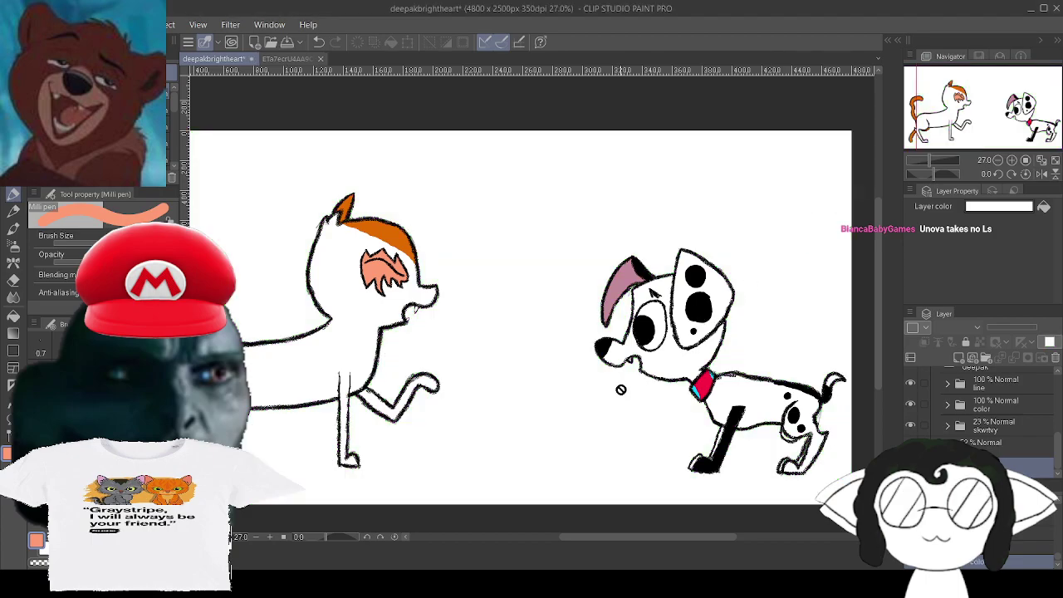
pyautogui.scroll(2, 621, 390)
pyautogui.scroll(2, 596, 401)
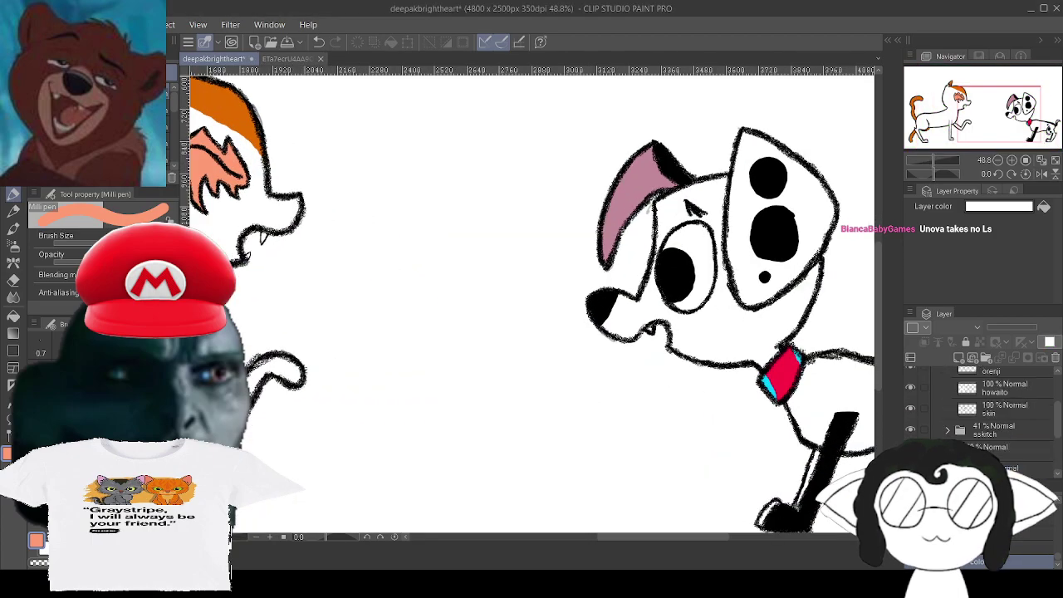
# Collapse the ccolot subfolder and the deepak and brightheart folders in the layer list.
pyautogui.click(947, 422)
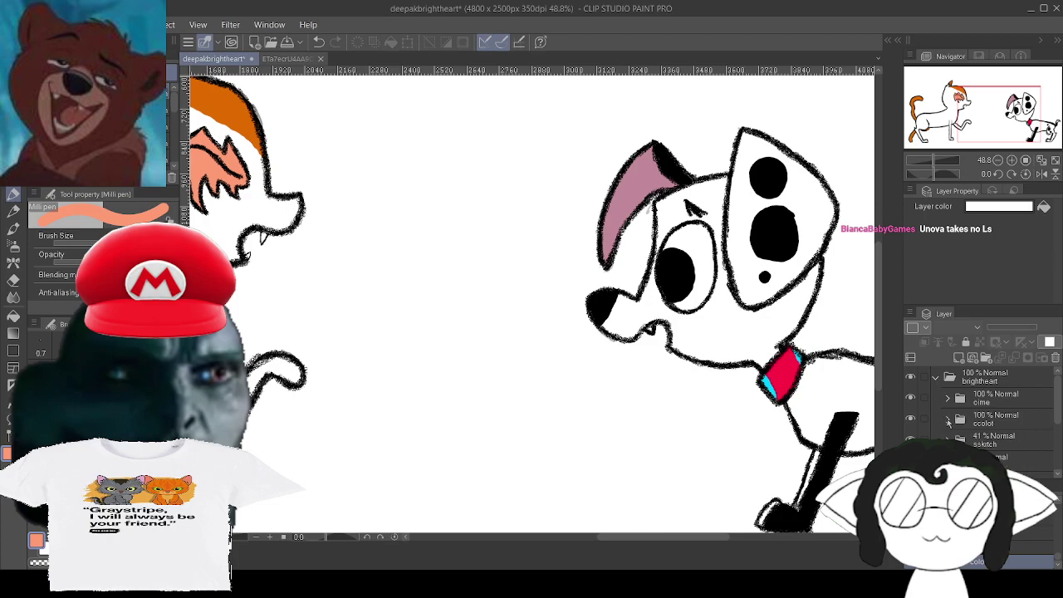
pyautogui.scroll(-2, 947, 423)
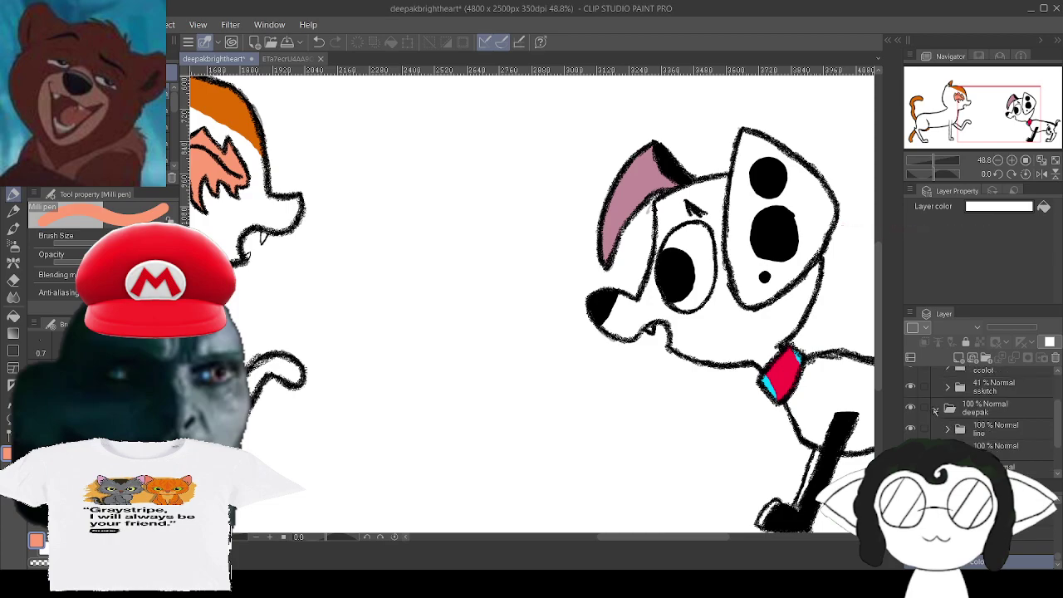
pyautogui.scroll(2, 934, 410)
pyautogui.click(936, 377)
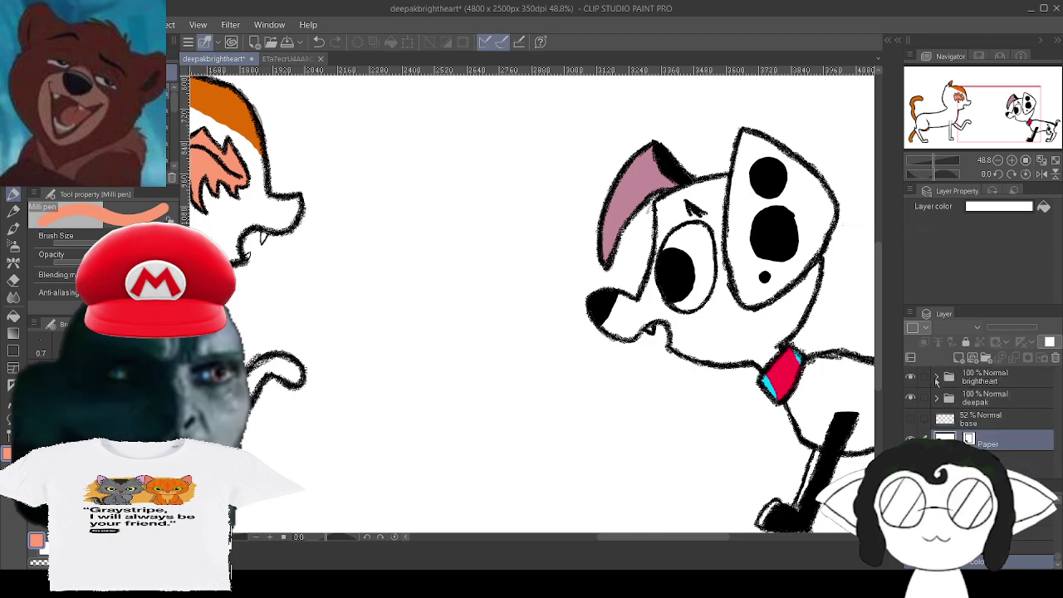
# Create a new layer folder named tekusuto above the brightheart folder.
pyautogui.click(982, 378)
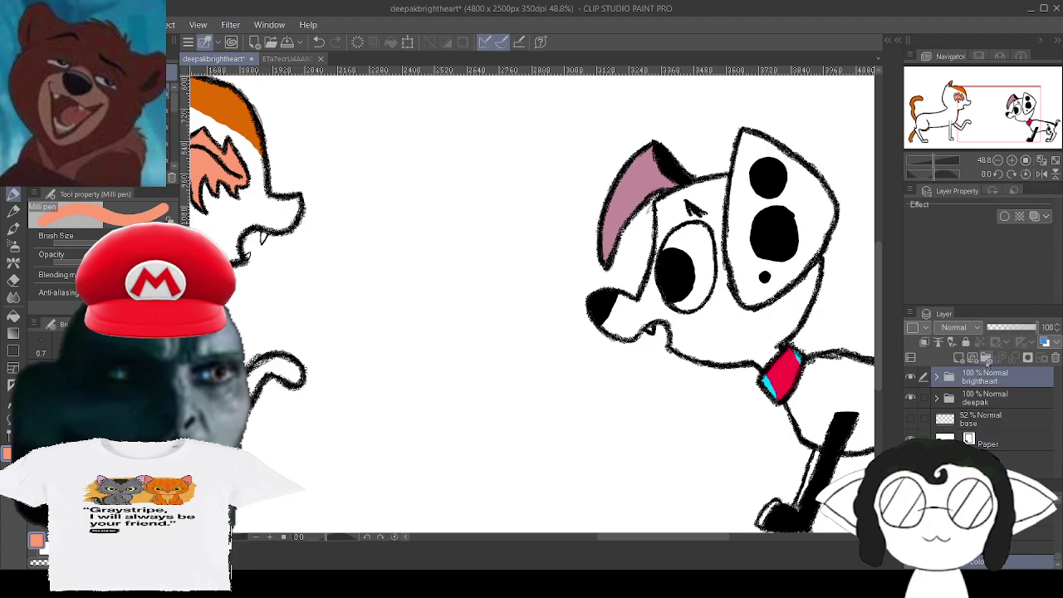
pyautogui.click(985, 359)
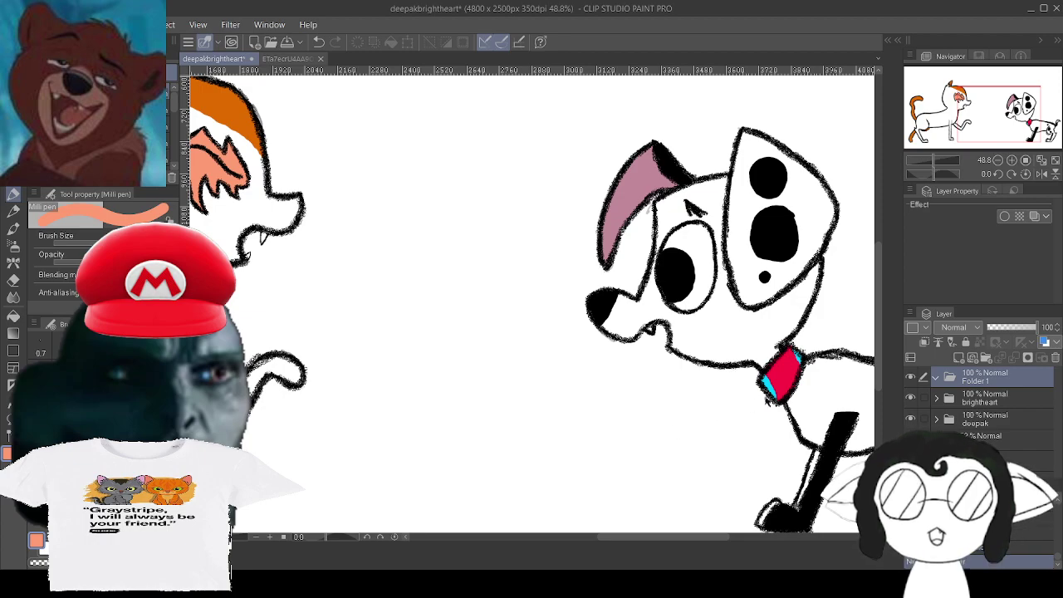
pyautogui.doubleClick(975, 381)
pyautogui.write('tekusuto')
pyautogui.press('Return')
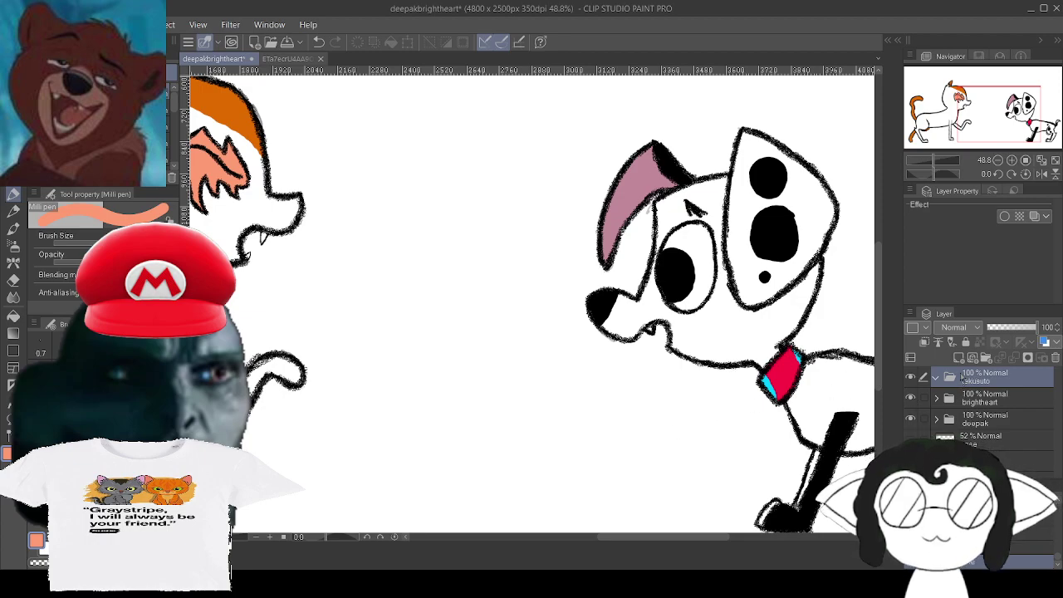
# Add a layer named dialogue inside the tekusuto folder and set the drawing color to black.
pyautogui.click(960, 356)
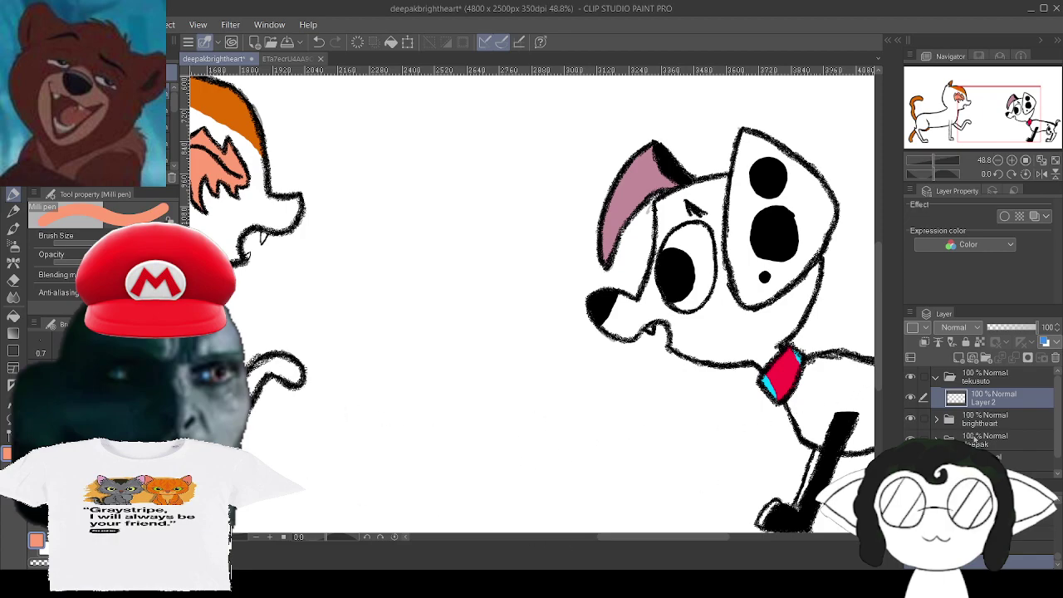
pyautogui.doubleClick(985, 402)
pyautogui.write('dialogue')
pyautogui.press('Return')
pyautogui.click(77, 514)
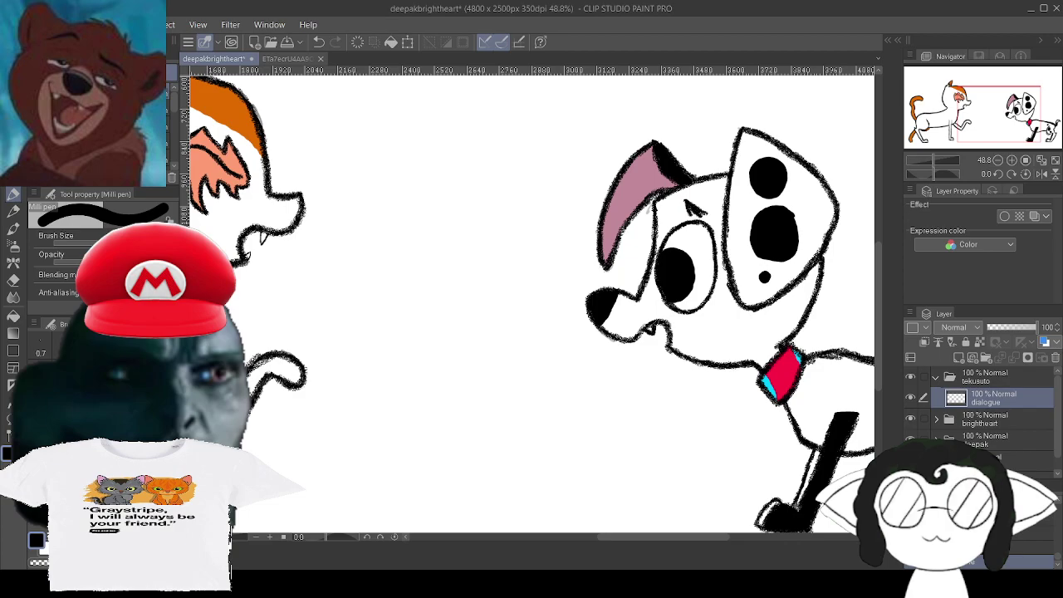
pyautogui.click(99, 144)
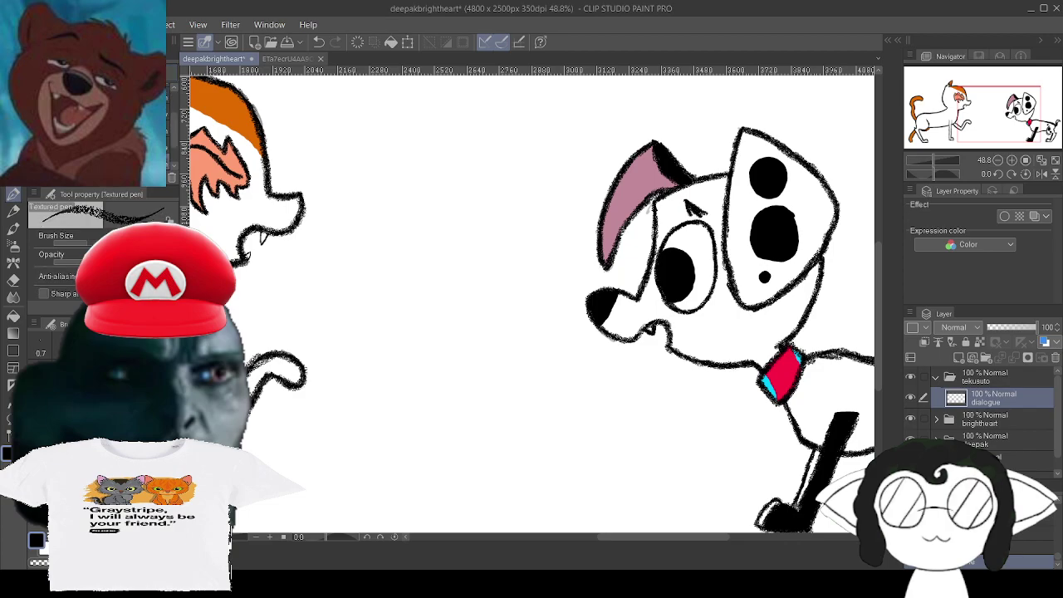
pyautogui.scroll(2, 100, 133)
pyautogui.press('p')
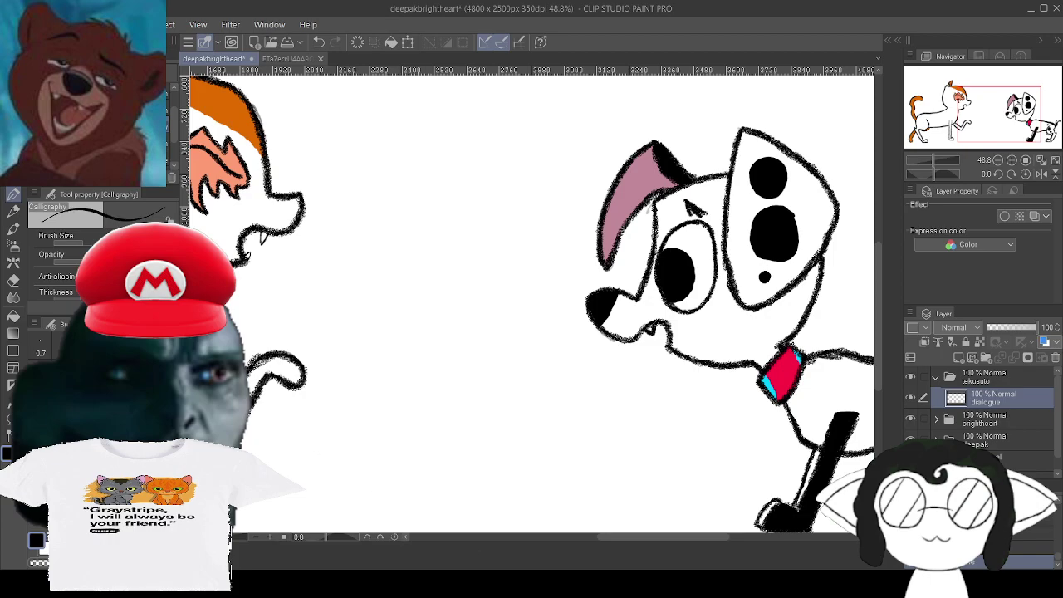
pyautogui.hotkey('alt', 'Tab')
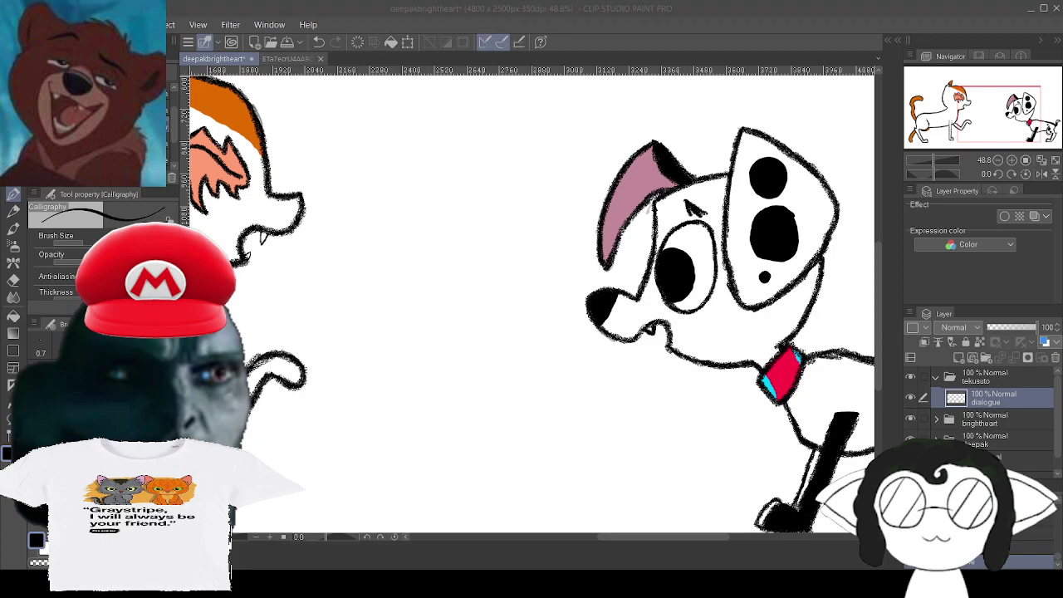
pyautogui.hotkey('alt', 'Tab')
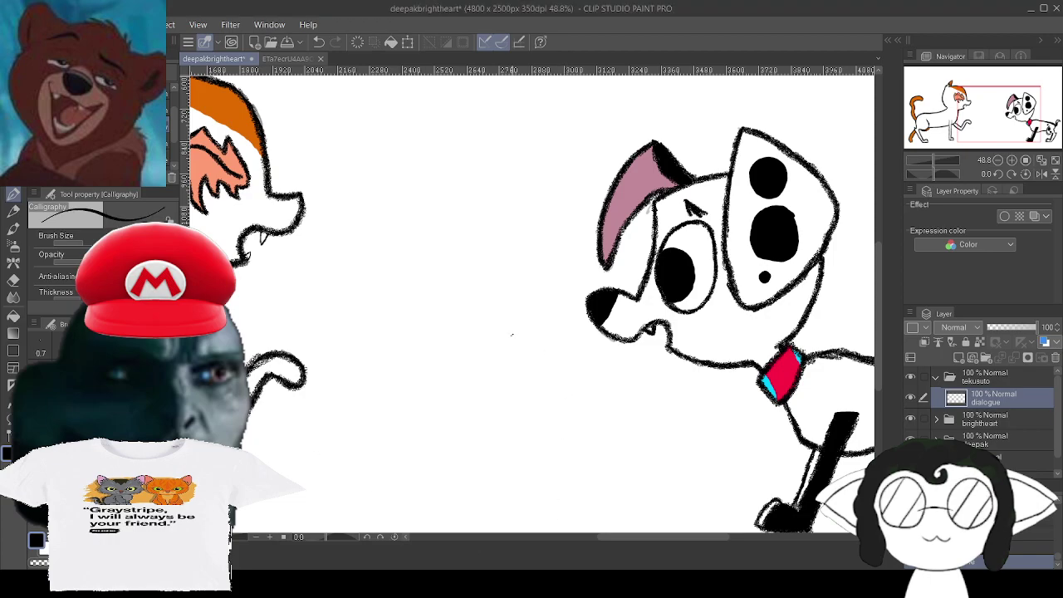
pyautogui.scroll(8, 511, 334)
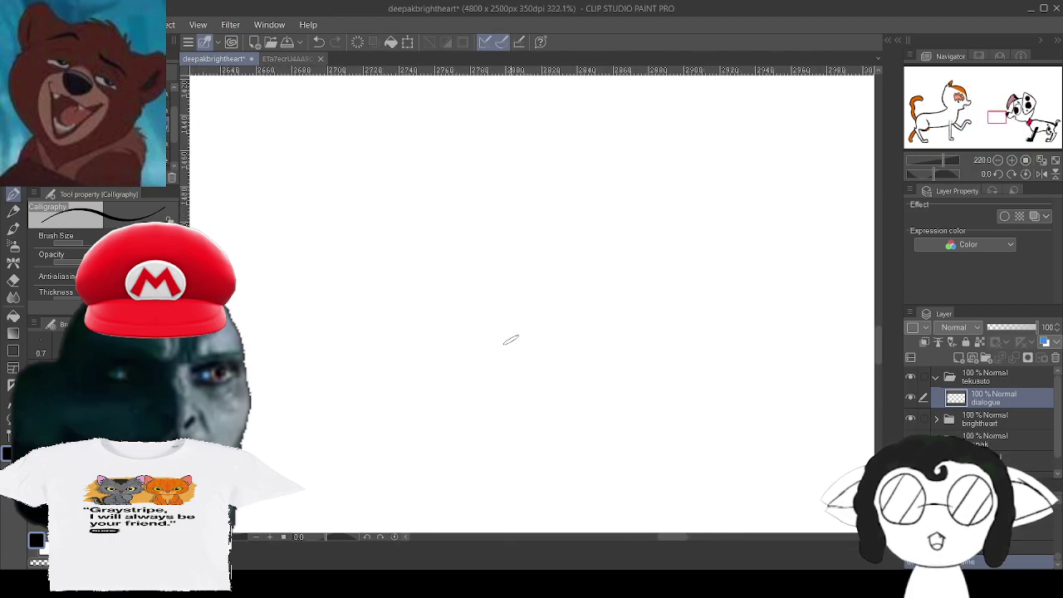
pyautogui.scroll(-8, 511, 339)
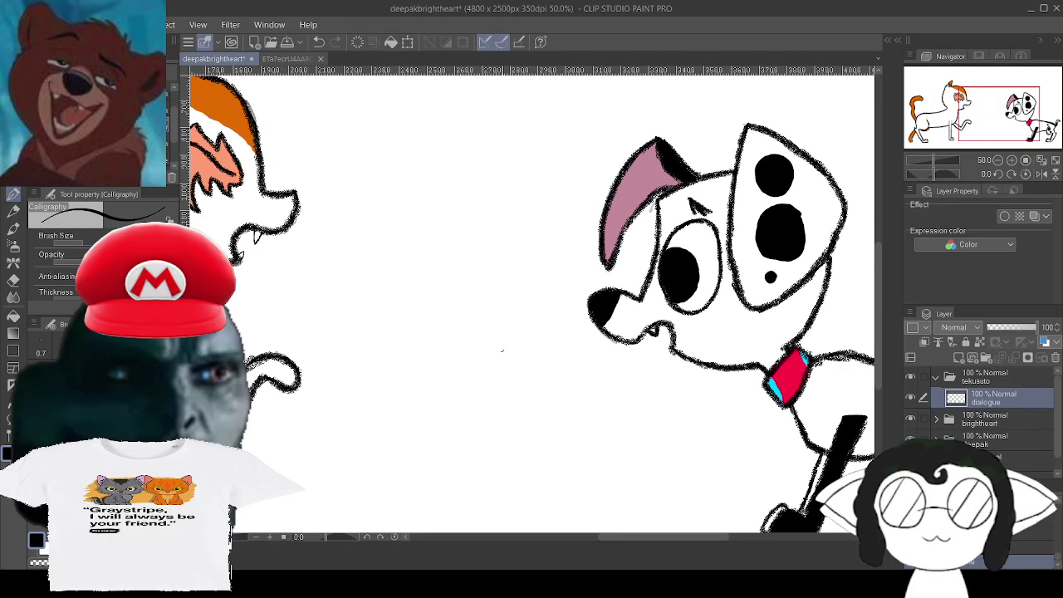
# Try lettering a capital D between the cat and the dog with the Tapered Pen, and erase it.
pyautogui.click(100, 158)
pyautogui.click(99, 141)
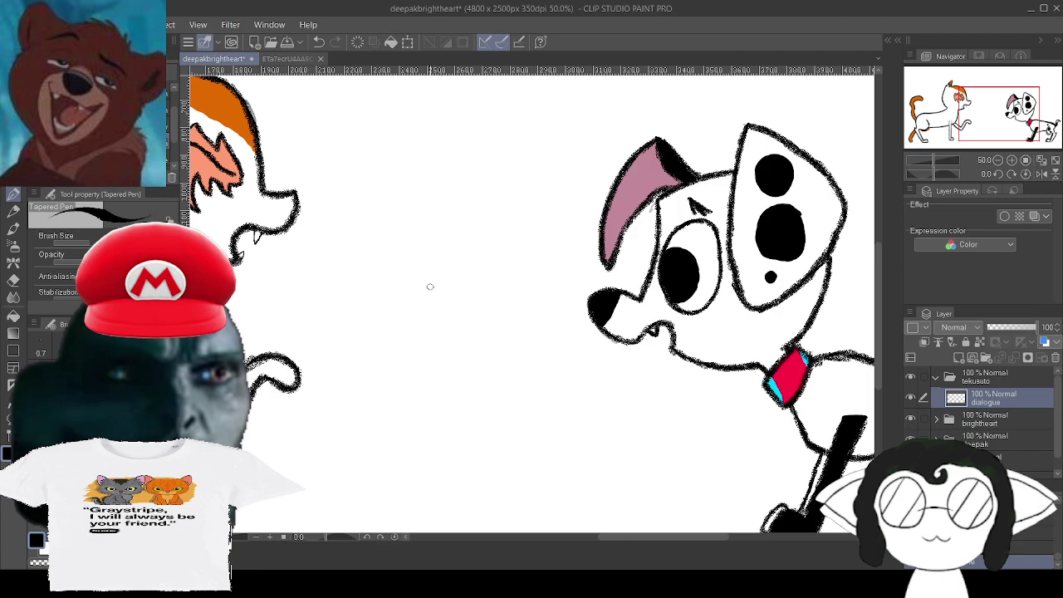
pyautogui.moveTo(494, 275)
pyautogui.mouseDown()
pyautogui.moveTo(488, 327)
pyautogui.moveTo(510, 327)
pyautogui.moveTo(491, 279)
pyautogui.mouseUp()
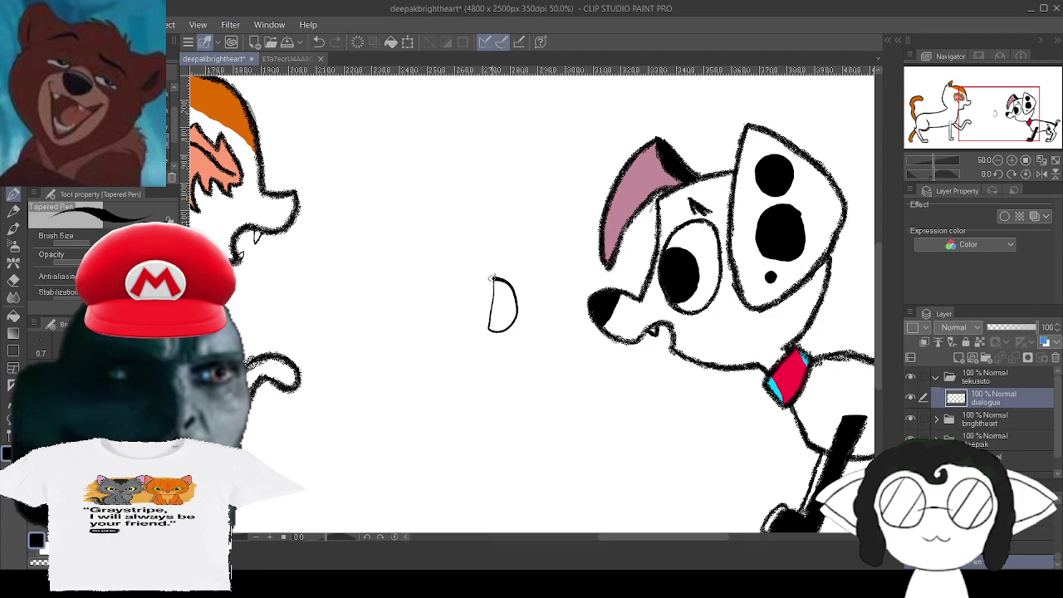
pyautogui.scroll(2, 640, 377)
pyautogui.moveTo(640, 378); pyautogui.dragTo(756, 494)
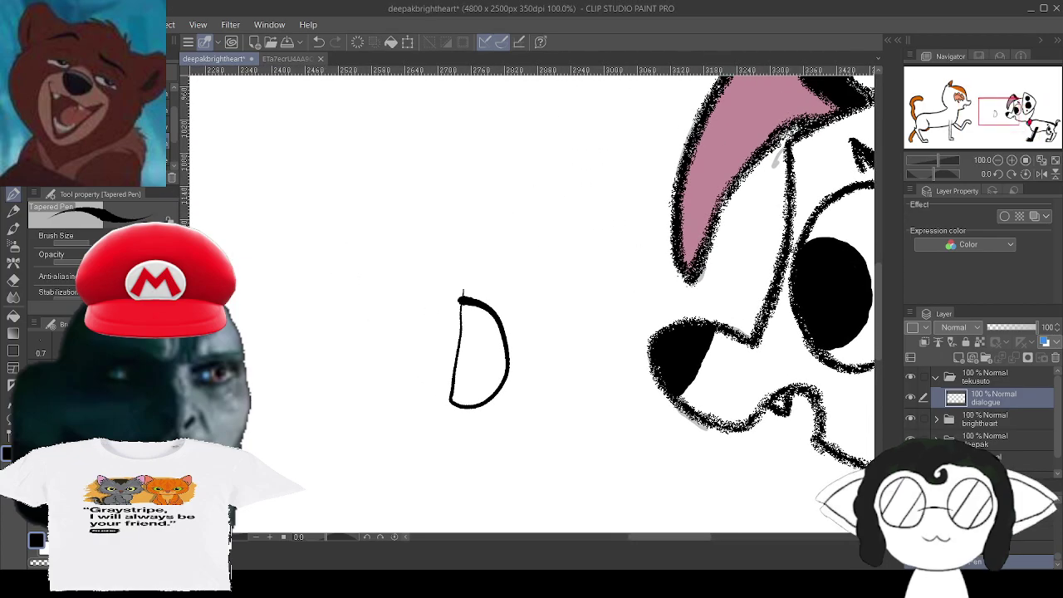
pyautogui.press('e')
pyautogui.moveTo(459, 308)
pyautogui.mouseDown()
pyautogui.moveTo(487, 273)
pyautogui.moveTo(471, 279)
pyautogui.moveTo(440, 331)
pyautogui.moveTo(495, 283)
pyautogui.moveTo(454, 321)
pyautogui.moveTo(489, 292)
pyautogui.moveTo(455, 352)
pyautogui.moveTo(448, 405)
pyautogui.moveTo(464, 371)
pyautogui.moveTo(460, 411)
pyautogui.moveTo(468, 396)
pyautogui.moveTo(475, 406)
pyautogui.moveTo(464, 416)
pyautogui.moveTo(473, 391)
pyautogui.moveTo(477, 420)
pyautogui.moveTo(510, 371)
pyautogui.moveTo(501, 386)
pyautogui.moveTo(497, 324)
pyautogui.mouseUp()
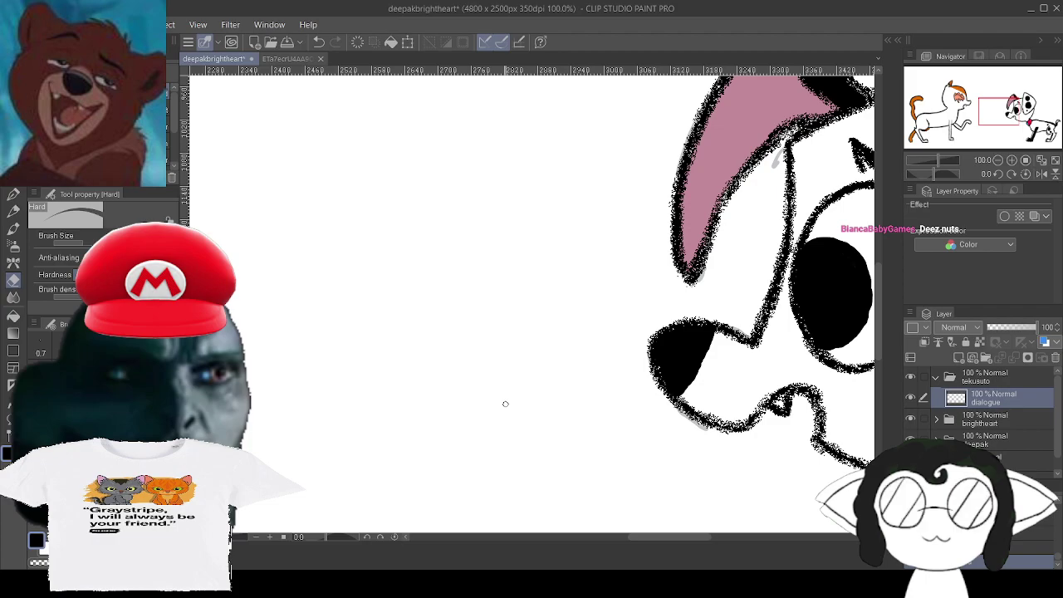
# Handwrite "Don't worry, I'm" on two lines beside the dog's muzzle with the Milli pen.
pyautogui.press('p')
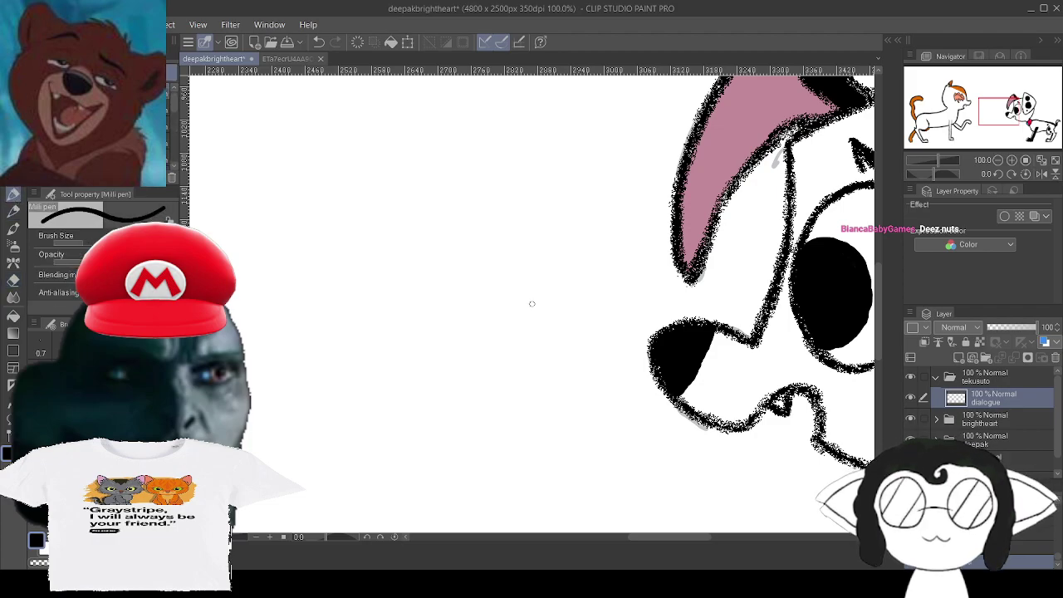
pyautogui.moveTo(399, 242)
pyautogui.mouseDown()
pyautogui.moveTo(398, 343)
pyautogui.moveTo(424, 334)
pyautogui.moveTo(430, 271)
pyautogui.moveTo(397, 243)
pyautogui.mouseUp()
pyautogui.moveTo(458, 320); pyautogui.dragTo(490, 349)
pyautogui.moveTo(517, 304)
pyautogui.mouseDown()
pyautogui.moveTo(502, 319)
pyautogui.moveTo(522, 339)
pyautogui.moveTo(541, 320)
pyautogui.moveTo(556, 210)
pyautogui.mouseUp()
pyautogui.moveTo(397, 267)
pyautogui.mouseDown()
pyautogui.moveTo(401, 284)
pyautogui.moveTo(430, 266)
pyautogui.moveTo(440, 293)
pyautogui.moveTo(452, 278)
pyautogui.moveTo(502, 284)
pyautogui.moveTo(527, 322)
pyautogui.mouseUp()
pyautogui.moveTo(556, 283)
pyautogui.mouseDown()
pyautogui.moveTo(591, 281)
pyautogui.moveTo(576, 318)
pyautogui.moveTo(596, 316)
pyautogui.mouseUp()
pyautogui.moveTo(619, 270); pyautogui.dragTo(610, 283)
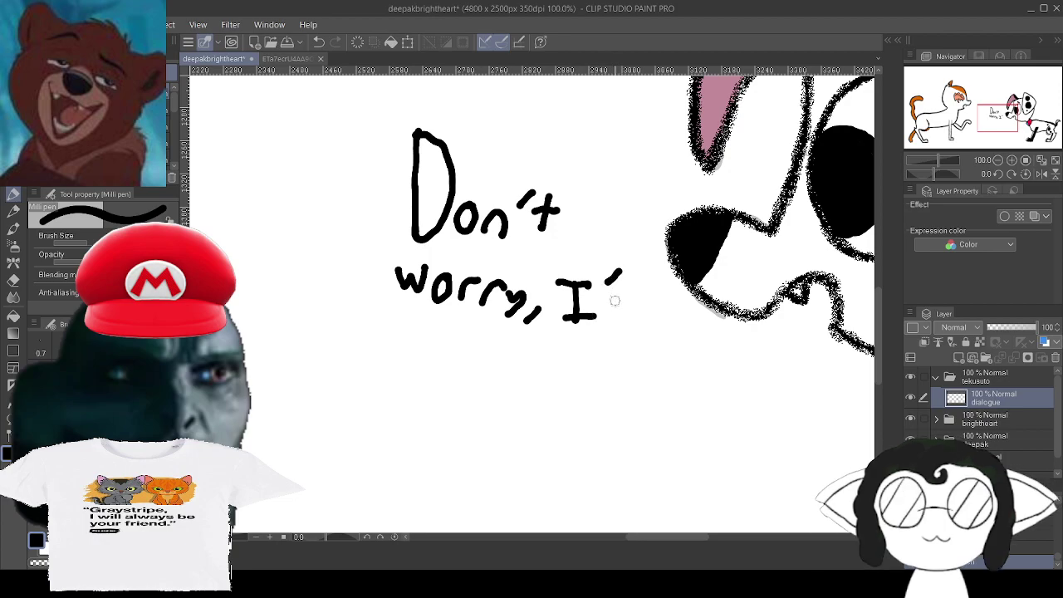
pyautogui.moveTo(615, 324); pyautogui.dragTo(640, 325)
# Handwrite "not here to" as the third line of the dialogue.
pyautogui.moveTo(396, 346); pyautogui.dragTo(419, 348)
pyautogui.moveTo(439, 332)
pyautogui.mouseDown()
pyautogui.moveTo(426, 344)
pyautogui.moveTo(439, 330)
pyautogui.mouseUp()
pyautogui.moveTo(462, 324)
pyautogui.mouseDown()
pyautogui.moveTo(517, 366)
pyautogui.moveTo(540, 352)
pyautogui.moveTo(545, 376)
pyautogui.moveTo(573, 359)
pyautogui.mouseUp()
pyautogui.moveTo(574, 370); pyautogui.dragTo(591, 378)
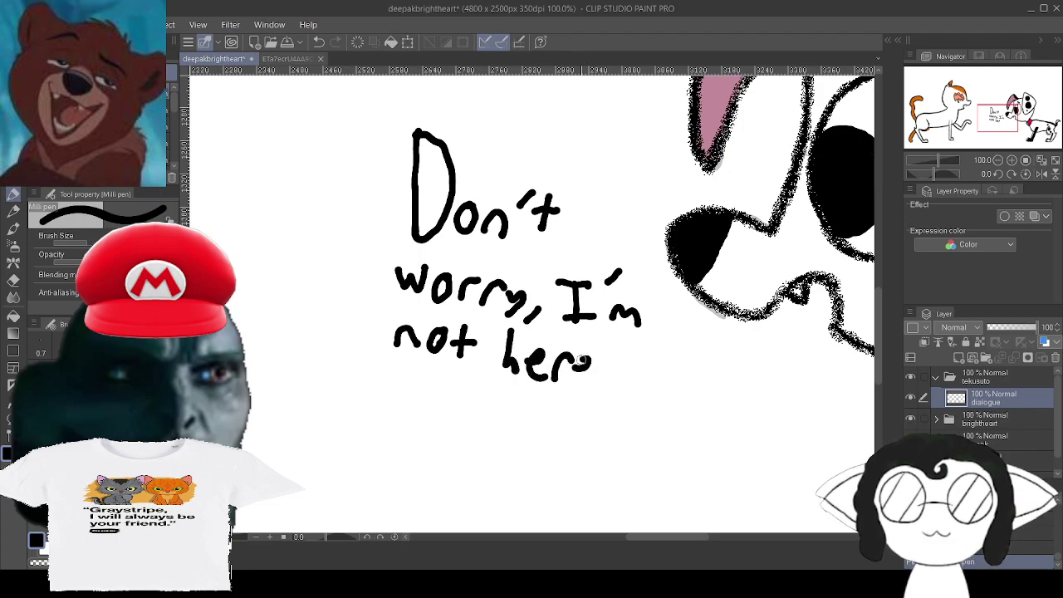
pyautogui.moveTo(631, 340); pyautogui.dragTo(634, 384)
pyautogui.moveTo(617, 363); pyautogui.dragTo(657, 362)
pyautogui.moveTo(677, 371)
pyautogui.mouseDown()
pyautogui.moveTo(668, 386)
pyautogui.moveTo(680, 372)
pyautogui.mouseUp()
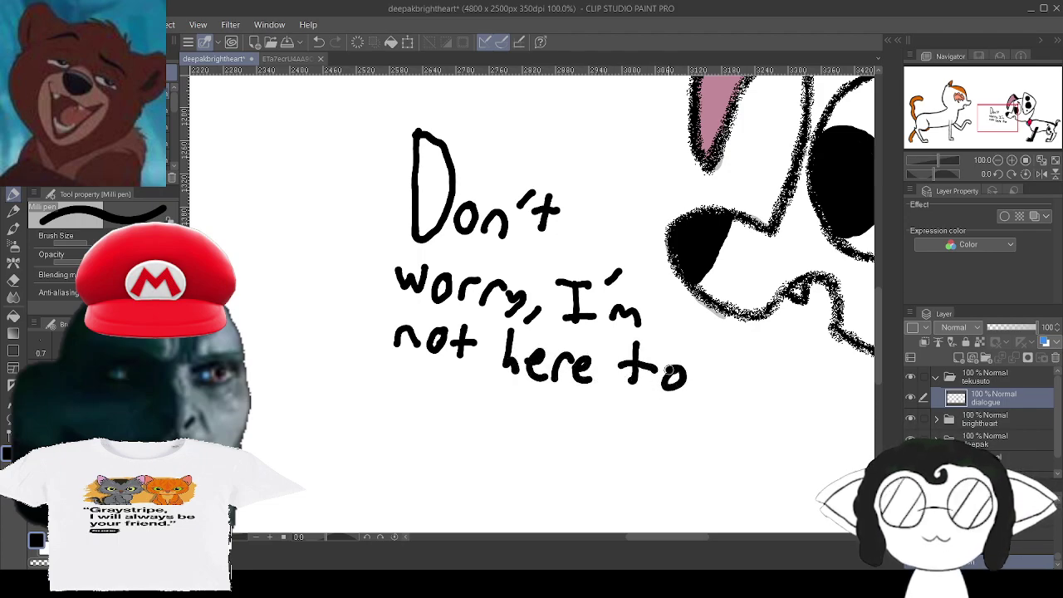
# Handwrite "hurt you..." as the last line of the dialogue.
pyautogui.moveTo(404, 370)
pyautogui.mouseDown()
pyautogui.moveTo(404, 407)
pyautogui.moveTo(429, 415)
pyautogui.mouseUp()
pyautogui.moveTo(438, 392)
pyautogui.mouseDown()
pyautogui.moveTo(444, 409)
pyautogui.moveTo(462, 395)
pyautogui.mouseUp()
pyautogui.moveTo(473, 400); pyautogui.dragTo(502, 427)
pyautogui.moveTo(492, 412)
pyautogui.mouseDown()
pyautogui.moveTo(526, 412)
pyautogui.moveTo(563, 419)
pyautogui.moveTo(549, 437)
pyautogui.moveTo(591, 426)
pyautogui.mouseUp()
pyautogui.moveTo(604, 425); pyautogui.dragTo(625, 428)
pyautogui.click(629, 443)
pyautogui.click(640, 445)
pyautogui.click(653, 445)
pyautogui.click(656, 446)
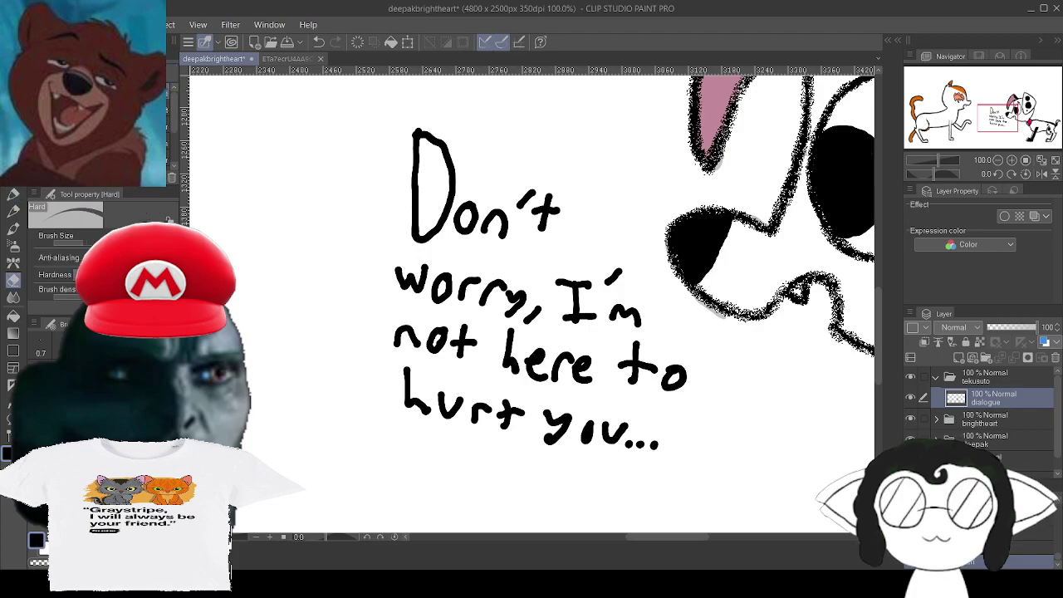
# Erase the letter o in "you" and redraw it more neatly with the Milli pen.
pyautogui.press('e')
pyautogui.moveTo(582, 436)
pyautogui.mouseDown()
pyautogui.moveTo(579, 448)
pyautogui.moveTo(592, 422)
pyautogui.mouseUp()
pyautogui.press('p')
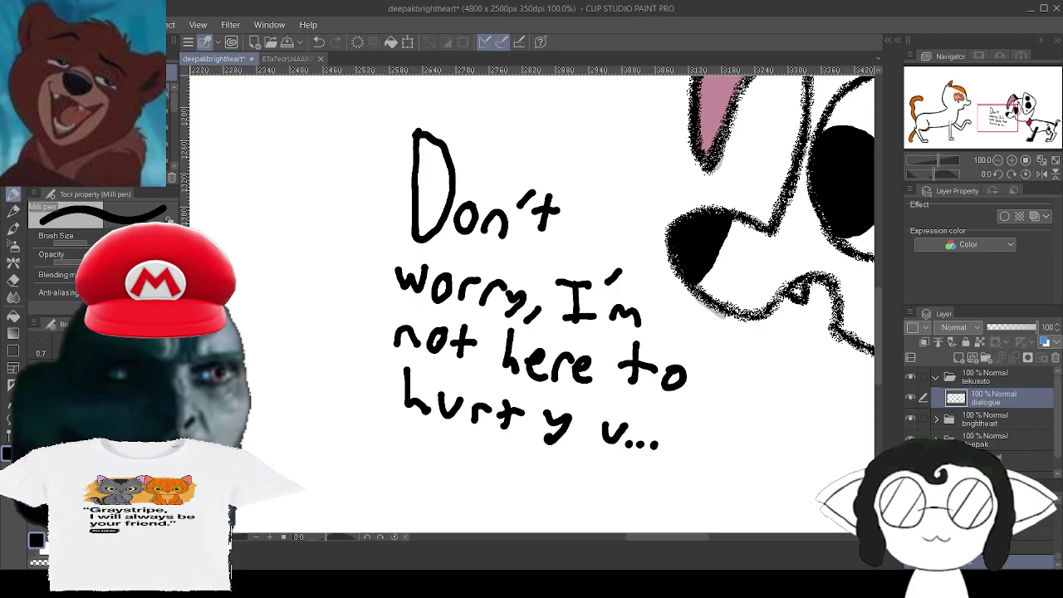
pyautogui.moveTo(585, 421)
pyautogui.mouseDown()
pyautogui.moveTo(575, 438)
pyautogui.moveTo(584, 426)
pyautogui.mouseUp()
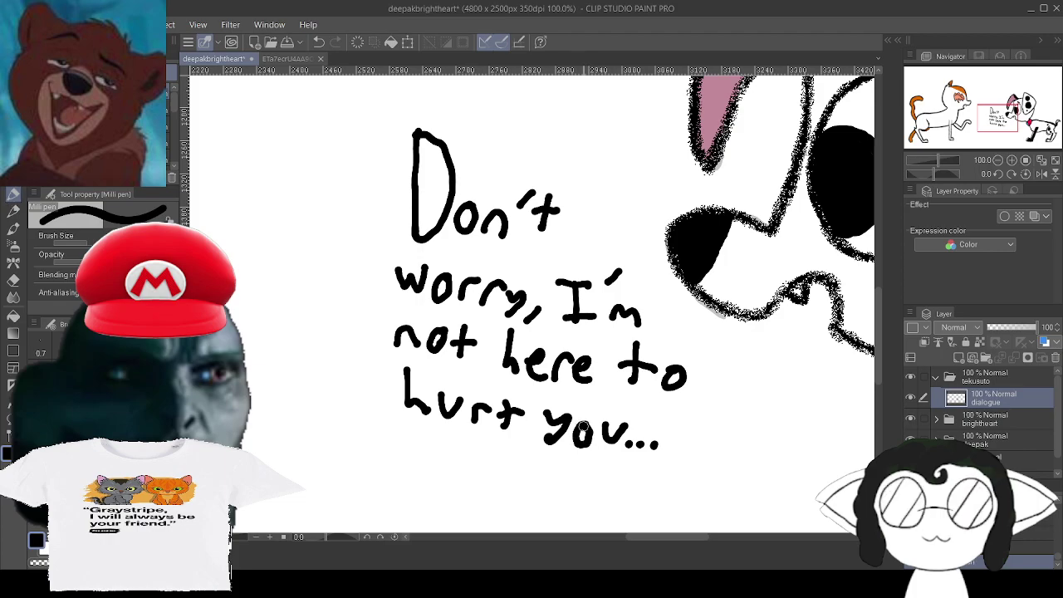
# Create a new layer named PACK PACK KILL KILL above the dialogue layer.
pyautogui.click(959, 359)
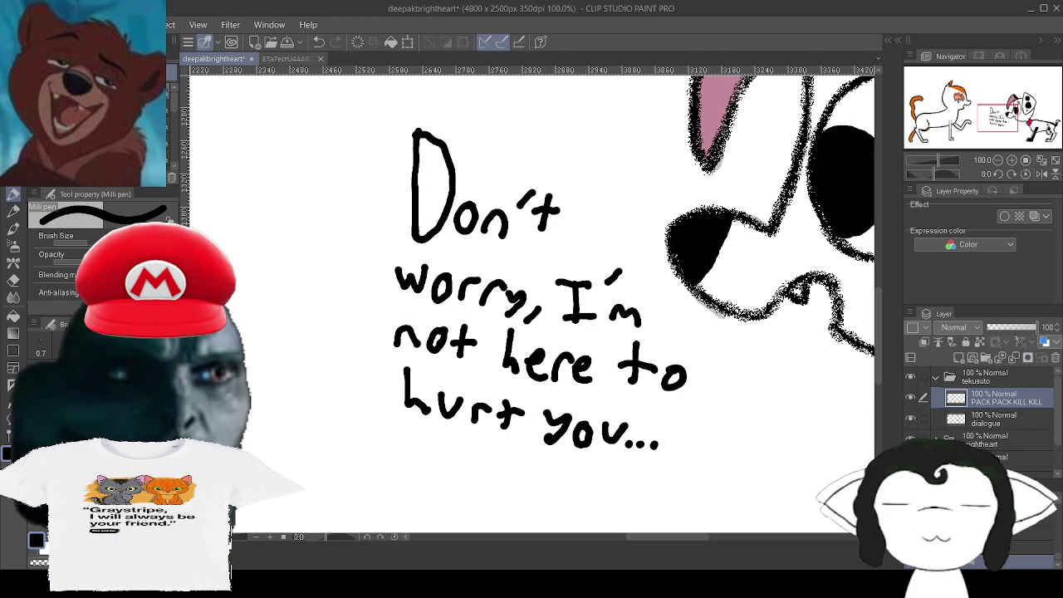
pyautogui.click(1007, 328)
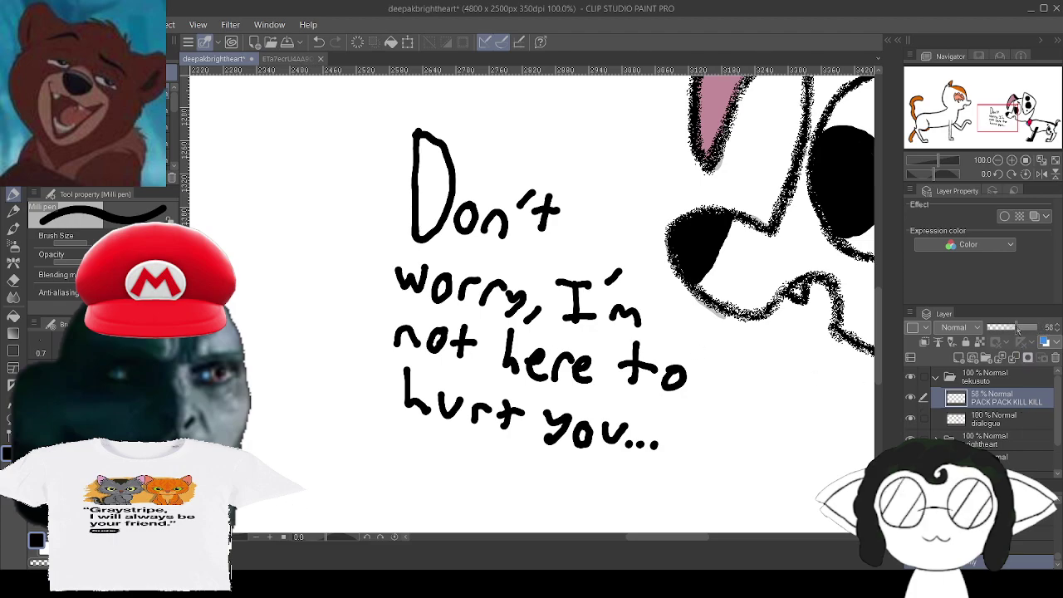
pyautogui.scroll(-3, 615, 315)
pyautogui.scroll(1, 565, 215)
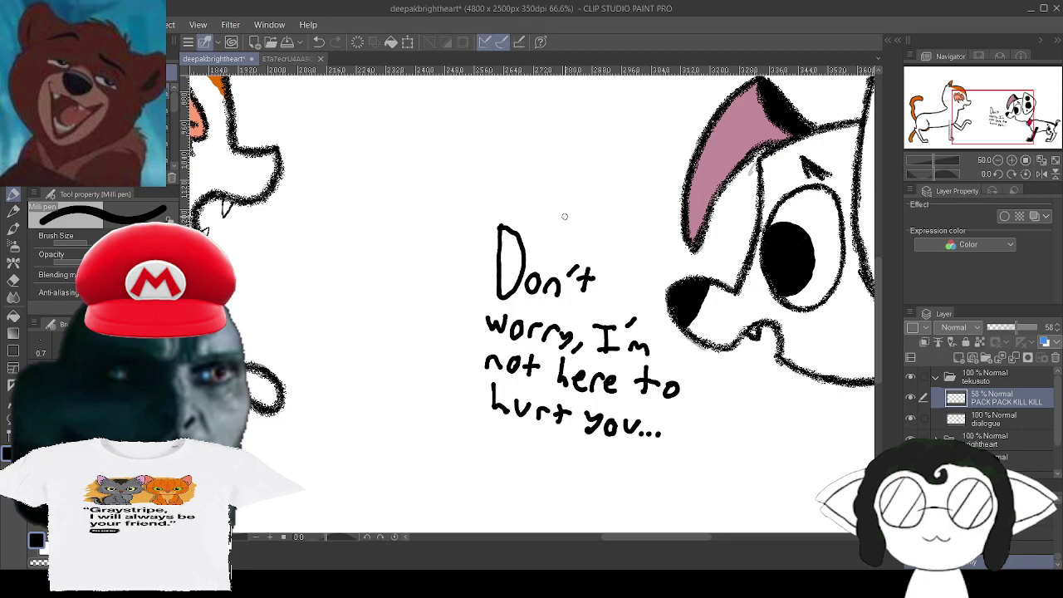
pyautogui.scroll(1, 564, 216)
pyautogui.scroll(-1, 563, 216)
pyautogui.scroll(1, 563, 216)
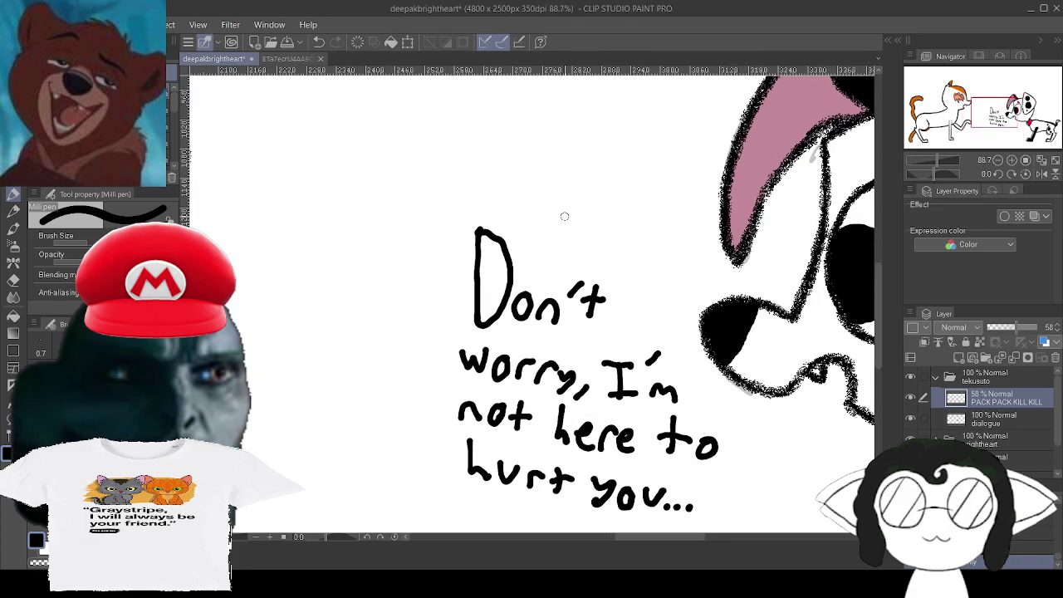
pyautogui.scroll(-1, 563, 216)
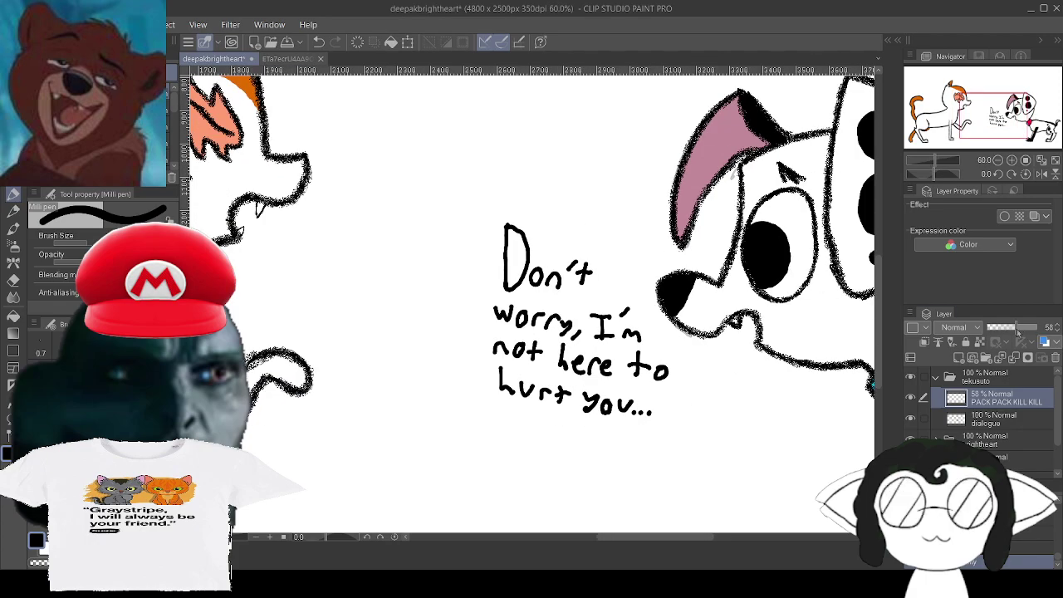
pyautogui.moveTo(1017, 332); pyautogui.dragTo(1044, 334)
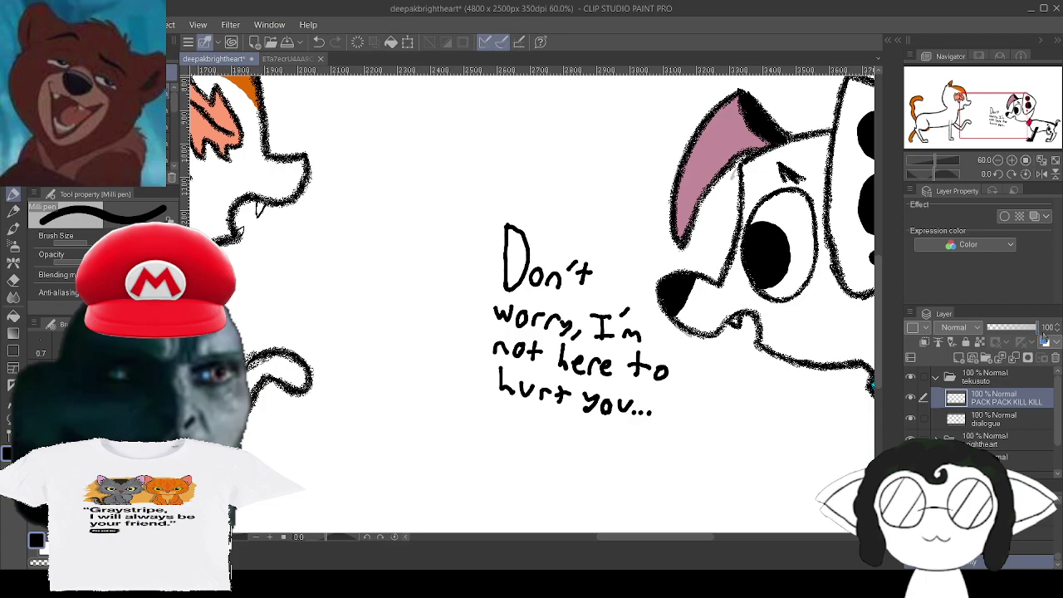
# Lower the dialogue layer's opacity to 22% and make the PACK PACK KILL KILL layer active.
pyautogui.click(1008, 420)
pyautogui.click(1004, 329)
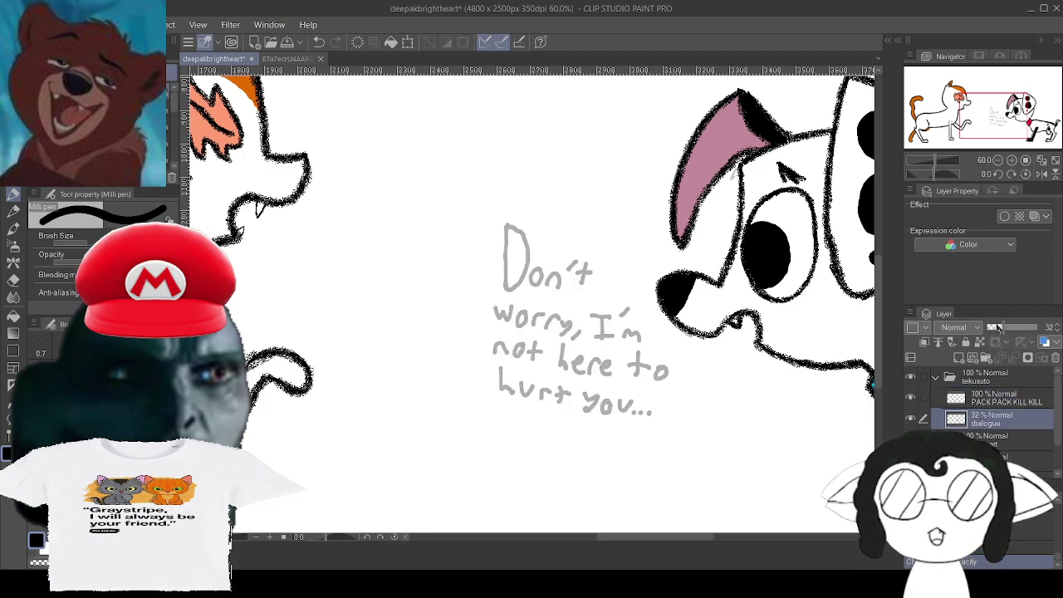
pyautogui.moveTo(1005, 328); pyautogui.dragTo(999, 332)
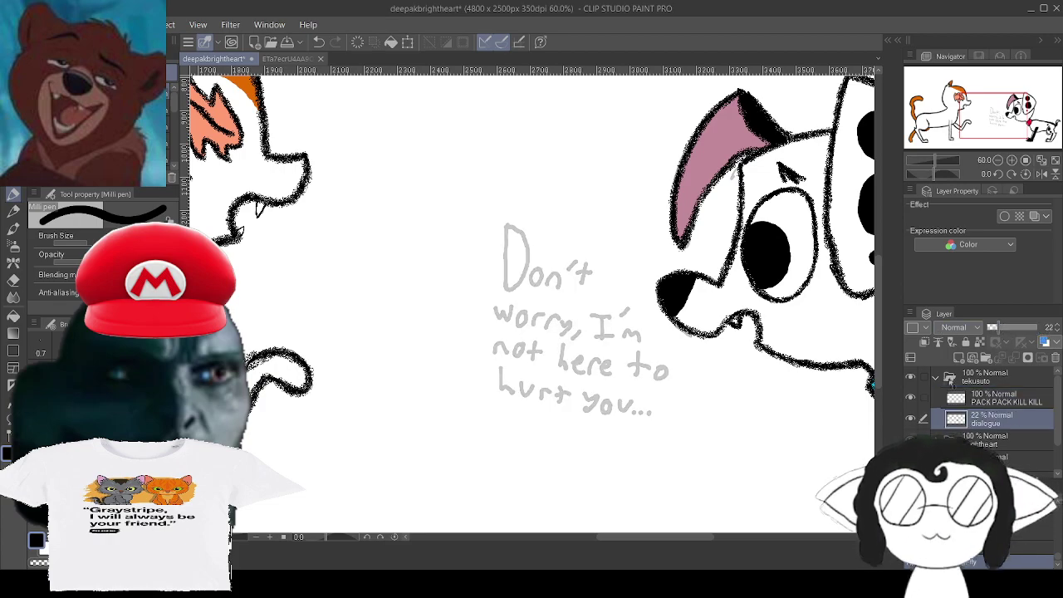
pyautogui.click(1005, 399)
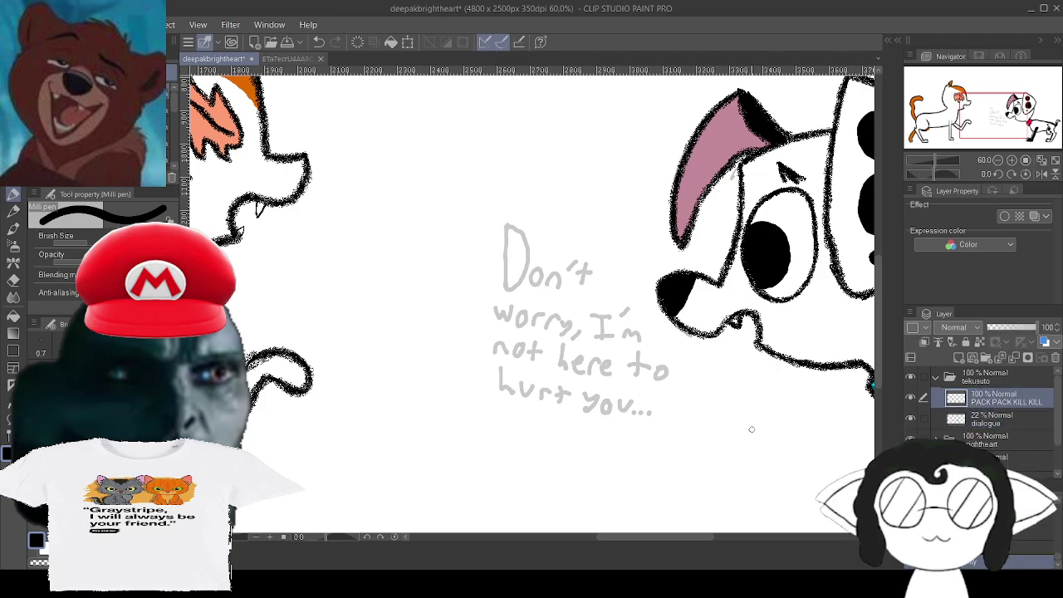
# Try to handwrite large lettering starting with PACK over the faded dialogue.
pyautogui.scroll(-5, 747, 427)
pyautogui.scroll(6, 738, 372)
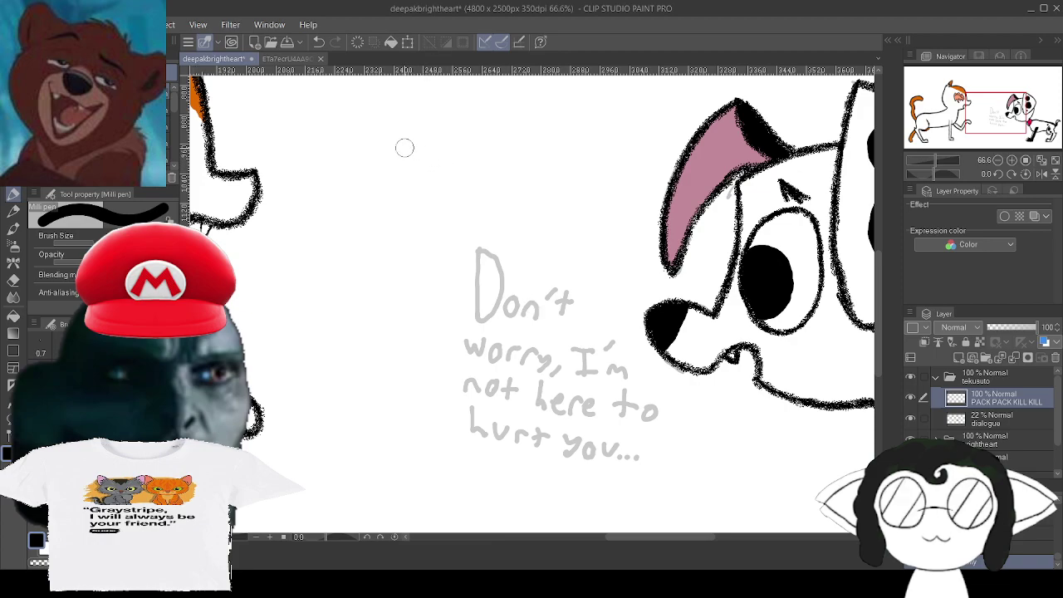
pyautogui.moveTo(406, 143); pyautogui.dragTo(432, 305)
pyautogui.moveTo(397, 146)
pyautogui.mouseDown()
pyautogui.moveTo(448, 132)
pyautogui.moveTo(469, 189)
pyautogui.moveTo(424, 214)
pyautogui.mouseUp()
pyautogui.moveTo(482, 299)
pyautogui.mouseDown()
pyautogui.moveTo(526, 166)
pyautogui.moveTo(538, 267)
pyautogui.mouseUp()
pyautogui.moveTo(480, 214); pyautogui.dragTo(556, 208)
pyautogui.moveTo(644, 157)
pyautogui.mouseDown()
pyautogui.moveTo(594, 172)
pyautogui.moveTo(616, 272)
pyautogui.mouseUp()
pyautogui.moveTo(667, 133); pyautogui.dragTo(661, 262)
pyautogui.moveTo(721, 164)
pyautogui.mouseDown()
pyautogui.moveTo(720, 238)
pyautogui.moveTo(496, 246)
pyautogui.mouseUp()
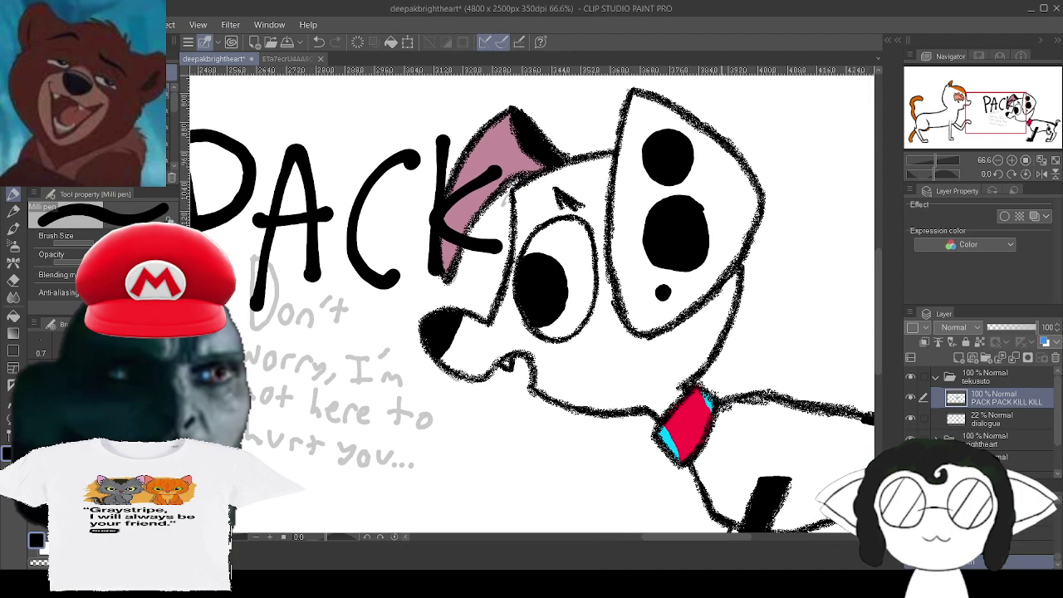
pyautogui.moveTo(505, 200)
pyautogui.mouseDown()
pyautogui.moveTo(587, 144)
pyautogui.moveTo(761, 68)
pyautogui.moveTo(498, 209)
pyautogui.moveTo(488, 194)
pyautogui.mouseUp()
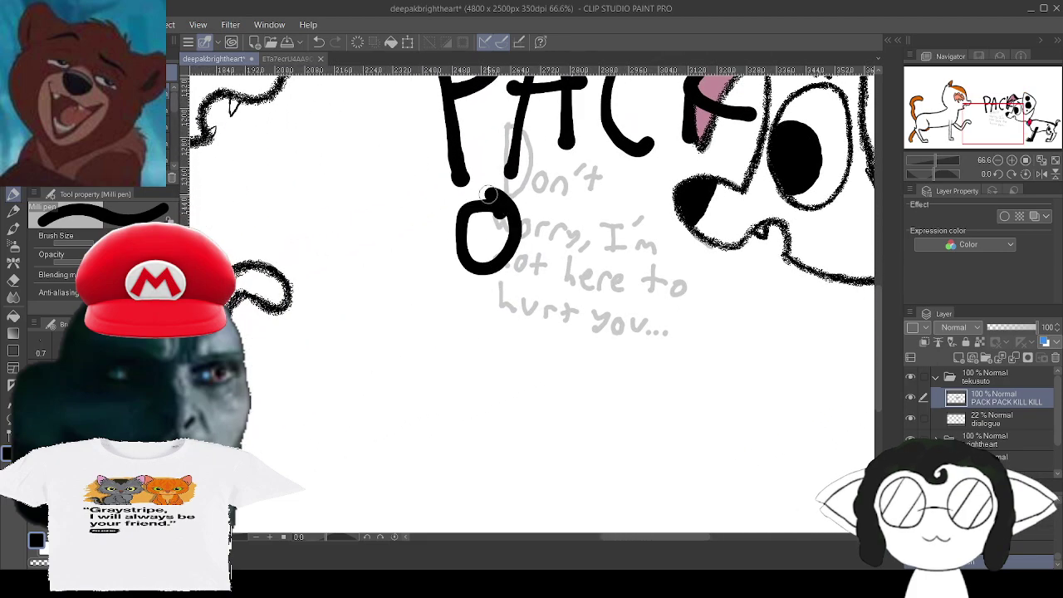
pyautogui.moveTo(461, 245); pyautogui.dragTo(465, 364)
pyautogui.moveTo(469, 278)
pyautogui.mouseDown()
pyautogui.moveTo(525, 359)
pyautogui.moveTo(567, 237)
pyautogui.mouseUp()
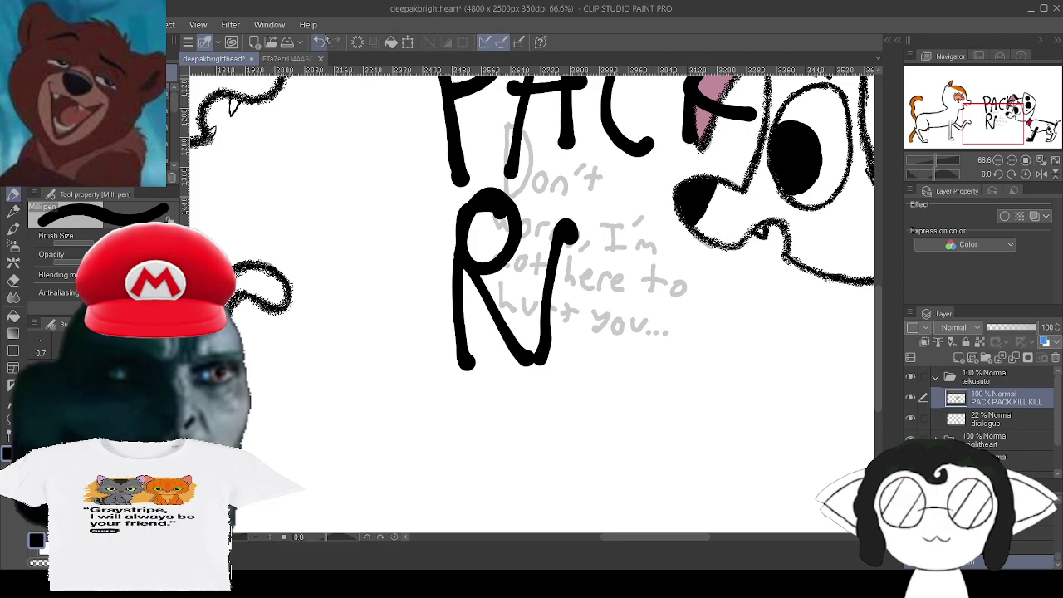
# Undo all the large lettering strokes on the PACK PACK KILL KILL layer.
pyautogui.click(318, 41)
pyautogui.click(318, 42)
pyautogui.click(318, 41)
pyautogui.click(318, 42)
pyautogui.scroll(-3, 551, 254)
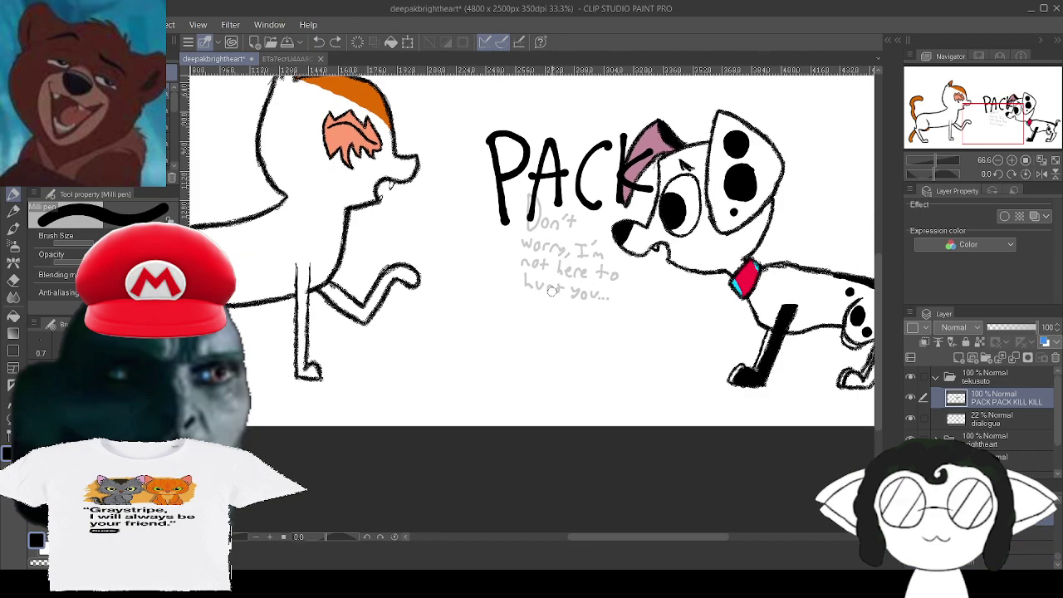
pyautogui.scroll(2, 556, 178)
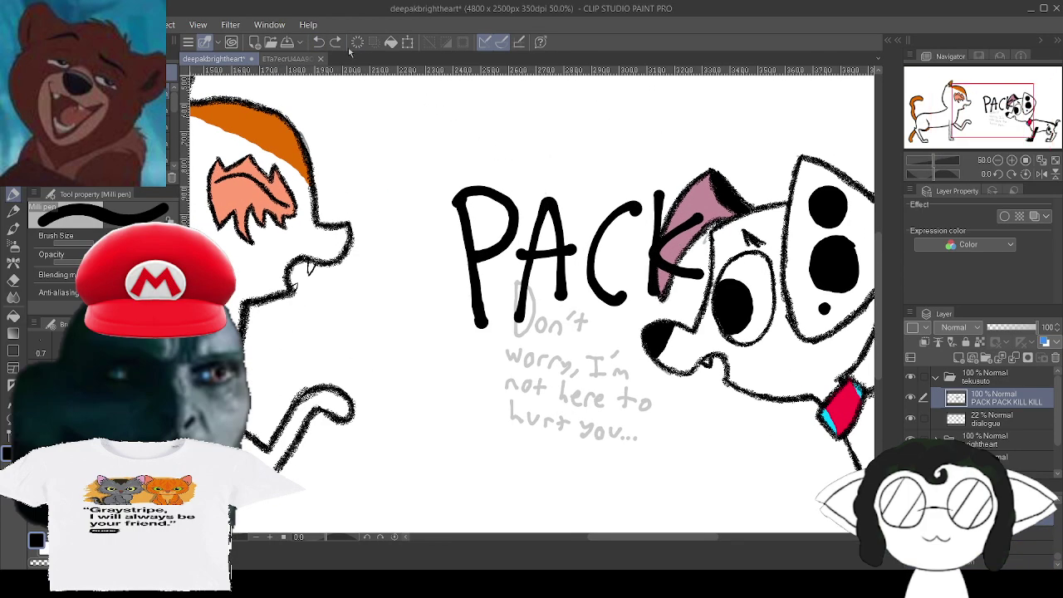
pyautogui.click(318, 41)
pyautogui.click(318, 41)
pyautogui.click(318, 41)
pyautogui.click(318, 41)
pyautogui.click(318, 42)
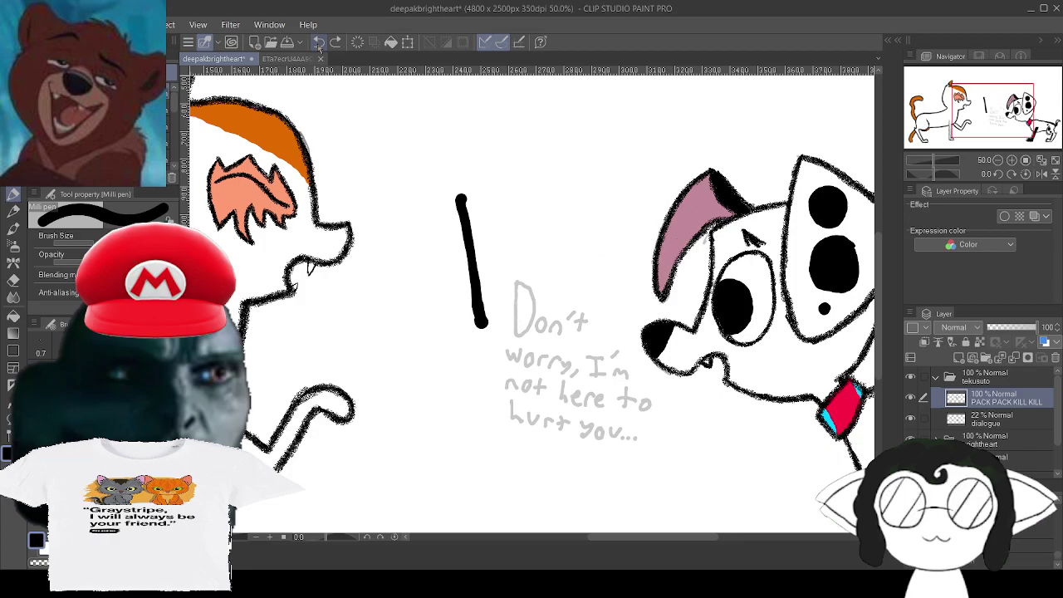
pyautogui.click(319, 45)
# Handwrite a large PACK slanting upward above the dialogue, with the canvas view rotated.
pyautogui.scroll(3, 573, 332)
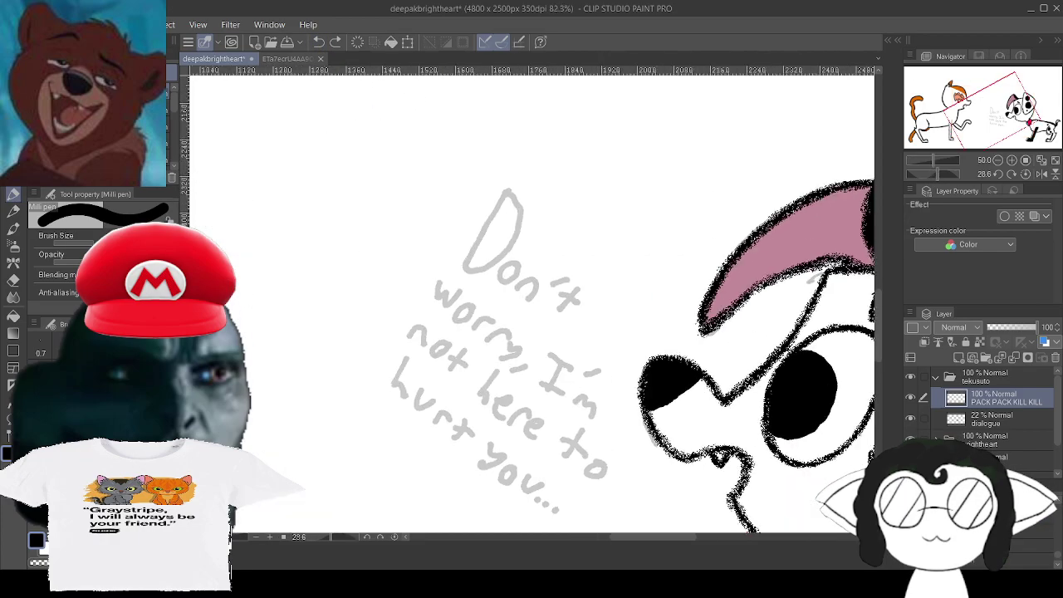
pyautogui.scroll(1, 532, 303)
pyautogui.moveTo(505, 202); pyautogui.dragTo(567, 334)
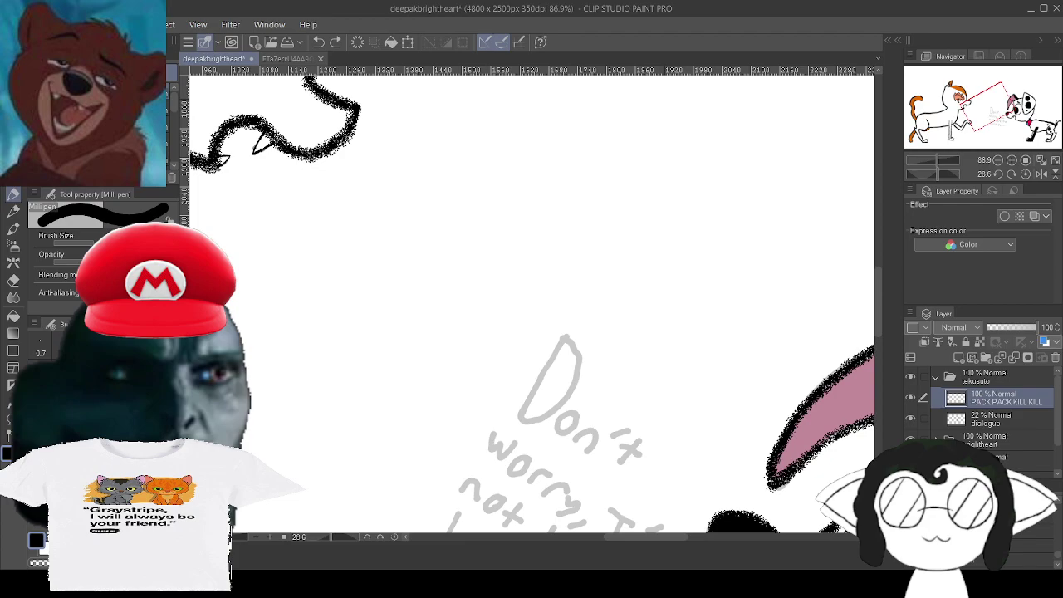
pyautogui.moveTo(477, 198)
pyautogui.mouseDown()
pyautogui.moveTo(434, 221)
pyautogui.moveTo(495, 258)
pyautogui.moveTo(439, 215)
pyautogui.moveTo(466, 390)
pyautogui.mouseUp()
pyautogui.moveTo(518, 382)
pyautogui.mouseDown()
pyautogui.moveTo(522, 328)
pyautogui.moveTo(570, 353)
pyautogui.mouseUp()
pyautogui.moveTo(506, 299); pyautogui.dragTo(584, 291)
pyautogui.moveTo(669, 246); pyautogui.dragTo(646, 365)
pyautogui.moveTo(702, 326); pyautogui.dragTo(690, 378)
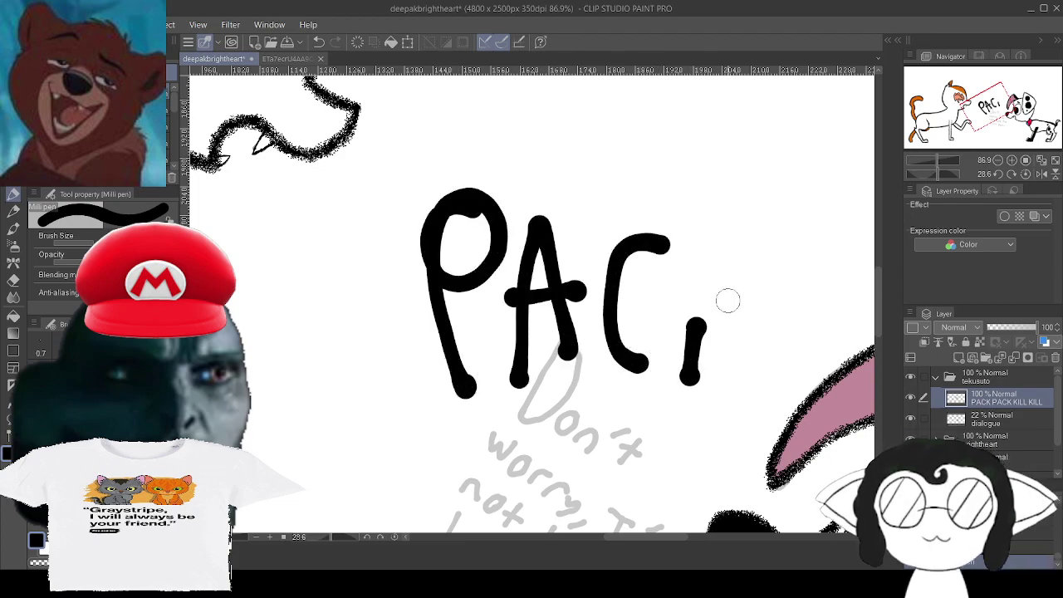
pyautogui.click(707, 227)
pyautogui.moveTo(708, 232); pyautogui.dragTo(695, 342)
pyautogui.moveTo(779, 253)
pyautogui.mouseDown()
pyautogui.moveTo(756, 357)
pyautogui.moveTo(705, 312)
pyautogui.moveTo(600, 252)
pyautogui.mouseUp()
# Handwrite a second large PACK slanting downward across the dog's ear and face, continuing the first word.
pyautogui.moveTo(728, 439); pyautogui.dragTo(708, 295)
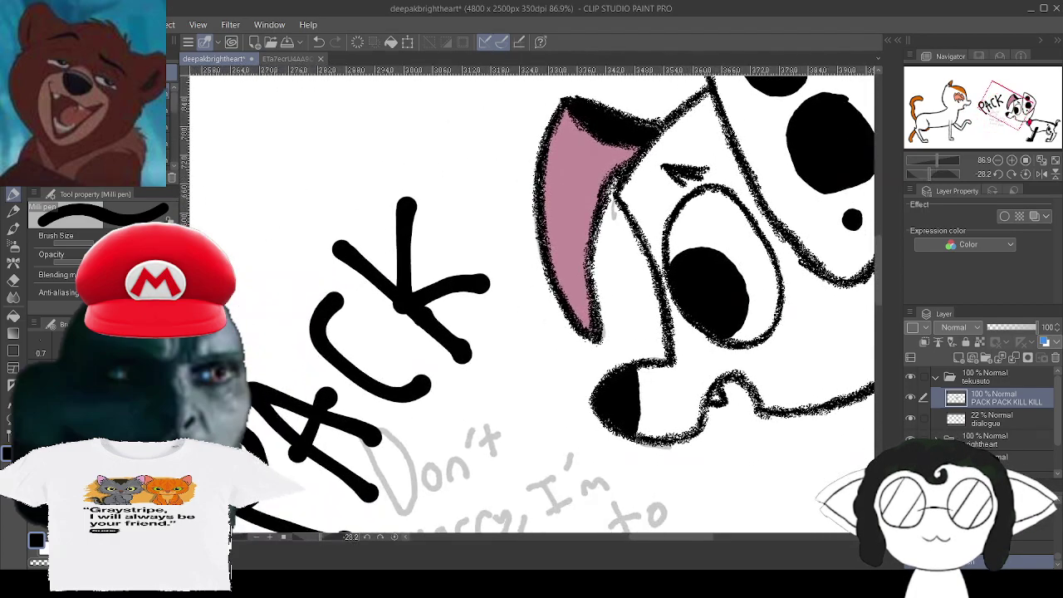
pyautogui.moveTo(558, 151)
pyautogui.mouseDown()
pyautogui.moveTo(494, 187)
pyautogui.moveTo(573, 158)
pyautogui.mouseUp()
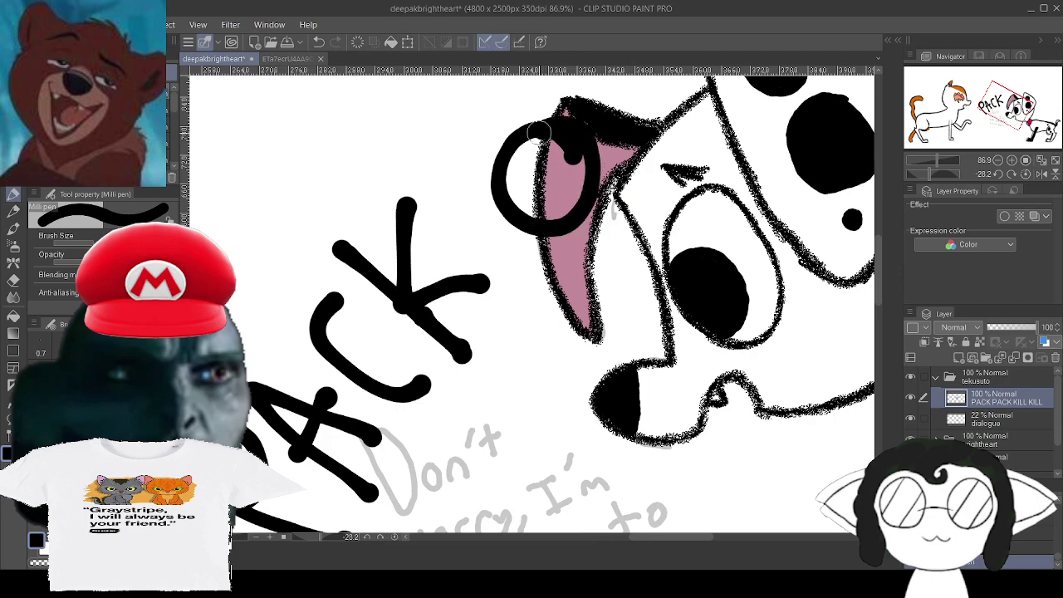
pyautogui.moveTo(502, 212)
pyautogui.mouseDown()
pyautogui.moveTo(508, 345)
pyautogui.moveTo(656, 170)
pyautogui.moveTo(635, 323)
pyautogui.mouseUp()
pyautogui.moveTo(585, 251); pyautogui.dragTo(662, 258)
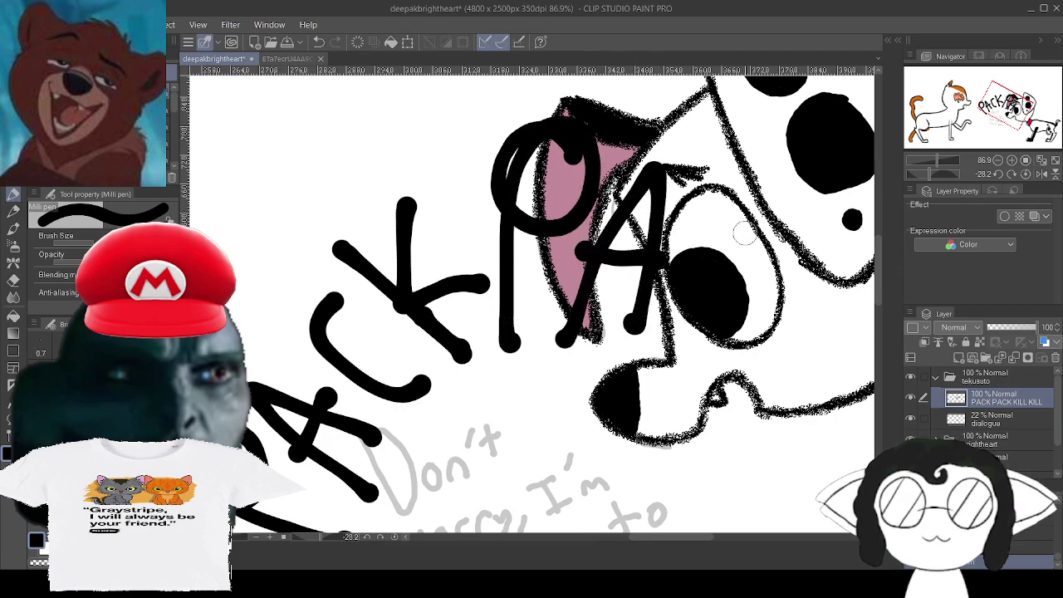
pyautogui.moveTo(753, 229); pyautogui.dragTo(738, 360)
pyautogui.moveTo(804, 229); pyautogui.dragTo(785, 381)
pyautogui.moveTo(860, 252)
pyautogui.mouseDown()
pyautogui.moveTo(800, 302)
pyautogui.moveTo(852, 352)
pyautogui.mouseUp()
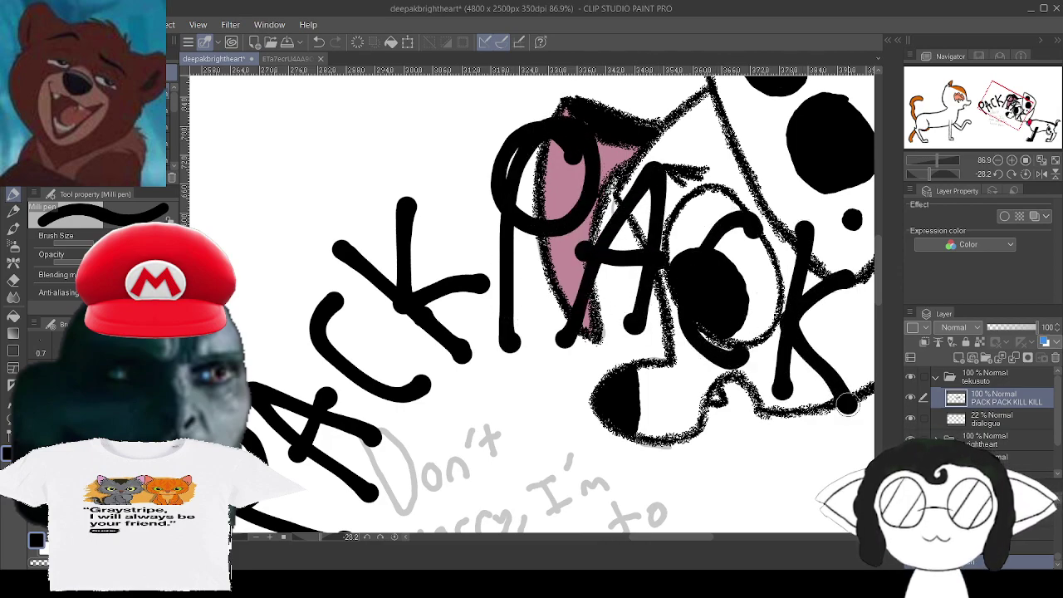
# Handwrite a large KILL over the lower lines of the faded dialogue.
pyautogui.moveTo(614, 465)
pyautogui.mouseDown()
pyautogui.moveTo(649, 243)
pyautogui.moveTo(678, 191)
pyautogui.moveTo(694, 215)
pyautogui.mouseUp()
pyautogui.moveTo(631, 265)
pyautogui.mouseDown()
pyautogui.moveTo(481, 361)
pyautogui.moveTo(583, 237)
pyautogui.mouseUp()
pyautogui.moveTo(434, 192); pyautogui.dragTo(385, 301)
pyautogui.moveTo(492, 212)
pyautogui.mouseDown()
pyautogui.moveTo(475, 221)
pyautogui.moveTo(465, 298)
pyautogui.moveTo(571, 246)
pyautogui.moveTo(505, 328)
pyautogui.mouseUp()
pyautogui.moveTo(487, 313); pyautogui.dragTo(546, 330)
pyautogui.moveTo(594, 231)
pyautogui.mouseDown()
pyautogui.moveTo(576, 324)
pyautogui.moveTo(606, 323)
pyautogui.mouseUp()
pyautogui.moveTo(633, 242)
pyautogui.mouseDown()
pyautogui.moveTo(622, 315)
pyautogui.moveTo(675, 322)
pyautogui.moveTo(549, 278)
pyautogui.moveTo(700, 239)
pyautogui.moveTo(562, 308)
pyautogui.mouseUp()
# Handwrite a second large KILL beside the first, below the dog's chin.
pyautogui.moveTo(664, 250); pyautogui.dragTo(624, 353)
pyautogui.moveTo(706, 269)
pyautogui.mouseDown()
pyautogui.moveTo(641, 328)
pyautogui.moveTo(674, 361)
pyautogui.mouseUp()
pyautogui.moveTo(714, 287); pyautogui.dragTo(775, 305)
pyautogui.moveTo(739, 306)
pyautogui.mouseDown()
pyautogui.moveTo(763, 301)
pyautogui.moveTo(717, 357)
pyautogui.moveTo(707, 346)
pyautogui.moveTo(754, 366)
pyautogui.mouseUp()
pyautogui.moveTo(793, 300); pyautogui.dragTo(818, 389)
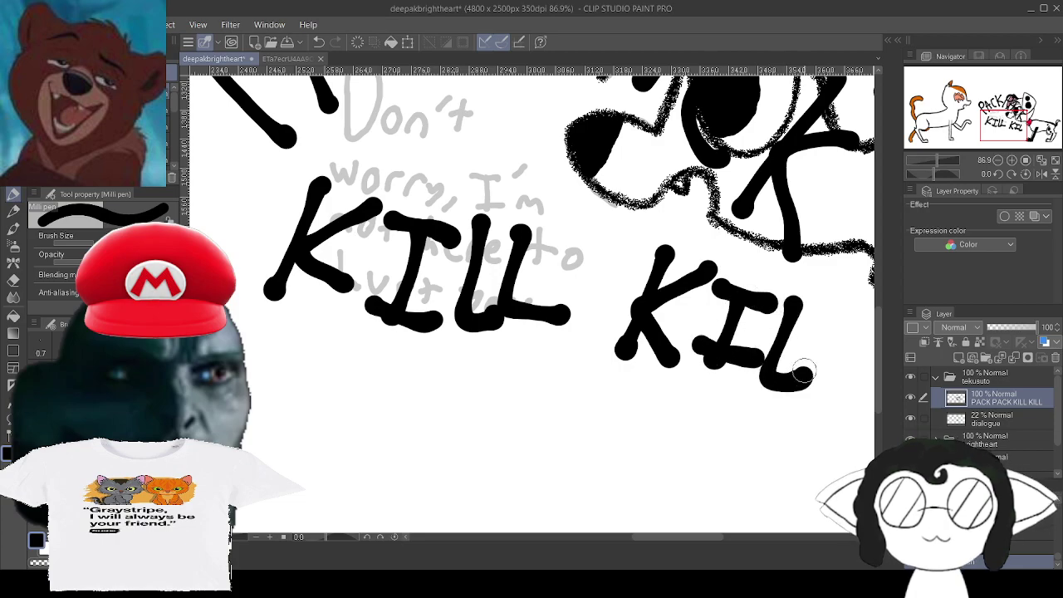
pyautogui.moveTo(826, 306); pyautogui.dragTo(843, 393)
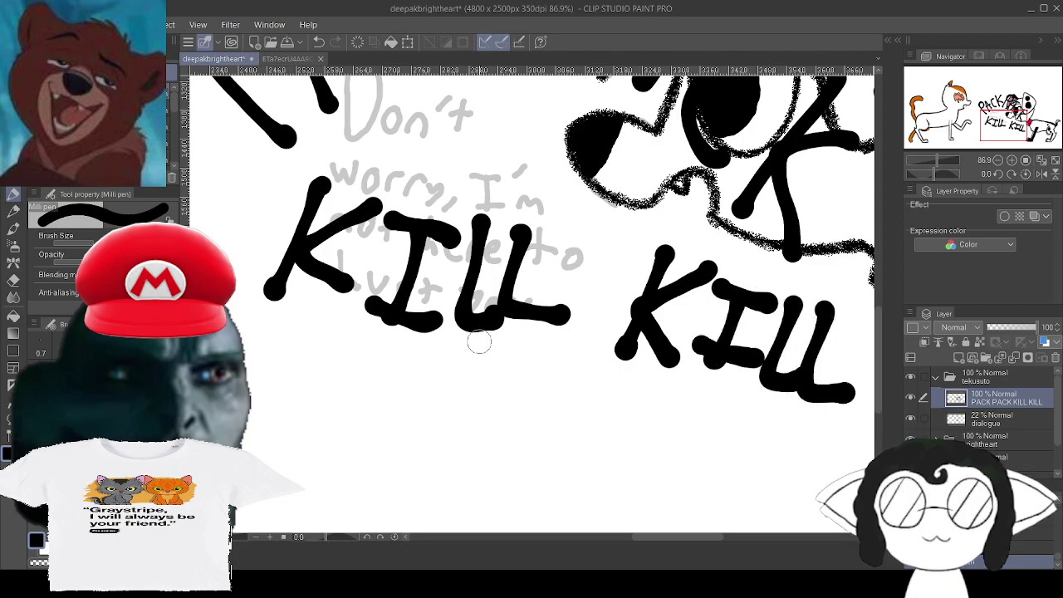
# Set the PACK PACK KILL KILL layer's opacity to 28% and the dialogue layer's opacity to 100%.
pyautogui.scroll(-4, 479, 328)
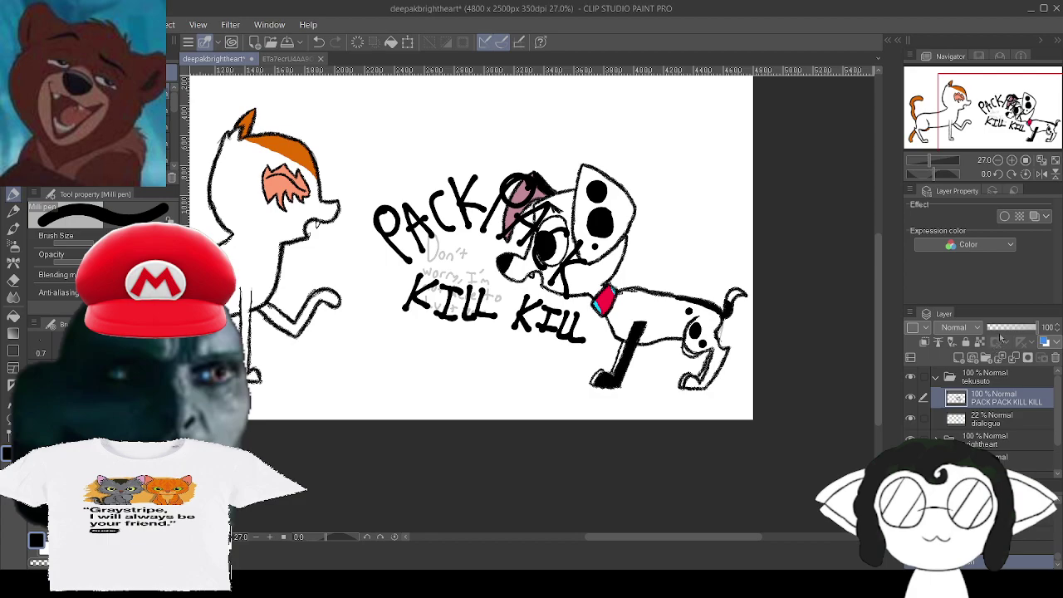
pyautogui.click(1007, 328)
pyautogui.click(1002, 329)
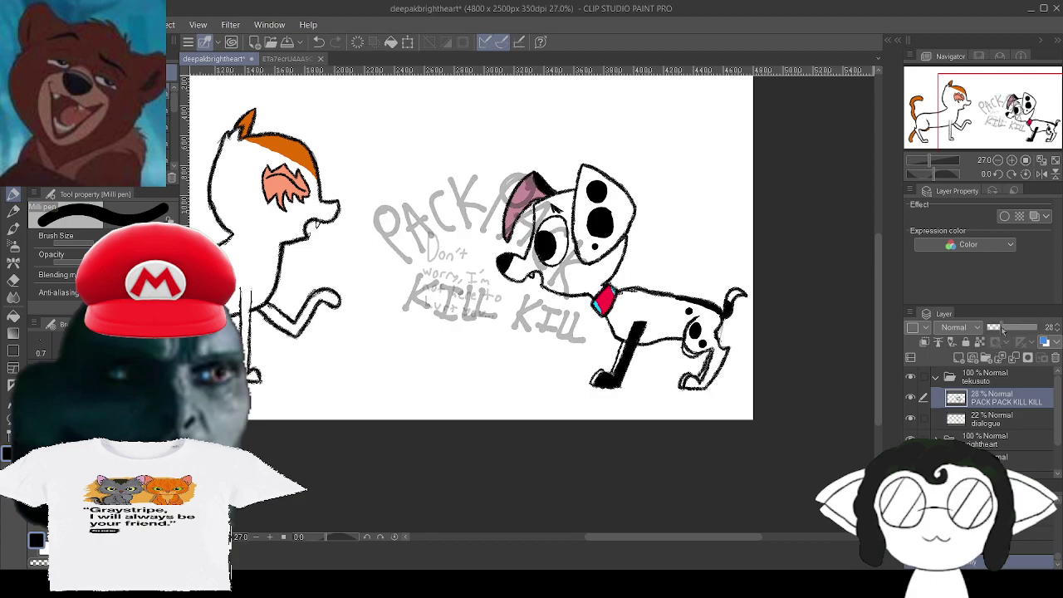
pyautogui.click(995, 423)
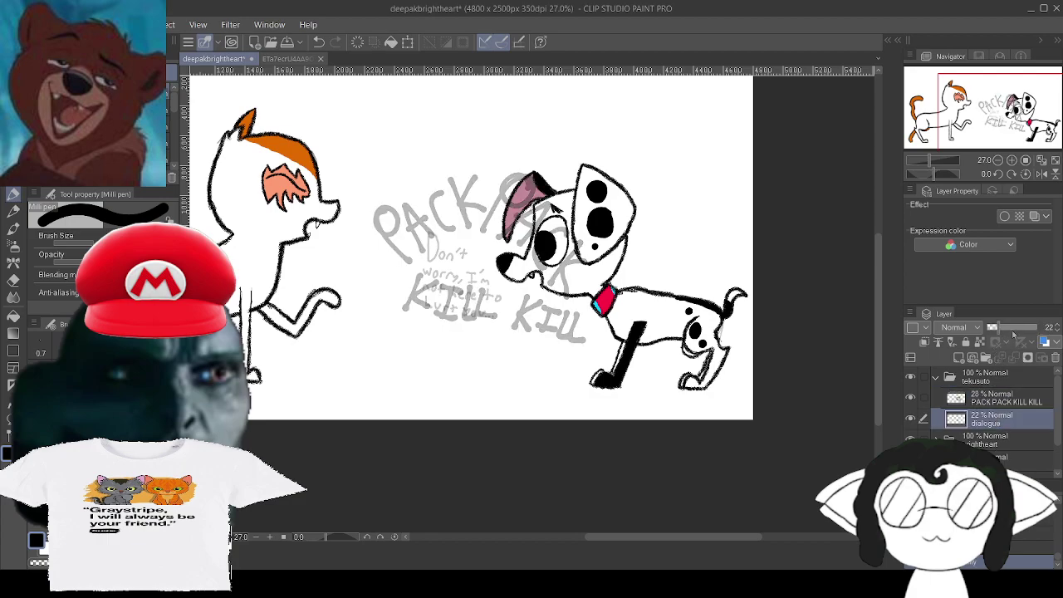
pyautogui.moveTo(1013, 334); pyautogui.dragTo(1058, 332)
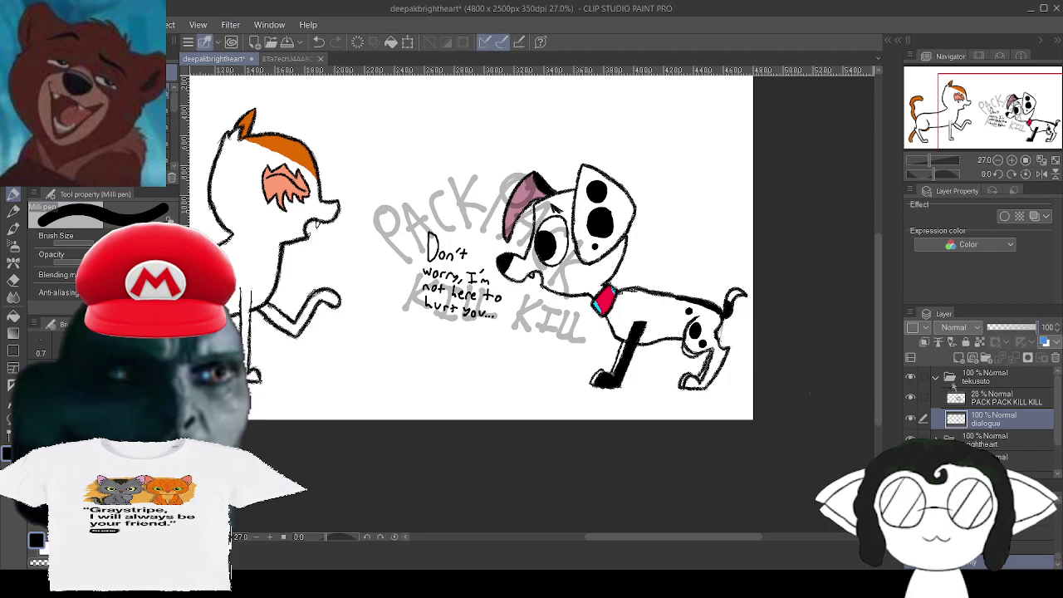
# Create a new layer above the tekusuto folder for signing the empty upper-left corner of the canvas.
pyautogui.scroll(-3, 308, 391)
pyautogui.moveTo(258, 317); pyautogui.dragTo(416, 306)
pyautogui.scroll(3, 409, 318)
pyautogui.moveTo(365, 187); pyautogui.dragTo(474, 400)
pyautogui.scroll(2, 399, 300)
pyautogui.moveTo(570, 407); pyautogui.dragTo(635, 438)
pyautogui.hotkey('ctrl', 'shift', 'n')
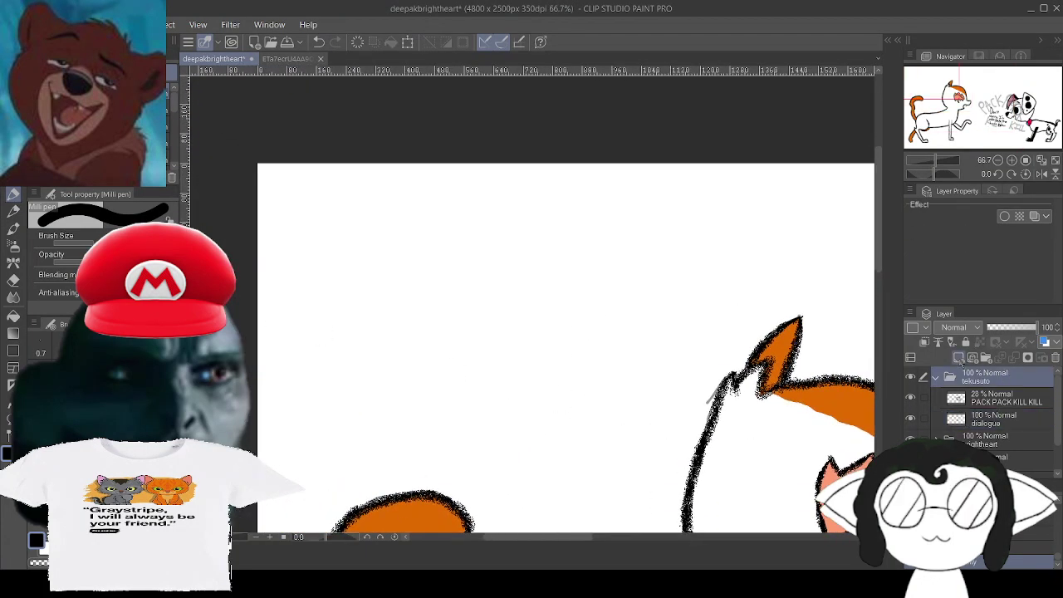
pyautogui.moveTo(1000, 388); pyautogui.dragTo(1001, 375)
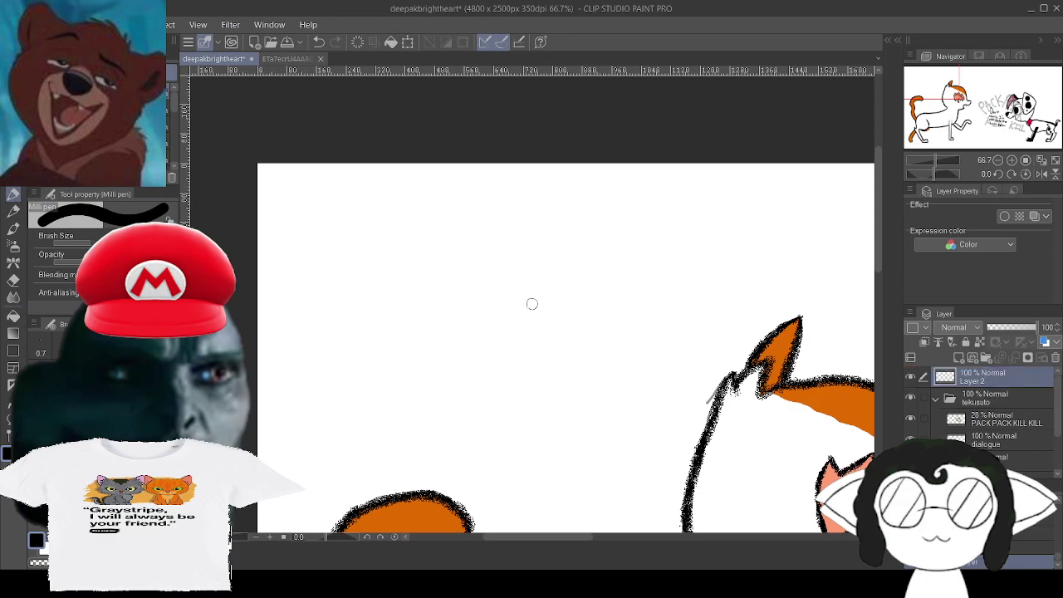
pyautogui.scroll(2, 474, 273)
pyautogui.scroll(3, 367, 235)
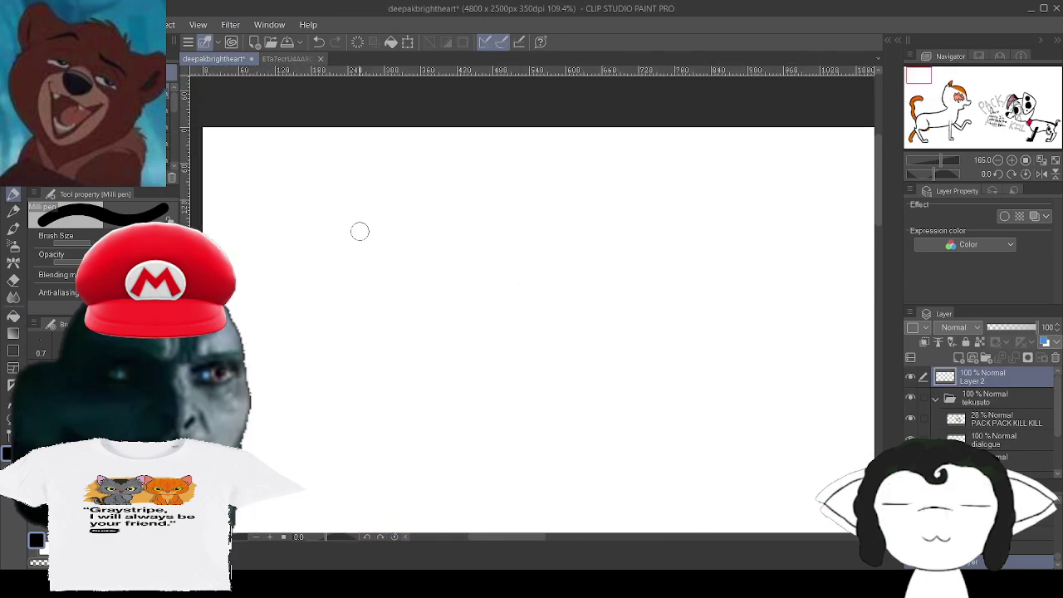
pyautogui.moveTo(350, 241); pyautogui.dragTo(351, 230)
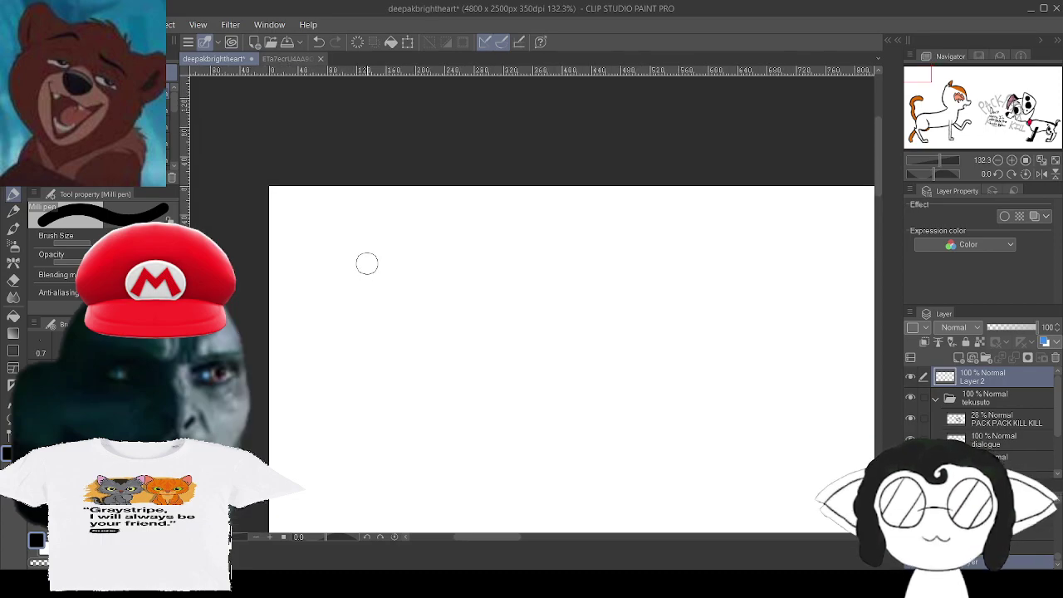
pyautogui.moveTo(355, 223)
pyautogui.mouseDown()
pyautogui.moveTo(356, 305)
pyautogui.moveTo(393, 232)
pyautogui.moveTo(442, 232)
pyautogui.moveTo(413, 274)
pyautogui.moveTo(457, 271)
pyautogui.mouseUp()
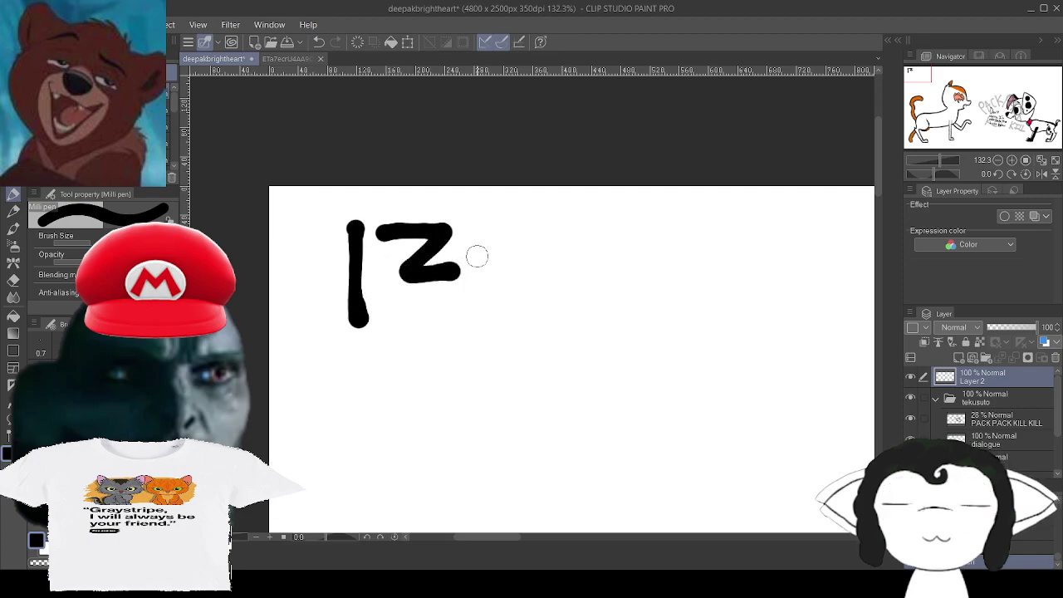
pyautogui.click(319, 42)
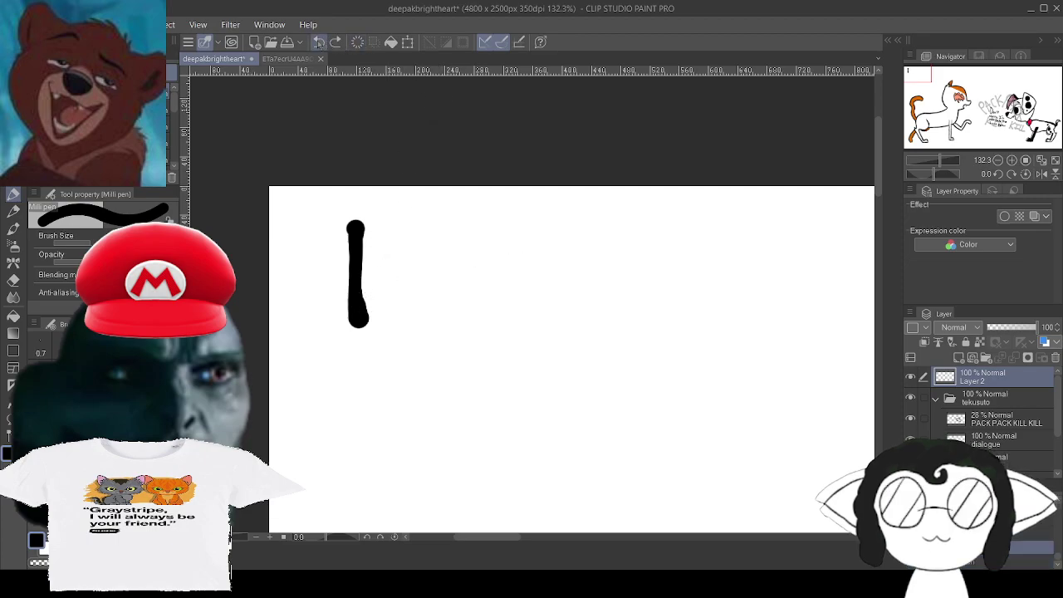
pyautogui.click(318, 43)
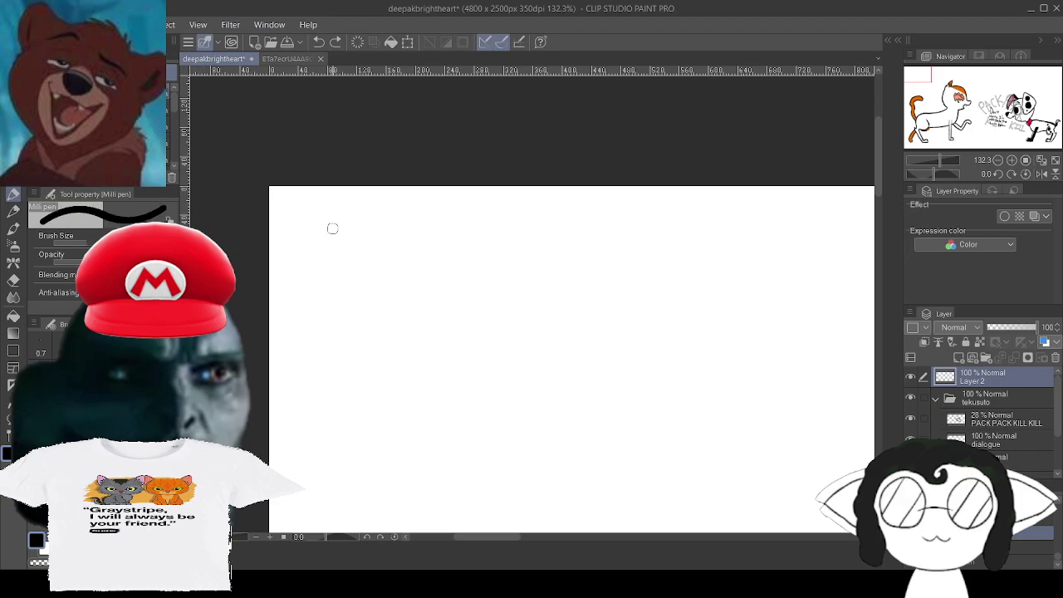
# Handwrite the artist's signature with 2023 beneath it in the canvas's upper-left corner, with a vertical line before it, using a thinner Milli pen.
pyautogui.moveTo(341, 215); pyautogui.dragTo(345, 317)
pyautogui.click(373, 217)
pyautogui.moveTo(359, 217)
pyautogui.mouseDown()
pyautogui.moveTo(402, 250)
pyautogui.moveTo(433, 226)
pyautogui.moveTo(427, 257)
pyautogui.moveTo(465, 258)
pyautogui.moveTo(478, 242)
pyautogui.moveTo(500, 257)
pyautogui.moveTo(512, 240)
pyautogui.moveTo(555, 258)
pyautogui.moveTo(637, 222)
pyautogui.moveTo(608, 264)
pyautogui.moveTo(628, 246)
pyautogui.moveTo(645, 247)
pyautogui.moveTo(673, 264)
pyautogui.mouseUp()
pyautogui.moveTo(370, 283)
pyautogui.mouseDown()
pyautogui.moveTo(398, 284)
pyautogui.moveTo(412, 319)
pyautogui.mouseUp()
pyautogui.moveTo(449, 278); pyautogui.dragTo(498, 320)
pyautogui.moveTo(501, 274); pyautogui.dragTo(523, 318)
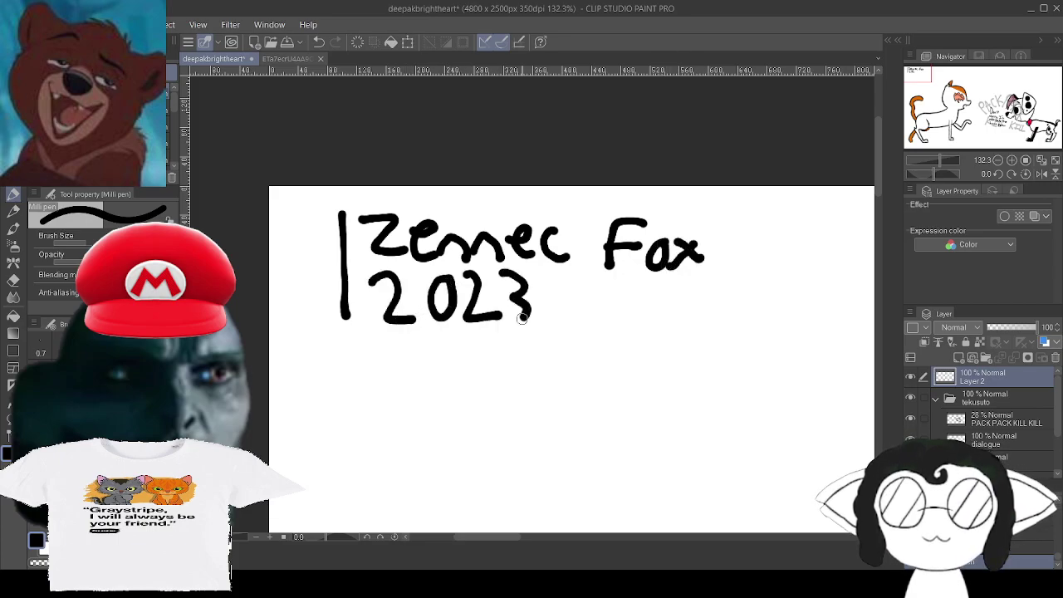
# Complete the hand-drawn frame around the signature and year, and save the drawing.
pyautogui.moveTo(341, 216)
pyautogui.mouseDown()
pyautogui.moveTo(555, 203)
pyautogui.moveTo(724, 218)
pyautogui.moveTo(722, 331)
pyautogui.mouseUp()
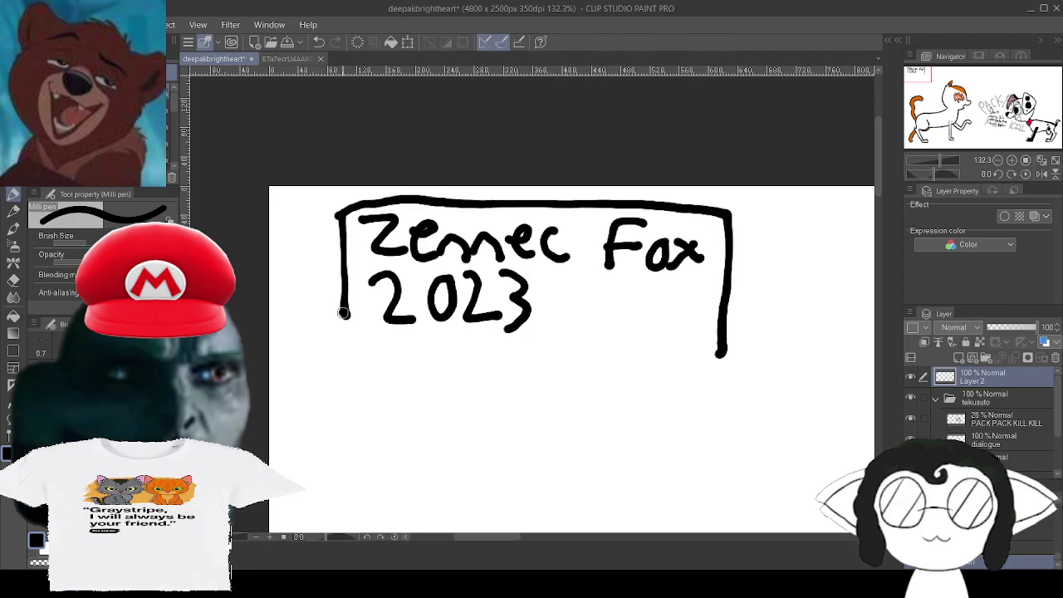
pyautogui.moveTo(343, 313)
pyautogui.mouseDown()
pyautogui.moveTo(461, 347)
pyautogui.moveTo(721, 340)
pyautogui.mouseUp()
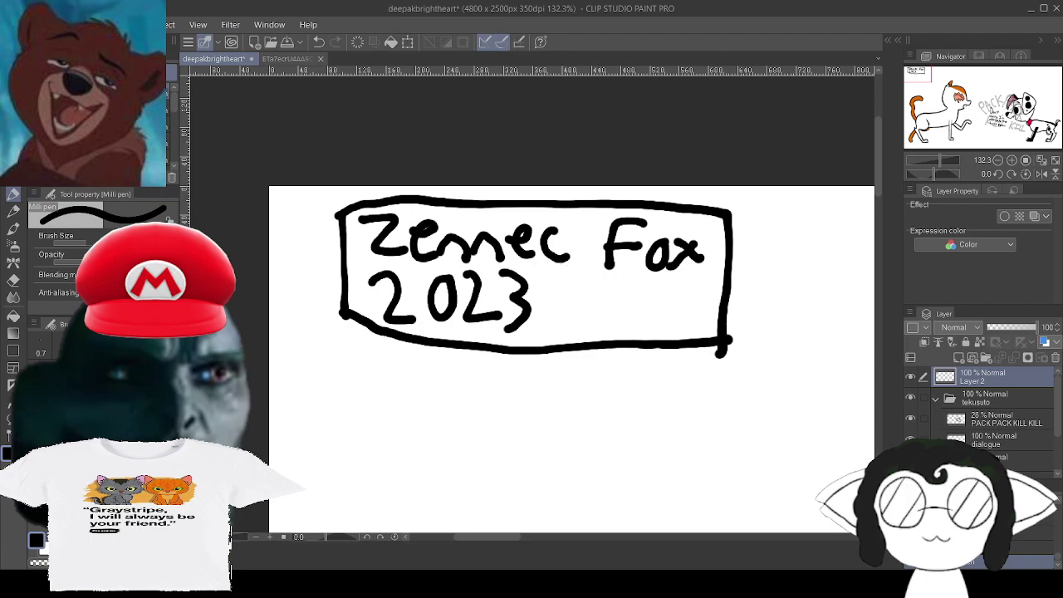
pyautogui.scroll(-10, 819, 379)
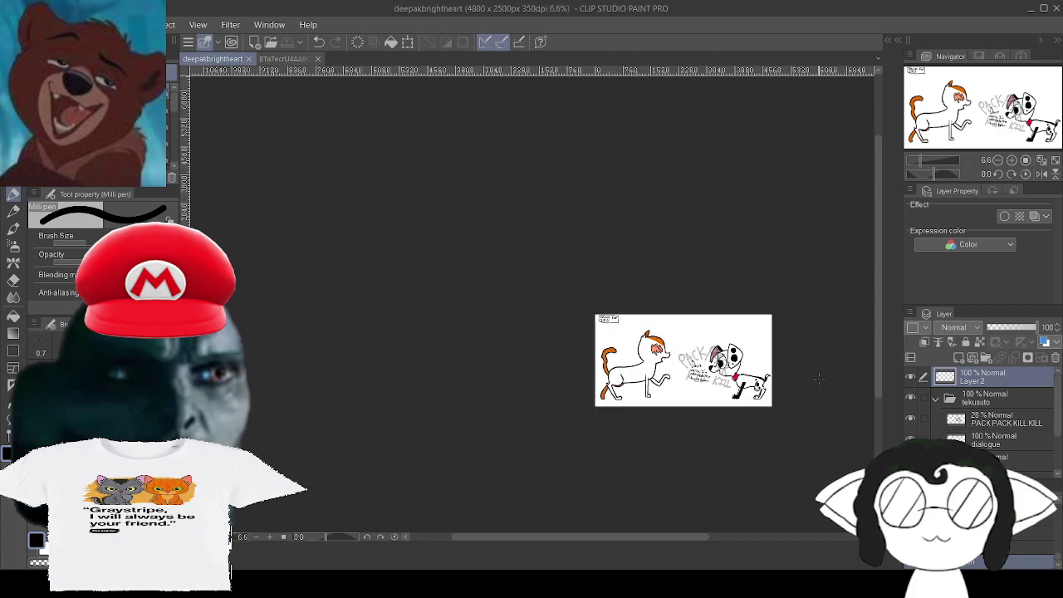
pyautogui.scroll(5, 819, 379)
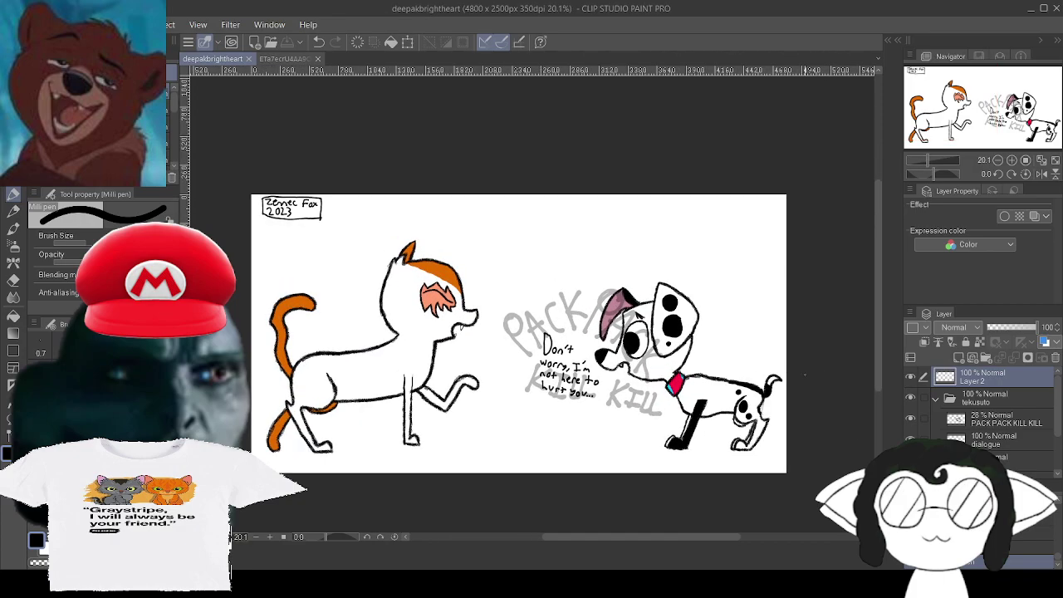